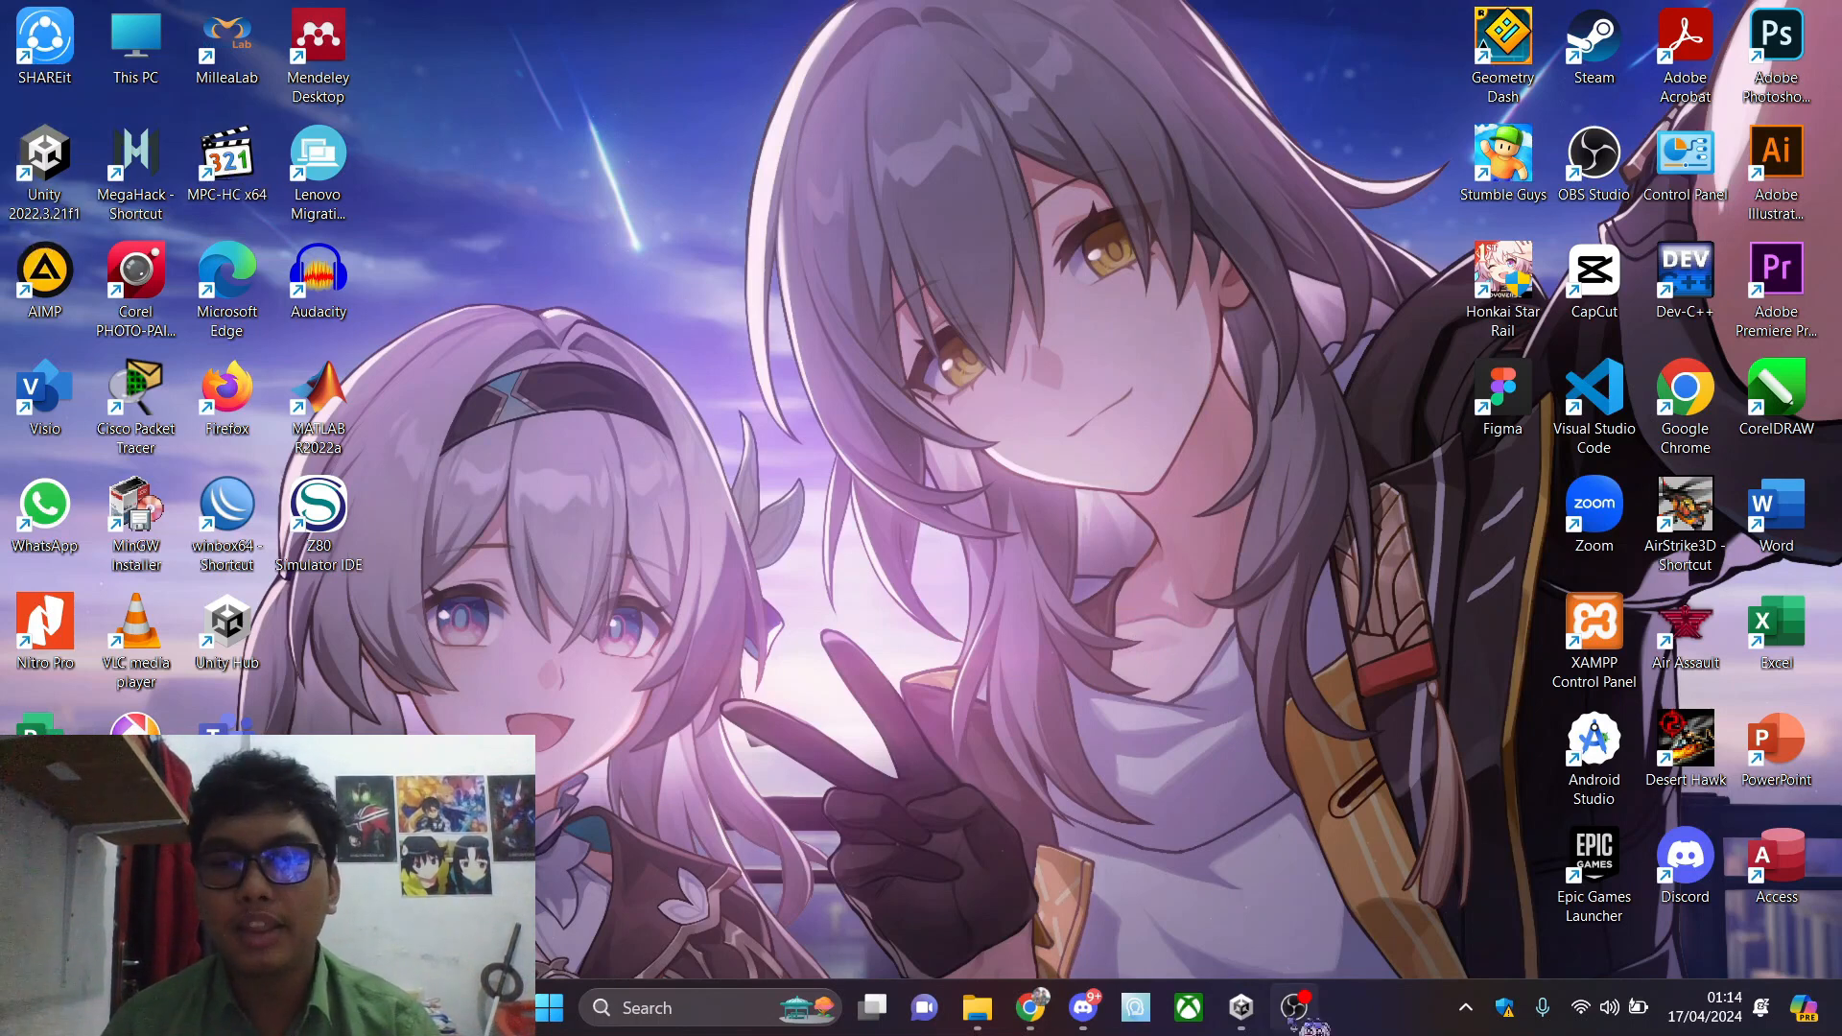
Open the Game Edukasi AR project from Unity Hub and deactivate its existing Canvas object
{"action": "left_click", "coordinate": [1241, 1007]}
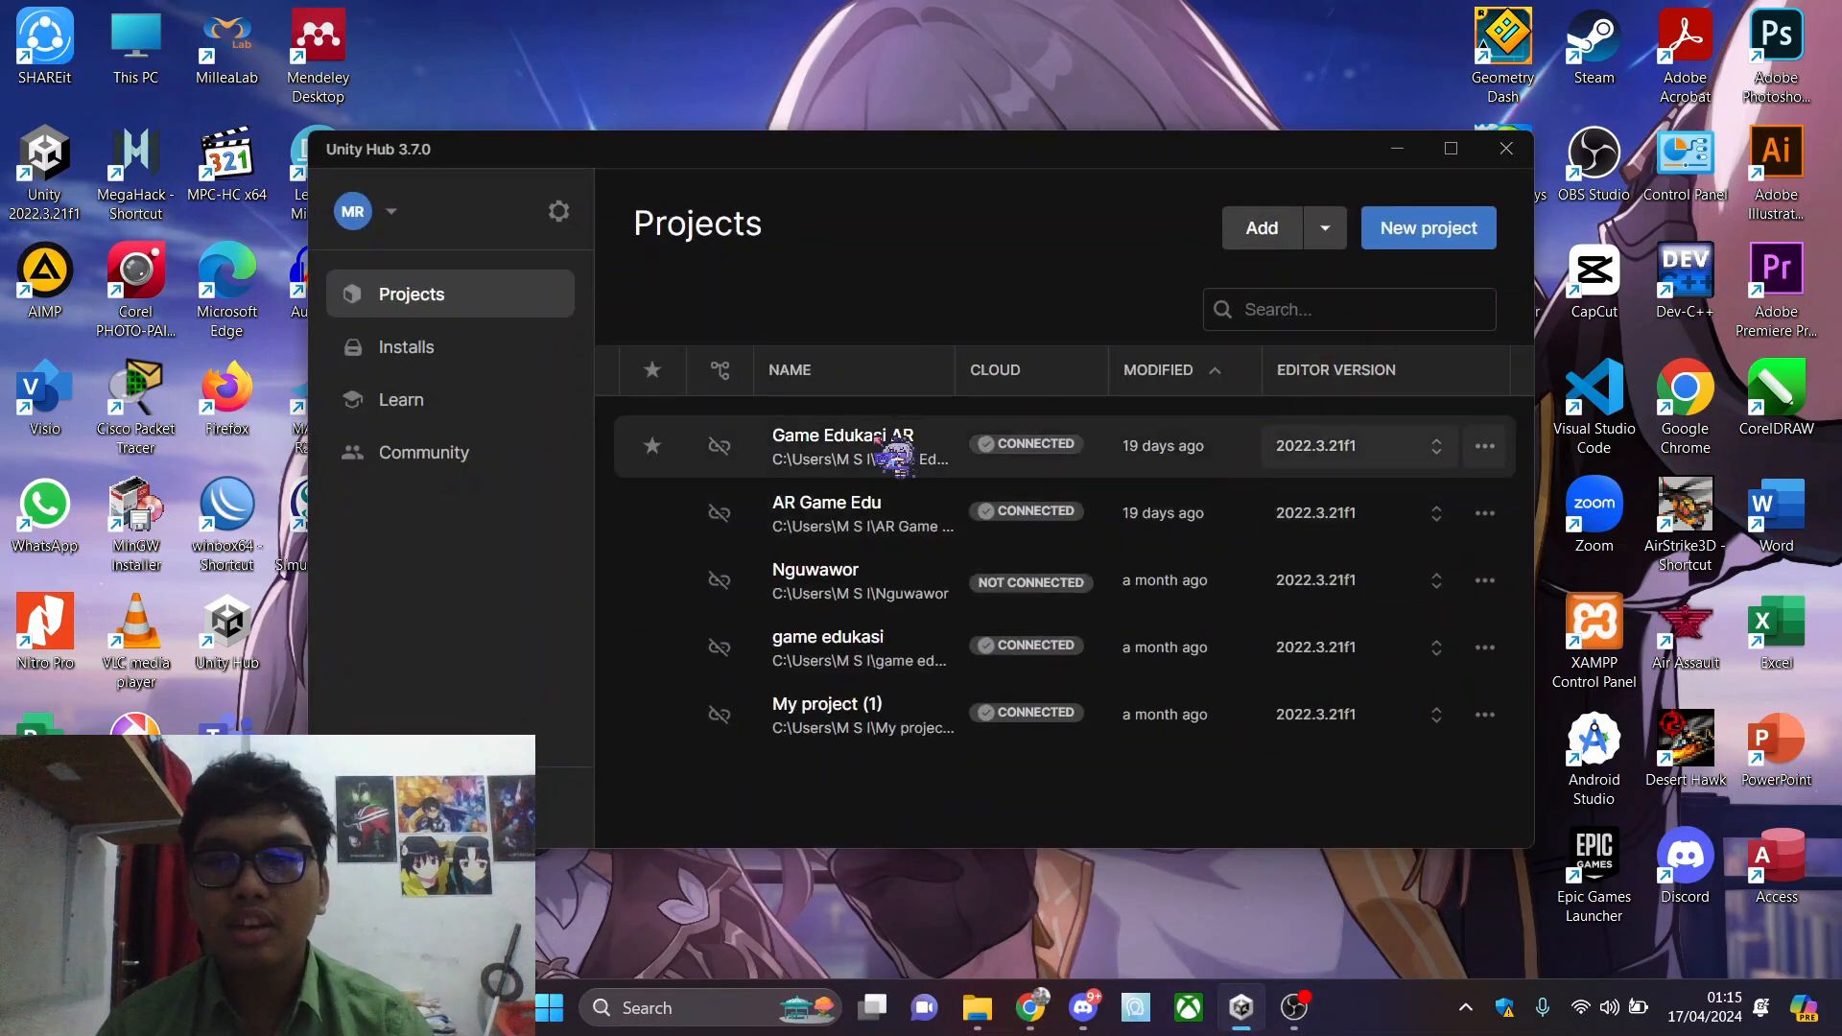
{"action": "left_click", "coordinate": [842, 447]}
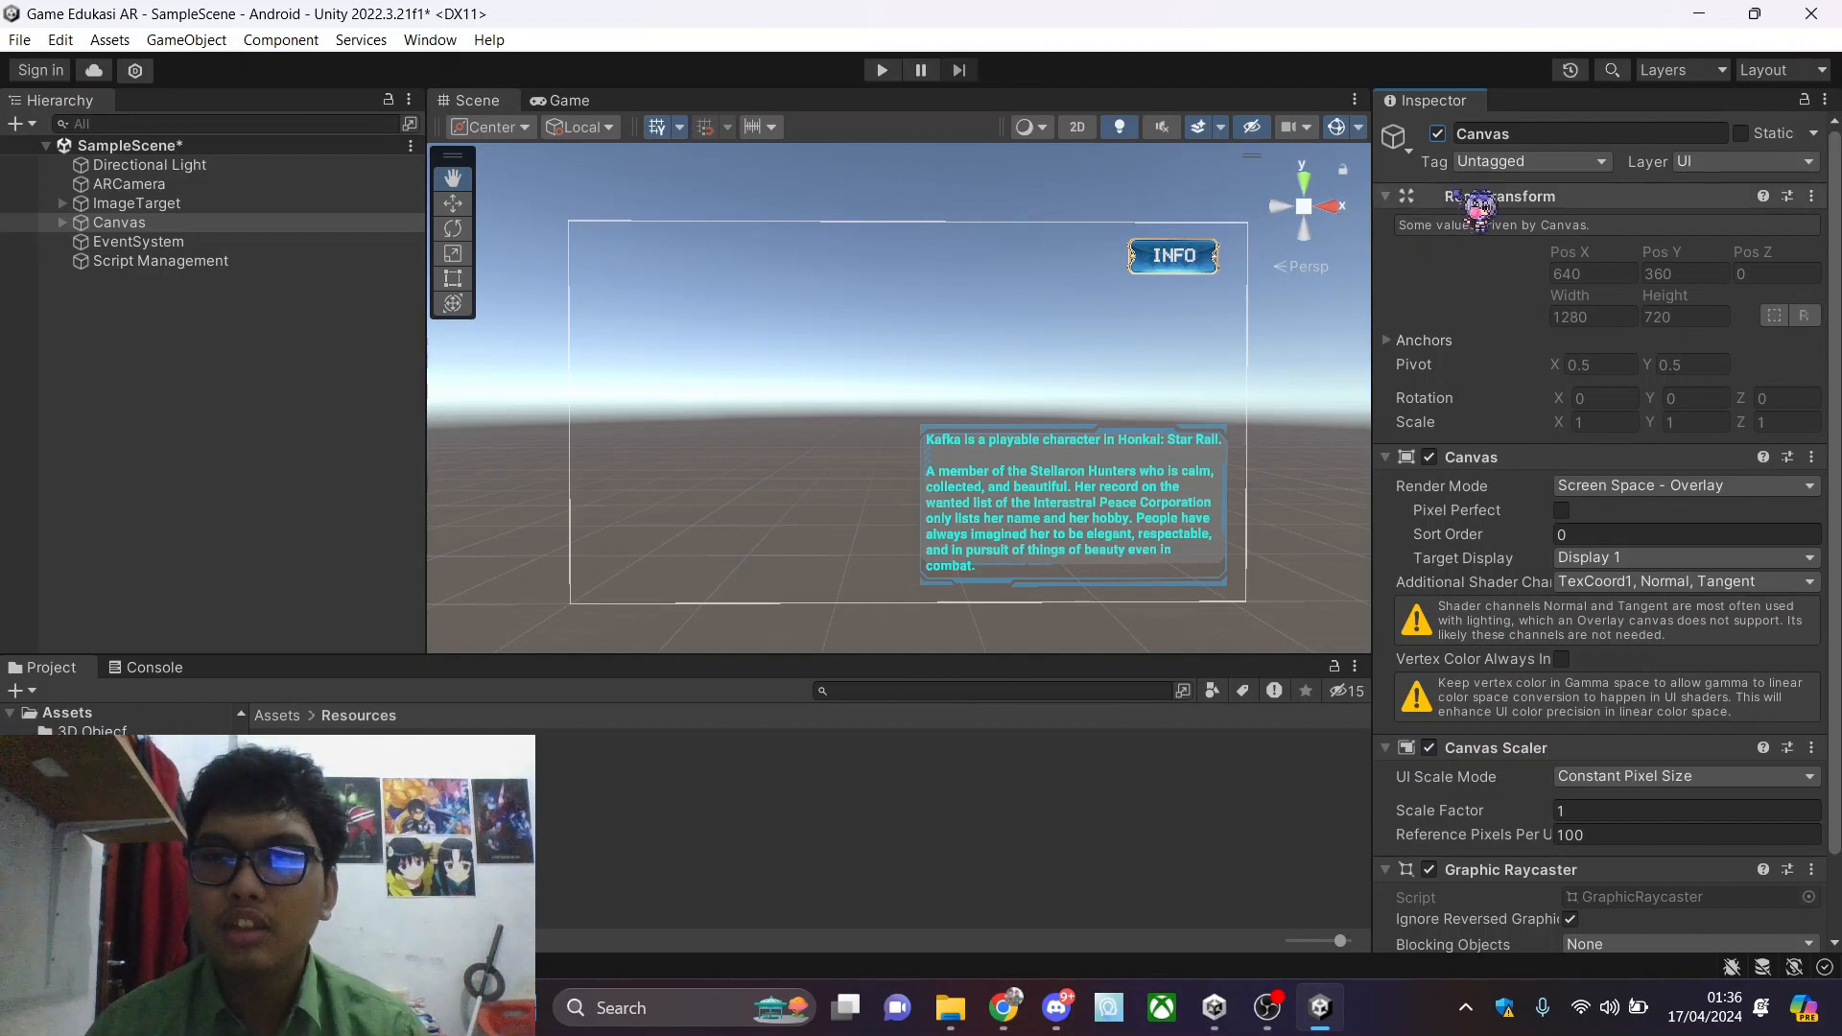
{"action": "left_click", "coordinate": [1438, 133]}
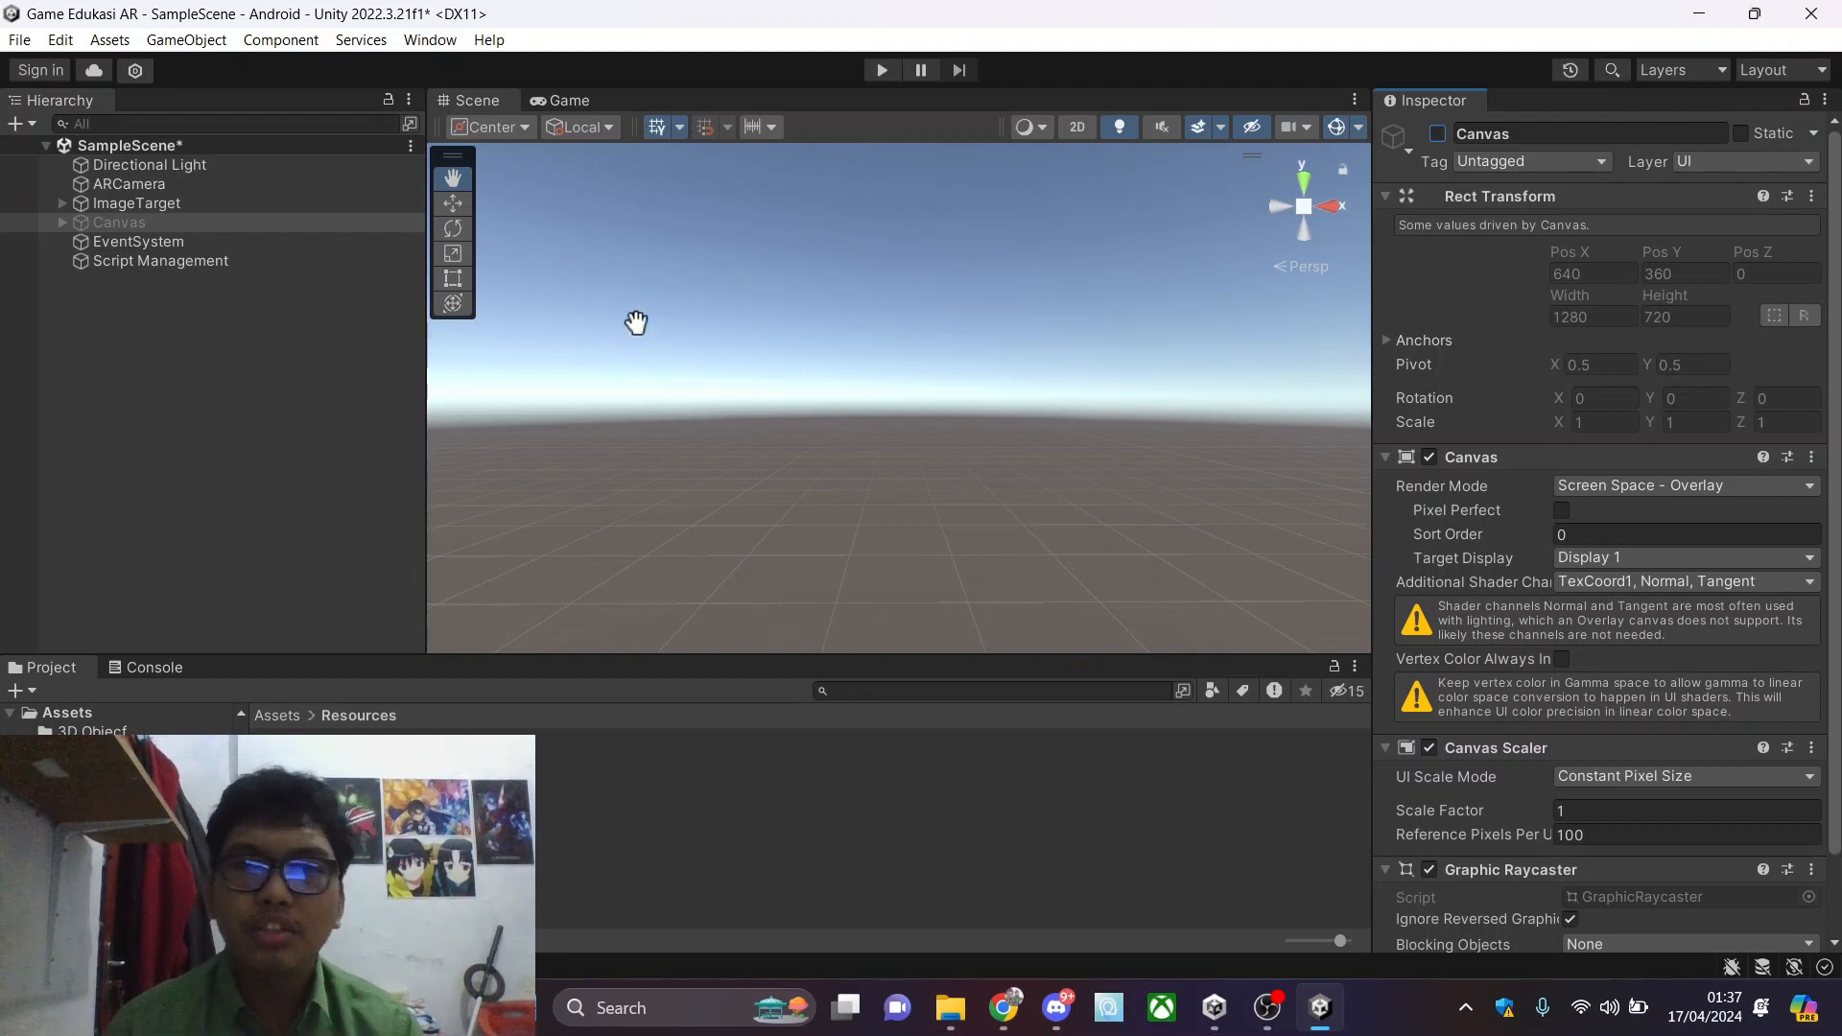
Open the project's build settings
{"action": "left_click", "coordinate": [29, 42]}
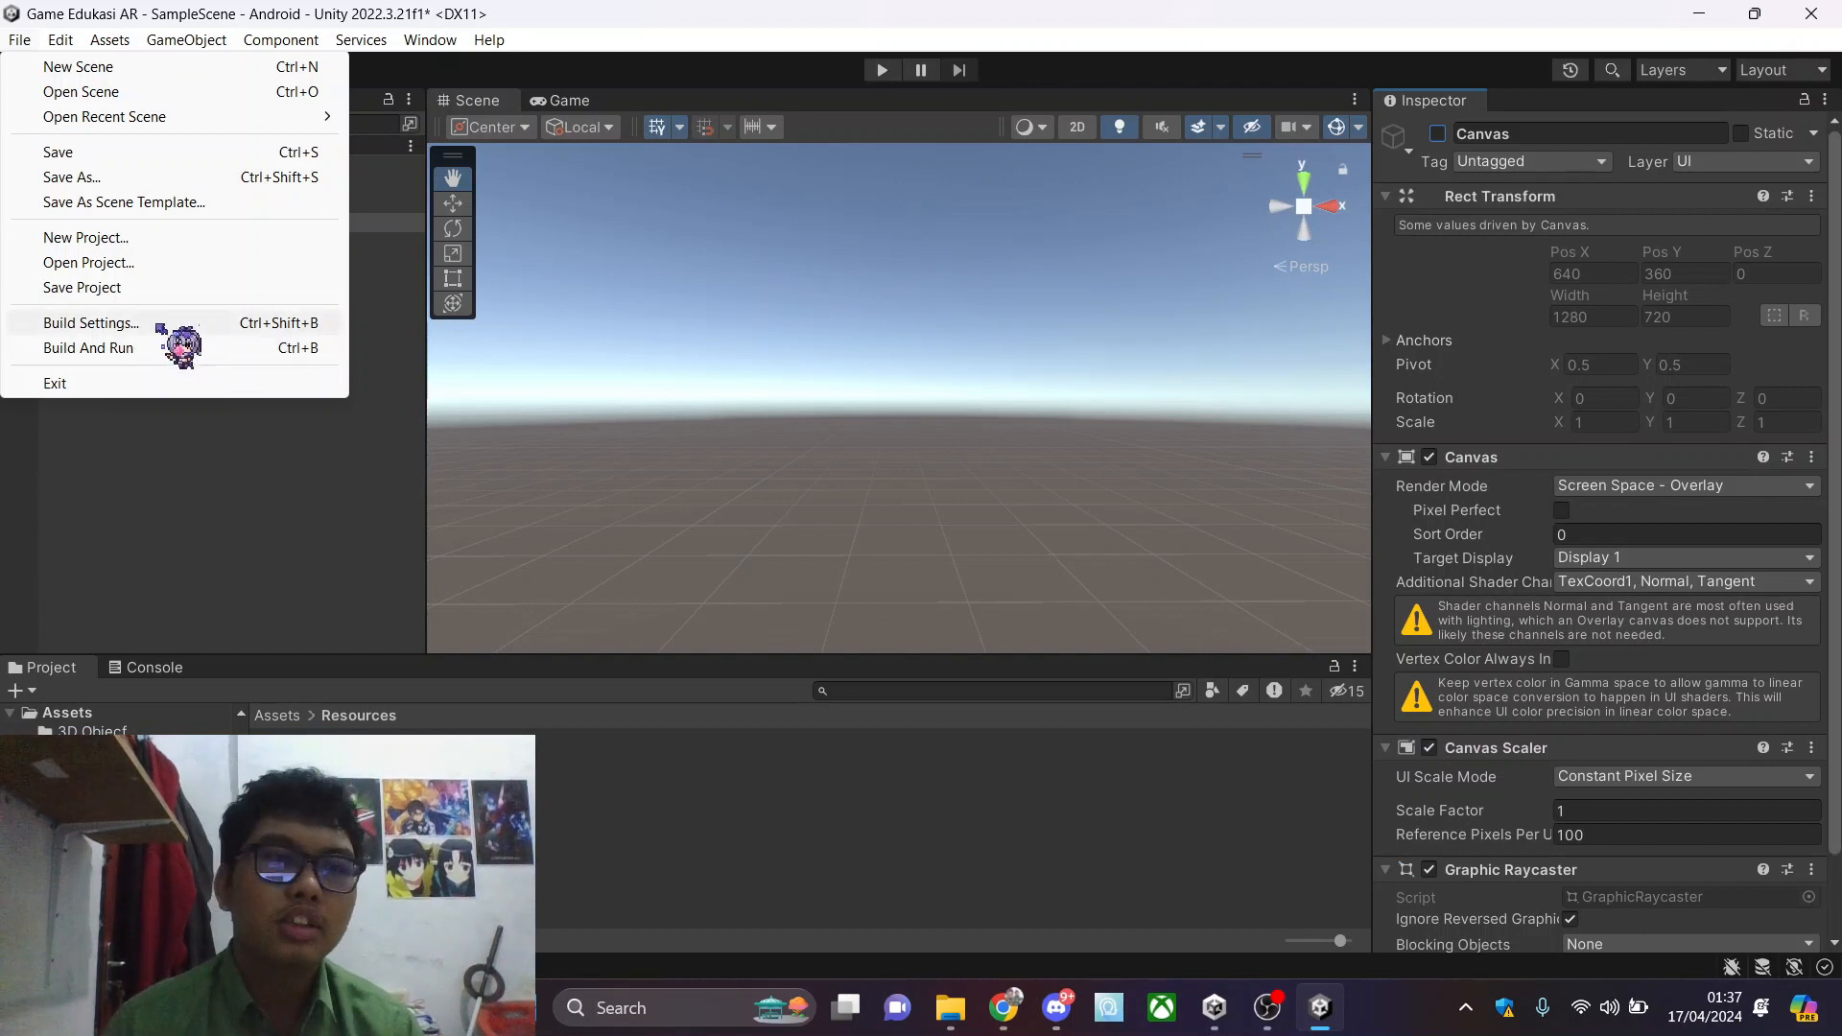
{"action": "left_click", "coordinate": [117, 407]}
{"action": "left_click", "coordinate": [23, 42]}
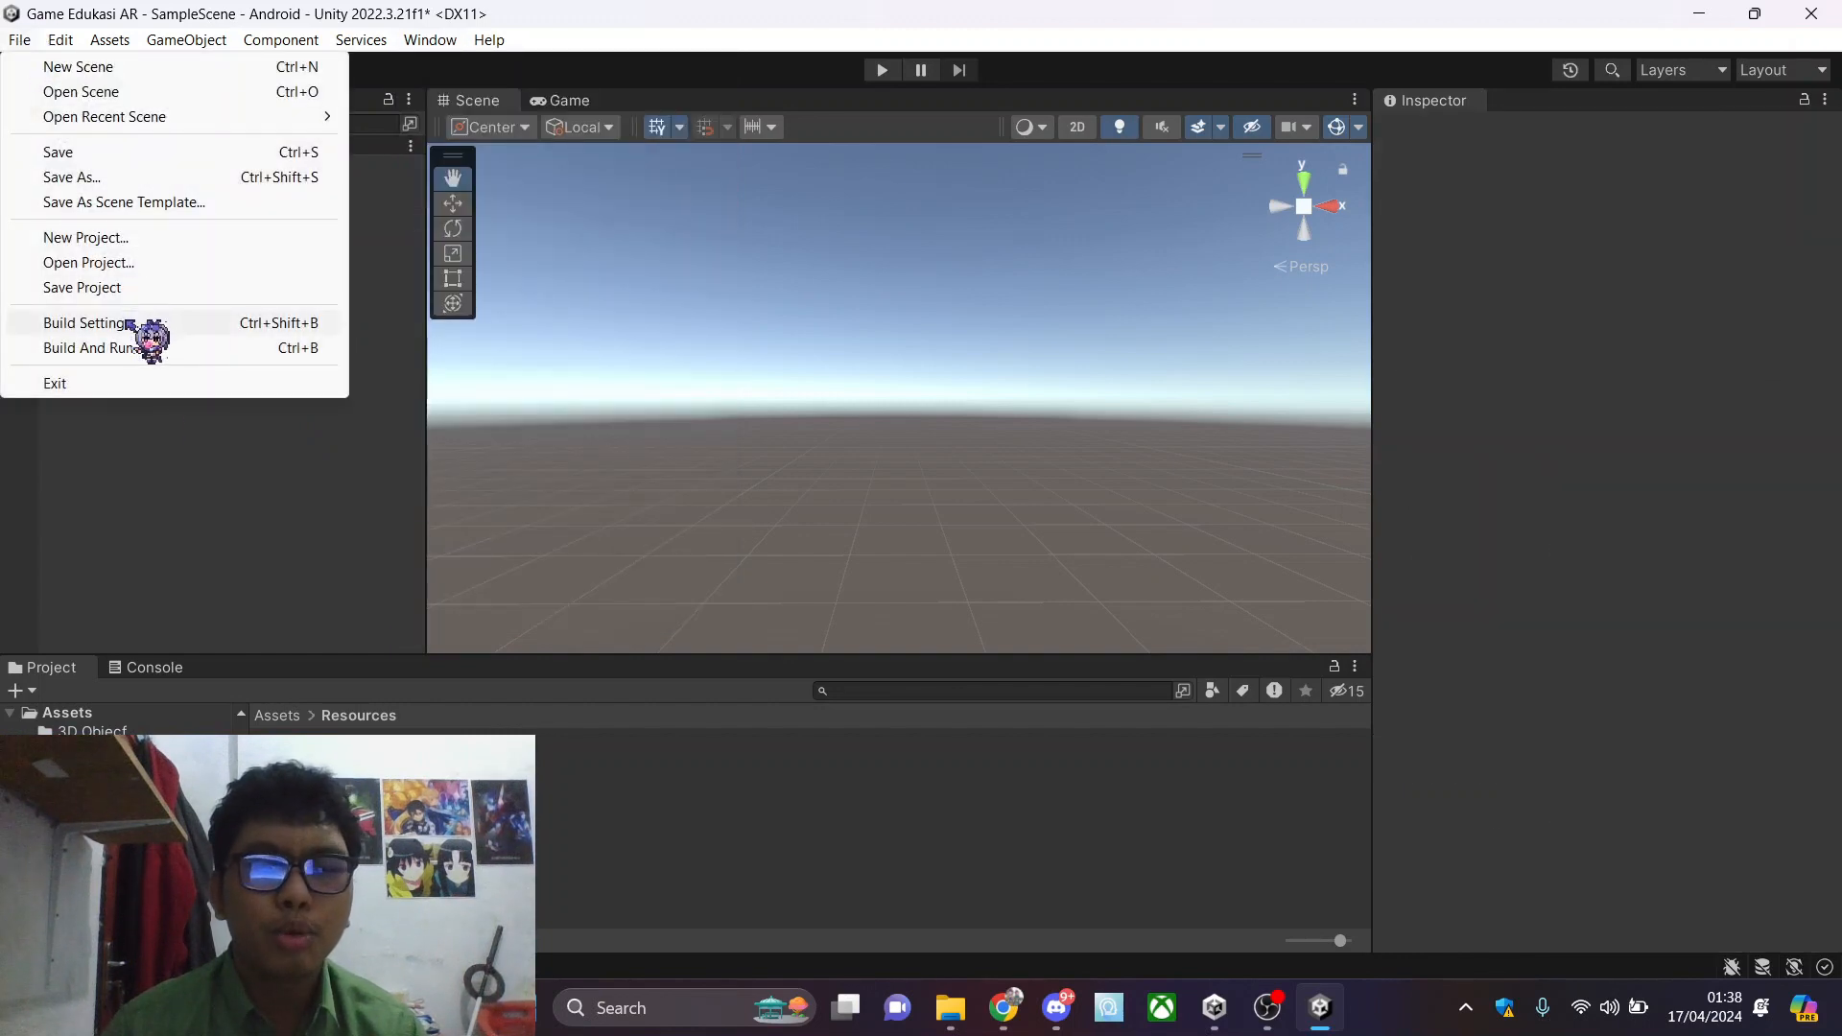
{"action": "left_click", "coordinate": [96, 323]}
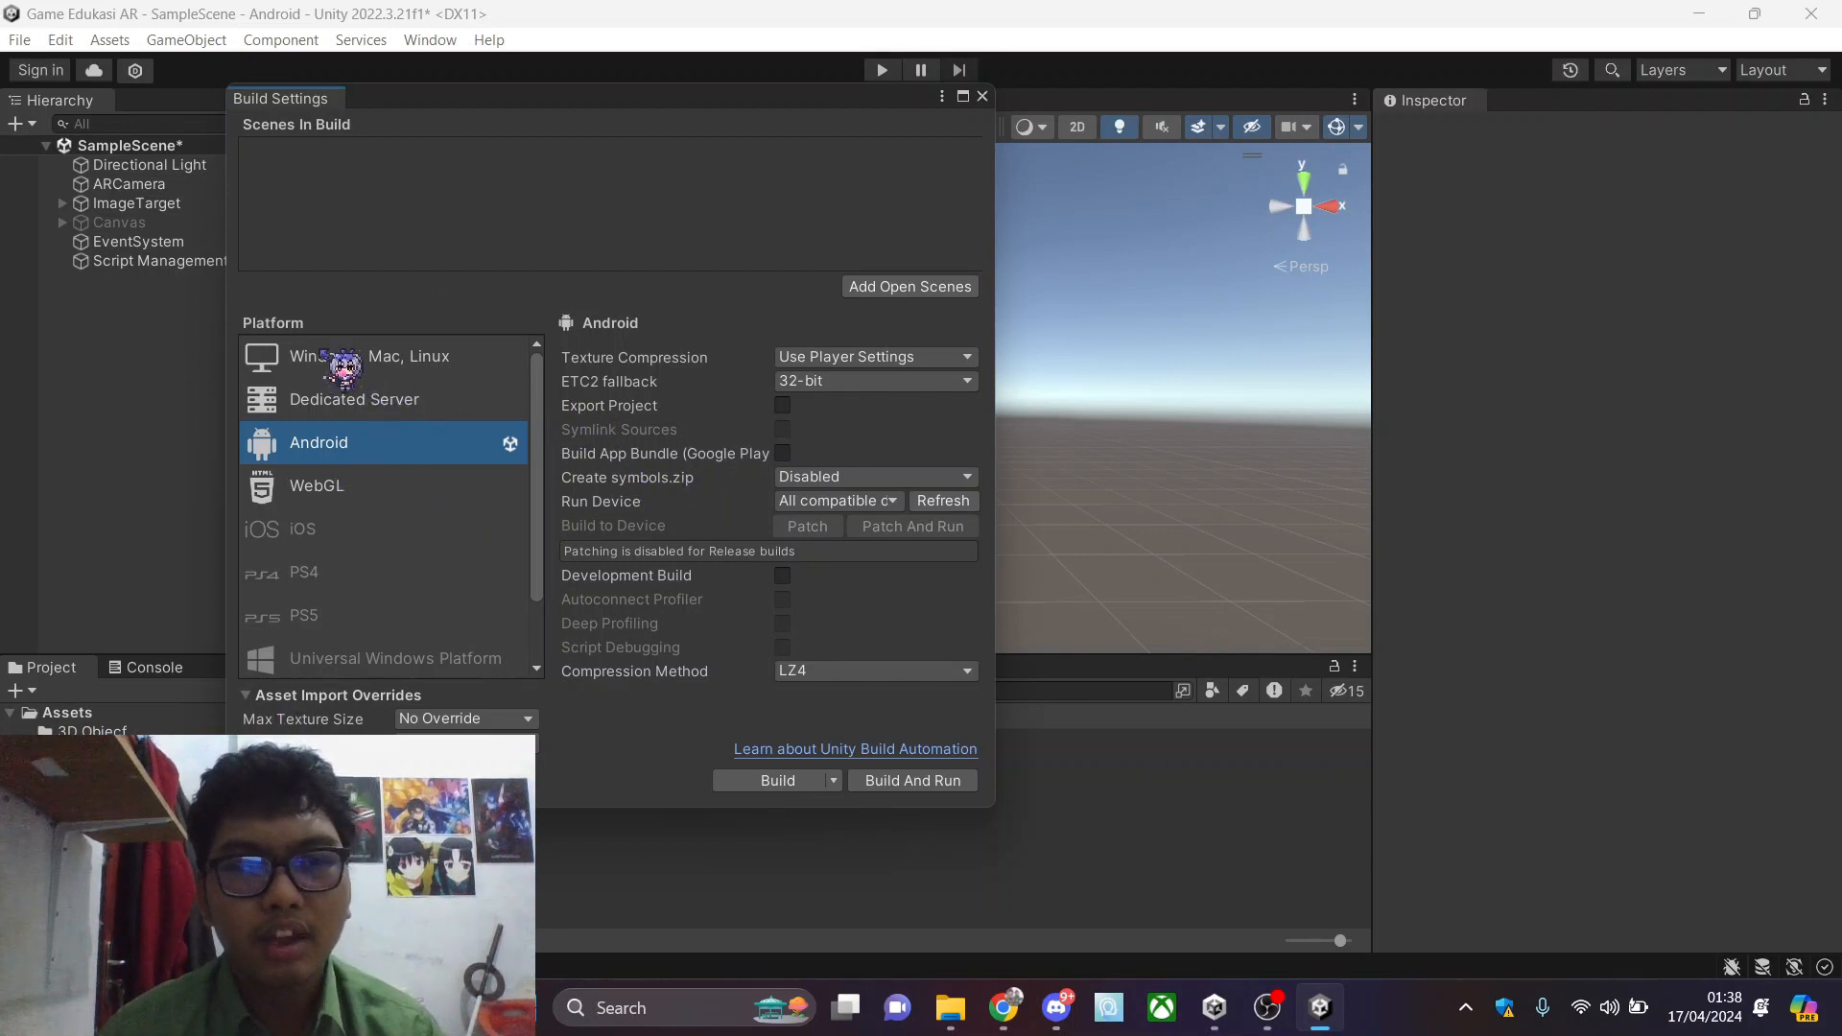
Examine the available build platforms and their options, including desktop and Dedicated Server, and end with Android selected
{"action": "scroll", "coordinate": [374, 472], "scroll_direction": "down", "scroll_amount": 2}
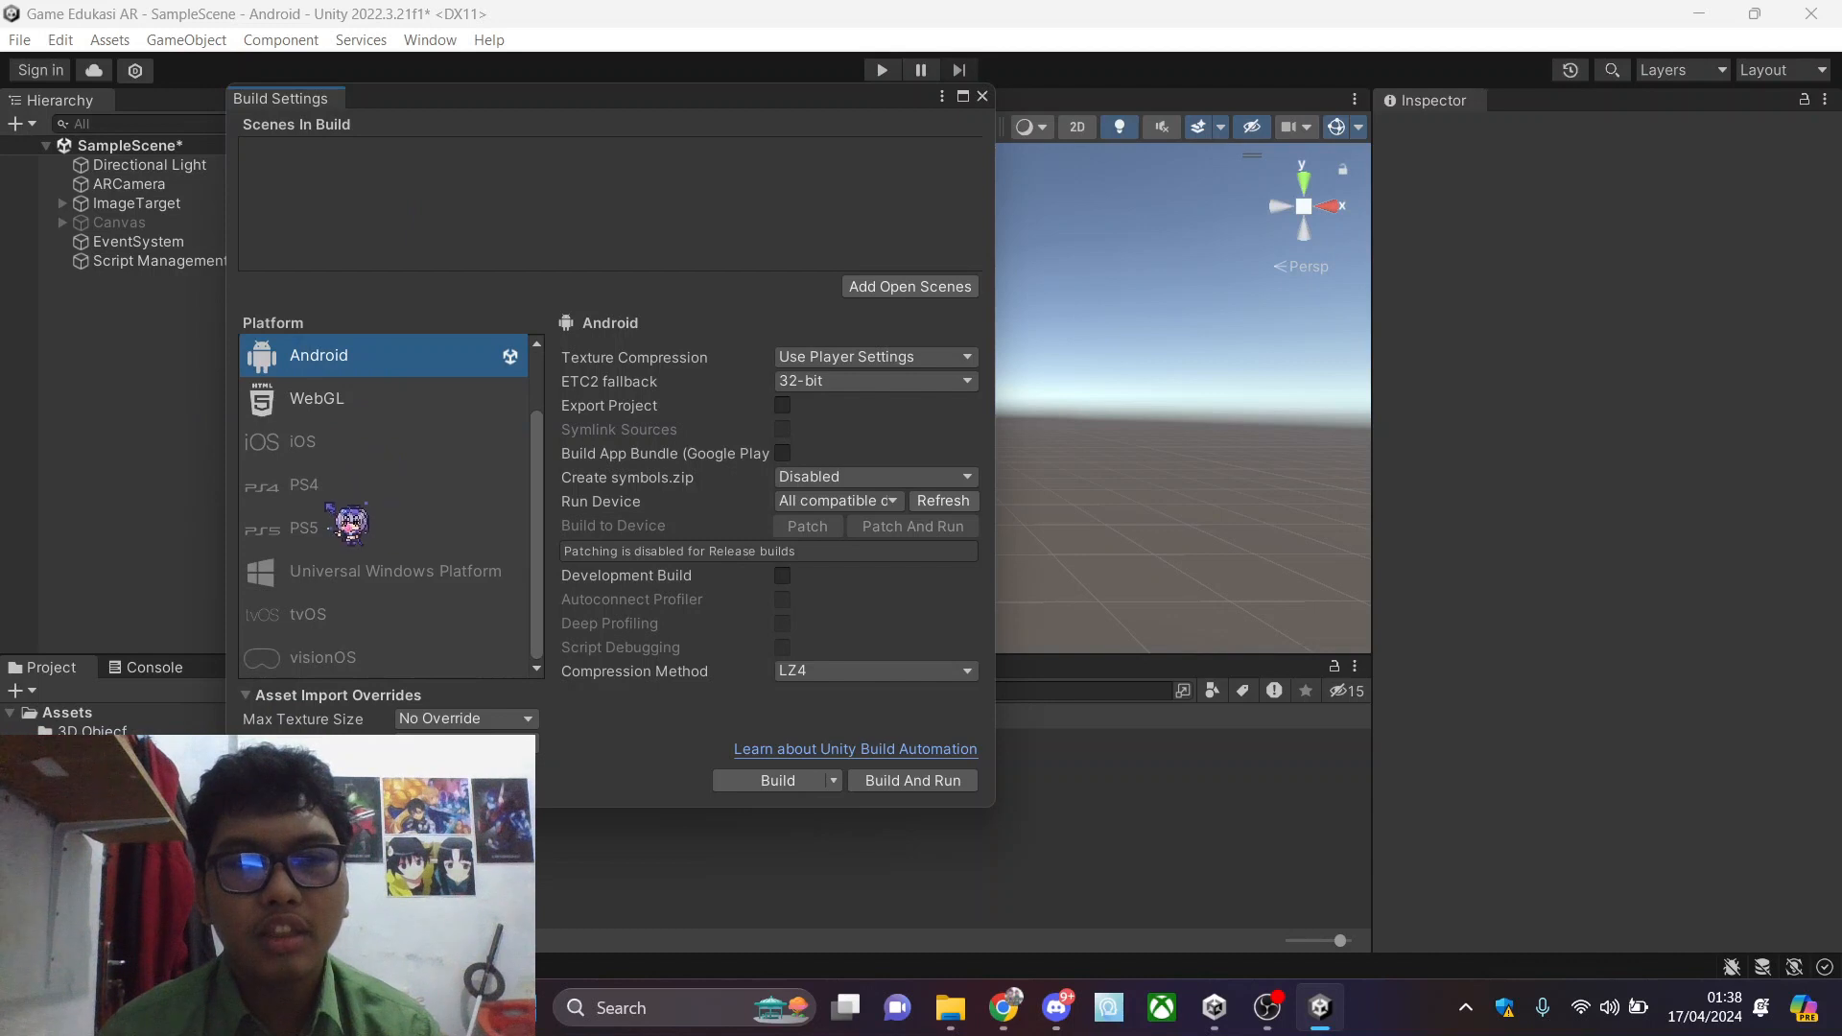
{"action": "scroll", "coordinate": [423, 585], "scroll_direction": "up", "scroll_amount": 2}
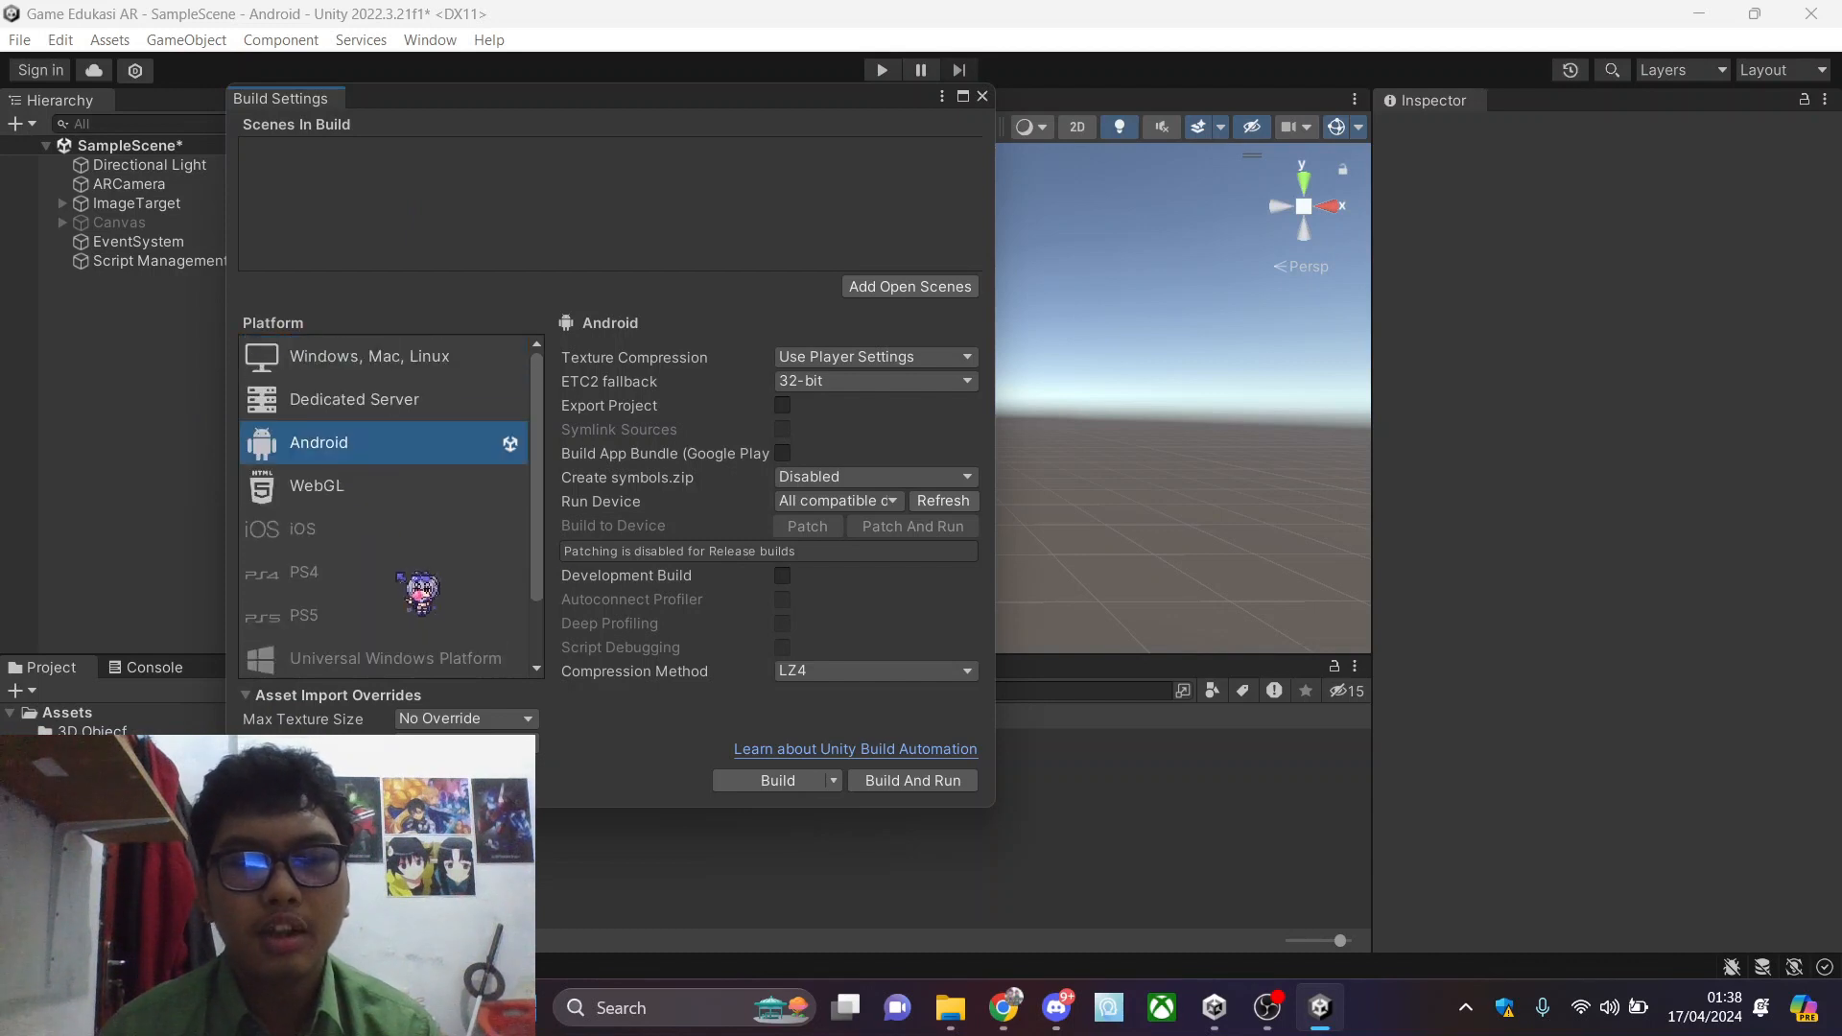
{"action": "left_click", "coordinate": [379, 360]}
{"action": "left_click", "coordinate": [383, 444]}
{"action": "left_click", "coordinate": [383, 399]}
{"action": "left_click", "coordinate": [405, 449]}
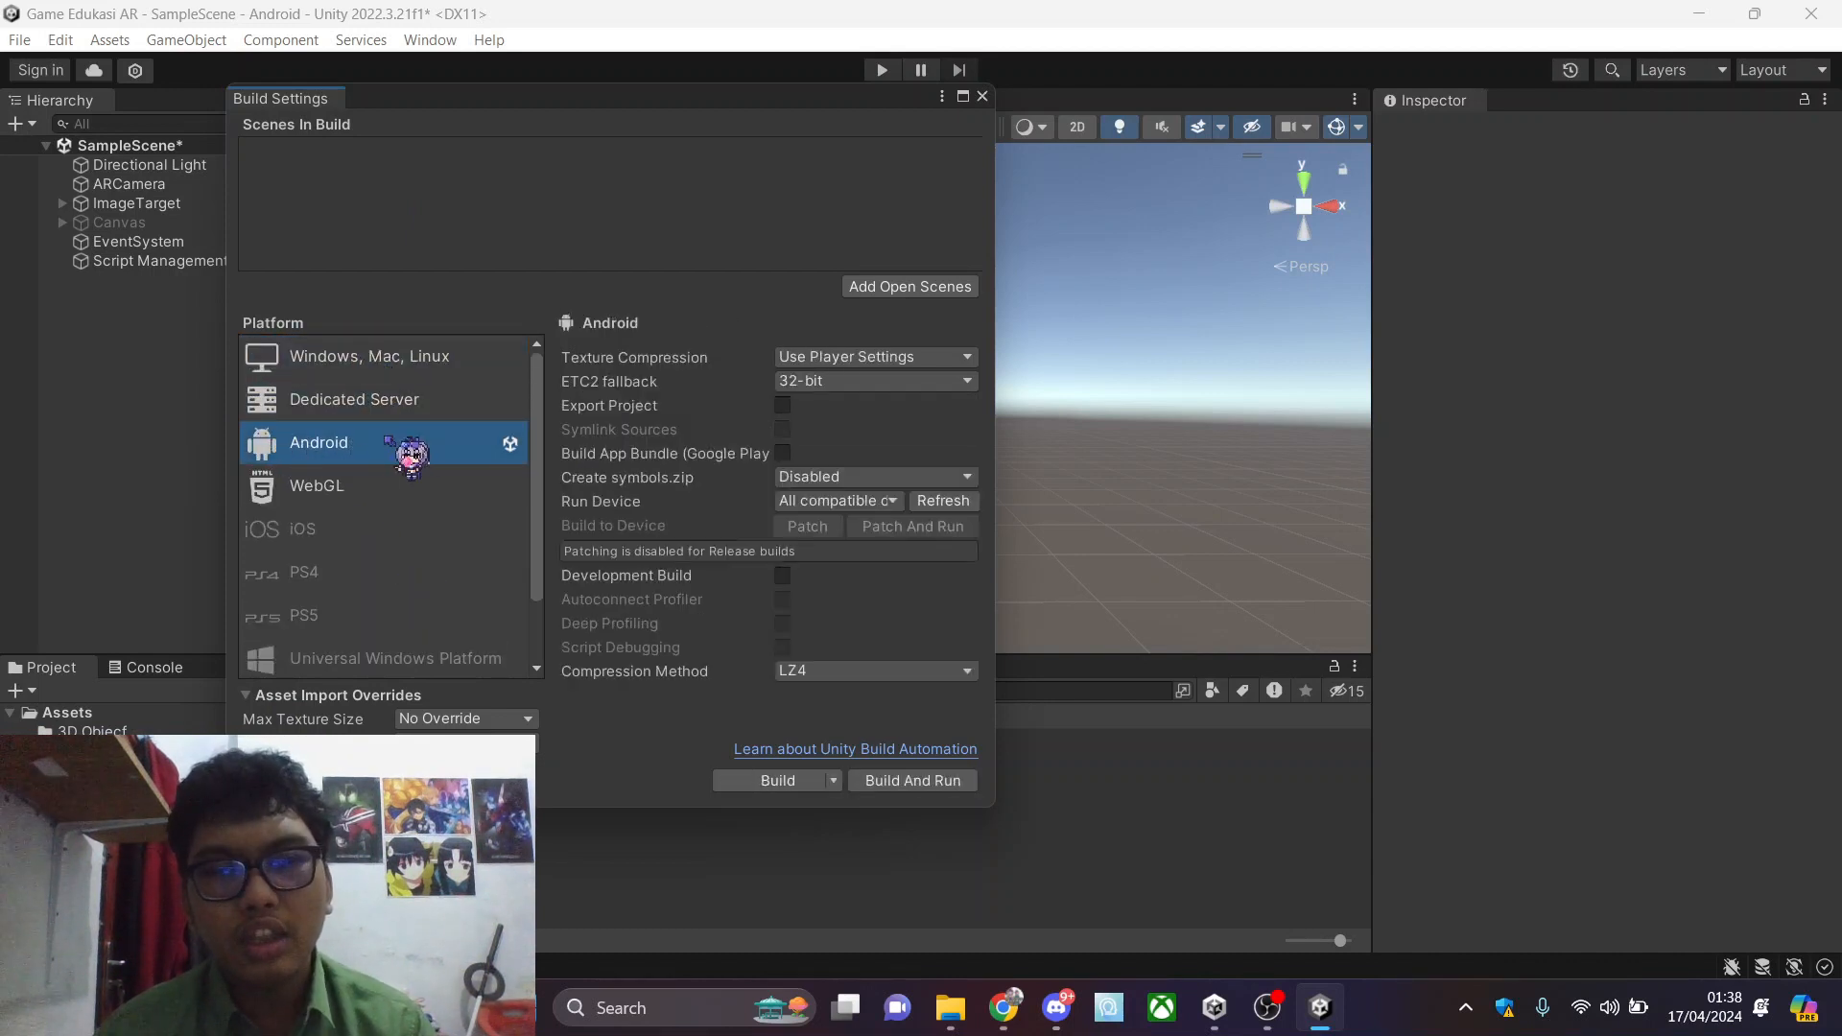
{"action": "left_click", "coordinate": [422, 357]}
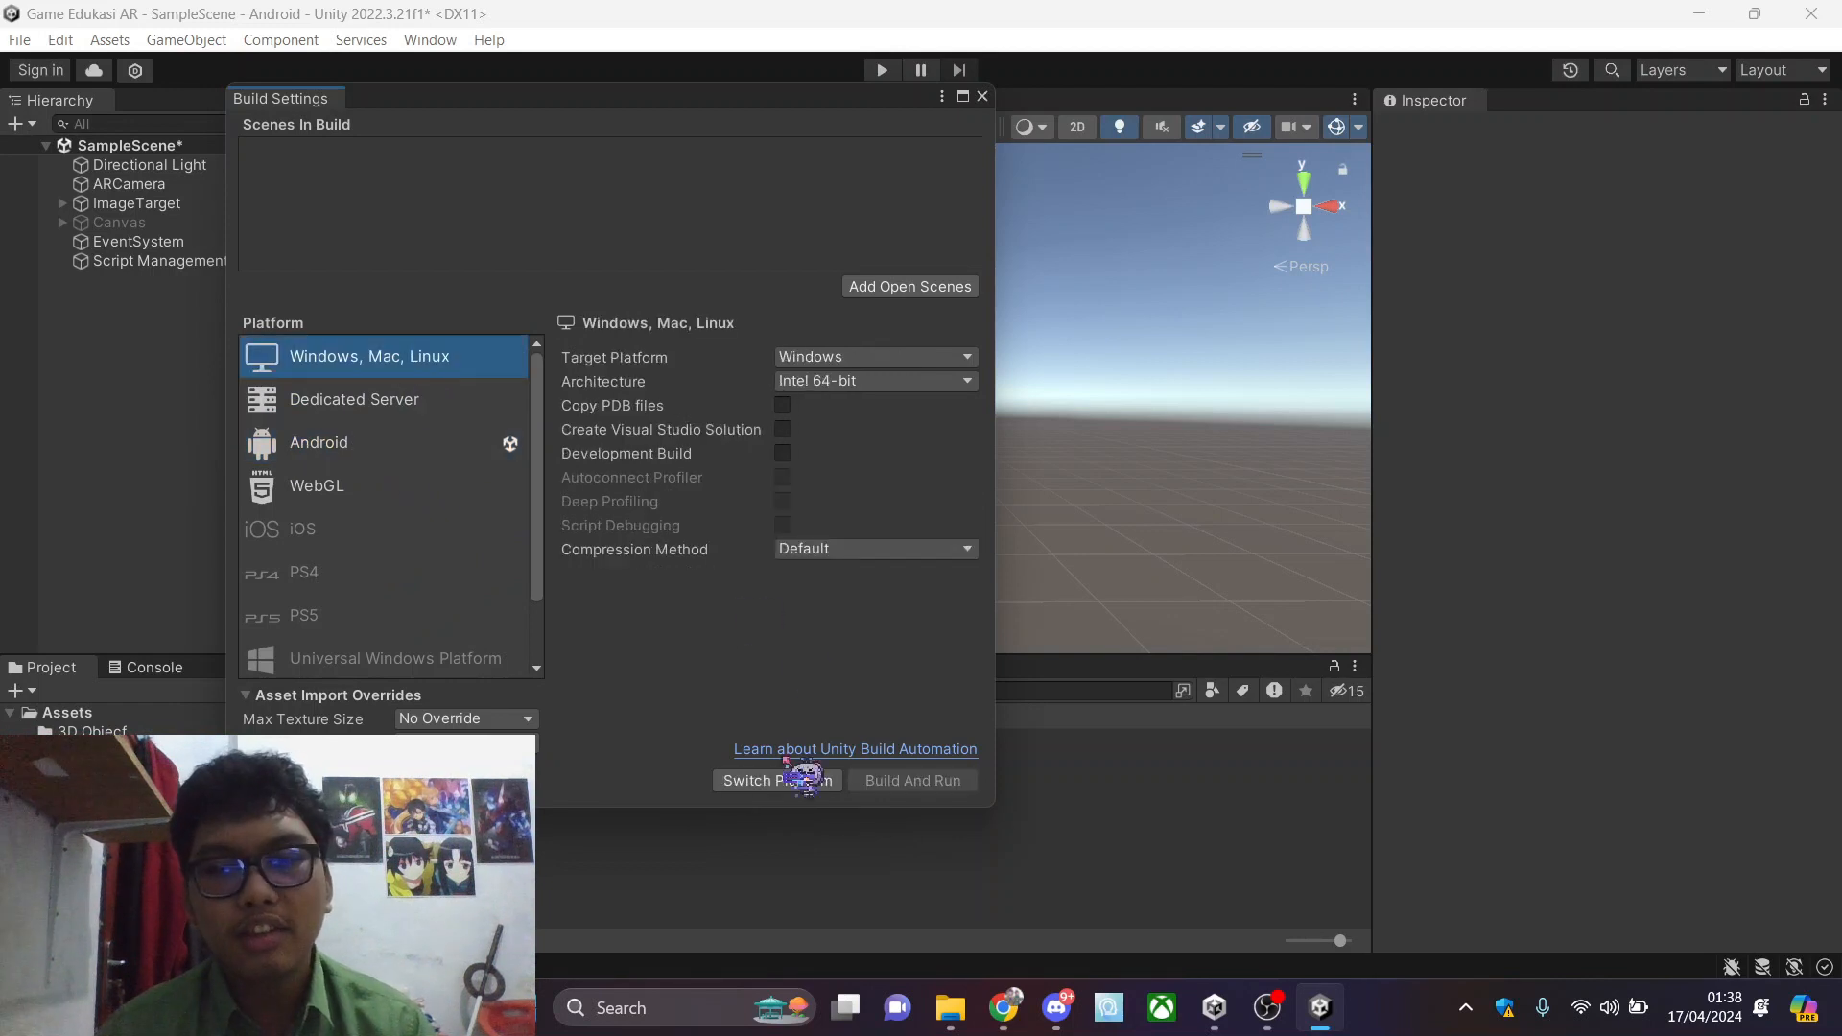
{"action": "left_click", "coordinate": [355, 401]}
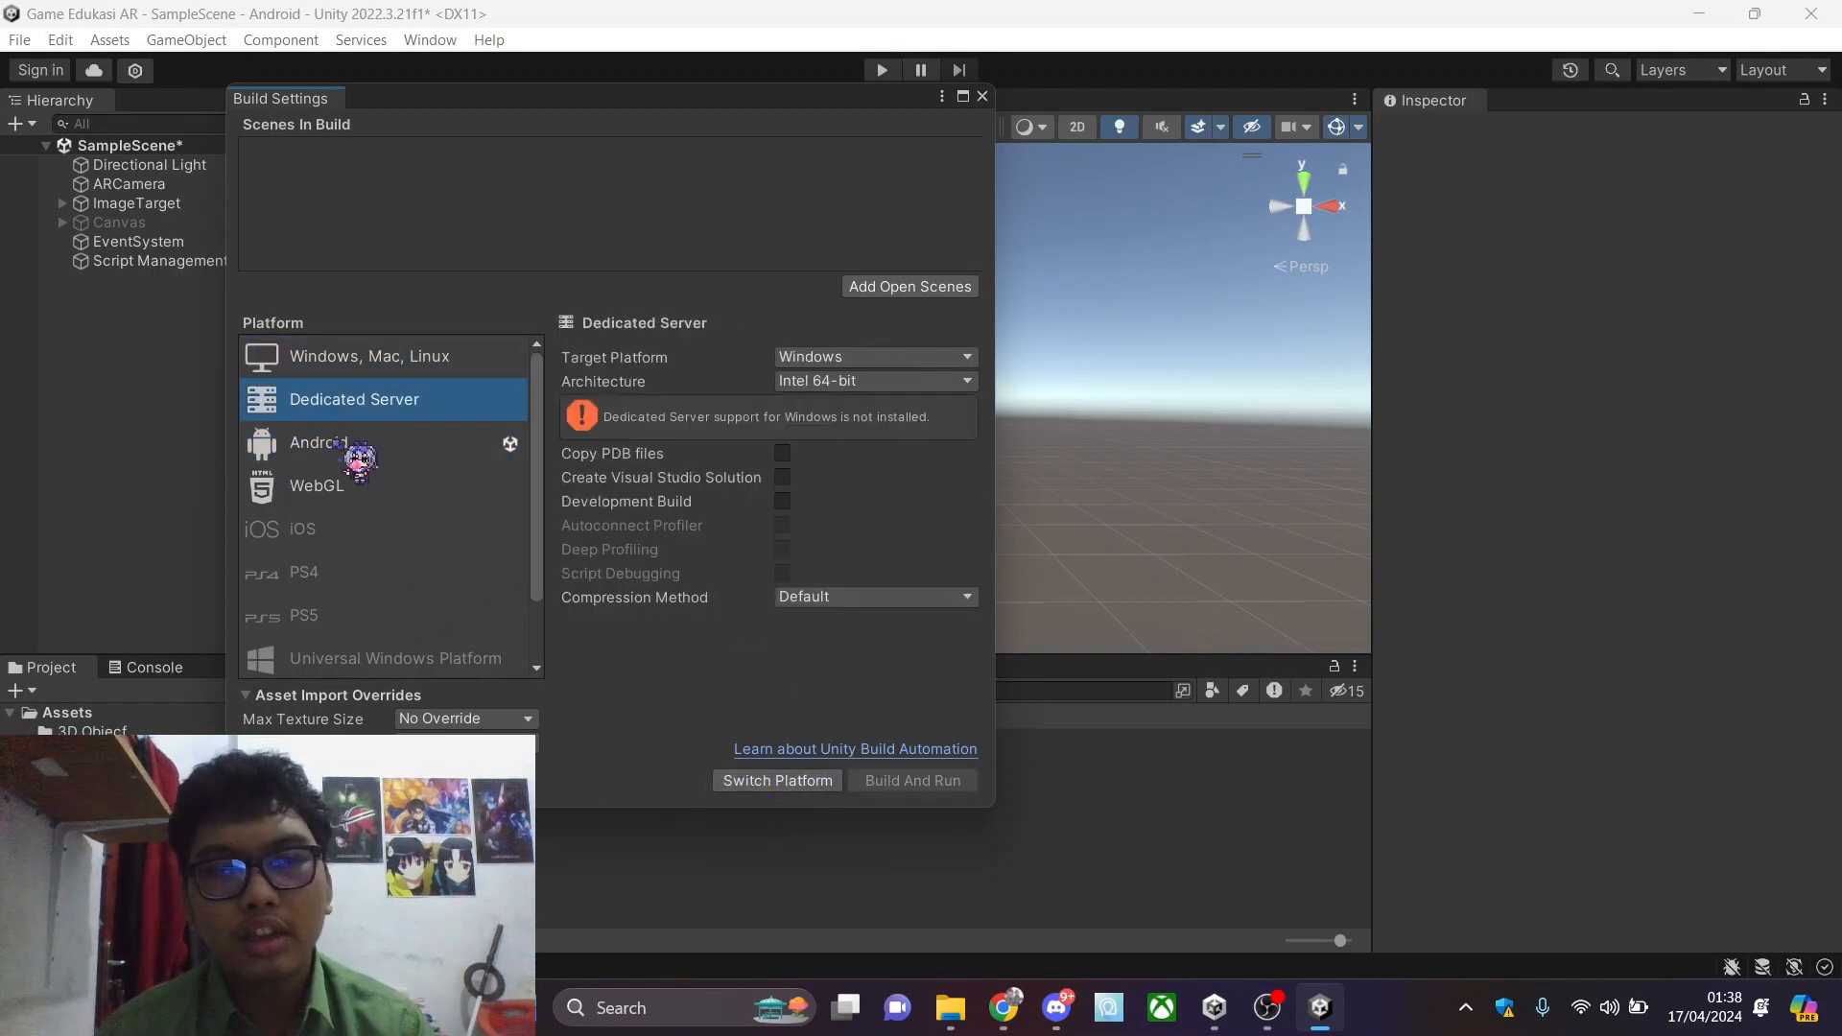
{"action": "left_click", "coordinate": [353, 449]}
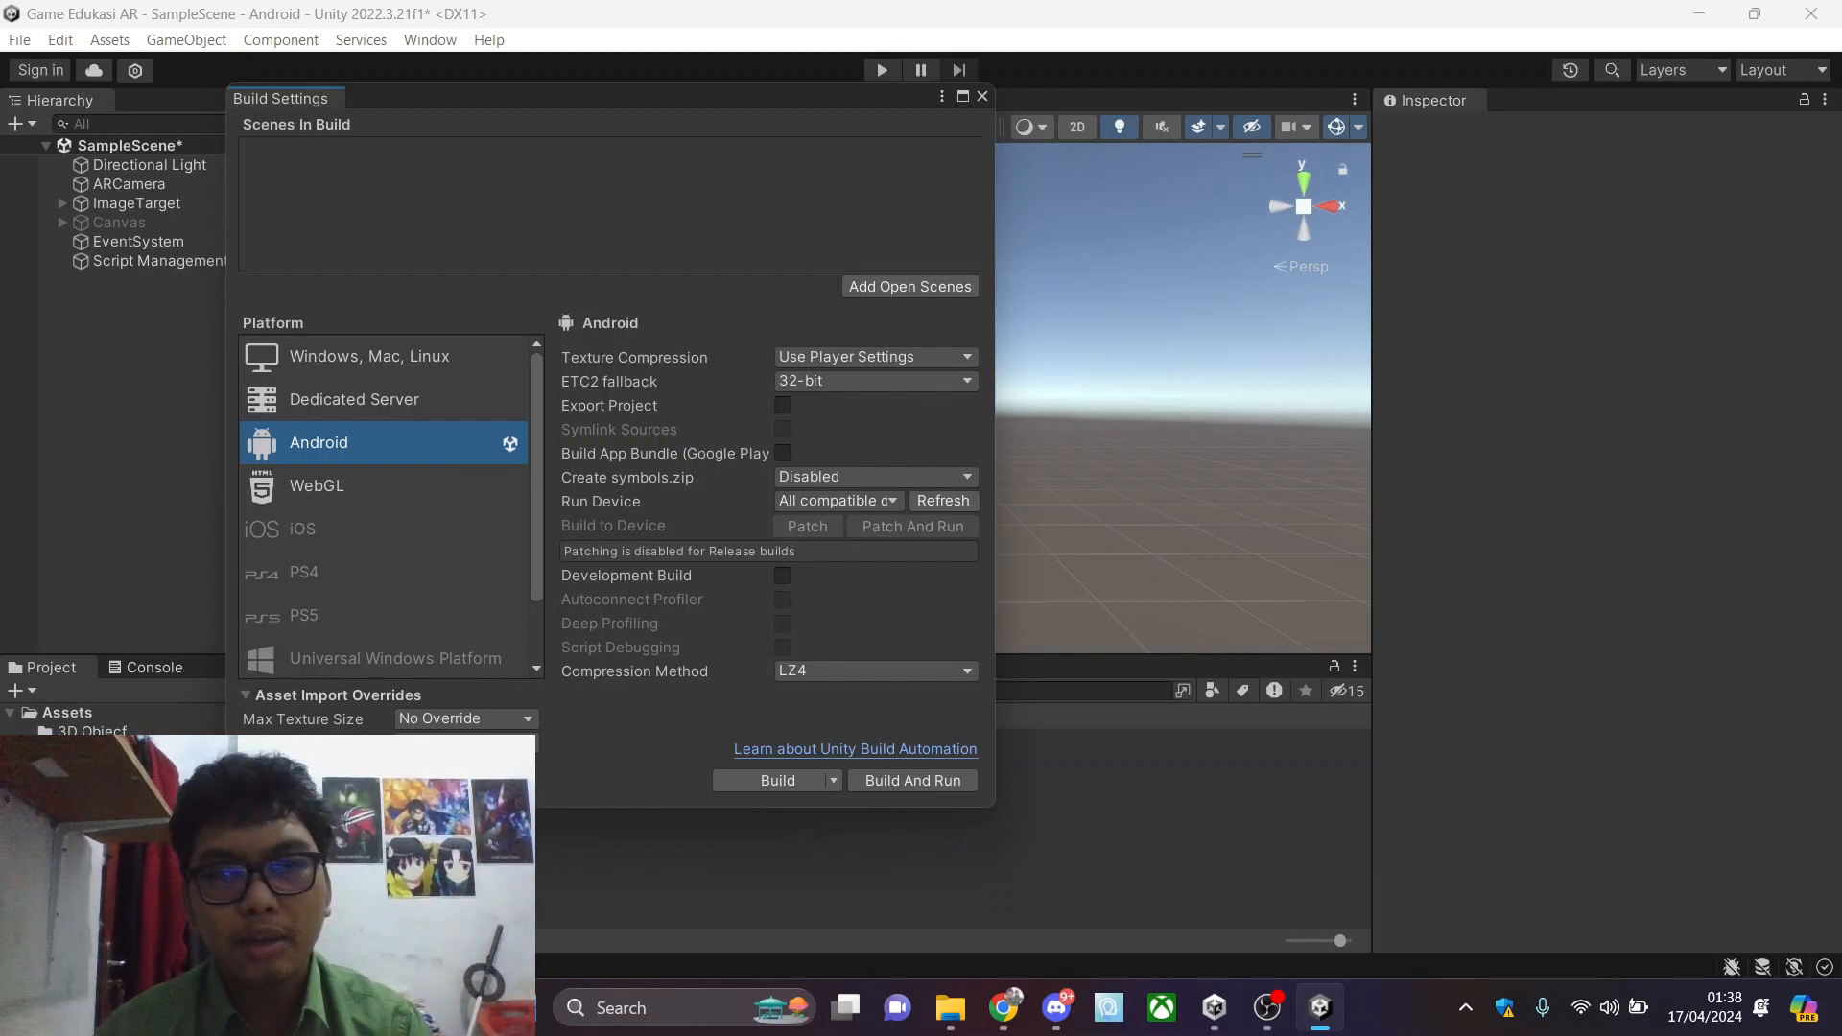
Disallow Portrait and Portrait Upside Down for auto rotation in the Android player settings, and close the project and build settings
{"action": "left_click", "coordinate": [296, 781]}
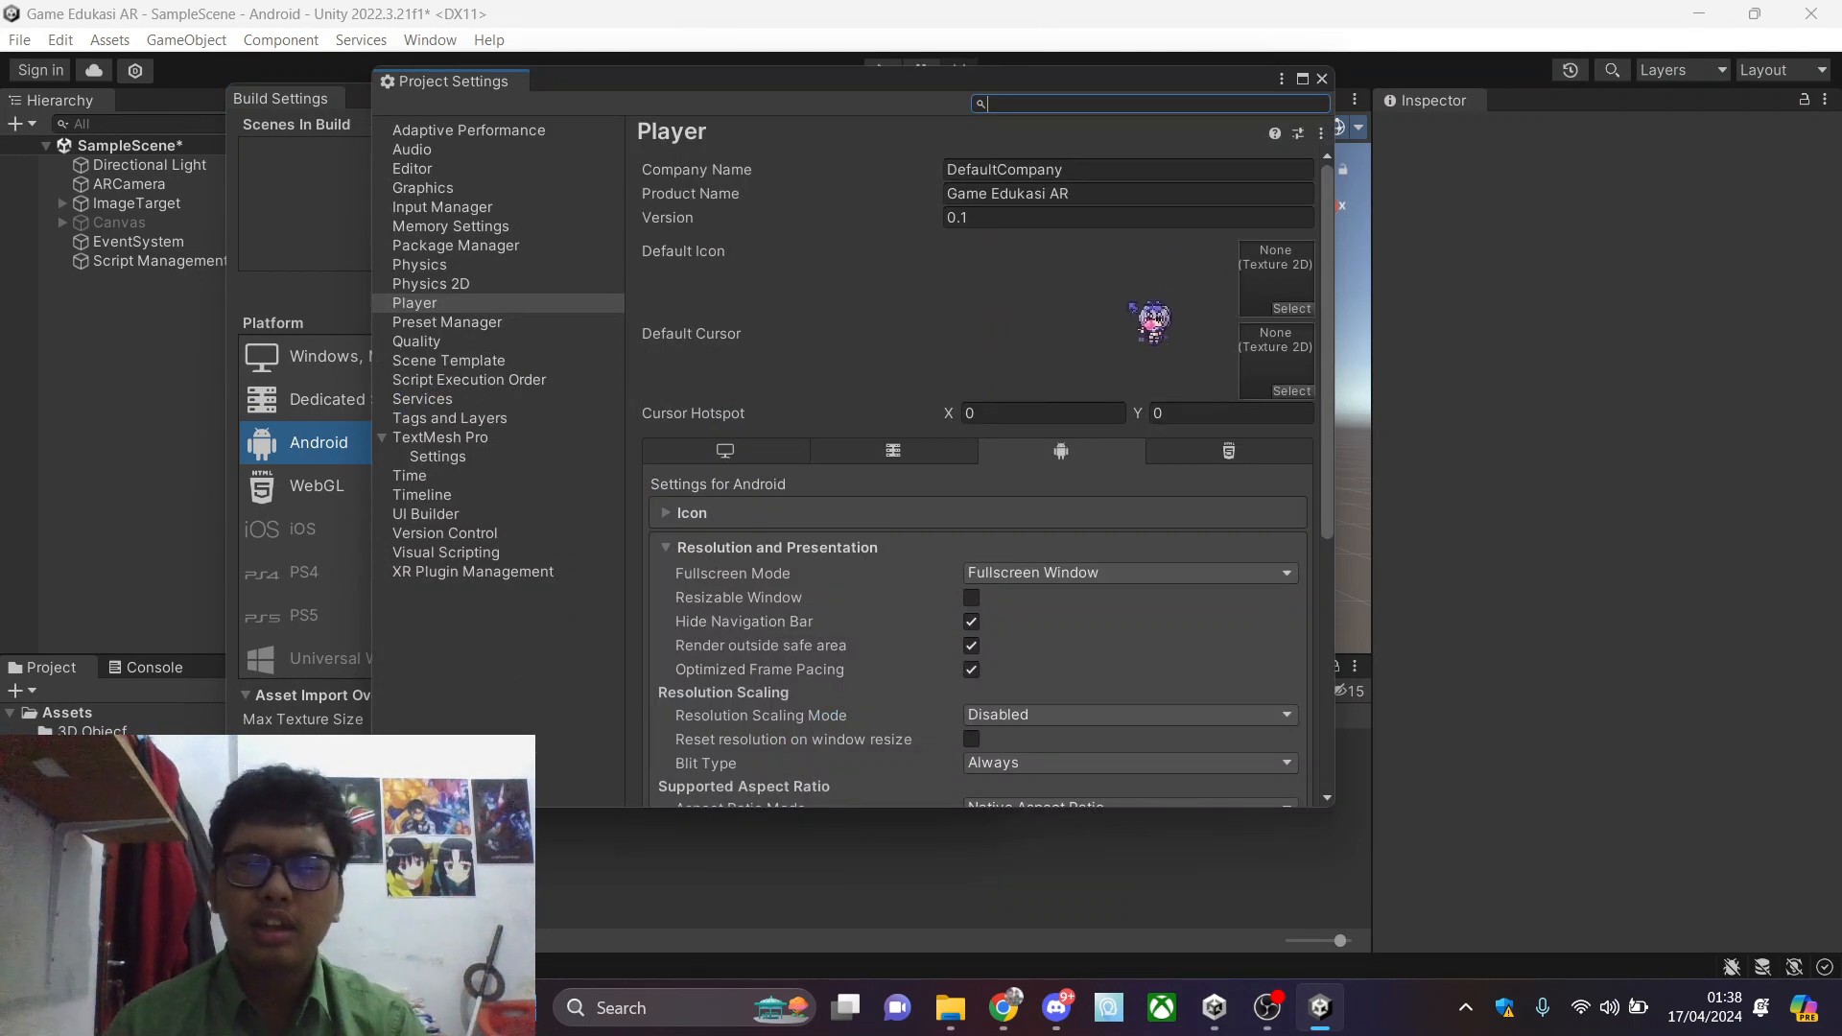
{"action": "scroll", "coordinate": [1119, 326], "scroll_direction": "down", "scroll_amount": 2}
{"action": "scroll", "coordinate": [1120, 326], "scroll_direction": "up", "scroll_amount": 2}
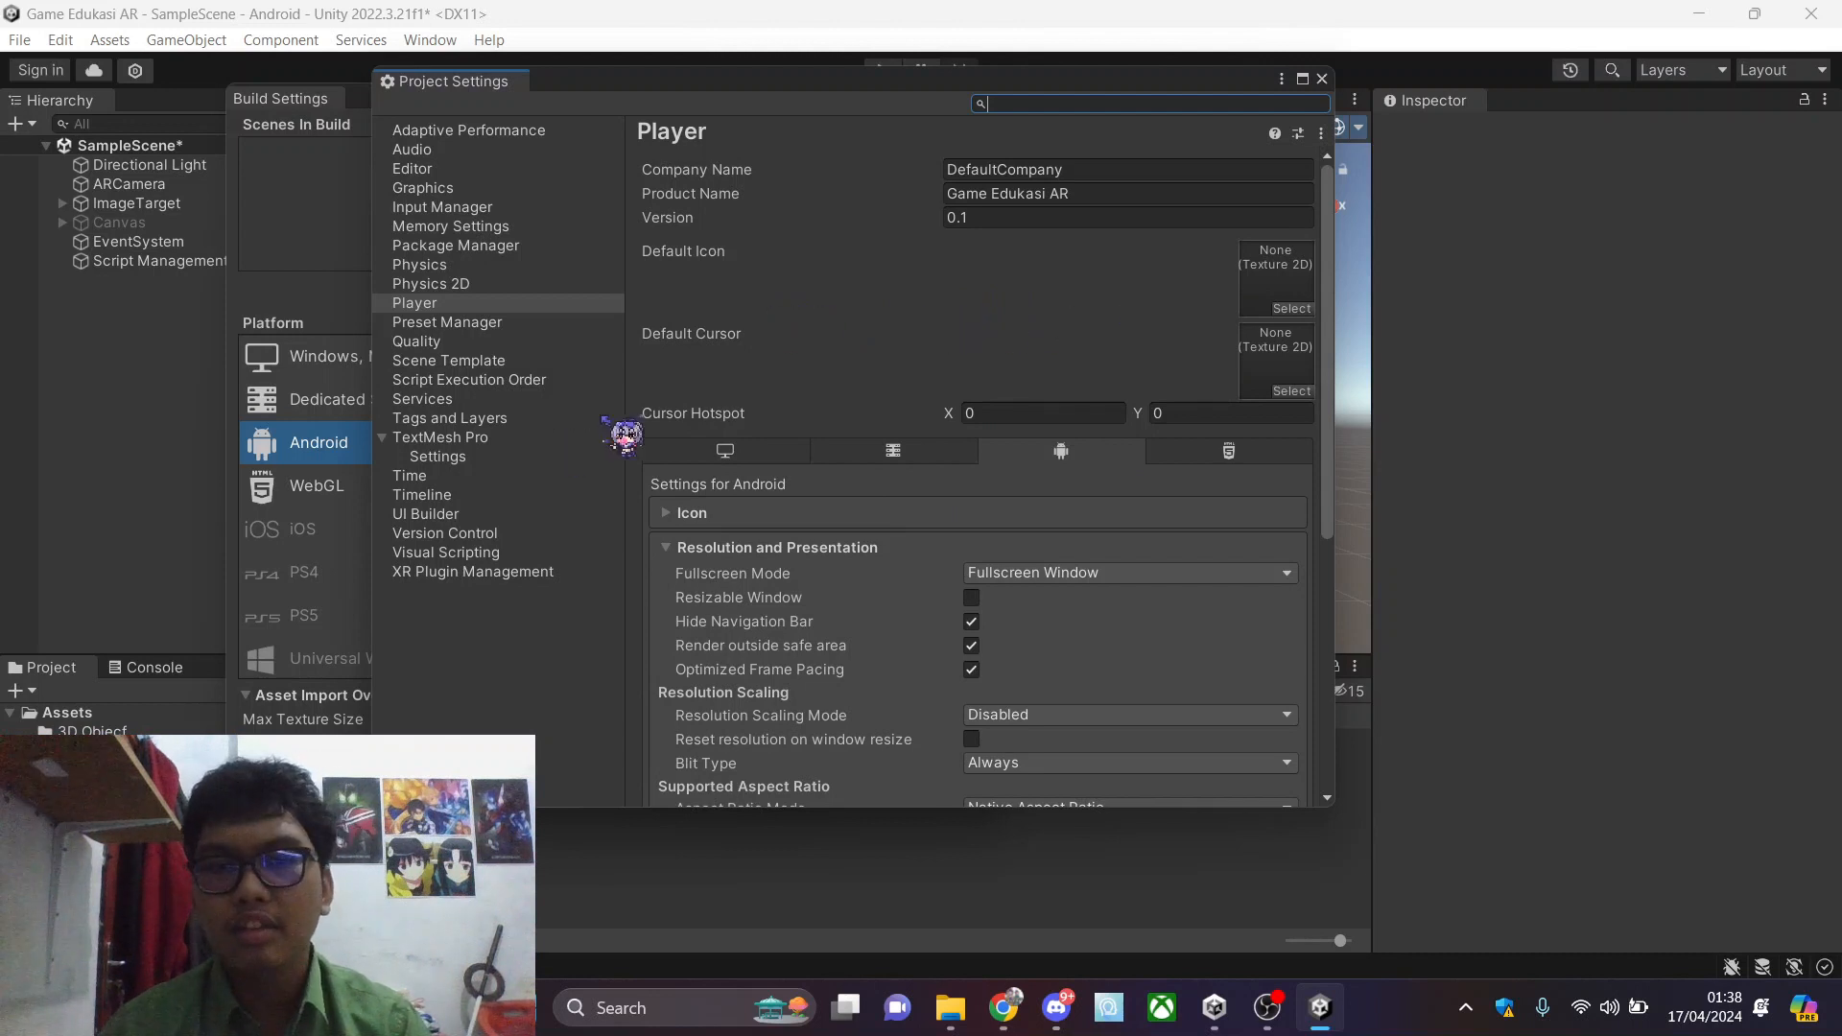
{"action": "left_click", "coordinate": [729, 547]}
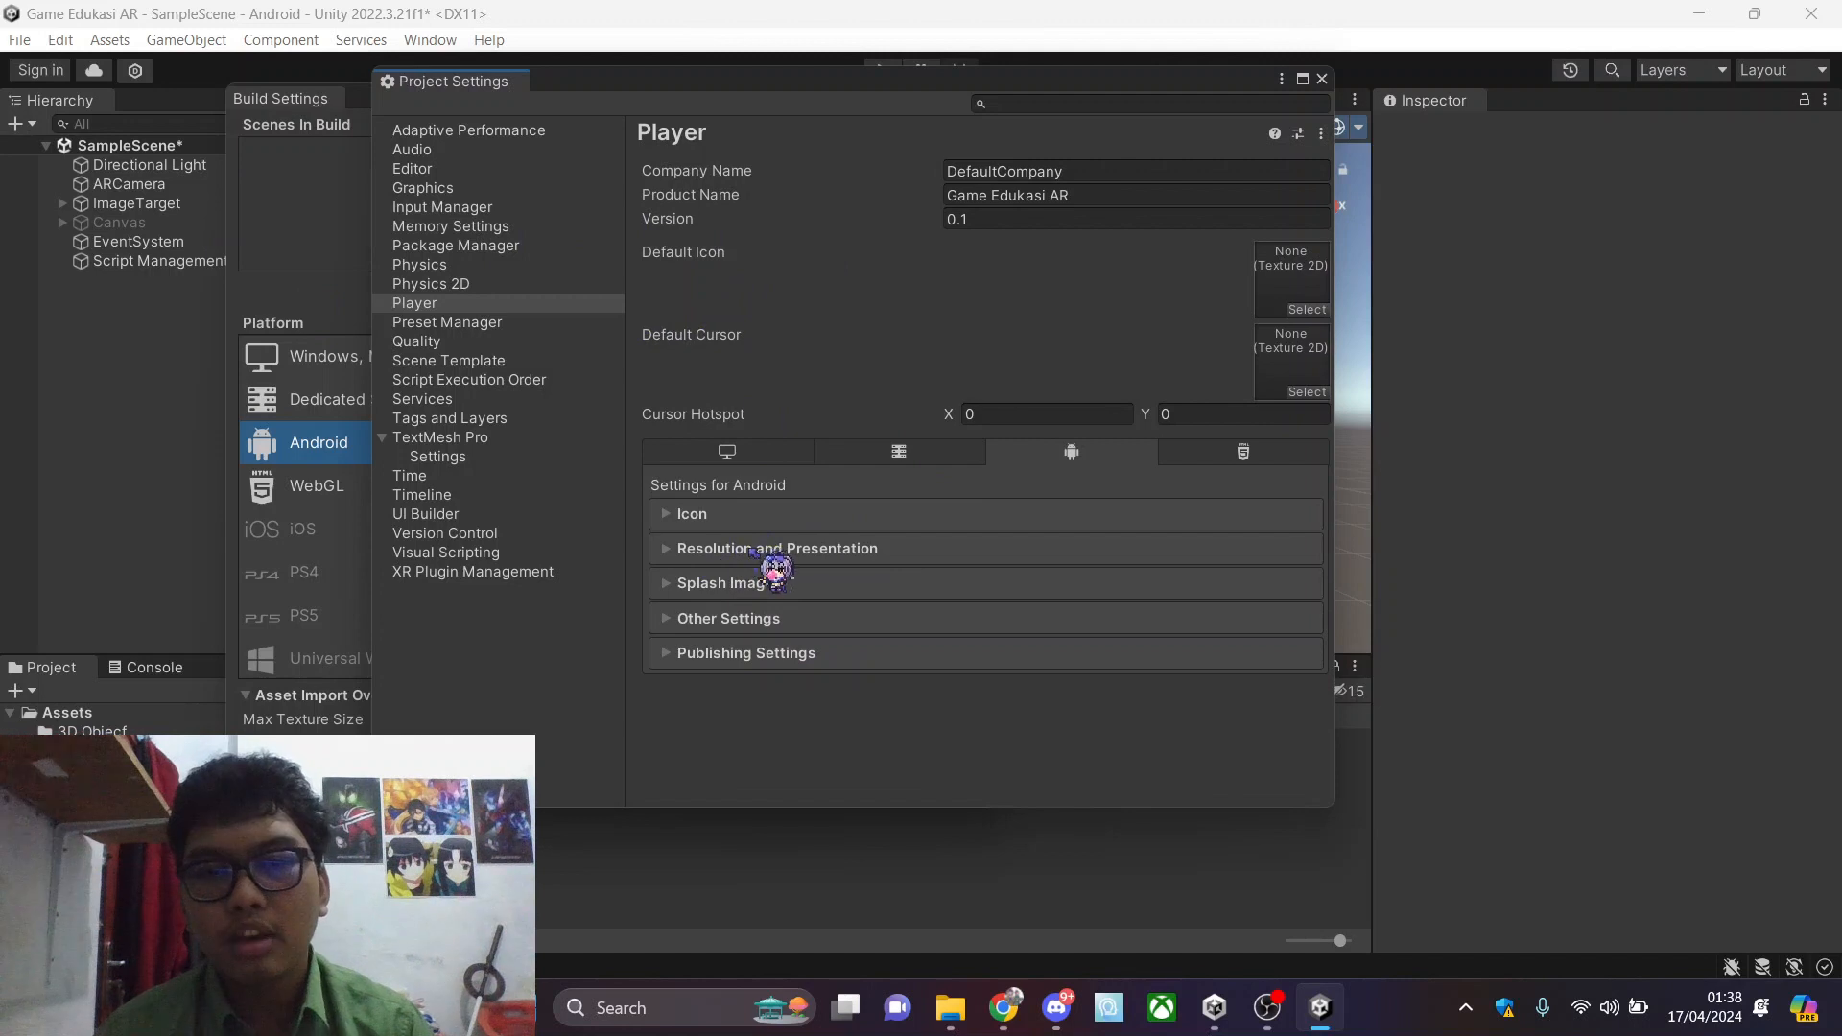
{"action": "left_click", "coordinate": [875, 549]}
{"action": "scroll", "coordinate": [888, 538], "scroll_direction": "down", "scroll_amount": 5}
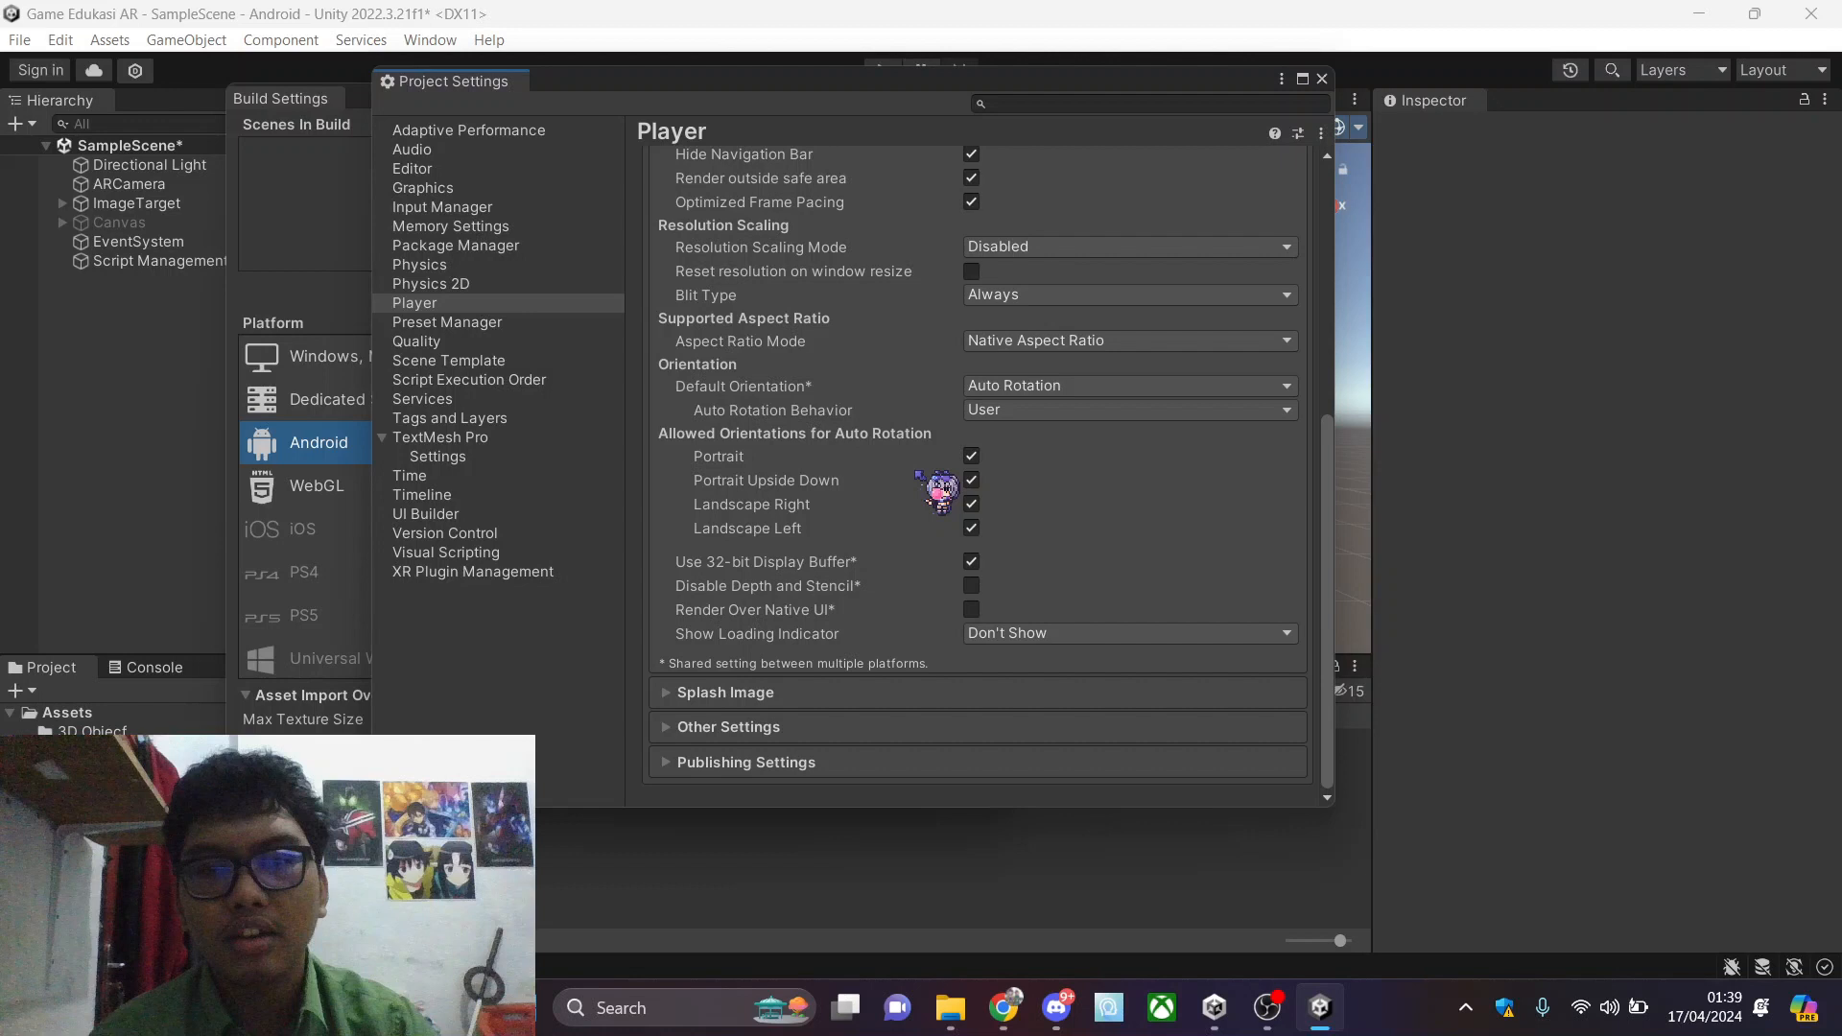
{"action": "left_click", "coordinate": [971, 480]}
{"action": "left_click", "coordinate": [971, 456]}
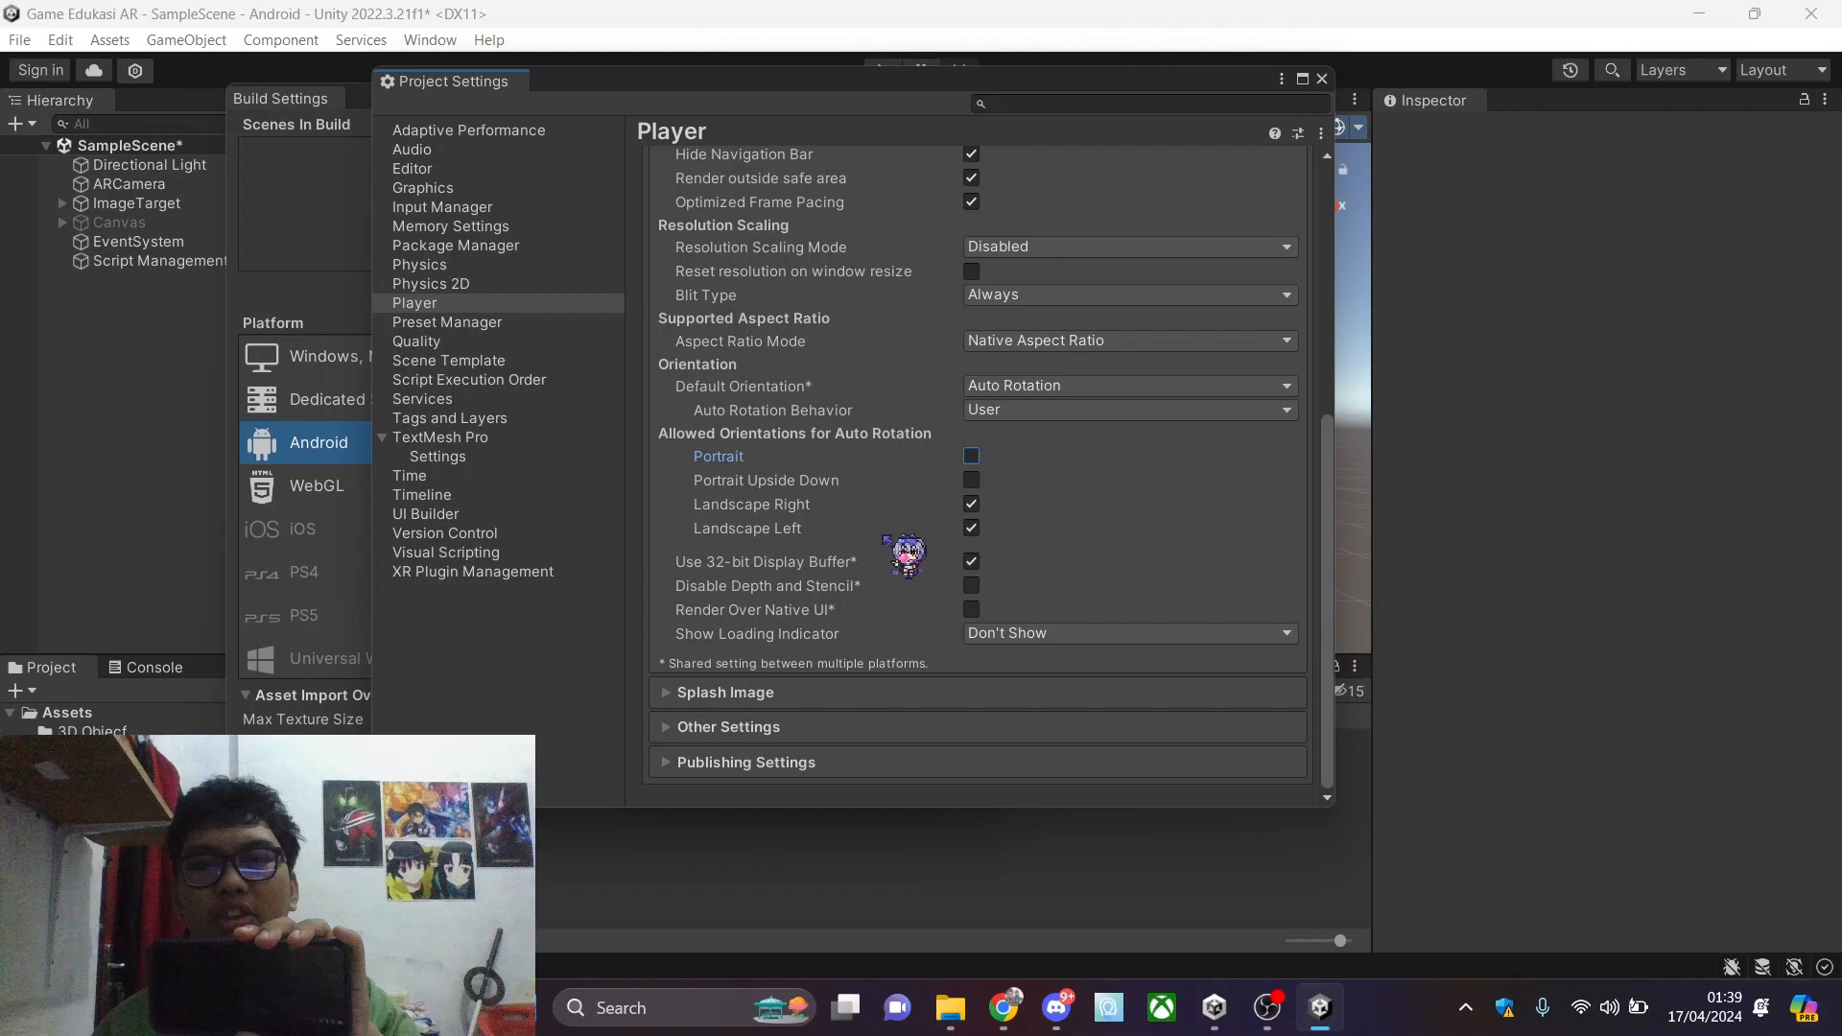
{"action": "left_click", "coordinate": [1321, 79]}
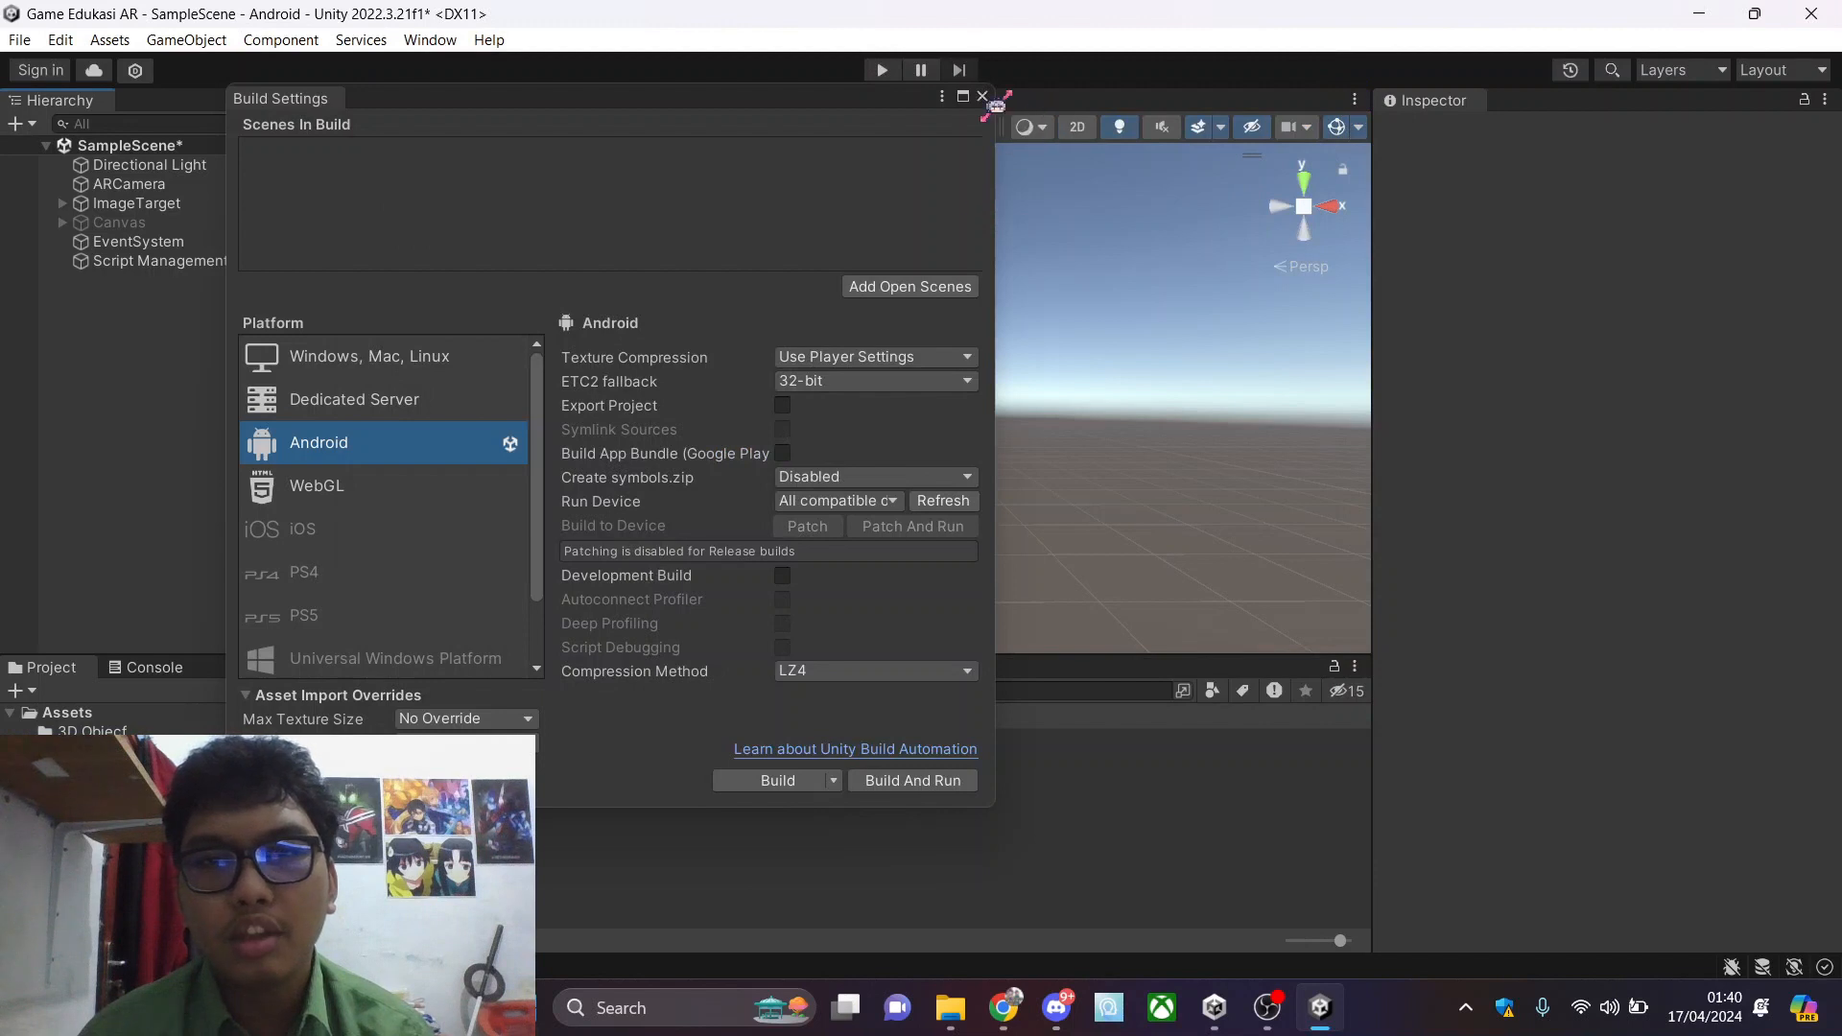
{"action": "left_click", "coordinate": [1020, 73]}
{"action": "left_click", "coordinate": [96, 222]}
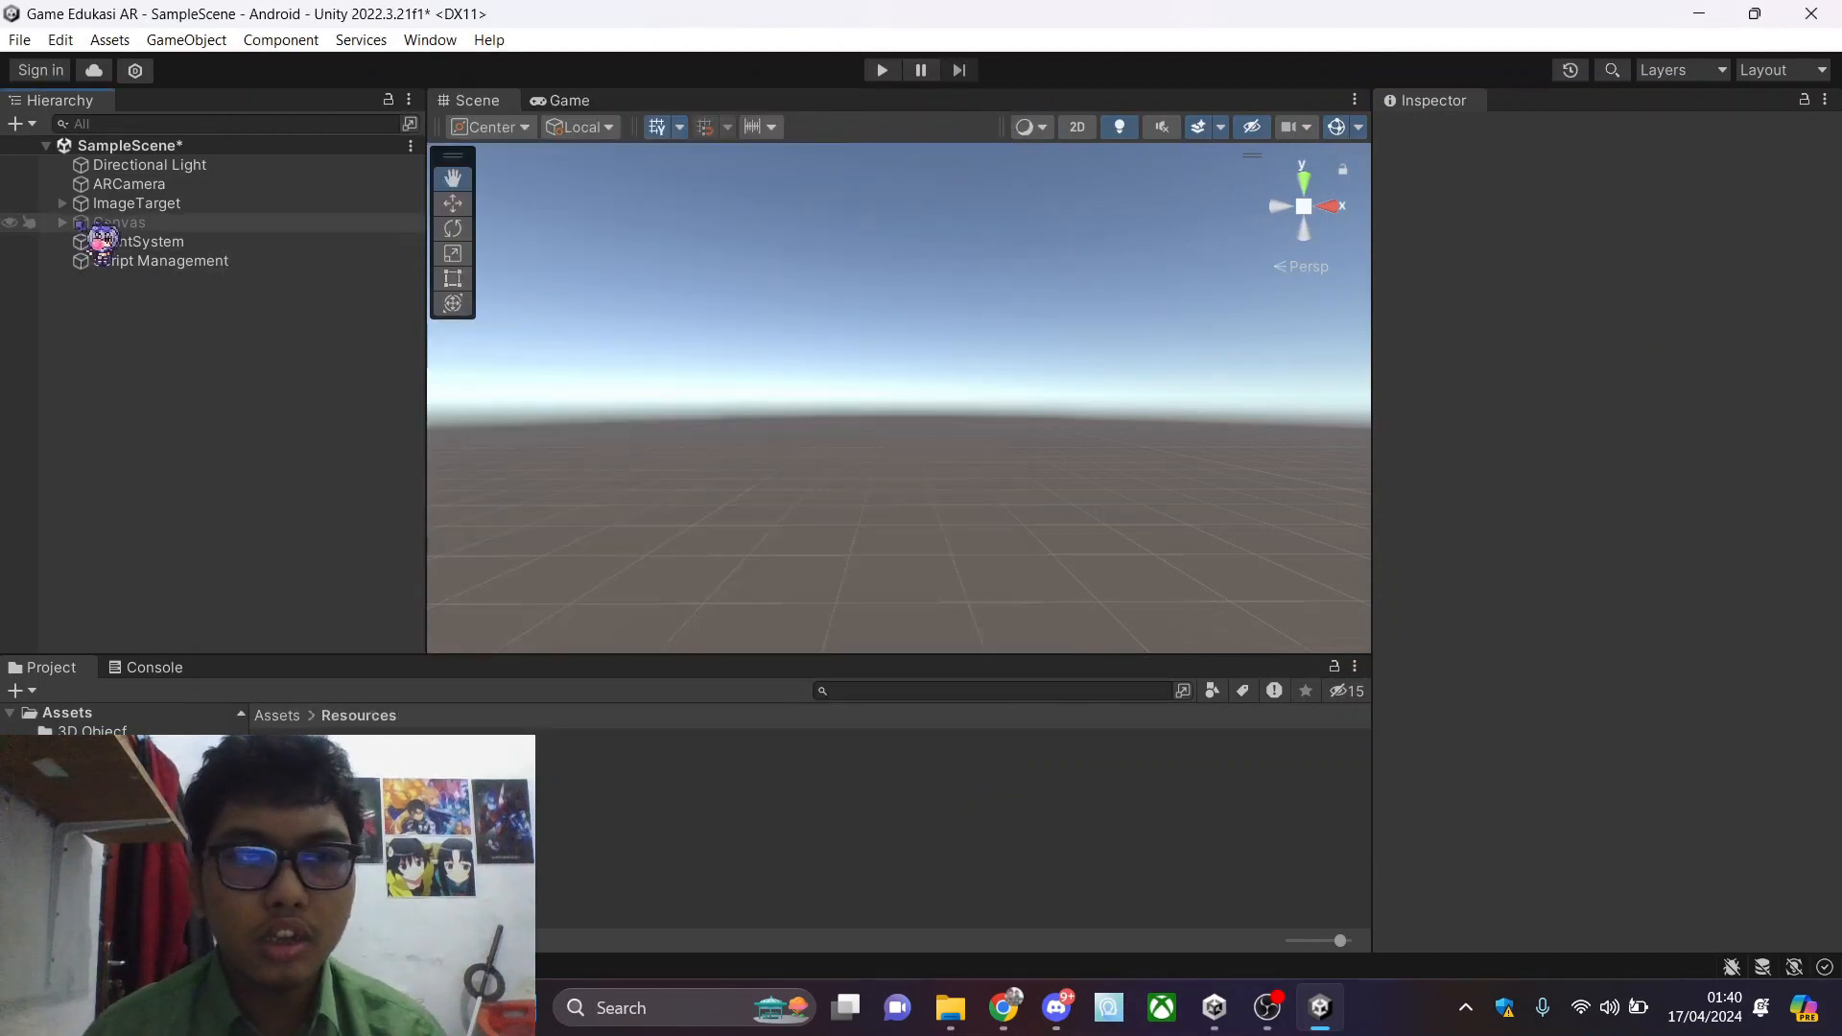
{"action": "left_click", "coordinate": [1437, 133]}
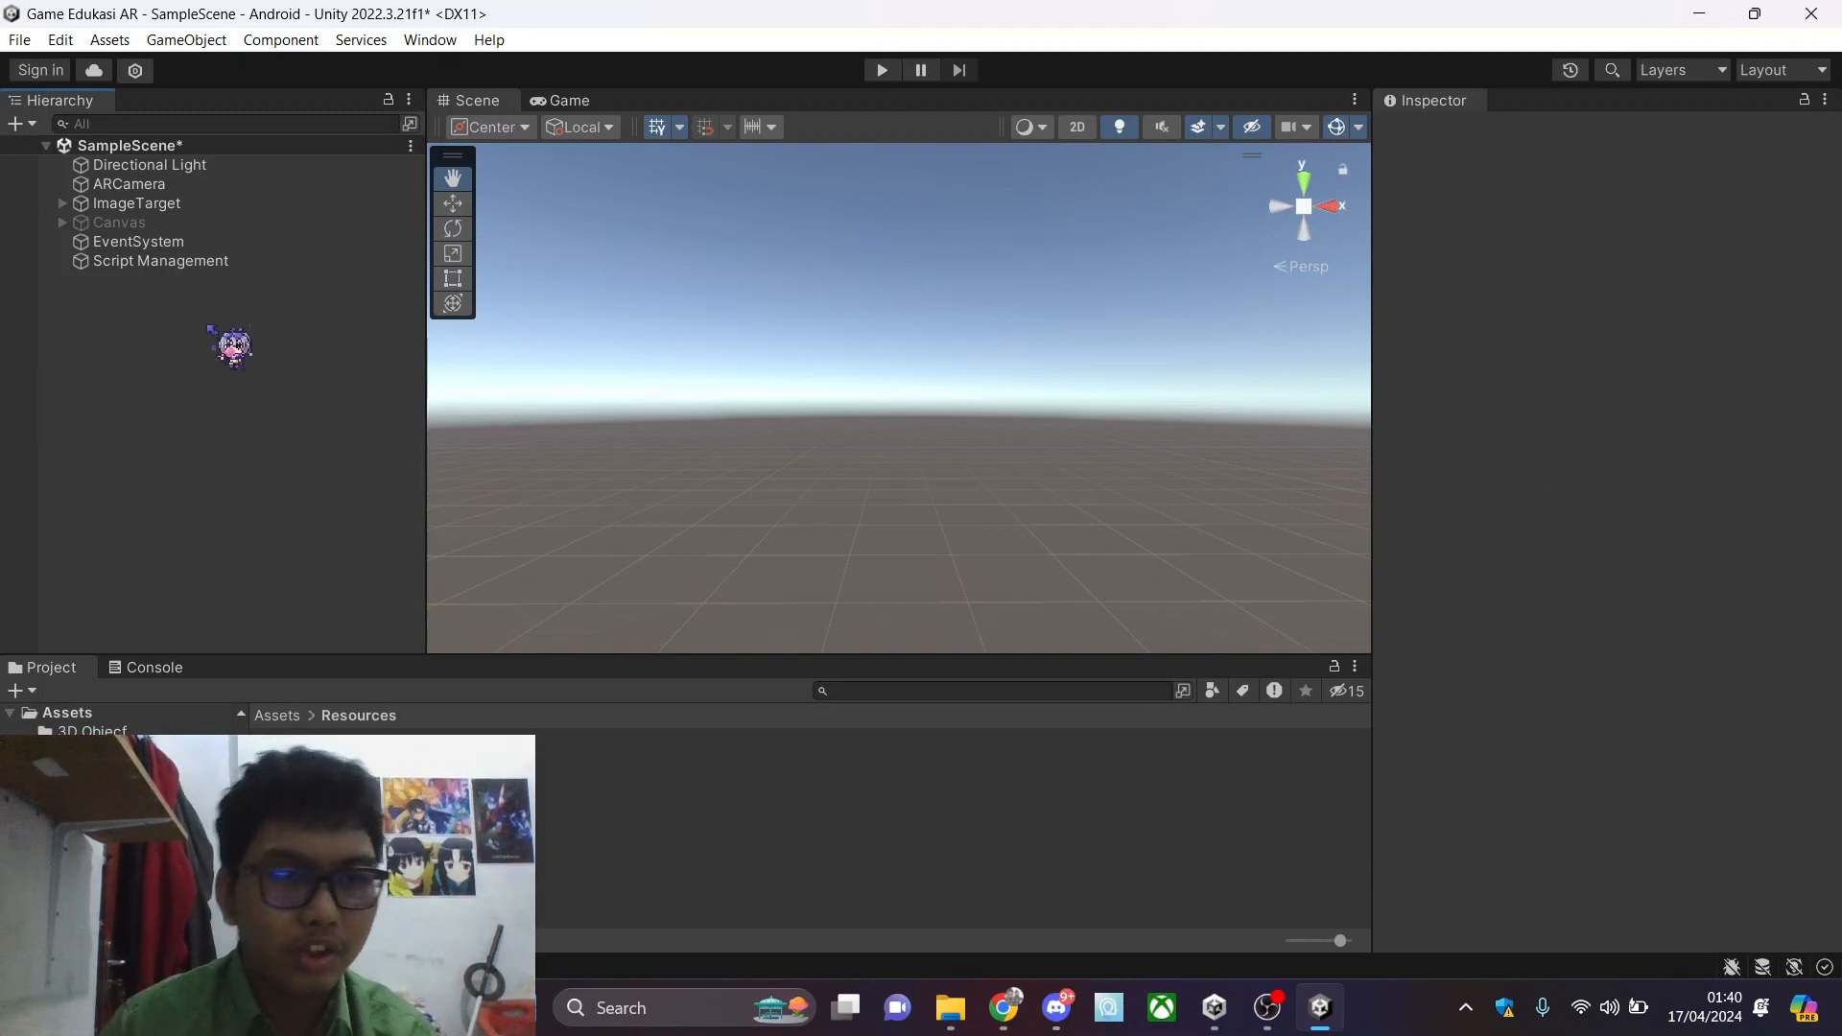
Add a new UI Canvas at the root of SampleScene
{"action": "right_click", "coordinate": [119, 324]}
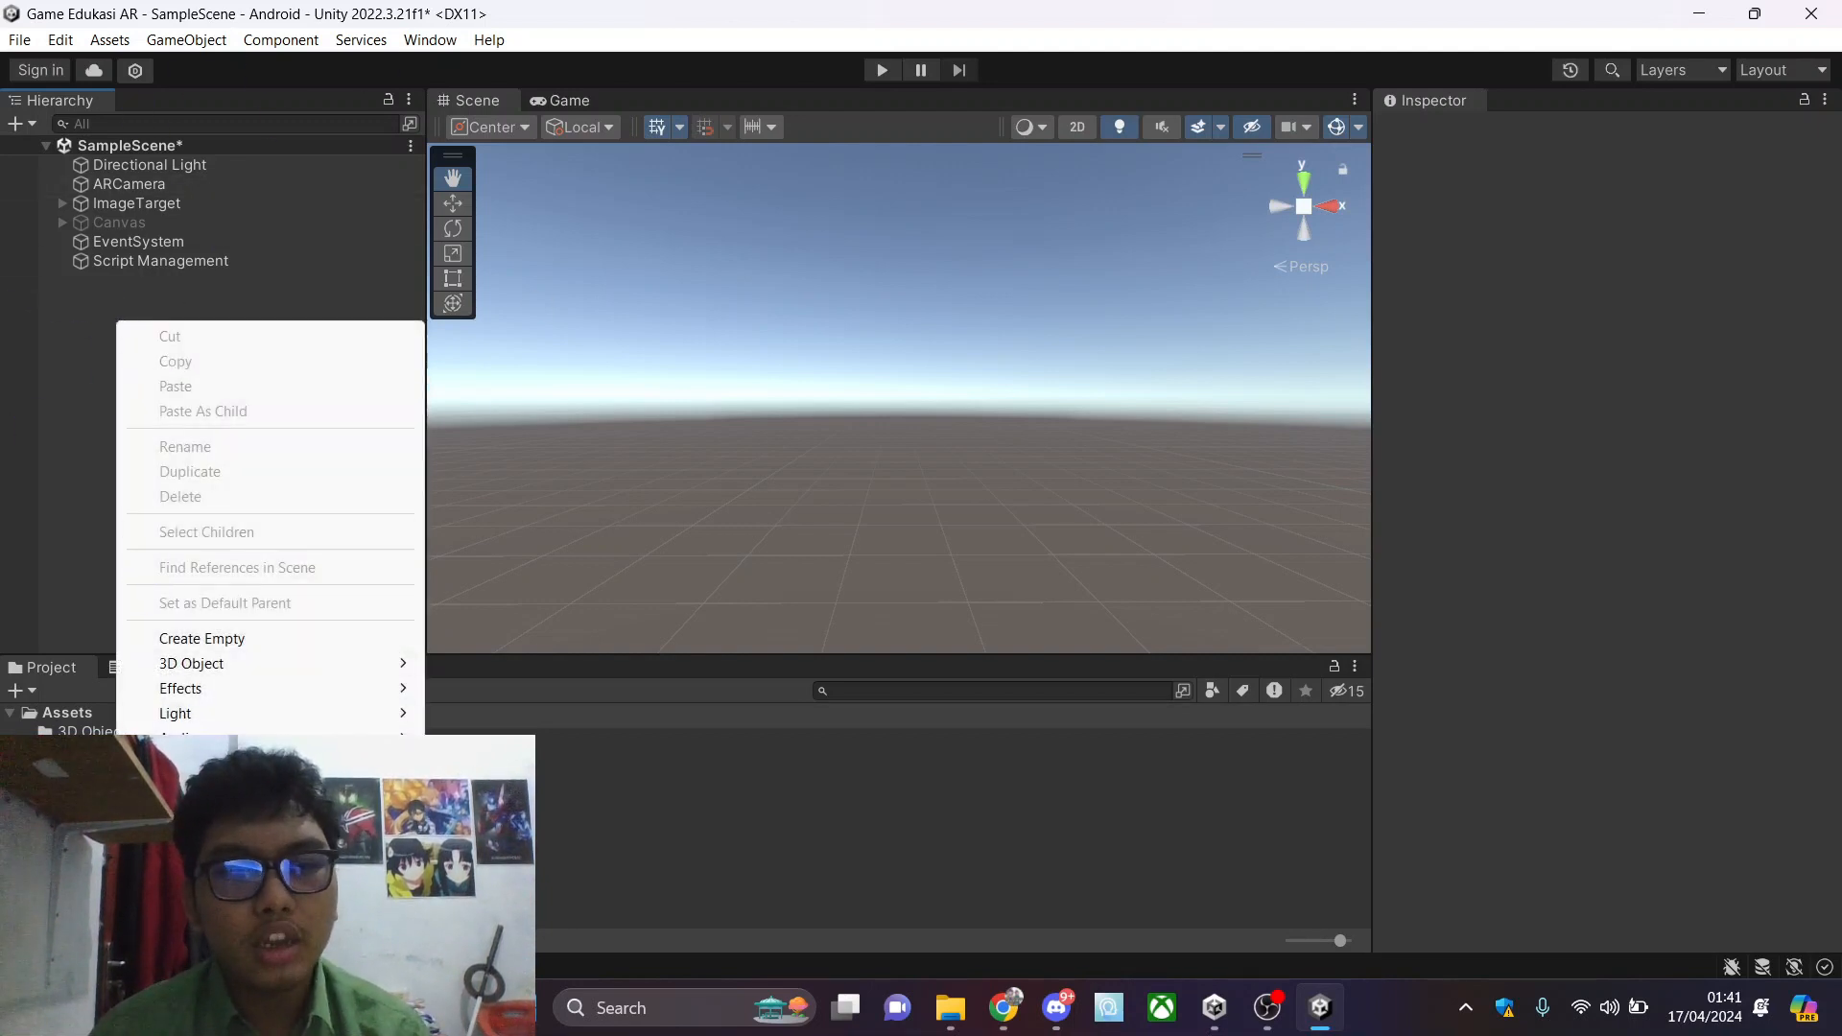
{"action": "mouse_move", "coordinate": [365, 788]}
{"action": "left_click", "coordinate": [518, 726]}
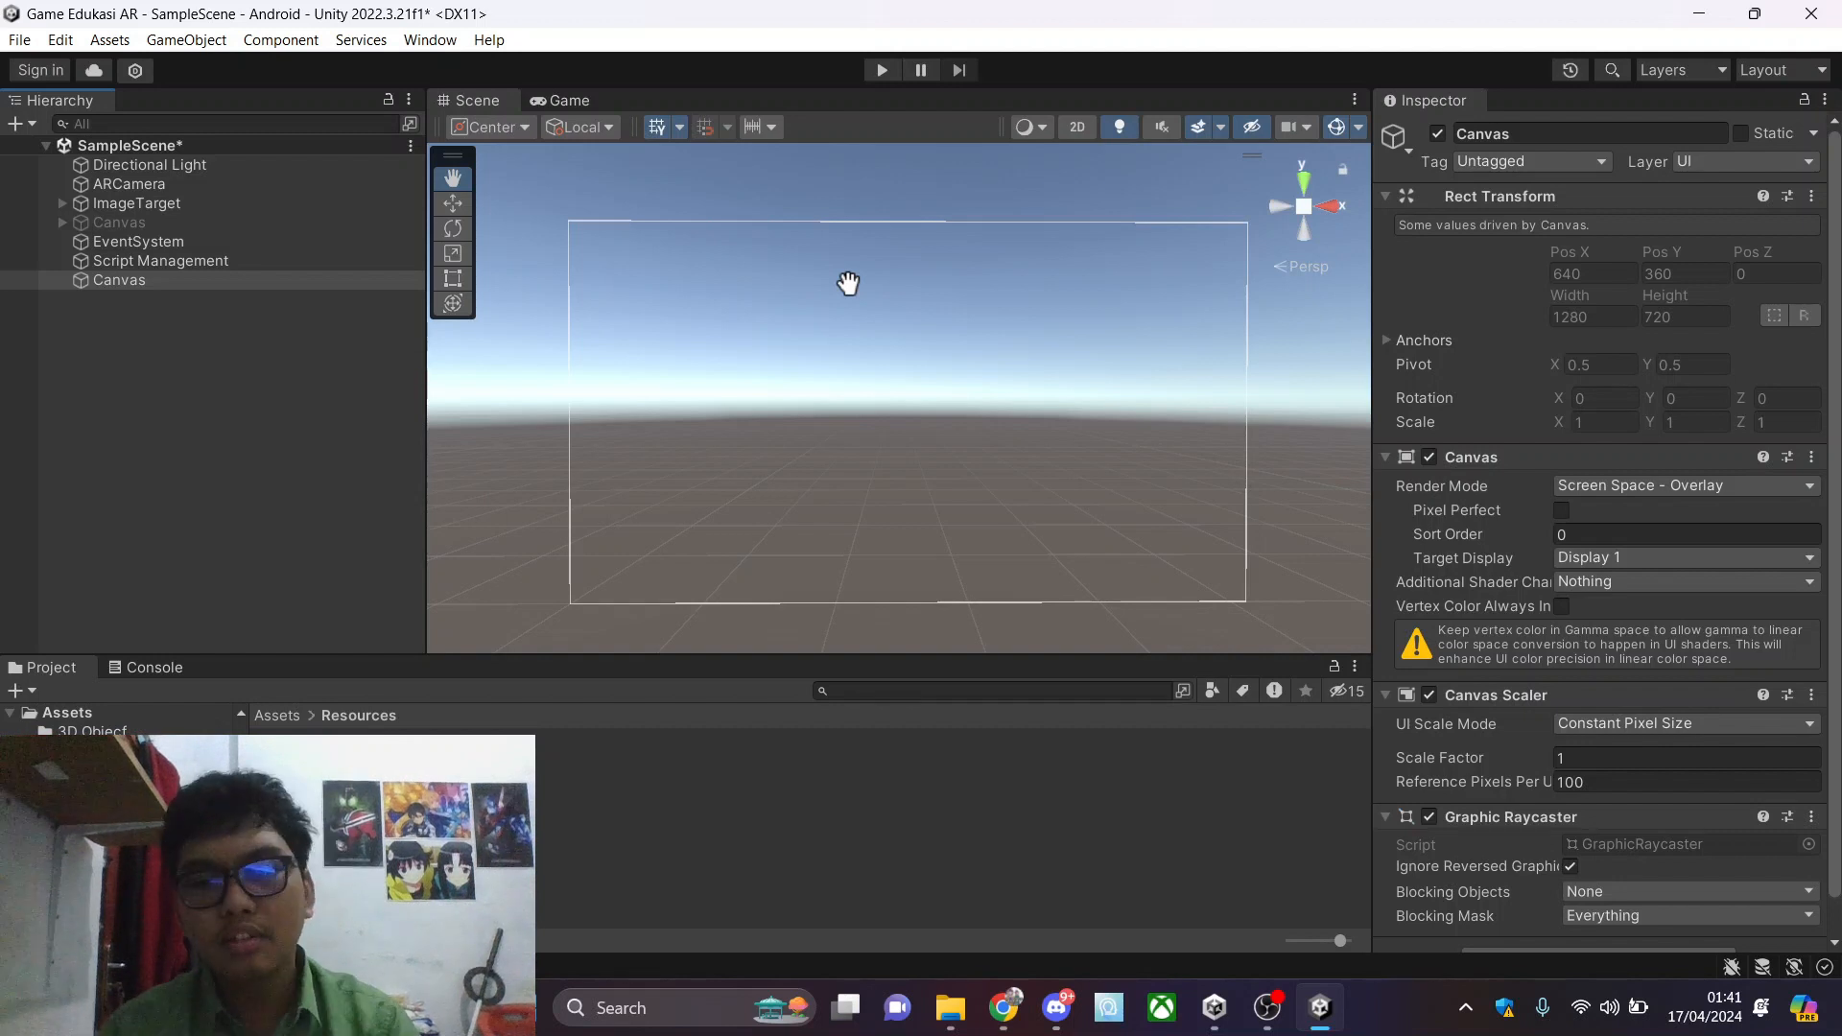
Set the new Canvas's UI Scale Mode to Scale With Screen Size in its Canvas Scaler
{"action": "left_click", "coordinate": [110, 281]}
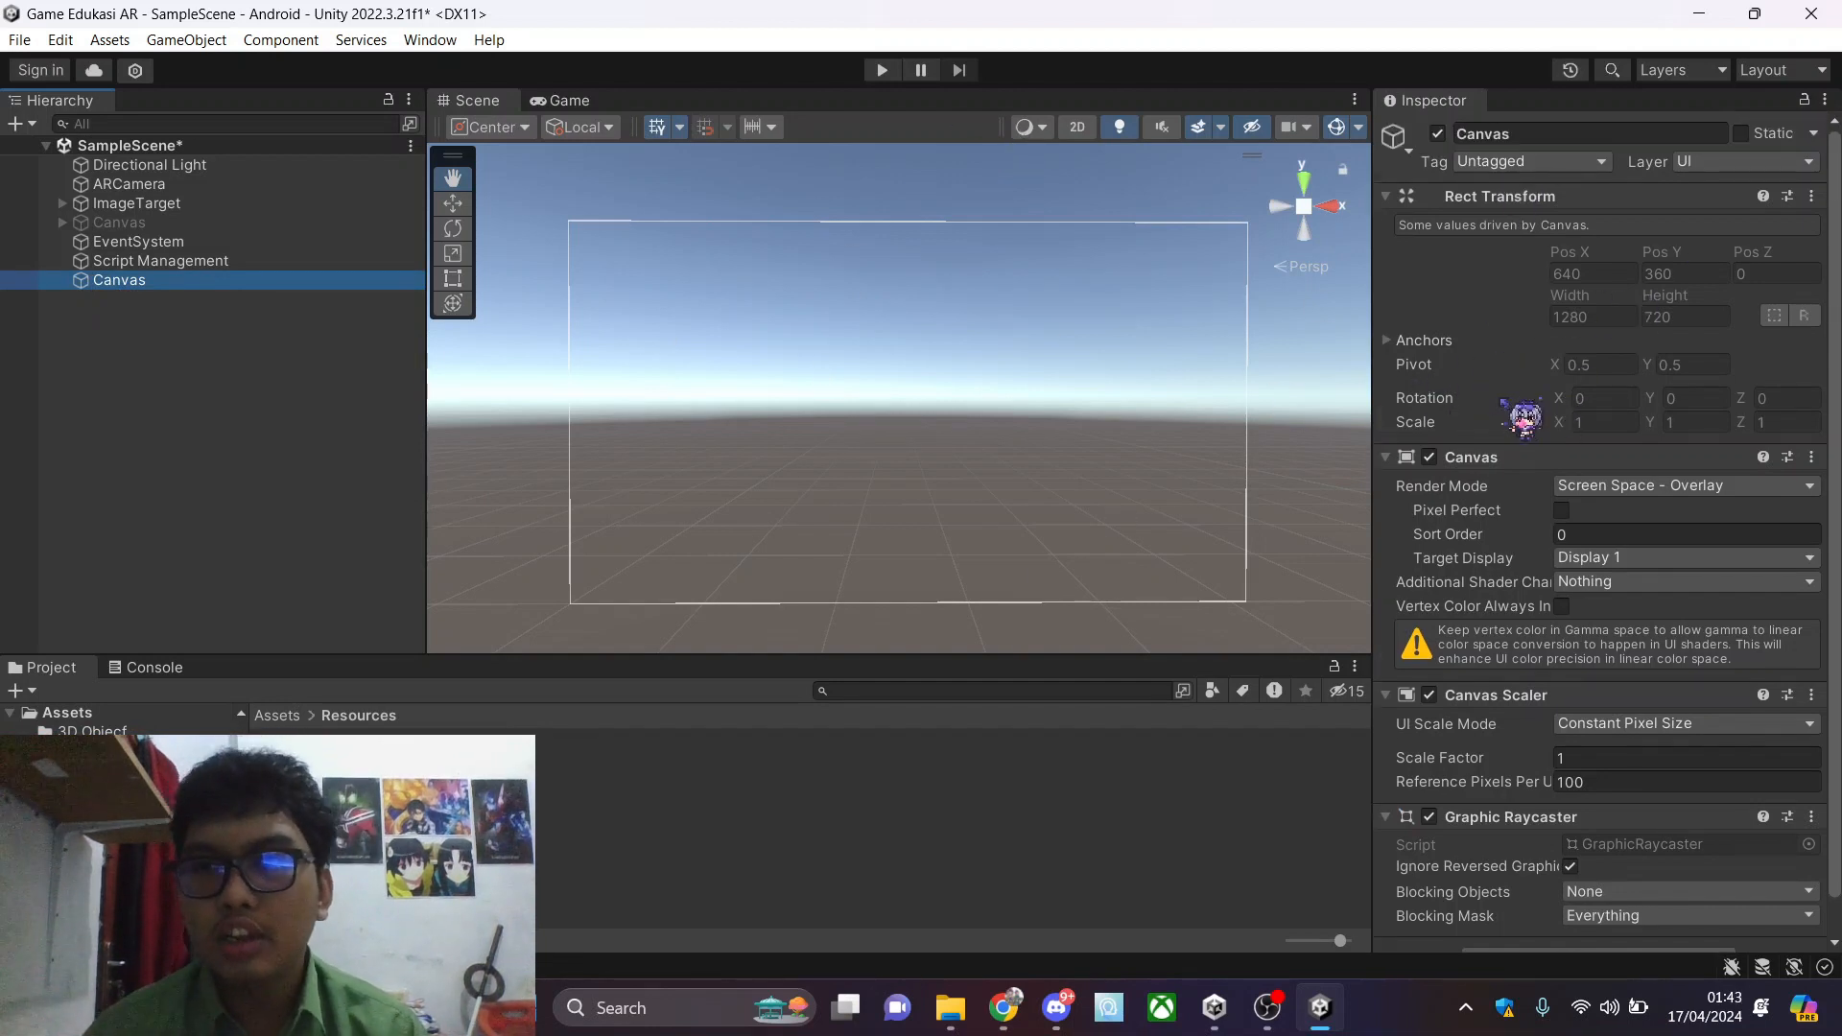
{"action": "scroll", "coordinate": [1631, 687], "scroll_direction": "down", "scroll_amount": 2}
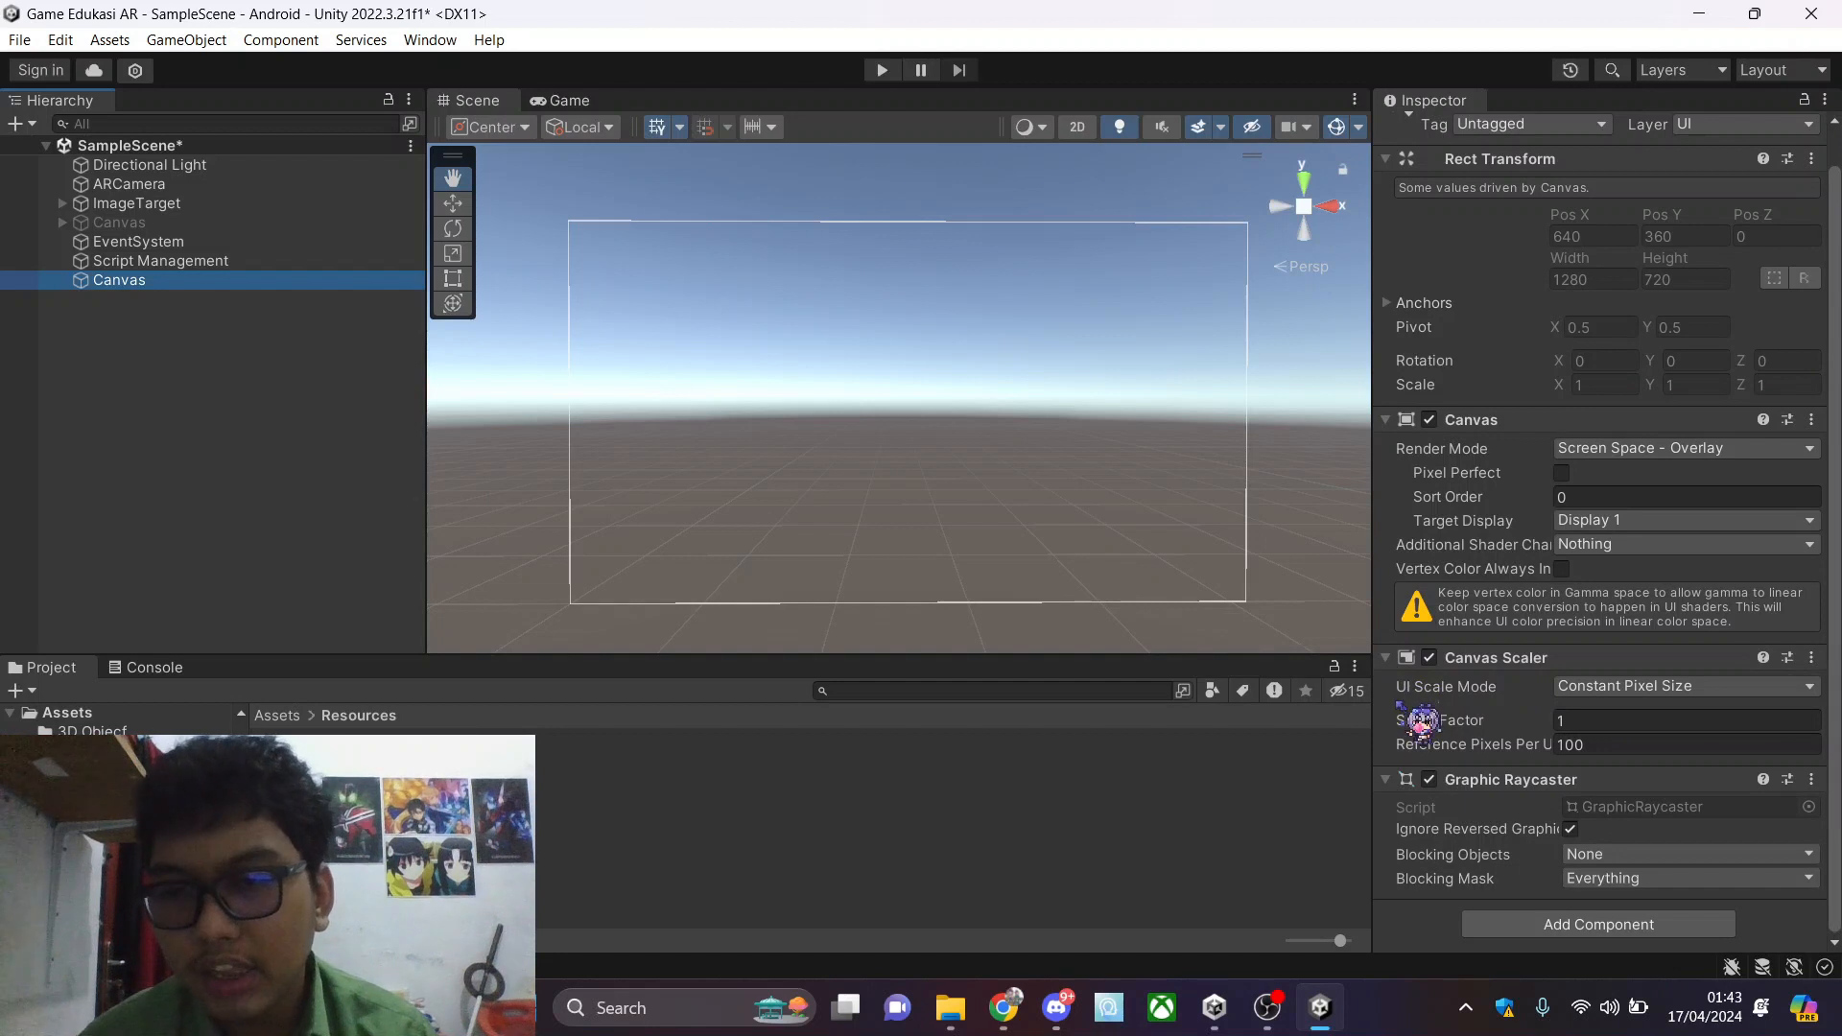
{"action": "left_click", "coordinate": [1593, 687]}
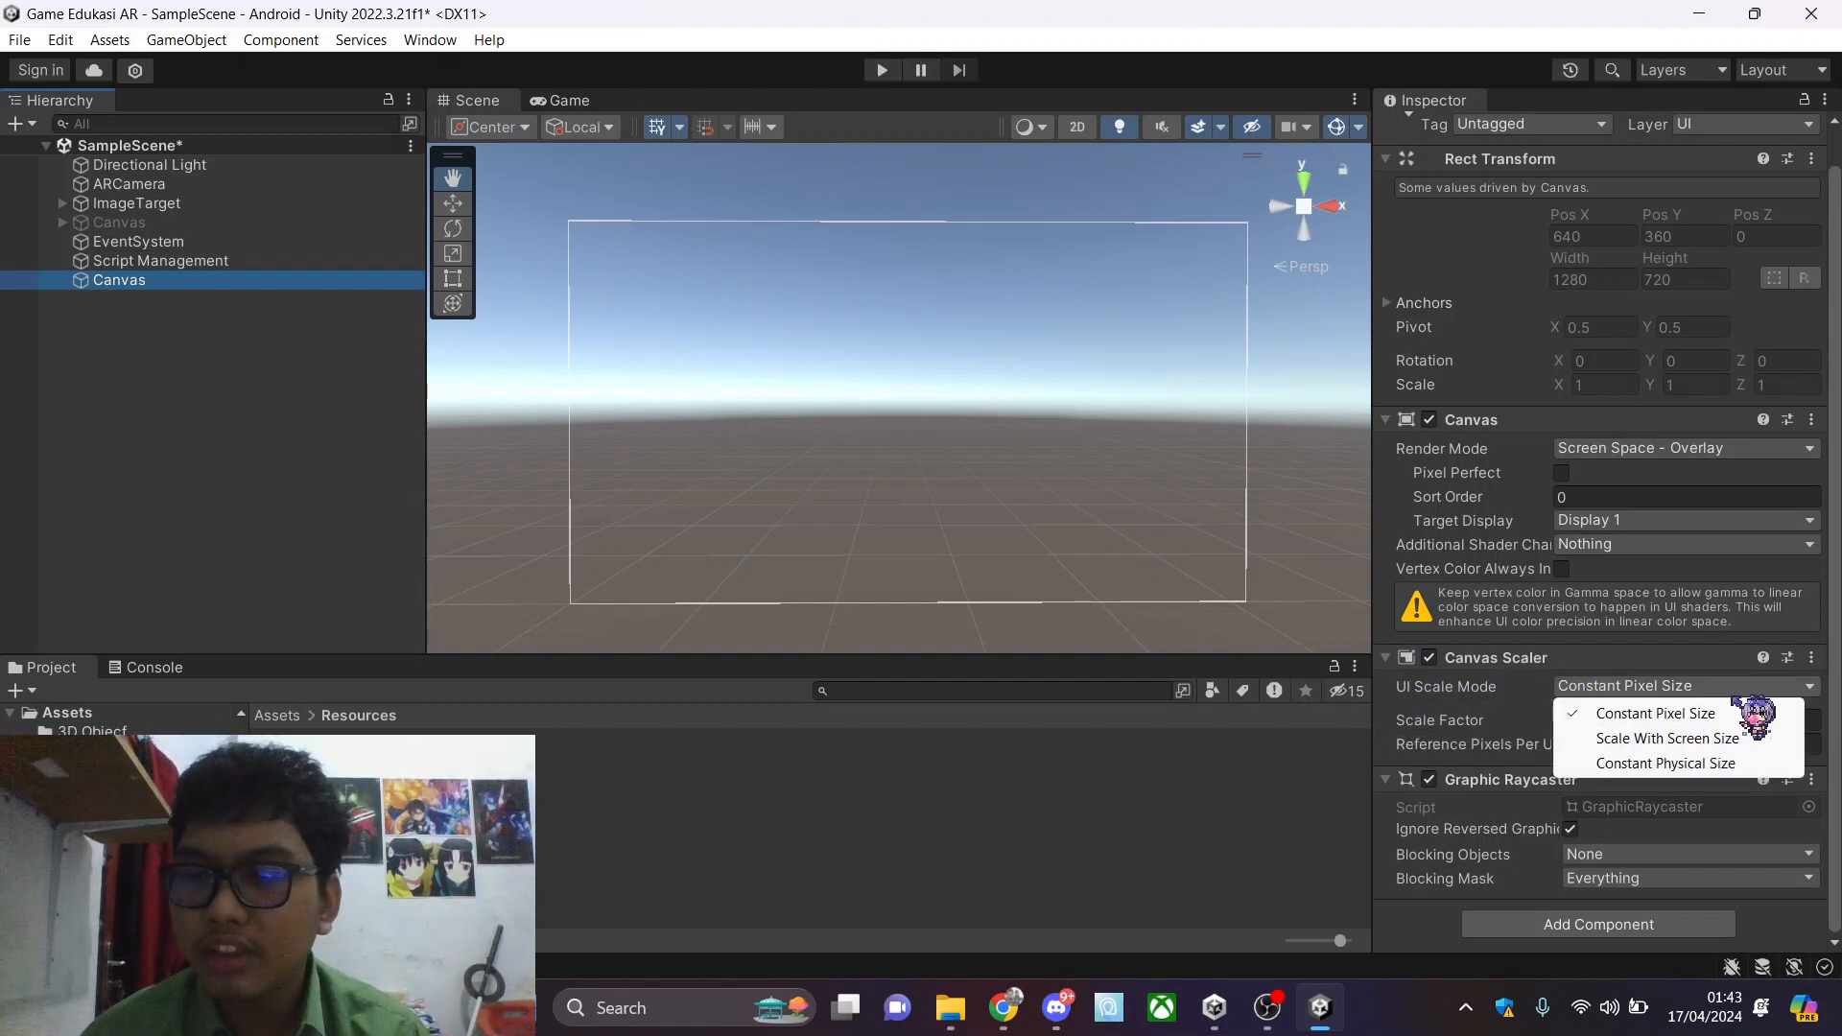
{"action": "left_click", "coordinate": [1641, 740]}
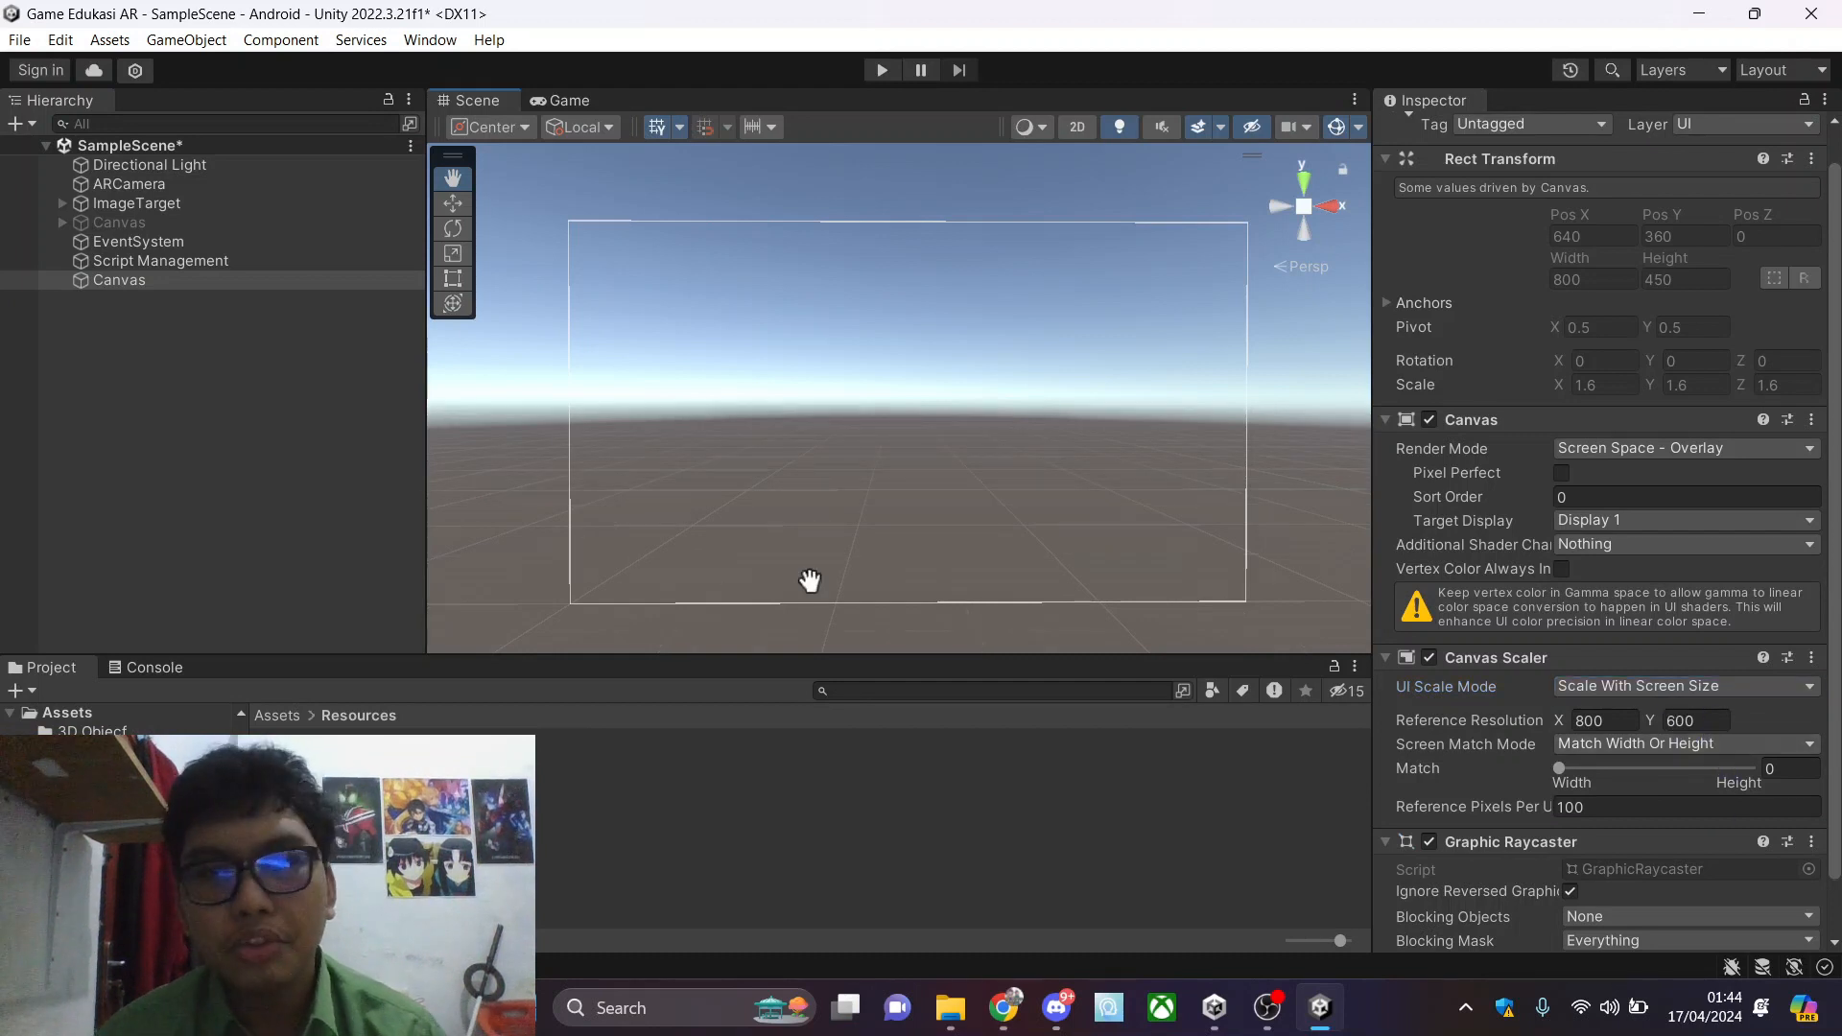
Check the Game view's resolution, set the Canvas Scaler's reference resolution to 1280 by 720, and return to the Scene view
{"action": "left_click", "coordinate": [566, 100]}
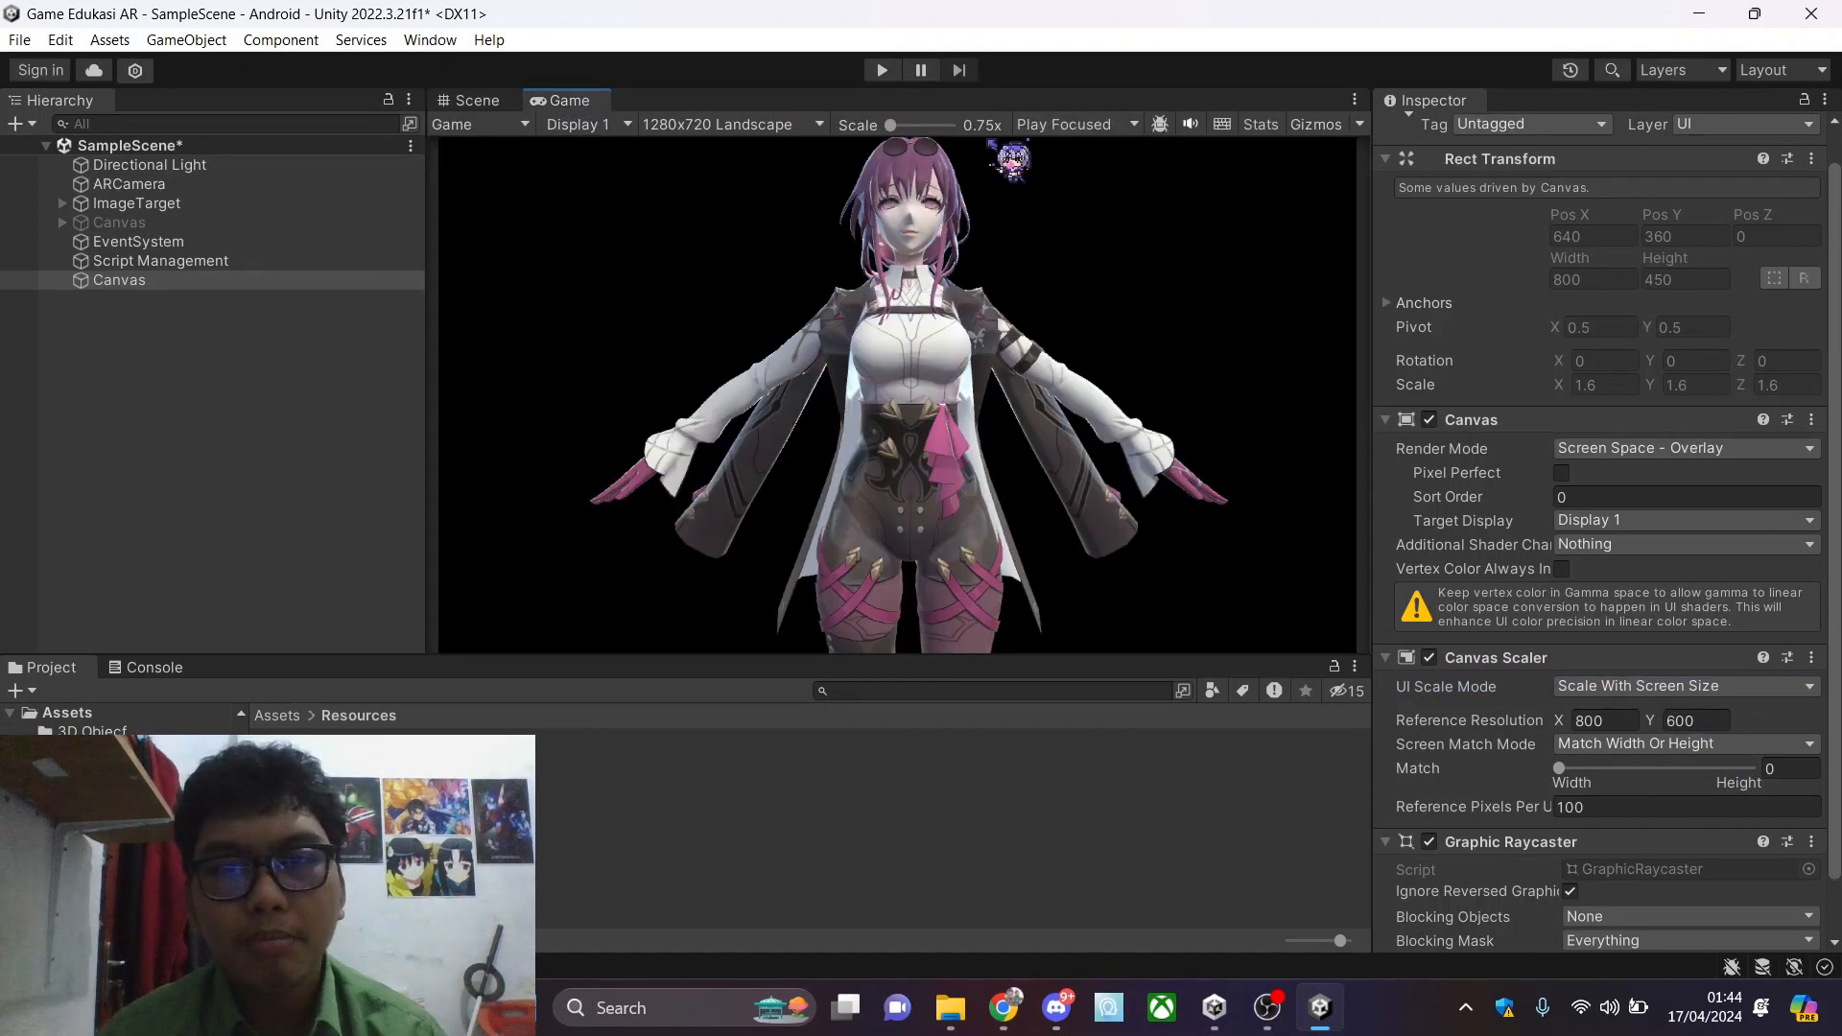
{"action": "left_click", "coordinate": [760, 128]}
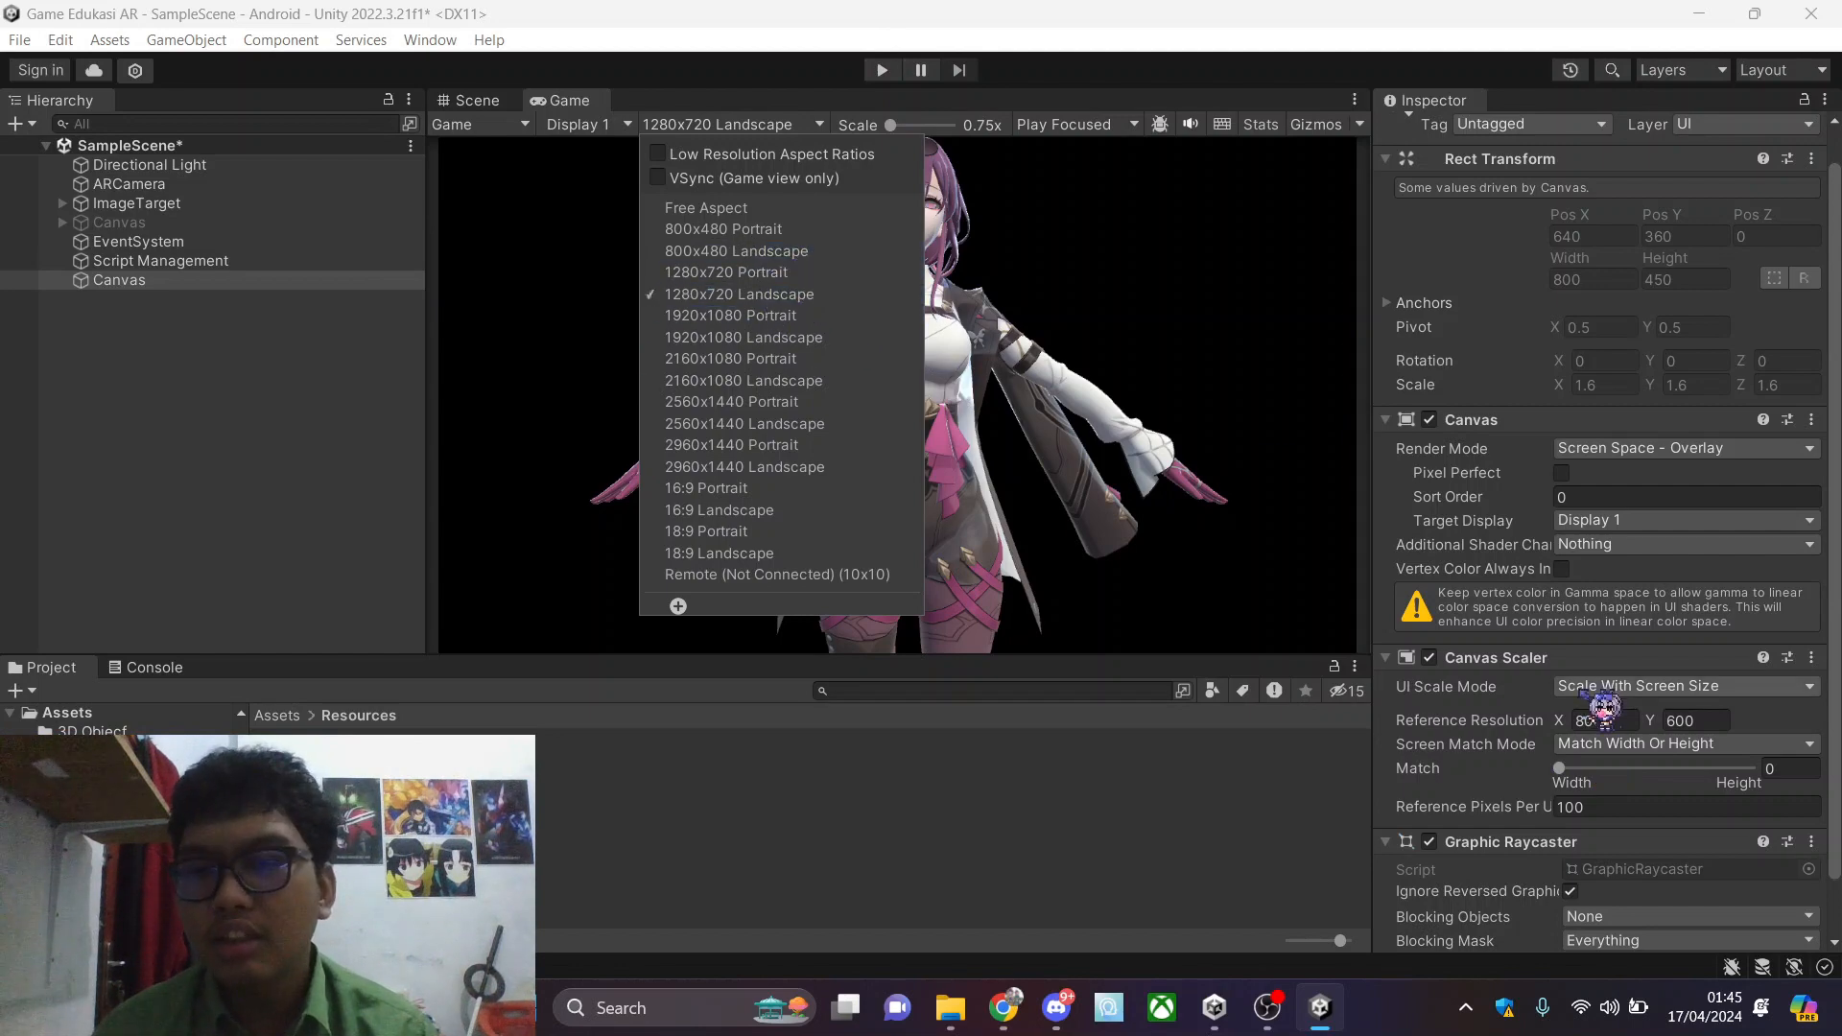
{"action": "left_click", "coordinate": [1541, 721]}
{"action": "scroll", "coordinate": [1570, 737], "scroll_direction": "down", "scroll_amount": 2}
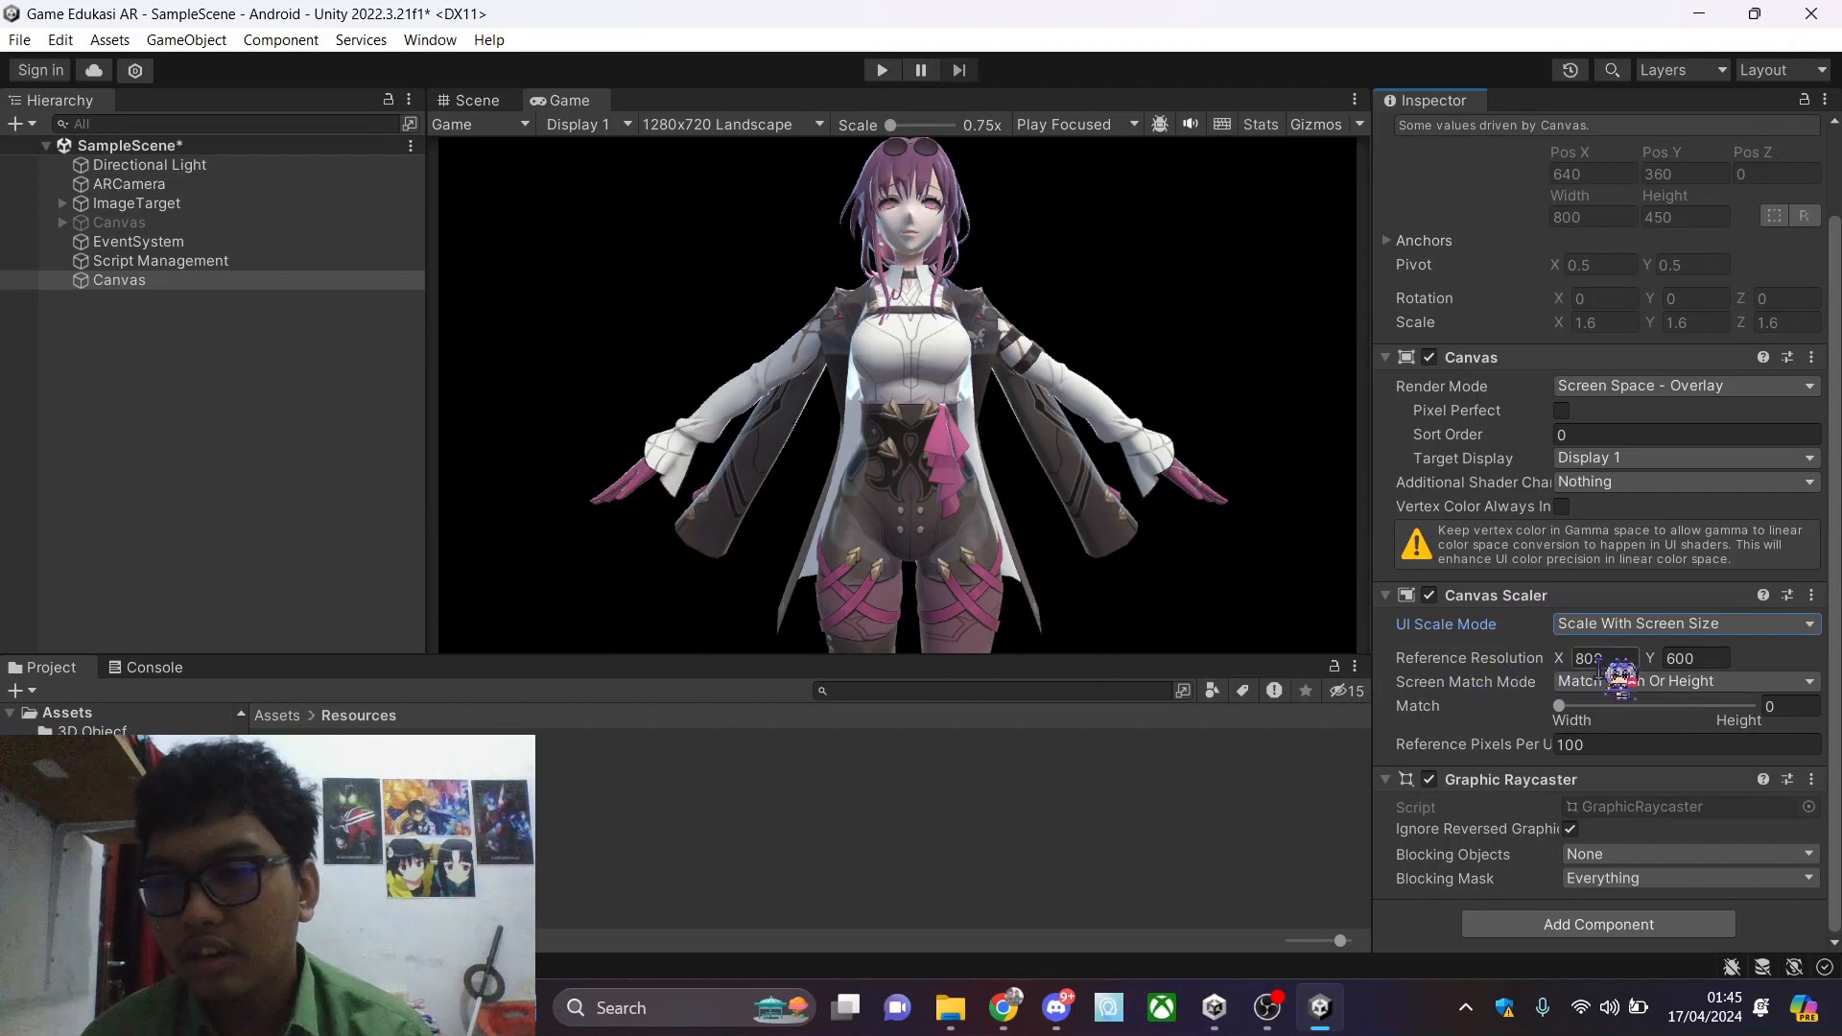
{"action": "left_click", "coordinate": [1615, 659]}
{"action": "type", "text": "1280"}
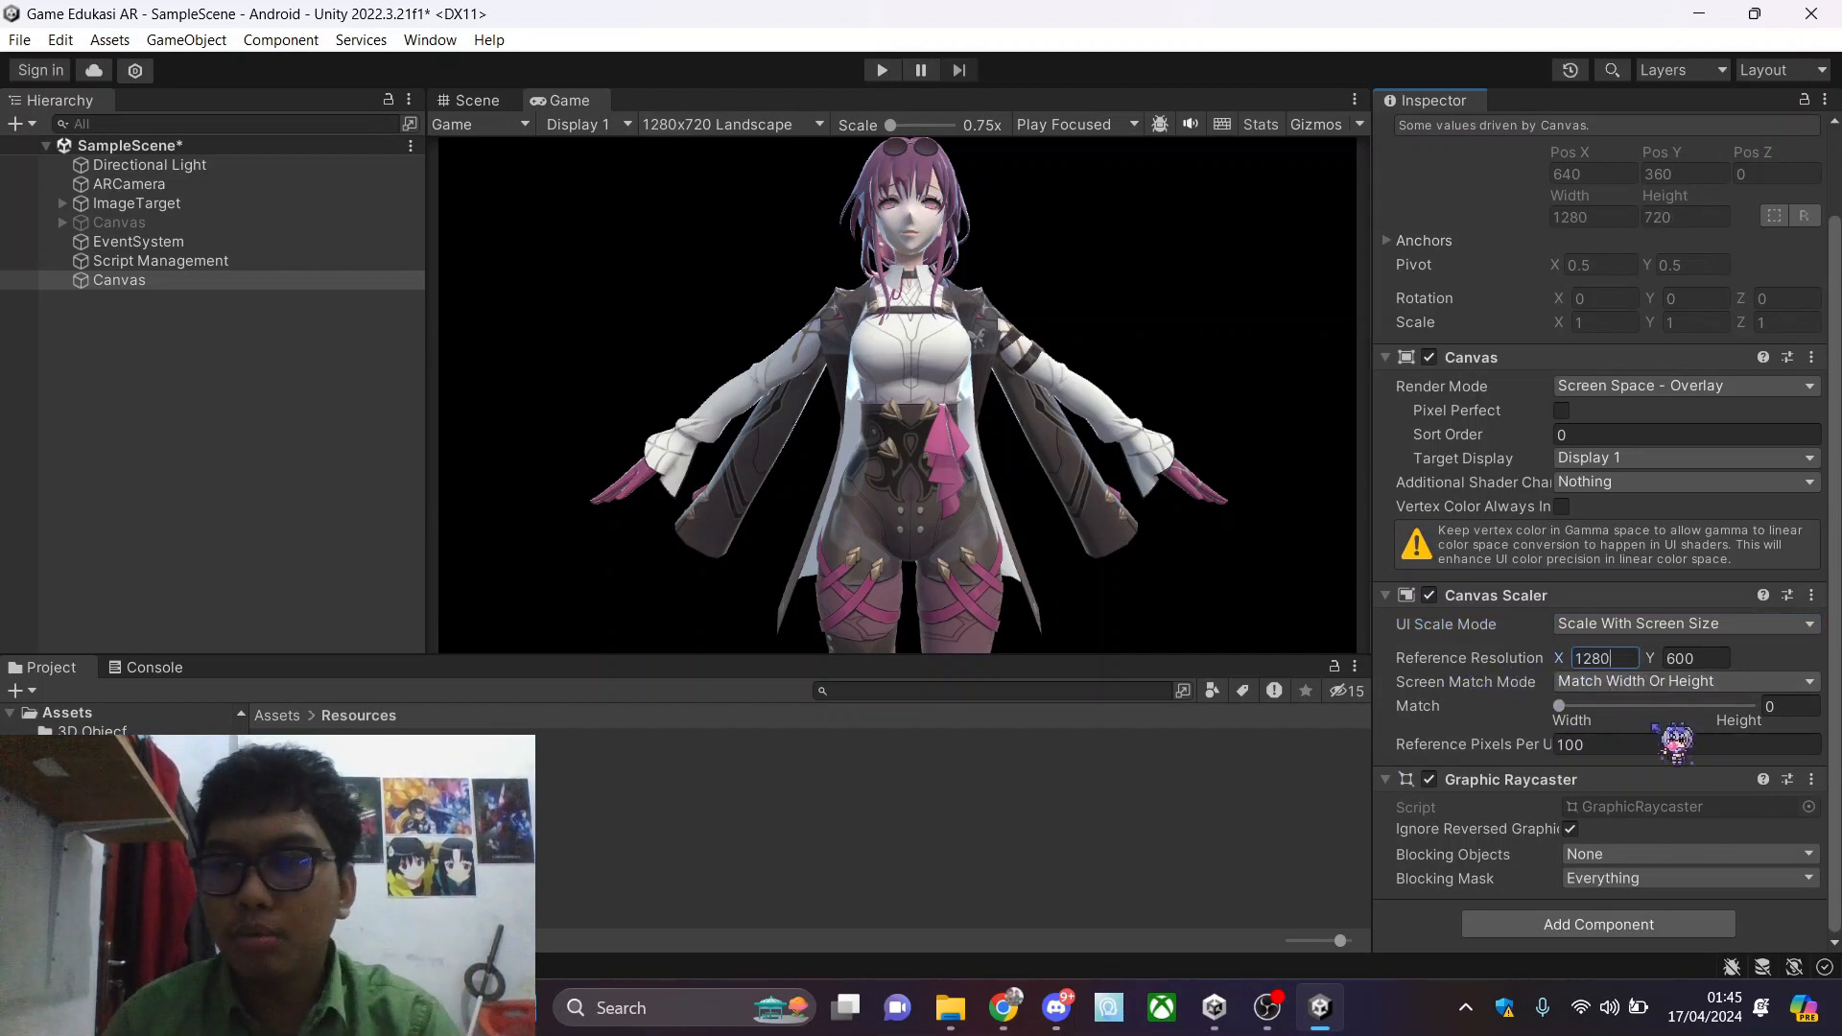
{"action": "left_click", "coordinate": [1717, 658]}
{"action": "type", "text": "720"}
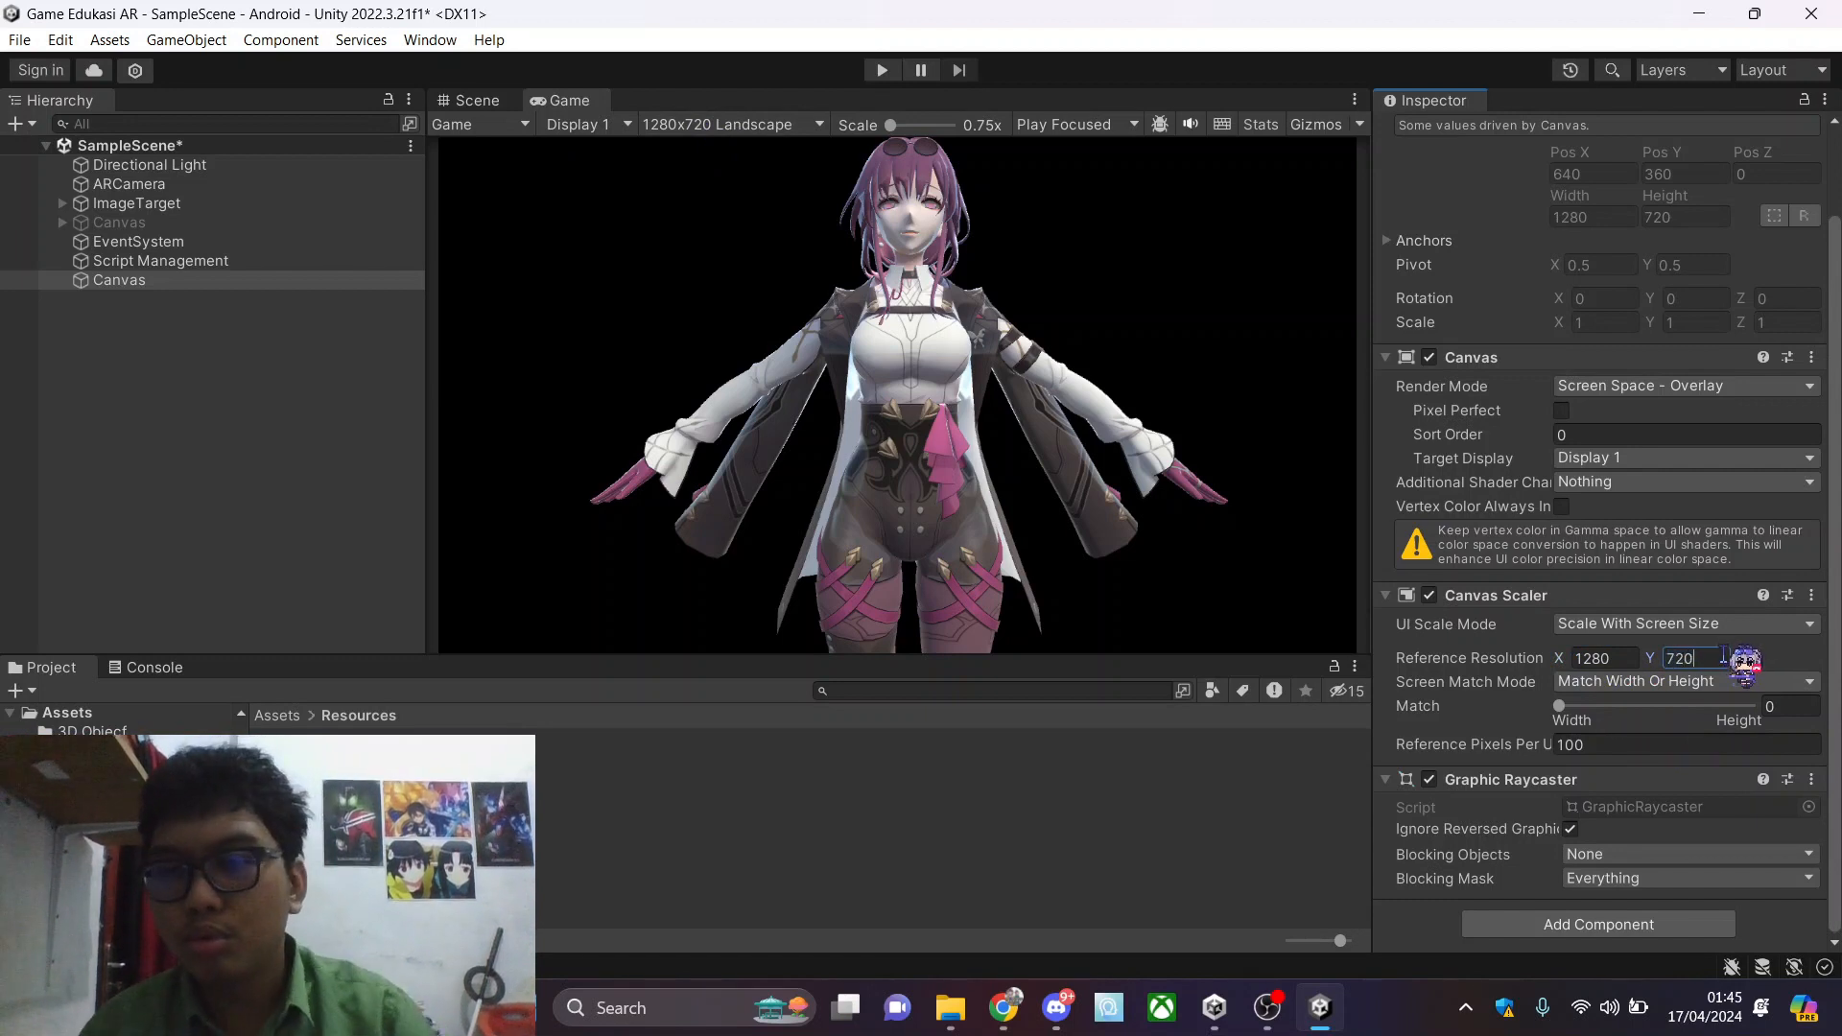
{"action": "left_click", "coordinate": [479, 100]}
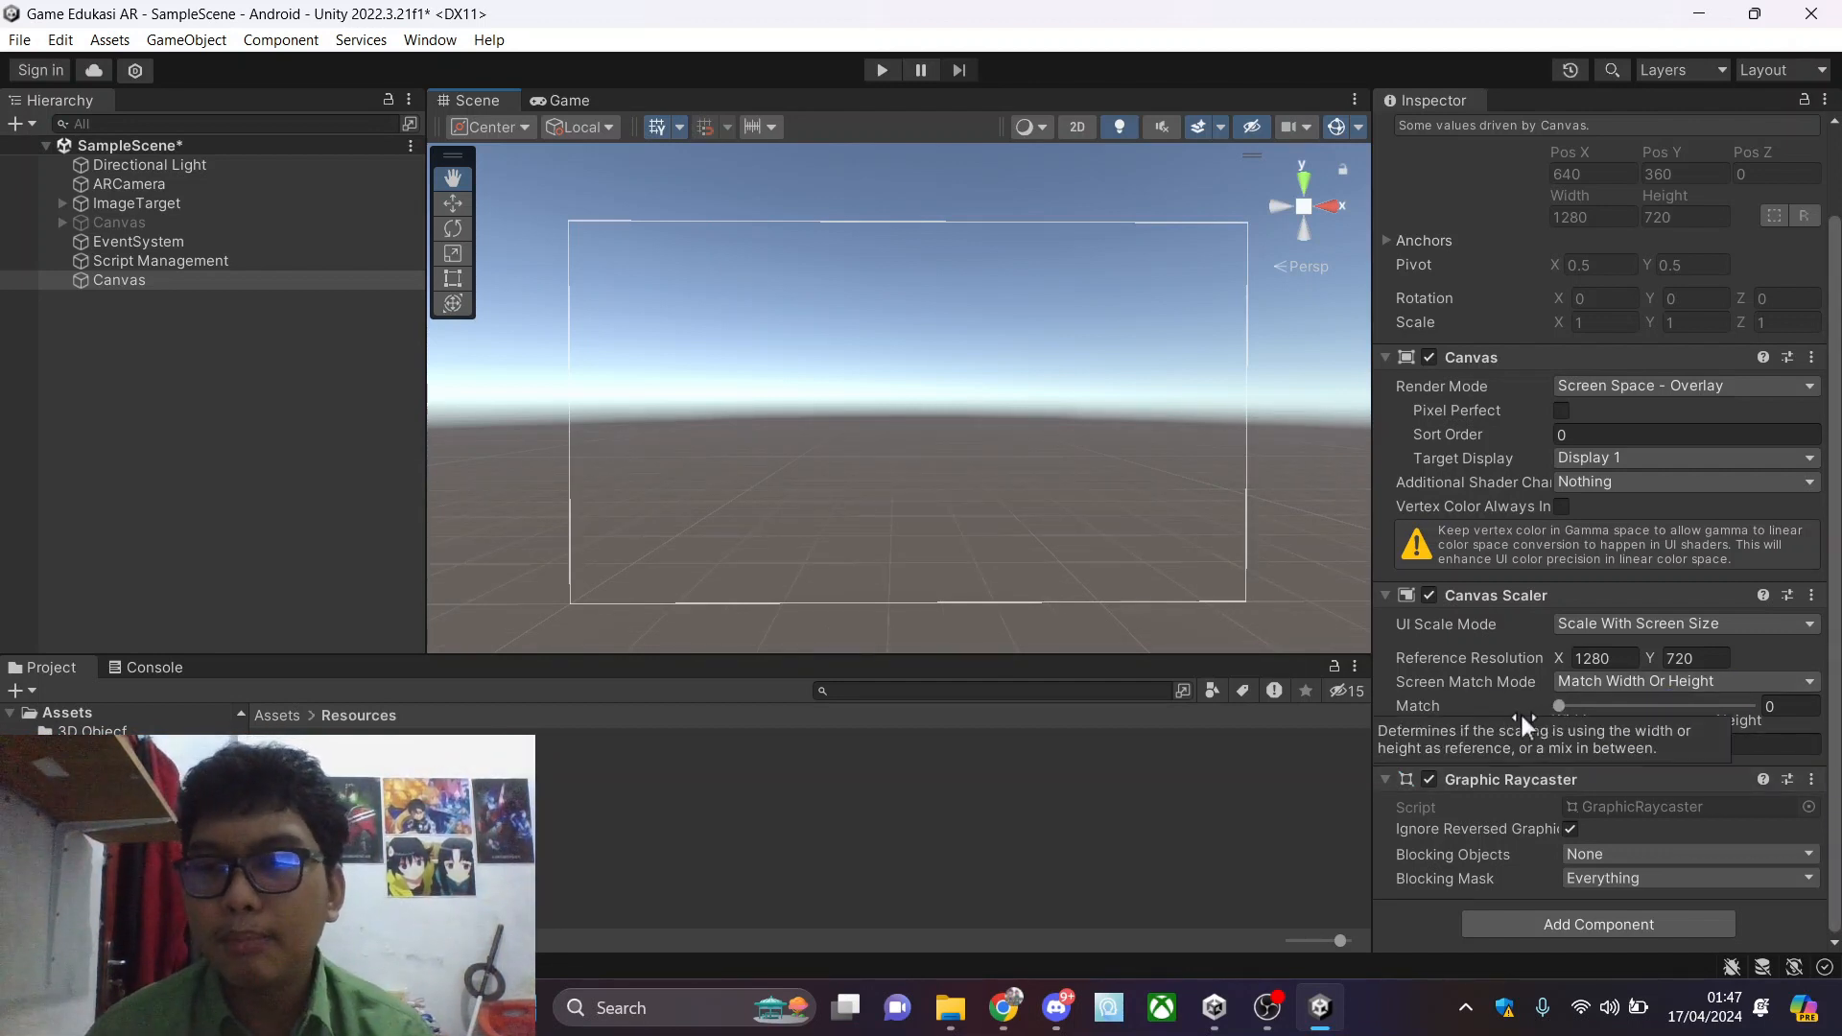
Set the Canvas Scaler's Match value between width and height to 0.5 and keep the new Canvas selected
{"action": "left_click", "coordinate": [1642, 707]}
{"action": "left_click_drag", "start_coordinate": [1644, 708], "coordinate": [1654, 707]}
{"action": "left_click", "coordinate": [1814, 707]}
{"action": "type", "text": "0.5"}
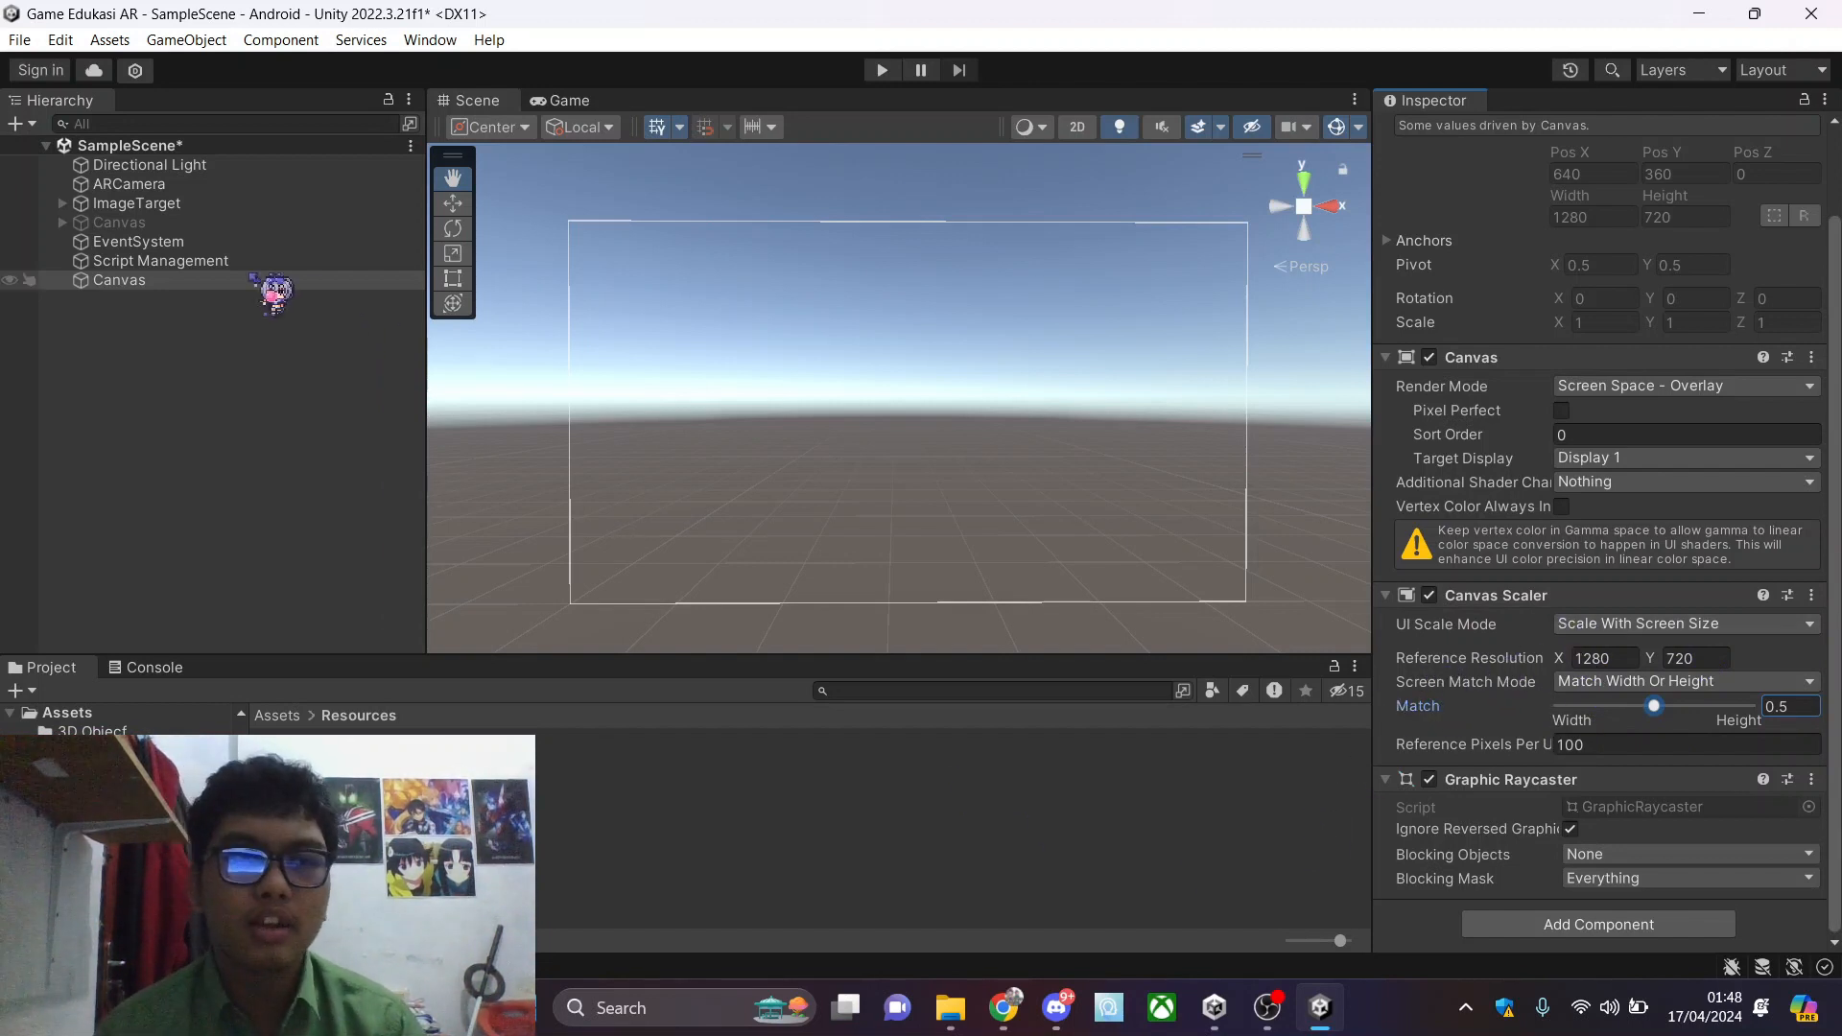
{"action": "left_click", "coordinate": [165, 284]}
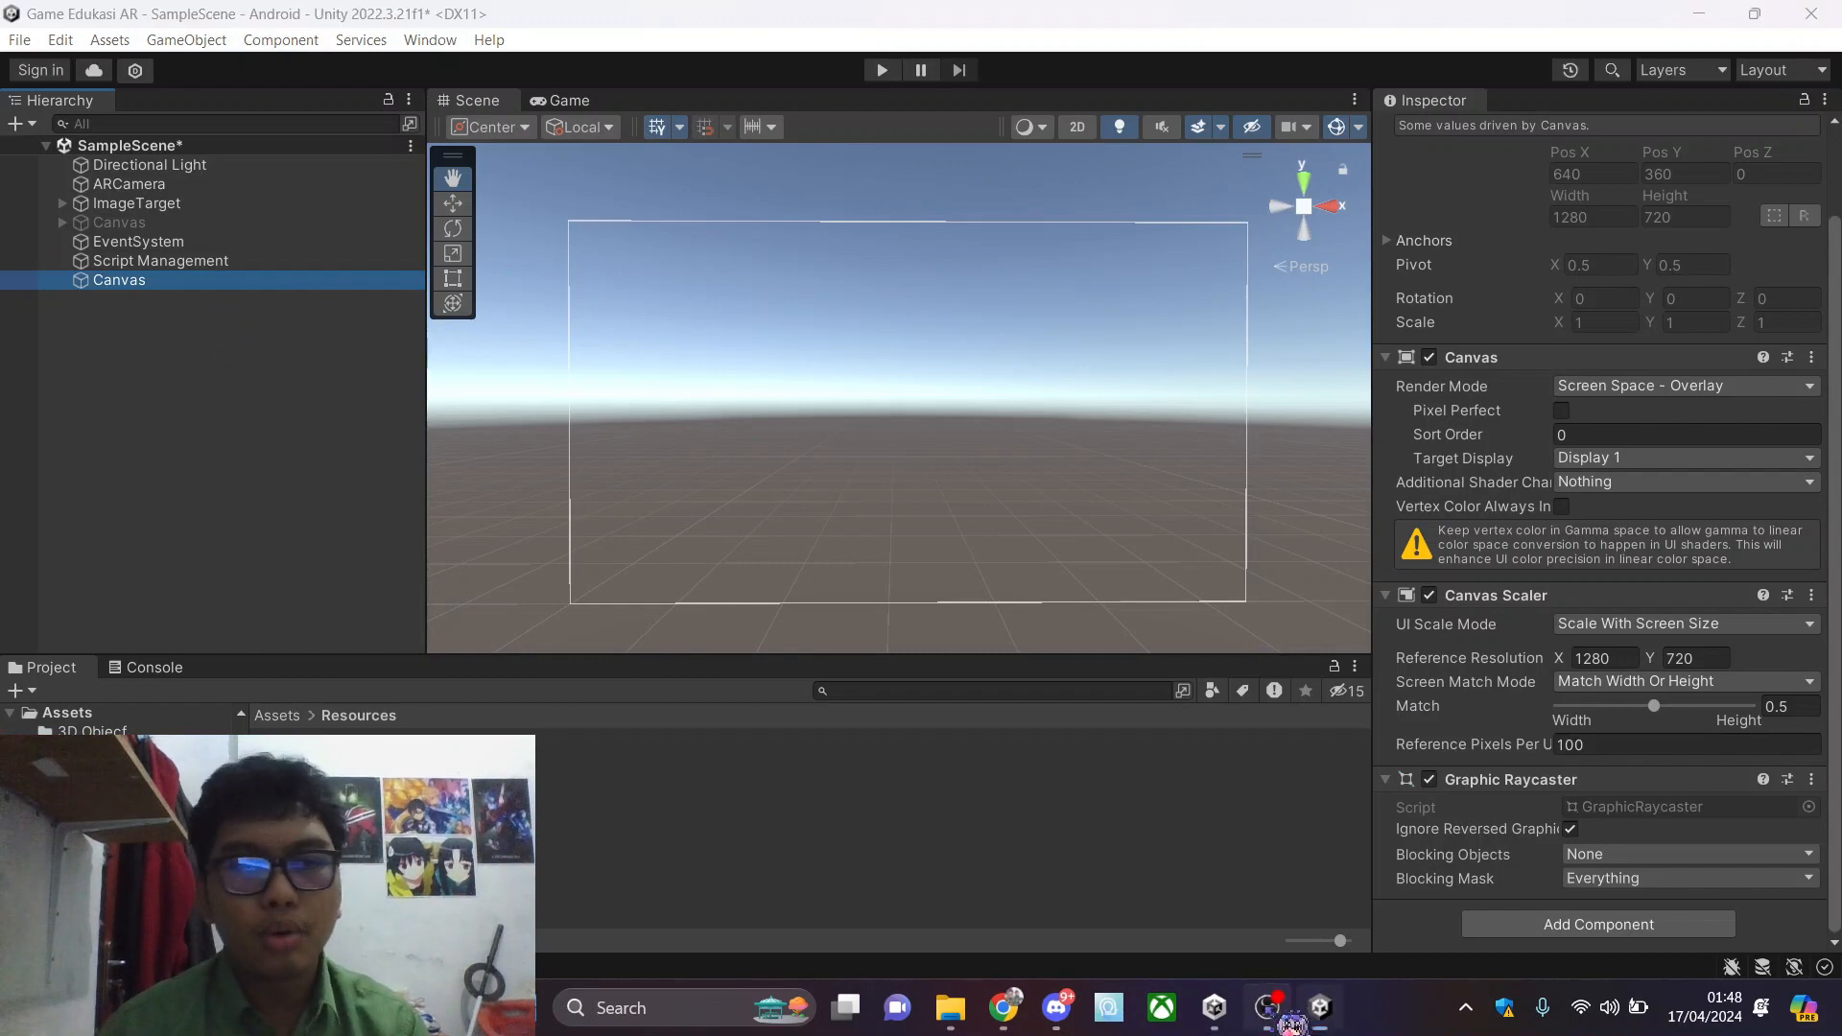
Switch to OBS and move the Video Capture Device source to the lower-right corner of the recording scene
{"action": "left_click", "coordinate": [1268, 1007]}
{"action": "left_click_drag", "start_coordinate": [689, 426], "coordinate": [1149, 426]}
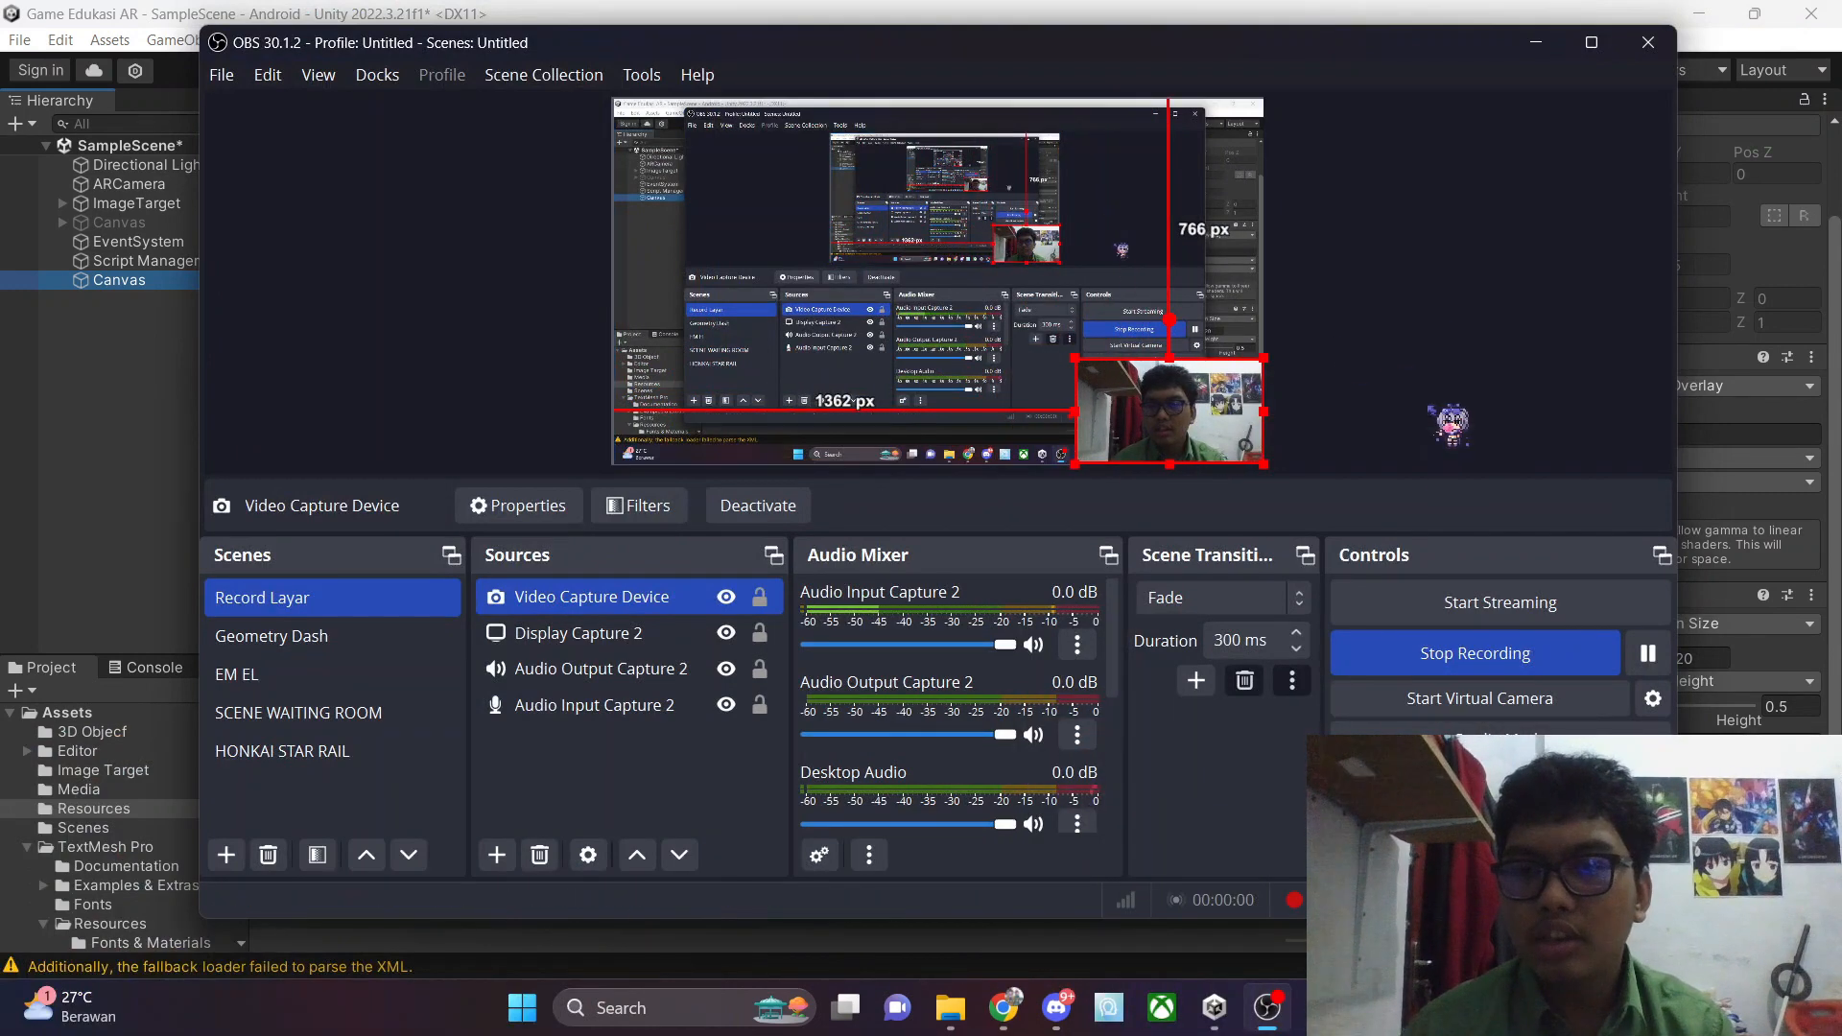
Return to Unity and add a UI Image as a child of the new Canvas
{"action": "left_click", "coordinate": [1536, 42]}
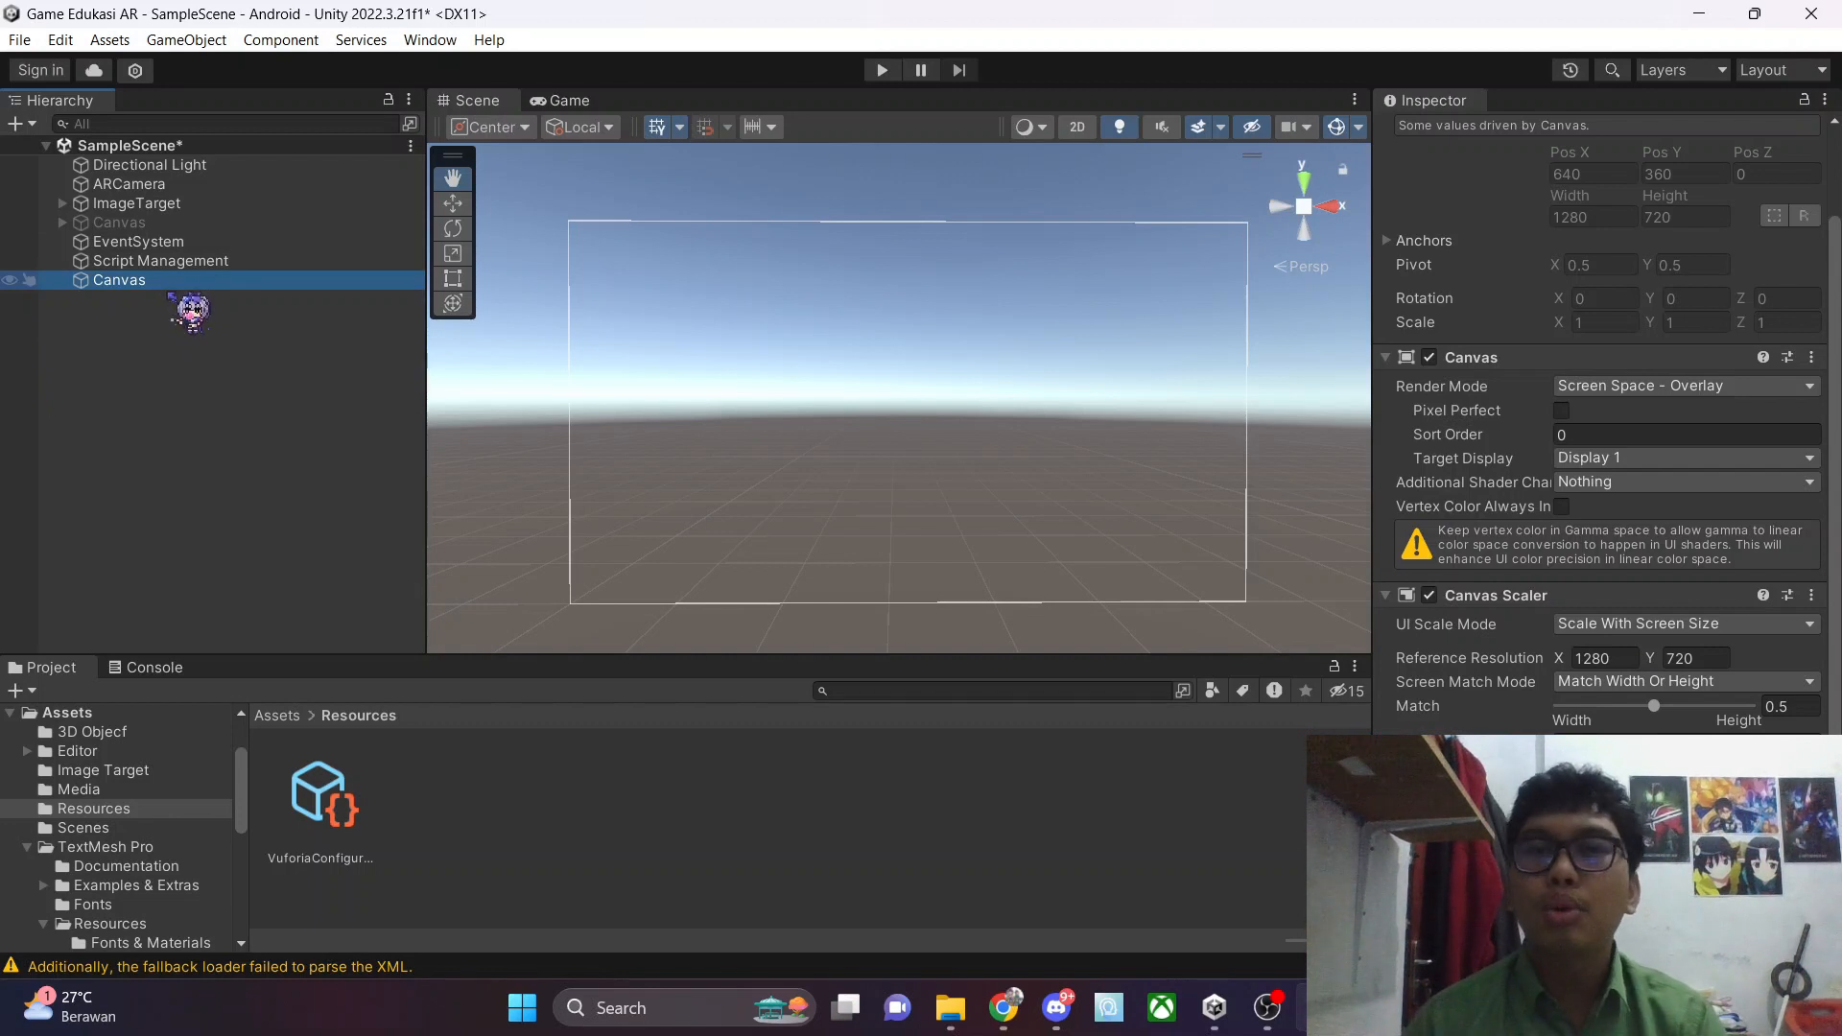
{"action": "right_click", "coordinate": [152, 281]}
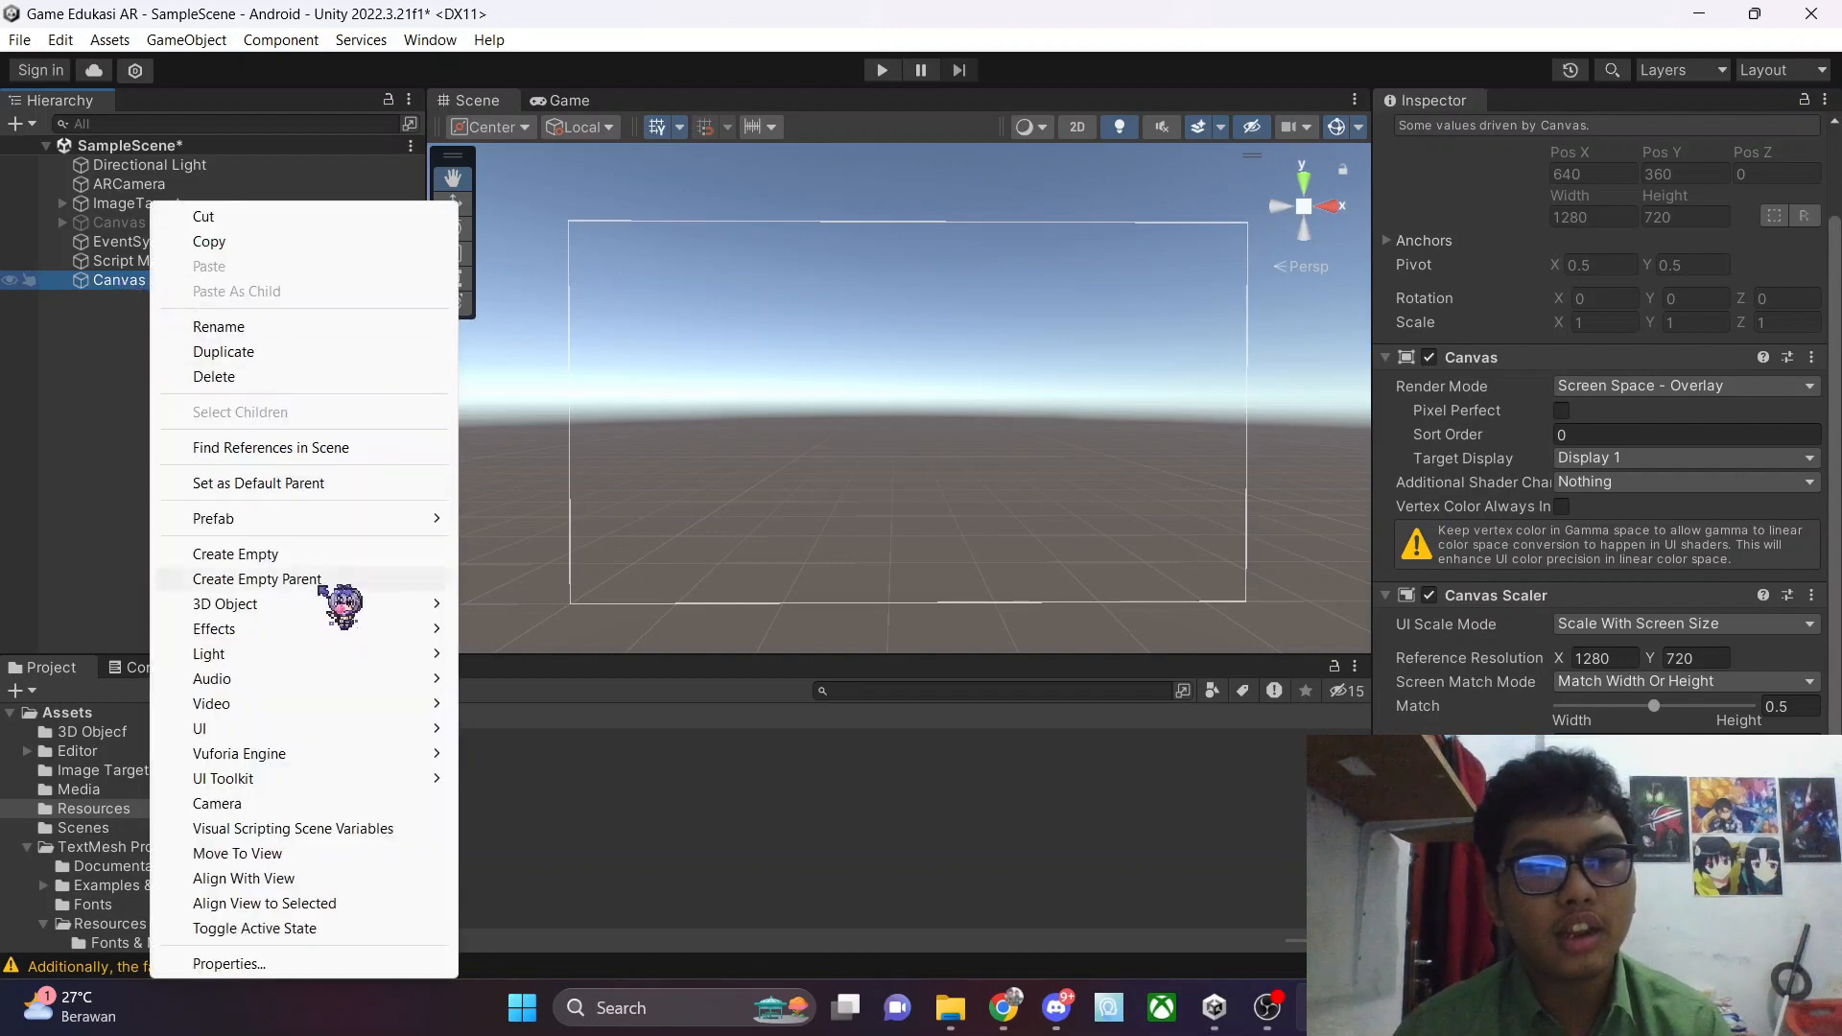
{"action": "mouse_move", "coordinate": [422, 731]}
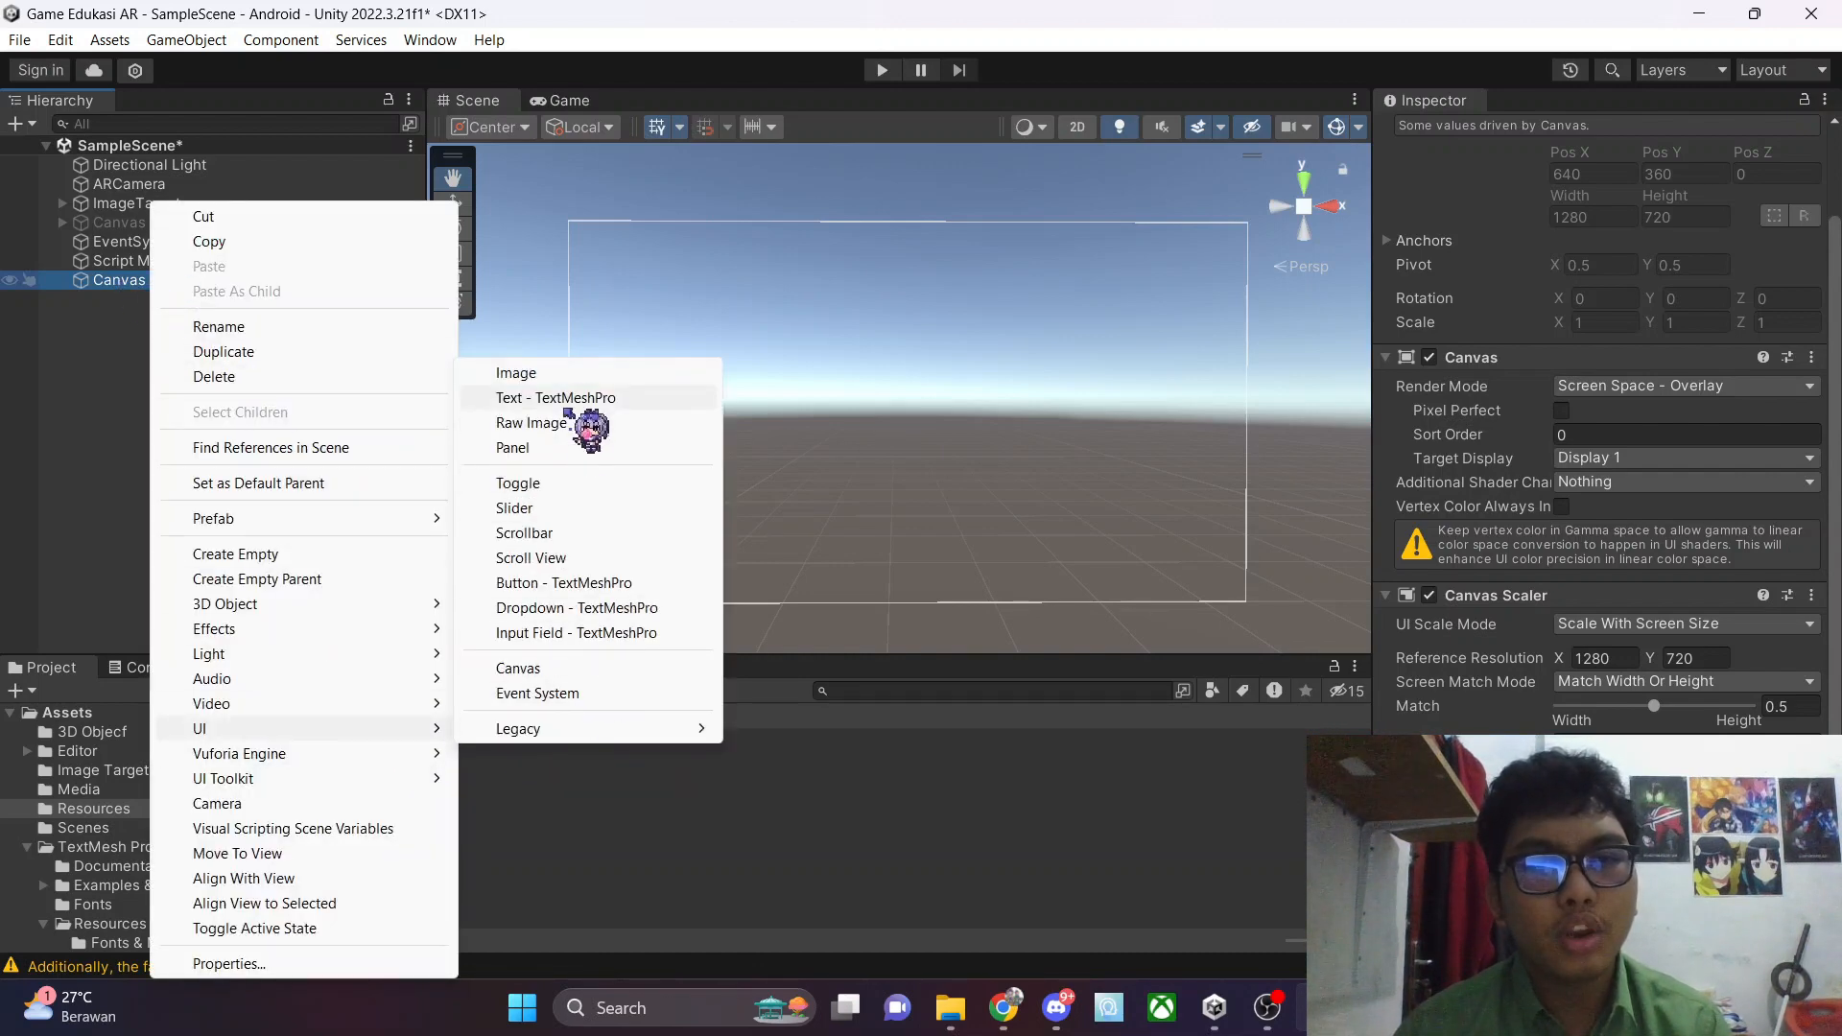
{"action": "left_click", "coordinate": [561, 376]}
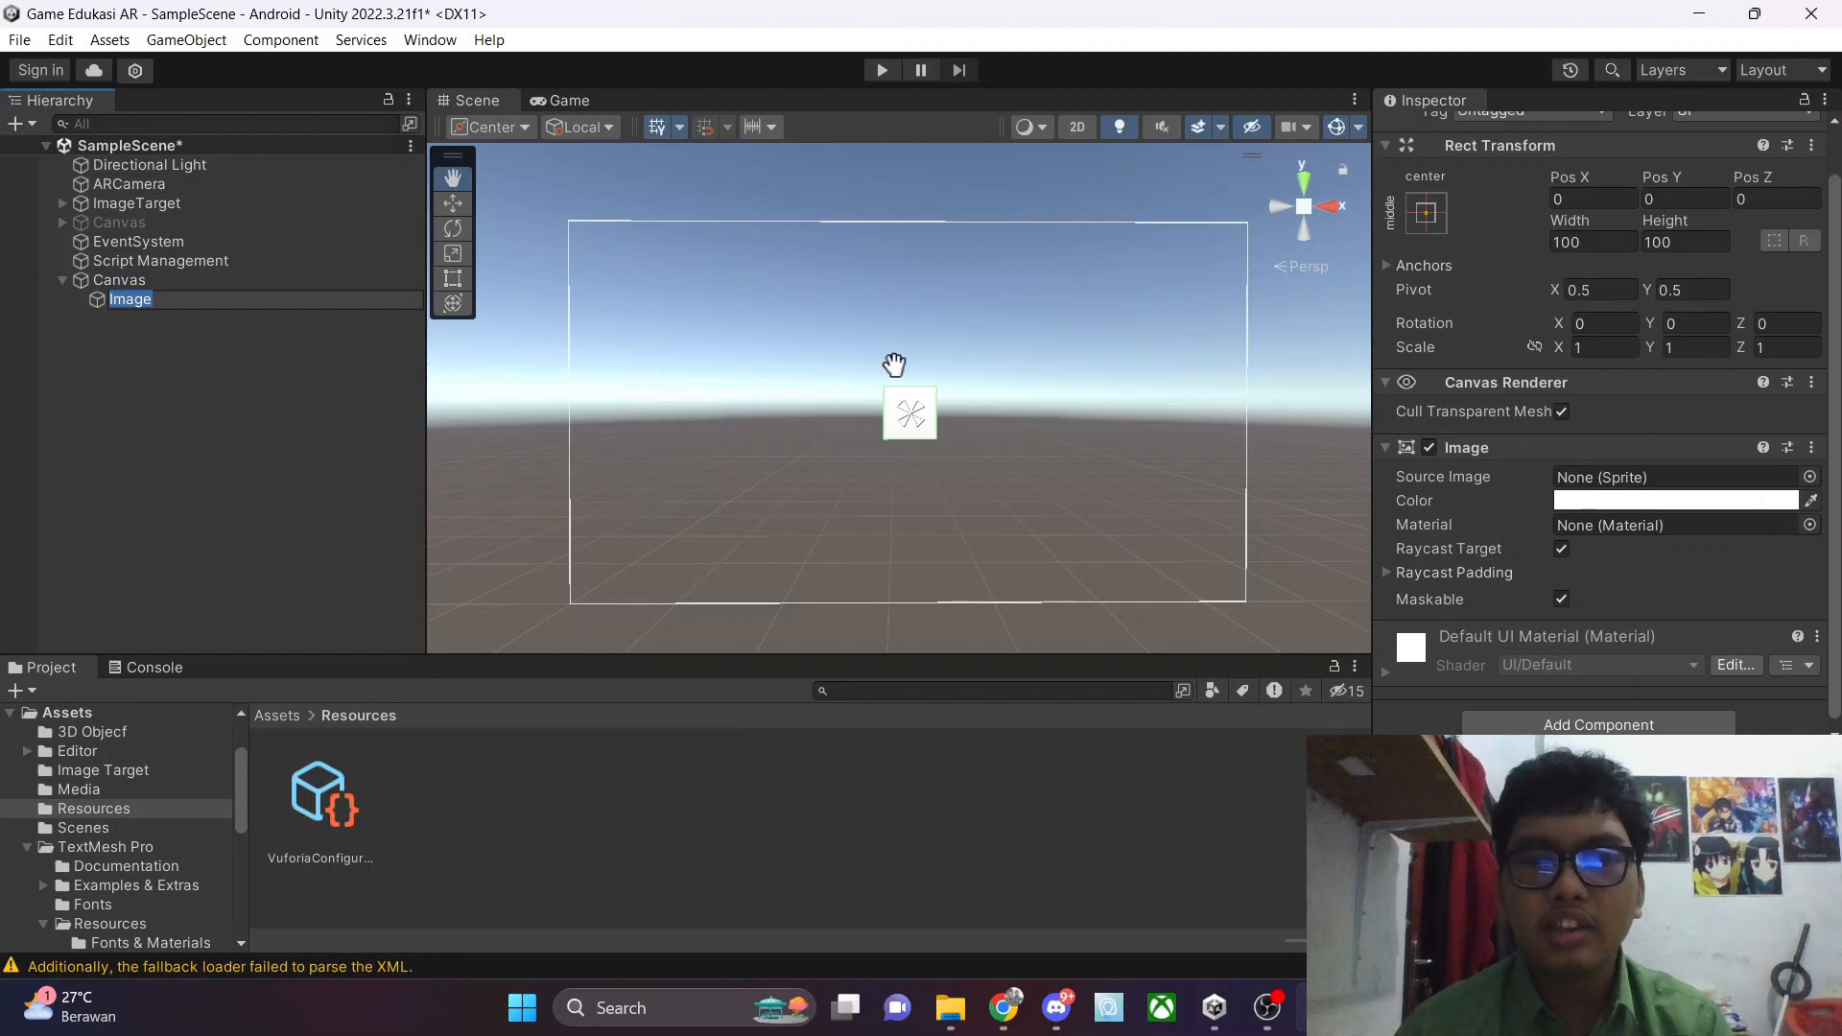
Enlarge the Image with the Rect tool past all edges of the Canvas, to about 1371 by 788
{"action": "left_click", "coordinate": [924, 415]}
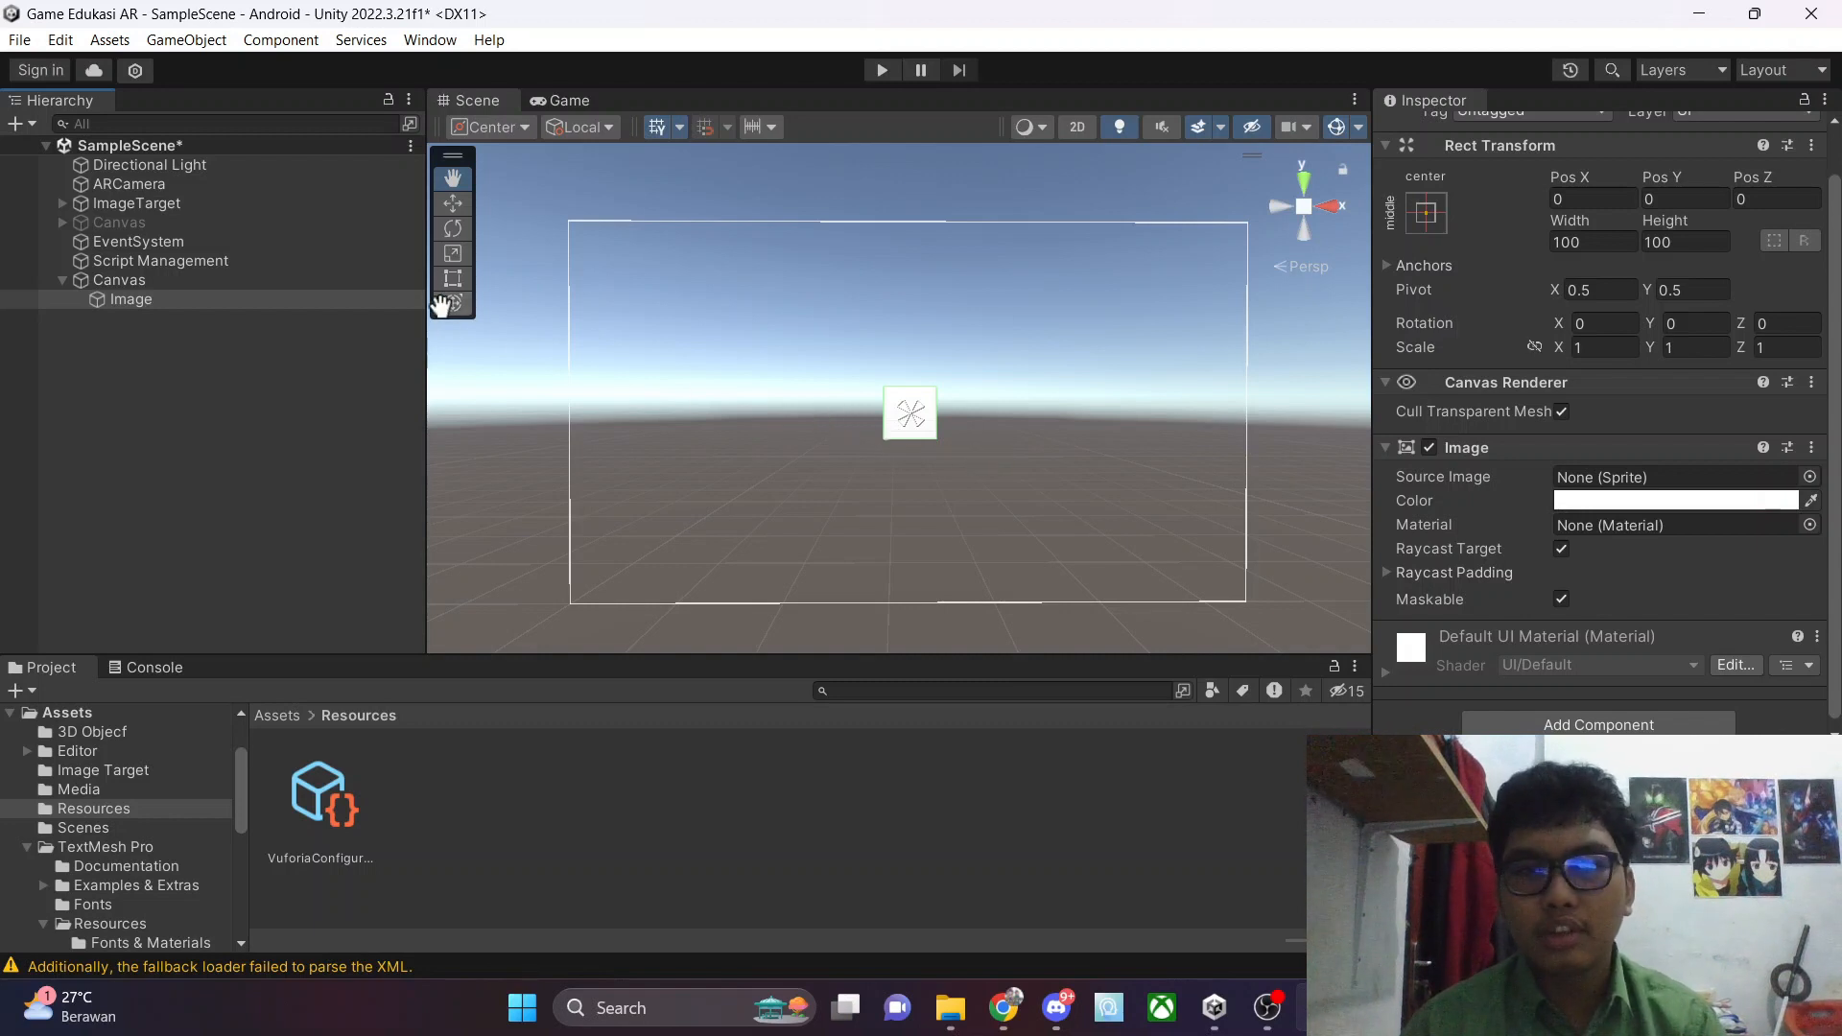
{"action": "left_click", "coordinate": [453, 279]}
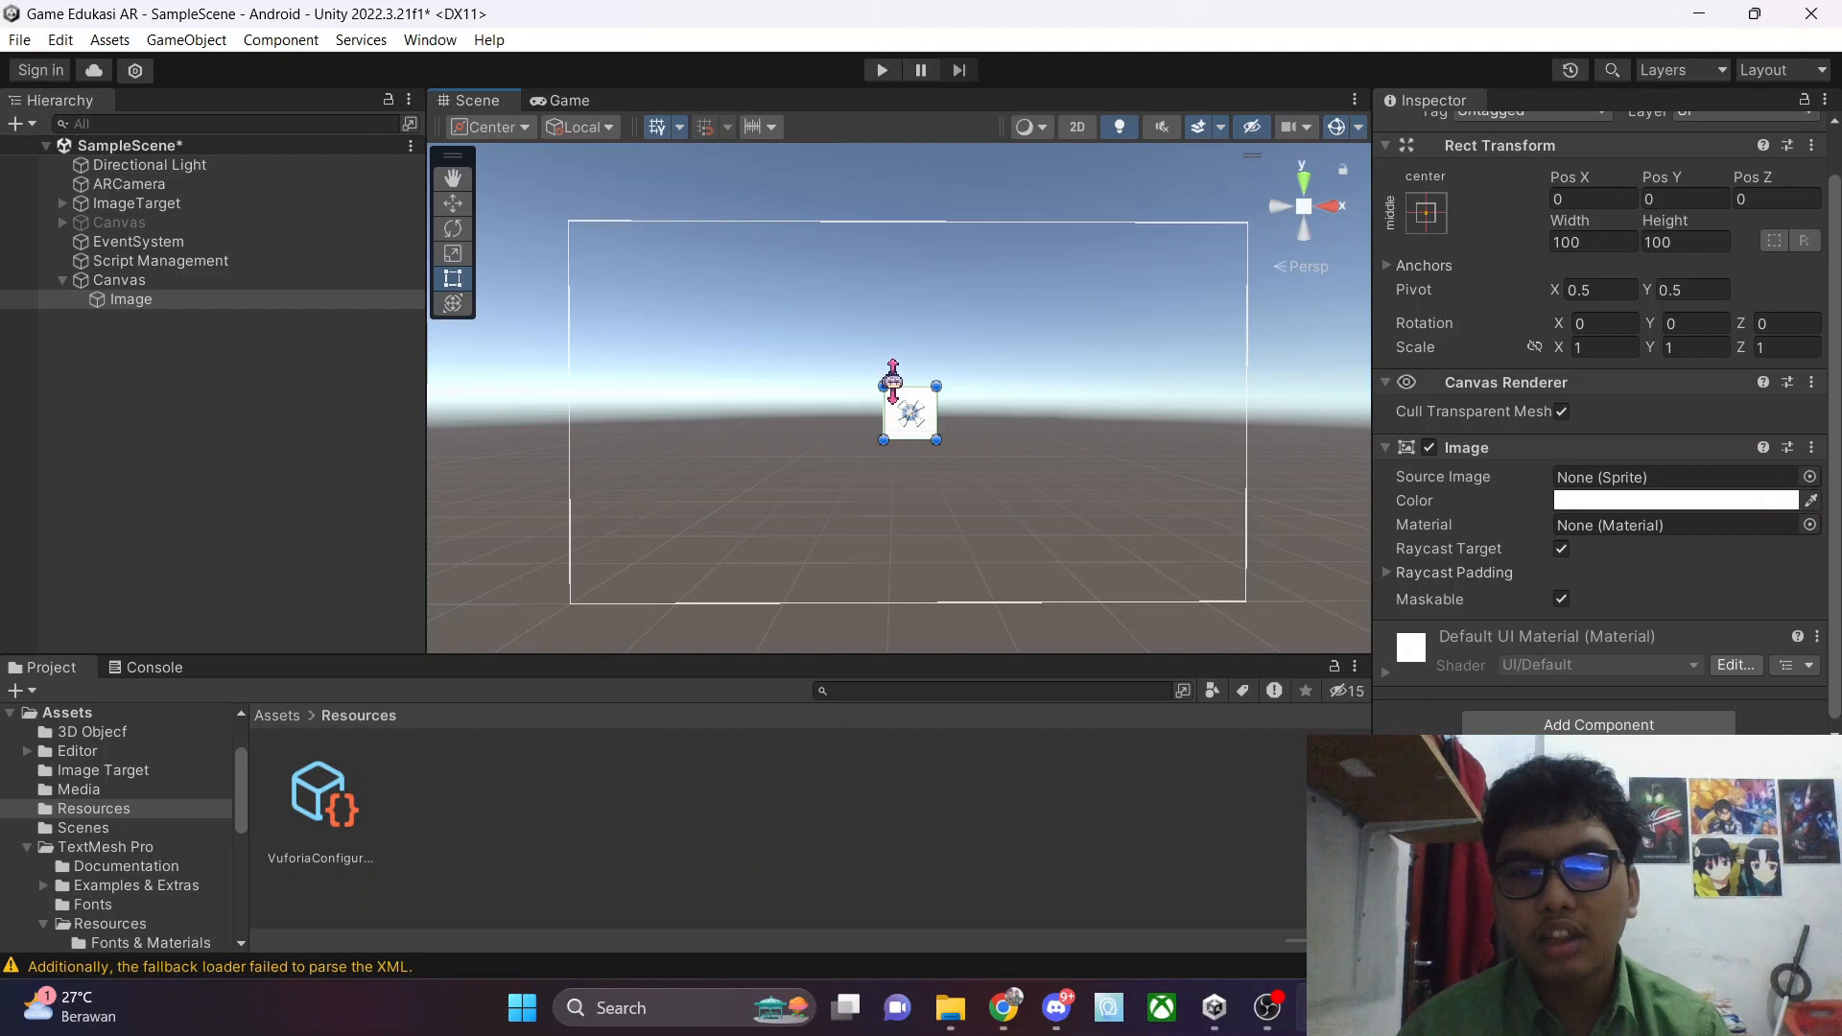
{"action": "left_click_drag", "start_coordinate": [887, 383], "coordinate": [553, 202]}
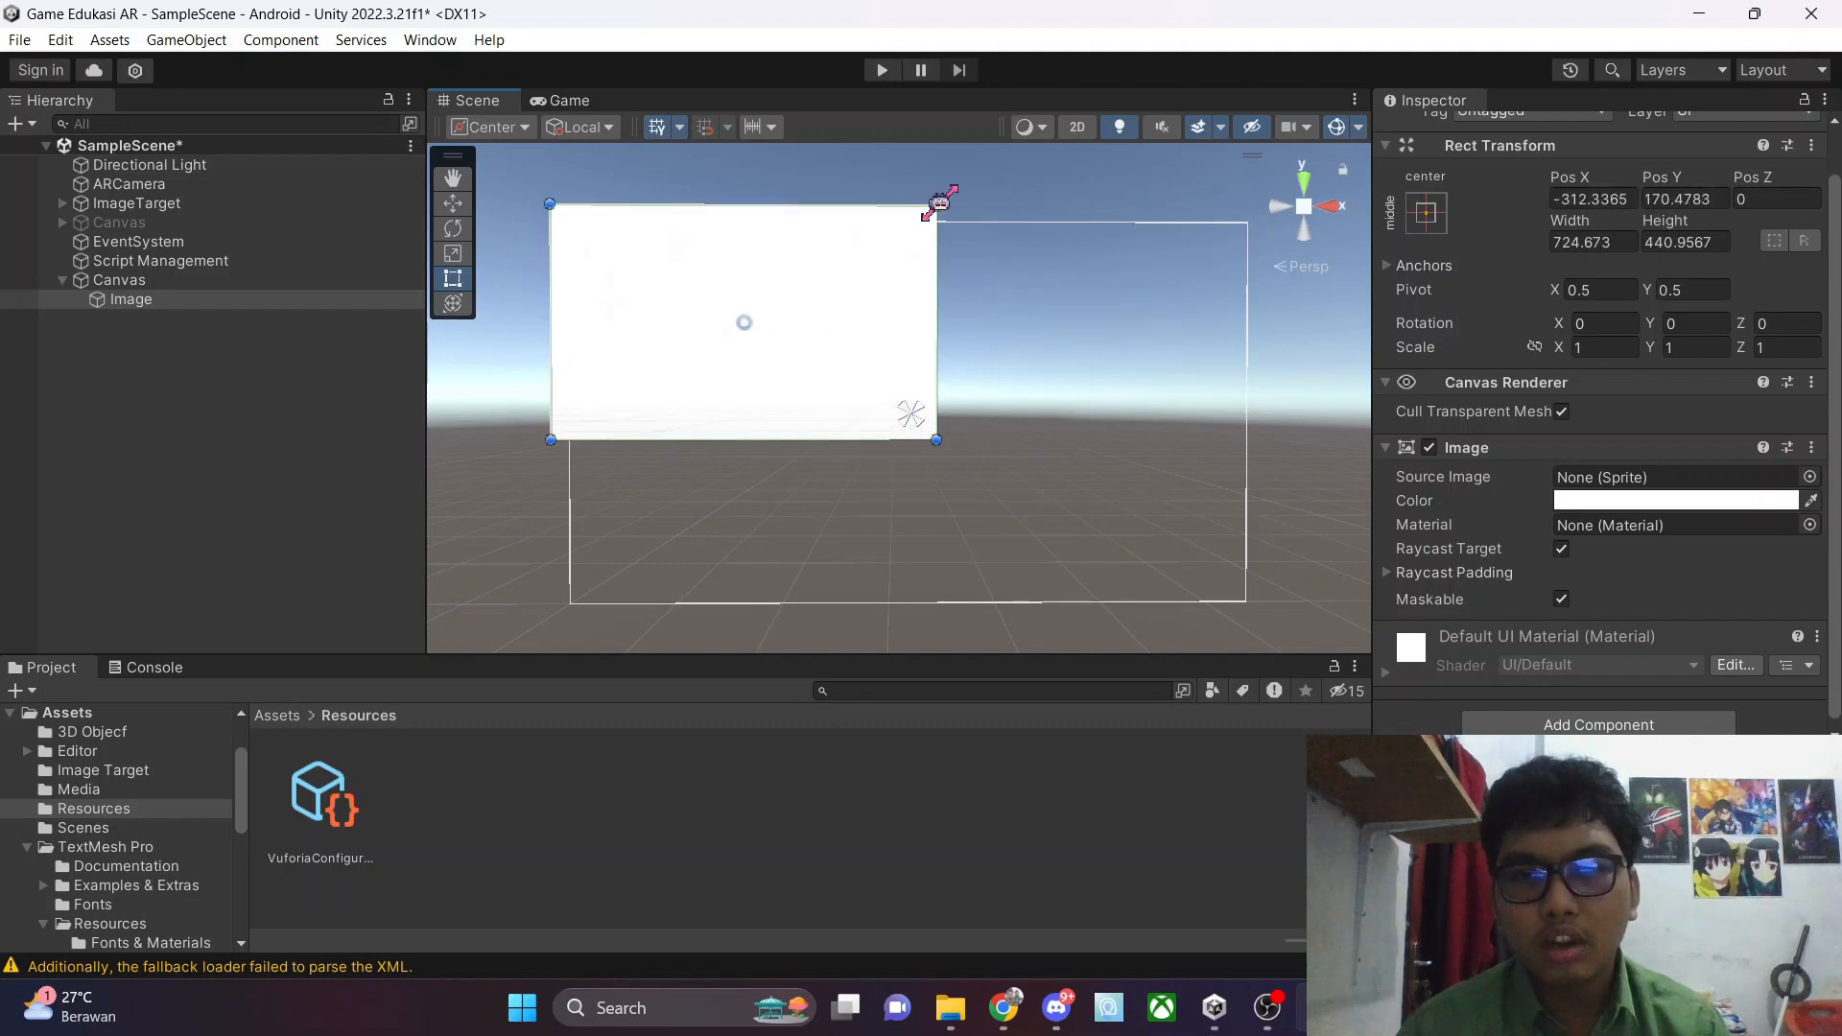
{"action": "left_click_drag", "start_coordinate": [940, 203], "coordinate": [1230, 204]}
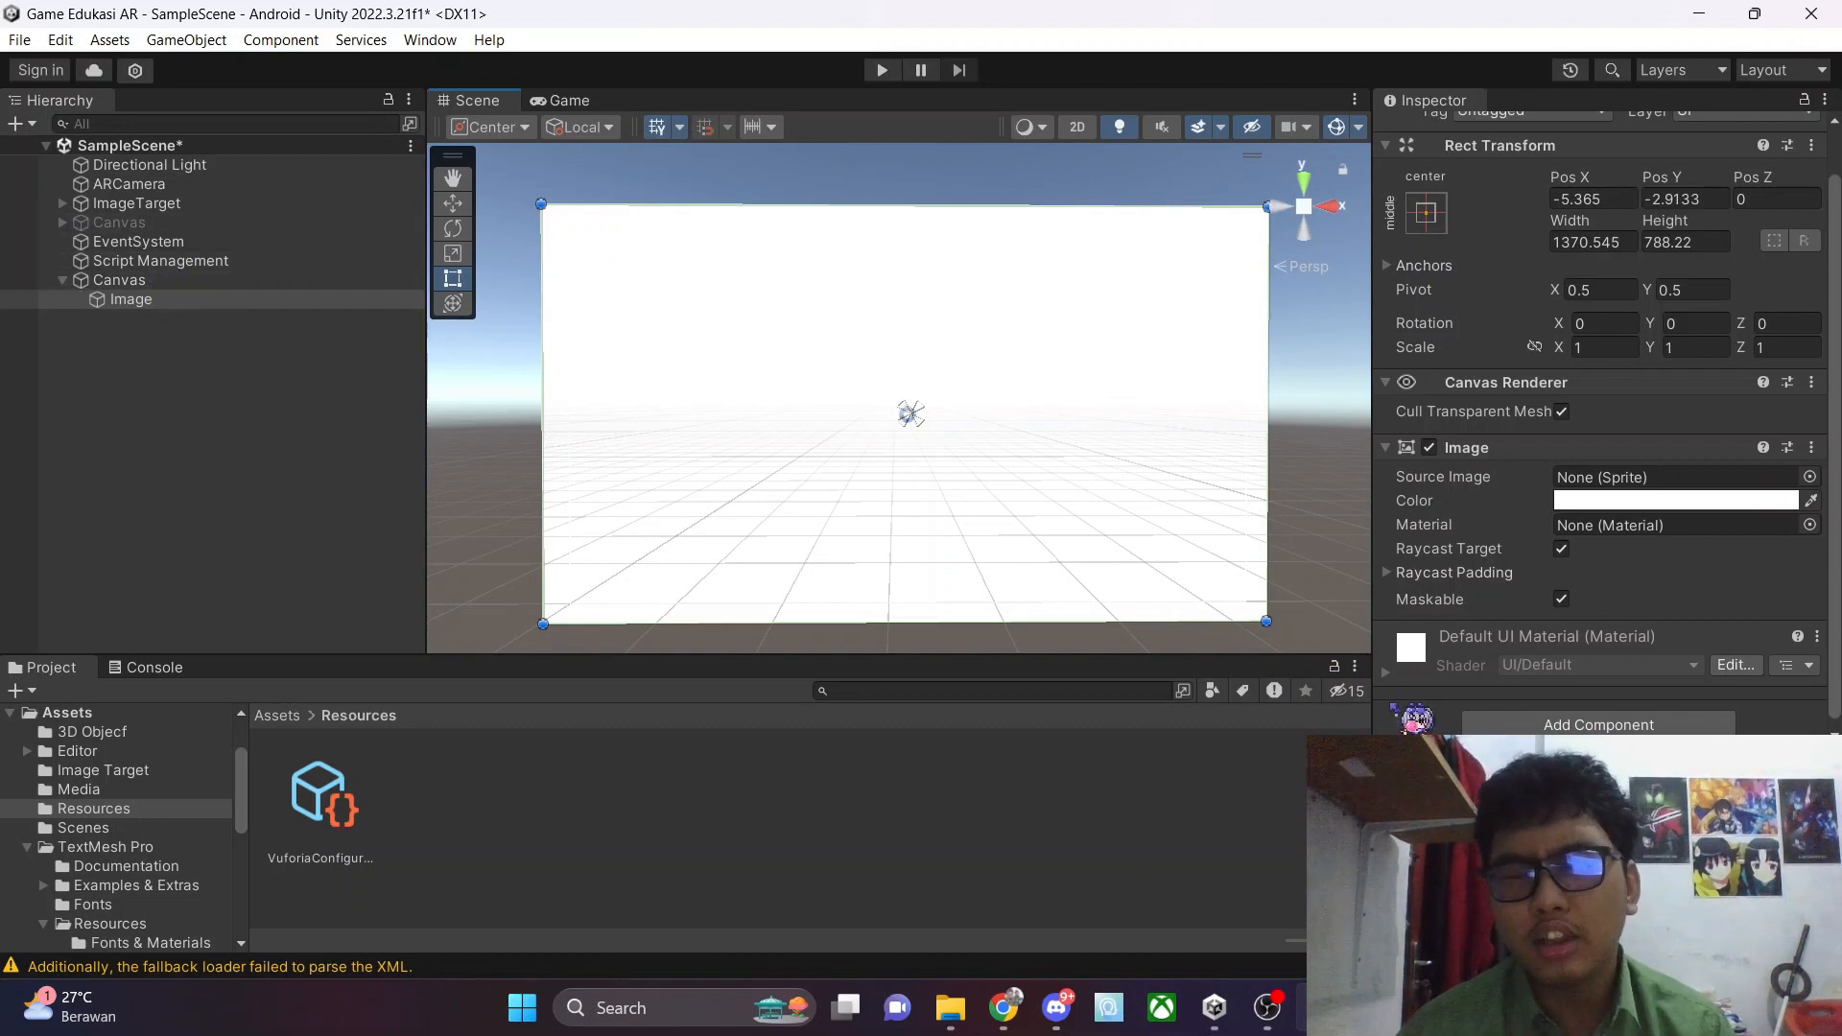
Switch to OBS and move the Video Capture Device source to the lower-left corner of the recording scene
{"action": "left_click", "coordinate": [1267, 1008]}
{"action": "left_click_drag", "start_coordinate": [1167, 416], "coordinate": [707, 412]}
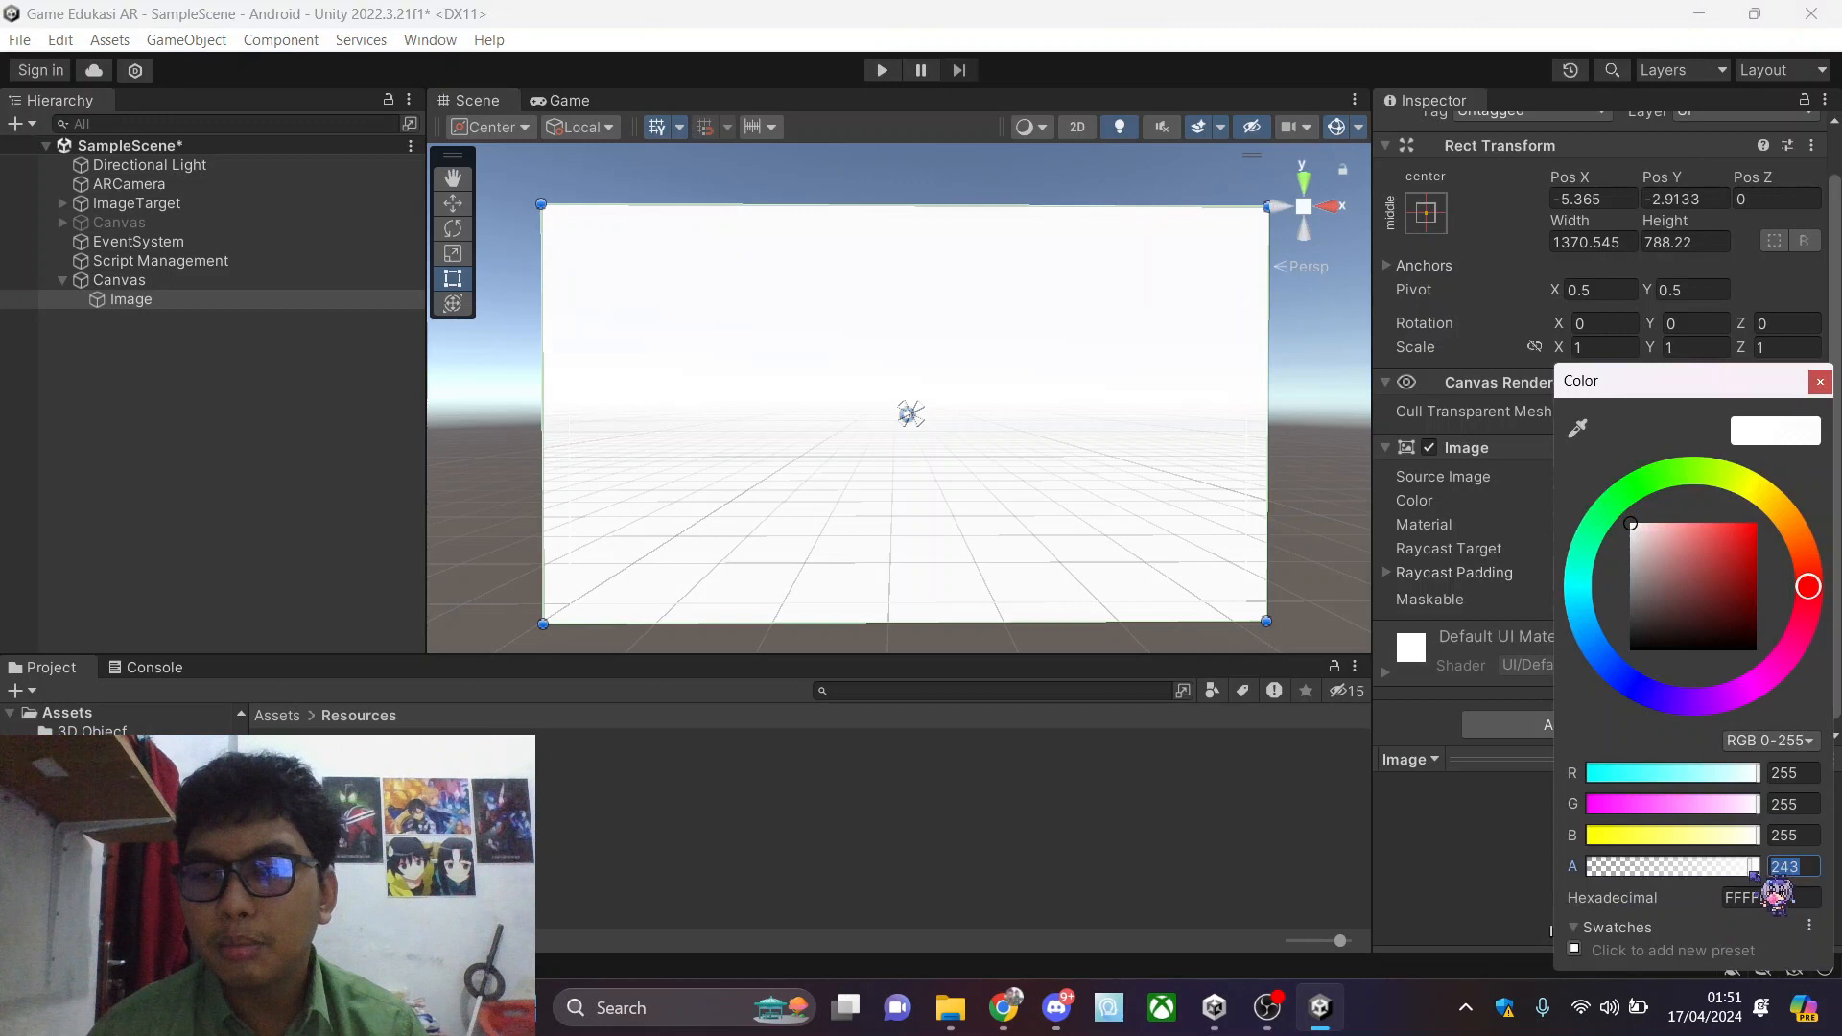
Make the Image semi-transparent by setting its color's alpha to 54
{"action": "left_click_drag", "start_coordinate": [1763, 875], "coordinate": [1647, 888]}
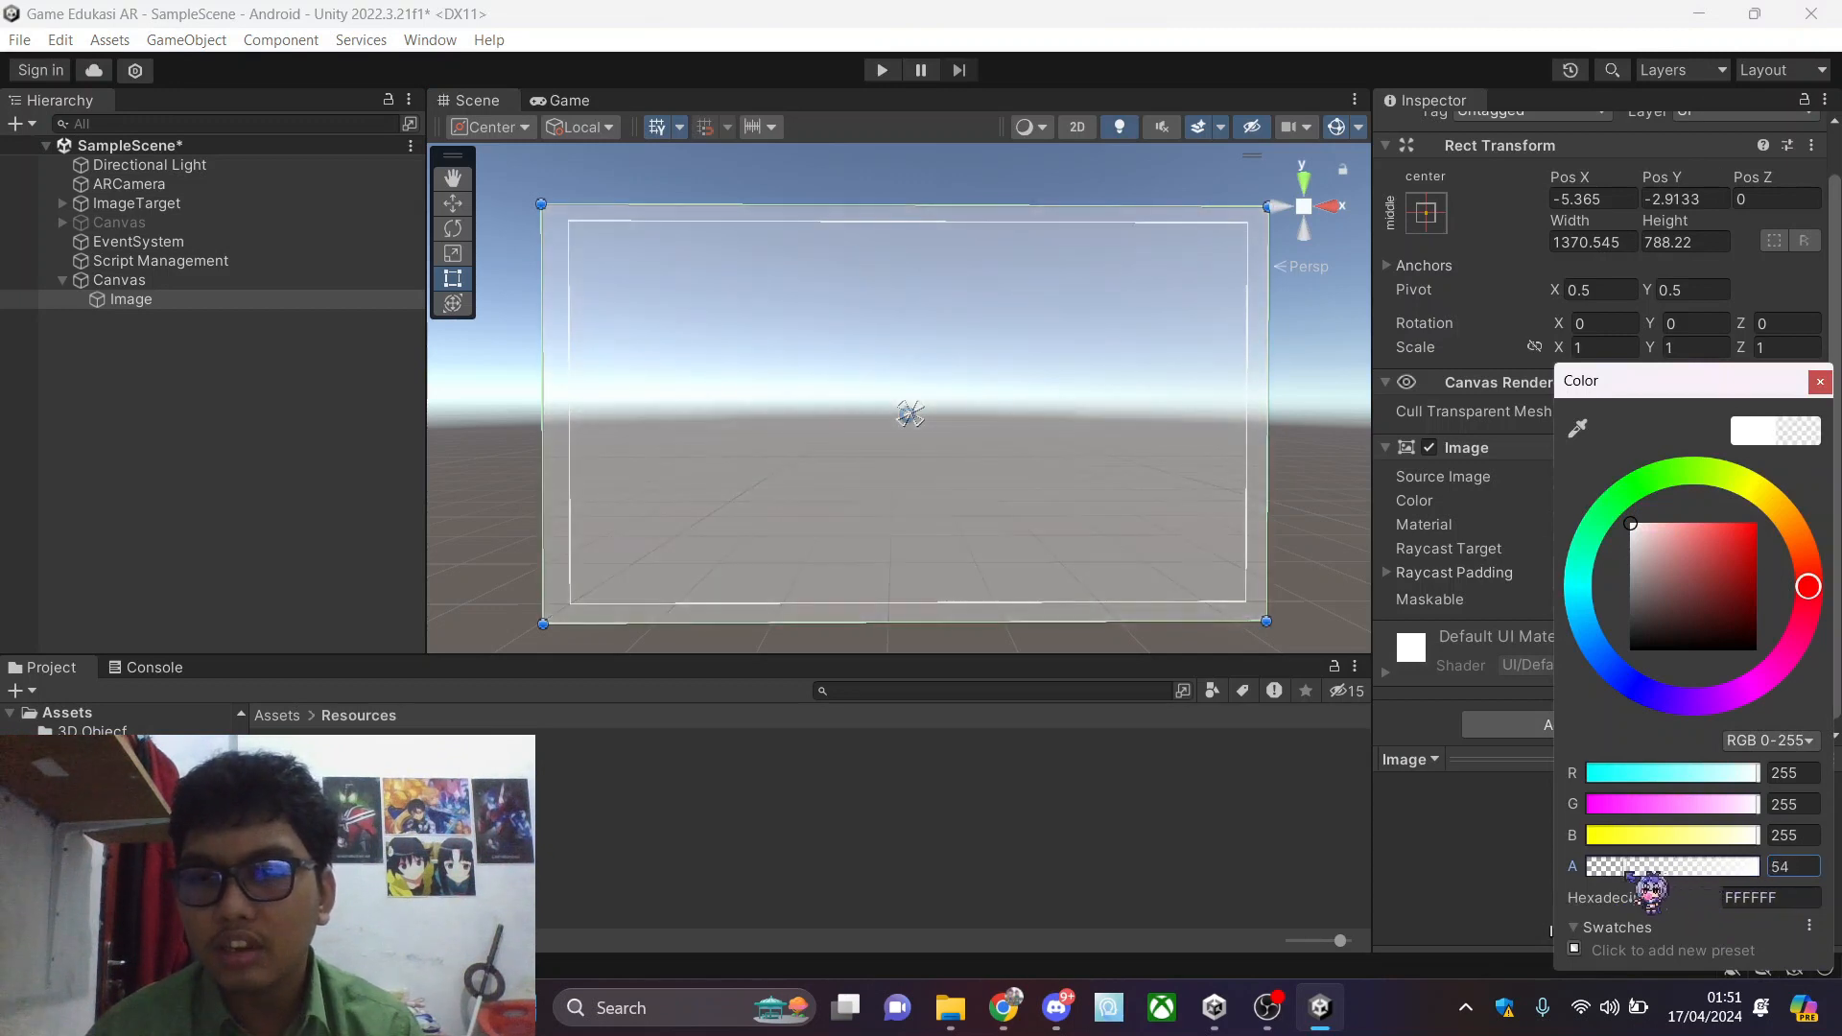
{"action": "key", "text": "Return"}
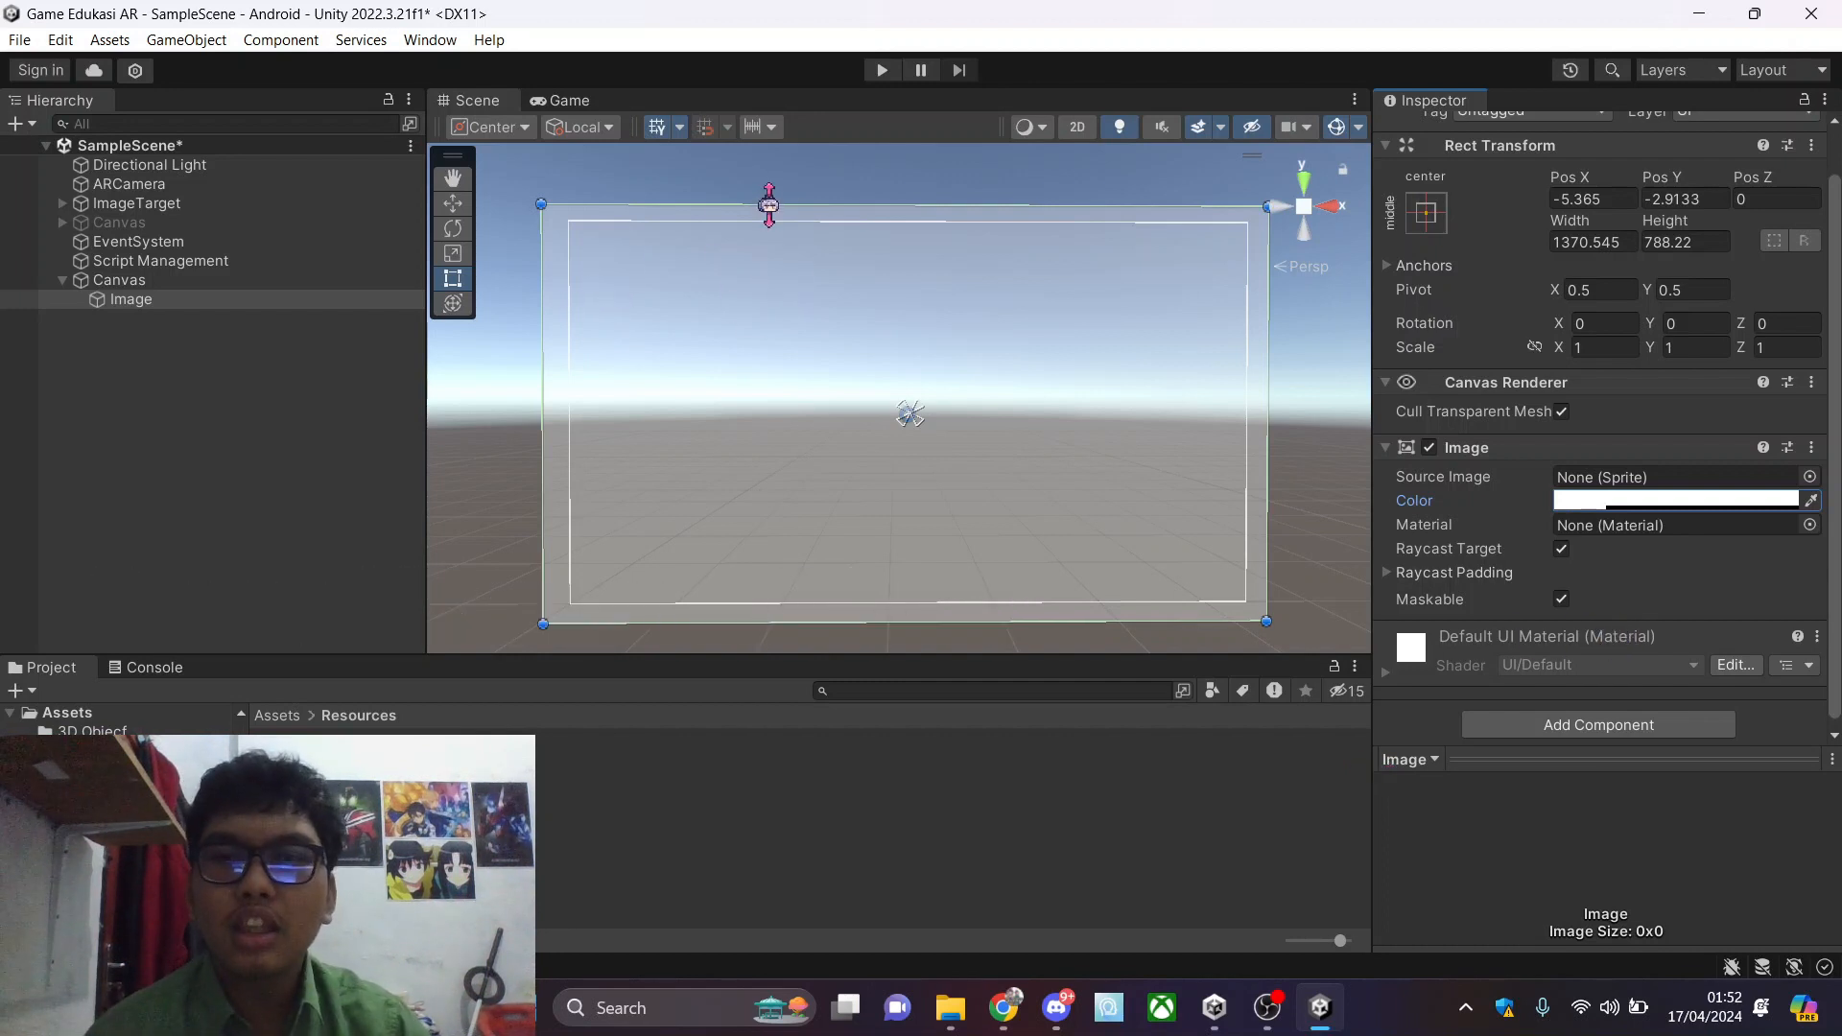
Adjust the Image's edges with the Rect tool so it extends past the Canvas, to about 1374 by 781
{"action": "left_click_drag", "start_coordinate": [769, 205], "coordinate": [766, 200]}
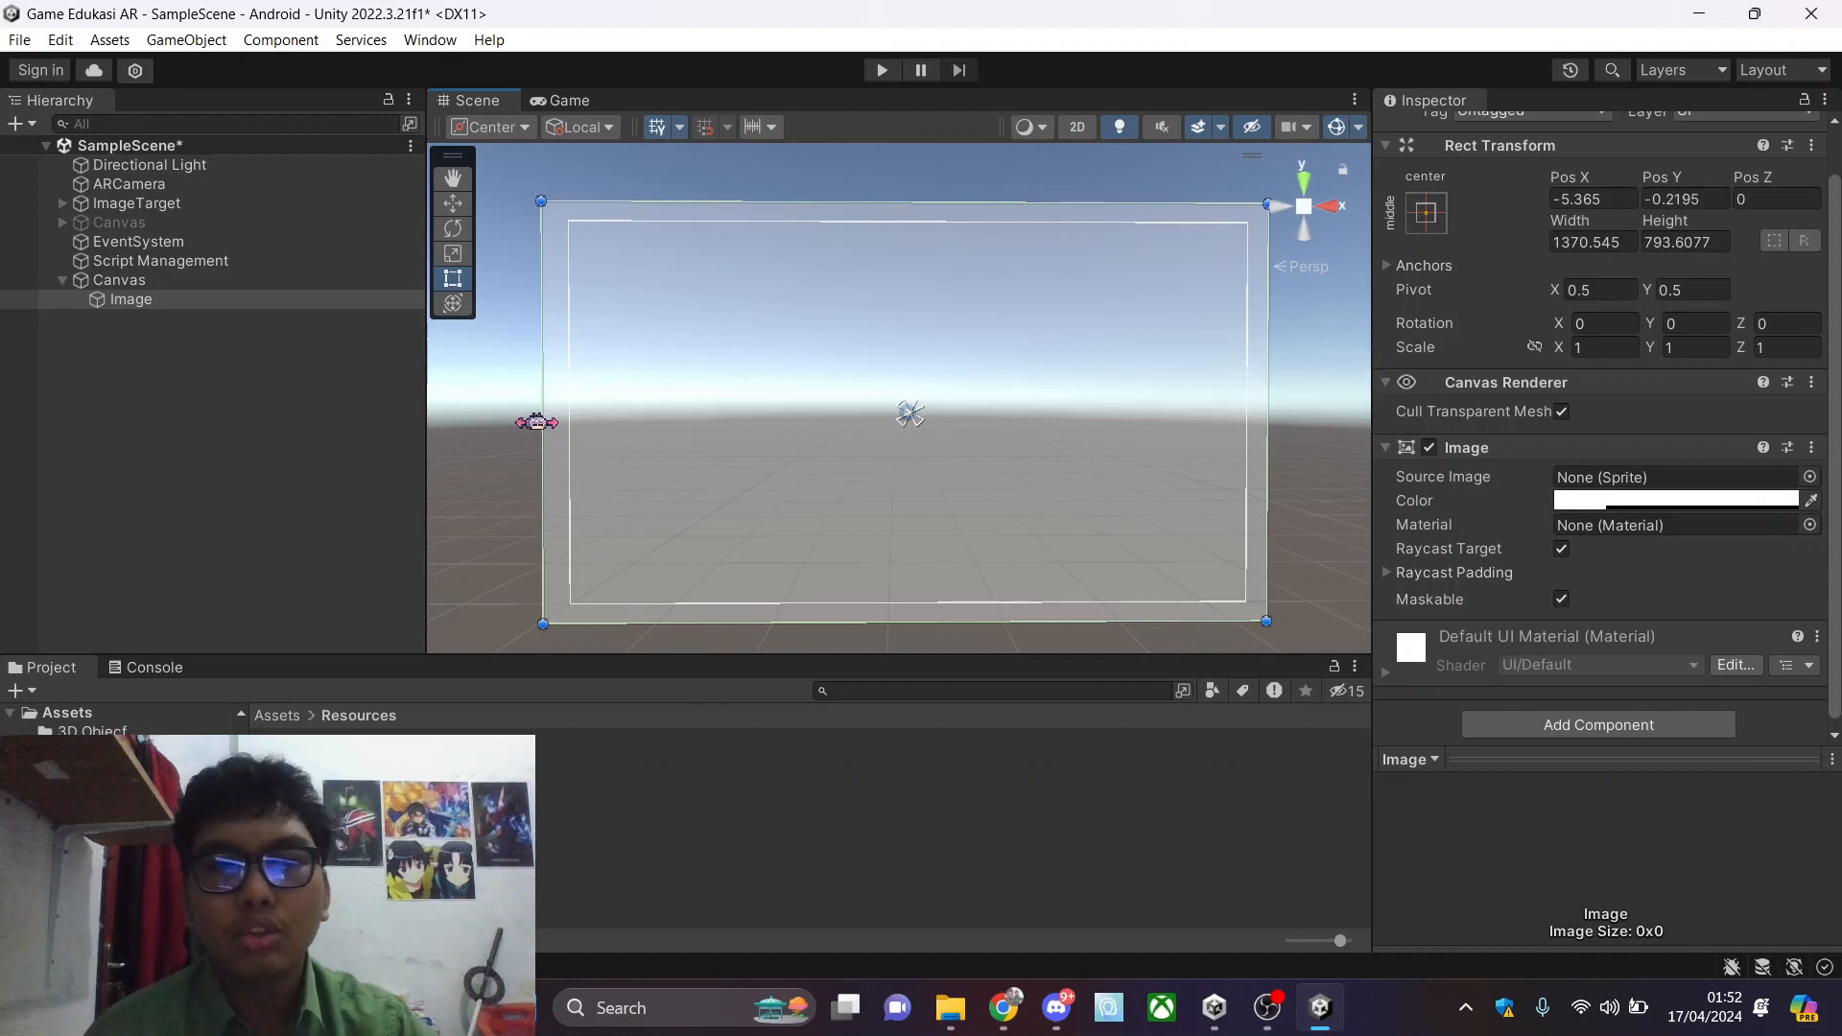
{"action": "mouse_move", "coordinate": [536, 422]}
{"action": "left_mouse_down"}
{"action": "mouse_move", "coordinate": [637, 452]}
{"action": "mouse_move", "coordinate": [539, 456]}
{"action": "left_mouse_up"}
{"action": "left_click_drag", "start_coordinate": [815, 201], "coordinate": [832, 248]}
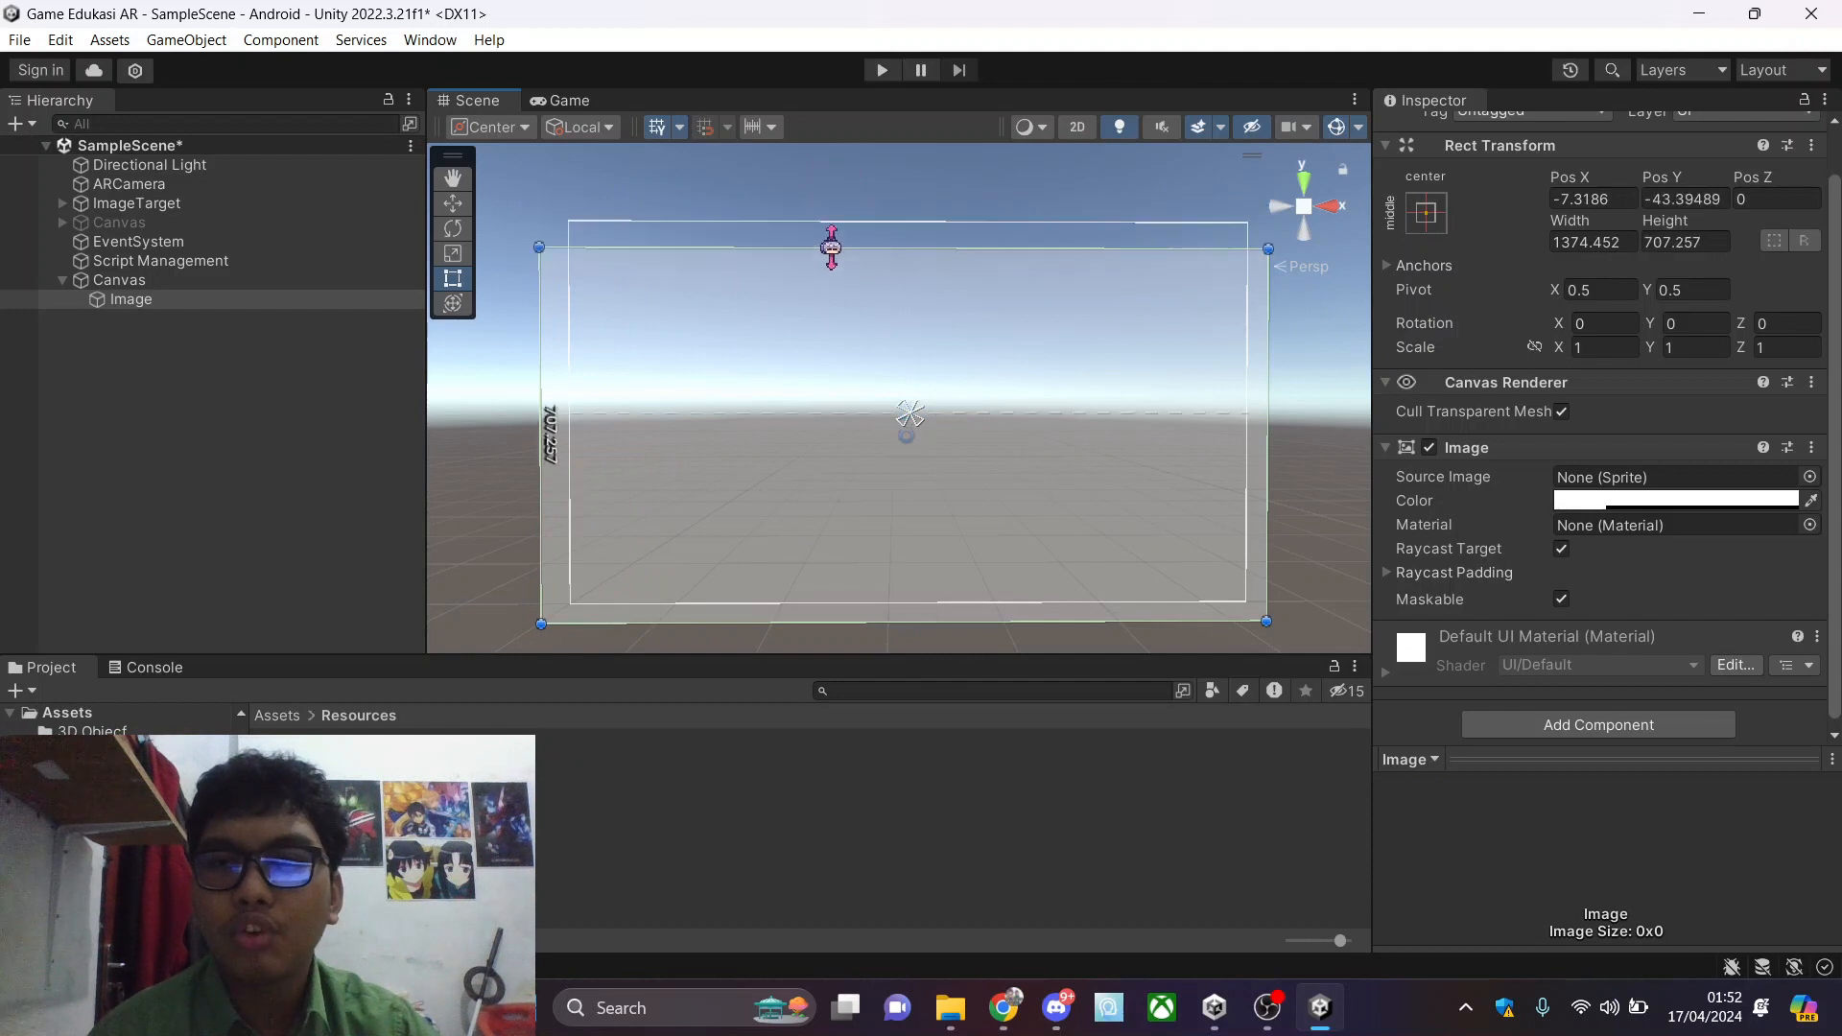
{"action": "left_click_drag", "start_coordinate": [902, 624], "coordinate": [848, 615]}
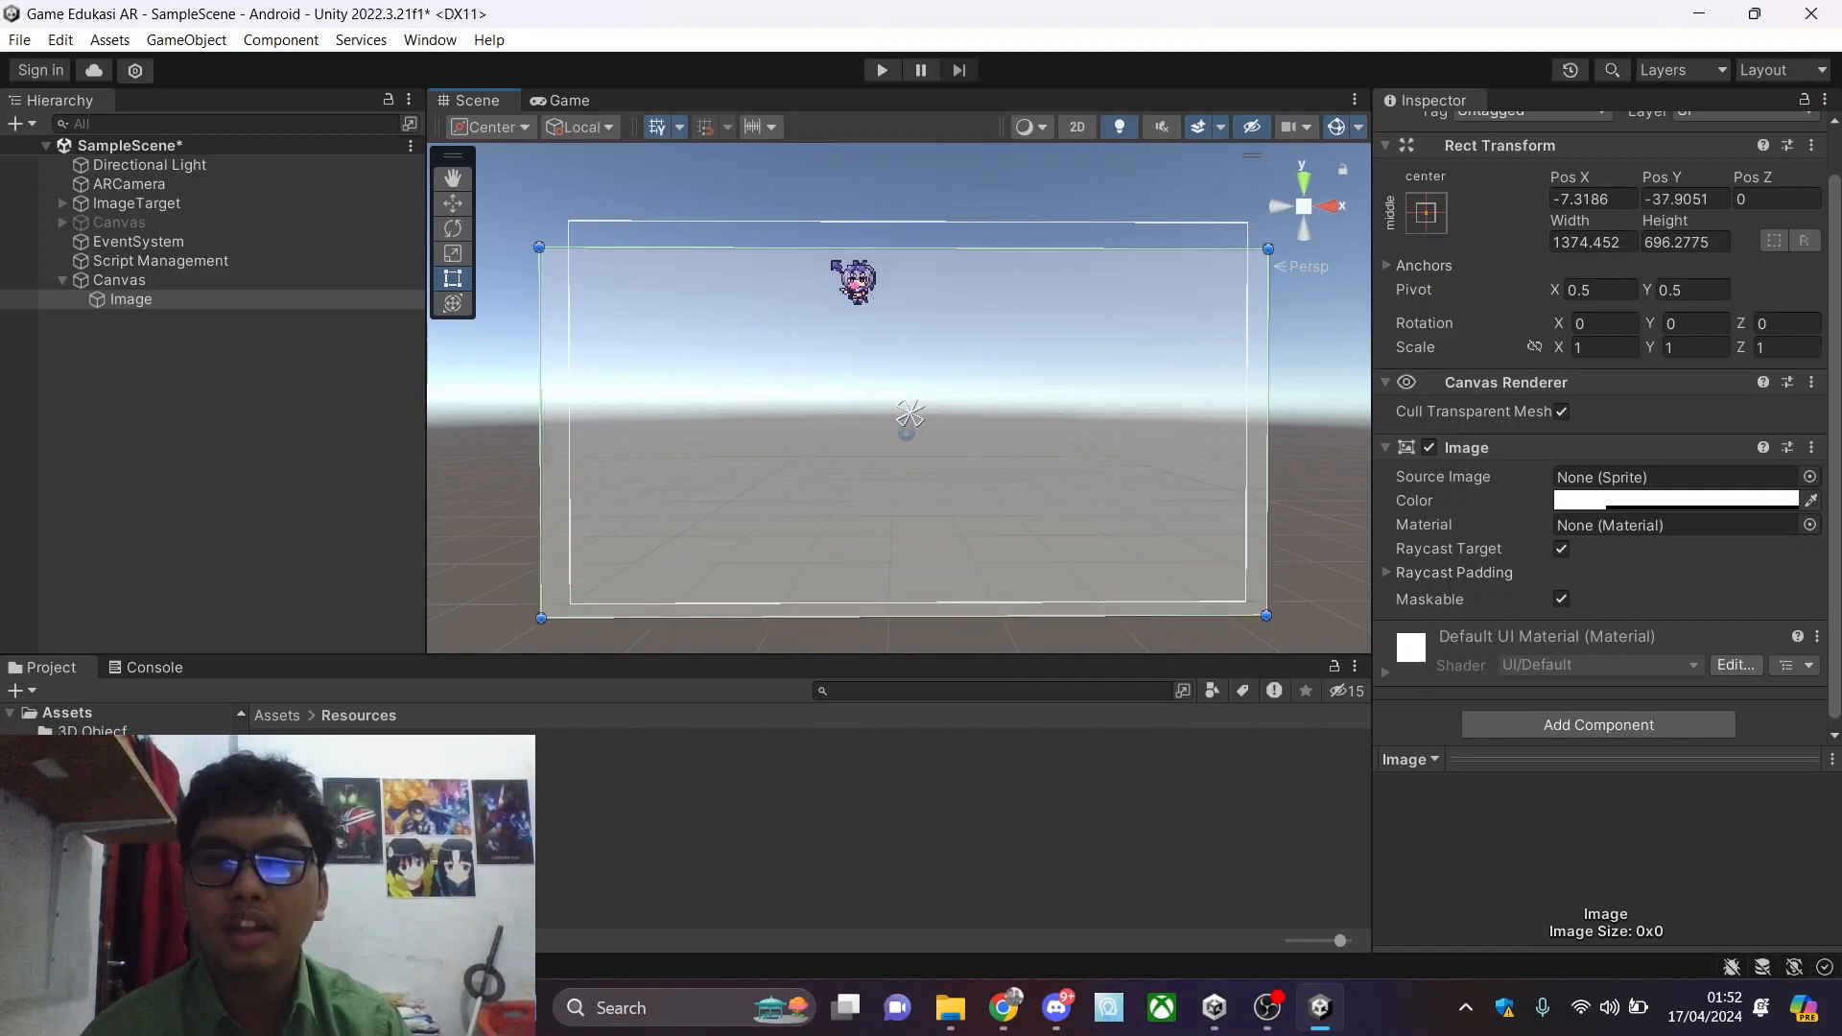
{"action": "left_click_drag", "start_coordinate": [831, 249], "coordinate": [829, 208]}
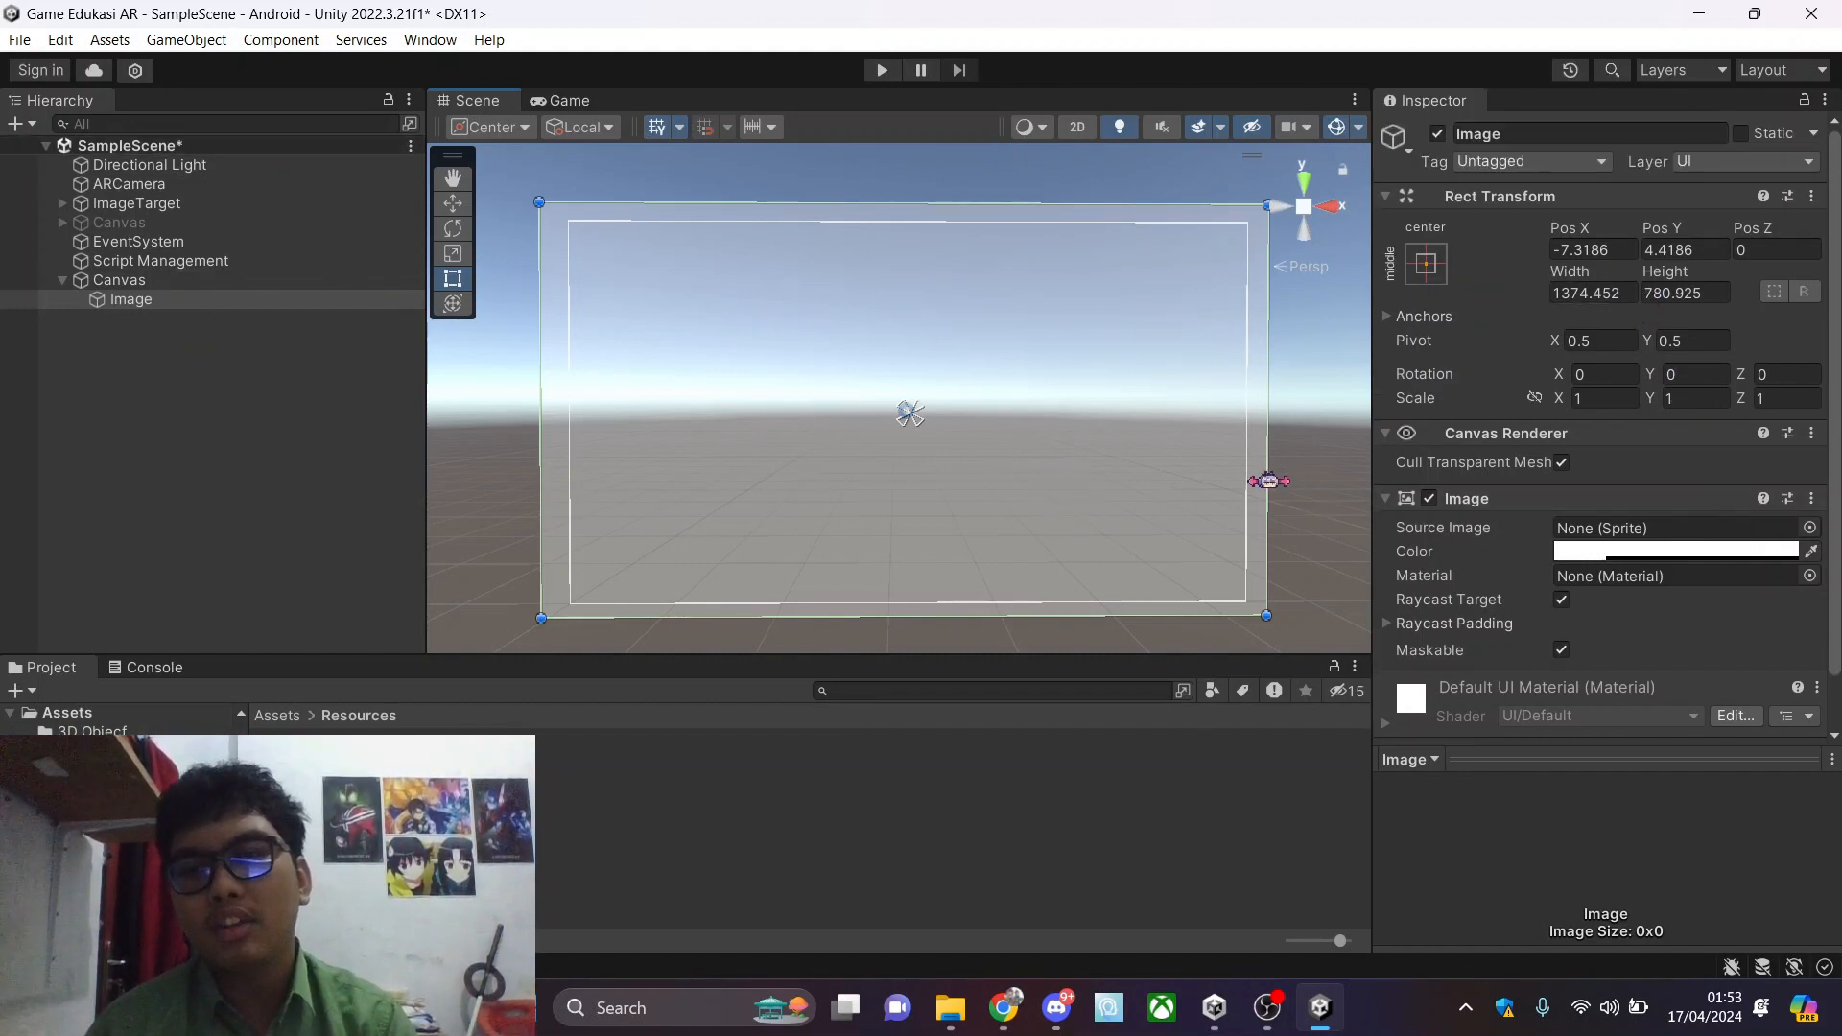
Set the Image's width to 1520 and its height to 900
{"action": "left_click", "coordinate": [1563, 293]}
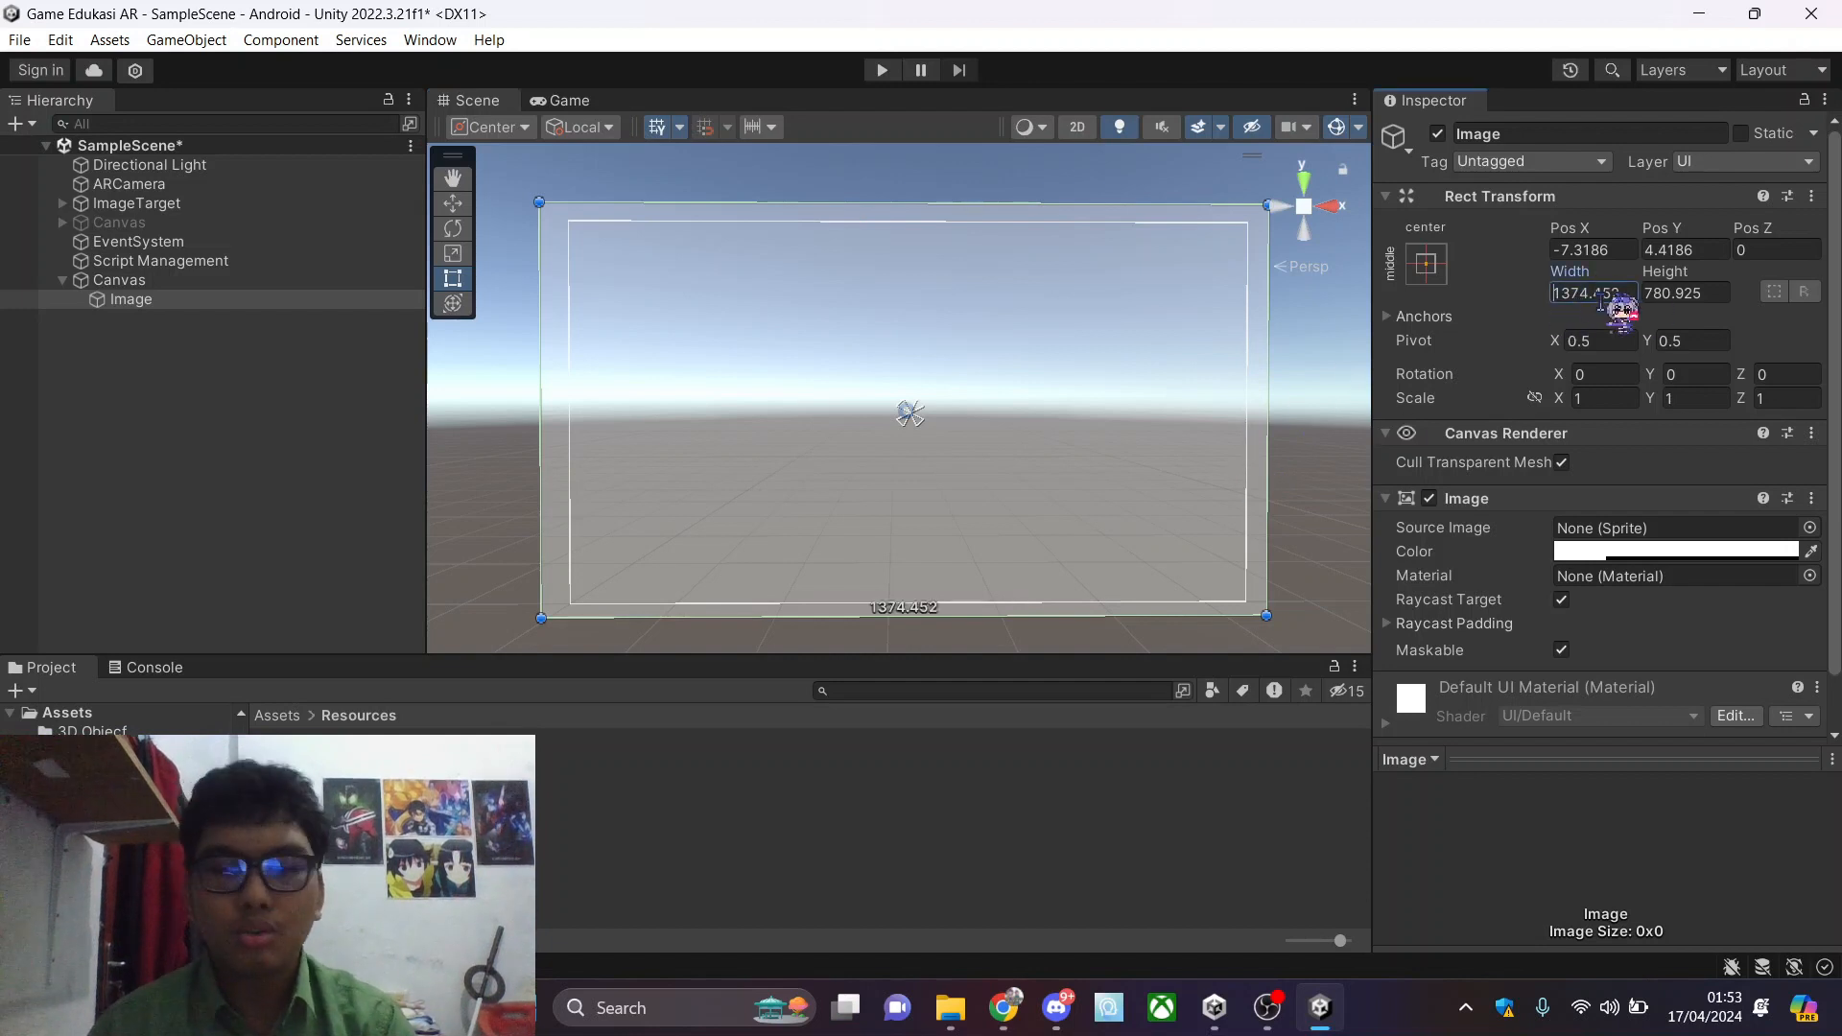
{"action": "type", "text": "1"}
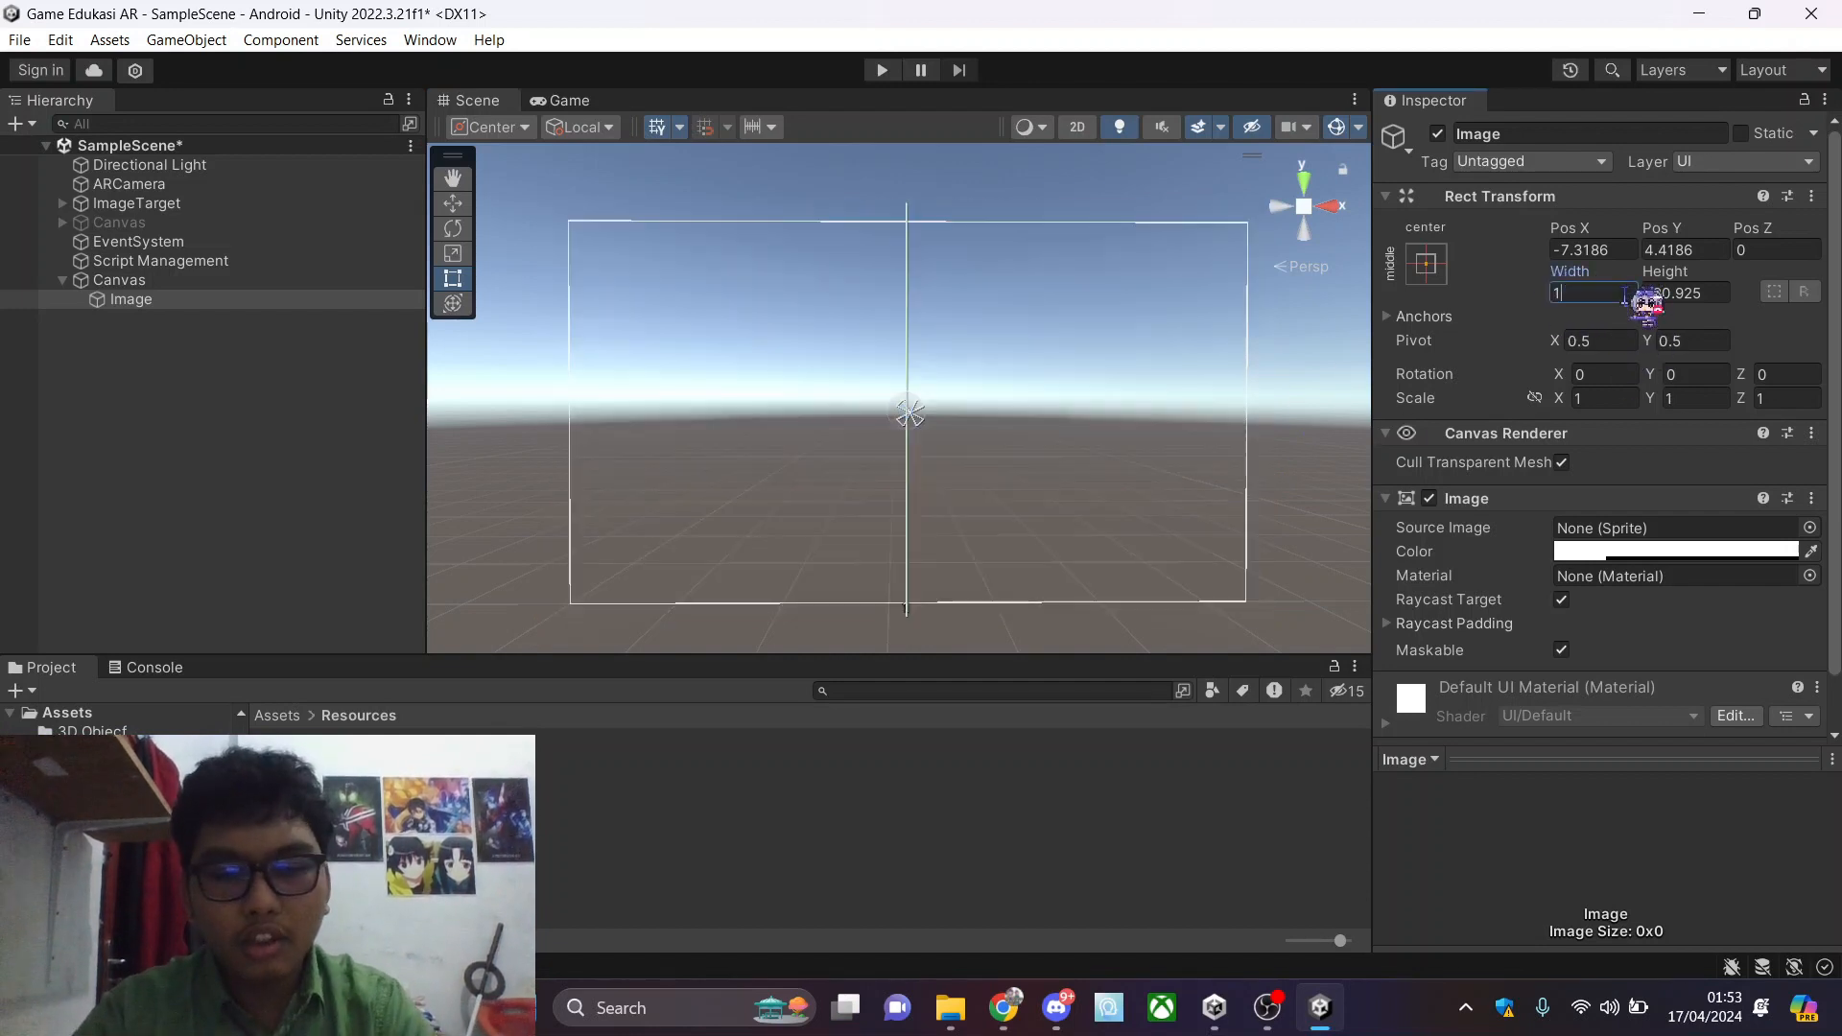
{"action": "type", "text": "520"}
{"action": "left_click", "coordinate": [1708, 294]}
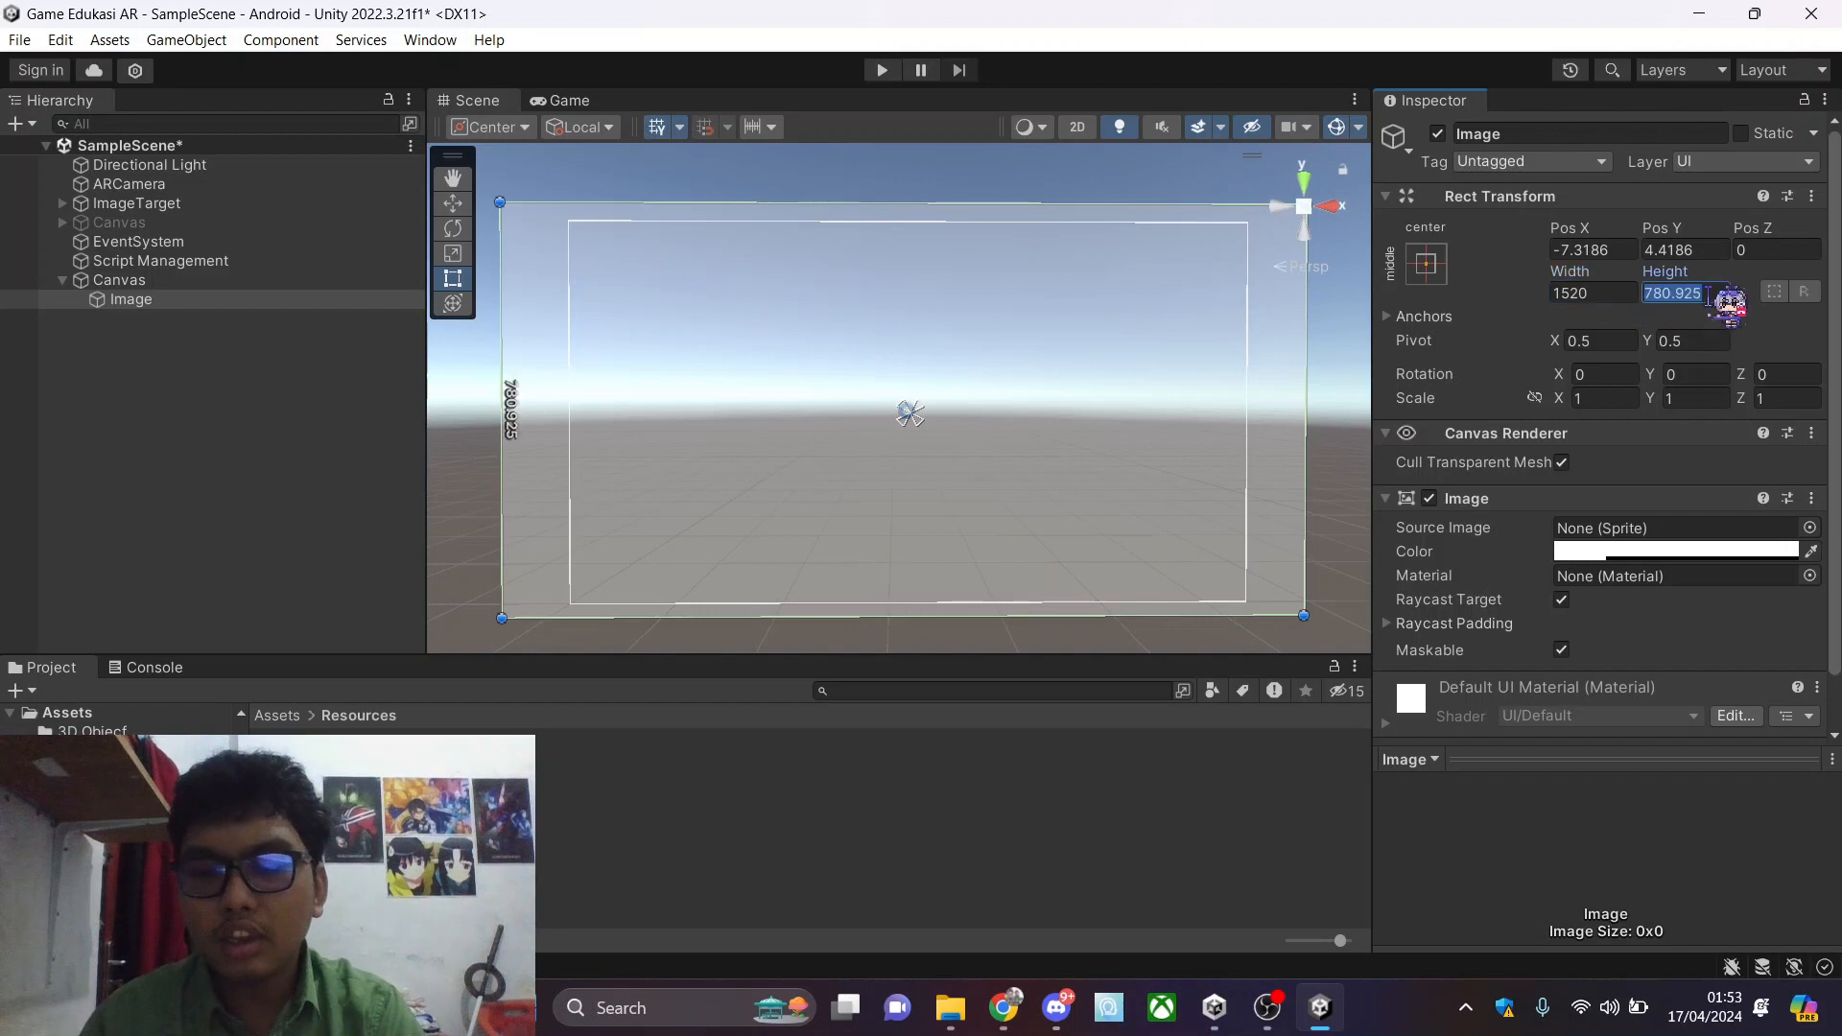
{"action": "type", "text": "900"}
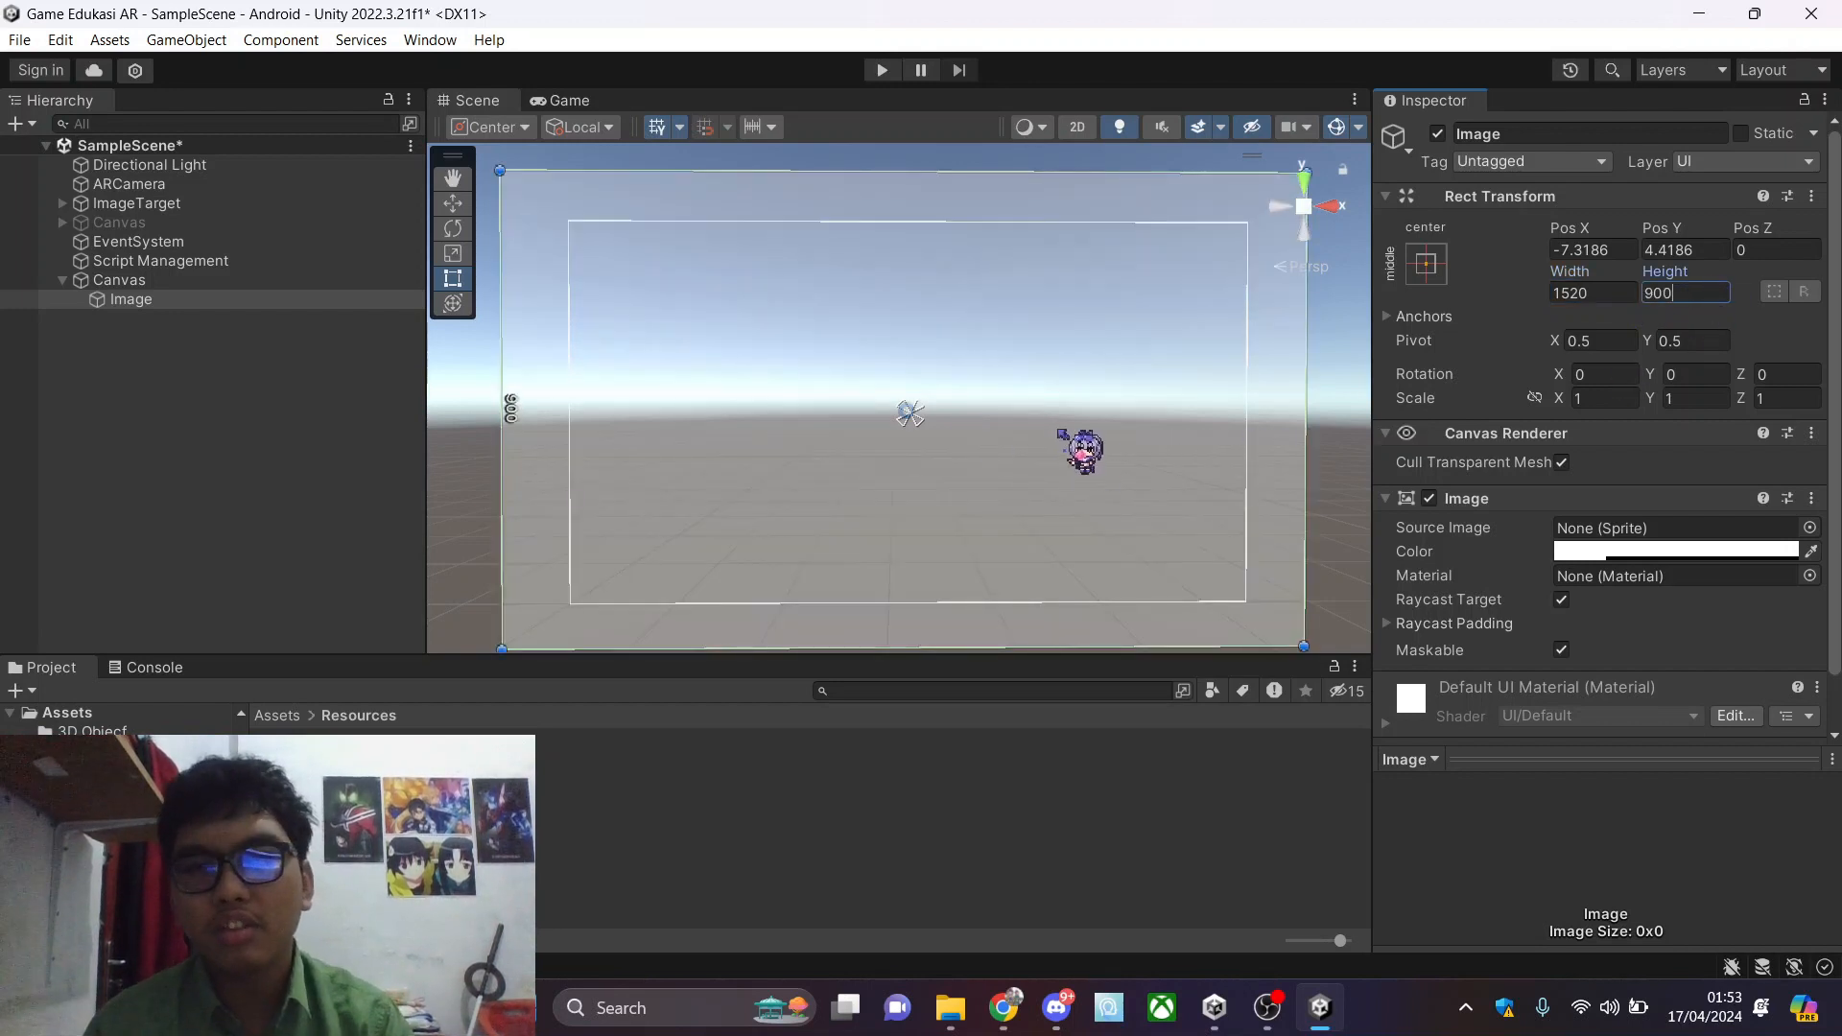
Center the Image on the Canvas by setting its Pos X and Pos Y to 0
{"action": "scroll", "coordinate": [834, 430], "scroll_direction": "down", "scroll_amount": 1}
{"action": "mouse_move", "coordinate": [722, 364]}
{"action": "middle_mouse_down"}
{"action": "mouse_move", "coordinate": [714, 344]}
{"action": "mouse_move", "coordinate": [730, 348]}
{"action": "middle_mouse_up"}
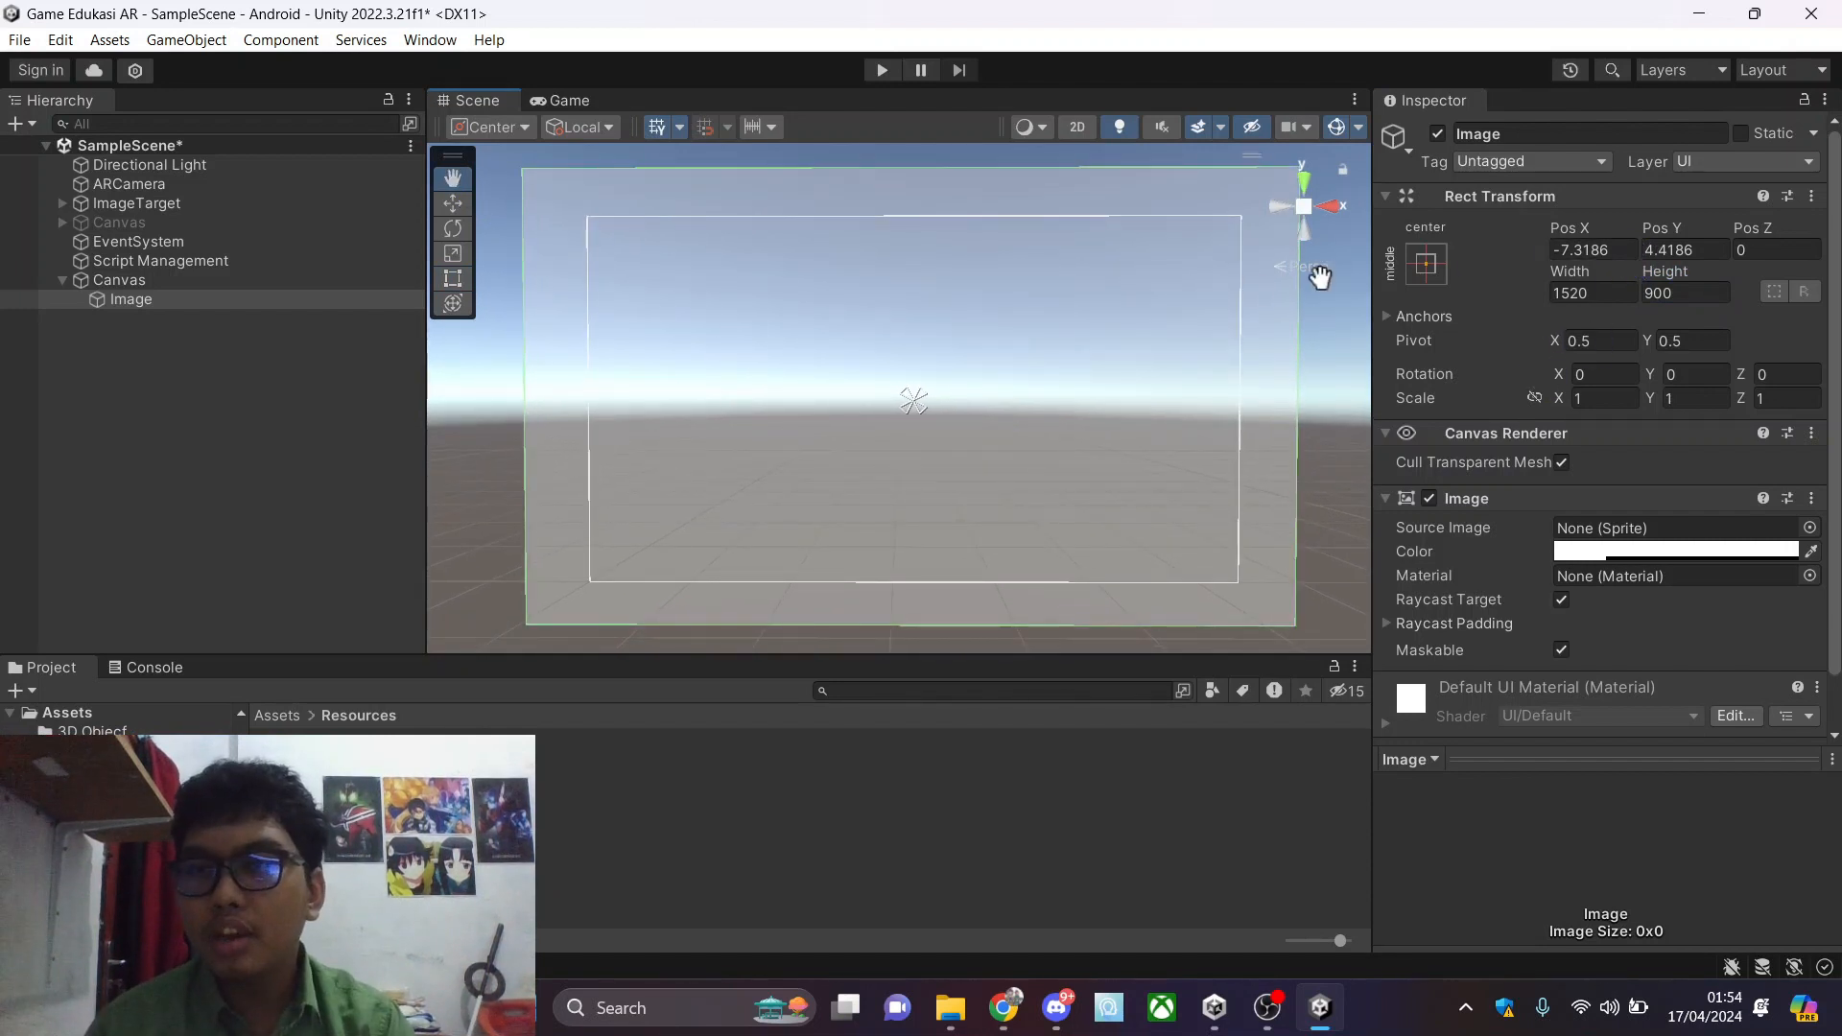
{"action": "left_click", "coordinate": [1588, 250]}
{"action": "type", "text": "0"}
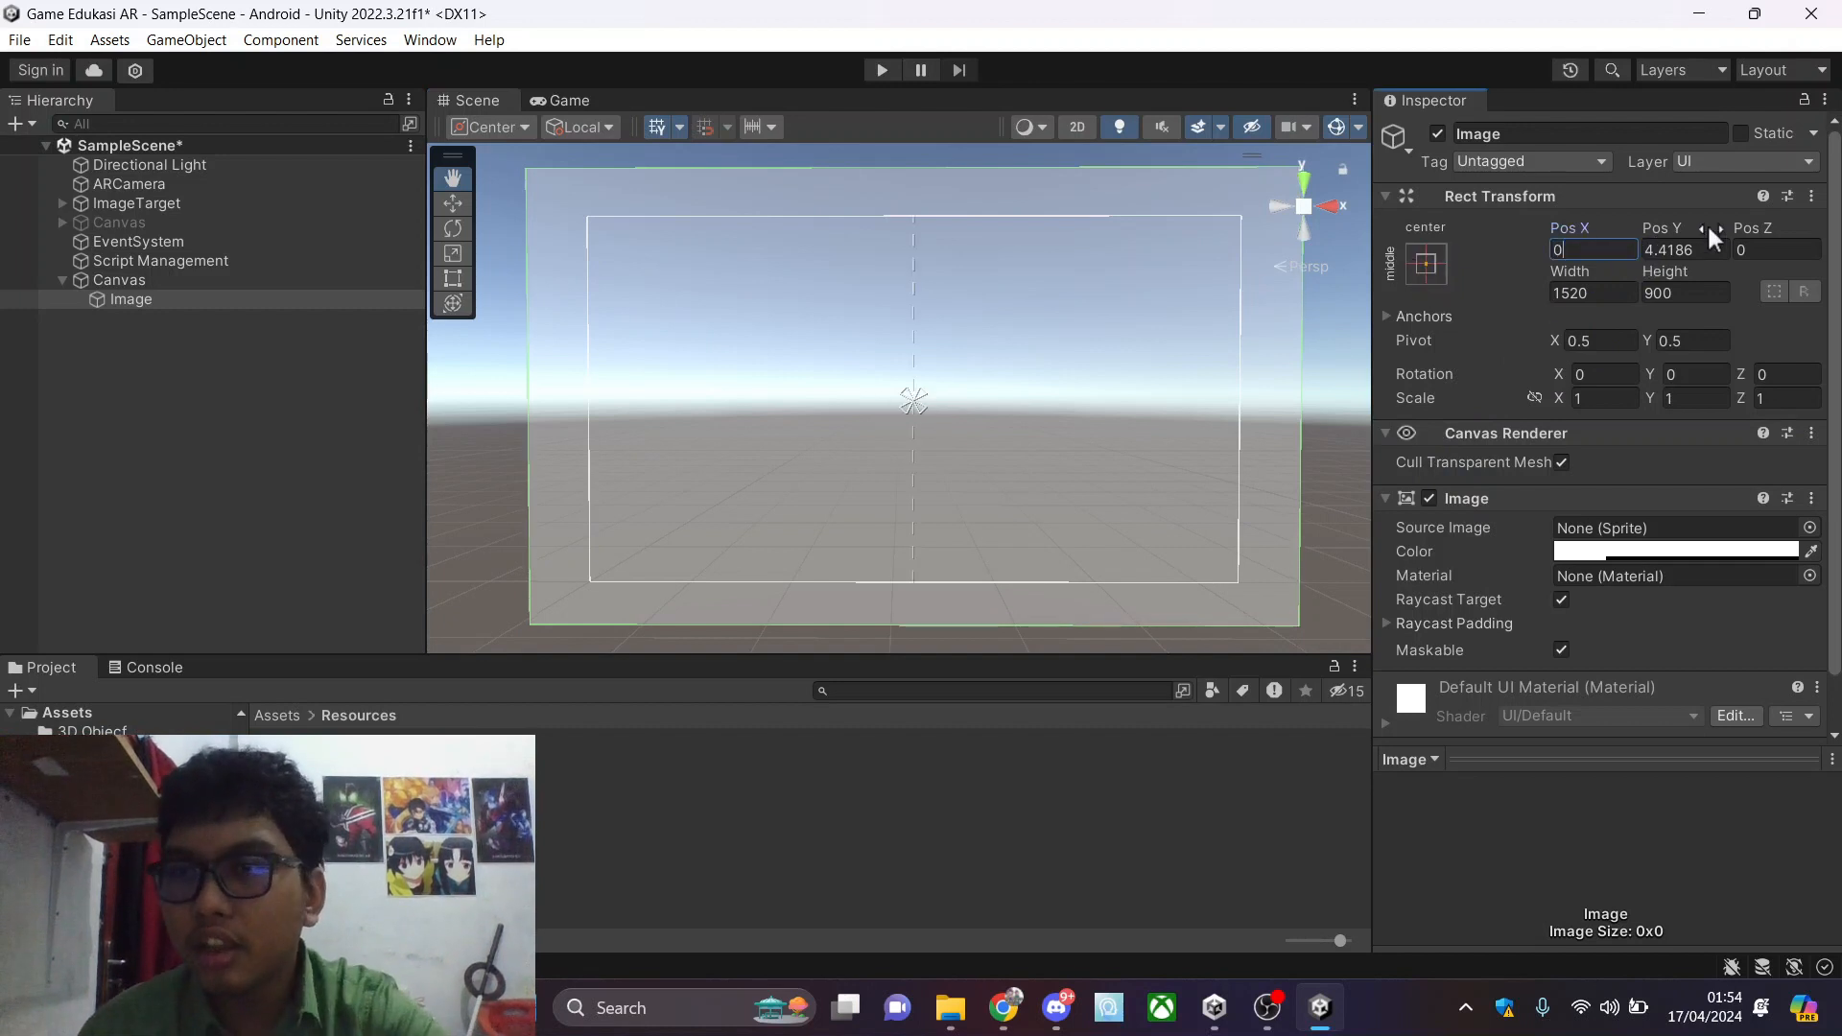
{"action": "left_click", "coordinate": [1718, 251]}
{"action": "type", "text": "0"}
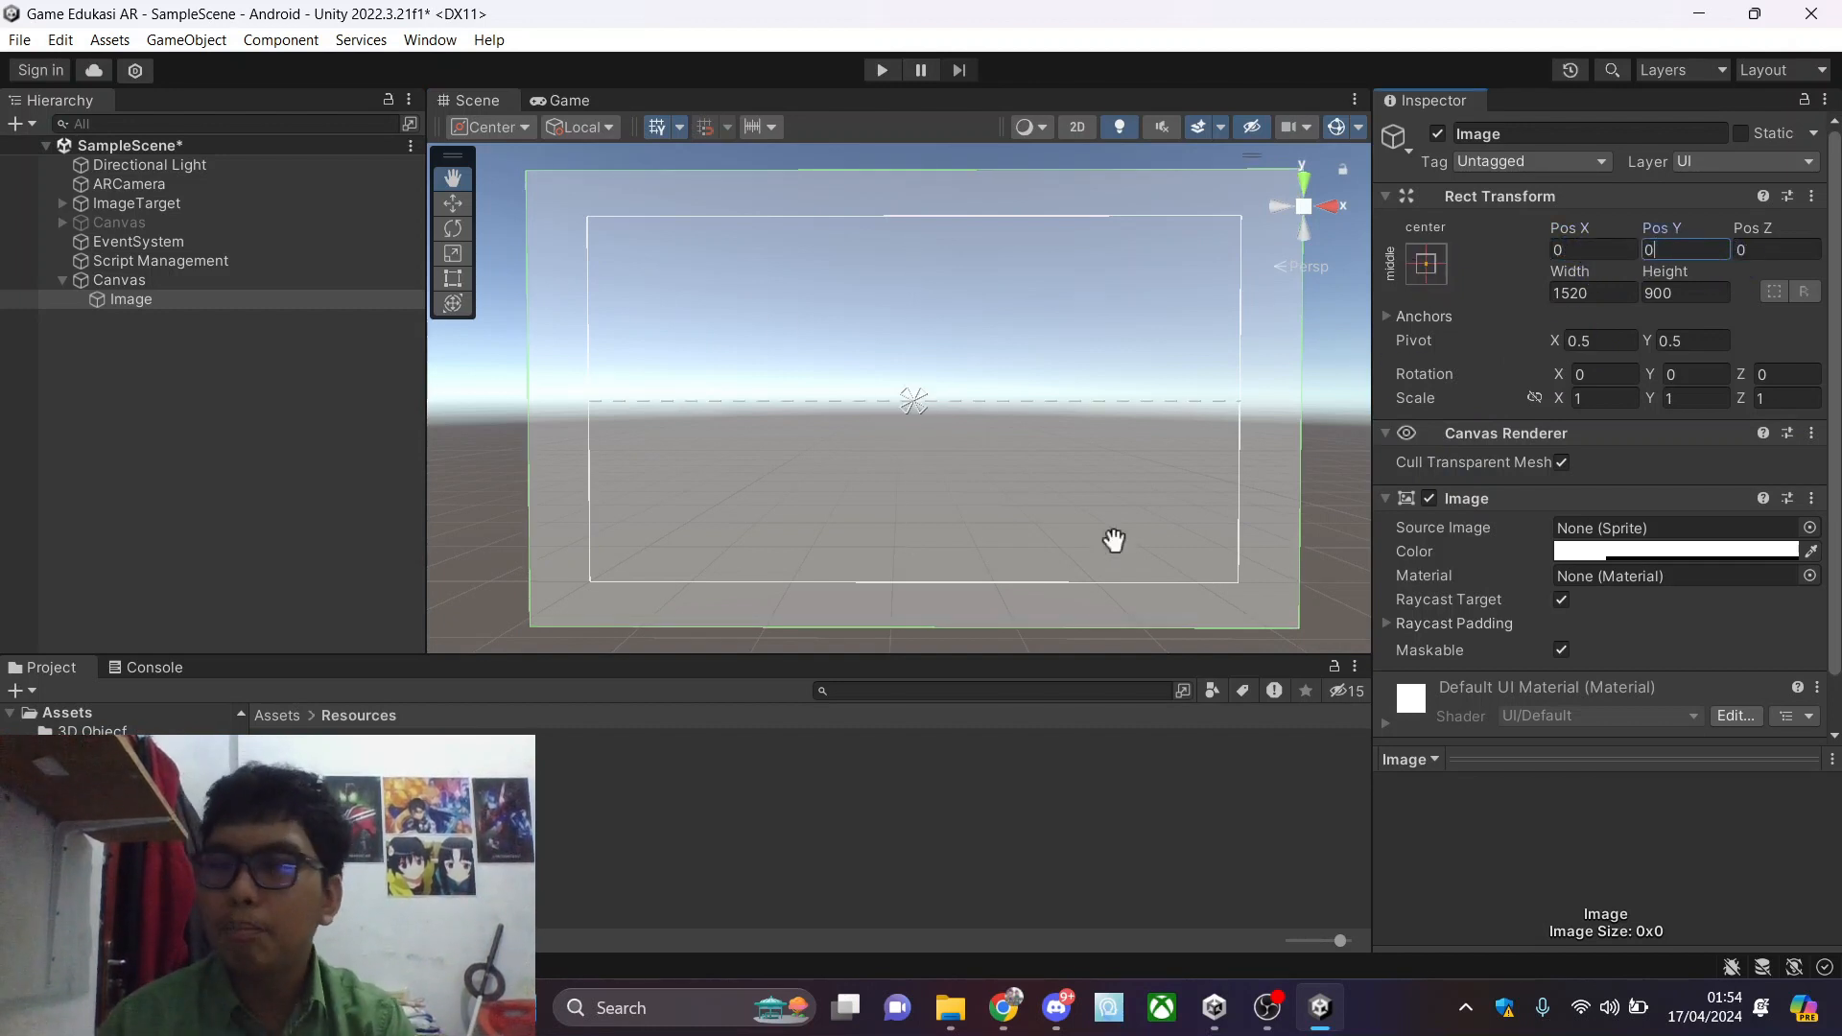
{"action": "left_click", "coordinate": [1528, 267]}
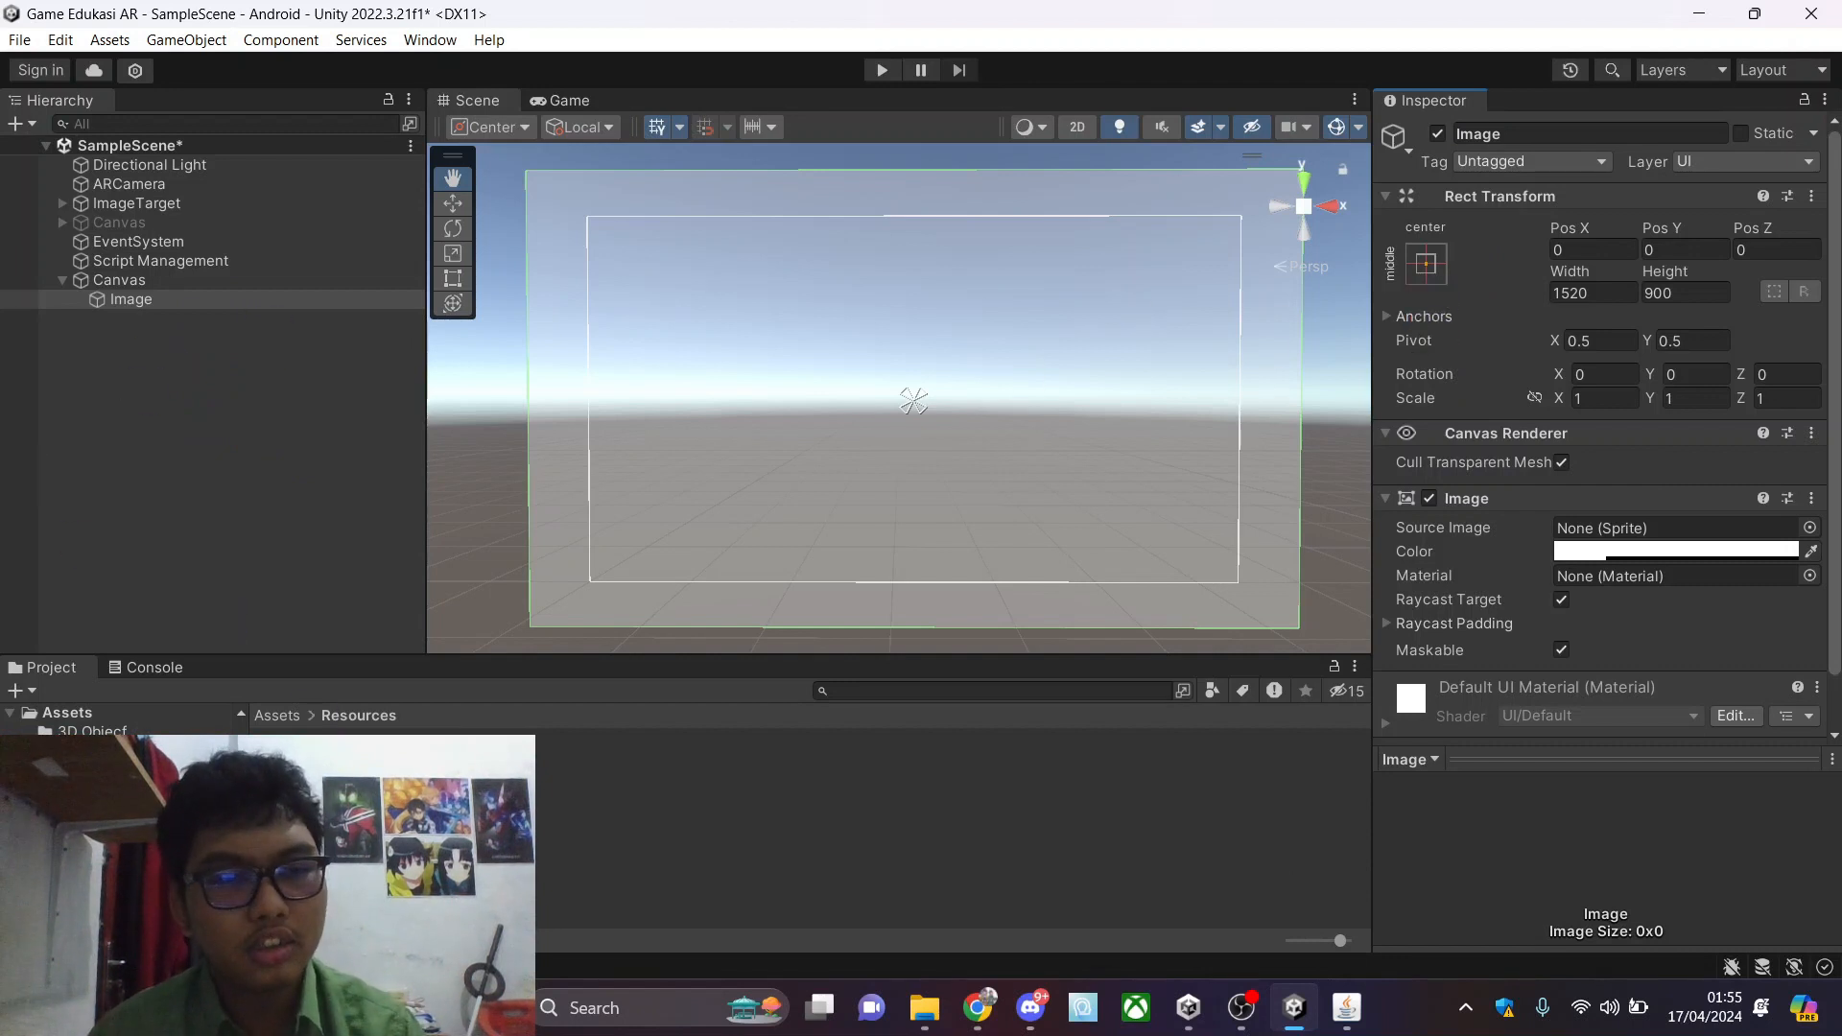
Open the Main Menu folder in the project's Assets
{"action": "left_click", "coordinate": [64, 785]}
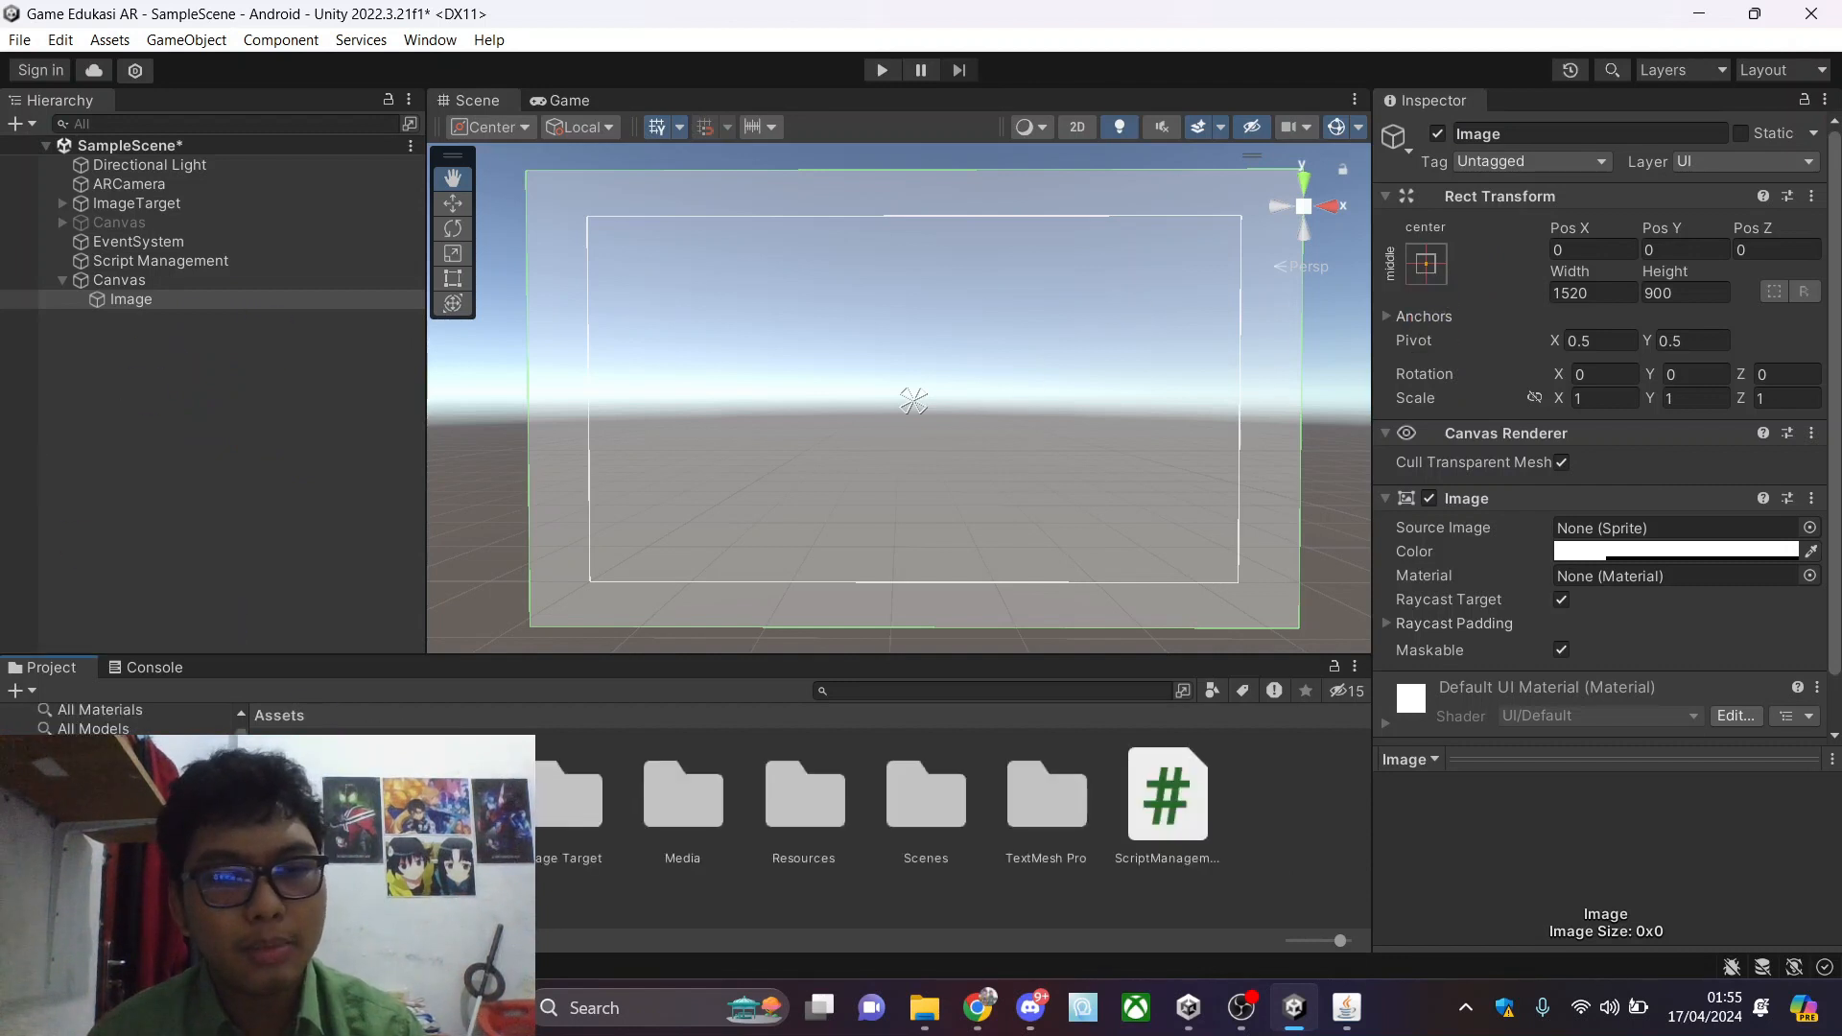
{"action": "scroll", "coordinate": [125, 825], "scroll_direction": "up", "scroll_amount": 1}
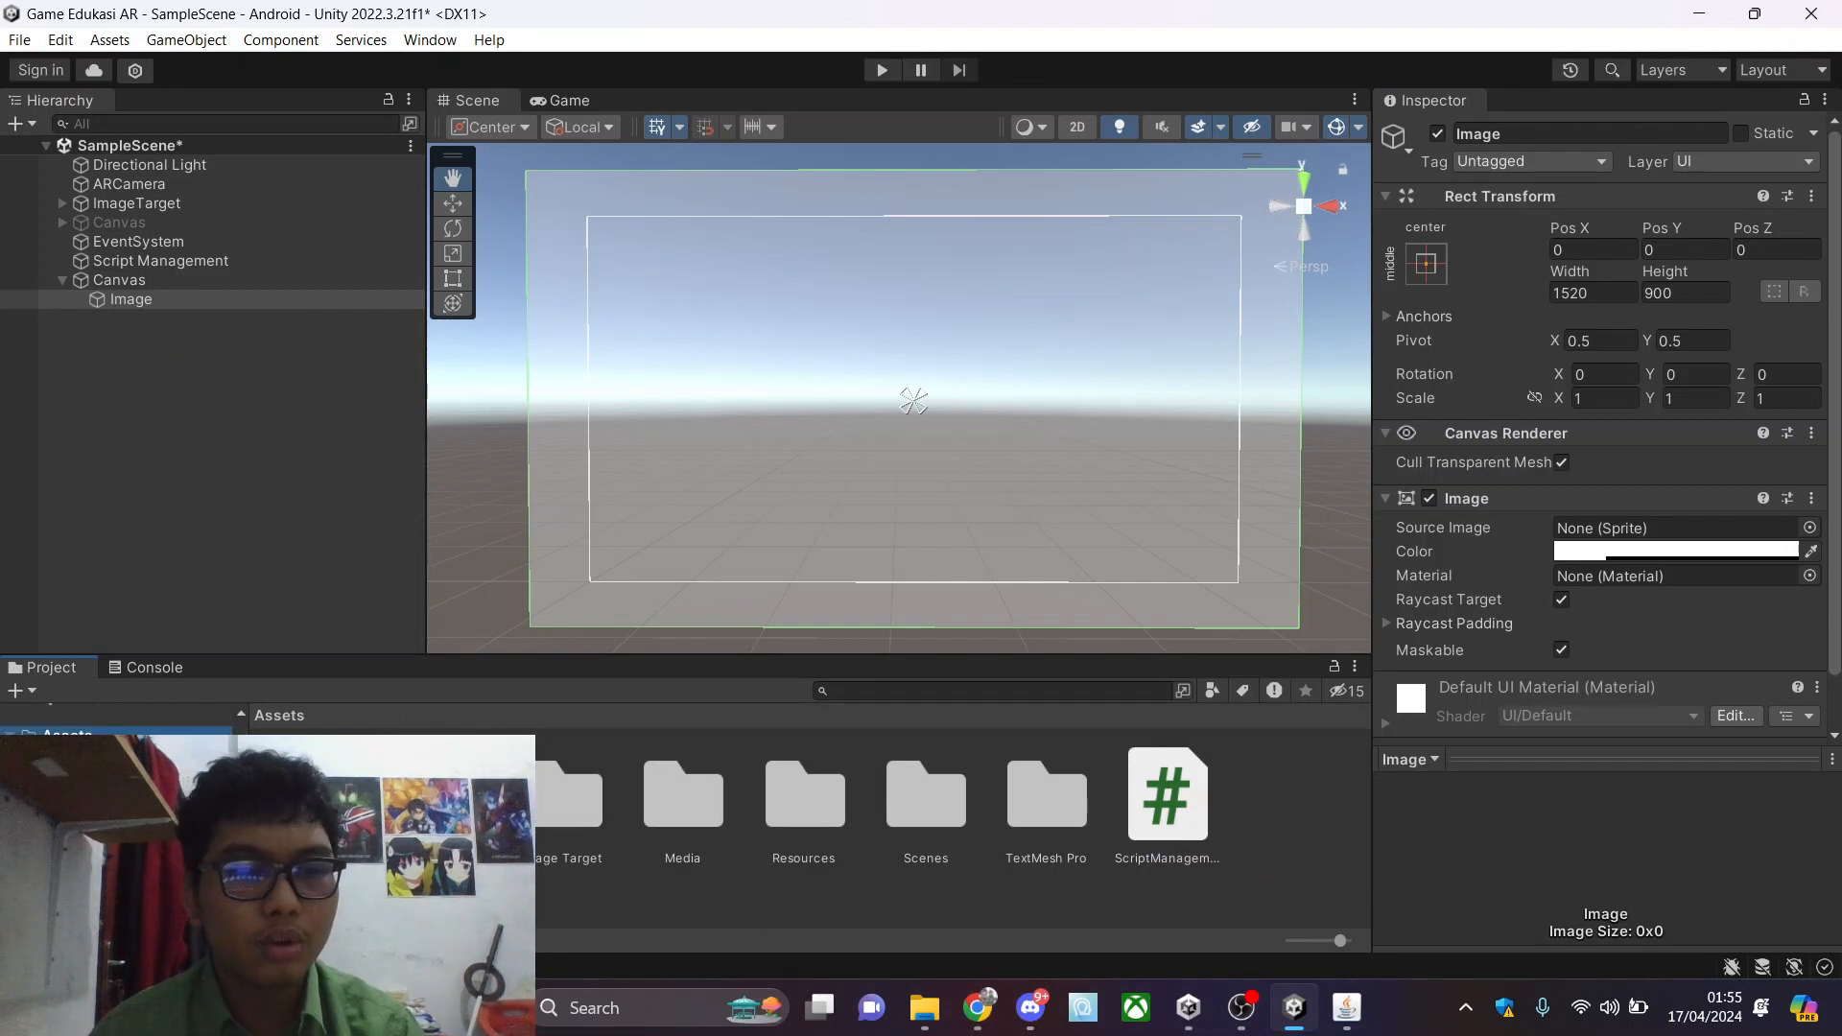
{"action": "double_click", "coordinate": [321, 796]}
Switch to File Explorer and import all images from the Game Files folder in Downloads into Unity's Main Menu folder
{"action": "left_click", "coordinate": [931, 1008]}
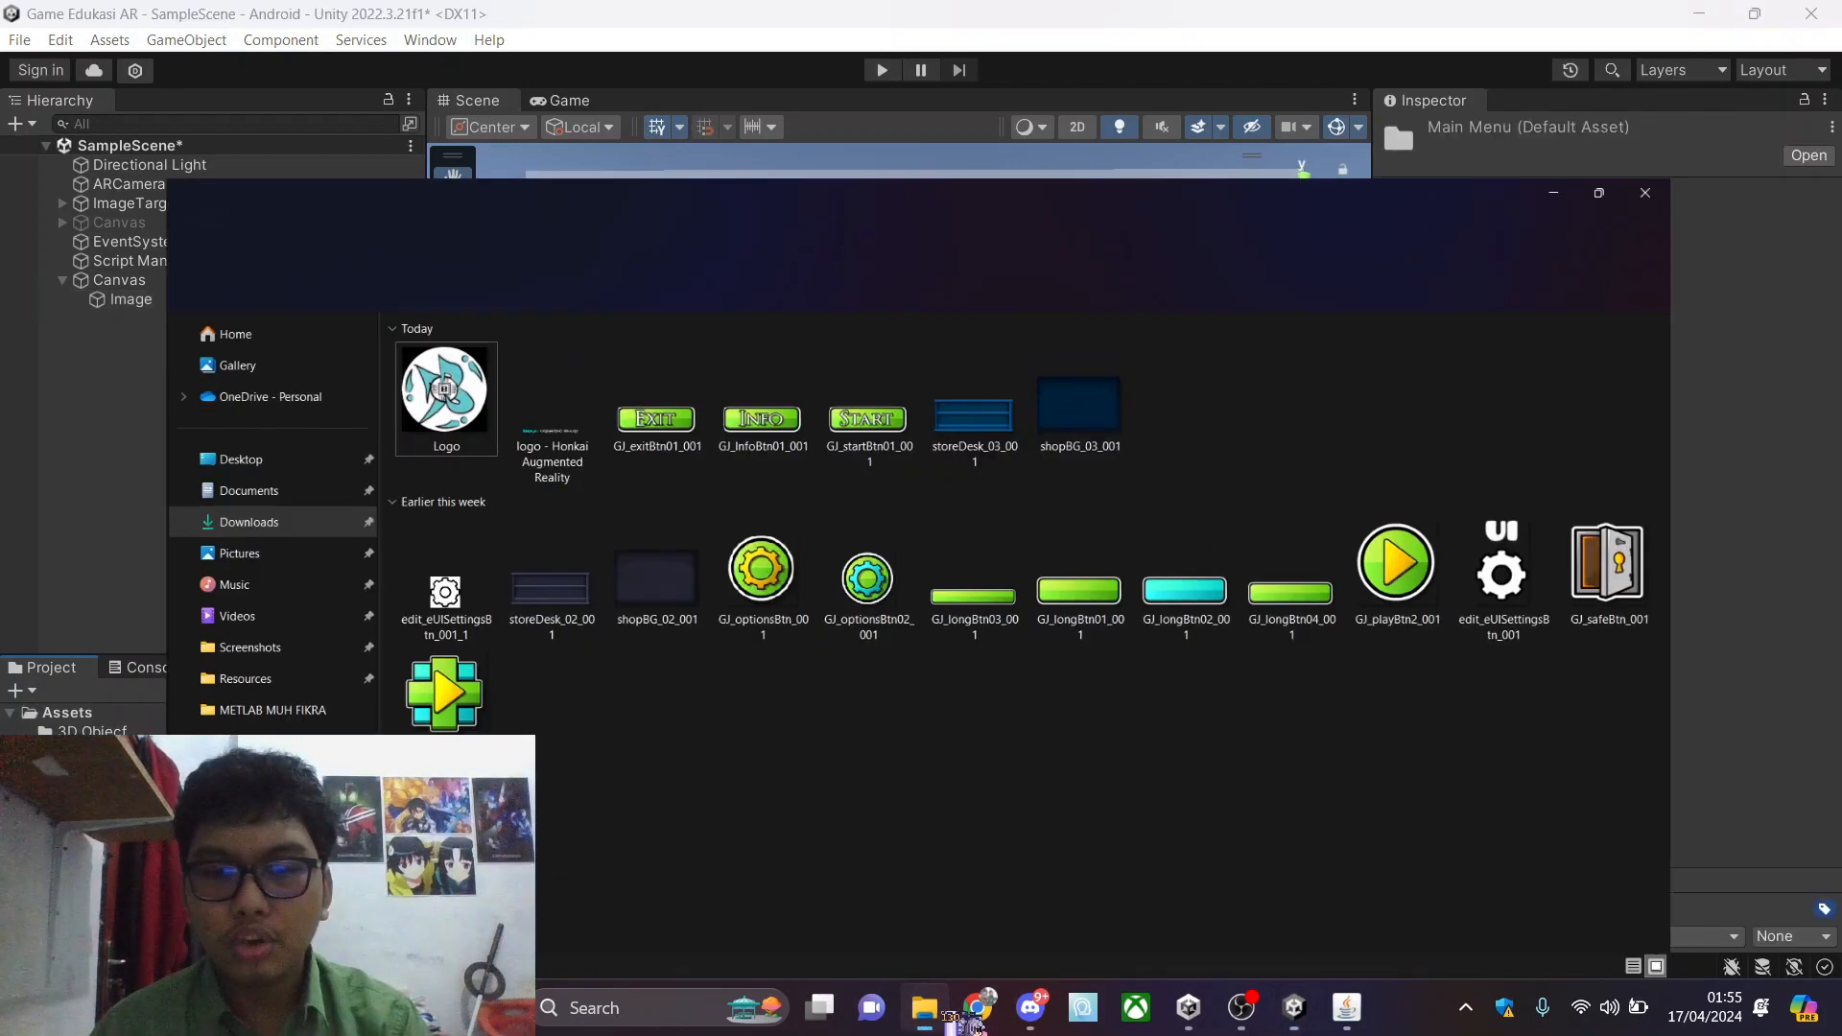
{"action": "left_click", "coordinate": [1759, 14]}
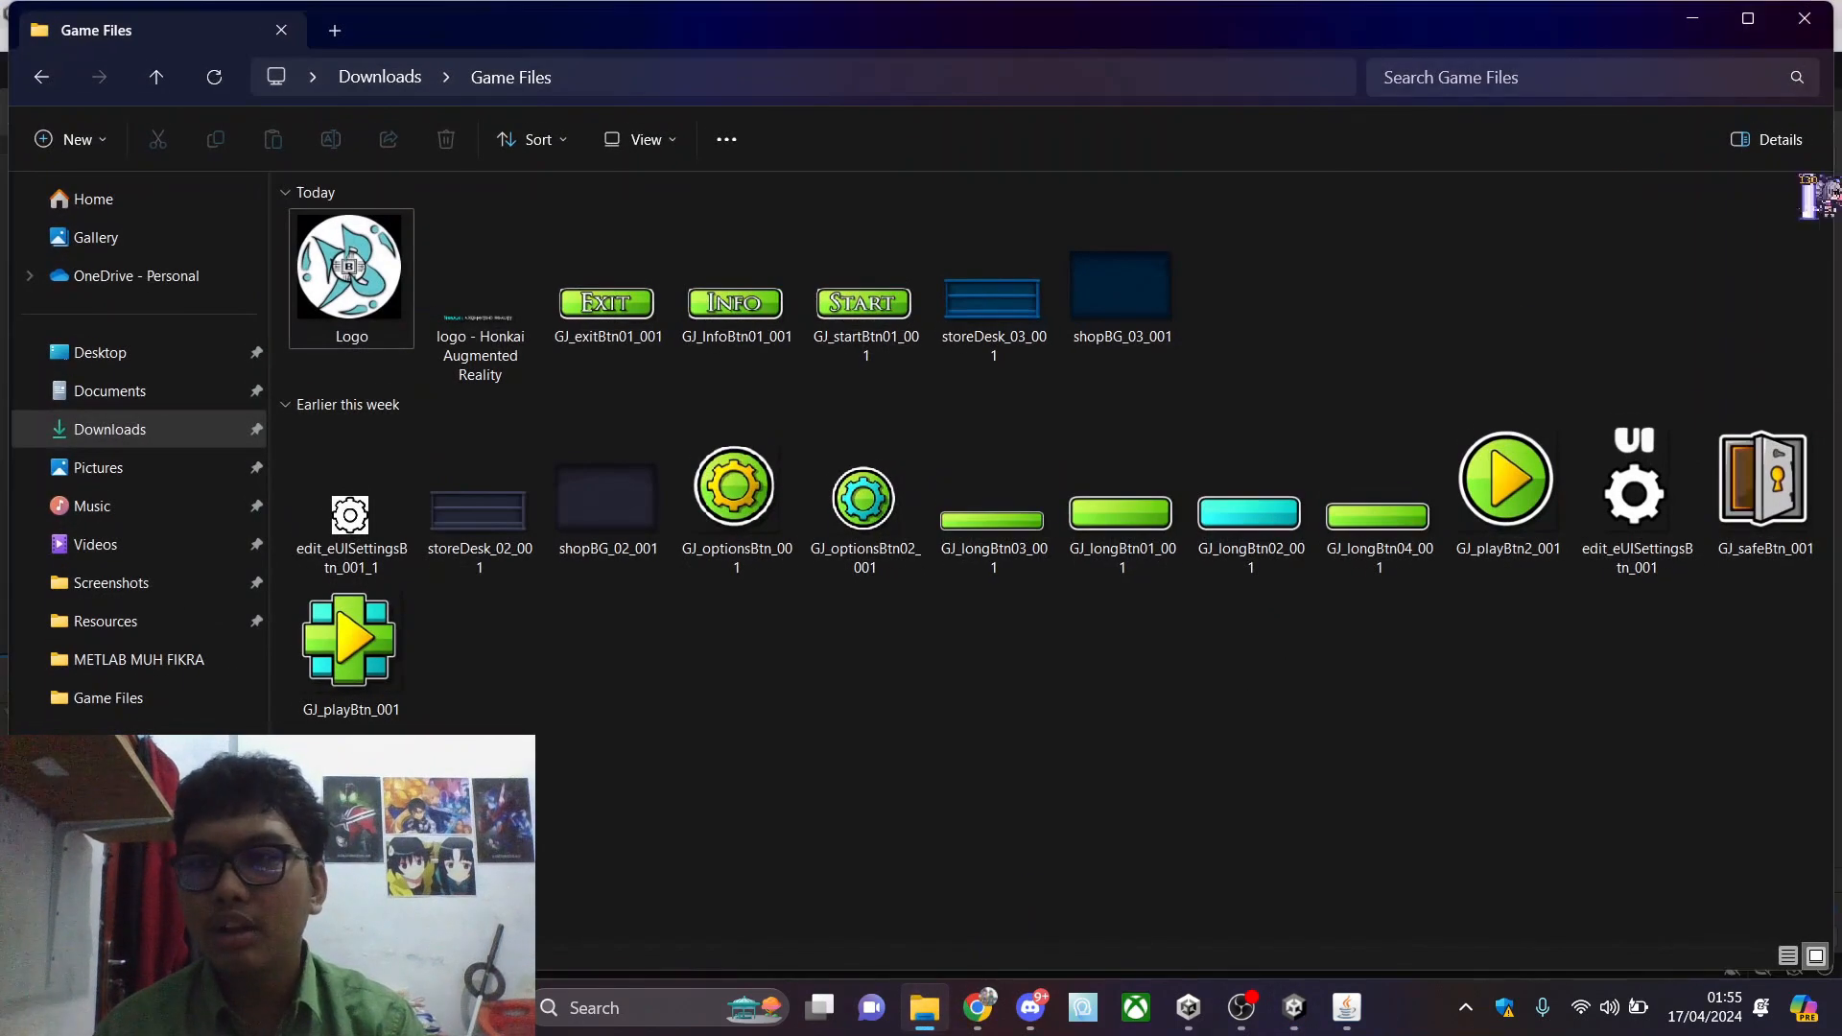
{"action": "left_click_drag", "start_coordinate": [1820, 959], "coordinate": [1099, 768]}
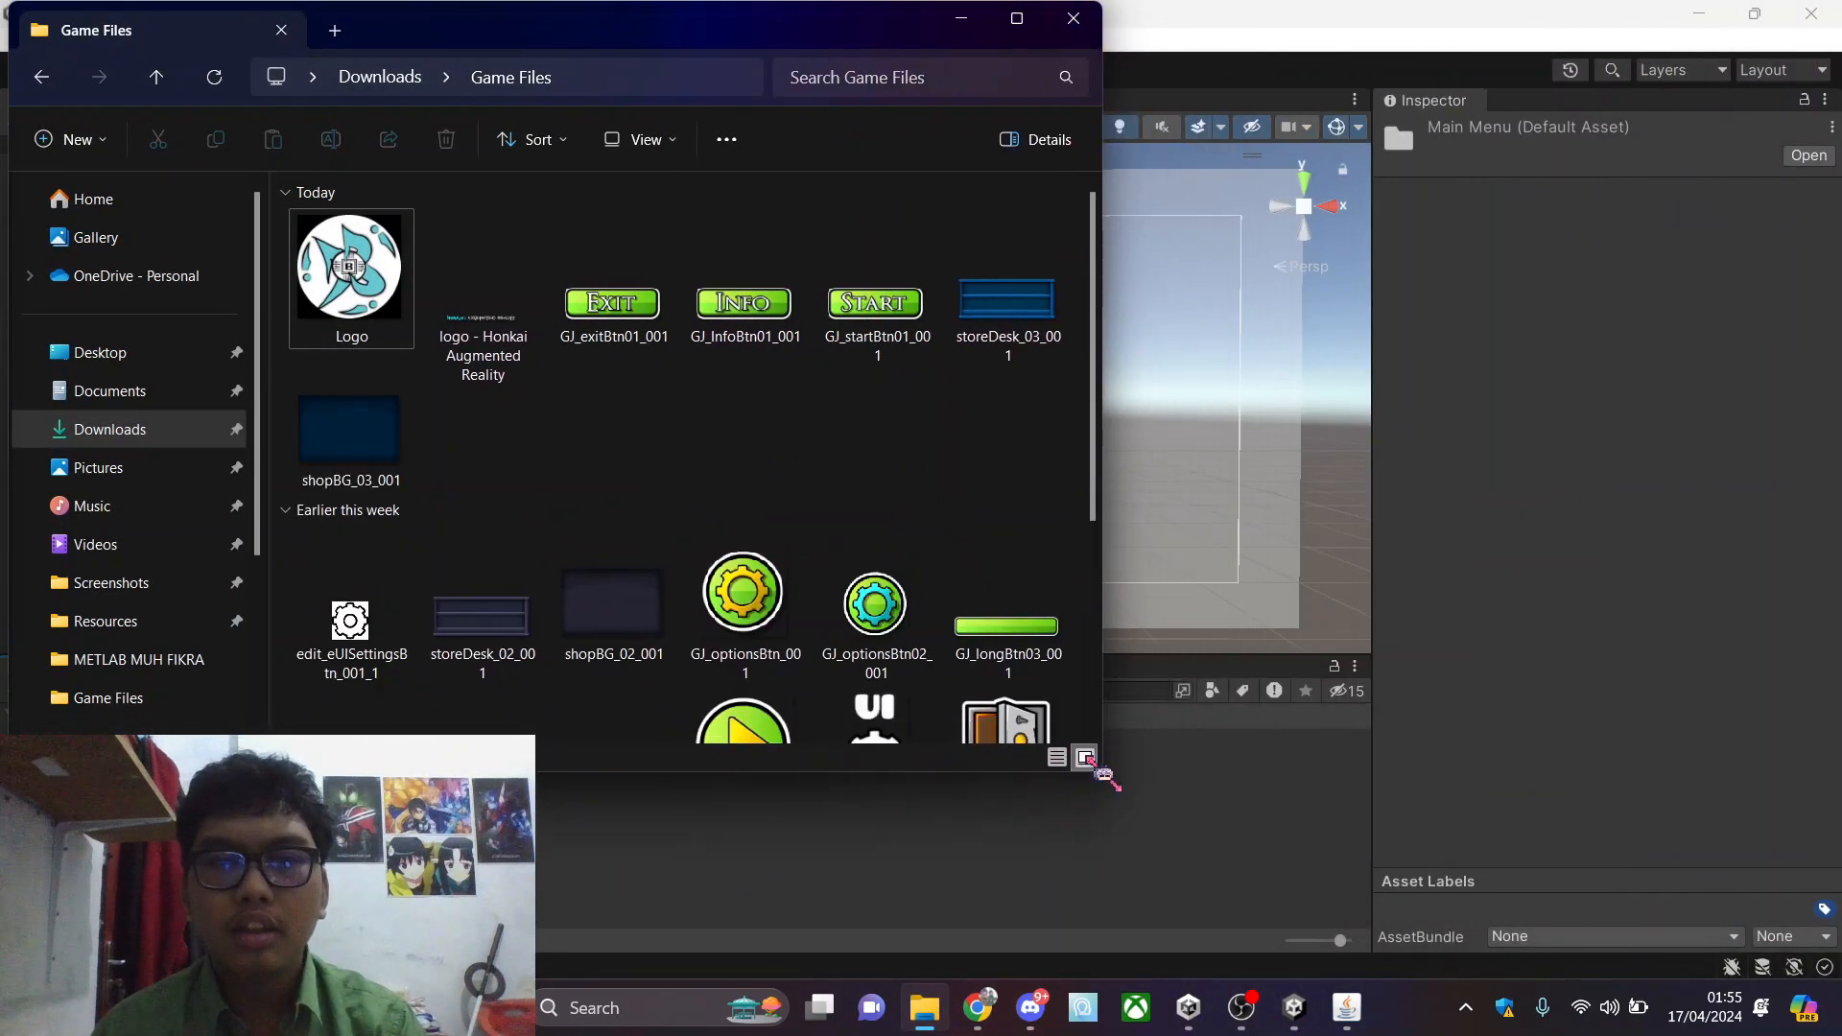
{"action": "scroll", "coordinate": [642, 441], "scroll_direction": "down", "scroll_amount": 3}
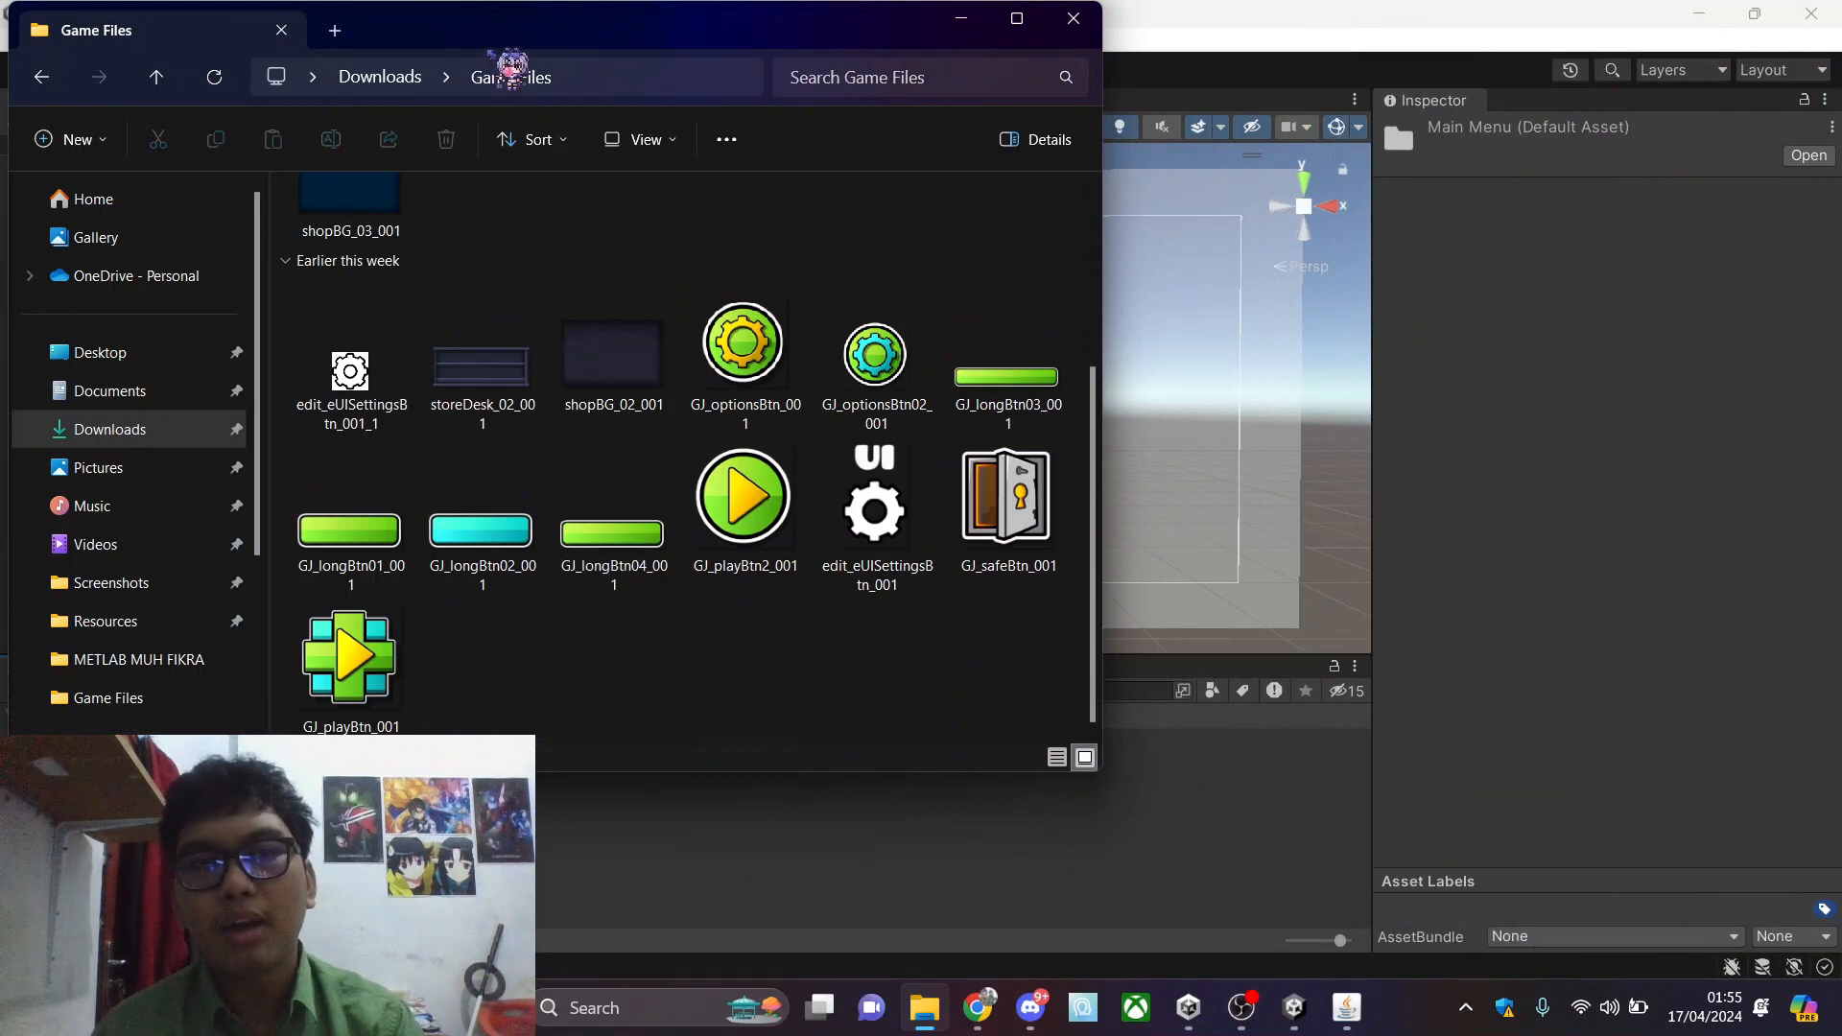
{"action": "left_click_drag", "start_coordinate": [540, 37], "coordinate": [1274, 119]}
{"action": "key", "text": "ctrl+a"}
{"action": "left_click_drag", "start_coordinate": [1089, 610], "coordinate": [595, 779]}
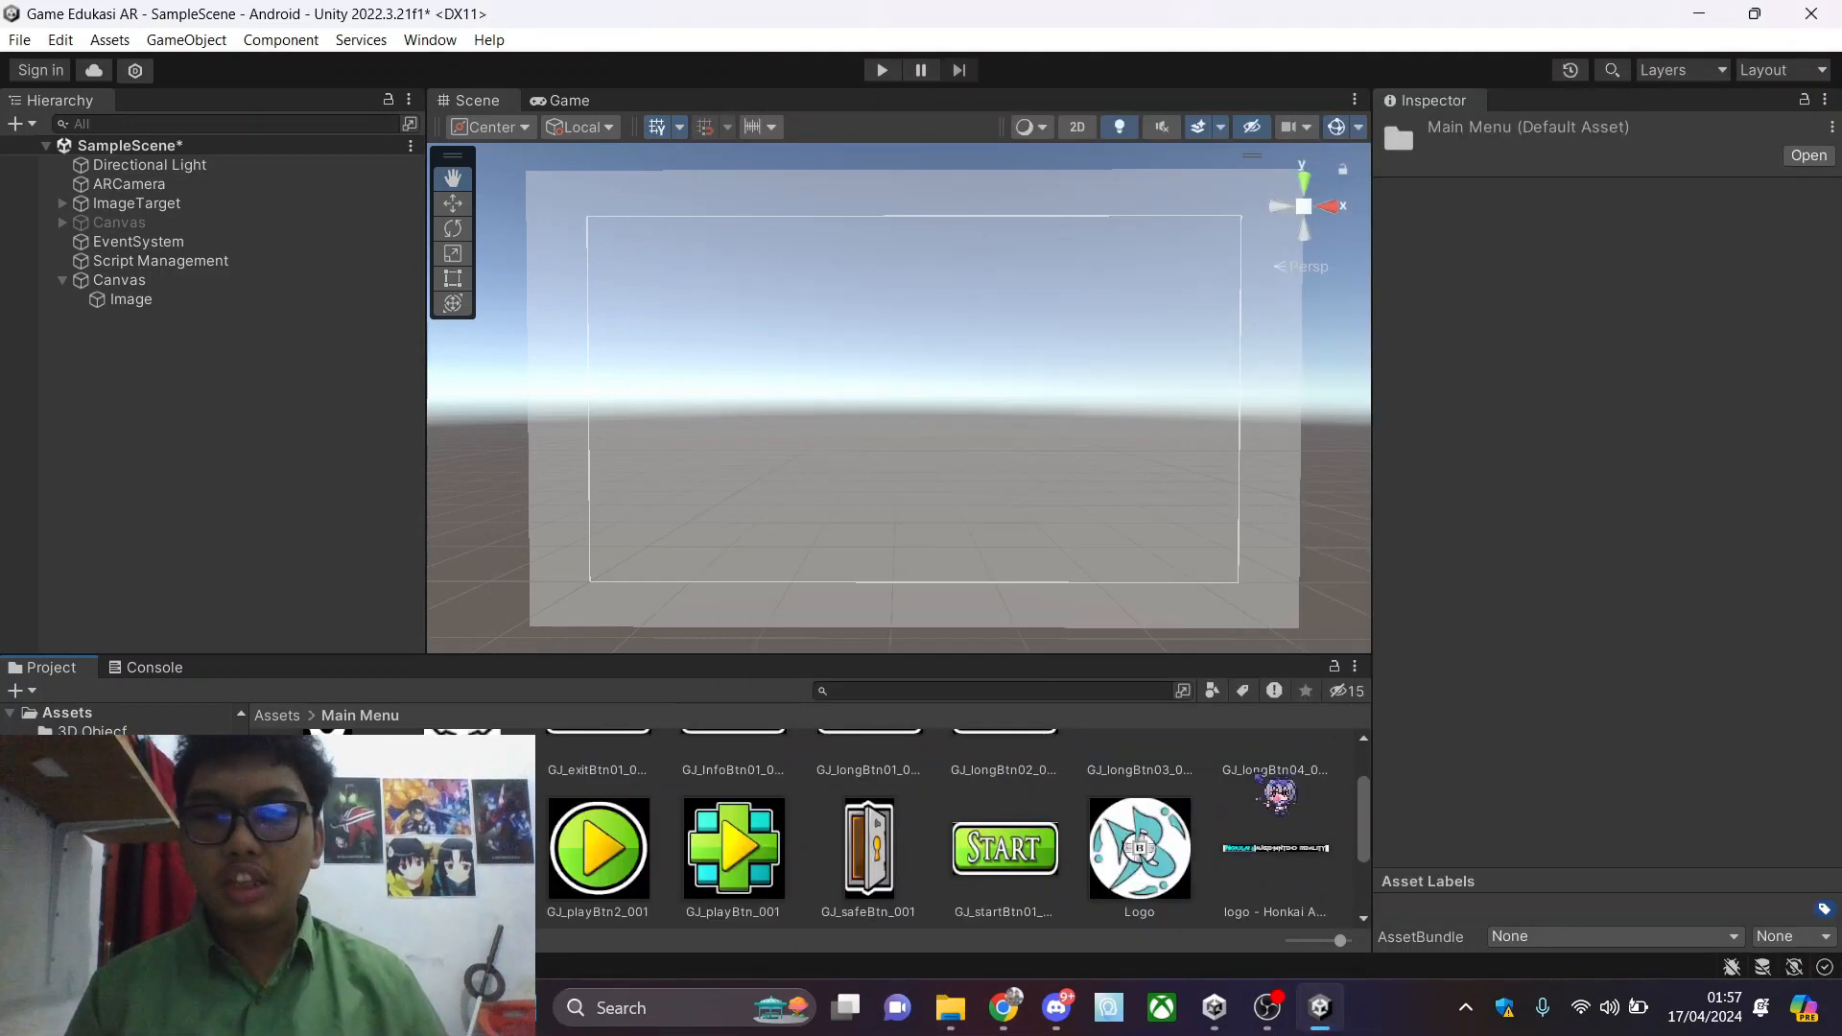
Select all images in the Main Menu folder and apply Sprite (2D and UI) as their Texture Type
{"action": "scroll", "coordinate": [1205, 840], "scroll_direction": "up", "scroll_amount": 4}
{"action": "scroll", "coordinate": [1204, 820], "scroll_direction": "down", "scroll_amount": 4}
{"action": "scroll", "coordinate": [1204, 814], "scroll_direction": "up", "scroll_amount": 4}
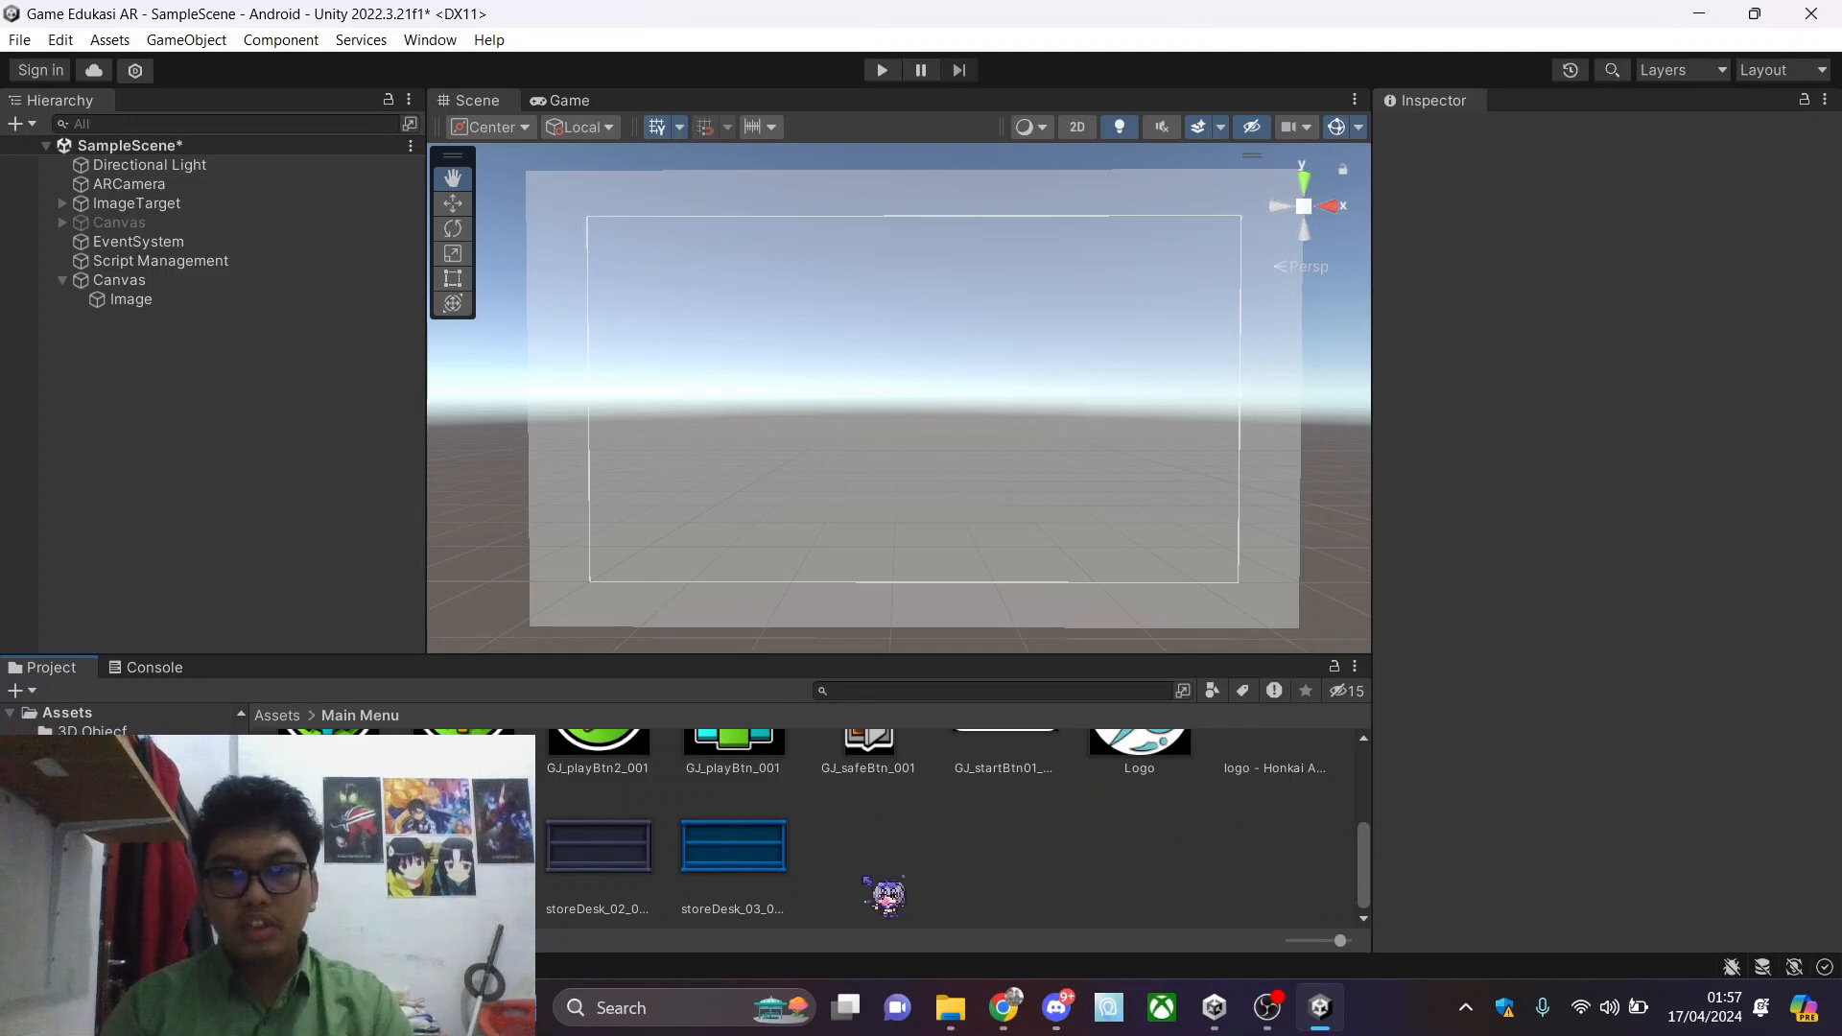
{"action": "key", "text": "ctrl+a"}
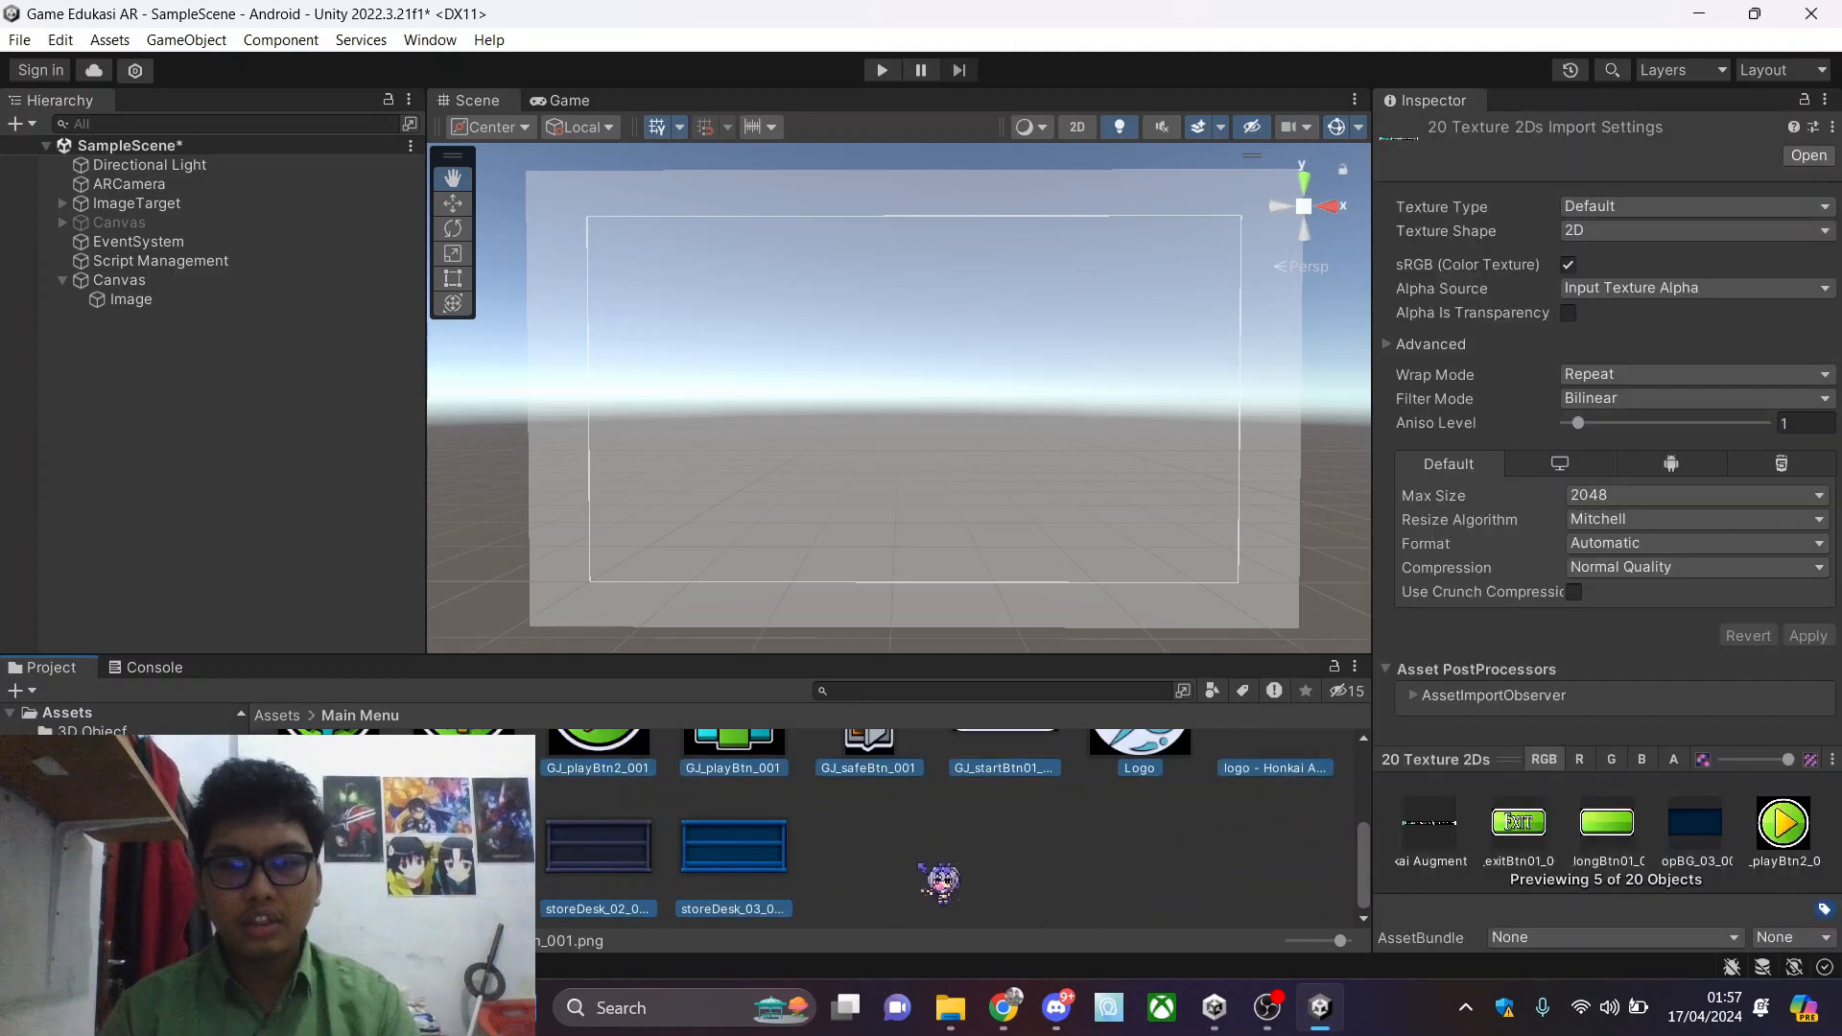
{"action": "scroll", "coordinate": [1175, 849], "scroll_direction": "up", "scroll_amount": 3}
{"action": "scroll", "coordinate": [1142, 827], "scroll_direction": "down", "scroll_amount": 3}
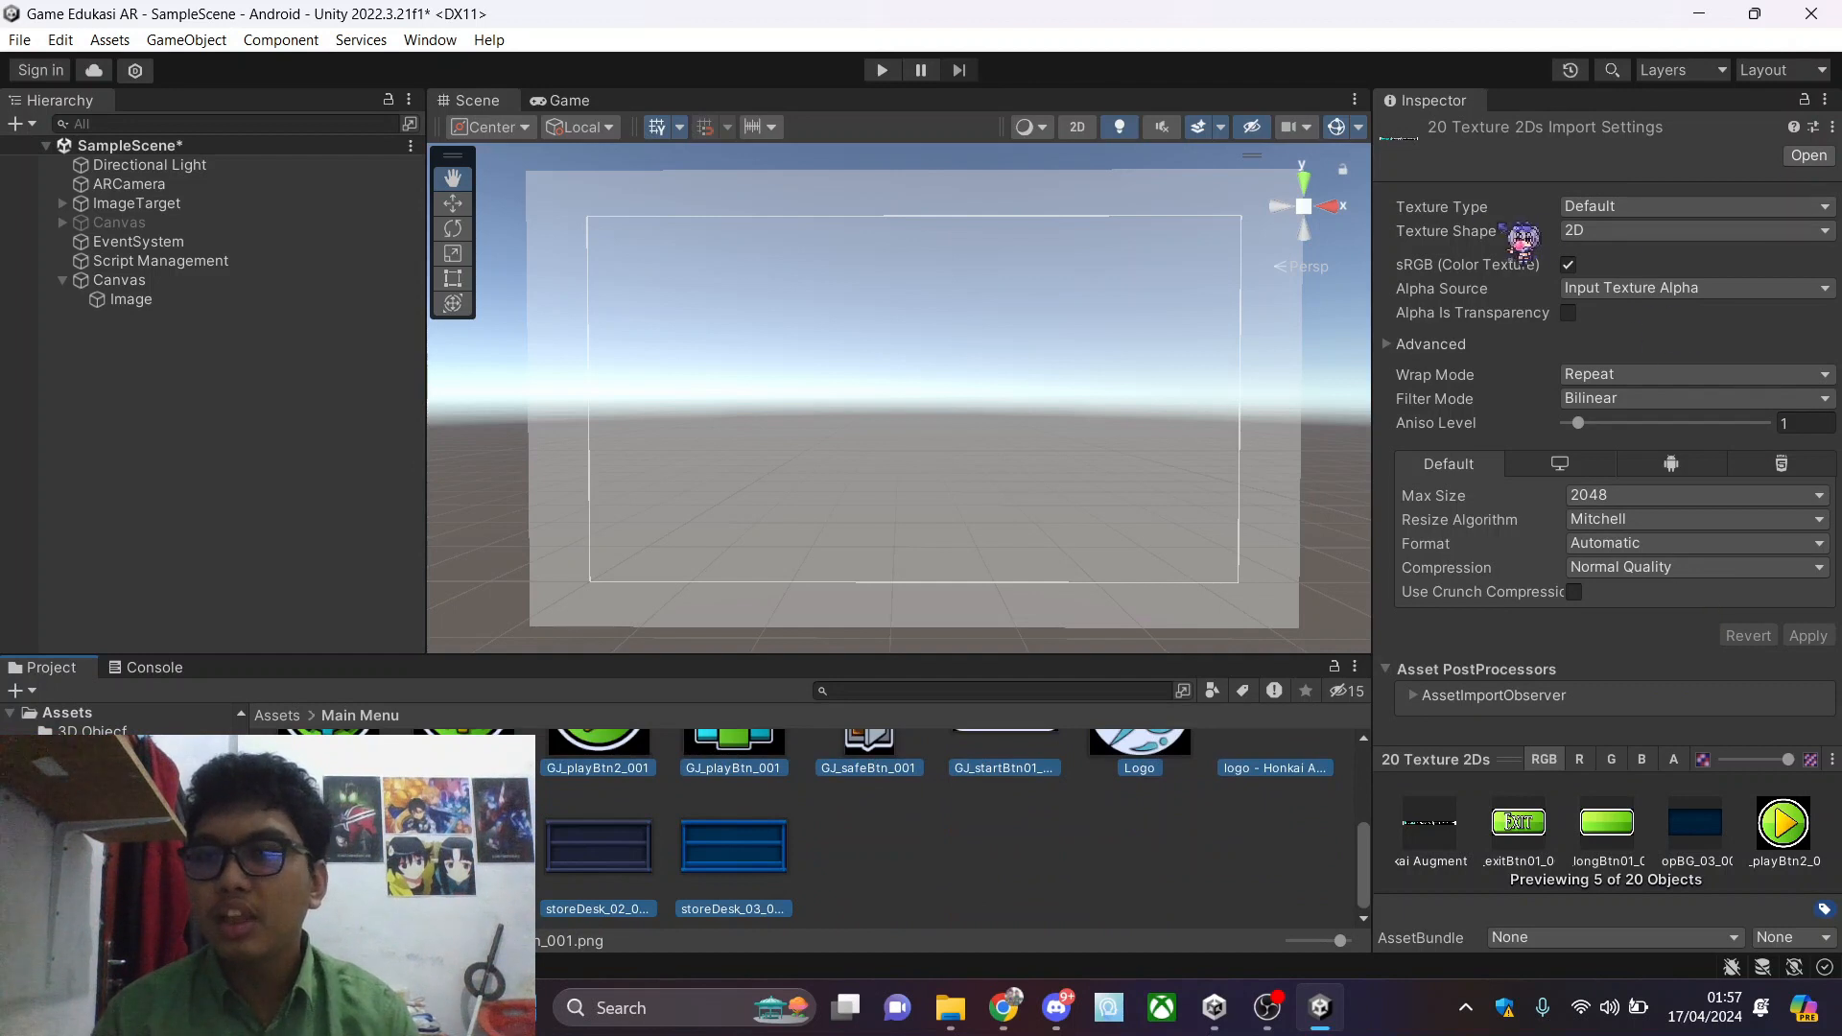
{"action": "left_click", "coordinate": [1657, 207]}
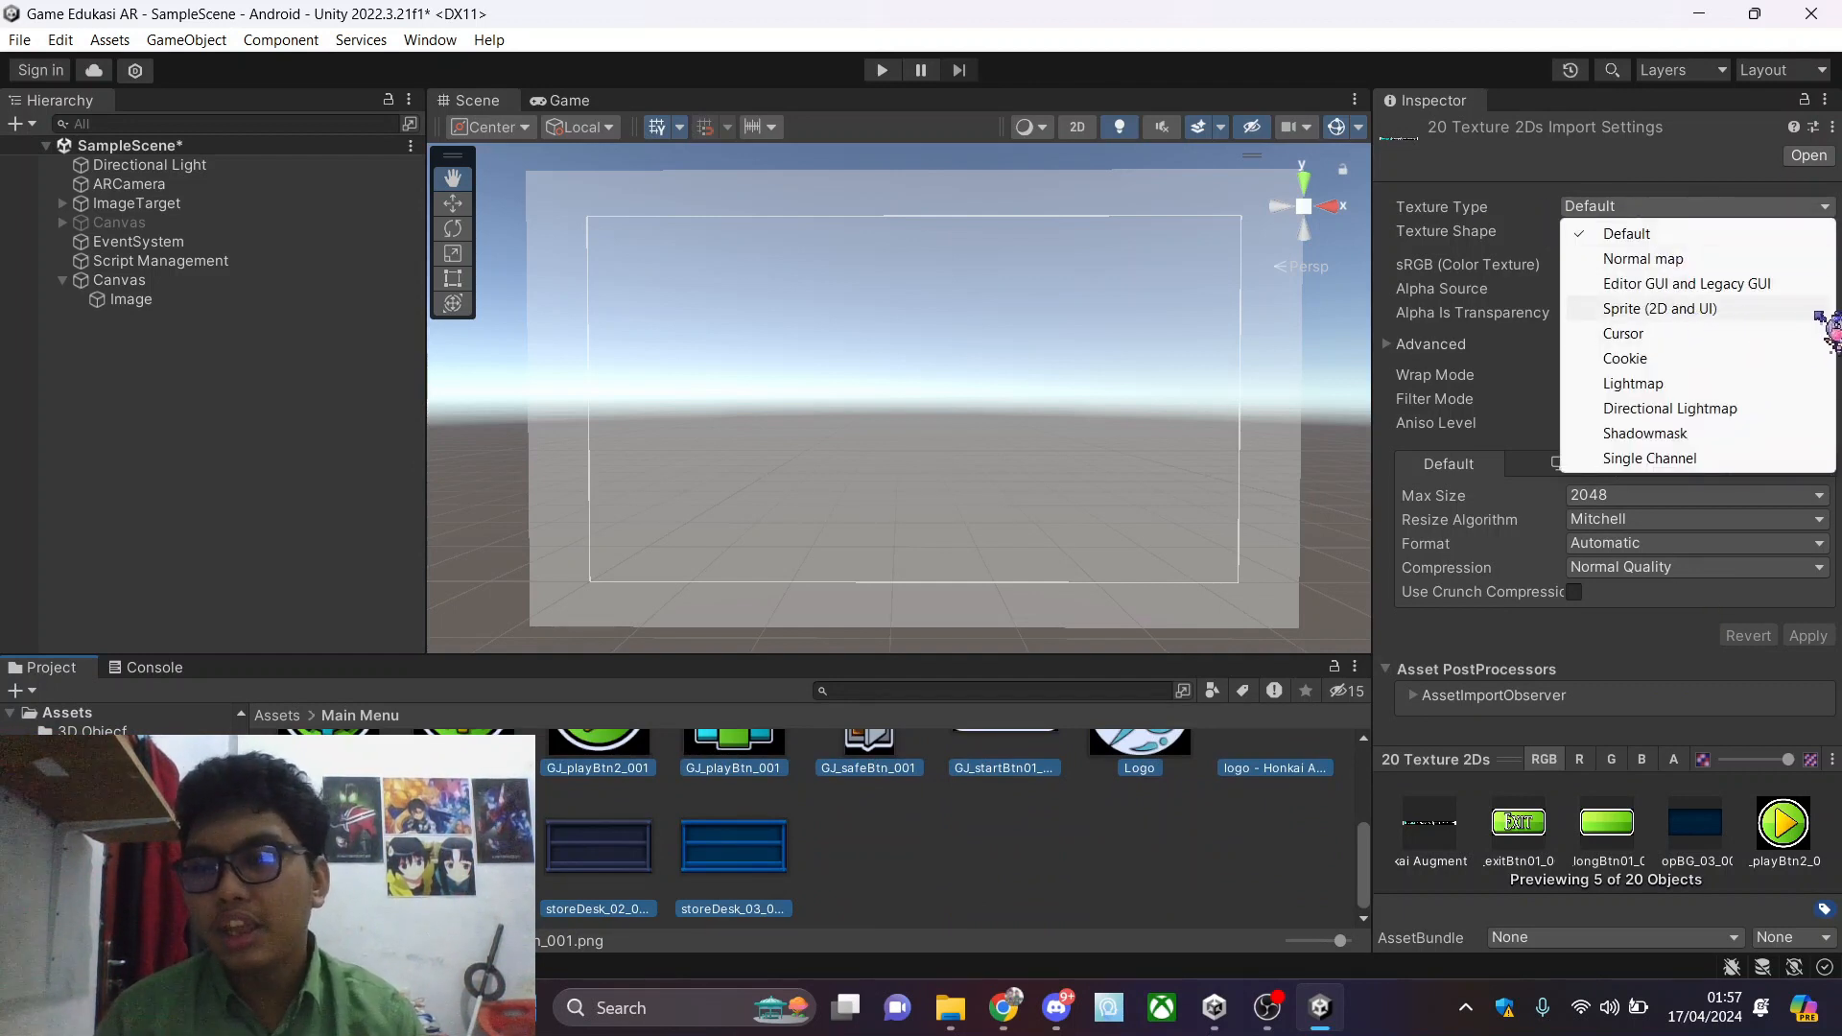
{"action": "left_click", "coordinate": [1688, 309]}
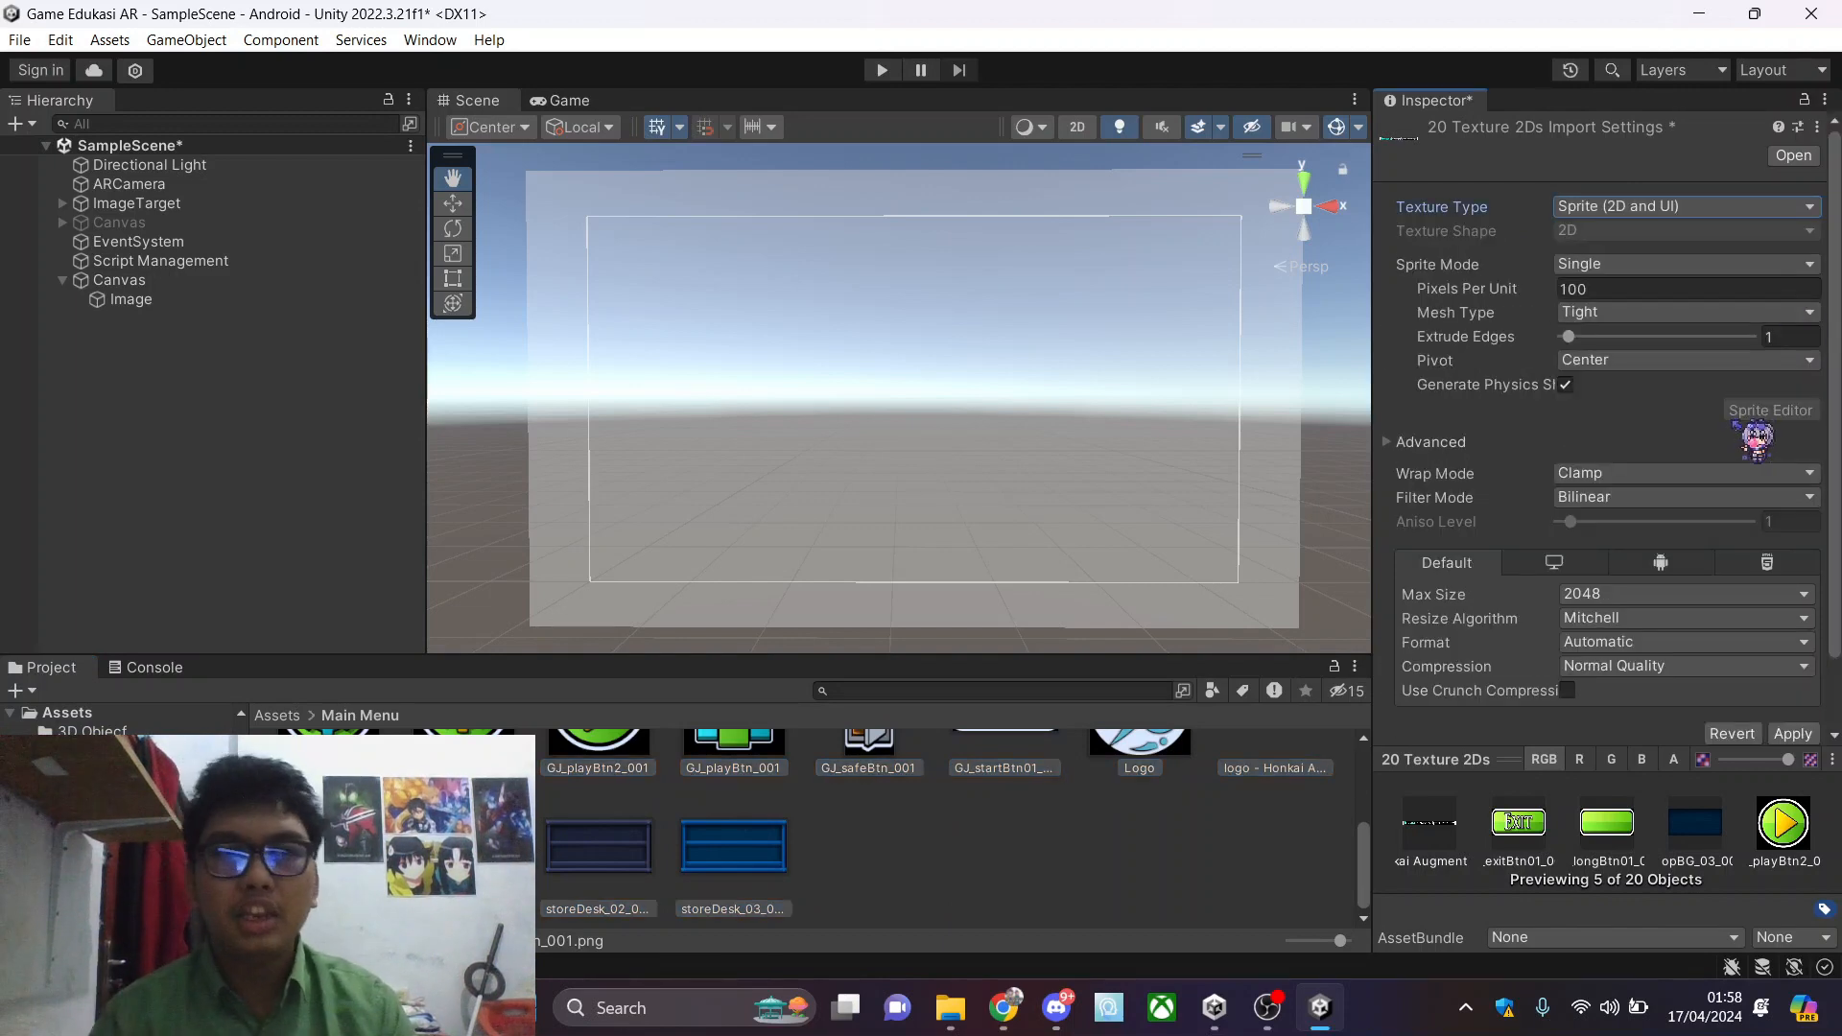
{"action": "scroll", "coordinate": [804, 808], "scroll_direction": "up", "scroll_amount": 4}
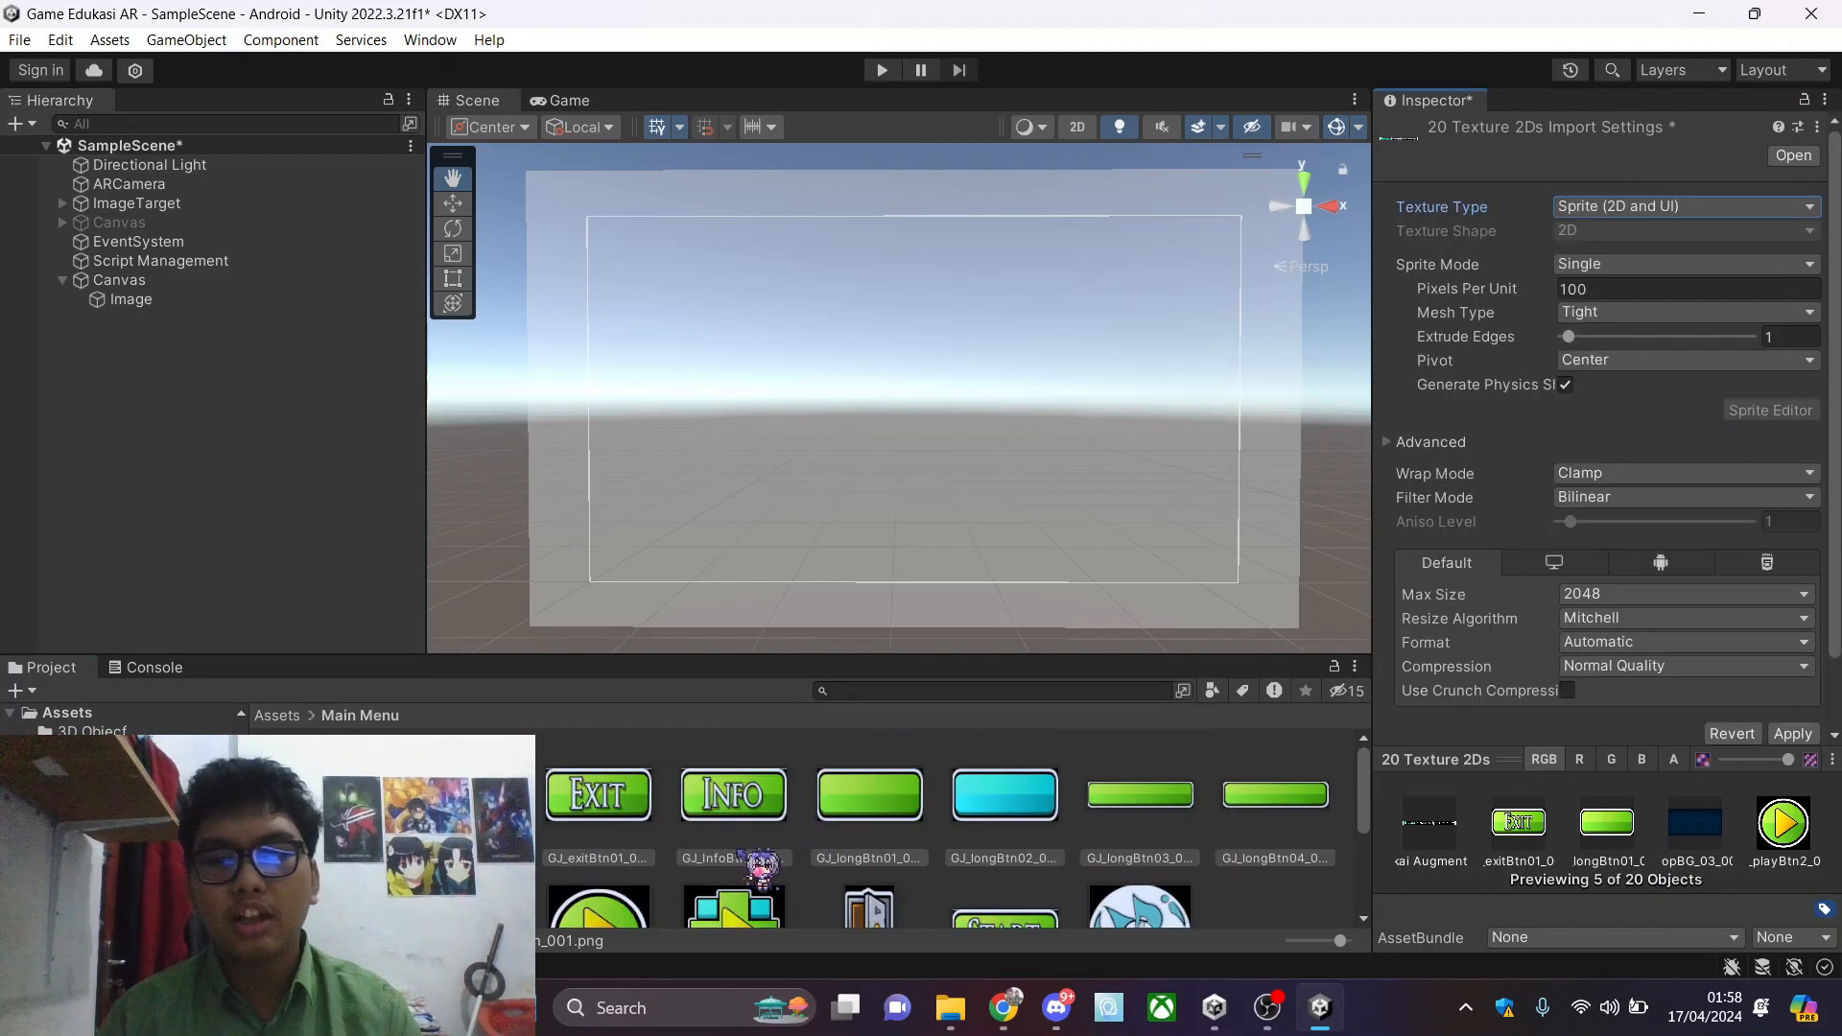
{"action": "scroll", "coordinate": [746, 849], "scroll_direction": "down", "scroll_amount": 4}
{"action": "scroll", "coordinate": [1186, 827], "scroll_direction": "up", "scroll_amount": 3}
{"action": "scroll", "coordinate": [1084, 844], "scroll_direction": "down", "scroll_amount": 2}
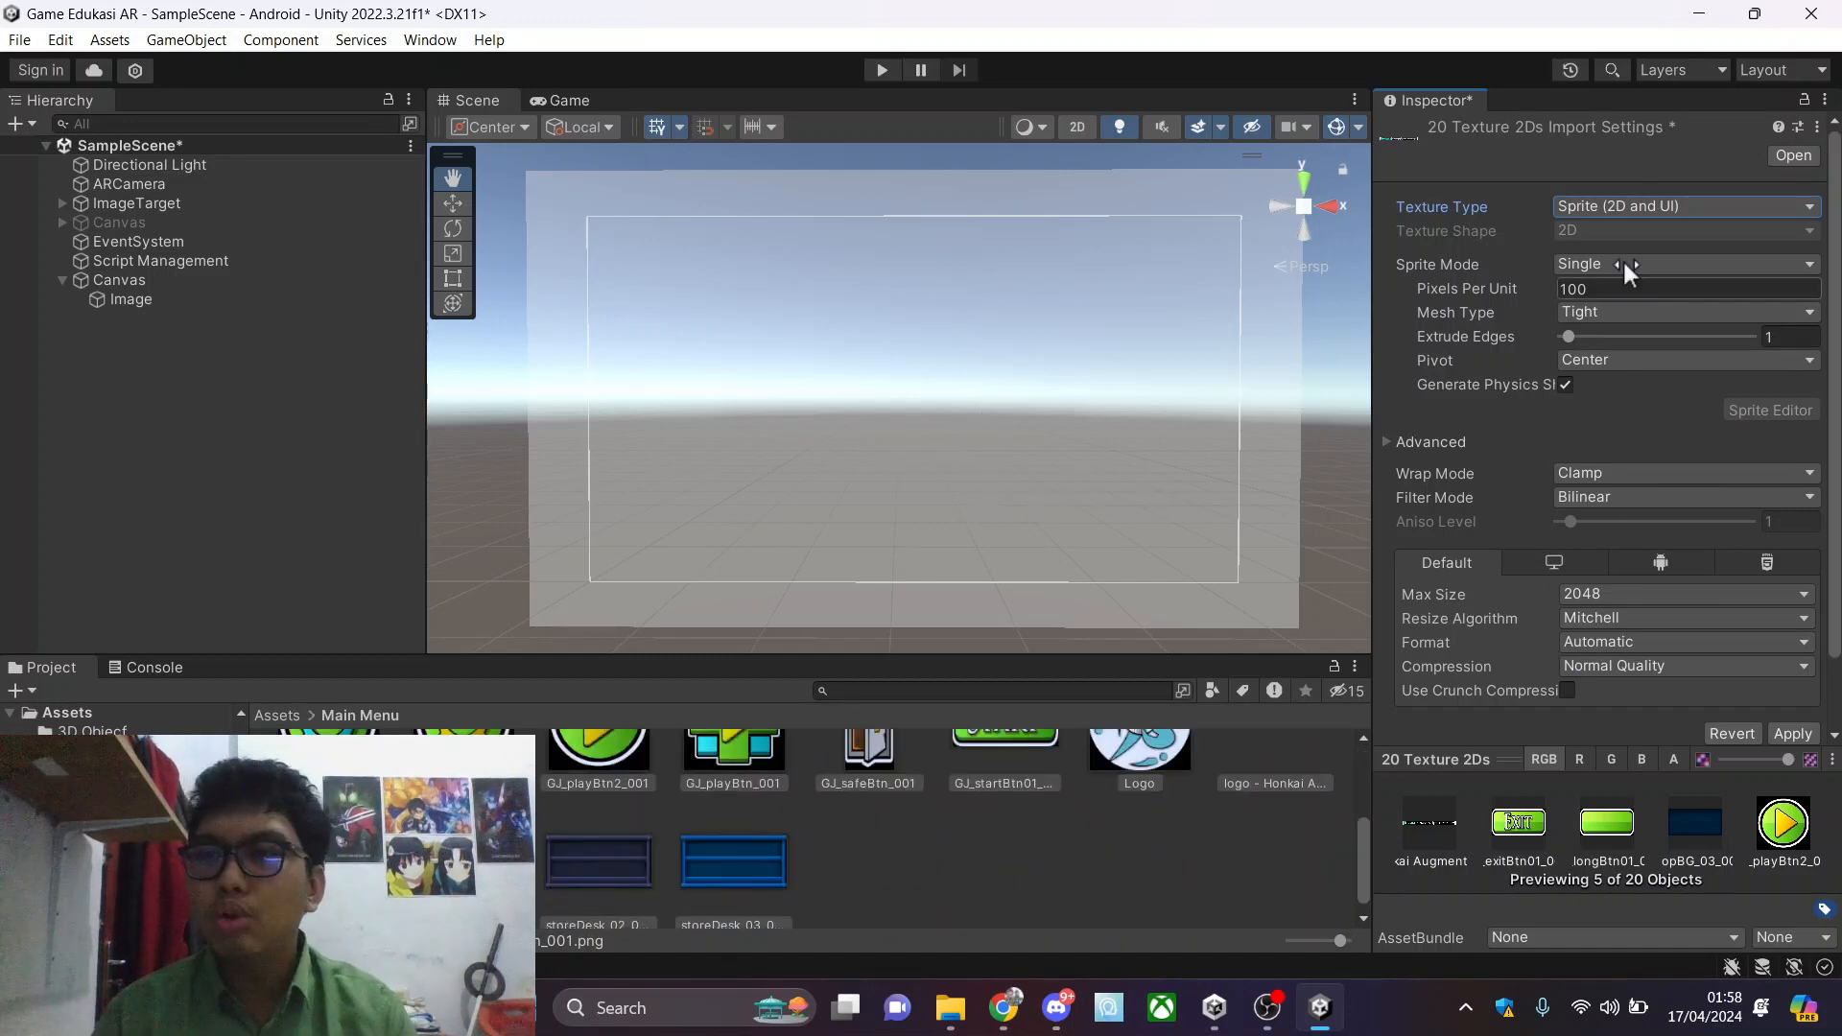
{"action": "left_click", "coordinate": [1669, 208]}
{"action": "left_click", "coordinate": [1710, 308]}
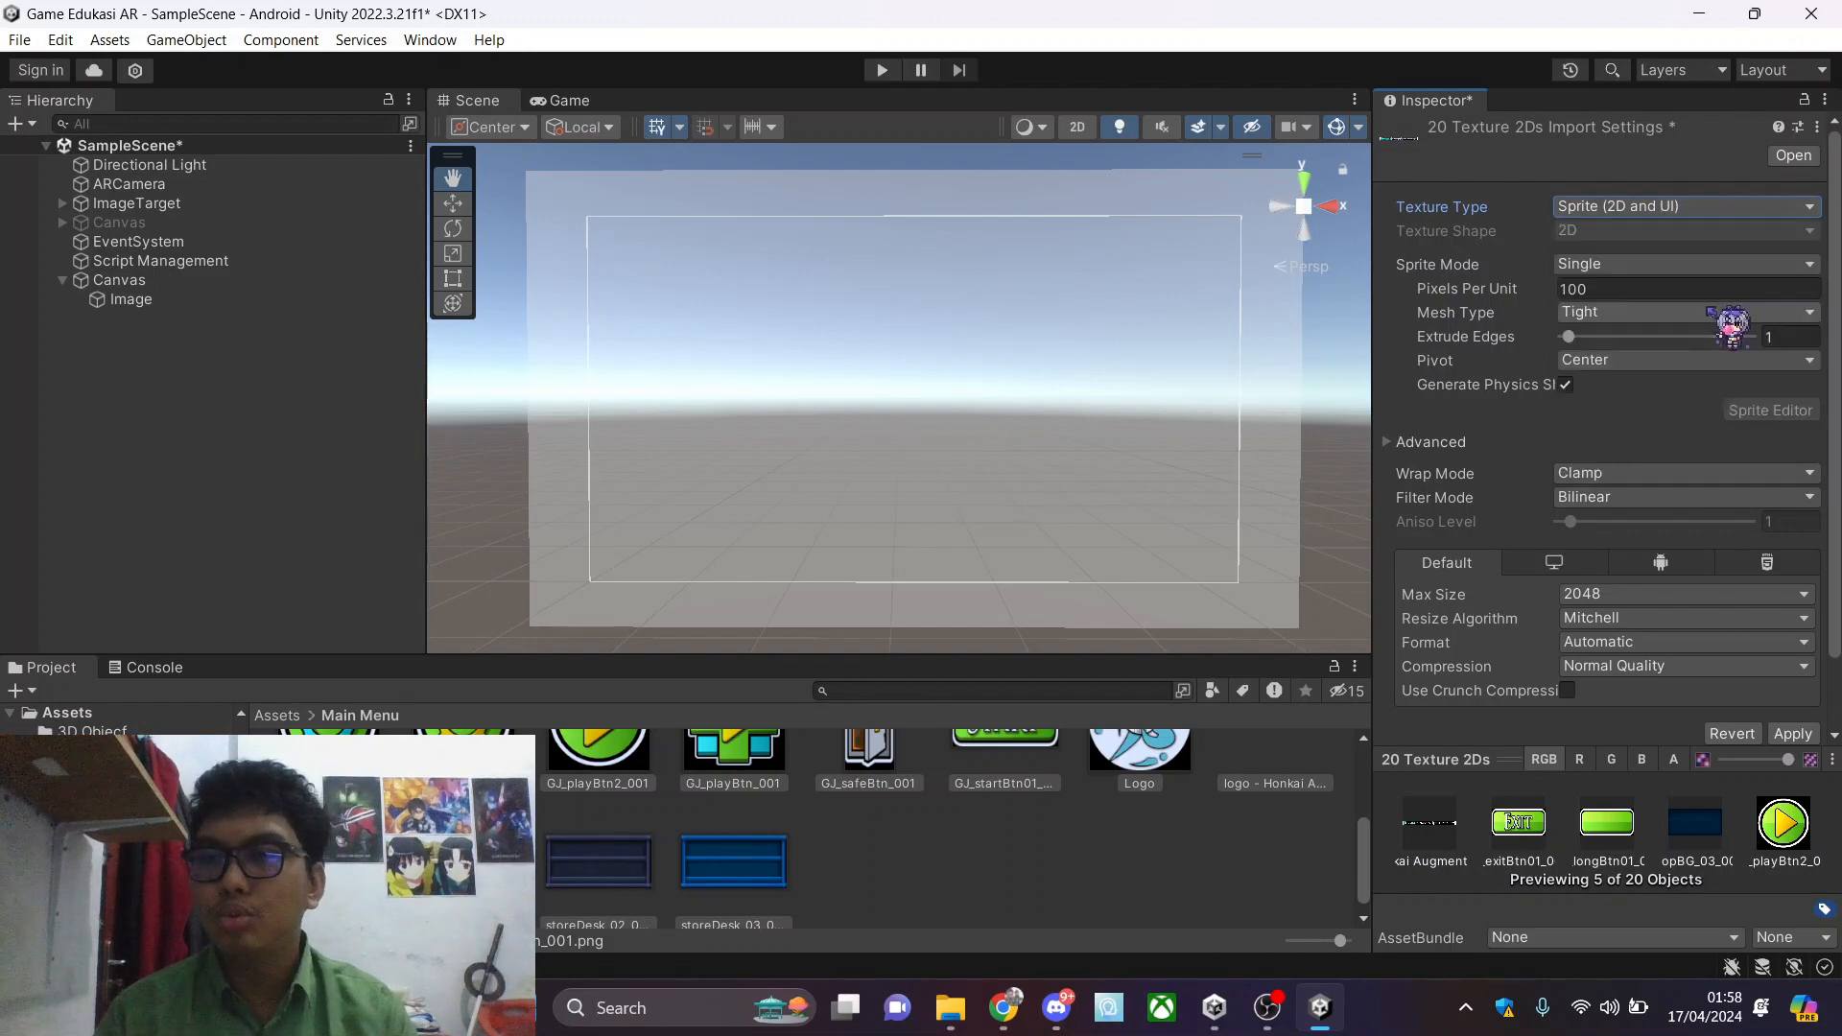
{"action": "left_click", "coordinate": [1007, 889]}
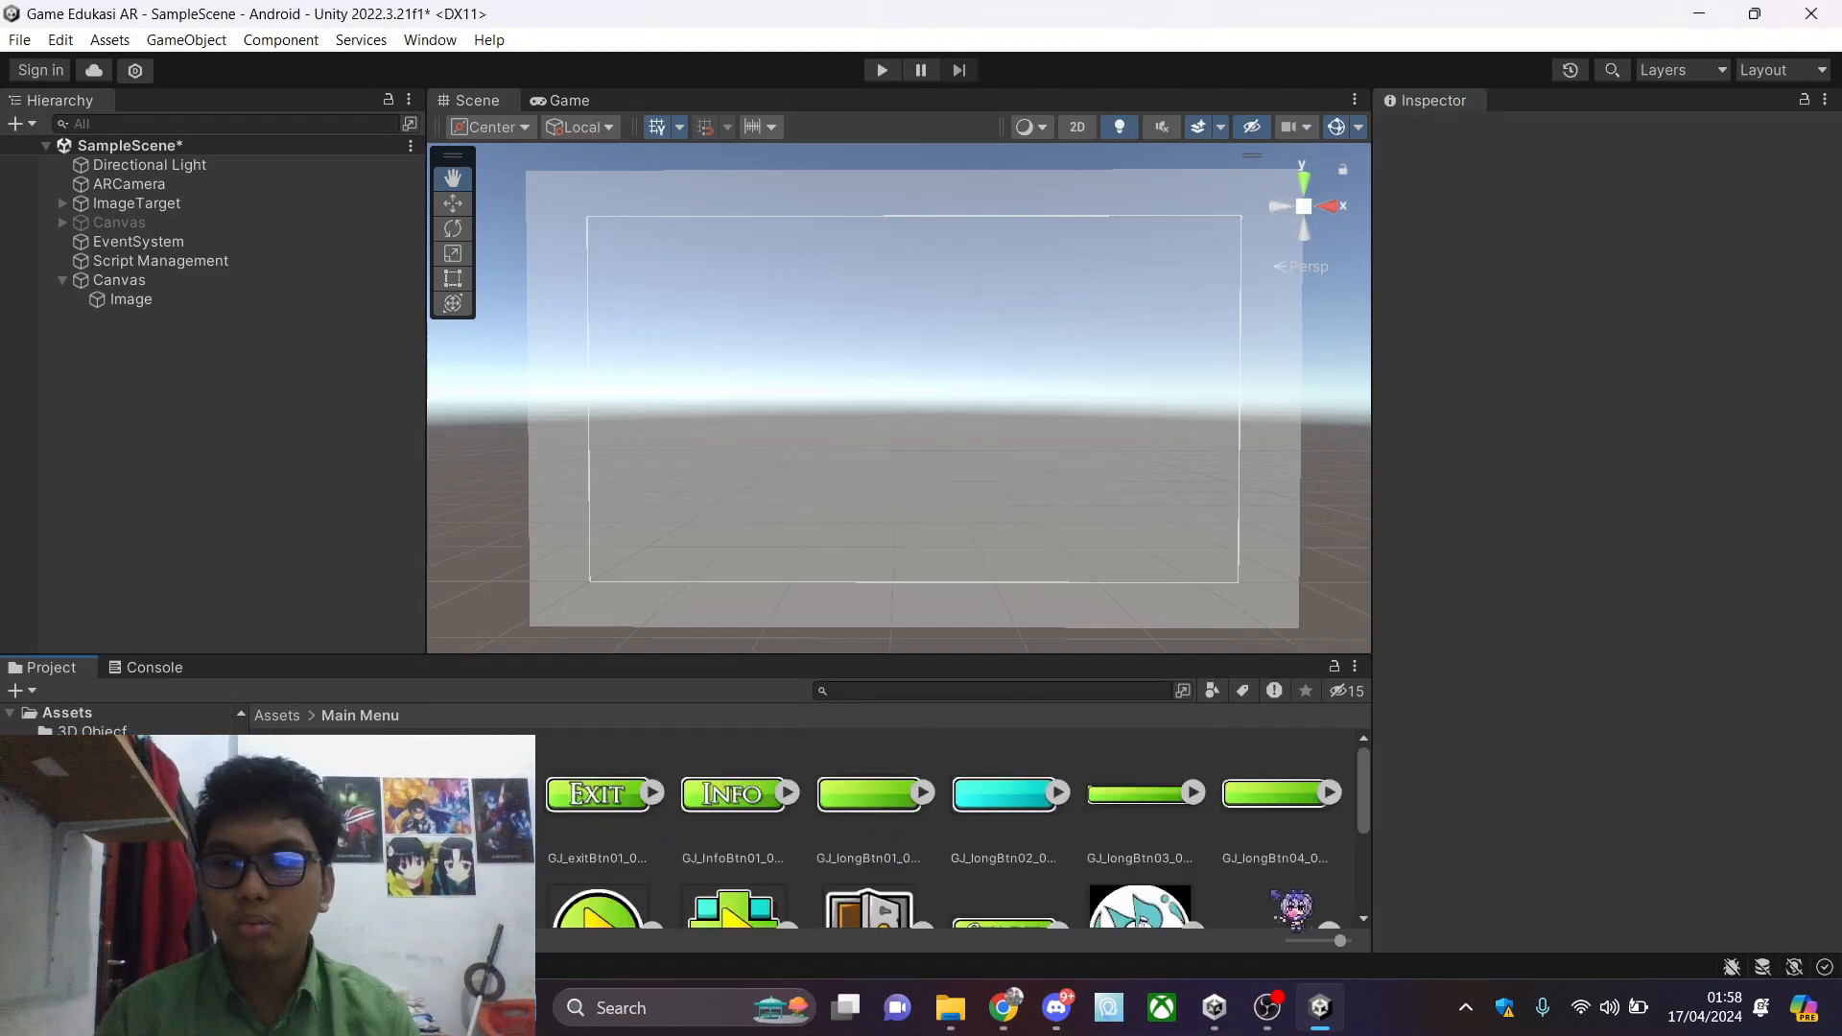
Select all images in the Main Menu folder again and choose Single as their Sprite Mode
{"action": "scroll", "coordinate": [1274, 892], "scroll_direction": "down", "scroll_amount": 4}
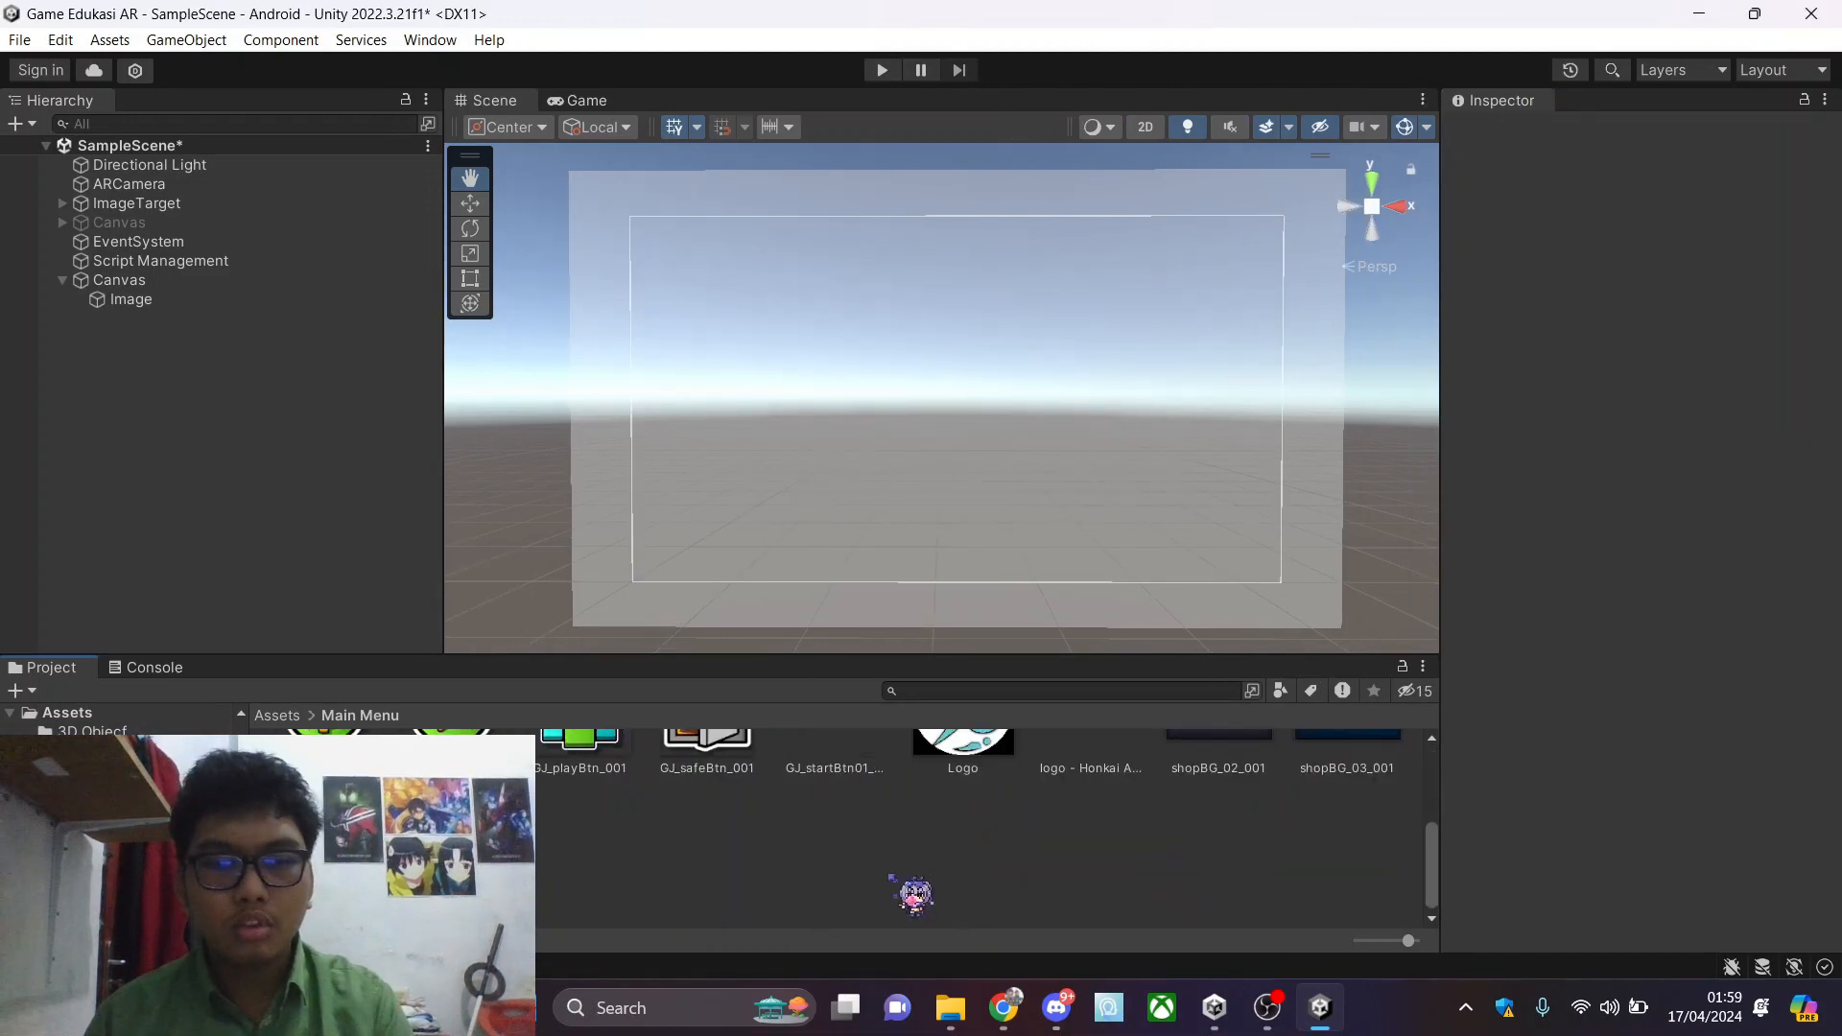
{"action": "key", "text": "ctrl+a"}
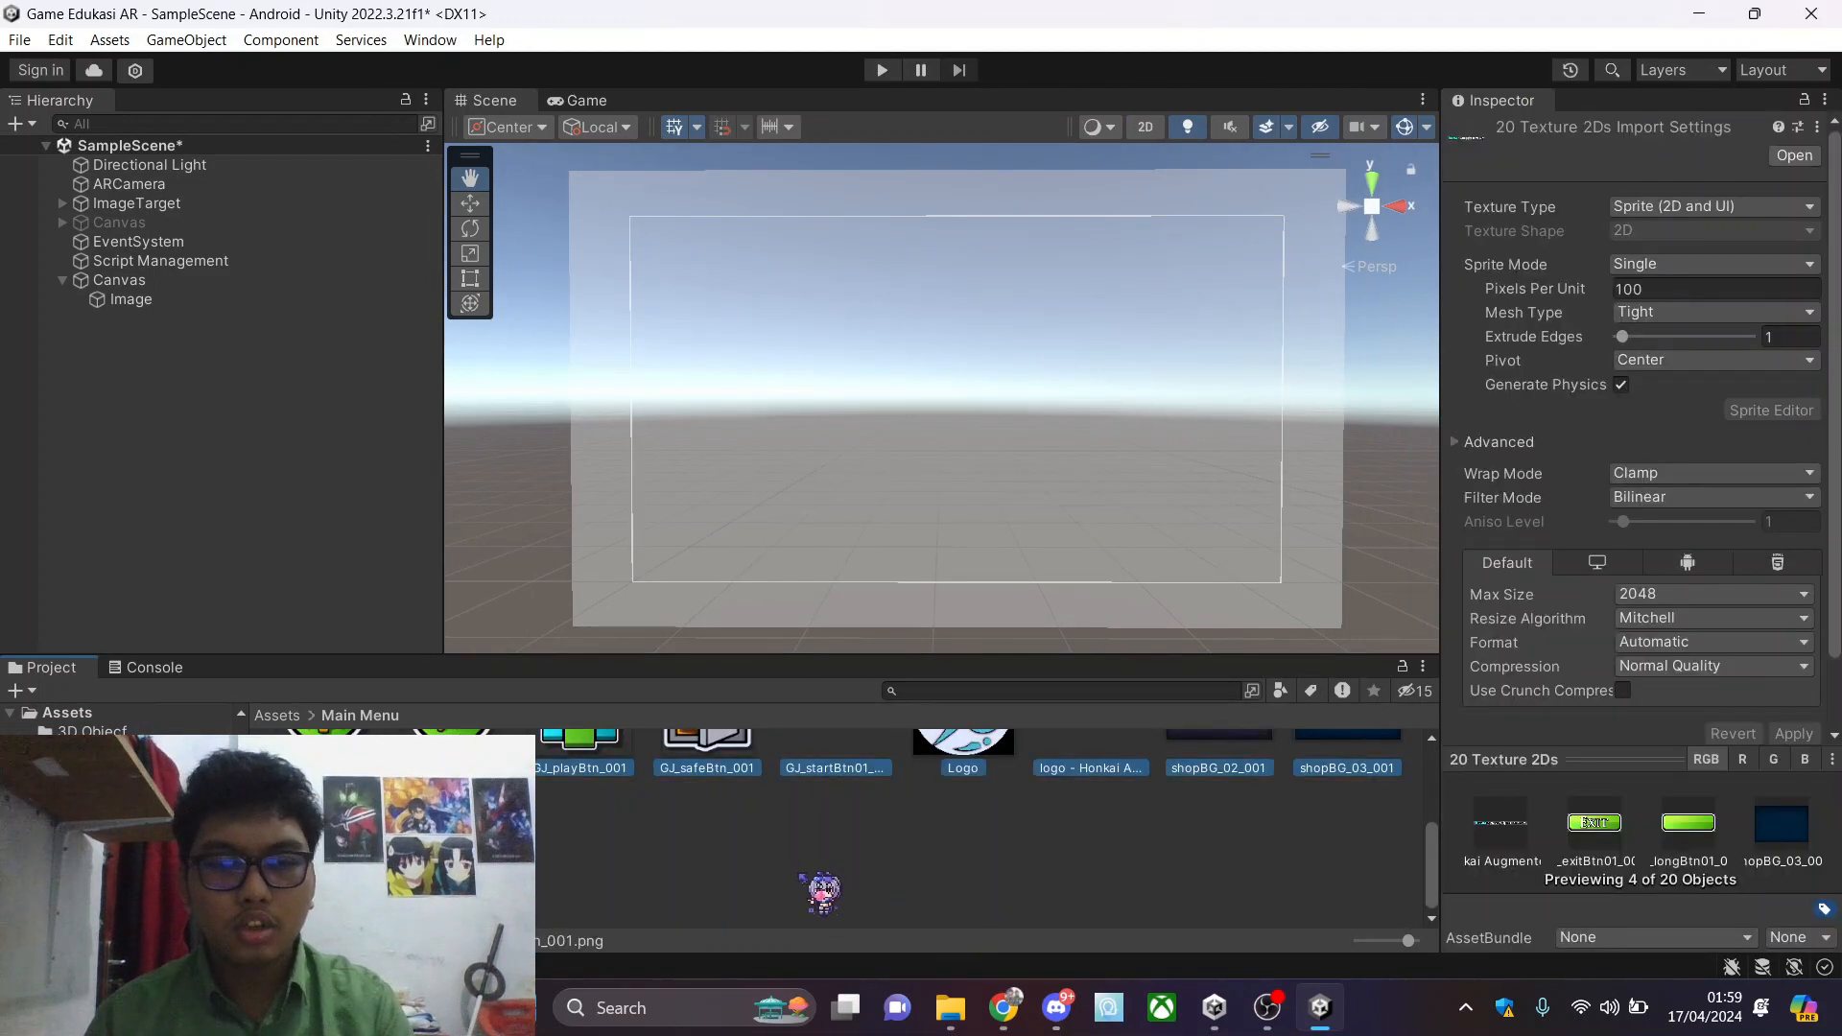
{"action": "left_click", "coordinate": [1696, 265]}
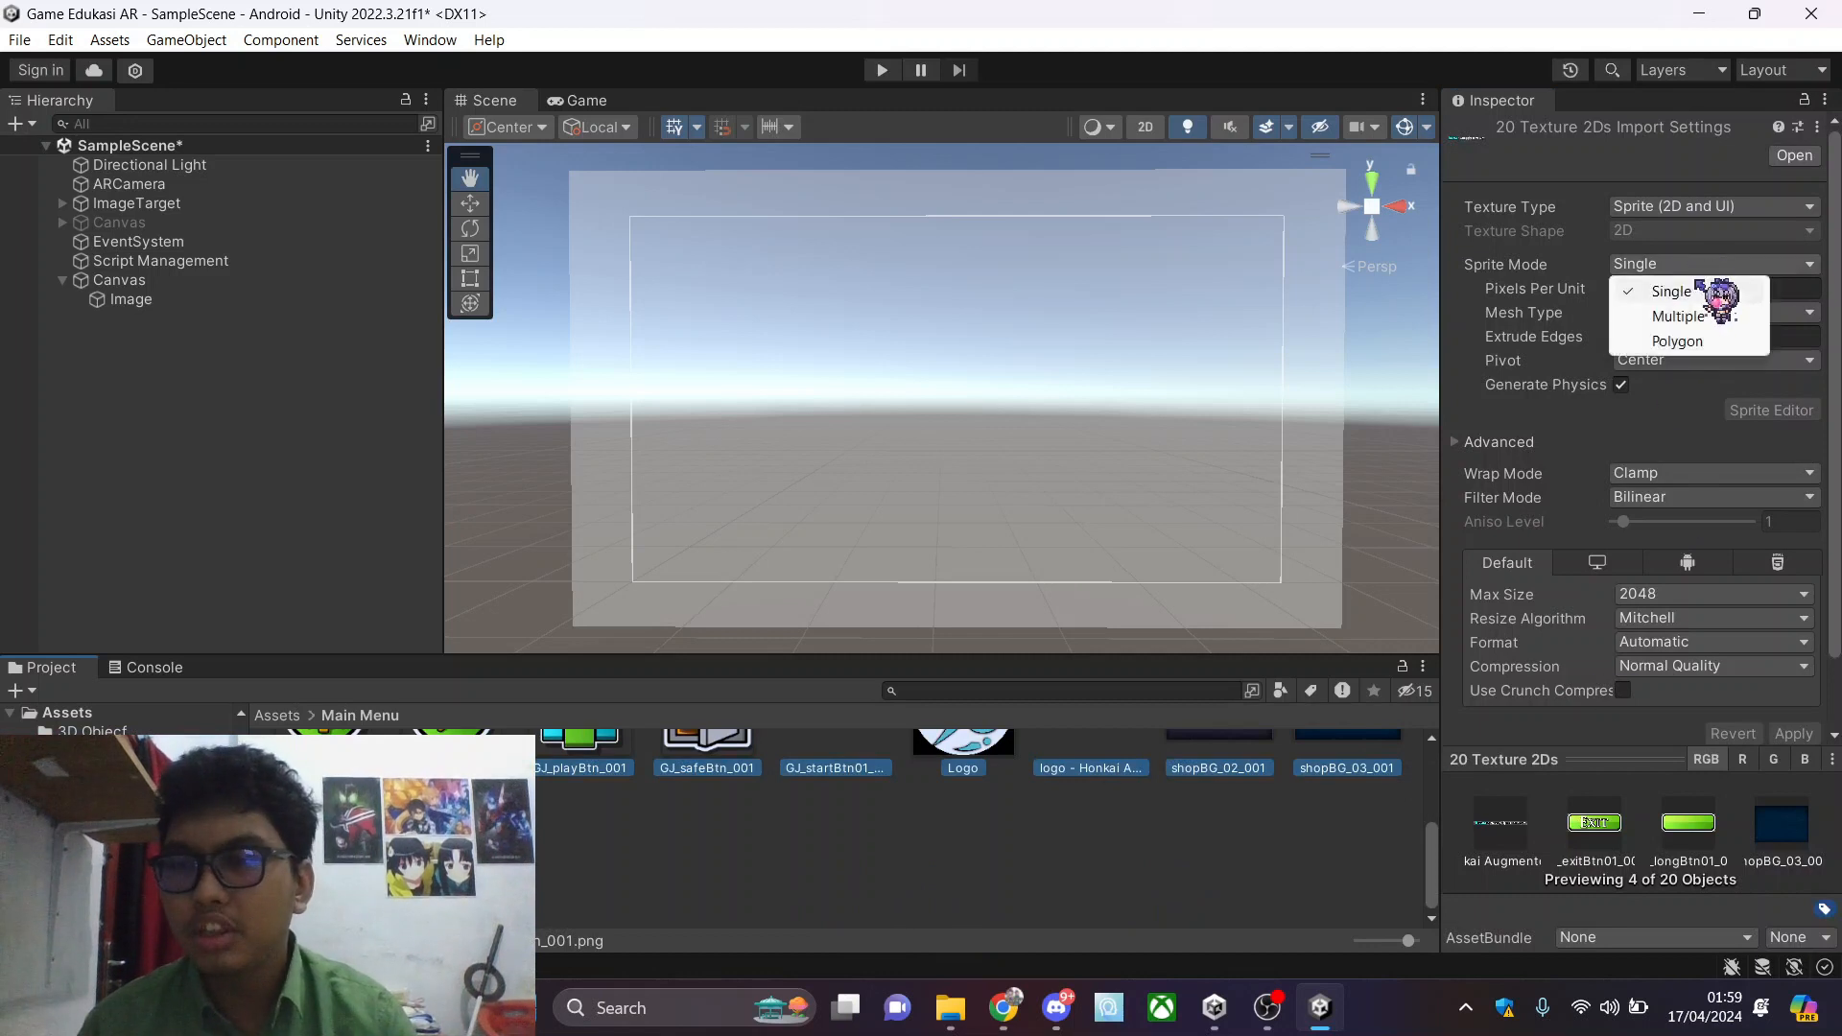
{"action": "left_click", "coordinate": [1699, 290]}
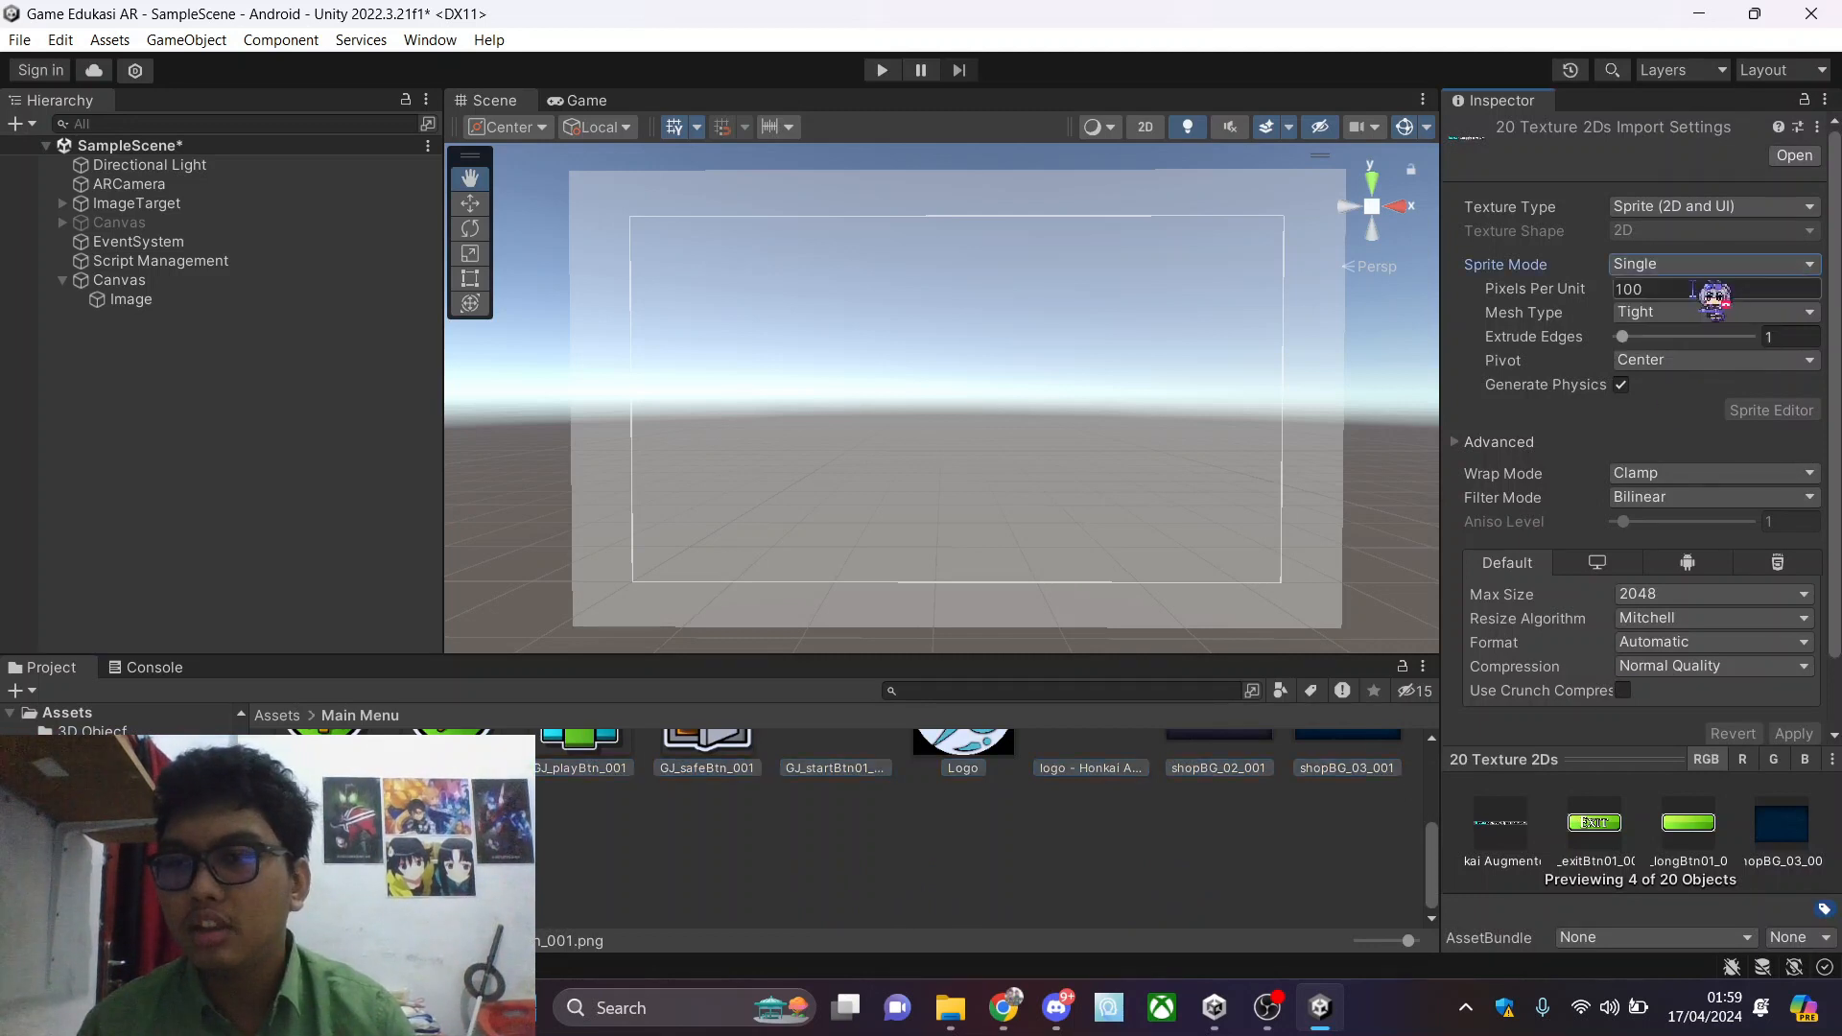
{"action": "scroll", "coordinate": [1785, 192], "scroll_direction": "down", "scroll_amount": 2}
{"action": "left_click", "coordinate": [1288, 804]}
{"action": "scroll", "coordinate": [969, 855], "scroll_direction": "up", "scroll_amount": 2}
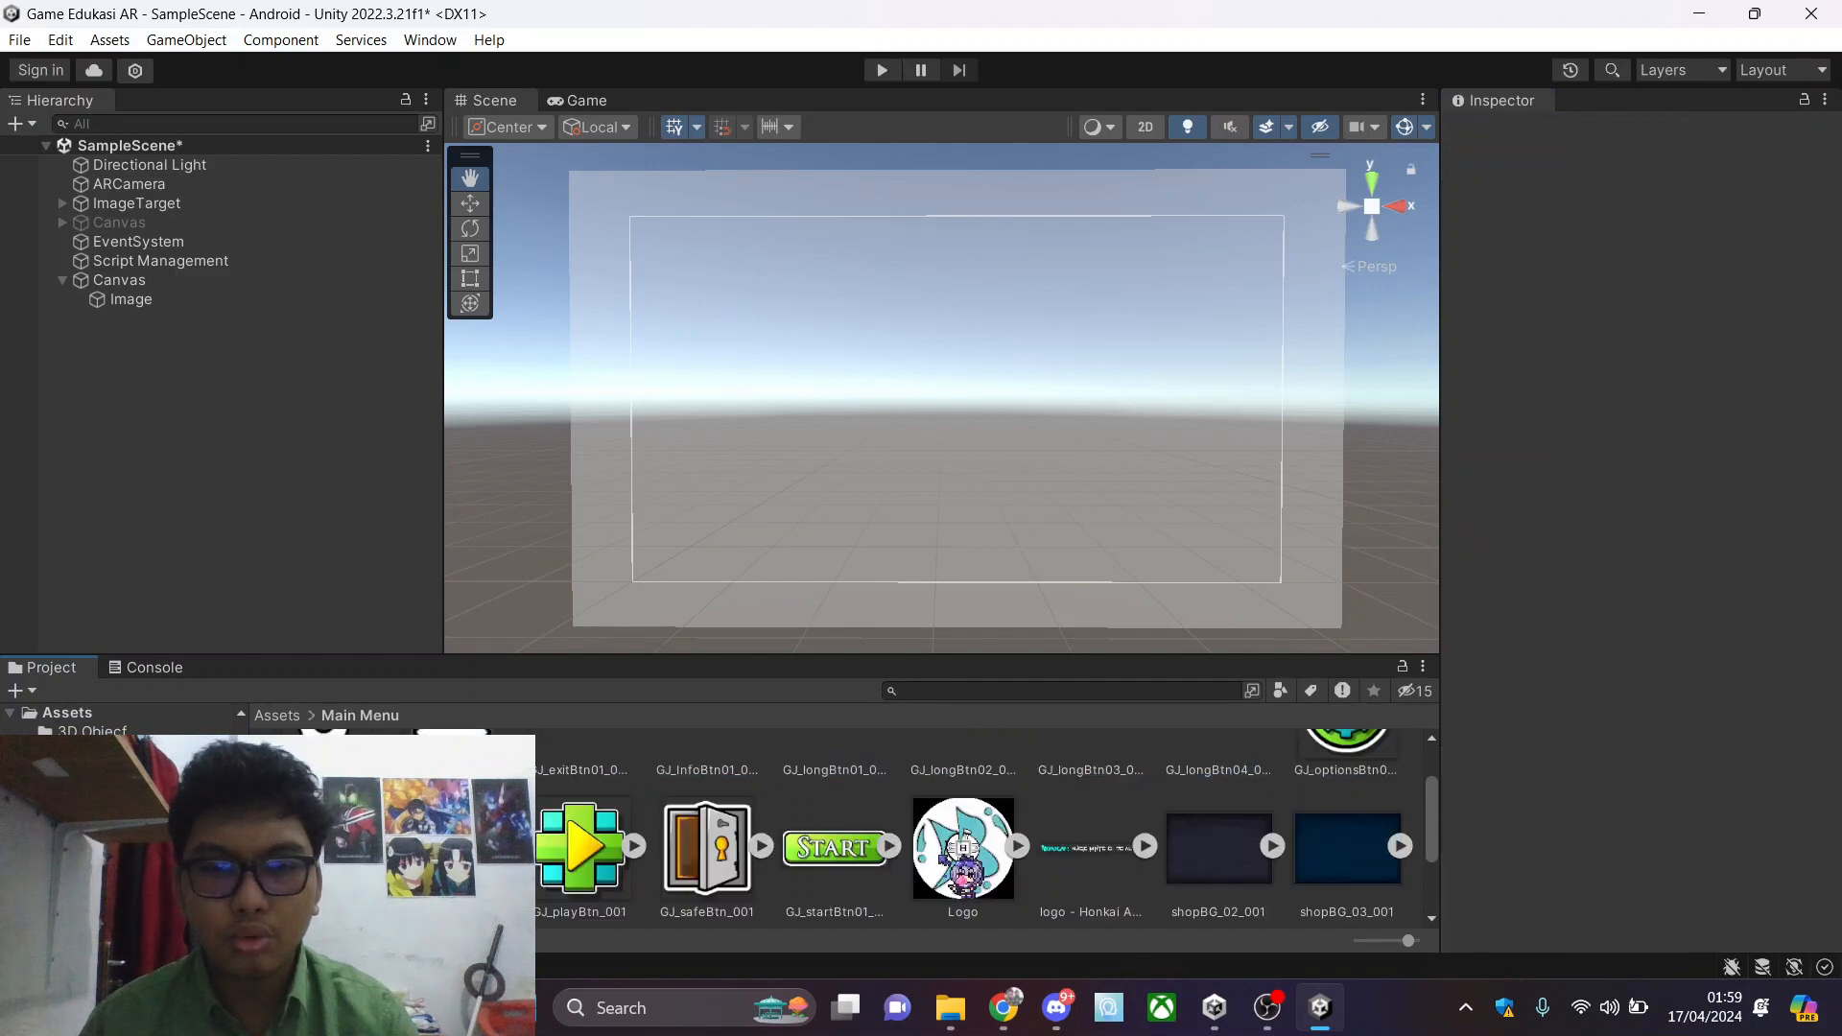
{"action": "scroll", "coordinate": [945, 855], "scroll_direction": "down", "scroll_amount": 2}
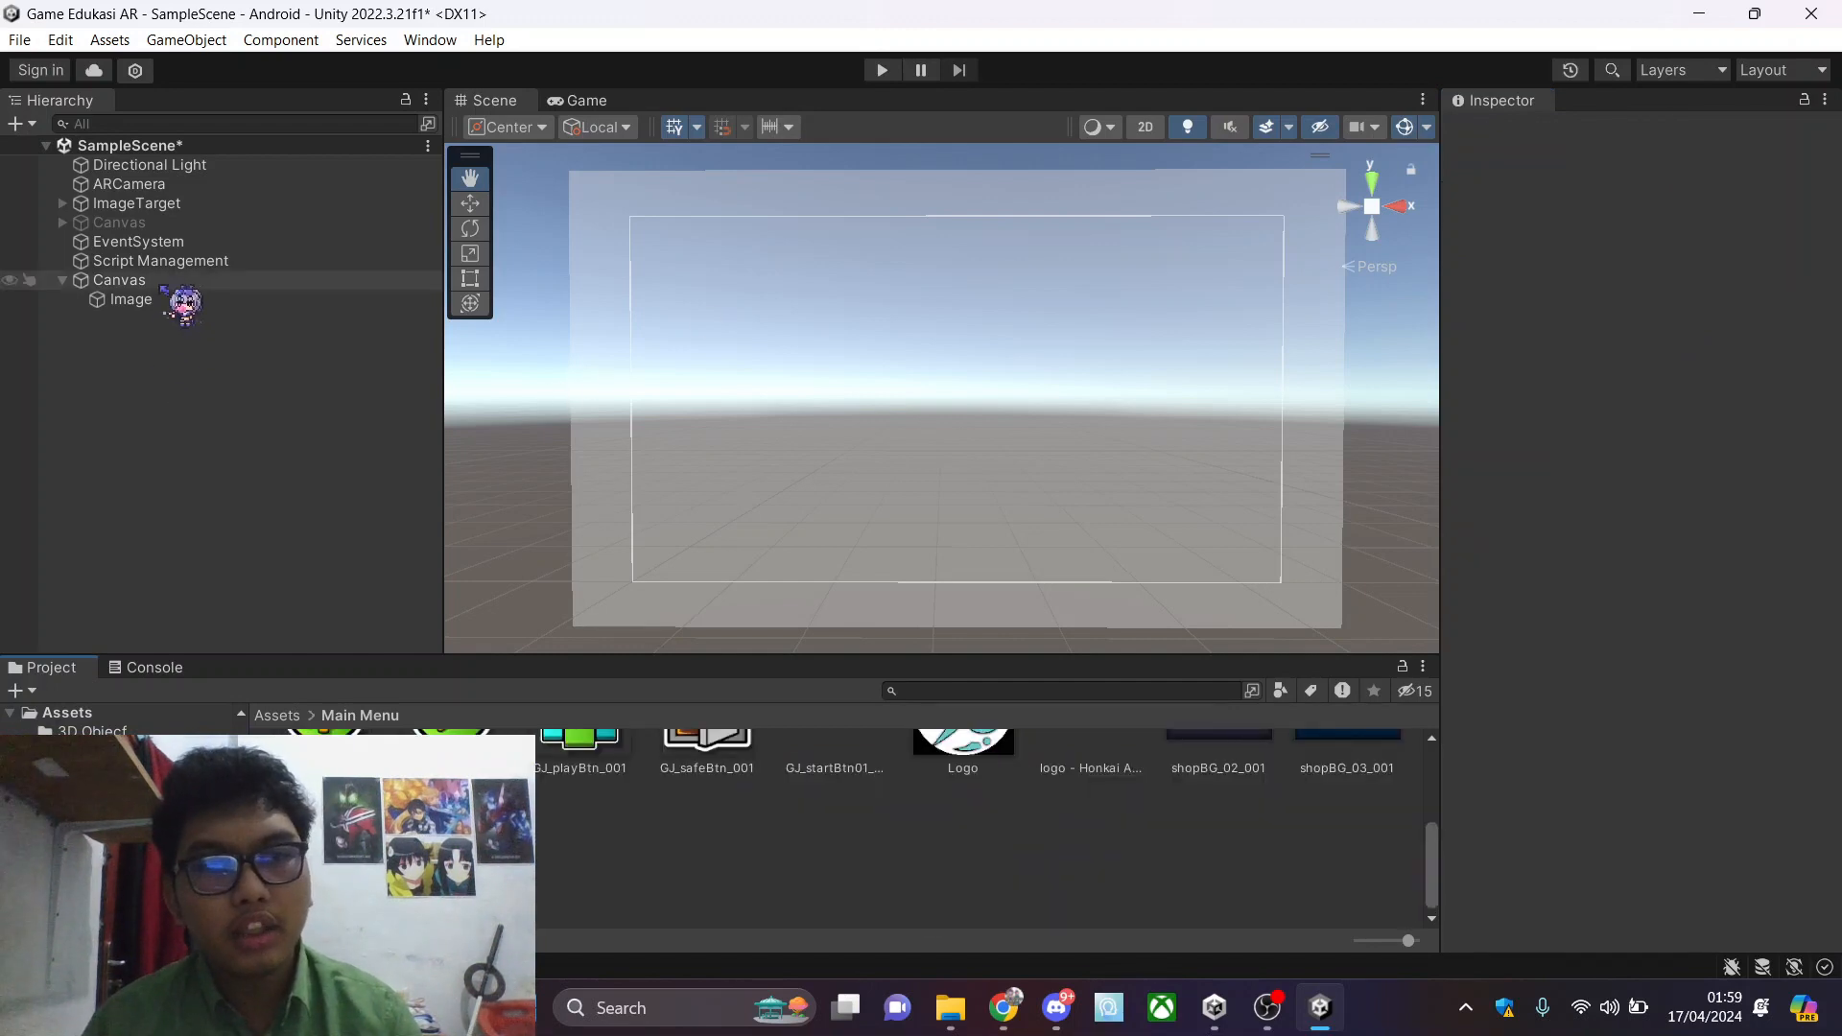
Look through the sprites in the Main Menu folder for a background picture for the Canvas's Image
{"action": "left_click", "coordinate": [132, 303]}
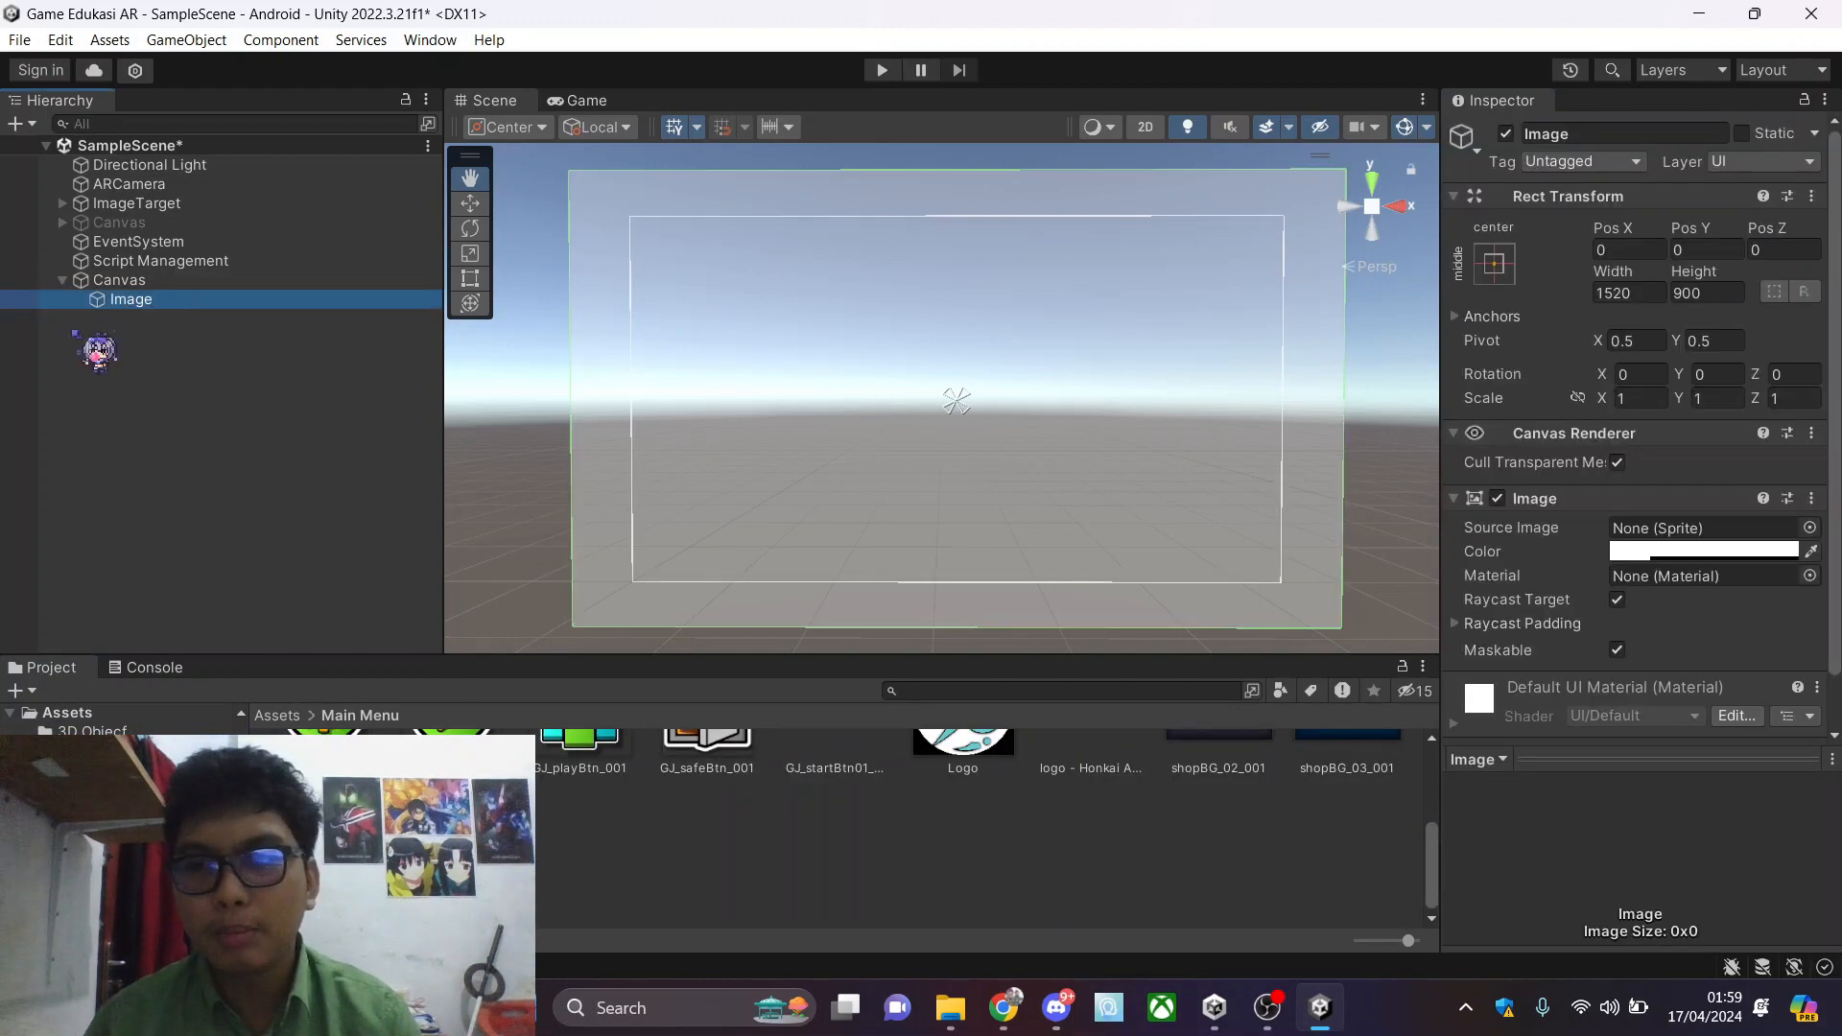
{"action": "scroll", "coordinate": [863, 844], "scroll_direction": "up", "scroll_amount": 2}
{"action": "scroll", "coordinate": [848, 902], "scroll_direction": "down", "scroll_amount": 2}
{"action": "scroll", "coordinate": [845, 912], "scroll_direction": "up", "scroll_amount": 2}
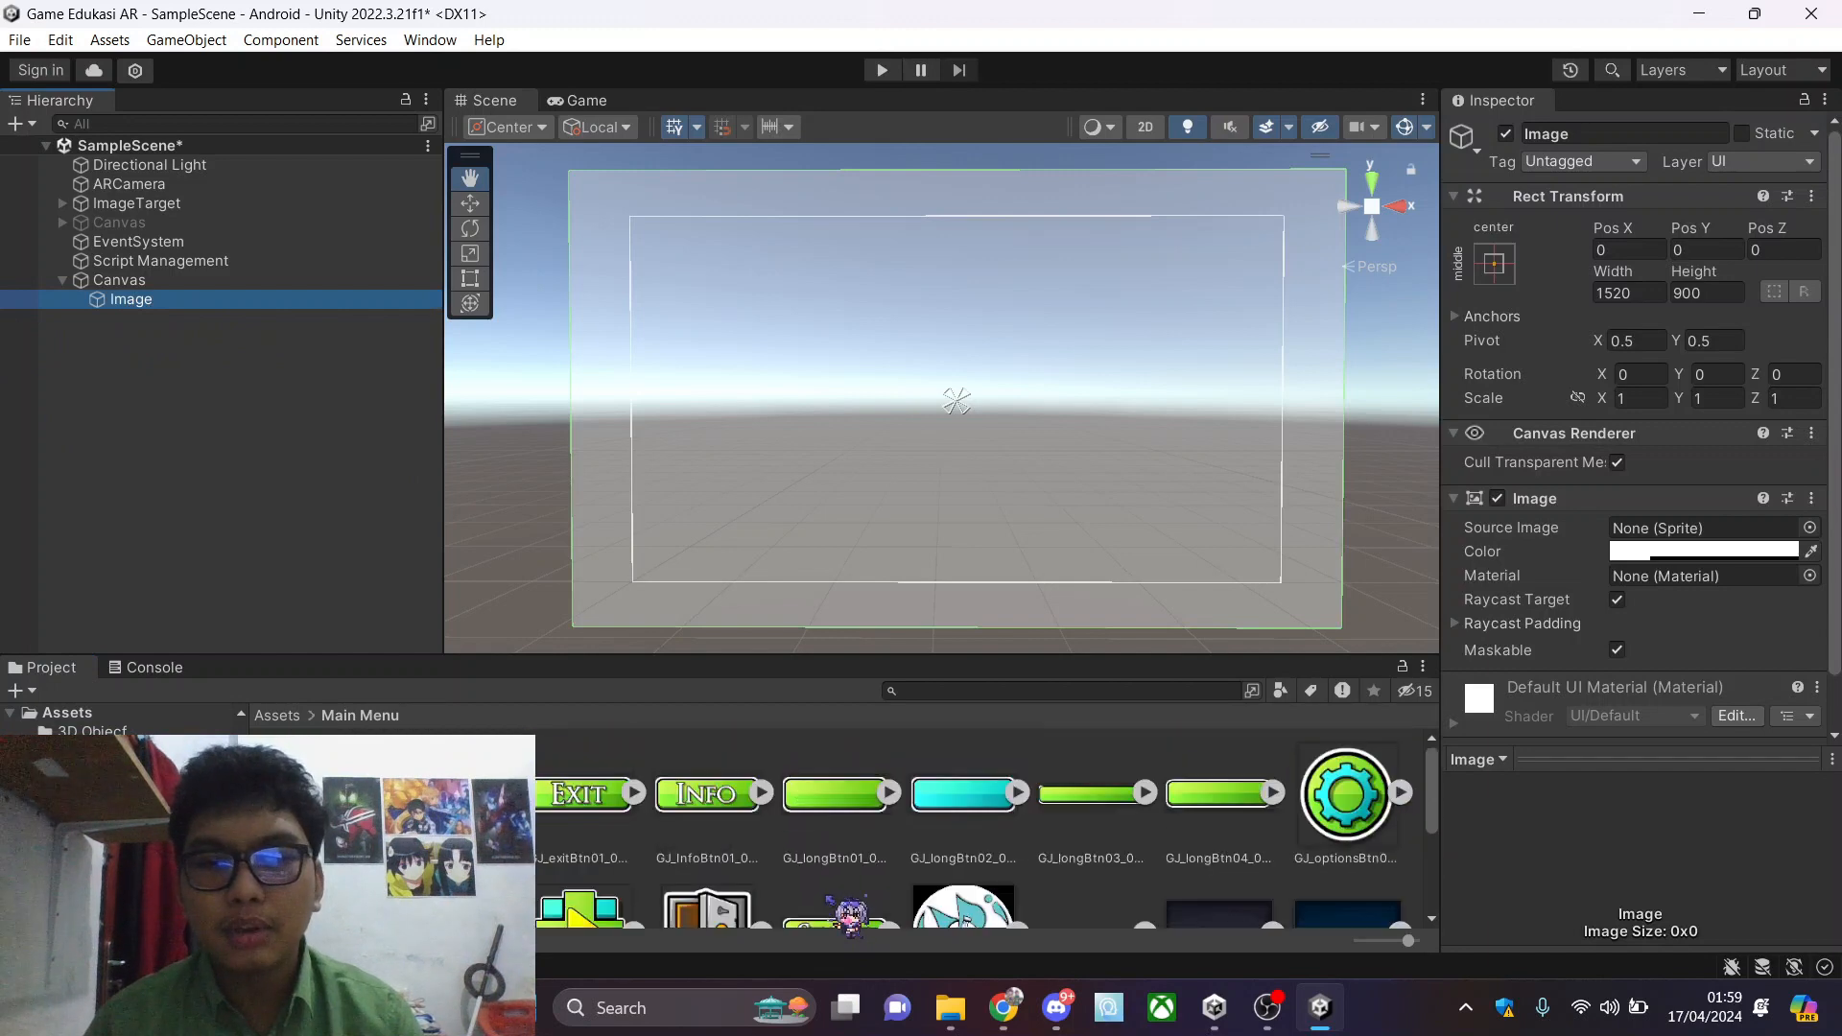
{"action": "scroll", "coordinate": [1171, 869], "scroll_direction": "down", "scroll_amount": 2}
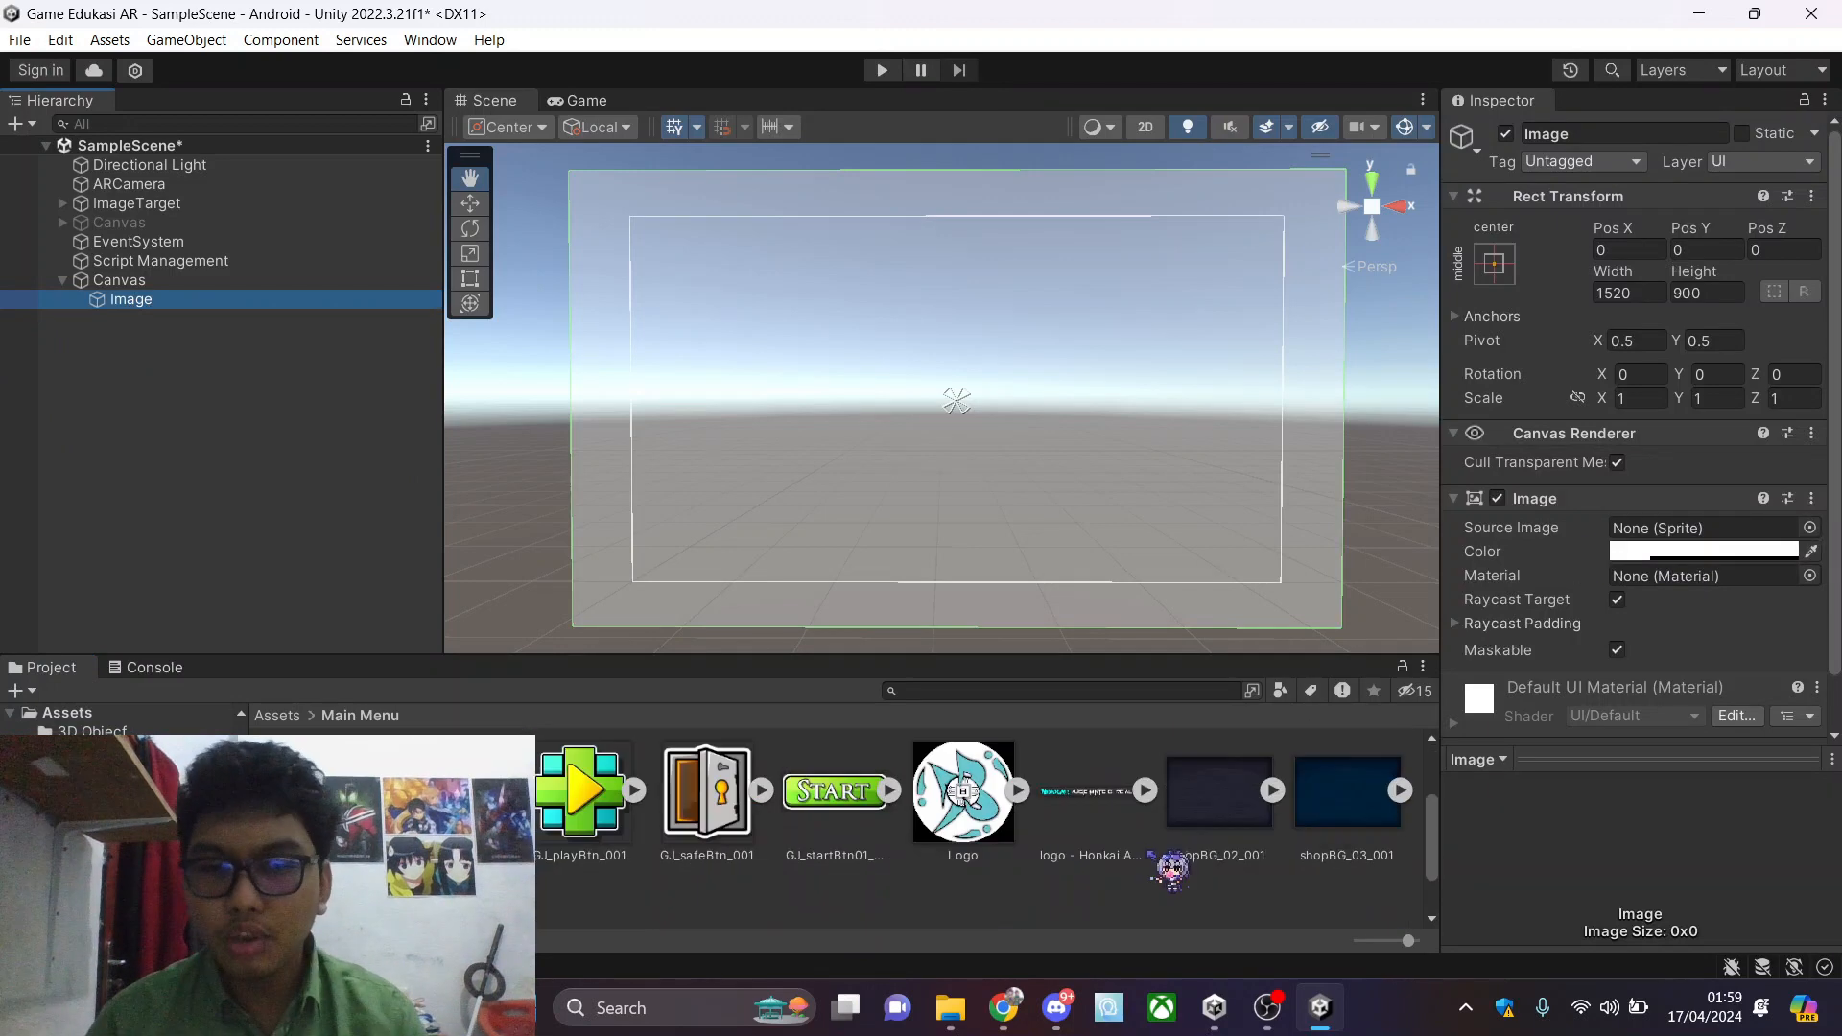
{"action": "scroll", "coordinate": [1163, 847], "scroll_direction": "up", "scroll_amount": 2}
{"action": "scroll", "coordinate": [1163, 839], "scroll_direction": "down", "scroll_amount": 3}
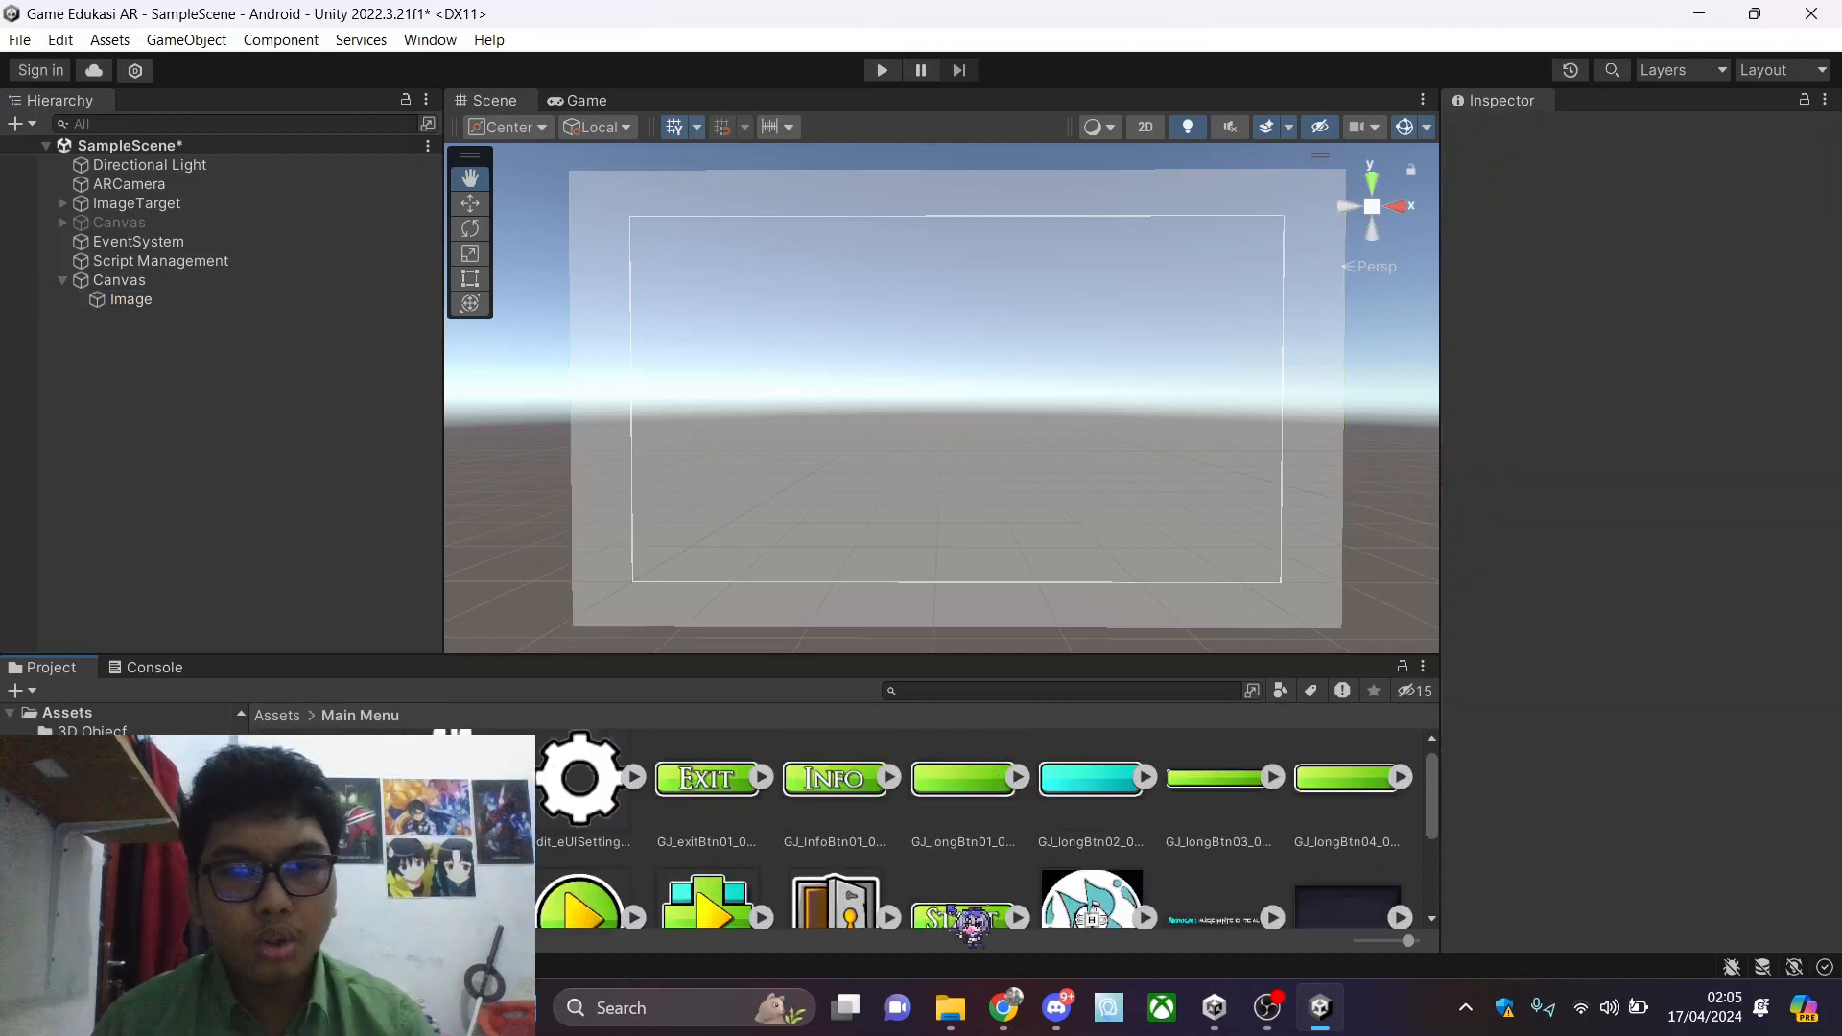
{"action": "scroll", "coordinate": [1293, 875], "scroll_direction": "down", "scroll_amount": 3}
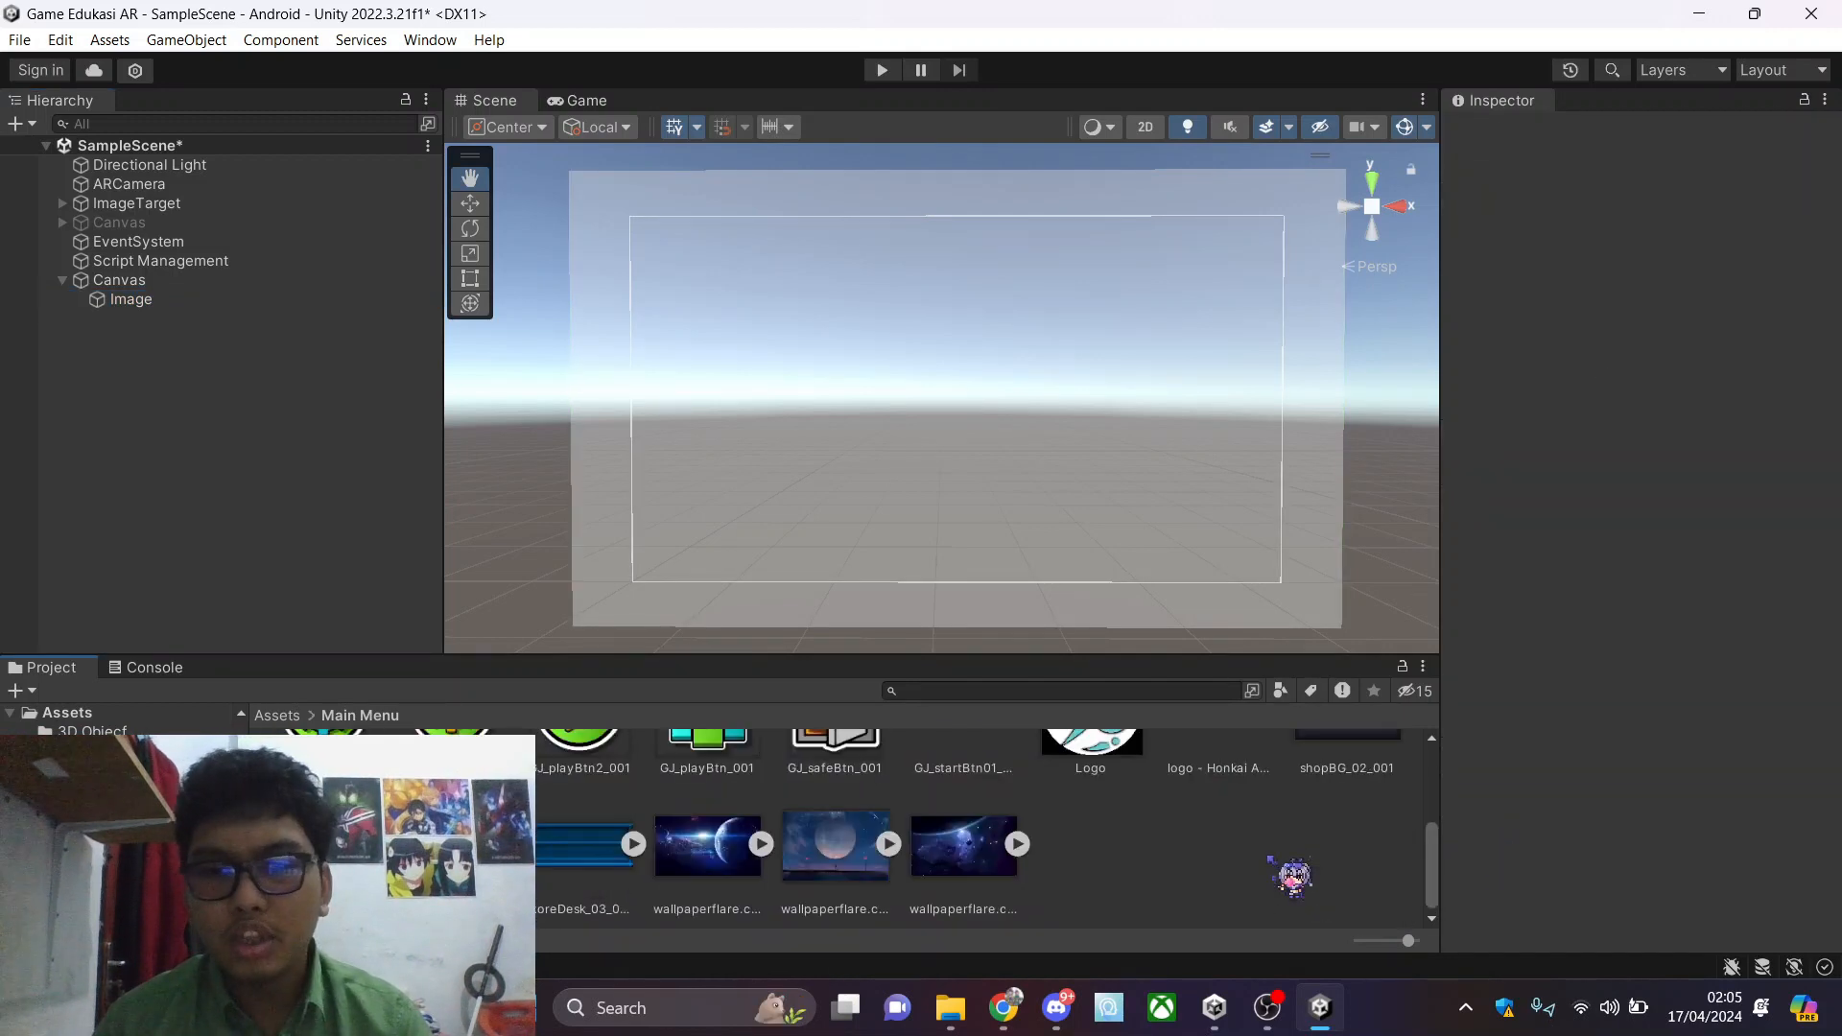
{"action": "scroll", "coordinate": [1292, 875], "scroll_direction": "up", "scroll_amount": 3}
{"action": "scroll", "coordinate": [1046, 797], "scroll_direction": "down", "scroll_amount": 2}
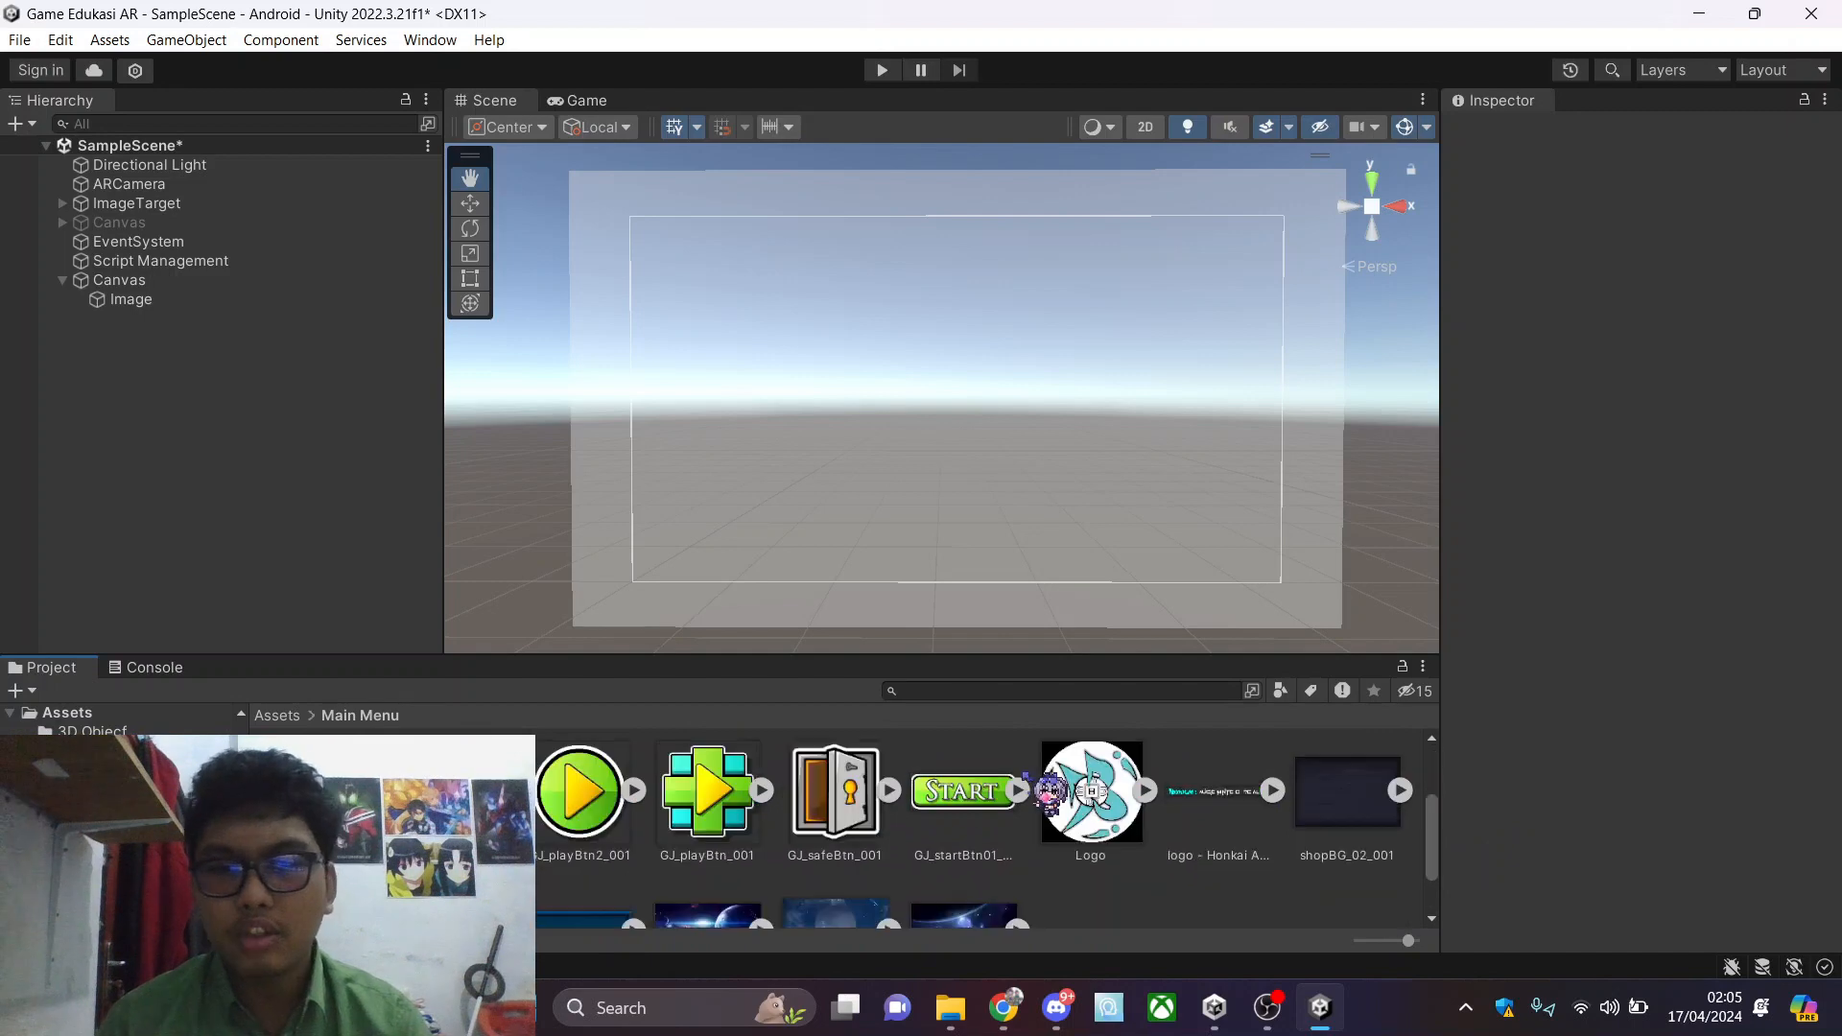
{"action": "scroll", "coordinate": [1044, 843], "scroll_direction": "down", "scroll_amount": 1}
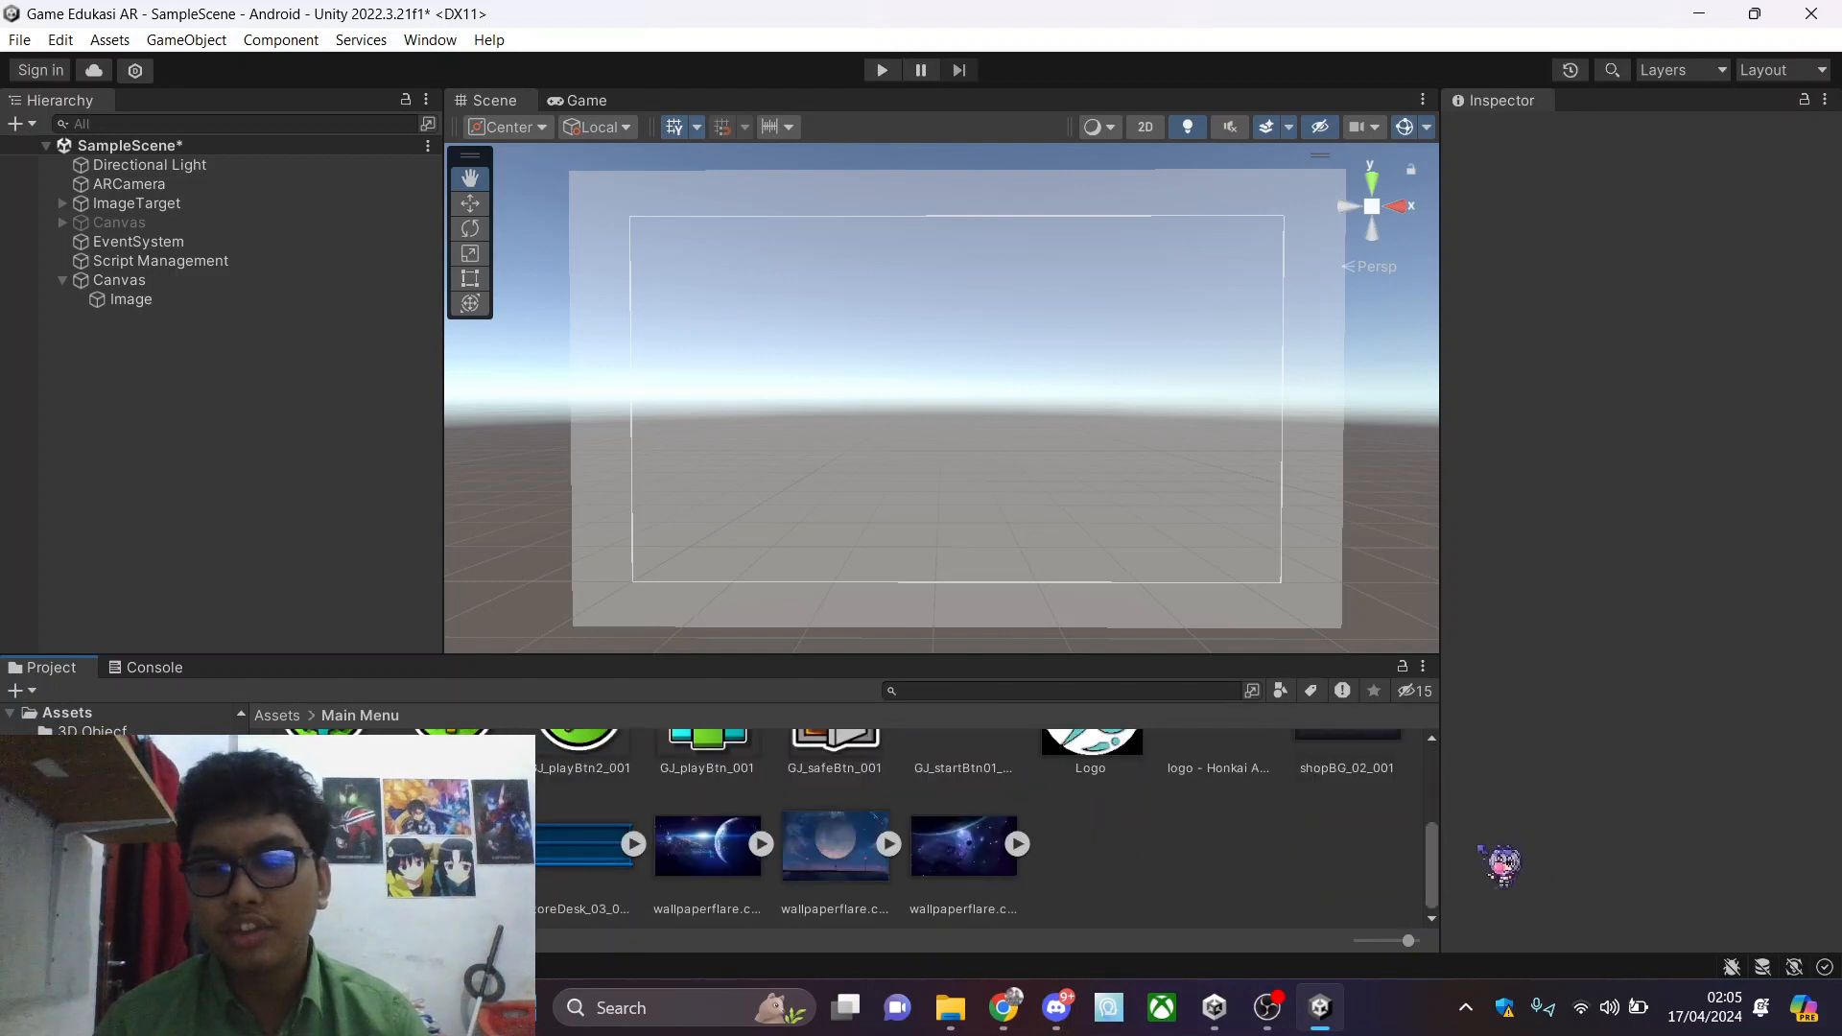
{"action": "scroll", "coordinate": [1501, 864], "scroll_direction": "up", "scroll_amount": 3}
Make the Image's color fully opaque white and assign the moon wallpaper sprite as its Source Image
{"action": "left_click", "coordinate": [163, 301]}
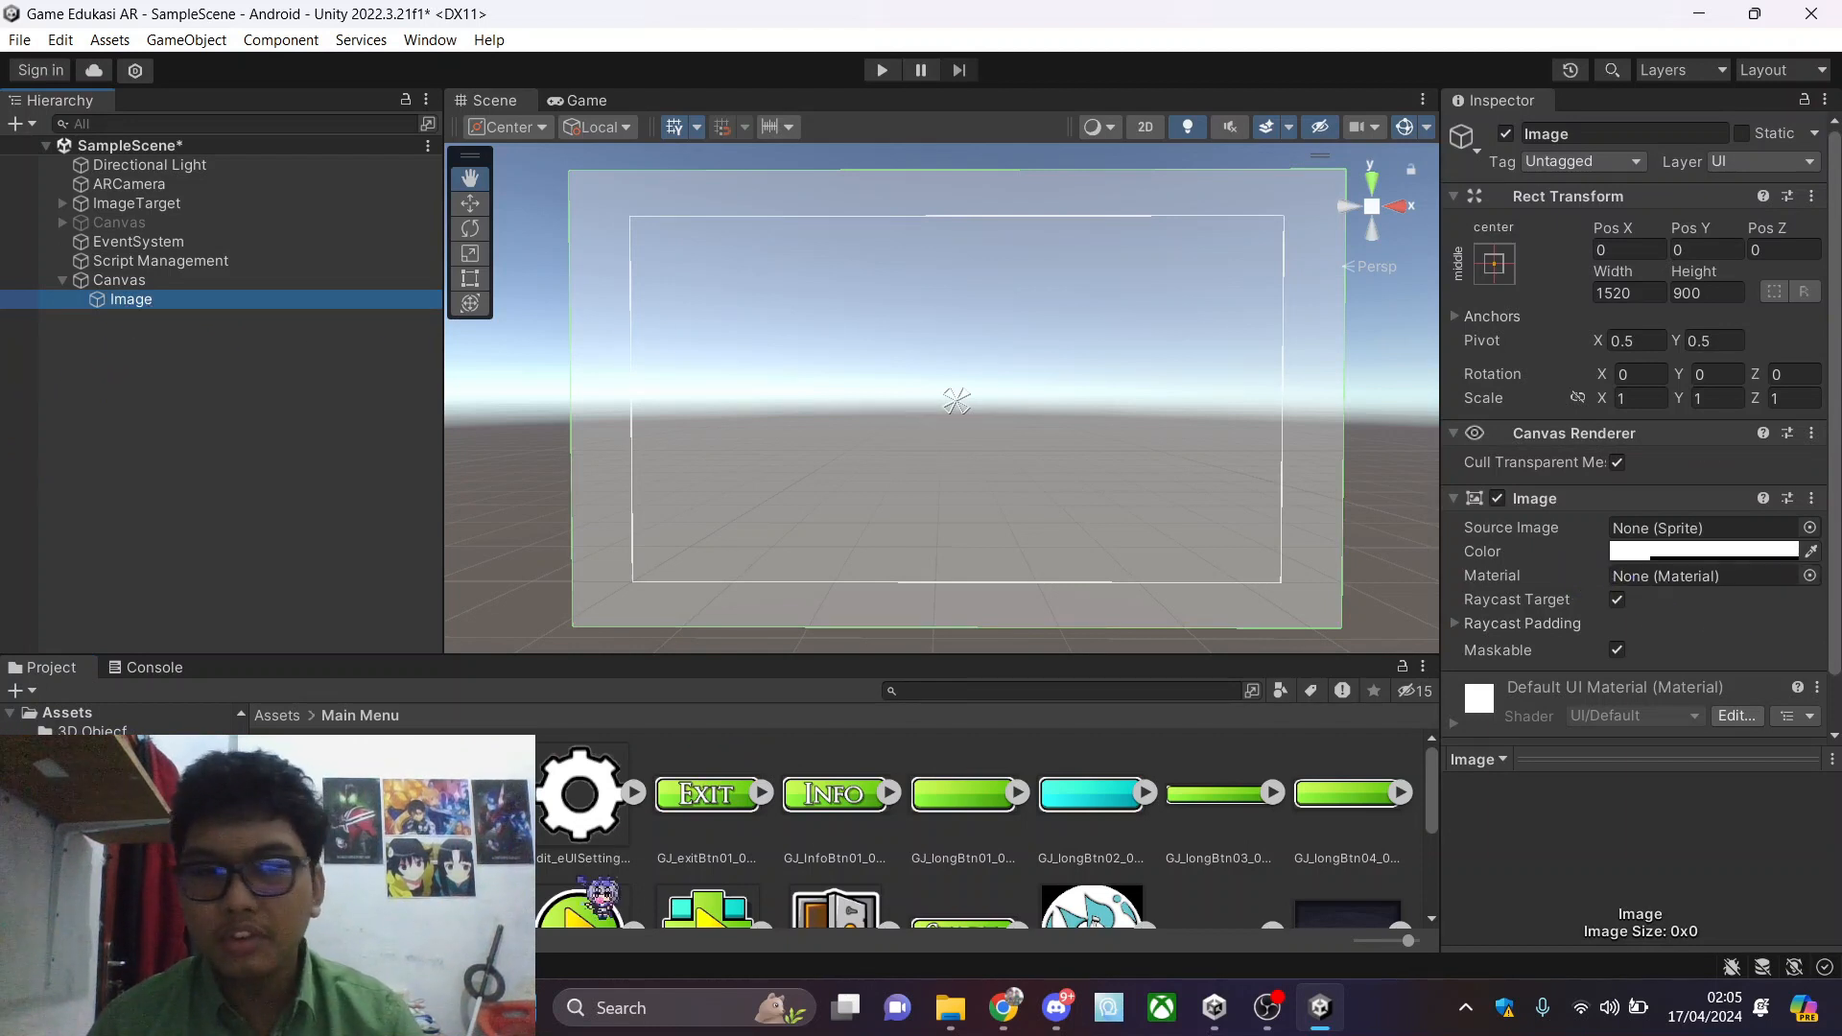
{"action": "left_click", "coordinate": [1809, 551]}
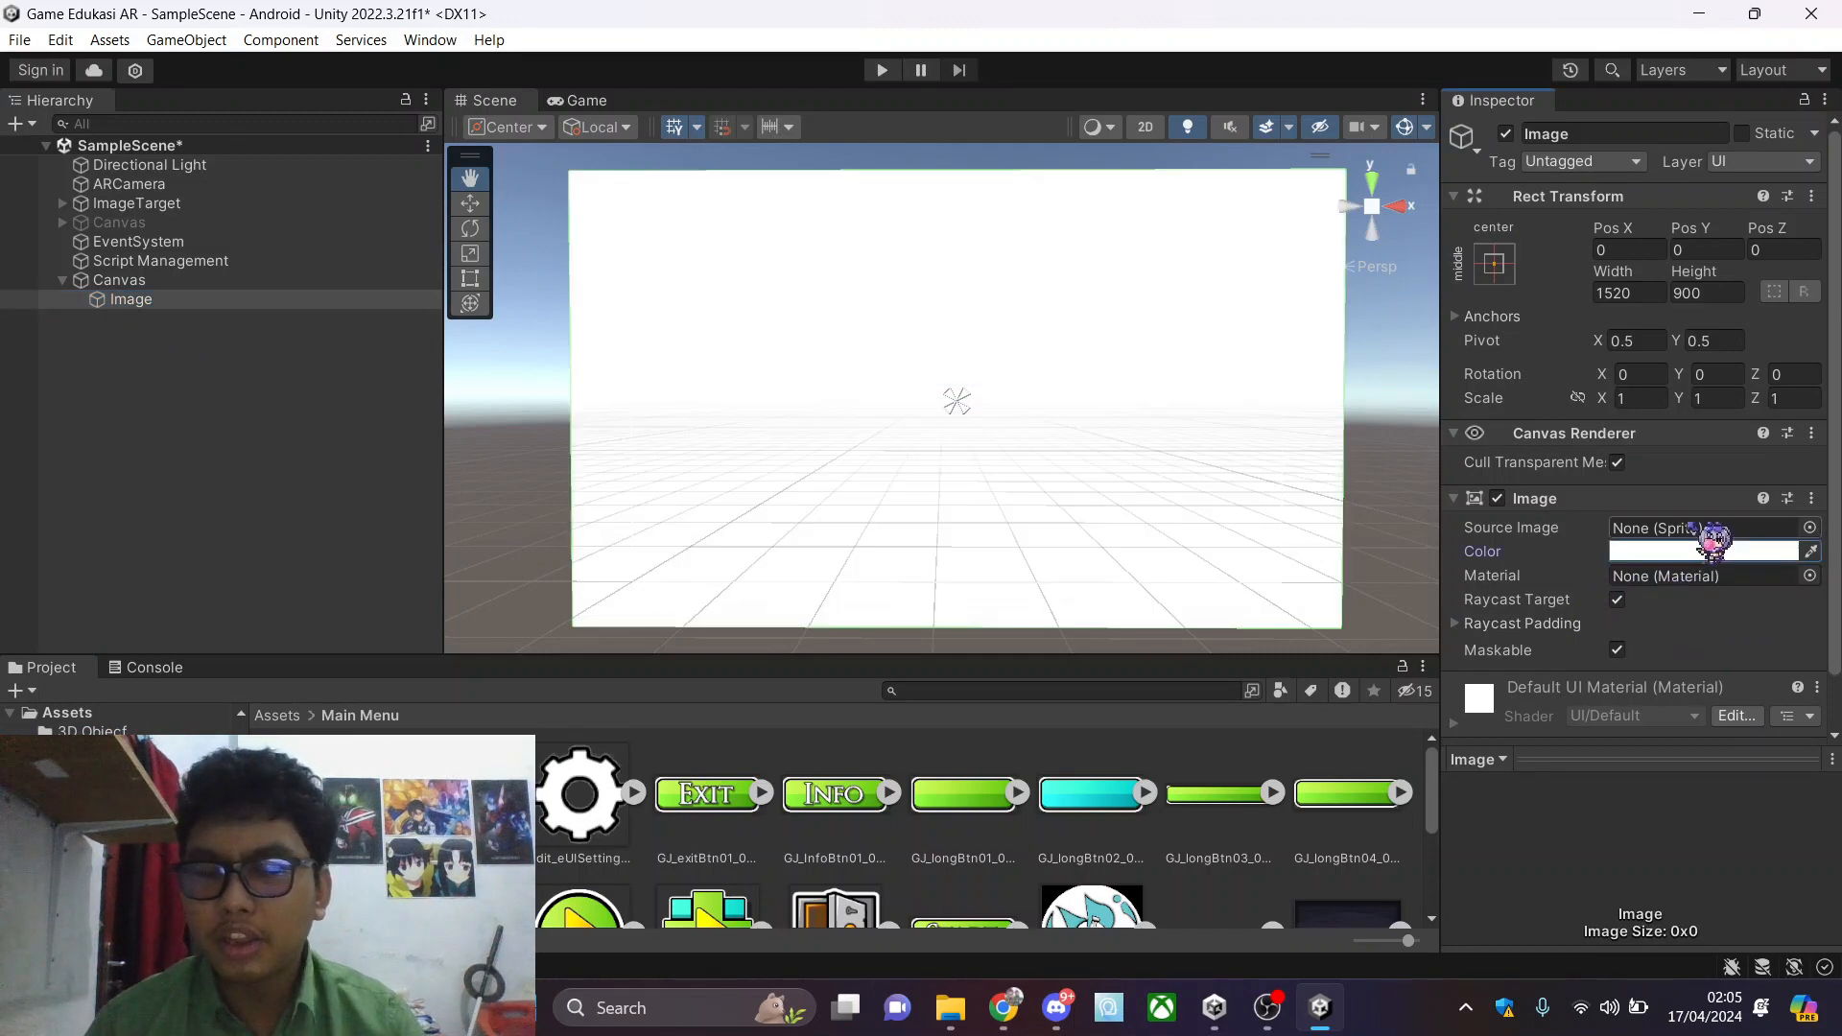
{"action": "scroll", "coordinate": [983, 830], "scroll_direction": "down", "scroll_amount": 3}
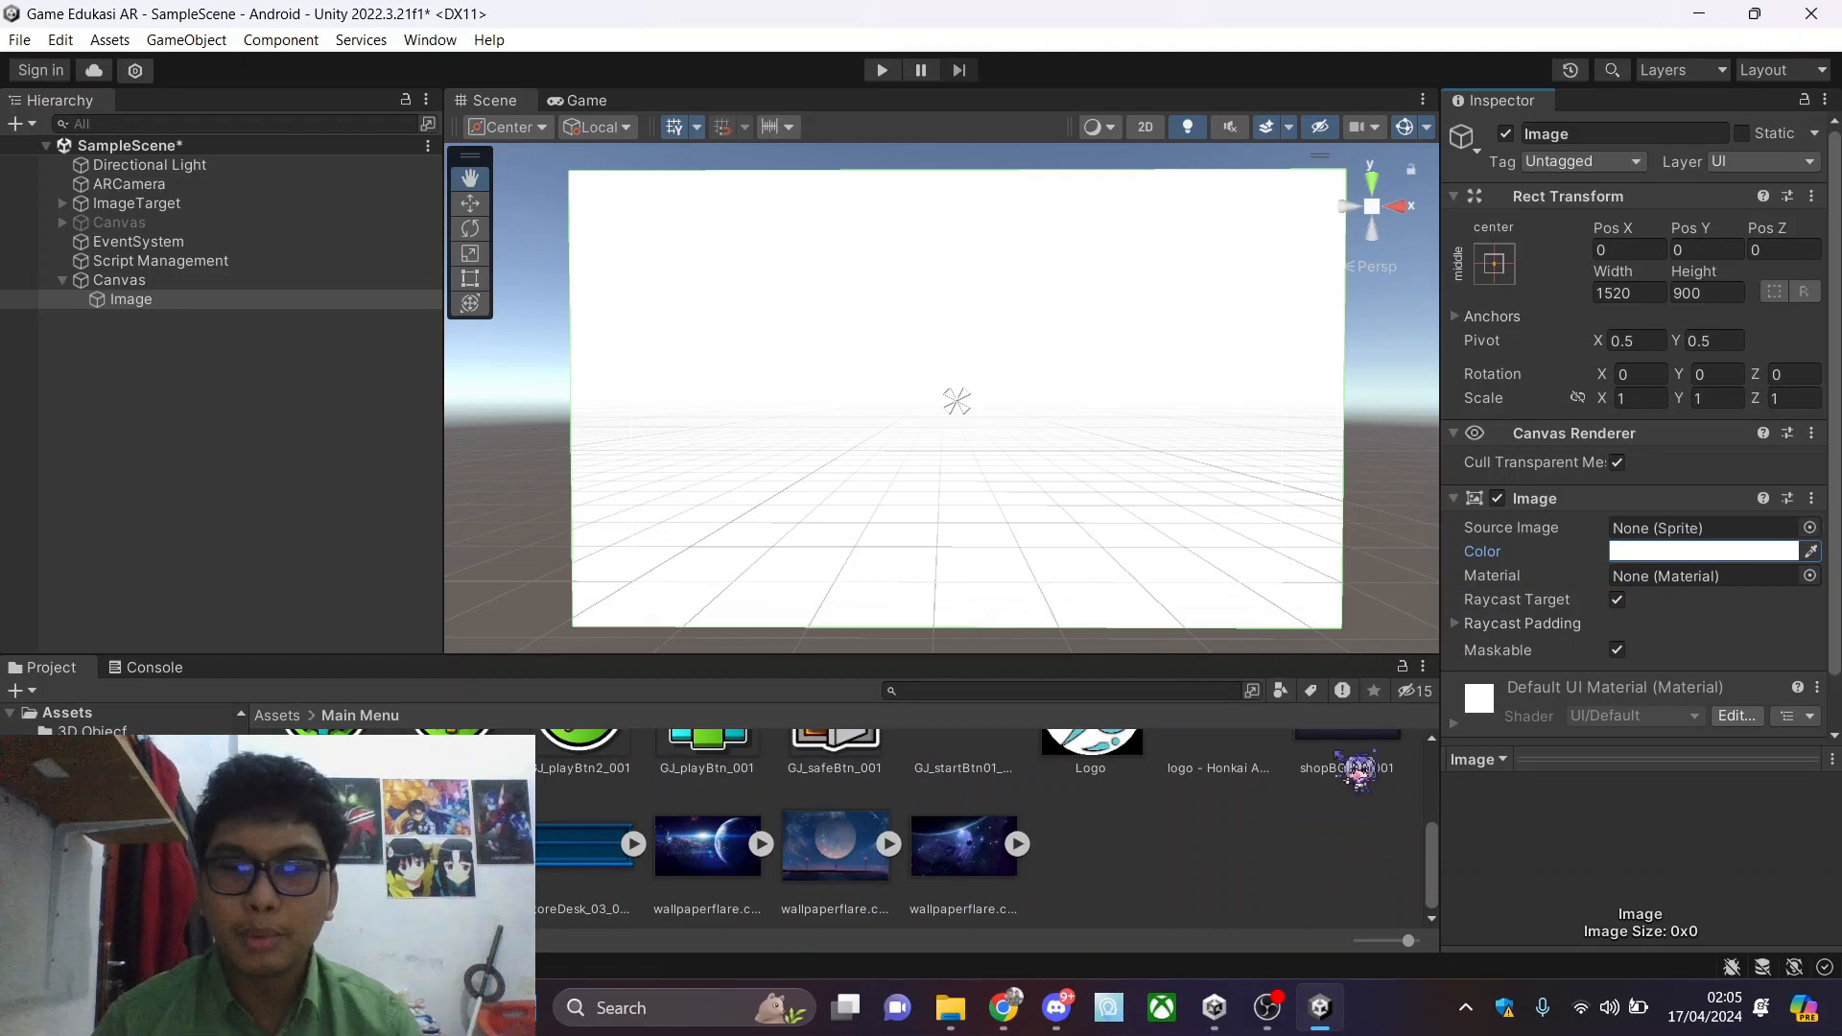
{"action": "scroll", "coordinate": [1268, 899], "scroll_direction": "up", "scroll_amount": 2}
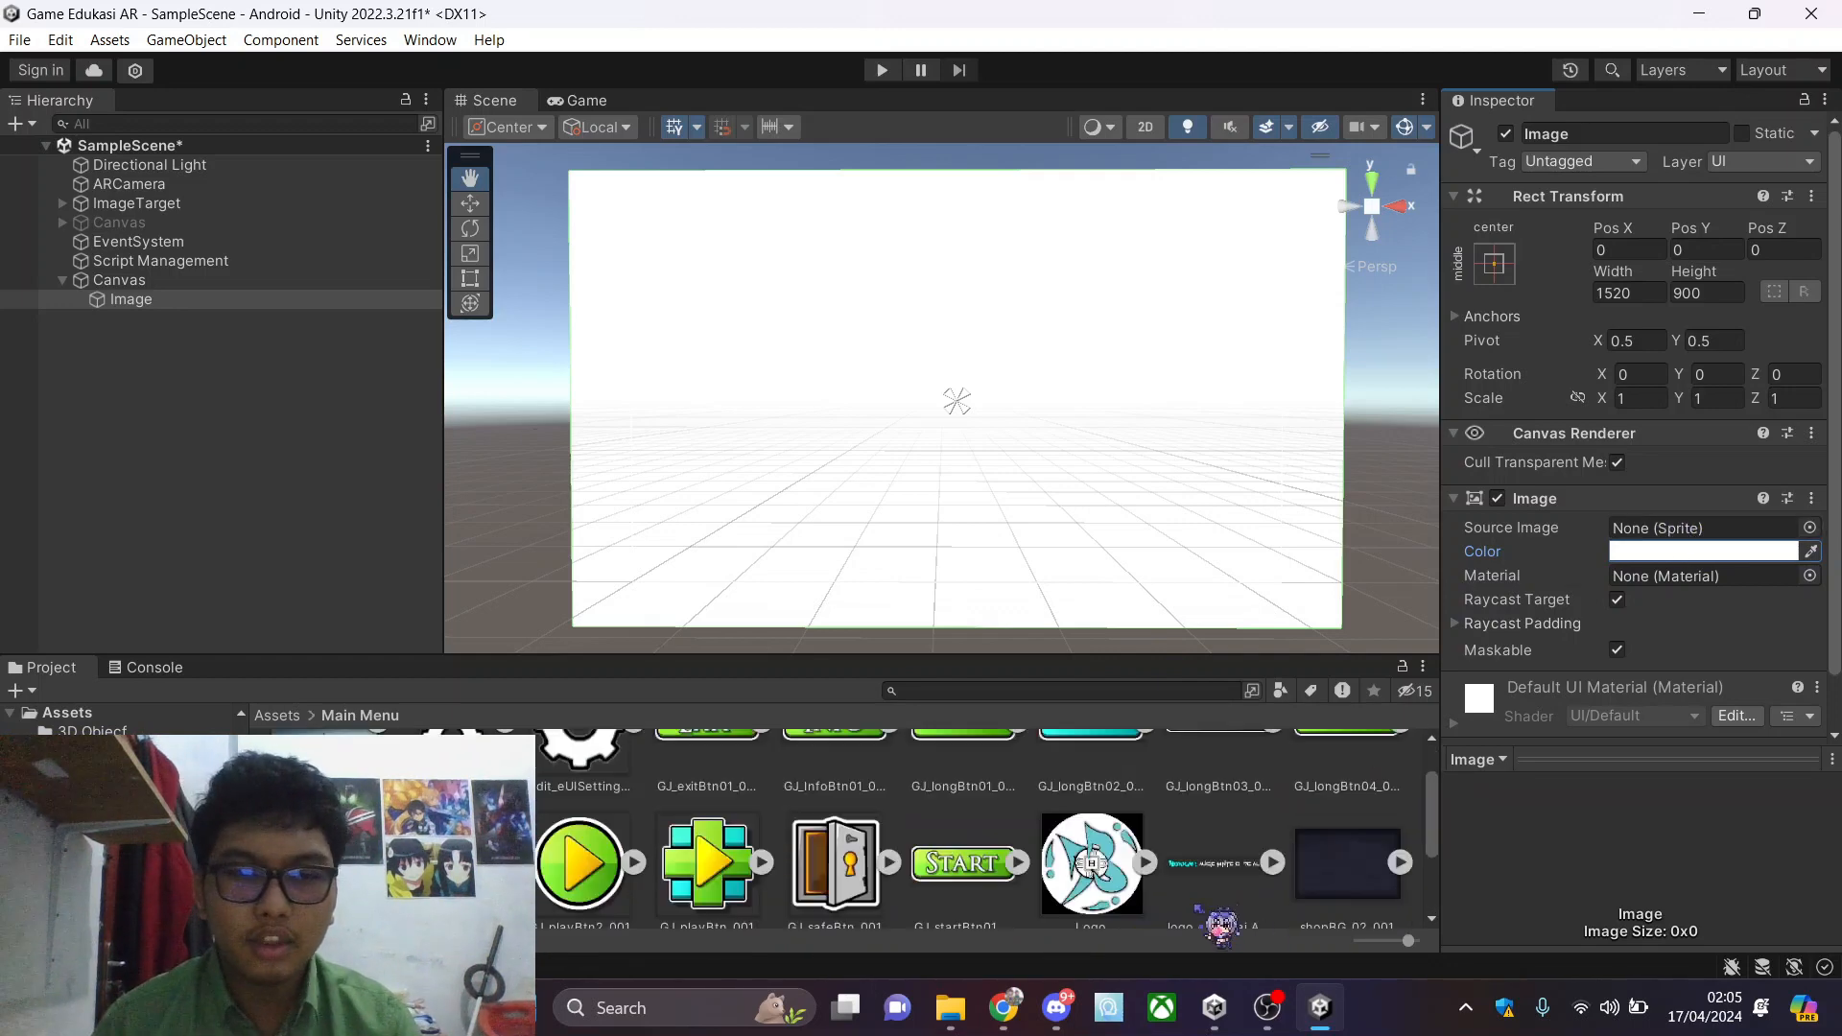
{"action": "scroll", "coordinate": [1046, 929], "scroll_direction": "down", "scroll_amount": 2}
{"action": "left_click", "coordinate": [834, 849]}
{"action": "left_click_drag", "start_coordinate": [852, 864], "coordinate": [1696, 533]}
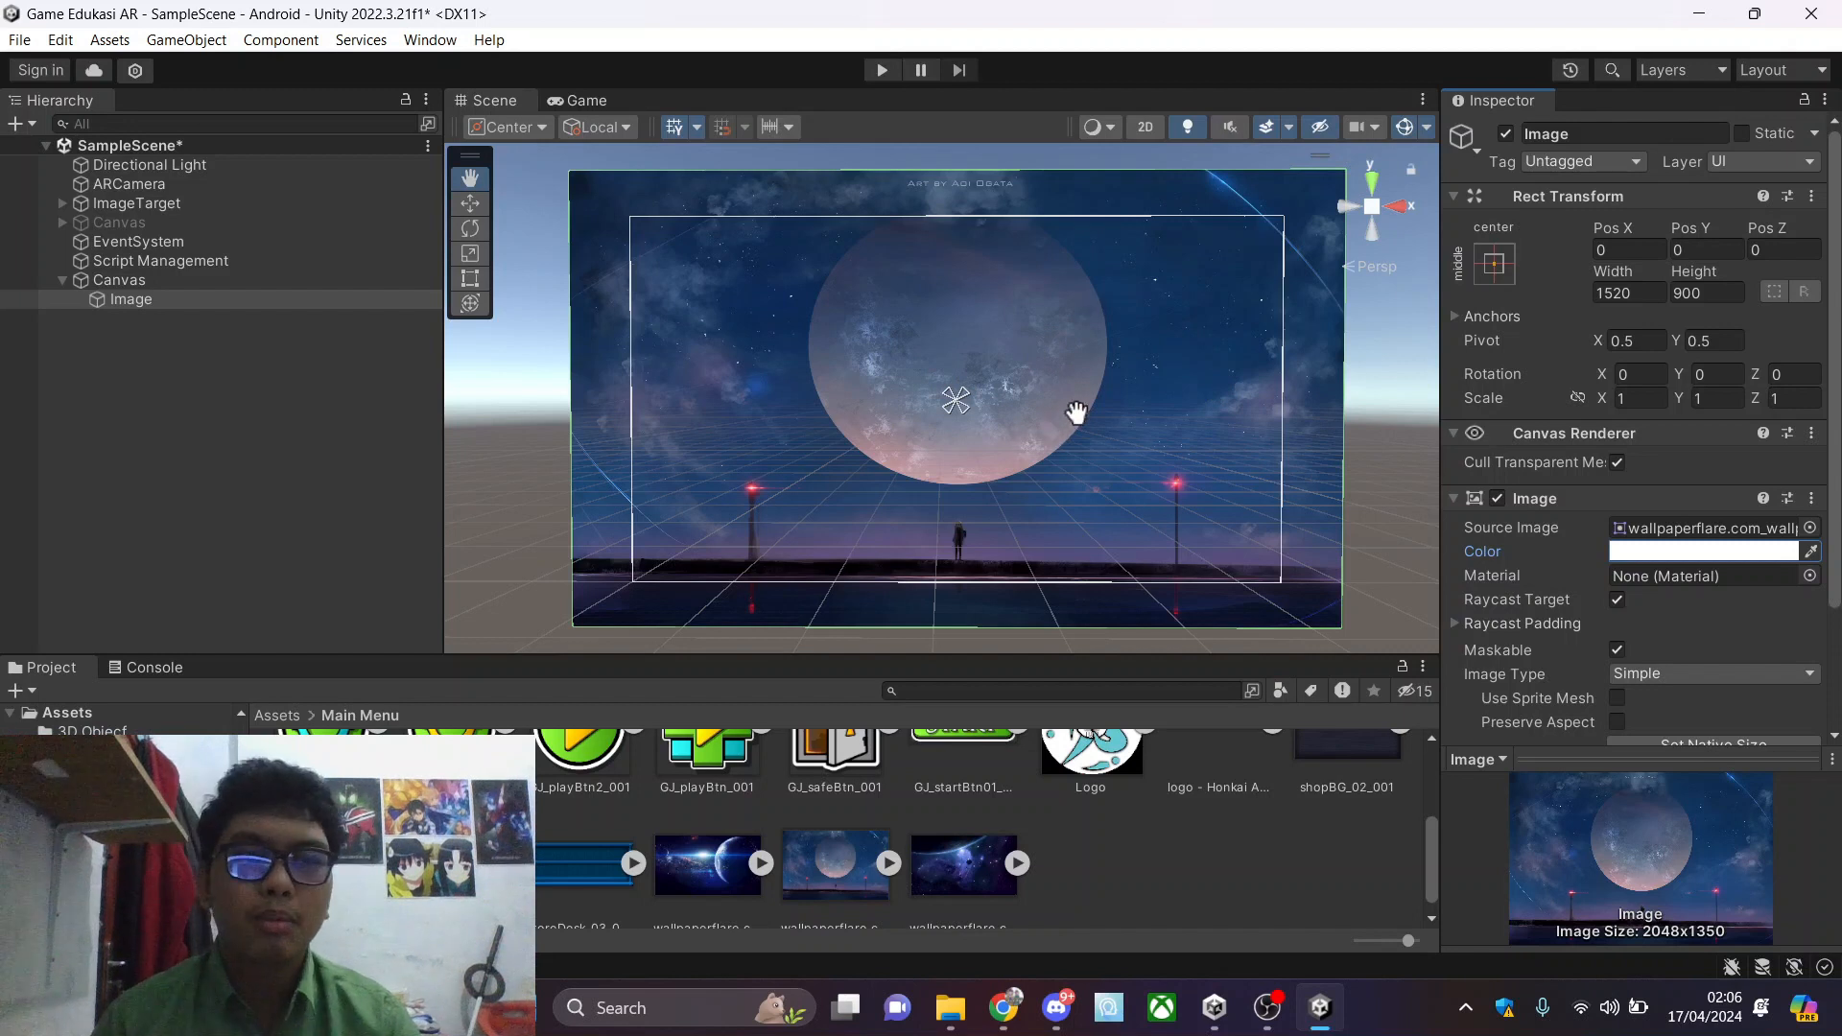
Preview the moon background in the Game view at different zoom scales
{"action": "left_click", "coordinate": [604, 101]}
{"action": "scroll", "coordinate": [1072, 380], "scroll_direction": "up", "scroll_amount": 1}
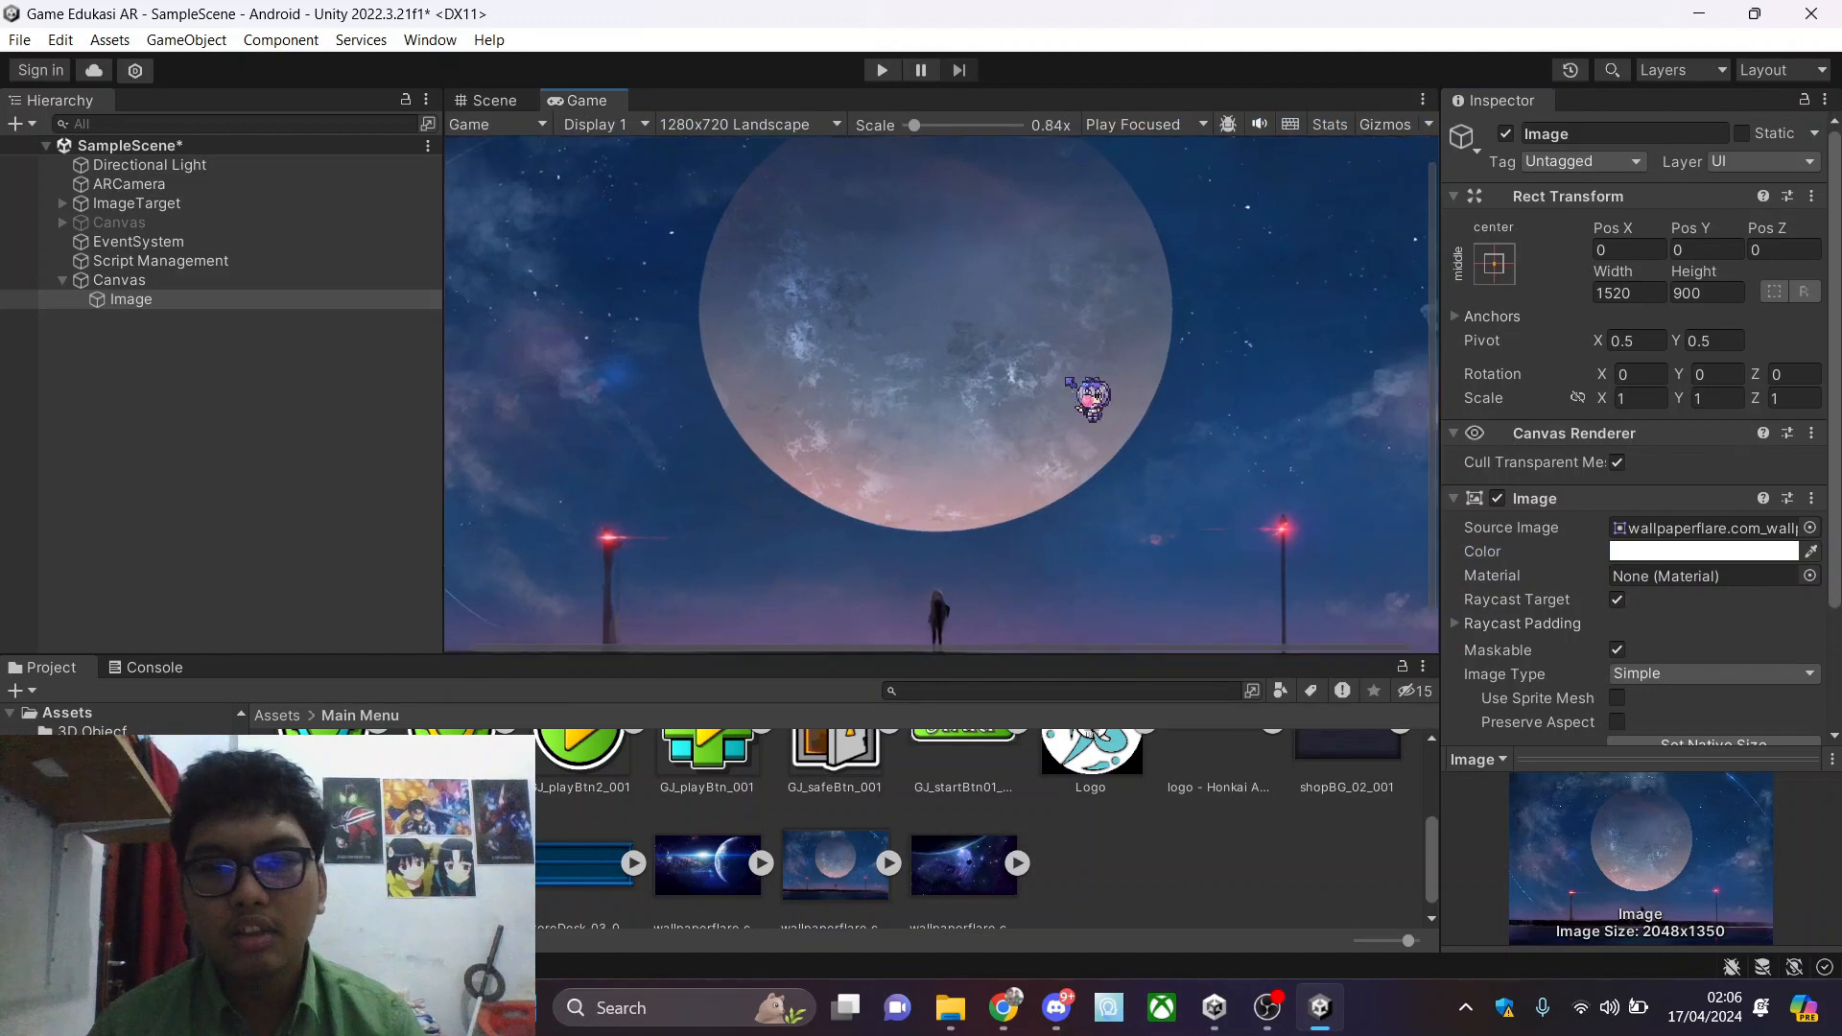
{"action": "scroll", "coordinate": [1073, 380], "scroll_direction": "down", "scroll_amount": 1}
{"action": "scroll", "coordinate": [1072, 380], "scroll_direction": "up", "scroll_amount": 2}
{"action": "scroll", "coordinate": [1073, 380], "scroll_direction": "down", "scroll_amount": 1}
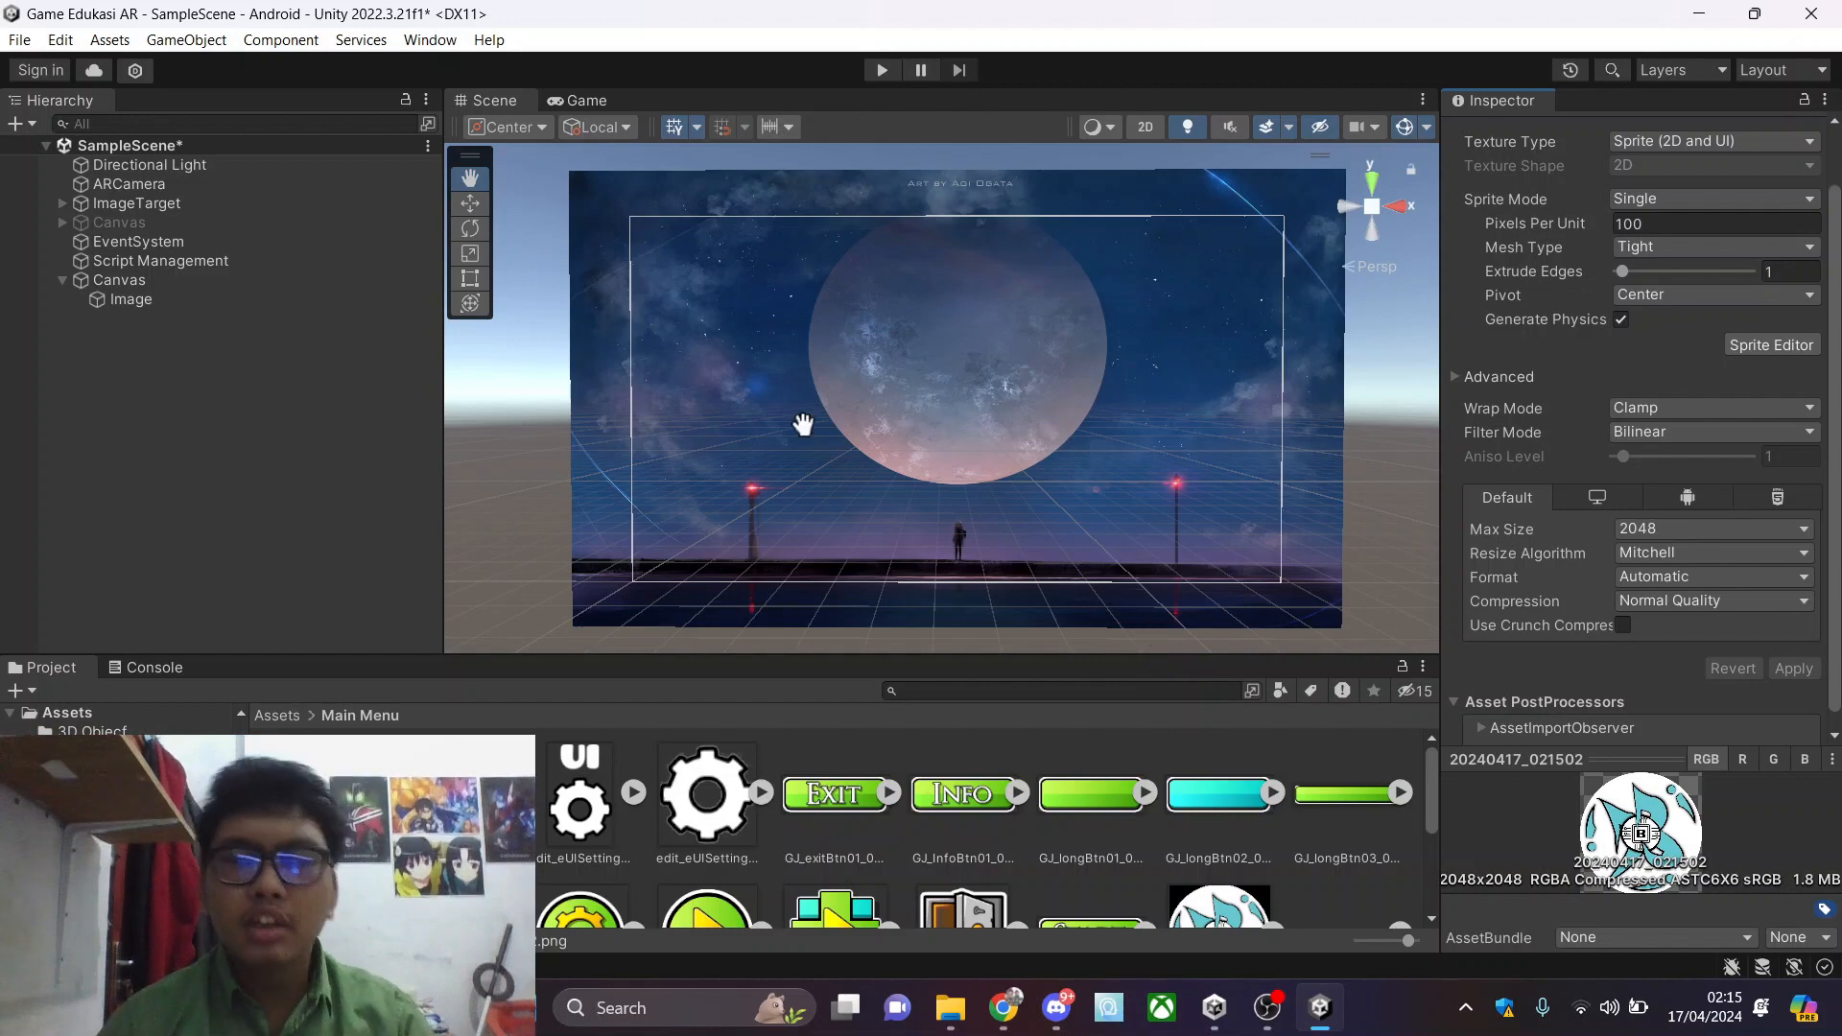
Add a UI Panel to the active Canvas, check it in the Game view and return to the Scene view
{"action": "left_click", "coordinate": [134, 281]}
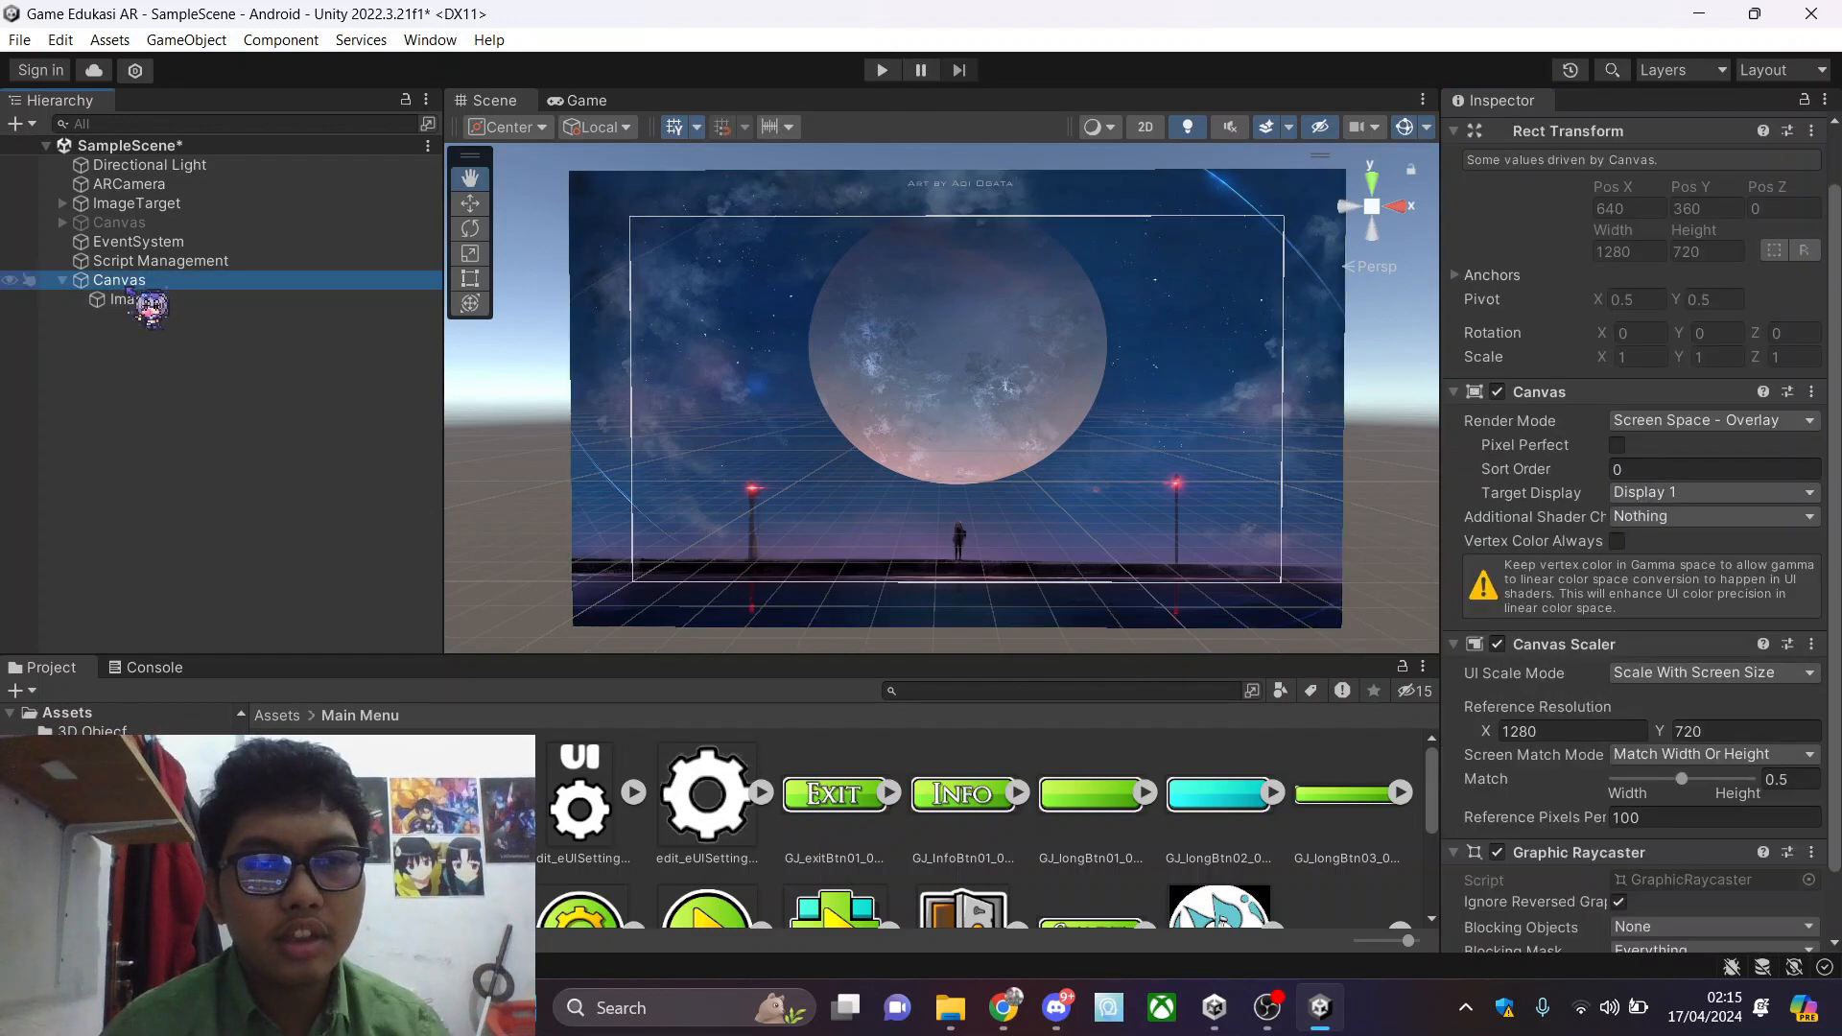
{"action": "right_click", "coordinate": [144, 299]}
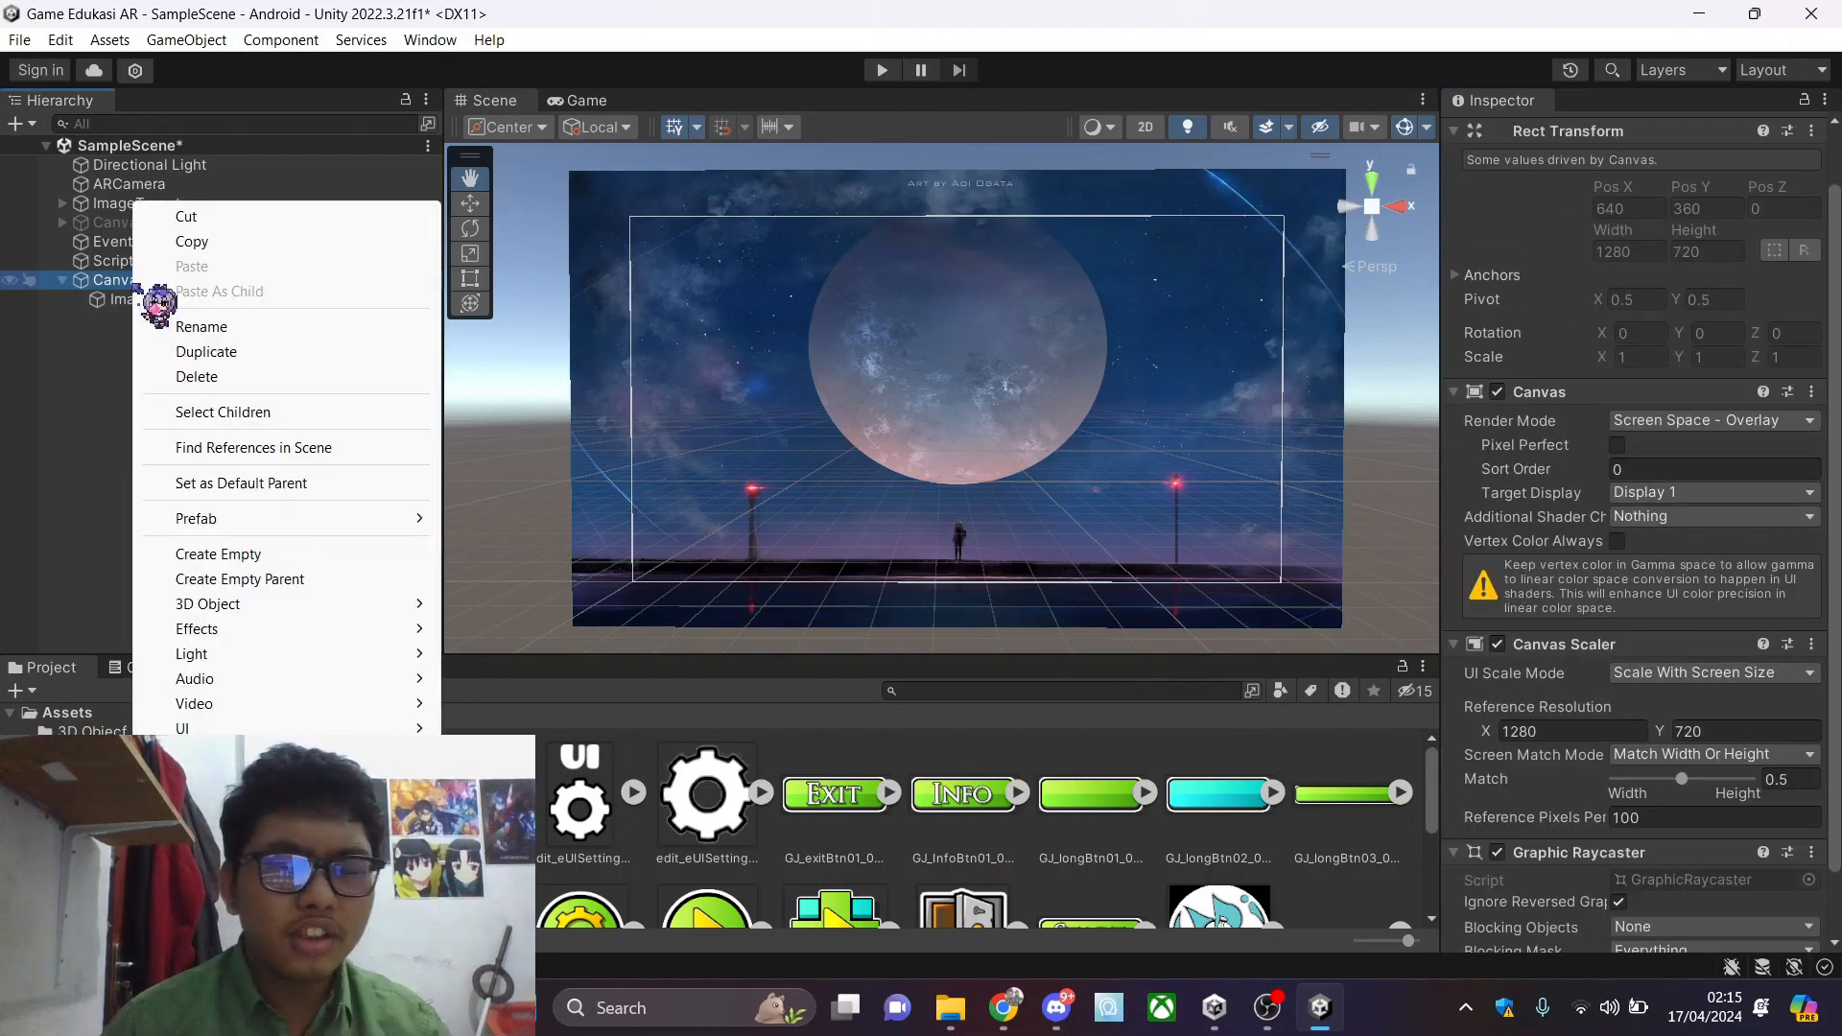
{"action": "mouse_move", "coordinate": [345, 730]}
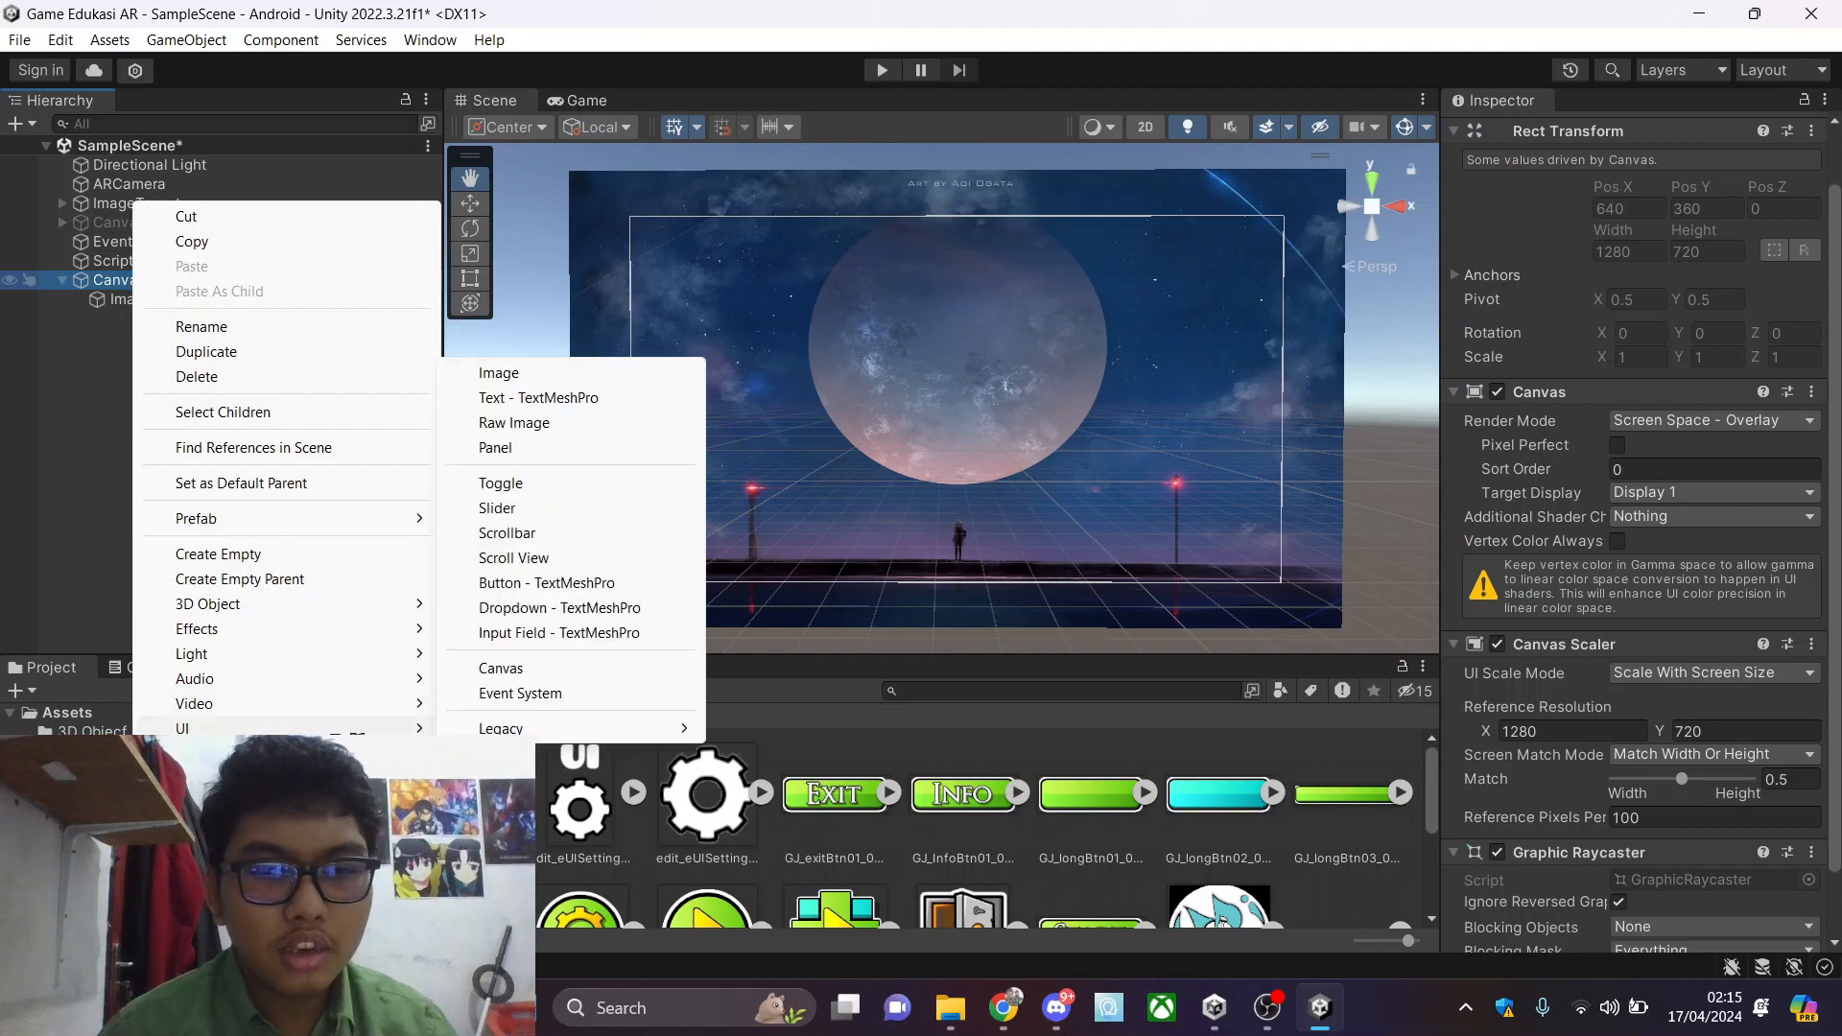
{"action": "left_click", "coordinate": [496, 448]}
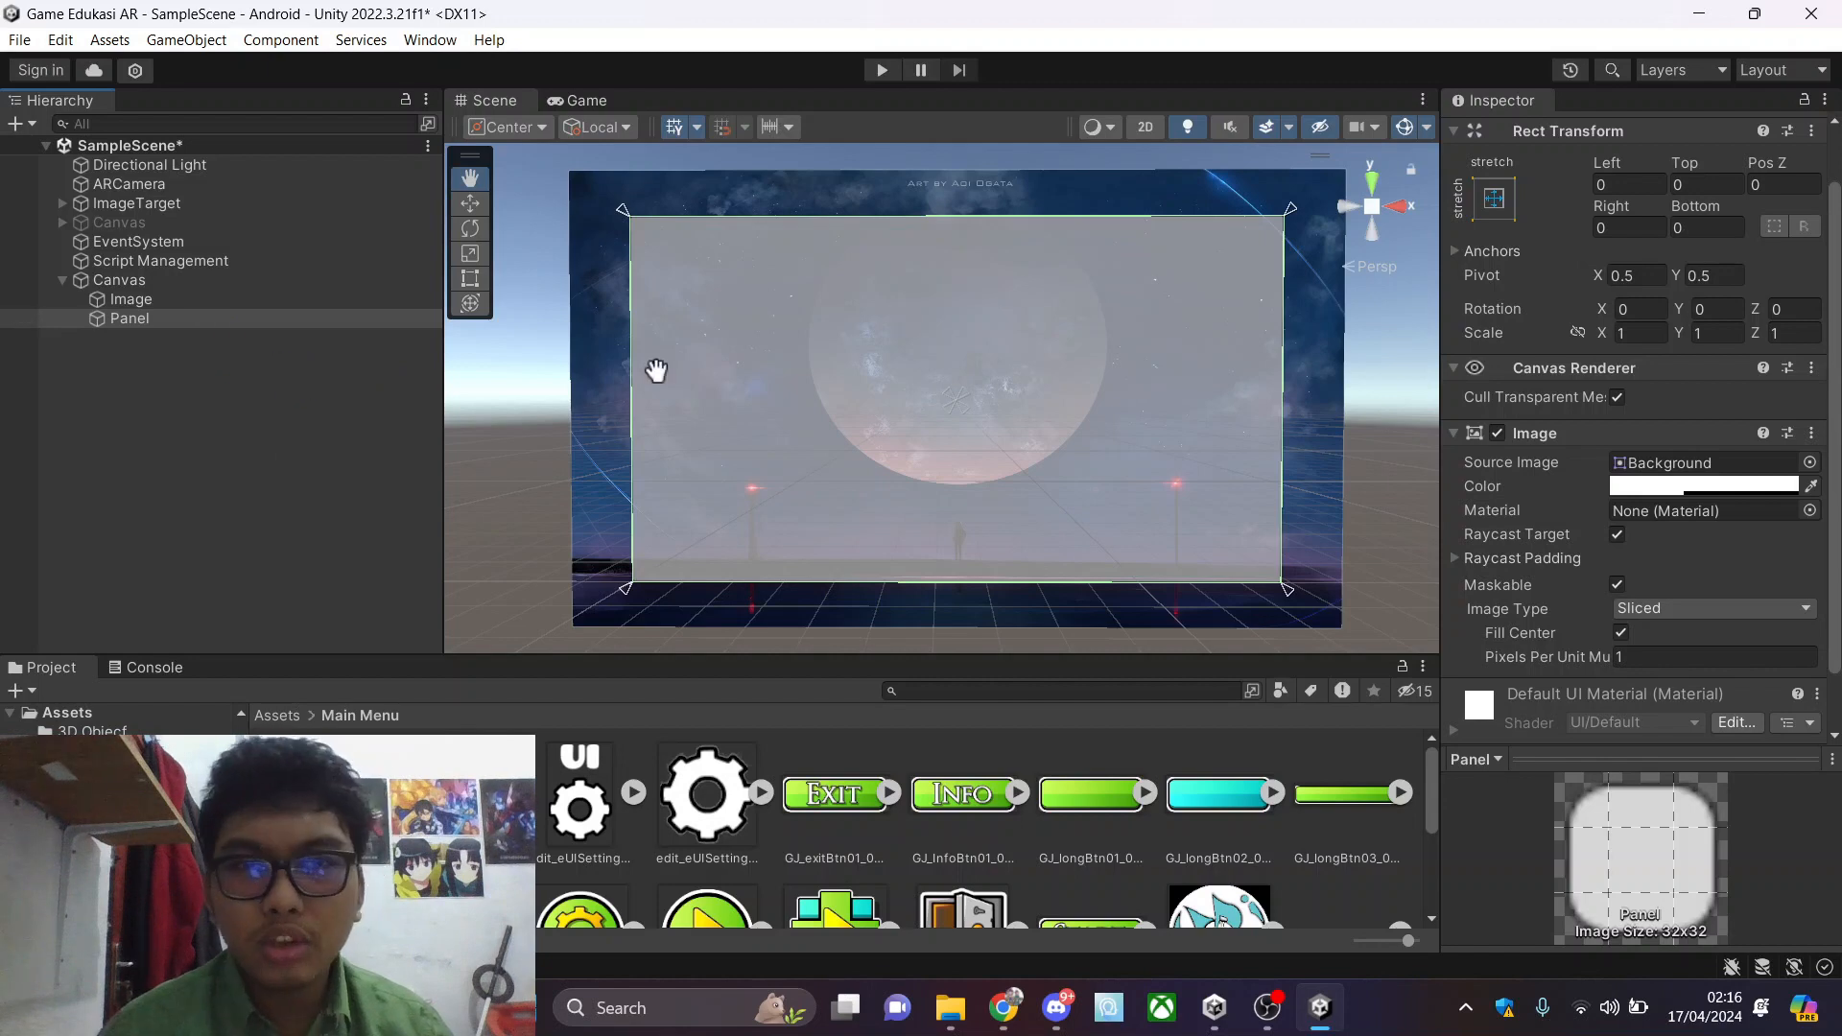
{"action": "left_click", "coordinate": [586, 100]}
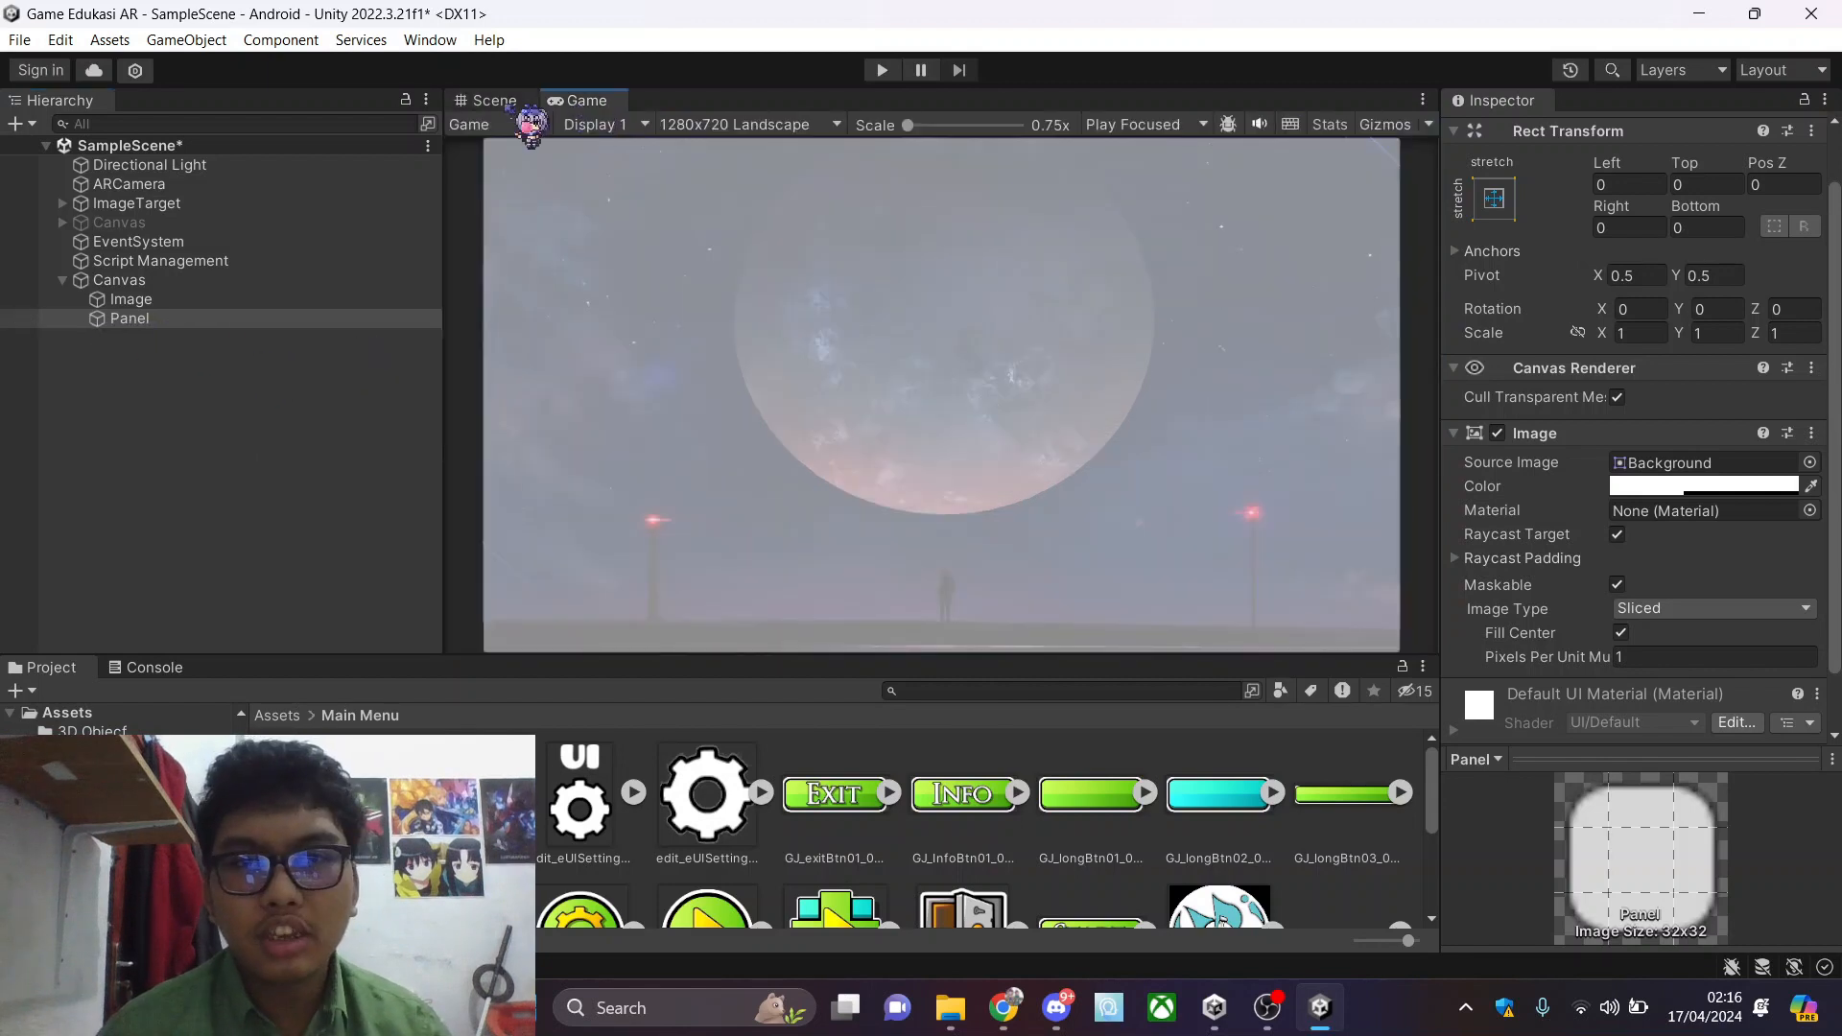
{"action": "left_click", "coordinate": [494, 100]}
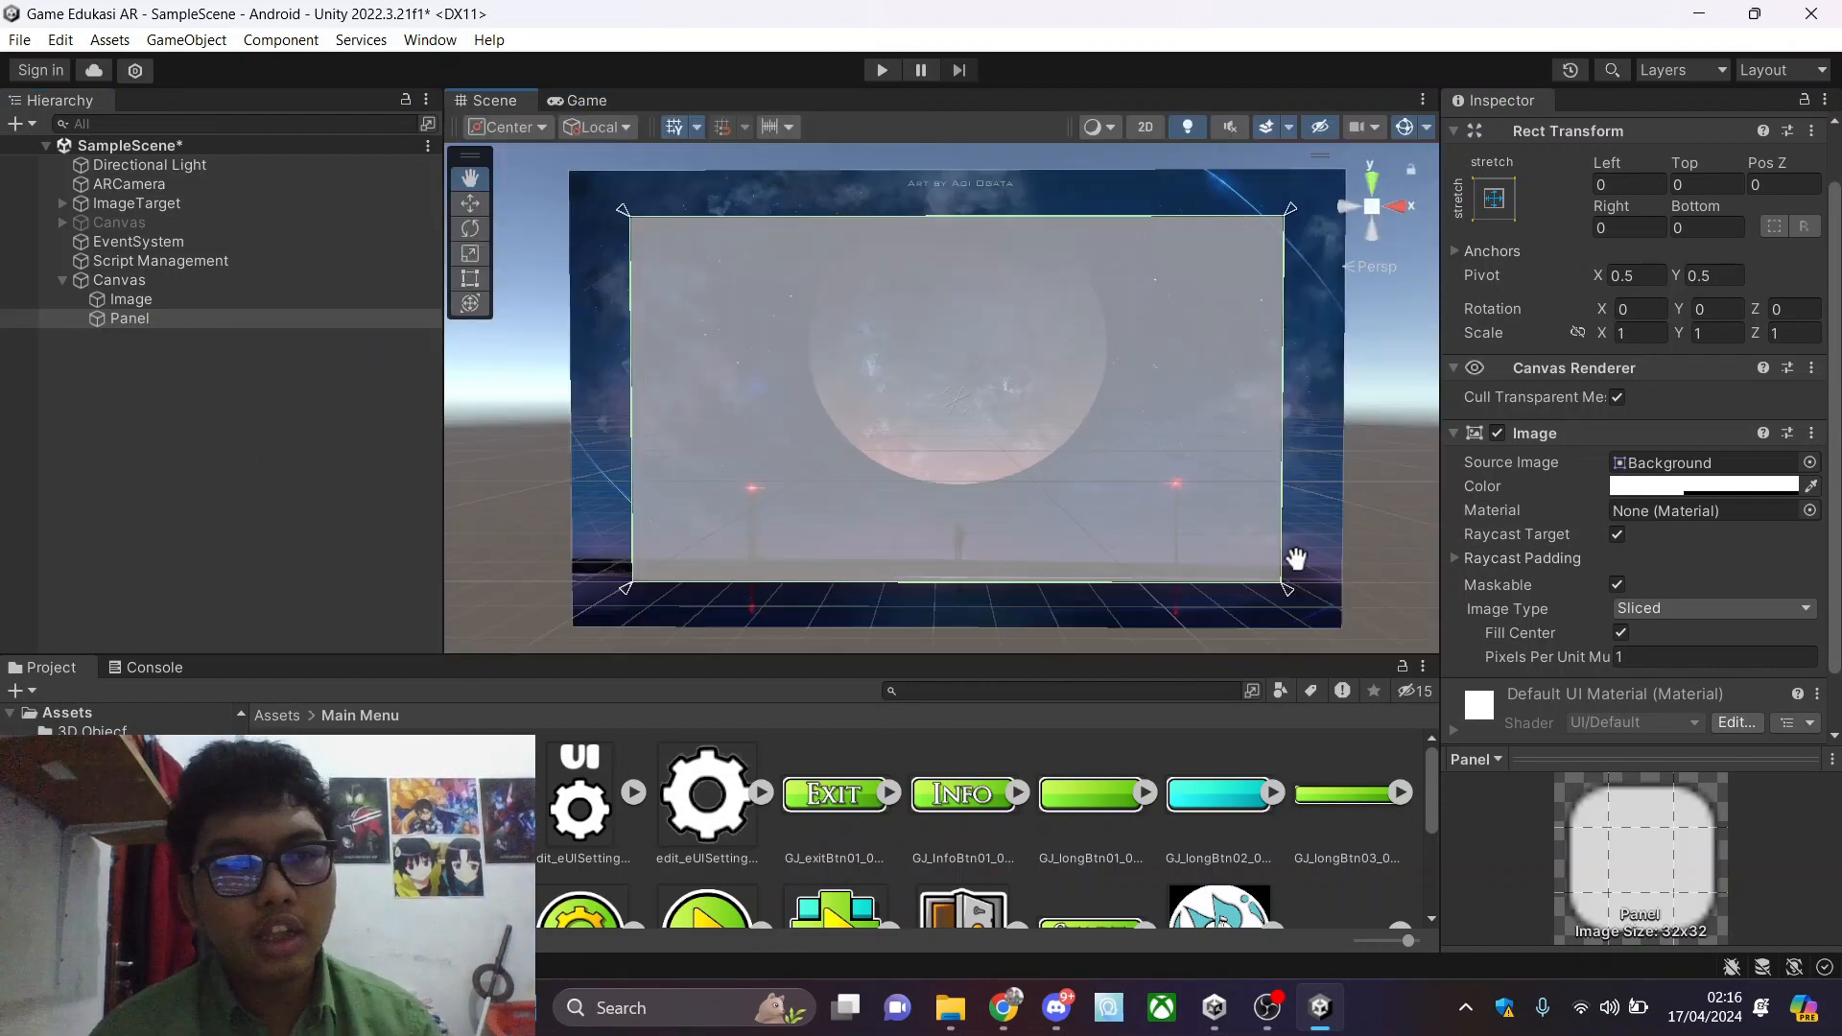
Rename the Canvas's wallpaper Image as Background Menu
{"action": "left_click", "coordinate": [230, 299]}
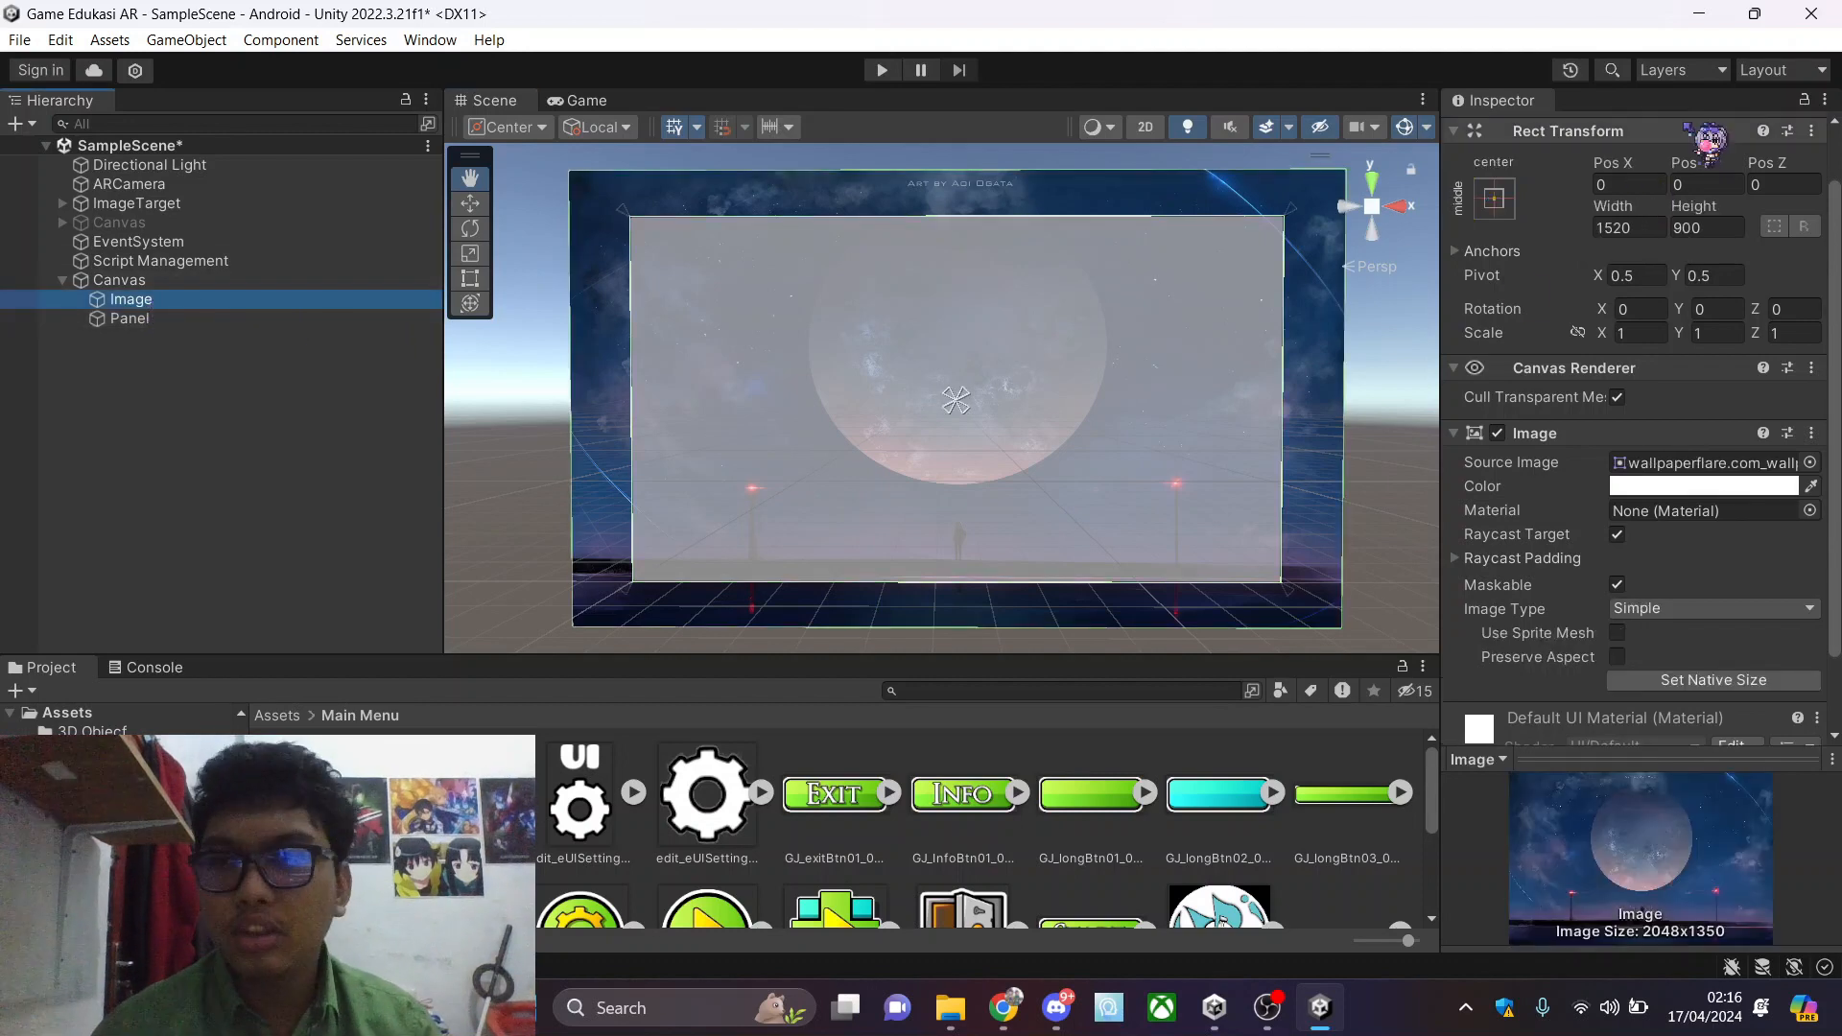
{"action": "scroll", "coordinate": [1592, 173], "scroll_direction": "up", "scroll_amount": 2}
{"action": "left_click", "coordinate": [1597, 135]}
{"action": "type", "text": "Backgr"}
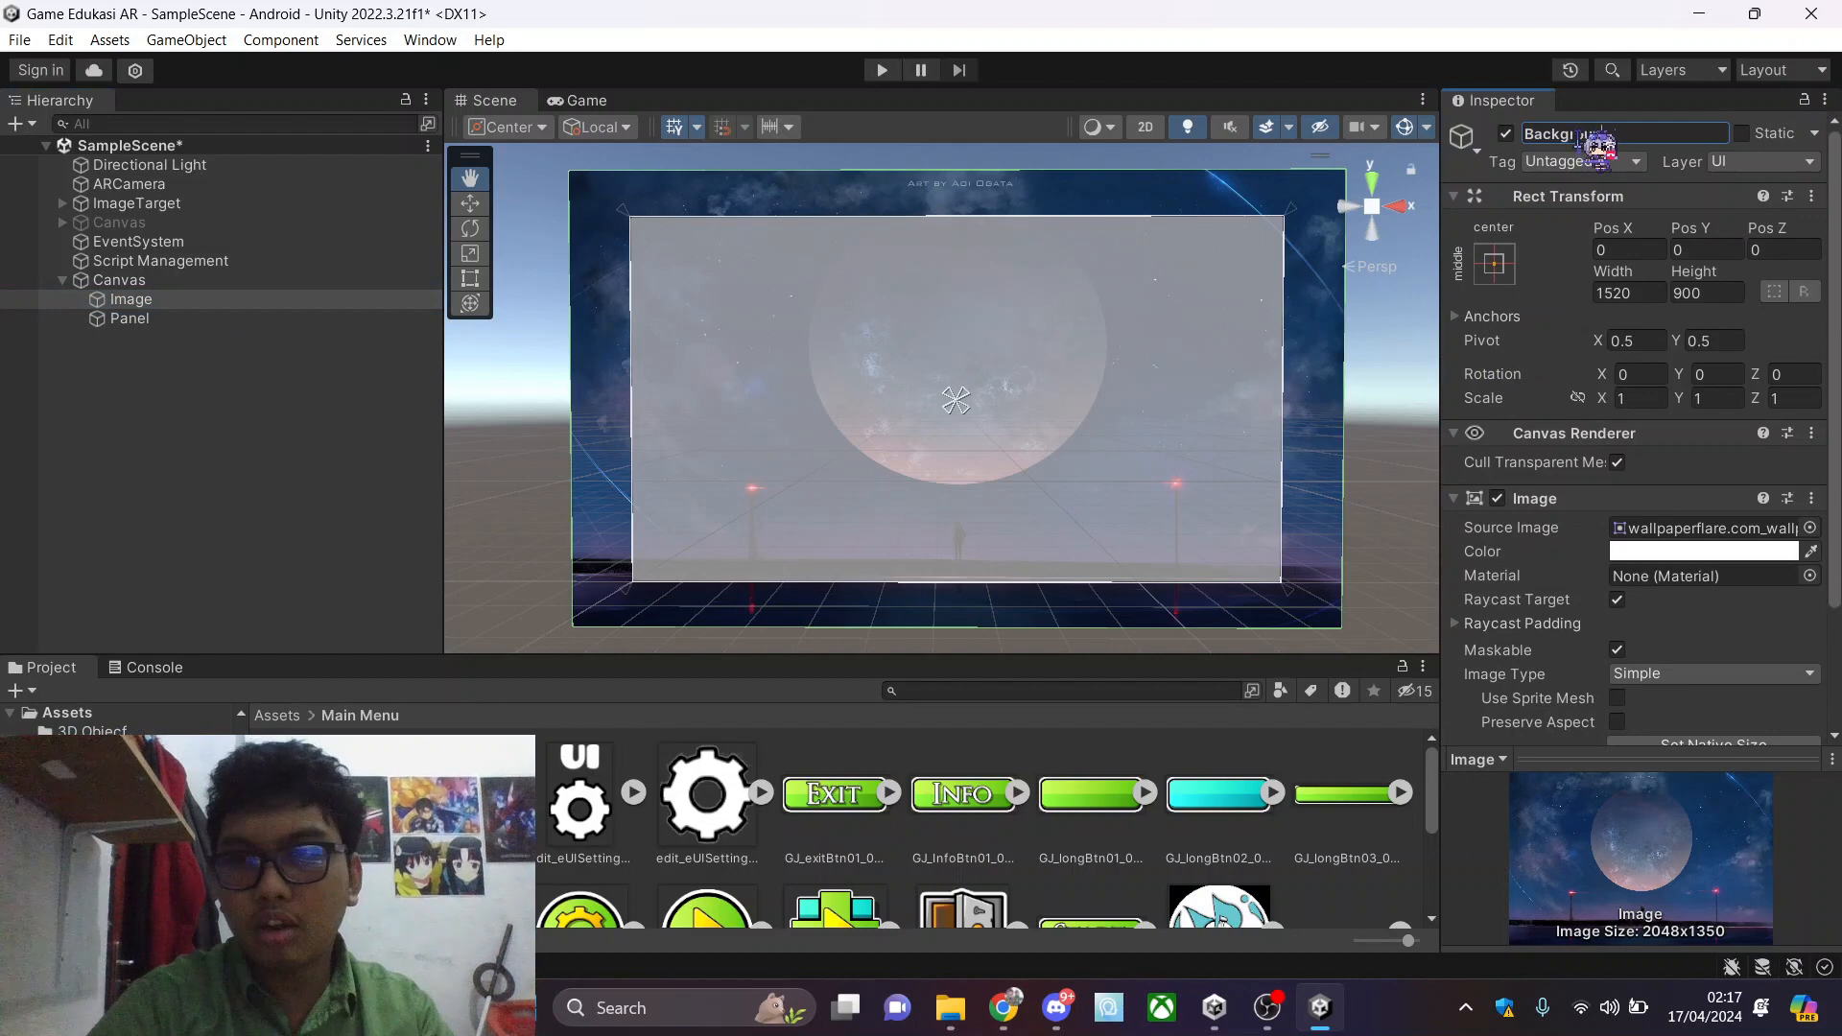
{"action": "type", "text": "ound Menu"}
Rename the Canvas's Panel as Menu Panel
{"action": "right_click", "coordinate": [135, 318]}
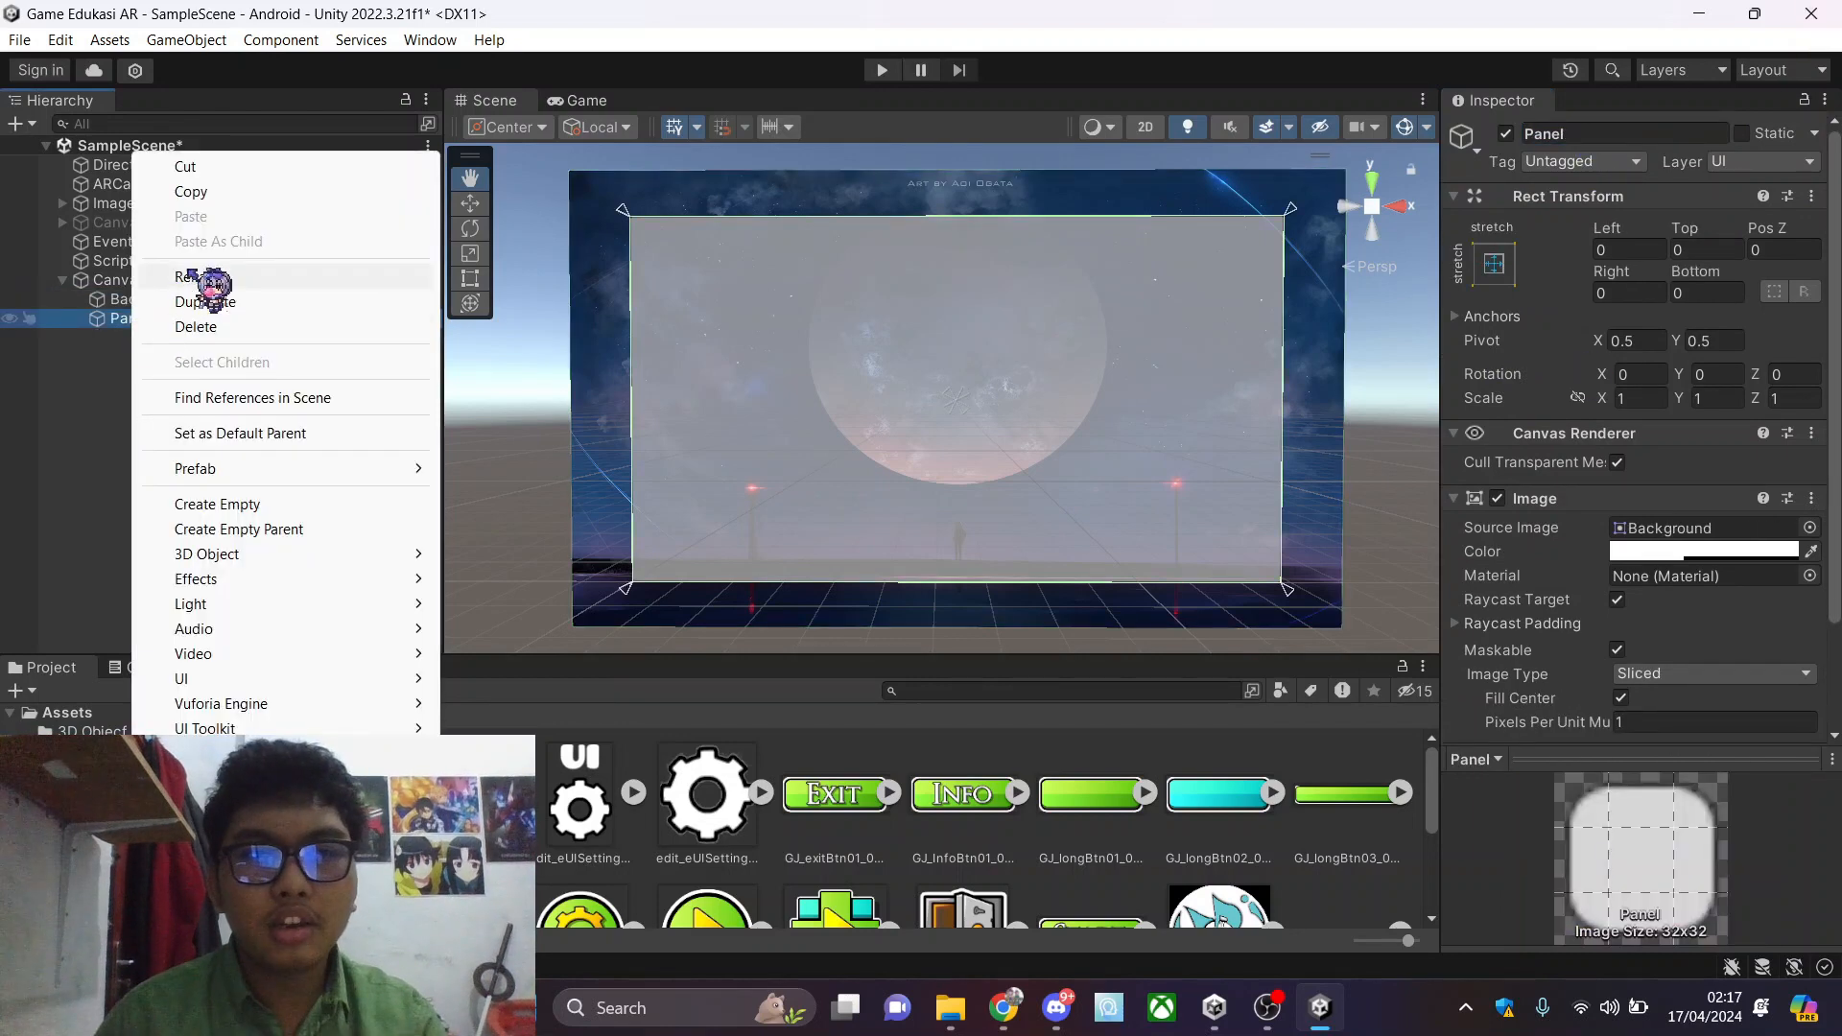
{"action": "left_click", "coordinate": [1632, 137]}
{"action": "key", "text": "ctrl+a"}
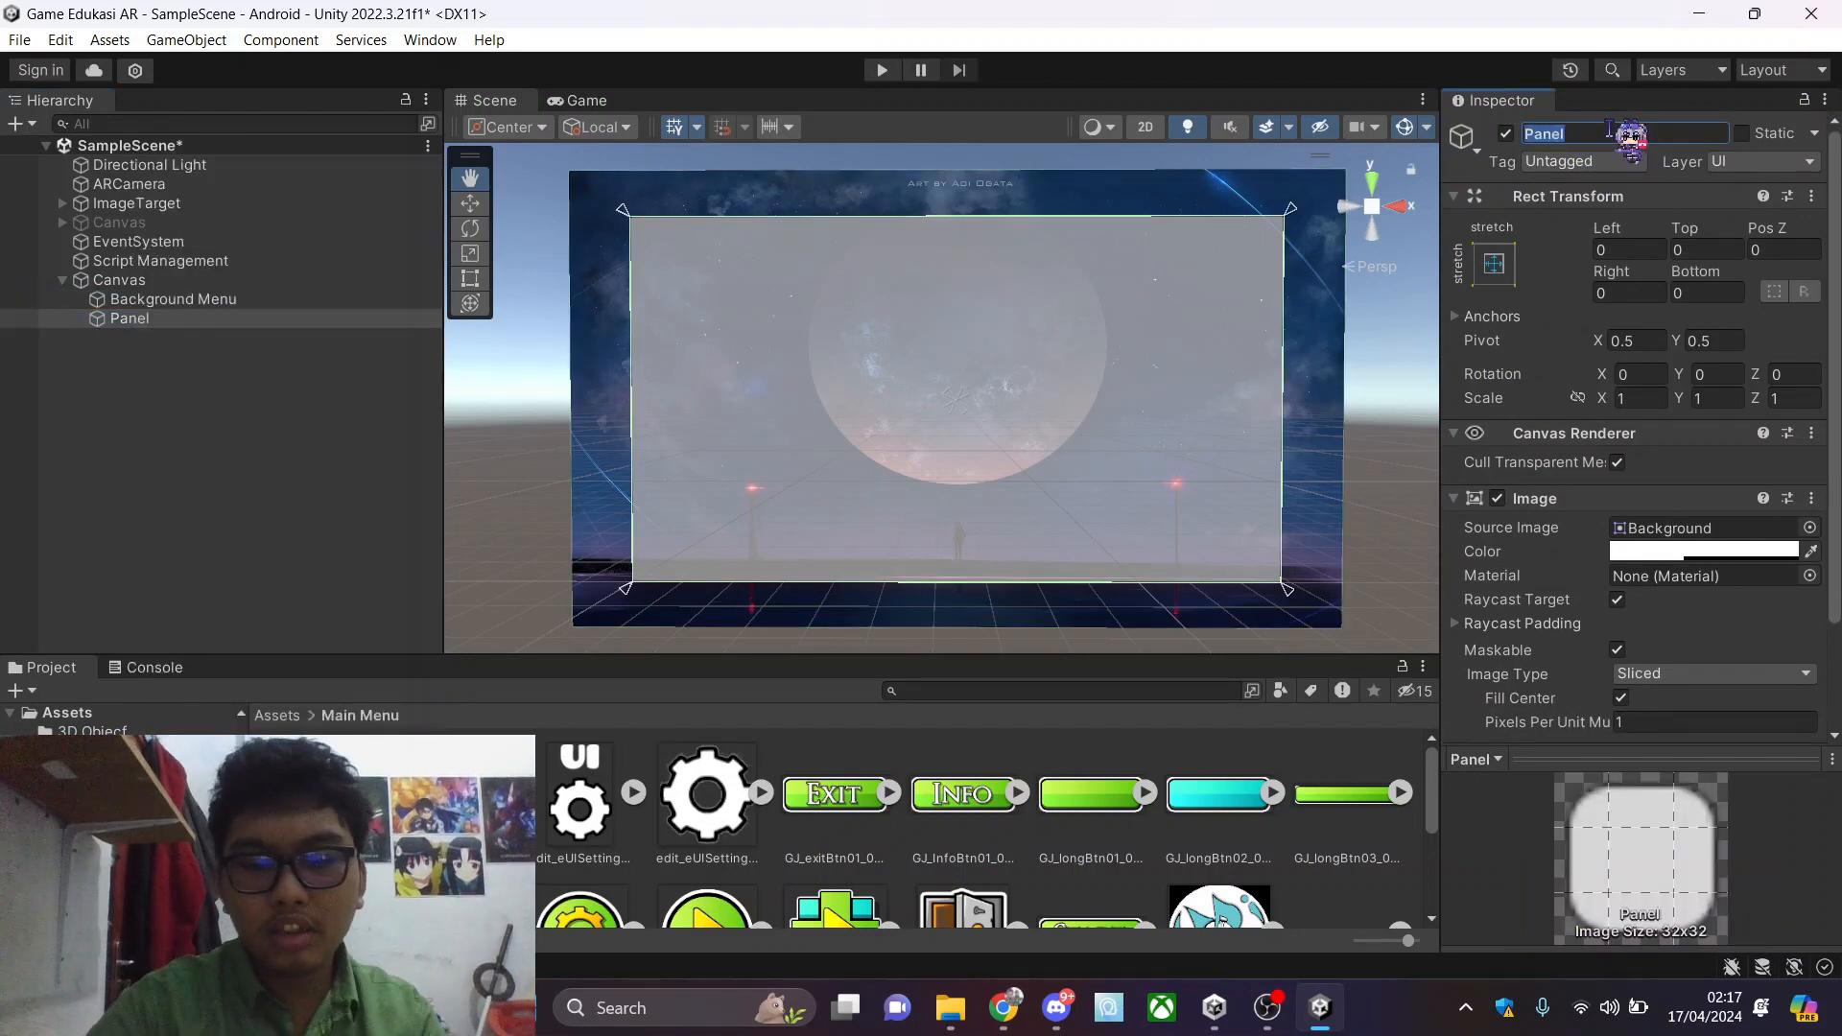
{"action": "type", "text": "Menu panel"}
{"action": "key", "text": "Return"}
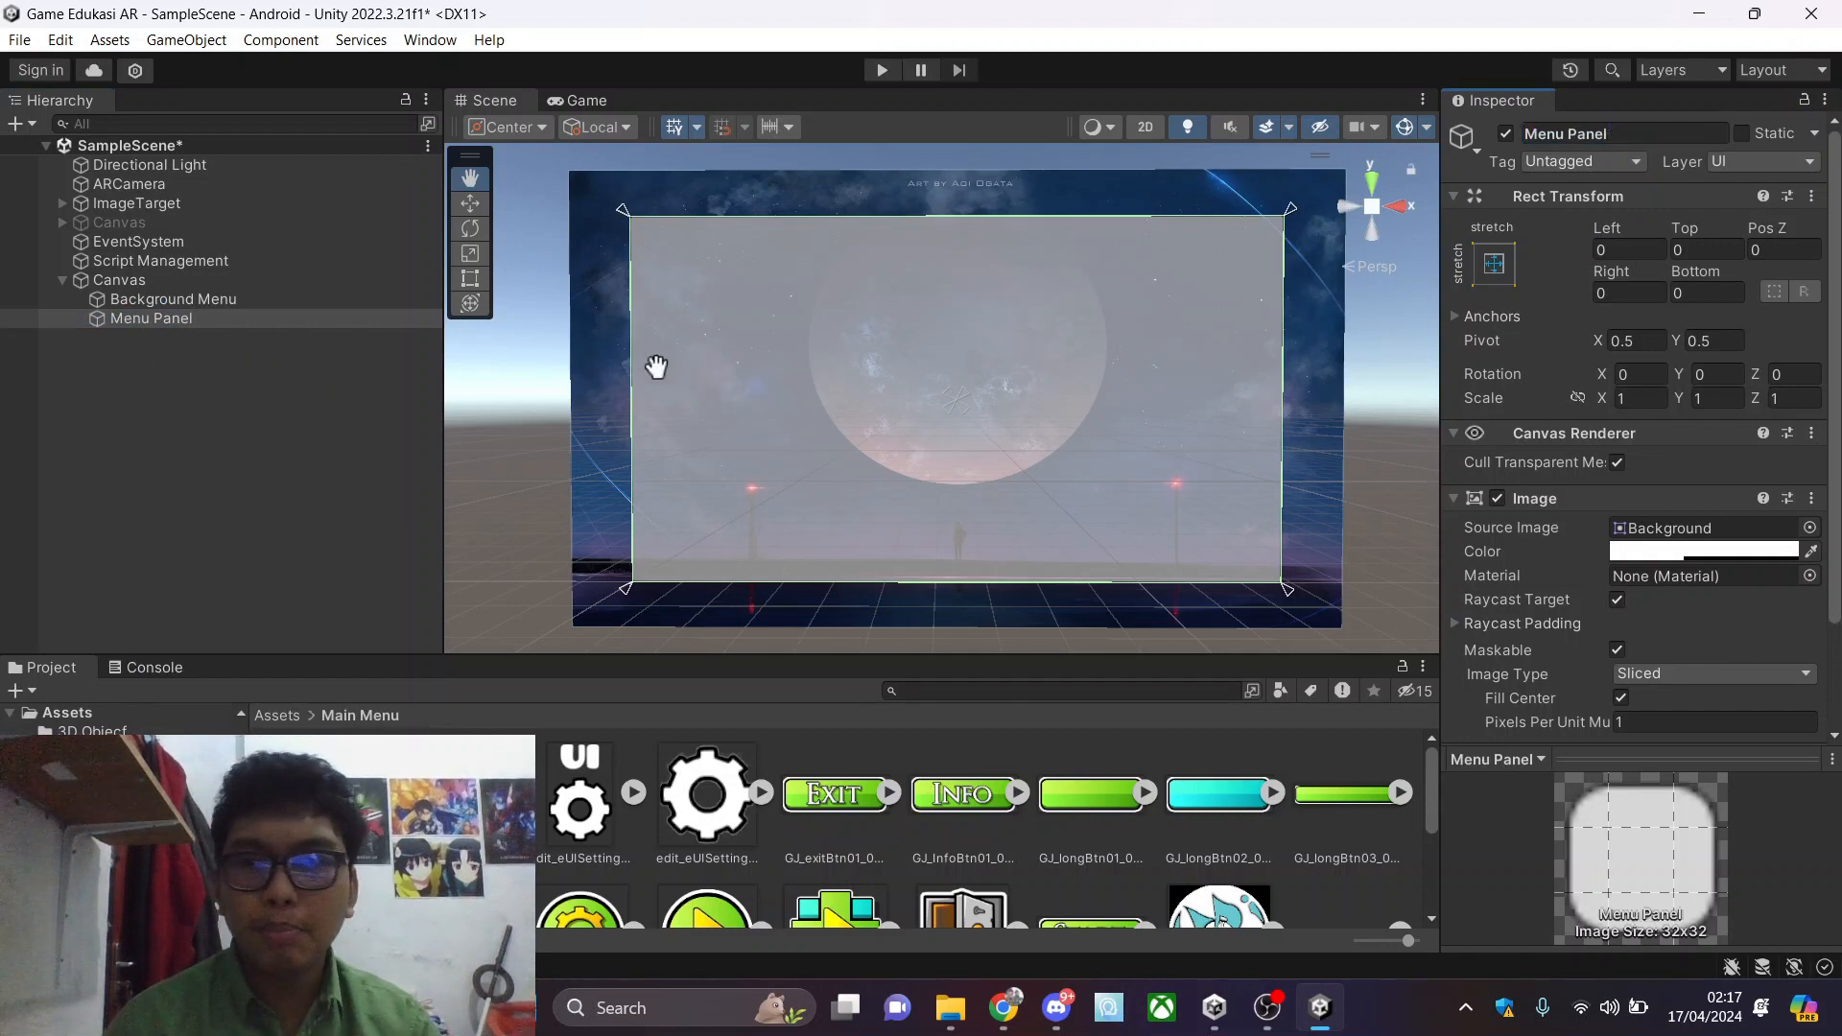
Make the Menu Panel's image color fully transparent with alpha 0 and compare the result in the Game and Scene views
{"action": "left_click", "coordinate": [614, 102]}
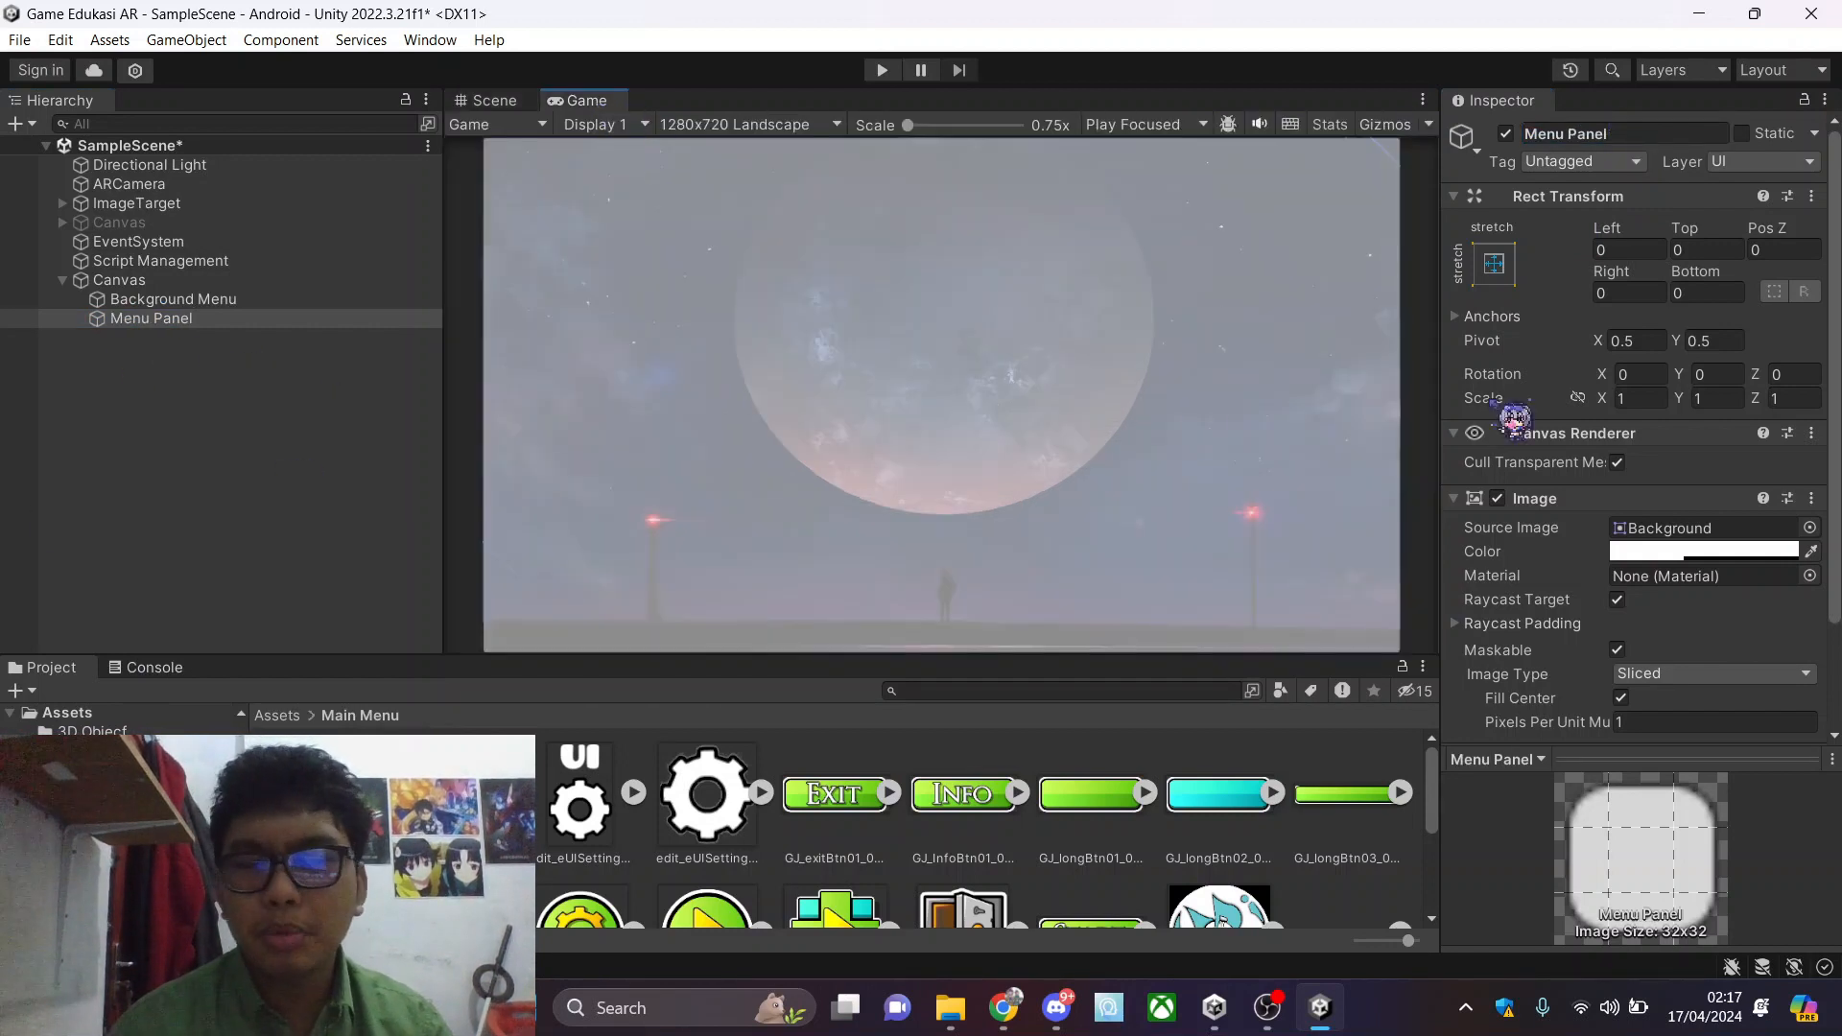
{"action": "left_click", "coordinate": [504, 101]}
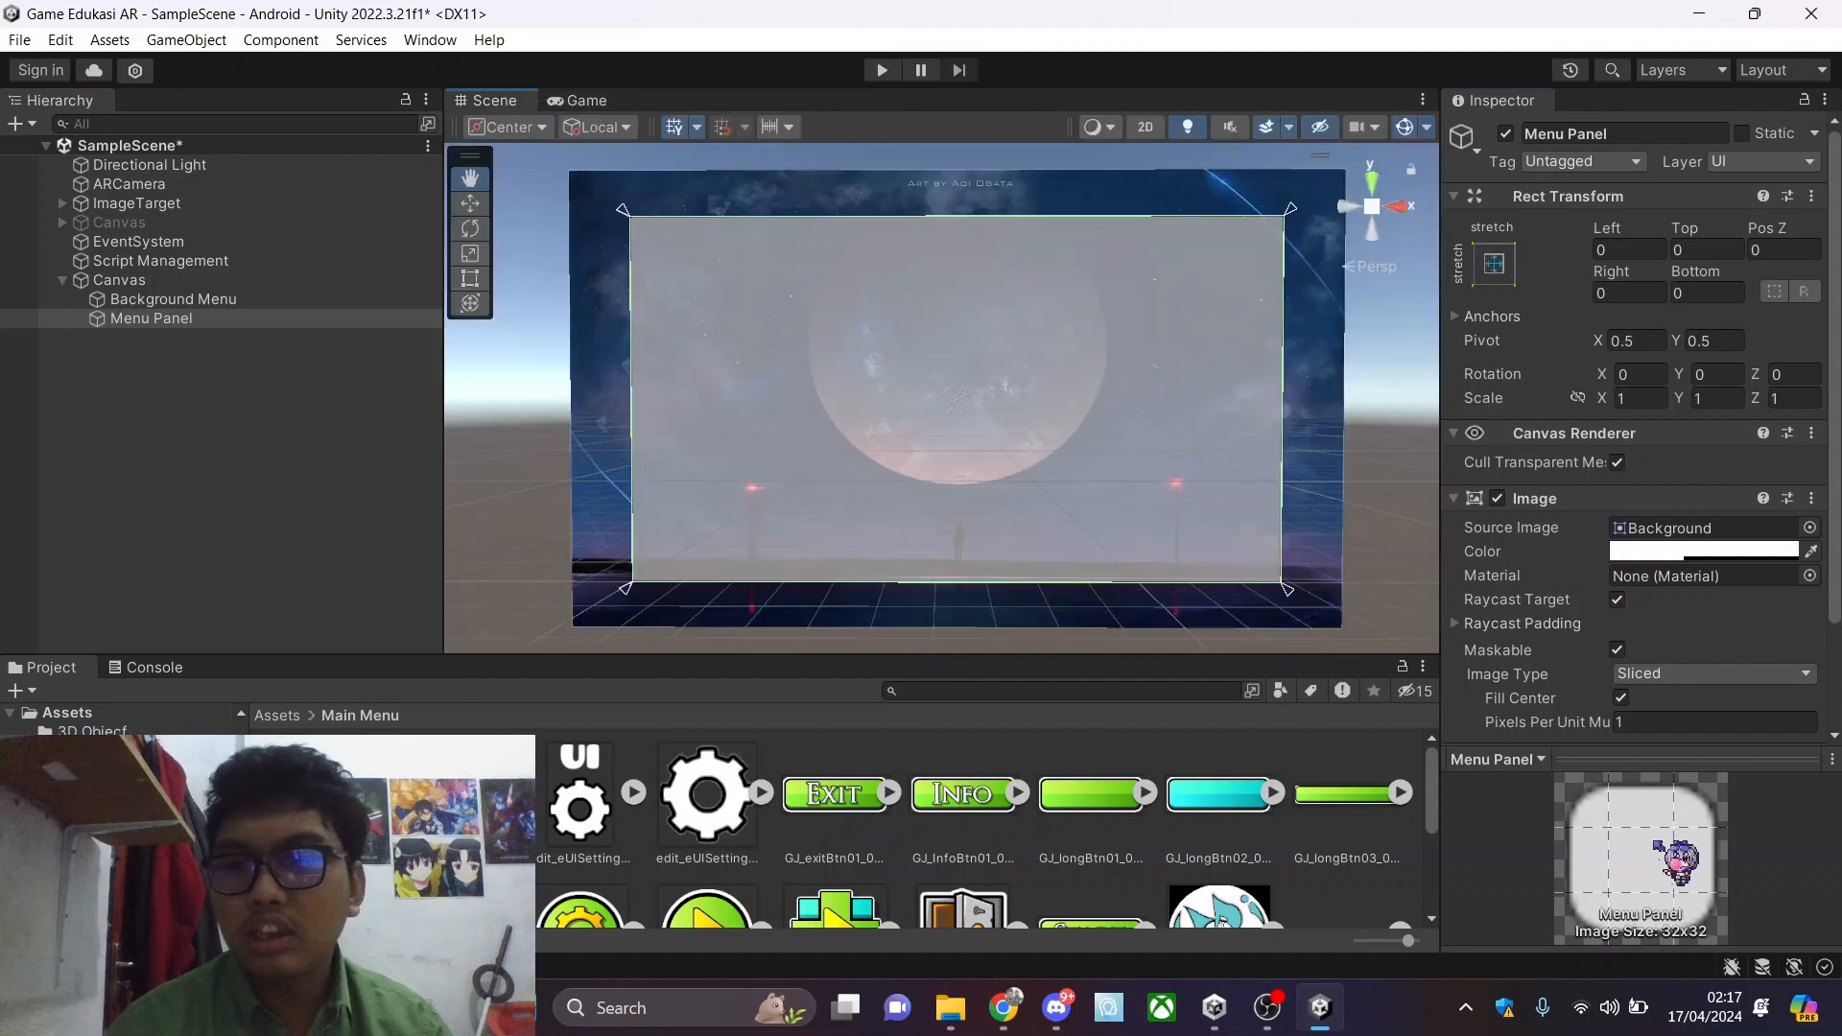
{"action": "left_click", "coordinate": [1674, 554]}
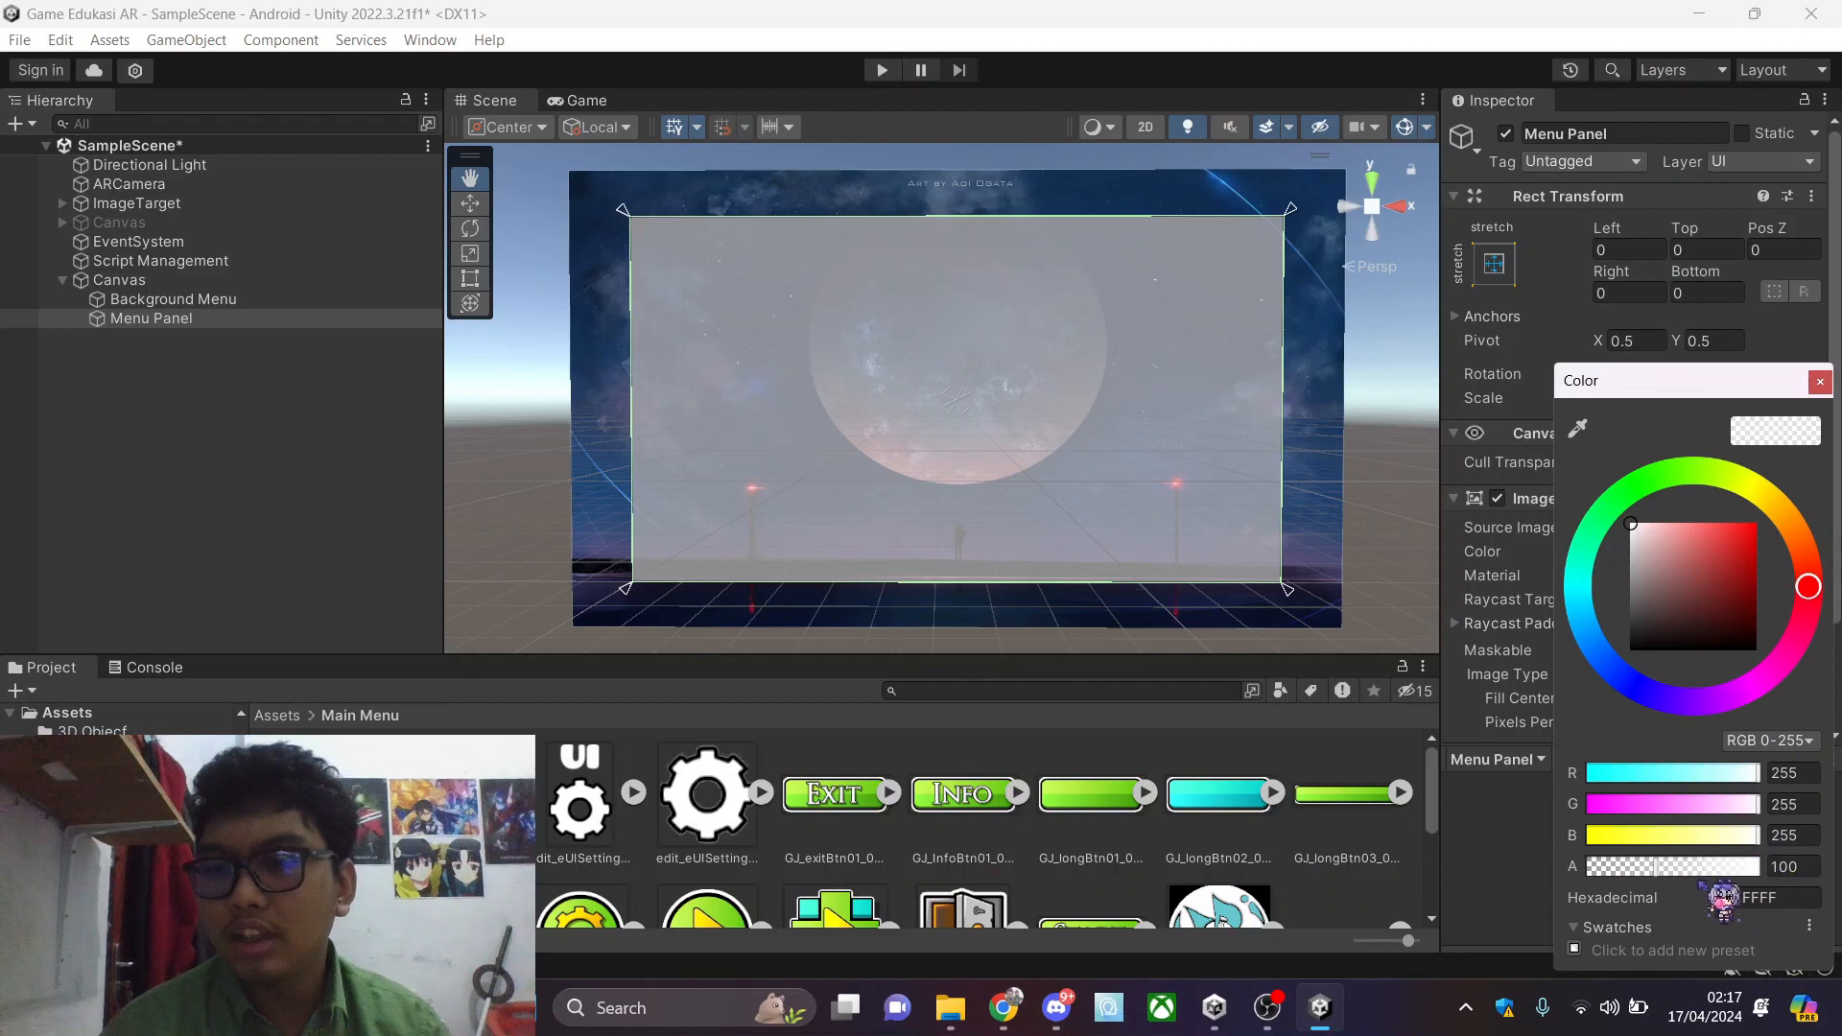
{"action": "left_click_drag", "start_coordinate": [1693, 873], "coordinate": [1538, 875]}
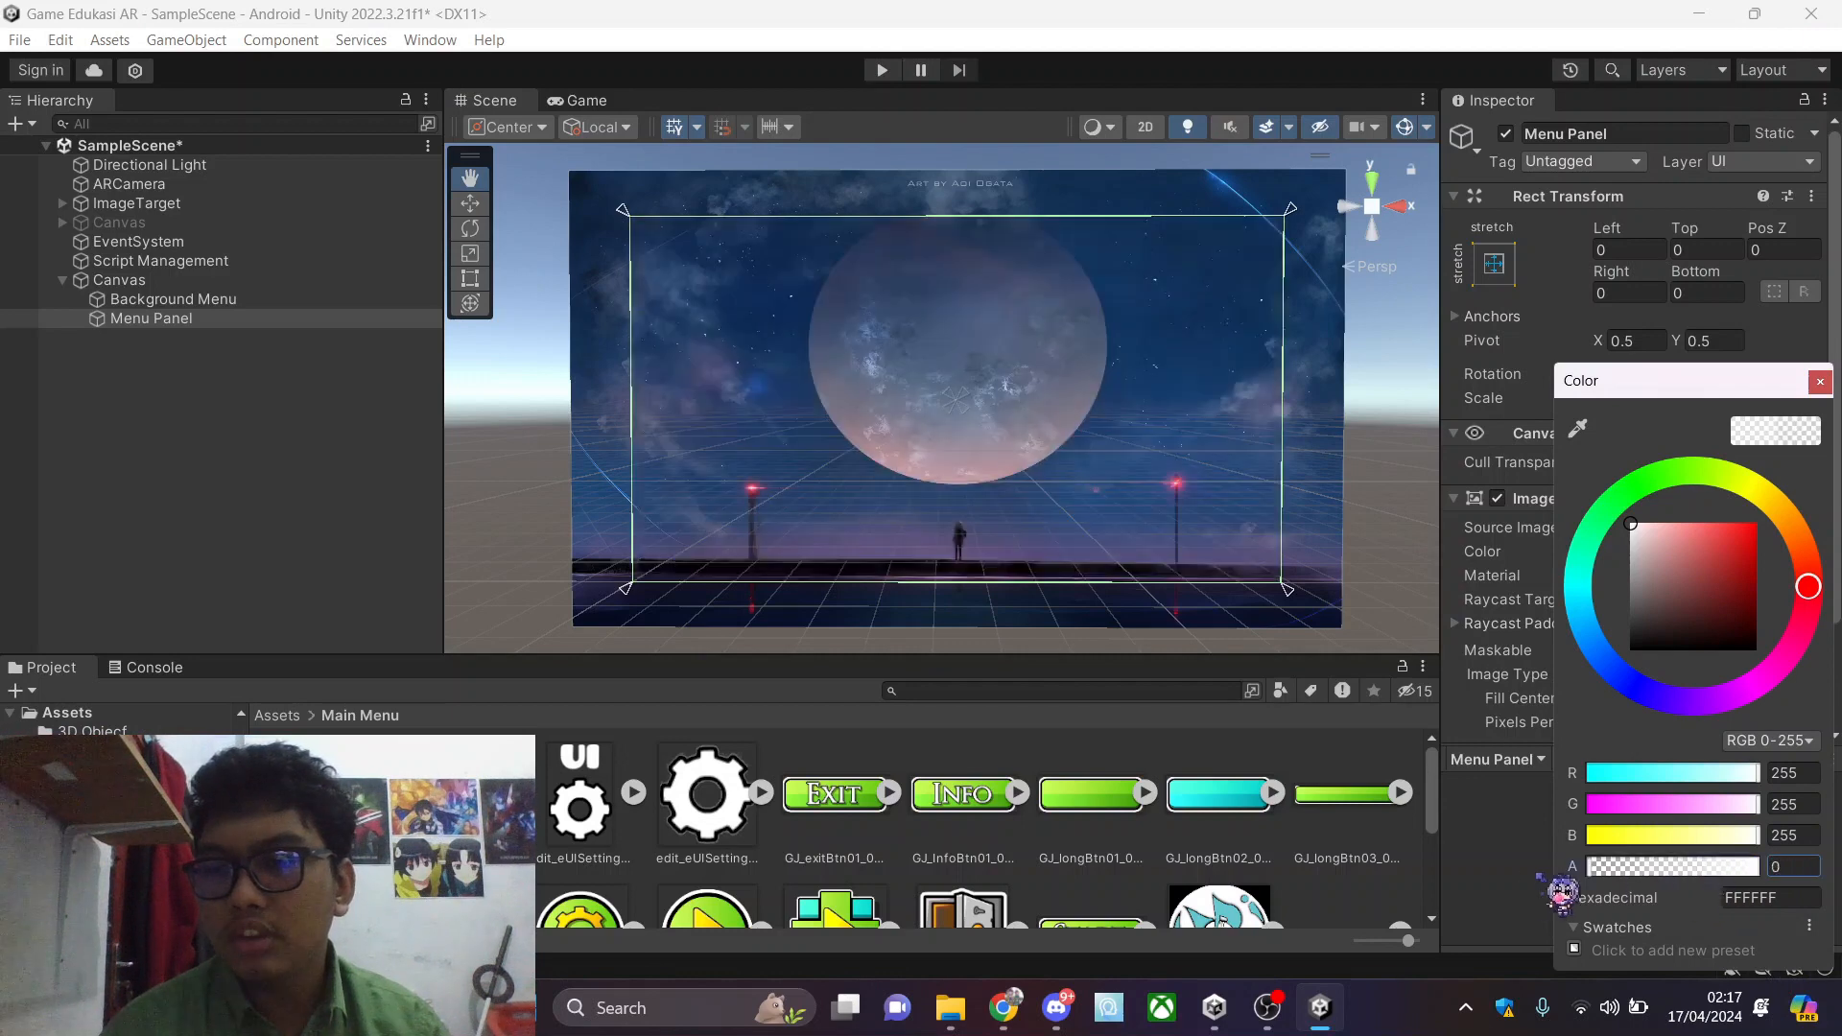
{"action": "left_click", "coordinate": [585, 101]}
{"action": "left_click", "coordinate": [494, 100]}
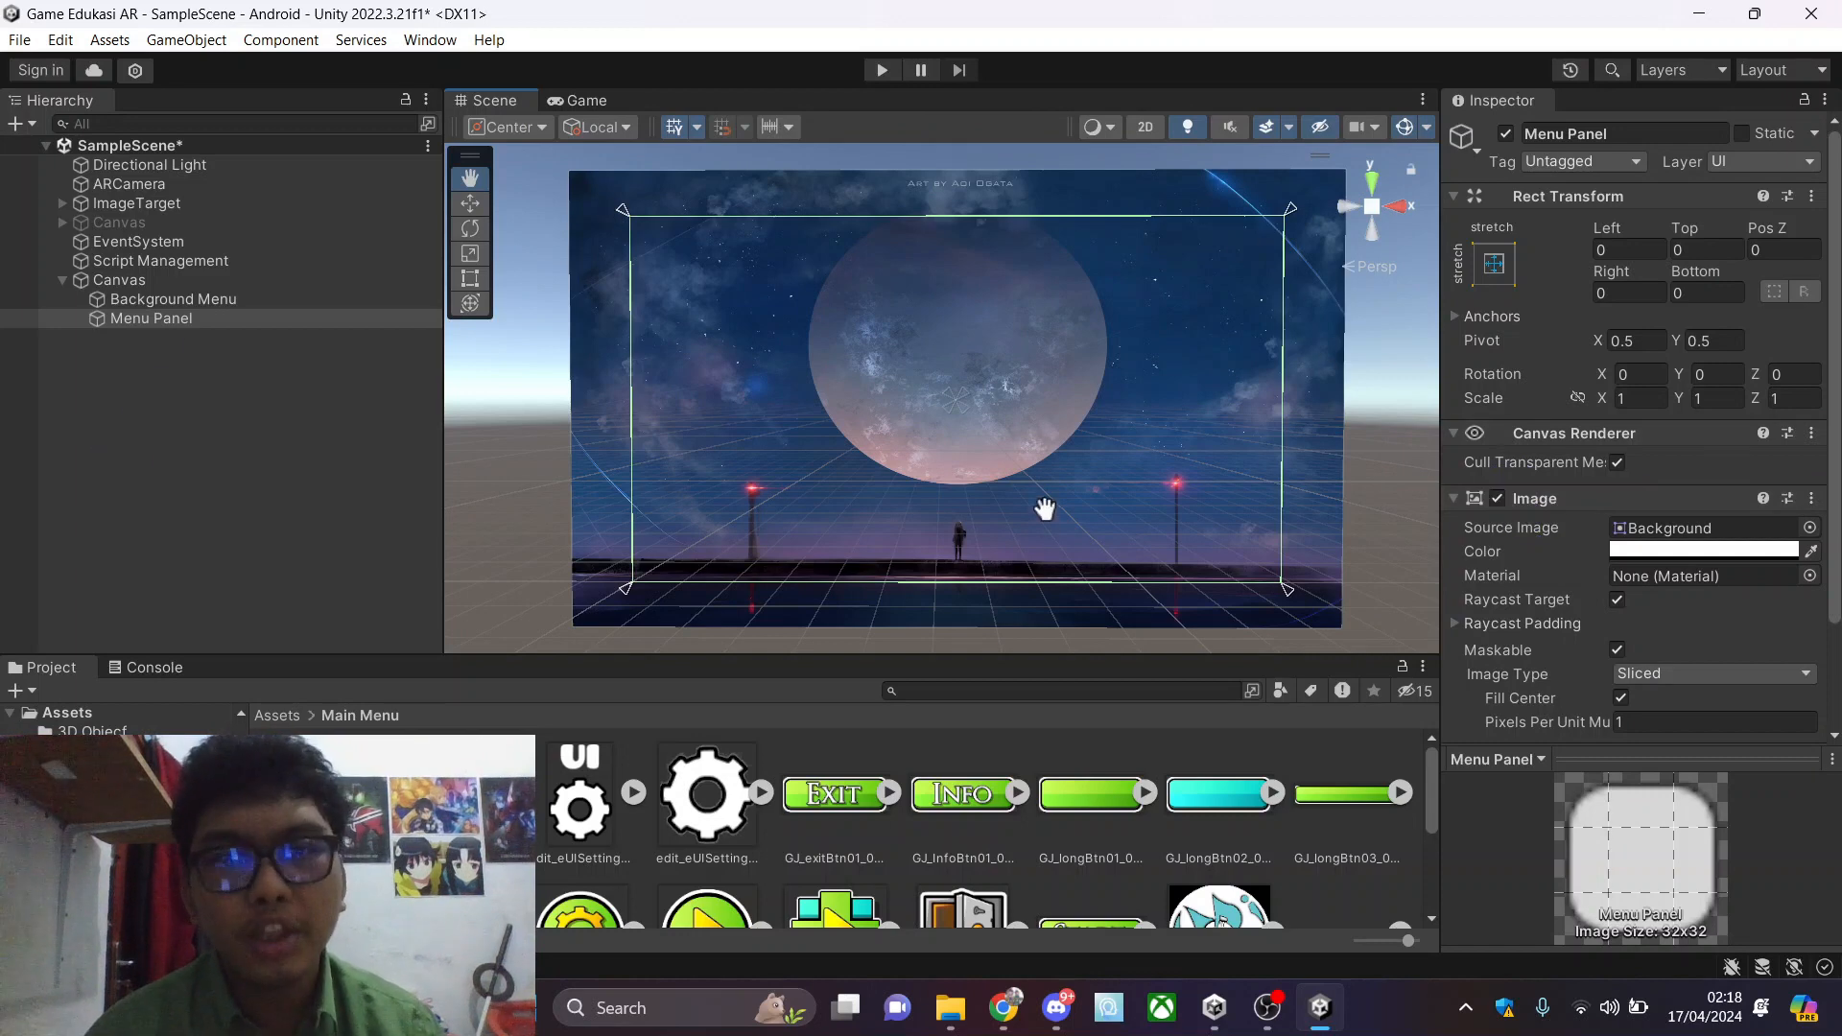
{"action": "left_click", "coordinate": [585, 100]}
{"action": "left_click", "coordinate": [494, 99]}
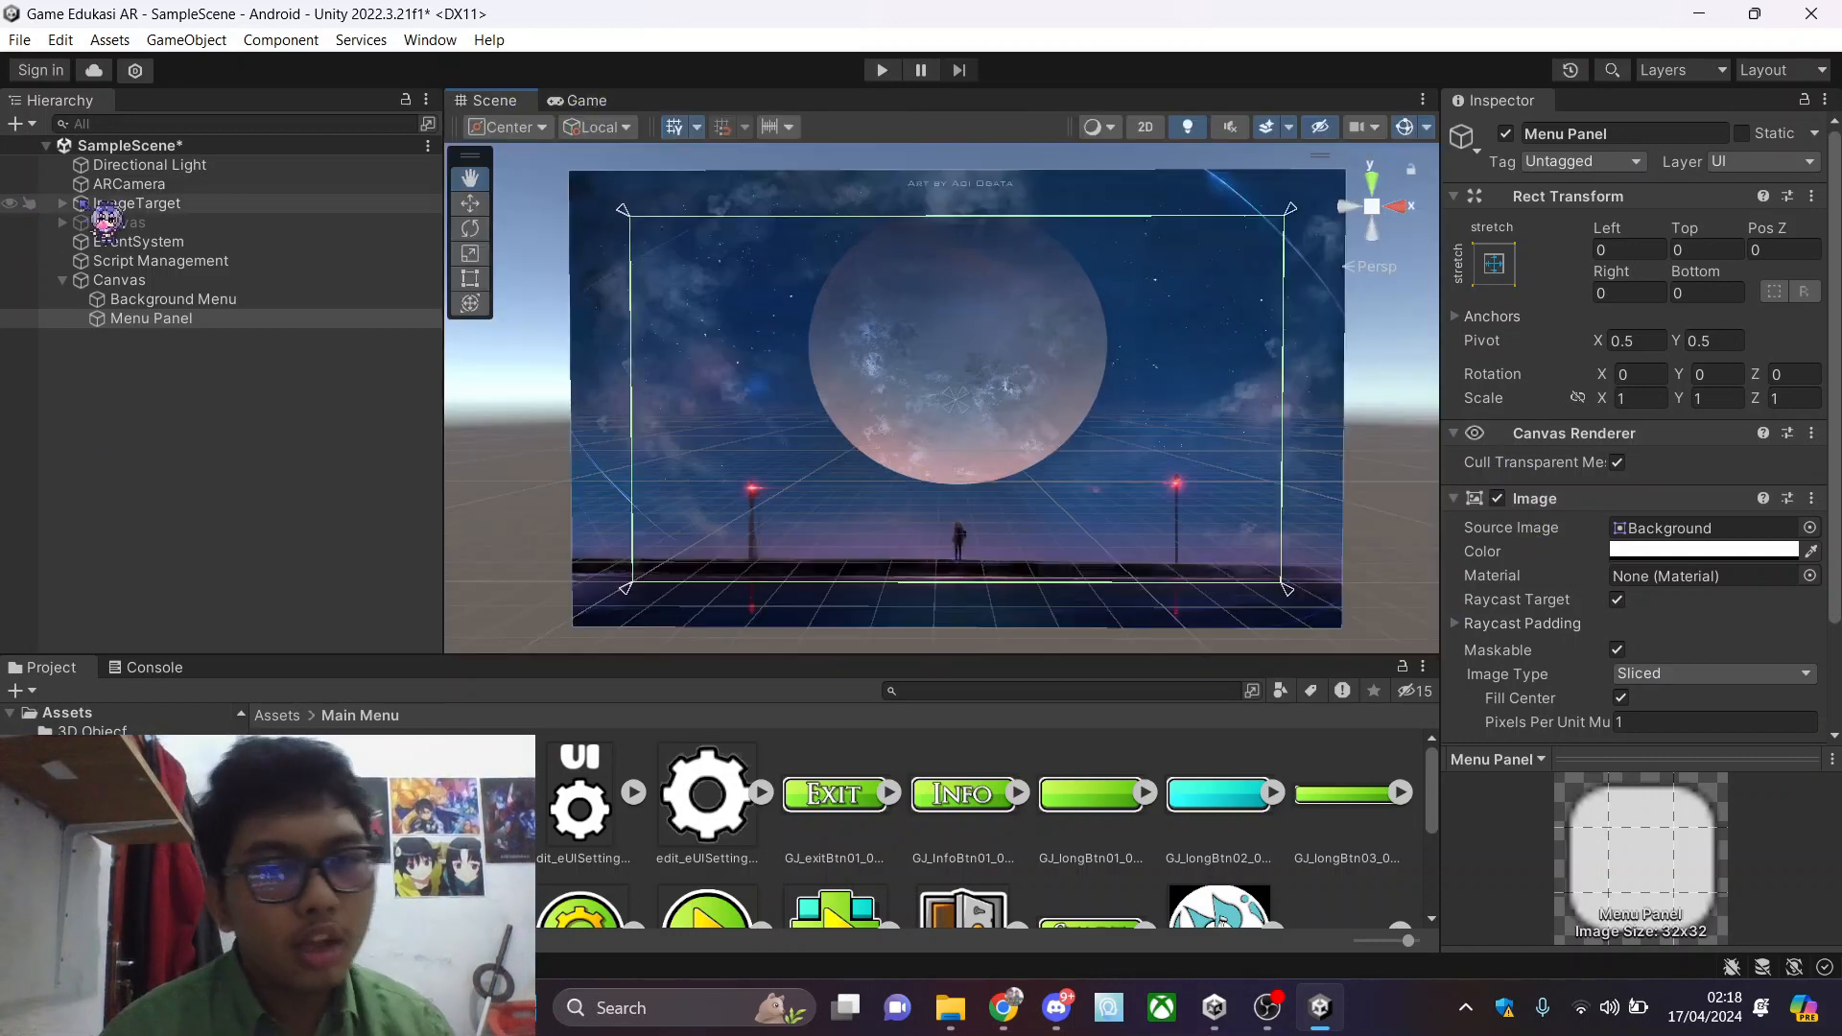
Review the active Canvas's settings and look up the Honkai Augmented Reality logo sprite in the Main Menu folder
{"action": "left_click", "coordinate": [180, 280]}
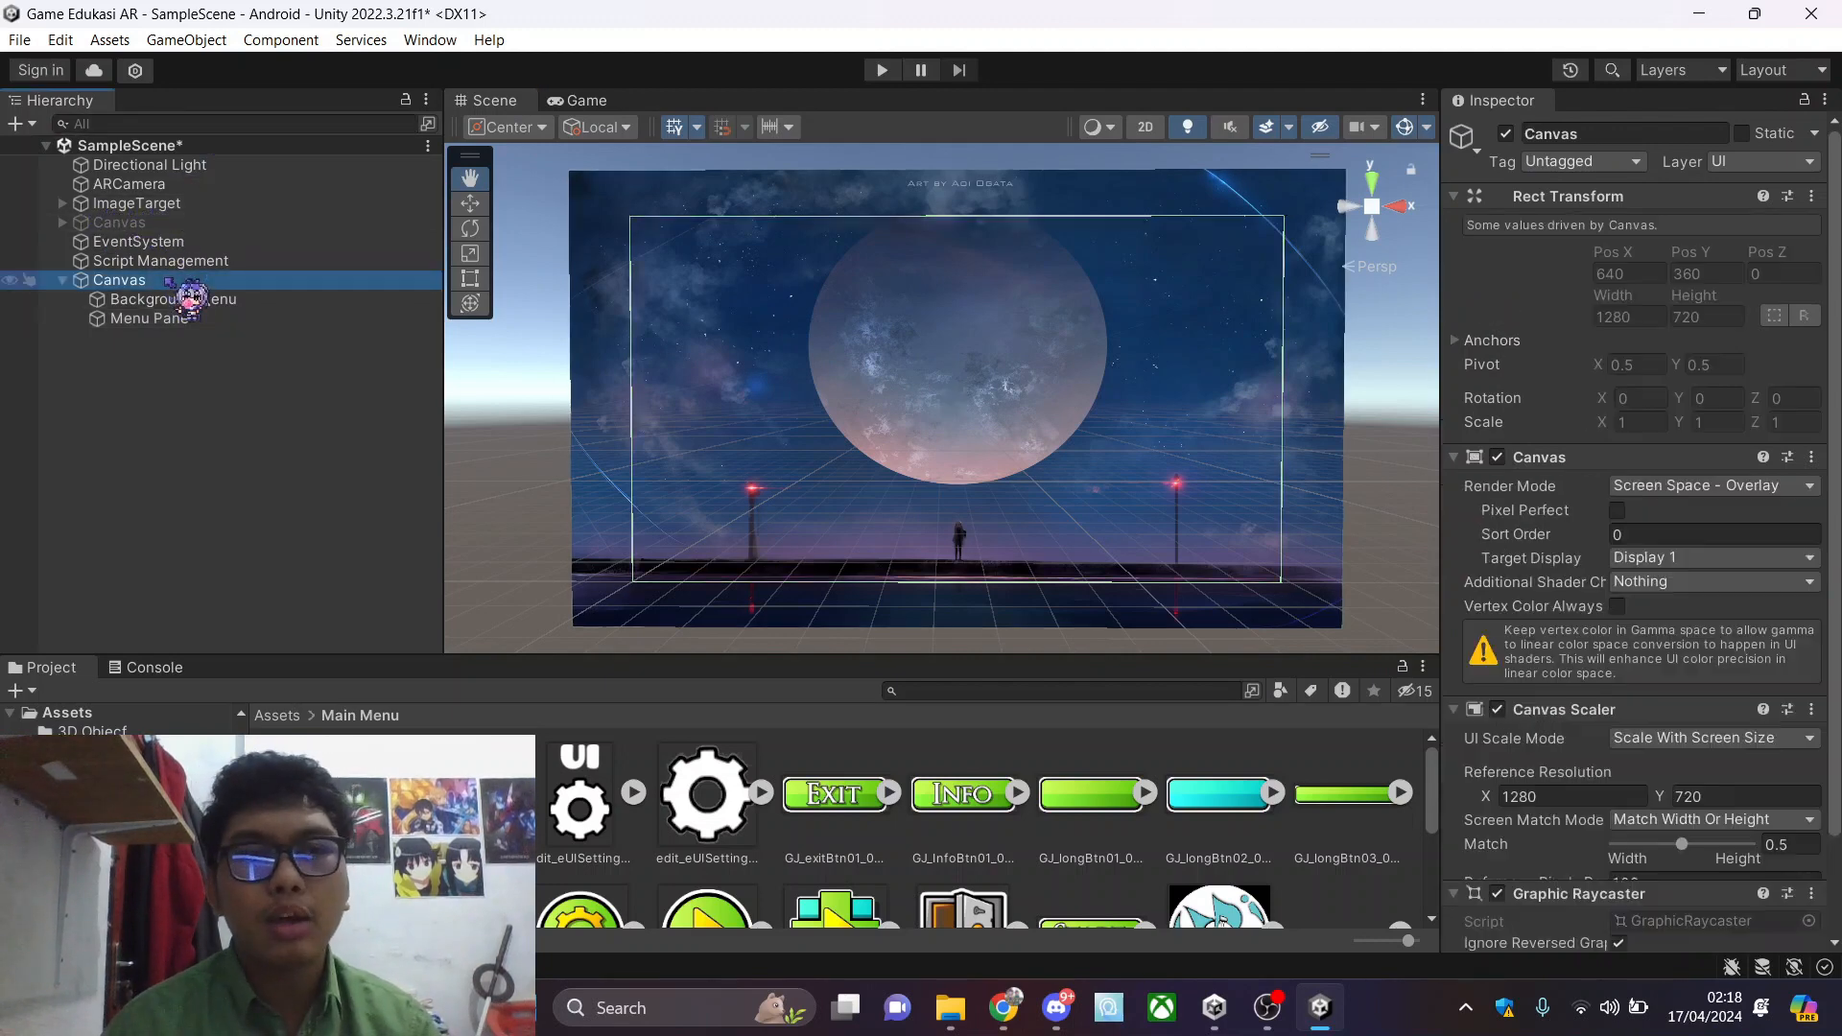
{"action": "scroll", "coordinate": [585, 773], "scroll_direction": "down", "scroll_amount": 3}
{"action": "scroll", "coordinate": [1221, 921], "scroll_direction": "up", "scroll_amount": 3}
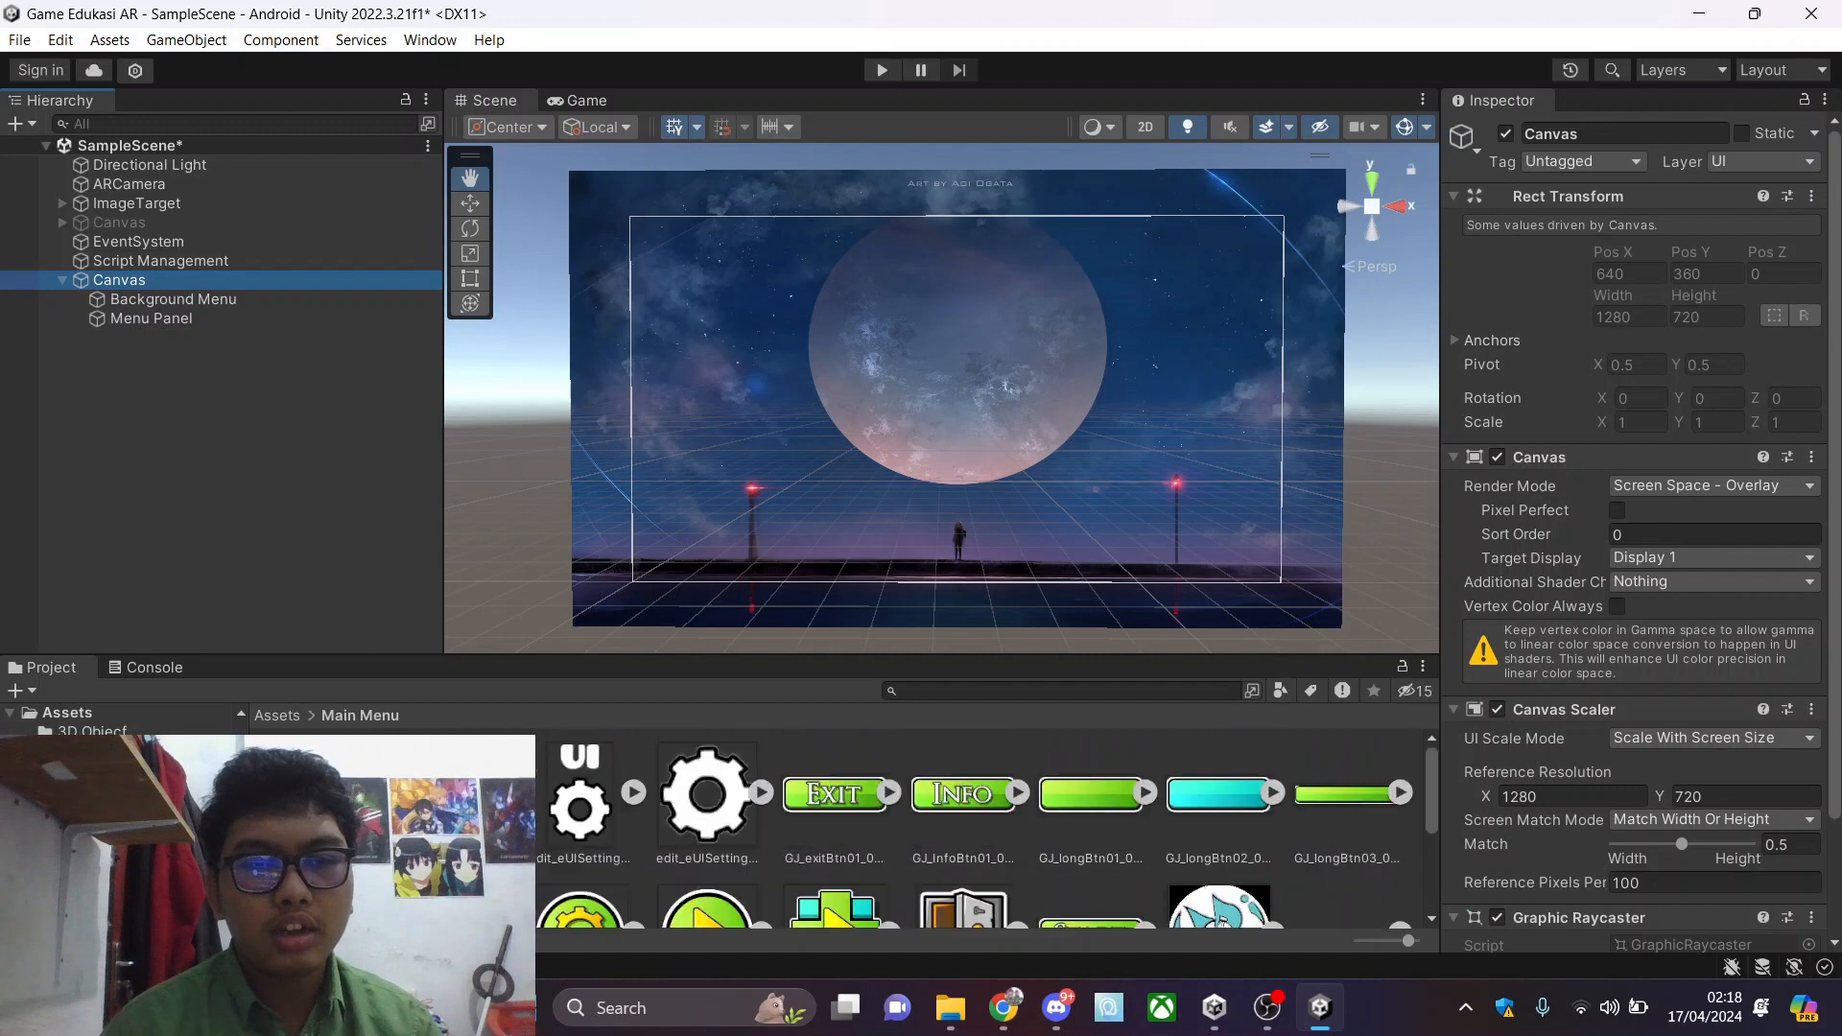
{"action": "scroll", "coordinate": [1222, 919], "scroll_direction": "down", "scroll_amount": 4}
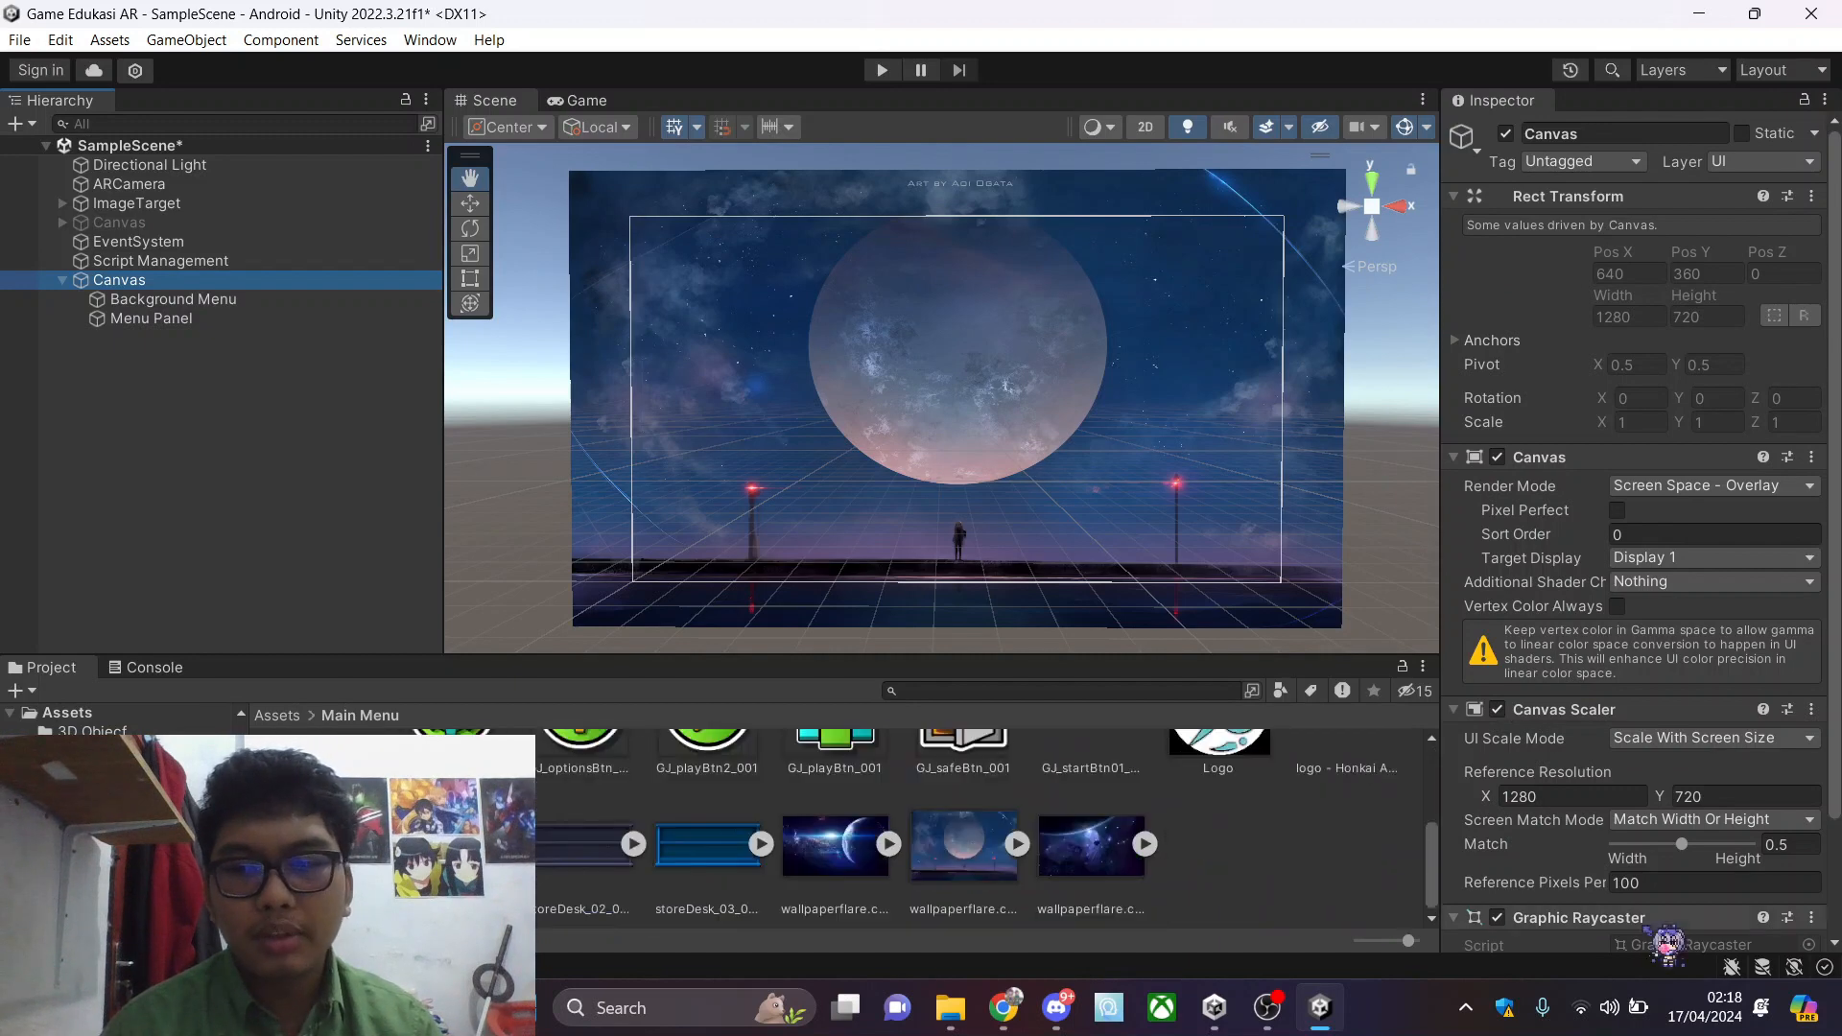
{"action": "scroll", "coordinate": [1219, 845], "scroll_direction": "up", "scroll_amount": 2}
{"action": "left_click", "coordinate": [1328, 816]}
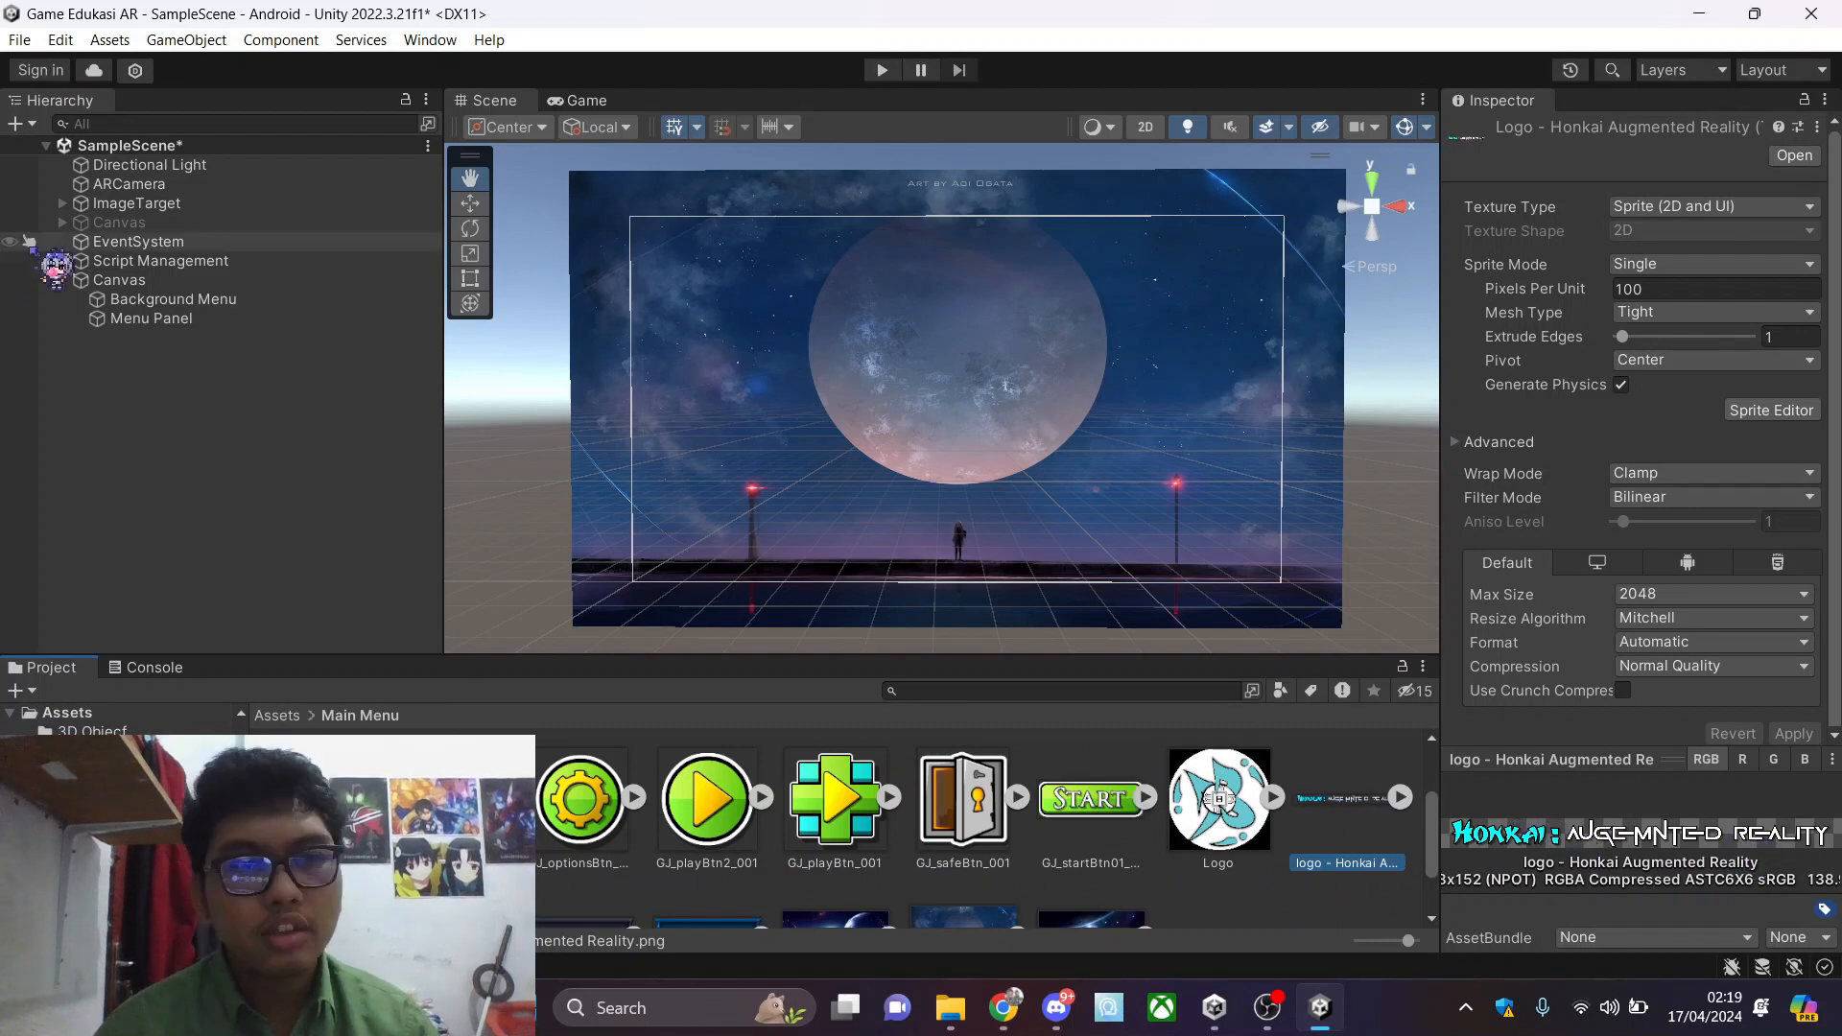
Add a UI Image inside Menu Panel and name it Judul Image
{"action": "right_click", "coordinate": [120, 318]}
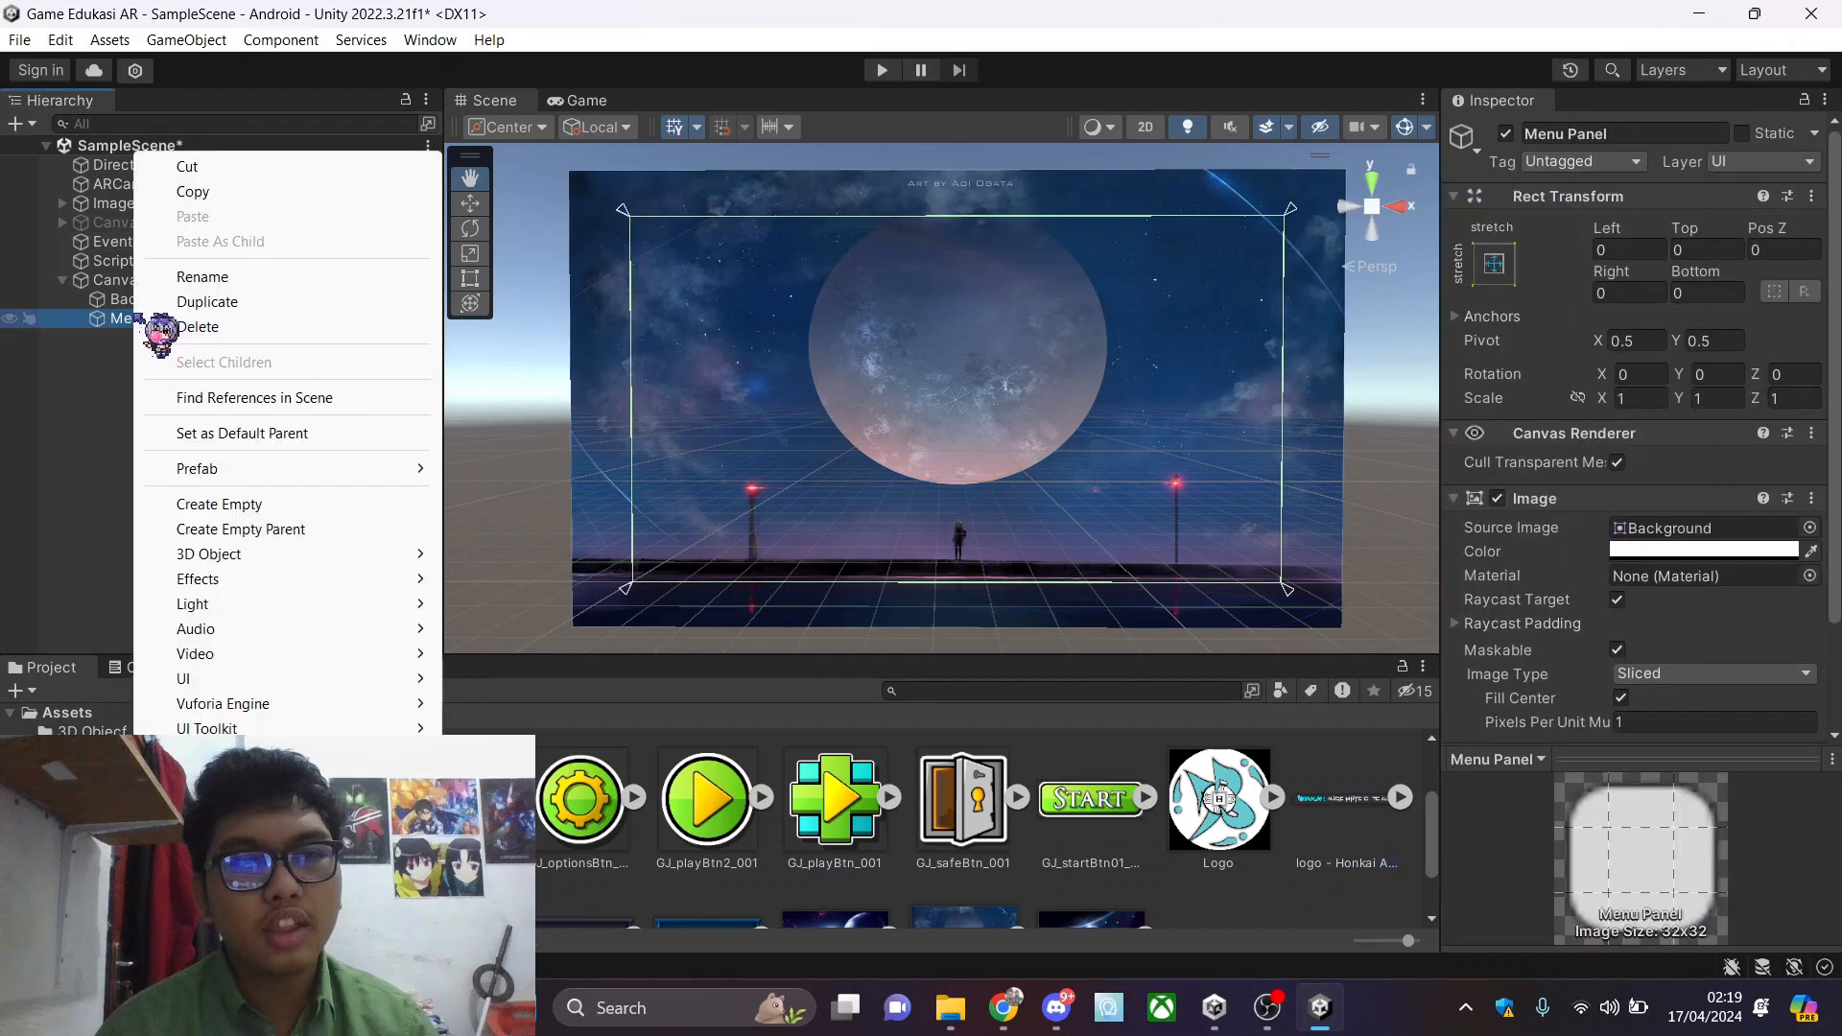
{"action": "mouse_move", "coordinate": [316, 678]}
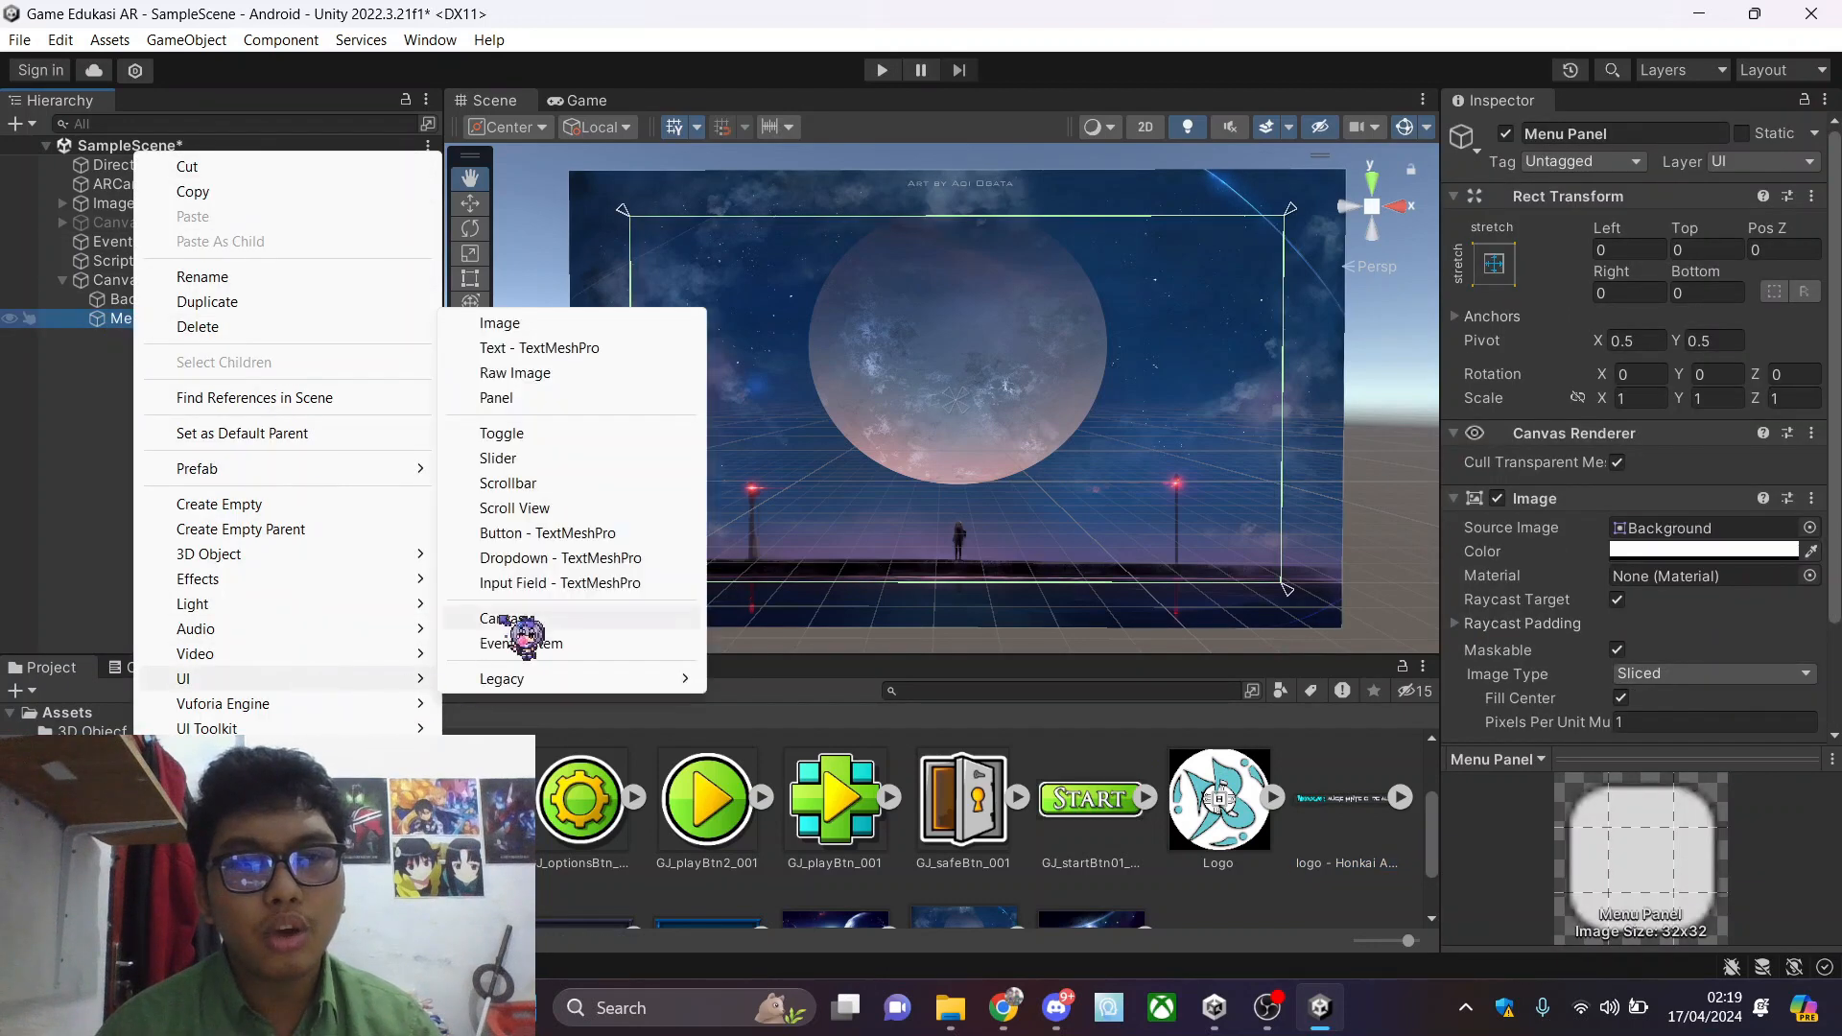
{"action": "left_click", "coordinate": [540, 325]}
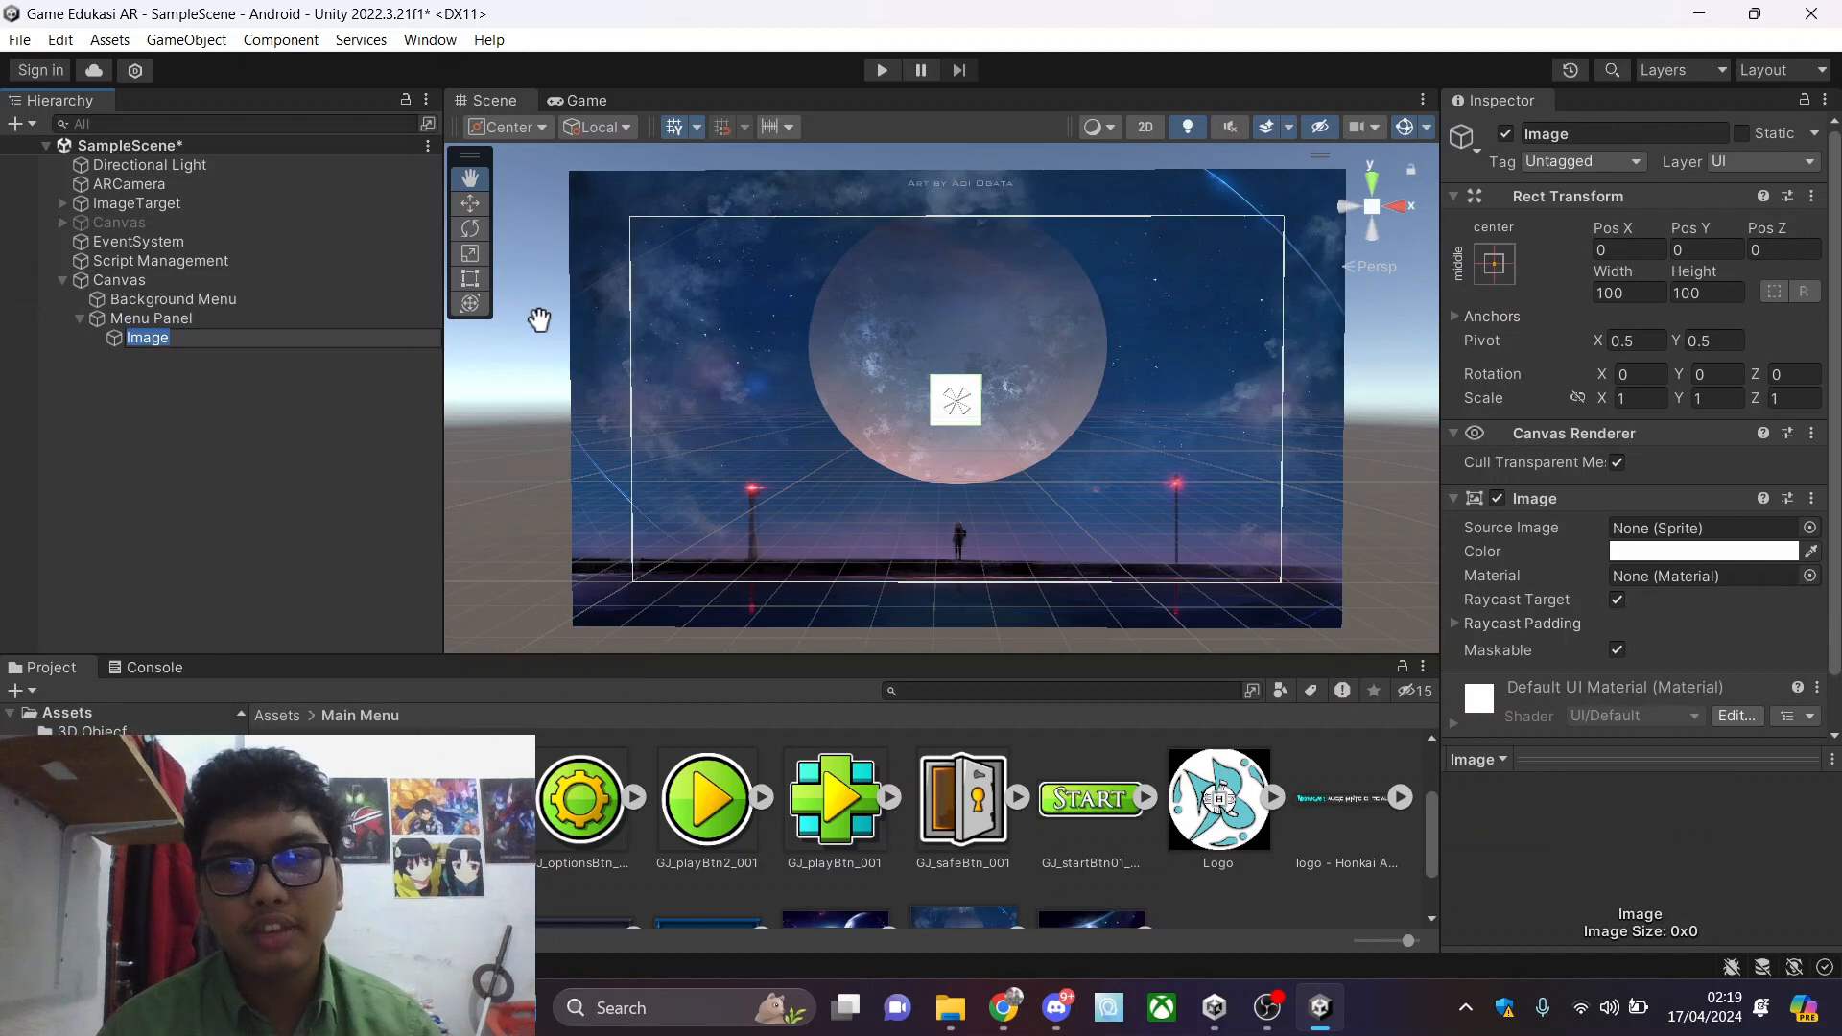
{"action": "left_click", "coordinate": [1622, 135]}
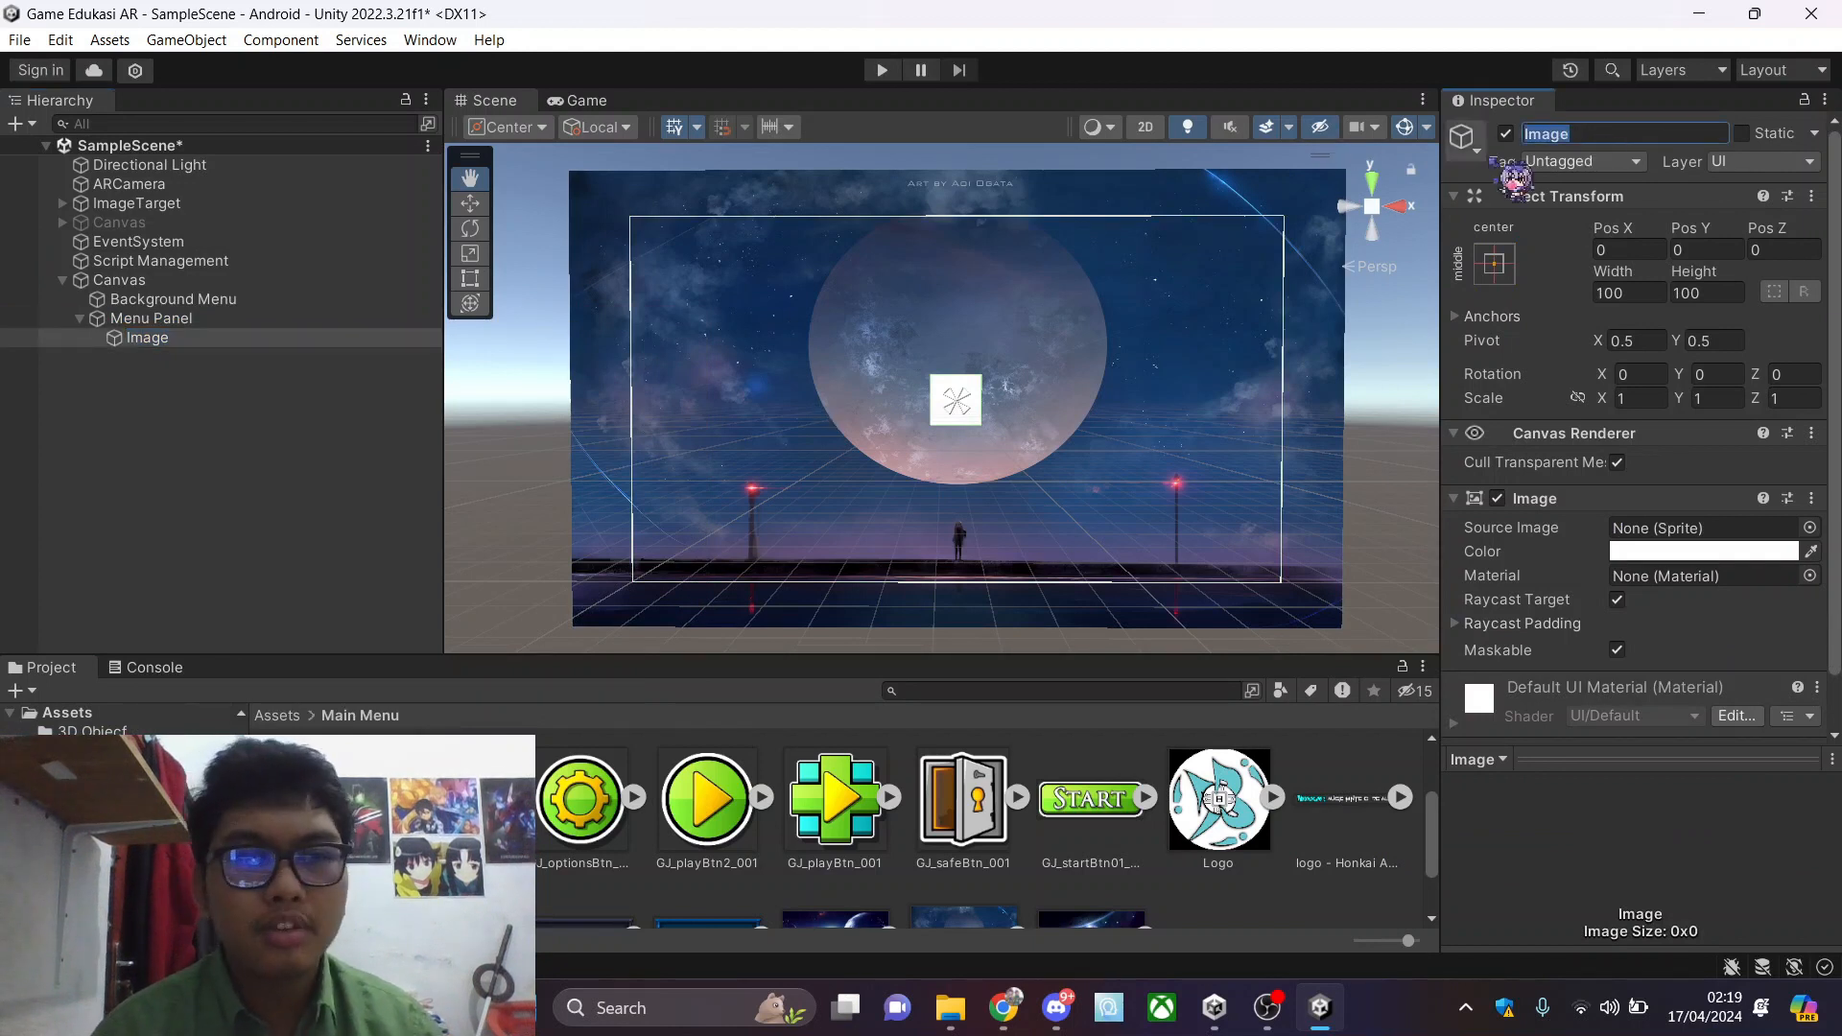
{"action": "key", "text": "BackSpace"}
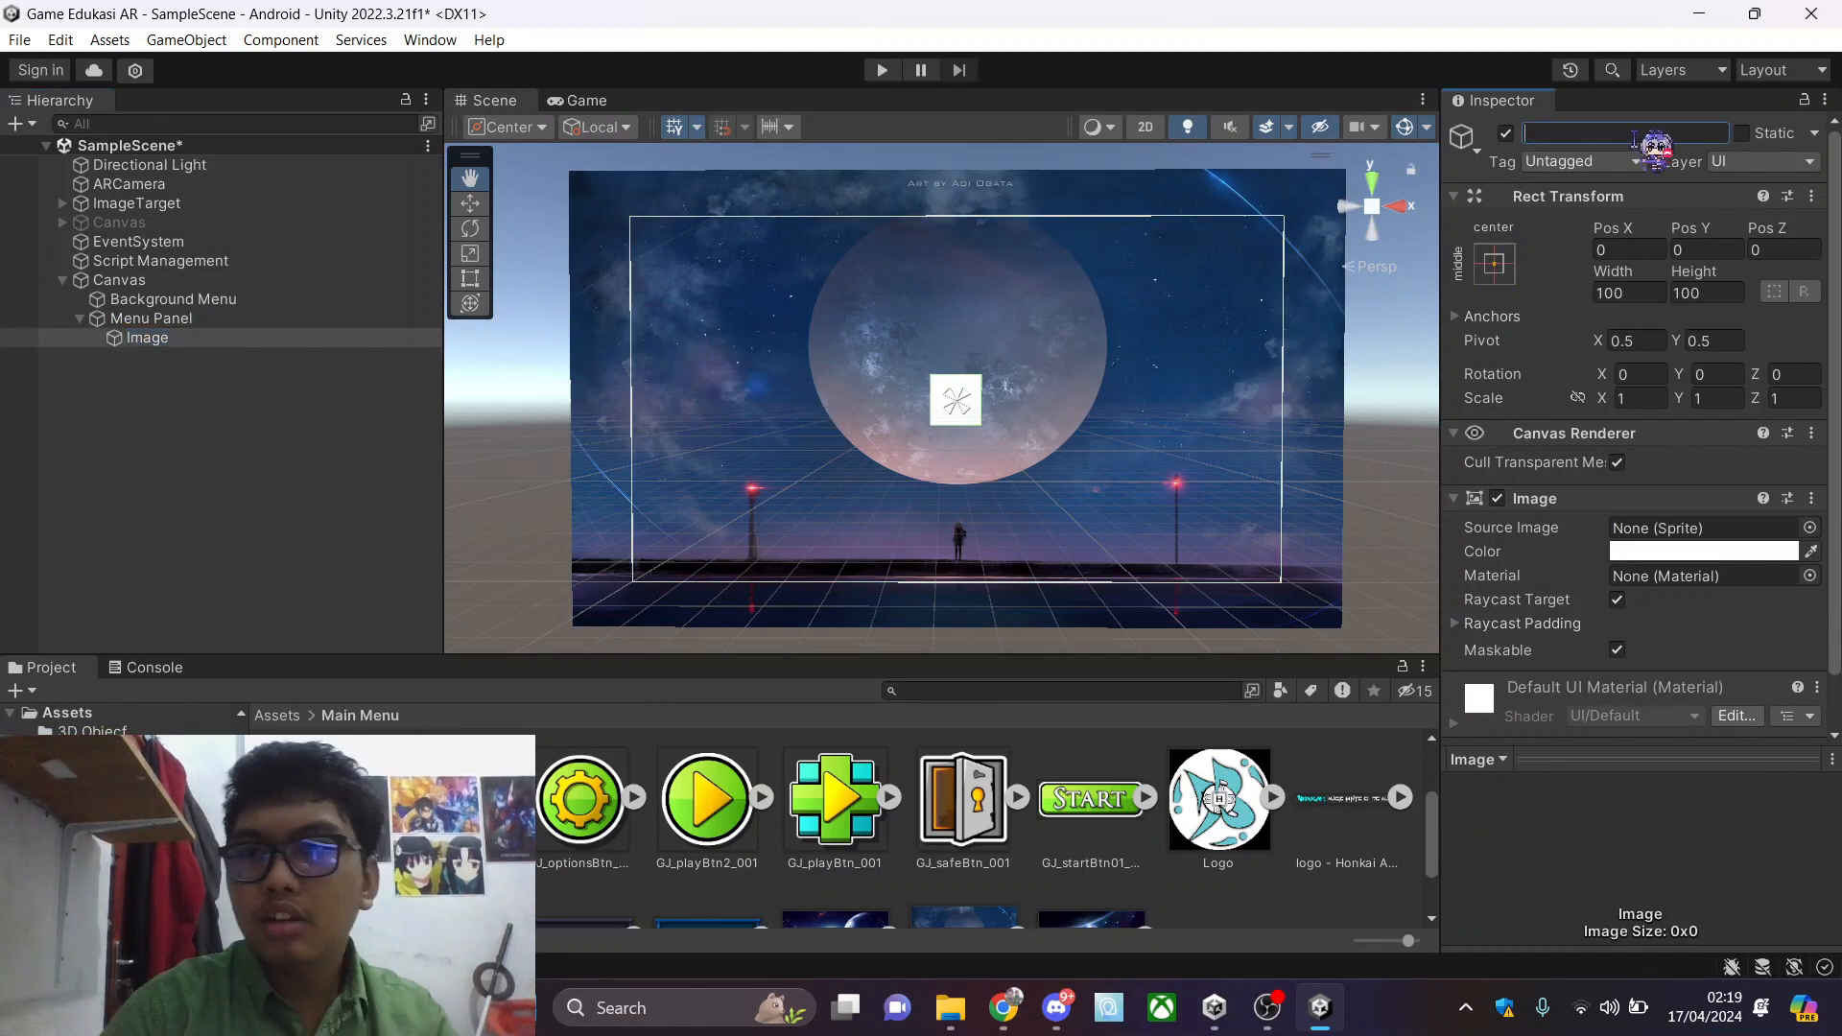
{"action": "type", "text": "Judul"}
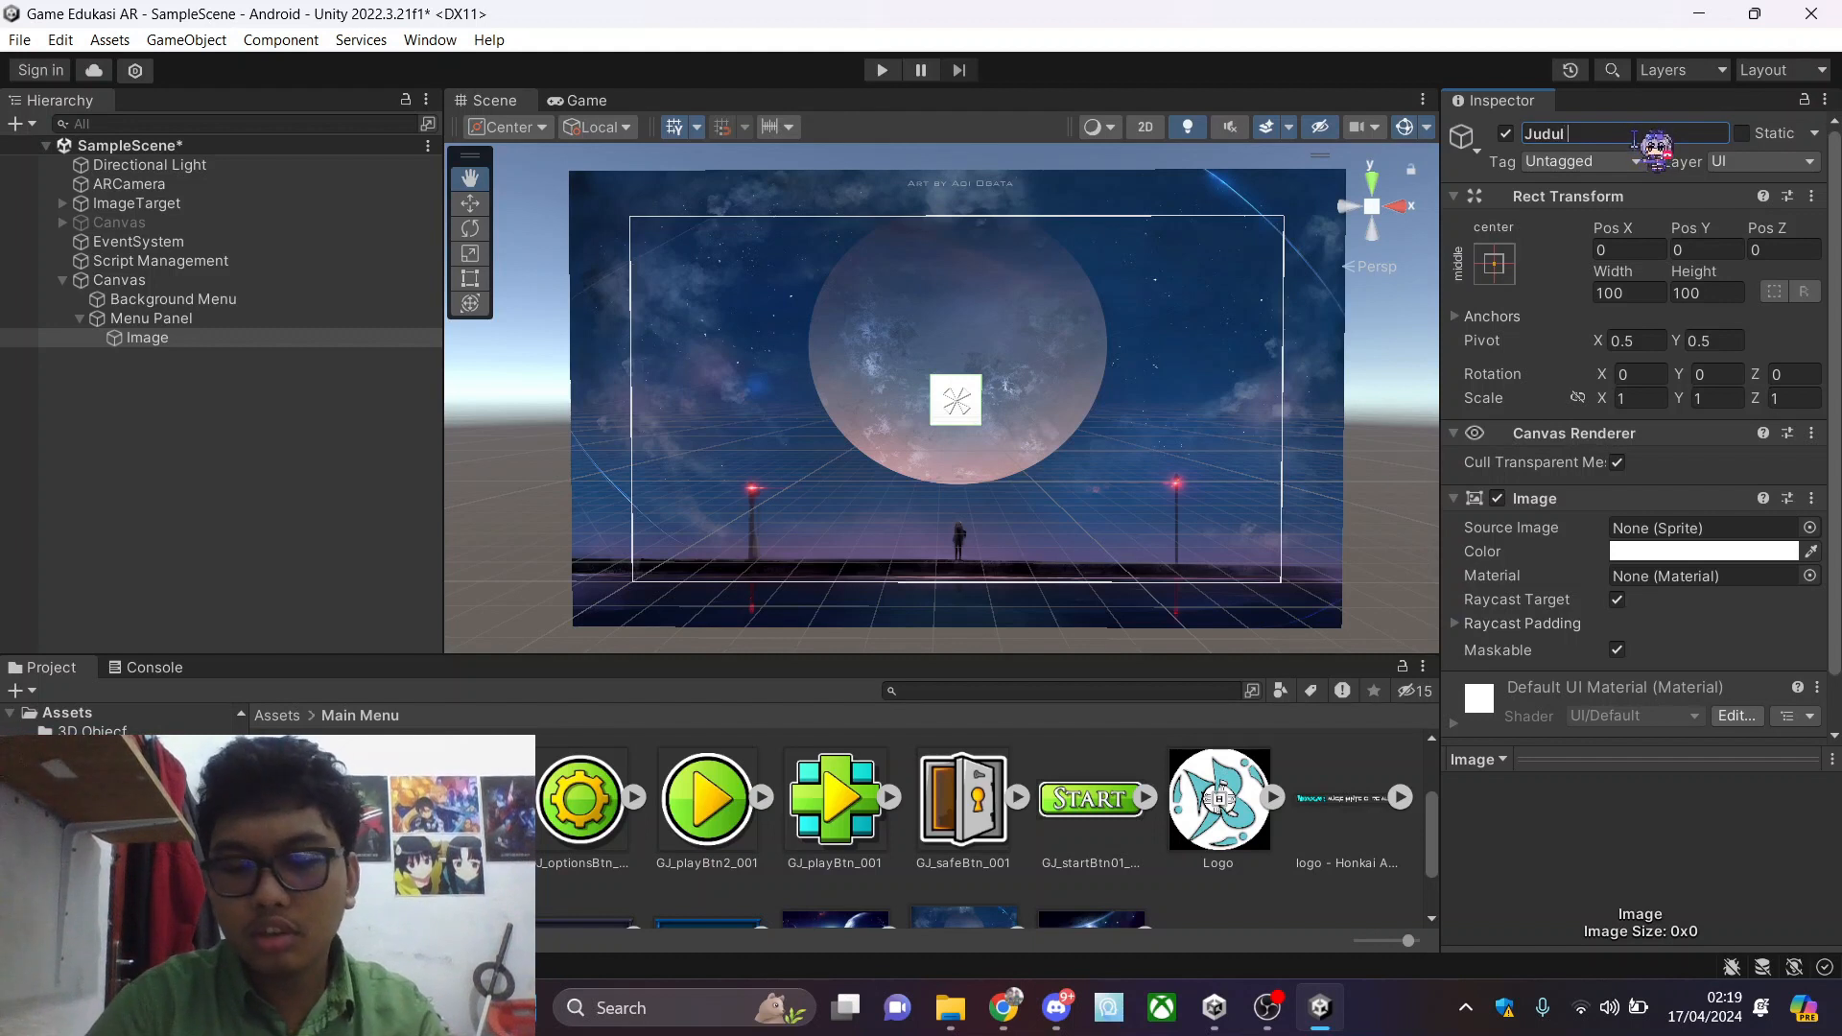
{"action": "type", "text": " Image"}
{"action": "key", "text": "Return"}
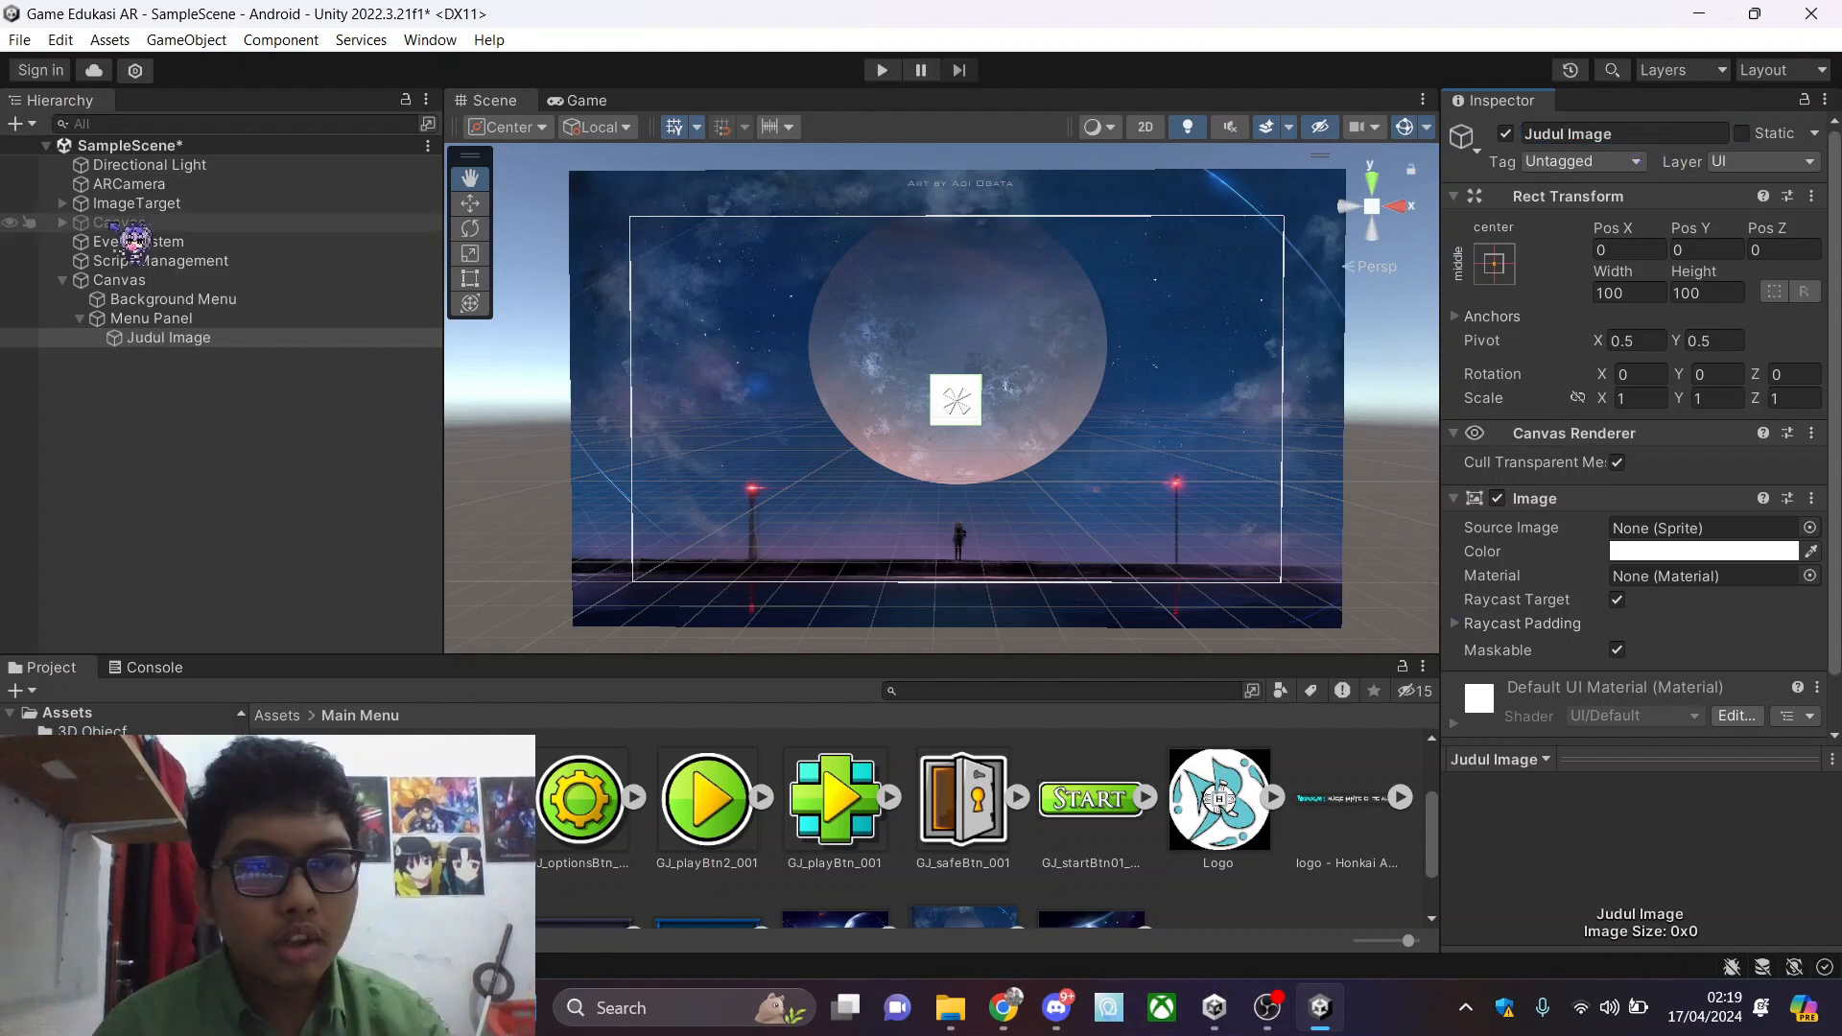
Stretch Judul Image into a banner about 1073 by 103 near the canvas's upper edge and set its Pos X to 0
{"action": "left_click", "coordinate": [470, 303]}
{"action": "left_click", "coordinate": [470, 278]}
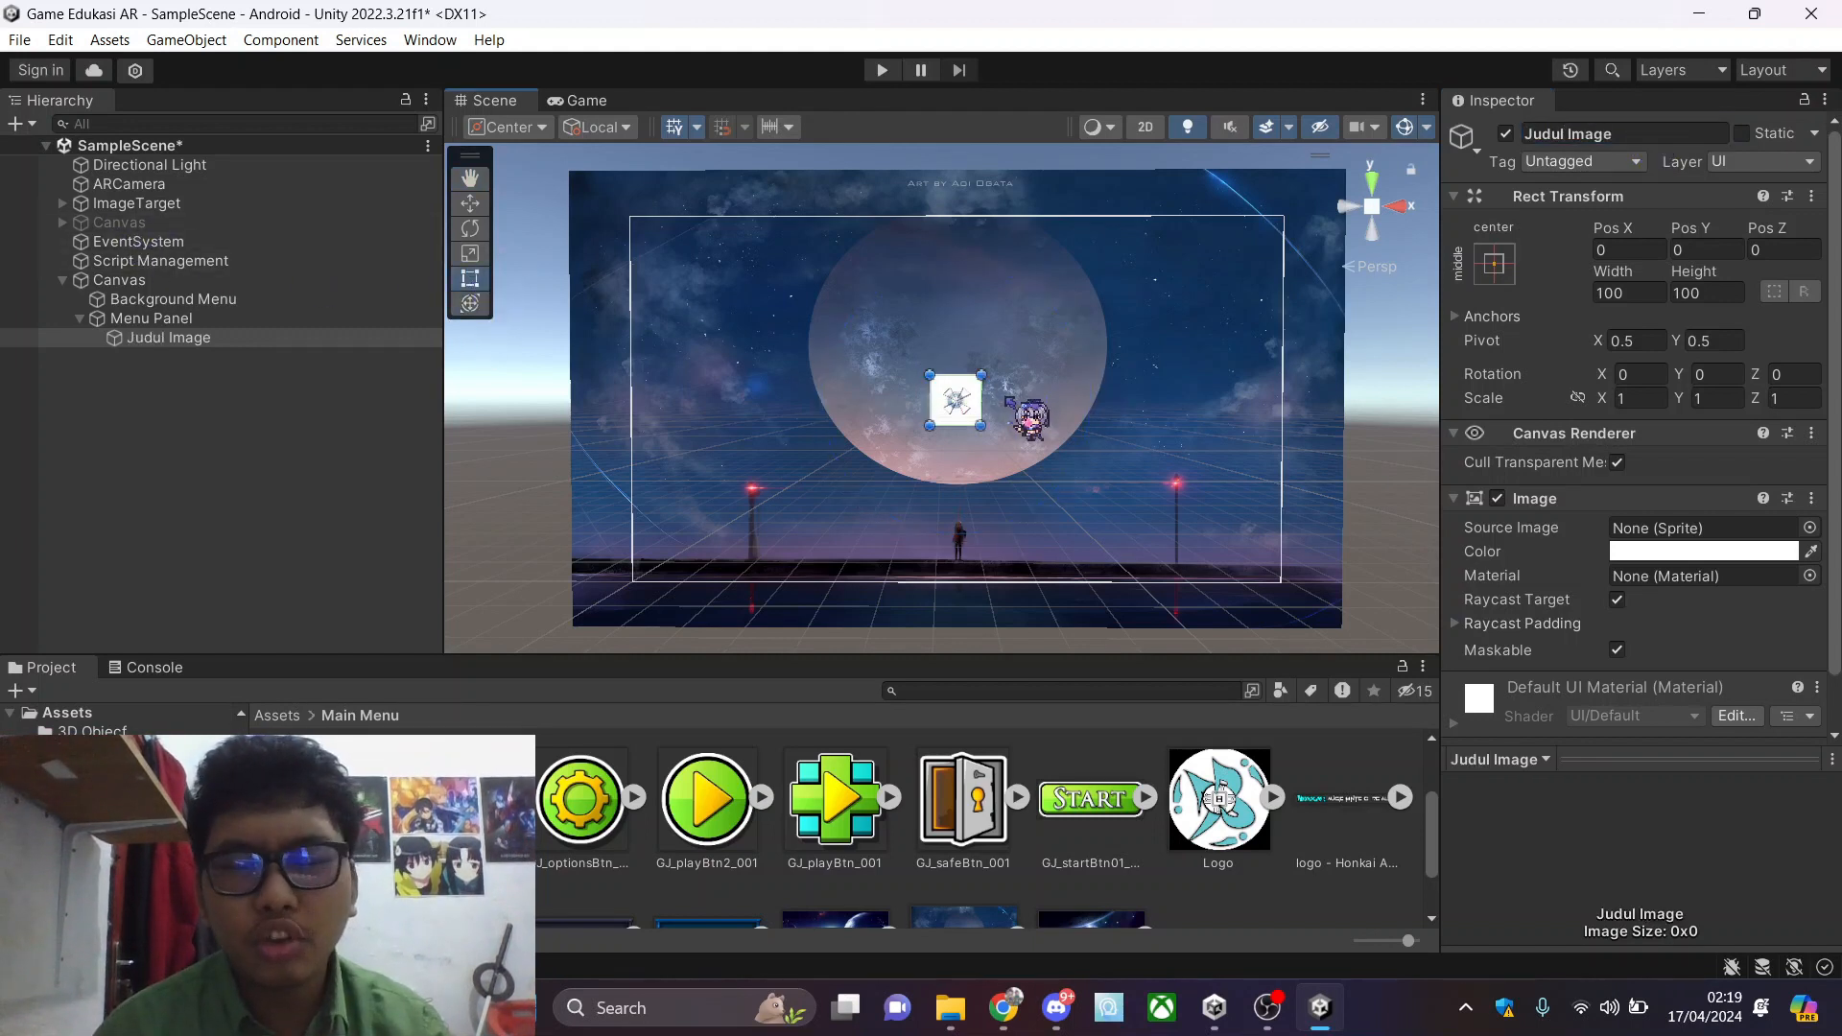
{"action": "left_click_drag", "start_coordinate": [929, 374], "coordinate": [693, 235]}
{"action": "left_click_drag", "start_coordinate": [981, 425], "coordinate": [1242, 287]}
{"action": "left_click", "coordinate": [1649, 251]}
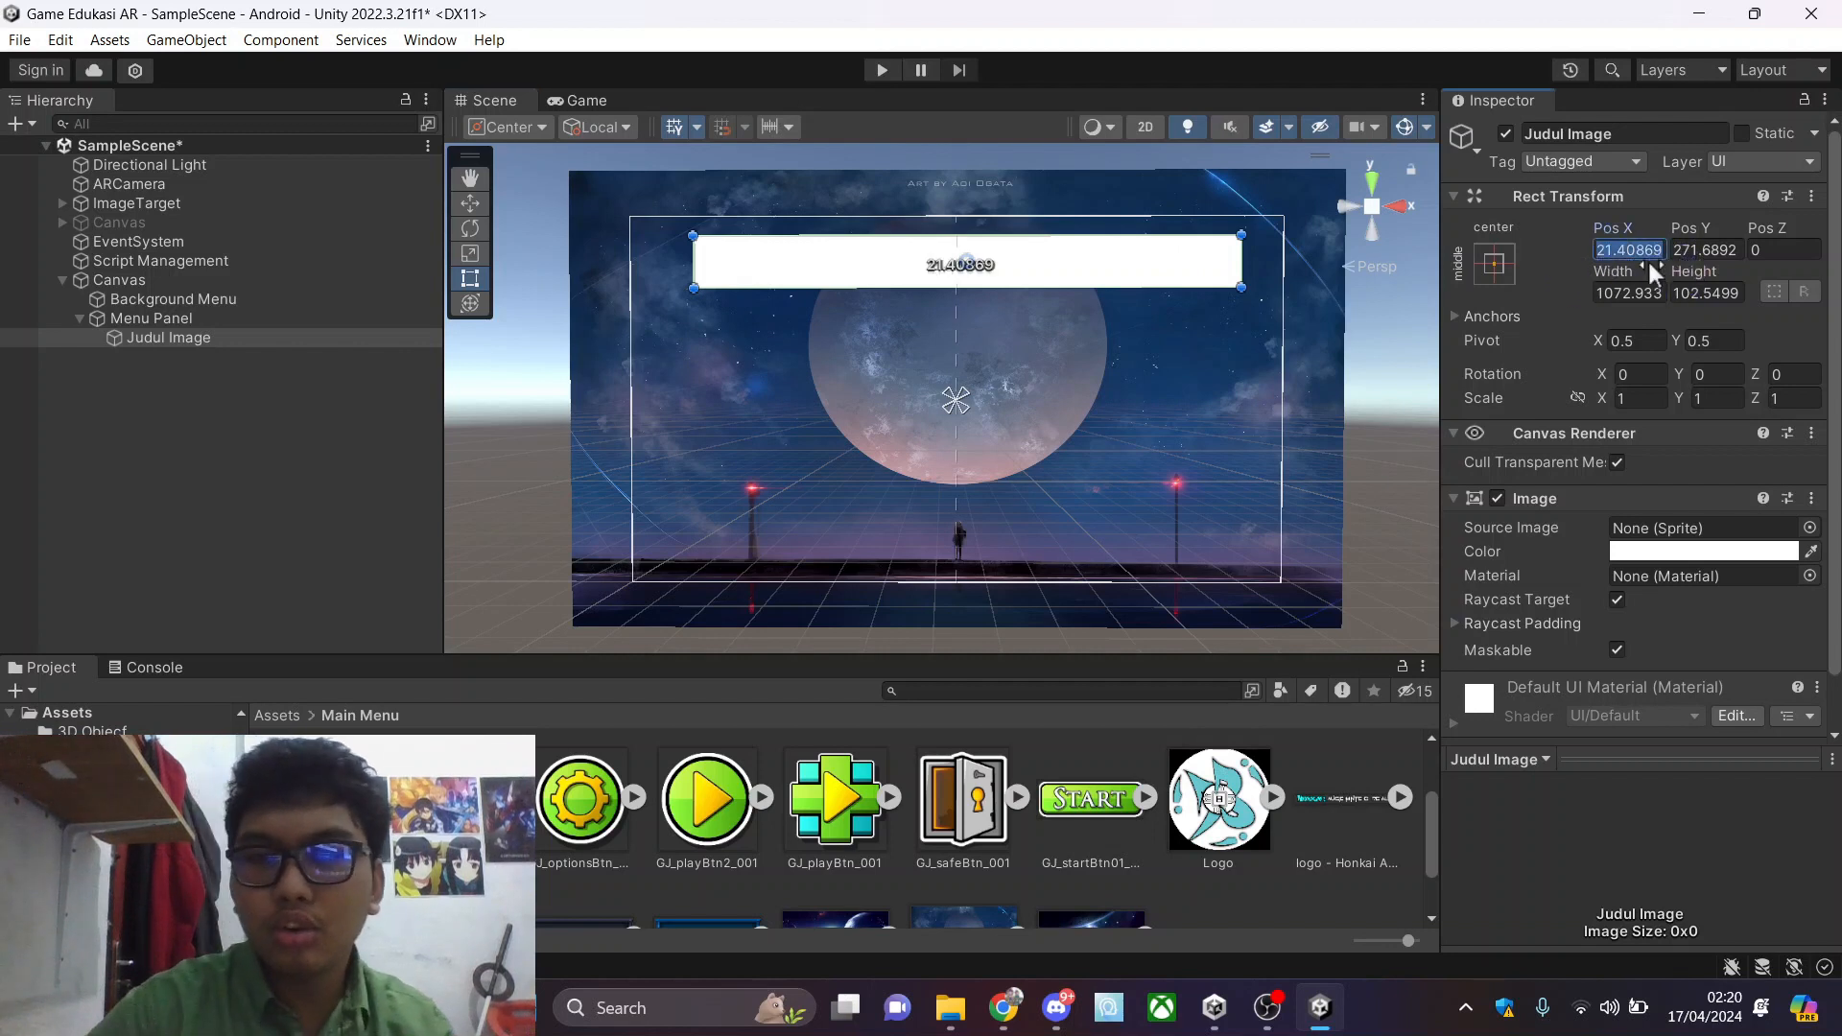
{"action": "type", "text": "0"}
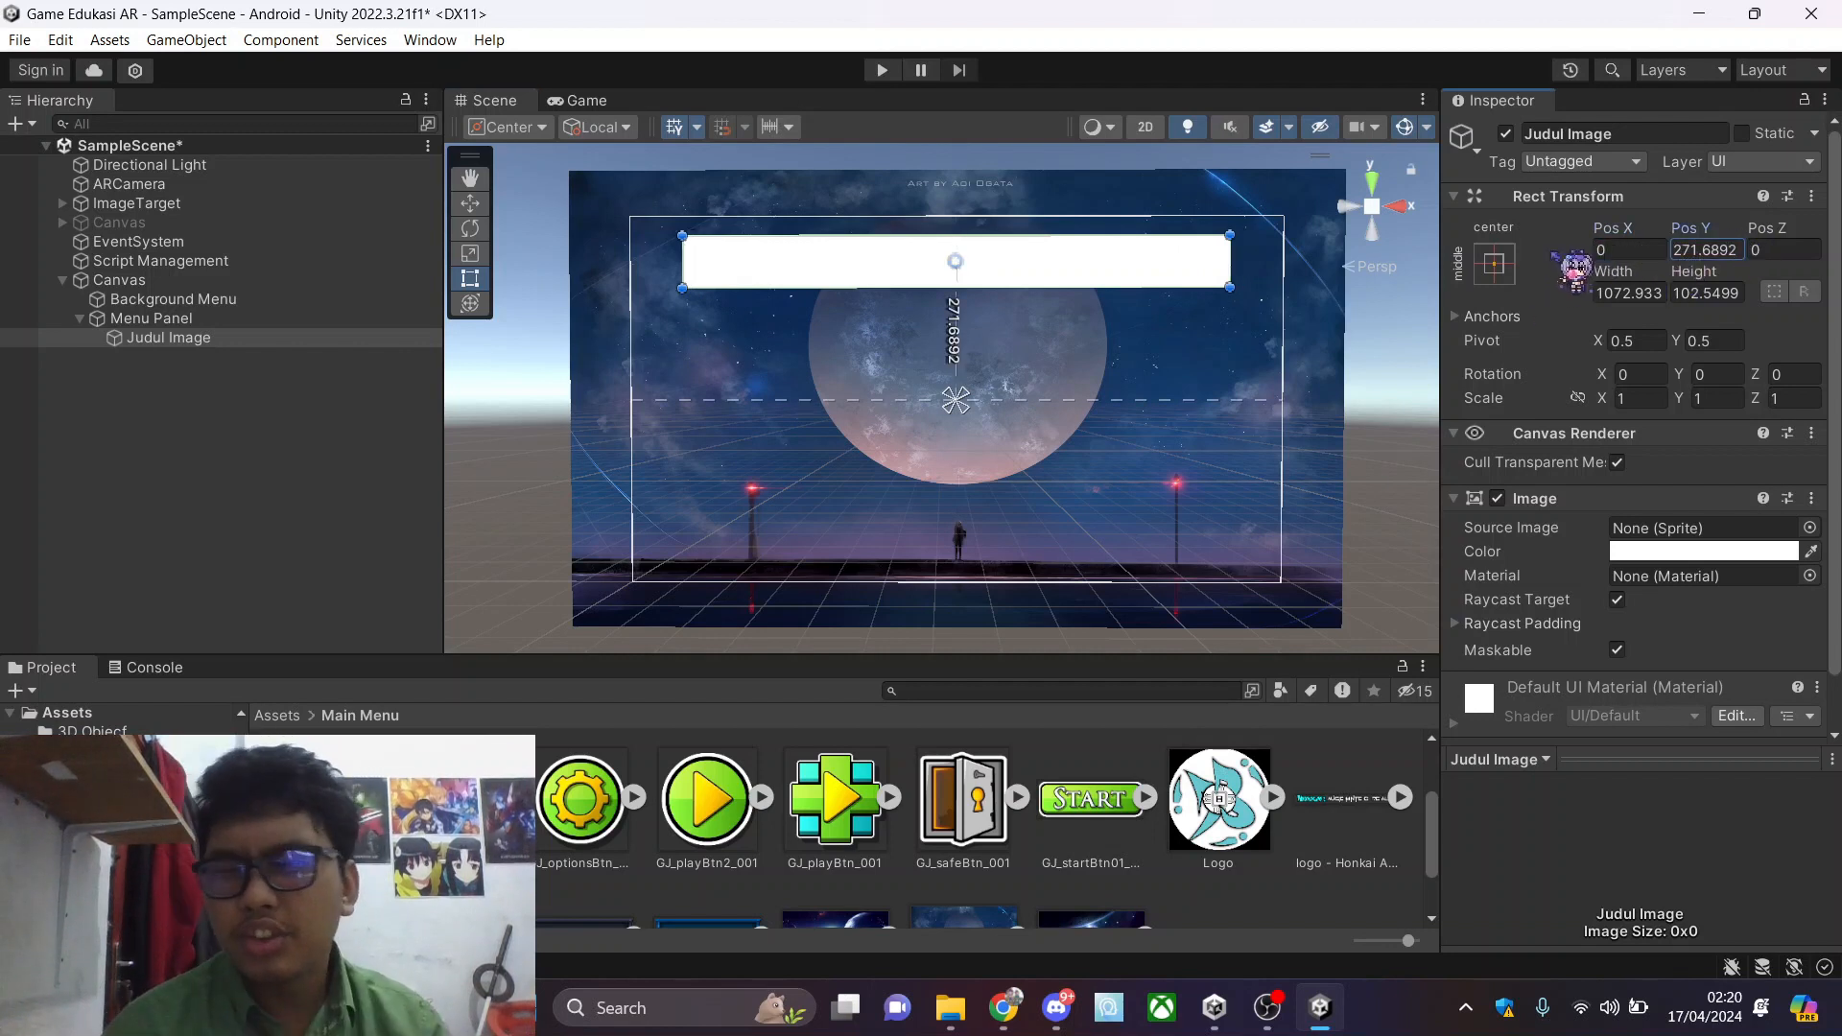
Anchor Judul Image to the top center of its parent panel
{"action": "left_click", "coordinate": [1494, 263]}
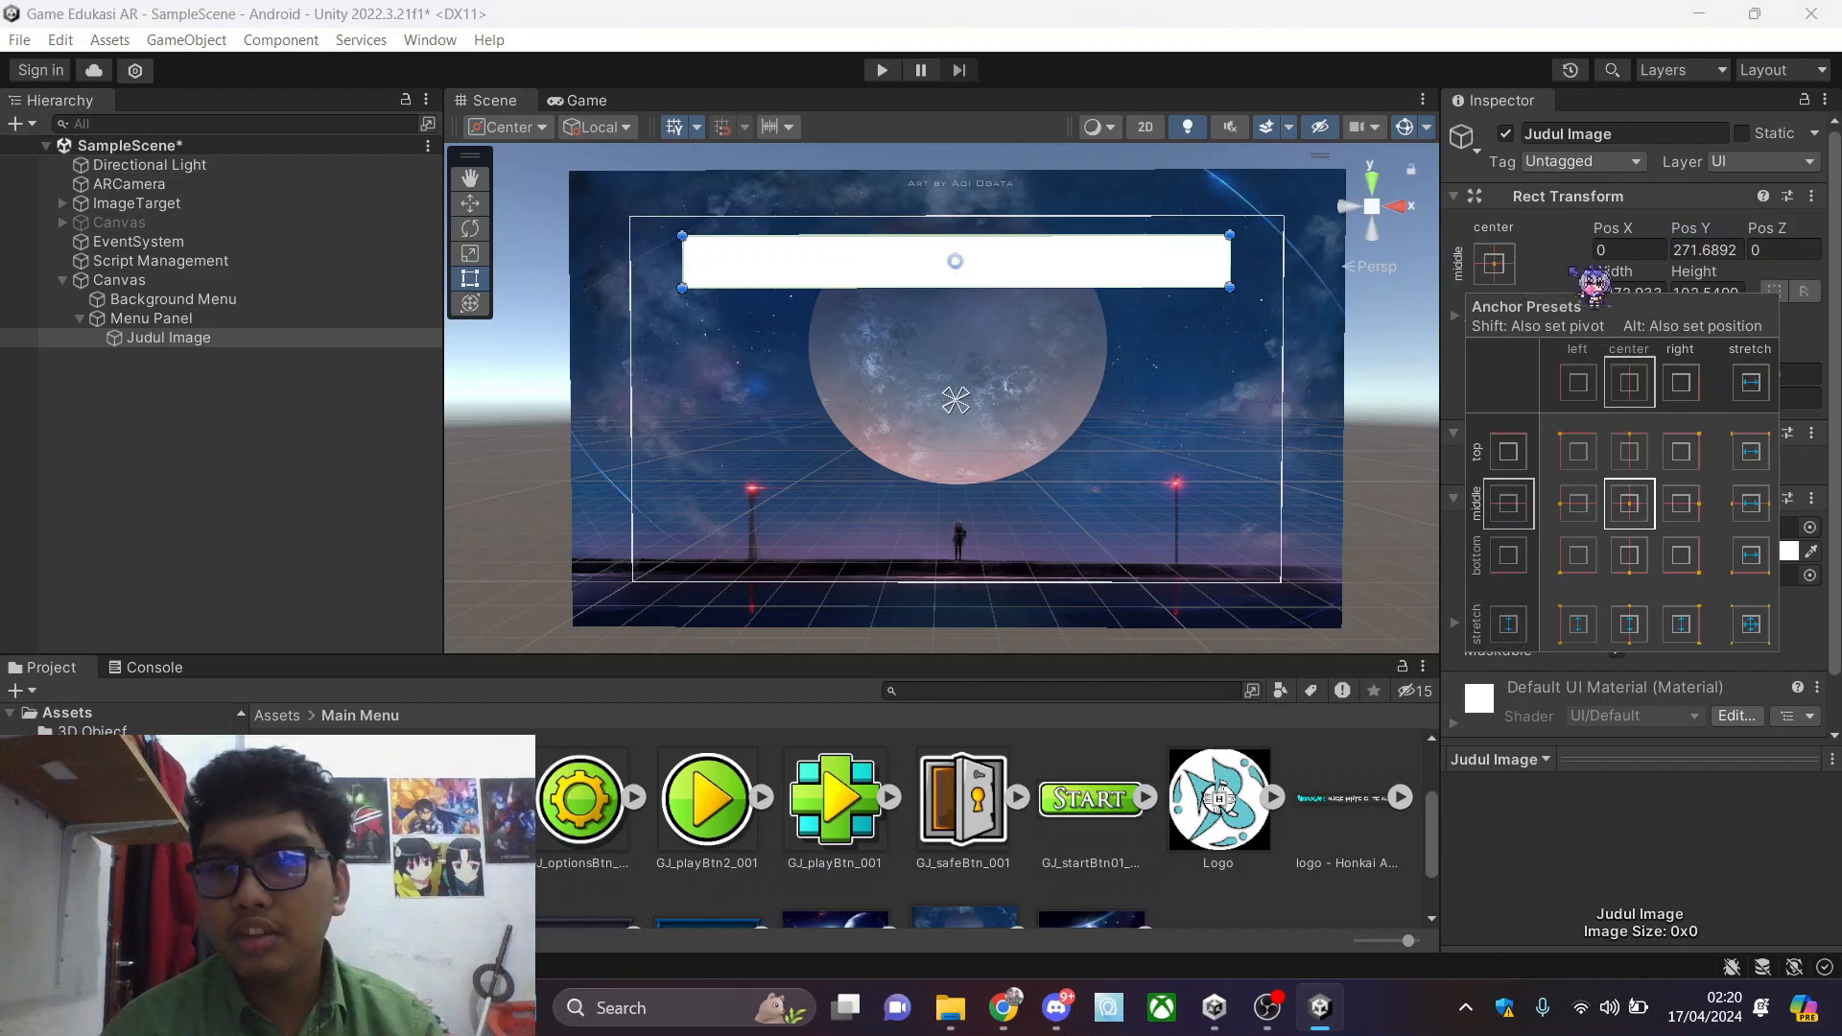
{"action": "left_click", "coordinate": [1648, 460]}
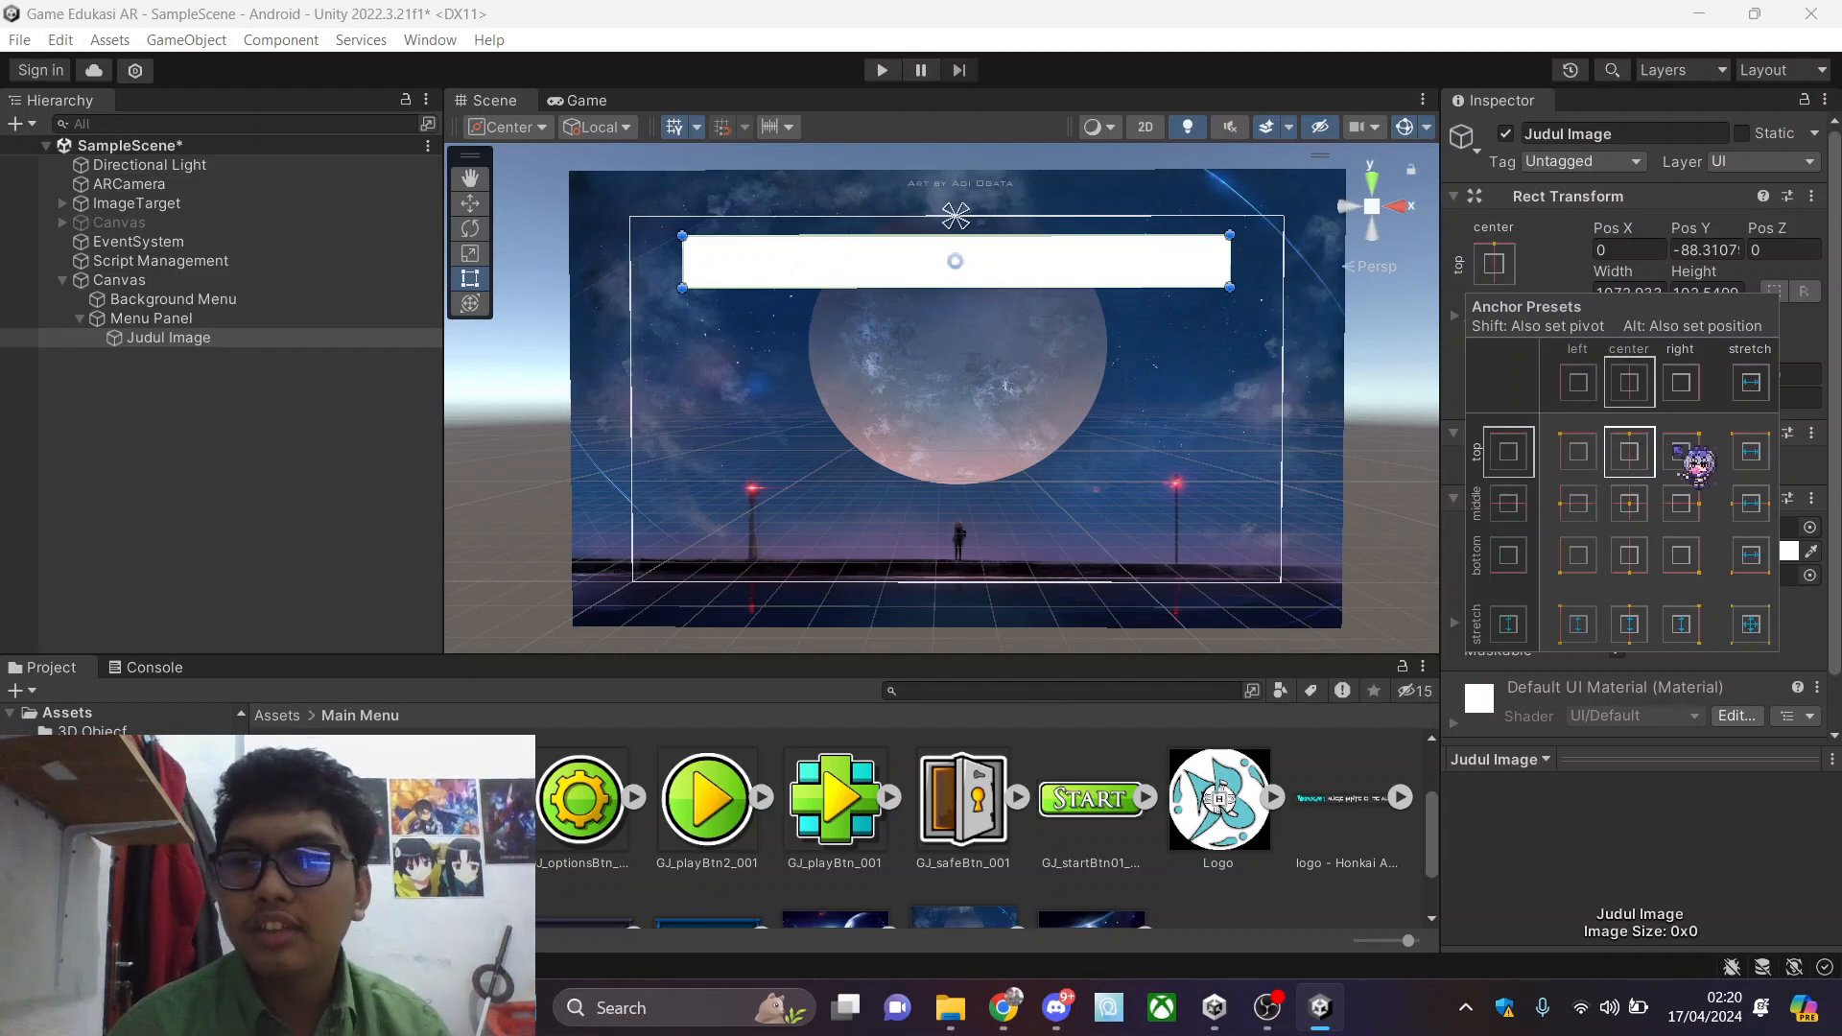
{"action": "left_click", "coordinate": [1505, 253]}
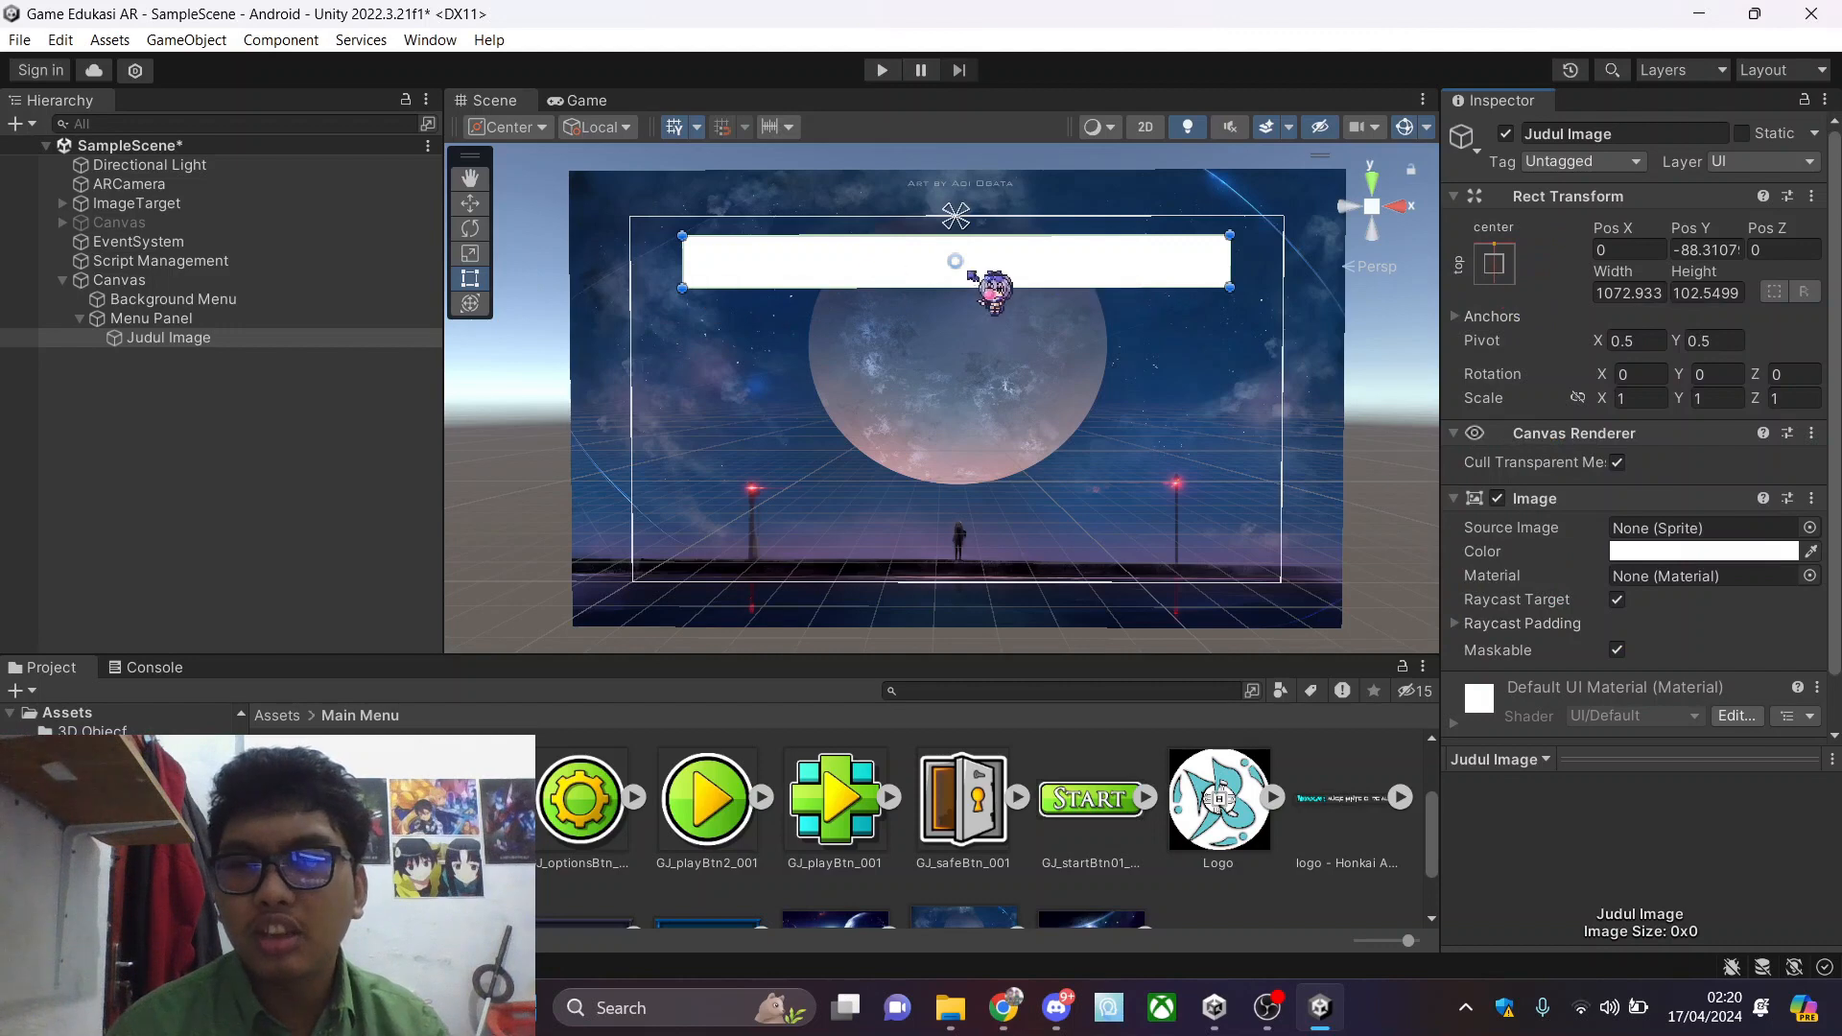
Assign the Honkai Augmented Reality logo sprite as Judul Image's Source Image
{"action": "scroll", "coordinate": [1213, 801], "scroll_direction": "down", "scroll_amount": 2}
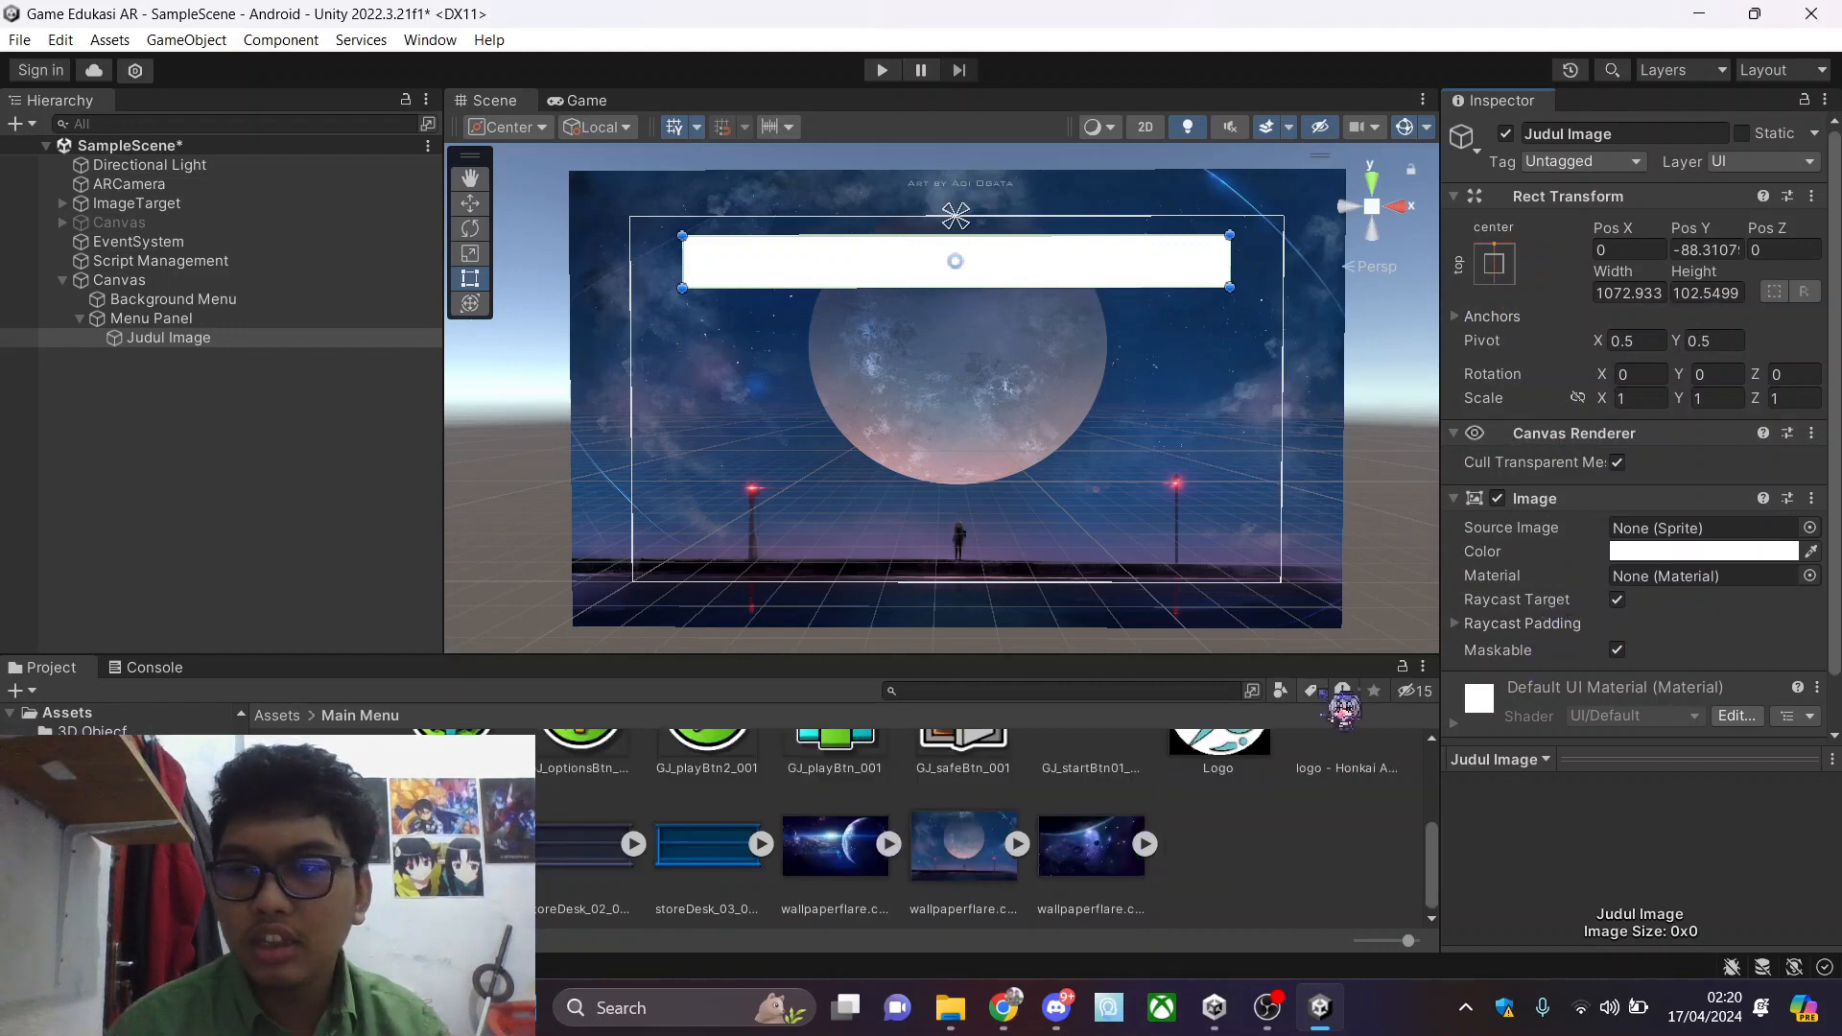
{"action": "scroll", "coordinate": [895, 870], "scroll_direction": "up", "scroll_amount": 1}
{"action": "scroll", "coordinate": [894, 870], "scroll_direction": "down", "scroll_amount": 1}
{"action": "scroll", "coordinate": [1342, 766], "scroll_direction": "up", "scroll_amount": 2}
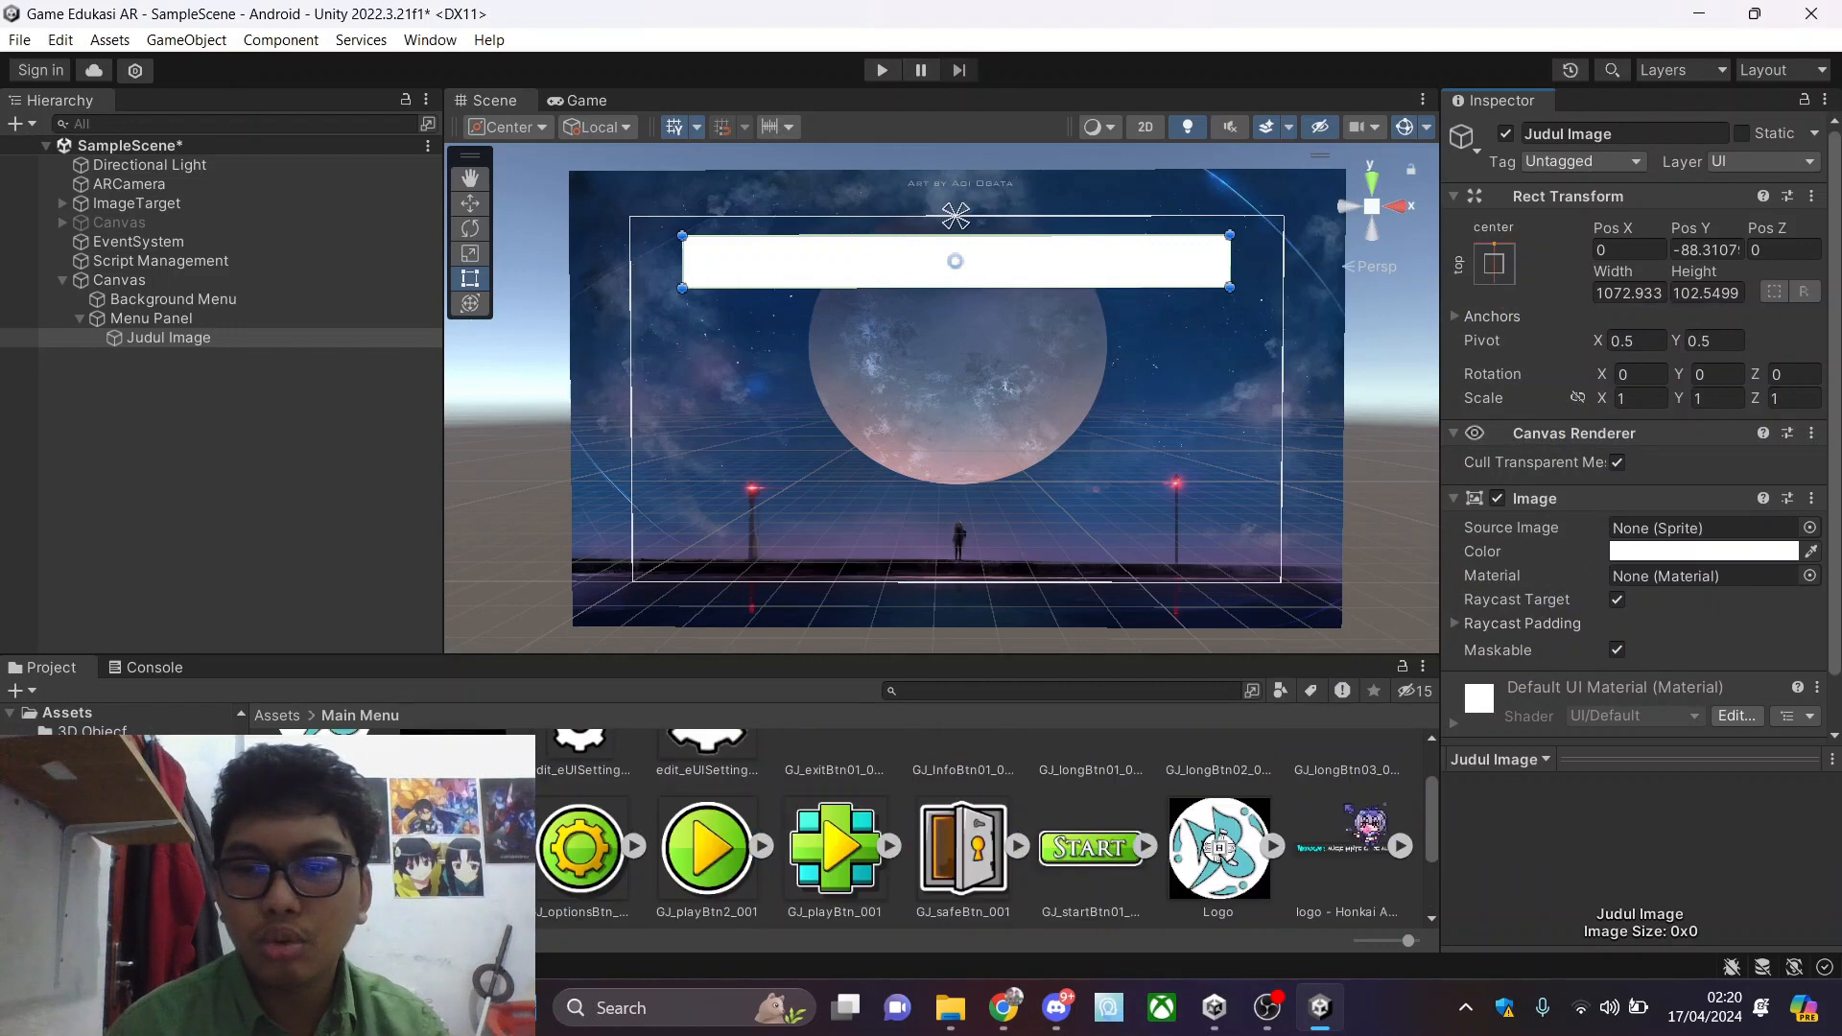
{"action": "left_click_drag", "start_coordinate": [1346, 856], "coordinate": [1659, 533]}
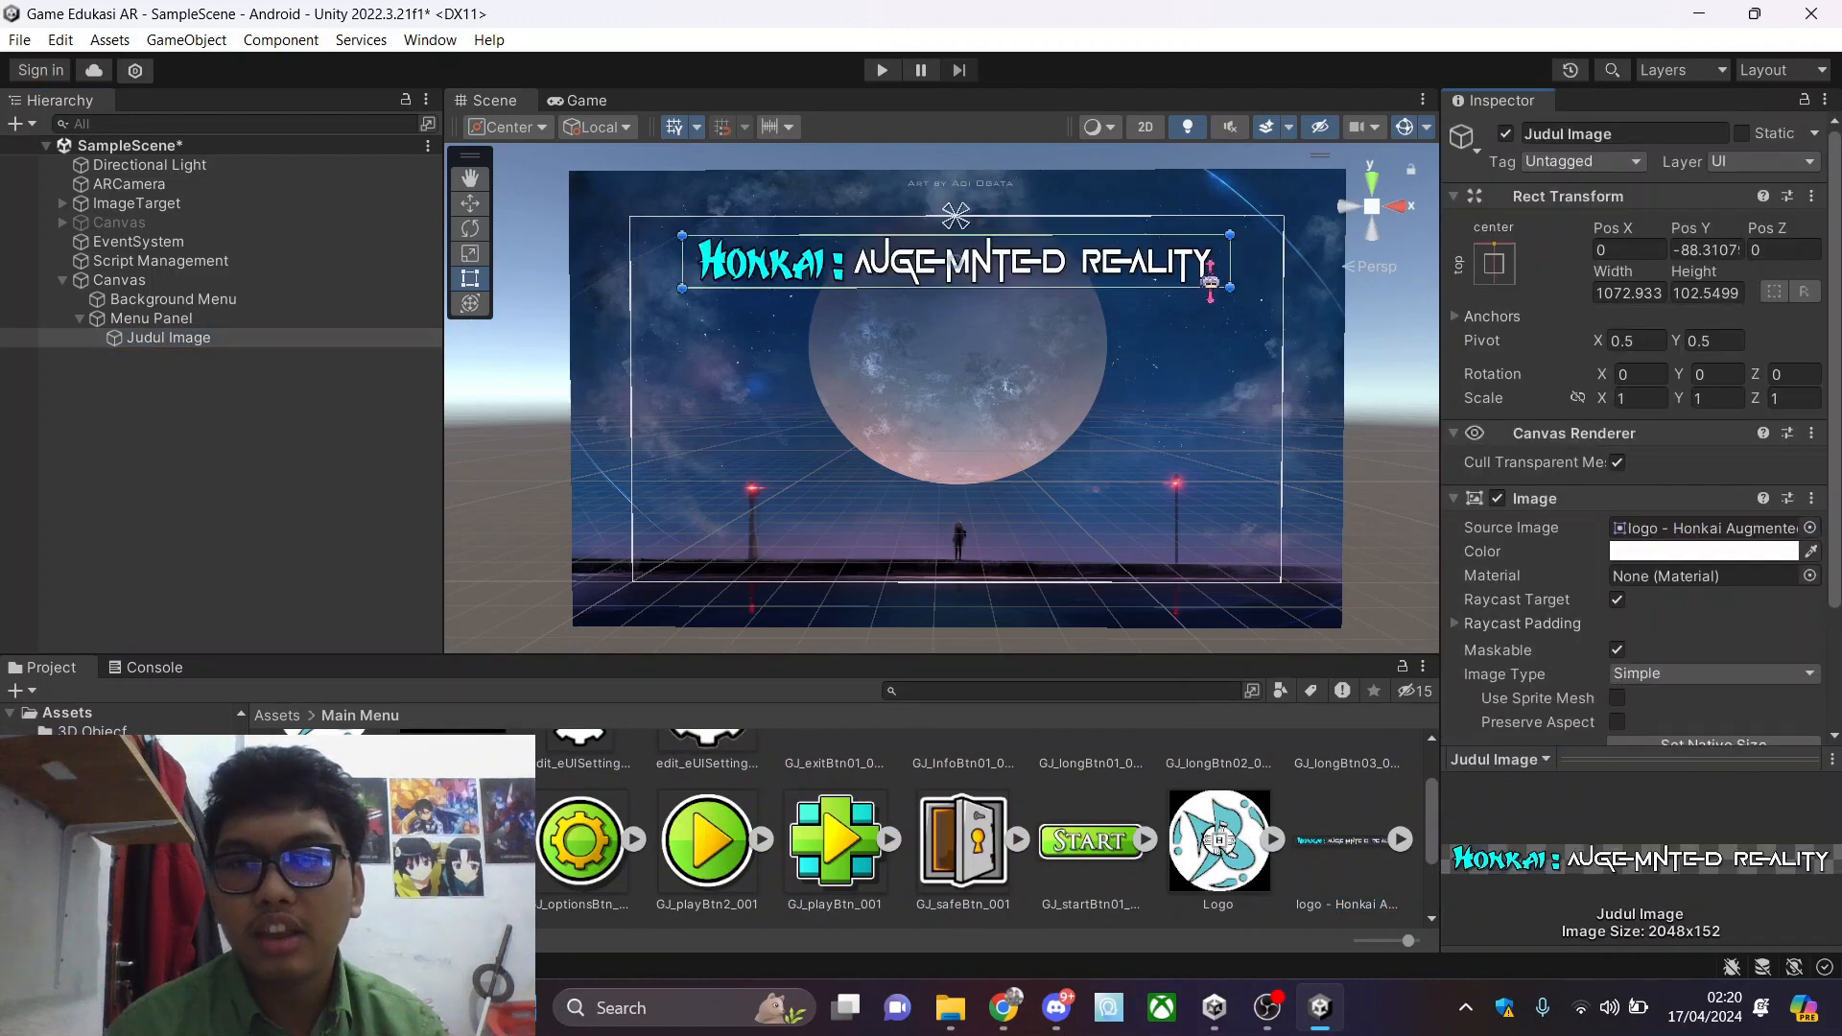
Resize Judul Image to about 1176 by 90, set its Pos X to 0 and check the title in the Game view
{"action": "left_click_drag", "start_coordinate": [1231, 287], "coordinate": [1286, 280]}
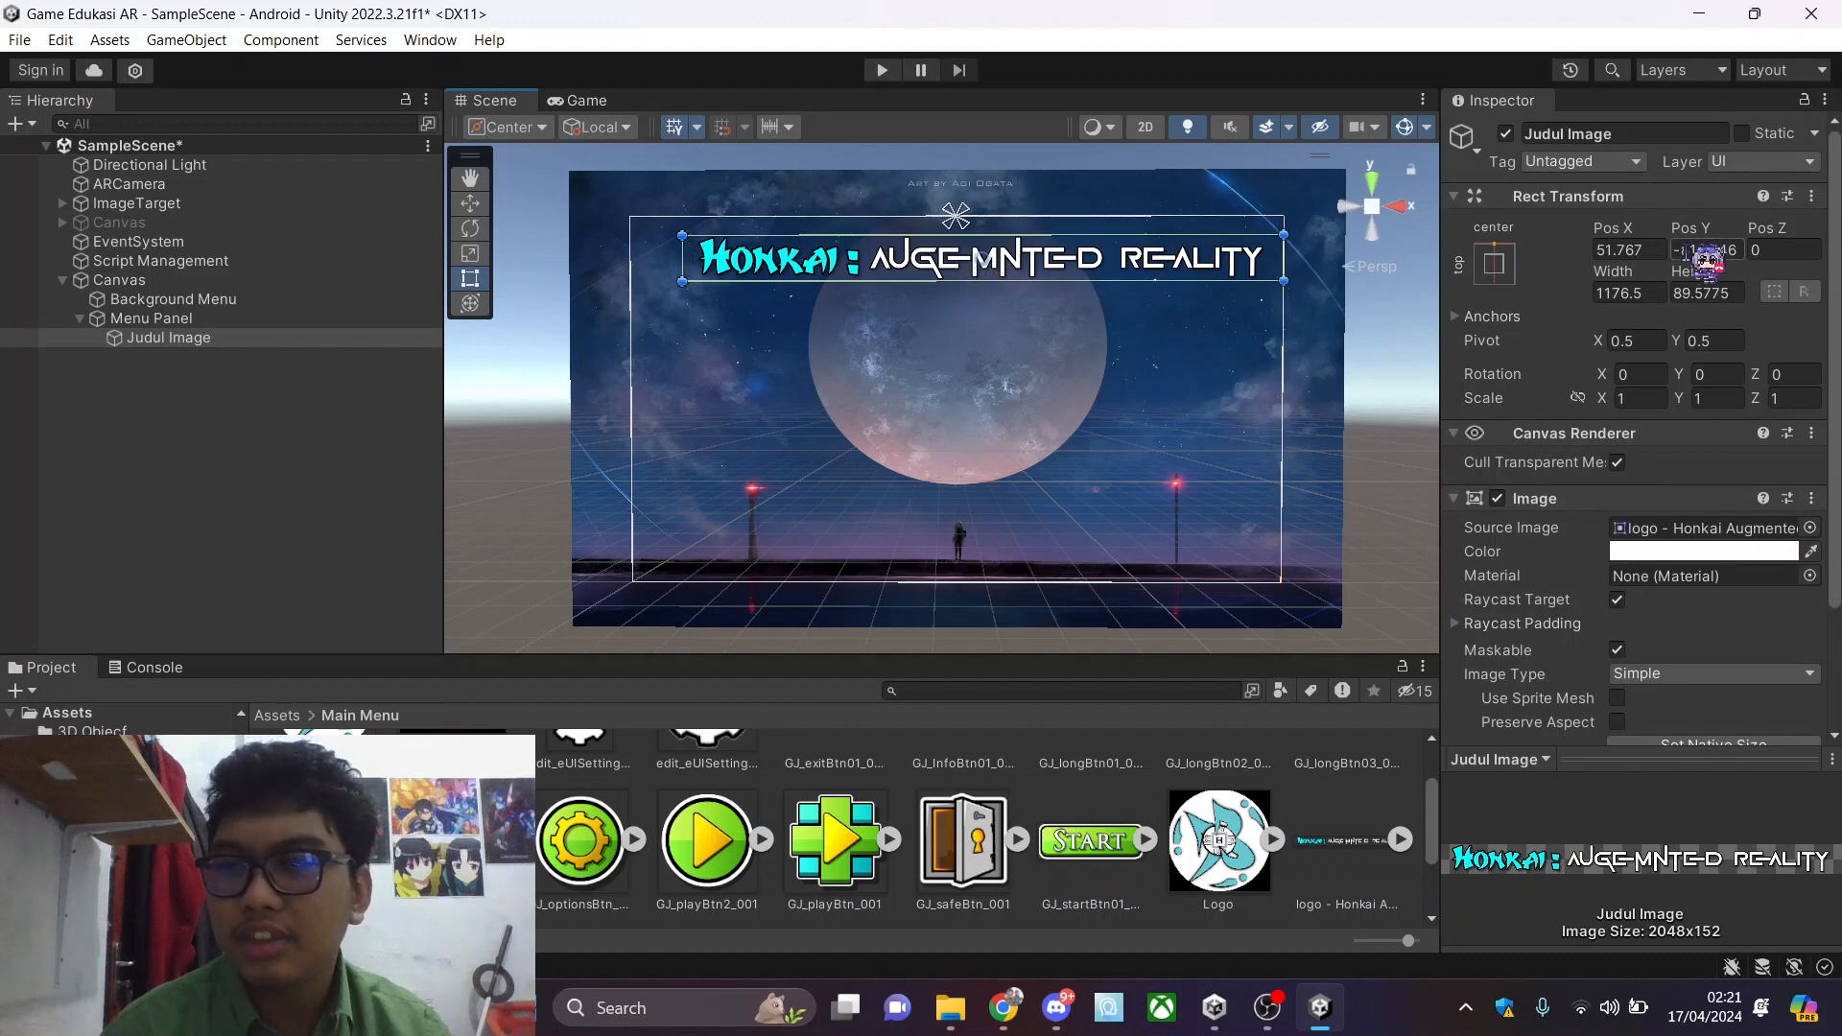
{"action": "left_click", "coordinate": [1622, 250]}
{"action": "type", "text": "0"}
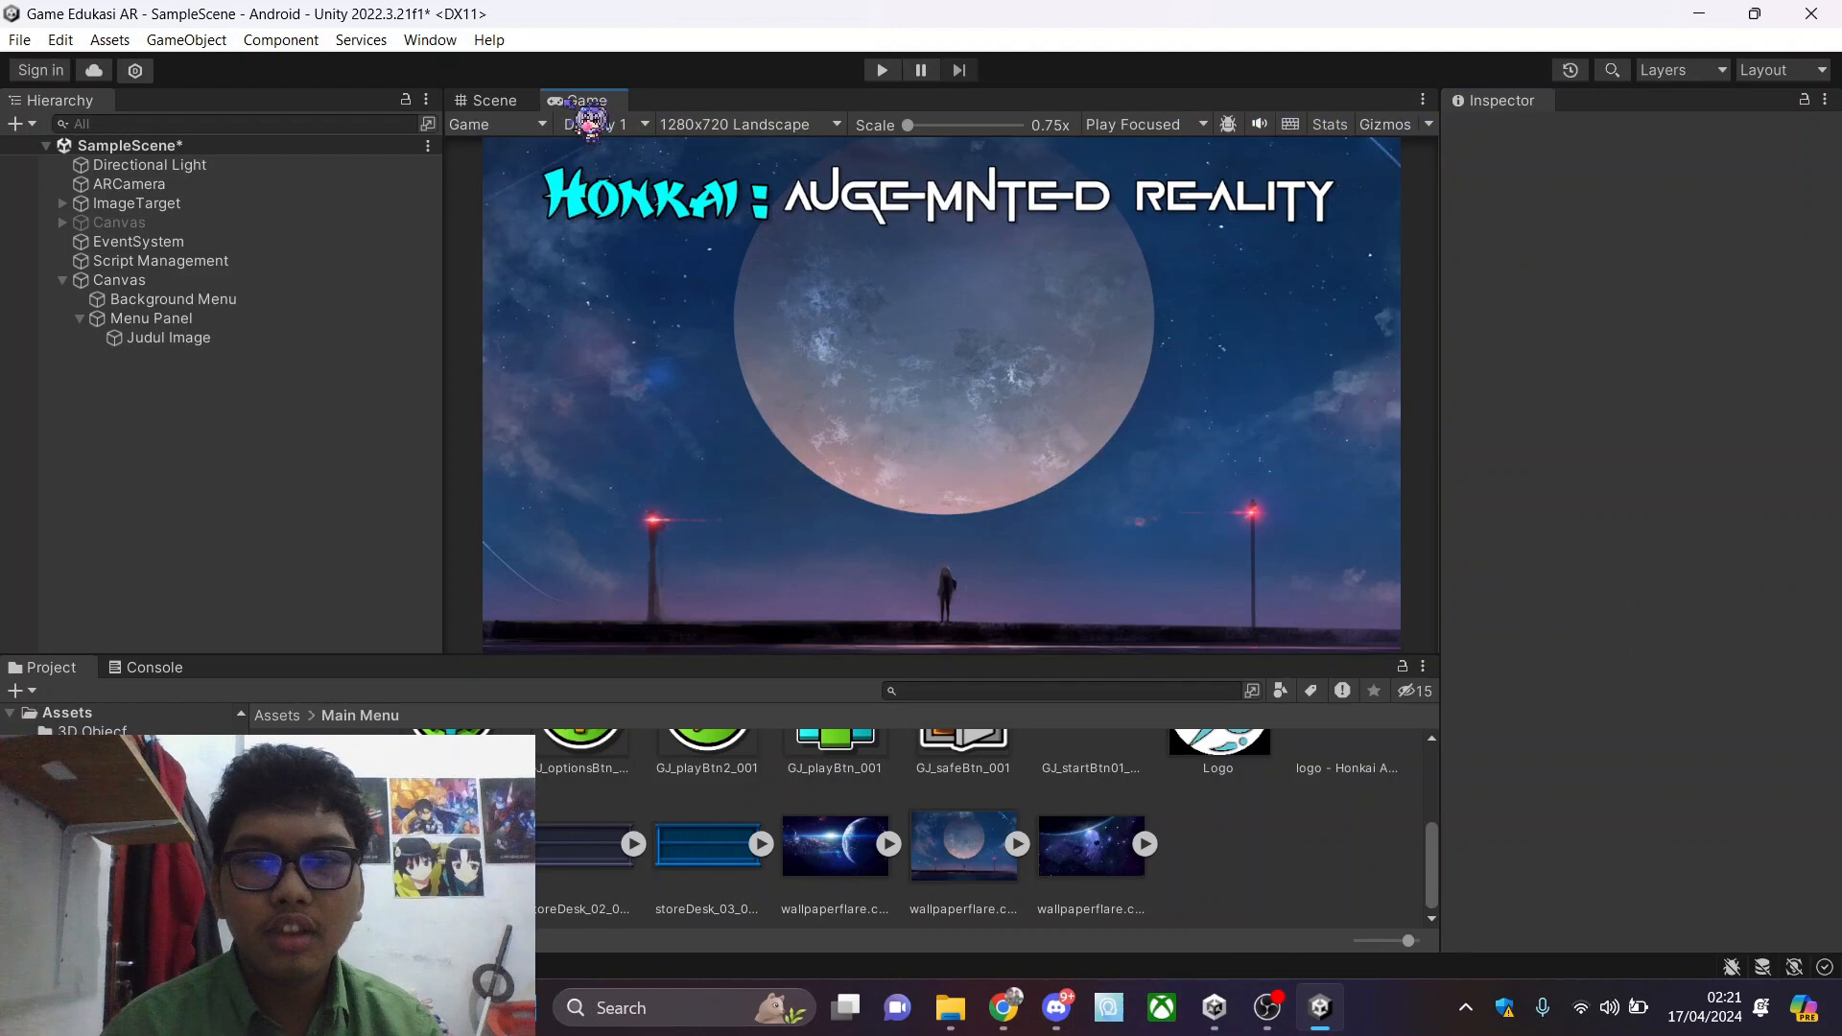
{"action": "left_click", "coordinate": [580, 100]}
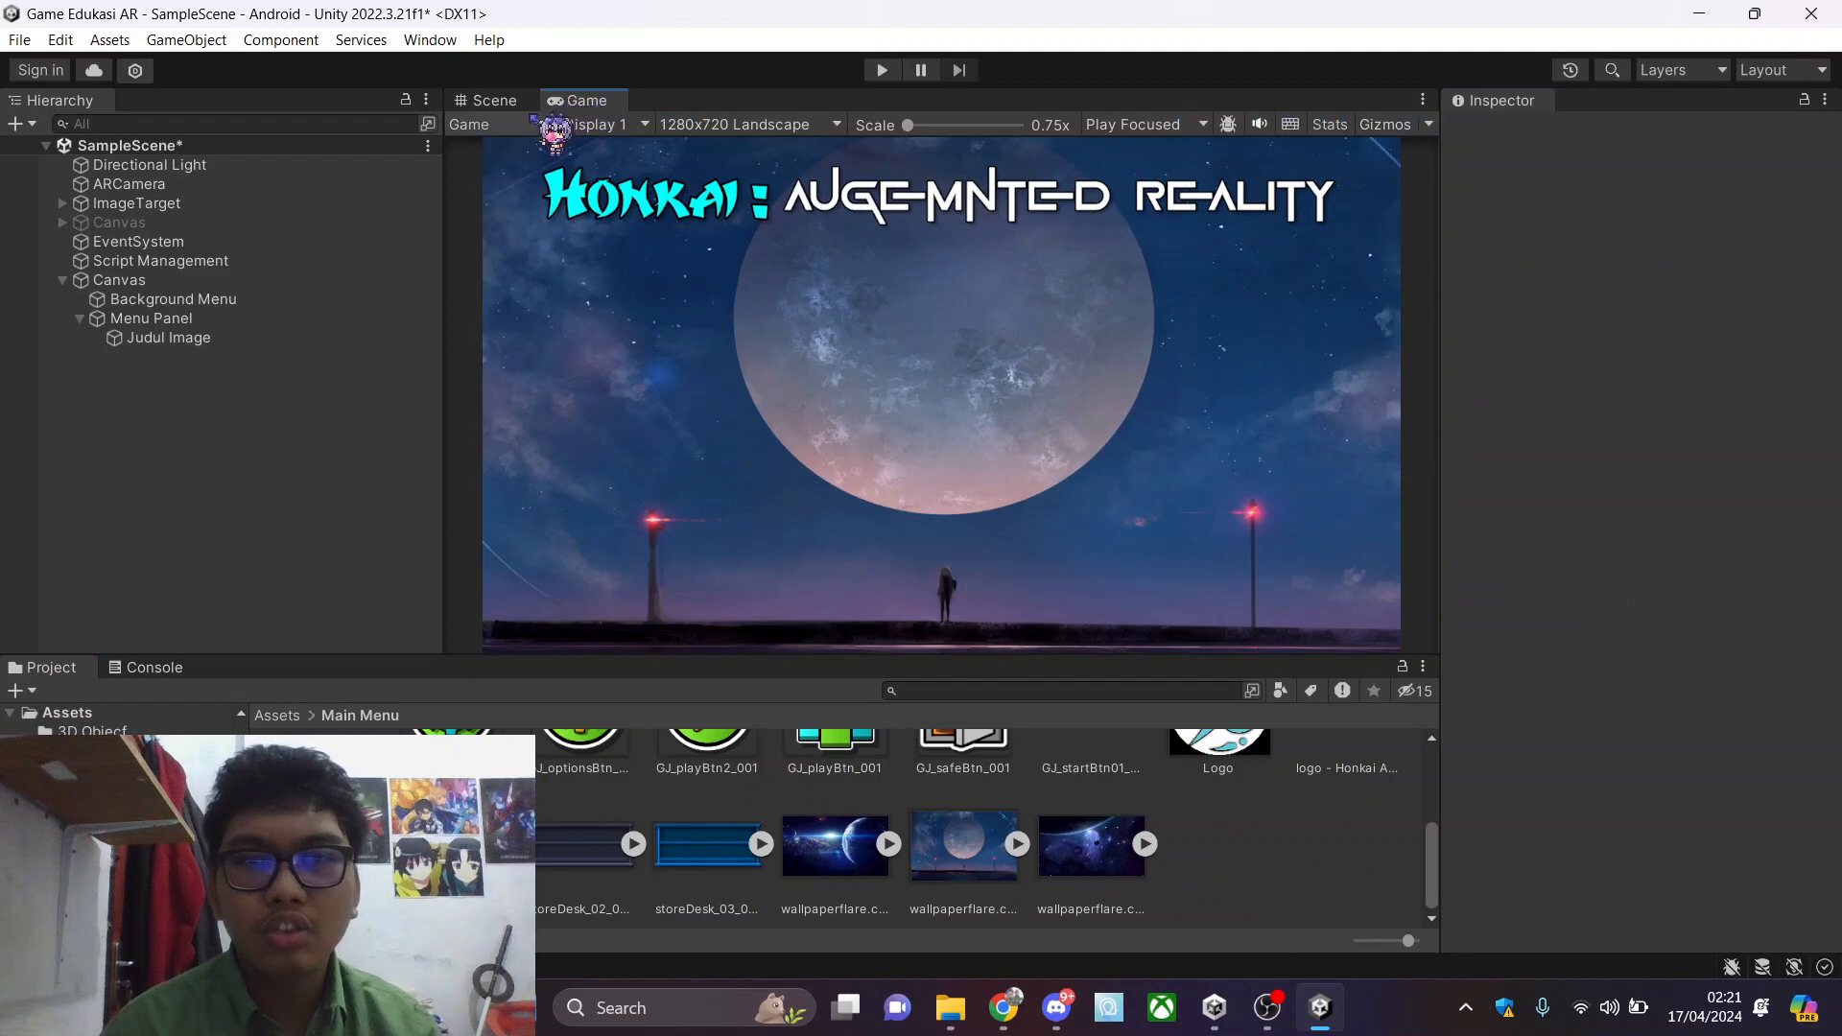
{"action": "left_click", "coordinate": [508, 102]}
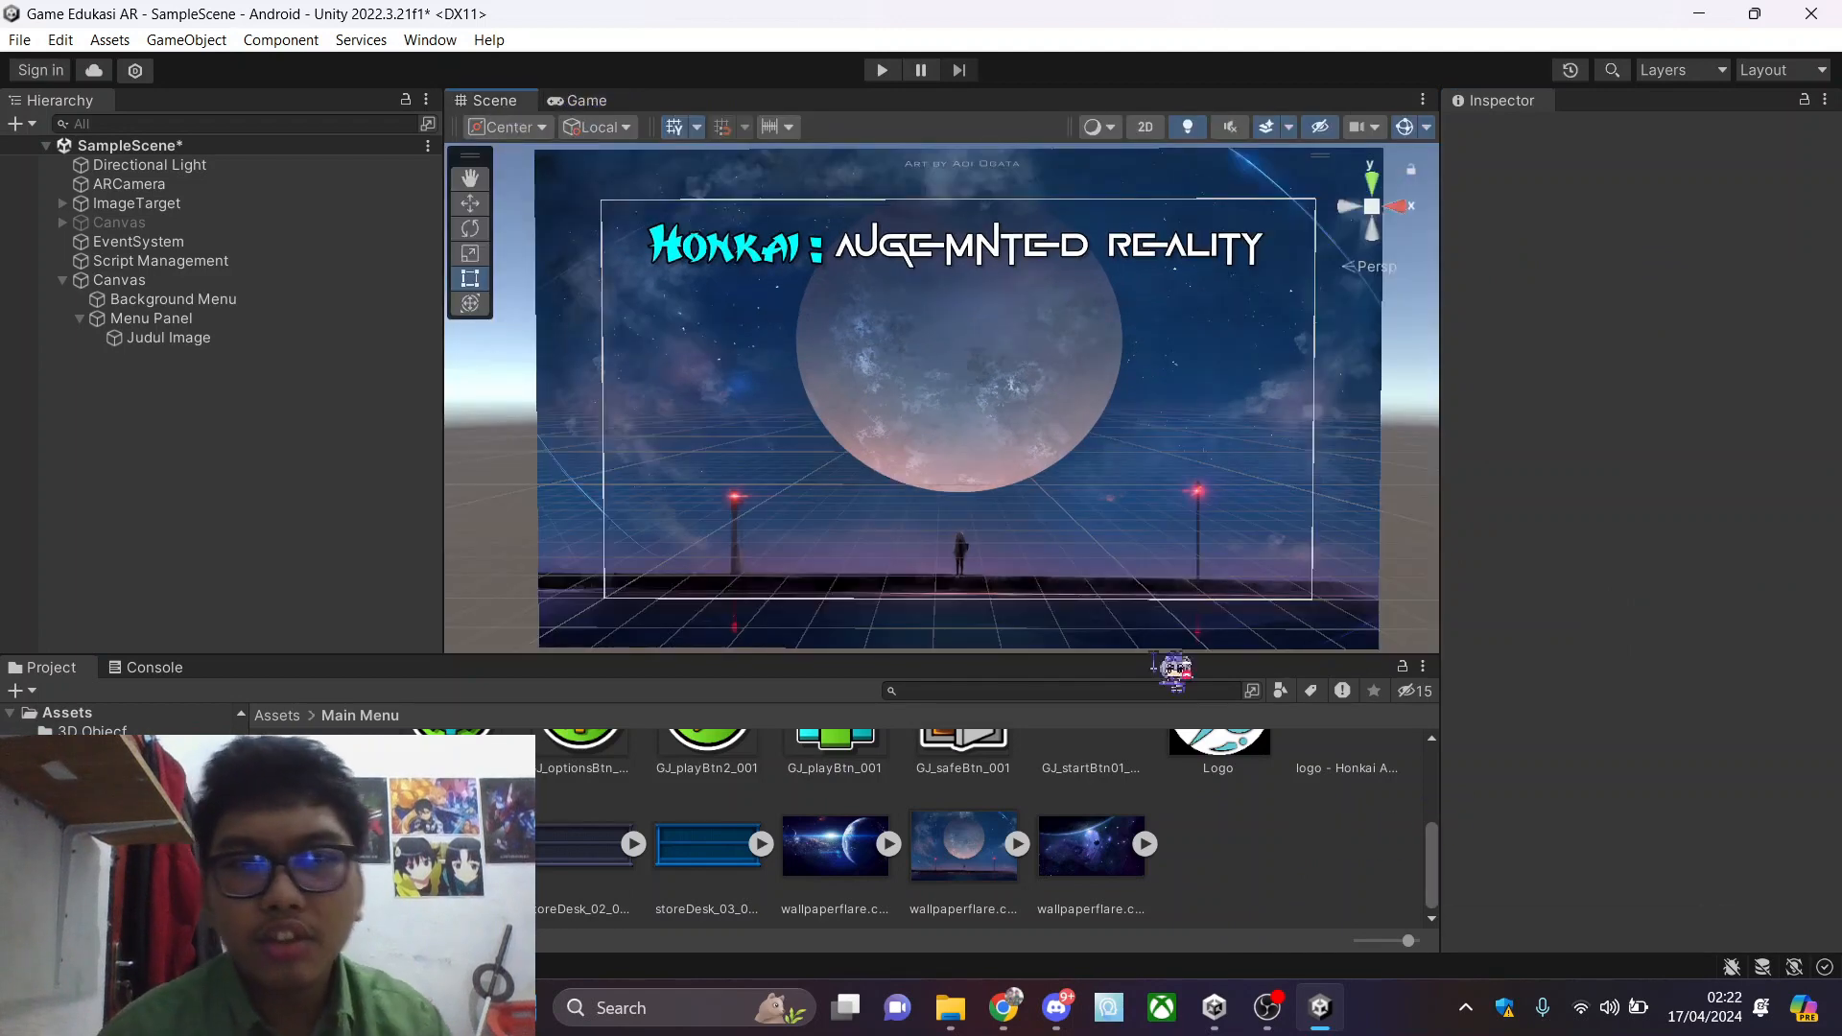
Add a TextMeshPro button as a child of Menu Panel
{"action": "left_click", "coordinate": [585, 100]}
{"action": "left_click", "coordinate": [496, 102]}
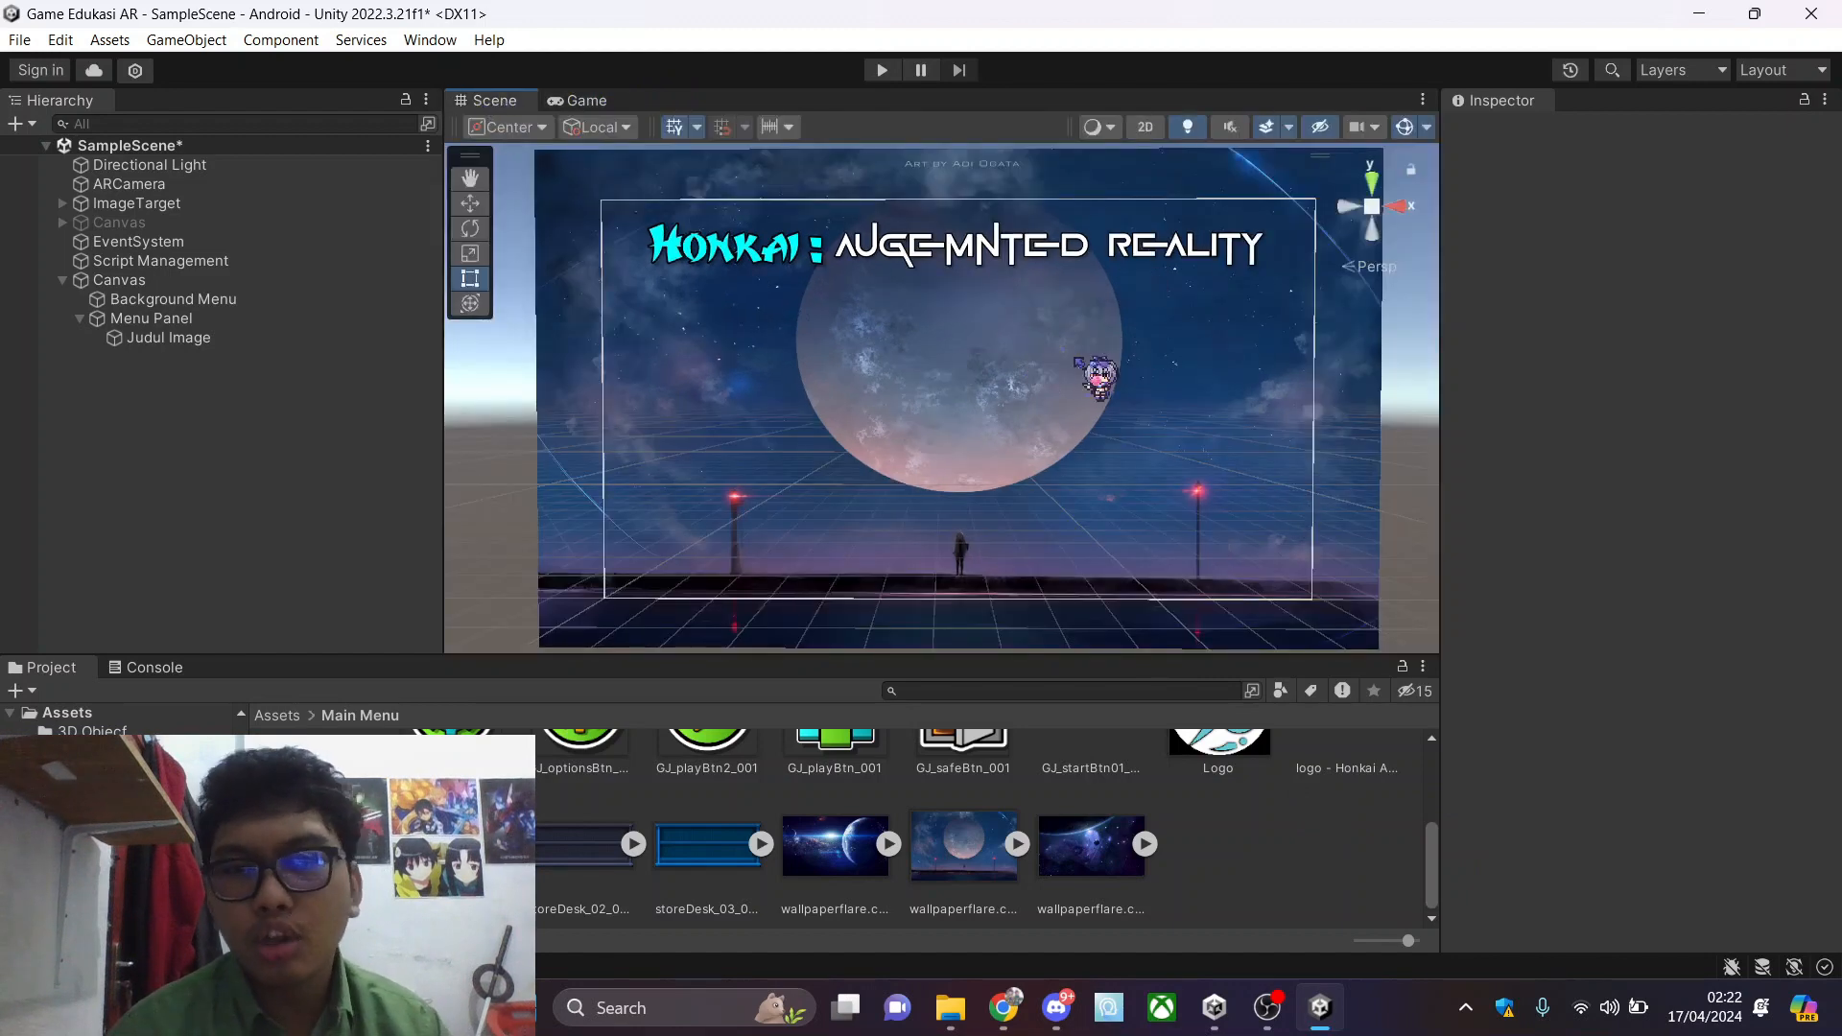
{"action": "left_click", "coordinate": [183, 318]}
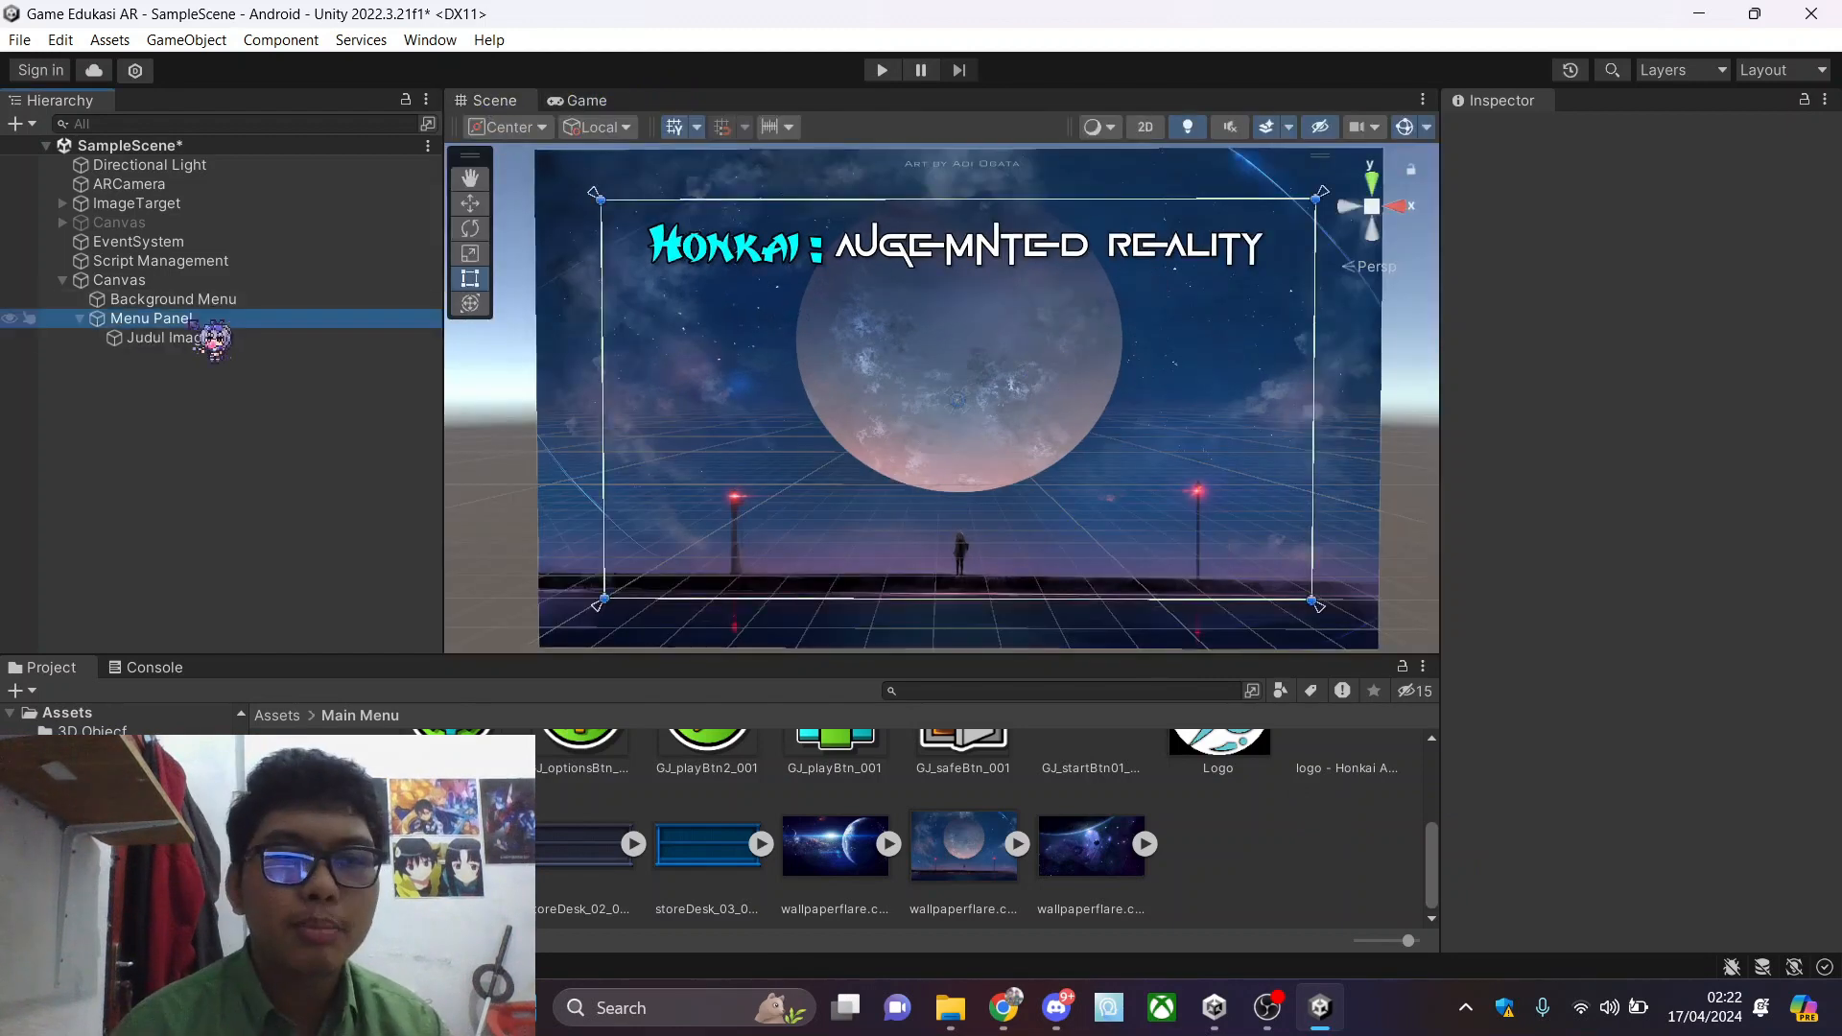
{"action": "right_click", "coordinate": [190, 320]}
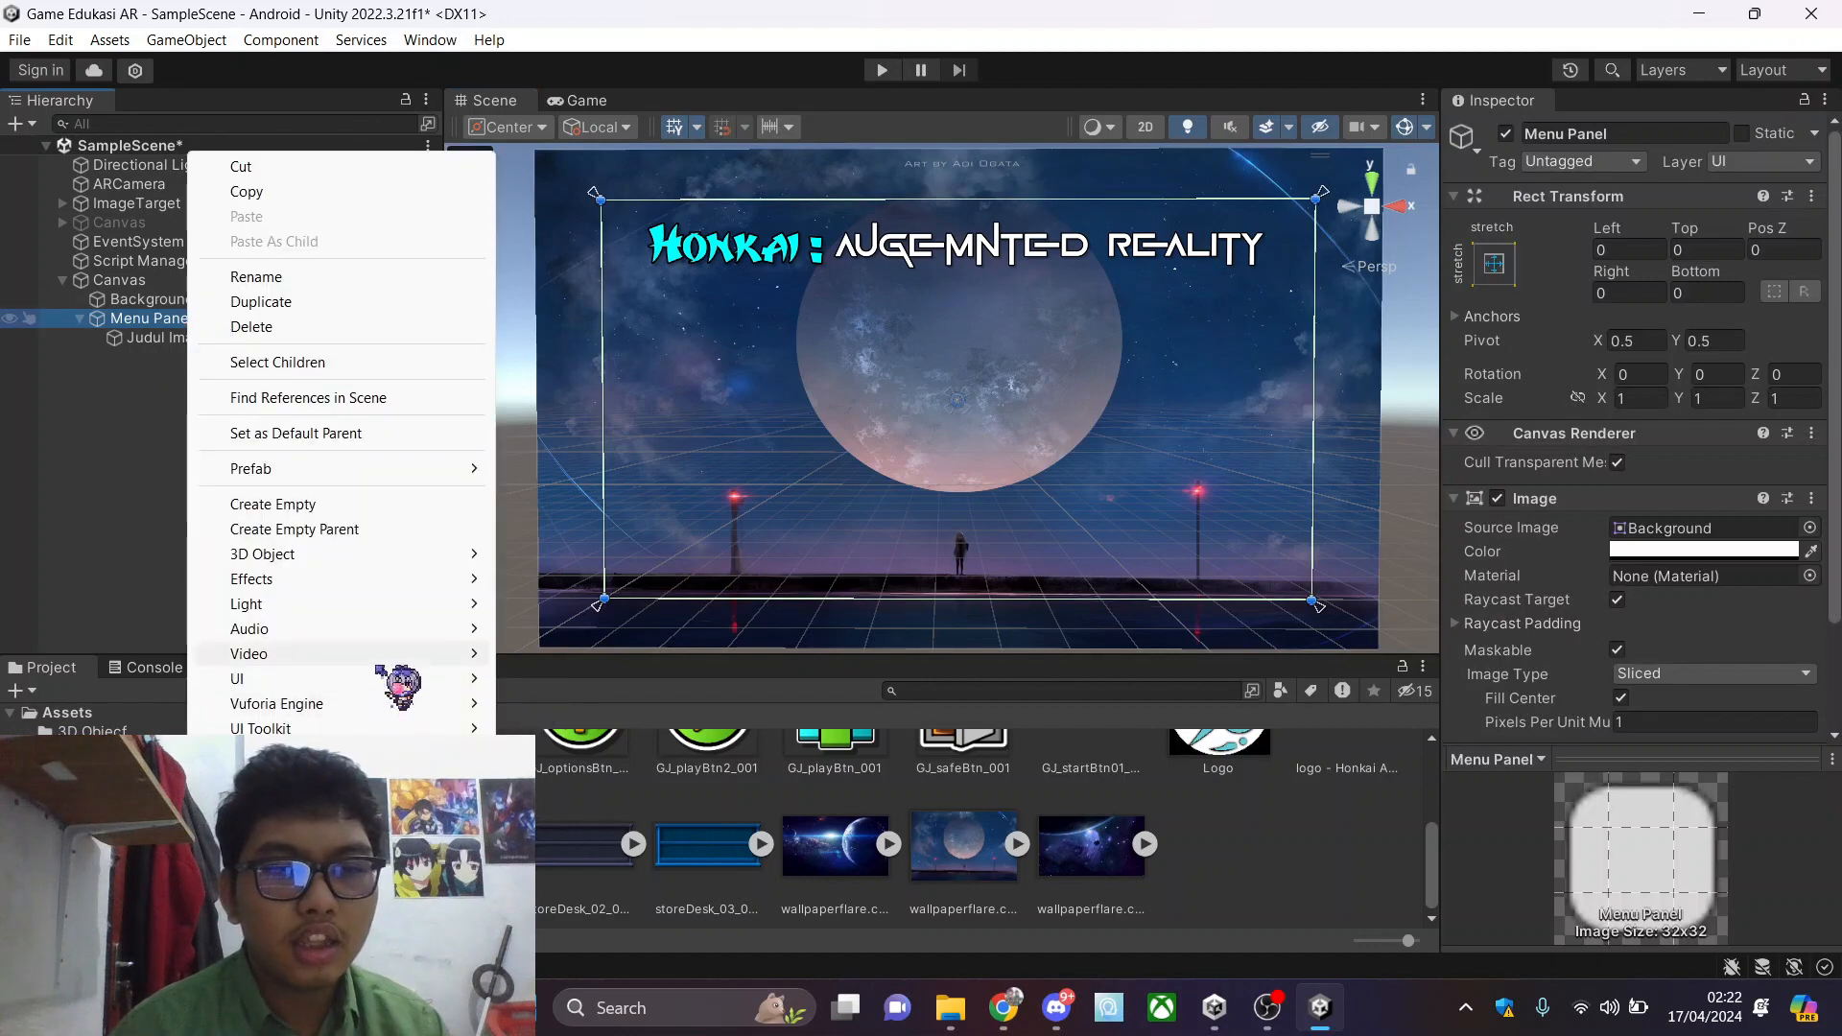
{"action": "mouse_move", "coordinate": [460, 679]}
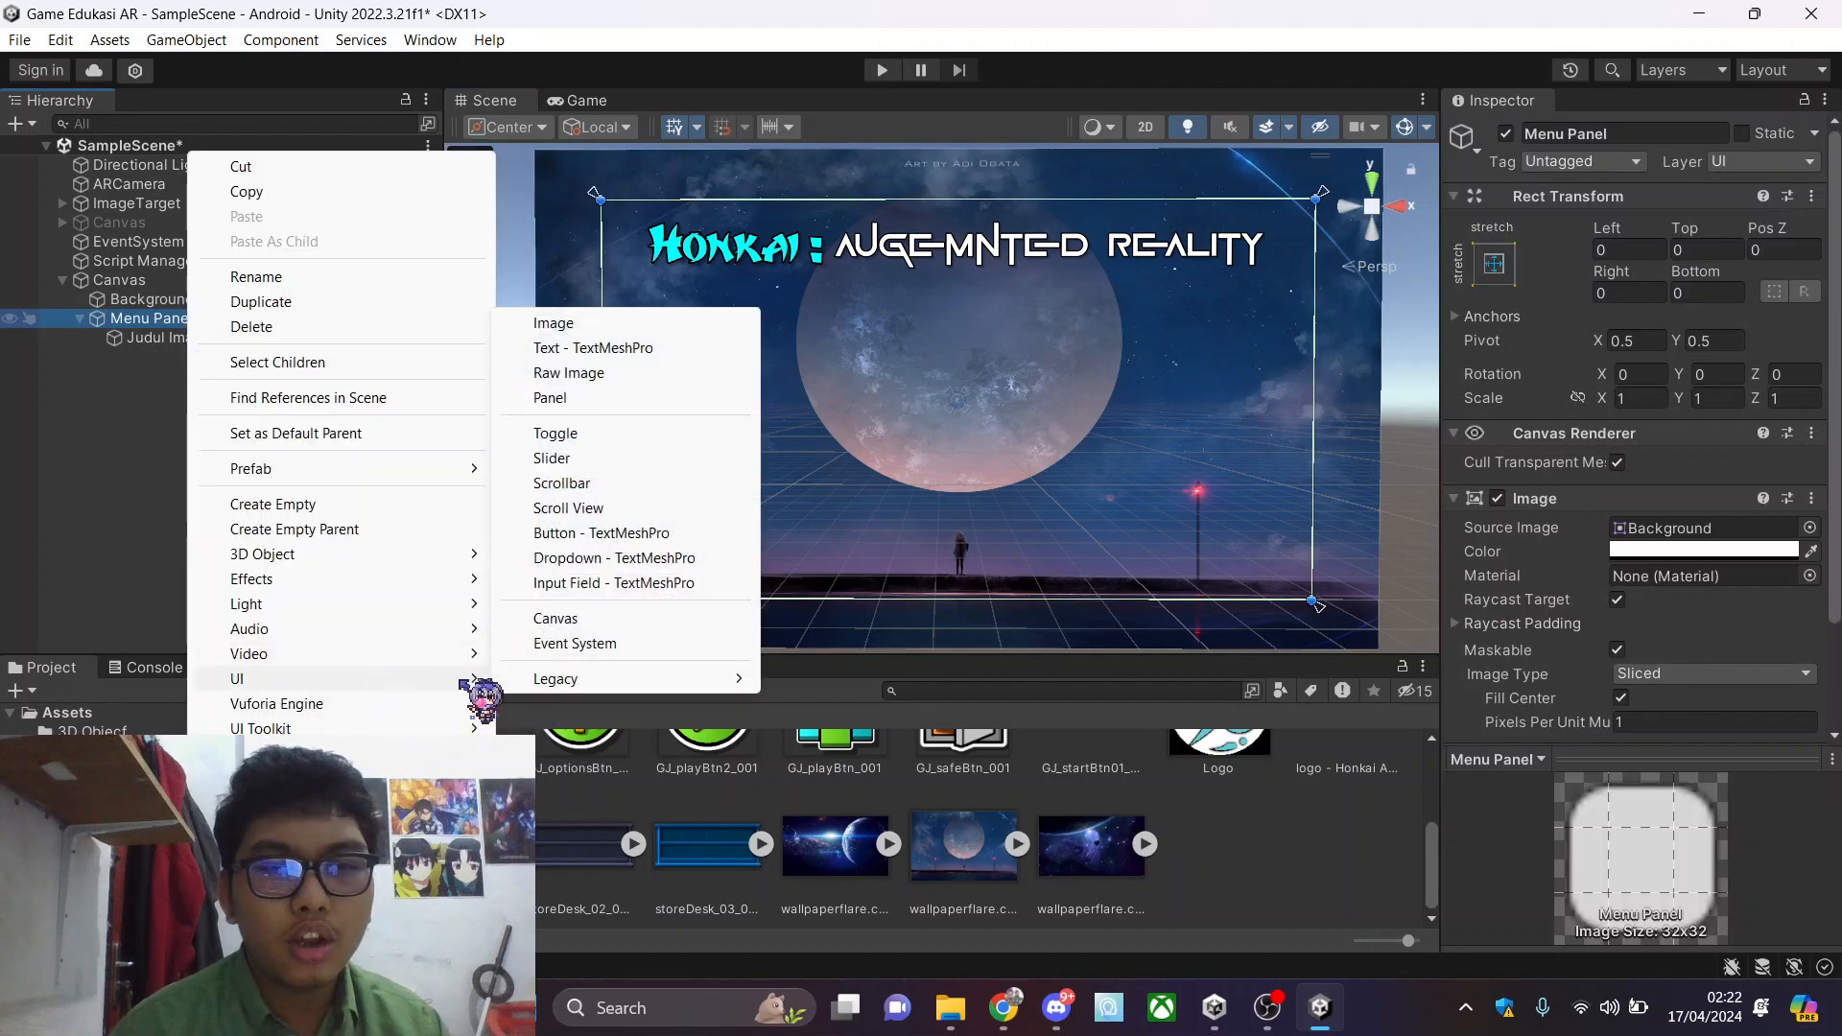
{"action": "left_click", "coordinate": [615, 534]}
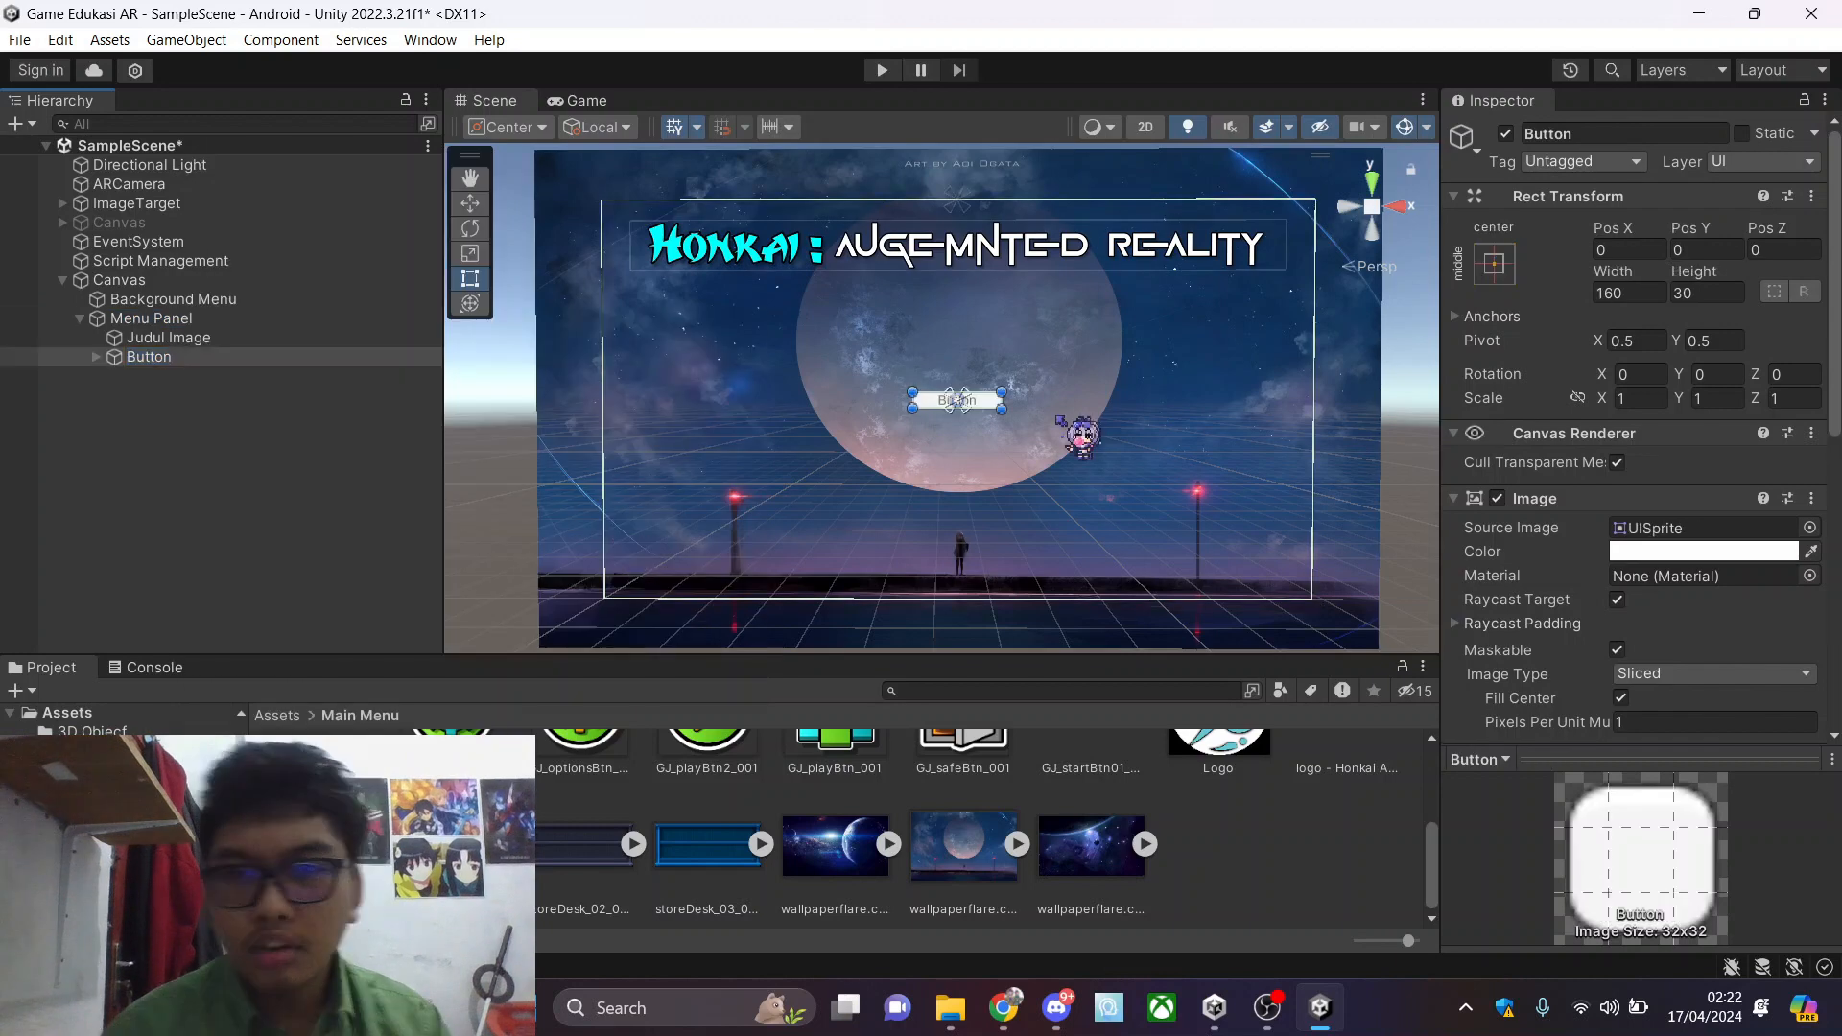
Enlarge the new button to about 282 by 98, move it to Pos X 0 and Pos Y 37, and check it in the Game view
{"action": "scroll", "coordinate": [999, 465], "scroll_direction": "up", "scroll_amount": 5}
{"action": "scroll", "coordinate": [1007, 464], "scroll_direction": "up", "scroll_amount": 1}
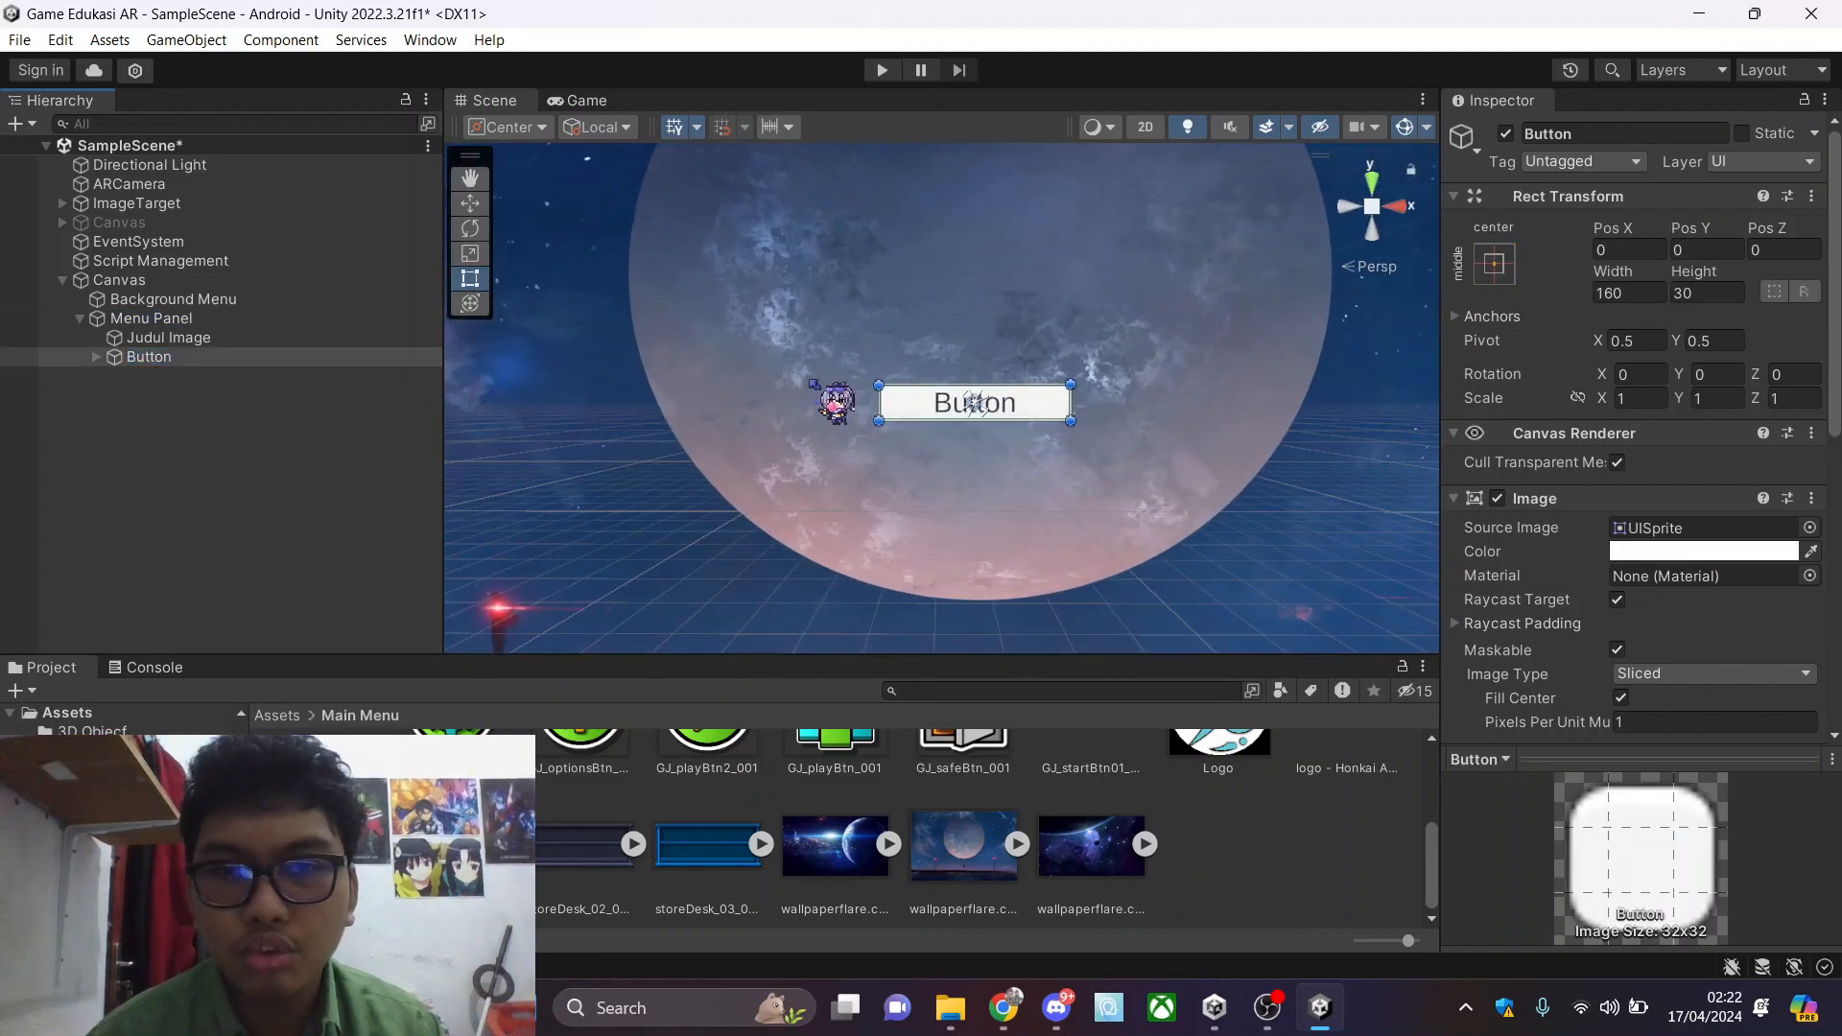
{"action": "left_click_drag", "start_coordinate": [876, 382], "coordinate": [717, 297]}
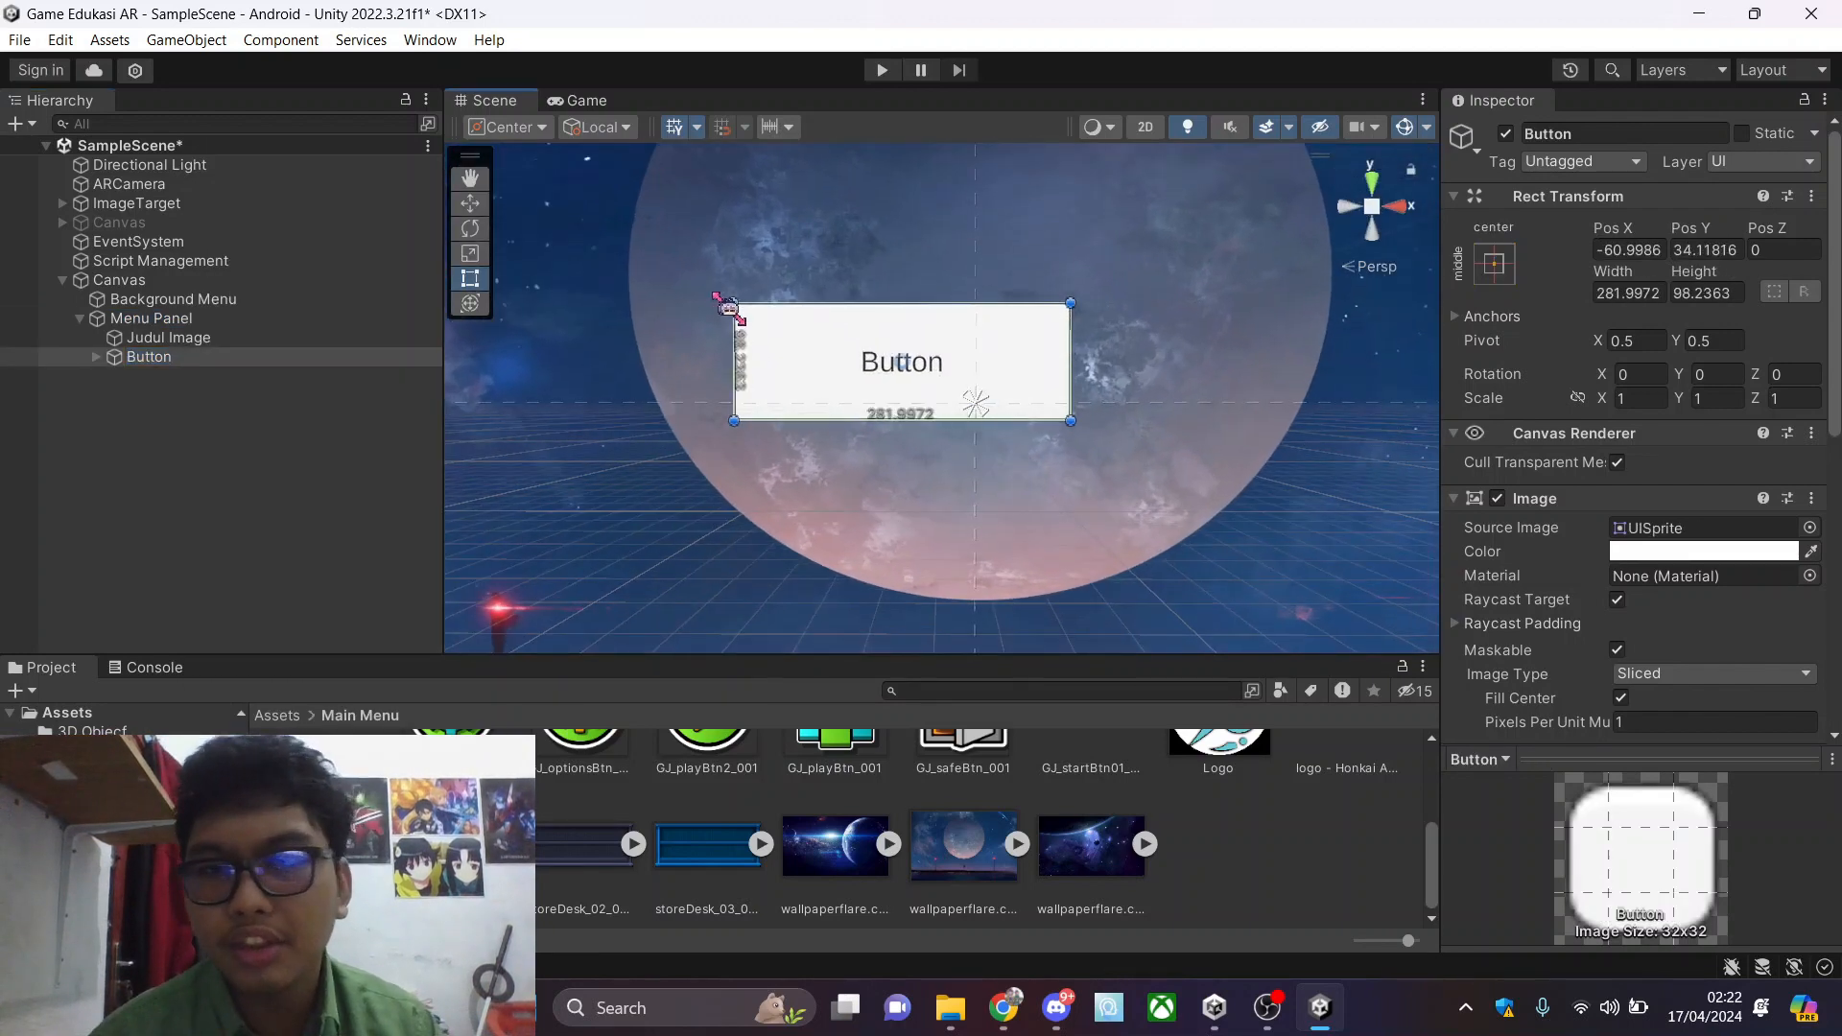
{"action": "scroll", "coordinate": [937, 362], "scroll_direction": "down", "scroll_amount": 4}
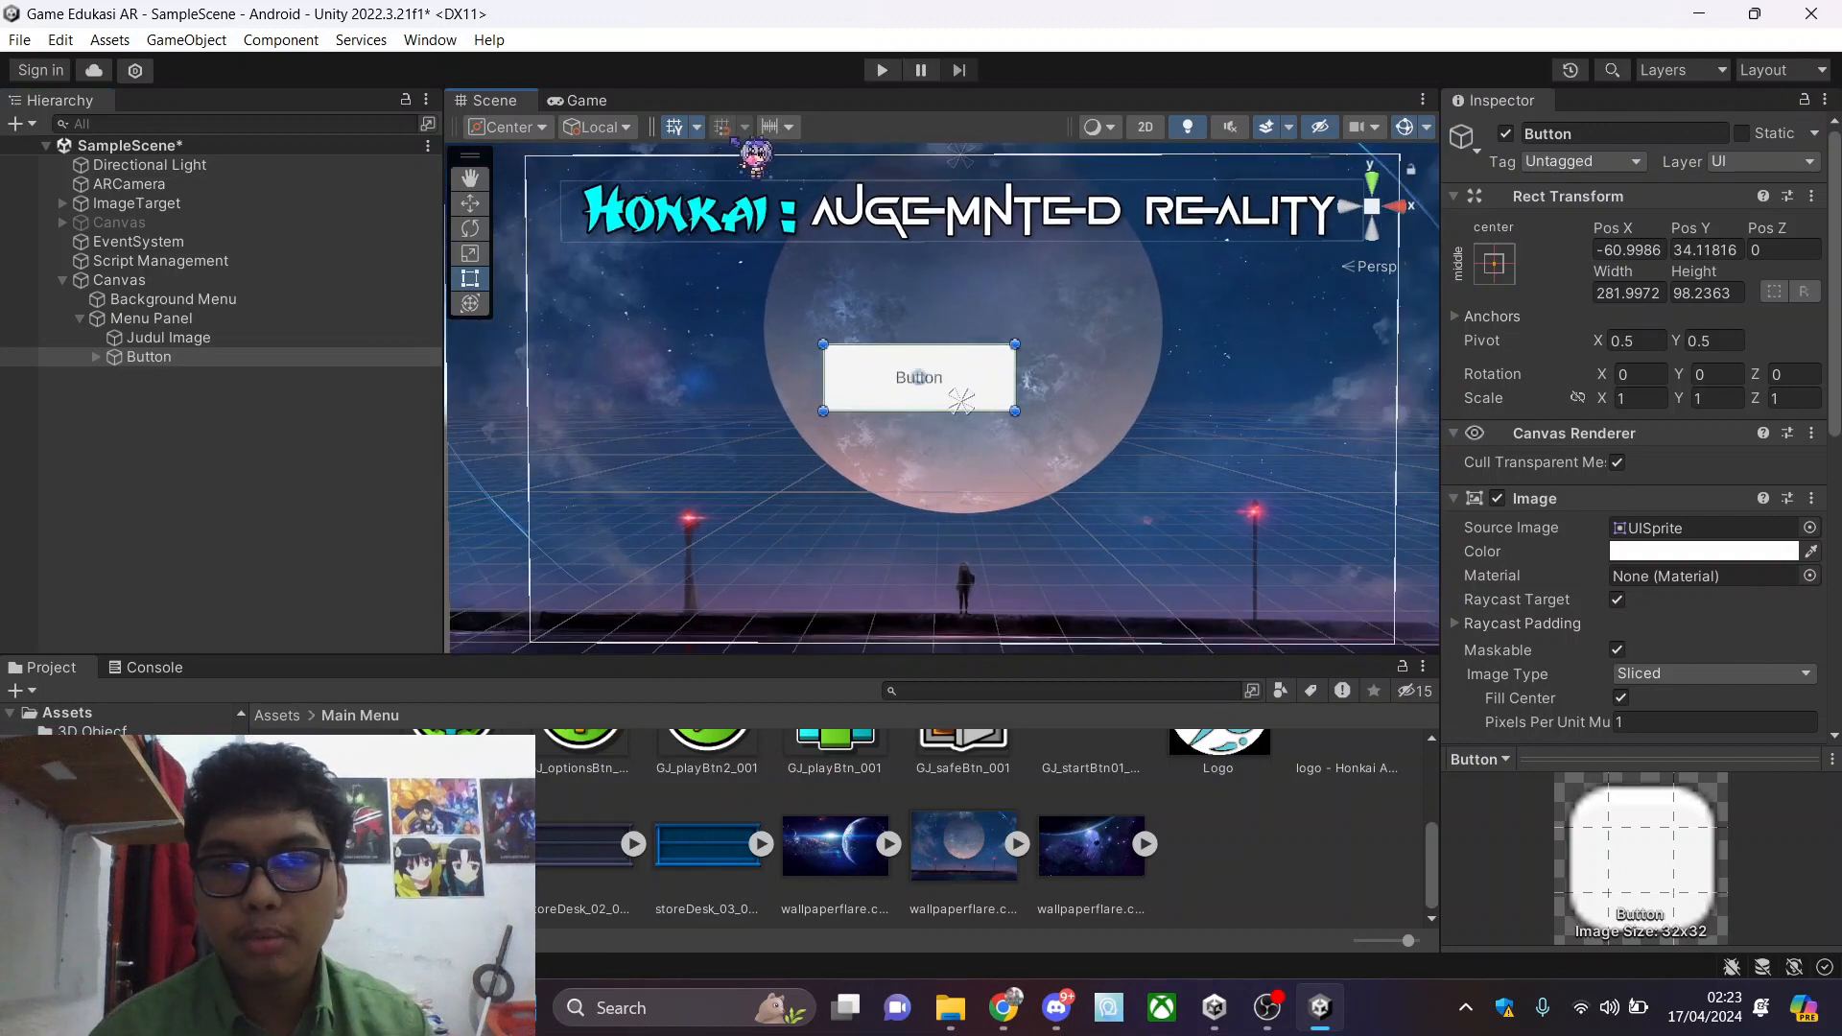
{"action": "left_click_drag", "start_coordinate": [939, 393], "coordinate": [980, 384]}
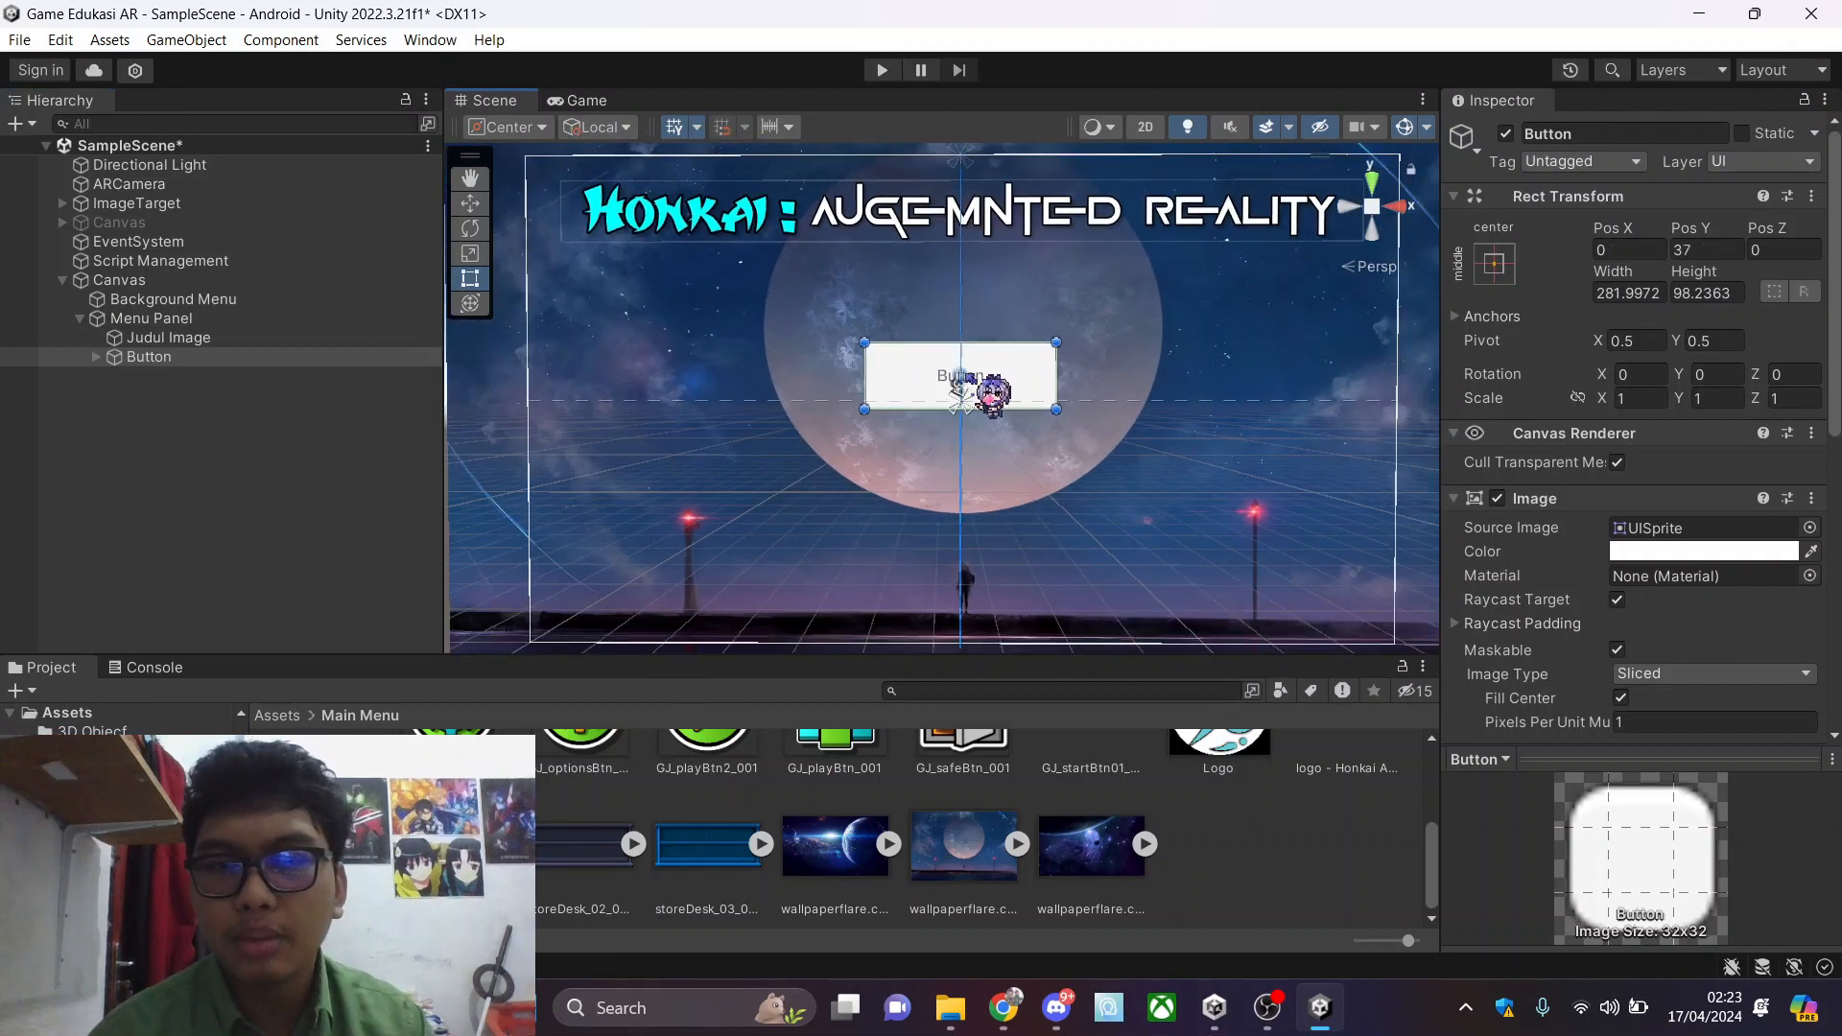
{"action": "left_click", "coordinate": [586, 100]}
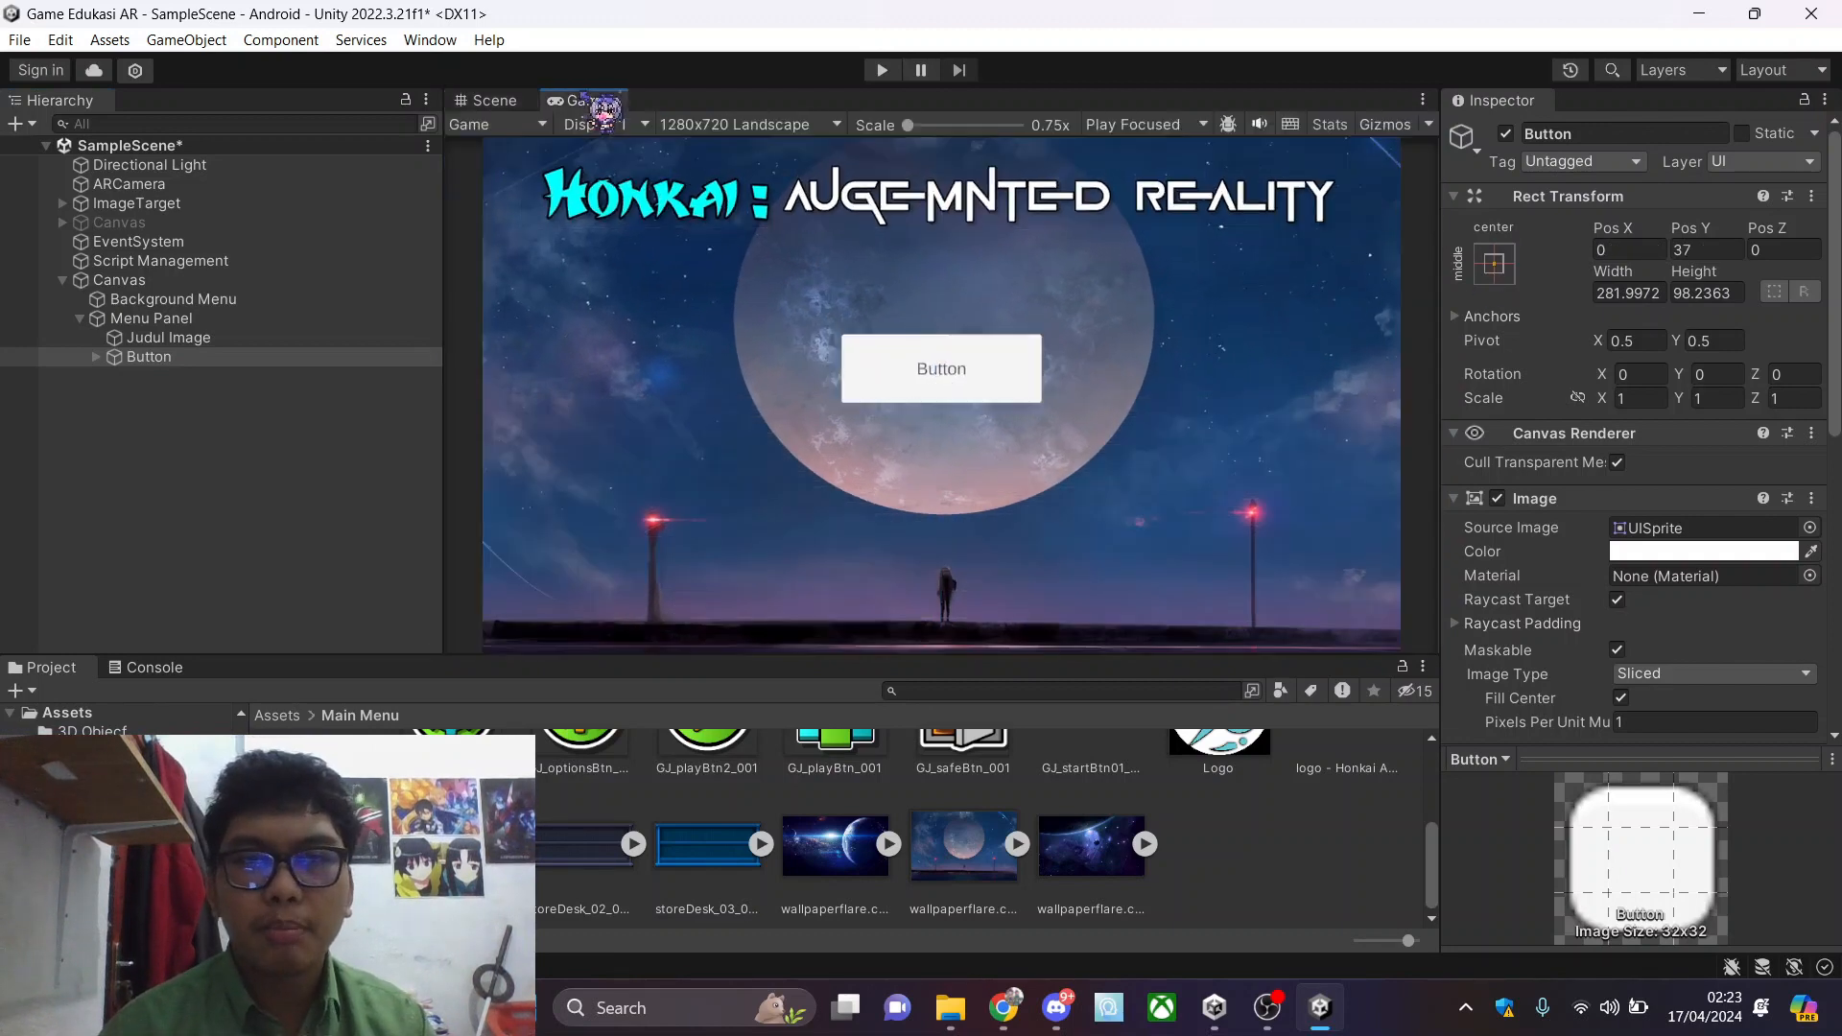
{"action": "left_click", "coordinate": [495, 100]}
Shrink the button to about 268 by 69 and assign the GJ_startBtn01_001 sprite as its Source Image
{"action": "left_click_drag", "start_coordinate": [865, 408], "coordinate": [873, 382]}
{"action": "scroll", "coordinate": [1007, 864], "scroll_direction": "up", "scroll_amount": 3}
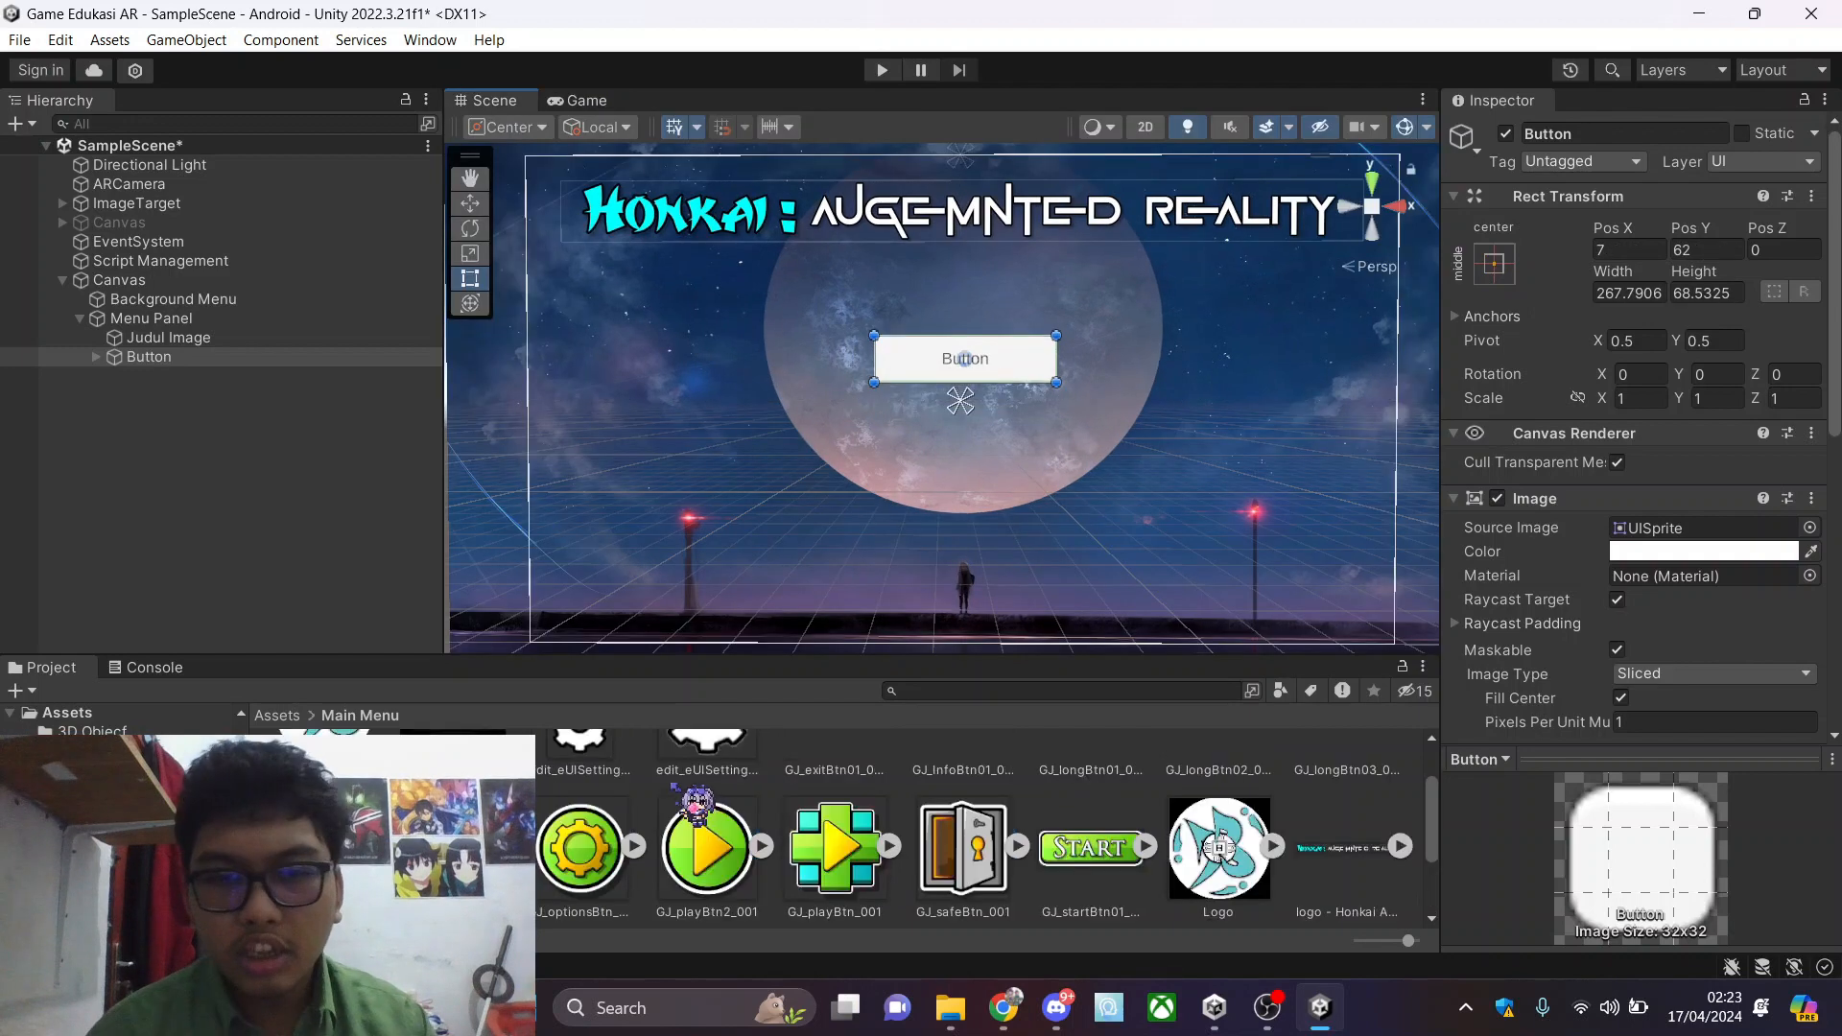
{"action": "scroll", "coordinate": [985, 893], "scroll_direction": "up", "scroll_amount": 2}
{"action": "scroll", "coordinate": [988, 892], "scroll_direction": "down", "scroll_amount": 2}
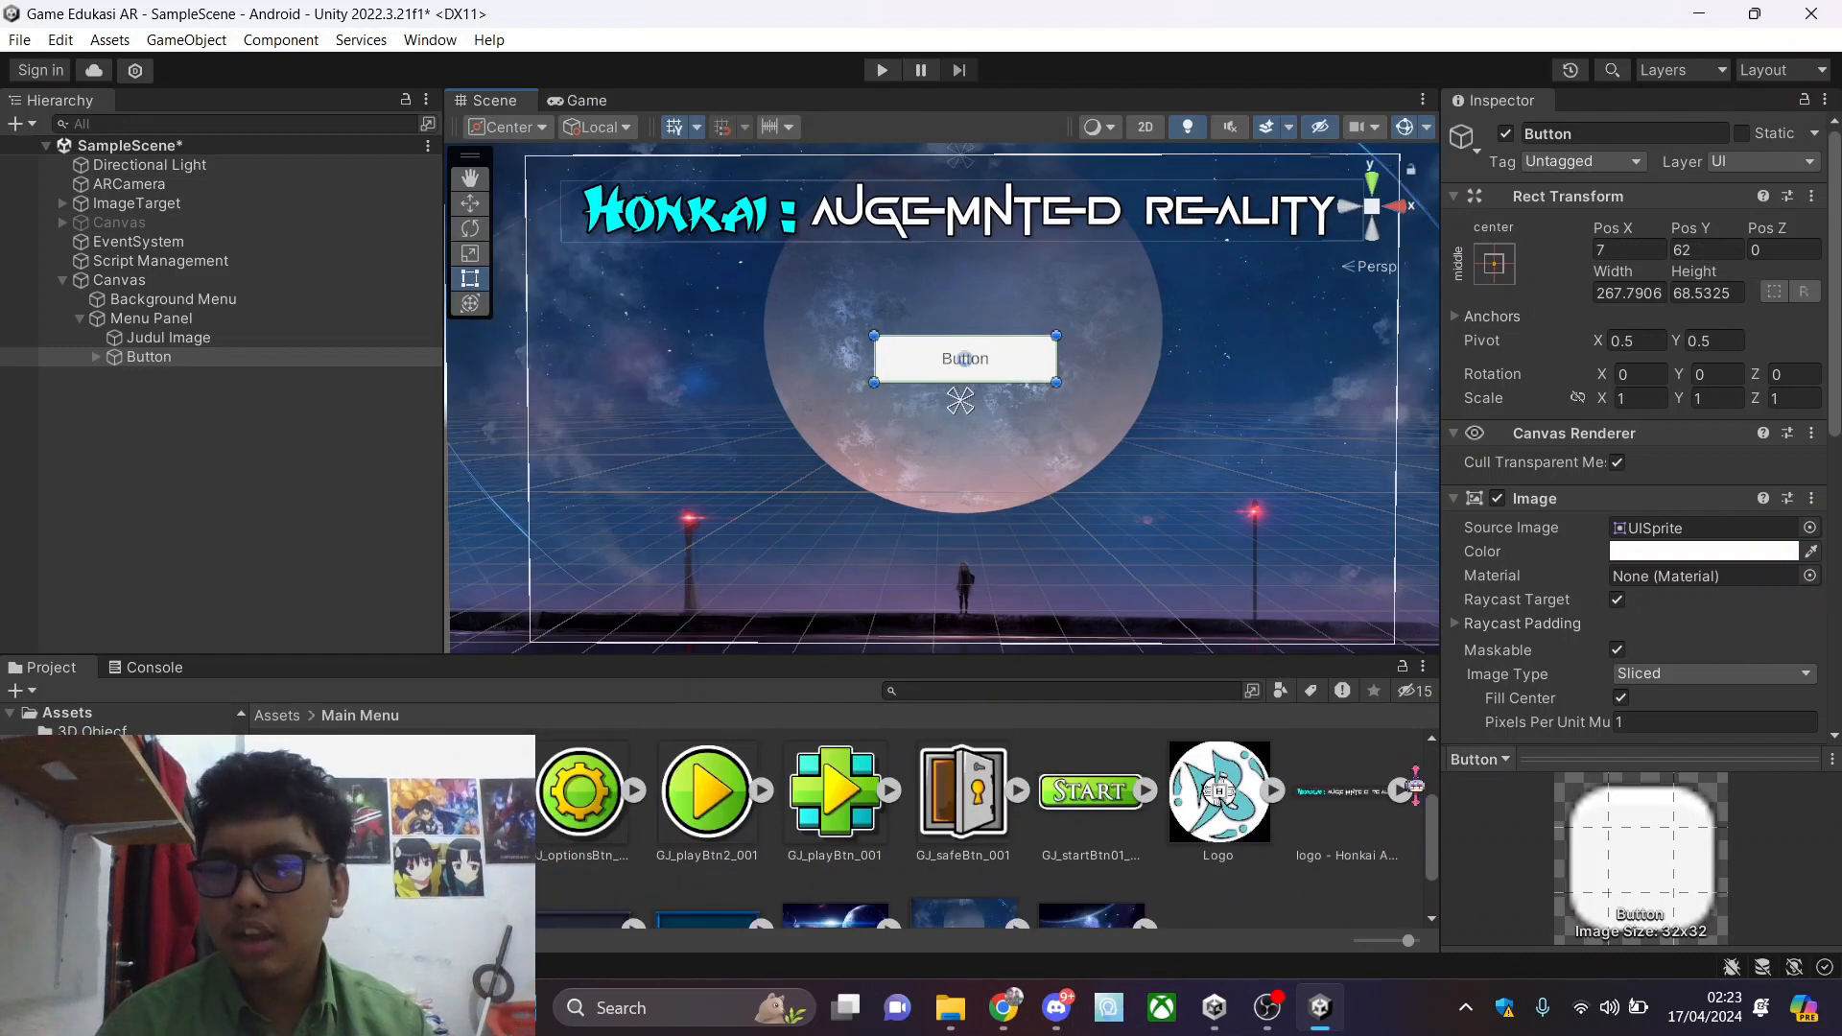
{"action": "scroll", "coordinate": [1132, 854], "scroll_direction": "up", "scroll_amount": 2}
{"action": "scroll", "coordinate": [1117, 859], "scroll_direction": "down", "scroll_amount": 1}
{"action": "scroll", "coordinate": [1132, 863], "scroll_direction": "down", "scroll_amount": 1}
{"action": "scroll", "coordinate": [1637, 608], "scroll_direction": "down", "scroll_amount": 3}
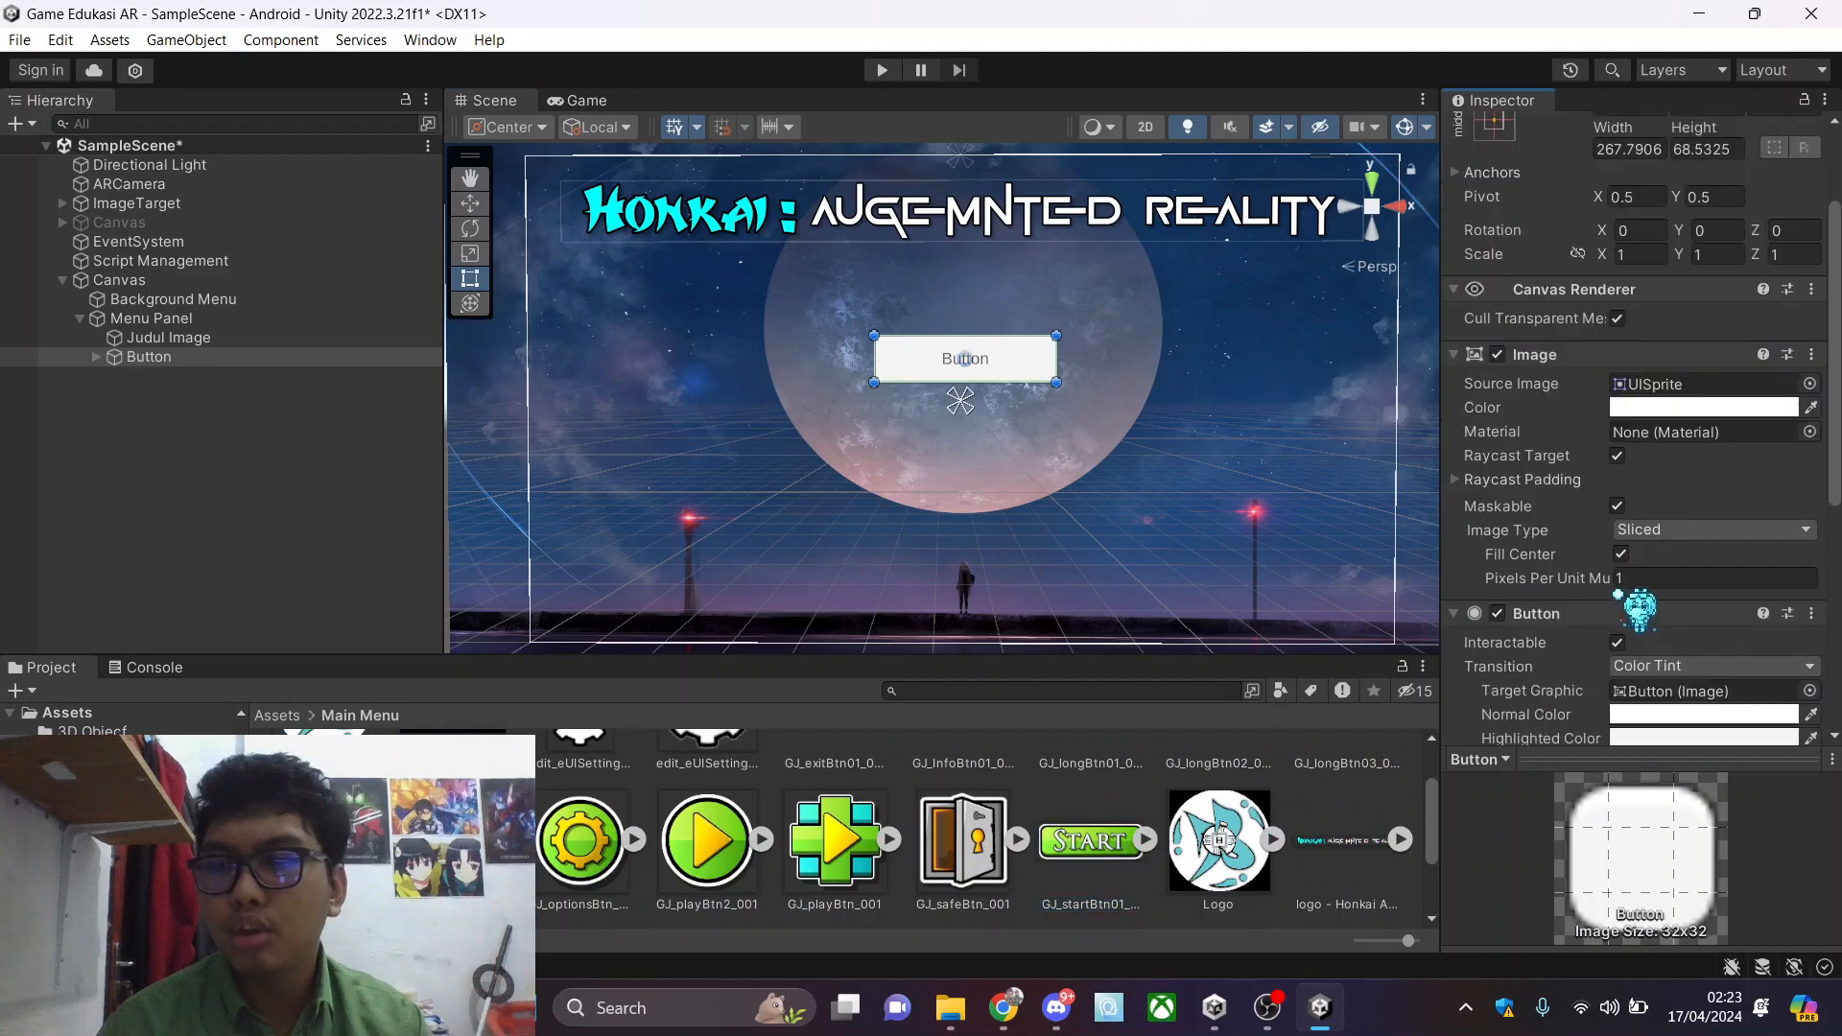
{"action": "left_click_drag", "start_coordinate": [1686, 434], "coordinate": [1664, 393]}
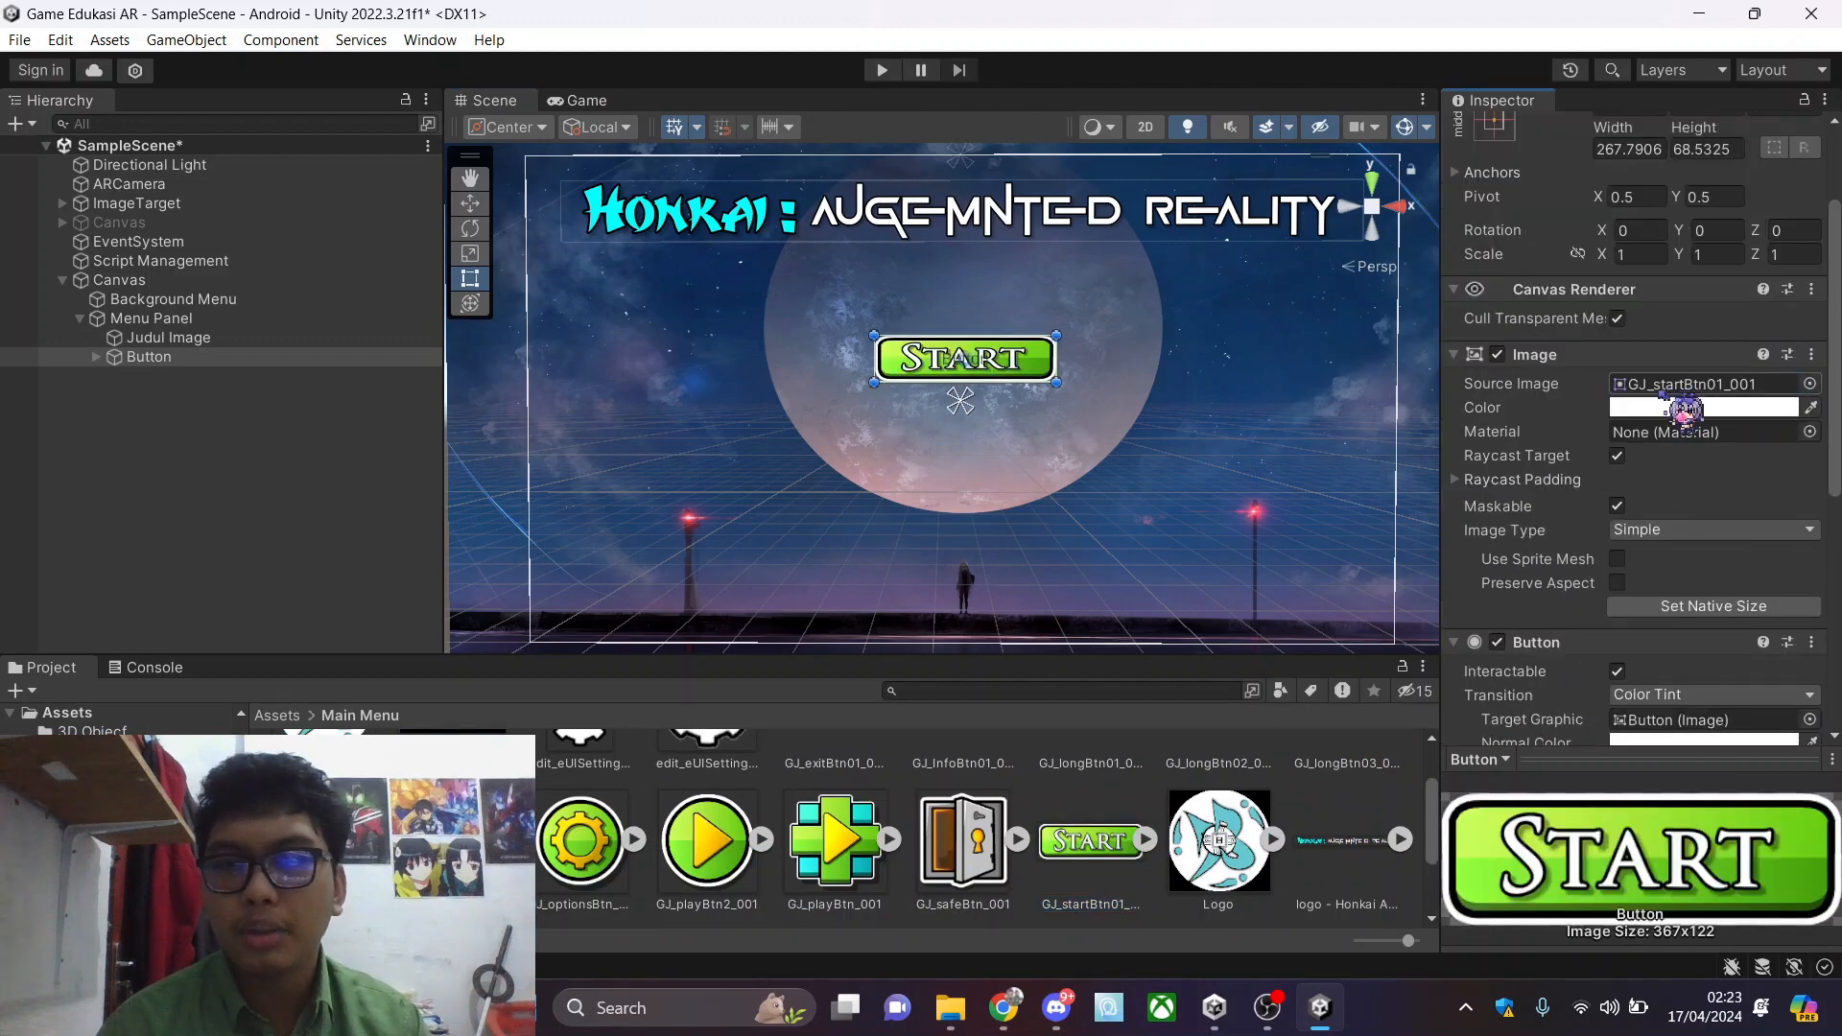
Enlarge the Start button to about 278 by 96 and rename it Button Menu
{"action": "left_click_drag", "start_coordinate": [873, 382], "coordinate": [866, 405]}
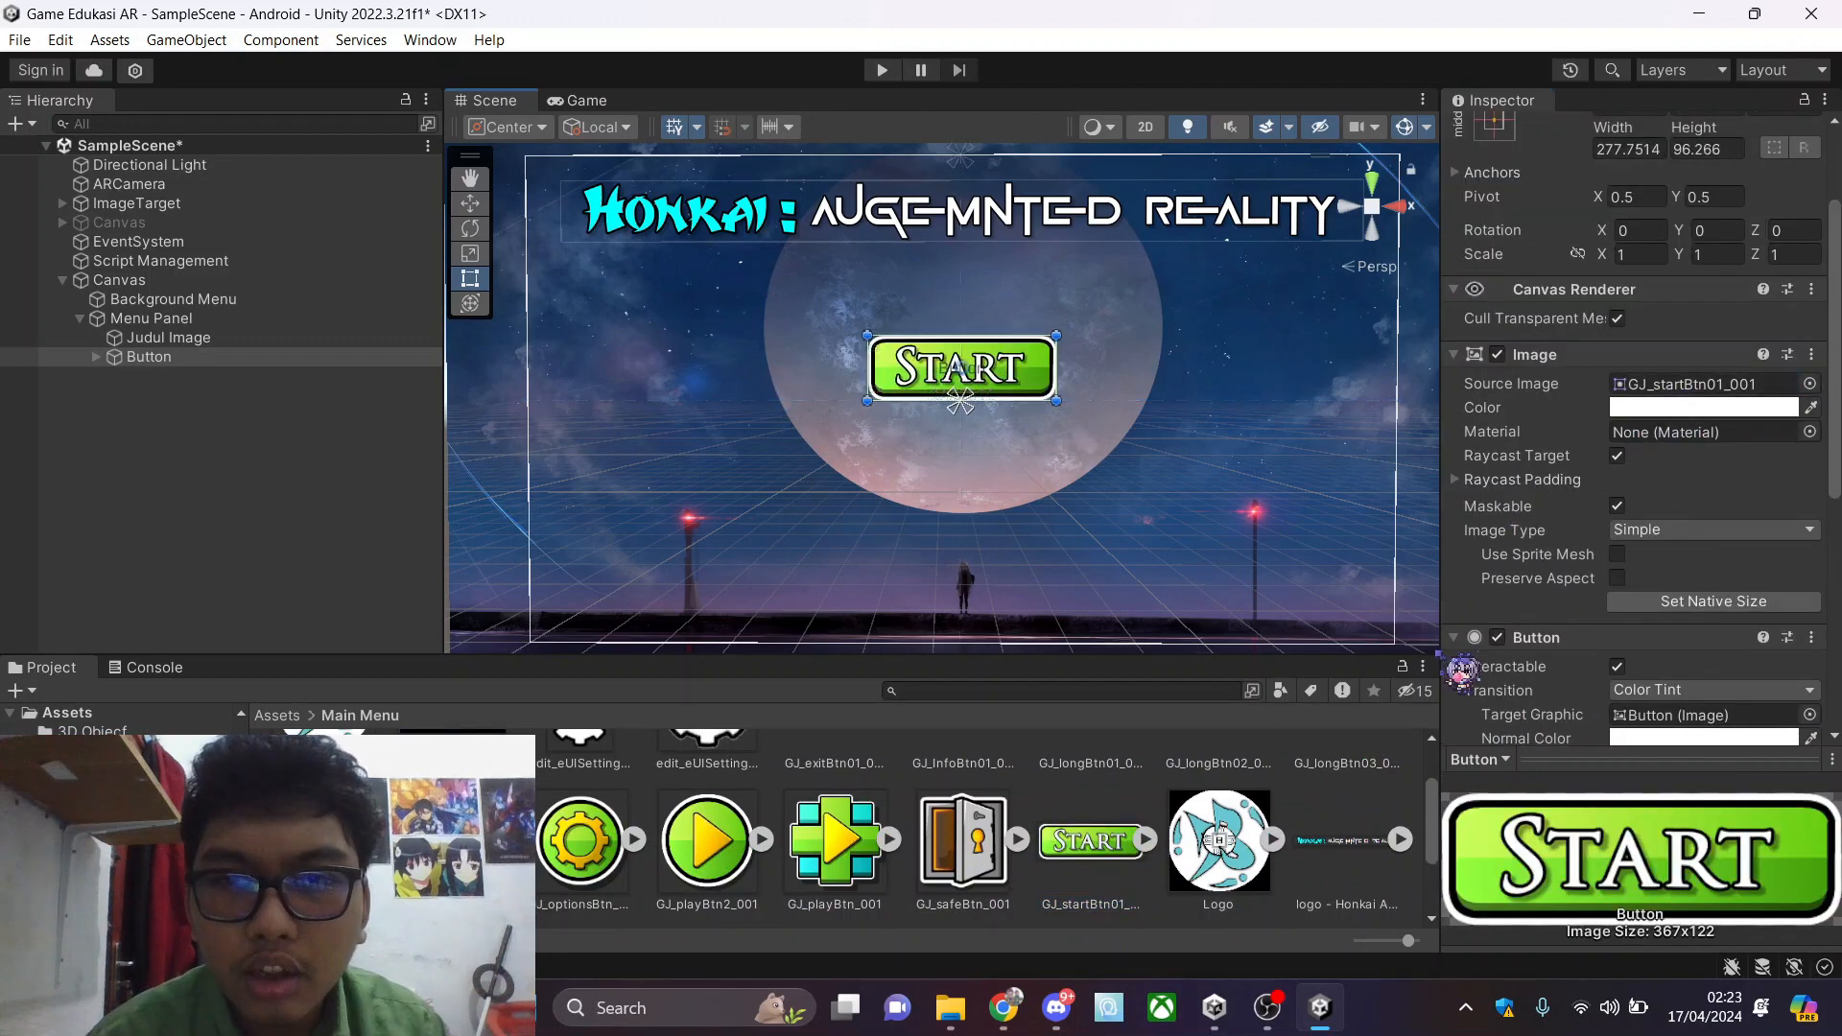
{"action": "scroll", "coordinate": [1612, 250], "scroll_direction": "up", "scroll_amount": 3}
{"action": "left_click", "coordinate": [1614, 142]}
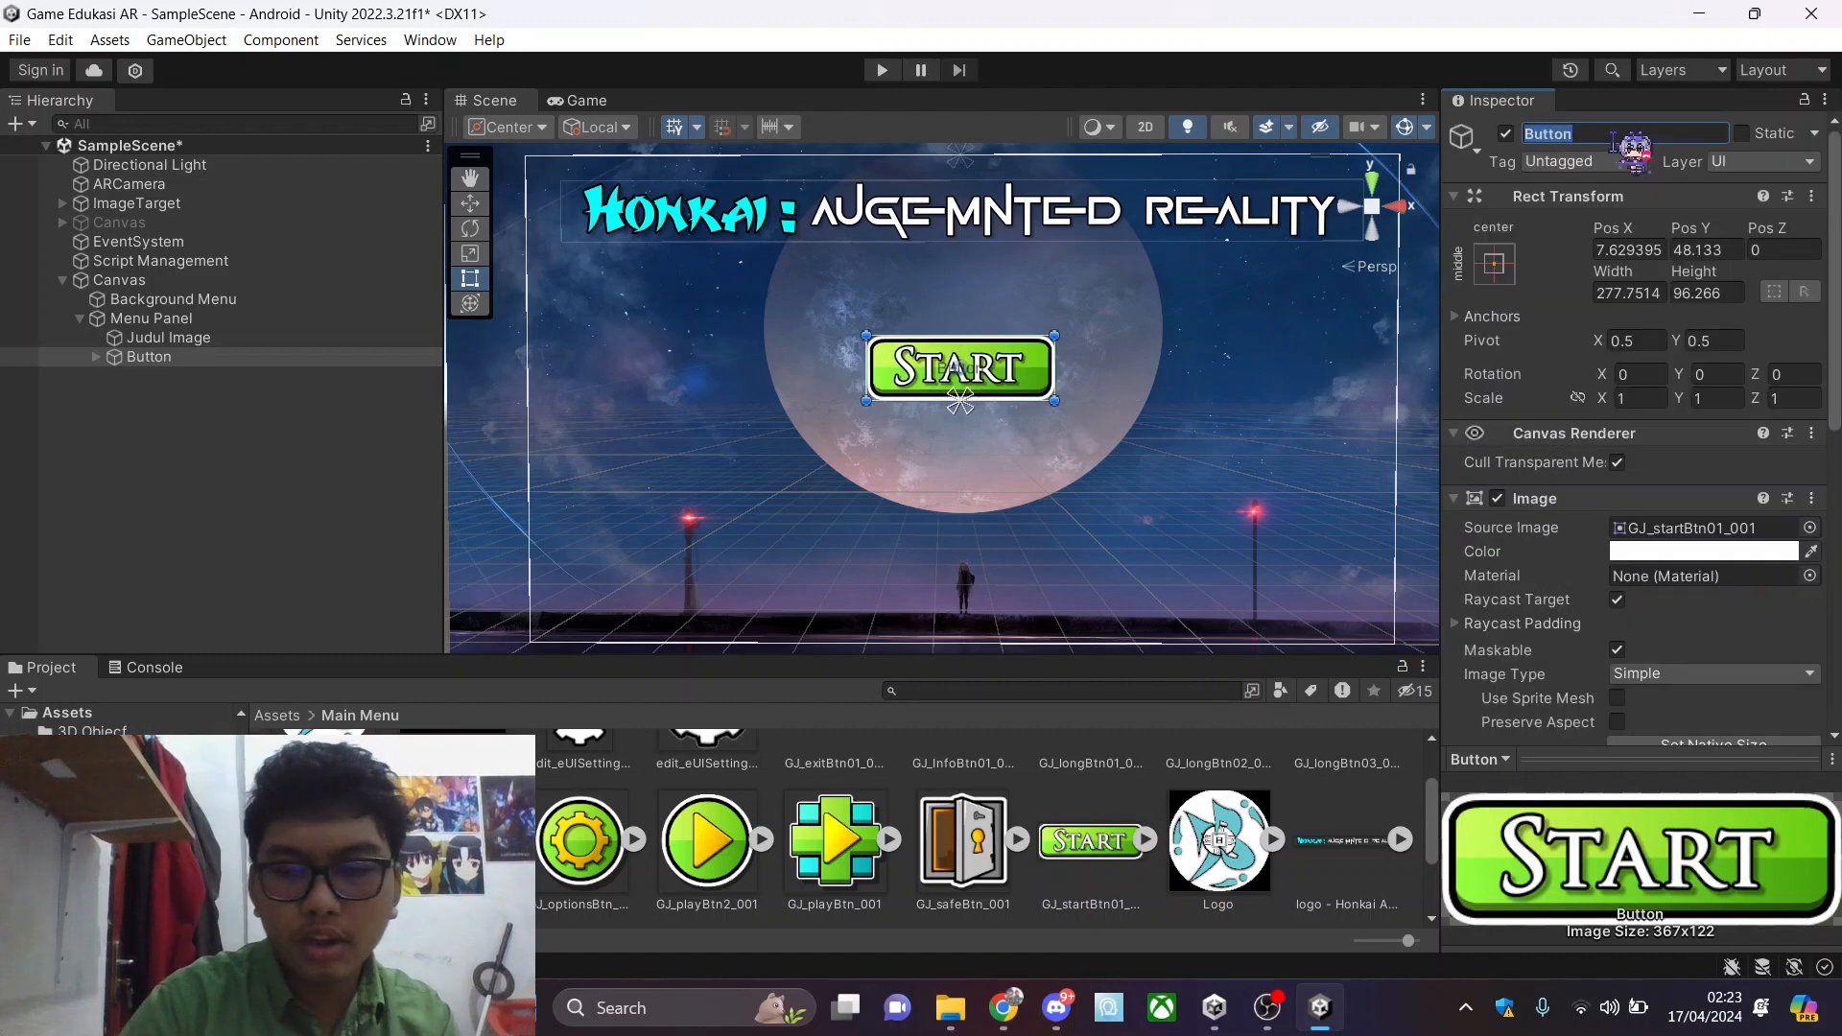
{"action": "left_click", "coordinate": [1613, 139]}
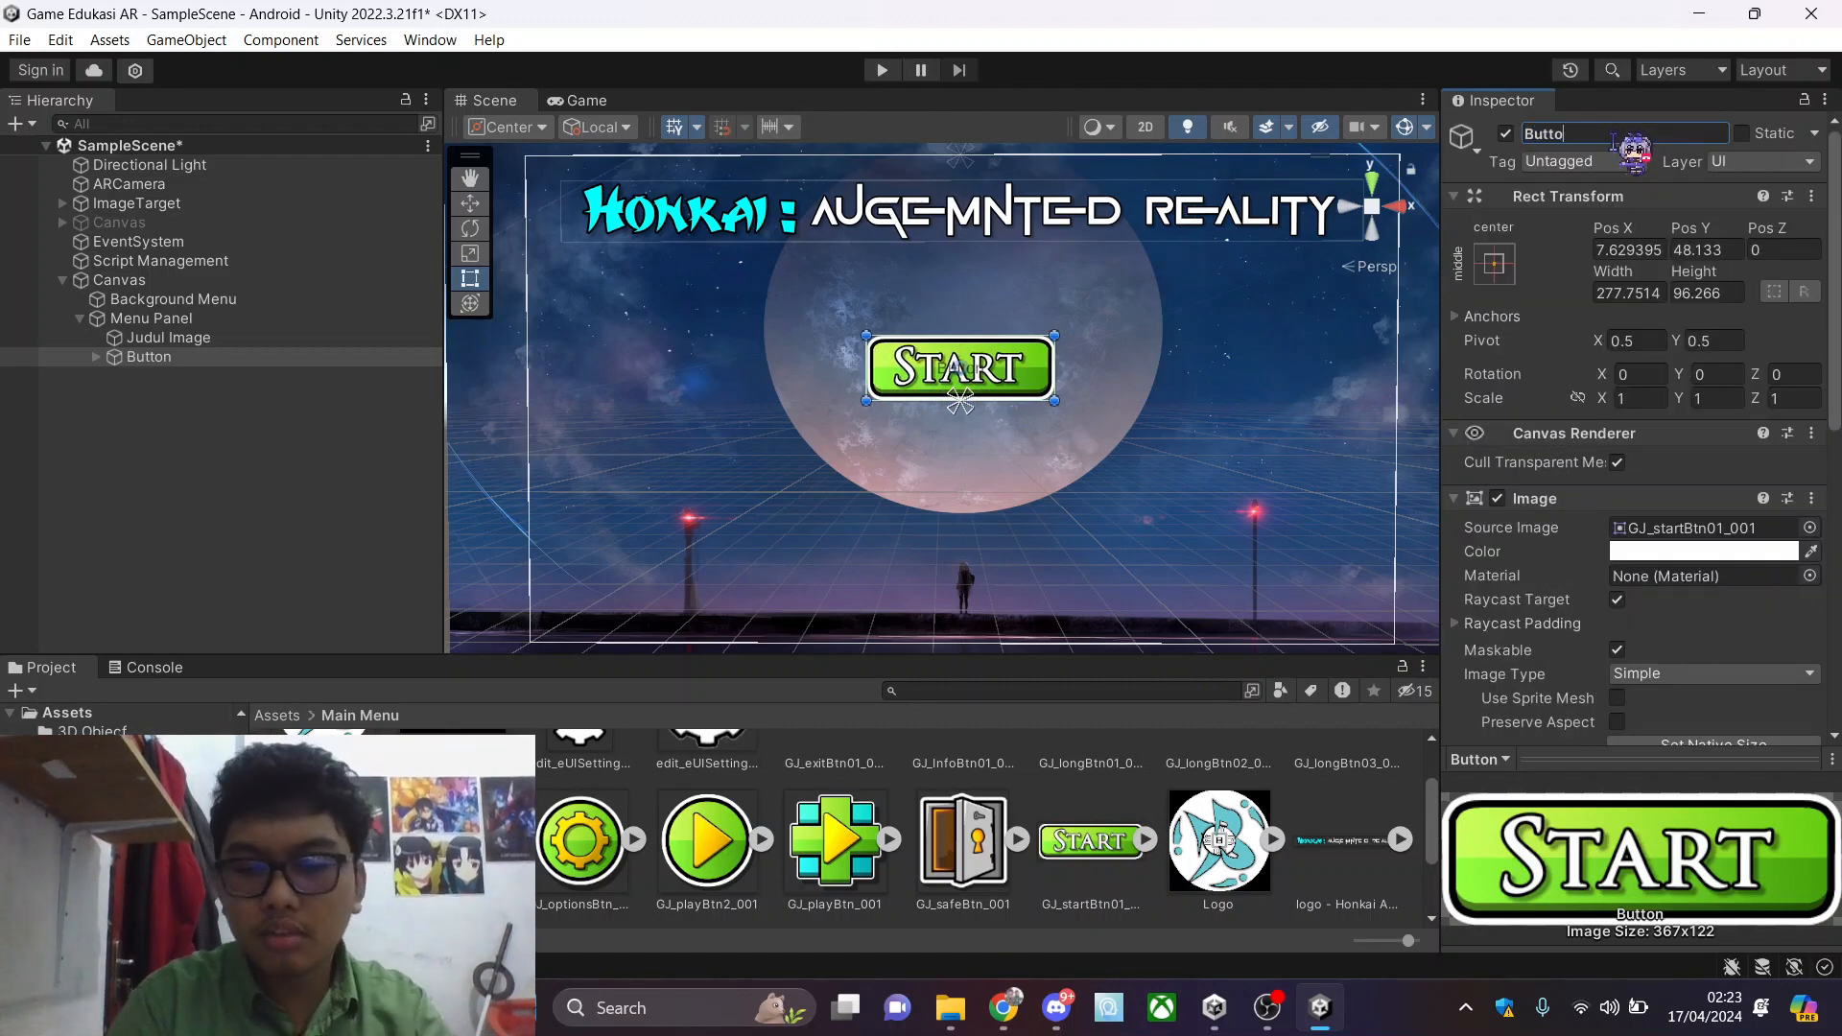
{"action": "type", "text": "Menu"}
{"action": "key", "text": "Return"}
Resize Button Menu to about 216 by 75 and center it horizontally below the title at Pos Y 93
{"action": "scroll", "coordinate": [1631, 384], "scroll_direction": "down", "scroll_amount": 3}
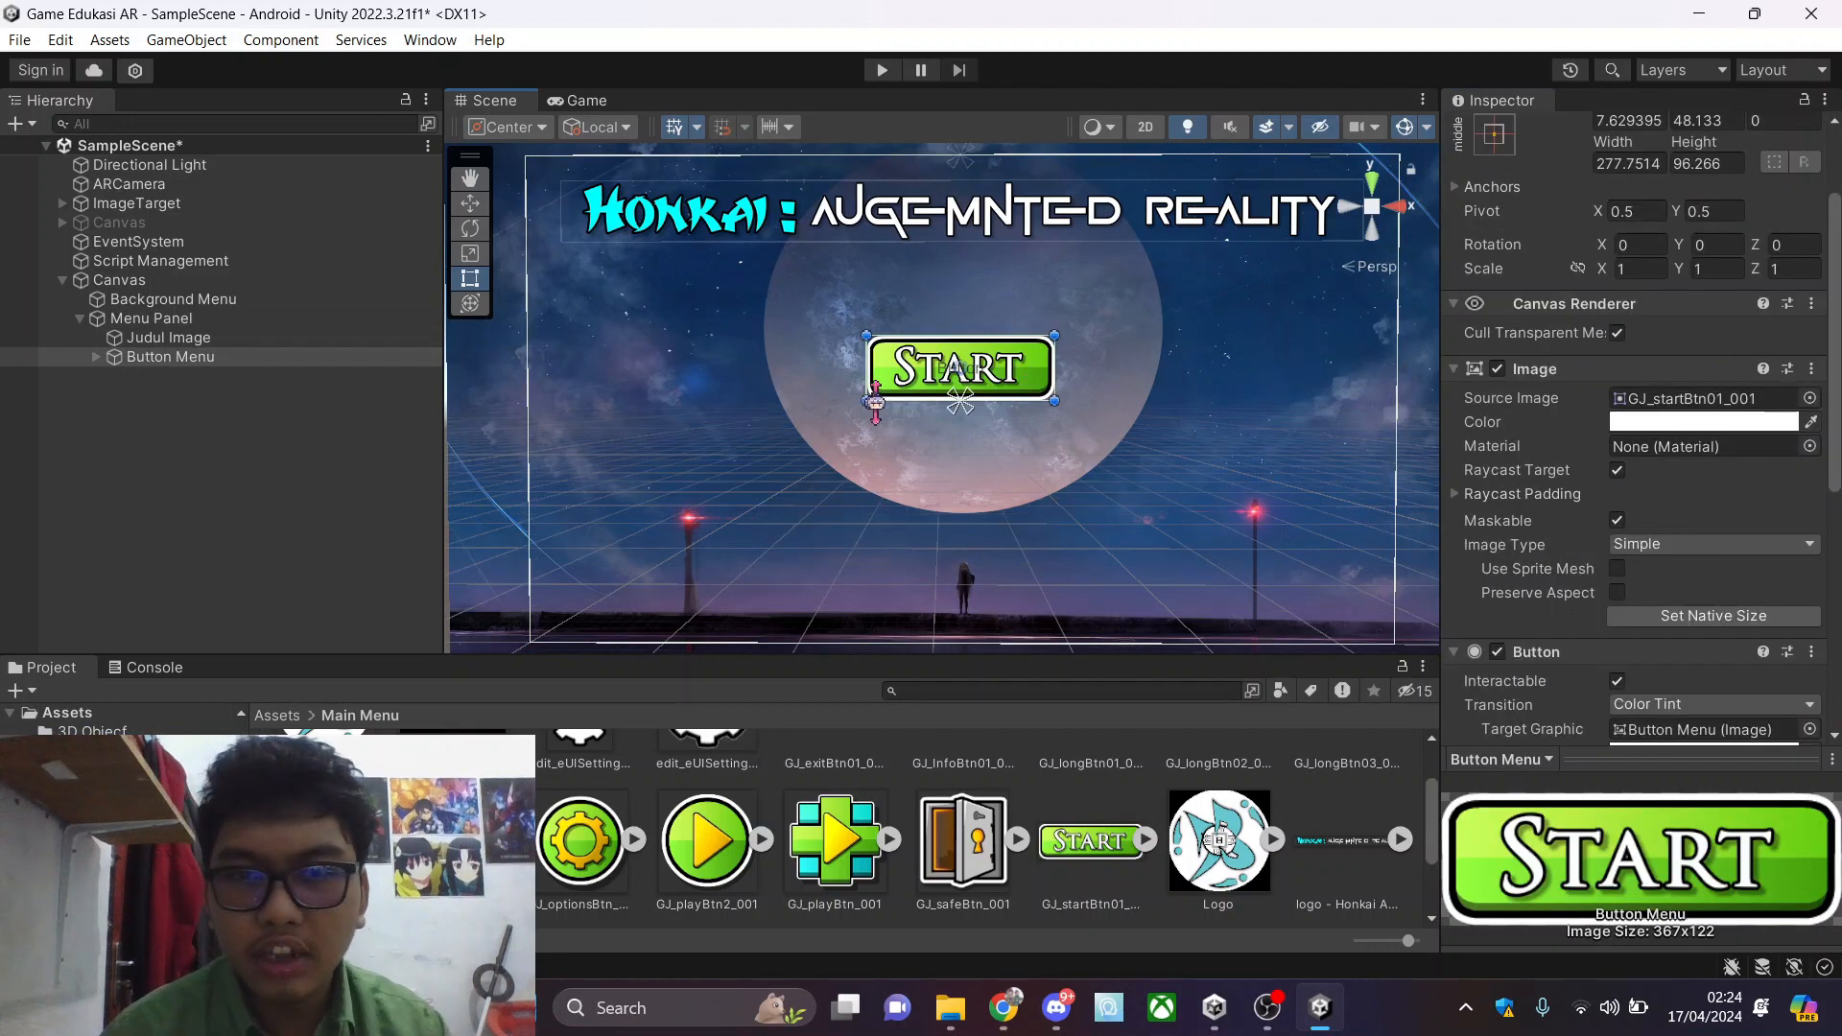
{"action": "left_click_drag", "start_coordinate": [866, 406], "coordinate": [902, 394]}
{"action": "key", "text": "ctrl+z"}
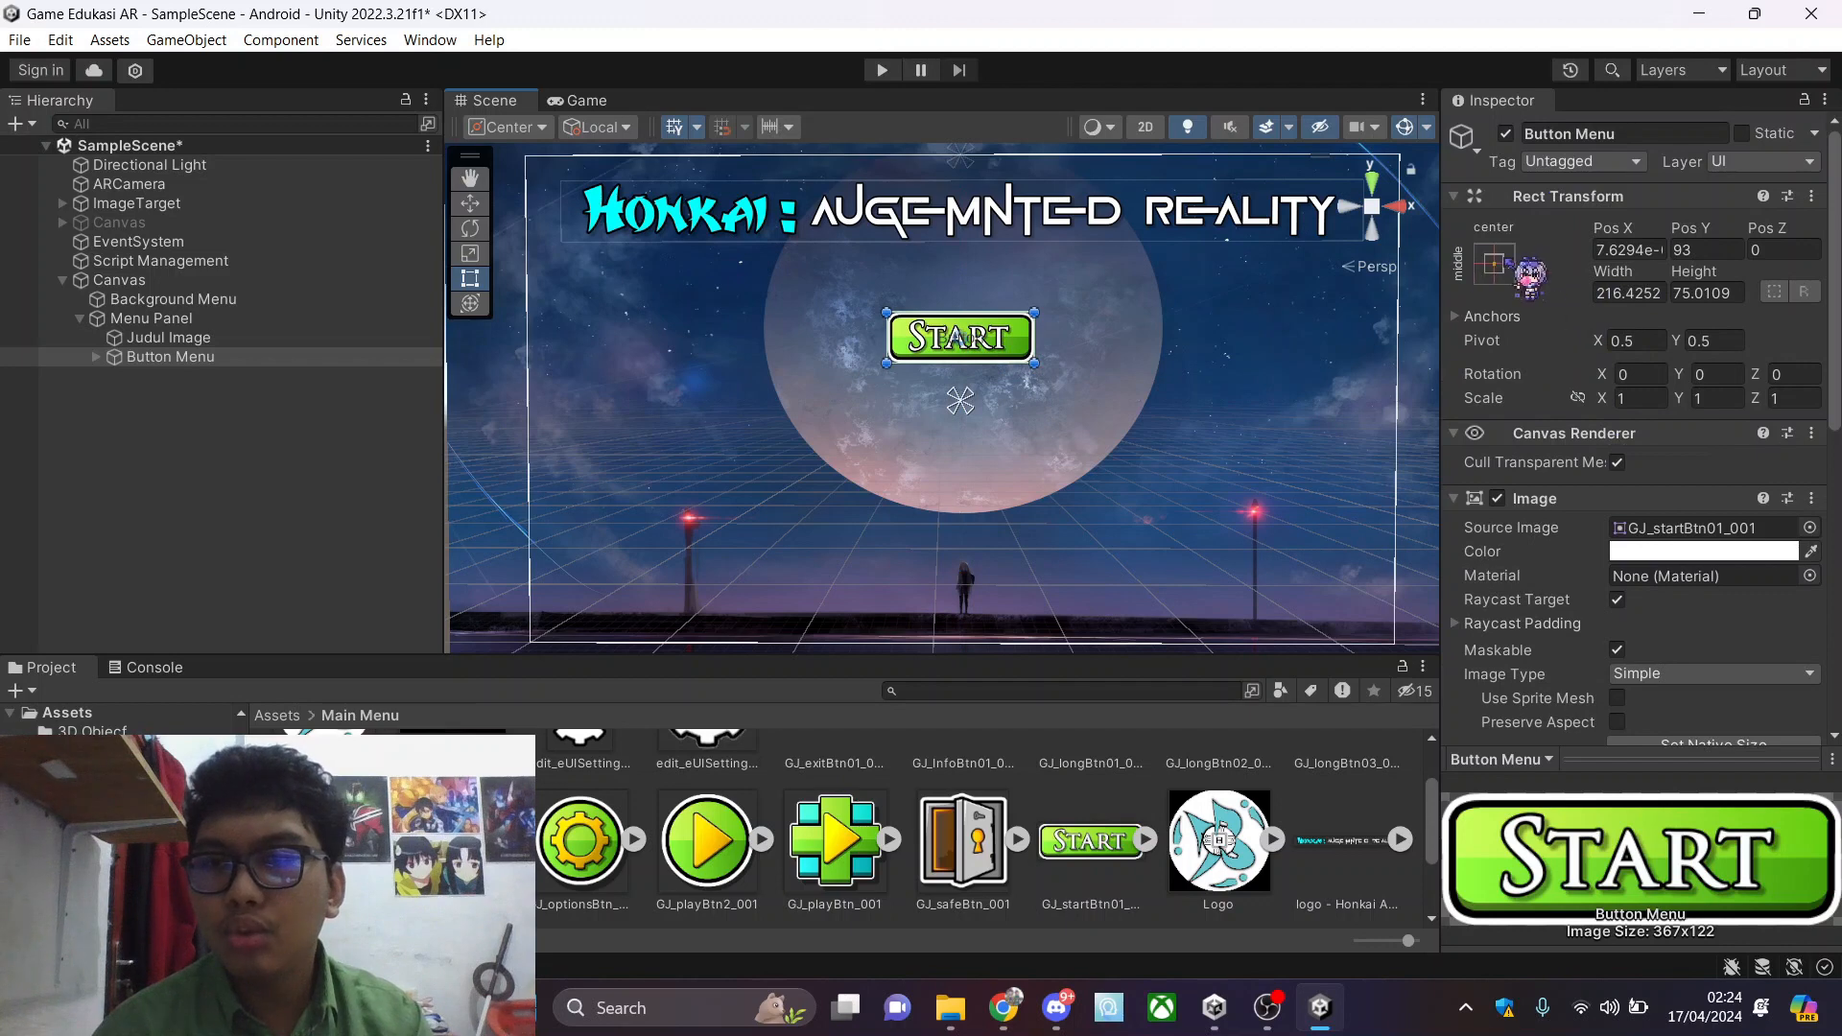
Set Button Menu's anchor preset to middle center
{"action": "left_click", "coordinate": [1504, 266]}
{"action": "left_click", "coordinate": [1548, 272]}
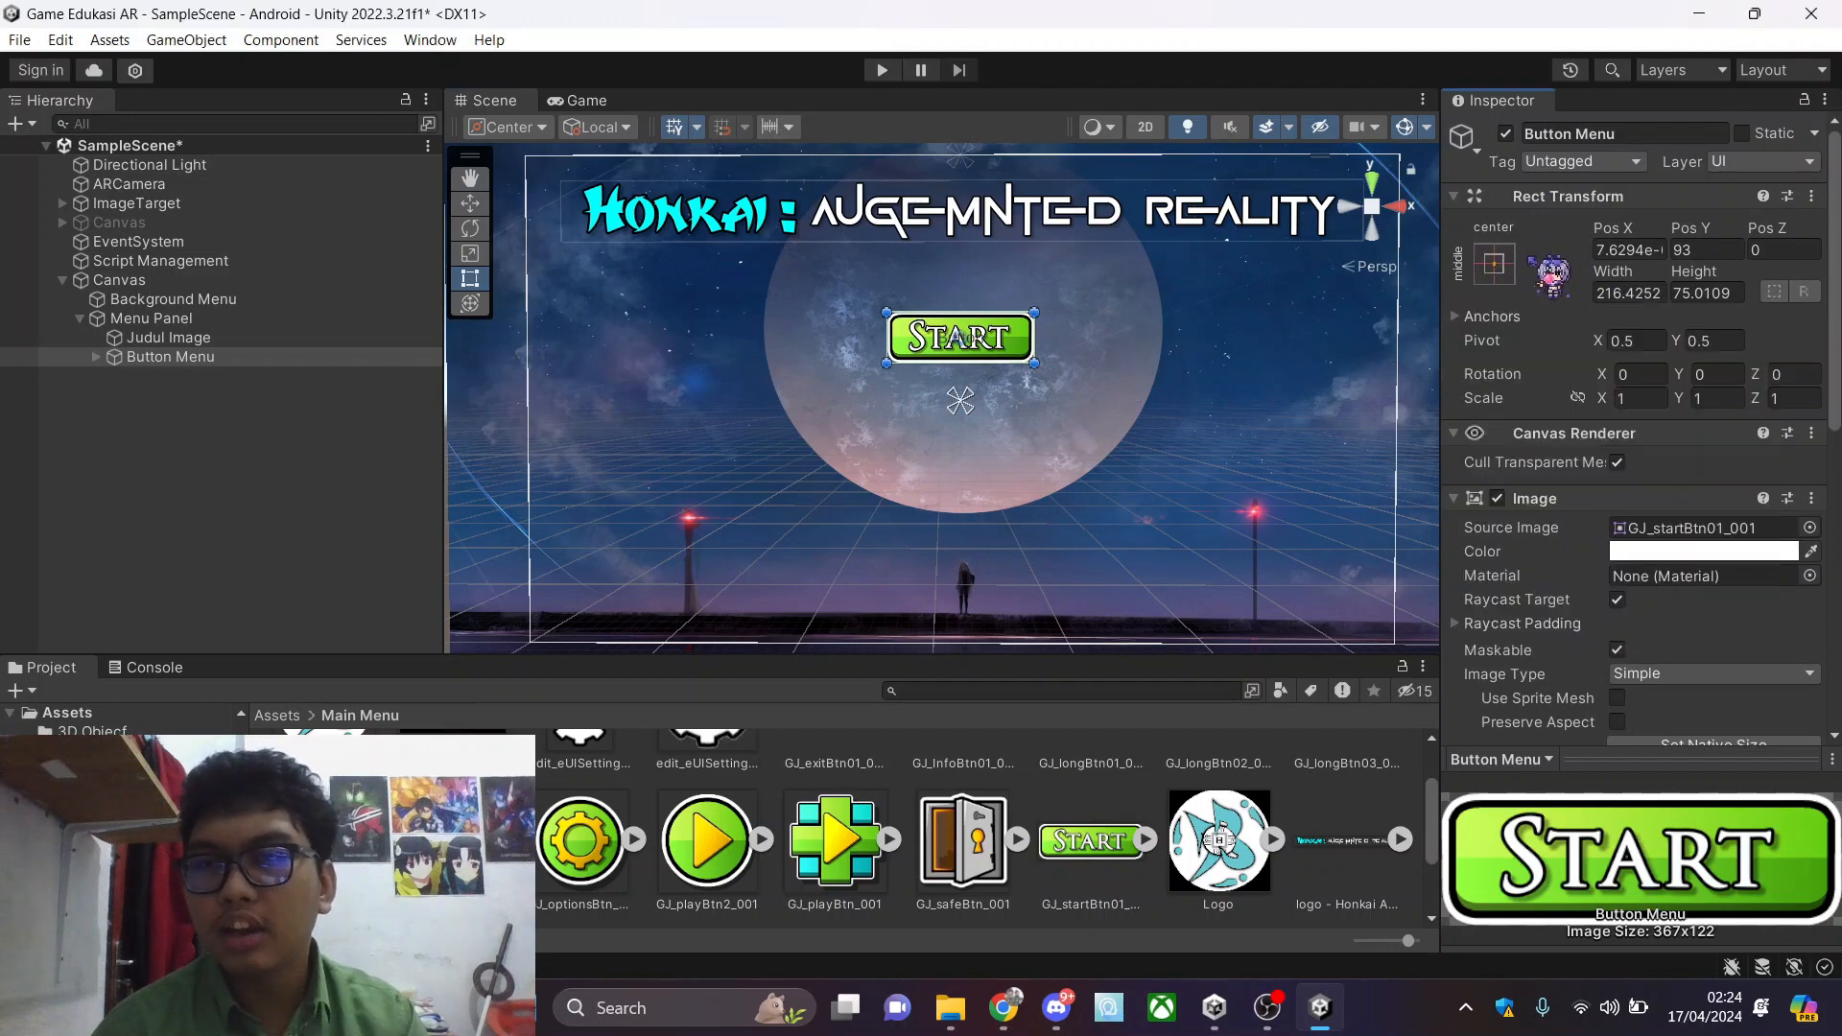
{"action": "left_click", "coordinate": [1498, 265]}
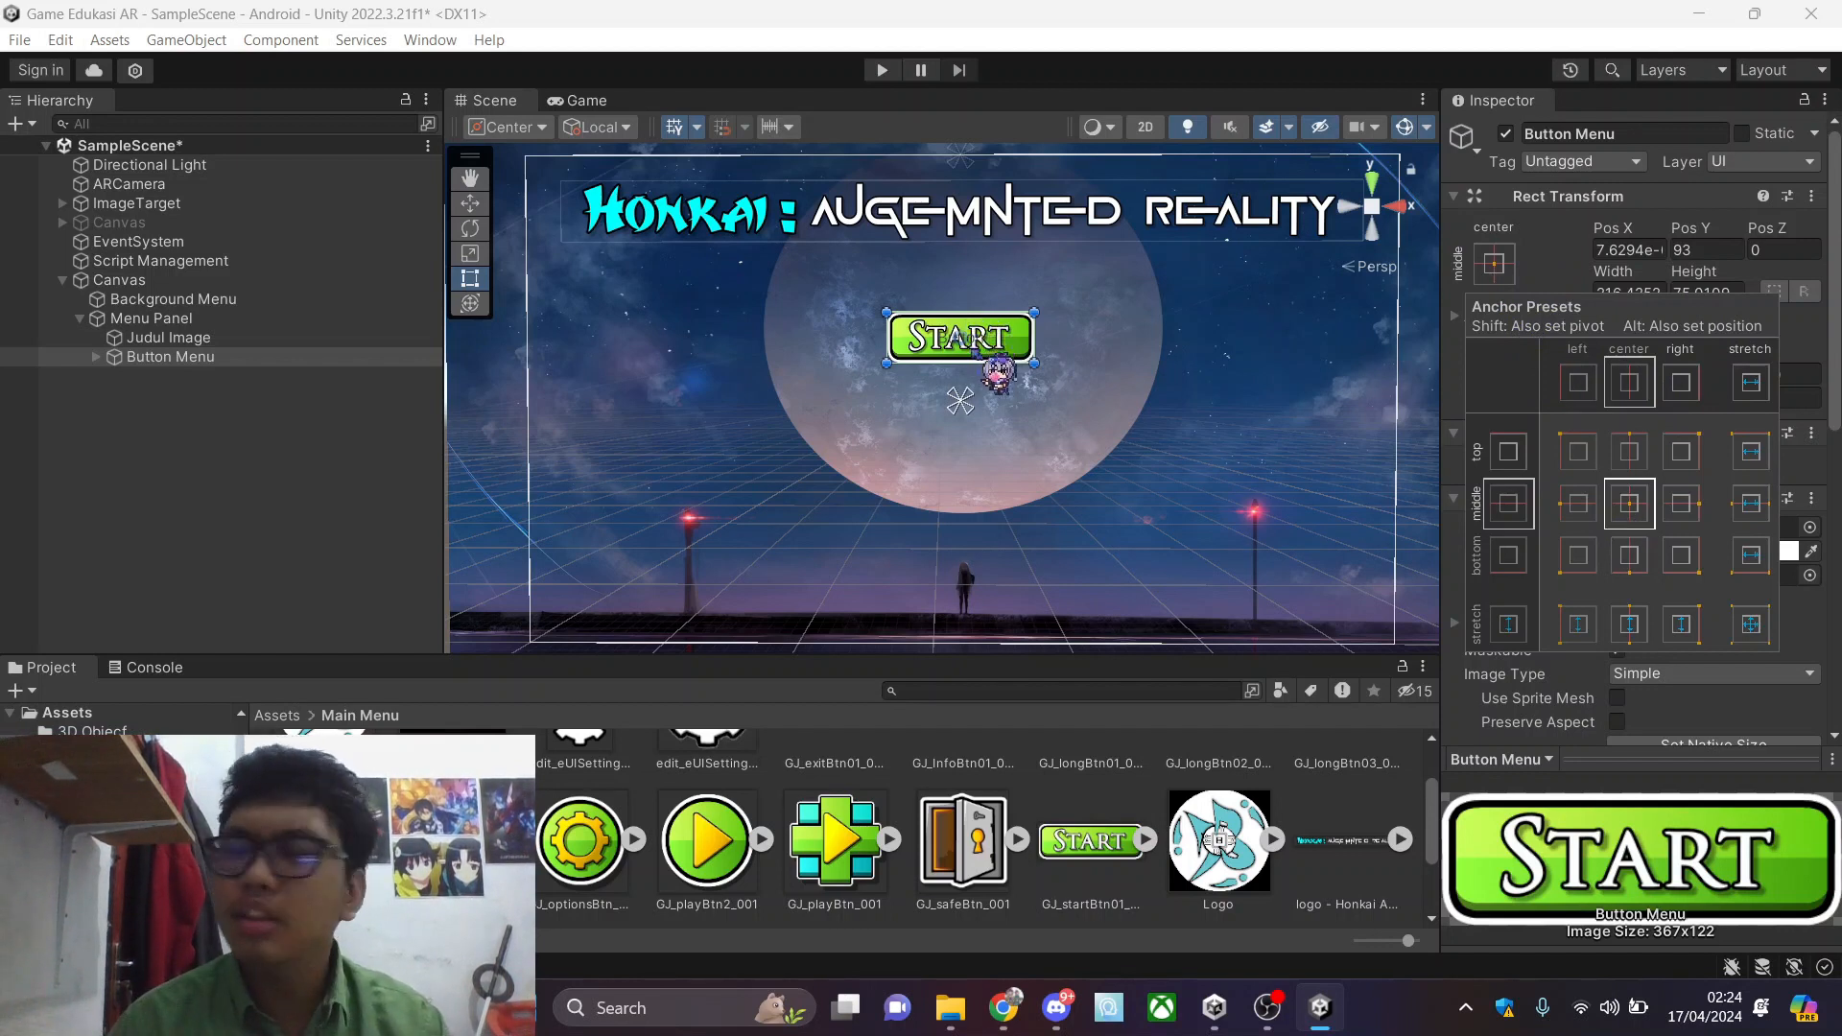
{"action": "left_click", "coordinate": [1639, 523]}
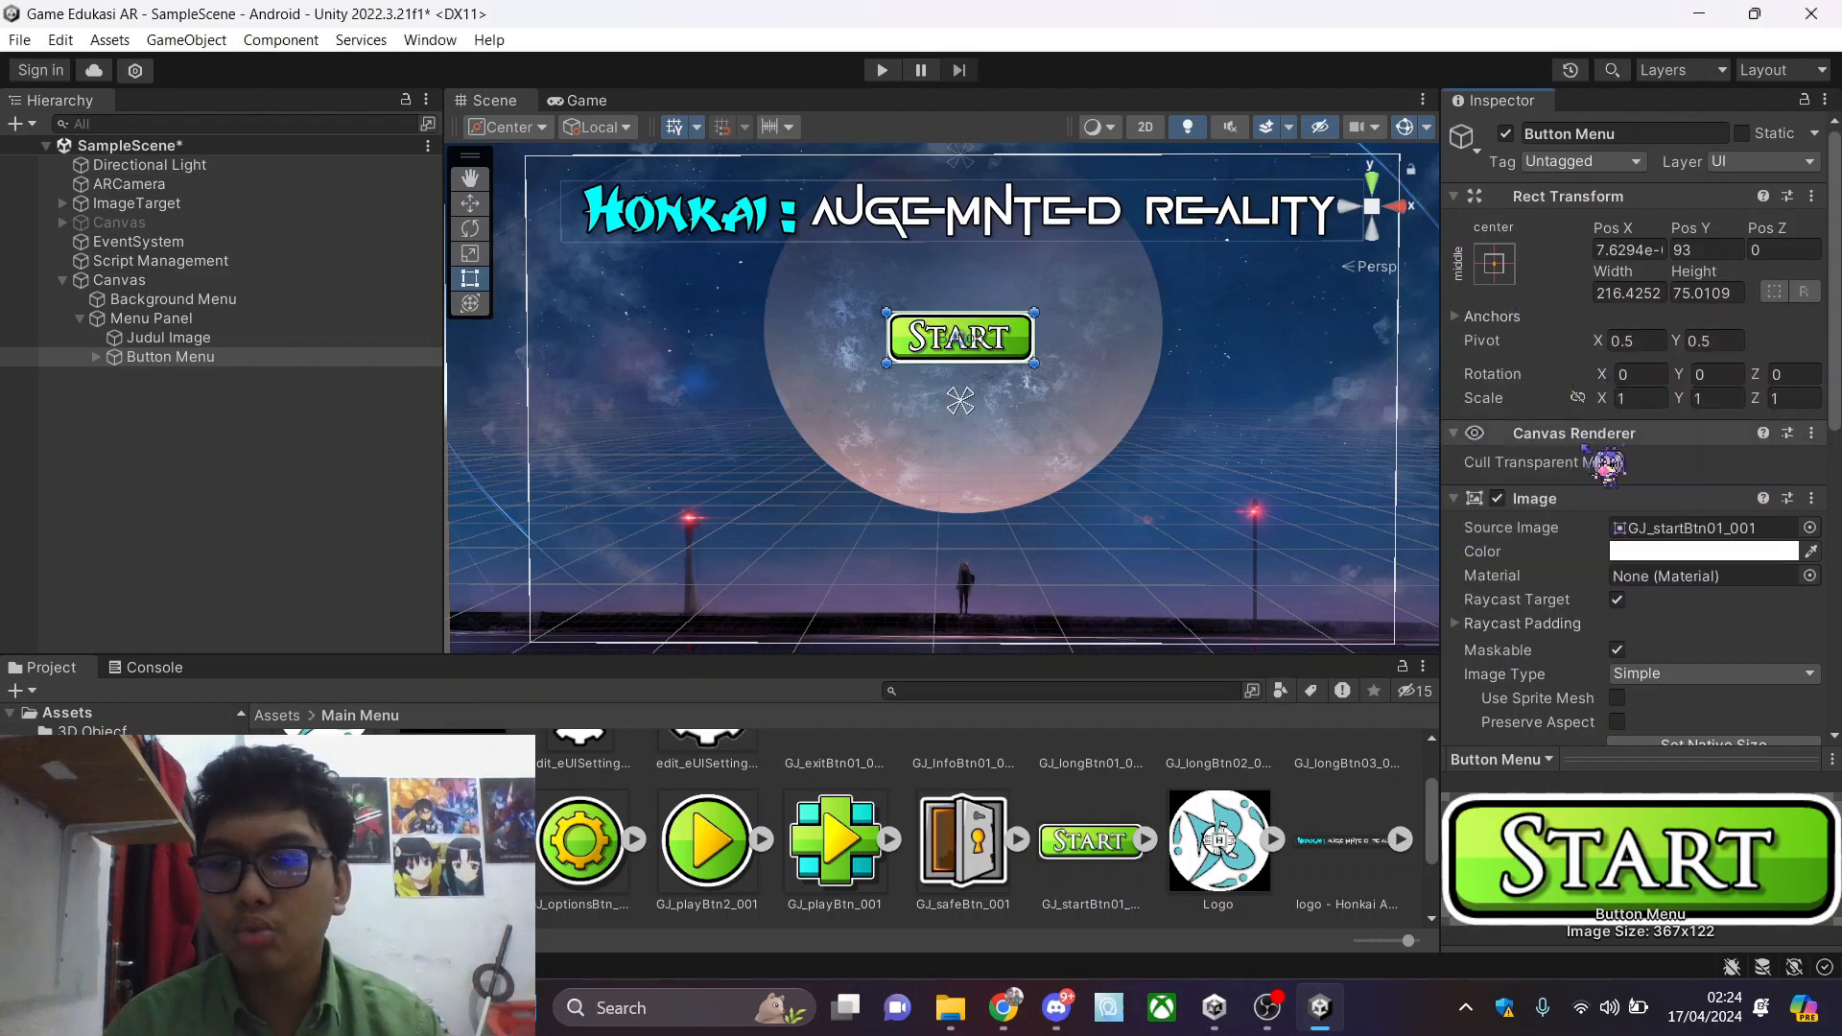
Clear the label text of Button Menu's Text (TMP) child
{"action": "scroll", "coordinate": [1607, 460], "scroll_direction": "down", "scroll_amount": 5}
{"action": "left_click", "coordinate": [96, 356]}
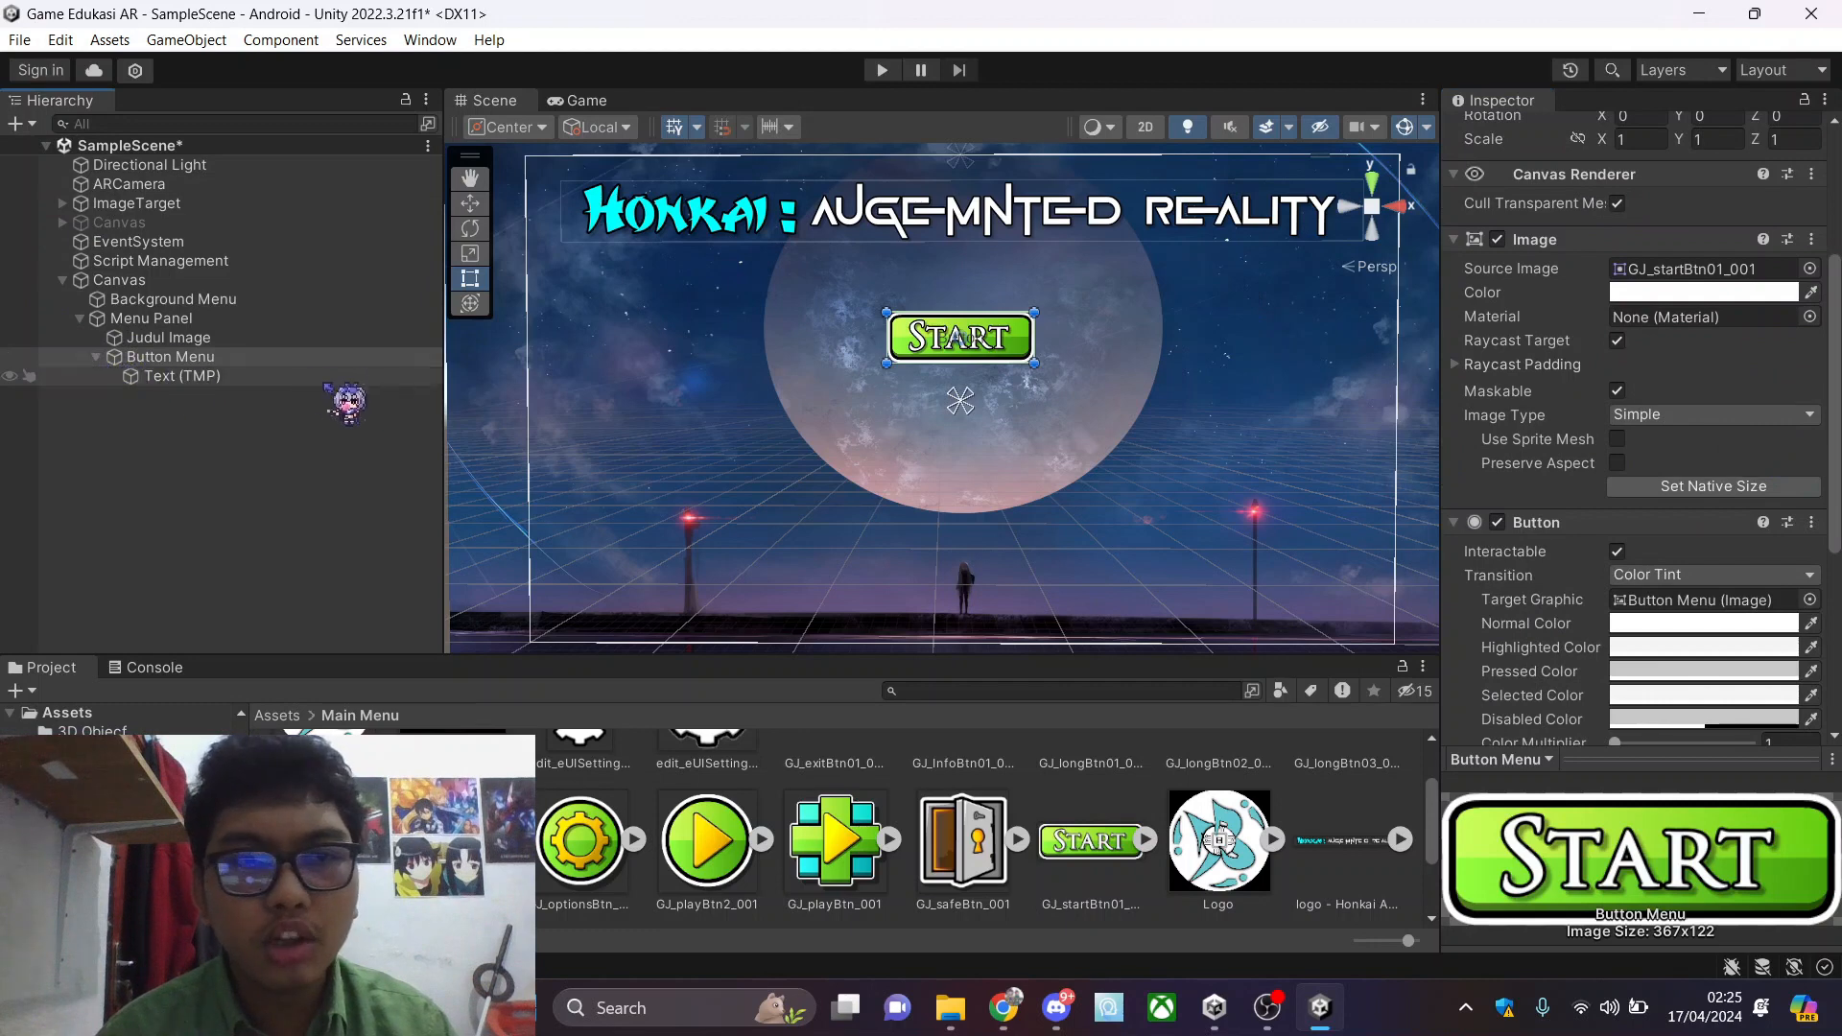
{"action": "left_click", "coordinate": [182, 376]}
{"action": "scroll", "coordinate": [1599, 350], "scroll_direction": "up", "scroll_amount": 1}
{"action": "left_click_drag", "start_coordinate": [1569, 398], "coordinate": [1392, 430]}
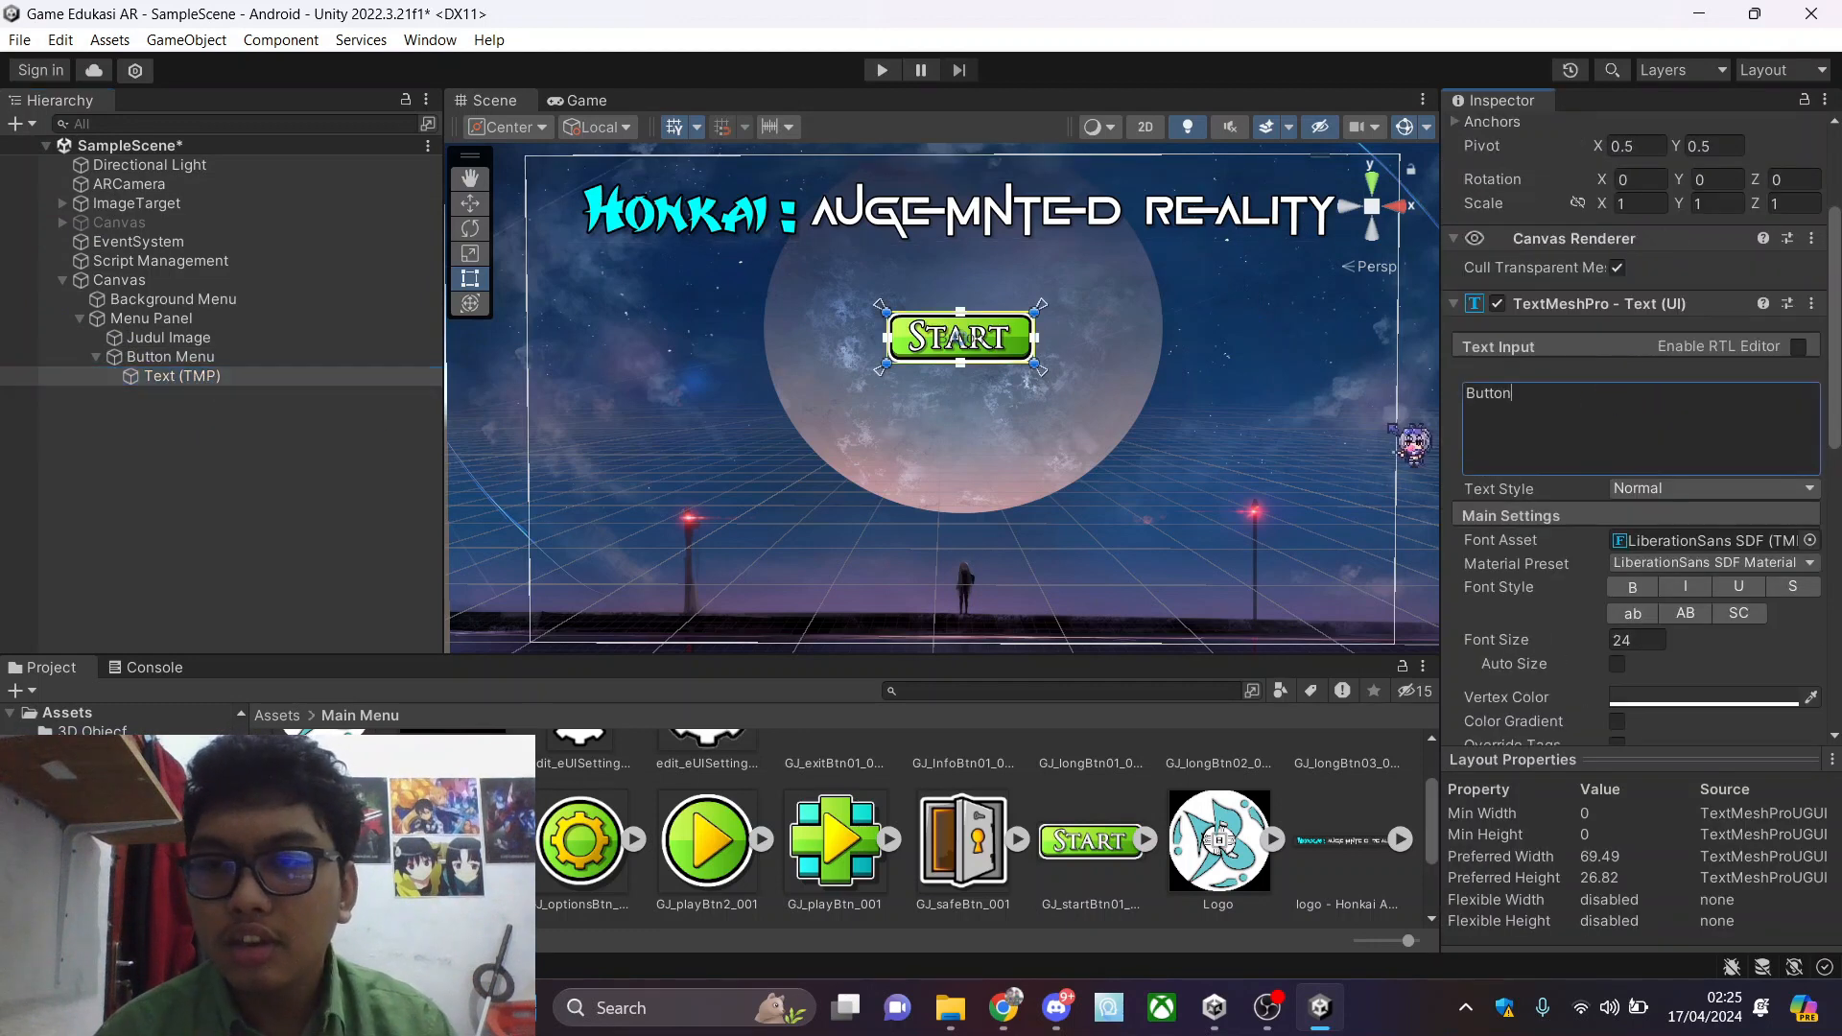
{"action": "key", "text": "BackSpace"}
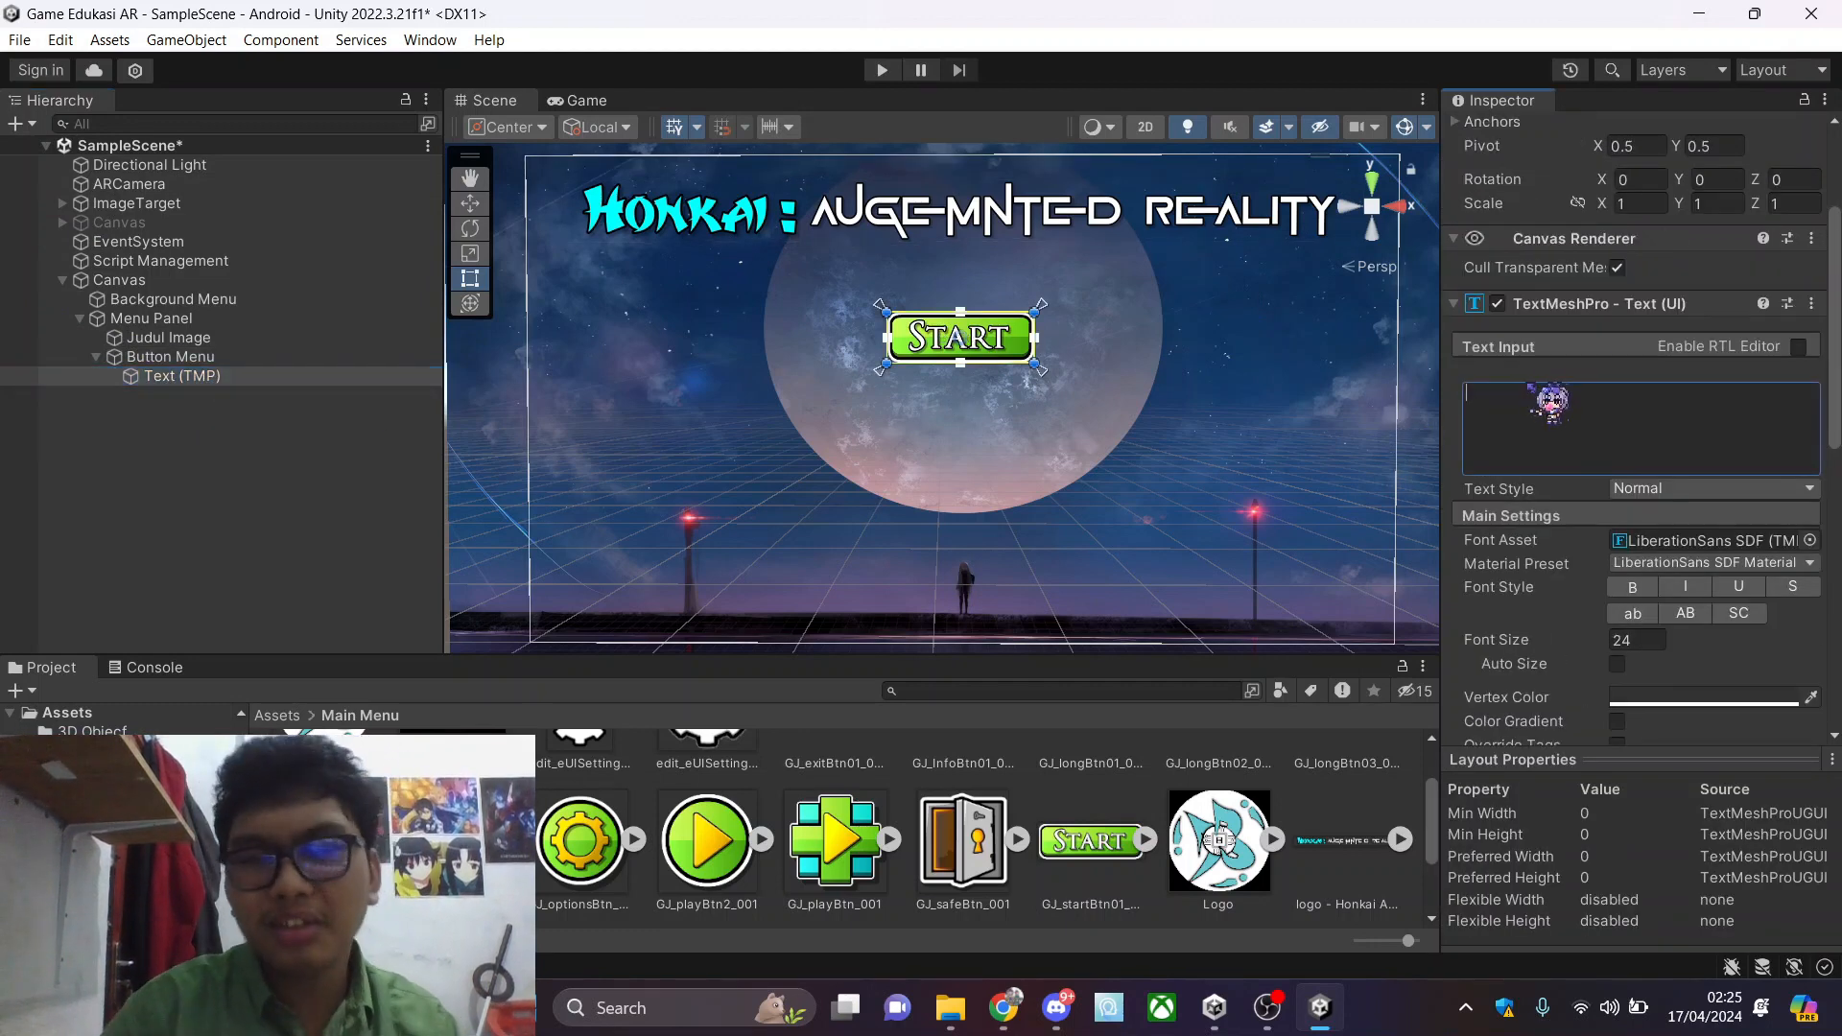
Check the Start button in the Game view and look through the button sprites in the Main Menu folder
{"action": "scroll", "coordinate": [1408, 793], "scroll_direction": "down", "scroll_amount": 2}
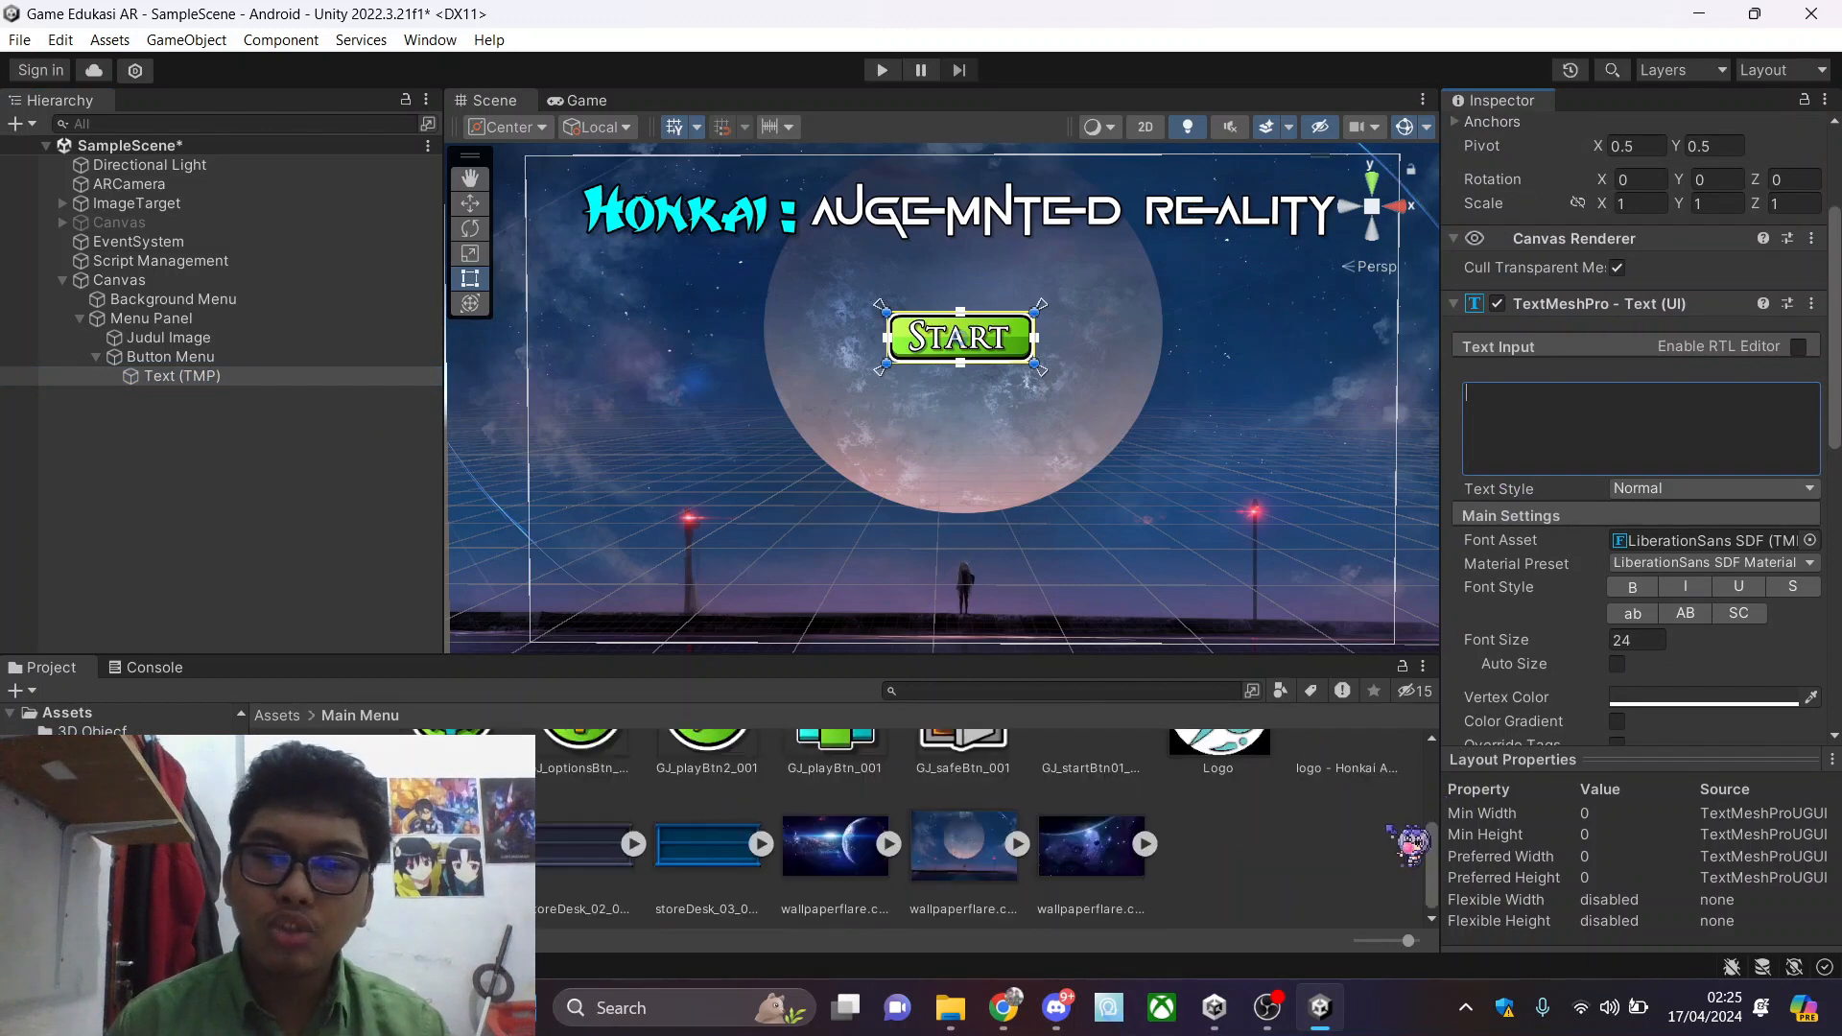
{"action": "scroll", "coordinate": [1408, 794], "scroll_direction": "up", "scroll_amount": 3}
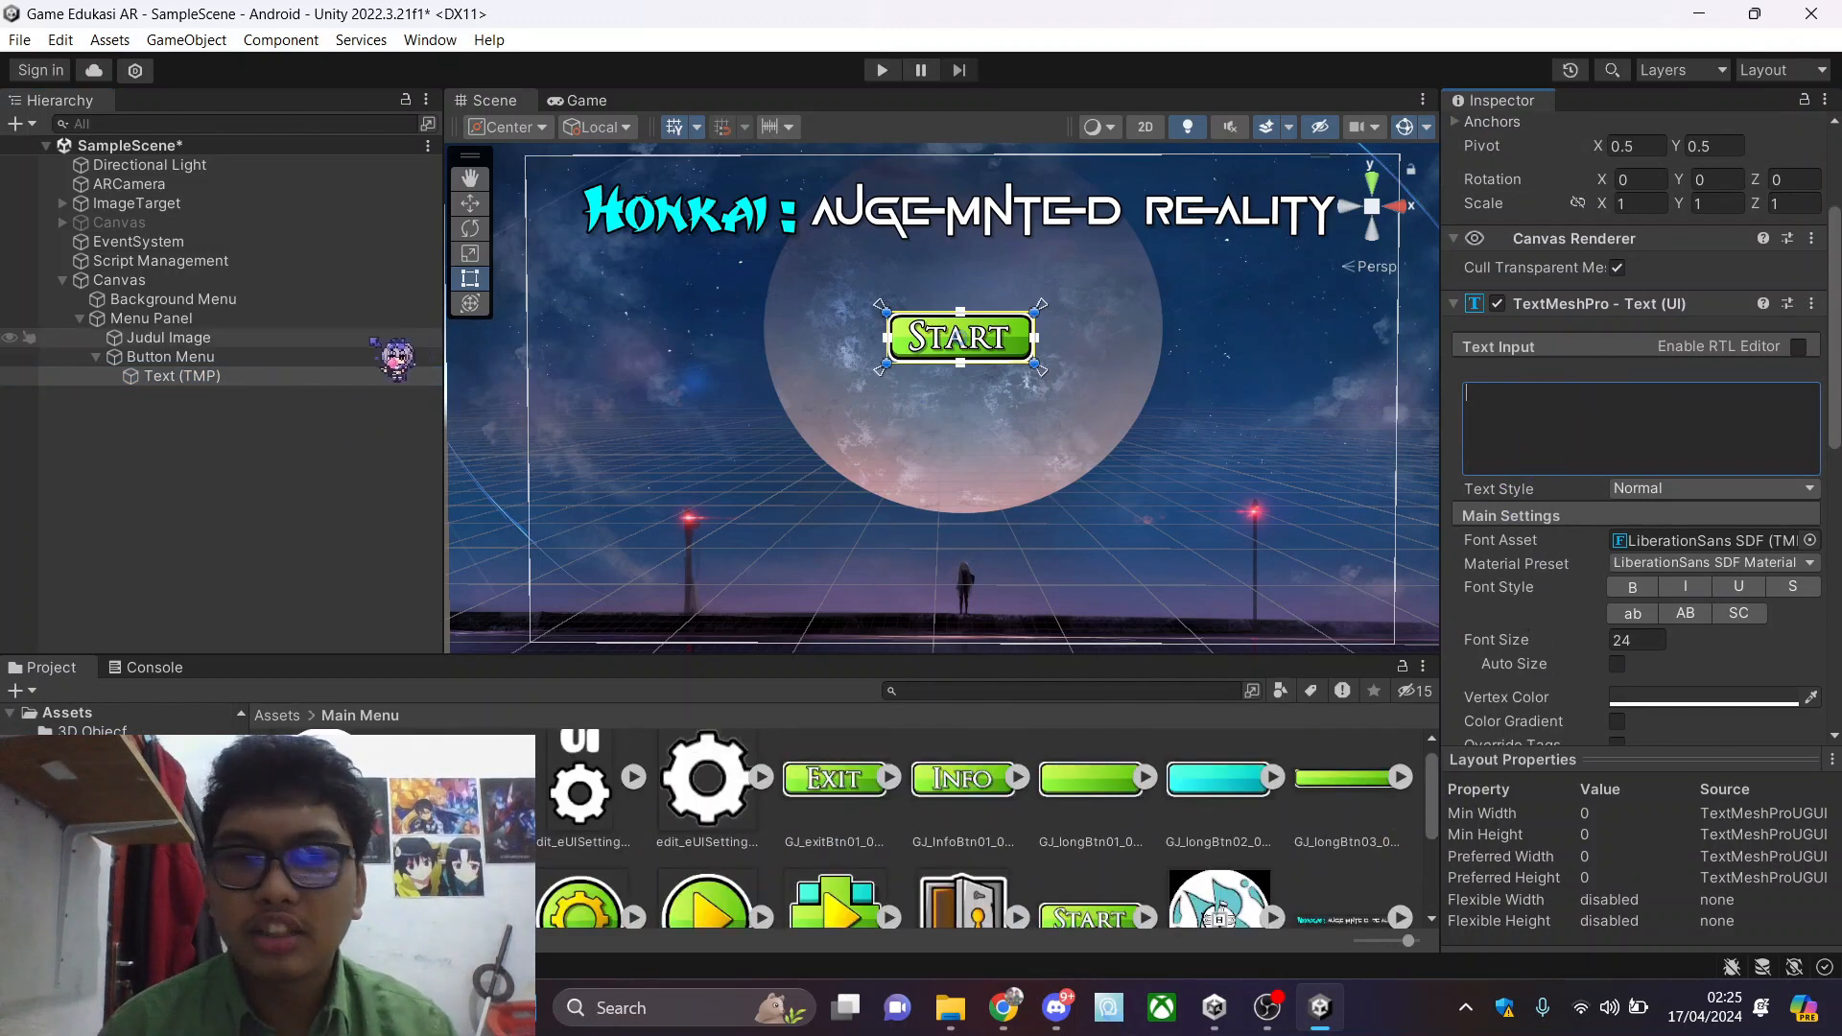
{"action": "left_click", "coordinate": [230, 341]}
{"action": "left_click", "coordinate": [240, 357]}
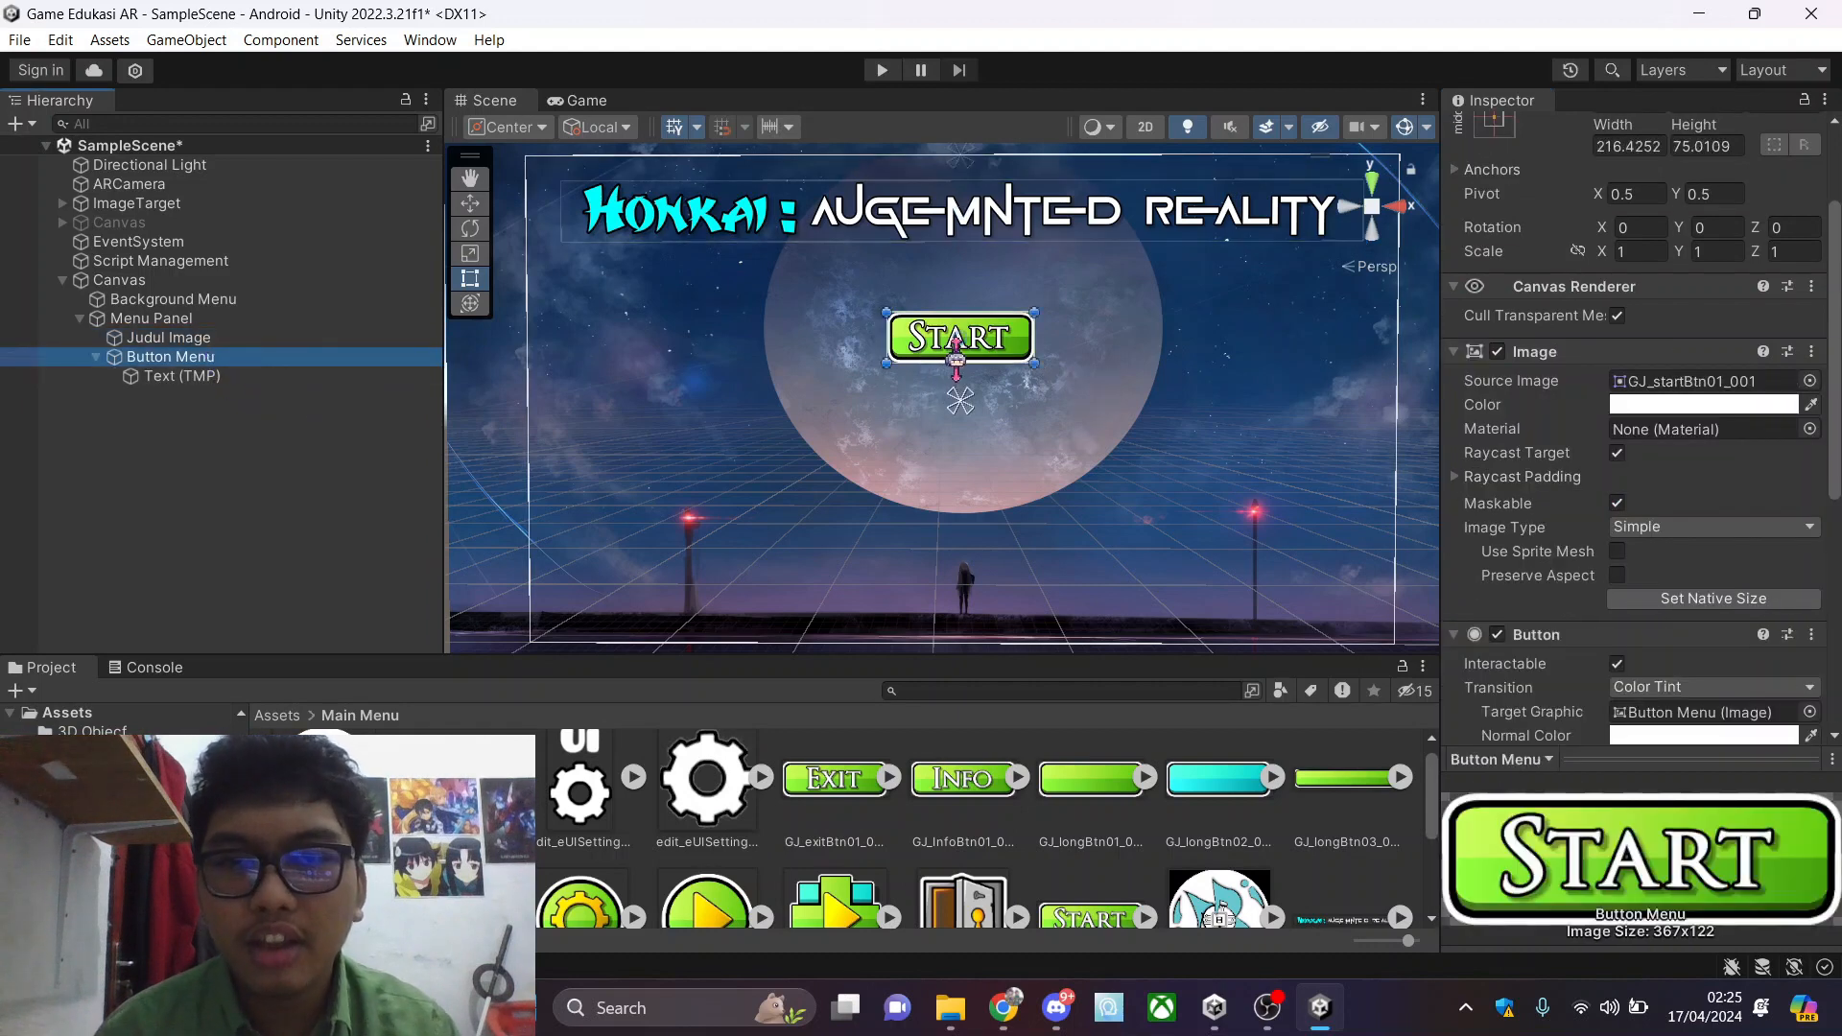
{"action": "left_click", "coordinate": [586, 99]}
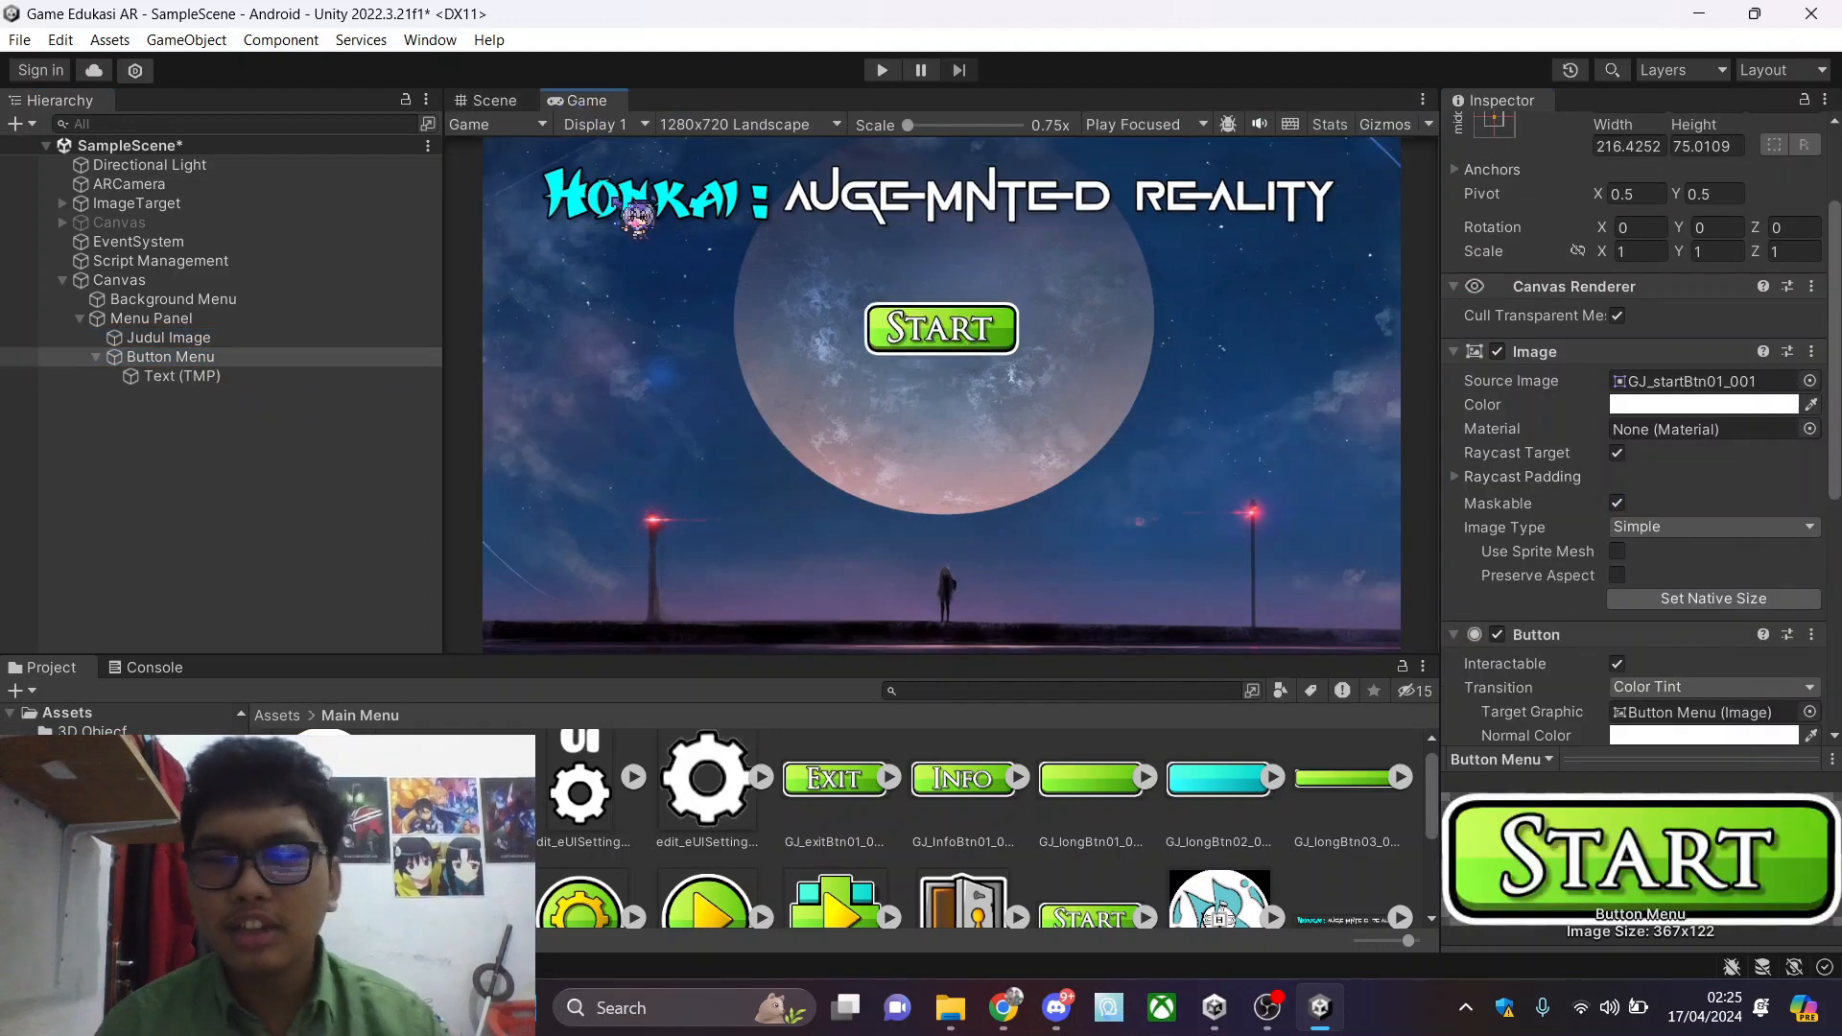
{"action": "left_click", "coordinate": [494, 100]}
{"action": "scroll", "coordinate": [969, 868], "scroll_direction": "down", "scroll_amount": 2}
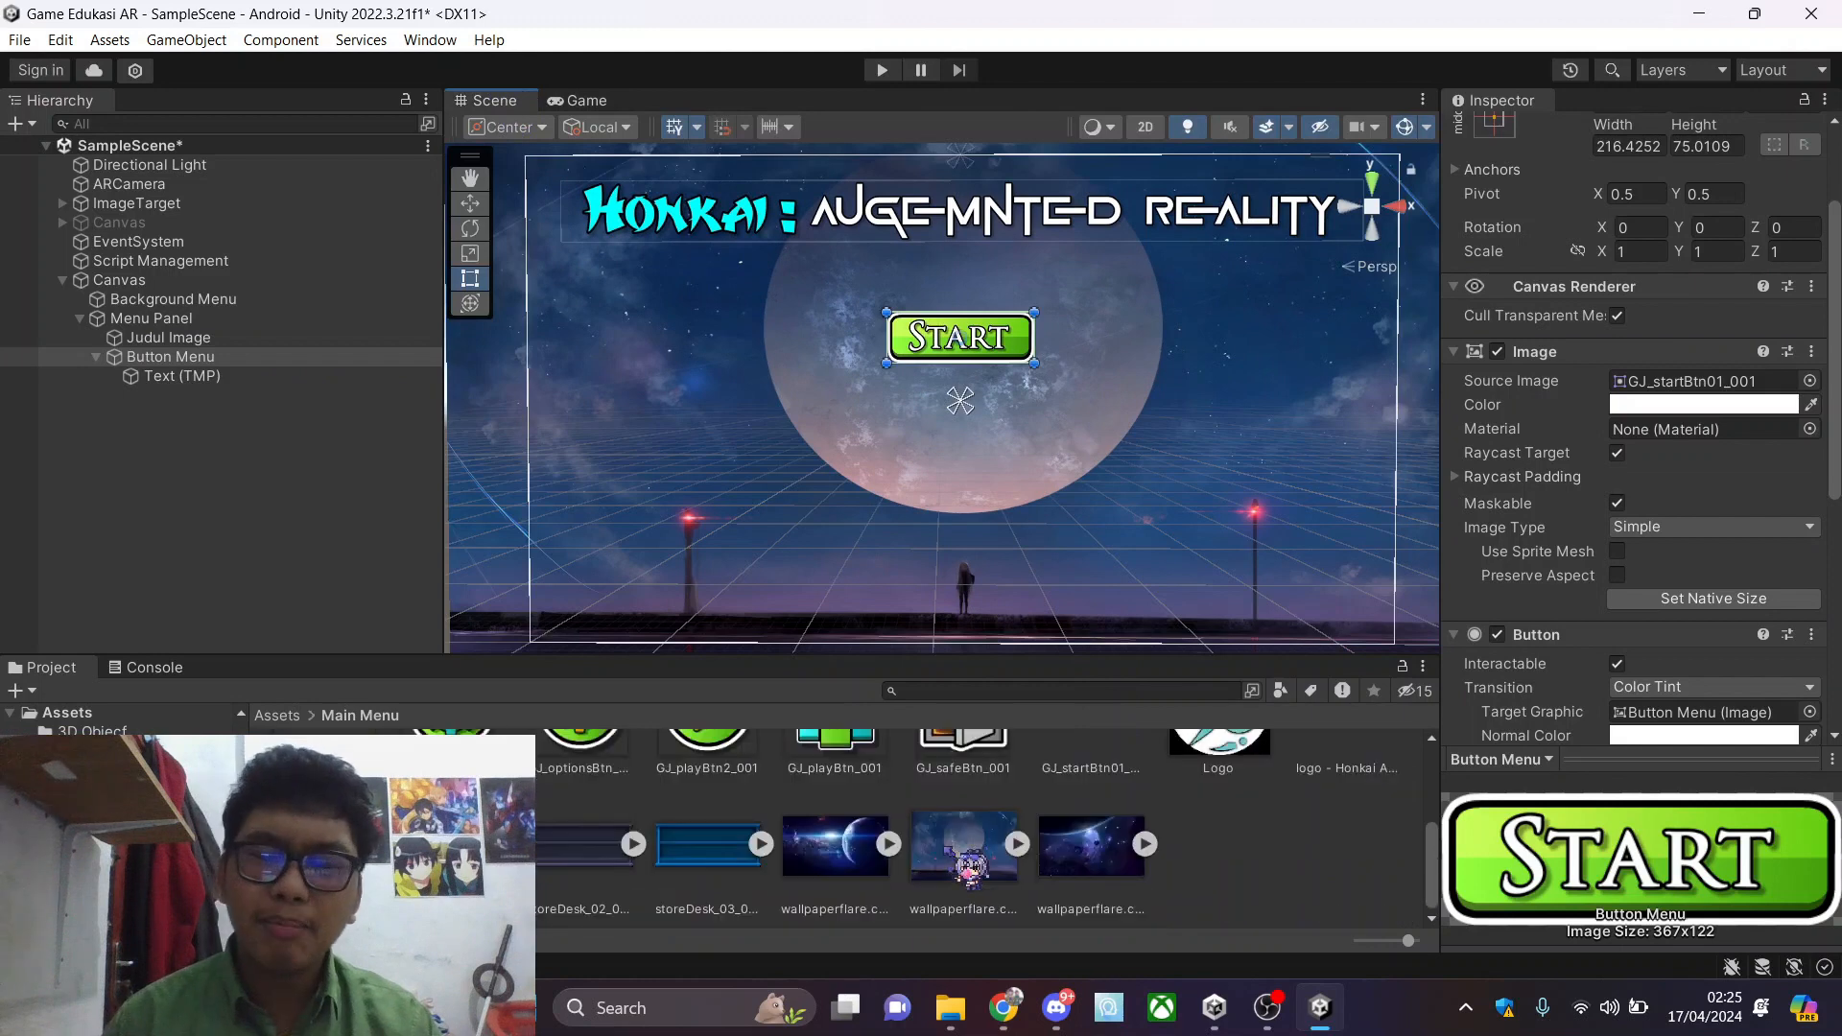
{"action": "scroll", "coordinate": [969, 863], "scroll_direction": "down", "scroll_amount": 1}
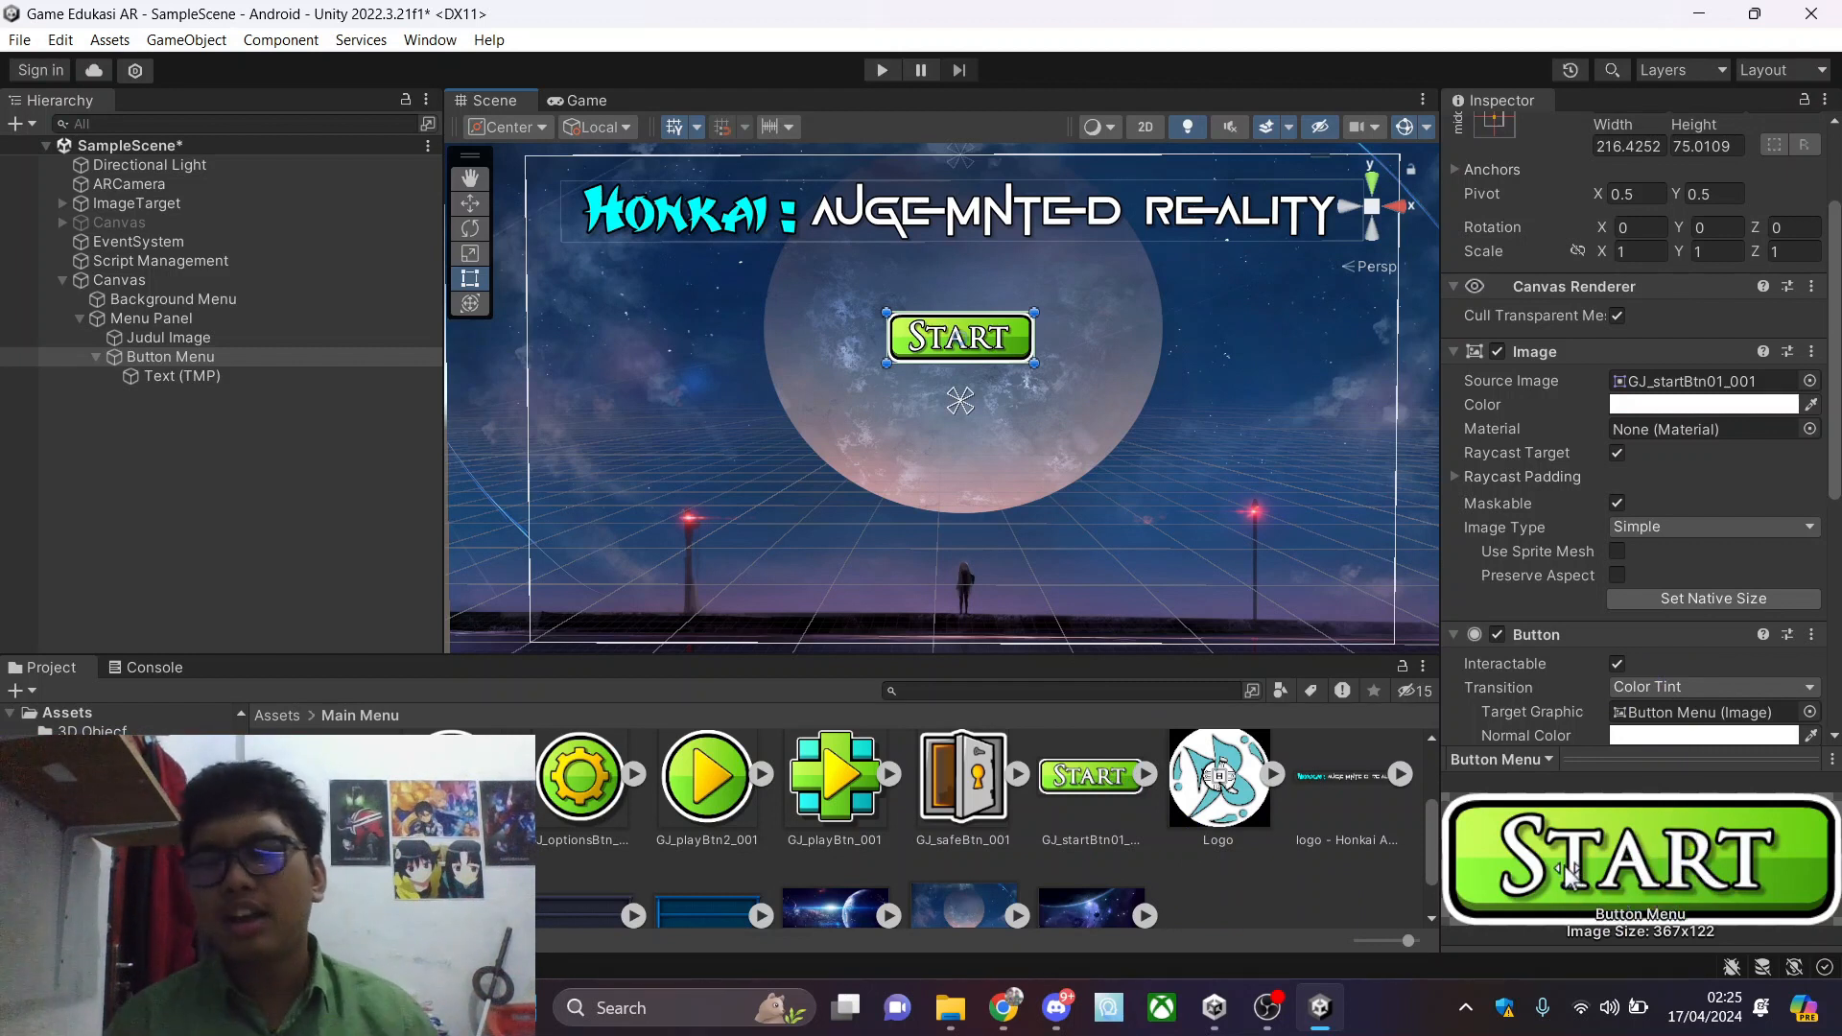
{"action": "scroll", "coordinate": [849, 849], "scroll_direction": "up", "scroll_amount": 3}
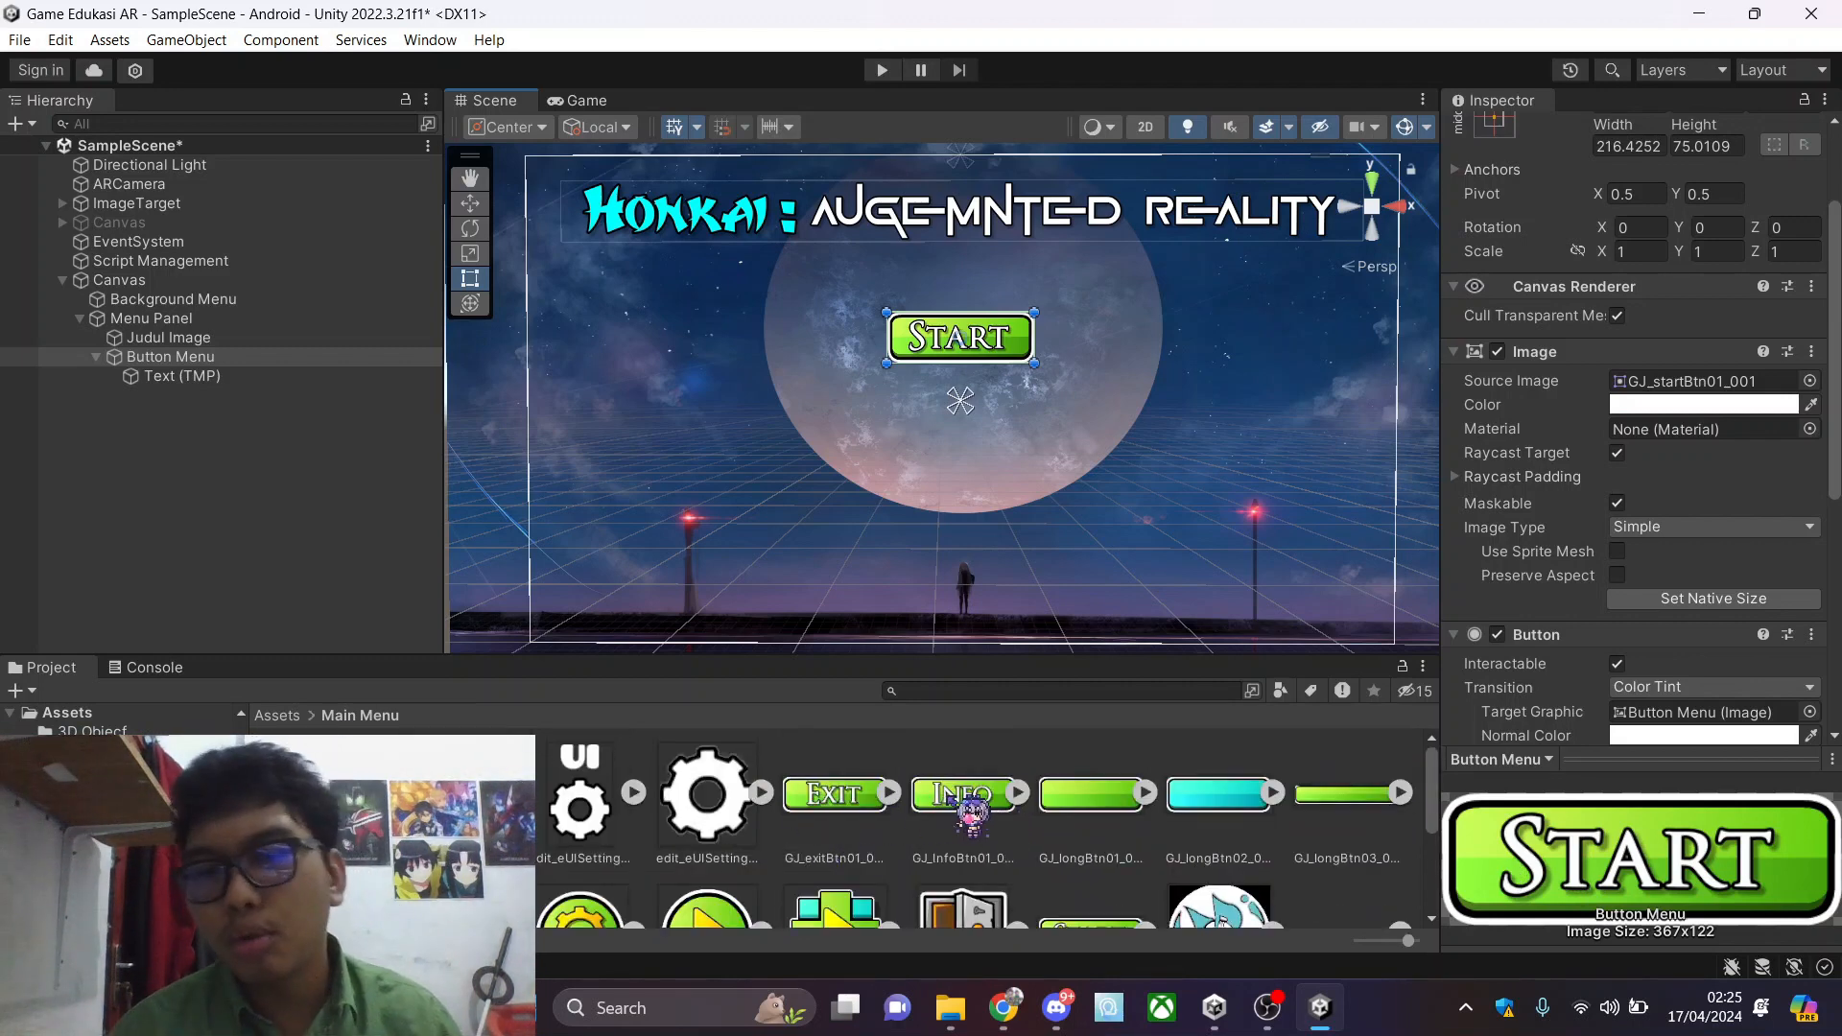
{"action": "scroll", "coordinate": [974, 825], "scroll_direction": "down", "scroll_amount": 3}
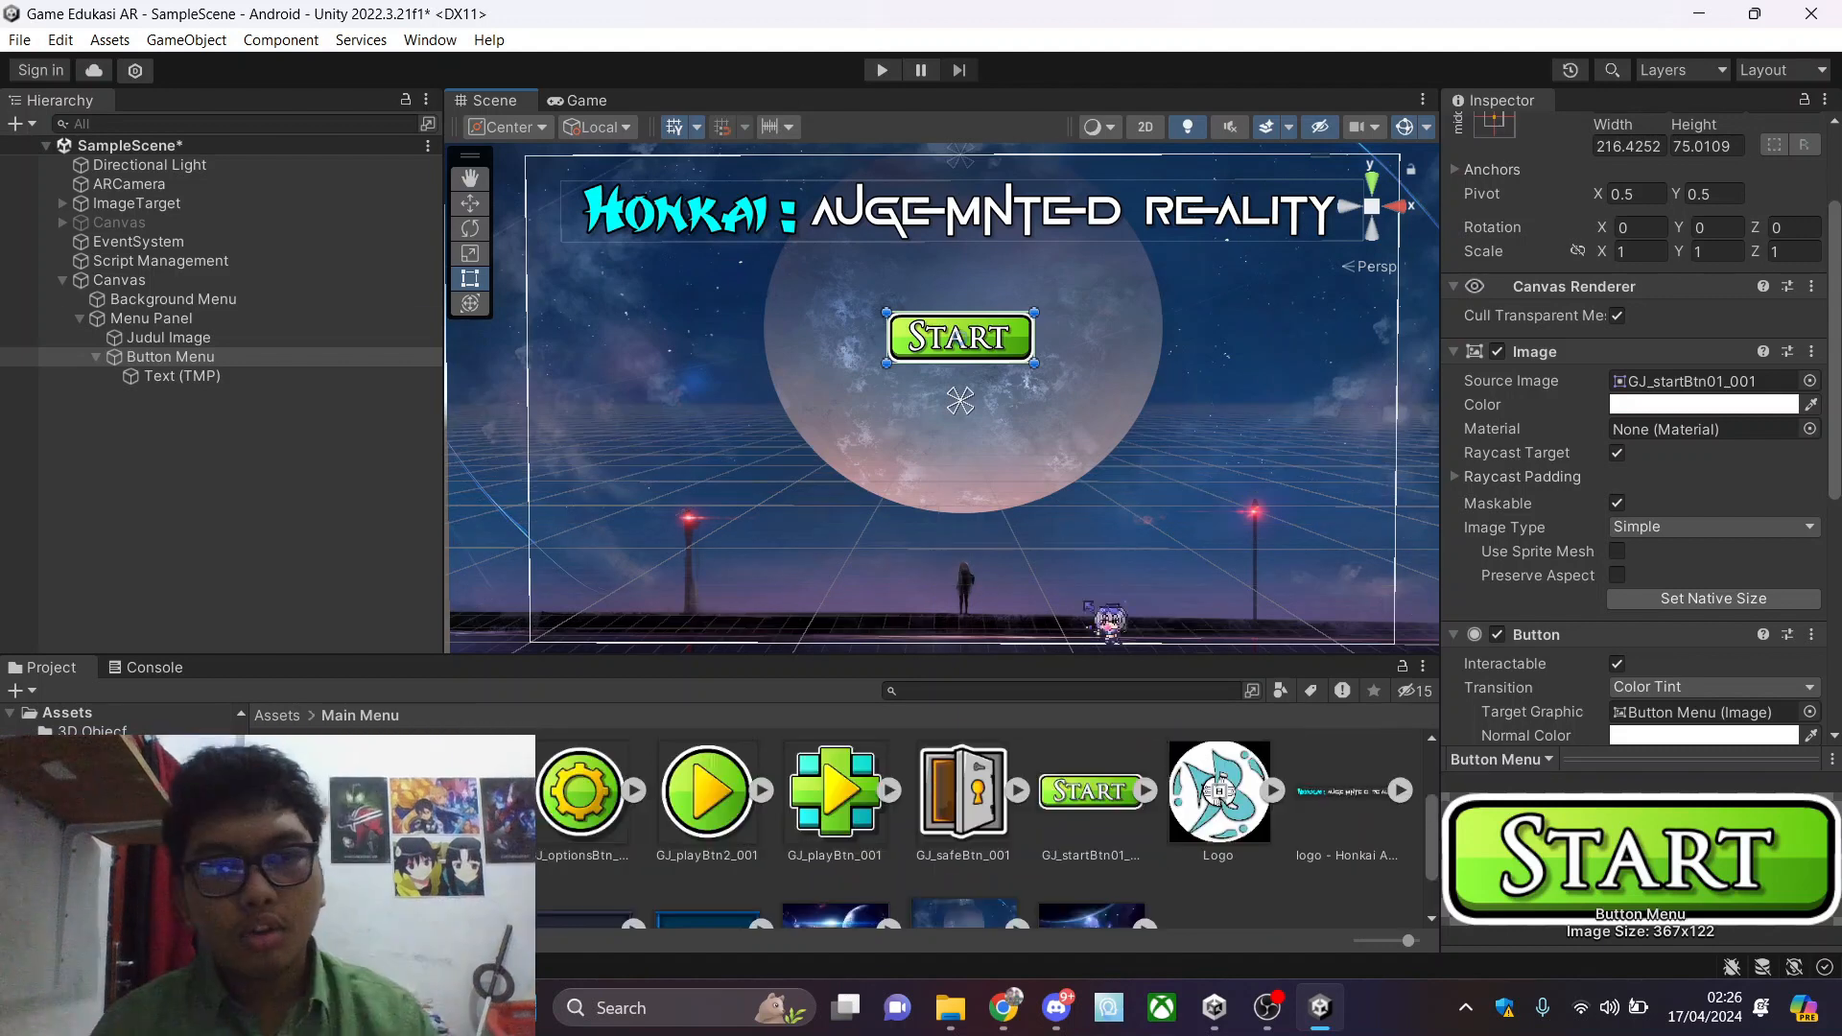
{"action": "left_click", "coordinate": [96, 355]}
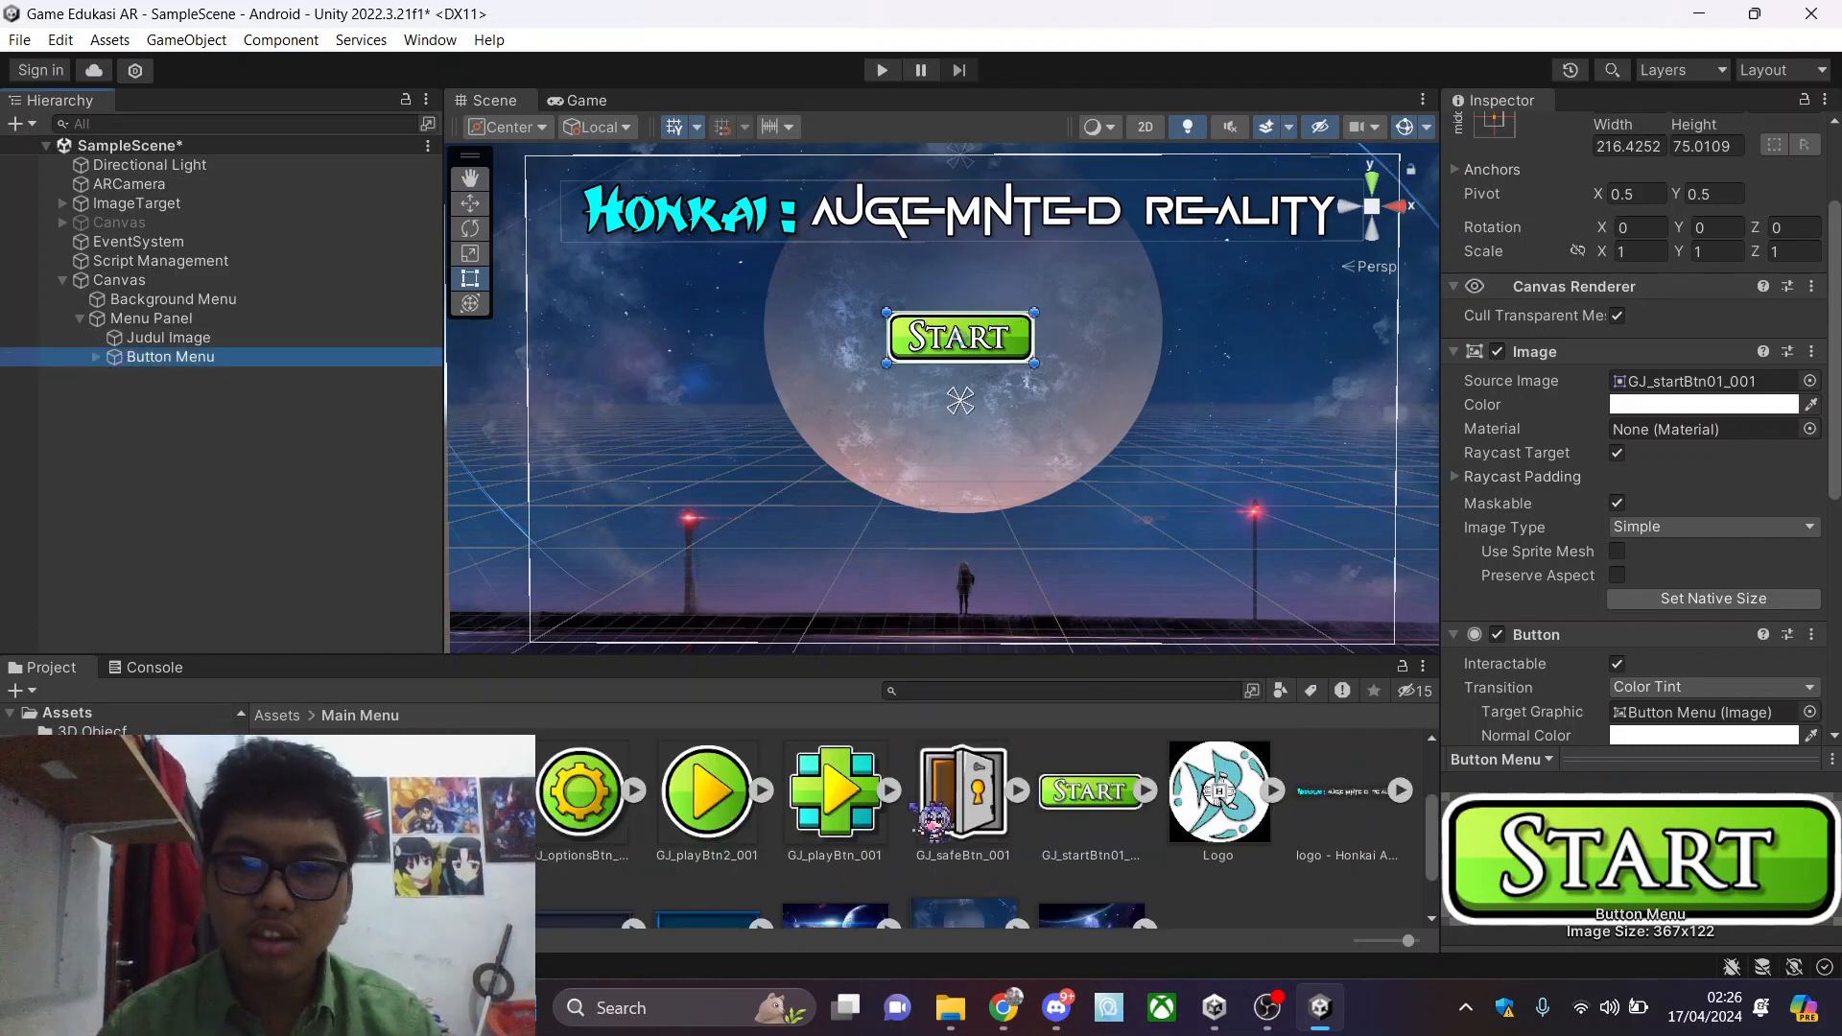
{"action": "scroll", "coordinate": [929, 818], "scroll_direction": "up", "scroll_amount": 3}
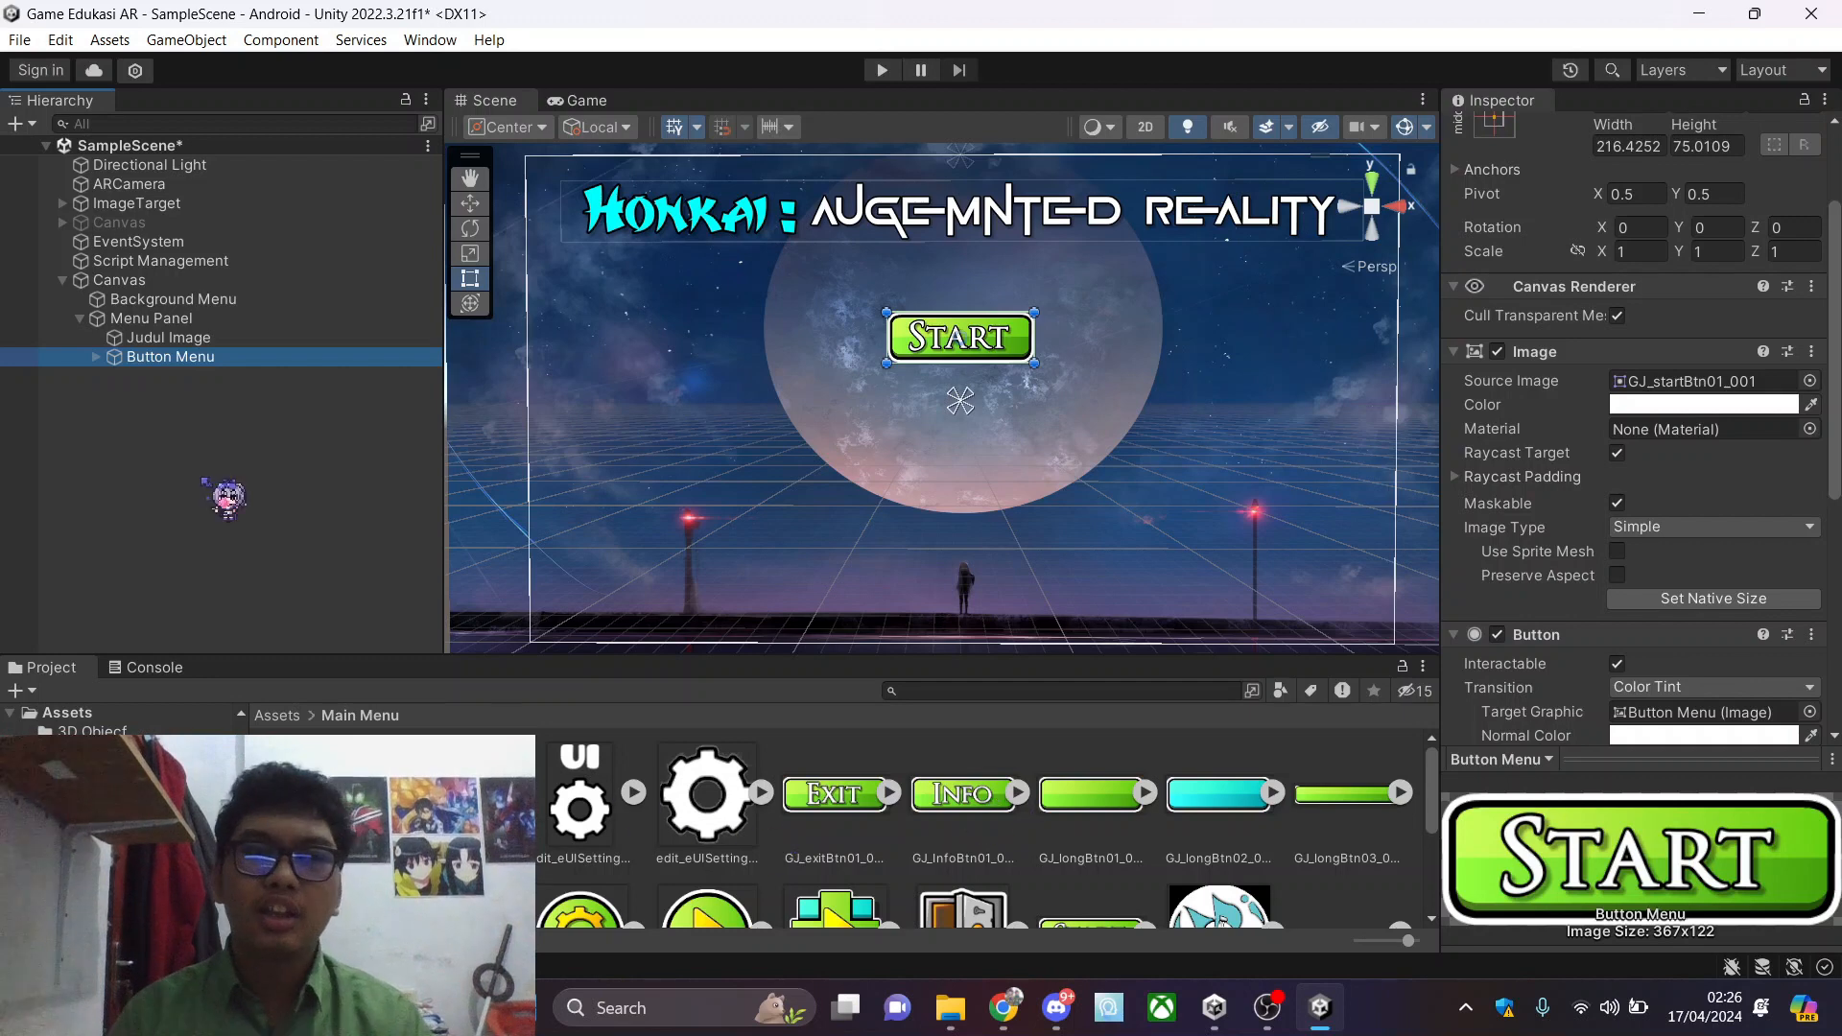
Duplicate Button Menu inside Menu Panel and move the copy directly below the original at Pos Y 0
{"action": "right_click", "coordinate": [168, 359]}
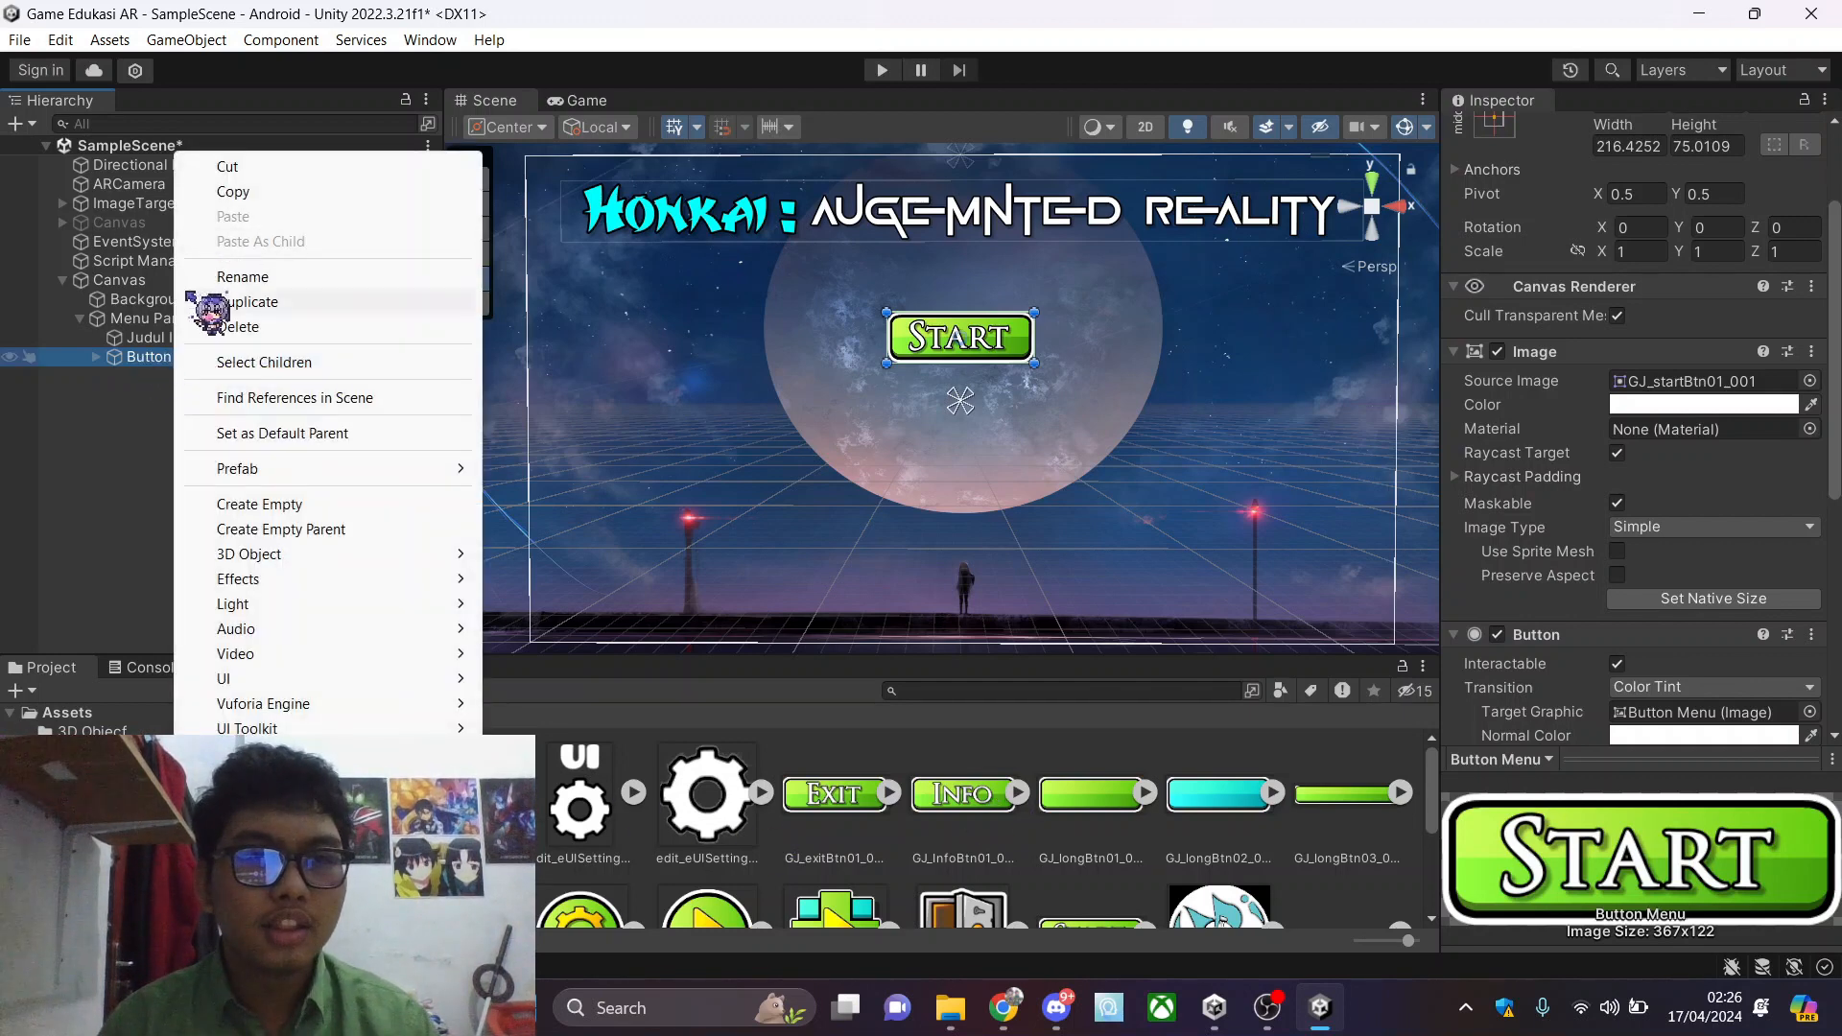
{"action": "left_click", "coordinate": [151, 375]}
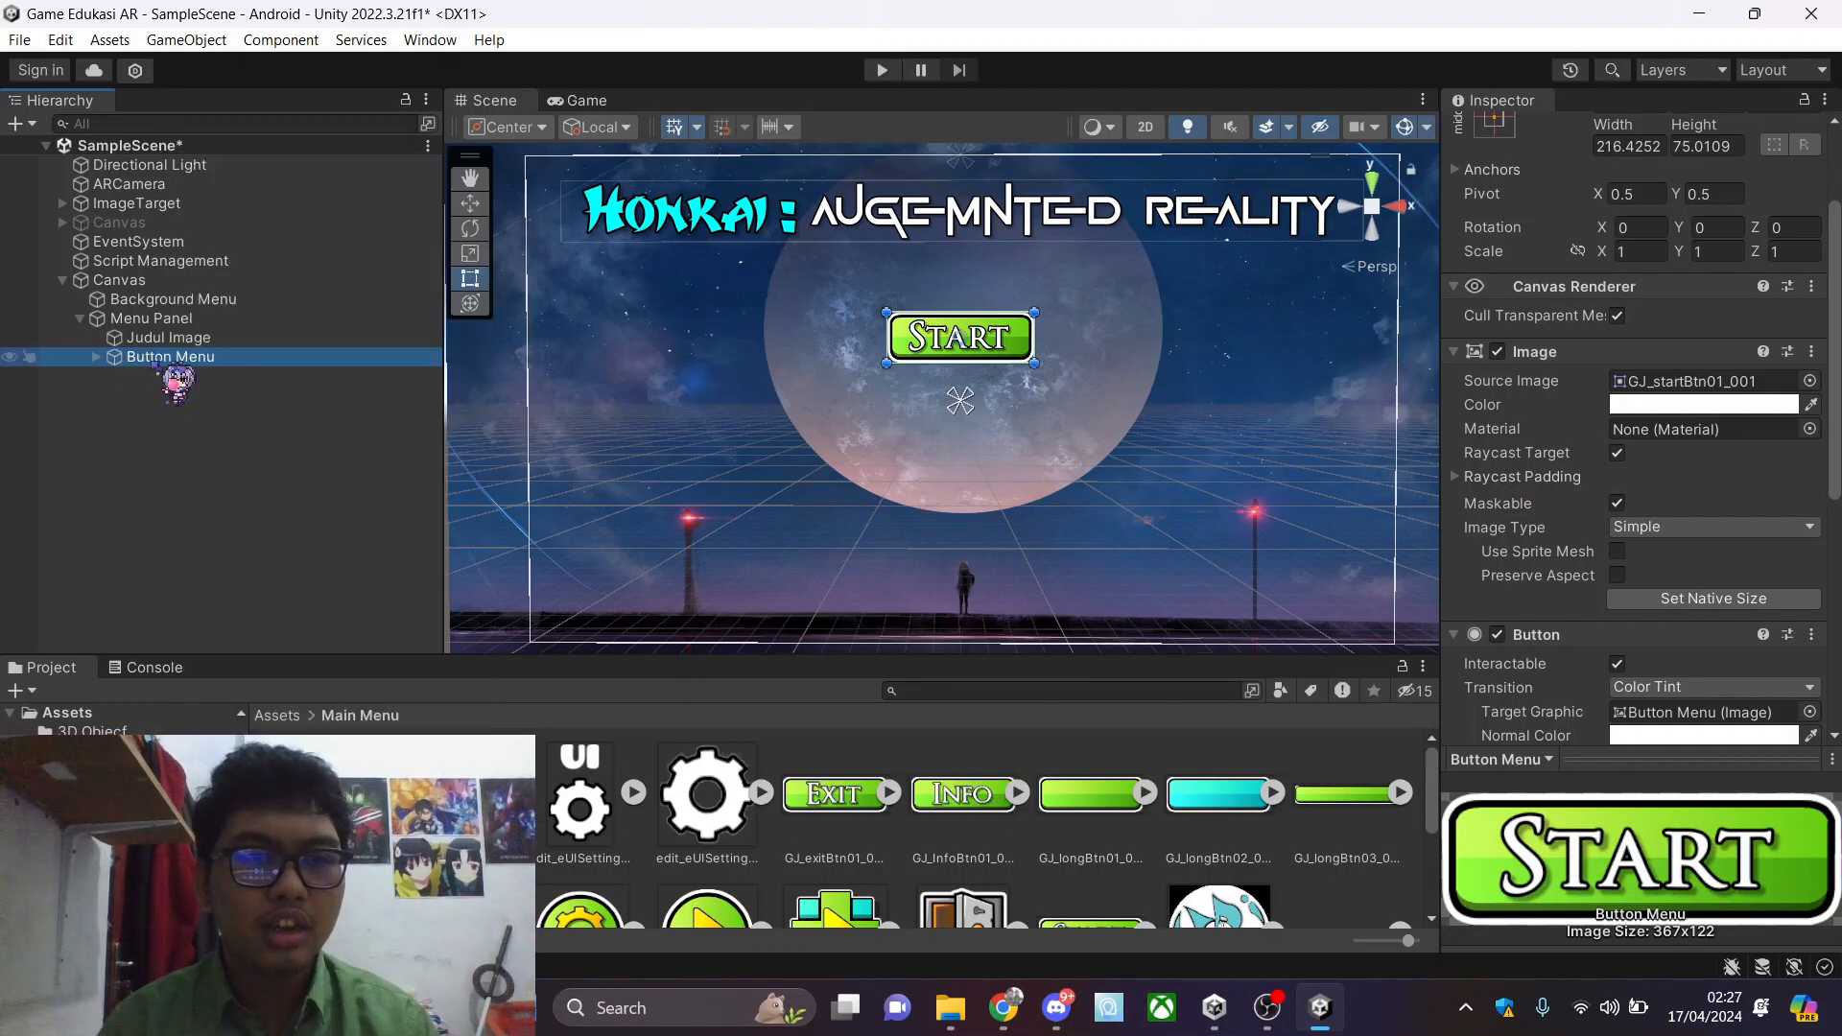
{"action": "right_click", "coordinate": [153, 358]}
{"action": "left_click", "coordinate": [271, 301]}
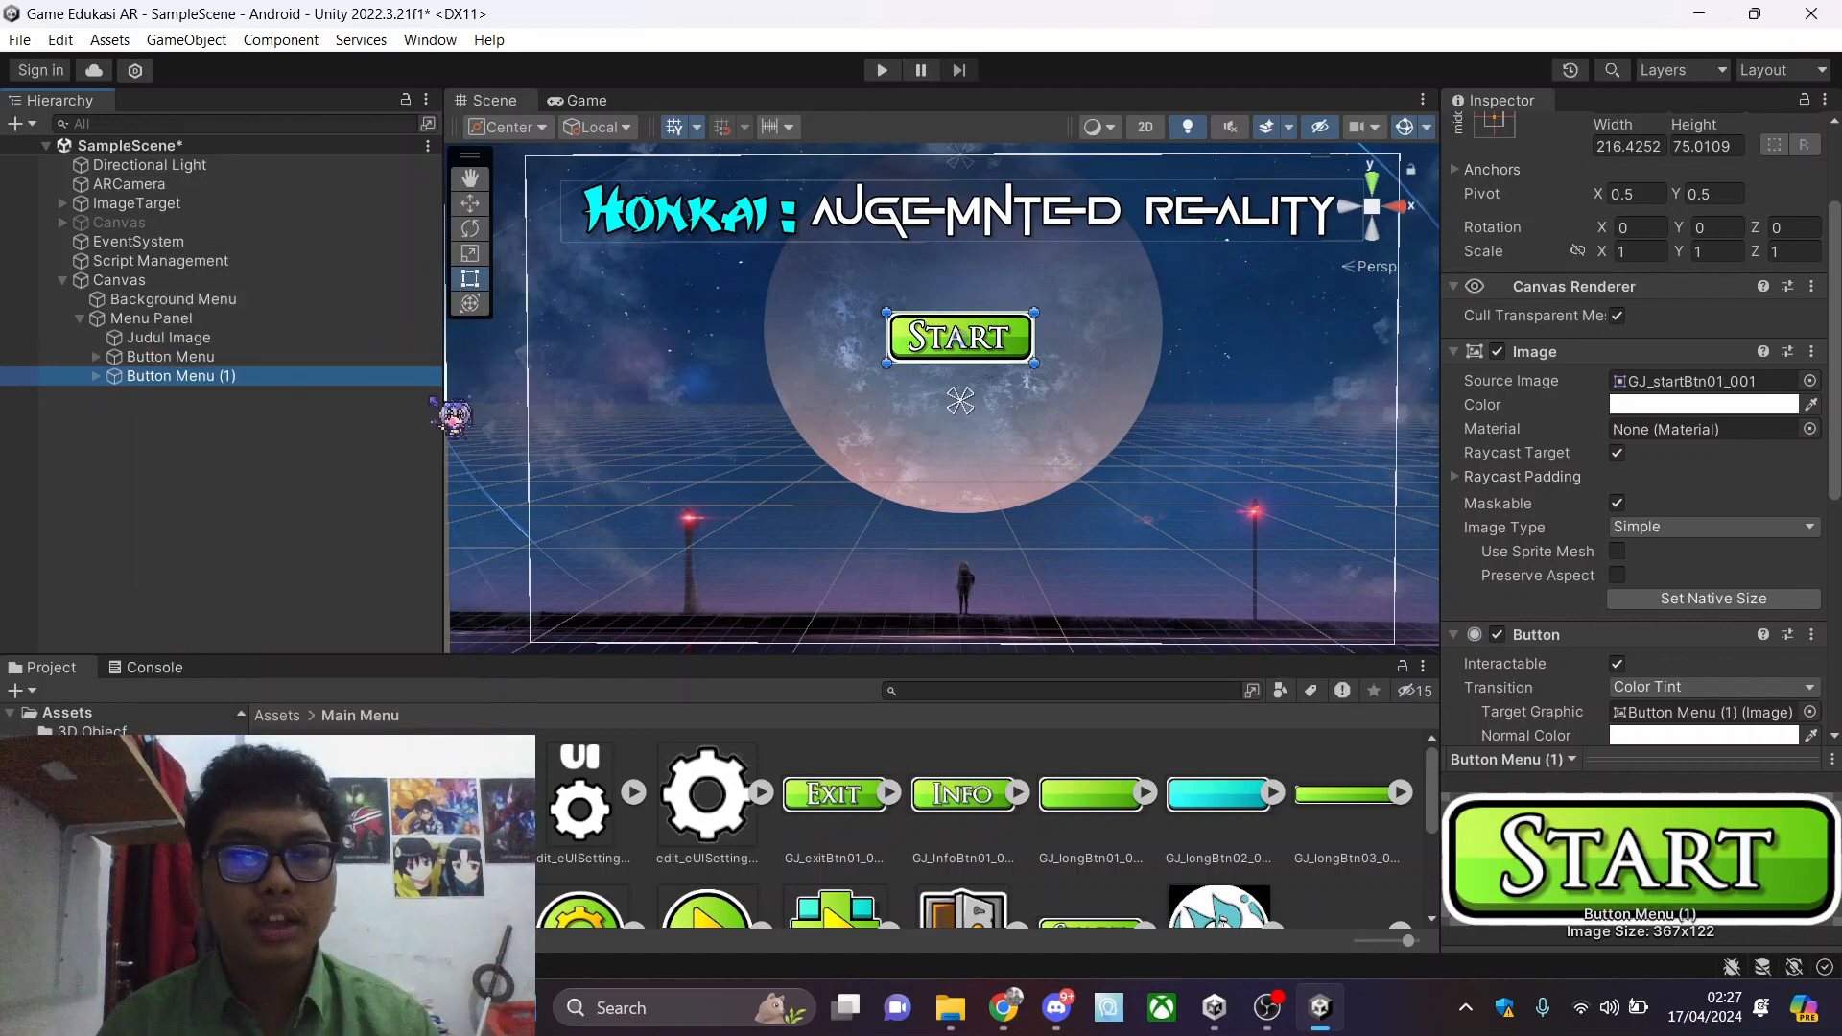
{"action": "left_click_drag", "start_coordinate": [991, 357], "coordinate": [988, 420]}
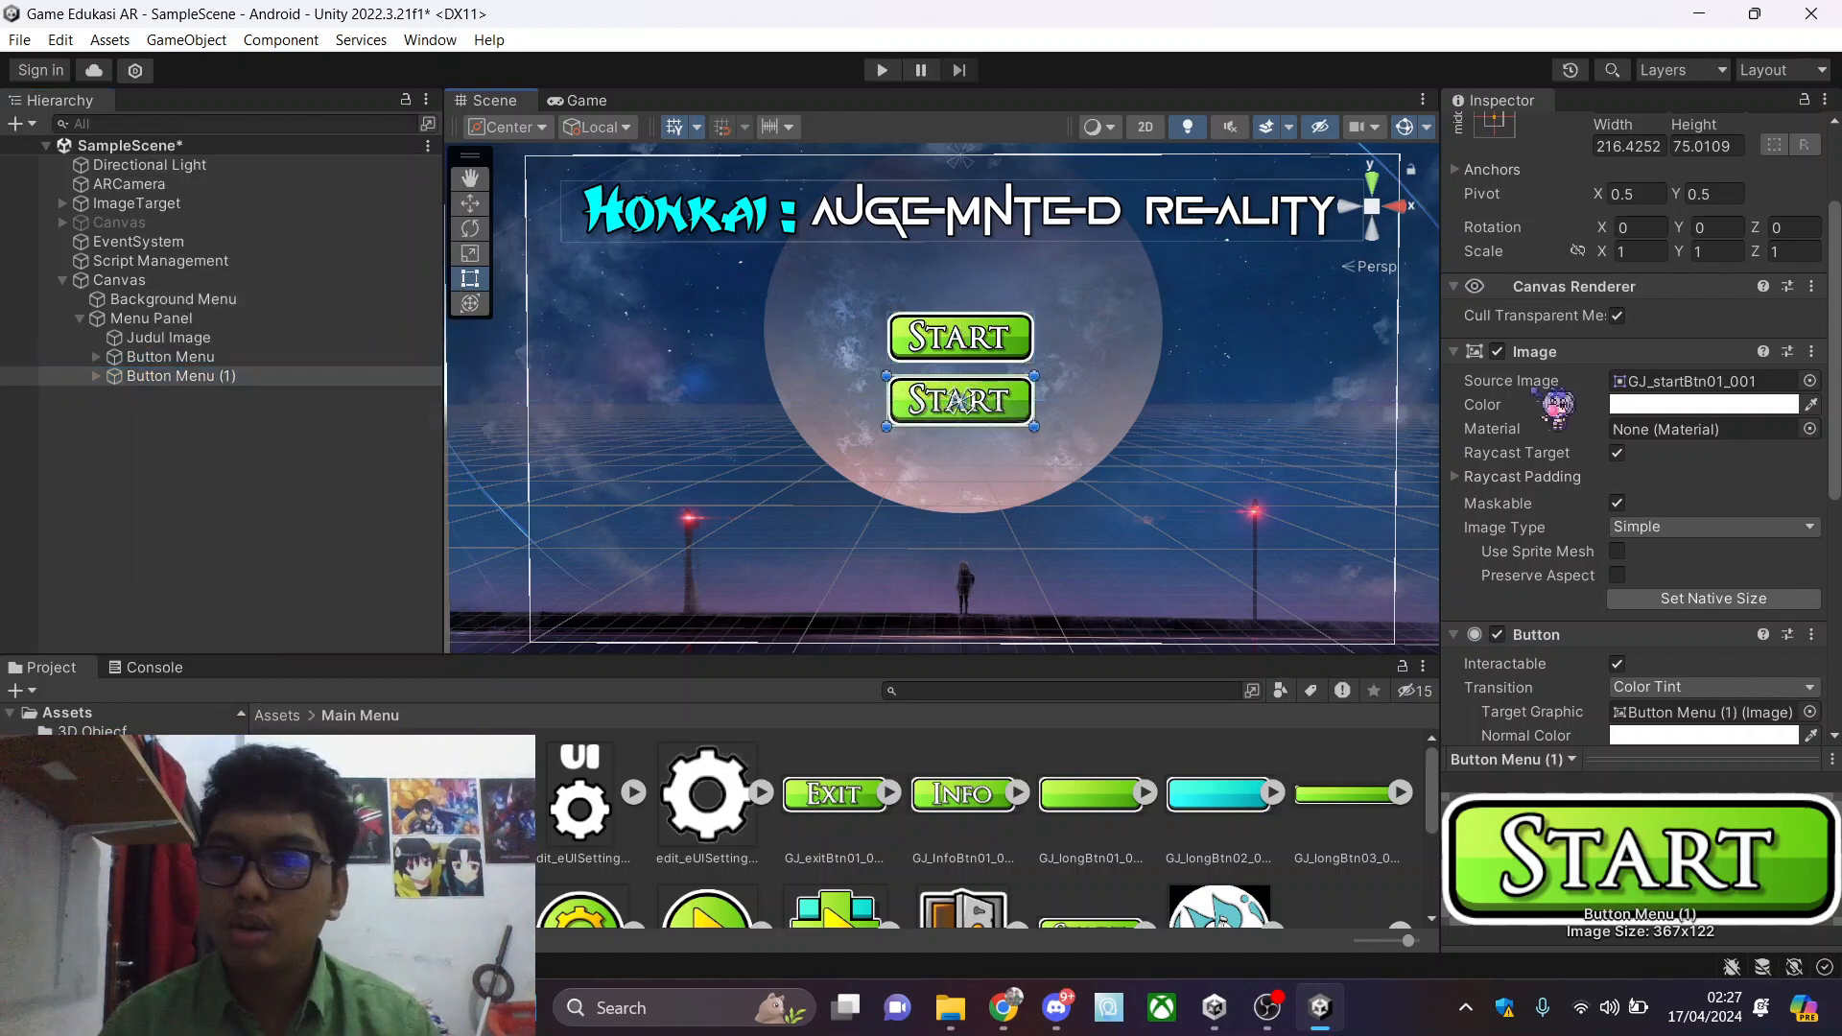
Undo the copy's move, rename the copy as Info Button Menu and place it just below the Start button at Pos Y 0
{"action": "scroll", "coordinate": [1612, 163], "scroll_direction": "up", "scroll_amount": 3}
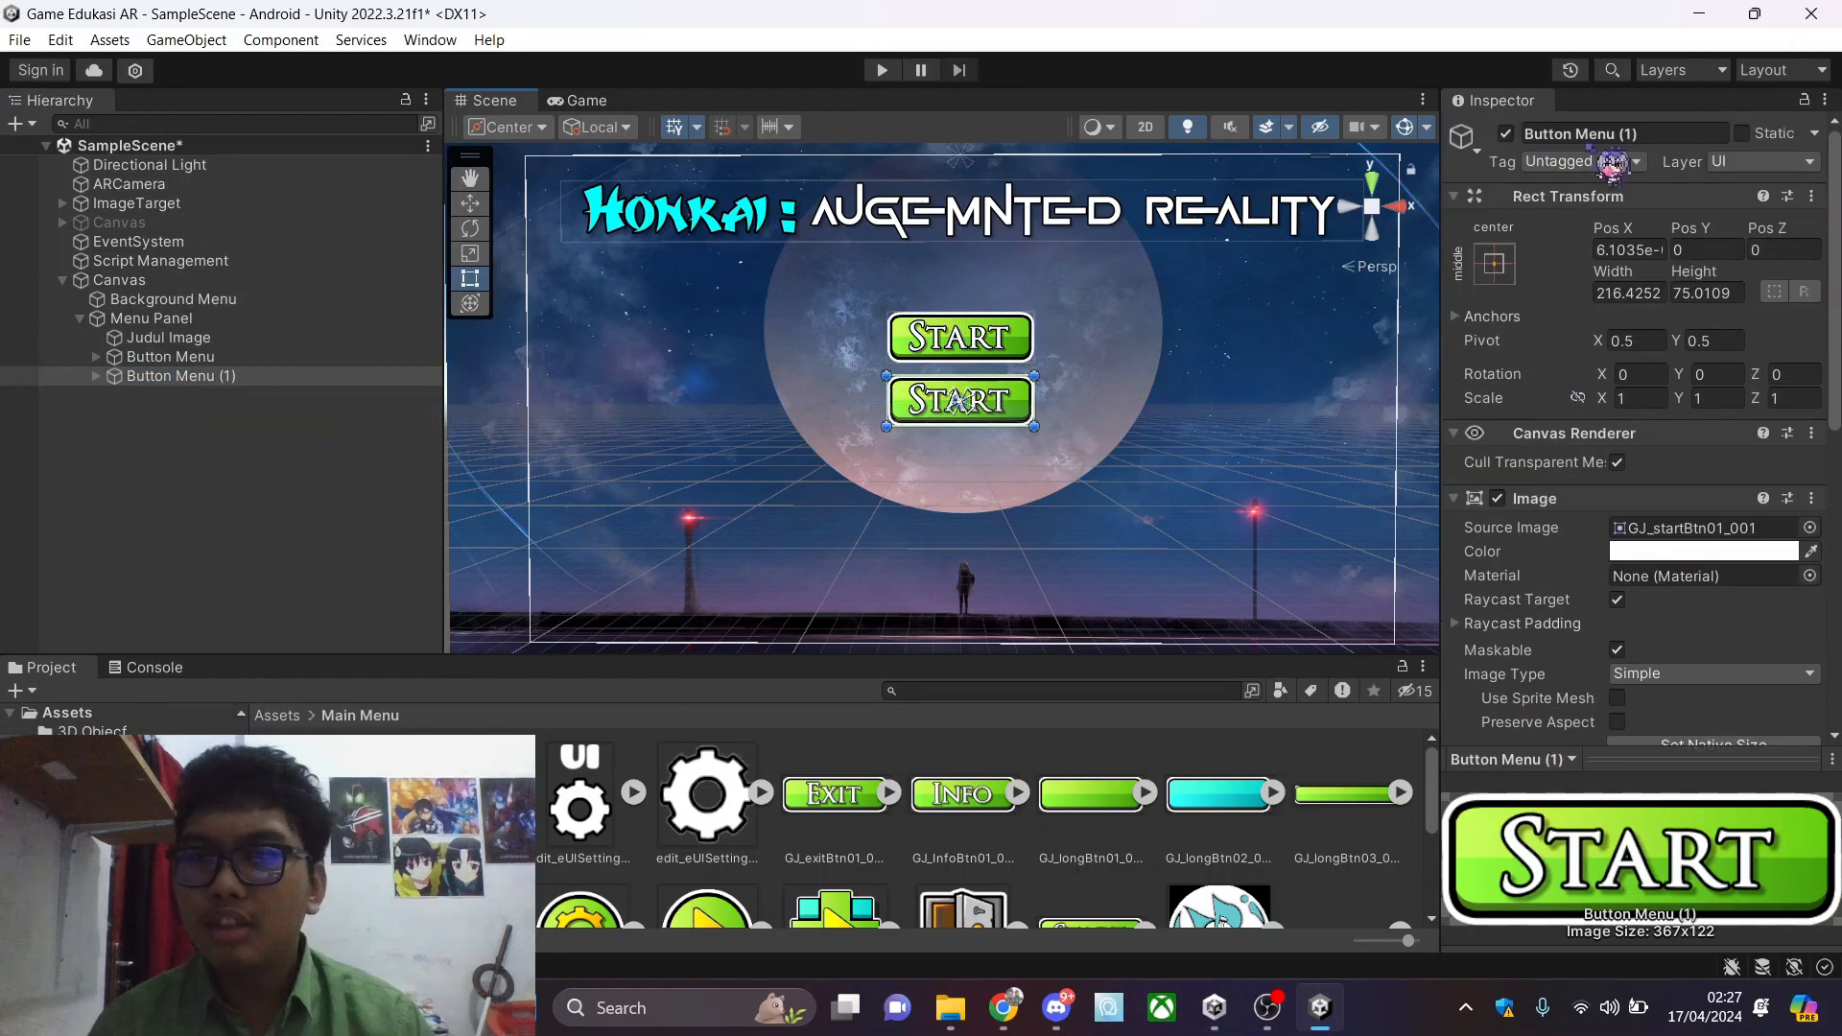
{"action": "left_click", "coordinate": [1659, 134]}
{"action": "key", "text": "ctrl+z"}
{"action": "type", "text": "Info Button"}
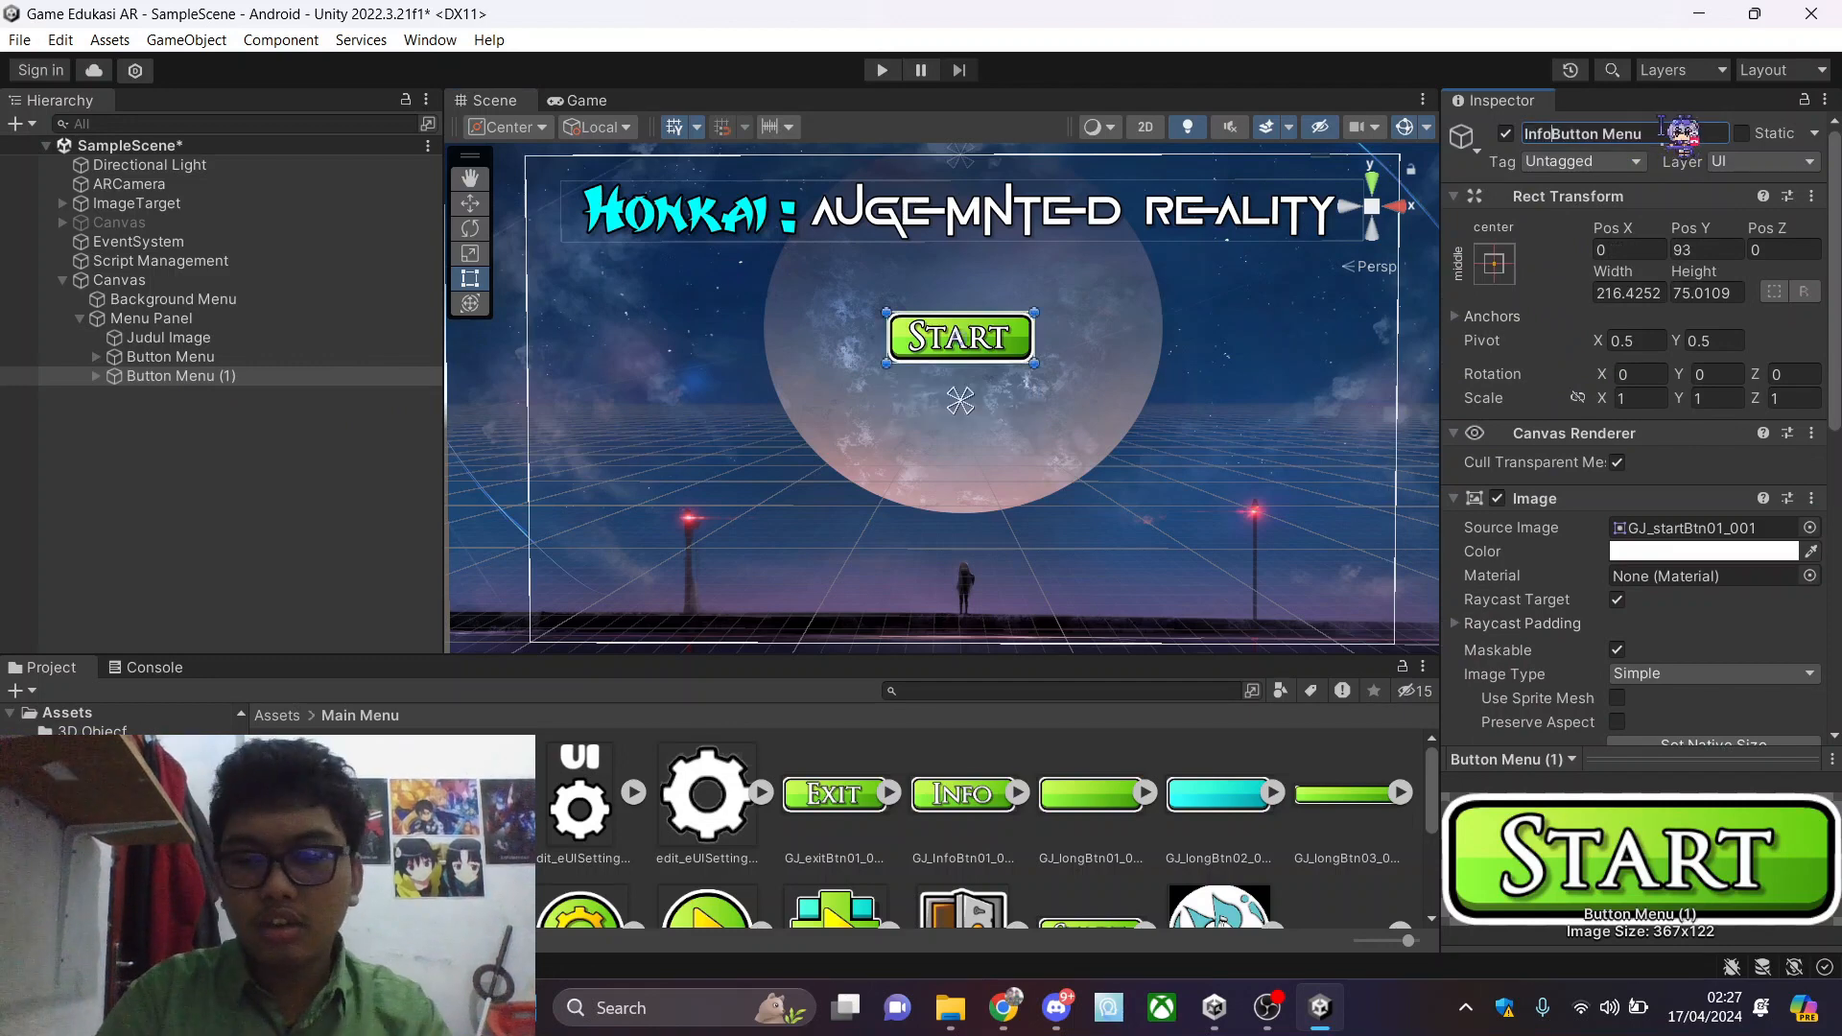
{"action": "left_click_drag", "start_coordinate": [949, 338], "coordinate": [950, 401]}
Rename the original Button Menu as Start Button Menu
{"action": "left_click", "coordinate": [931, 336]}
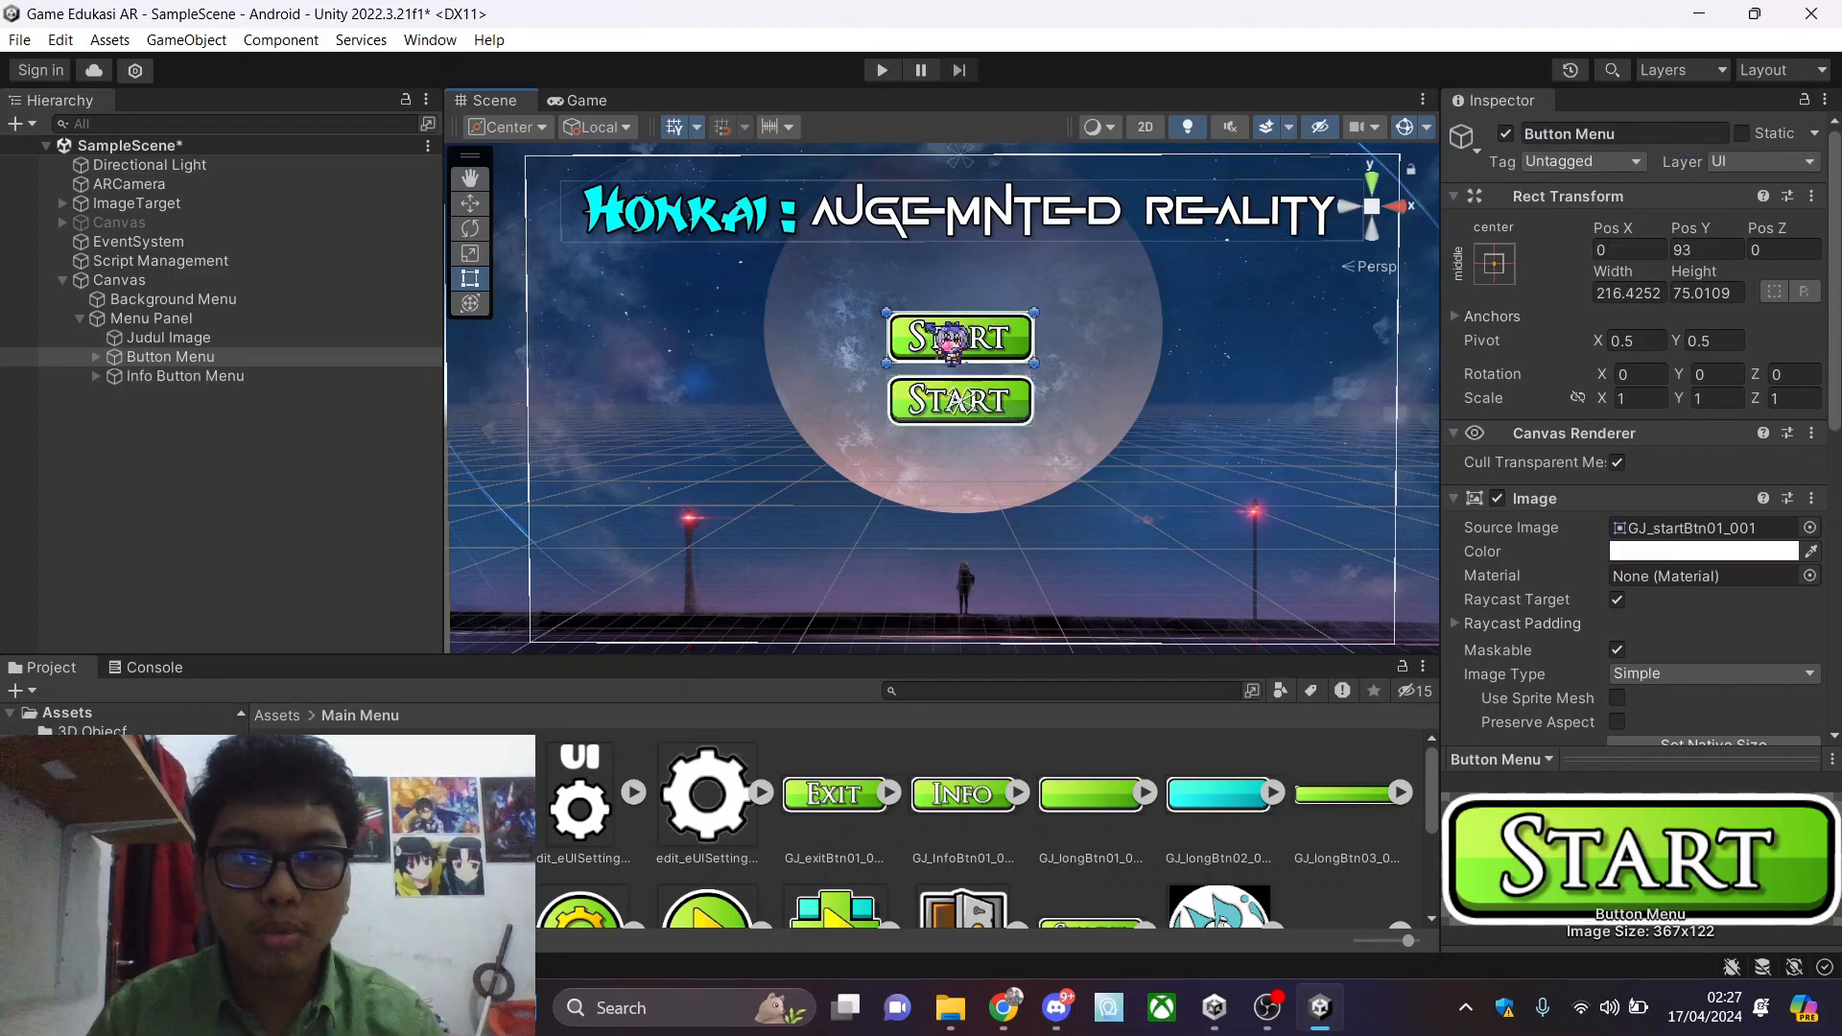
{"action": "left_click", "coordinate": [1525, 134]}
{"action": "type", "text": "Start"}
Set Info Button Menu's source image to the GJ_InfoBtn01_001 sprite and check the button in the Game view
{"action": "left_click", "coordinate": [1003, 382]}
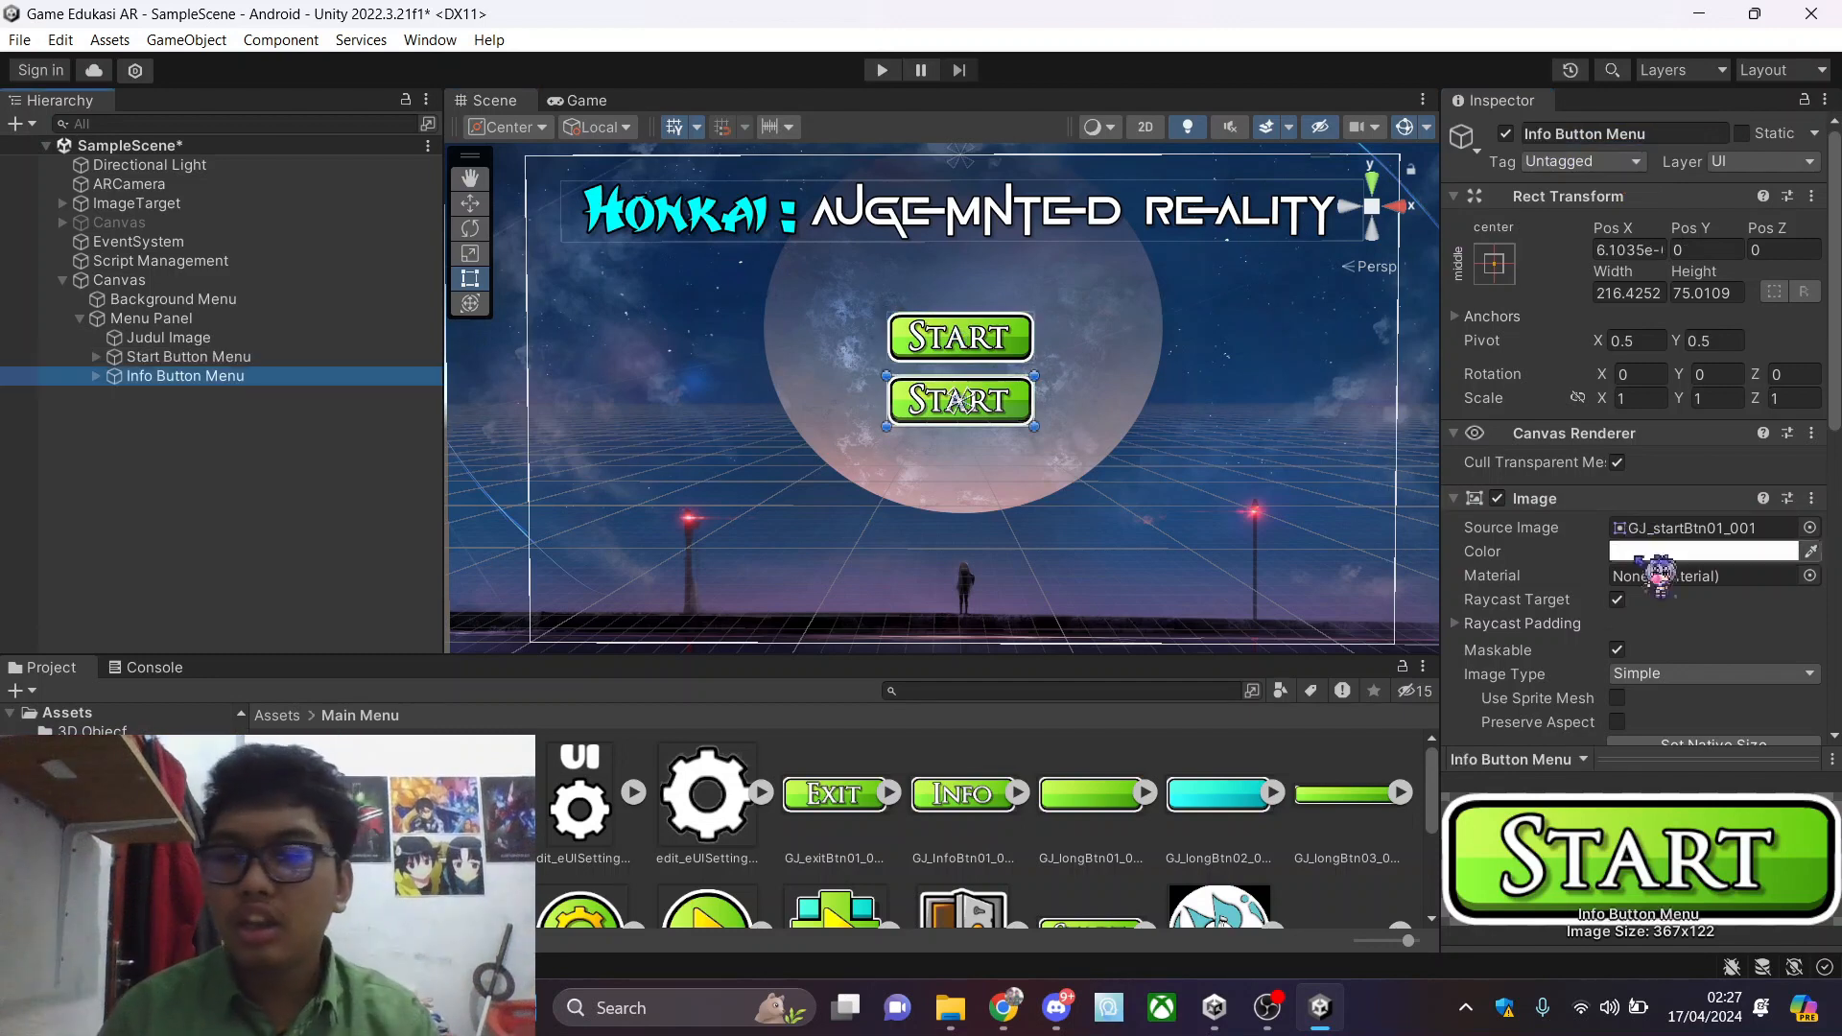
{"action": "scroll", "coordinate": [1602, 644], "scroll_direction": "down", "scroll_amount": 1}
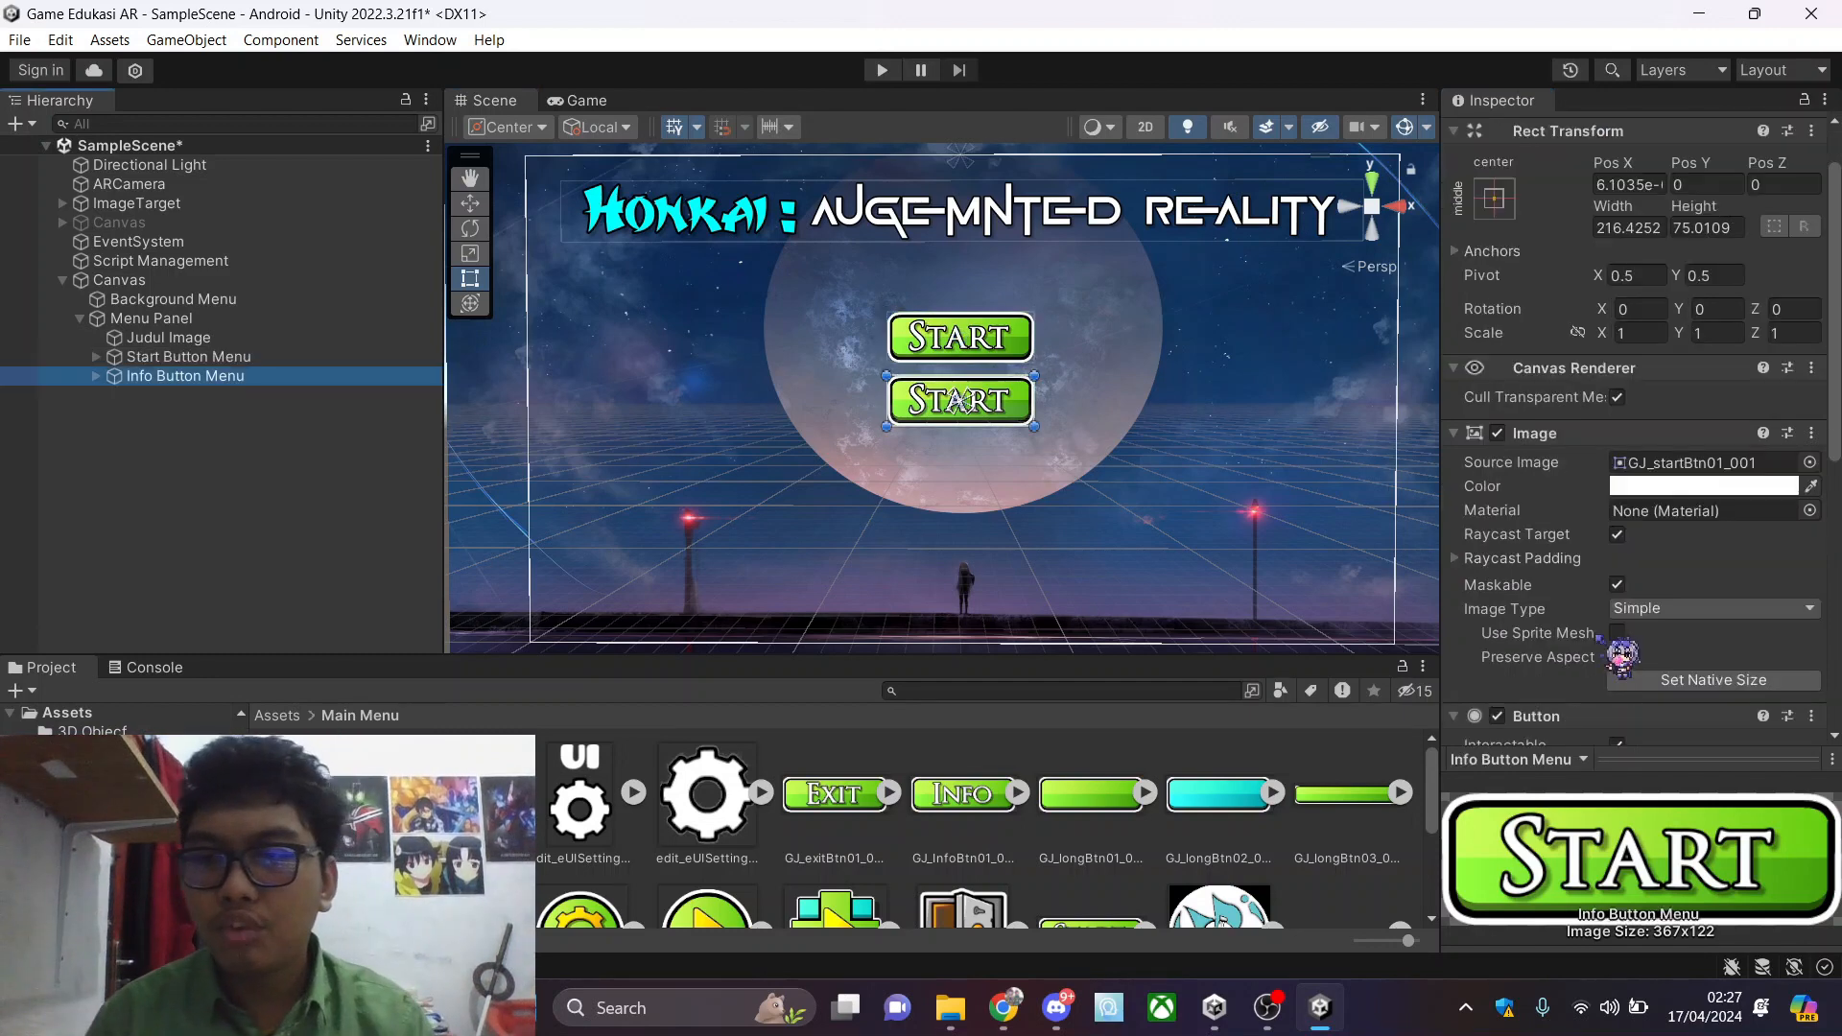
{"action": "left_click", "coordinate": [1739, 463]}
{"action": "scroll", "coordinate": [1707, 499], "scroll_direction": "up", "scroll_amount": 2}
{"action": "scroll", "coordinate": [921, 815], "scroll_direction": "up", "scroll_amount": 2}
{"action": "left_click_drag", "start_coordinate": [988, 808], "coordinate": [1640, 539]}
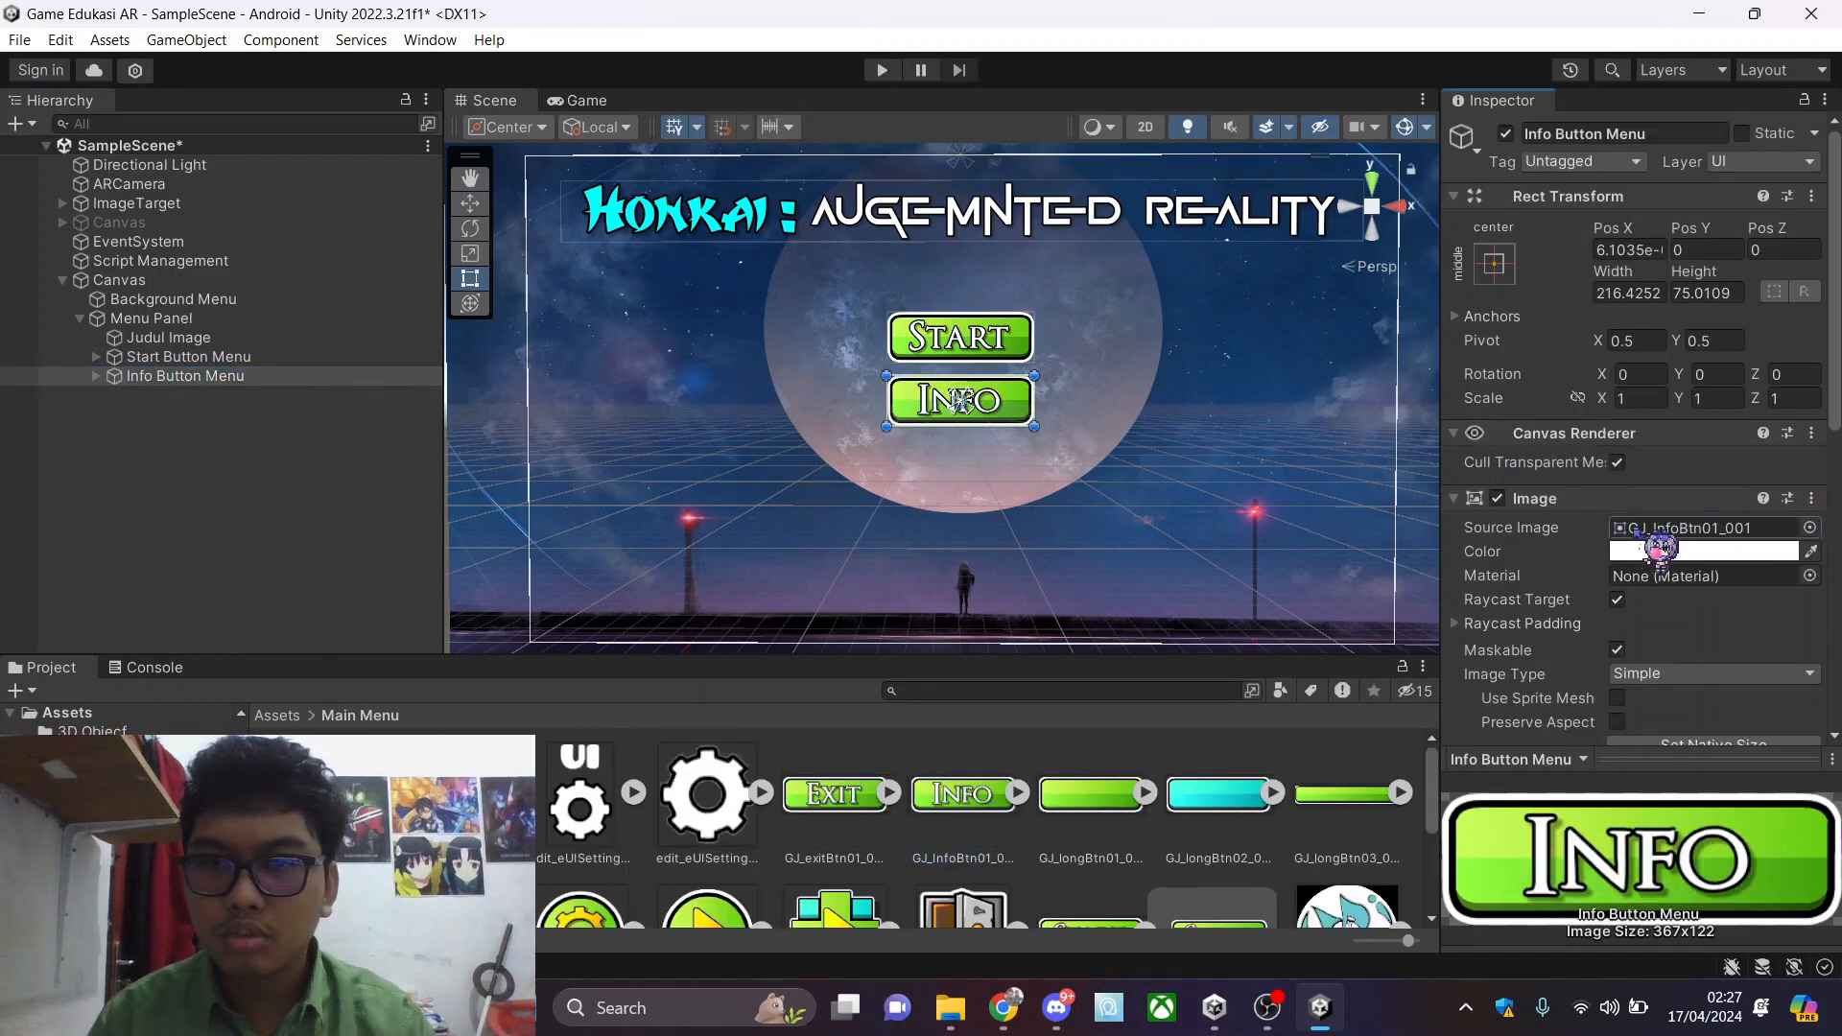
{"action": "left_click", "coordinate": [583, 100]}
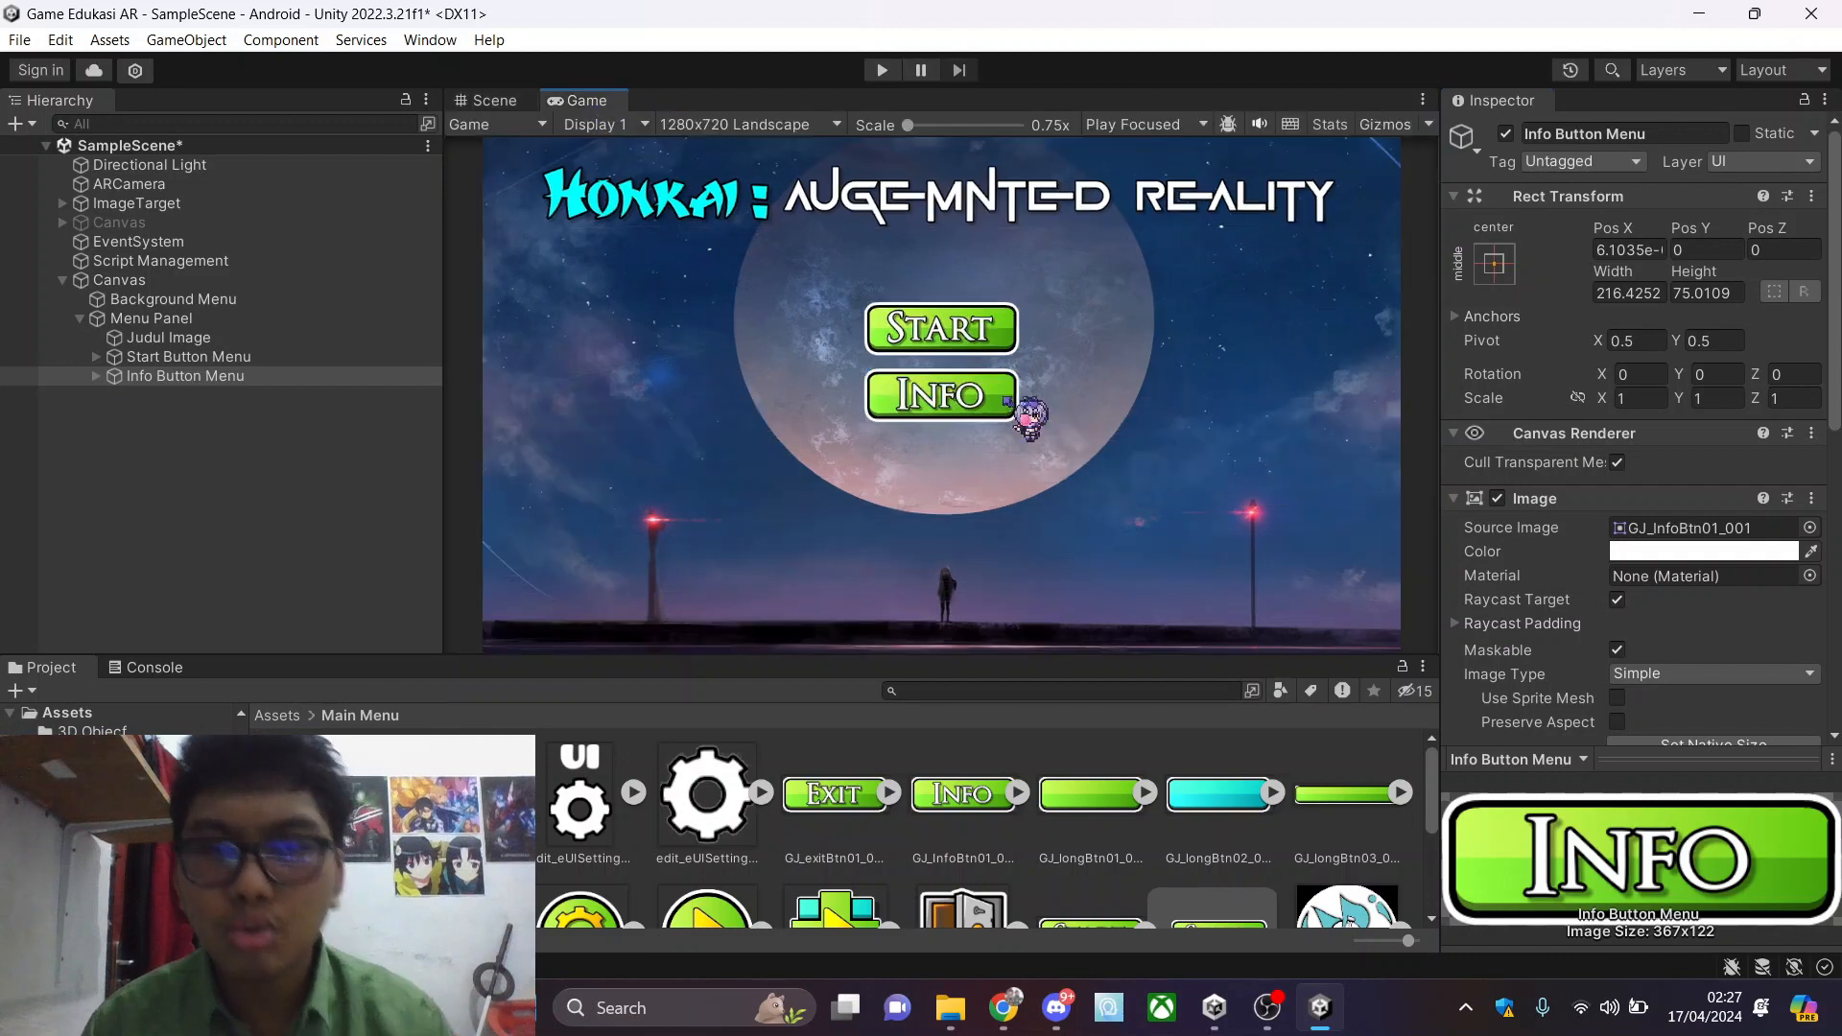
{"action": "left_click", "coordinate": [494, 100]}
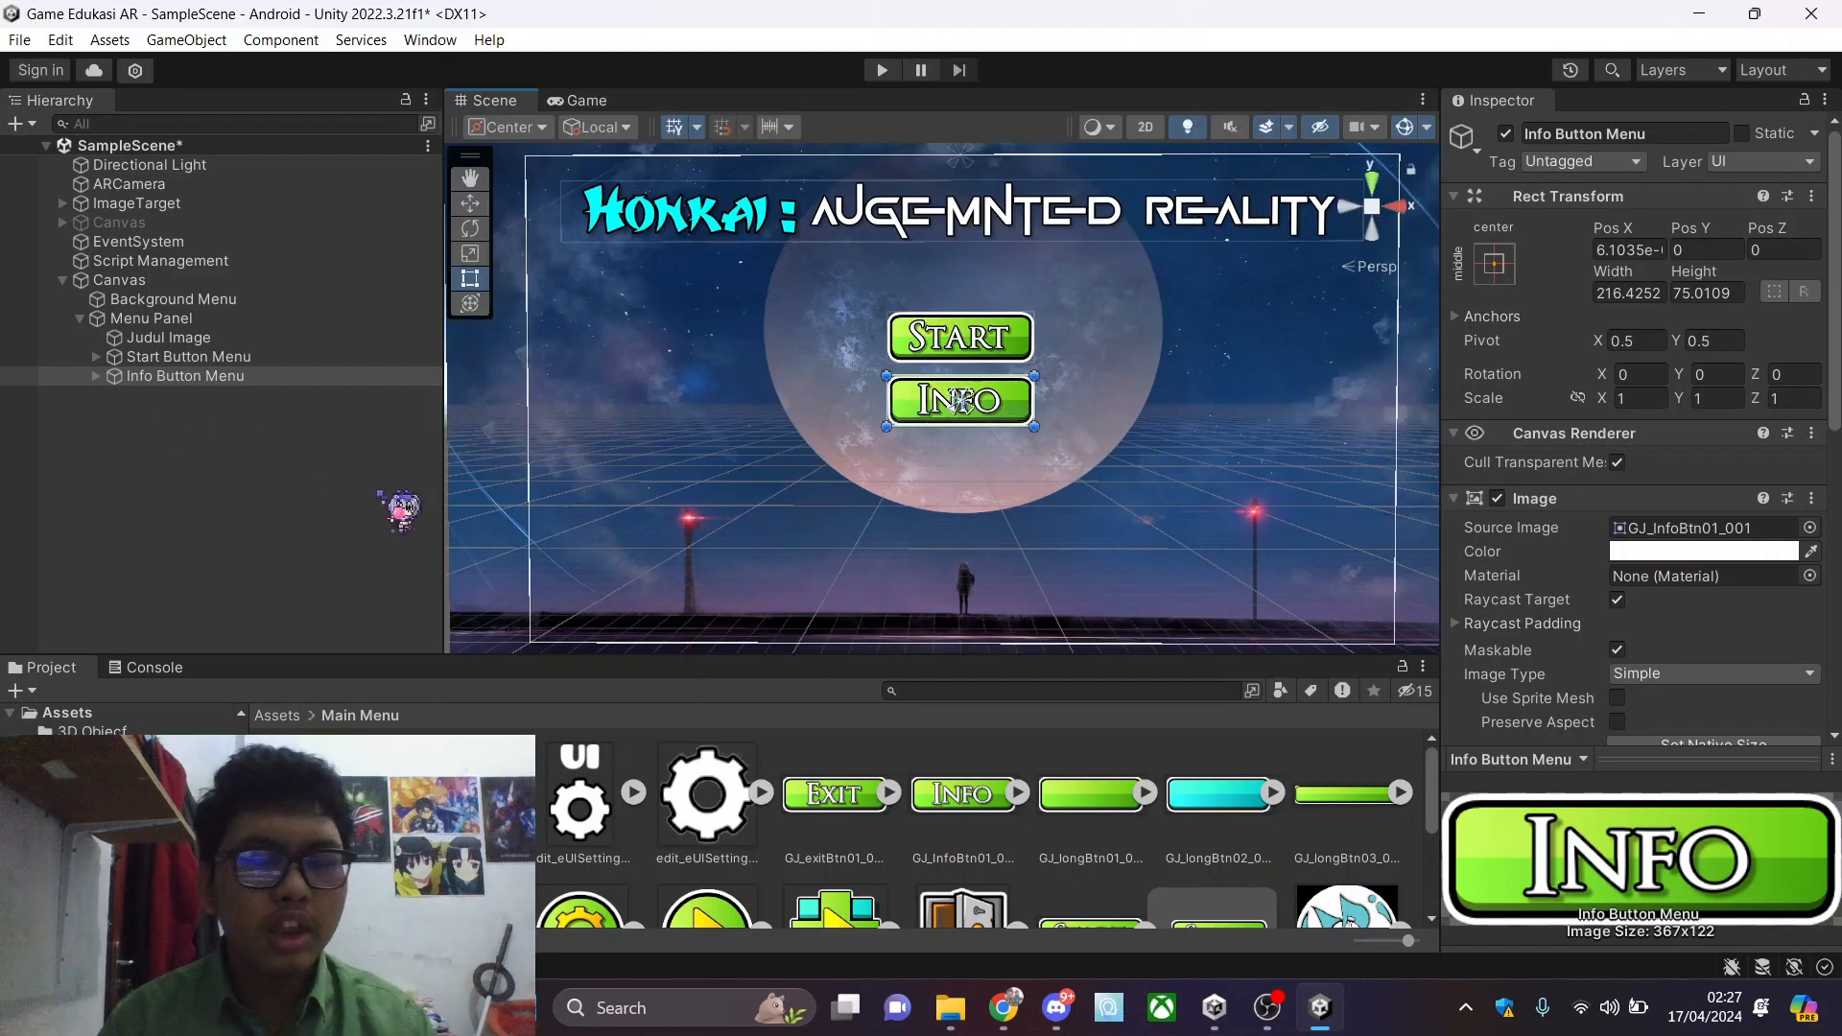
Duplicate Info Button Menu, rename the copy as Exit Button Menu and move it below the Info button at Pos Y -98
{"action": "right_click", "coordinate": [144, 376]}
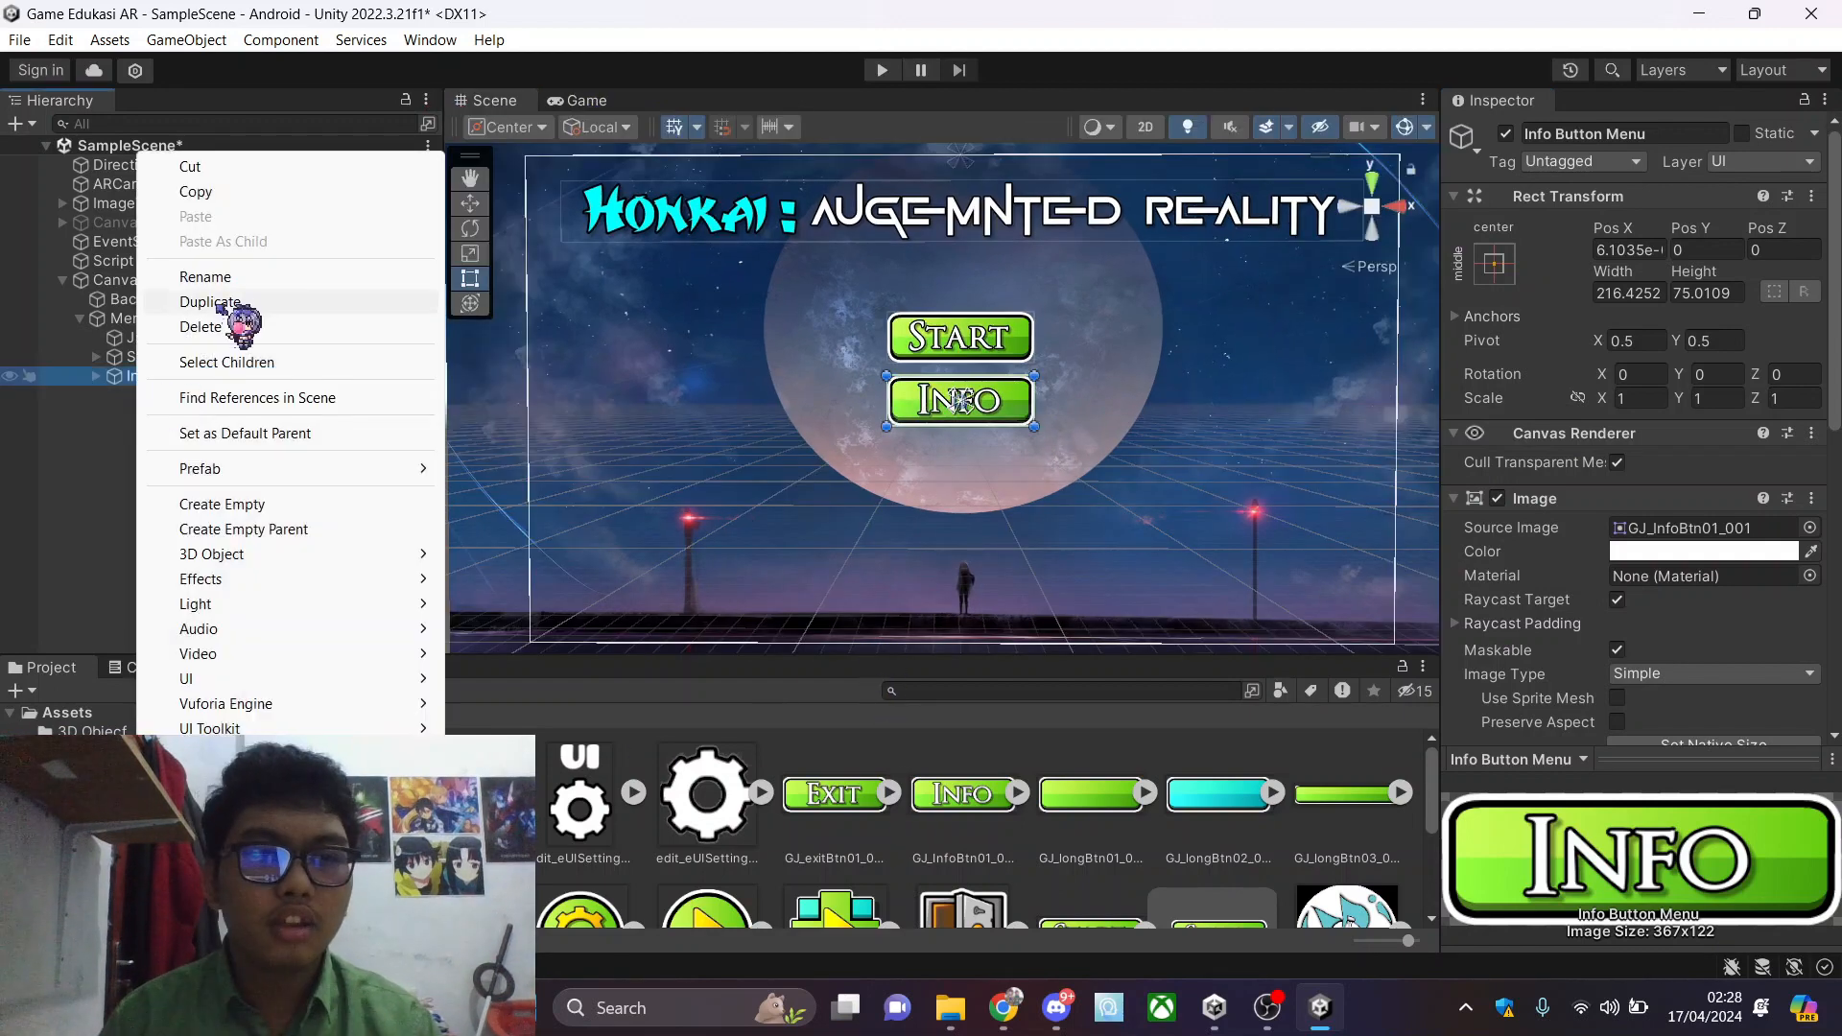
{"action": "left_click", "coordinate": [225, 305]}
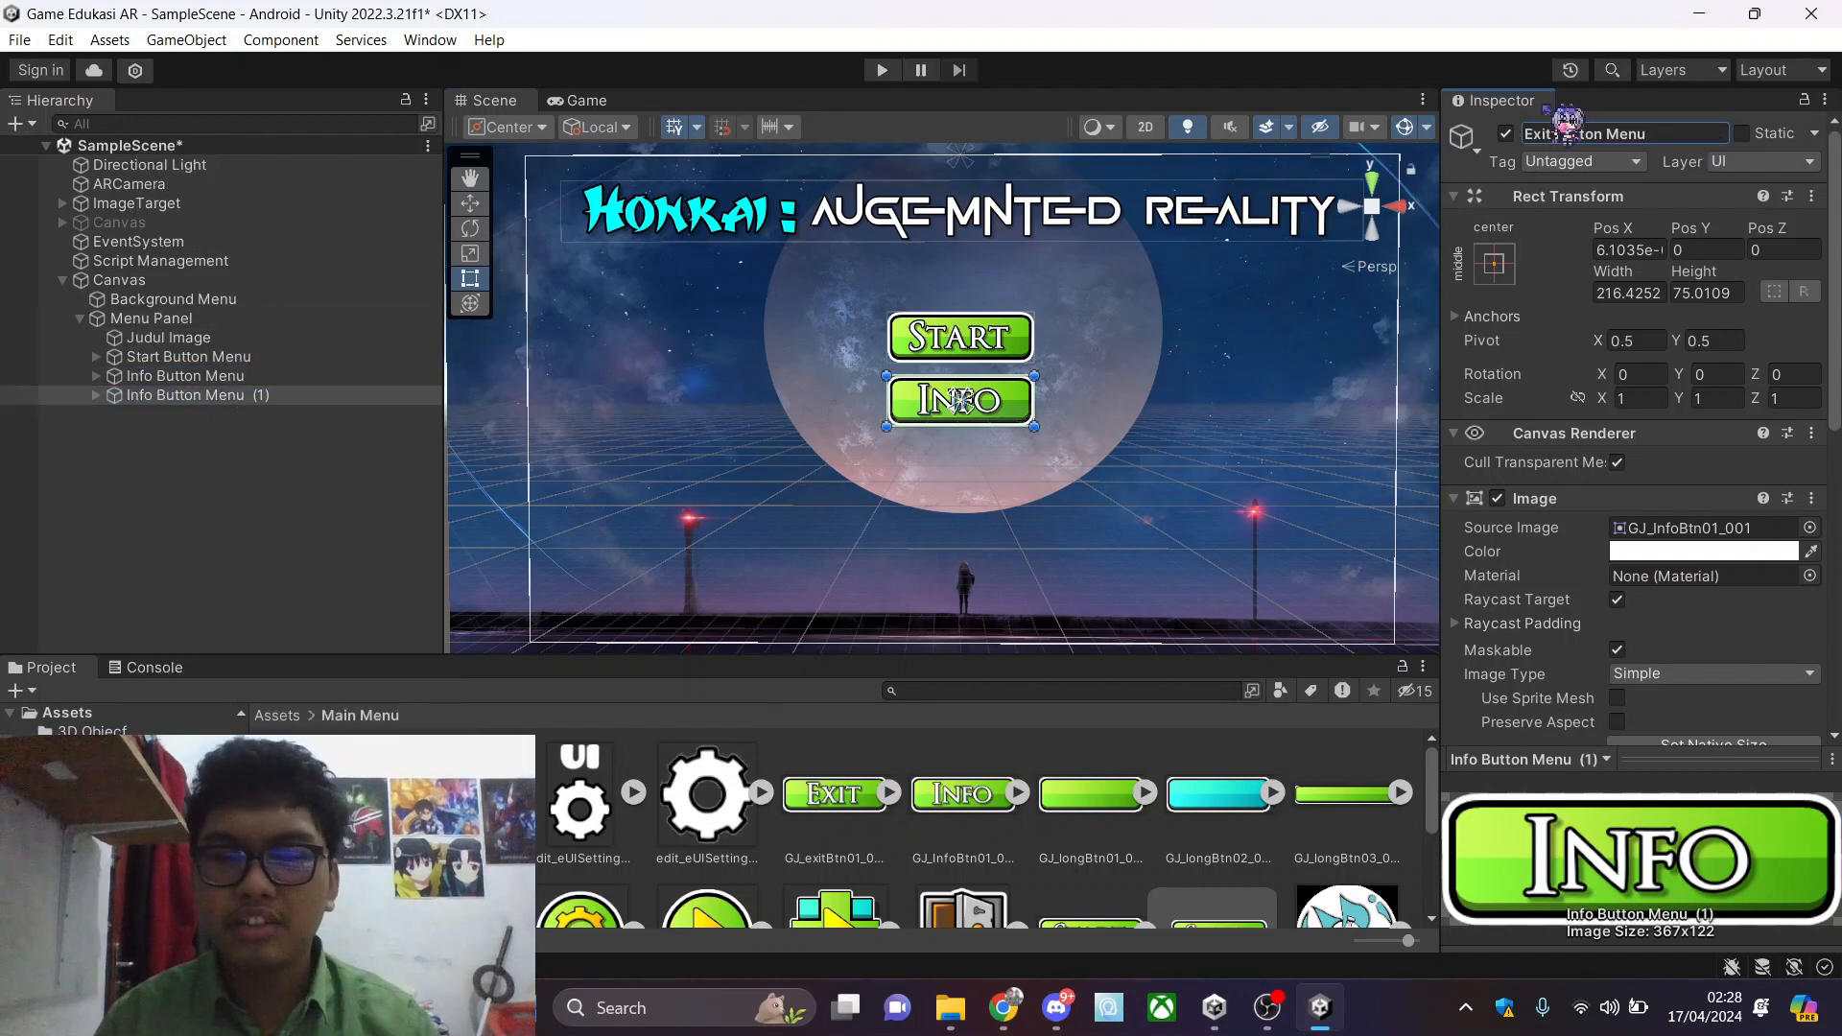
{"action": "left_click_drag", "start_coordinate": [993, 410], "coordinate": [1017, 479]}
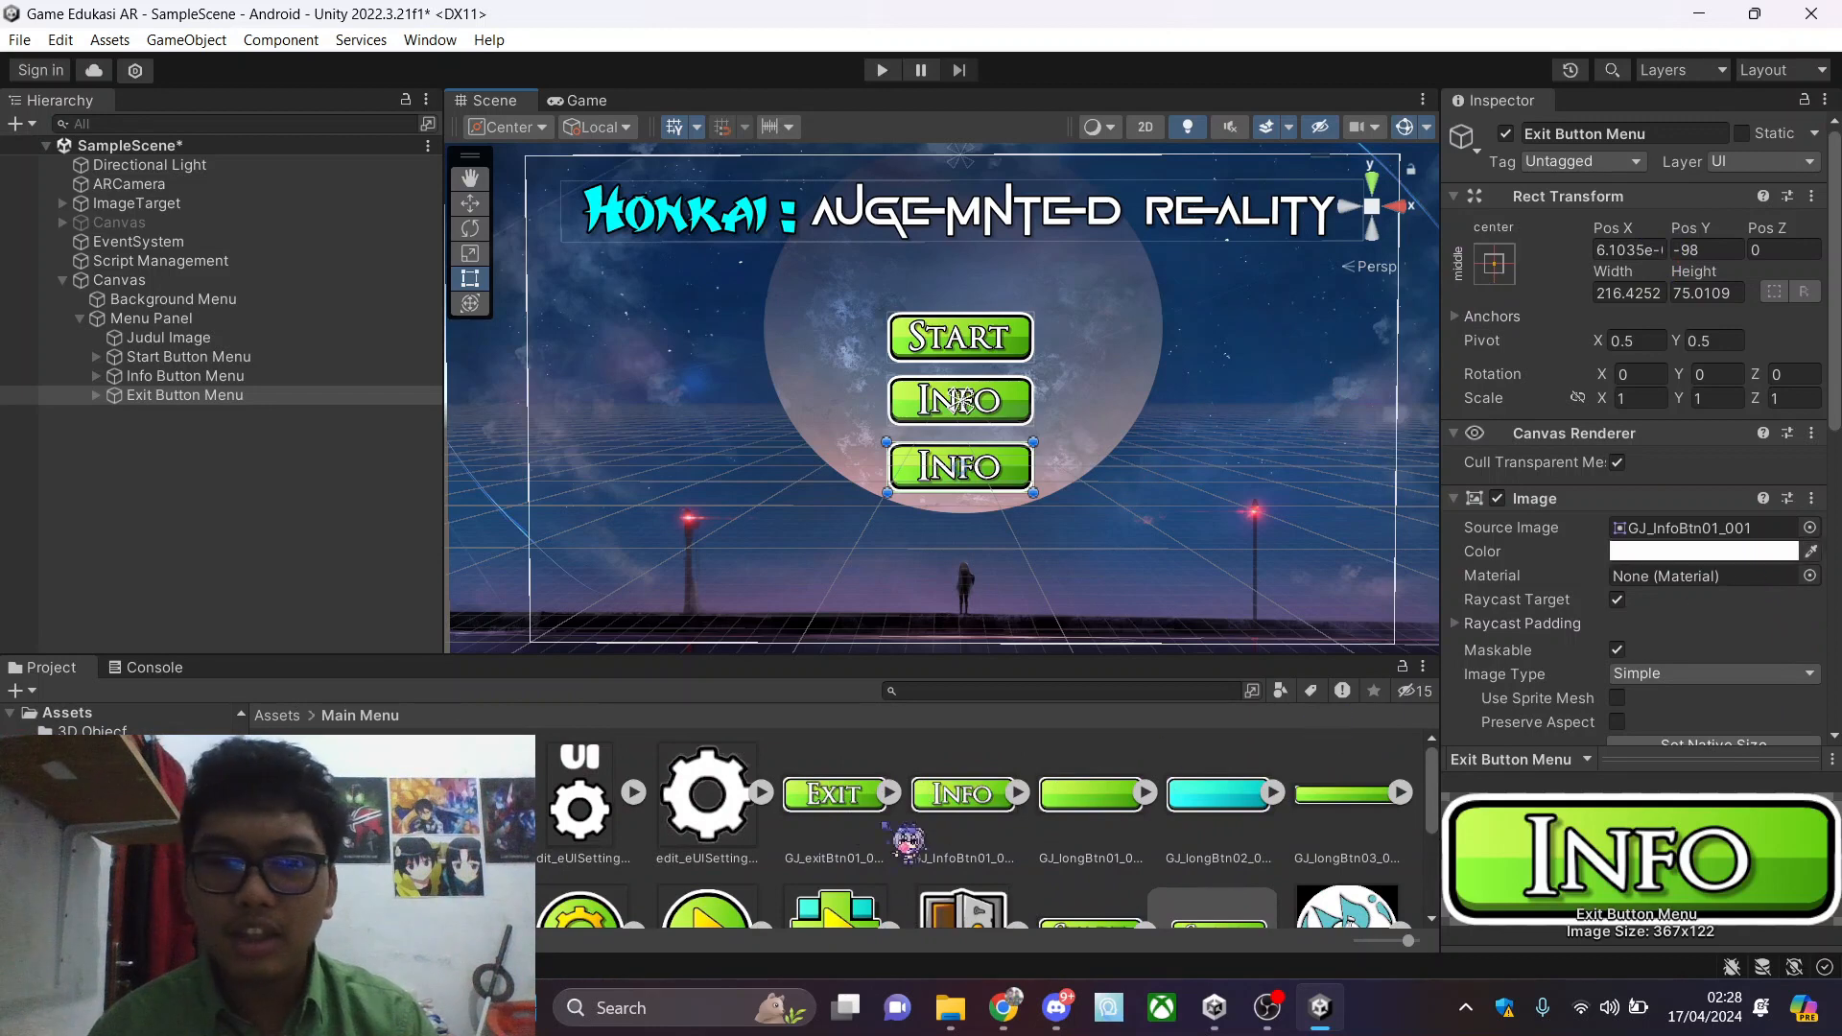
Set Exit Button Menu's source image to the GJ_exitBtn01_001 sprite and check the three buttons in the Game view
{"action": "left_click_drag", "start_coordinate": [833, 796], "coordinate": [1670, 530]}
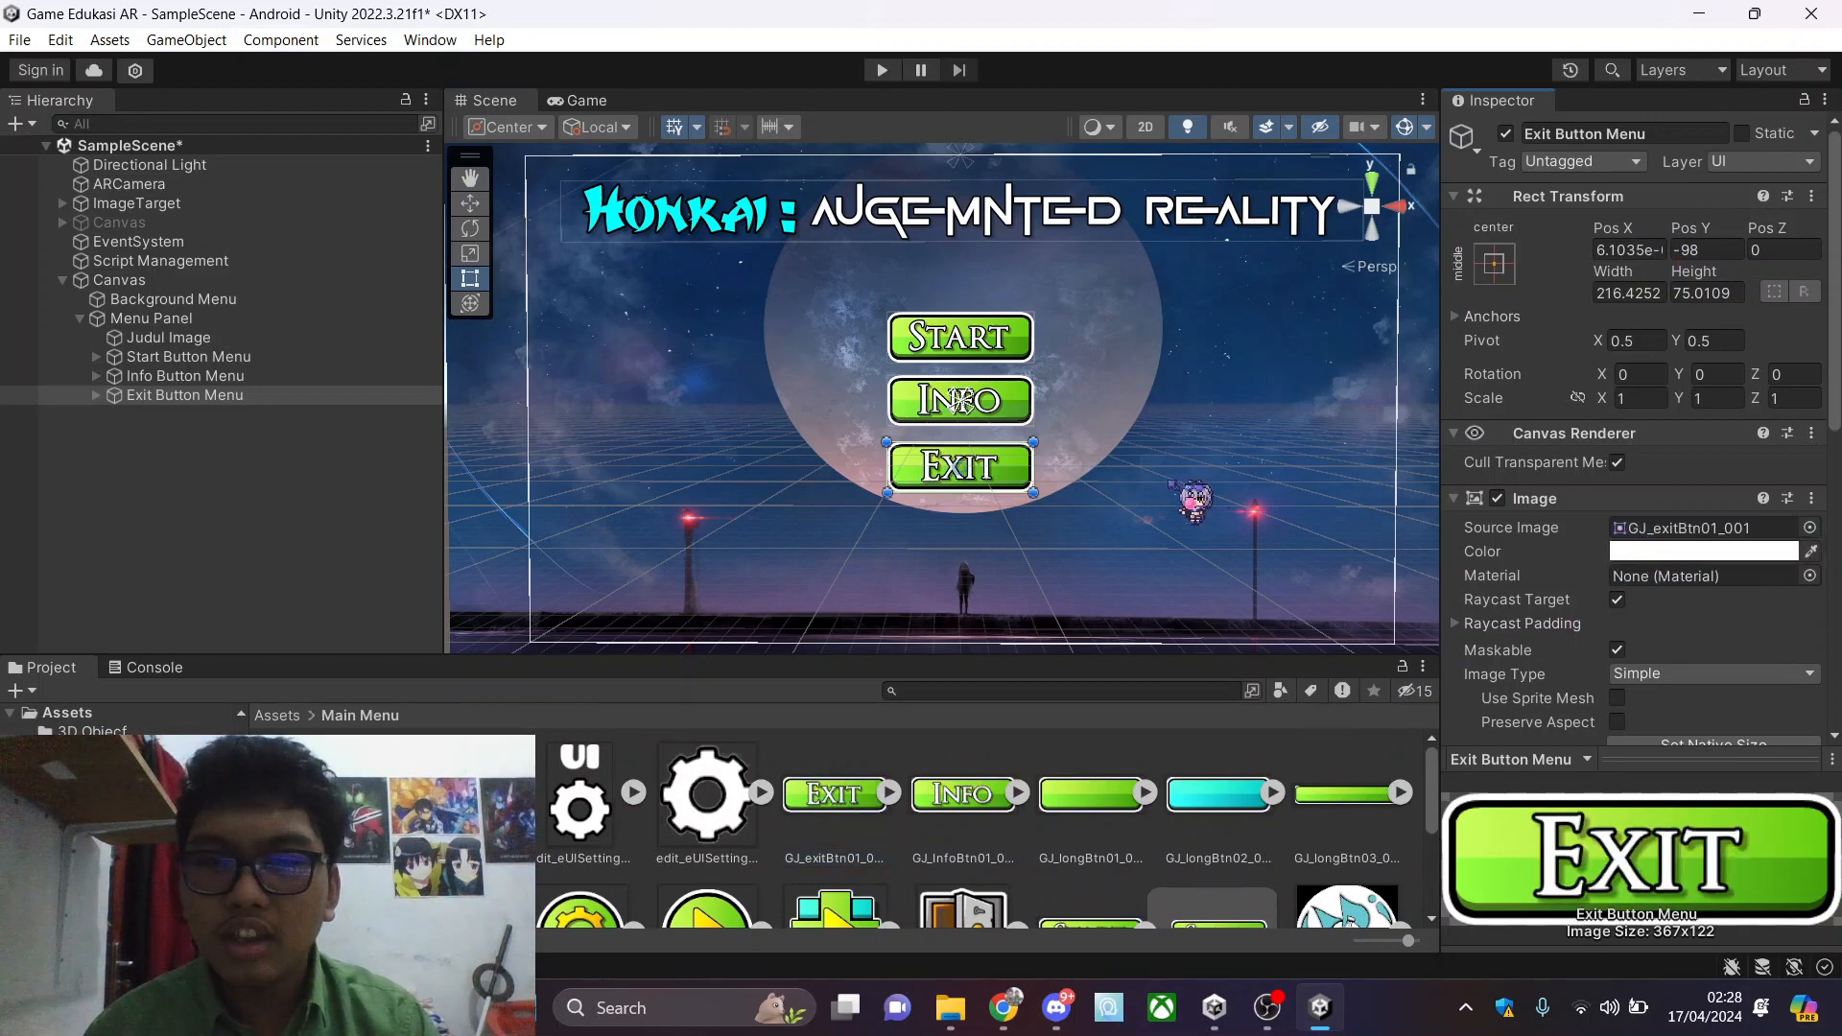
{"action": "left_click", "coordinate": [581, 99]}
{"action": "left_click", "coordinate": [494, 100]}
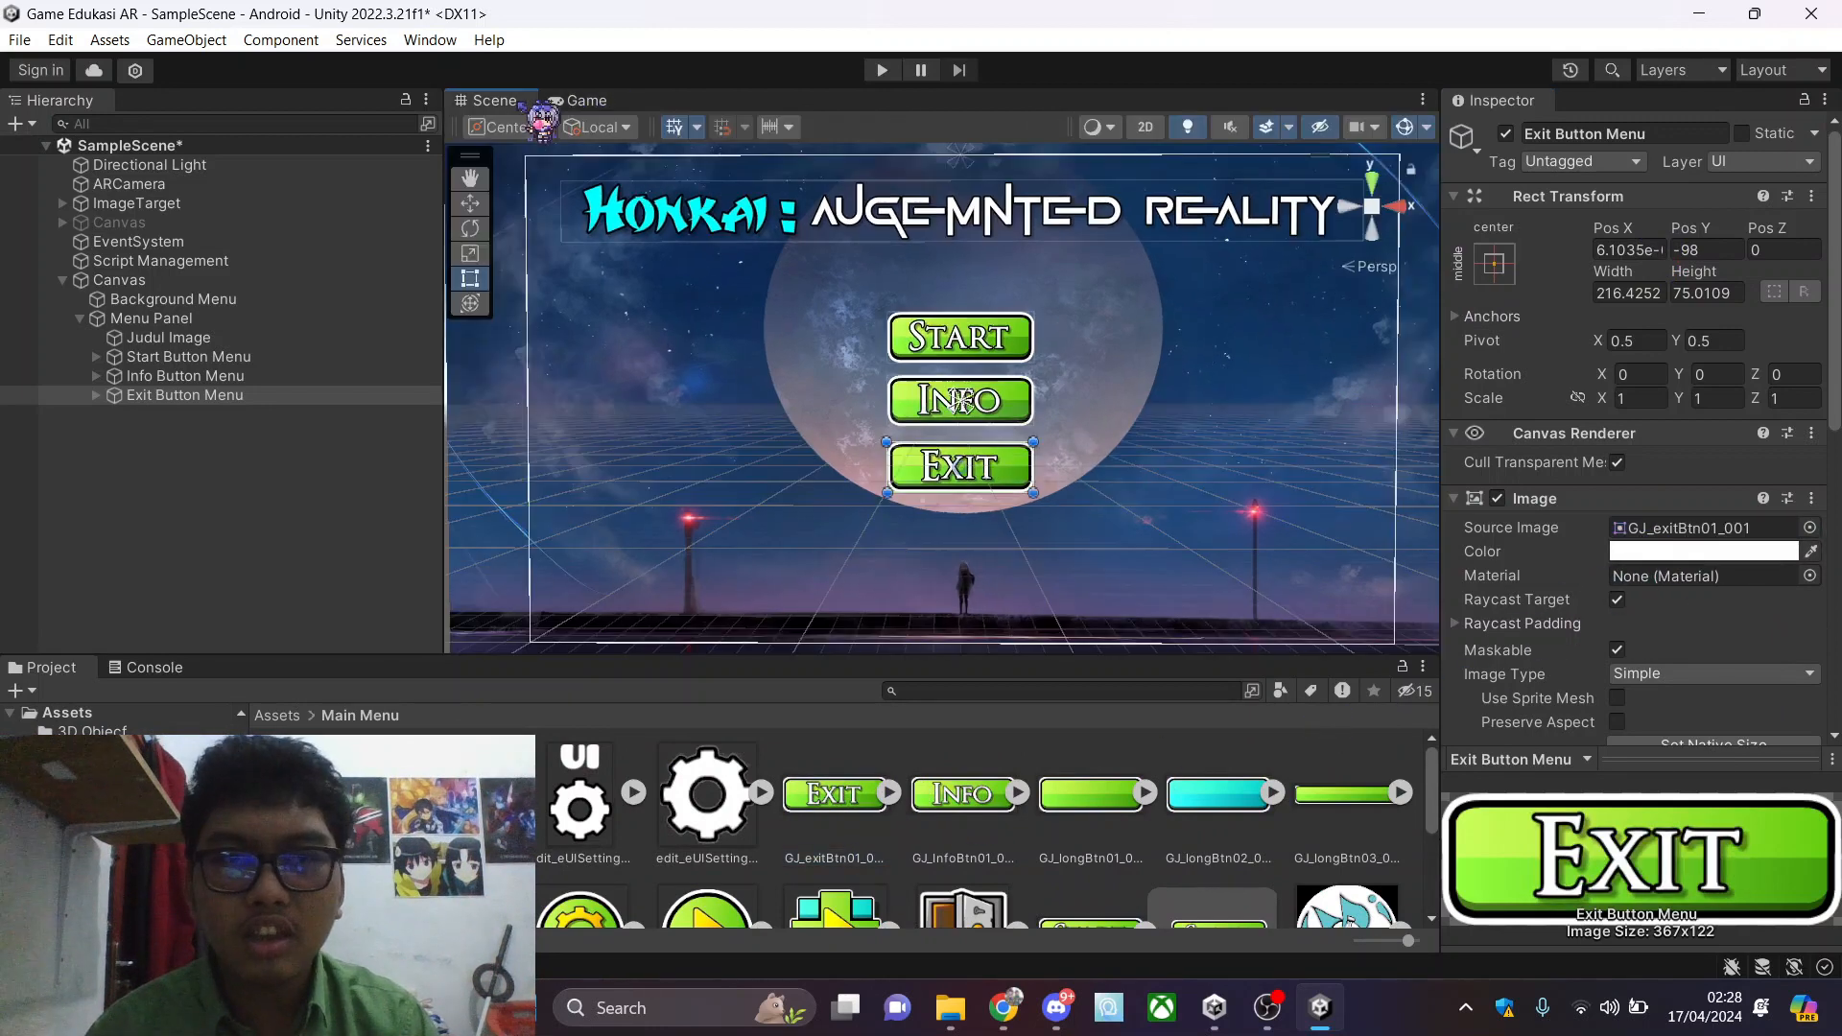
Enlarge the Start, Info and Exit buttons together to about 242 by 84, keeping them centered below the title
{"action": "left_click", "coordinate": [173, 375], "text": "ctrl"}
{"action": "left_click", "coordinate": [183, 356], "text": "ctrl"}
{"action": "left_click", "coordinate": [1494, 264]}
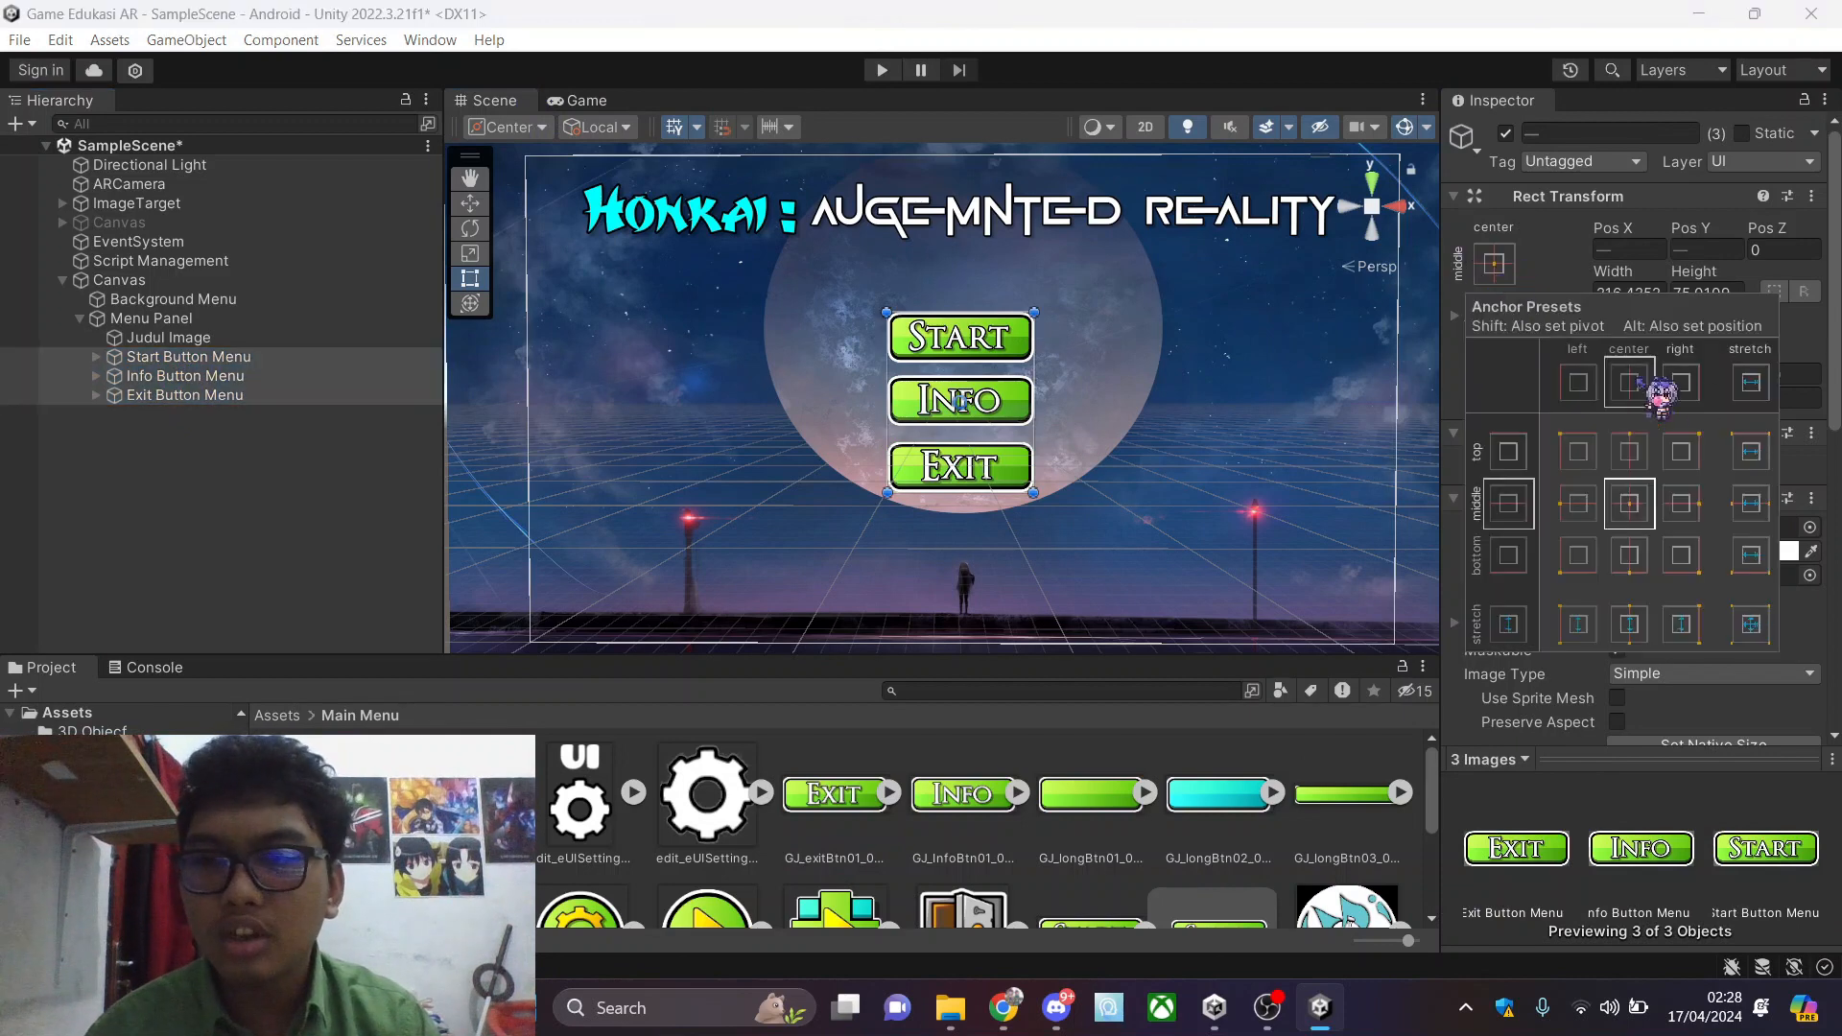
{"action": "left_click", "coordinate": [1496, 264]}
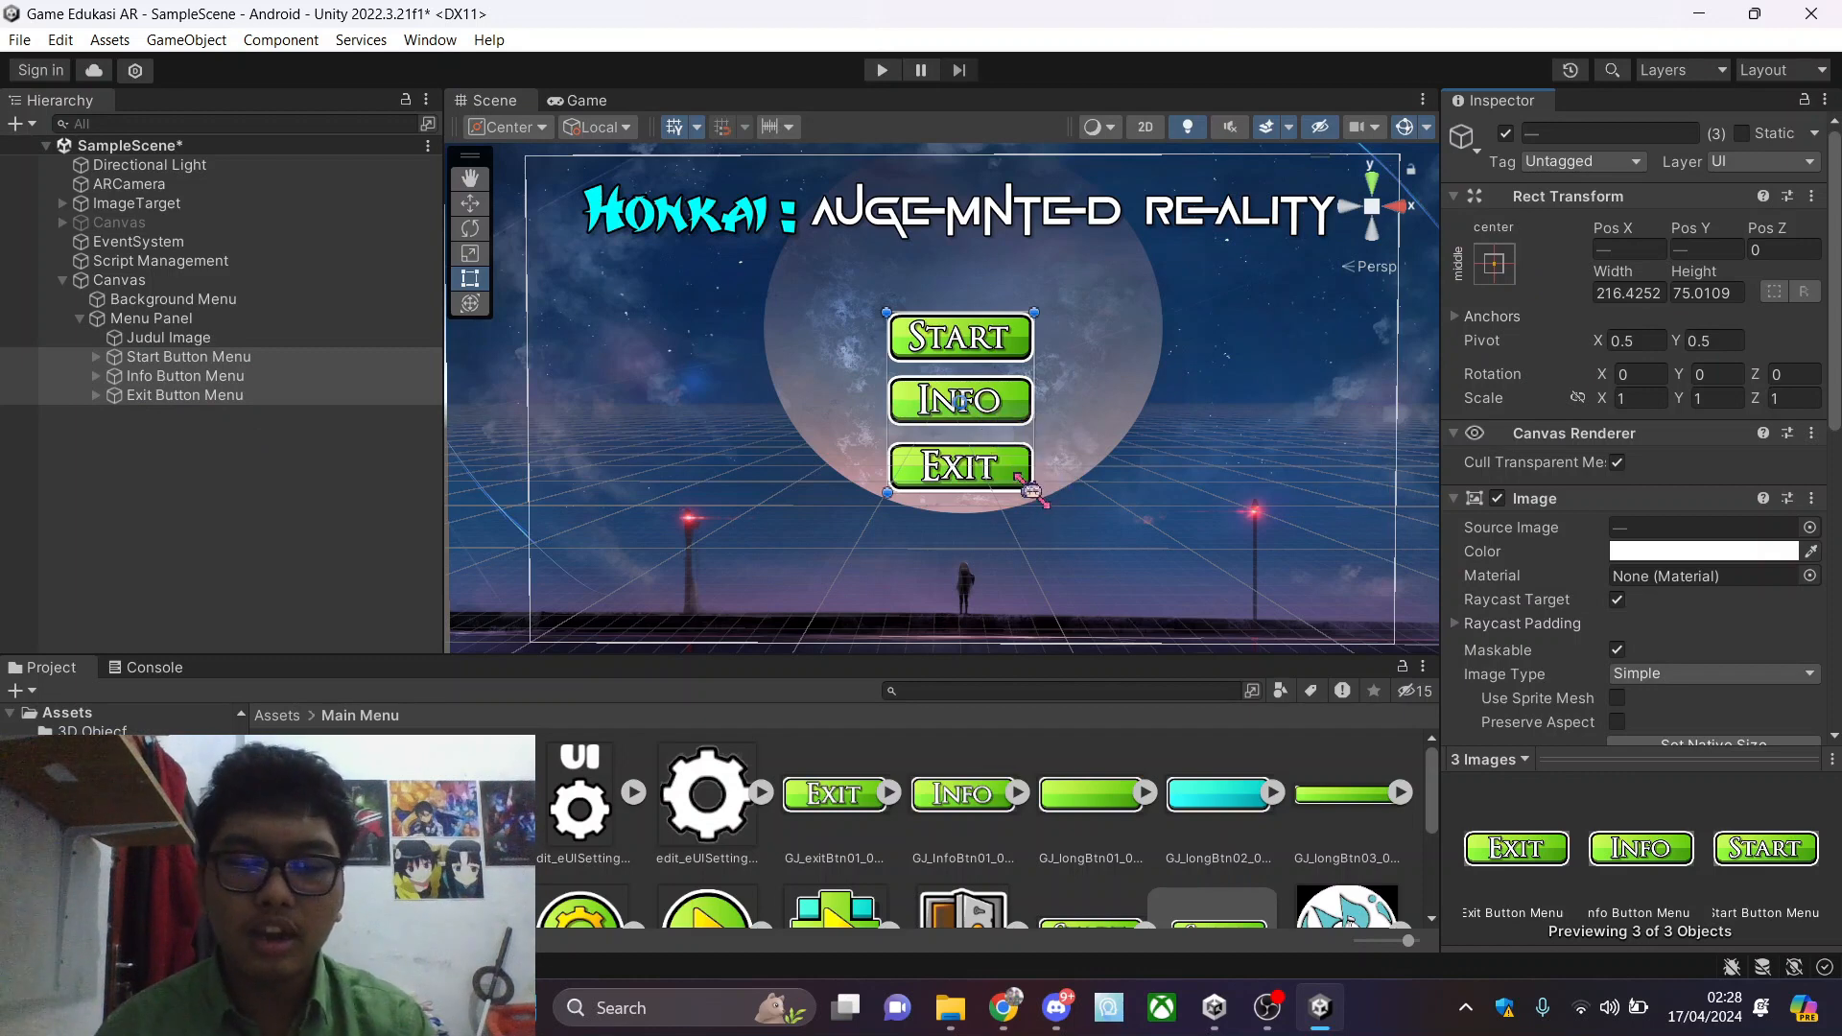
{"action": "left_click_drag", "start_coordinate": [1032, 491], "coordinate": [1047, 505]}
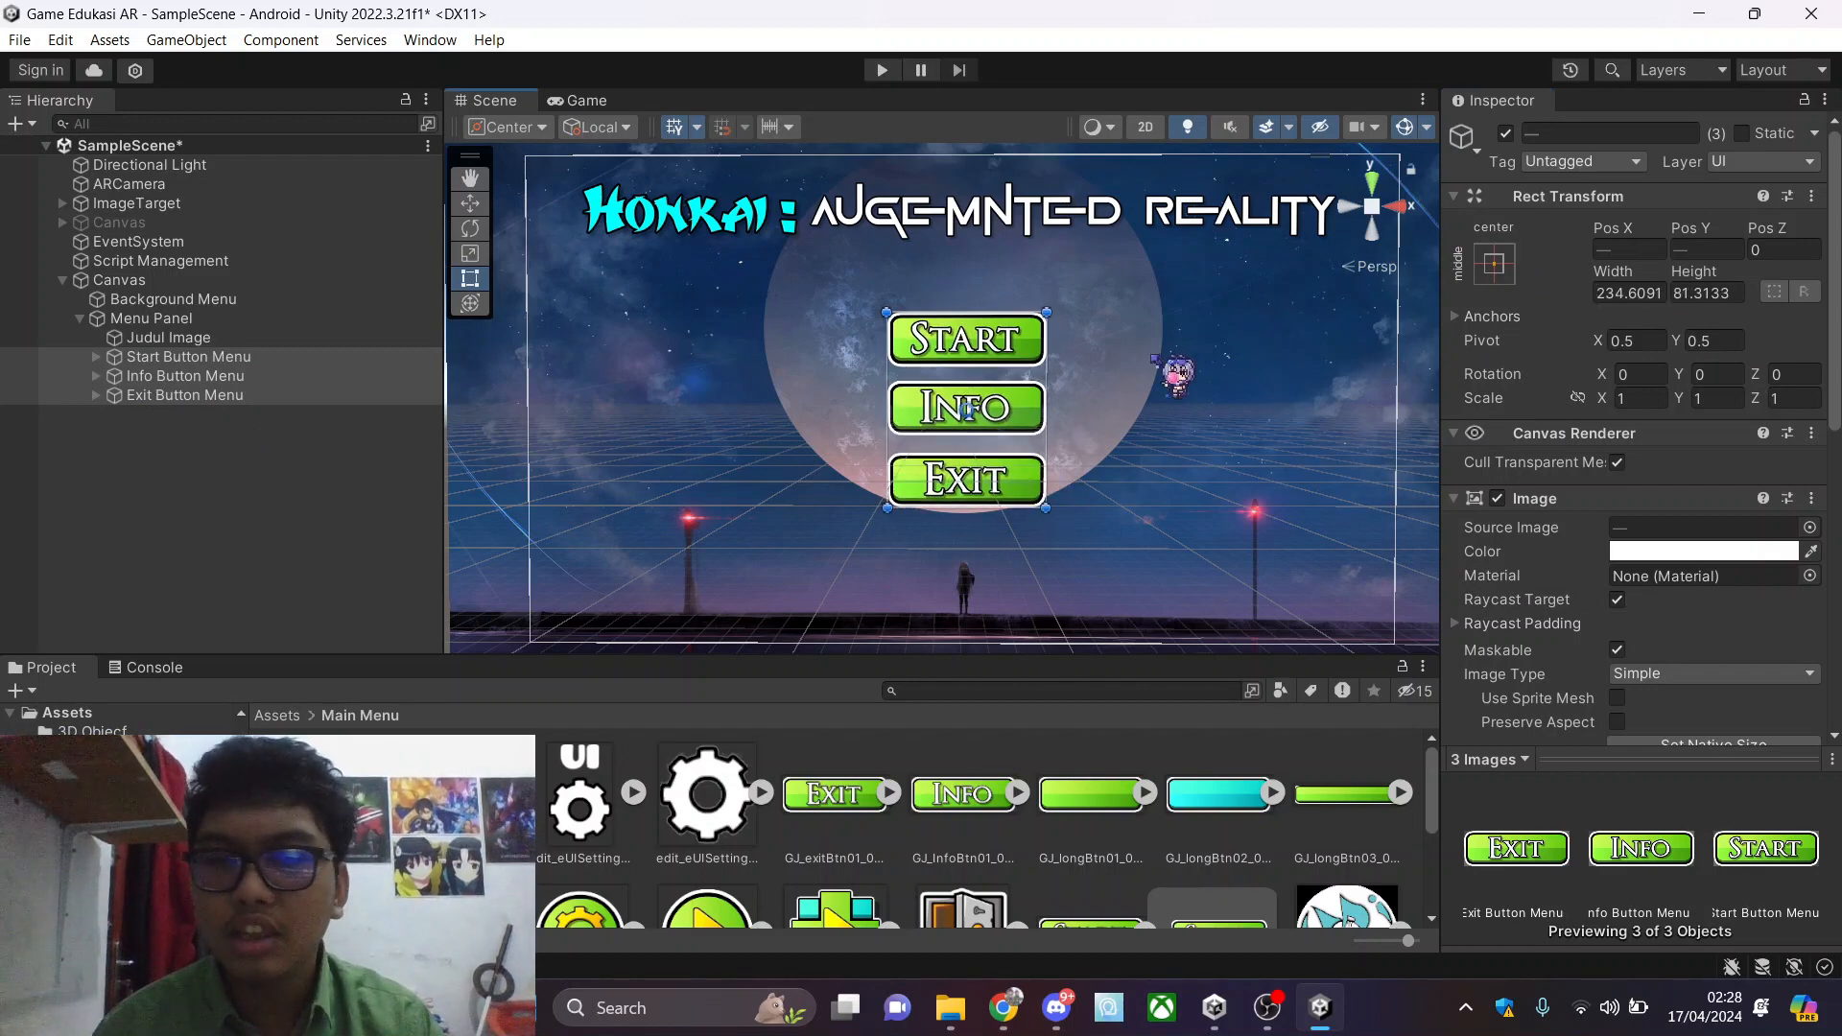
{"action": "left_click", "coordinate": [425, 512]}
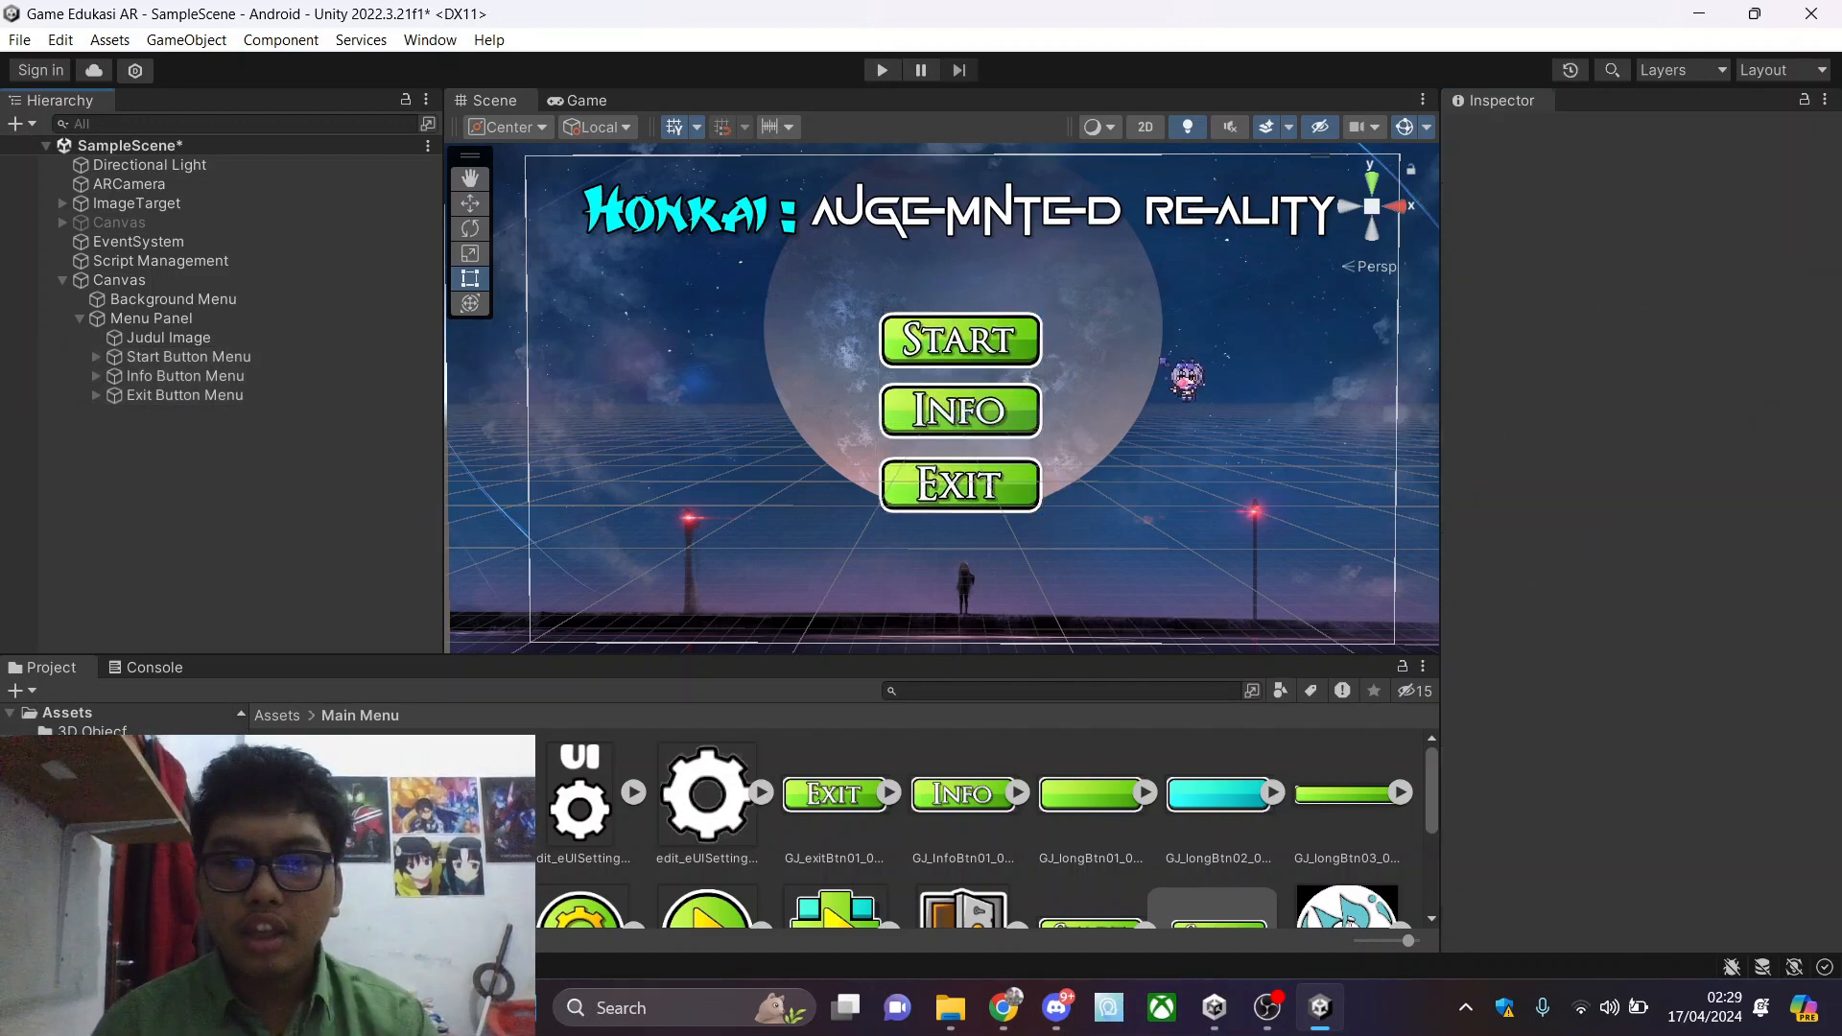
{"action": "left_click", "coordinate": [602, 101]}
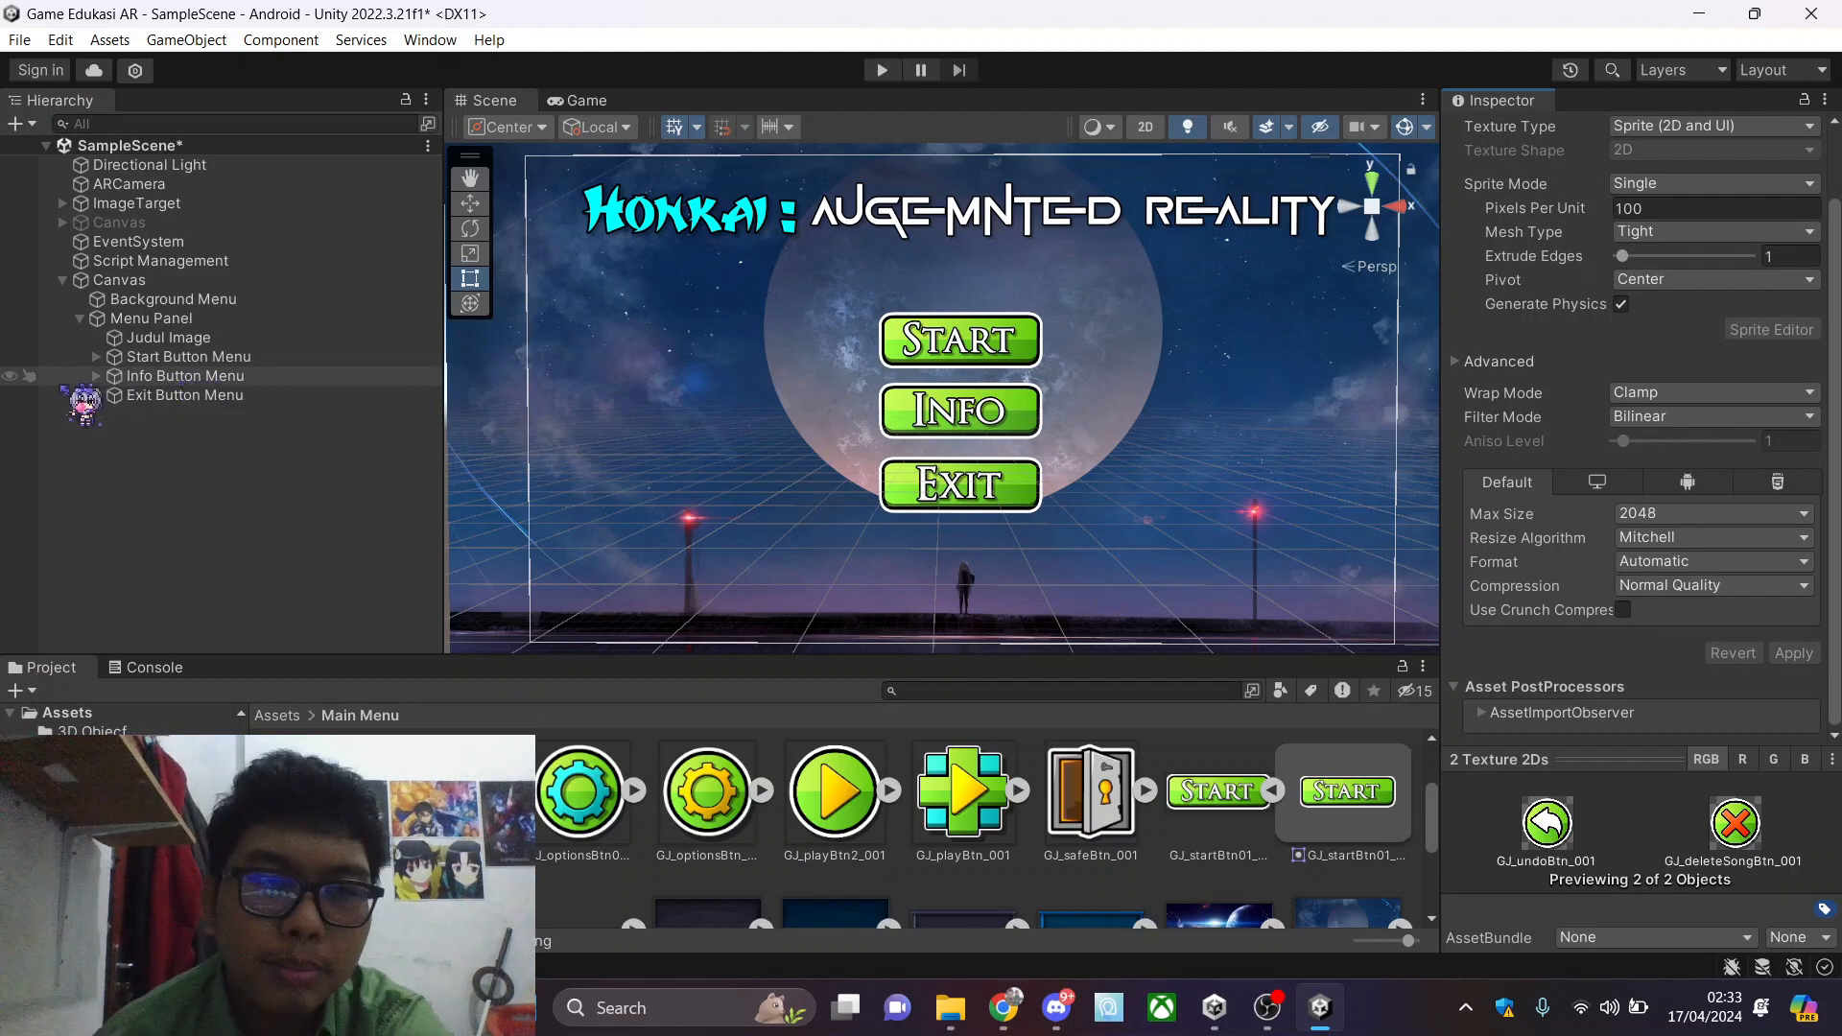
Duplicate Menu Panel with all its child elements under the Canvas
{"action": "left_click", "coordinate": [97, 375]}
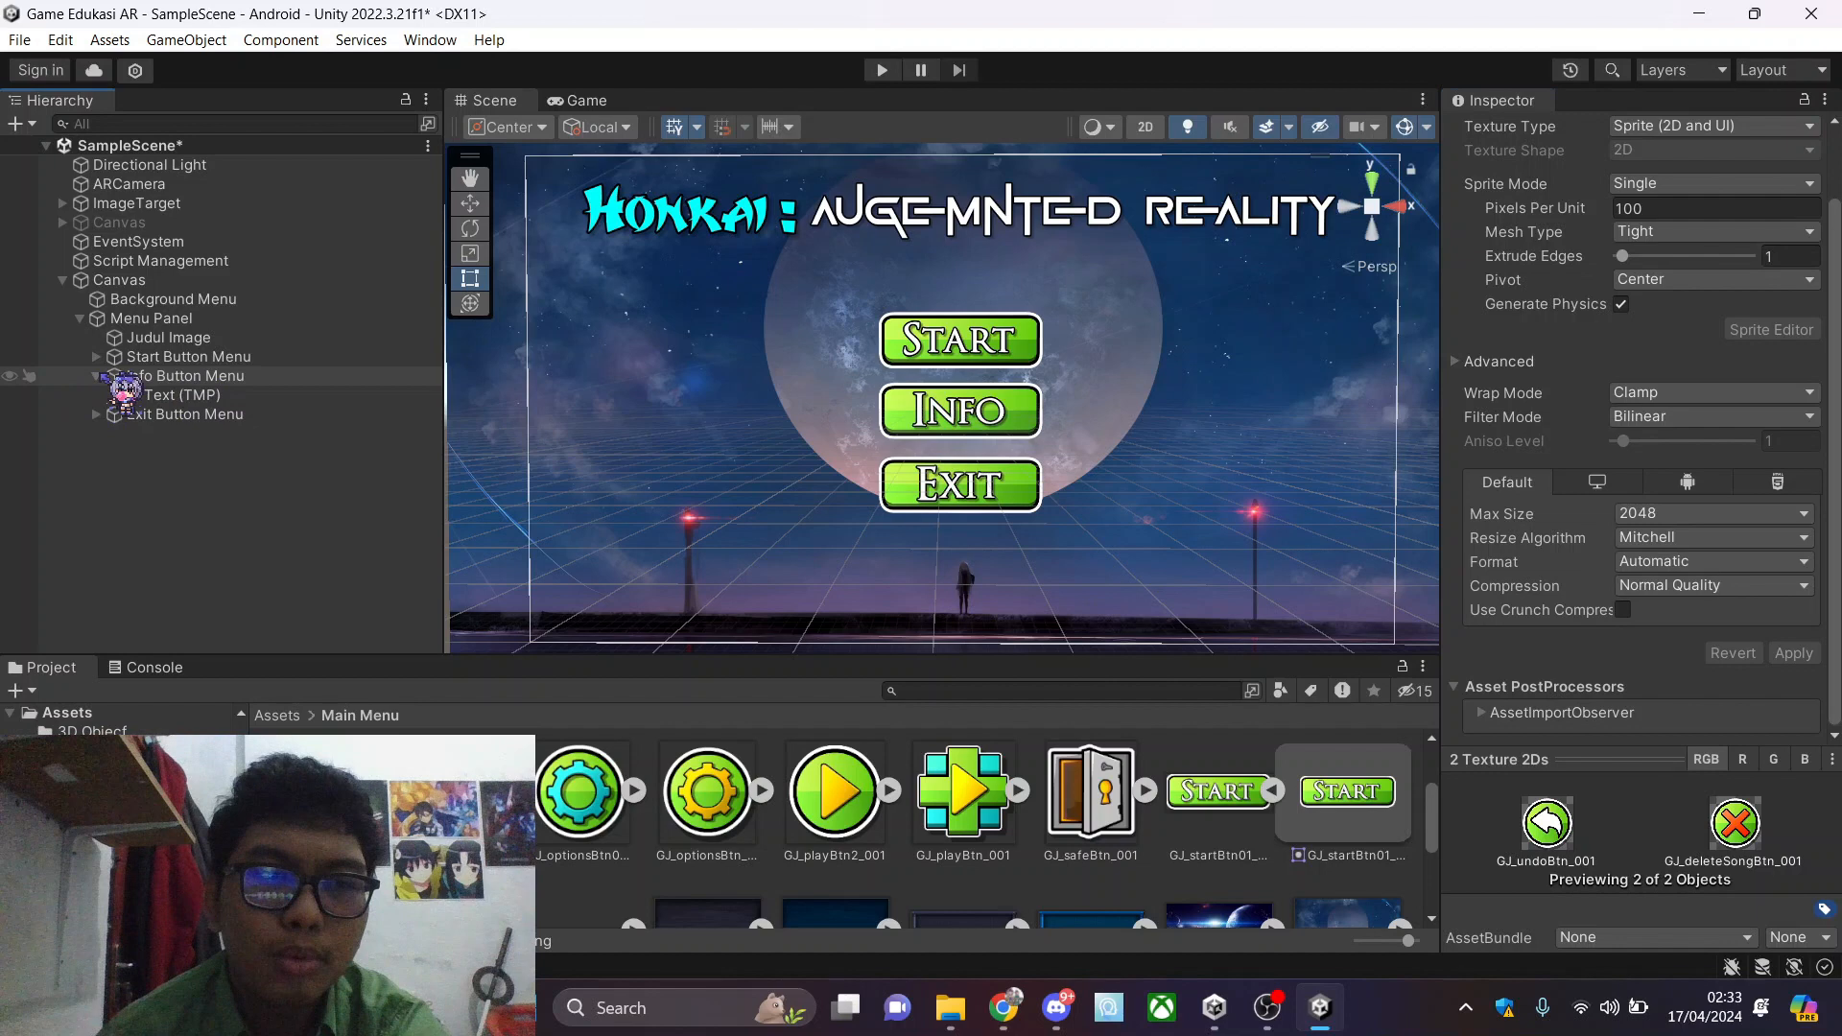
{"action": "left_click", "coordinate": [178, 378]}
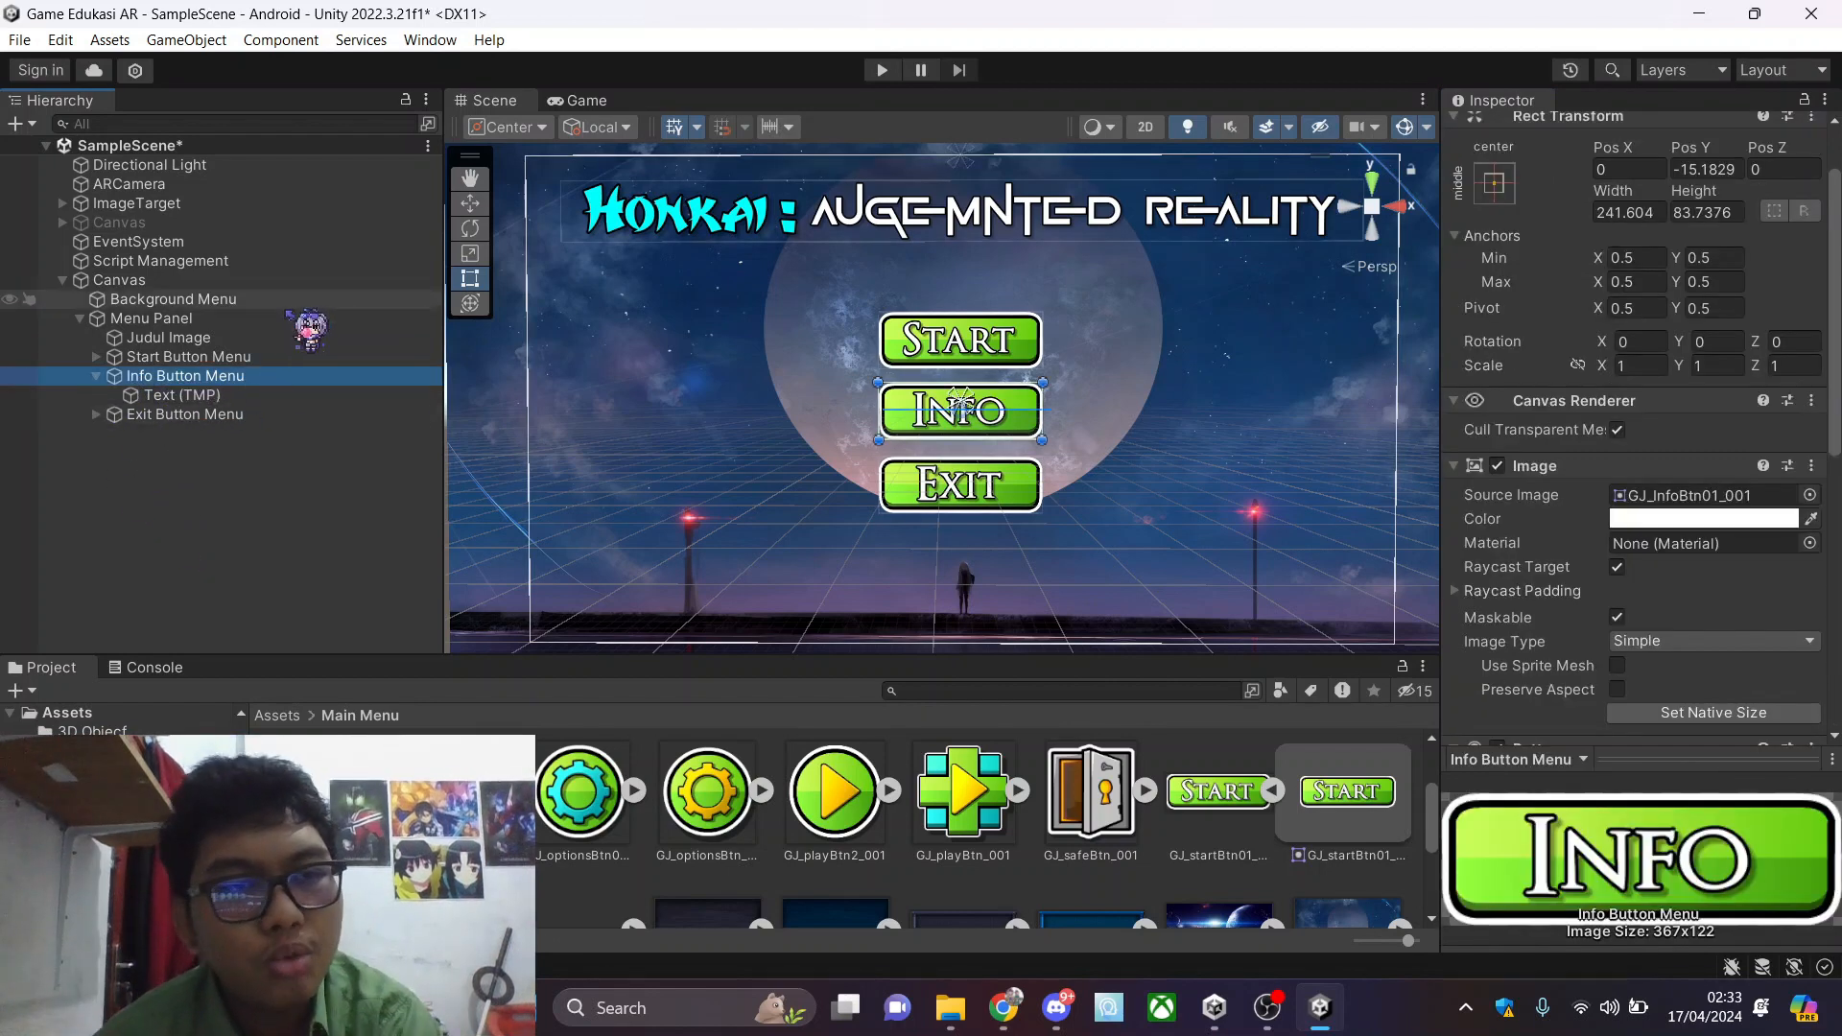
{"action": "left_click", "coordinate": [142, 320]}
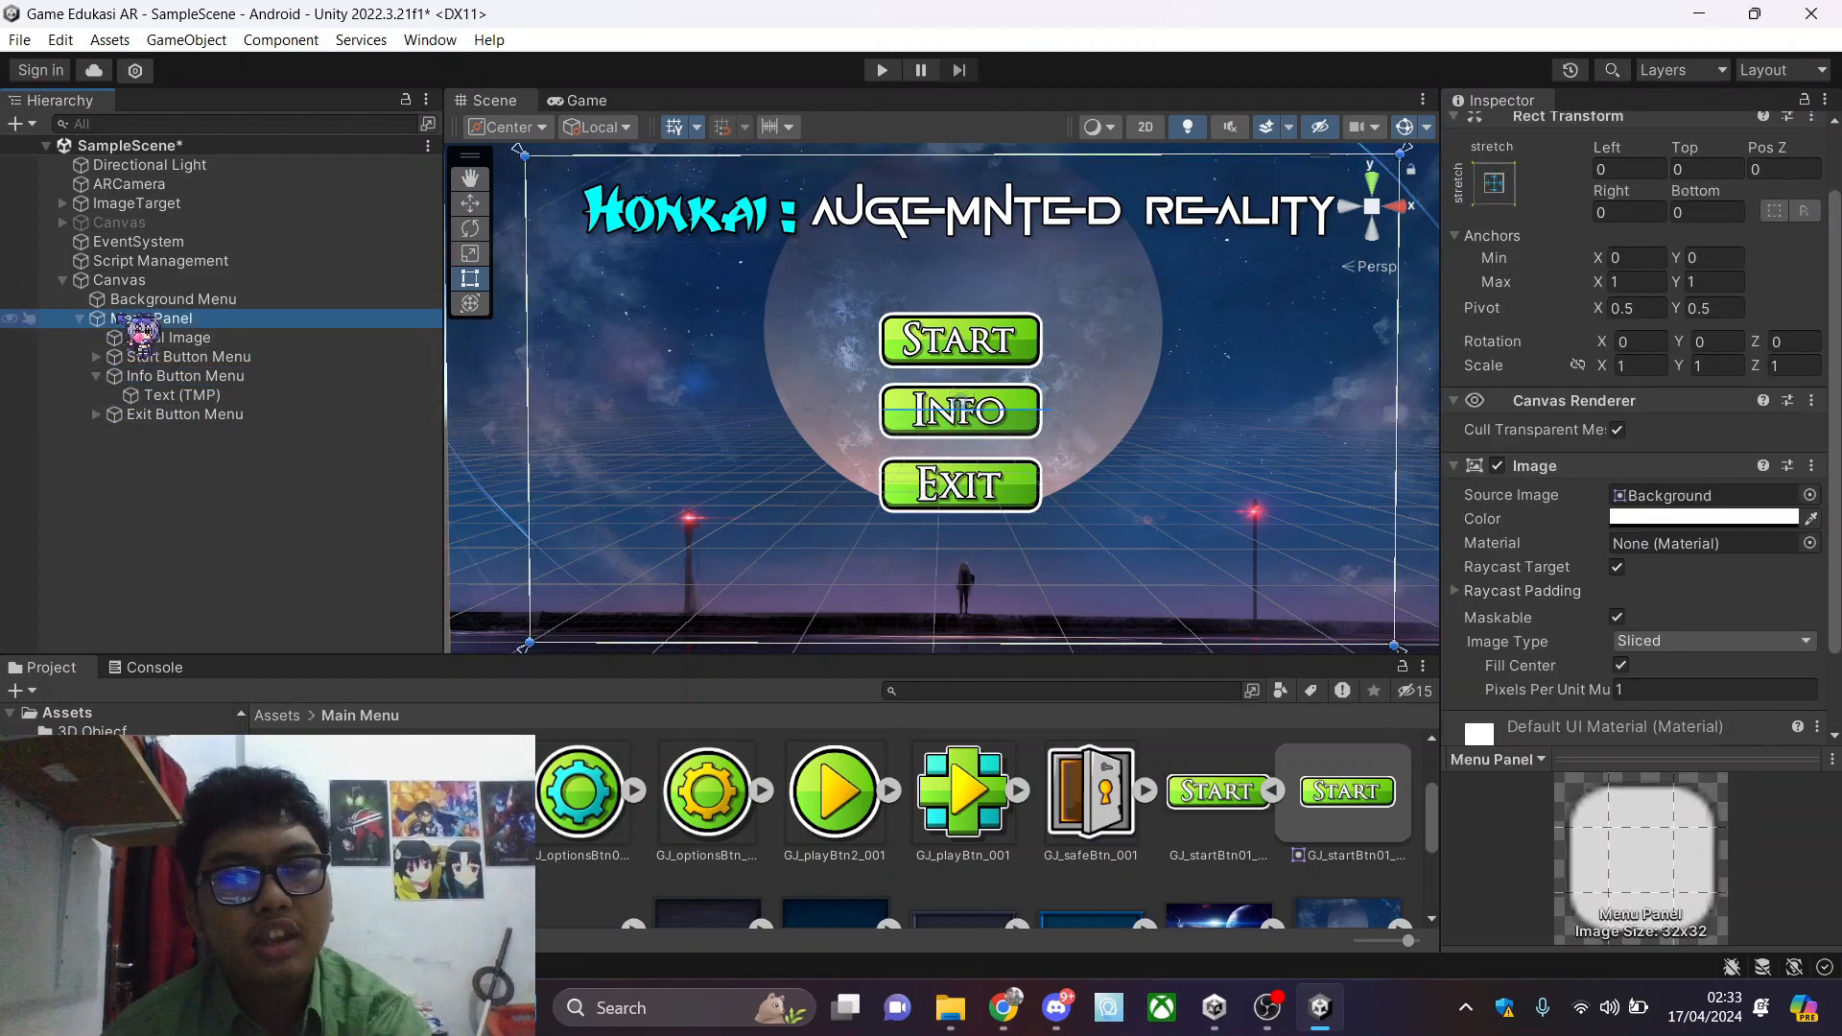
{"action": "key", "text": "Left"}
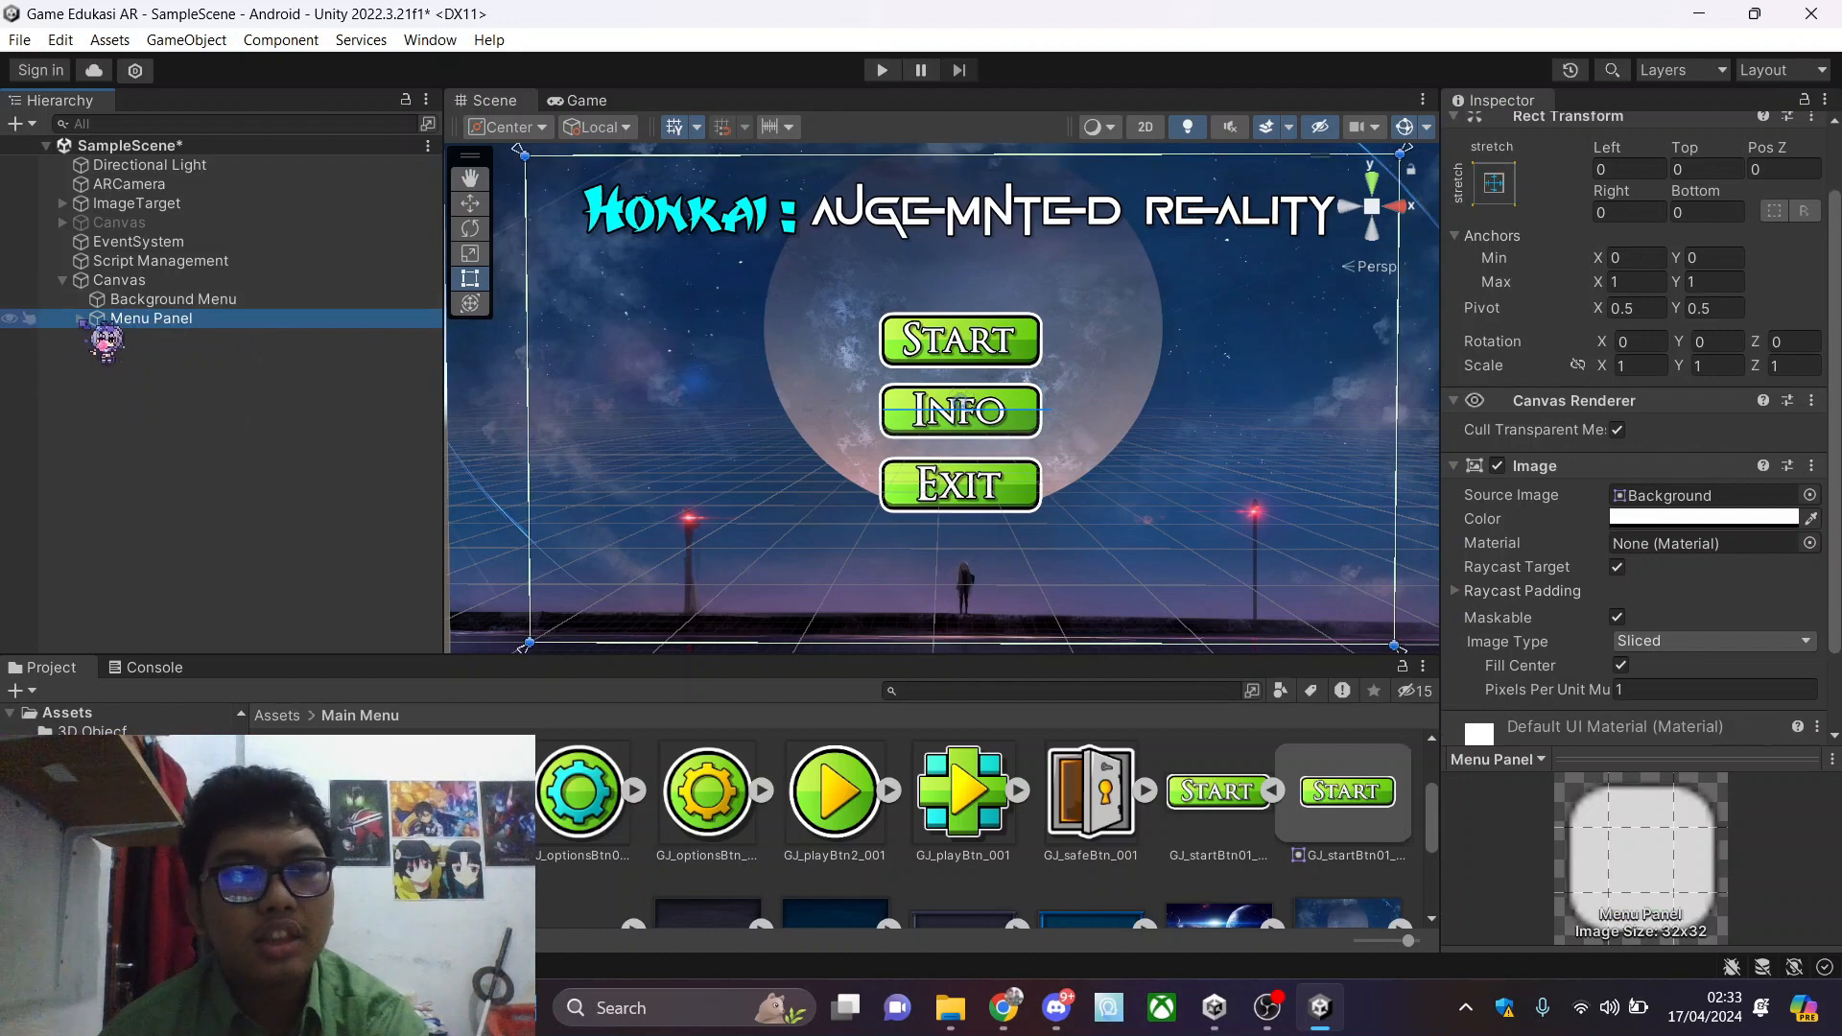
{"action": "right_click", "coordinate": [190, 323]}
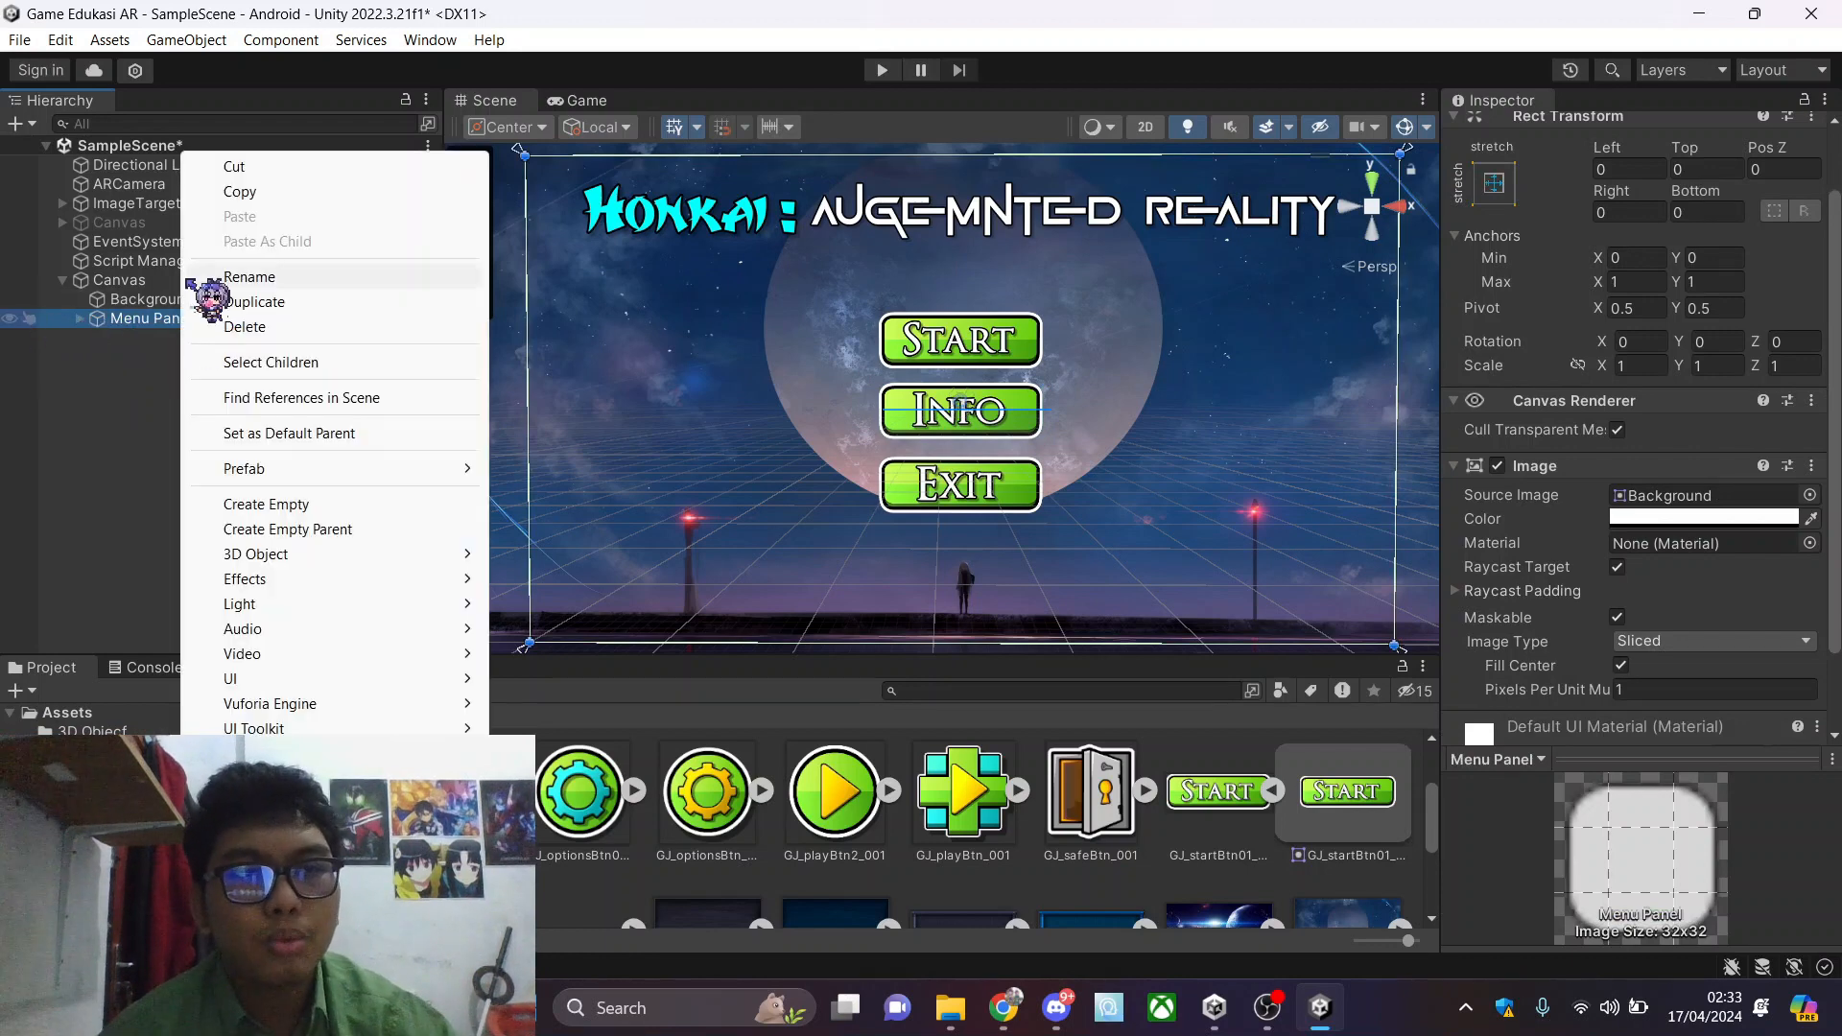
{"action": "left_click", "coordinate": [258, 301]}
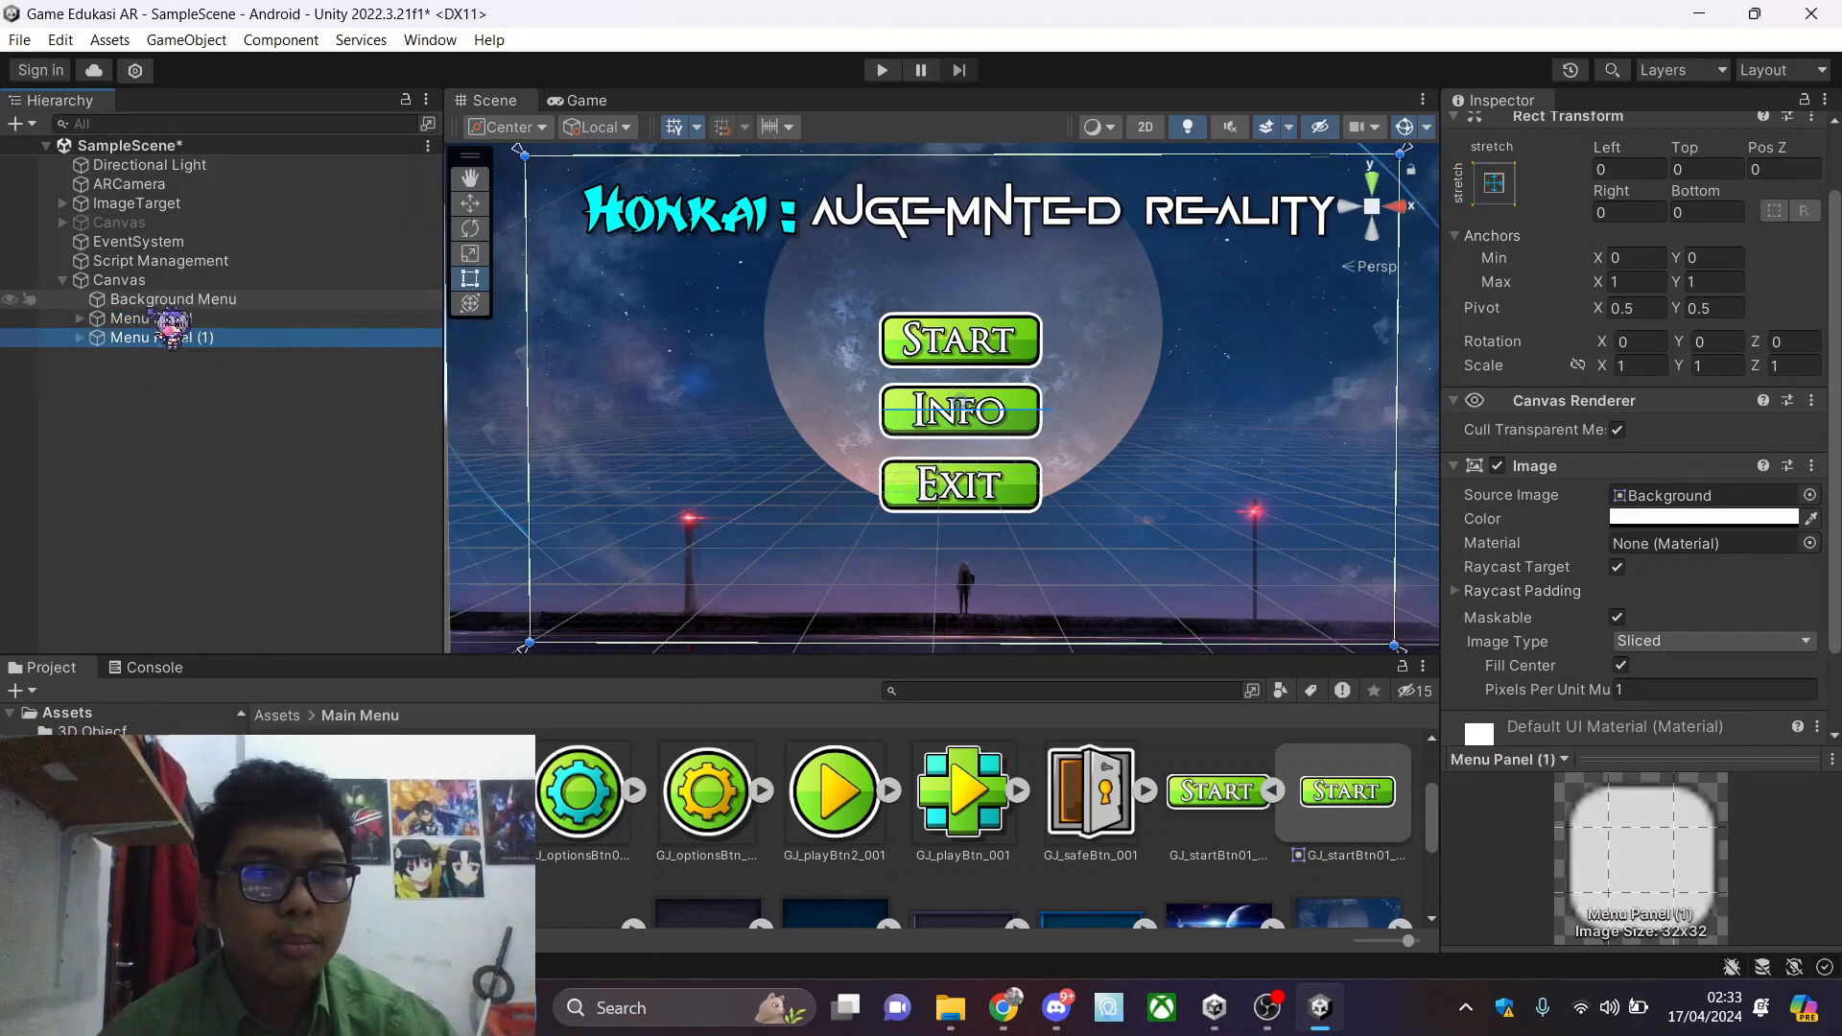
Deactivate the original Menu Panel and rename its duplicate as Info Panel
{"action": "left_click", "coordinate": [254, 321]}
{"action": "scroll", "coordinate": [1497, 336], "scroll_direction": "up", "scroll_amount": 2}
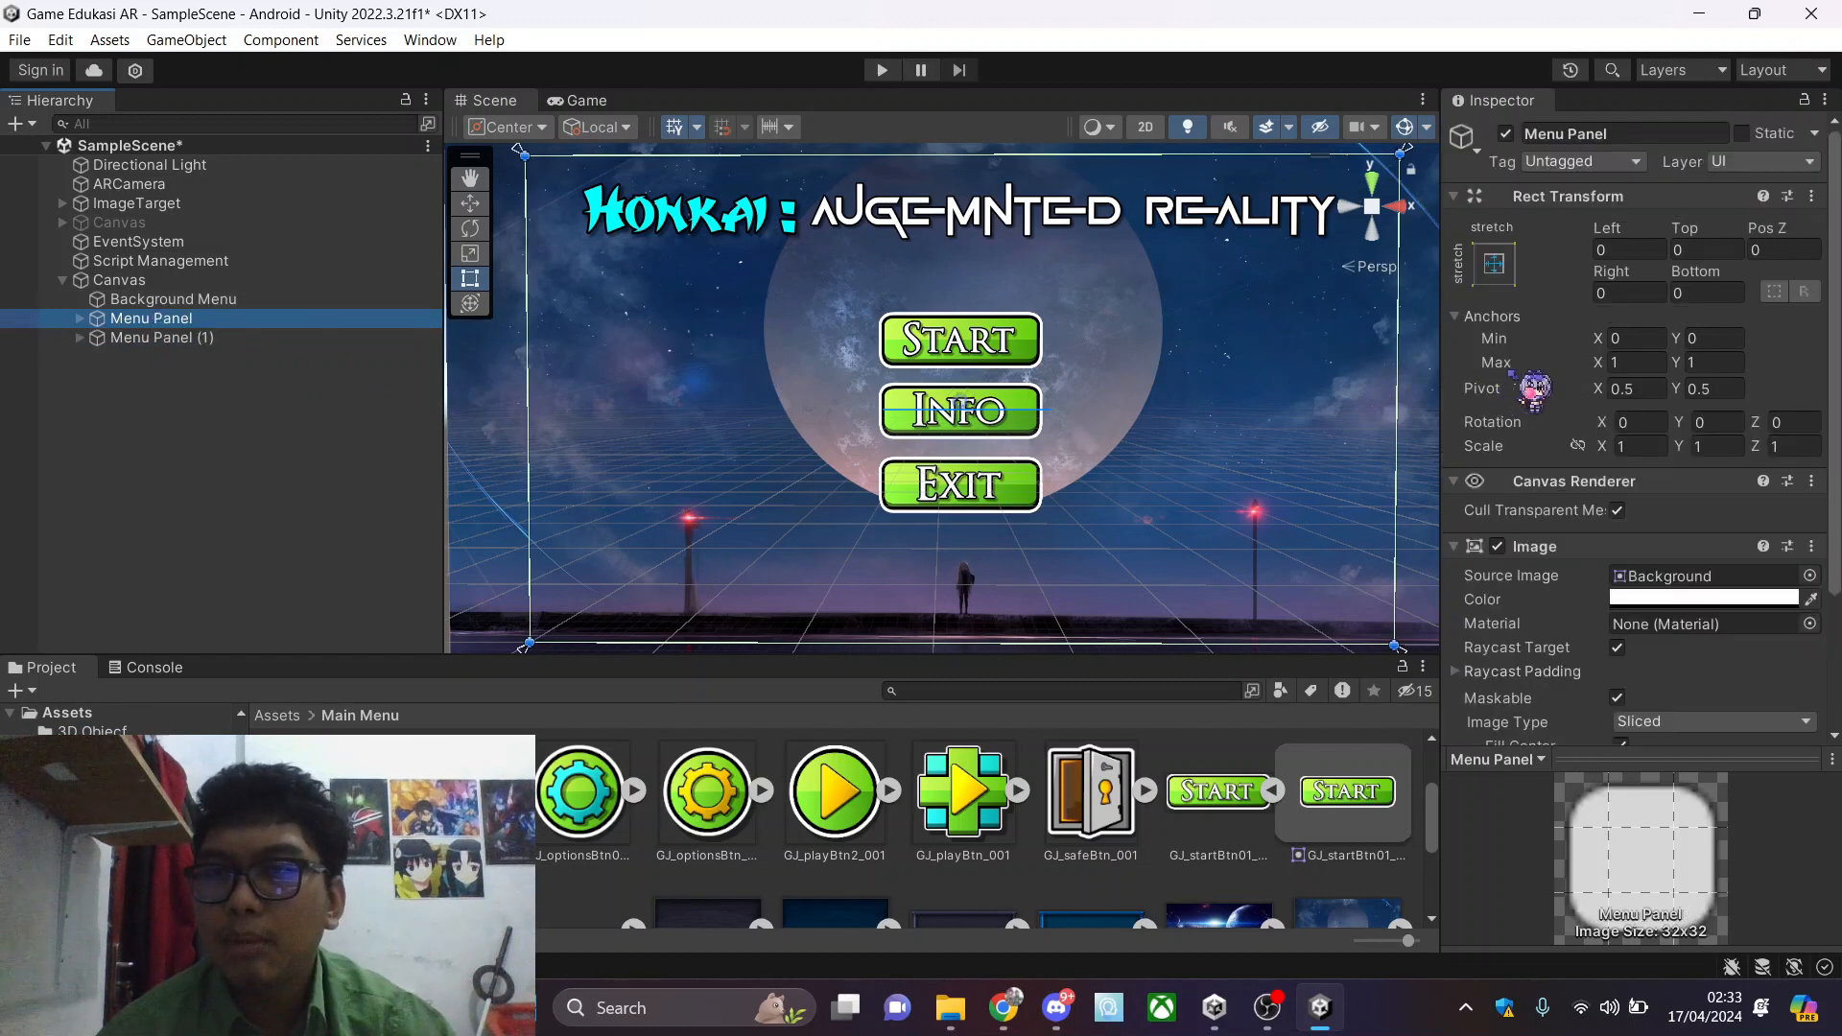
{"action": "left_click", "coordinate": [1506, 133]}
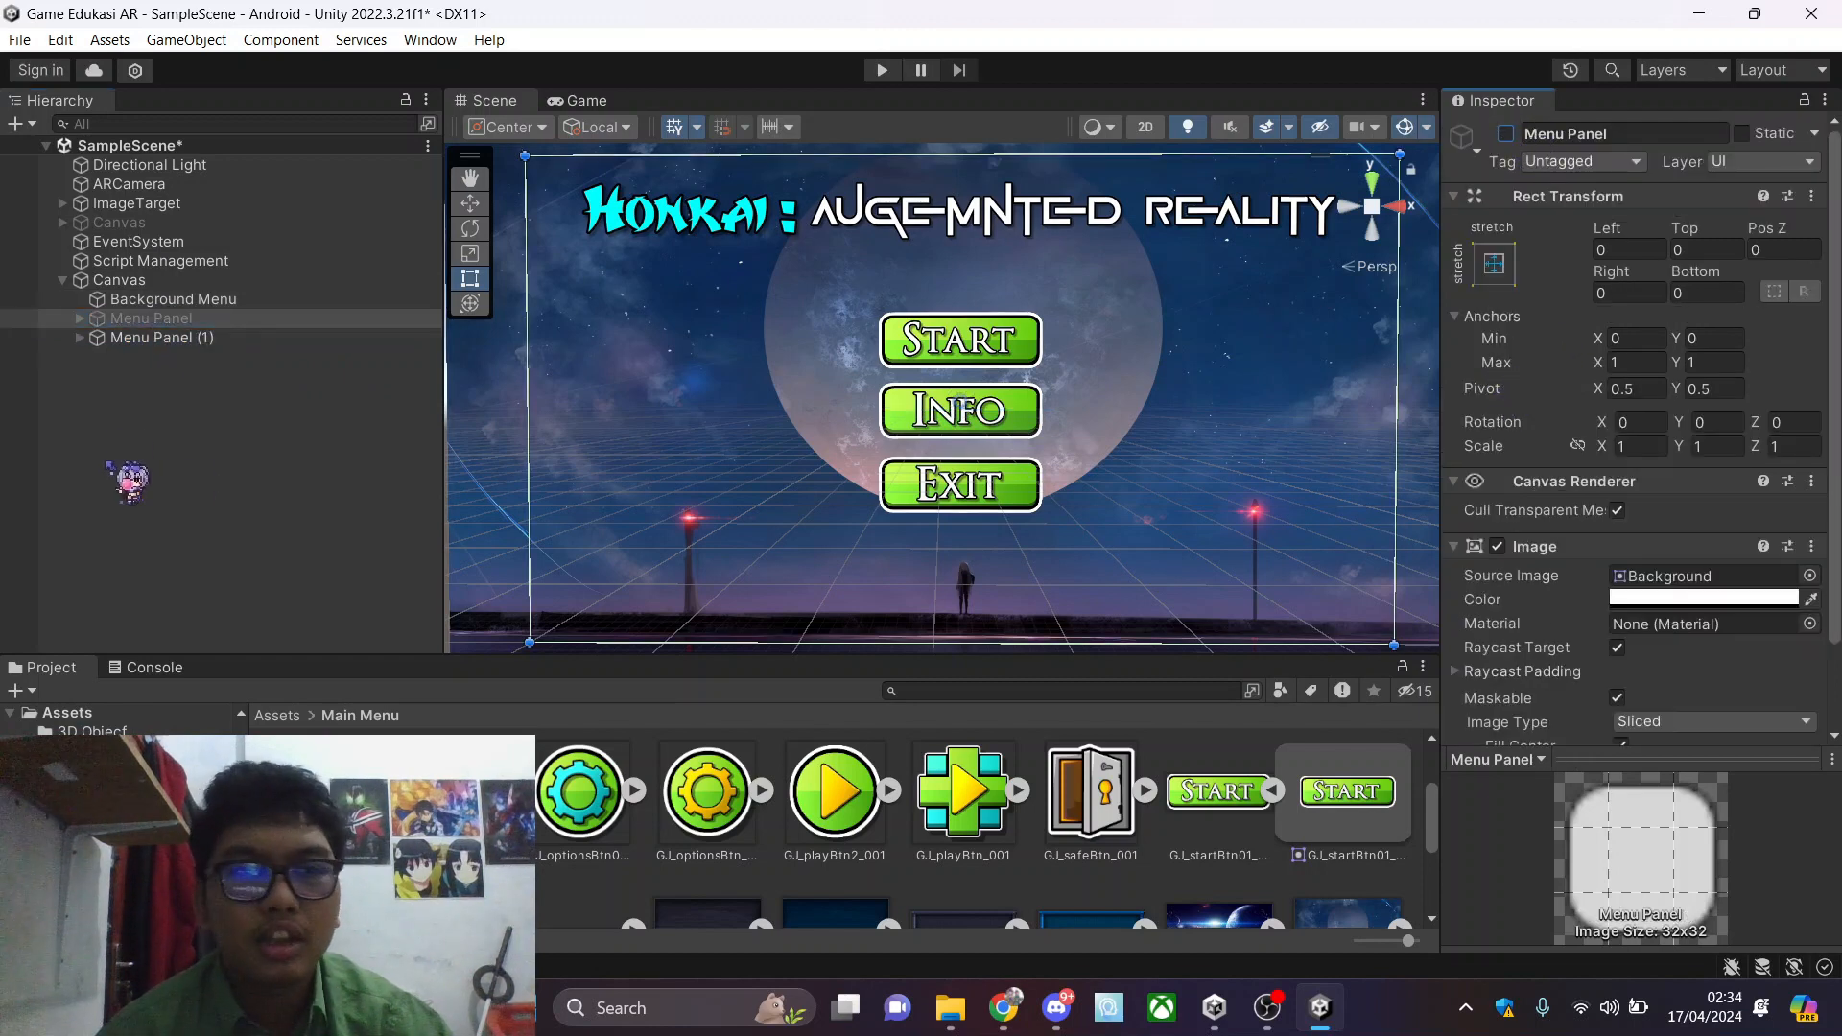
{"action": "left_click", "coordinate": [158, 338]}
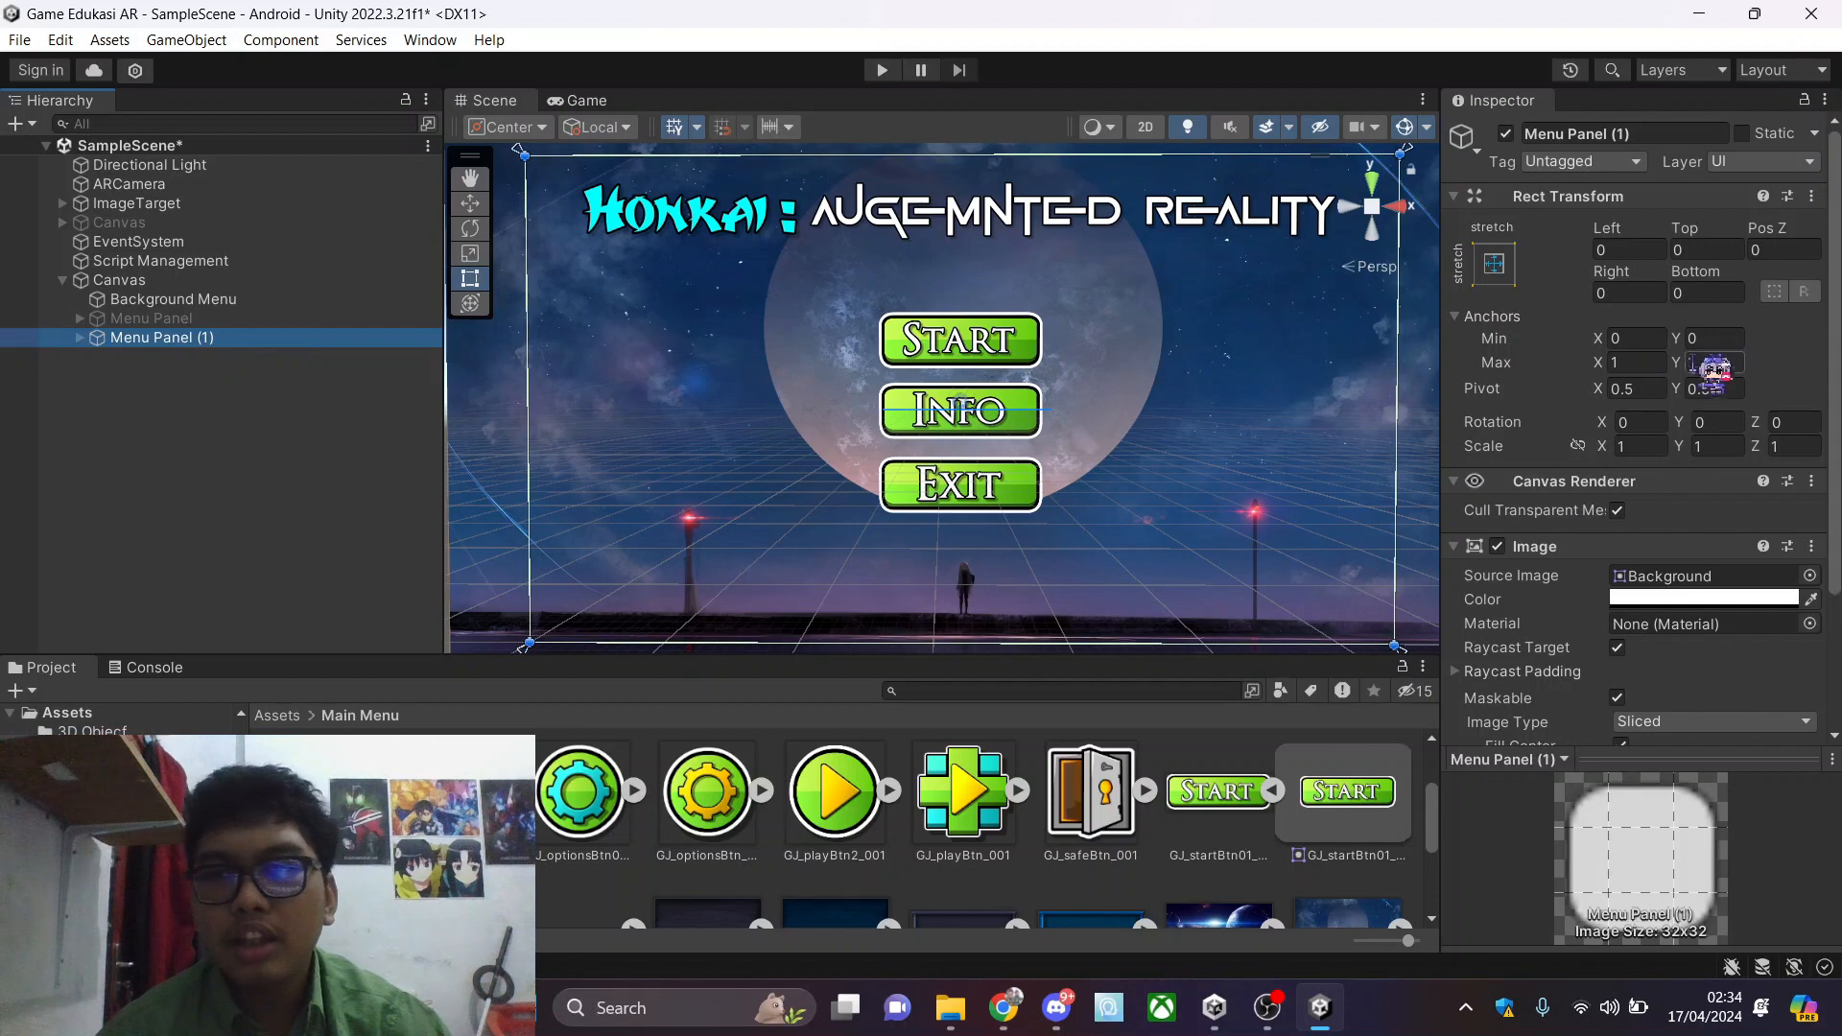
{"action": "left_click", "coordinate": [1640, 132]}
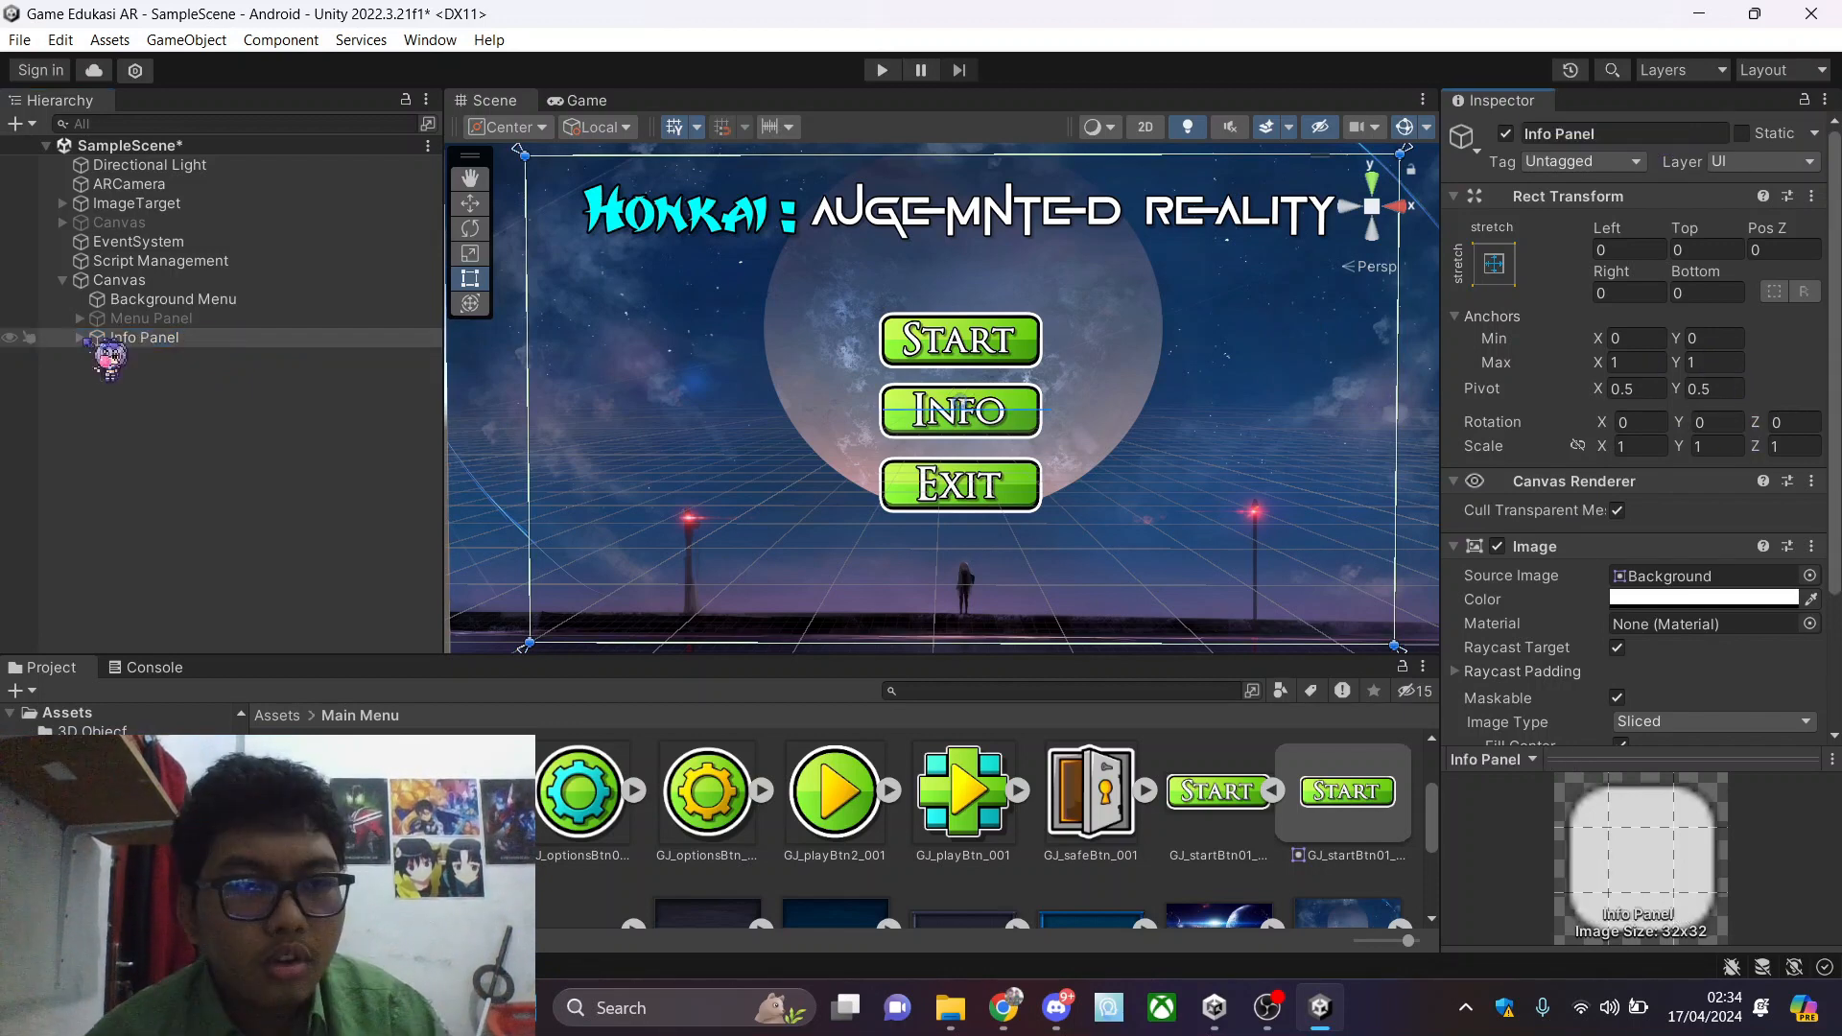
Delete Start Button Menu and Info Button Menu from Info Panel
{"action": "left_click", "coordinate": [81, 340]}
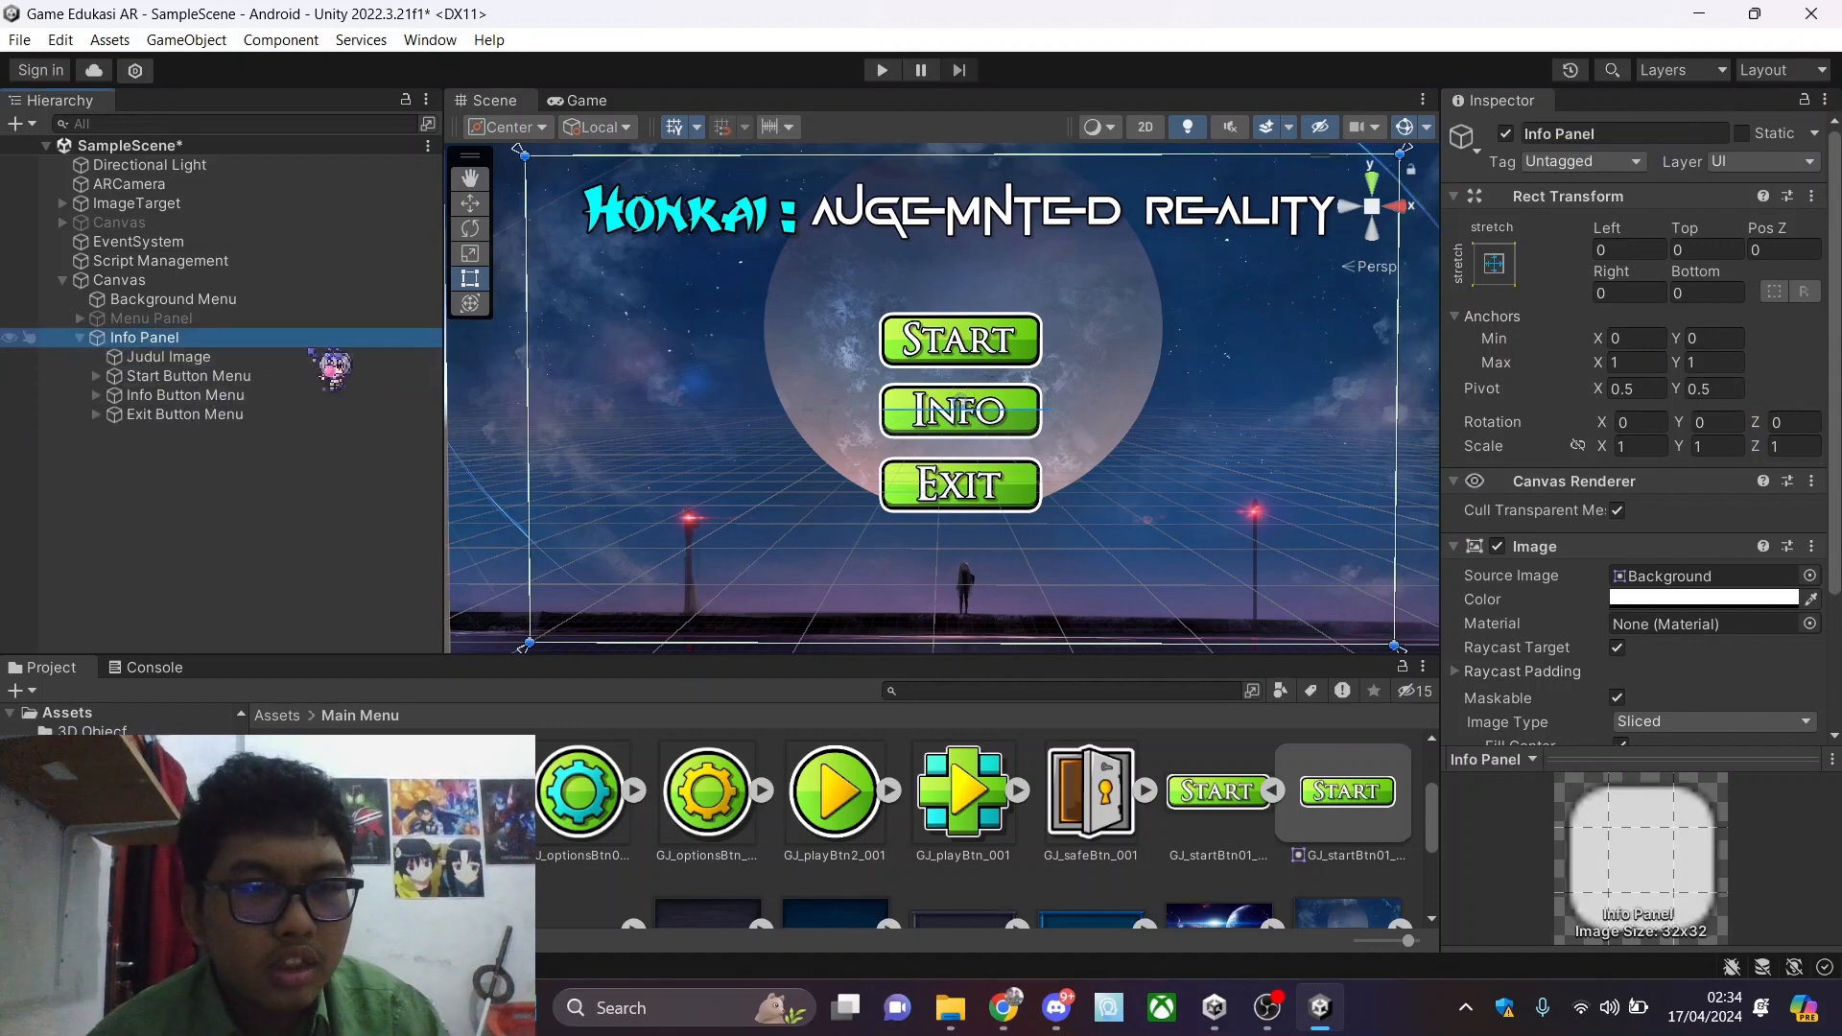
{"action": "left_click", "coordinate": [307, 376]}
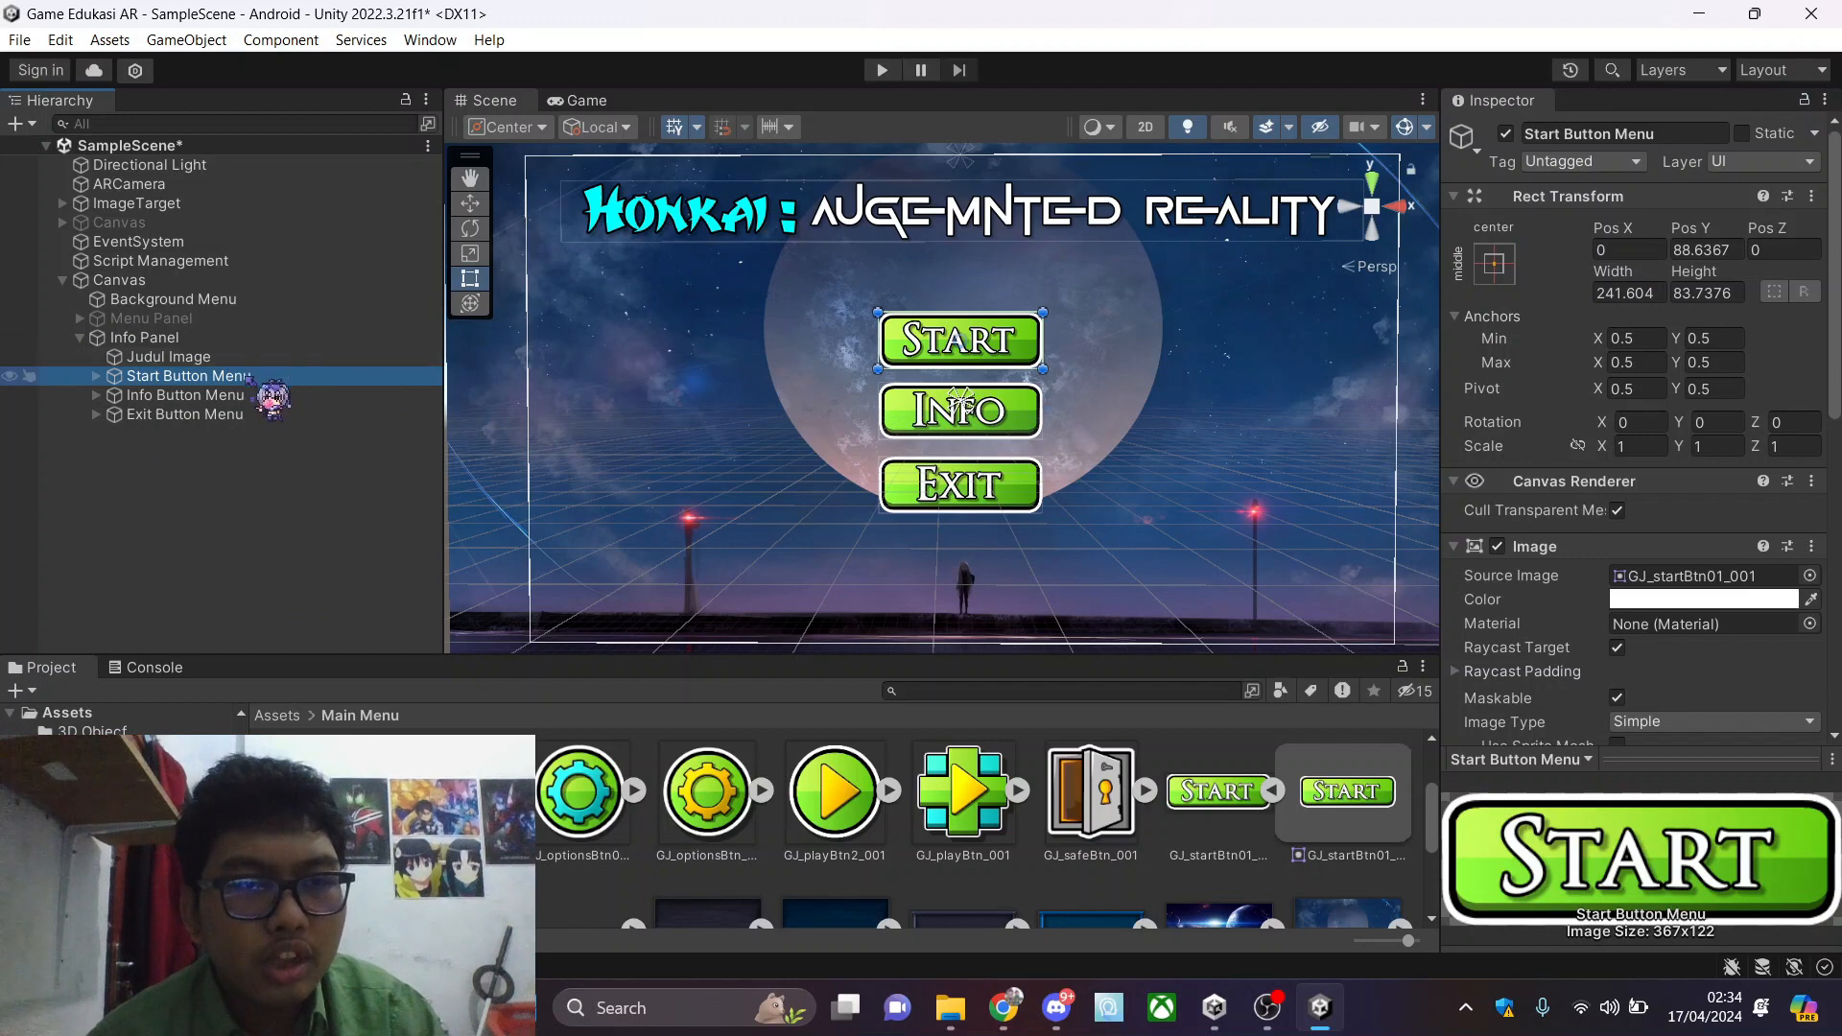
{"action": "left_click", "coordinate": [259, 394], "text": "ctrl"}
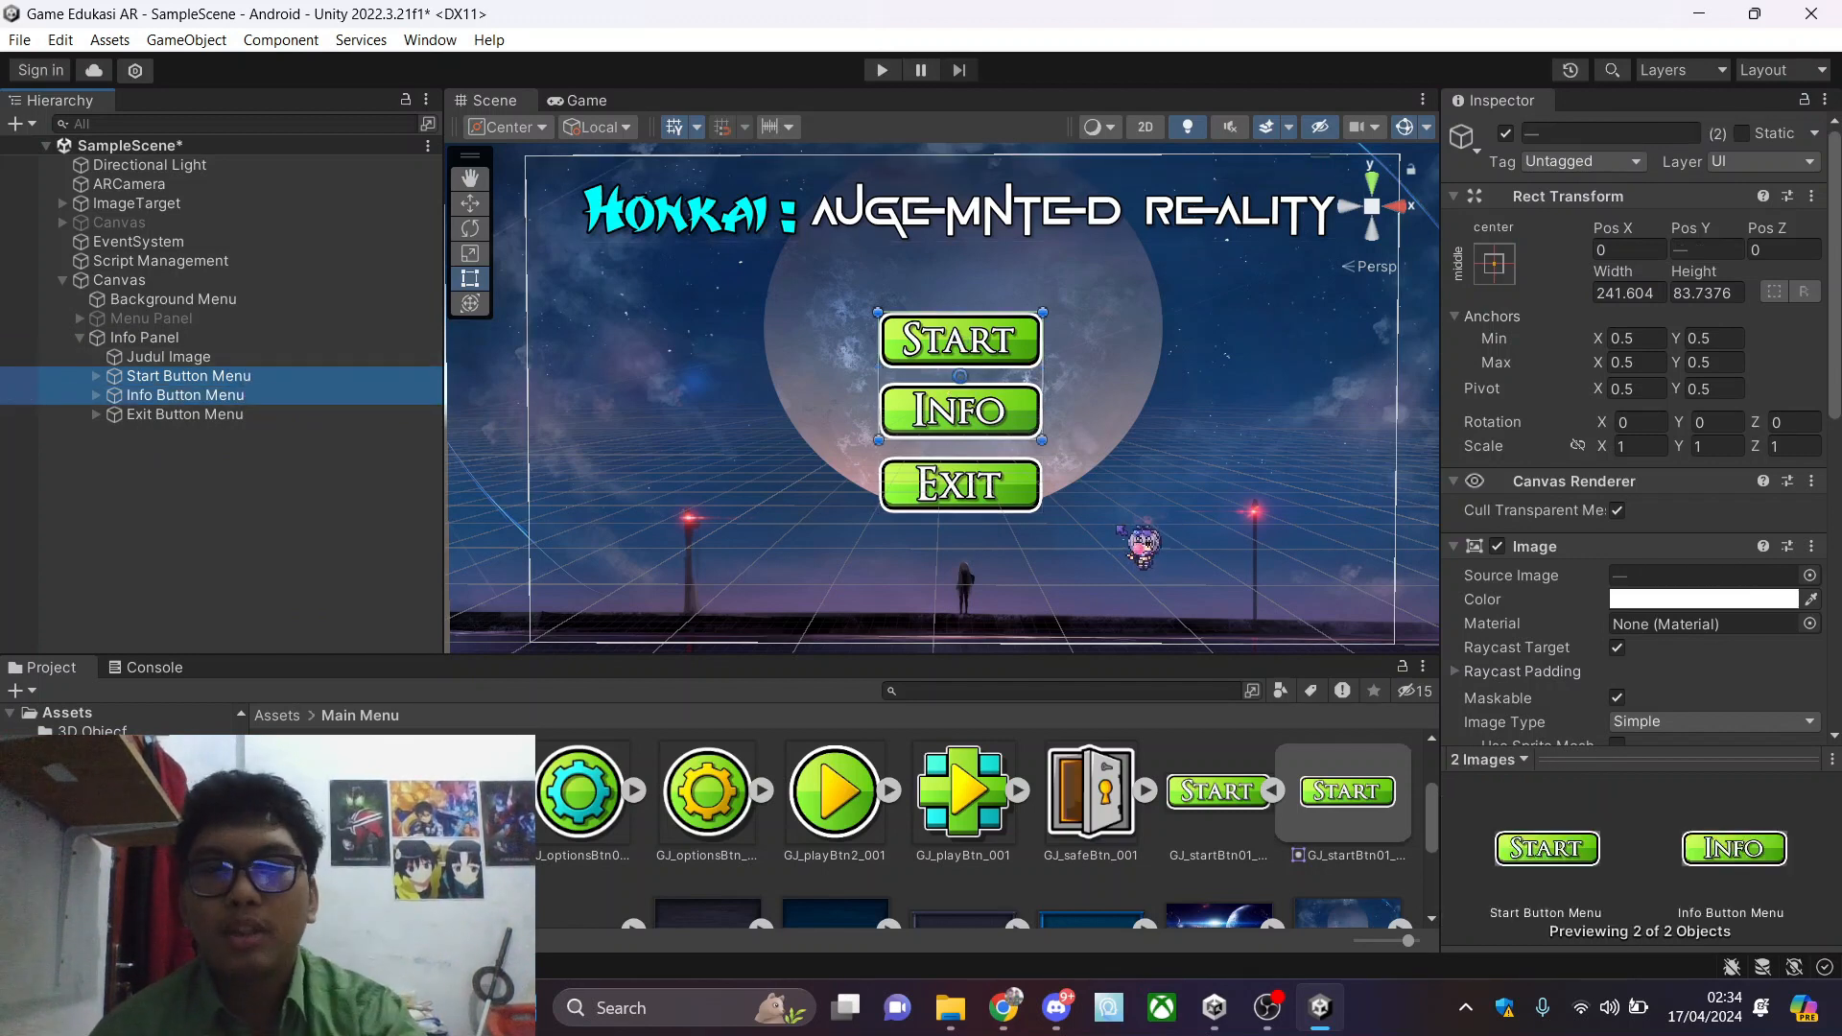
{"action": "key", "text": "Delete"}
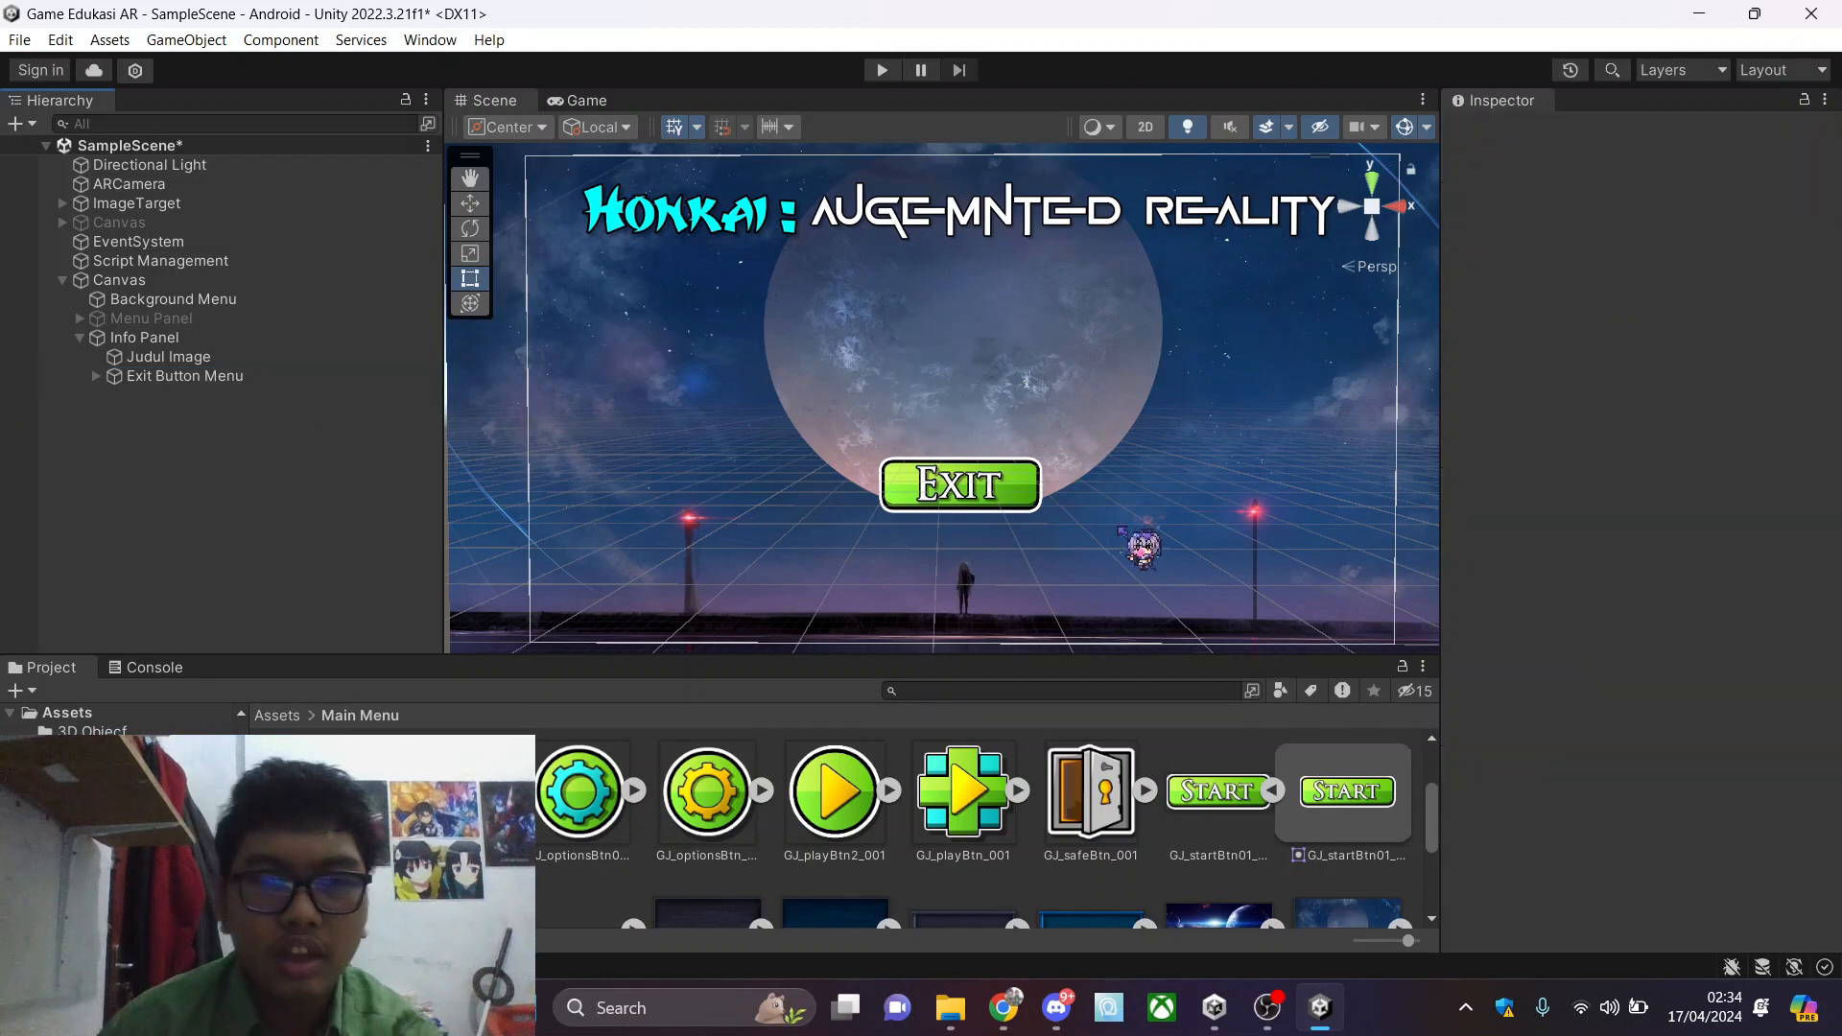
Set the source image of Info Panel's Exit Button Menu to the GJ_deleteSongBtn_001 sprite
{"action": "left_click", "coordinate": [155, 381]}
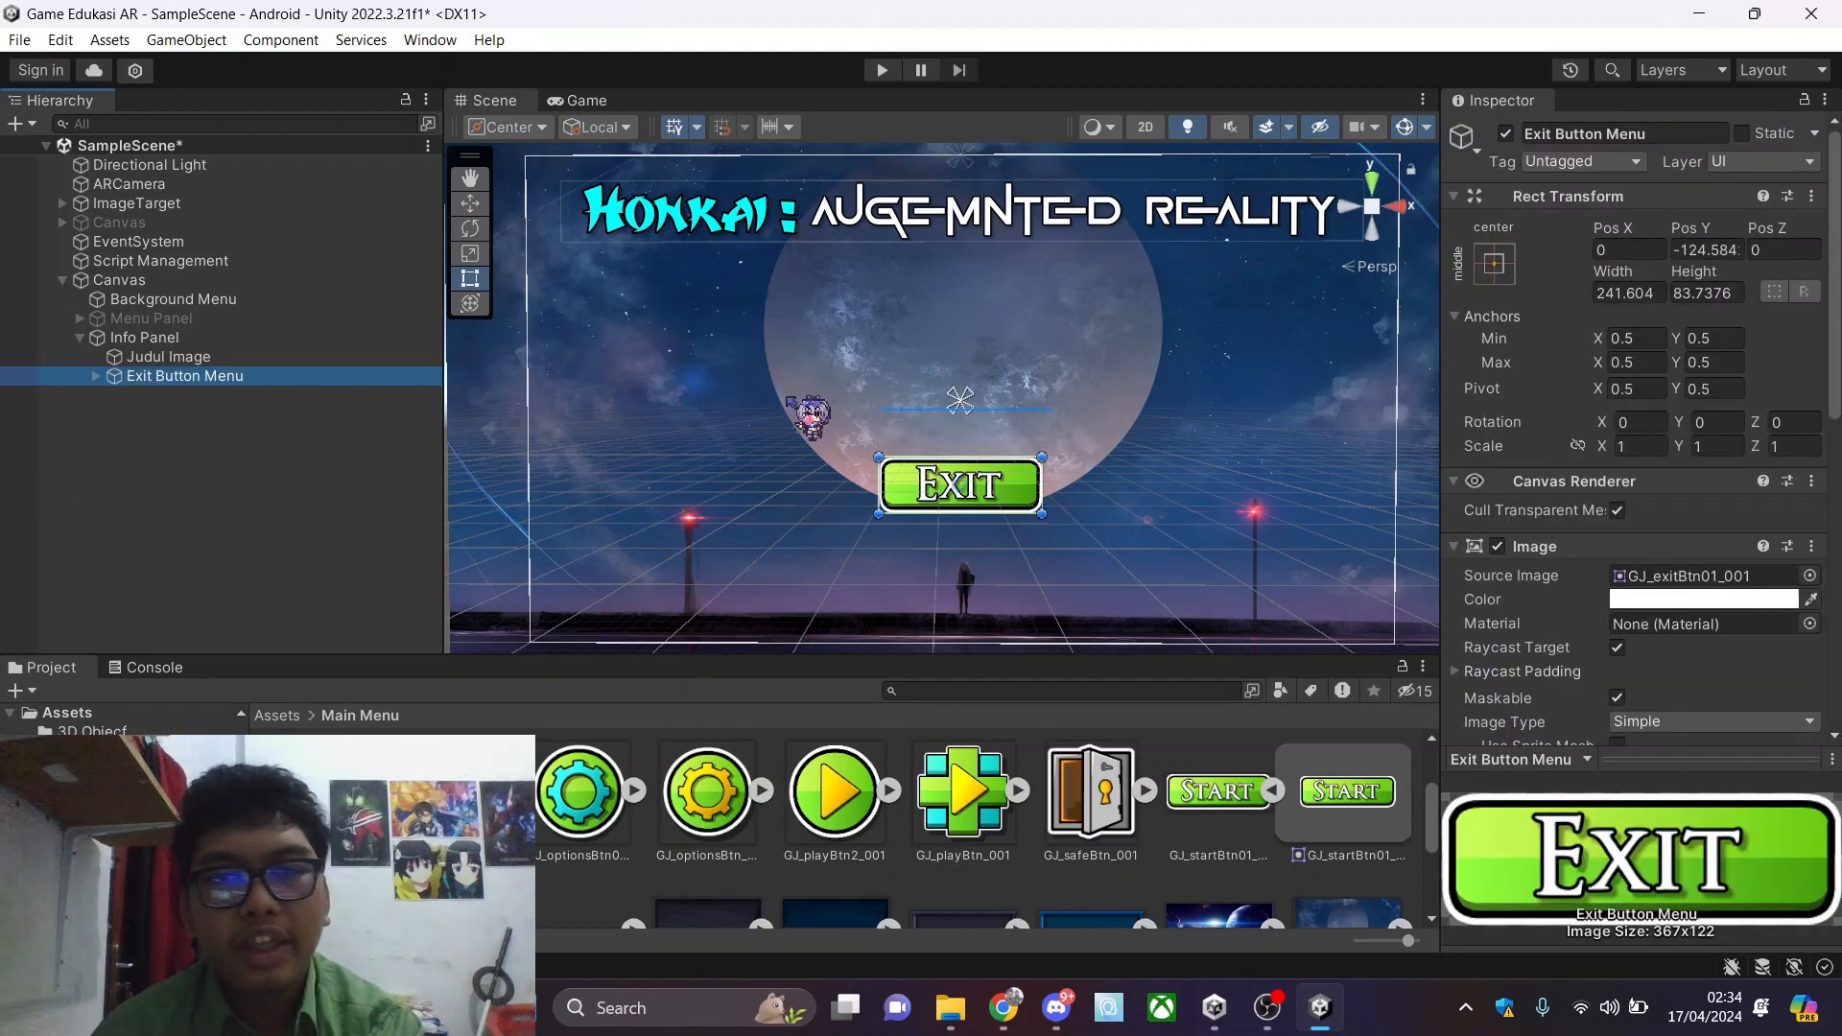
{"action": "scroll", "coordinate": [1186, 798], "scroll_direction": "up", "scroll_amount": 3}
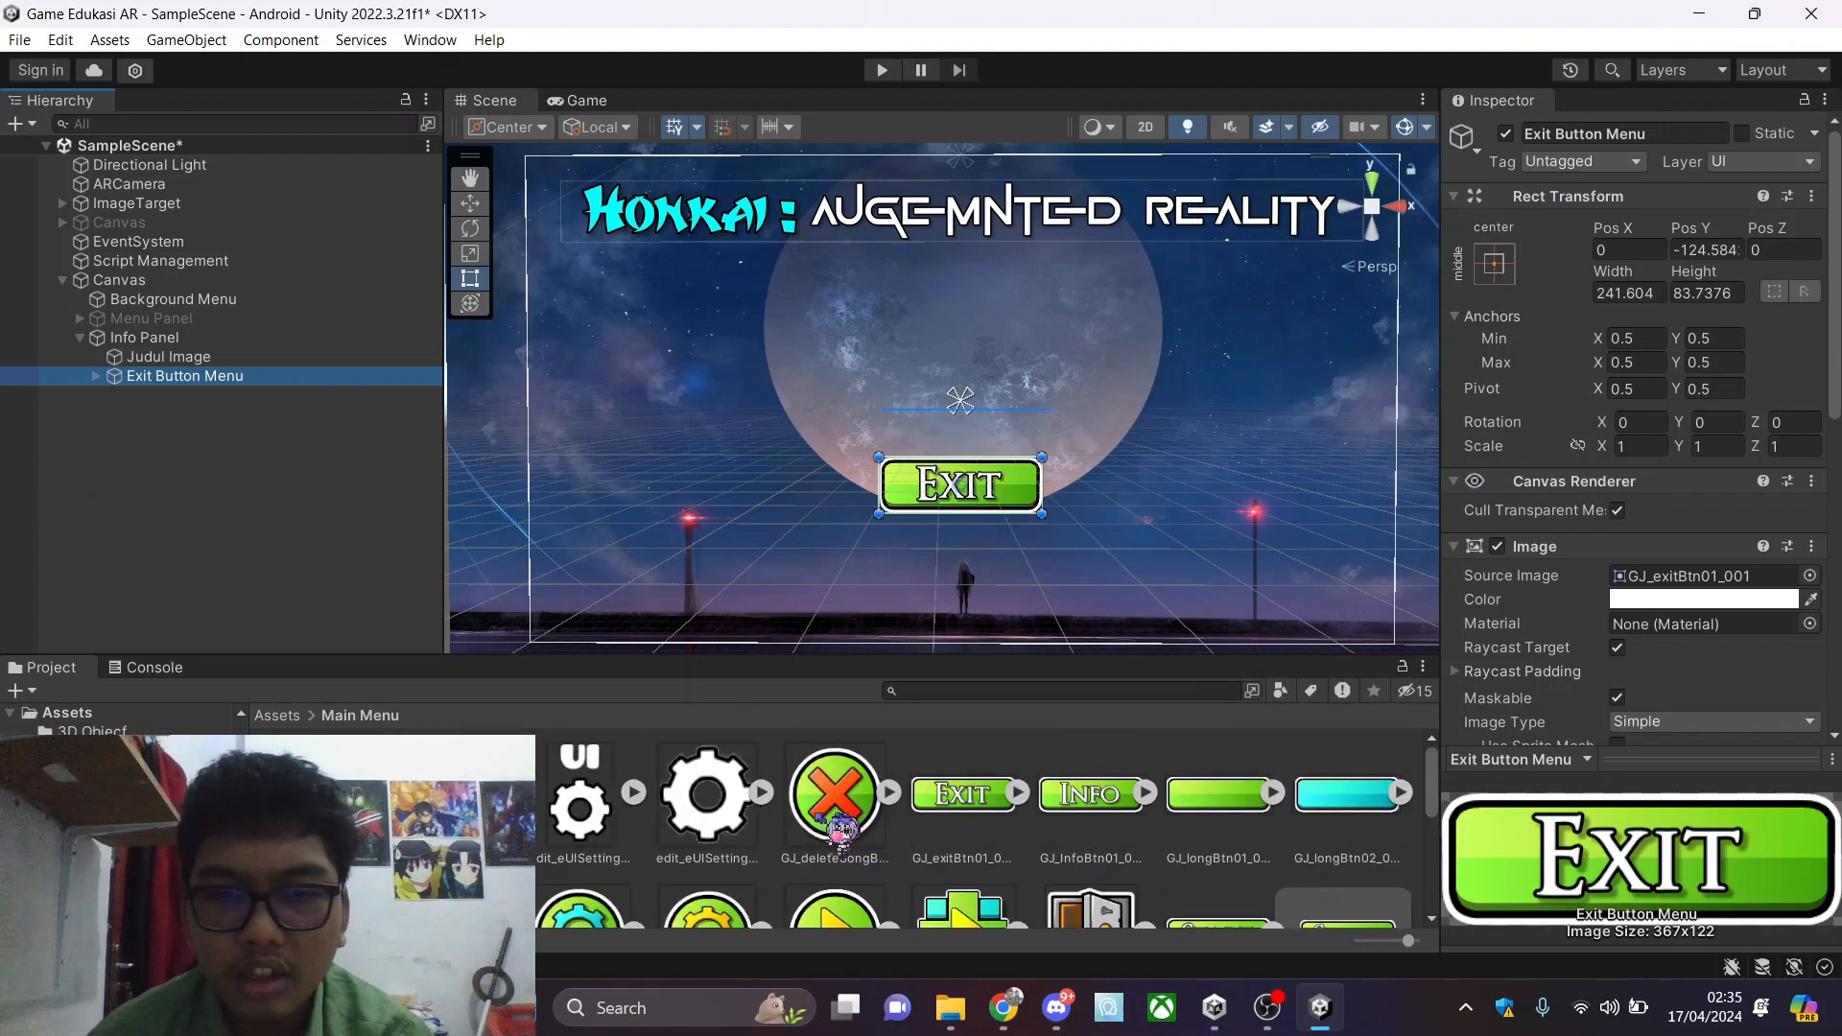
{"action": "left_click_drag", "start_coordinate": [833, 818], "coordinate": [1640, 587]}
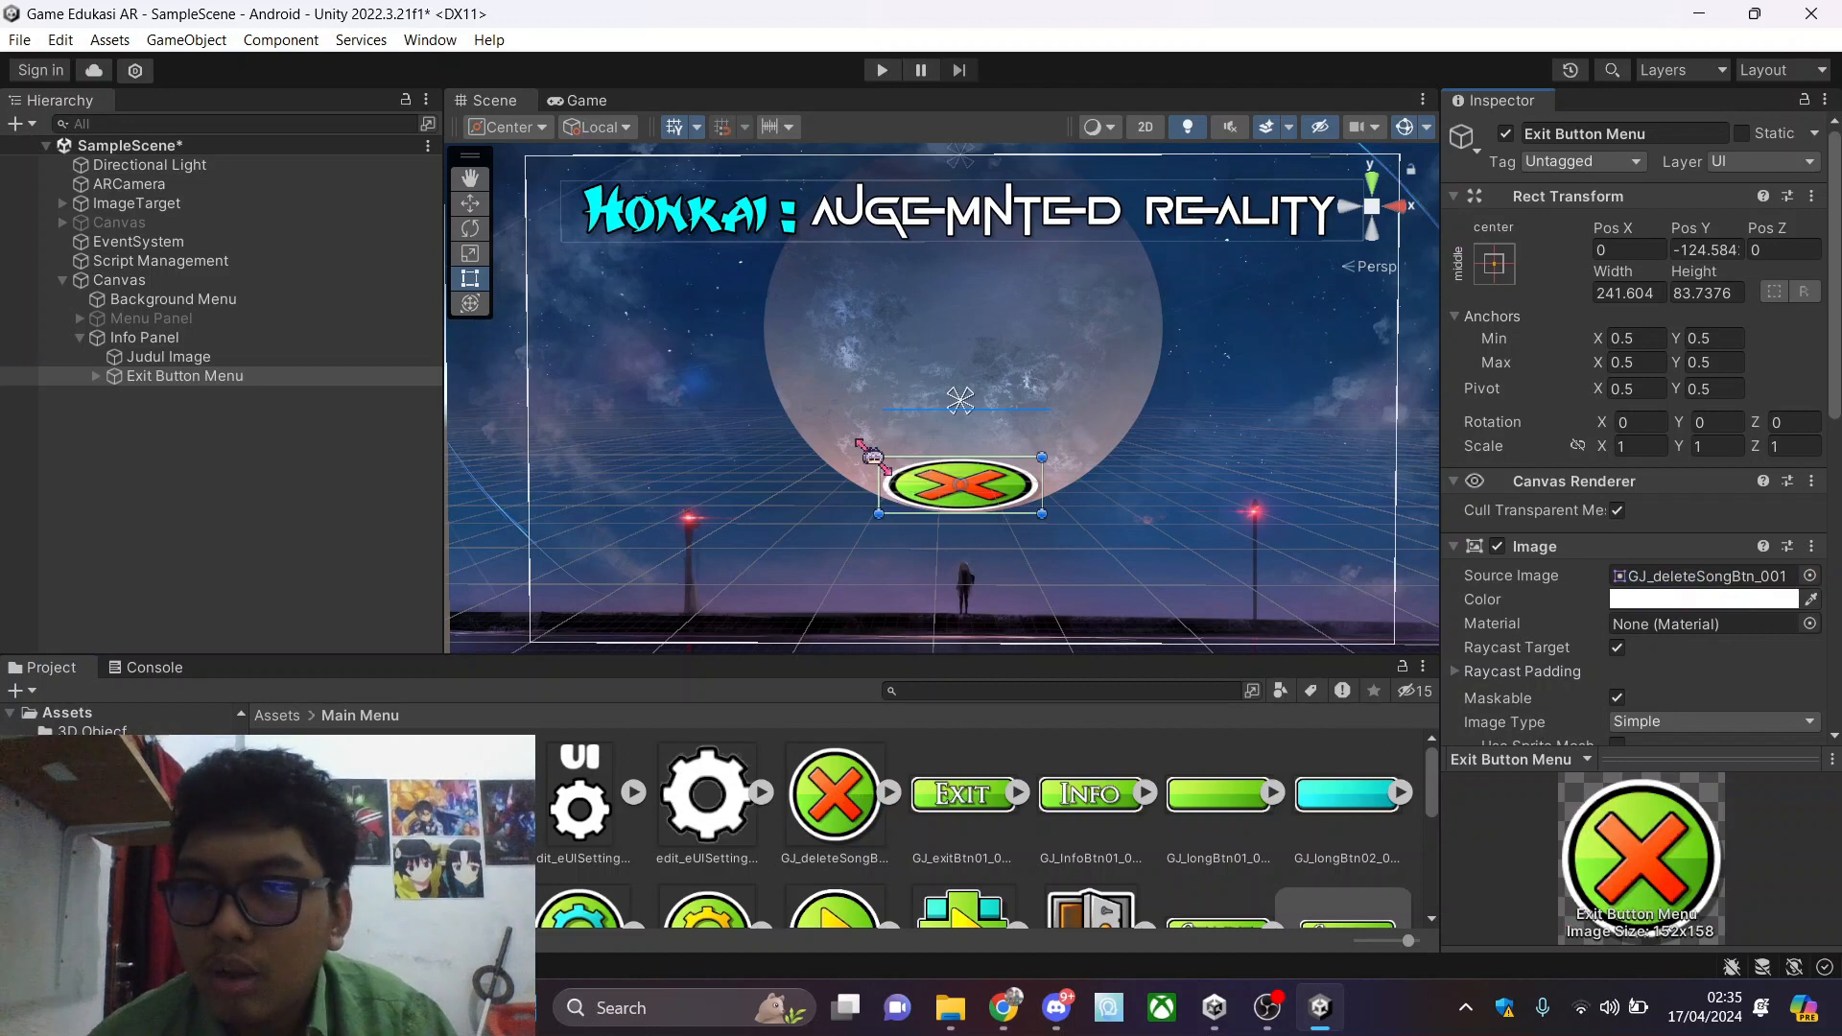
Resize Info Panel's exit button to about 112 by 112, centered at Pos Y about -217, and anchor it to bottom center
{"action": "left_click", "coordinate": [1494, 264]}
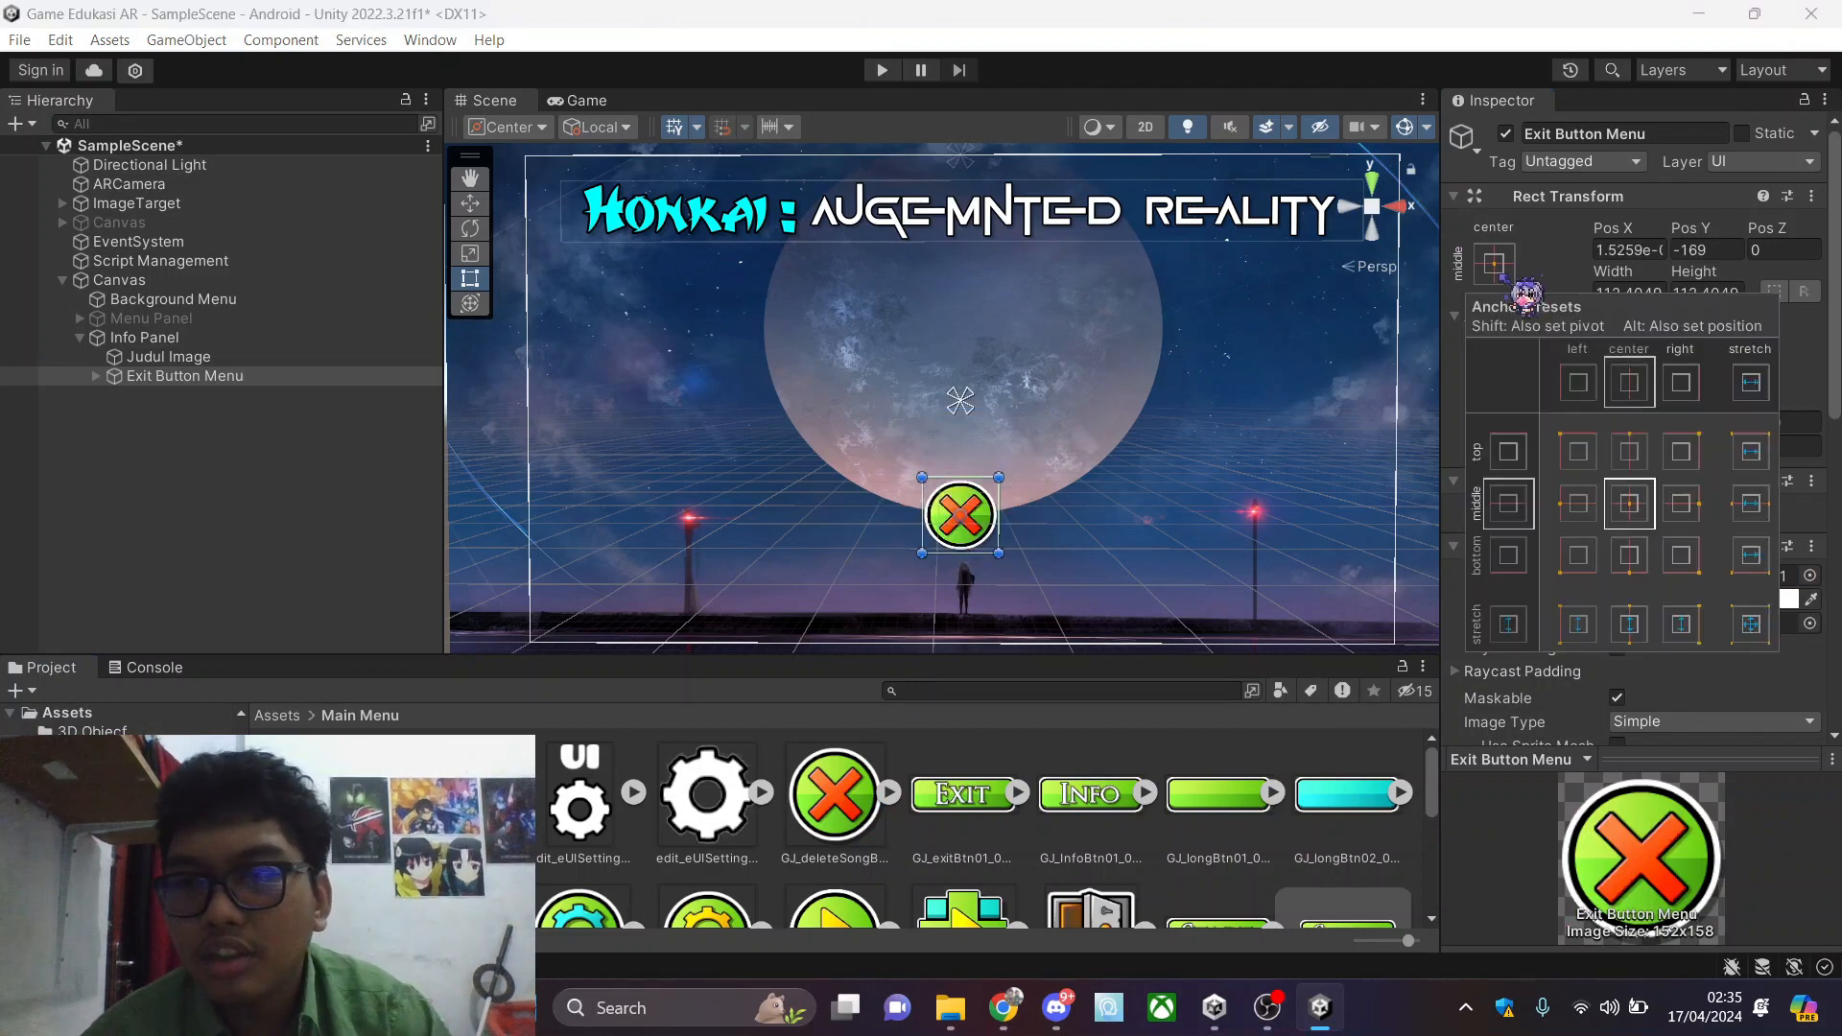
{"action": "left_click", "coordinate": [1486, 252]}
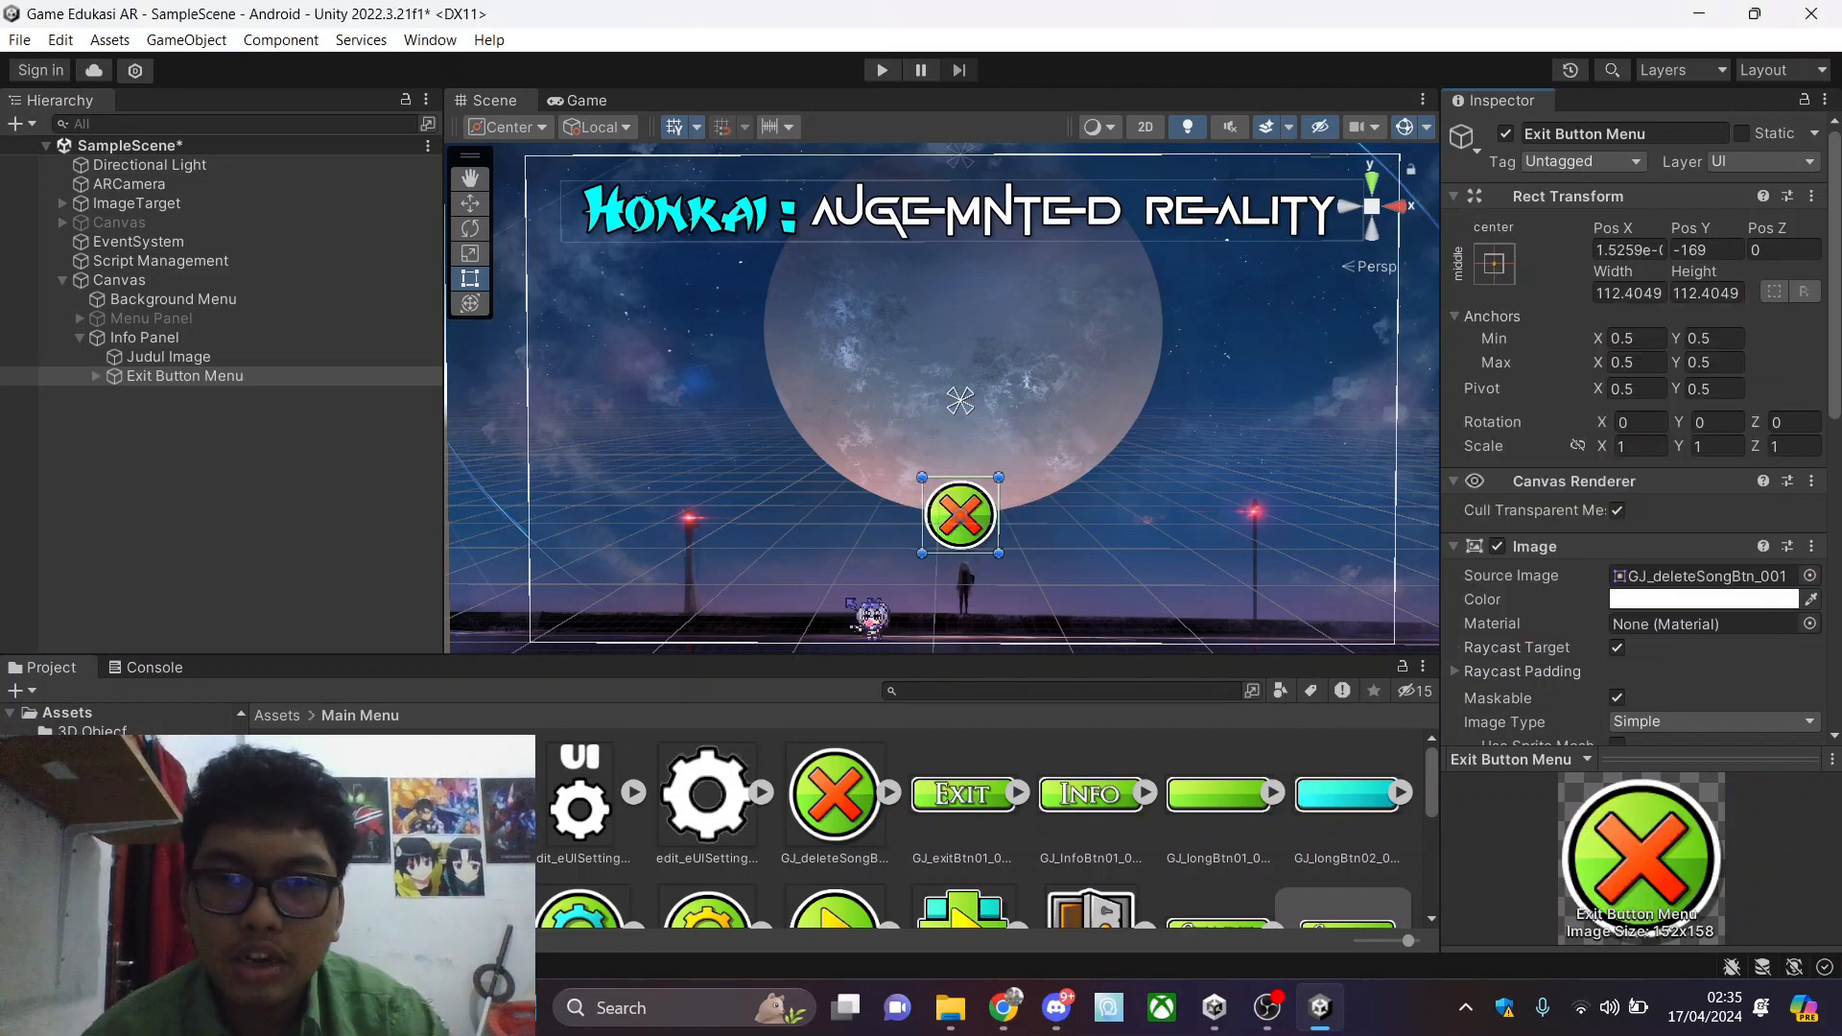
{"action": "left_click_drag", "start_coordinate": [963, 509], "coordinate": [963, 538]}
{"action": "left_click", "coordinate": [575, 100]}
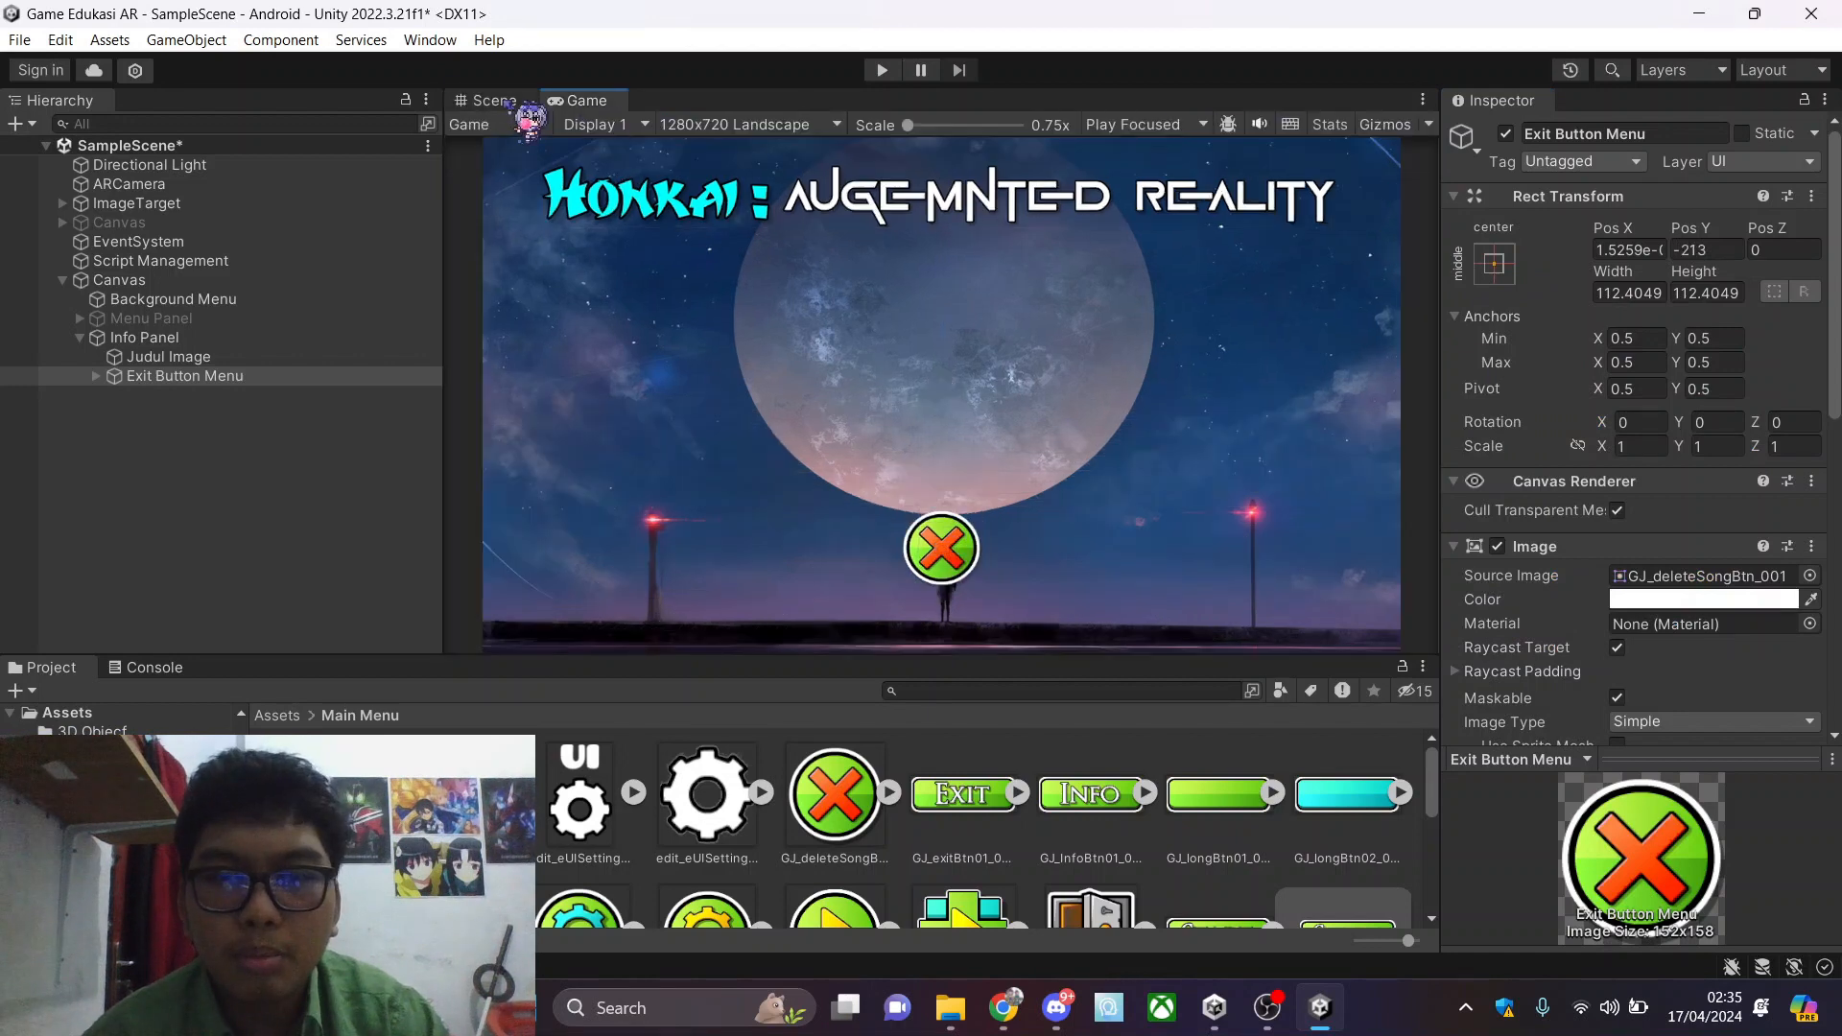
{"action": "left_click", "coordinate": [514, 102]}
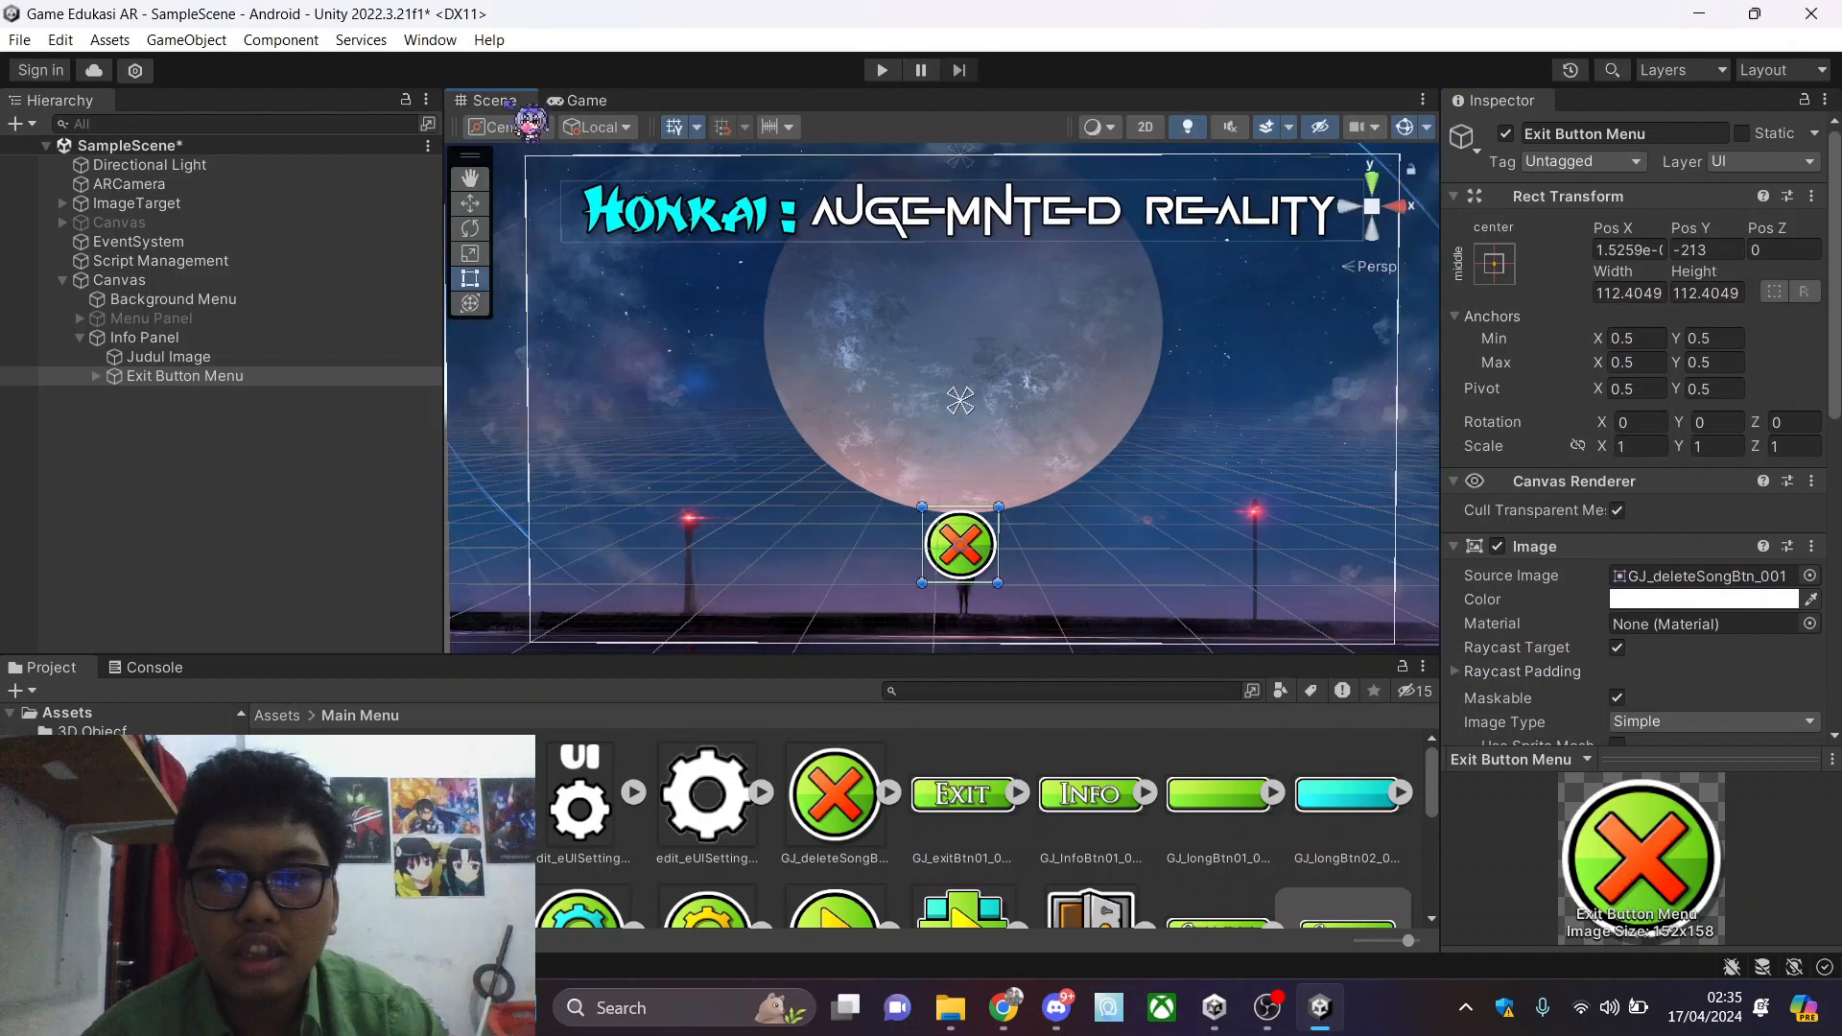
{"action": "left_click", "coordinate": [967, 550]}
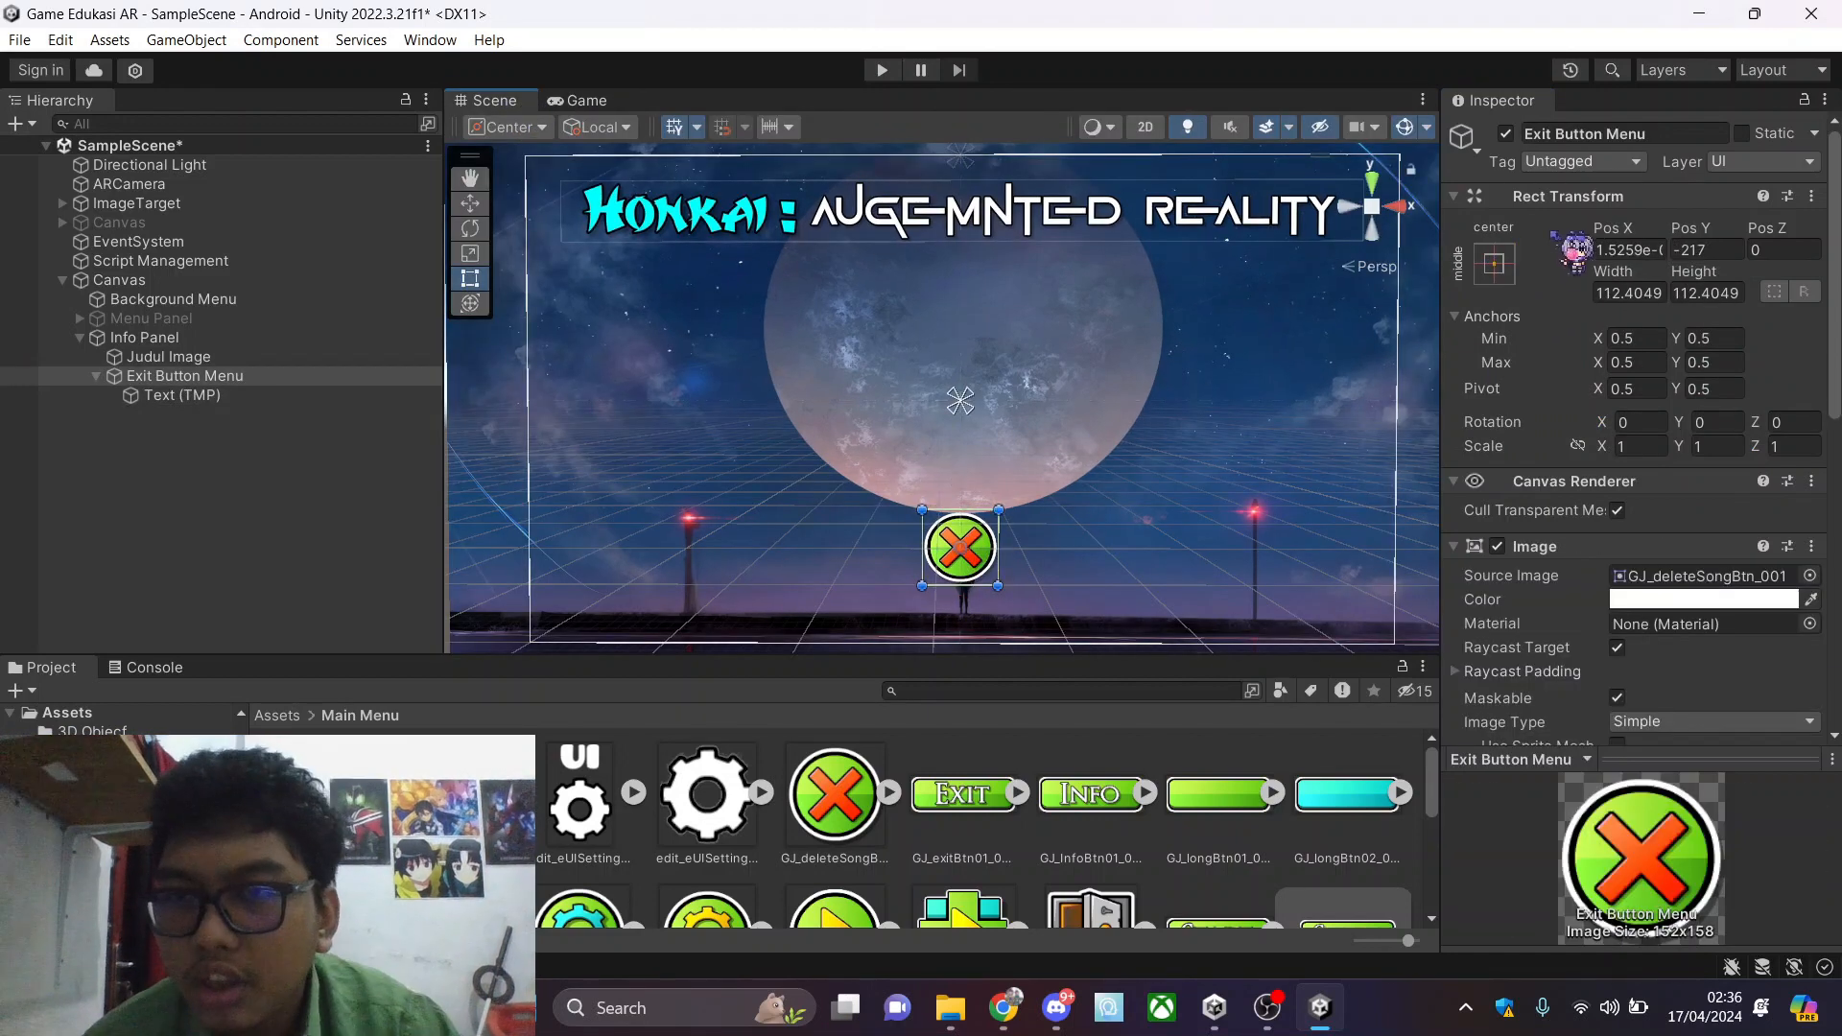
{"action": "left_click", "coordinate": [1492, 270]}
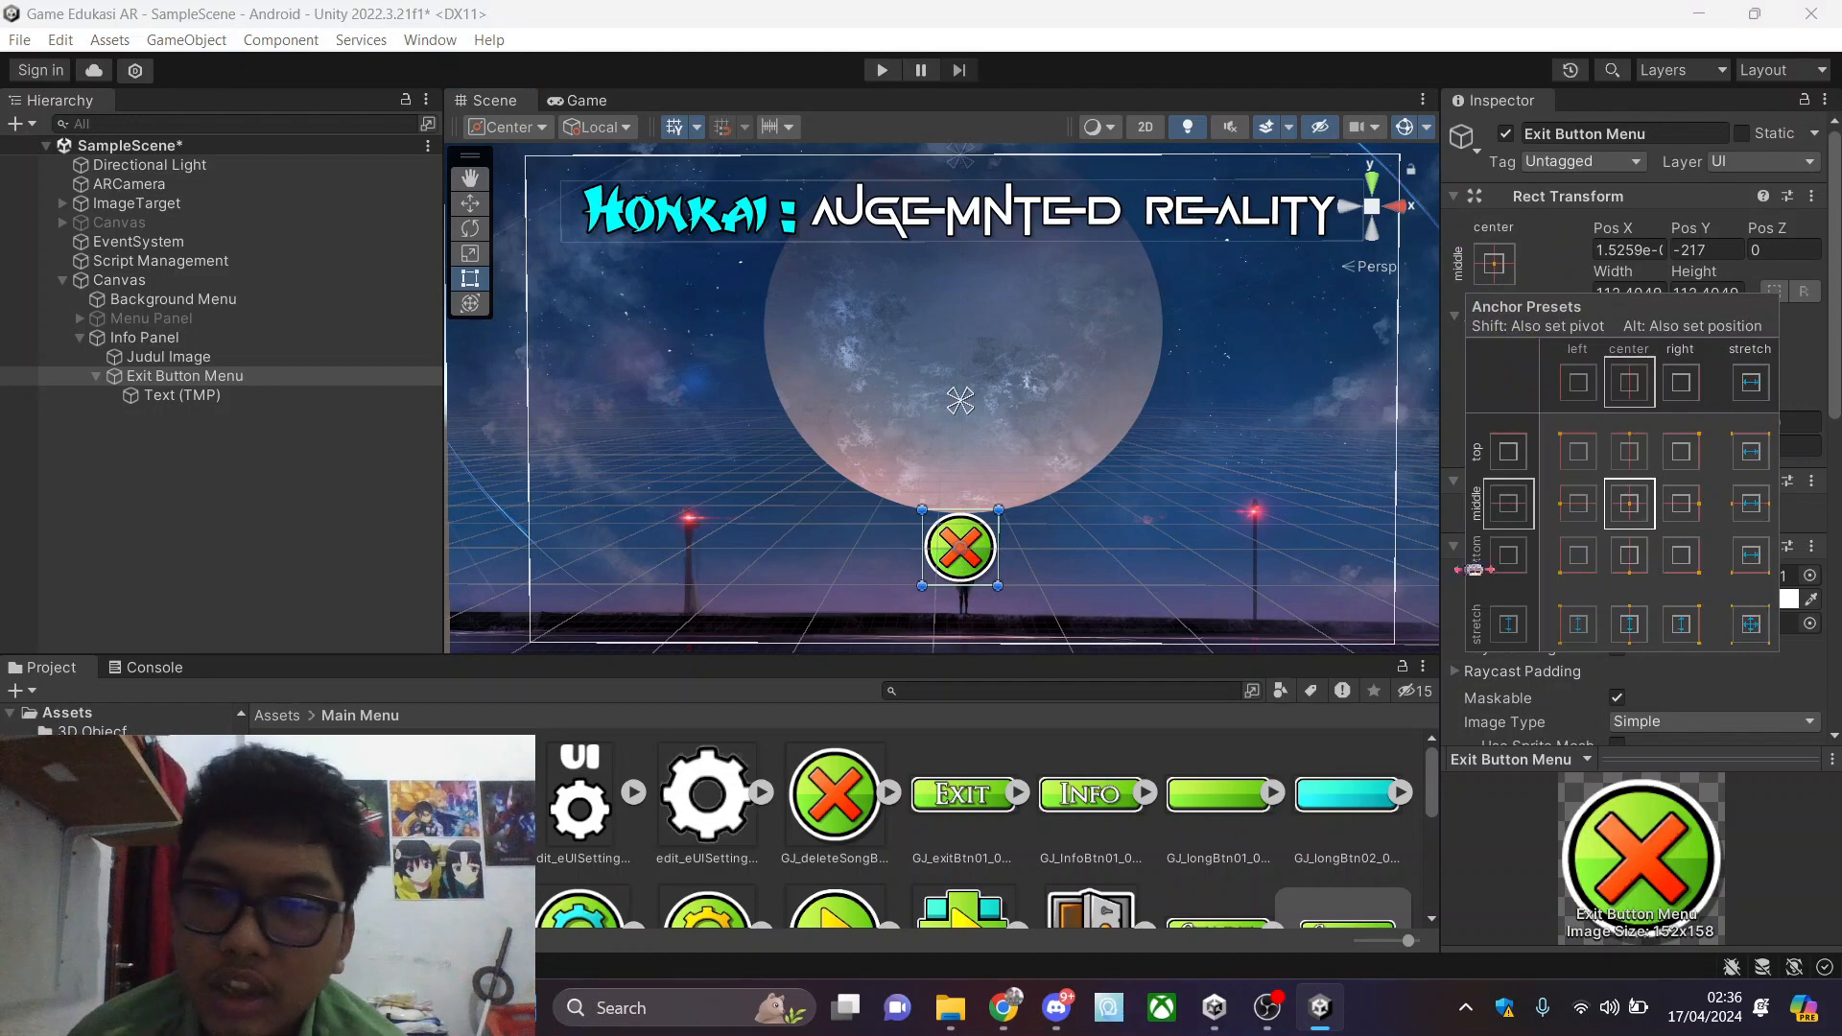
{"action": "left_click", "coordinate": [1629, 557]}
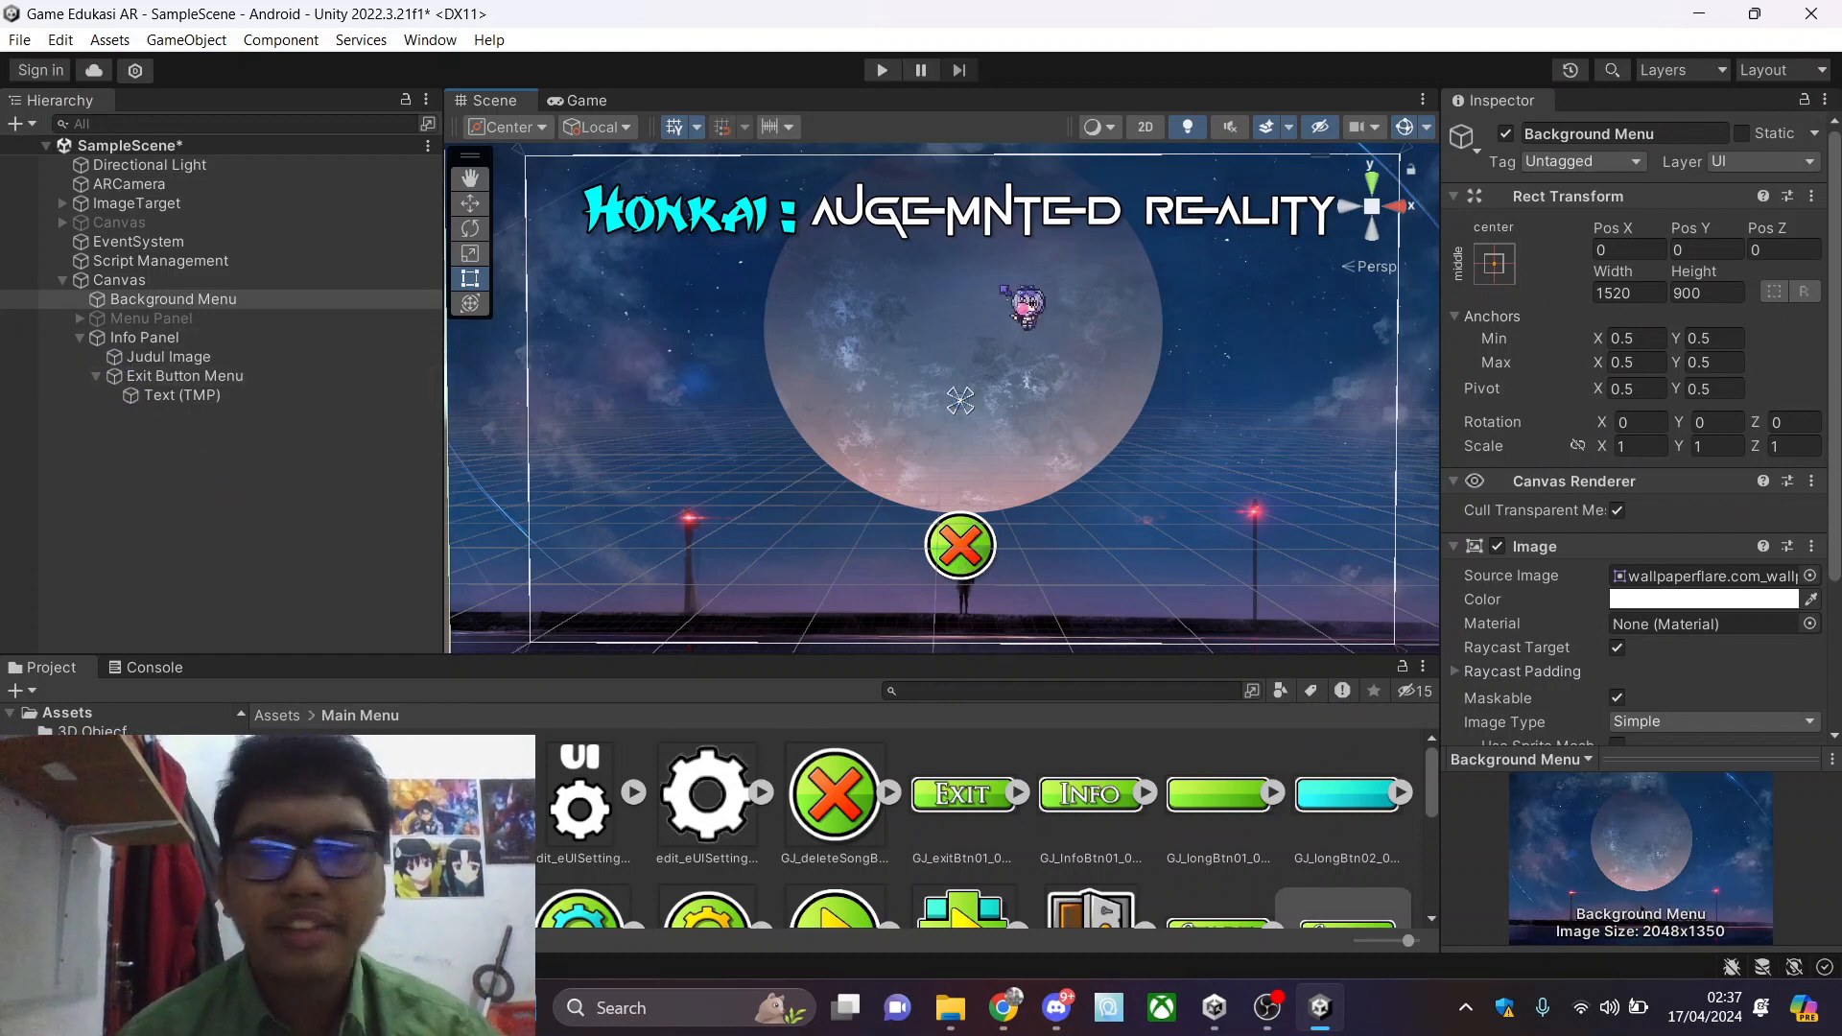
Add a UI Panel as a child of Info Panel
{"action": "left_click", "coordinate": [887, 232]}
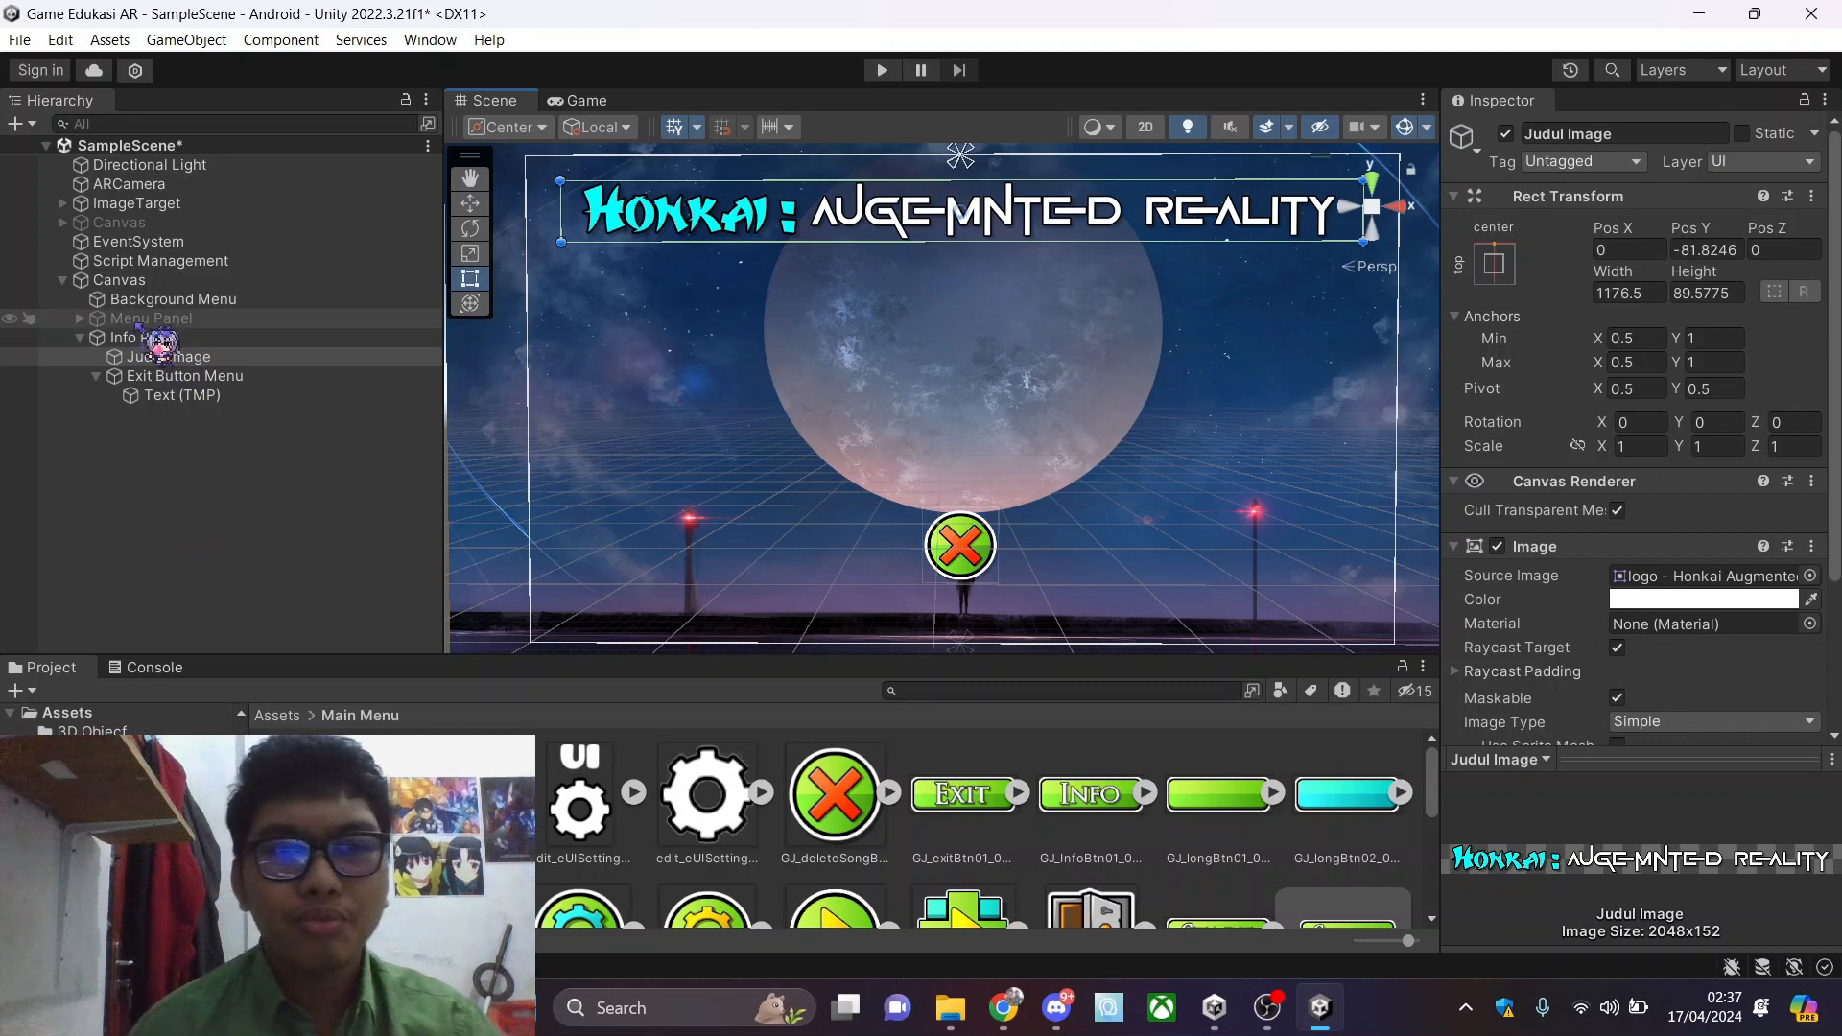
{"action": "left_click", "coordinate": [79, 337]}
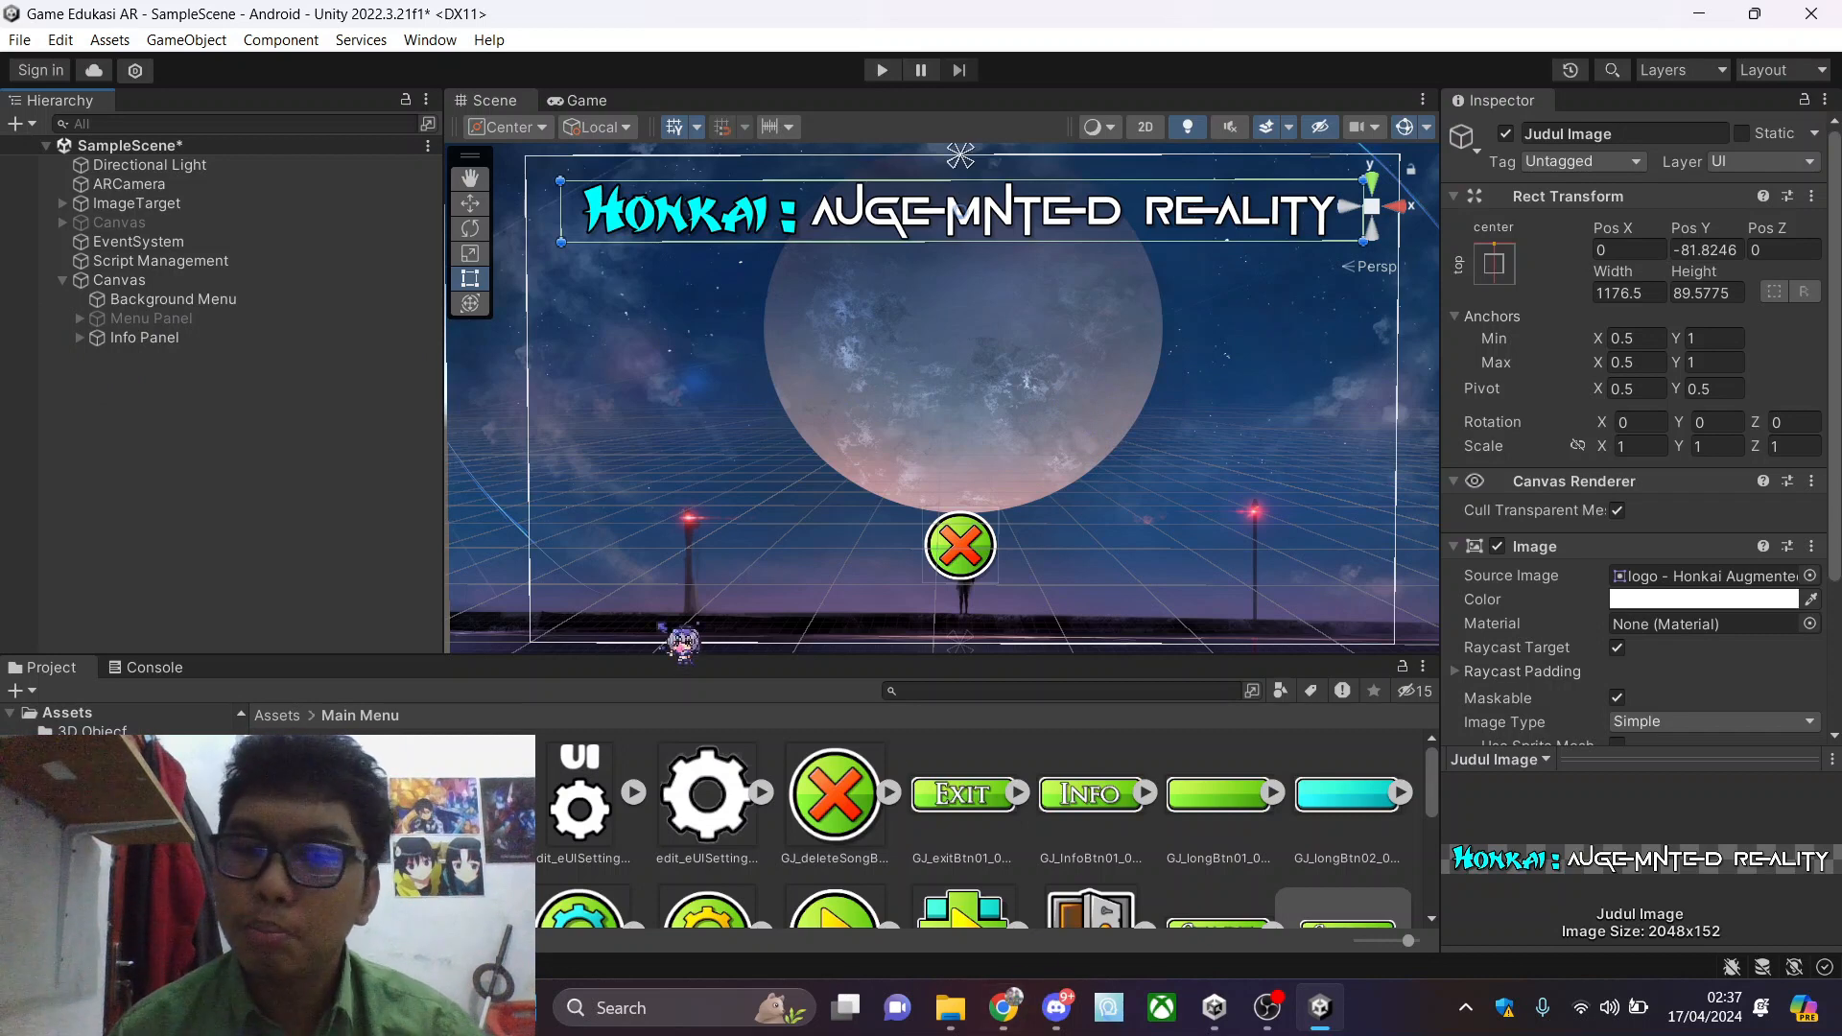
{"action": "left_click", "coordinate": [123, 338]}
{"action": "left_click", "coordinate": [78, 338]}
{"action": "right_click", "coordinate": [144, 341]}
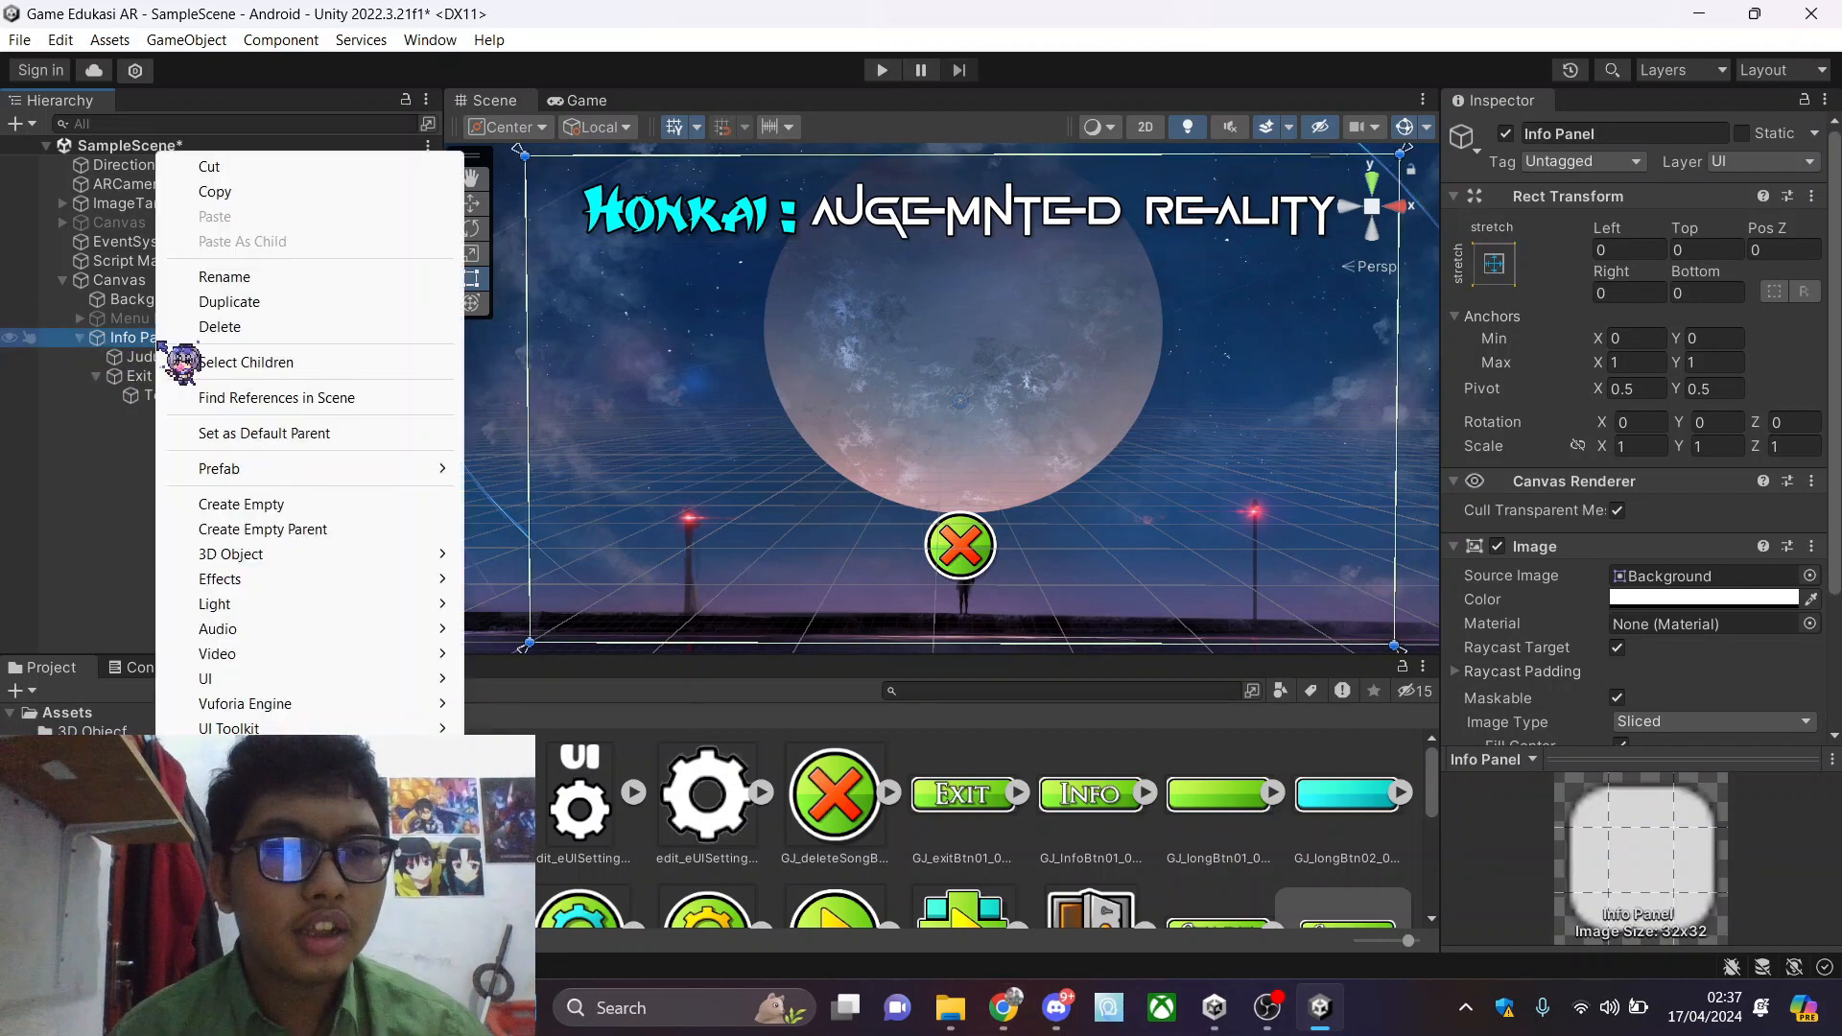
{"action": "mouse_move", "coordinate": [264, 683]}
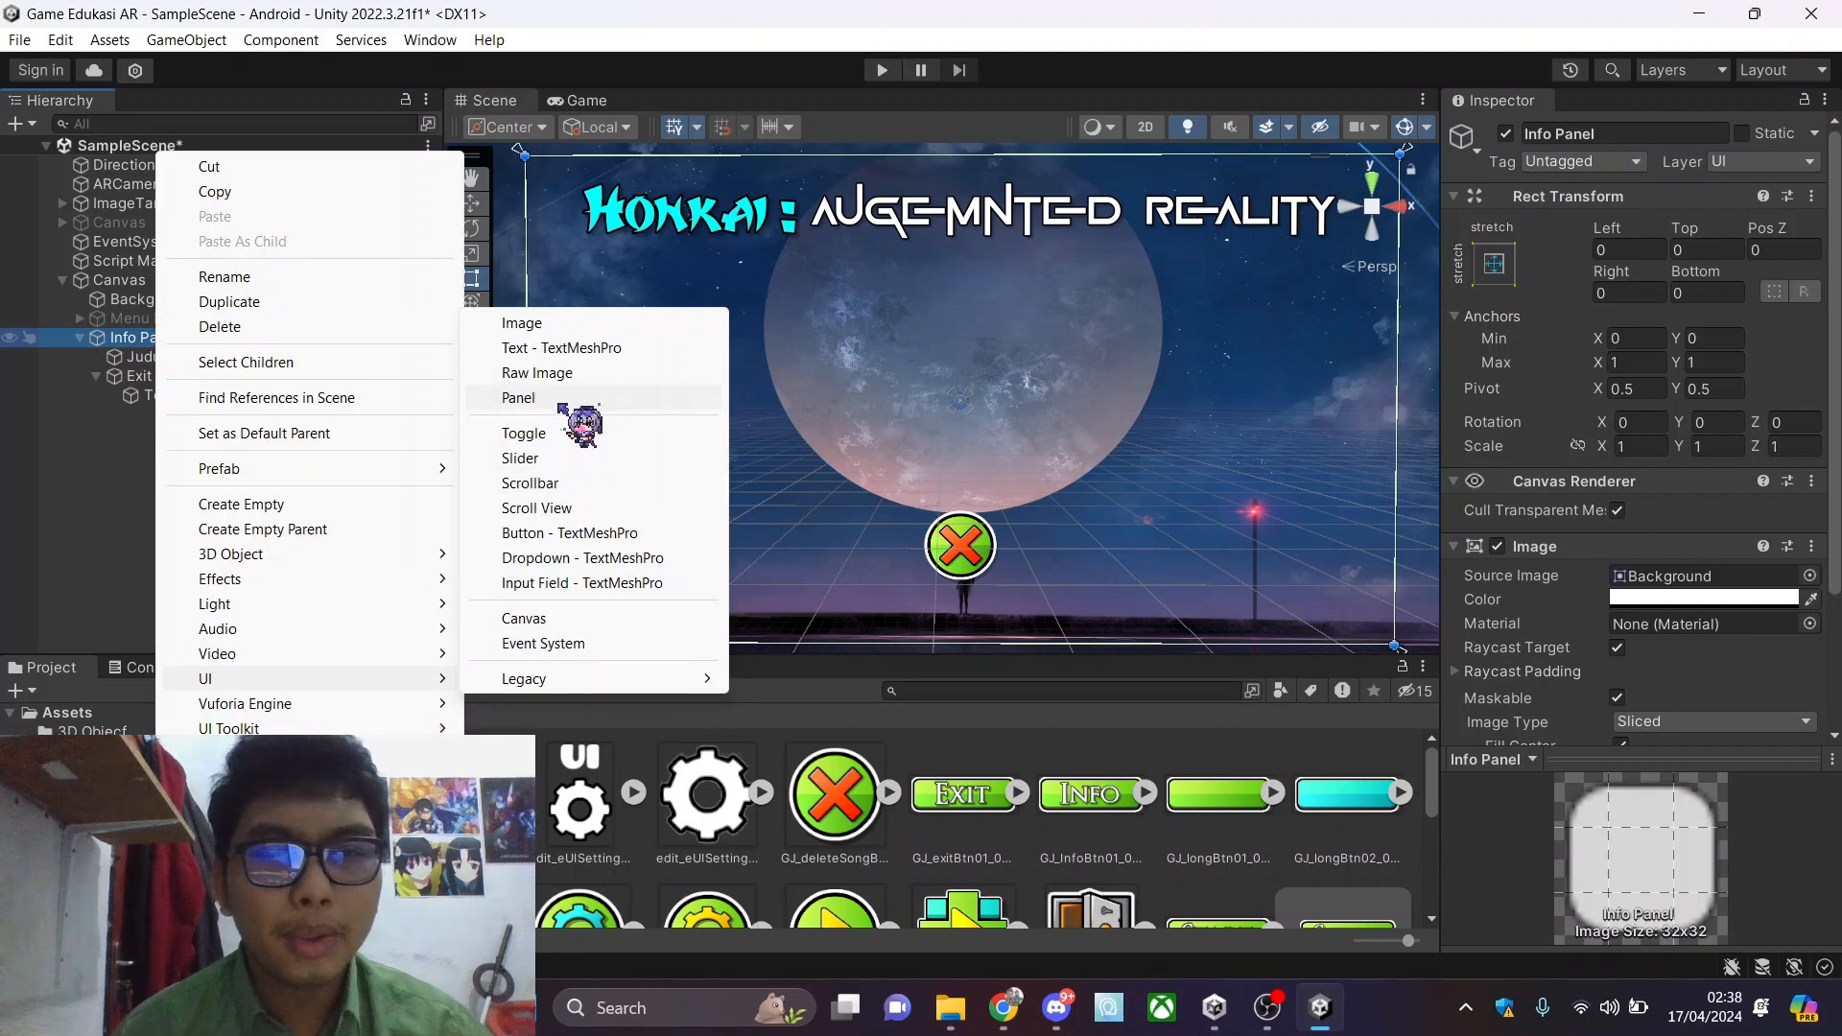
{"action": "left_click", "coordinate": [519, 398]}
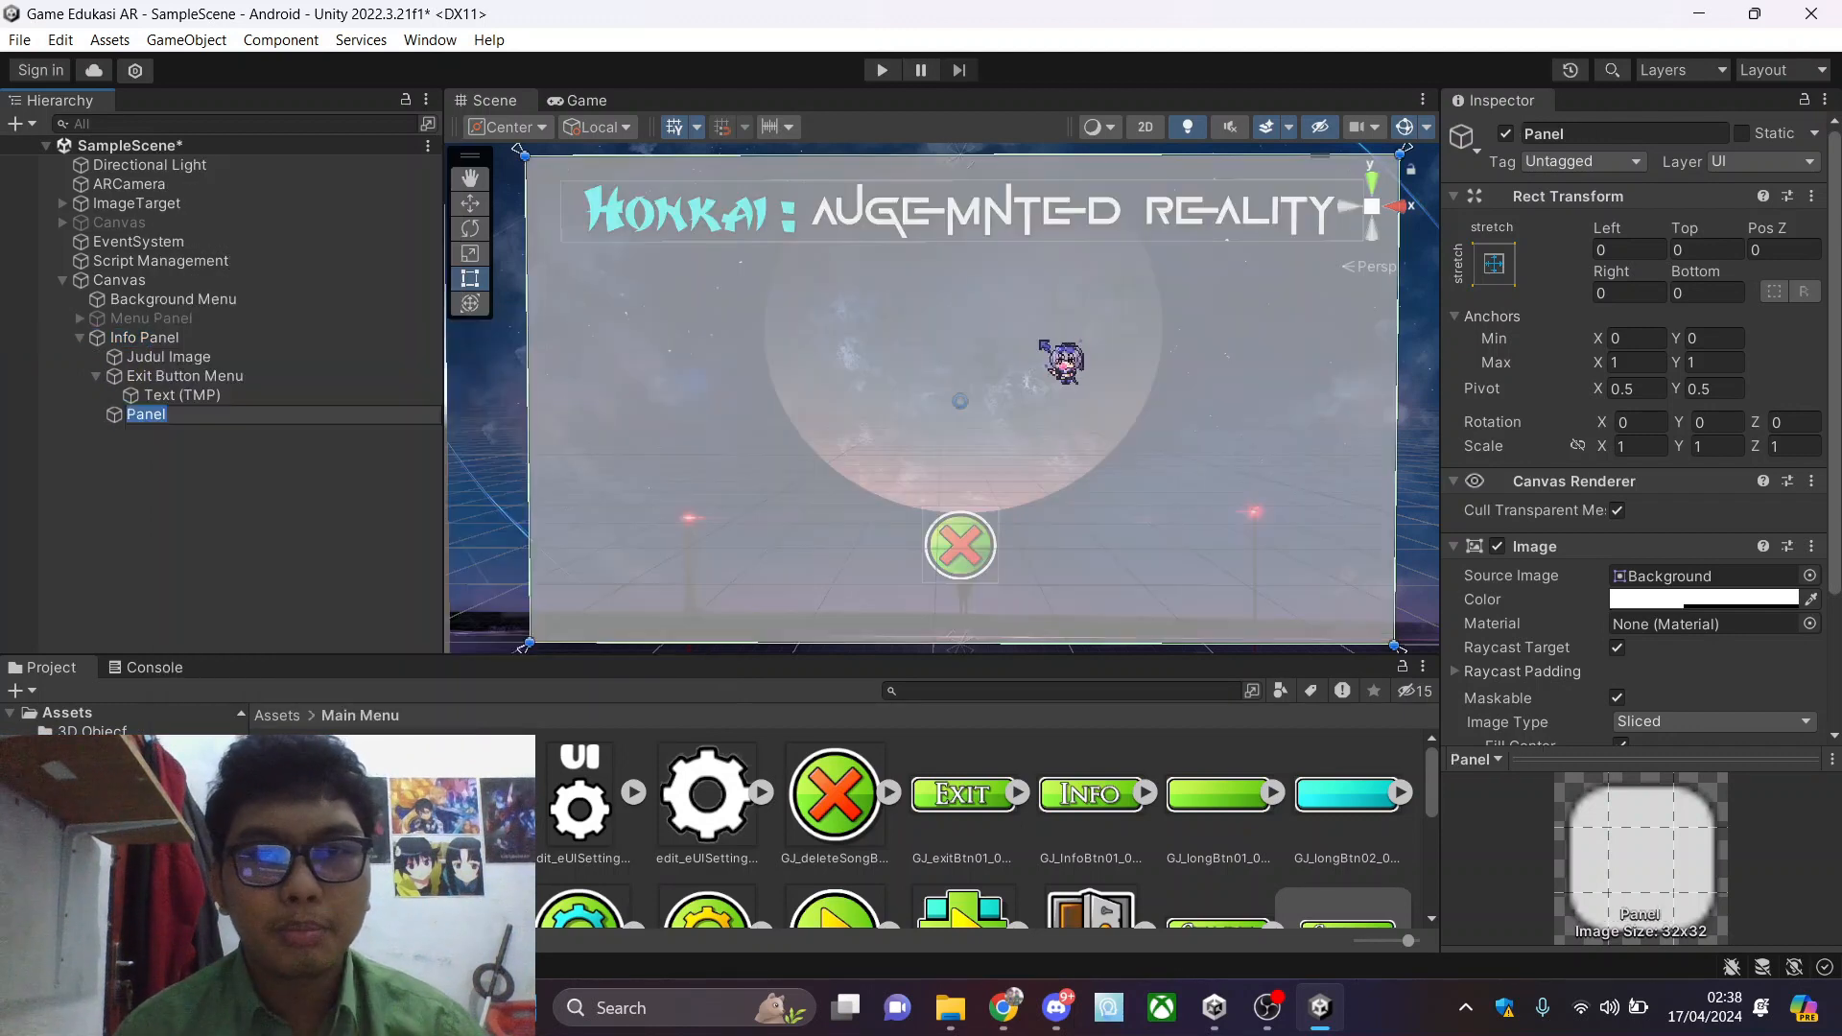
Set the new panel's anchor preset to middle center
{"action": "left_click", "coordinate": [1508, 269]}
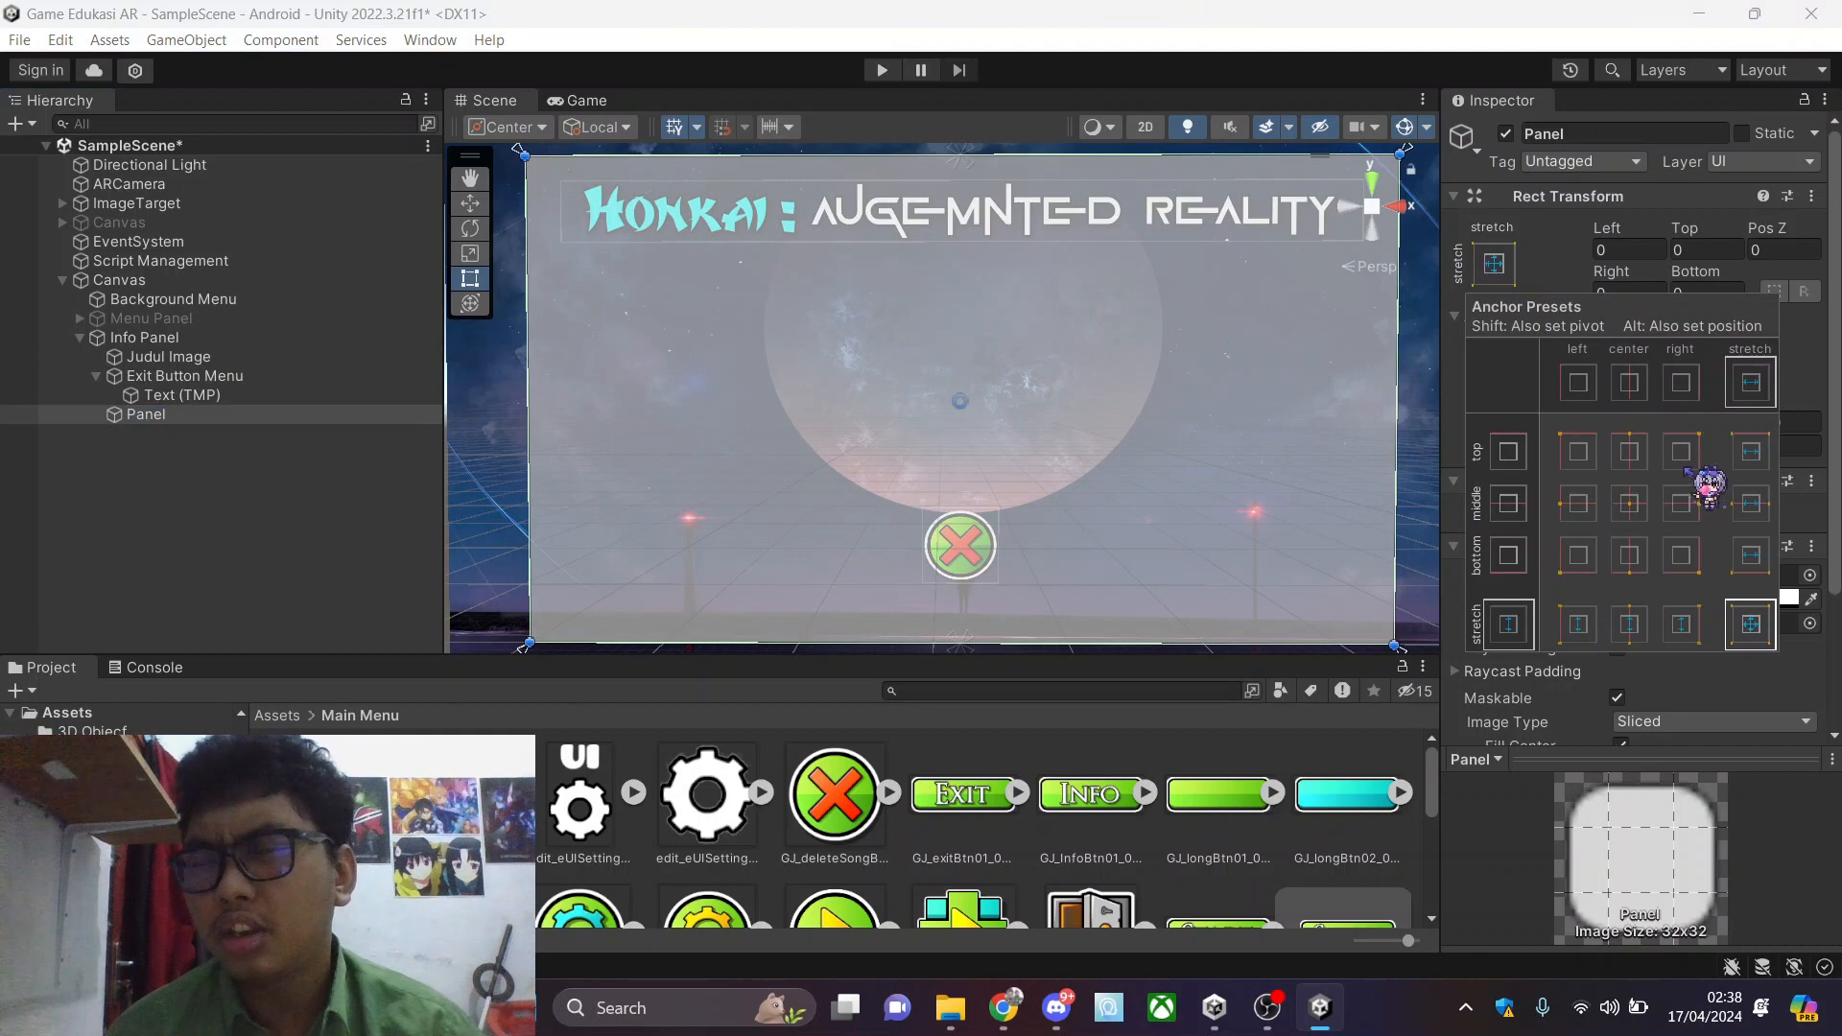
{"action": "left_click", "coordinate": [1628, 507]}
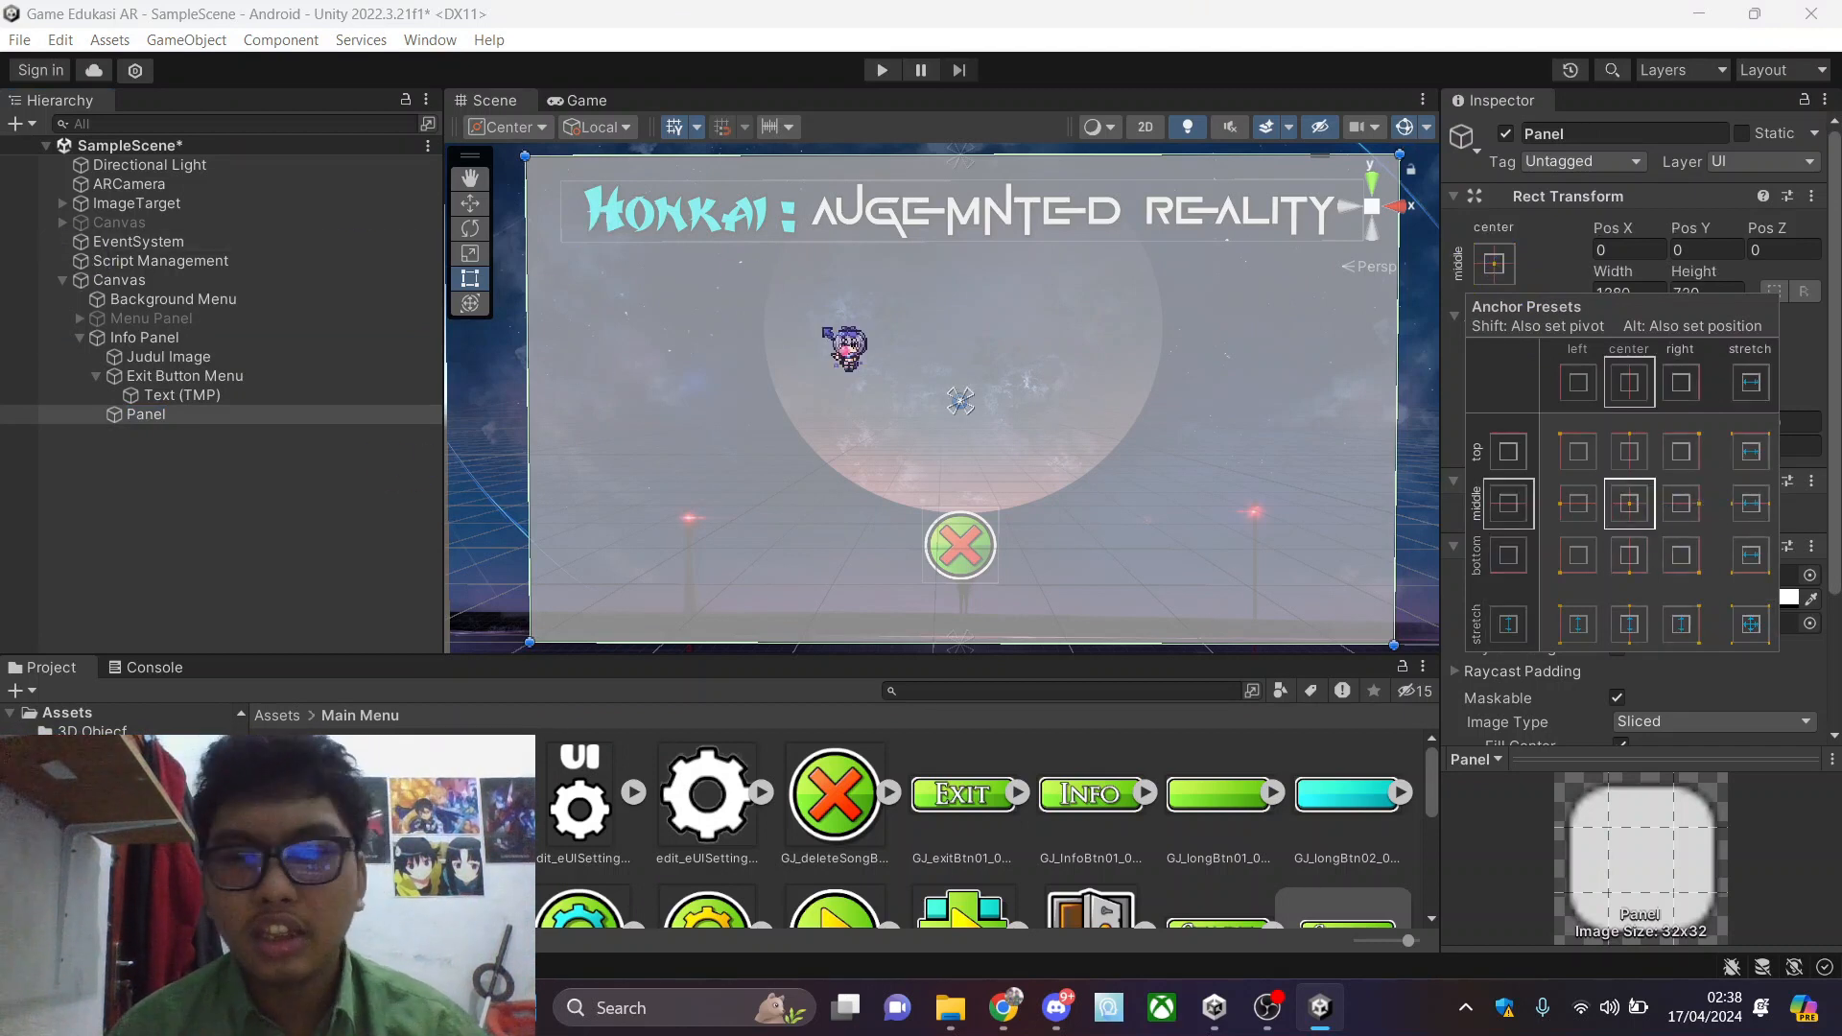
{"action": "left_click", "coordinate": [1516, 272]}
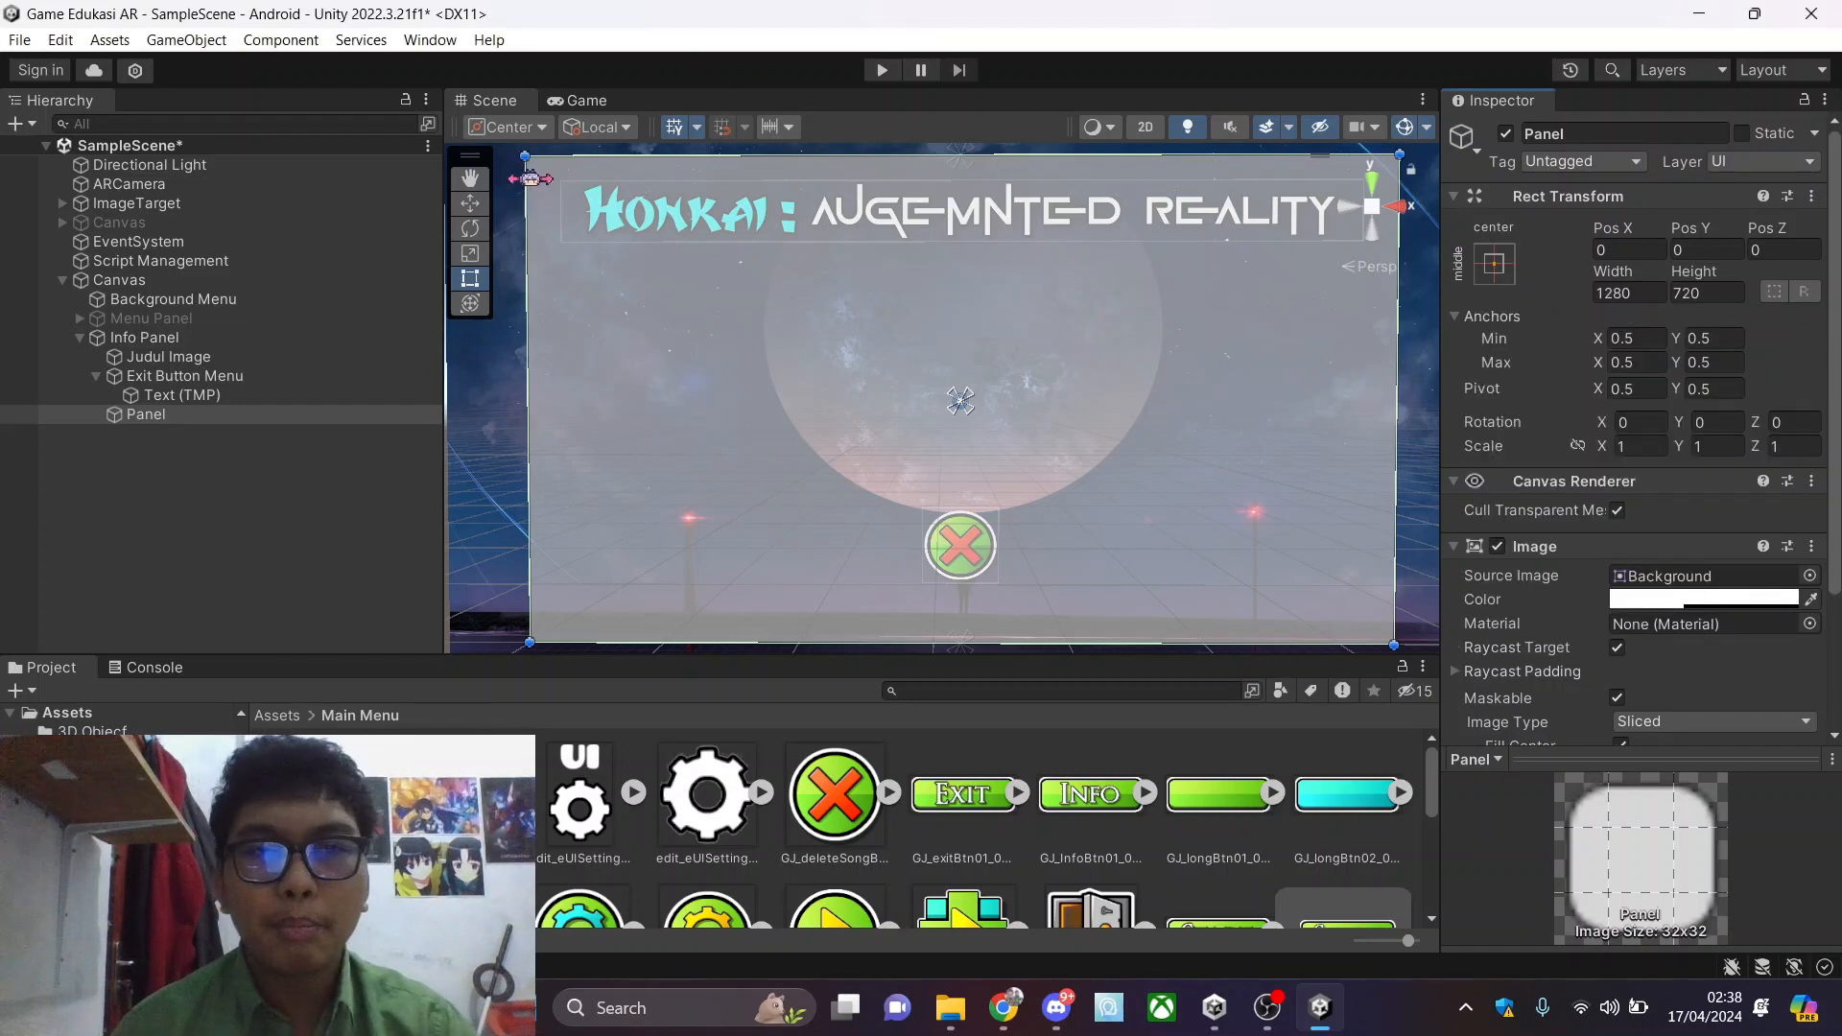
Shrink the panel to about 1176 by 406 between the title and the exit button, and set its color alpha to 0
{"action": "left_click_drag", "start_coordinate": [527, 155], "coordinate": [658, 288]}
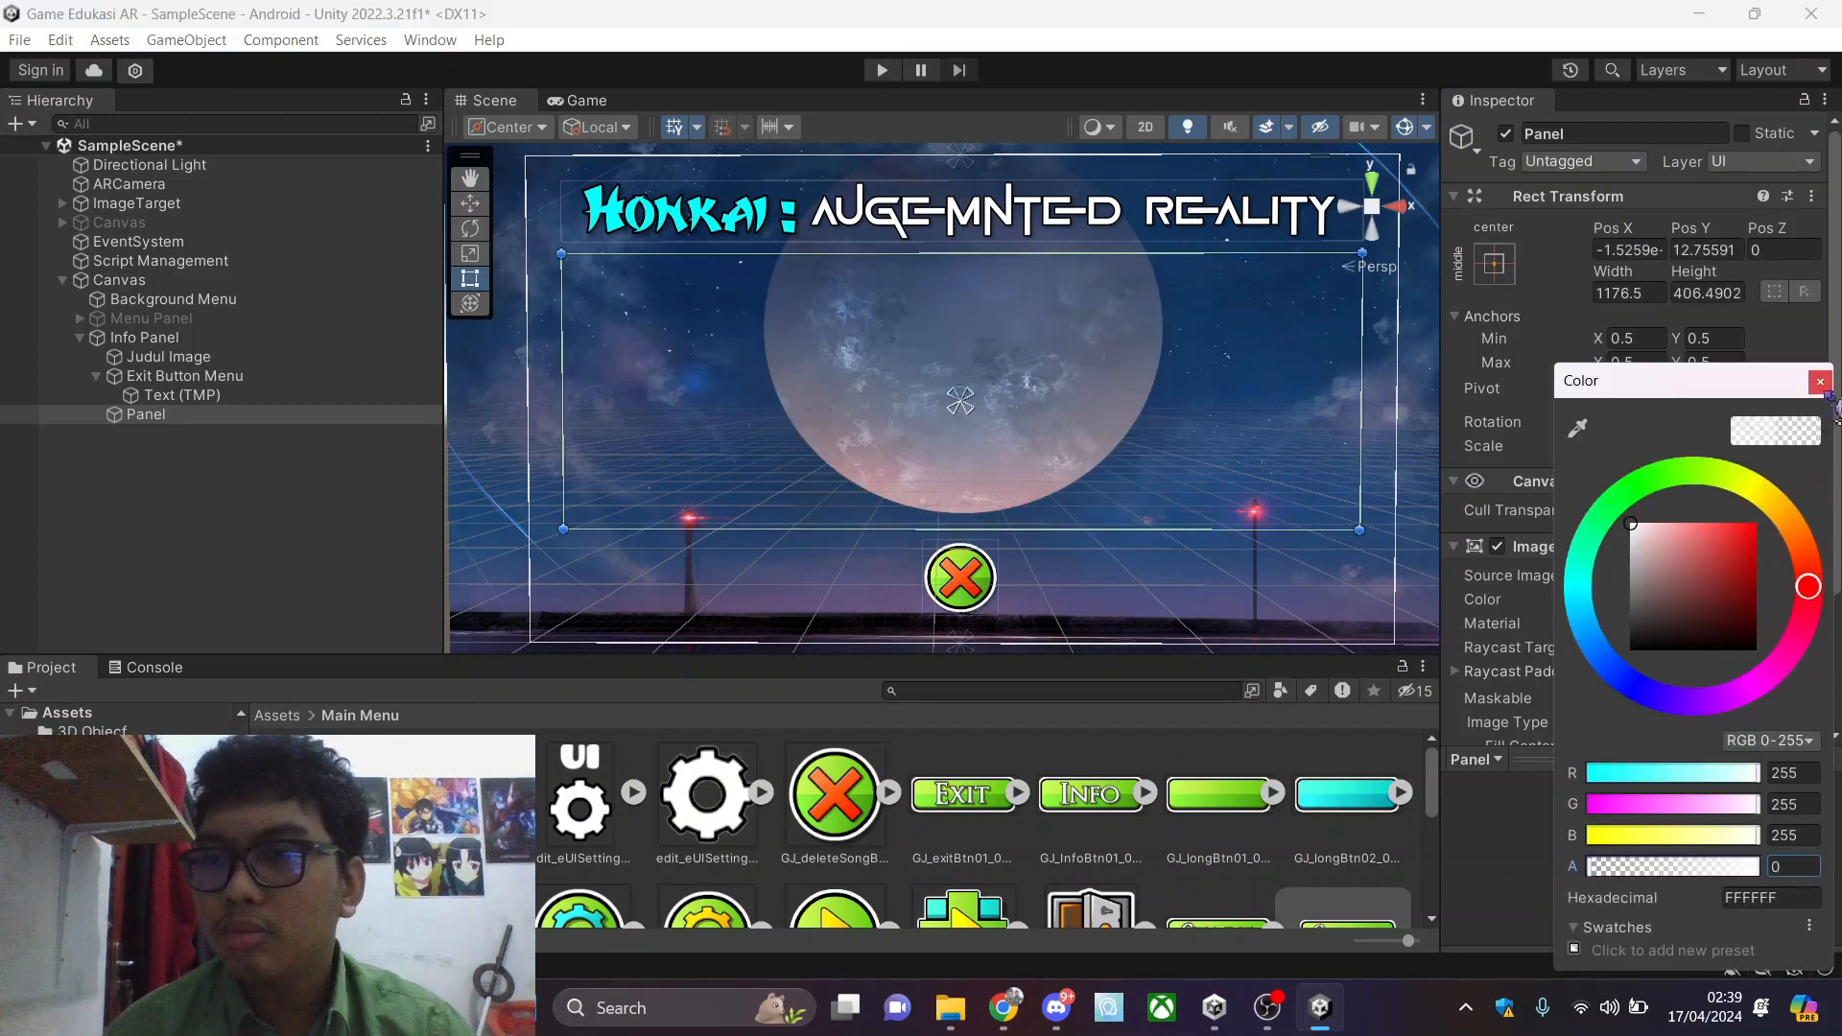
{"action": "left_click", "coordinate": [1820, 381]}
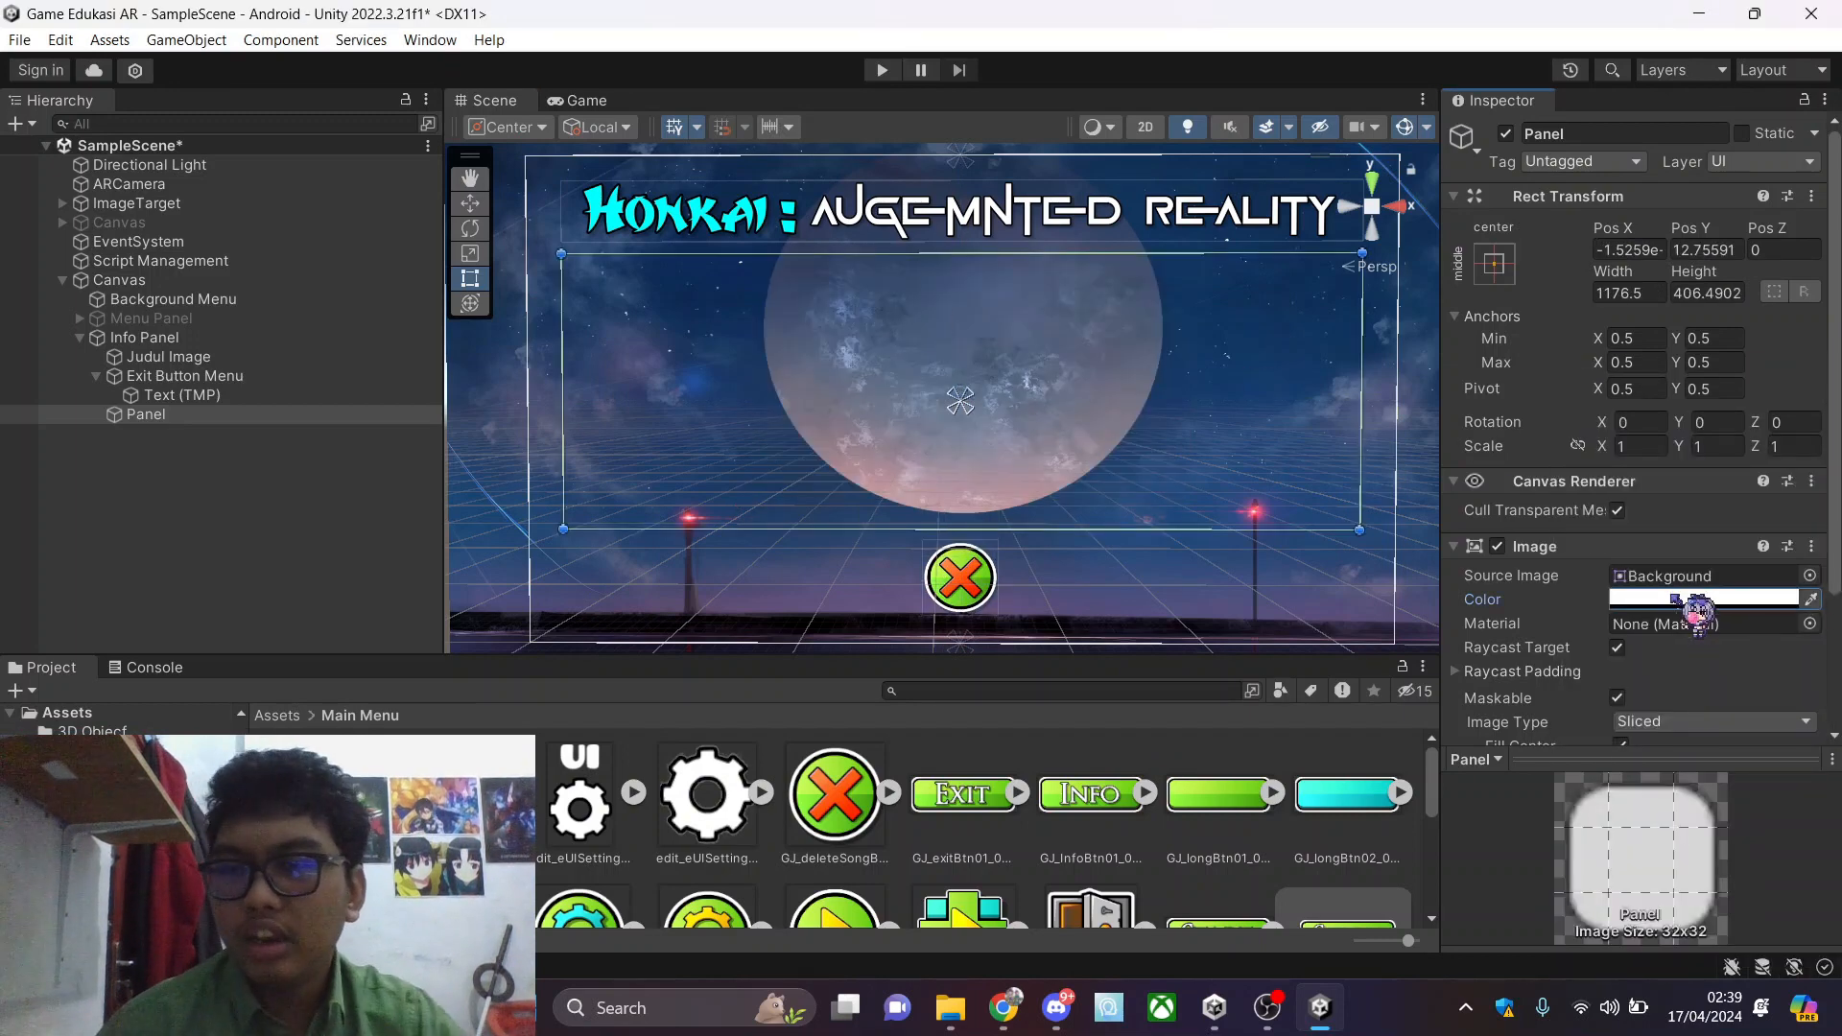
Set the panel's source image to shopBG_02_001 and fit it to about 1112 by 424 with Pos X 0
{"action": "scroll", "coordinate": [779, 825], "scroll_direction": "down", "scroll_amount": 5}
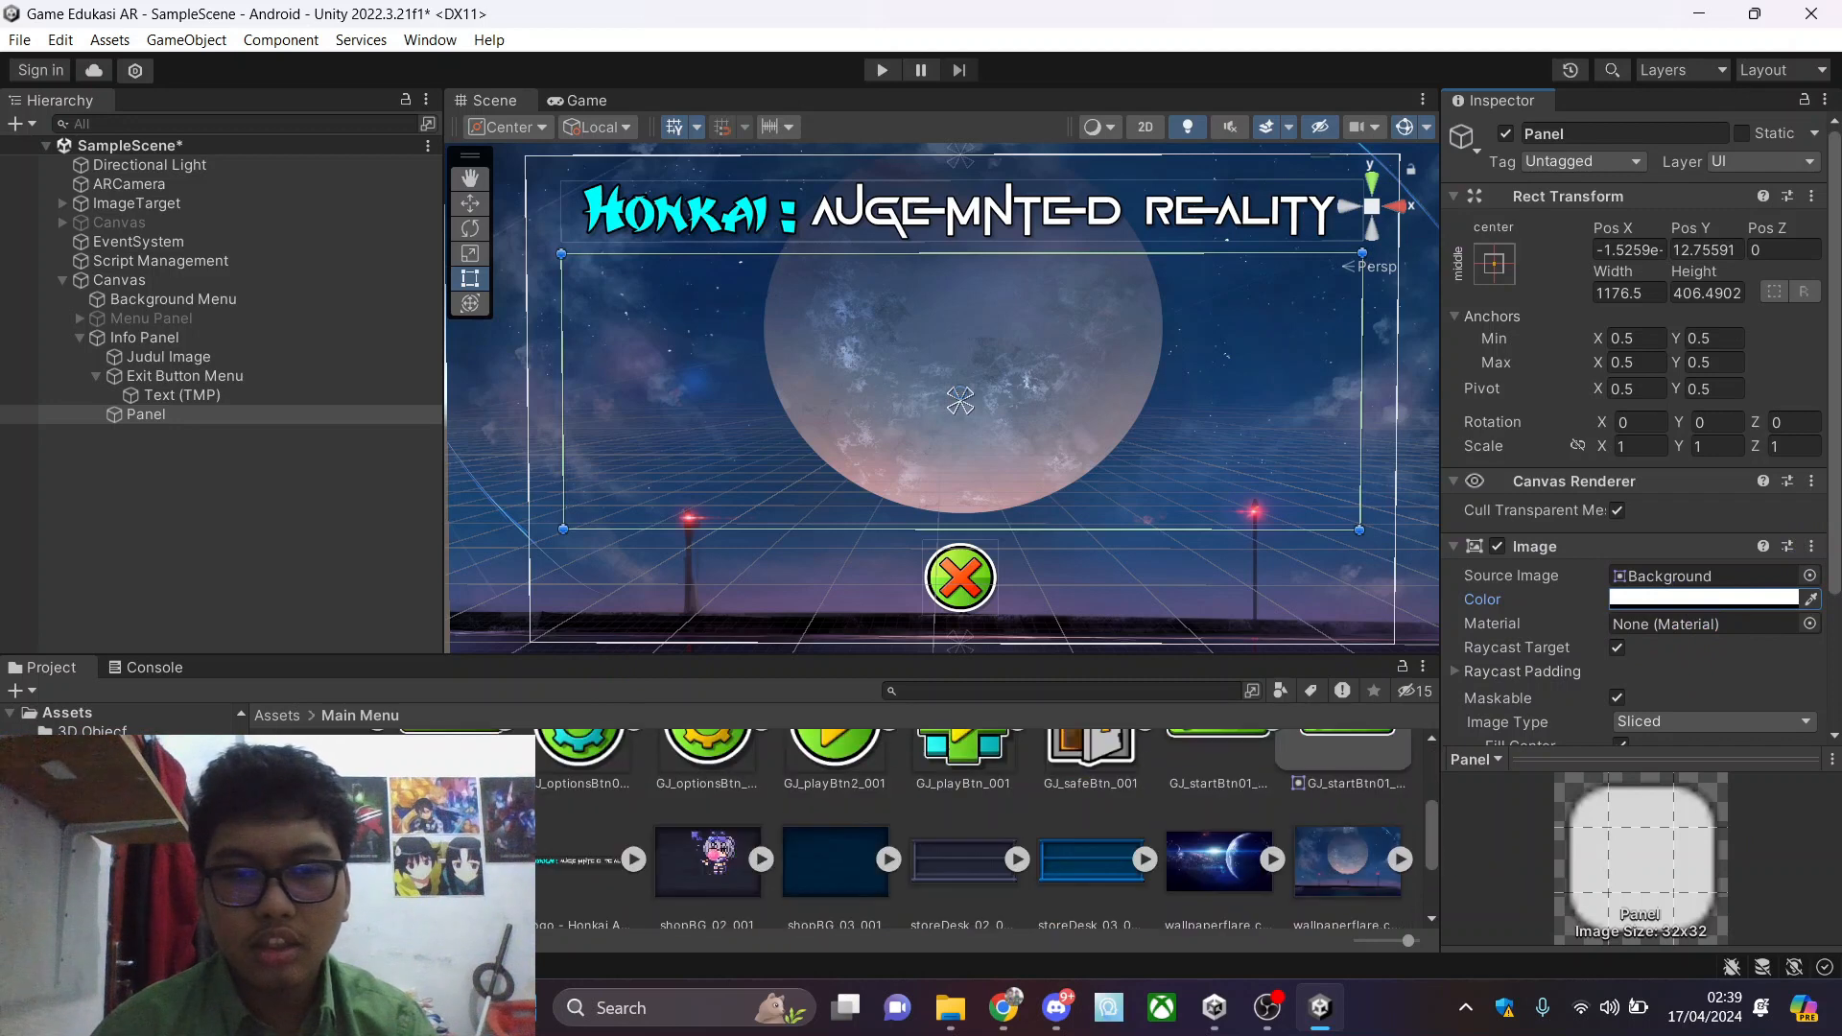
{"action": "left_click_drag", "start_coordinate": [700, 824], "coordinate": [1660, 587]}
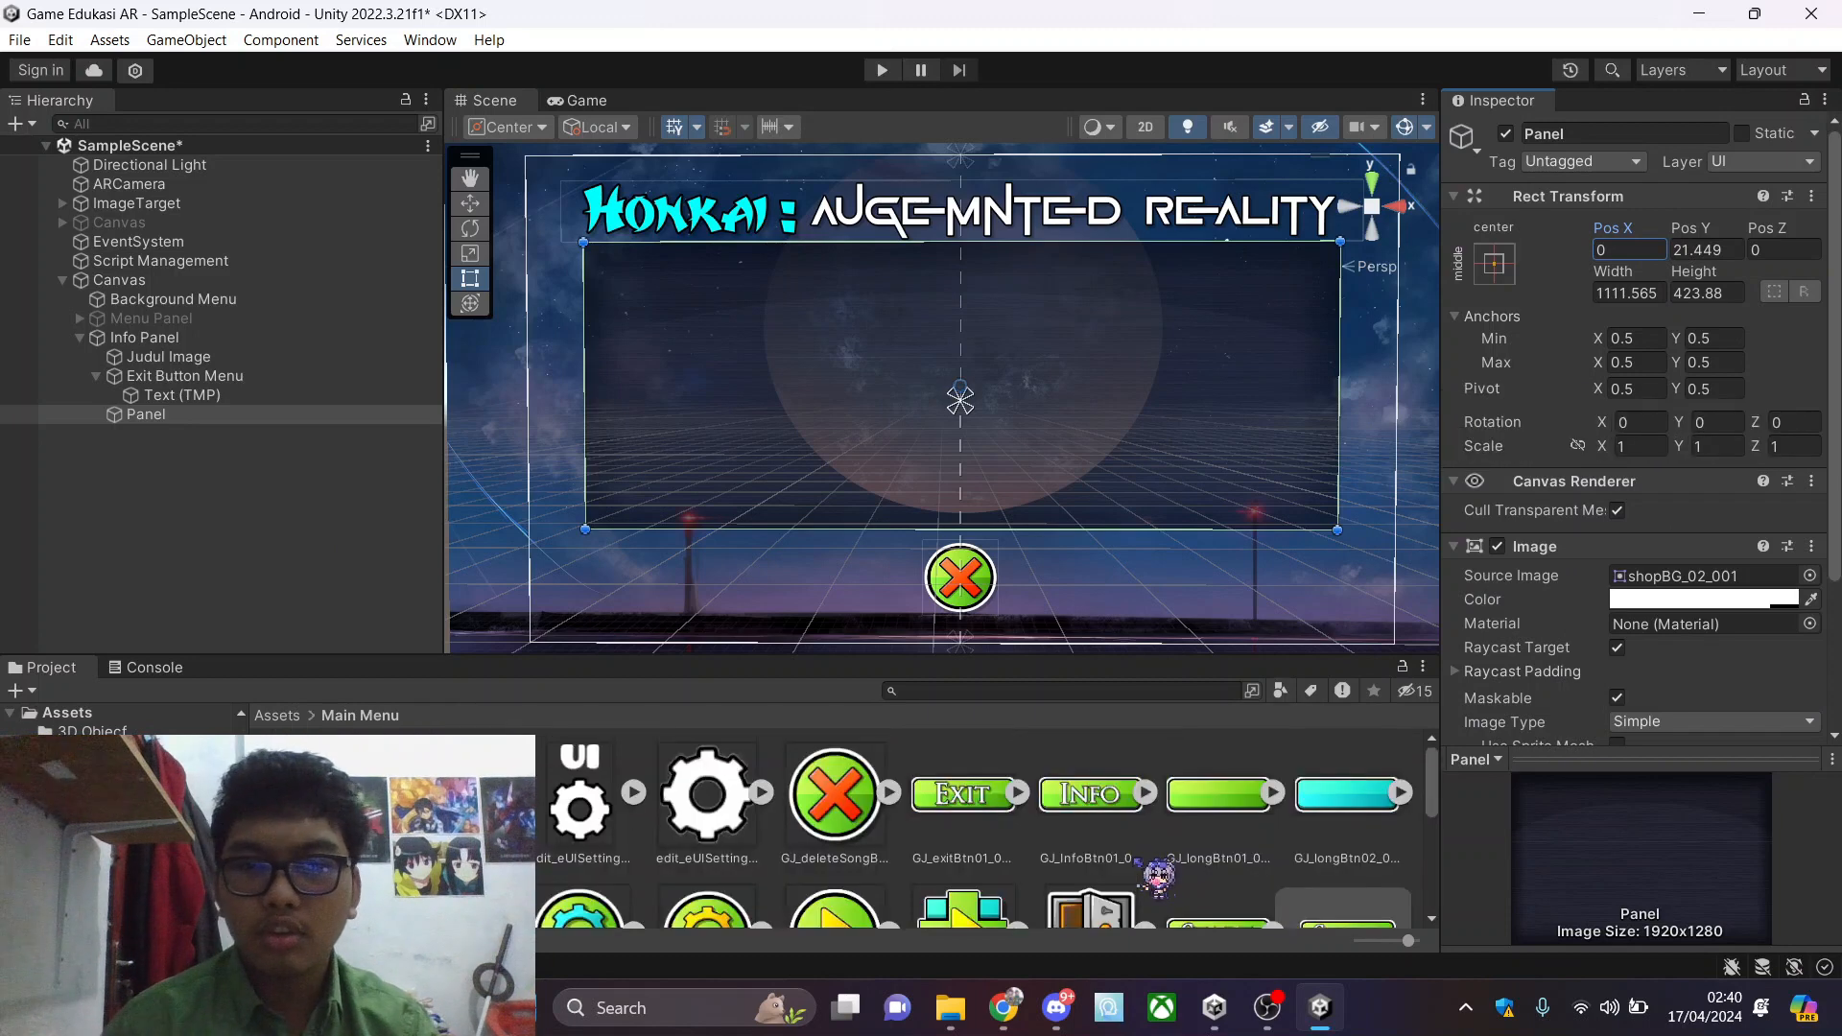
{"action": "scroll", "coordinate": [1161, 844], "scroll_direction": "up", "scroll_amount": 2}
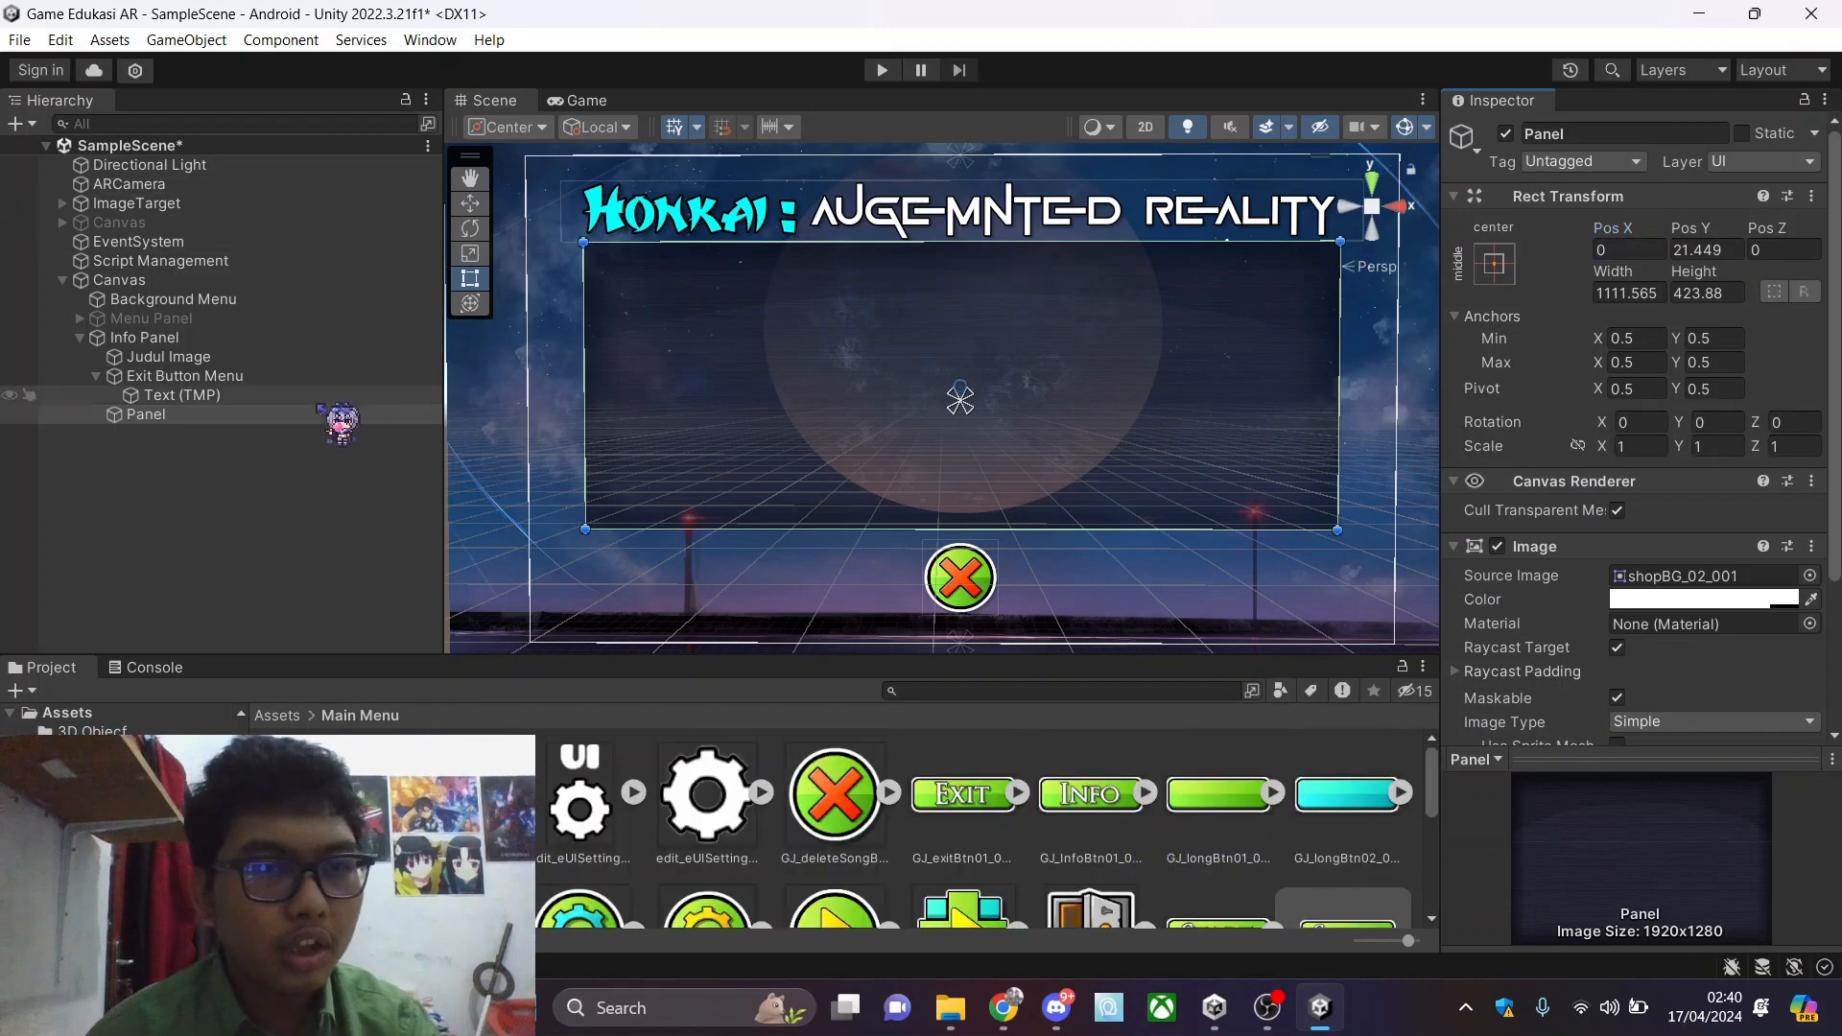
Add a TextMeshPro text inside the new panel and enlarge its box to about 1065 by 406 to fill the panel
{"action": "right_click", "coordinate": [168, 421]}
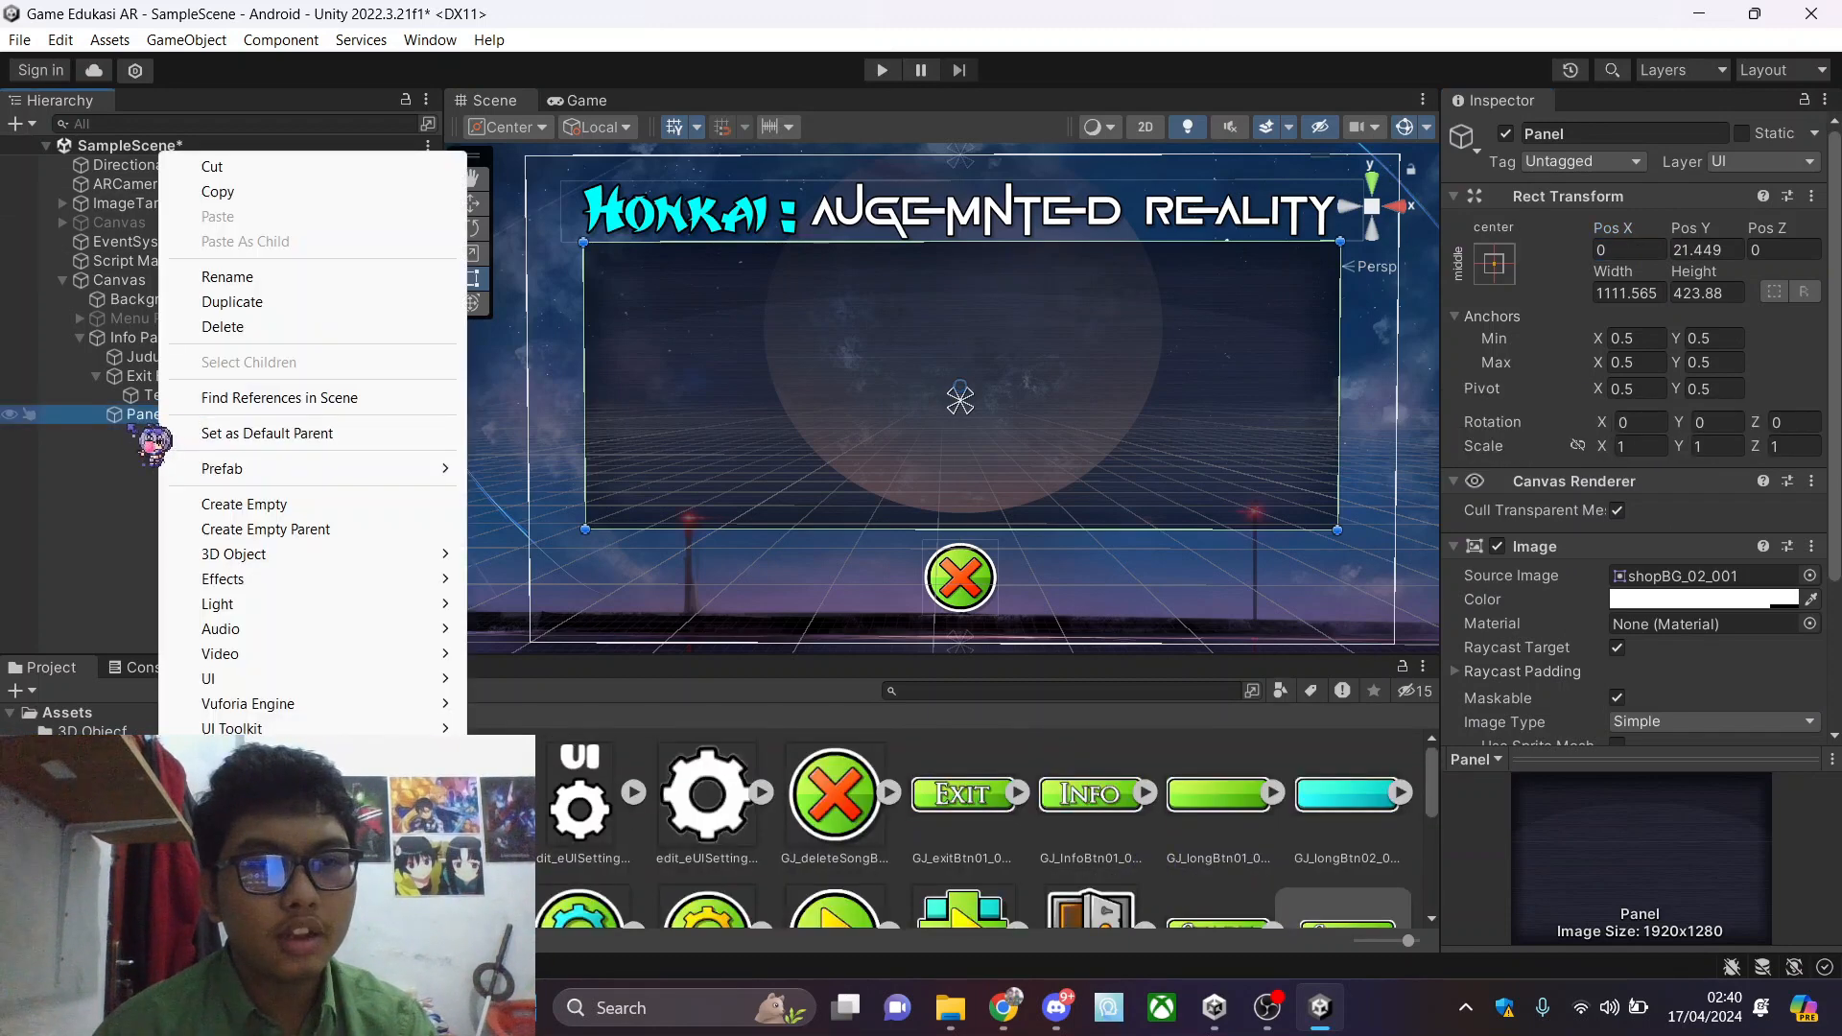
{"action": "left_click", "coordinate": [177, 428]}
{"action": "left_click", "coordinate": [175, 422]}
{"action": "right_click", "coordinate": [134, 415]}
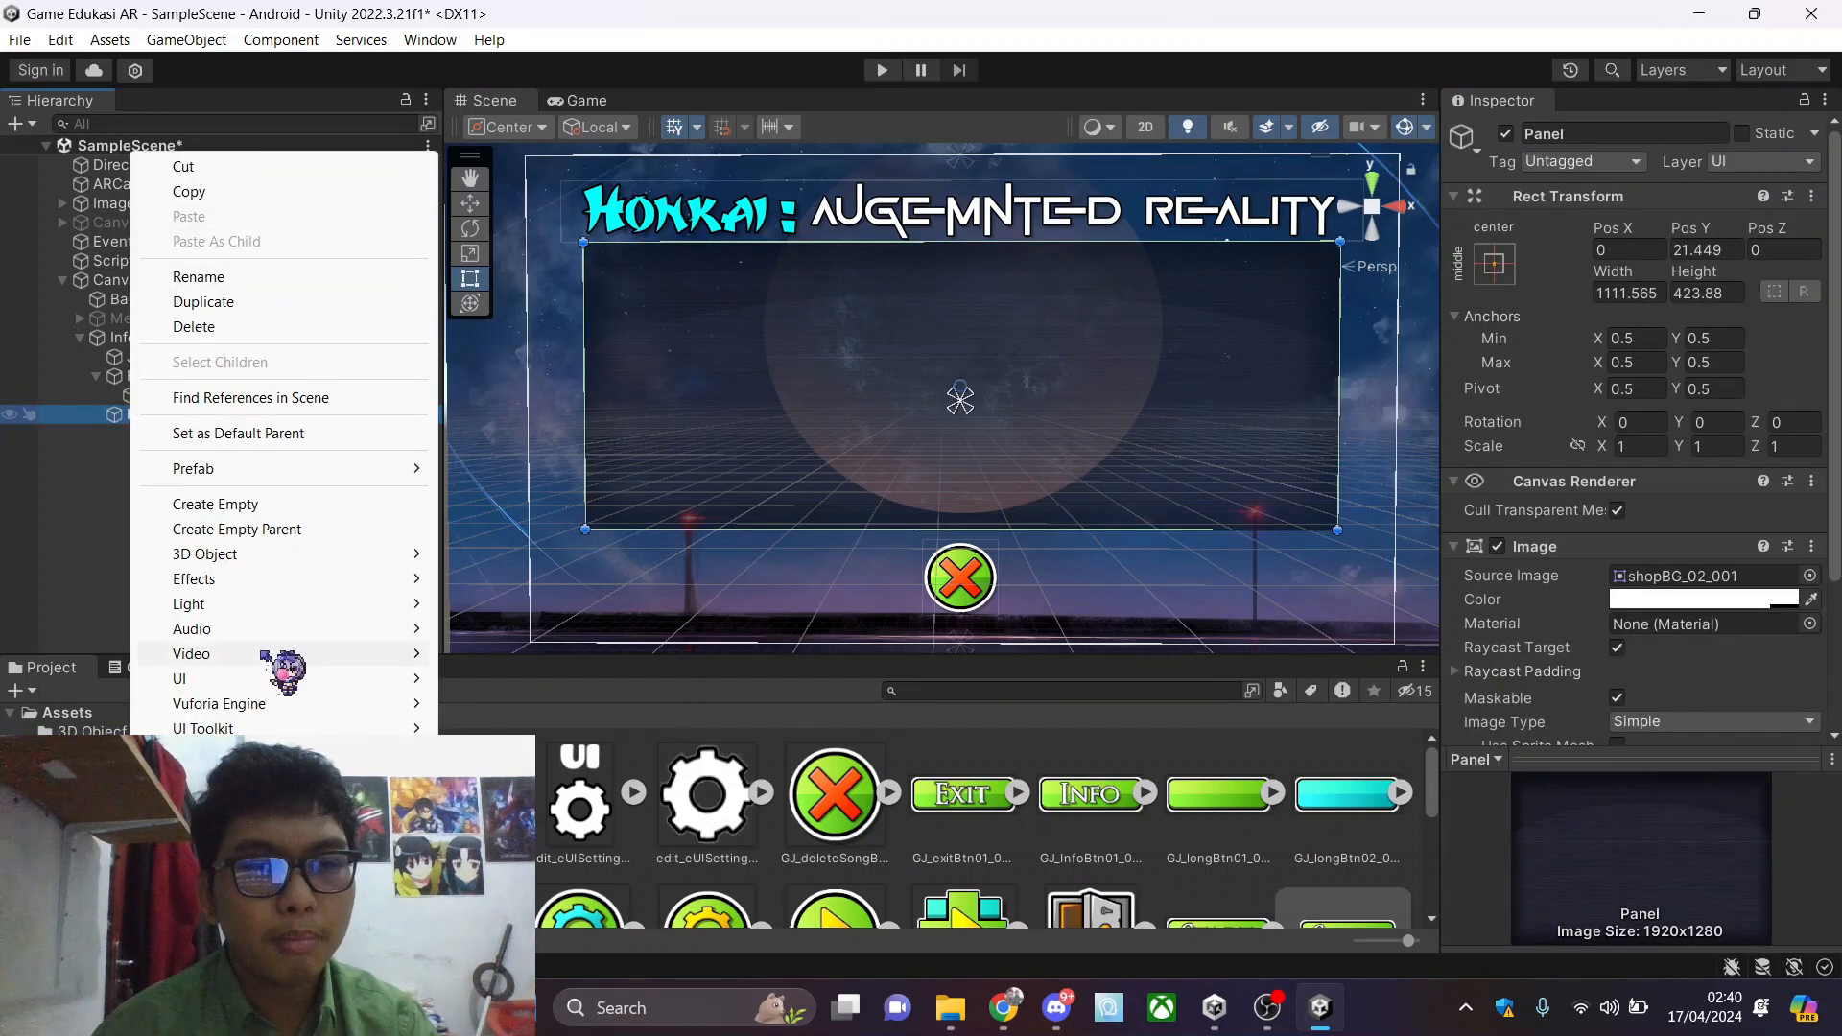
{"action": "mouse_move", "coordinate": [261, 677]}
{"action": "left_click", "coordinate": [570, 347]}
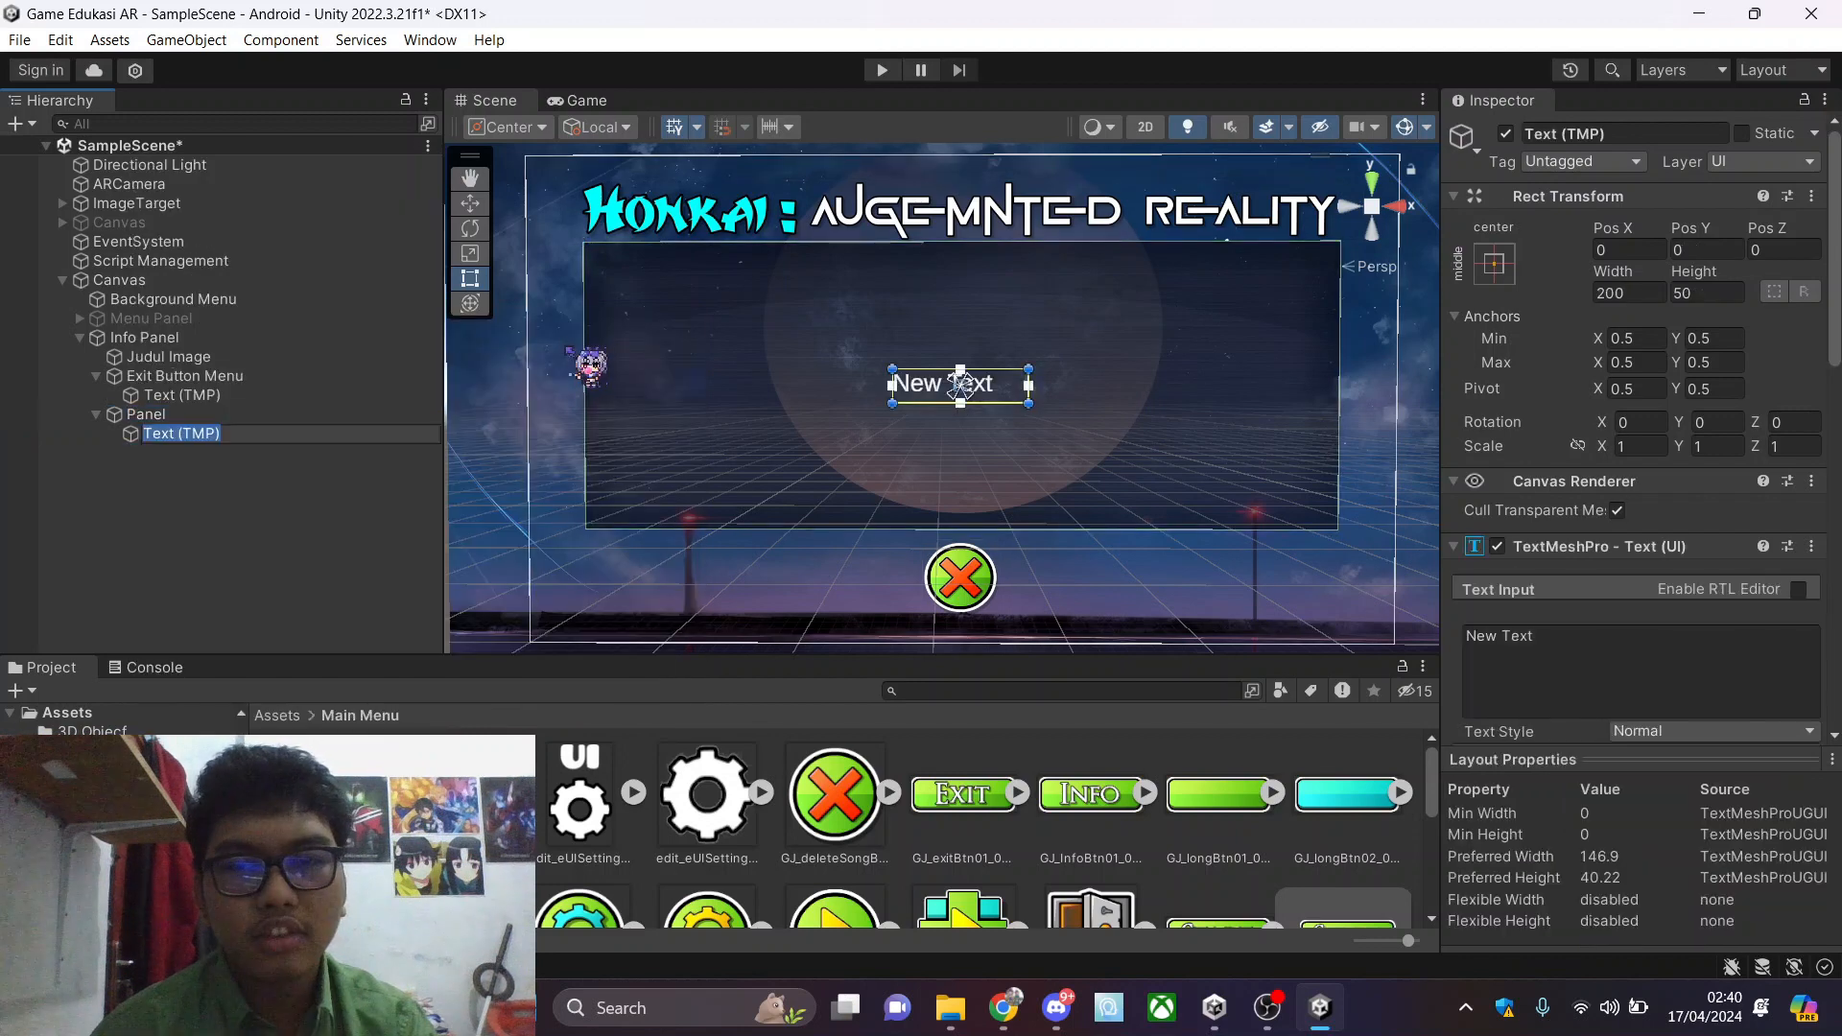
{"action": "left_click_drag", "start_coordinate": [893, 370], "coordinate": [584, 242]}
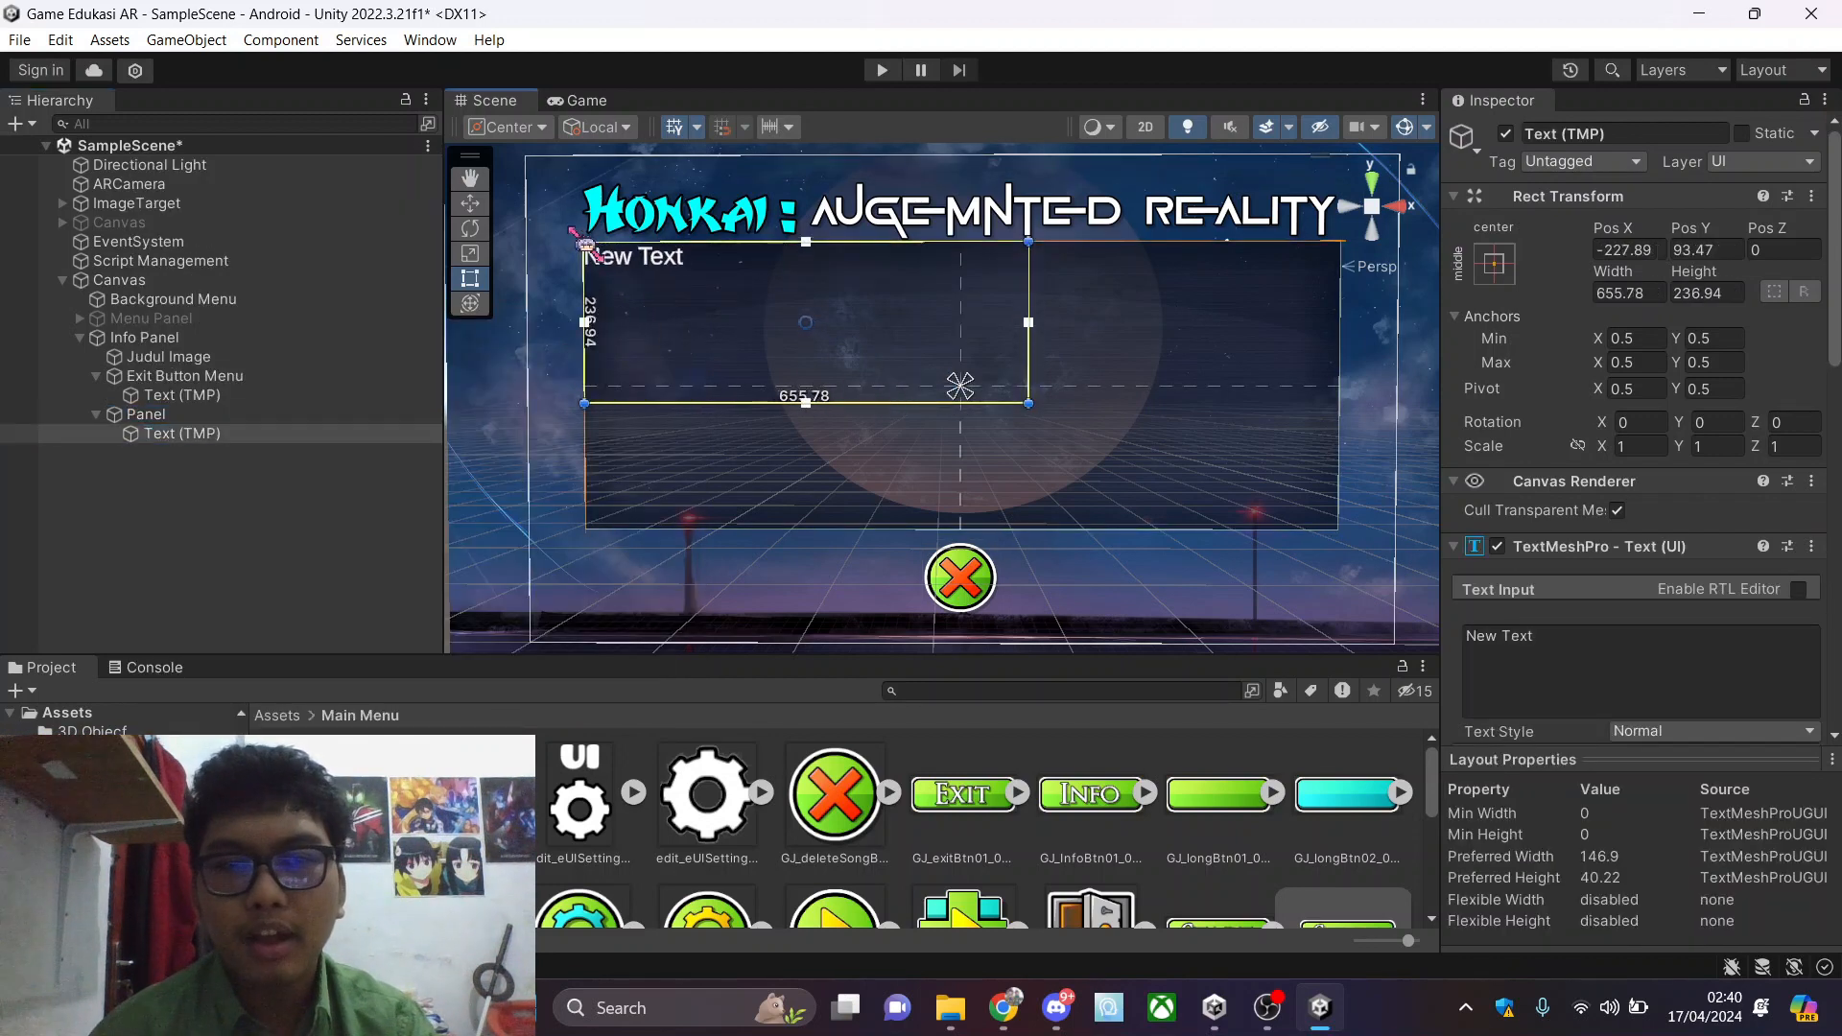
{"action": "left_click_drag", "start_coordinate": [1024, 401], "coordinate": [1324, 523]}
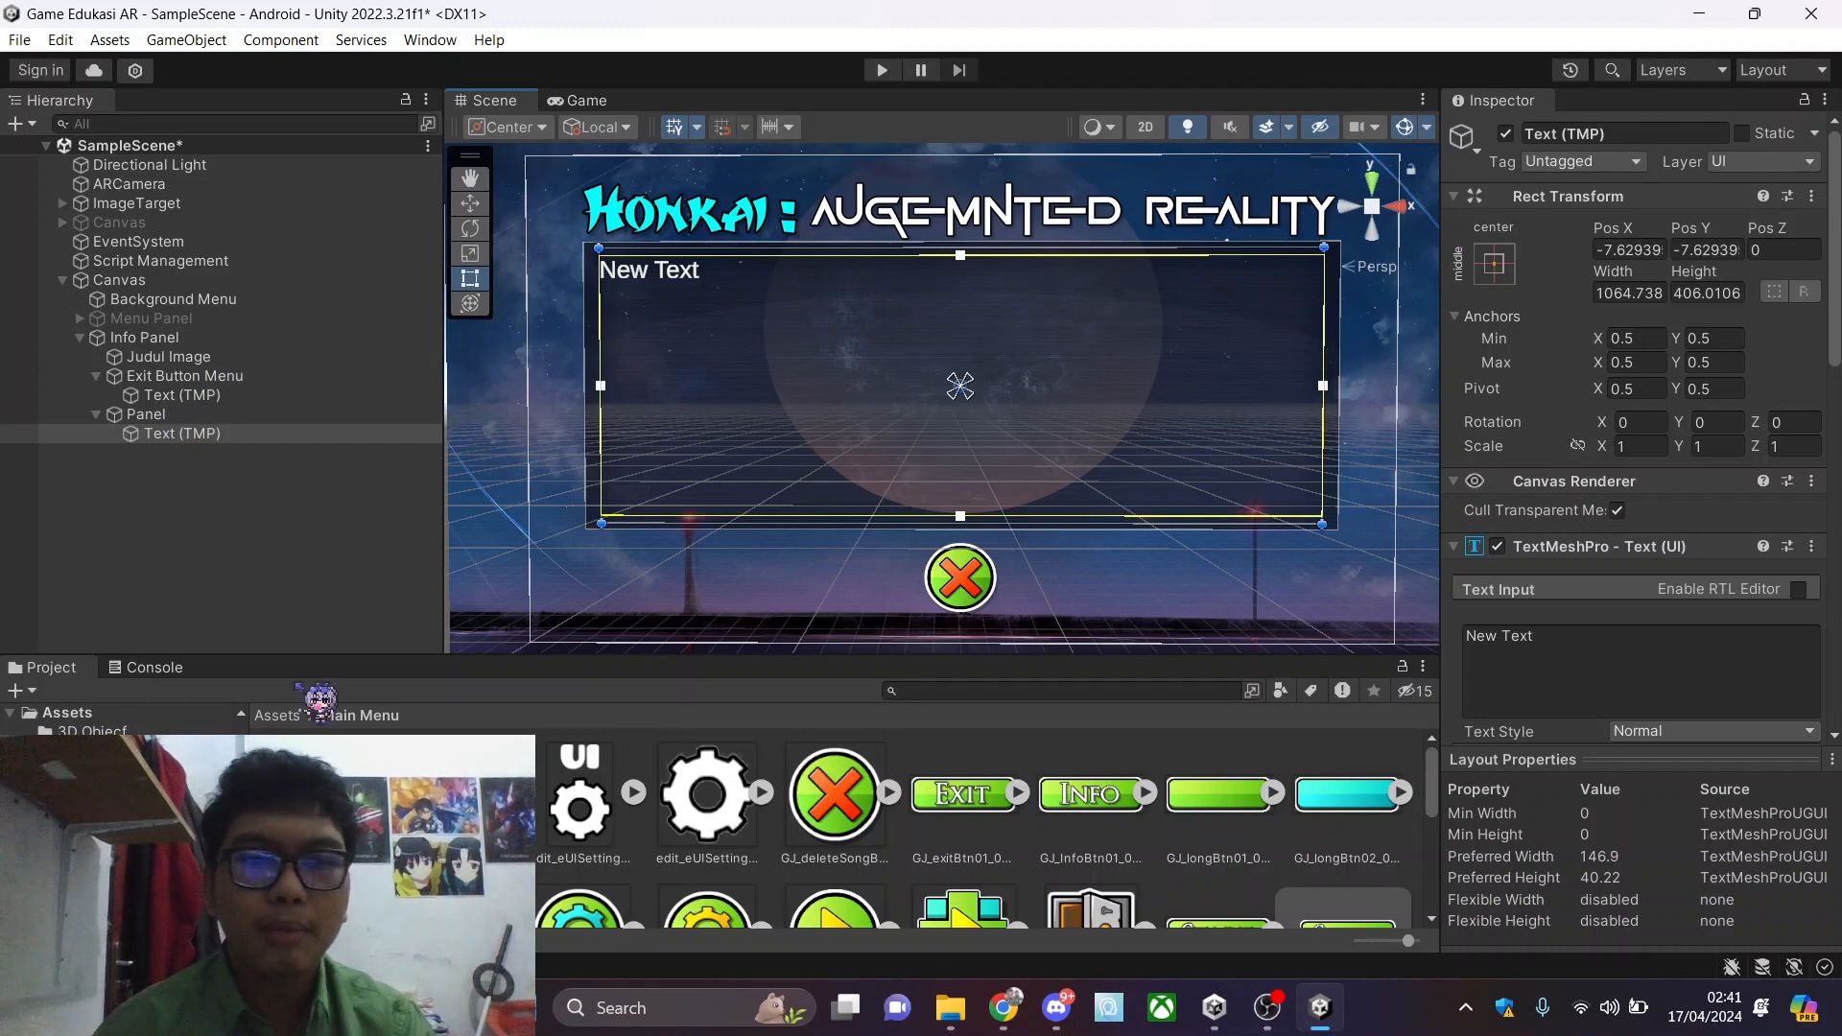
Replace the placeholder text with an Indonesian paragraph crediting the app's creator from Kelas PTIK B 22 and the UAS project for Game Edukasi PTIK A 21
{"action": "scroll", "coordinate": [1631, 594], "scroll_direction": "down", "scroll_amount": 2}
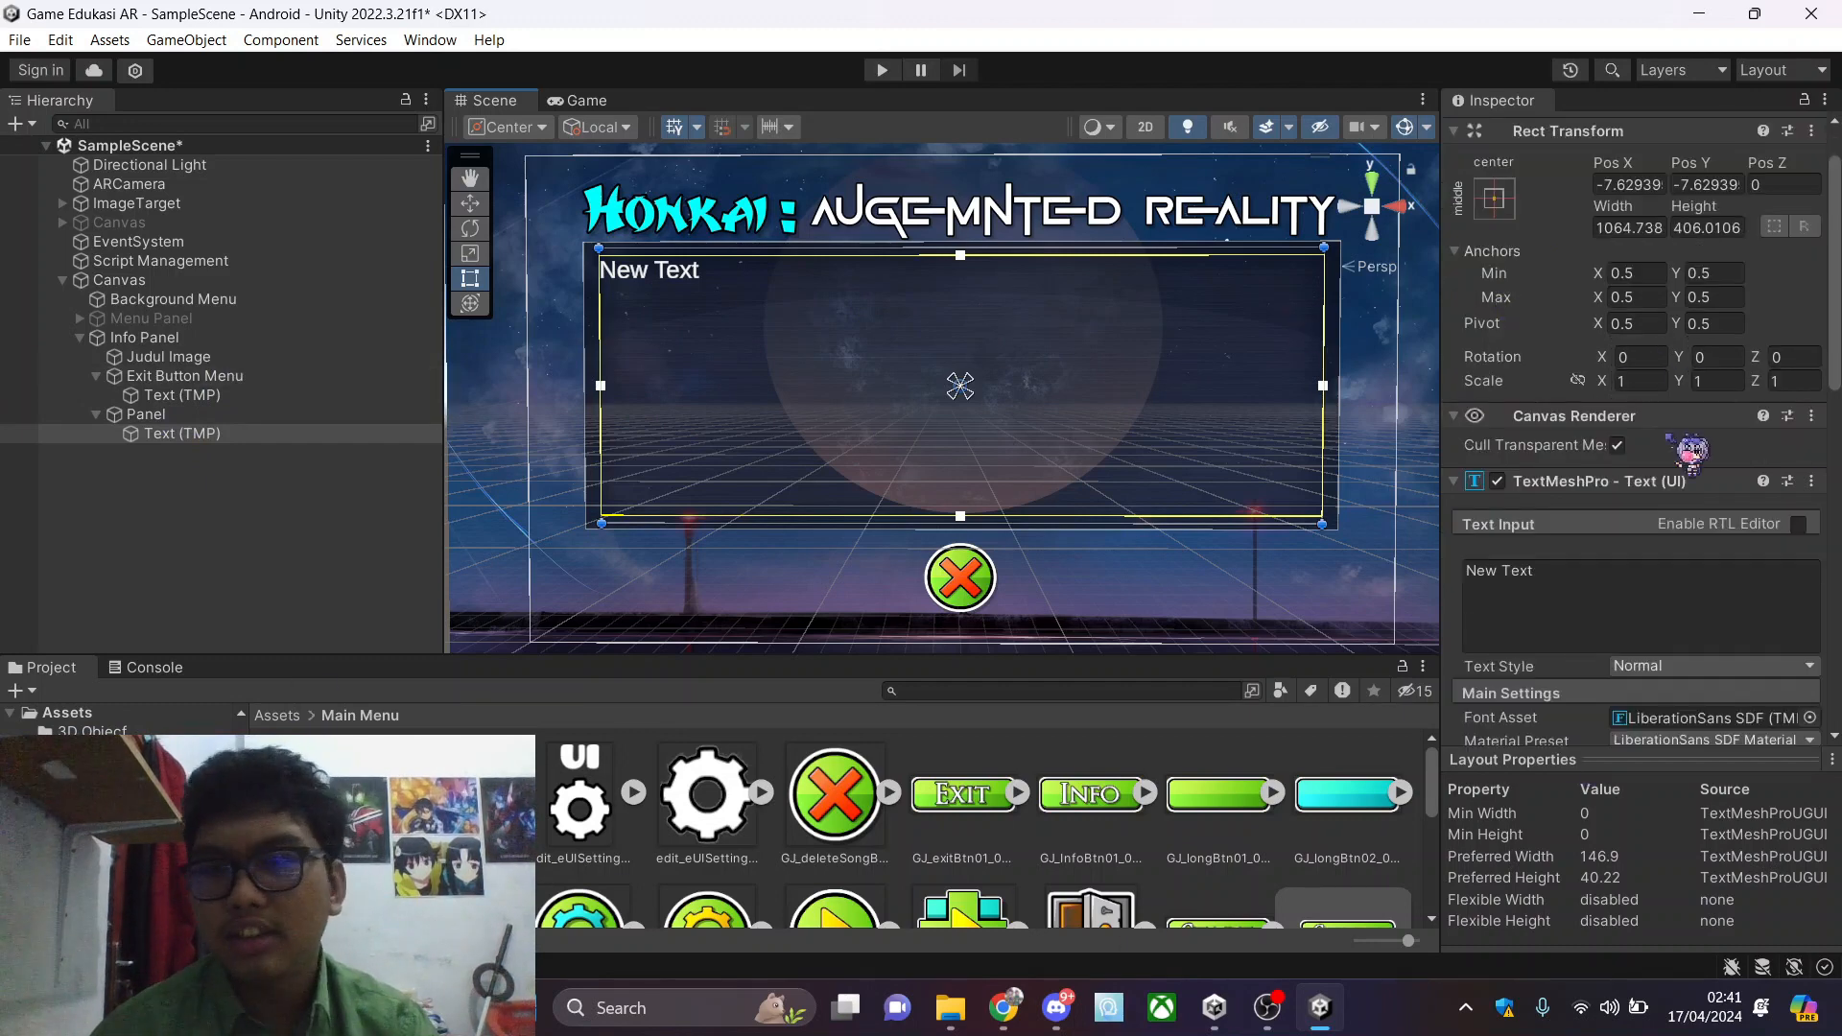
{"action": "double_click", "coordinate": [1588, 595]}
{"action": "left_click_drag", "start_coordinate": [1571, 582], "coordinate": [1409, 587]}
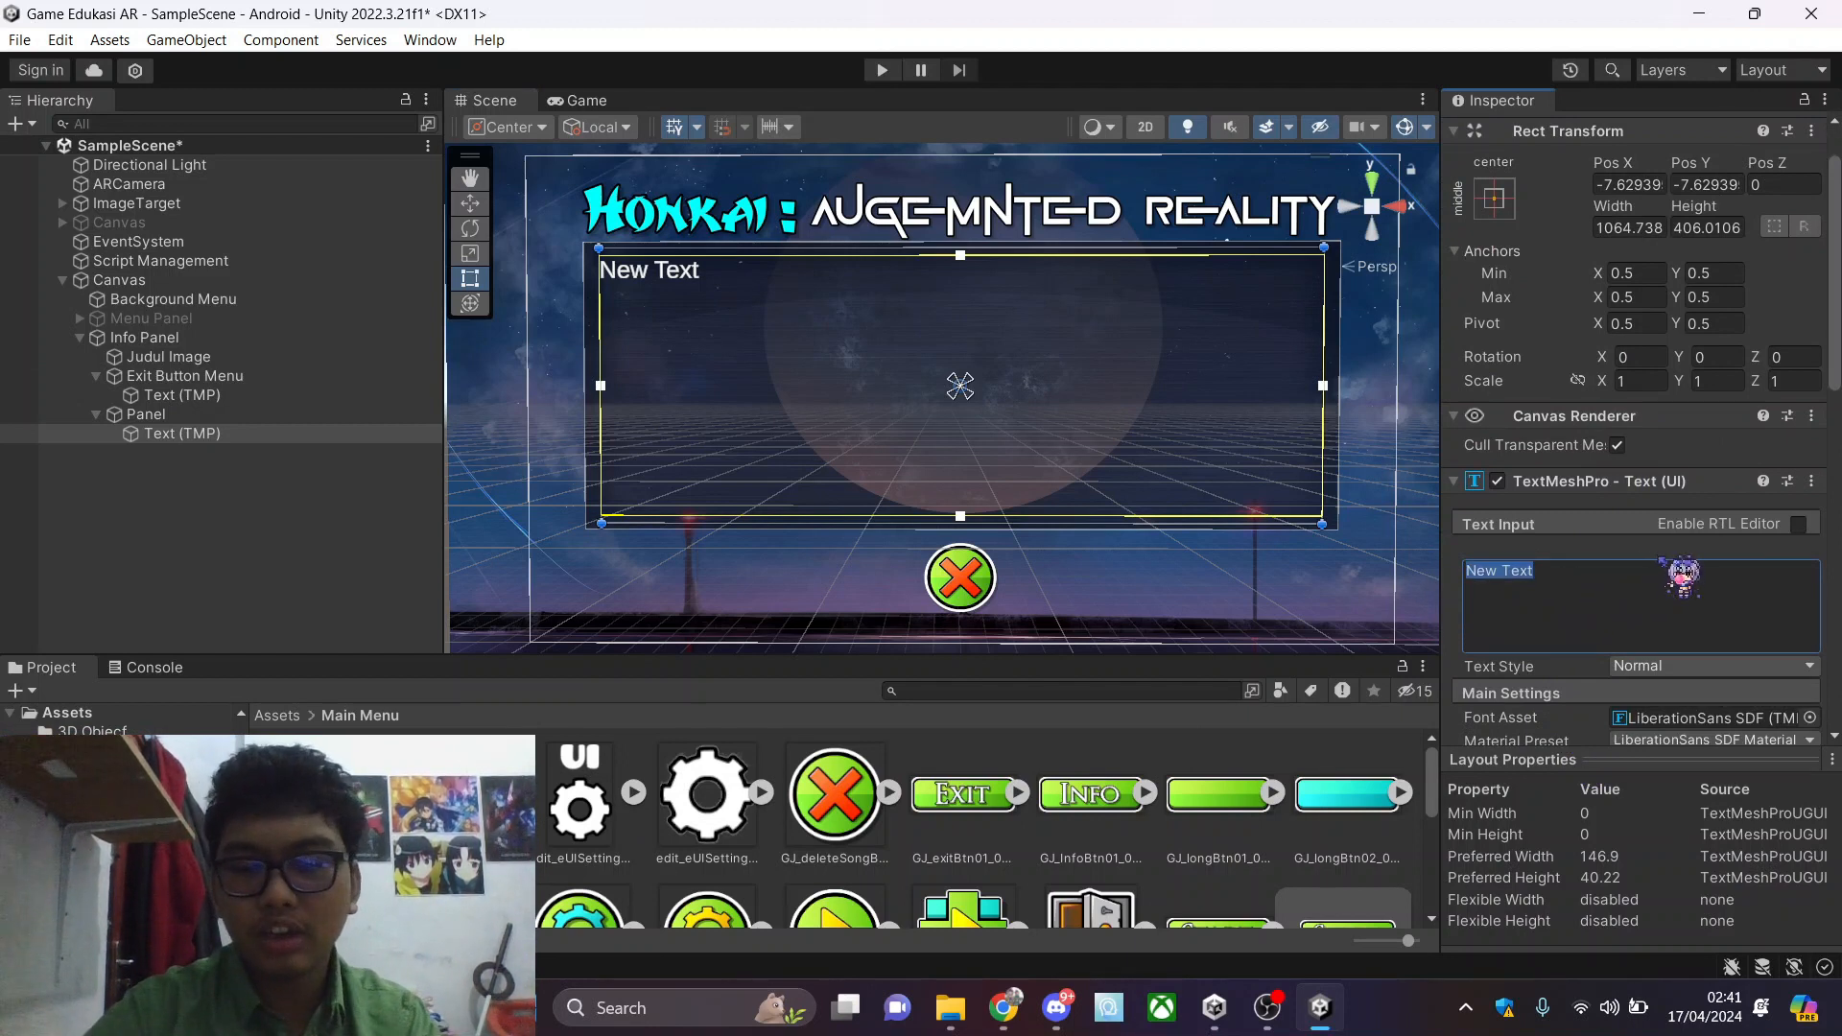
{"action": "type", "text": "Aplikasi ini dibuat dan dirancang oleh Muh Fikra dari Kelas PTIK B 22. Aplikasi ini merupakan bagian dari project UAS pada mata kuliah Game Edukasi PTIK A 21."}
Add a second Indonesian paragraph to the description, saying the app brings Waifu characters from the game Honkai: Star Rail to life on a smartphone
{"action": "key", "text": "Return"}
{"action": "key", "text": "Return"}
{"action": "type", "text": "Aplikasi ini memiliki kemampuan untuk menghidupkan dan membuat waifu an"}
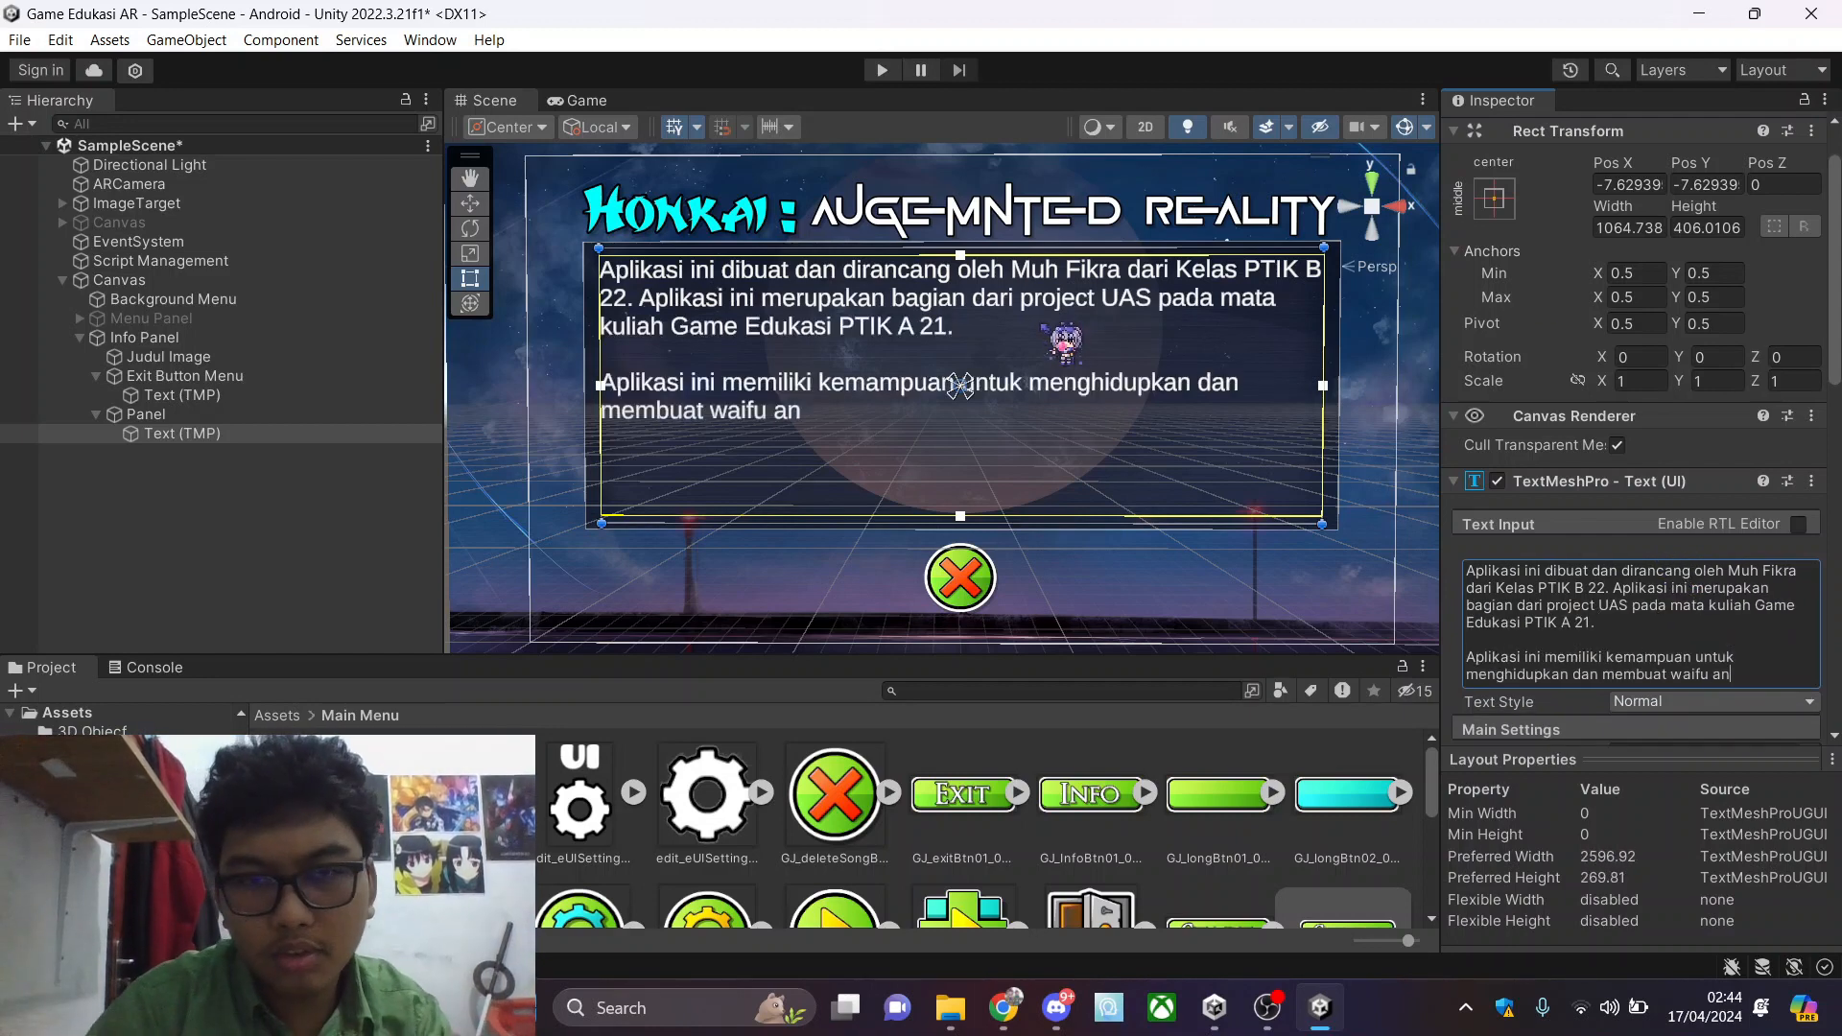
{"action": "type", "text": "da yang berasal dari game Honkai: Star Rail dapat menjadi nyata dan bisa anda genggam pada smartphone Anda."}
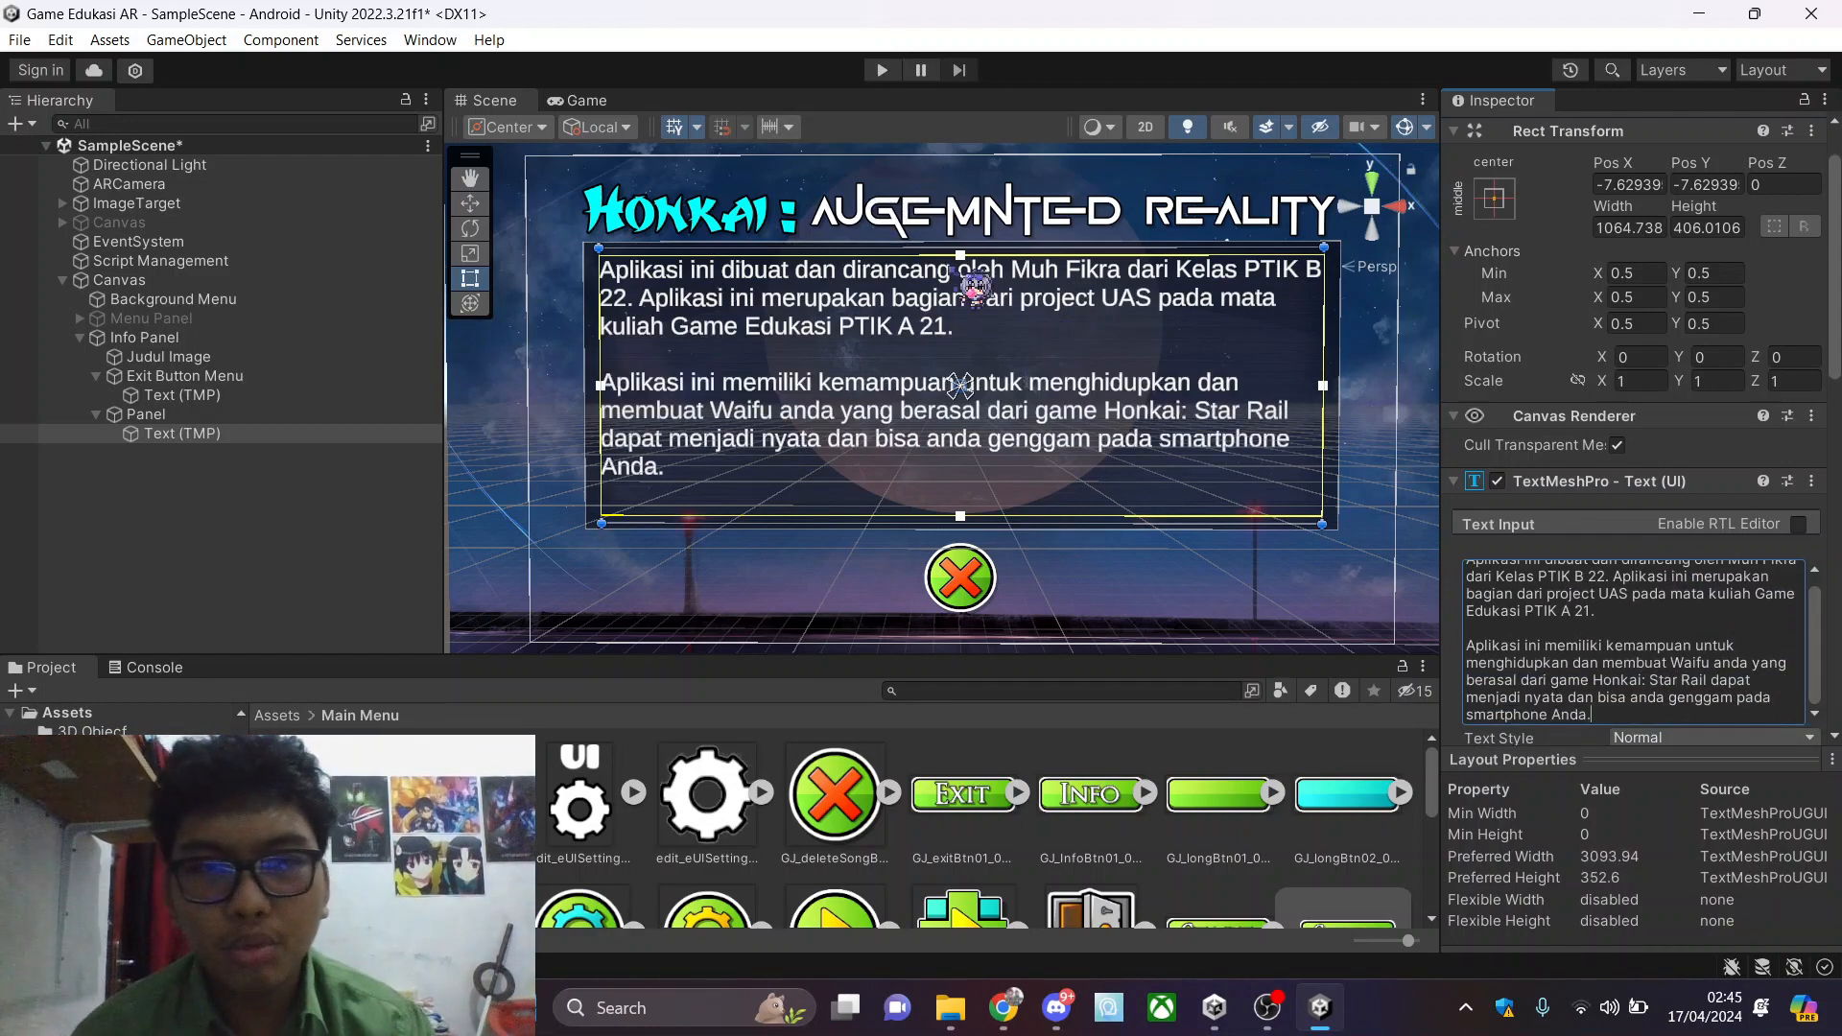
Try the bold, italic and underline font styles on the description text
{"action": "key", "text": "ctrl+a"}
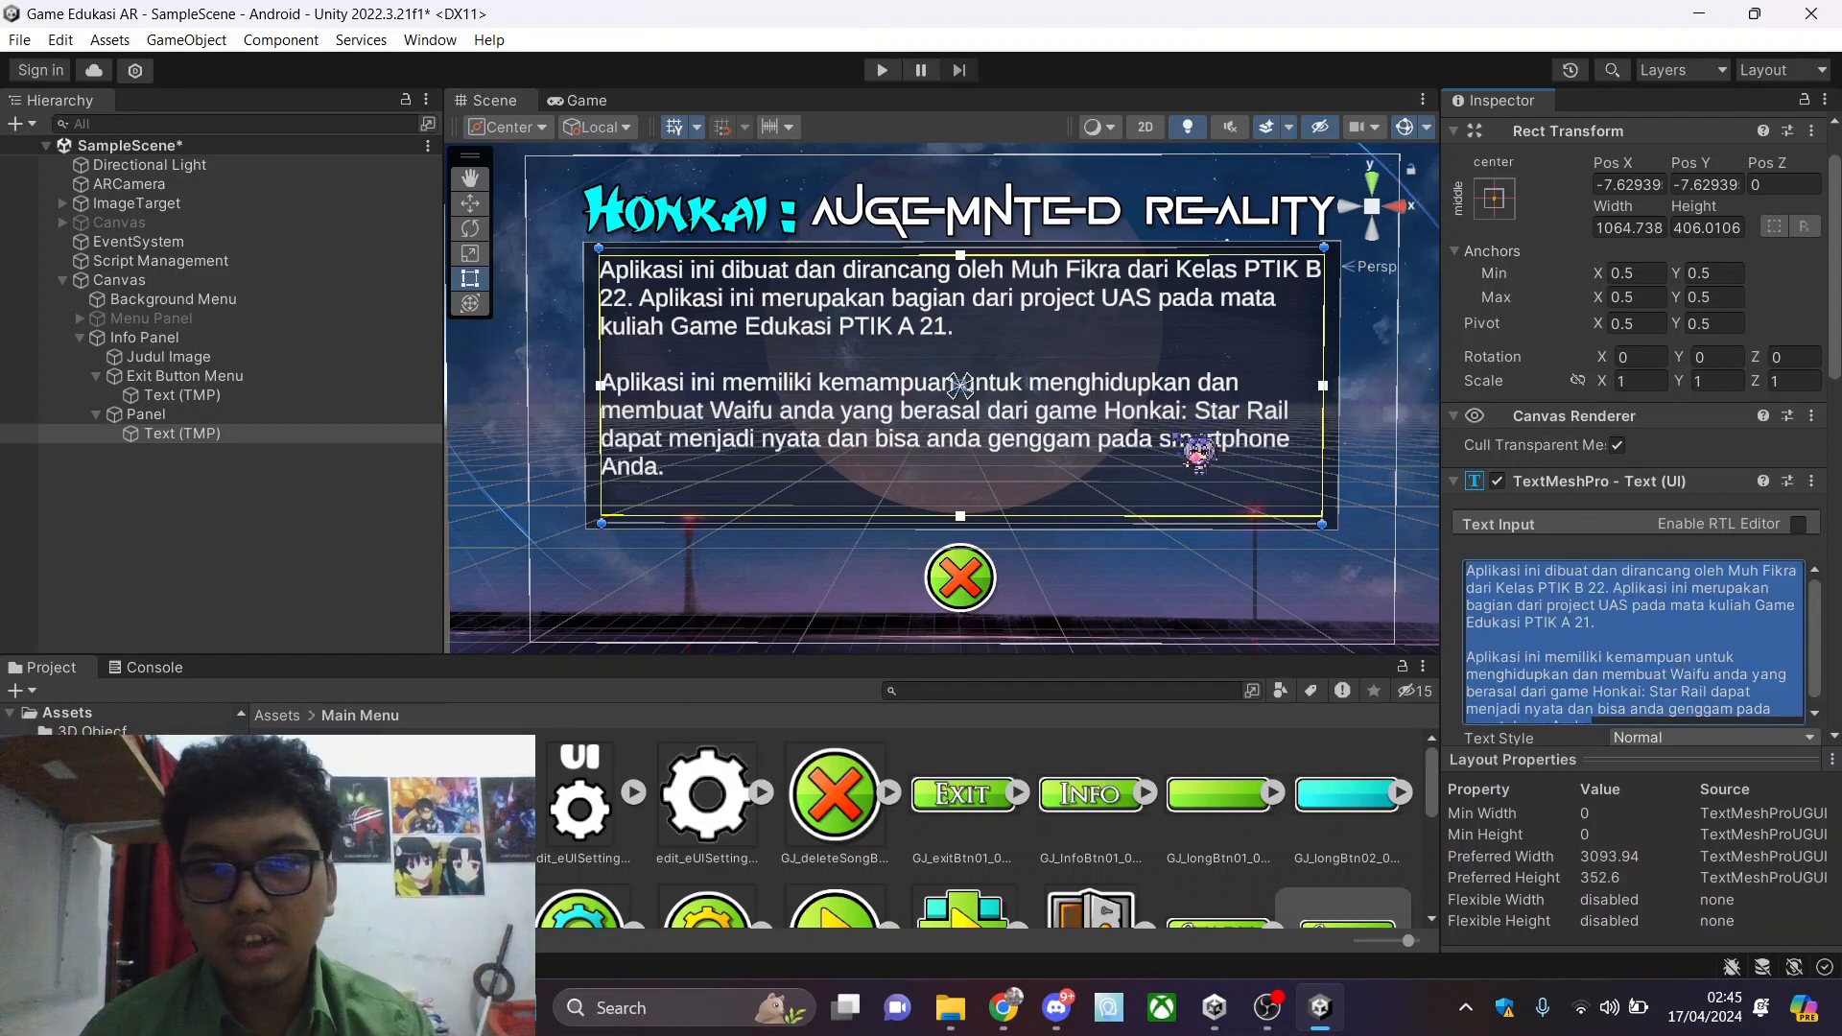
{"action": "scroll", "coordinate": [1708, 568], "scroll_direction": "down", "scroll_amount": 3}
{"action": "scroll", "coordinate": [1629, 555], "scroll_direction": "up", "scroll_amount": 1}
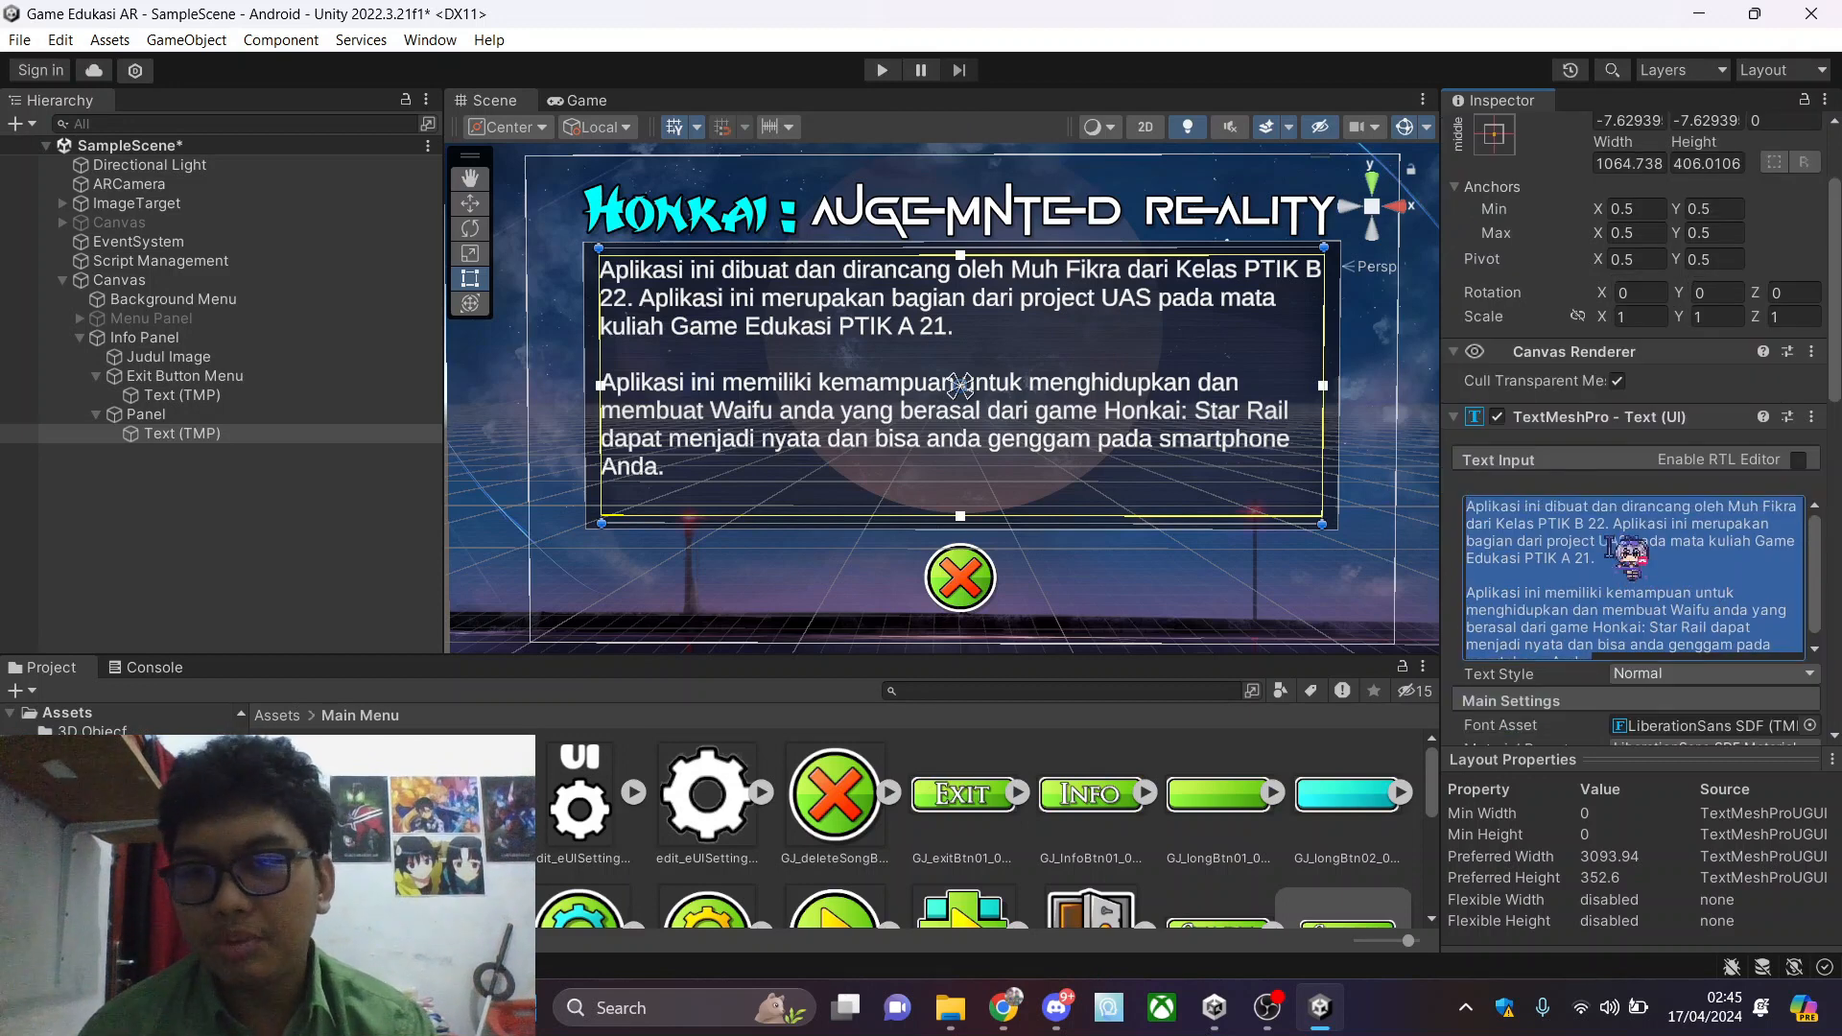
{"action": "left_click_drag", "start_coordinate": [1440, 299], "coordinate": [1377, 297]}
{"action": "left_click", "coordinate": [1612, 633]}
{"action": "scroll", "coordinate": [1611, 646], "scroll_direction": "down", "scroll_amount": 5}
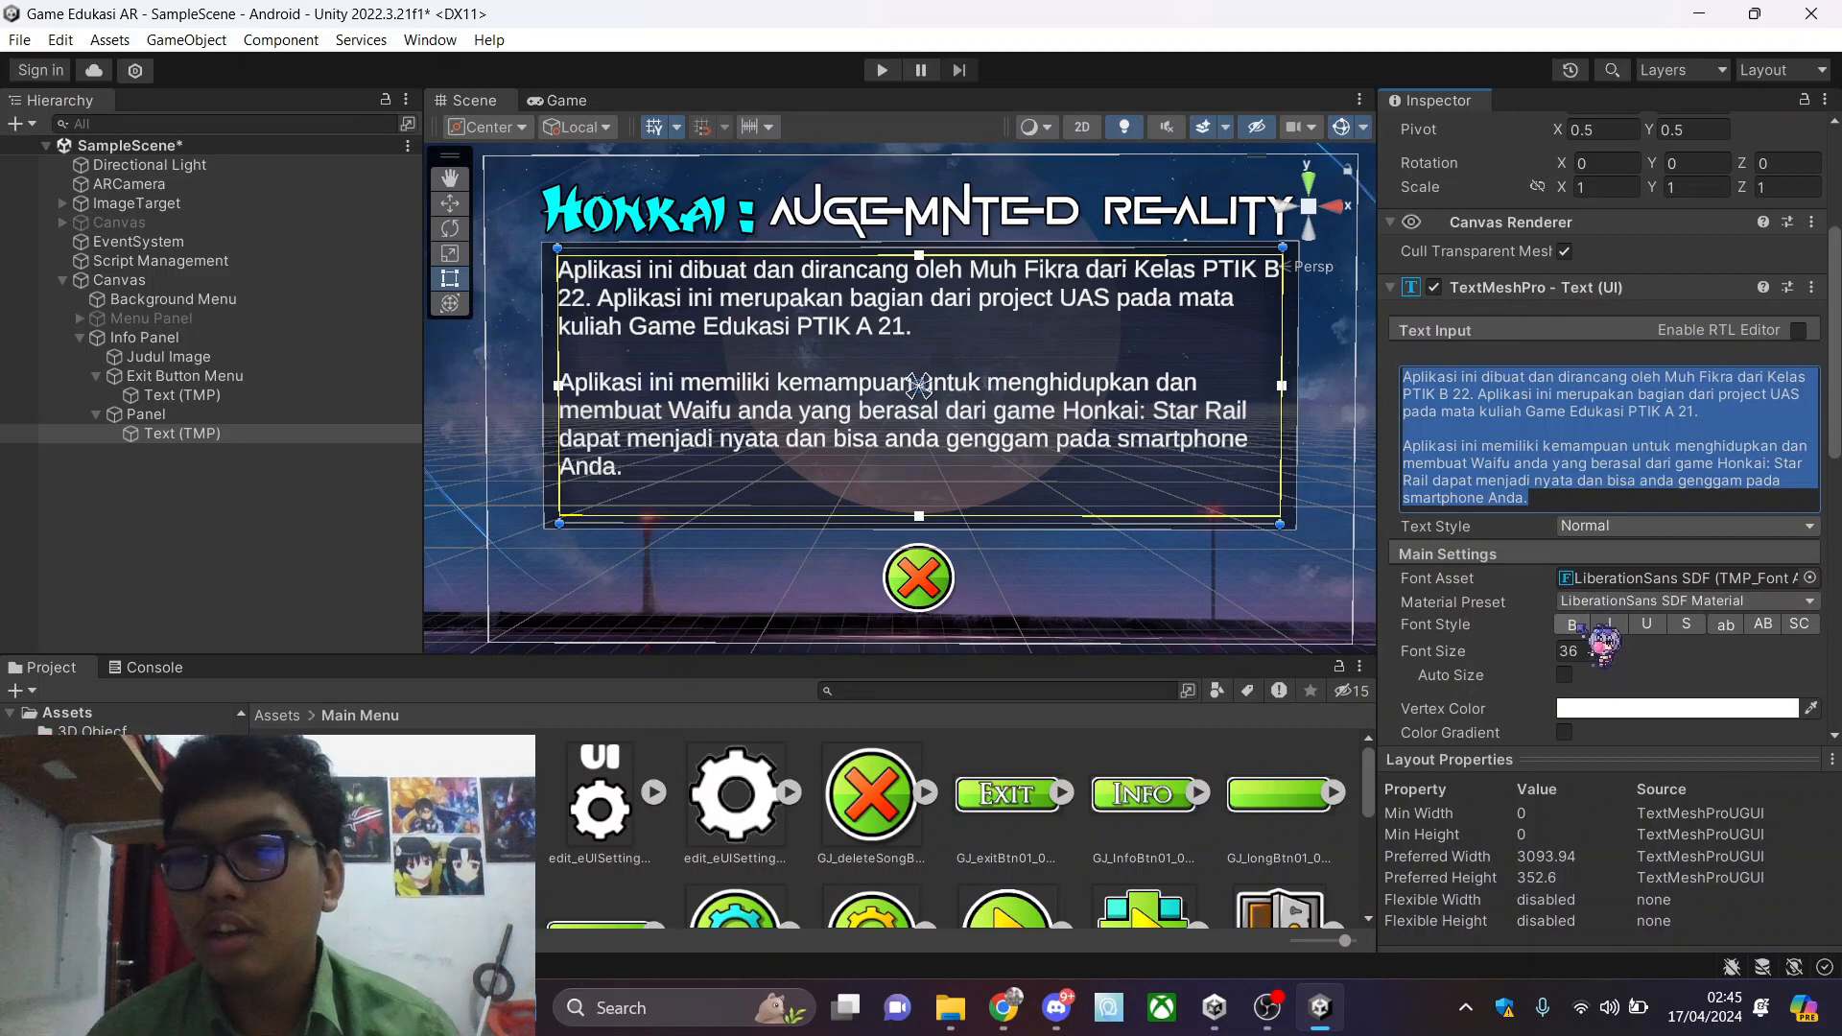
{"action": "left_click", "coordinate": [1583, 622]}
{"action": "left_click", "coordinate": [1586, 625]}
{"action": "left_click", "coordinate": [1610, 625]}
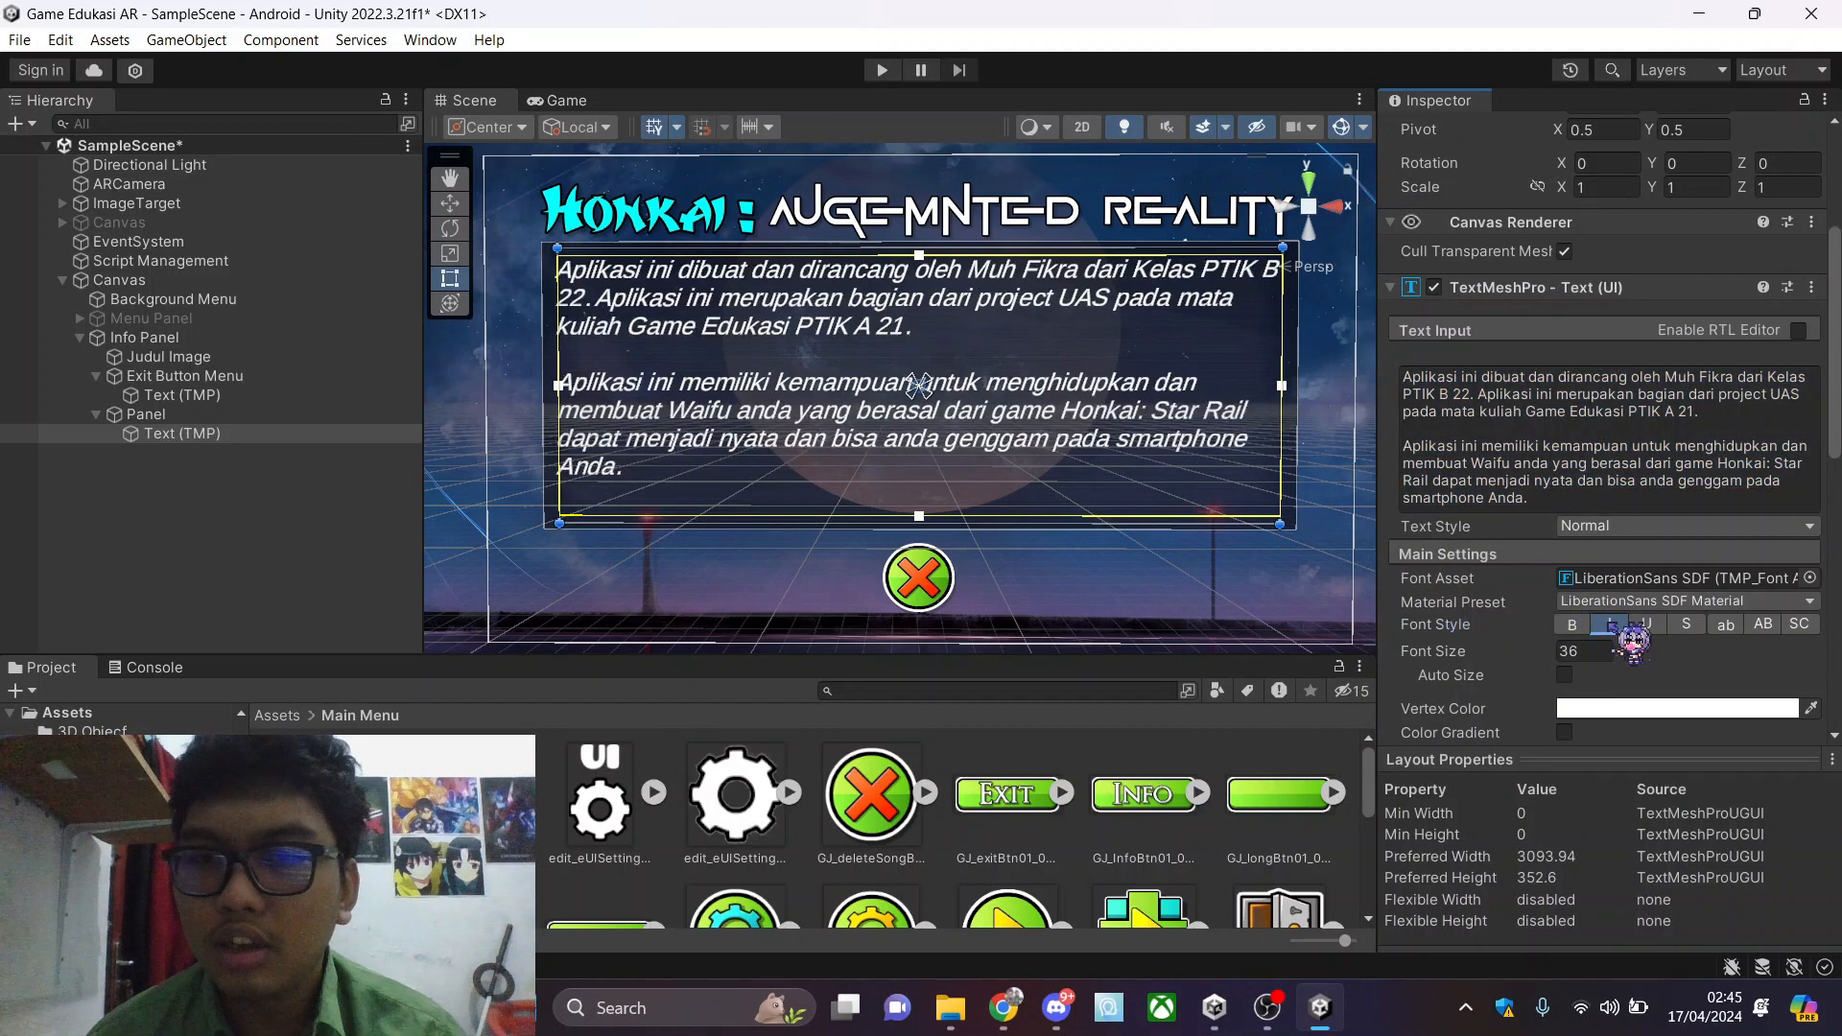
{"action": "left_click", "coordinate": [1609, 624]}
{"action": "left_click", "coordinate": [1646, 624]}
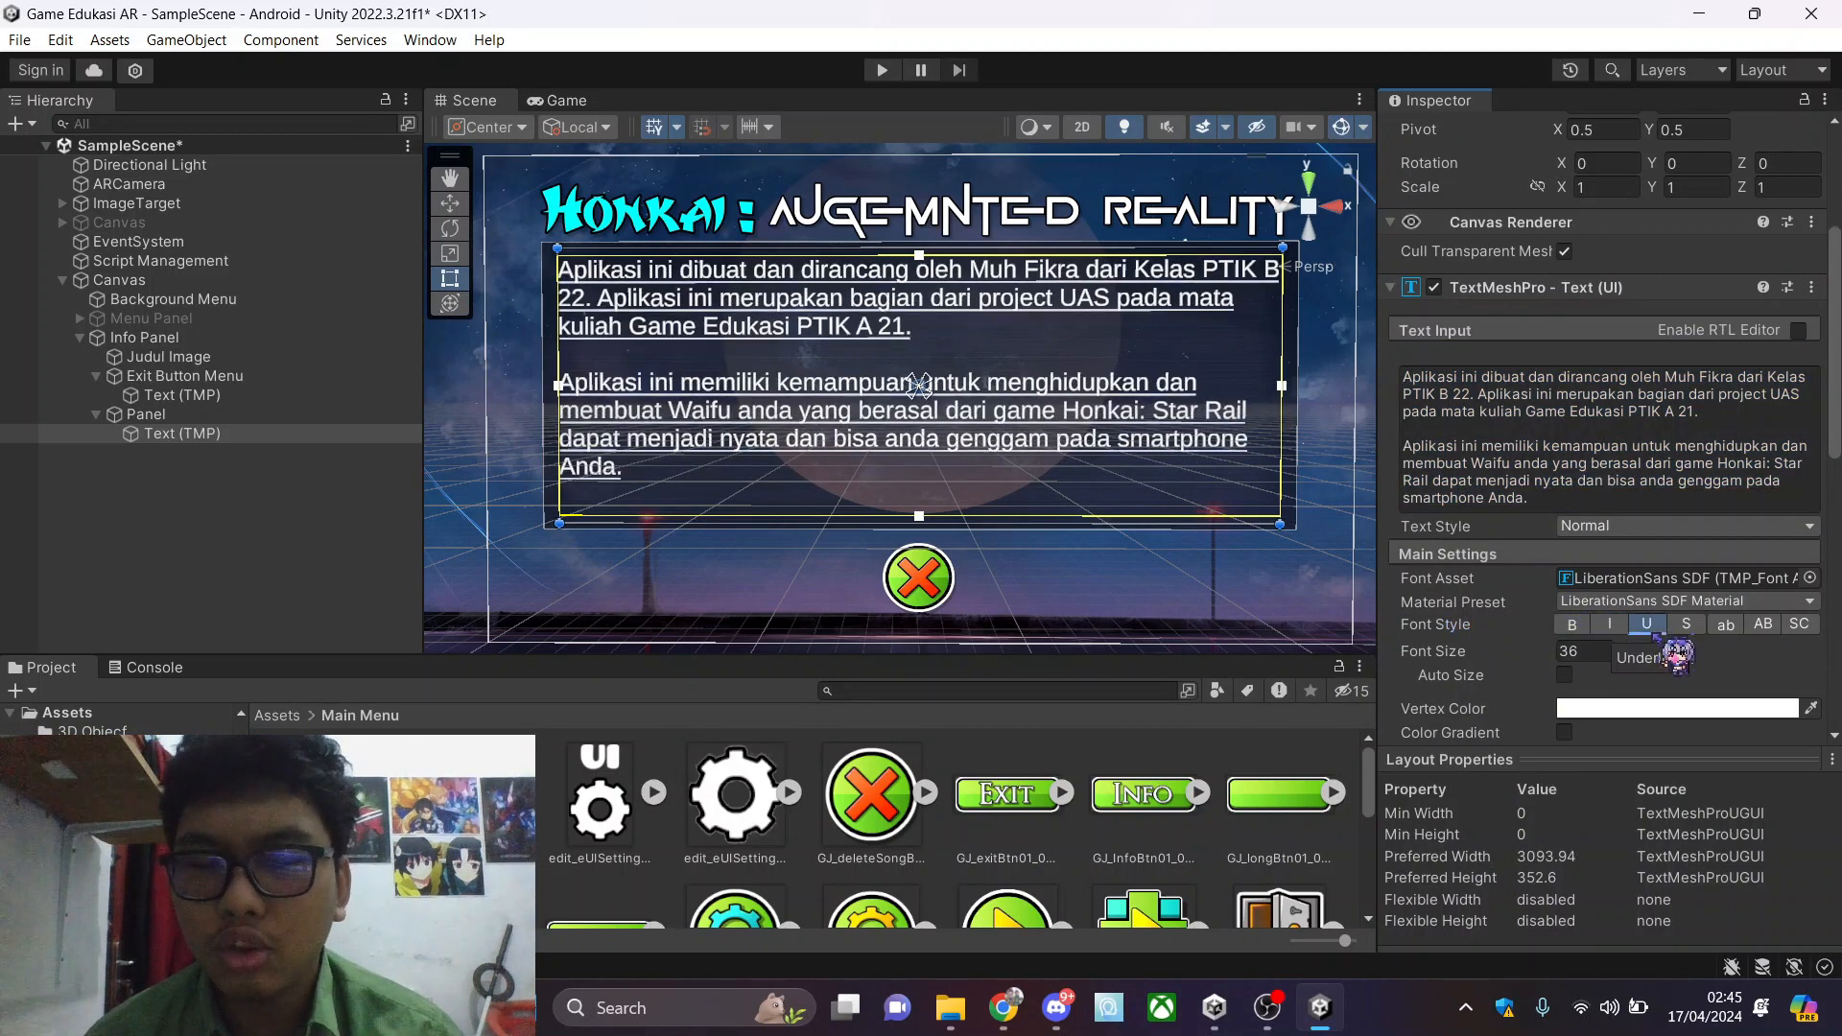
{"action": "left_click", "coordinate": [1647, 625]}
Compare several font assets on the description text and settle on Oswald Bold SDF
{"action": "left_click", "coordinate": [1670, 580]}
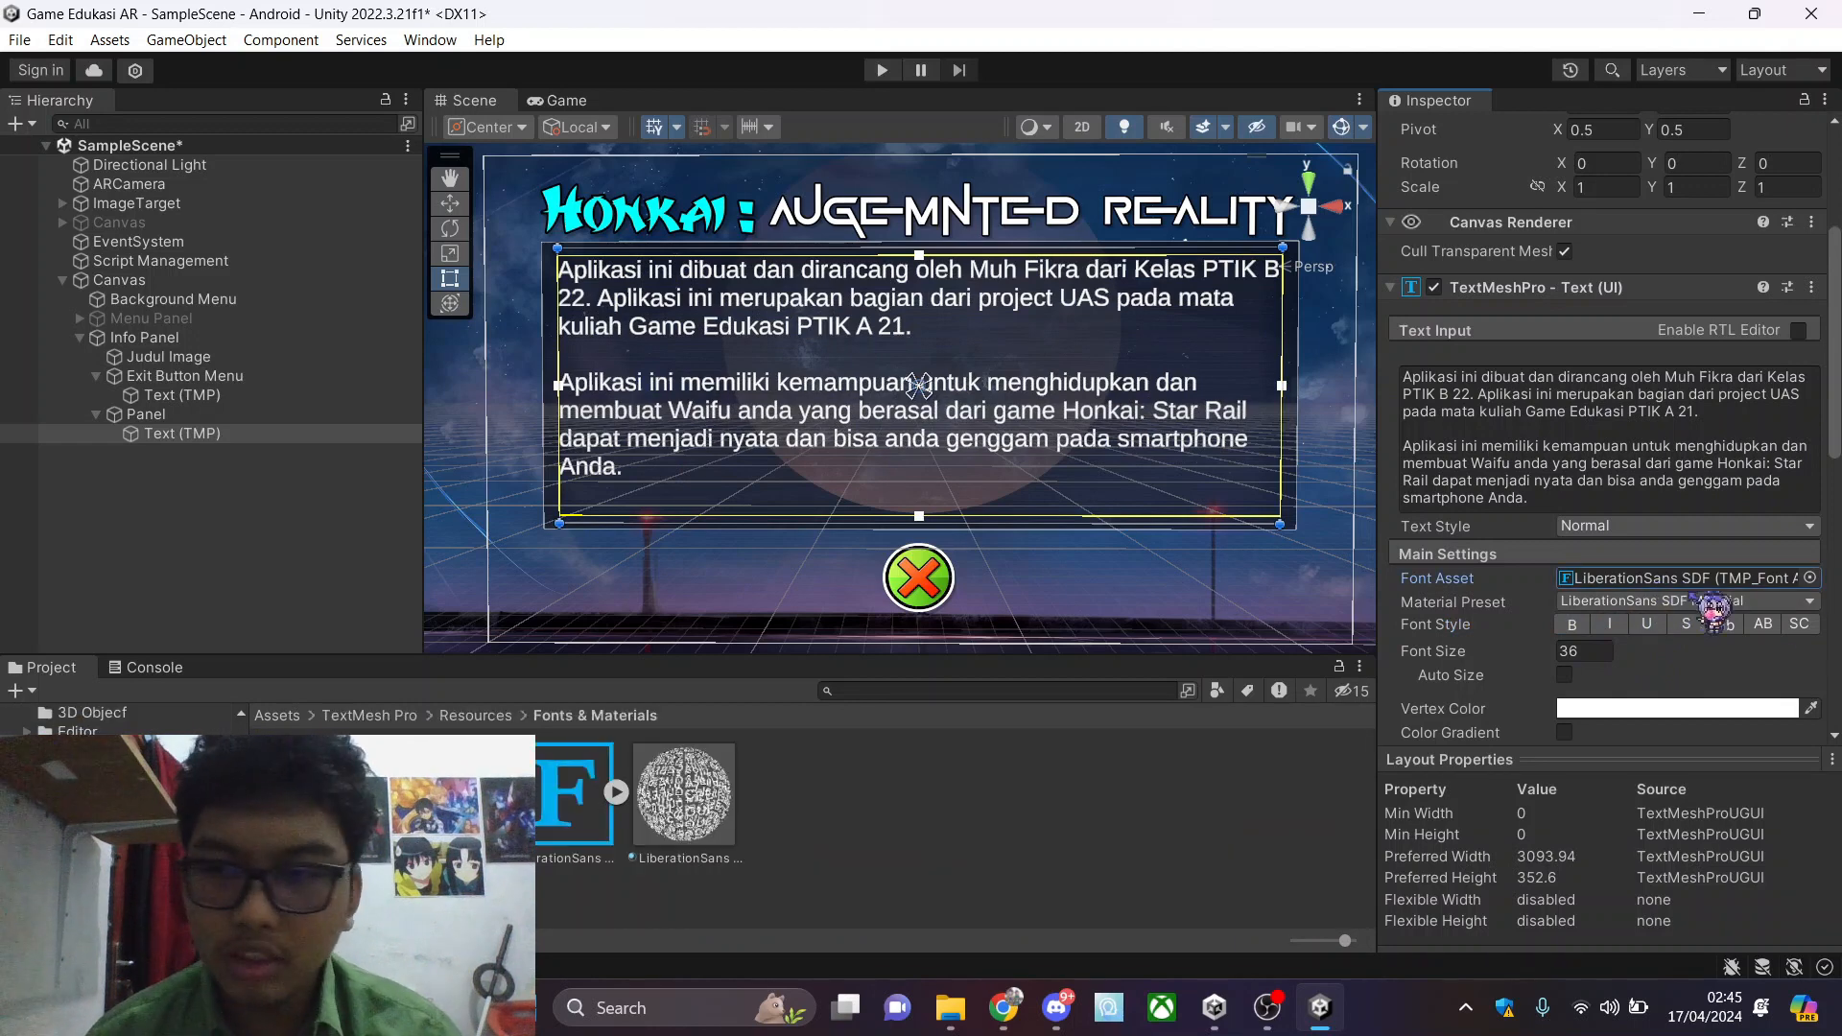
{"action": "left_click", "coordinate": [1811, 600]}
{"action": "left_click", "coordinate": [1810, 578]}
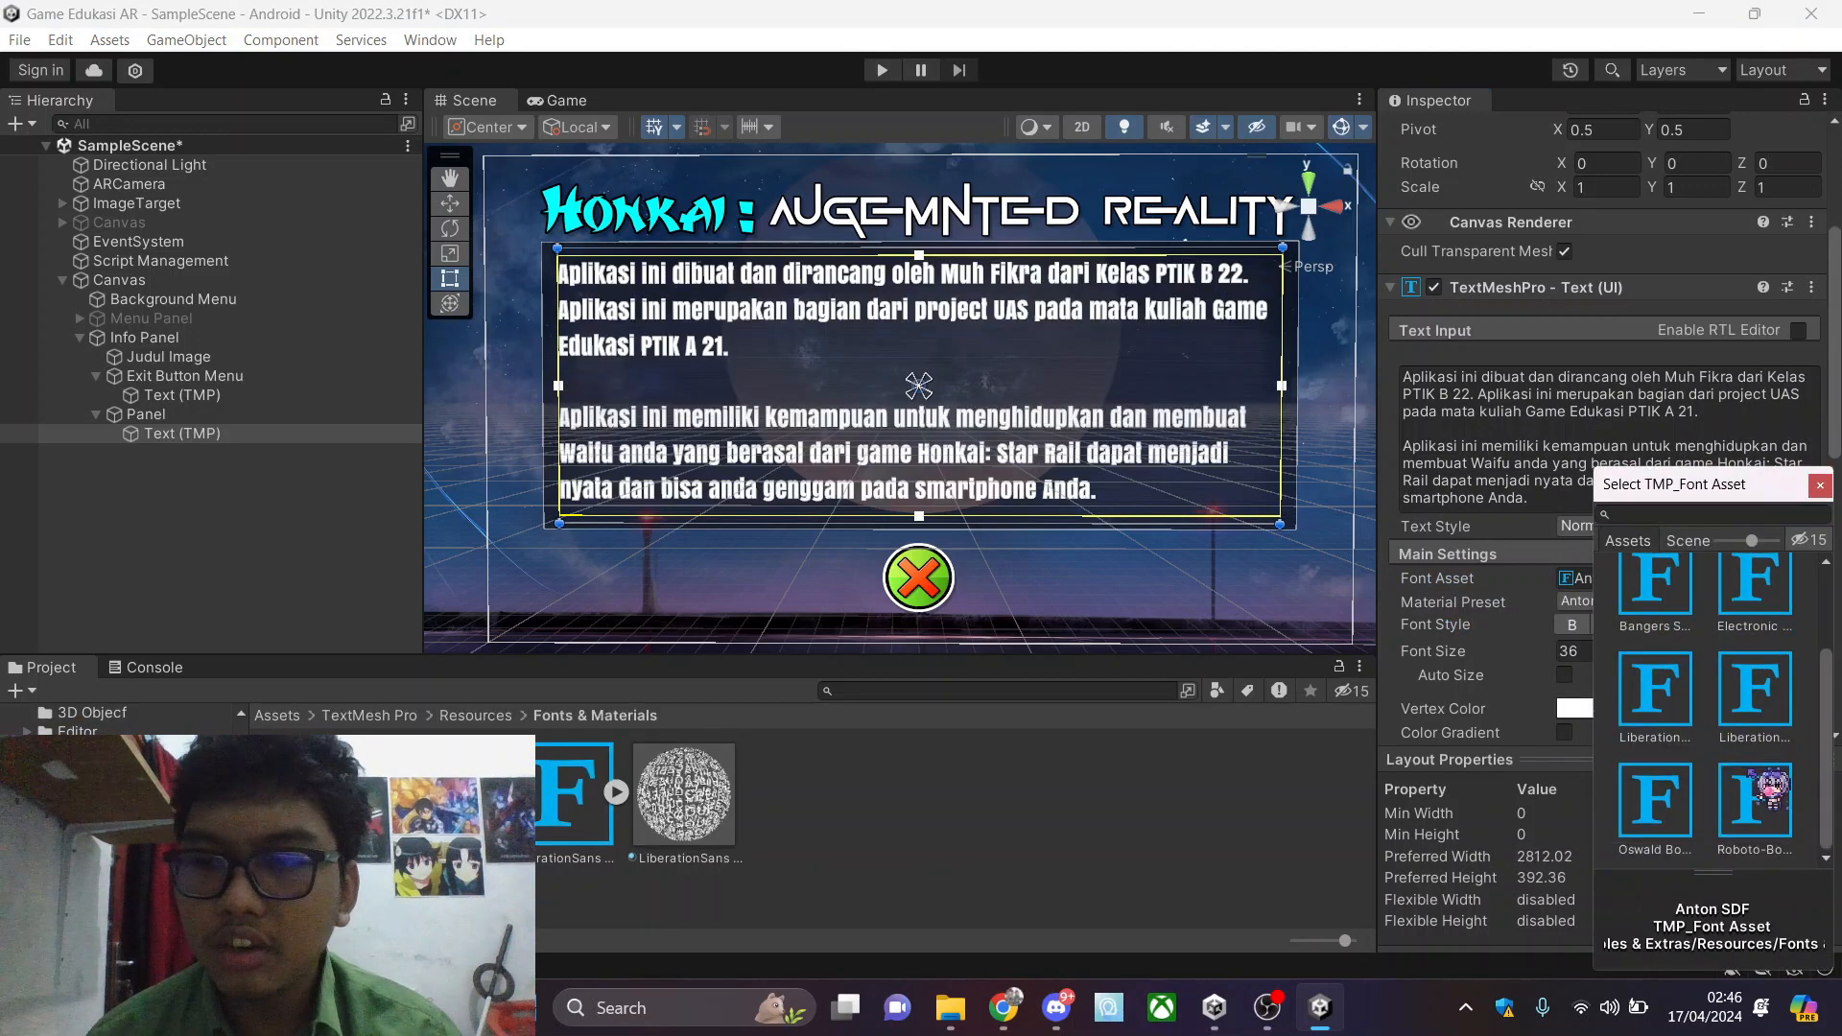
{"action": "left_click", "coordinate": [1746, 734]}
{"action": "left_click", "coordinate": [1631, 798]}
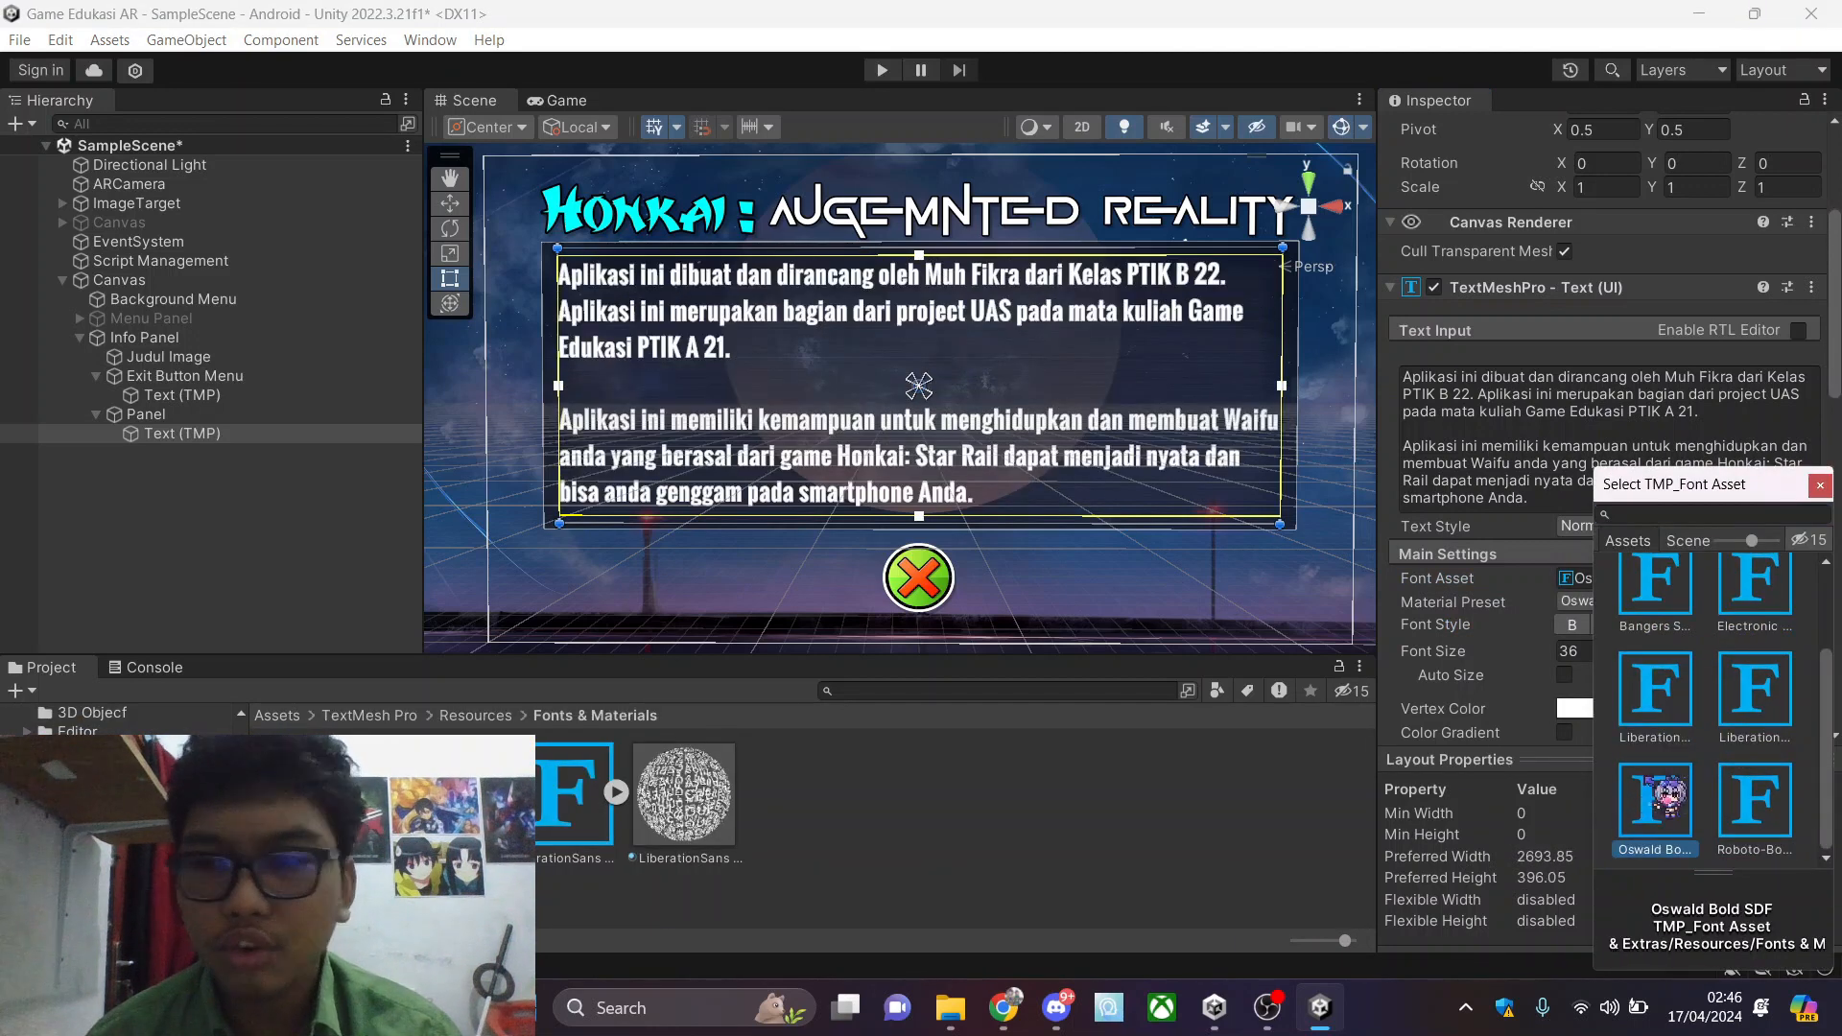
{"action": "left_click", "coordinate": [1746, 713]}
{"action": "left_click", "coordinate": [1677, 721]}
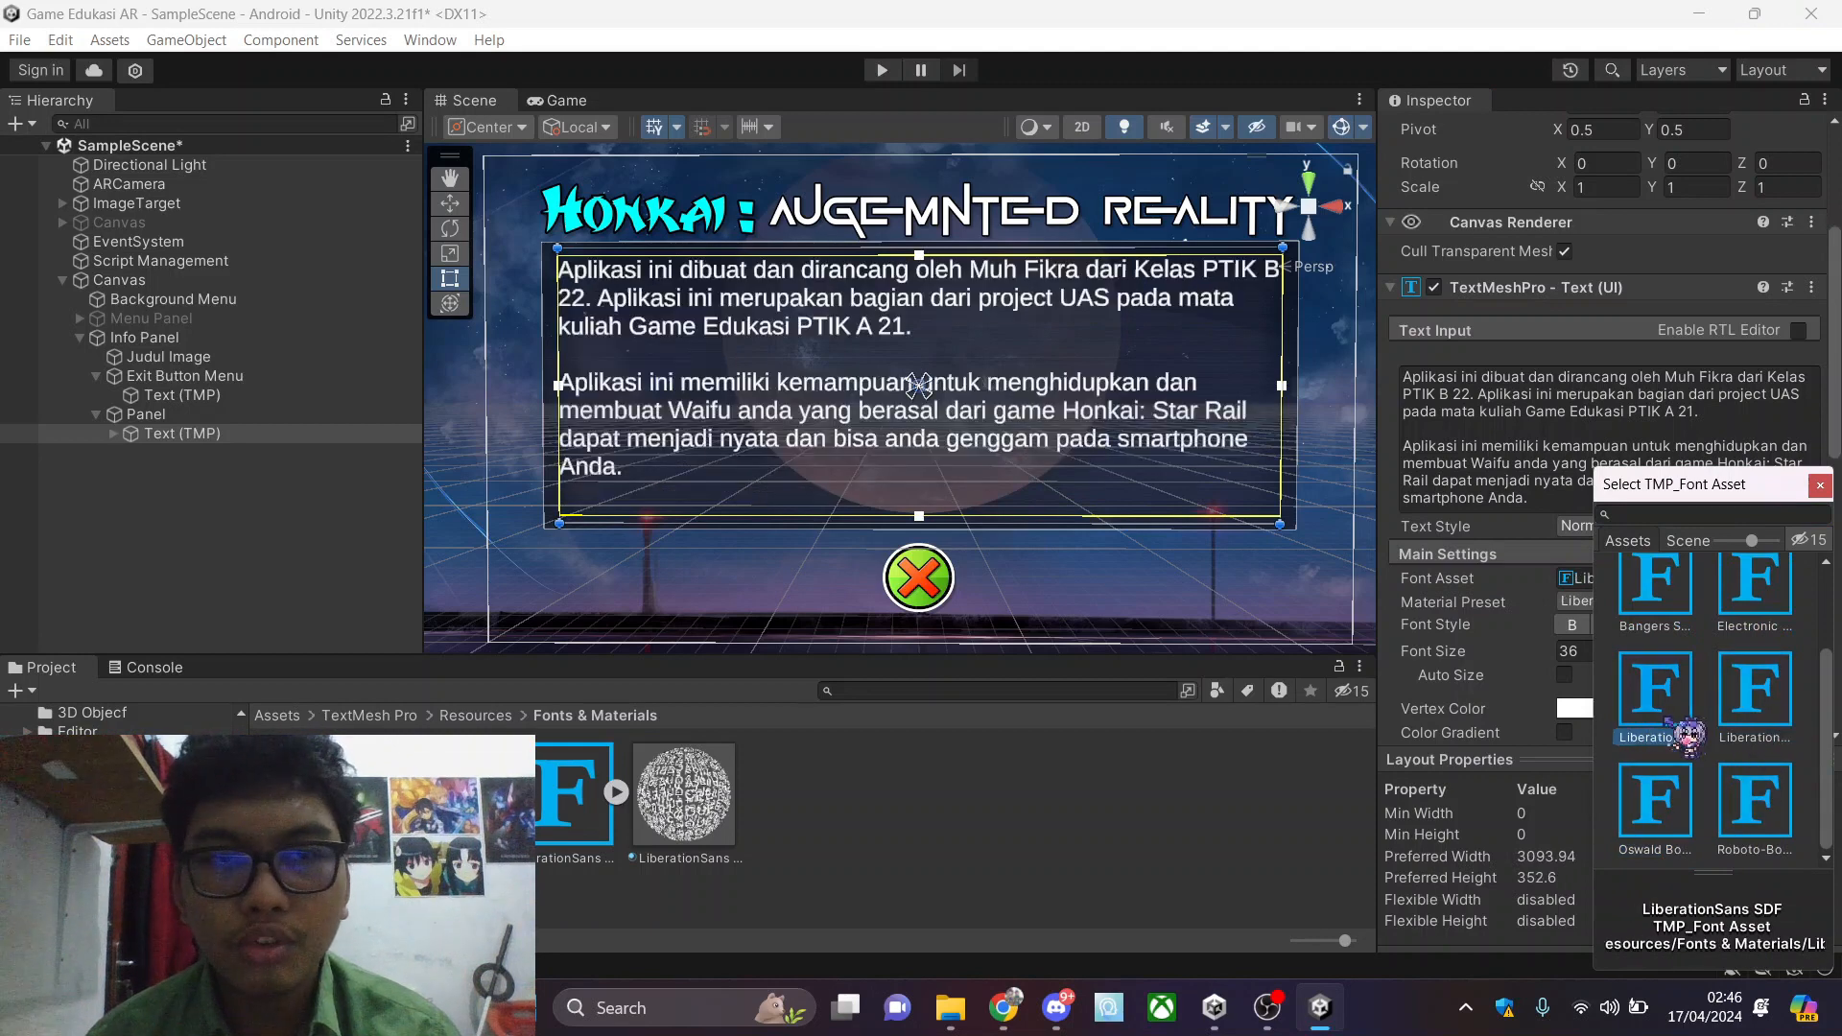
{"action": "left_click", "coordinate": [1784, 587]}
{"action": "scroll", "coordinate": [1770, 609], "scroll_direction": "up", "scroll_amount": 3}
{"action": "left_click", "coordinate": [1755, 622]}
{"action": "scroll", "coordinate": [1754, 633], "scroll_direction": "down", "scroll_amount": 3}
{"action": "left_click", "coordinate": [1668, 792]}
{"action": "left_click", "coordinate": [1819, 487]}
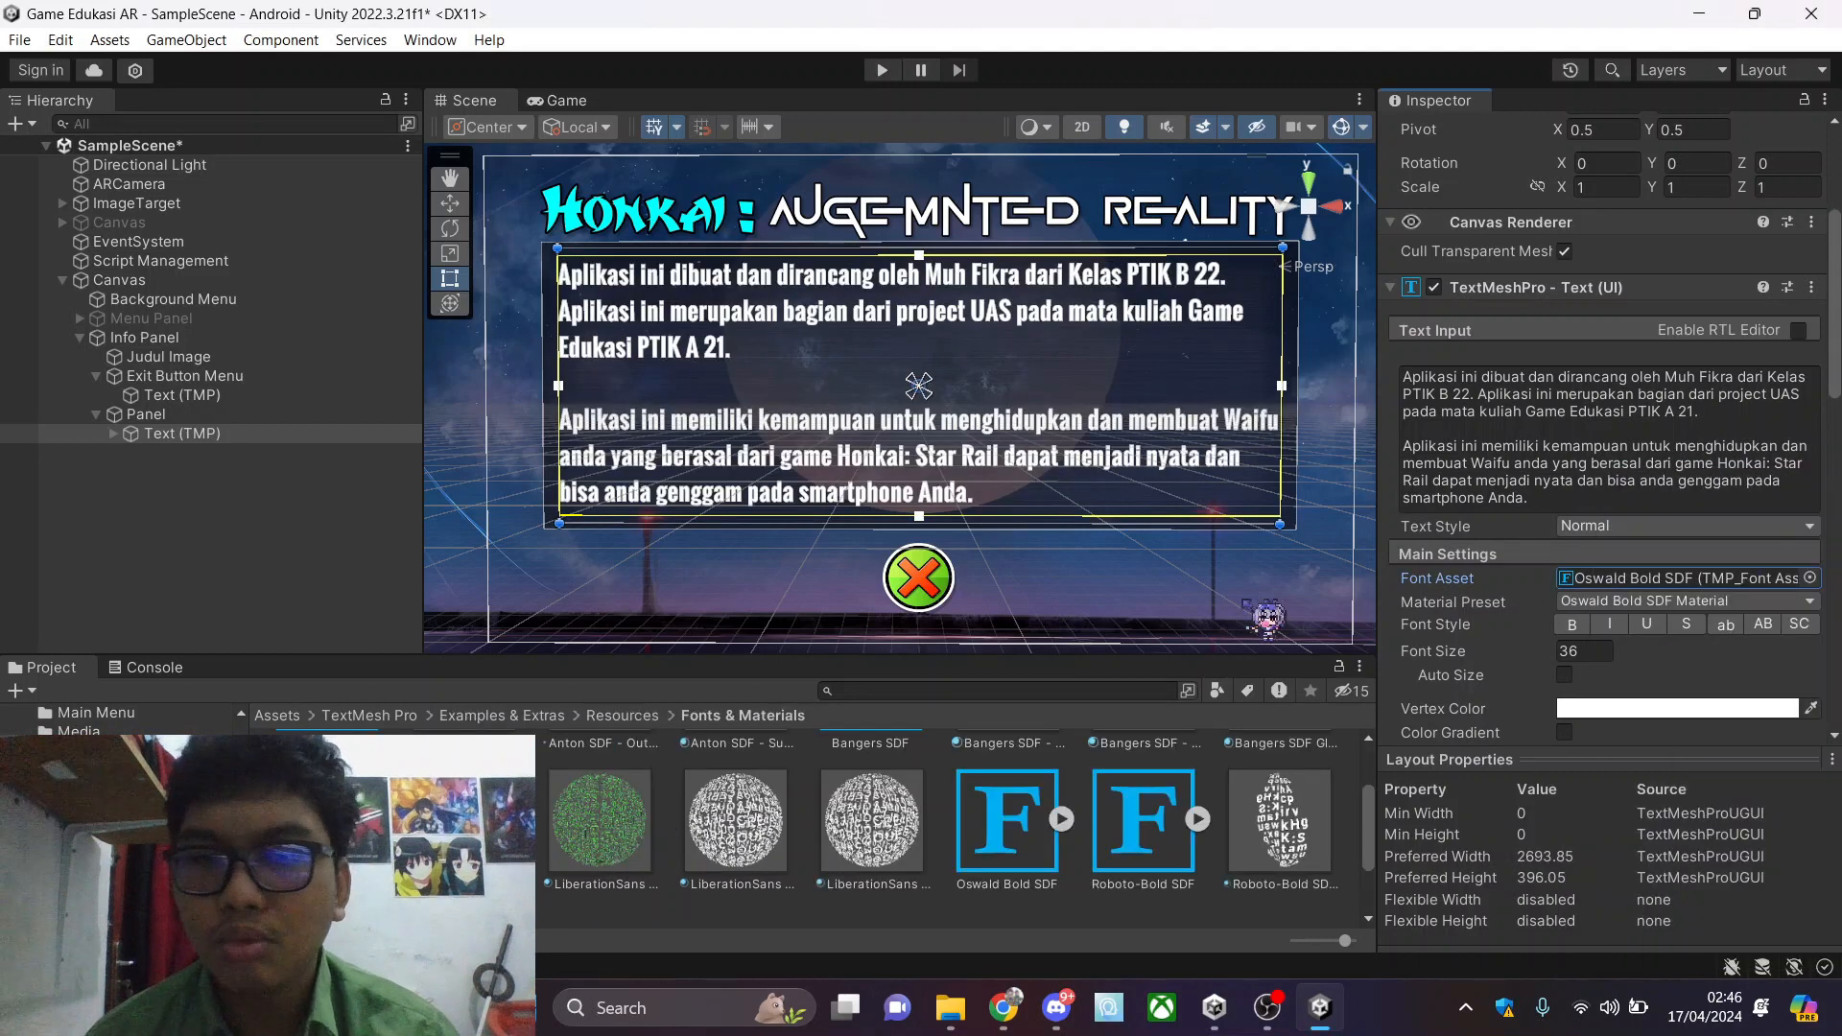
Set the description text's vertex color to a bright cyan
{"action": "scroll", "coordinate": [1535, 717], "scroll_direction": "down", "scroll_amount": 3}
{"action": "left_click", "coordinate": [1635, 580]}
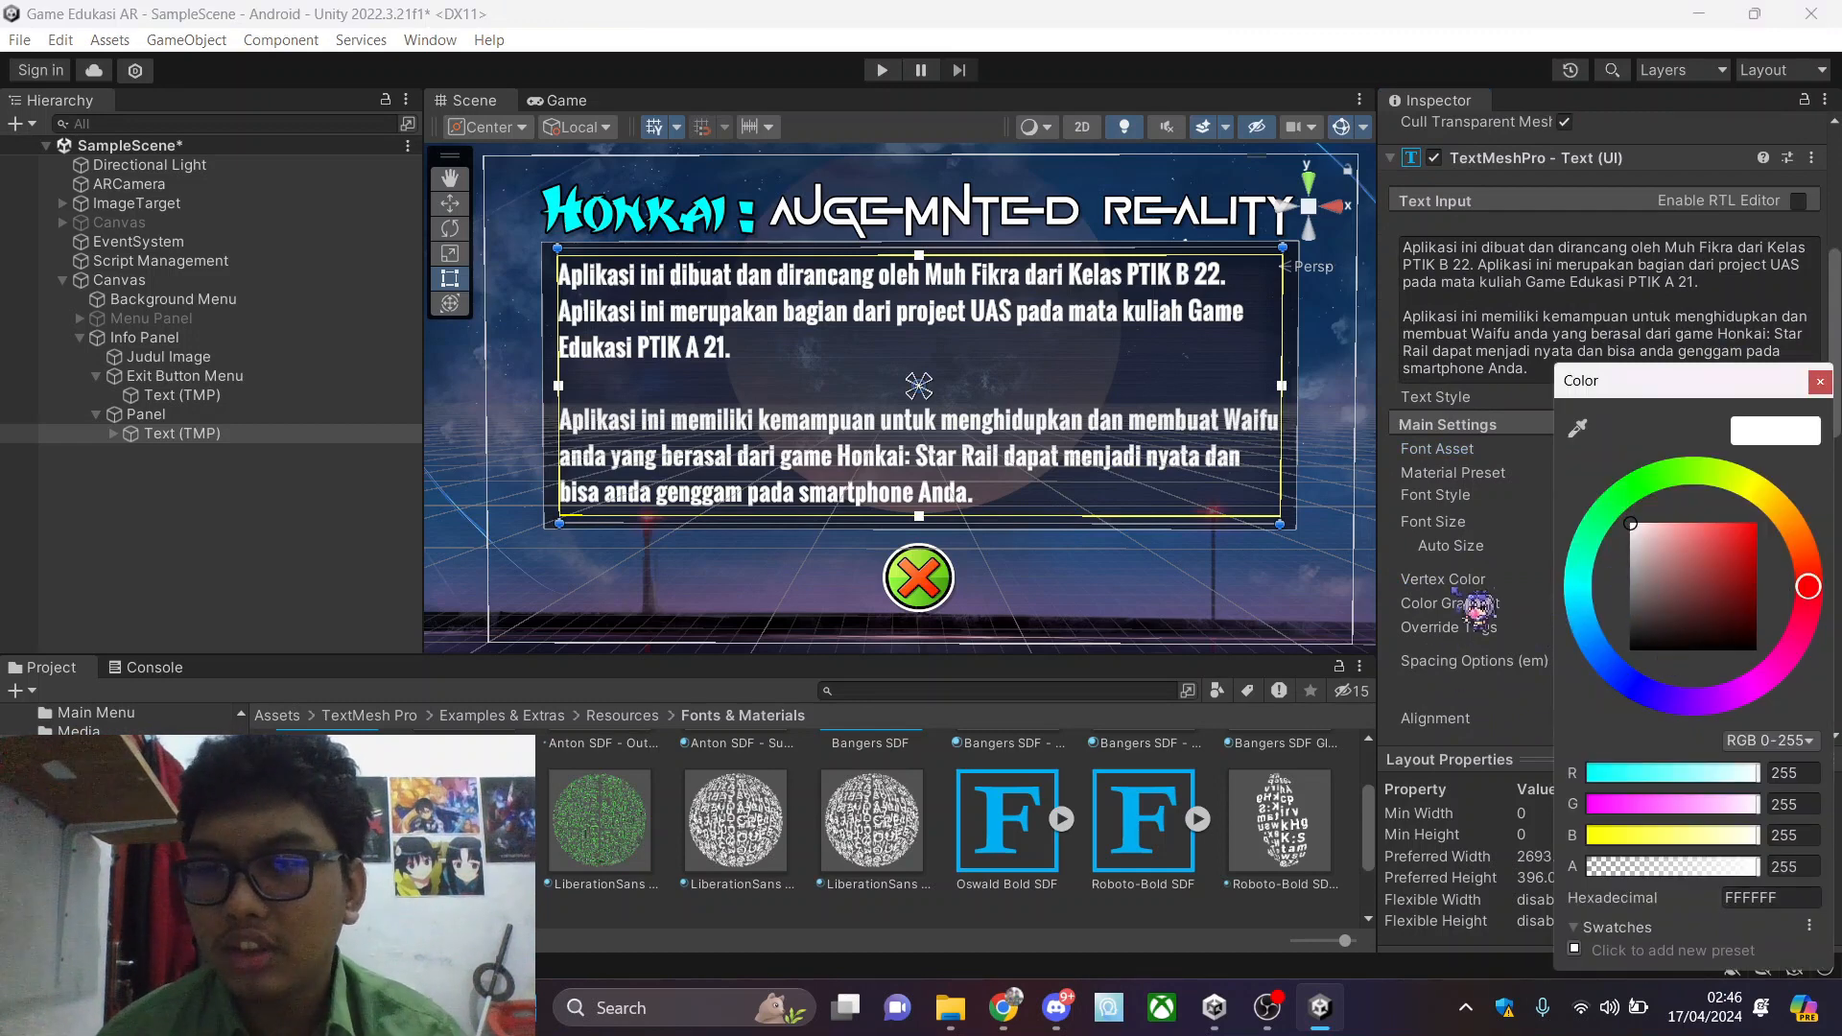
{"action": "left_click", "coordinate": [1569, 597]}
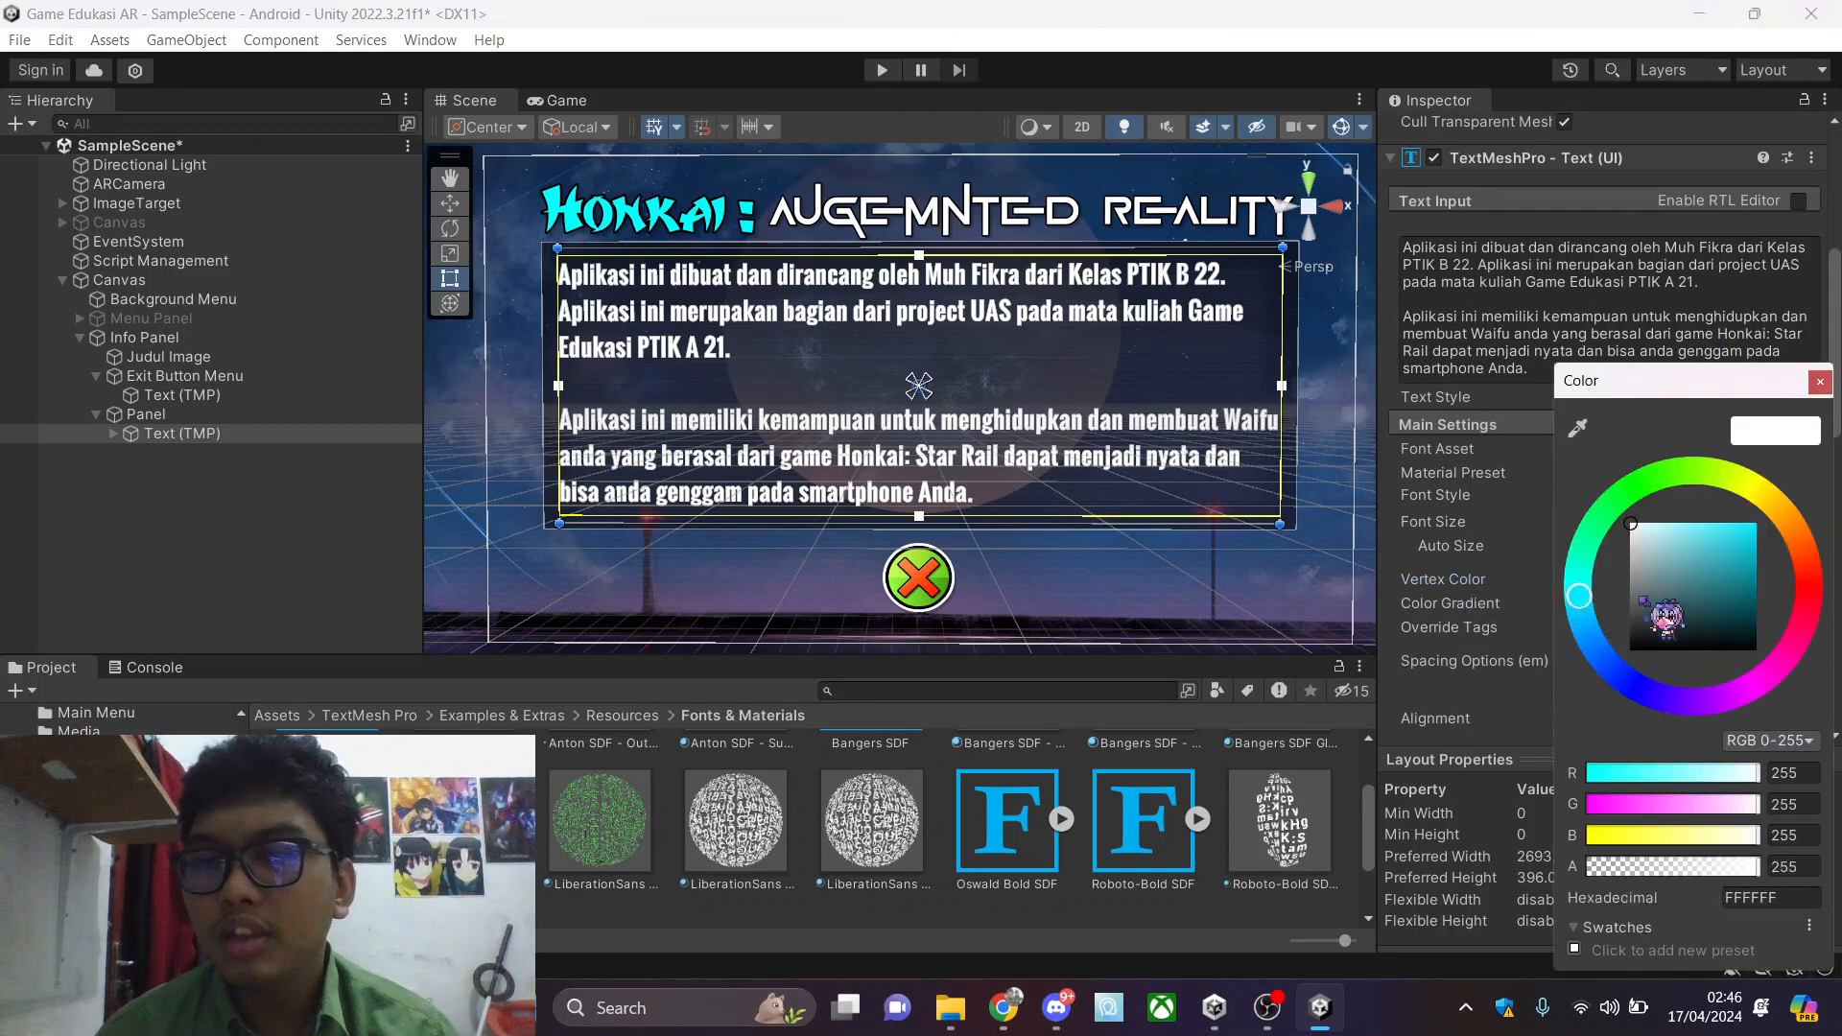
{"action": "left_click_drag", "start_coordinate": [1638, 598], "coordinate": [1834, 488]}
Try auto sizing the description text with Min 25 and Max 40, and settle on a fixed font size of 34
{"action": "left_click", "coordinate": [1612, 535]}
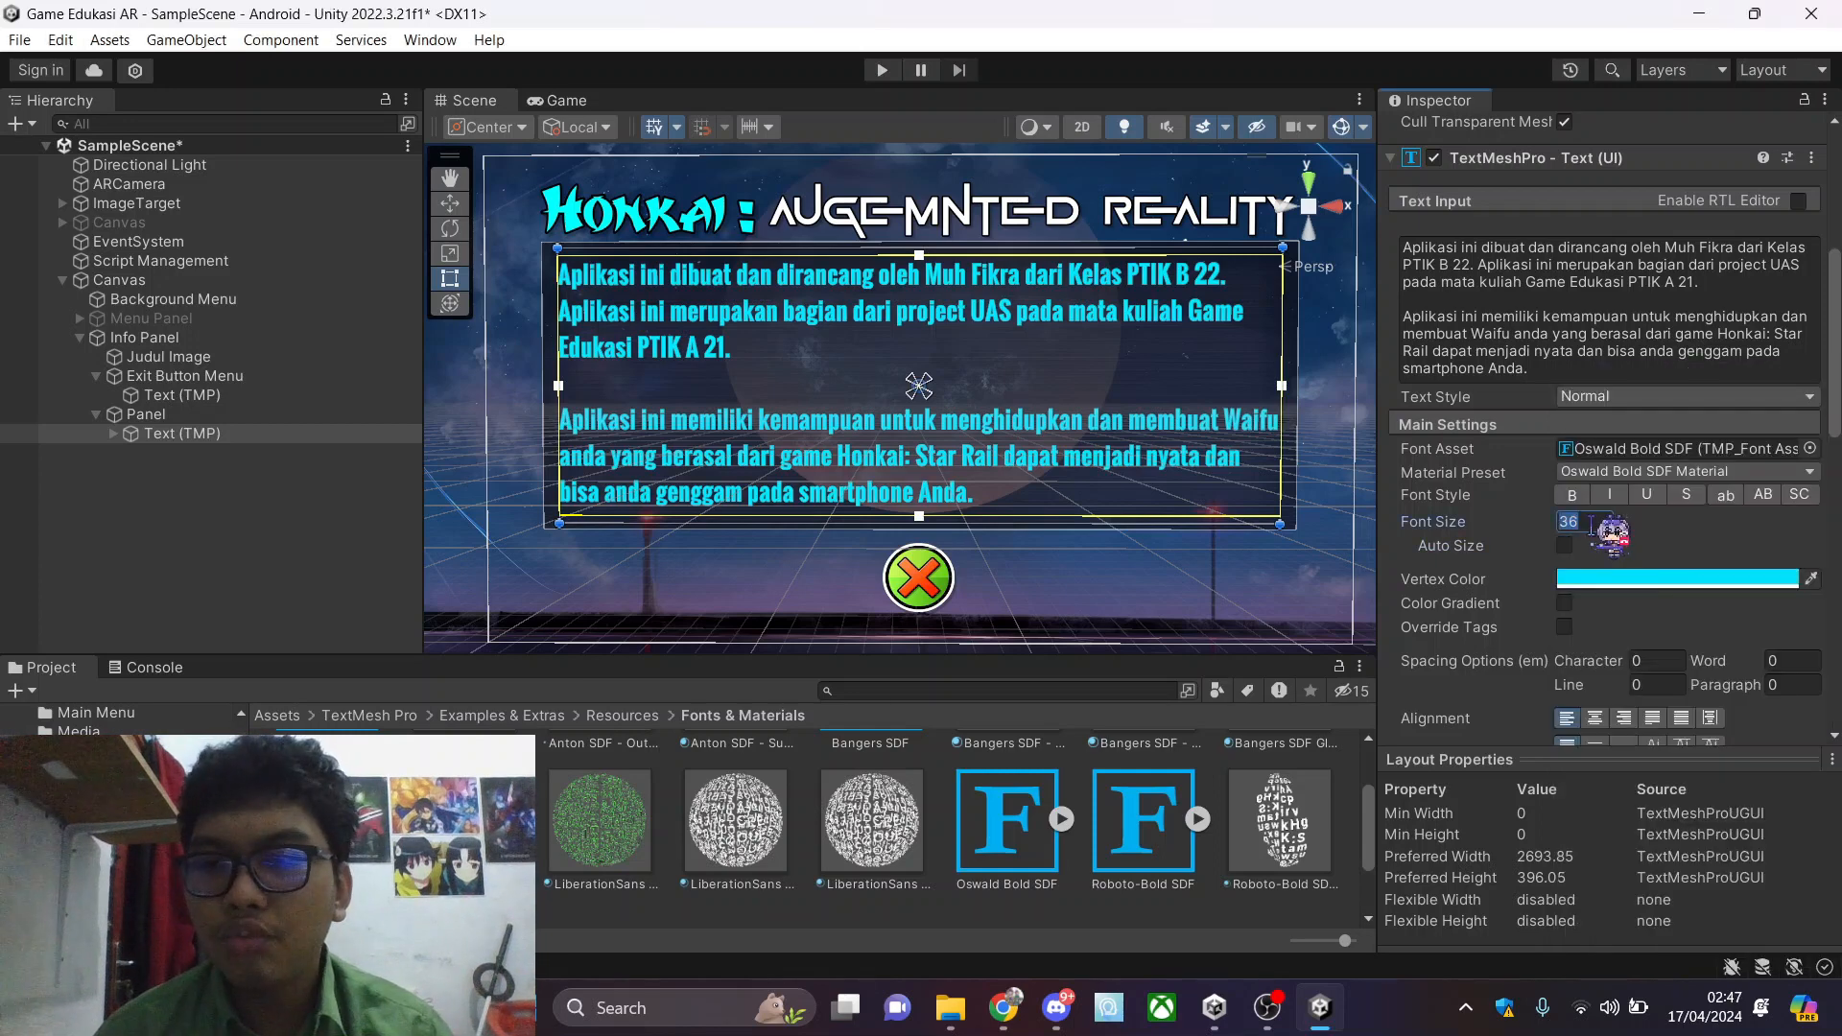
{"action": "left_click", "coordinate": [1564, 545]}
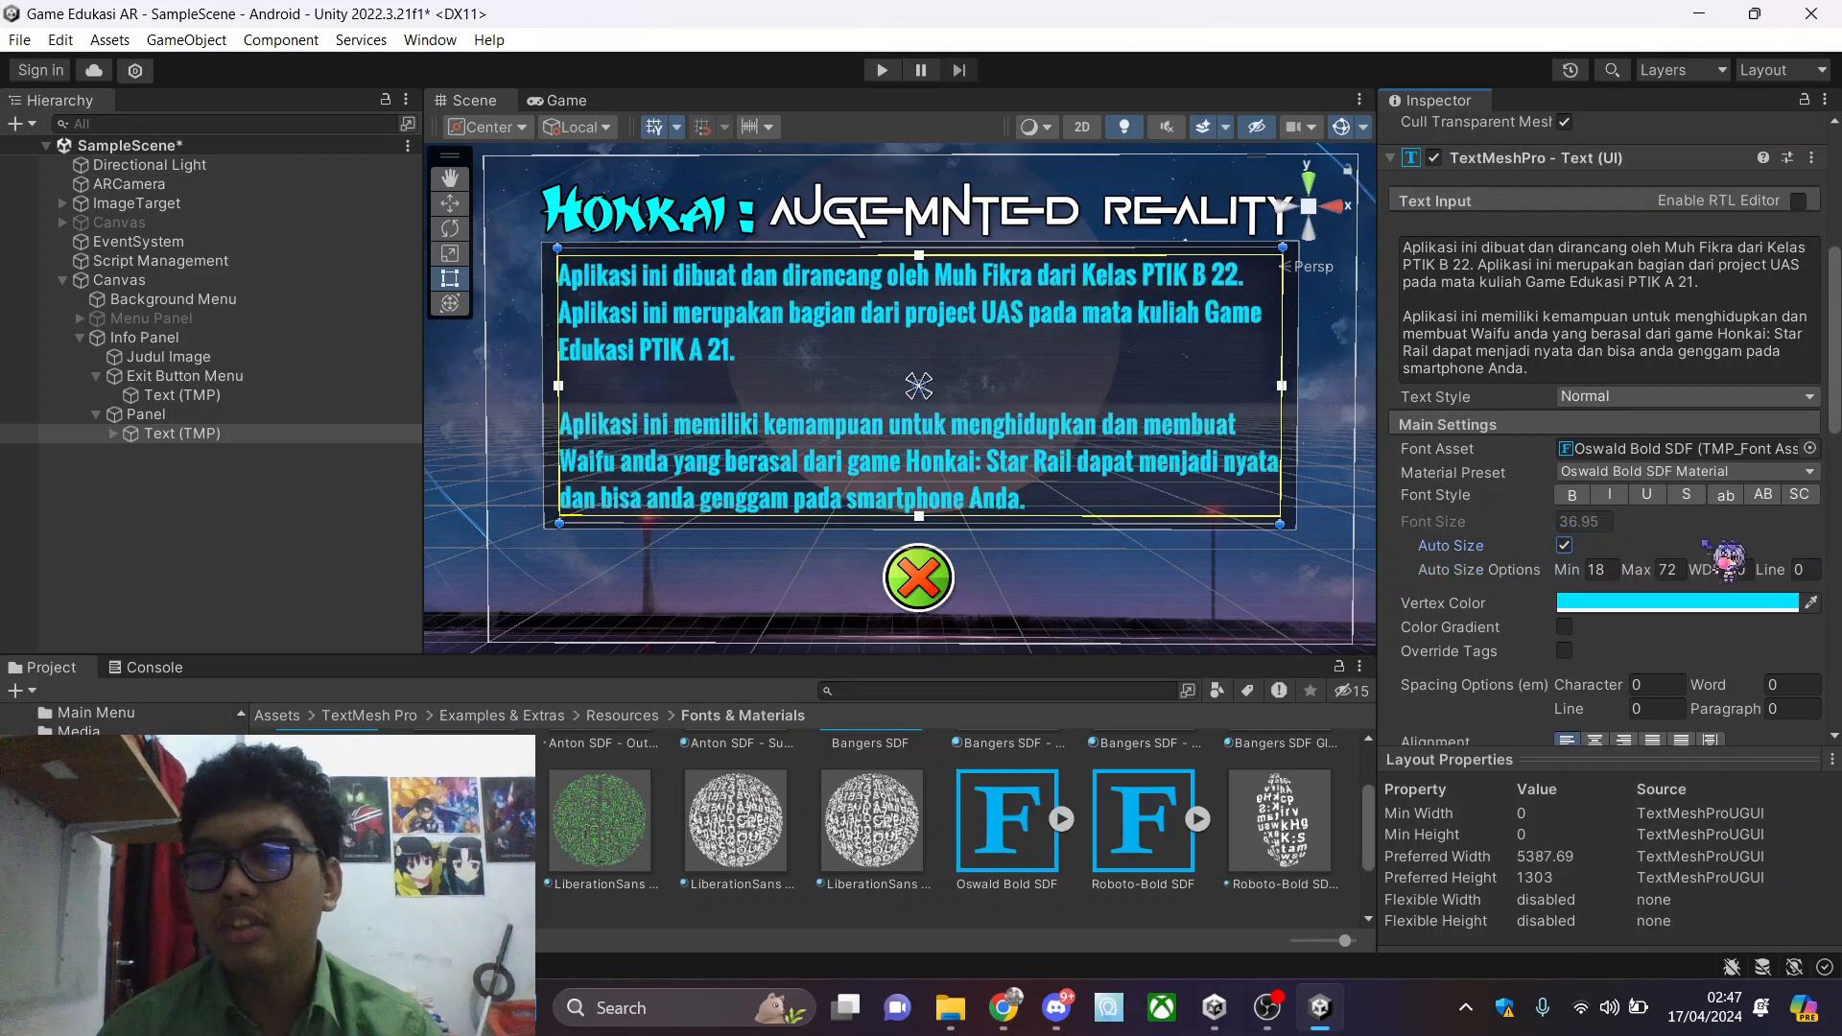
{"action": "left_click", "coordinate": [1608, 571]}
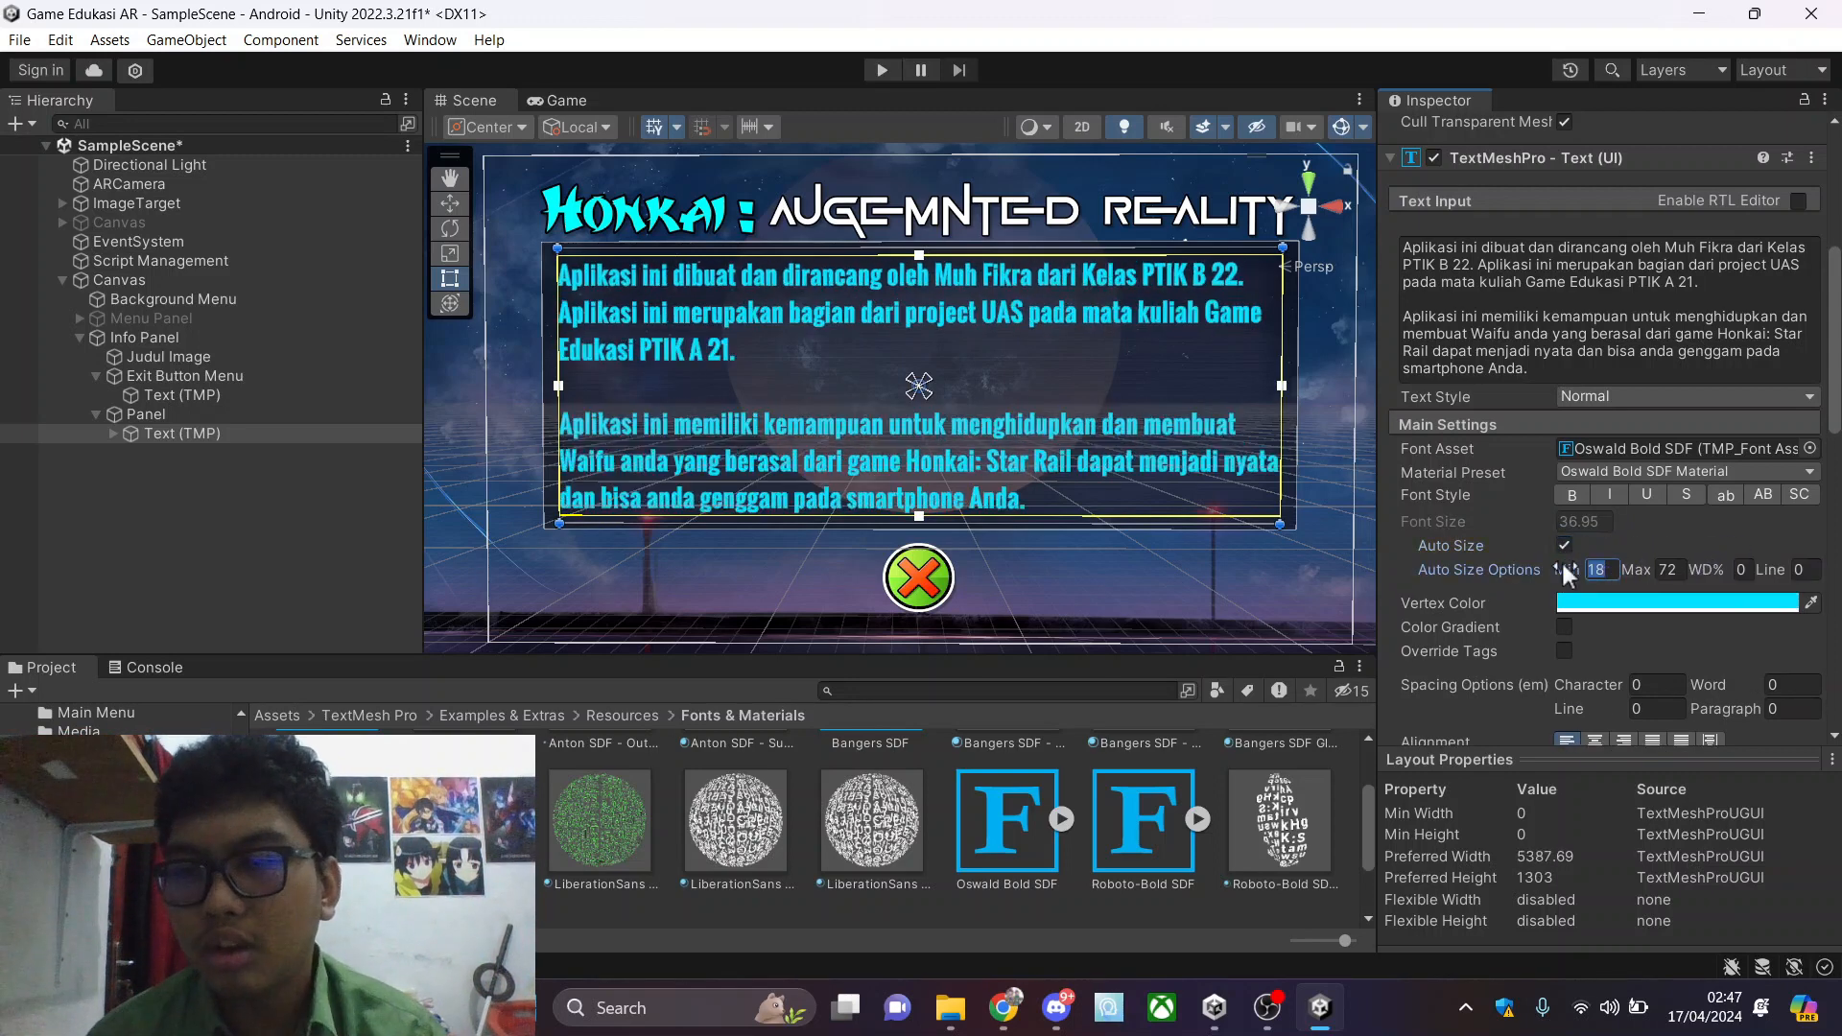
{"action": "type", "text": "25"}
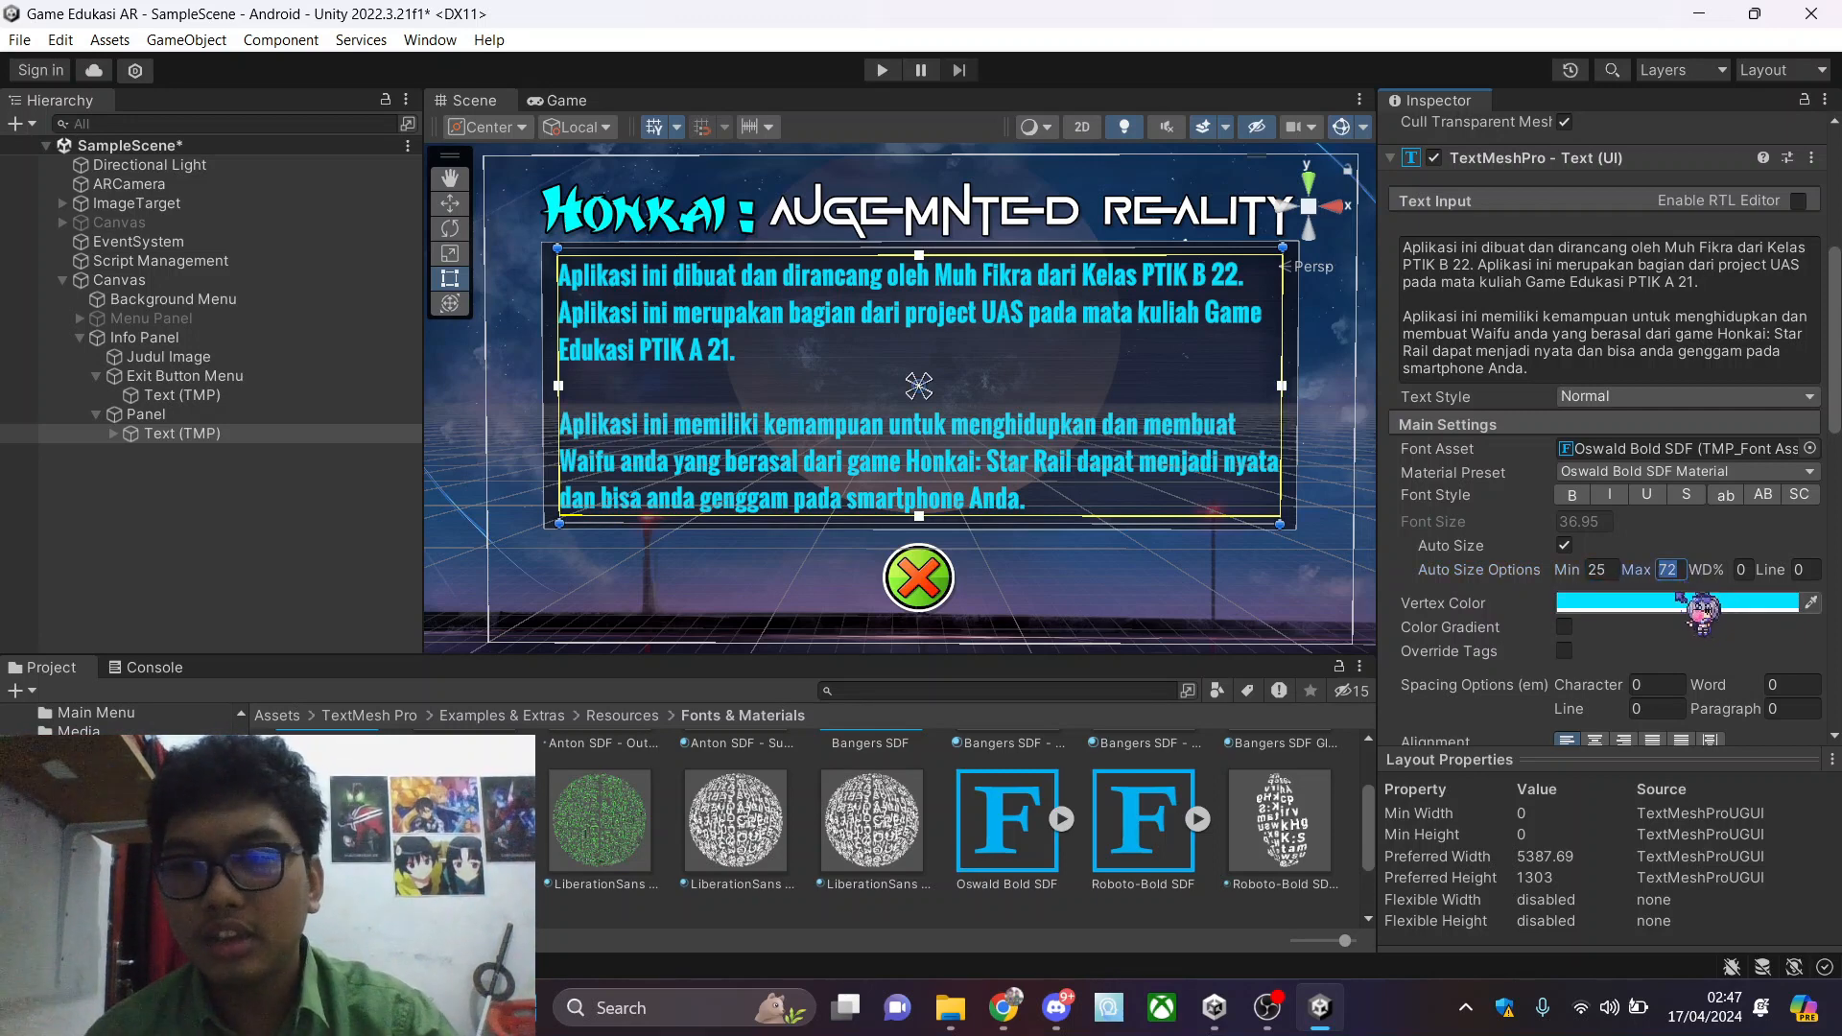
{"action": "type", "text": "40"}
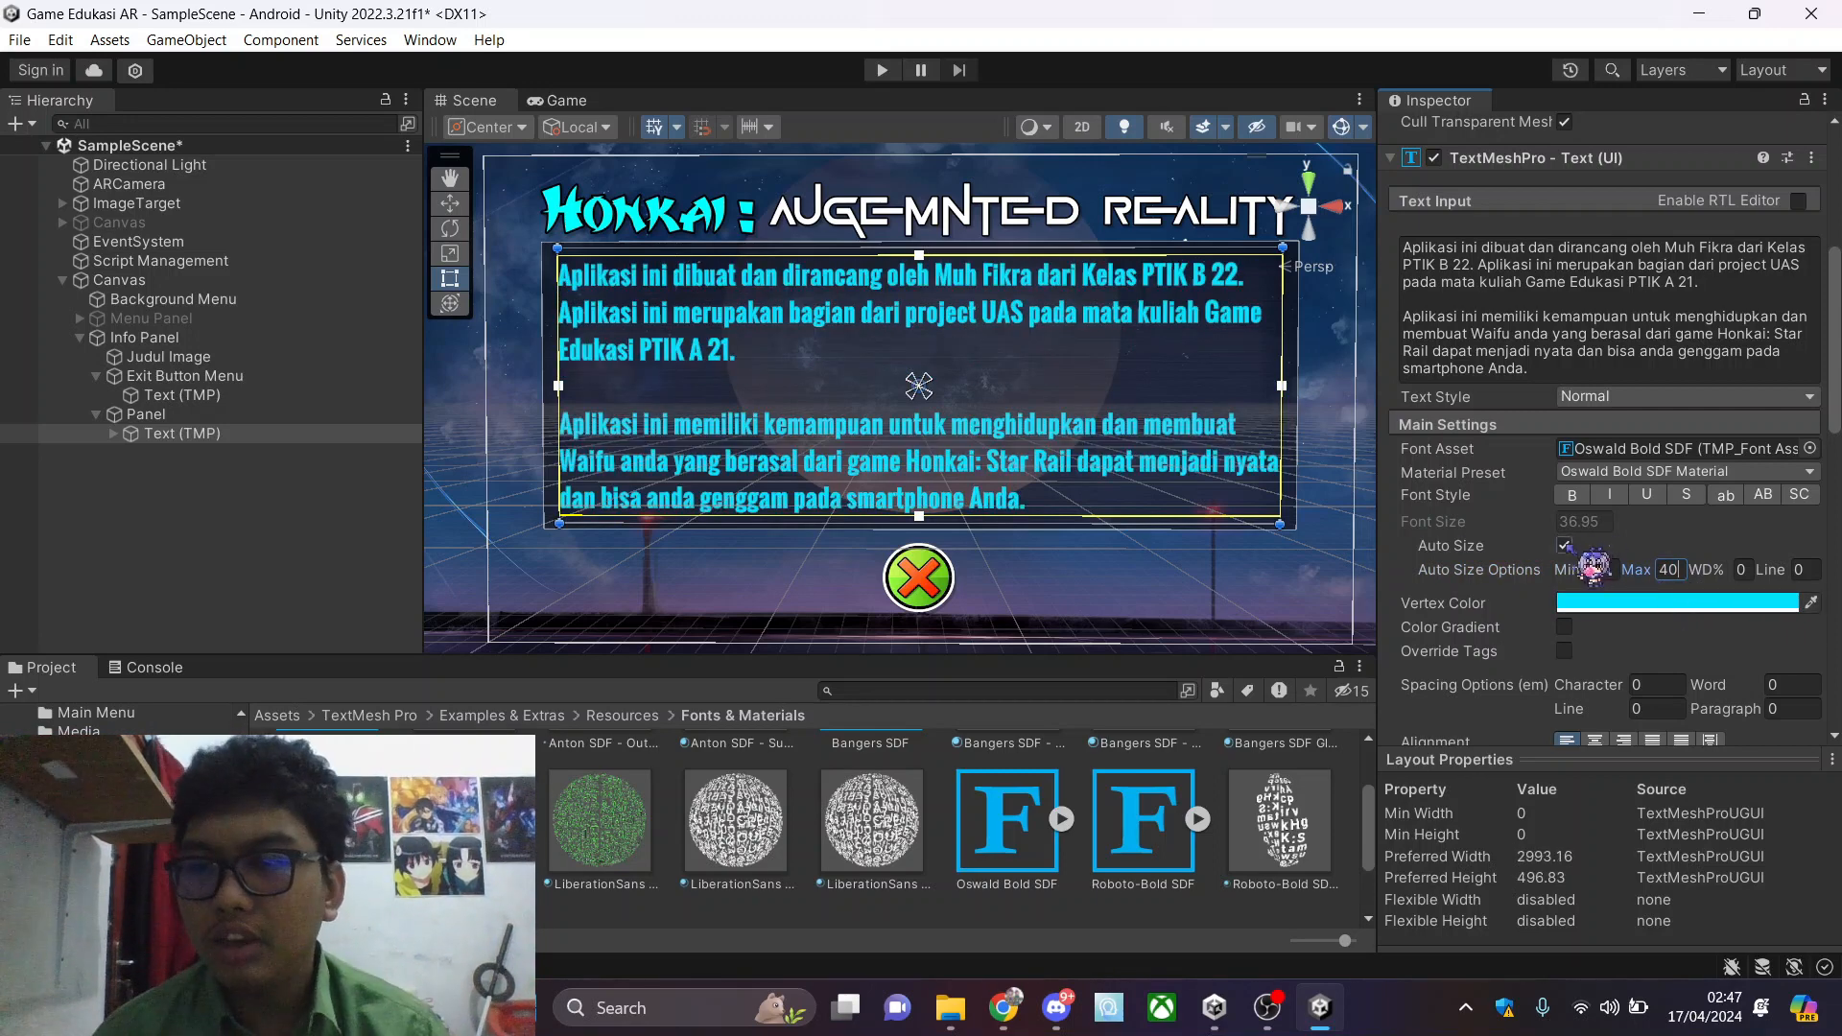
{"action": "left_click", "coordinate": [1566, 545]}
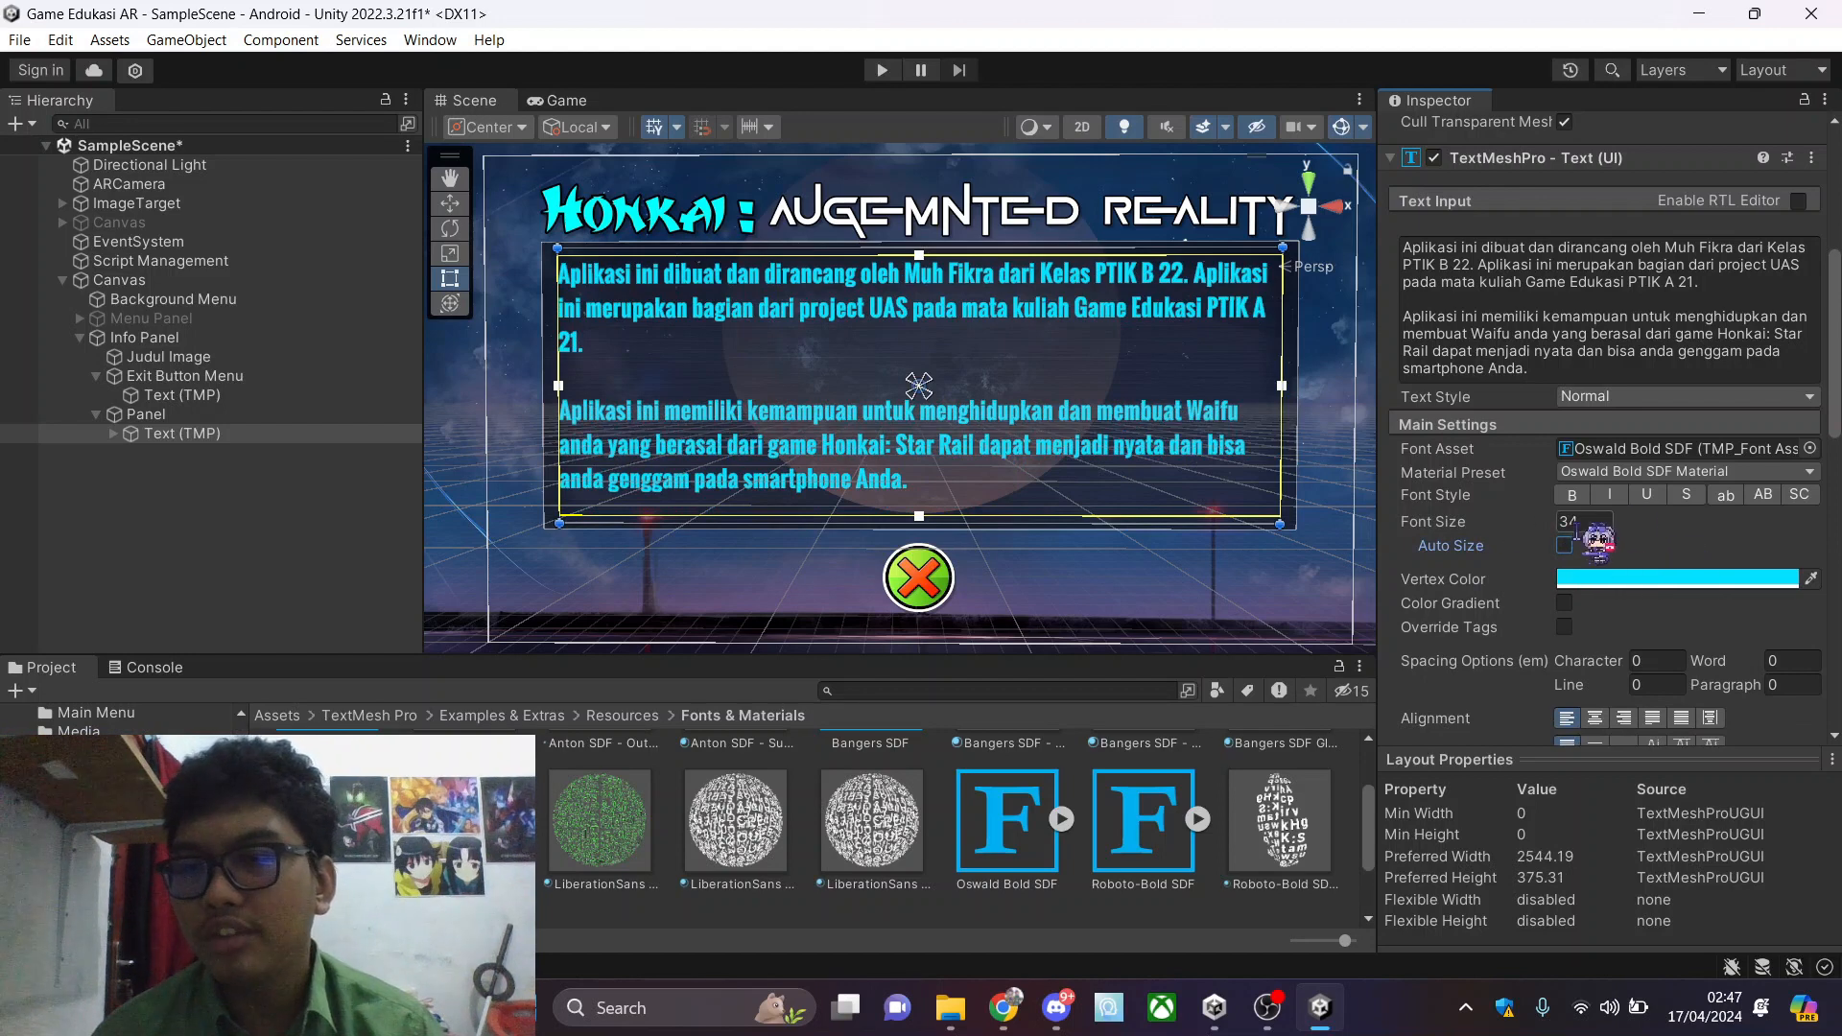
Justify the description text's alignment and check the result in the game preview
{"action": "scroll", "coordinate": [1645, 551], "scroll_direction": "down", "scroll_amount": 3}
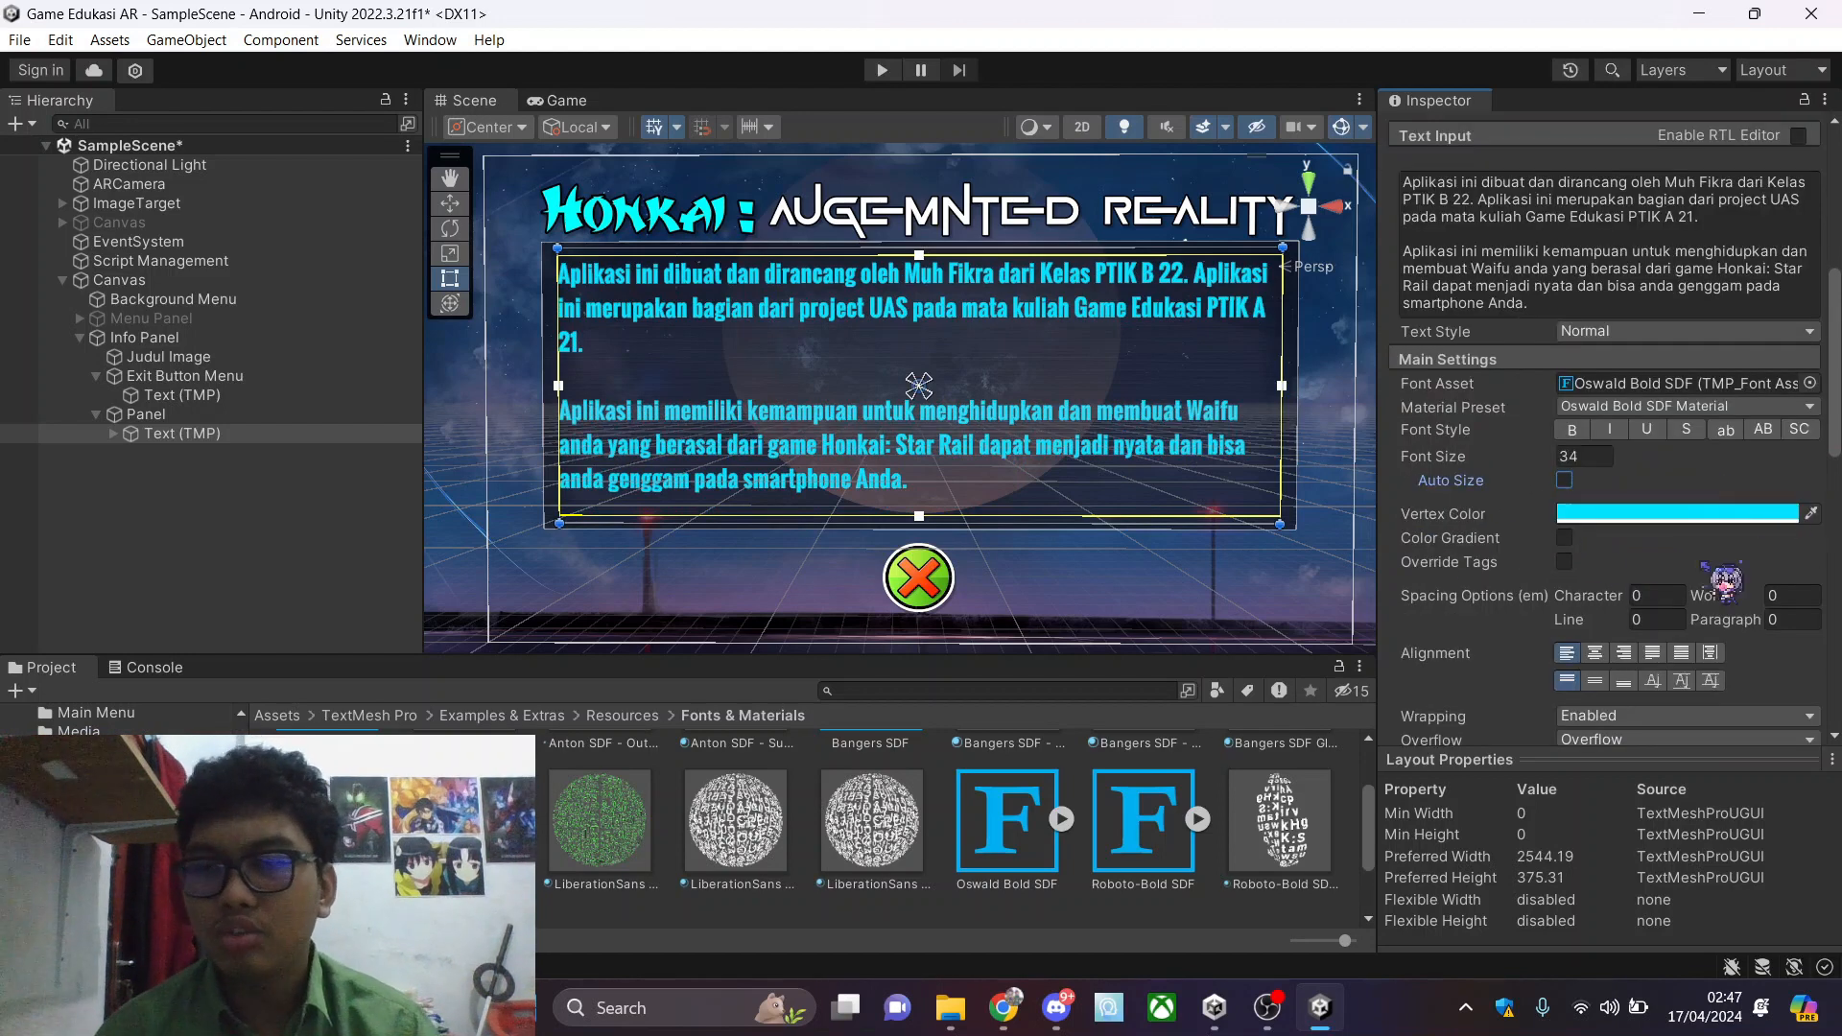
{"action": "scroll", "coordinate": [1635, 614], "scroll_direction": "down", "scroll_amount": 3}
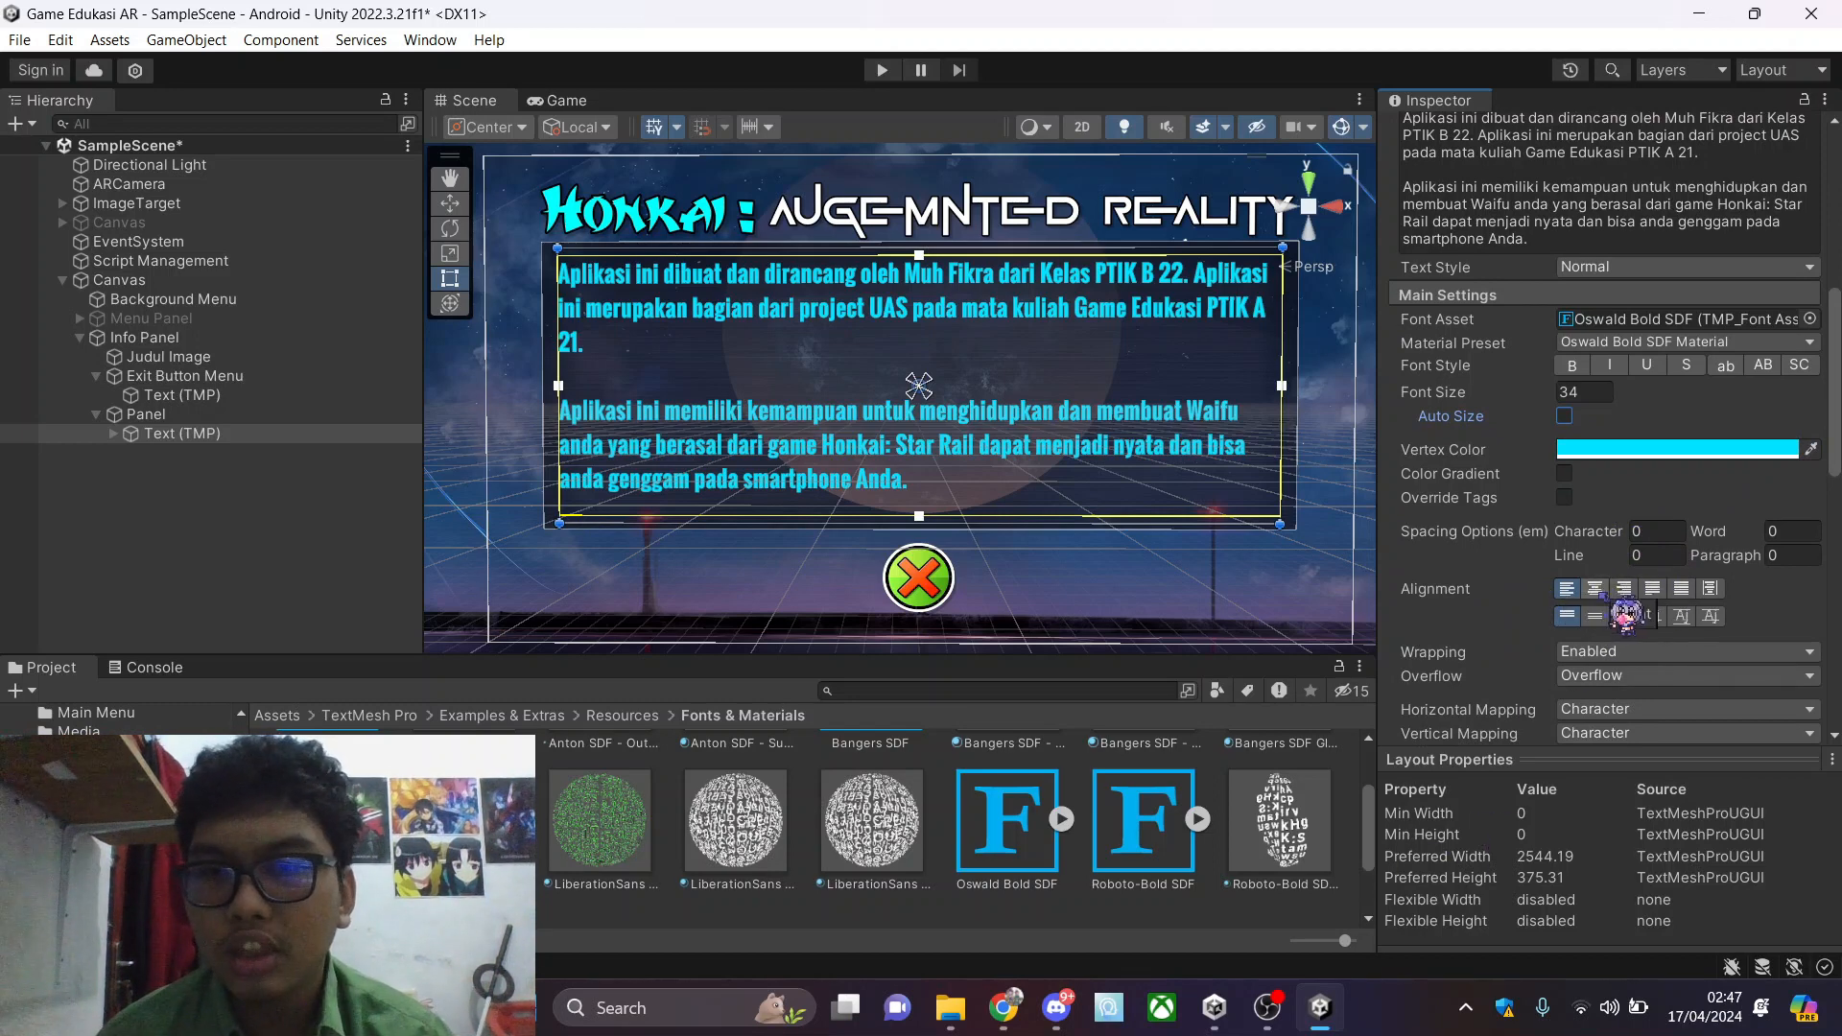
{"action": "left_click", "coordinate": [1653, 588]}
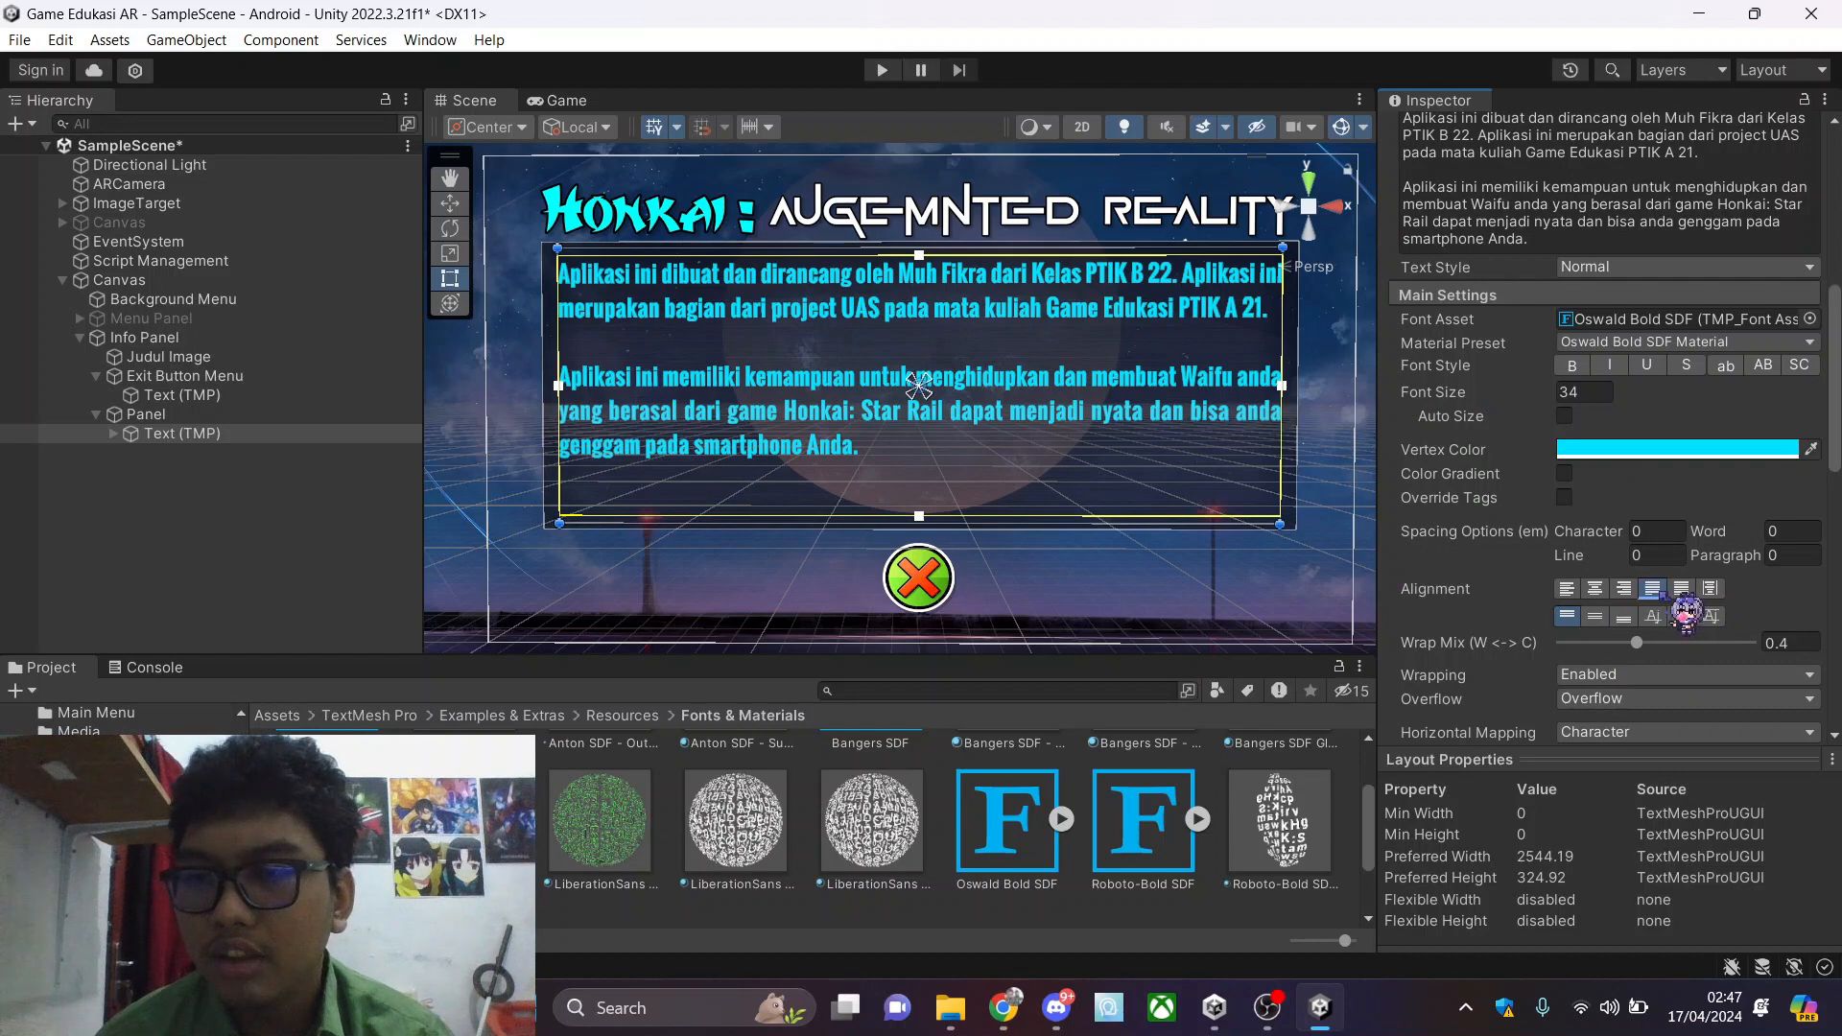
{"action": "scroll", "coordinate": [1465, 691], "scroll_direction": "up", "scroll_amount": 5}
{"action": "left_click", "coordinate": [574, 101]}
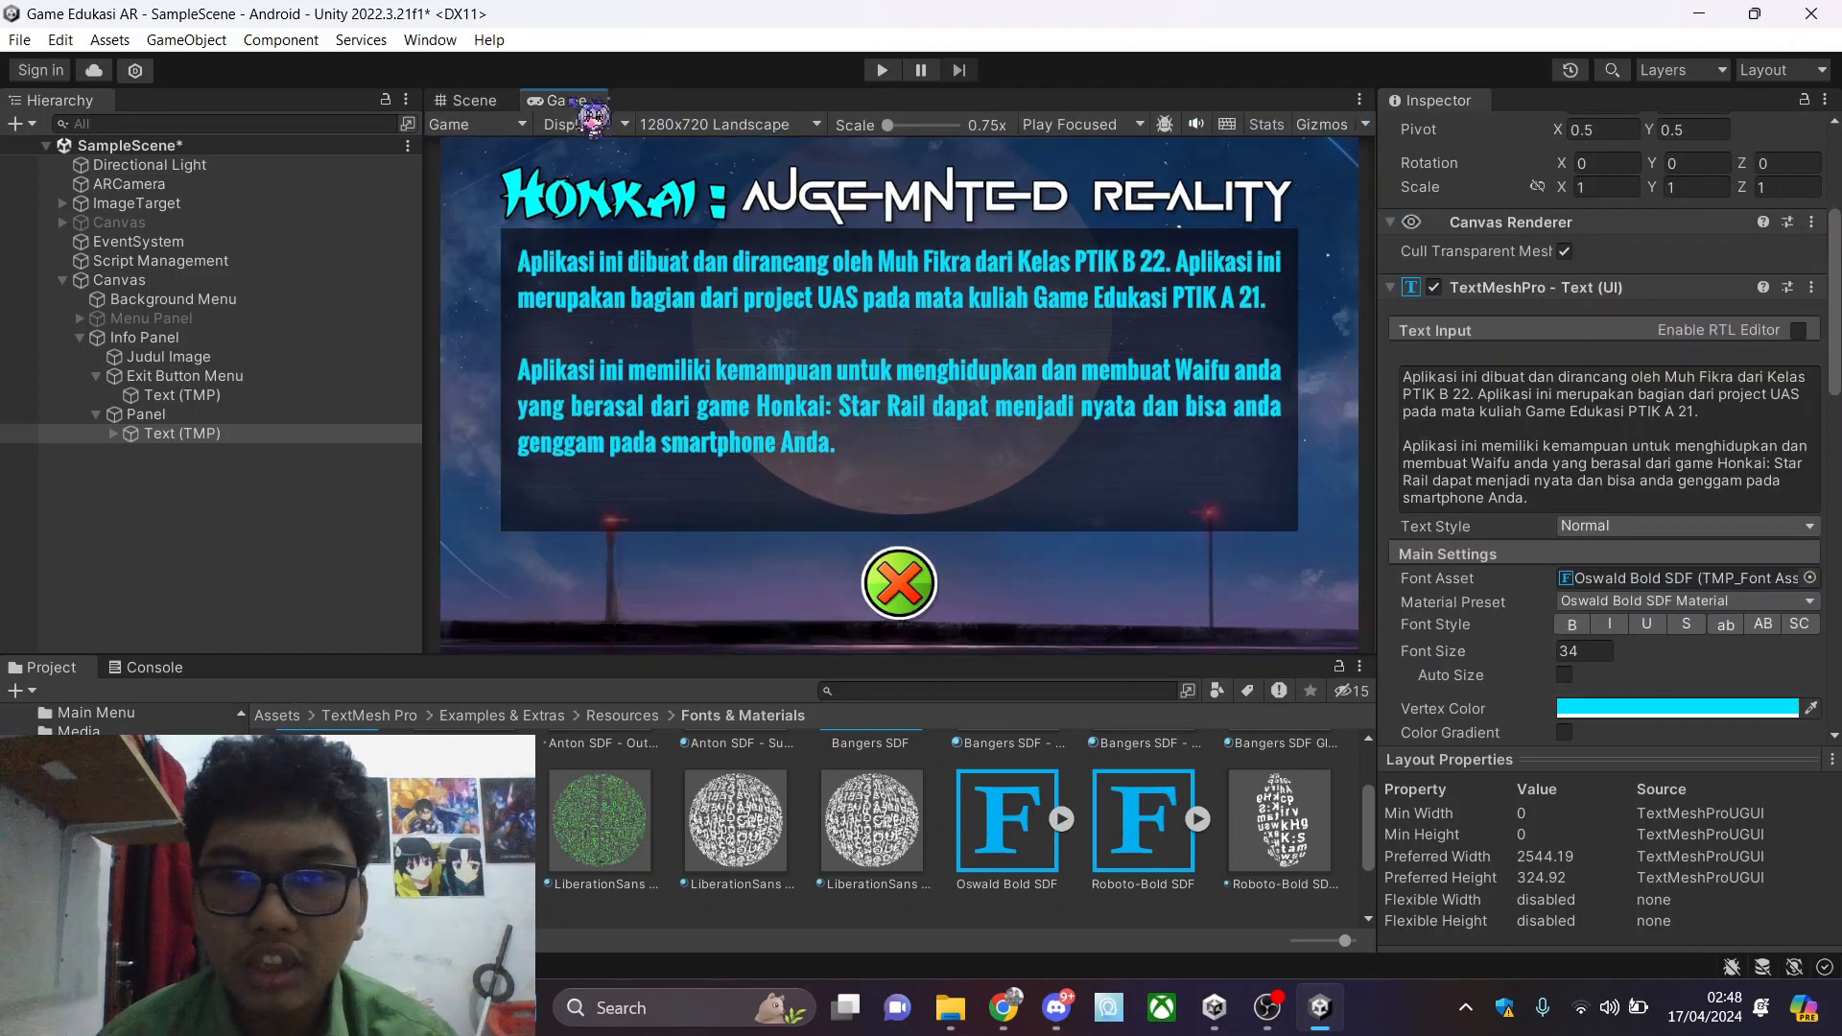
{"action": "left_click", "coordinate": [470, 101]}
{"action": "scroll", "coordinate": [1420, 590], "scroll_direction": "up", "scroll_amount": 3}
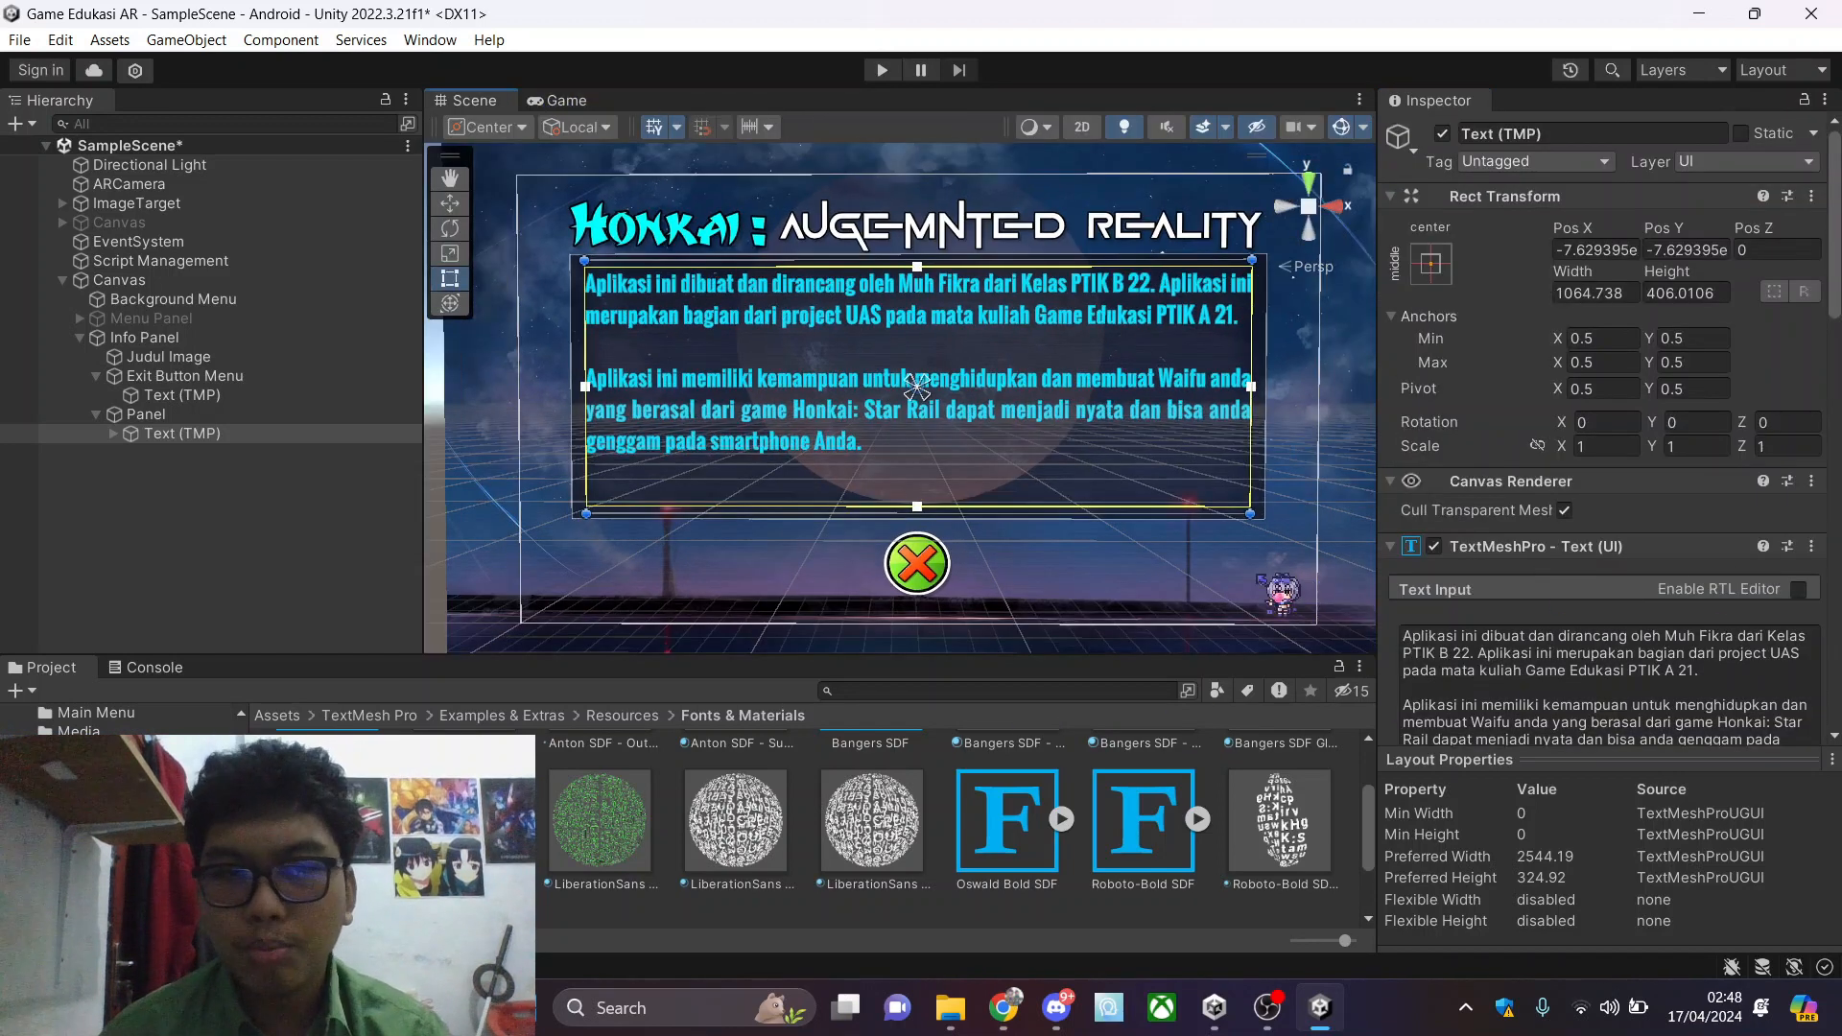
{"action": "scroll", "coordinate": [1279, 591], "scroll_direction": "up", "scroll_amount": 3}
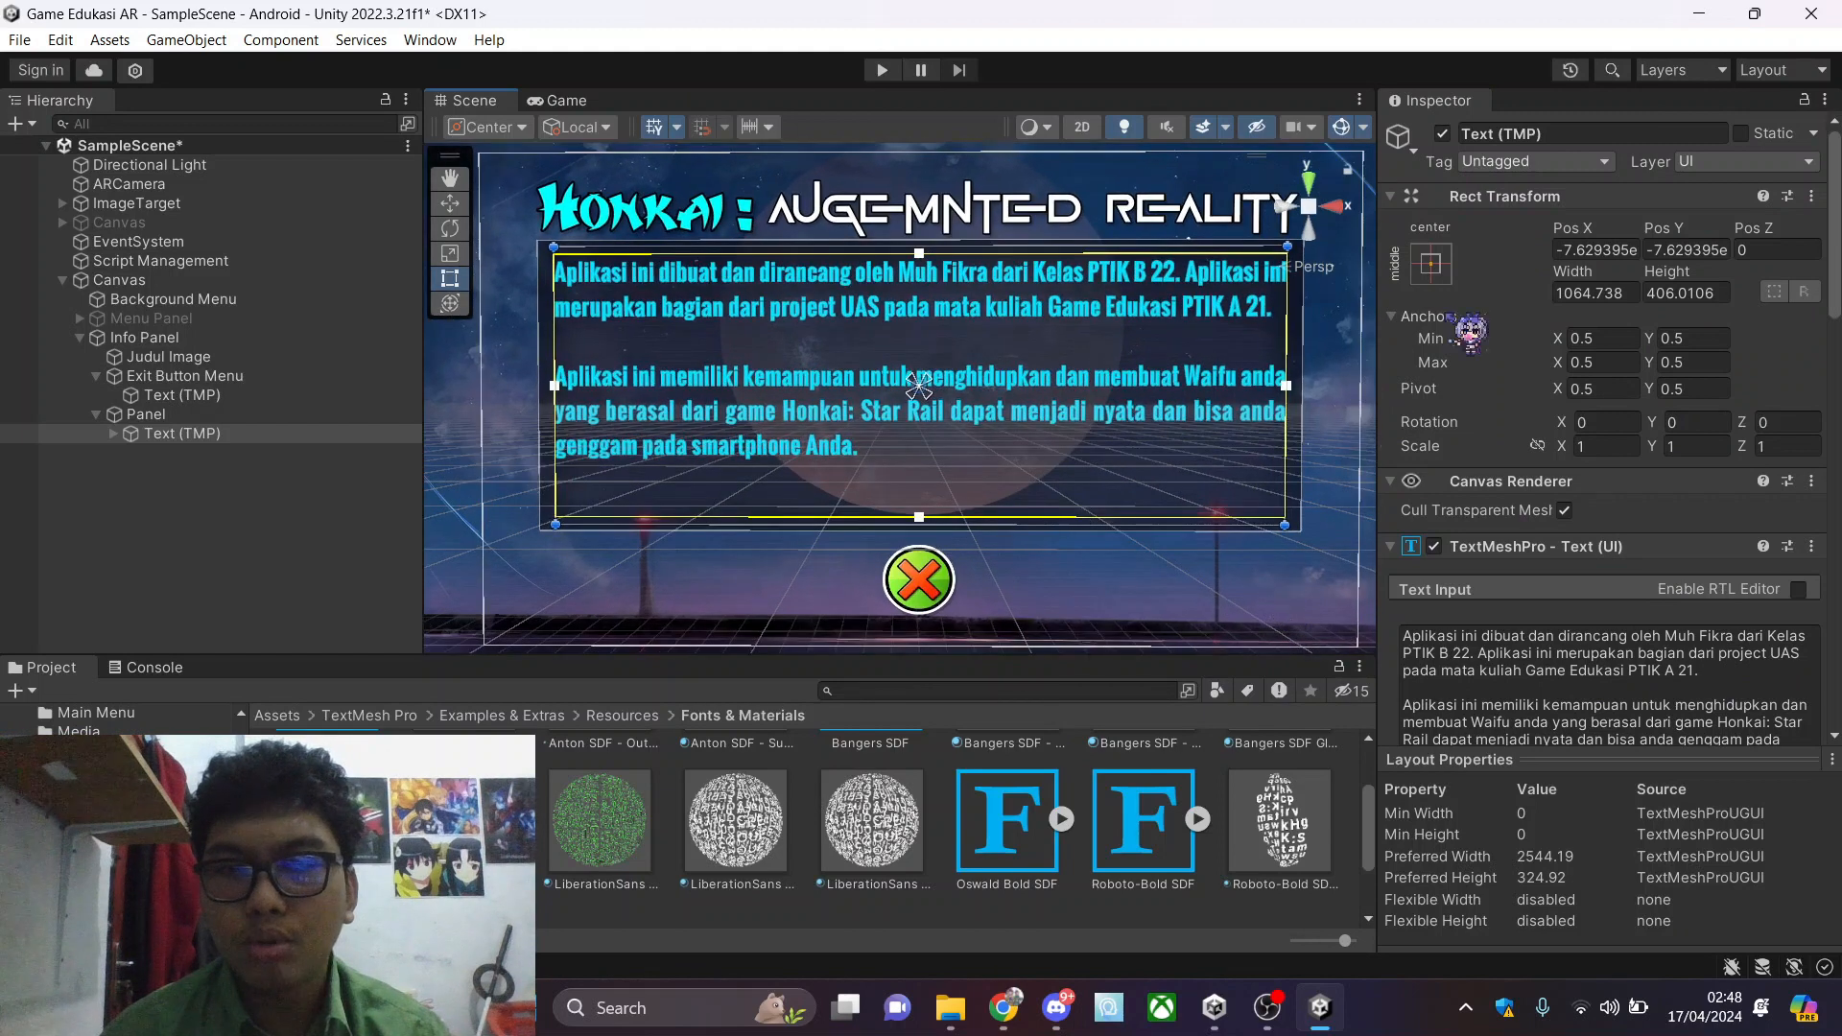
Rename the text object to Text Description and its parent panel to Description Panel
{"action": "left_click", "coordinate": [1574, 133]}
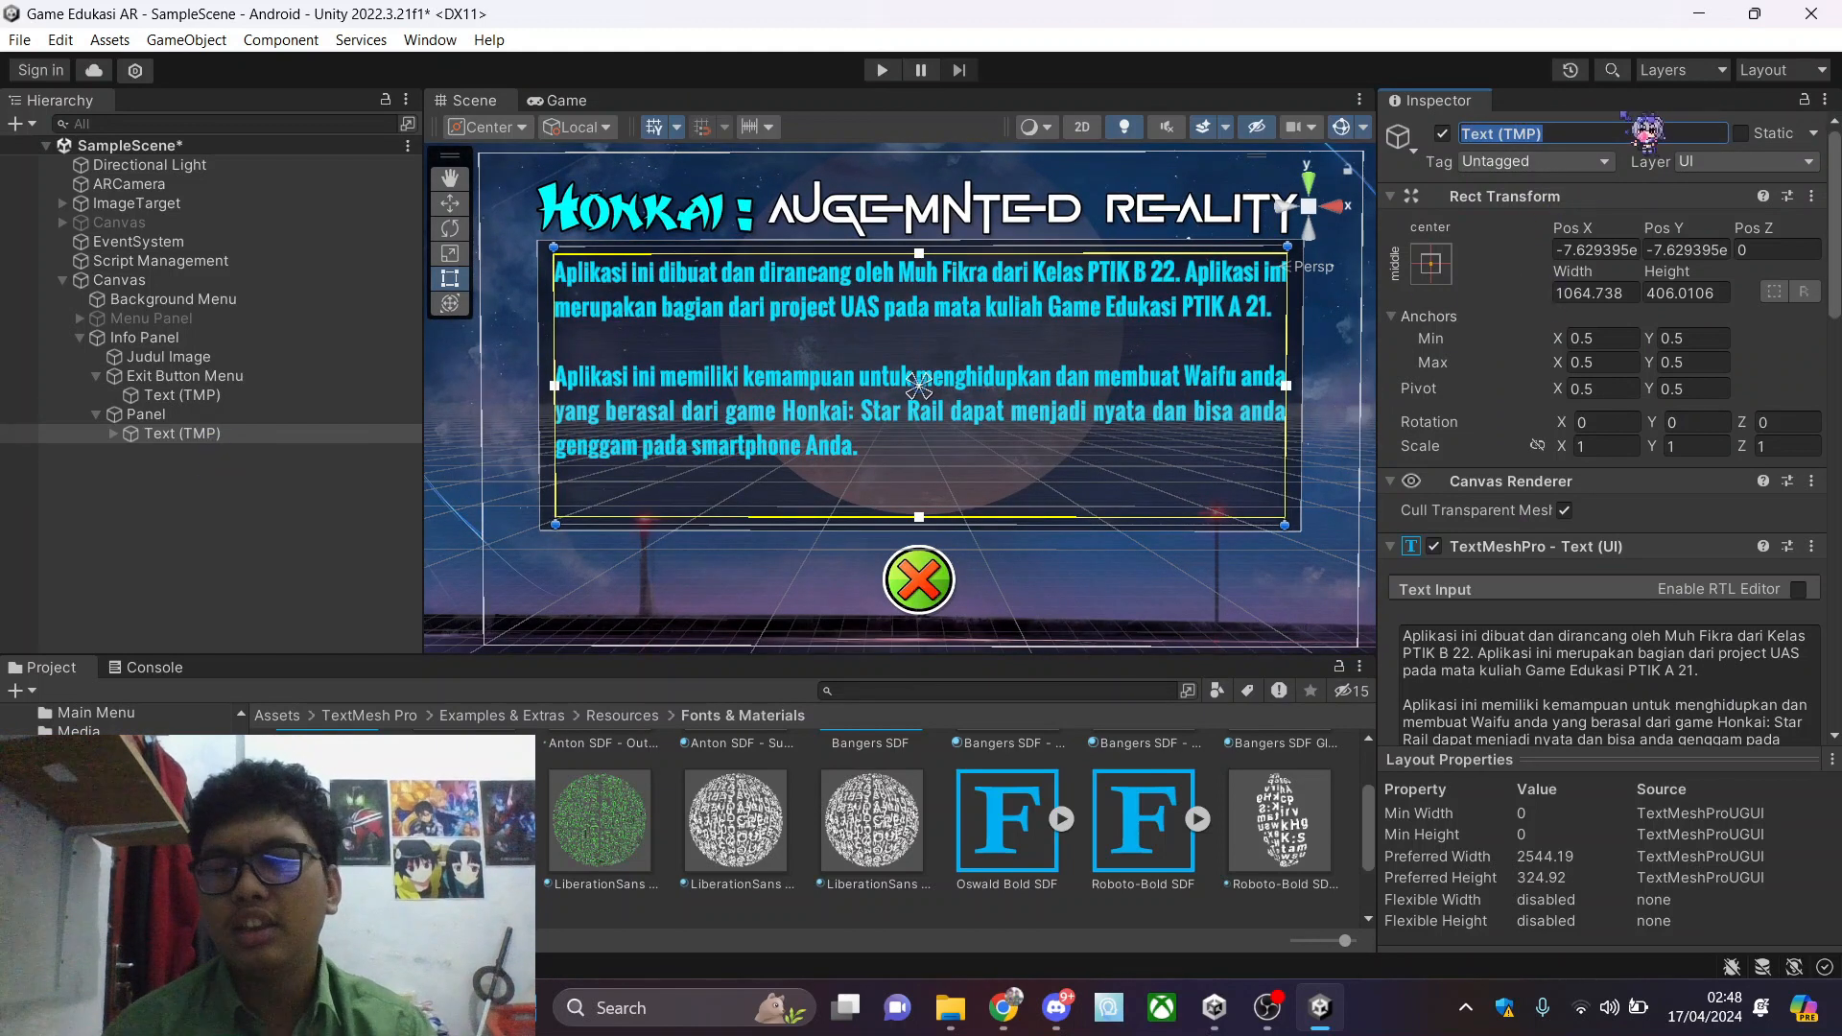
{"action": "type", "text": "TextDescription"}
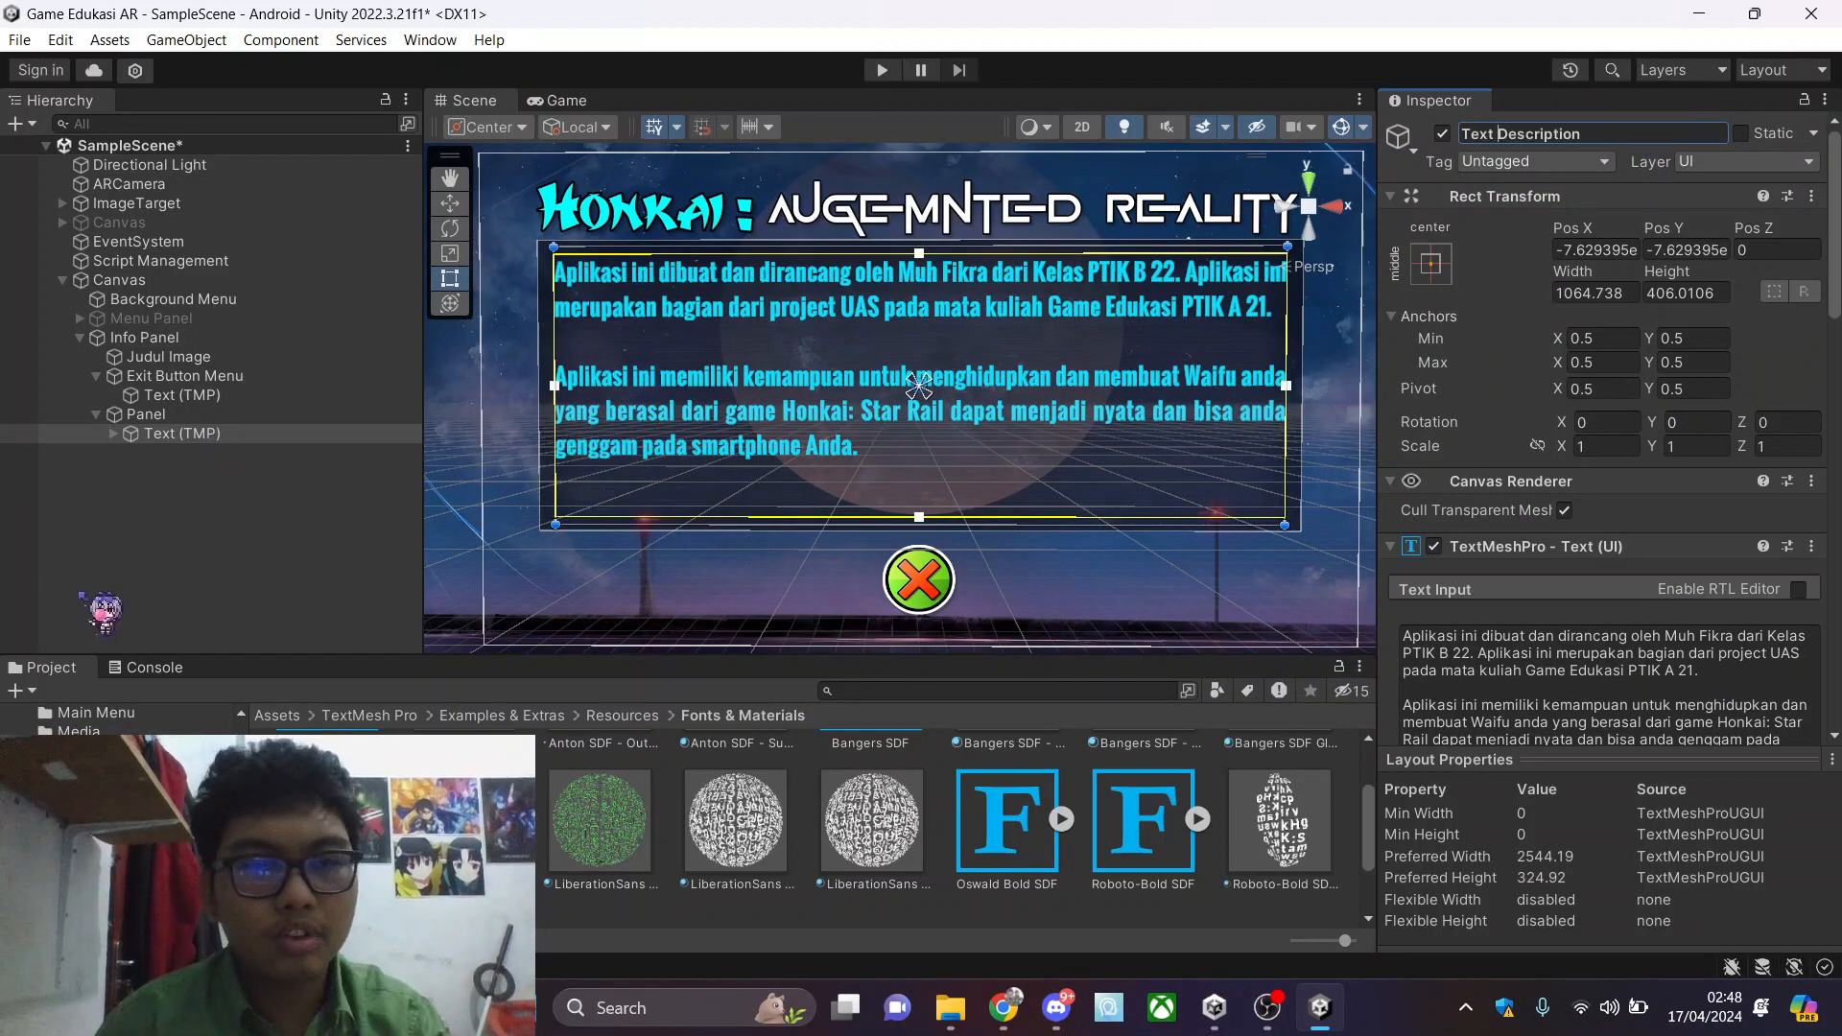
{"action": "right_click", "coordinate": [182, 418]}
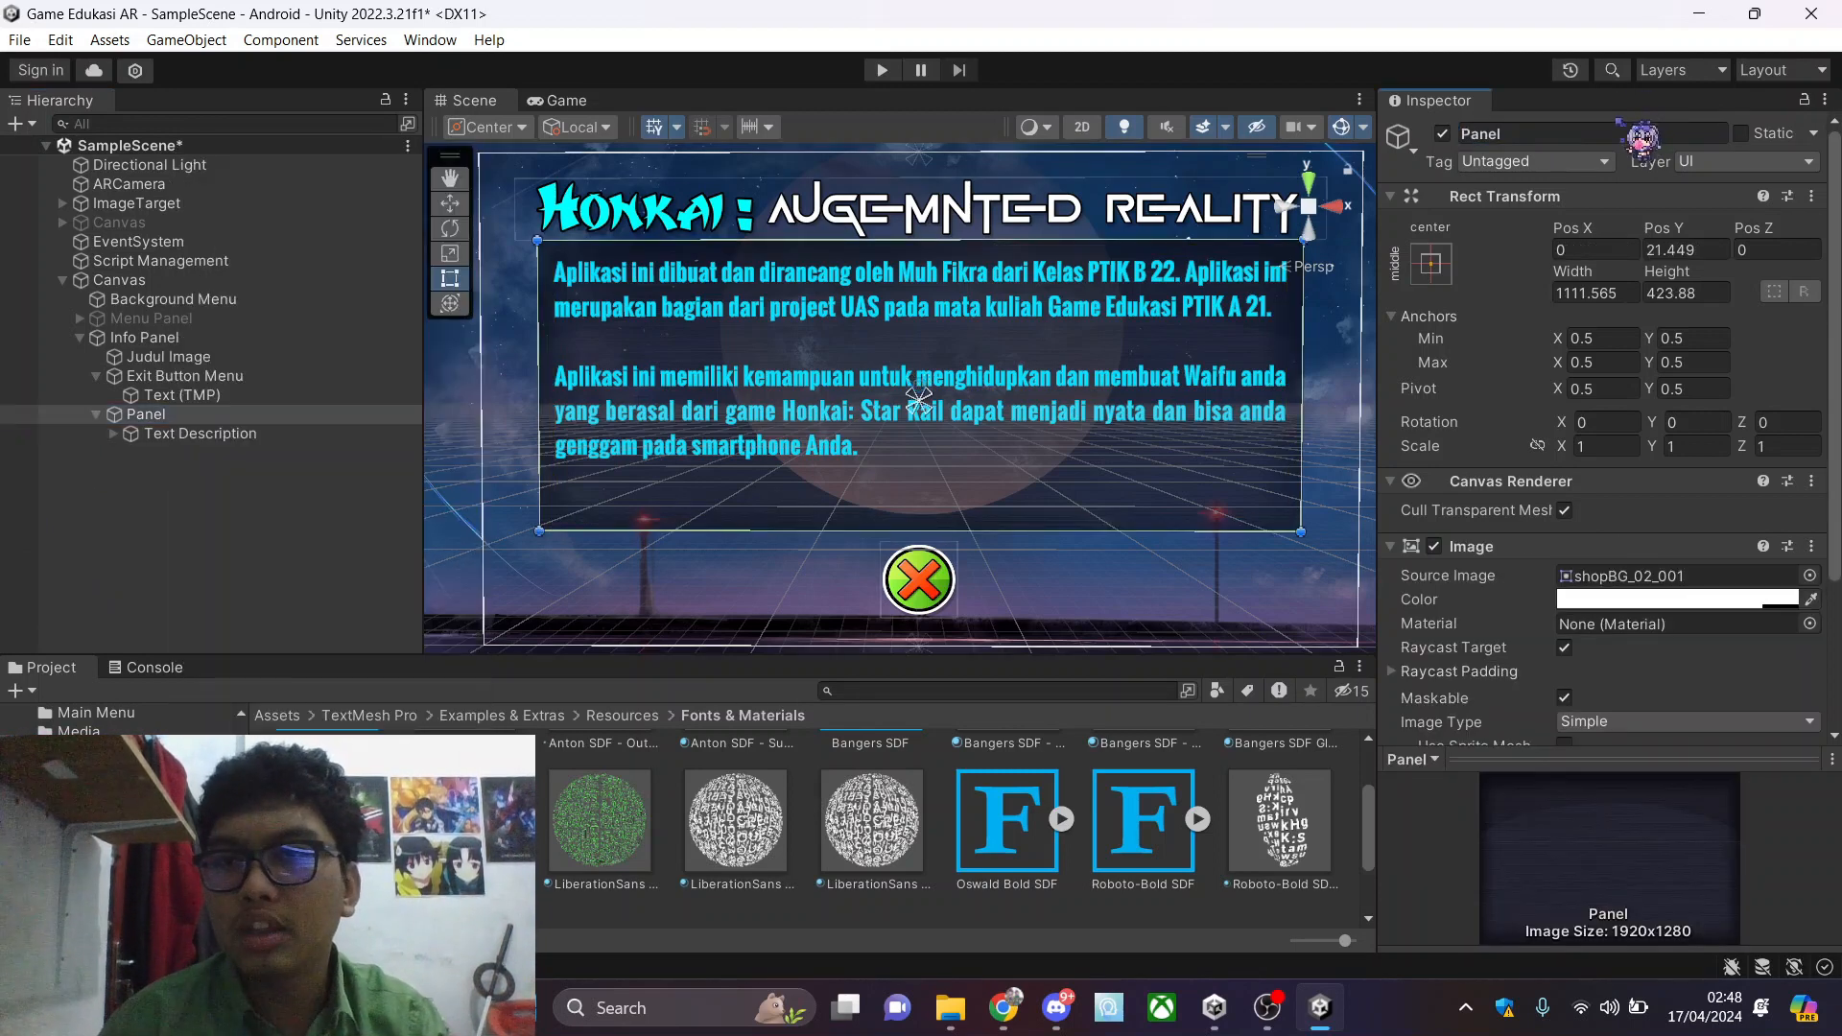
{"action": "left_click", "coordinate": [991, 446]}
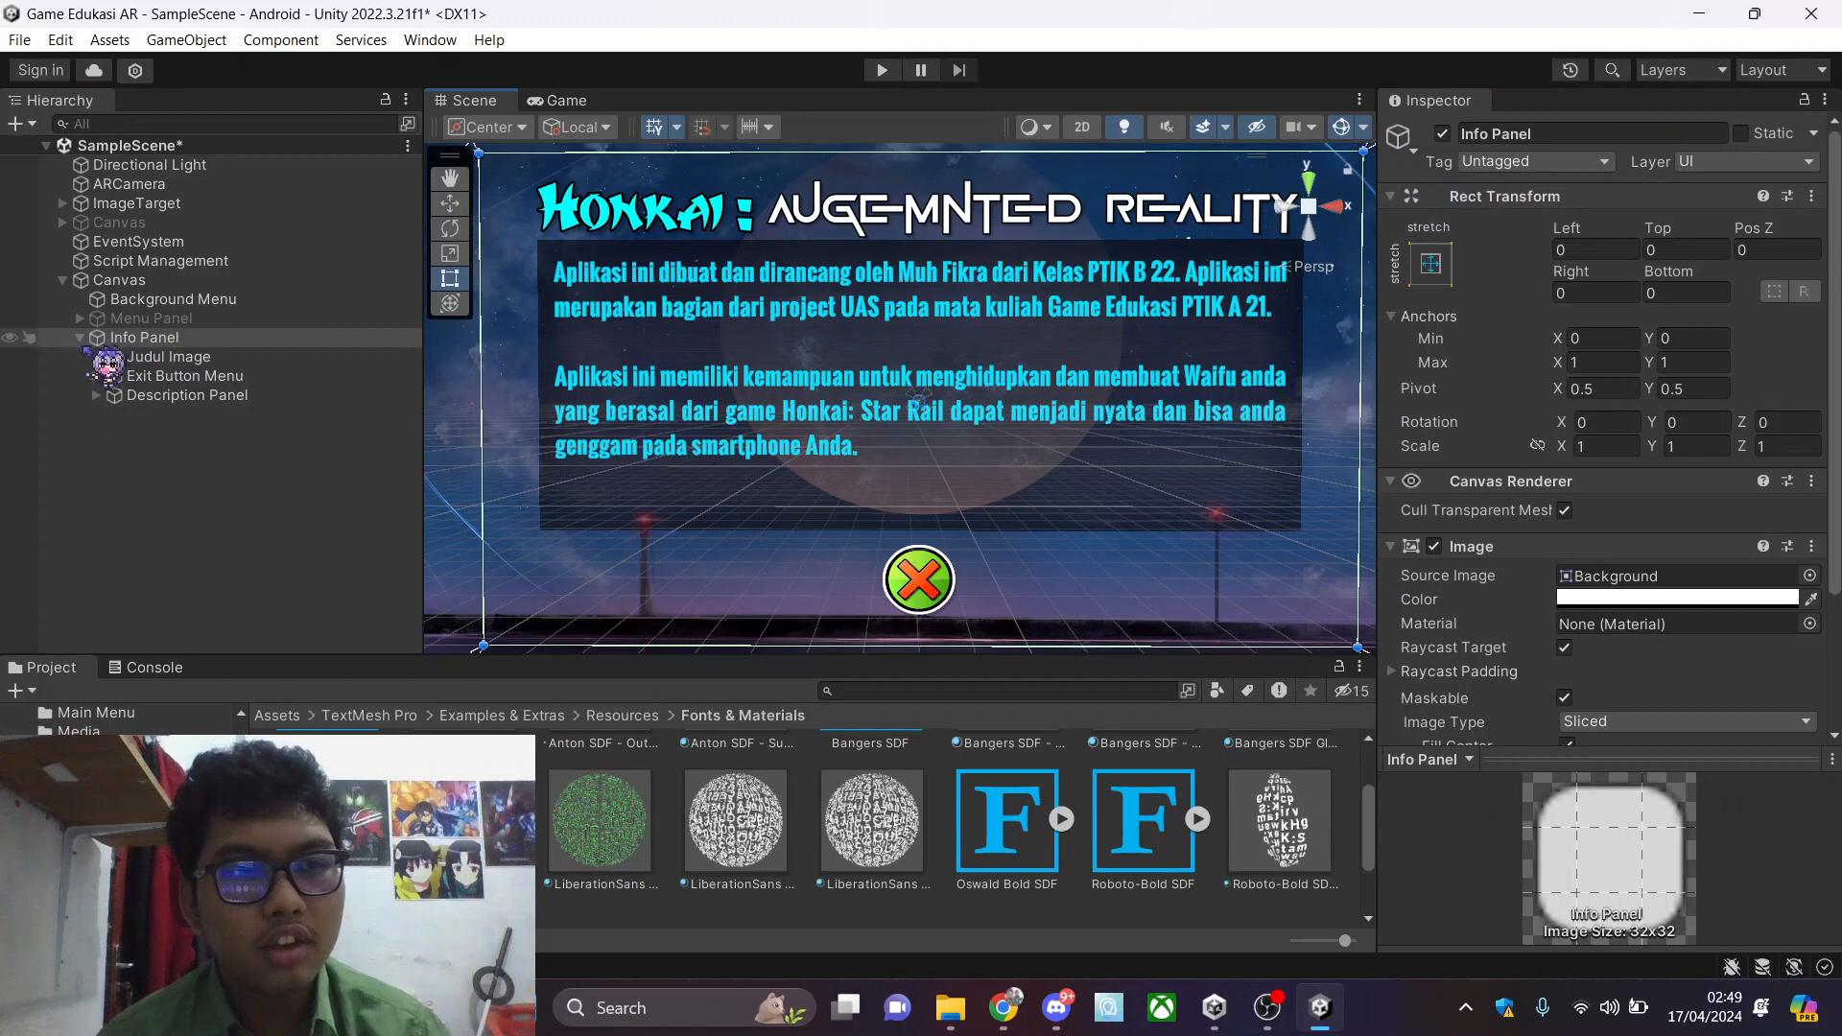
Collapse and deactivate the Info Panel, and activate the Menu Panel
{"action": "left_click", "coordinate": [80, 337]}
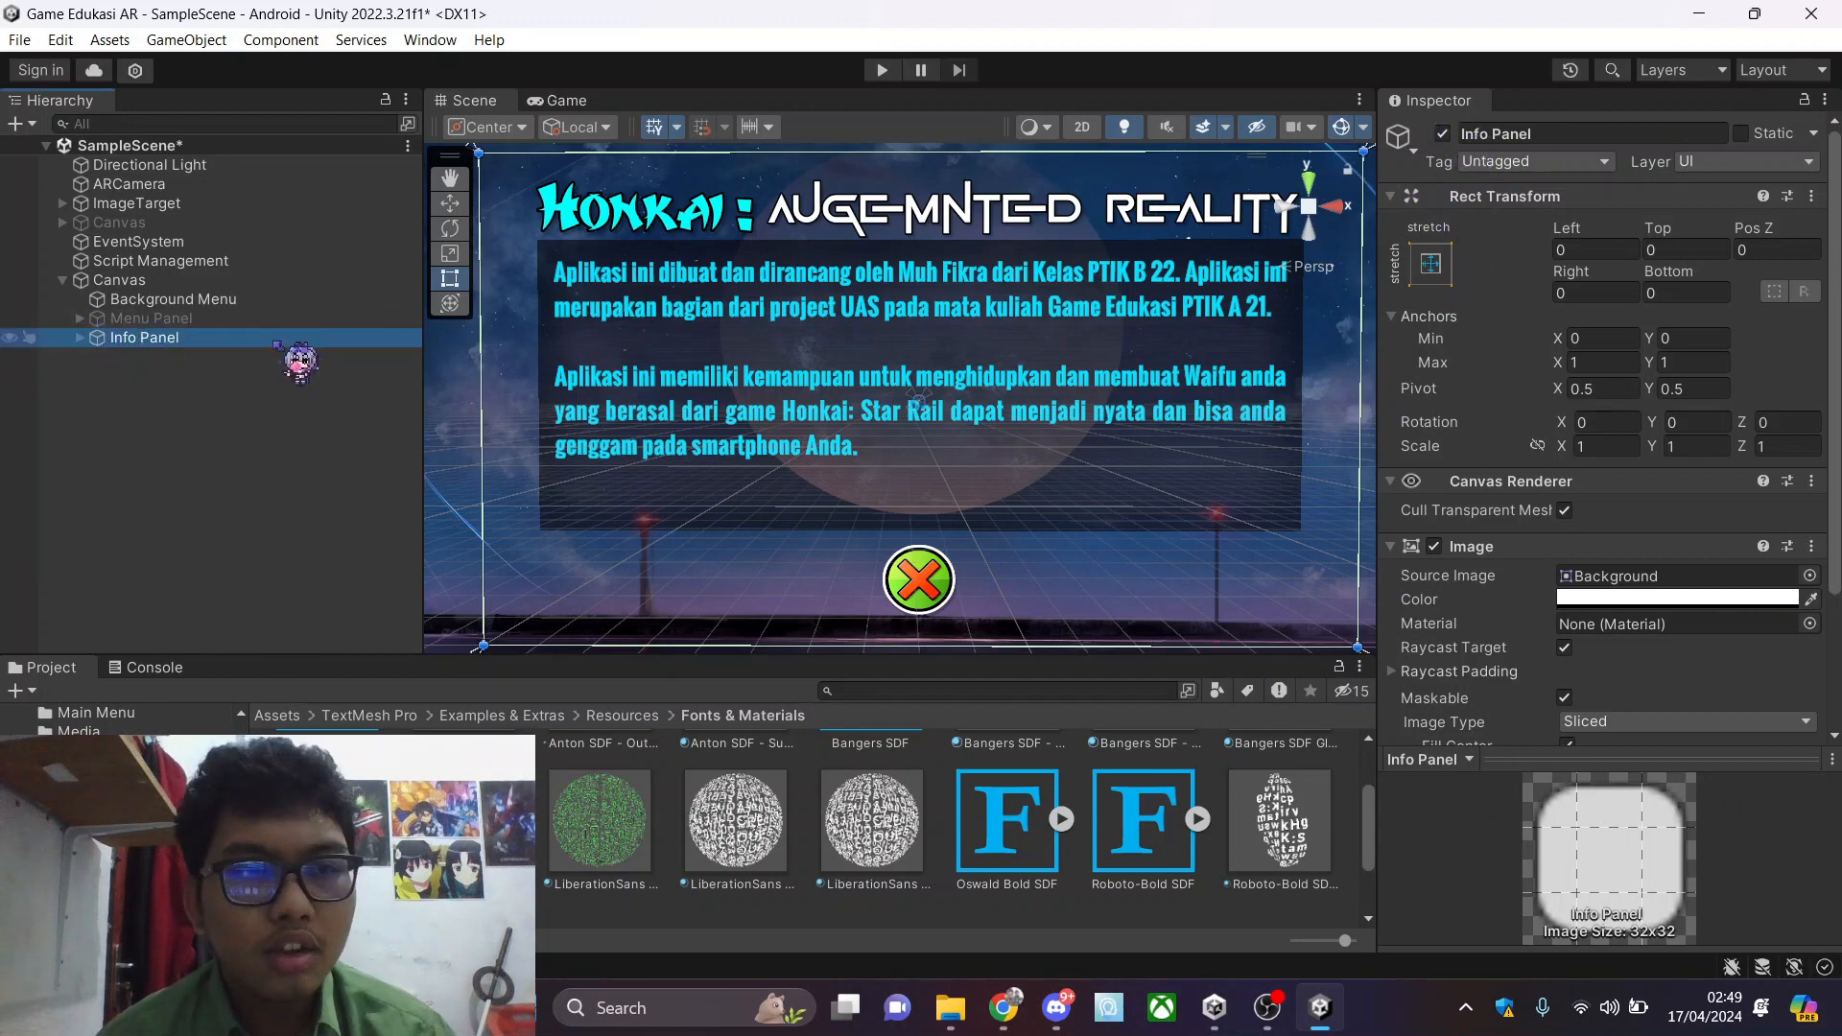
{"action": "key", "text": "F2"}
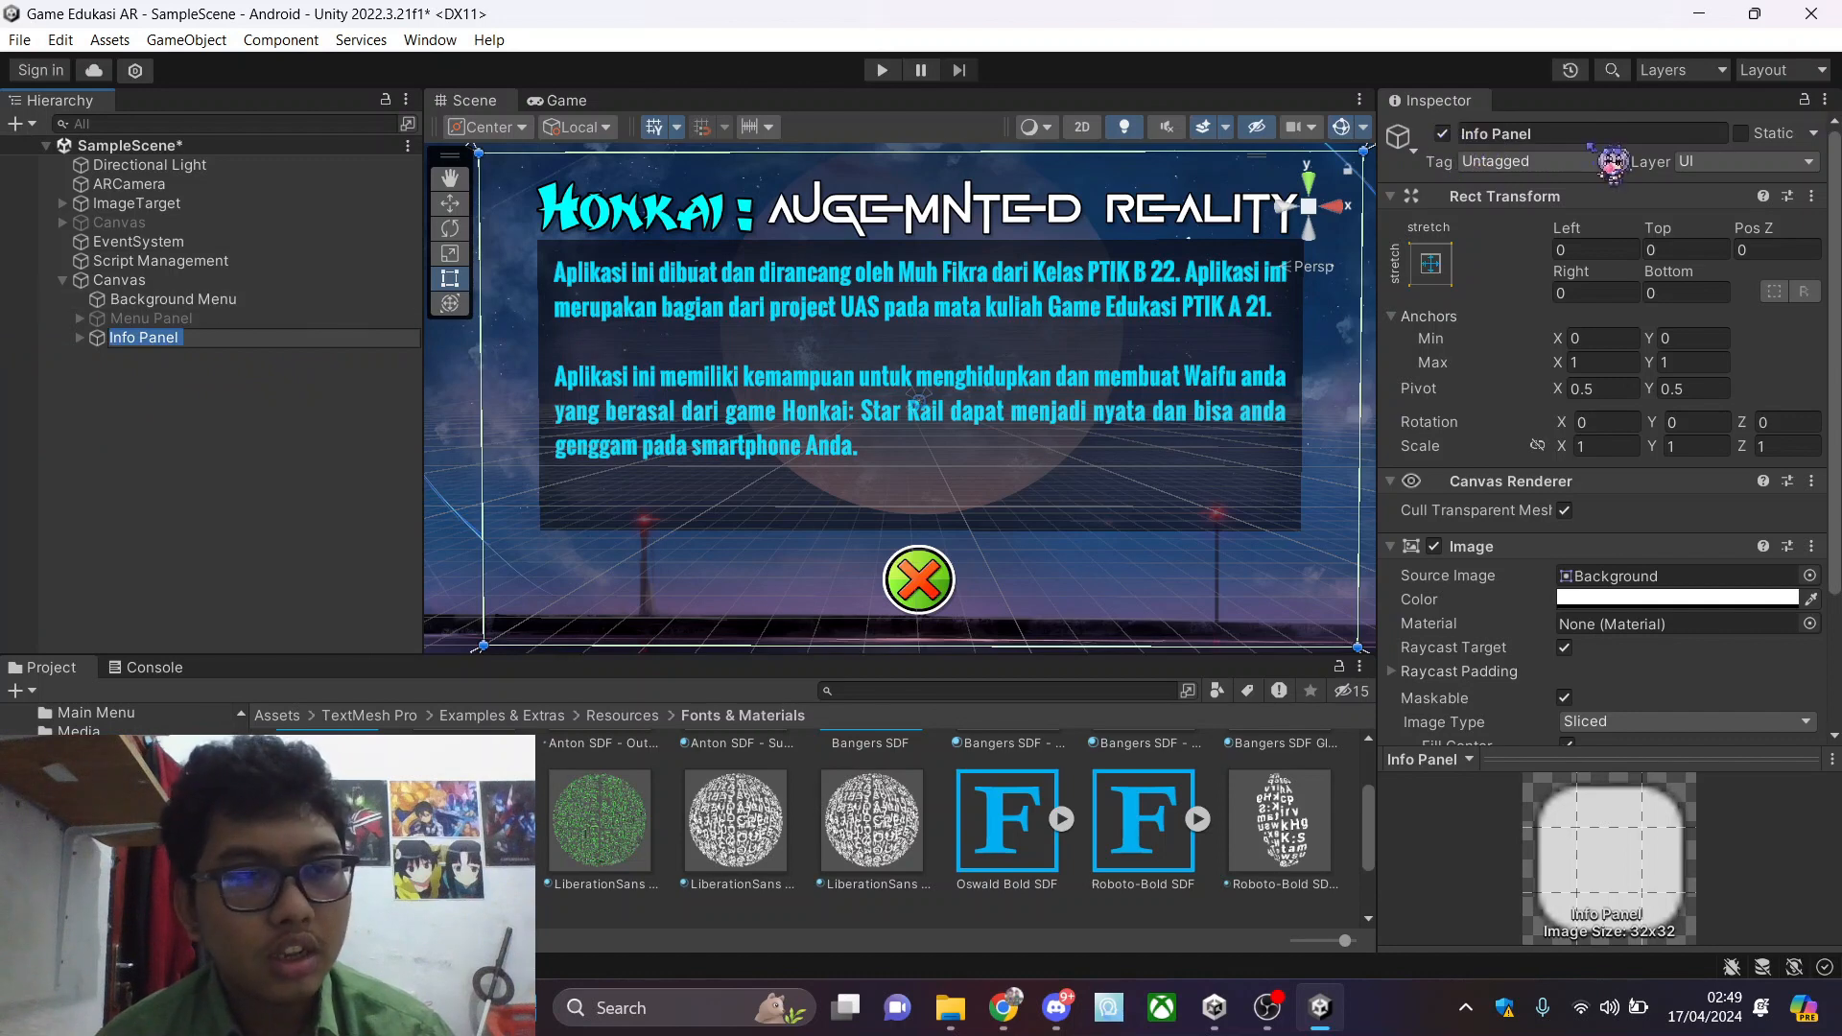
{"action": "left_click", "coordinate": [1443, 133]}
{"action": "left_click", "coordinate": [192, 319]}
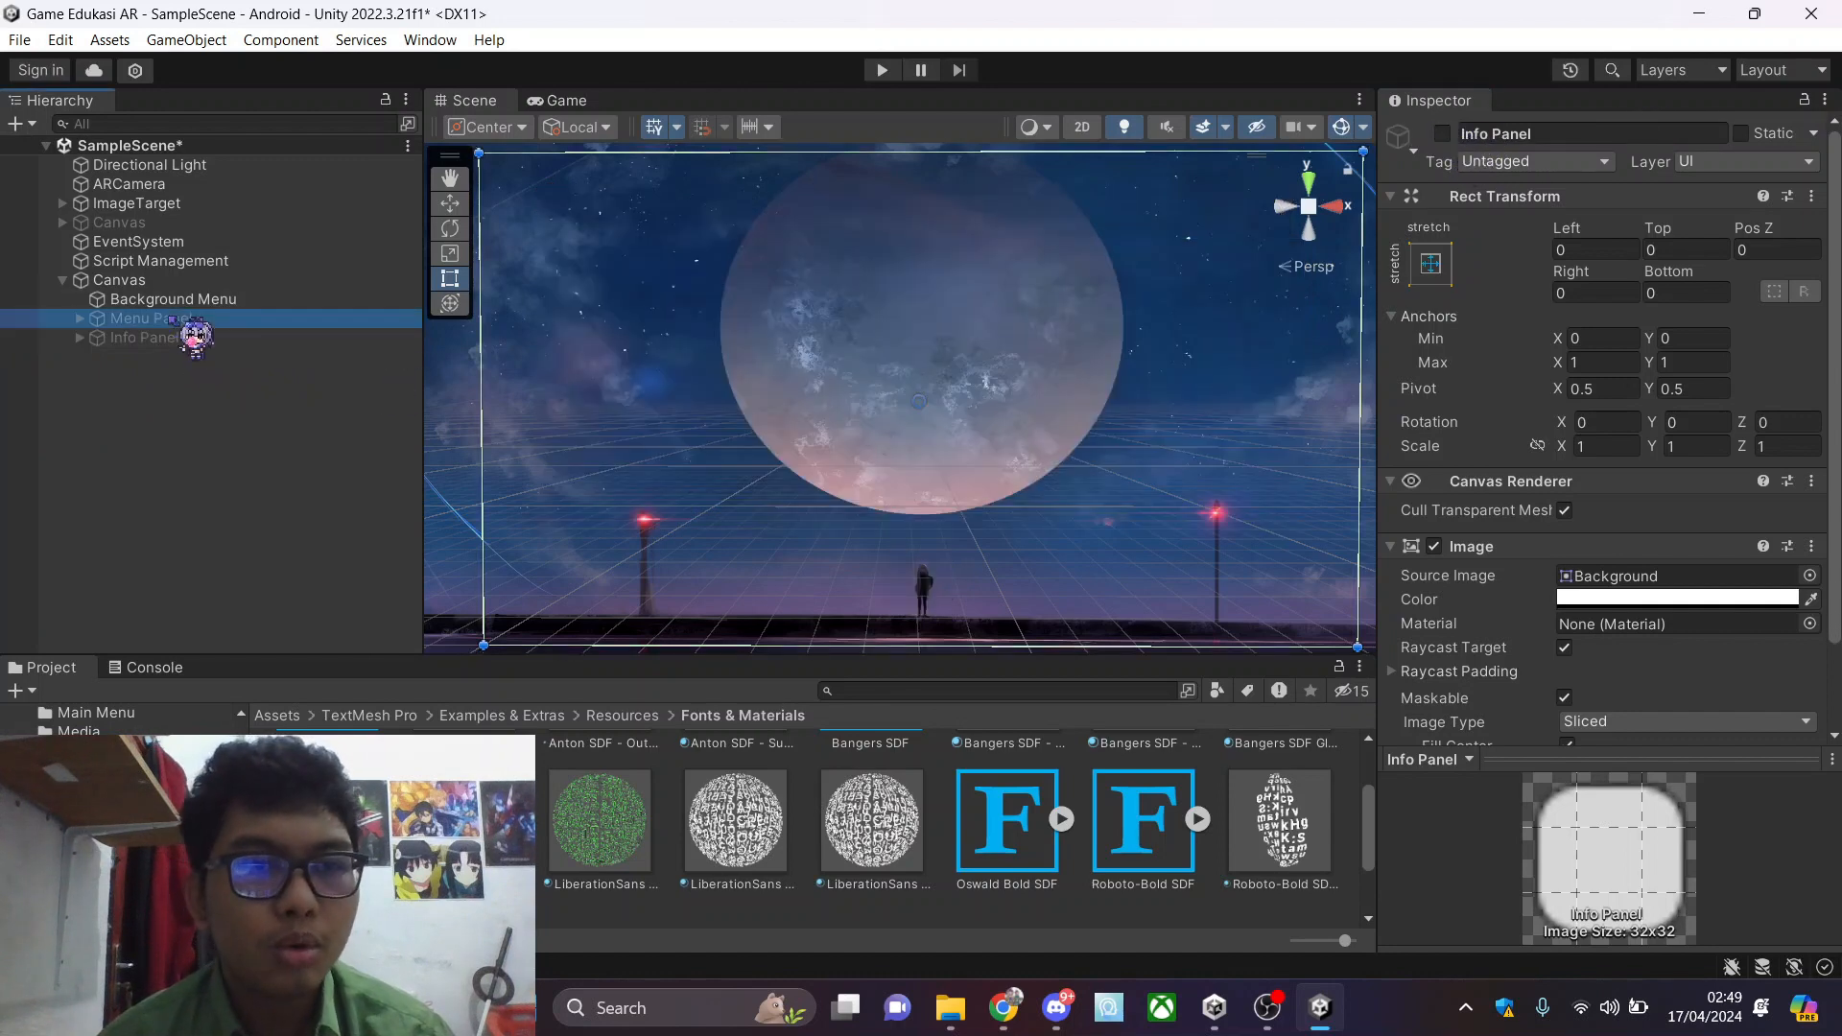
{"action": "left_click", "coordinate": [1443, 134]}
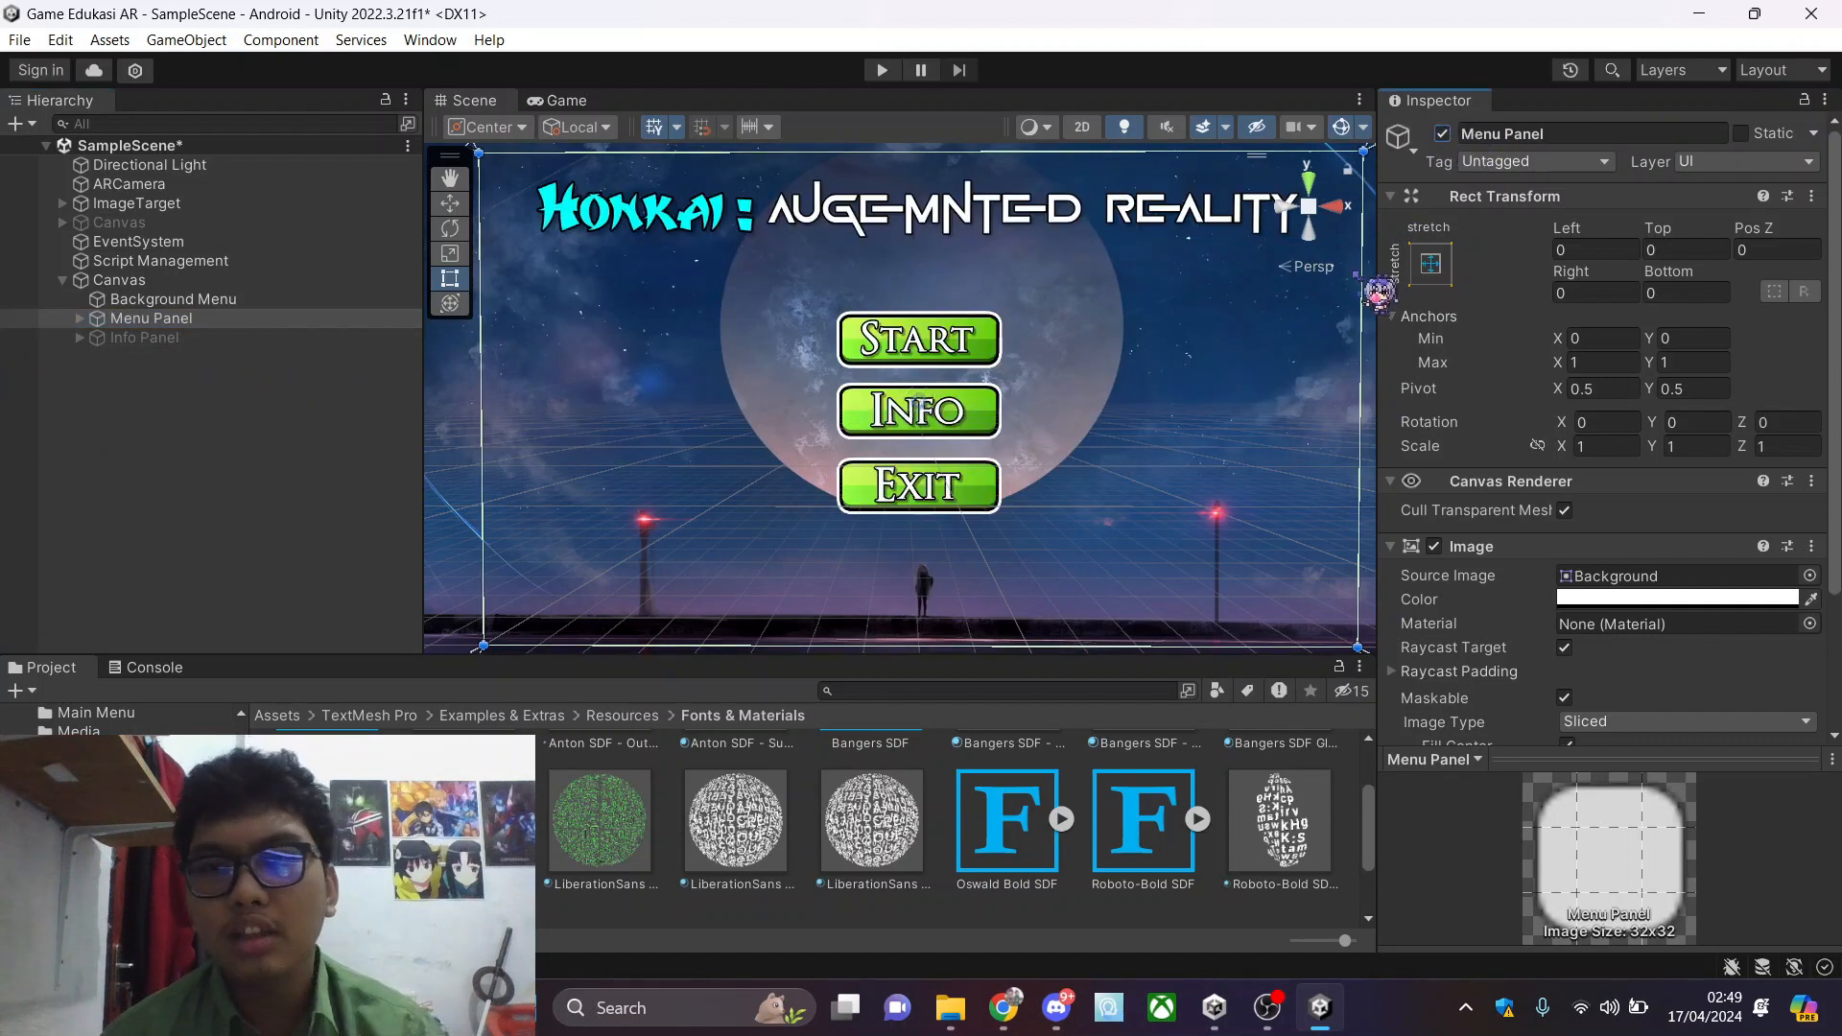
{"action": "scroll", "coordinate": [896, 779], "scroll_direction": "up", "scroll_amount": 2}
{"action": "scroll", "coordinate": [849, 787], "scroll_direction": "down", "scroll_amount": 4}
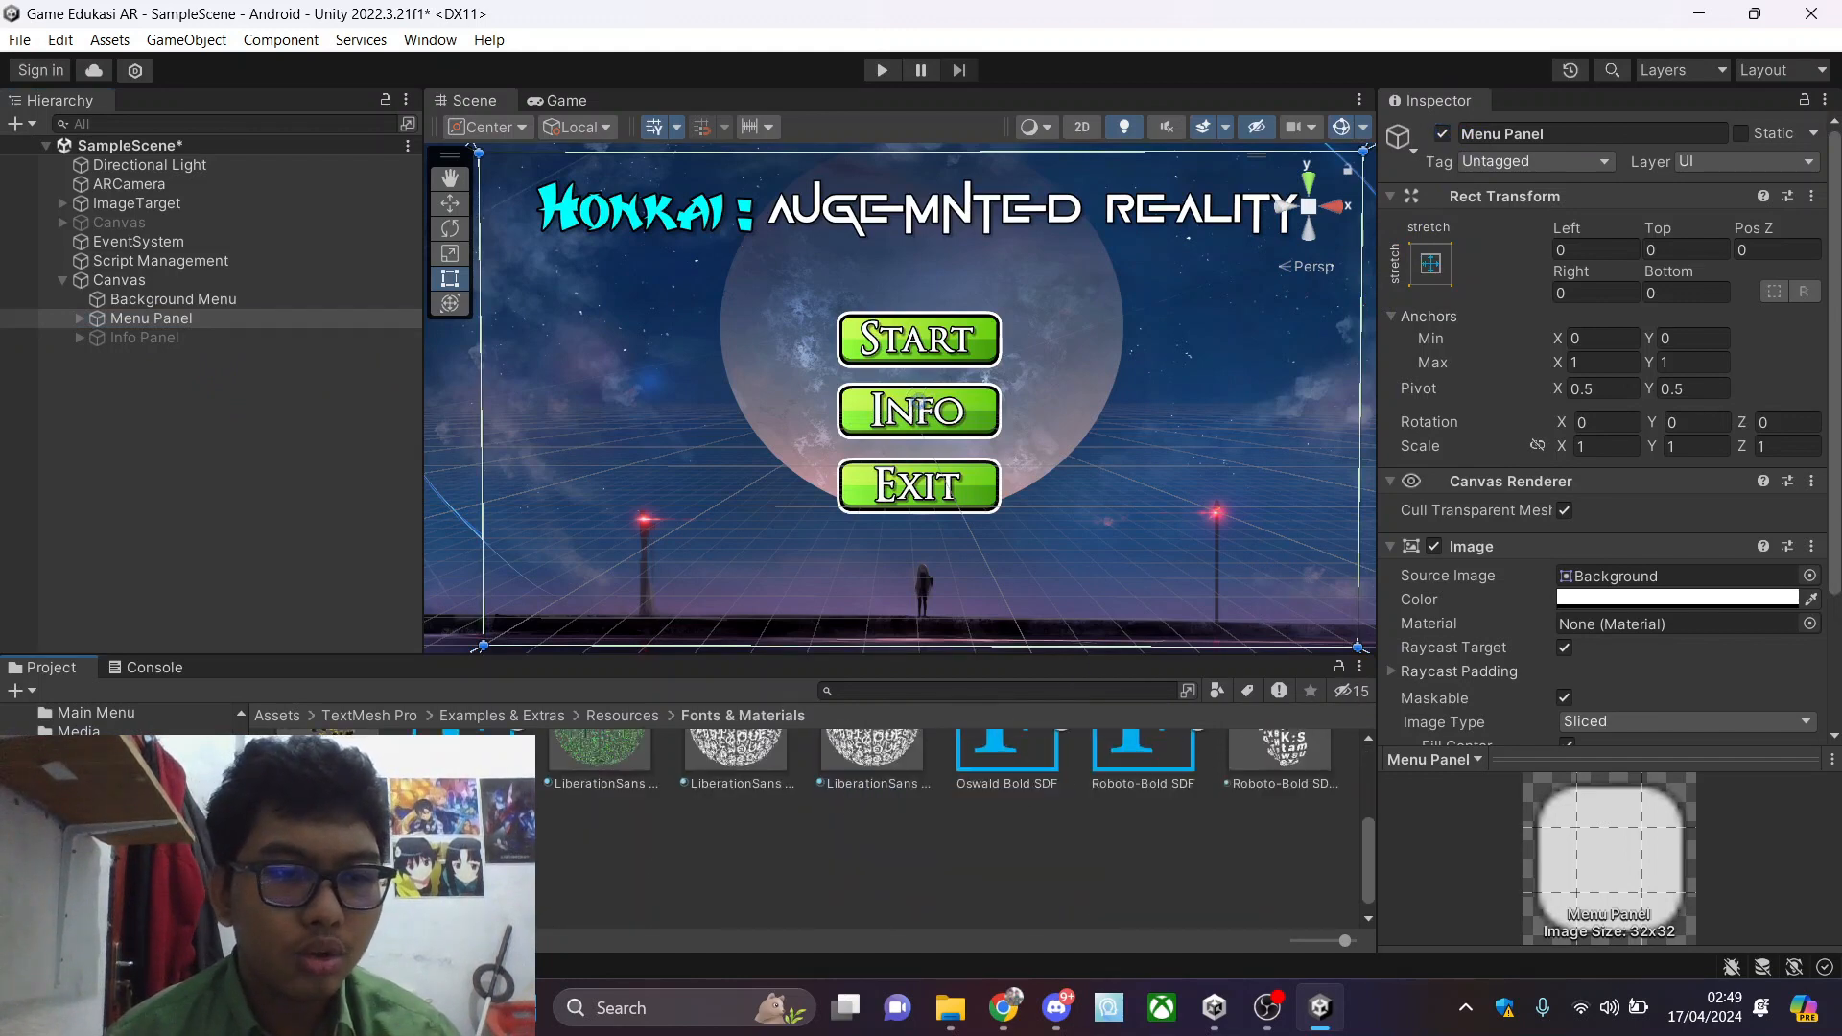
Open the Main Menu assets folder and find the Logo image for use in the Menu Panel
{"action": "scroll", "coordinate": [105, 845], "scroll_direction": "up", "scroll_amount": 2}
{"action": "left_click", "coordinate": [105, 849]}
{"action": "scroll", "coordinate": [735, 861], "scroll_direction": "up", "scroll_amount": 2}
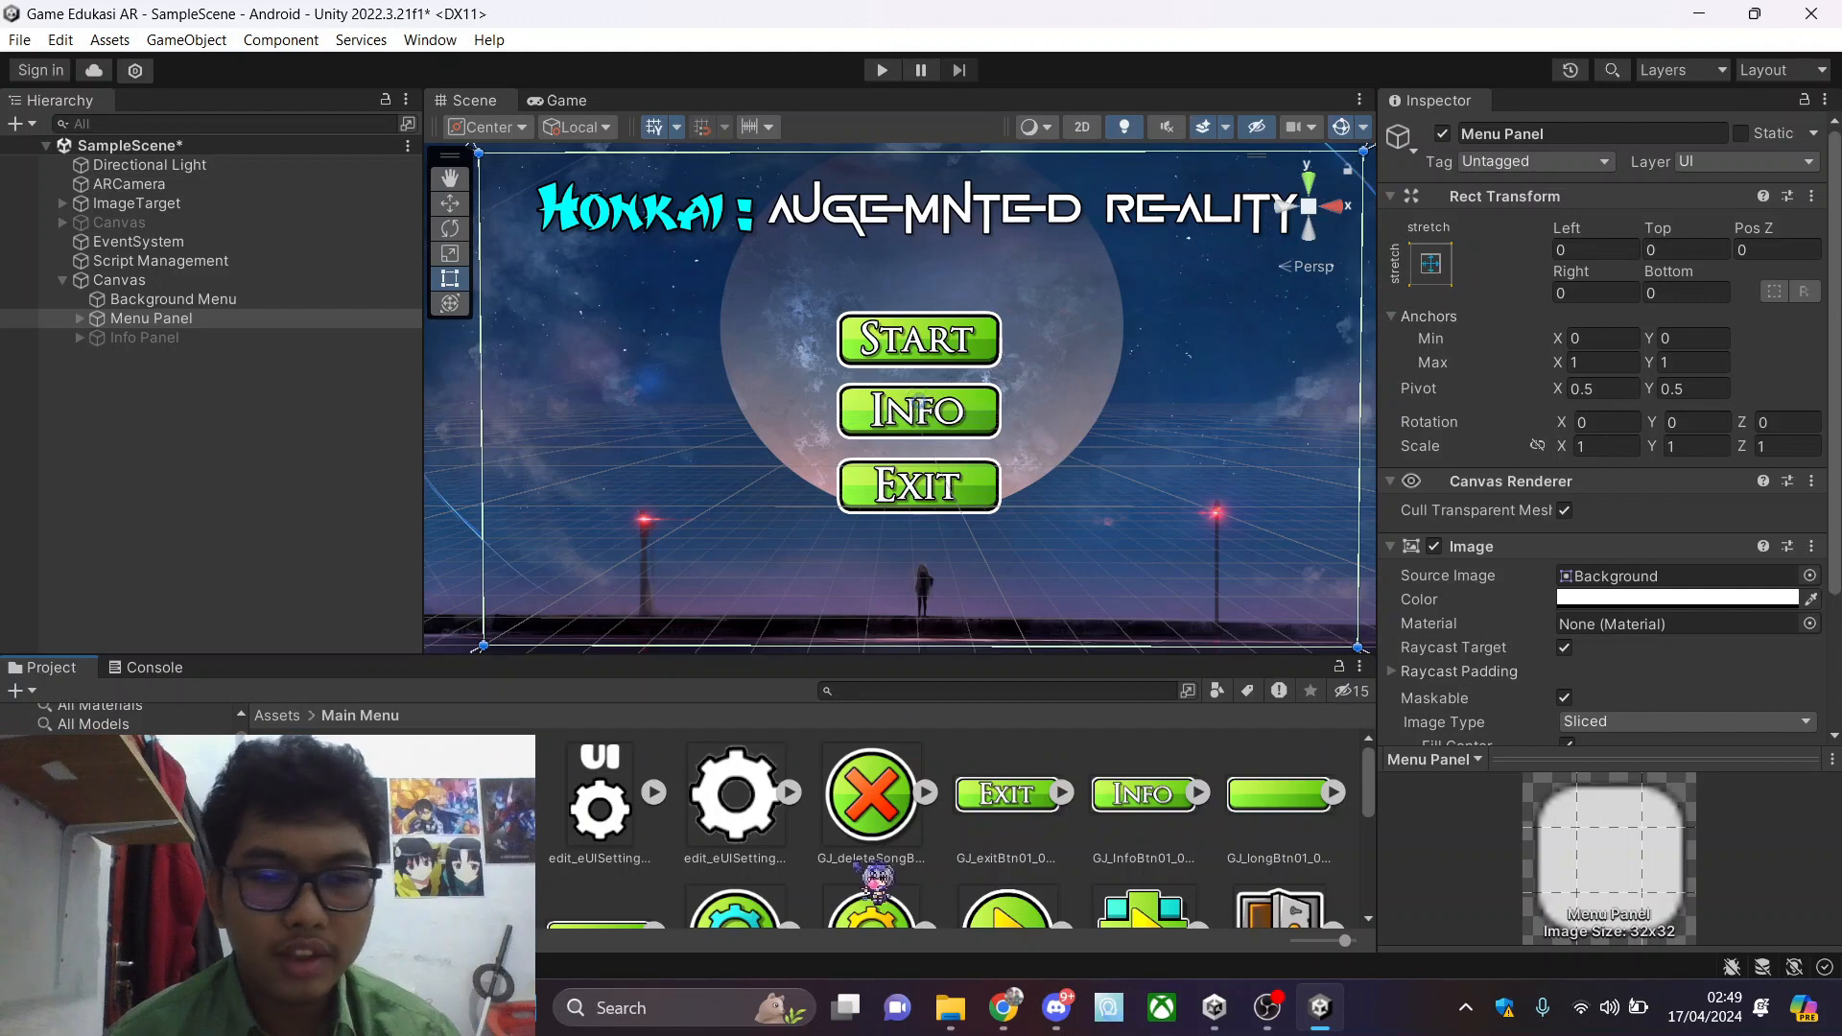
{"action": "scroll", "coordinate": [869, 868], "scroll_direction": "down", "scroll_amount": 3}
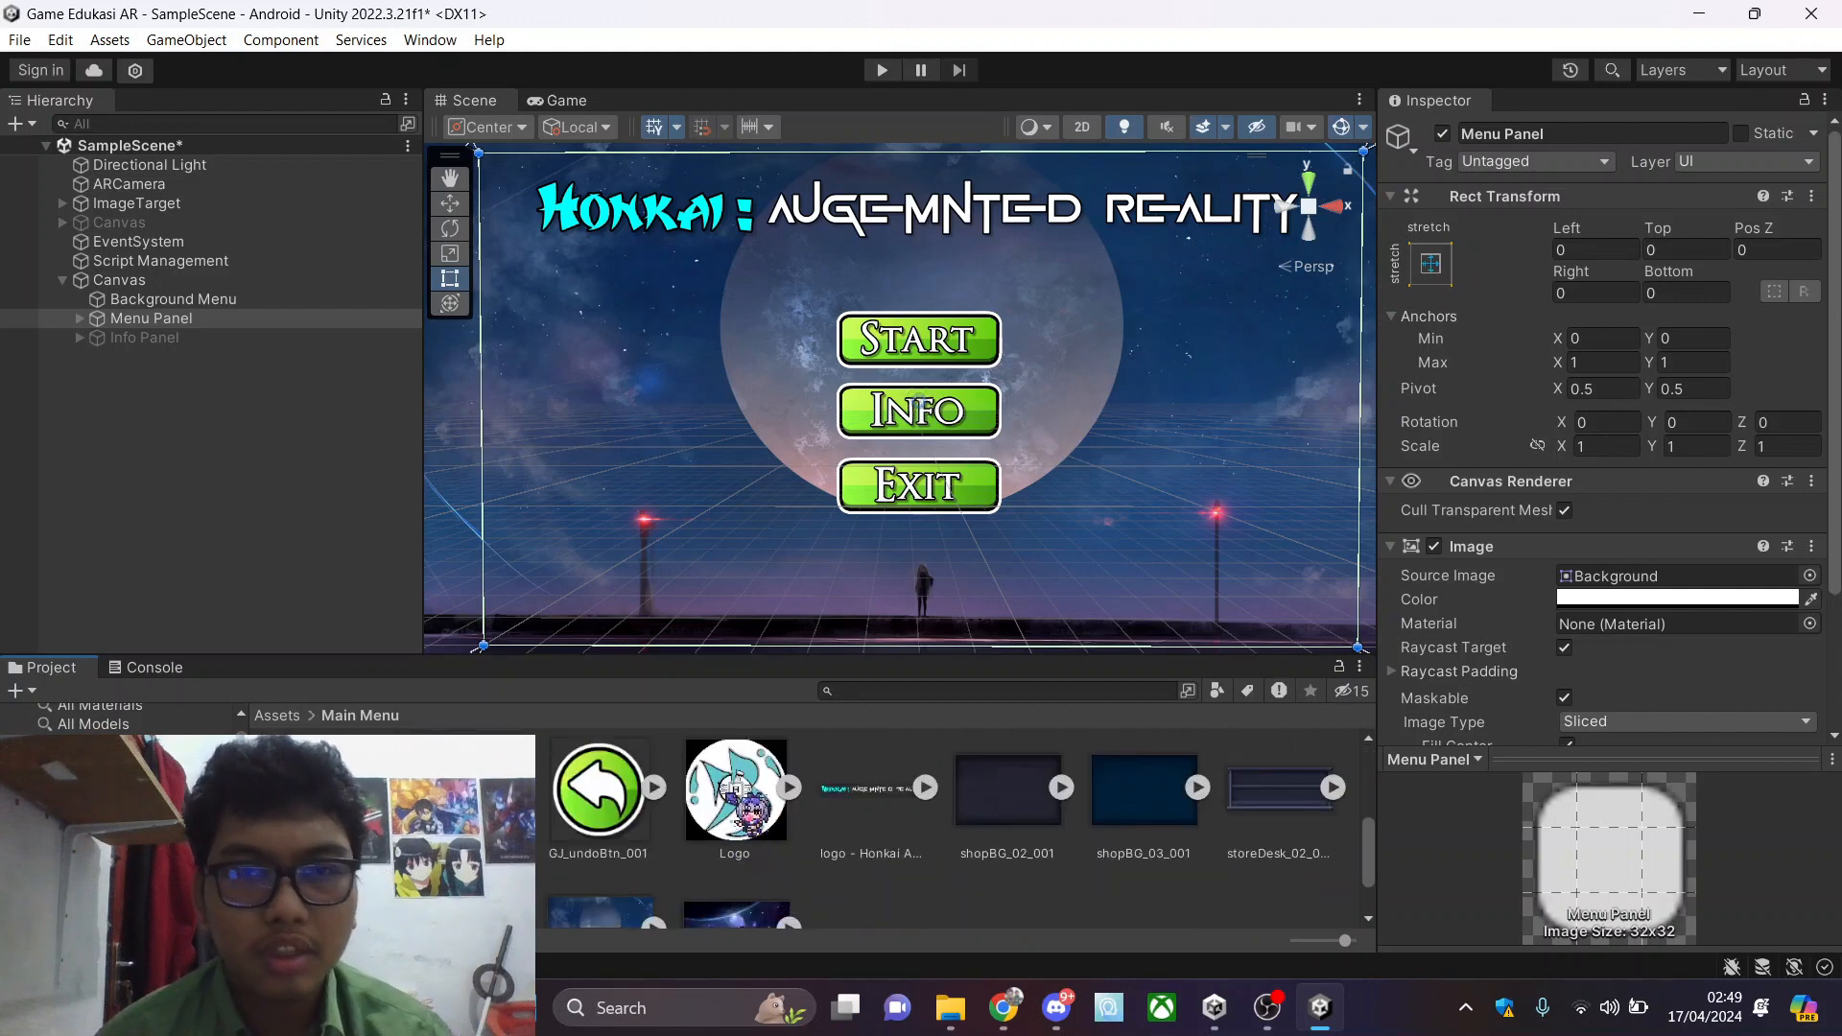
{"action": "left_click_drag", "start_coordinate": [736, 811], "coordinate": [226, 408]}
Duplicate Judul Image in the Menu Panel and rename the copy Logo Image
{"action": "left_click", "coordinate": [167, 343]}
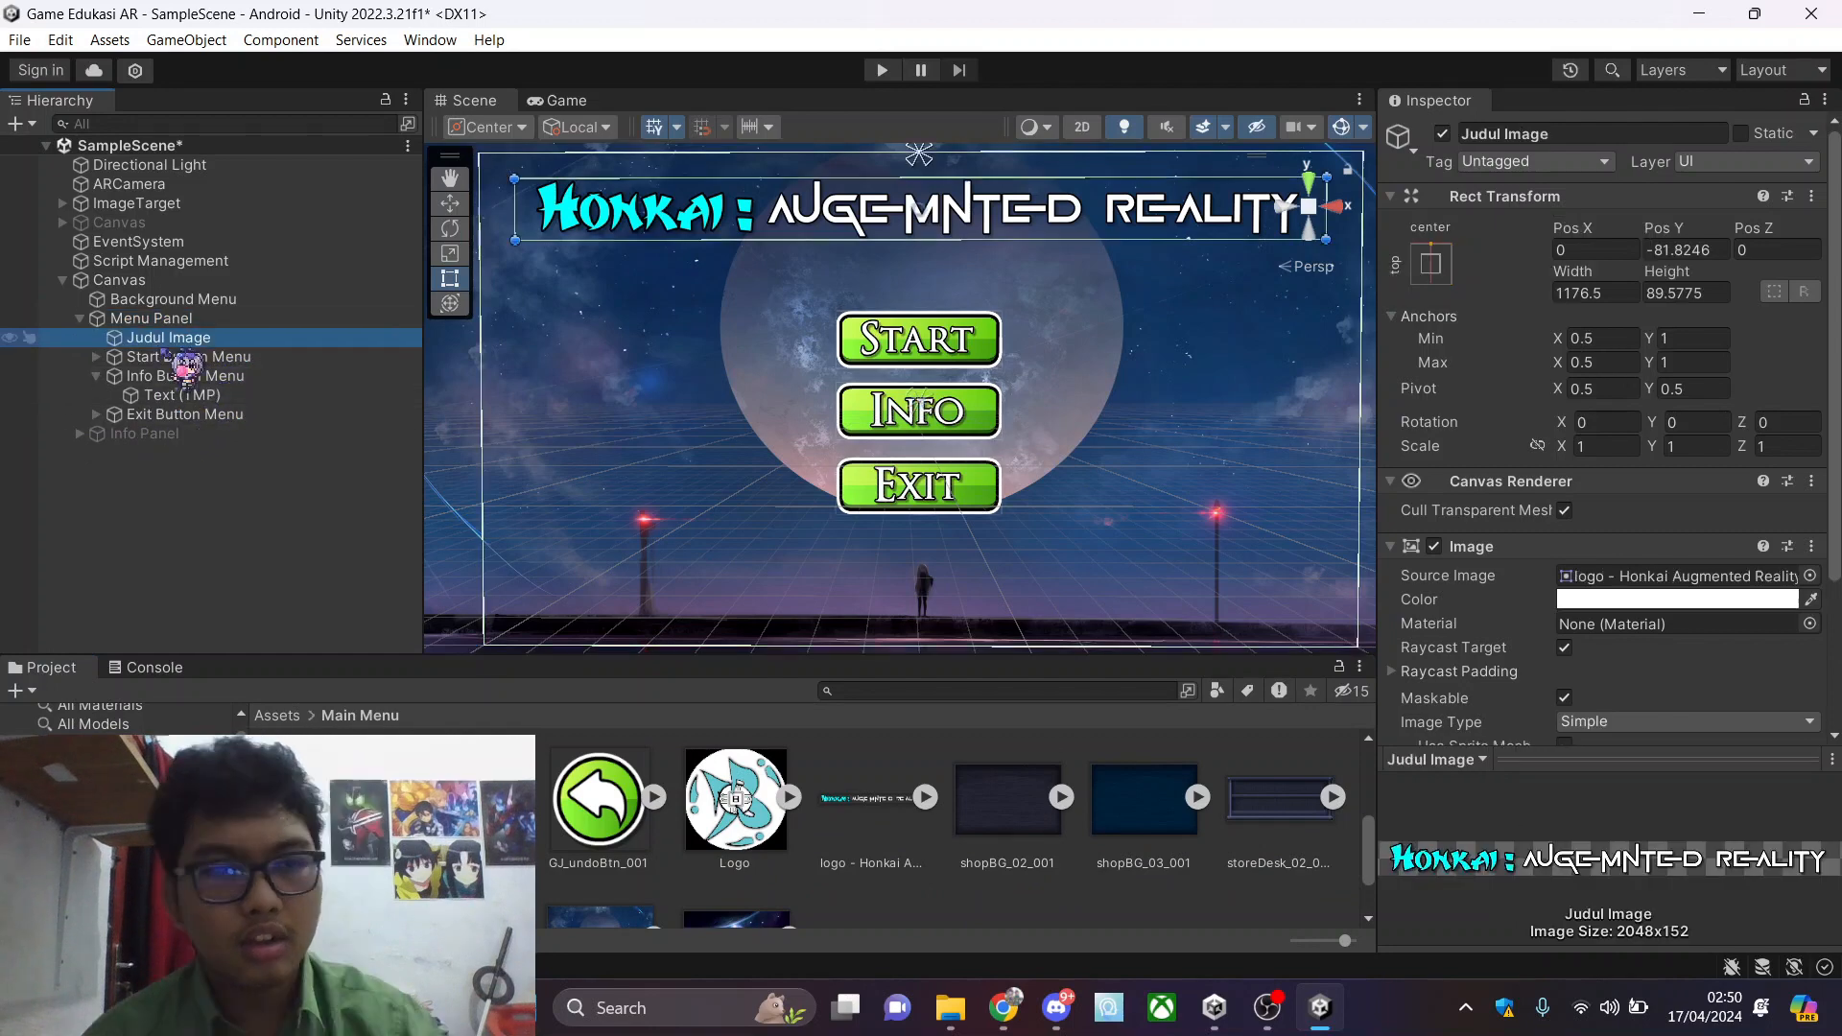
{"action": "right_click", "coordinate": [161, 355]}
{"action": "left_click", "coordinate": [143, 351]}
{"action": "right_click", "coordinate": [137, 344]}
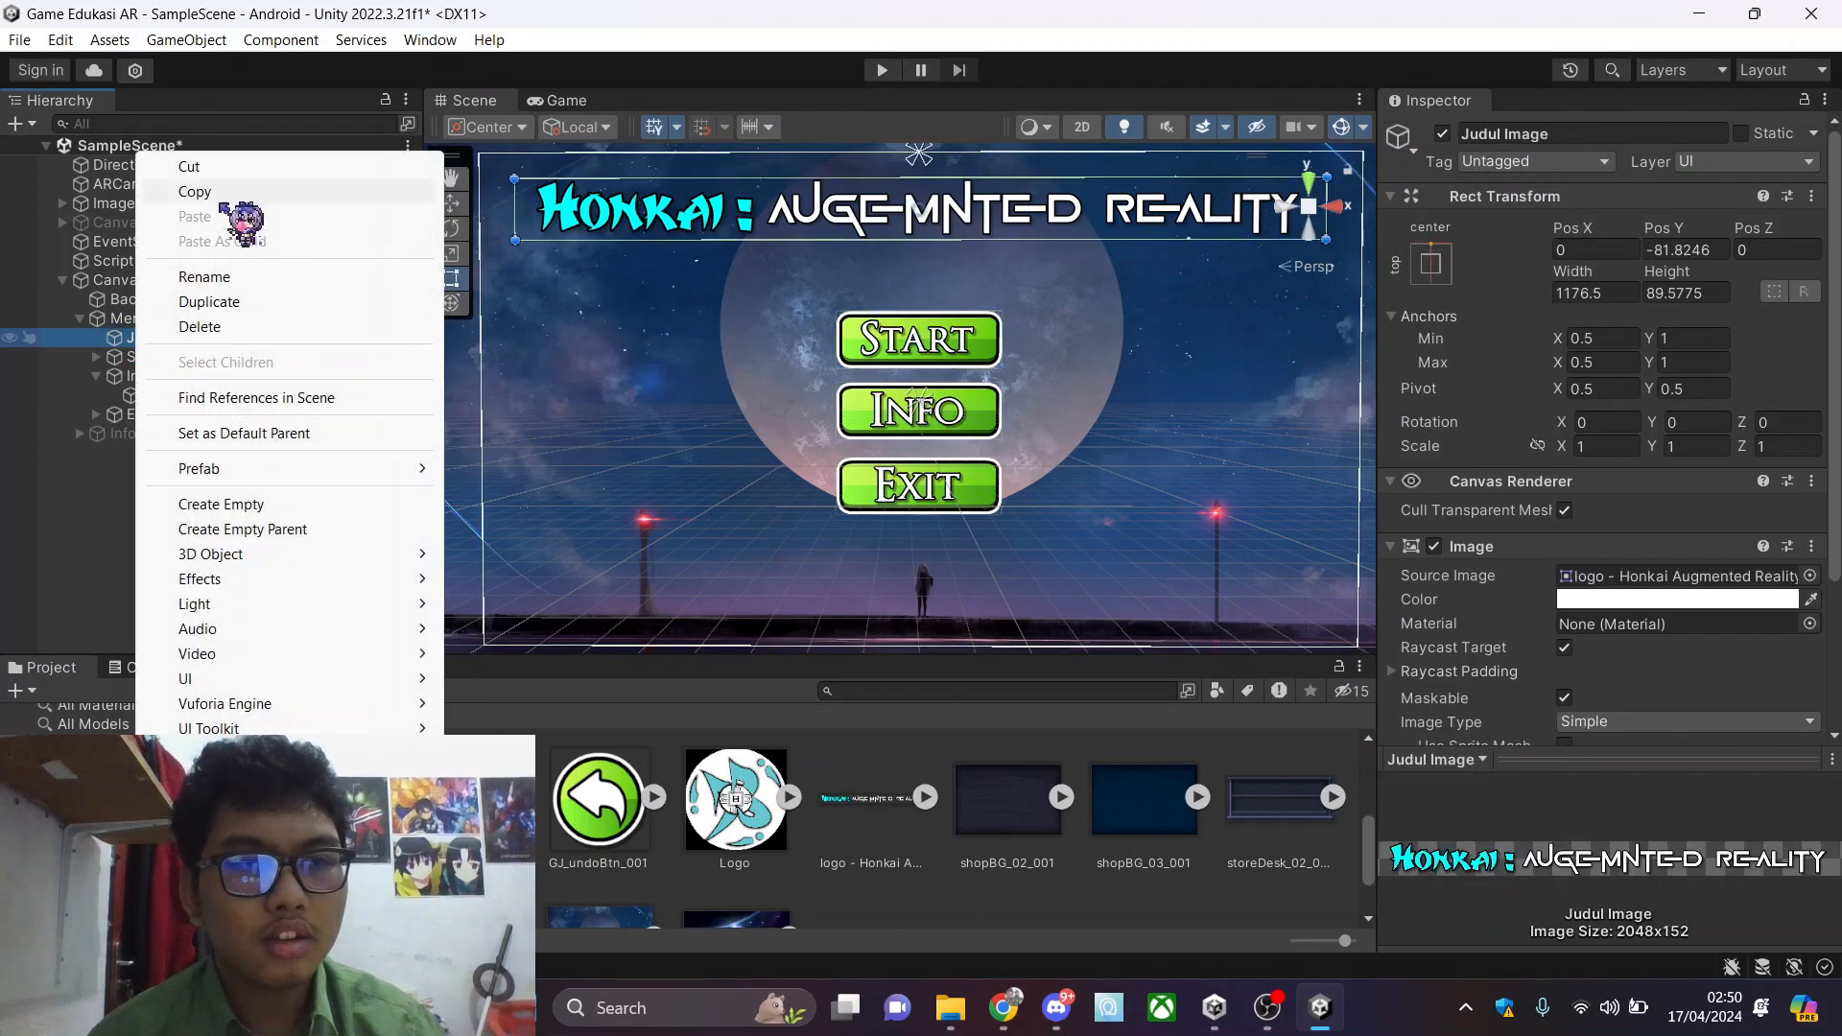
{"action": "left_click", "coordinate": [209, 301]}
{"action": "left_click", "coordinate": [1622, 134]}
{"action": "type", "text": "Logo Image"}
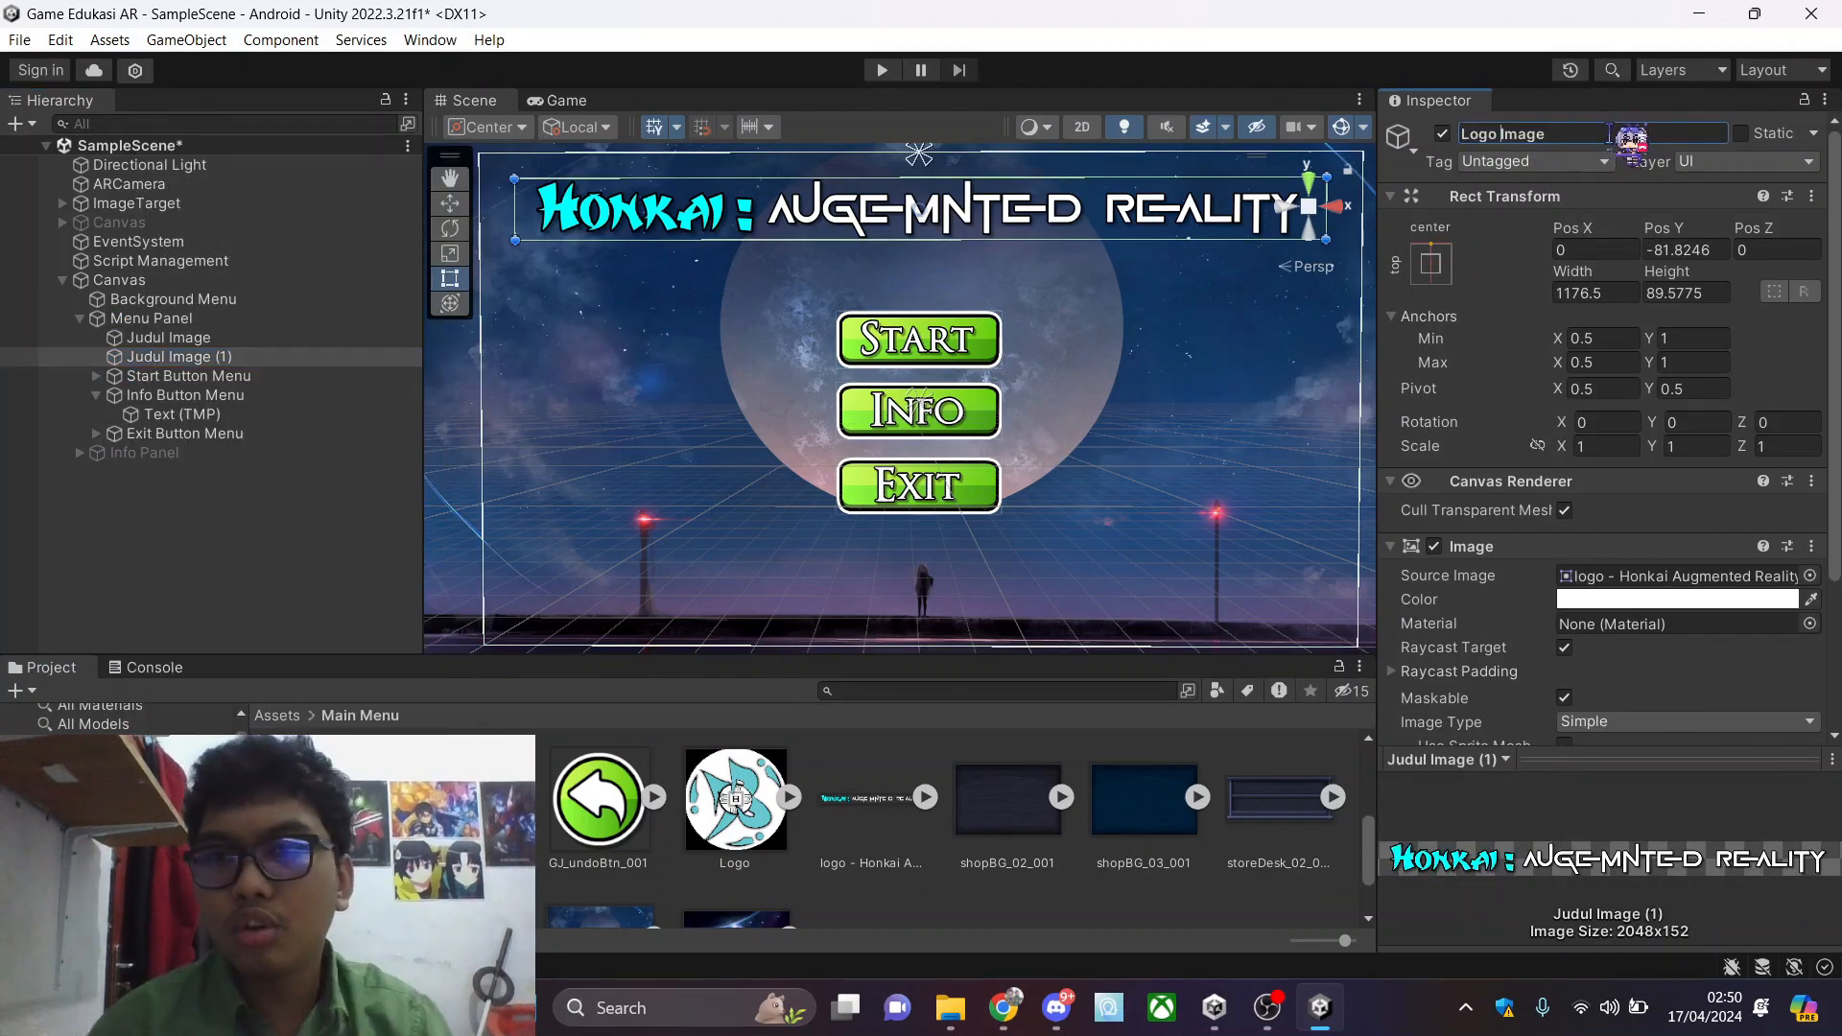
Move Logo Image below the Exit button and set its source image, trying Logo first and settling on 20240417_021502
{"action": "left_click_drag", "start_coordinate": [669, 235], "coordinate": [645, 572]}
{"action": "scroll", "coordinate": [735, 799], "scroll_direction": "up", "scroll_amount": 1}
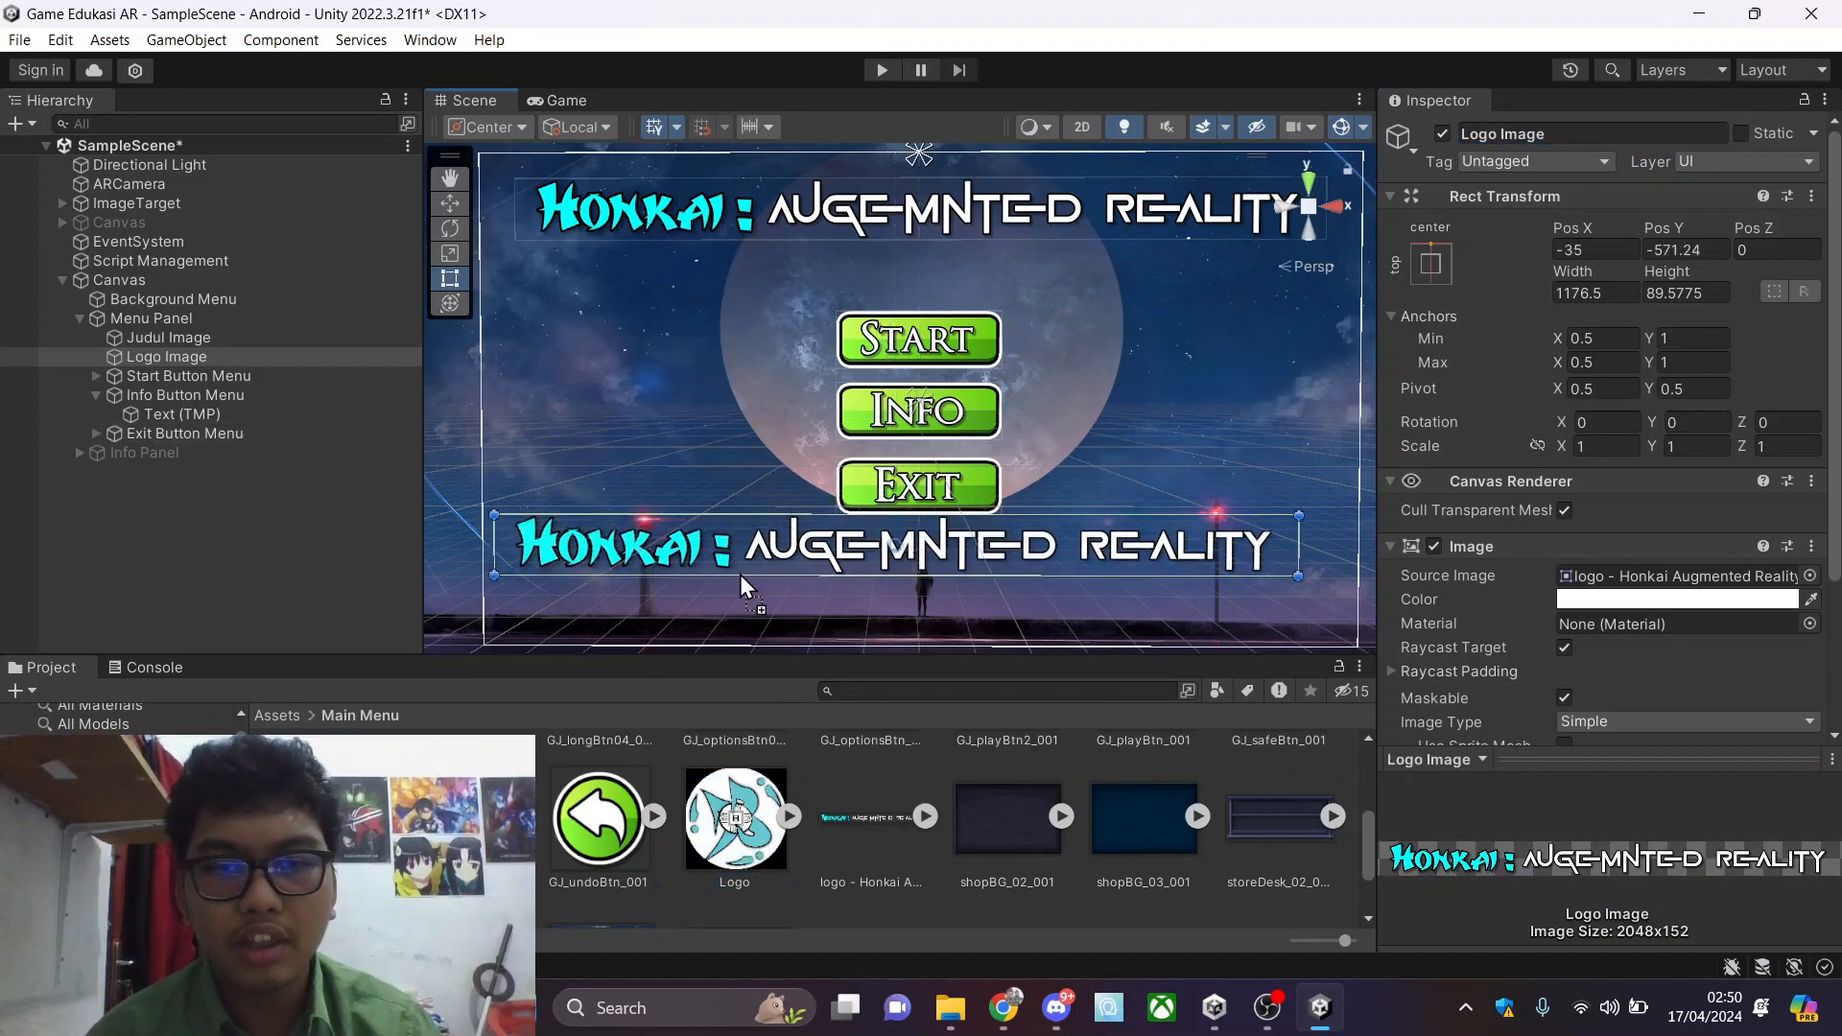
{"action": "left_click_drag", "start_coordinate": [733, 848], "coordinate": [1665, 577]}
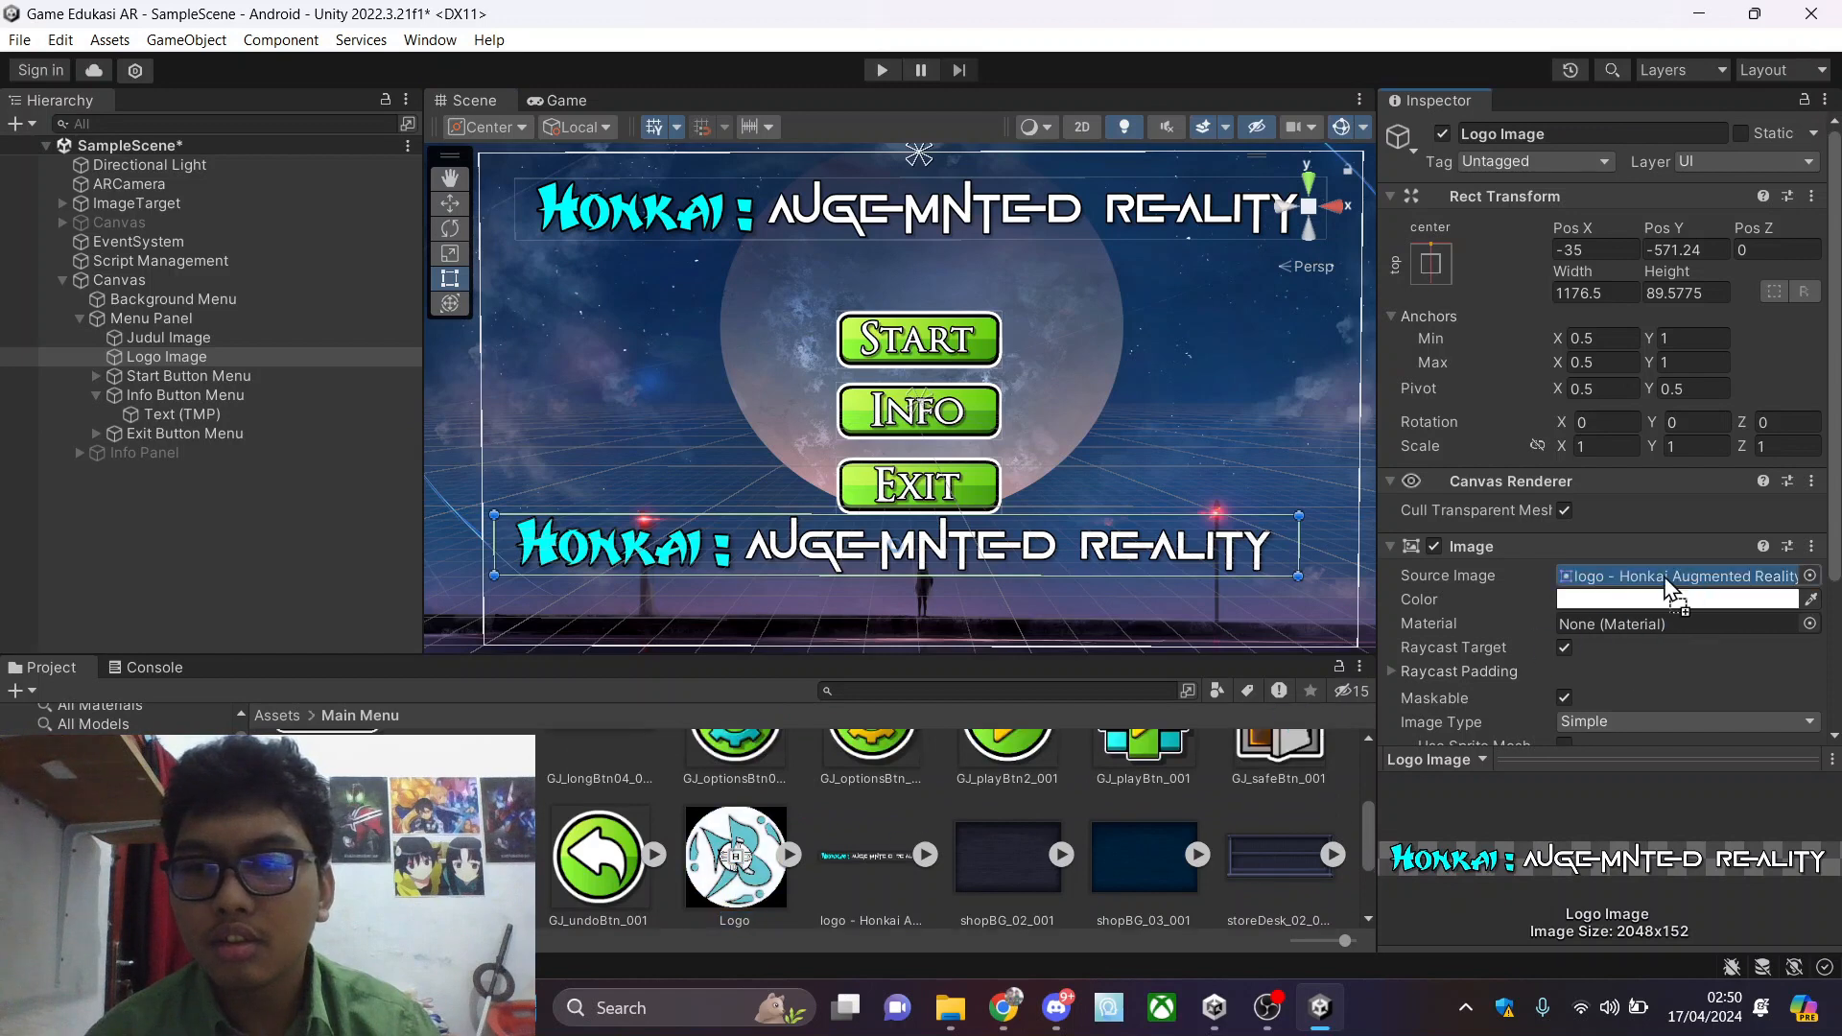
{"action": "left_click_drag", "start_coordinate": [1665, 577], "coordinate": [1668, 577]}
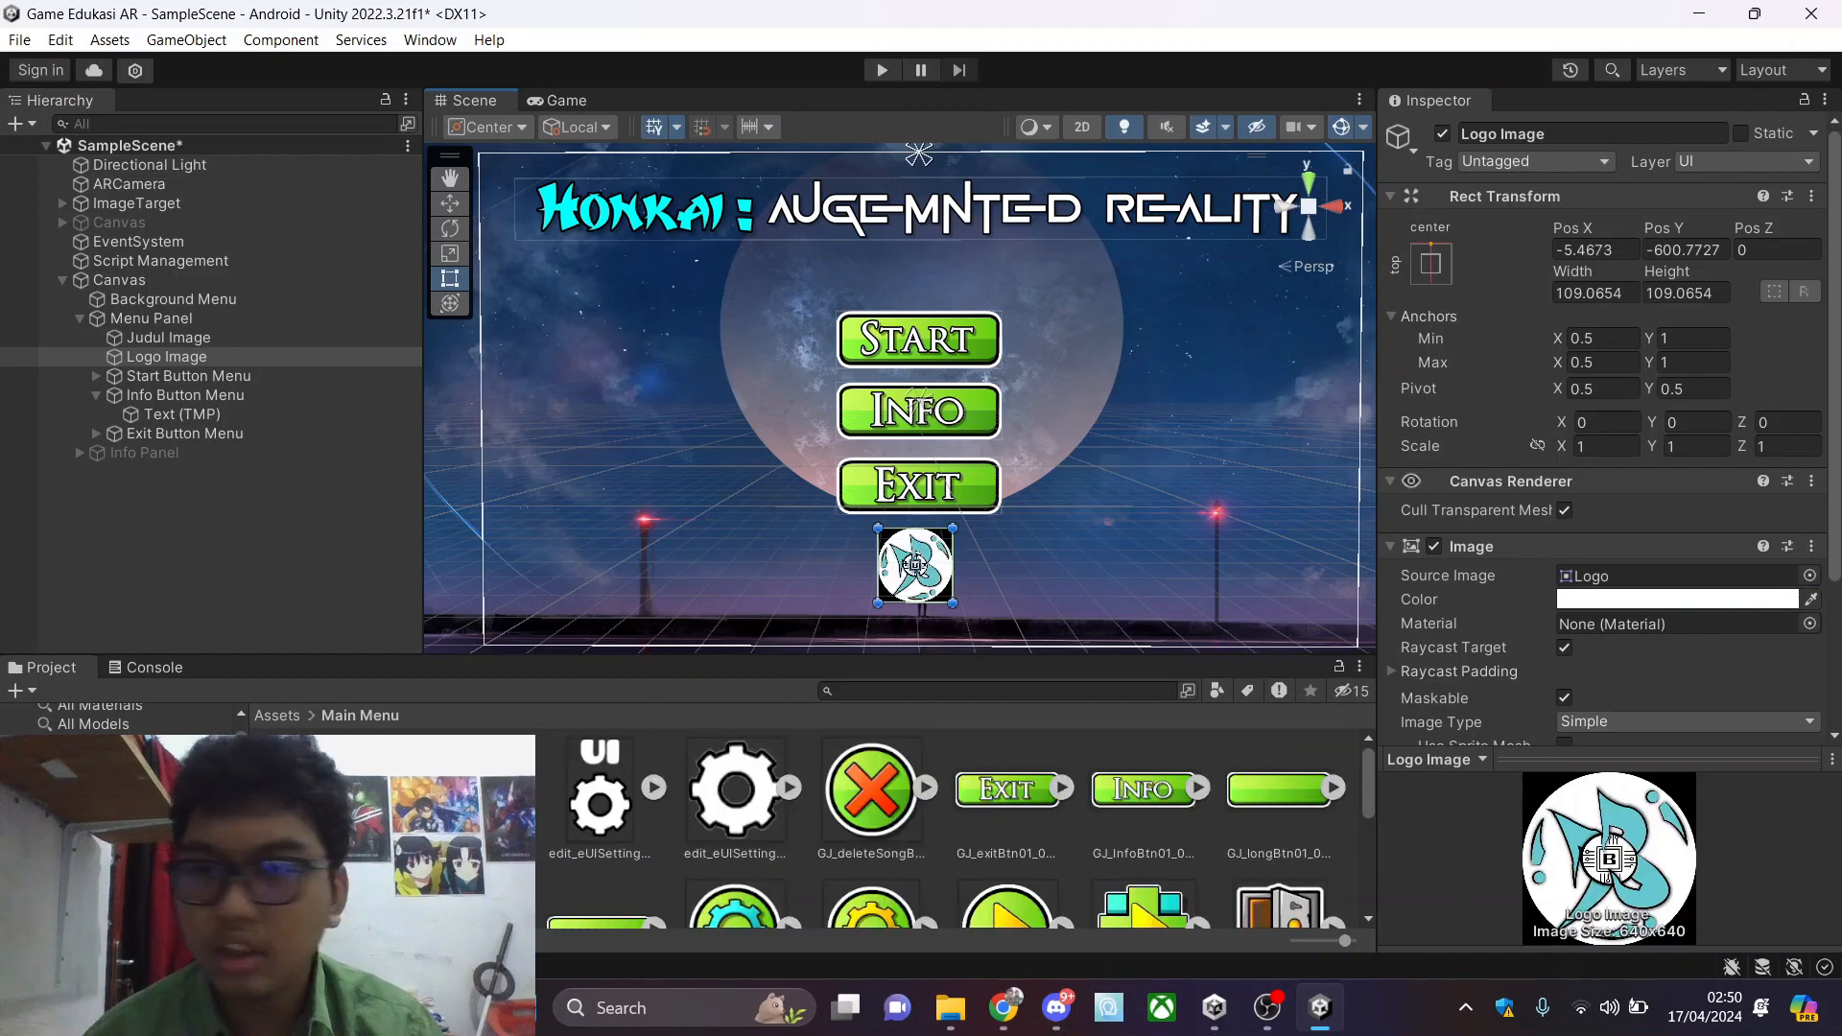
{"action": "left_click_drag", "start_coordinate": [327, 793], "coordinate": [1614, 578]}
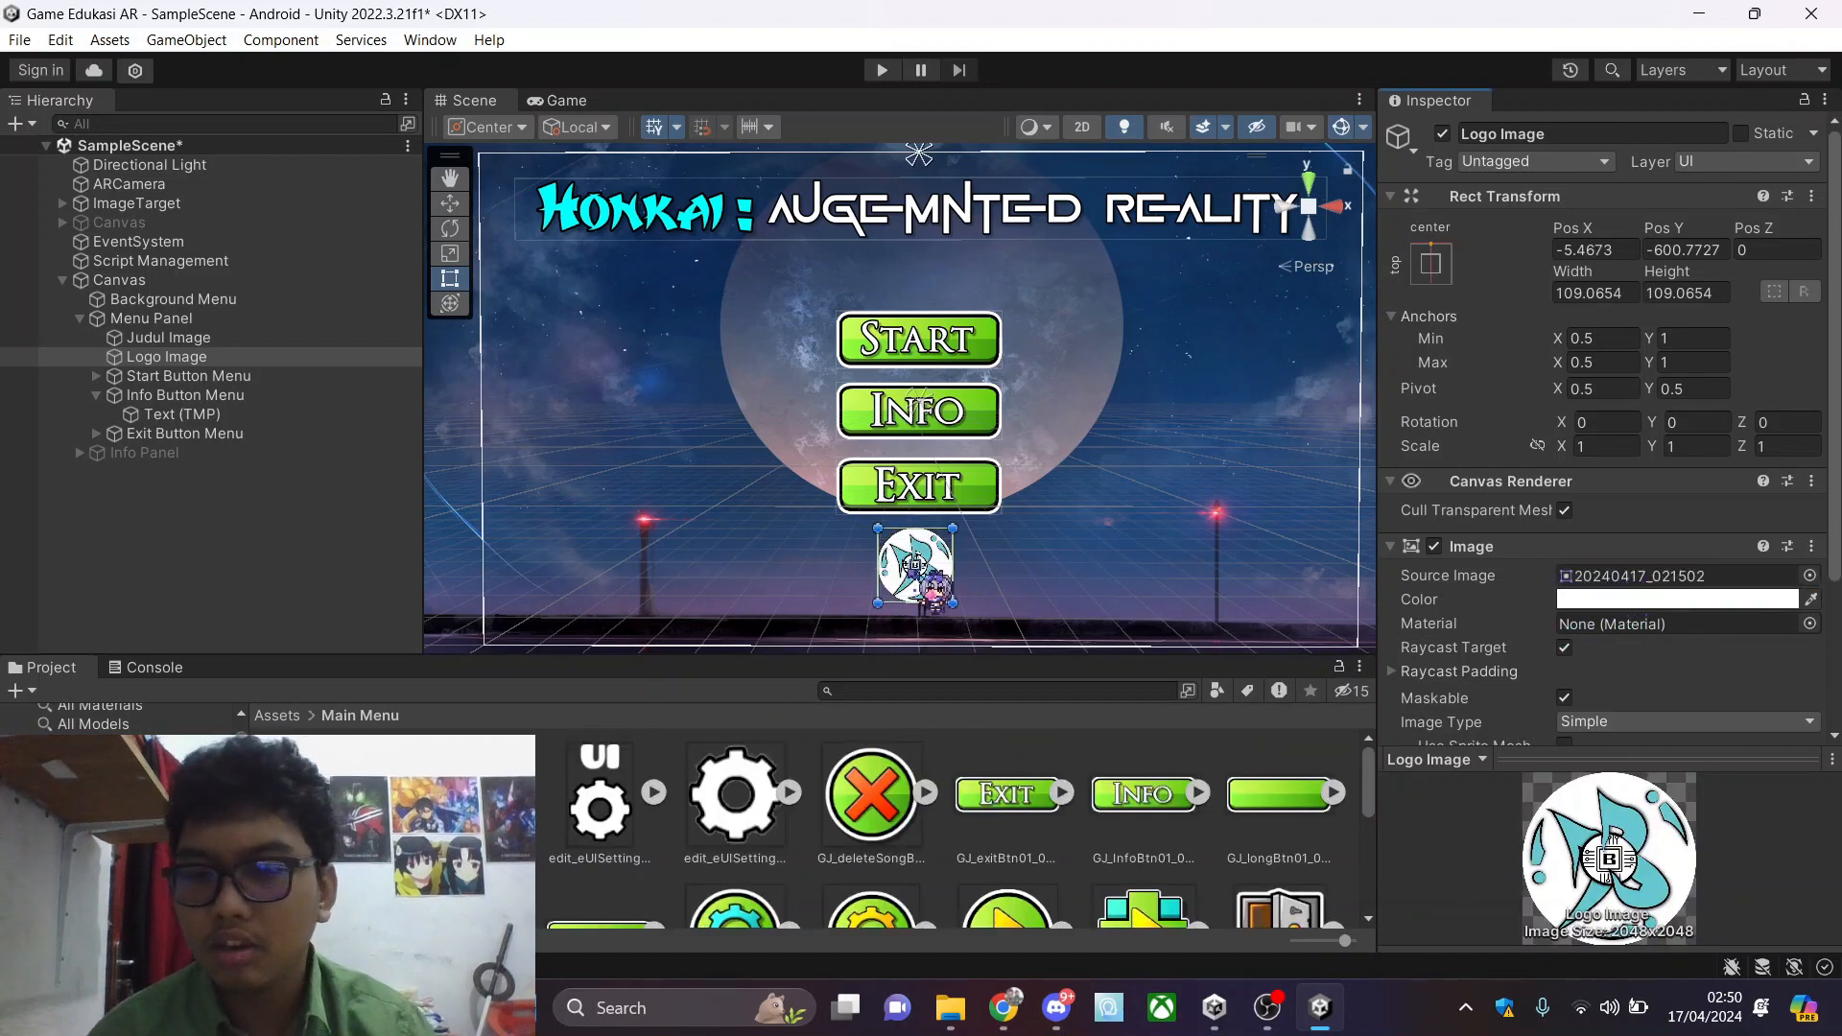
Place Logo Image in the panel's bottom-left corner at about 90 by 90, anchor it bottom left, and check the game preview
{"action": "left_click_drag", "start_coordinate": [914, 566], "coordinate": [519, 608]}
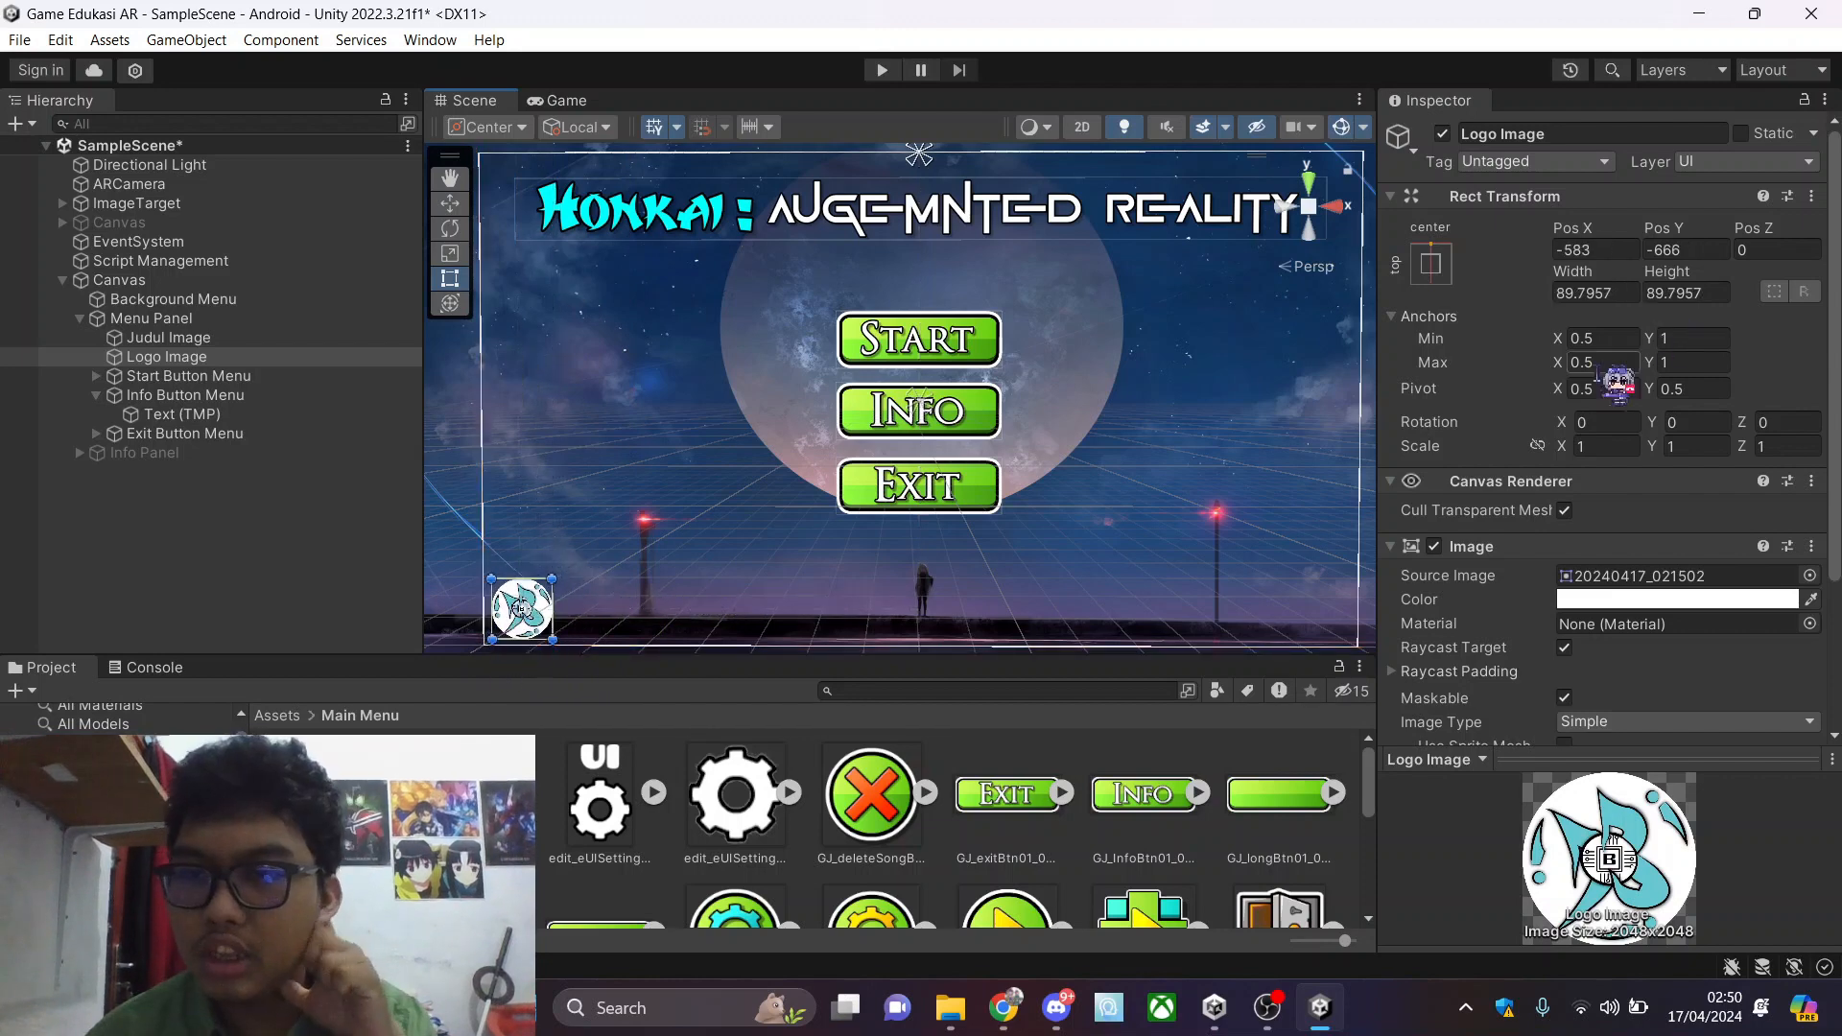
{"action": "left_click", "coordinate": [1438, 275]}
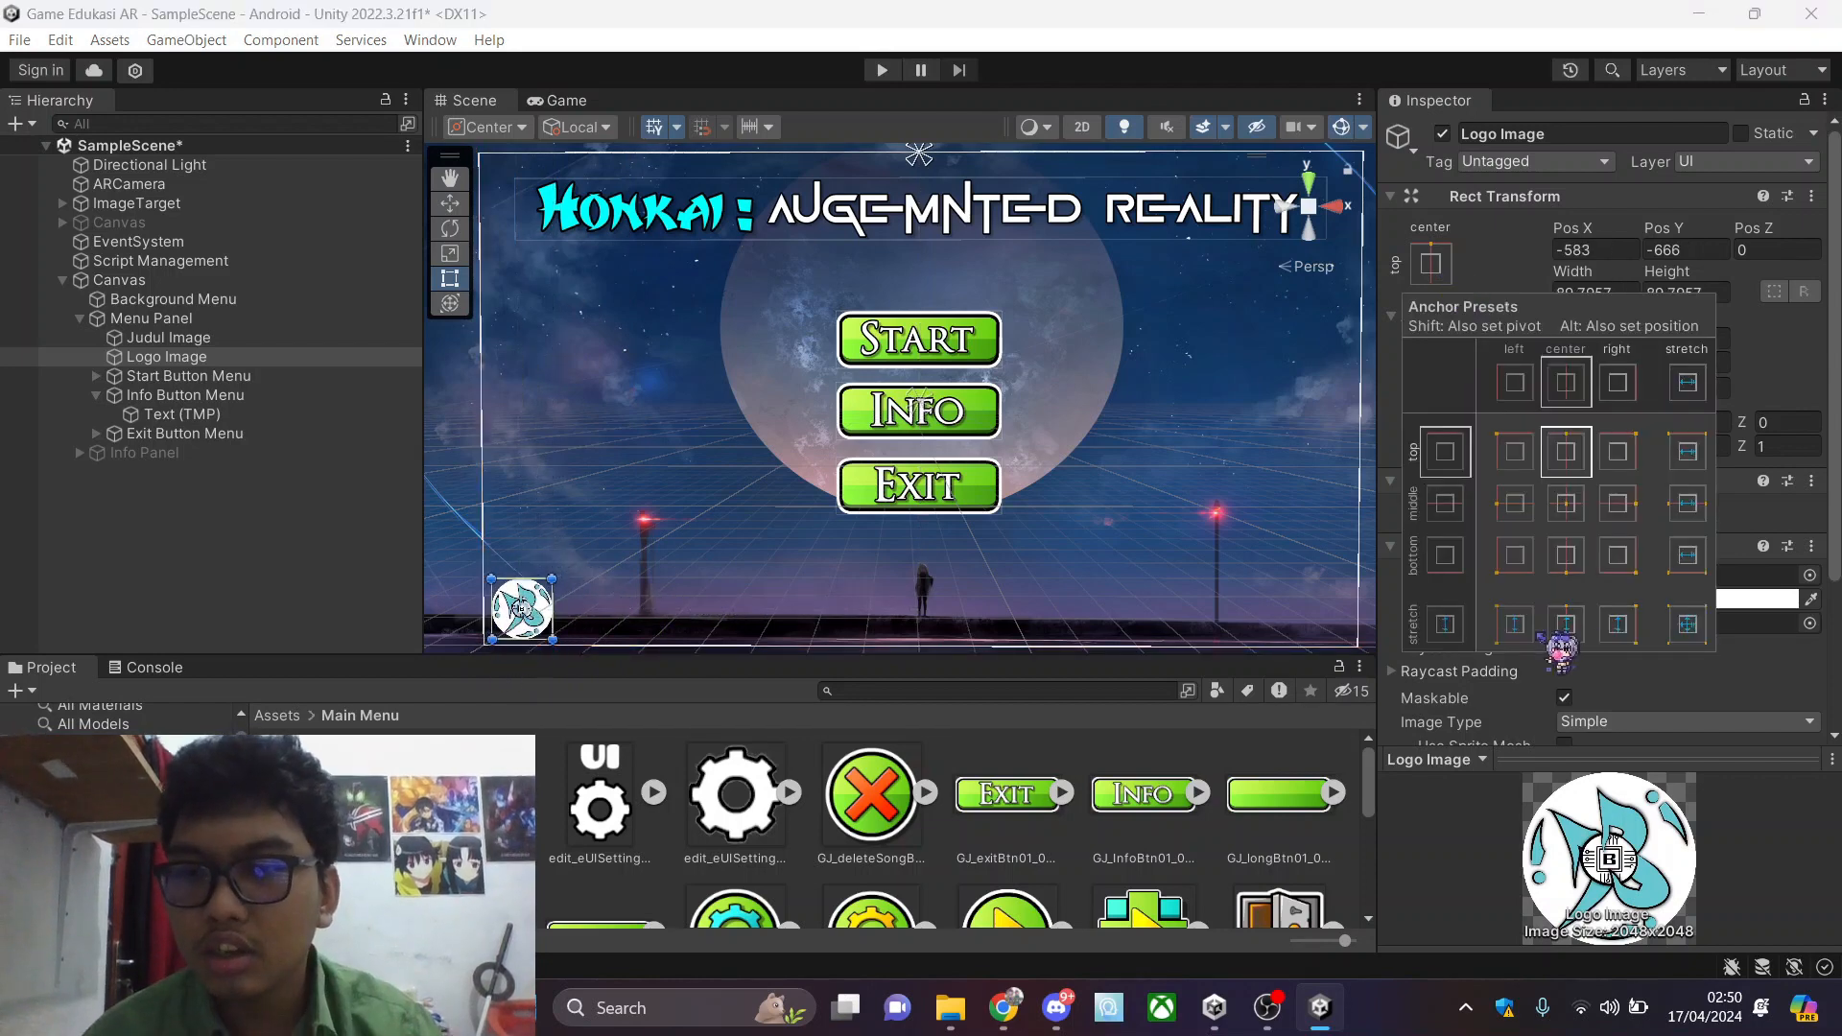
{"action": "left_click", "coordinate": [1514, 555]}
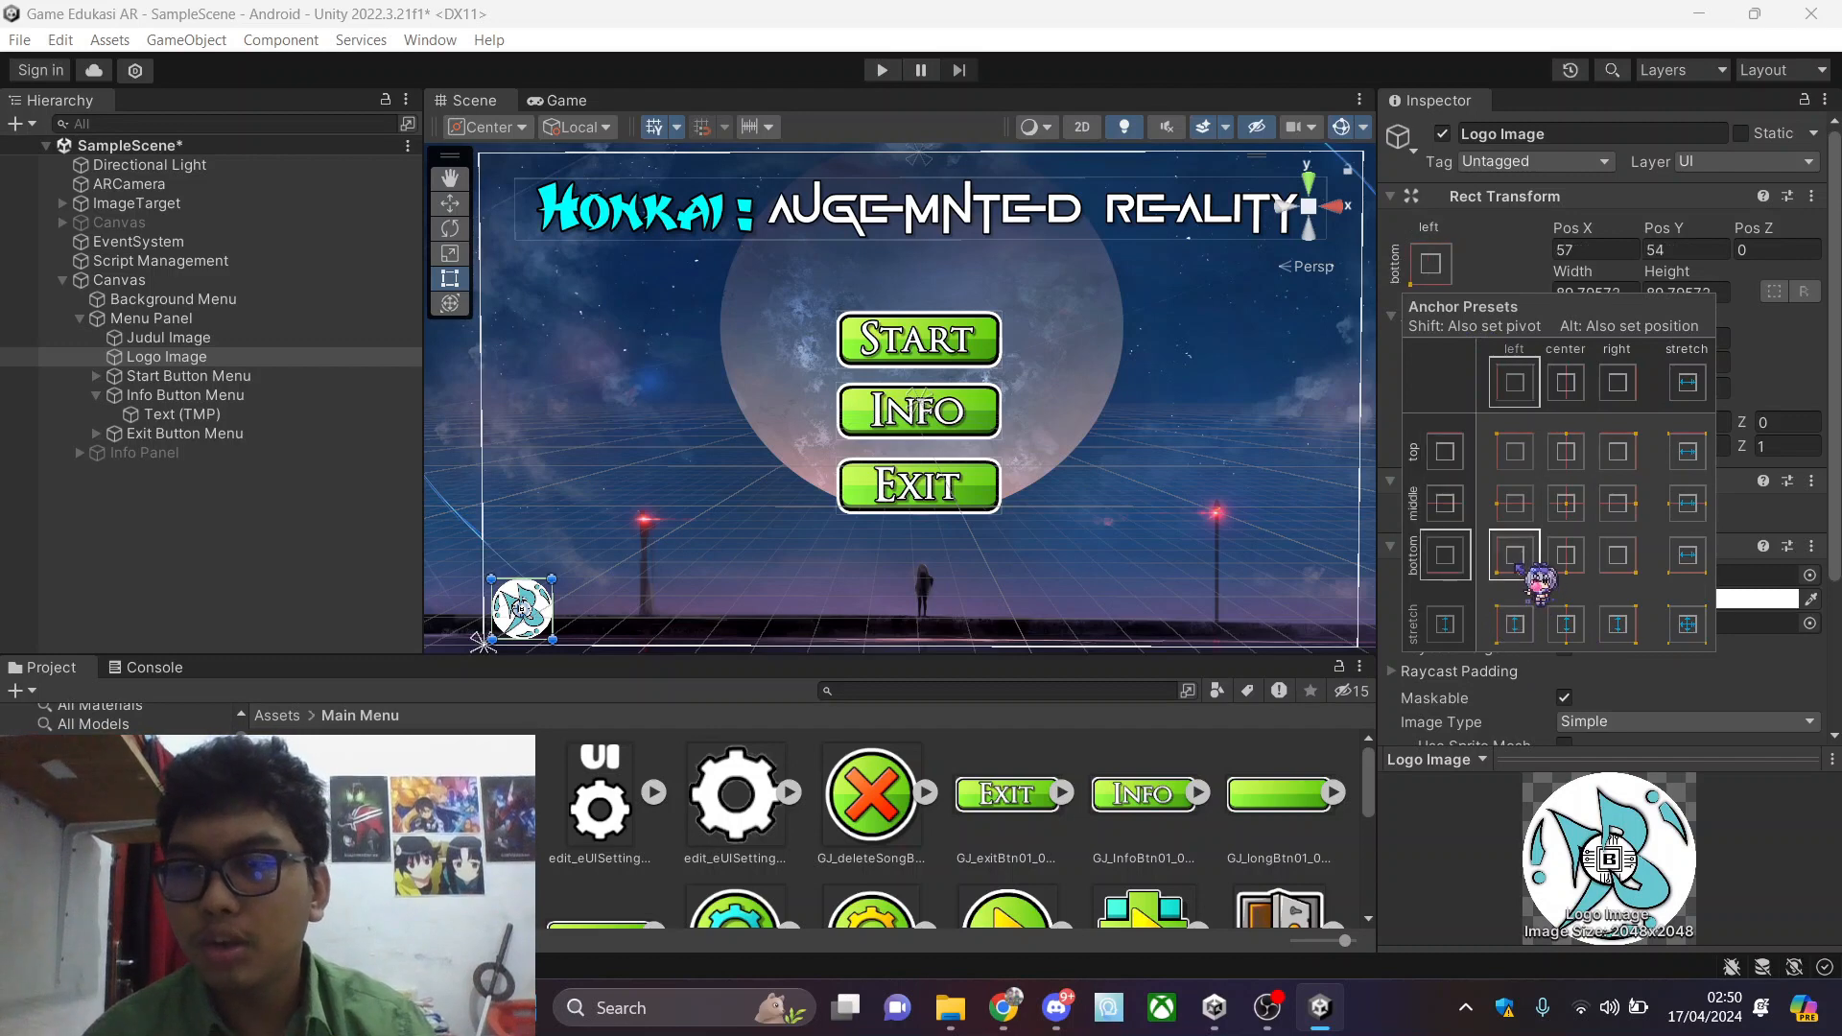
{"action": "left_click", "coordinate": [1449, 266]}
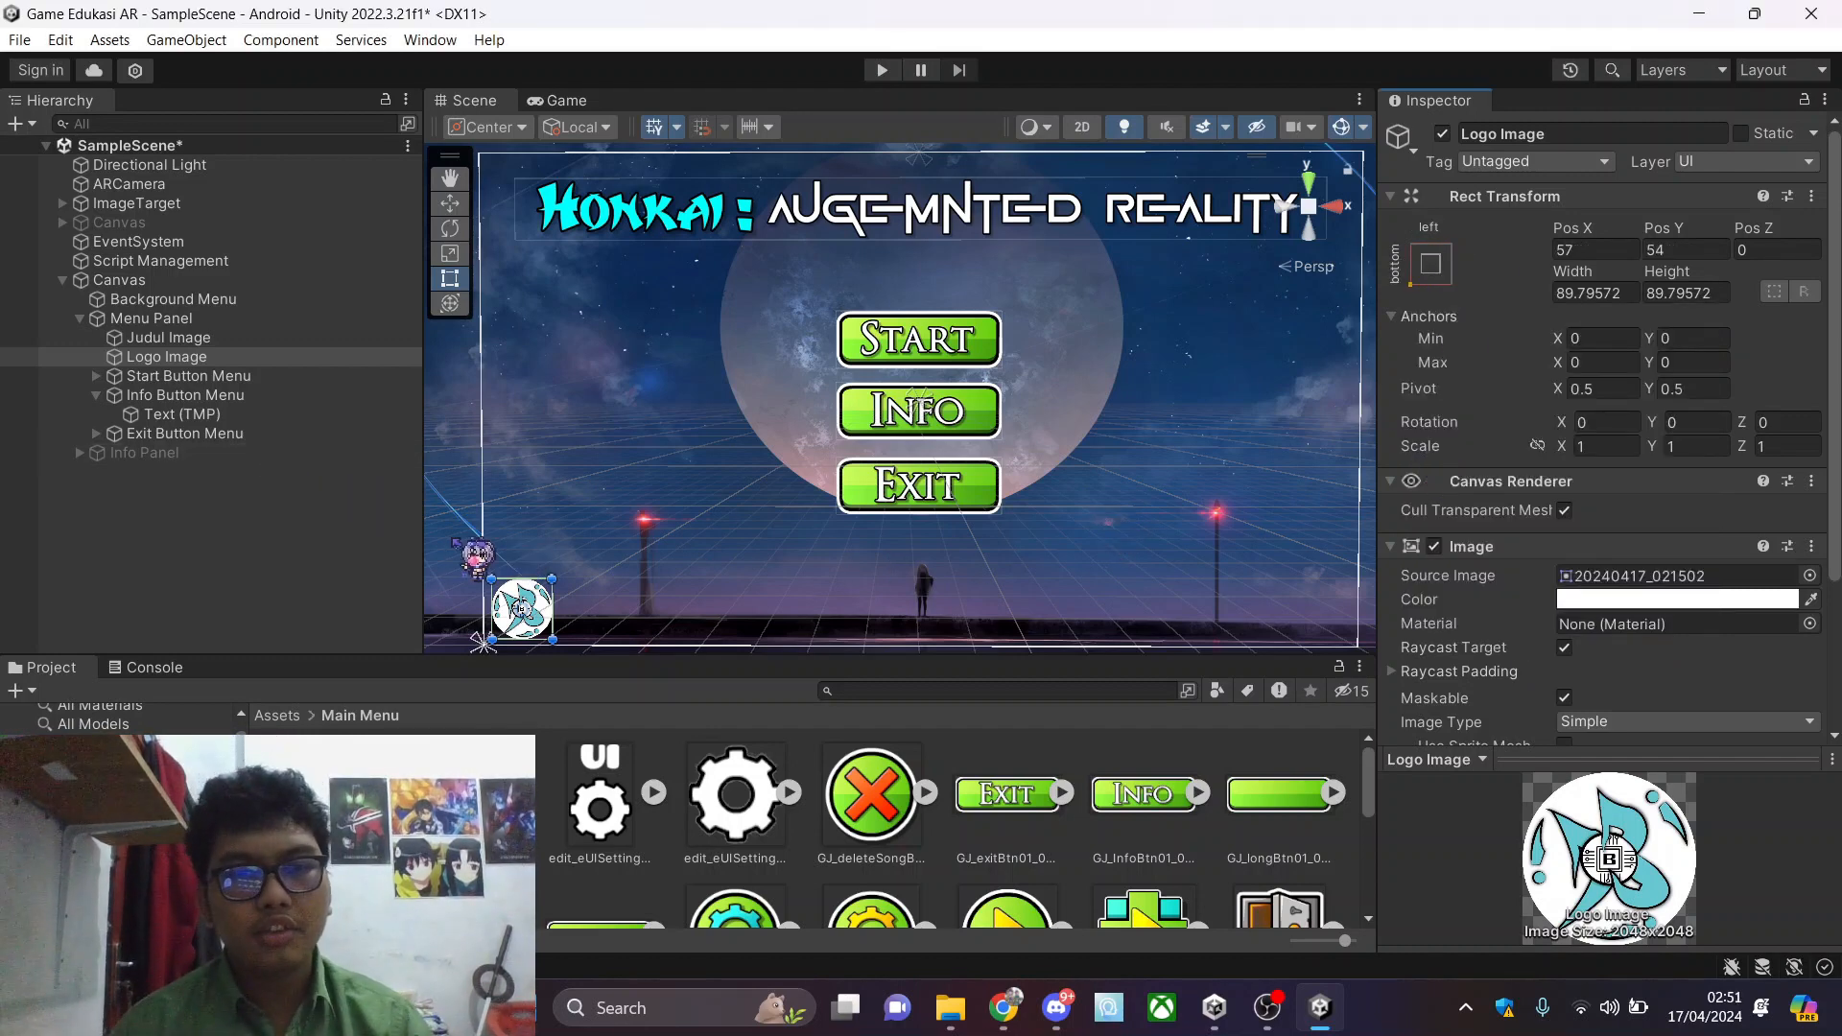
{"action": "left_click", "coordinate": [587, 101]}
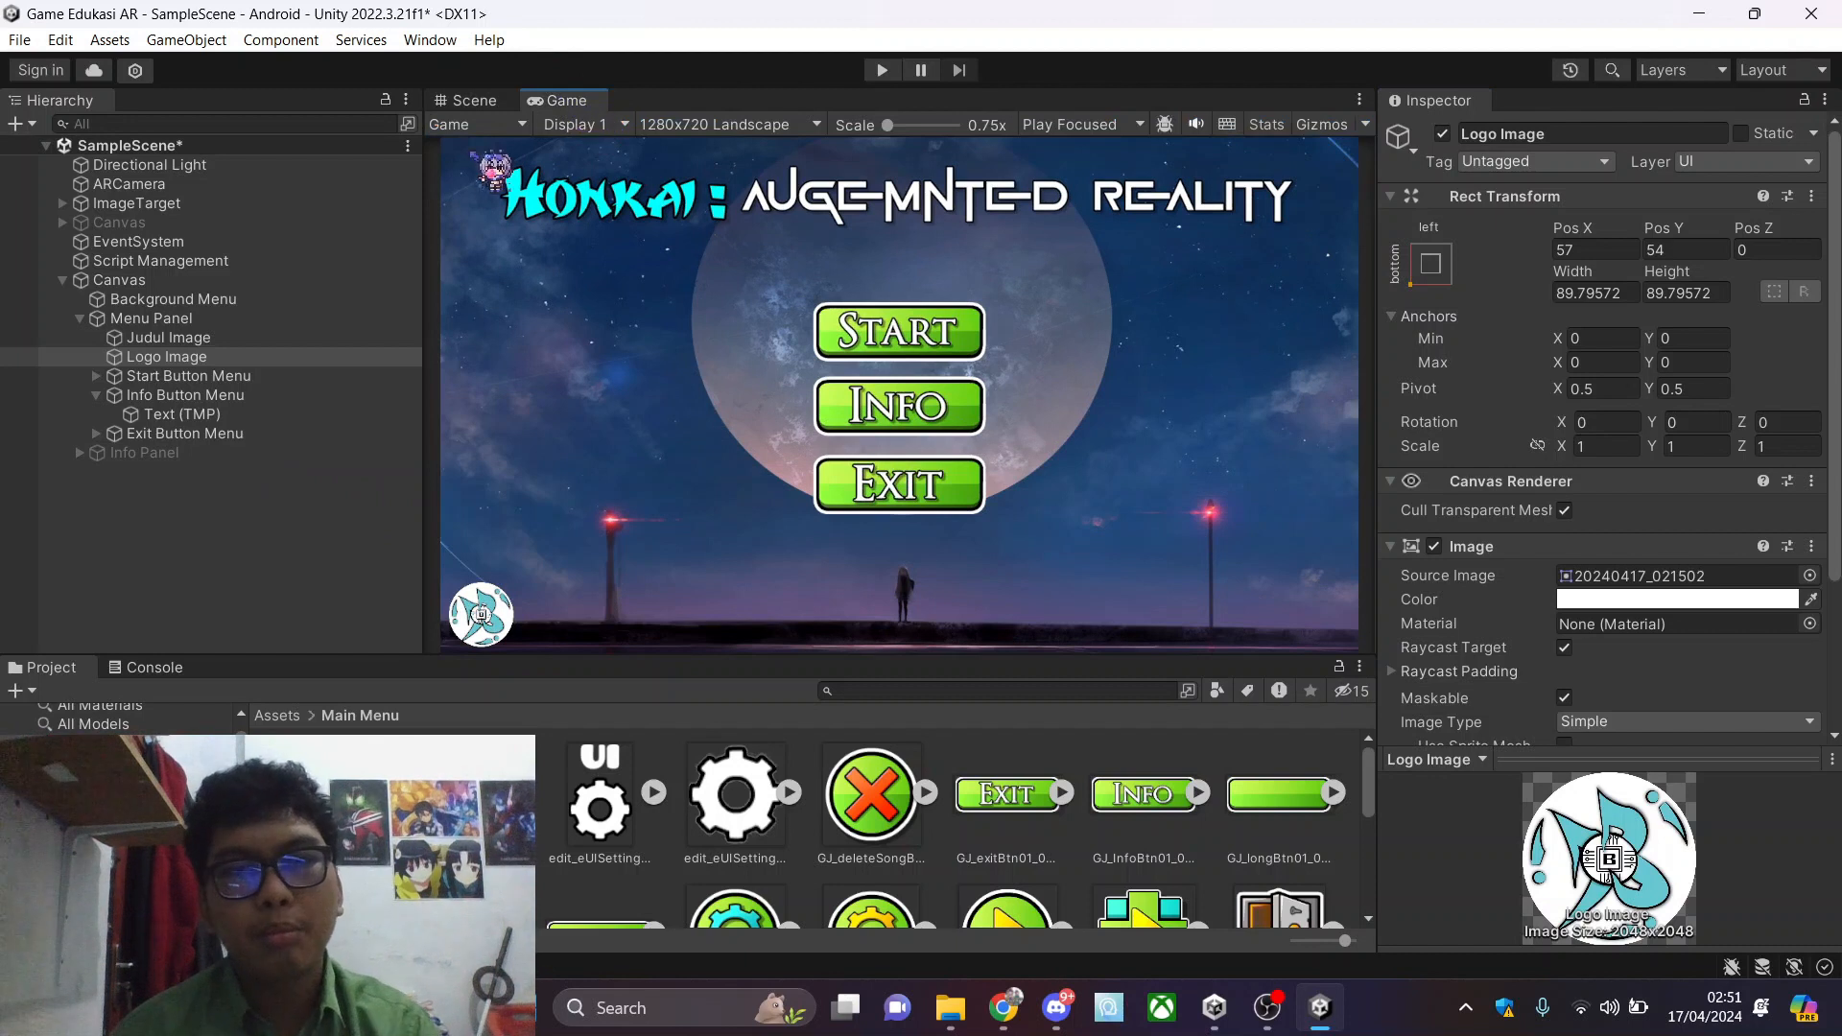
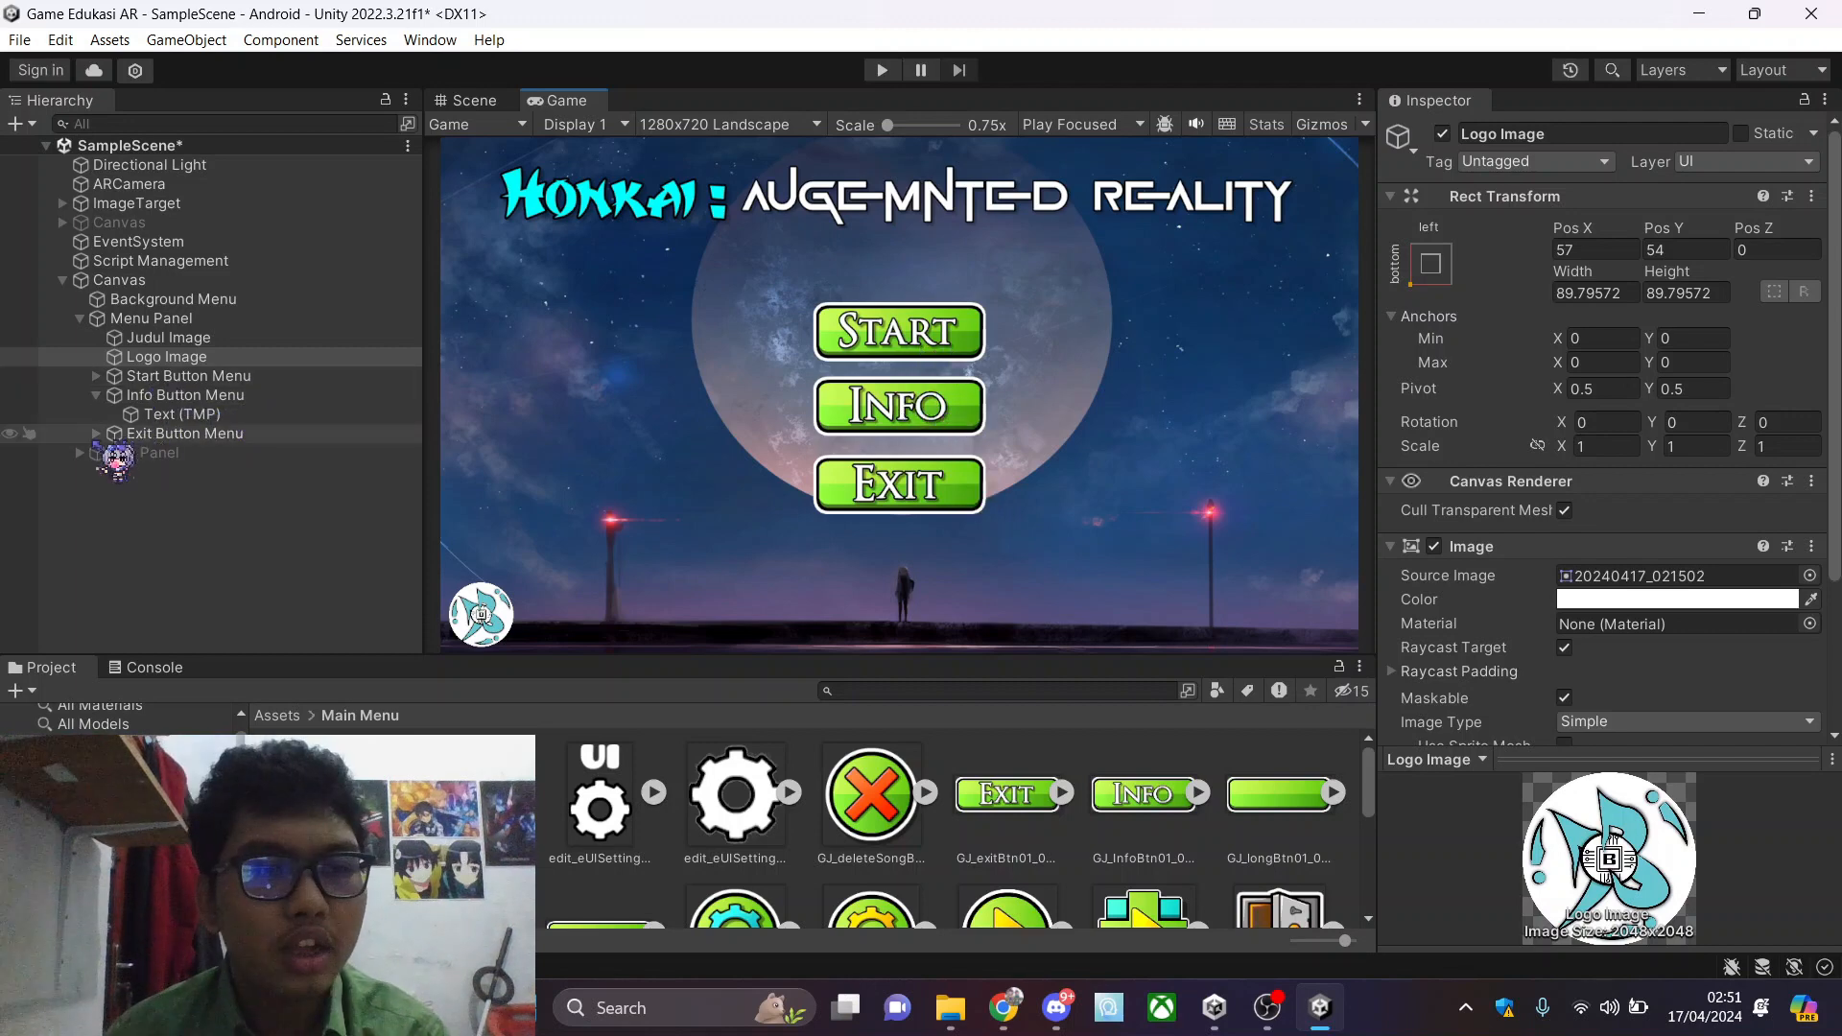
Move Menu Panel above Background Menu in the Canvas hierarchy order
{"action": "left_click_drag", "start_coordinate": [114, 395], "coordinate": [86, 467]}
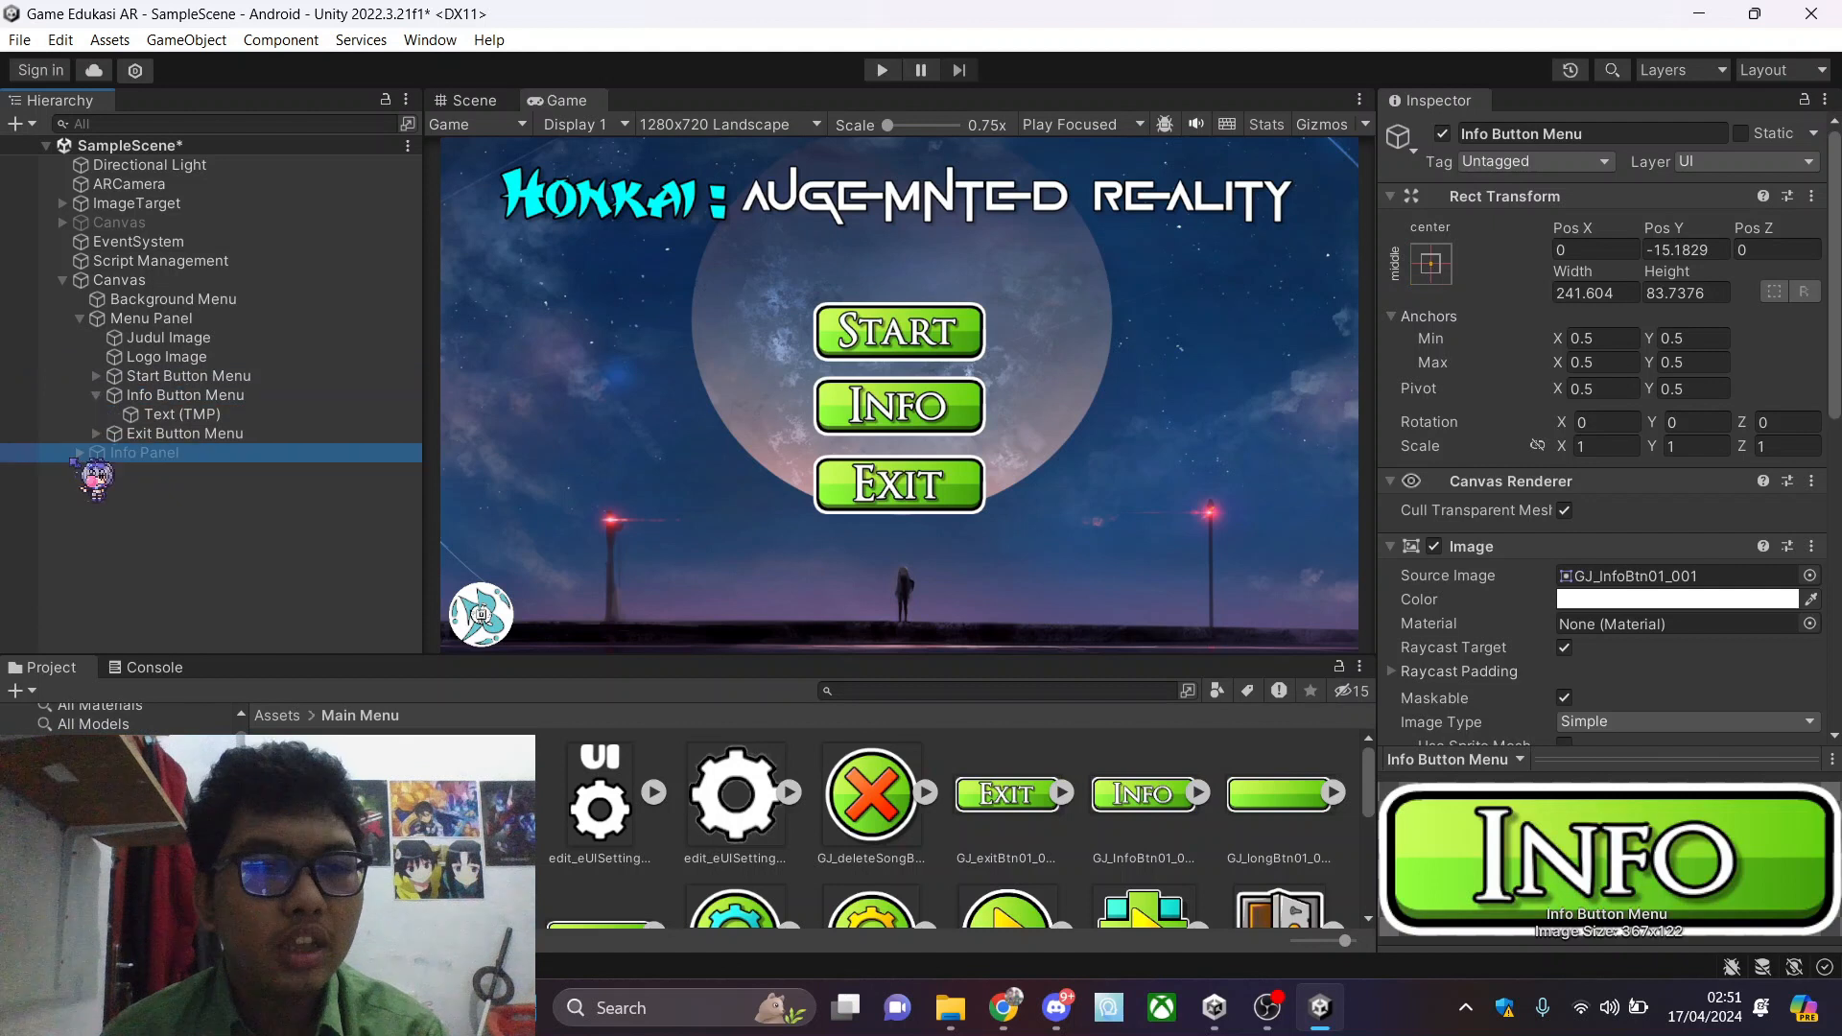
{"action": "left_click", "coordinate": [71, 459]}
{"action": "left_click", "coordinate": [80, 457]}
{"action": "left_click", "coordinate": [80, 453]}
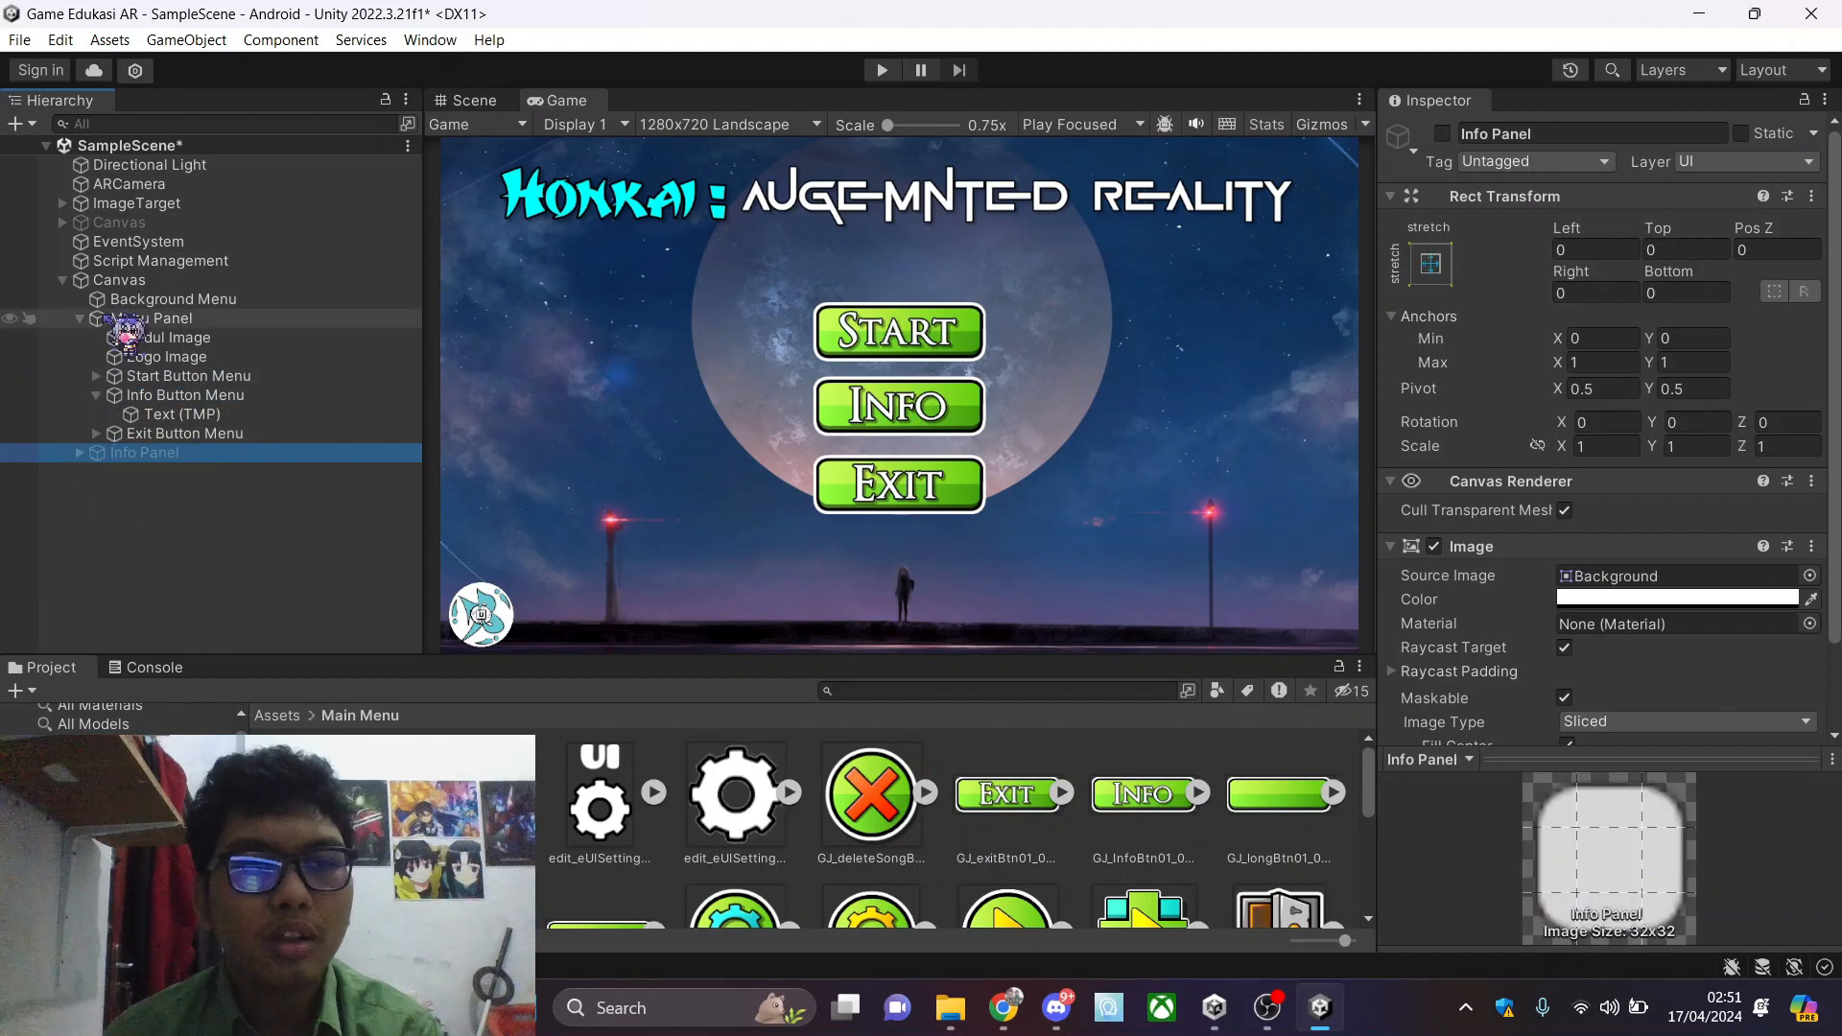
{"action": "left_click", "coordinate": [144, 319]}
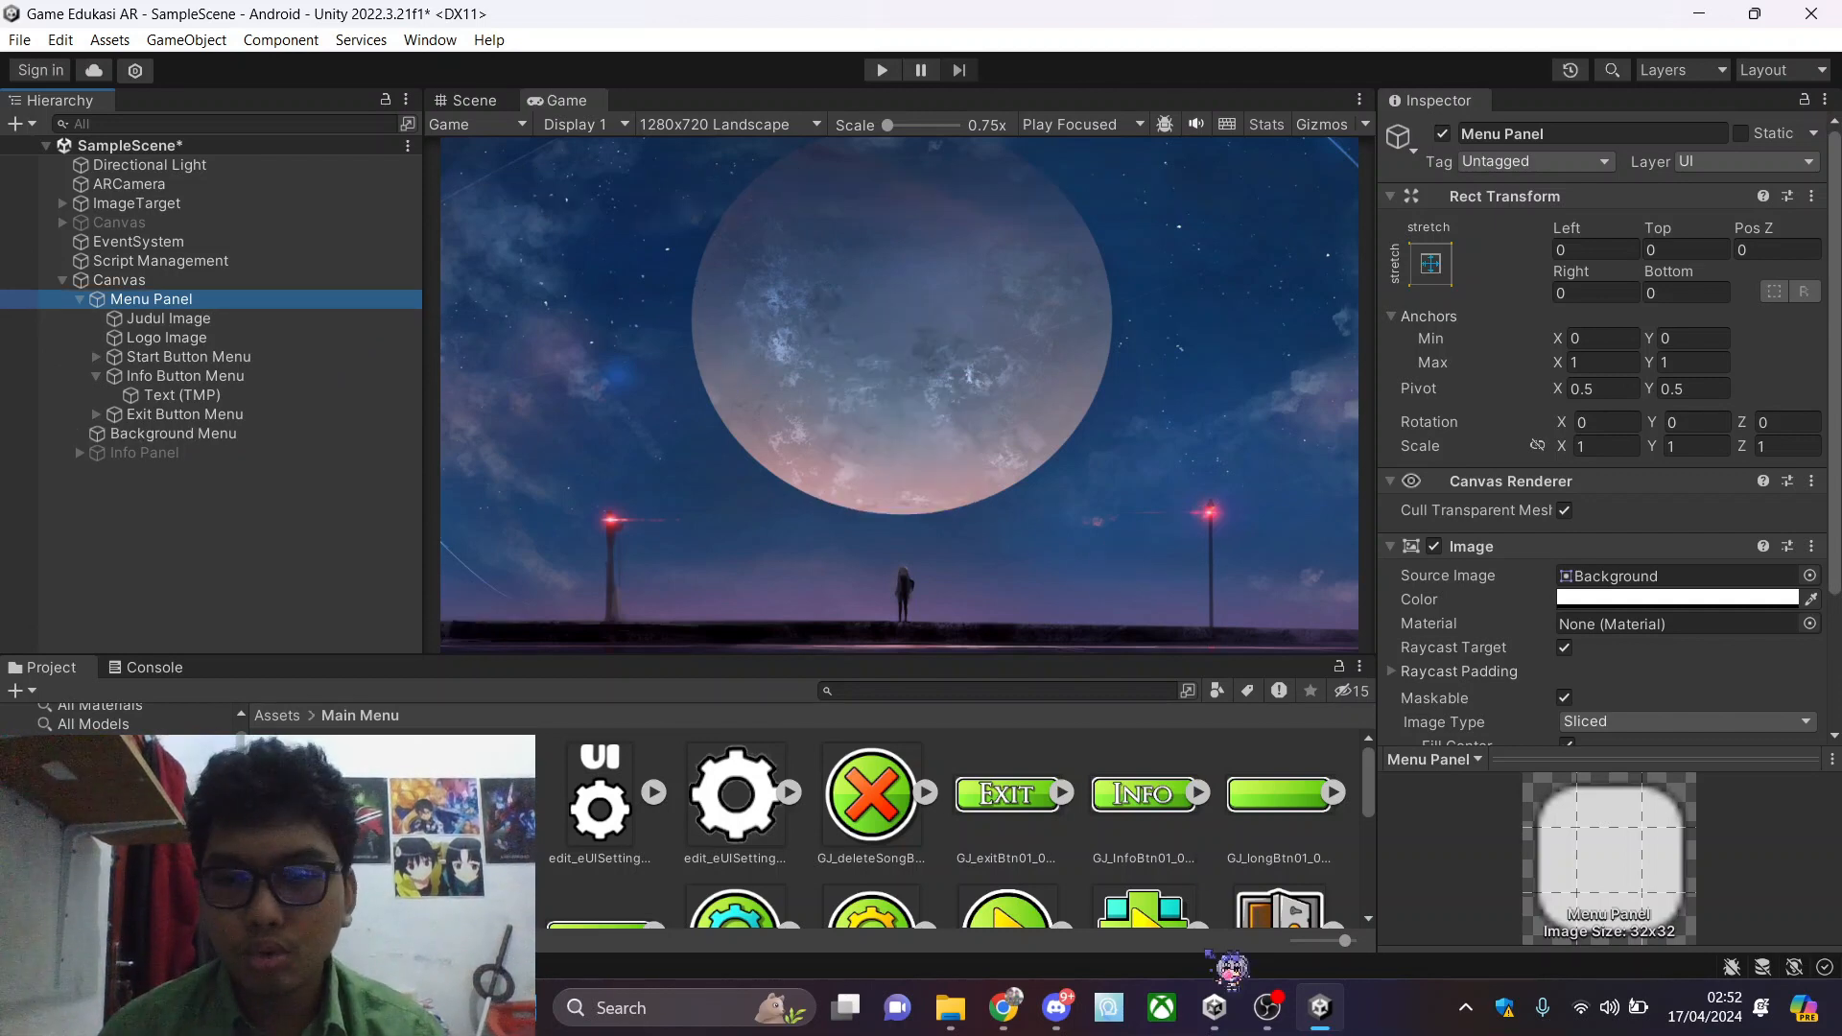
Switch to OBS, move the Video Capture Device source to the preview's bottom-right corner, and return to Unity
{"action": "left_click", "coordinate": [1267, 1007]}
{"action": "left_click_drag", "start_coordinate": [705, 427], "coordinate": [1160, 423]}
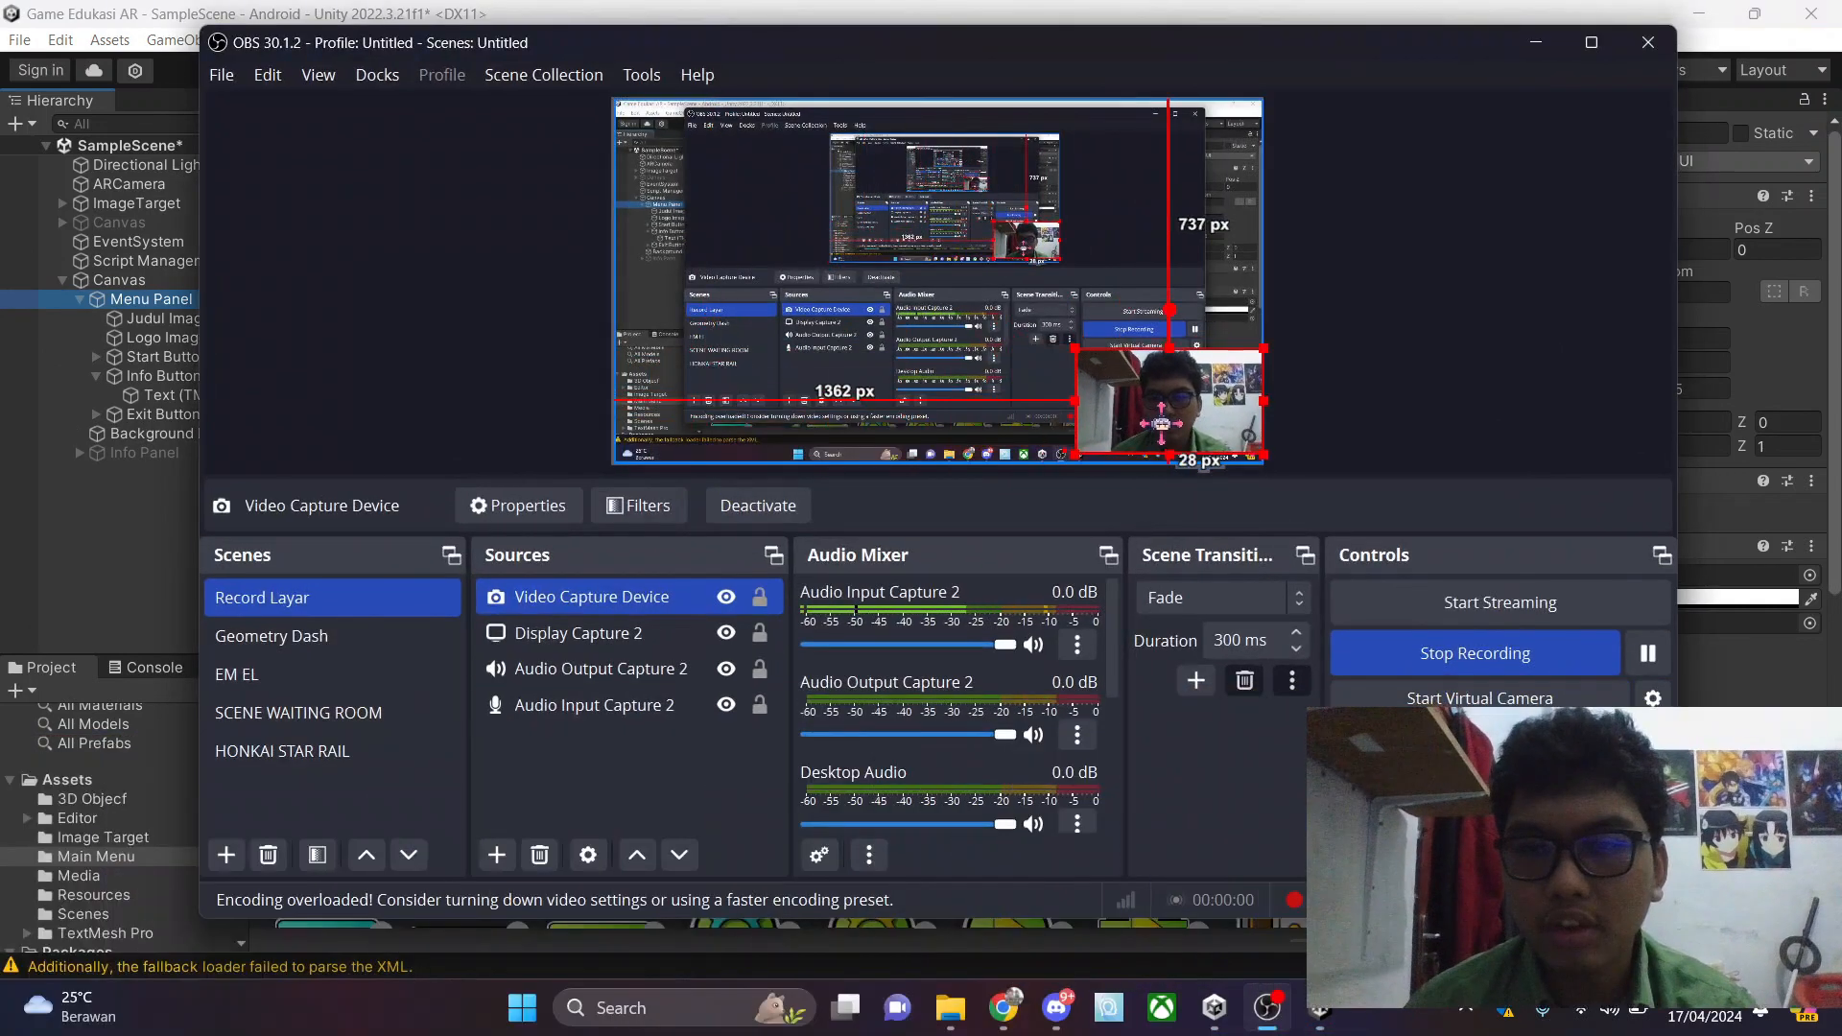
{"action": "left_click", "coordinate": [1535, 42]}
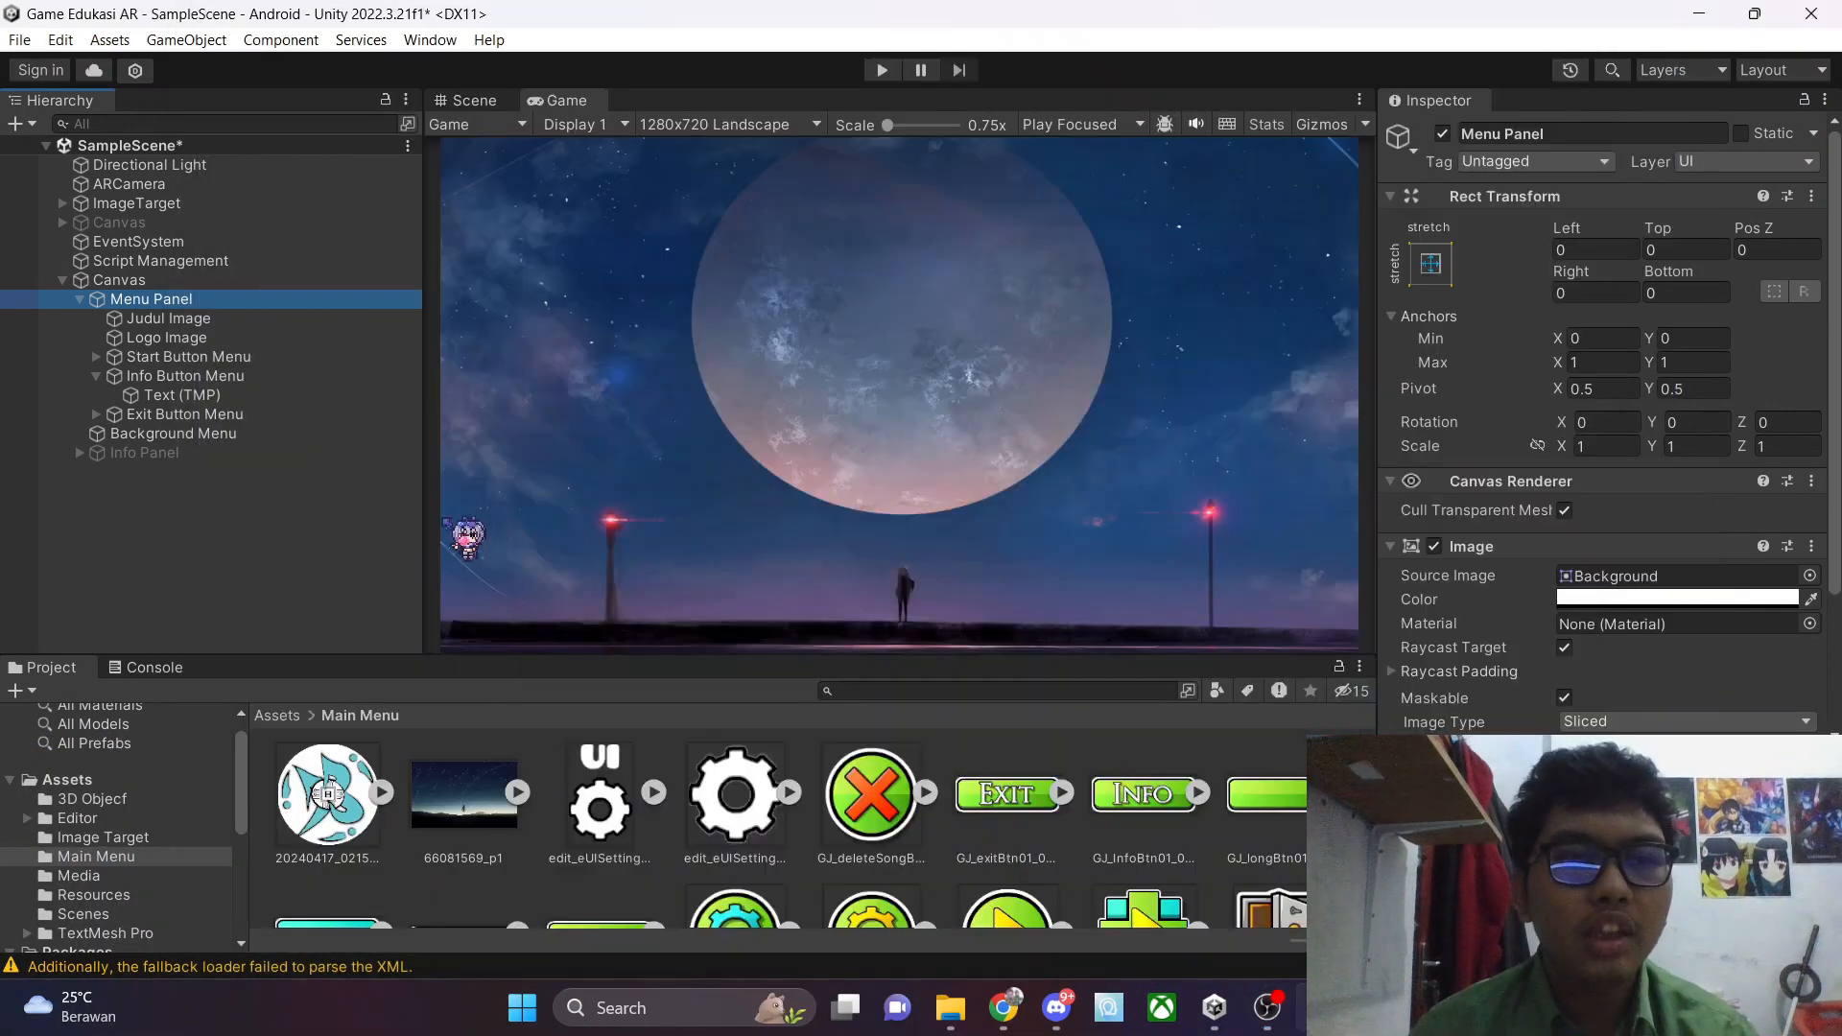
{"action": "left_click", "coordinate": [79, 452]}
{"action": "left_click", "coordinate": [139, 571]}
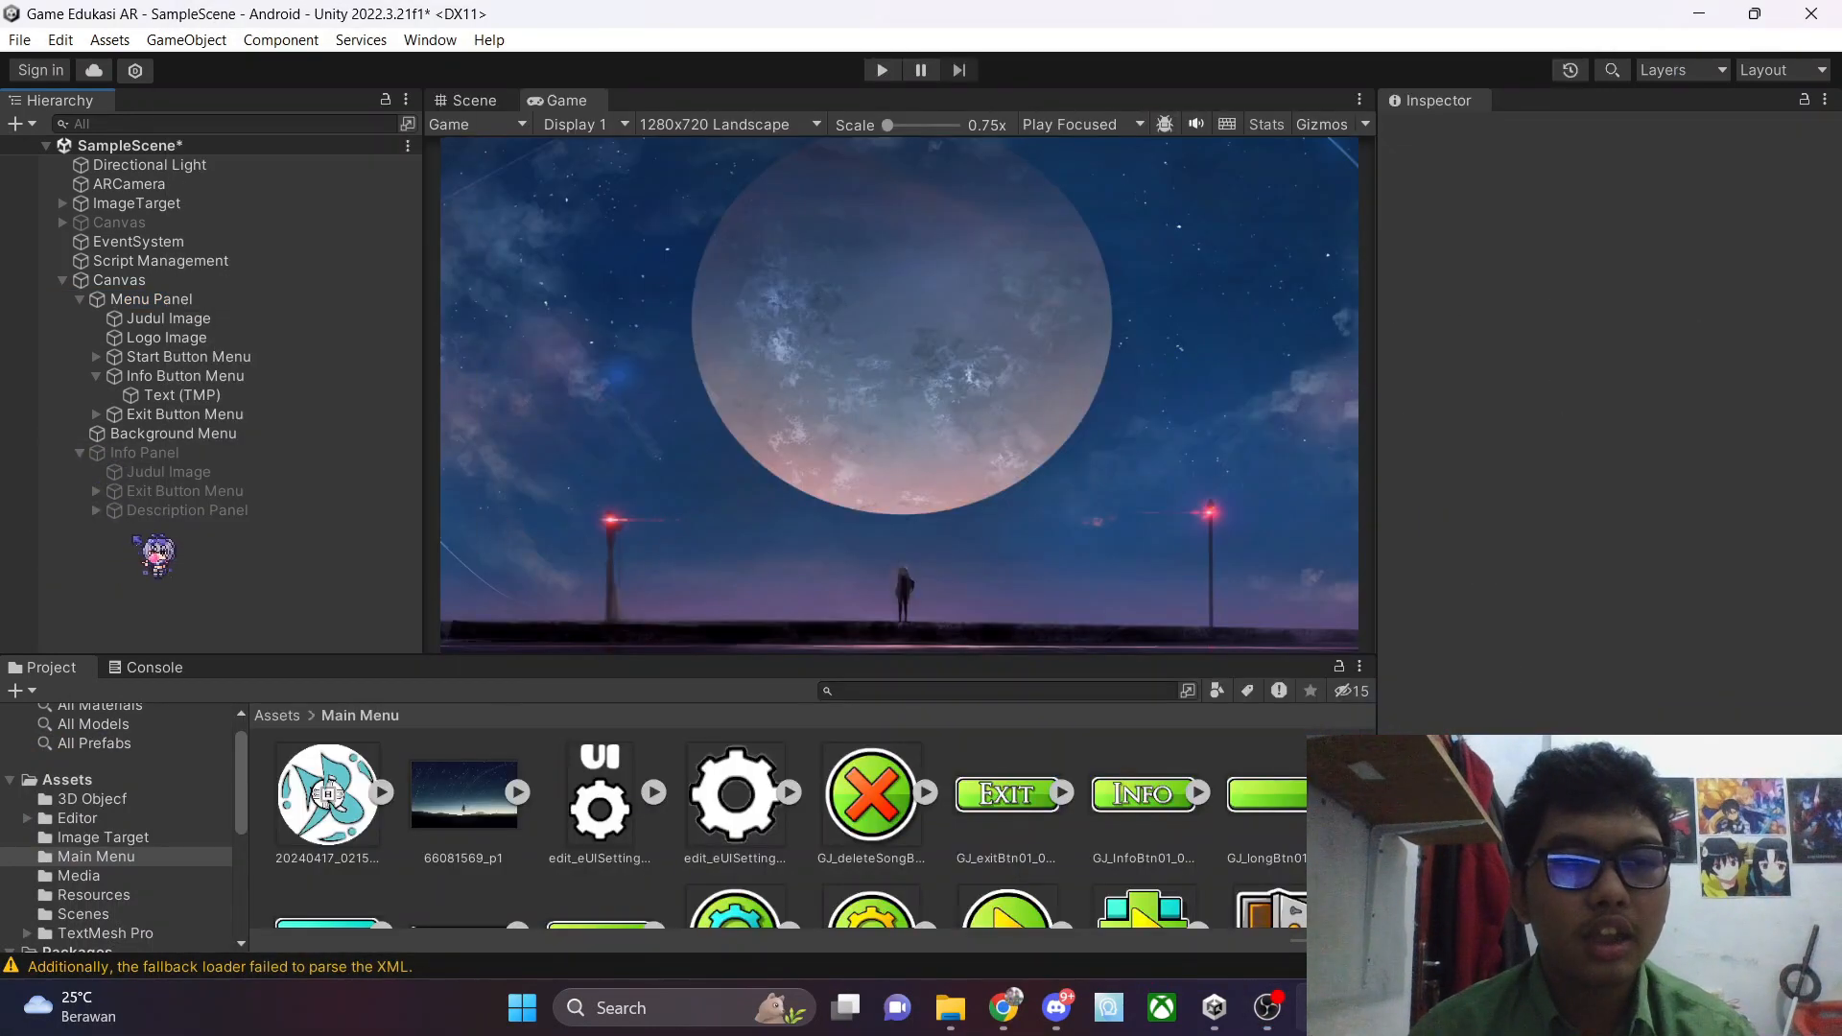
{"action": "left_click", "coordinate": [81, 452]}
Create an empty game object at the scene's root level and name it Script Management
{"action": "right_click", "coordinate": [133, 503]}
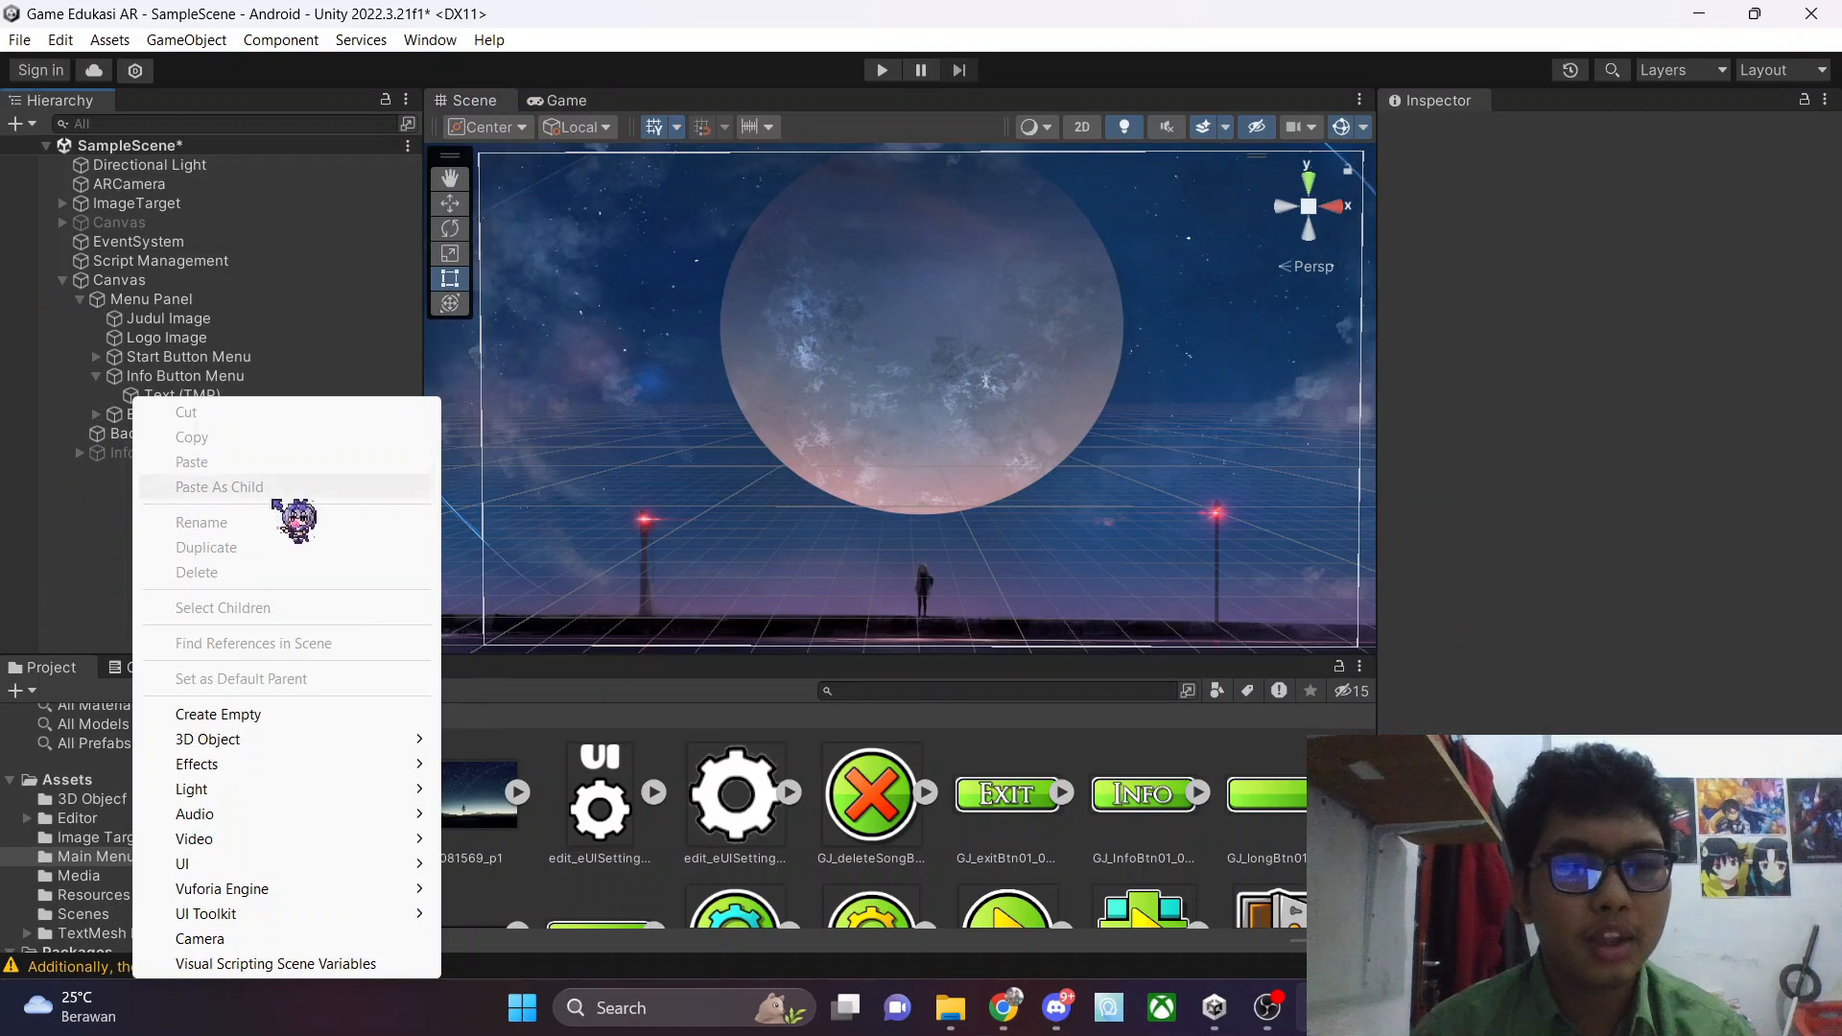
{"action": "left_click", "coordinate": [303, 229]}
{"action": "right_click", "coordinate": [130, 508]}
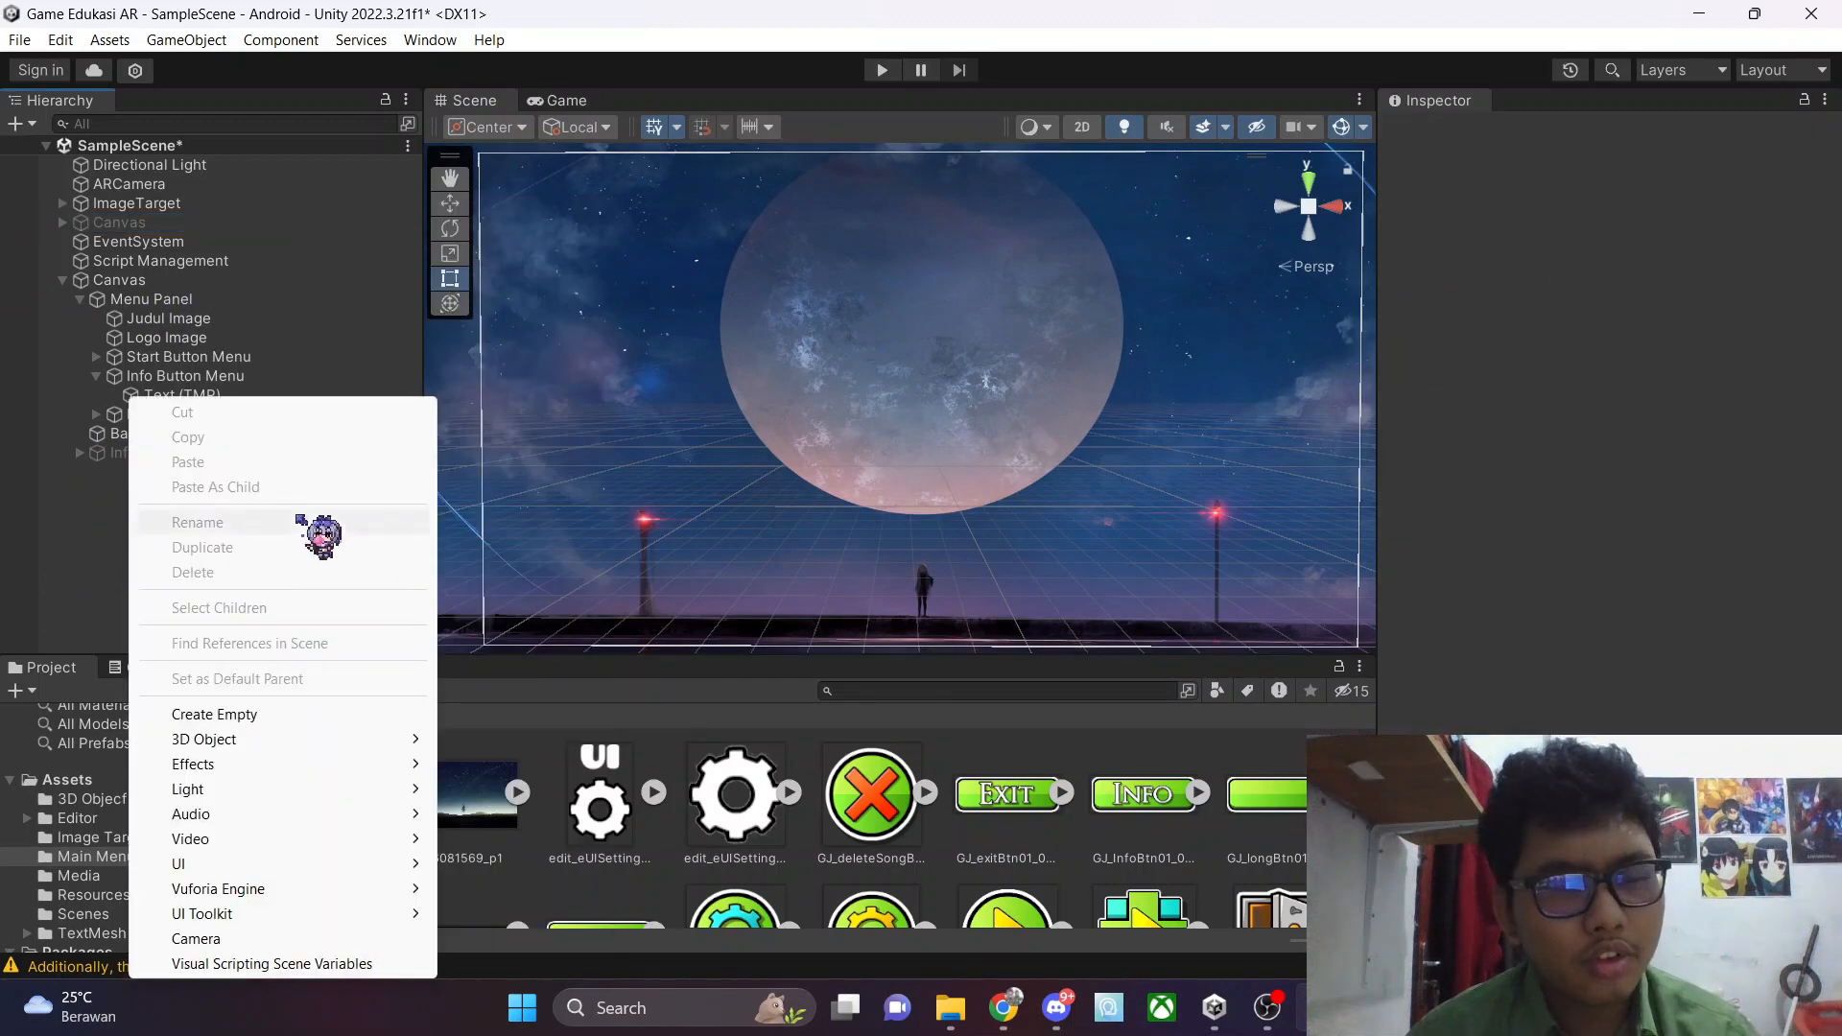
{"action": "left_click", "coordinate": [276, 717]}
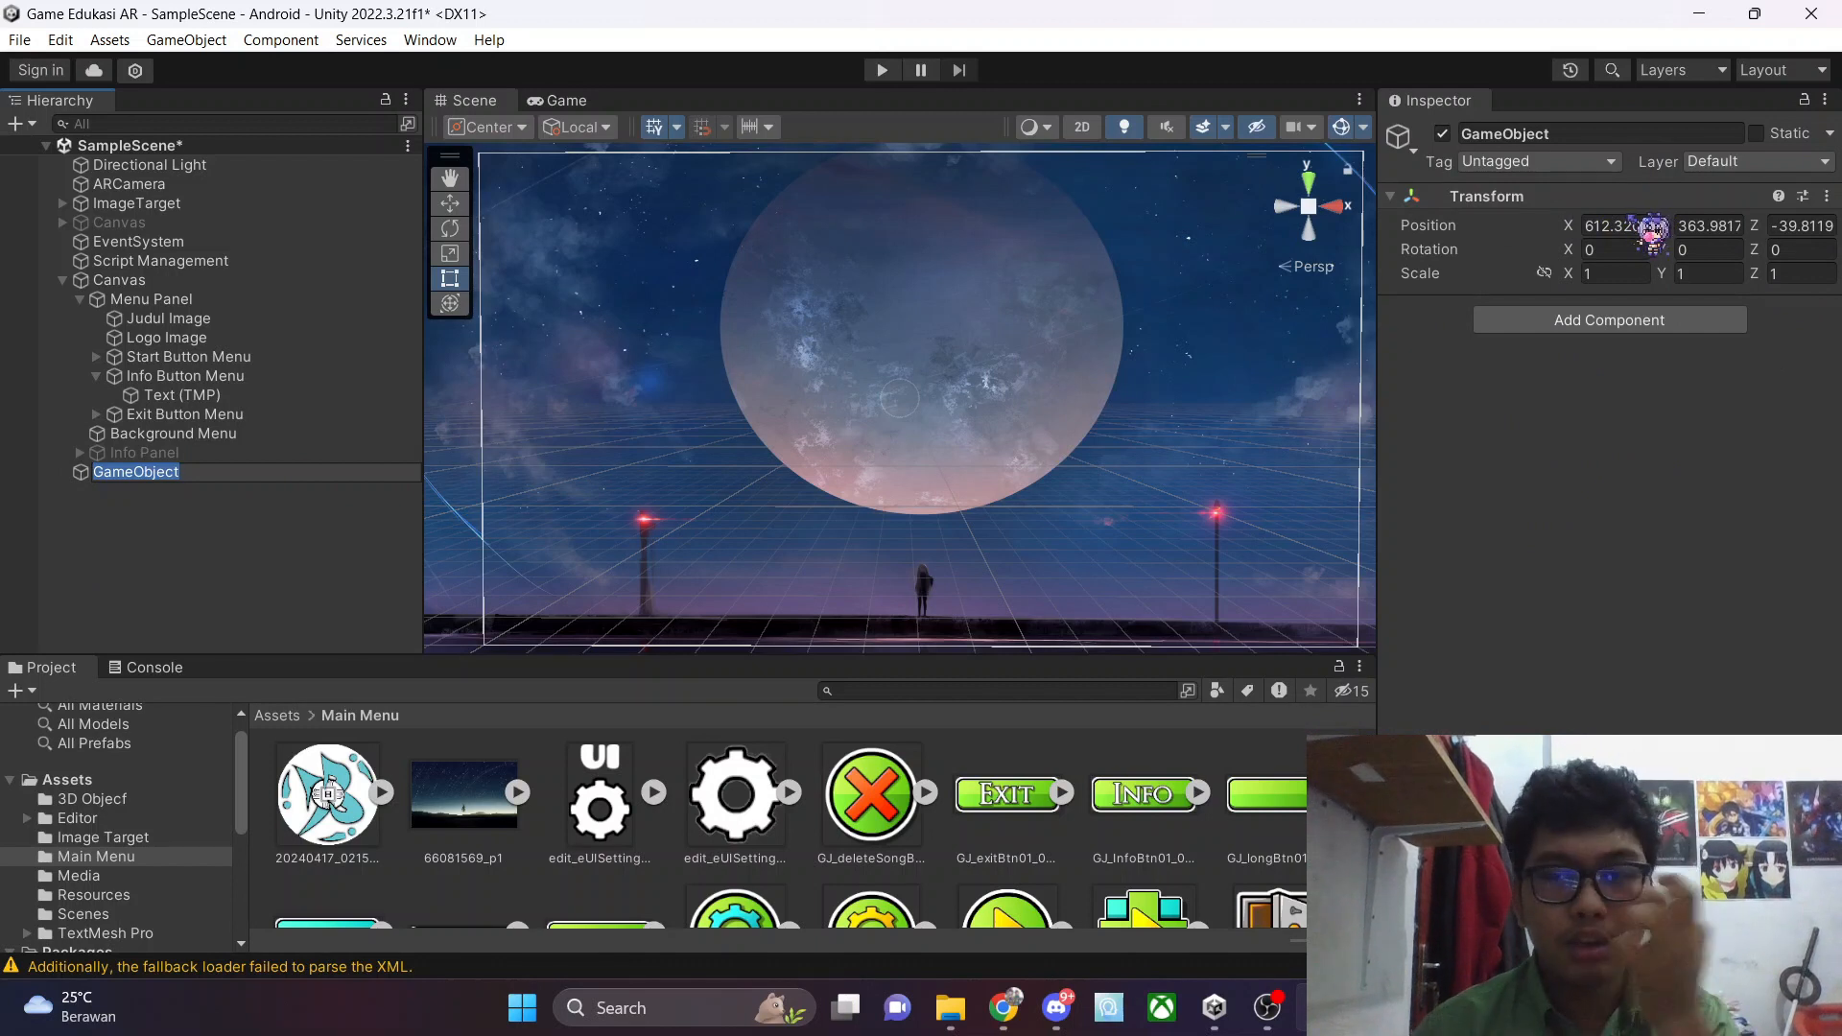
{"action": "left_click", "coordinate": [69, 455]}
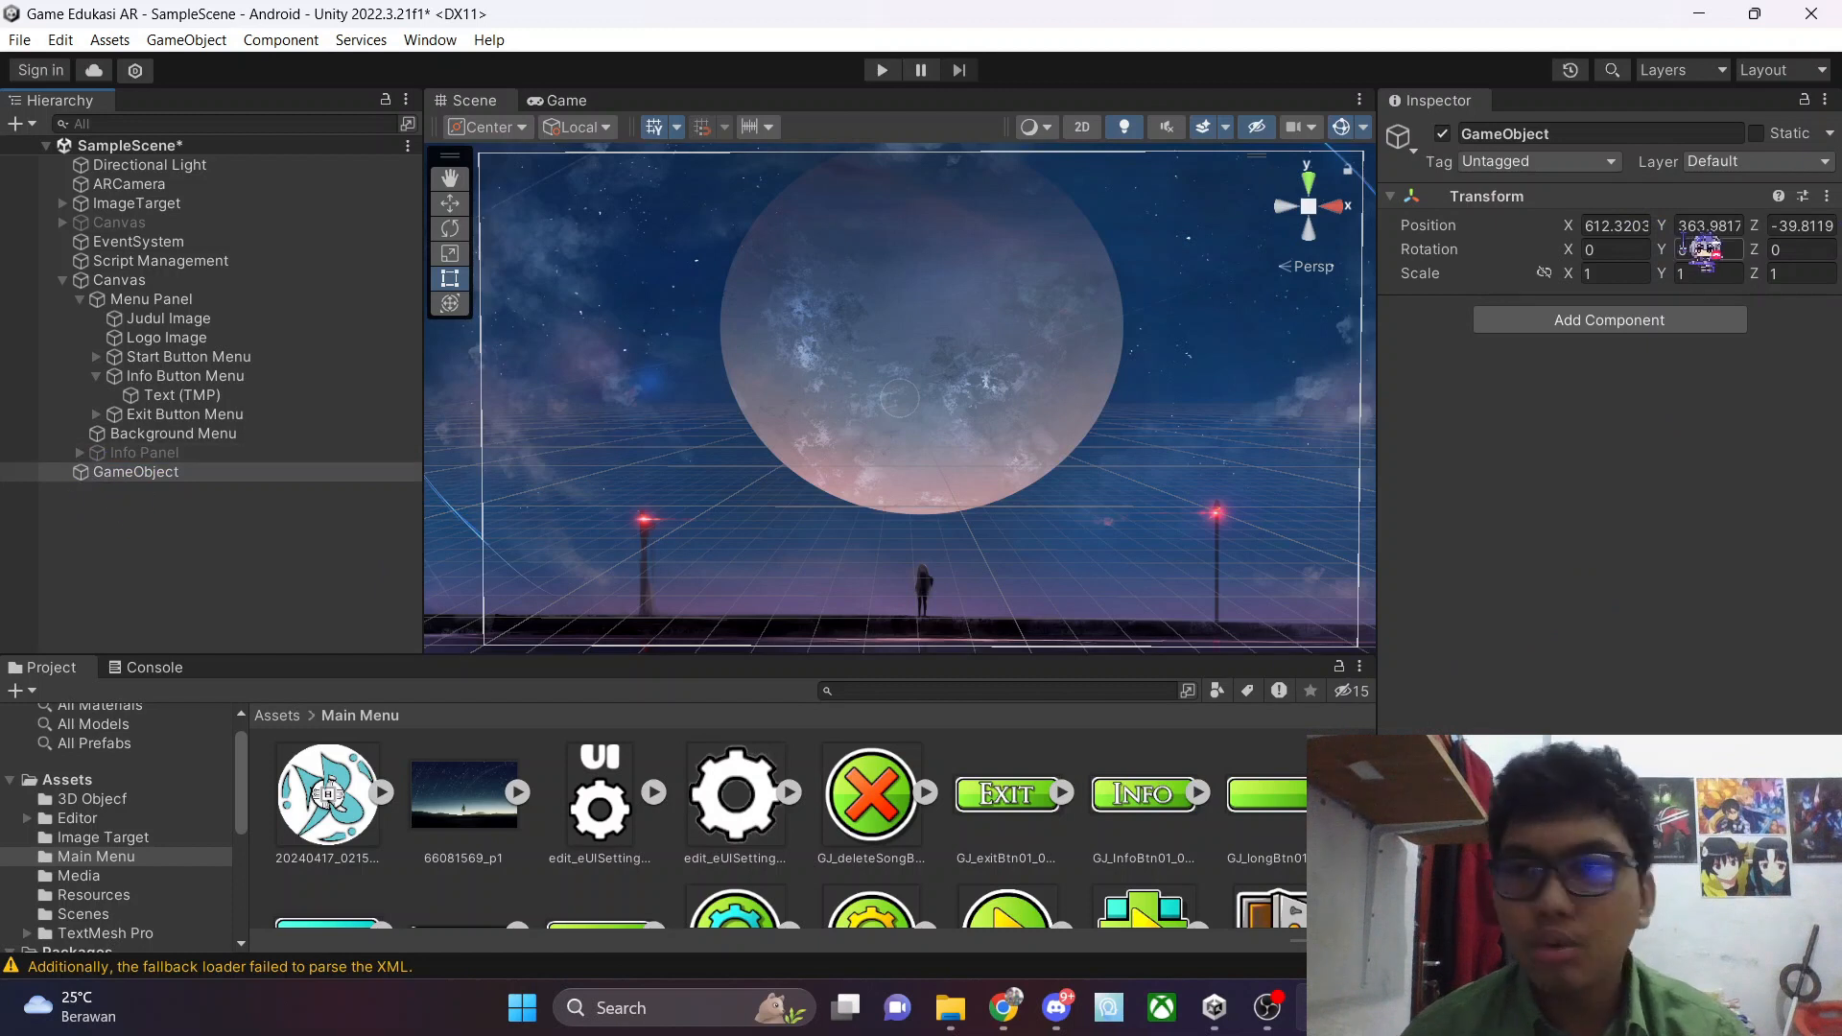
{"action": "left_click", "coordinate": [1556, 133]}
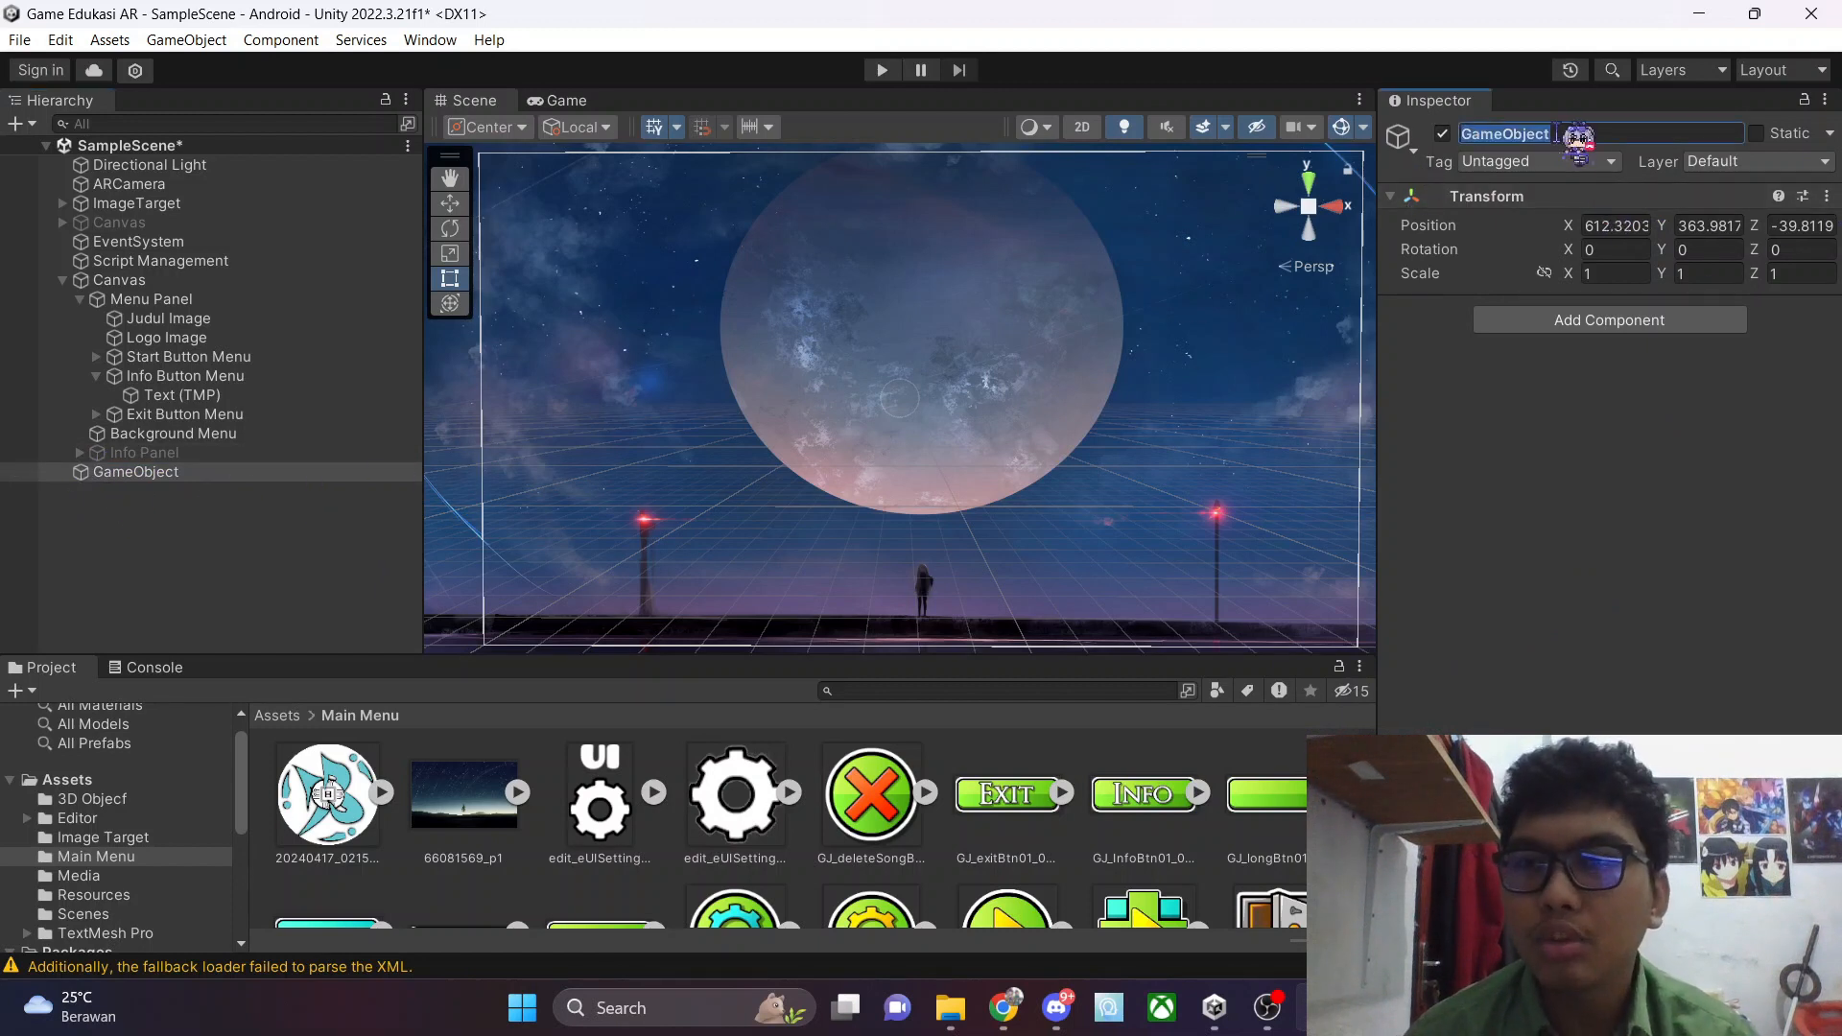
{"action": "type", "text": "Script Management"}
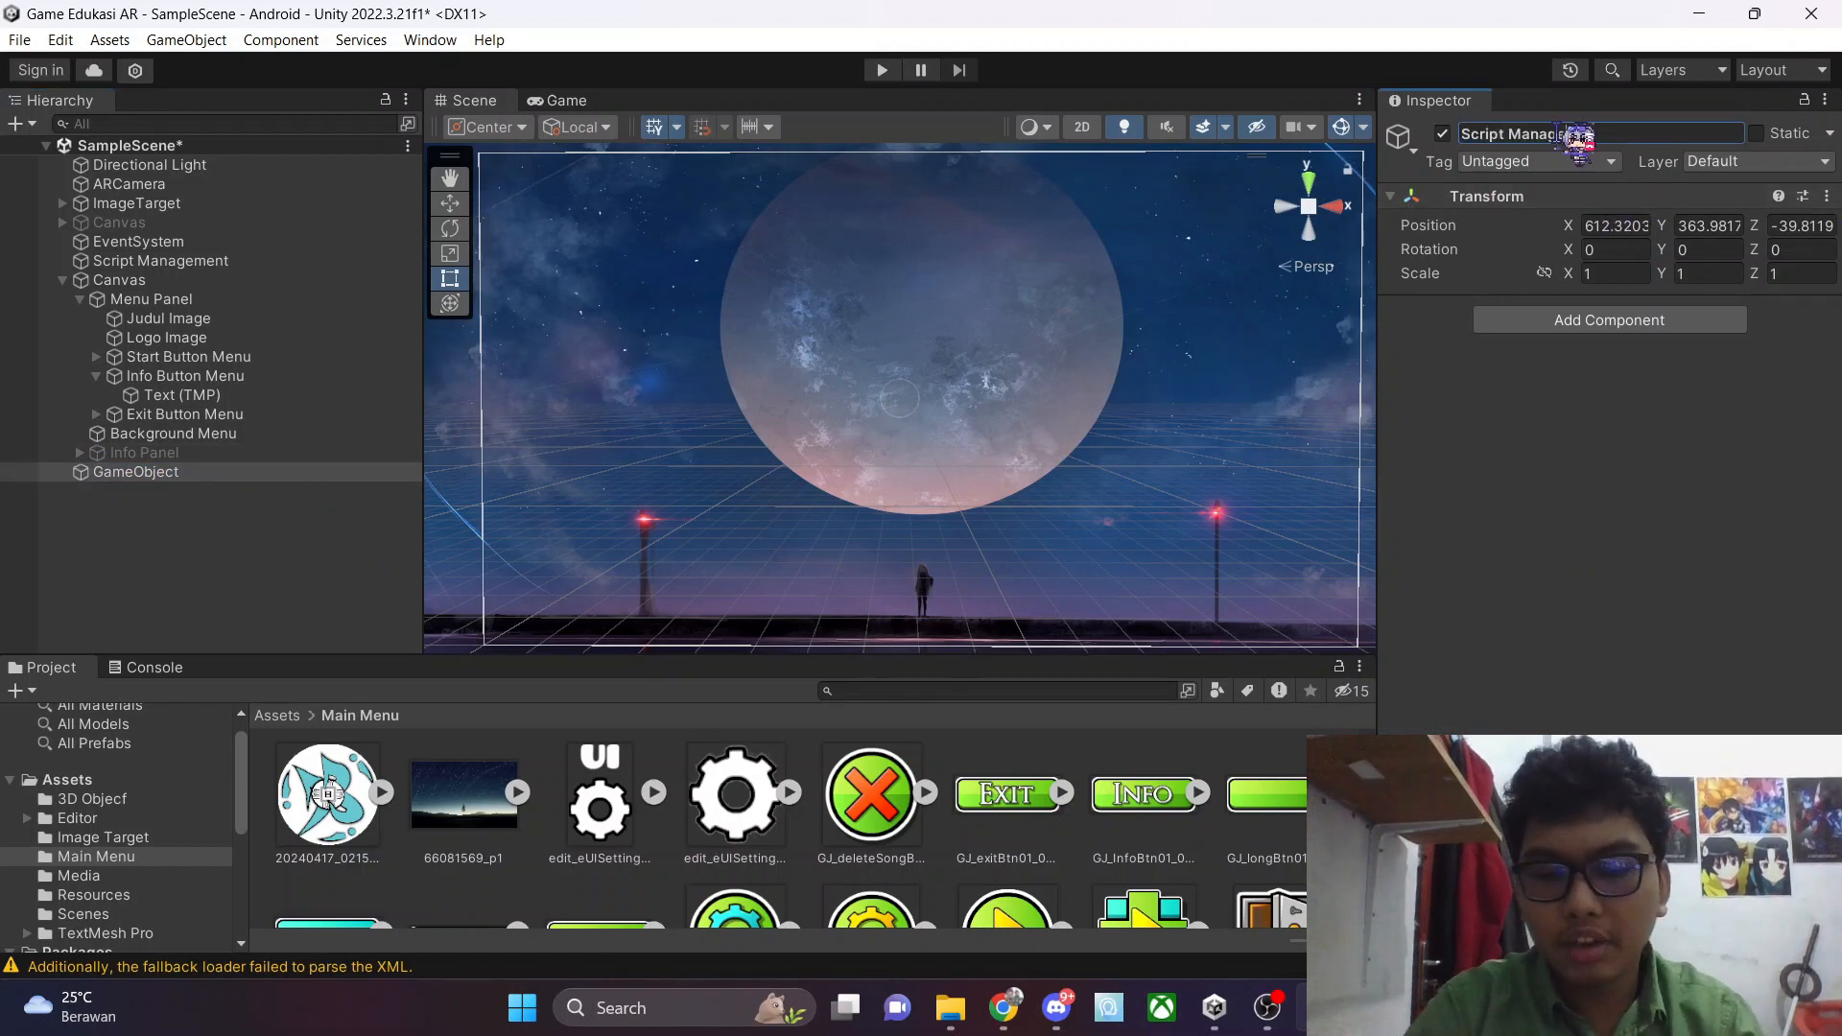
{"action": "key", "text": "Return"}
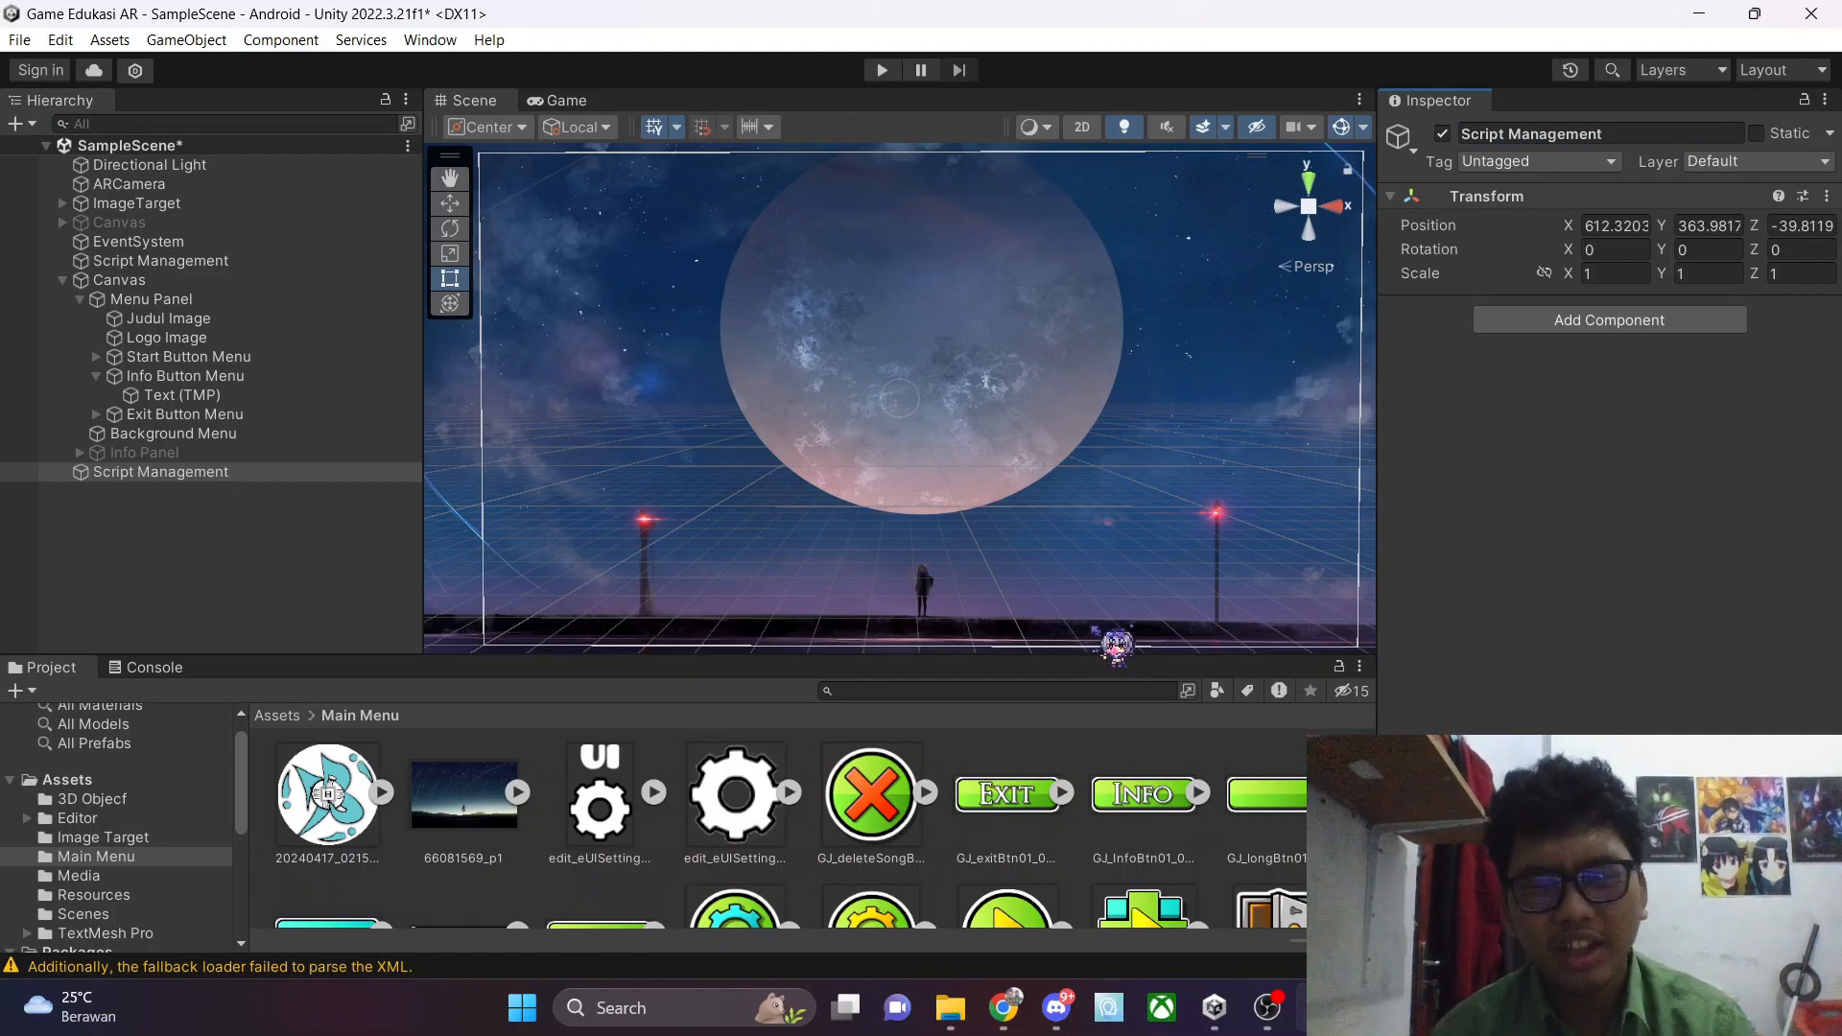
Add a new script component named Menu to the new Script Management object and open it in Visual Studio Code
{"action": "left_click", "coordinate": [1610, 320]}
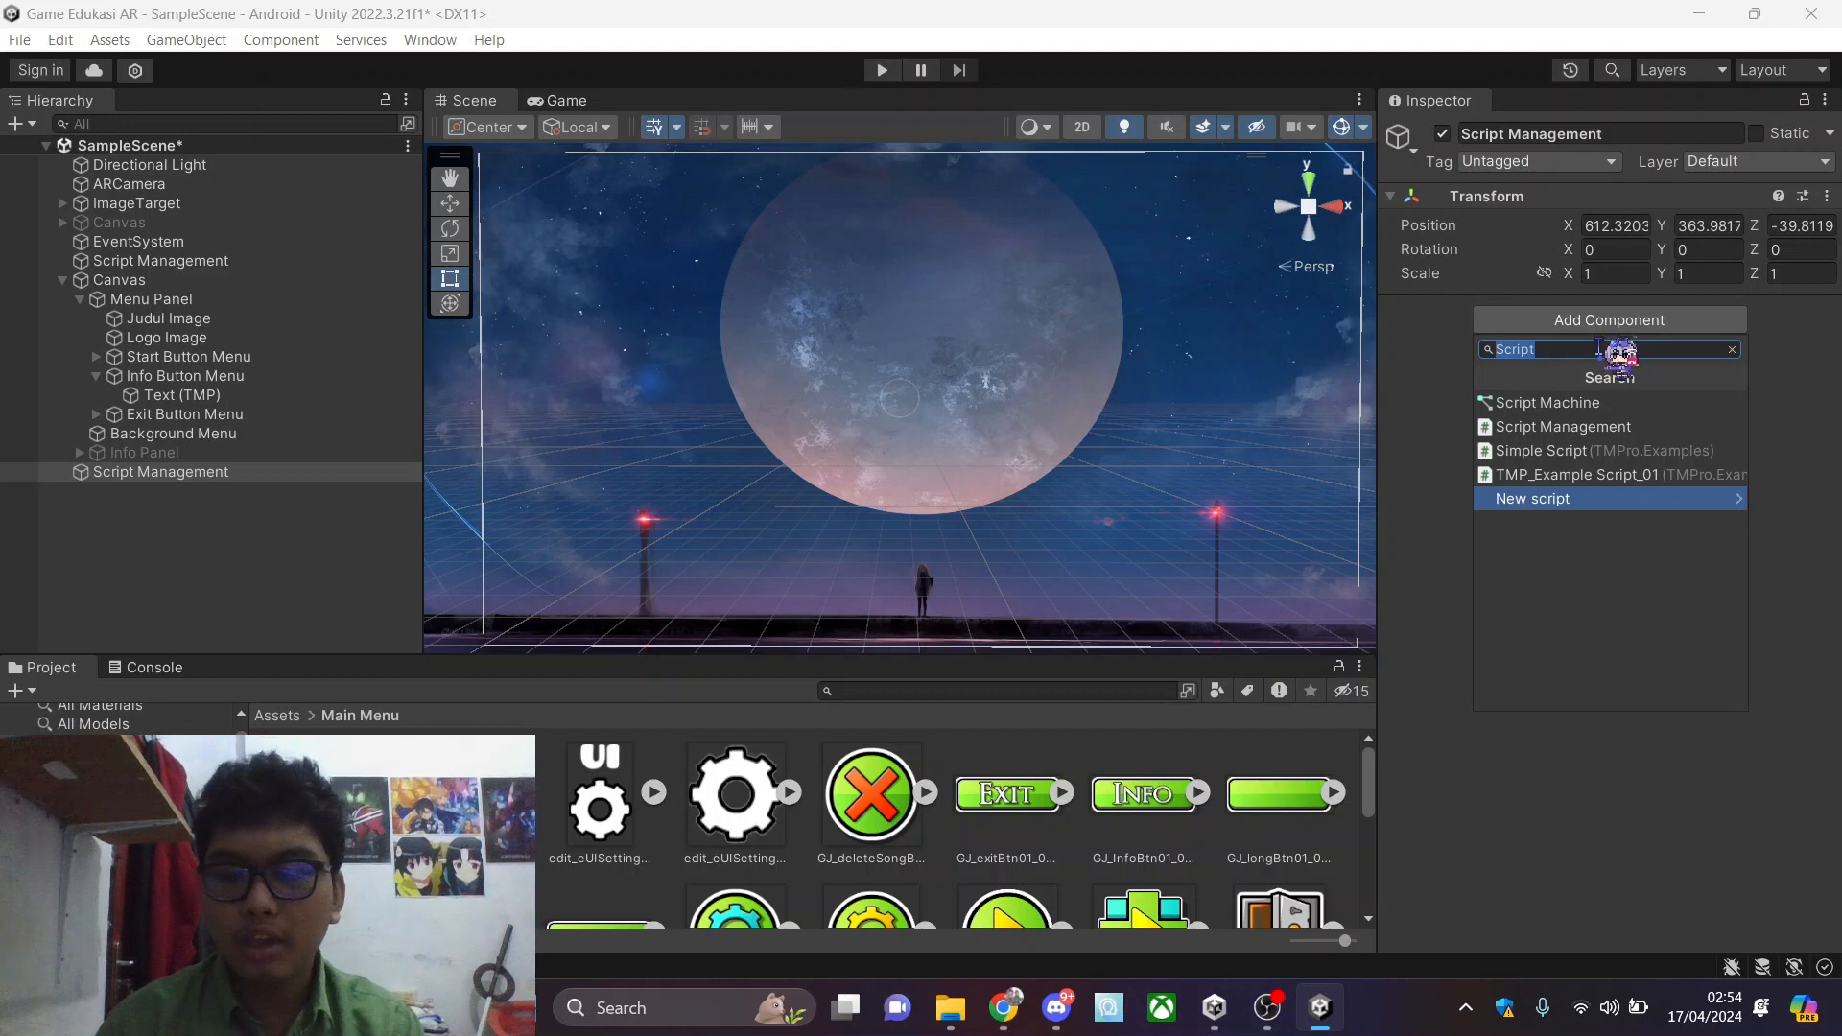
{"action": "type", "text": "Menu"}
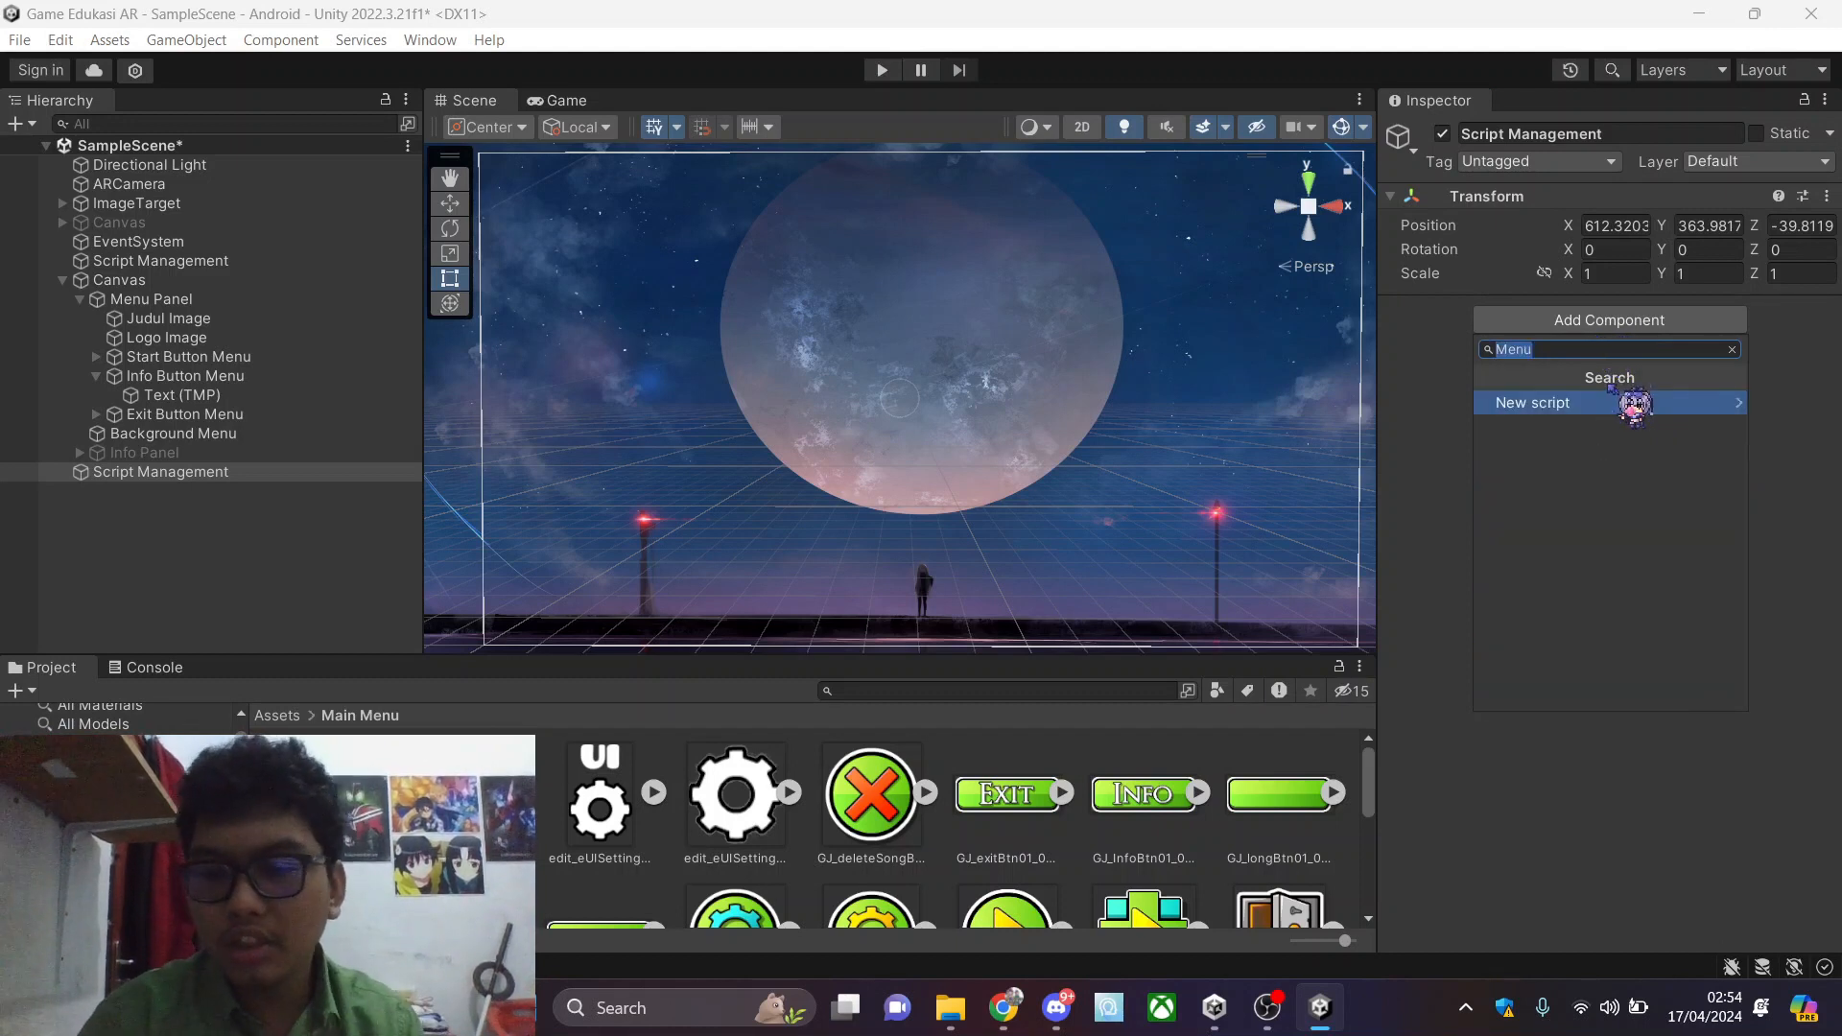
{"action": "left_click", "coordinate": [1634, 403]}
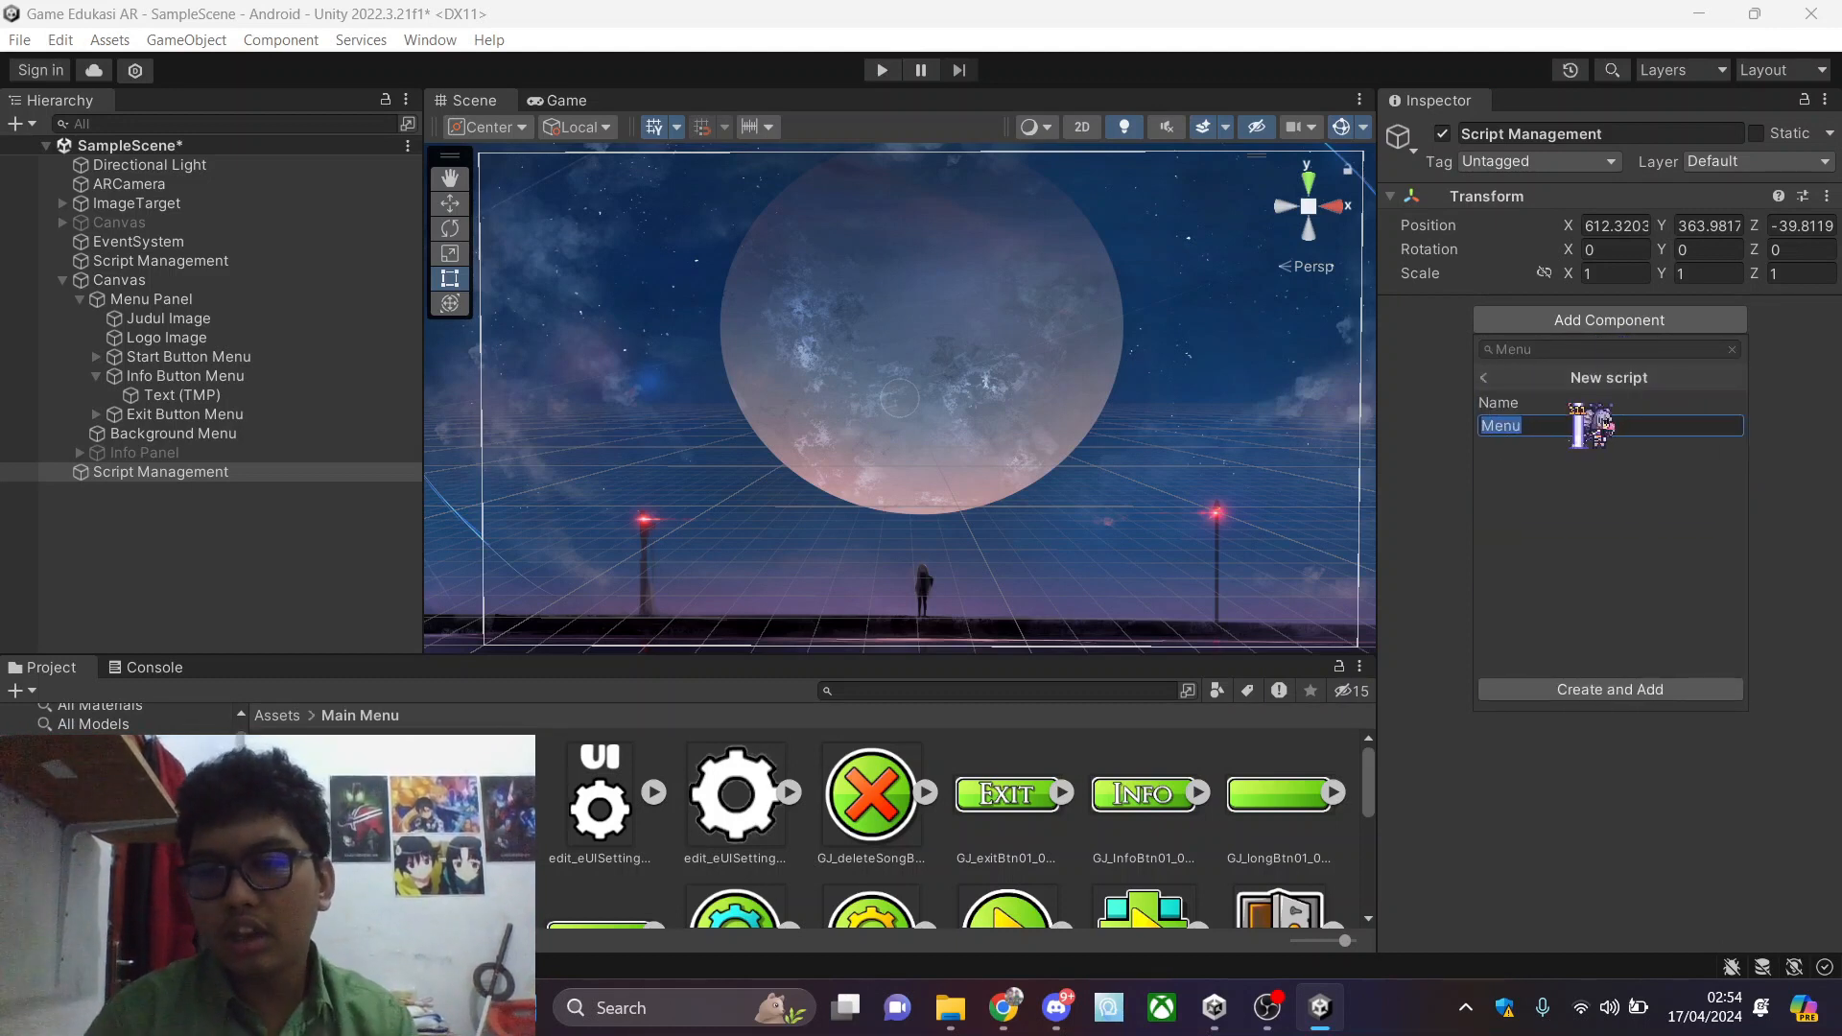
{"action": "key", "text": "Return"}
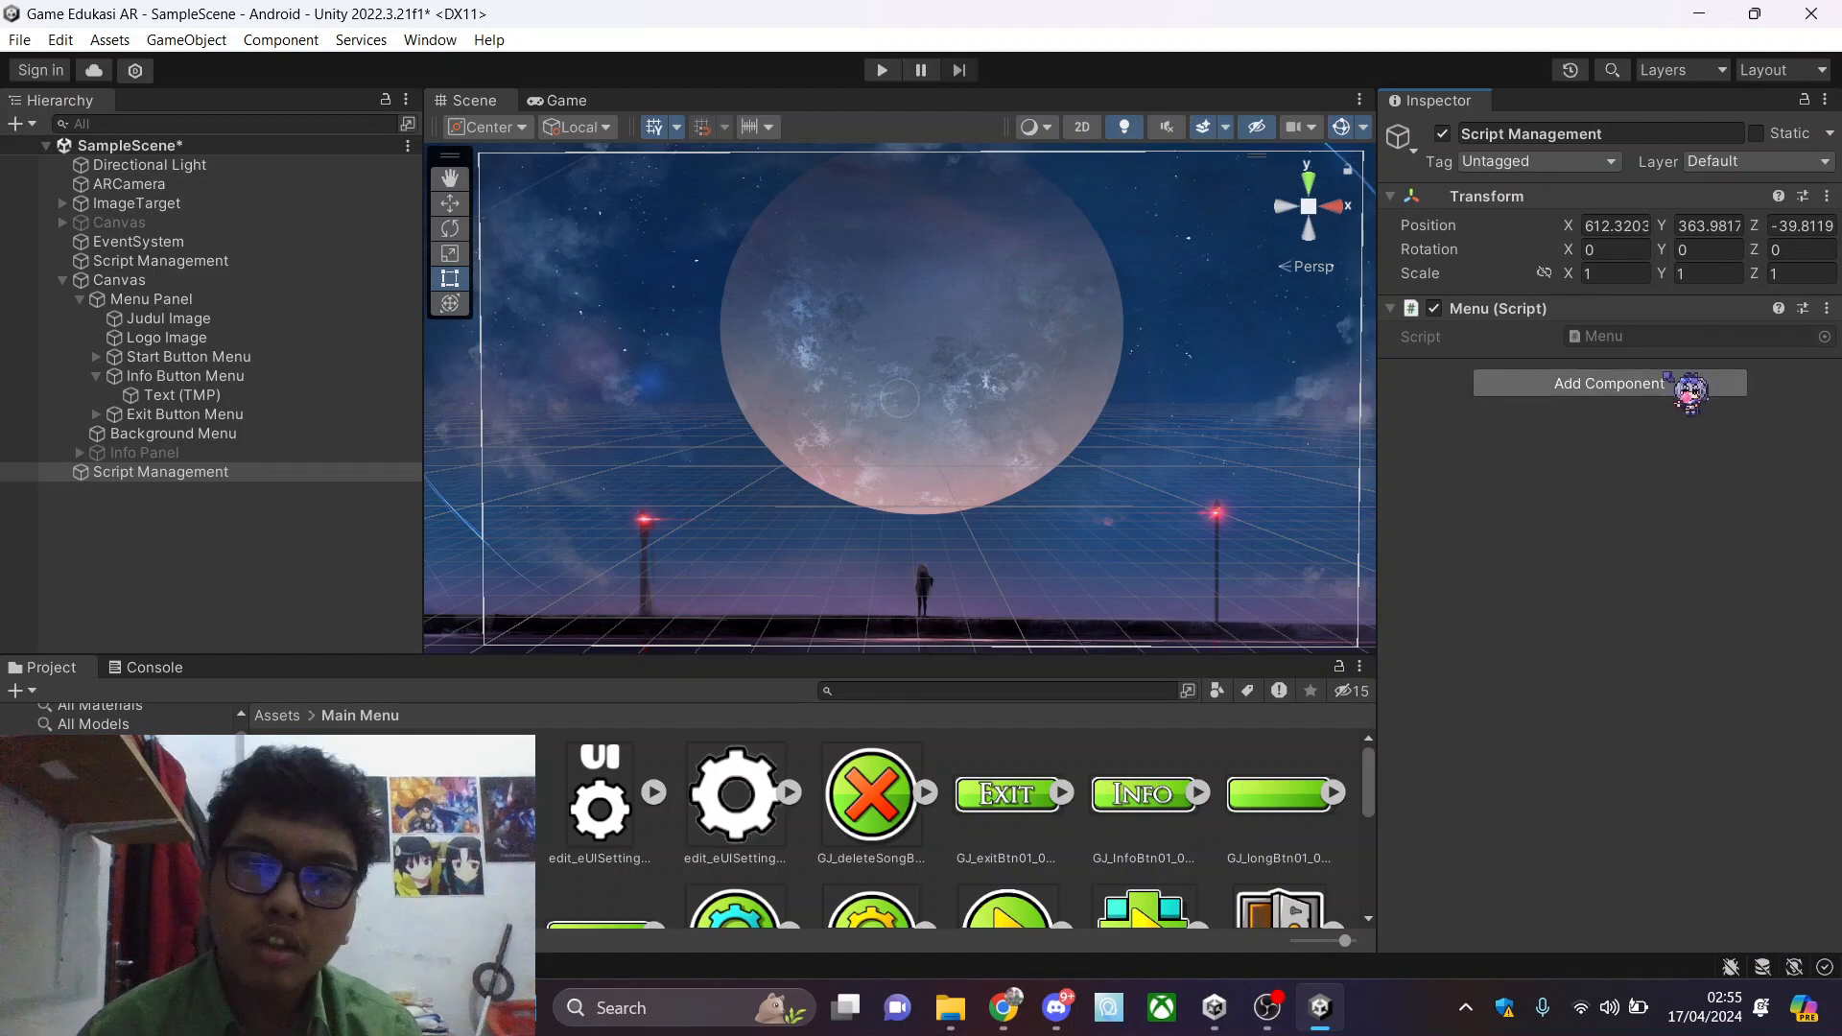
{"action": "left_click", "coordinate": [1635, 334]}
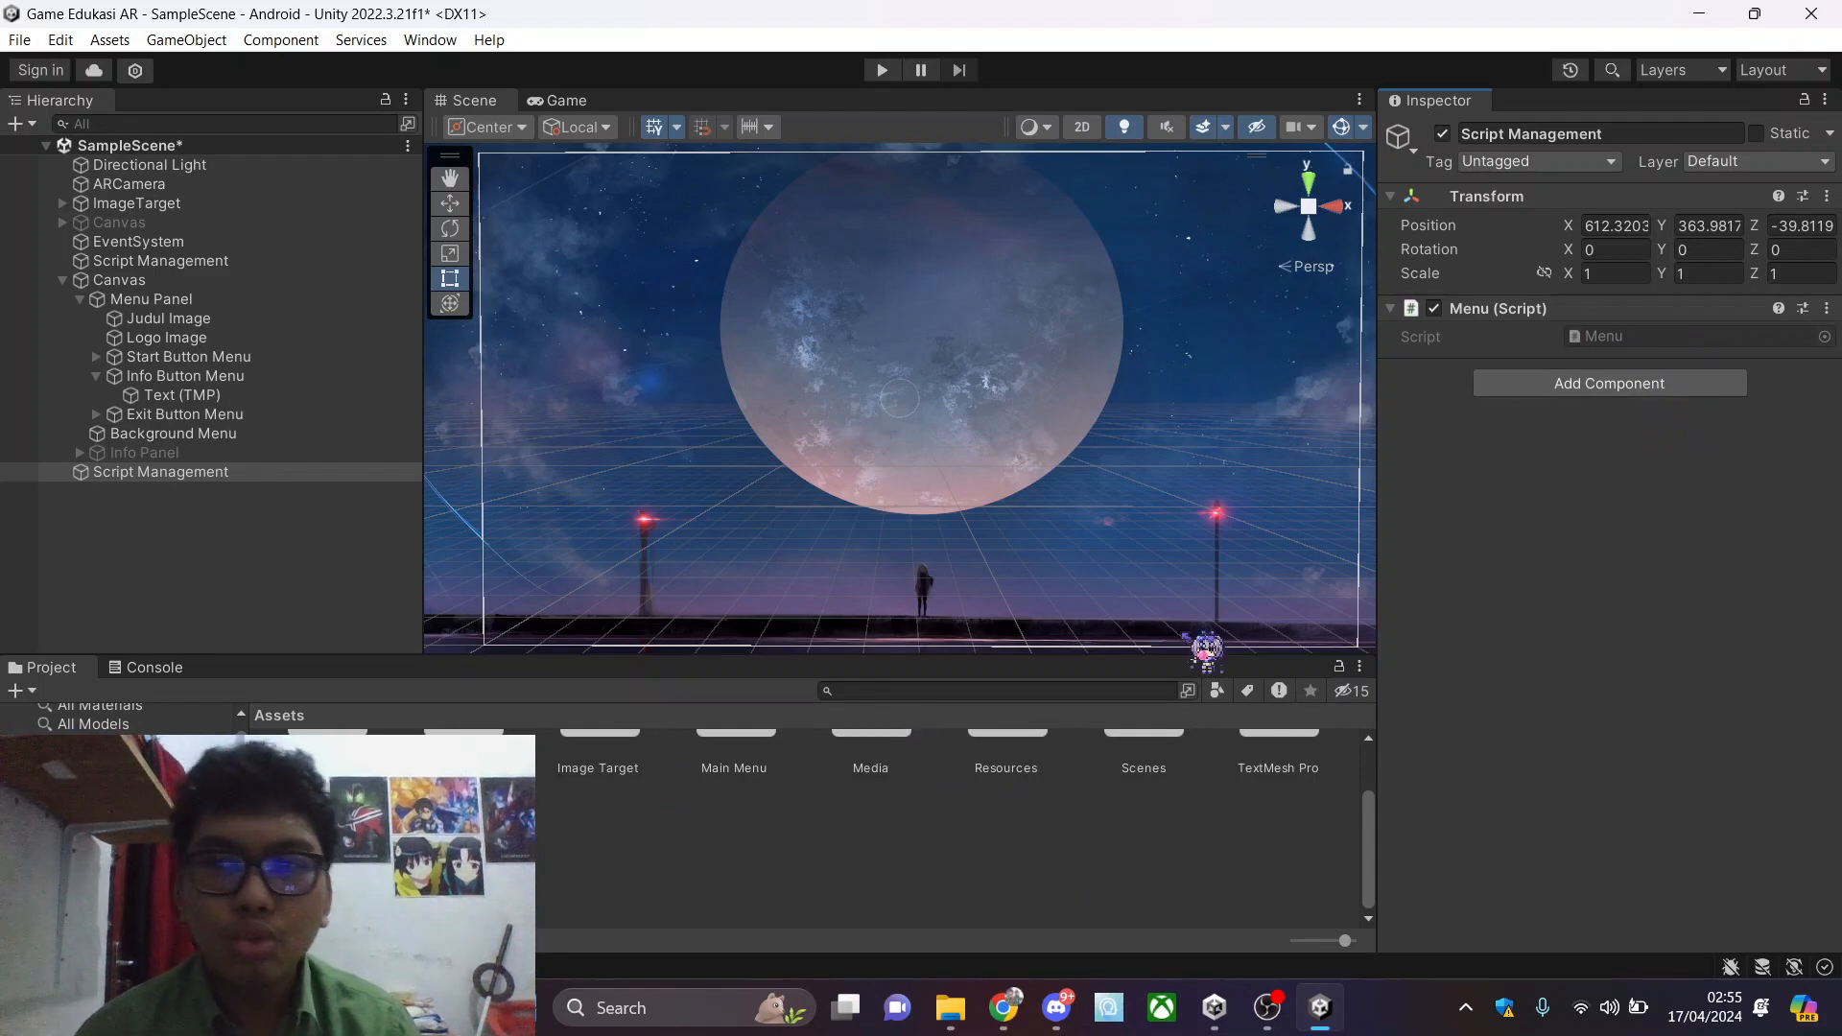
{"action": "left_click", "coordinate": [327, 841]}
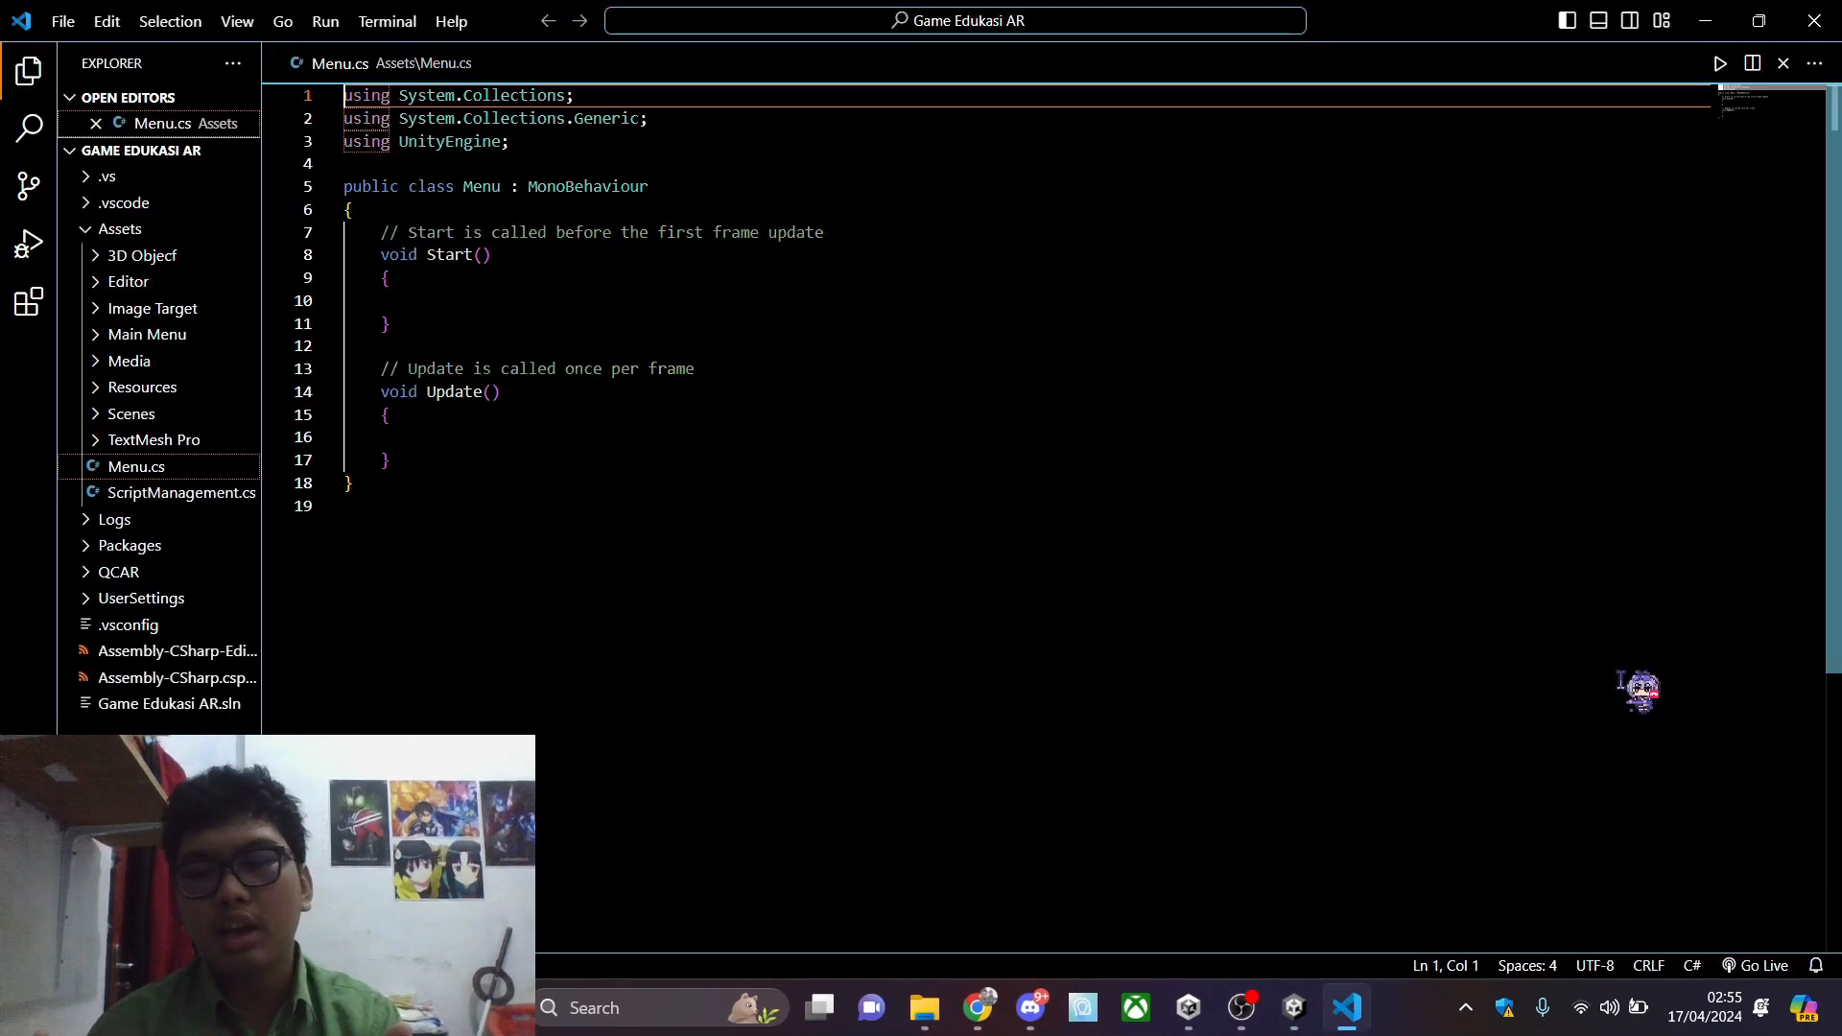
Switch to OBS, move the Video Capture Device source to the preview's bottom-right corner, and return to Visual Studio Code
{"action": "left_click", "coordinate": [1241, 1007]}
{"action": "left_click_drag", "start_coordinate": [702, 433], "coordinate": [1163, 434]}
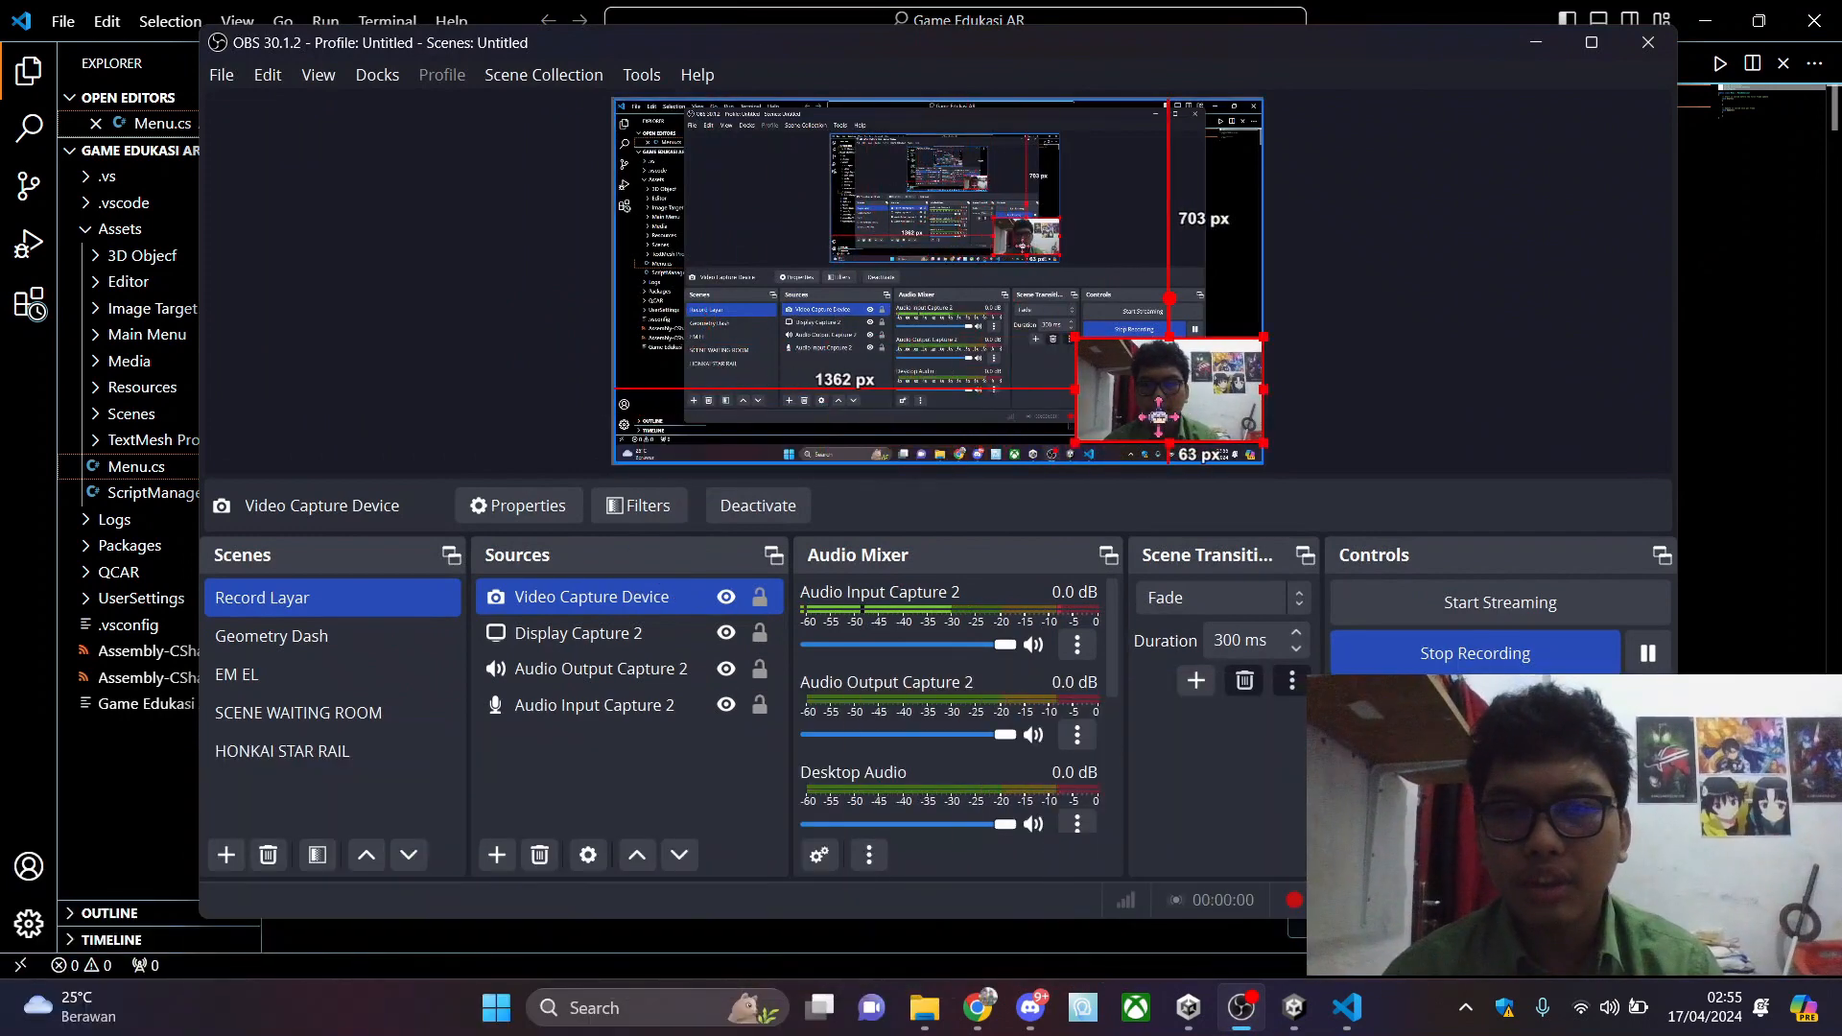
{"action": "key", "text": "alt+Tab"}
{"action": "key", "text": "Tab"}
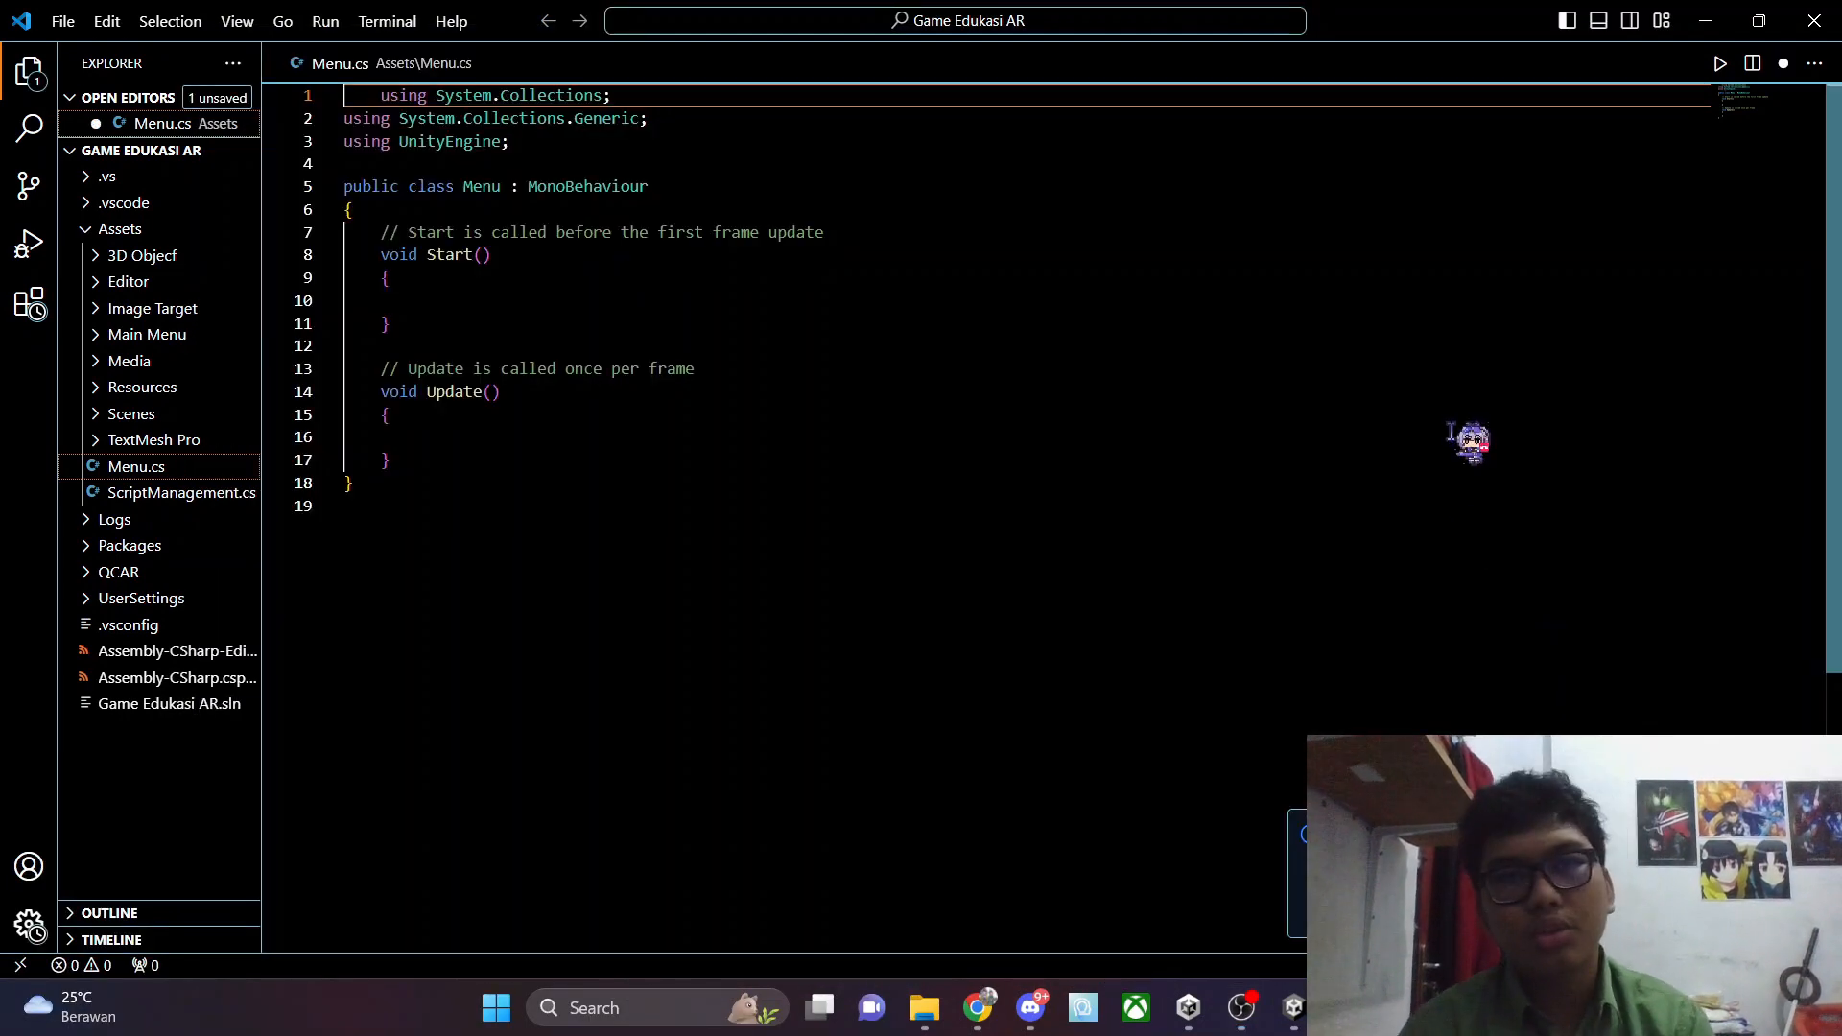
Switch to Unity Hub, examine the modules offered for the 2022.3.21f1 editor install, and close the Hub
{"action": "left_click", "coordinate": [1187, 1007]}
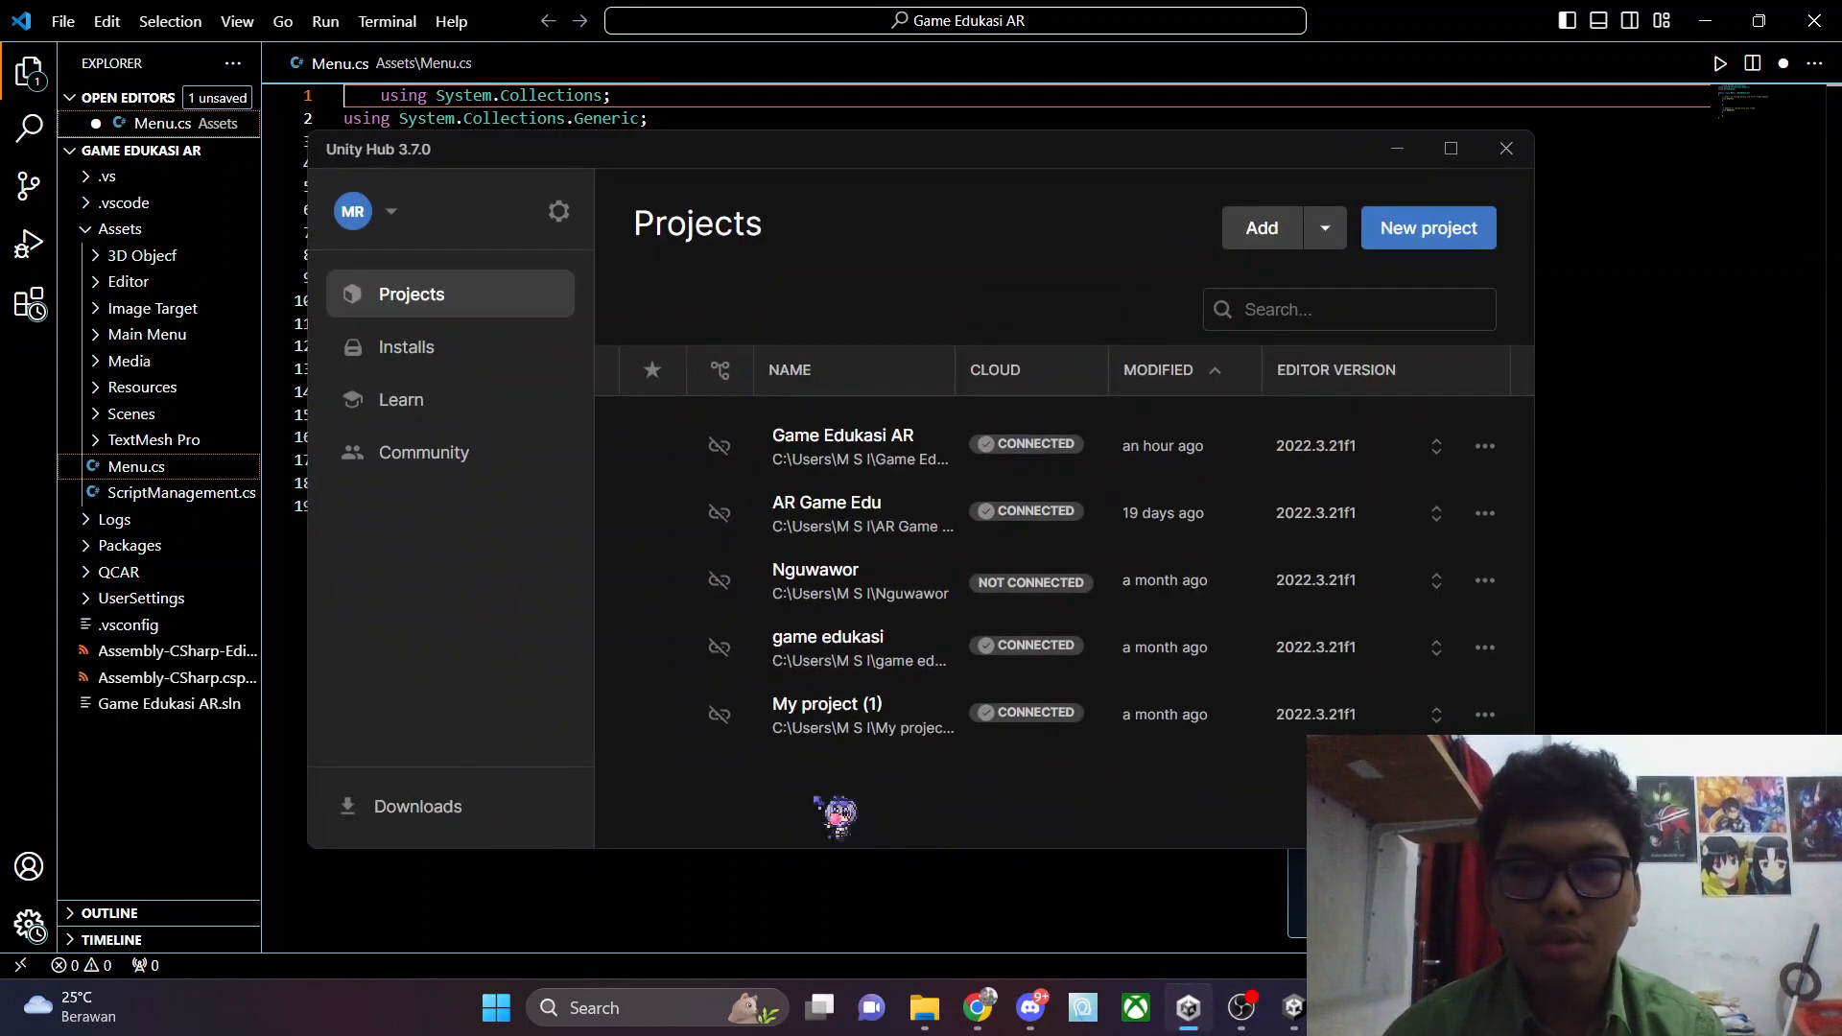
{"action": "left_click", "coordinate": [476, 344]}
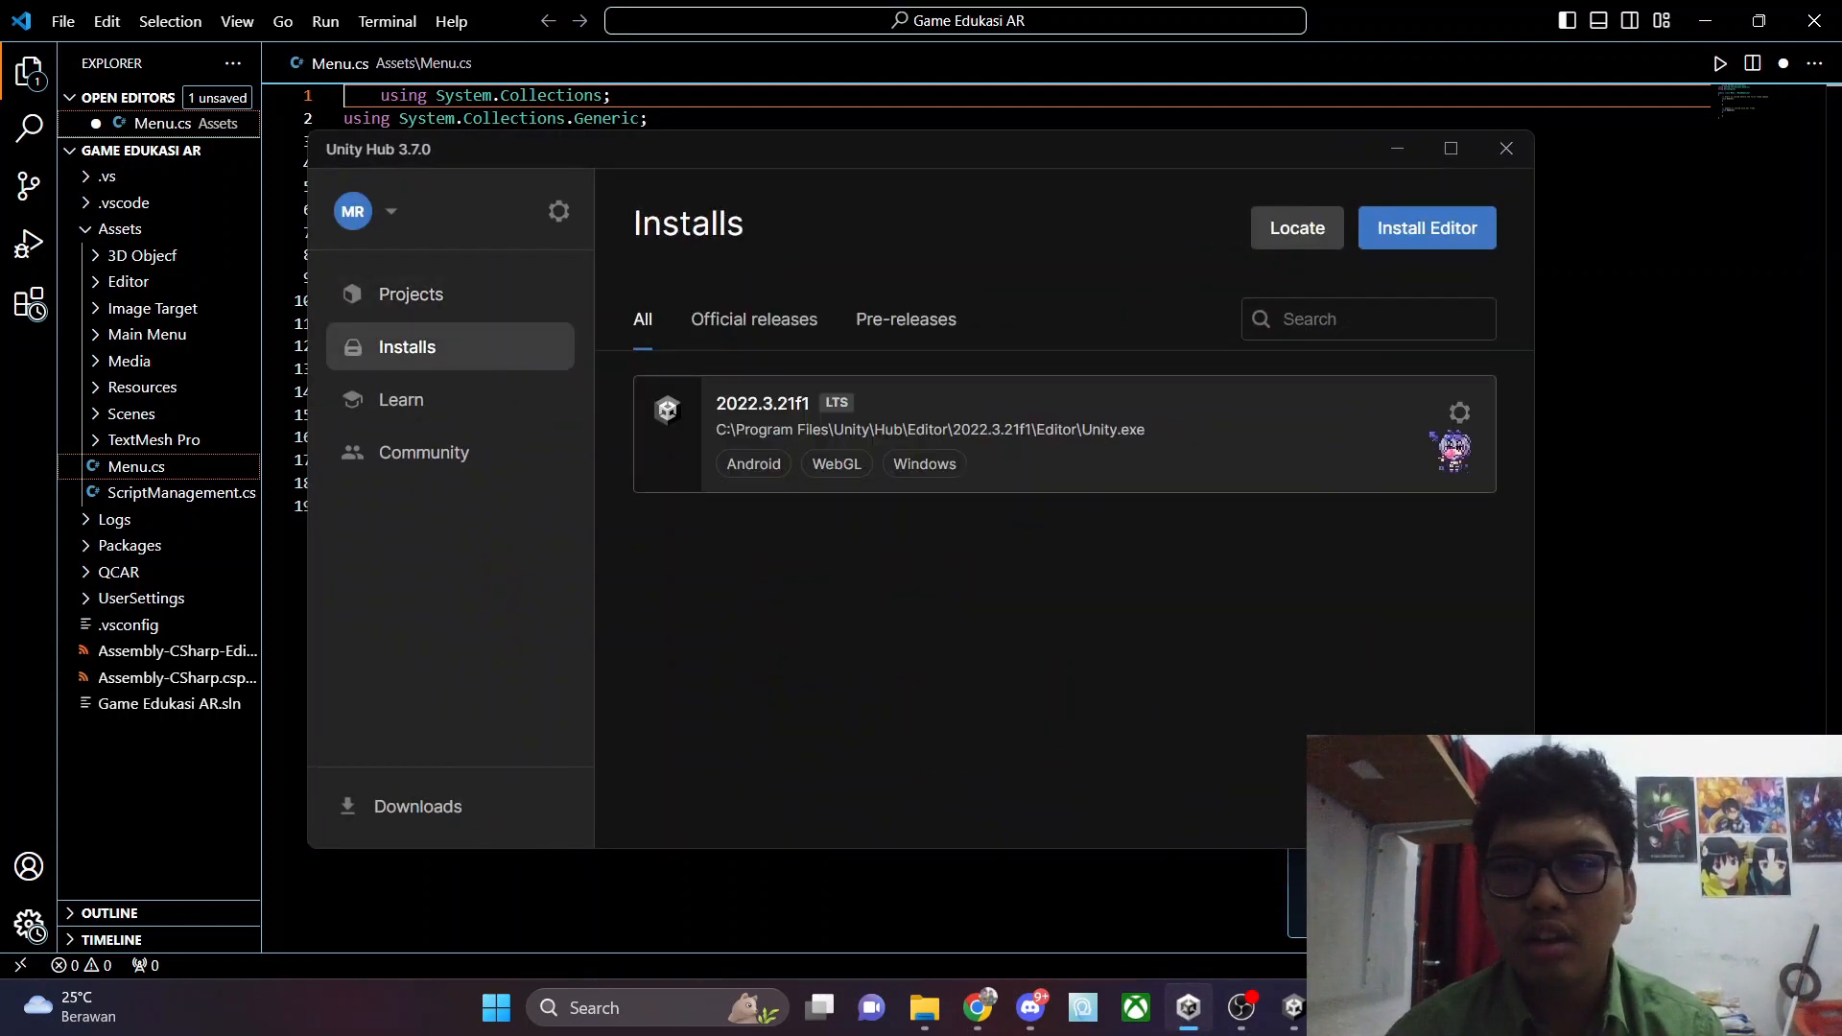
{"action": "left_click", "coordinate": [1456, 427]}
{"action": "left_click", "coordinate": [1275, 451]}
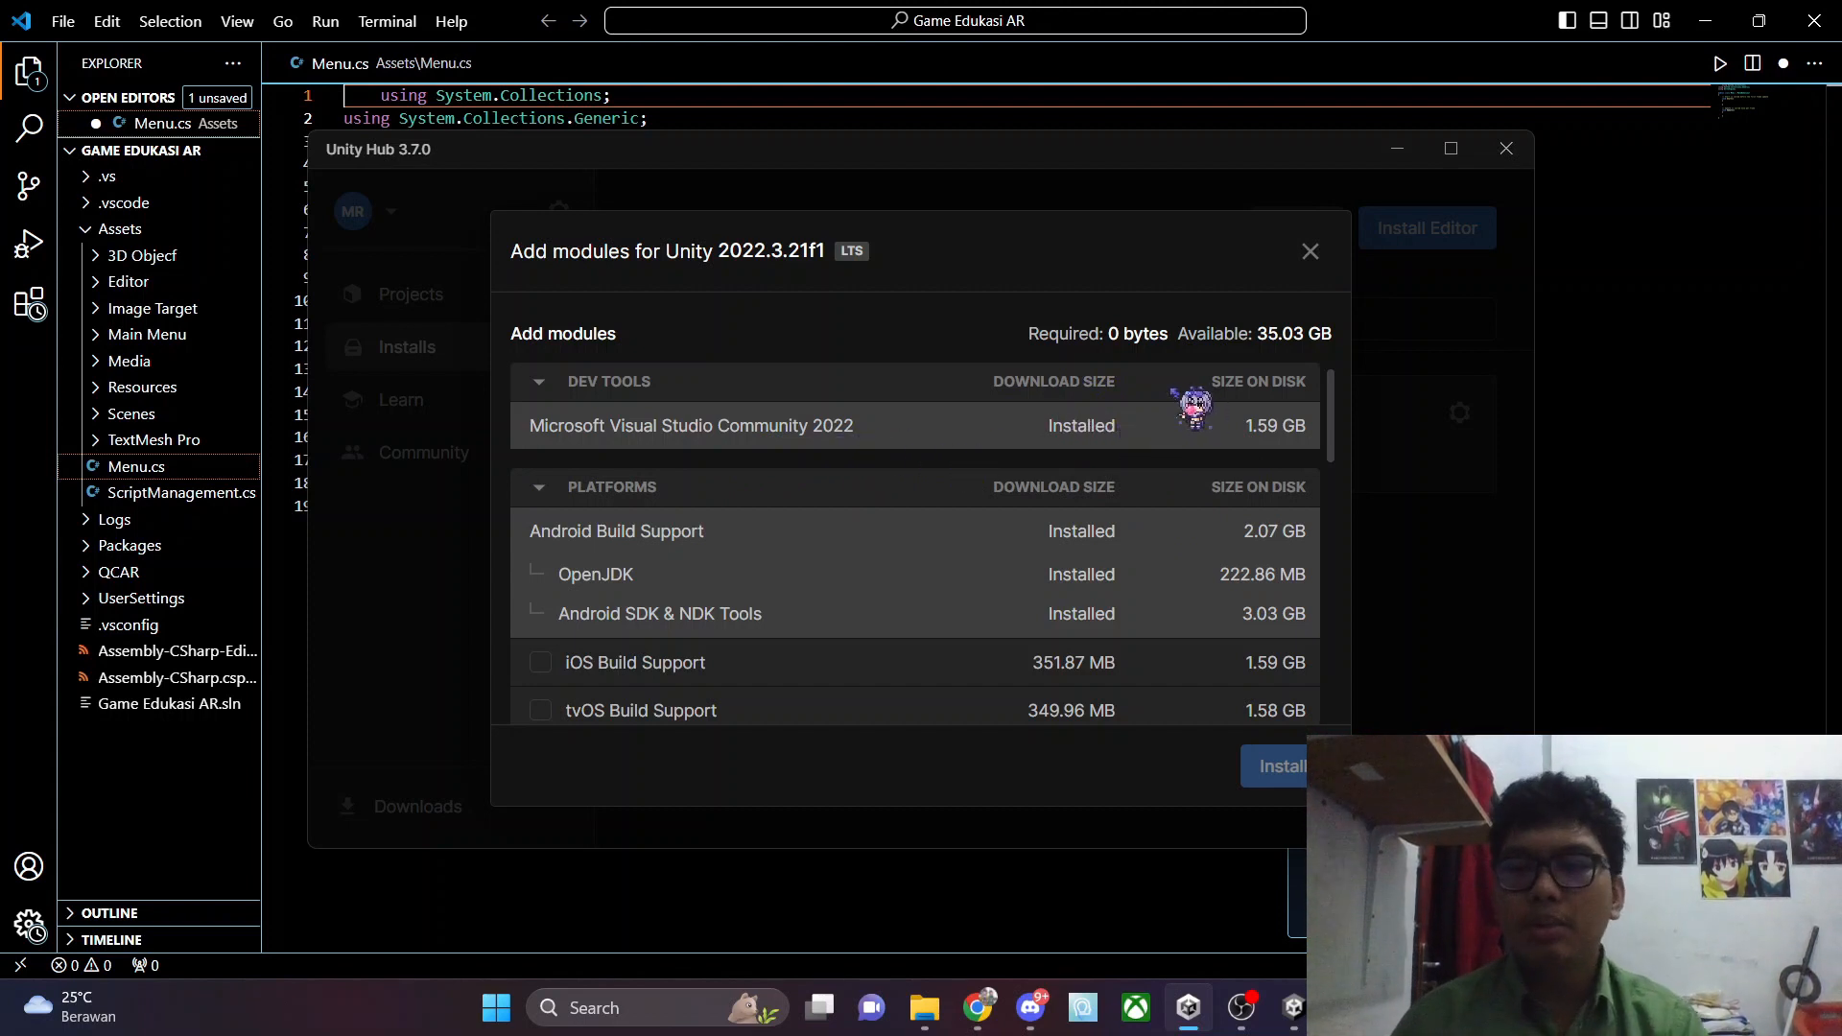
{"action": "left_click", "coordinate": [1310, 251]}
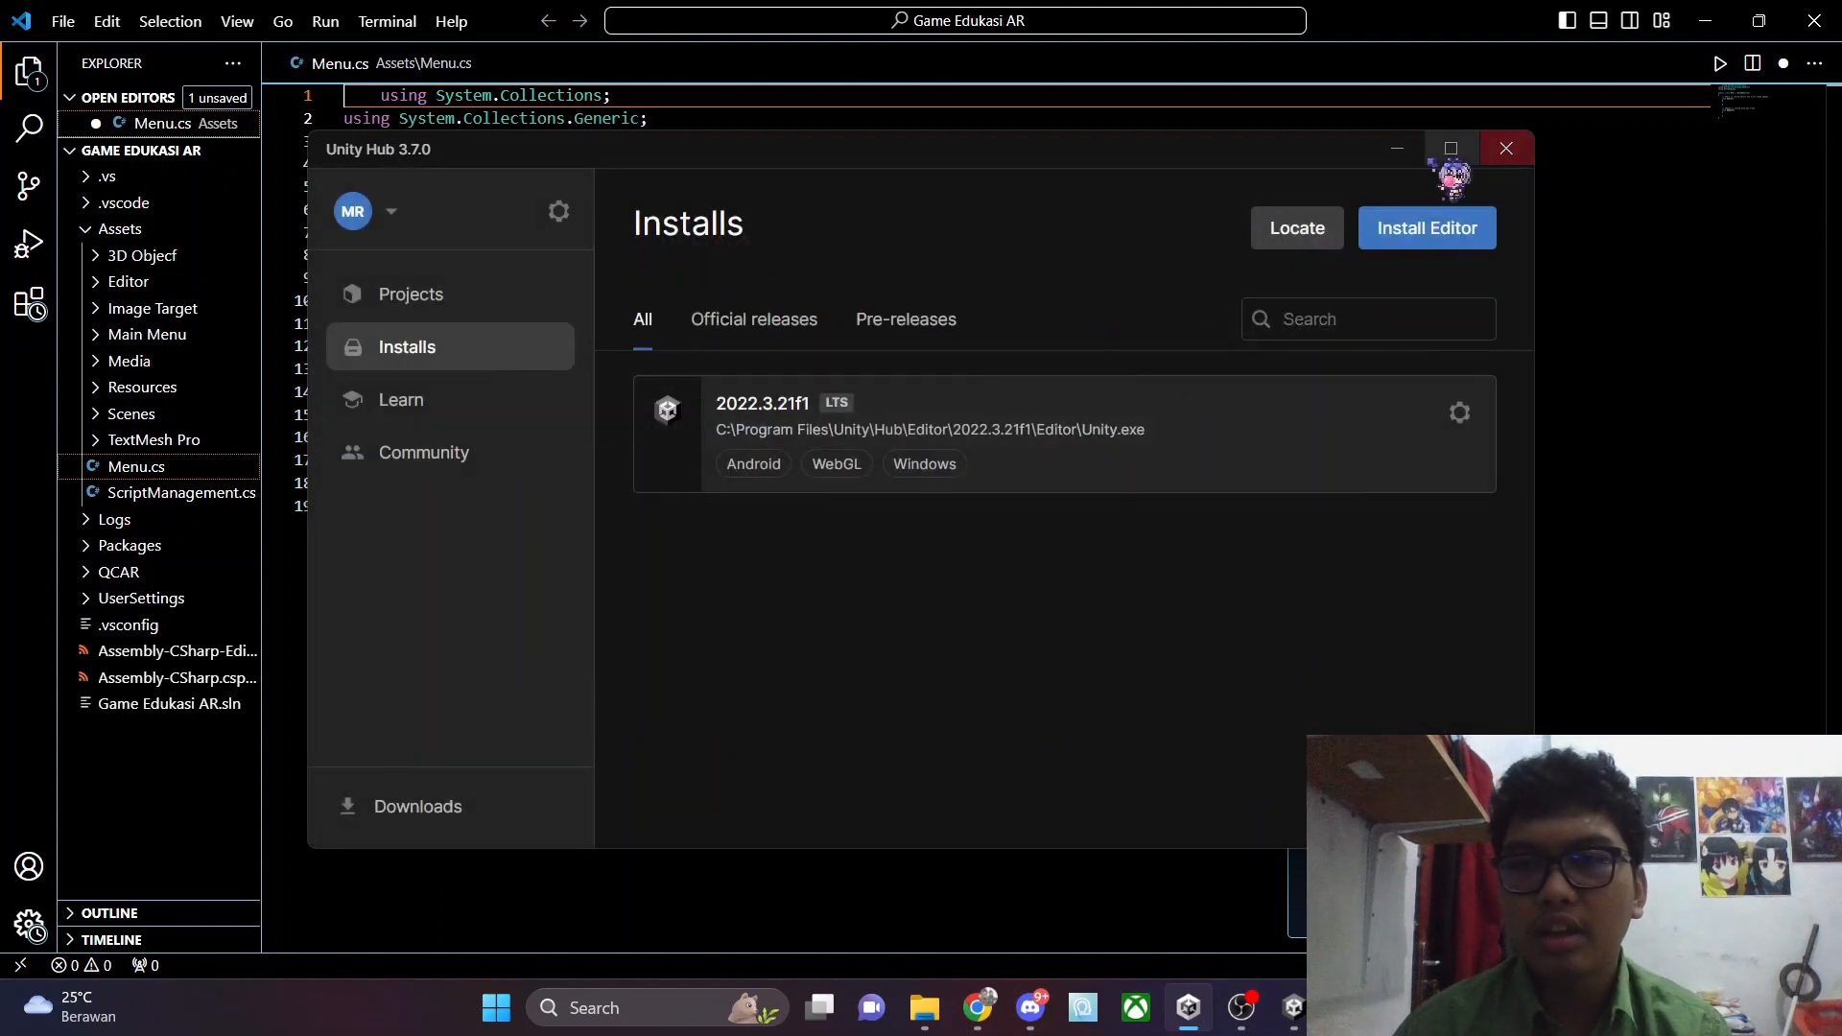
{"action": "left_click", "coordinate": [1506, 148]}
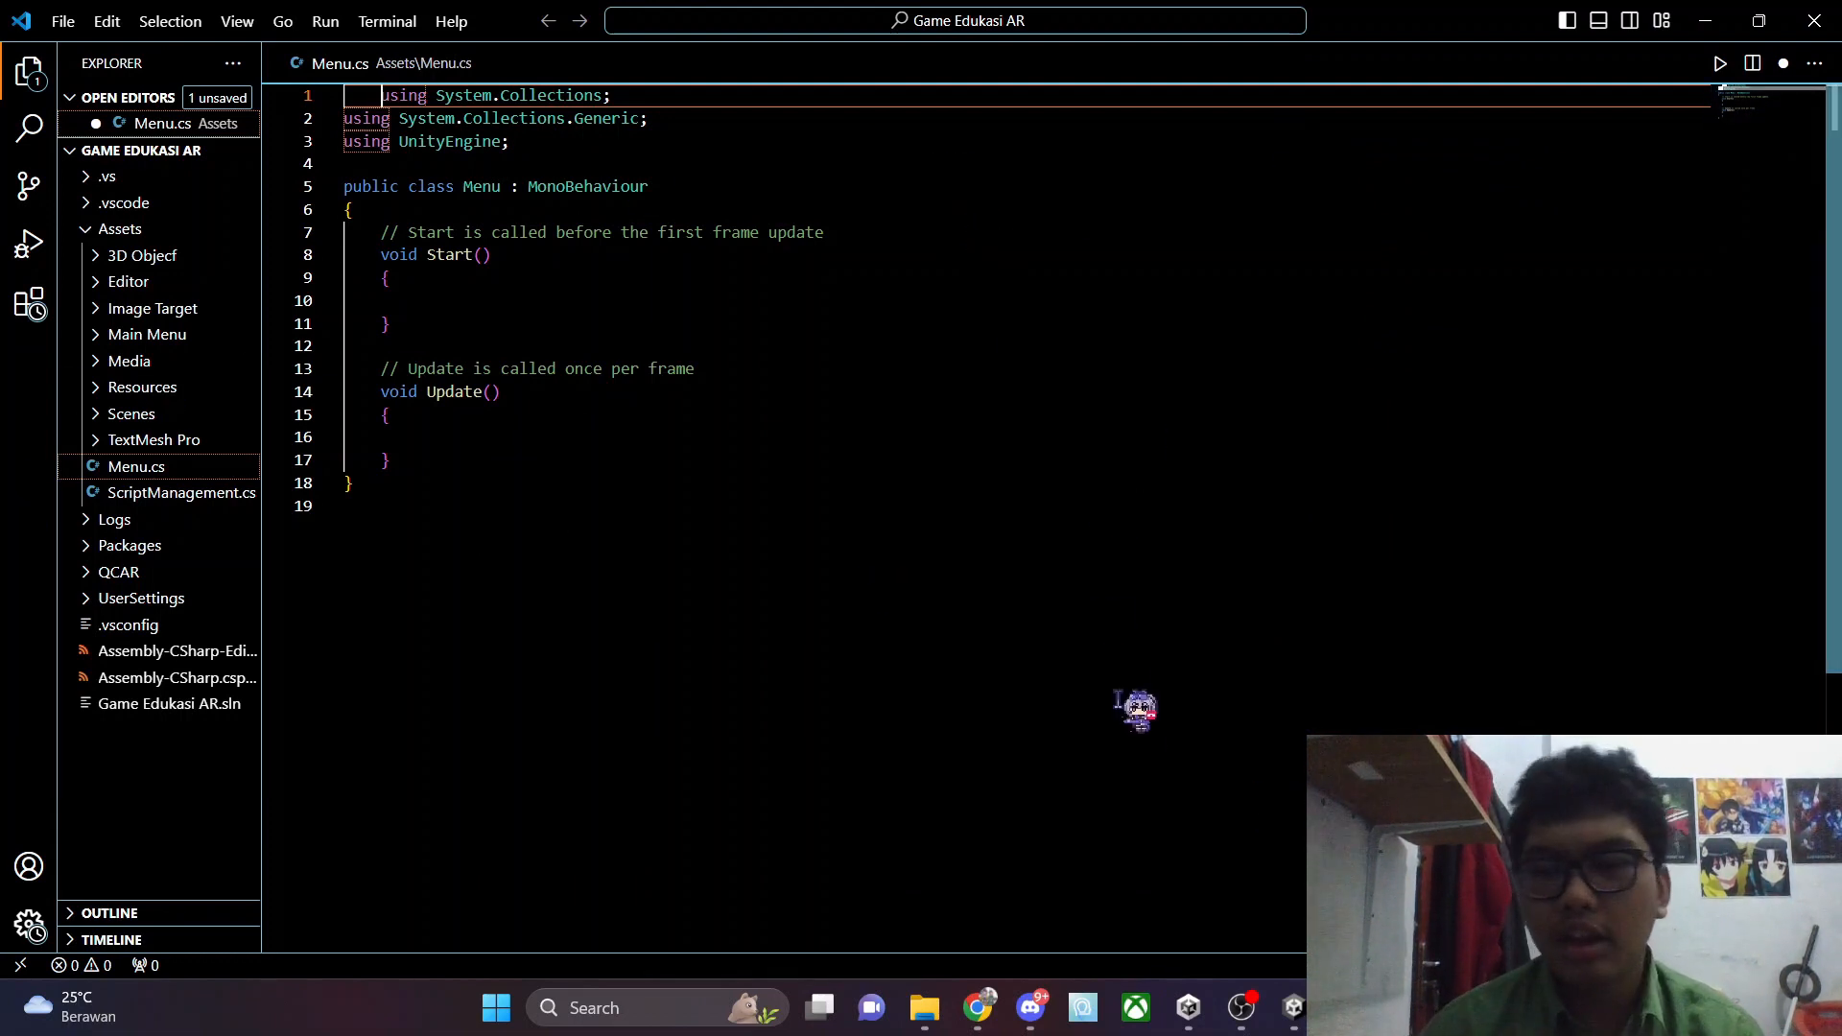
Switch to the Unity editor and select Menu Panel under Canvas
{"action": "left_click", "coordinate": [1293, 1008]}
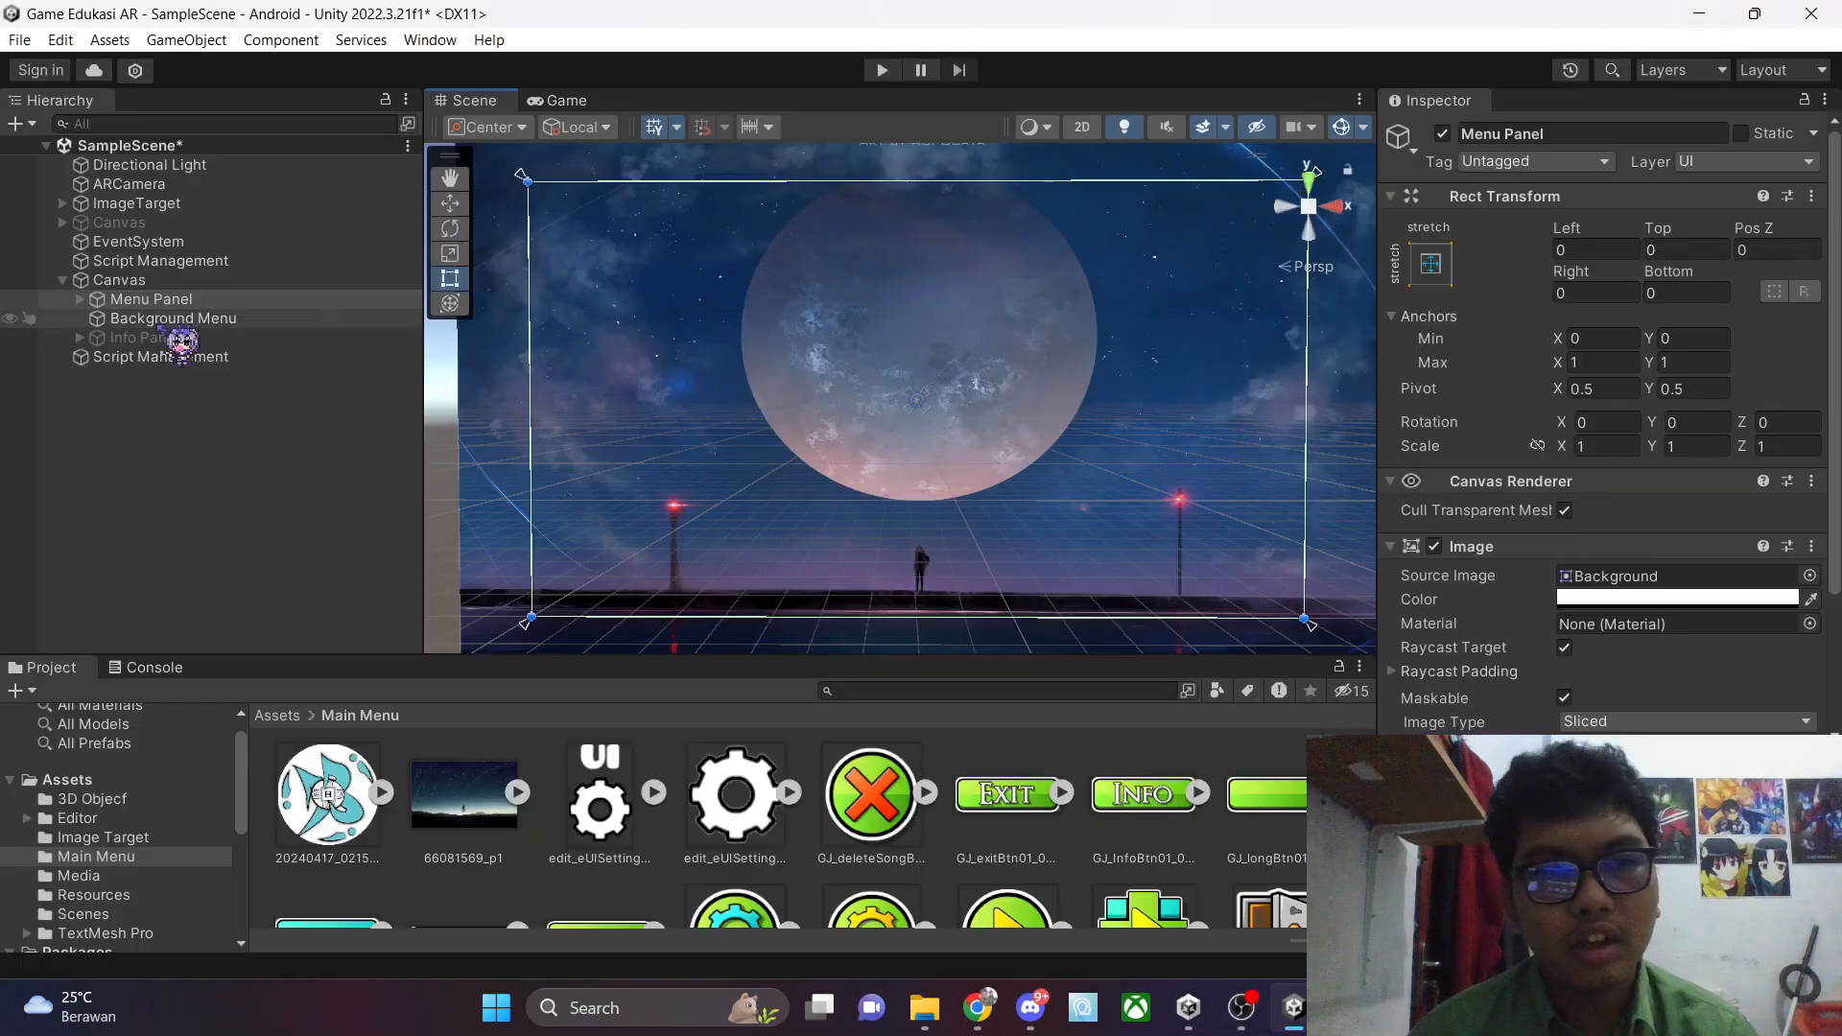
{"action": "left_click", "coordinate": [154, 301]}
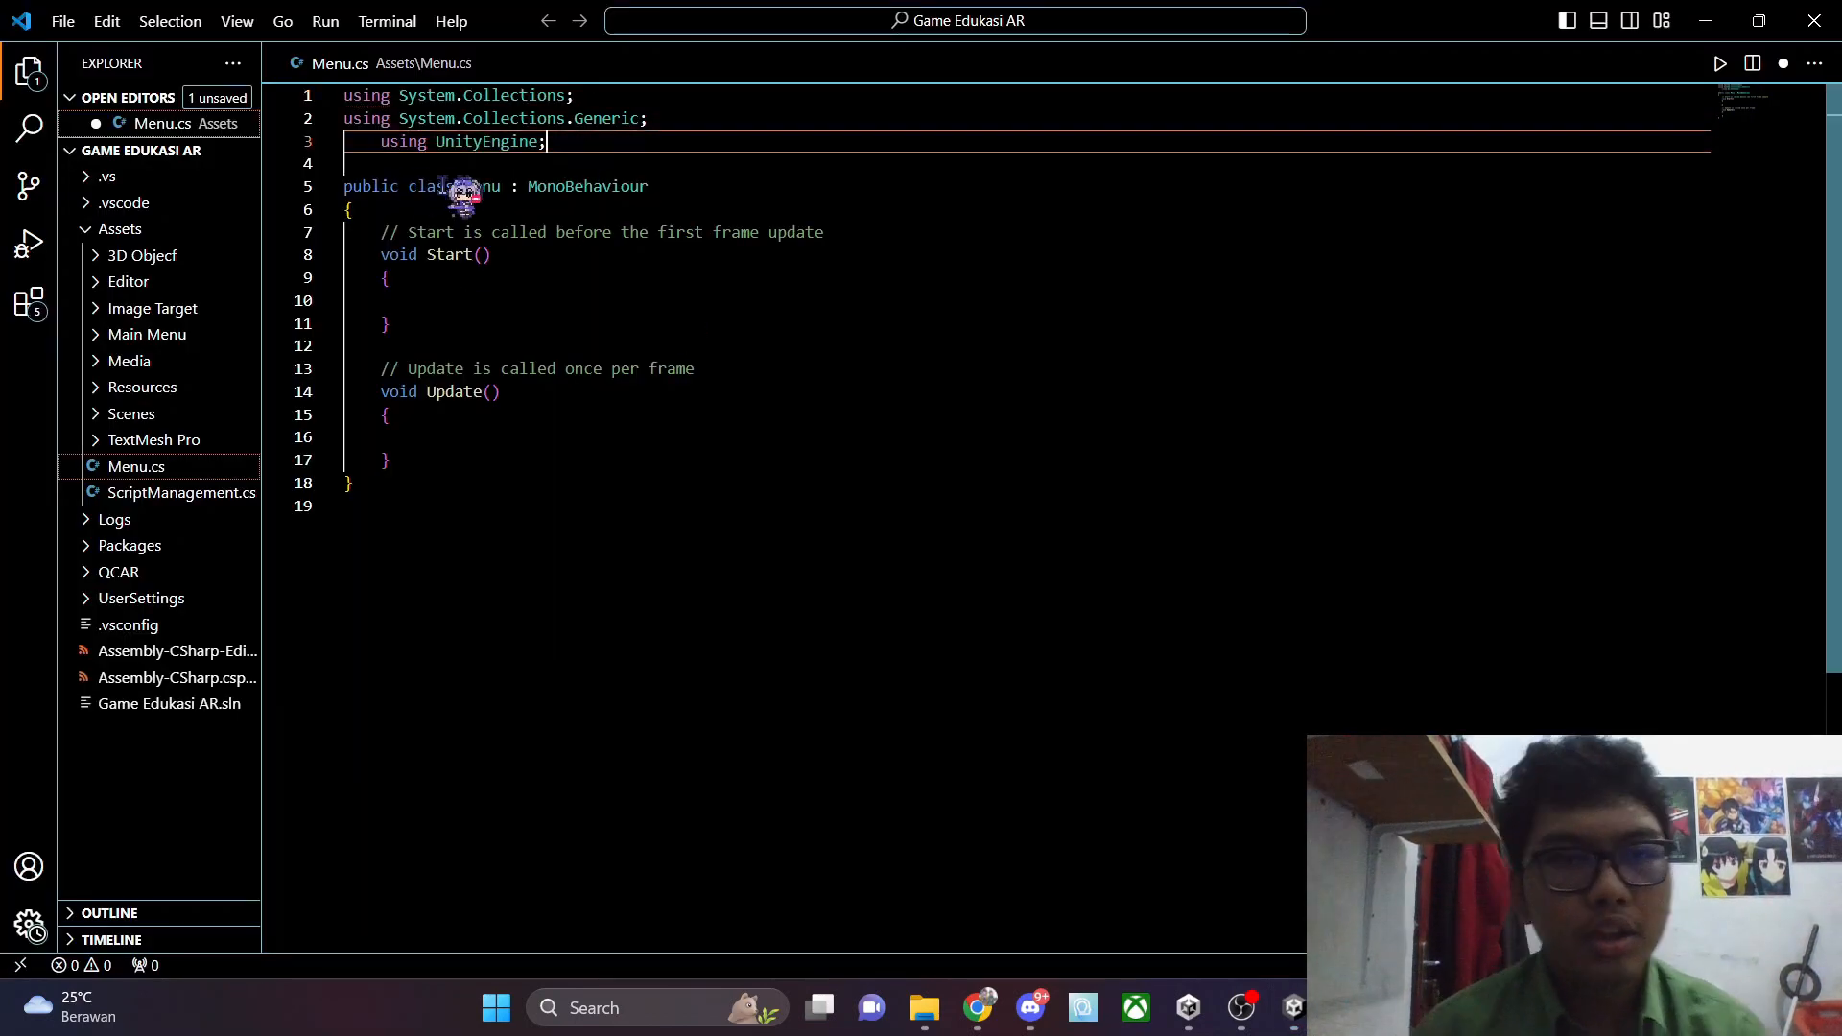
In Menu.cs, undo the stray indentation of the UnityEngine line and add "using UnityEngine.UI;" below it
{"action": "left_click", "coordinate": [474, 158]}
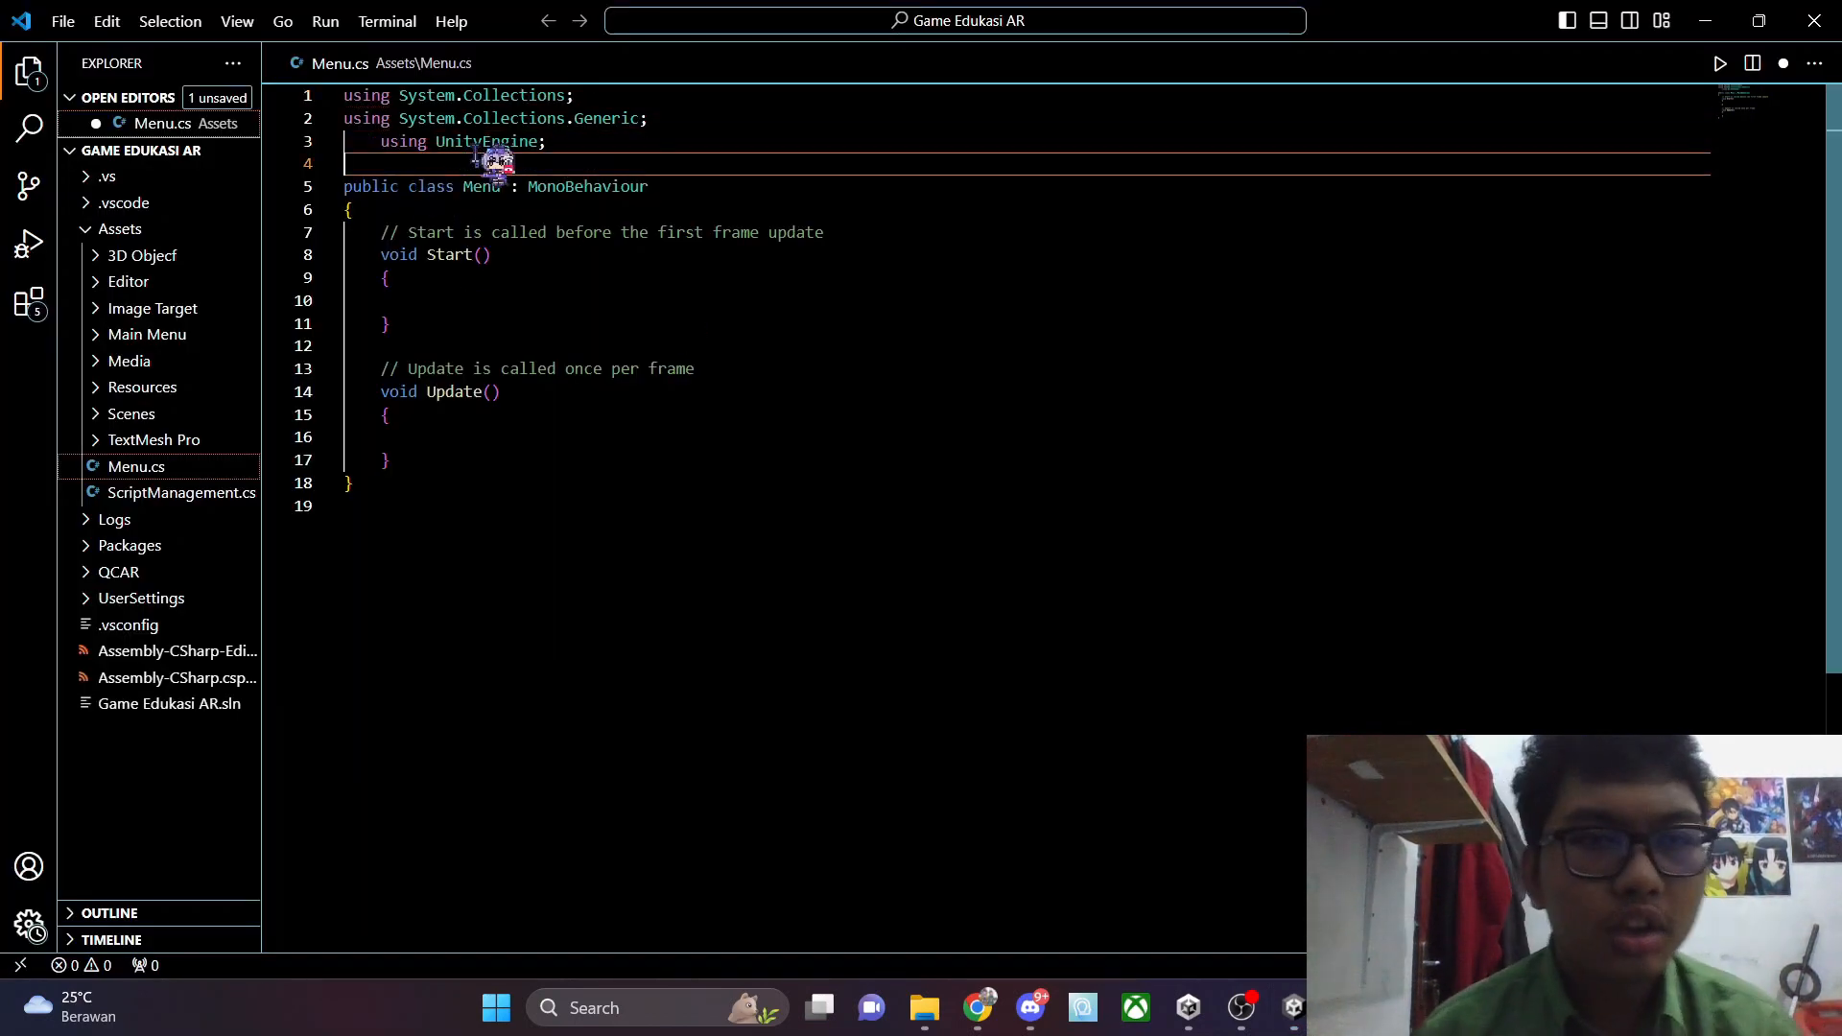
{"action": "key", "text": "ctrl+z"}
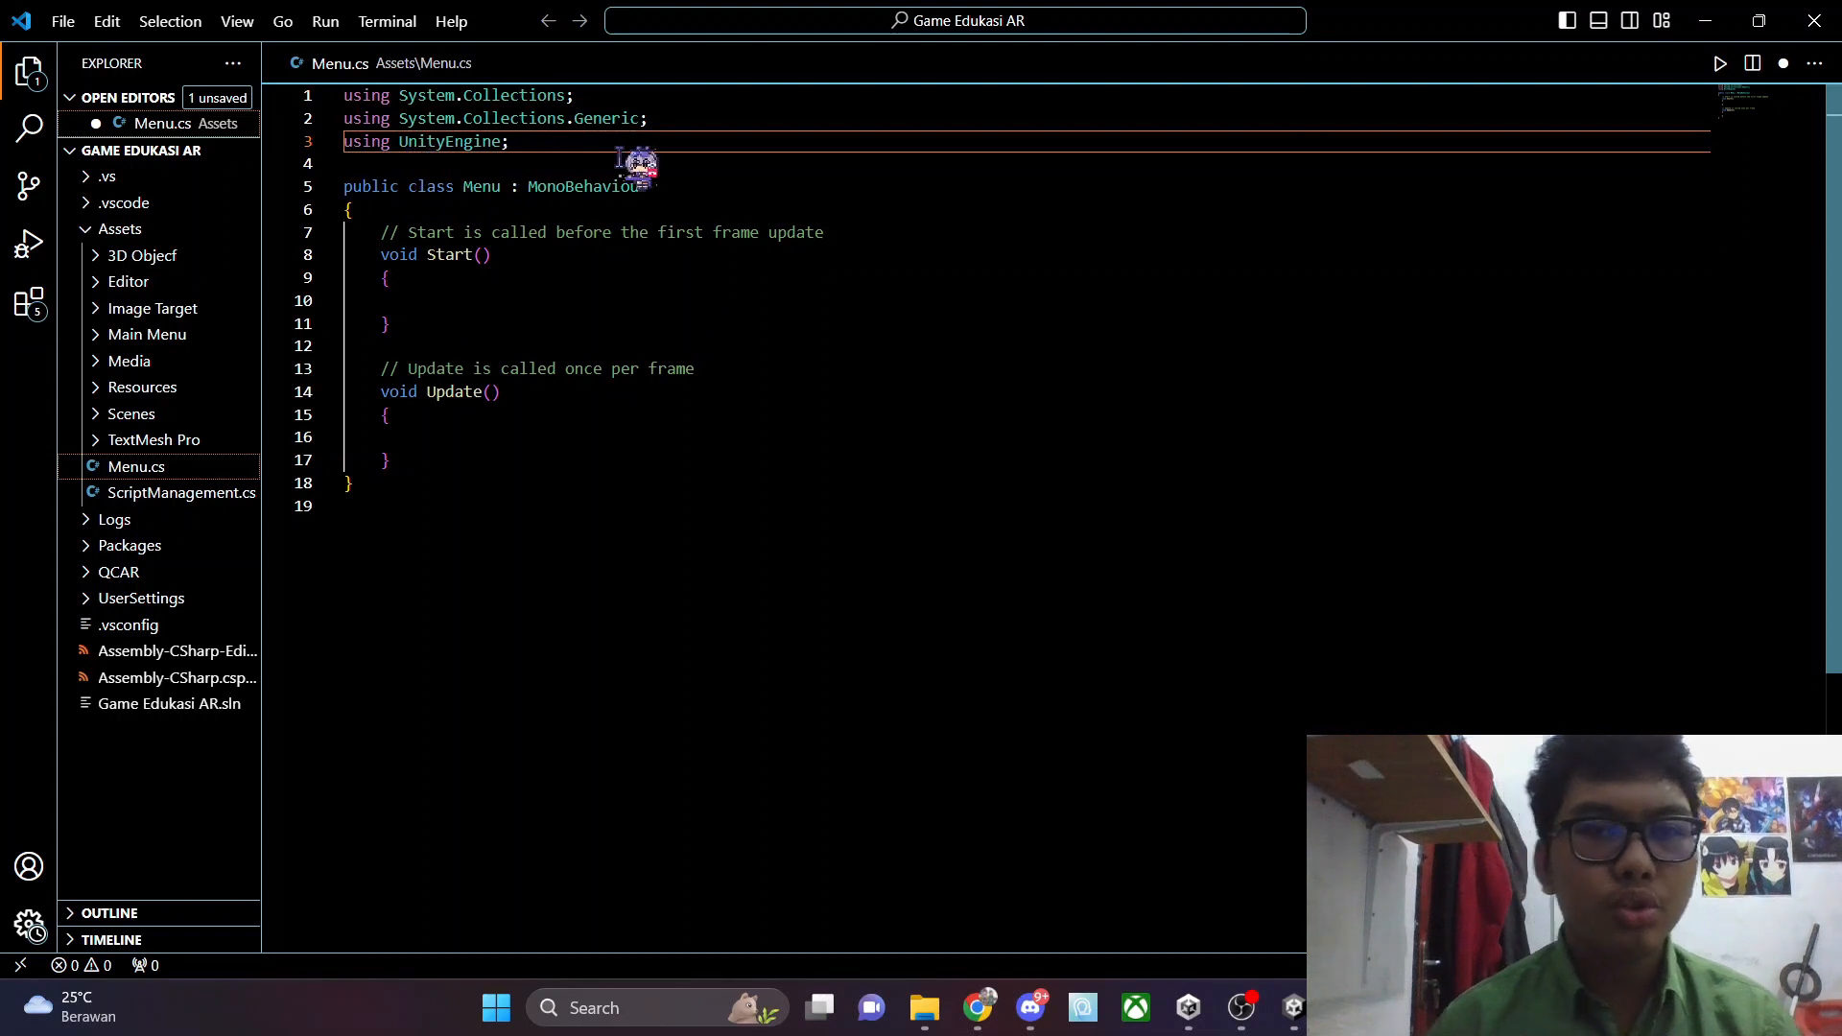
{"action": "key", "text": "Return"}
{"action": "type", "text": "using UnityEngine"}
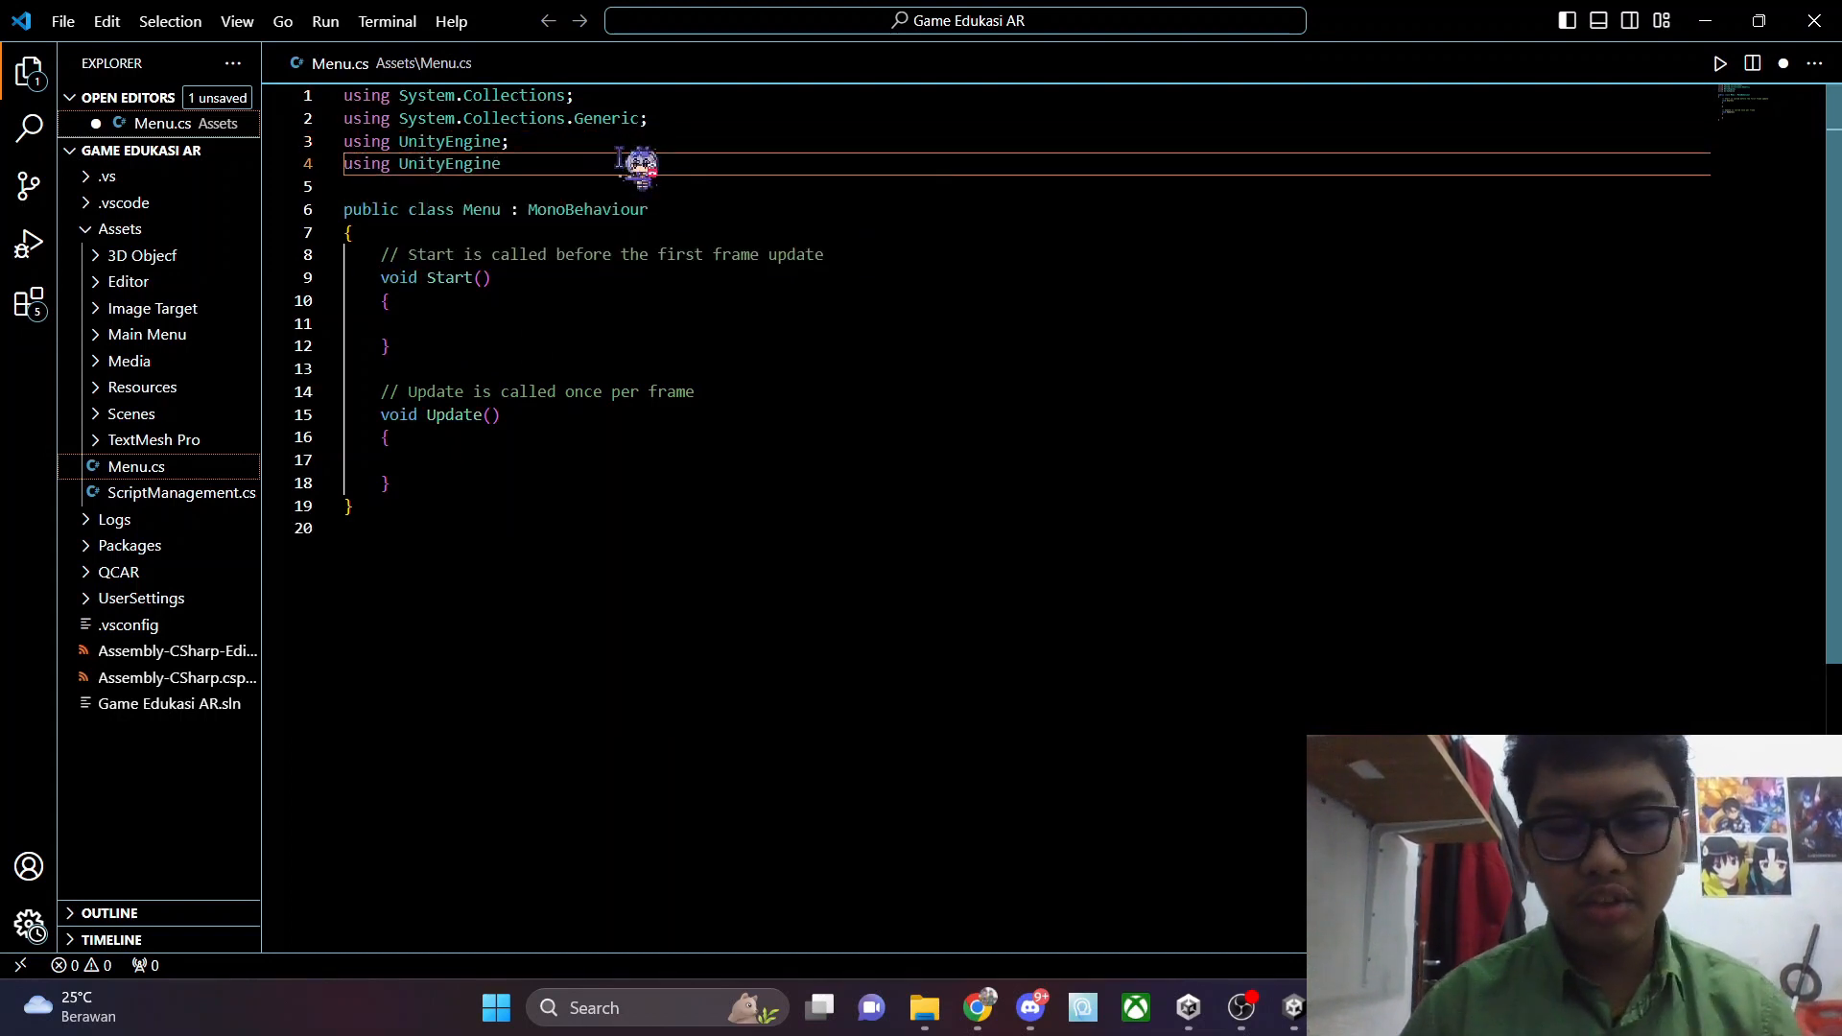
{"action": "type", "text": ".UI;"}
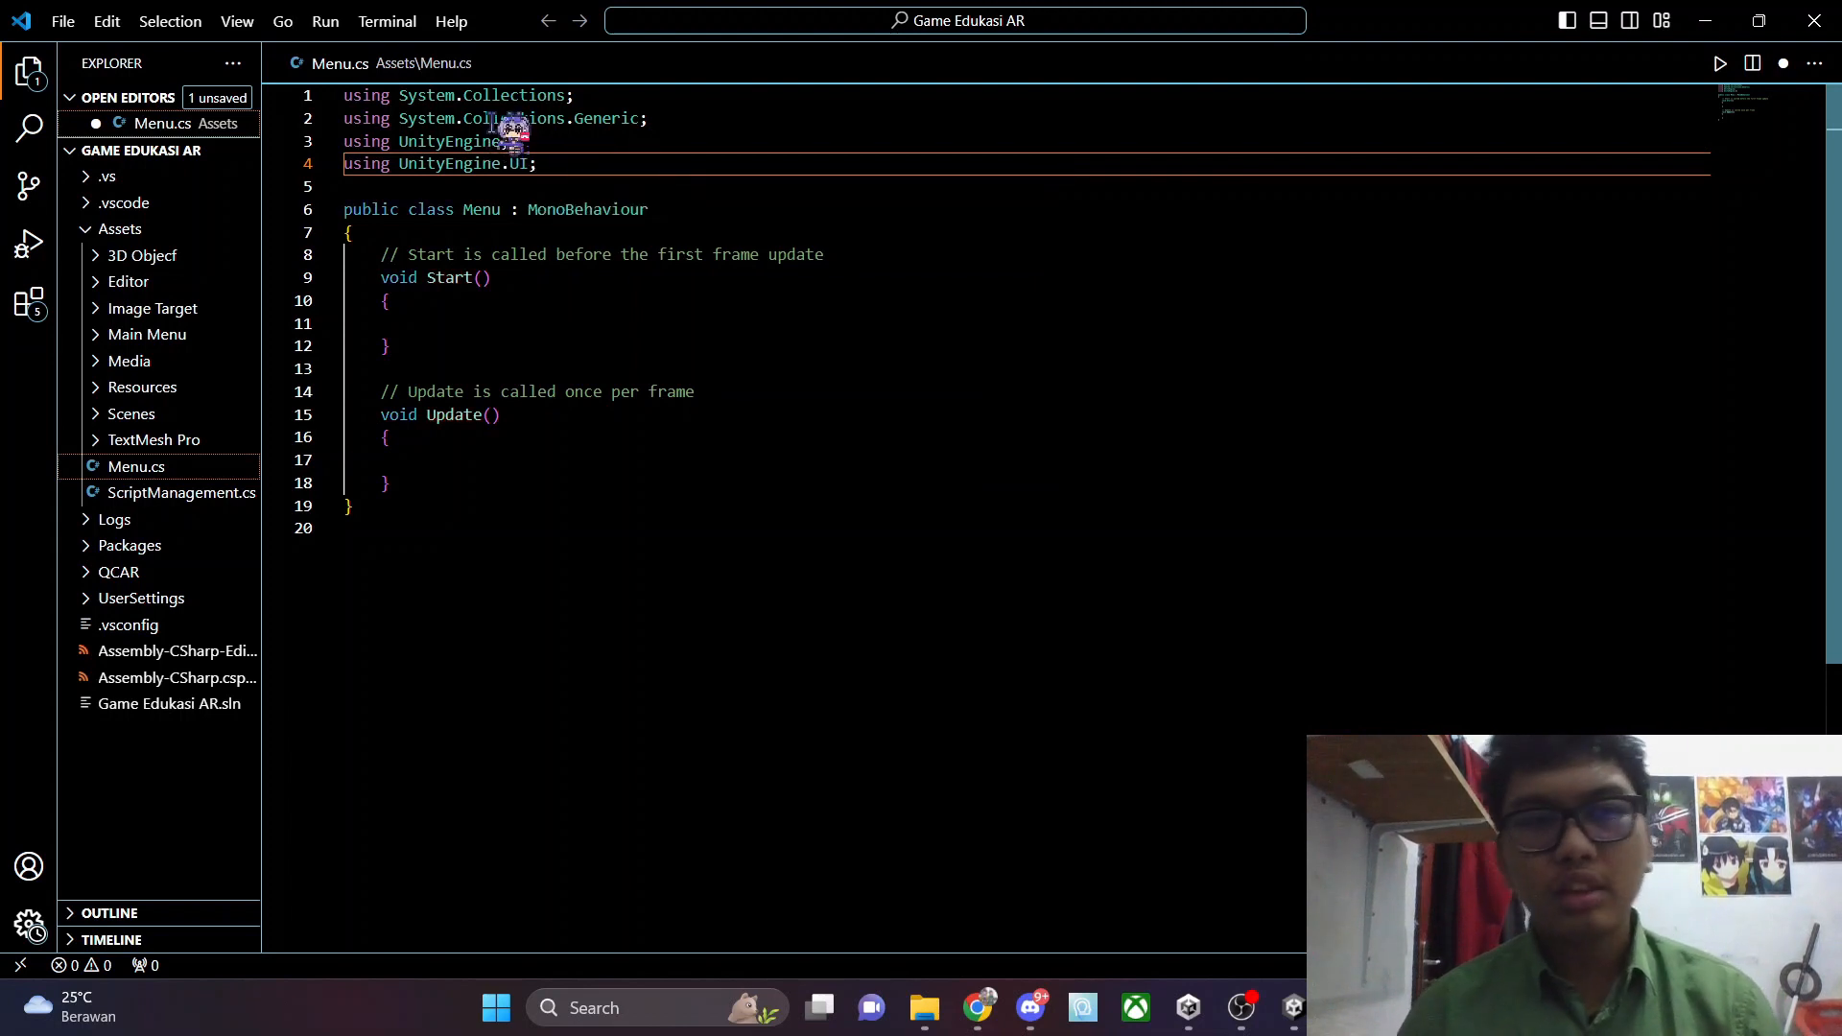
{"action": "key", "text": "ctrl+]"}
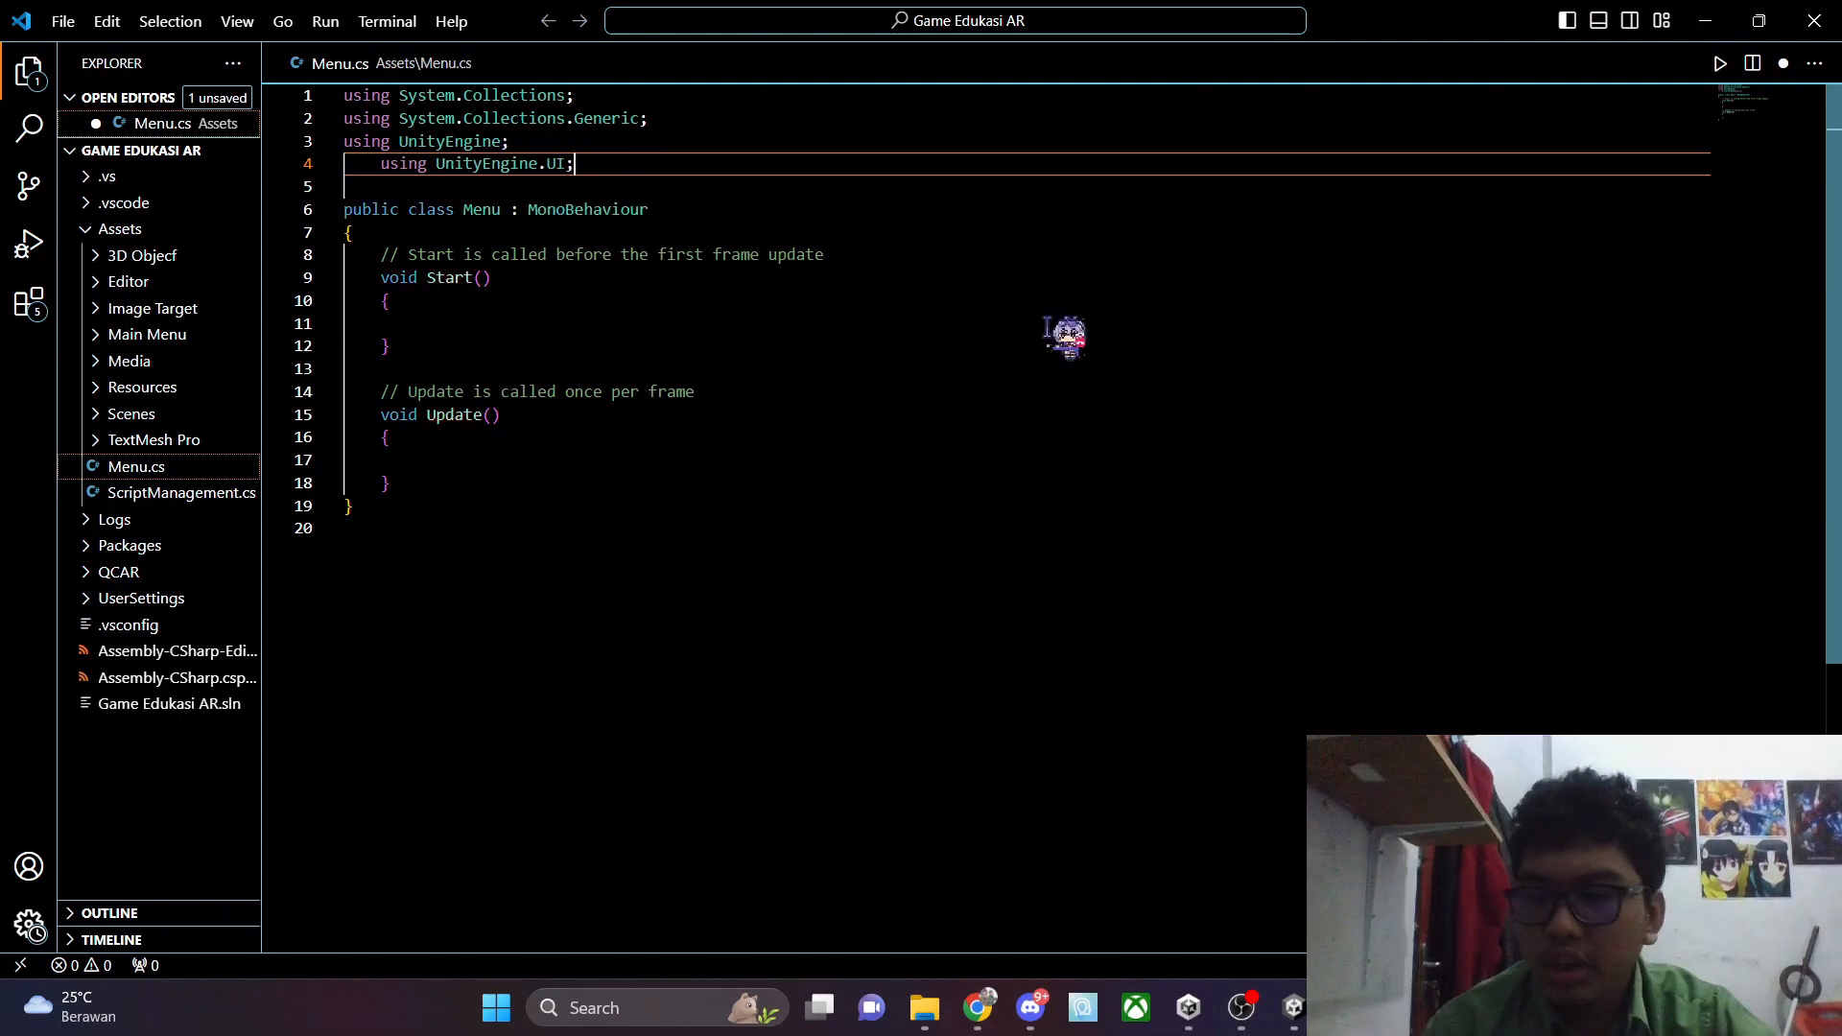
{"action": "key", "text": "Return"}
{"action": "key", "text": "ctrl+z"}
{"action": "key", "text": "ctrl+z"}
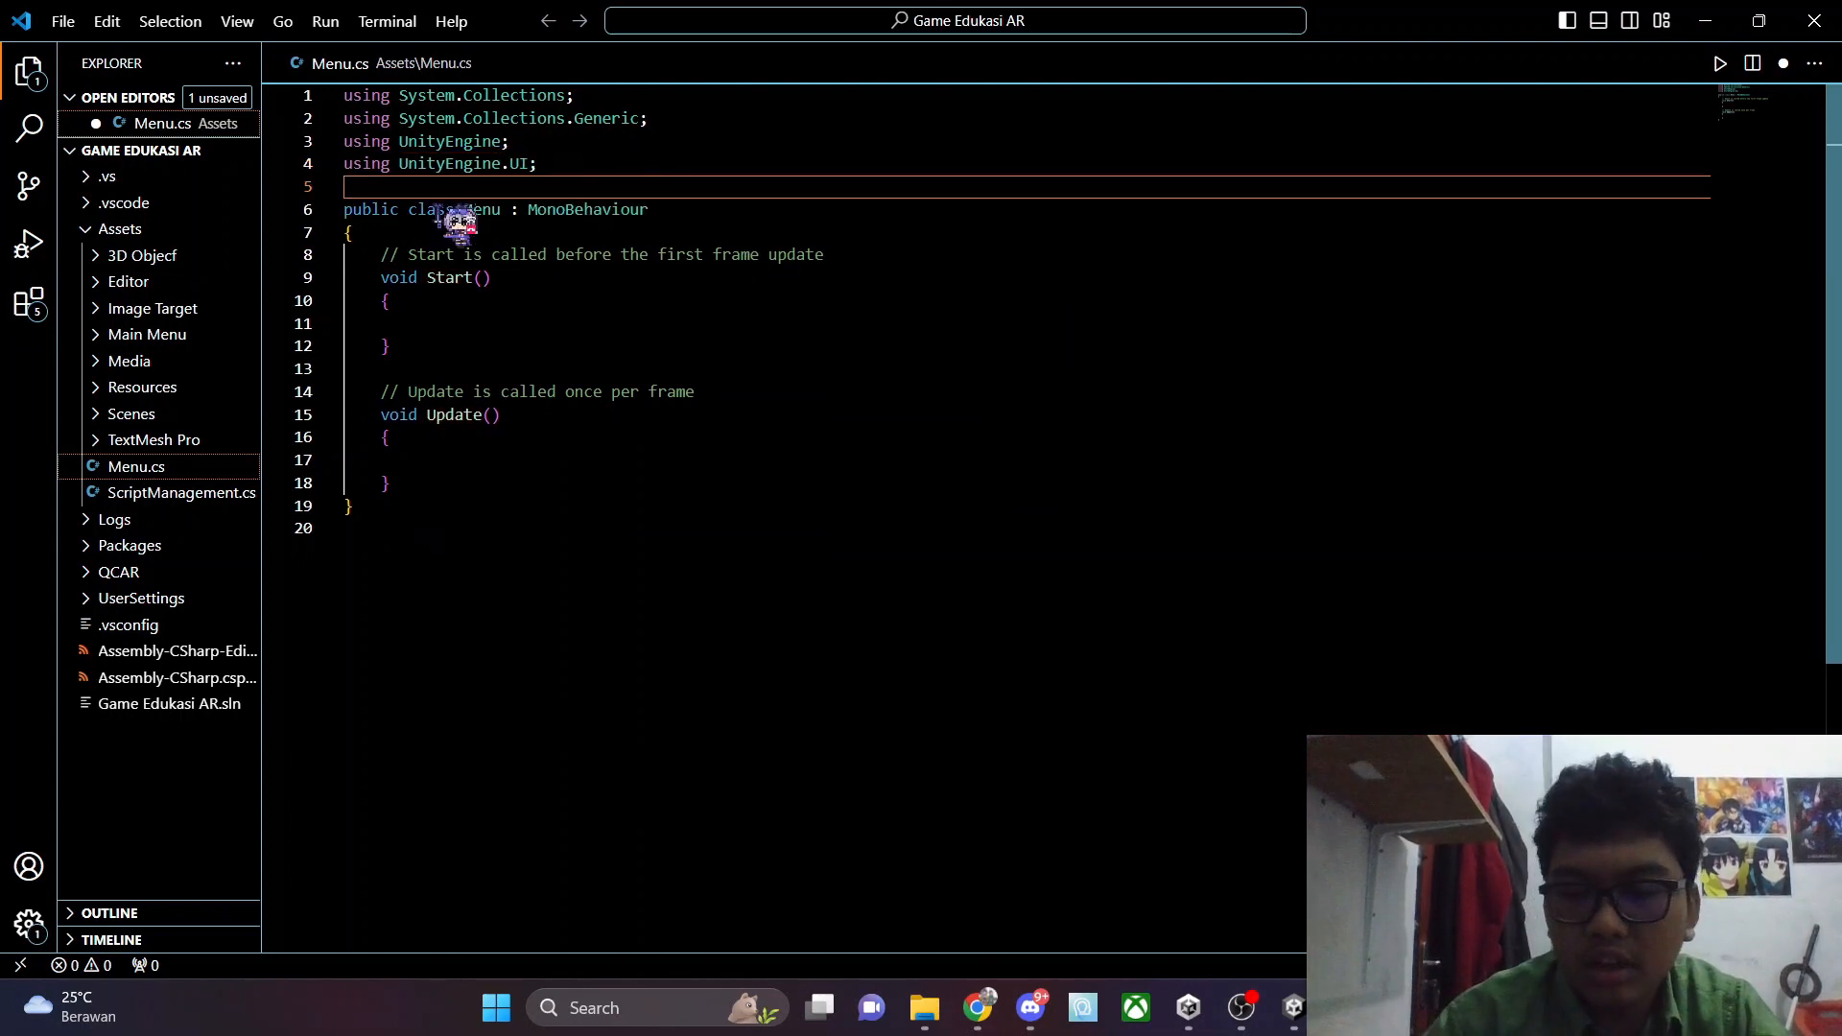
Add "using UnityEngine.SceneManagement;" below the UnityEngine.UI directive in Menu.cs, without indentation
{"action": "key", "text": "Return"}
{"action": "type", "text": "usi"}
{"action": "key", "text": "Tab"}
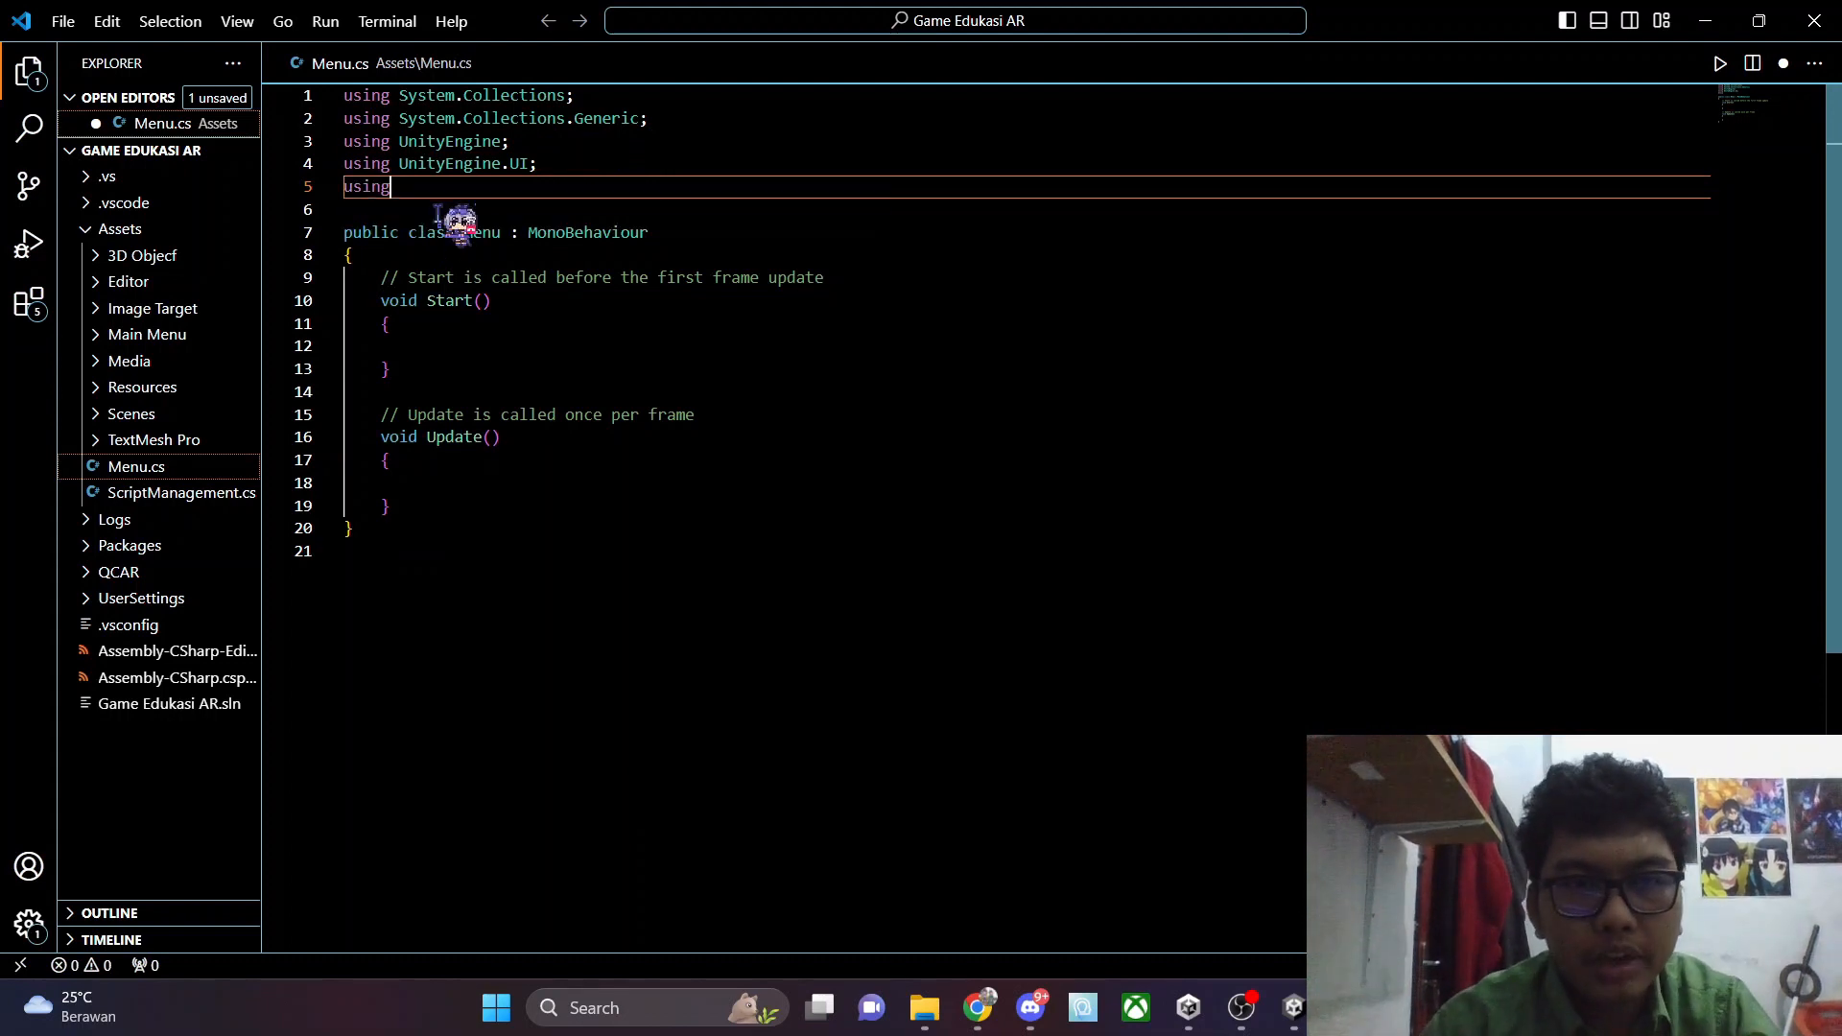
{"action": "type", "text": "UI"}
{"action": "key", "text": "BackSpace"}
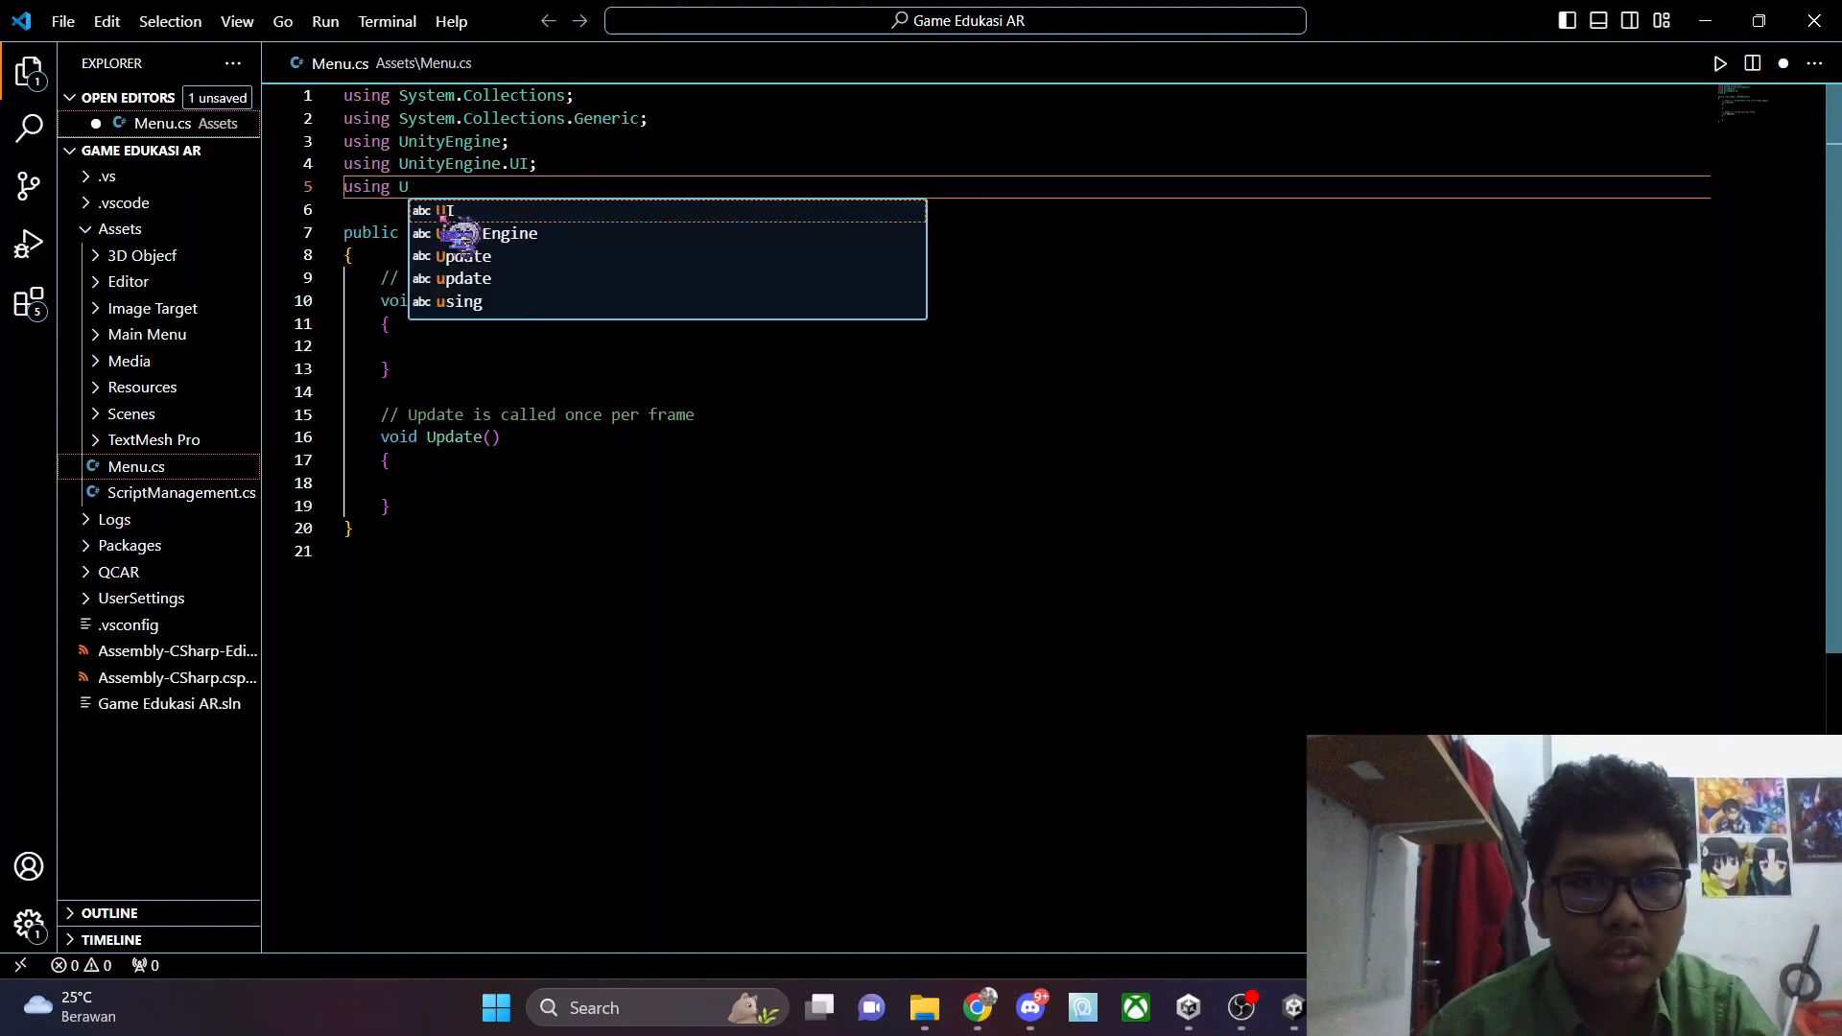
{"action": "key", "text": "Tab"}
{"action": "type", "text": ".Scene"}
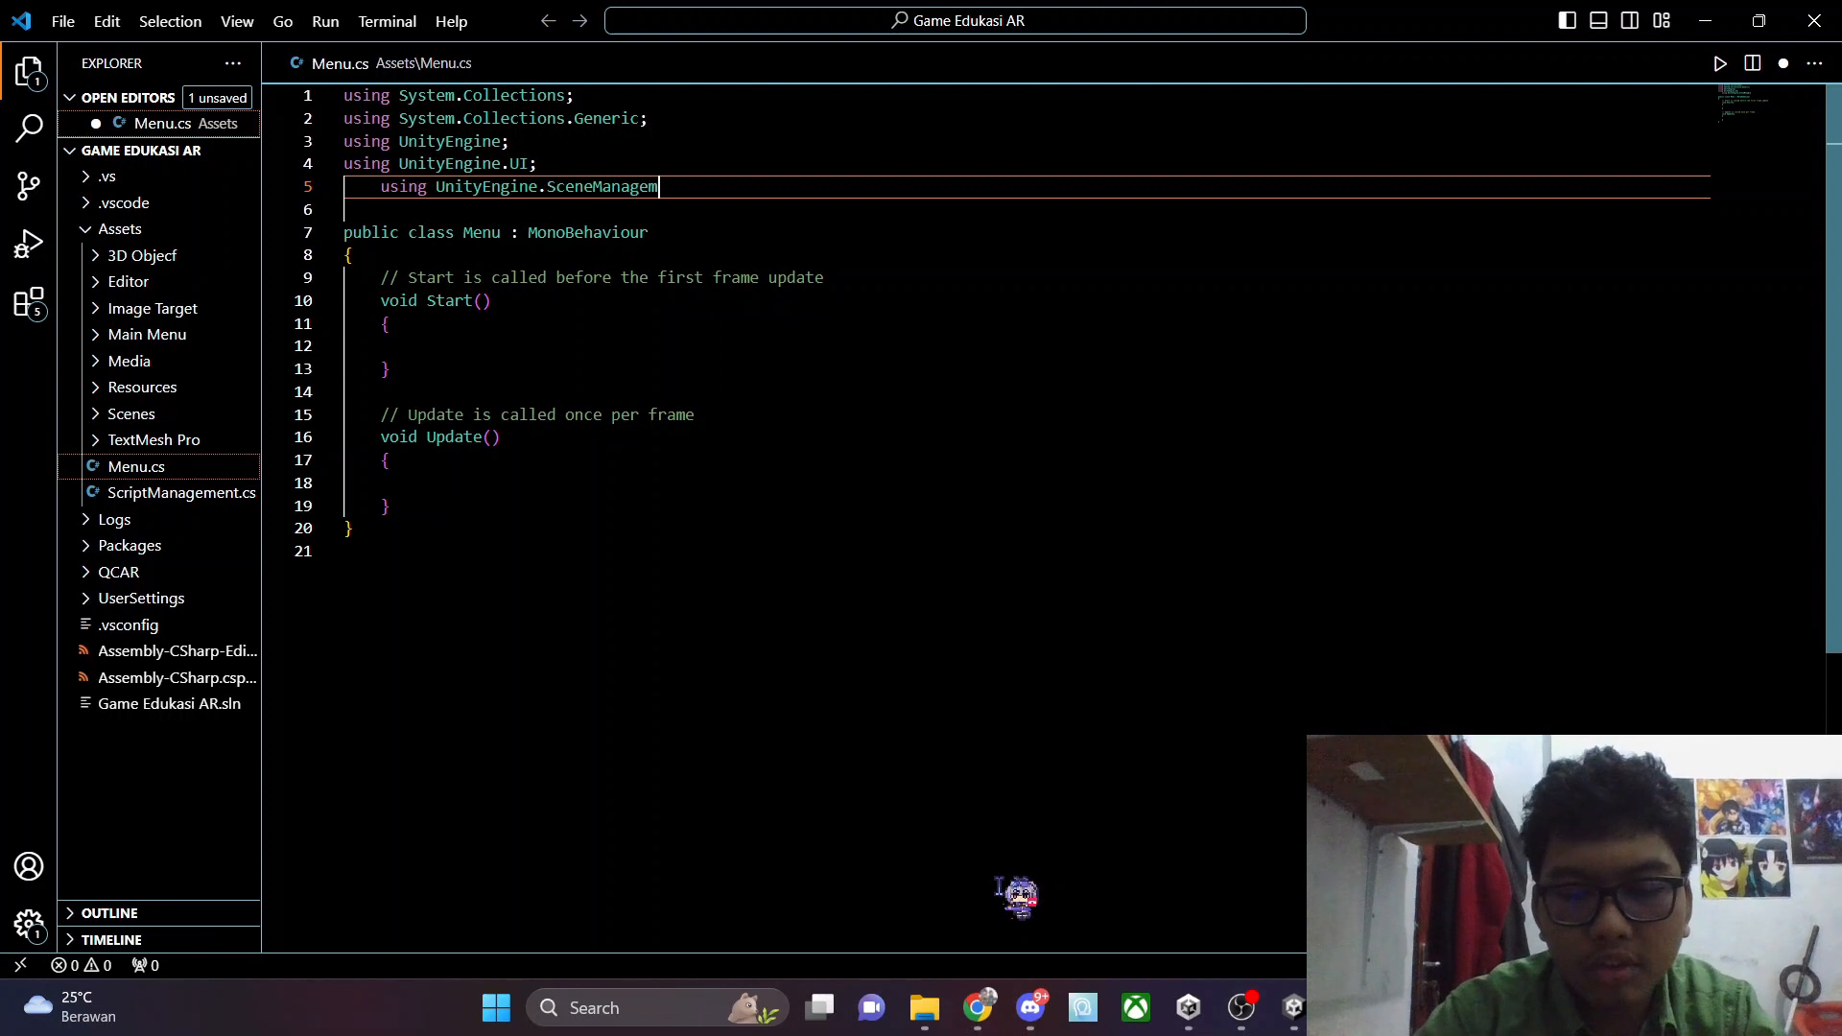
{"action": "key", "text": "ctrl+bracketright"}
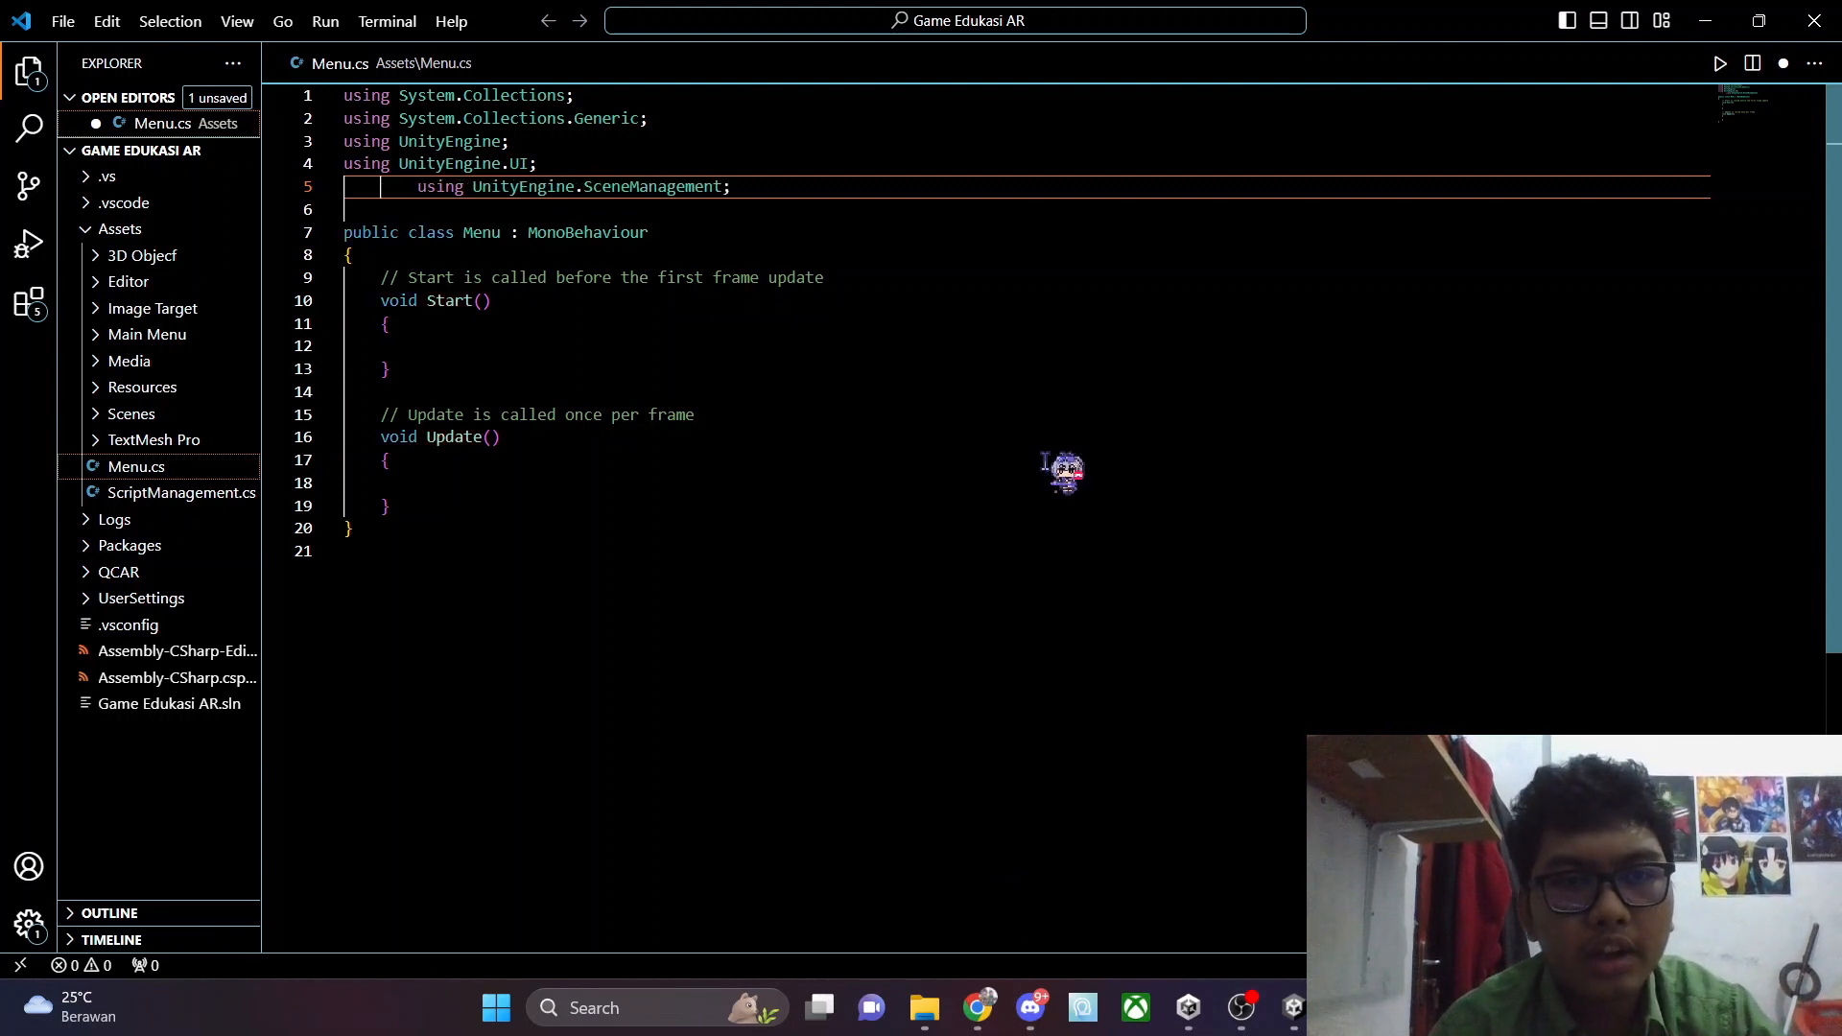
{"action": "key", "text": "ctrl+z"}
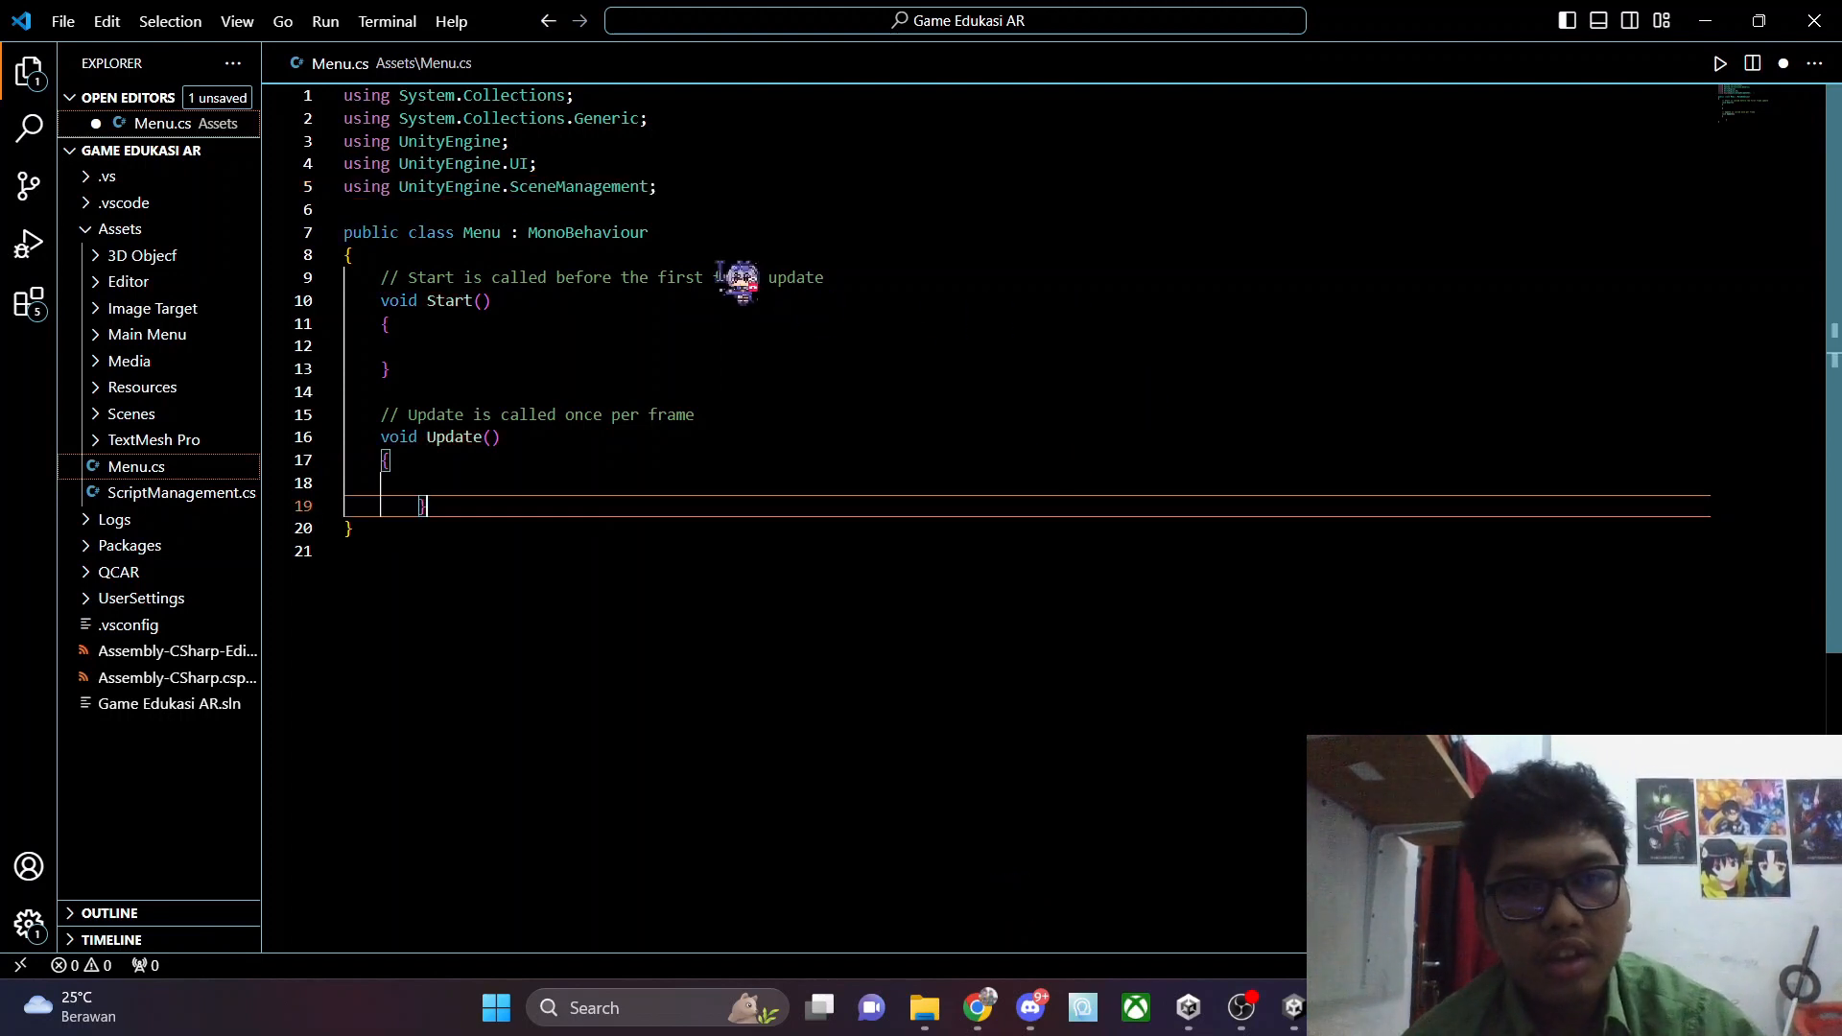
Align the closing brace of Update with its method and add blank lines beneath it in Menu.cs
{"action": "left_click", "coordinate": [415, 506]}
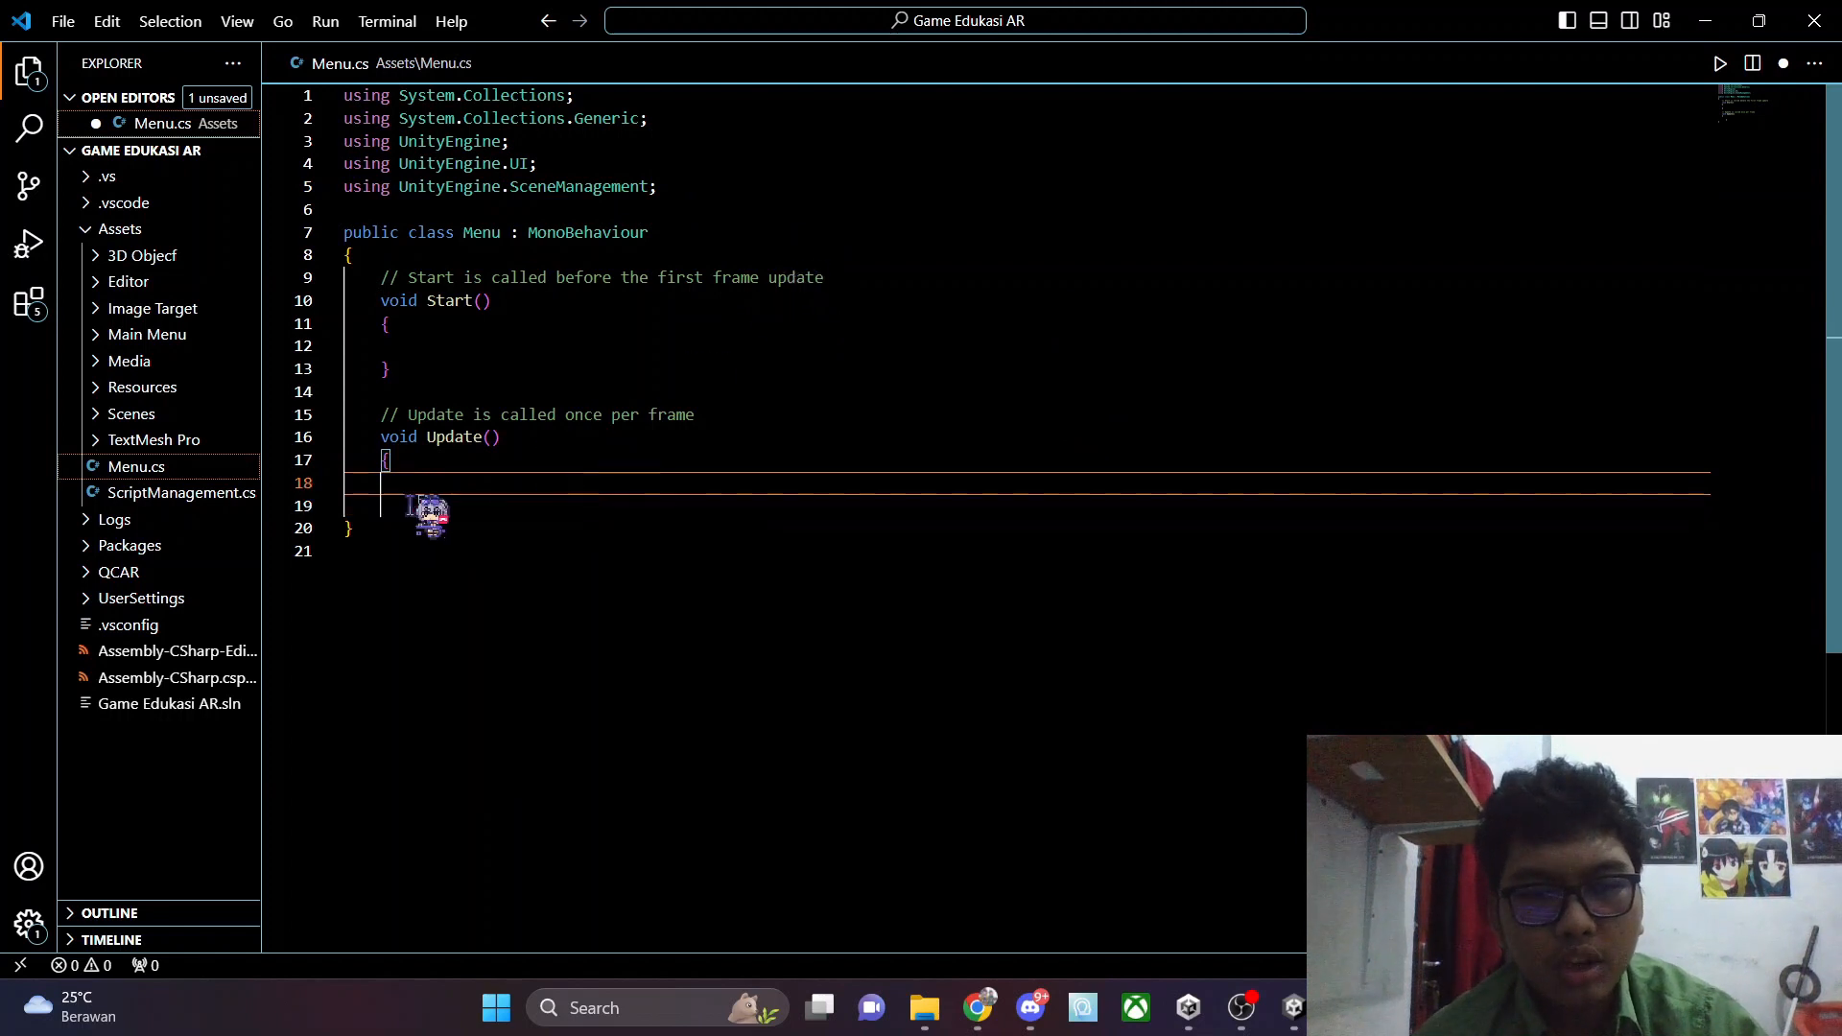
{"action": "left_click", "coordinate": [526, 505]}
{"action": "key", "text": "Return"}
{"action": "key", "text": "Return"}
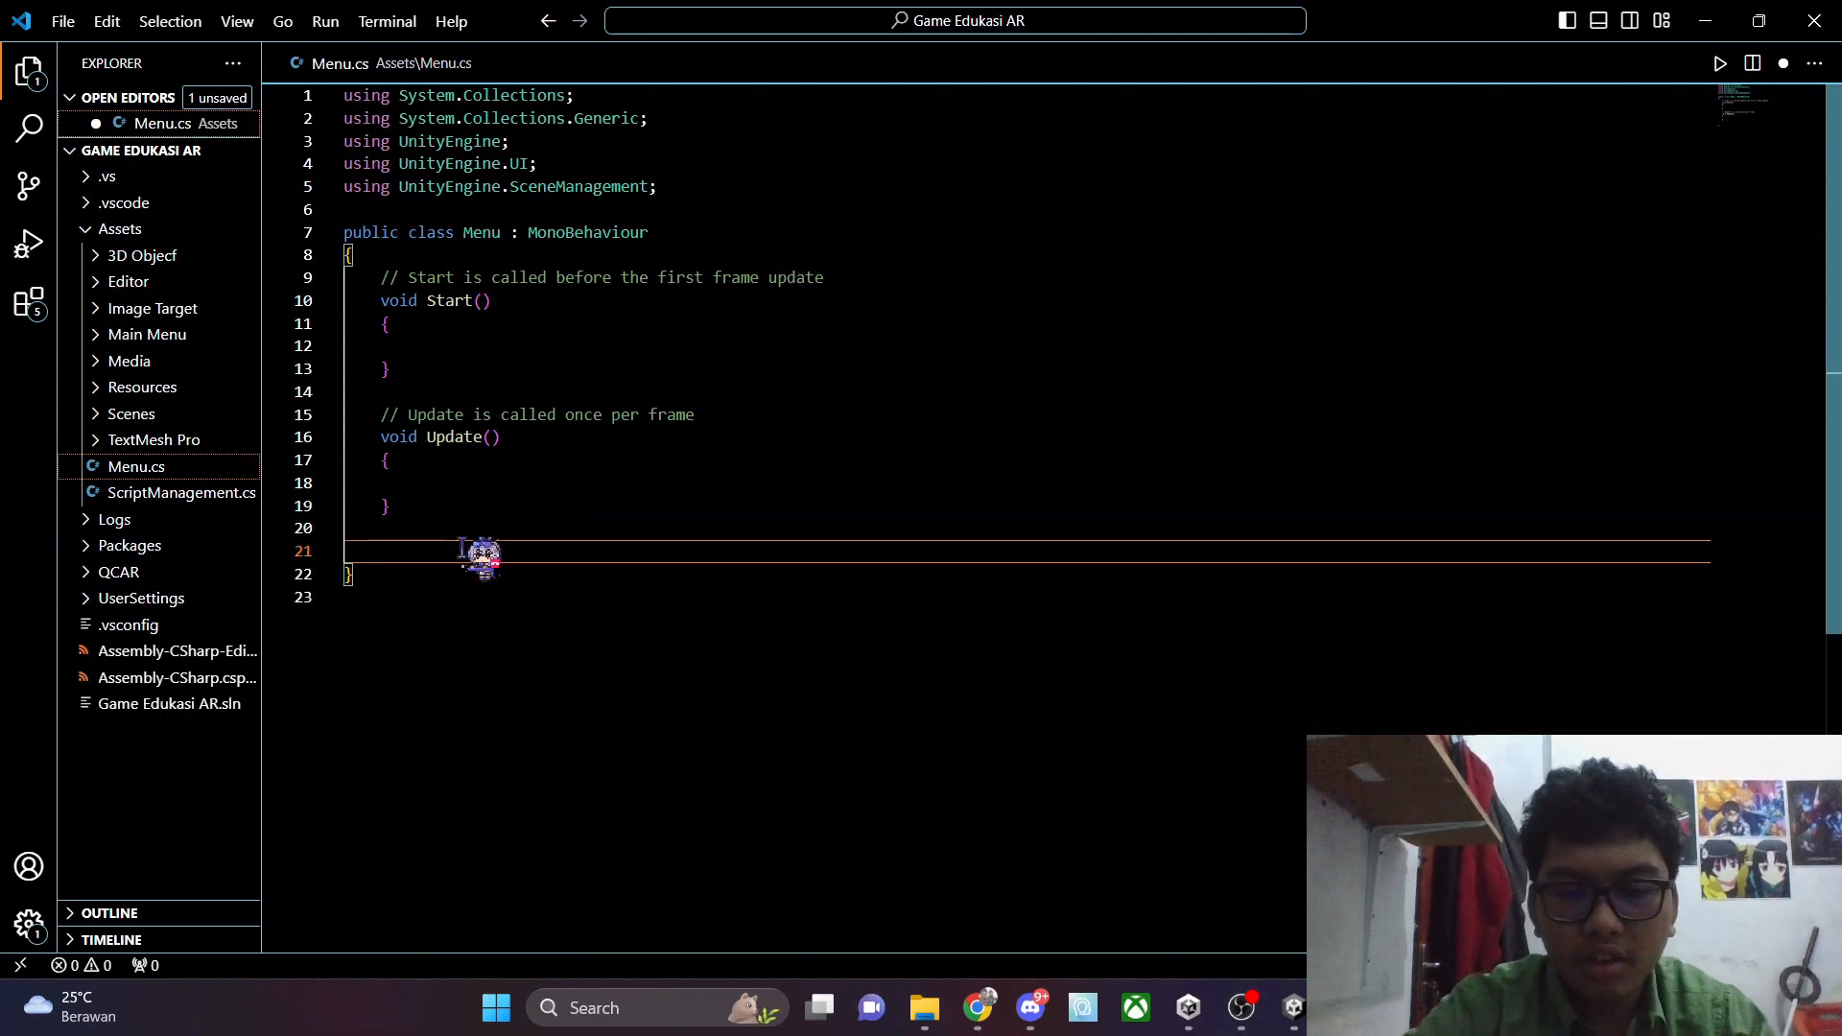
Declare a public void method StartButton with a string parameter named scenename below Update
{"action": "type", "text": "public void"}
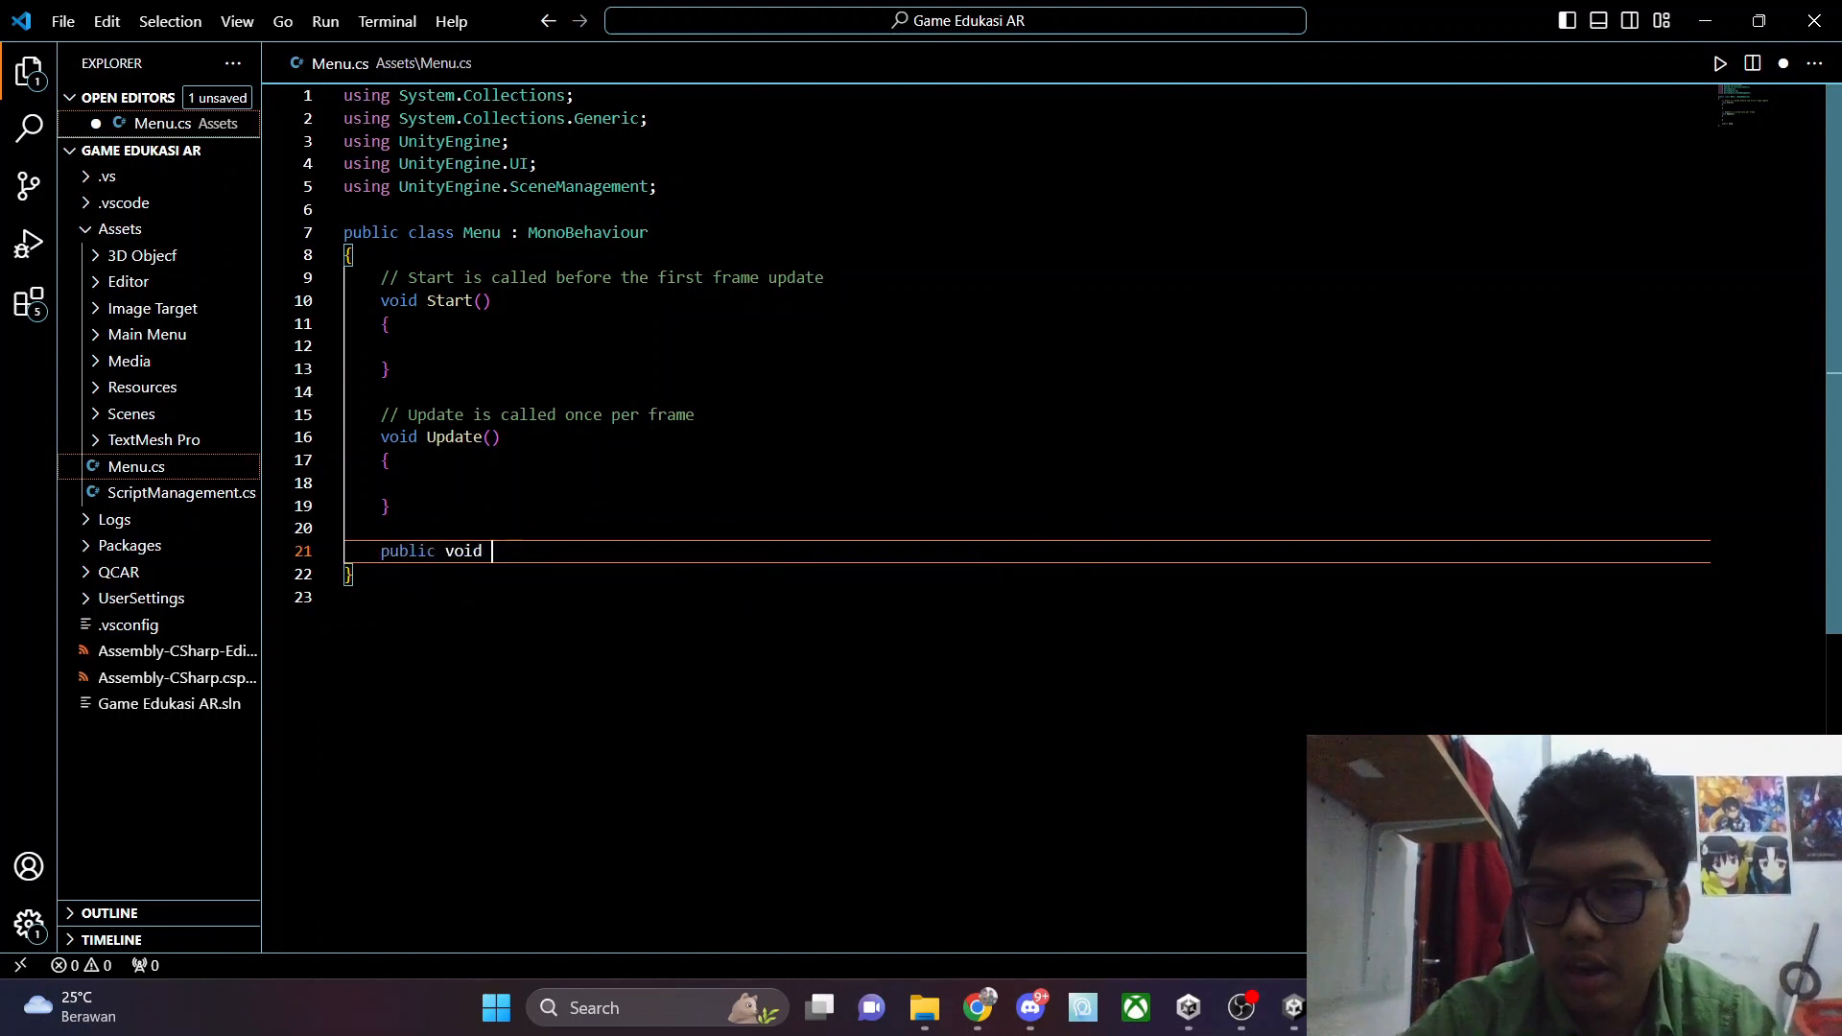
{"action": "type", "text": " StartButton("}
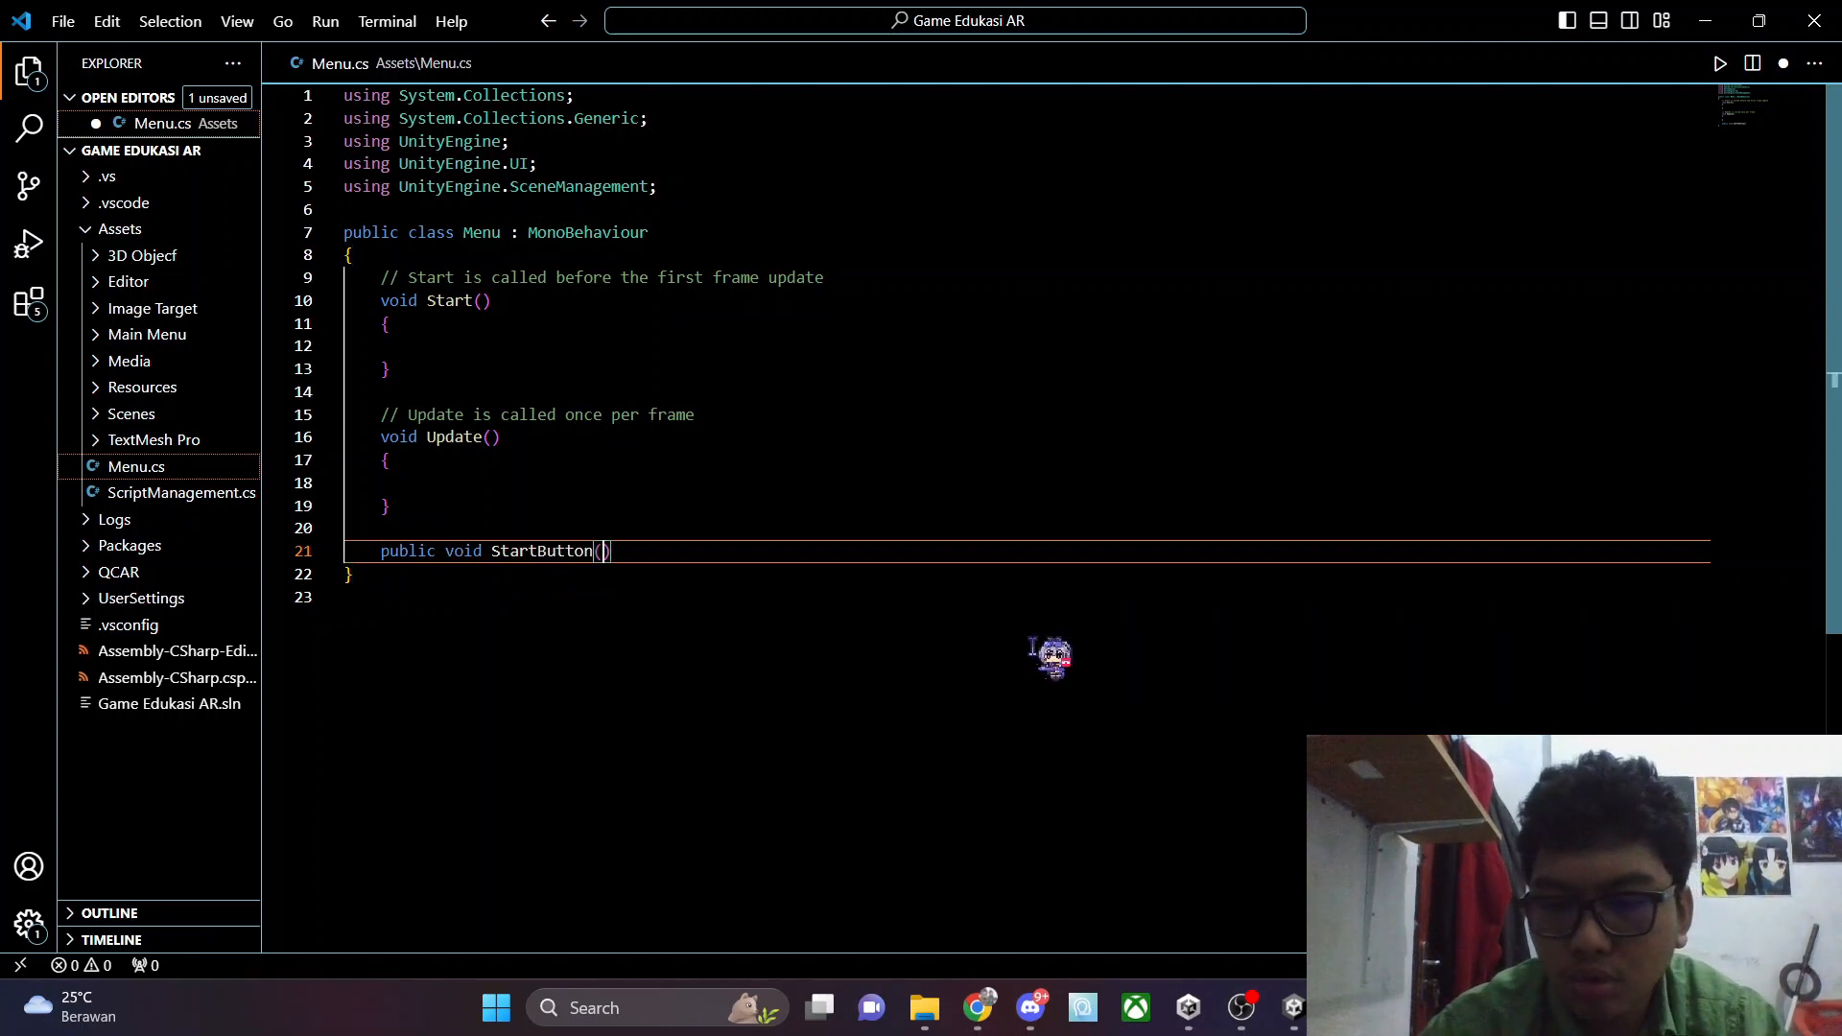
{"action": "type", "text": "st"}
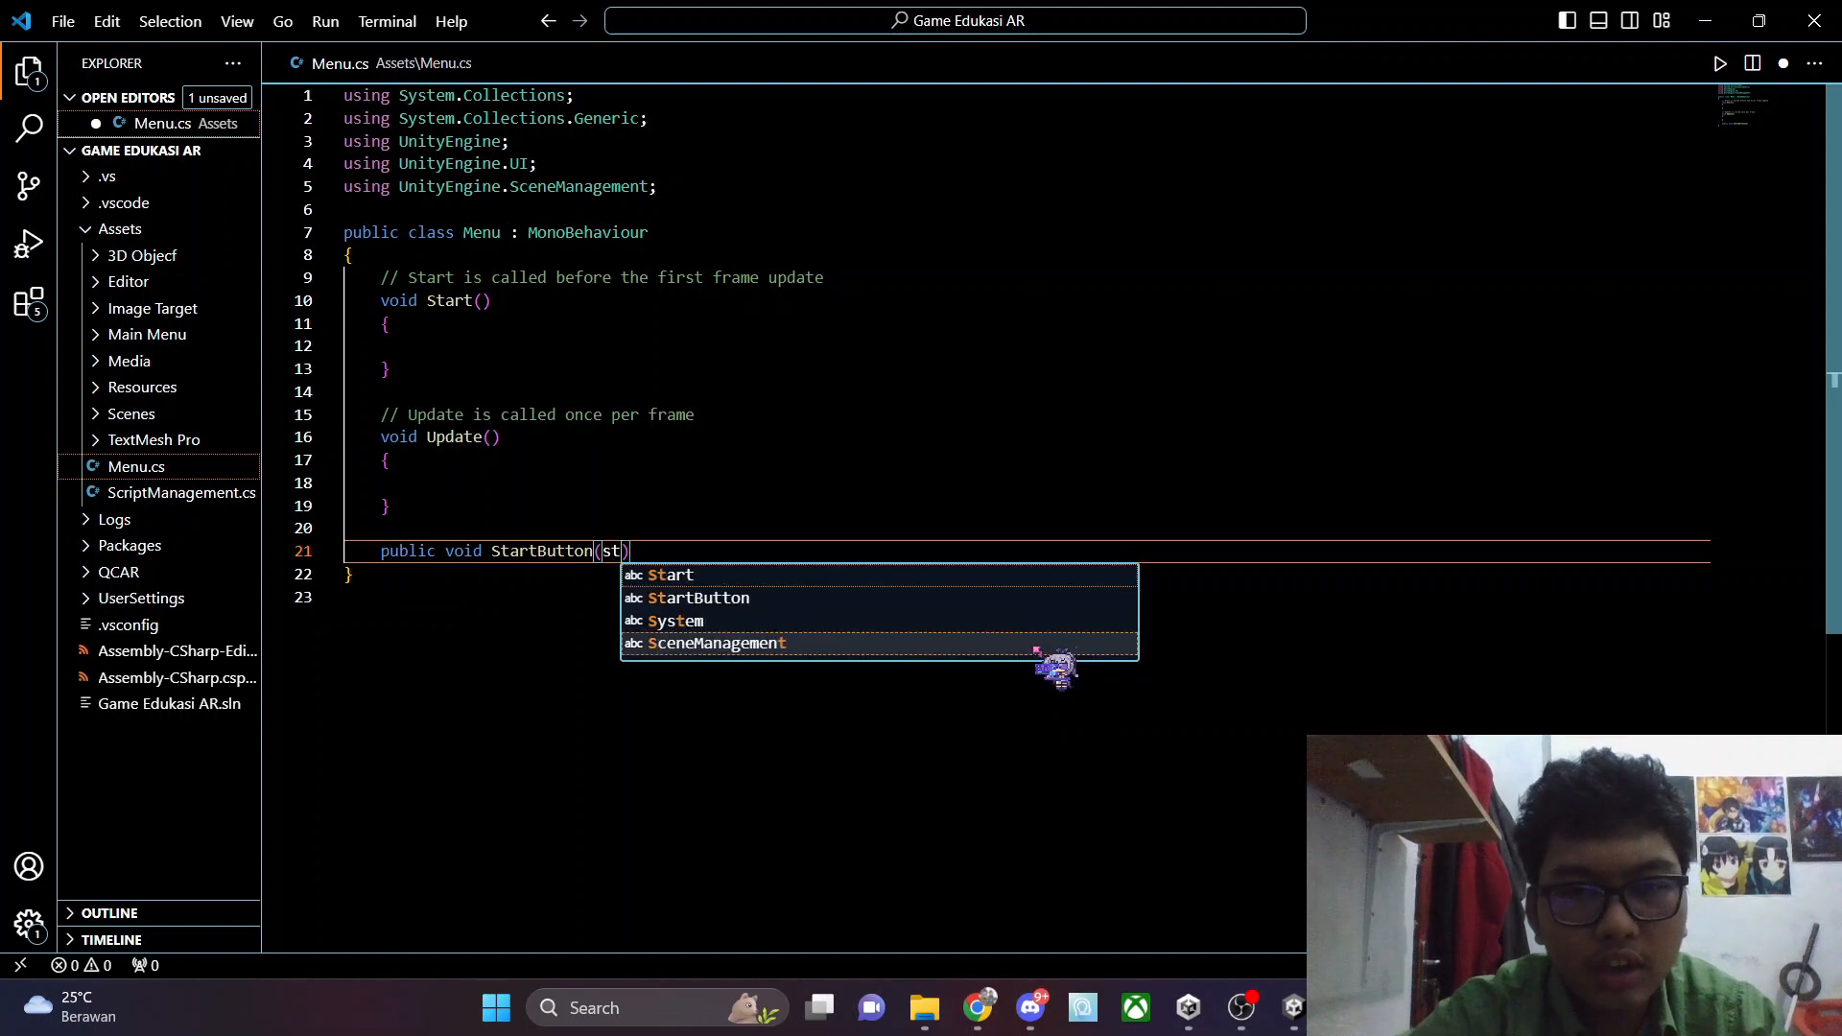
{"action": "type", "text": "ring"}
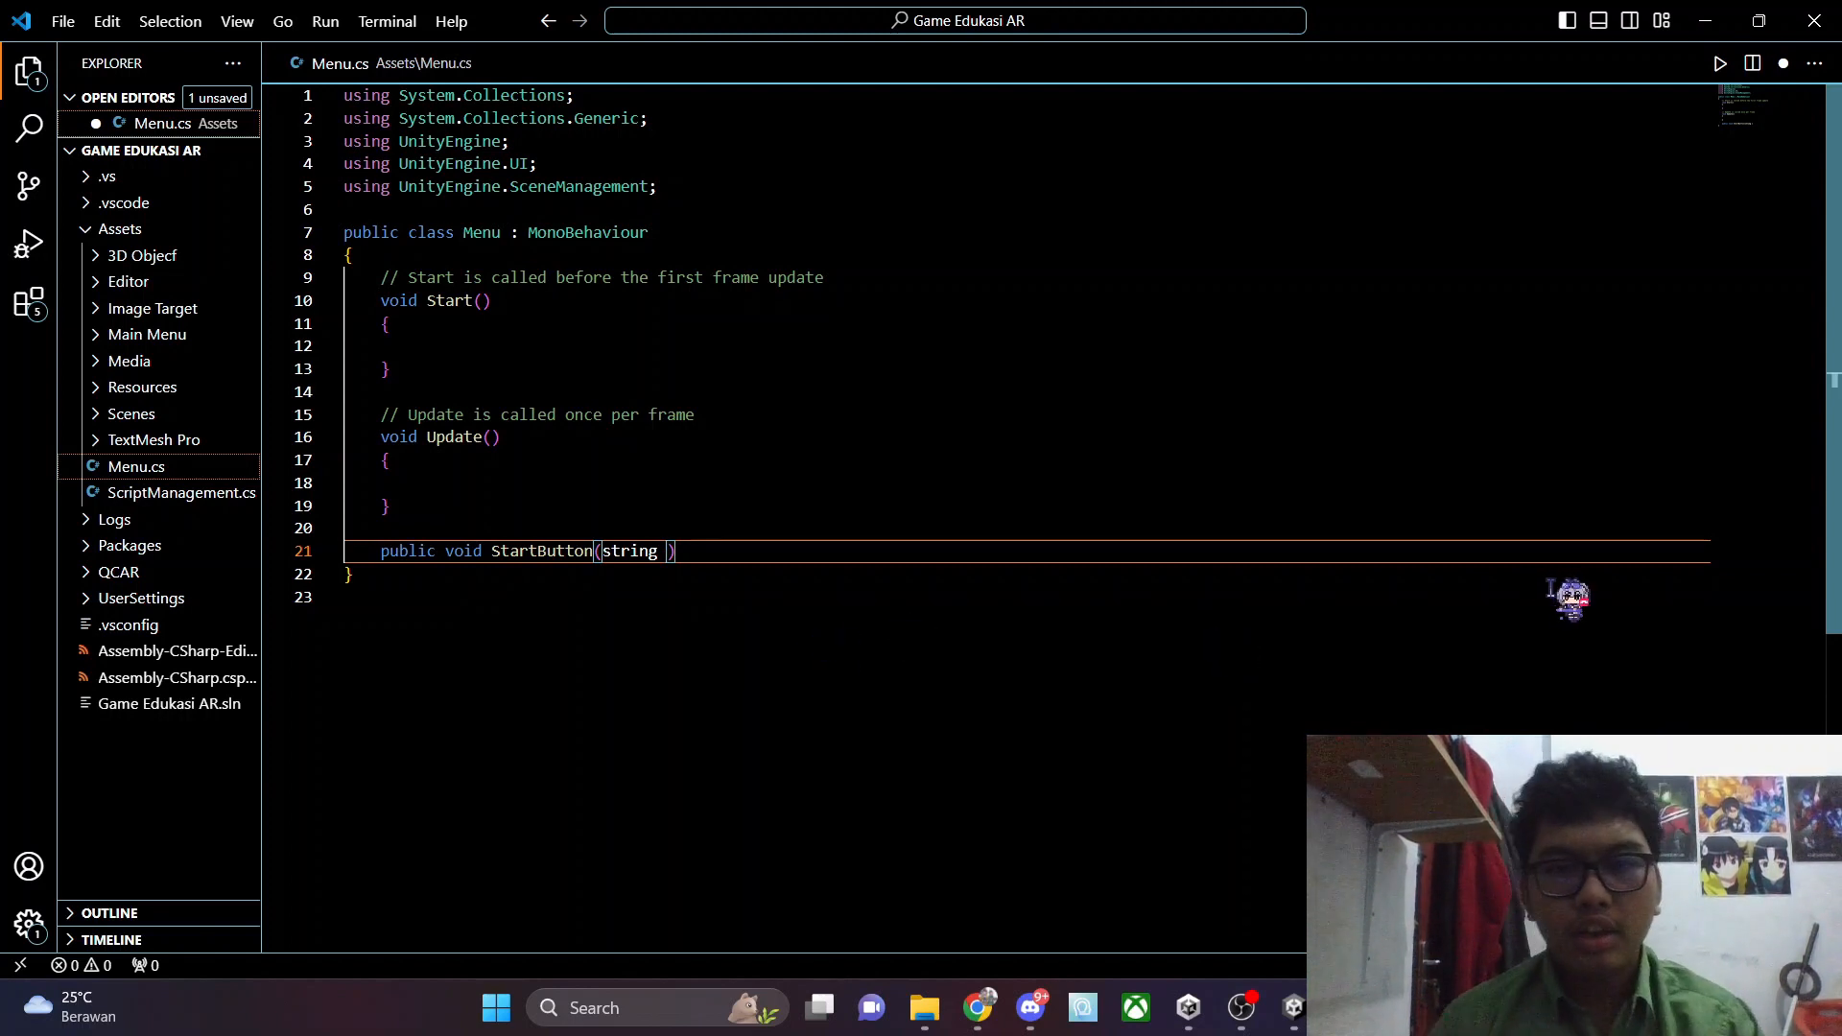
{"action": "type", "text": "scenemae"}
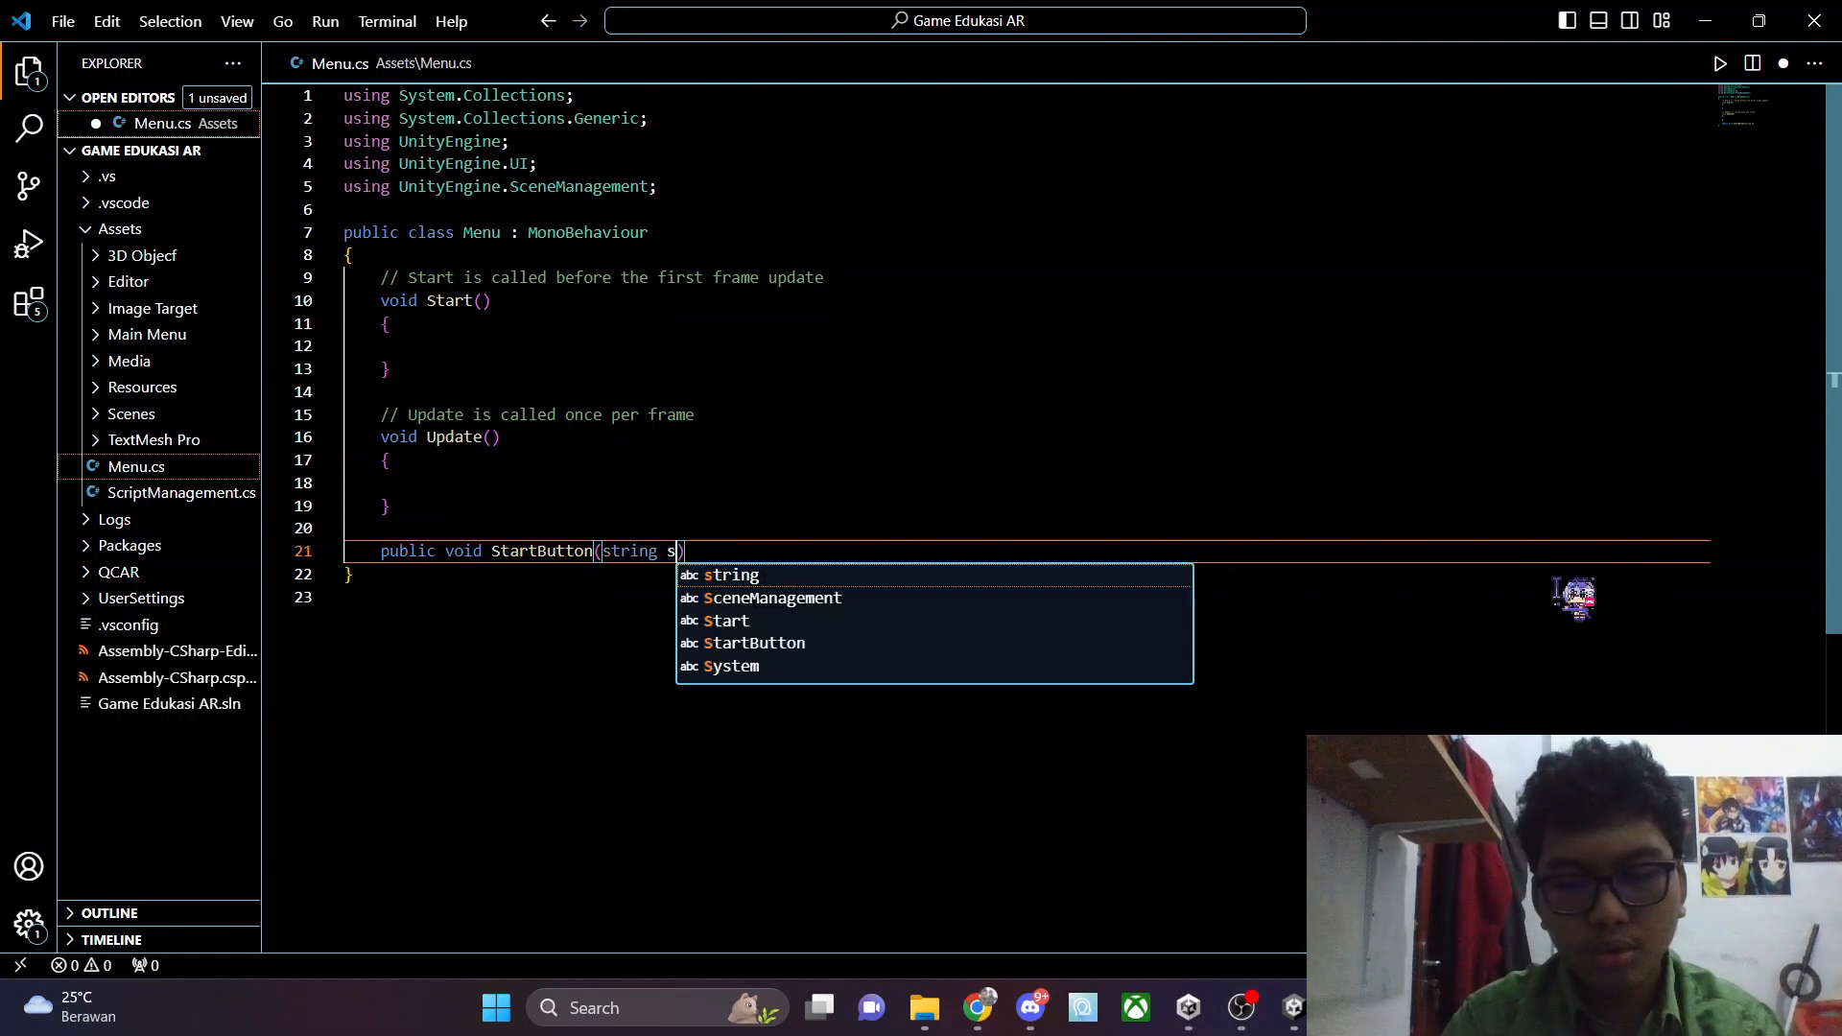
{"action": "key", "text": "BackSpace"}
{"action": "key", "text": "BackSpace"}
{"action": "key", "text": "BackSpace"}
{"action": "type", "text": "name"}
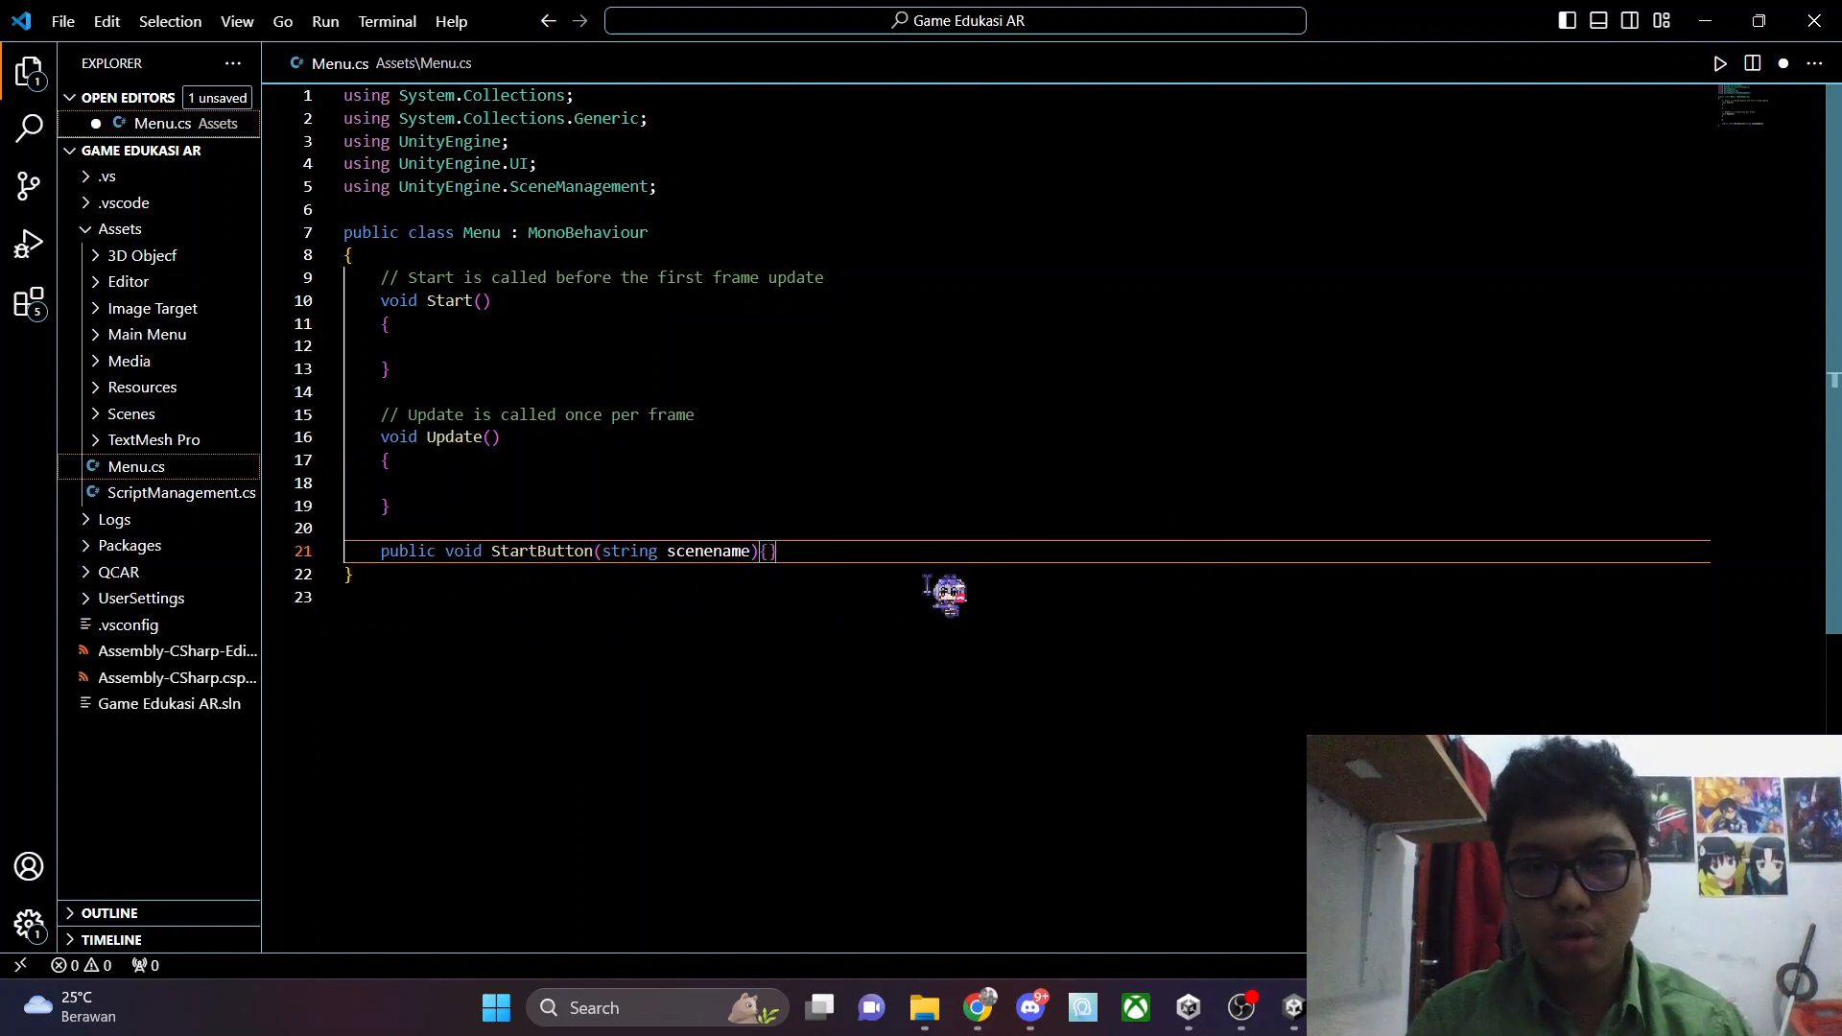
Open up the StartButton method body and put its opening brace on a line of its own
{"action": "key", "text": "Return"}
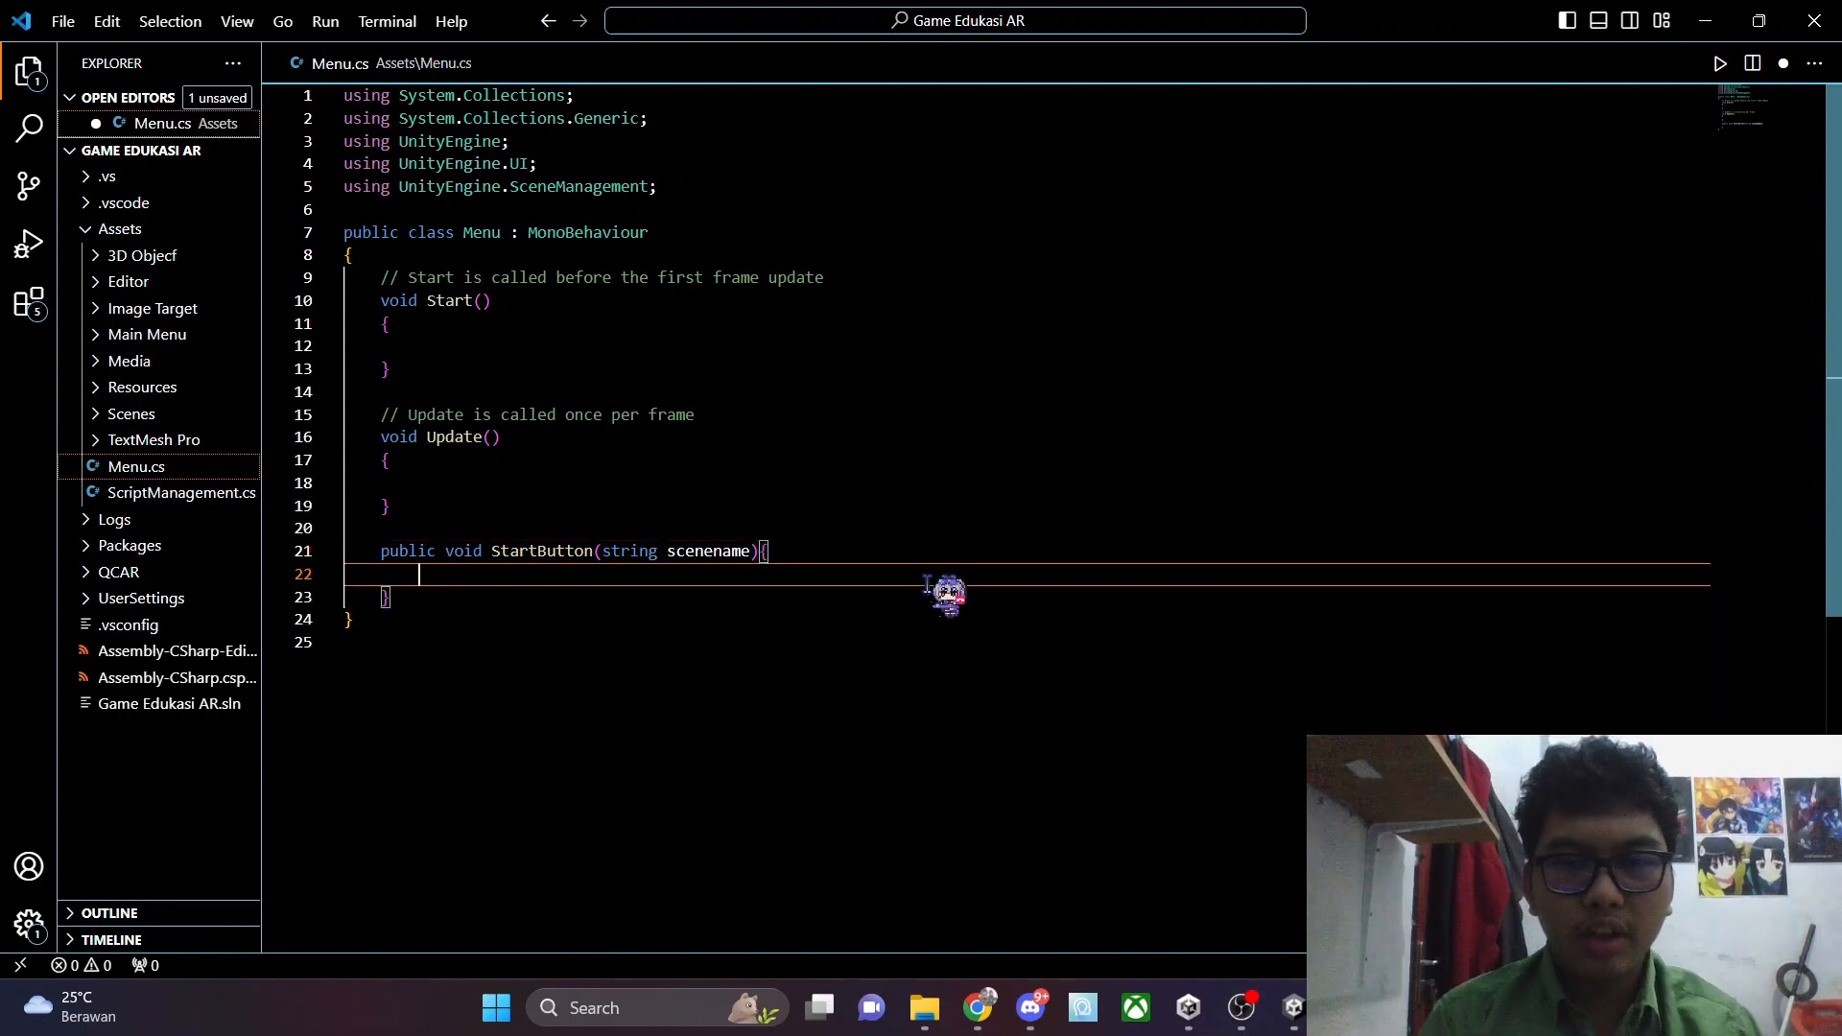
{"action": "key", "text": "Left"}
{"action": "key", "text": "Left"}
{"action": "key", "text": "Left"}
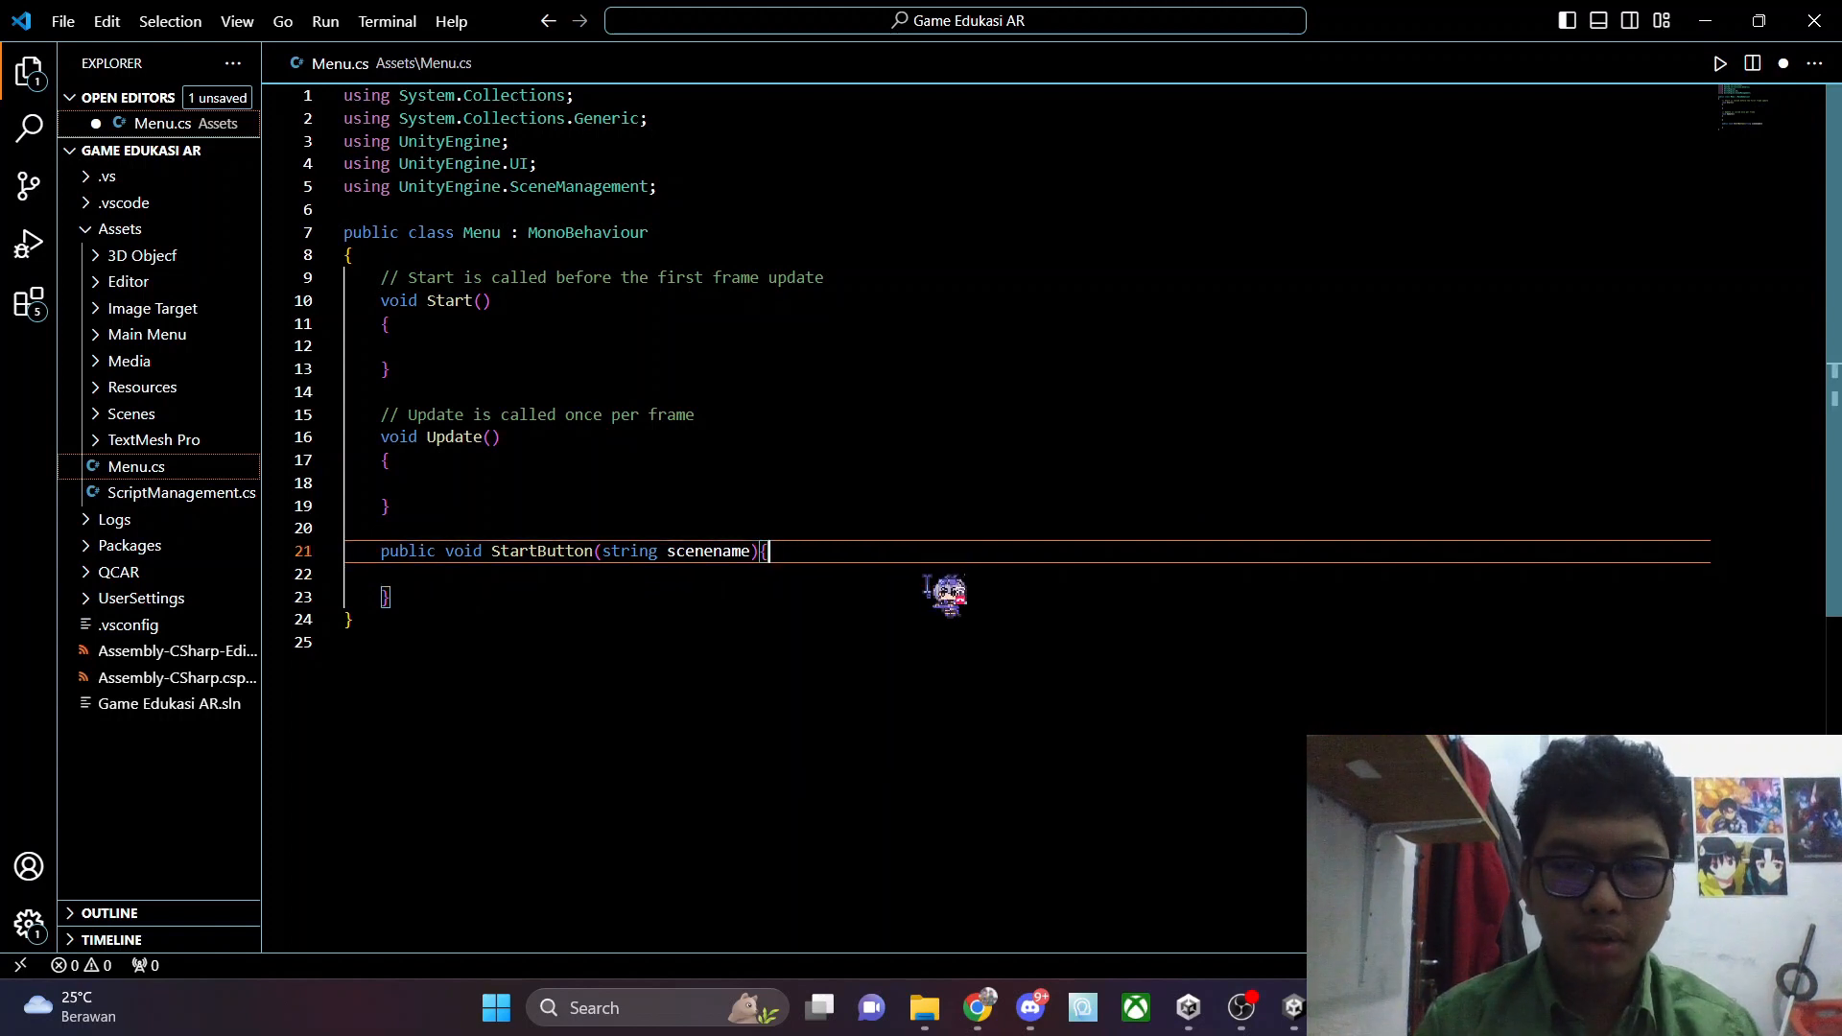
{"action": "key", "text": "Return"}
{"action": "key", "text": "Down"}
{"action": "key", "text": "Tab"}
Make StartButton call SceneManager.LoadScene(scenename); and save Menu.cs
{"action": "type", "text": "Sce"}
{"action": "type", "text": "neManager."}
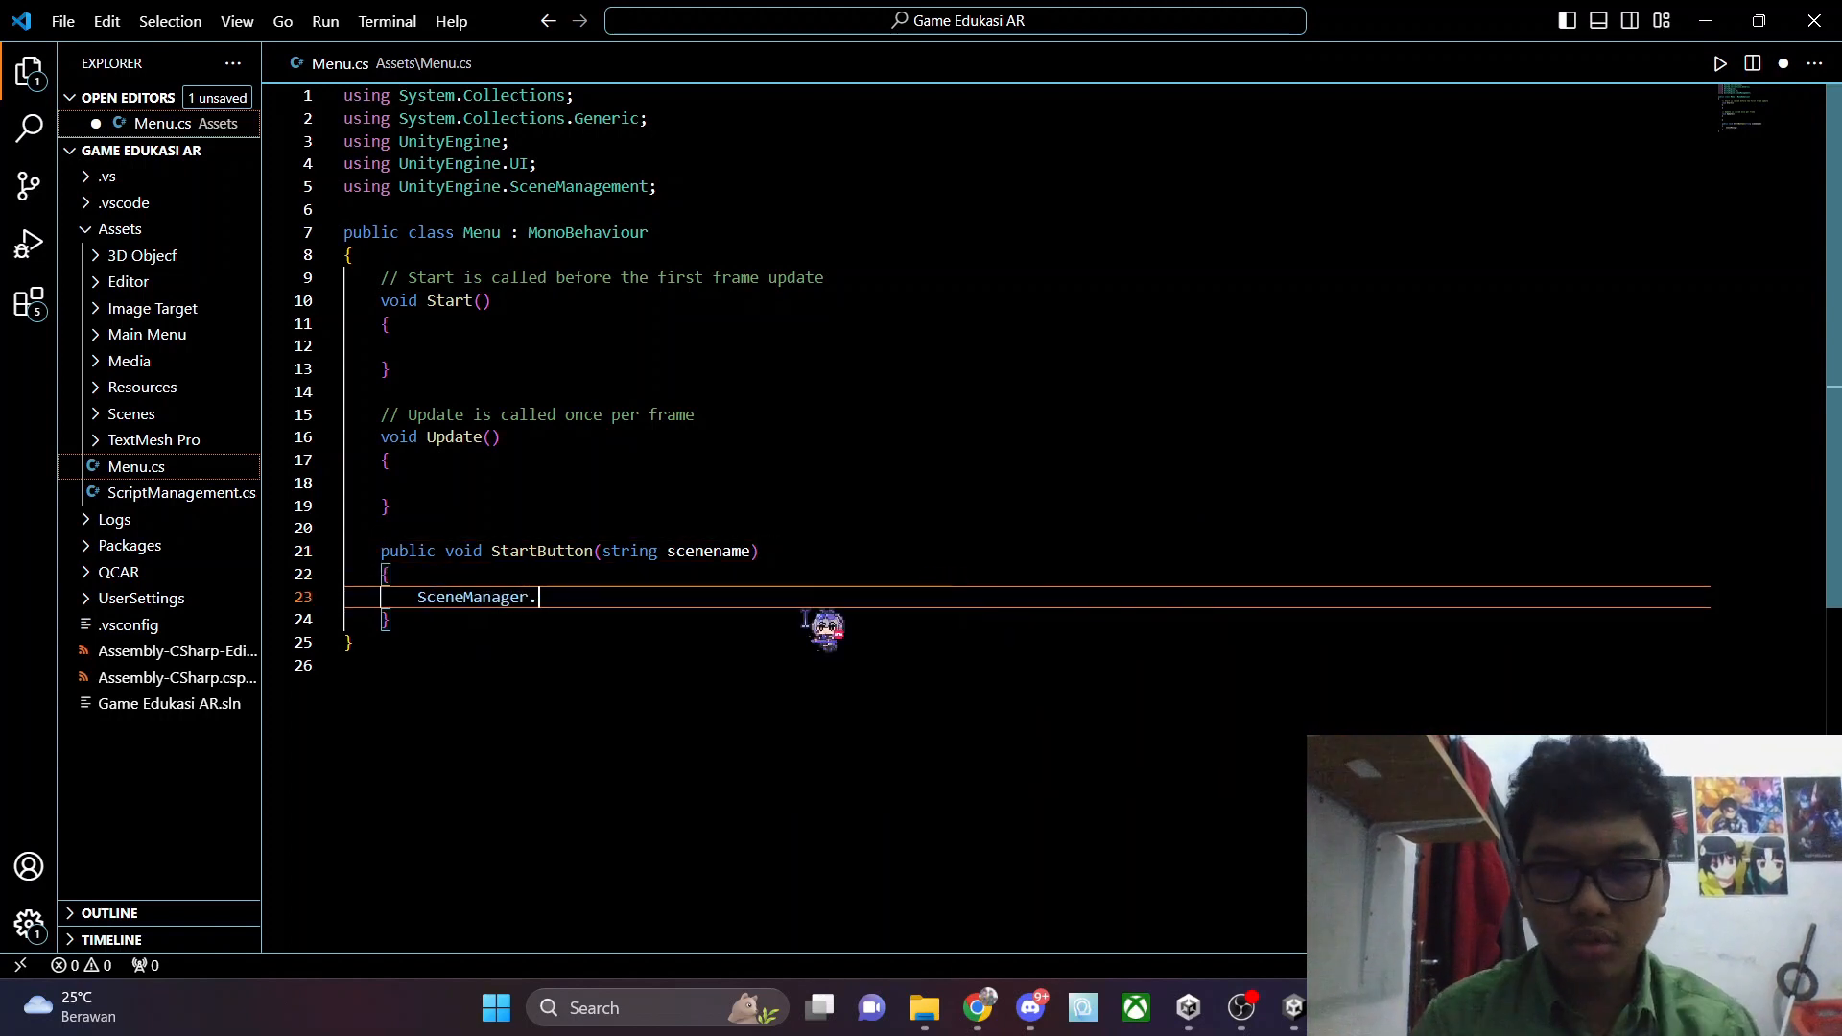
{"action": "type", "text": "LoadScene("}
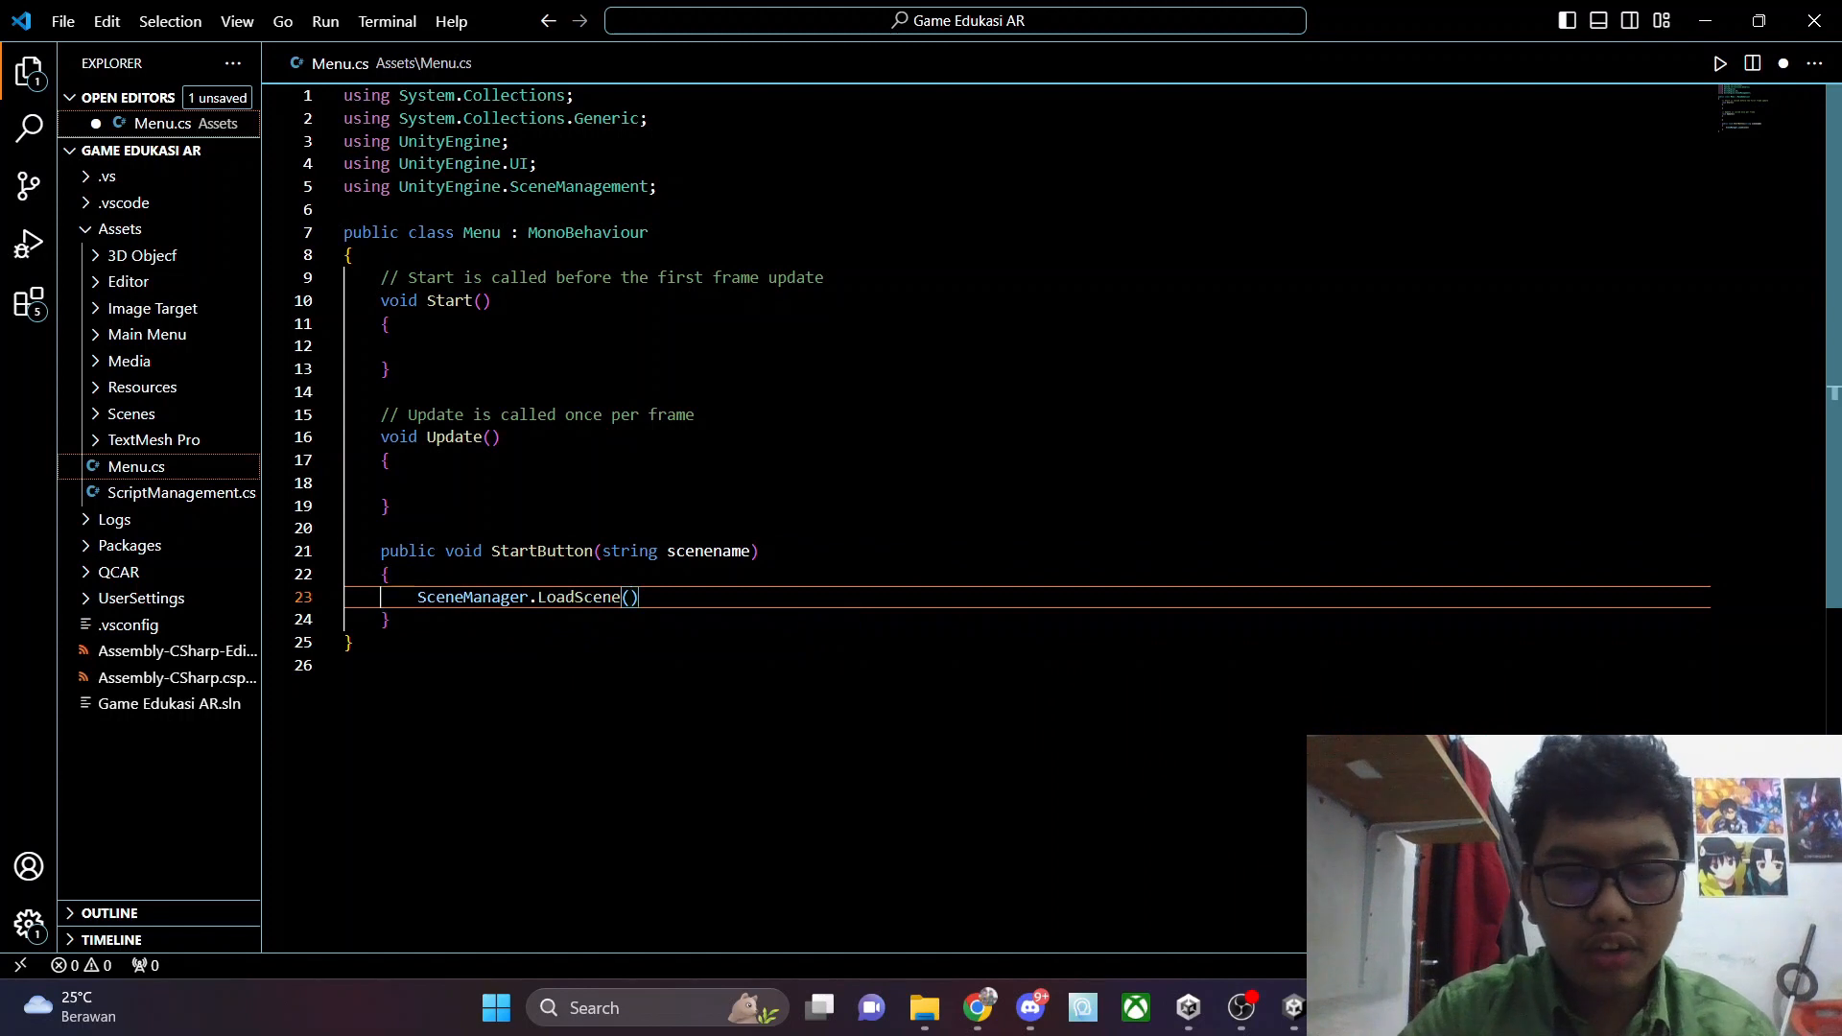
{"action": "type", "text": "s"}
{"action": "key", "text": "Return"}
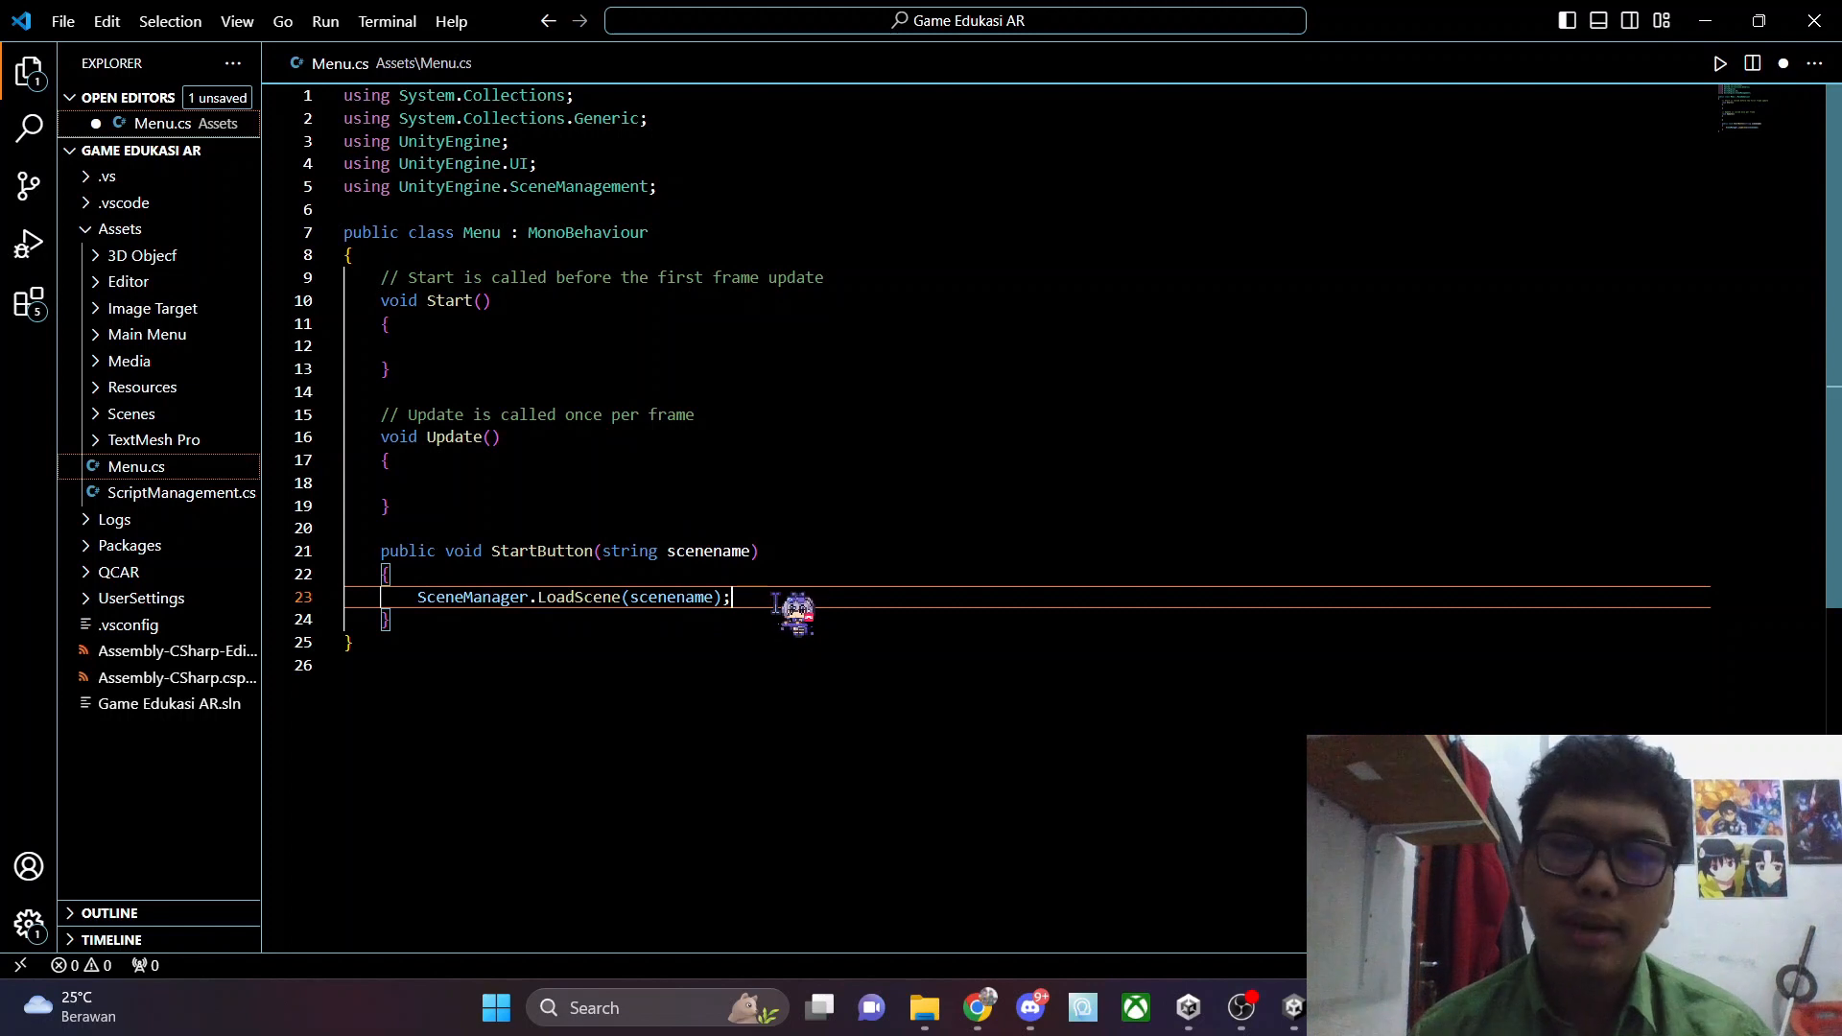
{"action": "key", "text": "ctrl+s"}
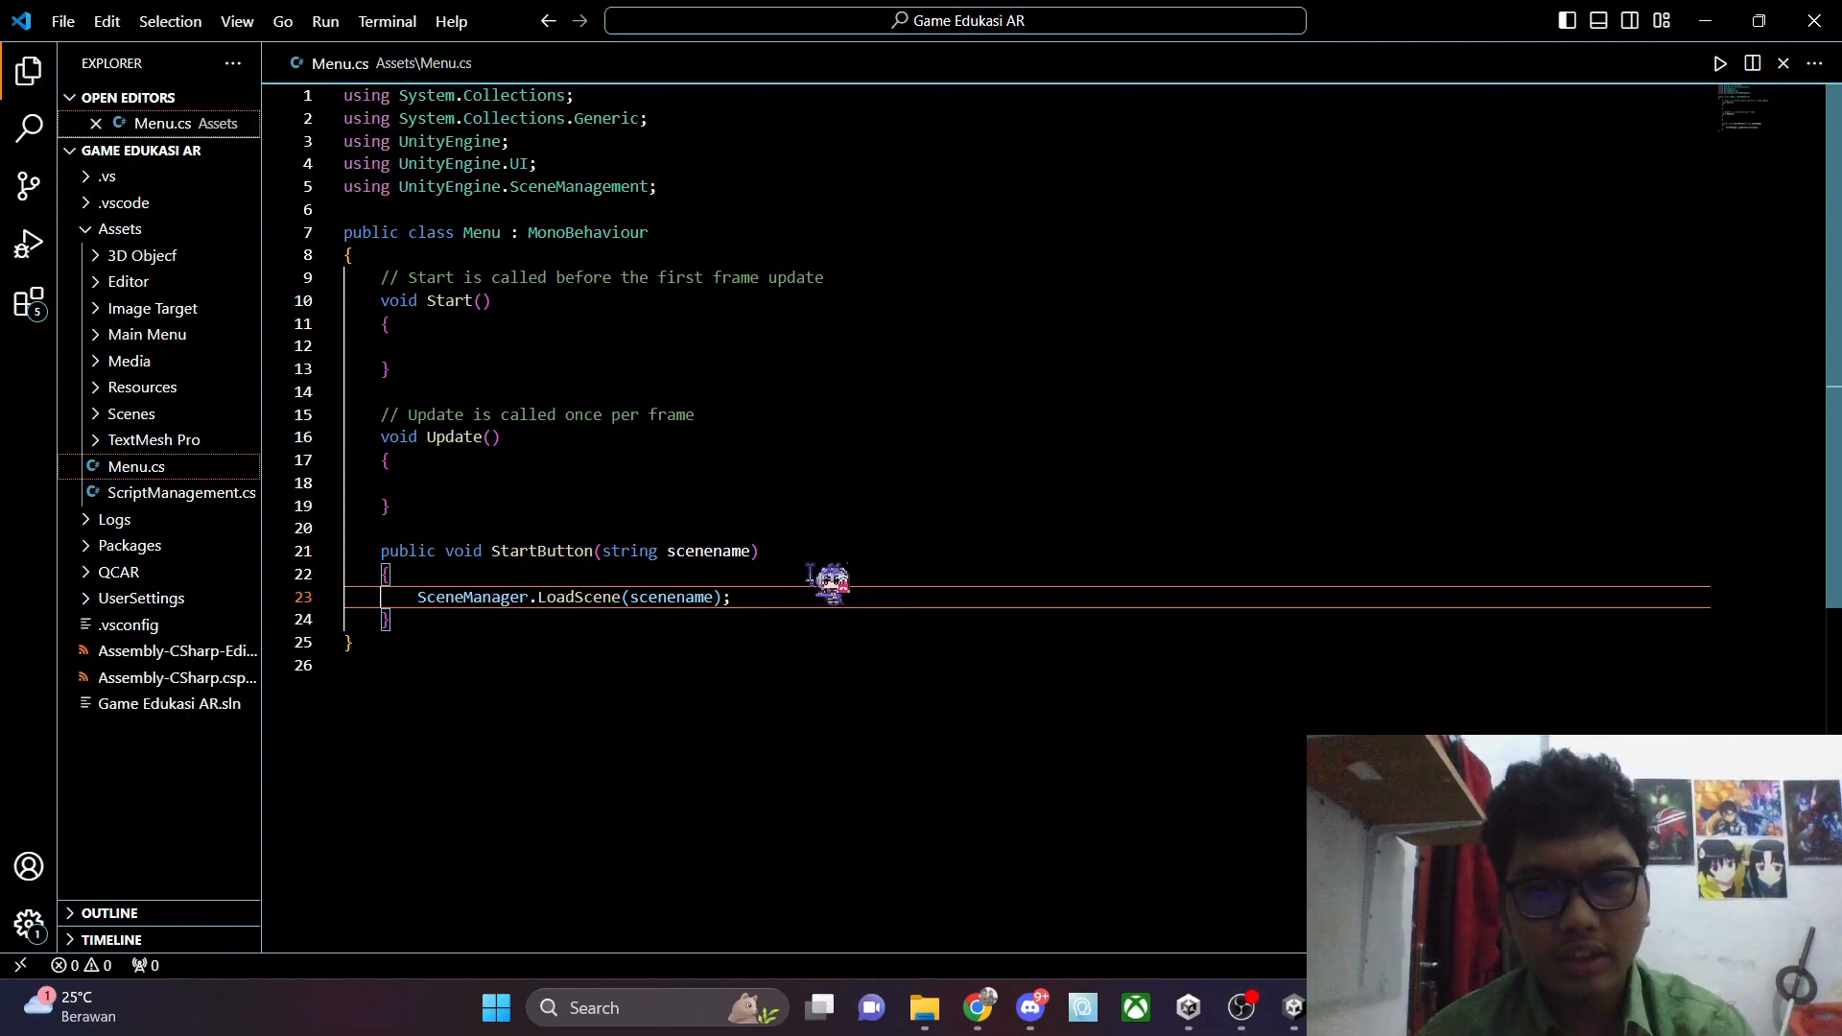
{"action": "left_click", "coordinate": [80, 23]}
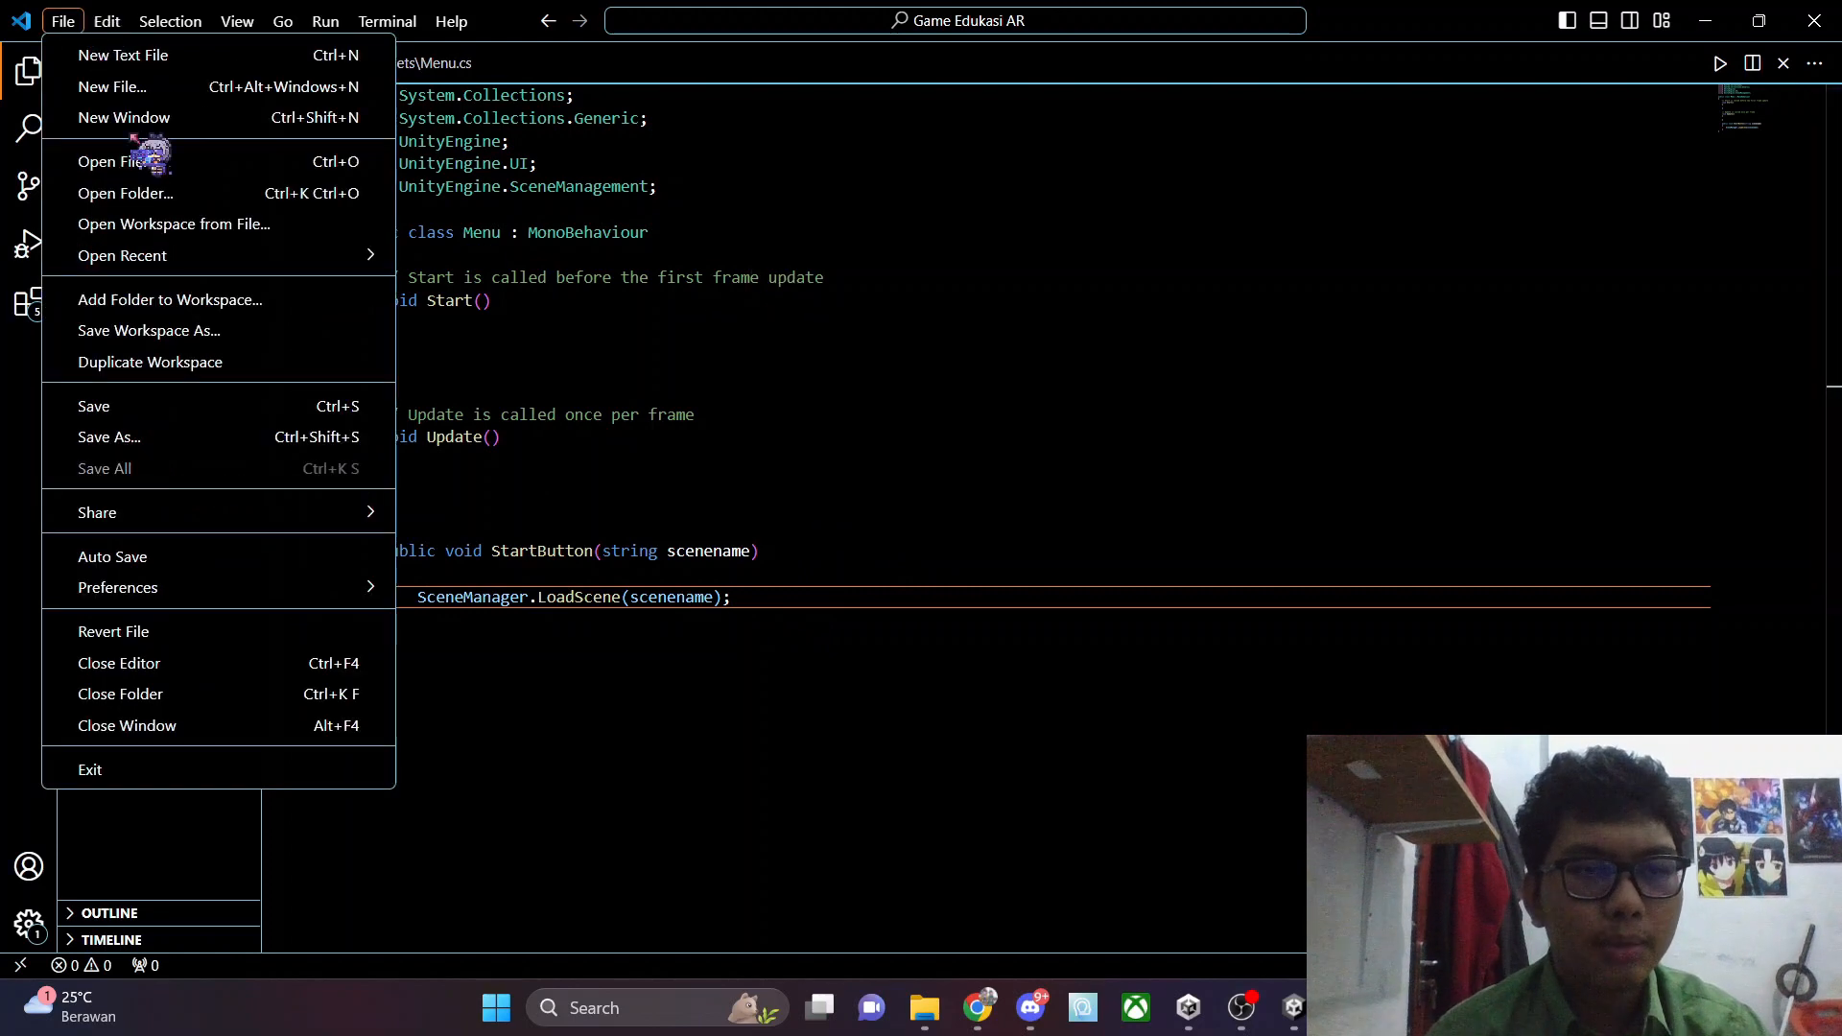
{"action": "left_click", "coordinate": [176, 412]}
Switch to Unity and clear the logged messages from the console
{"action": "left_click", "coordinate": [1292, 1008]}
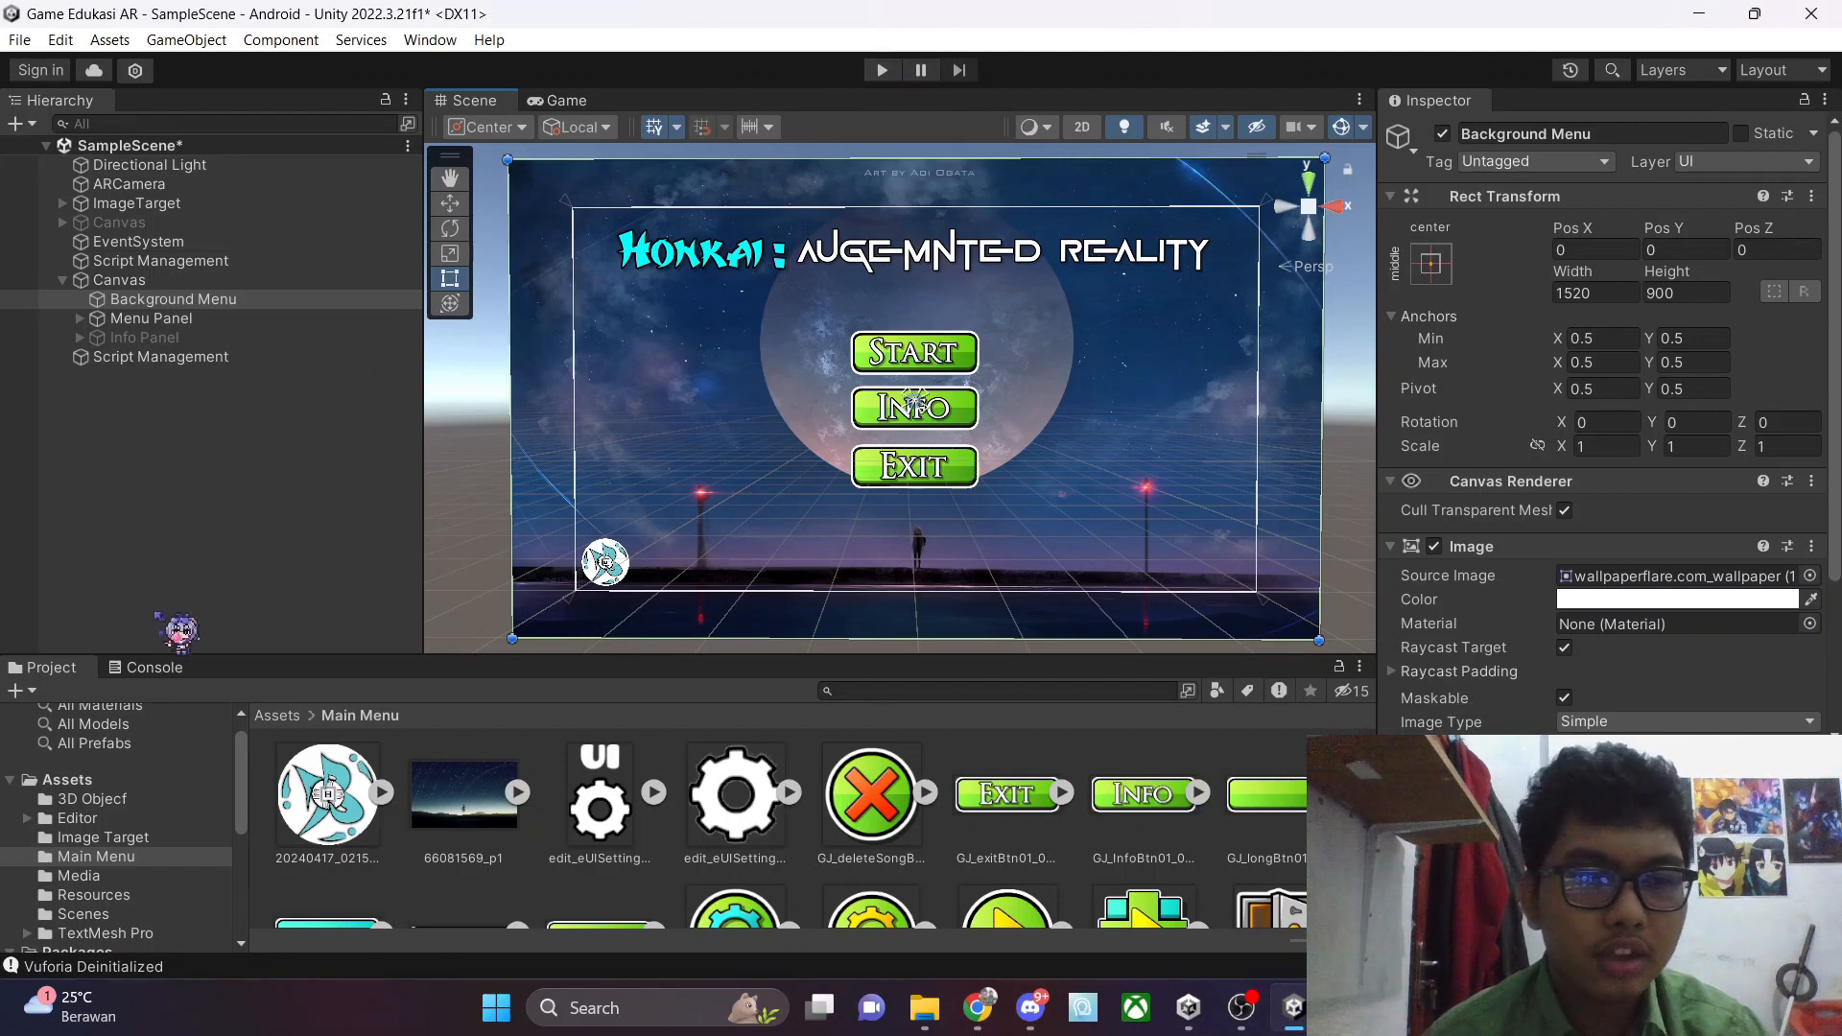
{"action": "left_click", "coordinate": [161, 667]}
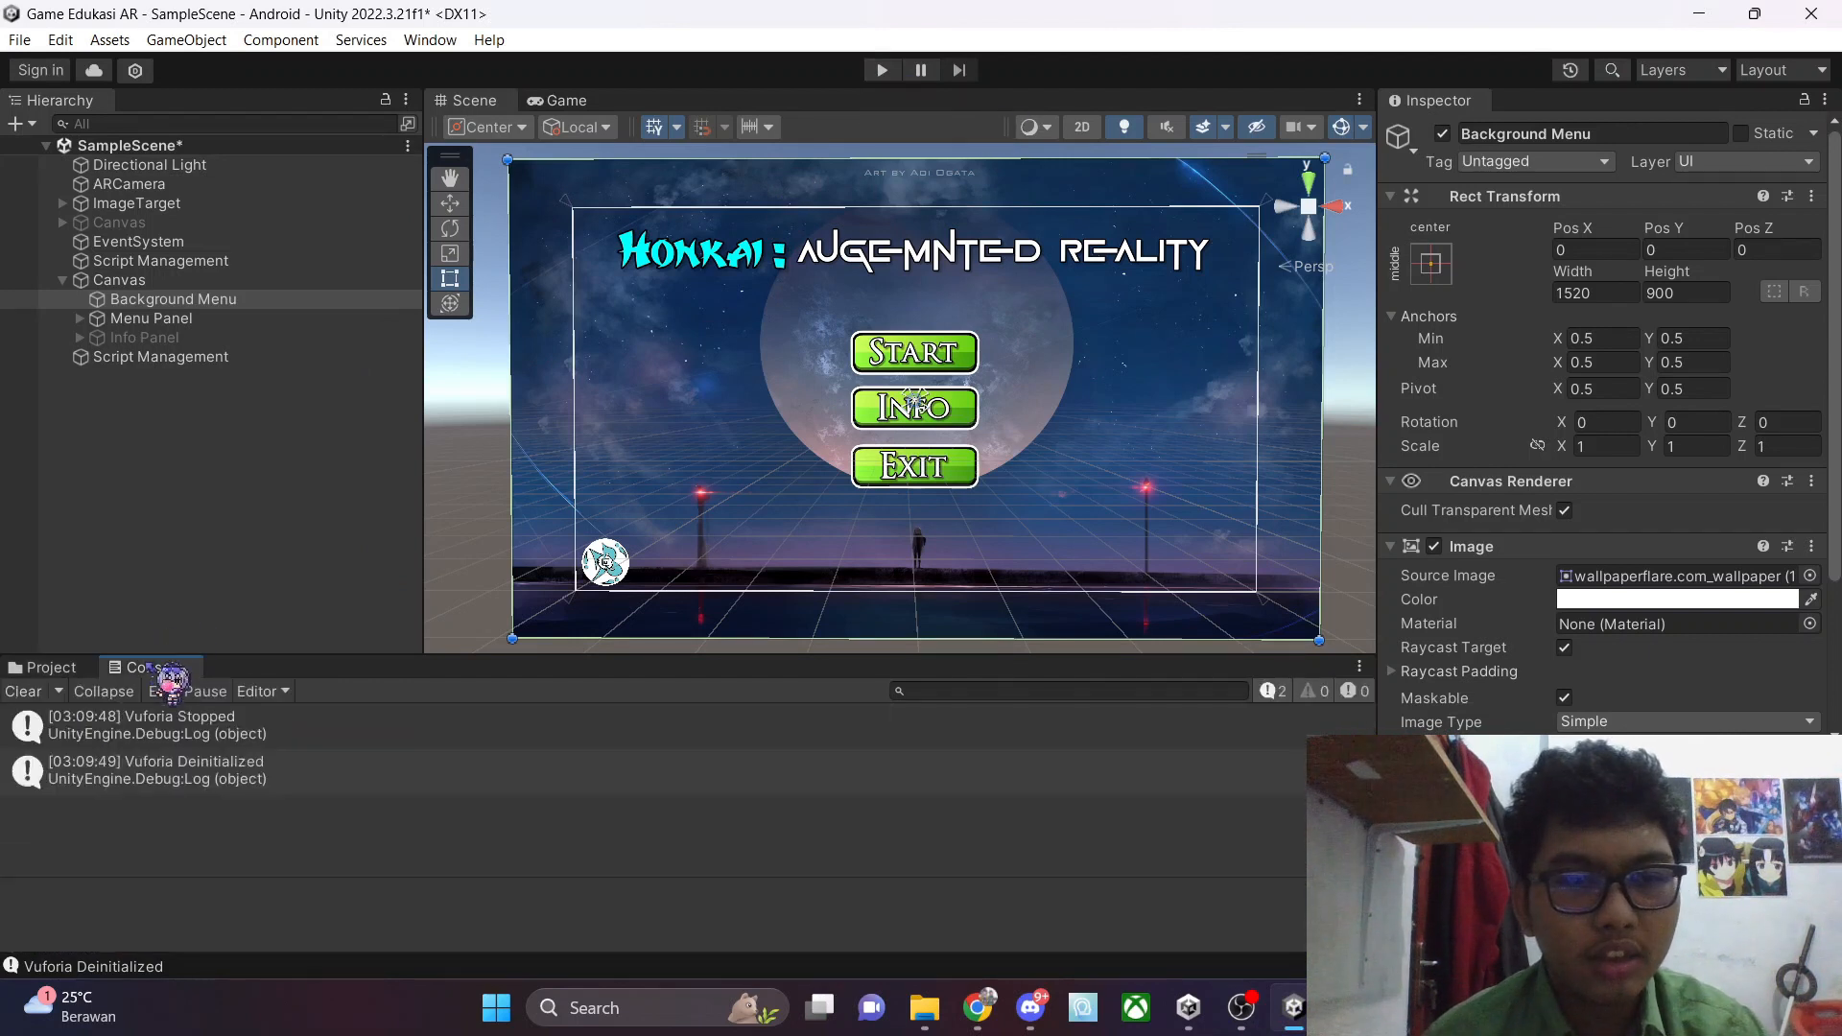
{"action": "left_click", "coordinate": [24, 691]}
{"action": "left_click", "coordinate": [58, 690]}
{"action": "left_click", "coordinate": [394, 701]}
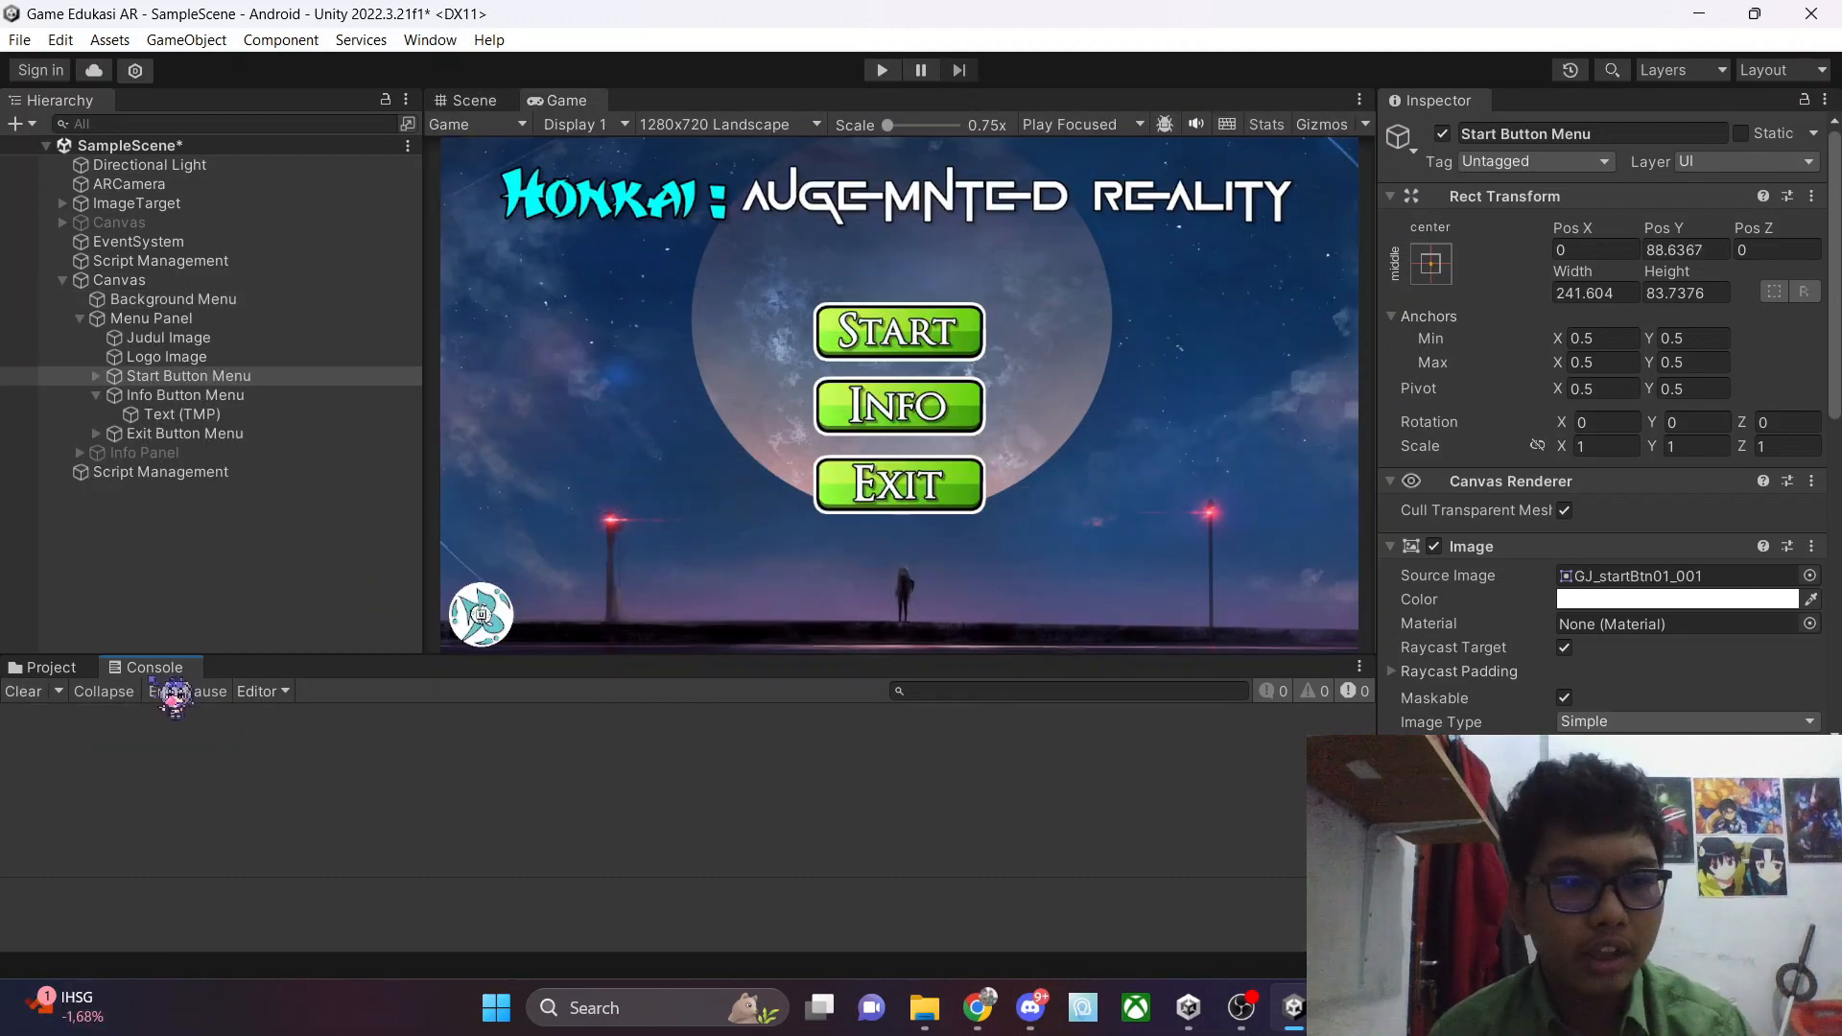
Add an empty On Click event entry to the Start Button Menu object's Button component
{"action": "left_click", "coordinate": [91, 671]}
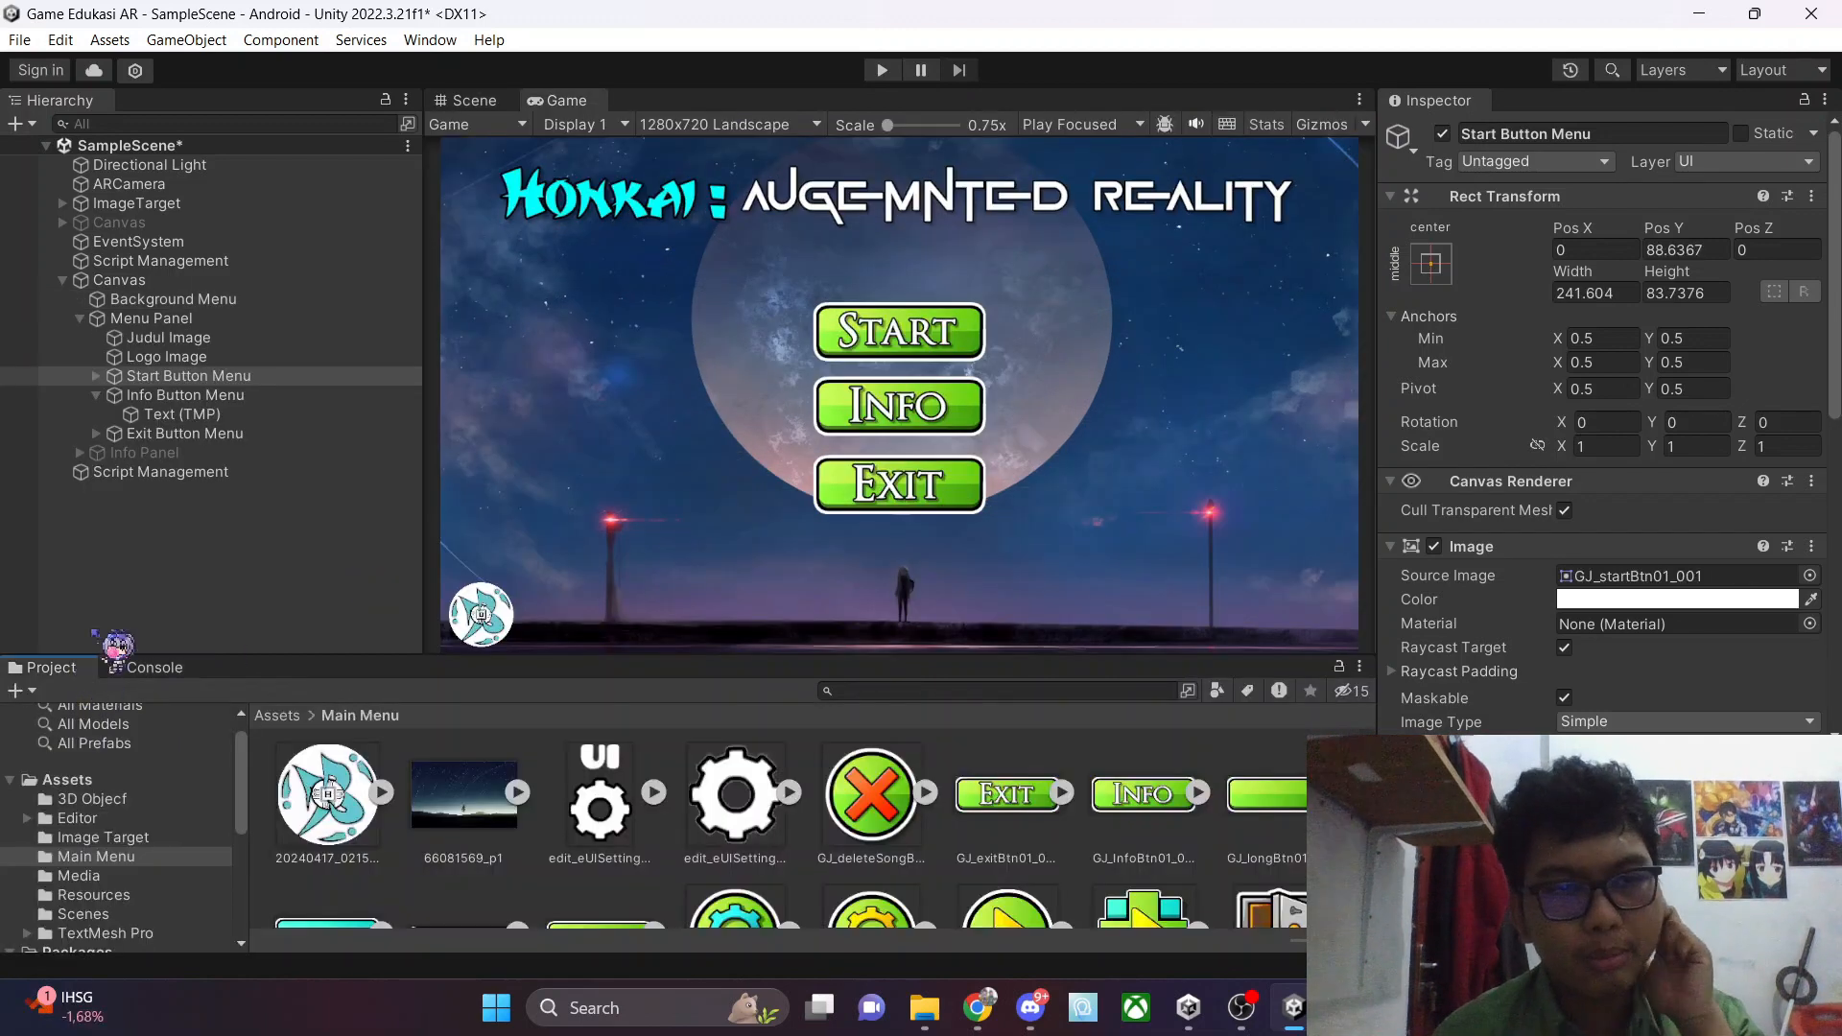
{"action": "left_click", "coordinate": [228, 377]}
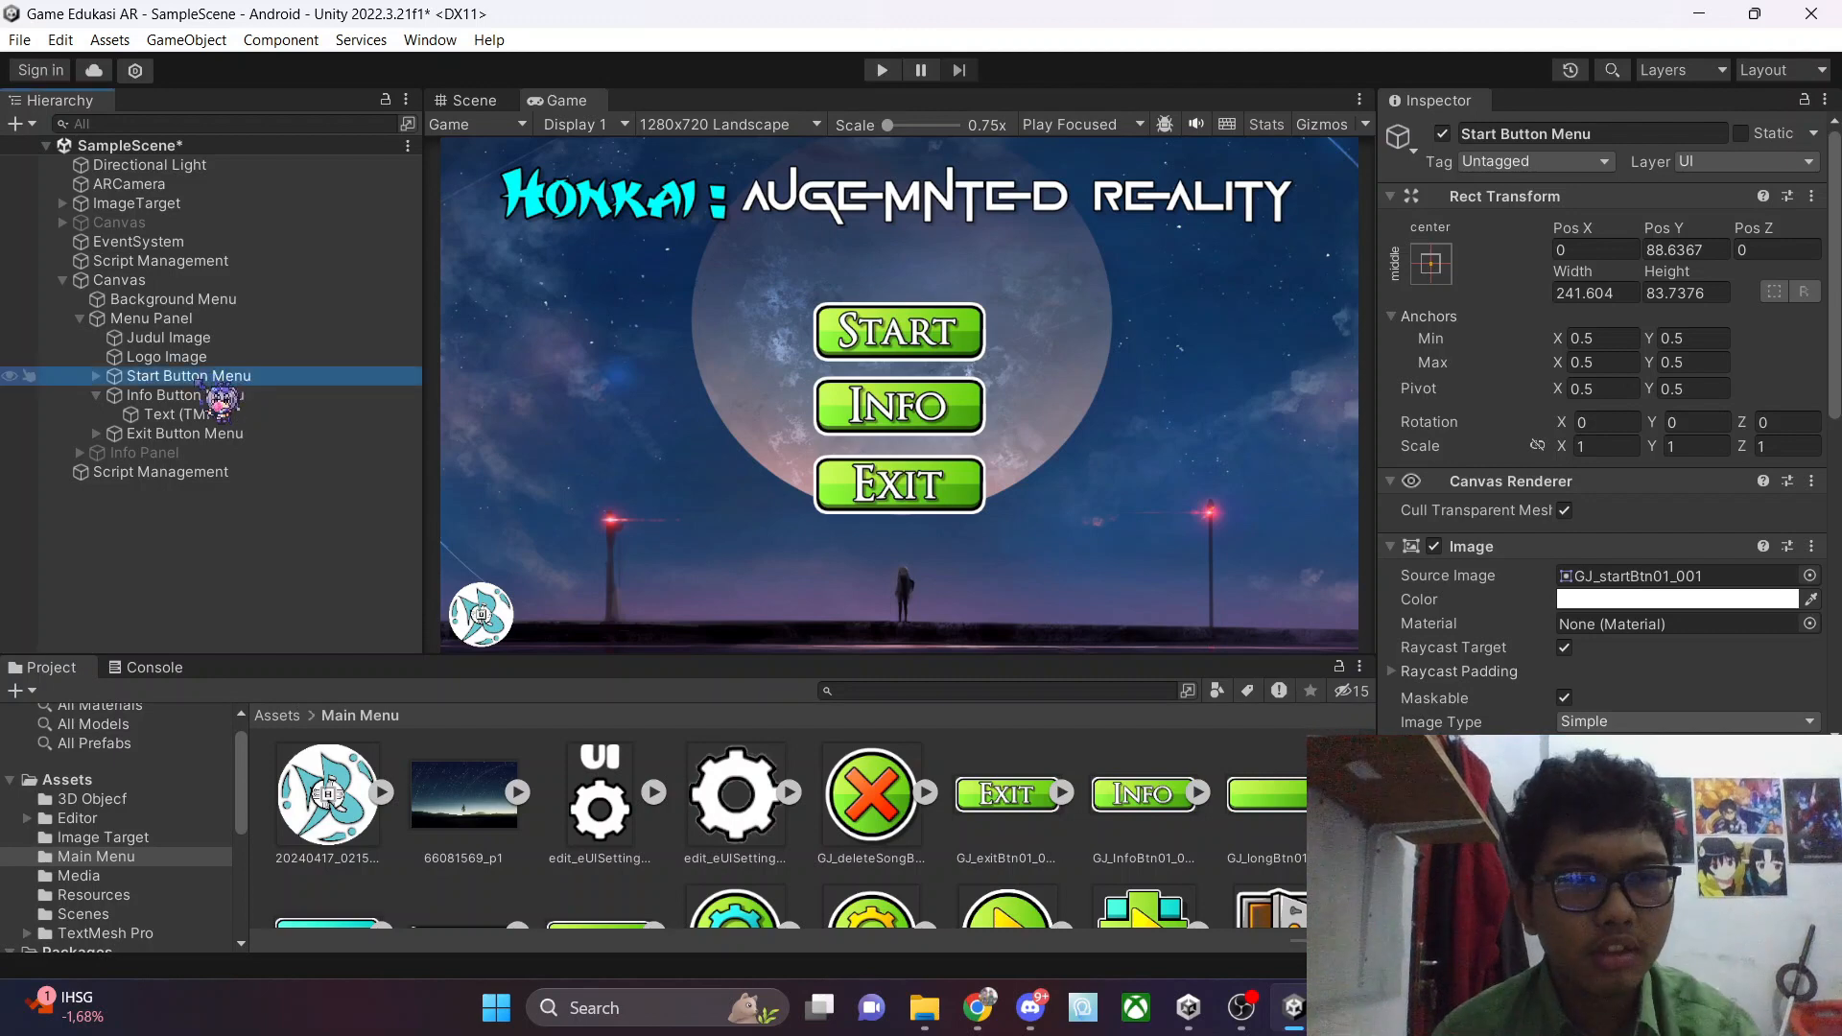
{"action": "scroll", "coordinate": [1666, 614], "scroll_direction": "down", "scroll_amount": 10}
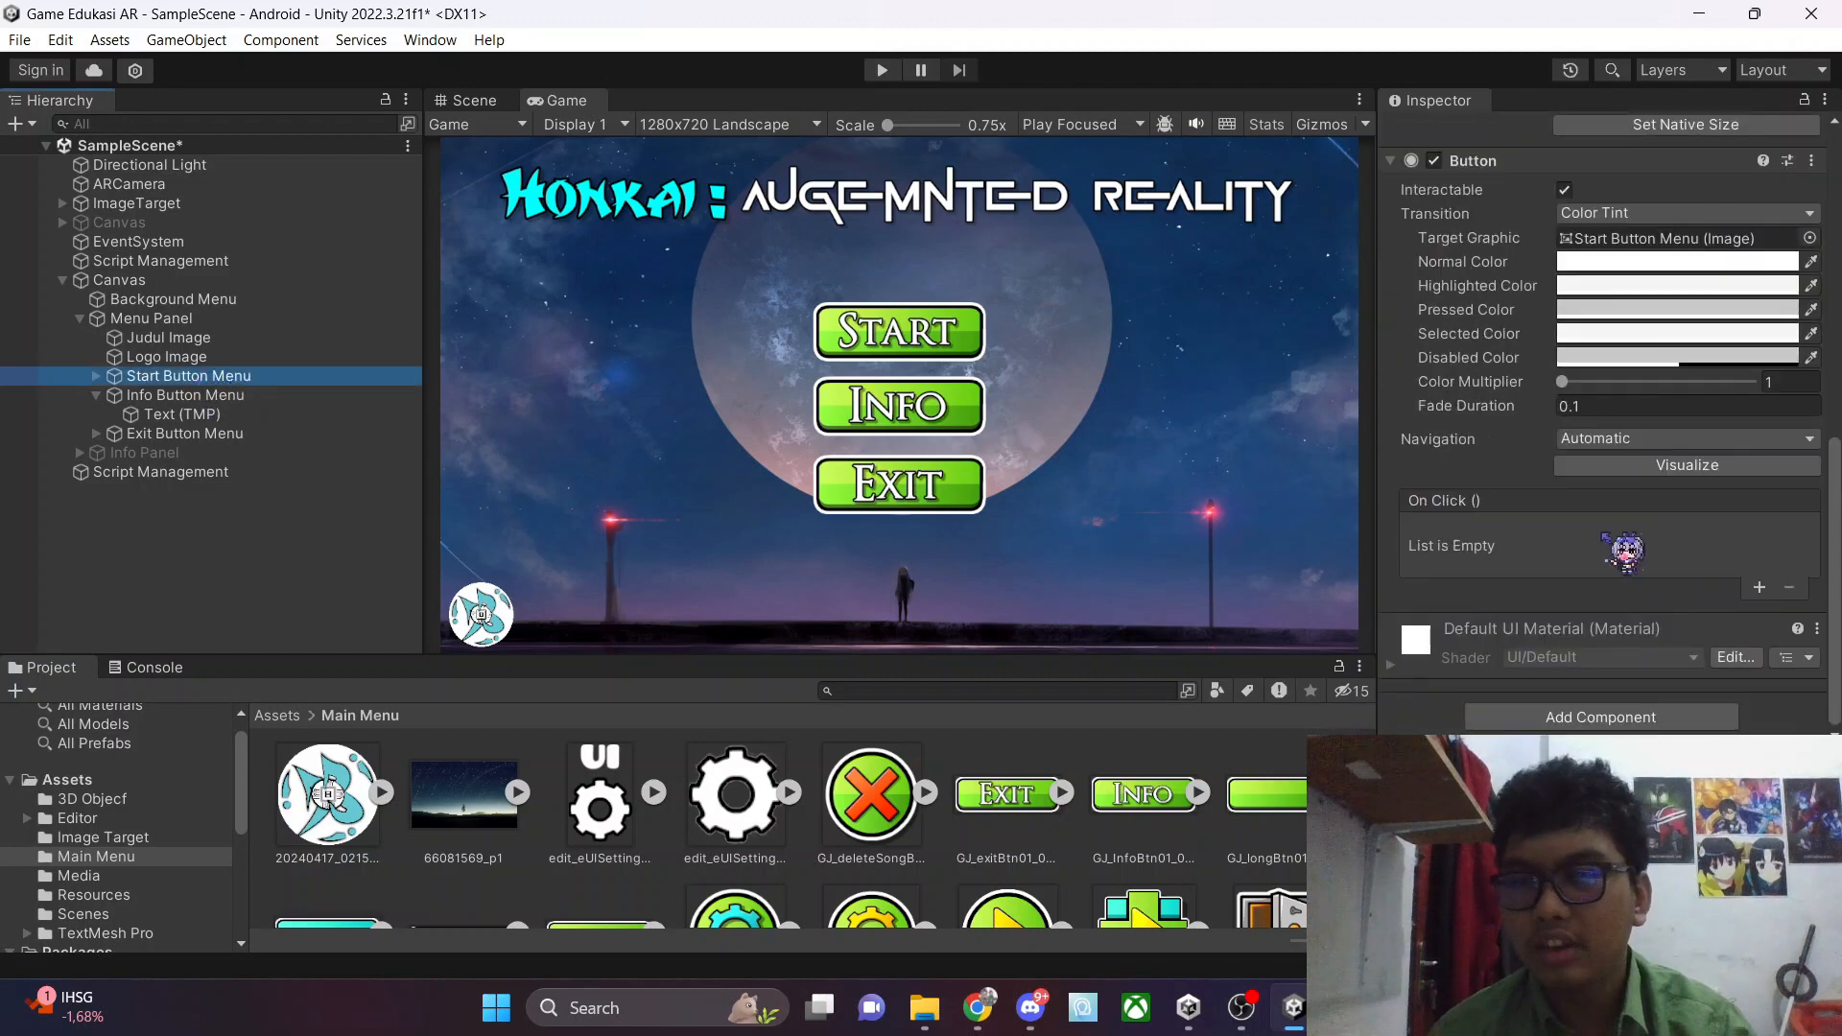
{"action": "left_click", "coordinate": [1493, 547]}
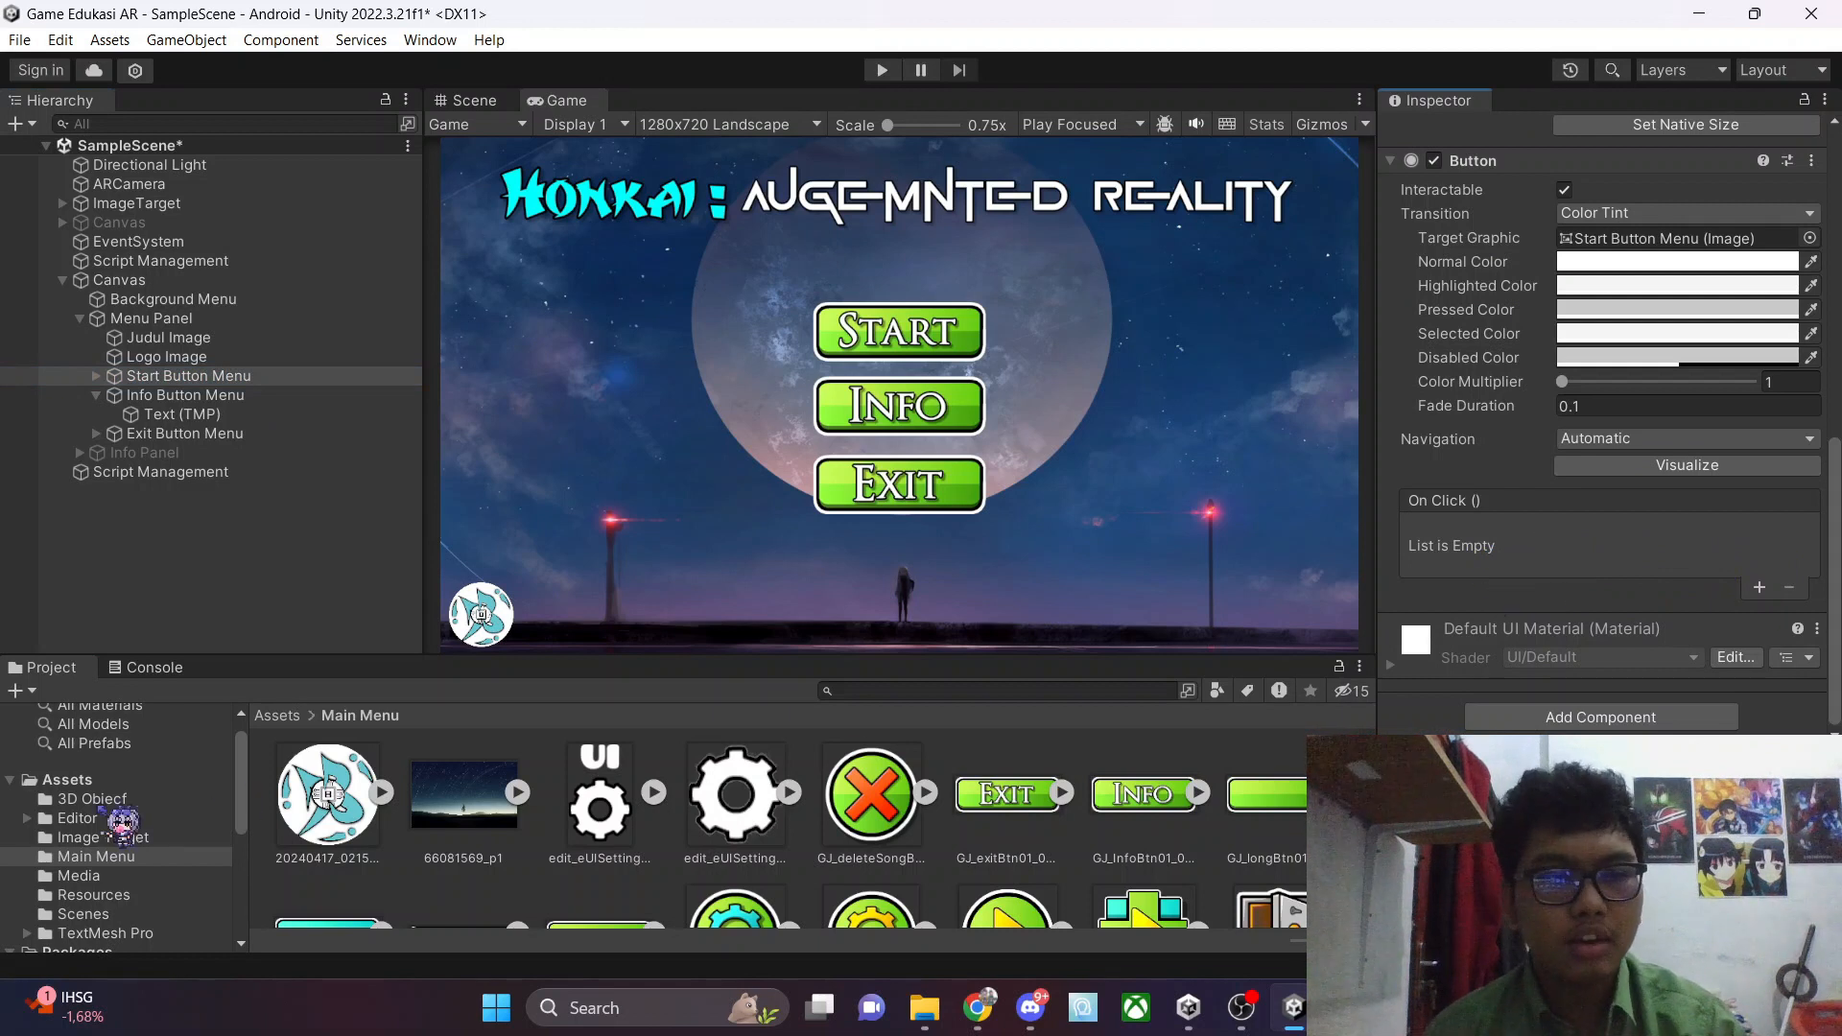
{"action": "left_click", "coordinate": [67, 779]}
{"action": "scroll", "coordinate": [525, 864], "scroll_direction": "down", "scroll_amount": 2}
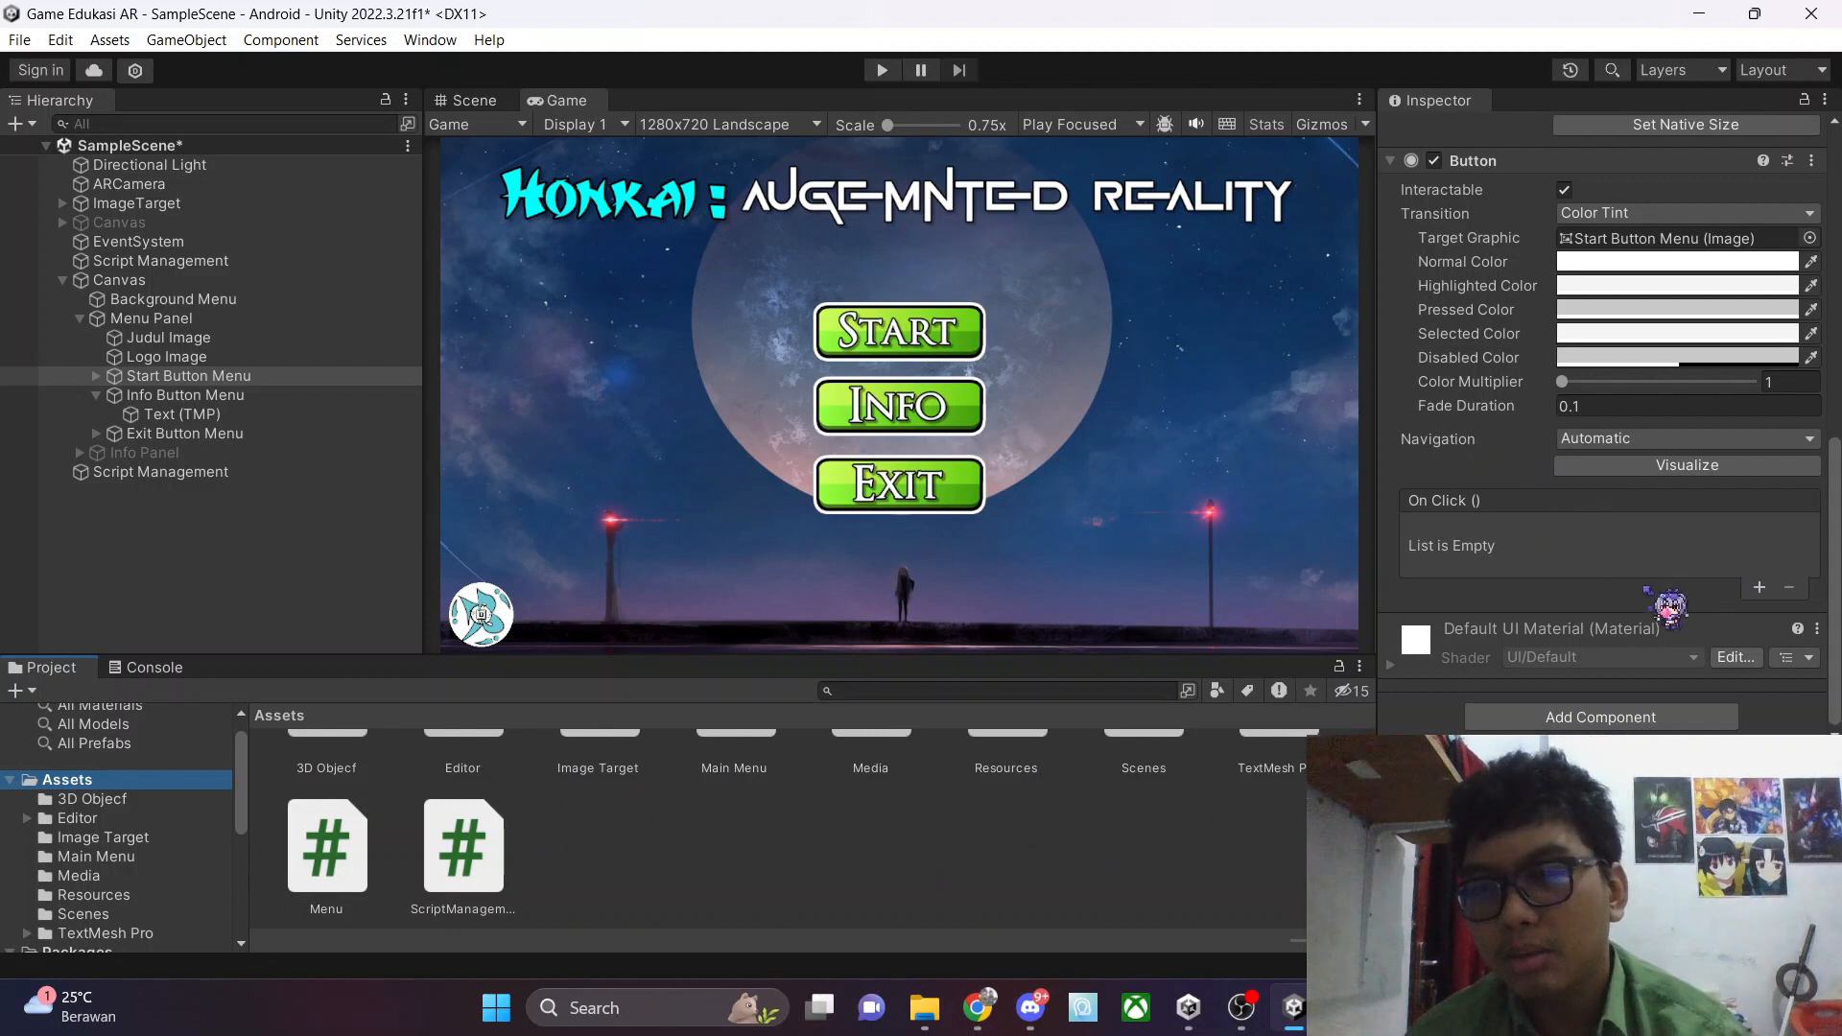
{"action": "left_click", "coordinate": [1758, 588]}
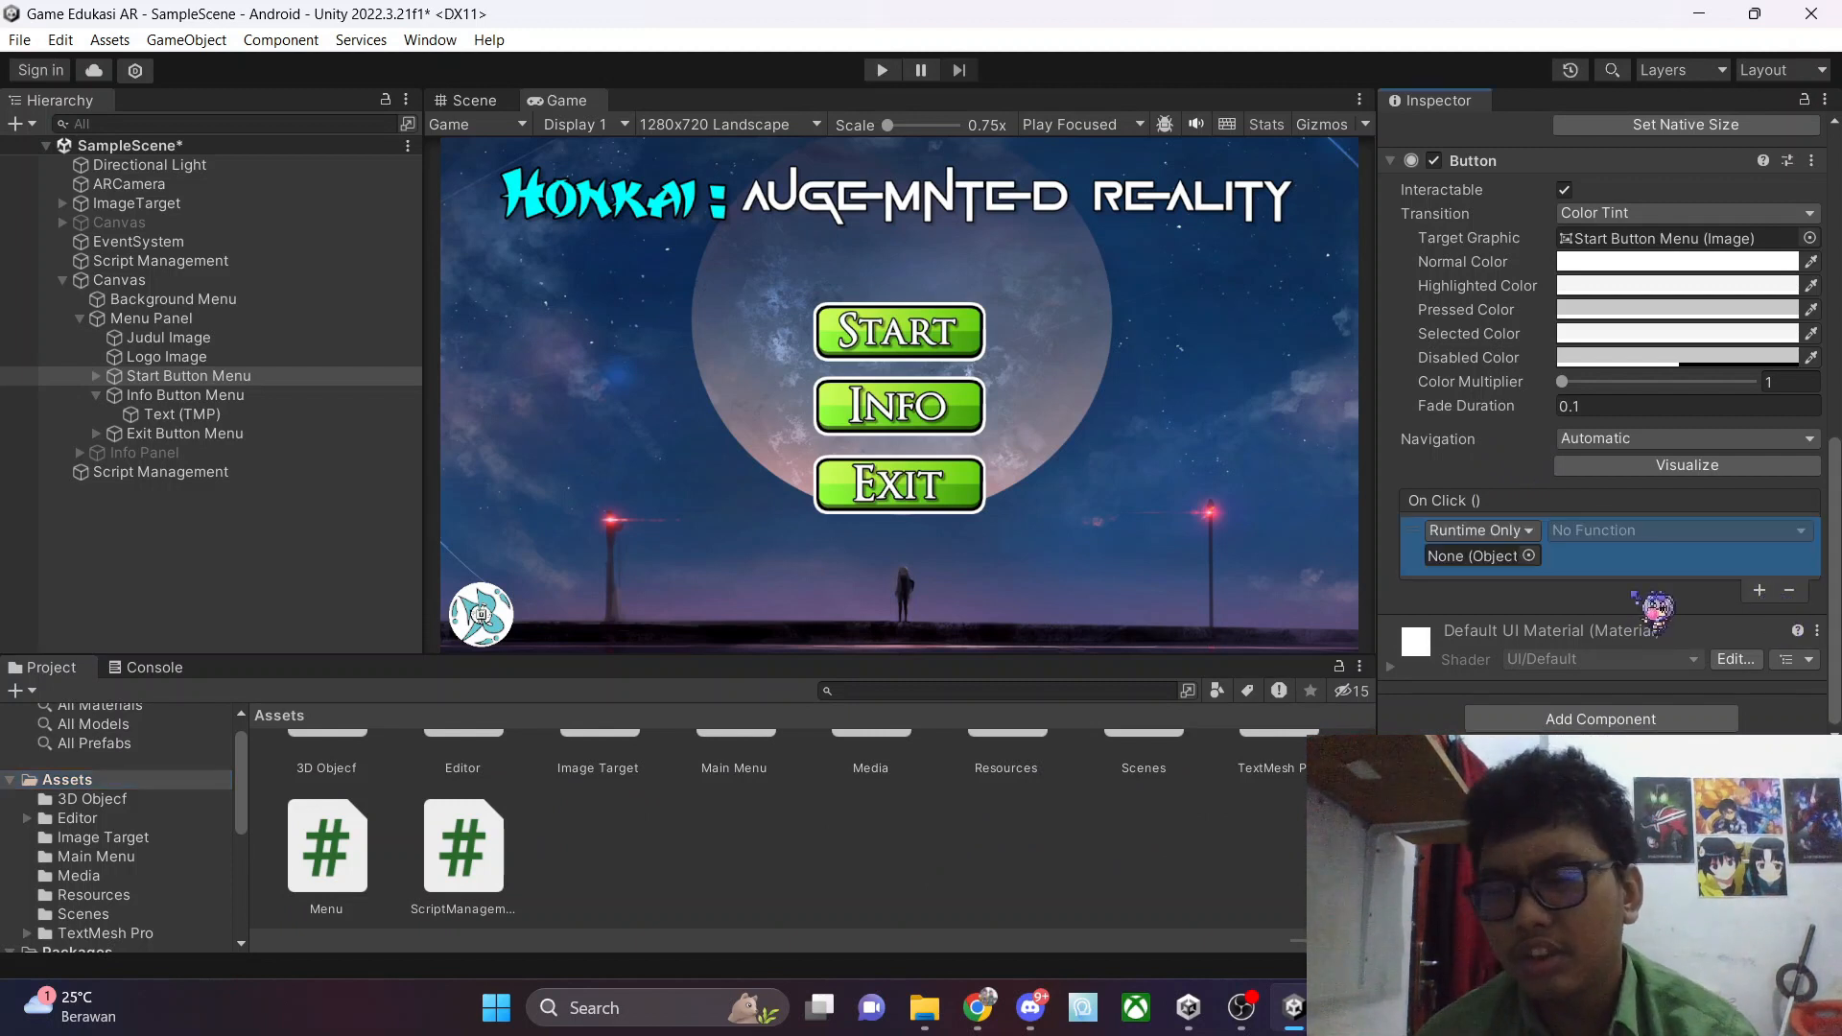
{"action": "left_click", "coordinate": [1519, 531]}
{"action": "left_click", "coordinate": [1058, 569]}
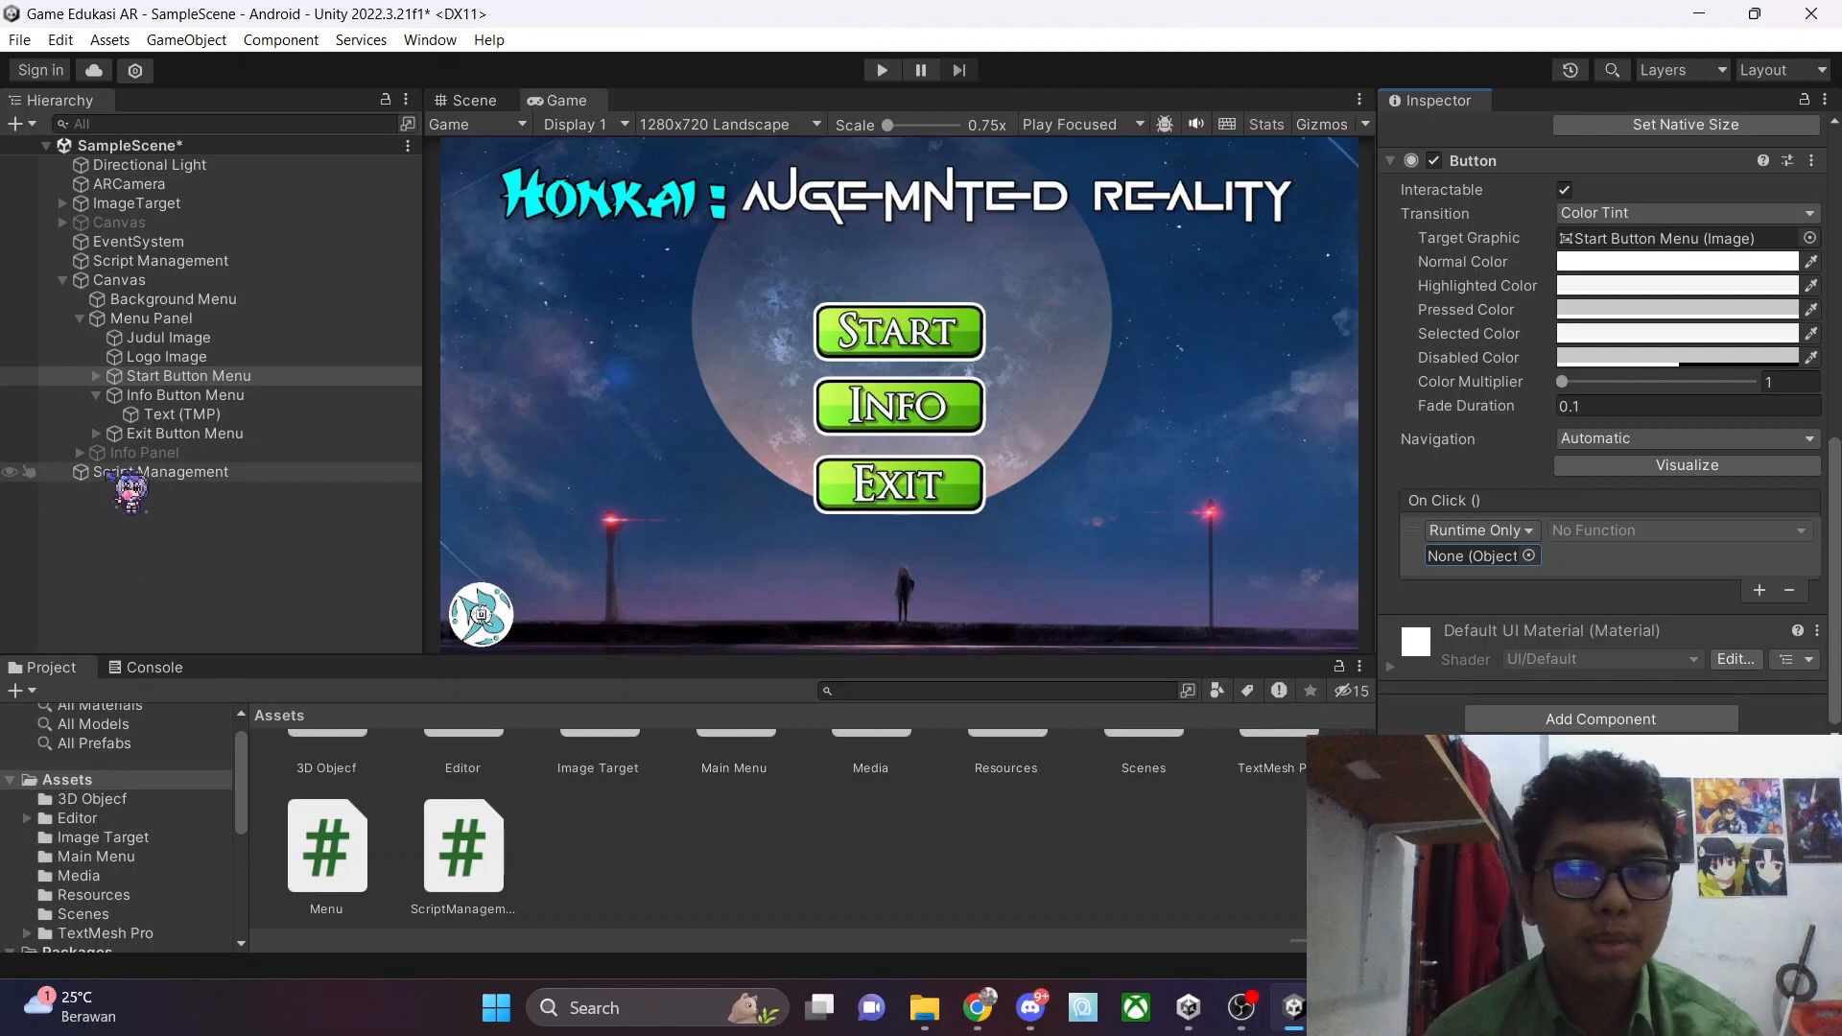
Assign the Script Management object below Canvas to the On Click entry and choose Menu.StartButton as its function
{"action": "left_click_drag", "start_coordinate": [154, 472], "coordinate": [1502, 562]}
{"action": "left_click", "coordinate": [1578, 532]}
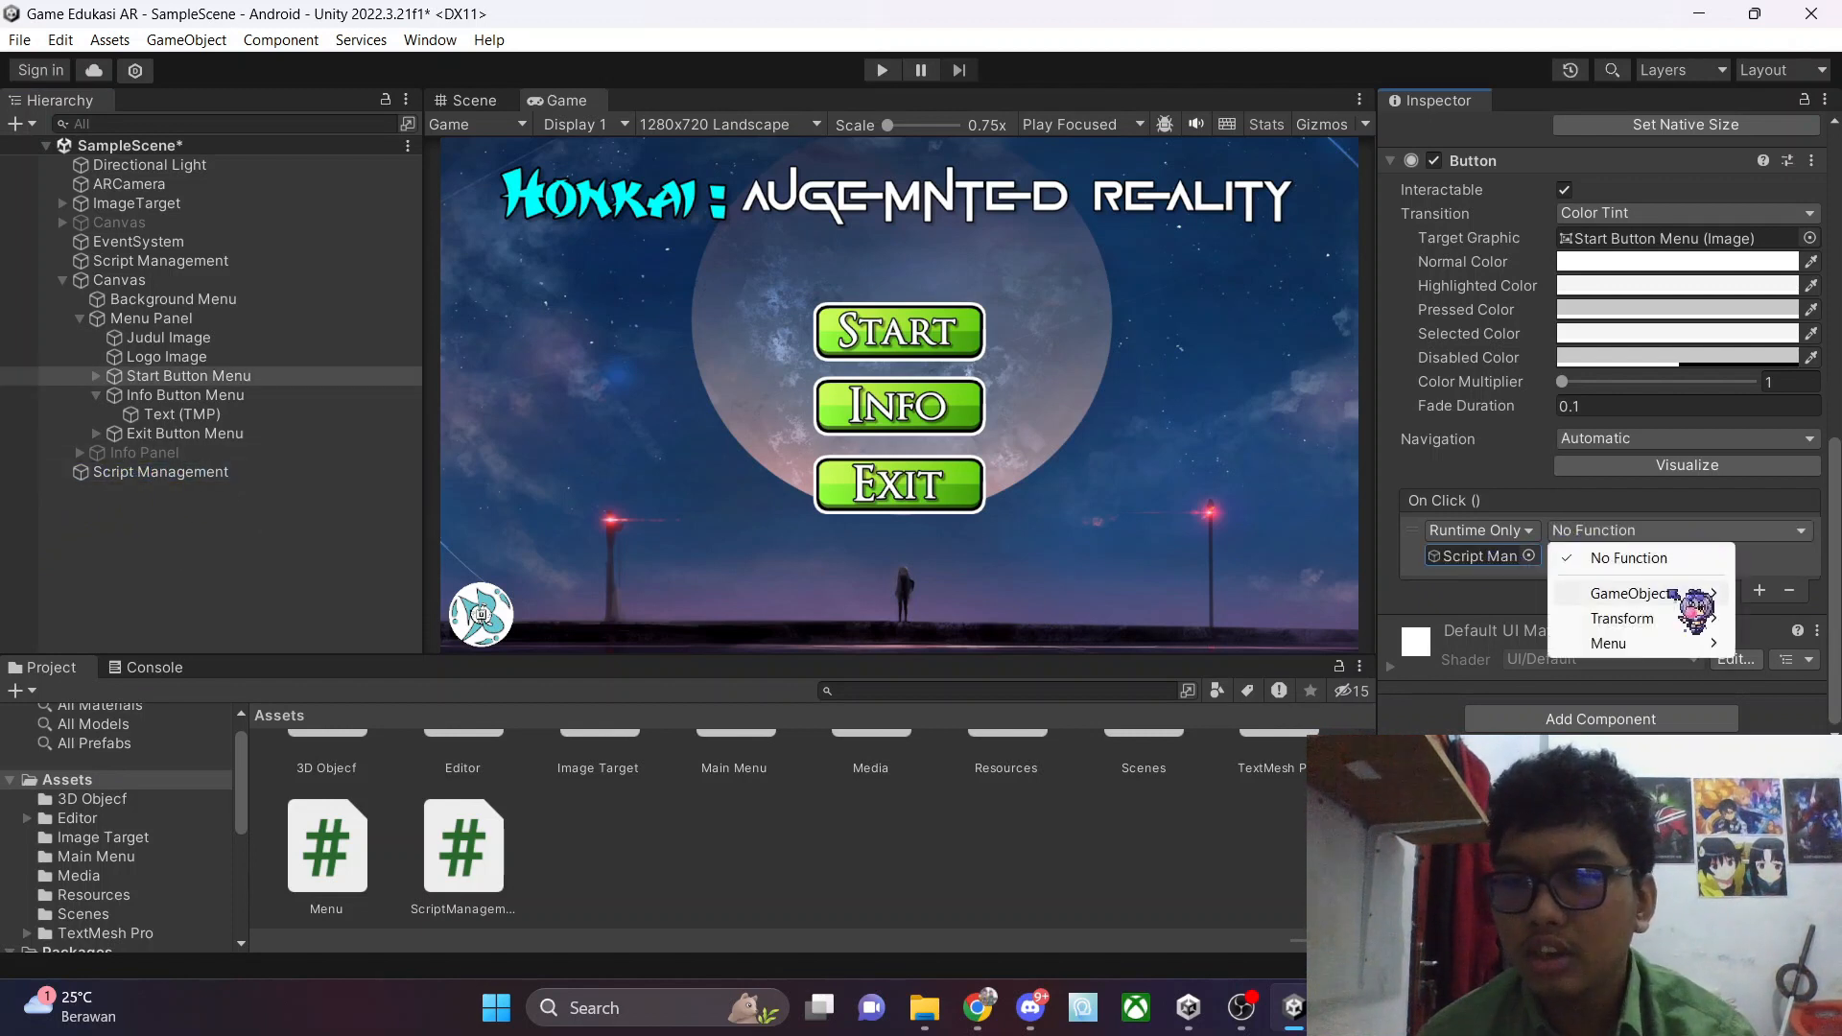
{"action": "mouse_move", "coordinate": [1671, 645]}
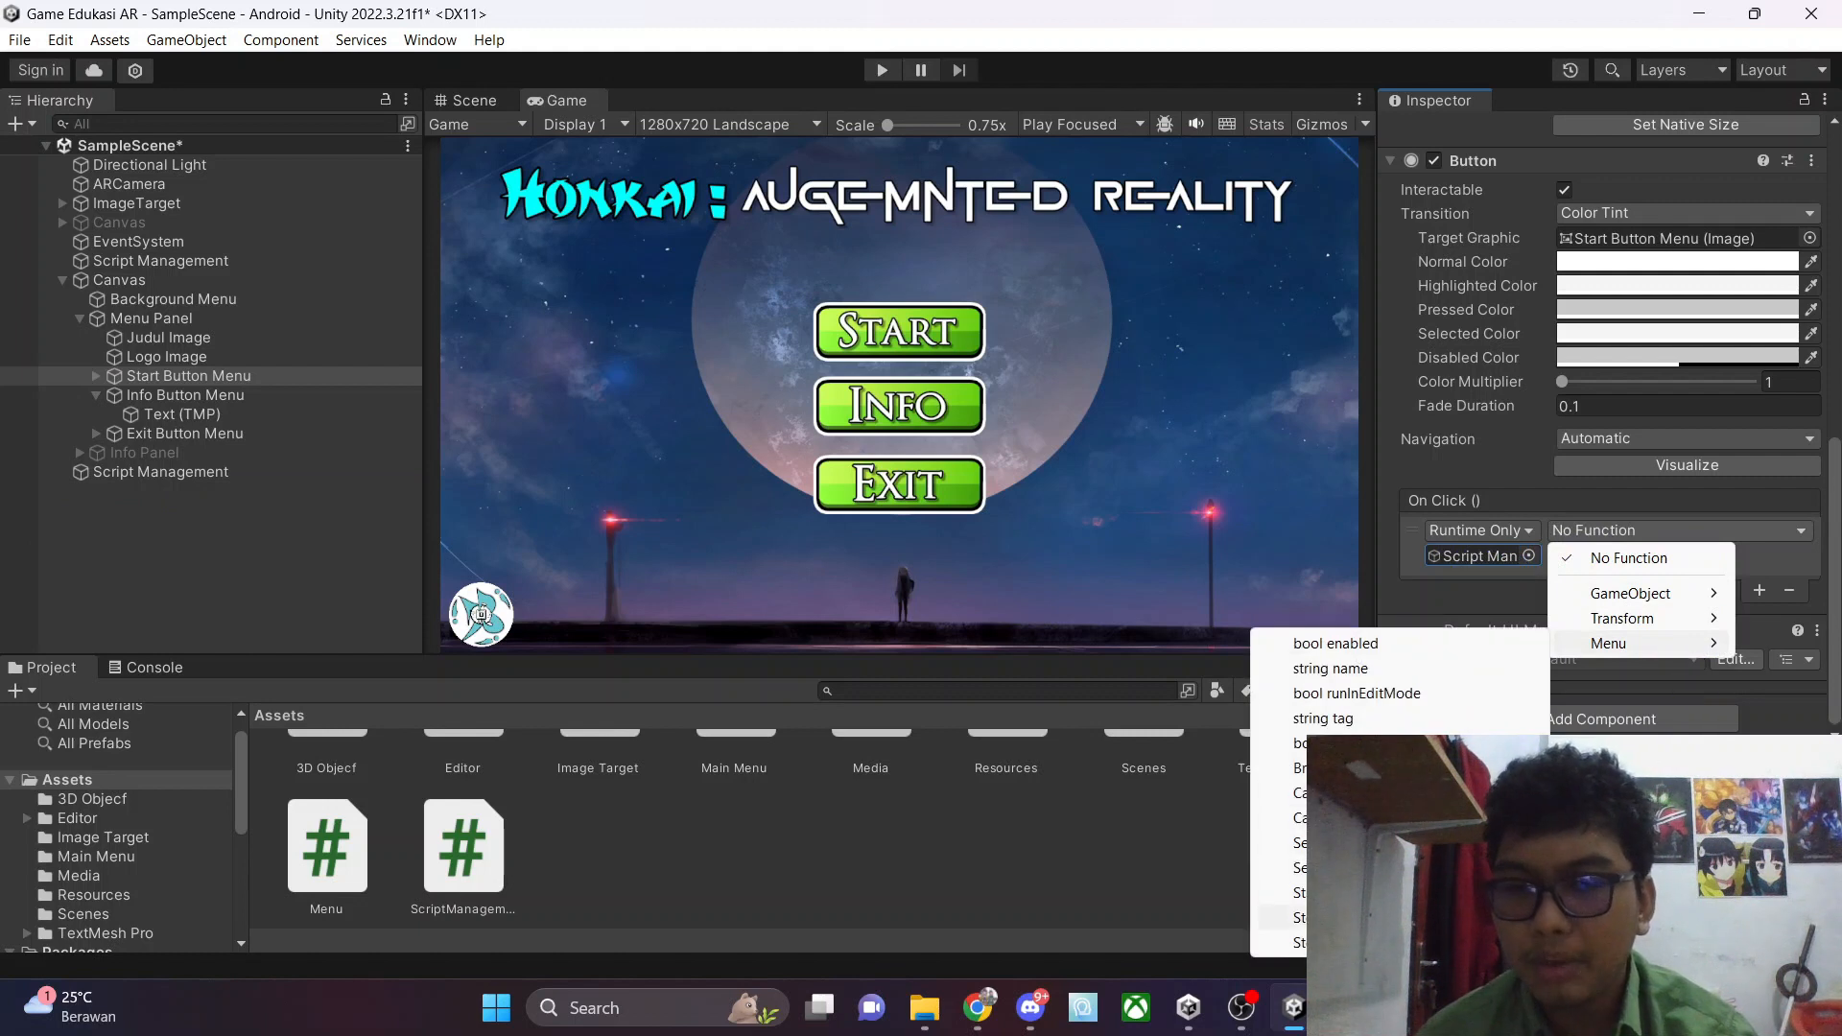
{"action": "left_click", "coordinate": [1411, 893]}
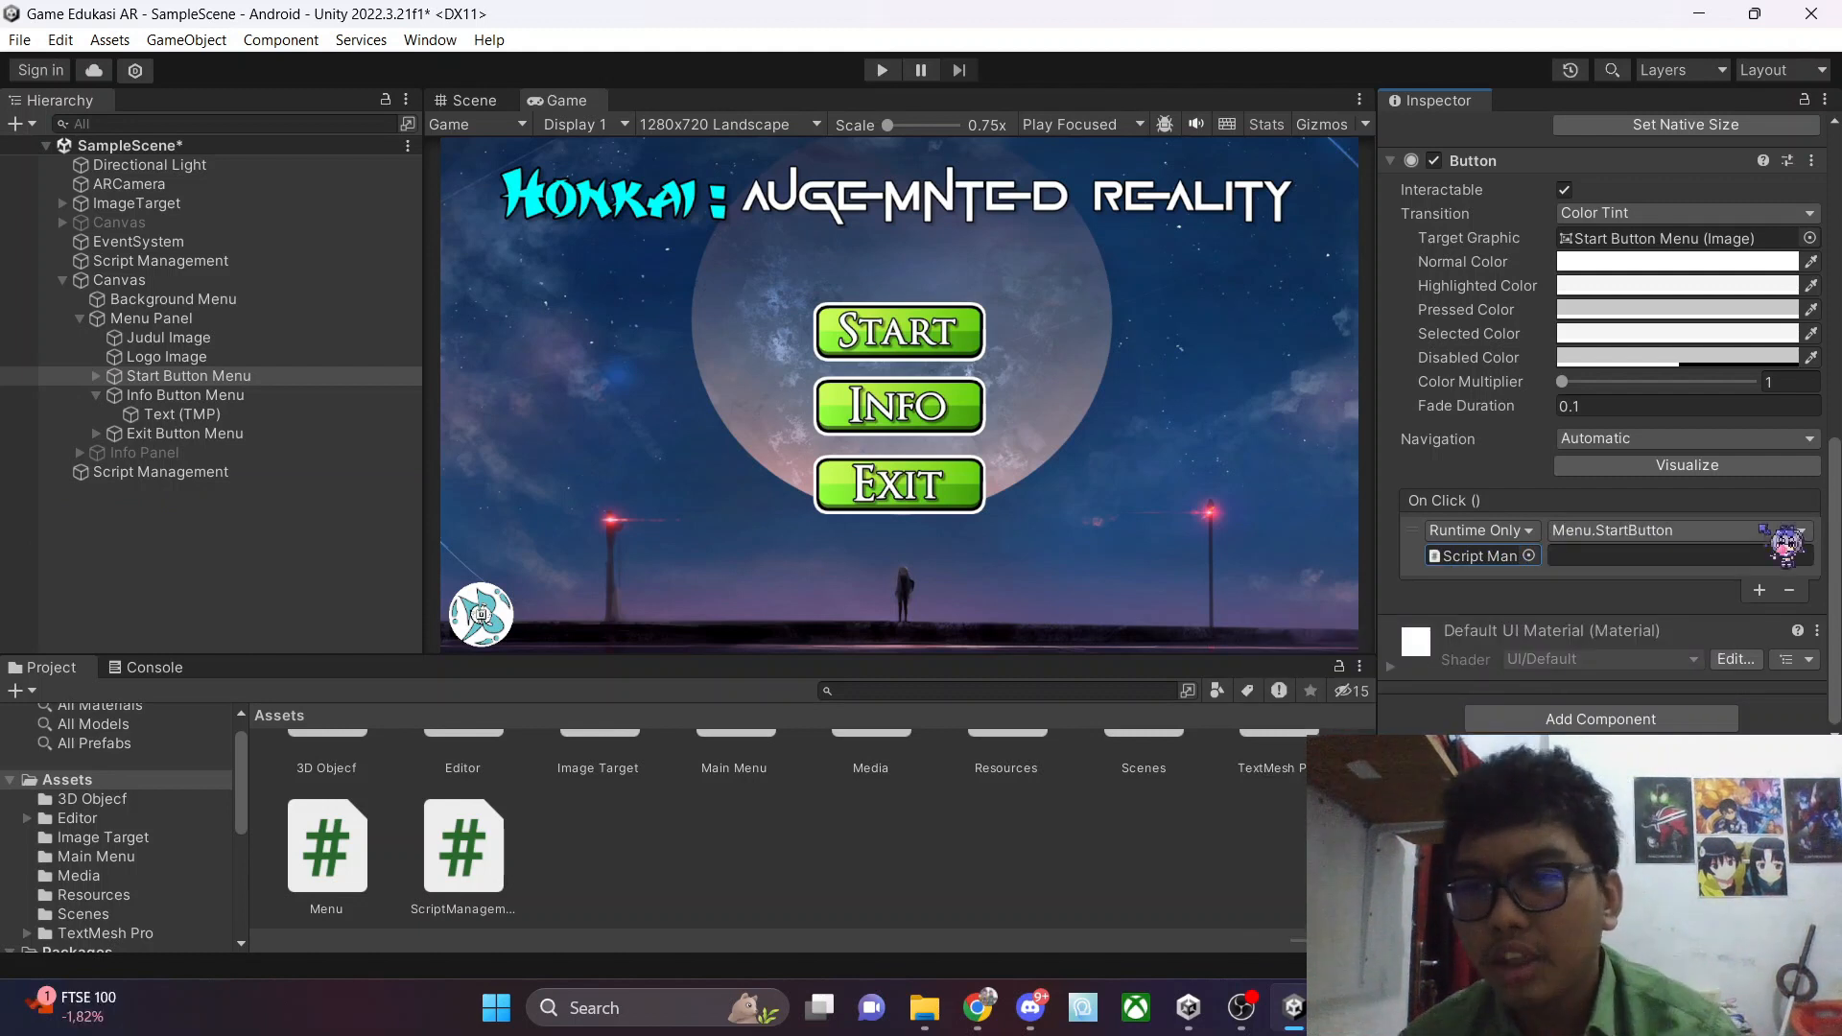
{"action": "left_click", "coordinate": [1676, 551]}
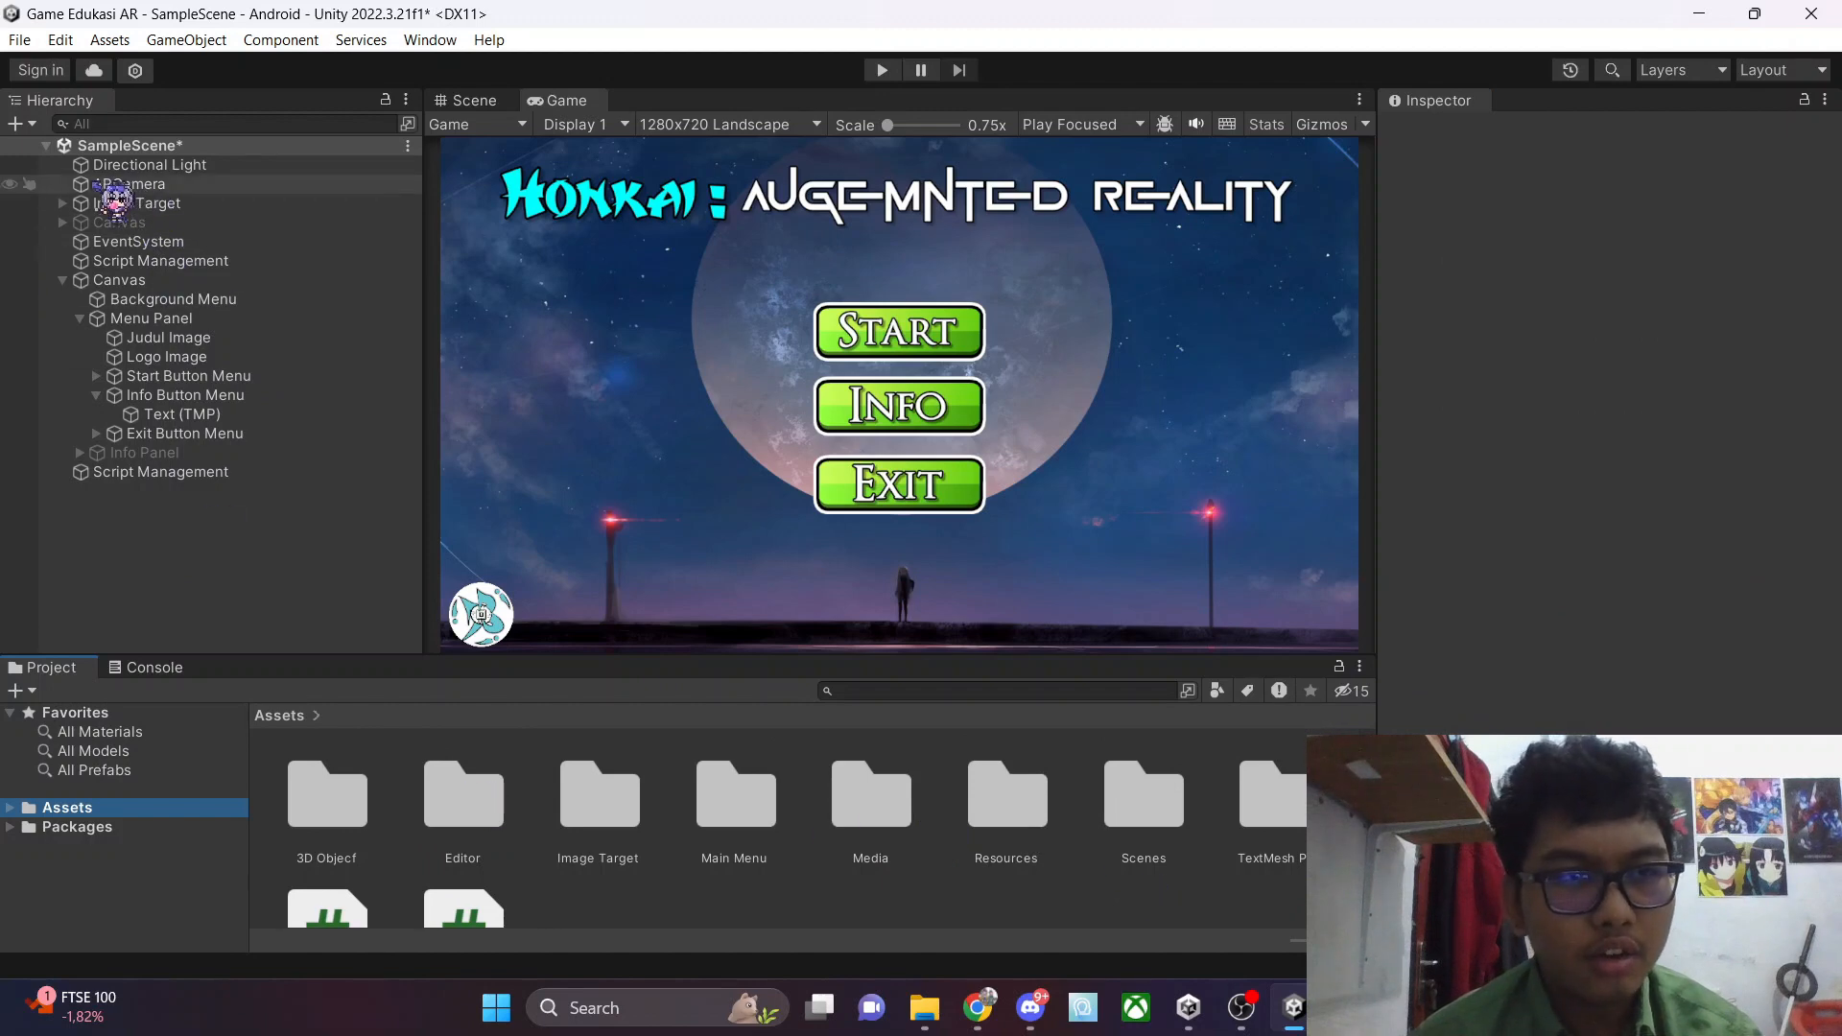
Rename the SampleScene asset in the Scenes folder to Main Menu
{"action": "double_click", "coordinate": [1180, 837]}
{"action": "left_click", "coordinate": [338, 825]}
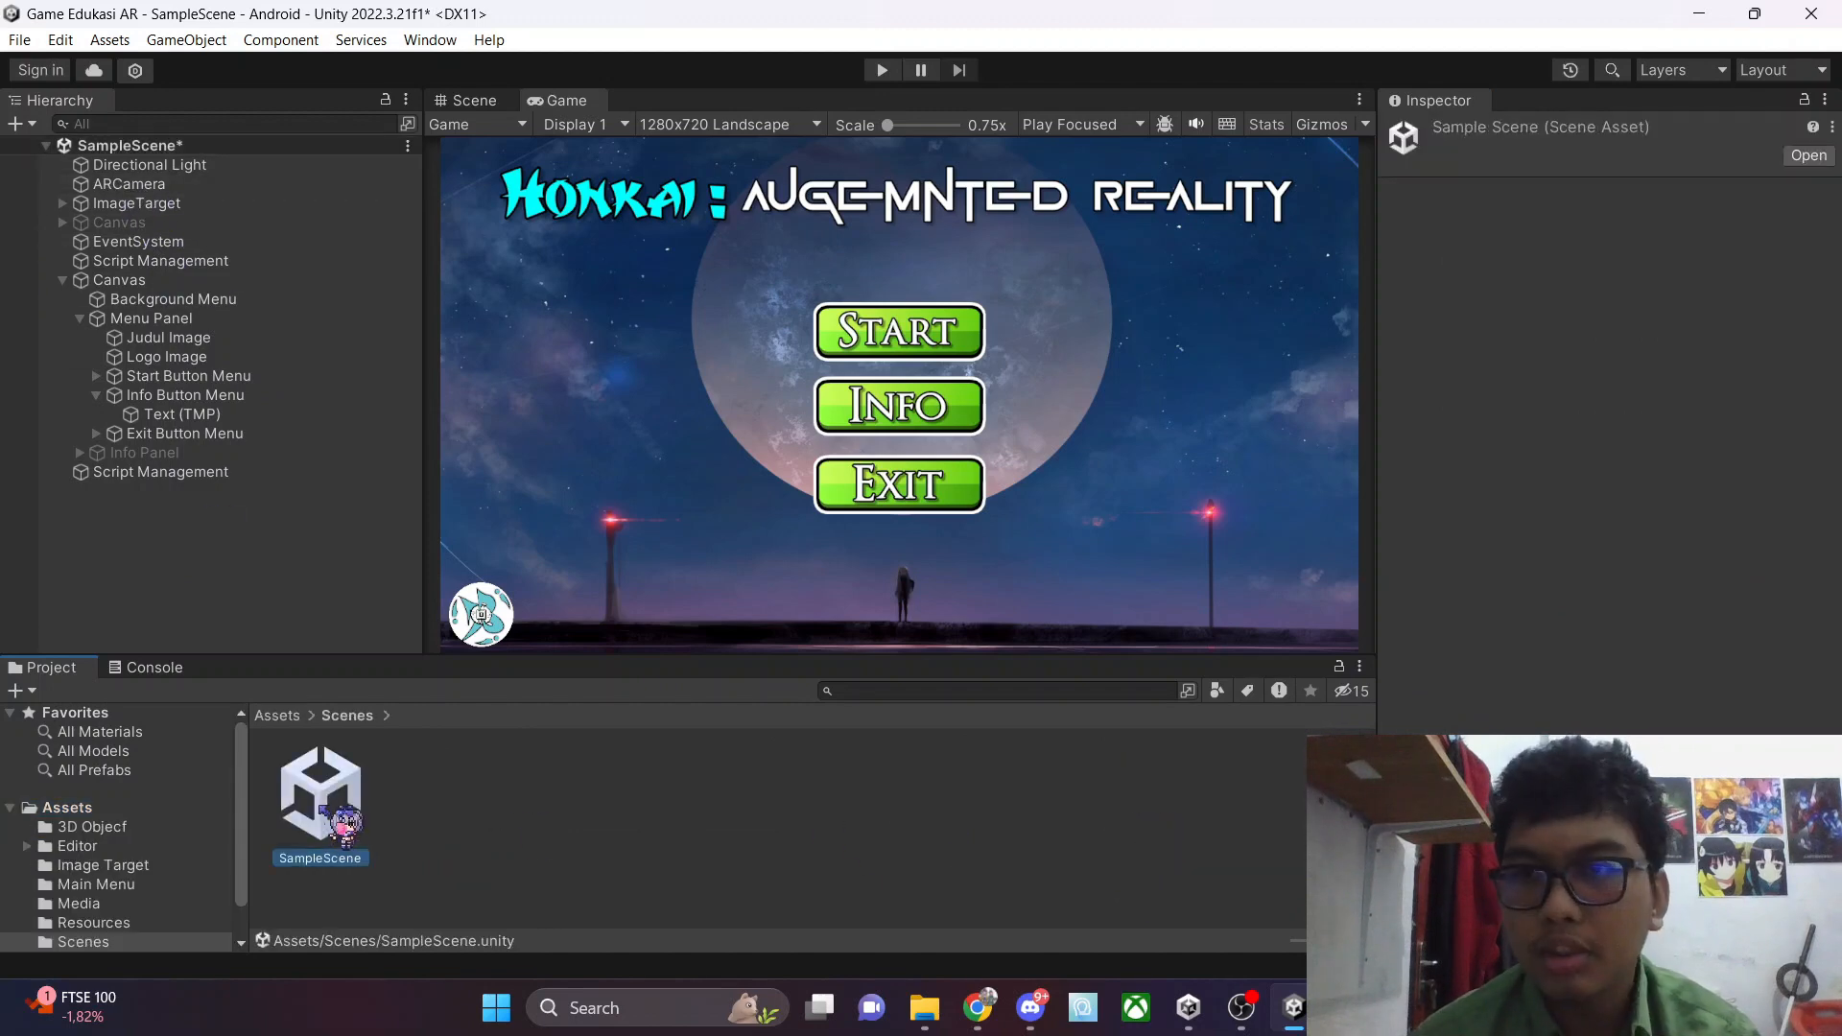
{"action": "right_click", "coordinate": [292, 811]}
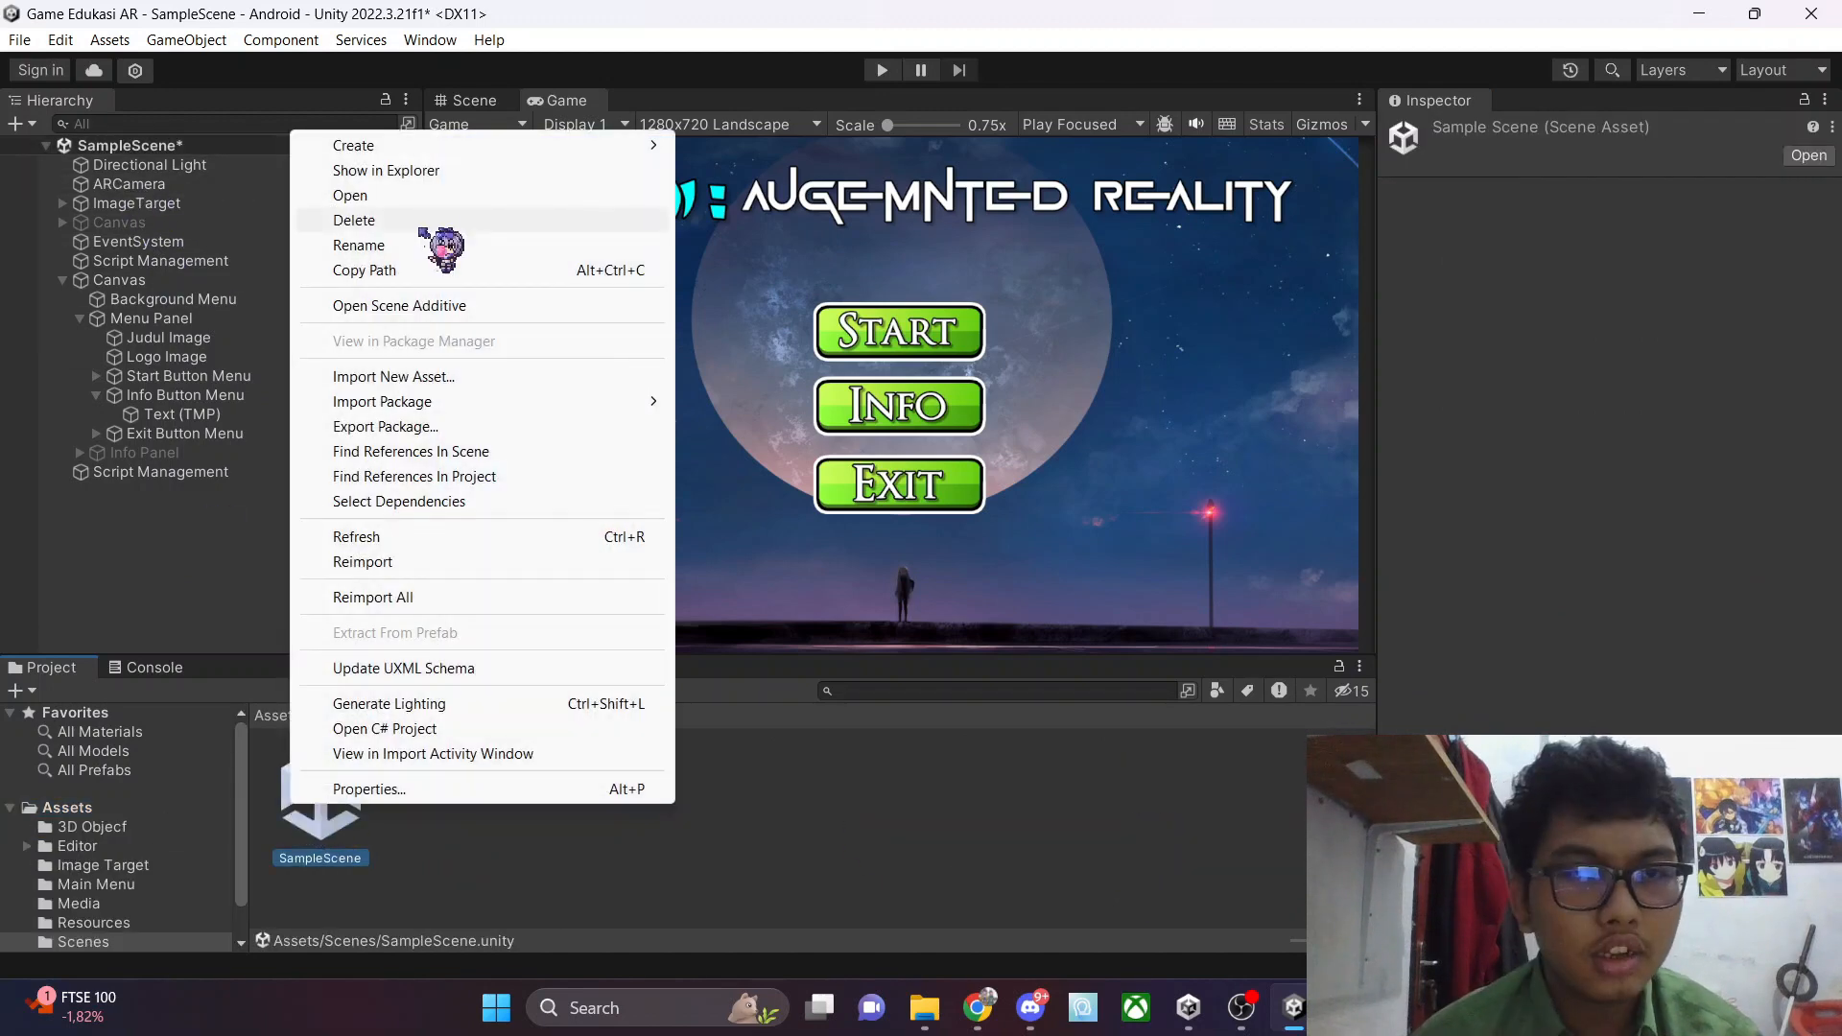
{"action": "left_click", "coordinate": [423, 246]}
{"action": "type", "text": "Main Menu"}
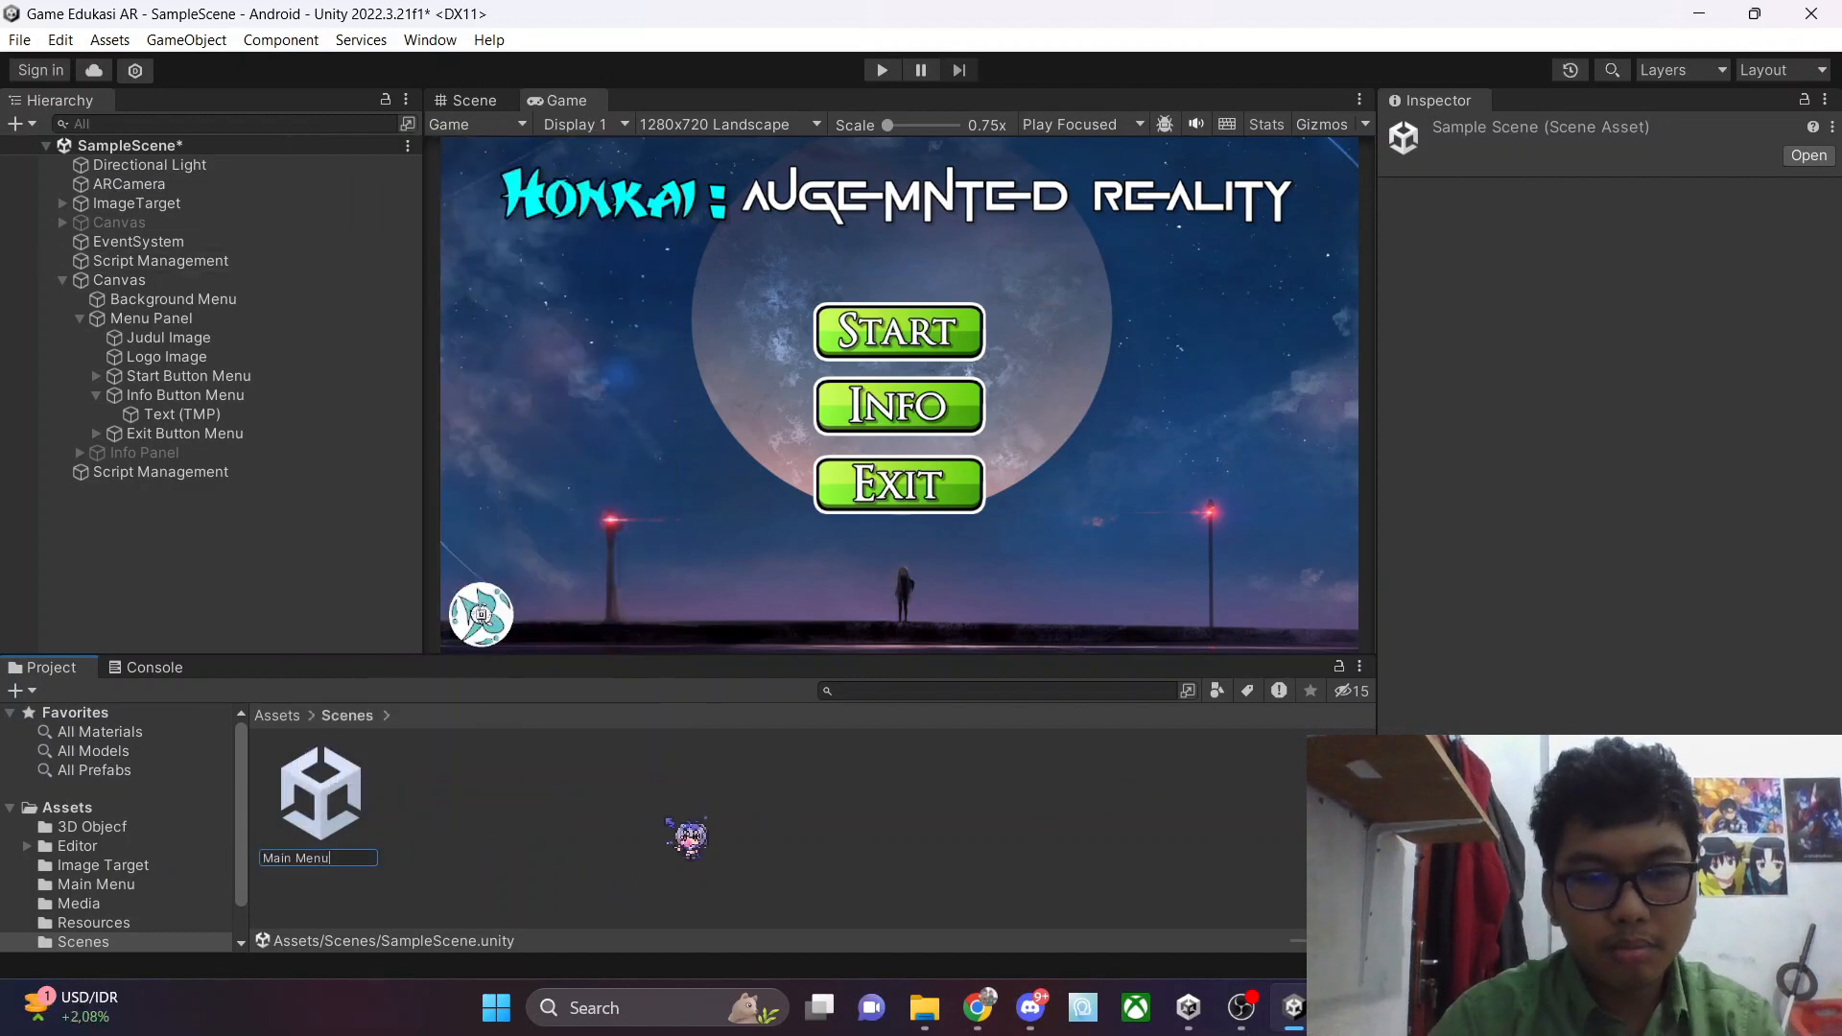
{"action": "key", "text": "Return"}
Create a new scene from the Basic (Built-in) template
{"action": "left_click", "coordinate": [19, 39]}
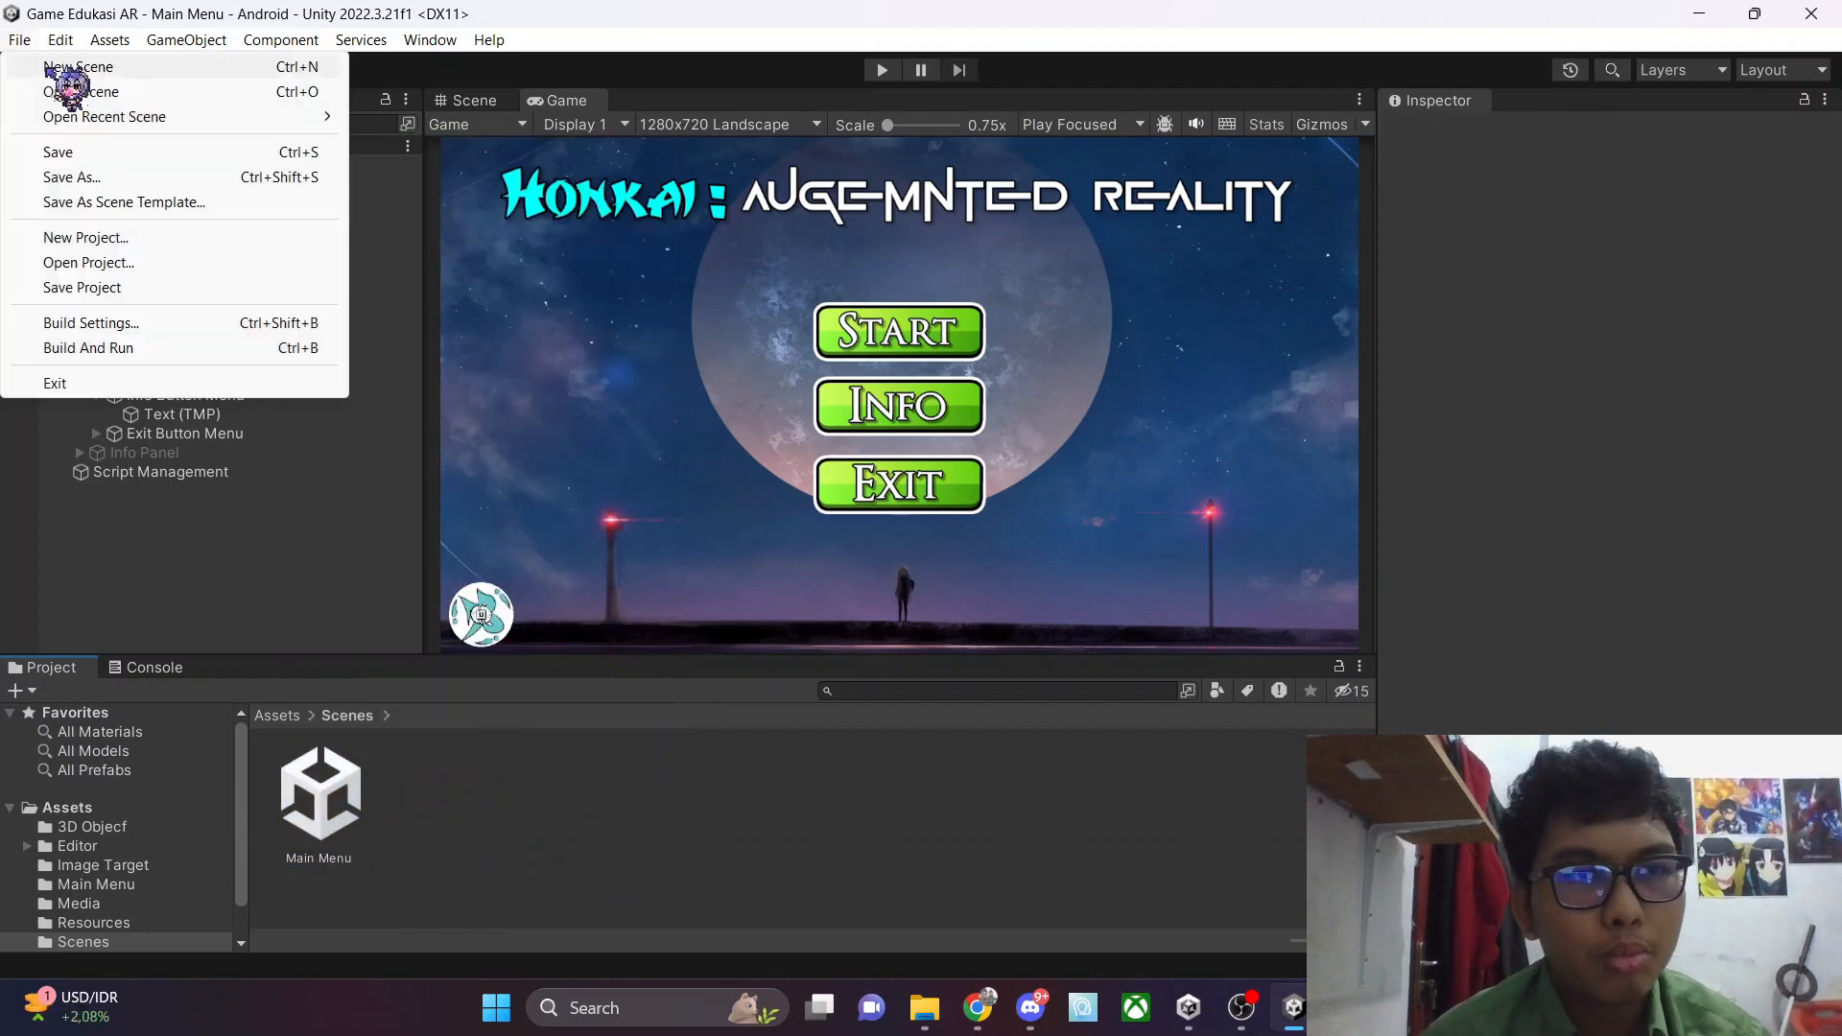
{"action": "left_click", "coordinate": [53, 70]}
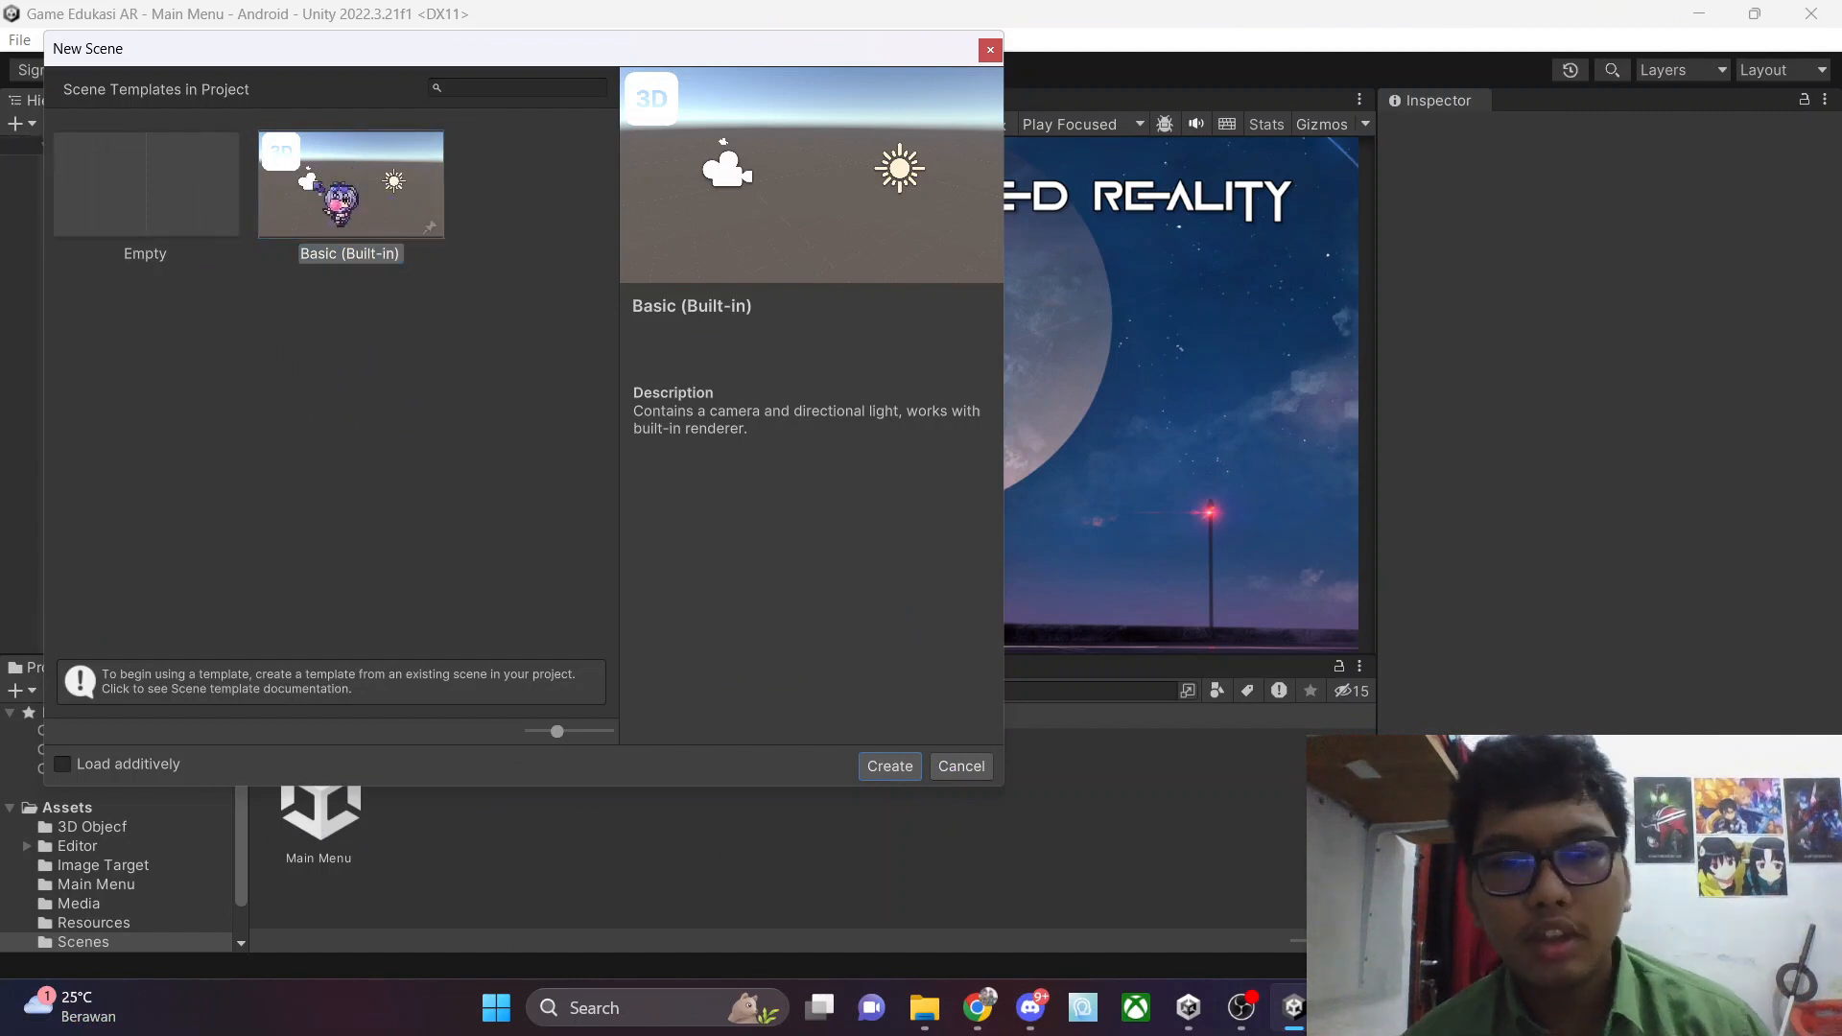
{"action": "left_click", "coordinate": [917, 764]}
Save the new untitled scene as Game in the Assets/Scenes folder
{"action": "left_click", "coordinate": [19, 40]}
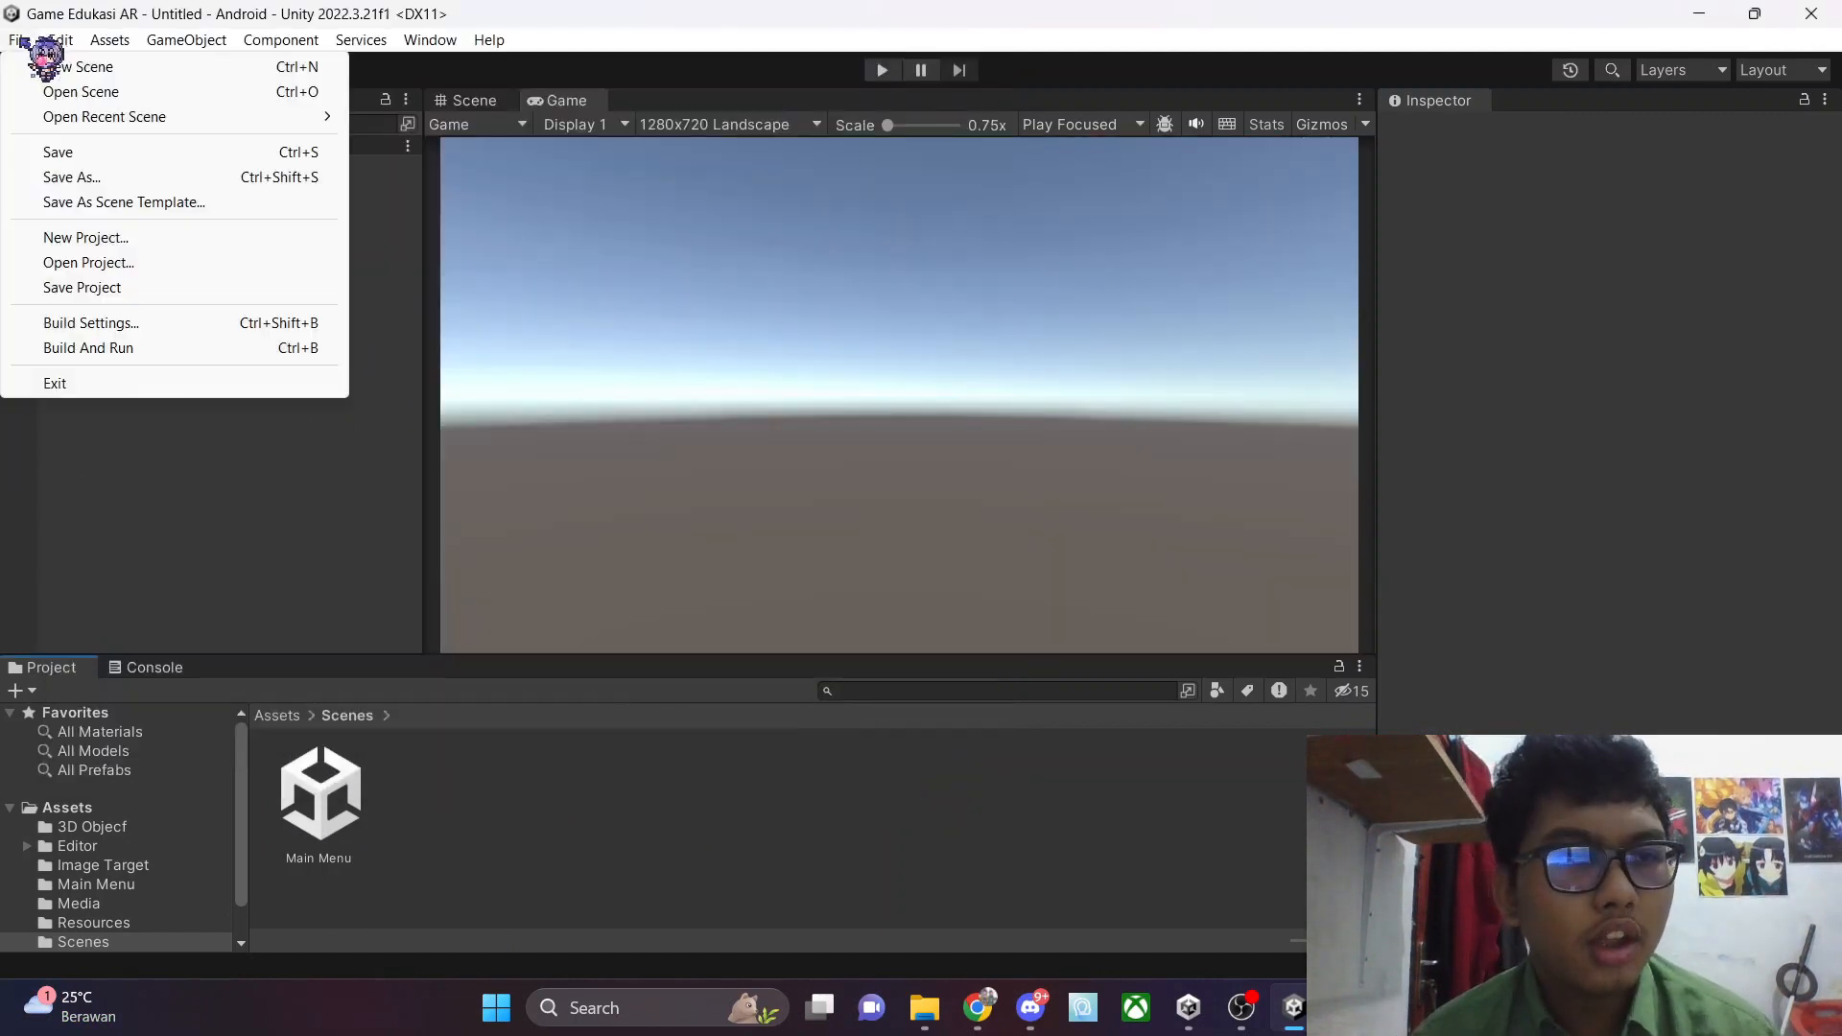
{"action": "left_click", "coordinate": [69, 178]}
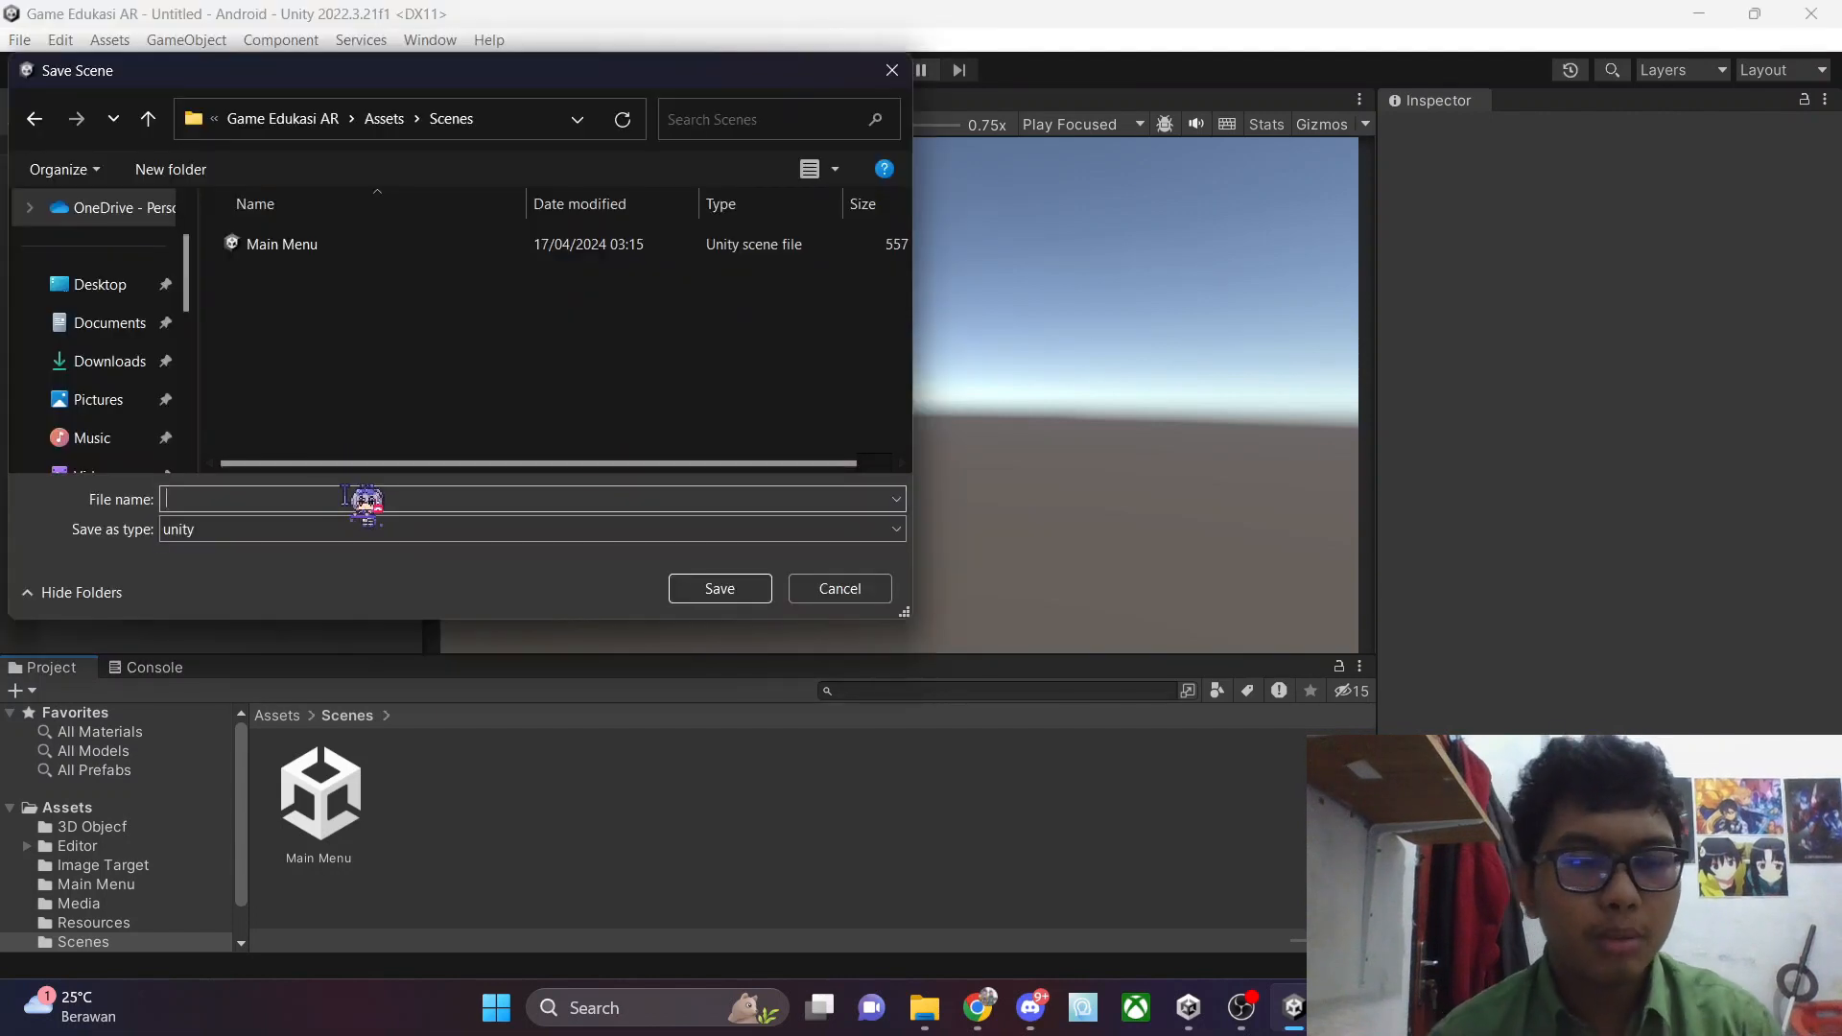
{"action": "type", "text": "Game"}
{"action": "key", "text": "Return"}
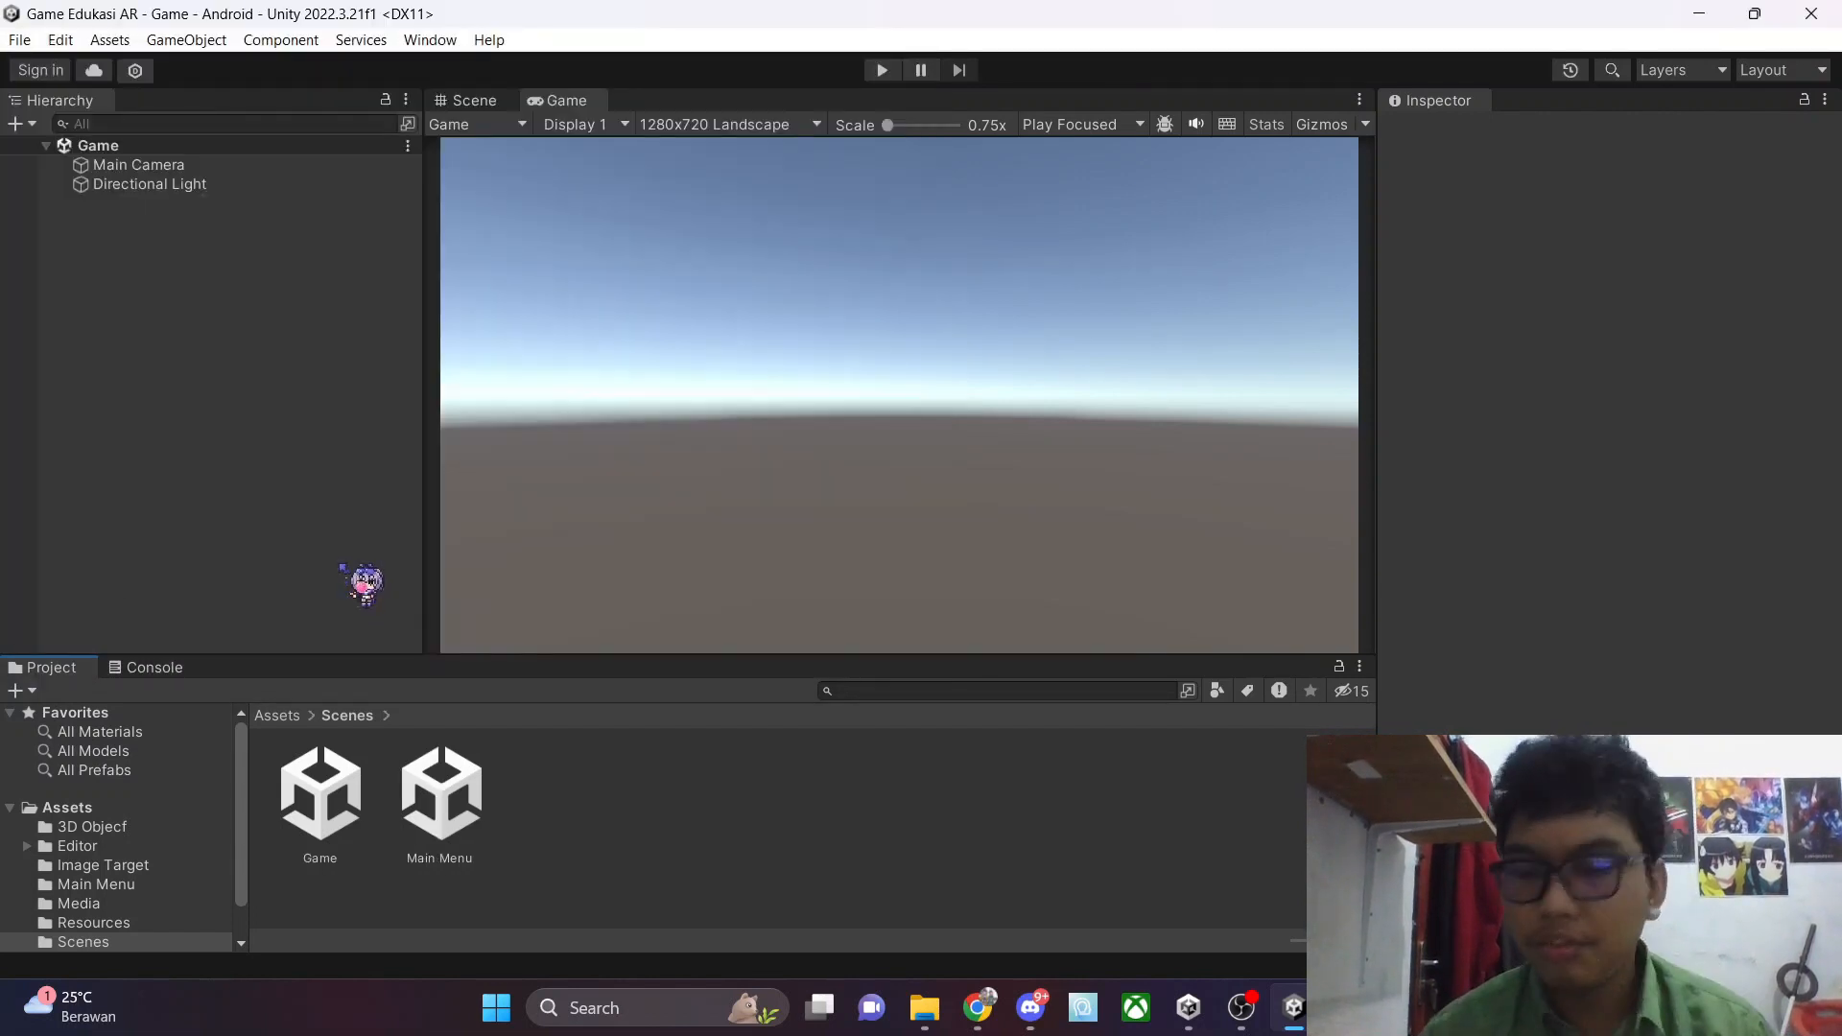
Open the Main Menu scene and set the Start Button Menu's Menu.StartButton On Click argument to Game
{"action": "double_click", "coordinate": [469, 785]}
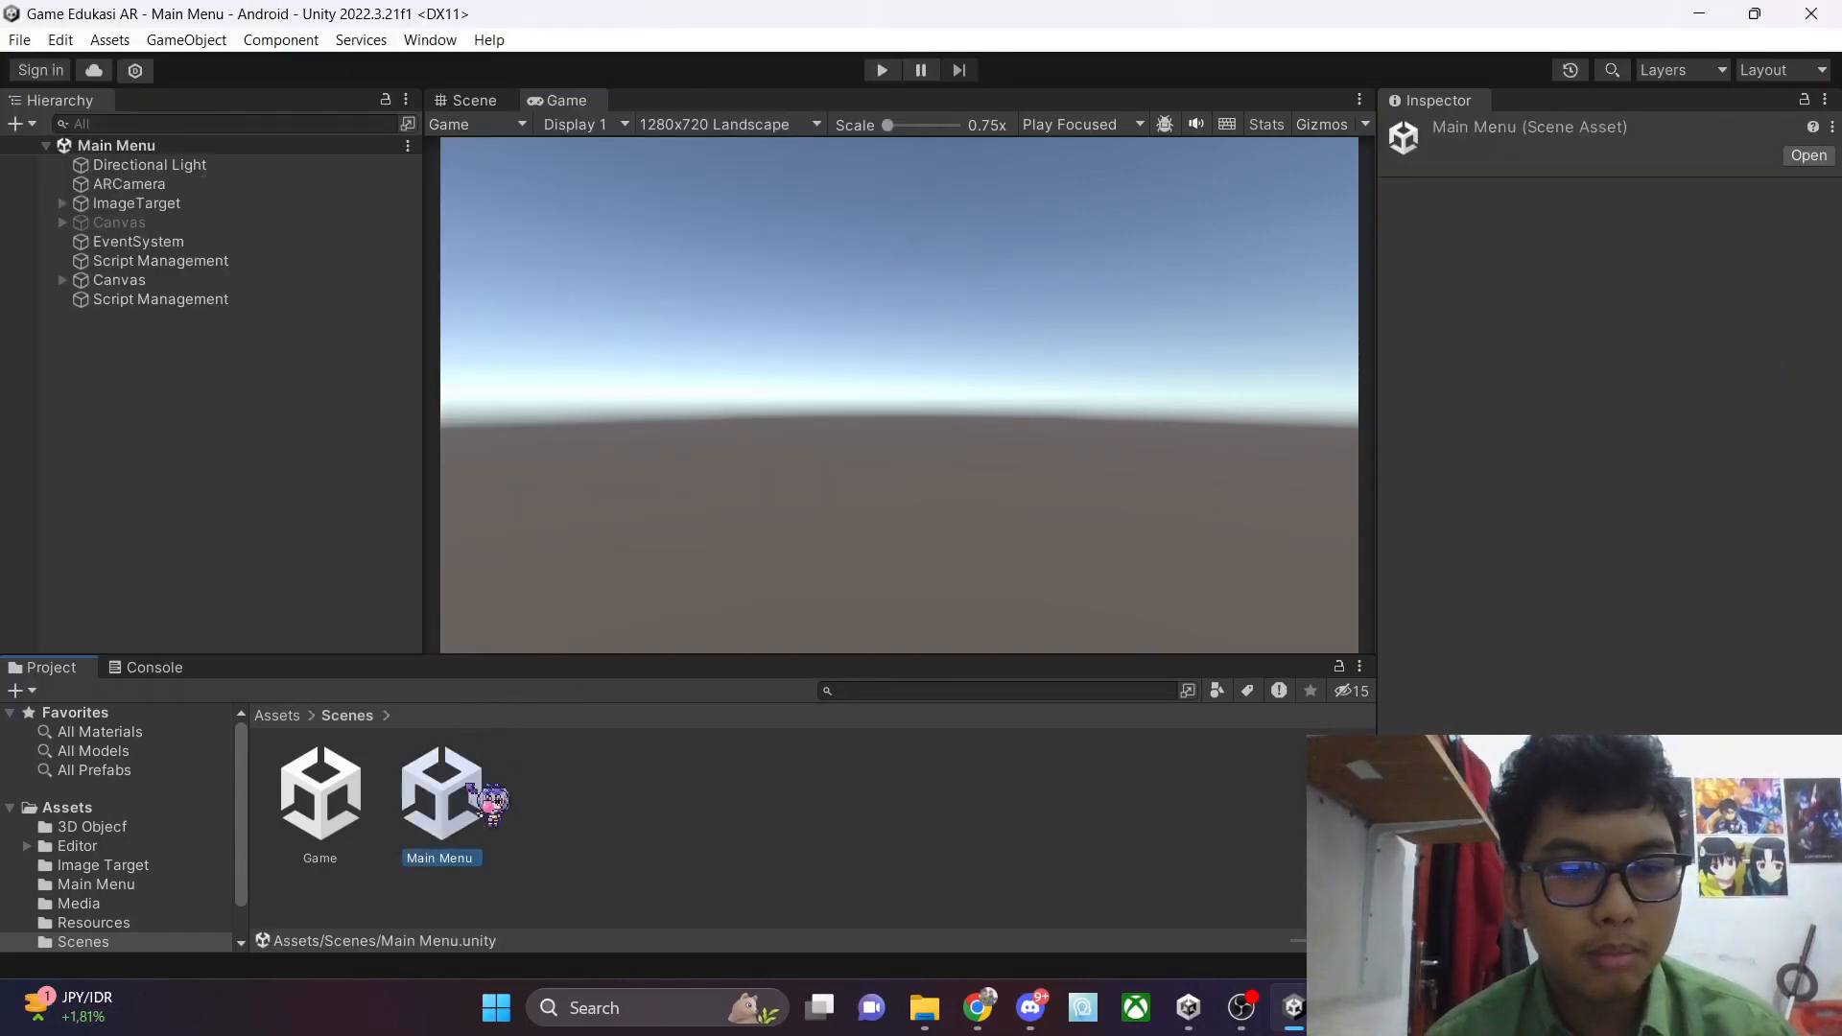
{"action": "left_click", "coordinate": [130, 242]}
{"action": "left_click", "coordinate": [130, 261]}
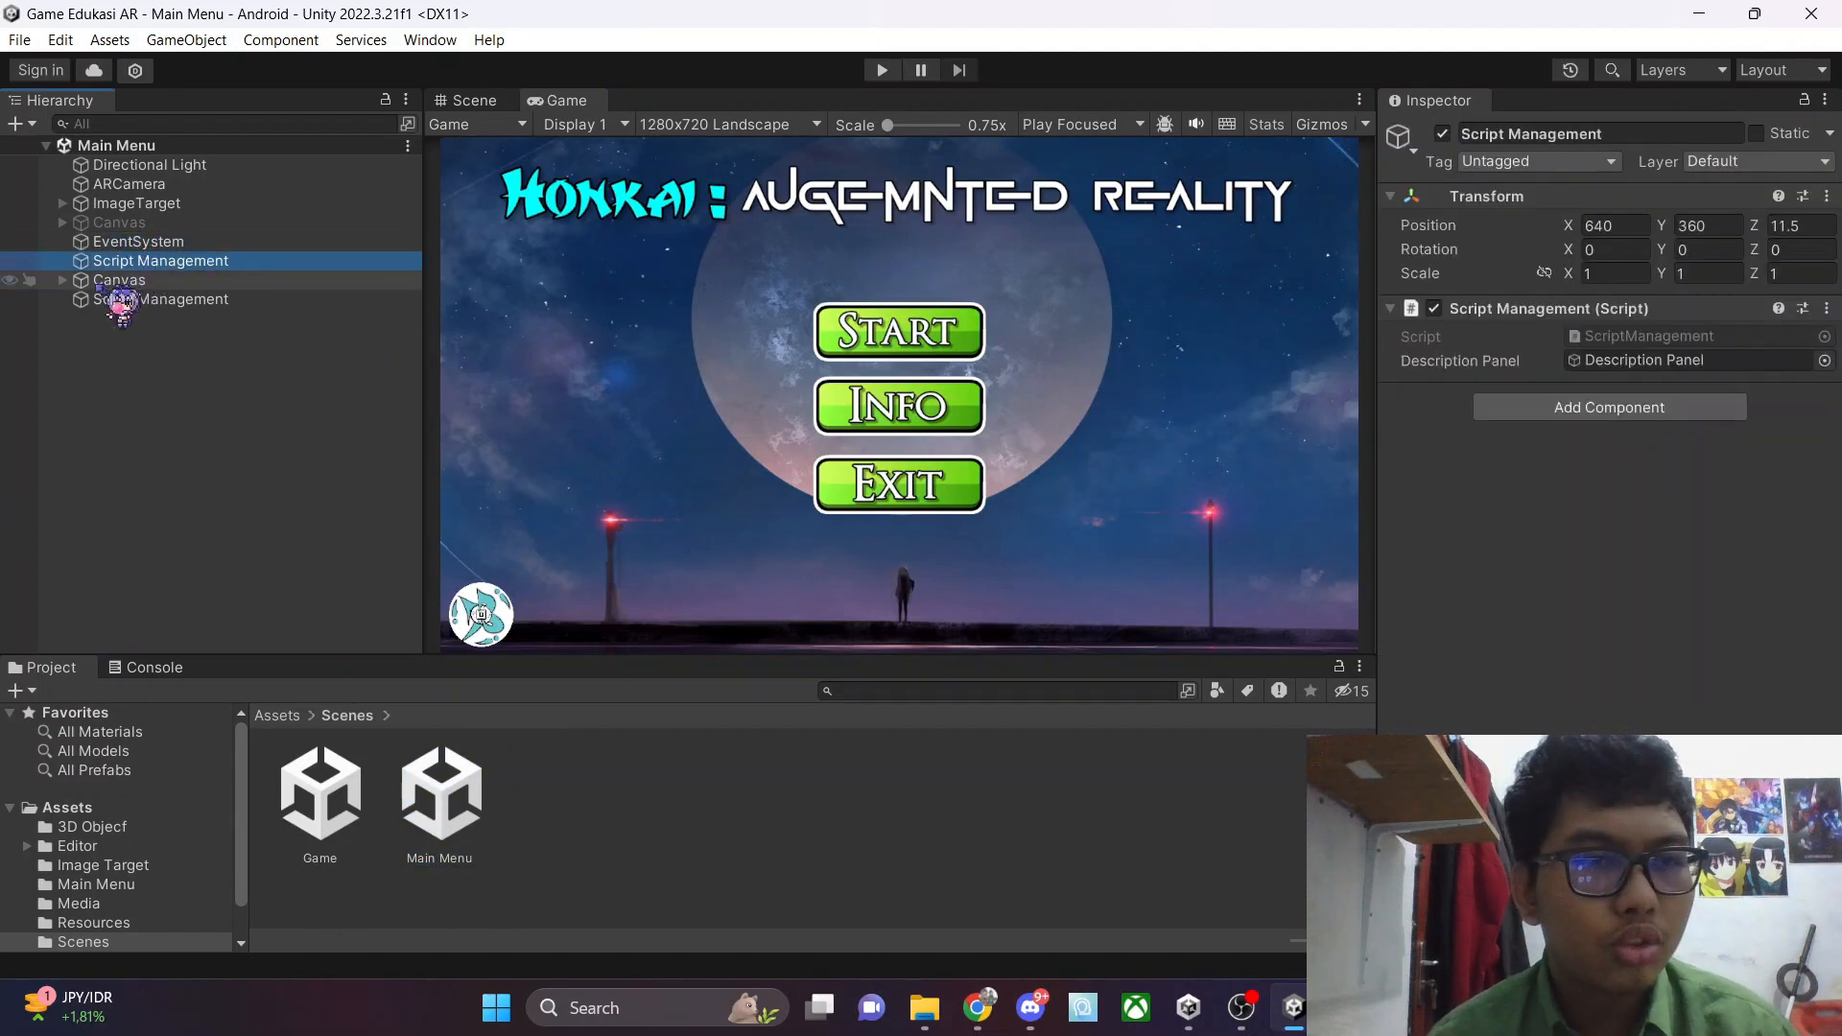
{"action": "scroll", "coordinate": [1548, 662], "scroll_direction": "down", "scroll_amount": 8}
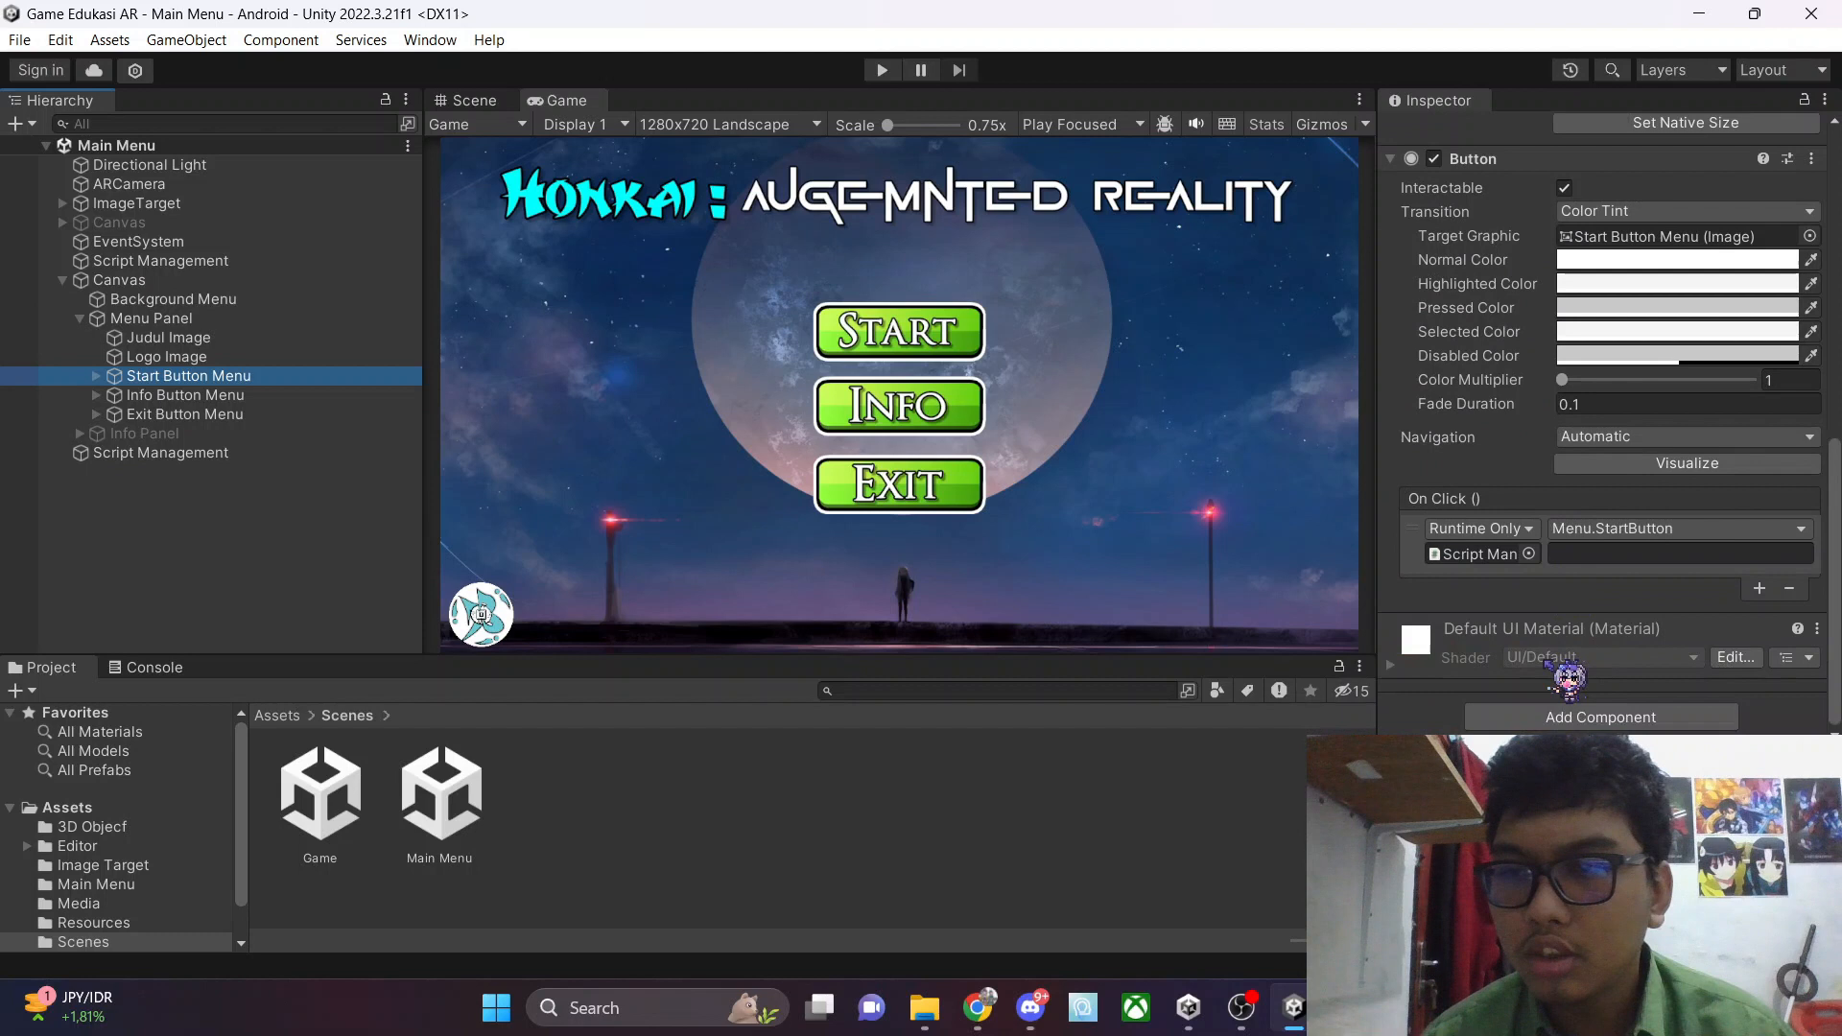
{"action": "left_click", "coordinate": [1566, 558]}
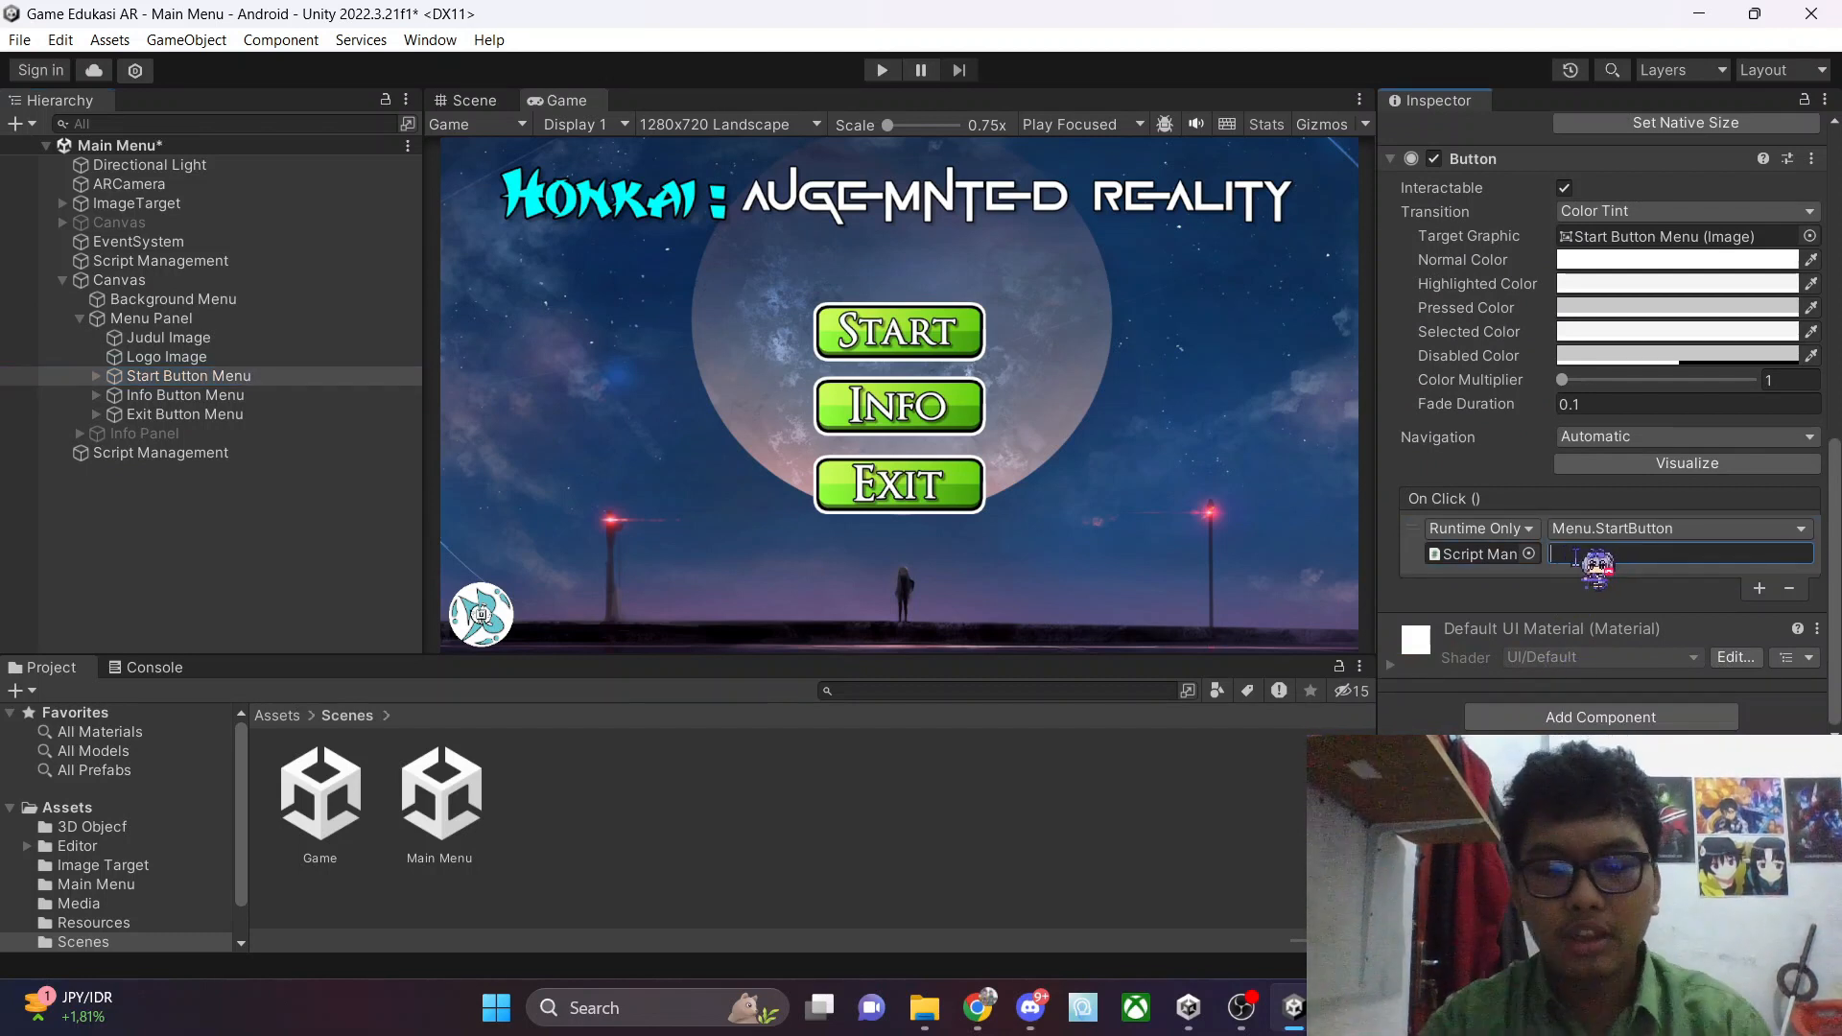
{"action": "type", "text": "Game"}
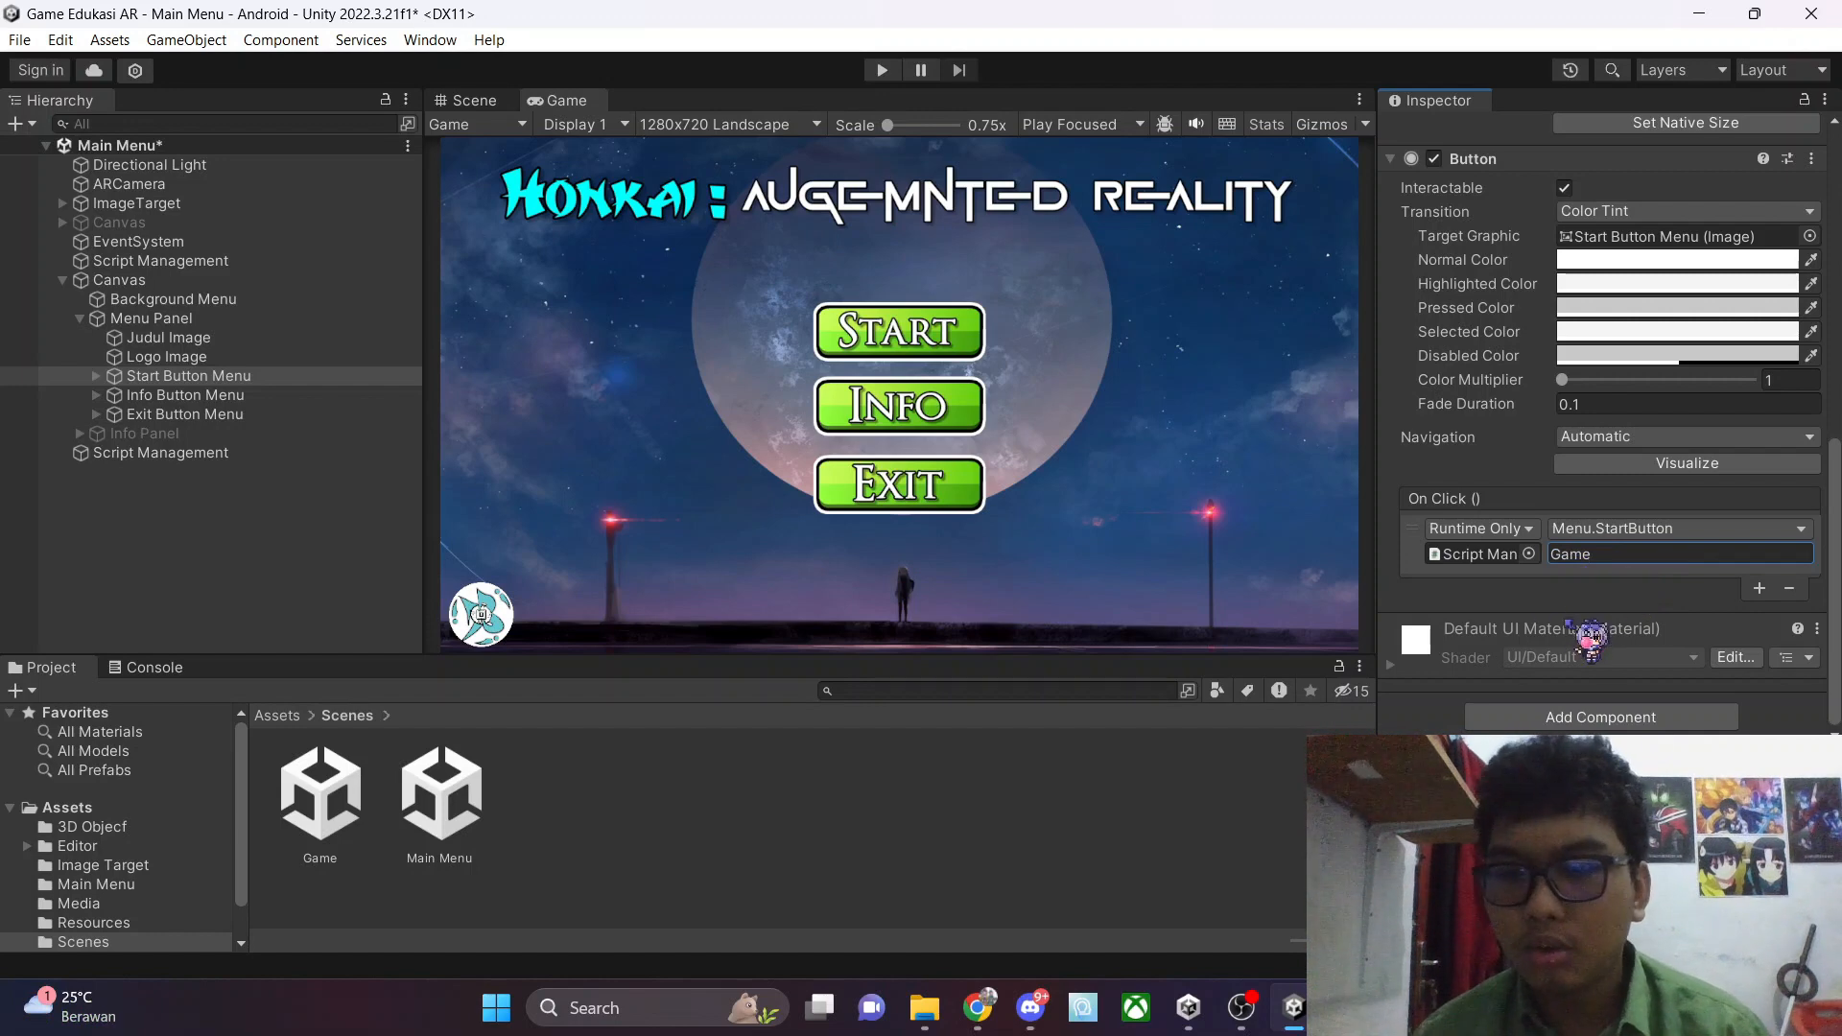
Add the Main Menu scene and the Game scene, in that order, to the build settings' Scenes In Build list
{"action": "left_click", "coordinate": [20, 40]}
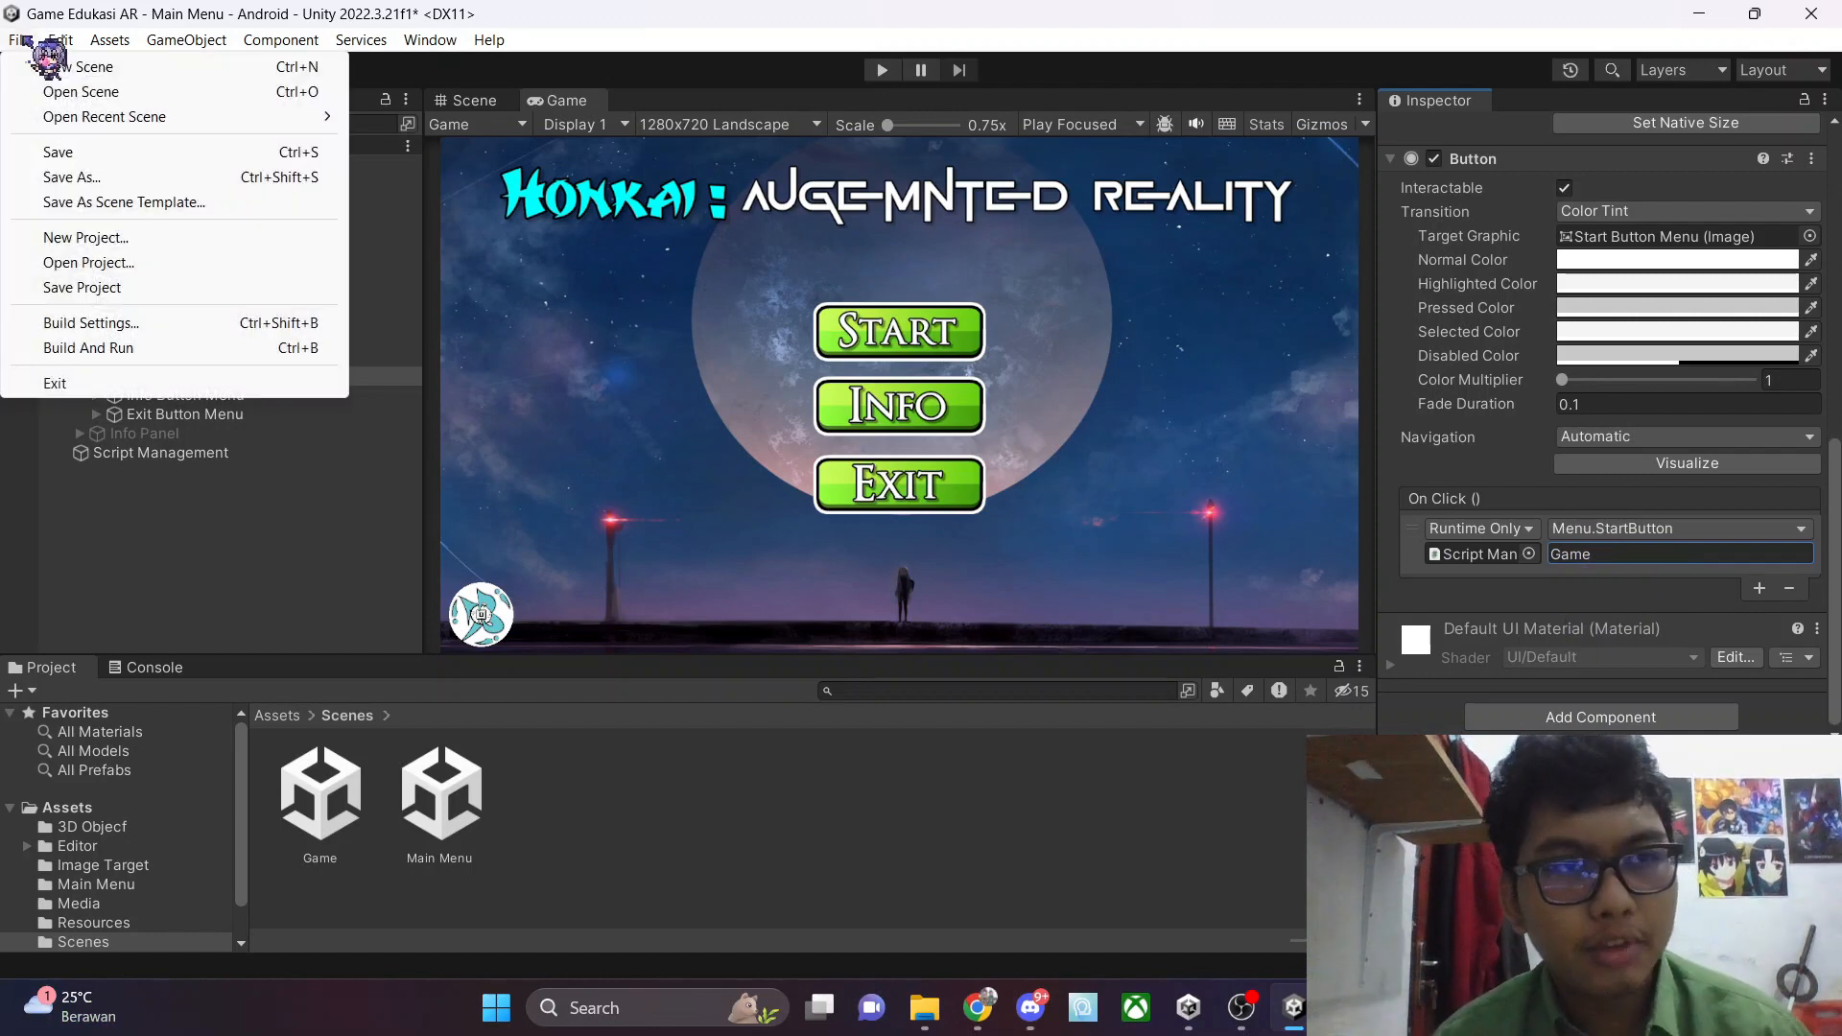
{"action": "left_click", "coordinate": [106, 323]}
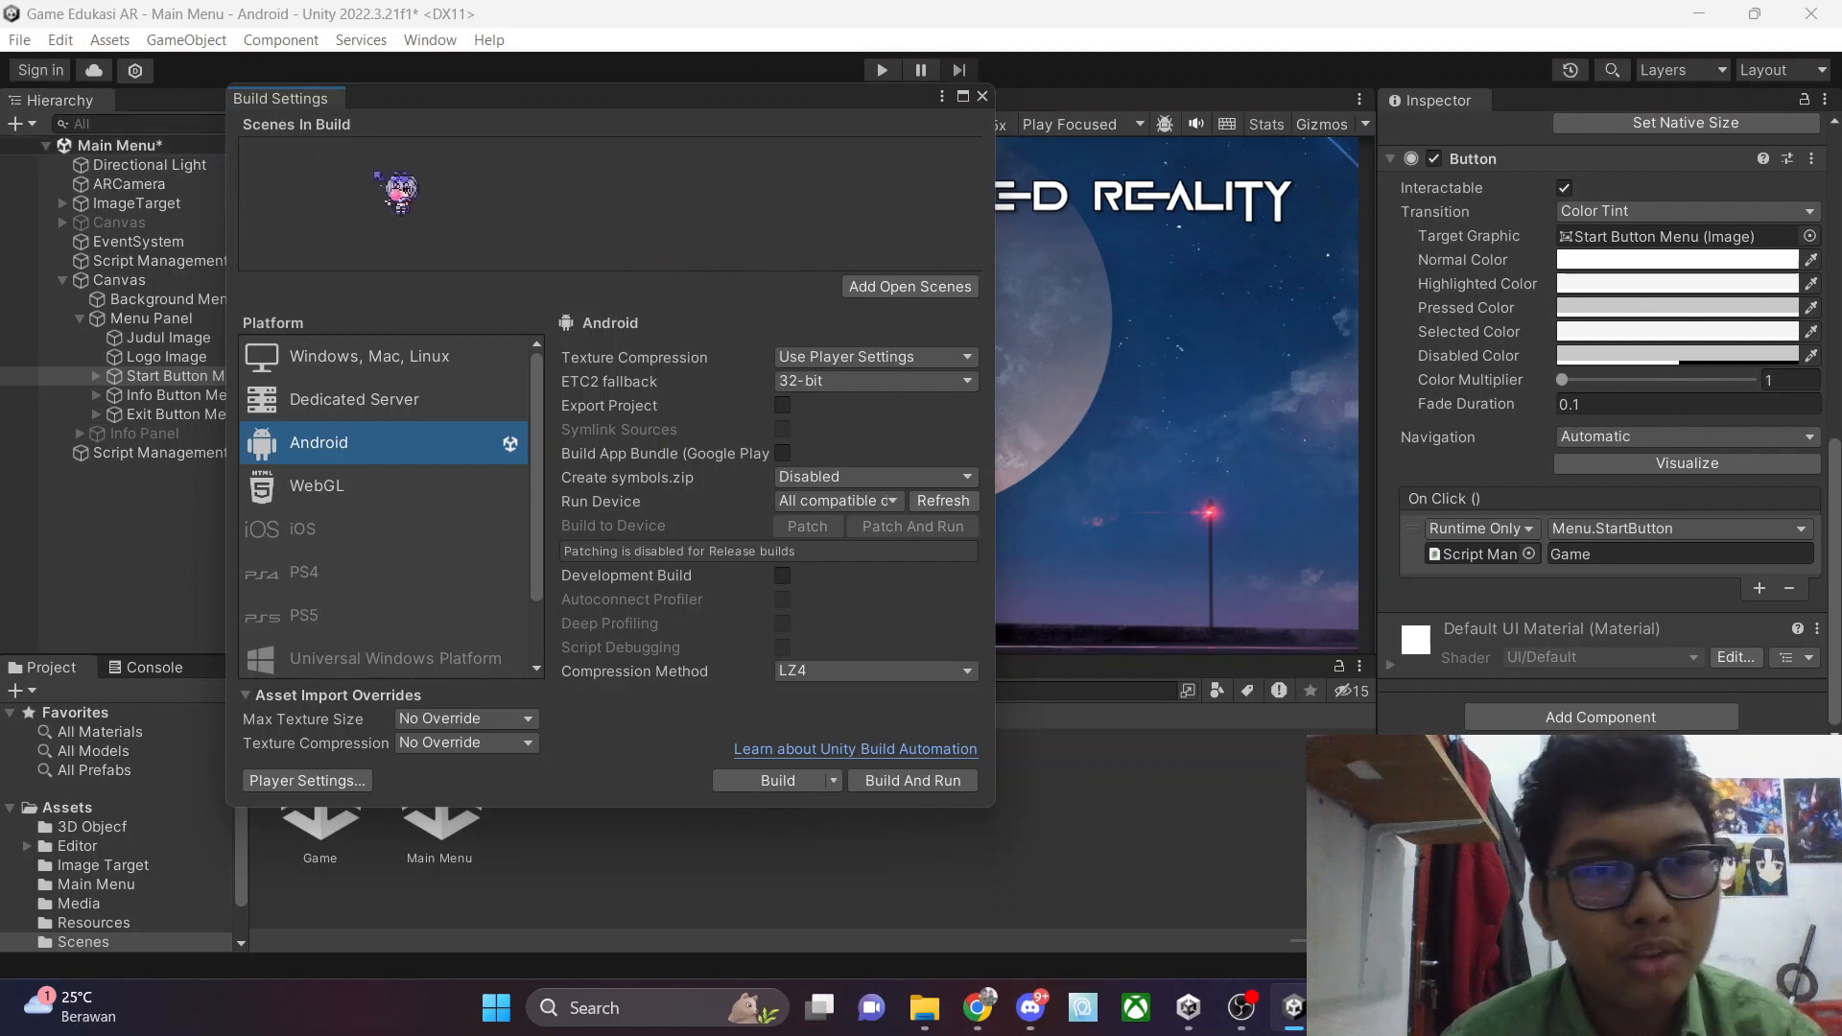
{"action": "left_click_drag", "start_coordinate": [539, 101], "coordinate": [864, 127]}
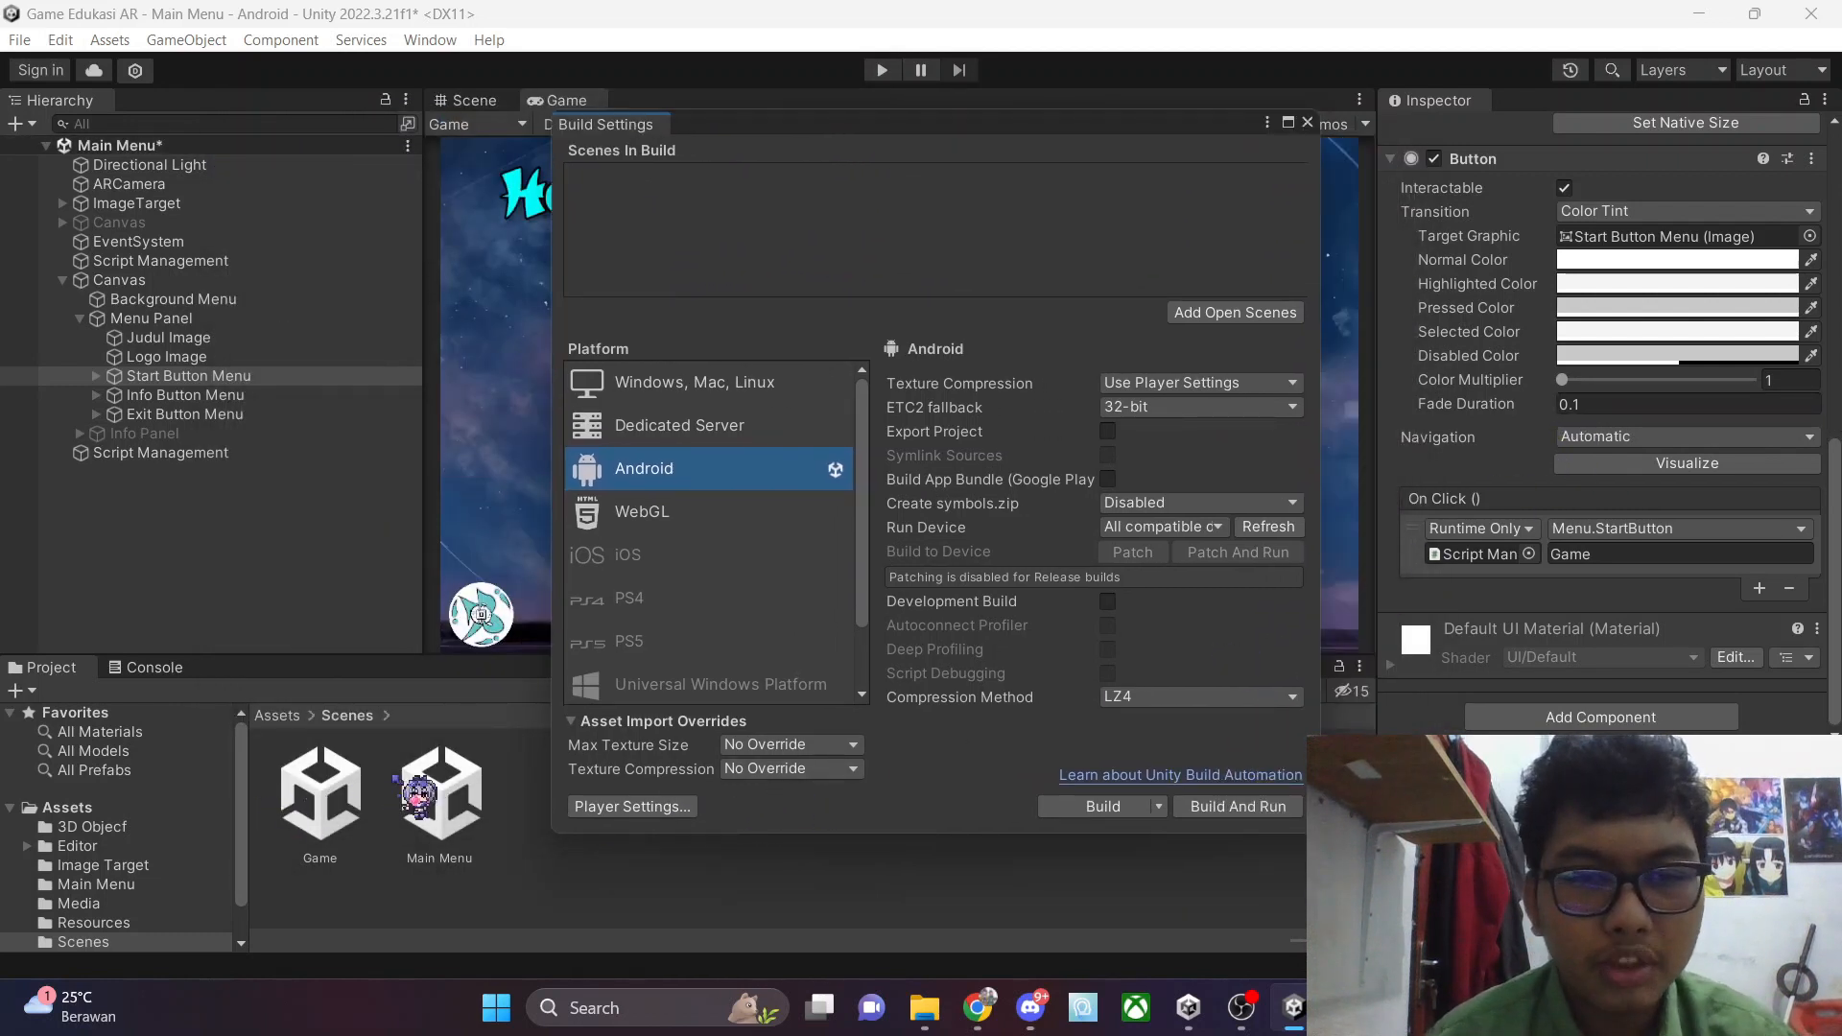
{"action": "left_click_drag", "start_coordinate": [542, 590], "coordinate": [626, 184]}
{"action": "left_click_drag", "start_coordinate": [350, 811], "coordinate": [635, 203]}
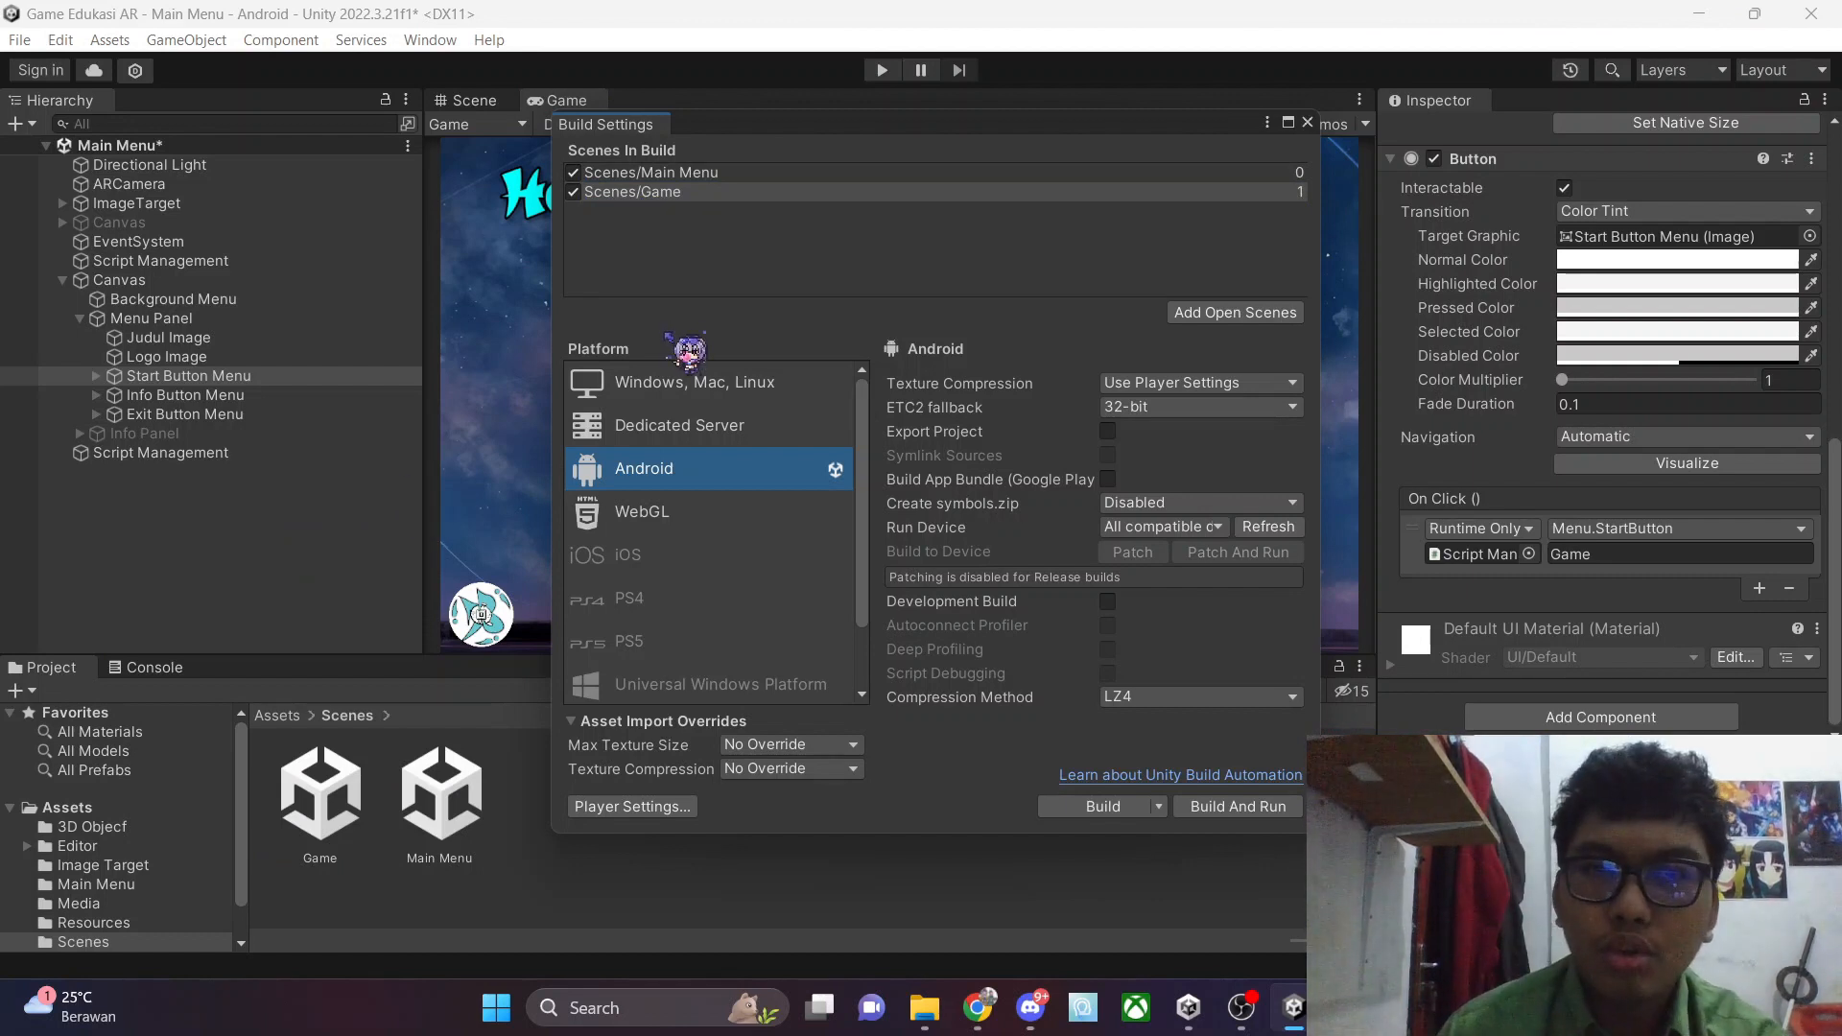
{"action": "left_click_drag", "start_coordinate": [708, 193], "coordinate": [708, 180]}
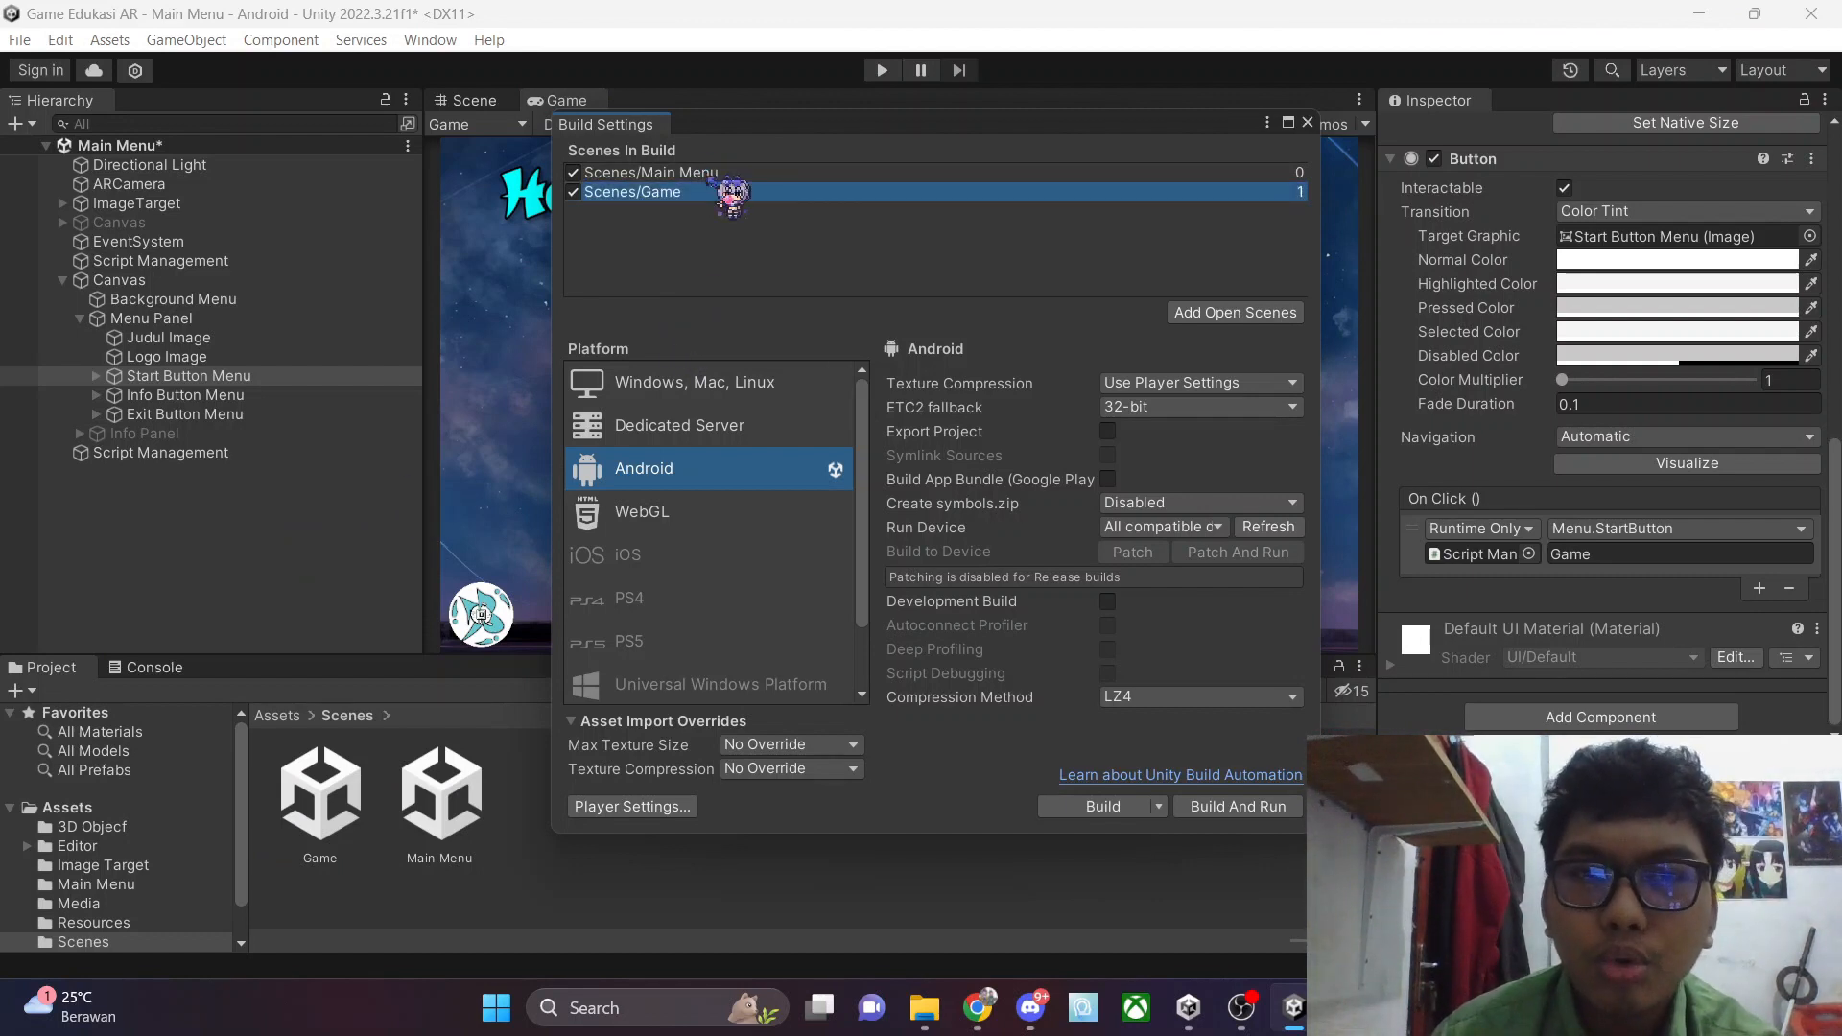
{"action": "left_click", "coordinate": [850, 179]}
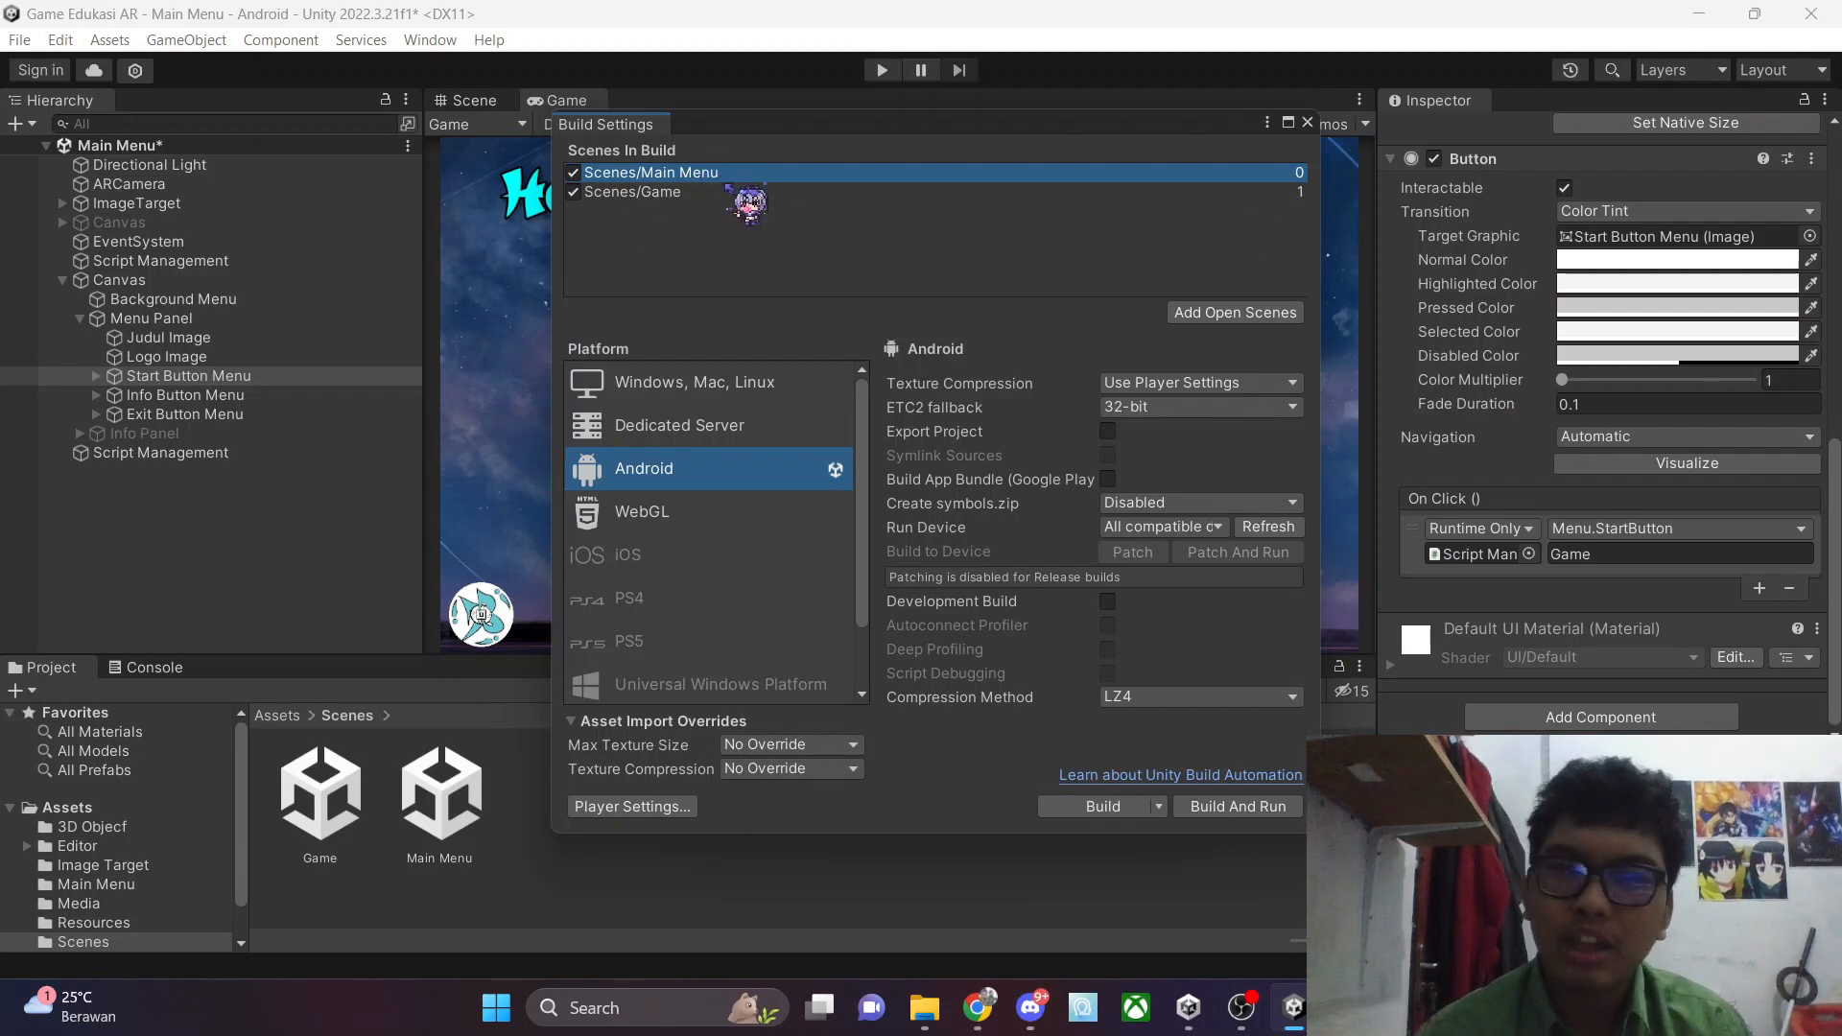
{"action": "left_click", "coordinate": [695, 193]}
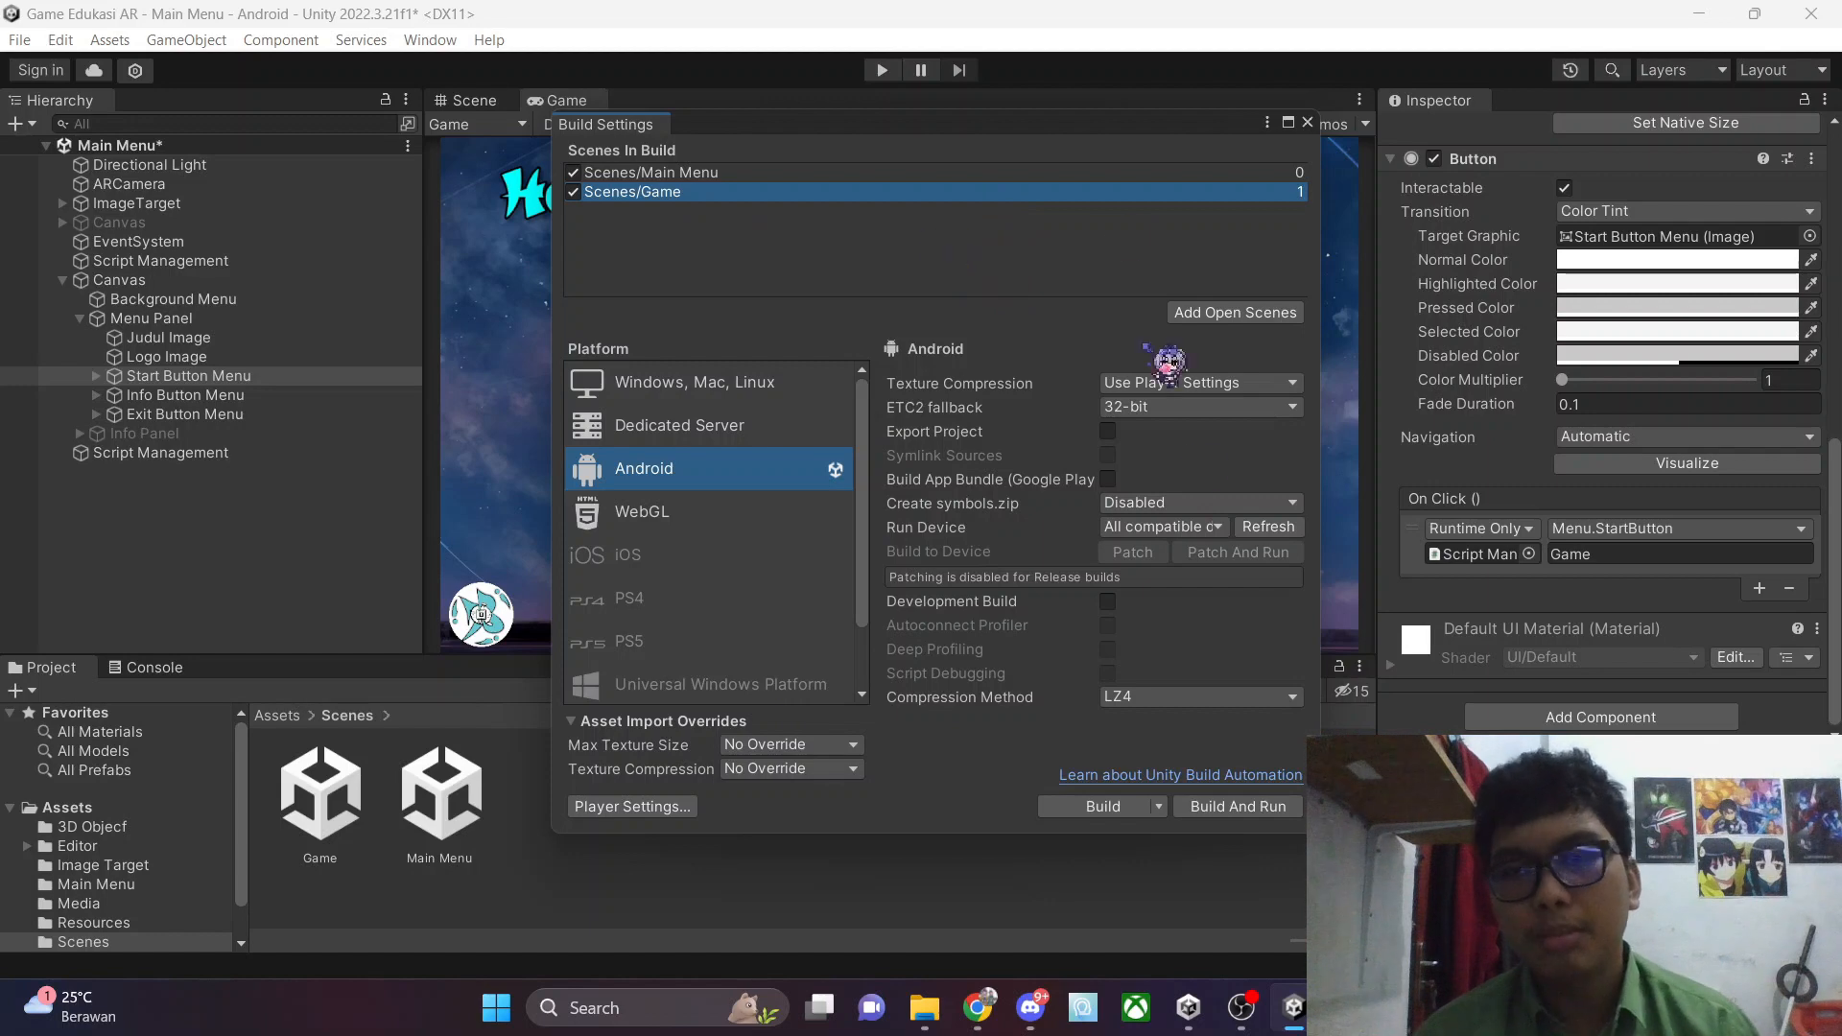
{"action": "left_click", "coordinate": [1307, 122]}
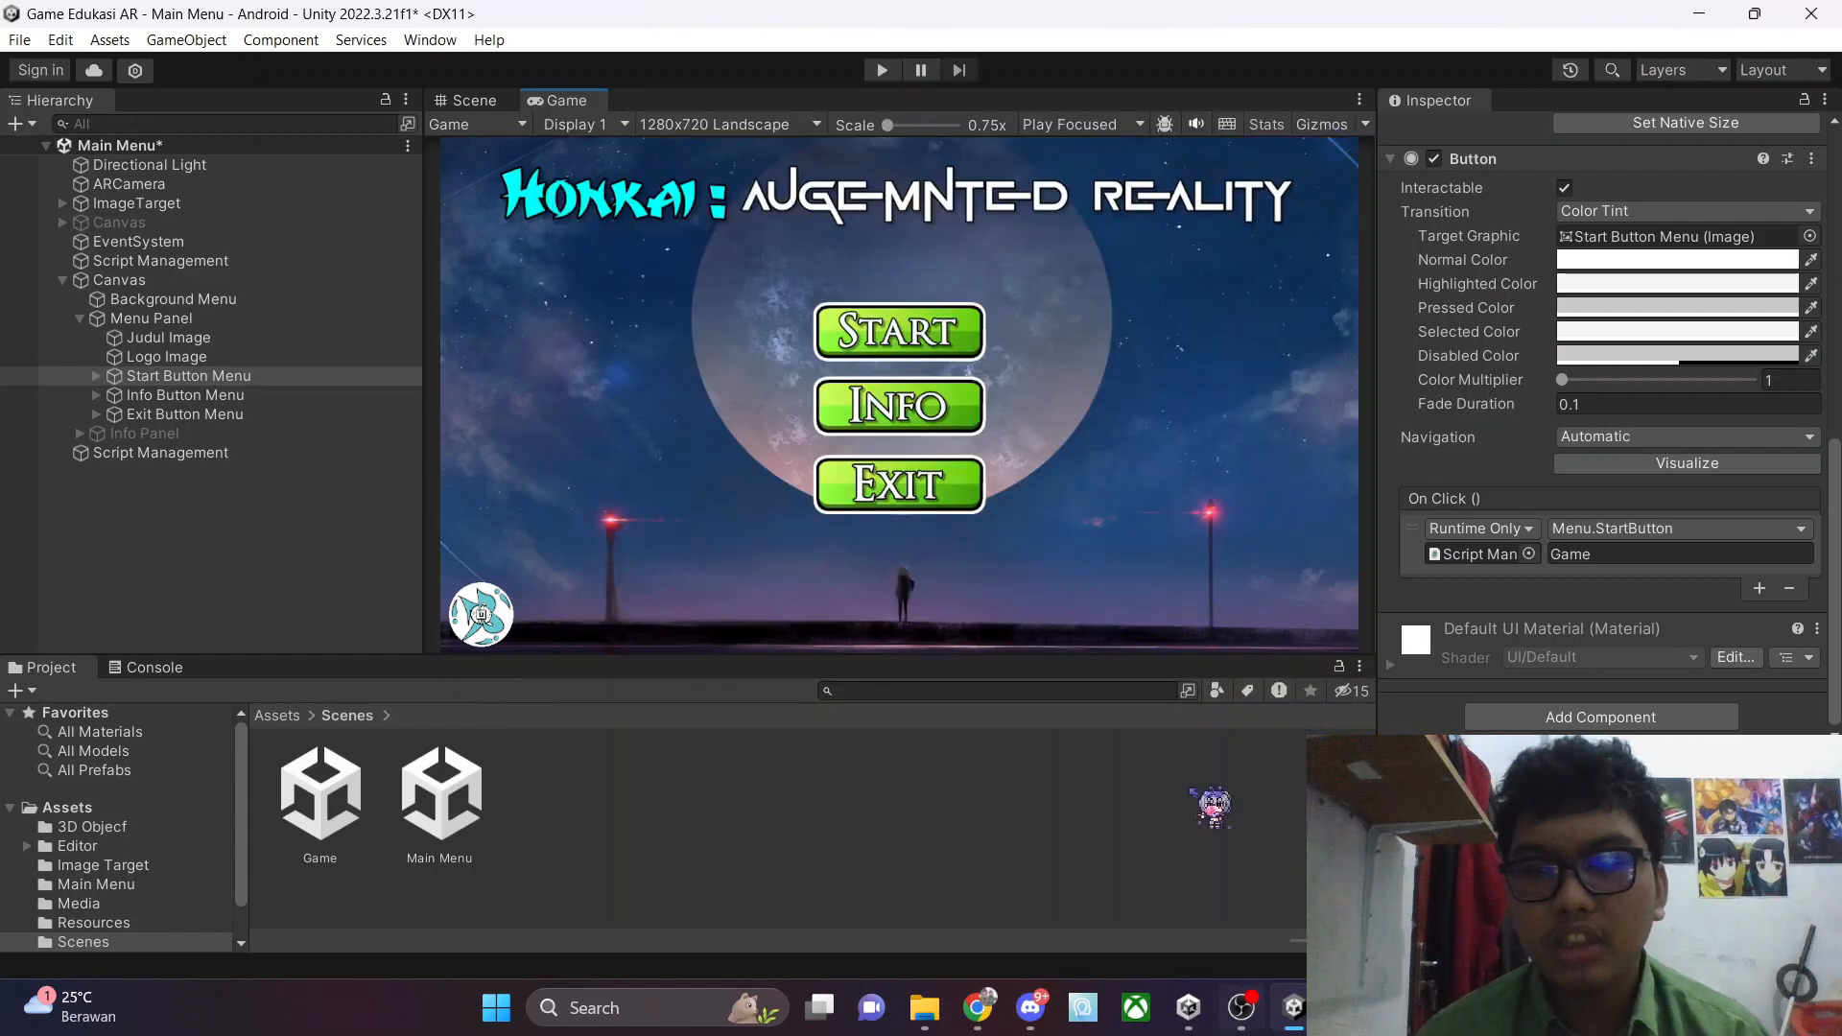
Run the game in Play mode, test the Start button of the main menu, and stop the run
{"action": "left_click", "coordinate": [882, 70]}
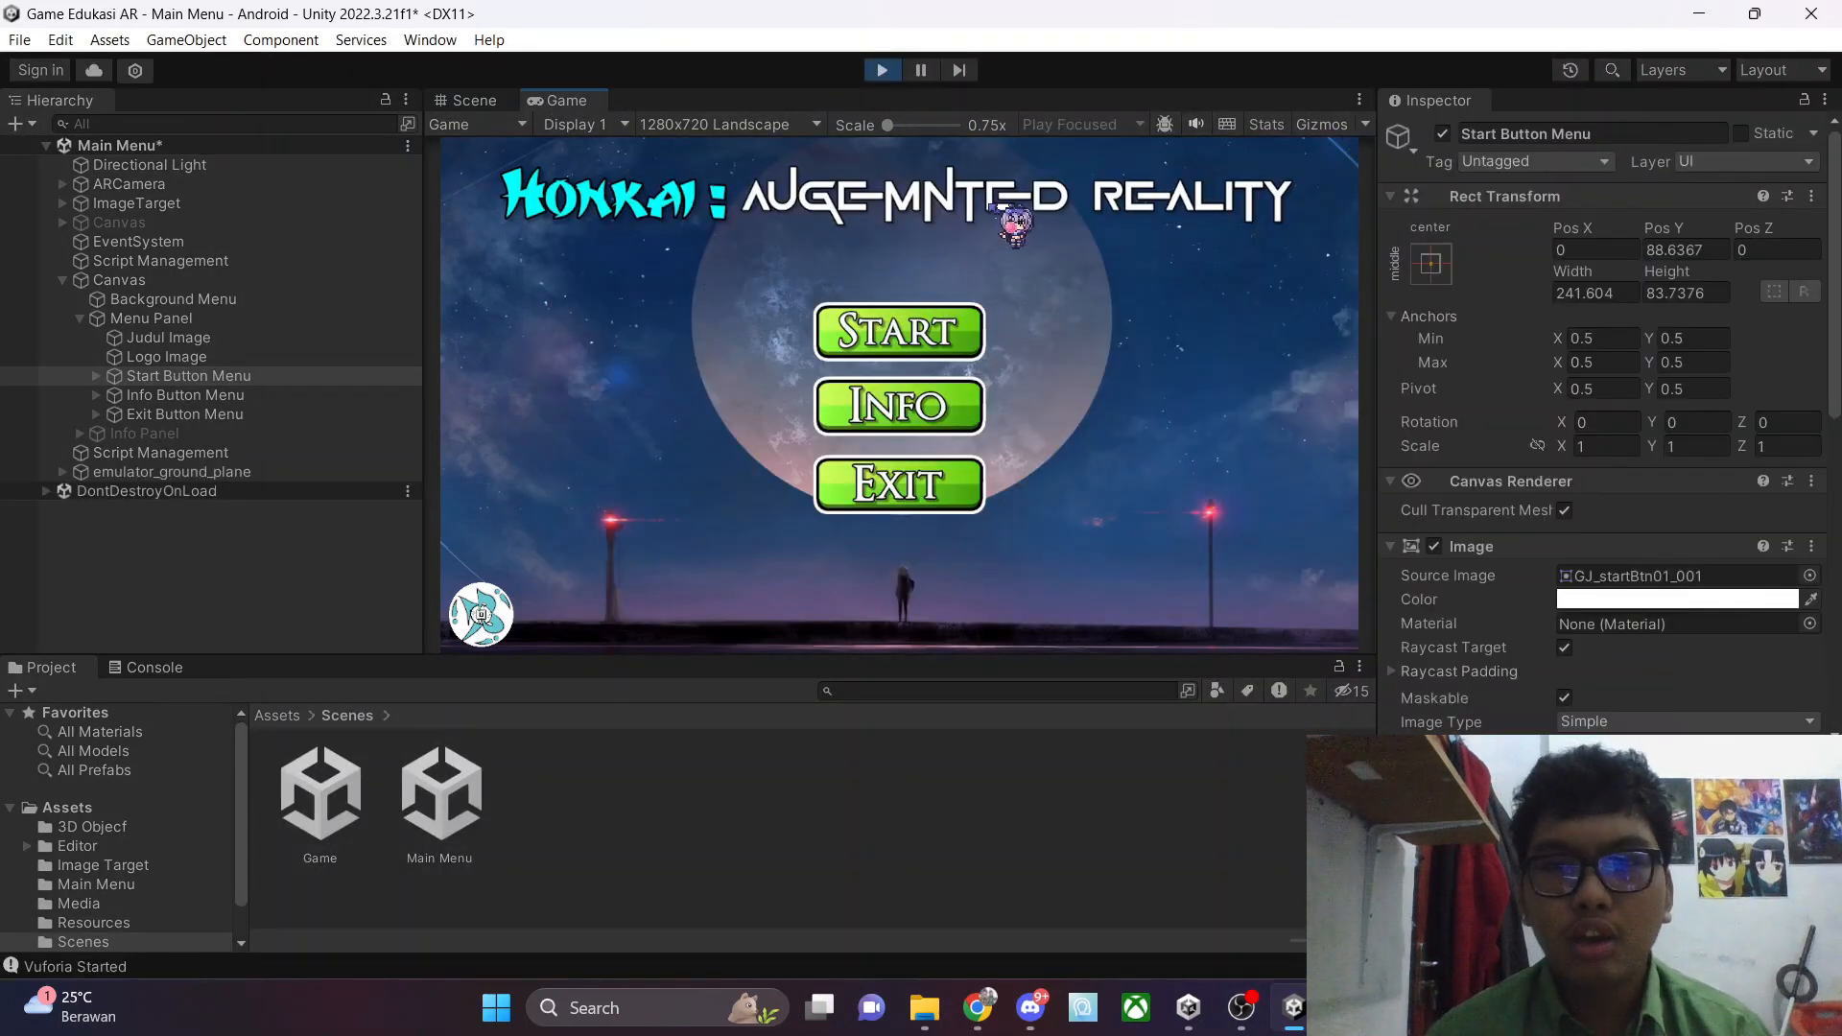
{"action": "left_click", "coordinate": [914, 327]}
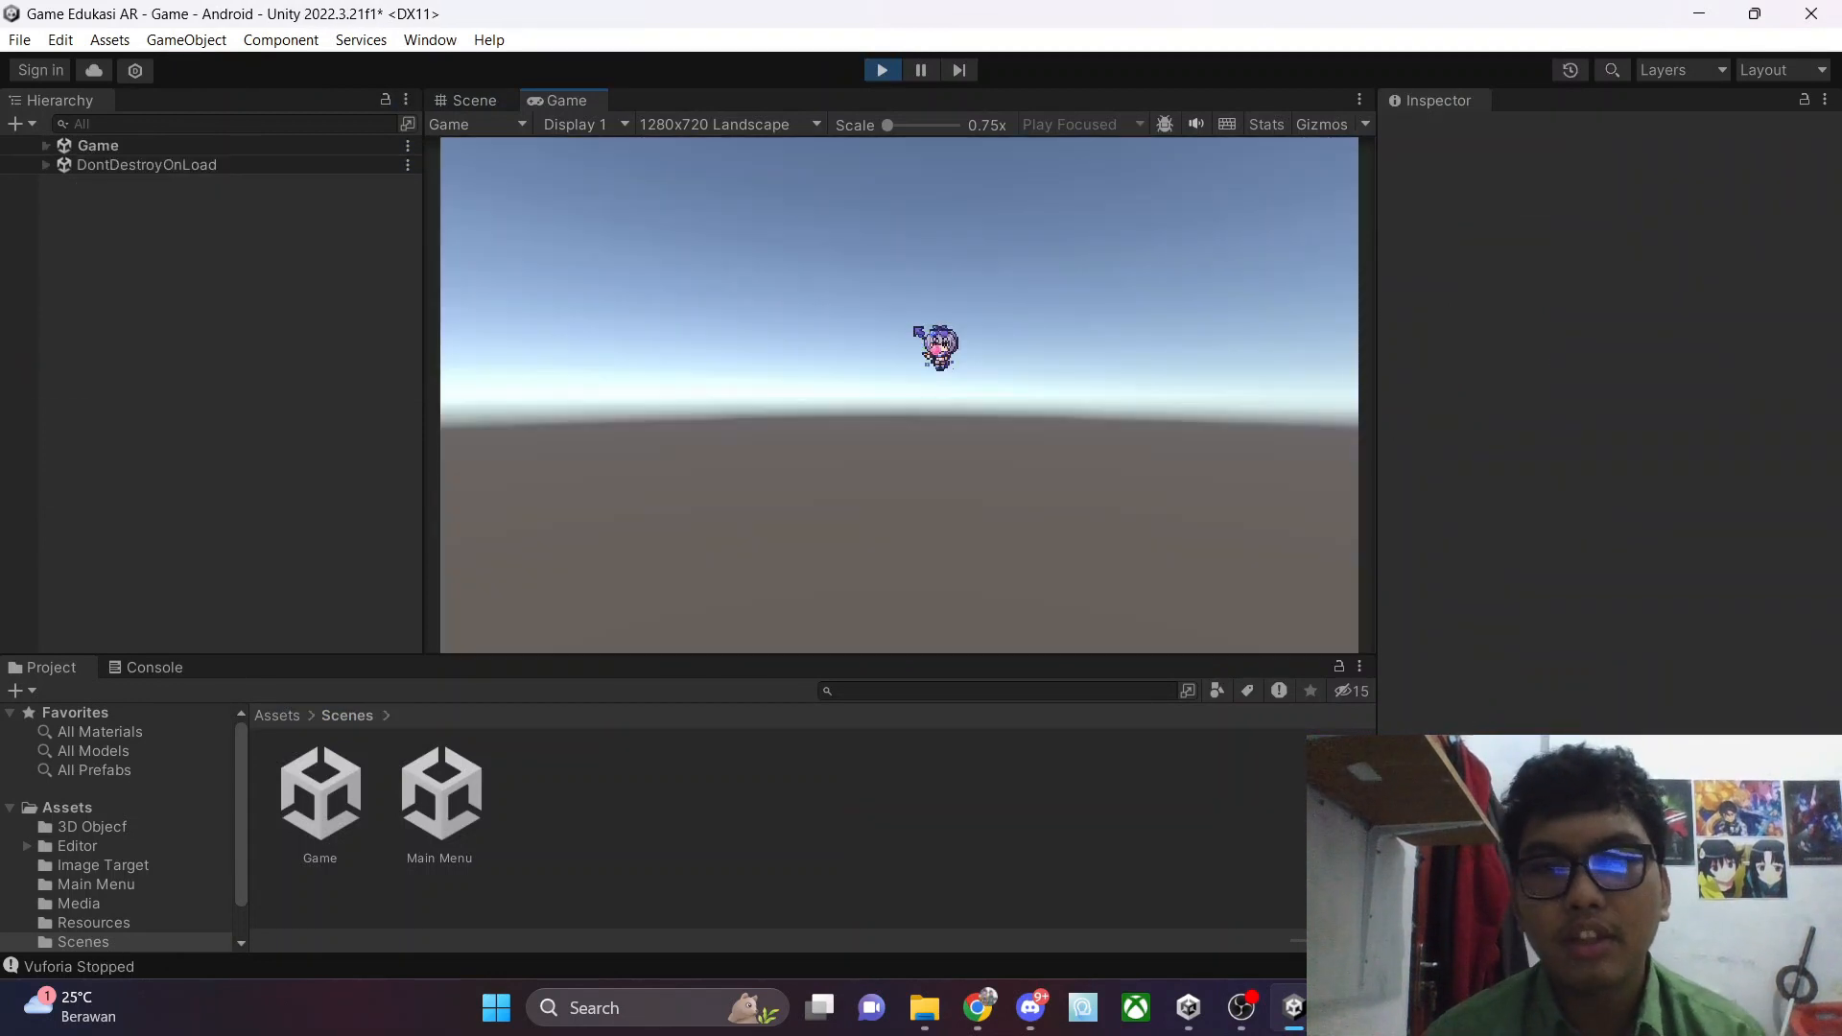
{"action": "left_click", "coordinate": [887, 72]}
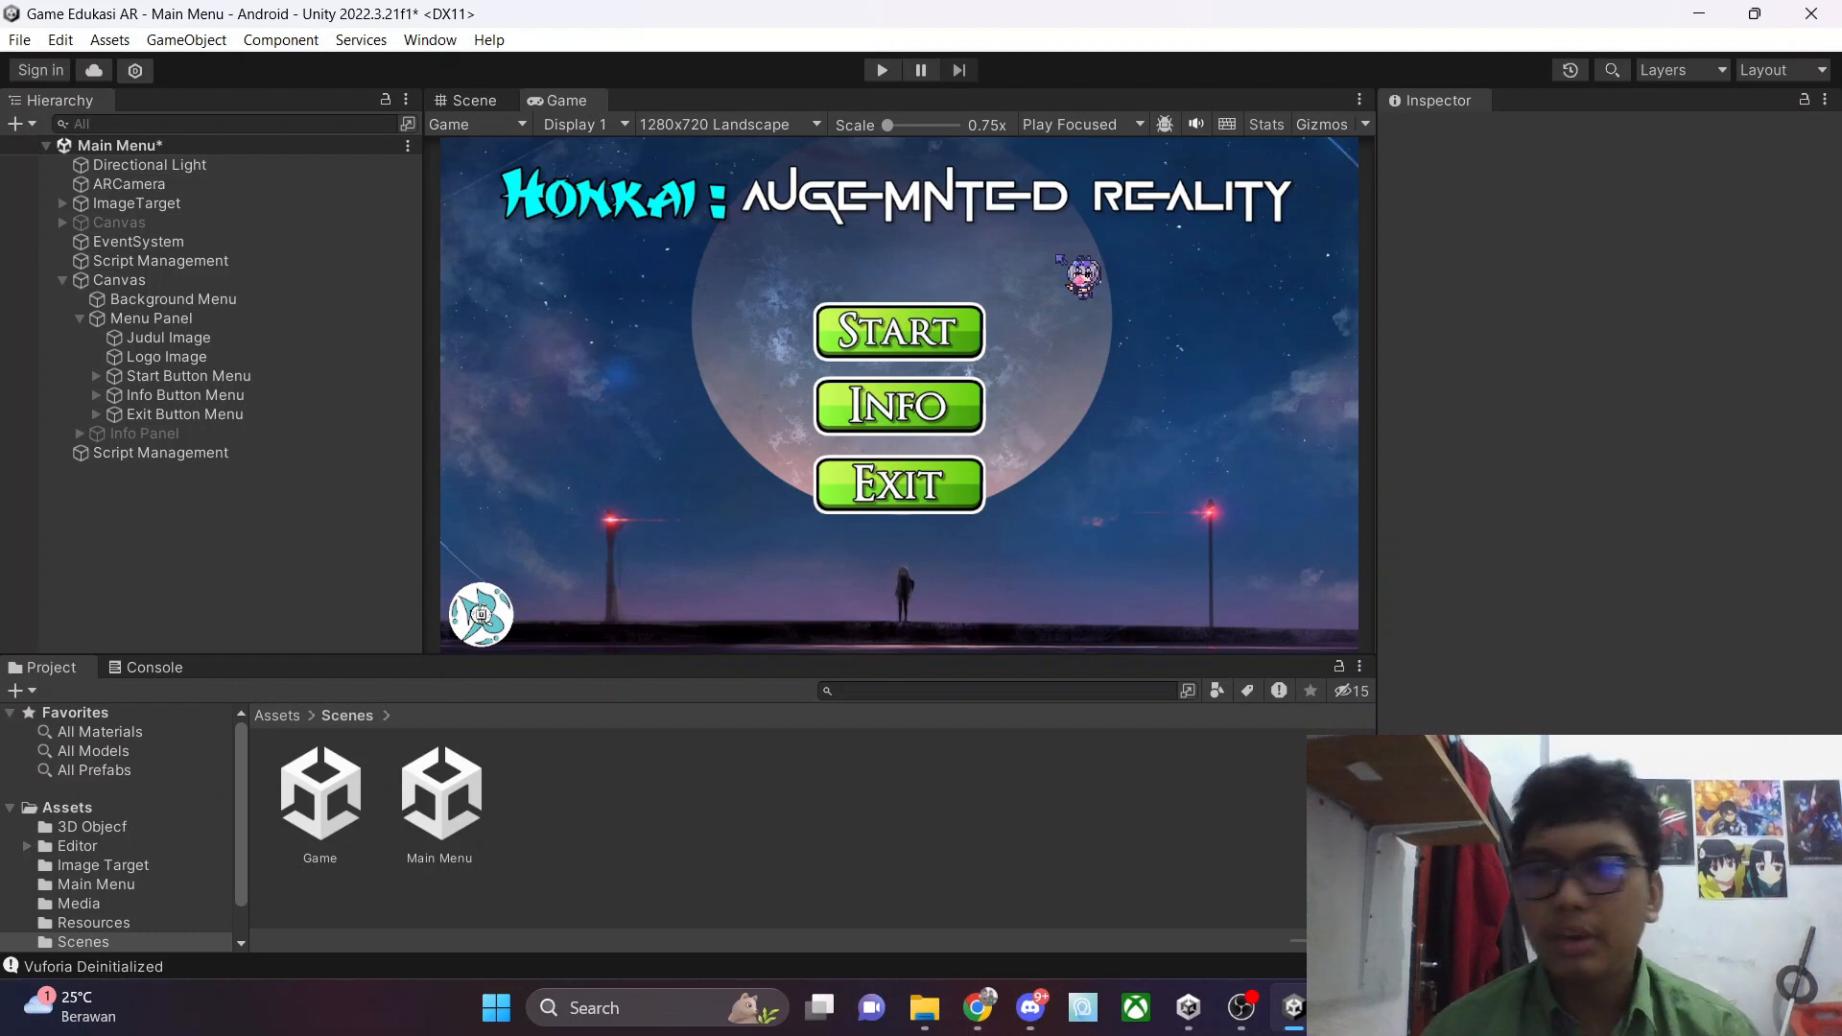
Preview the Info Panel linked to the Info button by activating the object briefly and deactivating it again
{"action": "left_click", "coordinate": [192, 396]}
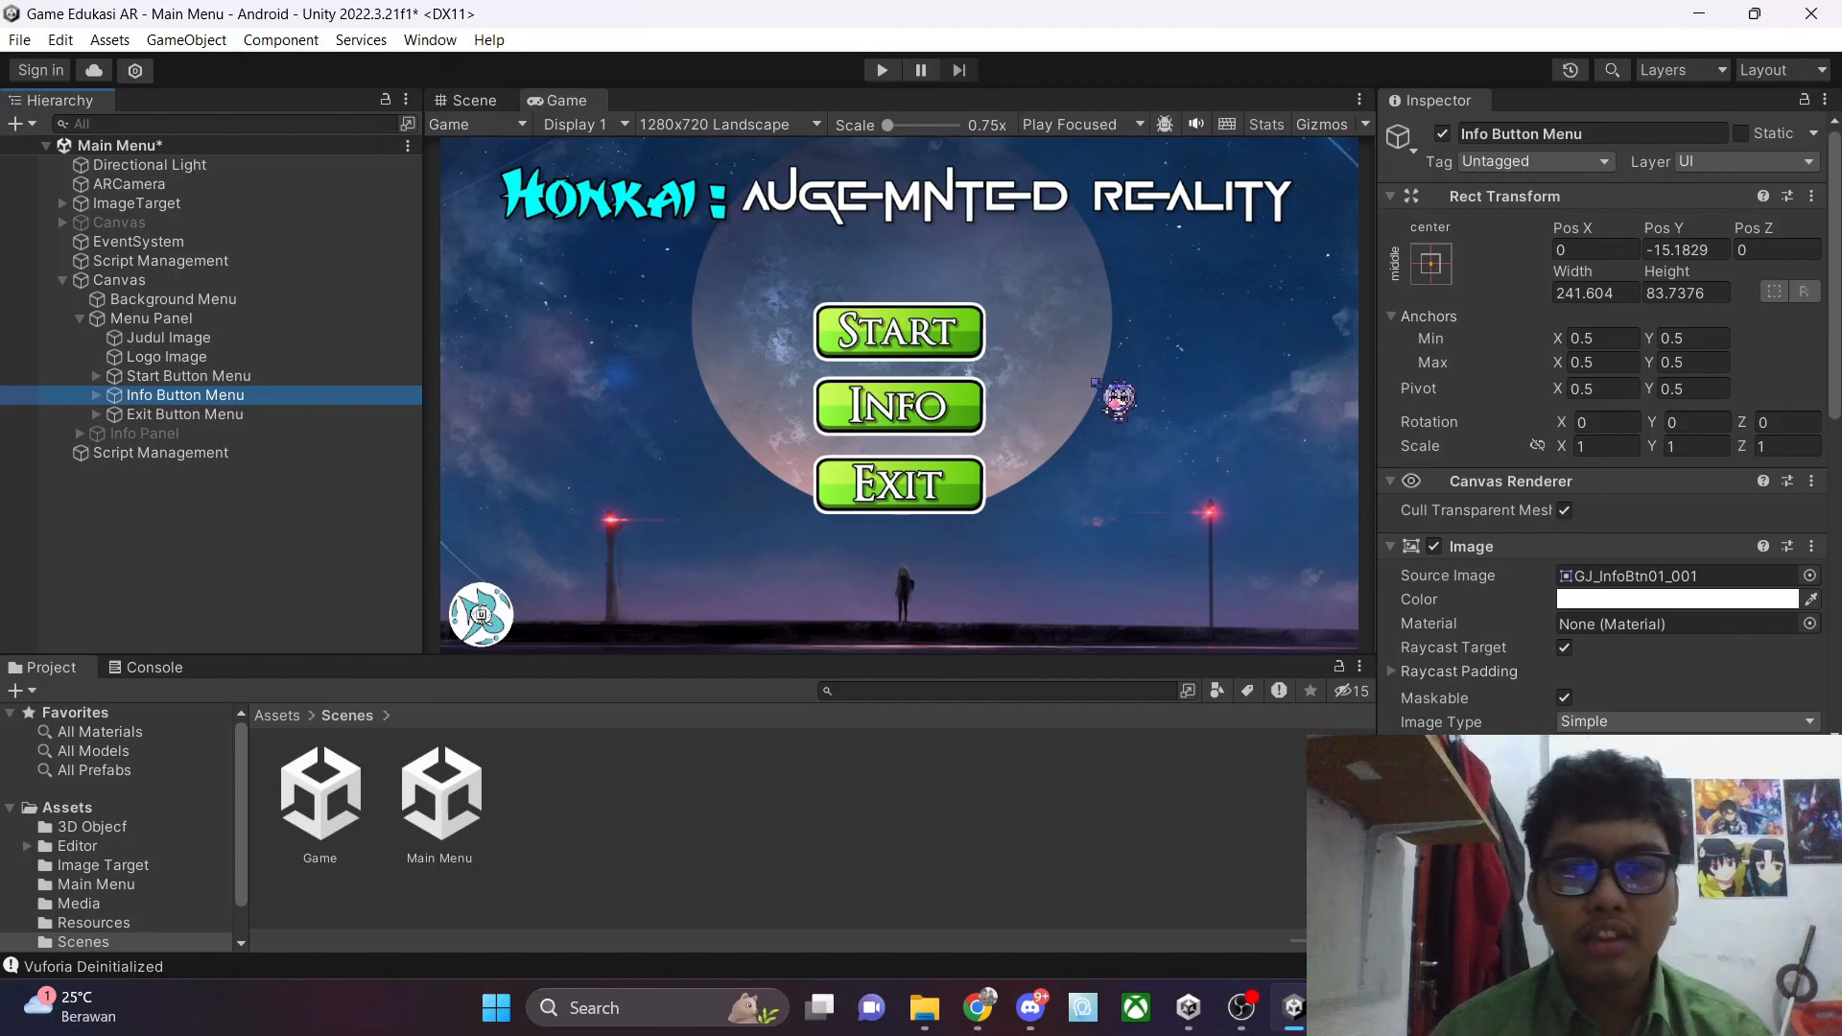
{"action": "left_click", "coordinate": [947, 424]}
{"action": "left_click", "coordinate": [144, 434]}
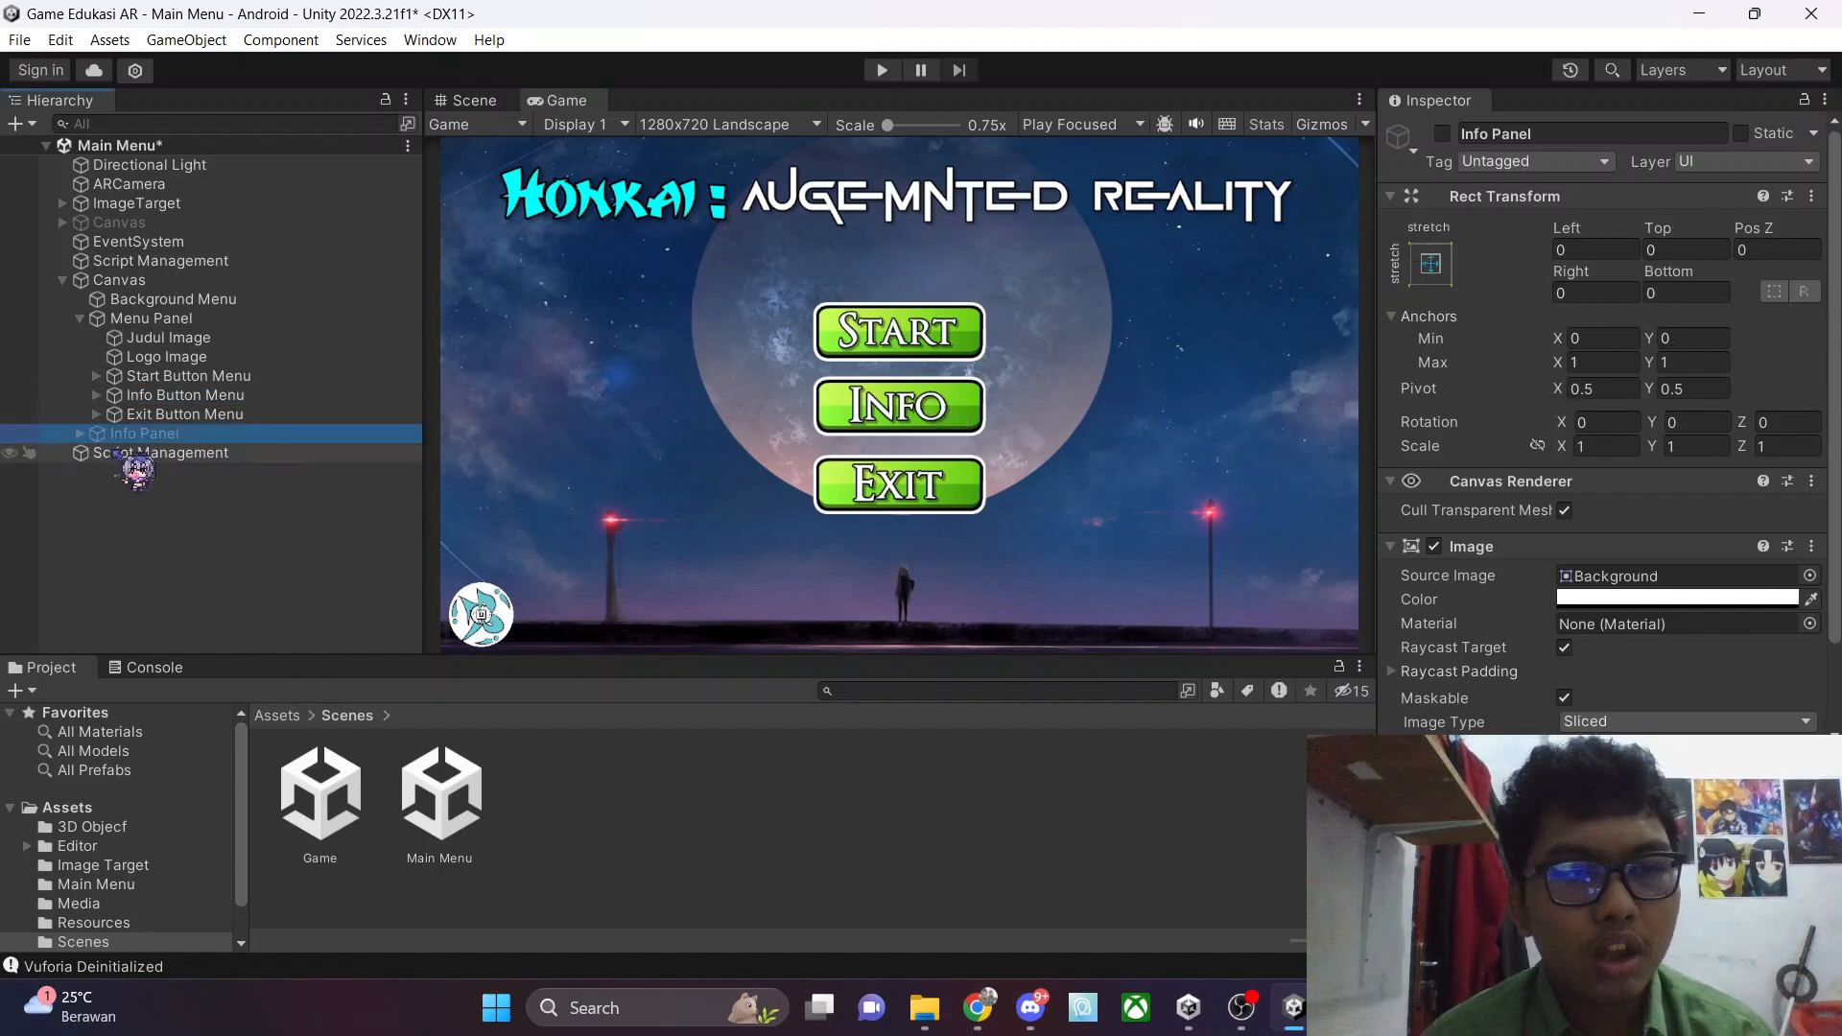
{"action": "left_click", "coordinate": [1443, 134]}
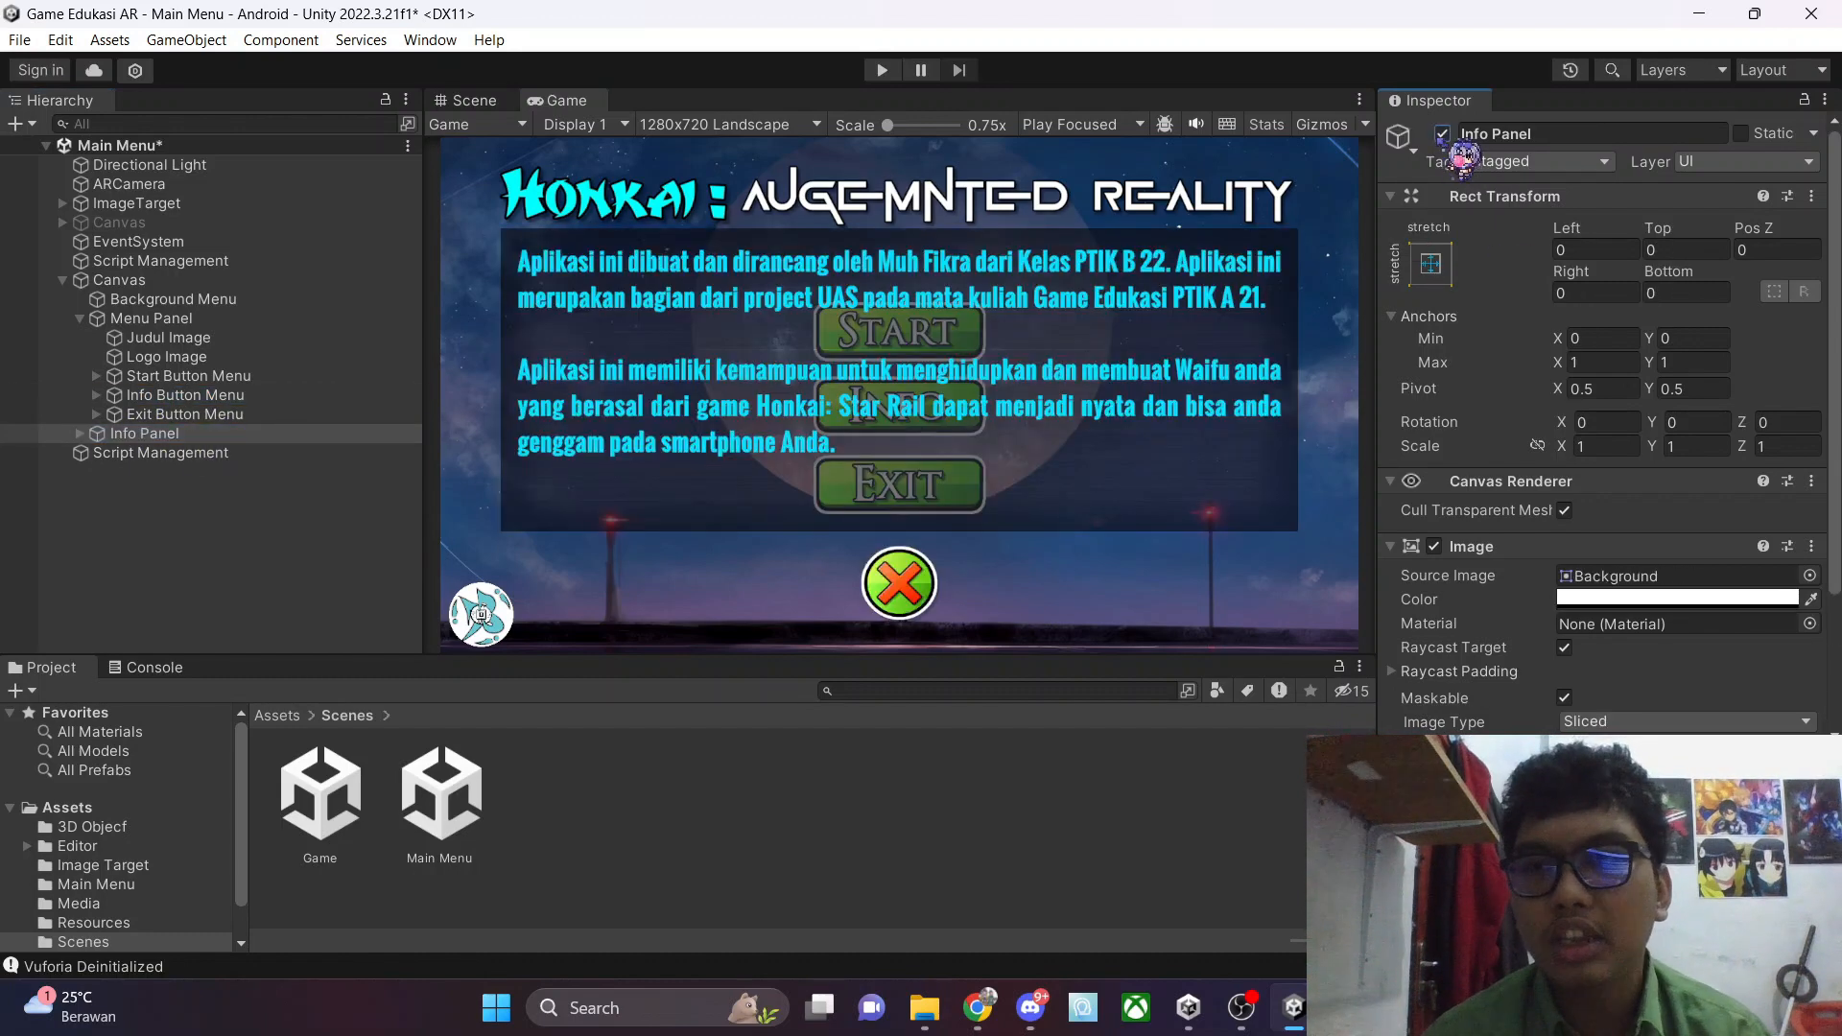
{"action": "left_click", "coordinate": [1443, 135]}
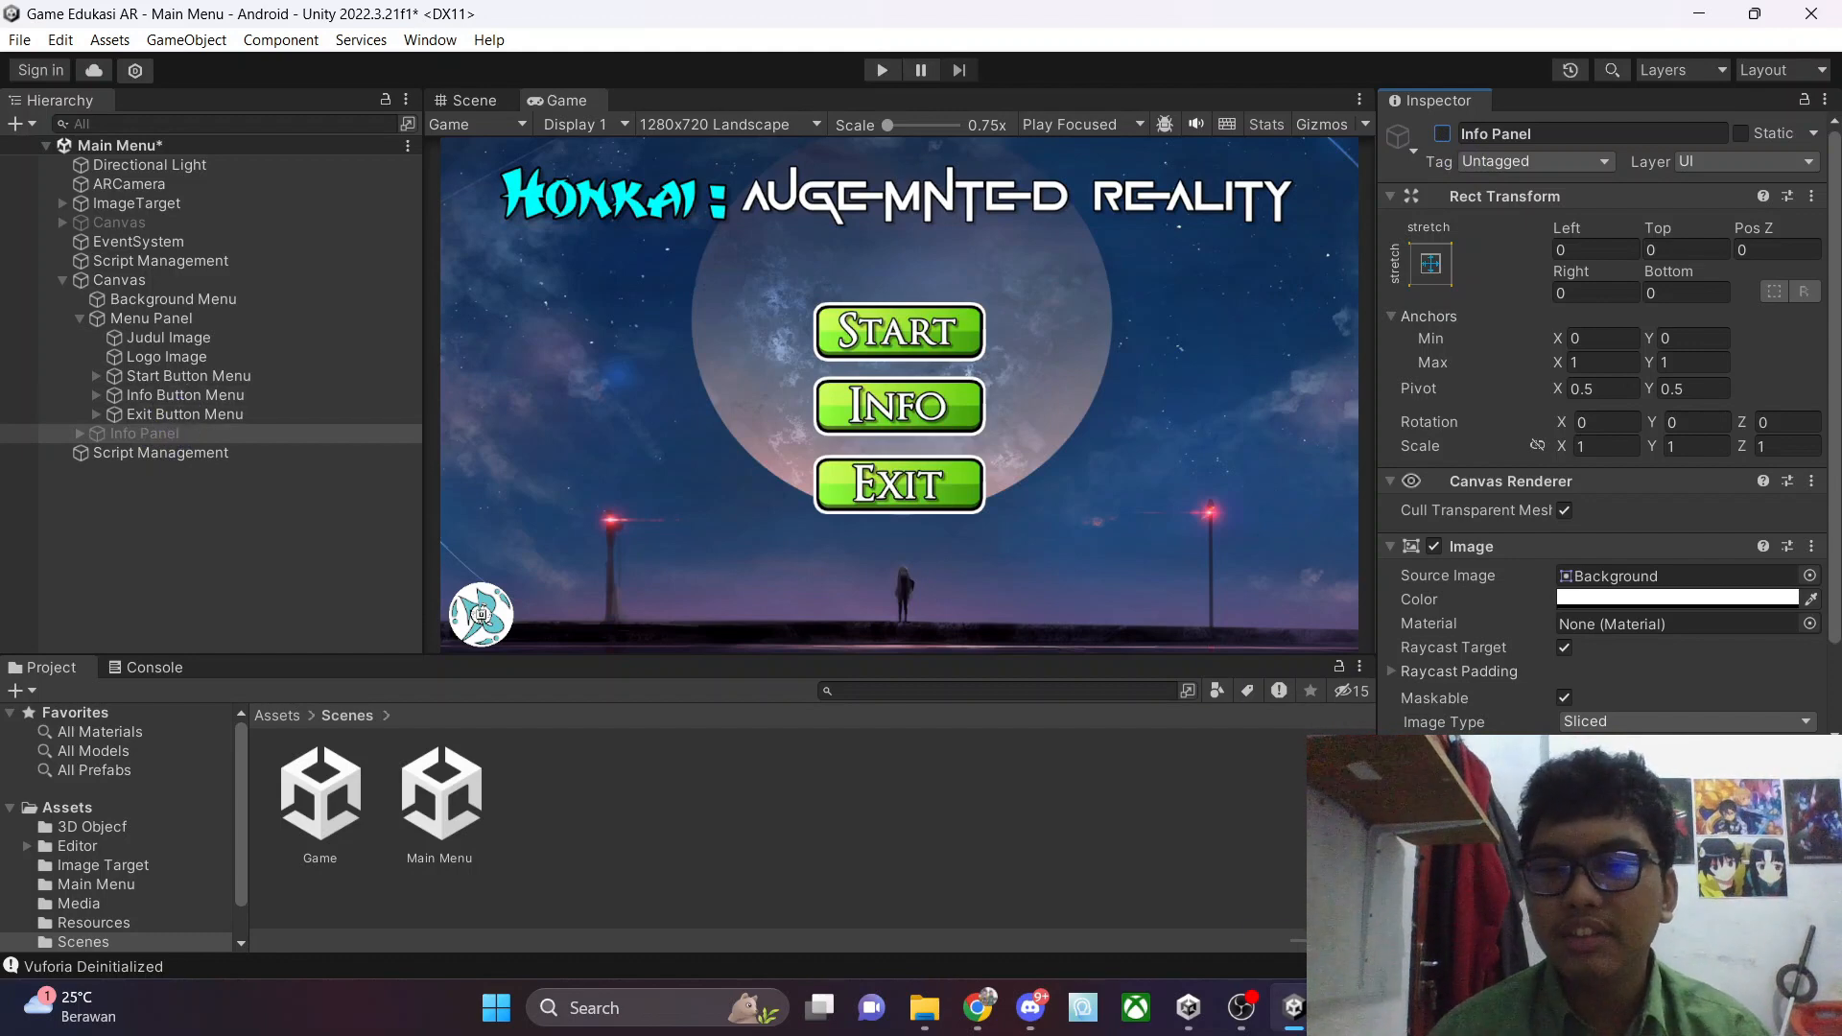
Switch to Visual Studio Code with the Menu.cs script open
{"action": "left_click", "coordinate": [1346, 1007]}
{"action": "scroll", "coordinate": [510, 472], "scroll_direction": "down", "scroll_amount": 2}
{"action": "scroll", "coordinate": [510, 470], "scroll_direction": "up", "scroll_amount": 2}
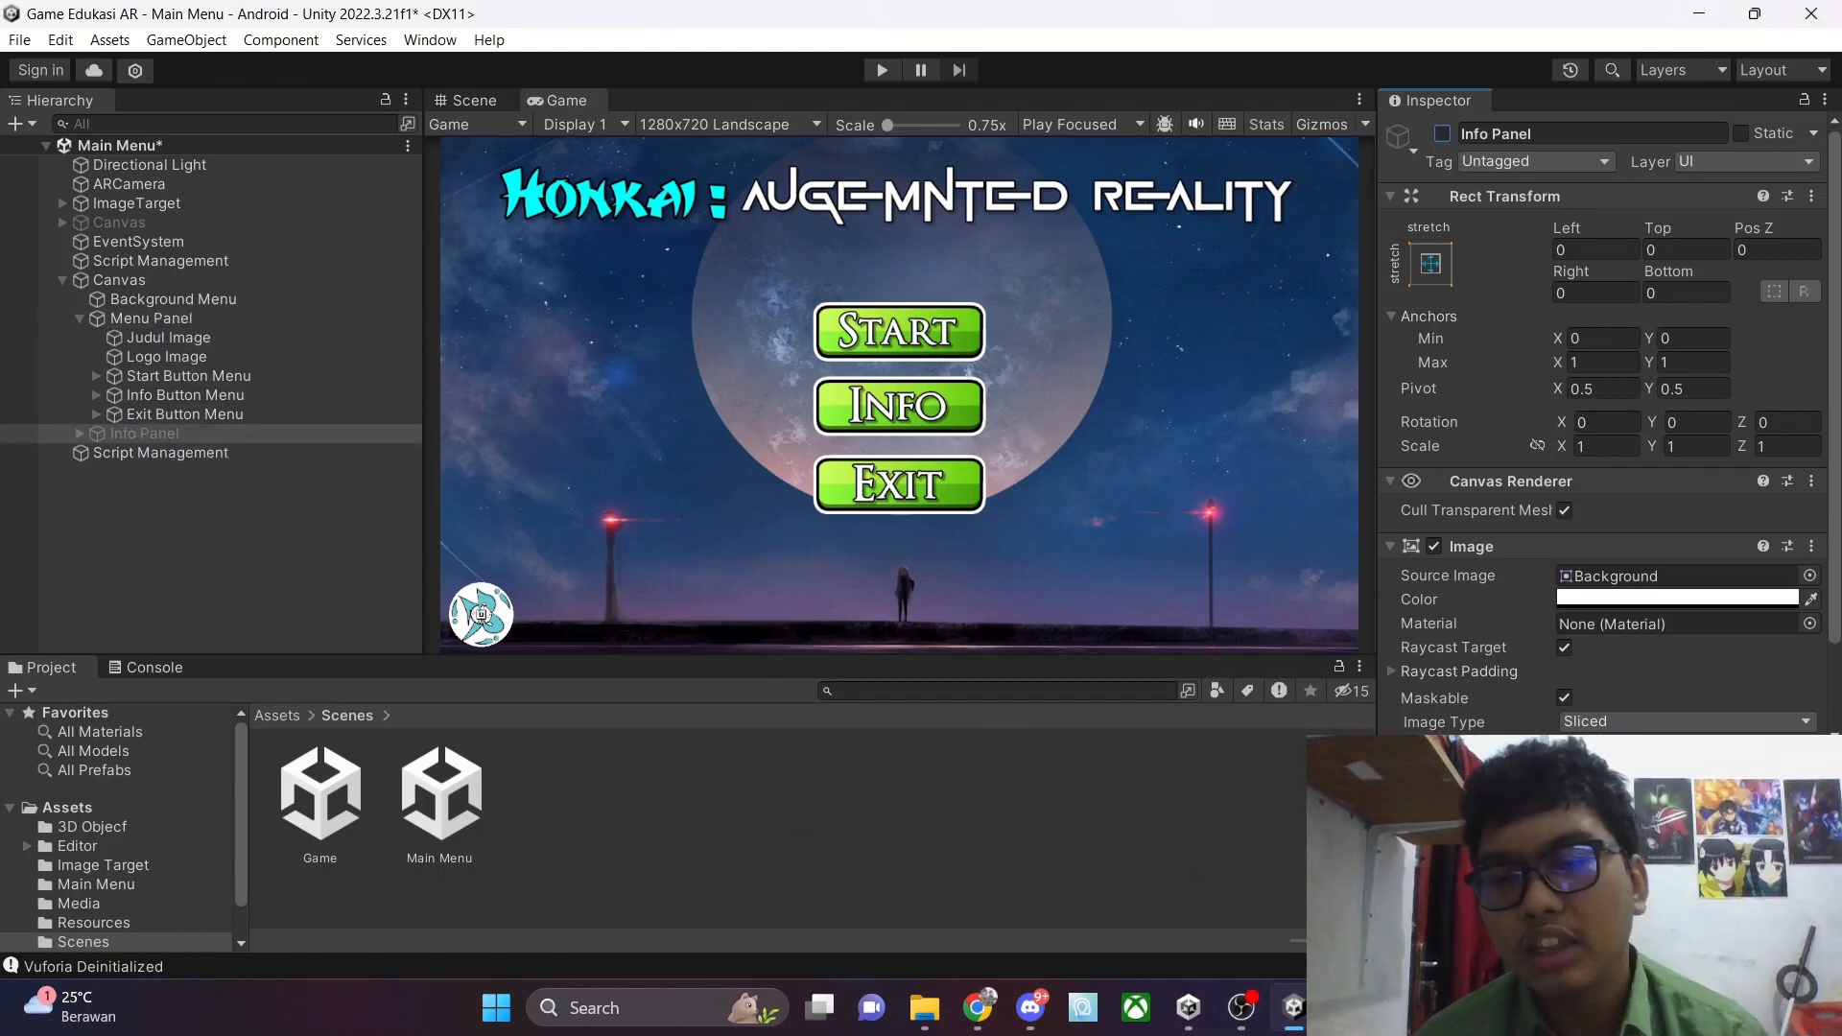
{"action": "key", "text": "alt+Tab"}
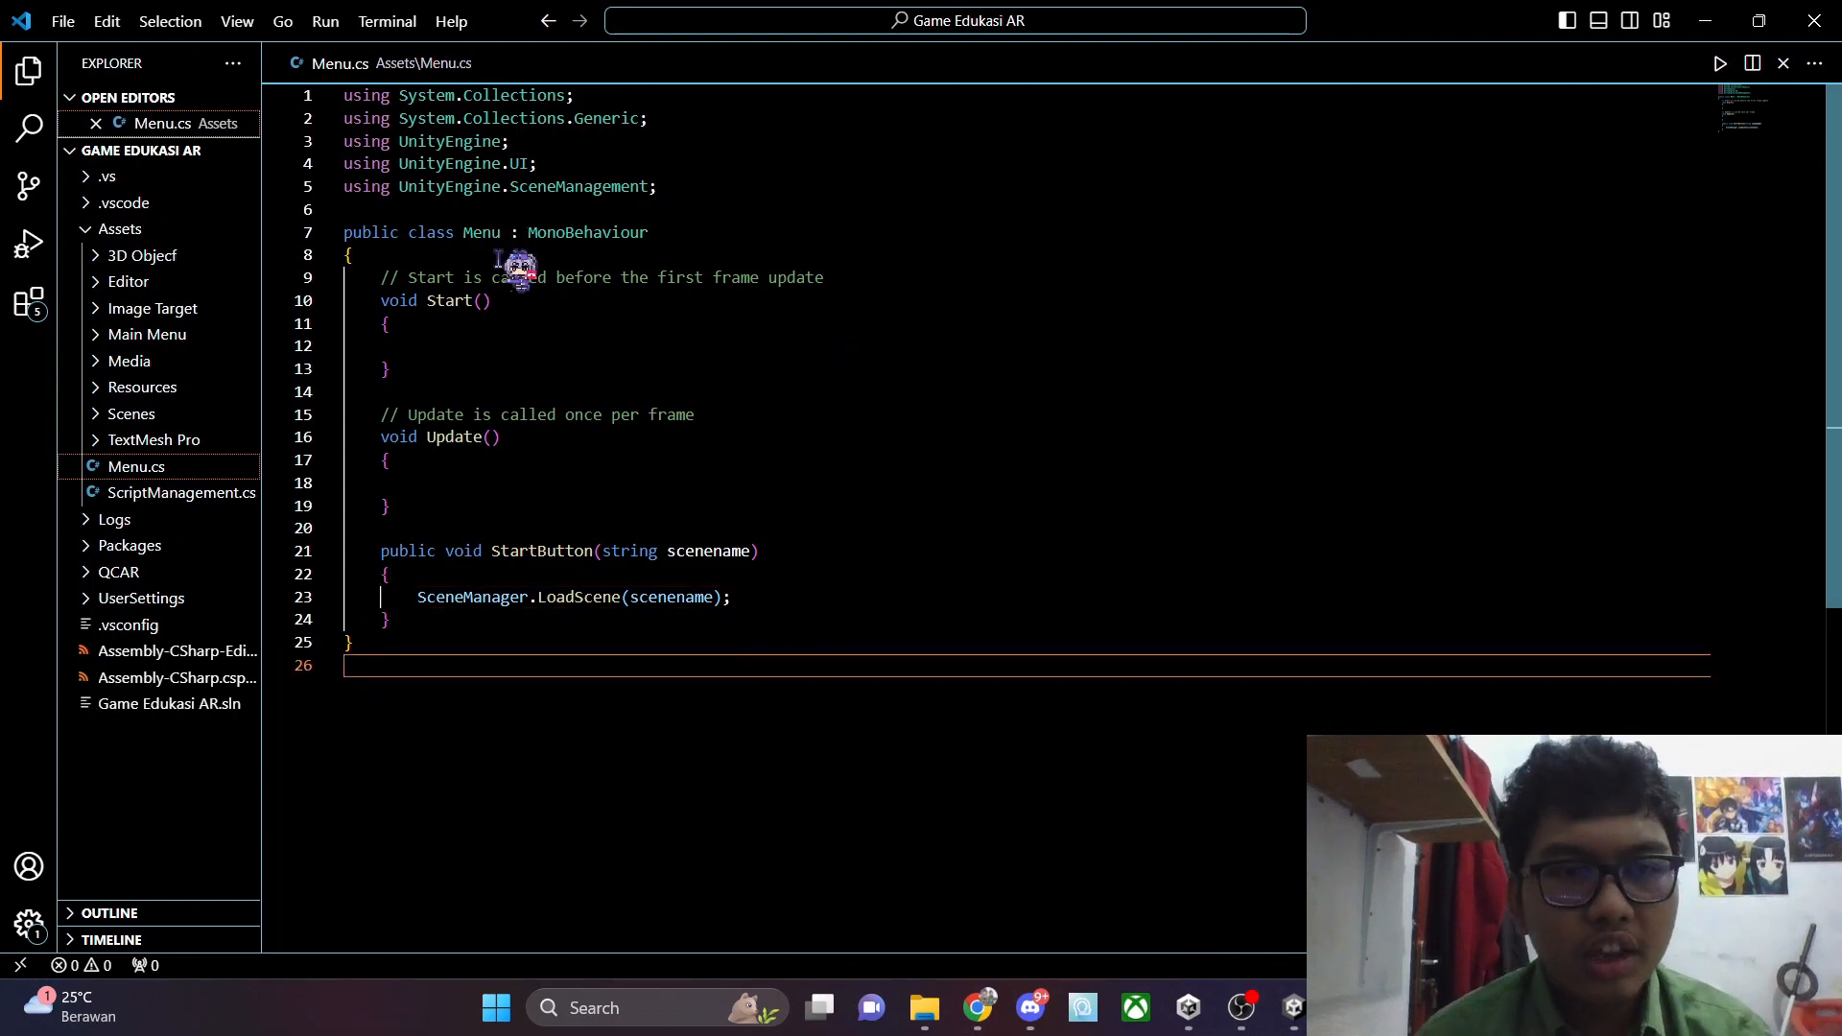
{"action": "left_click", "coordinate": [516, 257]}
{"action": "key", "text": "Return"}
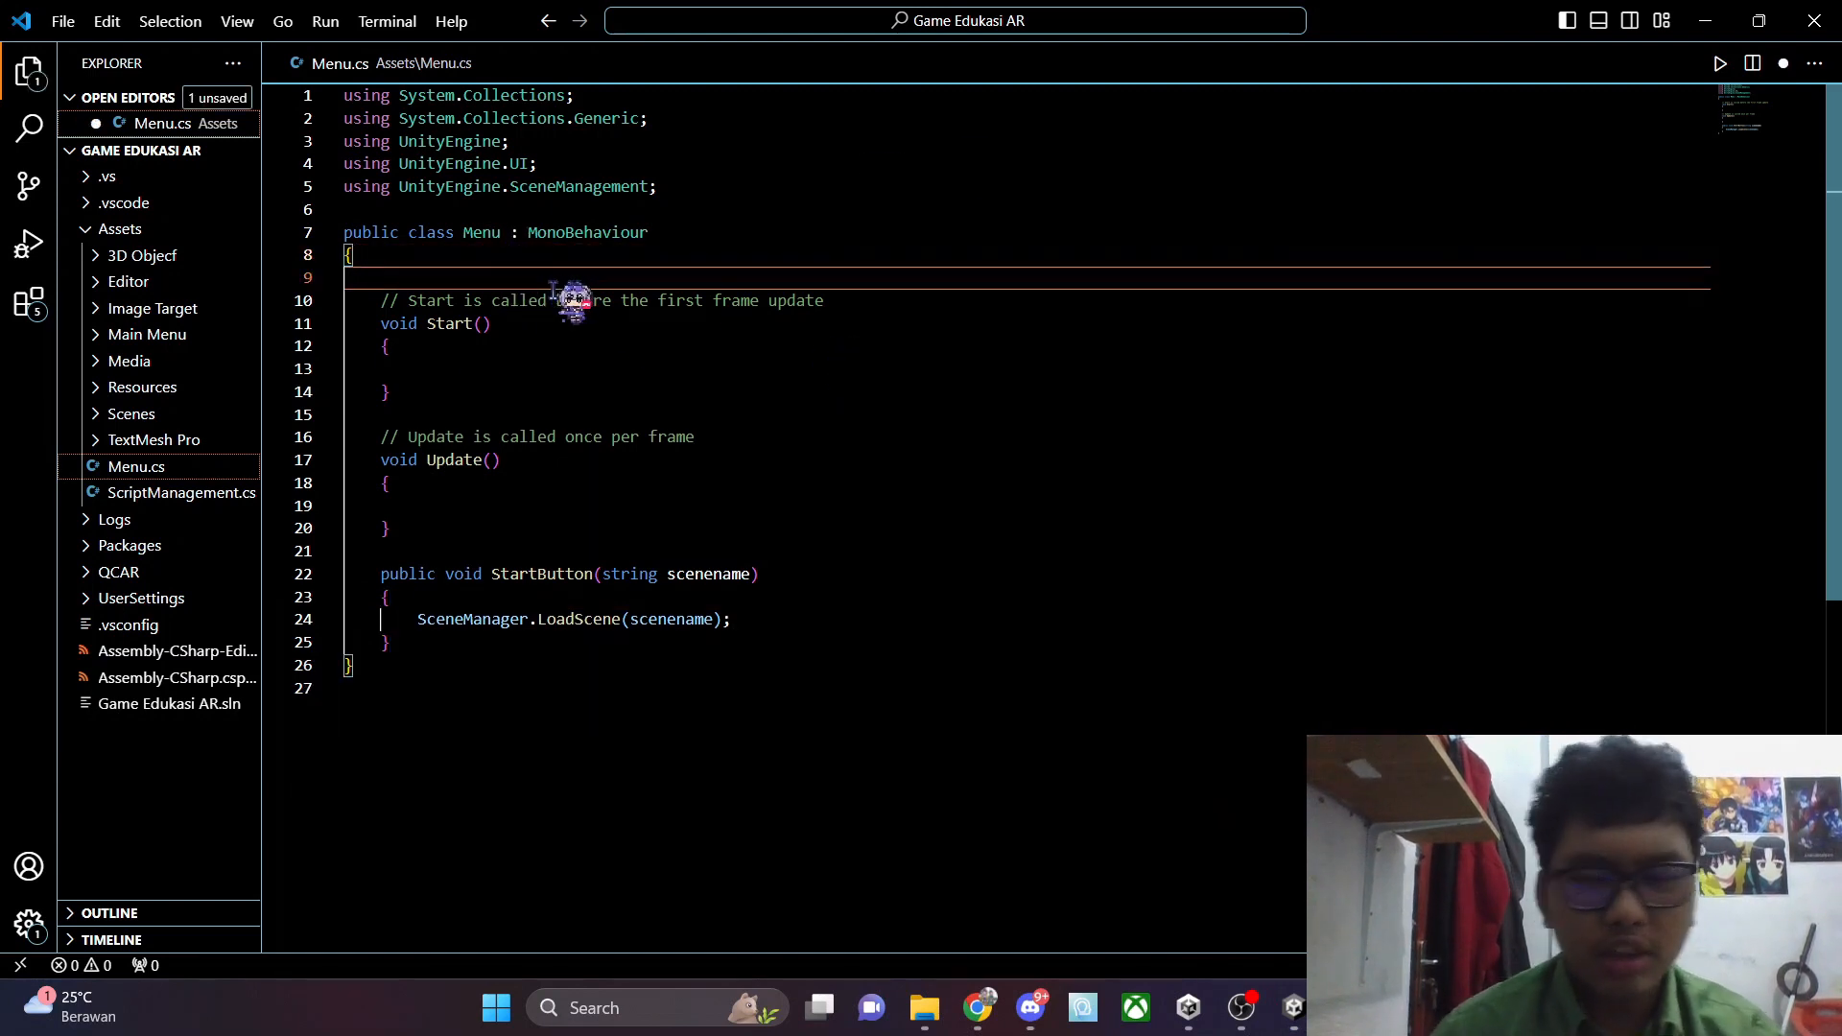
{"action": "type", "text": "public v"}
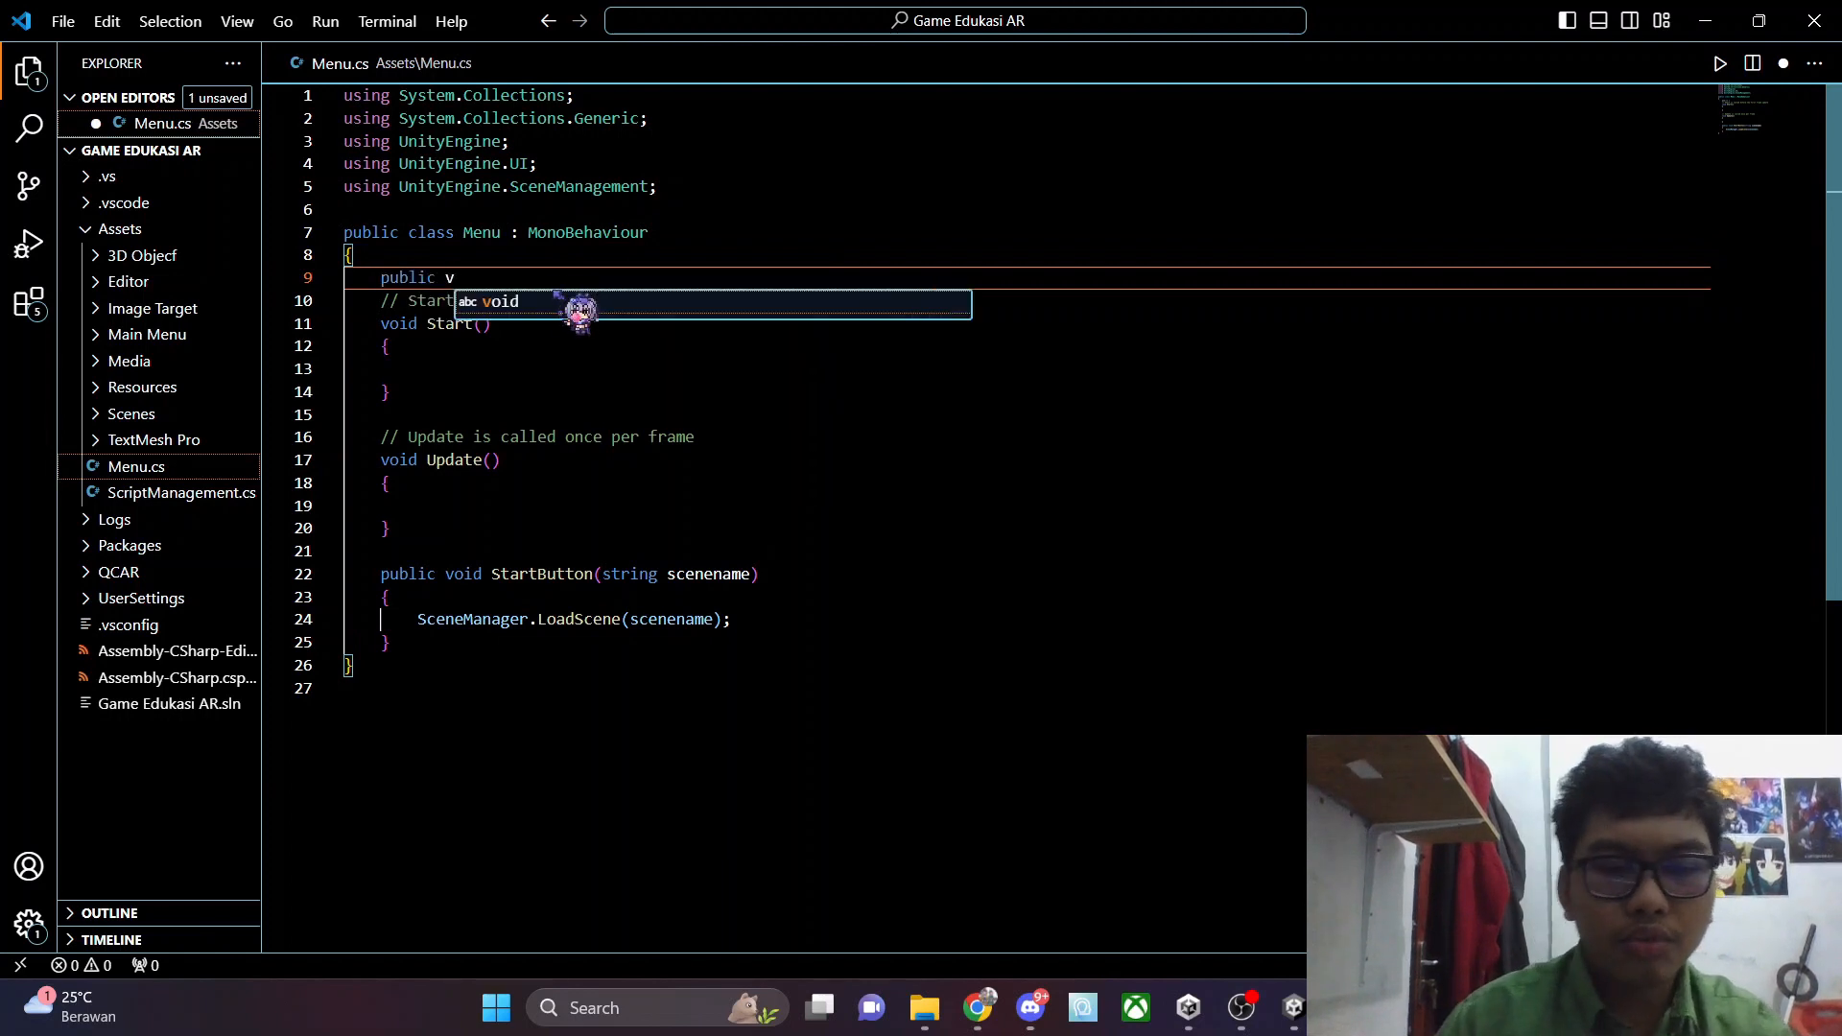
{"action": "type", "text": "oid GameO"}
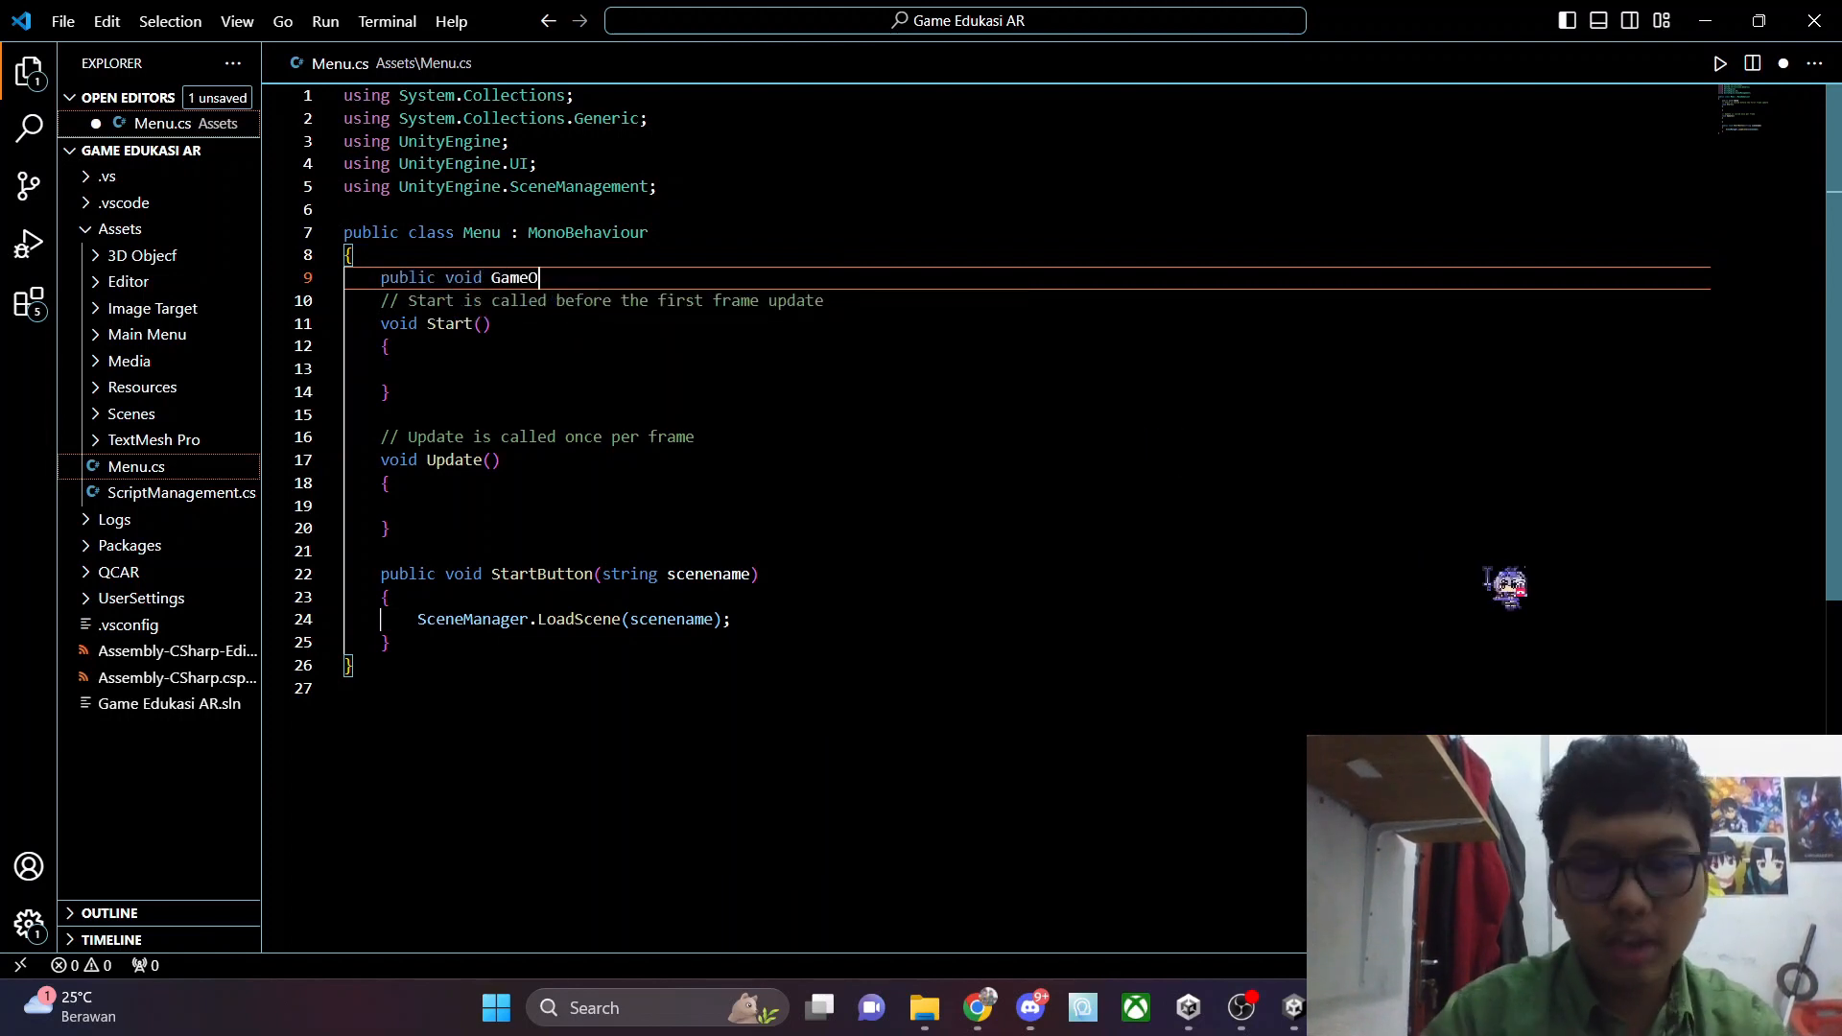
{"action": "type", "text": "bjce"}
{"action": "key", "text": "ctrl+z"}
{"action": "key", "text": "ctrl+z"}
{"action": "key", "text": "ctrl+z"}
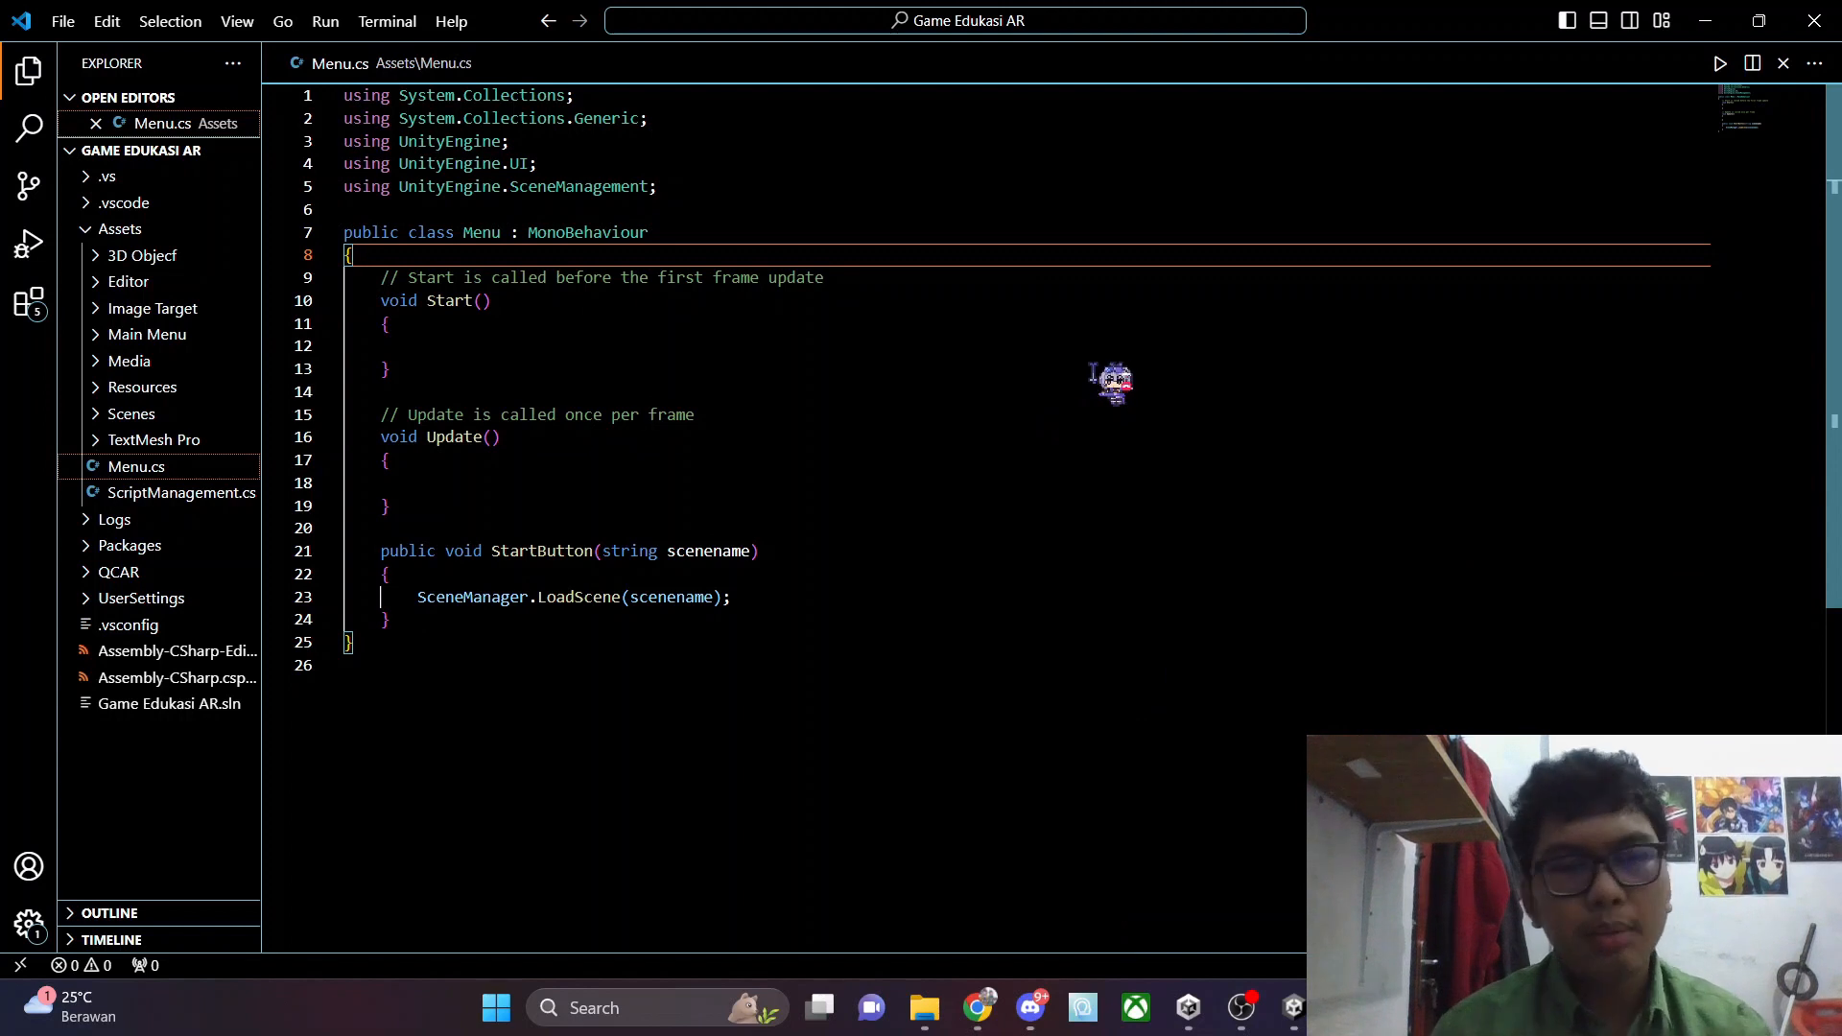
Declare two public GameObject fields, menupanel and infopanel, at the start of the Menu class body
{"action": "key", "text": "Return"}
{"action": "type", "text": "public Gam"}
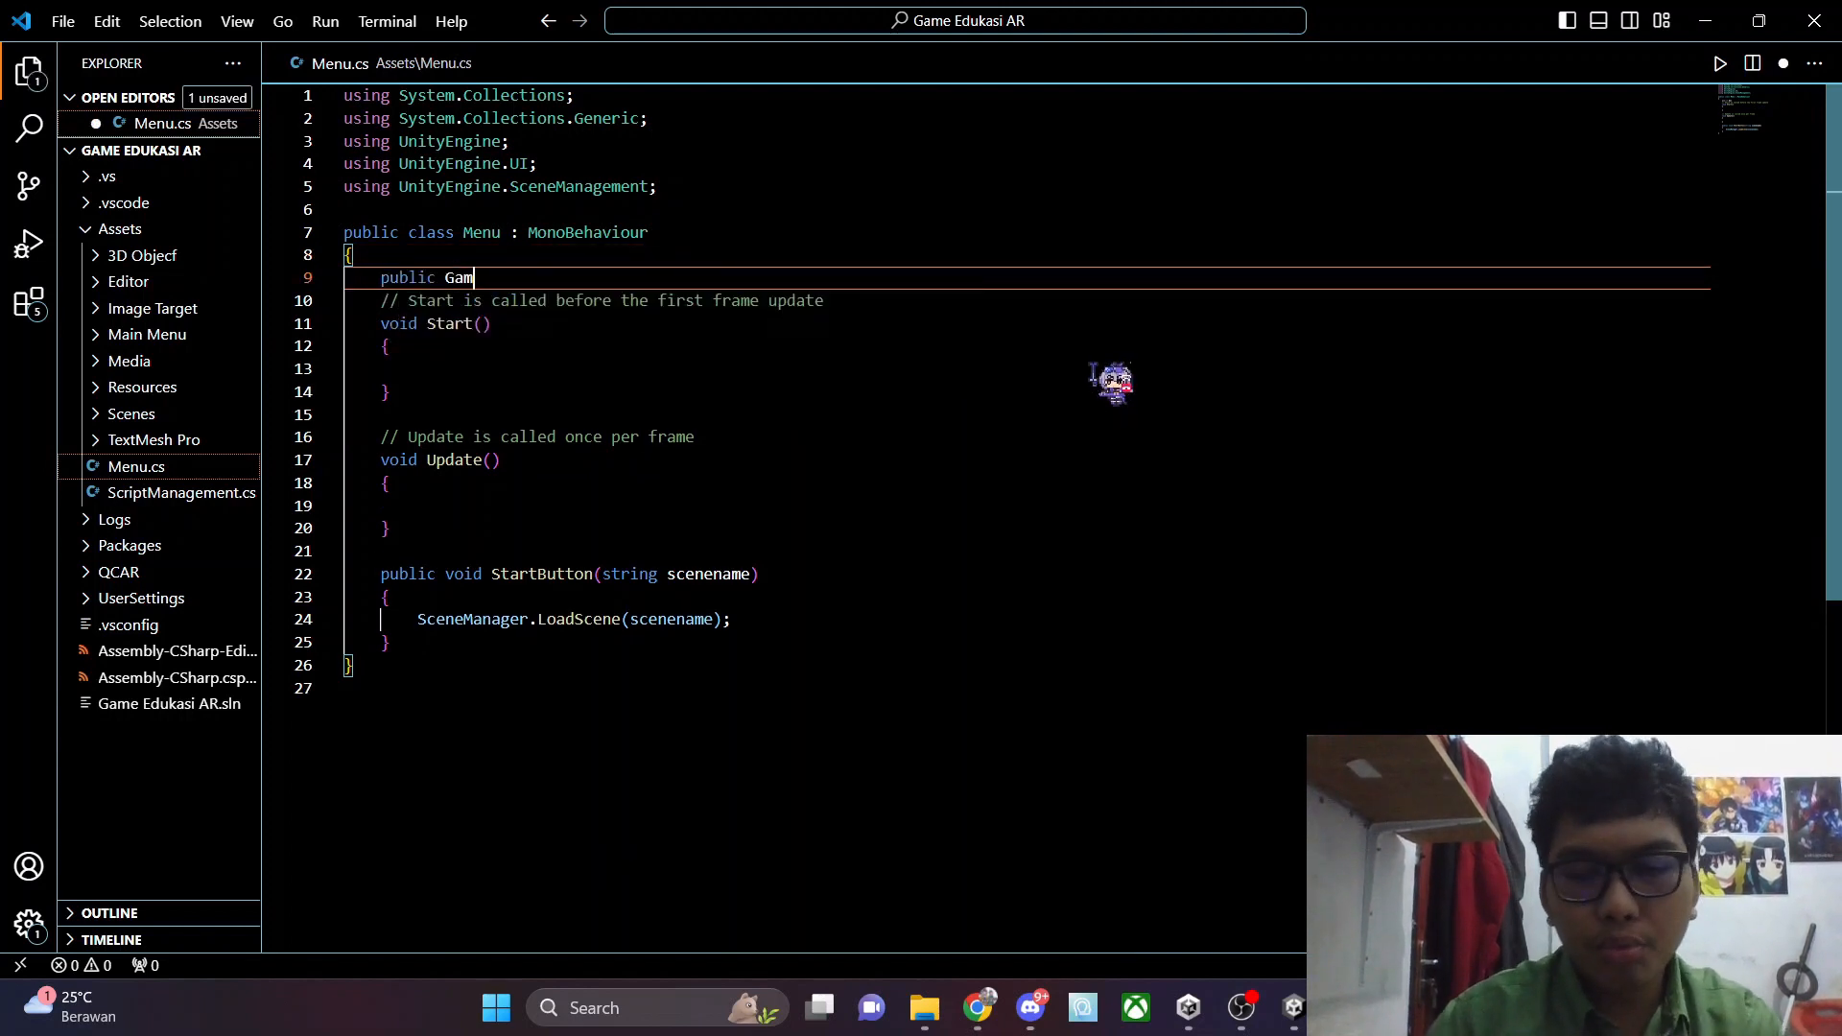
{"action": "type", "text": "eObject menupanel;"}
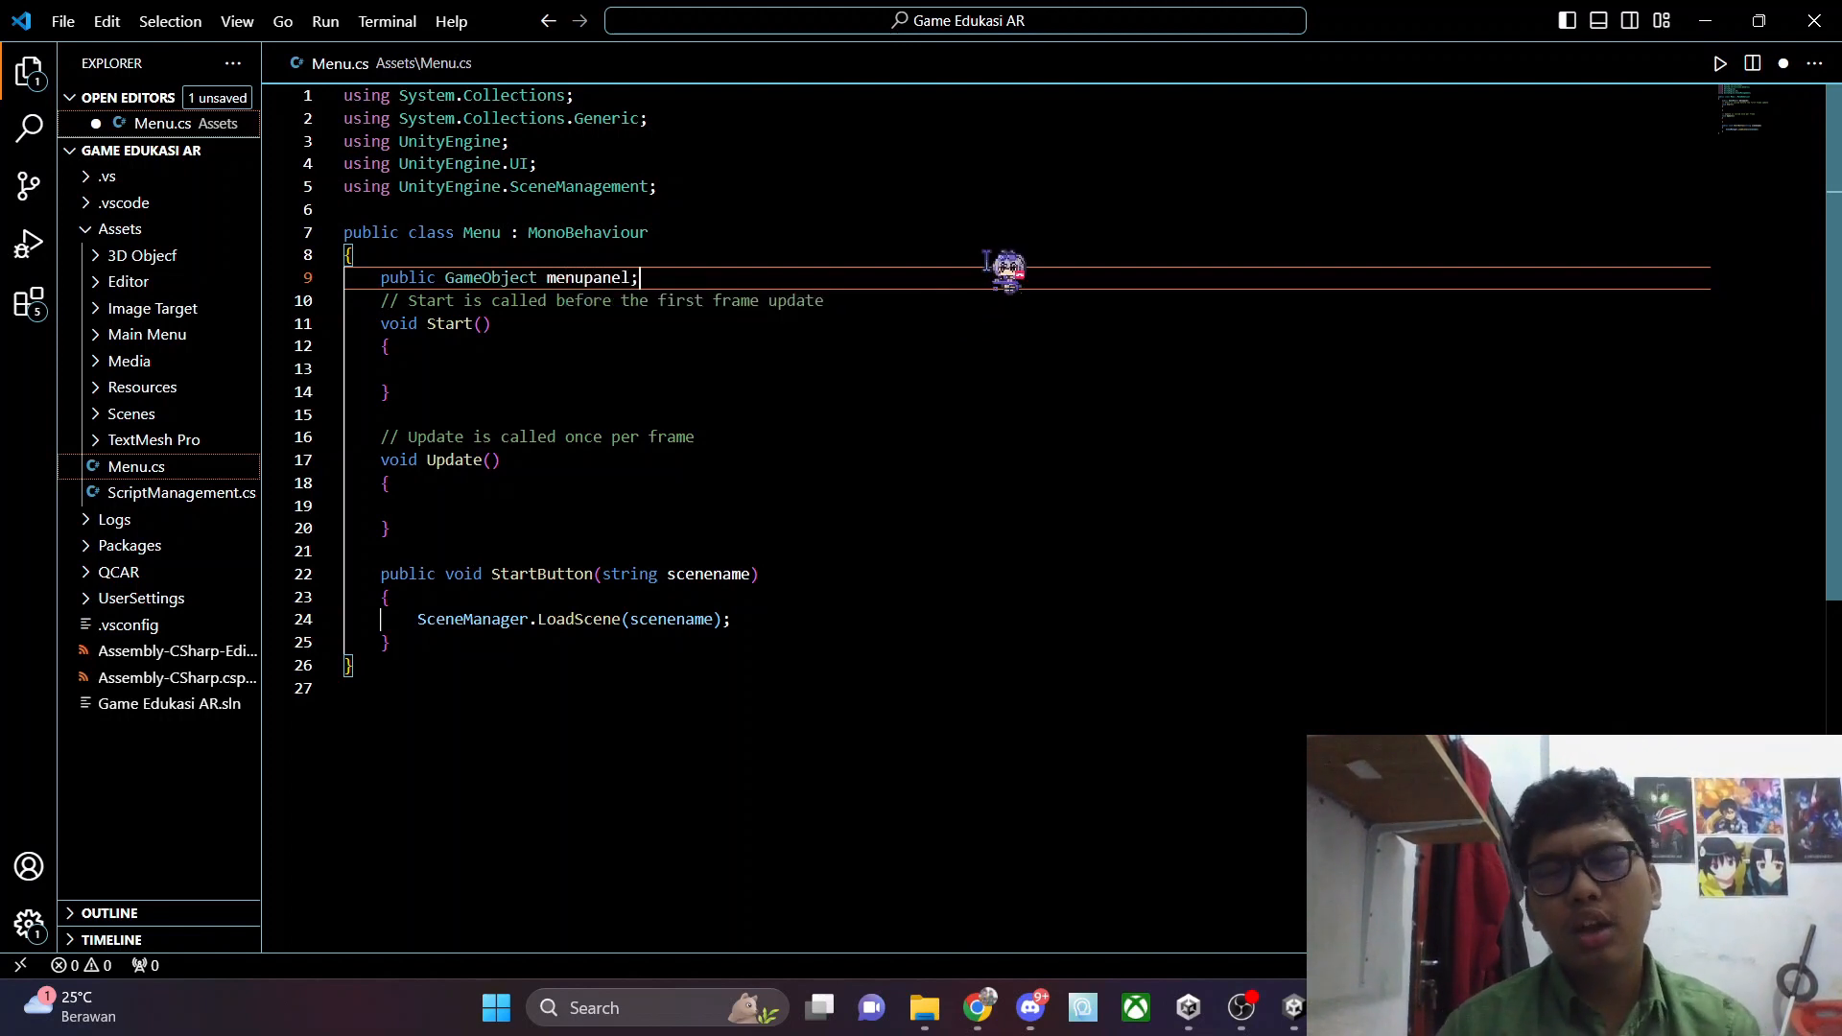
{"action": "key", "text": "Return"}
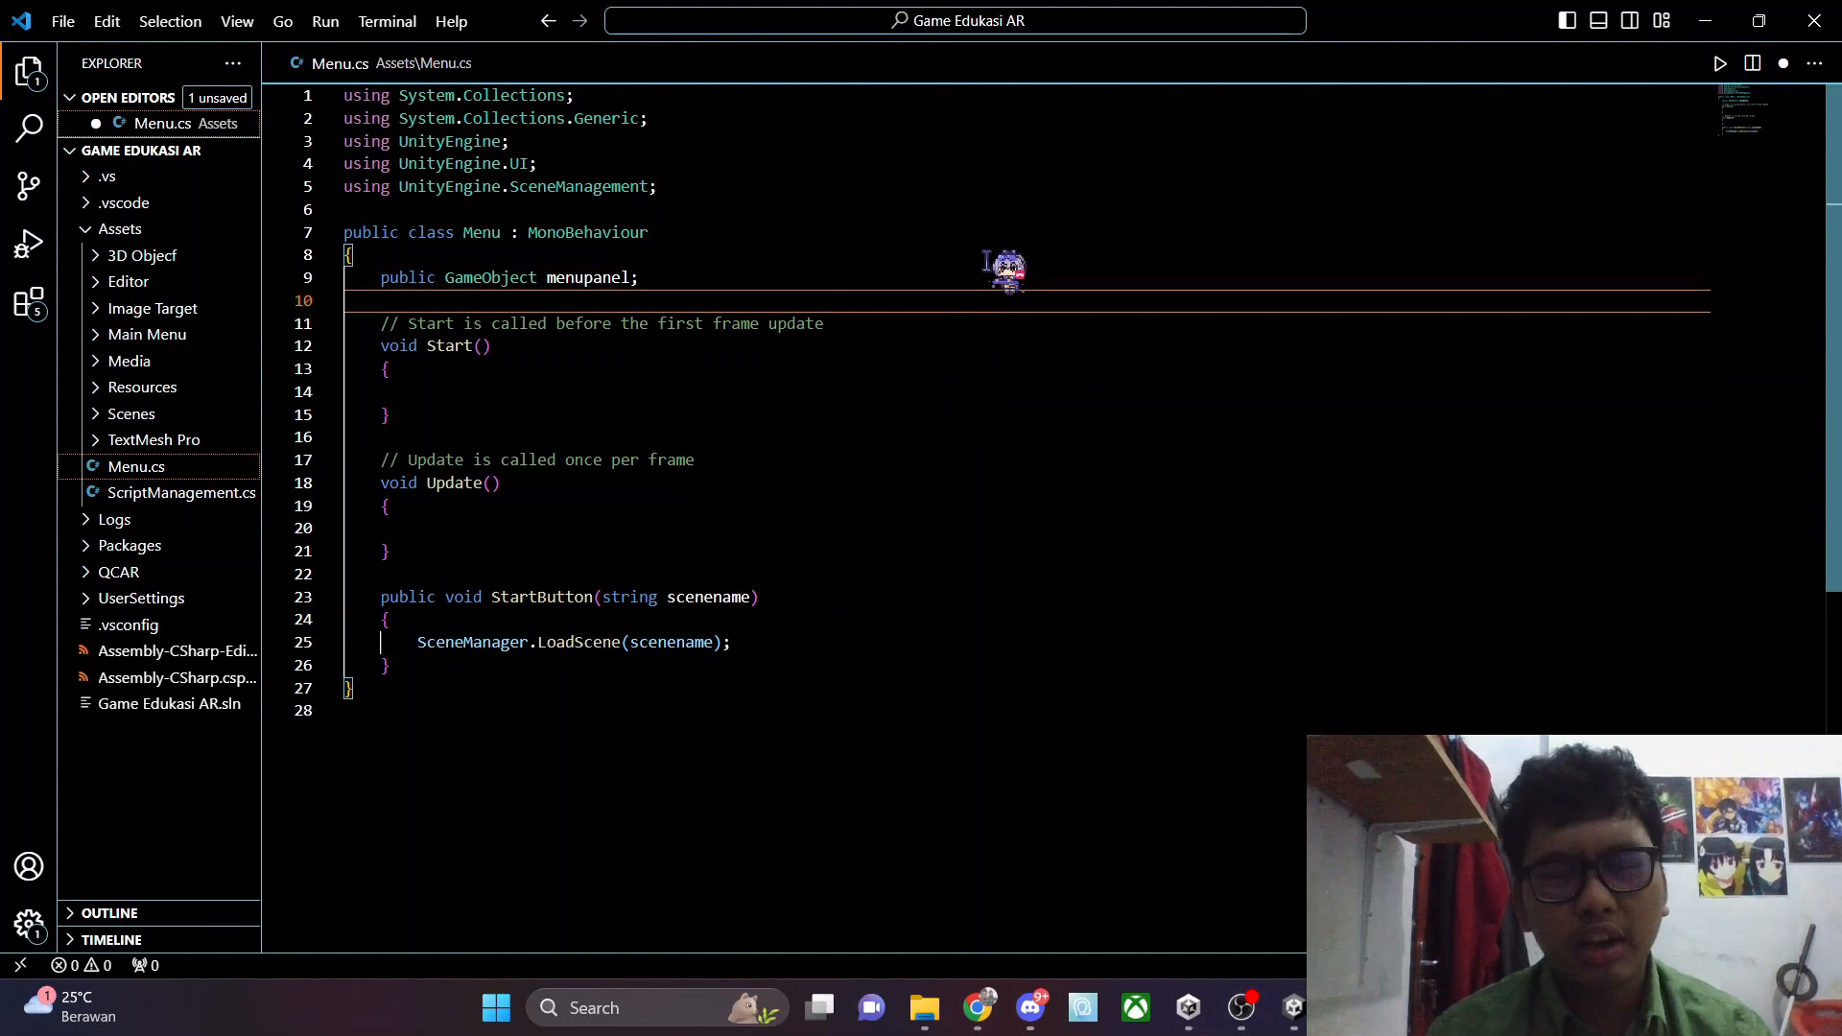
{"action": "type", "text": "public GameObject"}
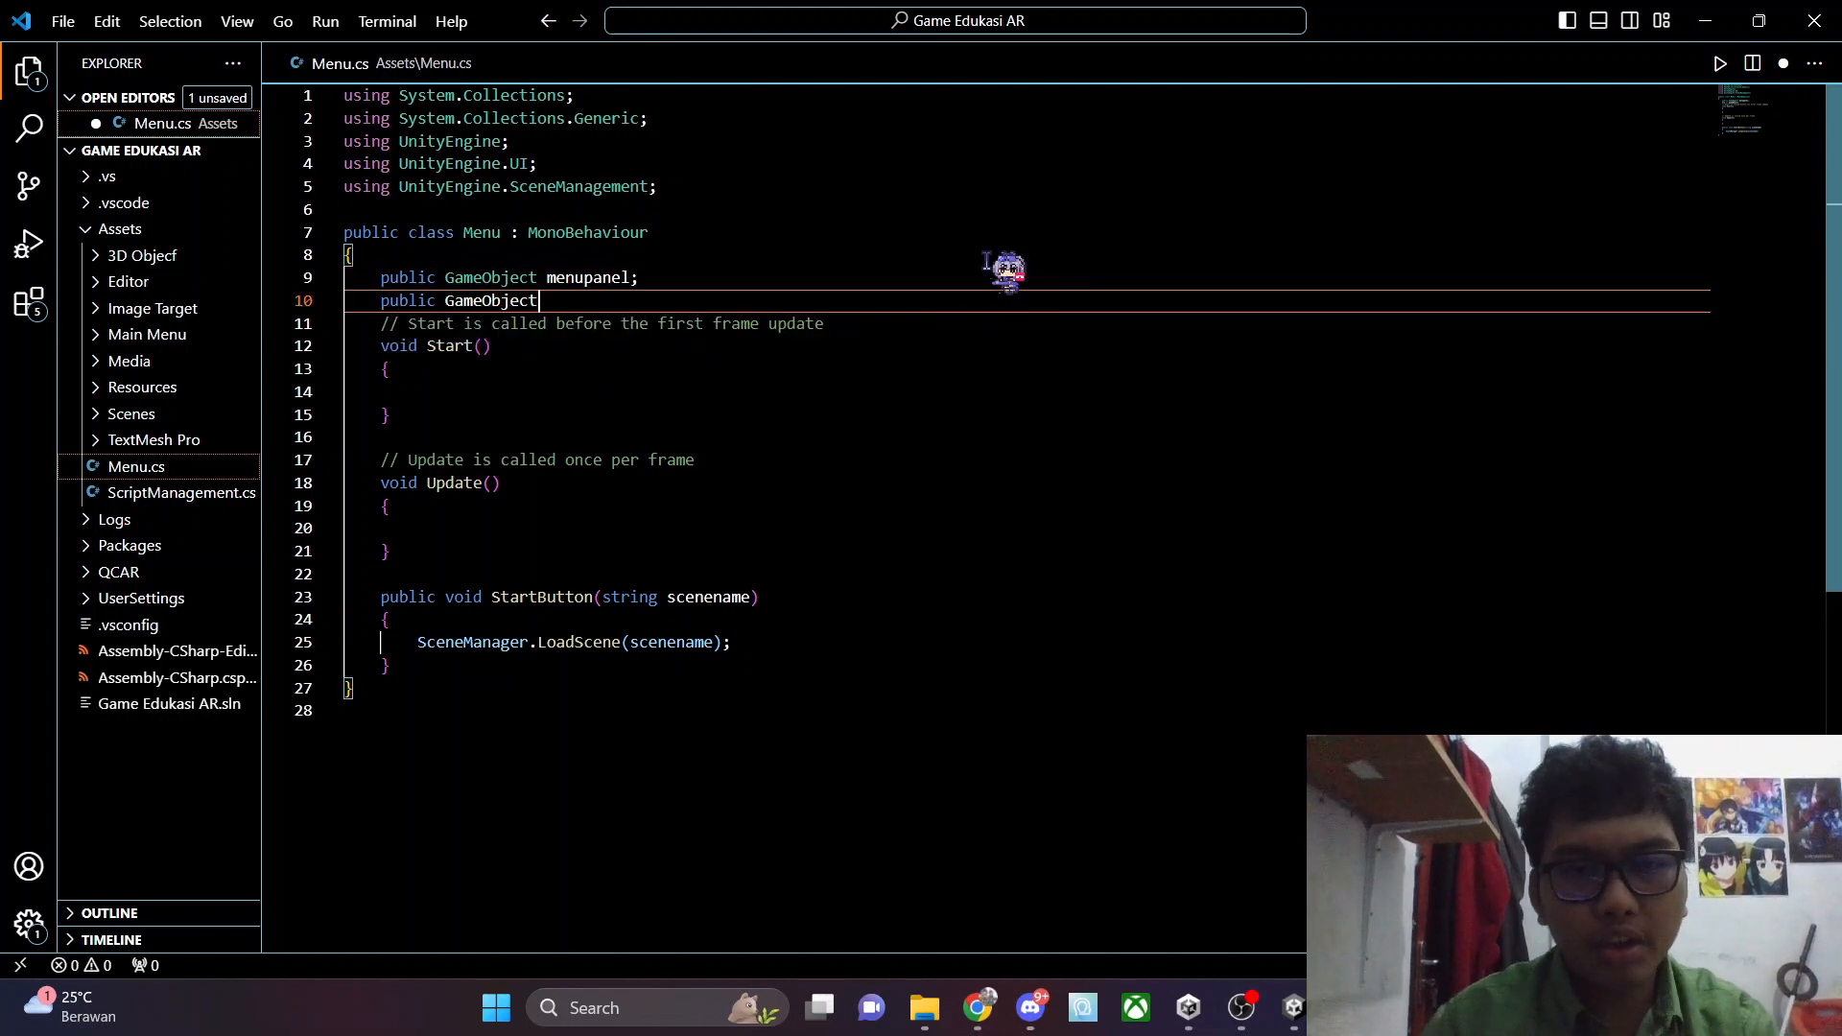
{"action": "type", "text": " infopanel"}
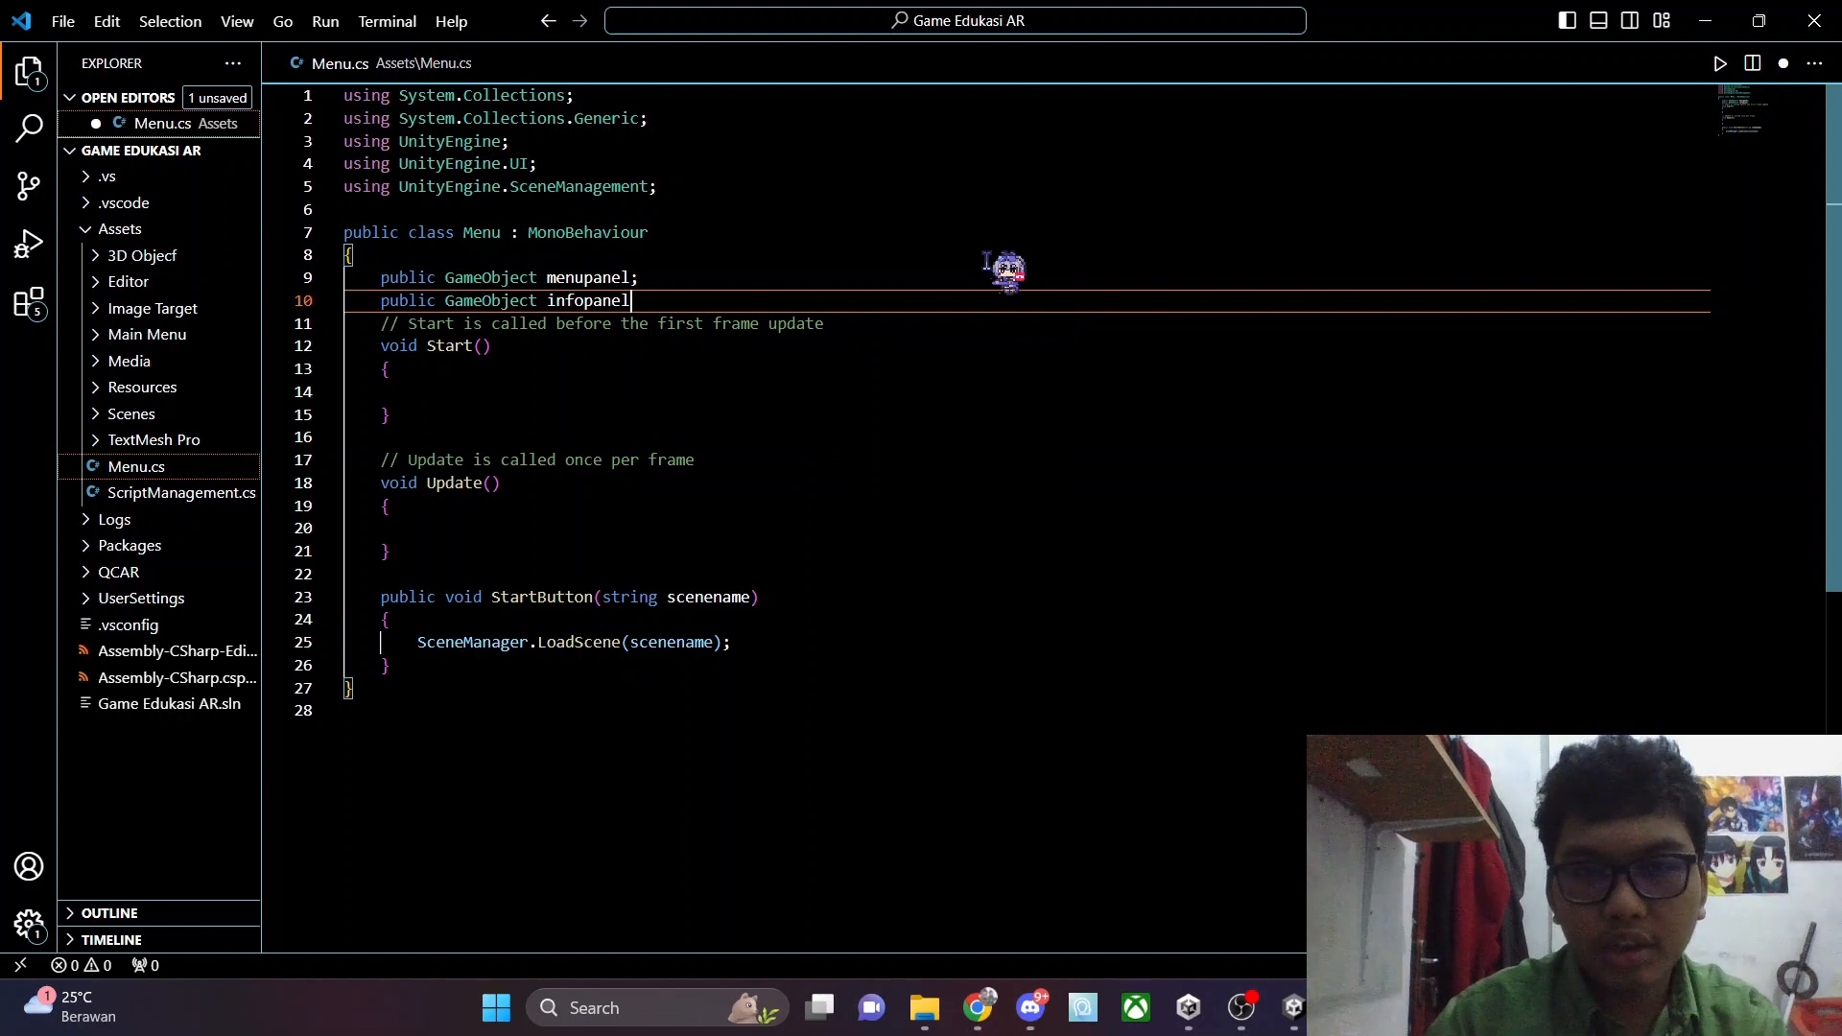
{"action": "type", "text": ";"}
{"action": "left_click", "coordinate": [705, 394]}
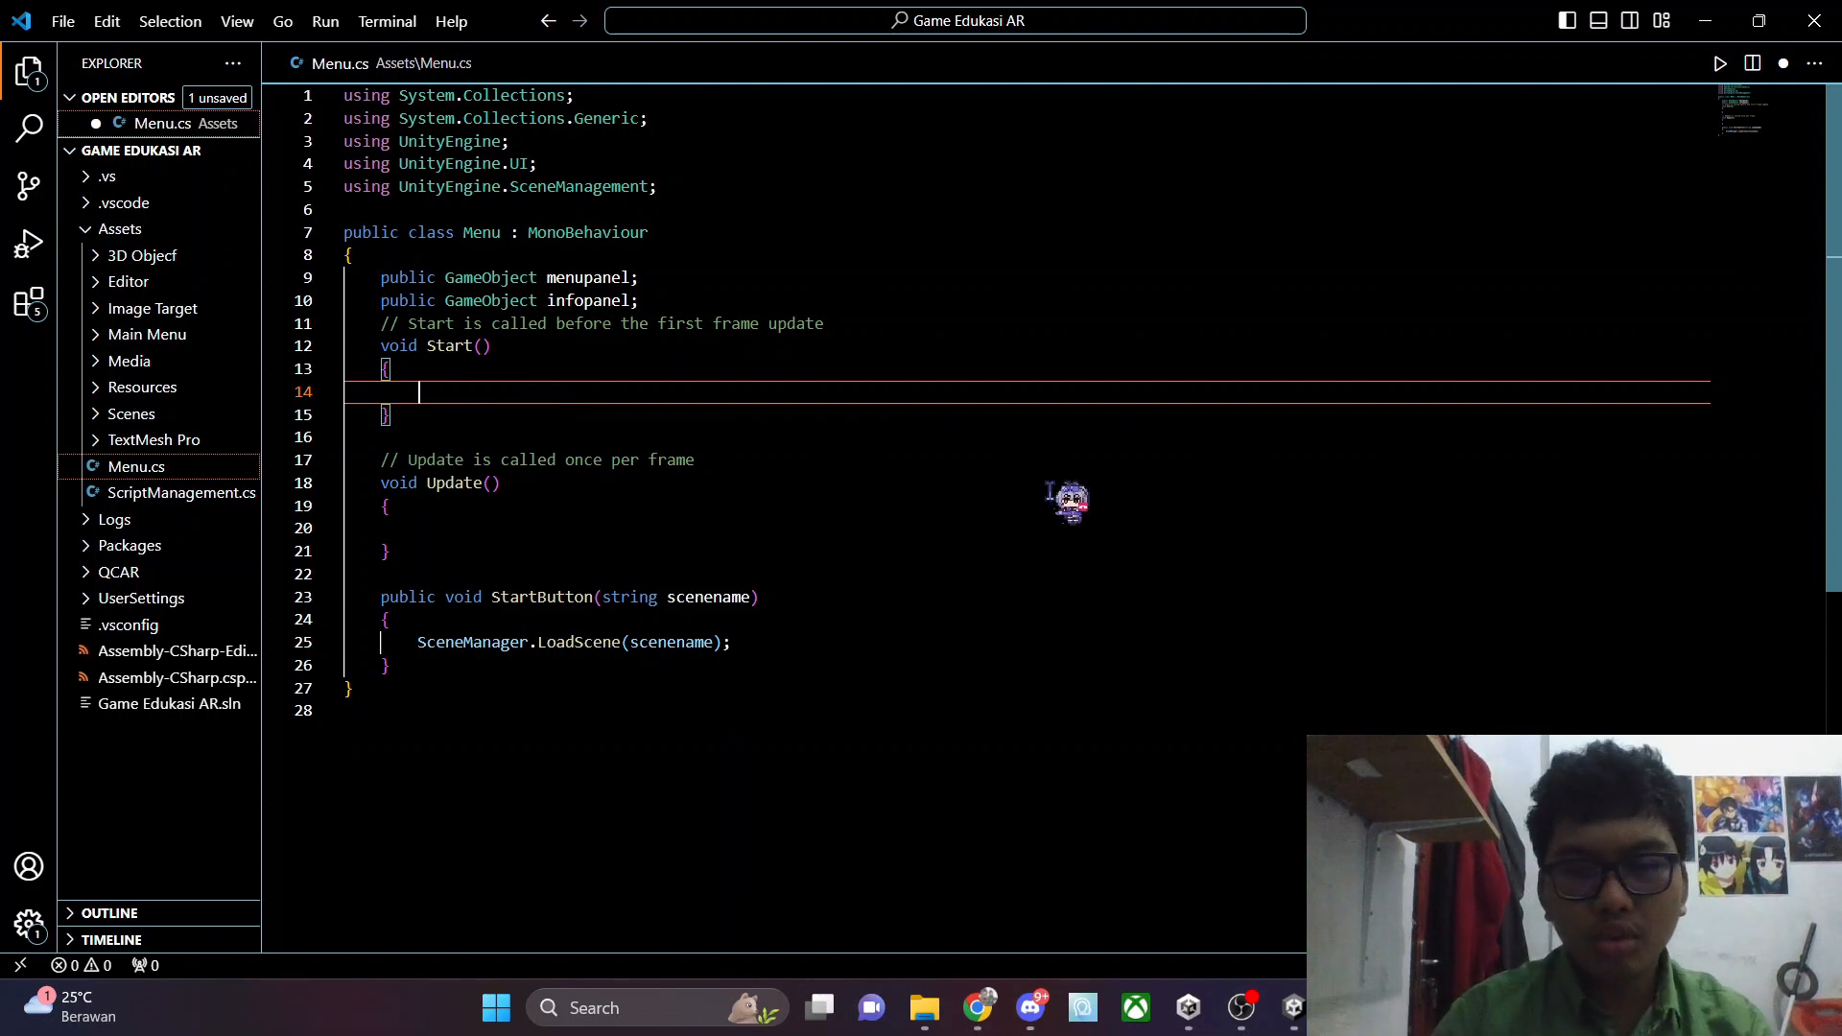
In the Start method, activate menupanel with SetActive(true) and deactivate infopanel with SetActive(false)
{"action": "type", "text": "menupanel.SetActi"}
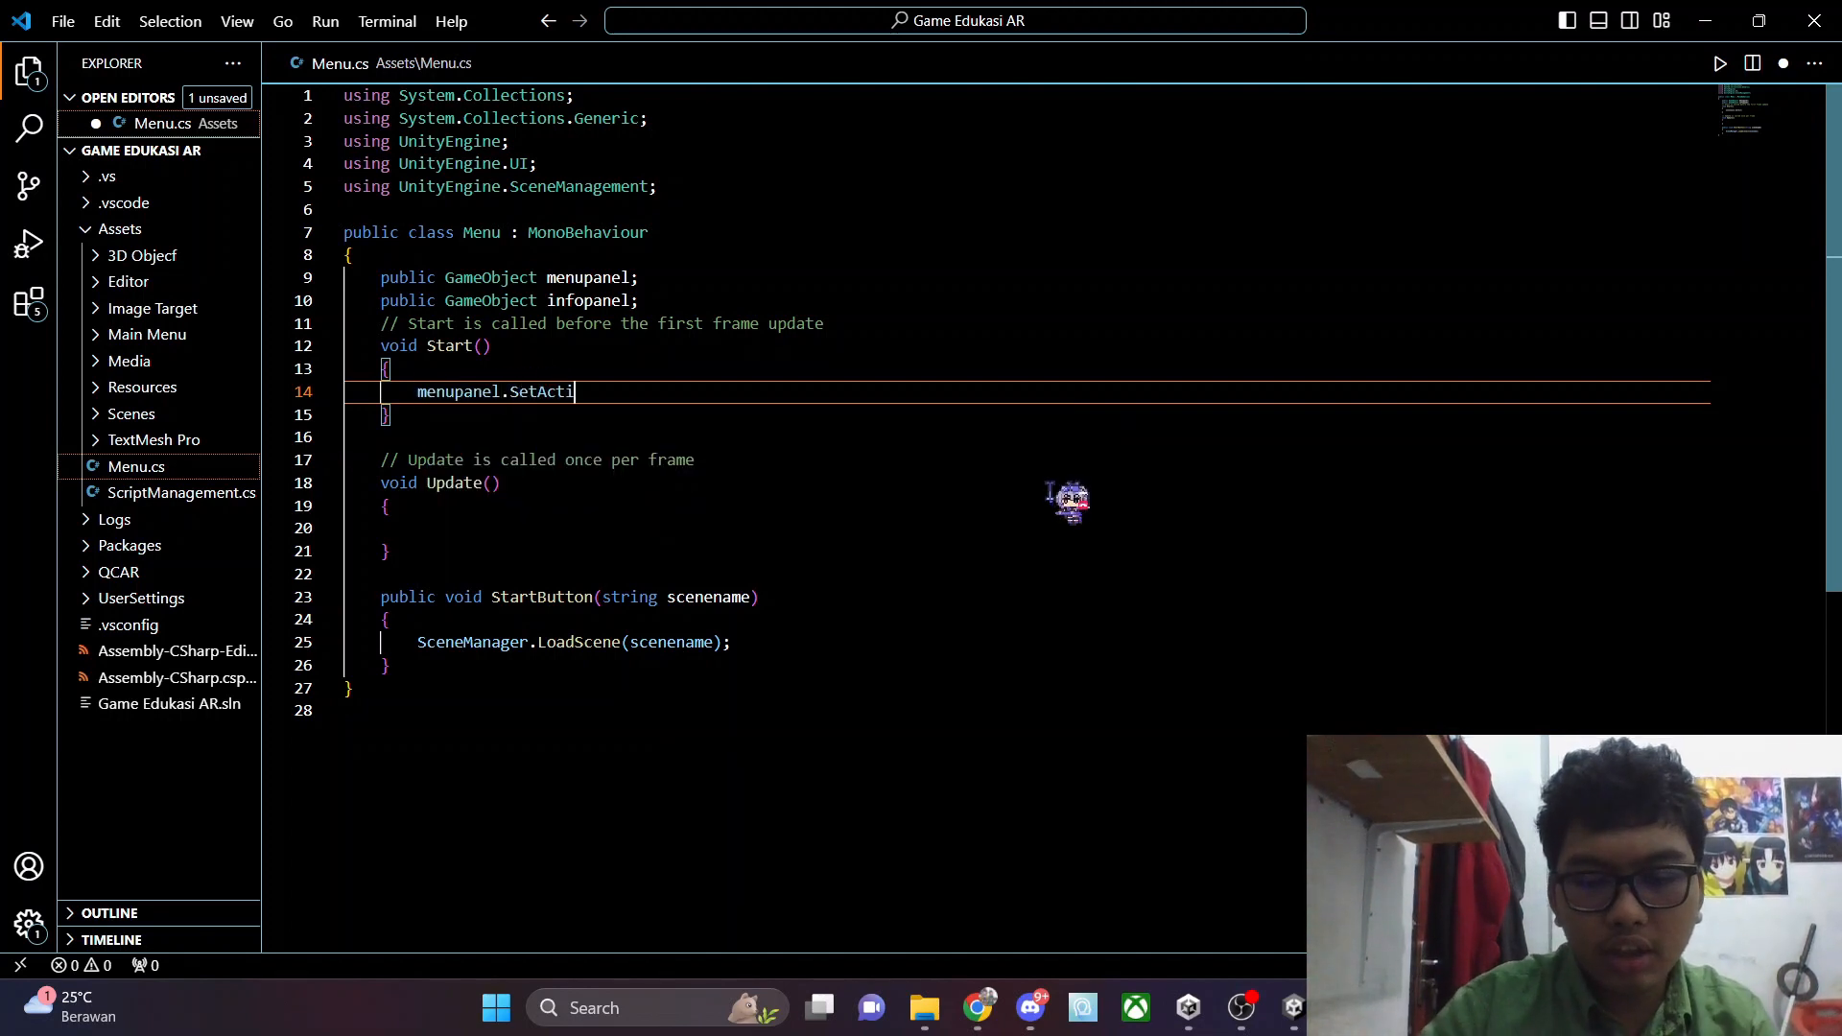
{"action": "type", "text": "ve(true);"}
{"action": "key", "text": "Return"}
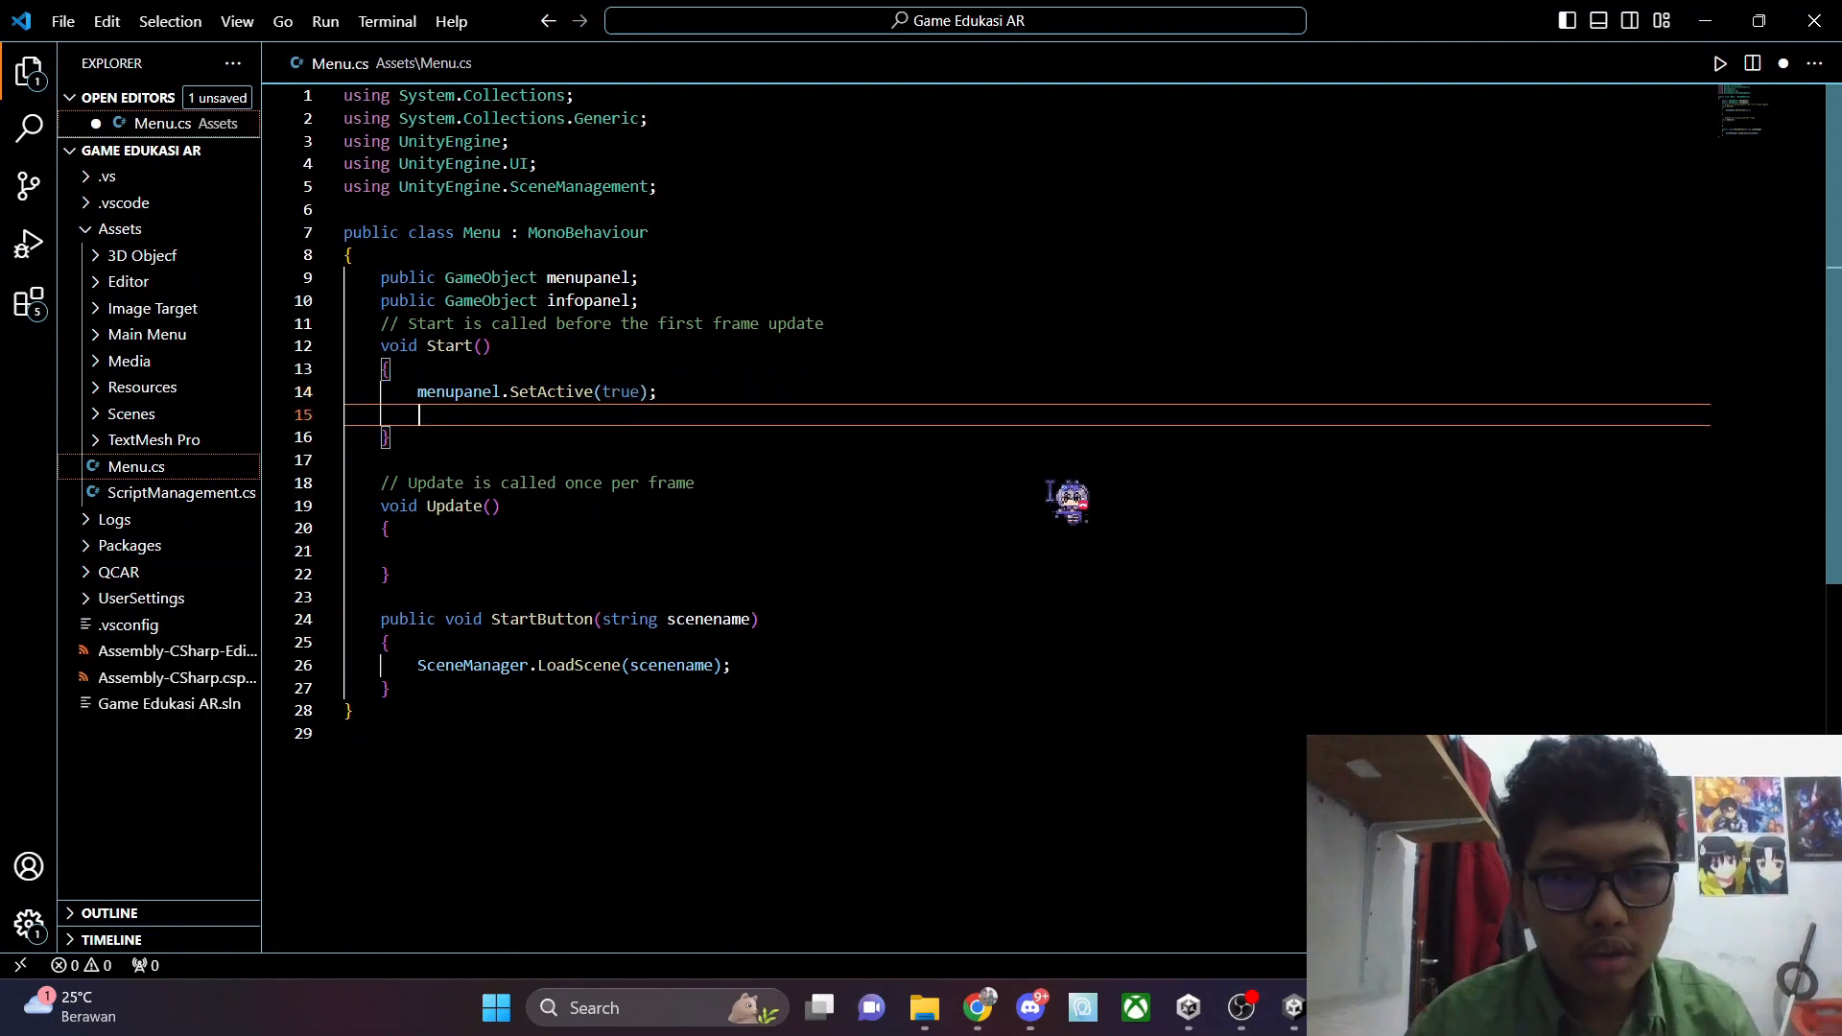
{"action": "type", "text": "infopanel.Set"}
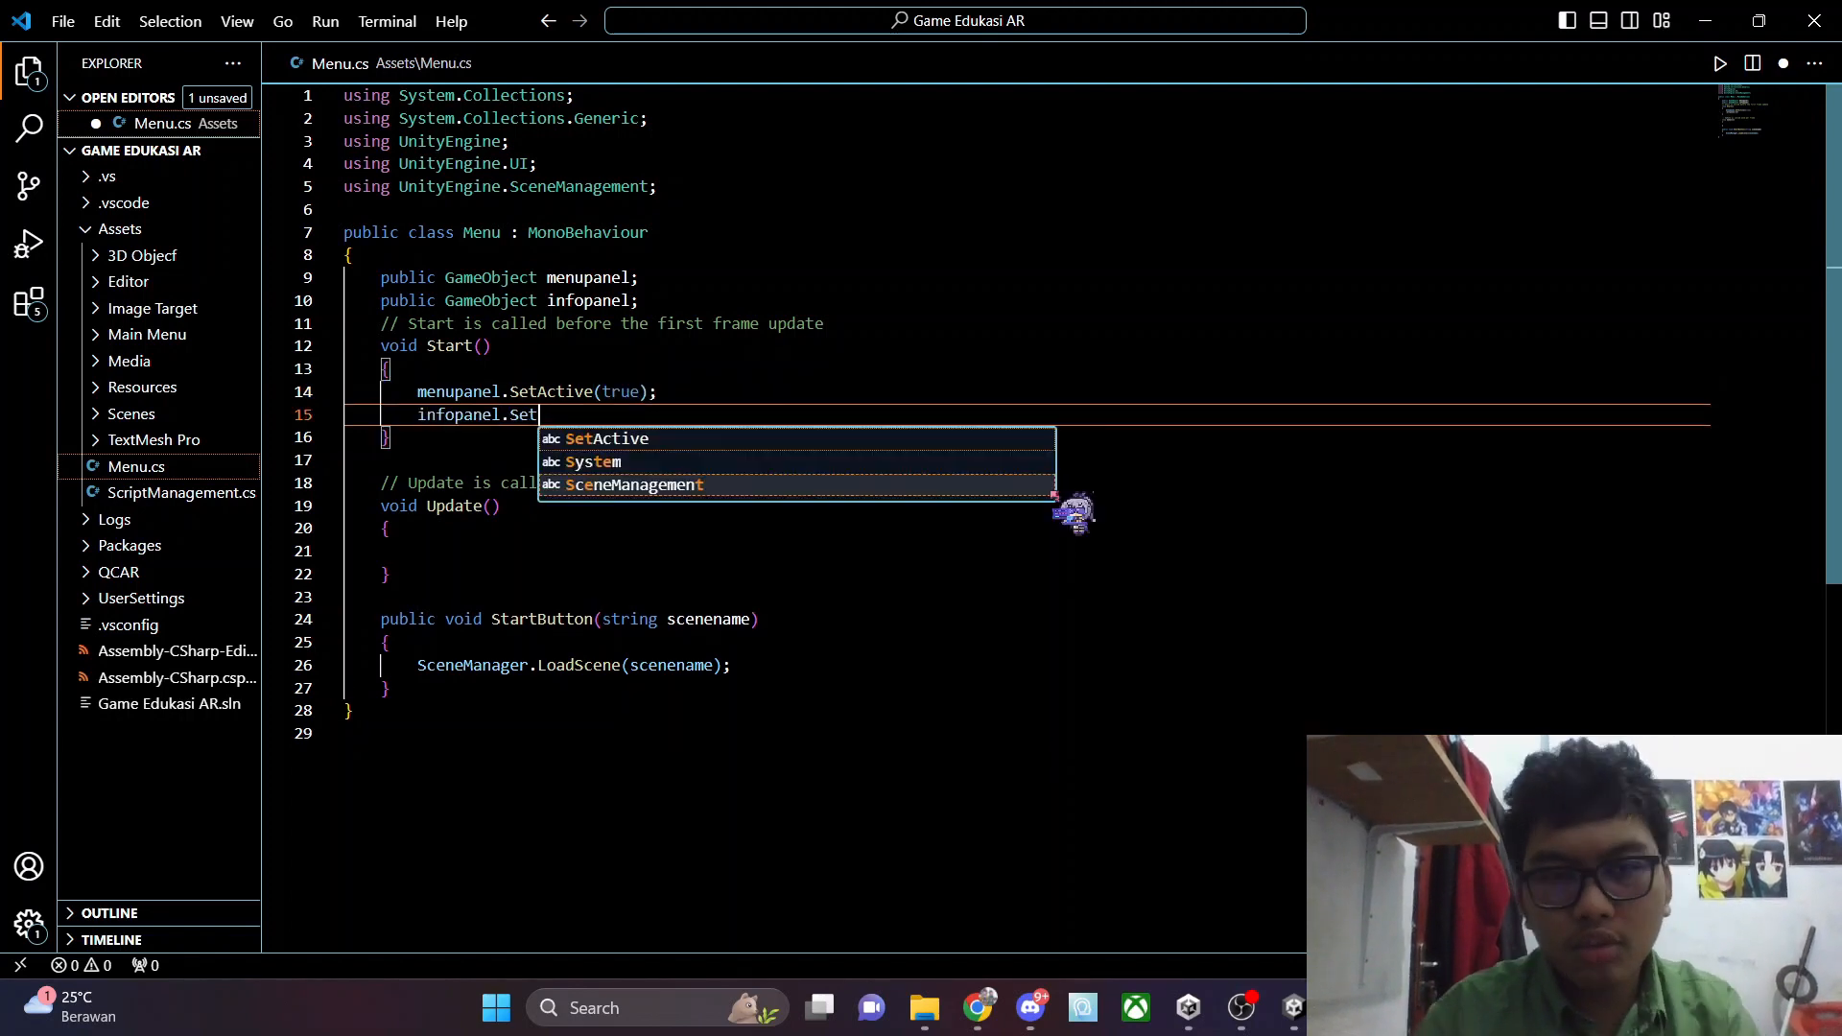
{"action": "key", "text": "Tab"}
{"action": "type", "text": "(fa"}
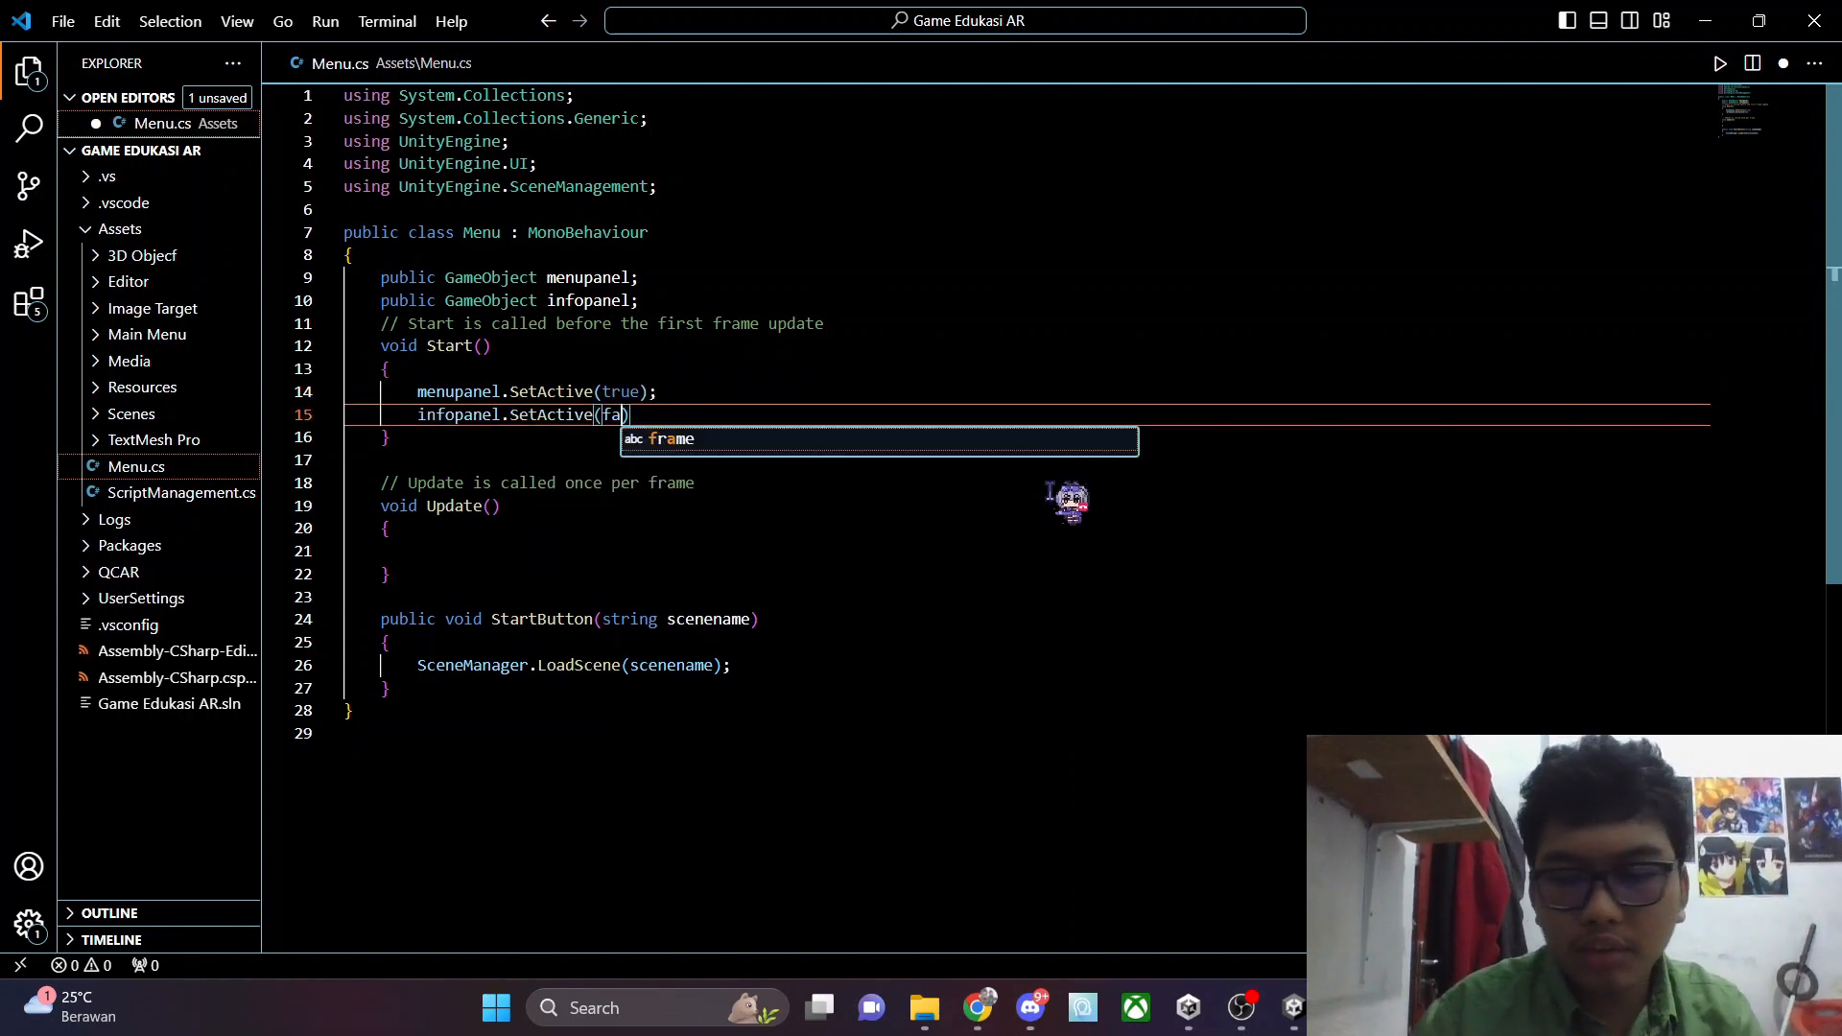
{"action": "type", "text": "lse);"}
Add an empty public void InfoButton() method below the StartButton method in the Menu class
{"action": "scroll", "coordinate": [672, 432], "scroll_direction": "down", "scroll_amount": 1}
{"action": "left_click", "coordinate": [479, 645]}
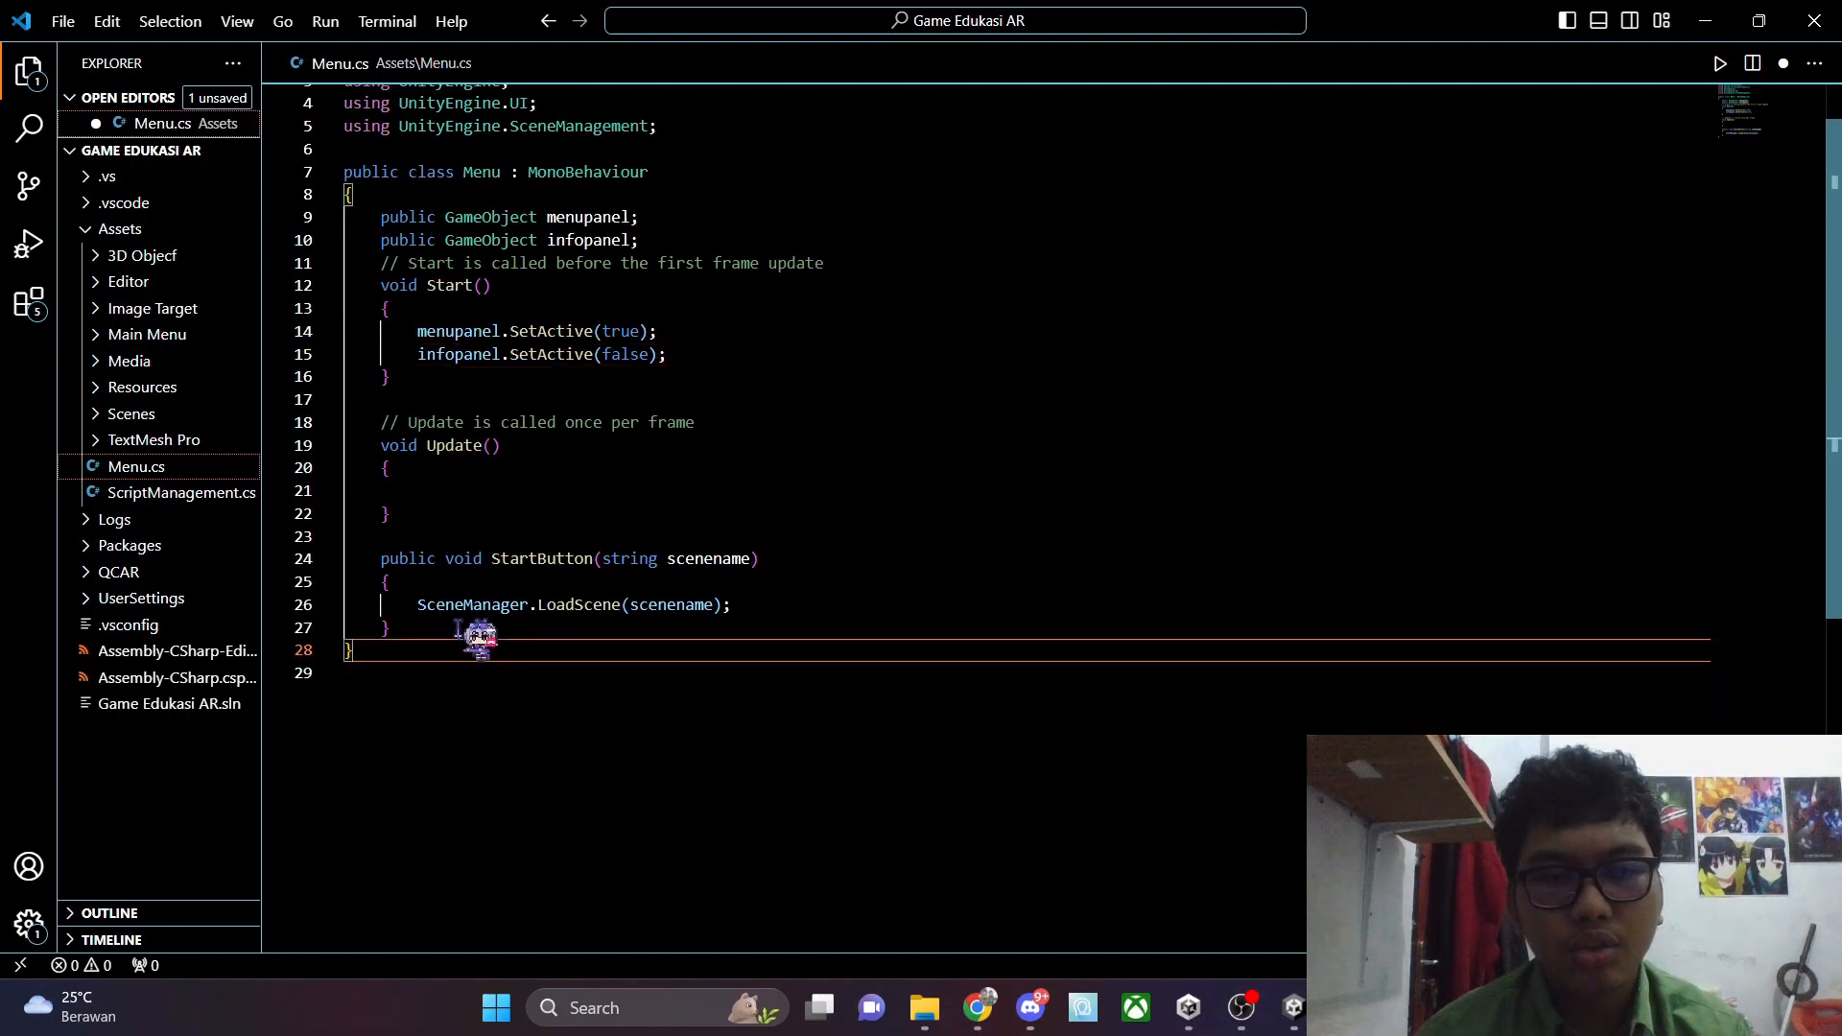
{"action": "key", "text": "Return"}
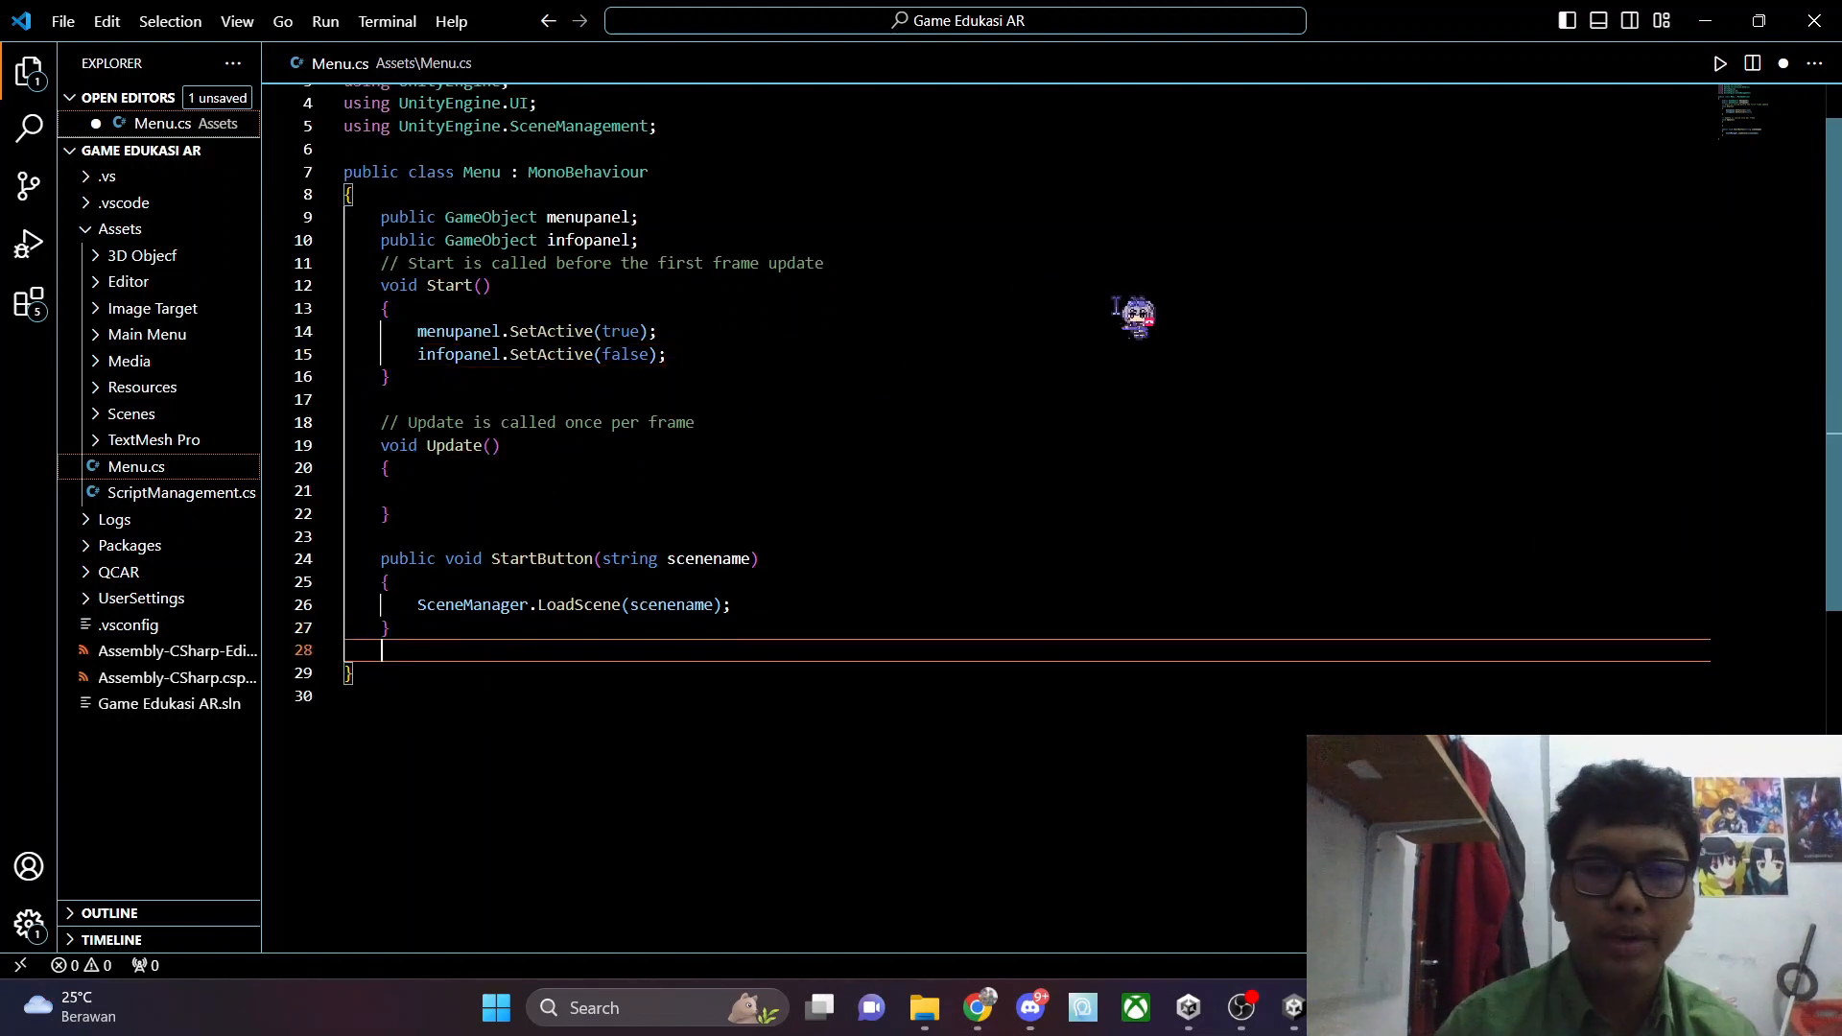
{"action": "key", "text": "Return"}
{"action": "type", "text": "pu"}
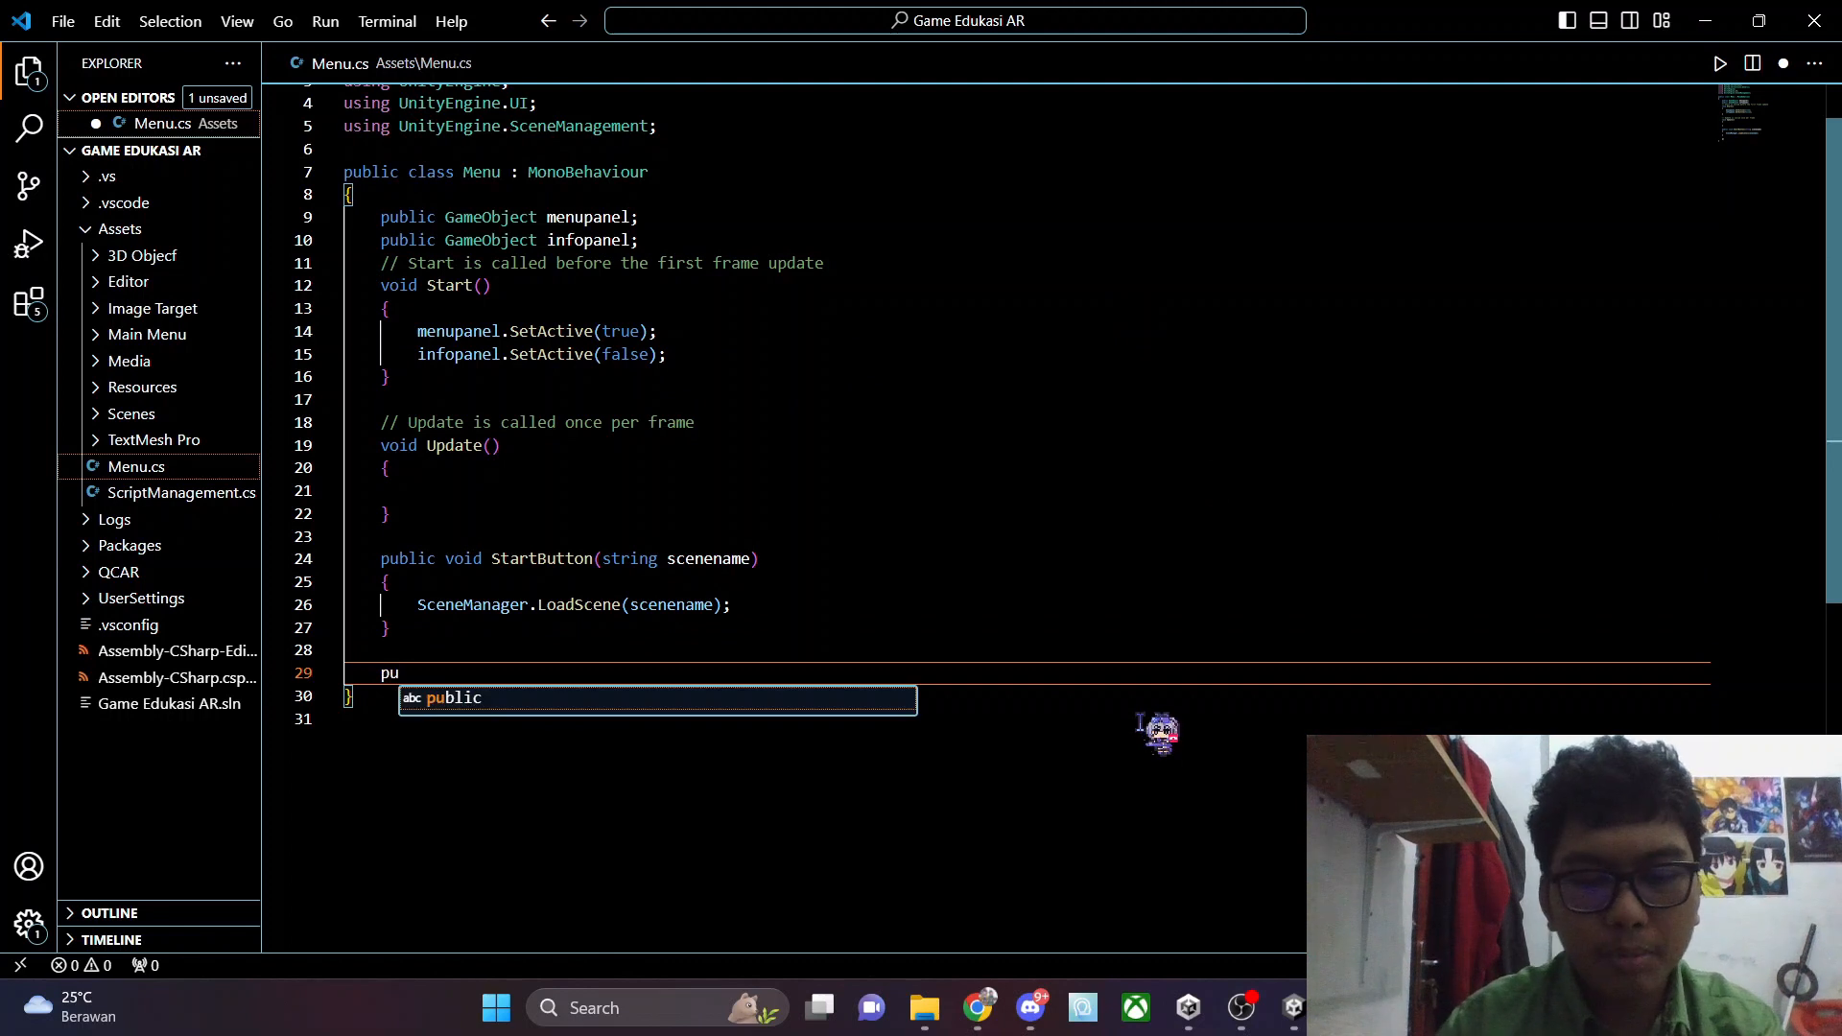
{"action": "type", "text": "blic void InfoButton("}
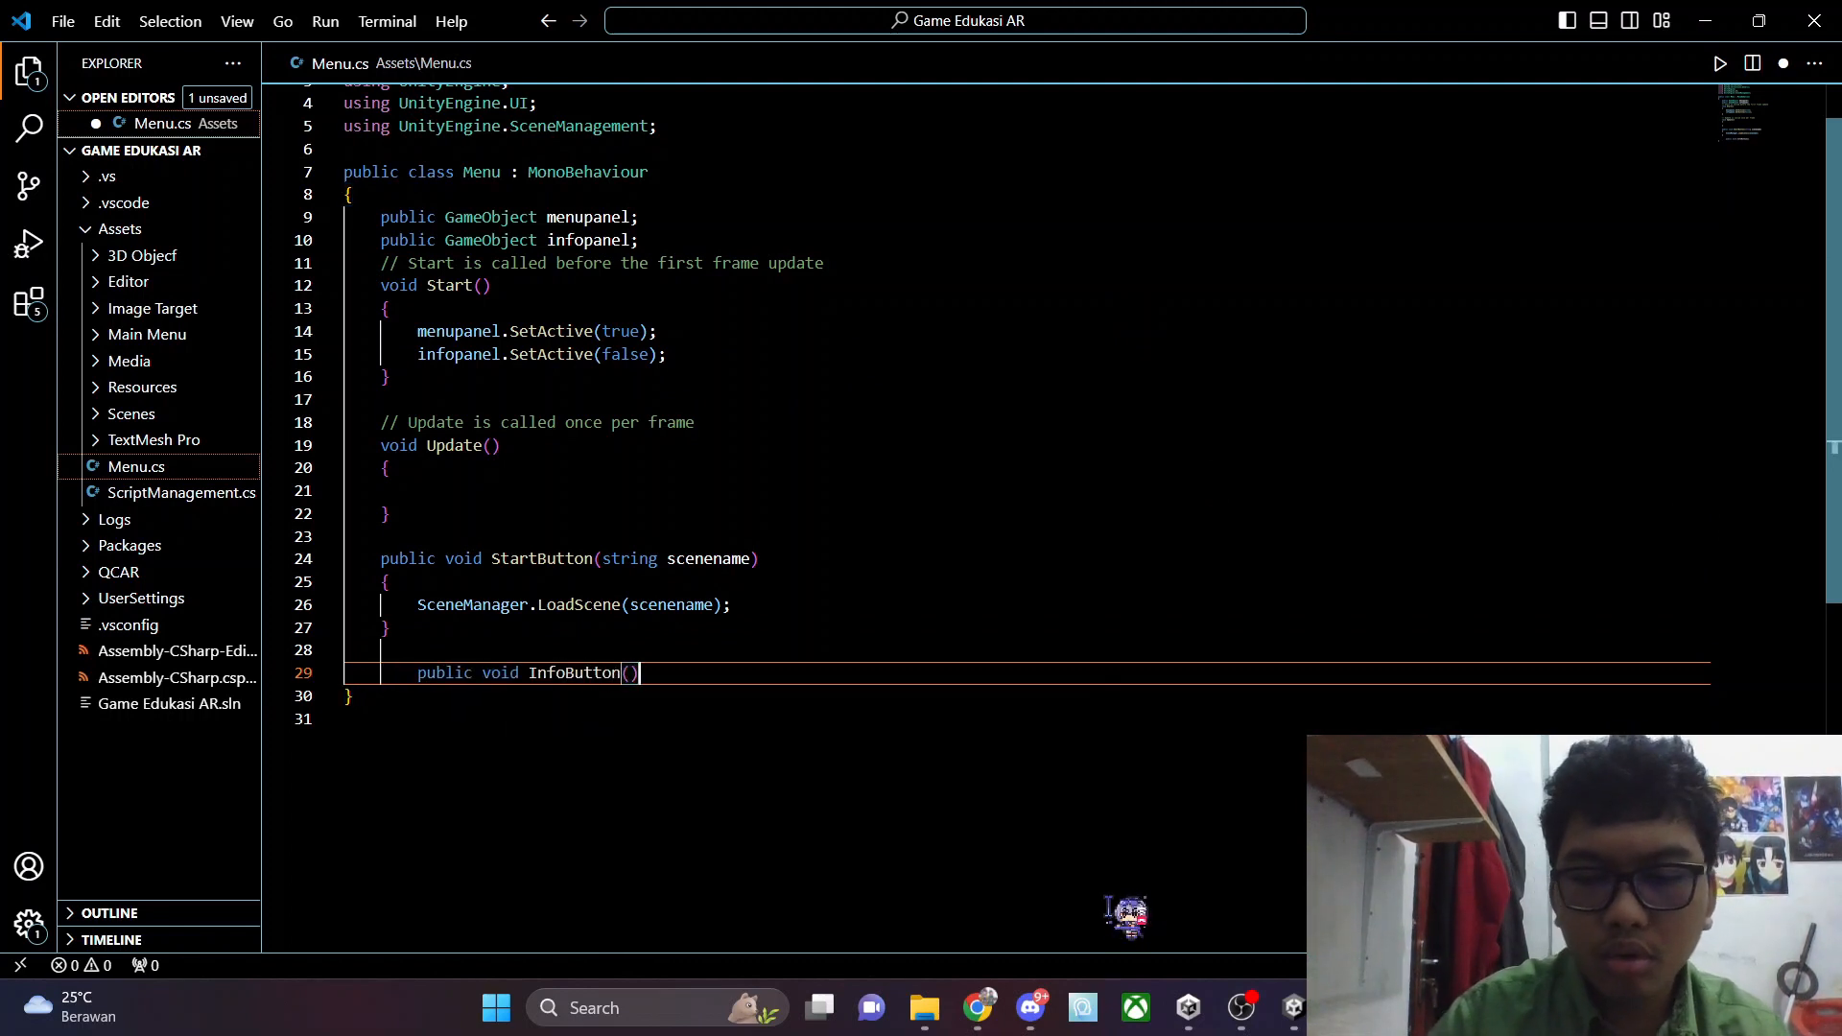
{"action": "type", "text": "){"}
{"action": "key", "text": "Return"}
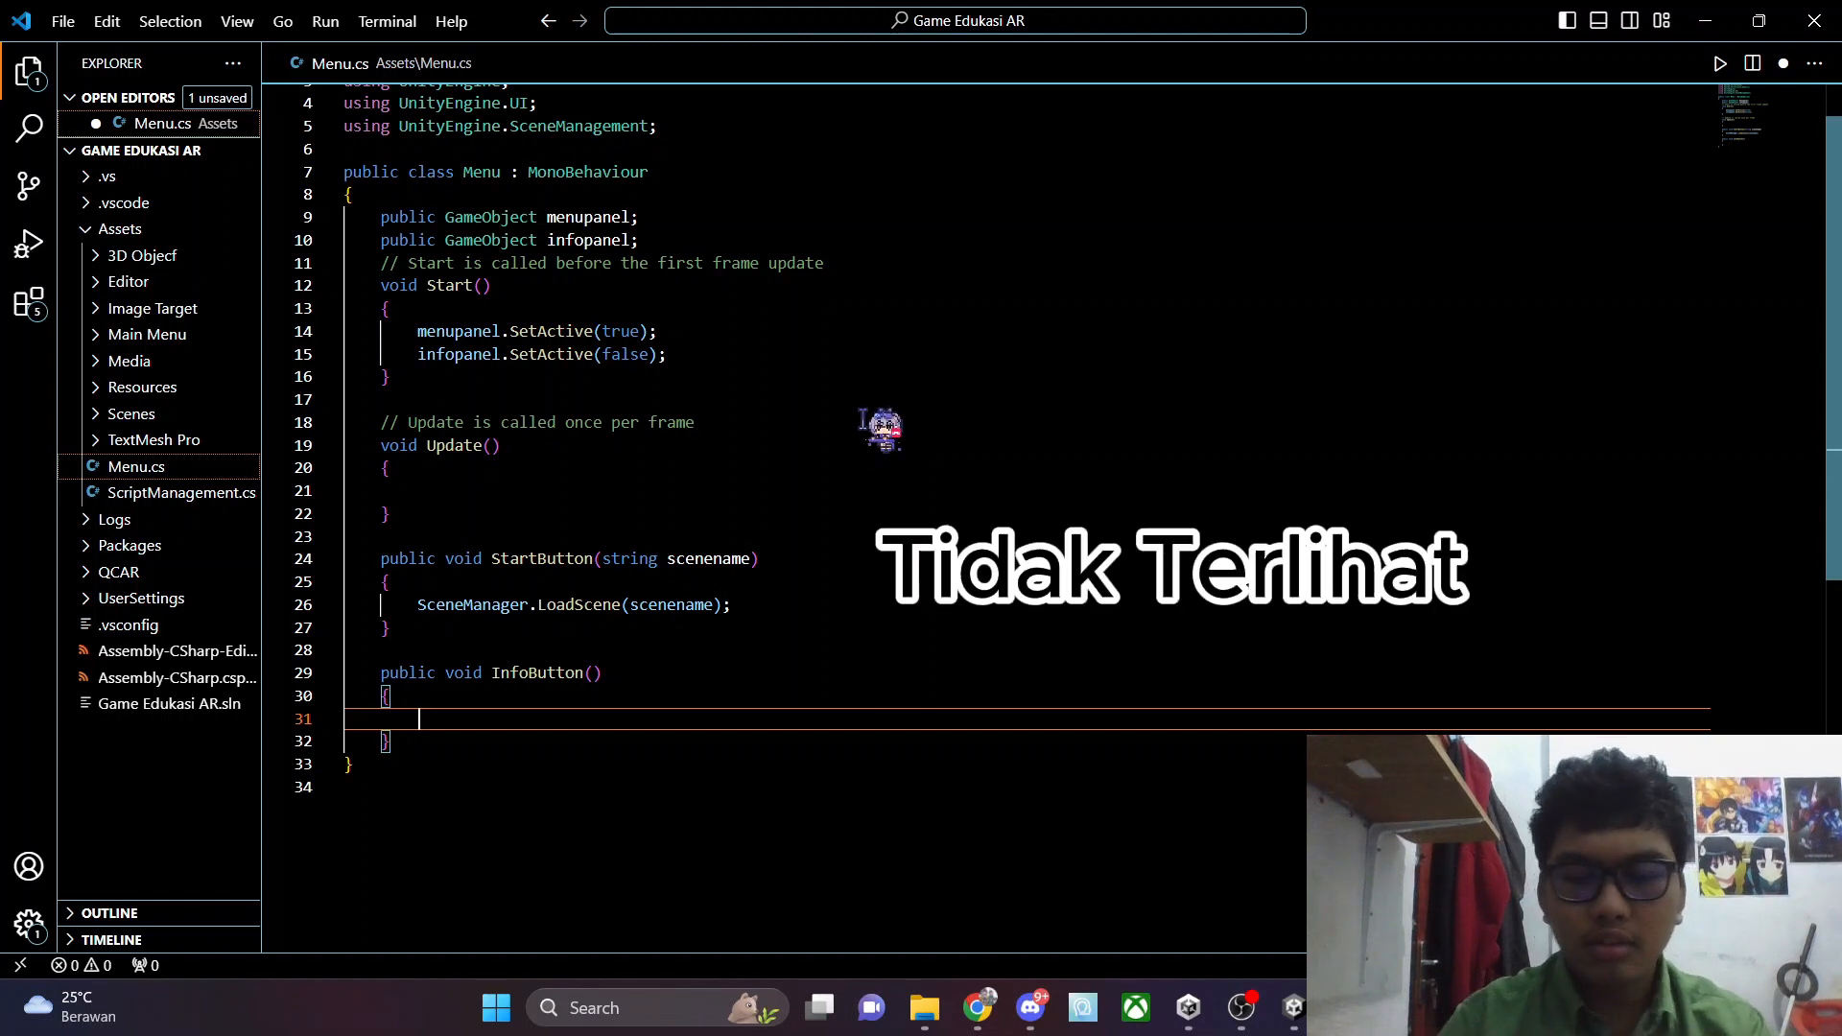
Make InfoButton call menupanel.SetActive(false) and infopanel.SetActive(true), and save the script
{"action": "type", "text": "menupanel.SetActive"}
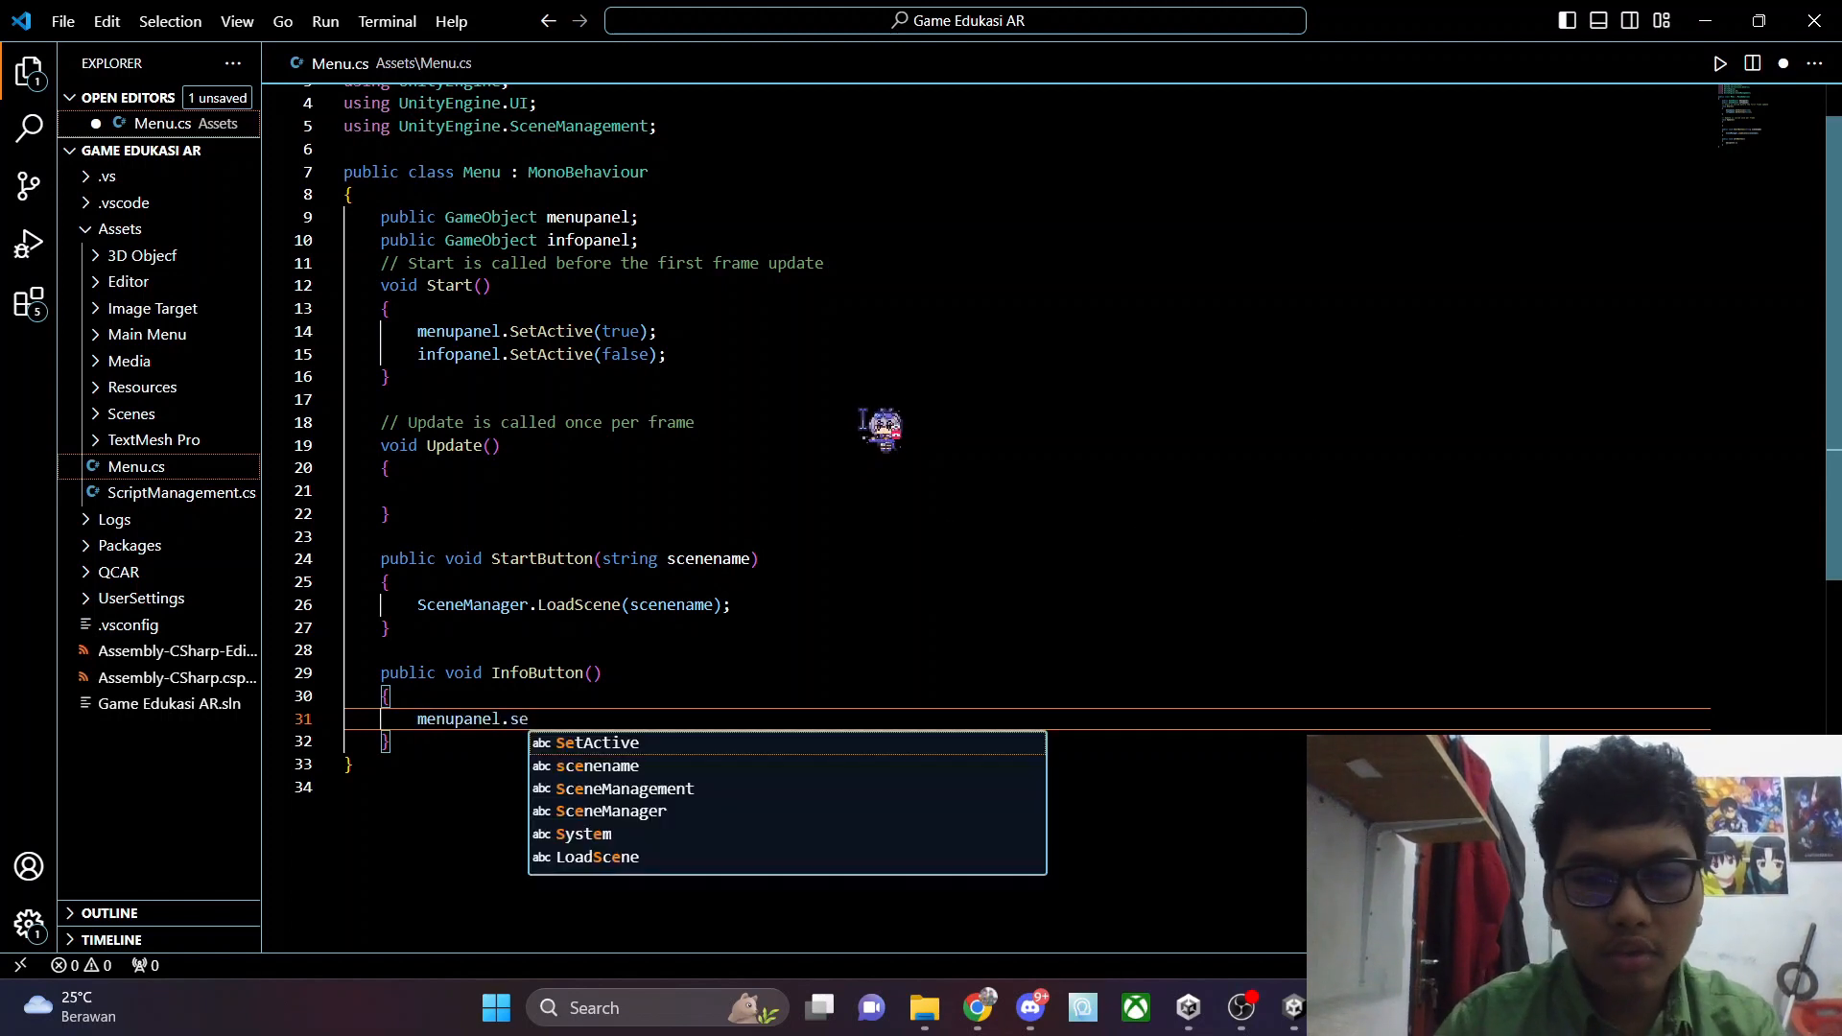
{"action": "type", "text": "(false);"}
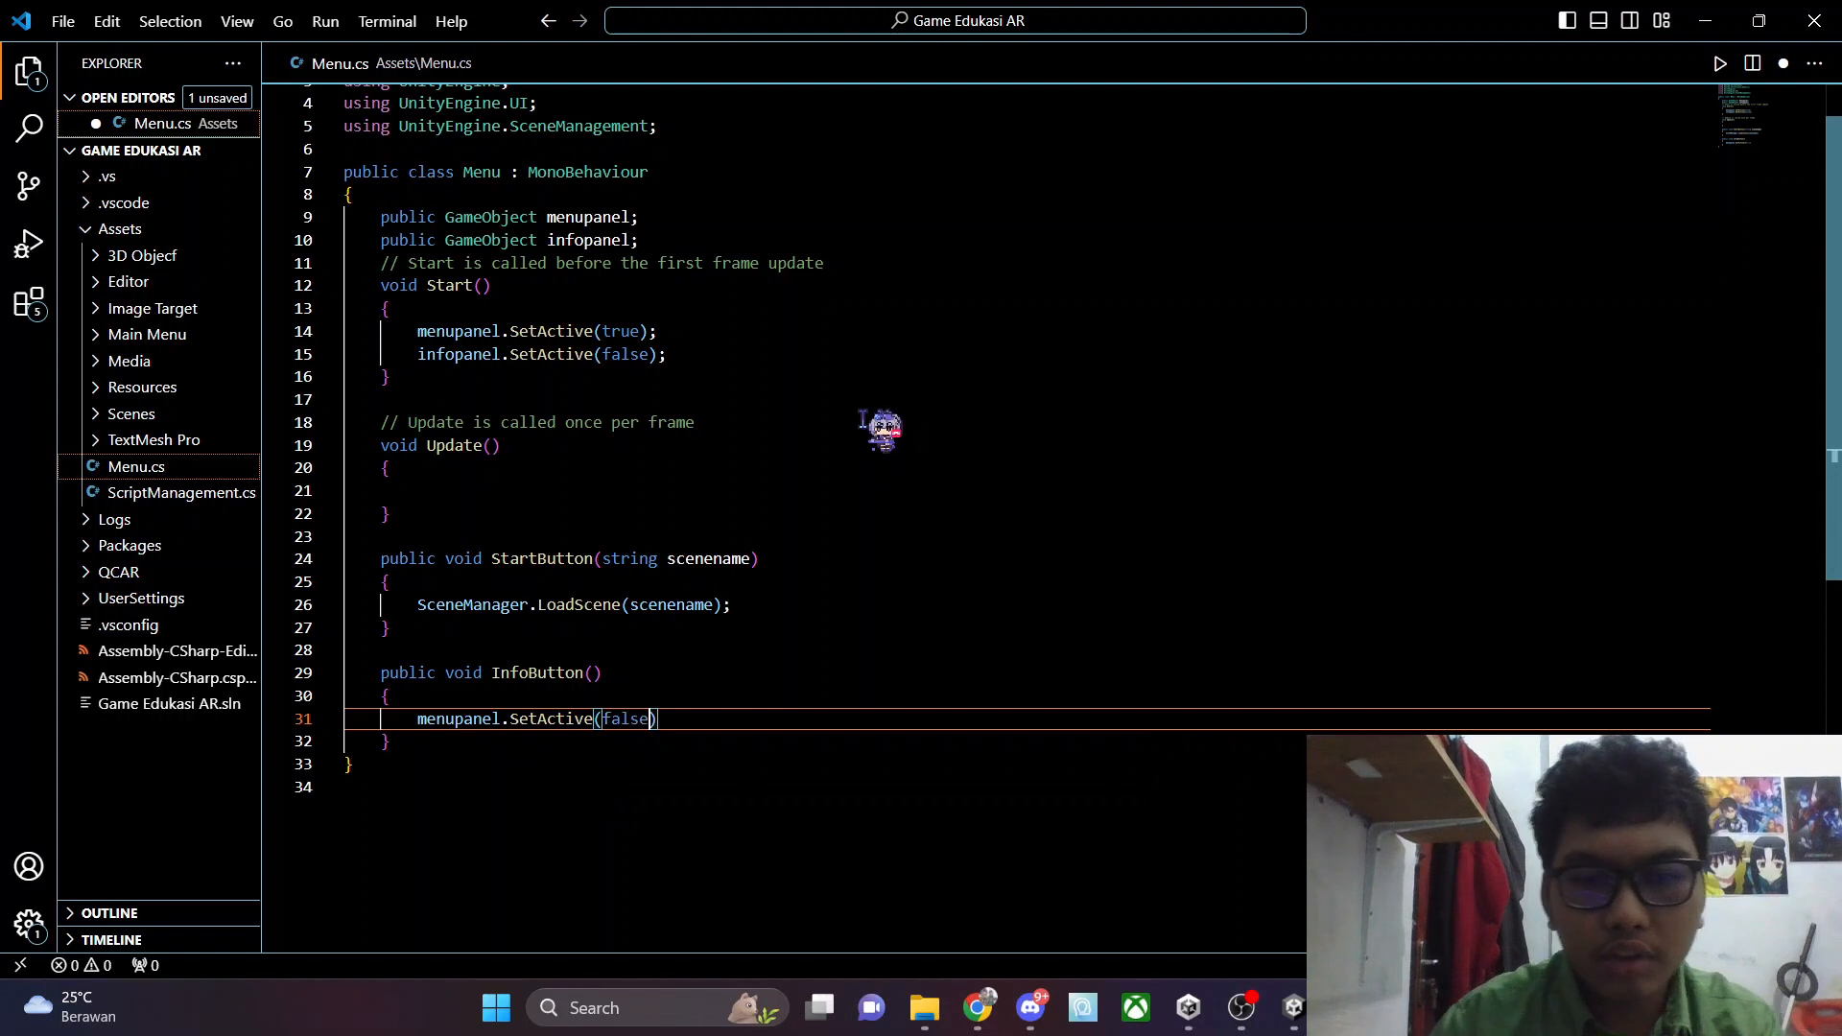
{"action": "key", "text": "Return"}
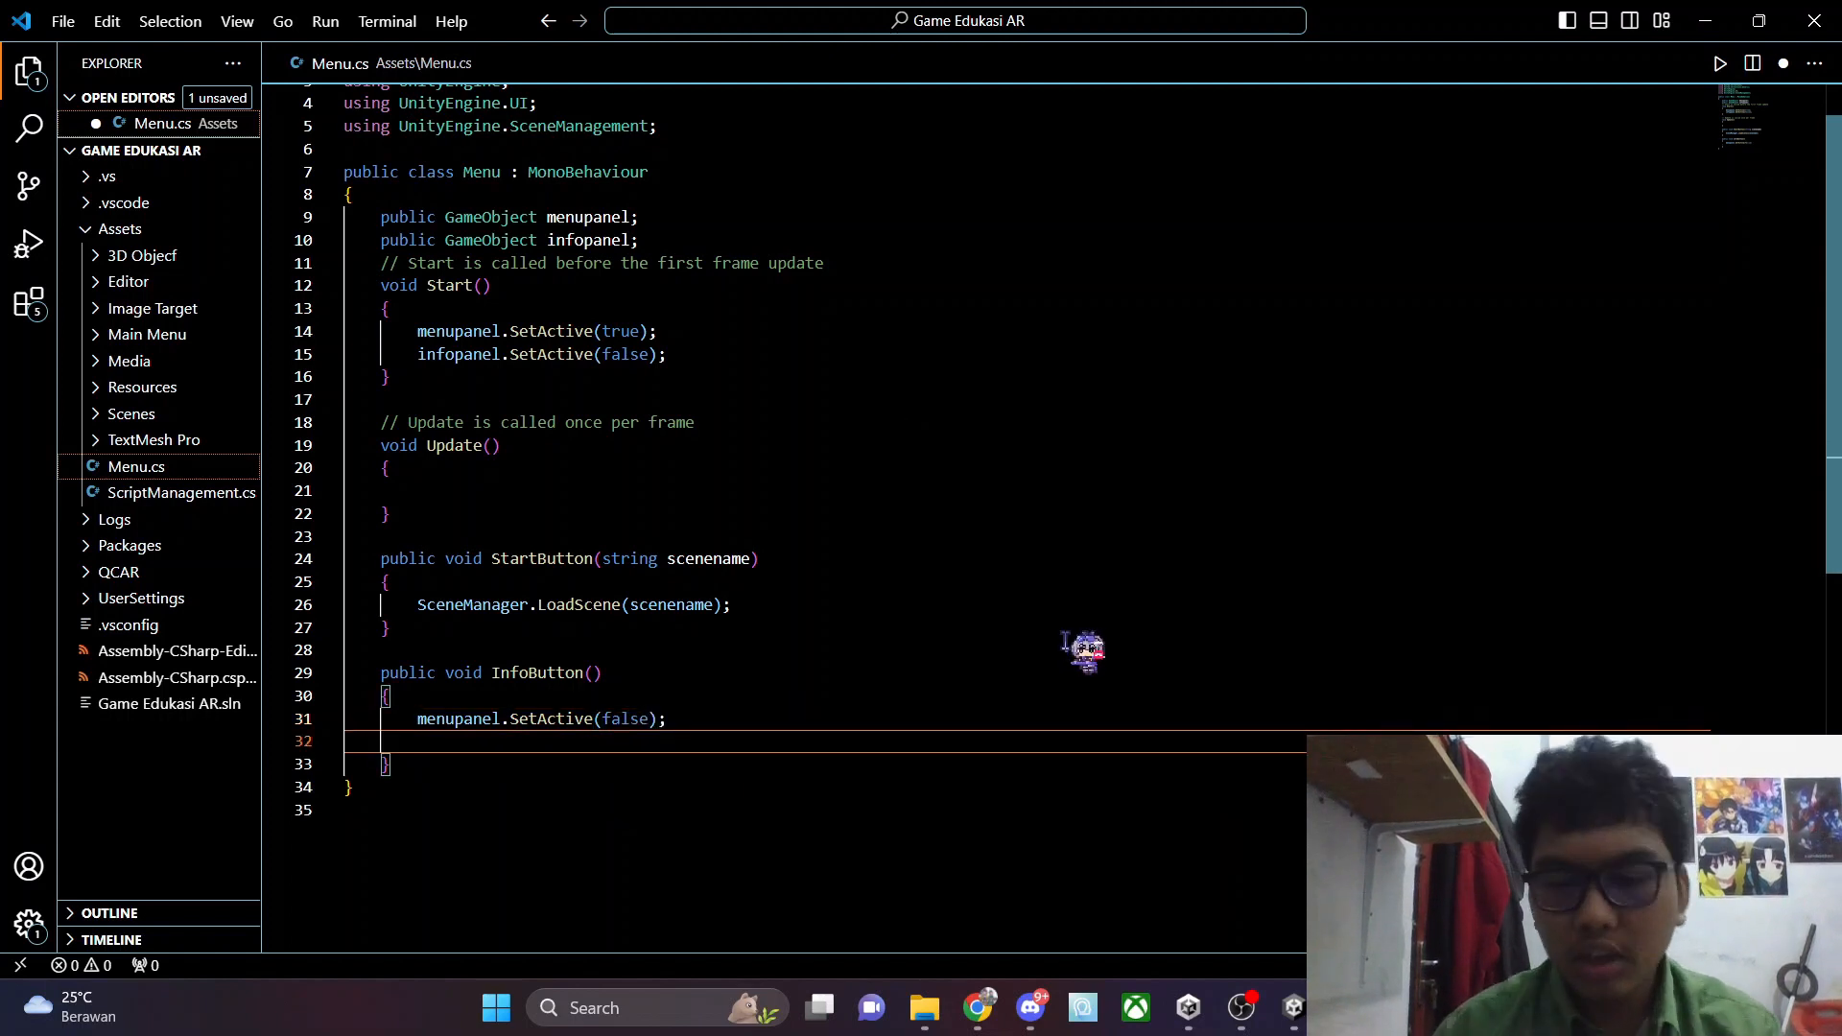
{"action": "type", "text": "infopanel"}
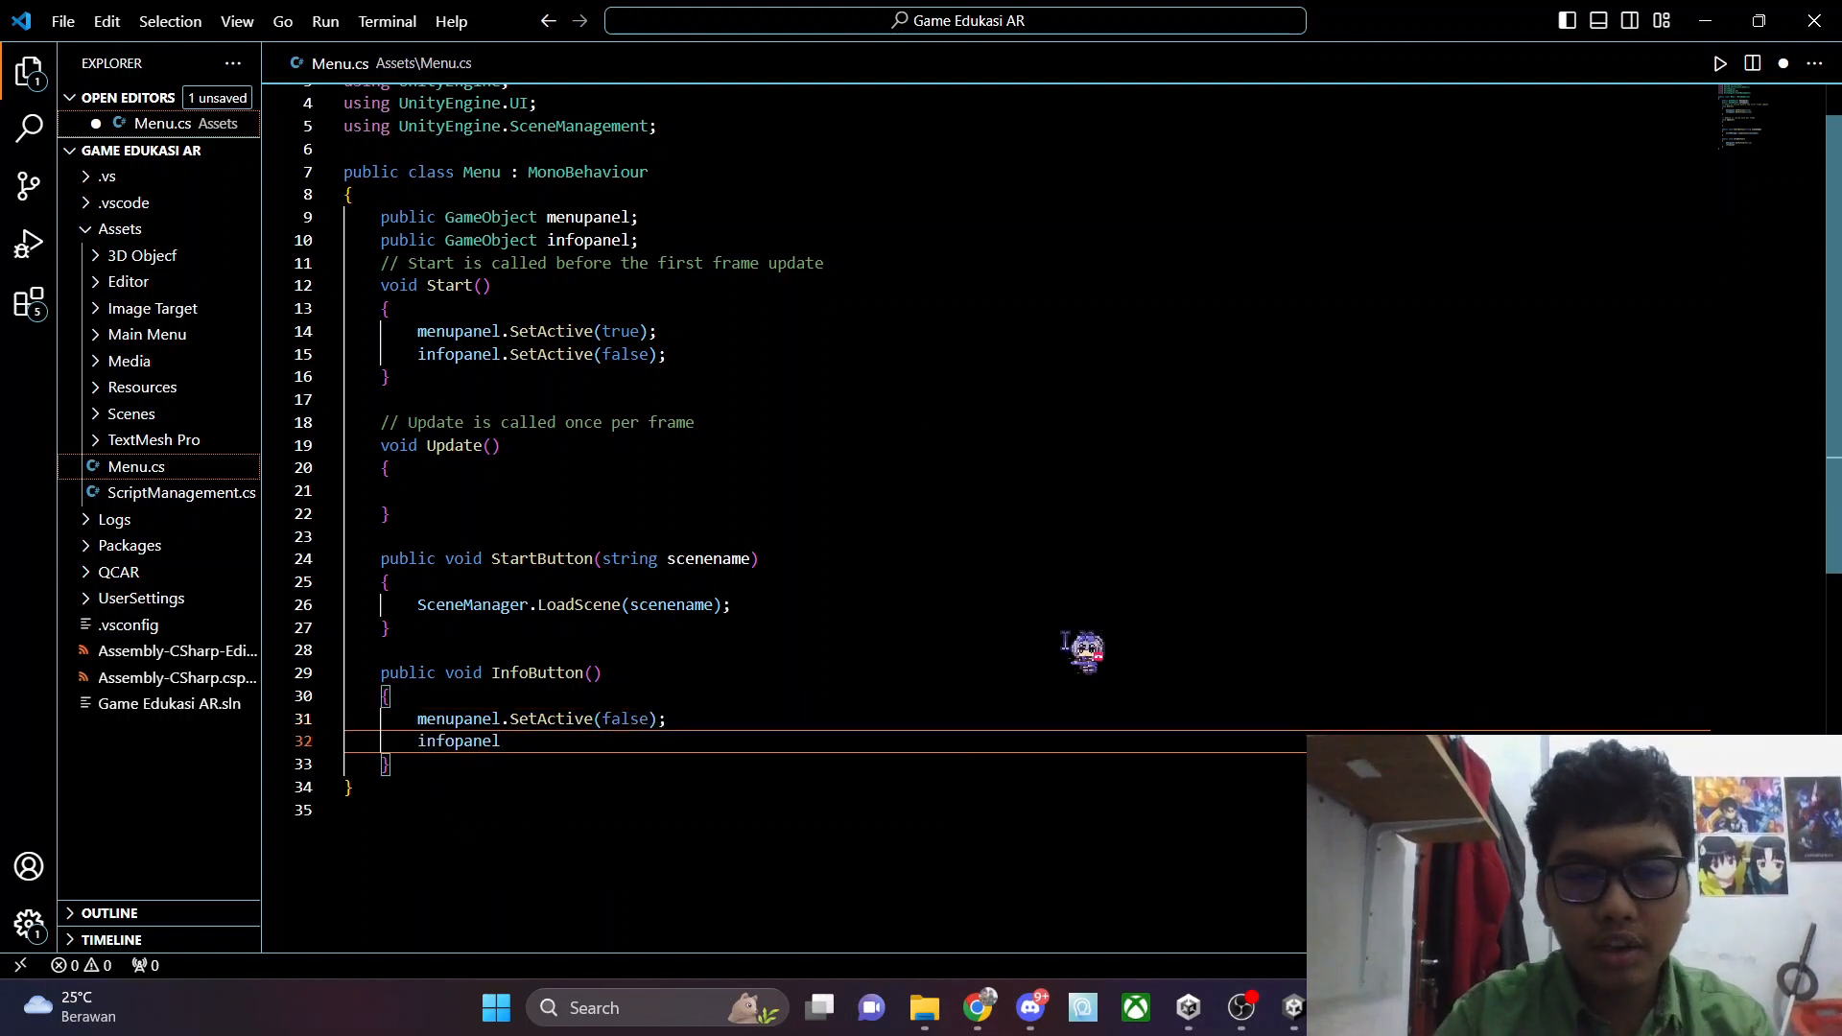
{"action": "type", "text": ".SetActive"}
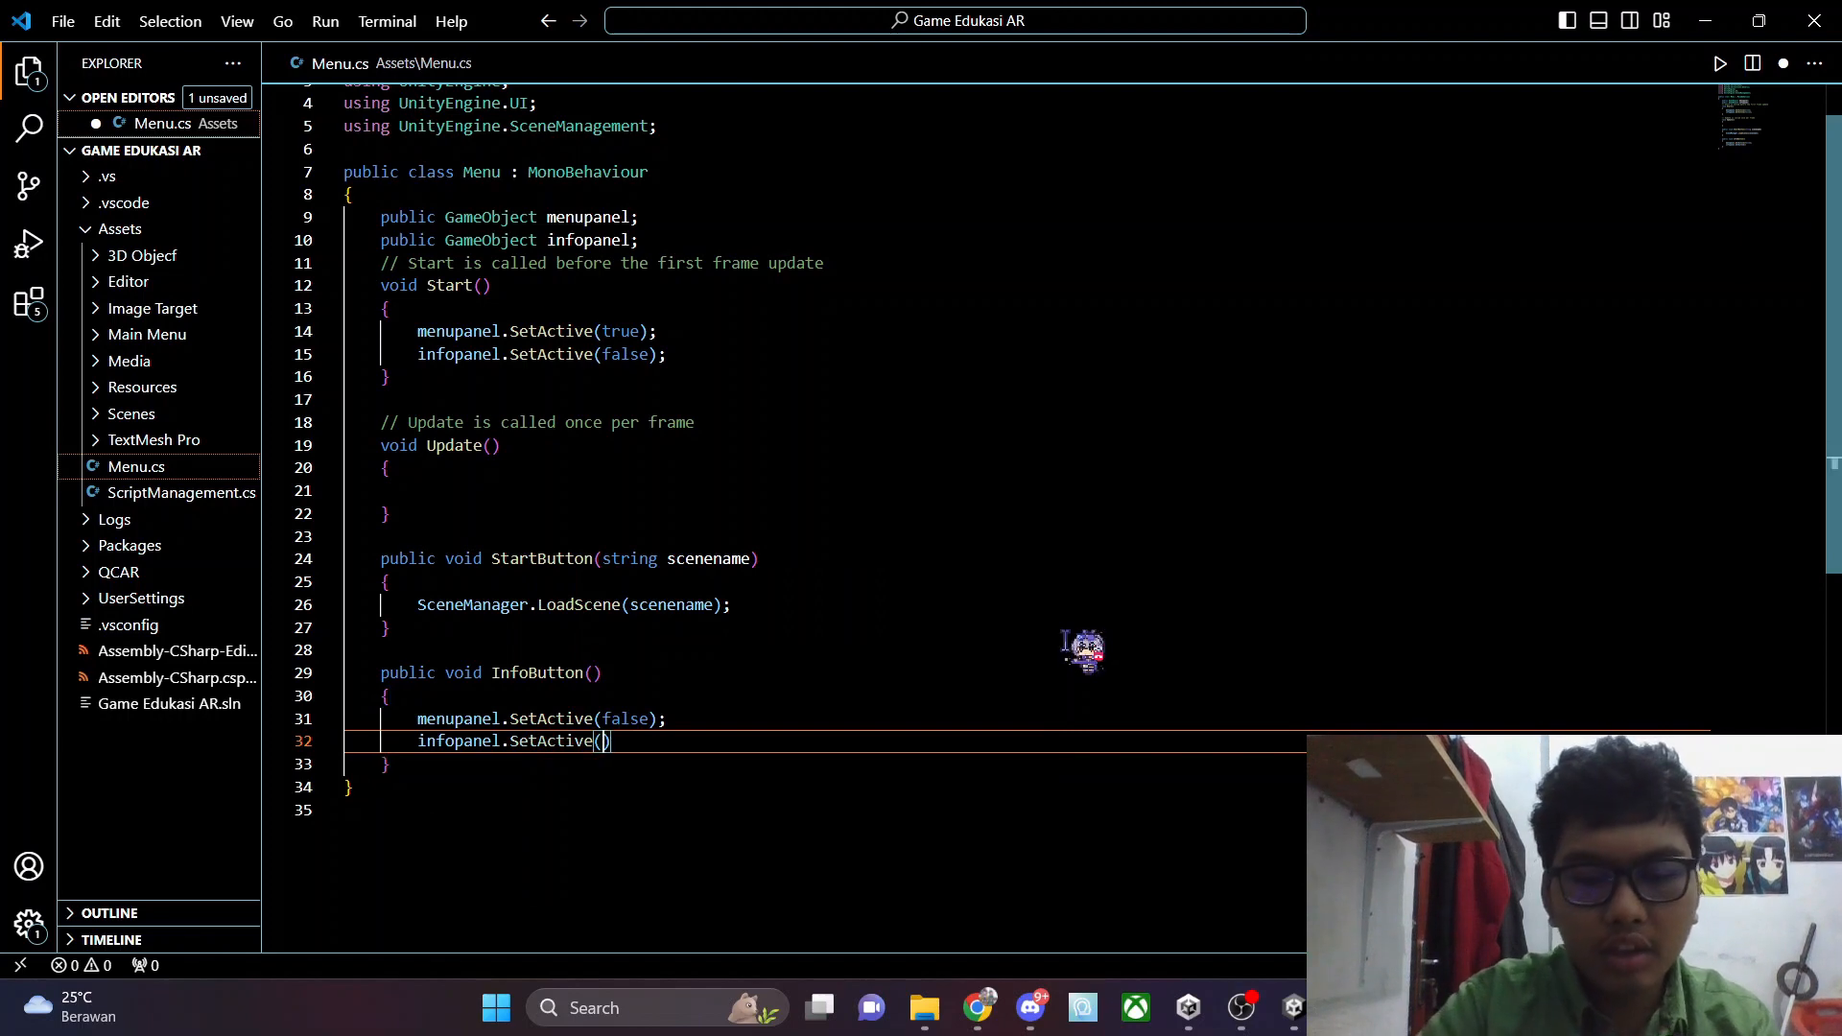
{"action": "type", "text": "(true);"}
{"action": "left_click", "coordinate": [63, 21]}
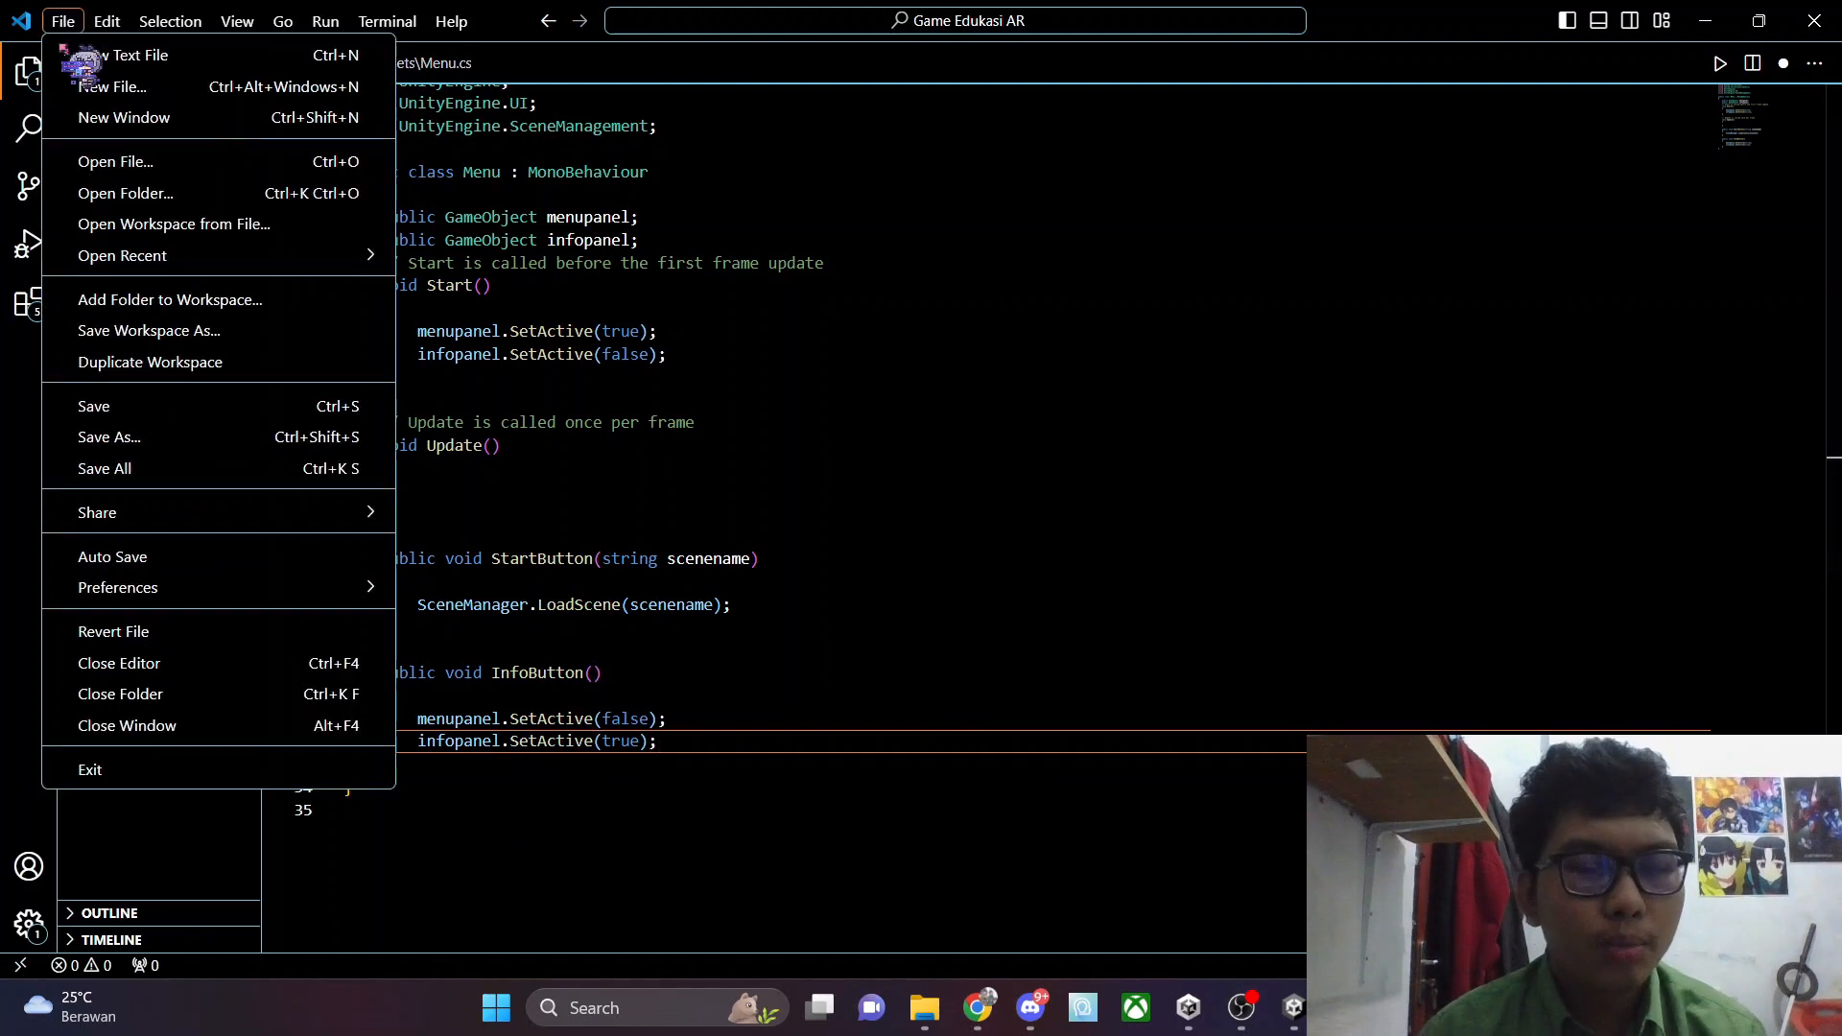
{"action": "left_click", "coordinate": [139, 407]}
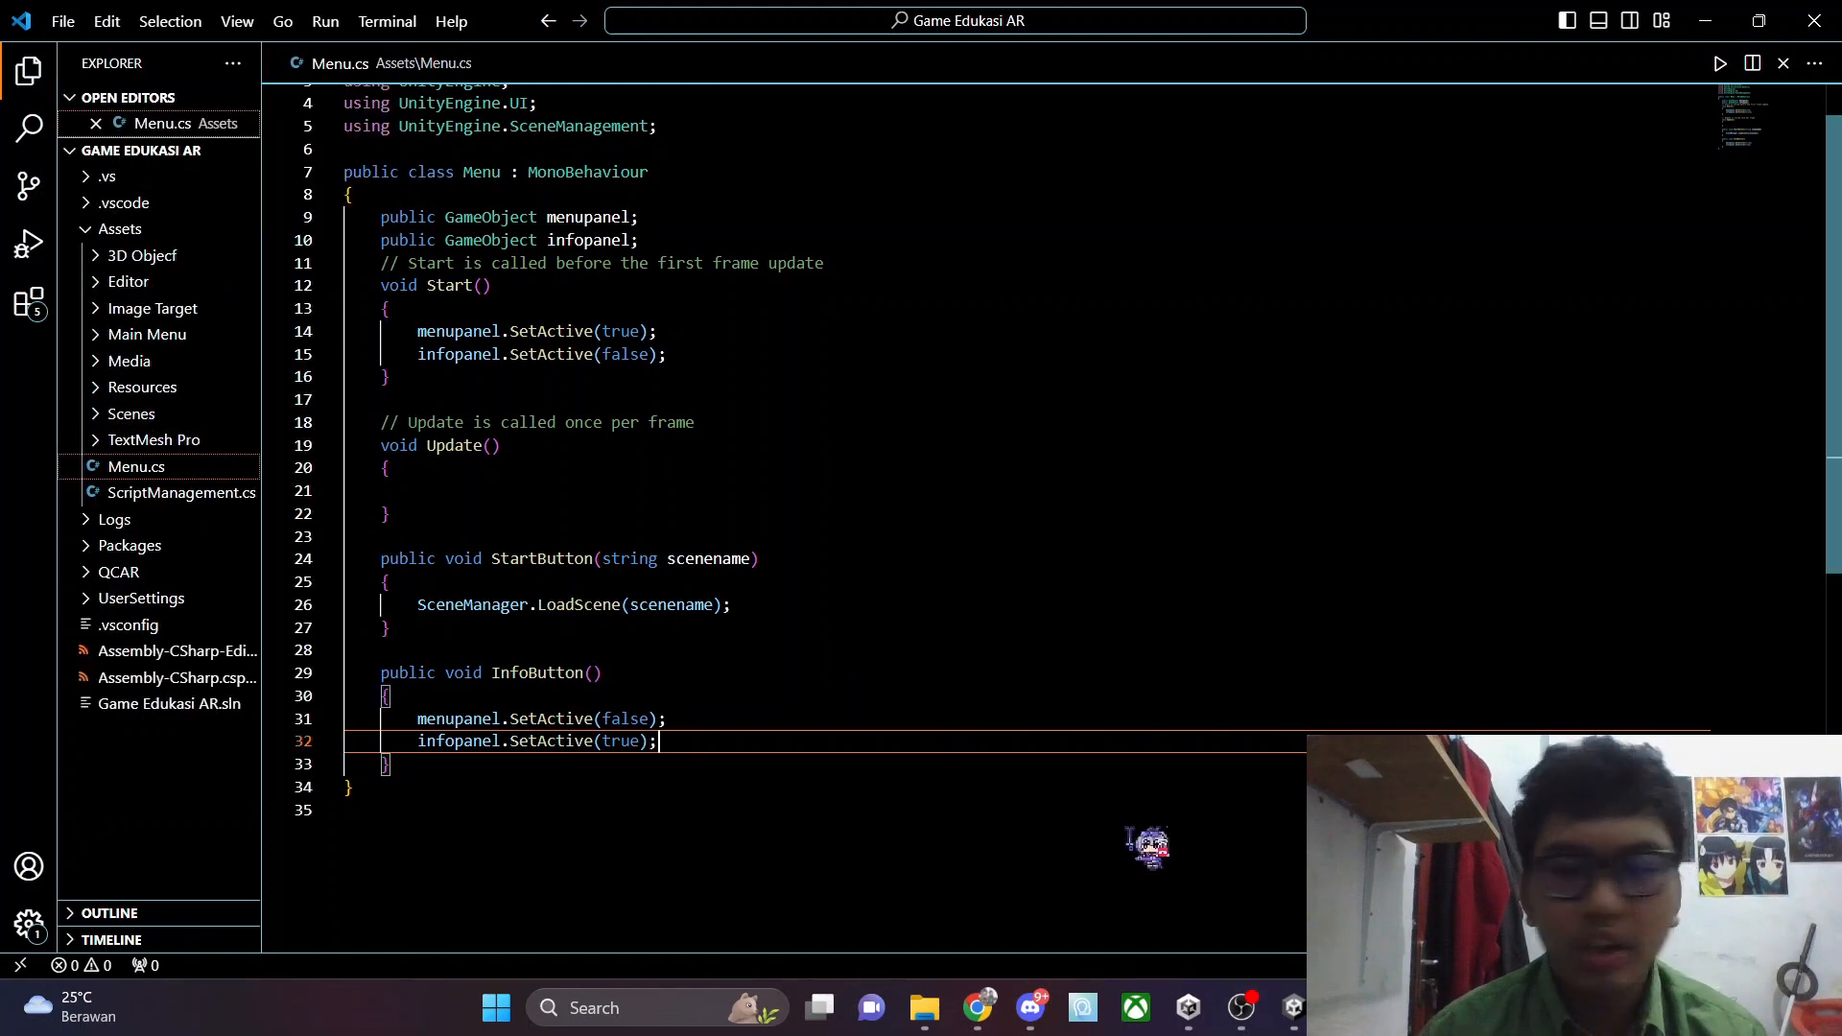
Switch to Unity and assign Menu Panel and Info Panel to the Menupanel and Infopanel fields of the Script Management object holding the Menu script
{"action": "left_click", "coordinate": [1293, 1007]}
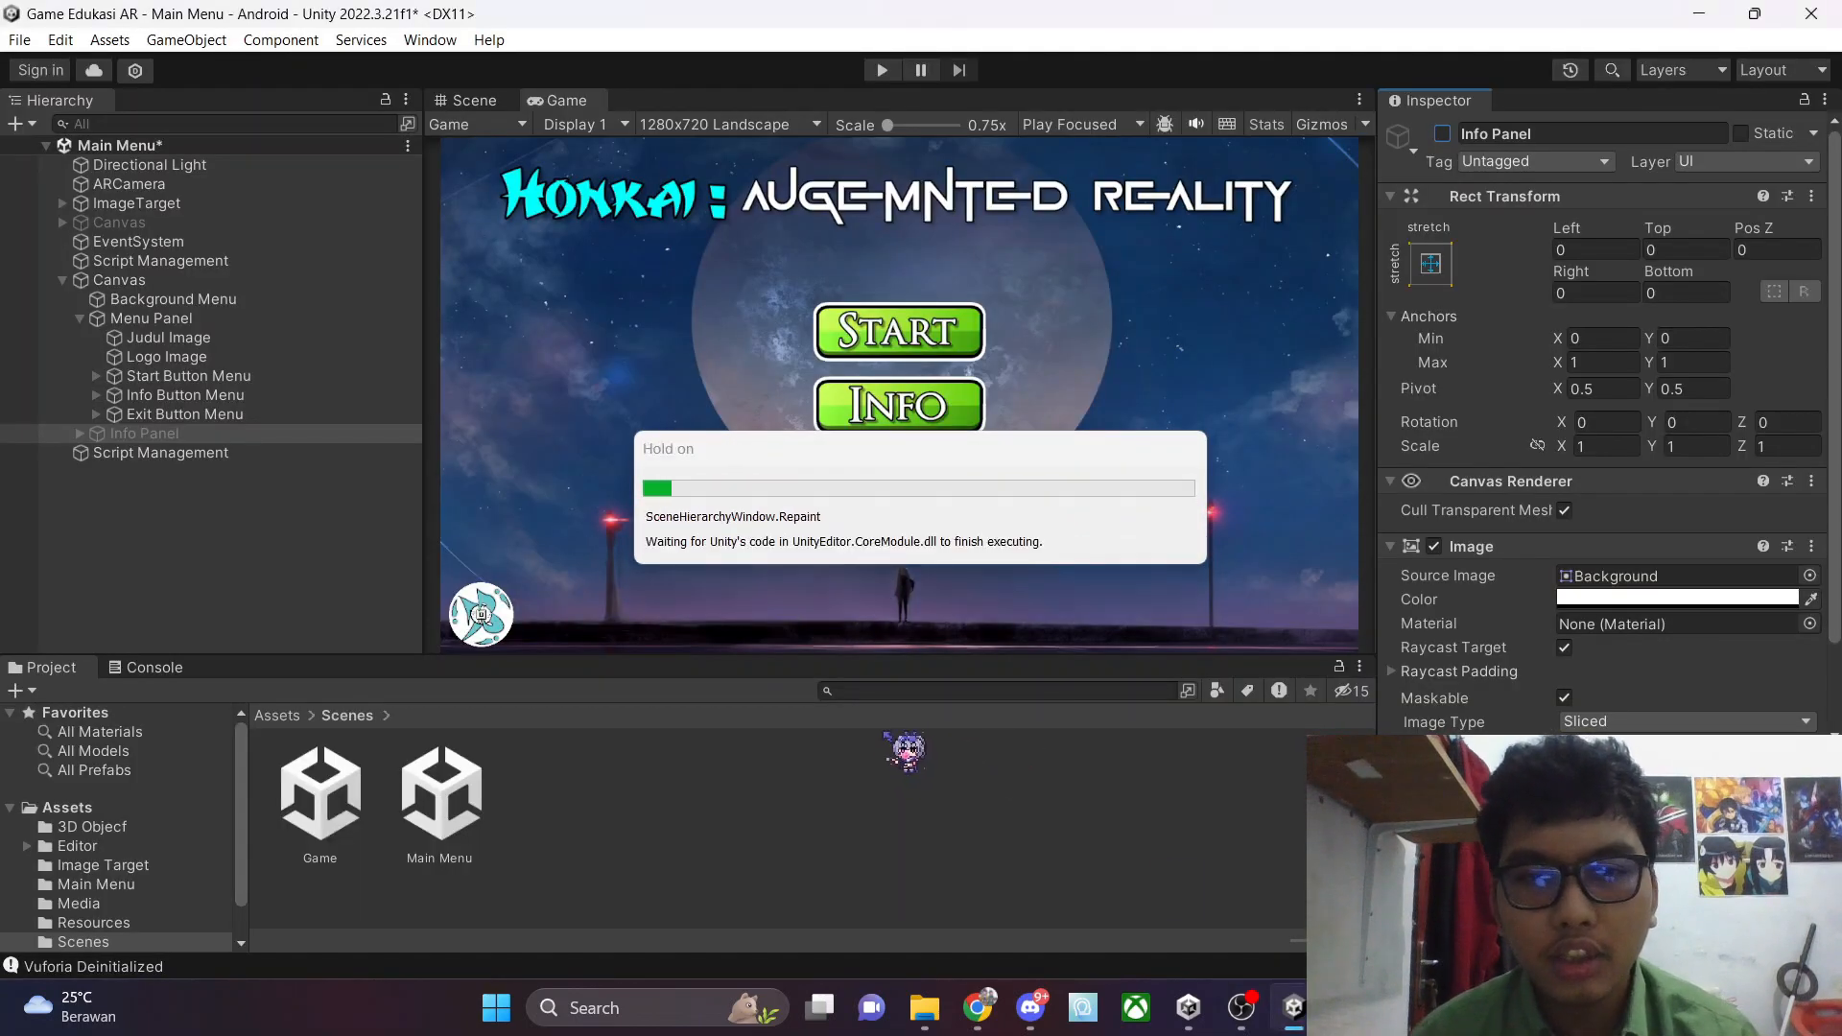
{"action": "left_click", "coordinate": [197, 454]}
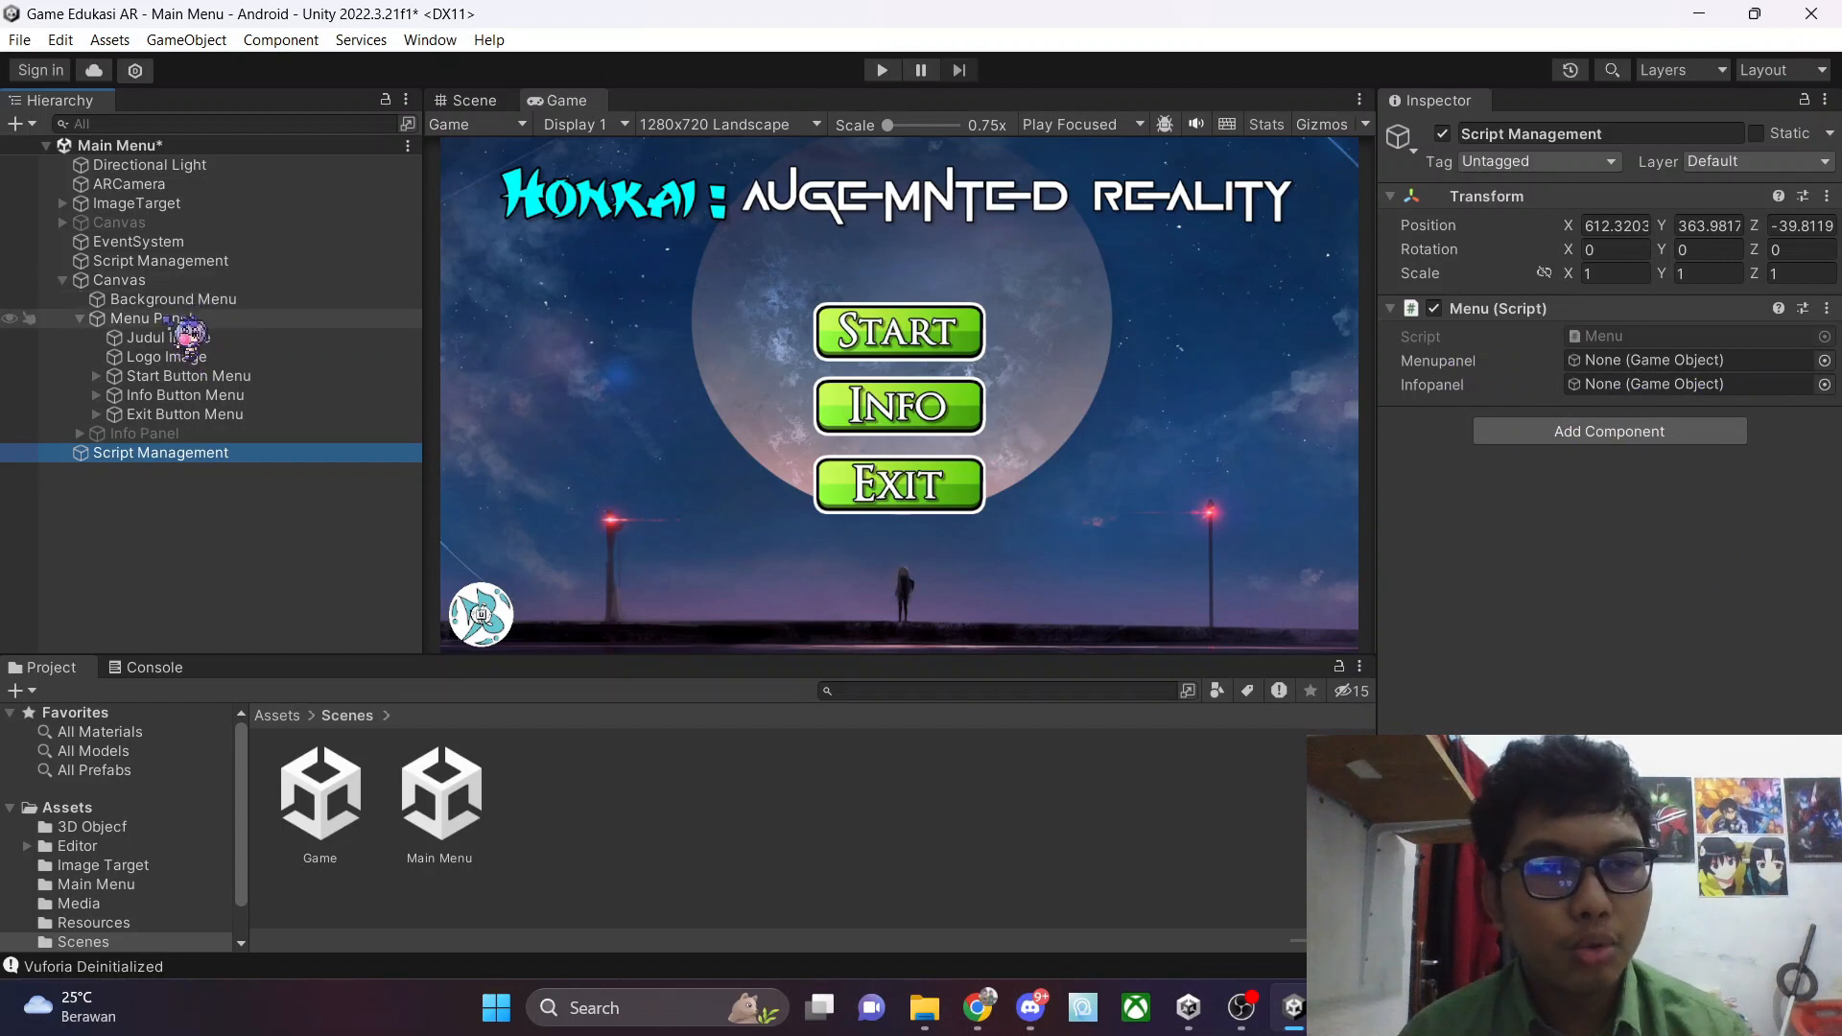
{"action": "left_click_drag", "start_coordinate": [130, 325], "coordinate": [1583, 361]}
{"action": "left_click_drag", "start_coordinate": [161, 338], "coordinate": [1644, 383]}
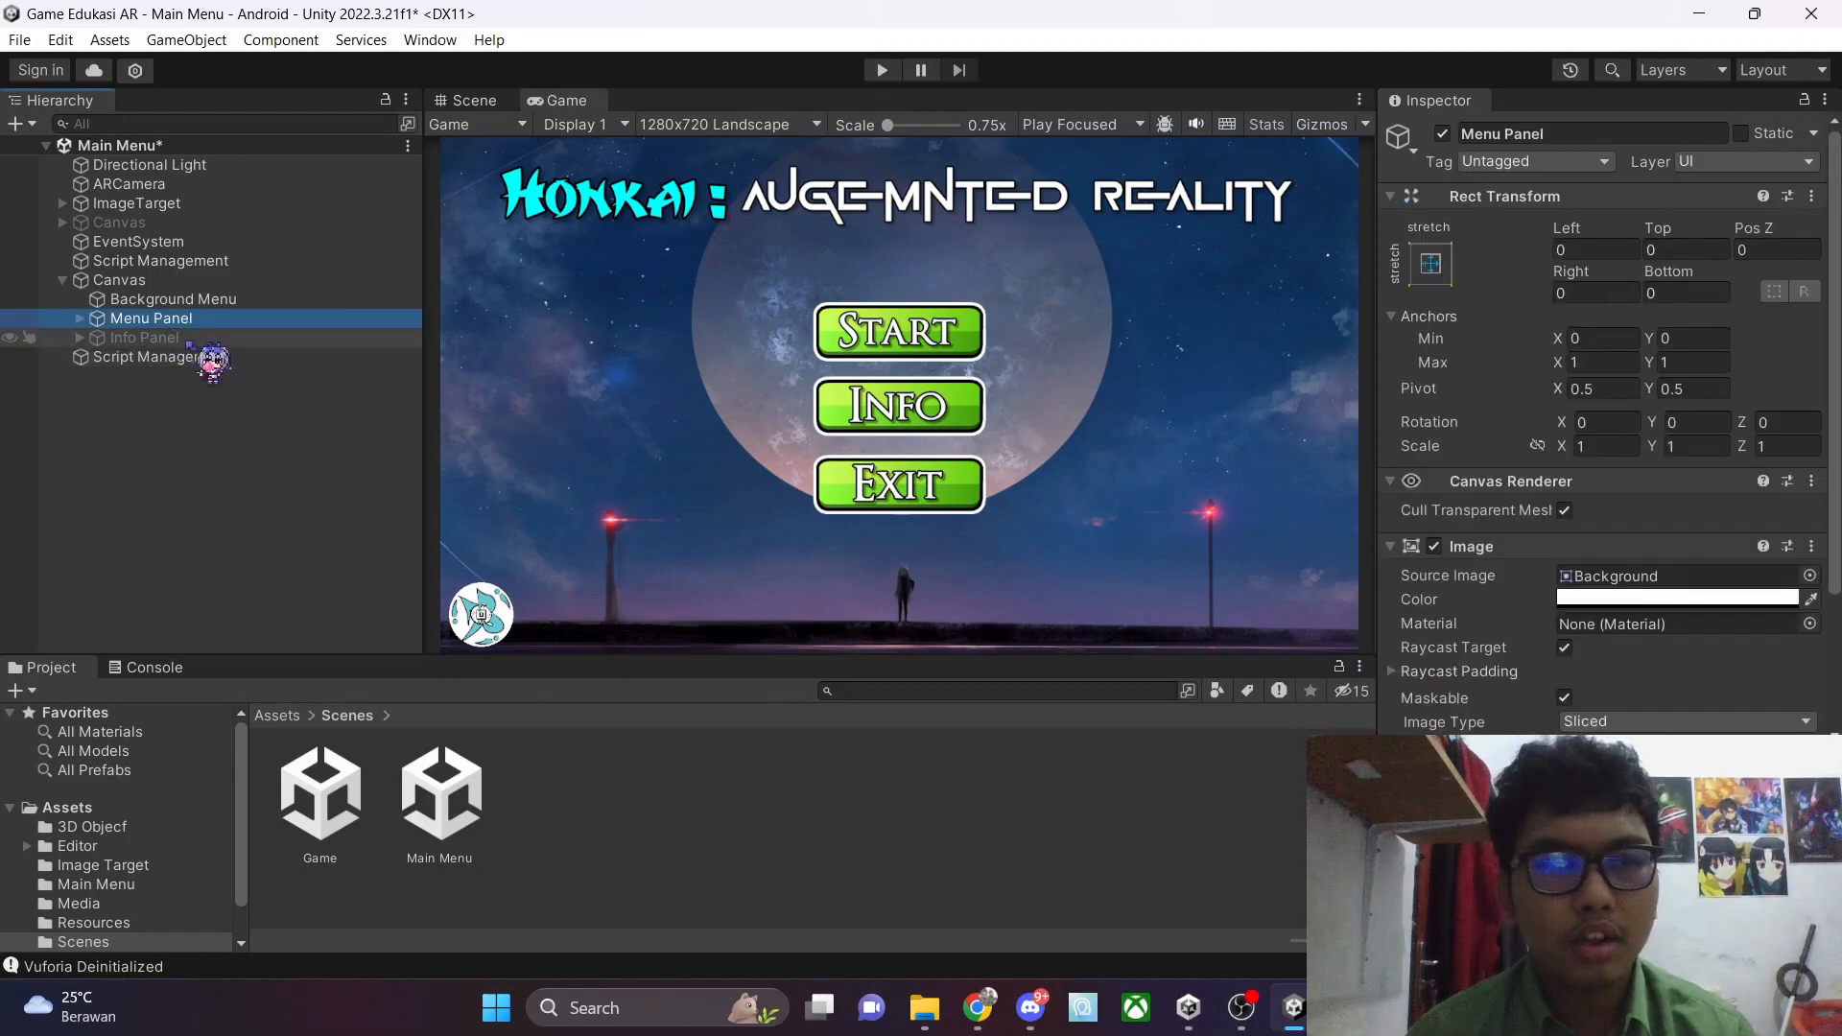
Add an On Click event to Info Button Menu that calls Menu.InfoButton on the Script Management object, and save the scene
{"action": "left_click", "coordinate": [80, 319]}
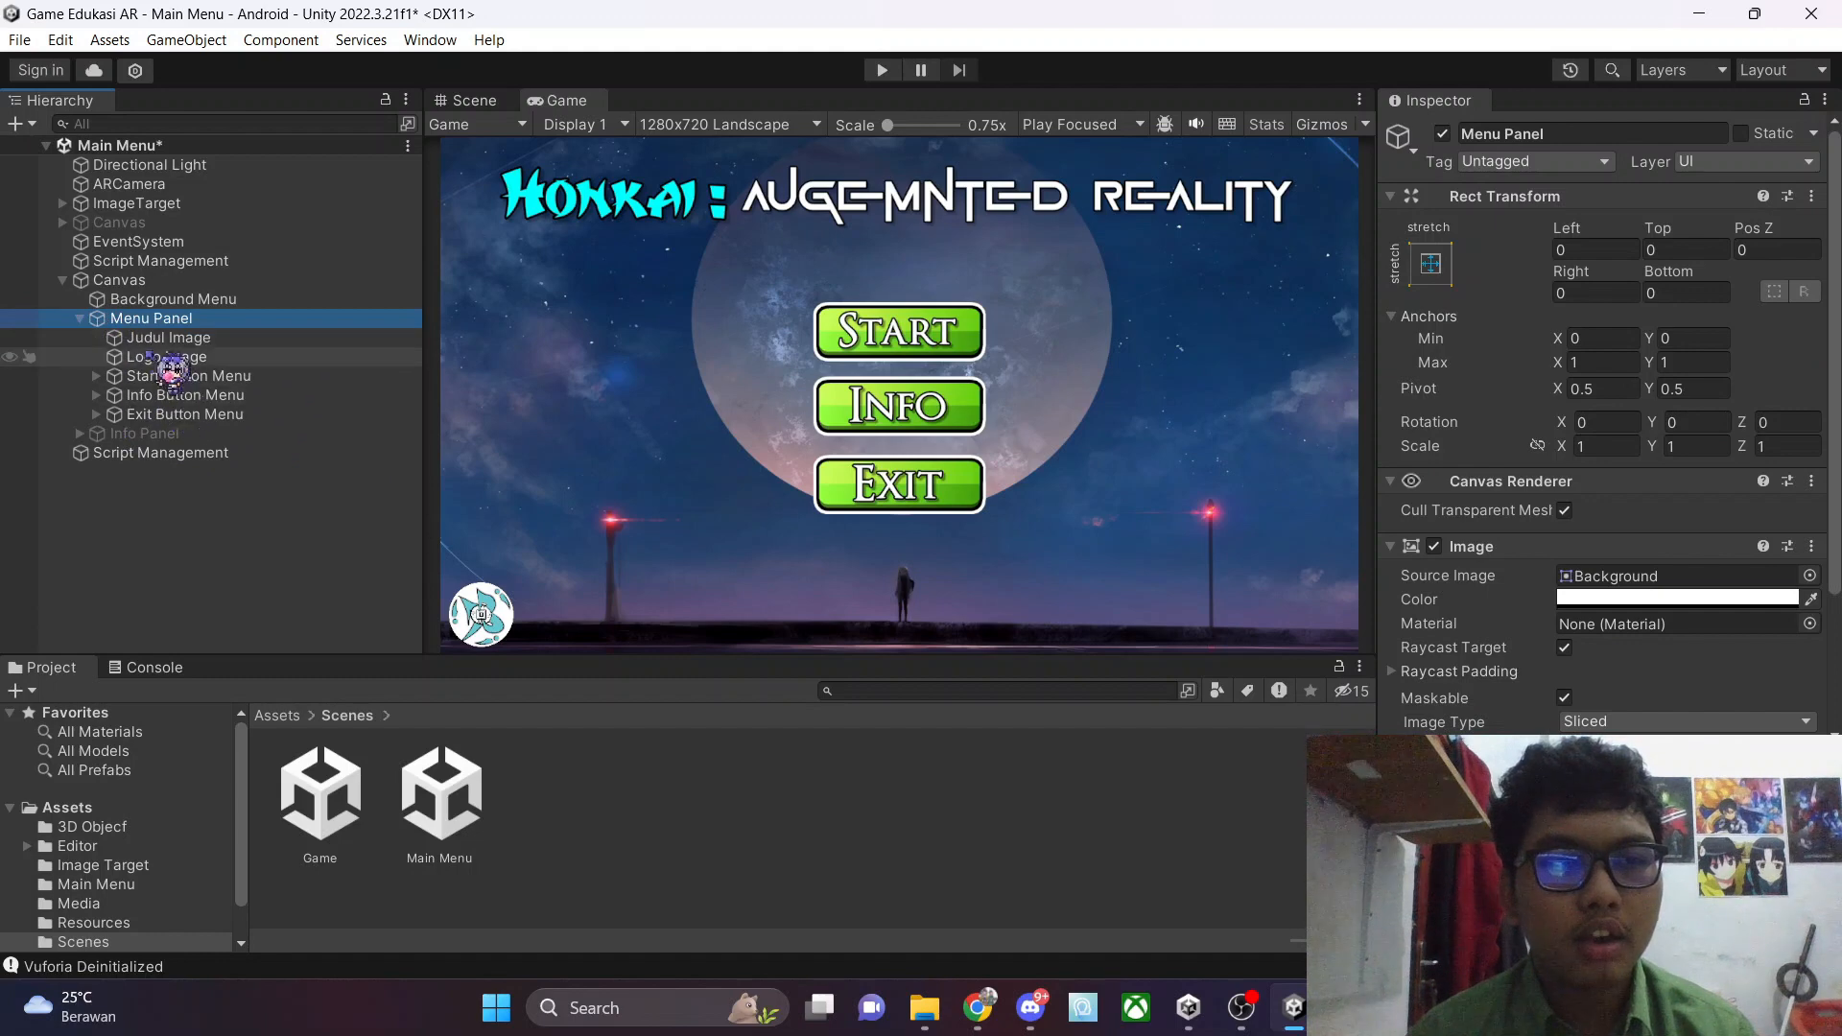
{"action": "left_click", "coordinate": [219, 395]}
{"action": "scroll", "coordinate": [1592, 547], "scroll_direction": "down", "scroll_amount": 7}
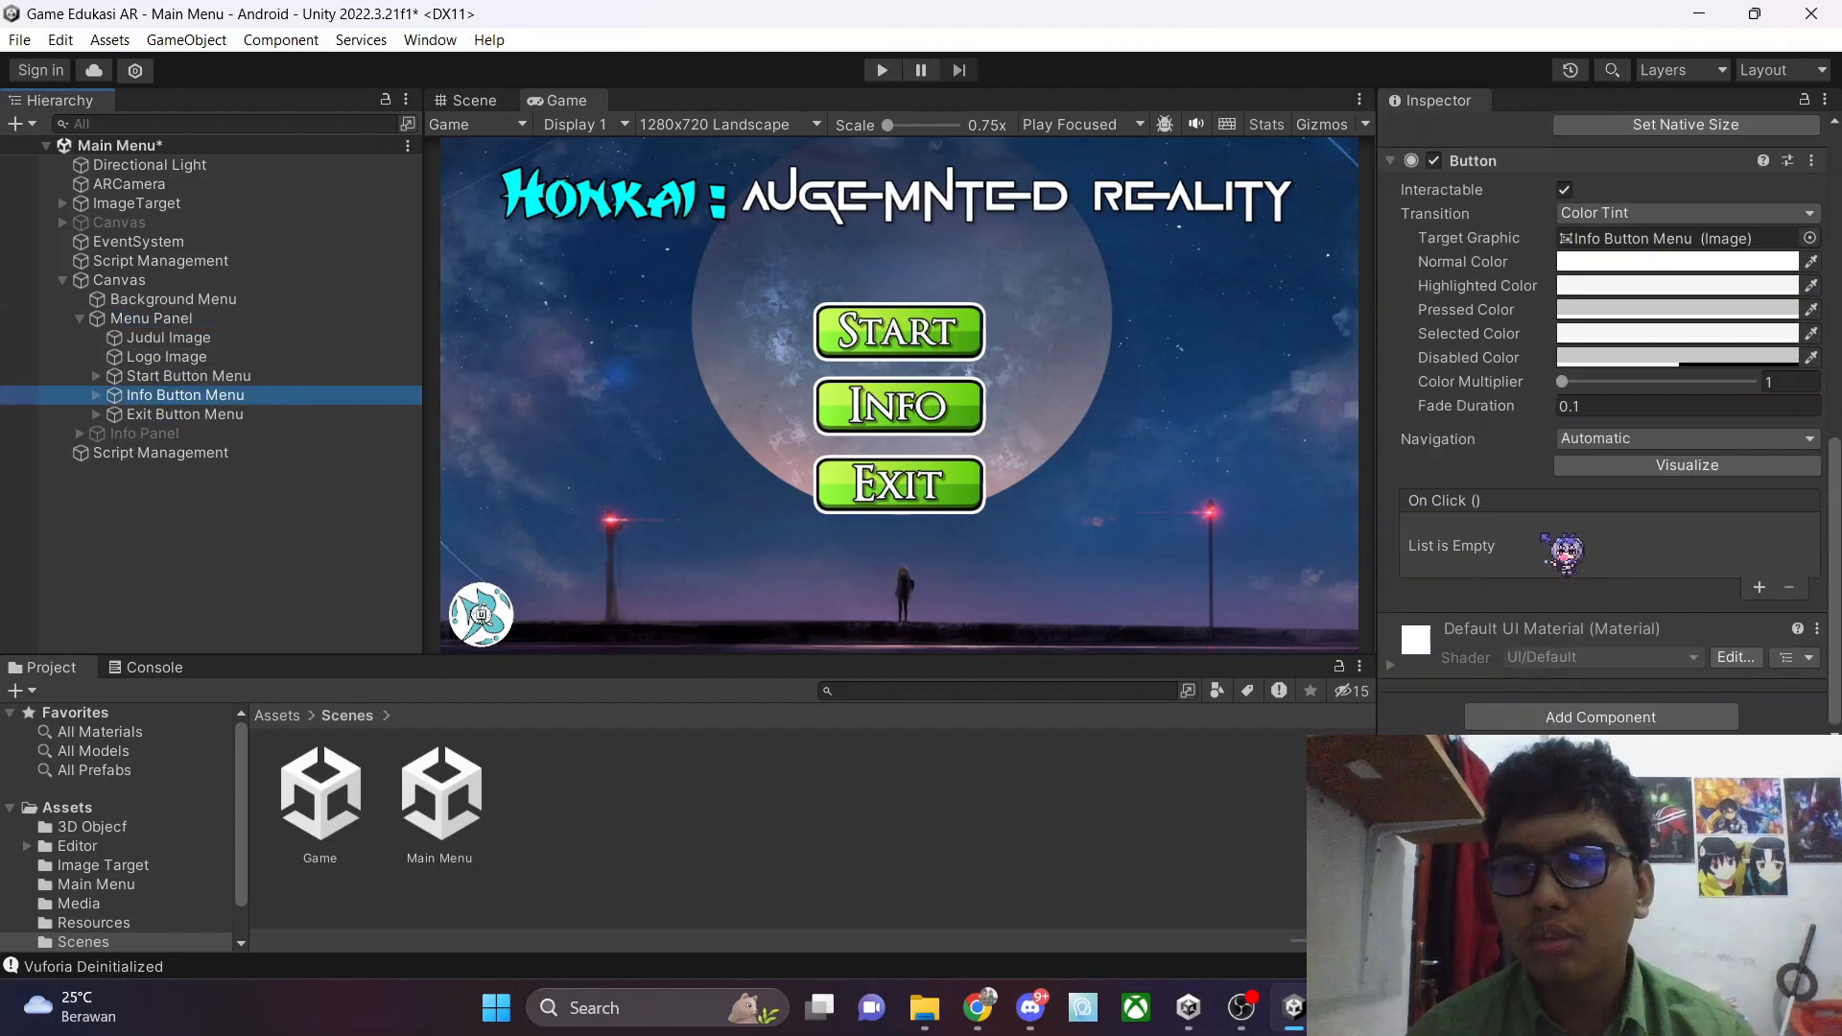
{"action": "left_click", "coordinate": [1760, 588]}
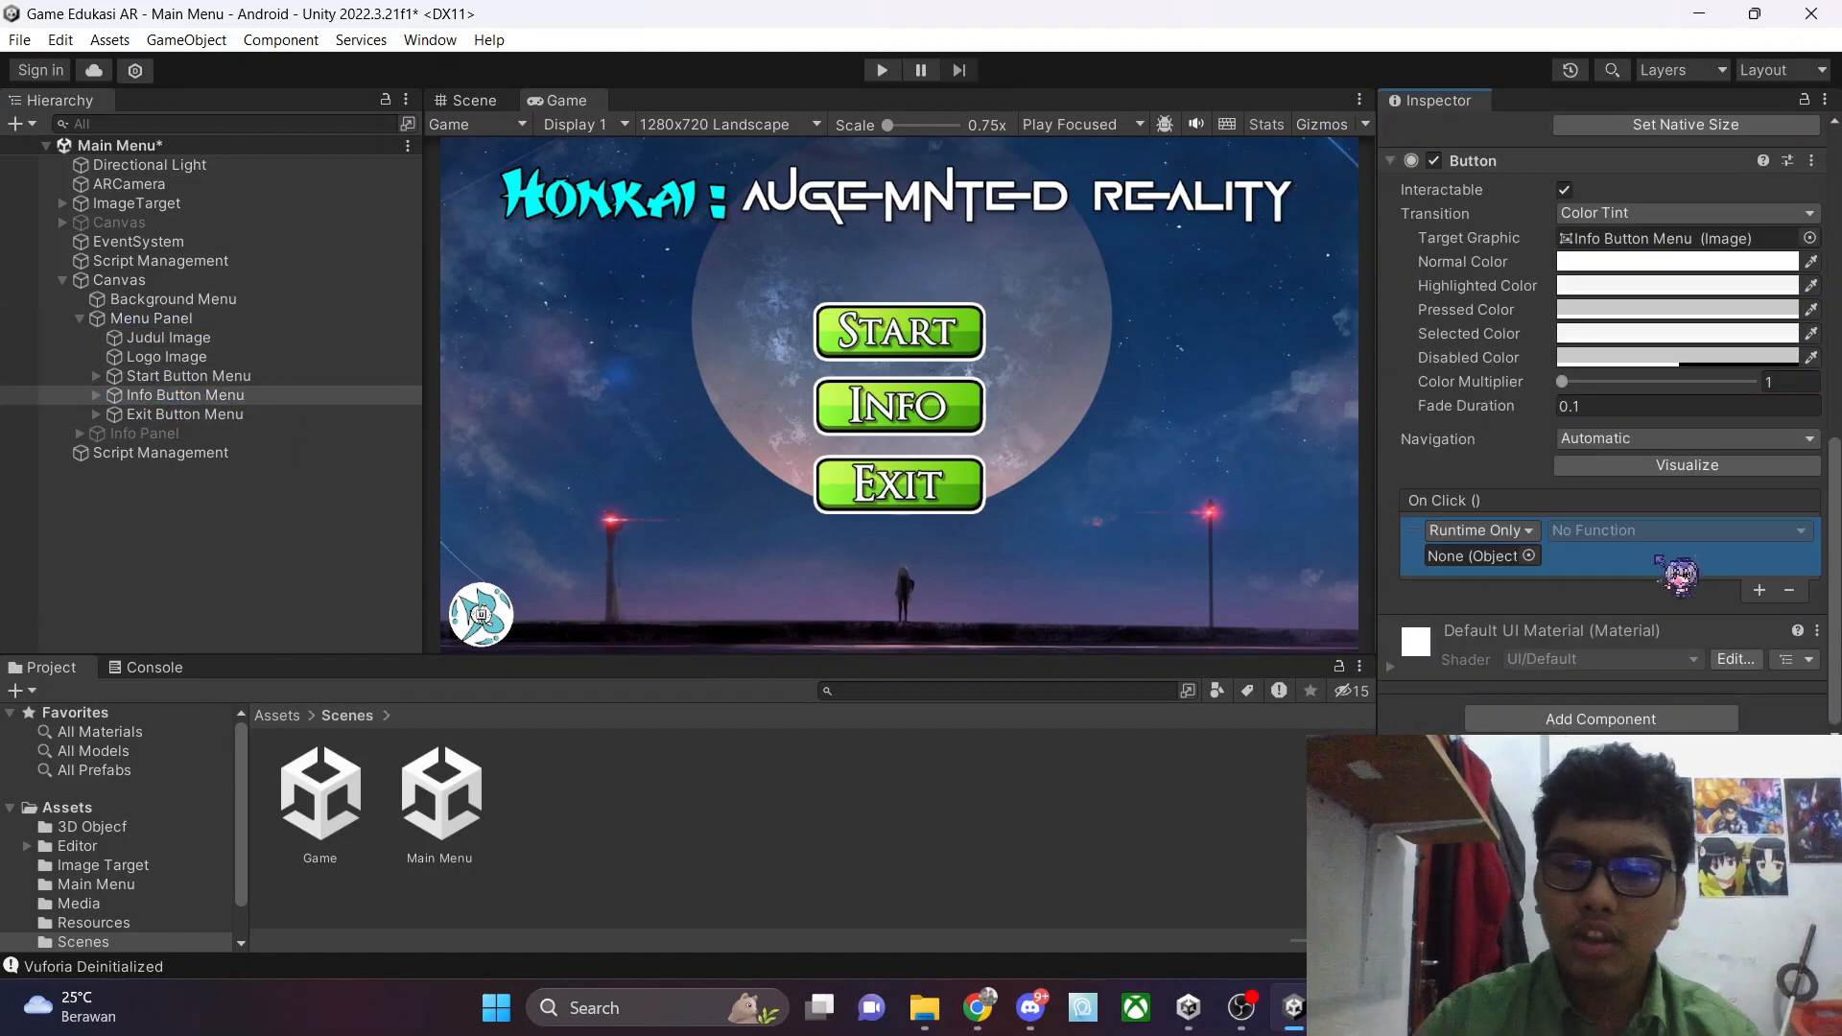
{"action": "left_click_drag", "start_coordinate": [164, 451], "coordinate": [1464, 552]}
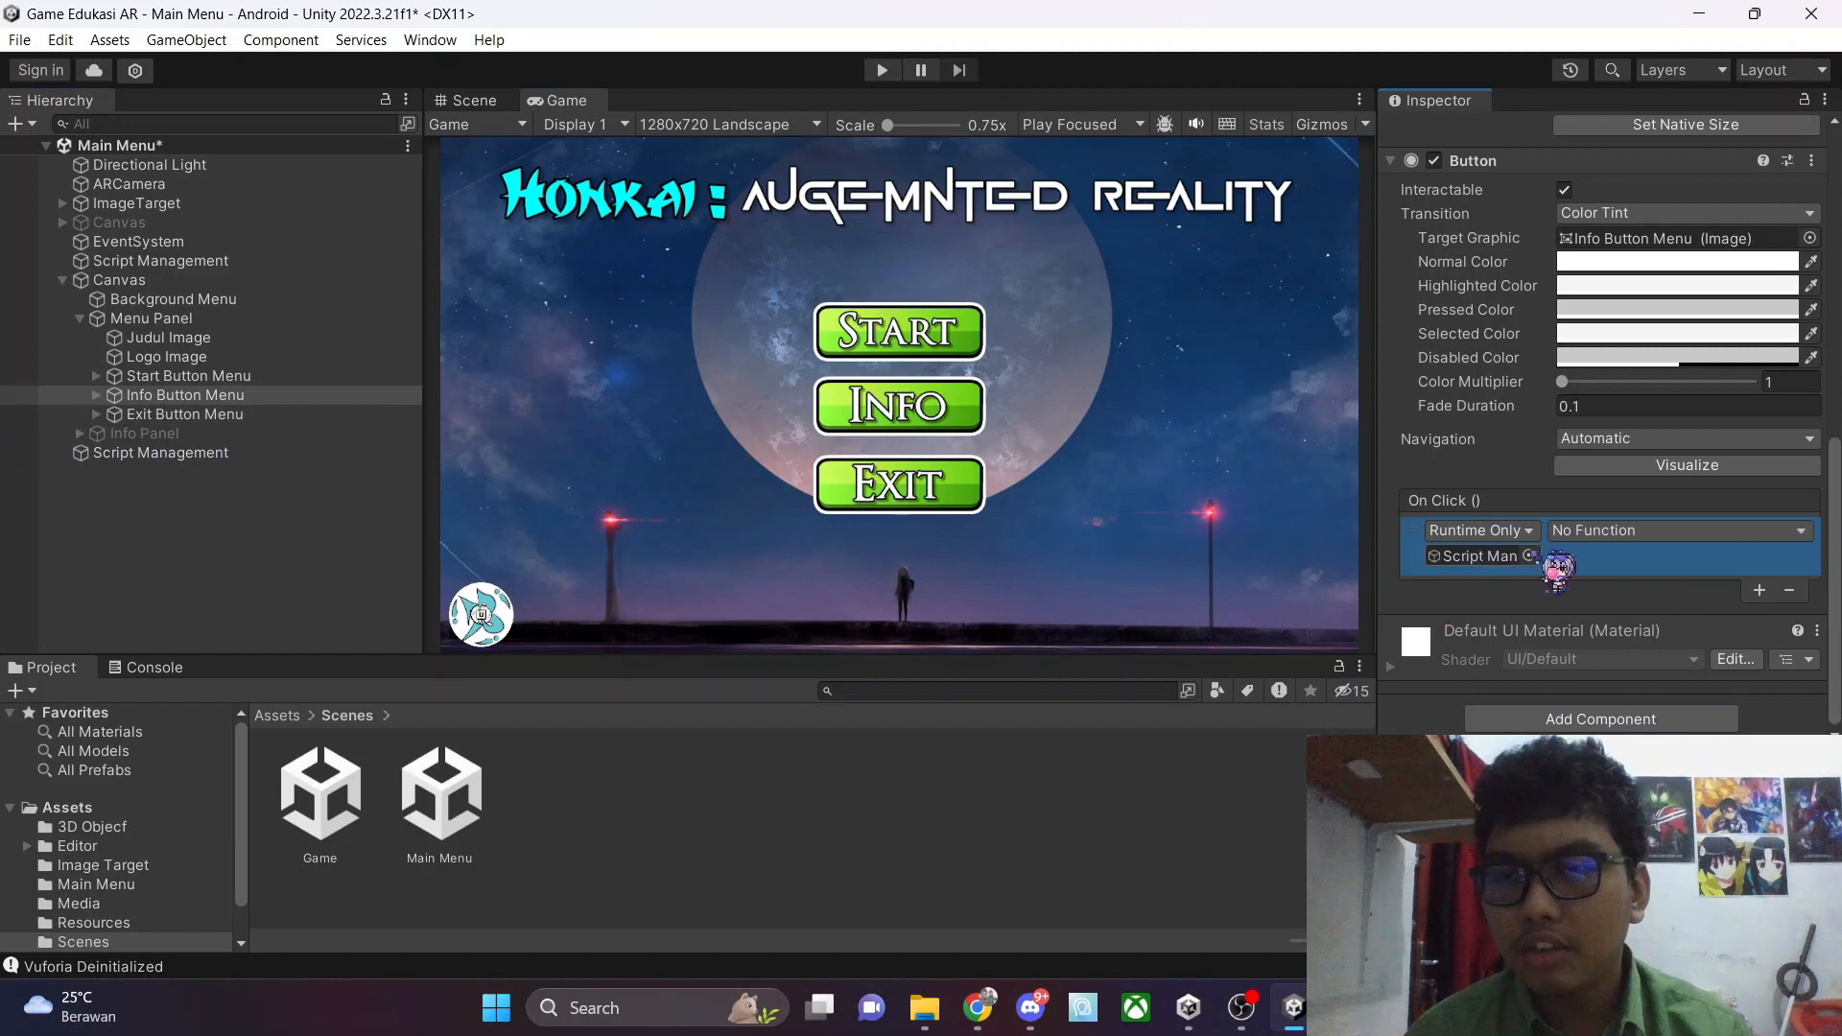
{"action": "left_click", "coordinate": [1631, 531]}
{"action": "mouse_move", "coordinate": [1706, 643]}
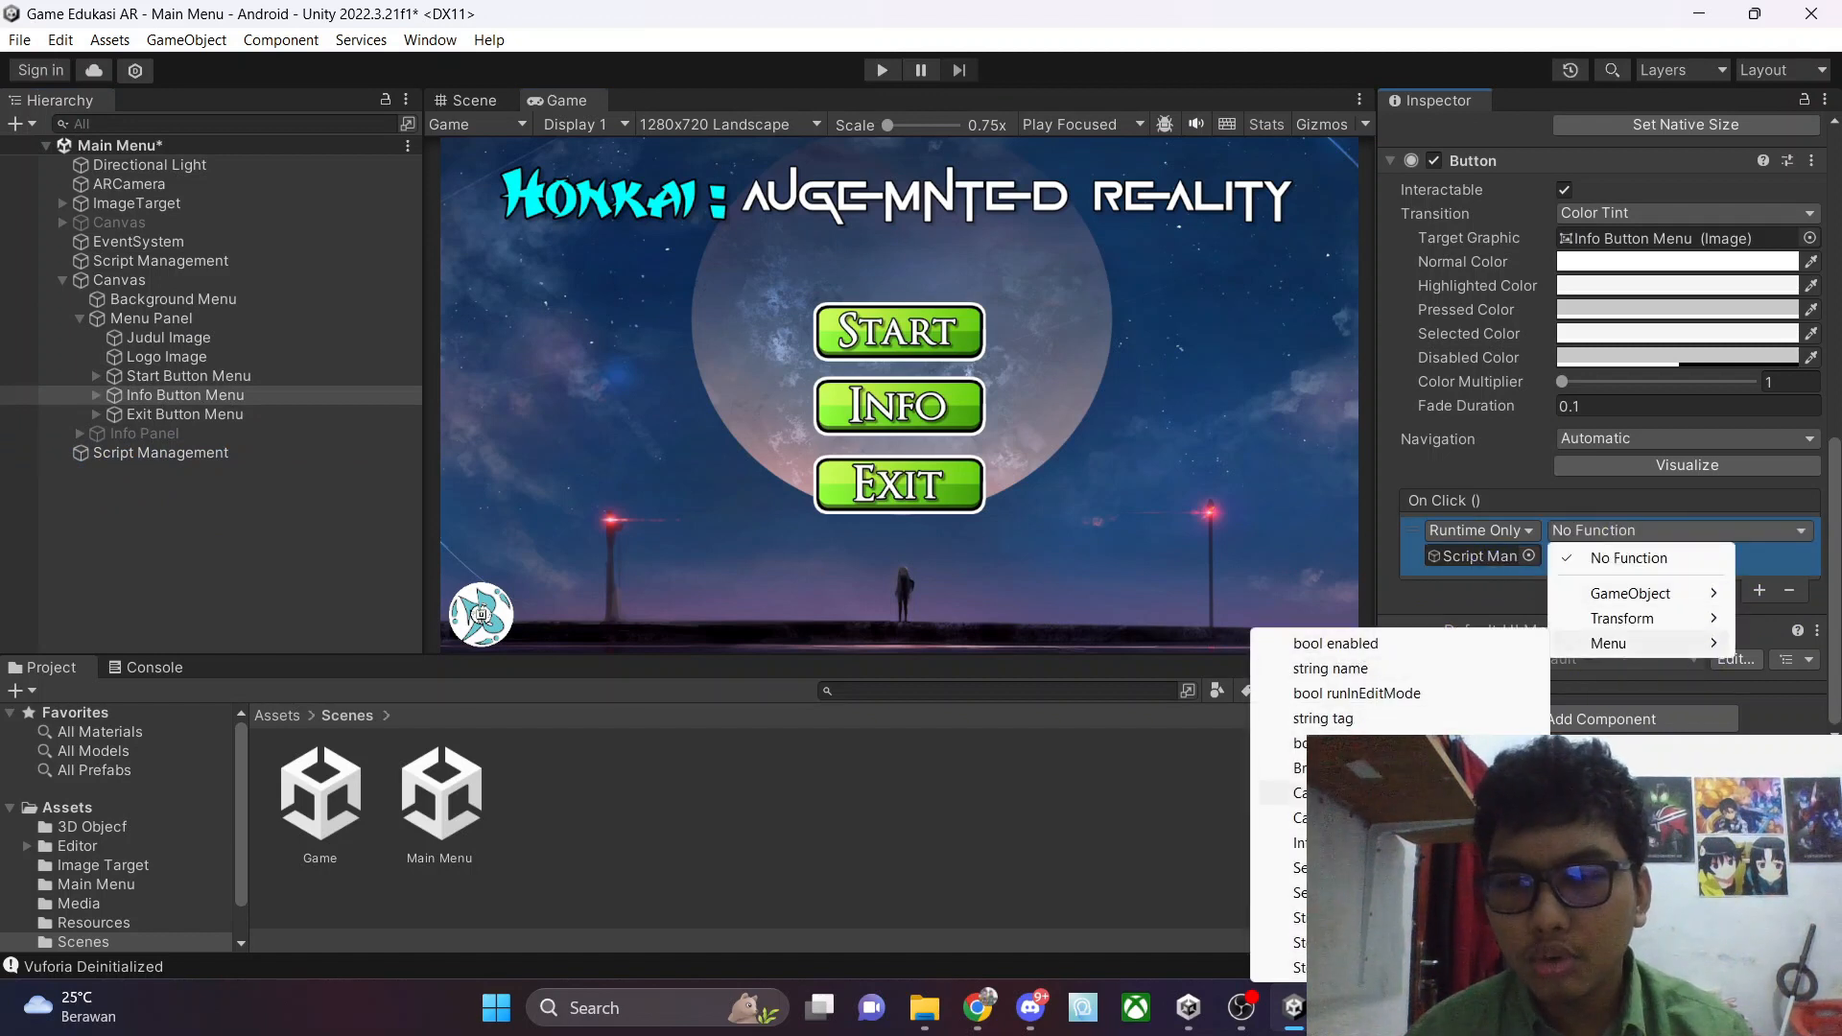
{"action": "left_click", "coordinate": [1344, 842]}
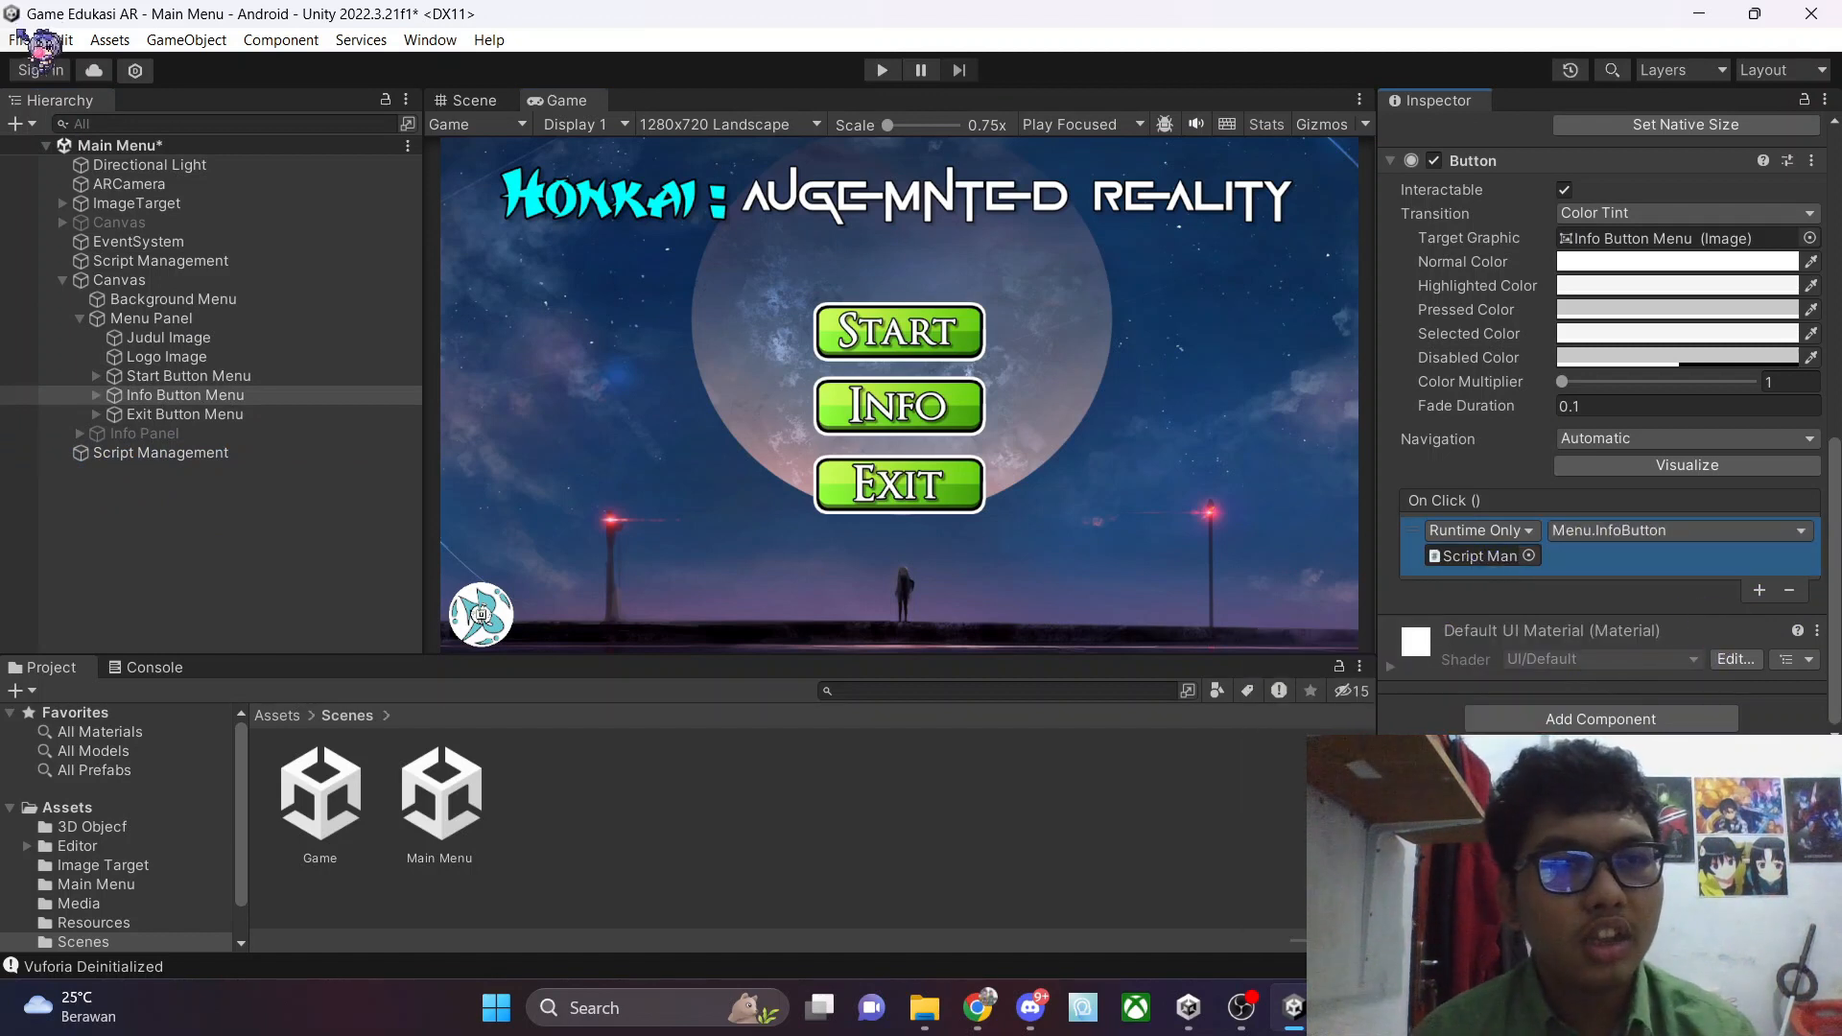
{"action": "left_click", "coordinate": [20, 39]}
Run the game in Play mode, test the Info button of the main menu, and stop the run
{"action": "left_click", "coordinate": [881, 70]}
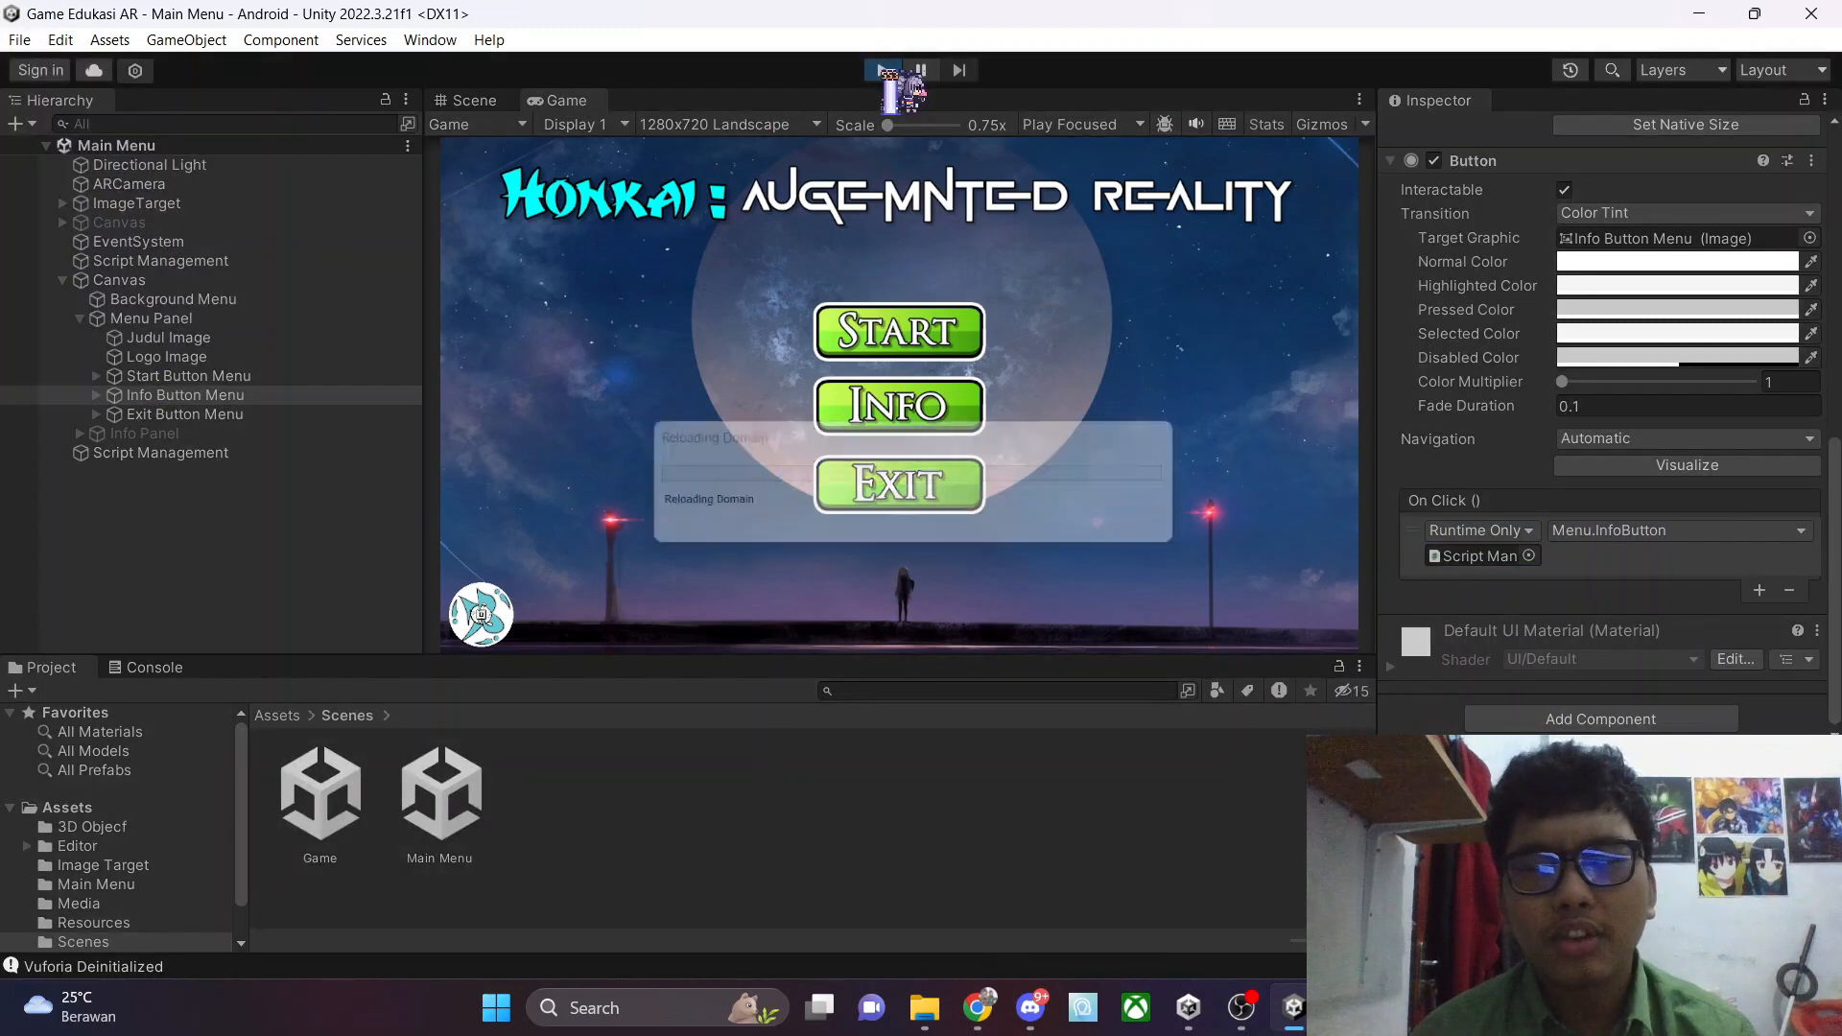
{"action": "left_click", "coordinate": [857, 420]}
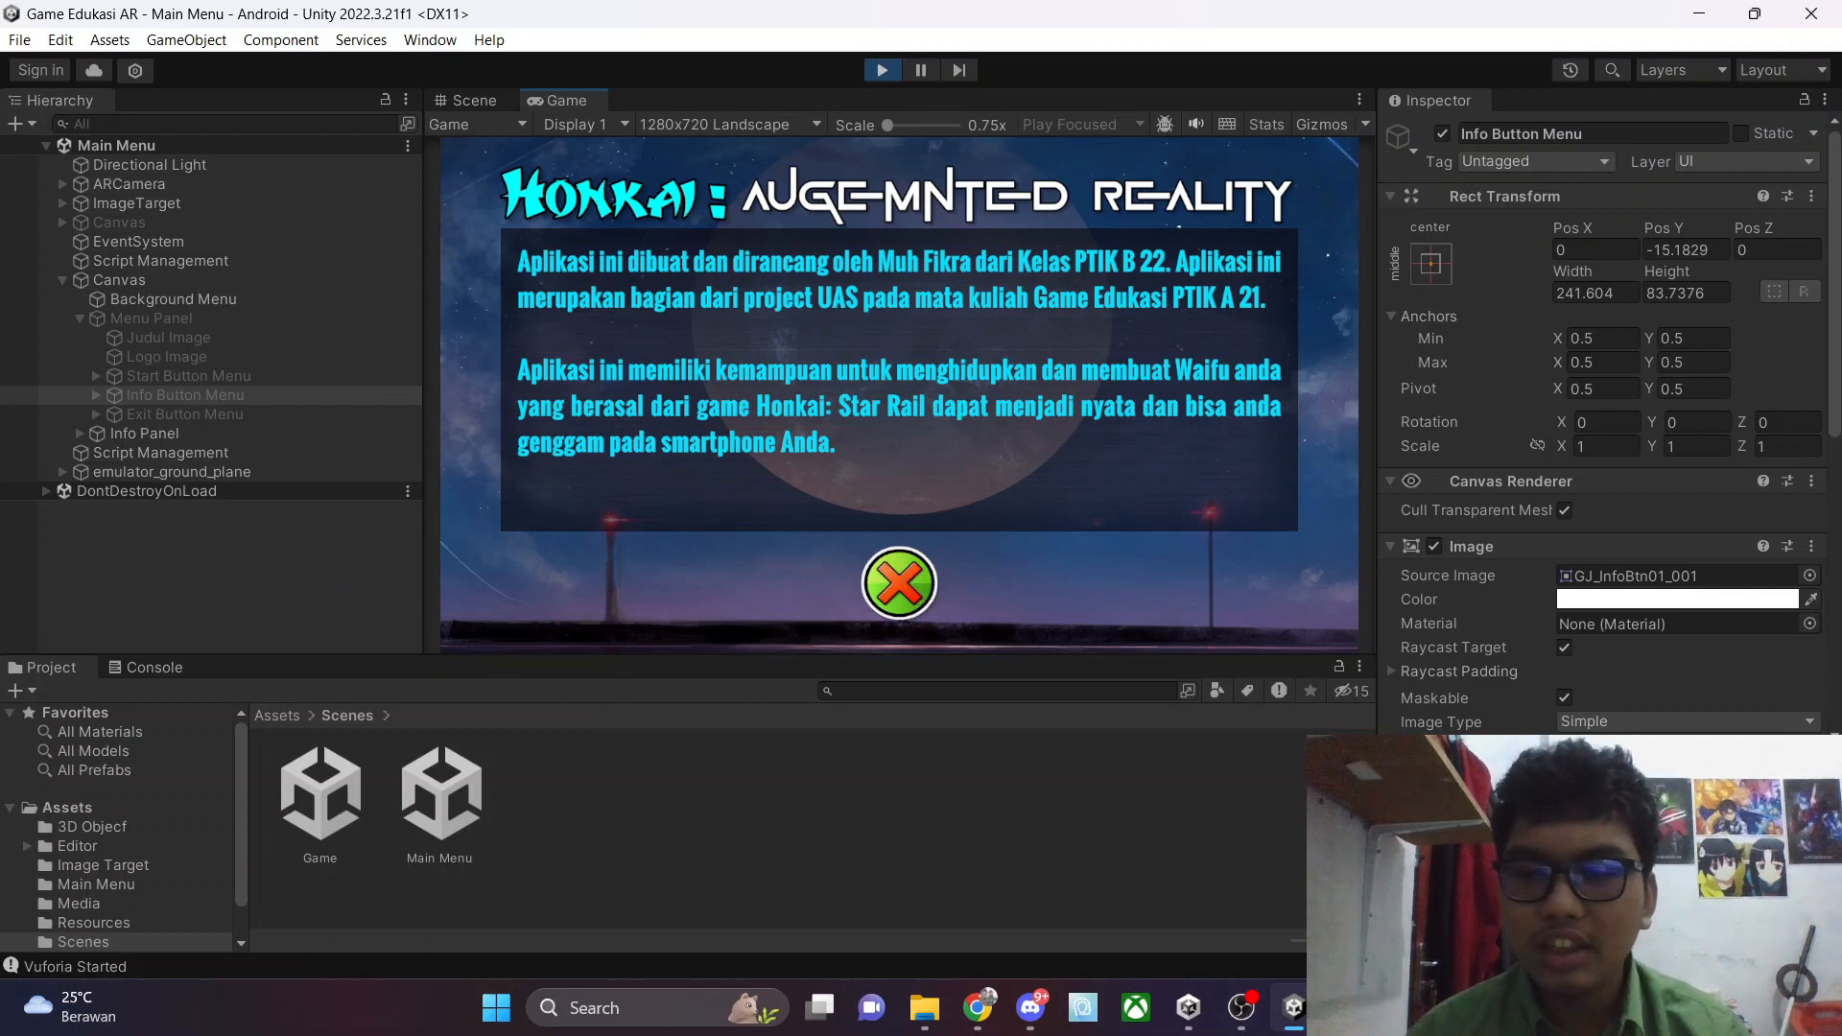
{"action": "key", "text": "alt+Tab"}
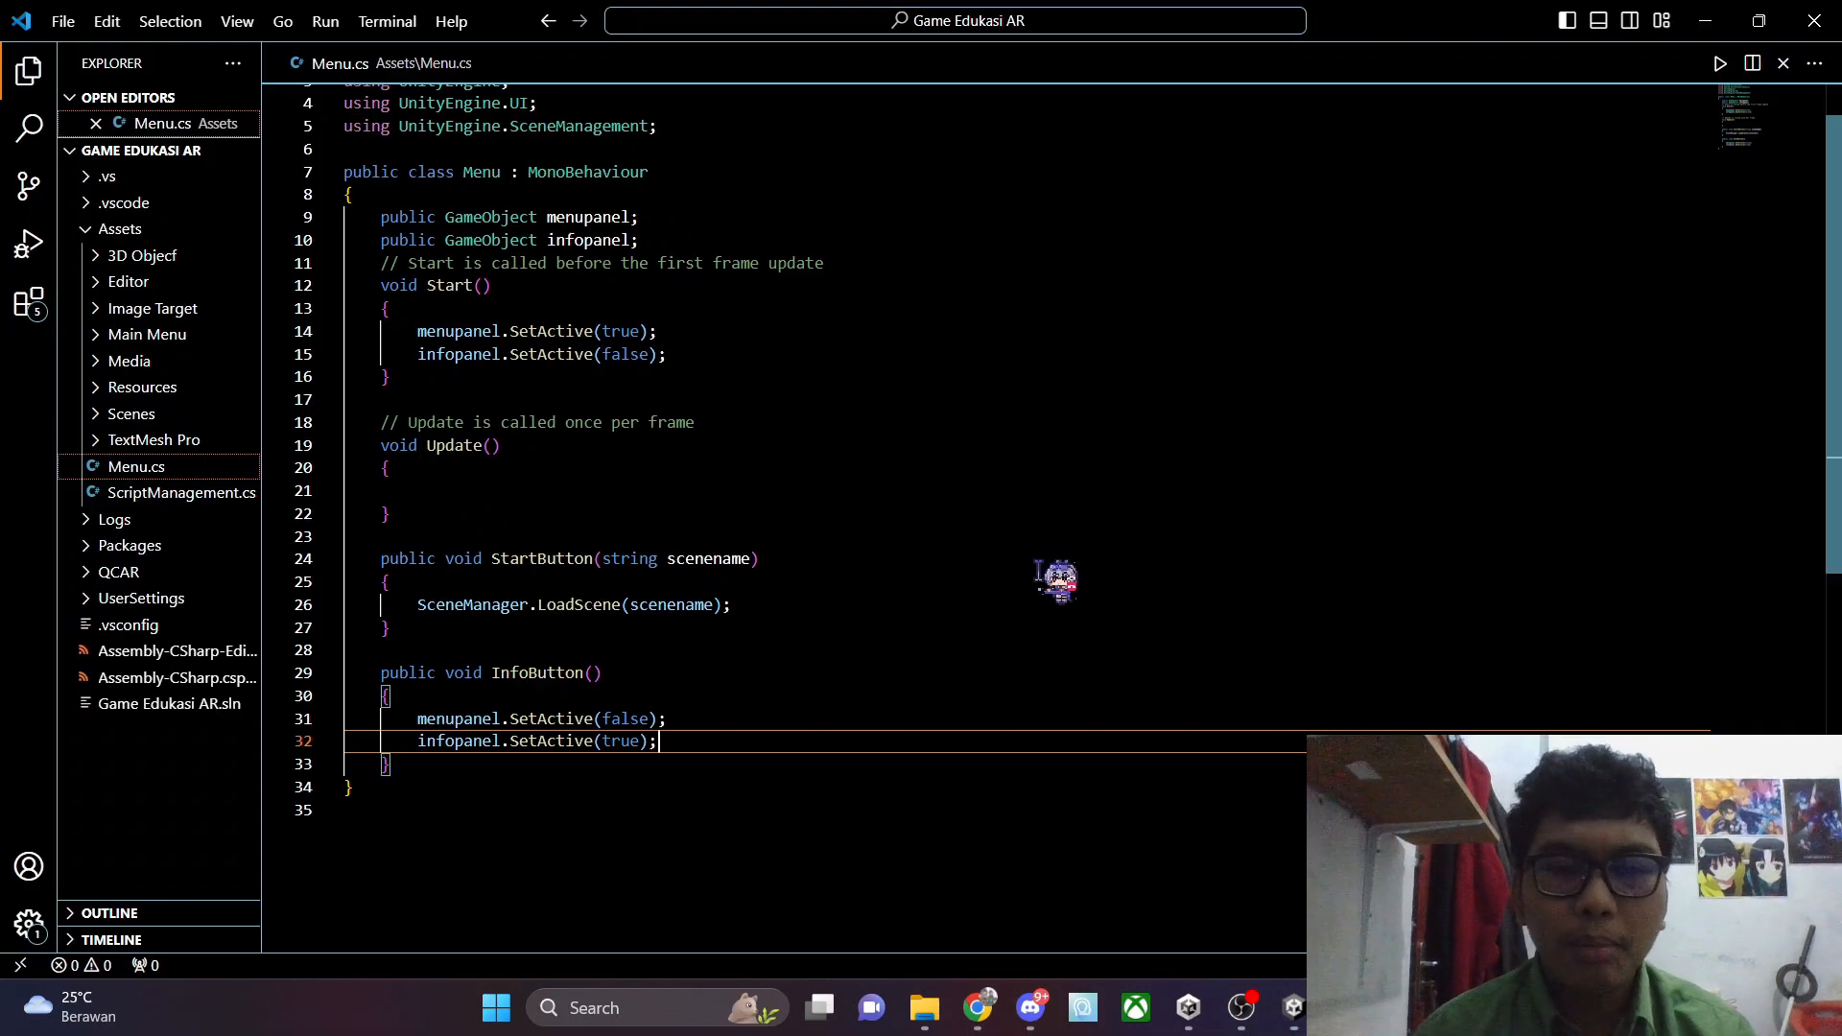
{"action": "left_click", "coordinate": [1293, 1007]}
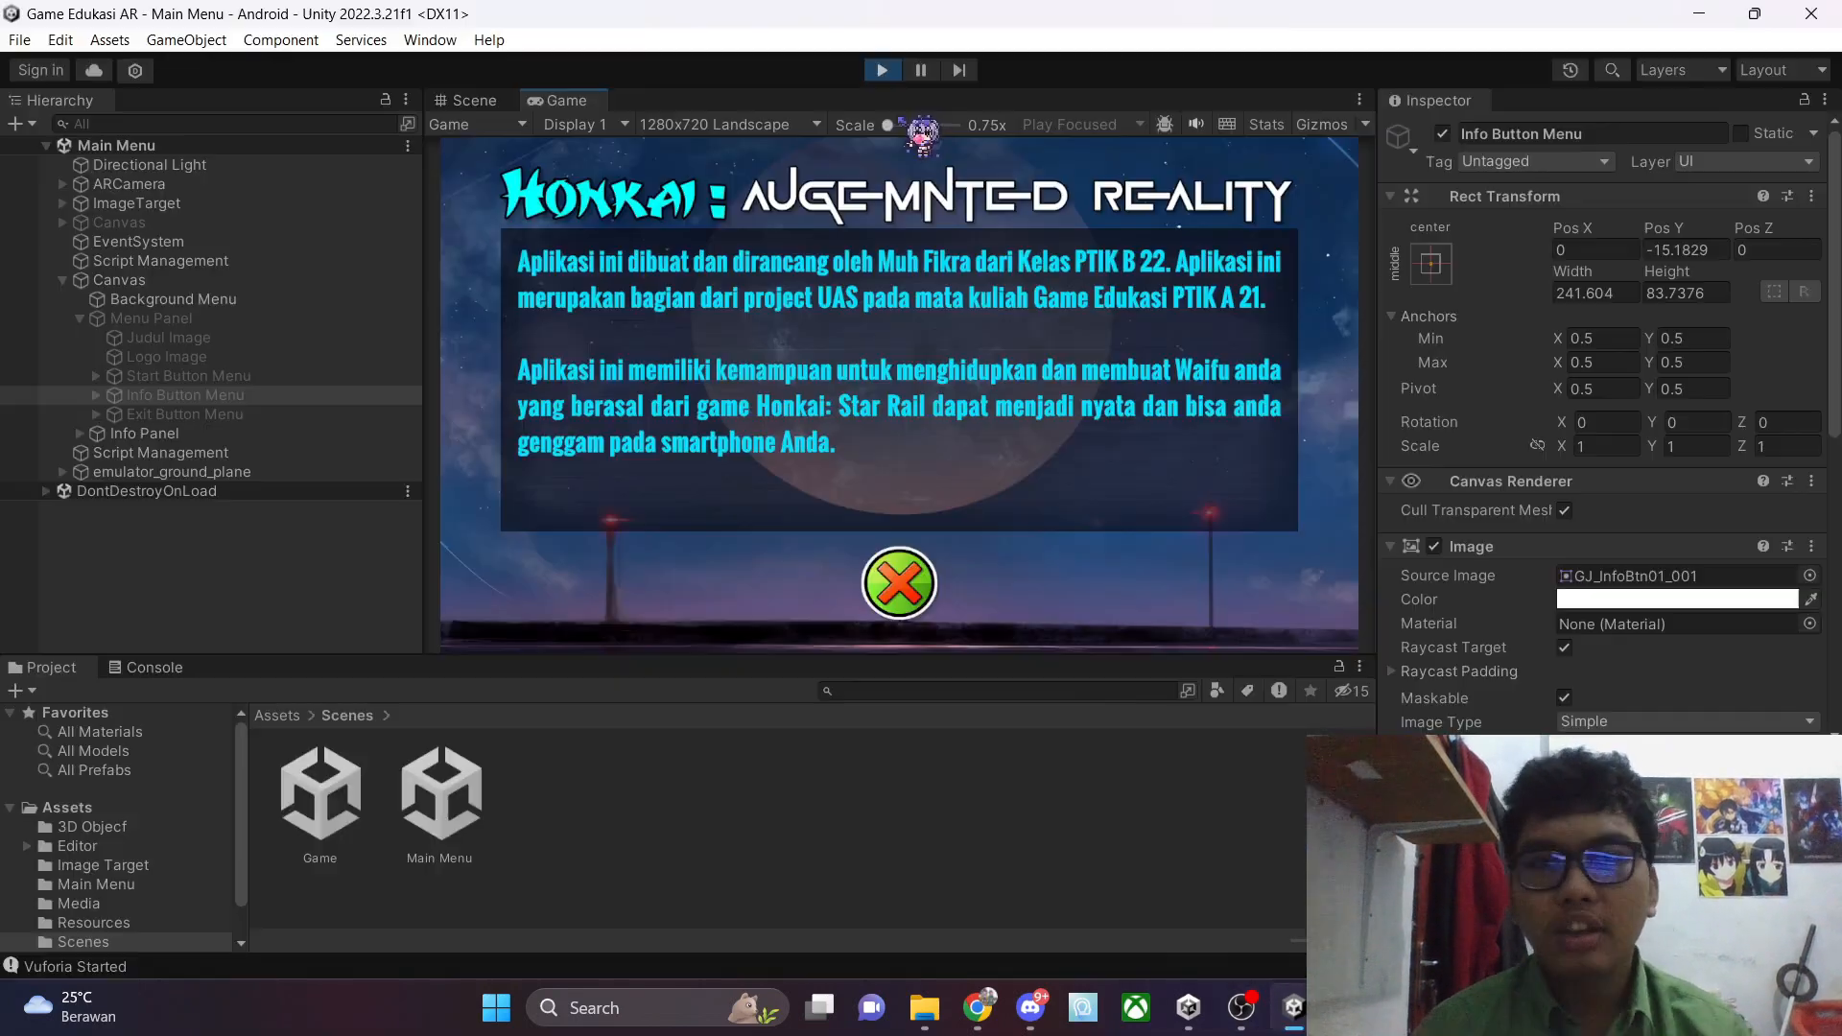
{"action": "left_click", "coordinate": [881, 72]}
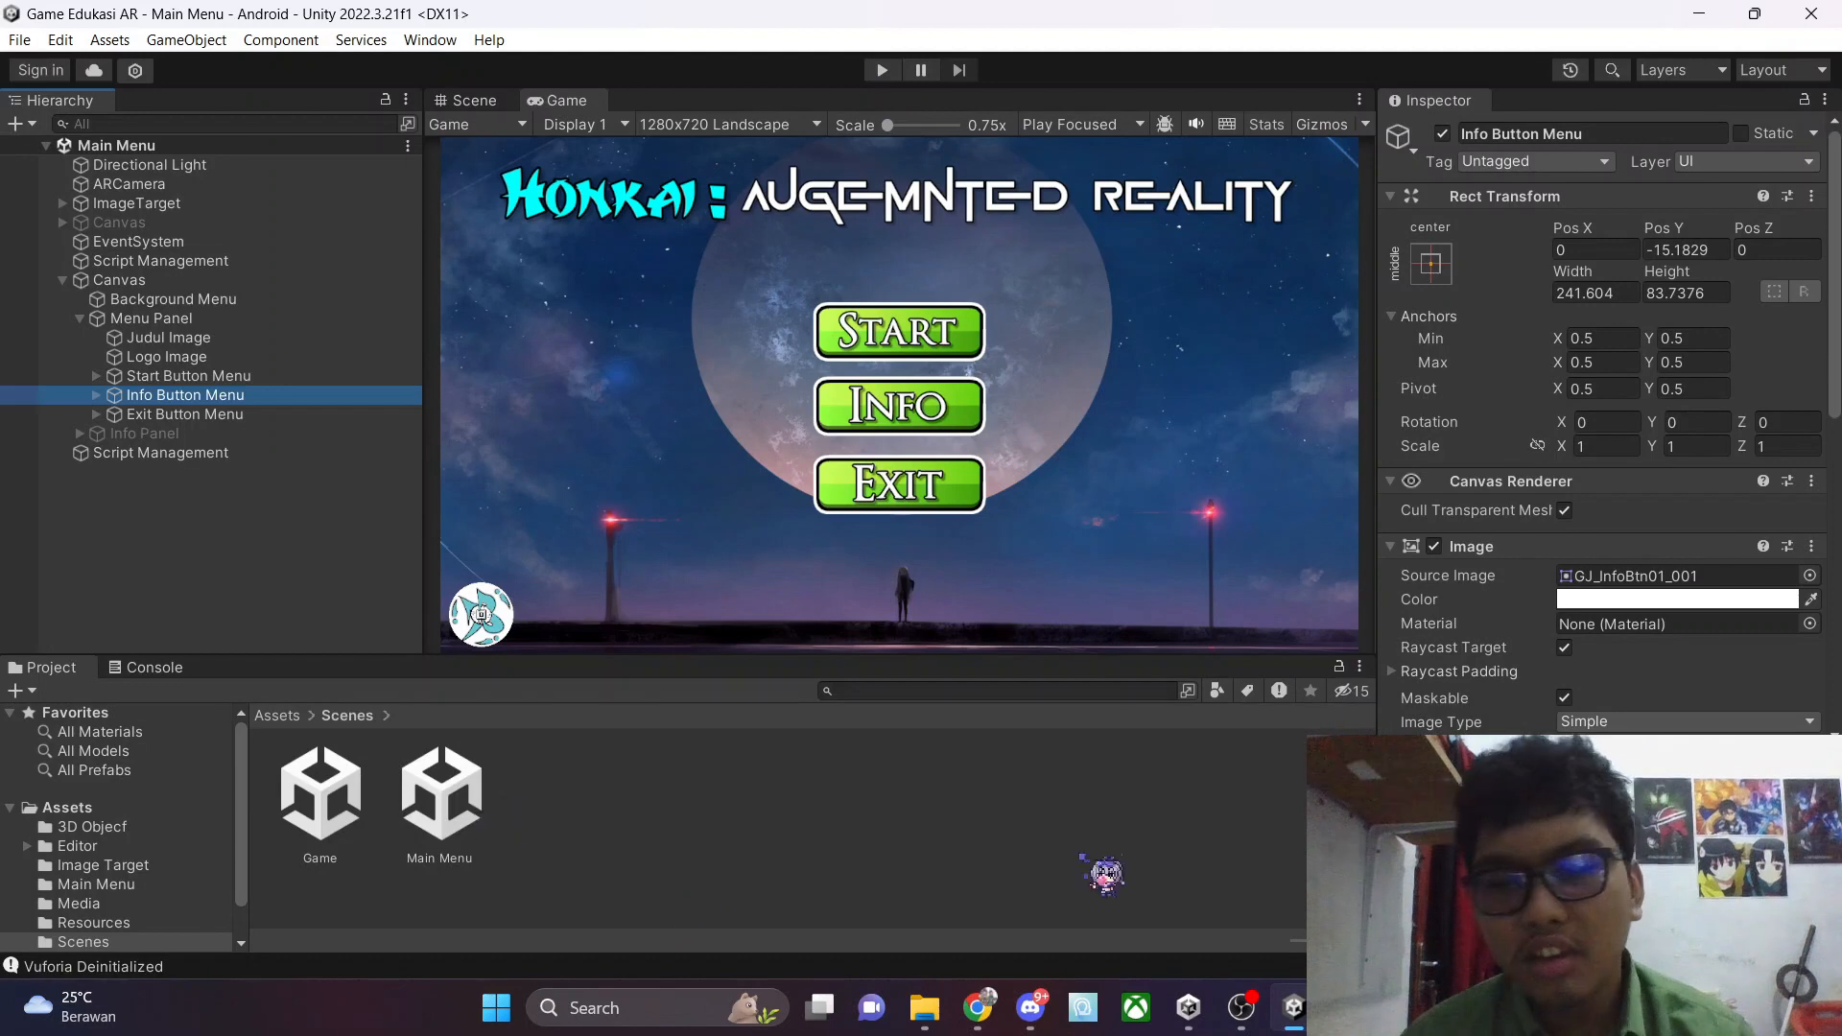
Switch to Visual Studio Code and duplicate the whole InfoButton method below the original in Menu.cs
{"action": "key", "text": "alt+Tab"}
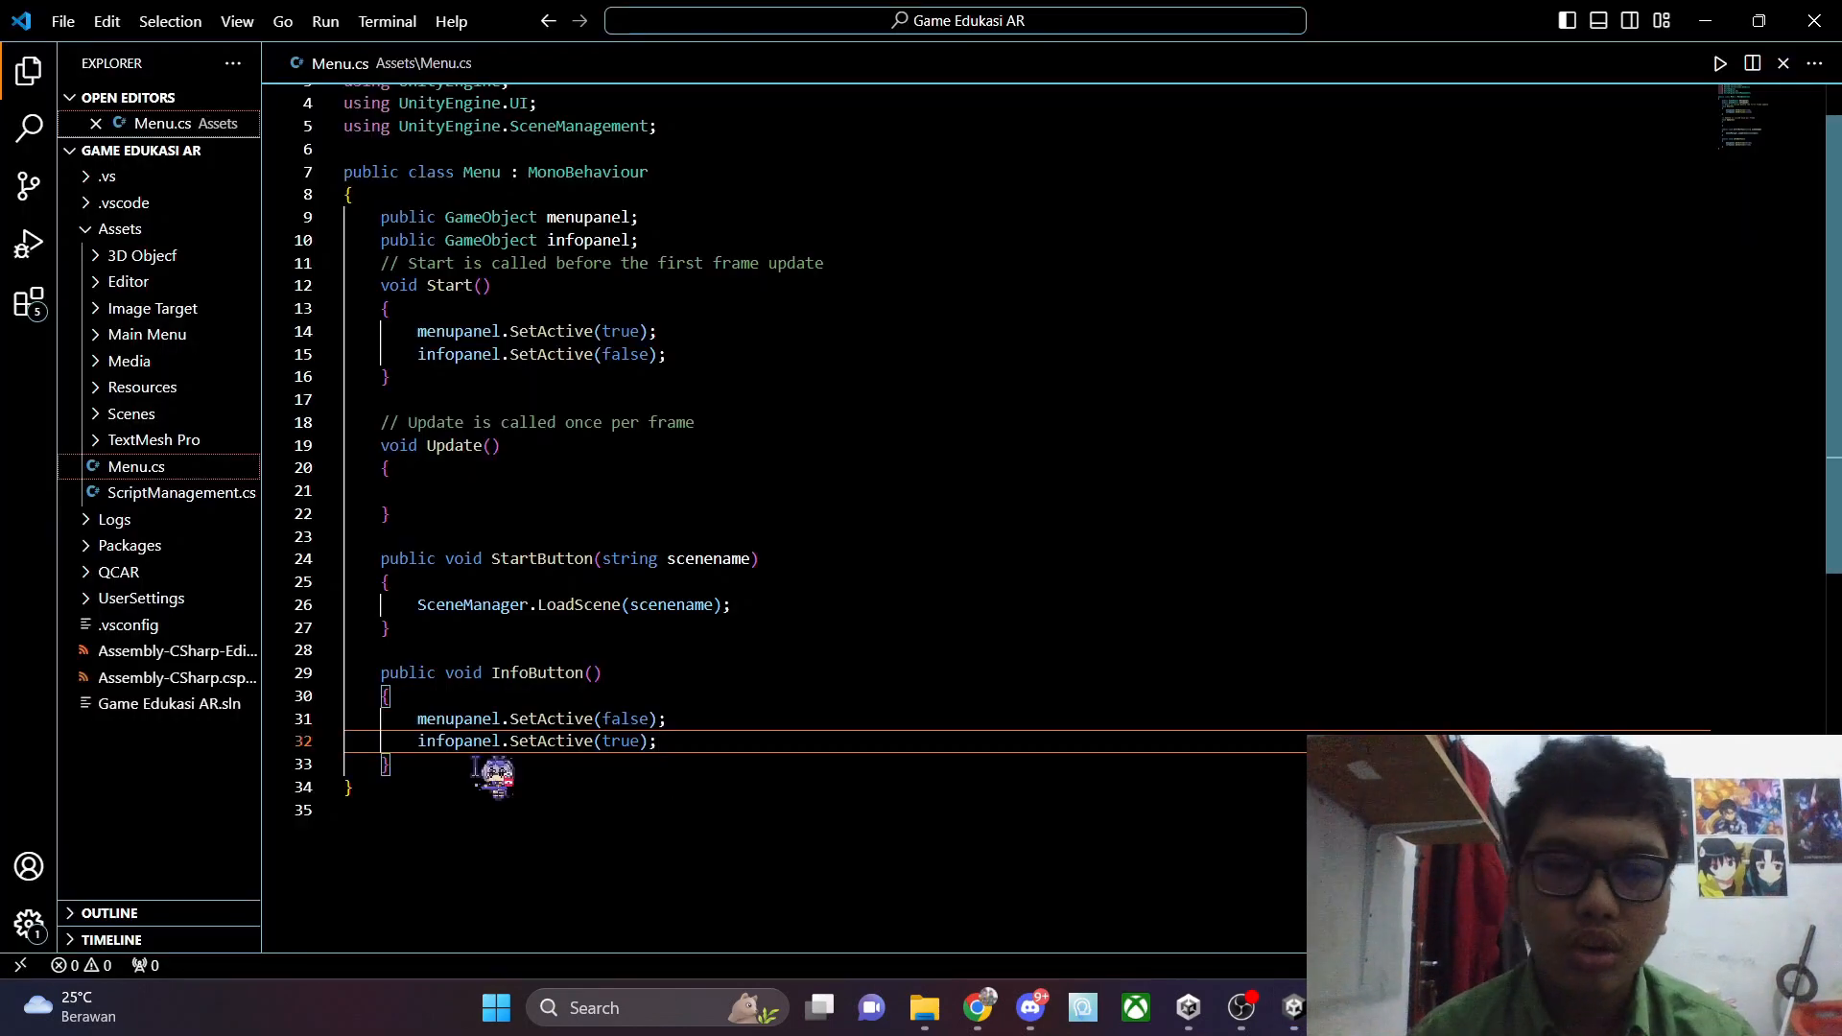
{"action": "left_click", "coordinate": [568, 656]}
{"action": "key", "text": "Return"}
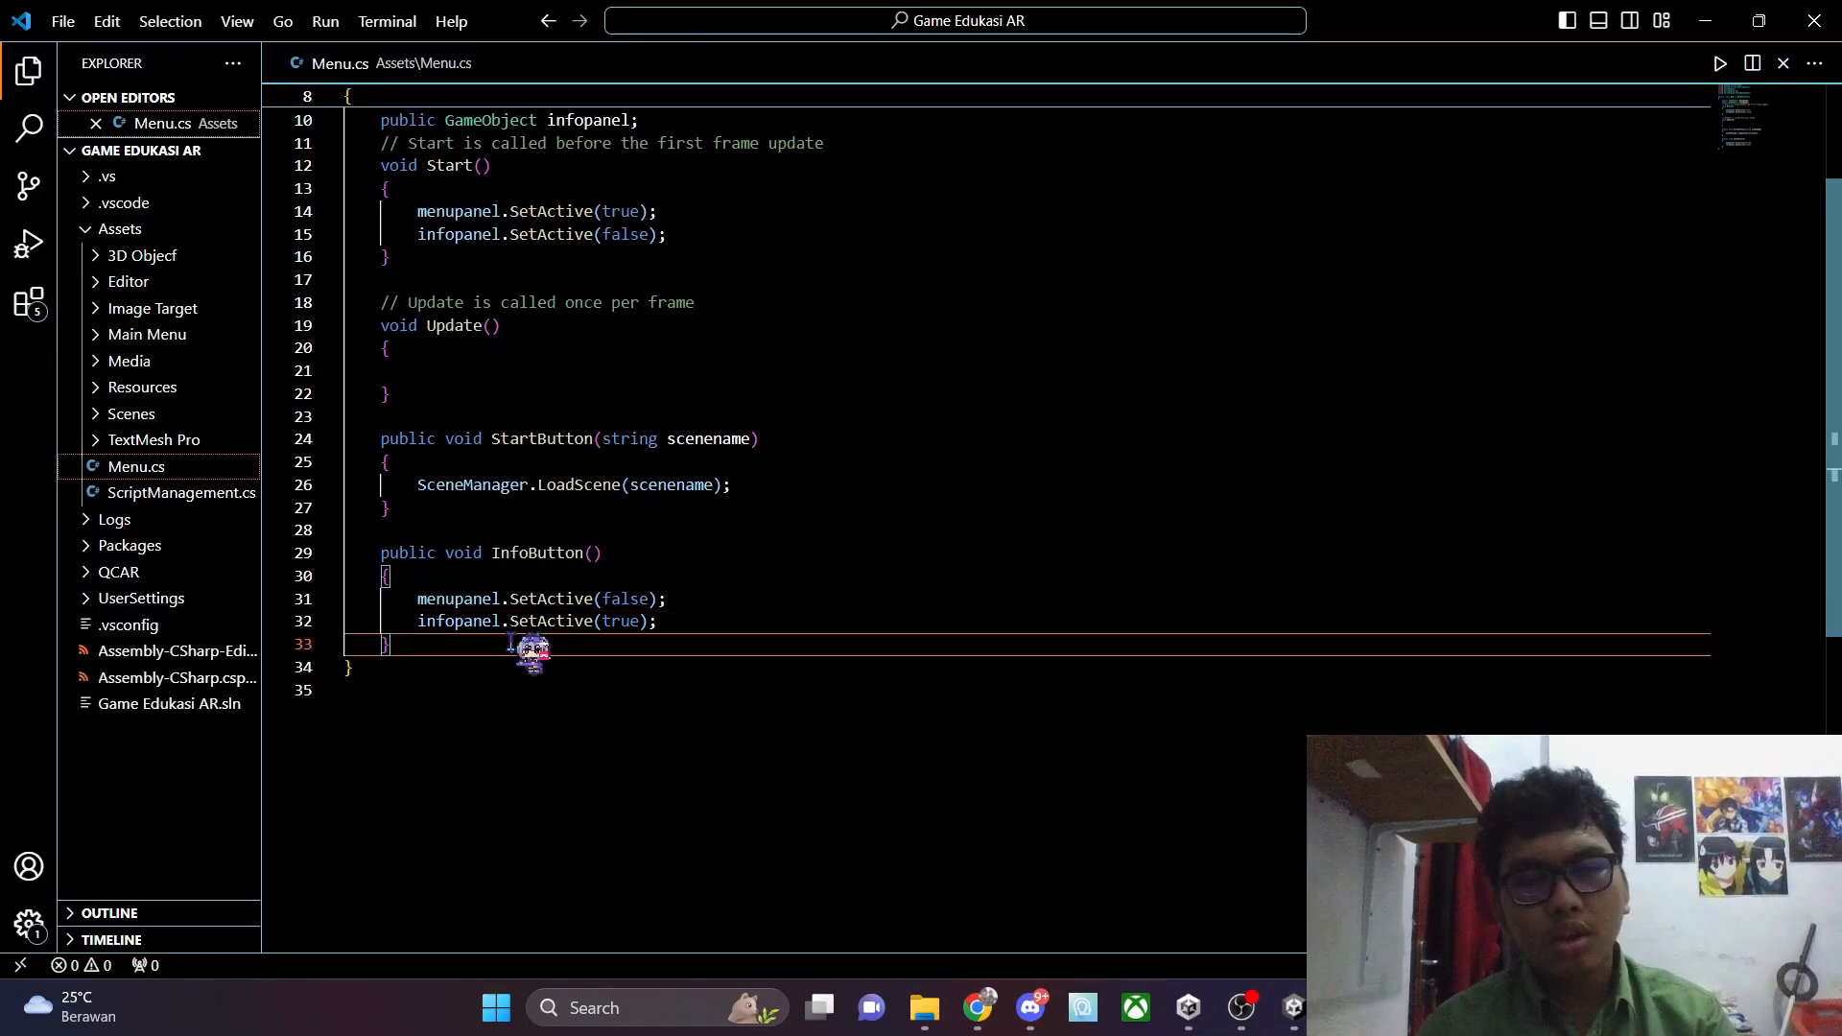
{"action": "key", "text": "Return"}
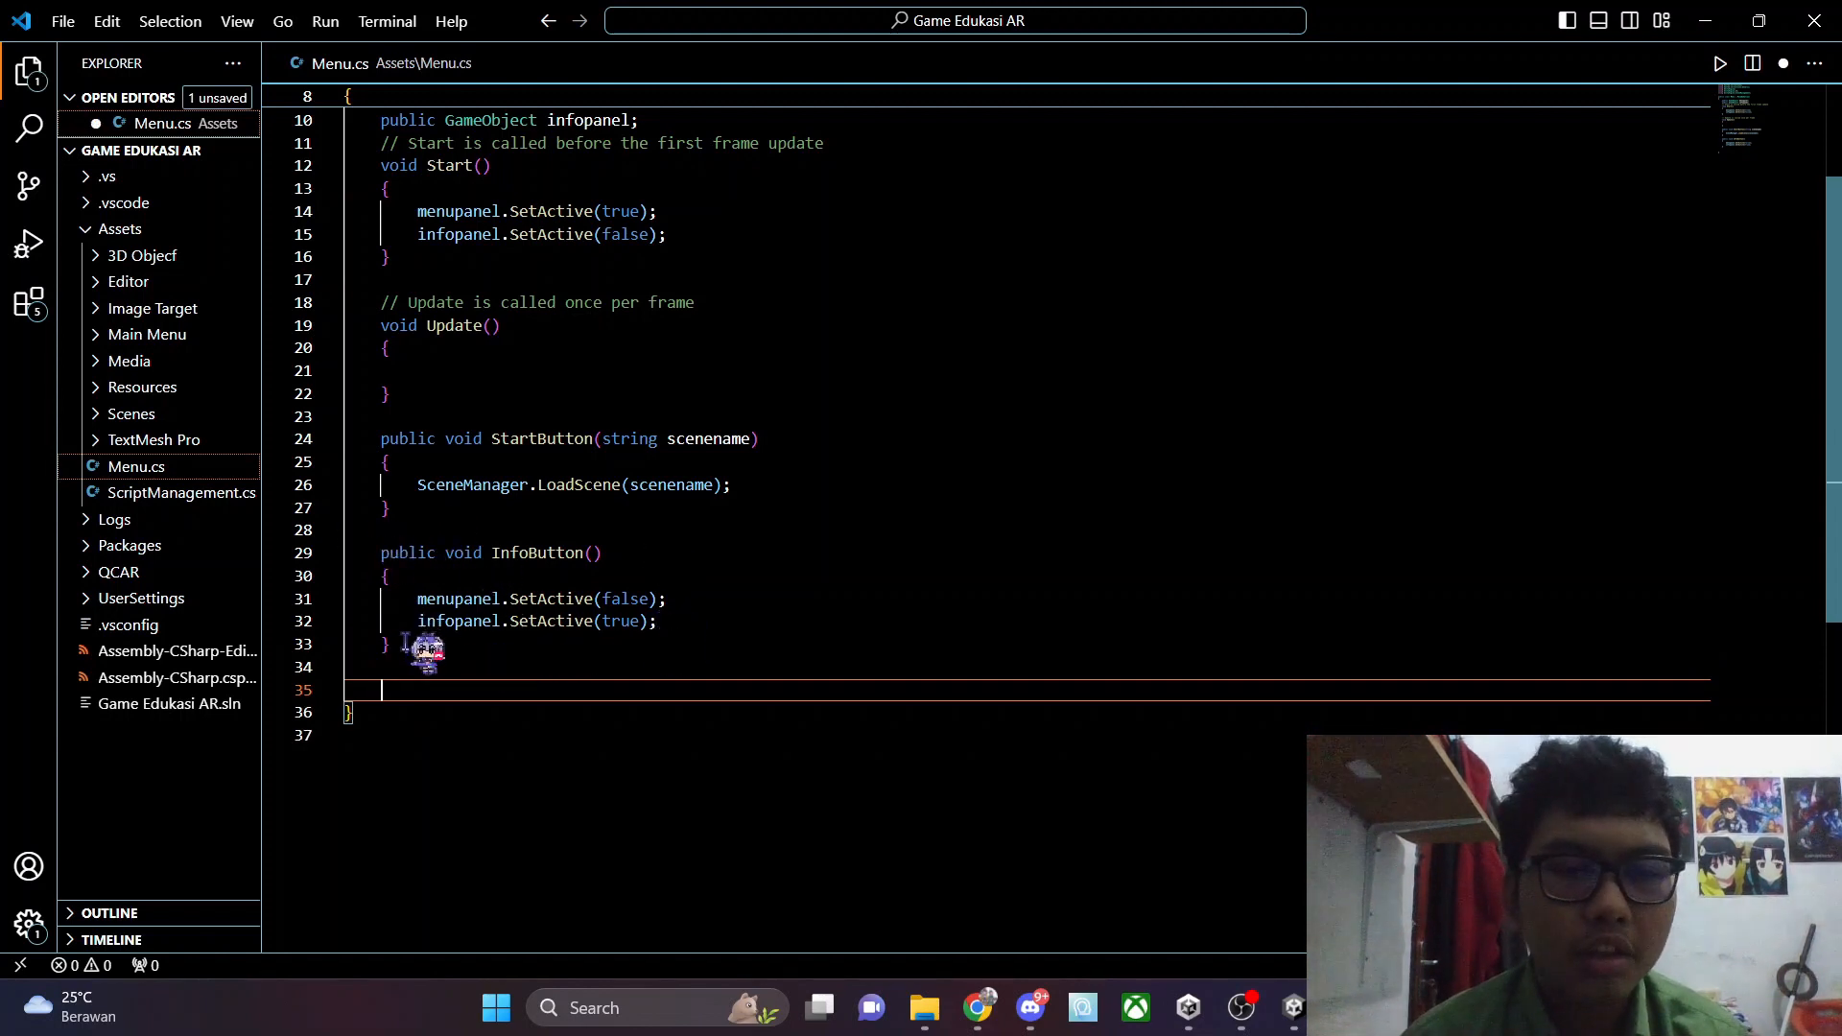
{"action": "left_click_drag", "start_coordinate": [393, 645], "coordinate": [358, 550]}
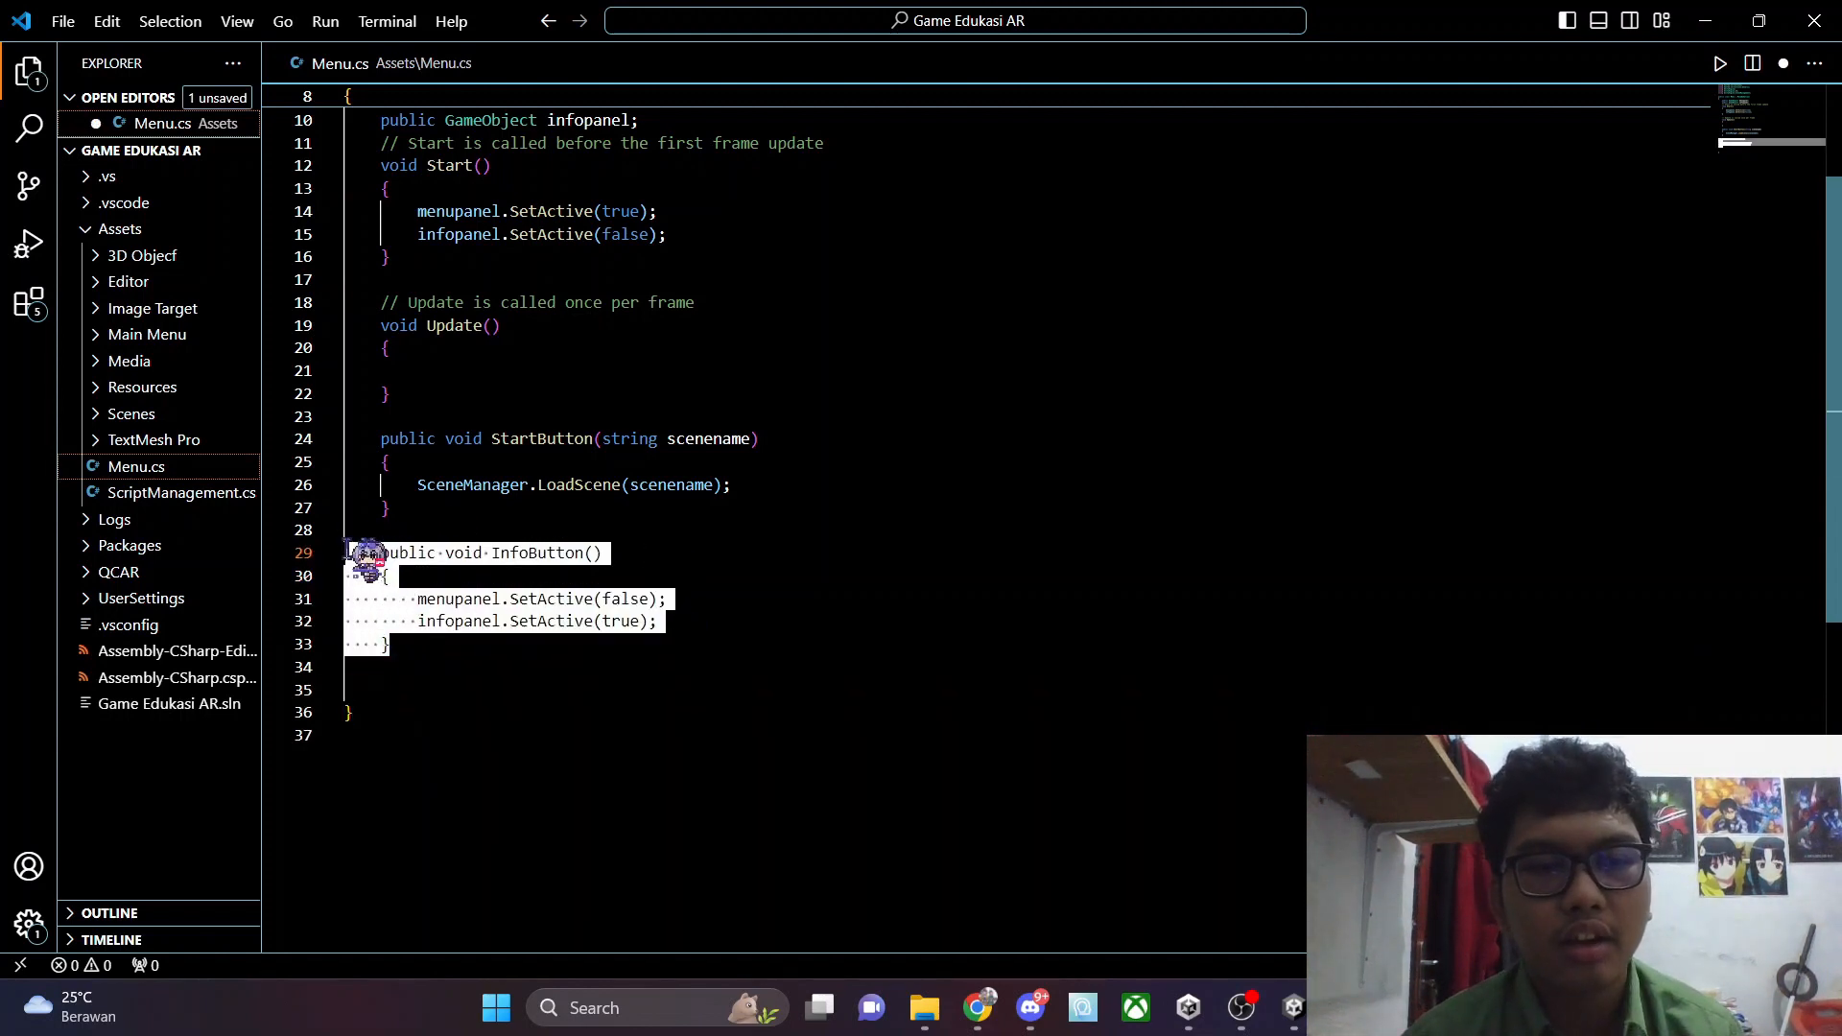
{"action": "key", "text": "ctrl+c"}
{"action": "left_click", "coordinate": [501, 693]}
{"action": "key", "text": "ctrl+v"}
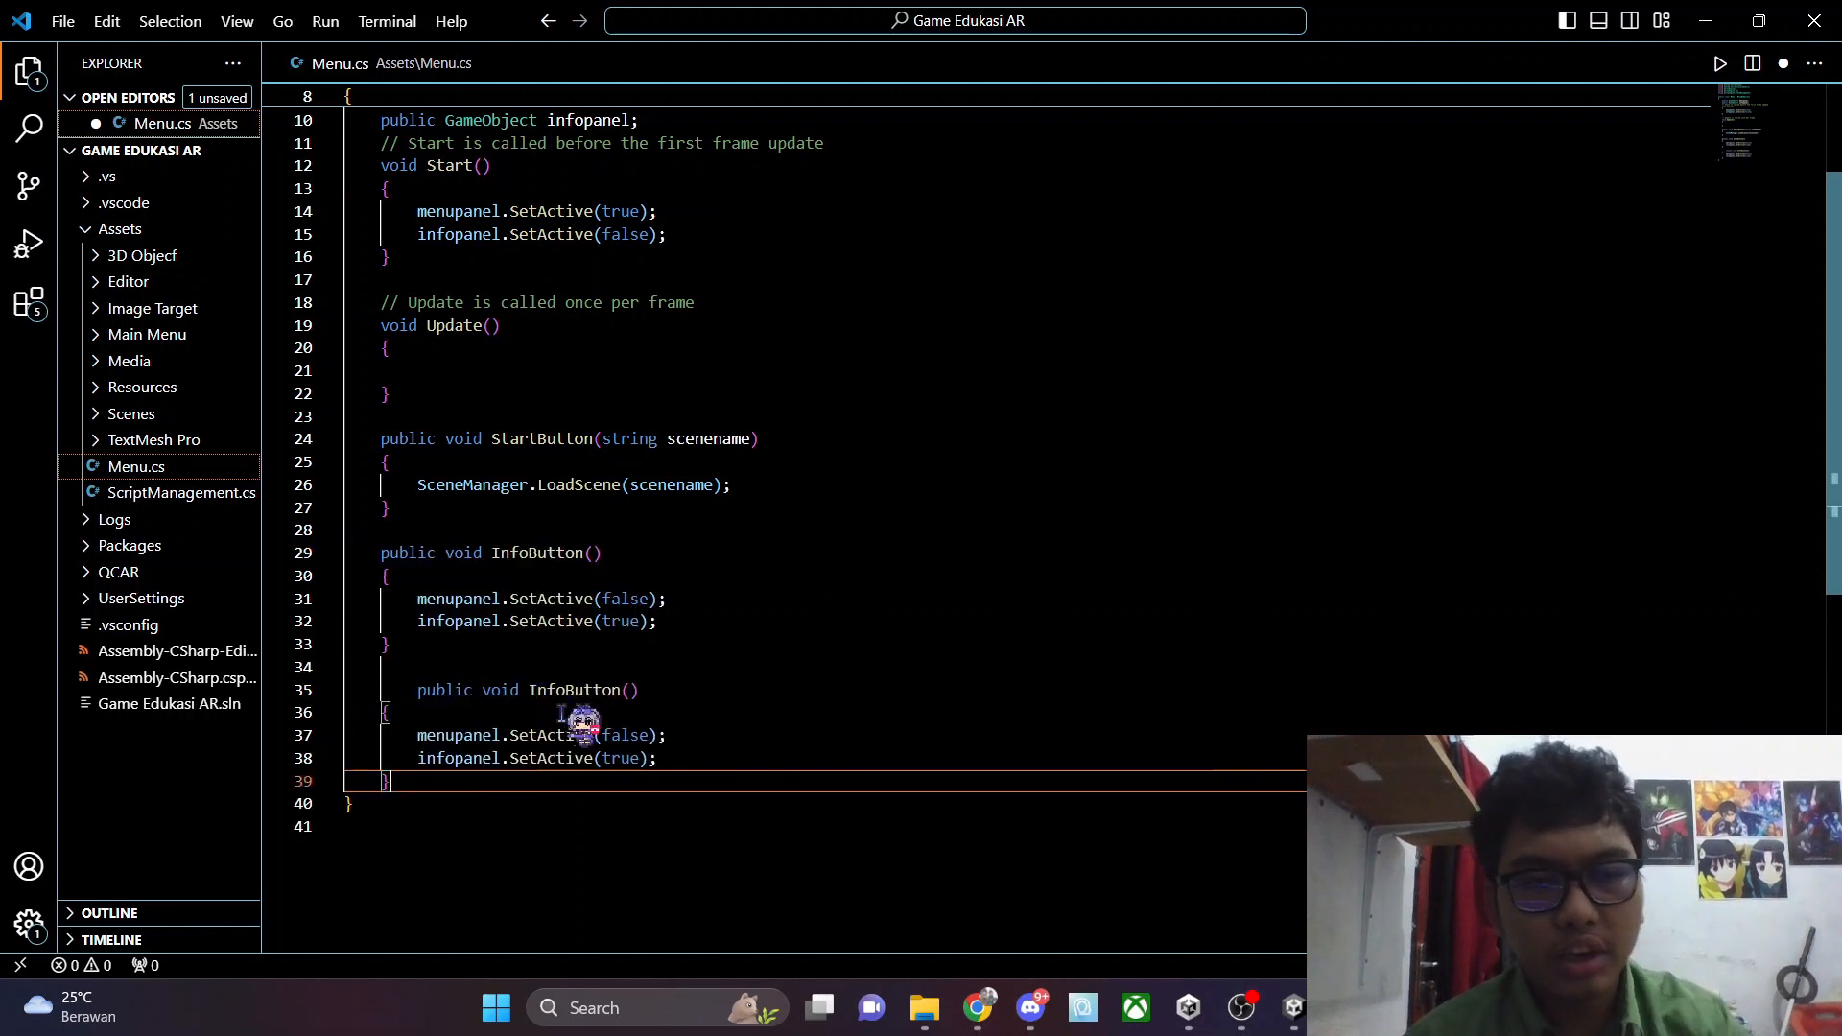
Fix the indentation of the duplicated InfoButton method's declaration and rename the copy BackButton
{"action": "left_click", "coordinate": [419, 691]}
{"action": "key", "text": "BackSpace"}
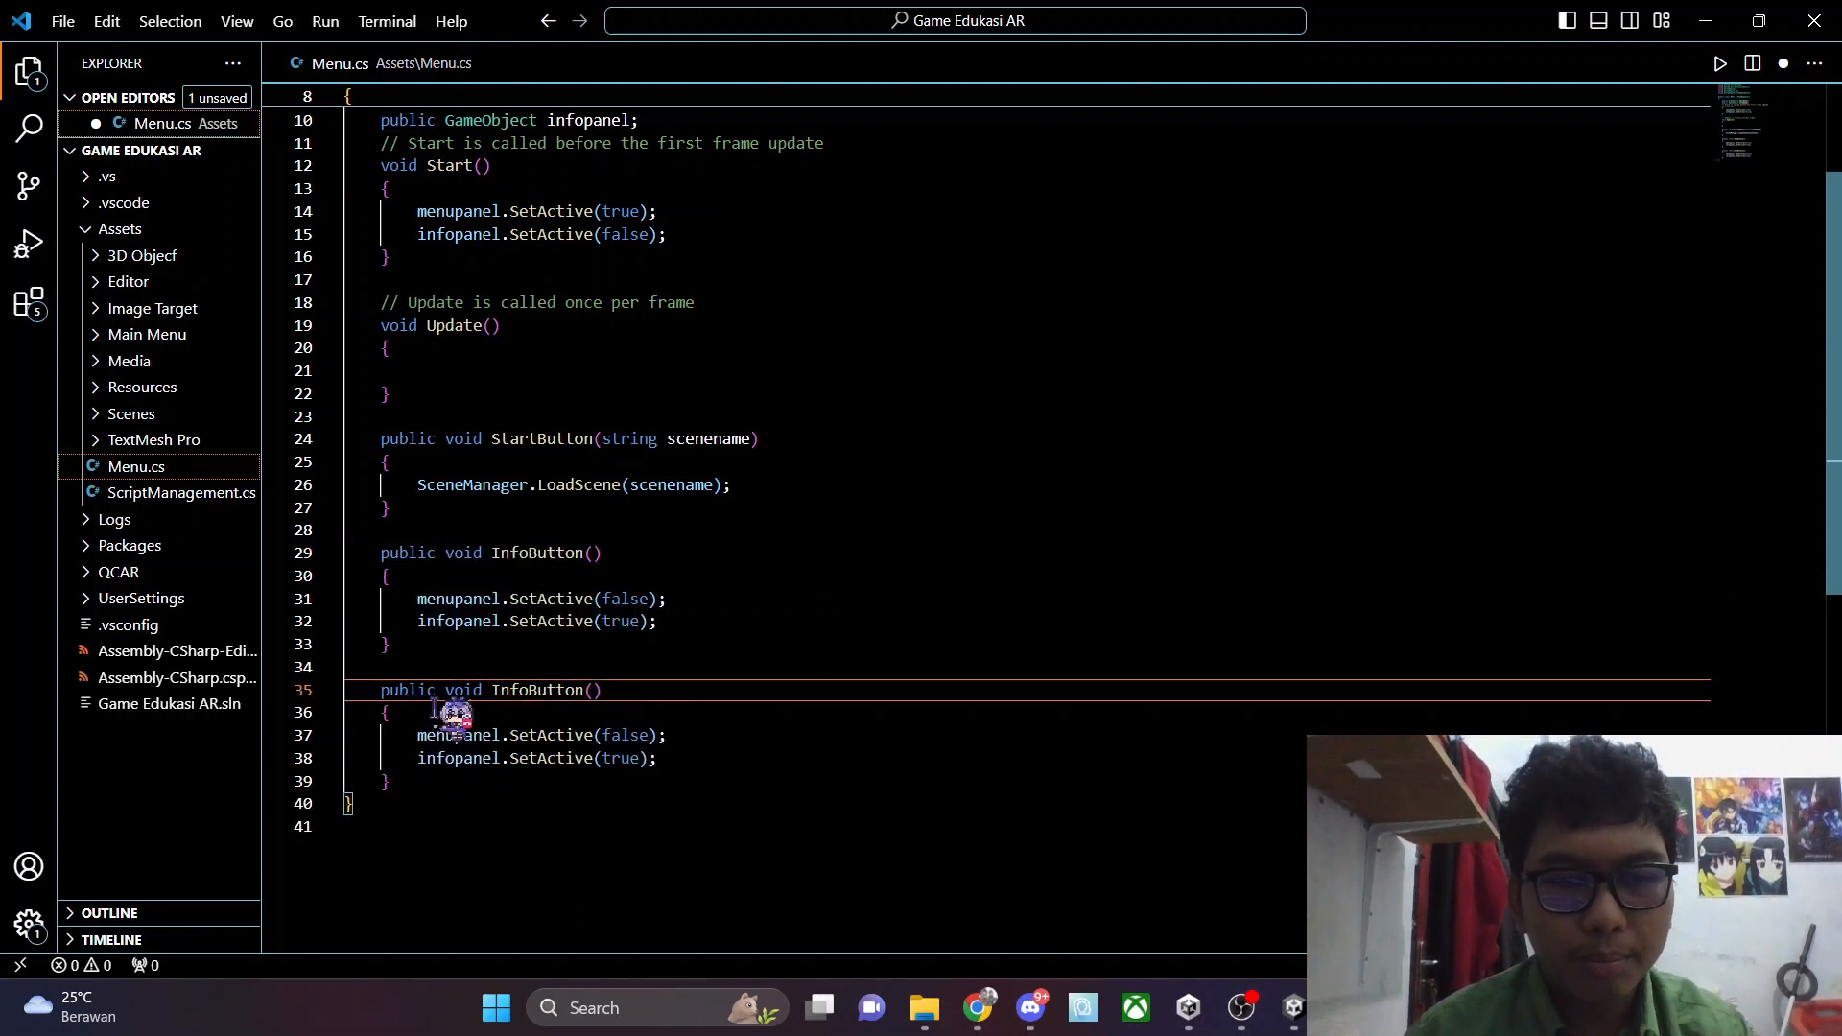
{"action": "left_click_drag", "start_coordinate": [530, 691], "coordinate": [491, 691]}
{"action": "type", "text": "Back"}
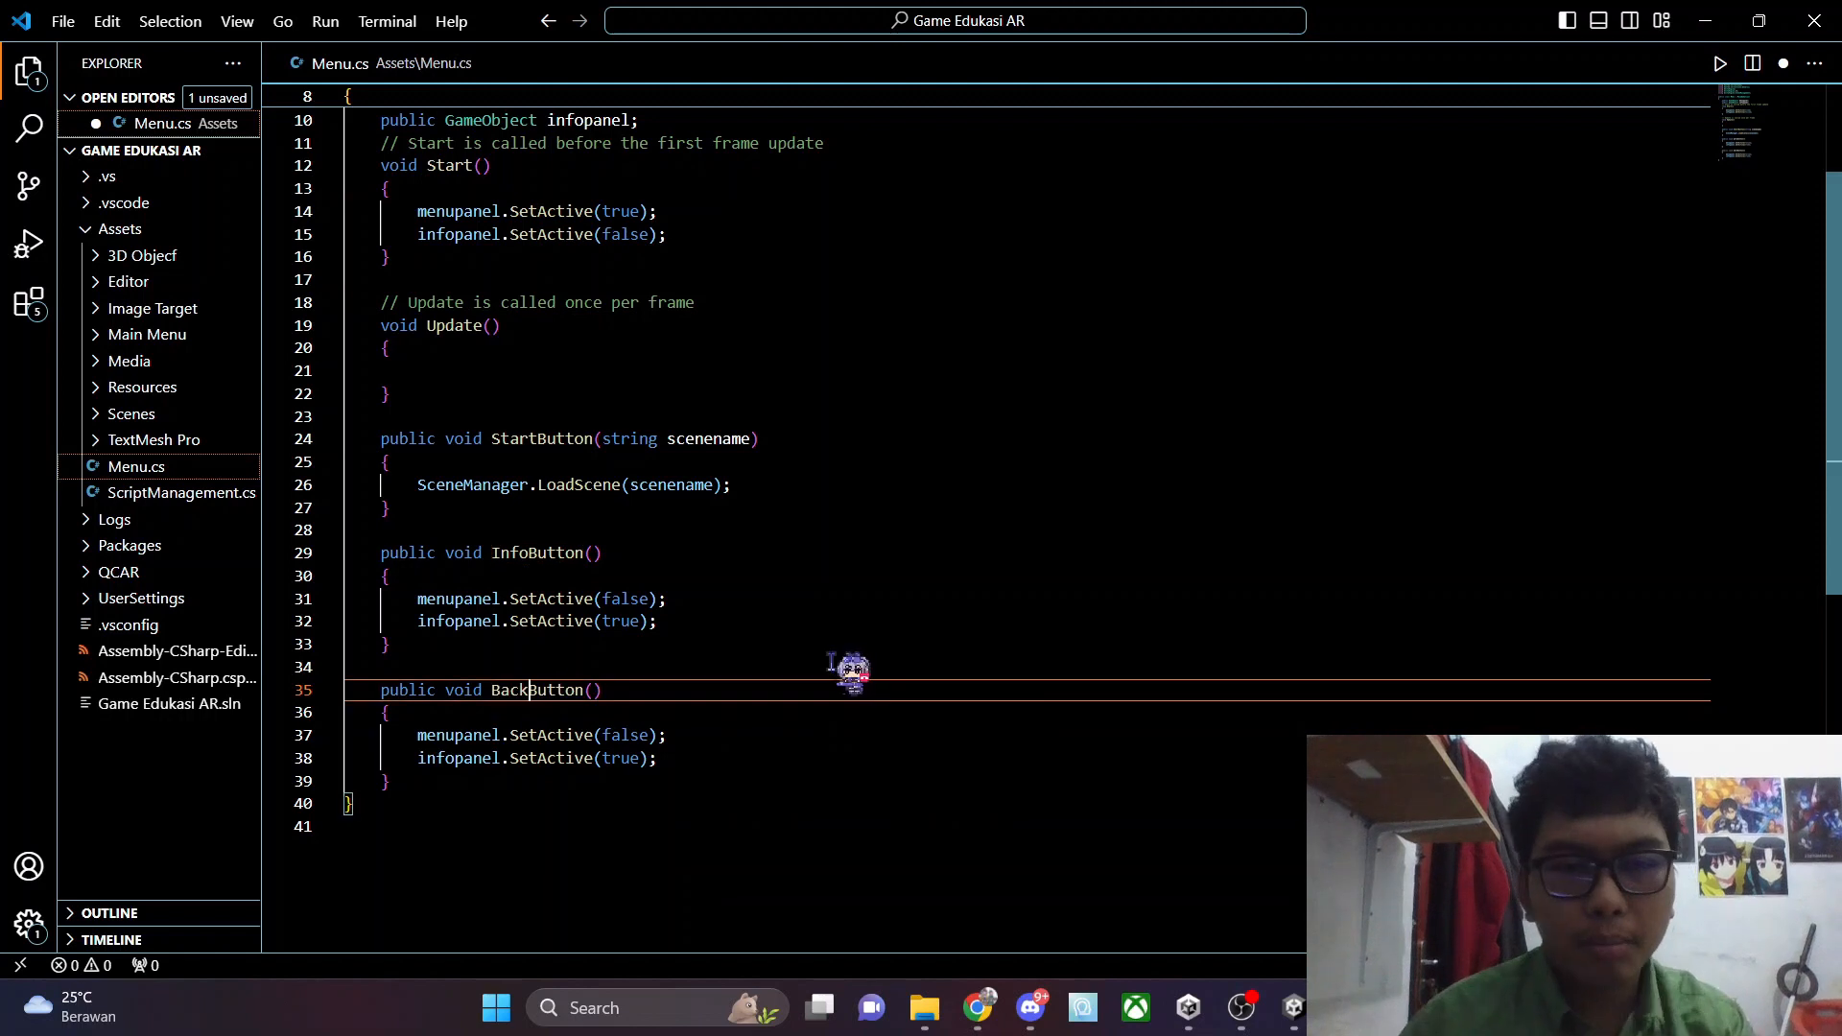
In BackButton, set menupanel.SetActive to true and infopanel.SetActive to false, and save Menu.cs
{"action": "double_click", "coordinate": [629, 735]}
{"action": "type", "text": "true"}
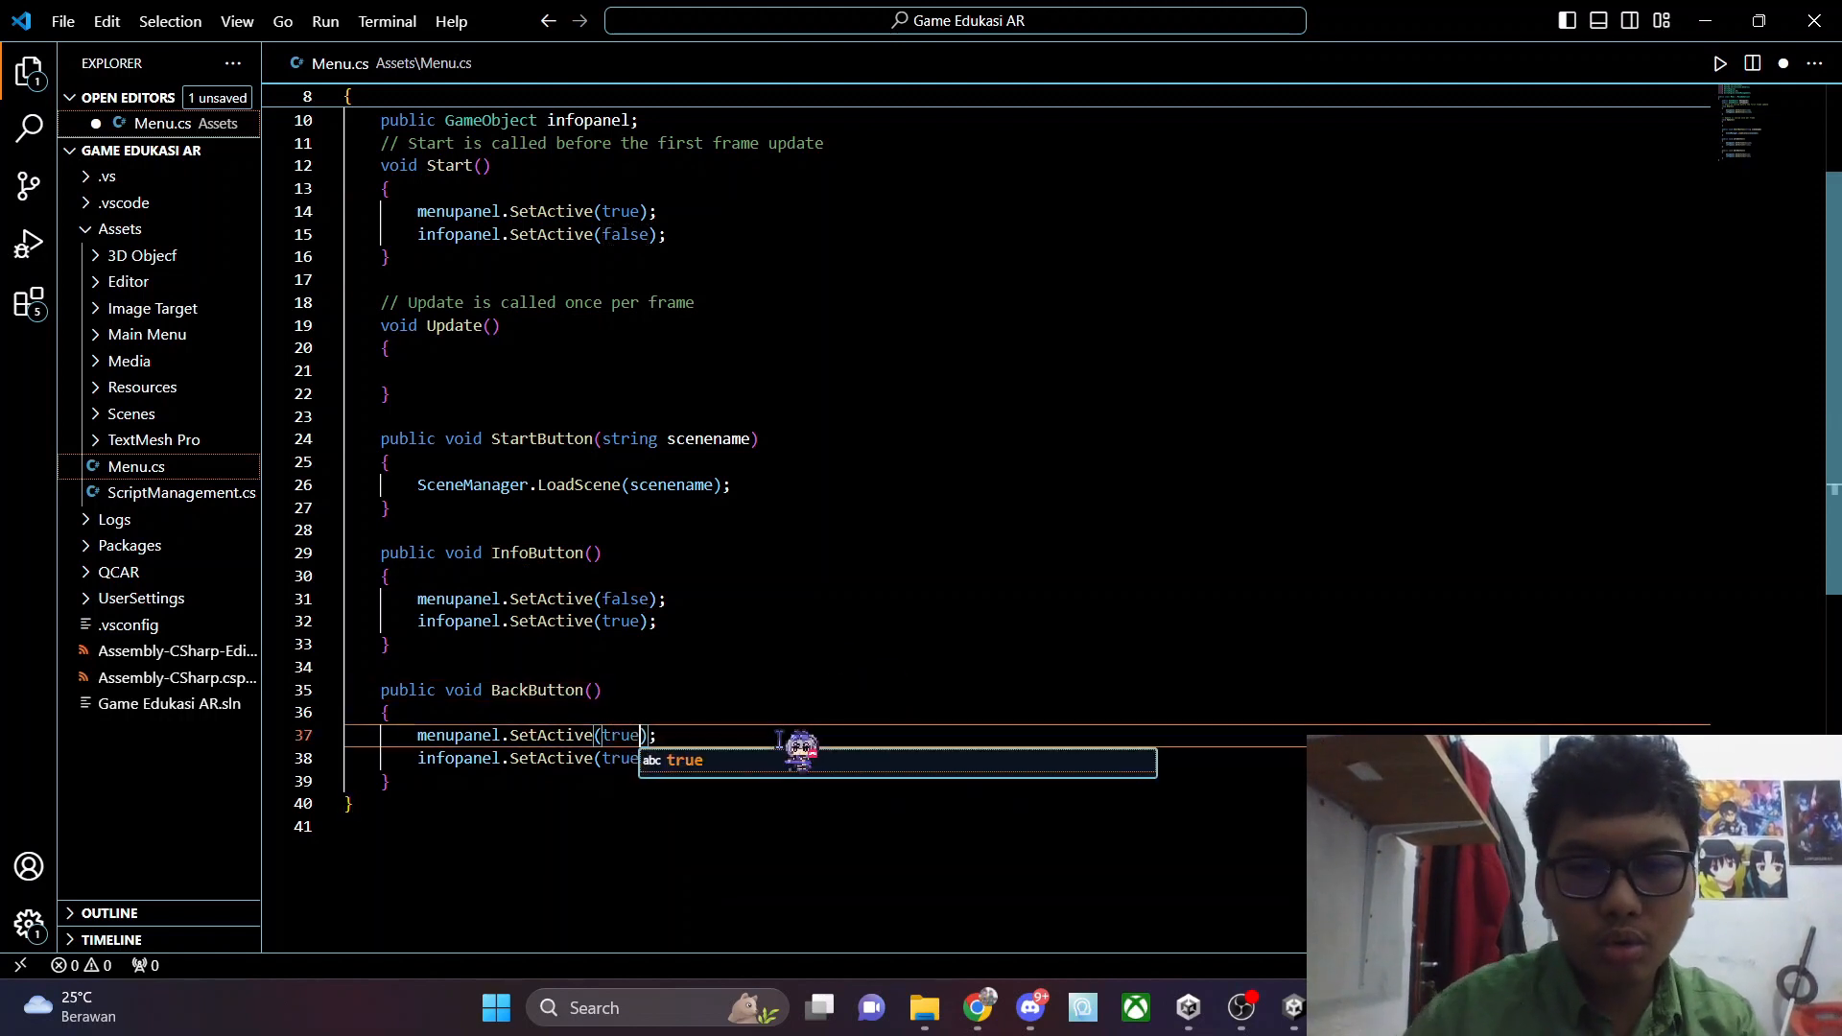
{"action": "key", "text": "Down"}
{"action": "key", "text": "BackSpace"}
{"action": "key", "text": "BackSpace"}
{"action": "key", "text": "BackSpace"}
{"action": "key", "text": "BackSpace"}
{"action": "type", "text": "fal);"}
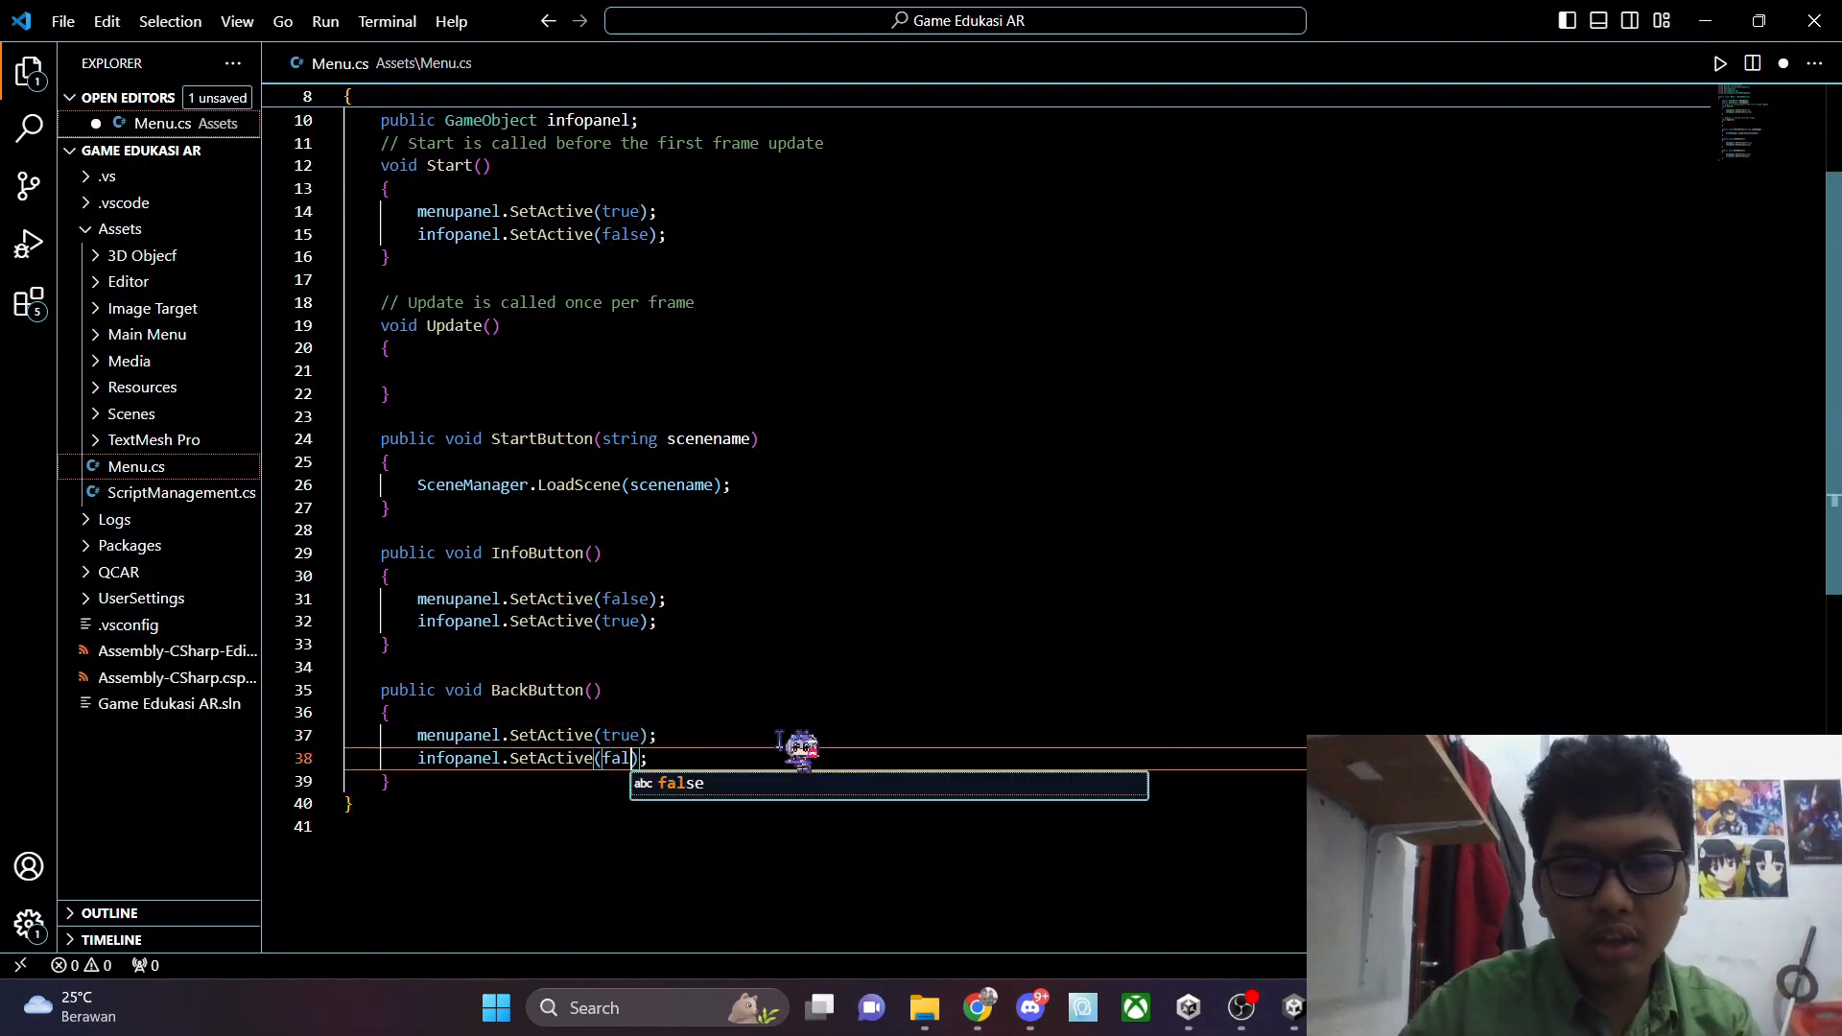
{"action": "key", "text": "Tab"}
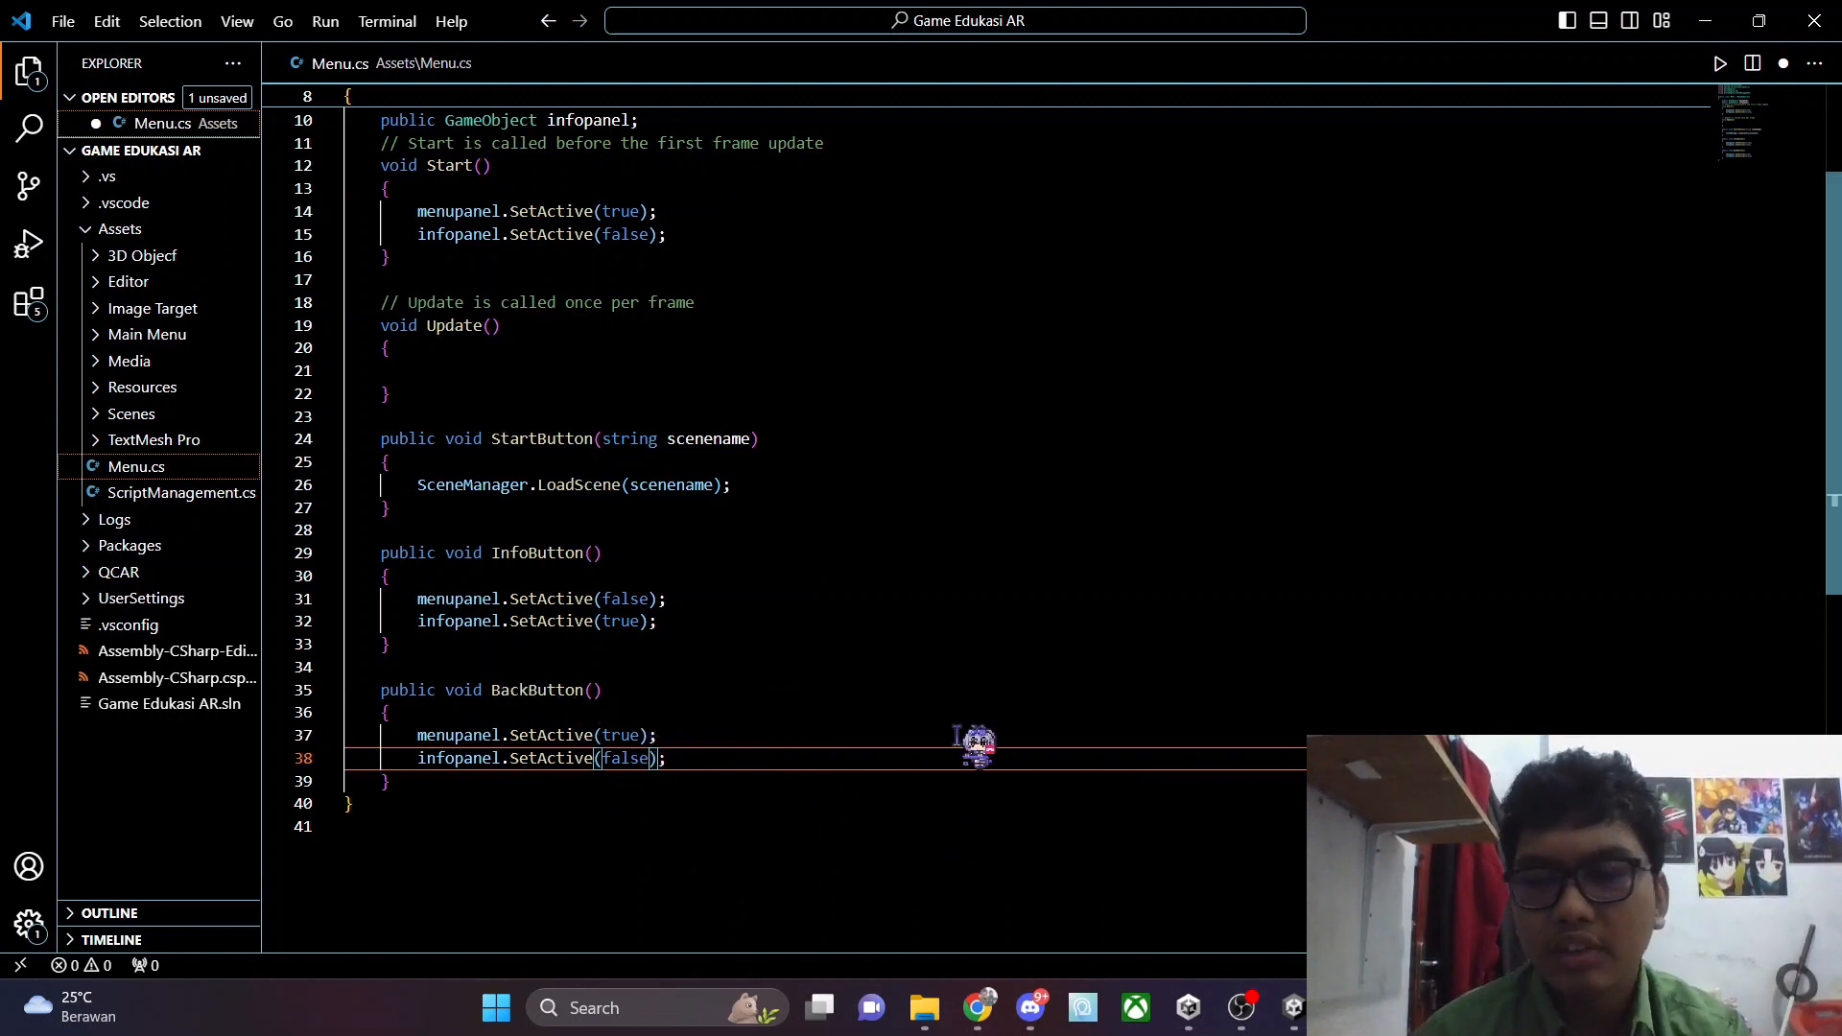
{"action": "left_click", "coordinate": [63, 21]}
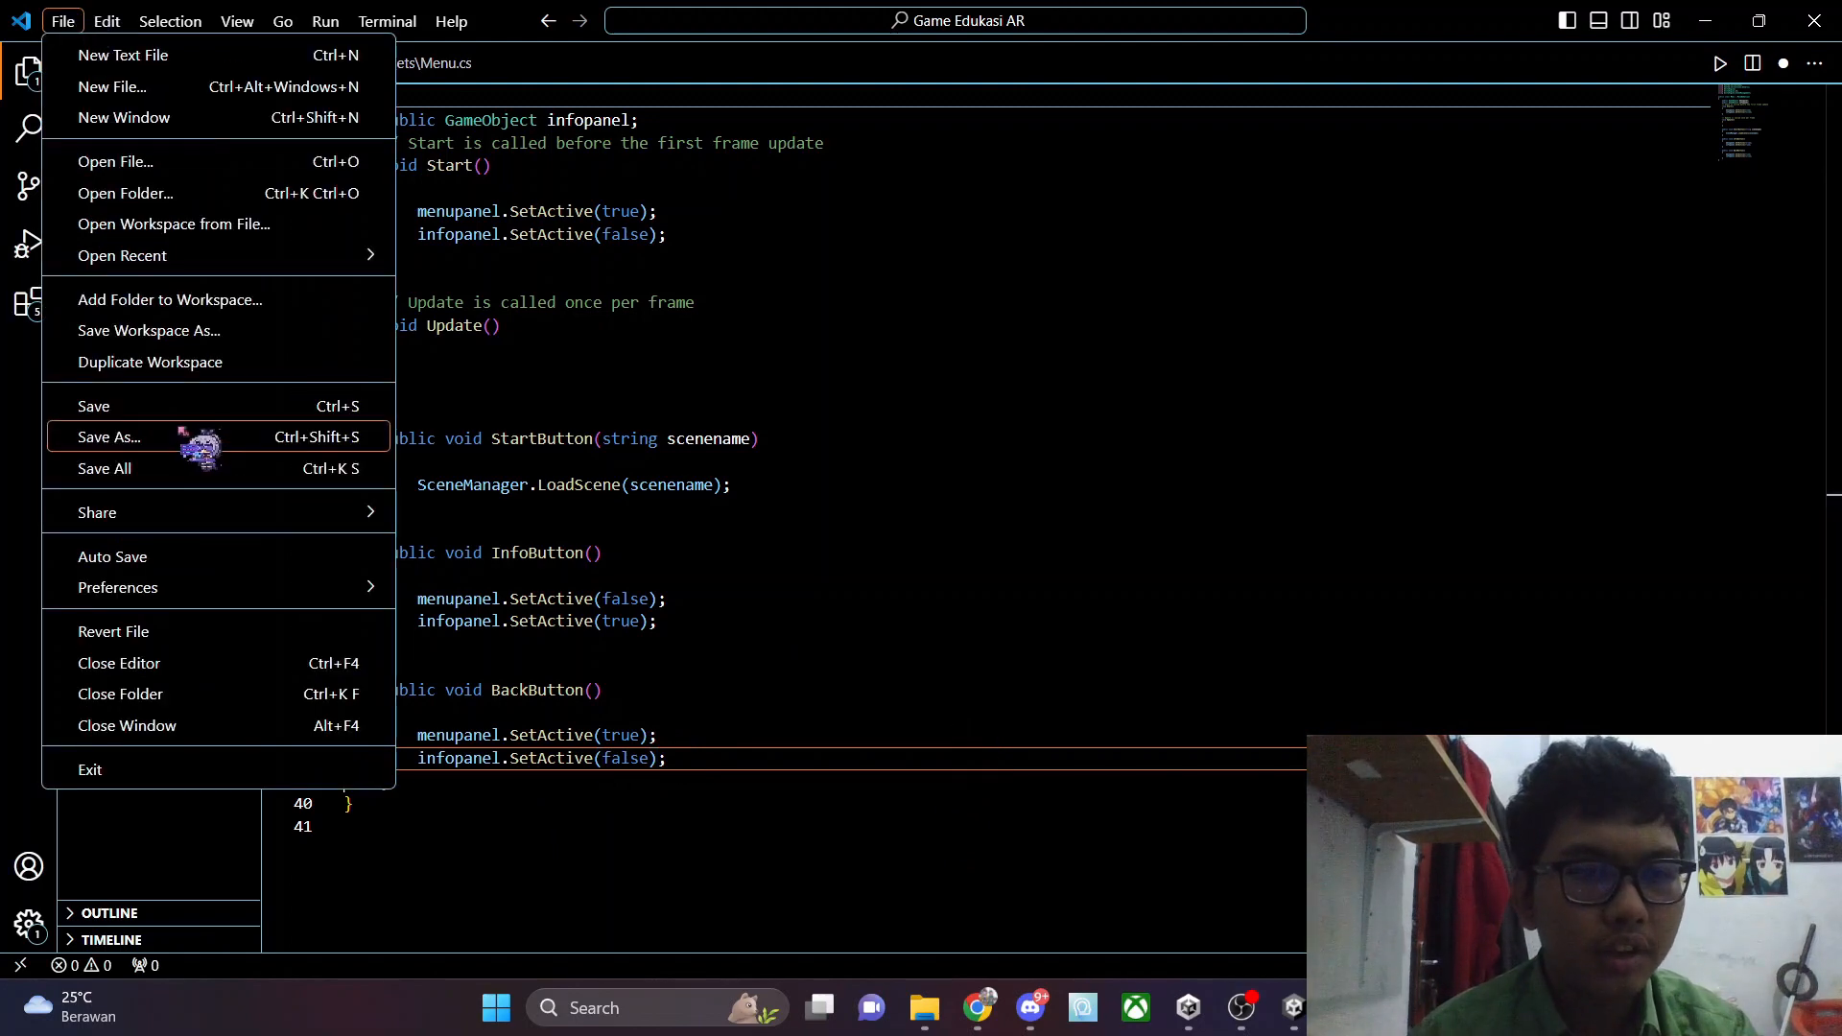
{"action": "left_click", "coordinate": [96, 403]}
Switch to Unity, add an On Click event calling Menu.BackButton on Script Management to Info Panel's Exit Button Menu, and save the scene
{"action": "left_click", "coordinate": [1294, 1007]}
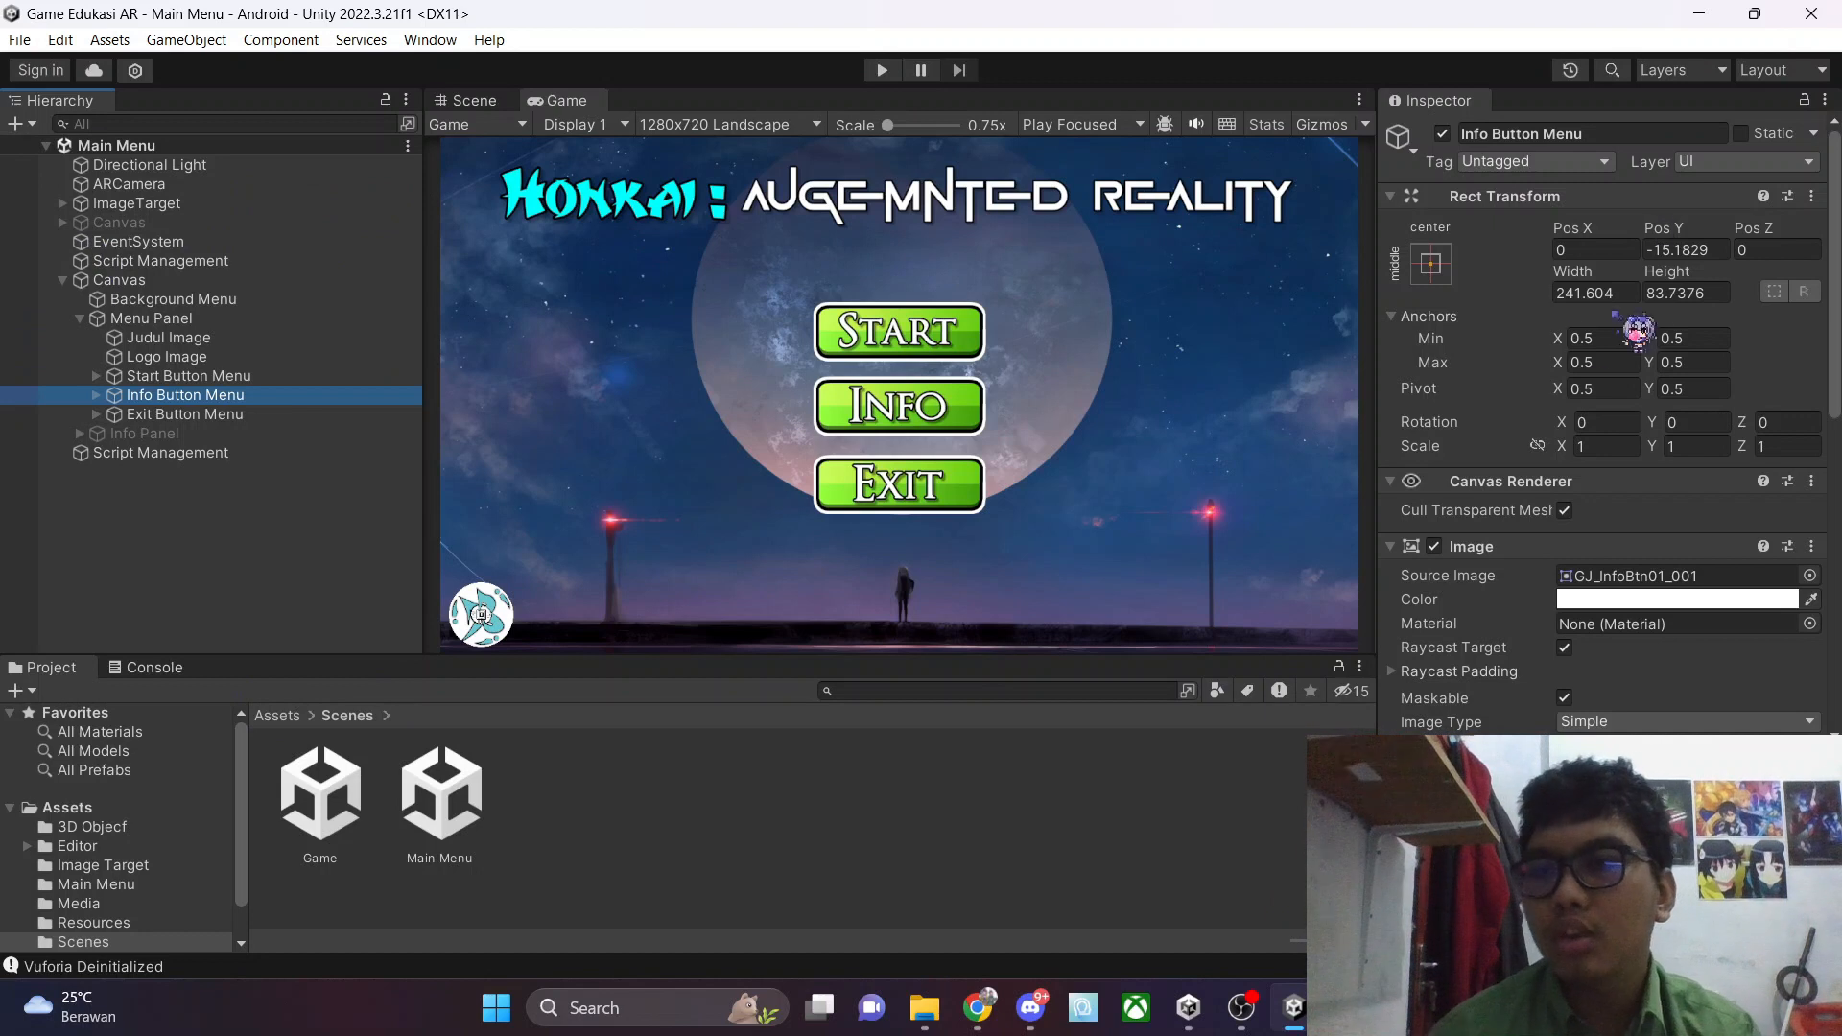
{"action": "left_click", "coordinate": [79, 433]}
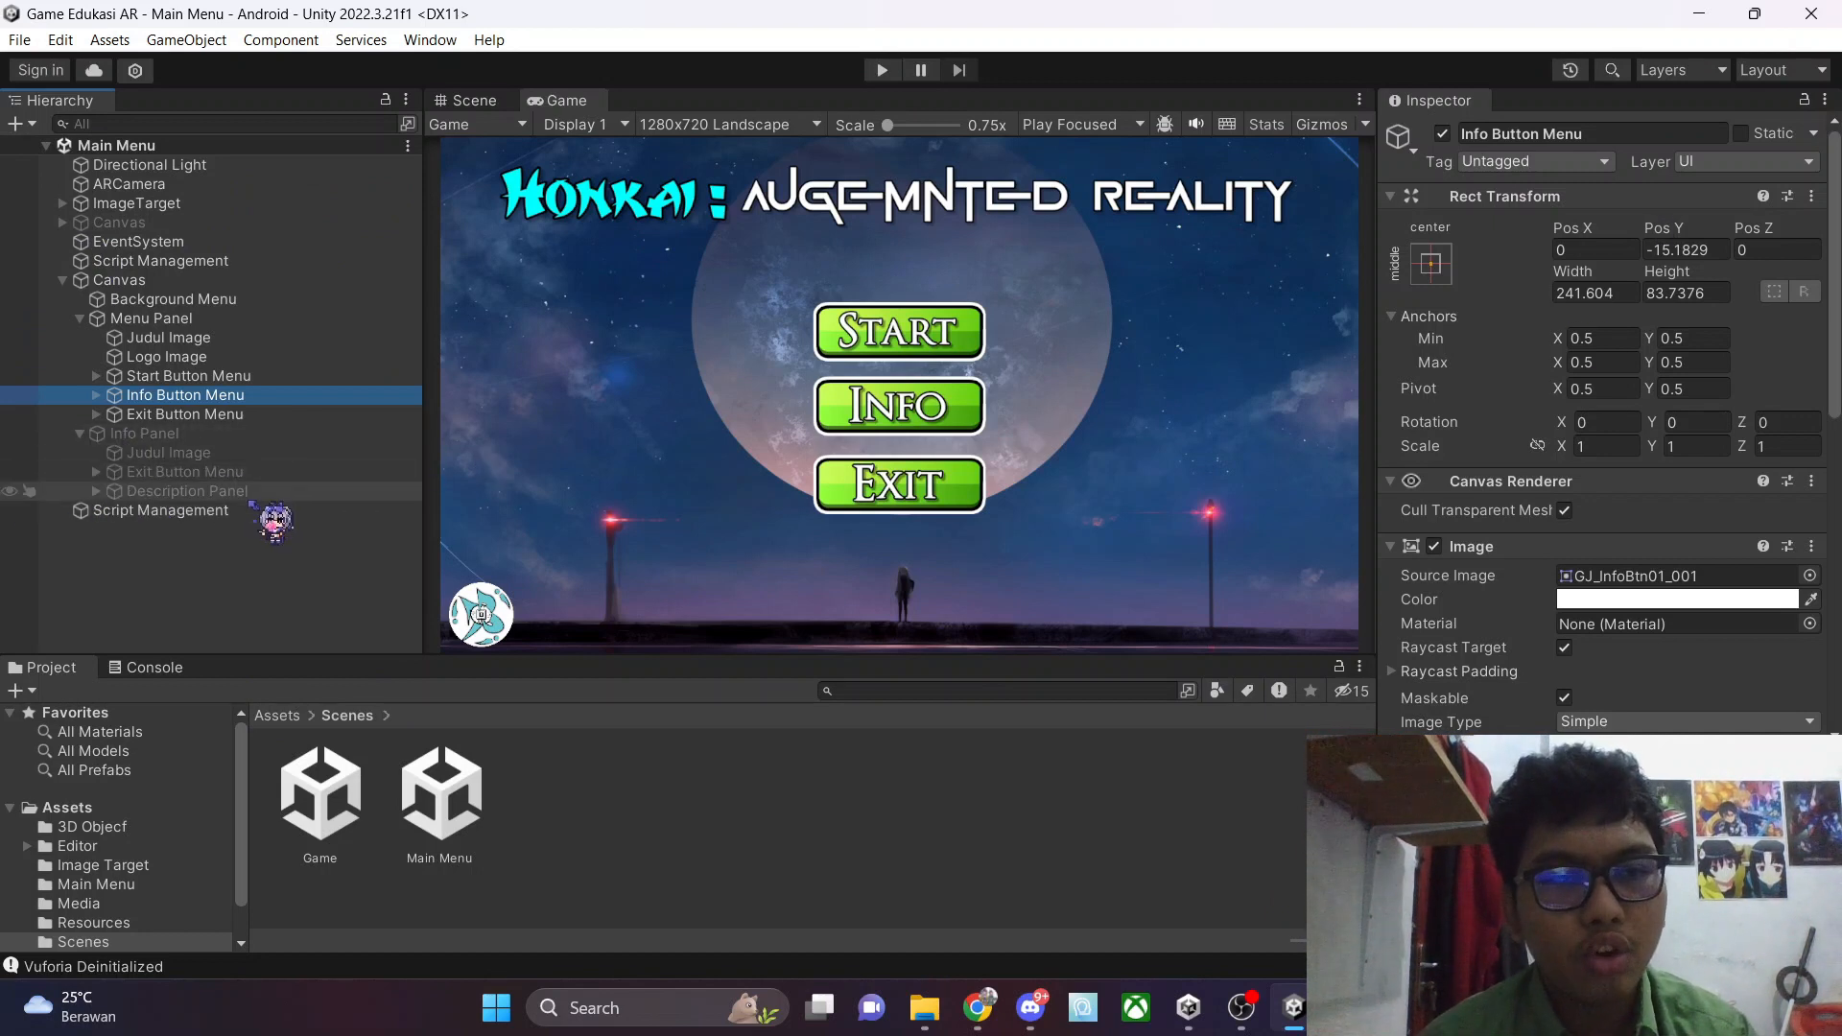
{"action": "left_click", "coordinate": [198, 472]}
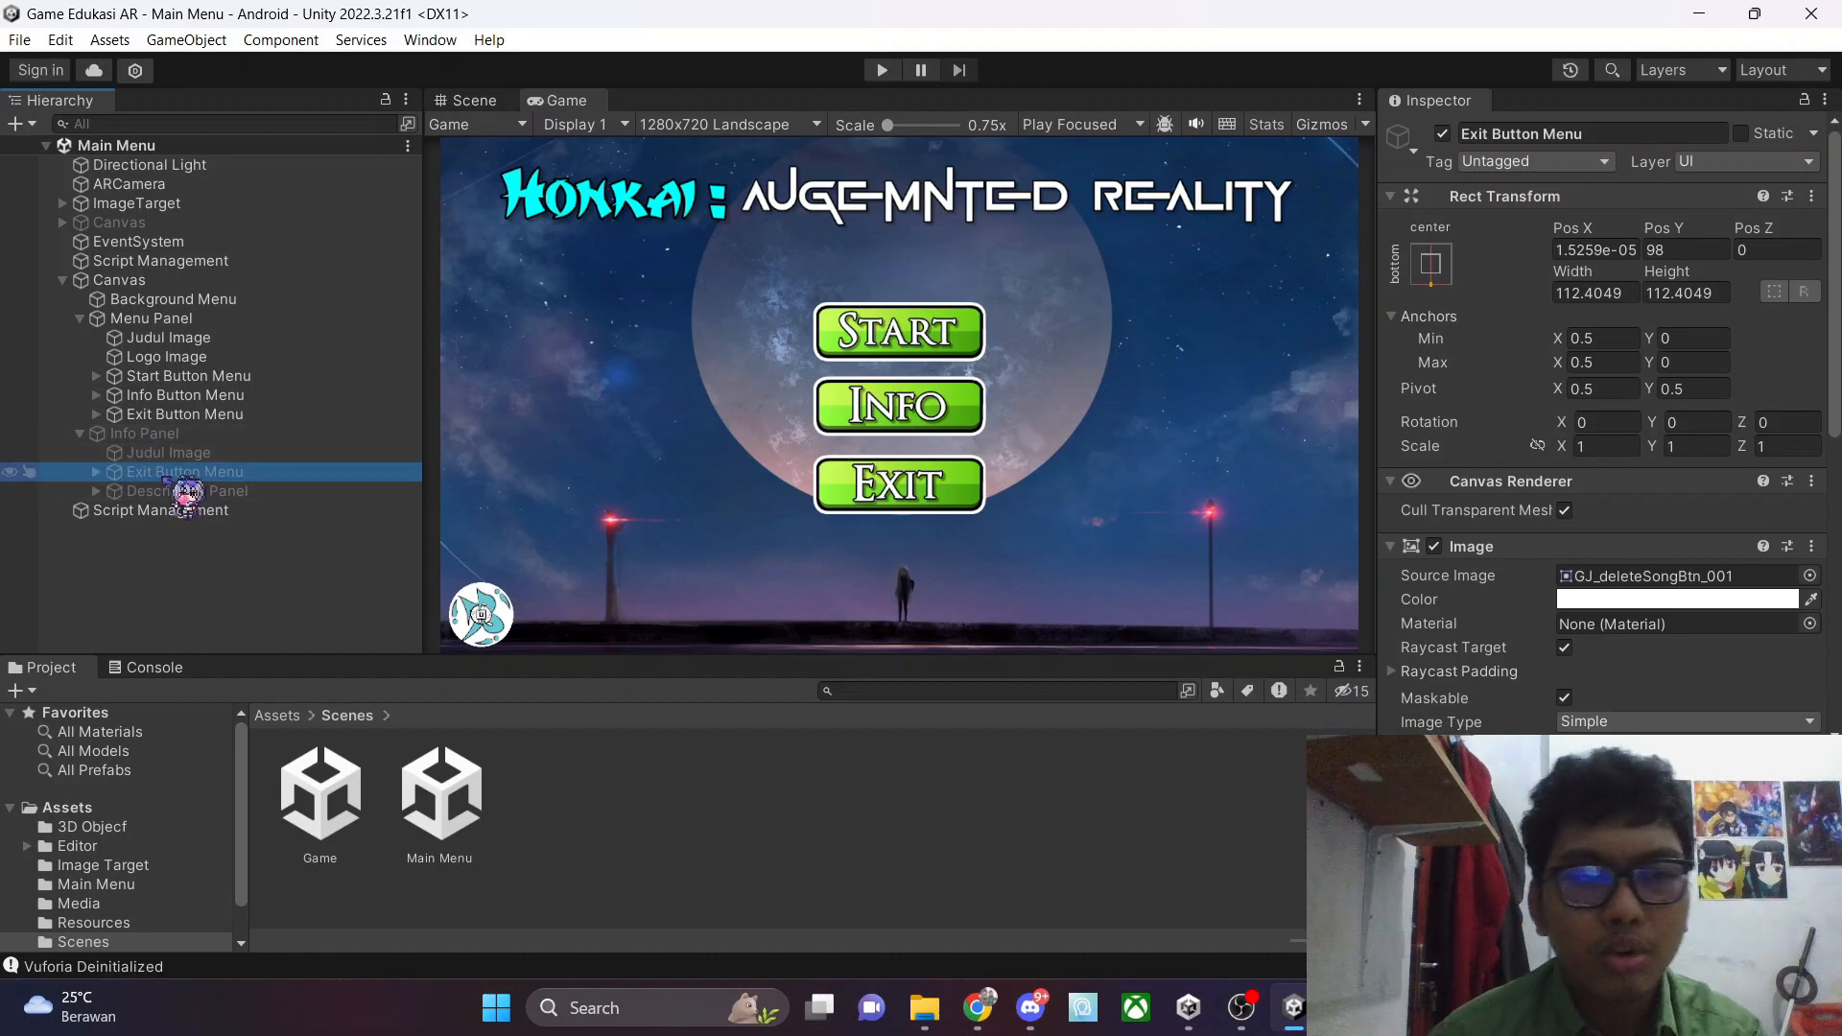
{"action": "scroll", "coordinate": [1660, 422], "scroll_direction": "down", "scroll_amount": 10}
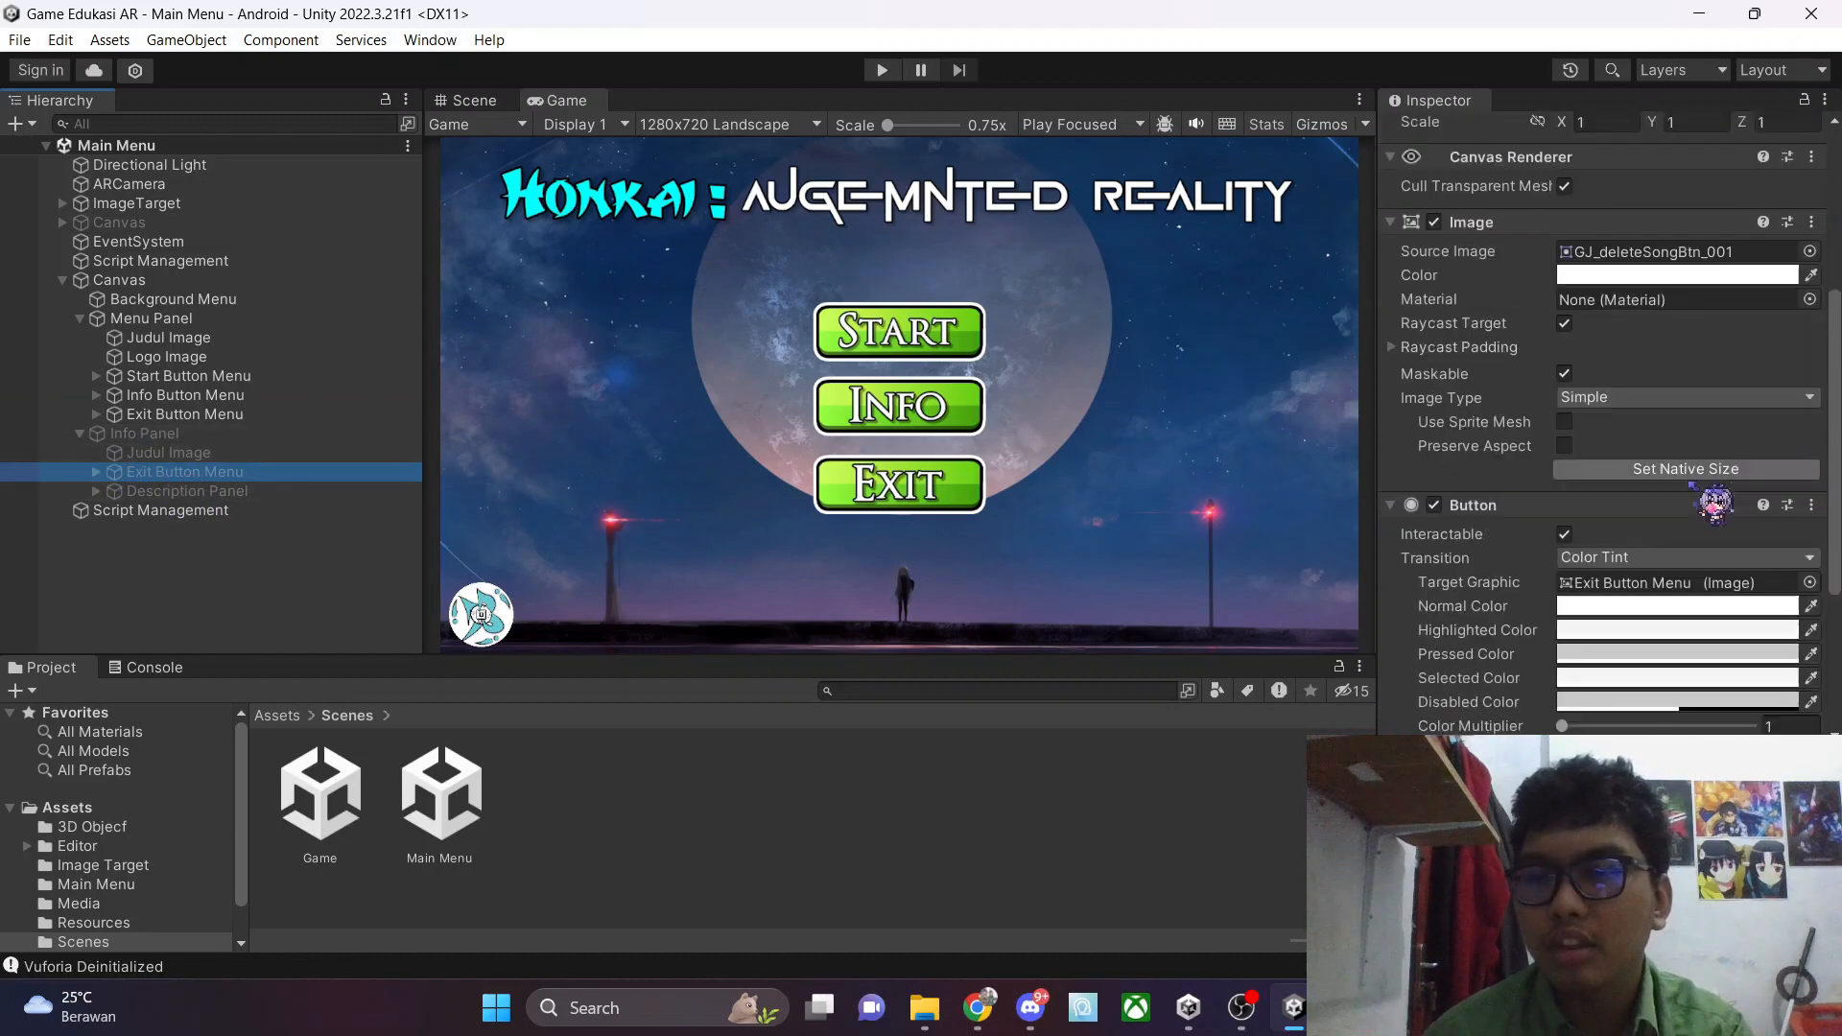
{"action": "left_click", "coordinate": [1760, 666]}
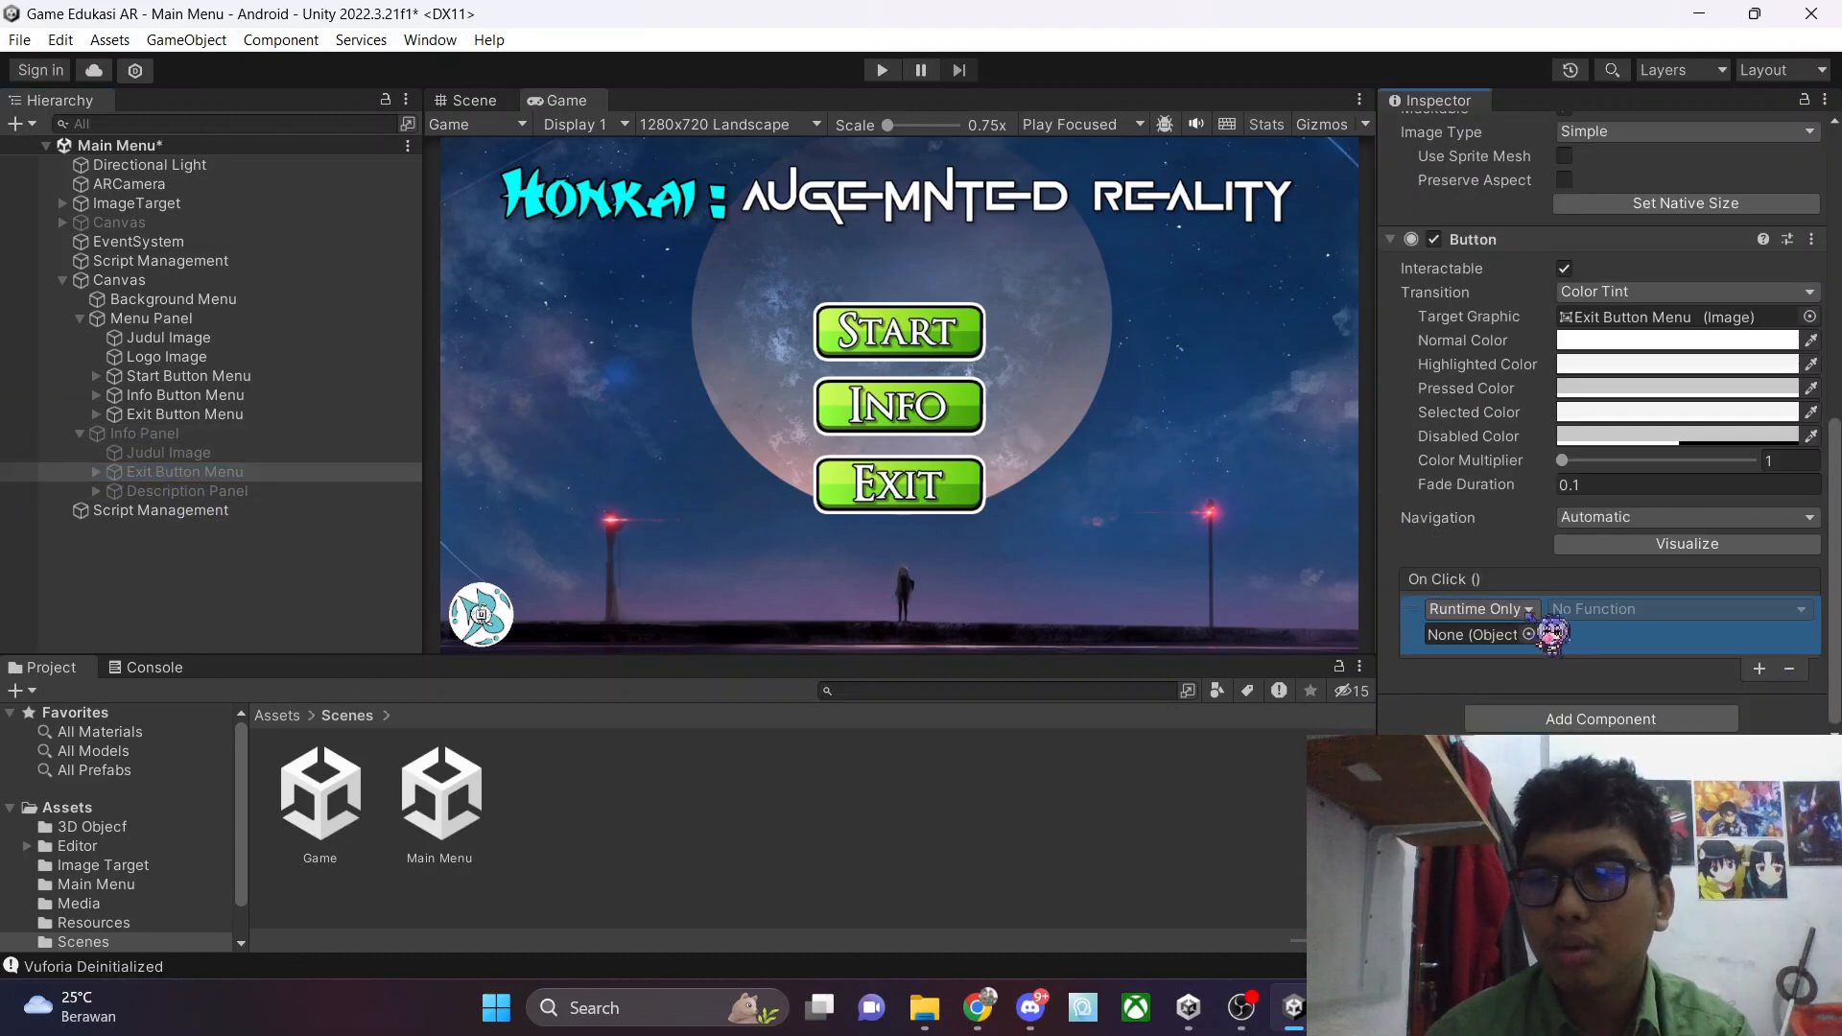
{"action": "left_click_drag", "start_coordinate": [162, 511], "coordinate": [1460, 642]}
{"action": "left_click", "coordinate": [1623, 609]}
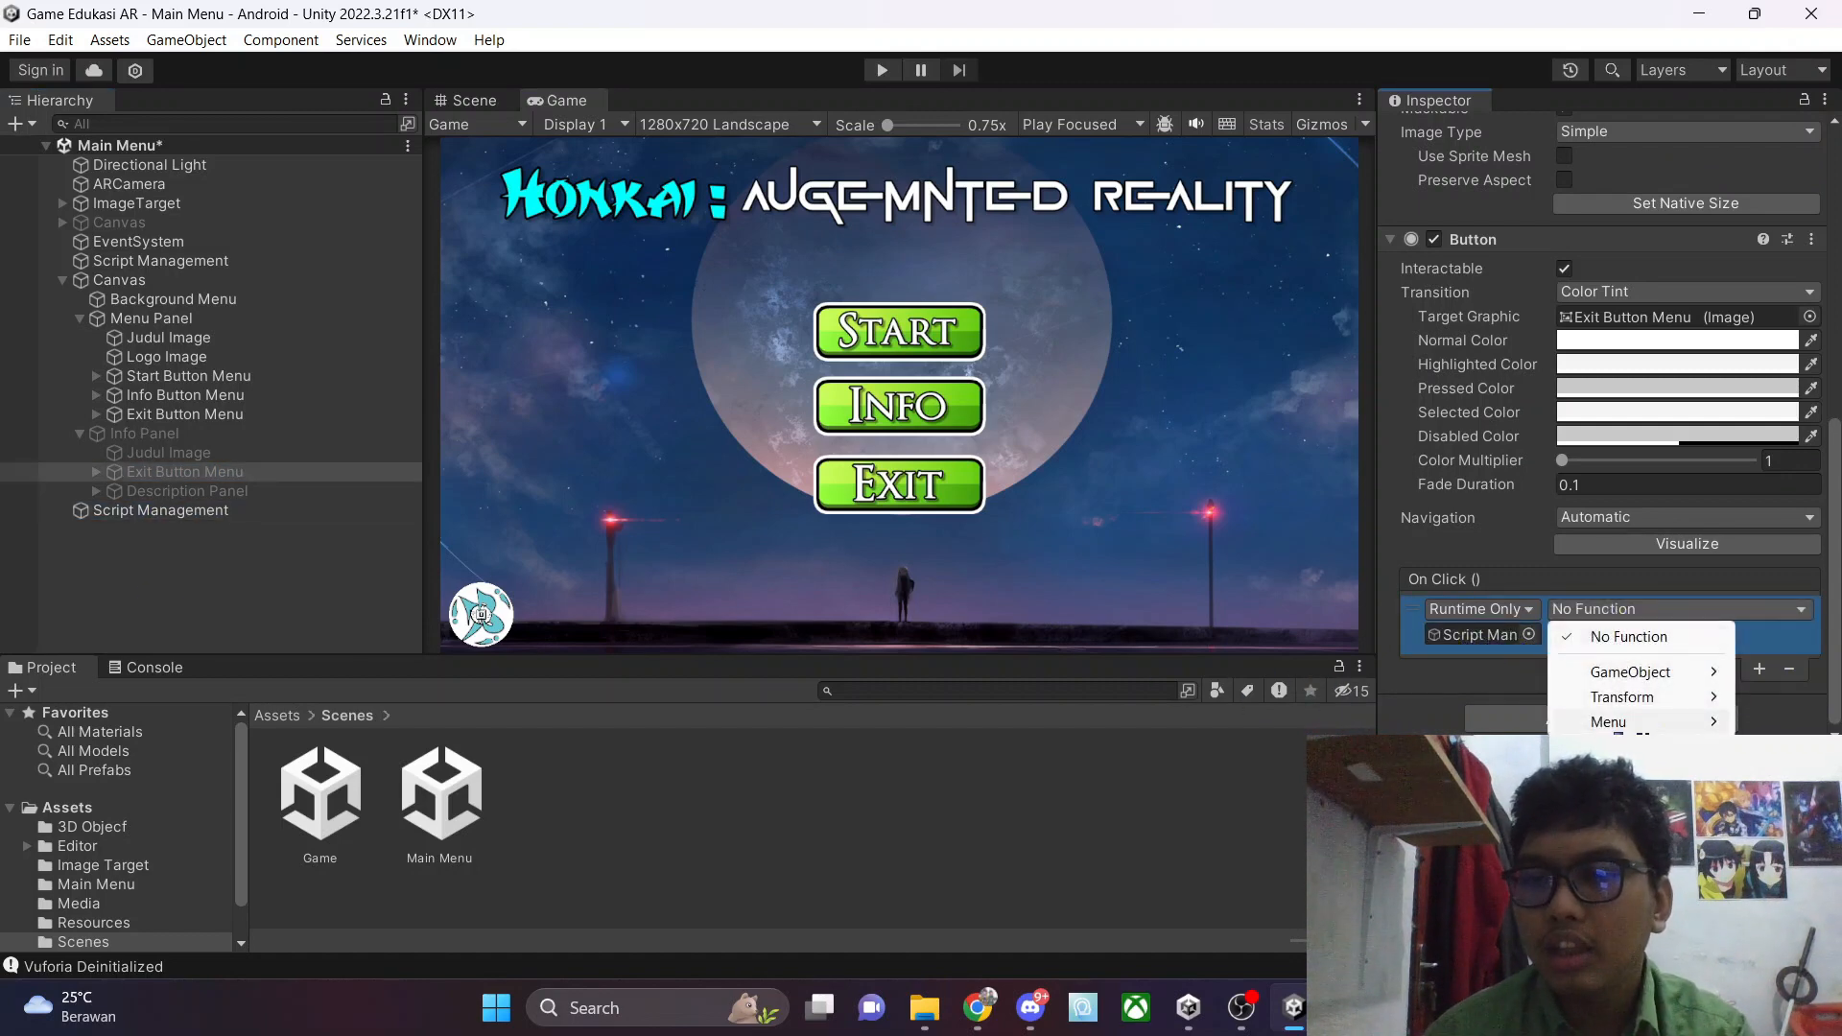
{"action": "mouse_move", "coordinate": [1631, 722]}
{"action": "left_click", "coordinate": [1382, 510]}
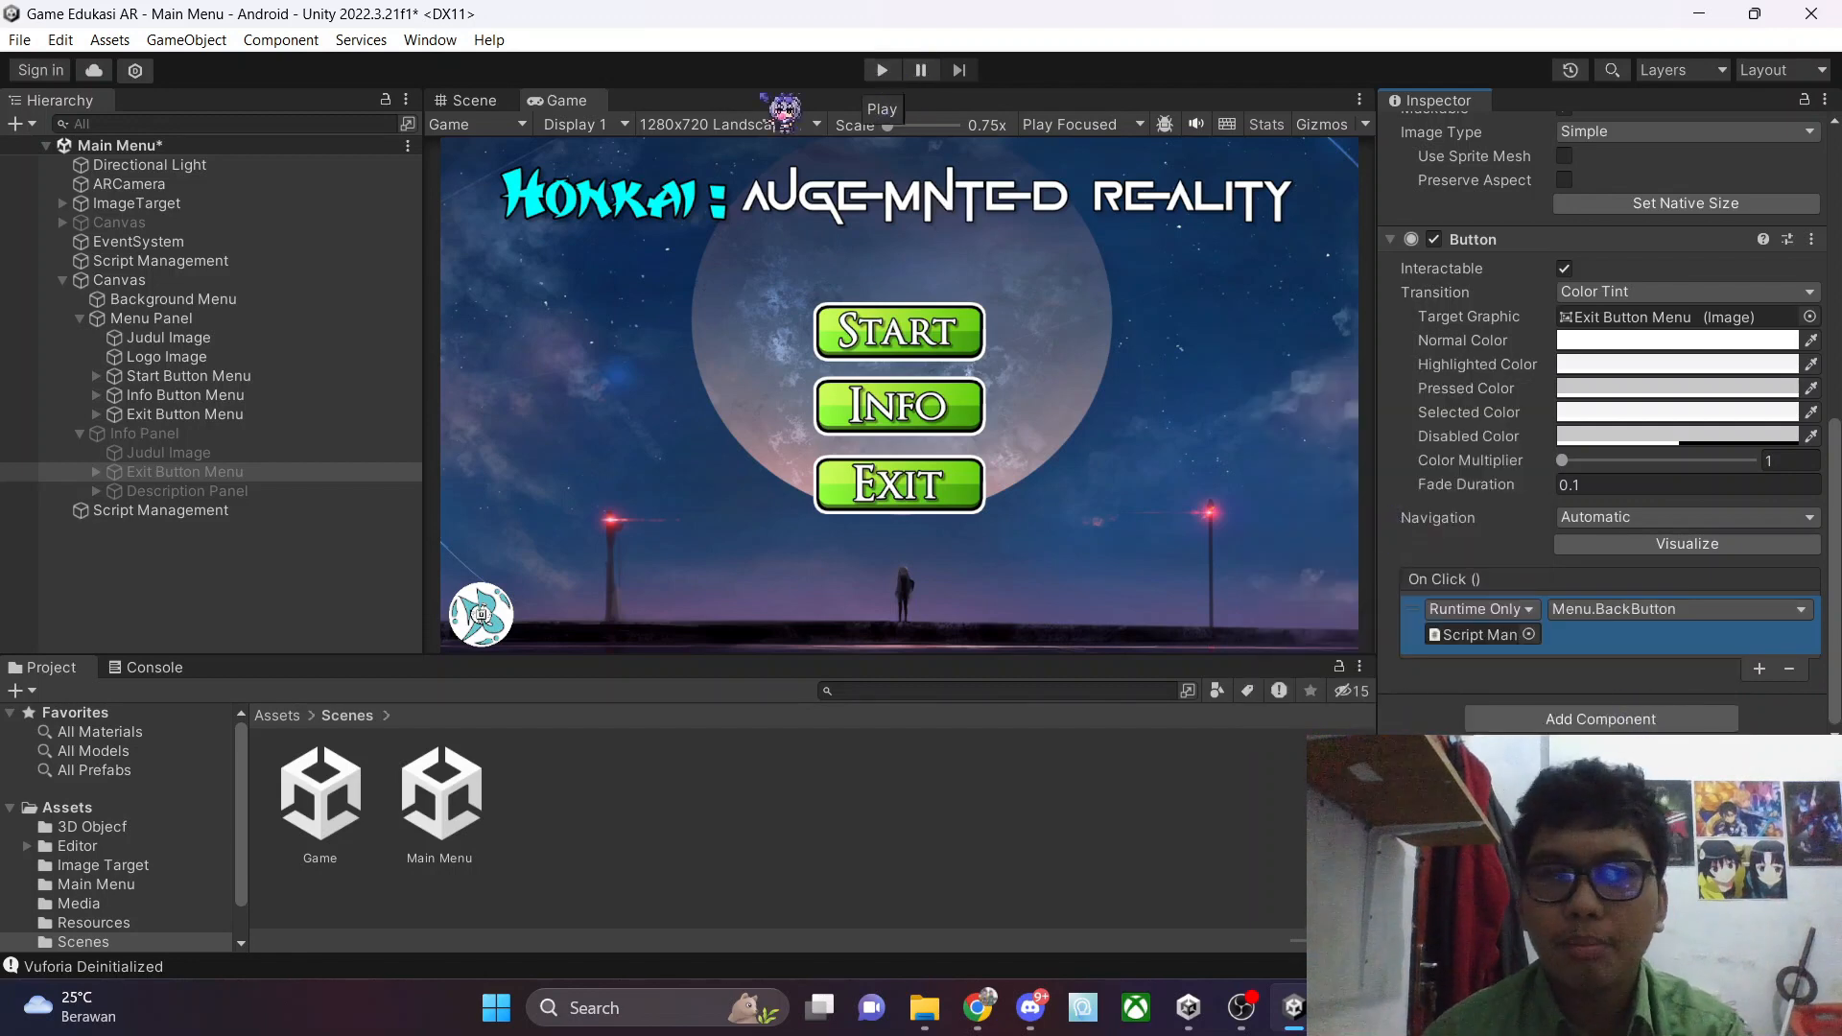
{"action": "left_click", "coordinate": [20, 39]}
{"action": "left_click", "coordinate": [58, 152]}
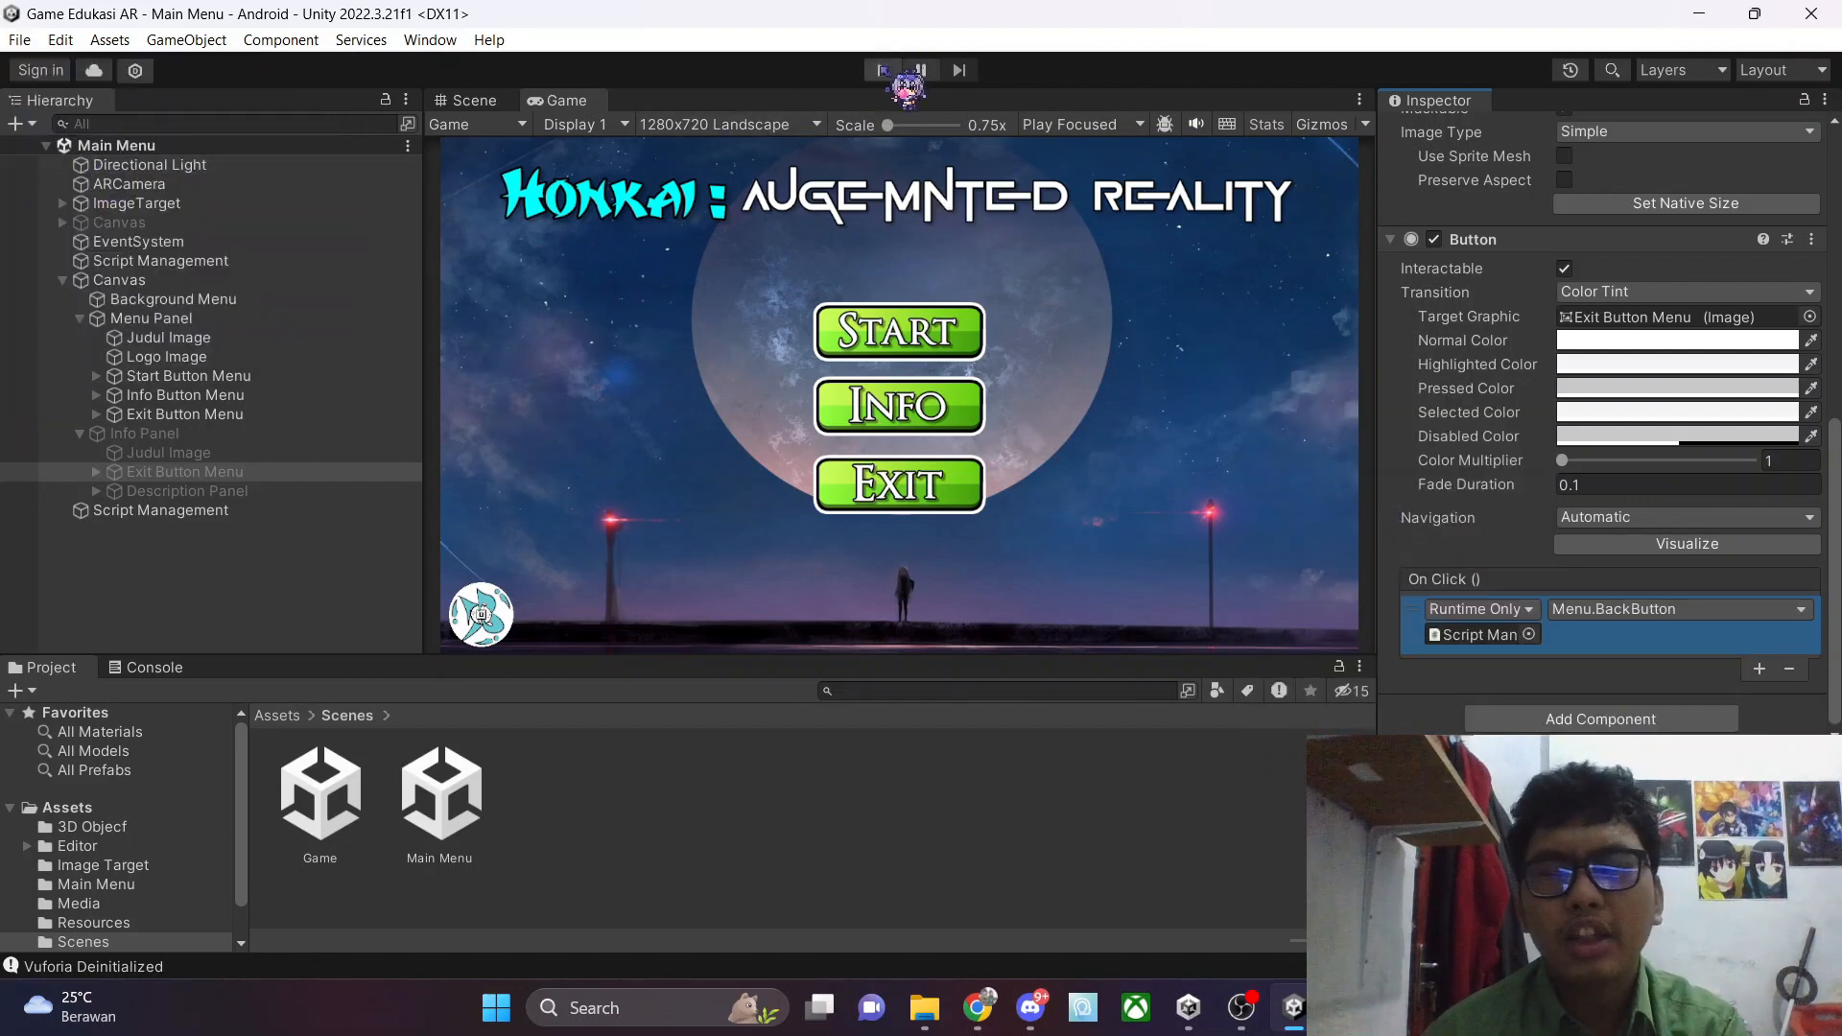
Run the game in Play mode, test opening and closing the info panel several times, and stop the run
{"action": "left_click", "coordinate": [880, 70]}
{"action": "left_click", "coordinate": [940, 422]}
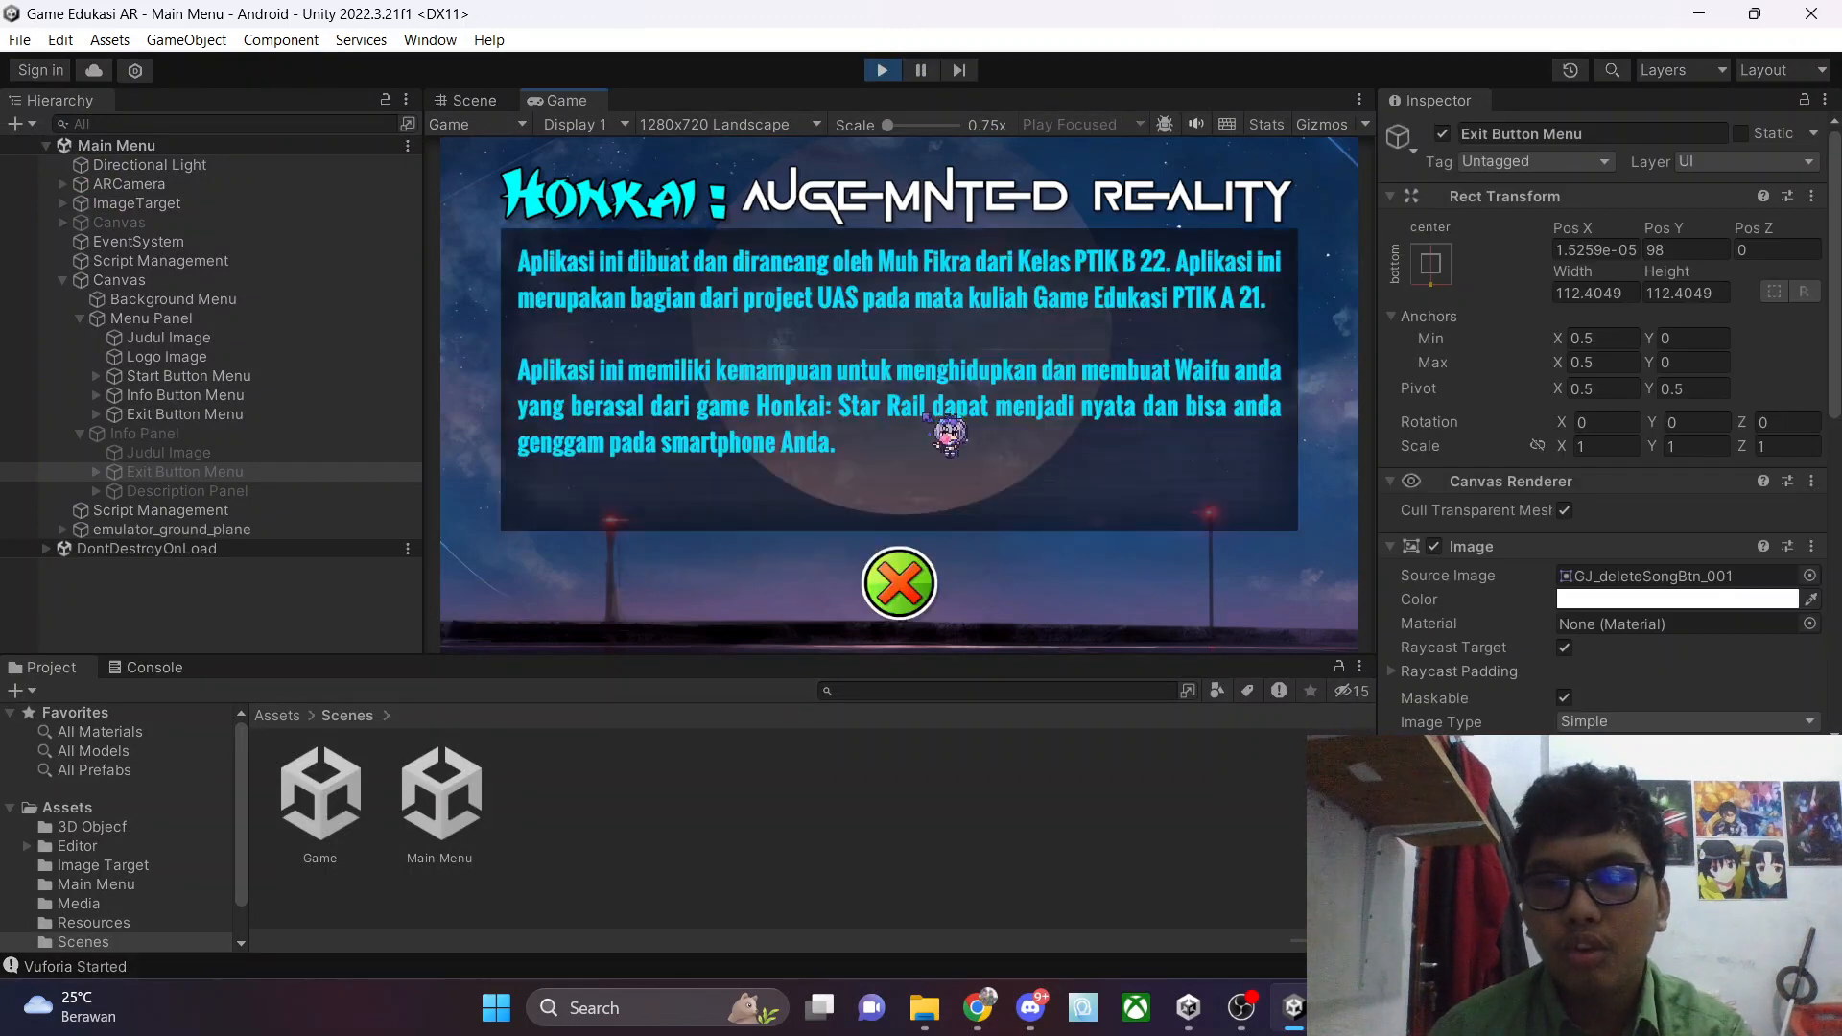
{"action": "left_click", "coordinate": [907, 585]}
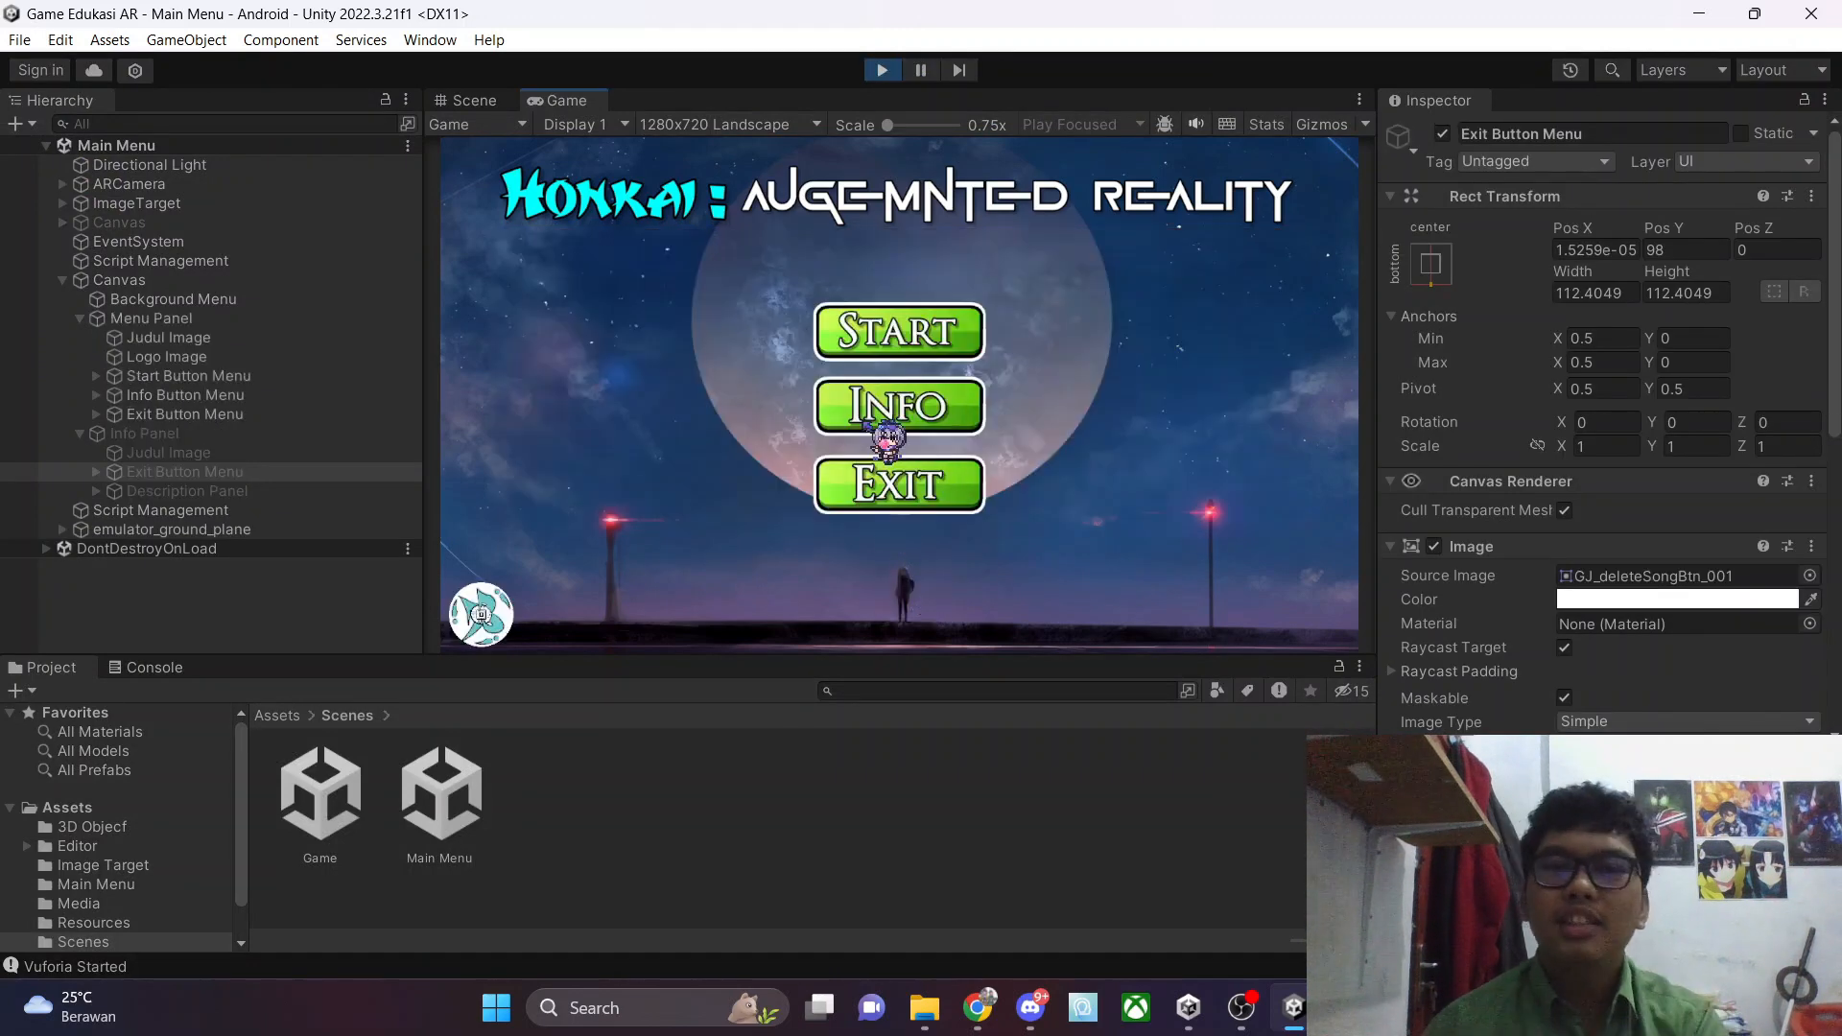
{"action": "left_click", "coordinate": [885, 427]}
{"action": "left_click", "coordinate": [890, 583]}
{"action": "left_click", "coordinate": [909, 422]}
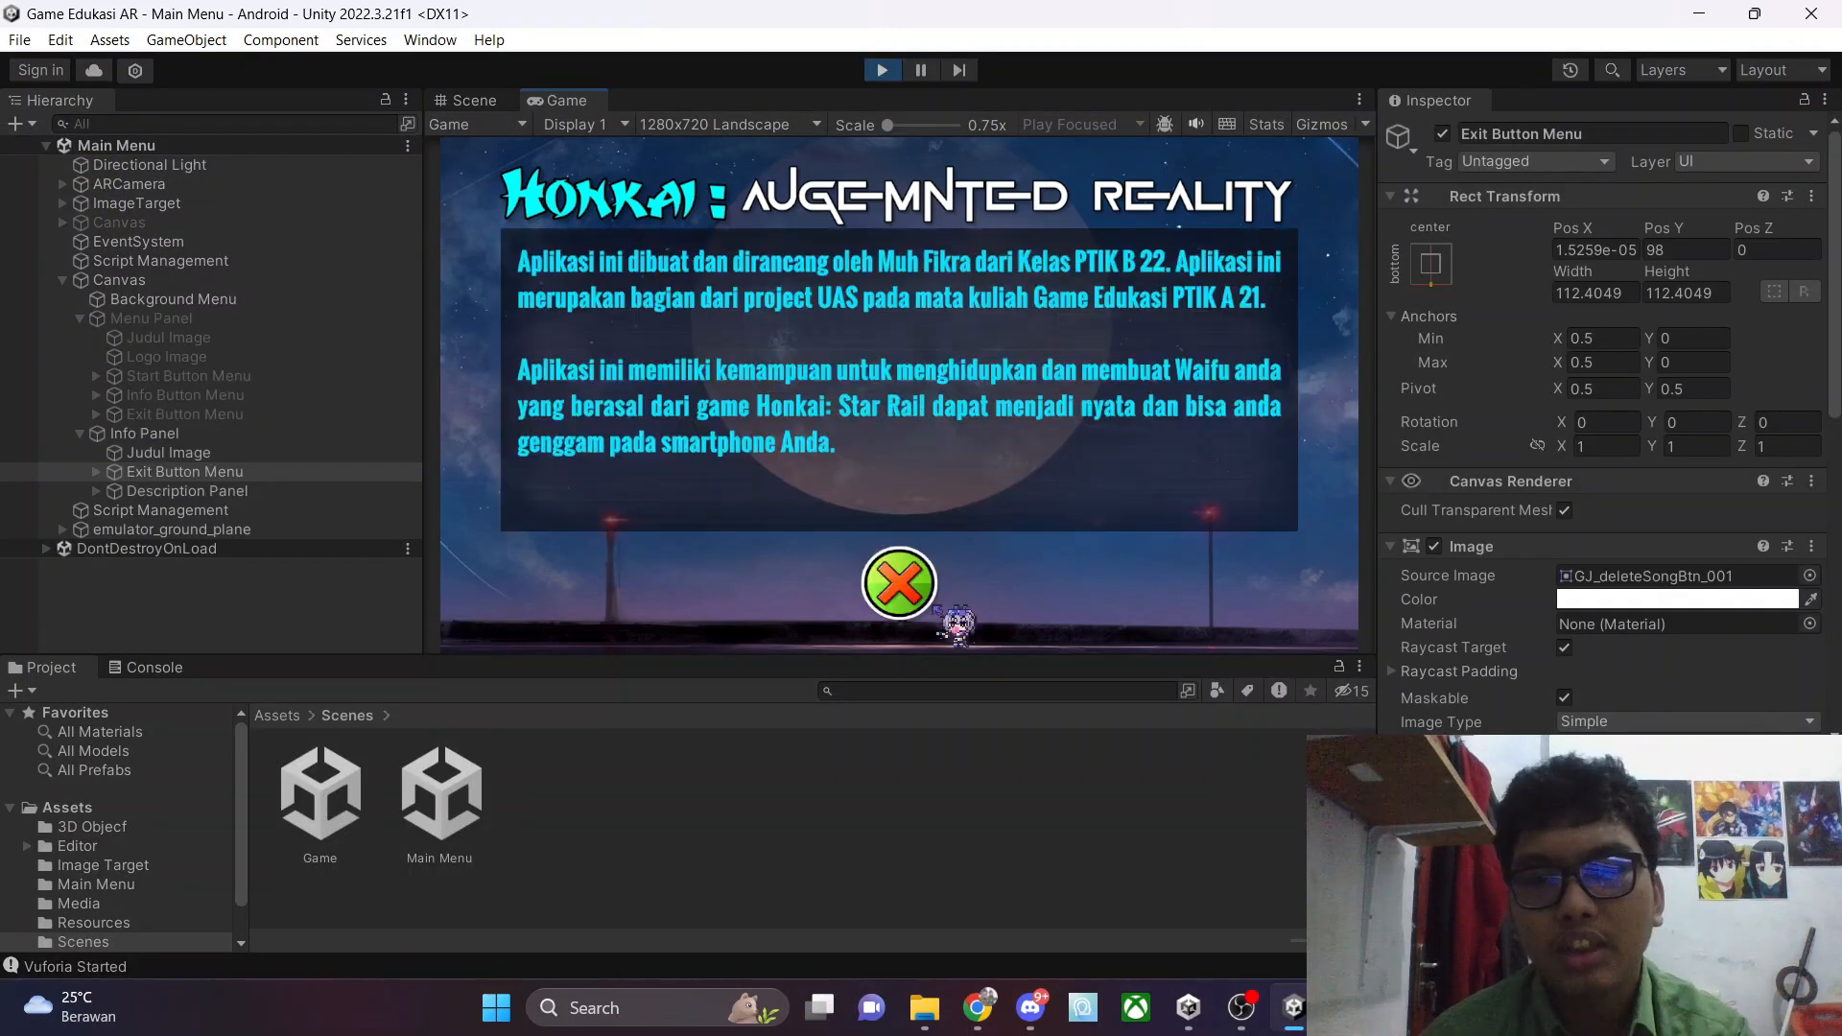
{"action": "left_click", "coordinate": [889, 588]}
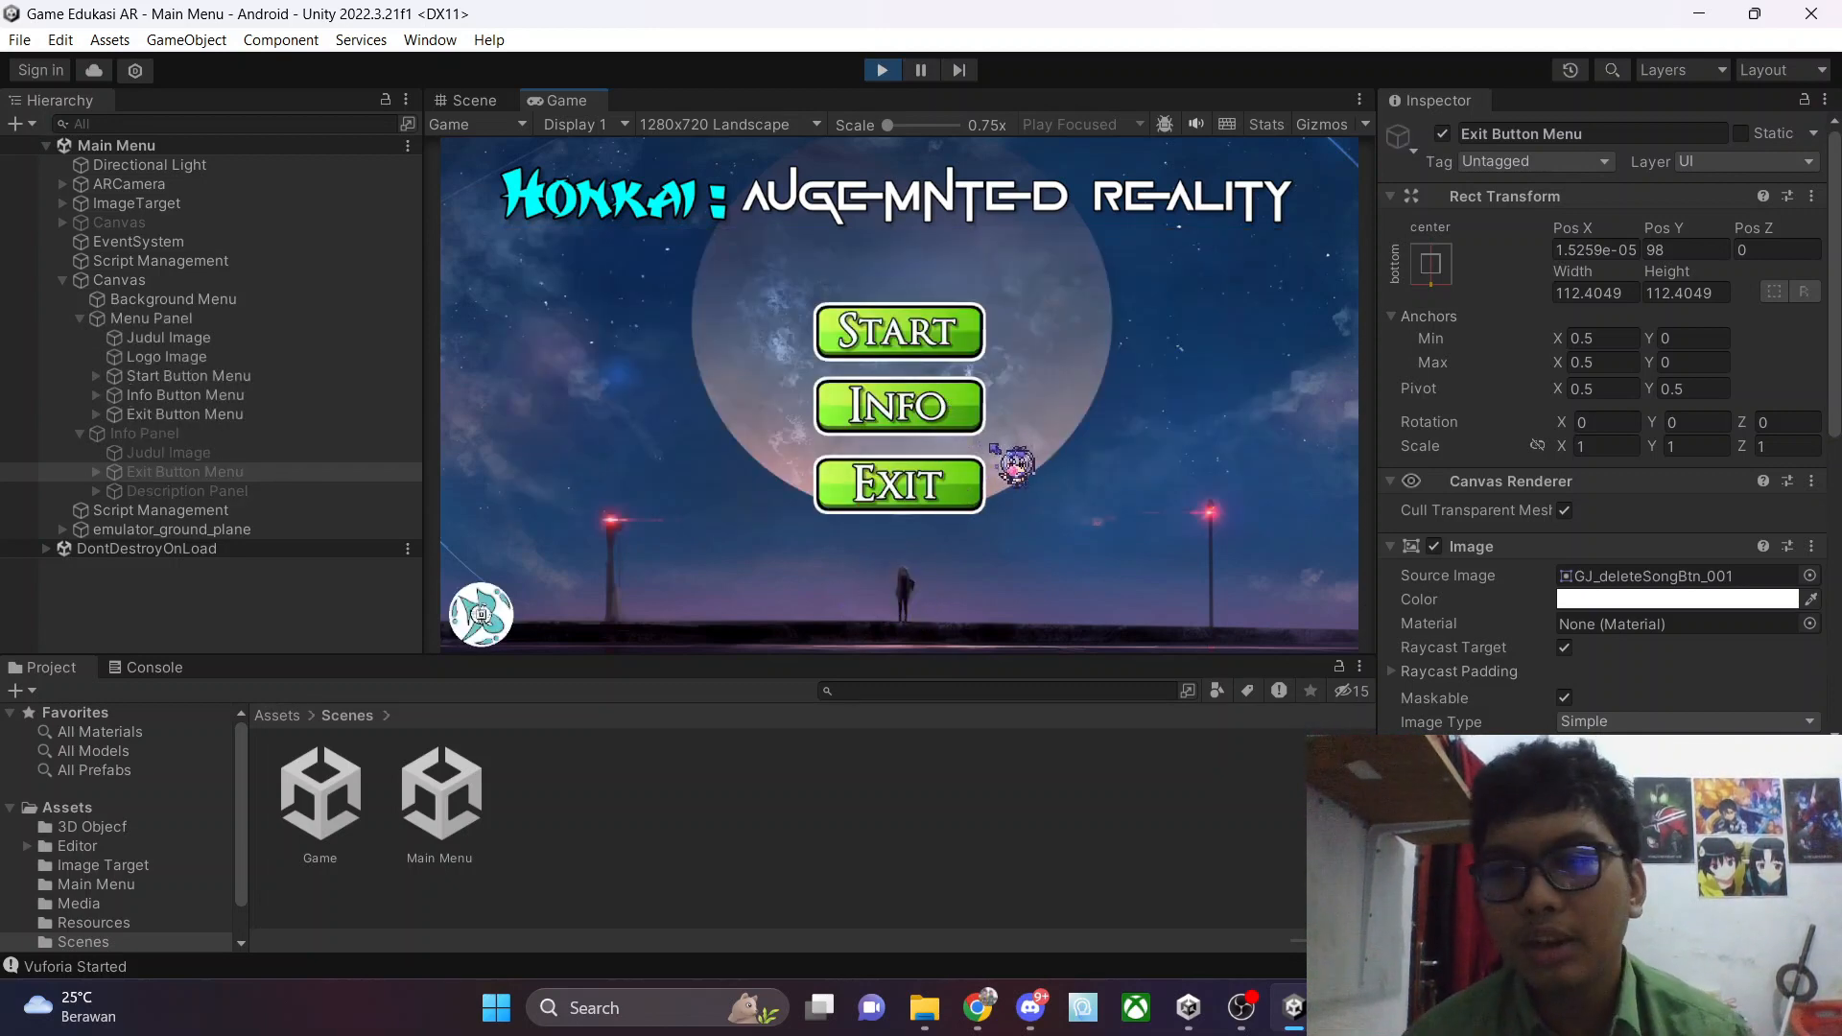
{"action": "left_click", "coordinate": [881, 70]}
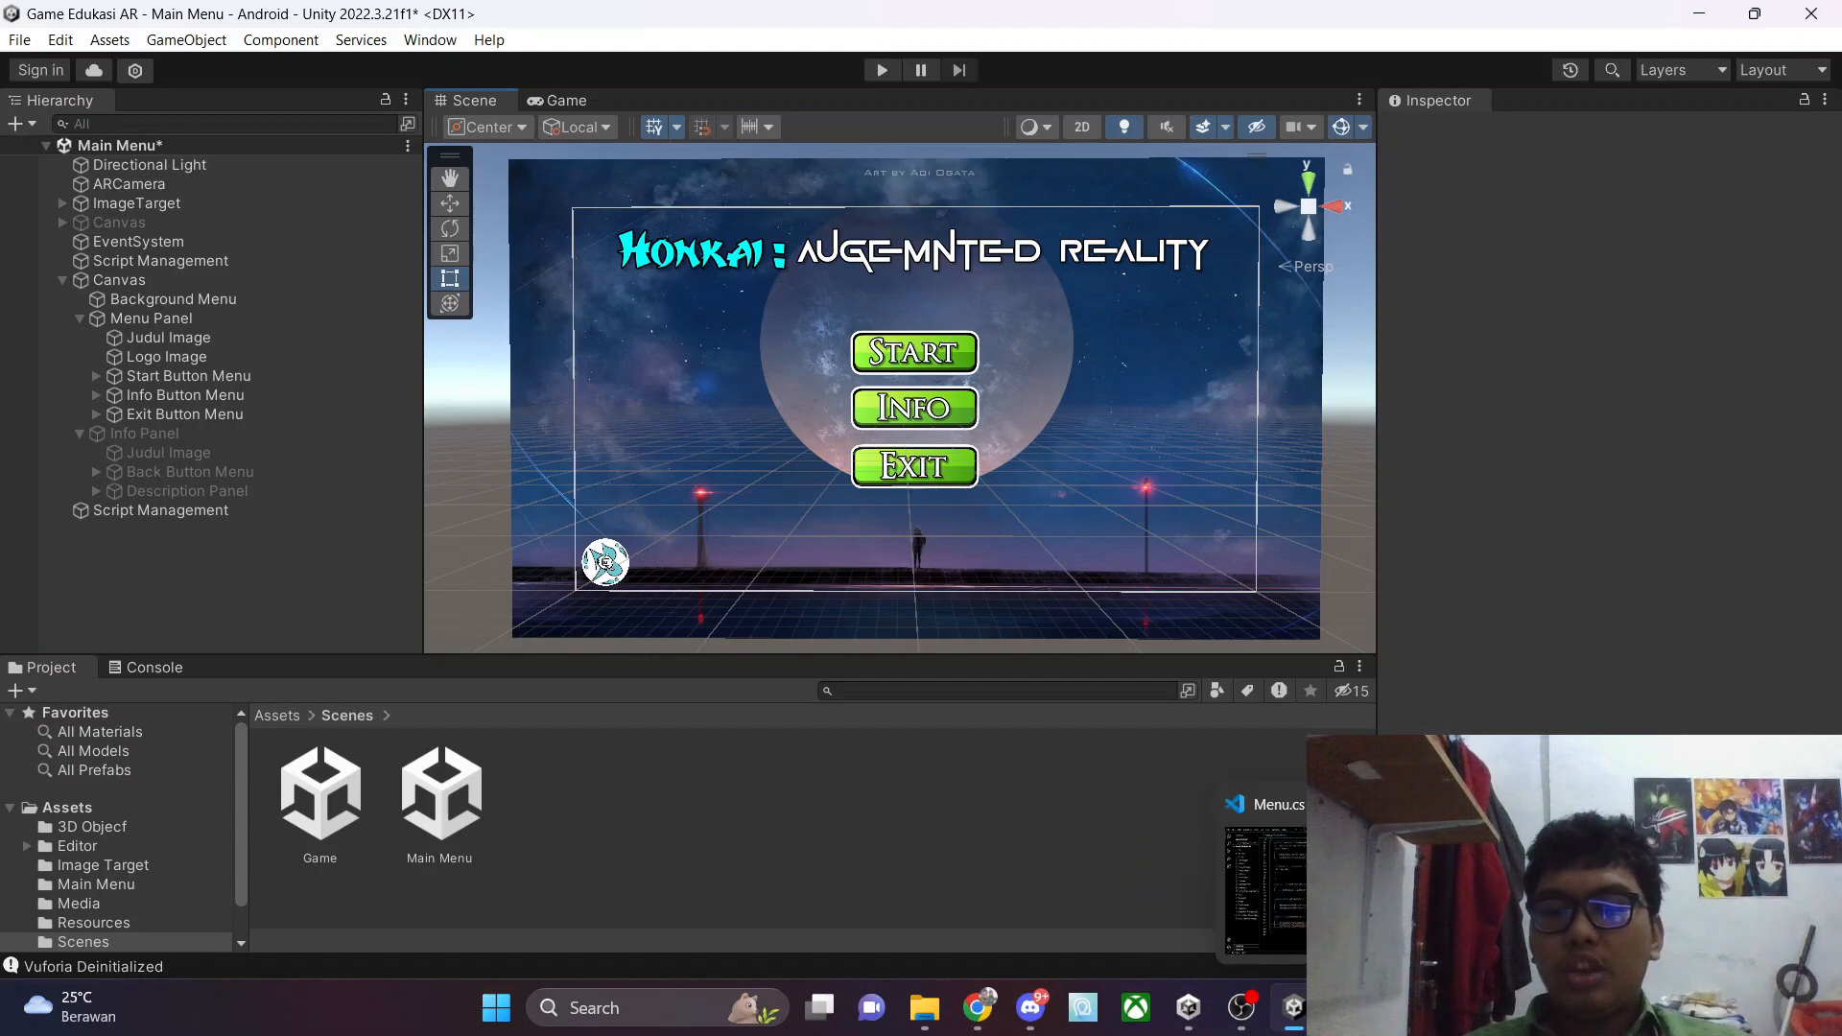
Switch to Visual Studio Code, add a public void ExitButton() method calling Application.Quit() below BackButton, and save Menu.cs
{"action": "left_click", "coordinate": [1347, 1007]}
{"action": "key", "text": "BackSpace"}
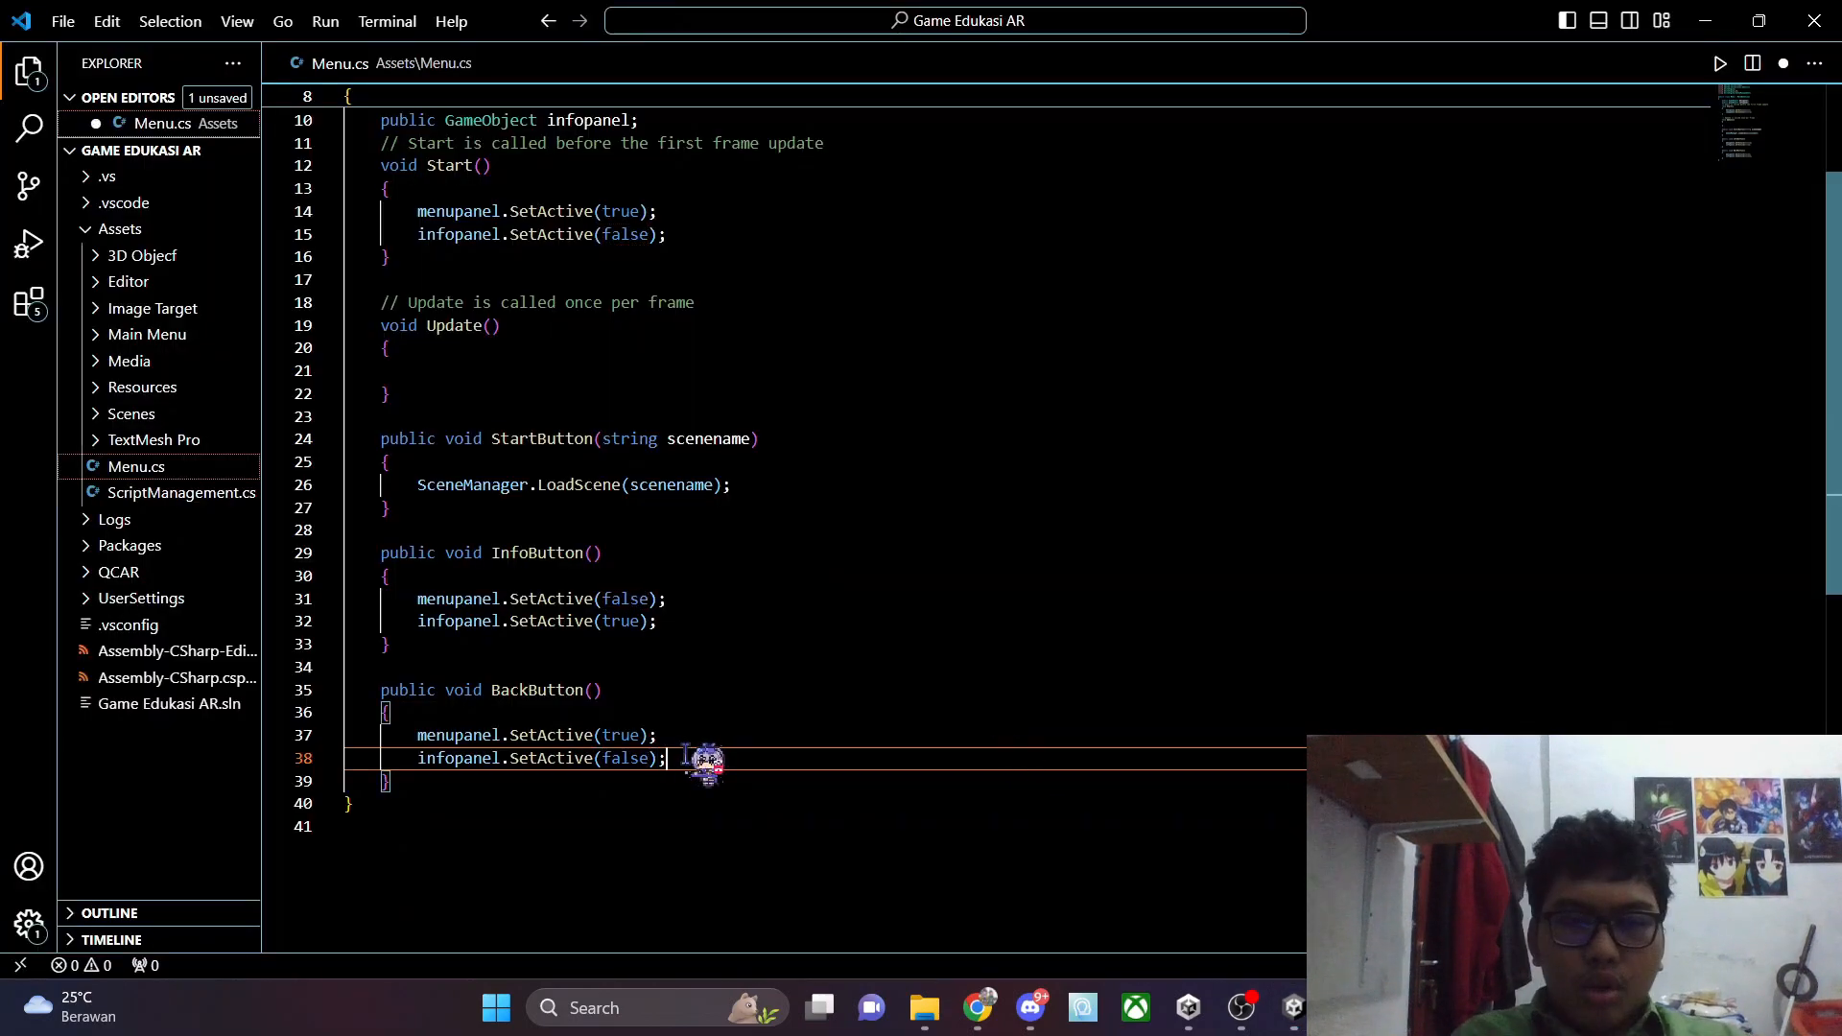
{"action": "key", "text": "Down"}
{"action": "key", "text": "Return"}
{"action": "key", "text": "Return"}
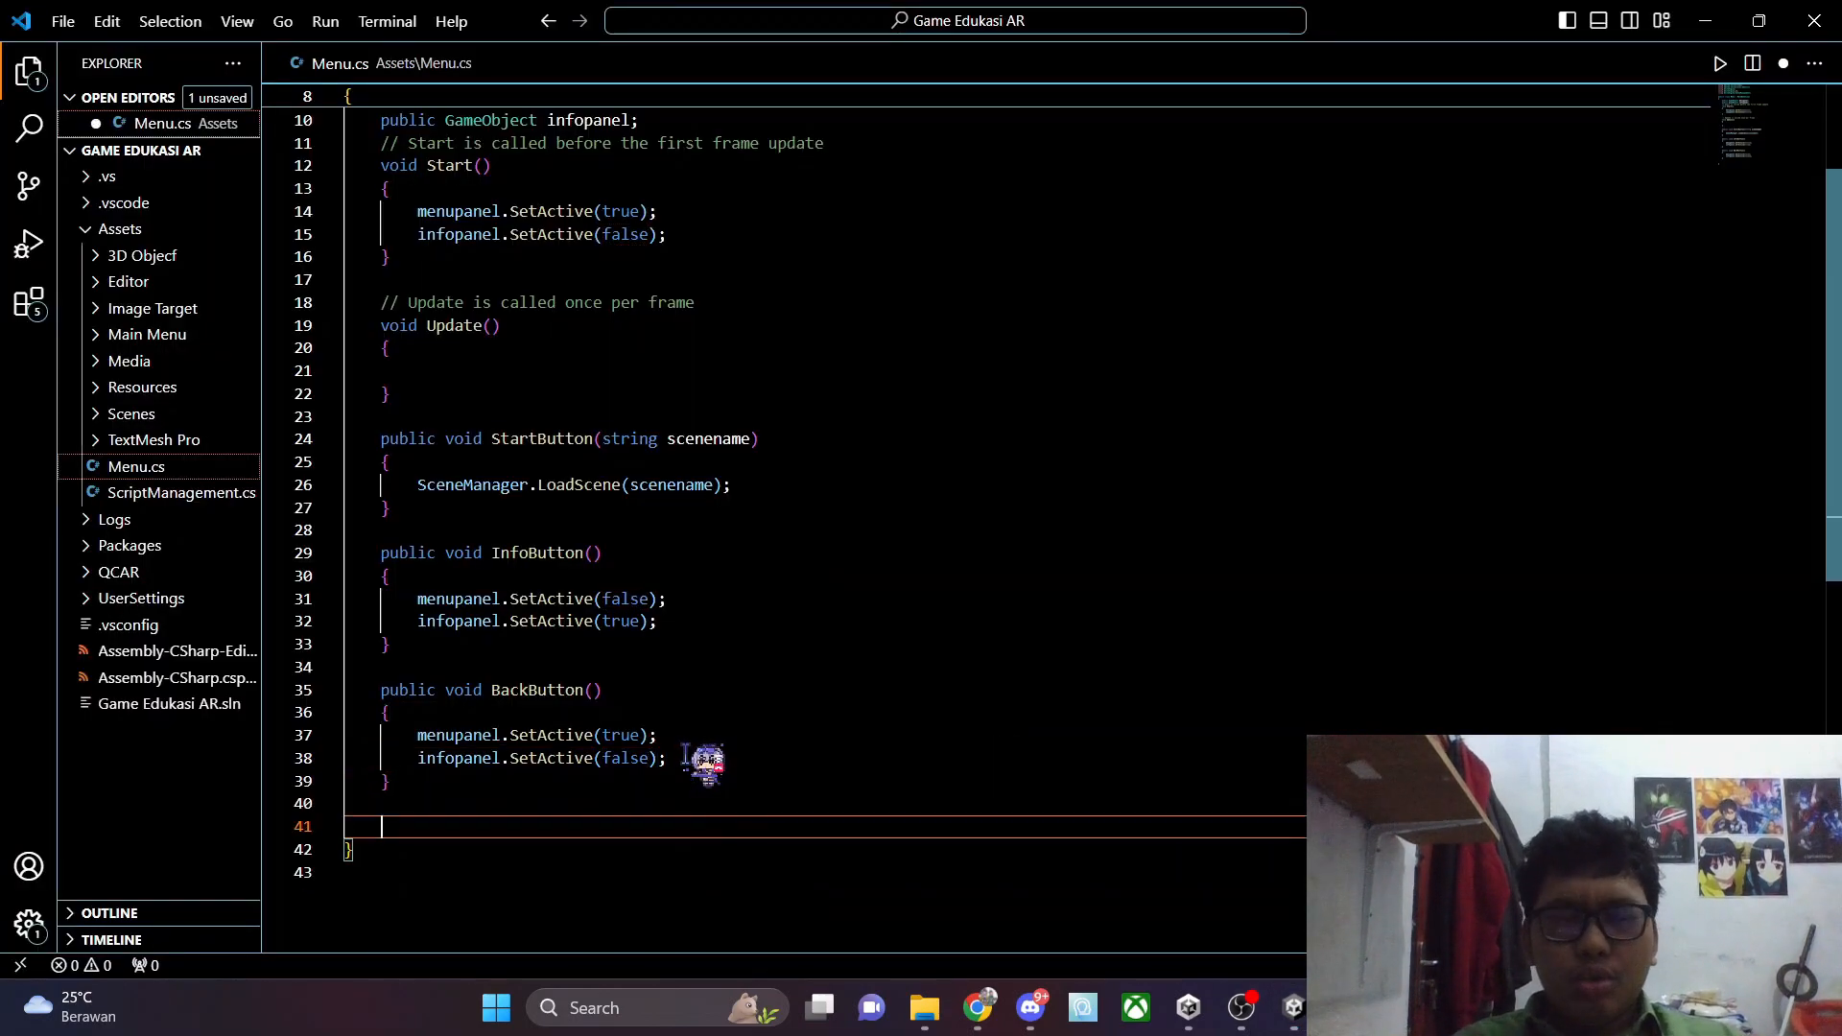
{"action": "scroll", "coordinate": [685, 755], "scroll_direction": "down", "scroll_amount": 3}
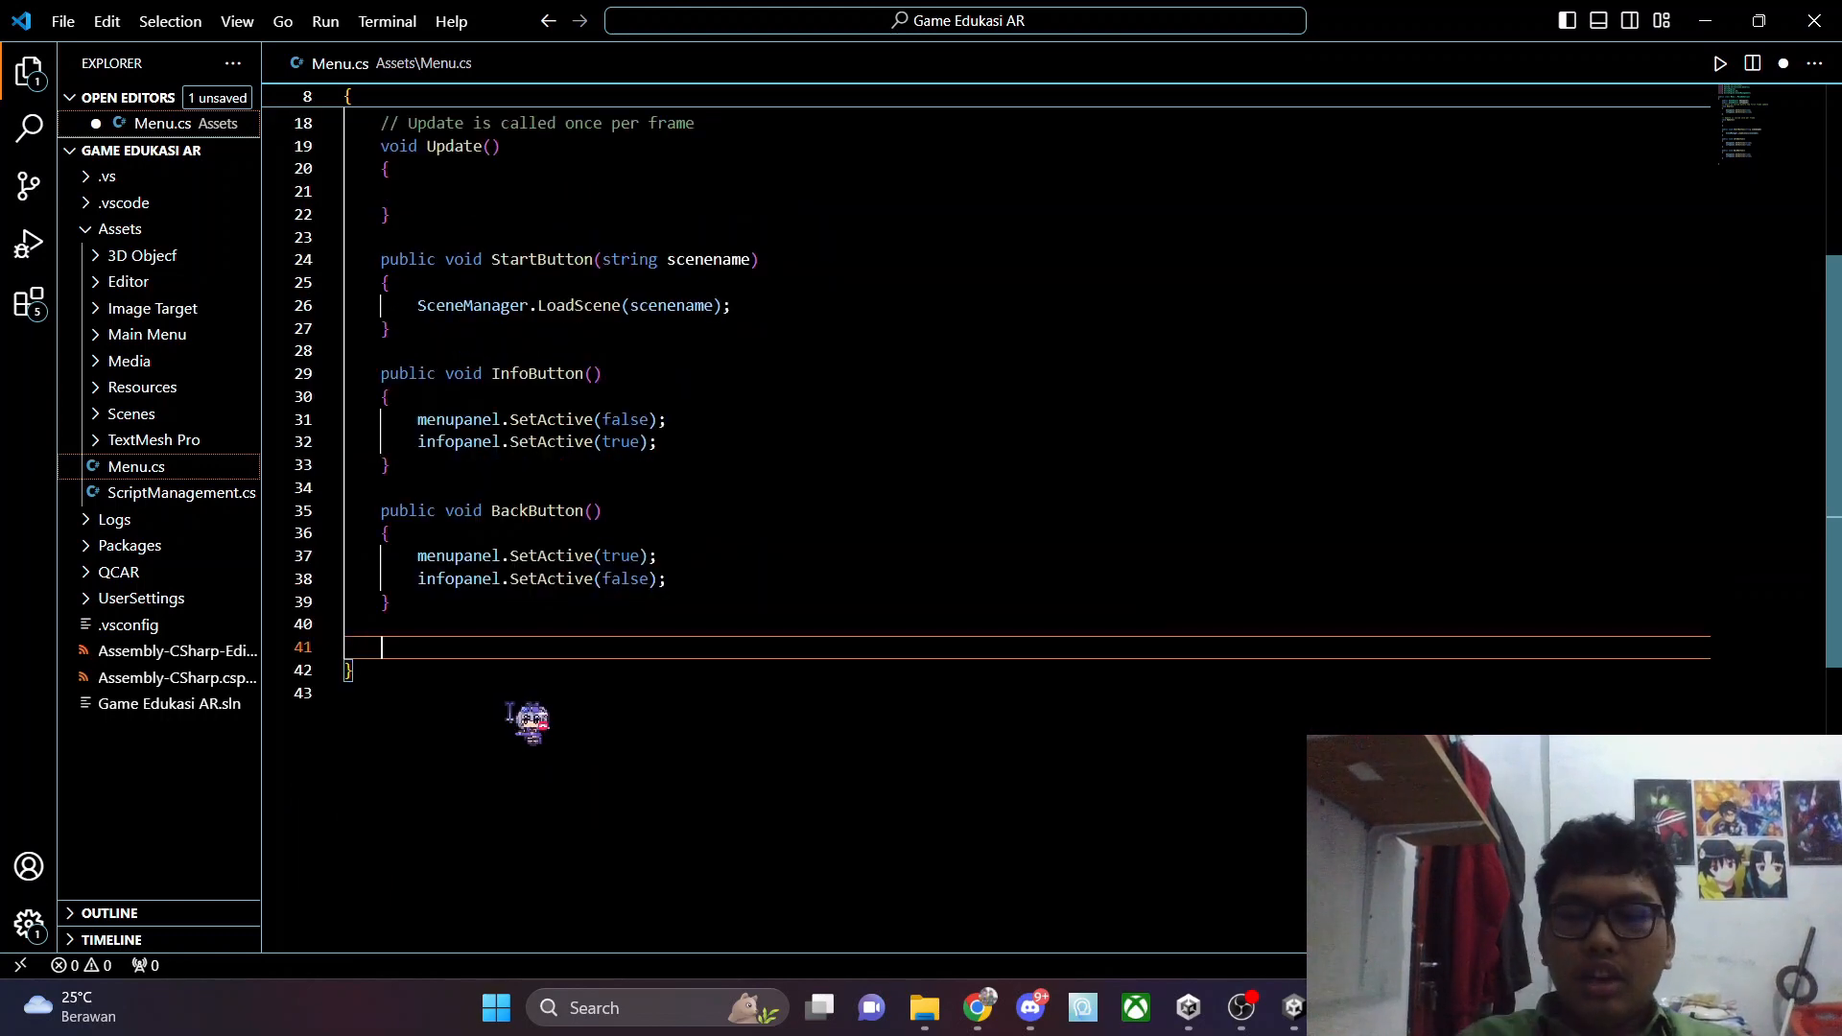
{"action": "type", "text": "public void"}
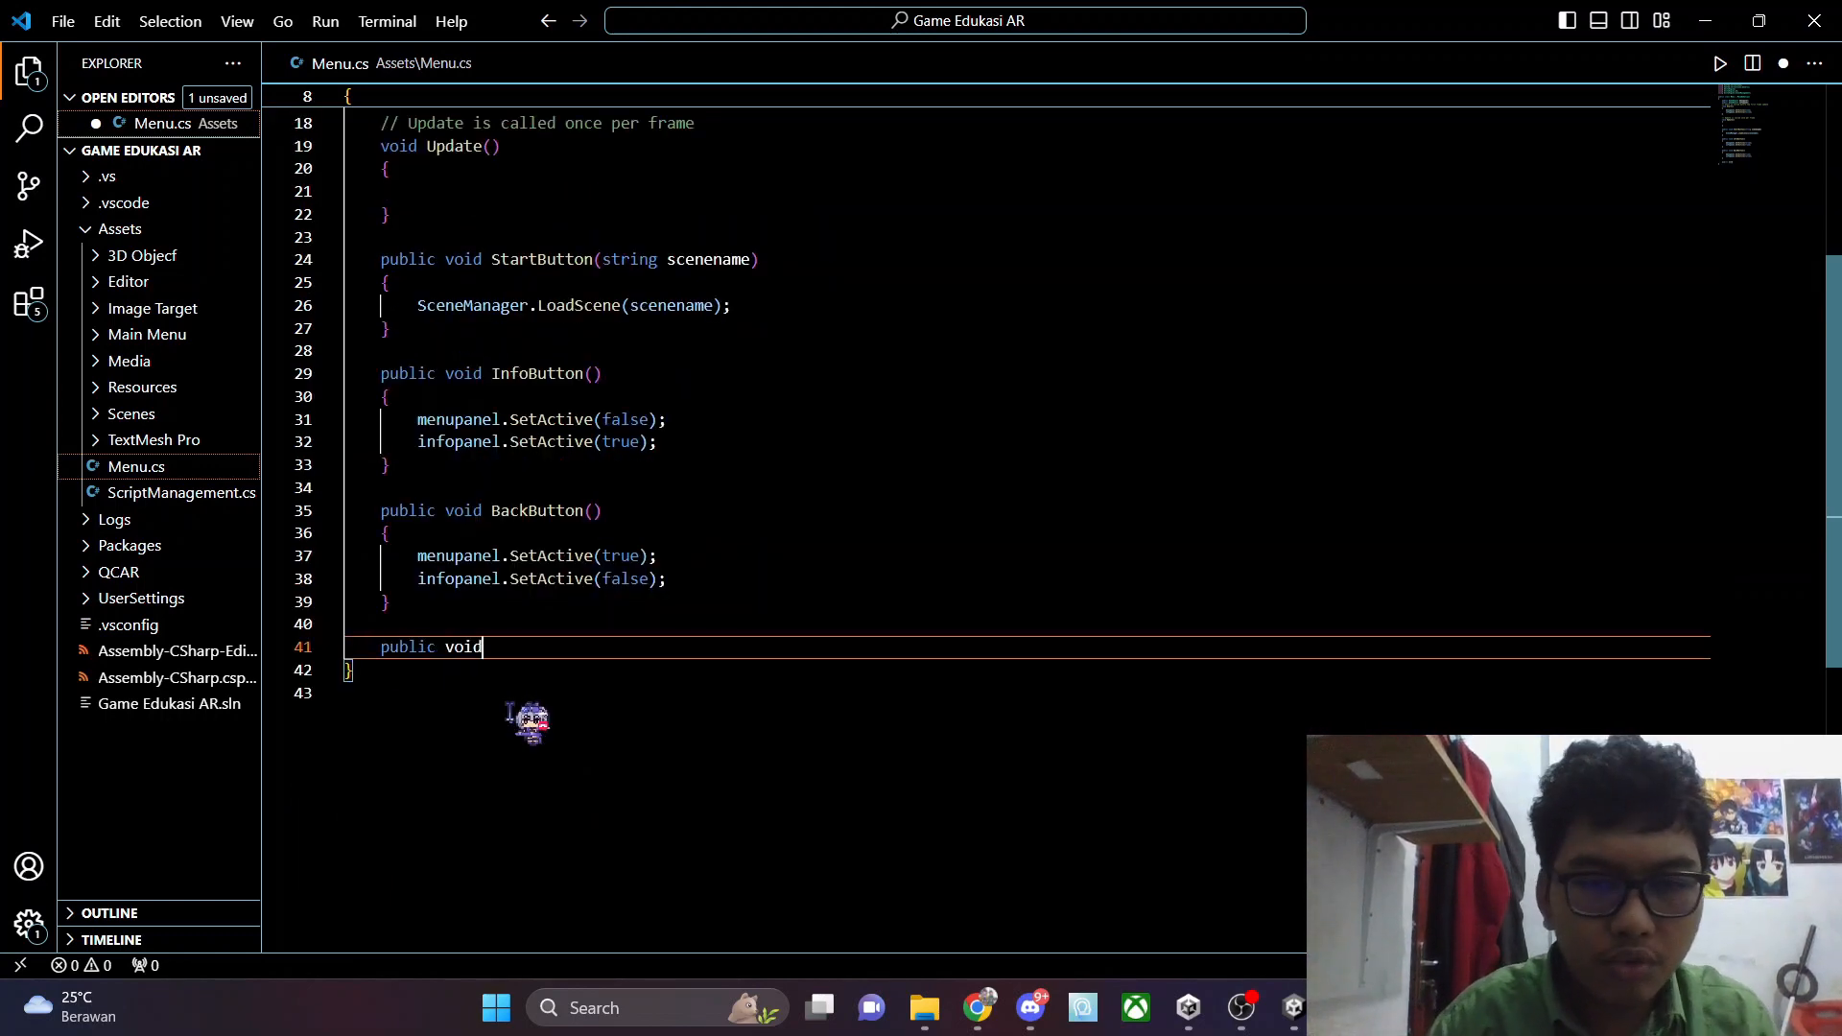
{"action": "type", "text": " ExitButton"}
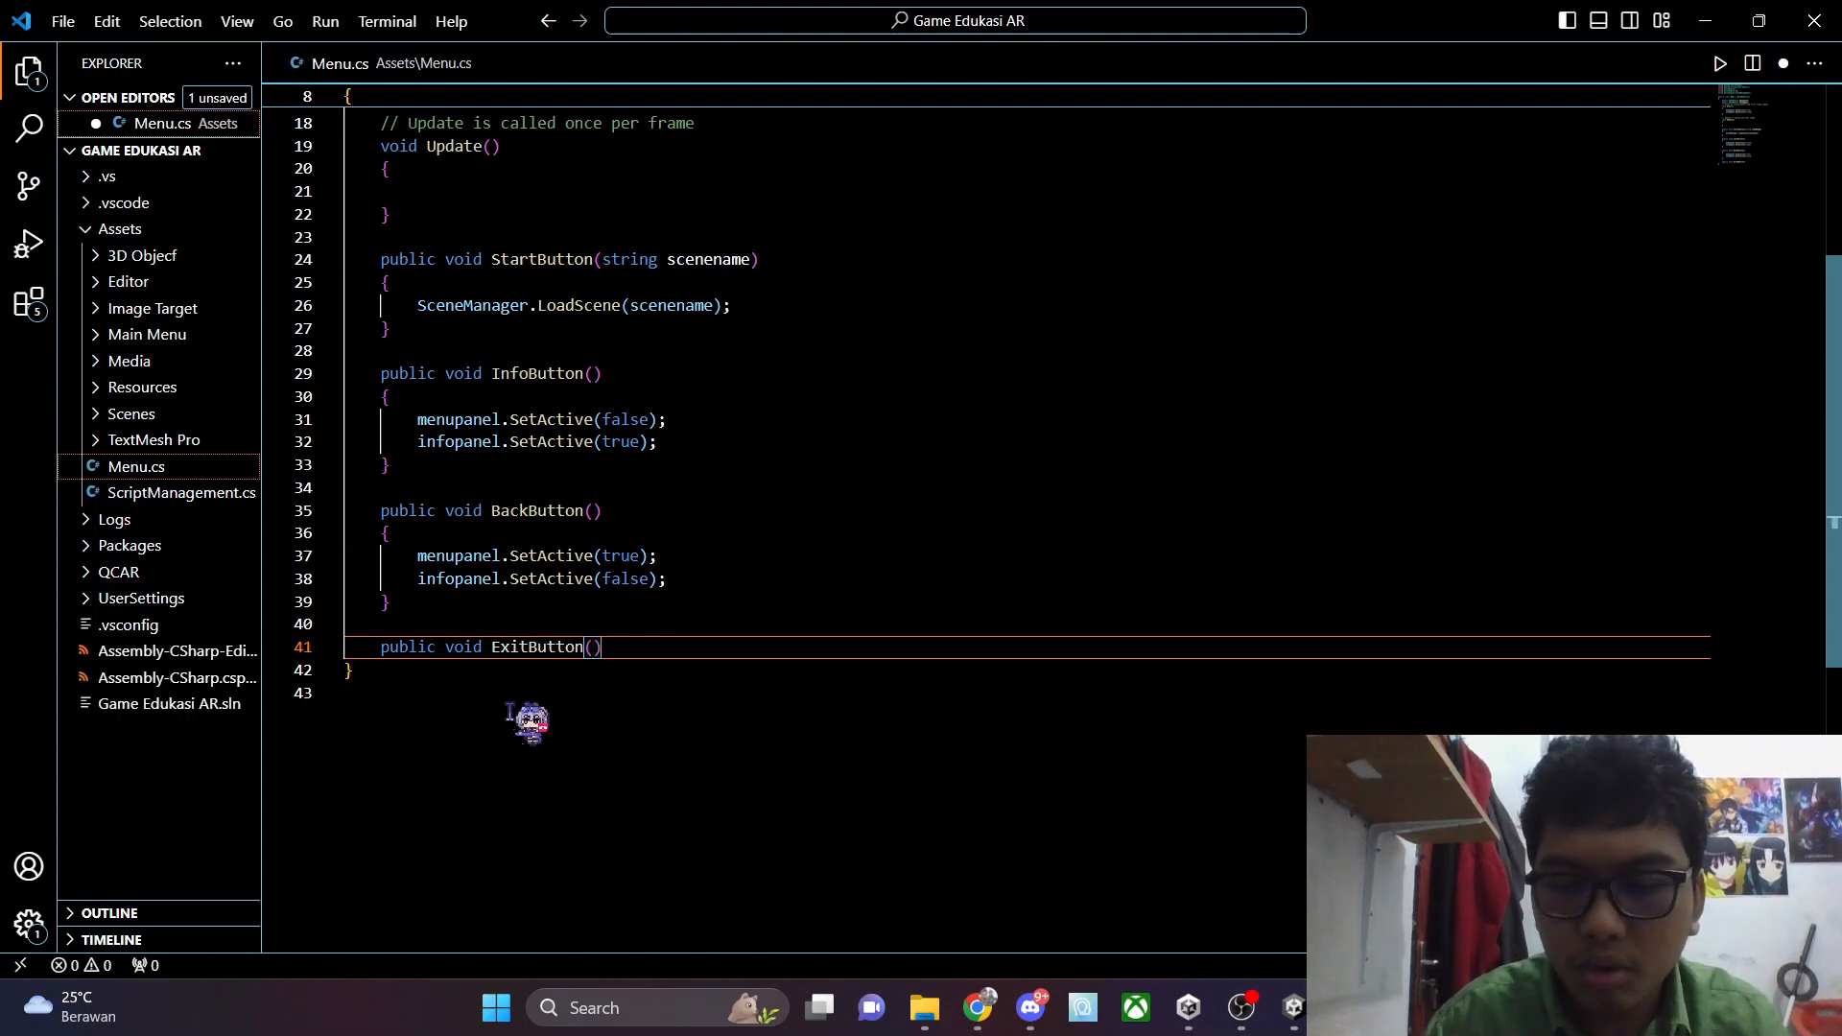
{"action": "type", "text": "(){"}
{"action": "key", "text": "Return"}
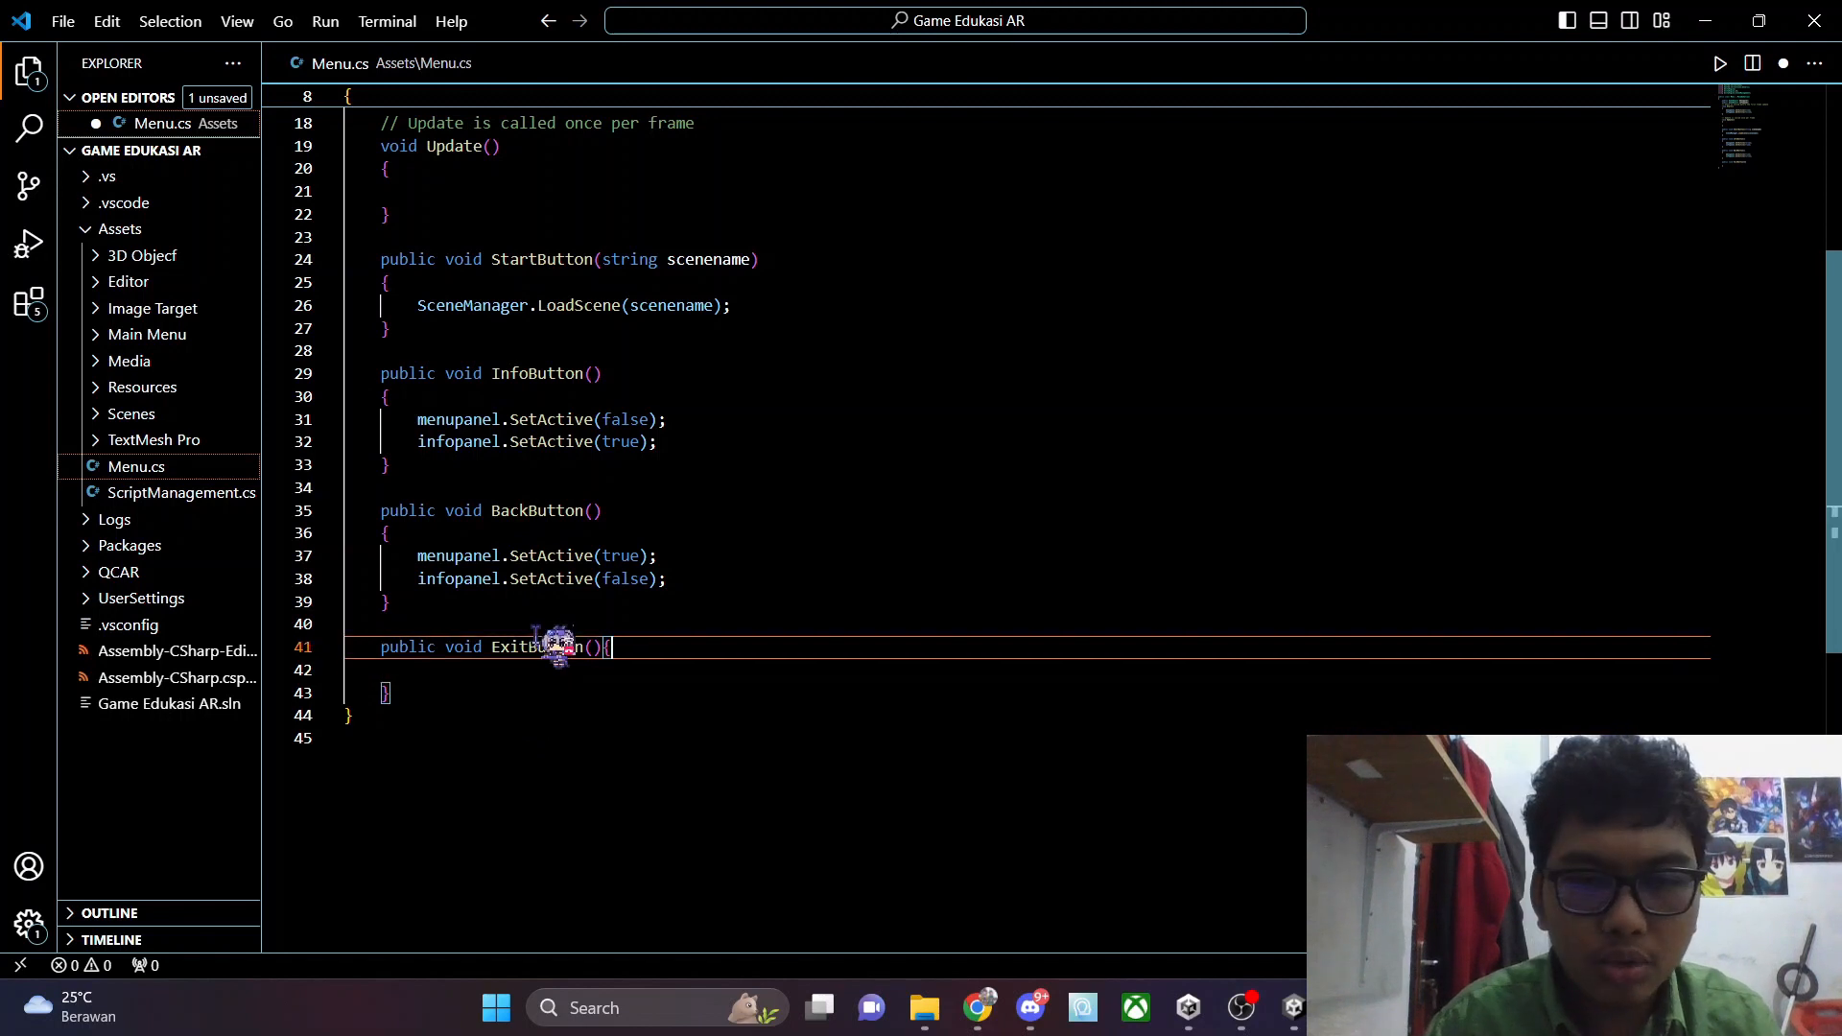
{"action": "type", "text": "App"}
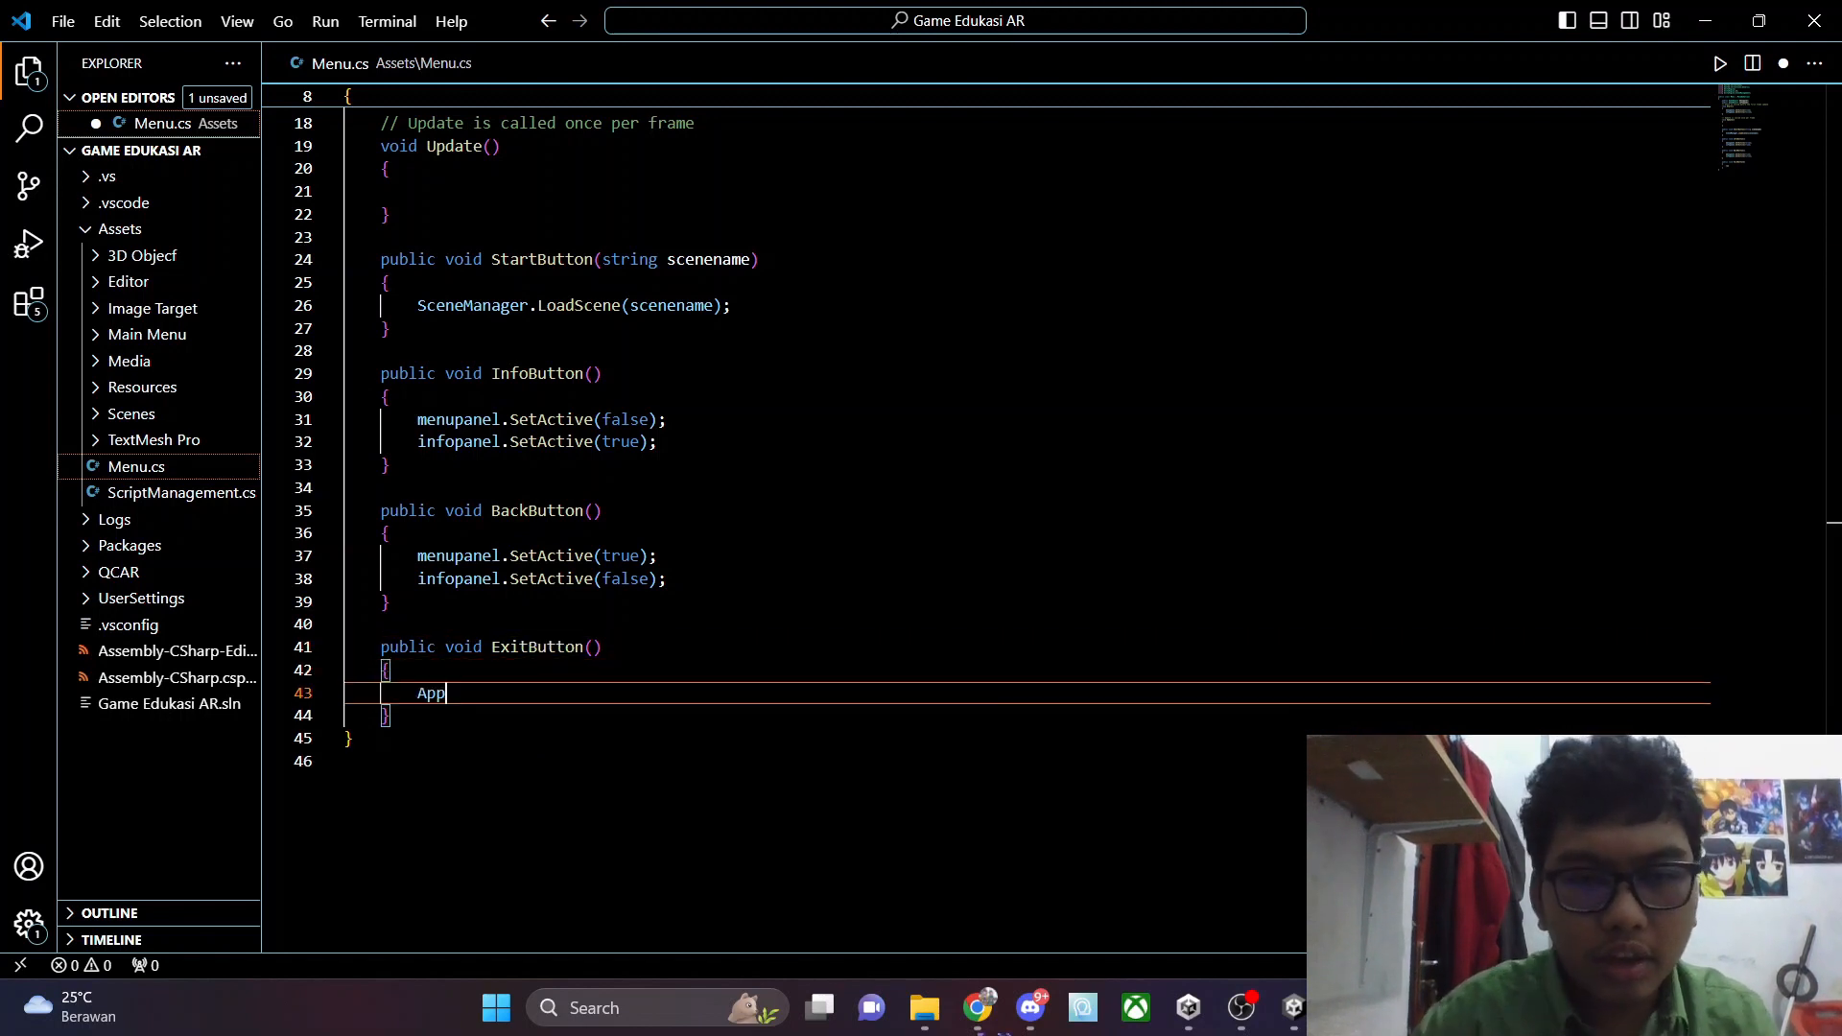
{"action": "type", "text": "lication."}
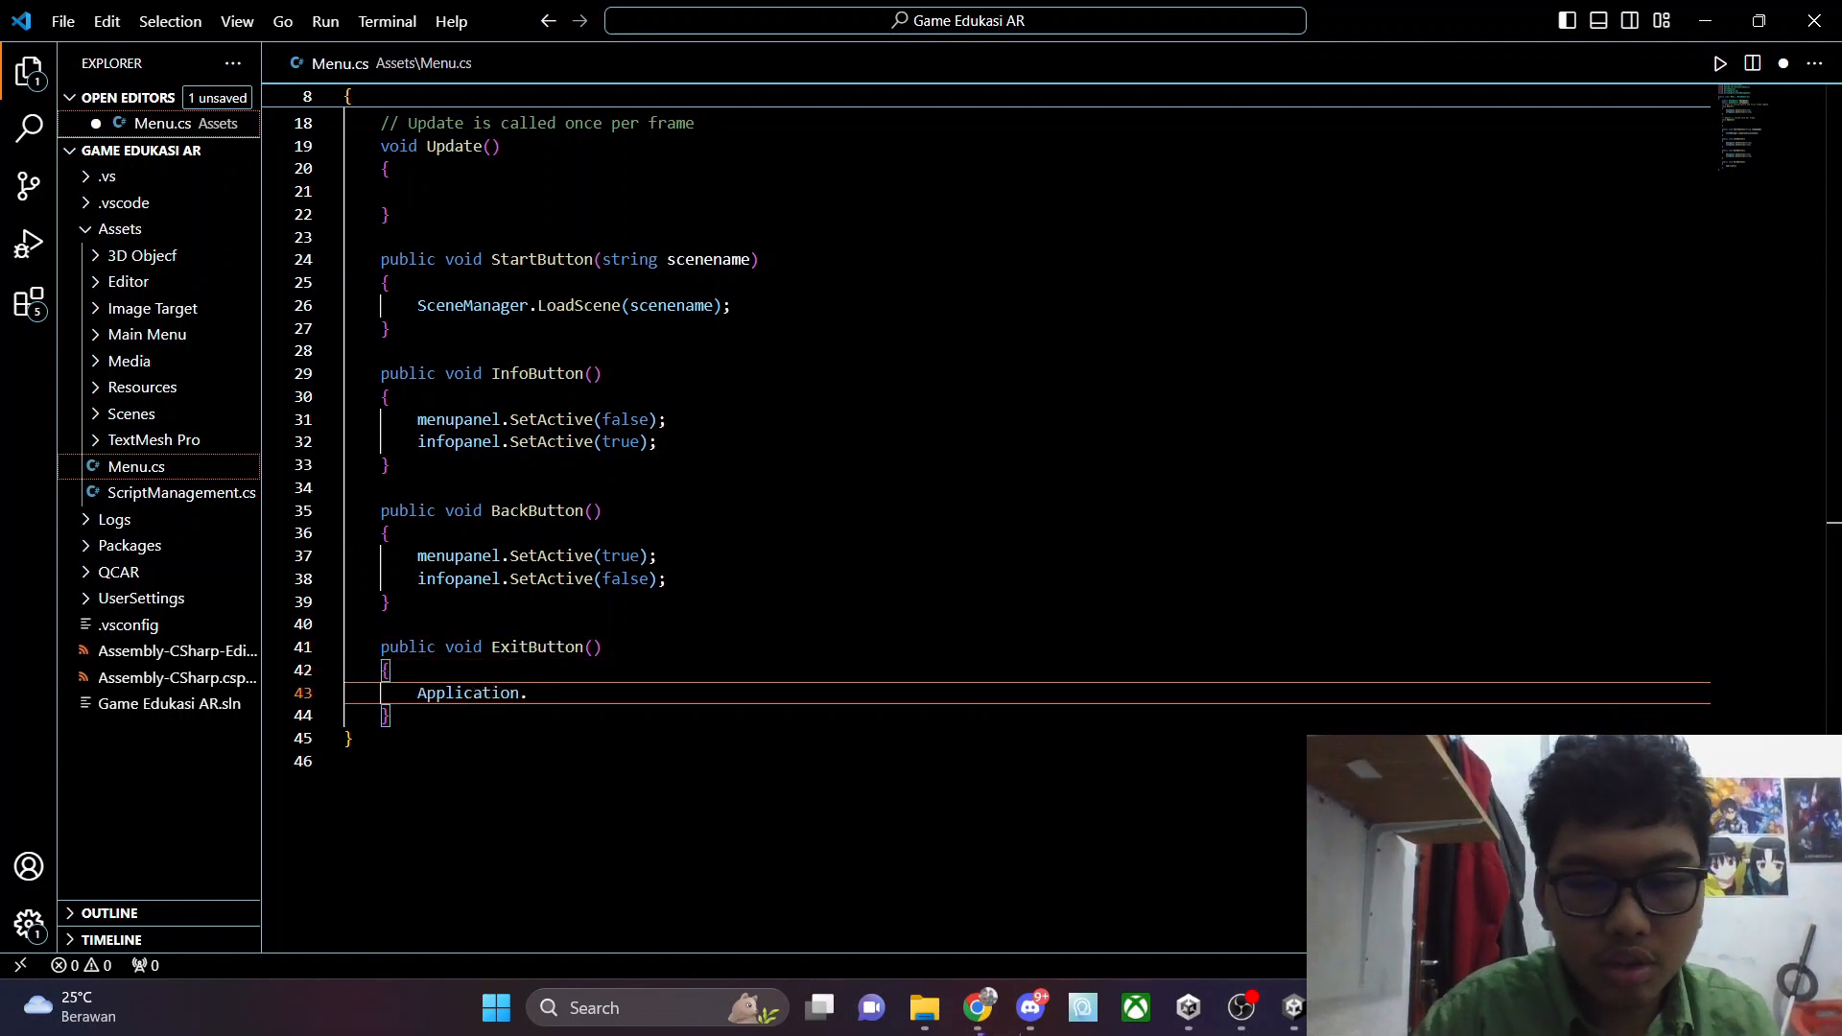
{"action": "type", "text": "Quit();"}
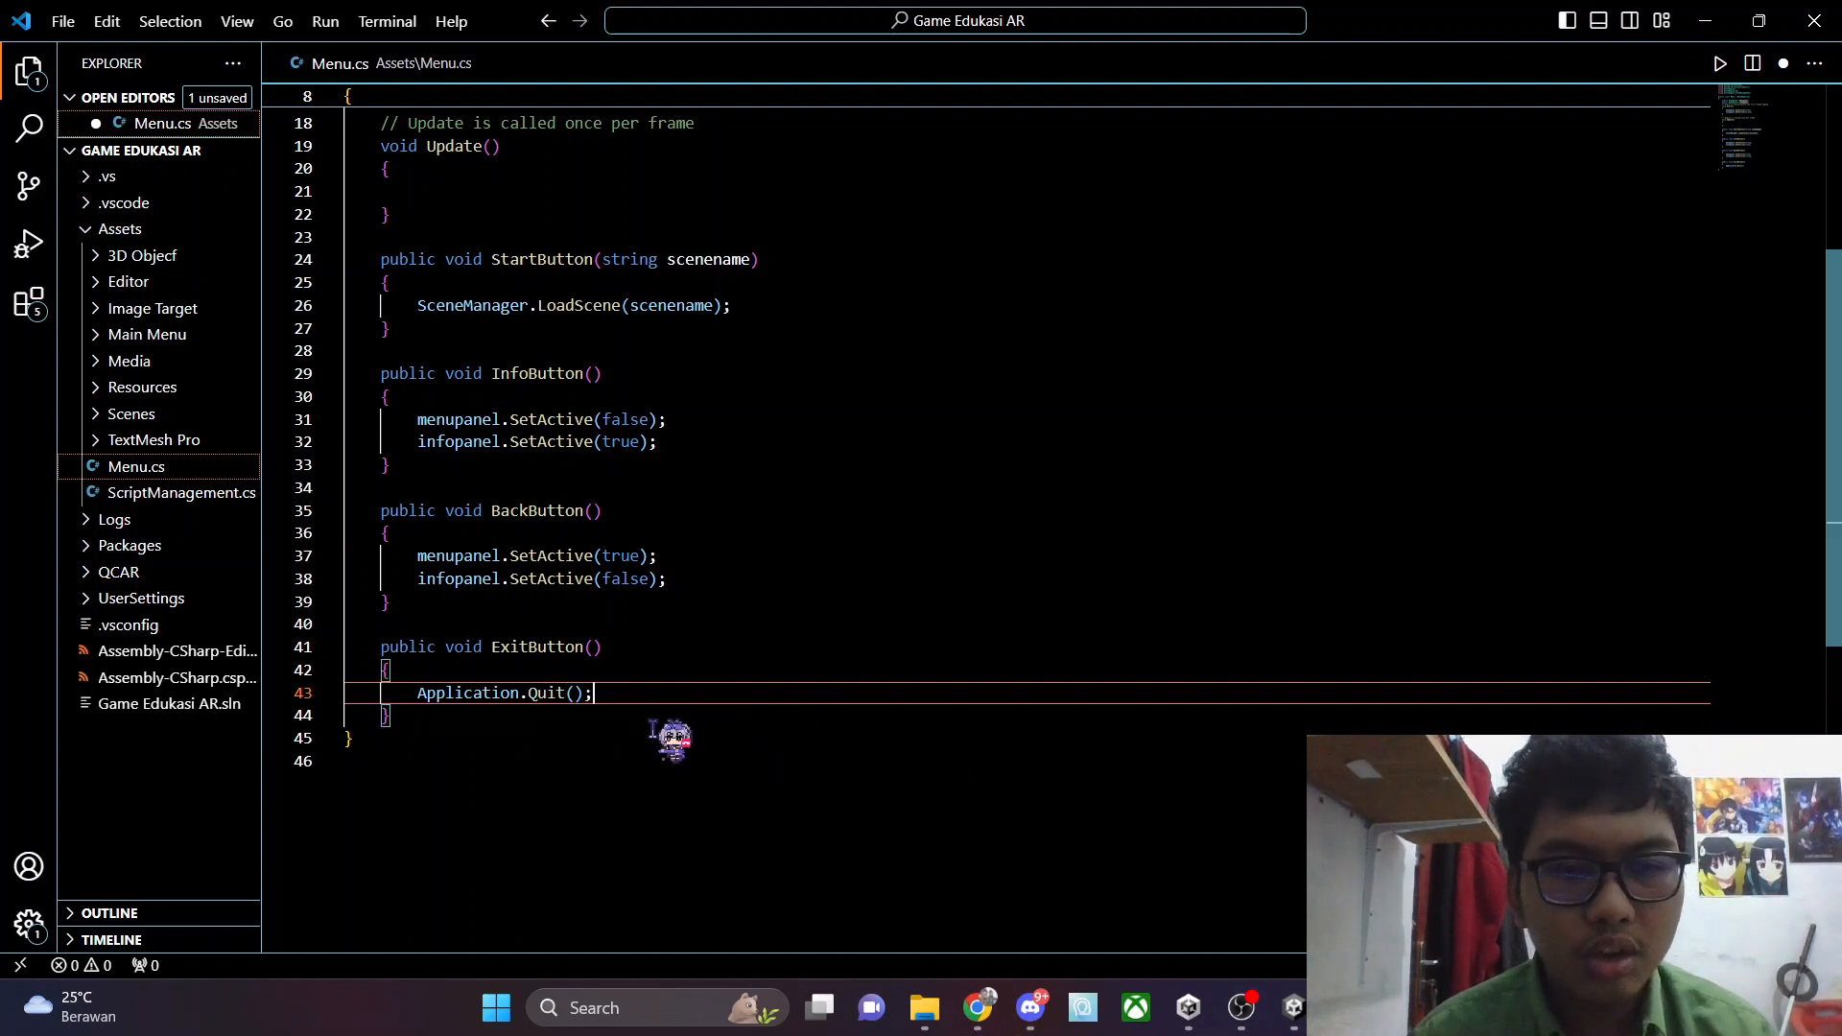
{"action": "left_click", "coordinate": [60, 20]}
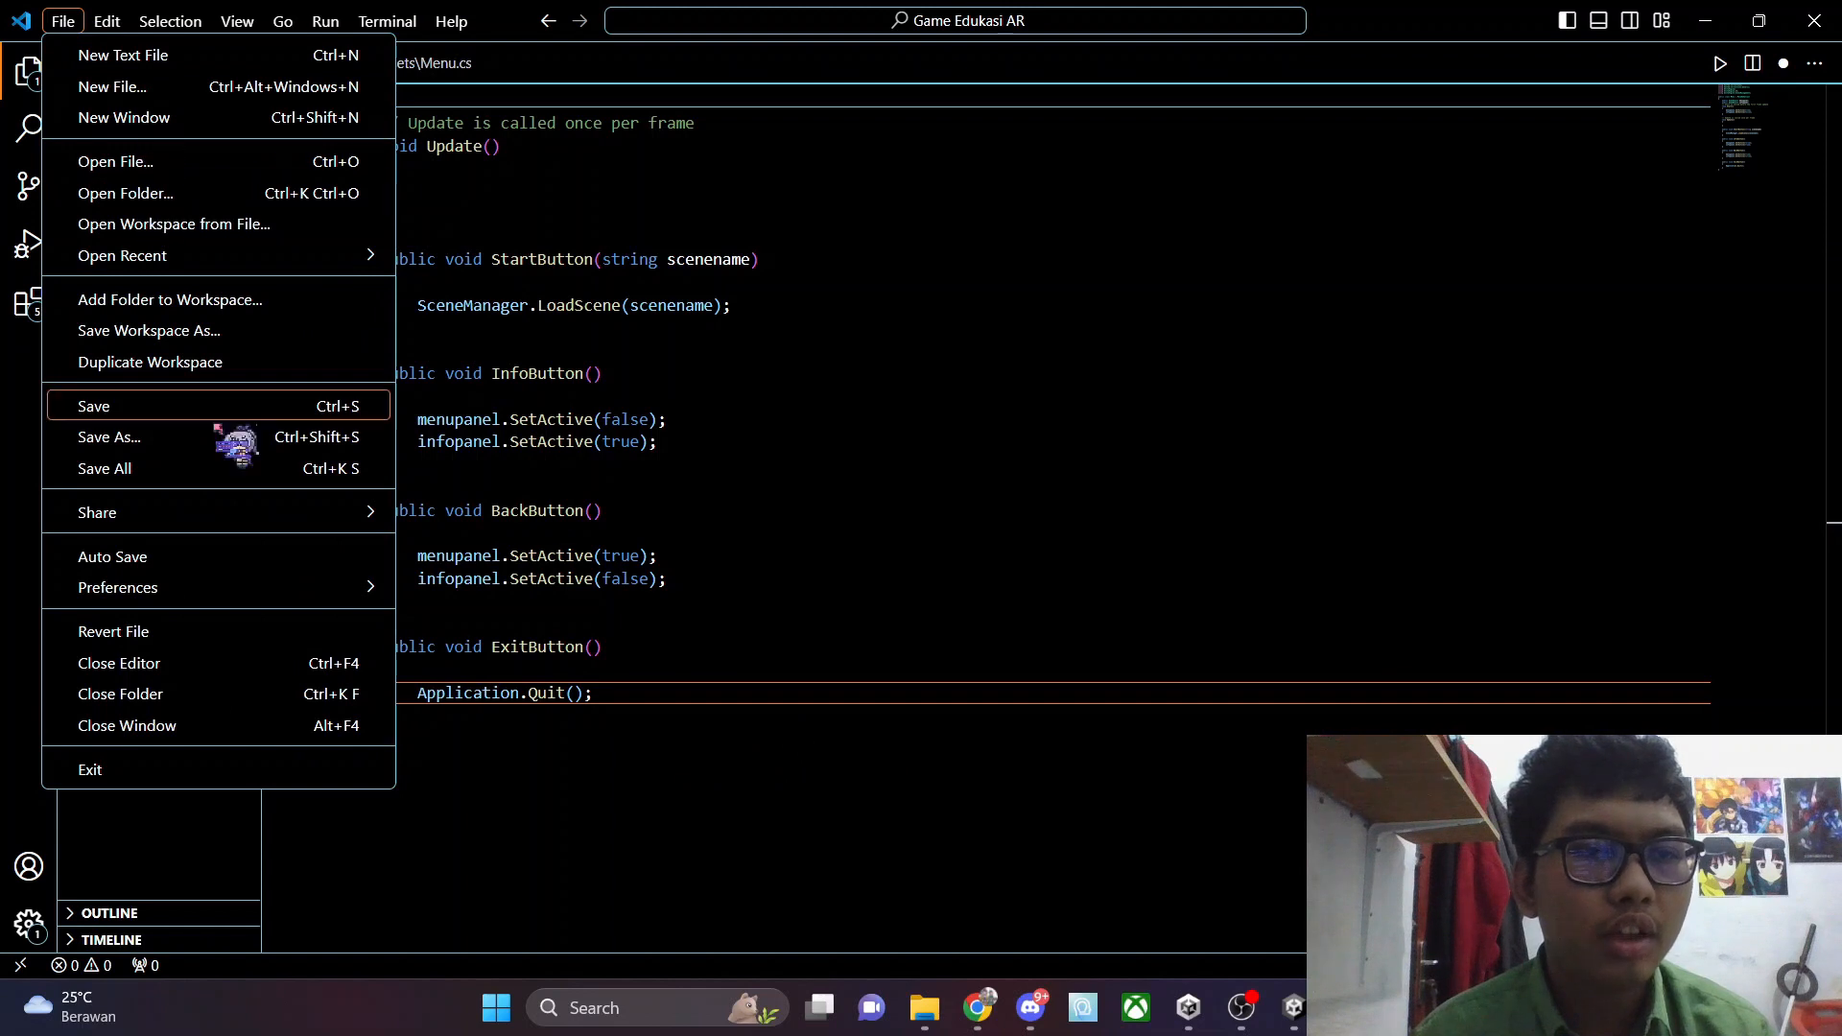
{"action": "left_click", "coordinate": [216, 407]}
Rename the ExitButton method to QuitButton, save Menu.cs, and switch back to Unity
{"action": "scroll", "coordinate": [341, 595], "scroll_direction": "down", "scroll_amount": 3}
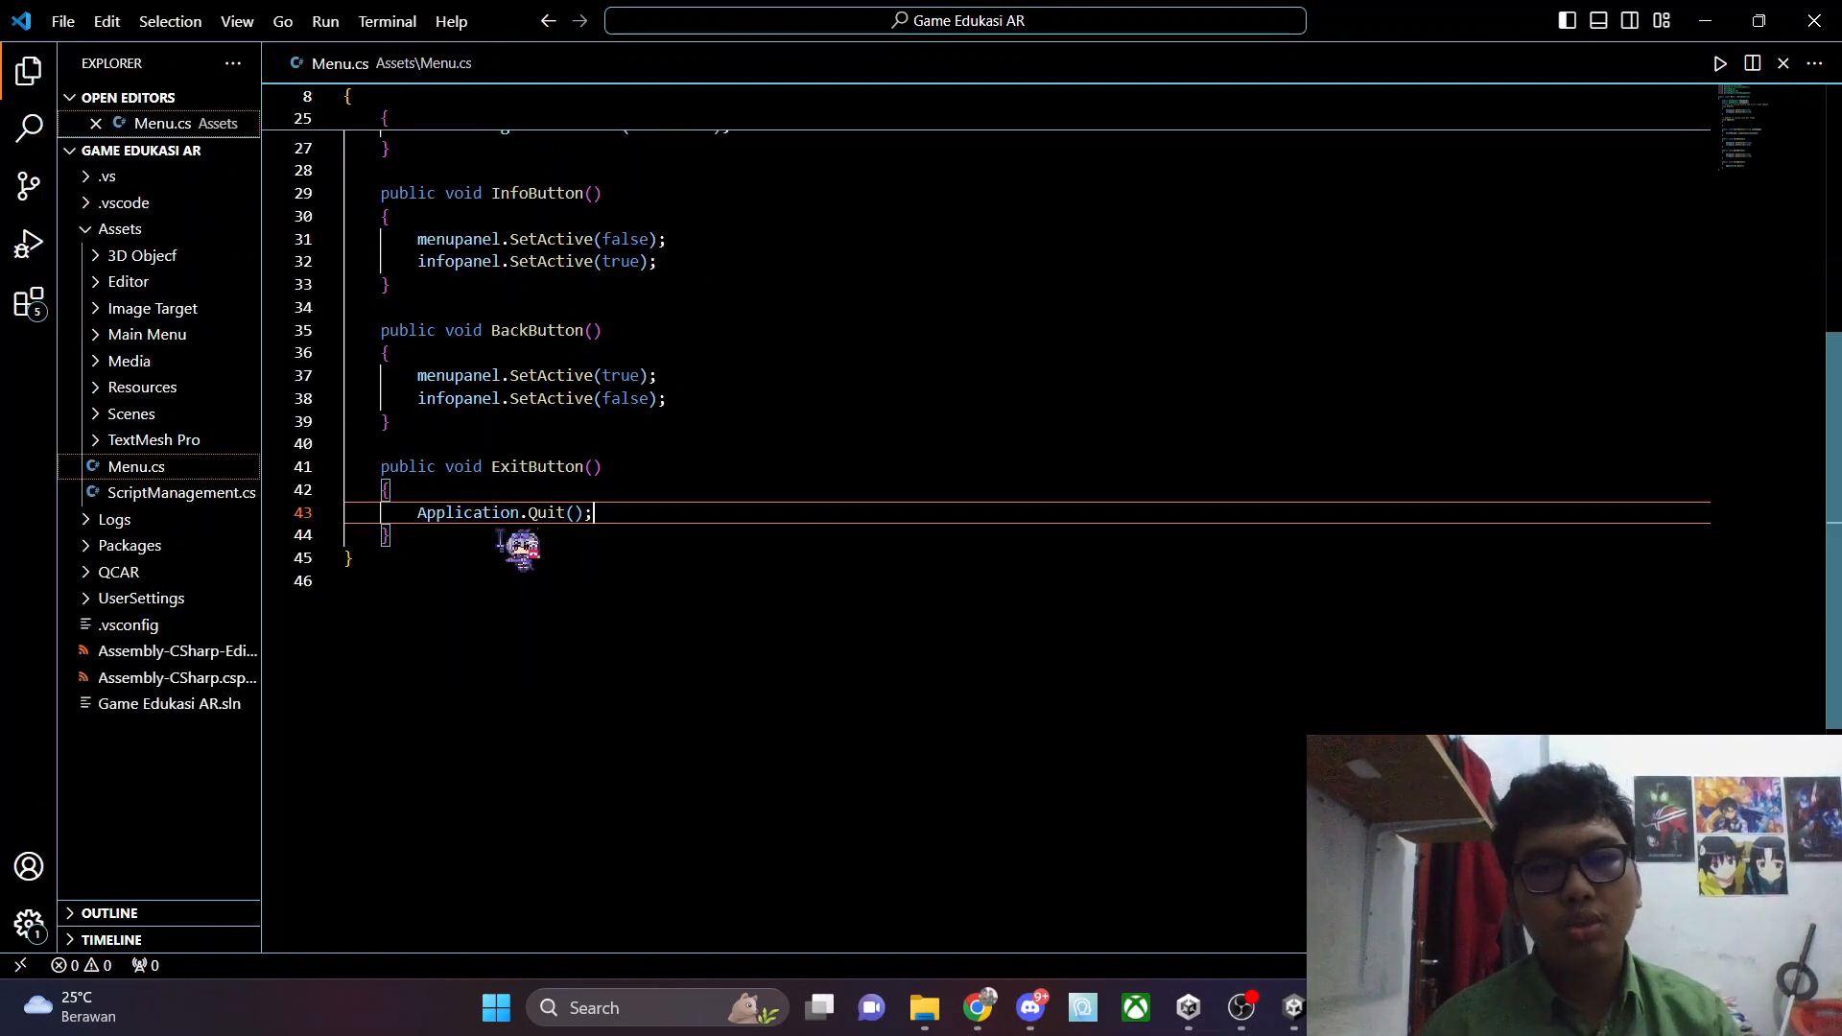
{"action": "left_click", "coordinate": [527, 469]}
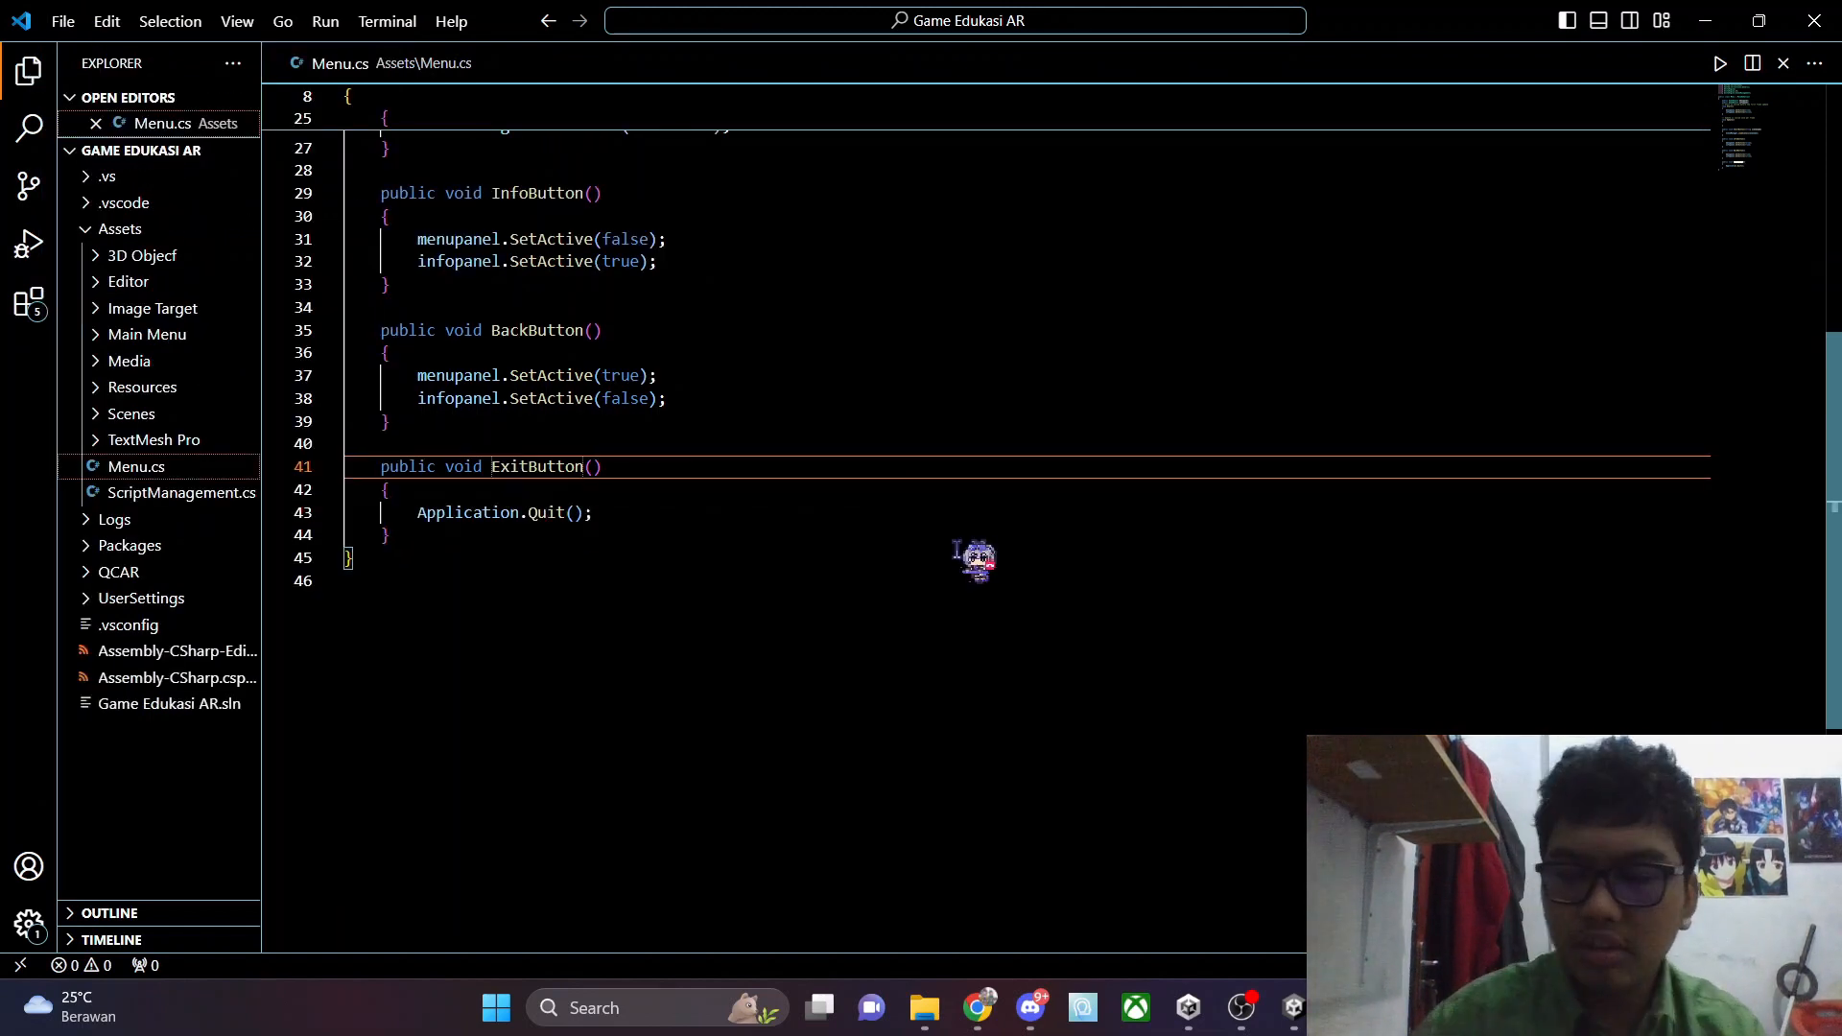
{"action": "key", "text": "BackSpace"}
{"action": "key", "text": "BackSpace"}
{"action": "key", "text": "BackSpace"}
{"action": "type", "text": "Quit"}
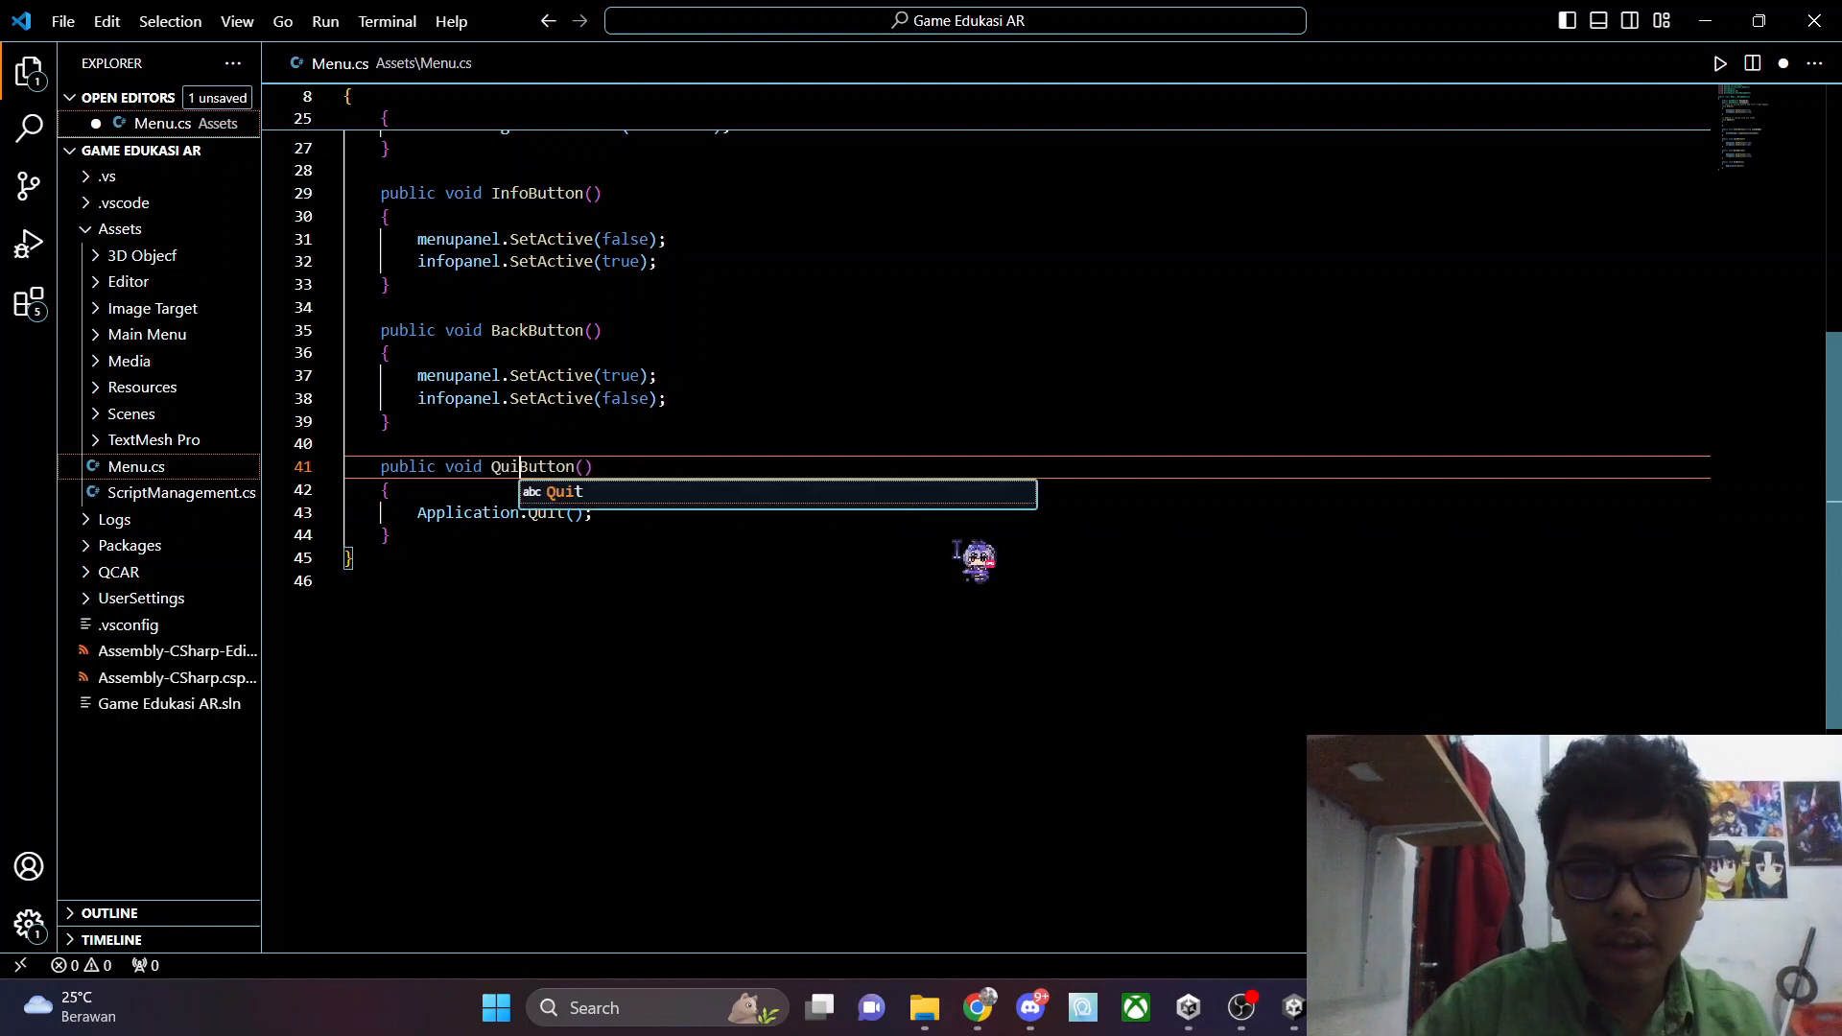
{"action": "scroll", "coordinate": [974, 556], "scroll_direction": "up", "scroll_amount": 1}
{"action": "left_click", "coordinate": [589, 599]}
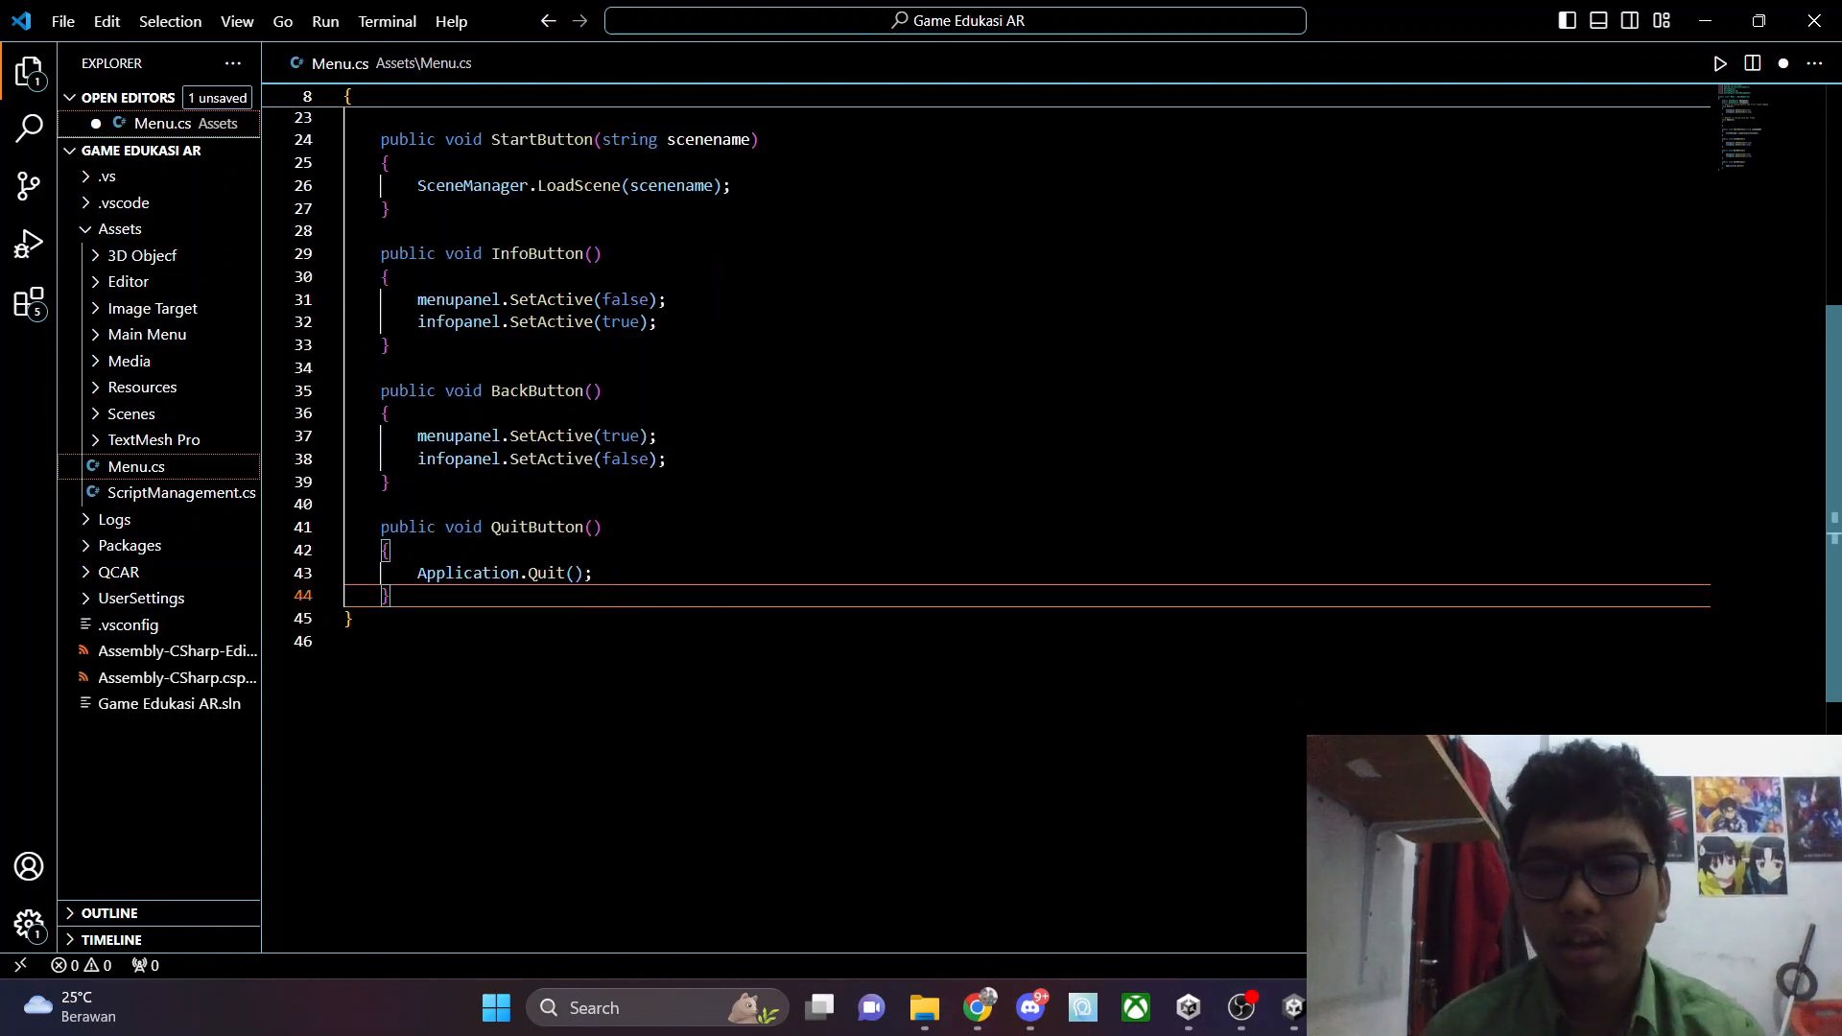
{"action": "left_click", "coordinate": [62, 22]}
{"action": "left_click", "coordinate": [96, 404]}
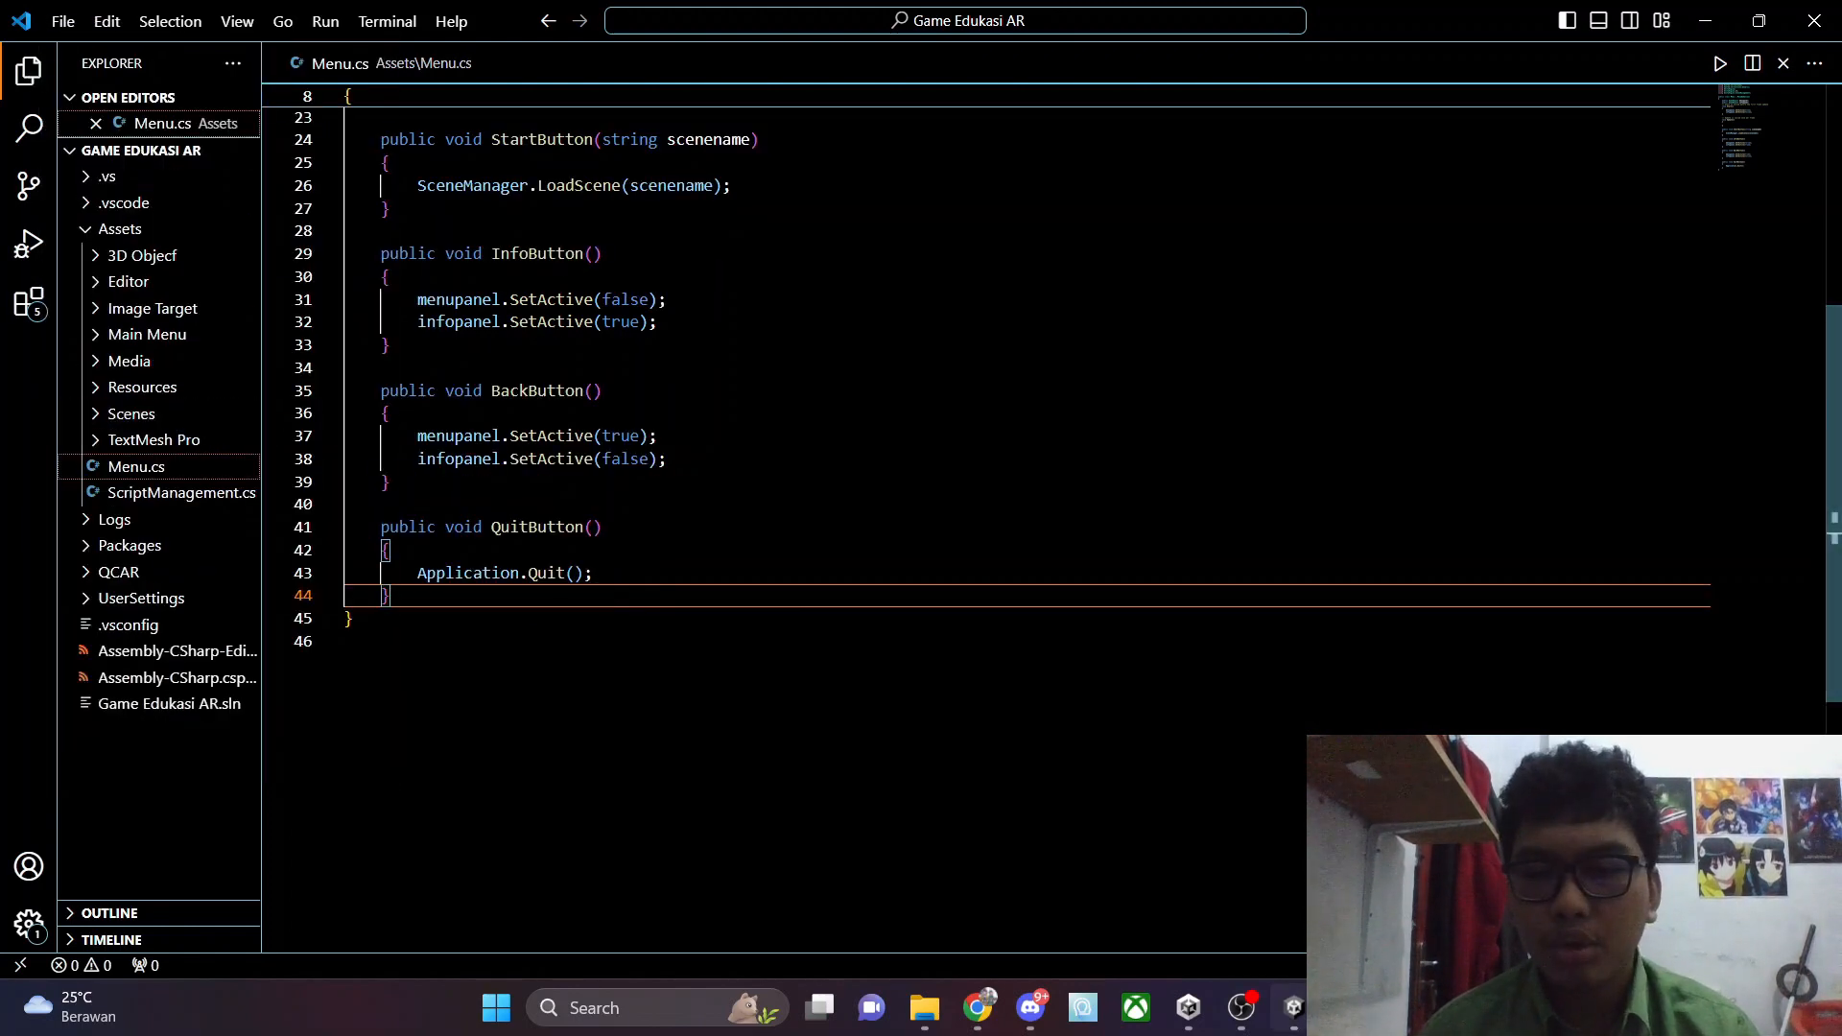
{"action": "key", "text": "alt+Tab"}
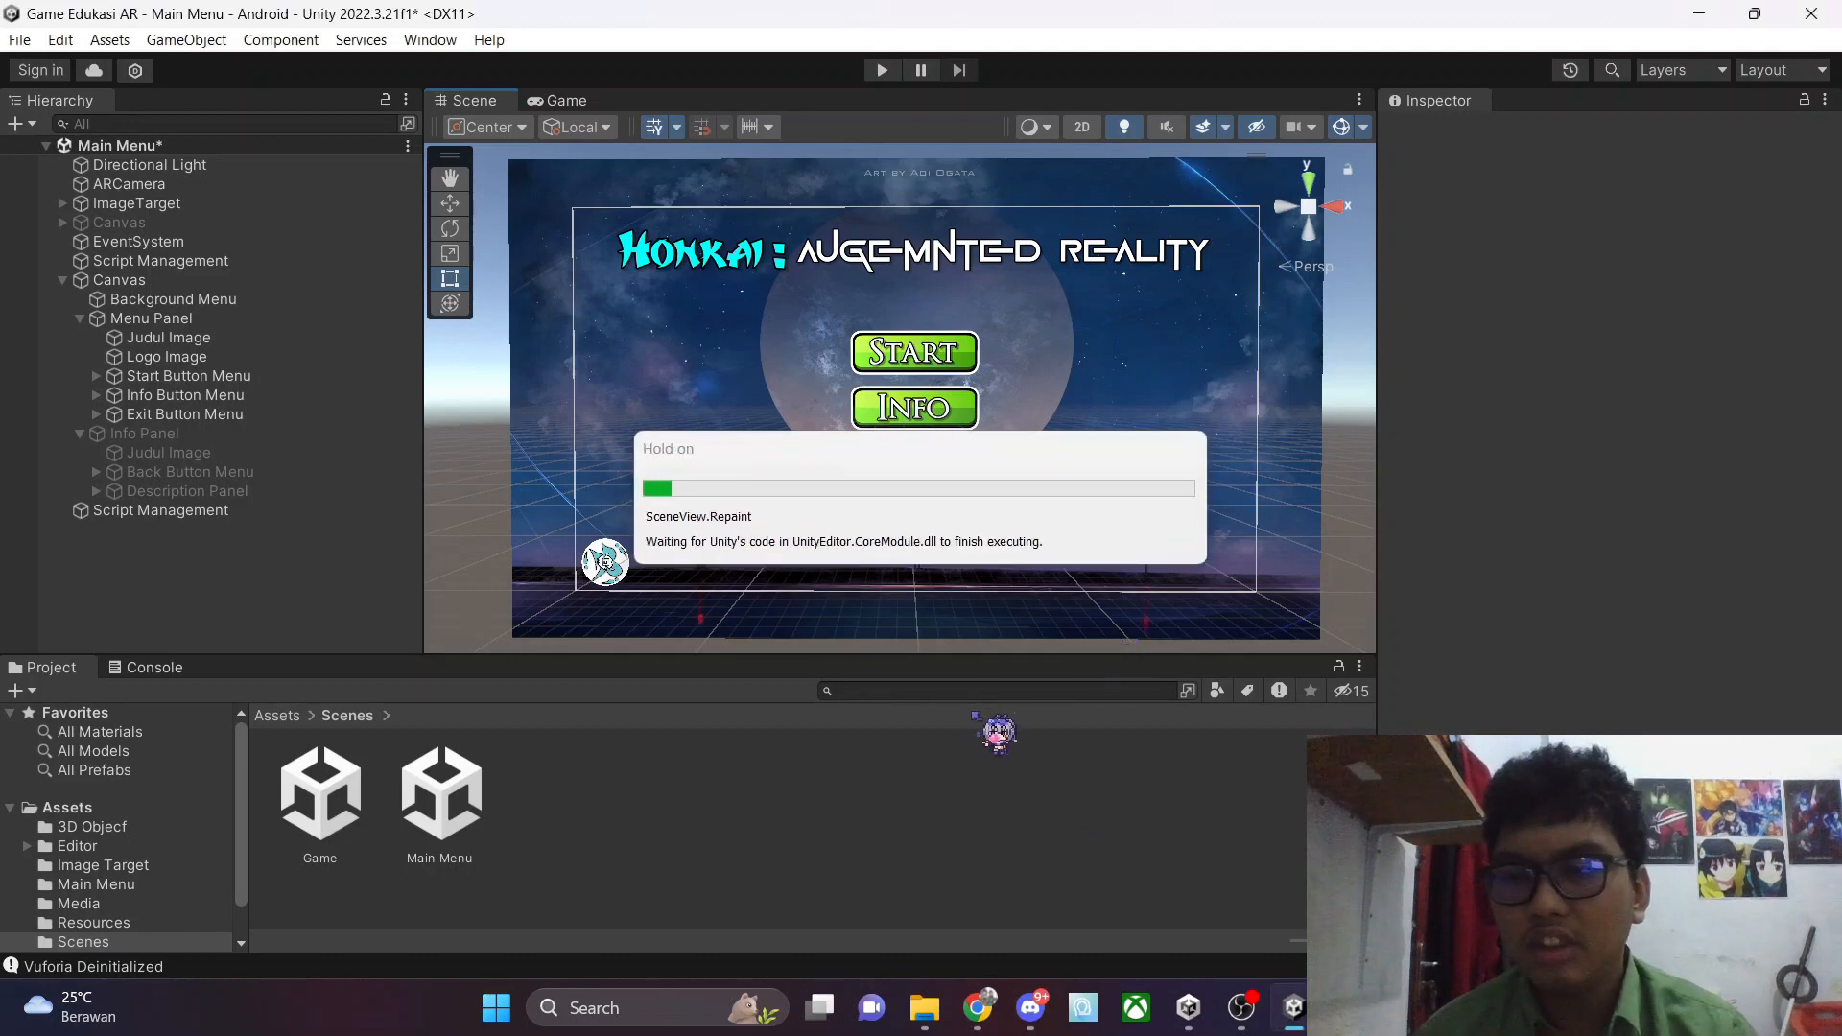
Add an On Click event calling Menu.QuitButton on Script Management to Menu Panel's Exit Button Menu, and save the scene
{"action": "left_click", "coordinate": [80, 433]}
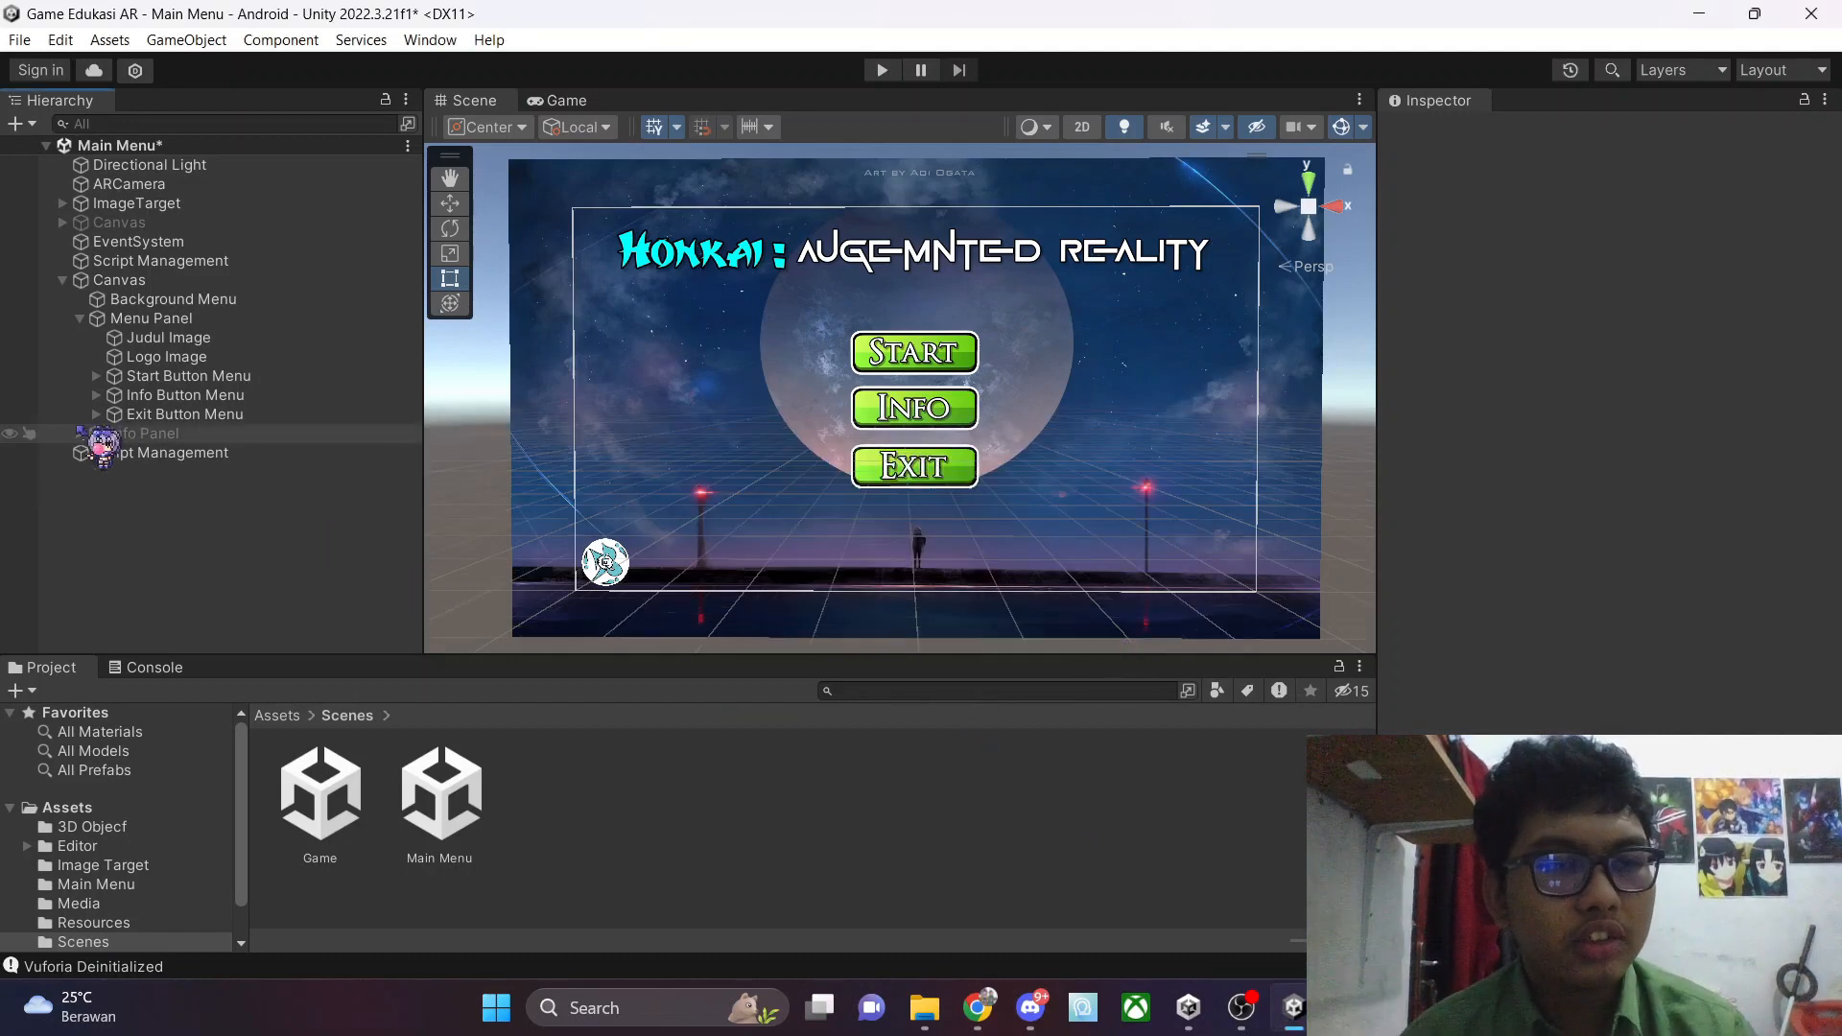
{"action": "left_click", "coordinate": [144, 414]}
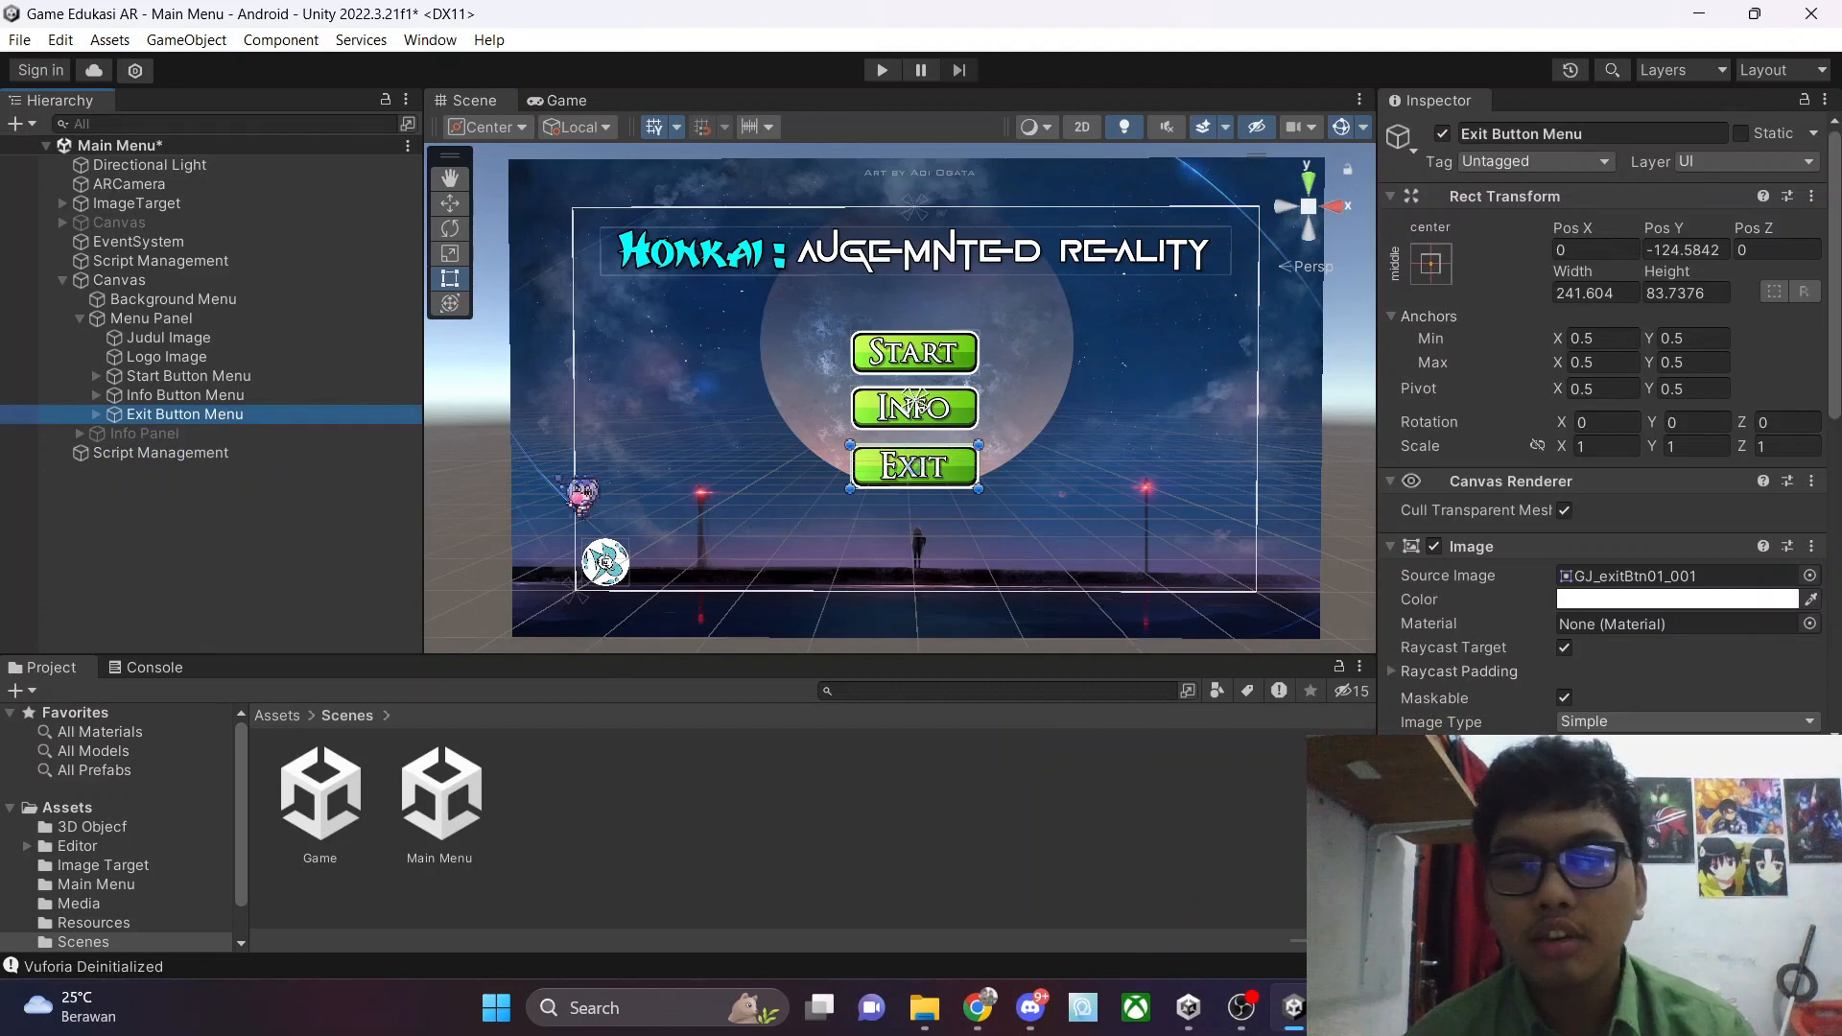
{"action": "scroll", "coordinate": [1706, 509], "scroll_direction": "down", "scroll_amount": 10}
{"action": "scroll", "coordinate": [1704, 513], "scroll_direction": "down", "scroll_amount": 1}
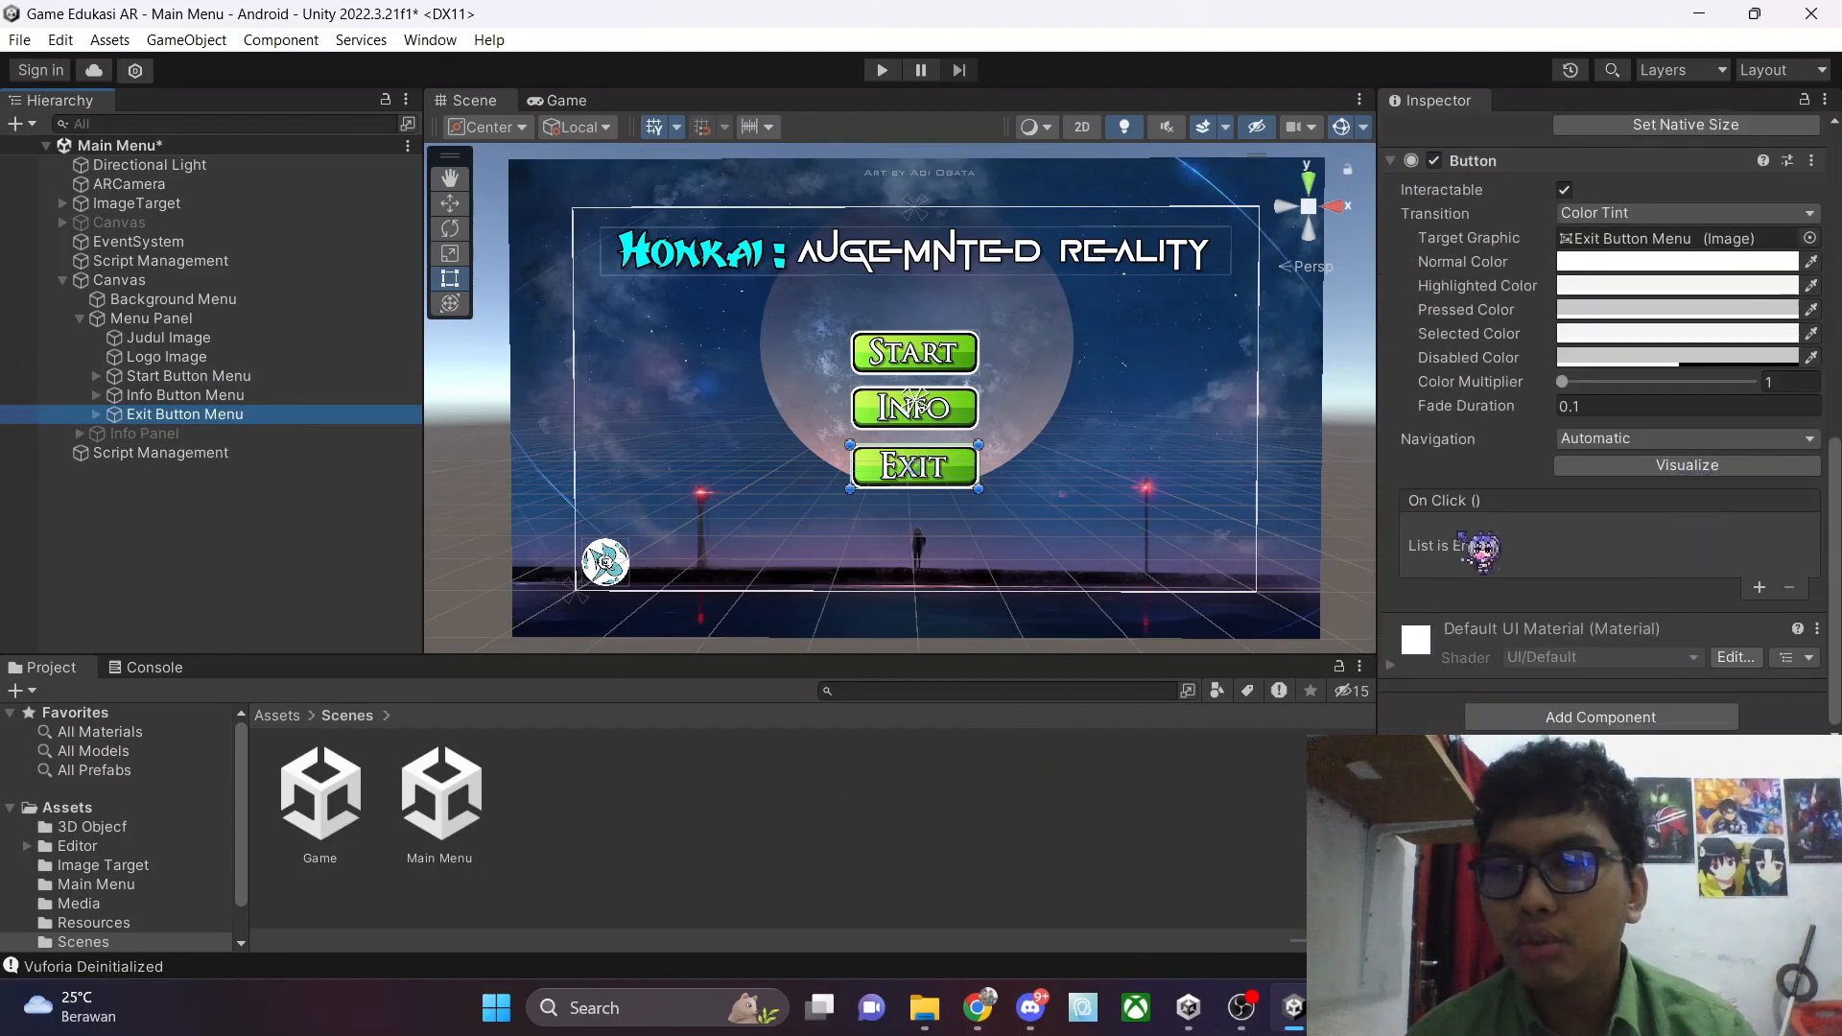
{"action": "left_click", "coordinate": [1760, 587]}
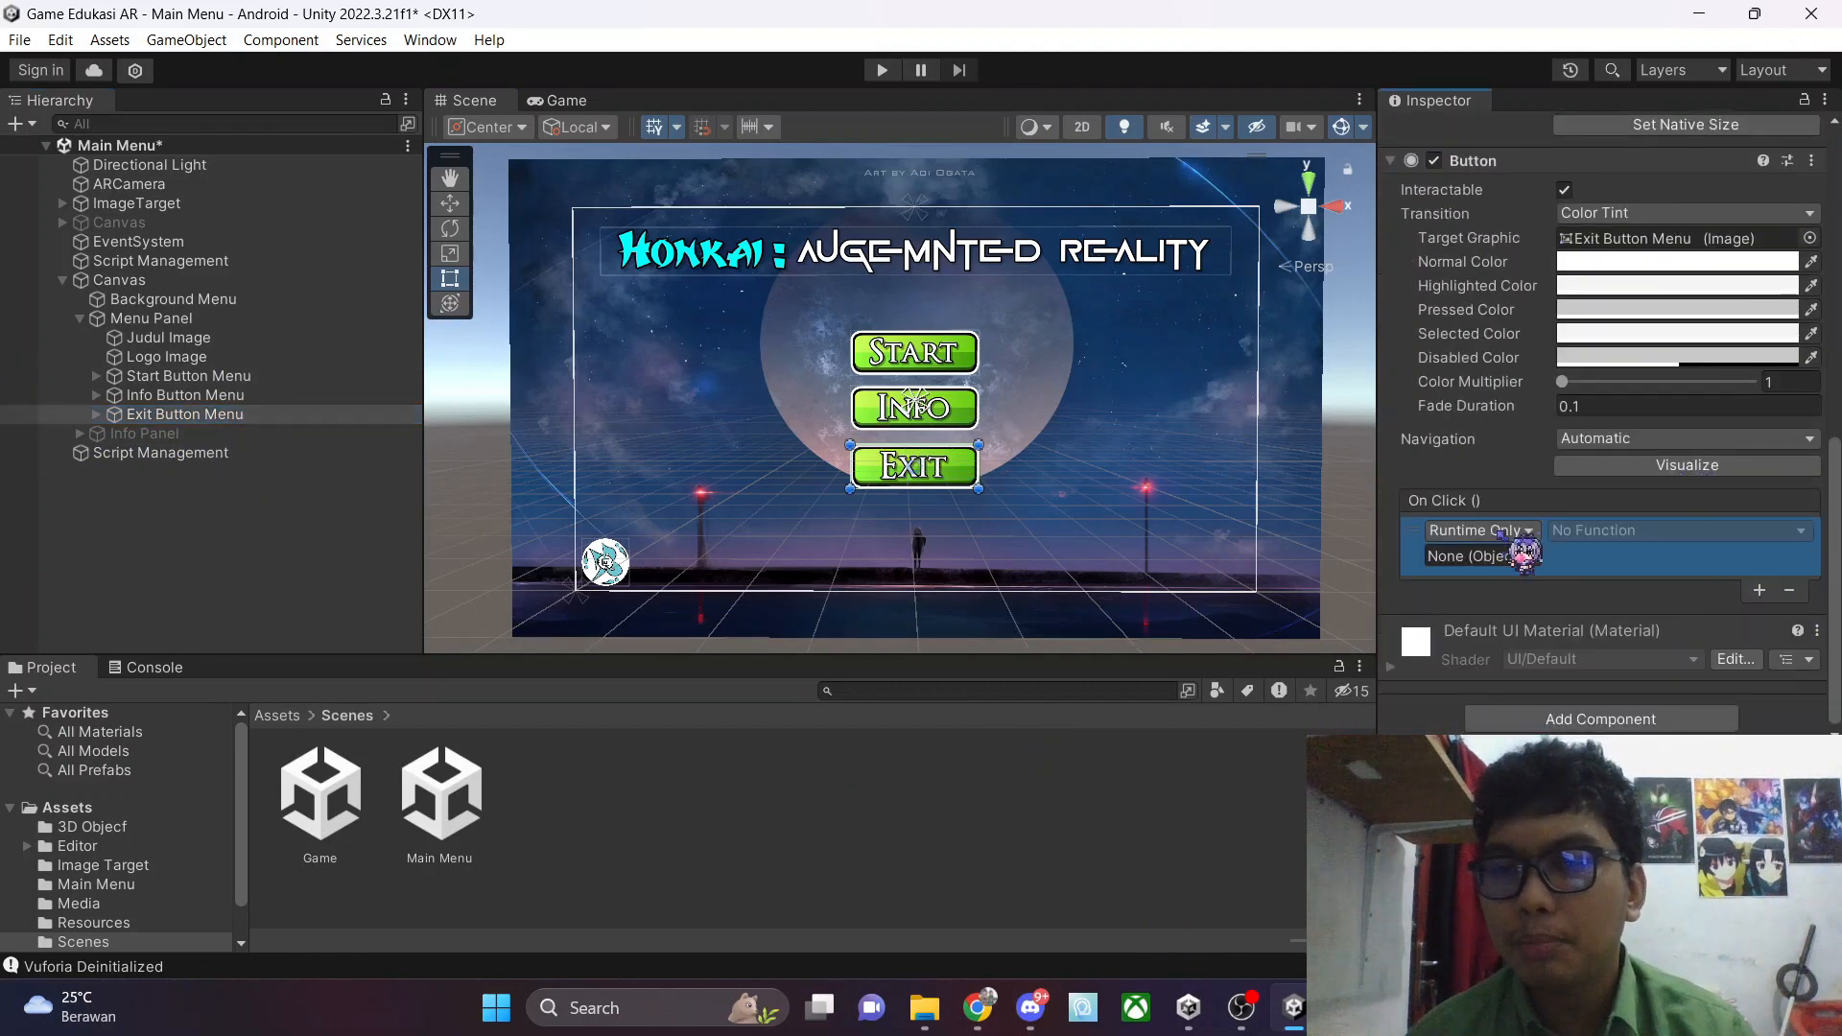
{"action": "left_click_drag", "start_coordinate": [1063, 582], "coordinate": [1471, 556]}
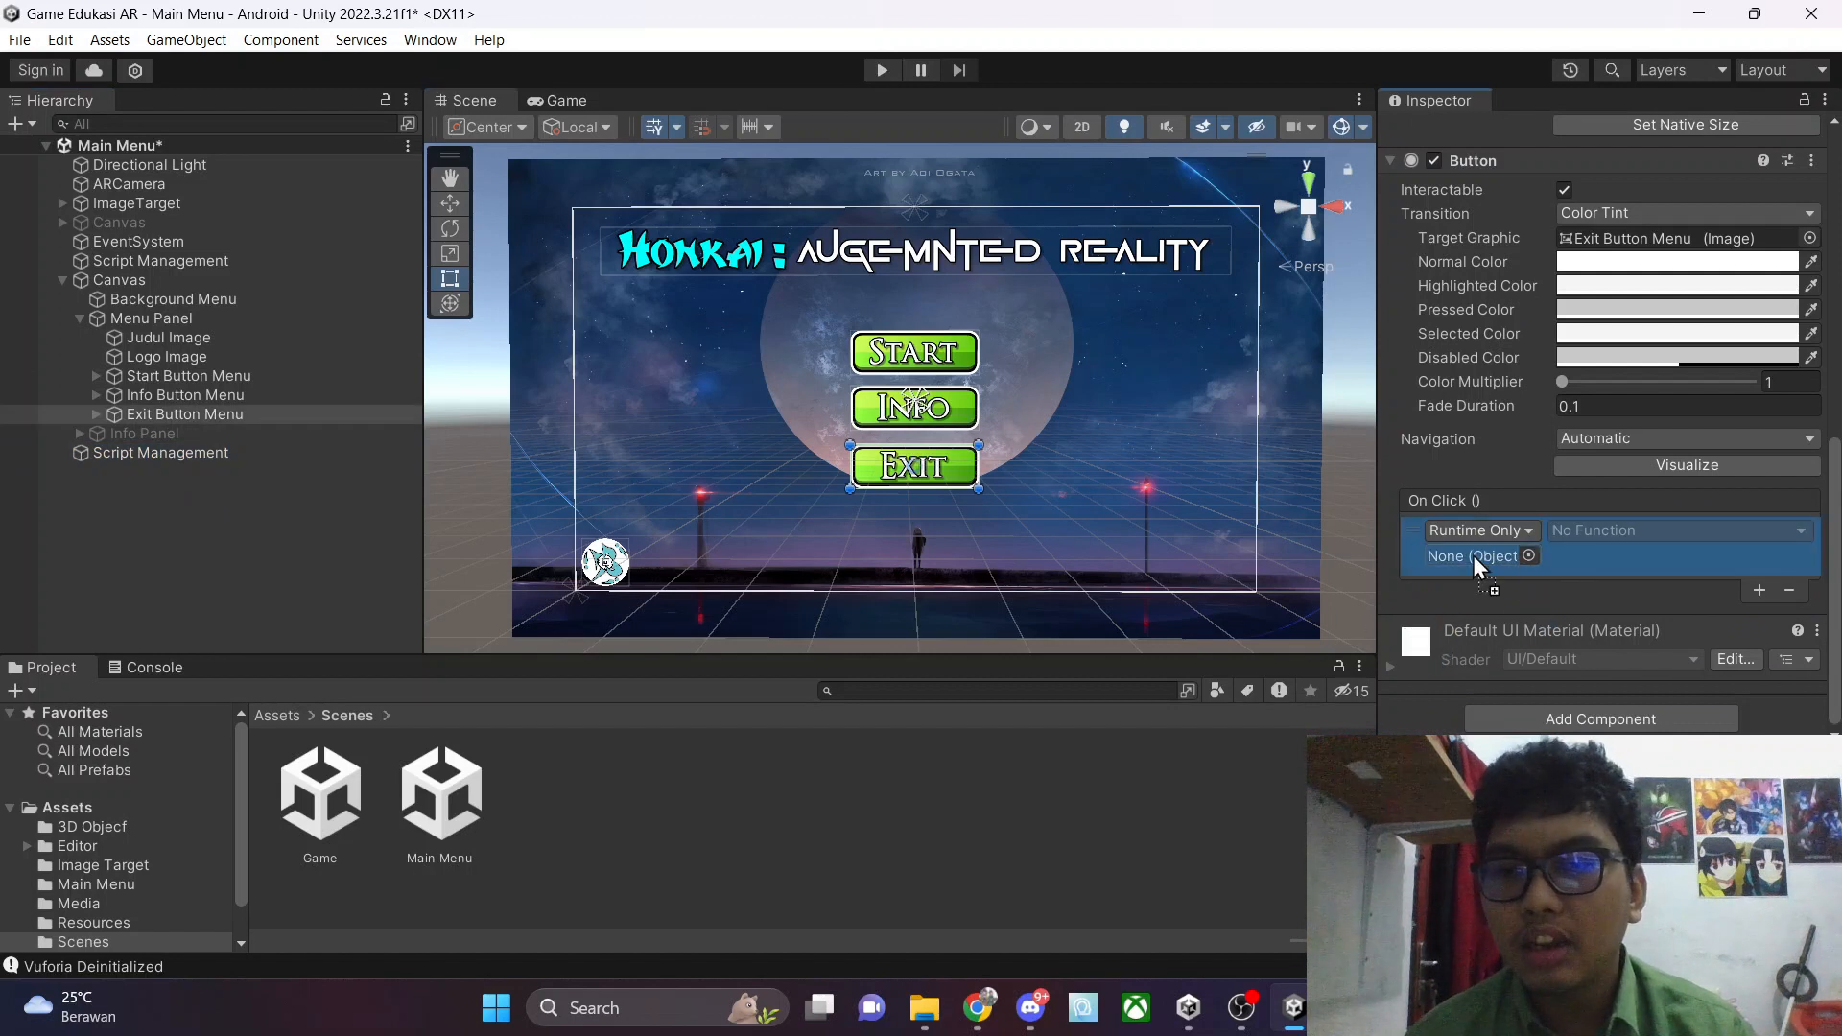
{"action": "left_click", "coordinate": [1631, 530]}
{"action": "mouse_move", "coordinate": [1621, 643]}
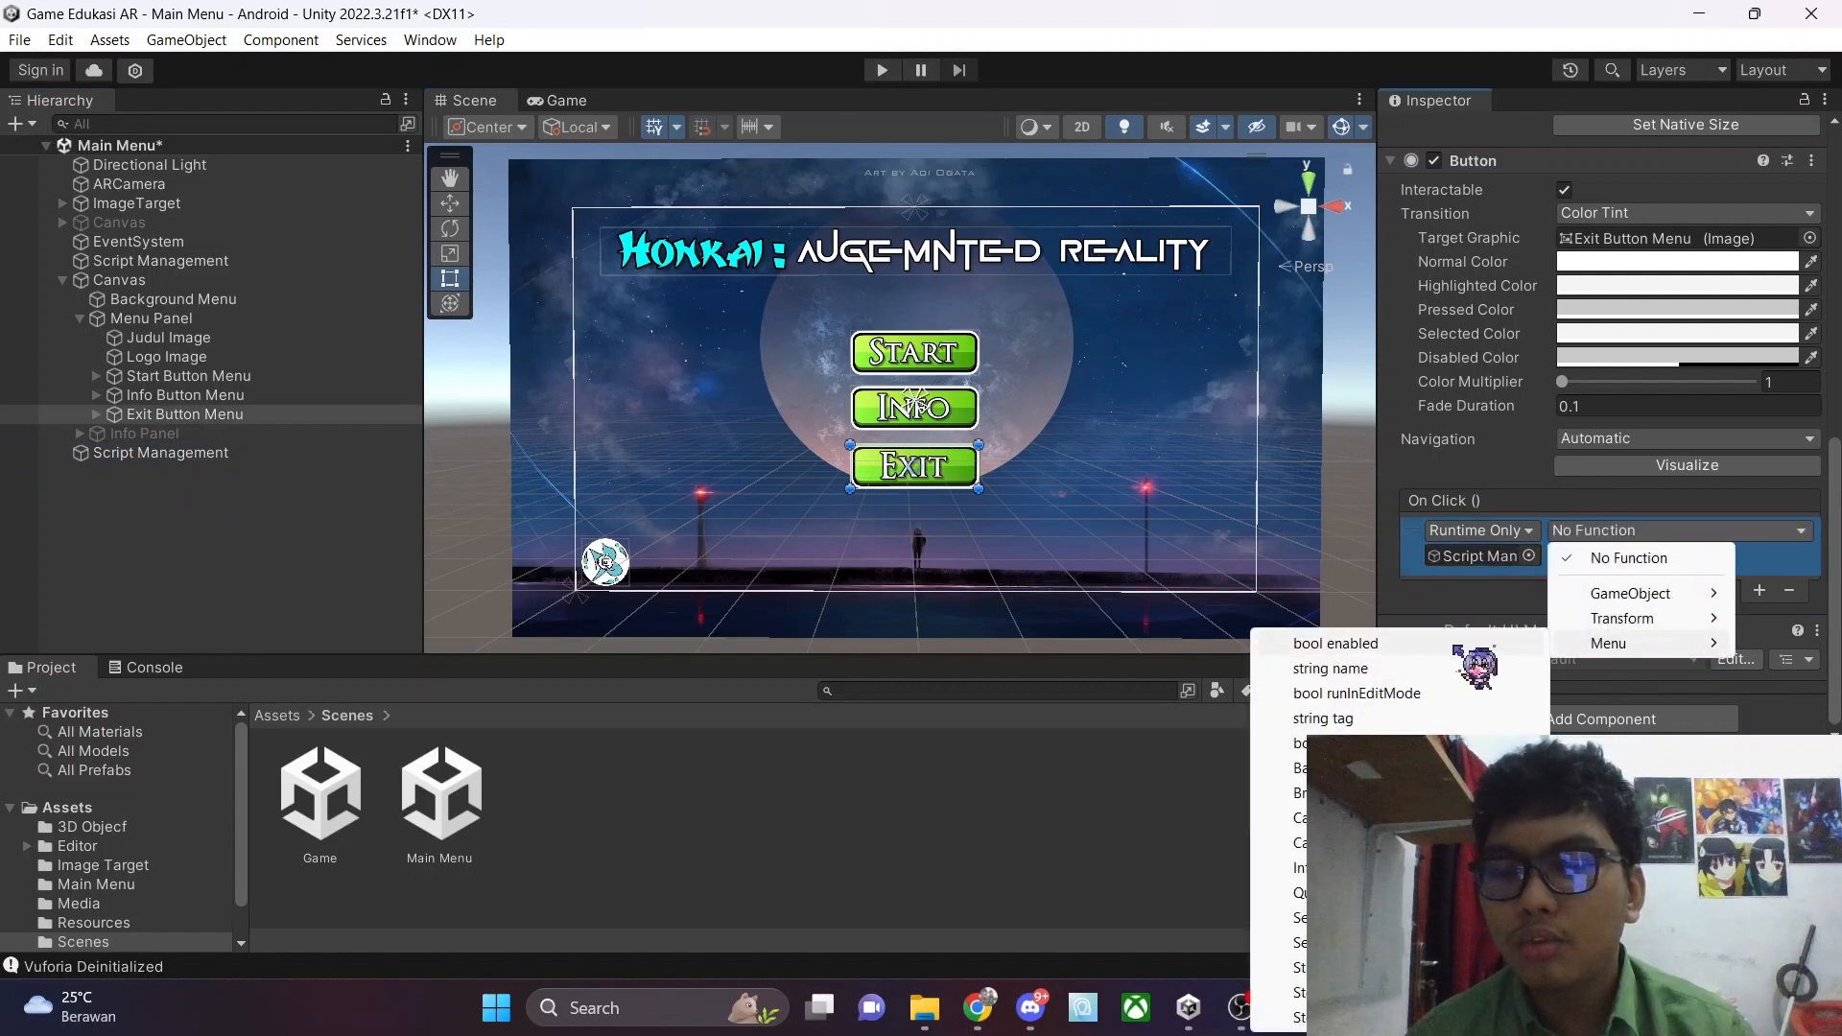
{"action": "left_click", "coordinate": [1344, 893]}
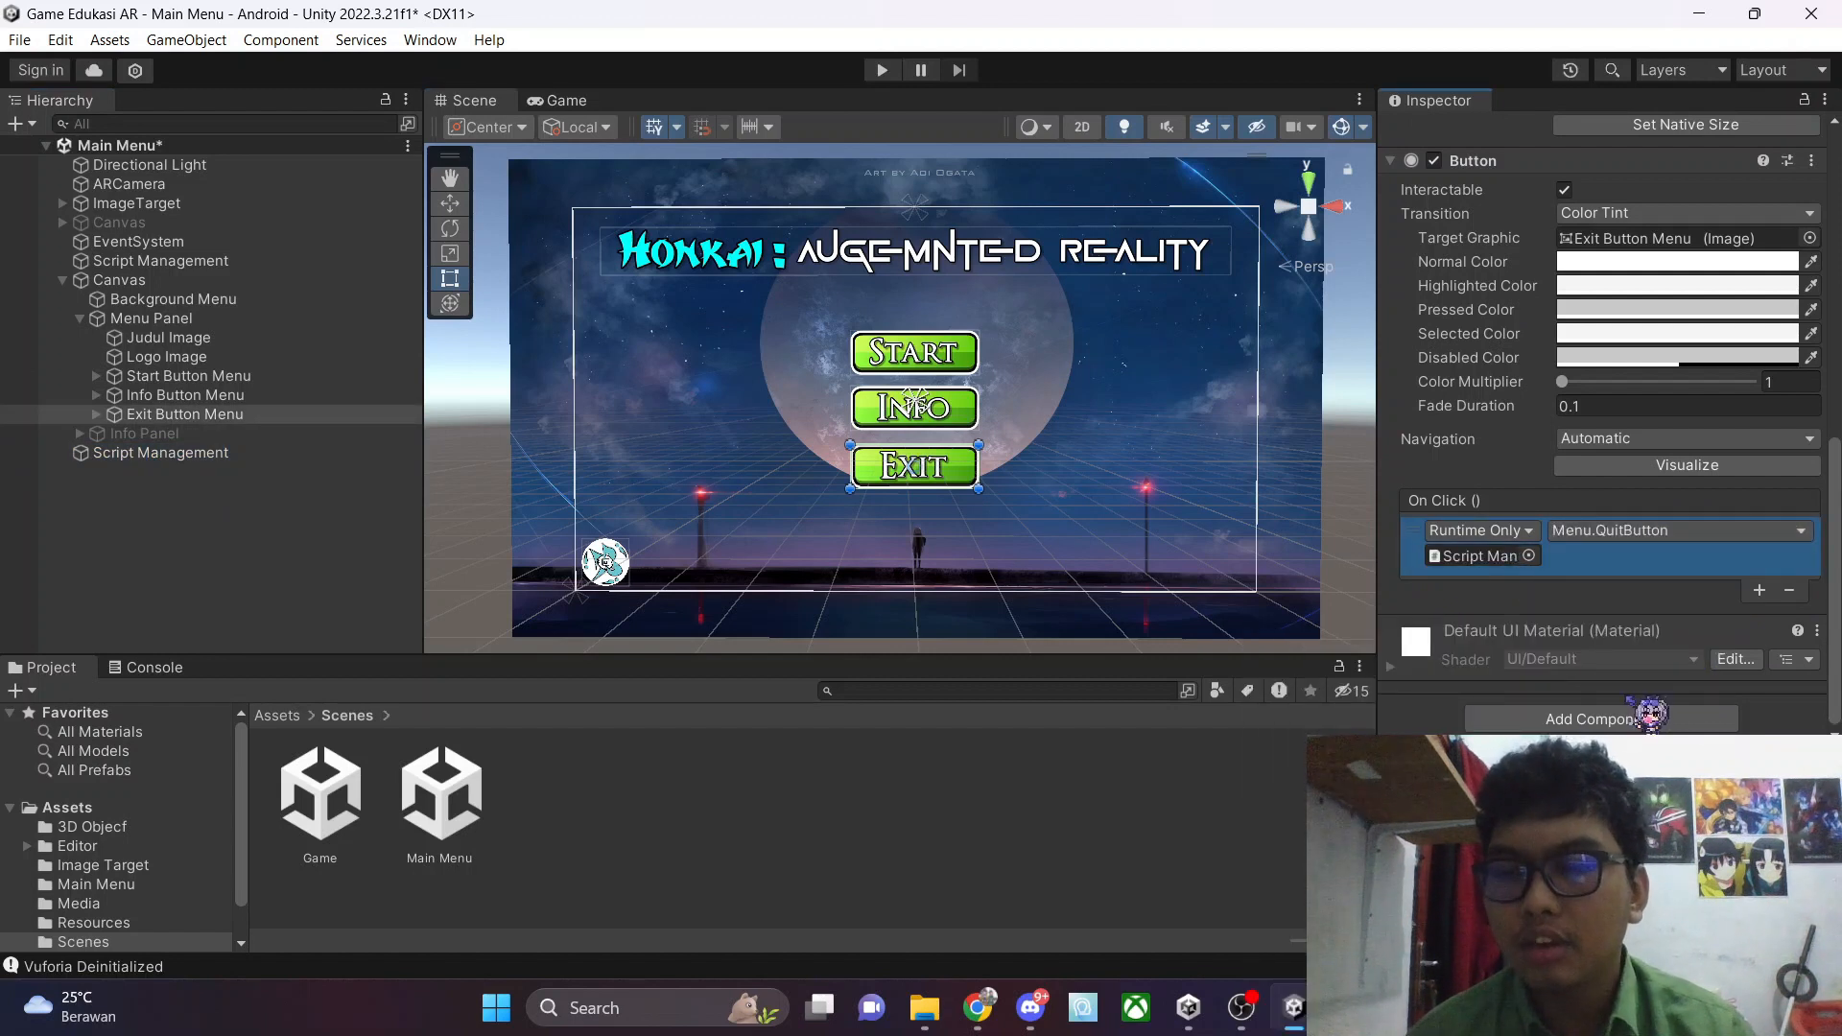
{"action": "left_click", "coordinate": [20, 40]}
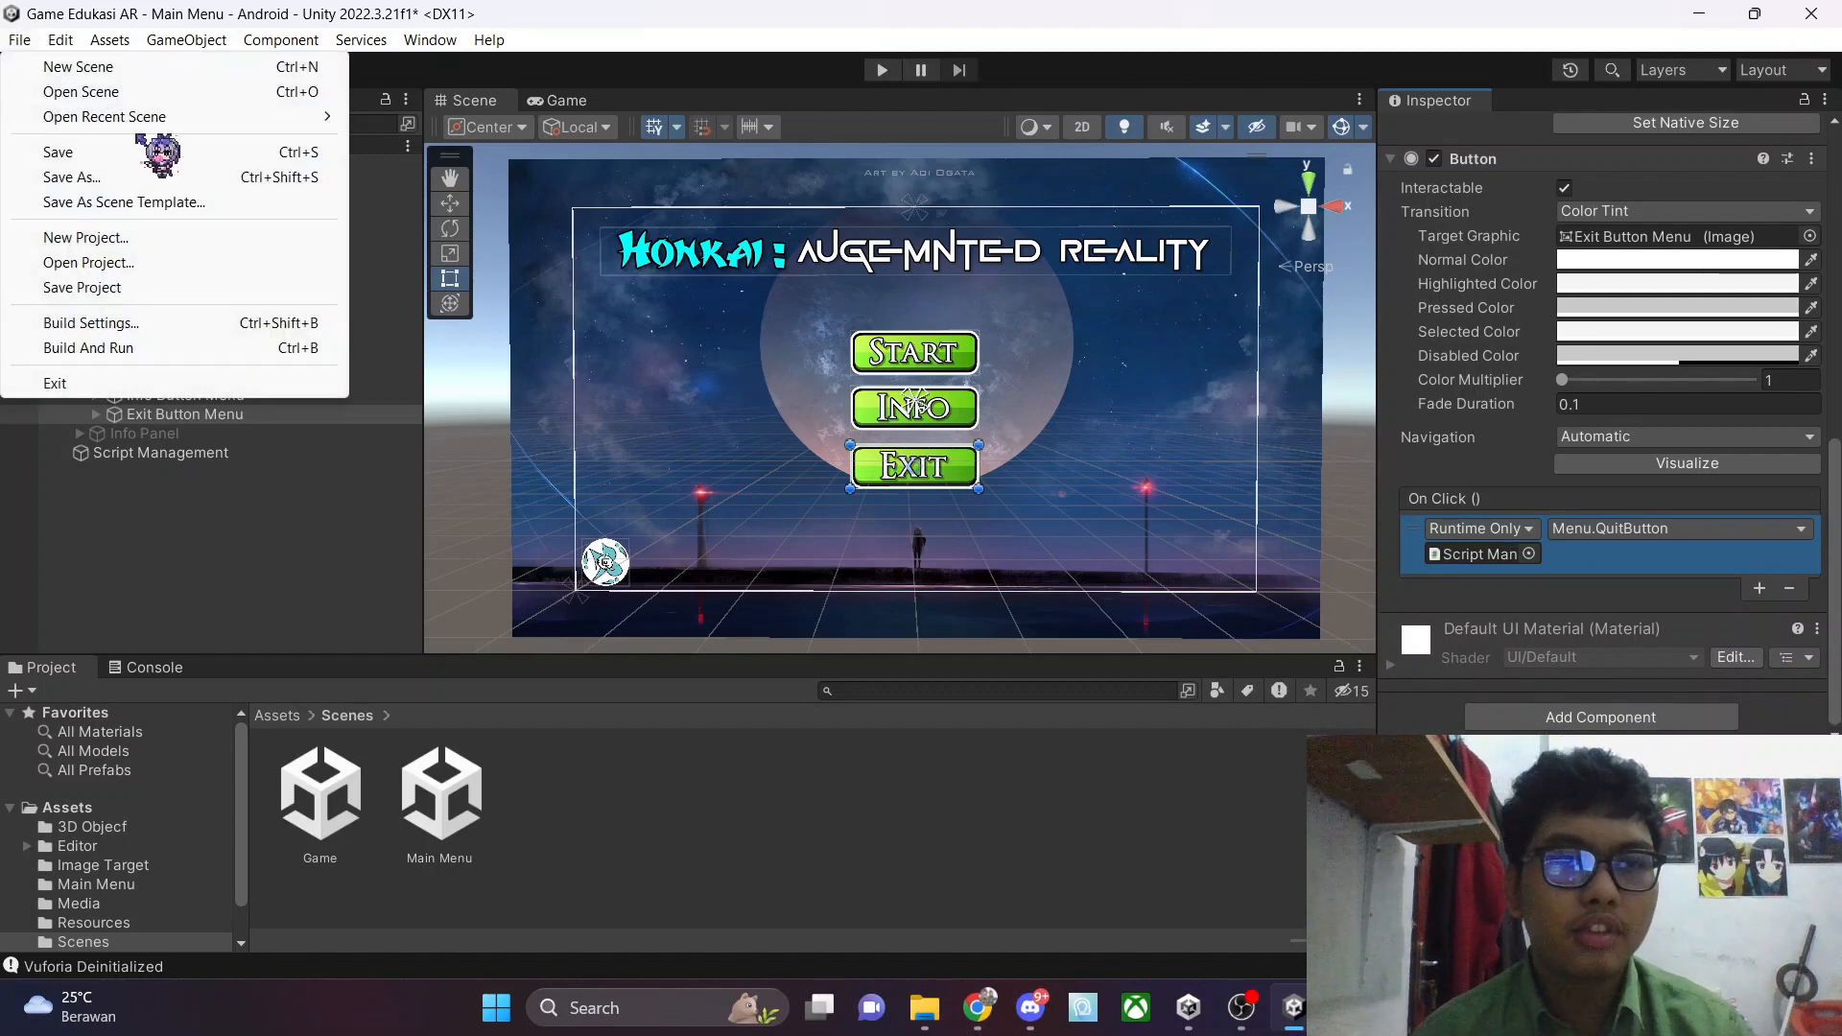
{"action": "left_click", "coordinate": [144, 152]}
Run the game in Play mode, test the main menu's Exit button several times, and return to the Scene view
{"action": "left_click", "coordinate": [882, 70]}
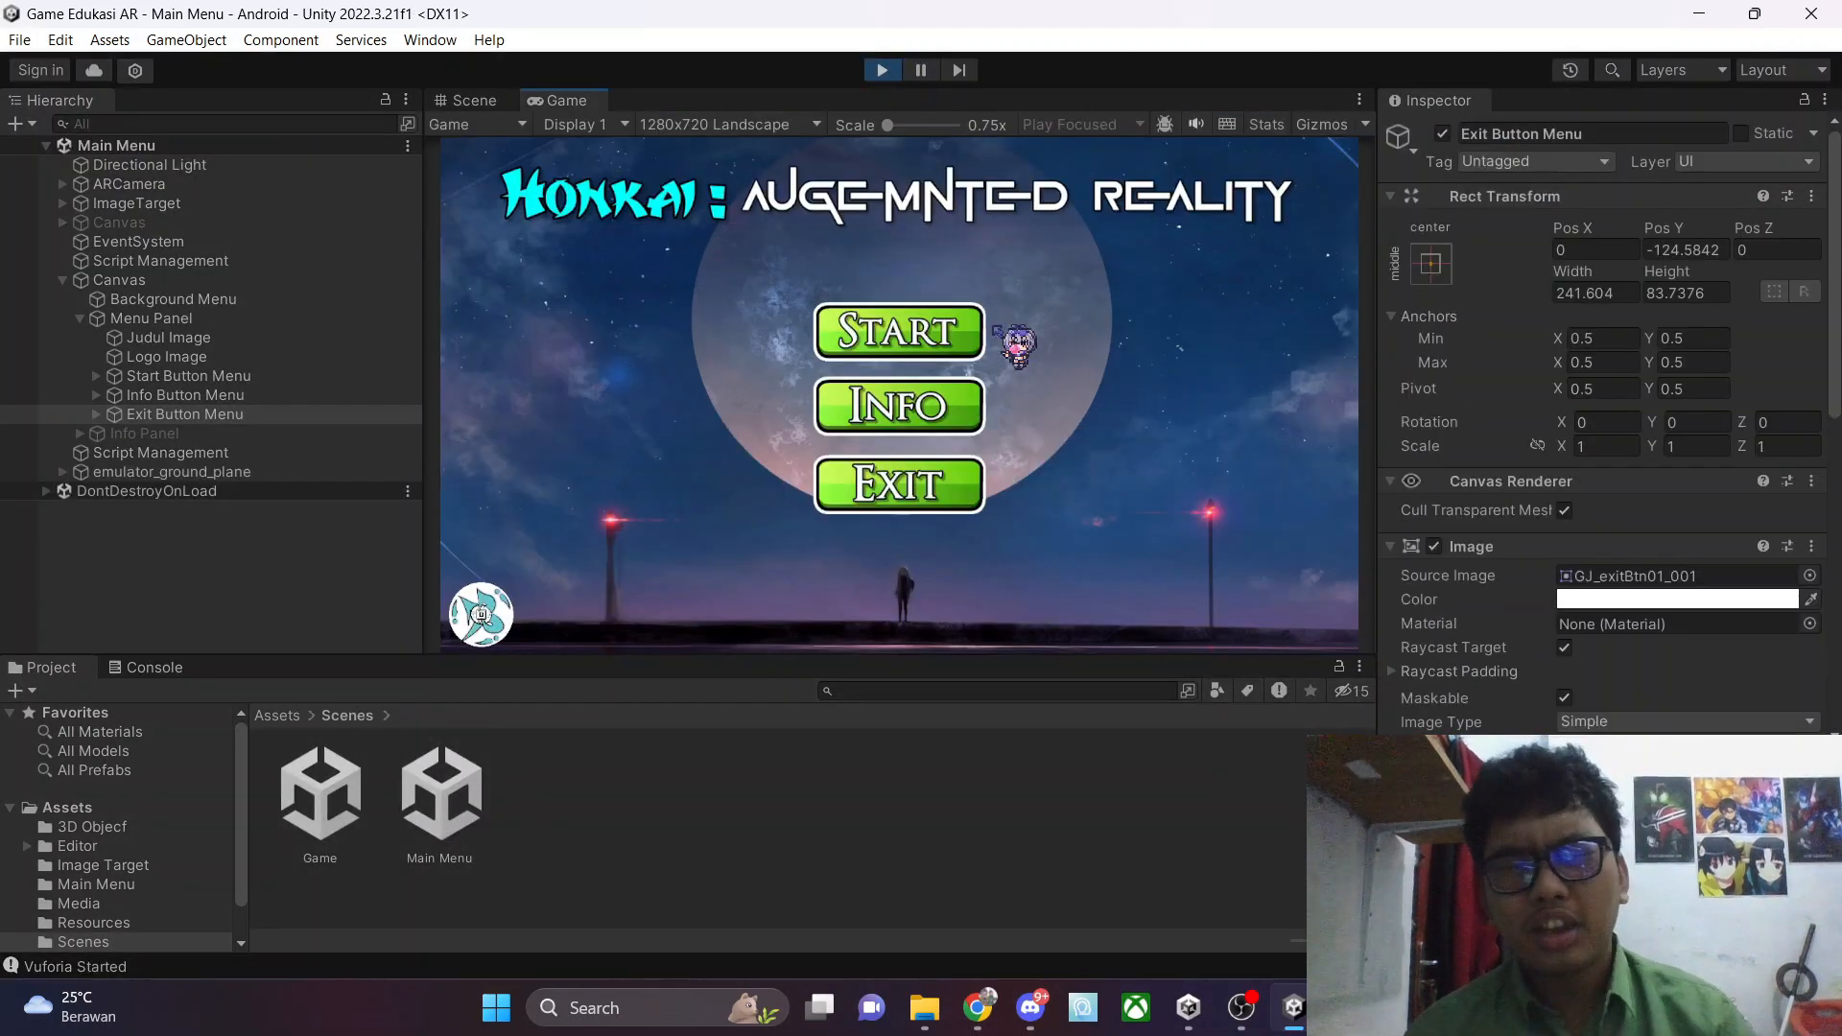
{"action": "left_click", "coordinate": [927, 488]}
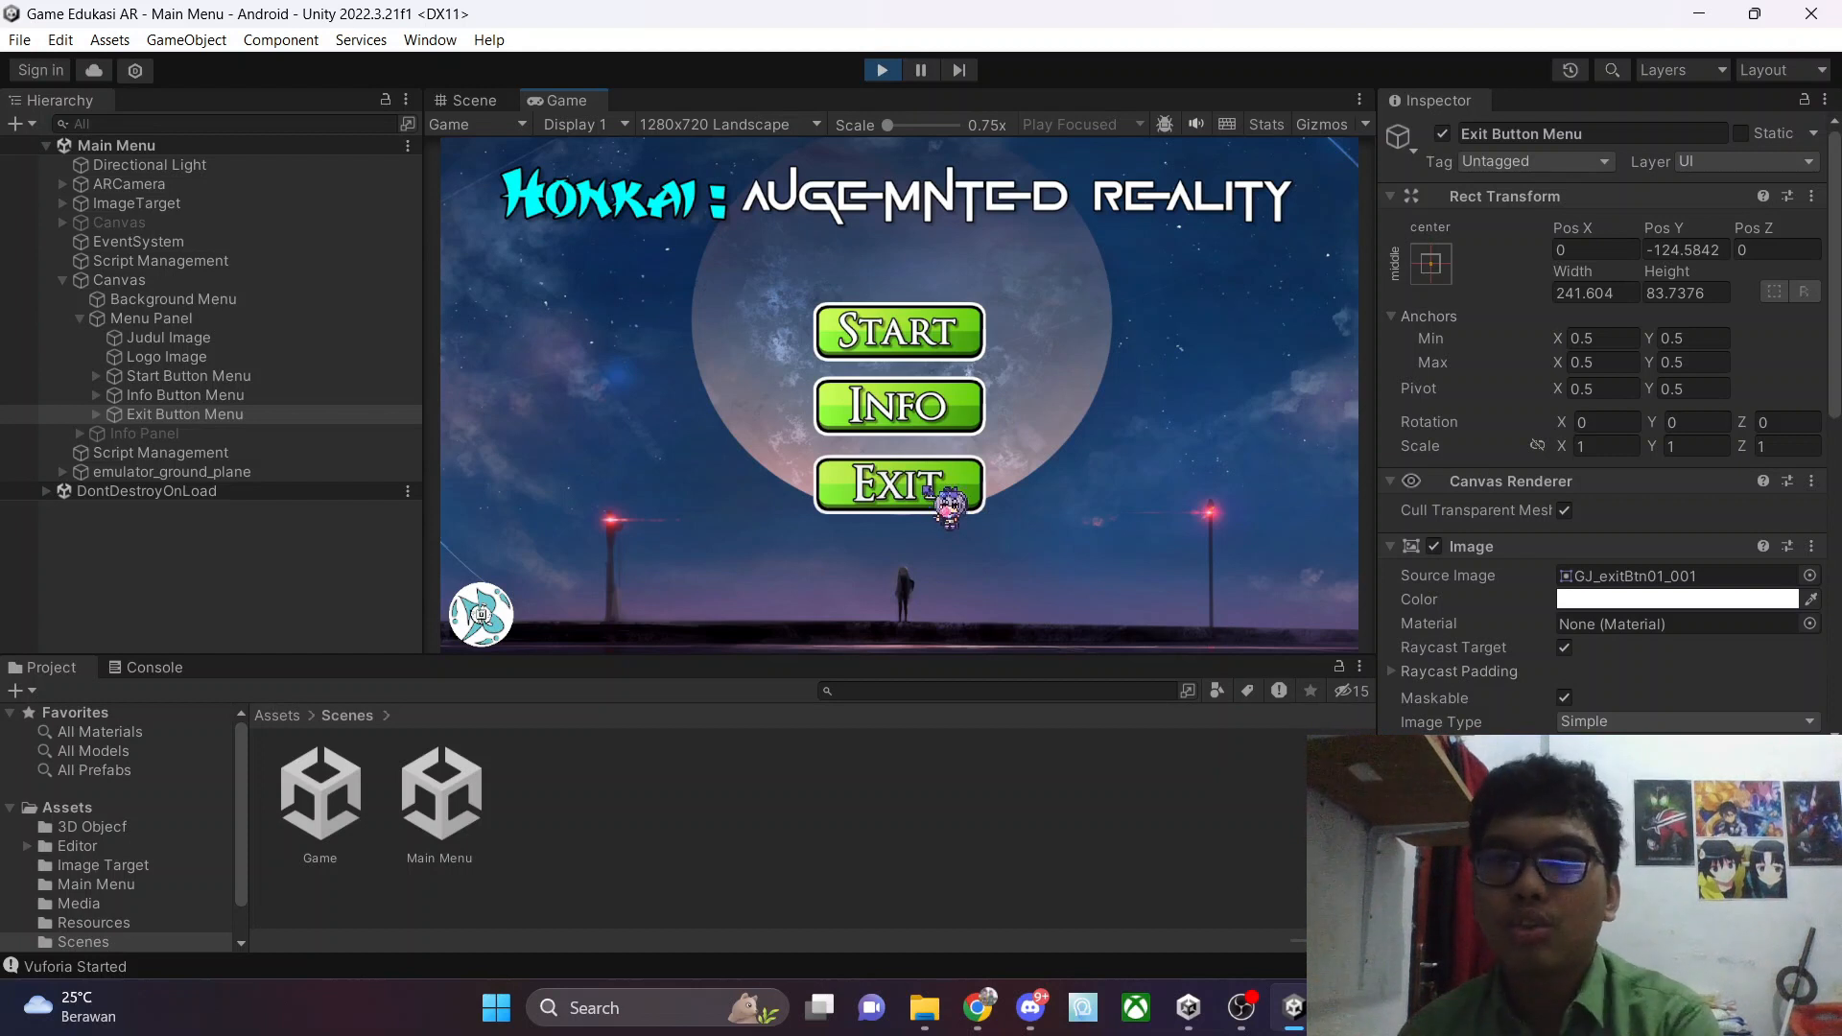
{"action": "left_click", "coordinate": [923, 487]}
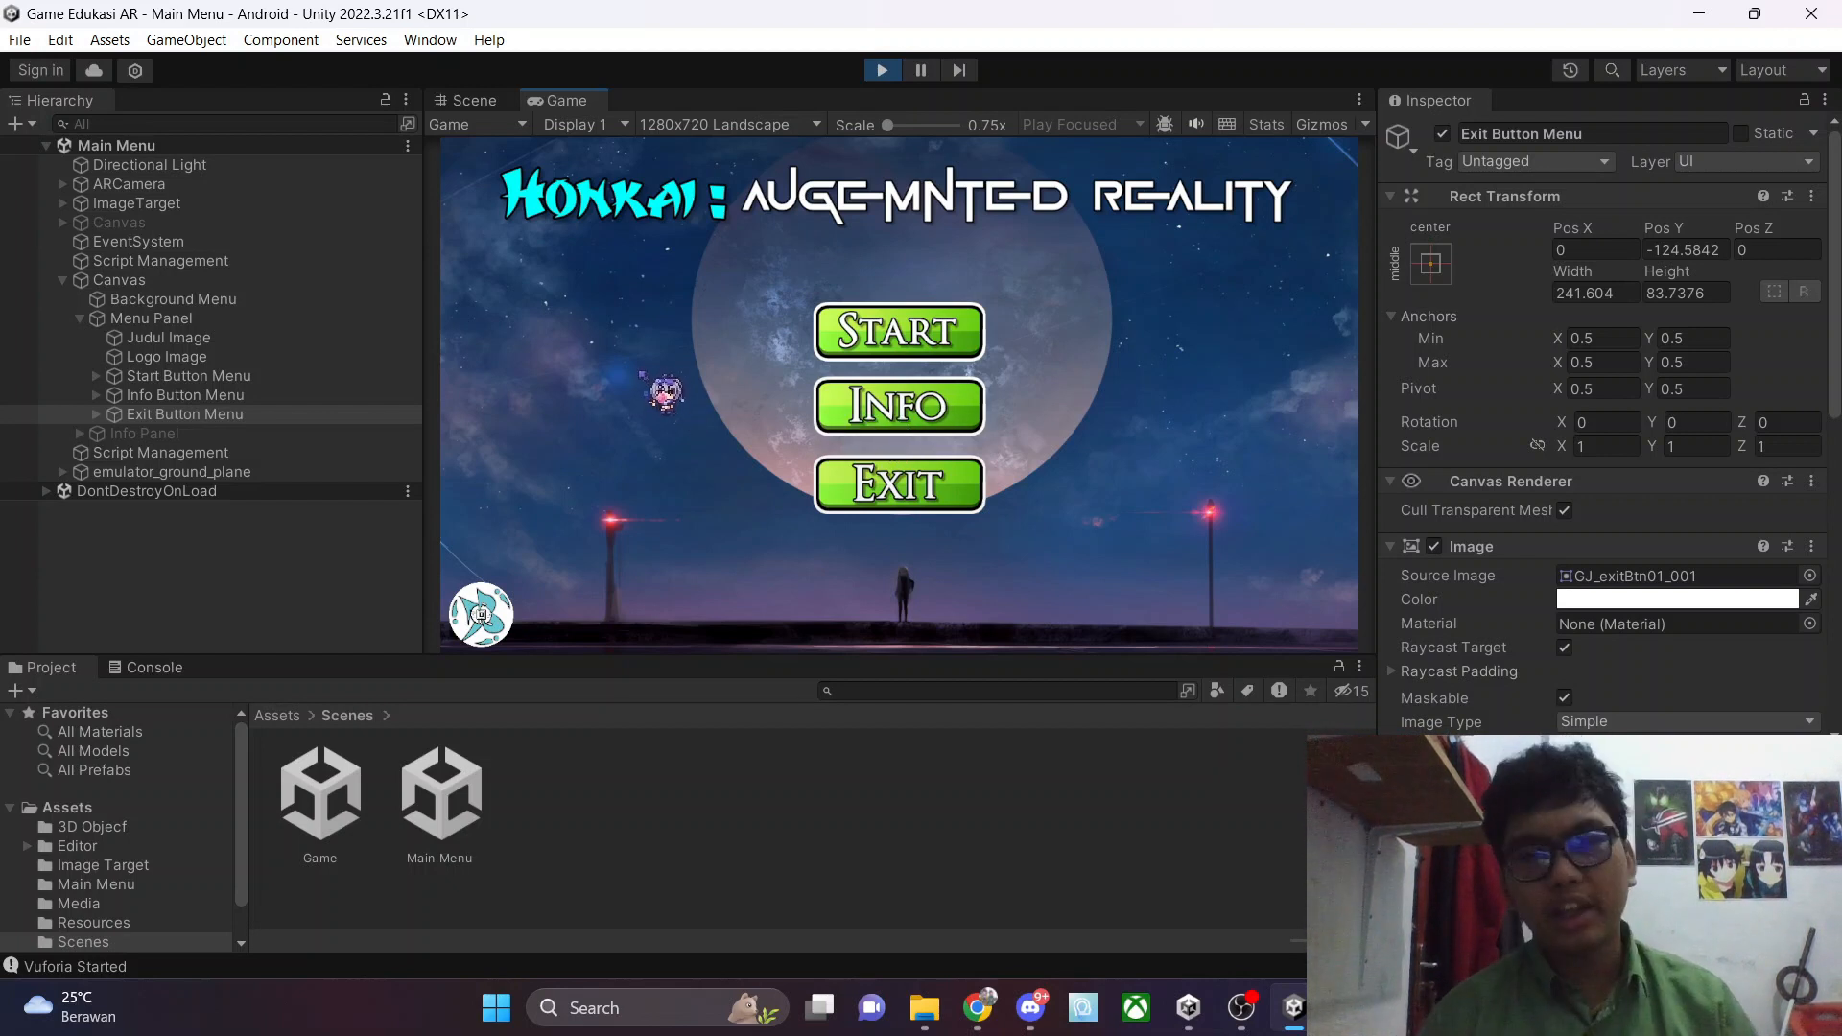
{"action": "left_click", "coordinate": [893, 500]}
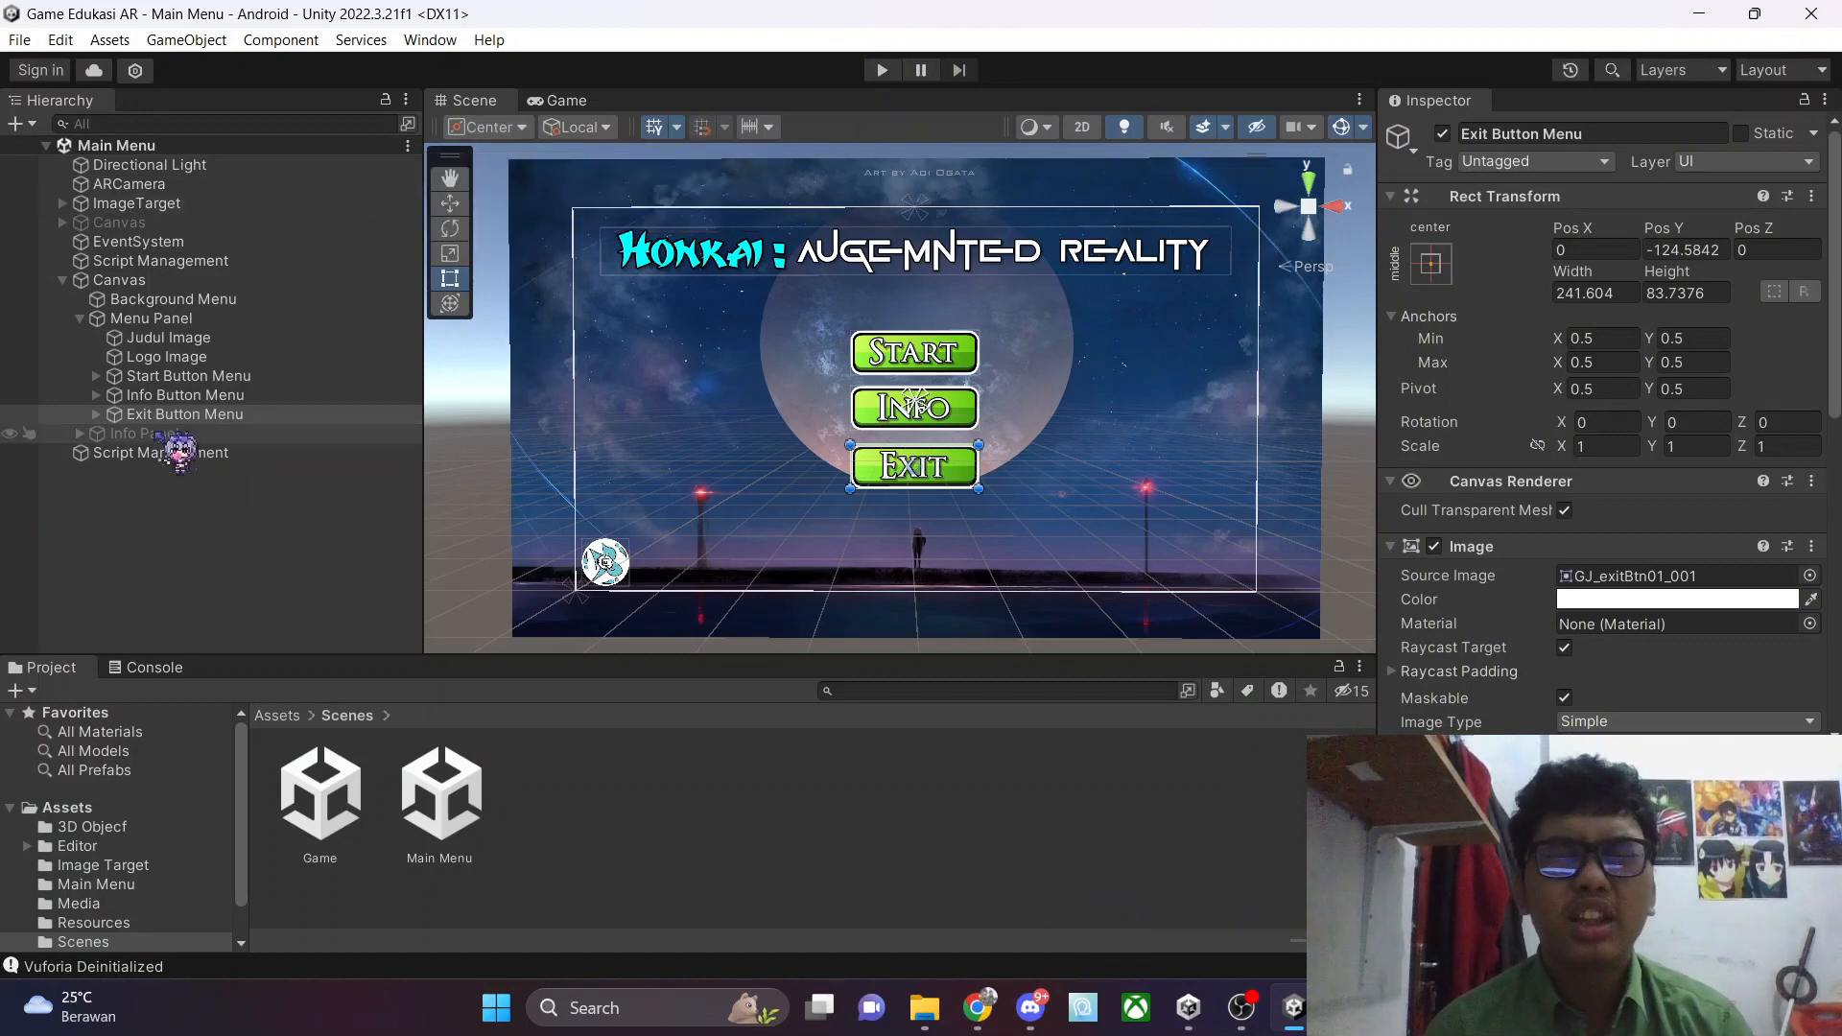
{"action": "left_click", "coordinate": [566, 100]}
{"action": "left_click", "coordinate": [503, 98]}
Switch to Visual Studio Code, add Debug.Log("Aplikasi Telah Berhasil Keluar"); below Application.Quit() in QuitButton, and save Menu.cs
{"action": "left_click", "coordinate": [1346, 1007]}
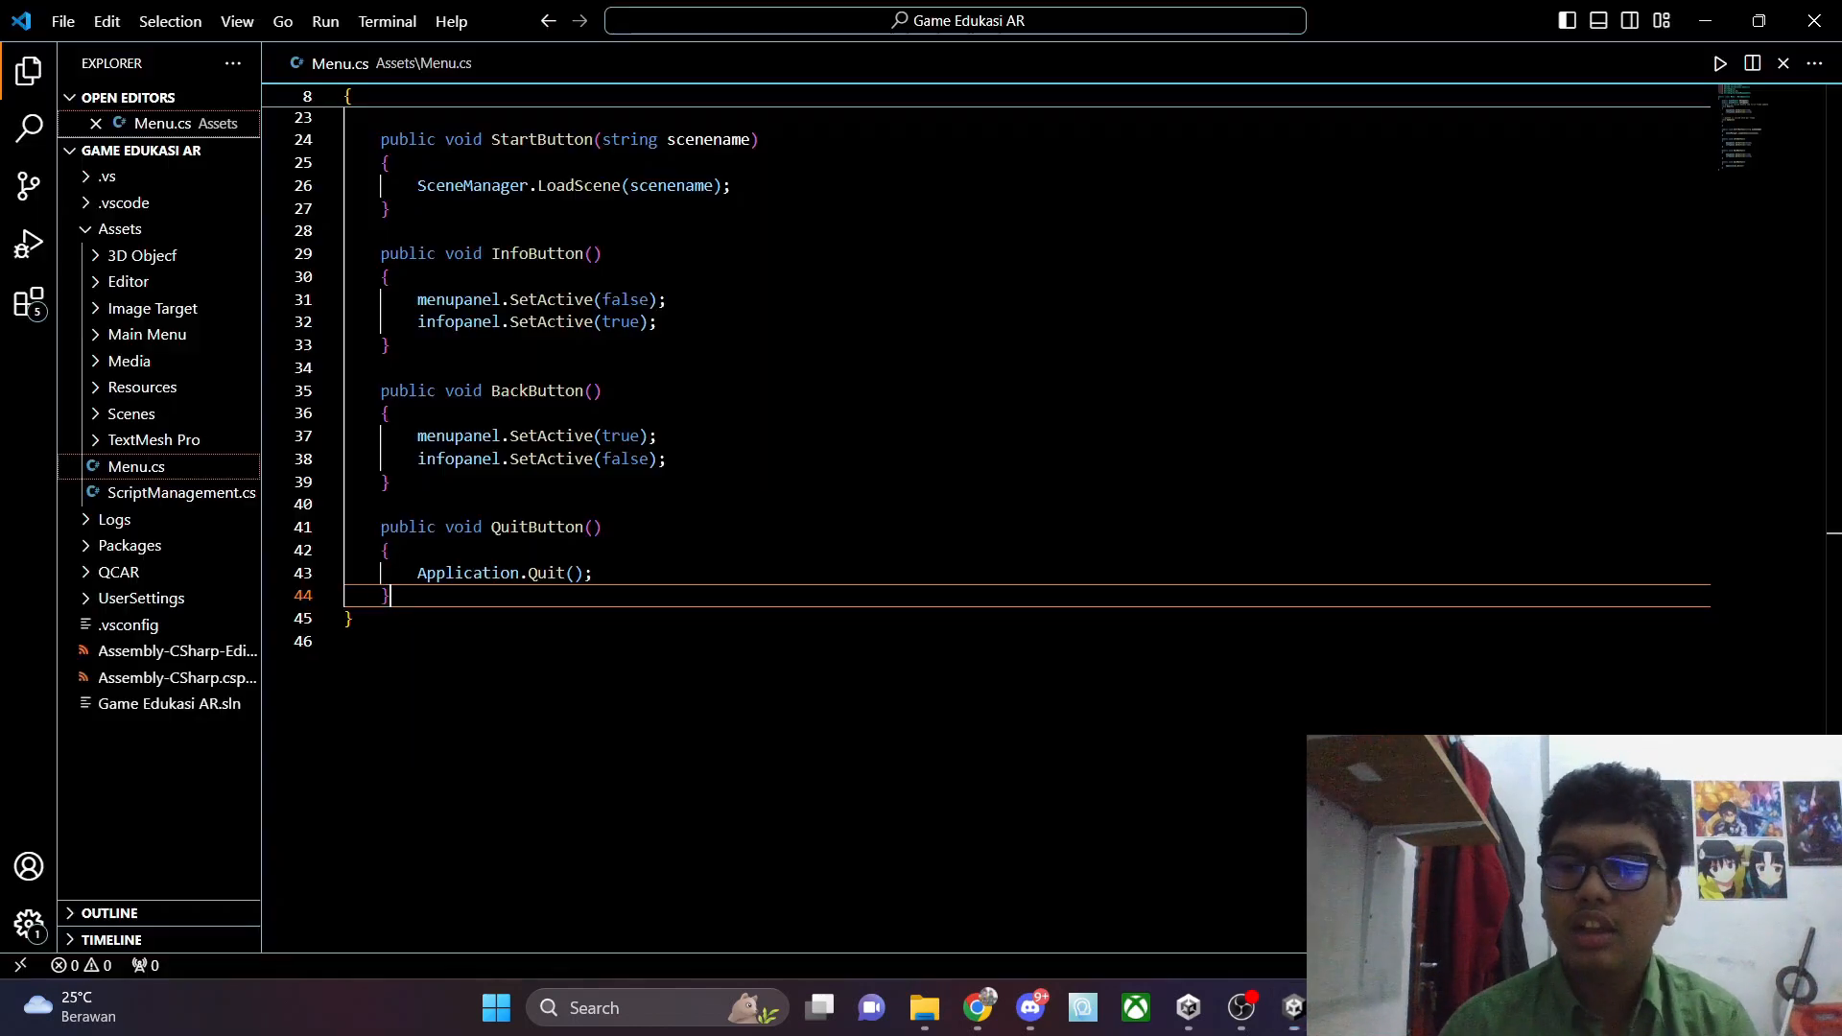
{"action": "left_click", "coordinate": [637, 573]}
{"action": "key", "text": "Return"}
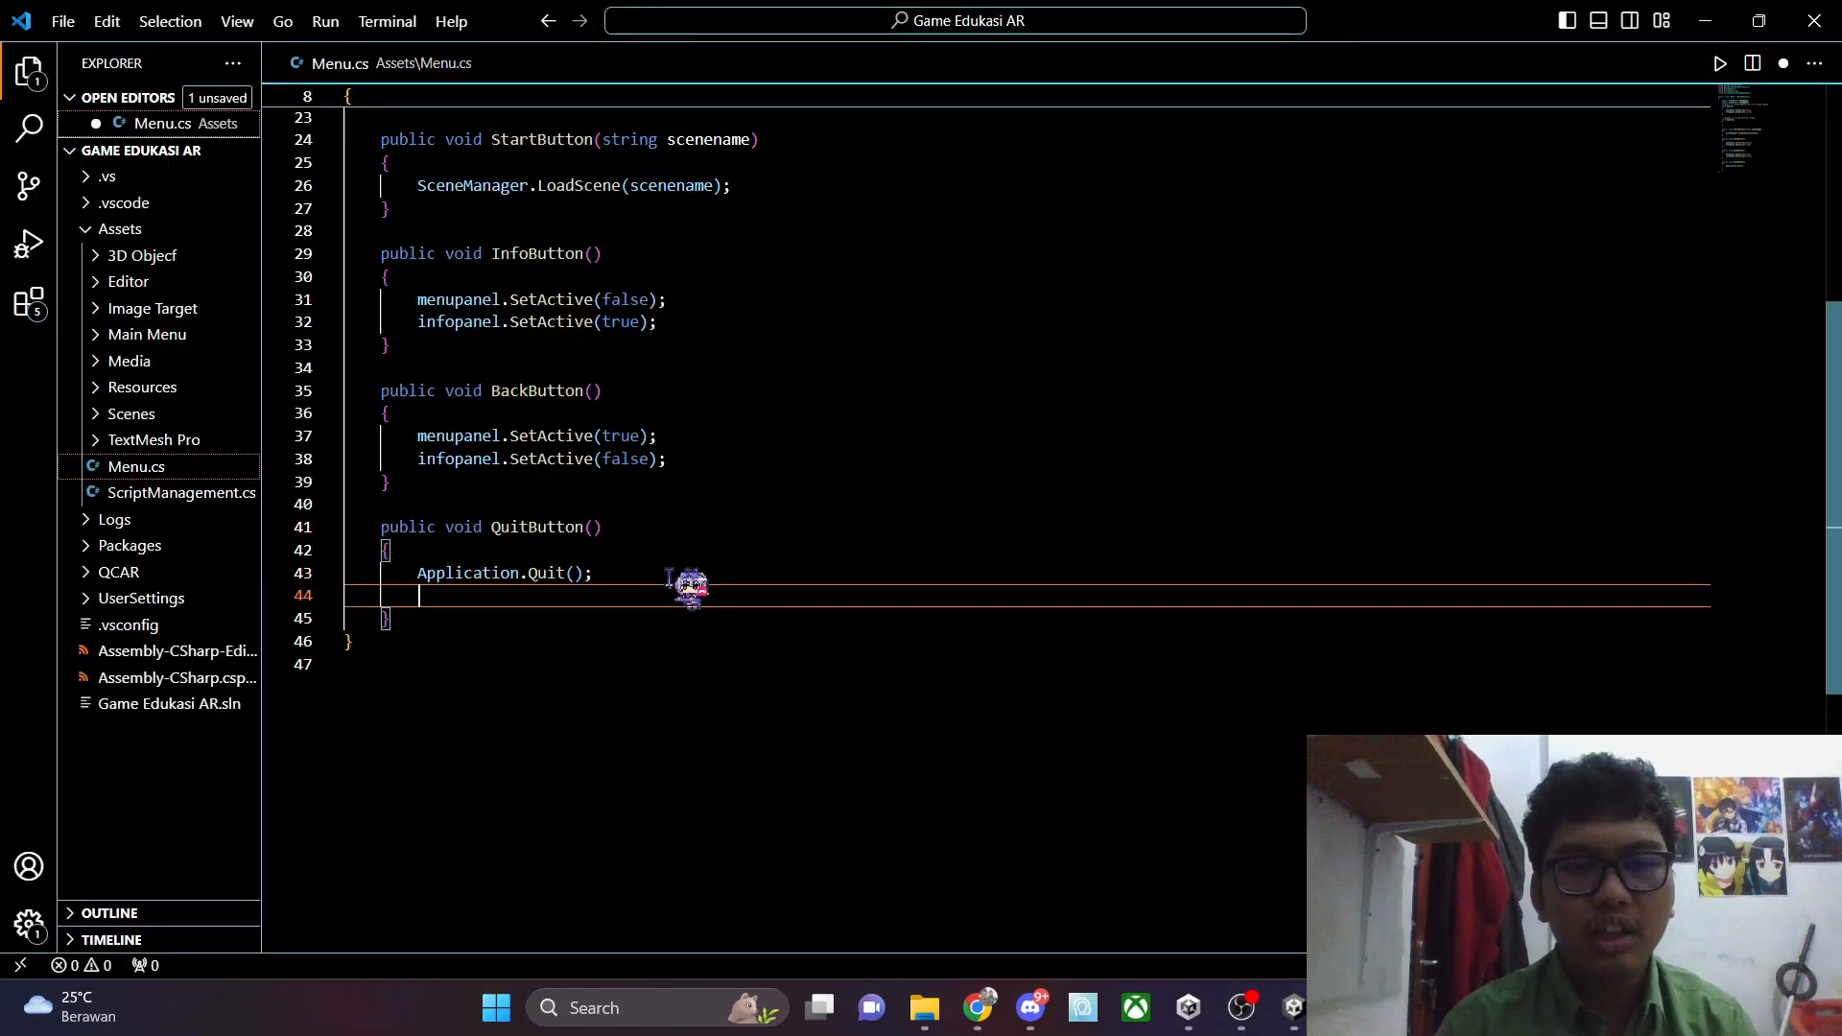
{"action": "type", "text": "Debug.Log("}
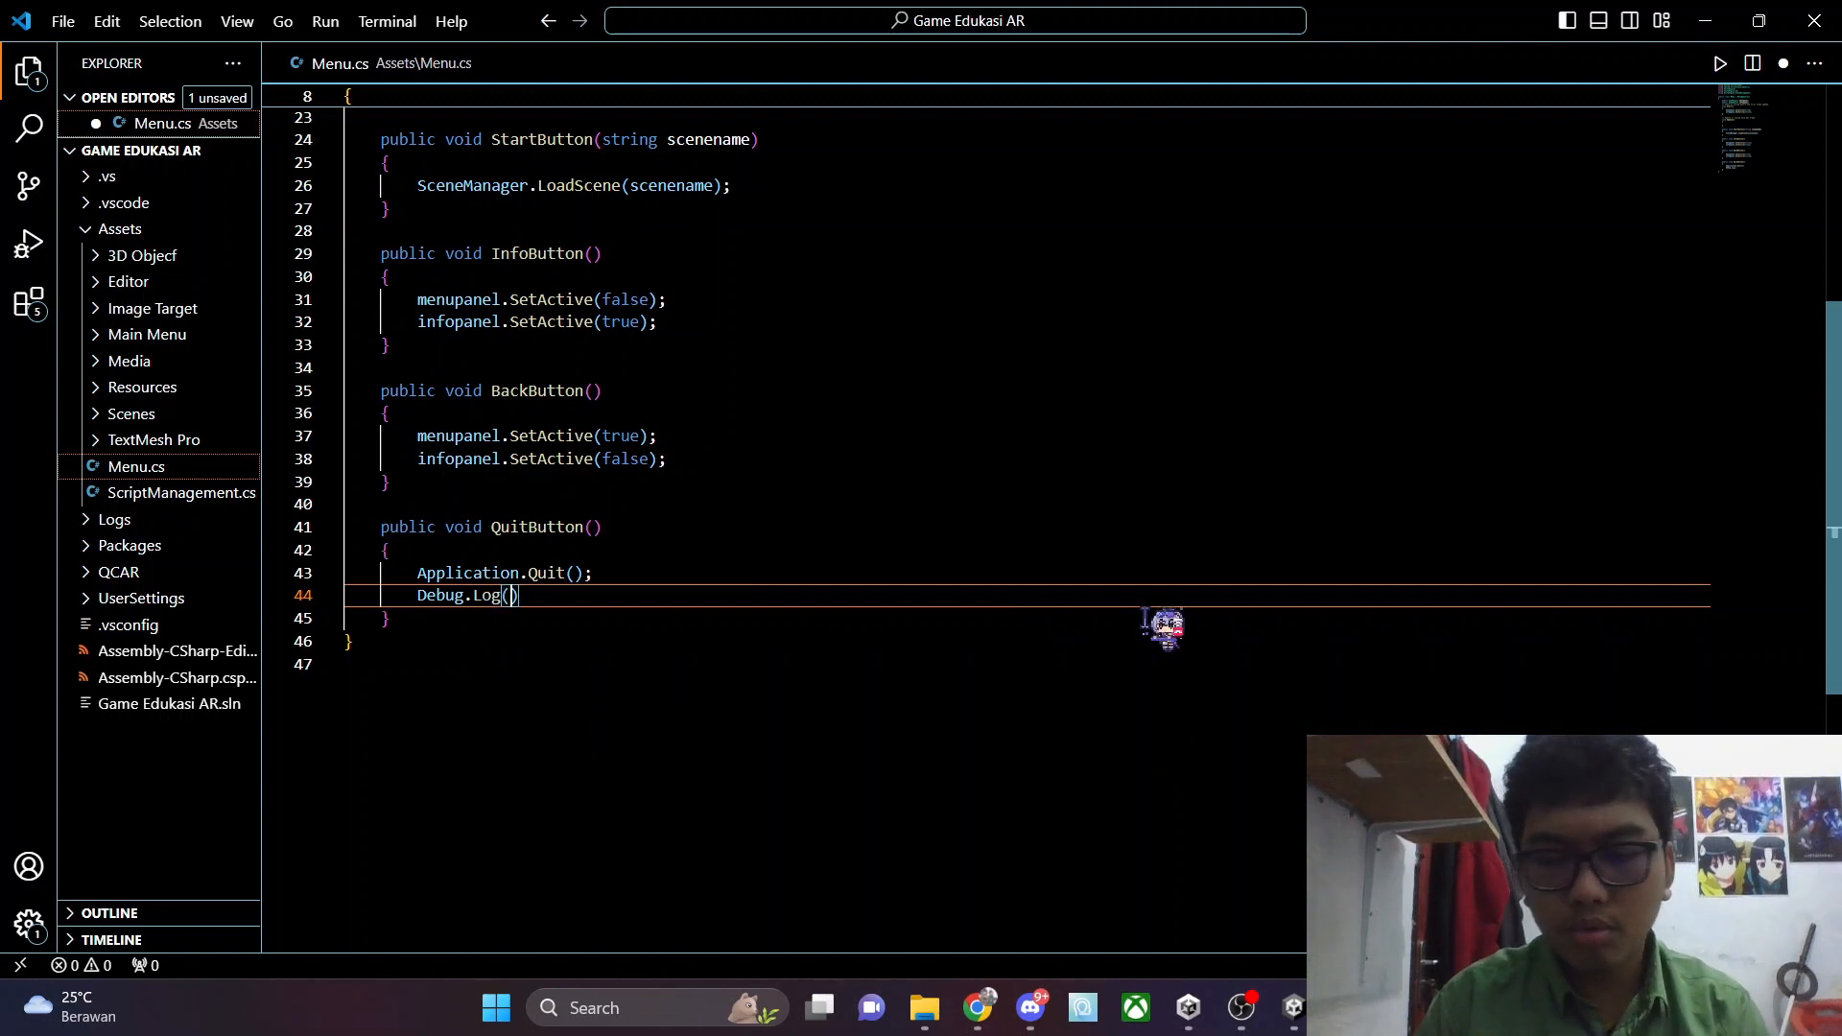
{"action": "type", "text": "\""}
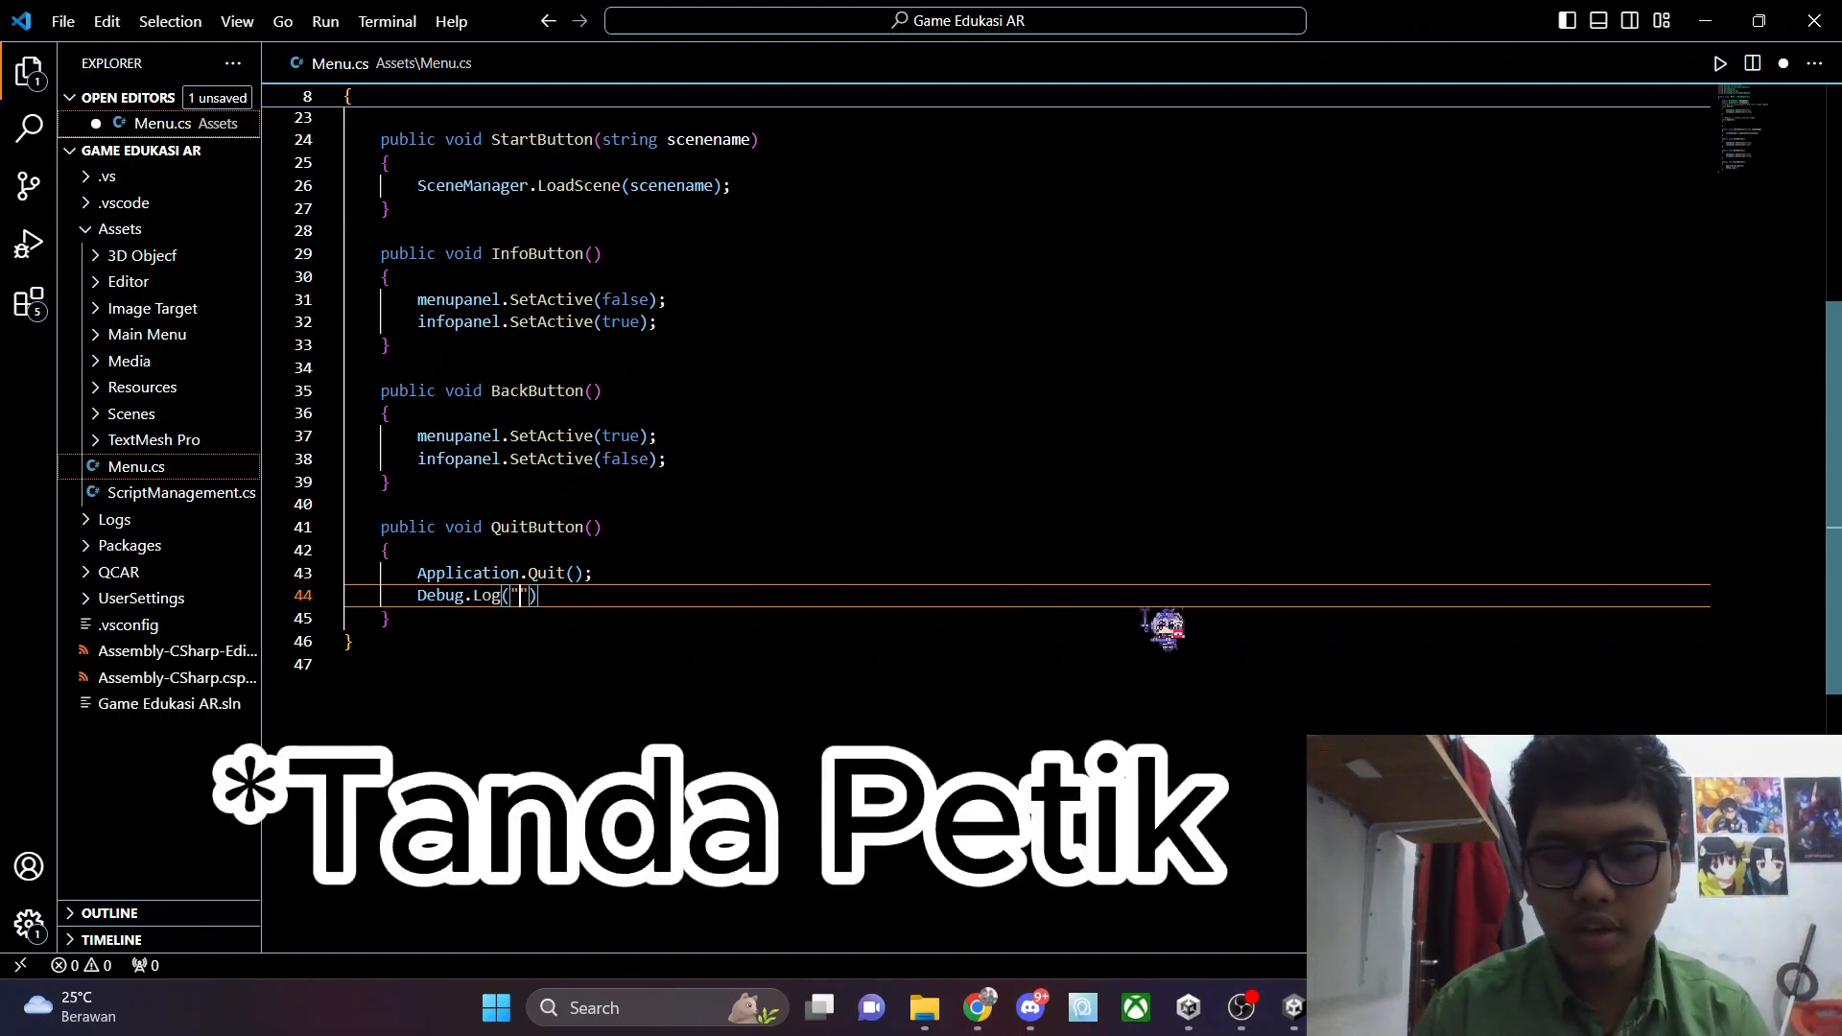
{"action": "type", "text": "Aplikasi Telah Berj"}
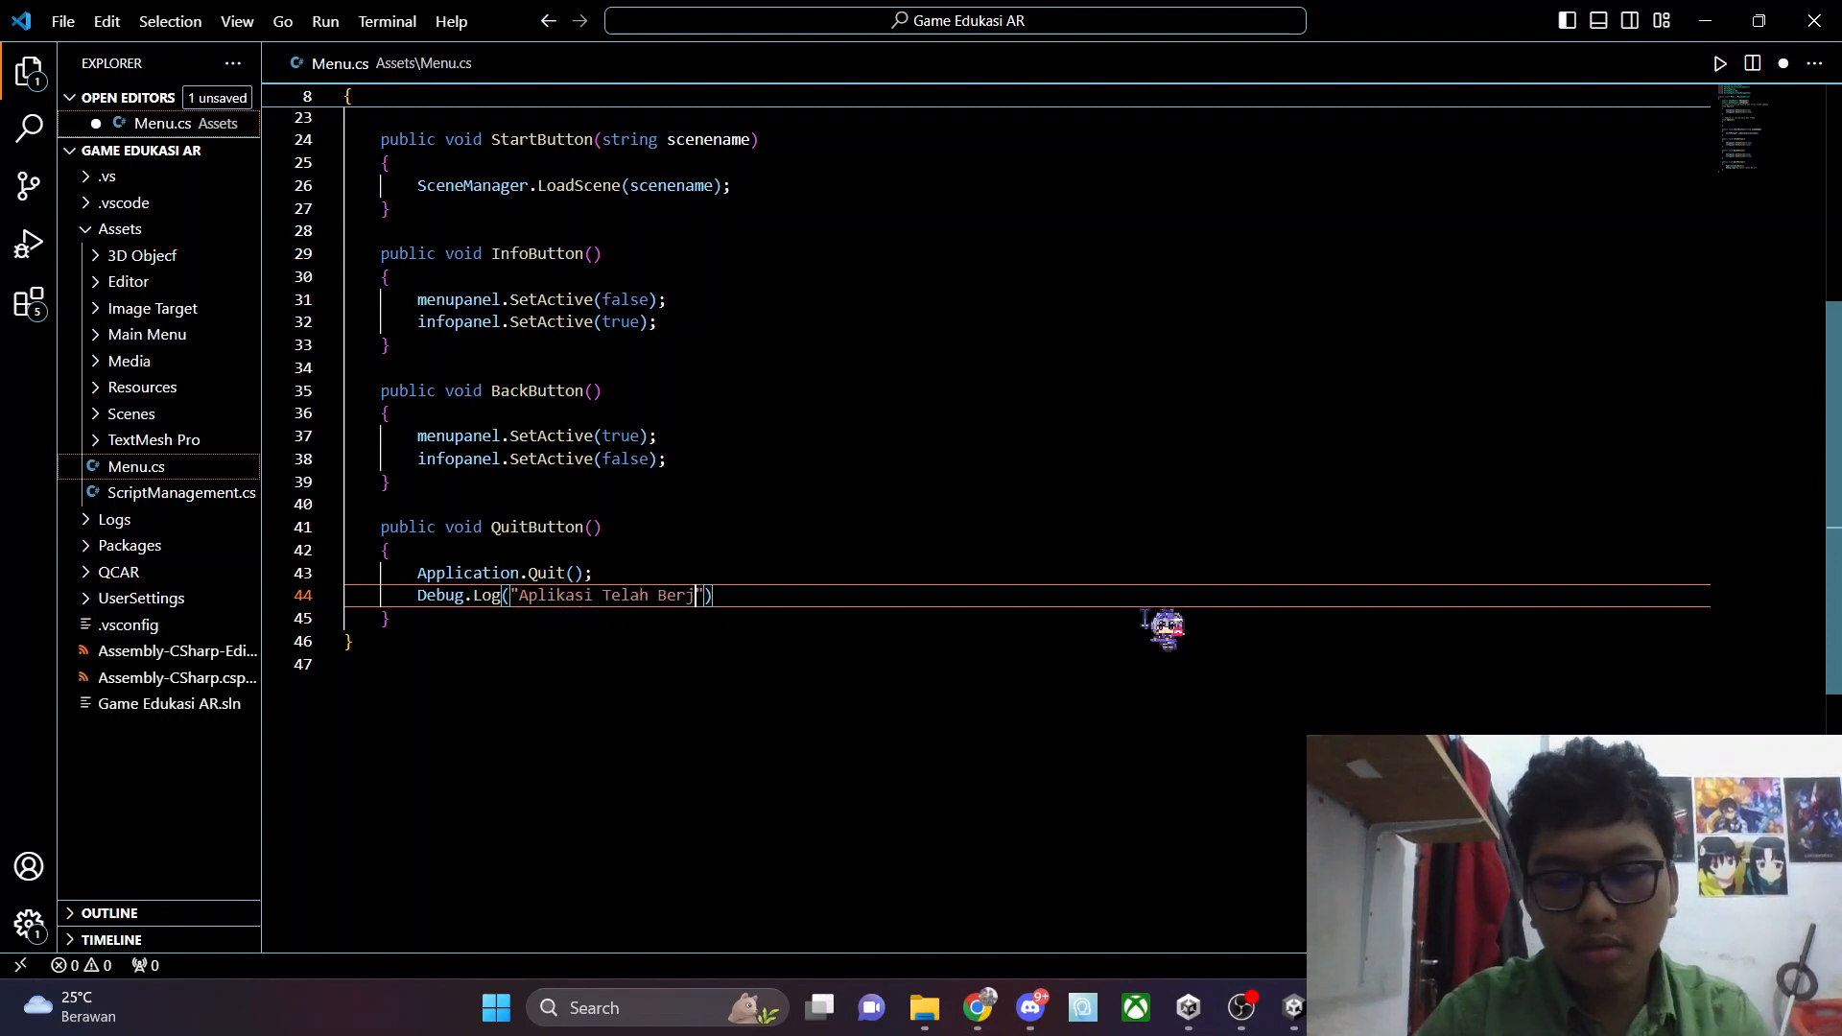
{"action": "type", "text": "Keluar"}
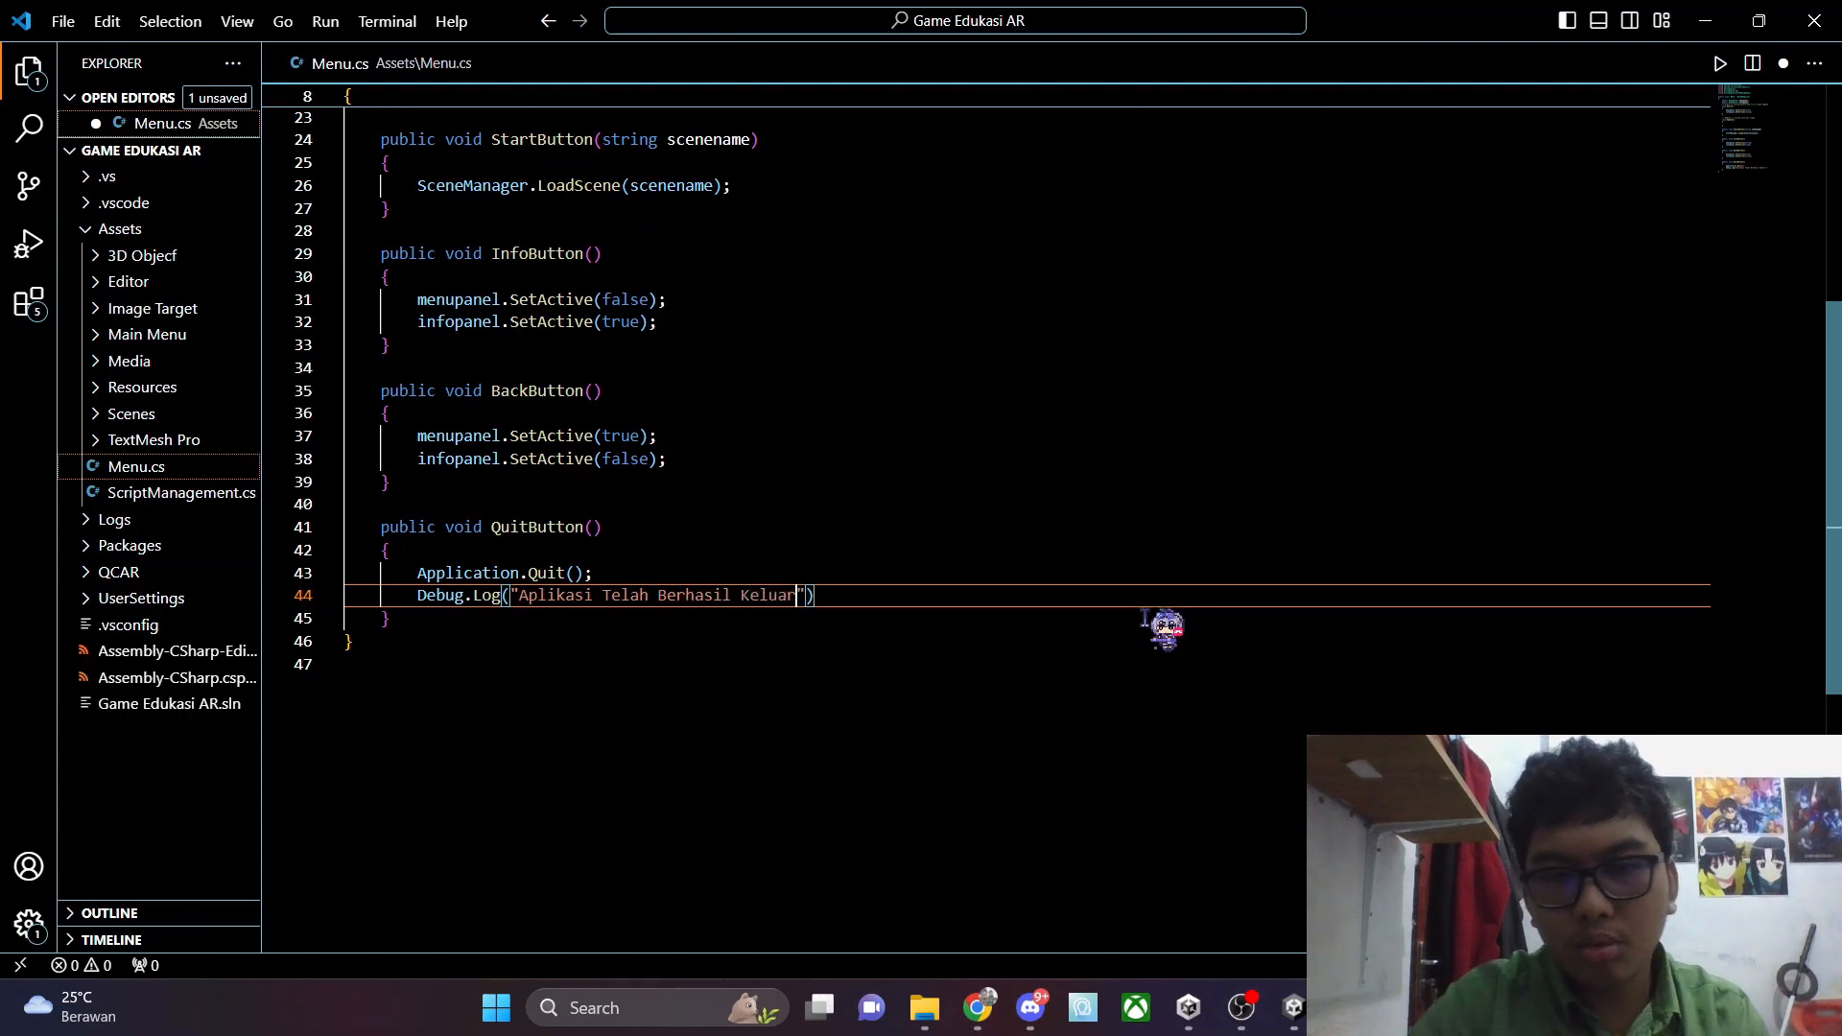
{"action": "left_click", "coordinate": [61, 18]}
{"action": "left_click", "coordinate": [171, 468]}
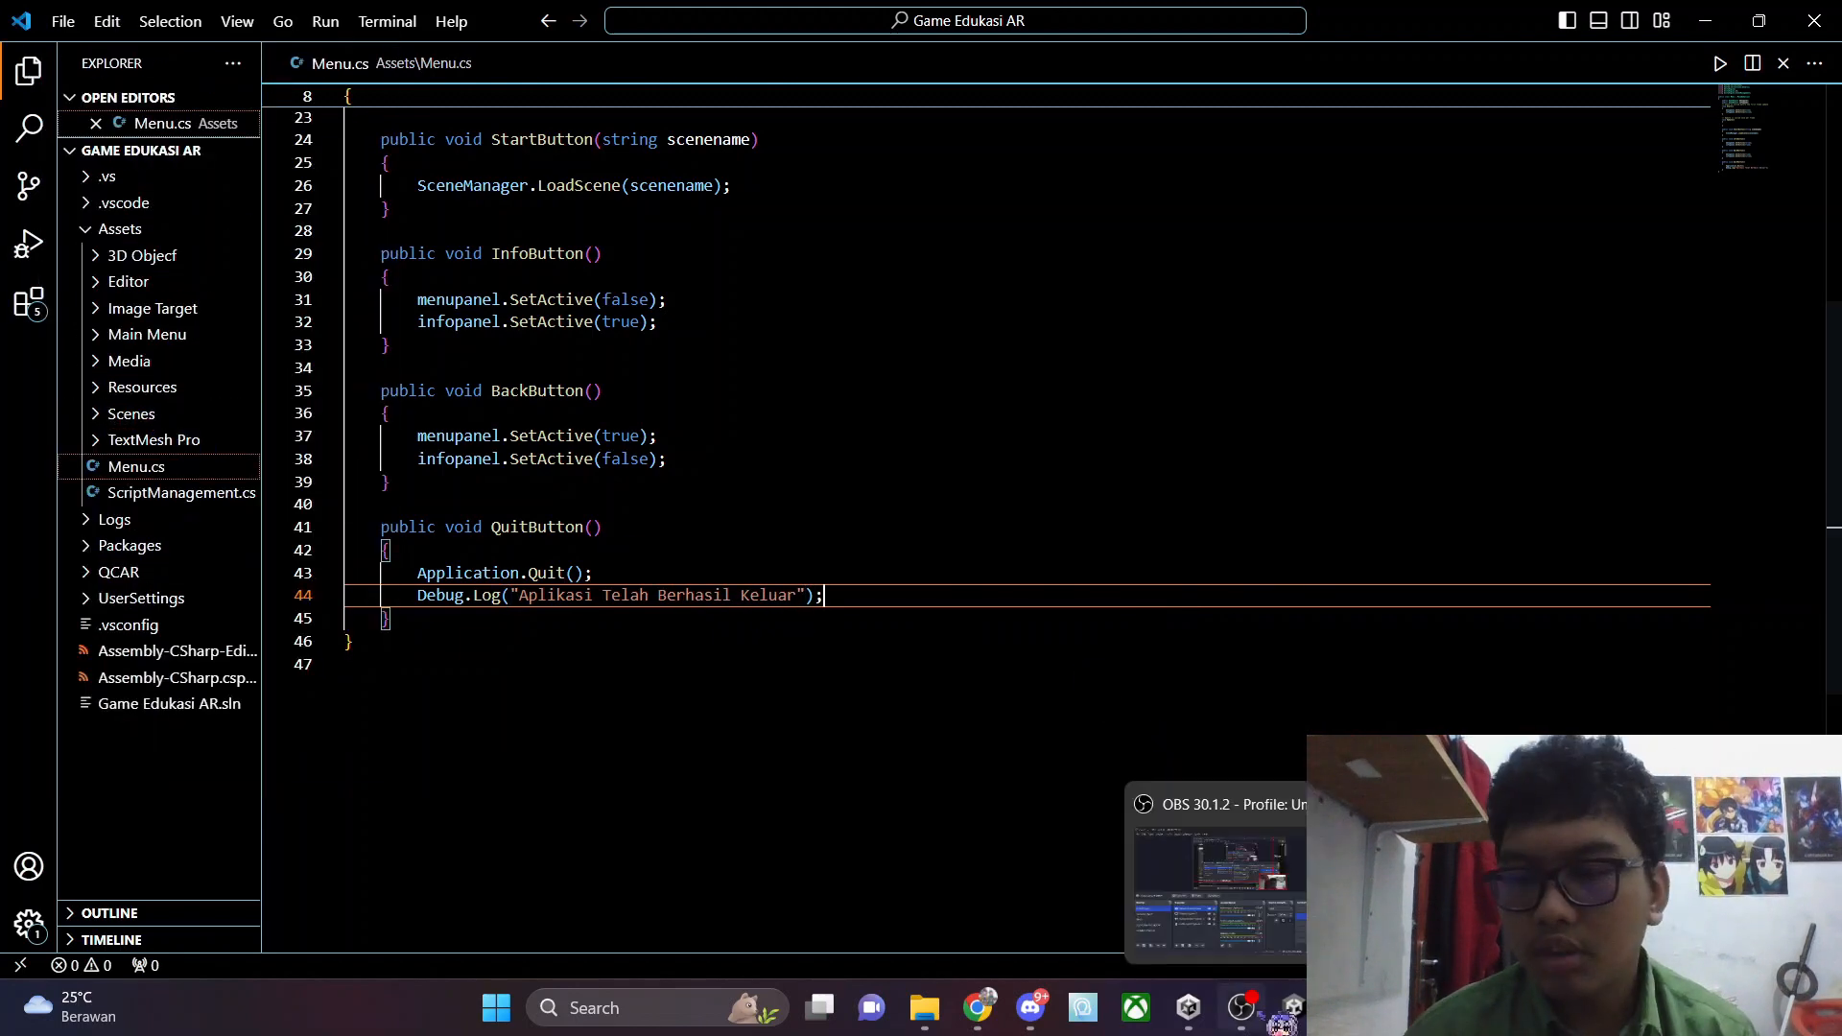
Switch to Unity, test the Exit button in Play mode, and compare the logged message with the QuitButton code in Visual Studio Code
{"action": "left_click", "coordinate": [1241, 1007]}
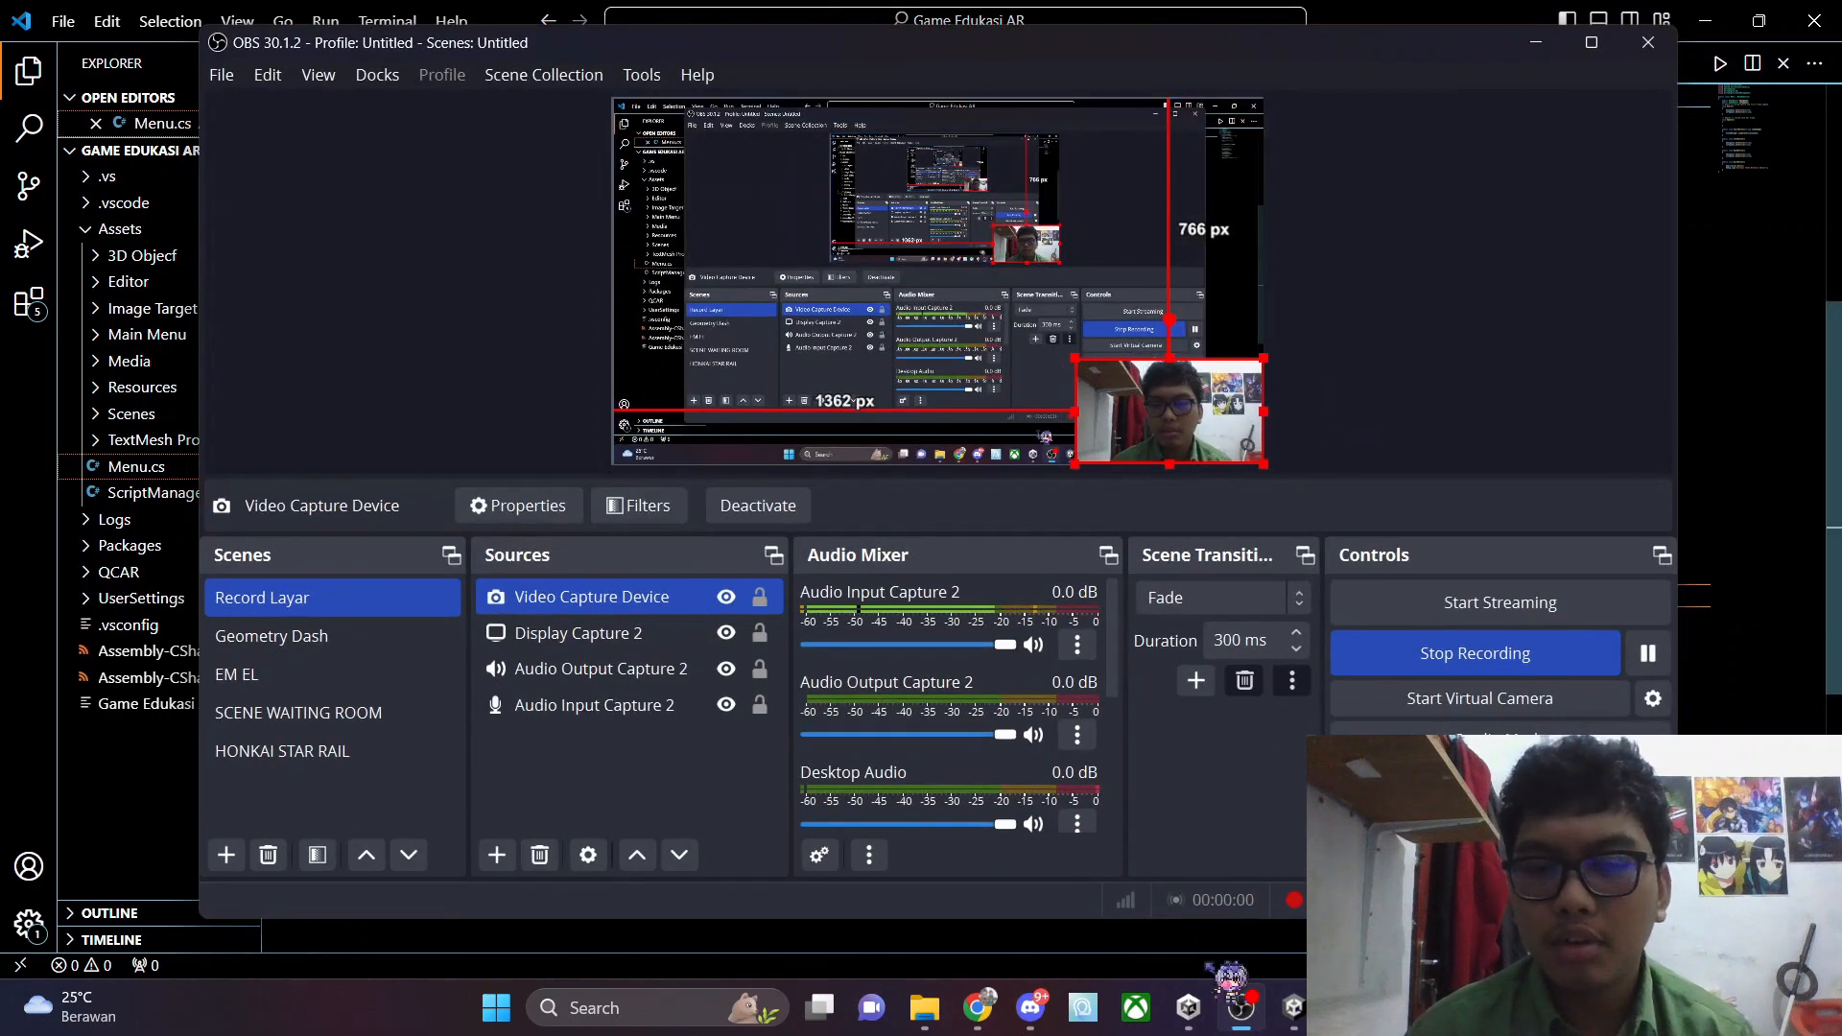
{"action": "left_click", "coordinate": [1293, 1007]}
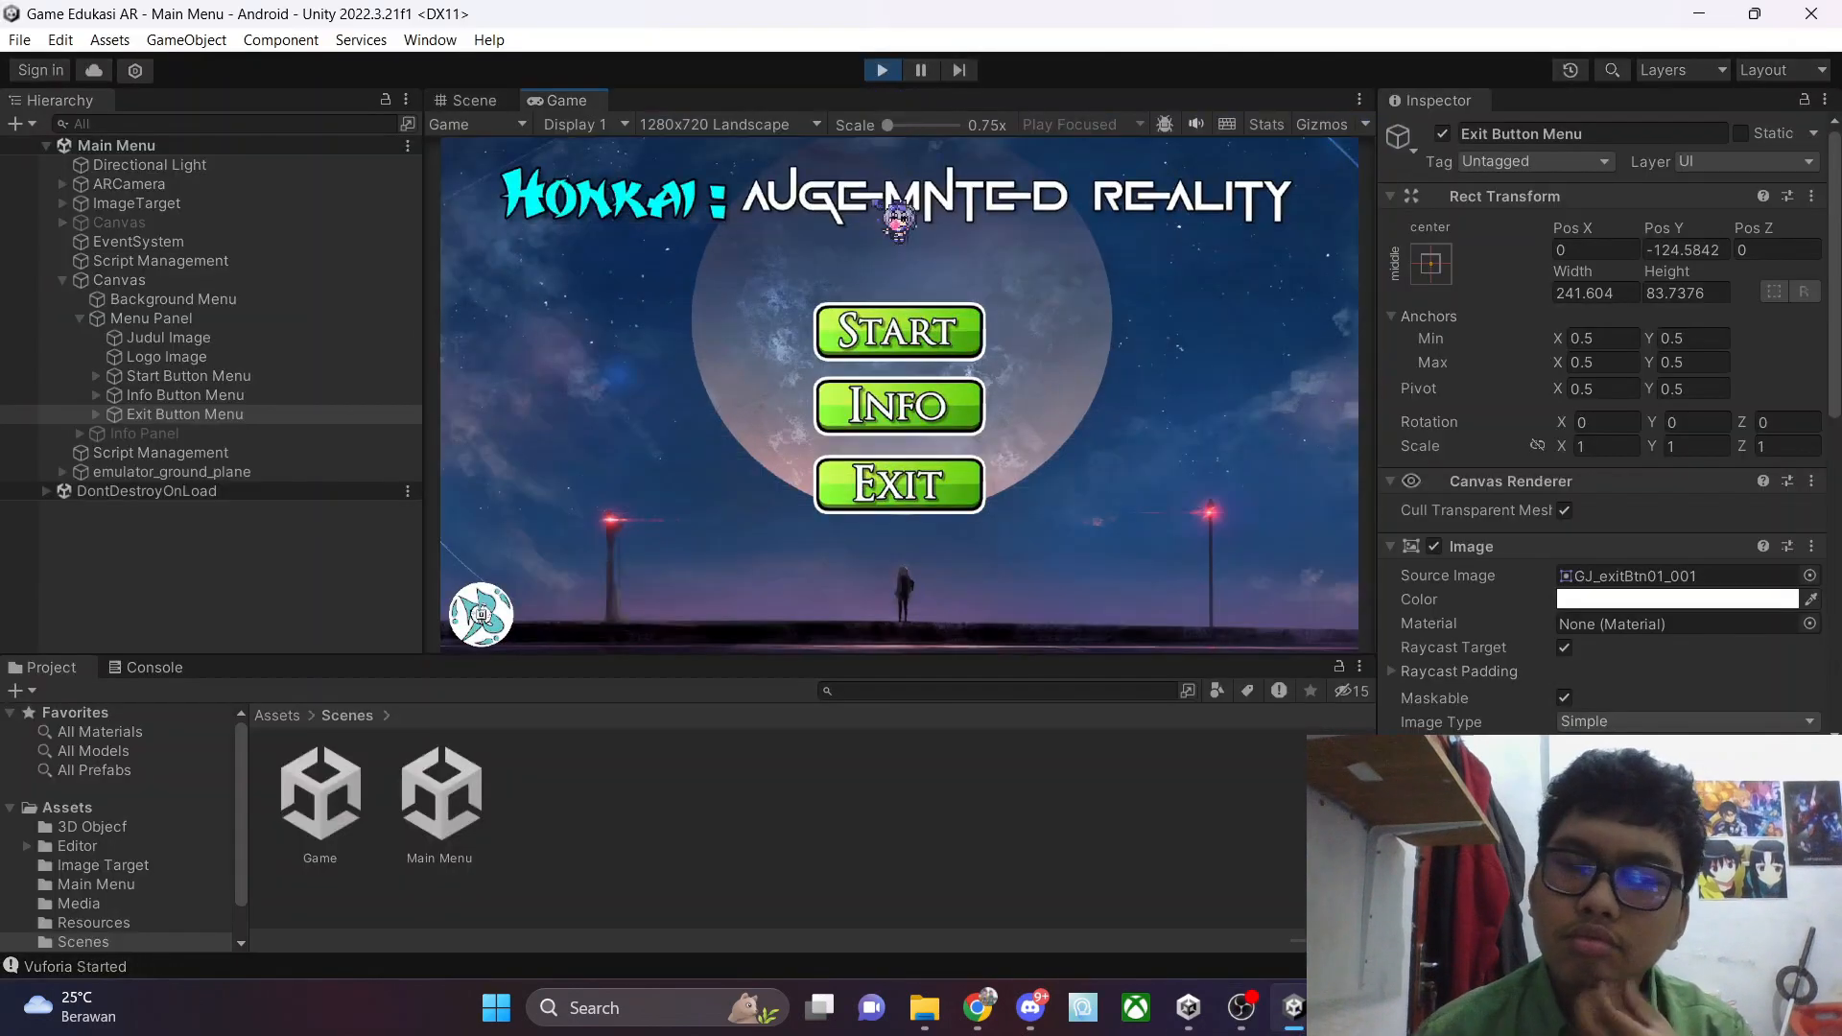
{"action": "left_click", "coordinate": [892, 501]}
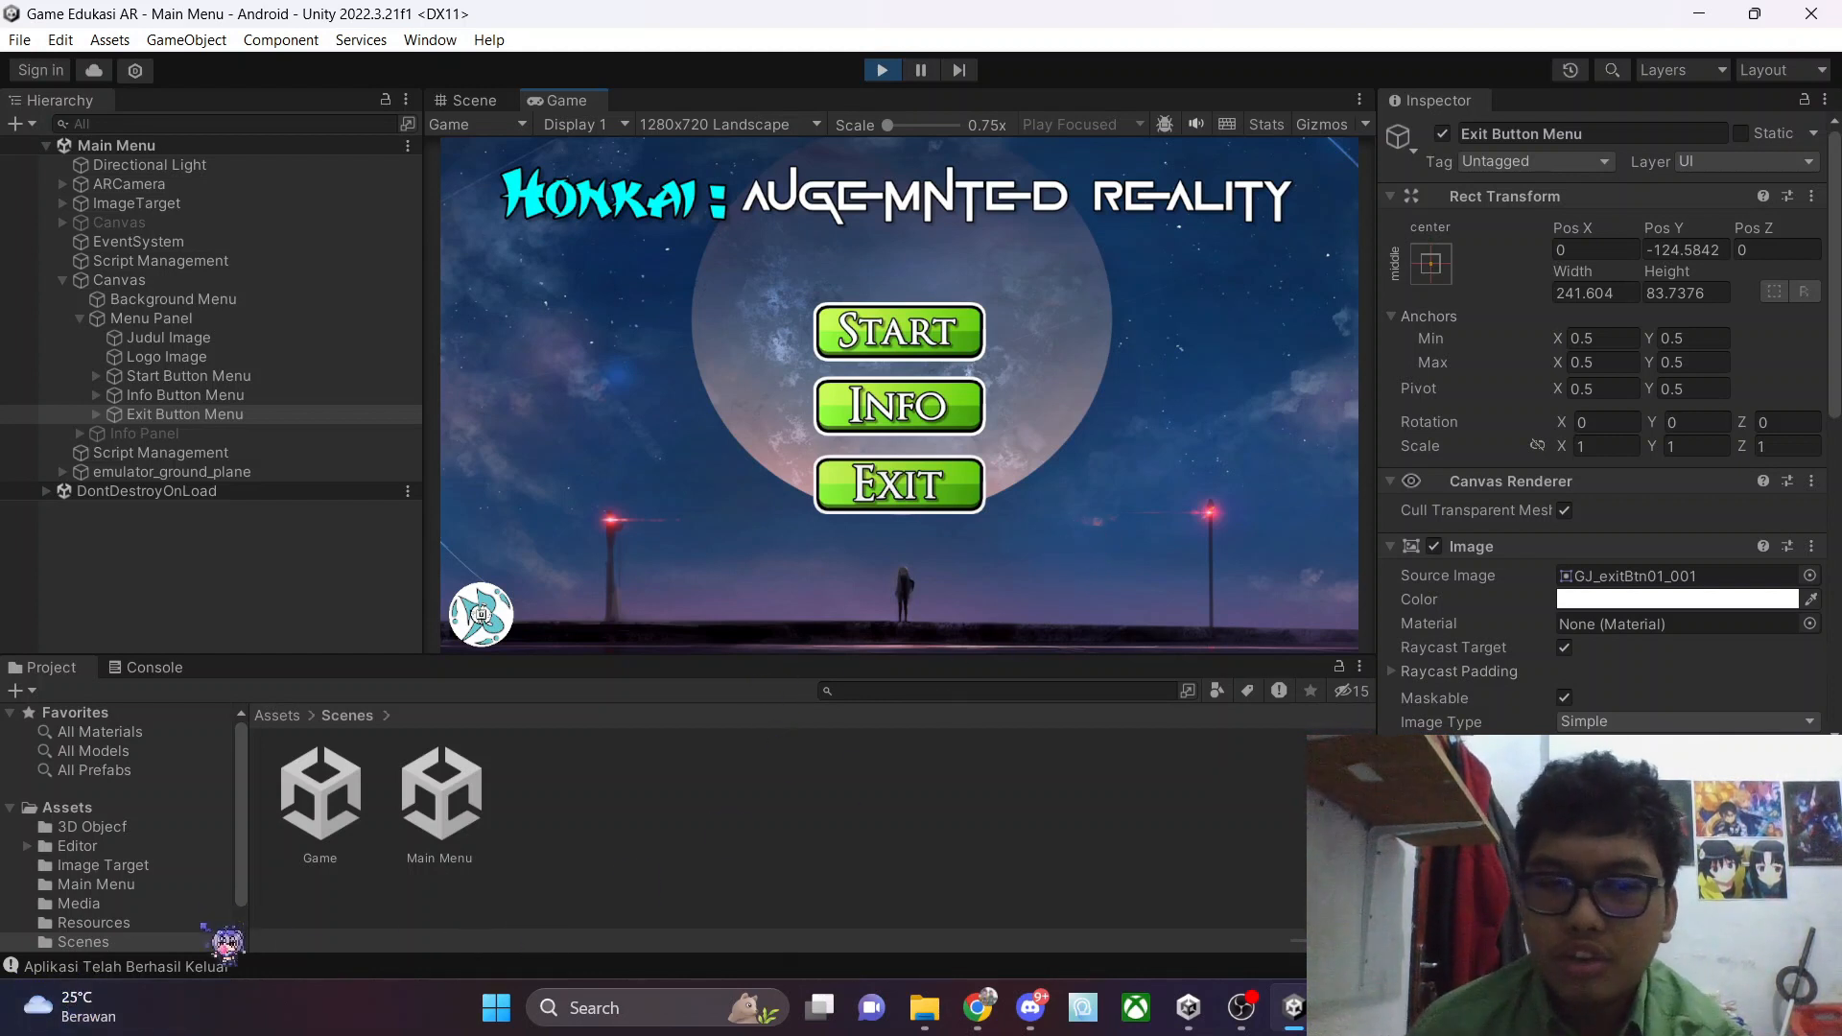
{"action": "left_click", "coordinate": [1346, 1007]}
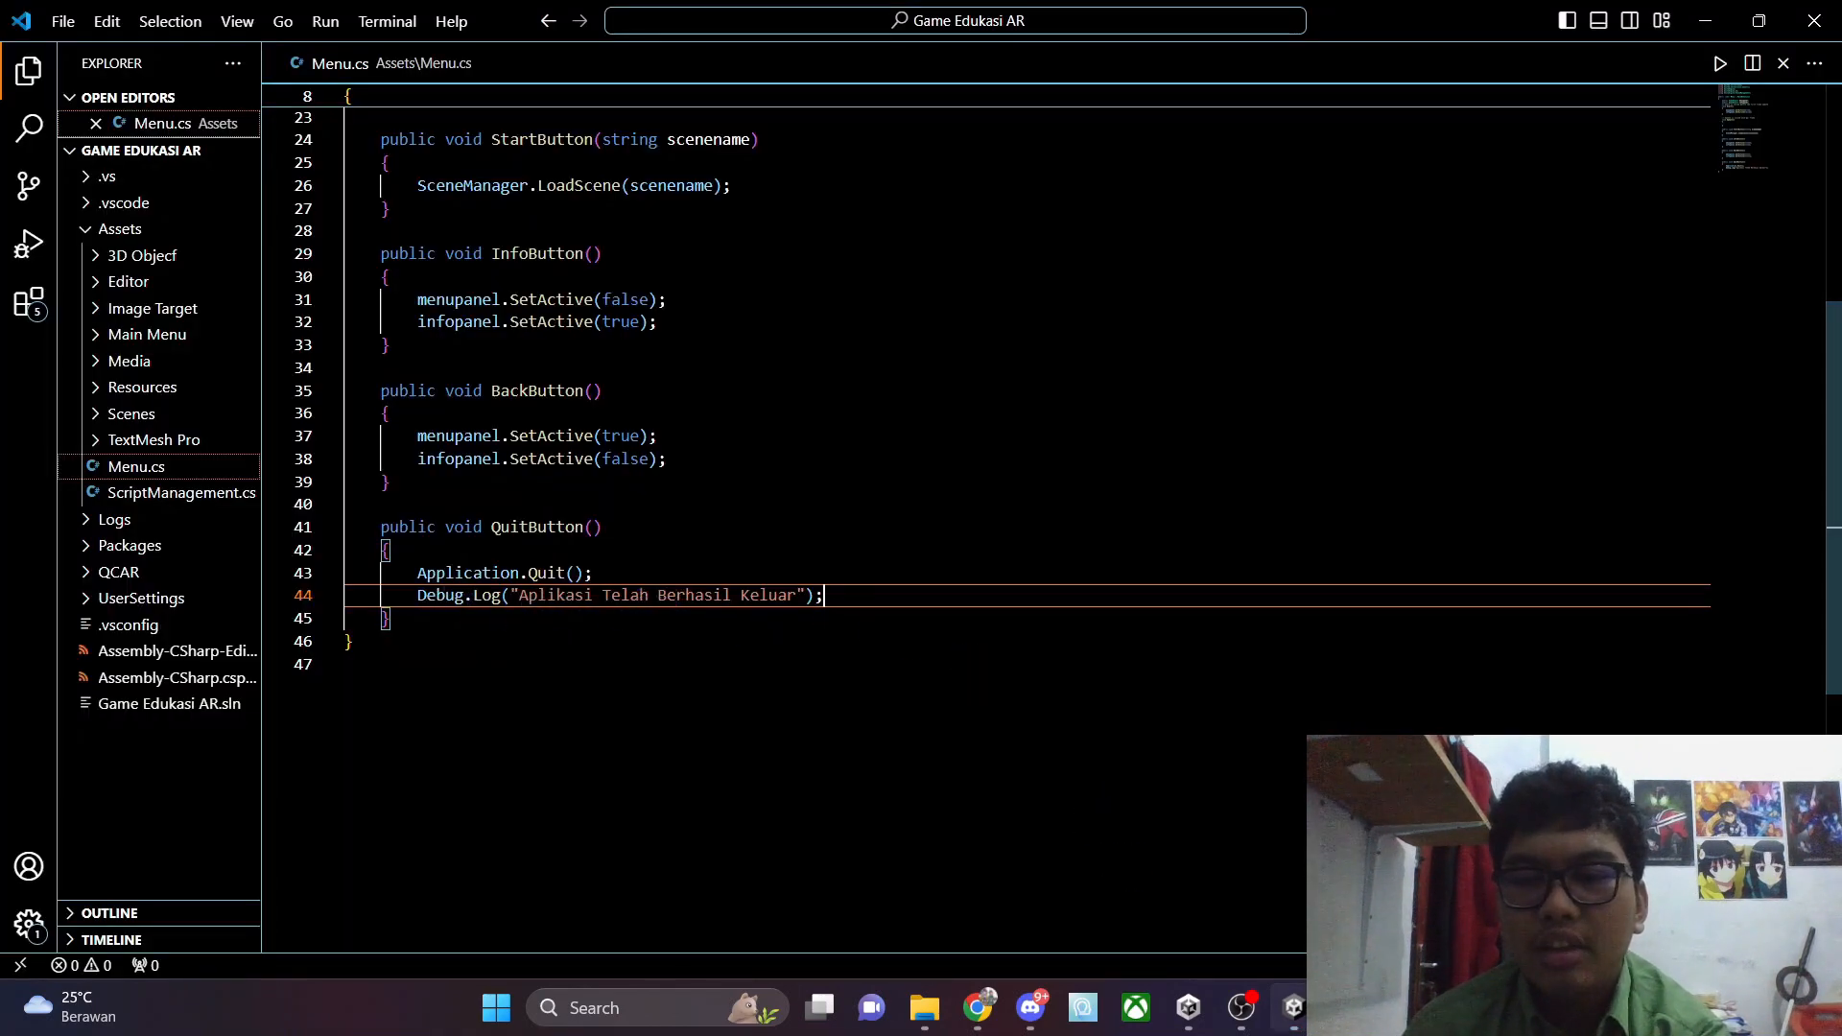
{"action": "left_click", "coordinate": [1293, 1007]}
{"action": "left_click", "coordinate": [1347, 1007]}
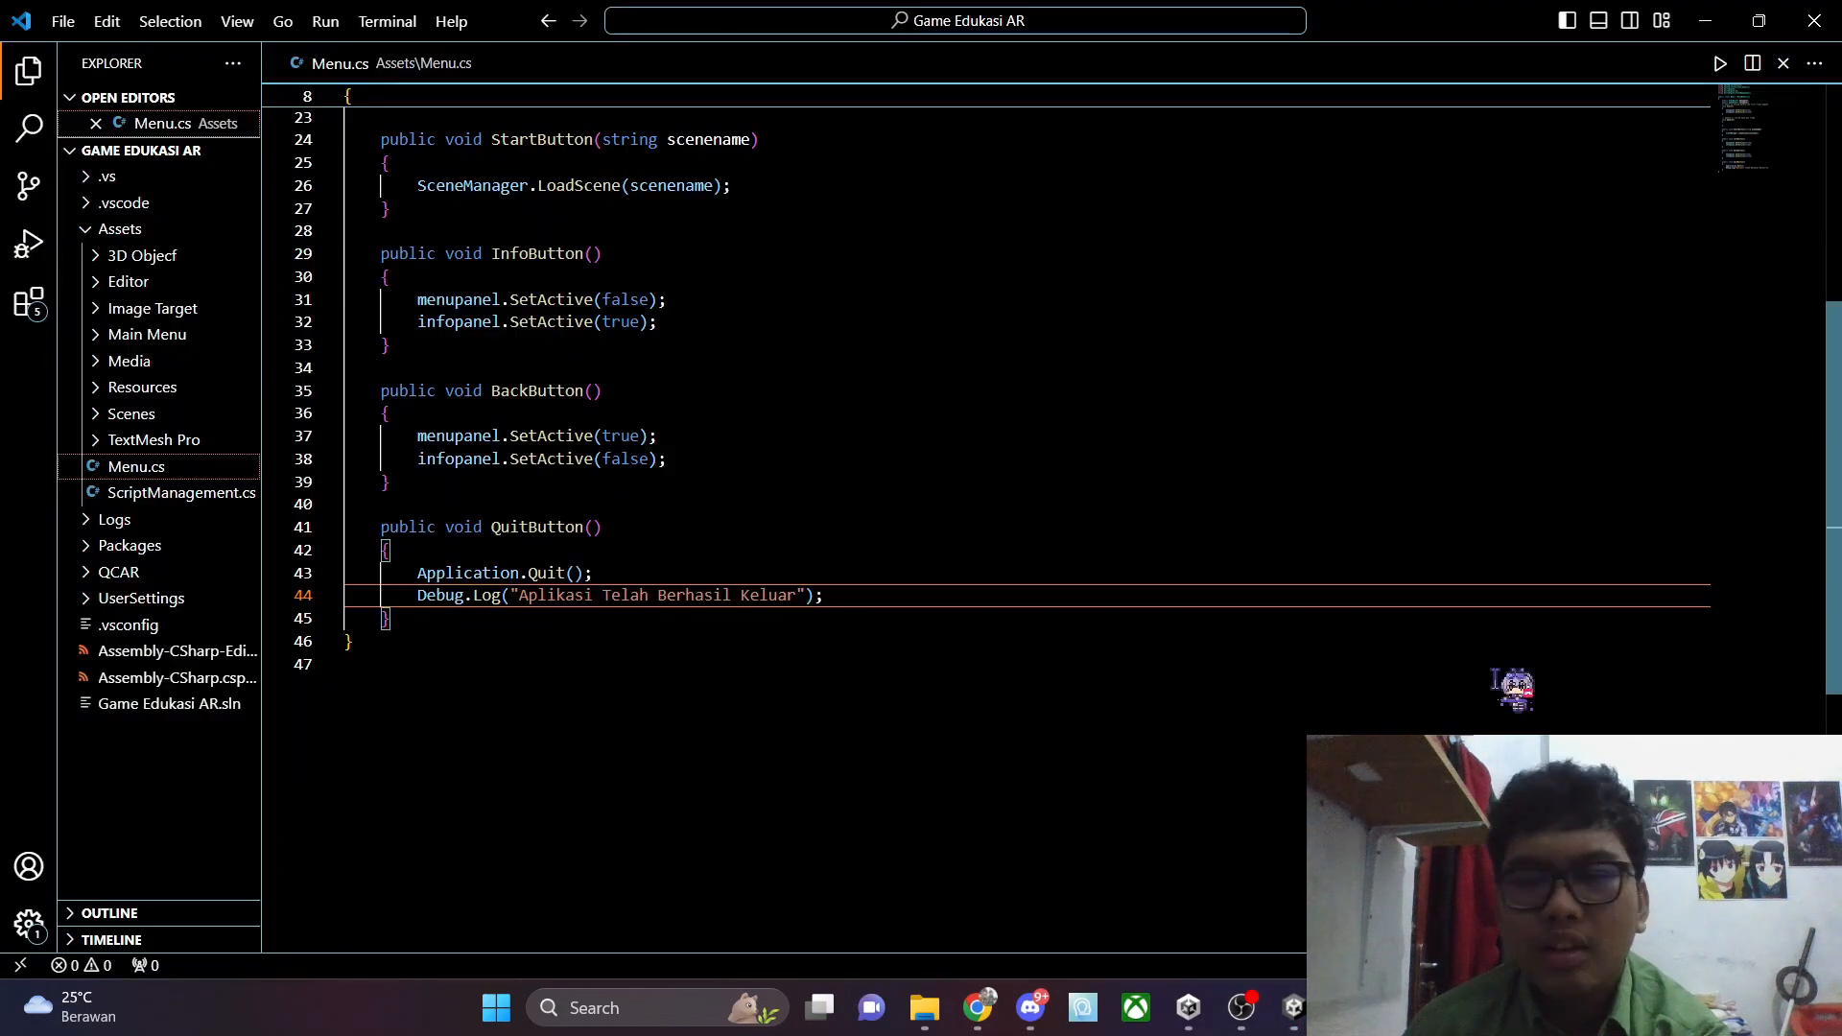
{"action": "left_click", "coordinate": [1293, 1007]}
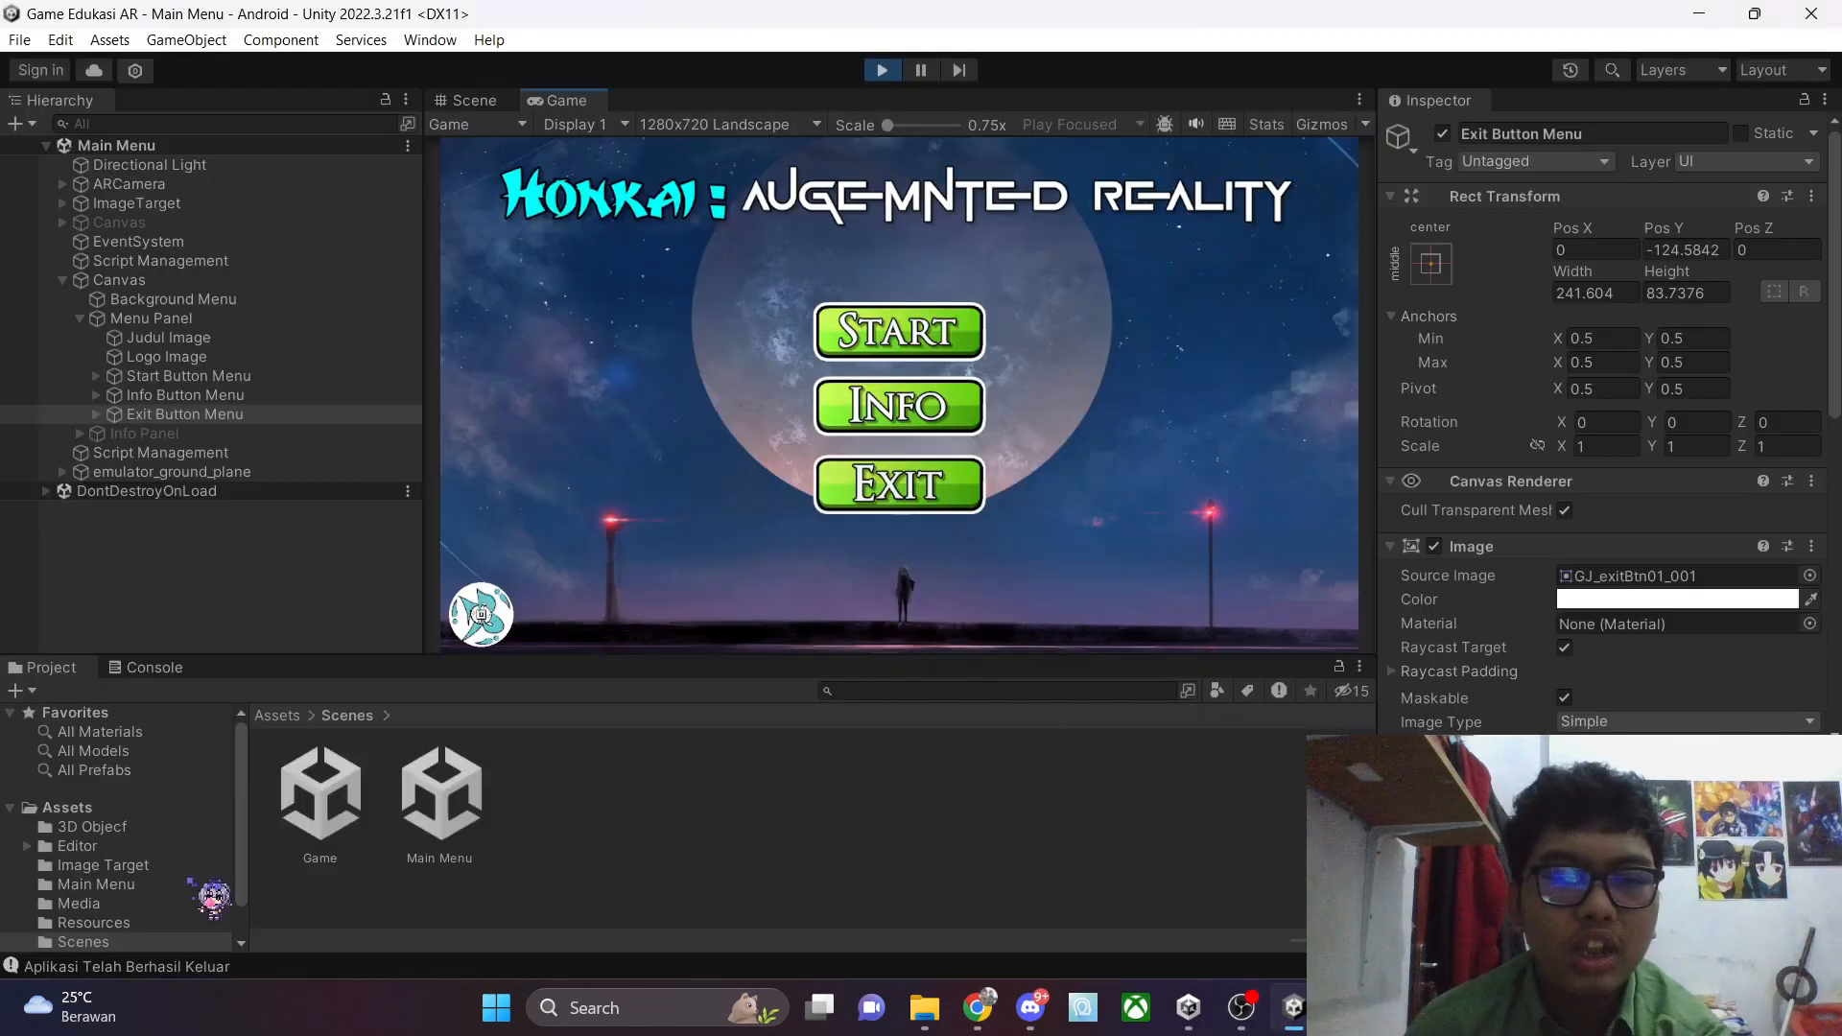
Open the Console, clear its messages, and trigger the game's Exit button again to check its log output
{"action": "left_click", "coordinate": [153, 668]}
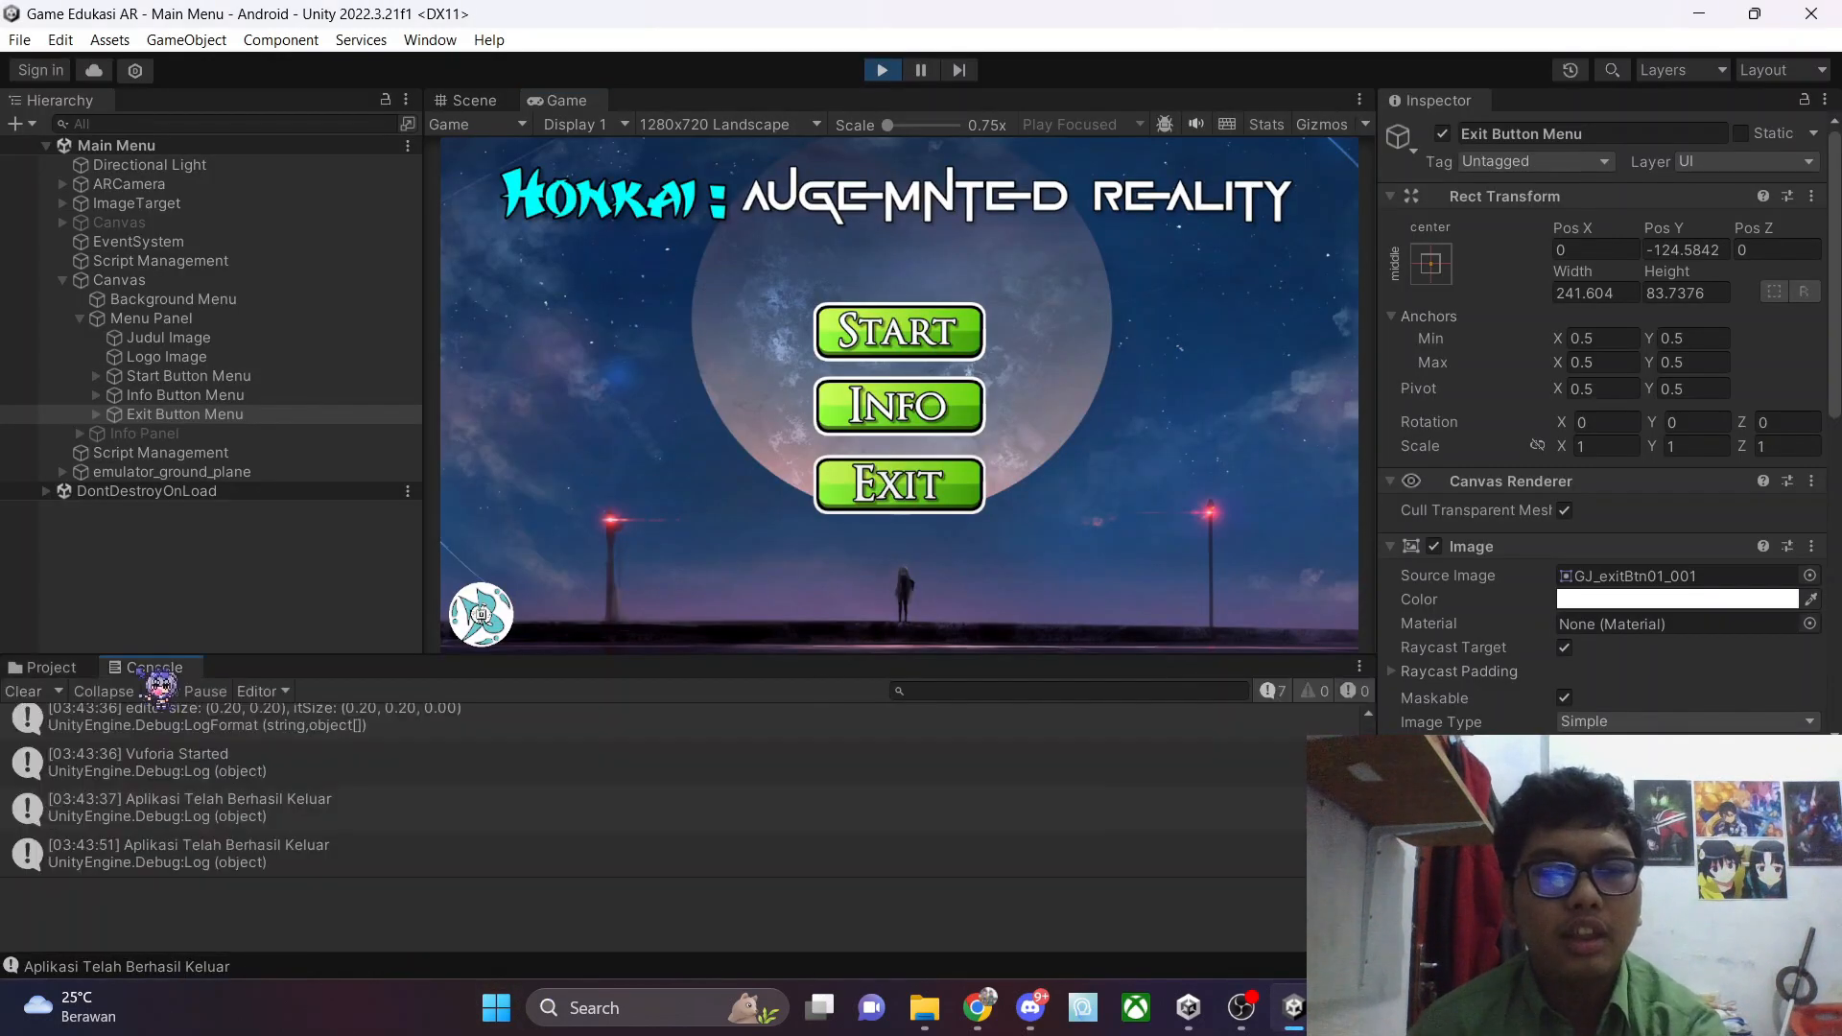
{"action": "left_click", "coordinate": [29, 691]}
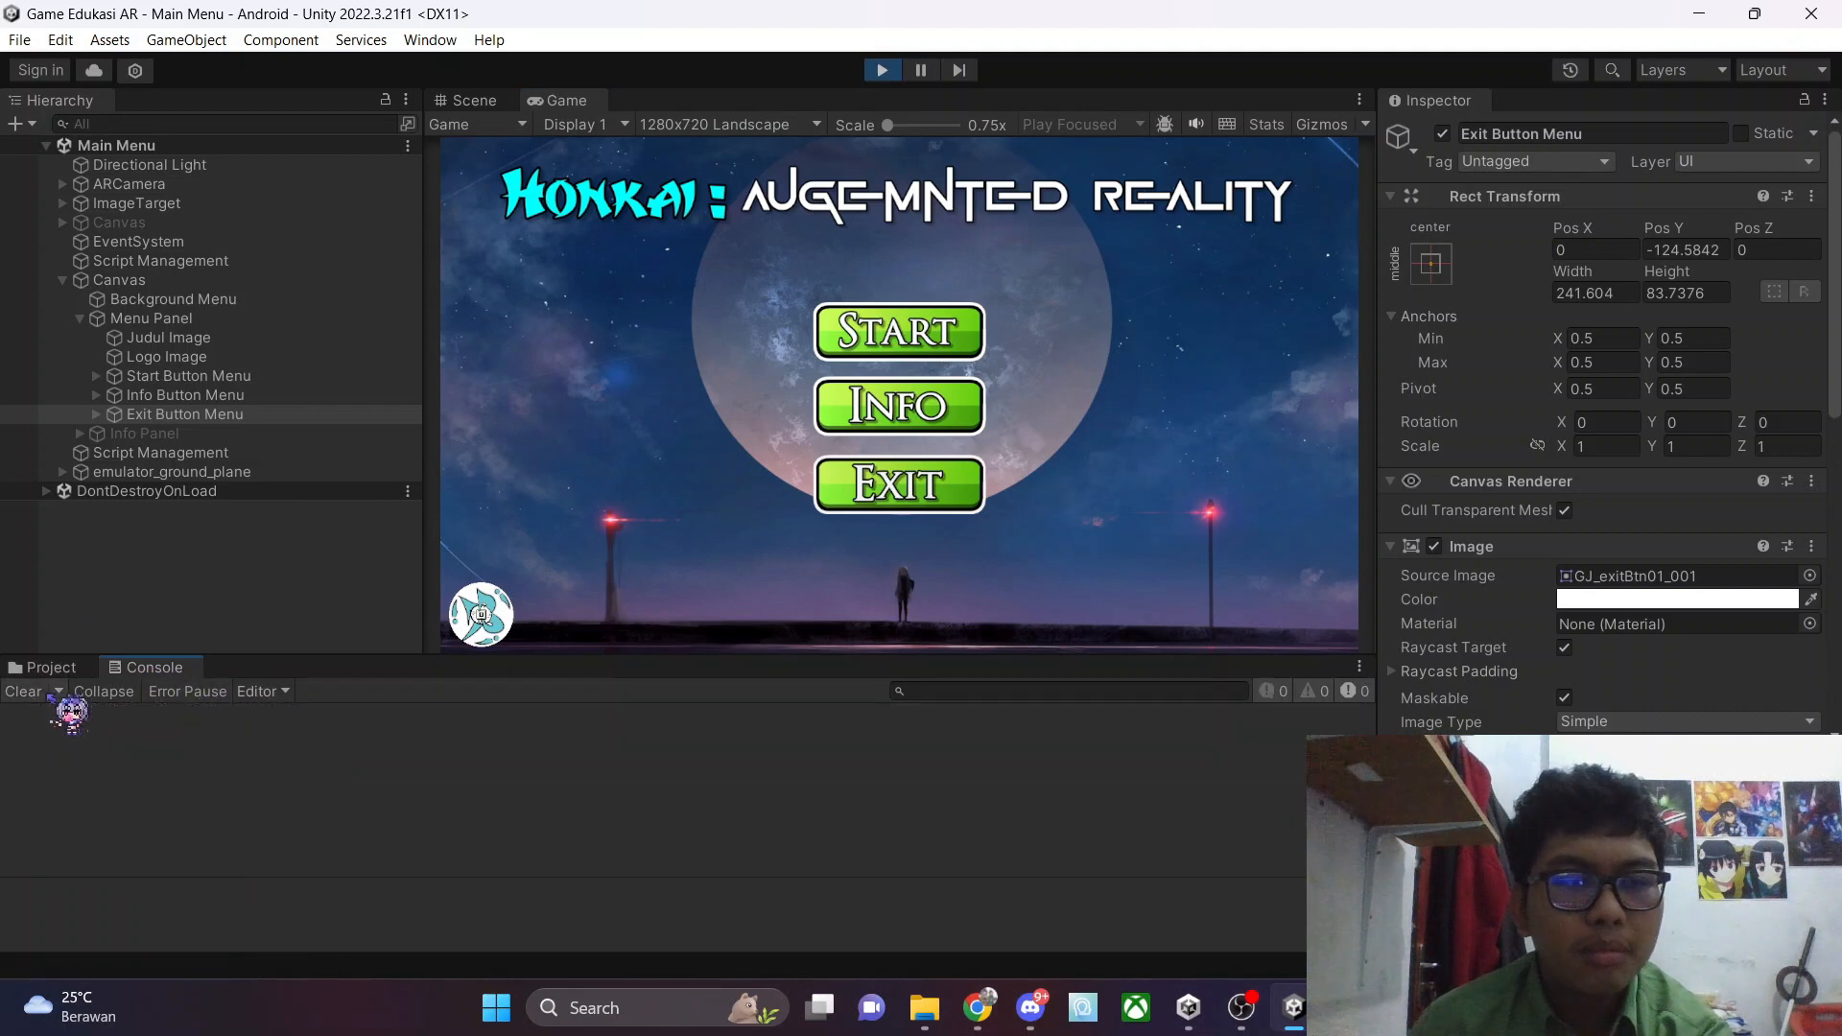
{"action": "left_click", "coordinate": [875, 501]}
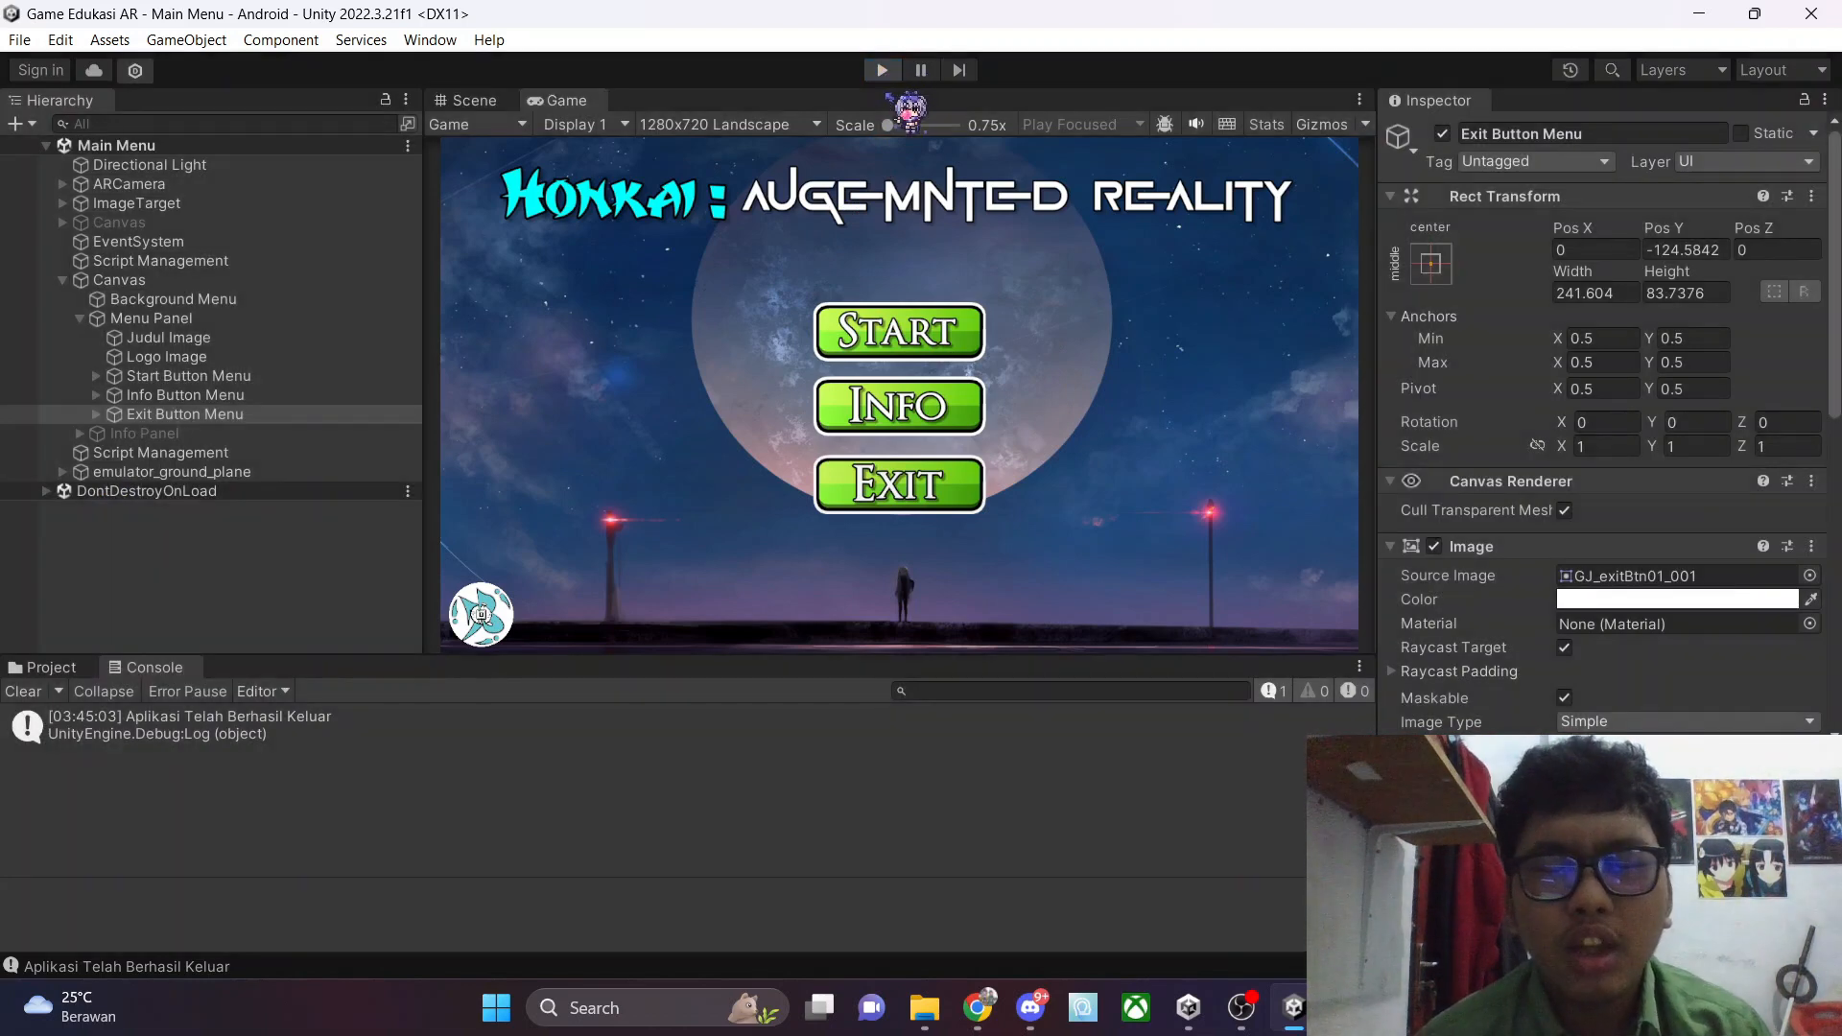
Run the game in Play mode to test Start, rerun it to test opening and closing the info panel and Exit, and stop it
{"action": "left_click", "coordinate": [882, 69]}
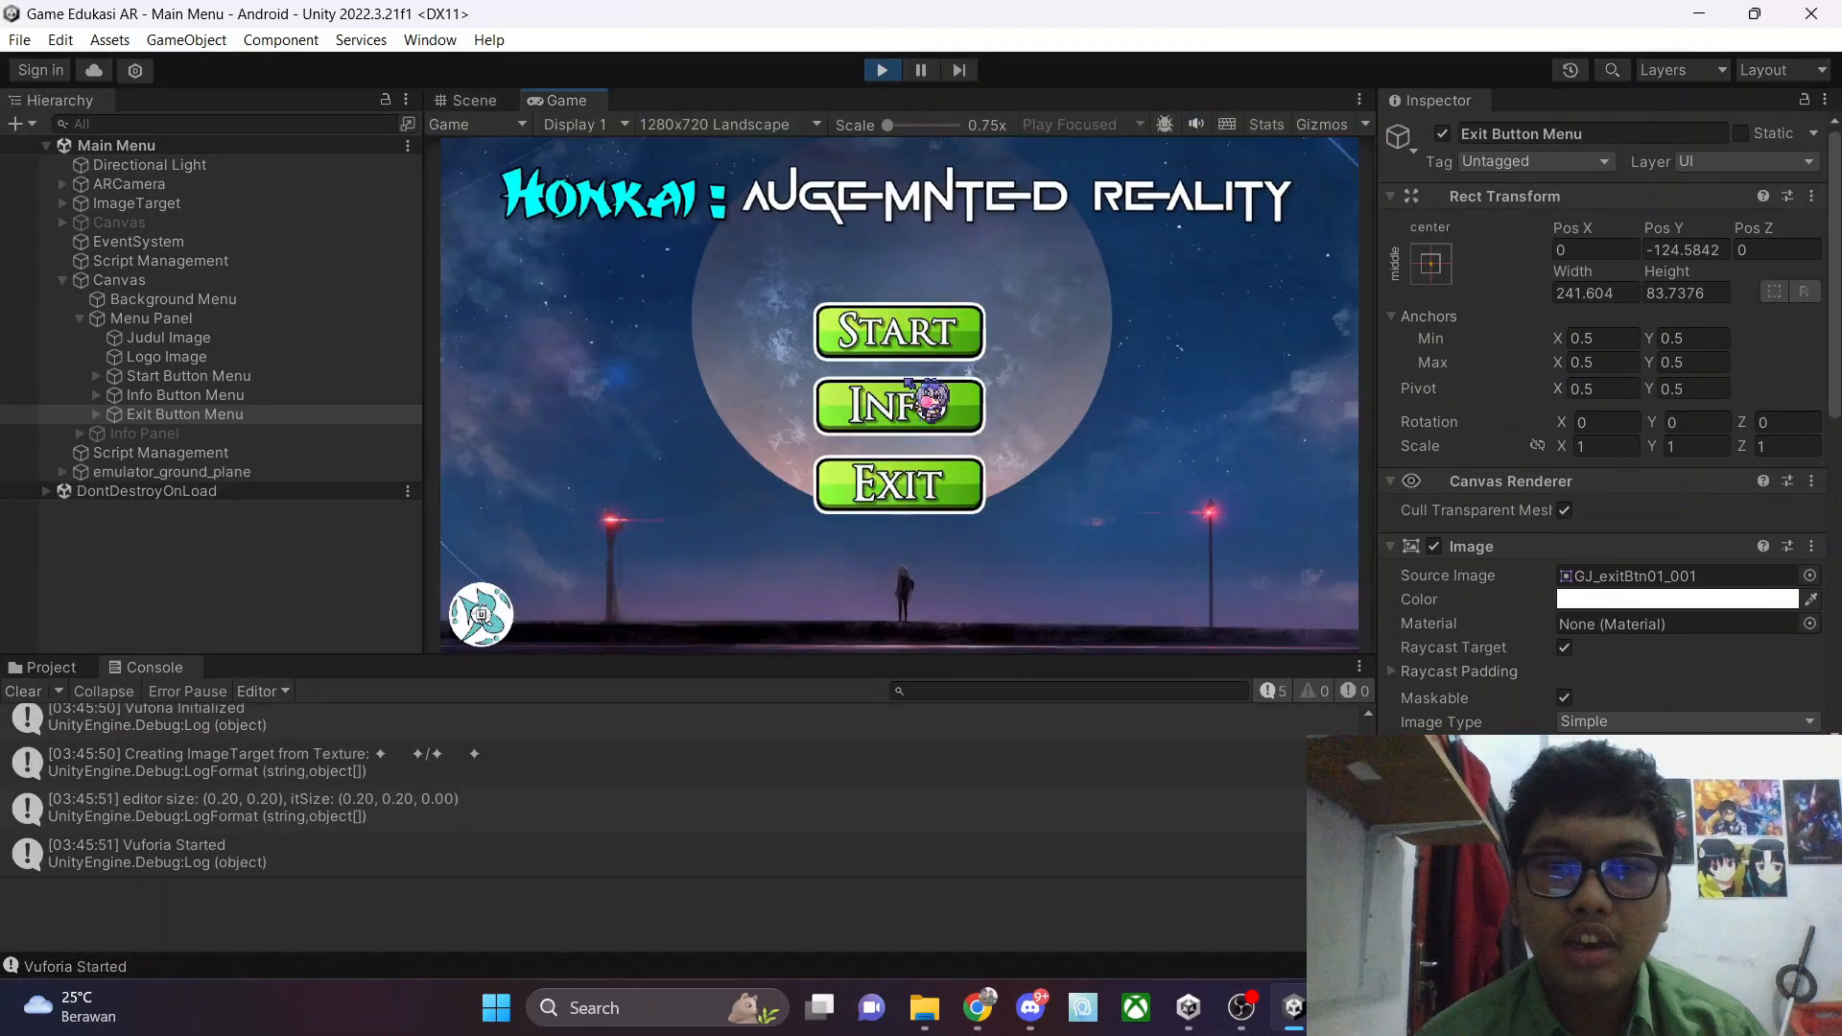
{"action": "left_click", "coordinate": [906, 336]}
{"action": "left_click", "coordinate": [882, 69]}
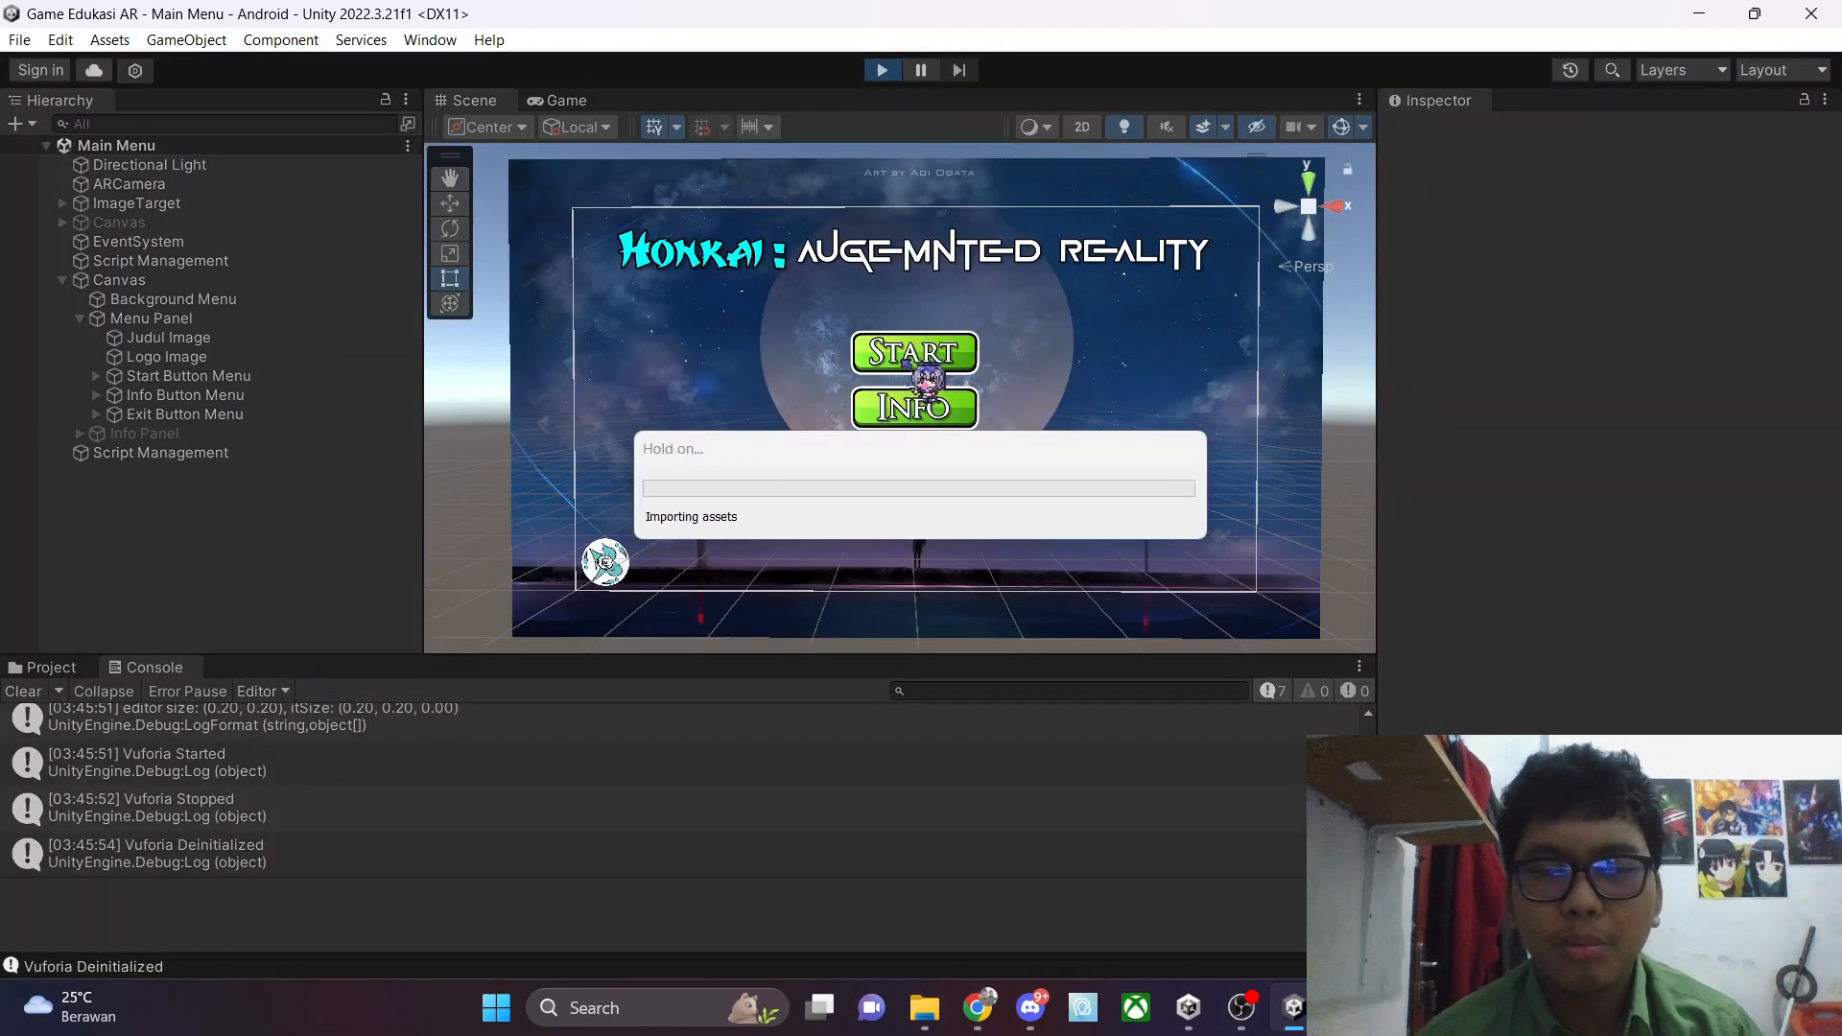
{"action": "left_click", "coordinate": [911, 402]}
{"action": "left_click", "coordinate": [902, 581]}
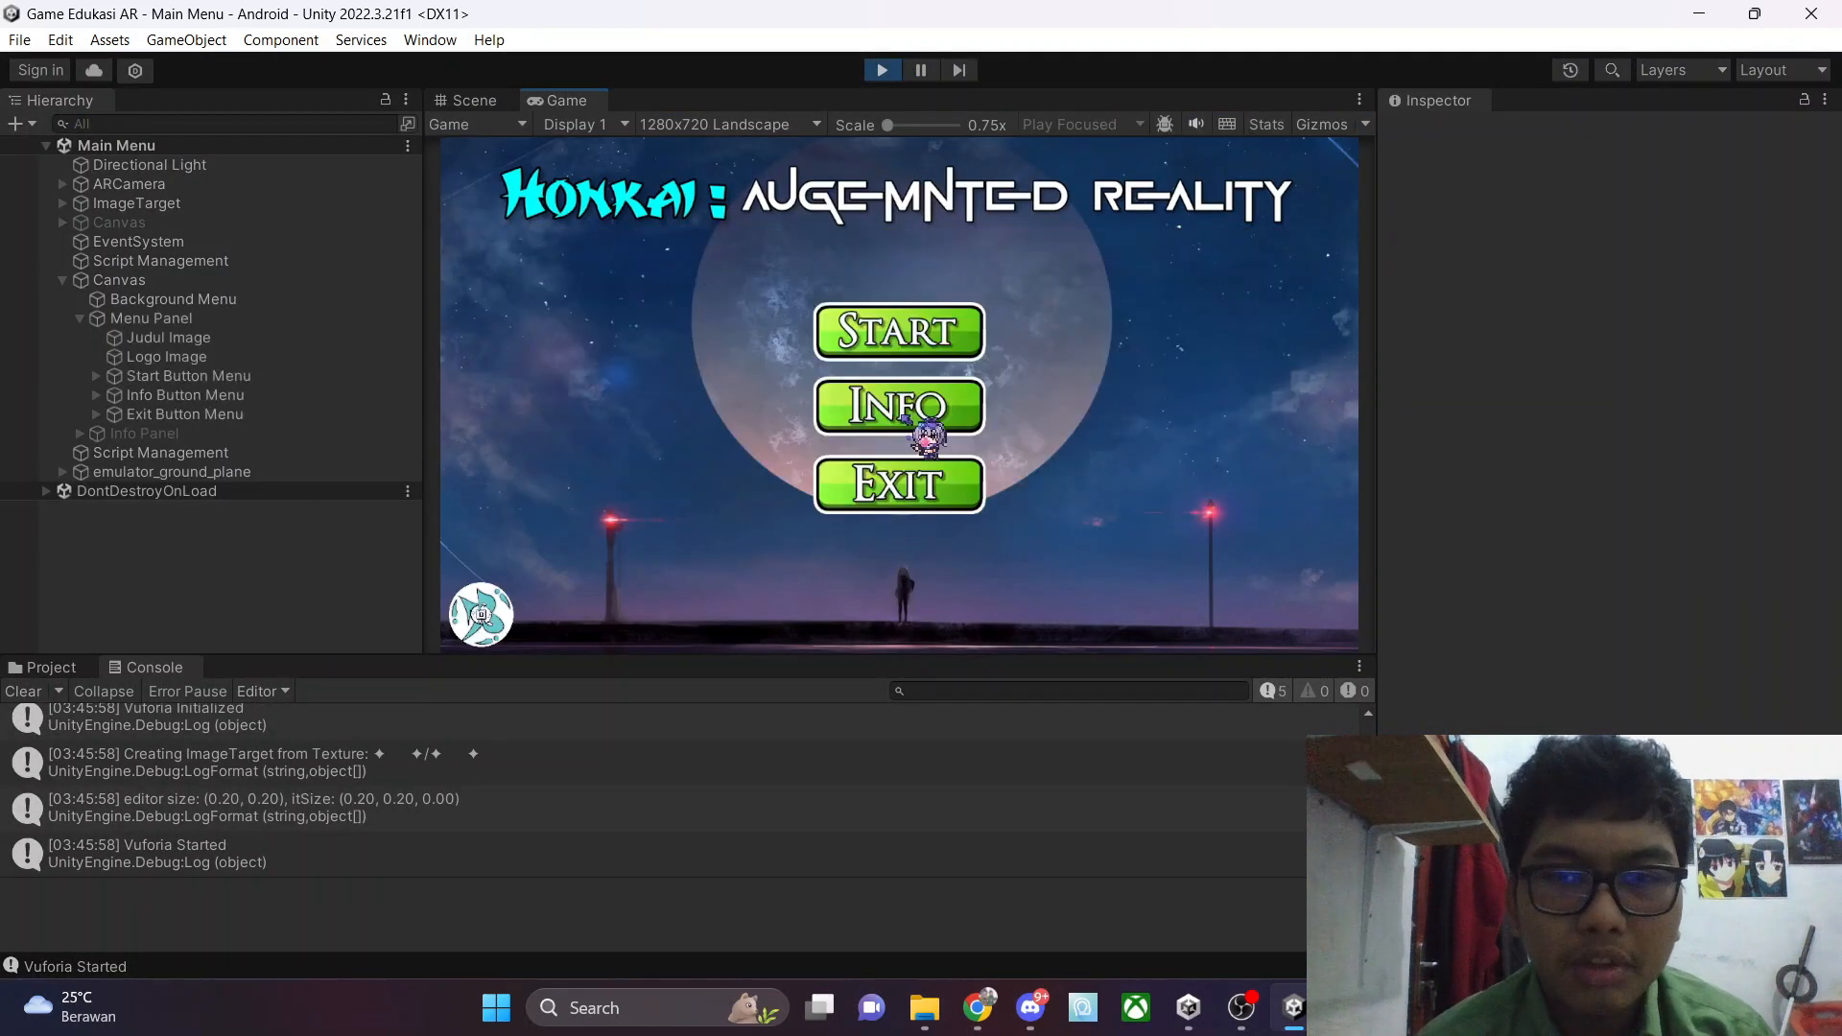
{"action": "left_click", "coordinate": [916, 489]}
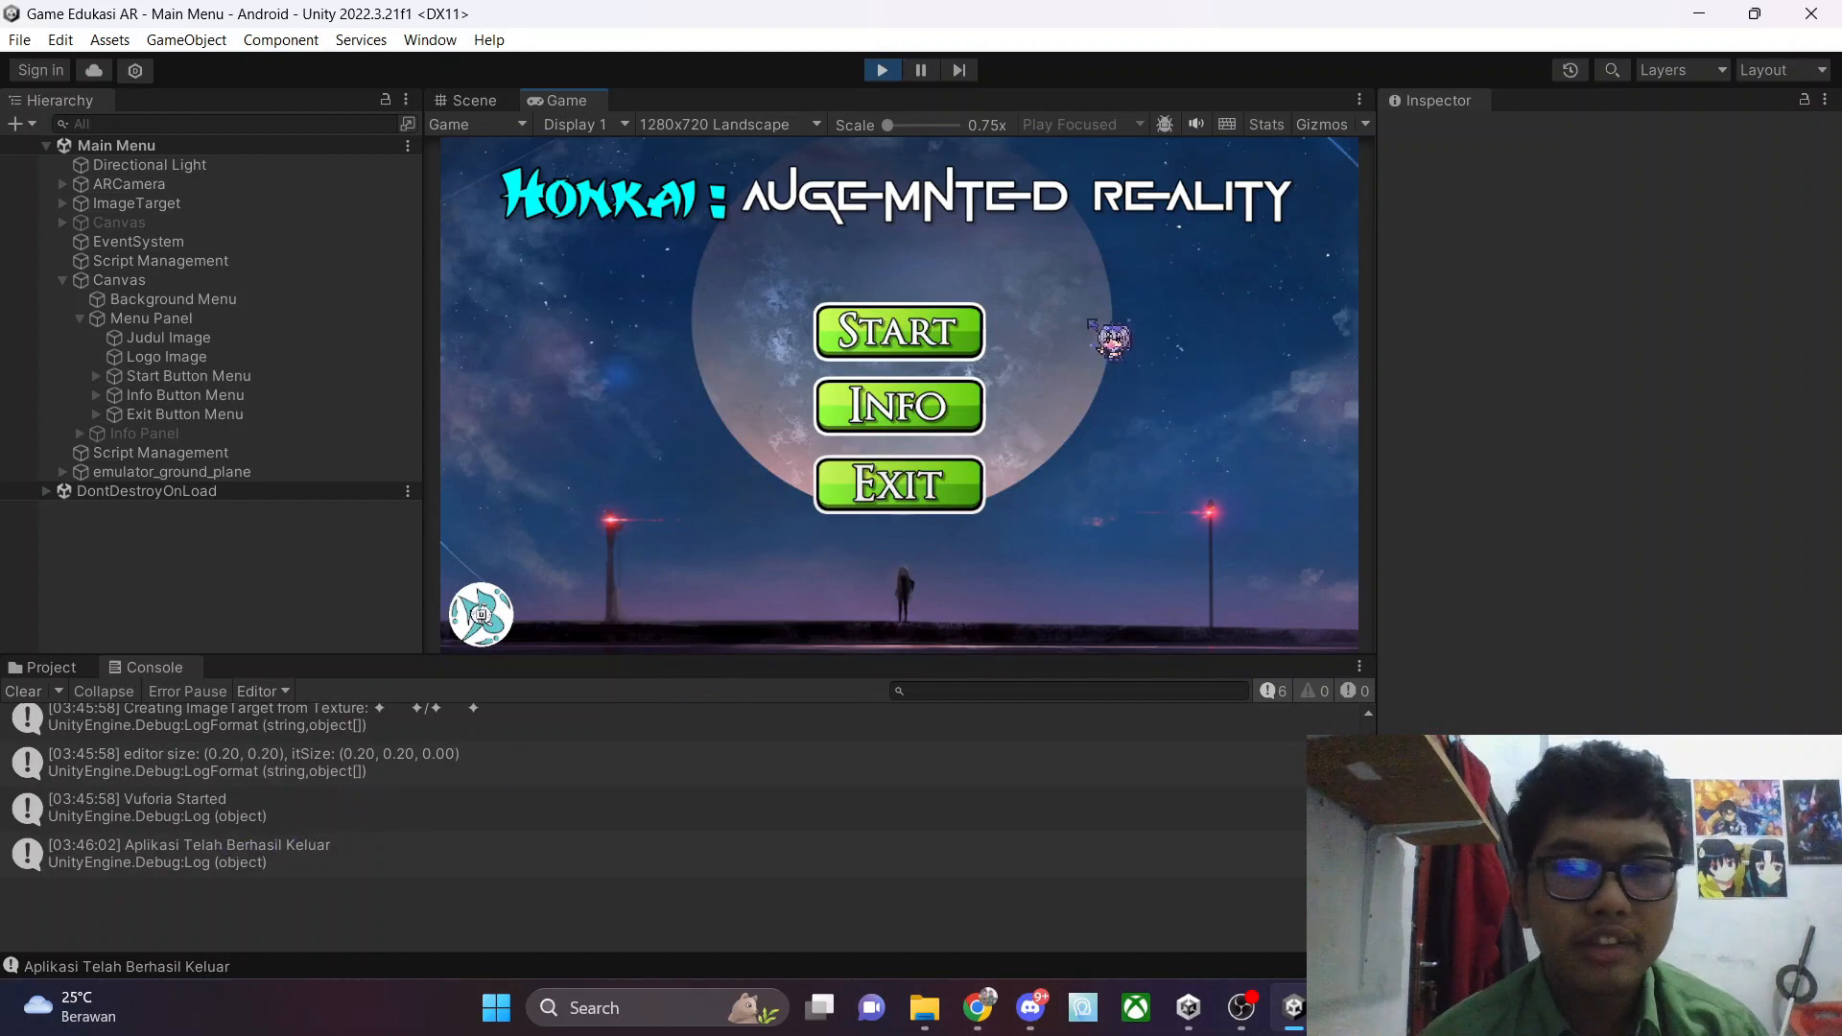
{"action": "left_click", "coordinate": [882, 69]}
Set the Game view's resolution to 800x480 Landscape
{"action": "left_click", "coordinate": [561, 99]}
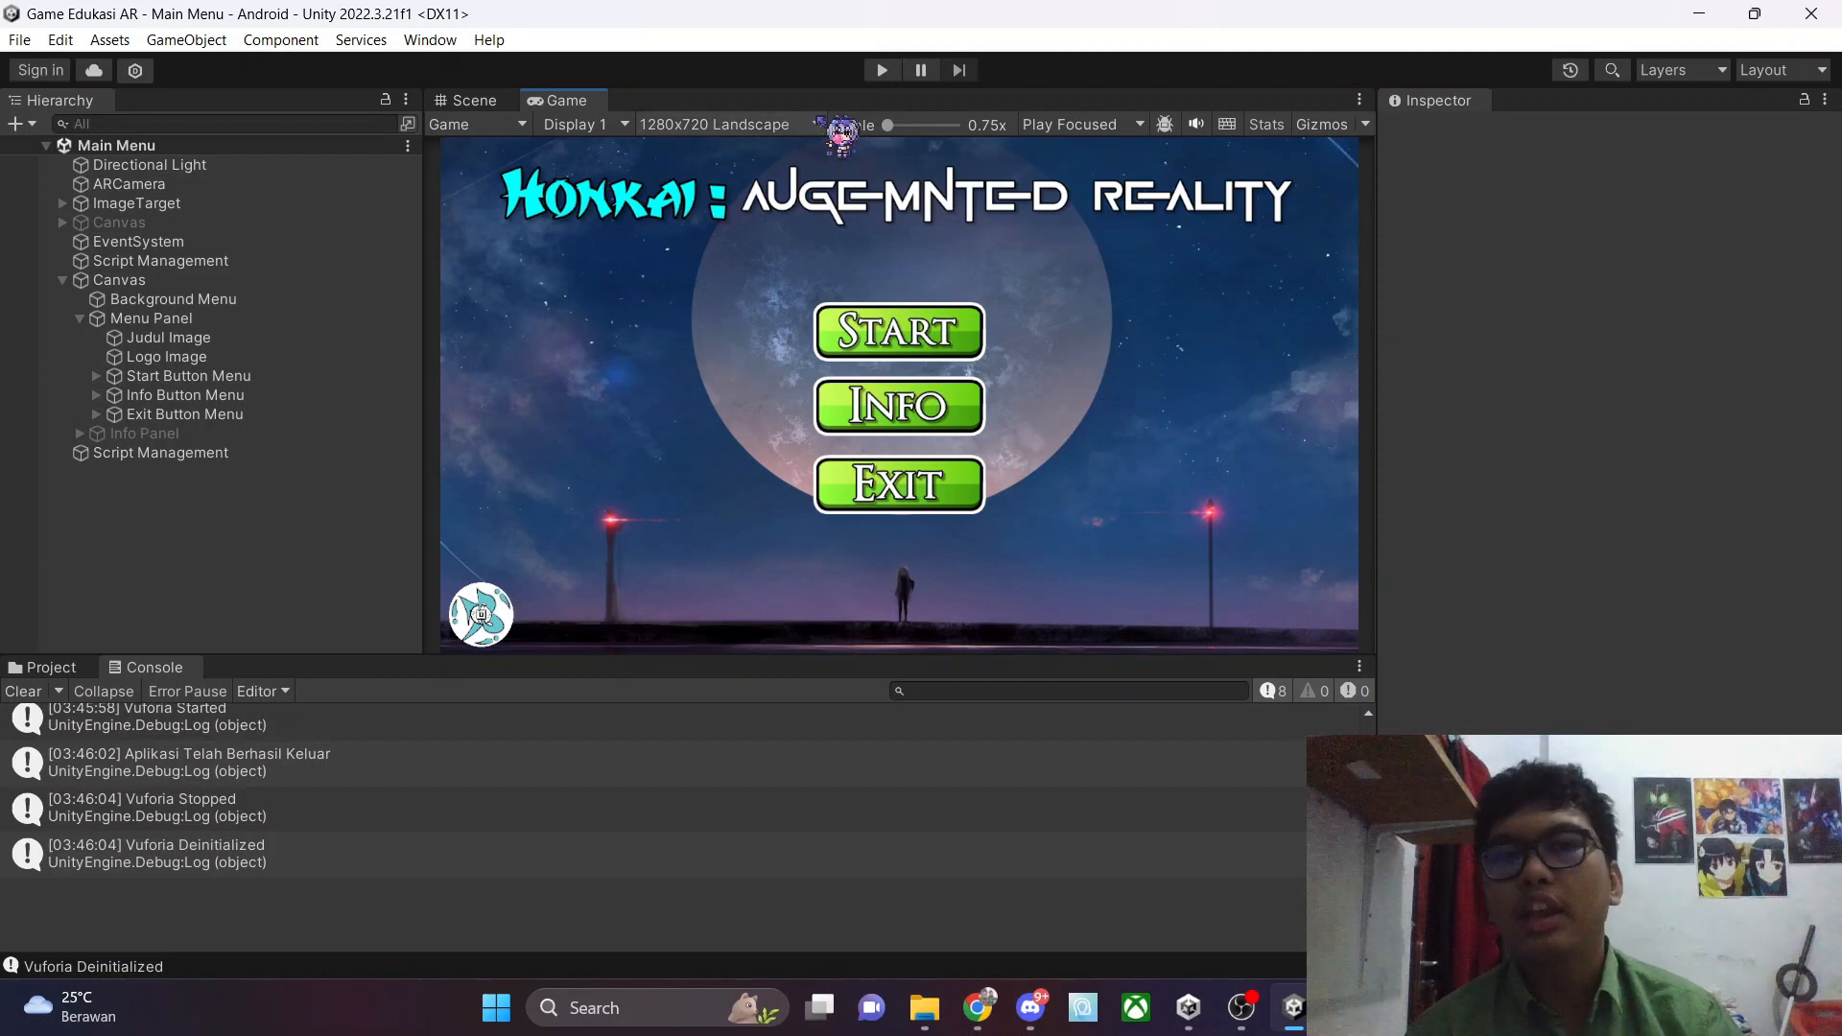
{"action": "left_click", "coordinate": [816, 122]}
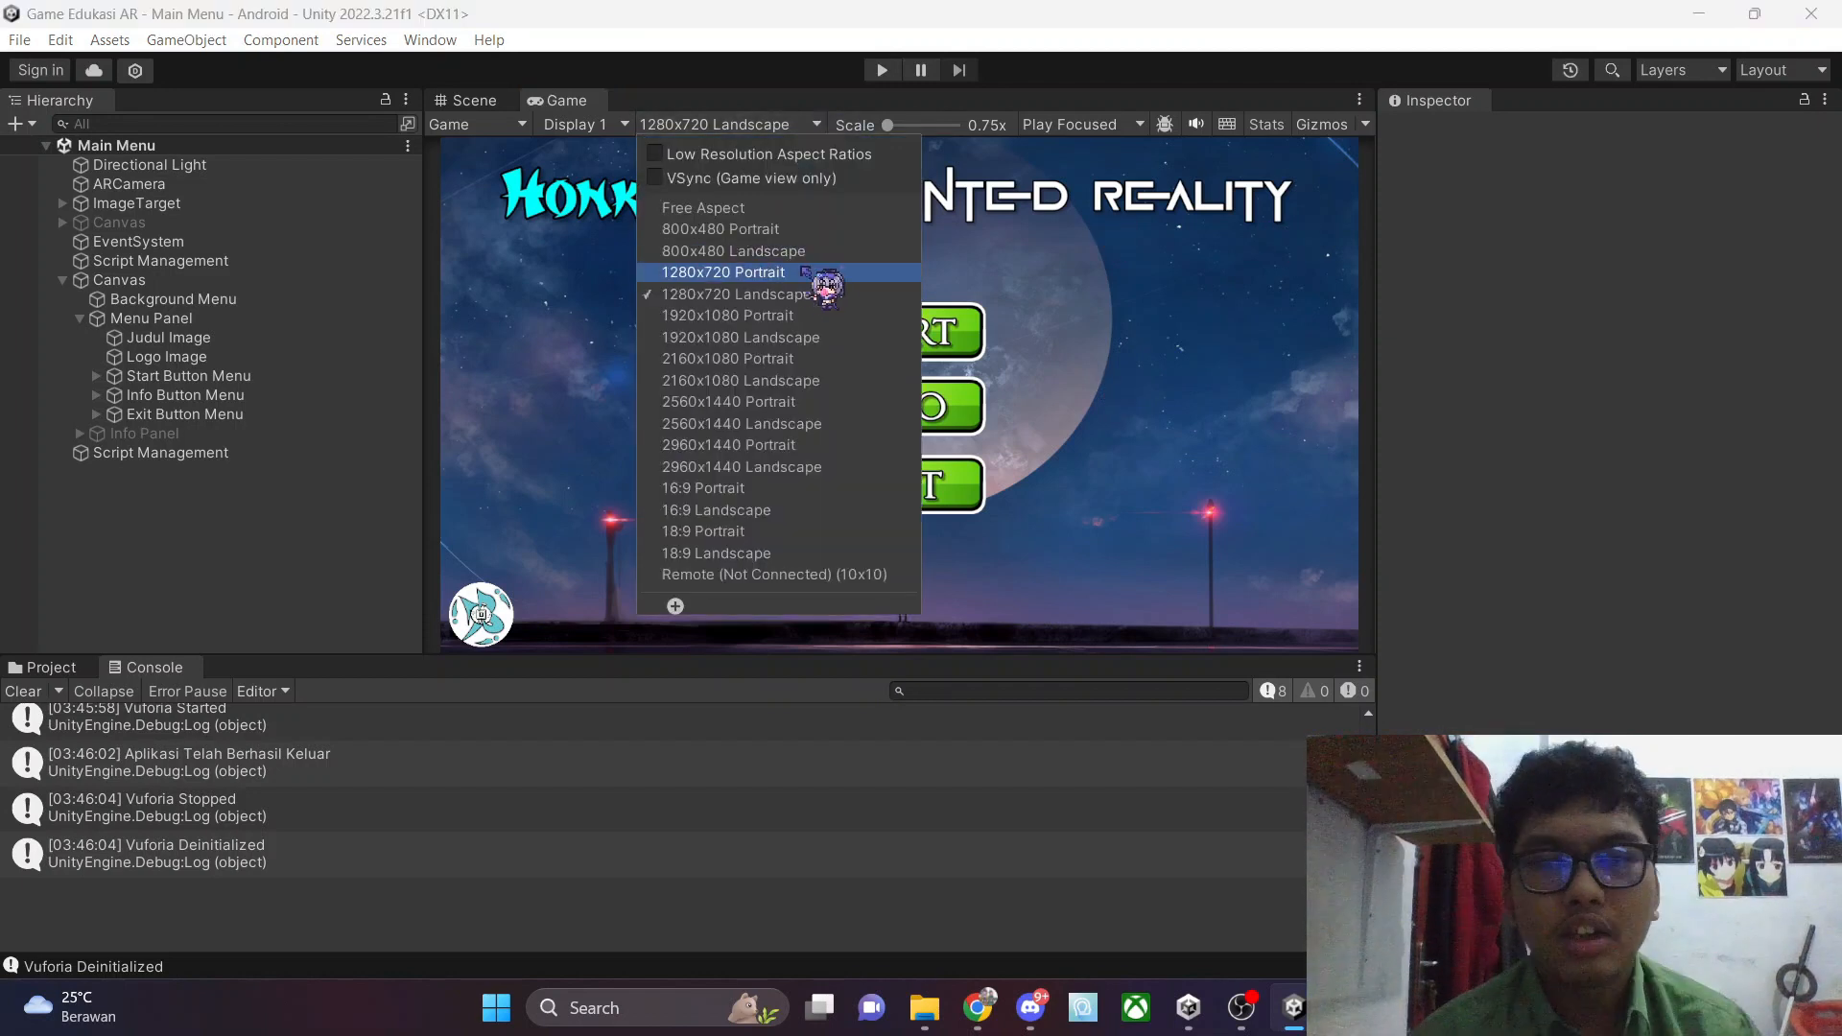
{"action": "left_click", "coordinate": [807, 252]}
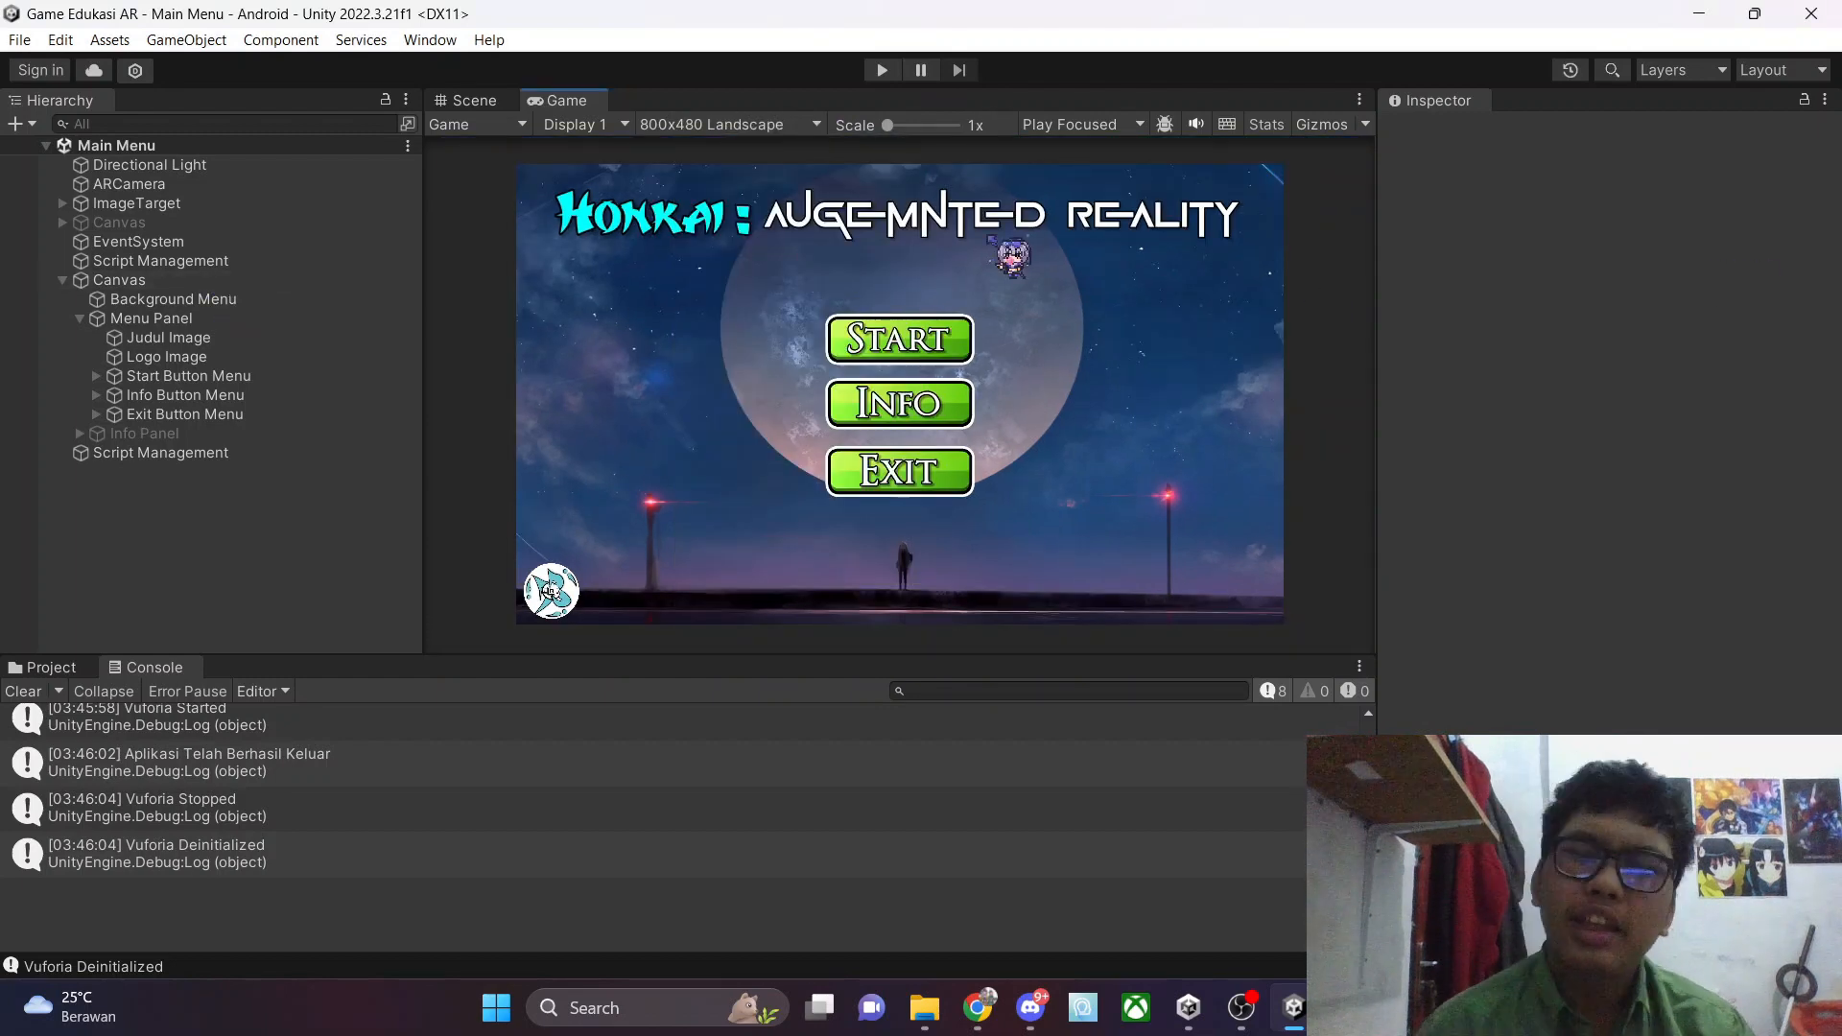
Preview the main menu in the Game view at 2960x1440 Landscape and 1280x720 Landscape, comparing its layout with the Scene view
{"action": "left_click", "coordinate": [726, 124]}
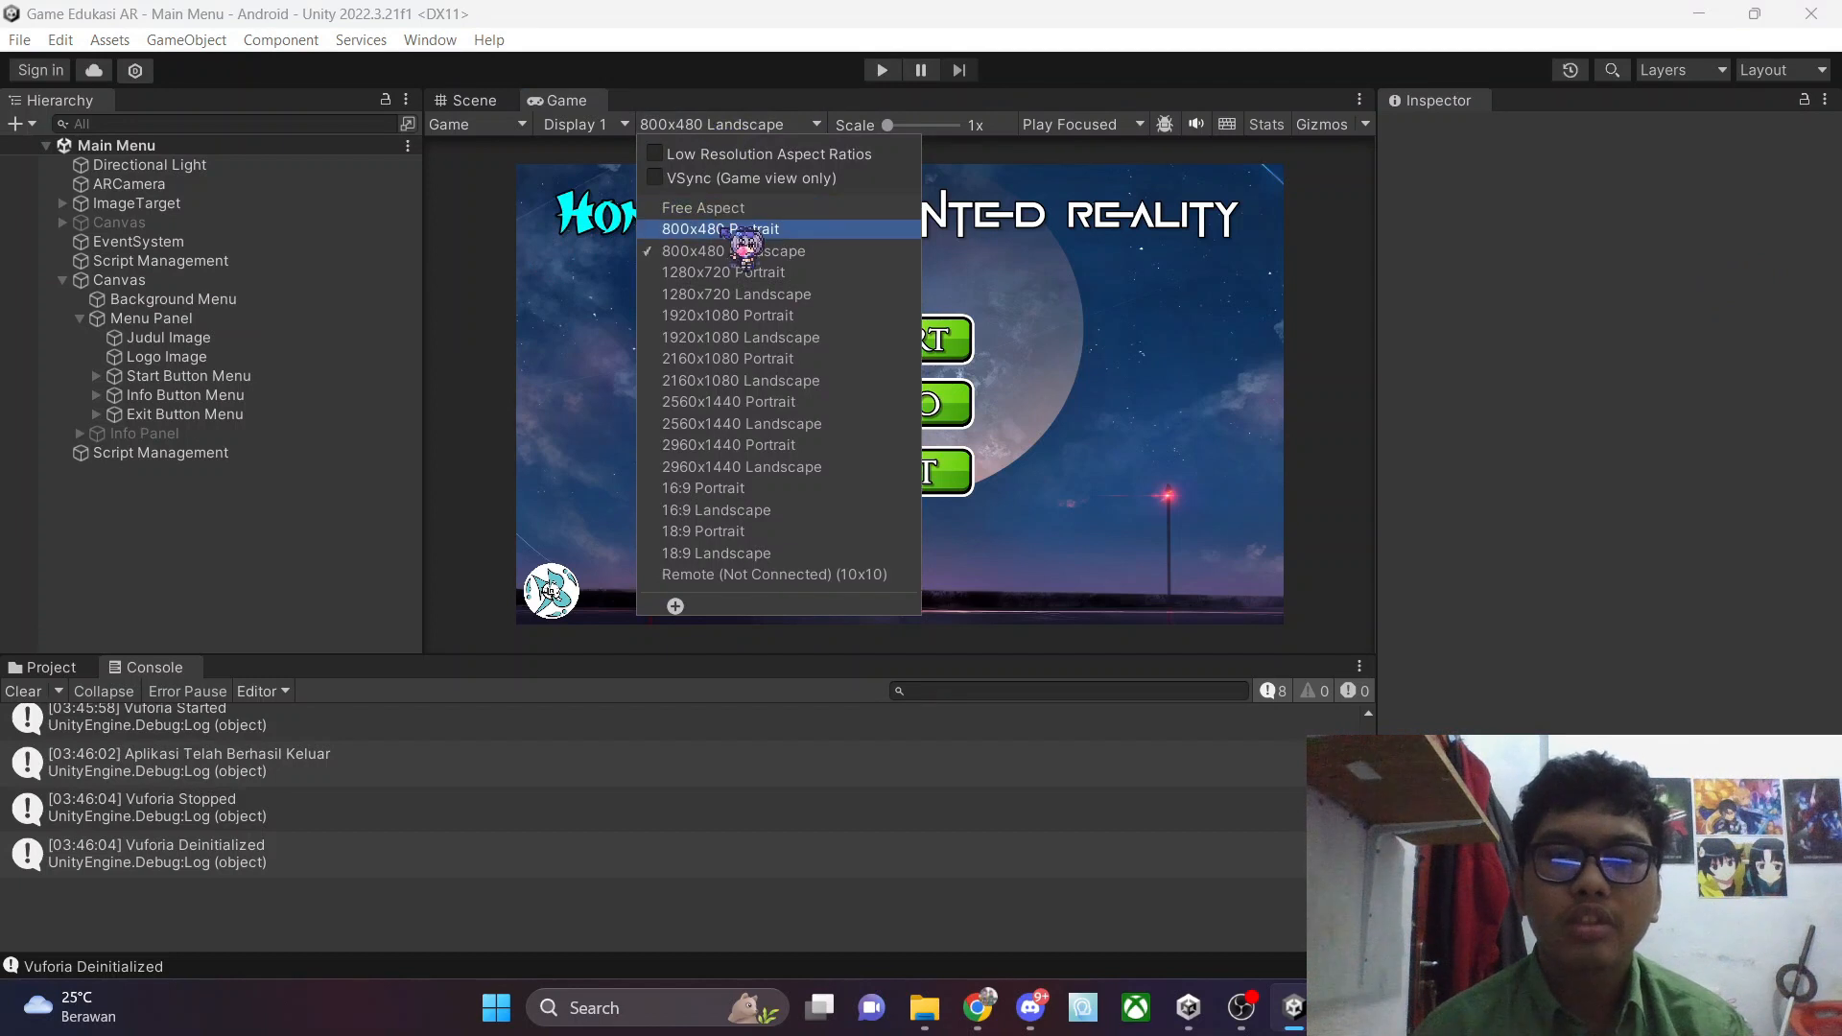
{"action": "left_click", "coordinate": [742, 467]}
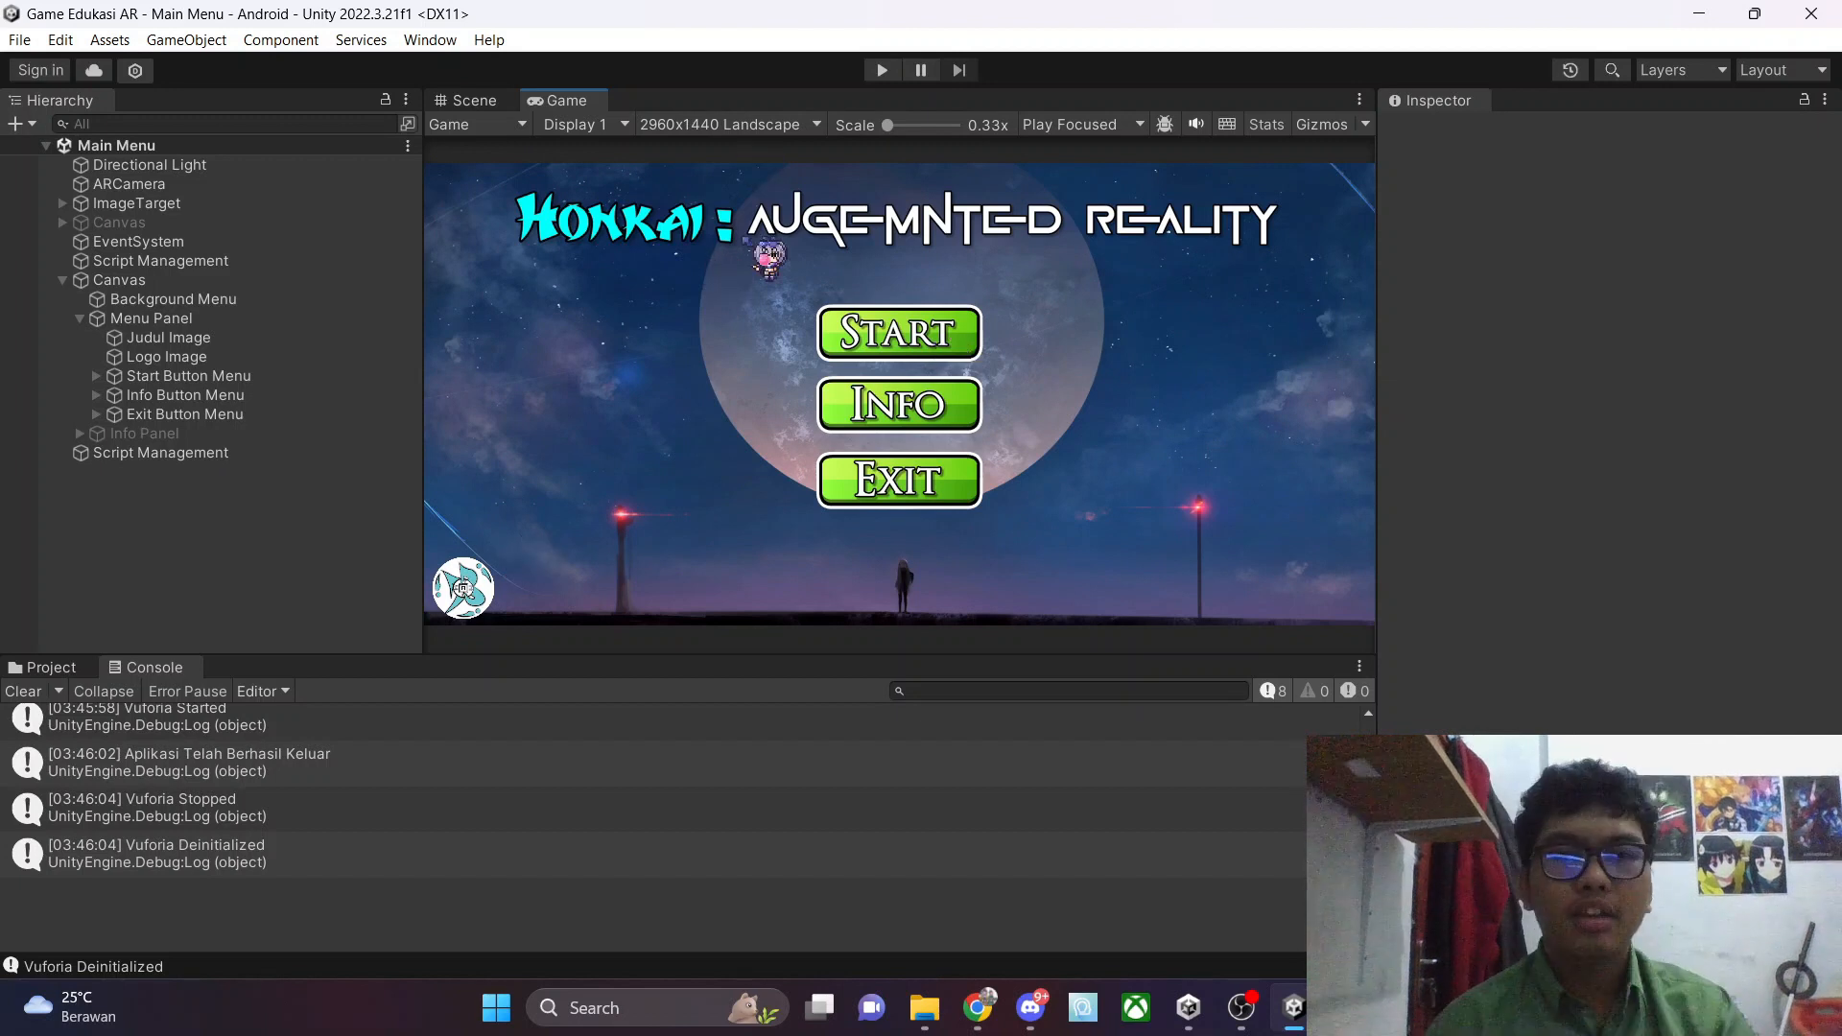
{"action": "left_click", "coordinate": [729, 124]}
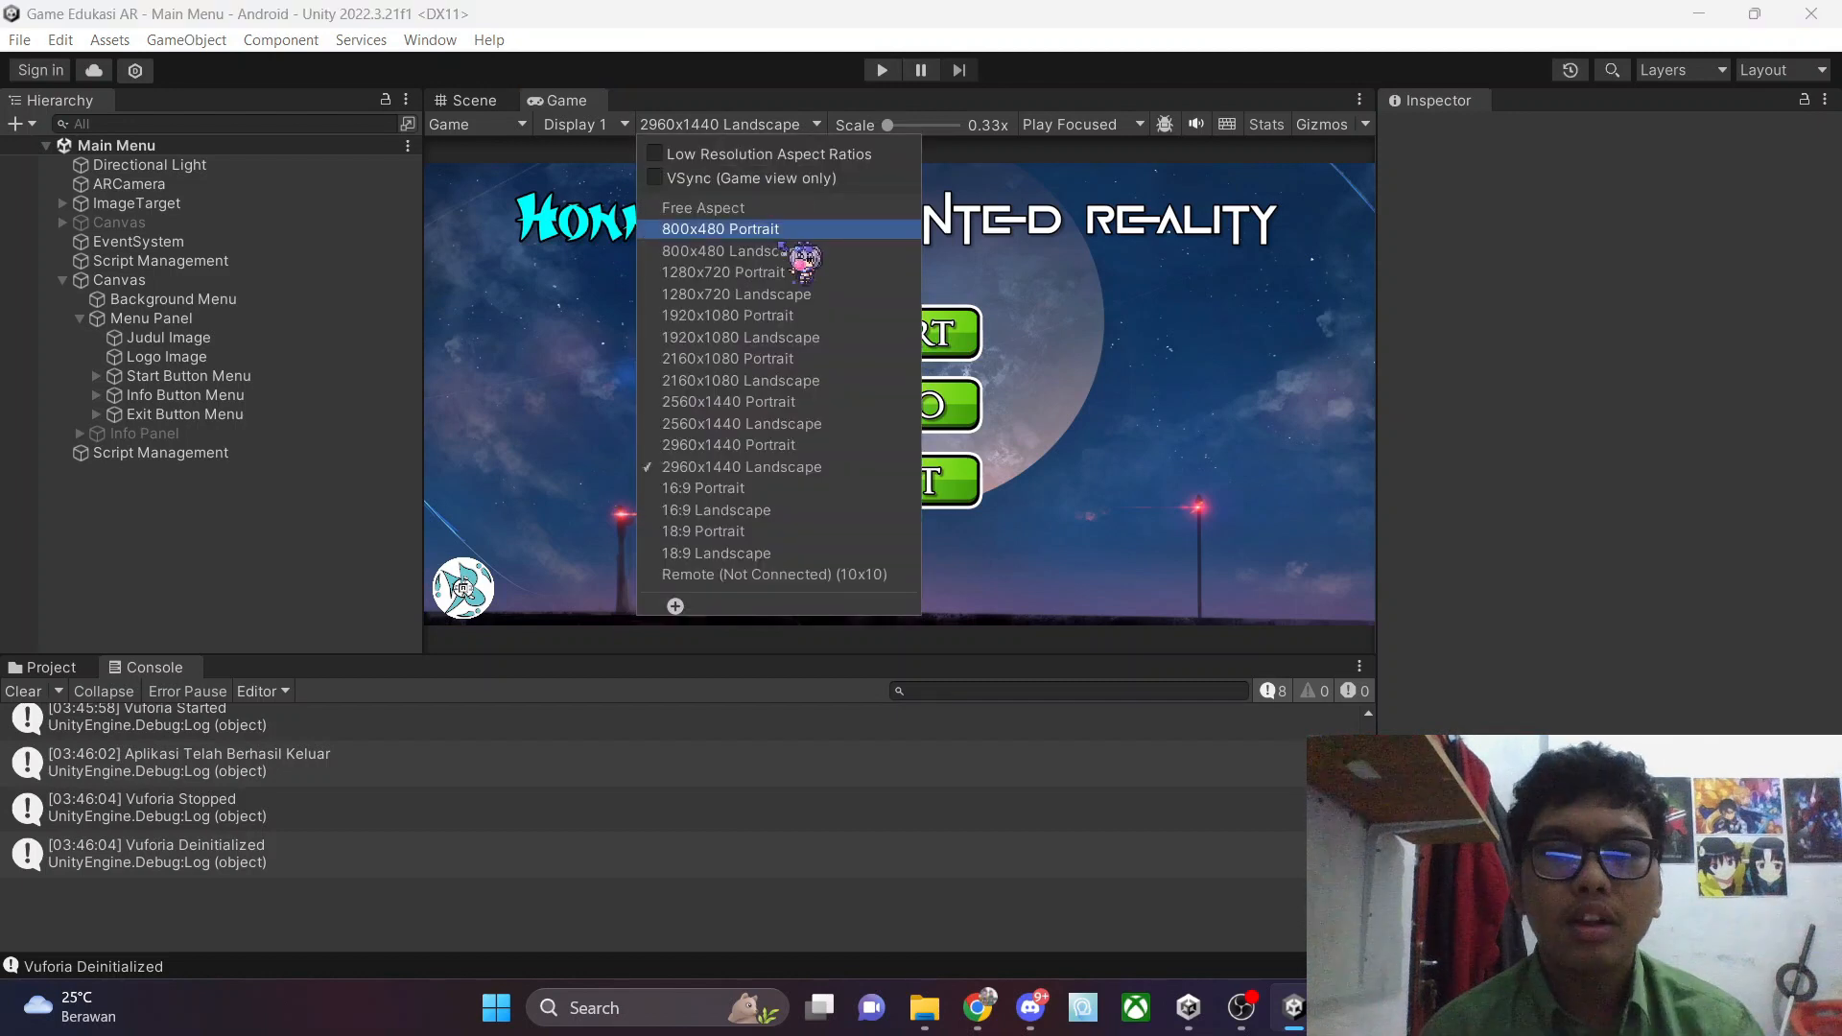
{"action": "left_click", "coordinate": [734, 293]}
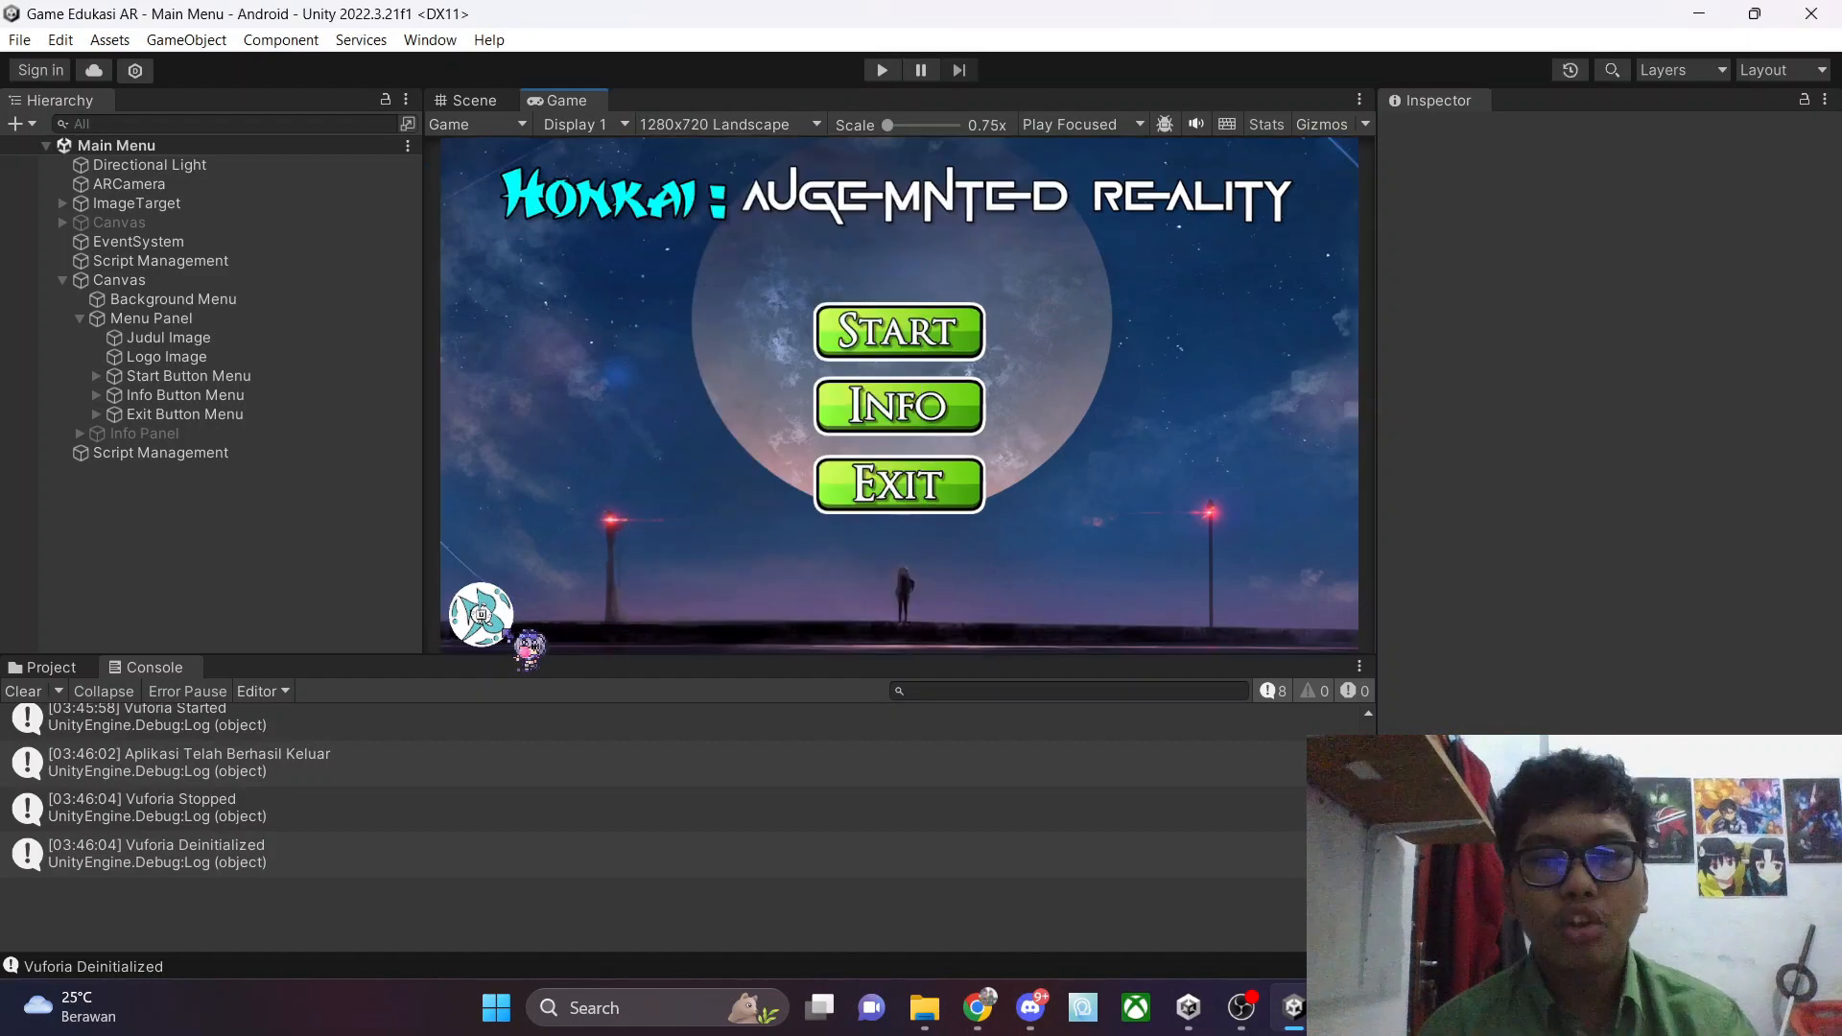
{"action": "left_click", "coordinate": [479, 101]}
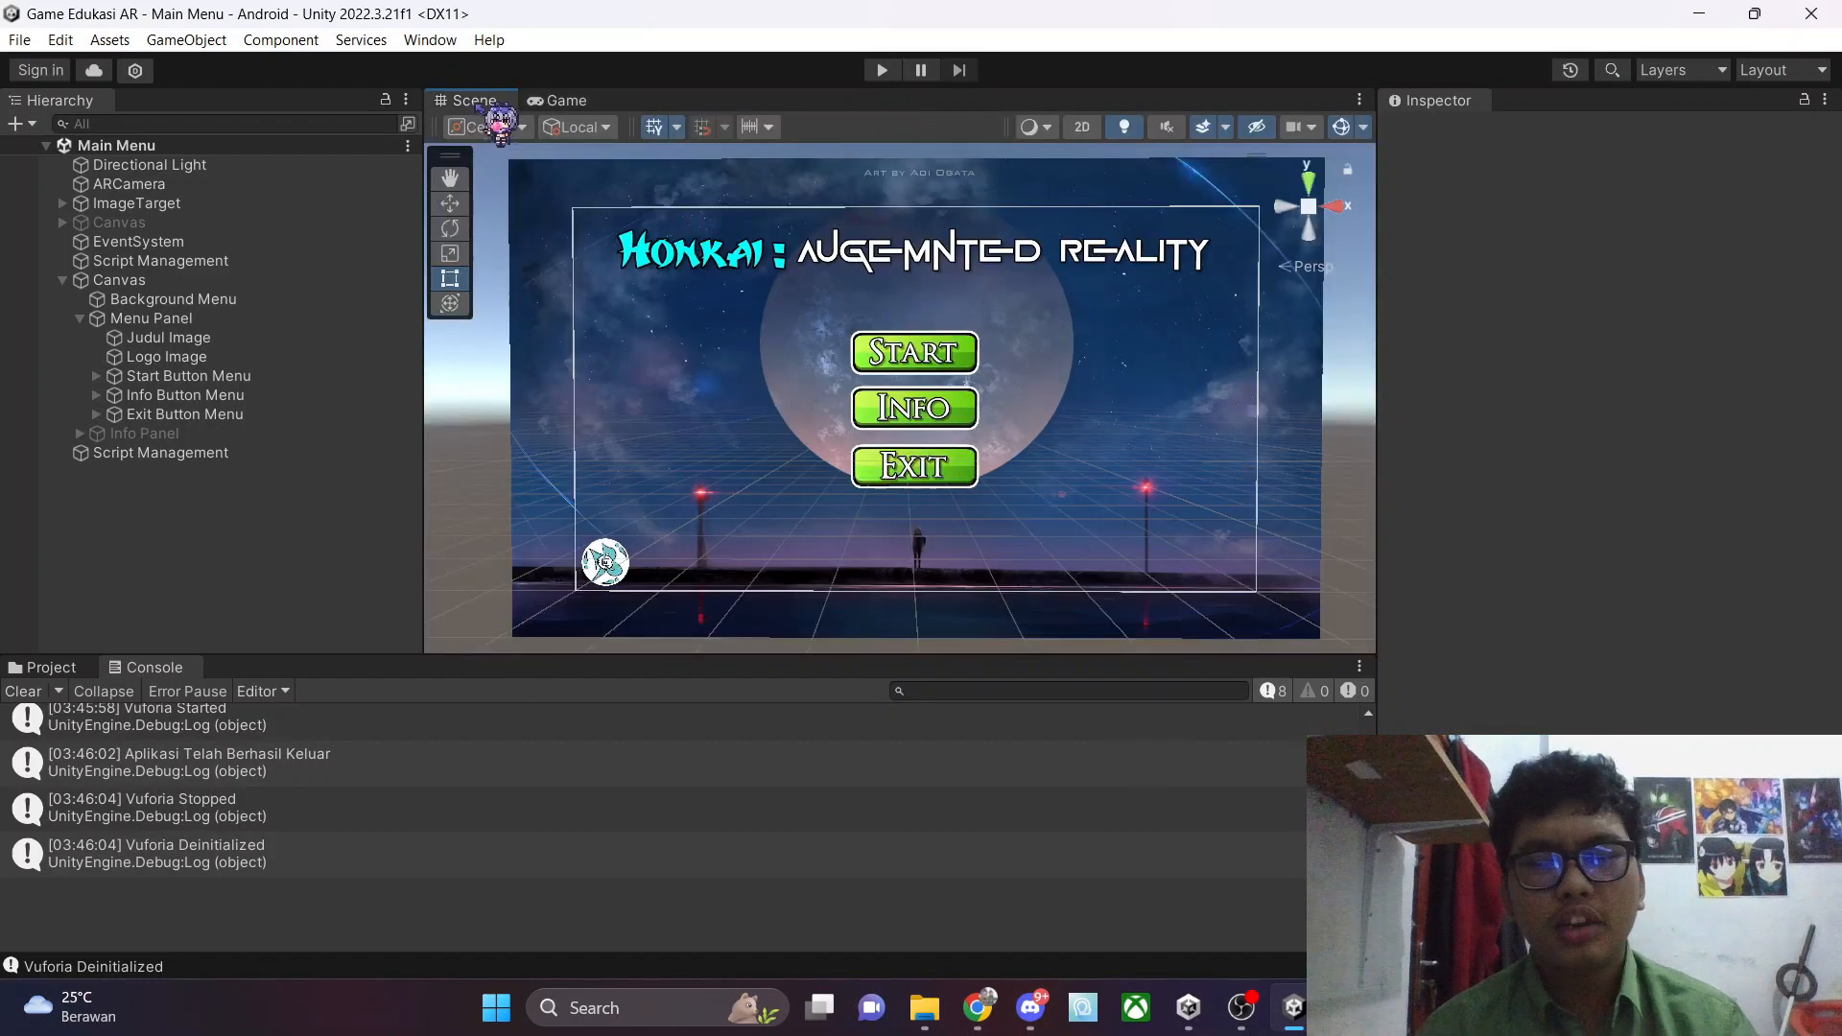
{"action": "left_click", "coordinate": [567, 101]}
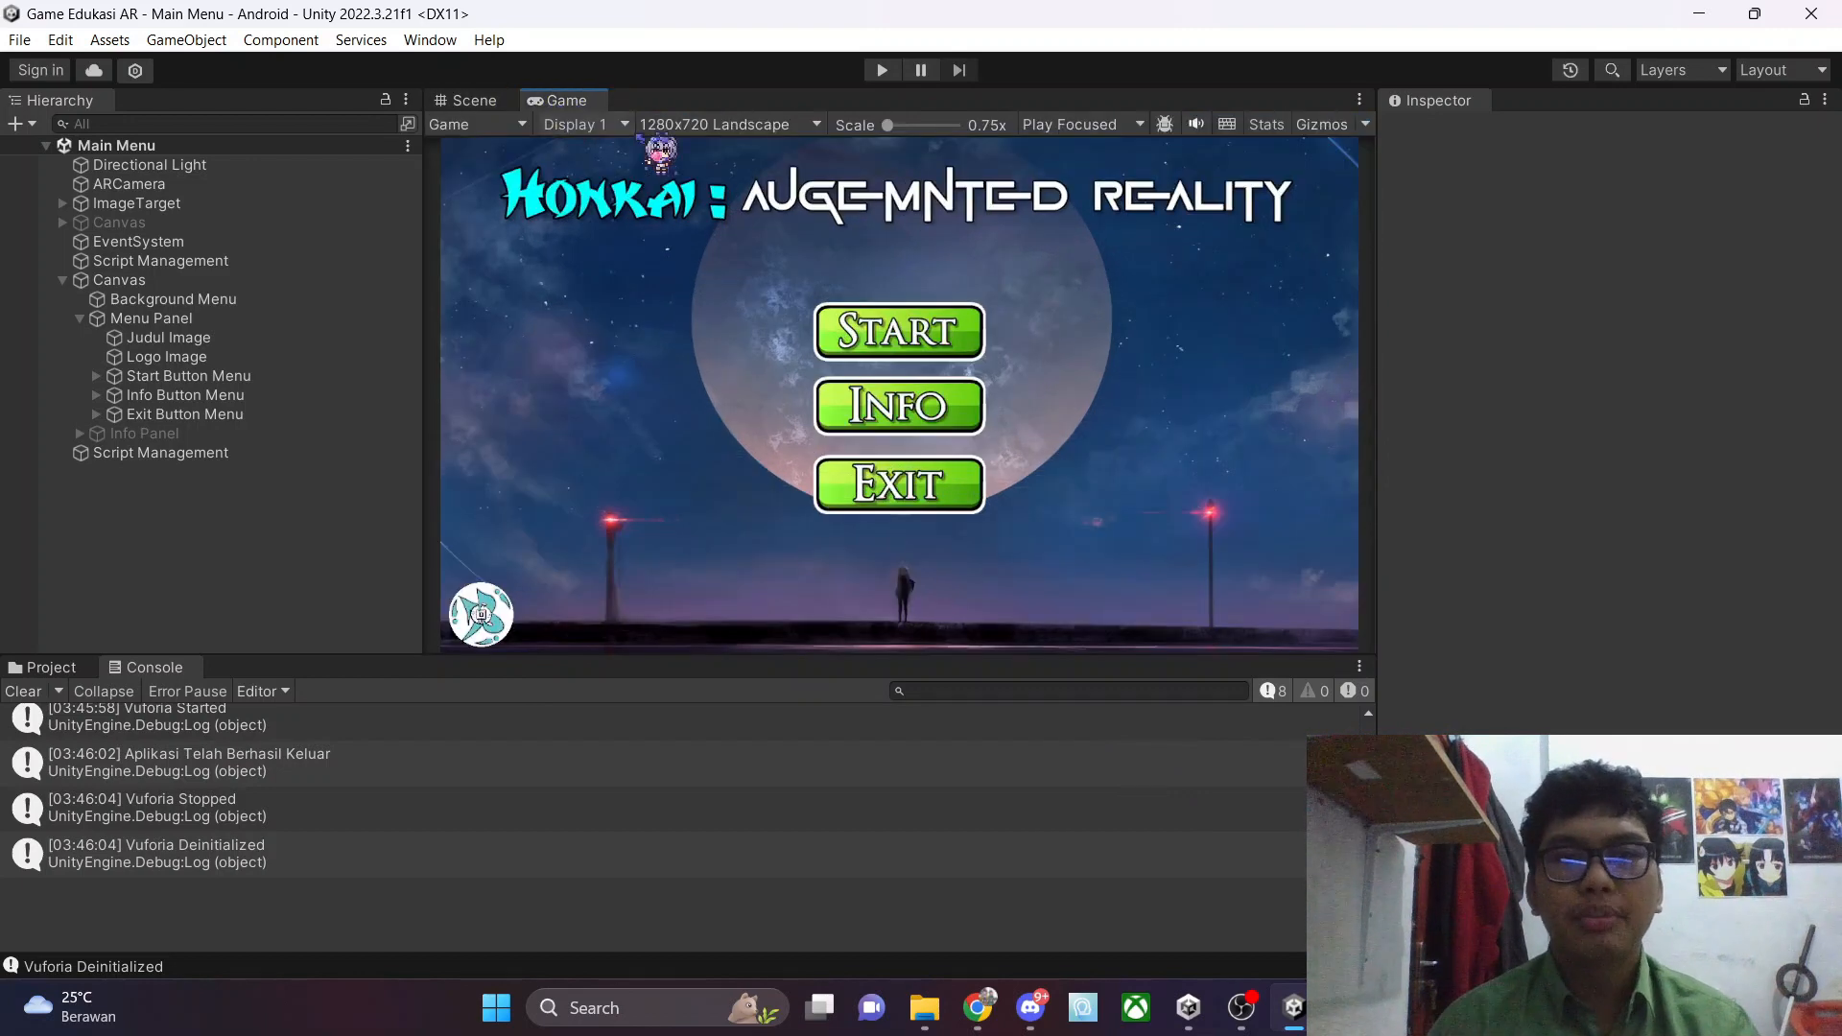
{"action": "left_click", "coordinate": [715, 124]}
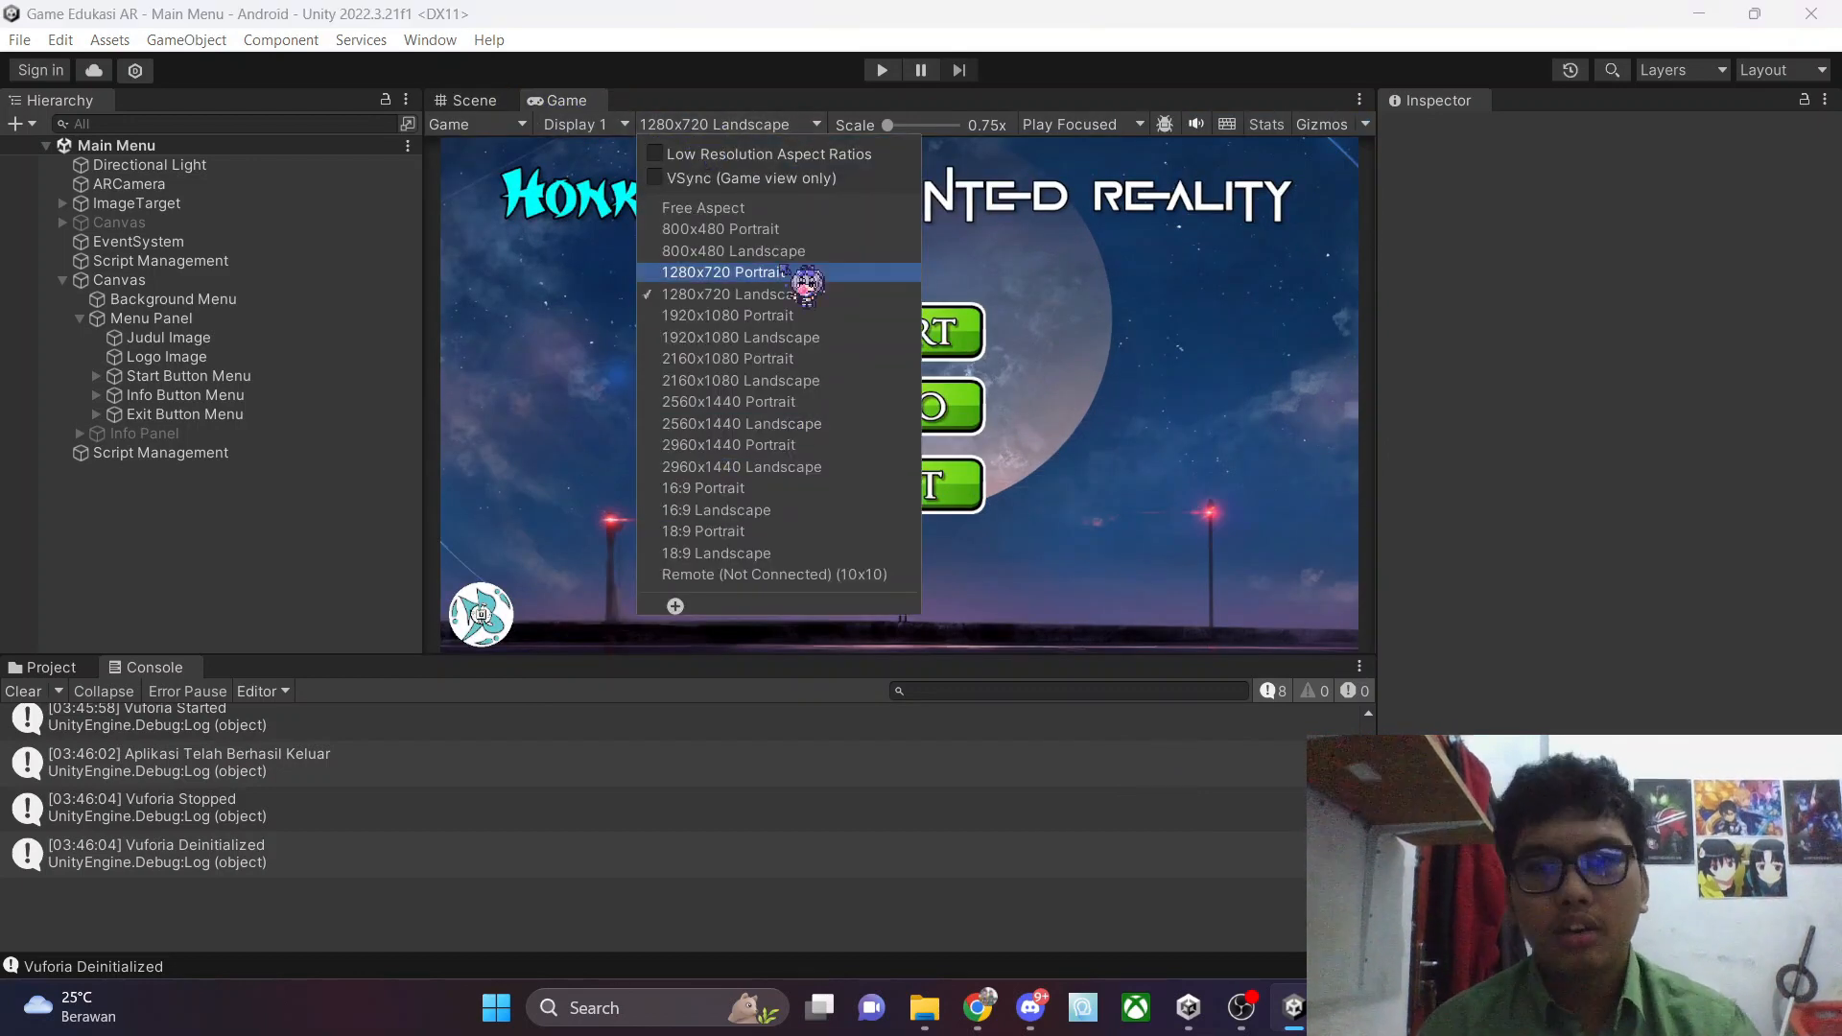
{"action": "left_click", "coordinate": [568, 123]}
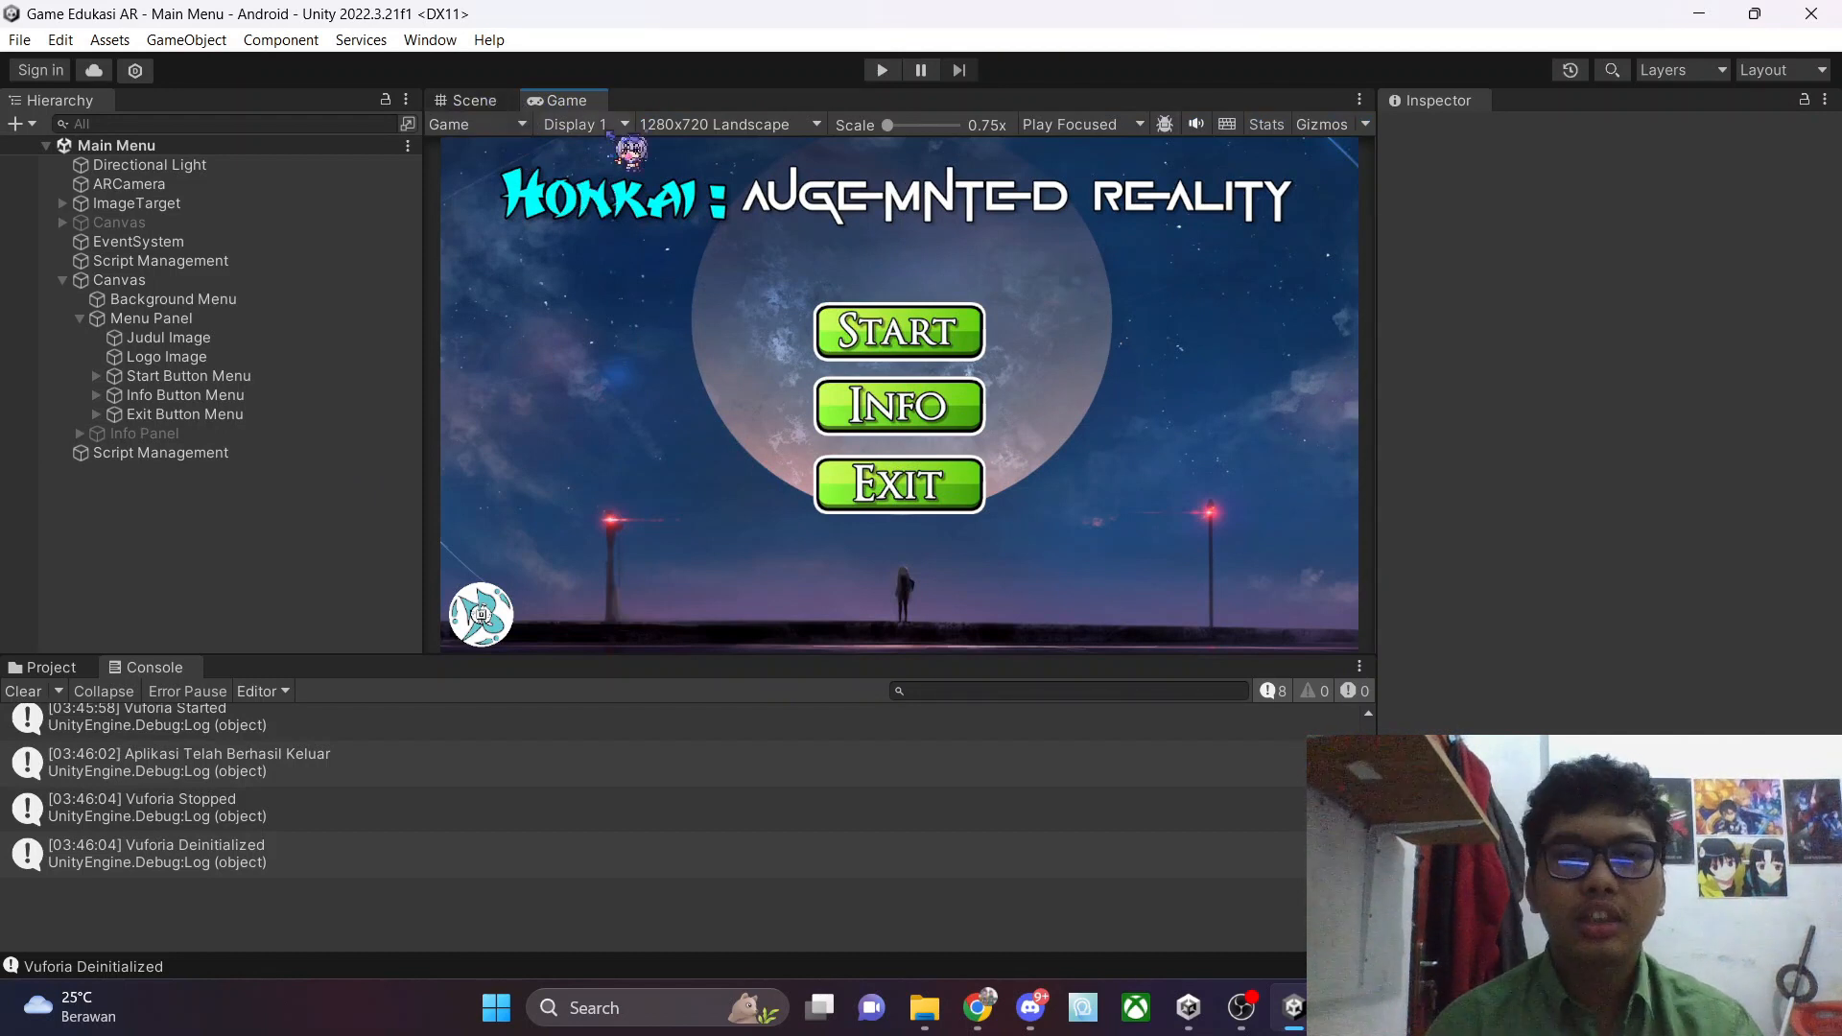
Set the Game view's resolution to 1280x720 Landscape and collapse the active Canvas in the hierarchy
{"action": "left_click", "coordinate": [474, 101]}
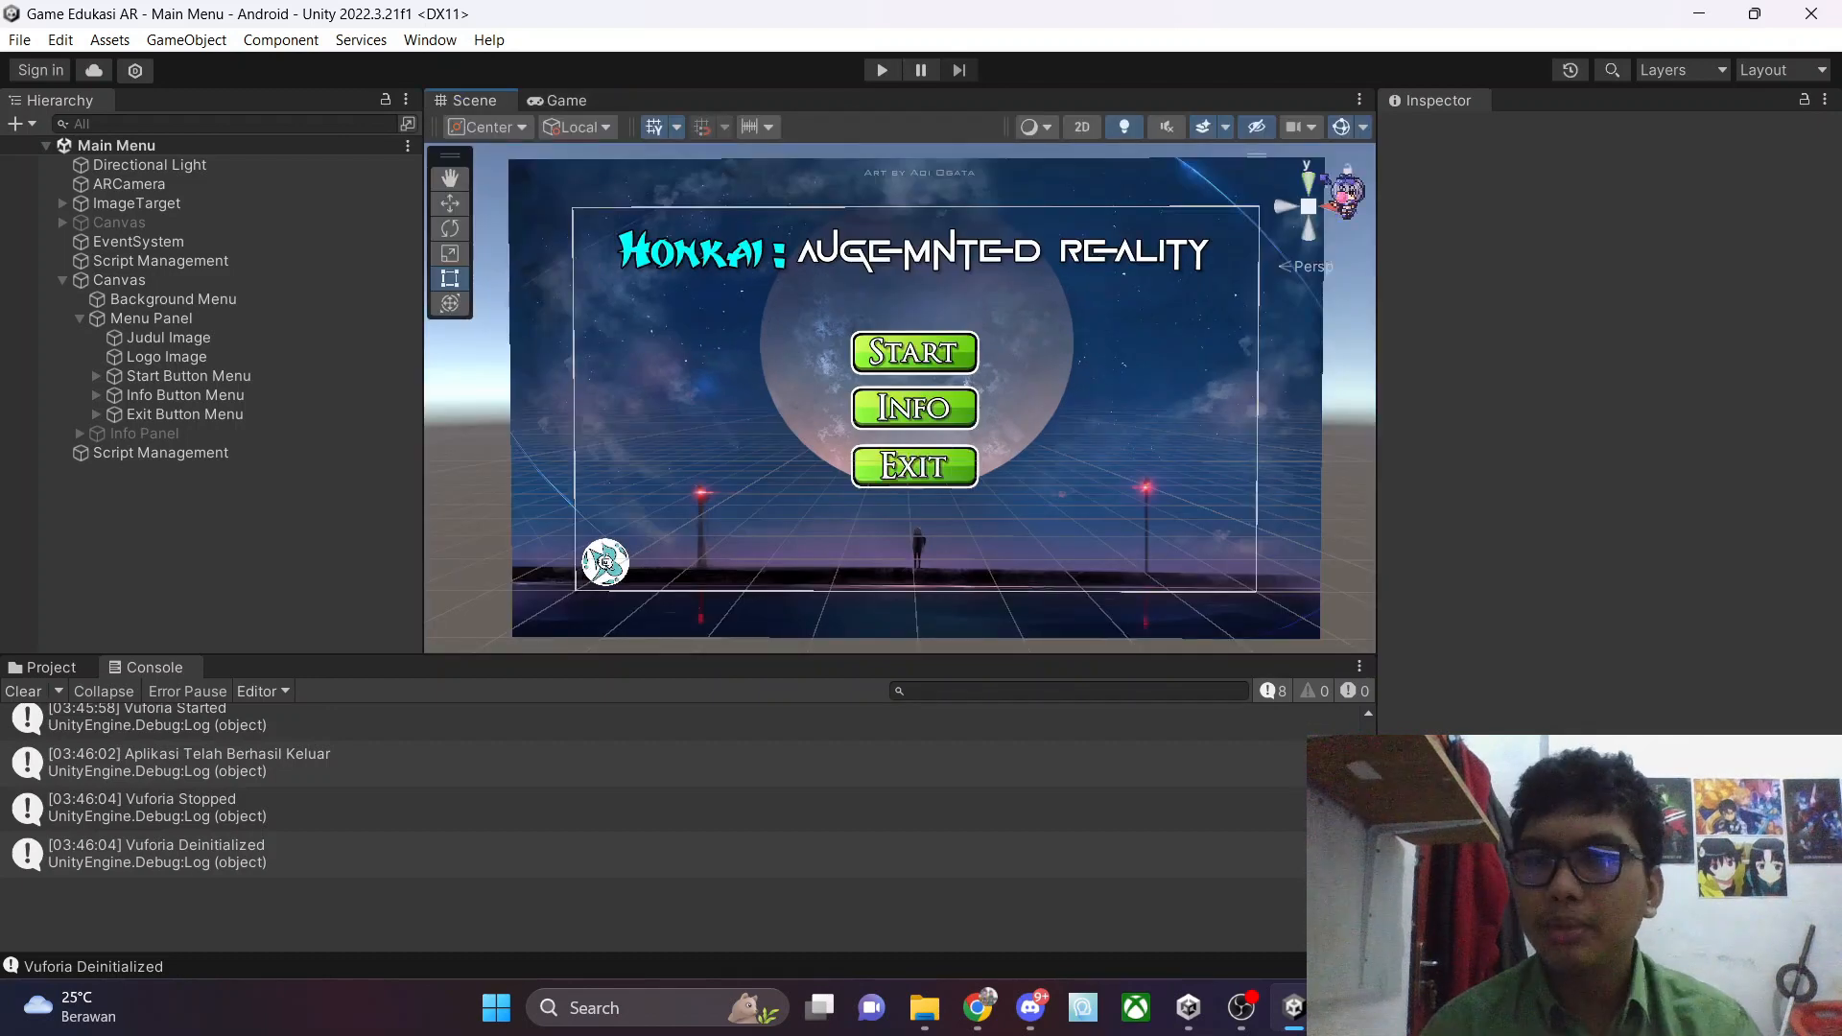
{"action": "left_click", "coordinate": [566, 99]}
{"action": "left_click", "coordinate": [730, 123]}
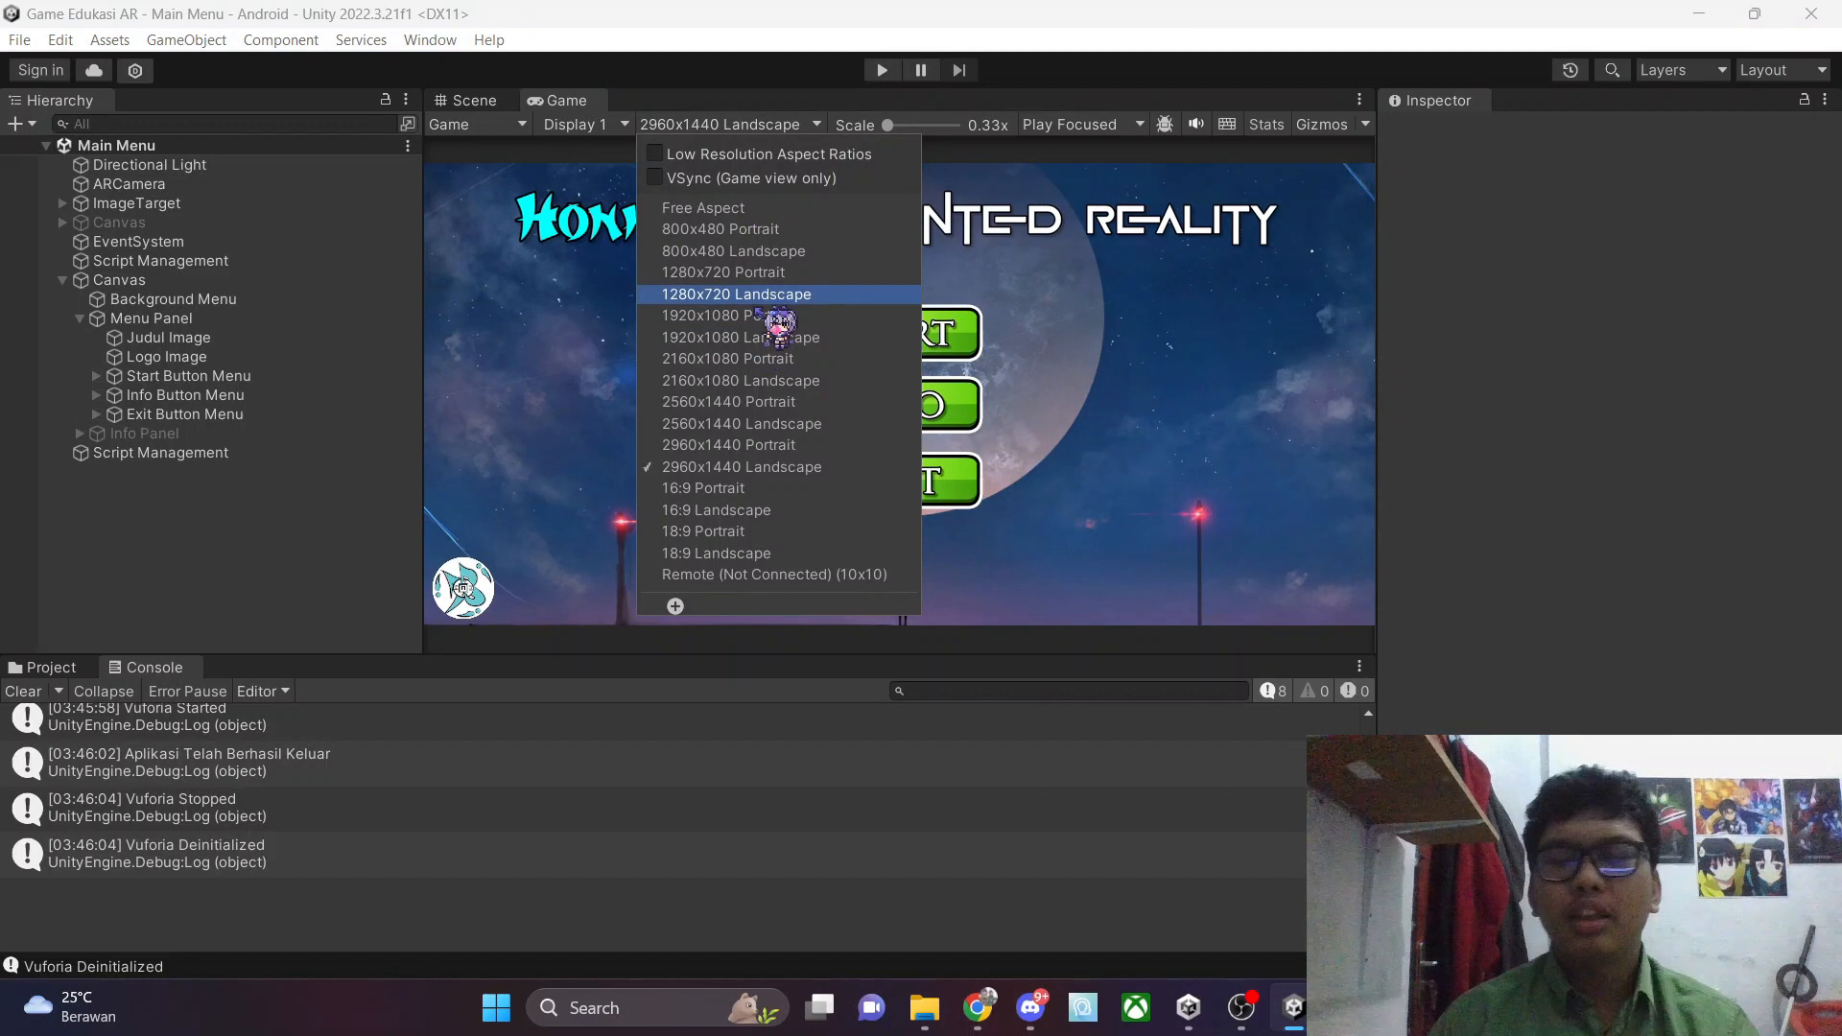
{"action": "left_click", "coordinate": [758, 294]}
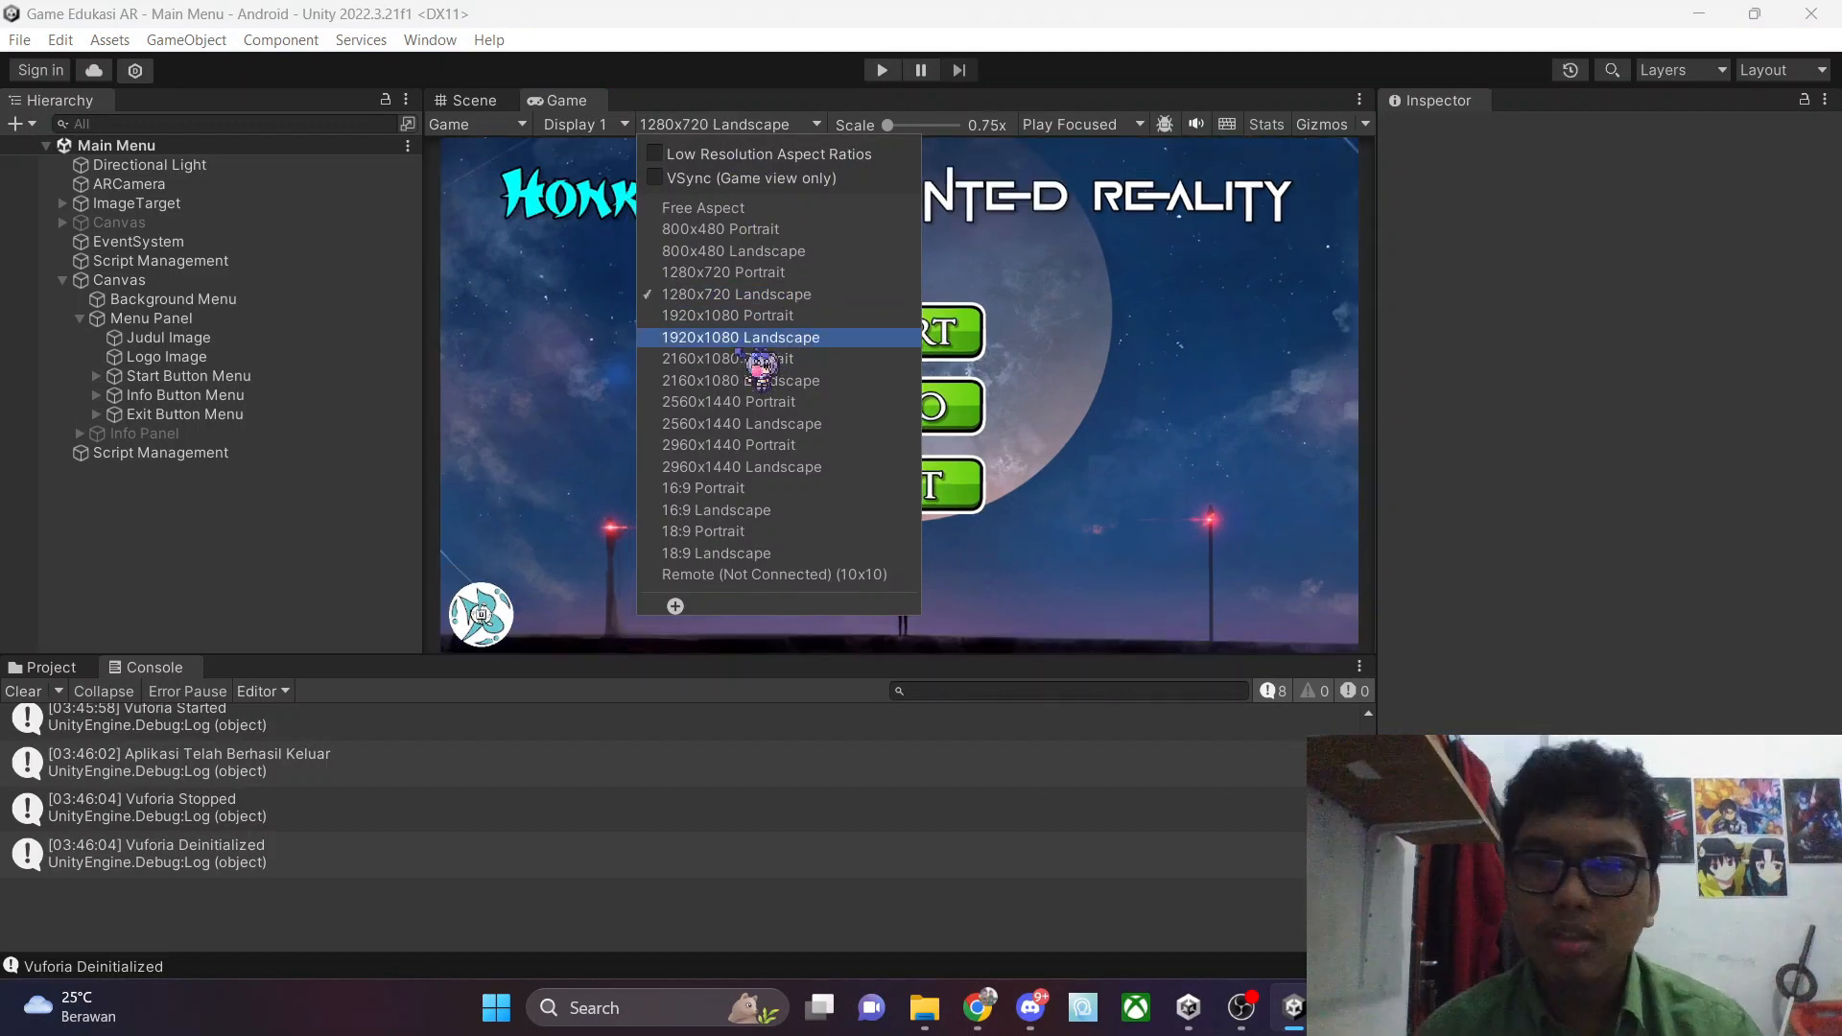
{"action": "left_click", "coordinate": [575, 353]}
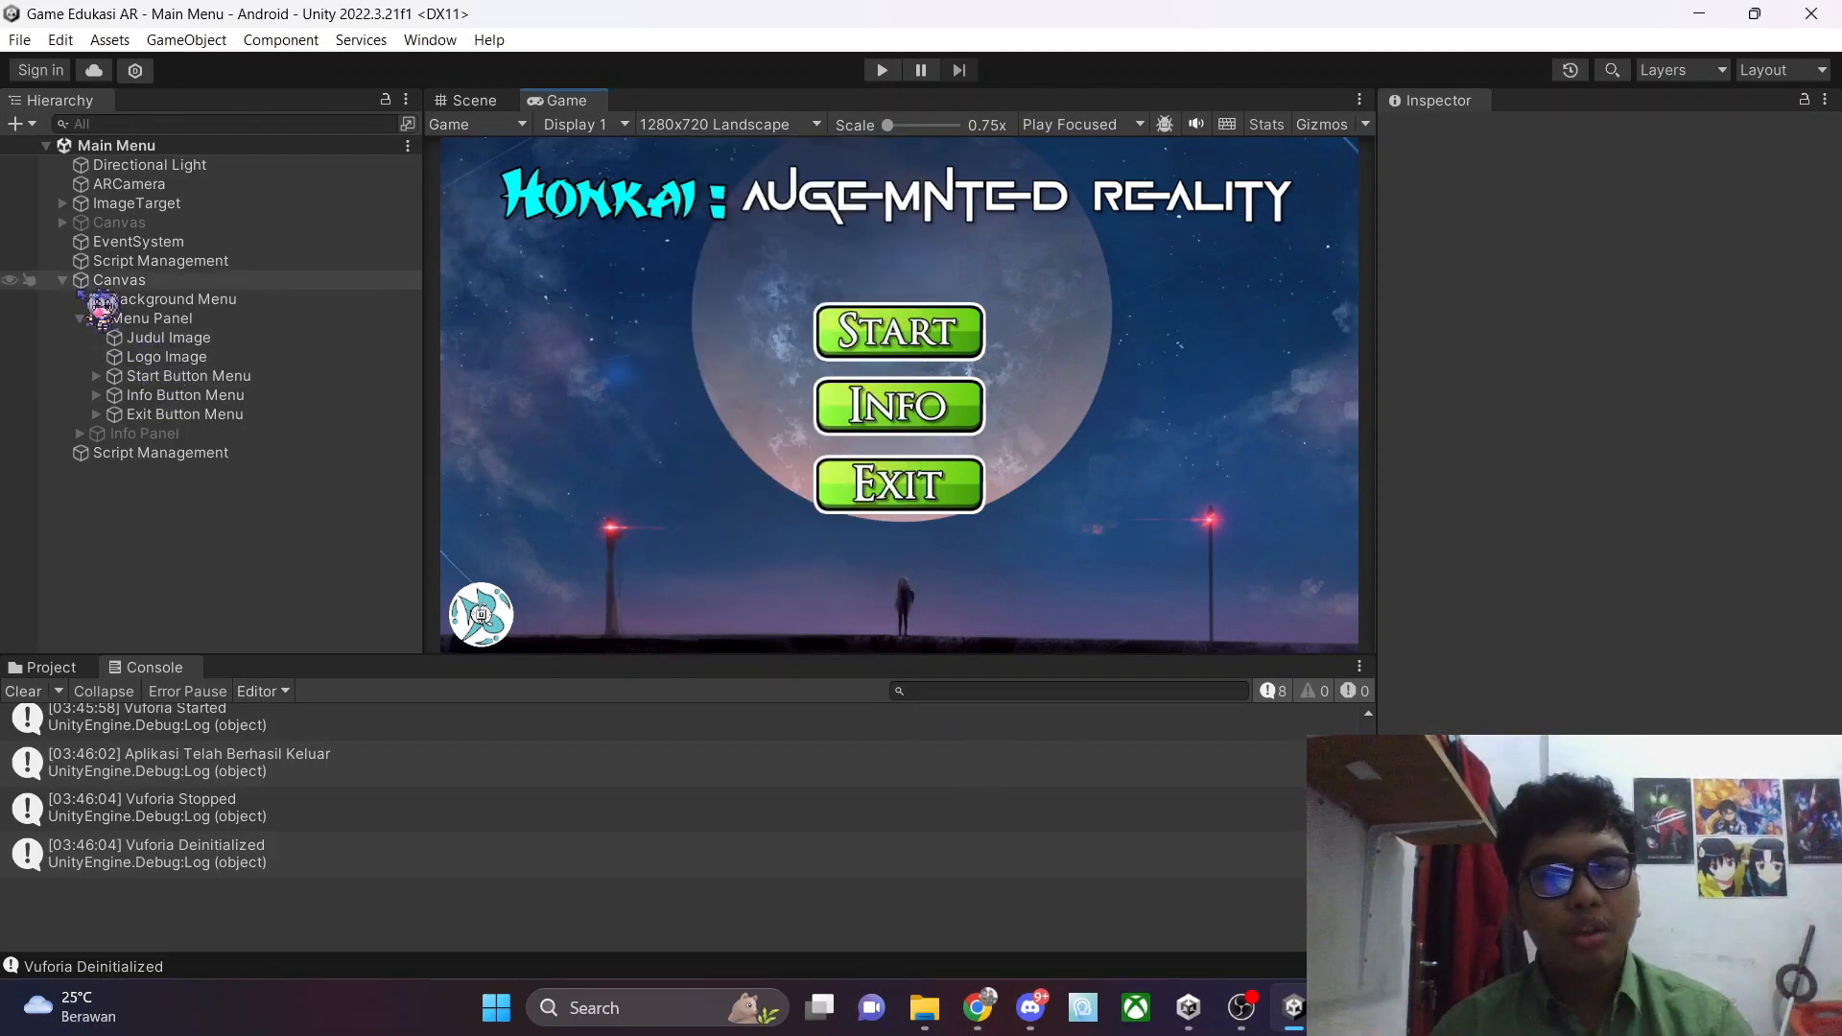
{"action": "left_click", "coordinate": [63, 279]}
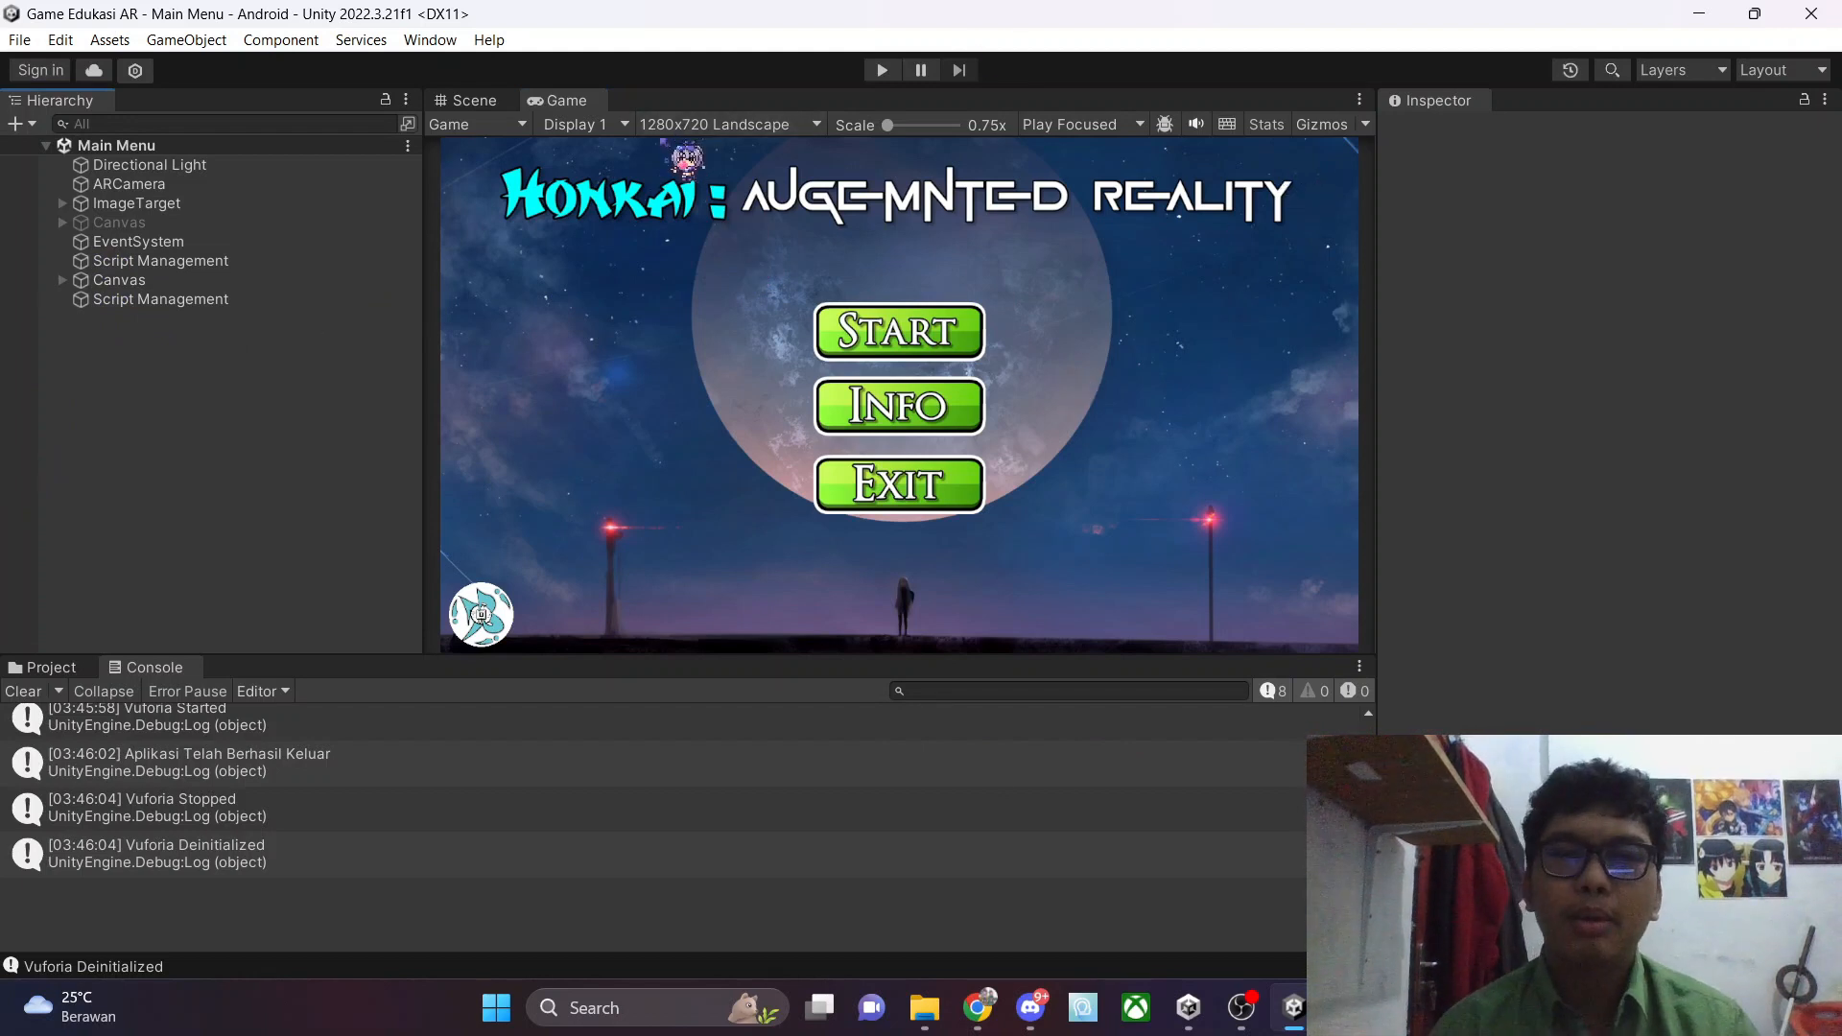
Run the Main Menu scene in Play mode, fit the Game view at 0.75x scale, test the Start button, and stop the run
{"action": "left_click", "coordinate": [497, 101]}
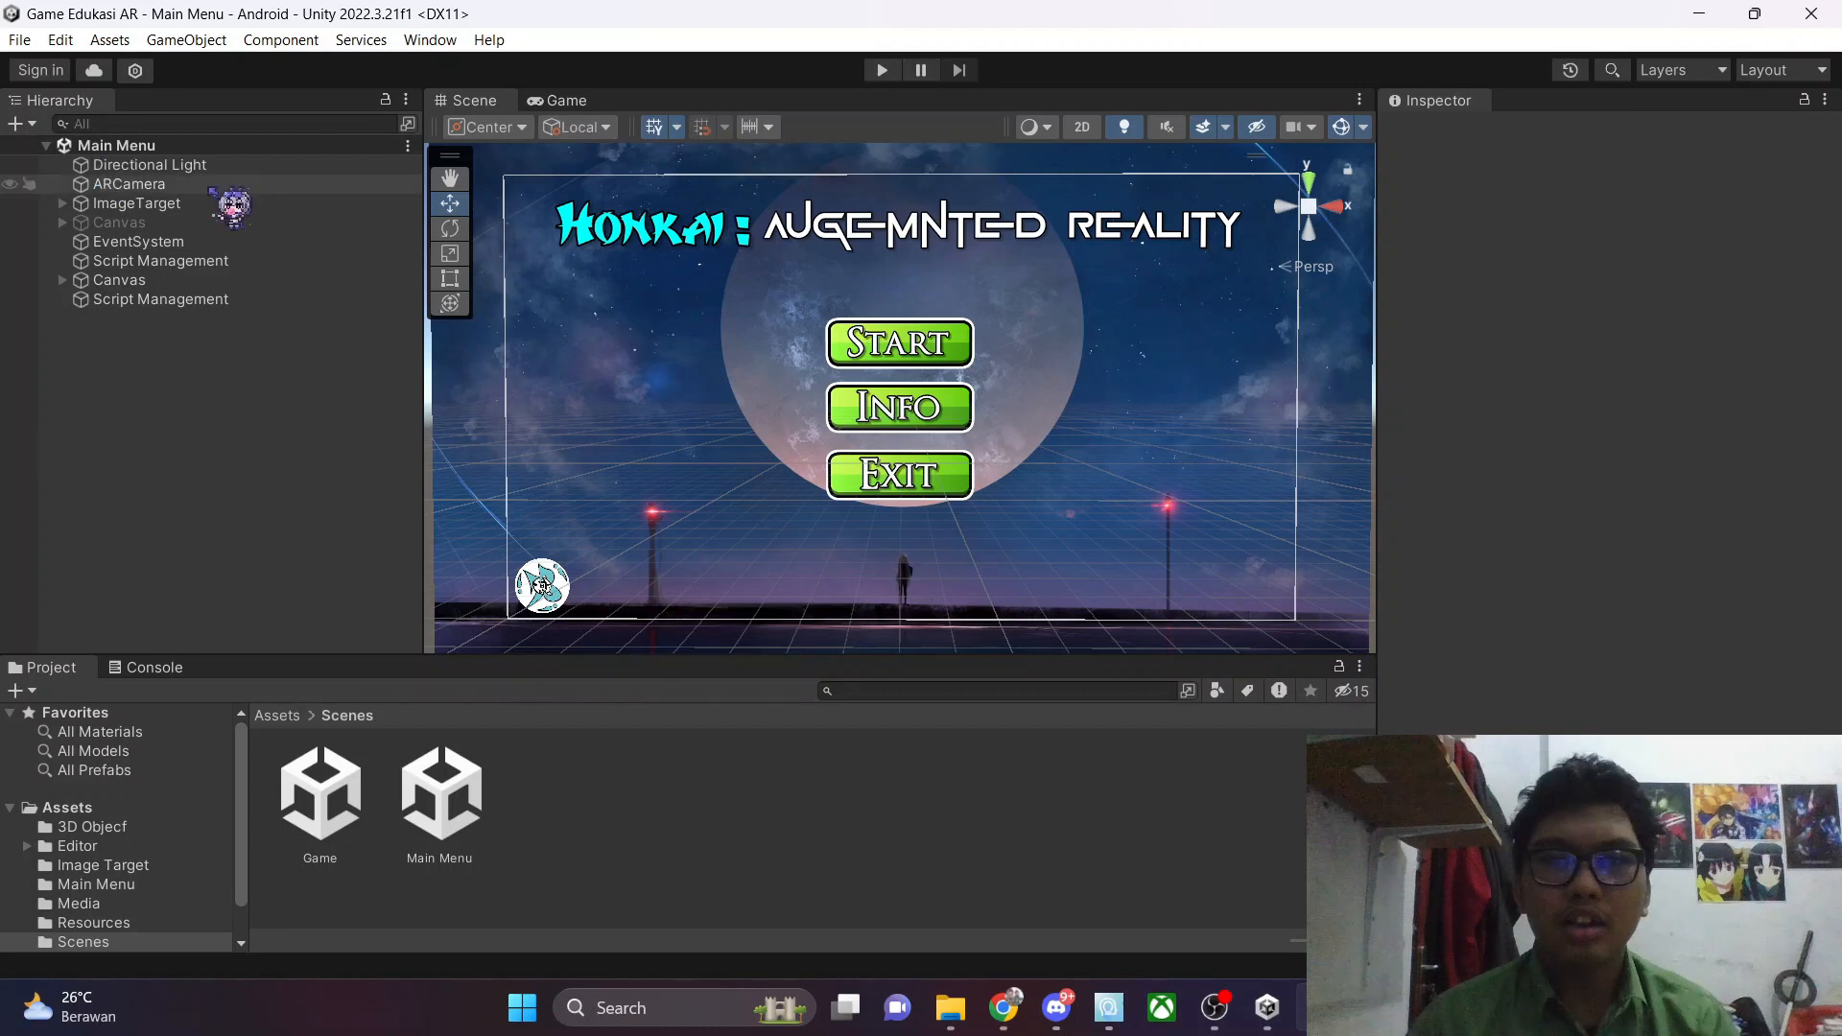
{"action": "left_click", "coordinate": [443, 794]}
{"action": "left_click_drag", "start_coordinate": [436, 782], "coordinate": [887, 77]}
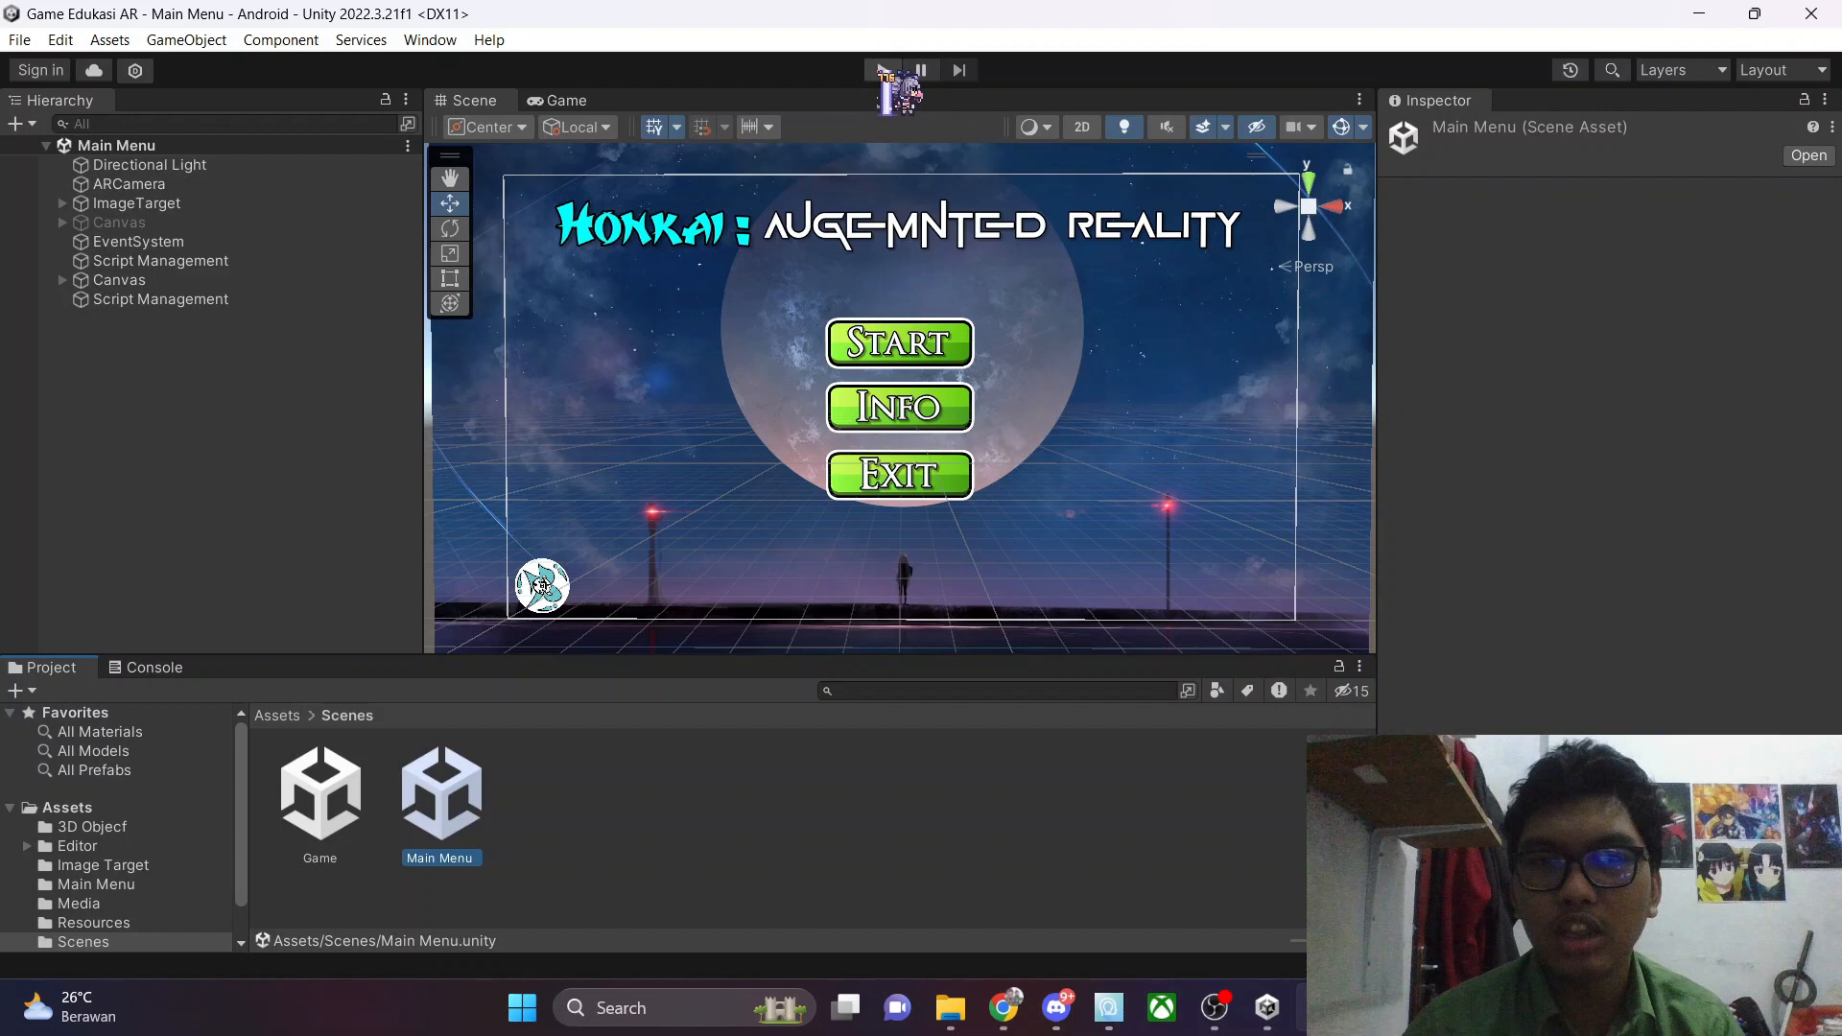
{"action": "left_click", "coordinate": [882, 71]}
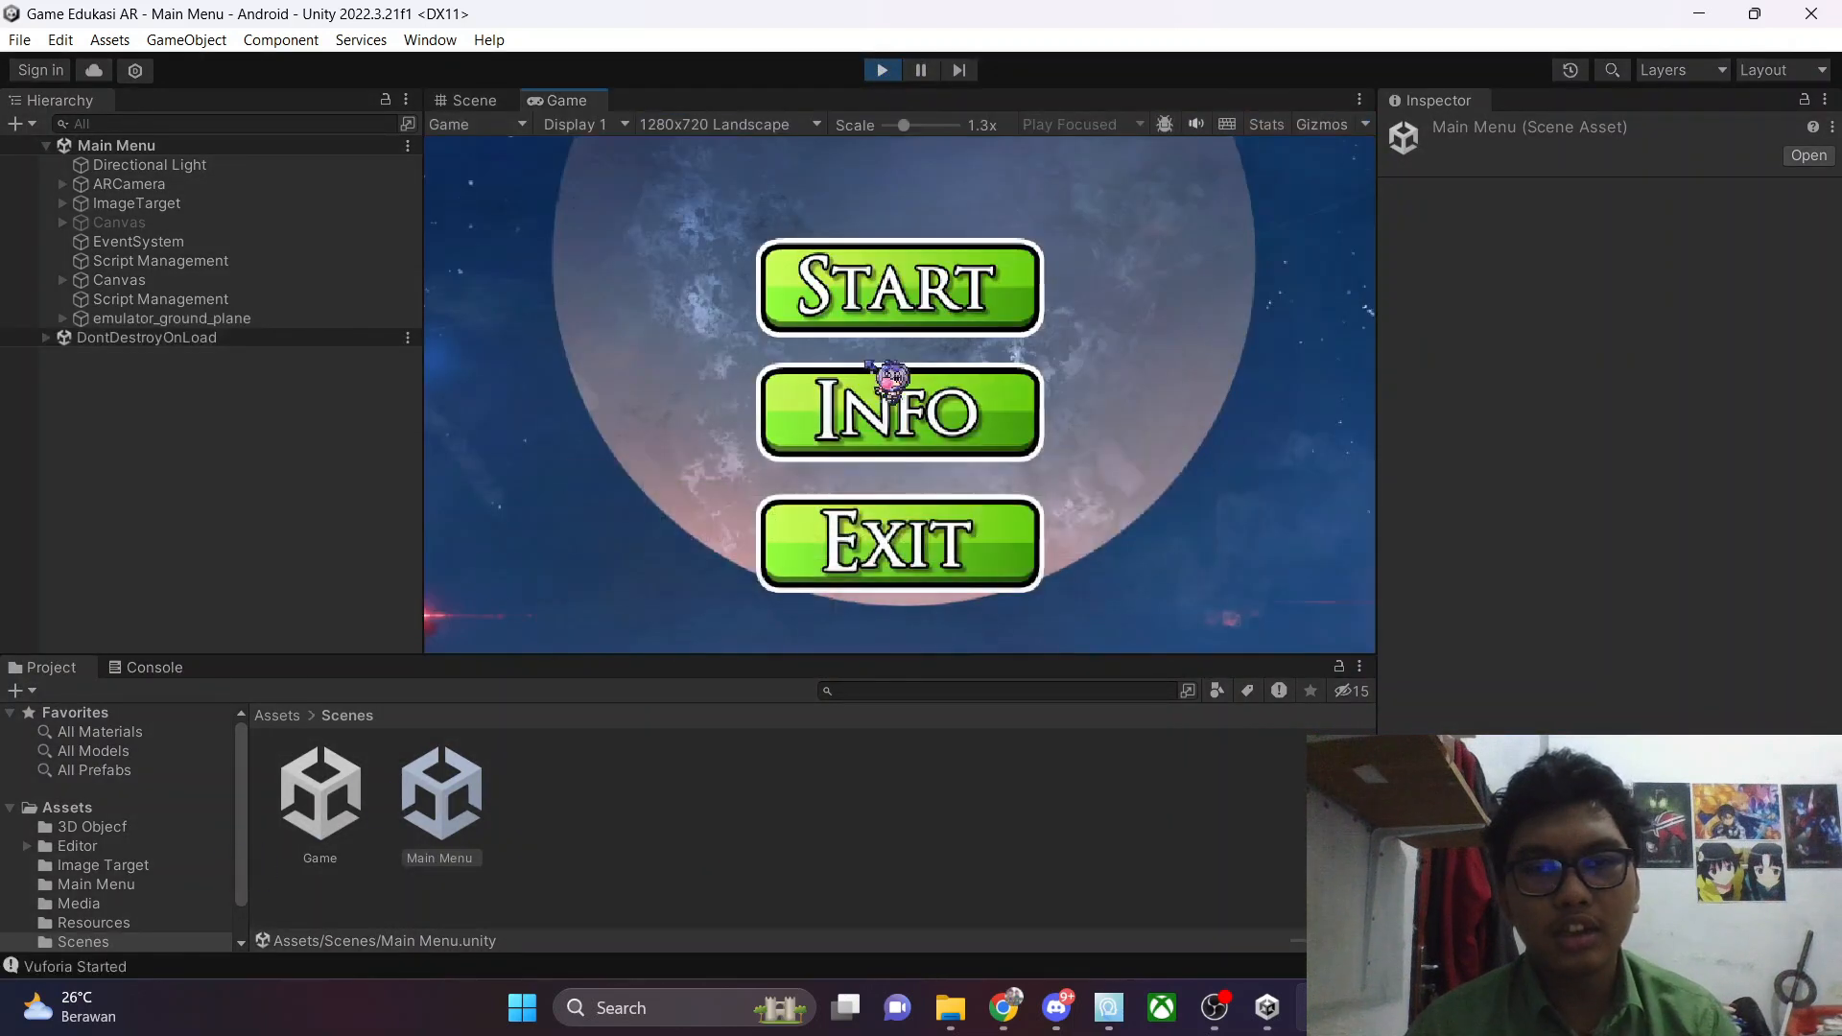
{"action": "left_click_drag", "start_coordinate": [905, 125], "coordinate": [769, 144]}
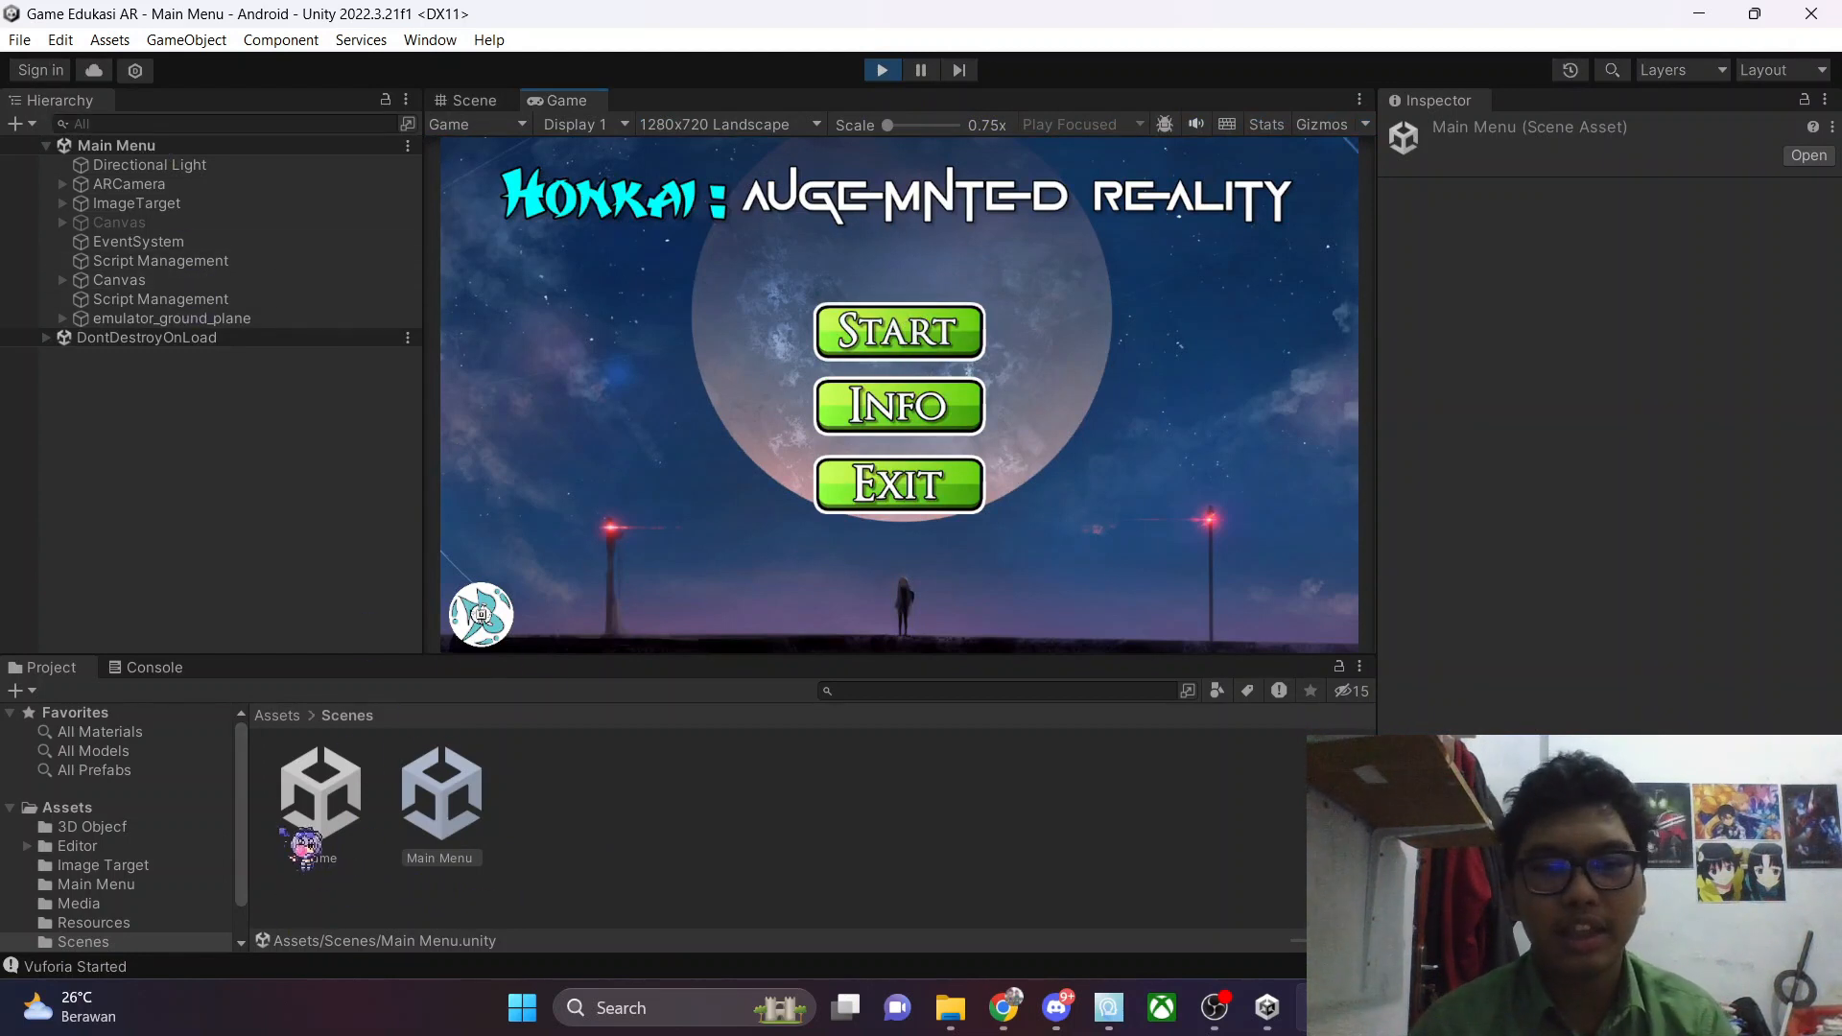
{"action": "left_click", "coordinate": [884, 350]}
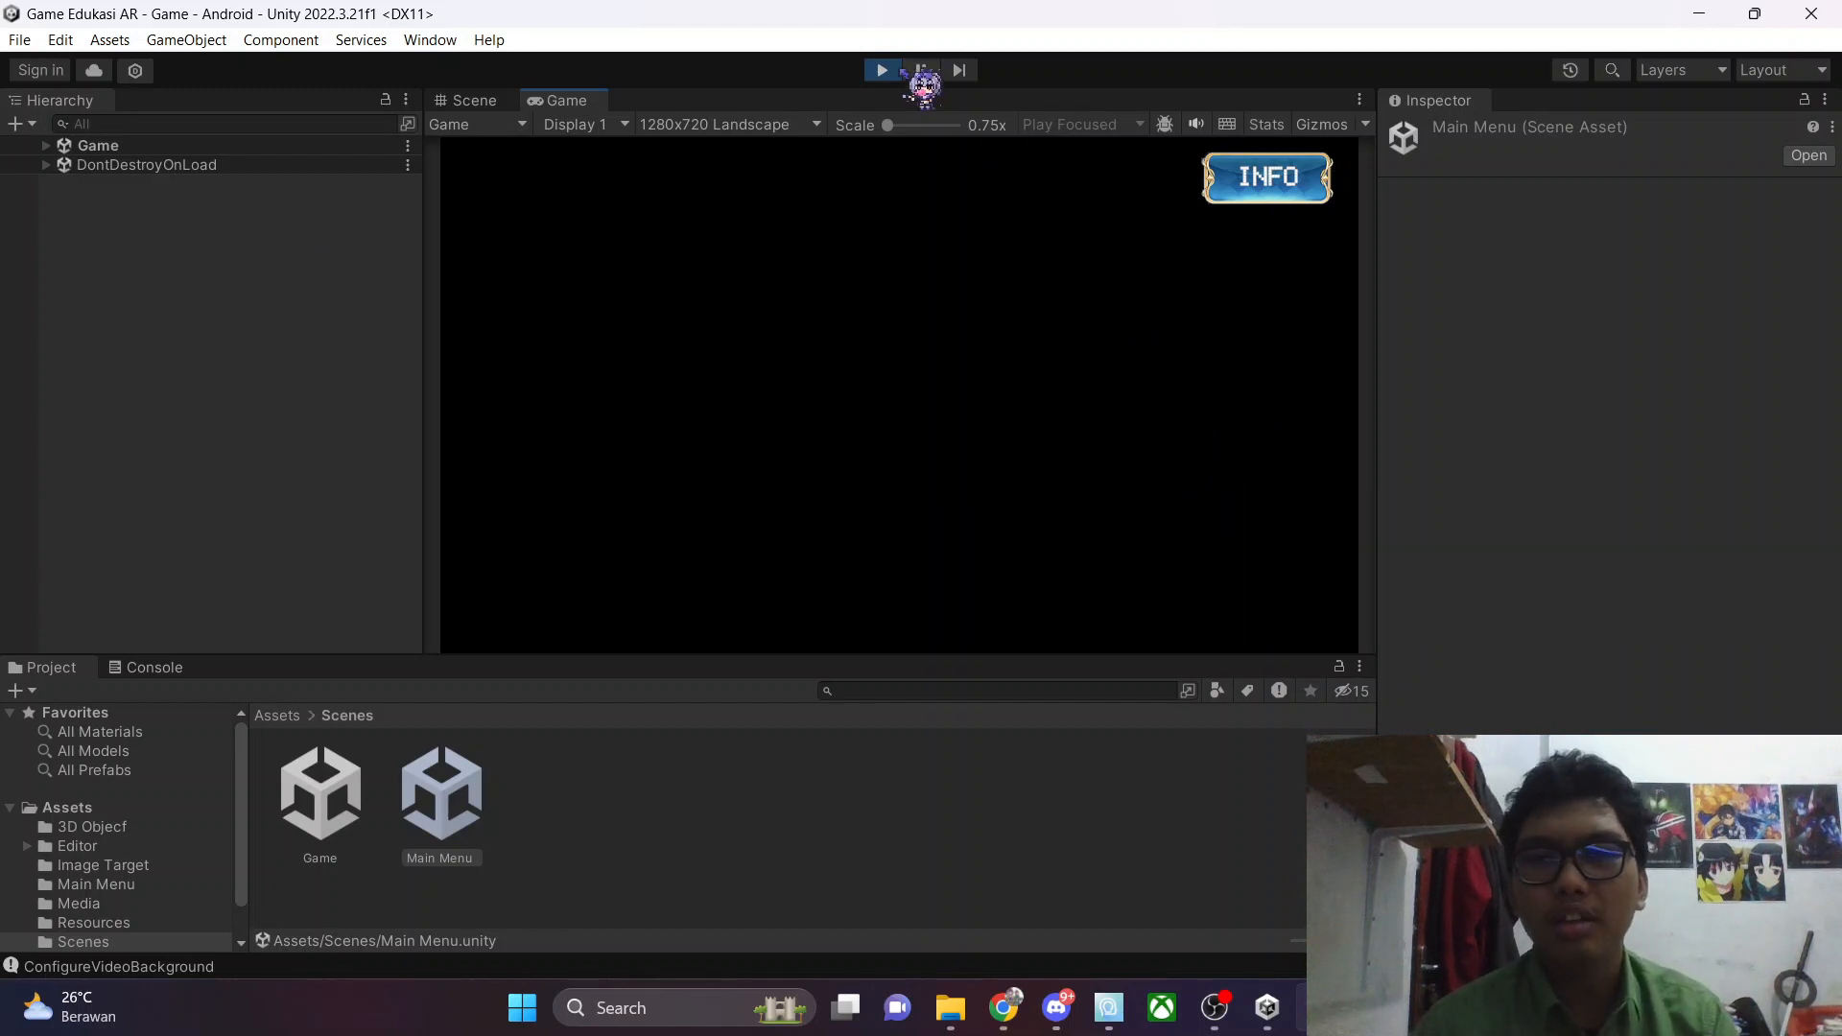
{"action": "left_click", "coordinate": [882, 70]}
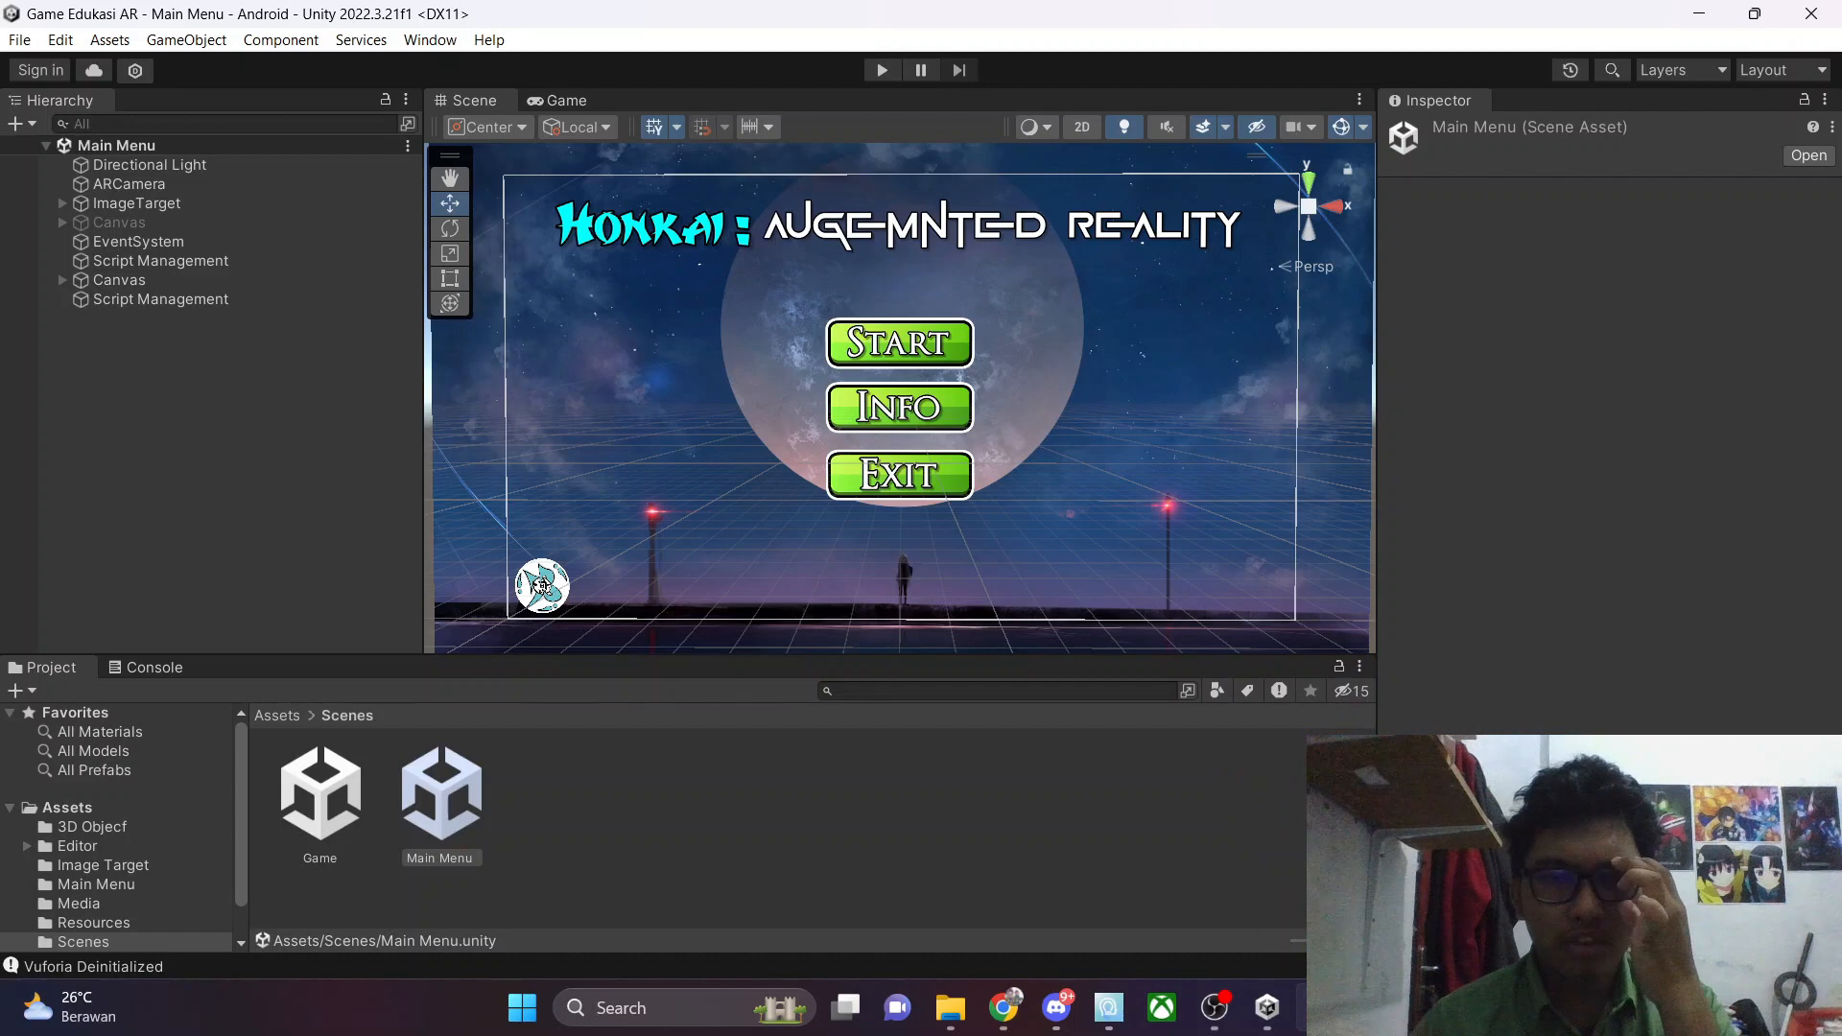
Switch to Unity Hub and check that editor 2022.3.21f1 has Android Build Support, OpenJDK and Android SDK & NDK Tools among its modules
{"action": "left_click", "coordinate": [1267, 1007]}
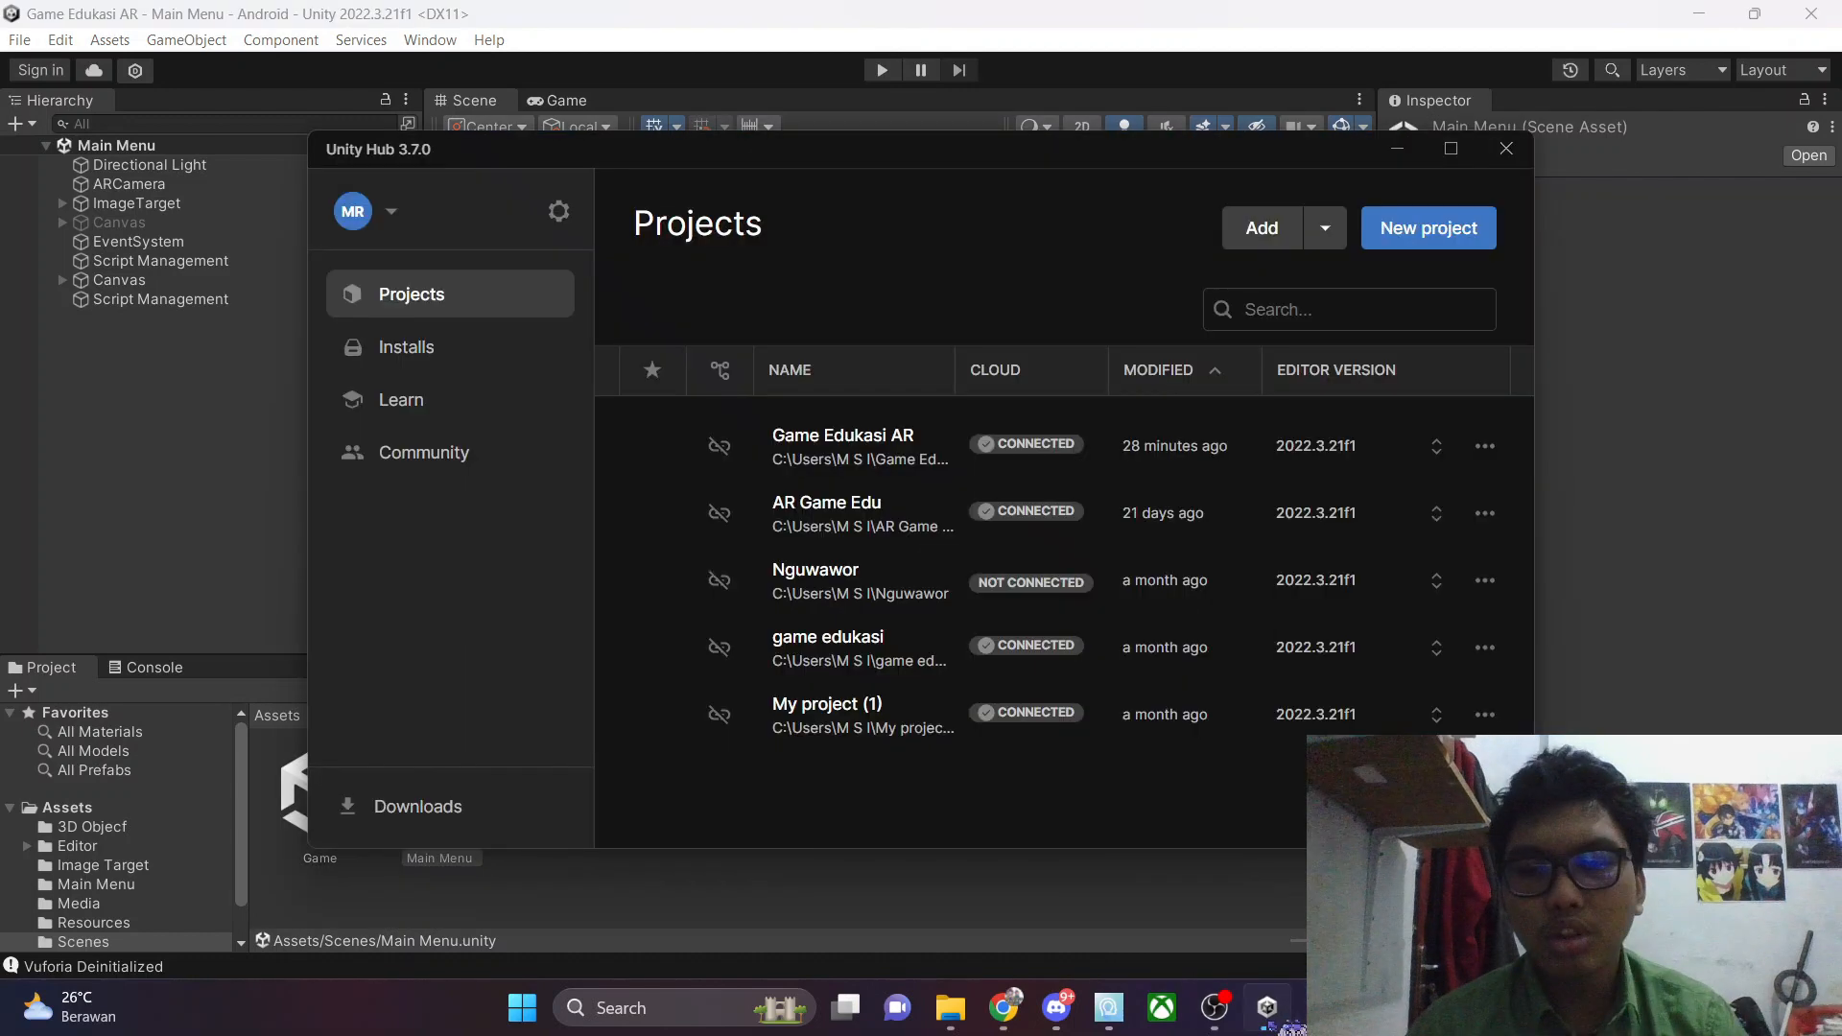
{"action": "left_click", "coordinate": [417, 363]}
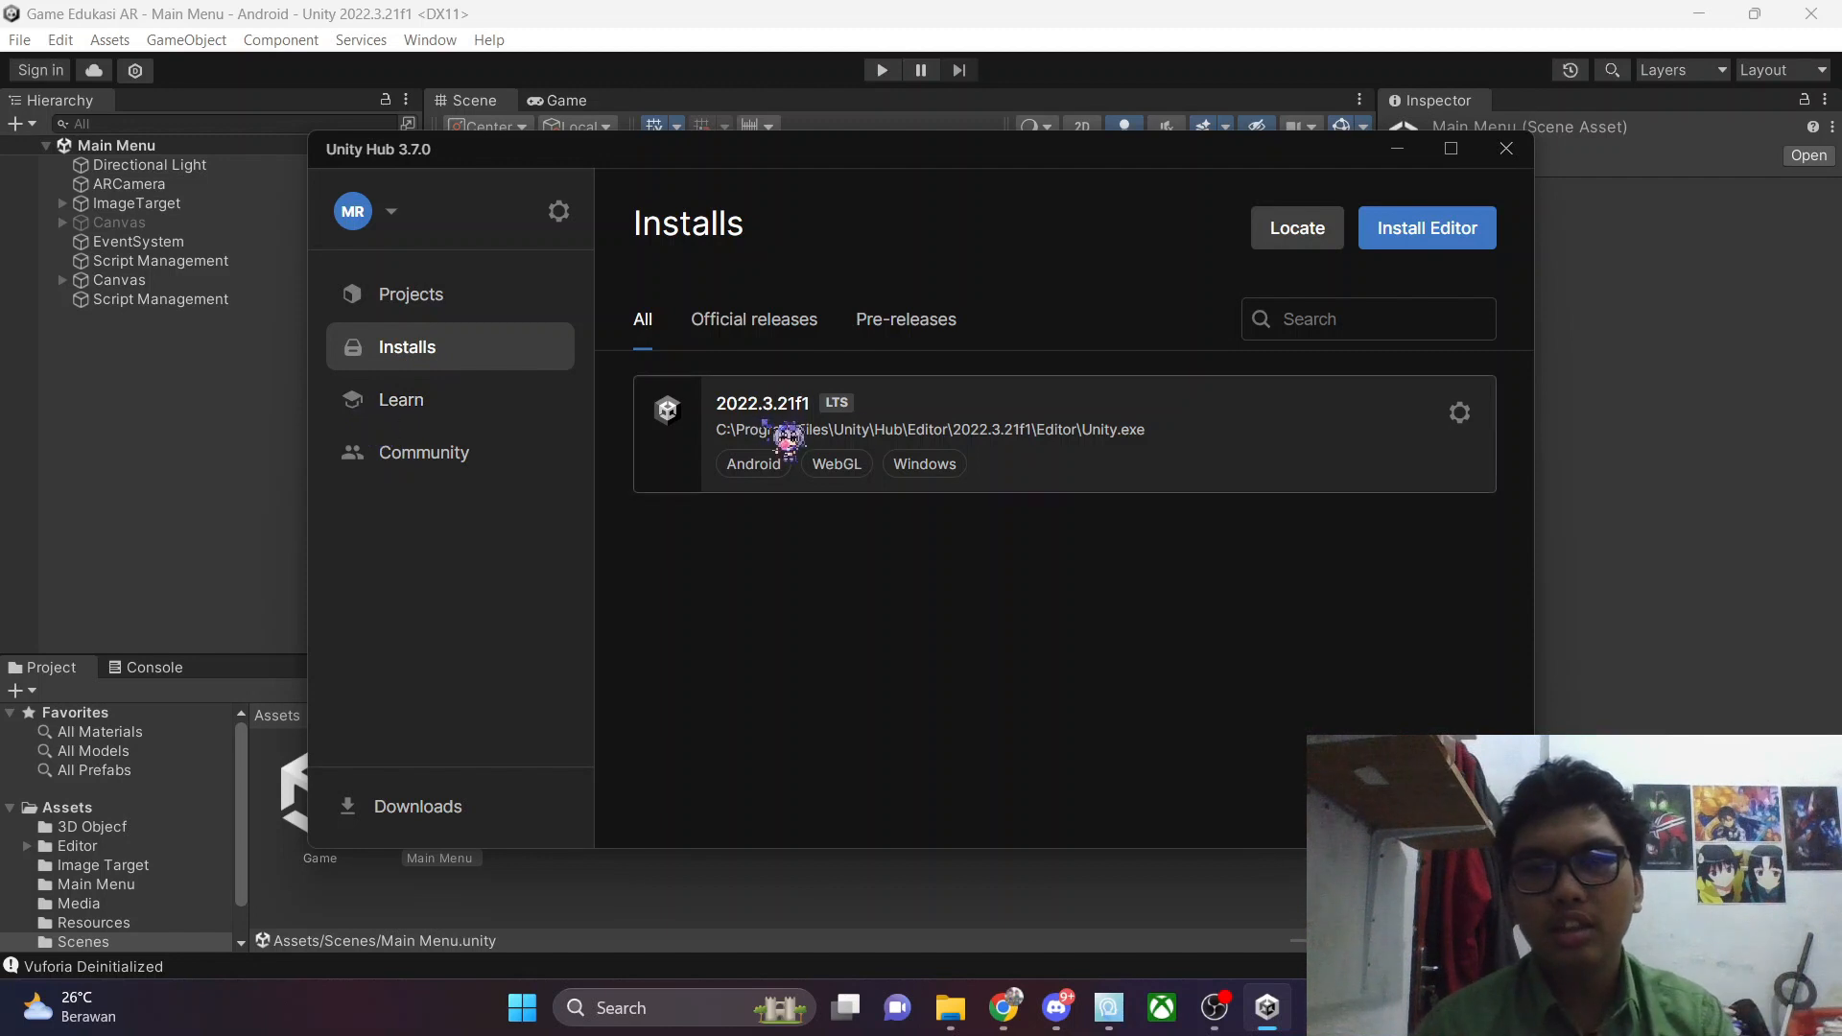
{"action": "left_click", "coordinate": [1459, 412]}
{"action": "left_click", "coordinate": [1292, 443]}
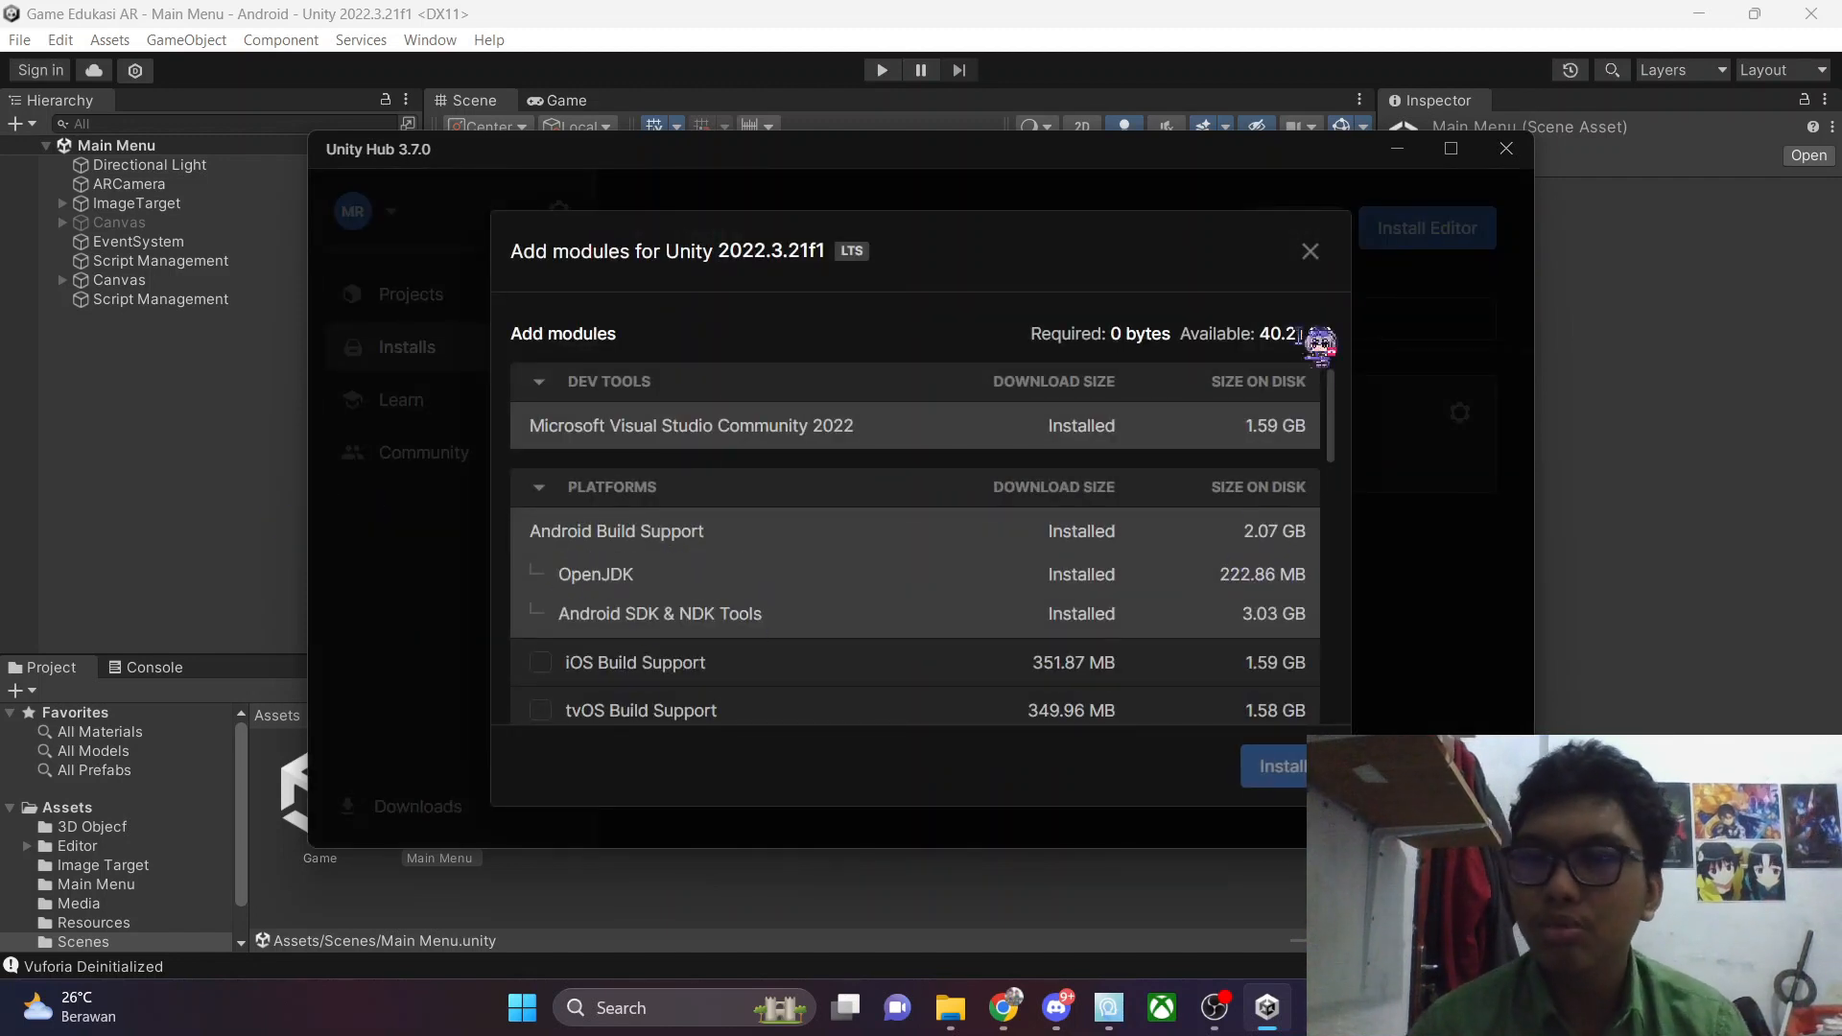
{"action": "left_click", "coordinate": [1310, 252]}
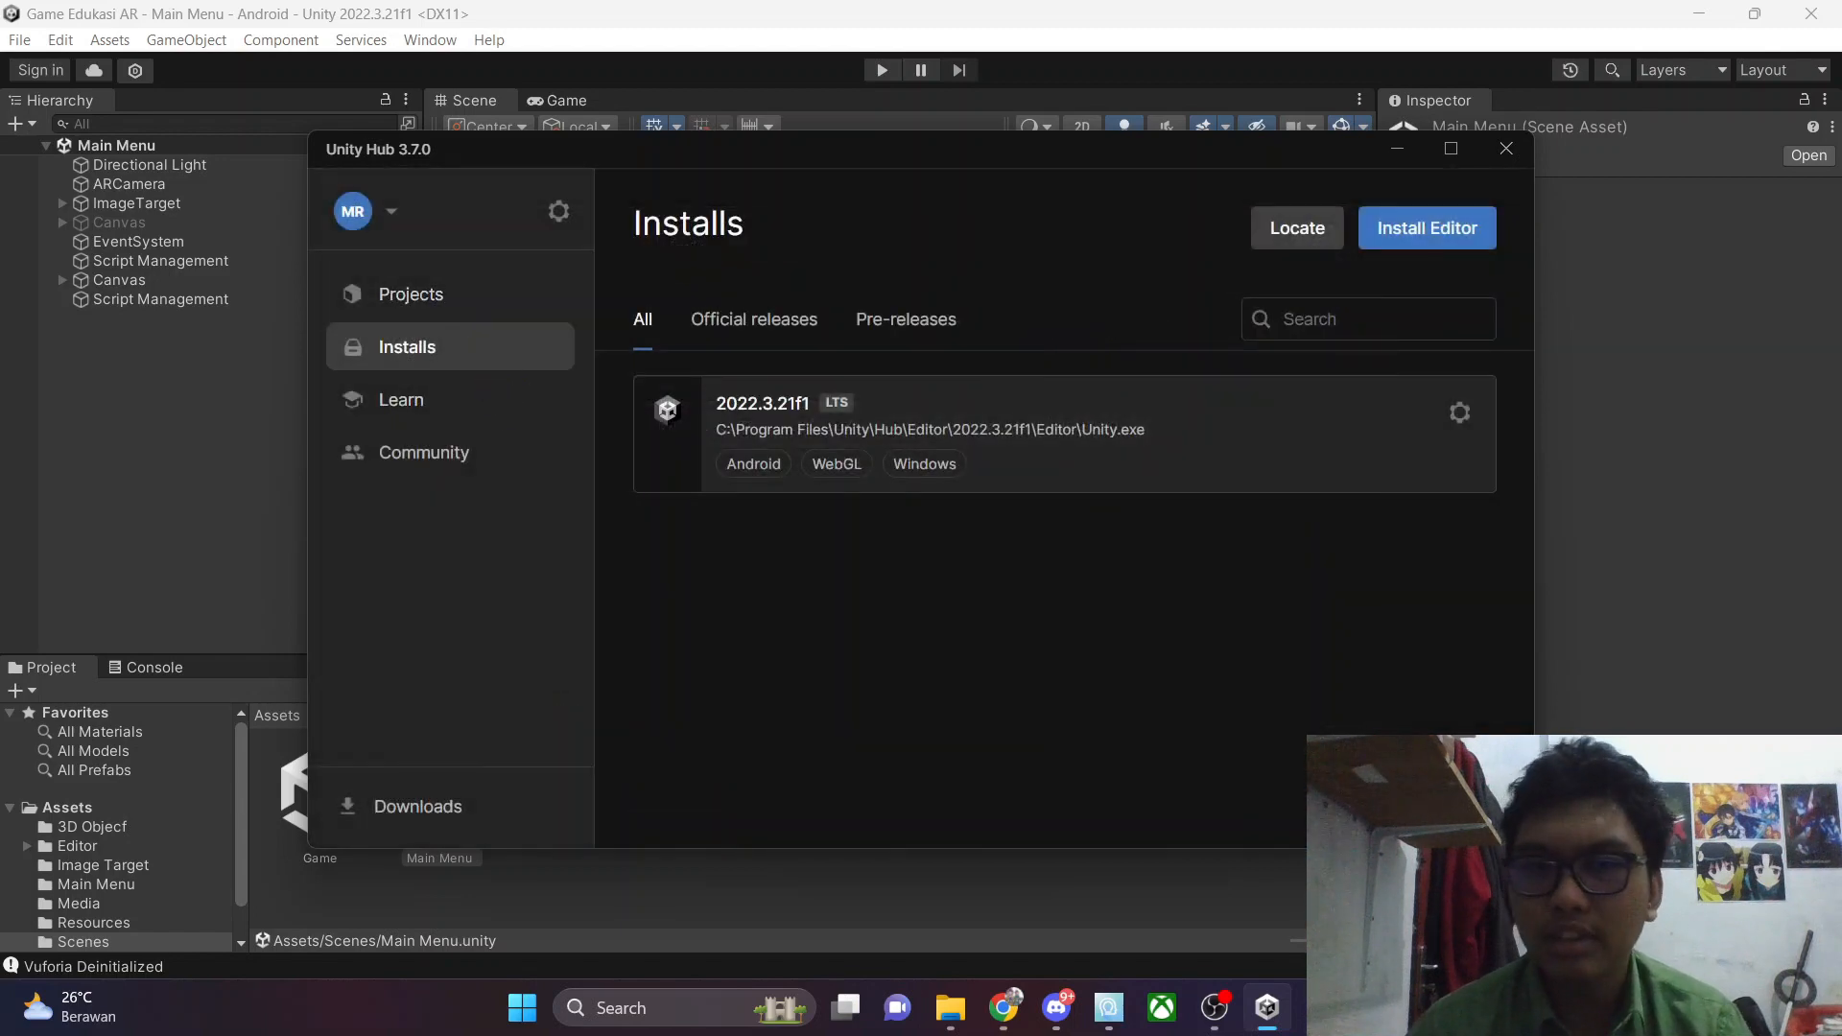
{"action": "left_click", "coordinate": [387, 307]}
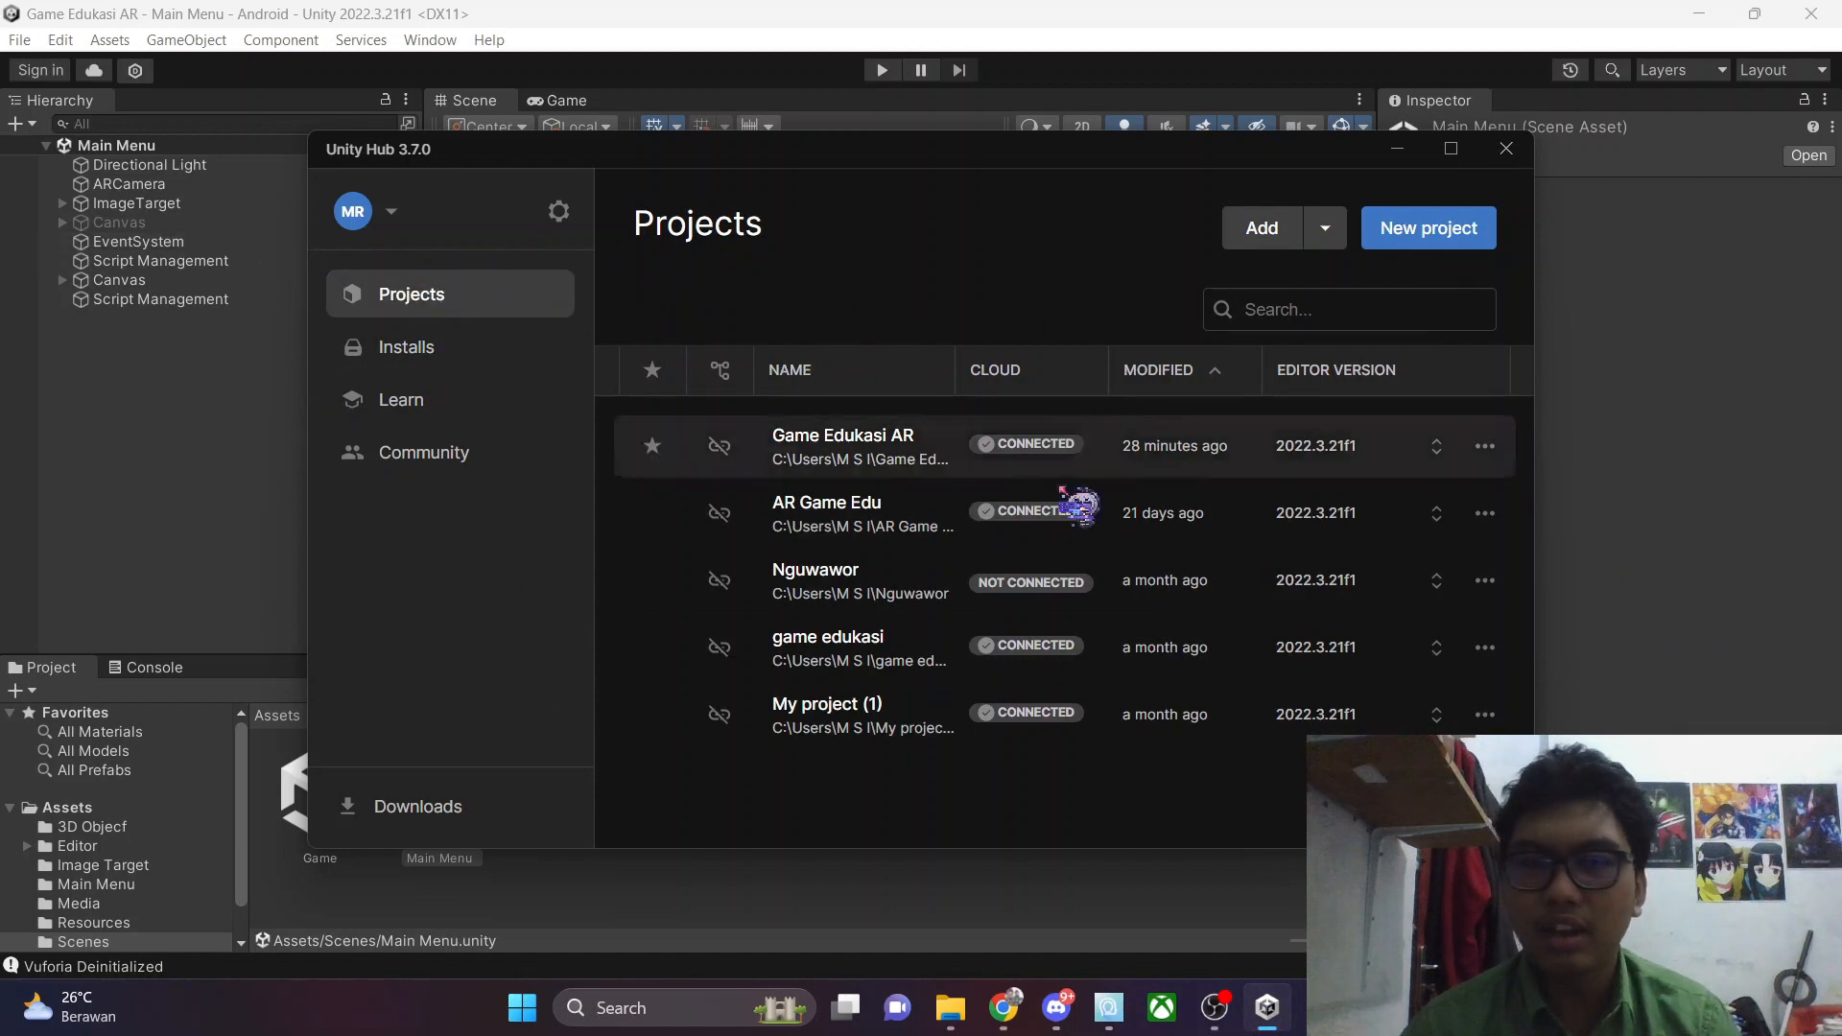
{"action": "left_click", "coordinate": [392, 357]}
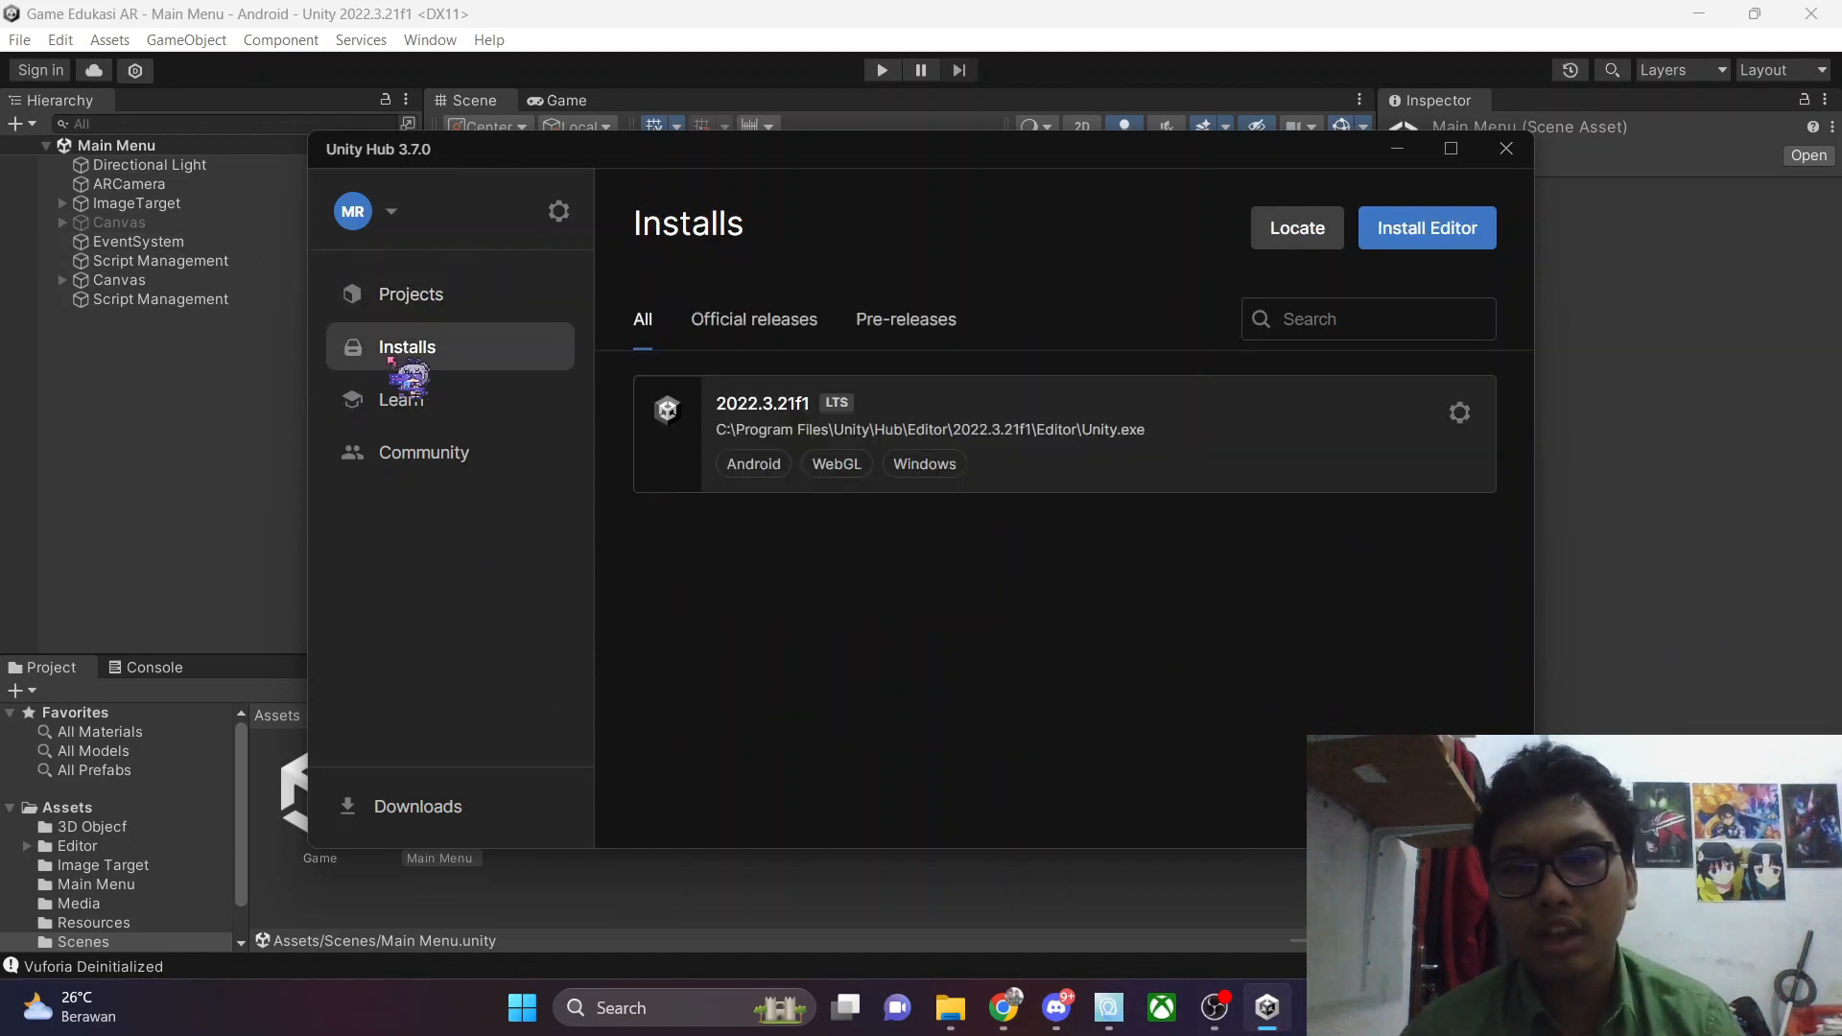
{"action": "left_click", "coordinate": [1462, 414]}
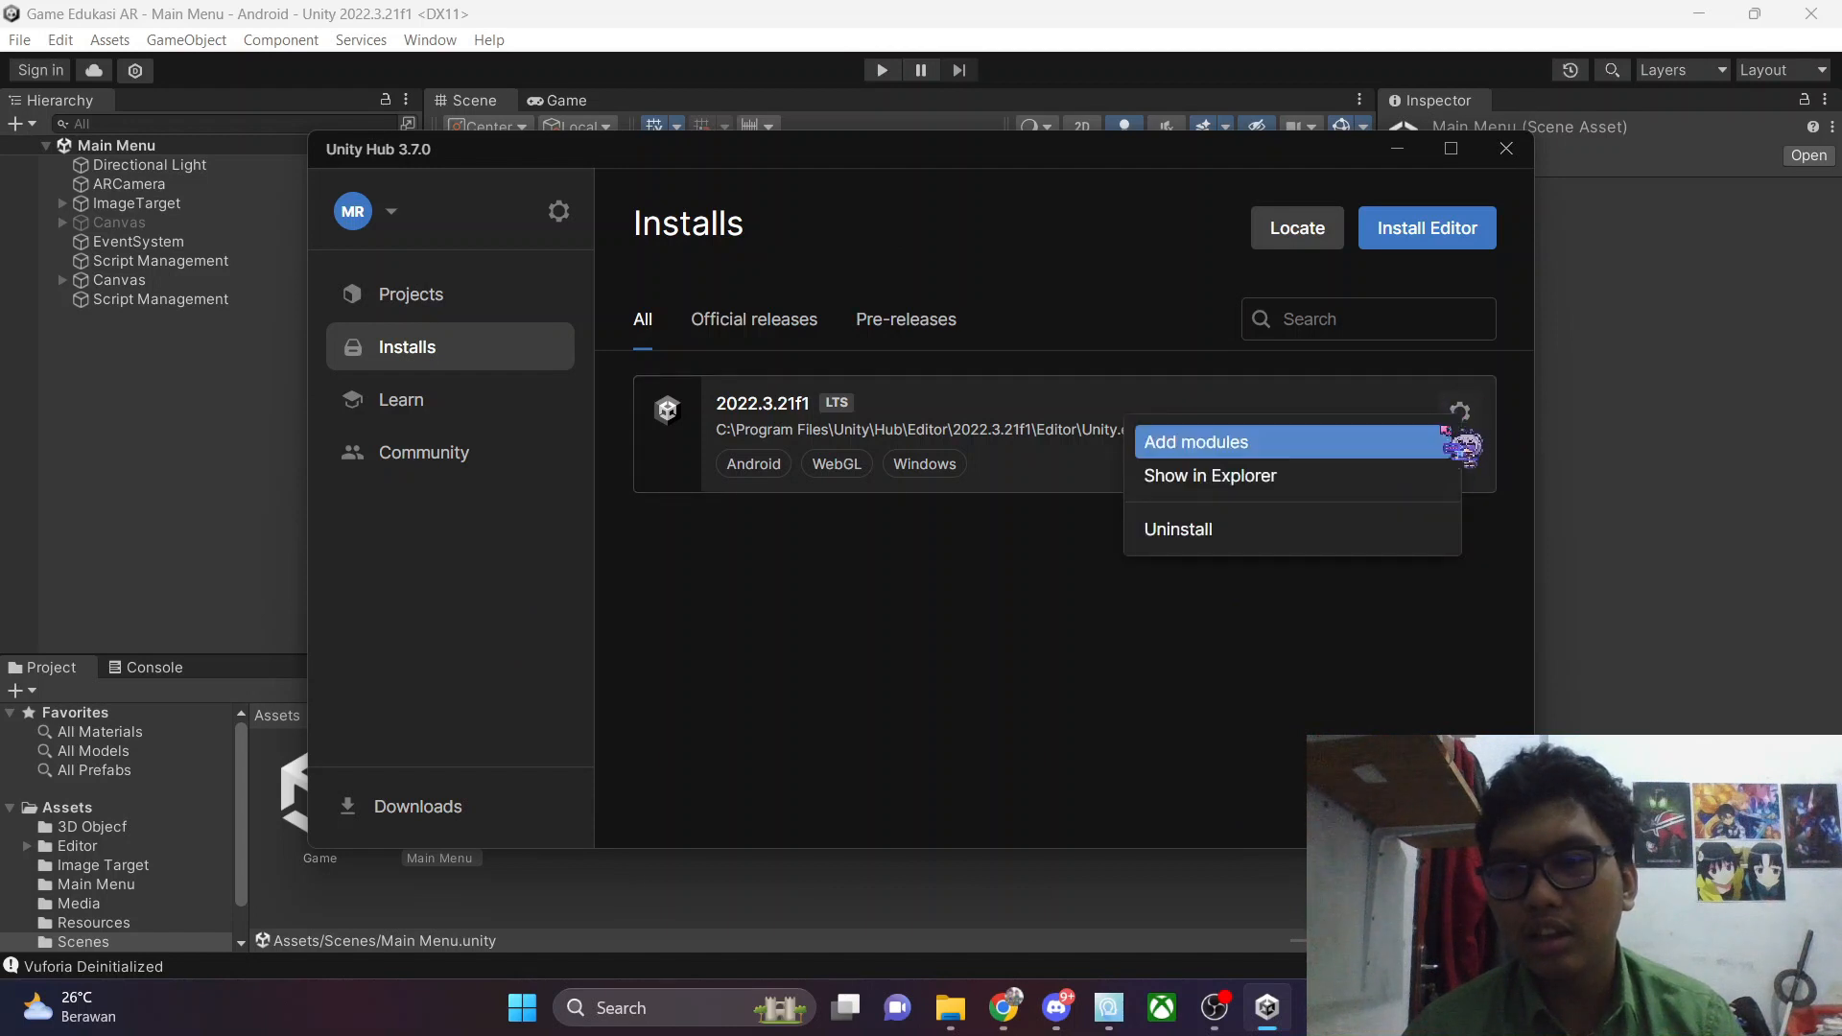
{"action": "left_click", "coordinate": [1252, 447]}
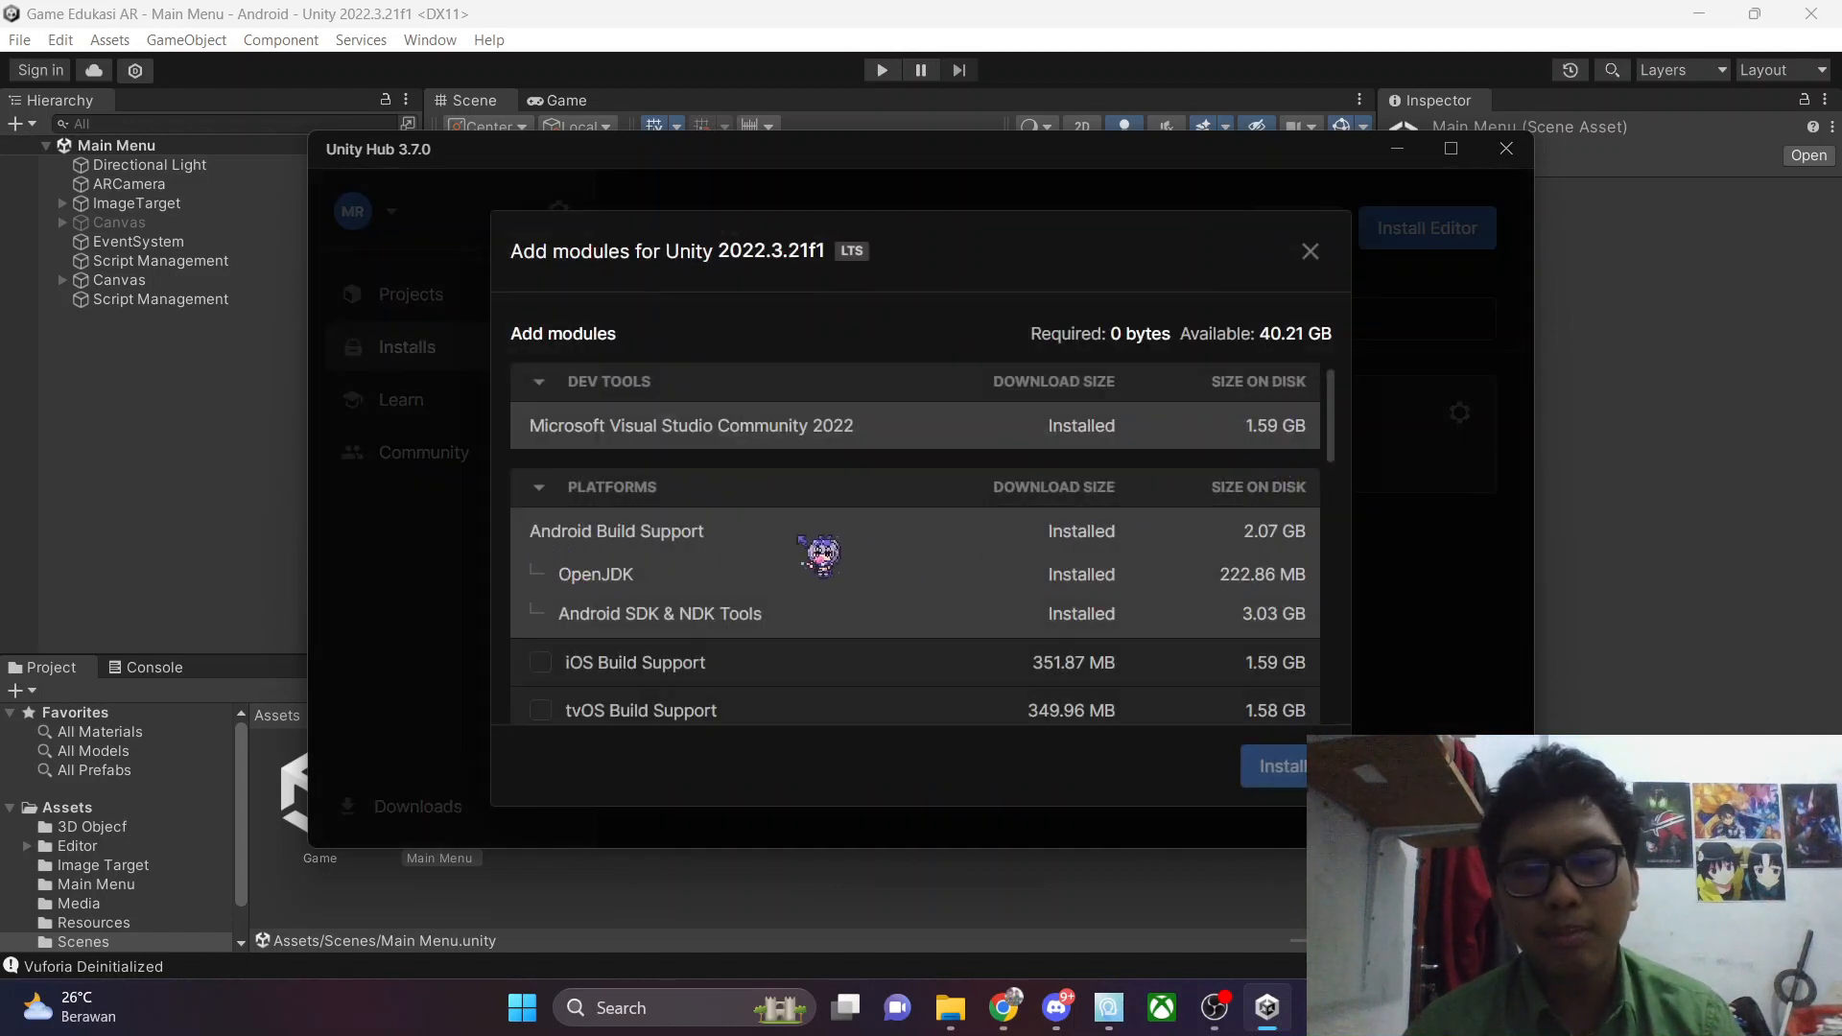
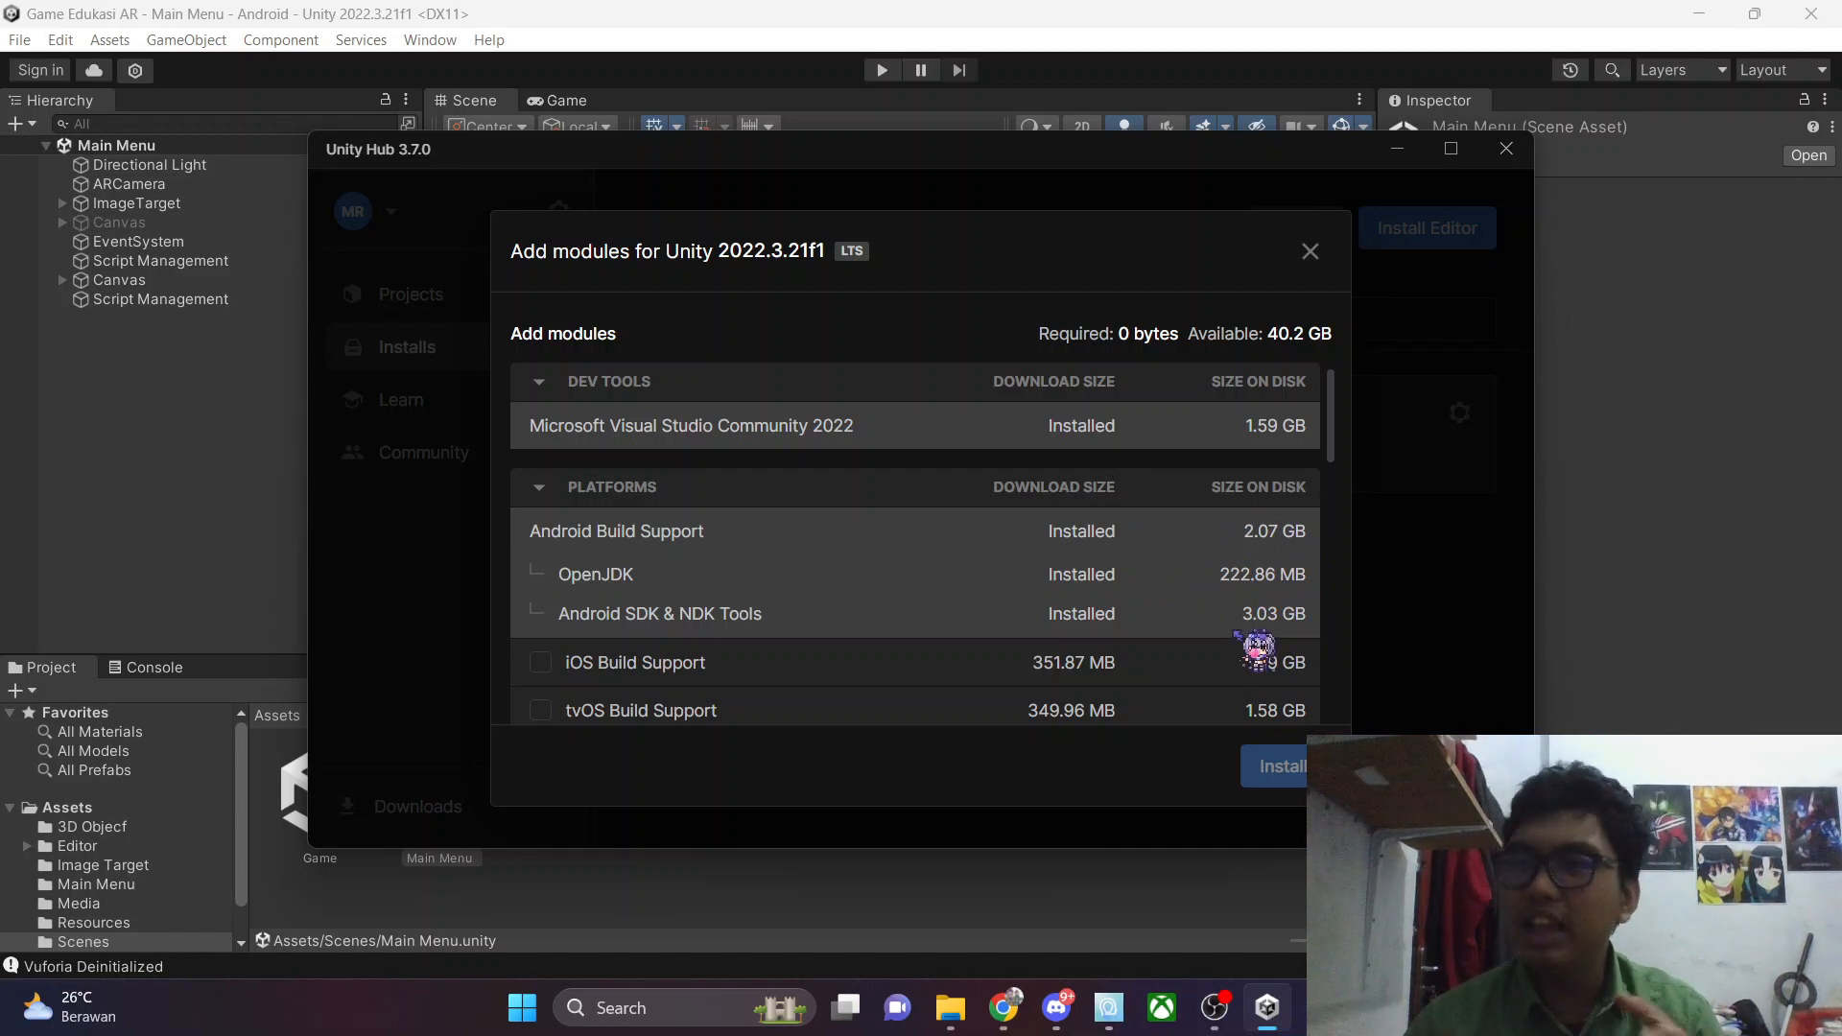
{"action": "left_click", "coordinate": [1311, 251]}
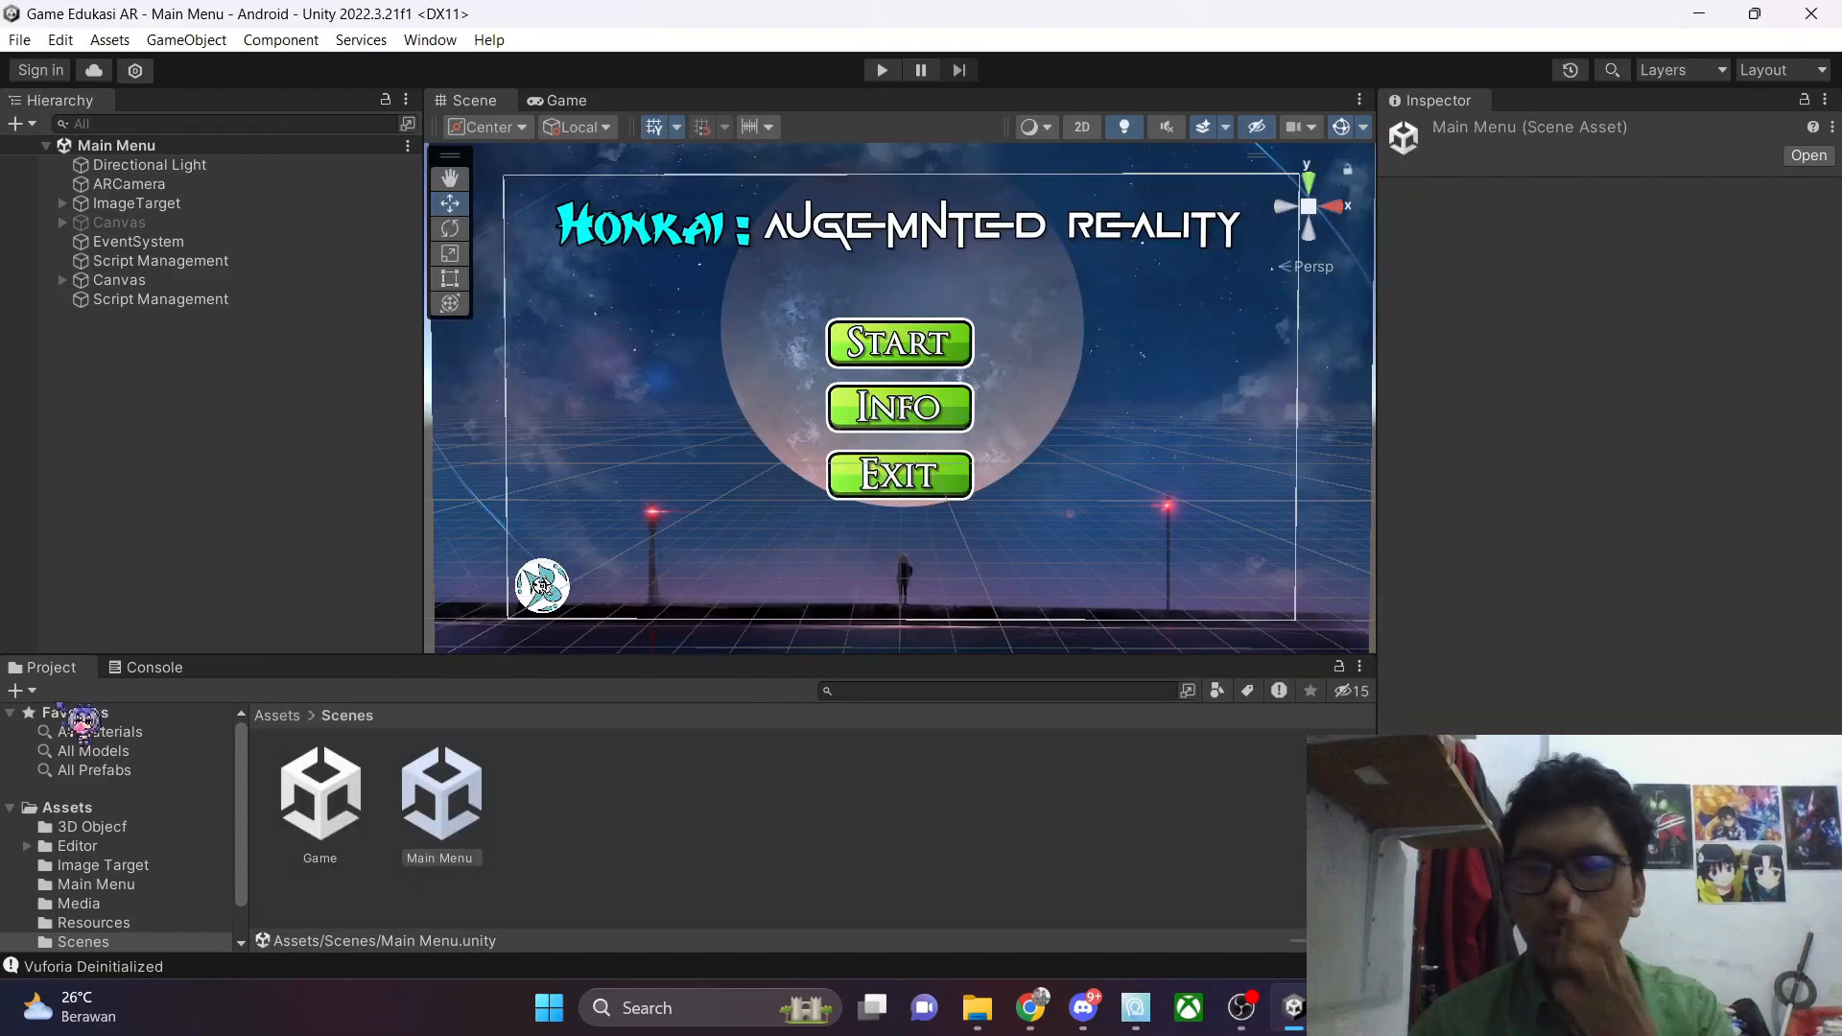
Open the project's Build Settings and compare the Windows, Mac, Linux platform options with the Android ones
{"action": "left_click", "coordinate": [23, 40]}
{"action": "left_click", "coordinate": [125, 326]}
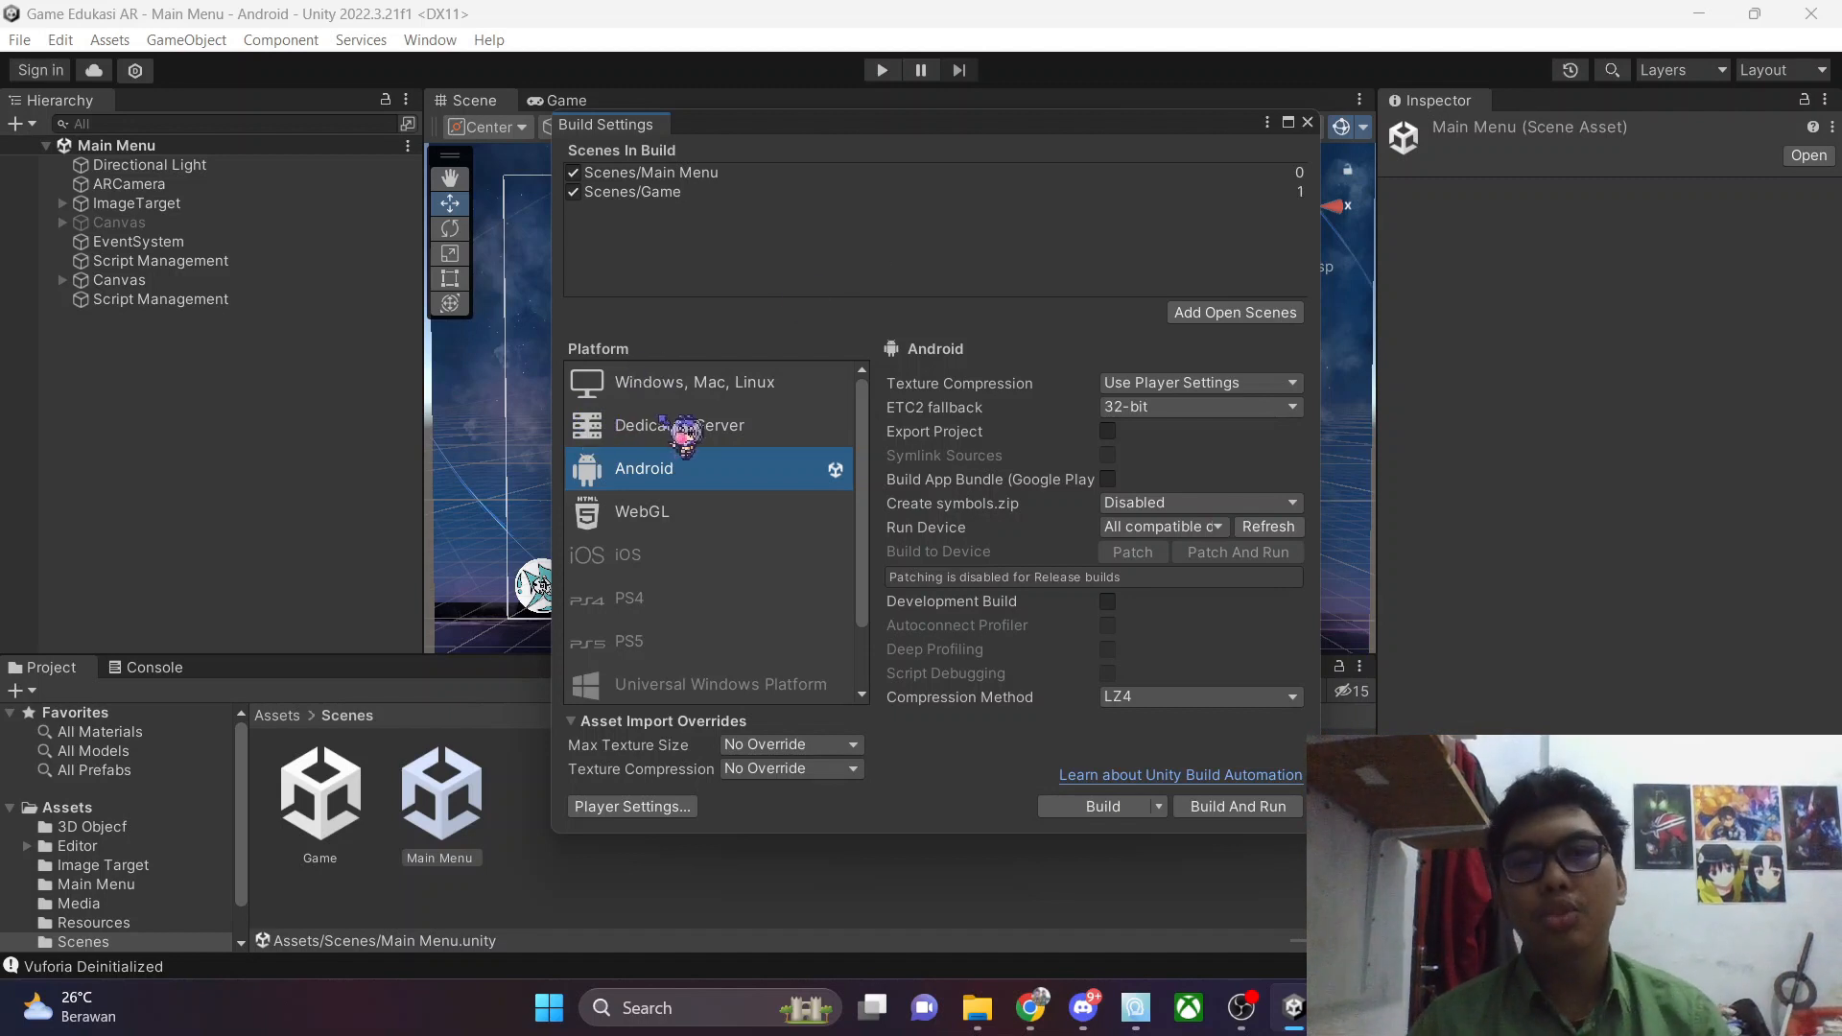
{"action": "left_click", "coordinate": [662, 382]}
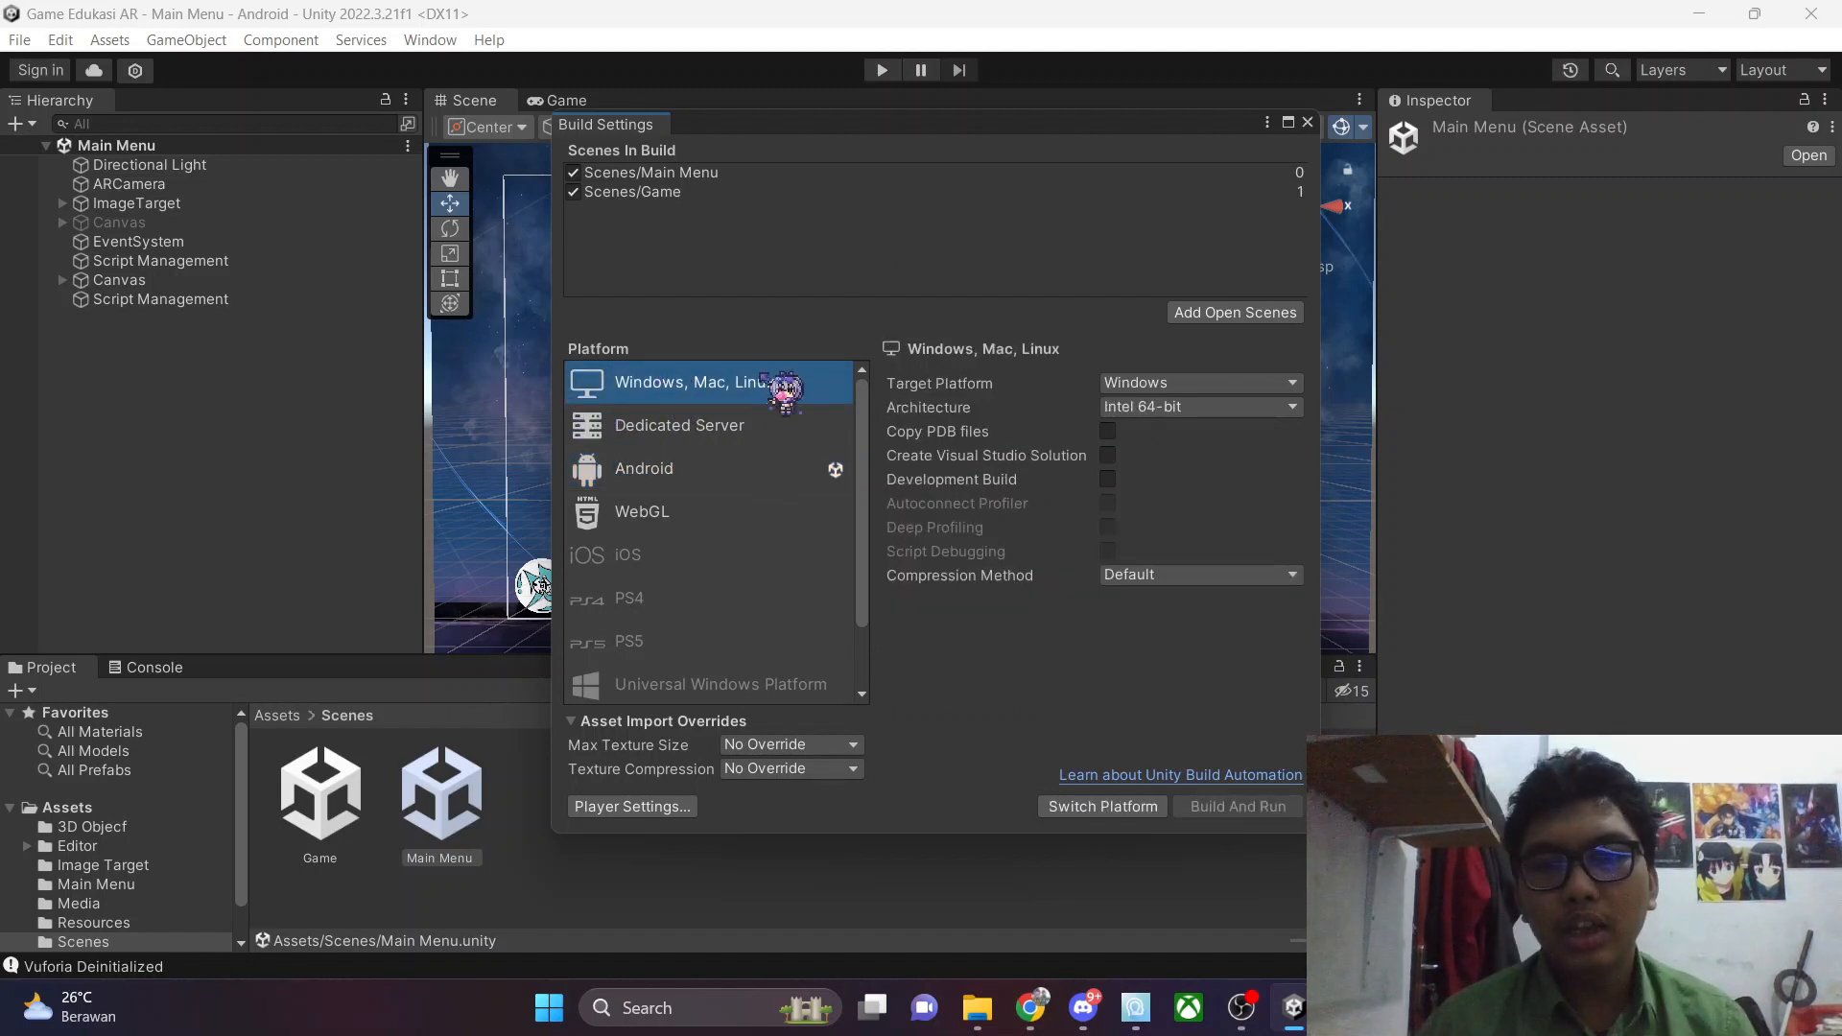
{"action": "left_click", "coordinate": [658, 469]}
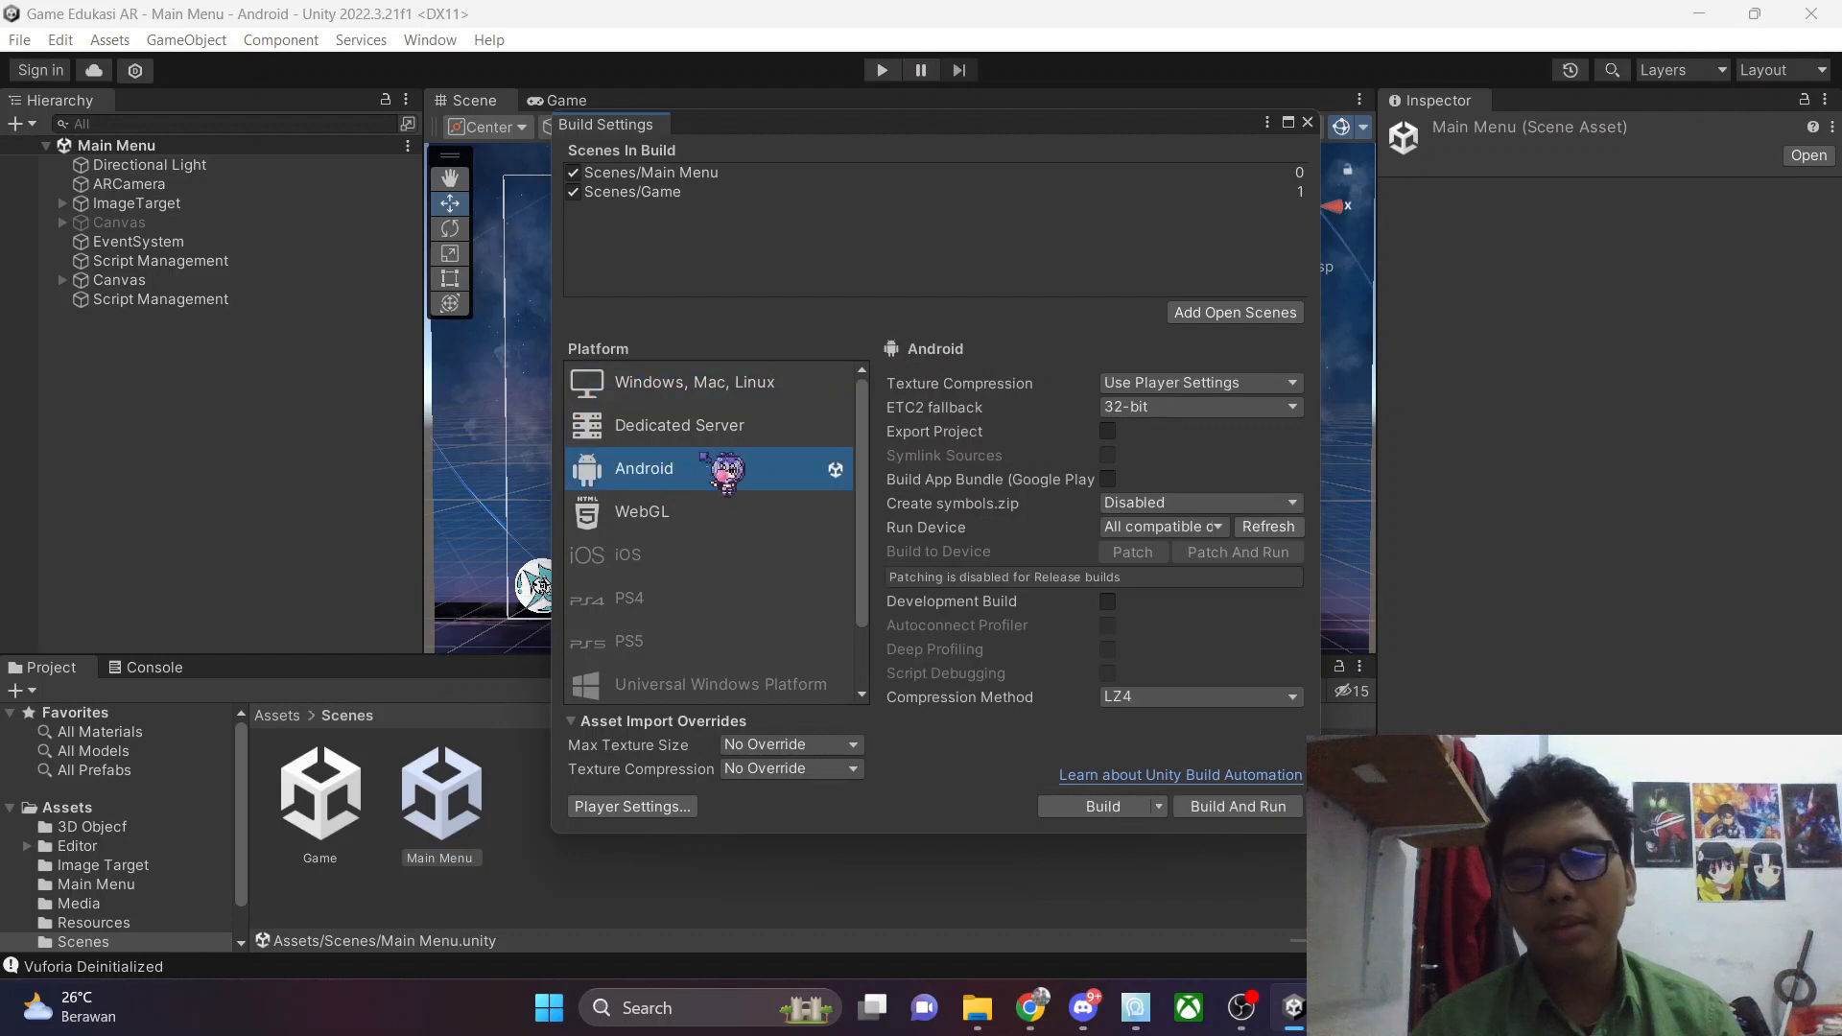
{"action": "left_click", "coordinate": [674, 385]}
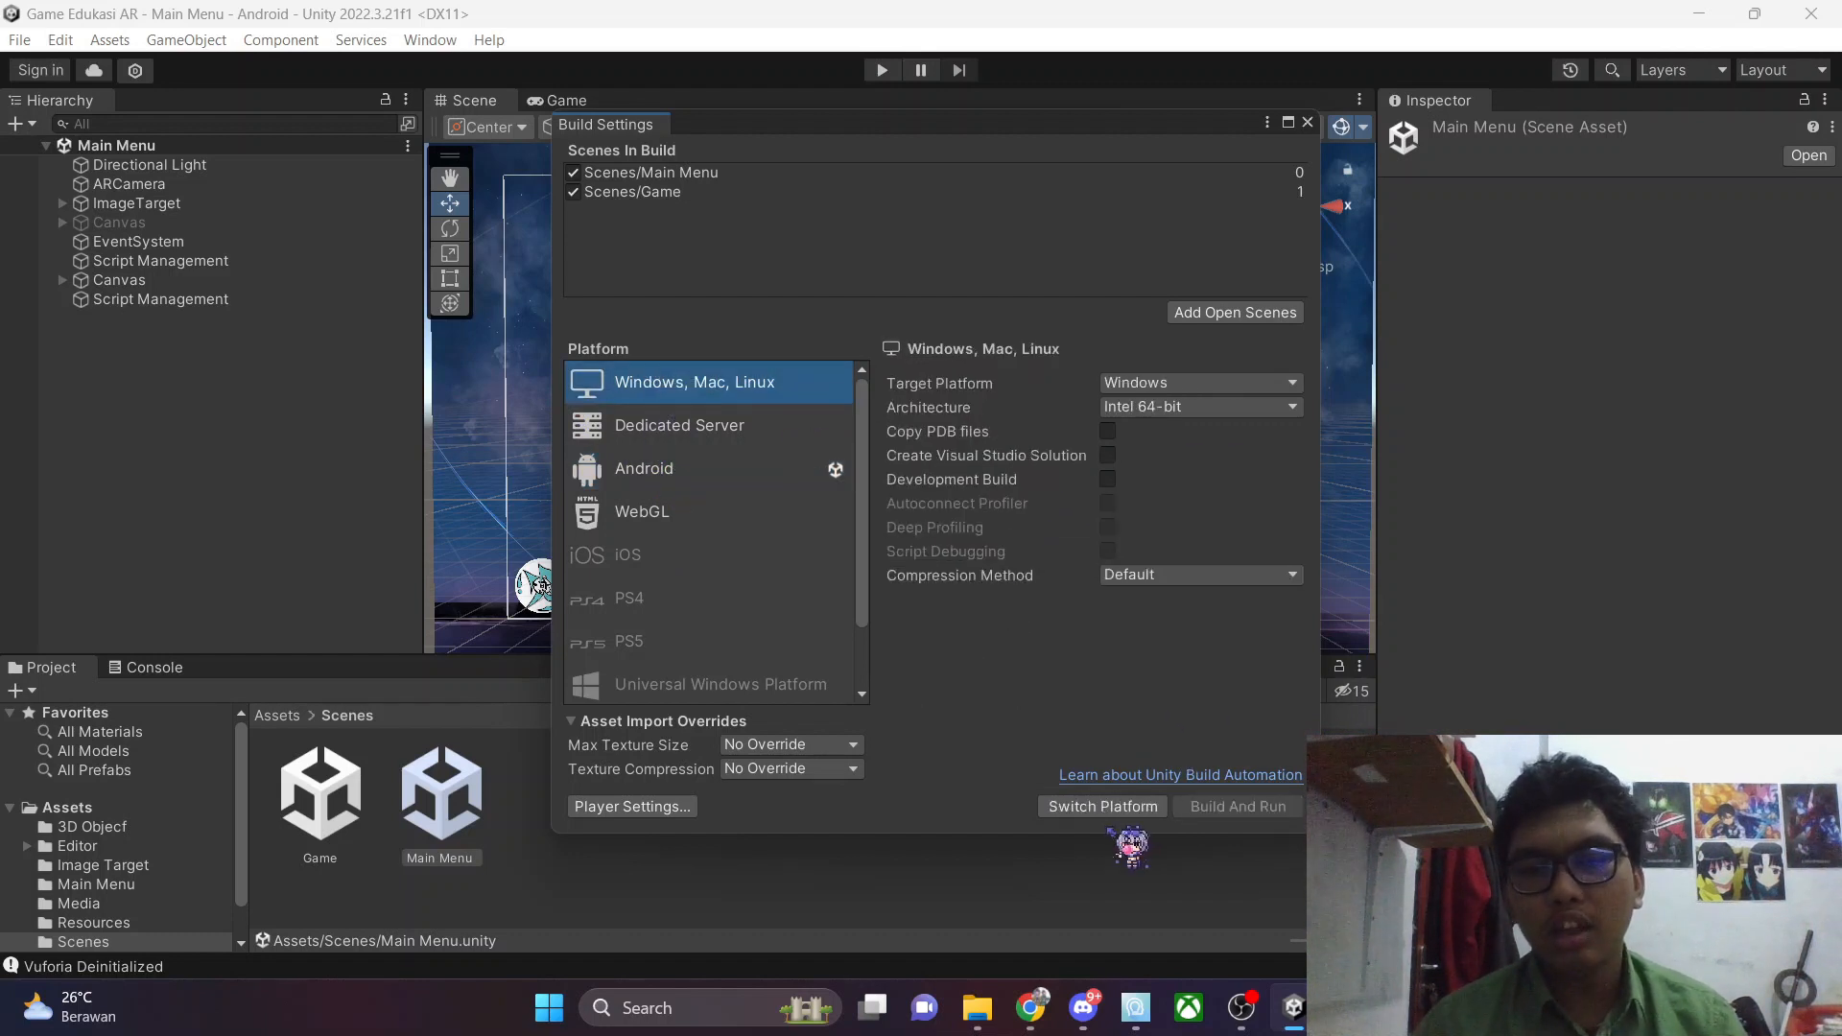
Return to the Android platform's build options and set Run Device to Default device
{"action": "left_click", "coordinate": [765, 482]}
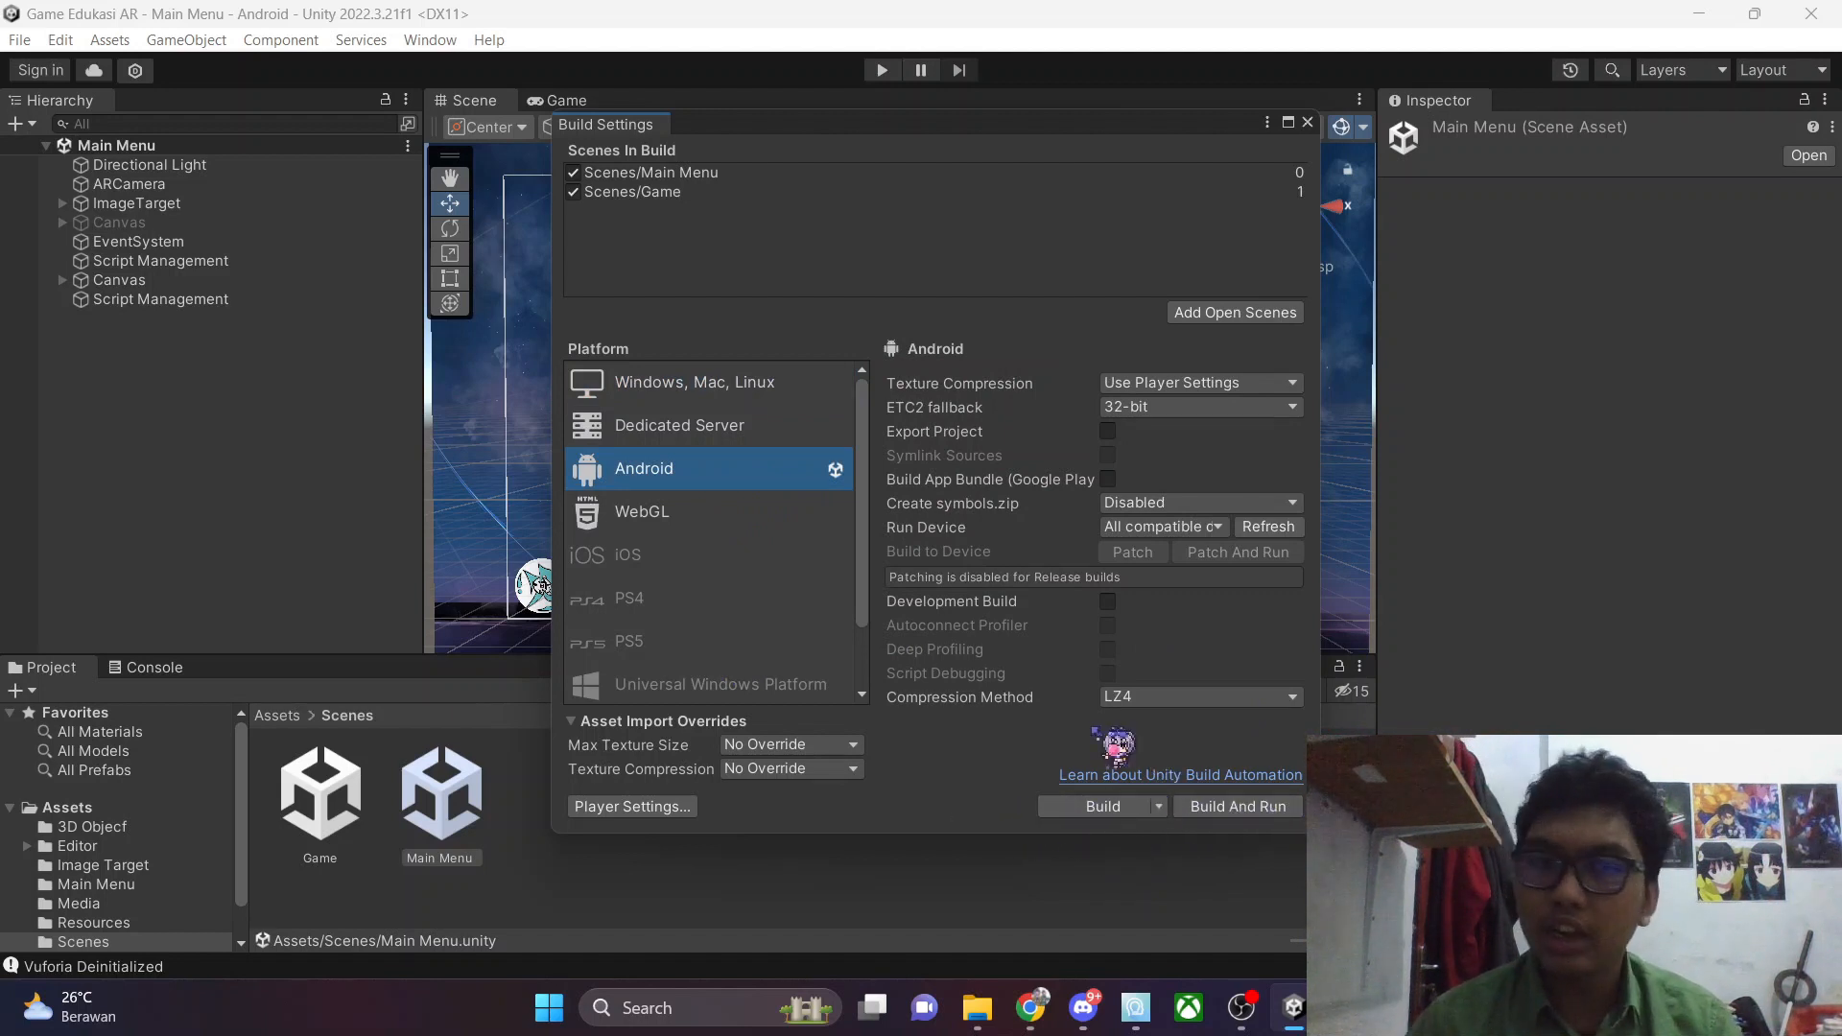
{"action": "left_click", "coordinate": [1161, 527]}
{"action": "left_click", "coordinate": [1161, 556]}
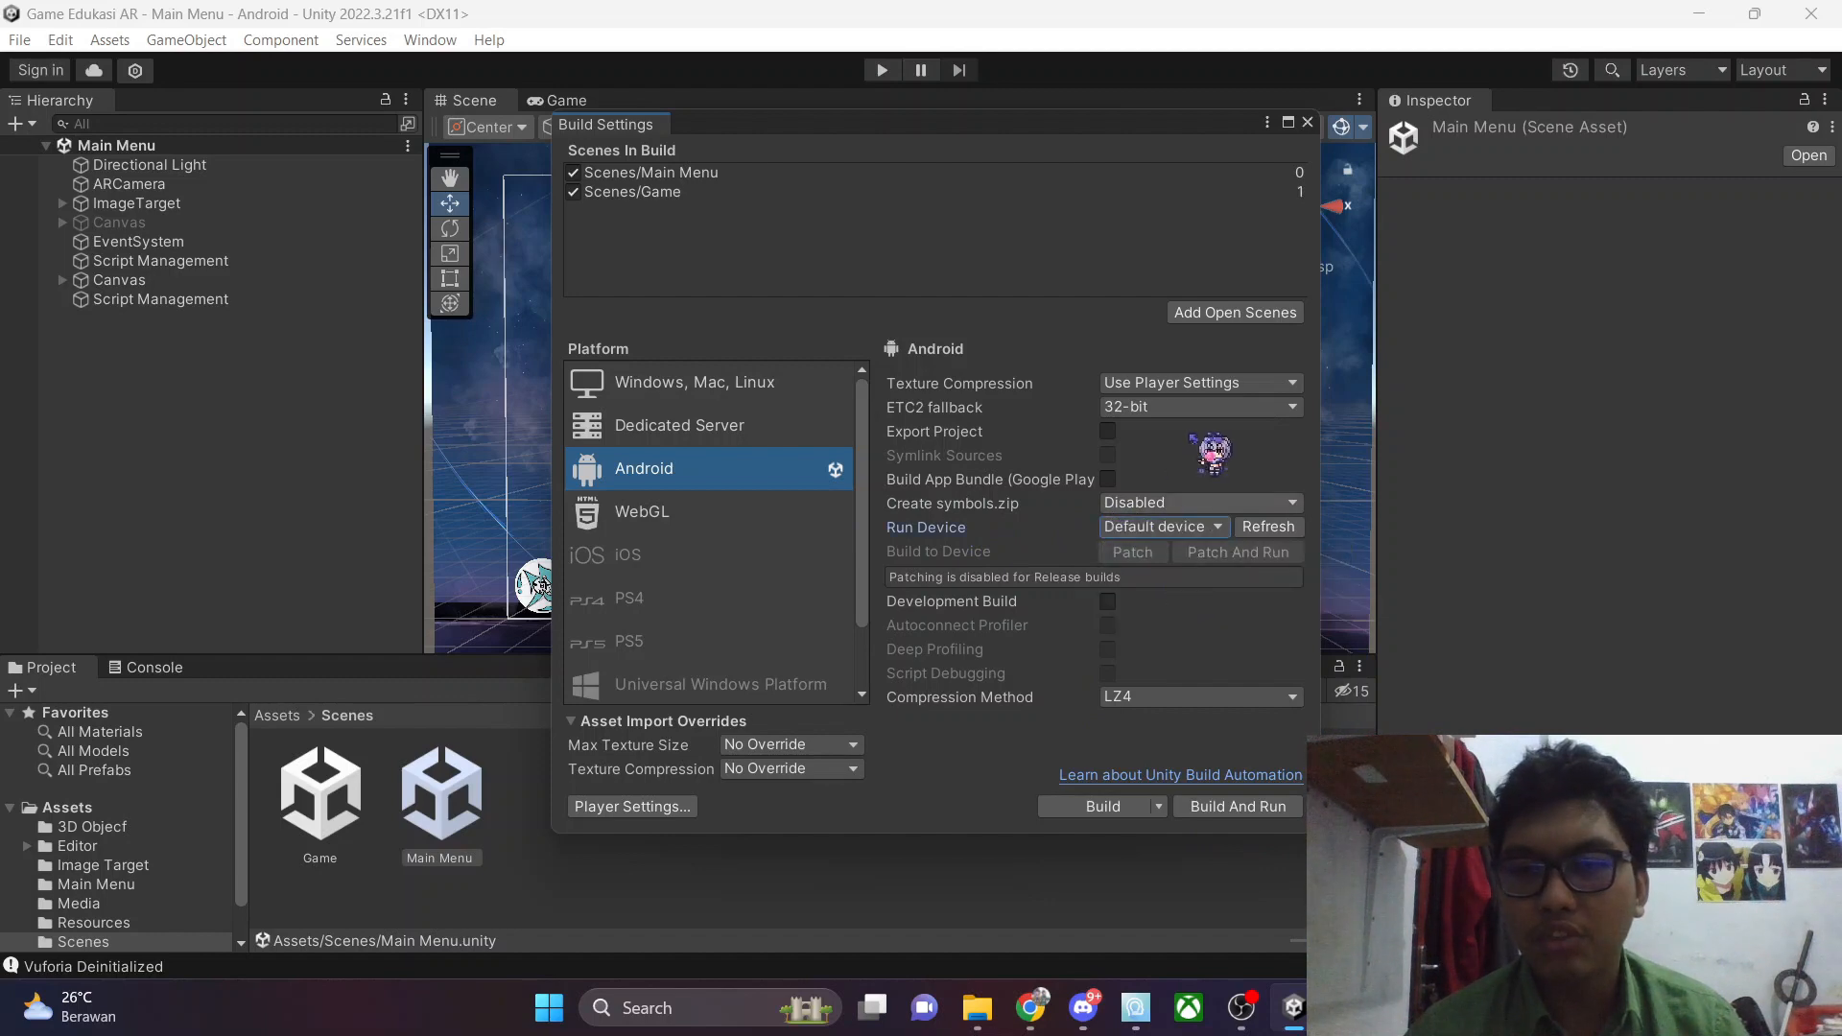
Open the Player settings from the build settings and enter the developer's name as the Company Name
{"action": "left_click", "coordinate": [677, 809]}
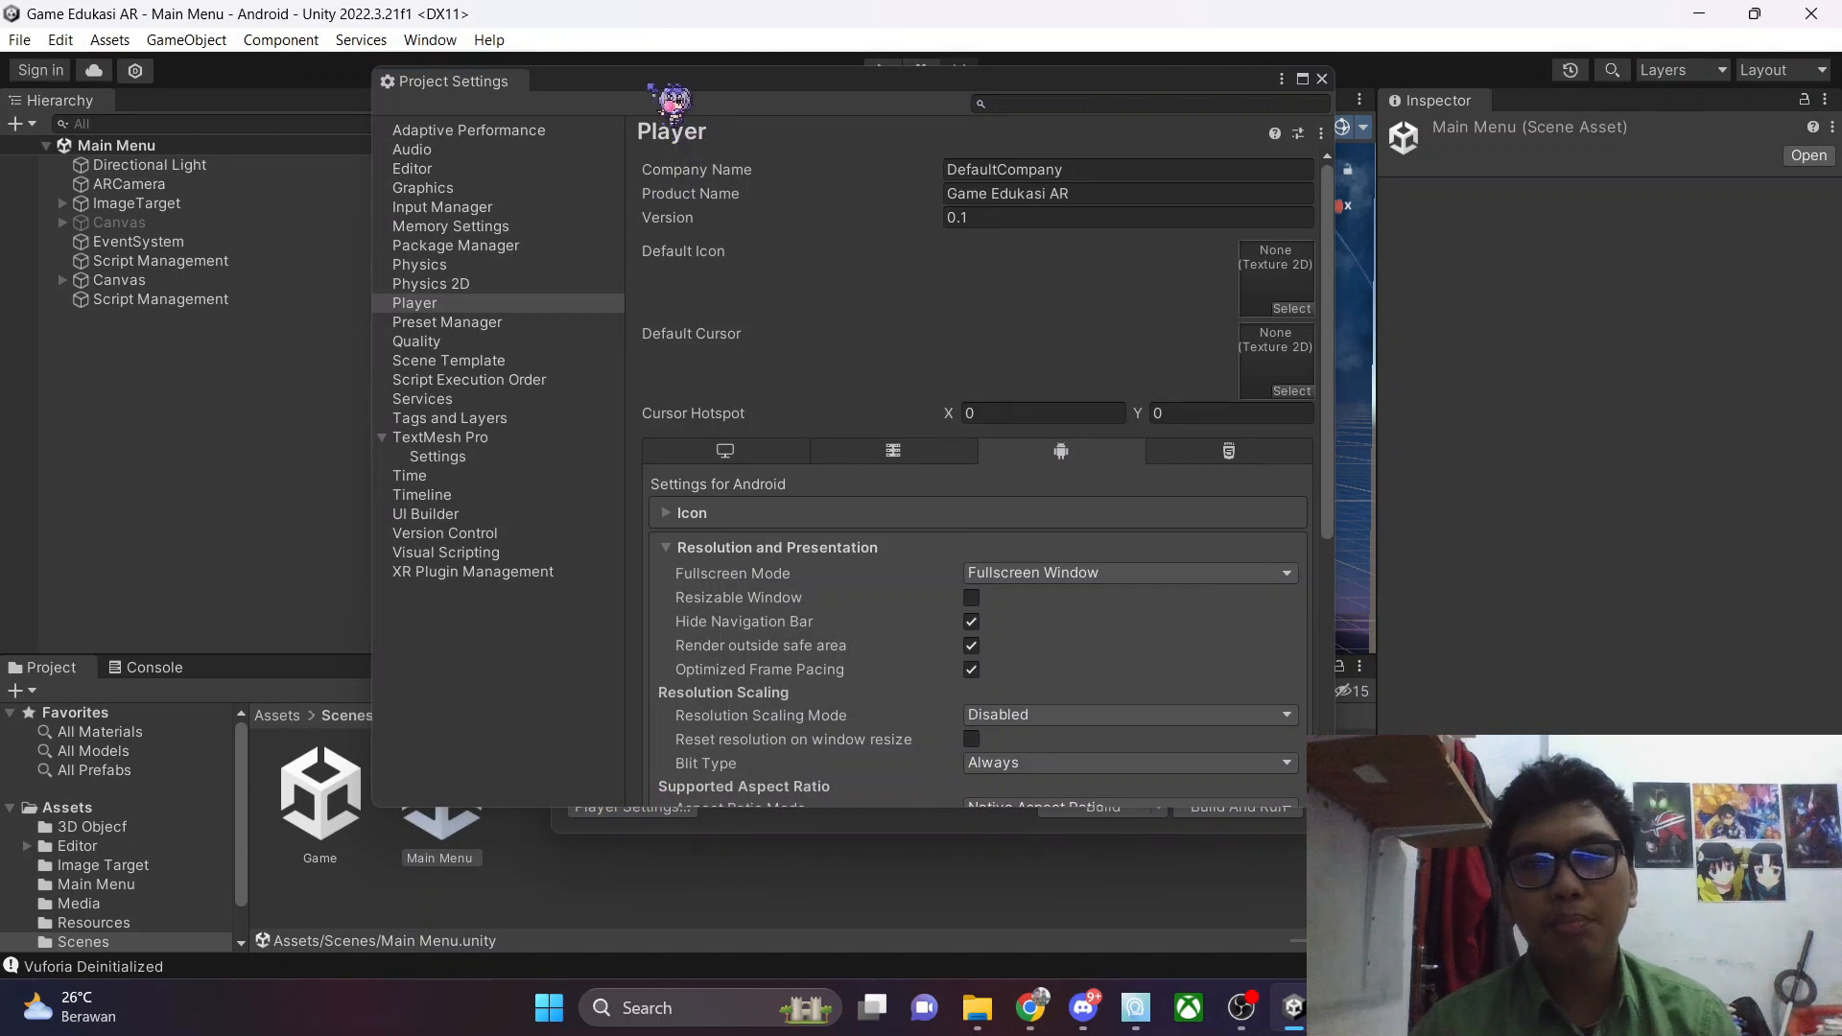
{"action": "left_click_drag", "start_coordinate": [652, 88], "coordinate": [800, 98]}
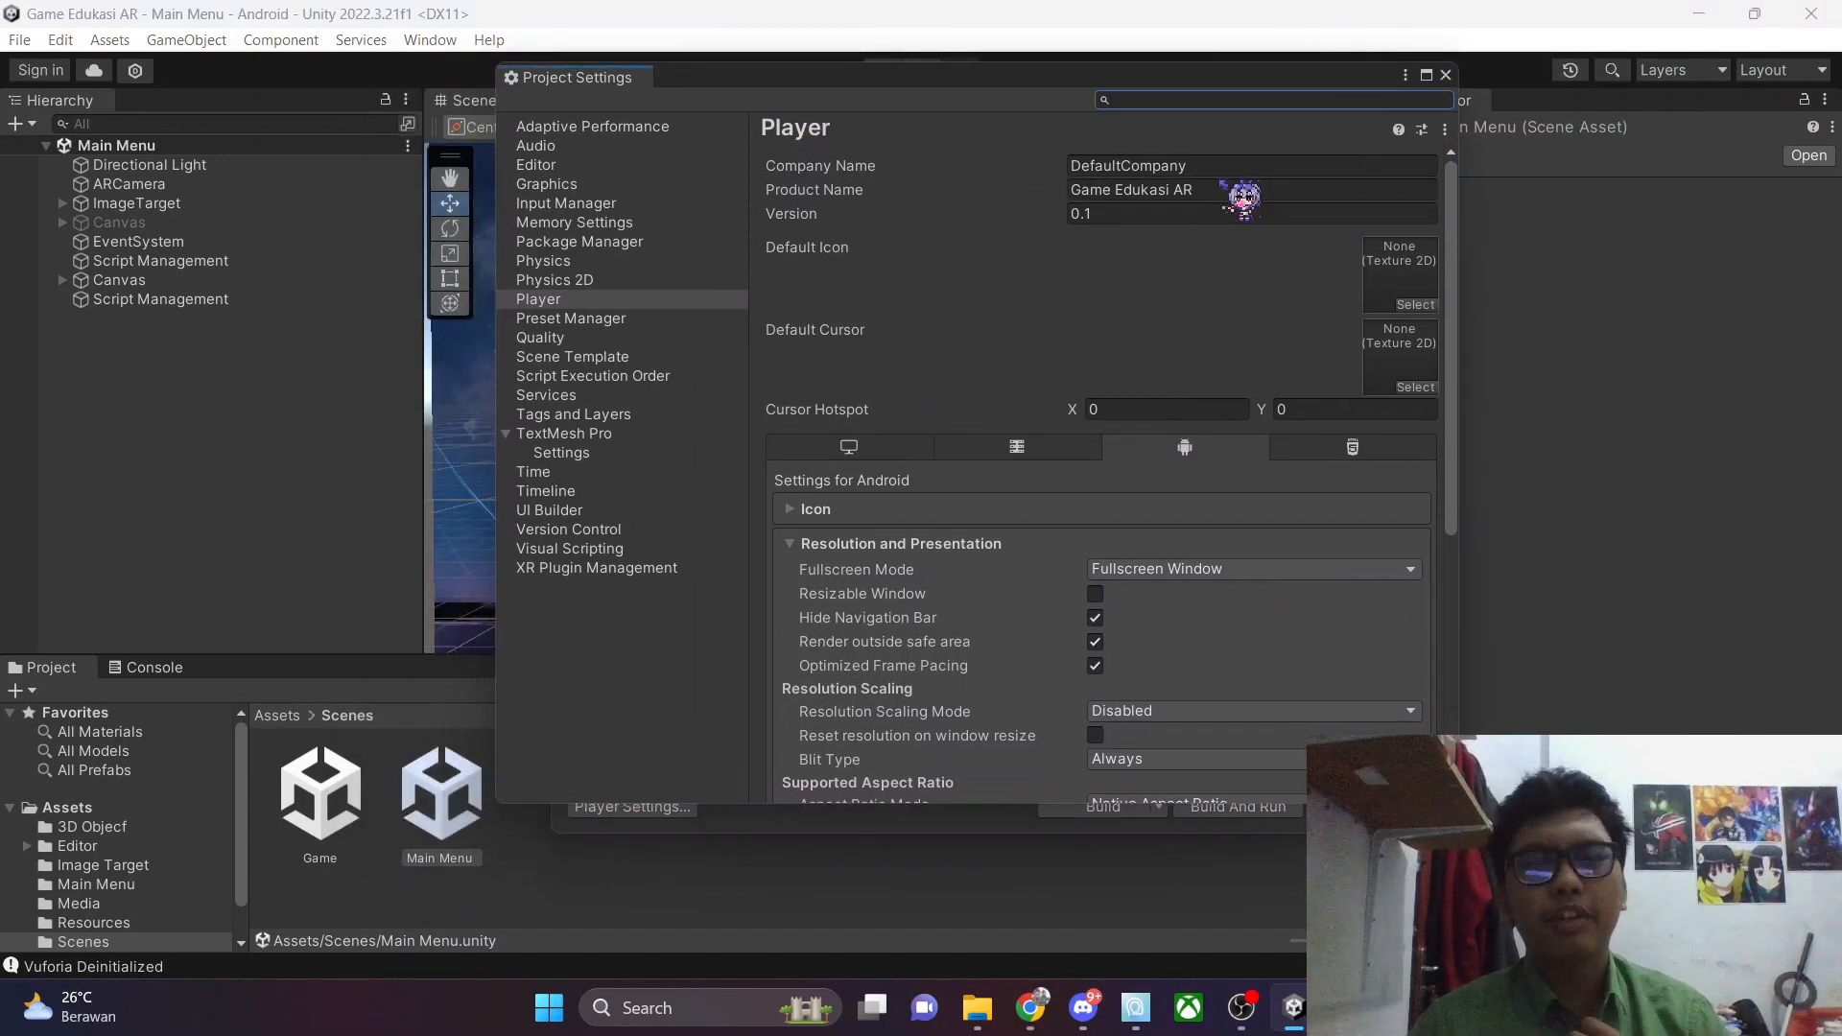
{"action": "left_click", "coordinate": [1211, 190]}
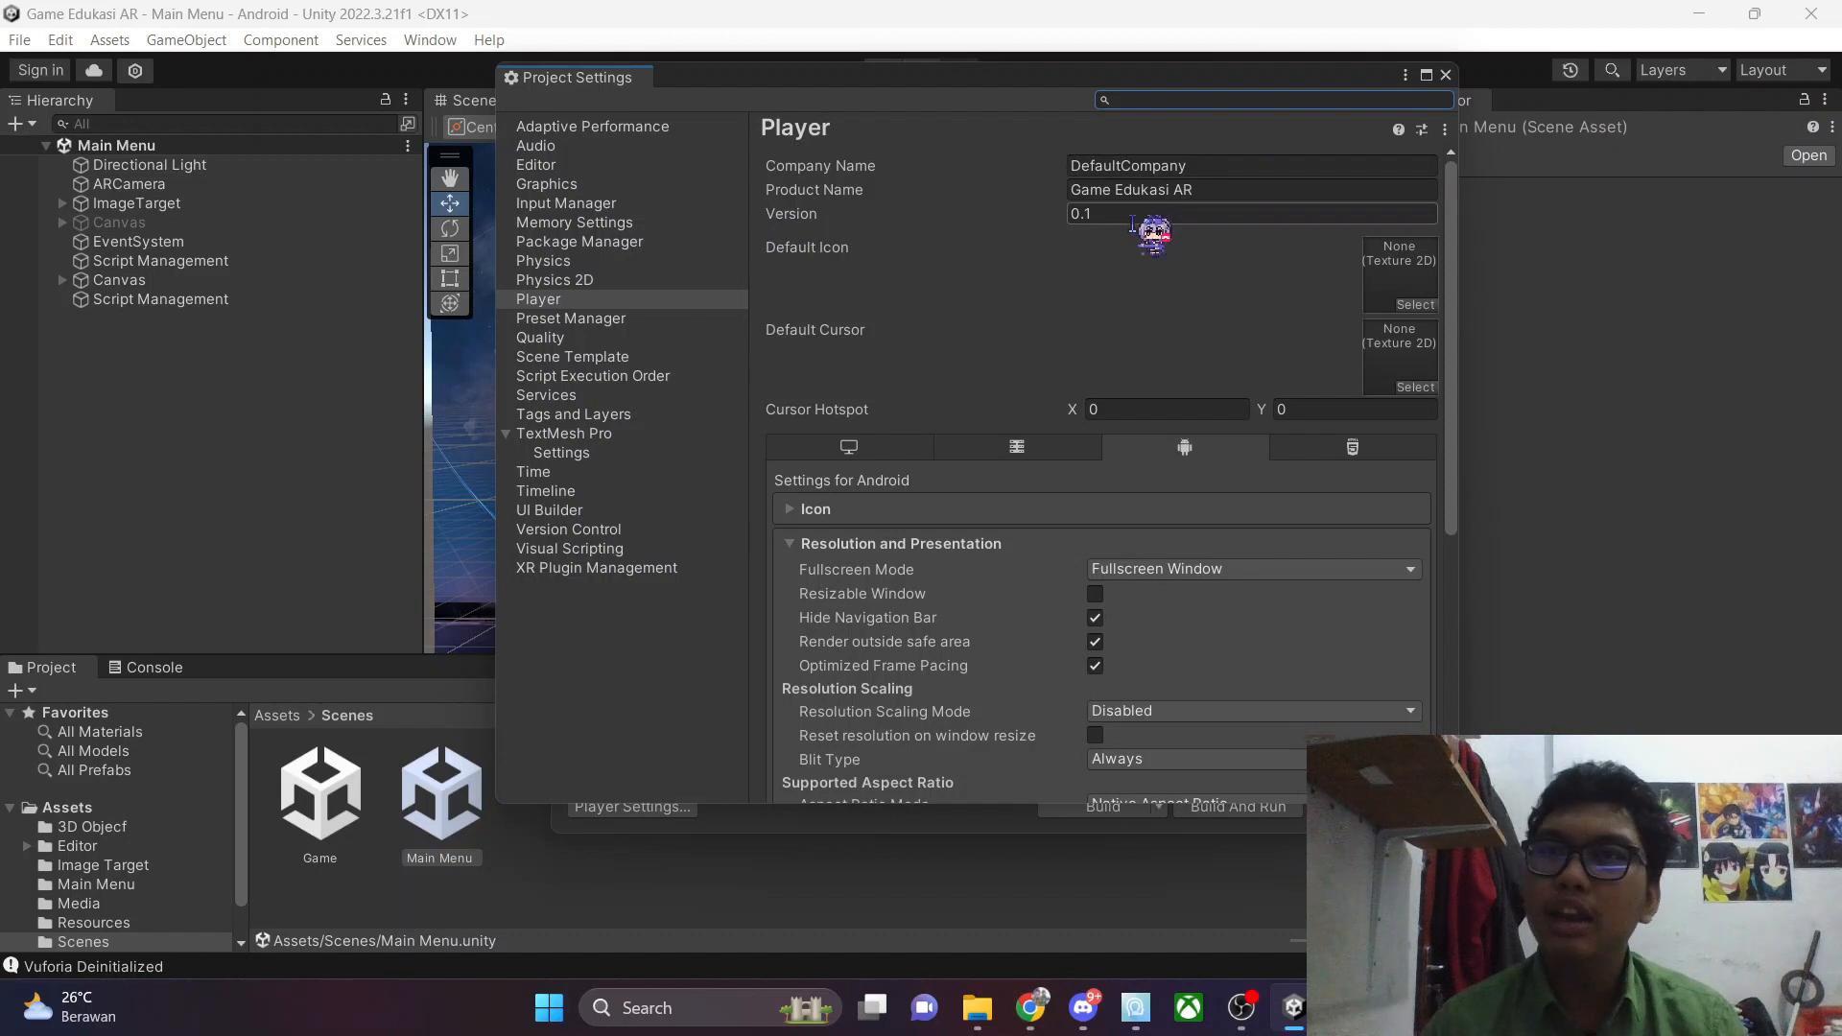
{"action": "left_click", "coordinate": [1220, 171]}
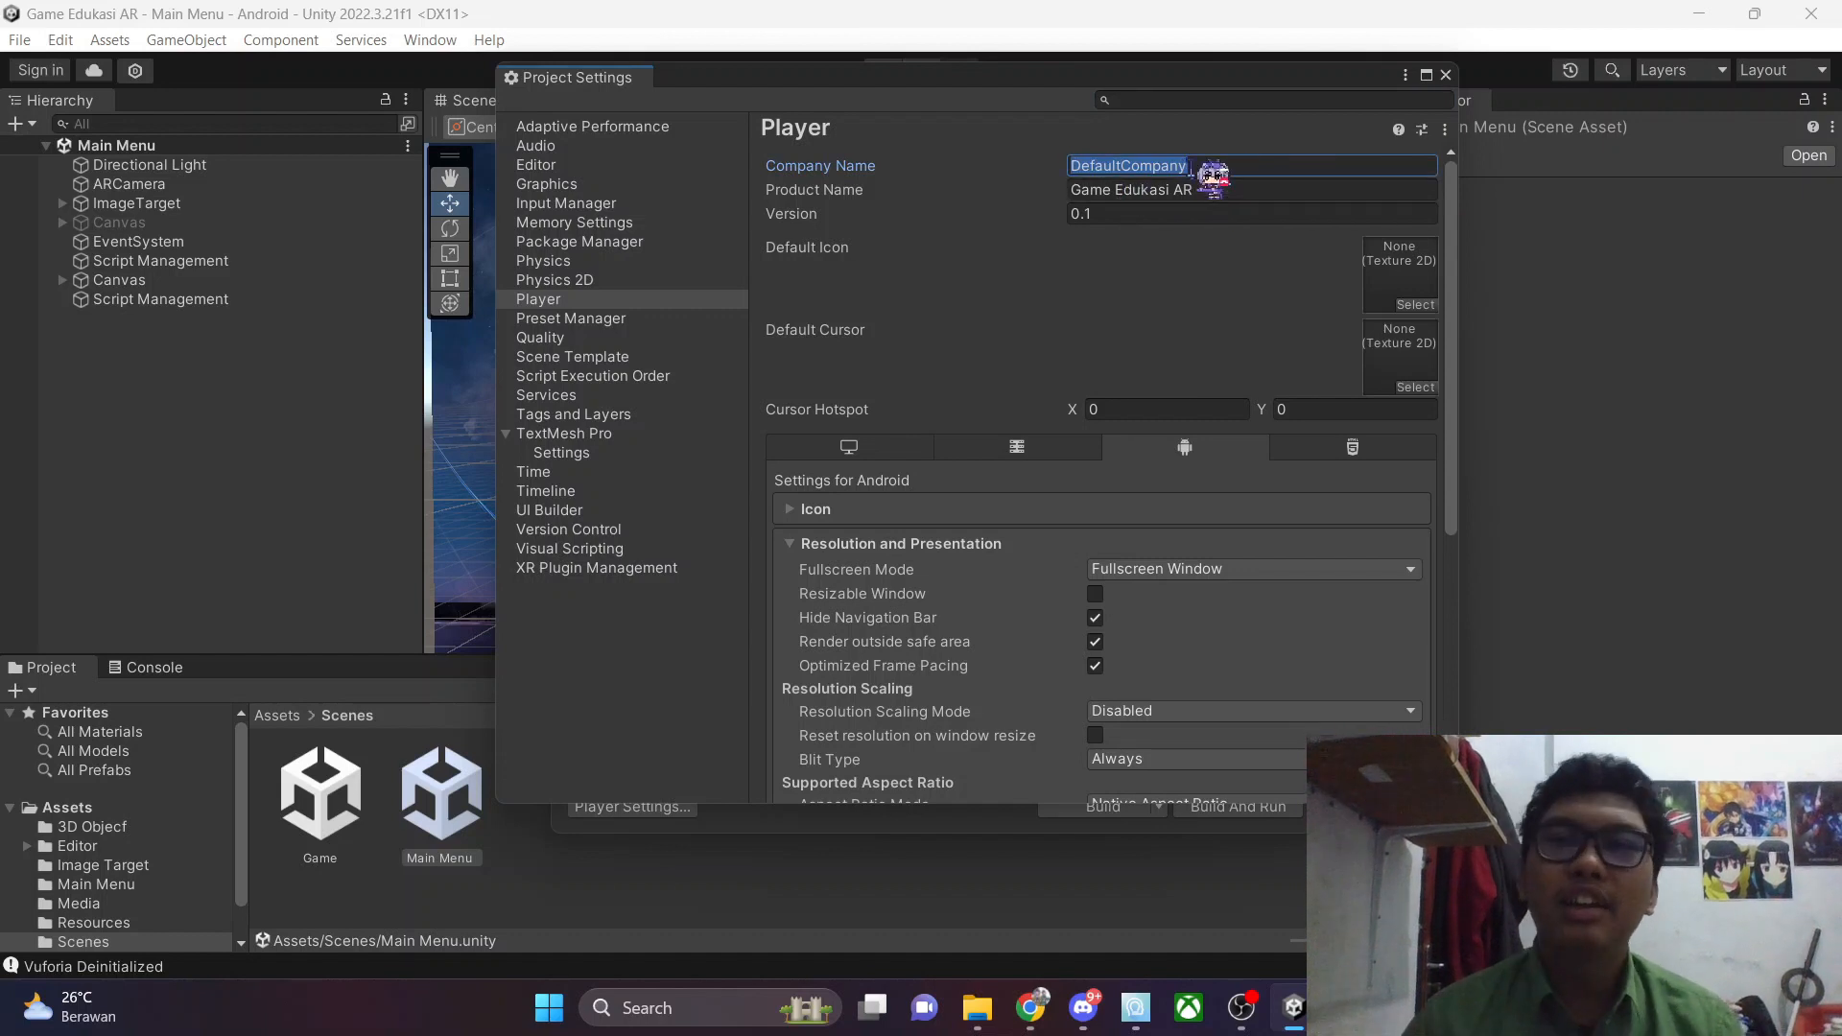
{"action": "type", "text": "M"}
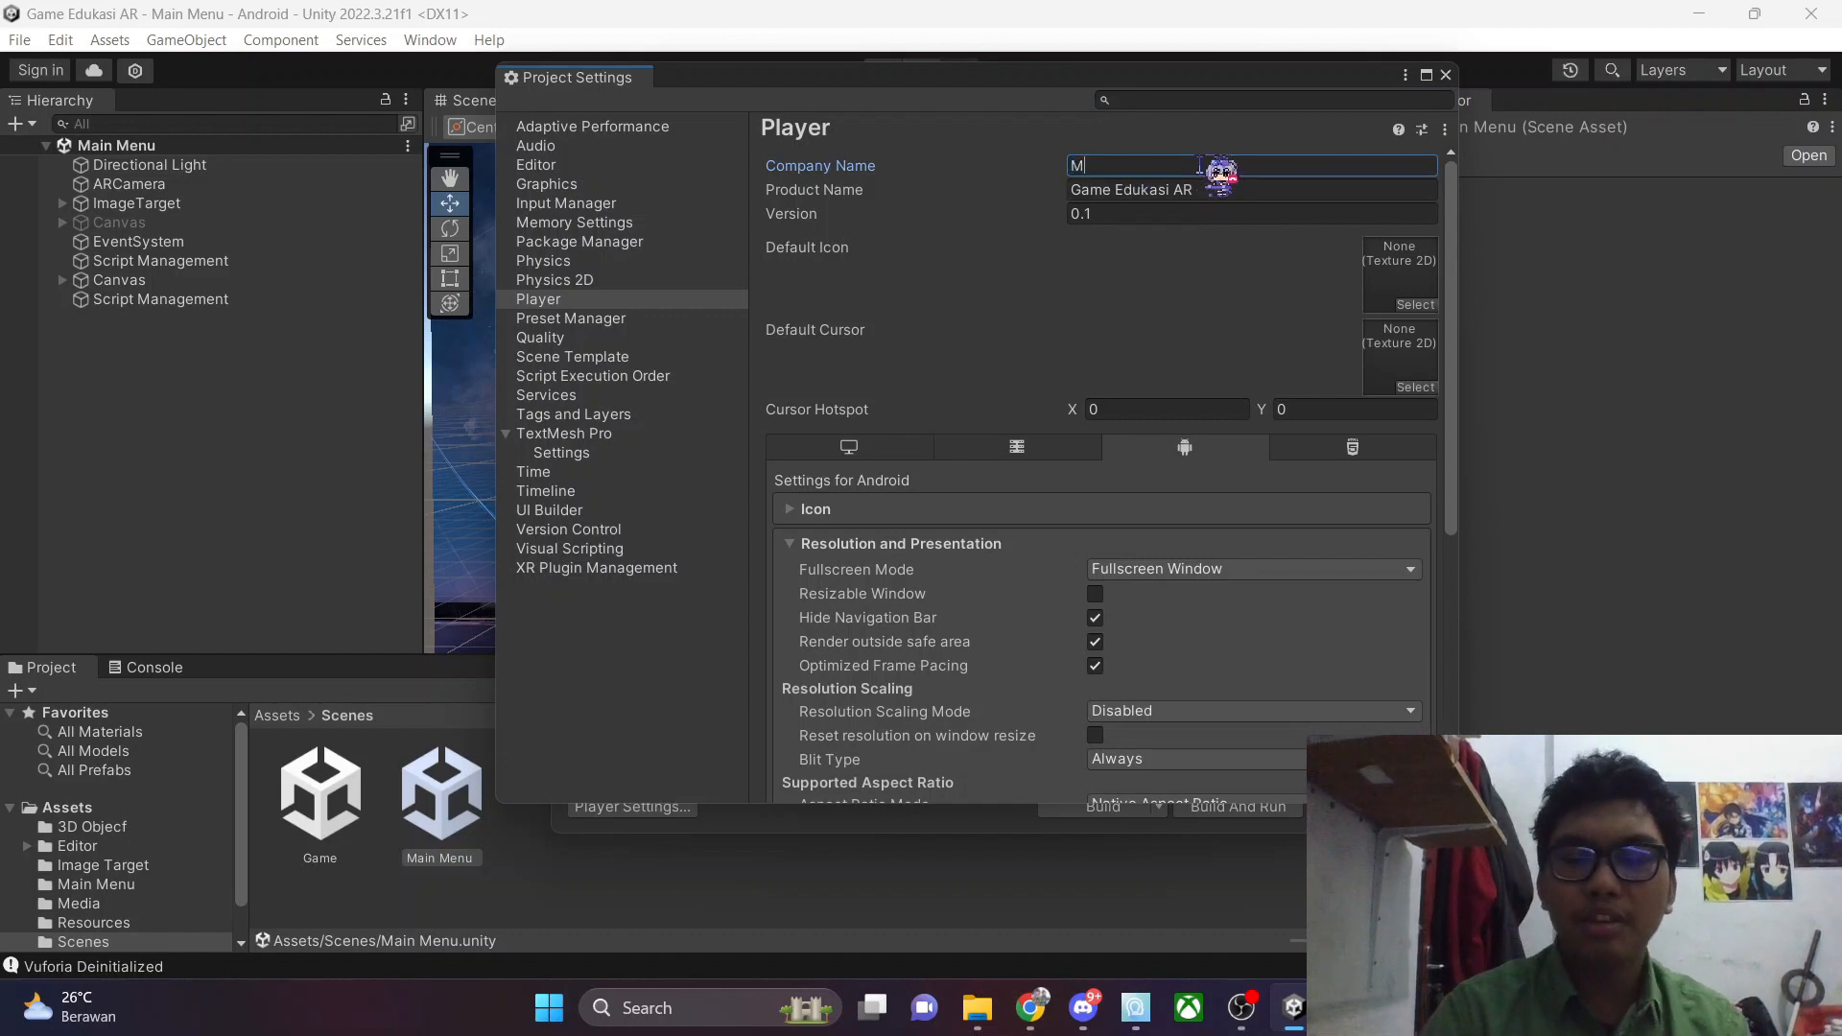
{"action": "type", "text": "uh Fikra Junian R"}
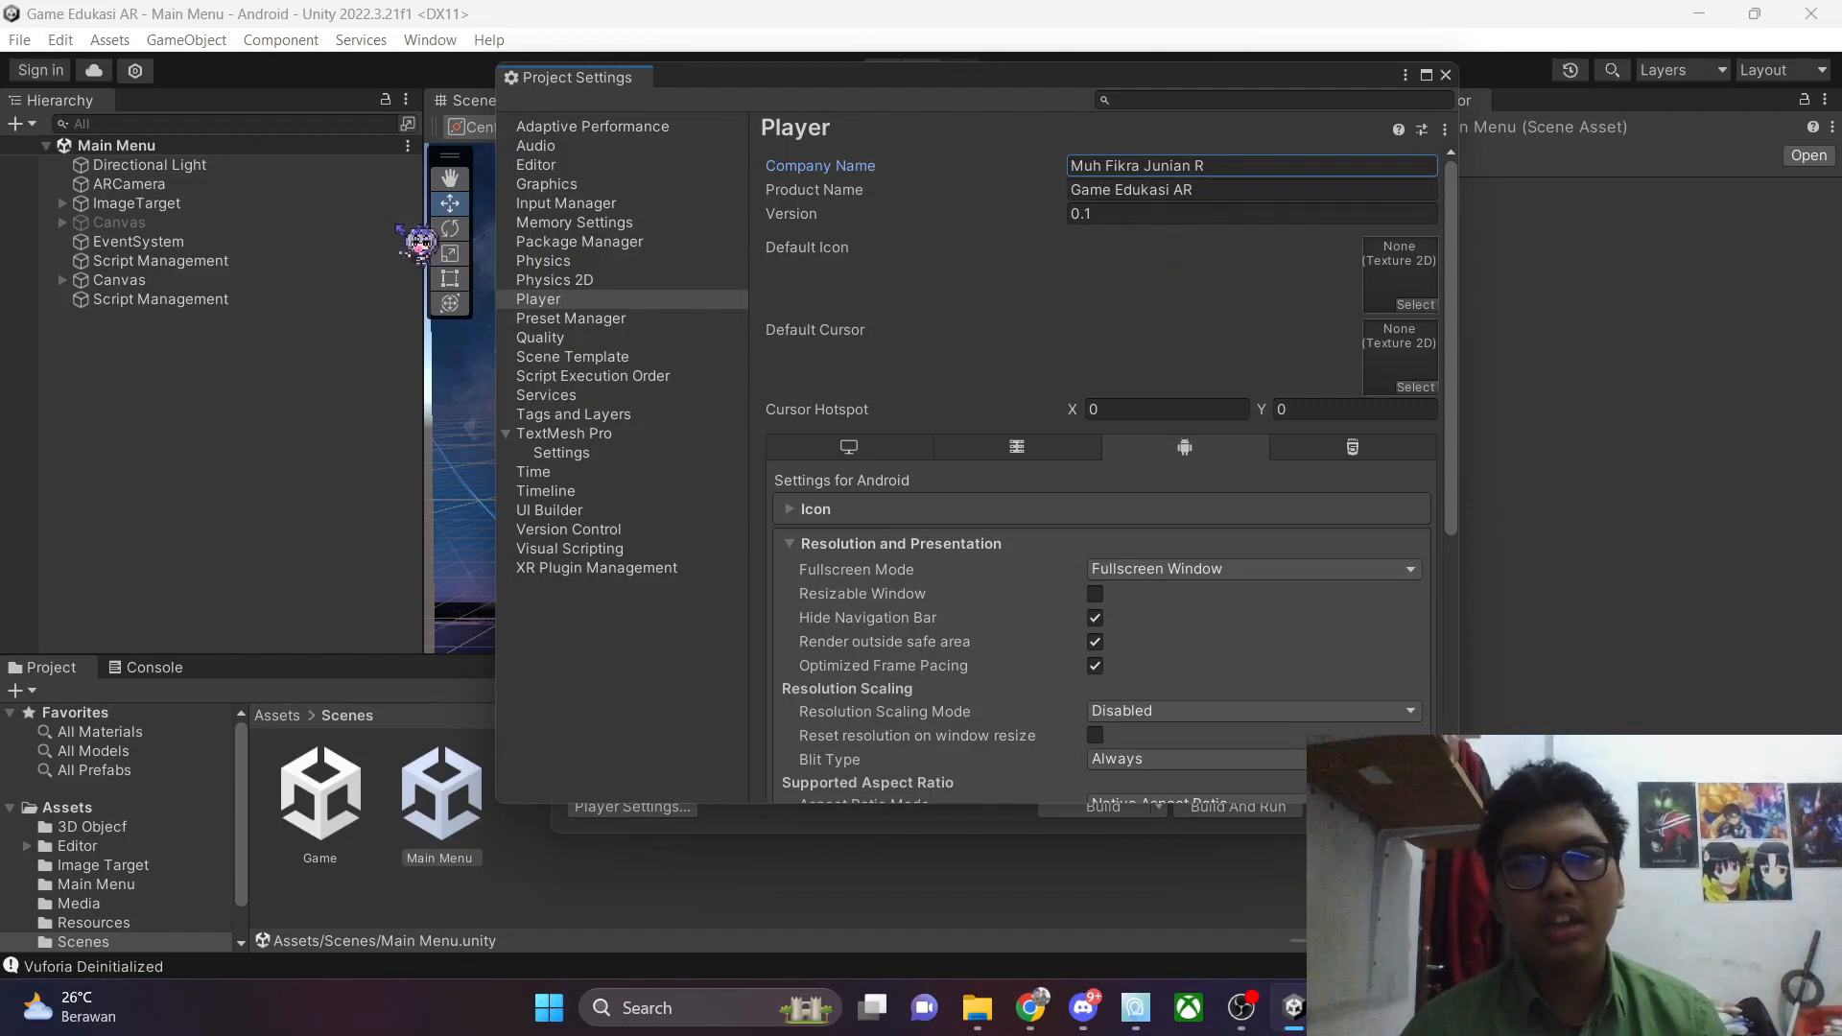
Rearrange the settings windows to reveal the game's title and set the Product Name to "Honkai: Augmented Reality"
{"action": "left_click_drag", "start_coordinate": [672, 82], "coordinate": [953, 129]}
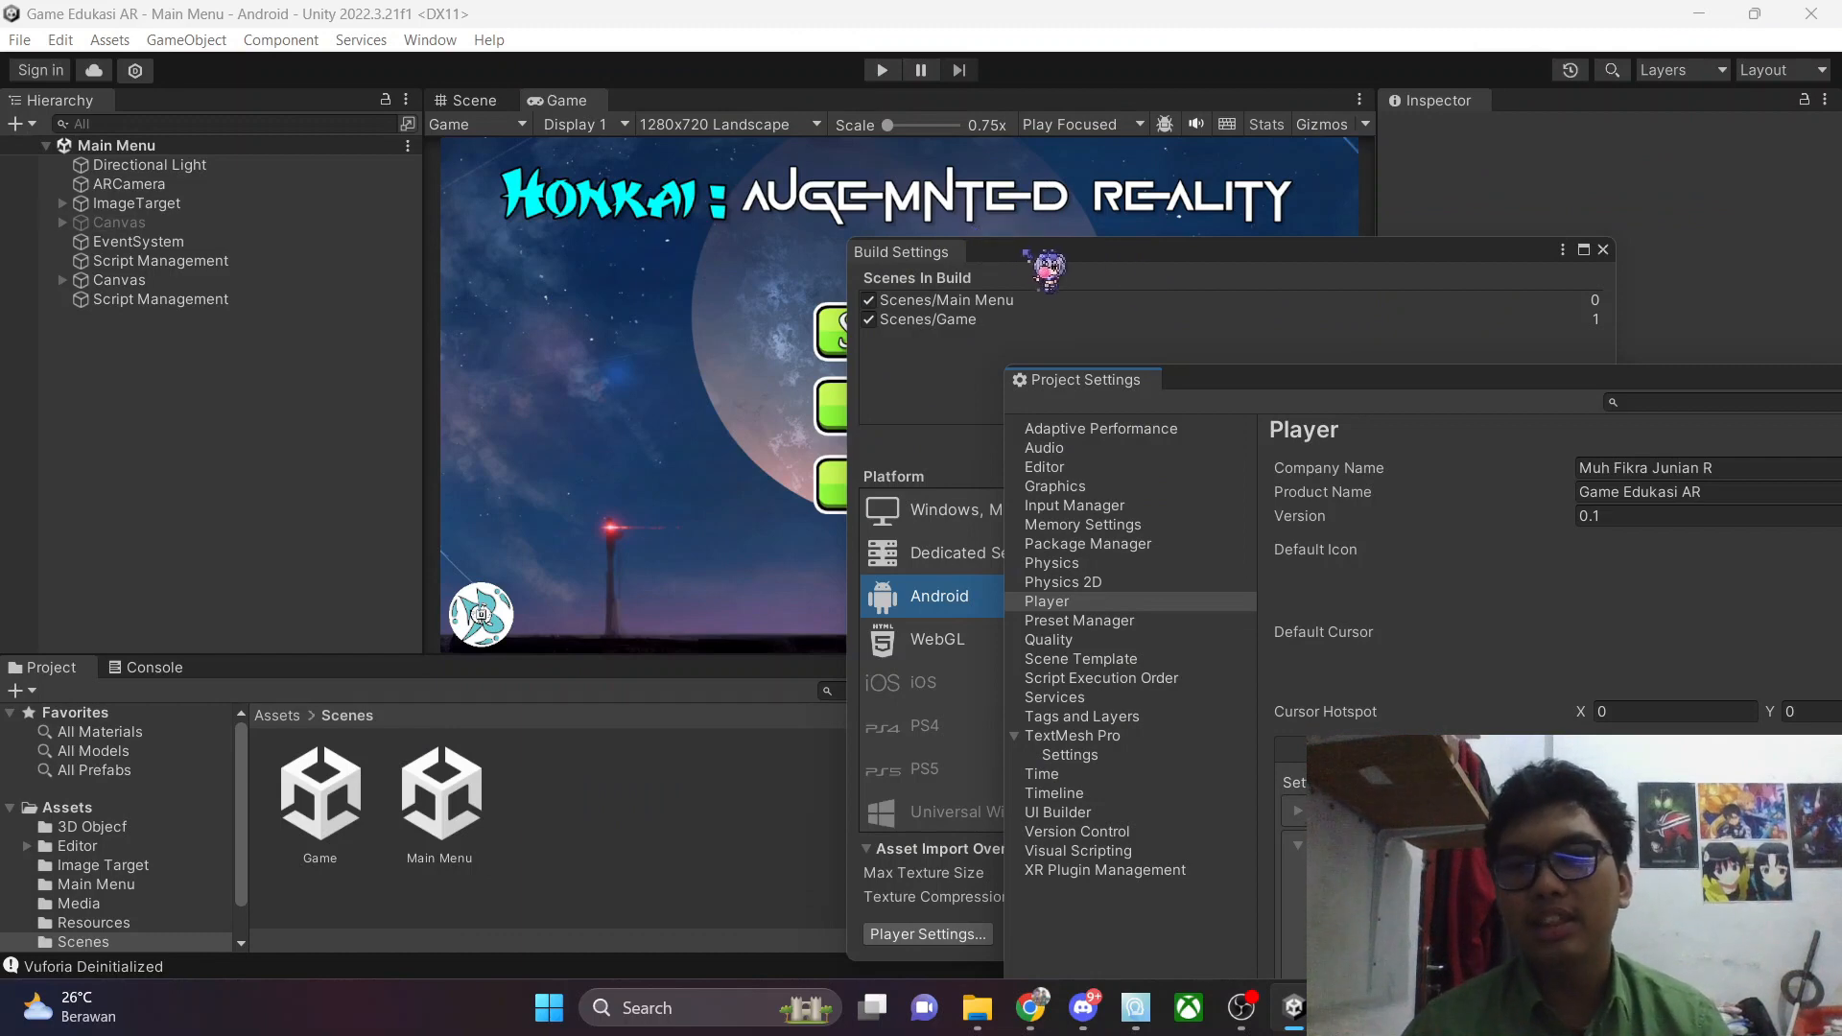
{"action": "left_click_drag", "start_coordinate": [1052, 279], "coordinate": [646, 289]}
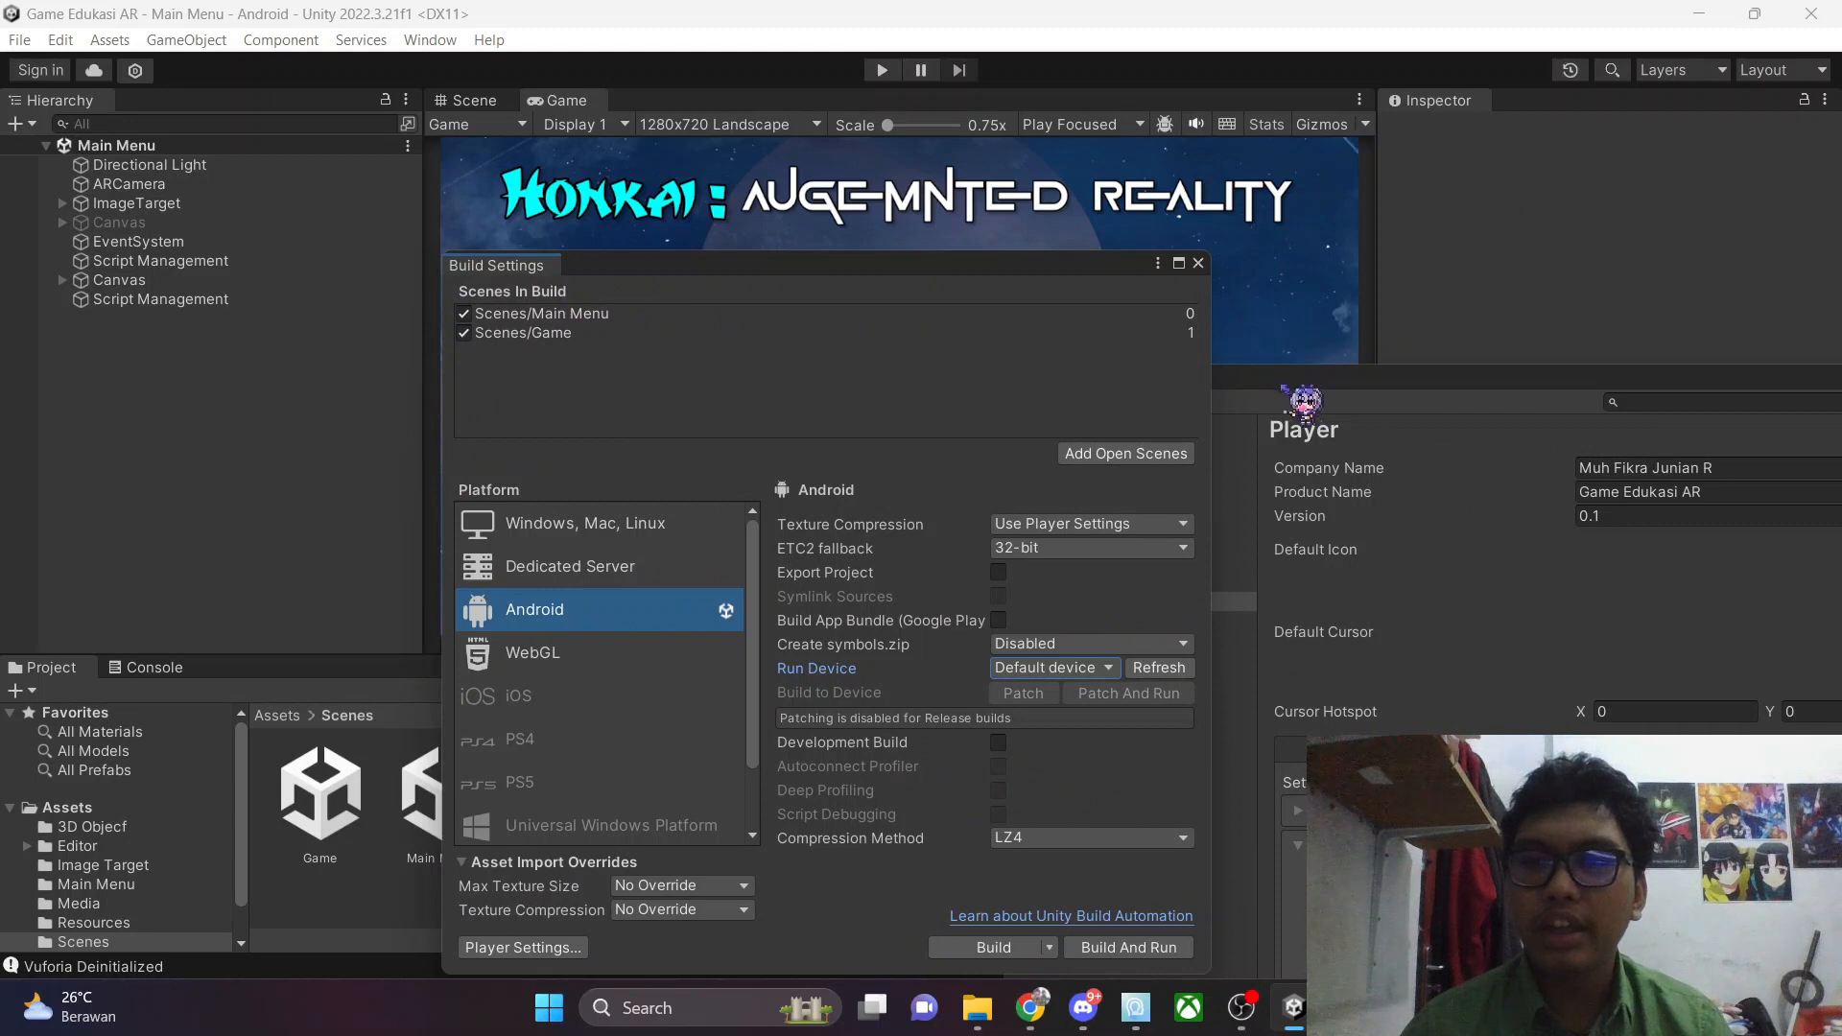
{"action": "left_click_drag", "start_coordinate": [1283, 386], "coordinate": [805, 113]}
{"action": "left_click", "coordinate": [1261, 217]}
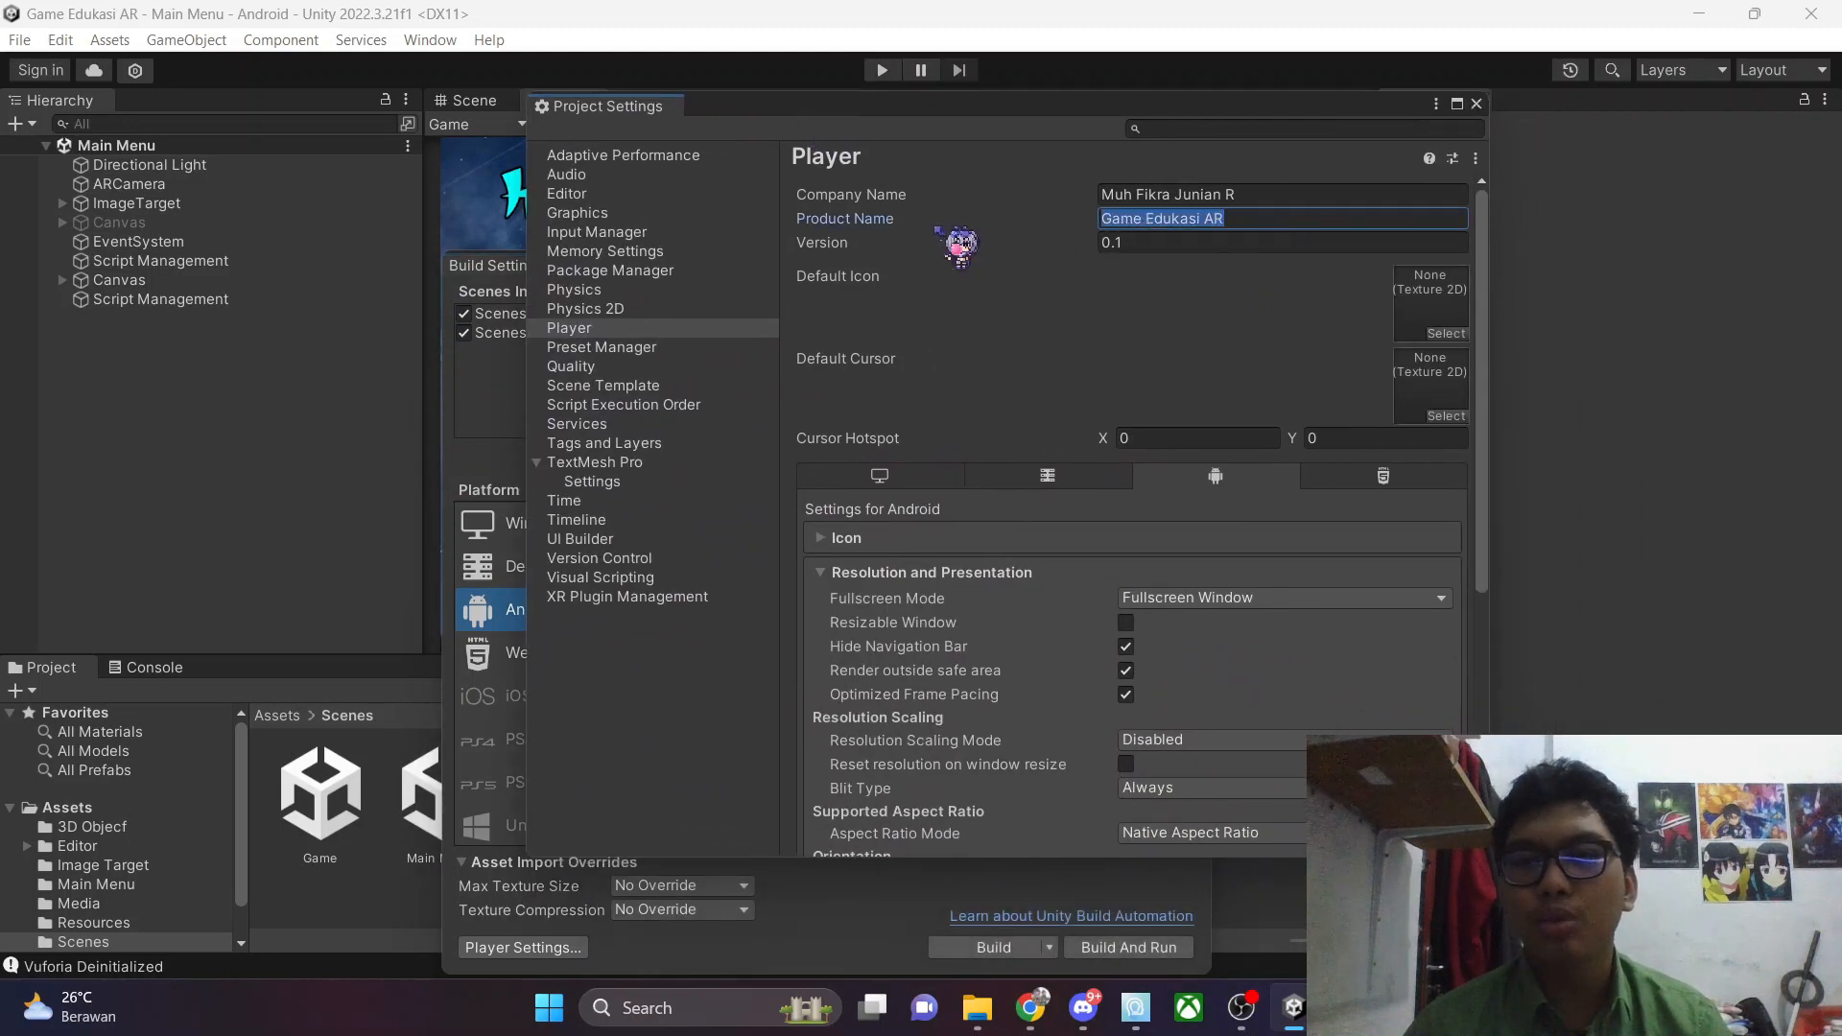
{"action": "type", "text": "Honkai: Augmen"}
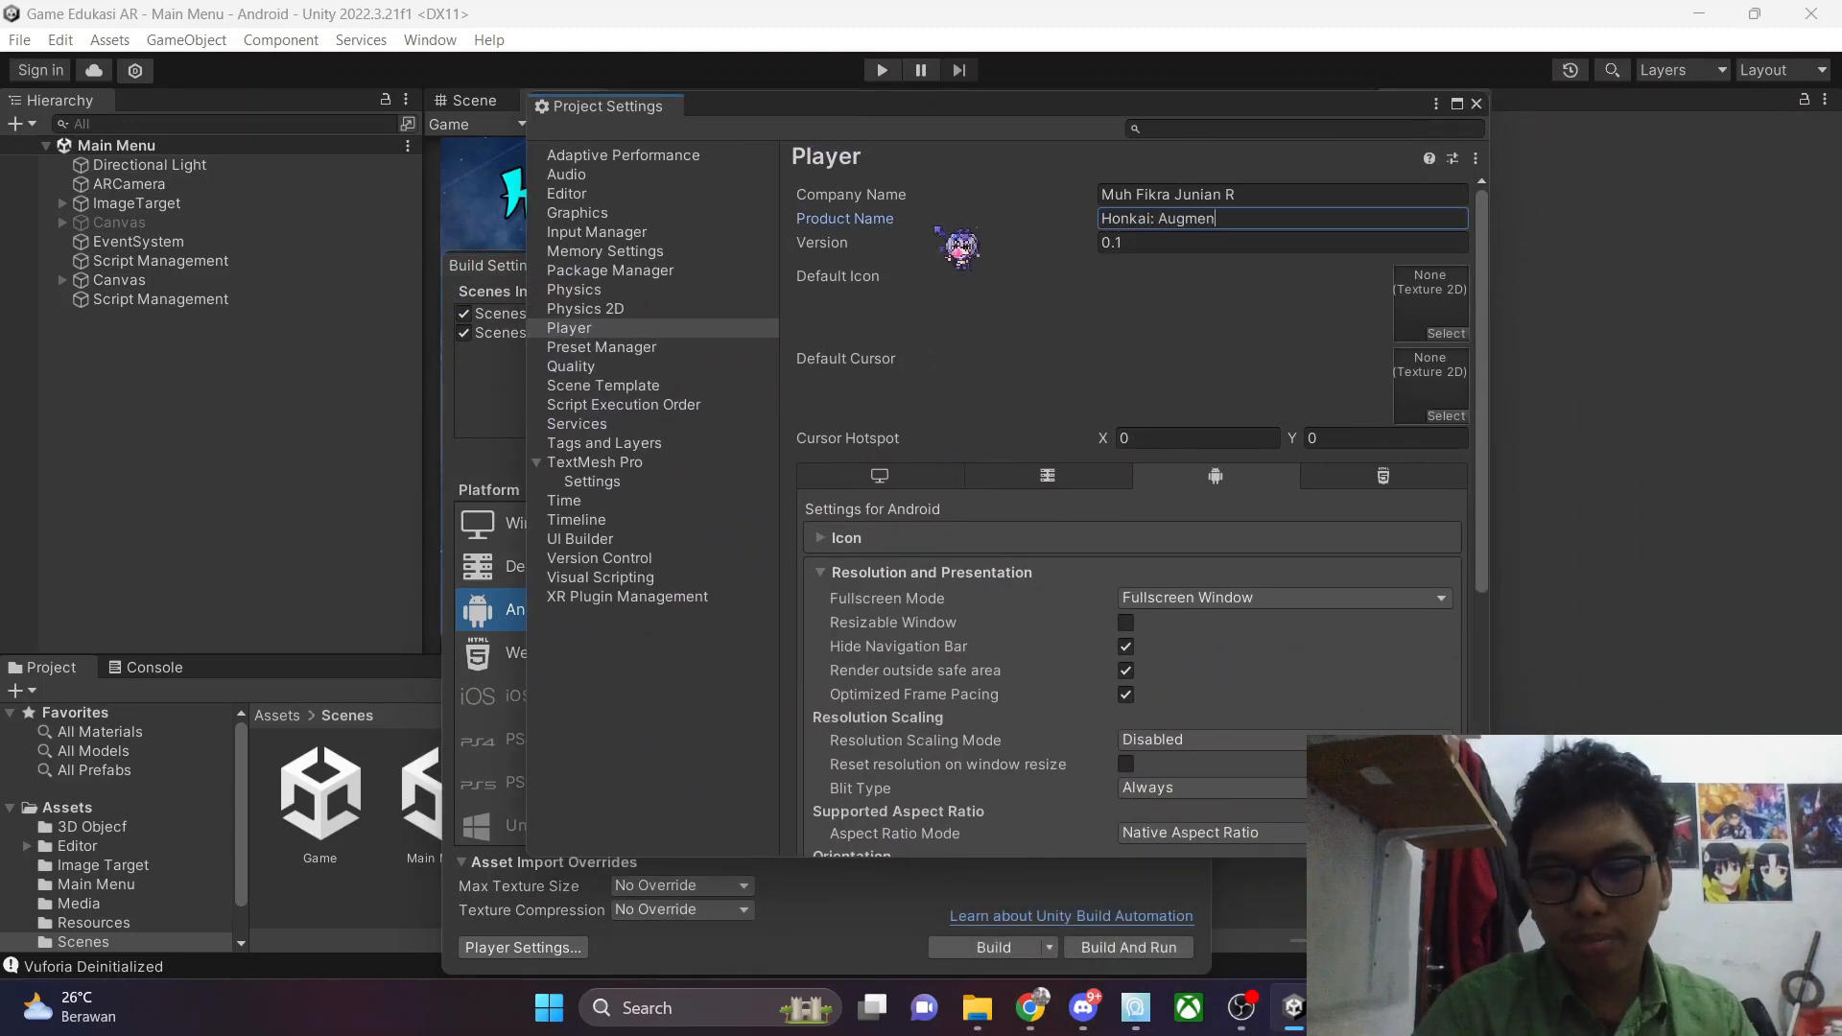
{"action": "type", "text": "ted Reality"}
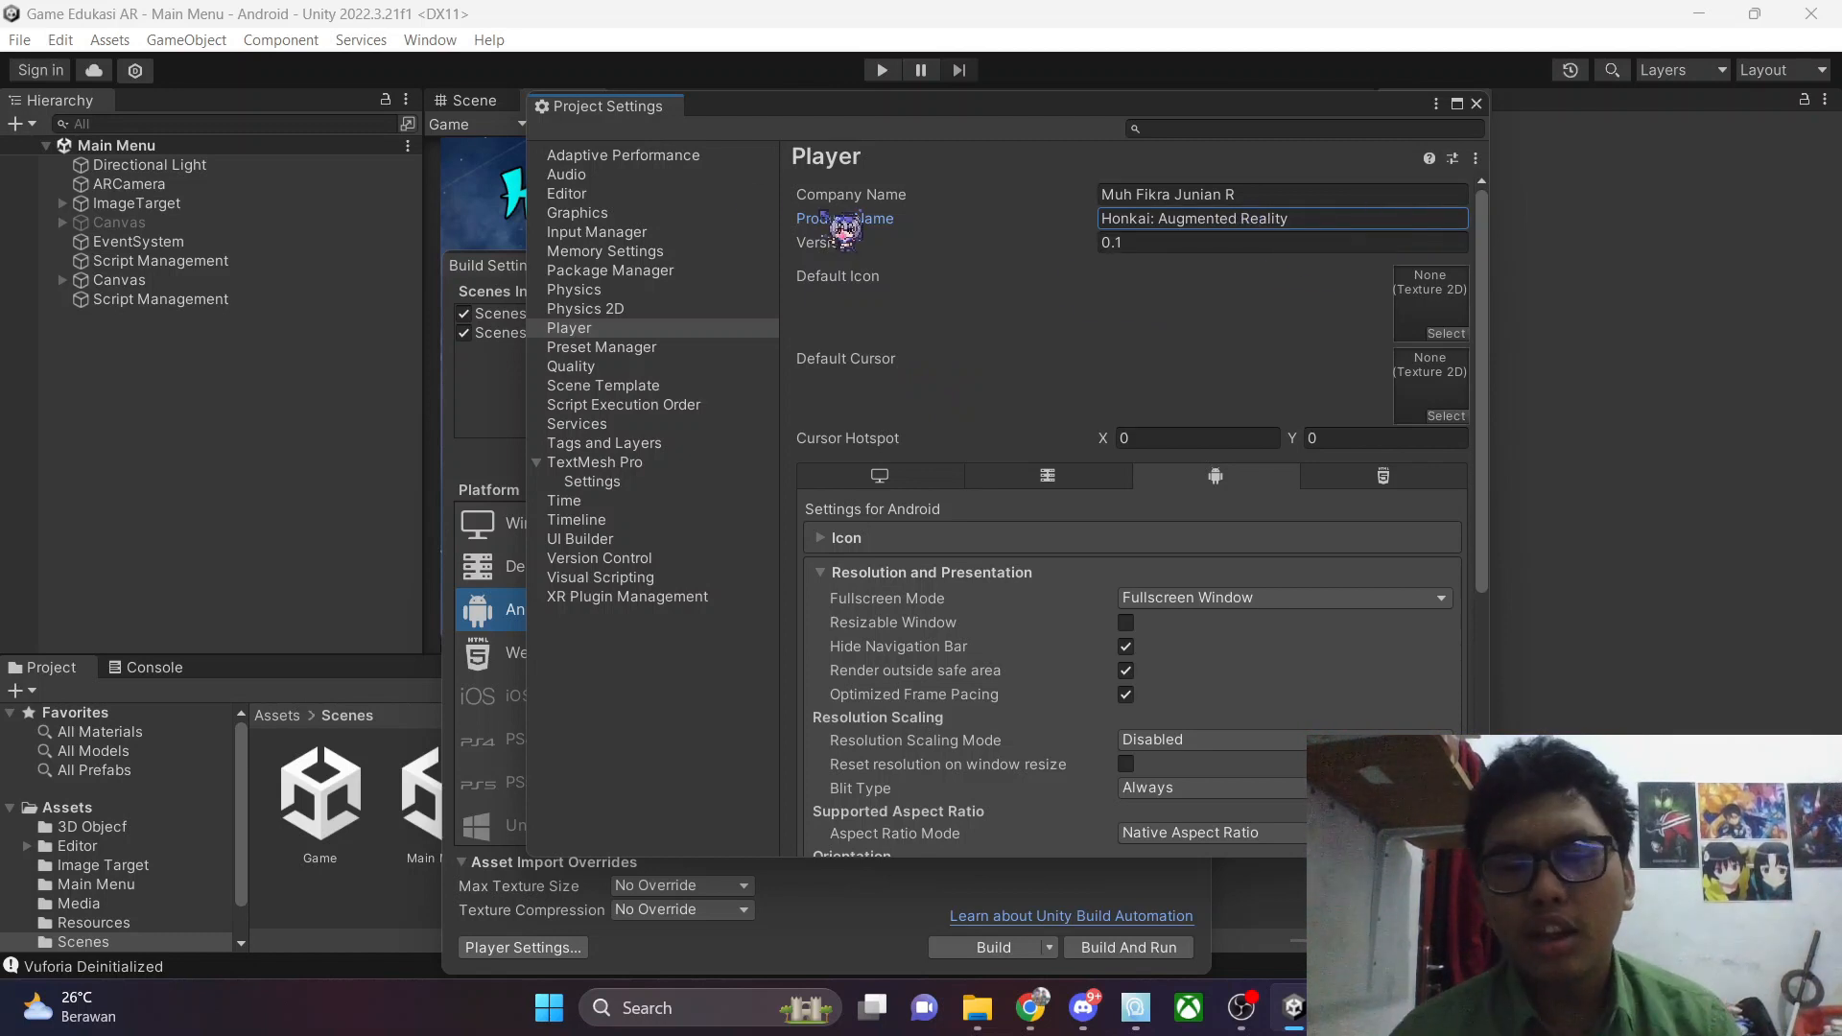
Set the game's version to 0.1 in the Player settings
{"action": "left_click", "coordinate": [1172, 244]}
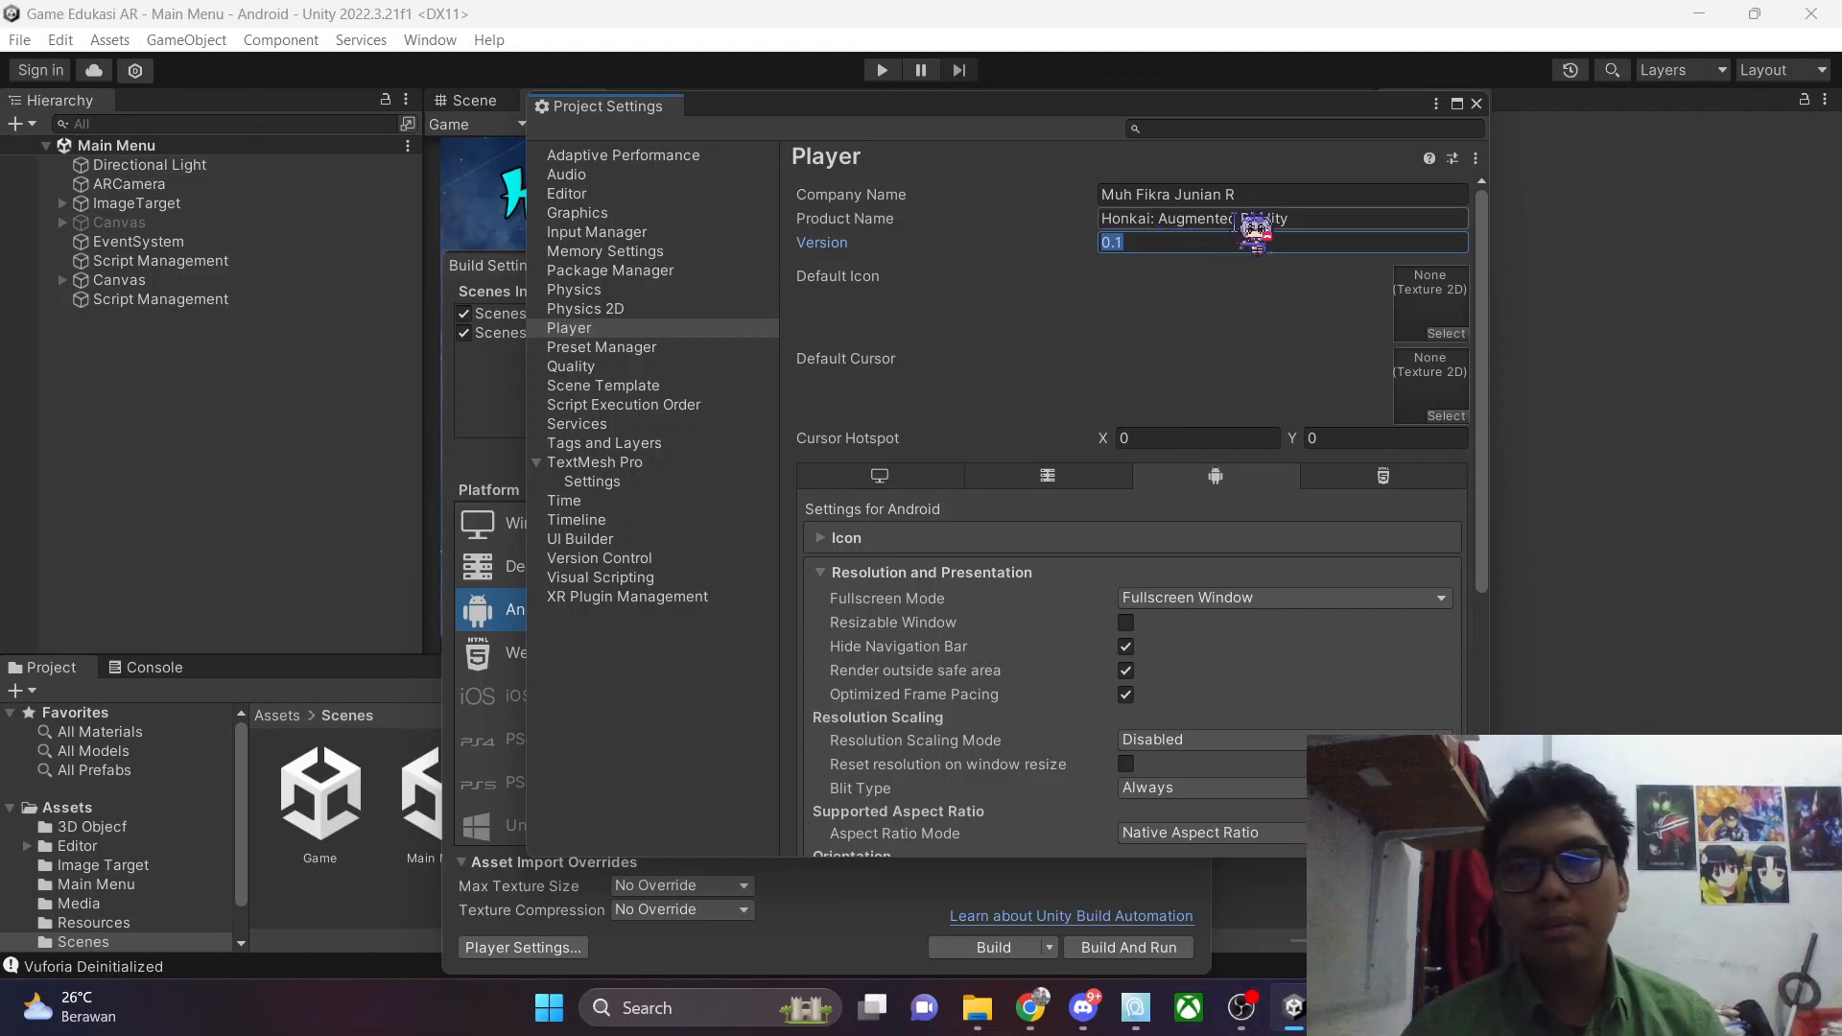
{"action": "type", "text": "0"}
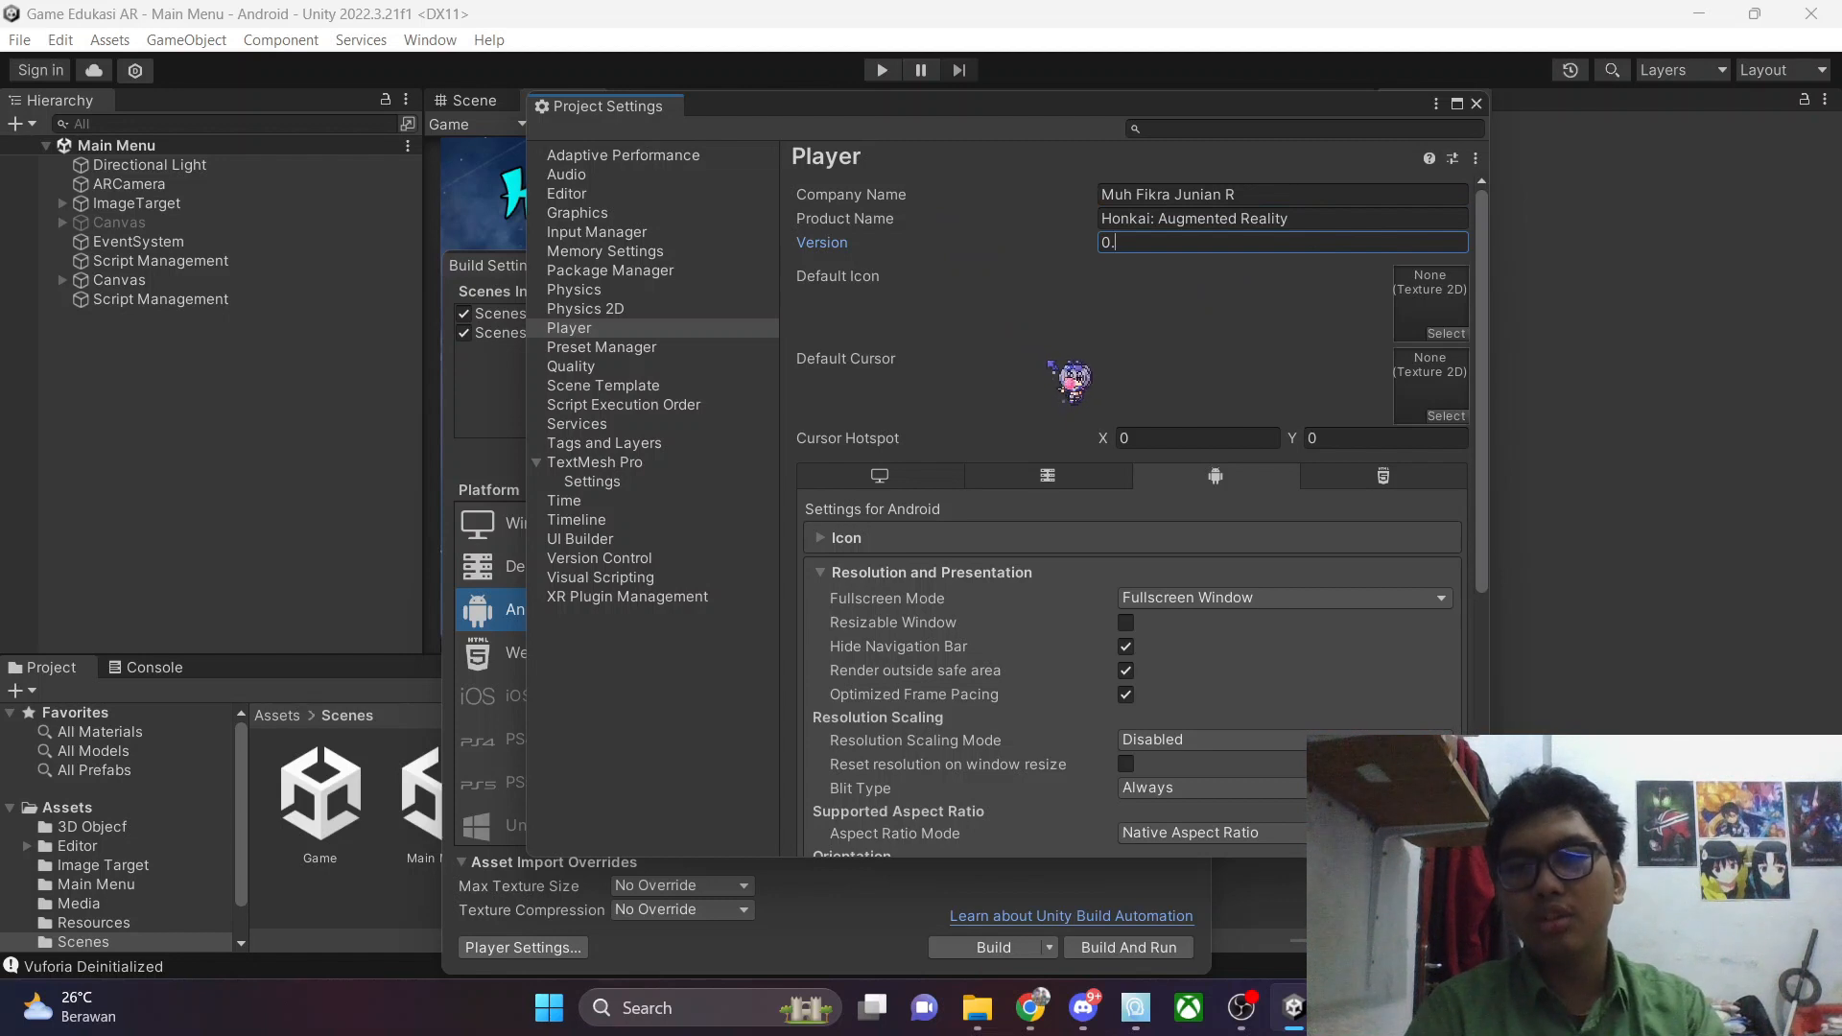
{"action": "key", "text": "BackSpace"}
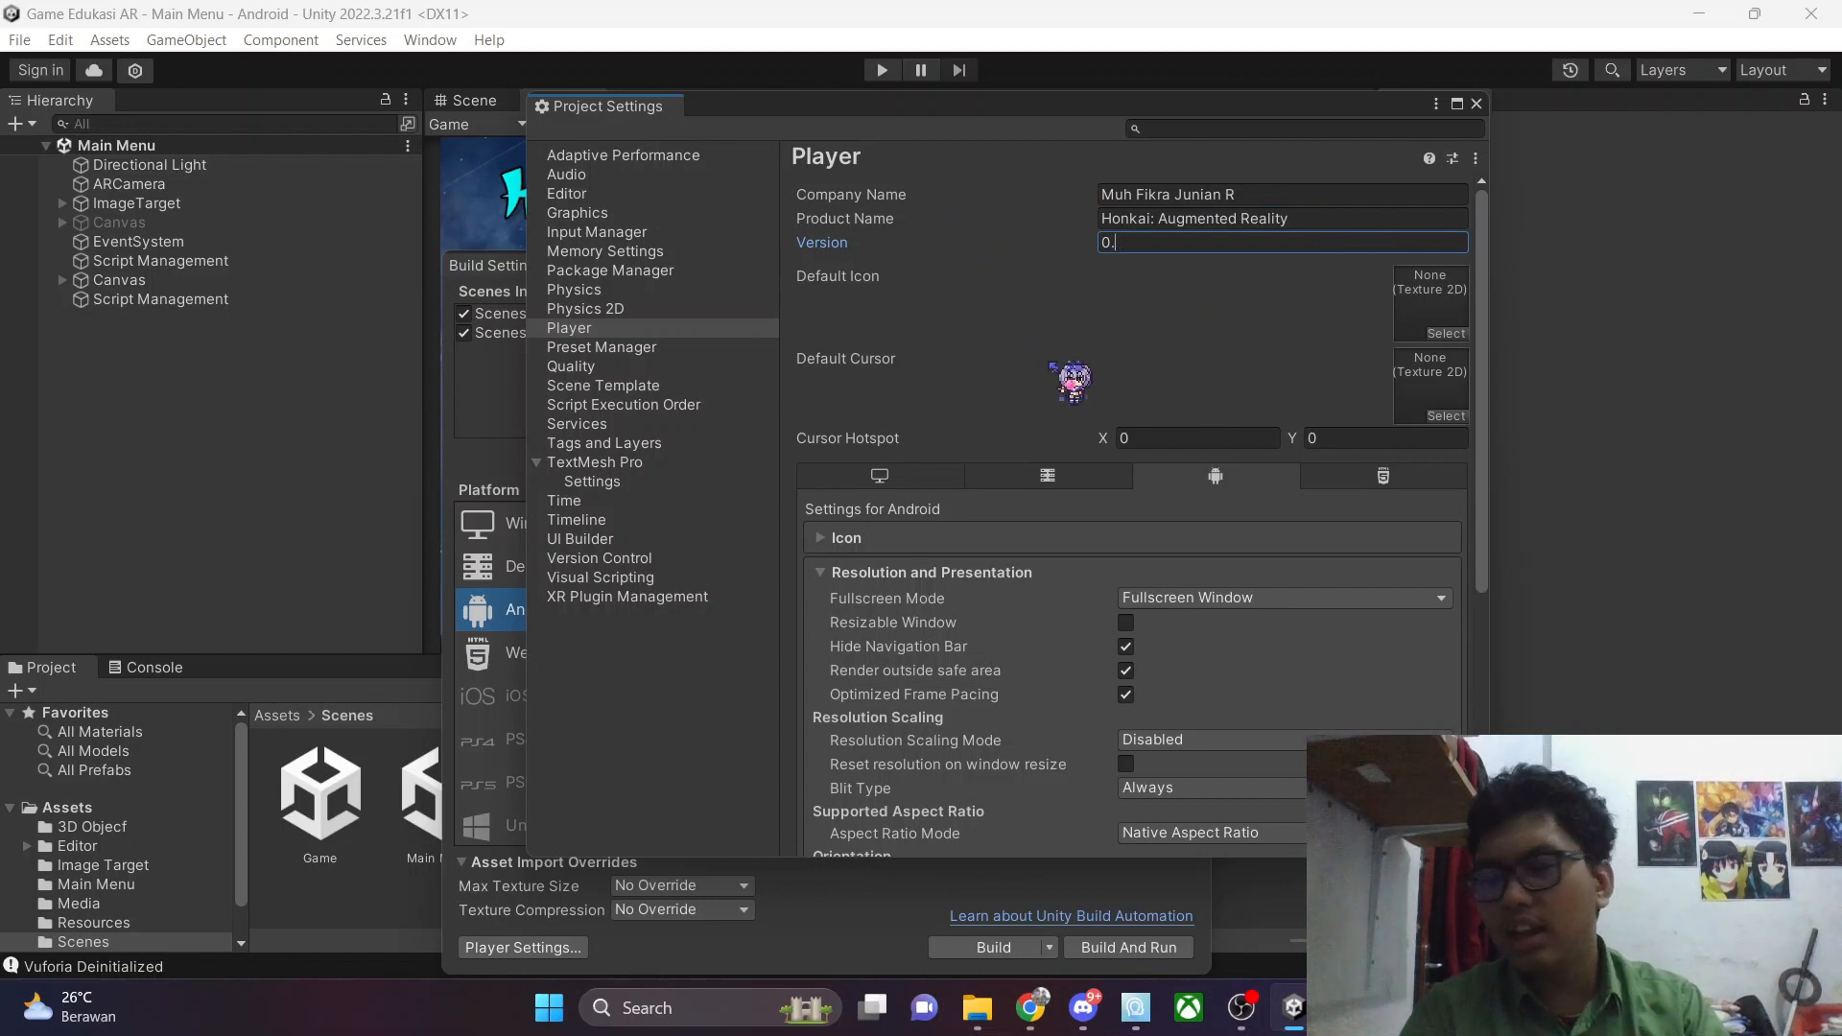
{"action": "key", "text": "BackSpace"}
{"action": "key", "text": "BackSpace"}
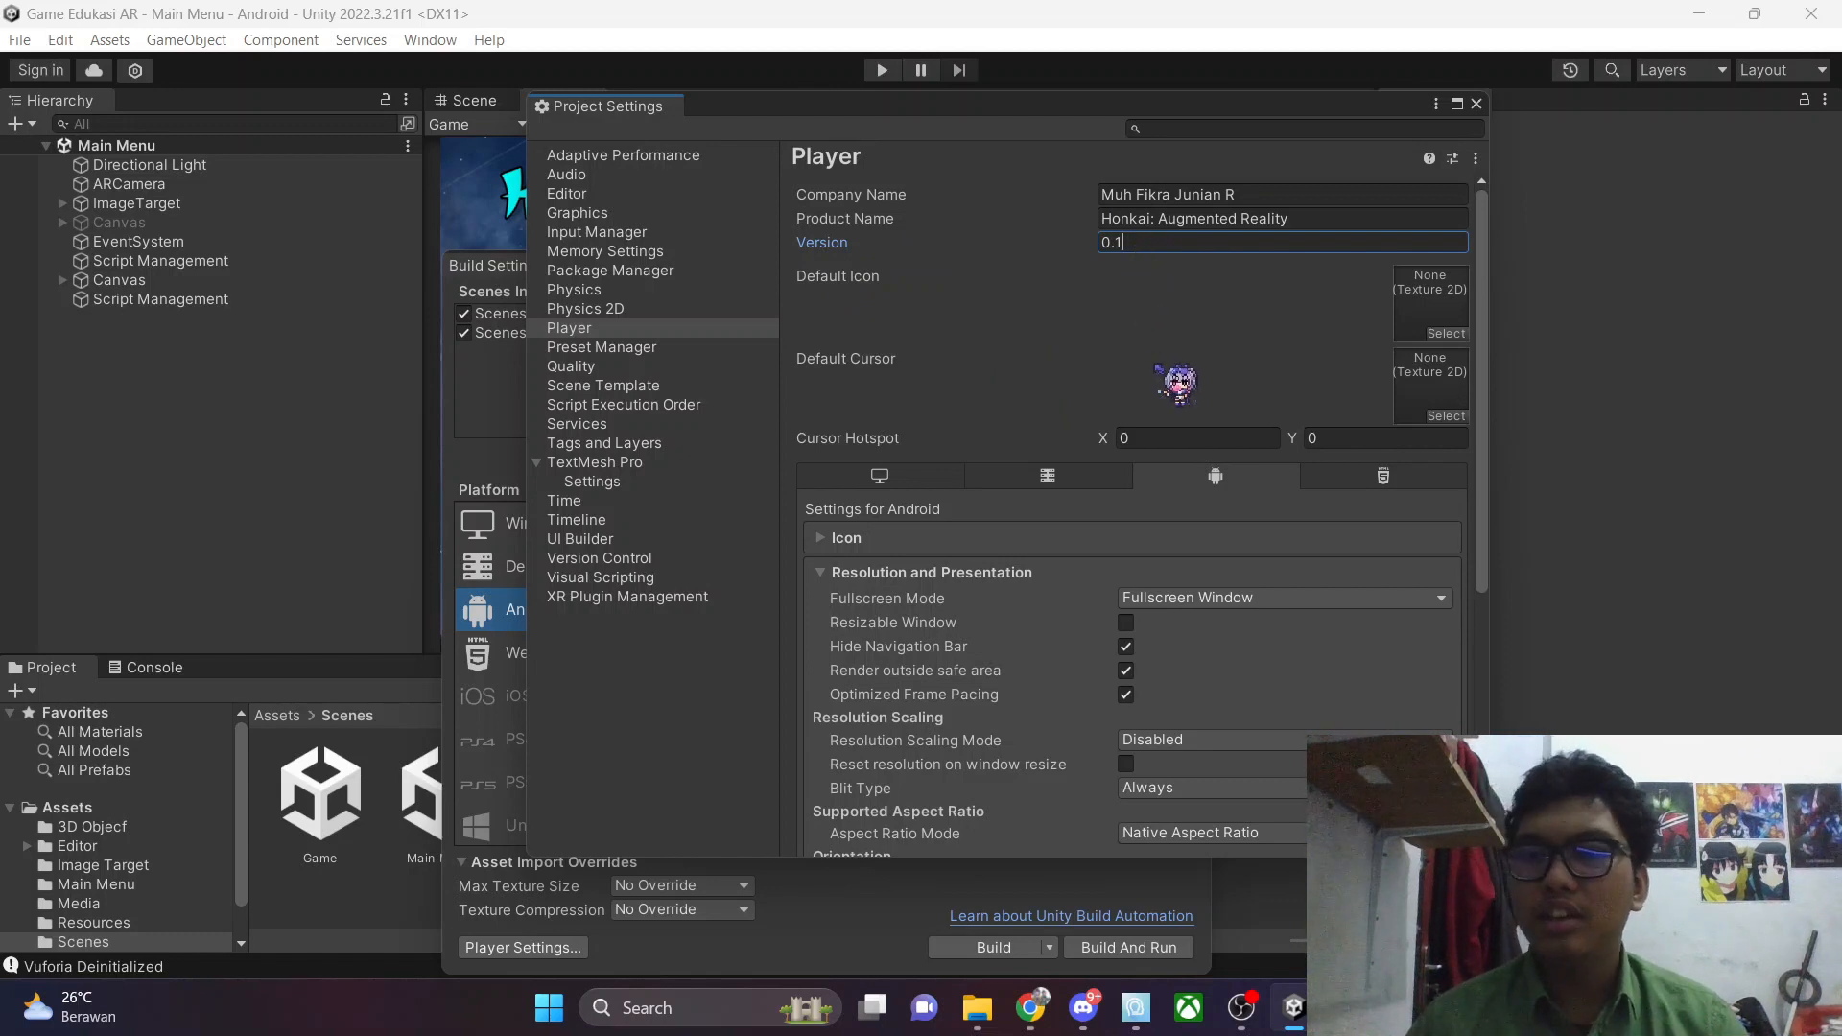
{"action": "key", "text": "Return"}
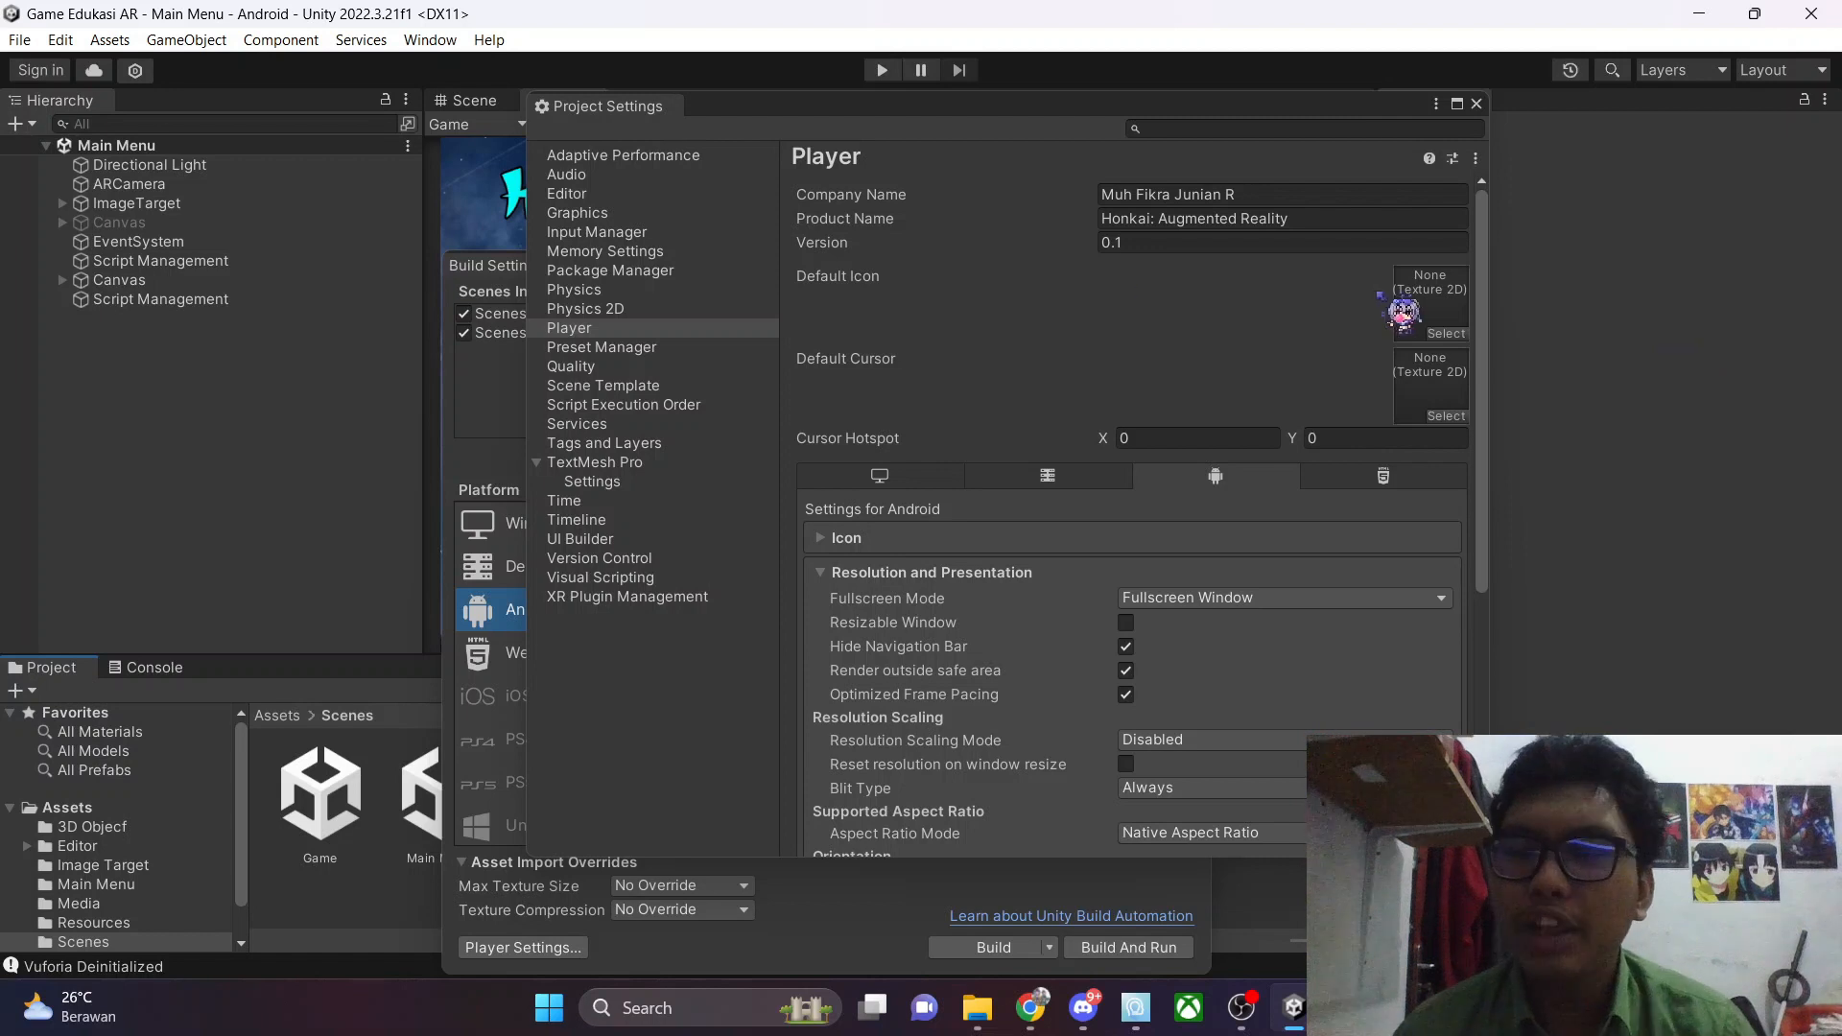
Set the character icon image in the Media folder to texture type Sprite (2D and UI) and save its import settings
{"action": "left_click_drag", "start_coordinate": [1403, 313], "coordinate": [1077, 501]}
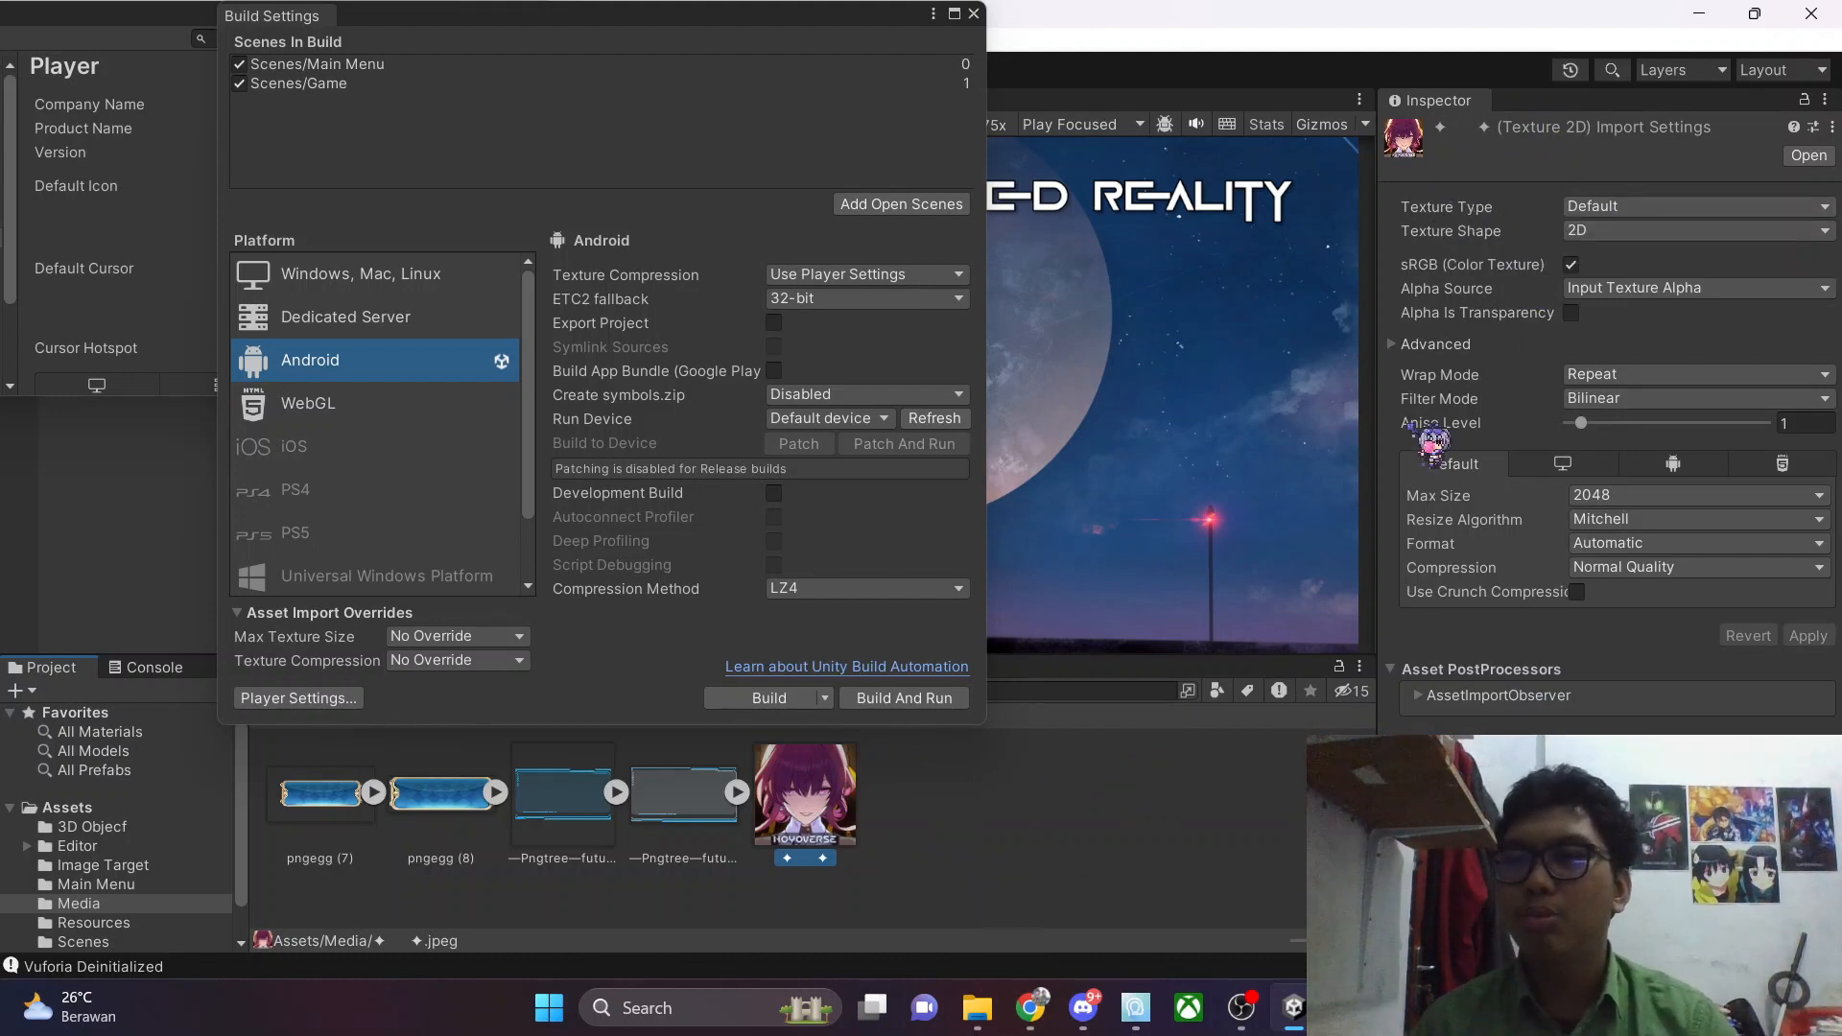
{"action": "left_click", "coordinate": [1623, 209]}
{"action": "left_click", "coordinate": [1642, 309]}
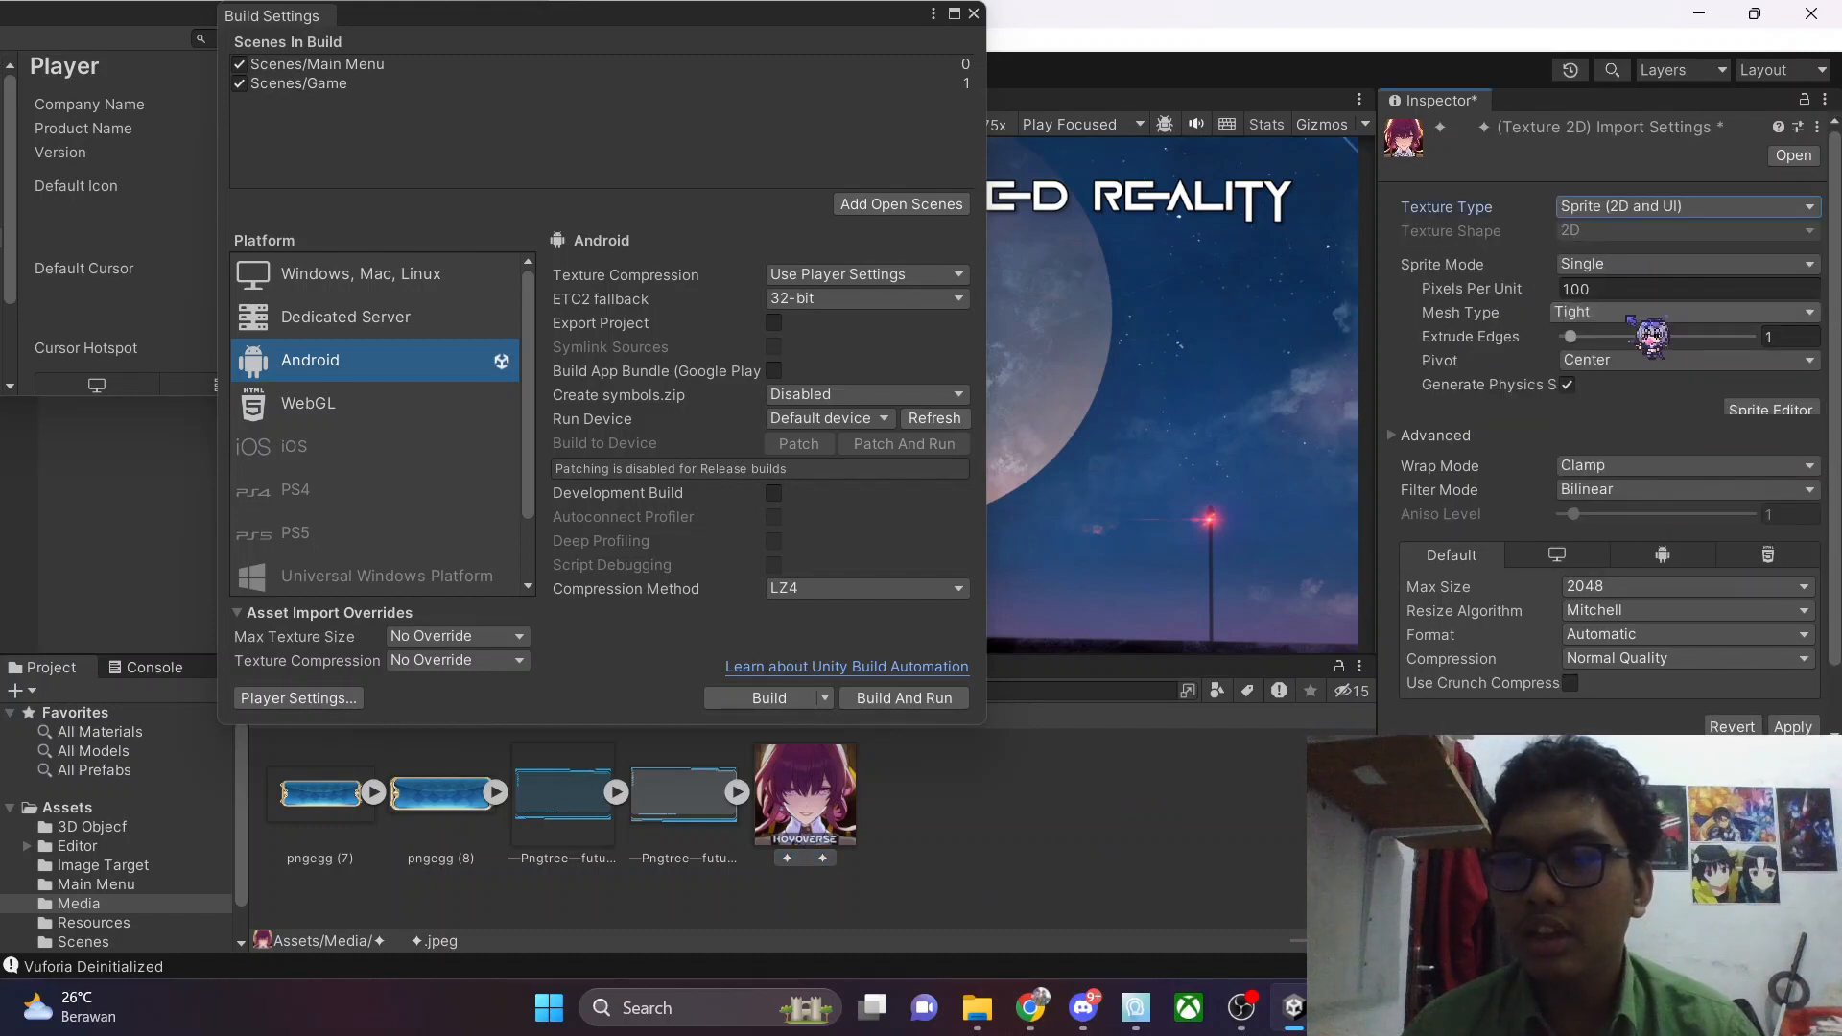
{"action": "left_click", "coordinate": [1000, 841]}
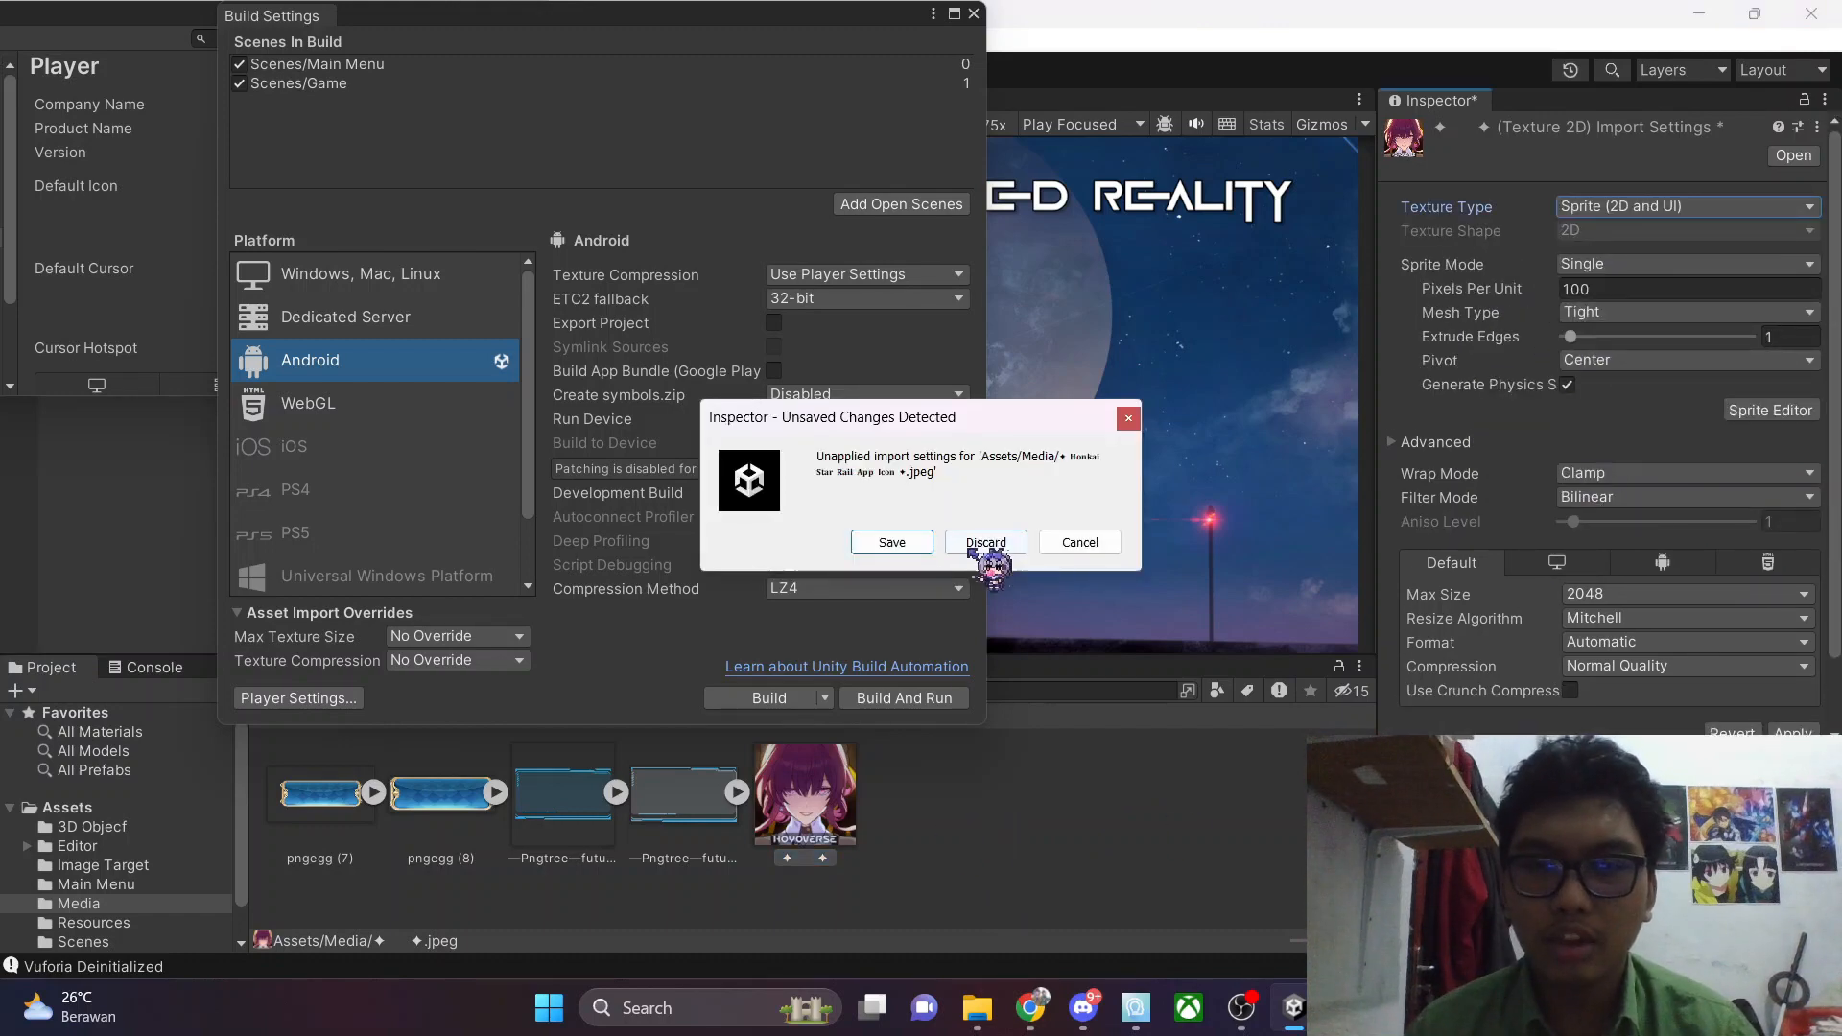
{"action": "left_click", "coordinate": [892, 543]}
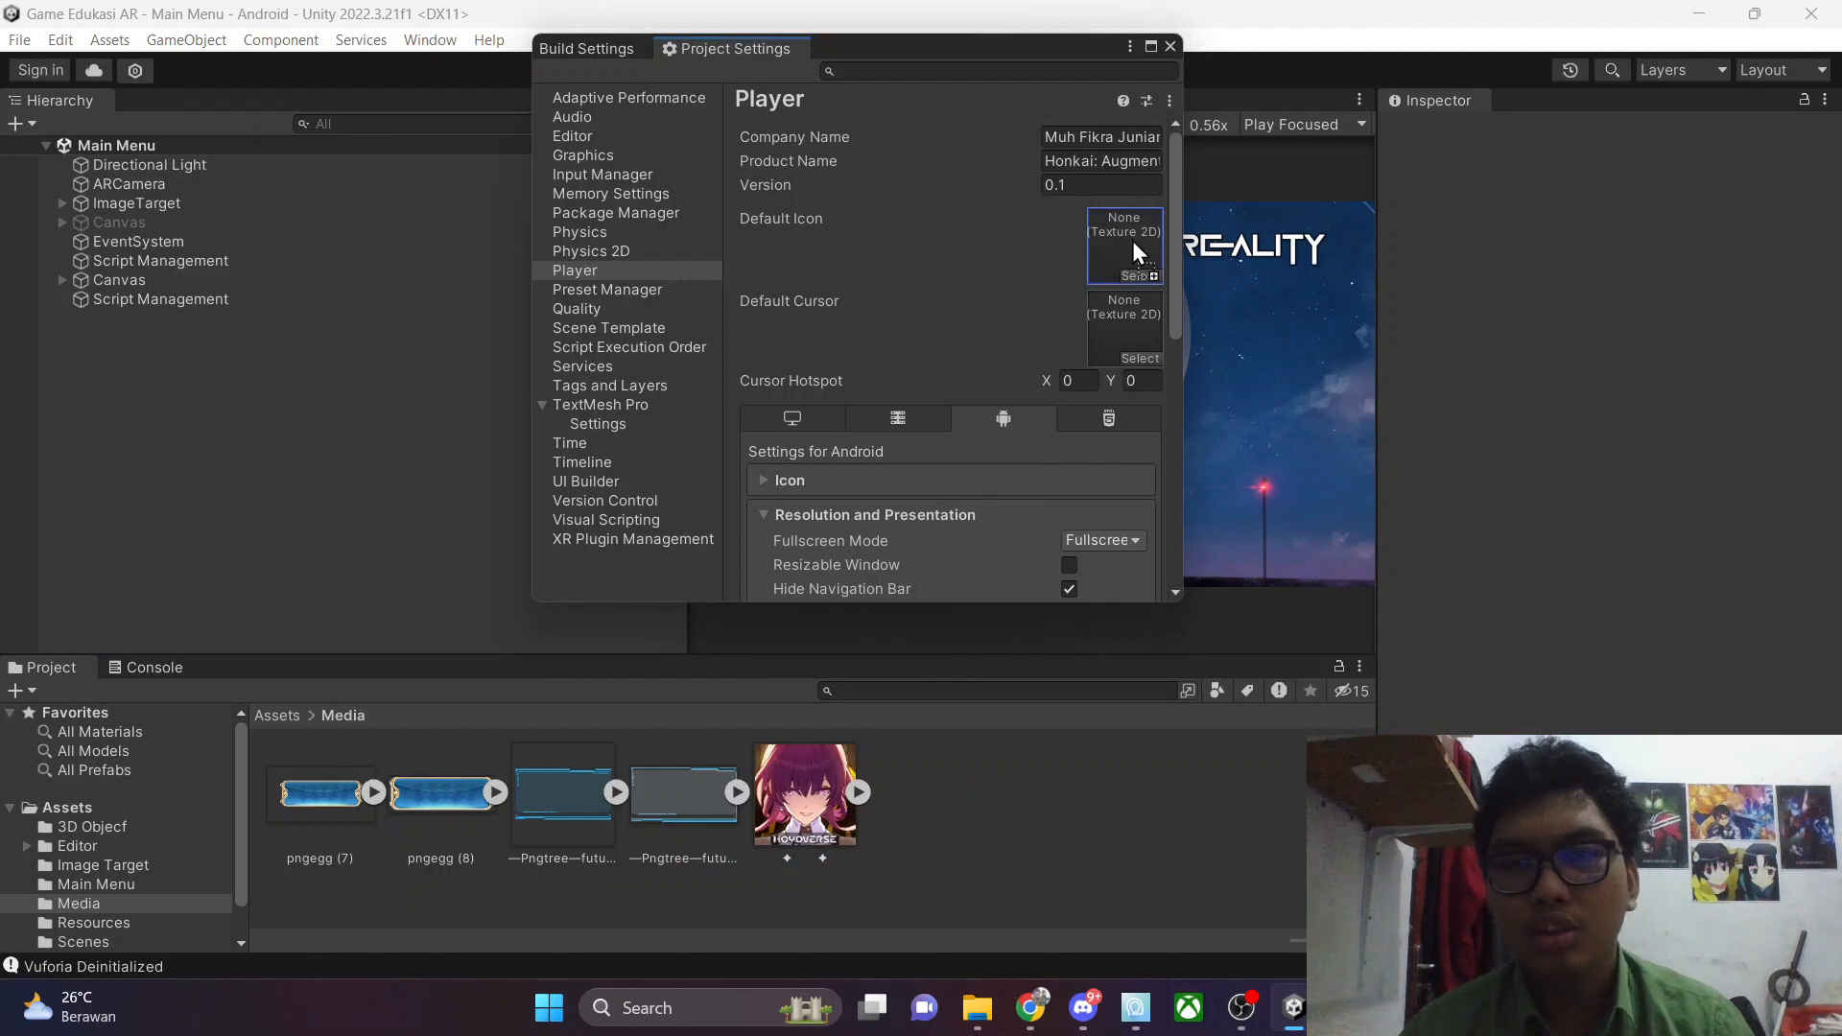
Assign the character icon image from the Media folder as the Default Icon and enlarge the Project Settings window
{"action": "left_click_drag", "start_coordinate": [1124, 226], "coordinate": [1124, 230]}
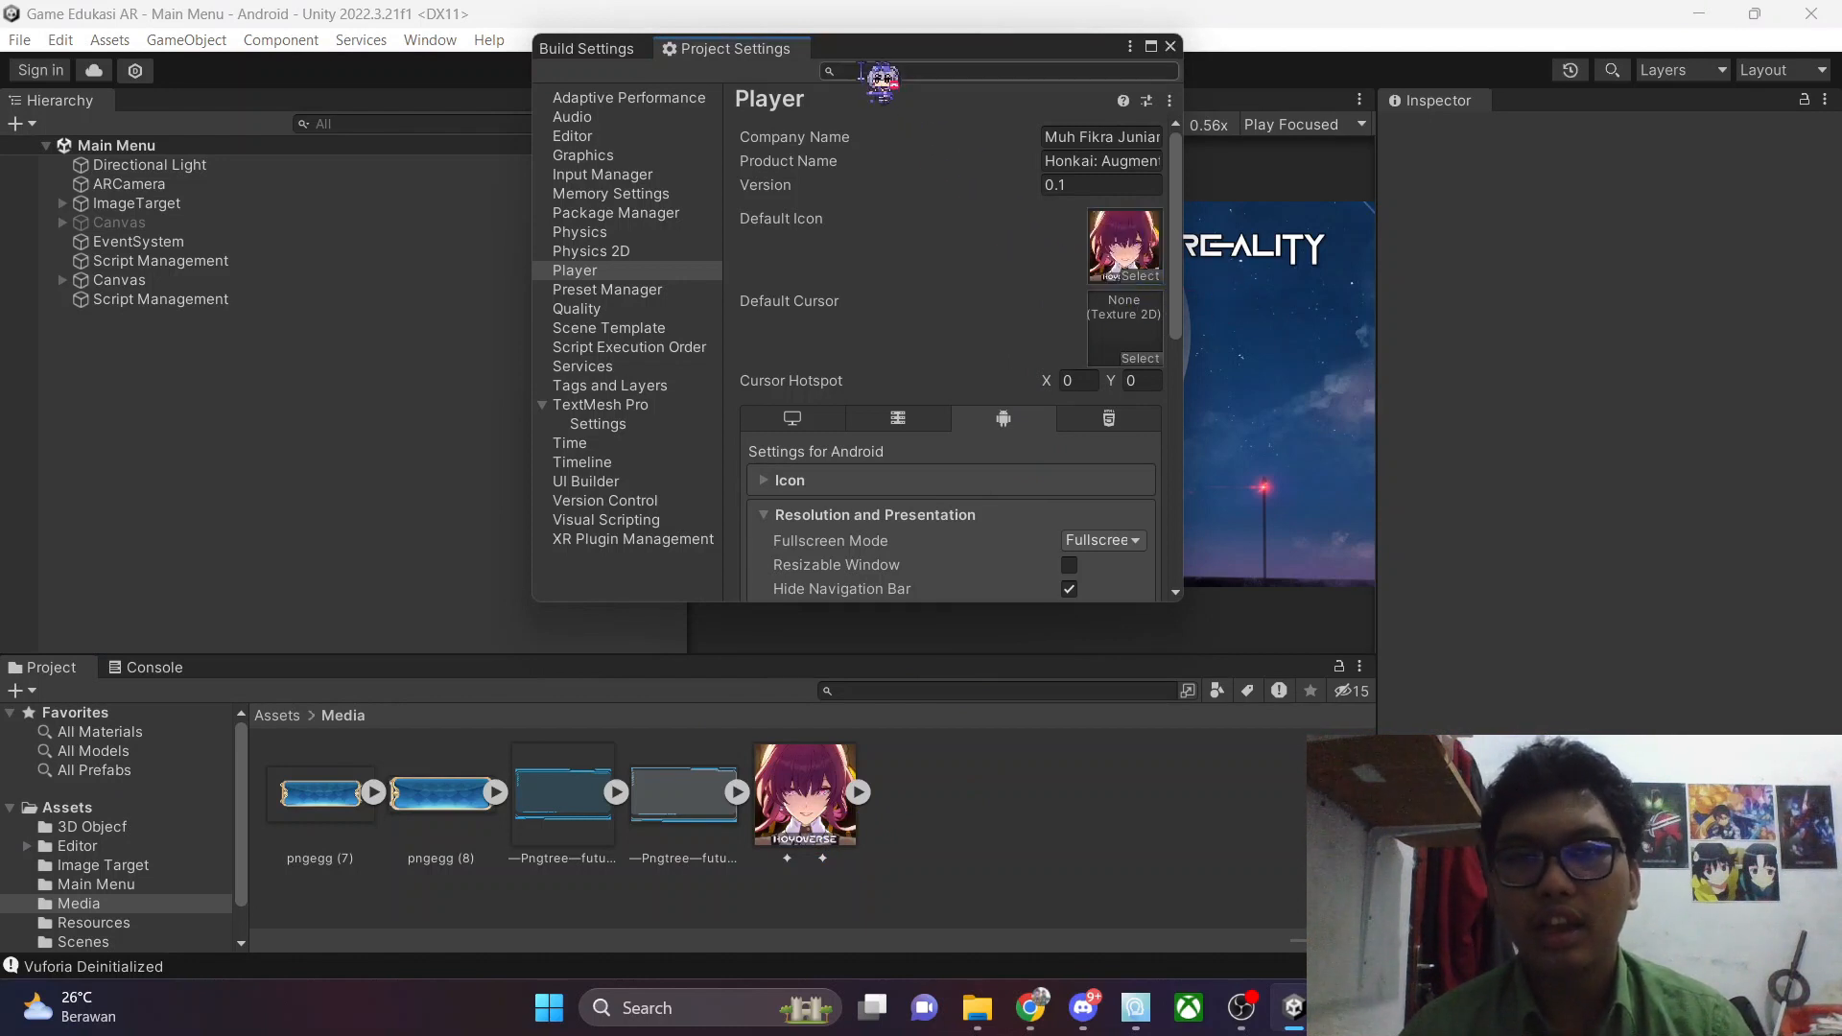
{"action": "left_click_drag", "start_coordinate": [1182, 601], "coordinate": [1228, 629]}
{"action": "left_click_drag", "start_coordinate": [1228, 630], "coordinate": [1381, 798]}
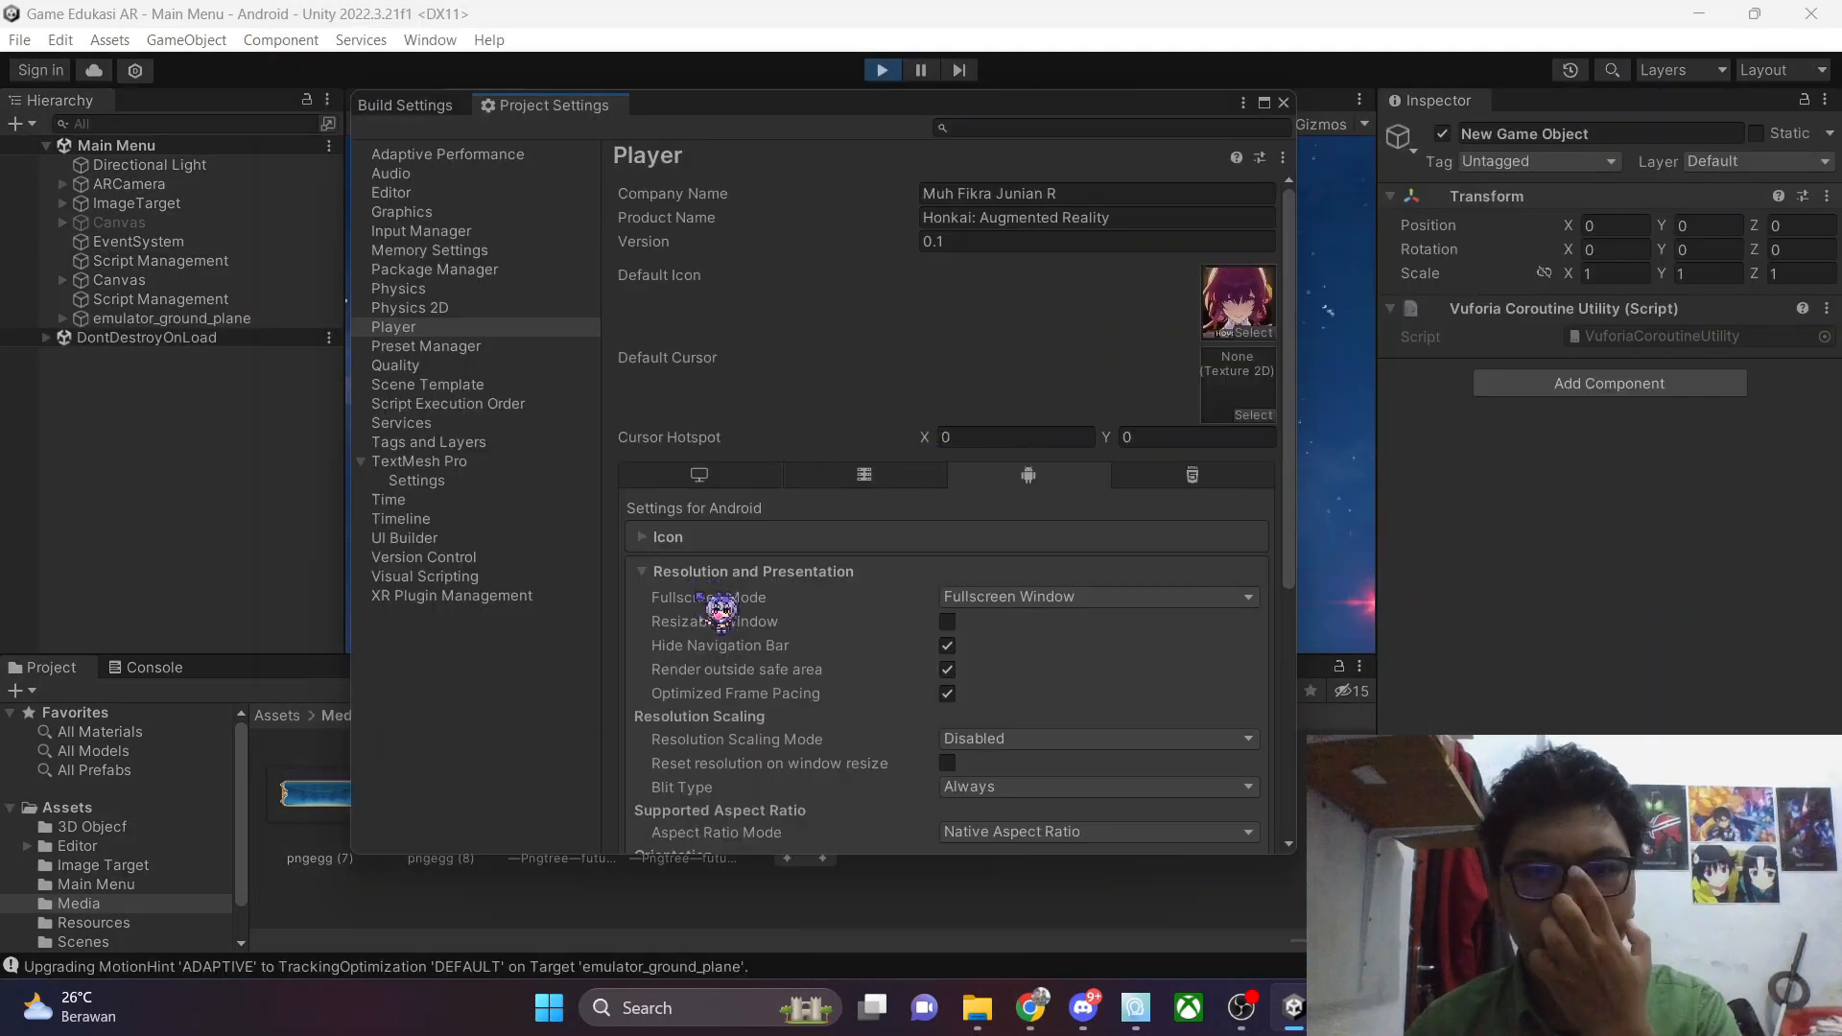
Review the Android Resolution and Presentation settings, including the default orientation and the orientations allowed for auto rotation
{"action": "left_click", "coordinate": [729, 573]}
{"action": "left_click", "coordinate": [739, 573]}
{"action": "scroll", "coordinate": [945, 604], "scroll_direction": "down", "scroll_amount": 5}
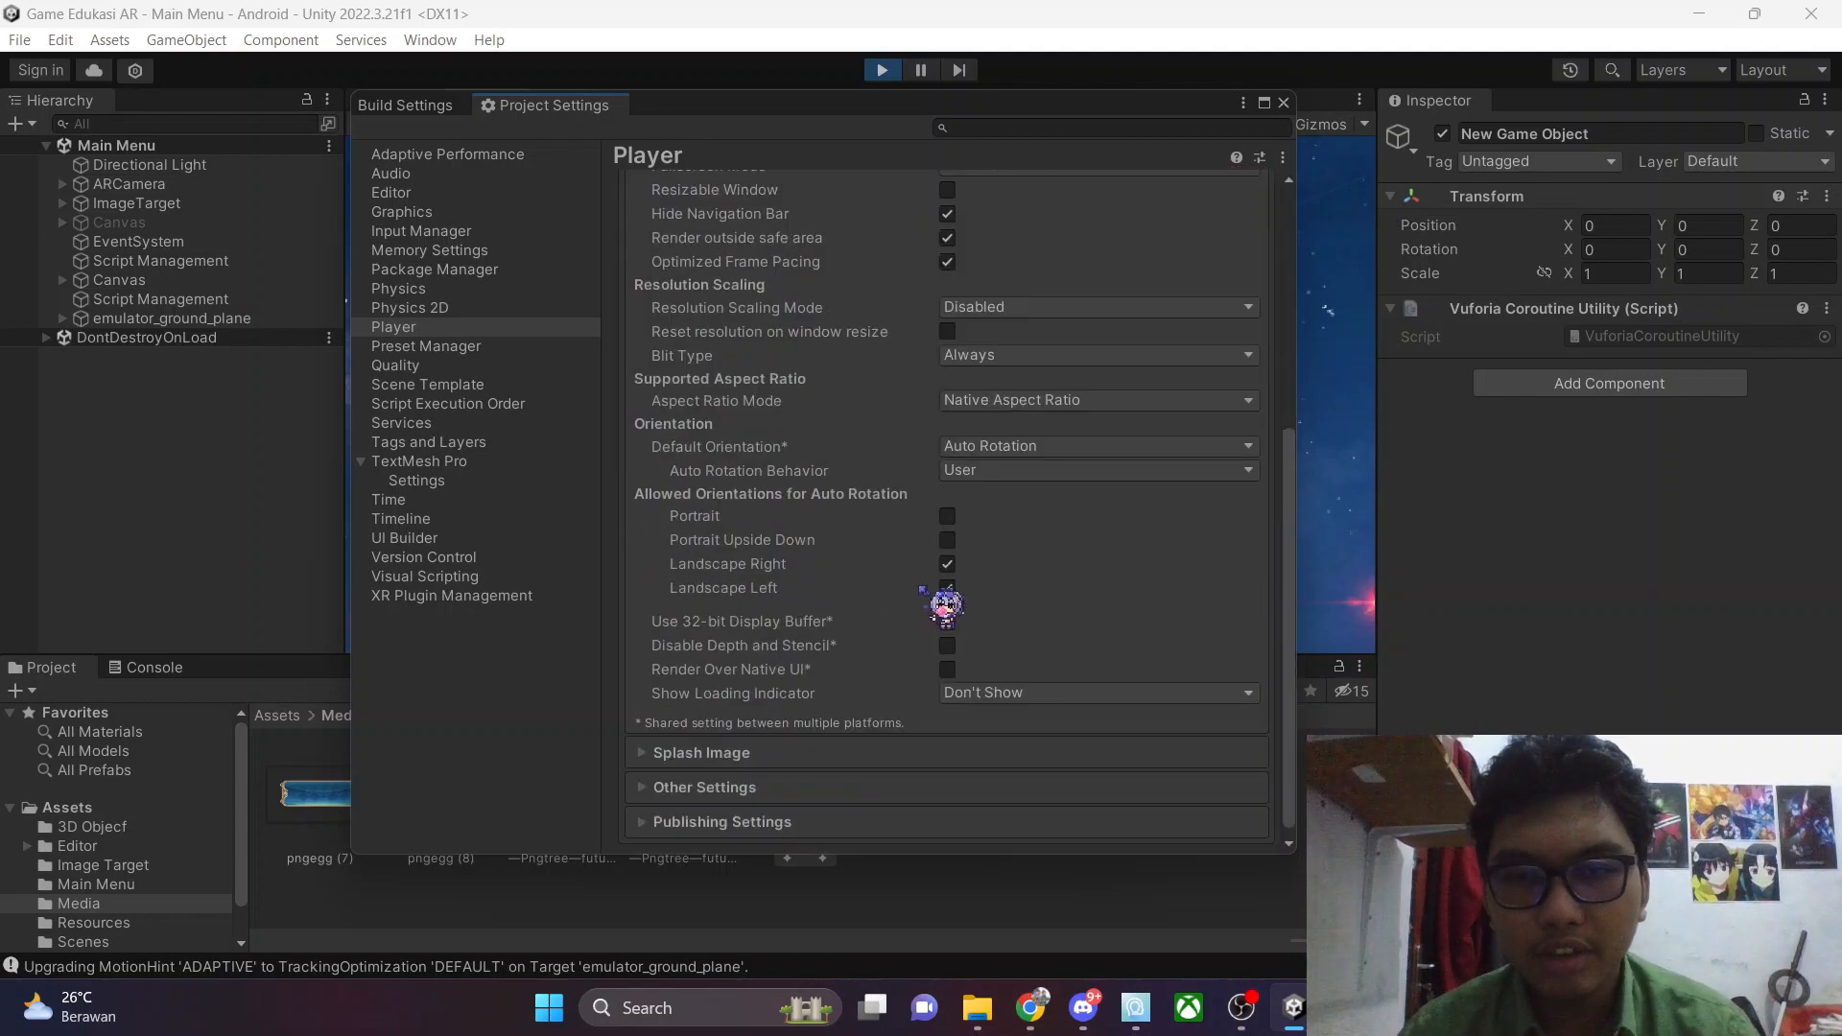
{"action": "scroll", "coordinate": [986, 518], "scroll_direction": "up", "scroll_amount": 3}
{"action": "scroll", "coordinate": [864, 576], "scroll_direction": "down", "scroll_amount": 3}
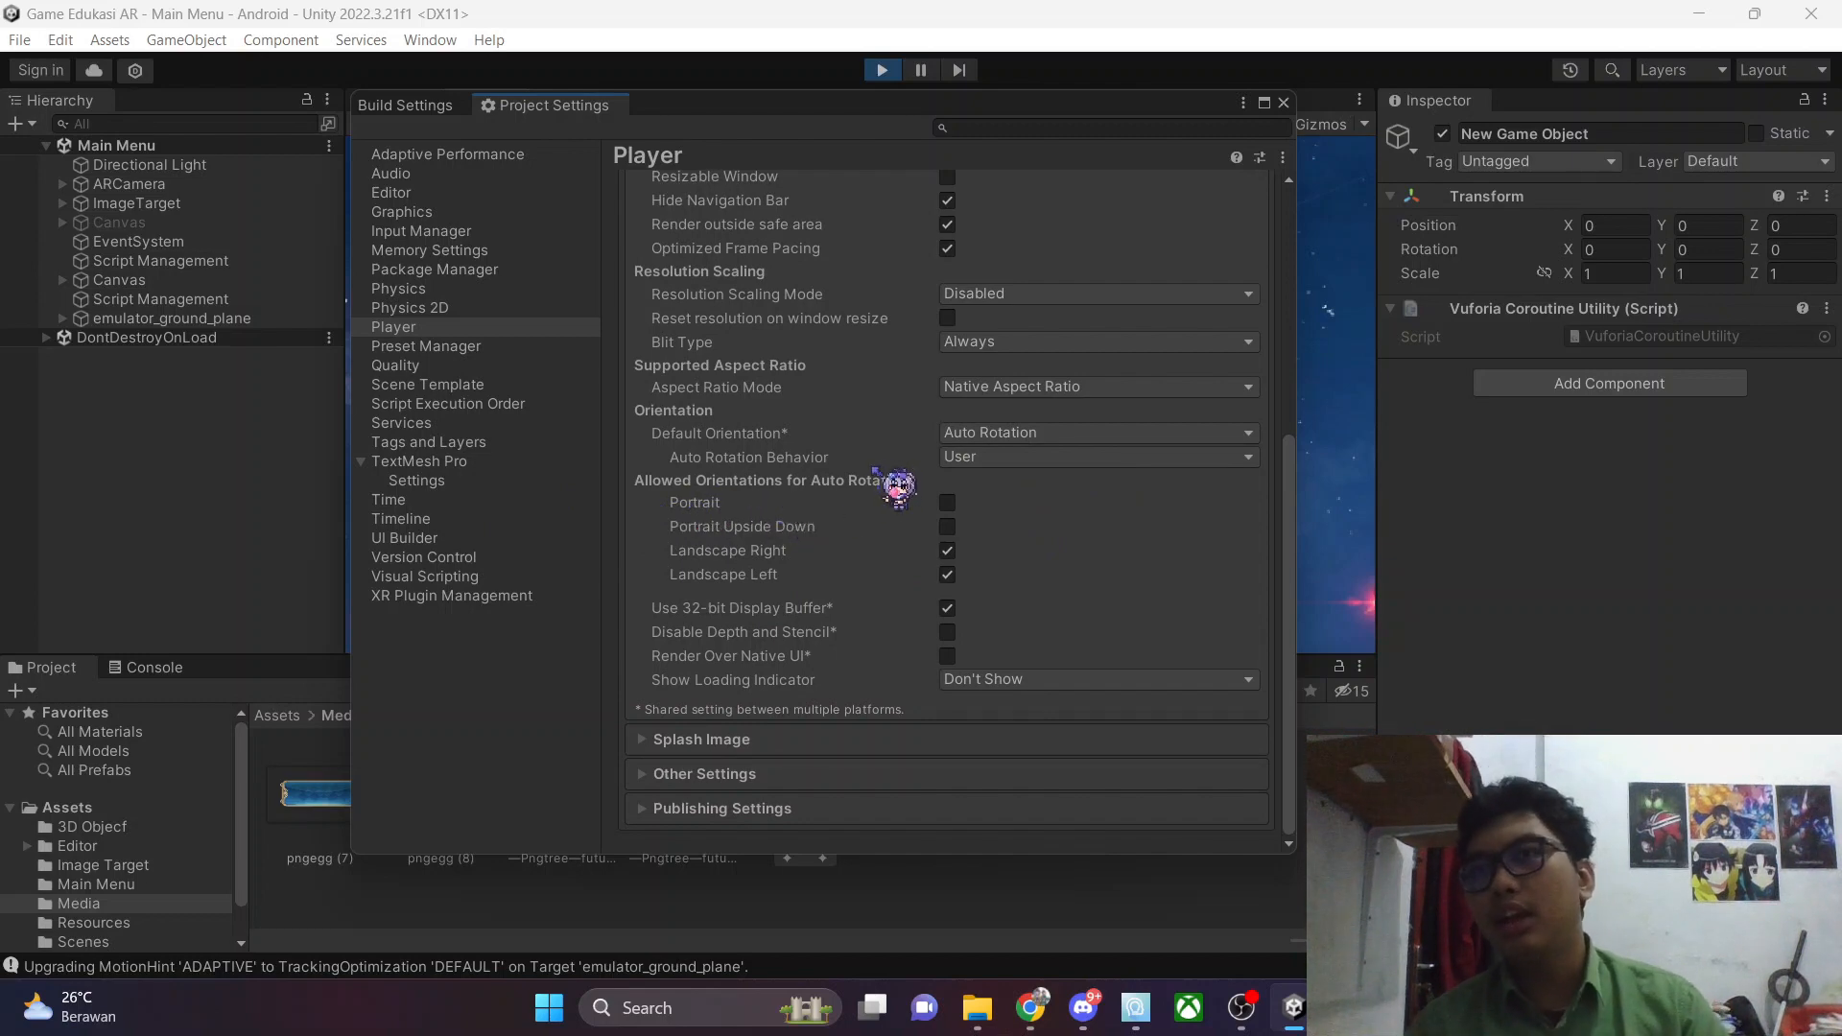
{"action": "scroll", "coordinate": [1056, 552], "scroll_direction": "up", "scroll_amount": 6}
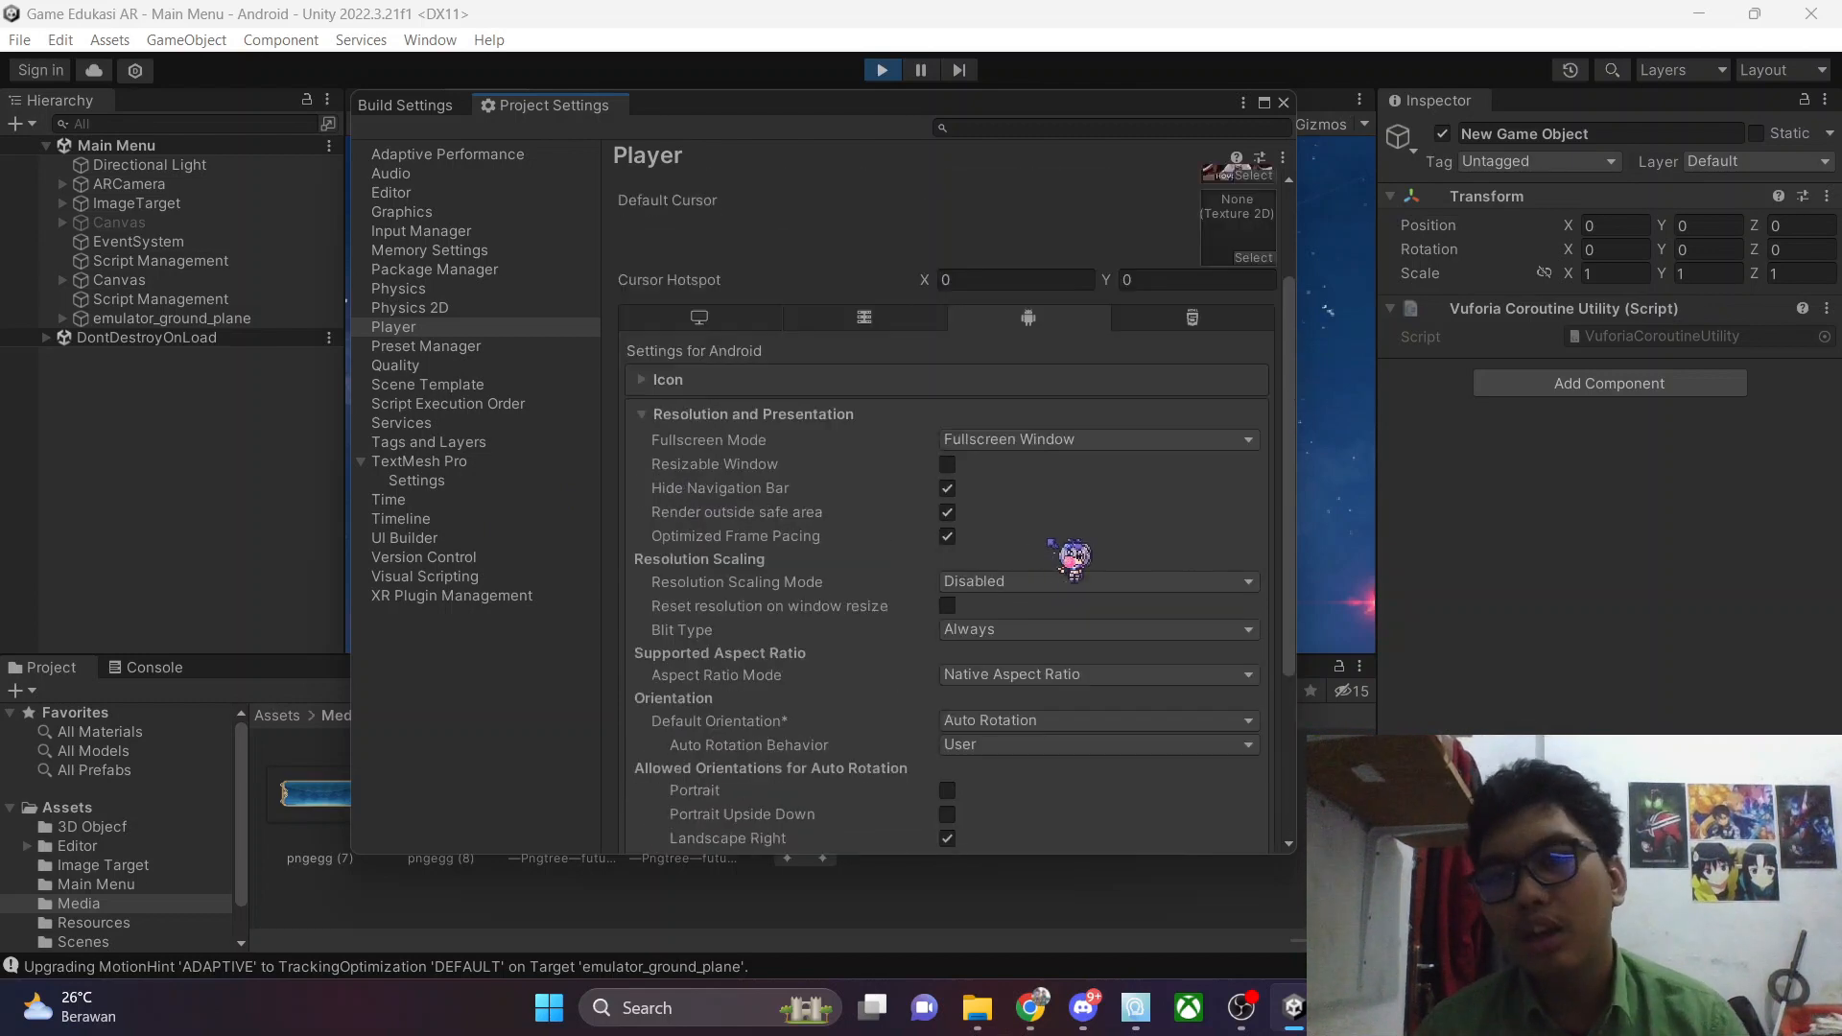
{"action": "scroll", "coordinate": [1071, 559], "scroll_direction": "down", "scroll_amount": 6}
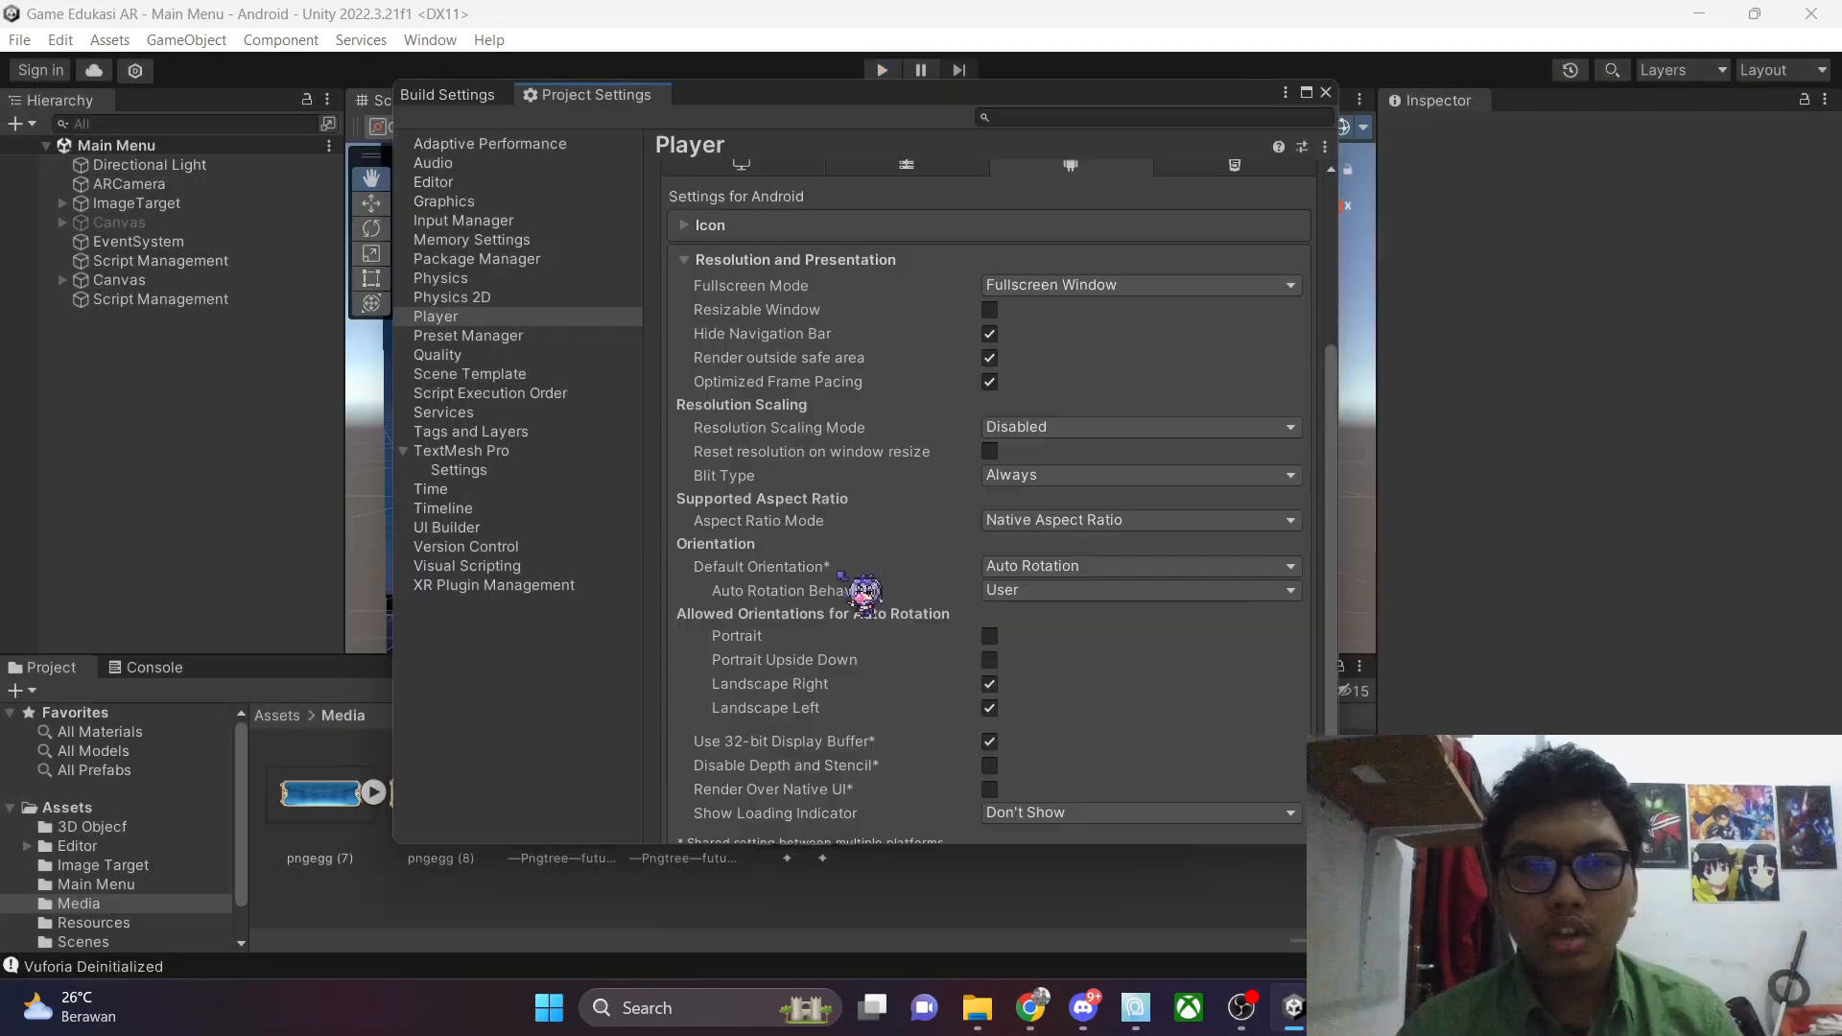
{"action": "scroll", "coordinate": [837, 568], "scroll_direction": "up", "scroll_amount": 1}
{"action": "scroll", "coordinate": [748, 364], "scroll_direction": "up", "scroll_amount": 3}
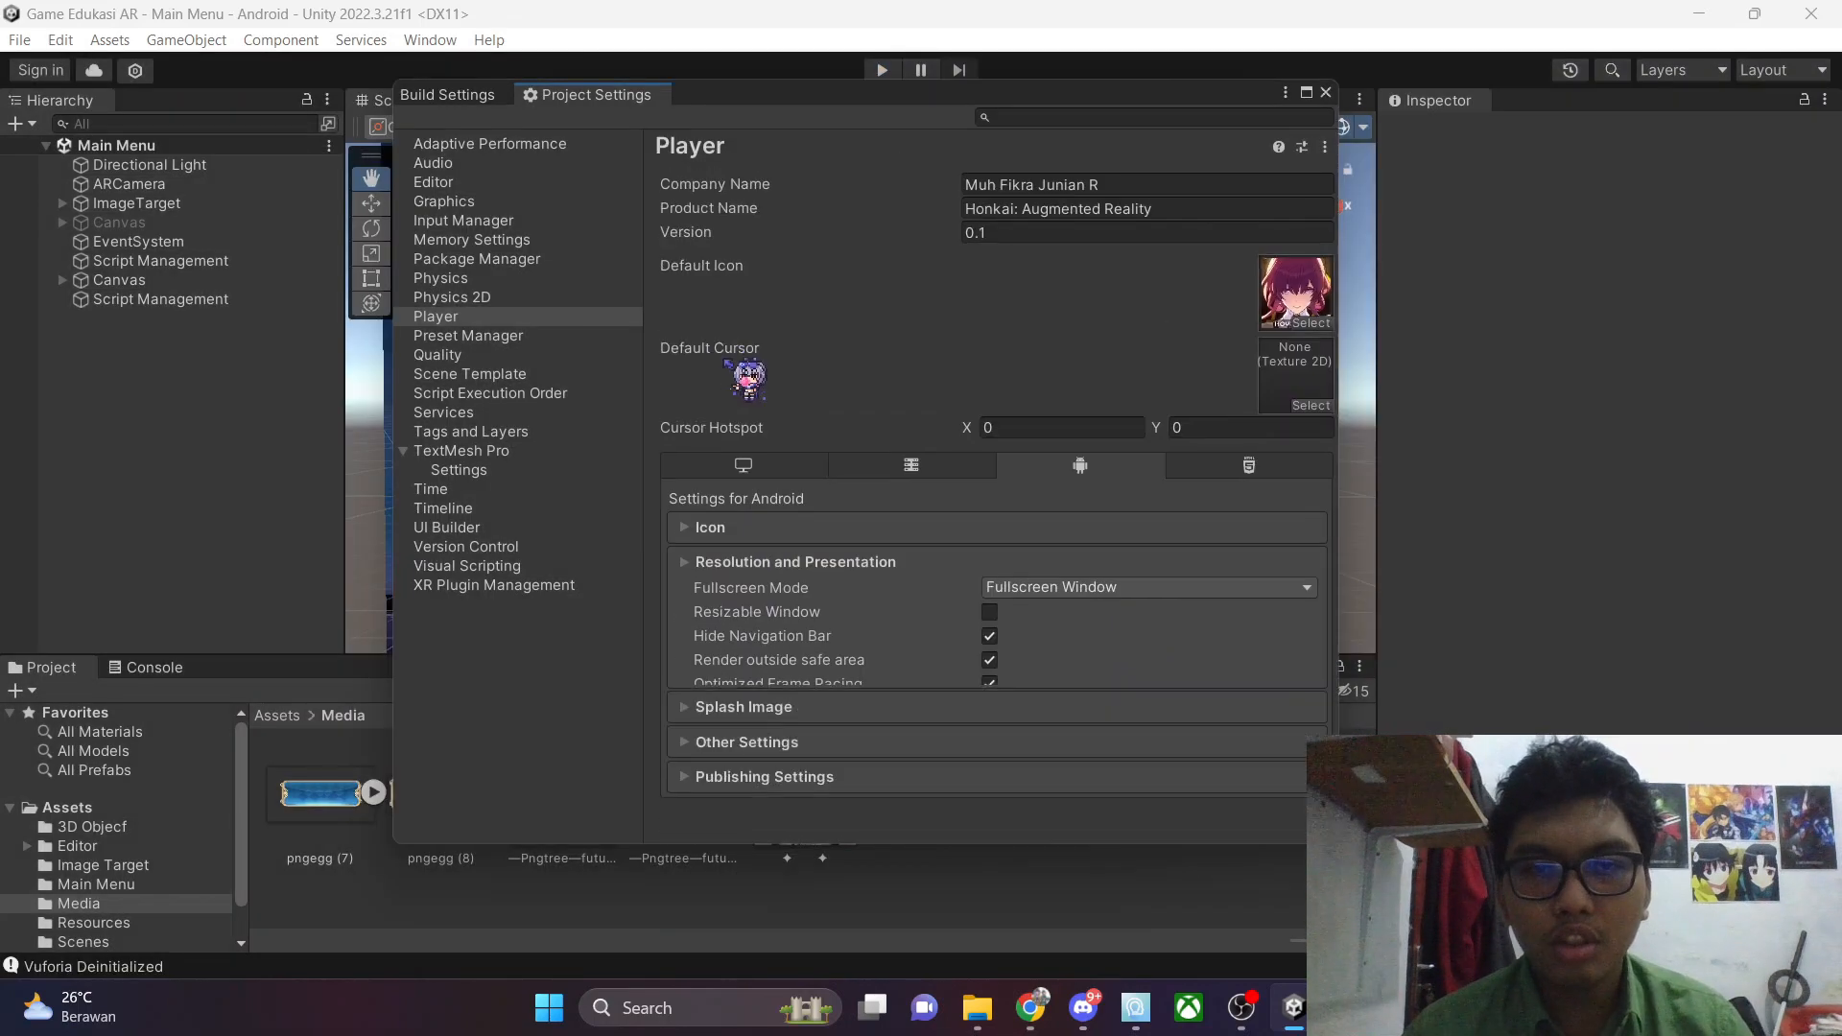
Expand the Splash Image settings, then shrink and move the Project Settings window to uncover the main menu view
{"action": "left_click", "coordinate": [767, 600]}
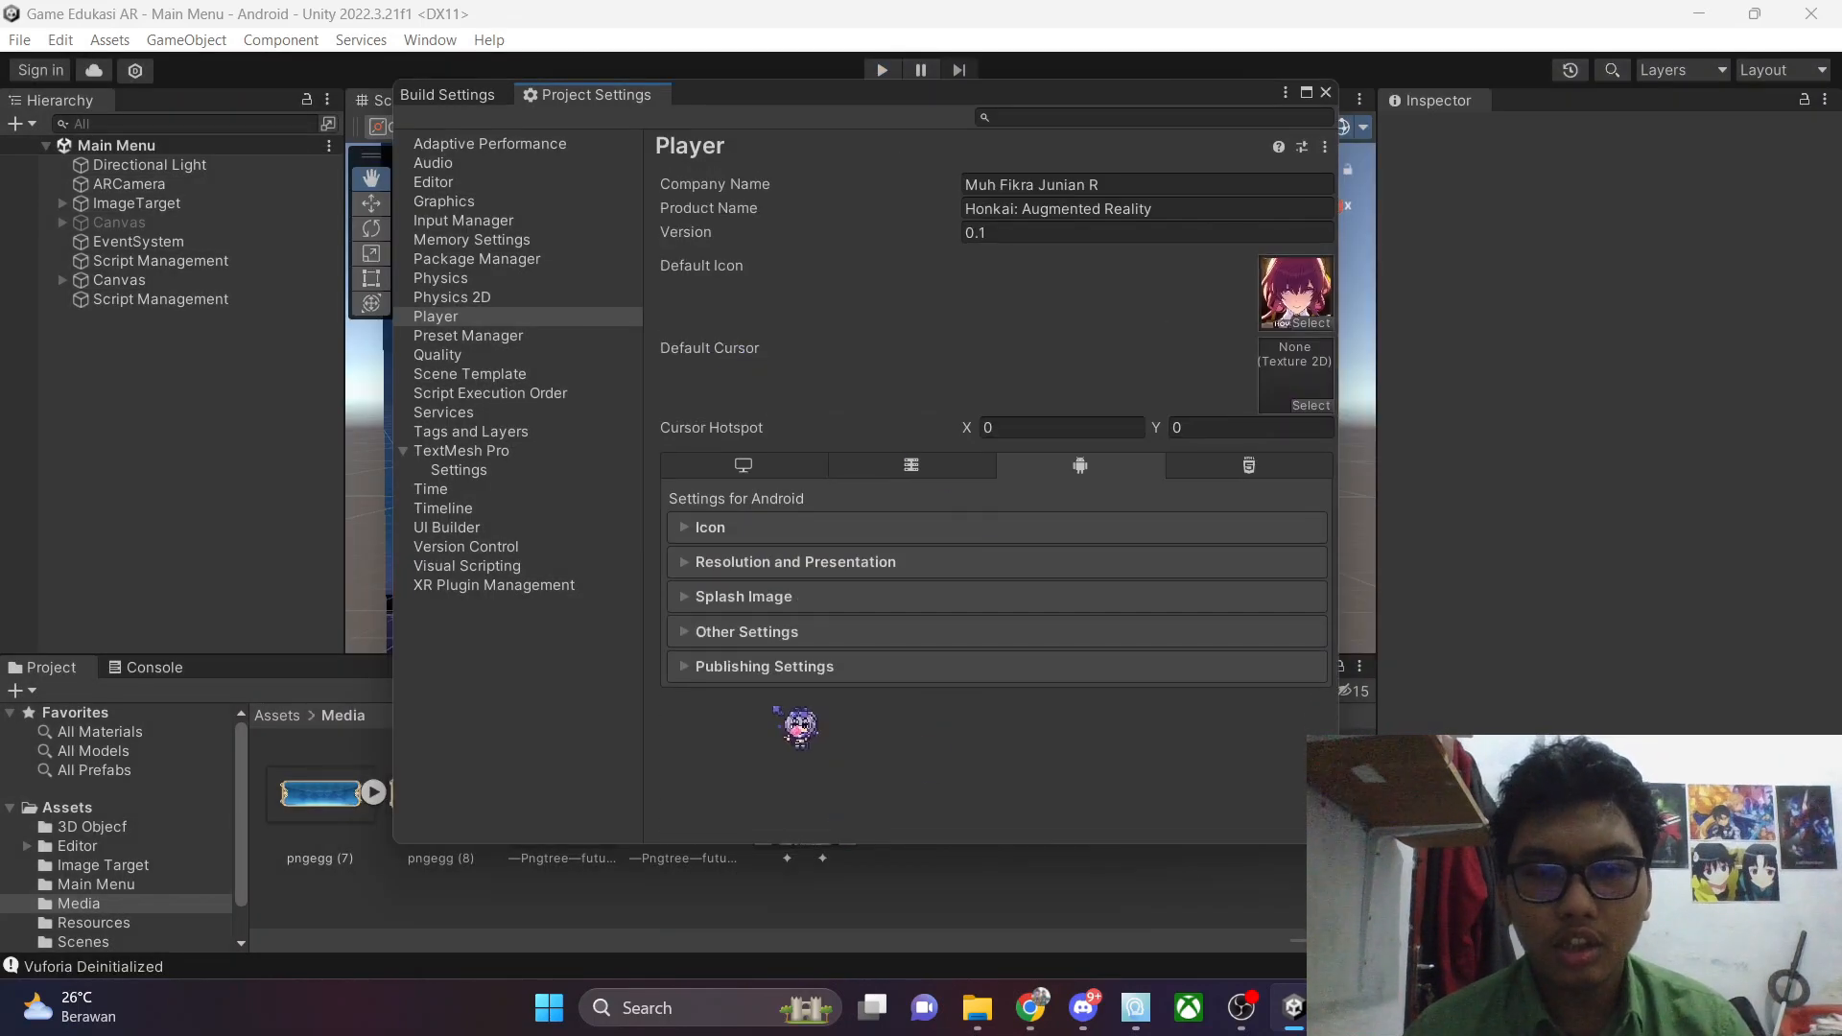
{"action": "left_click", "coordinate": [727, 599]}
{"action": "scroll", "coordinate": [945, 662], "scroll_direction": "down", "scroll_amount": 3}
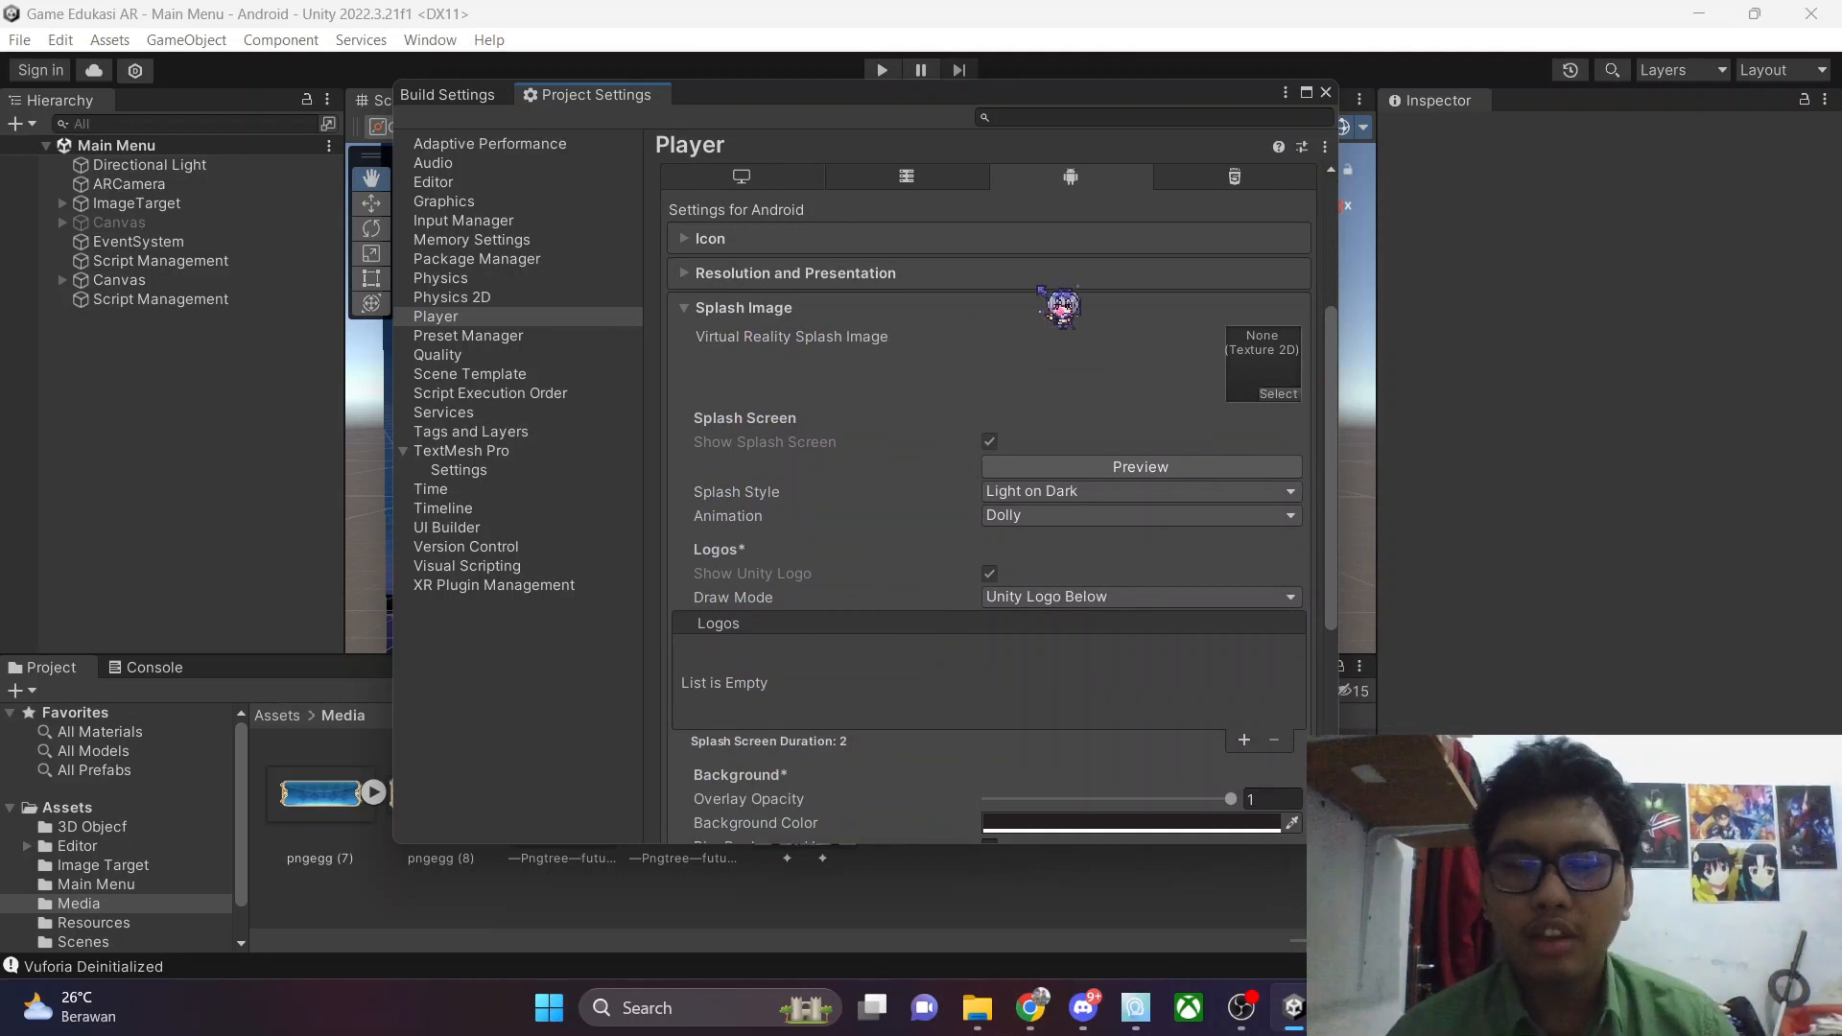
{"action": "left_click_drag", "start_coordinate": [1336, 844], "coordinate": [1093, 631]}
{"action": "left_click_drag", "start_coordinate": [844, 94], "coordinate": [1540, 379]}
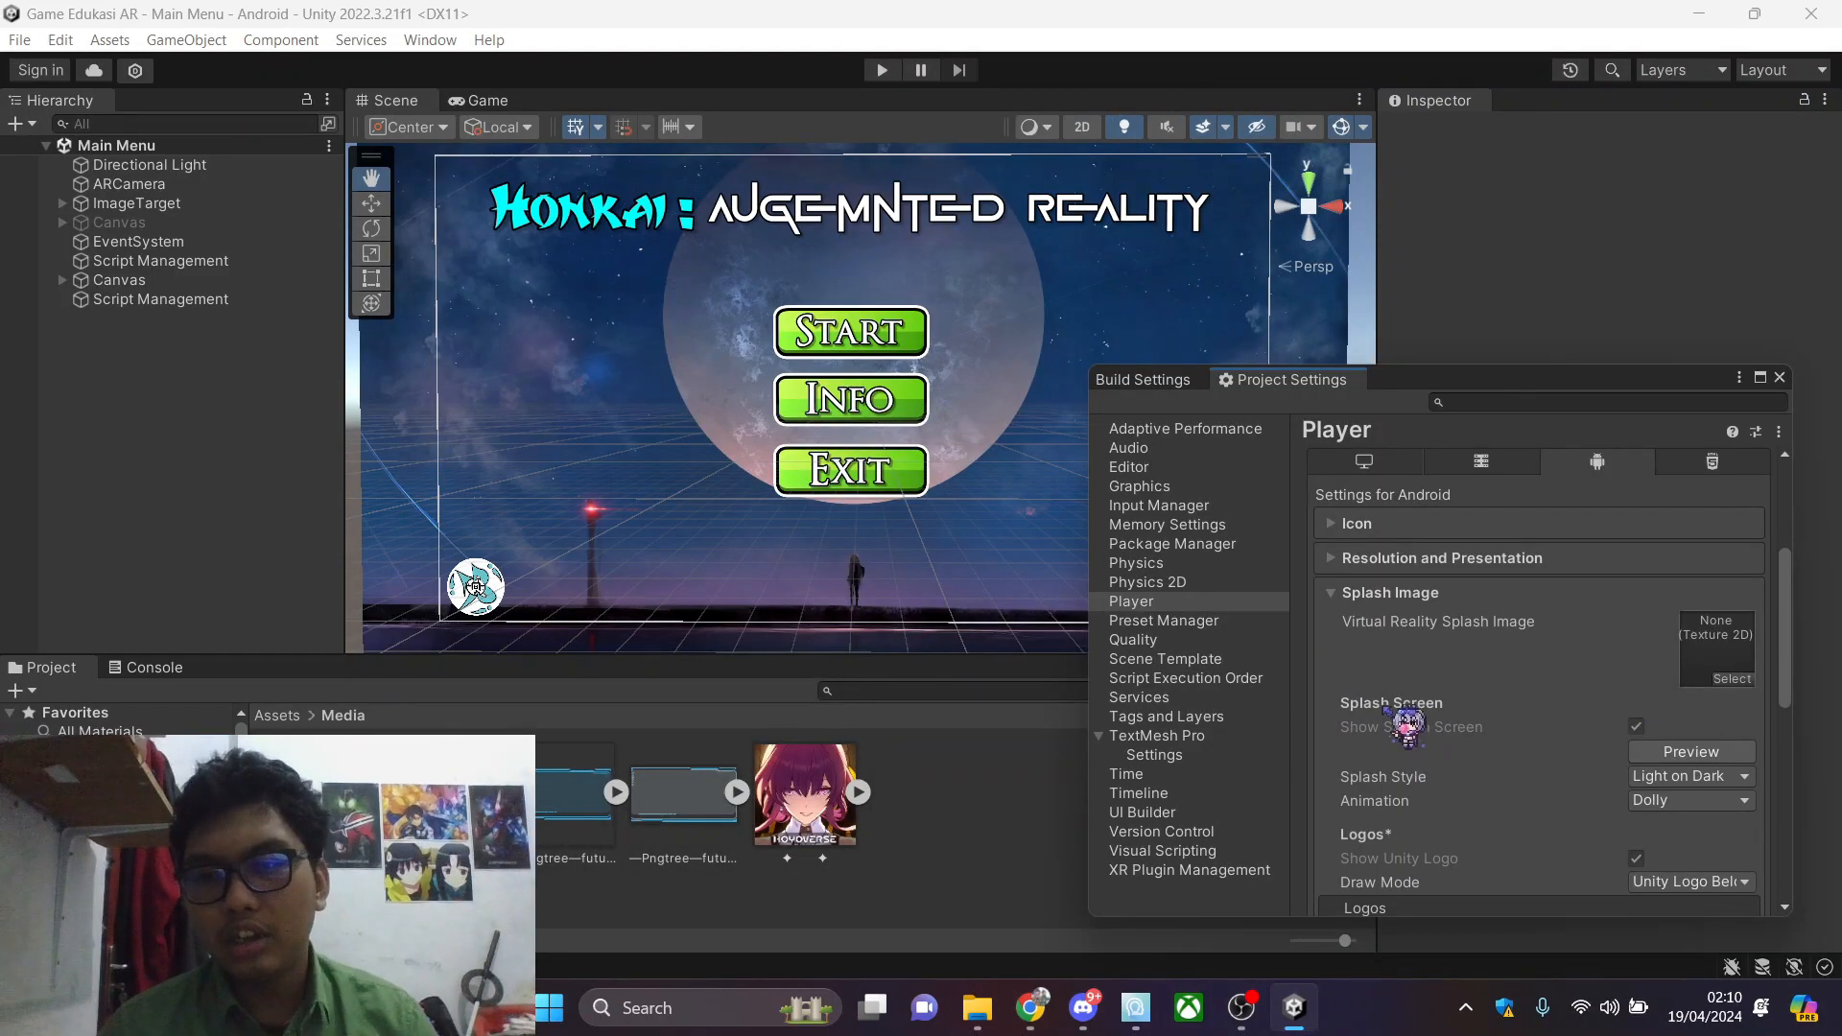
Preview the splash screen in the Game view and look over the splash style and logo options
{"action": "scroll", "coordinate": [1420, 734], "scroll_direction": "down", "scroll_amount": 2}
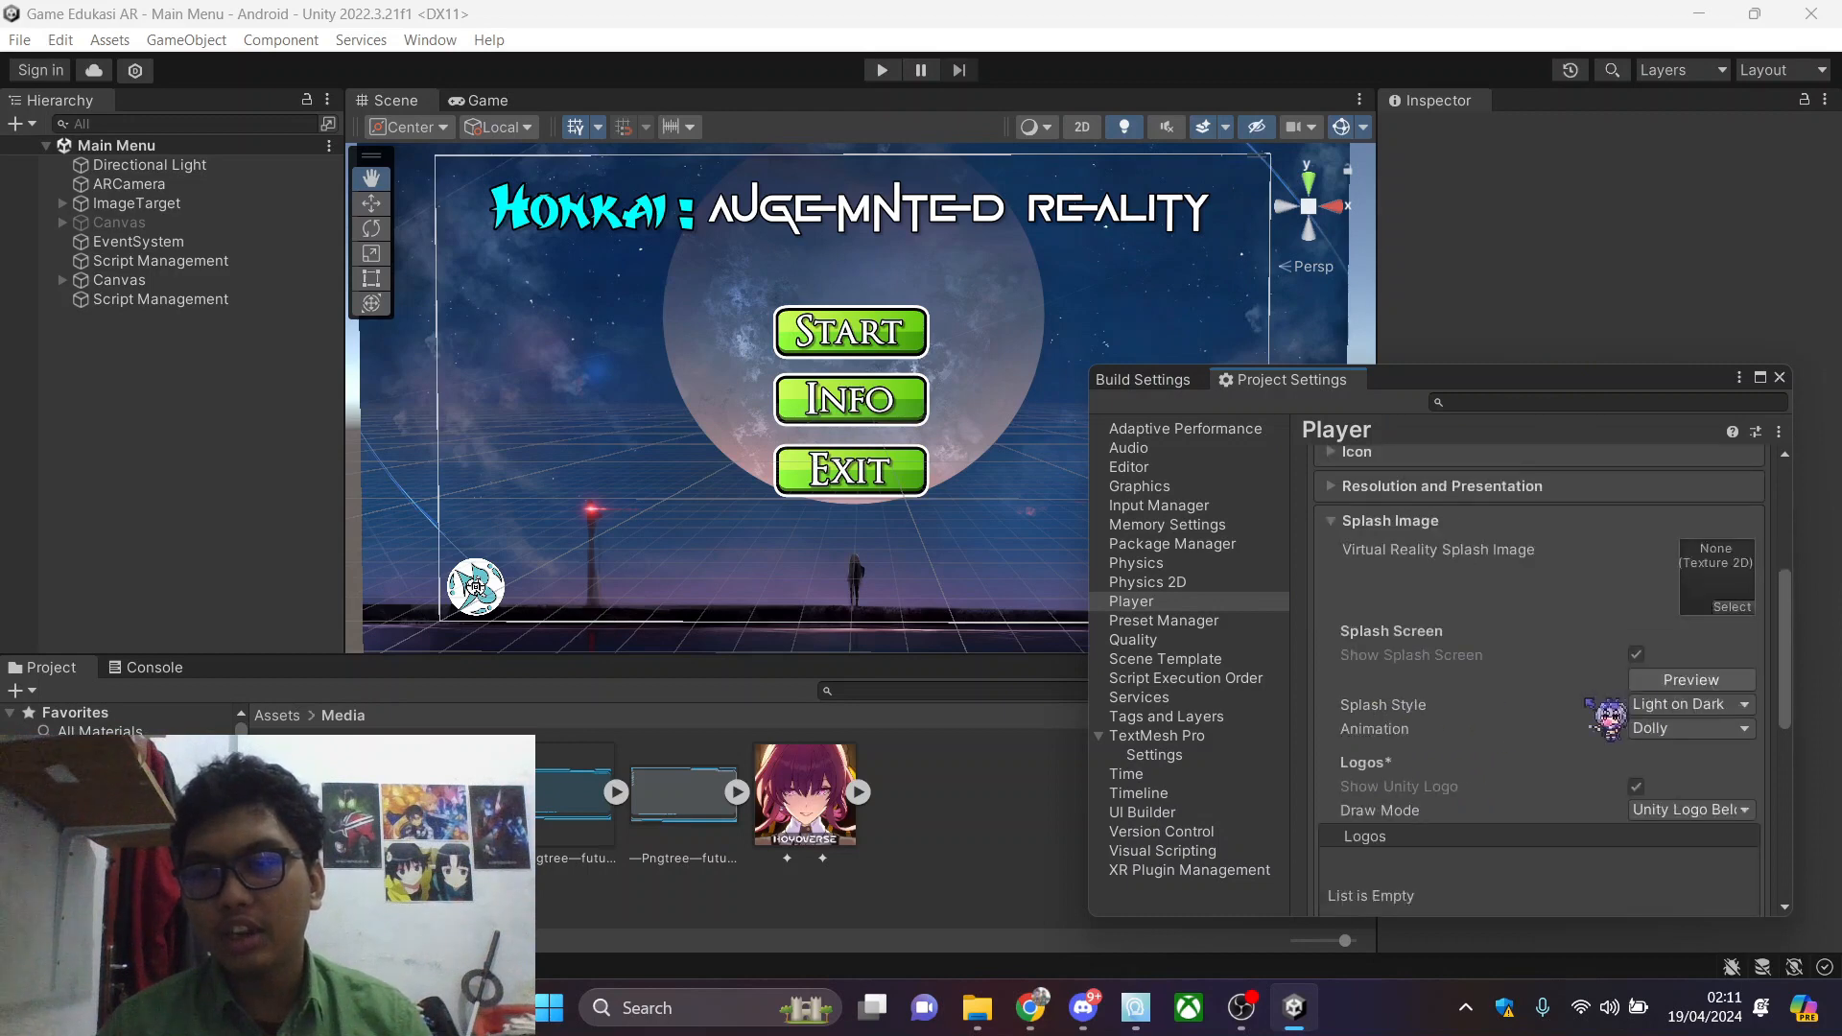
{"action": "left_click", "coordinate": [1719, 681]}
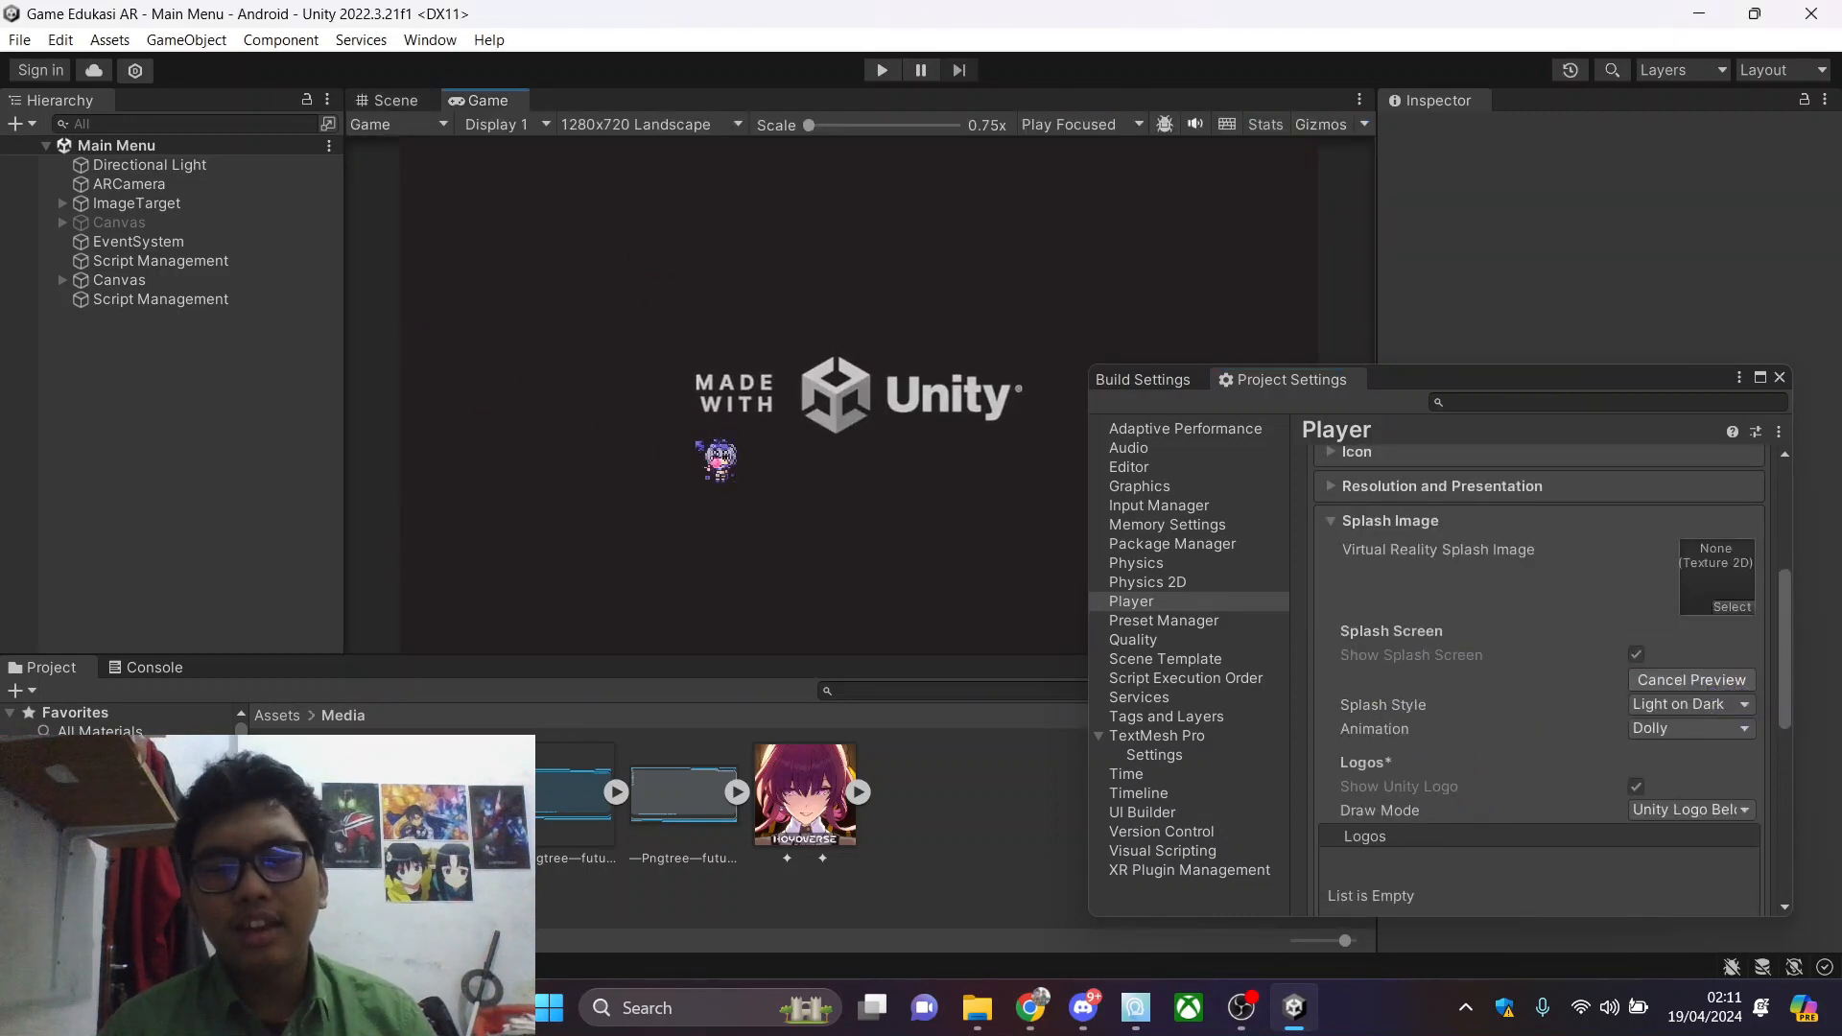
{"action": "left_click", "coordinate": [1659, 680]}
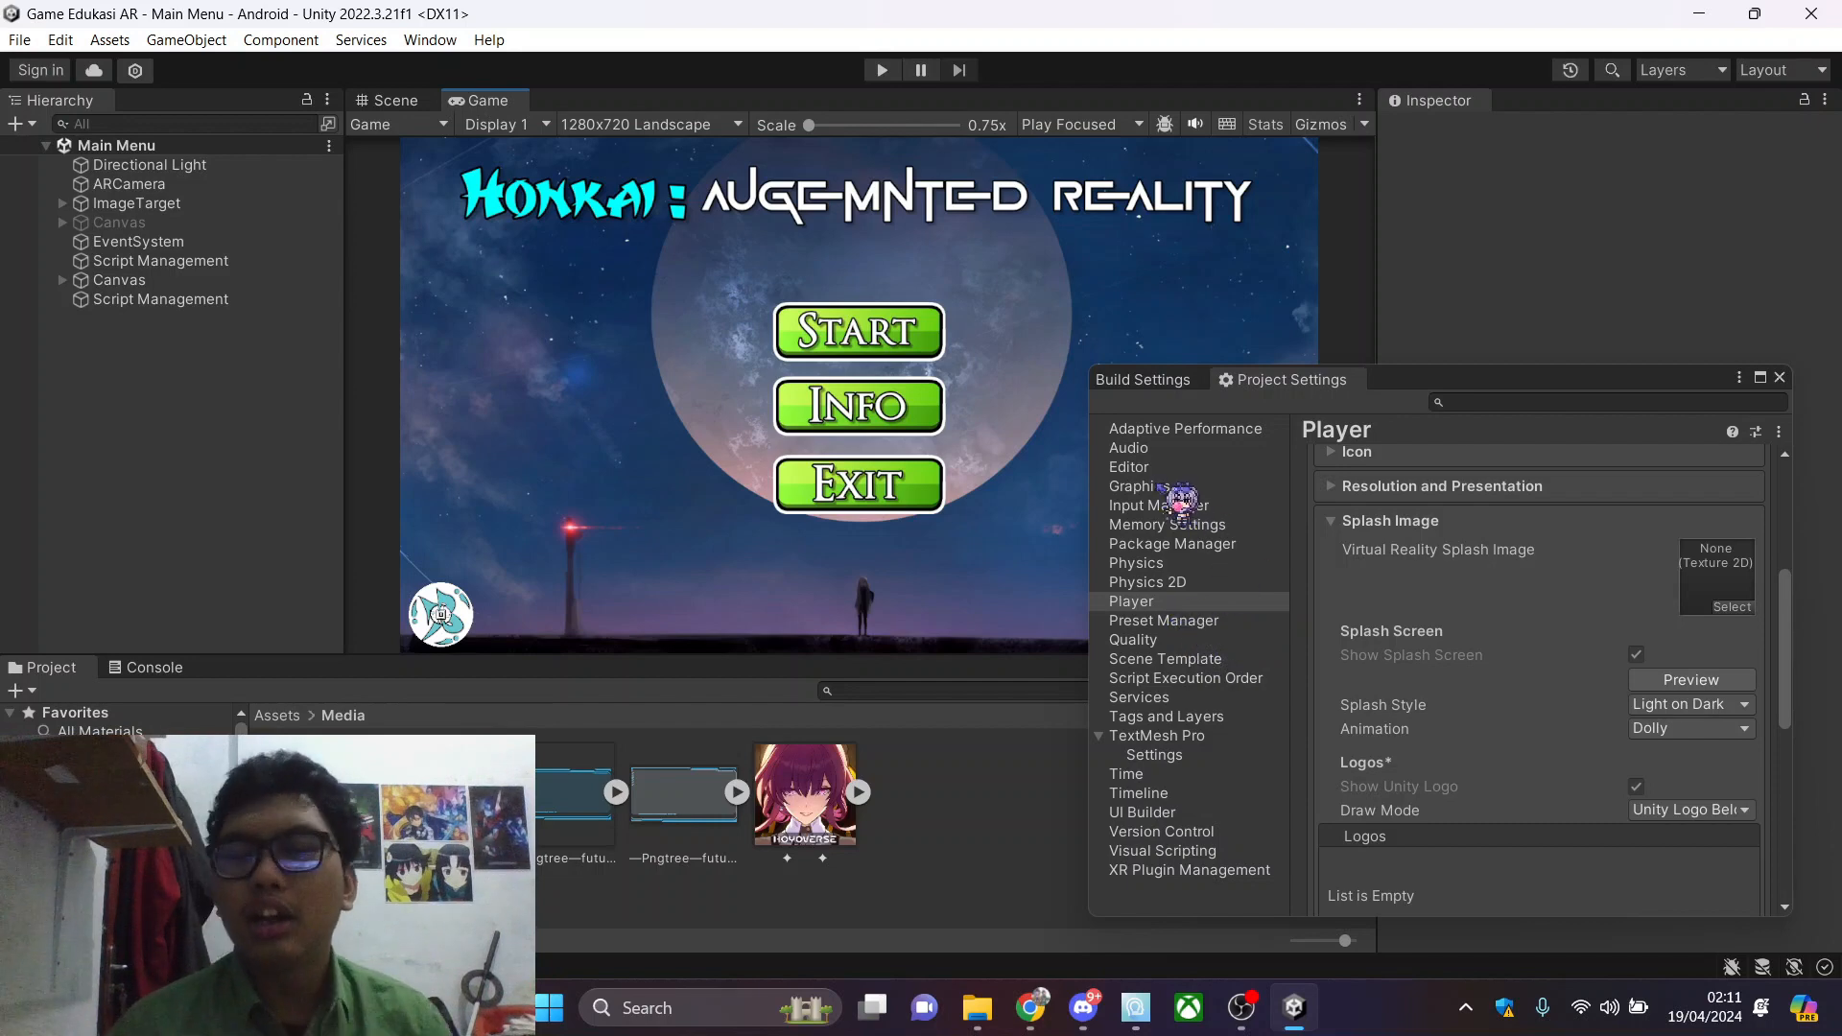
{"action": "left_click", "coordinate": [1727, 682]}
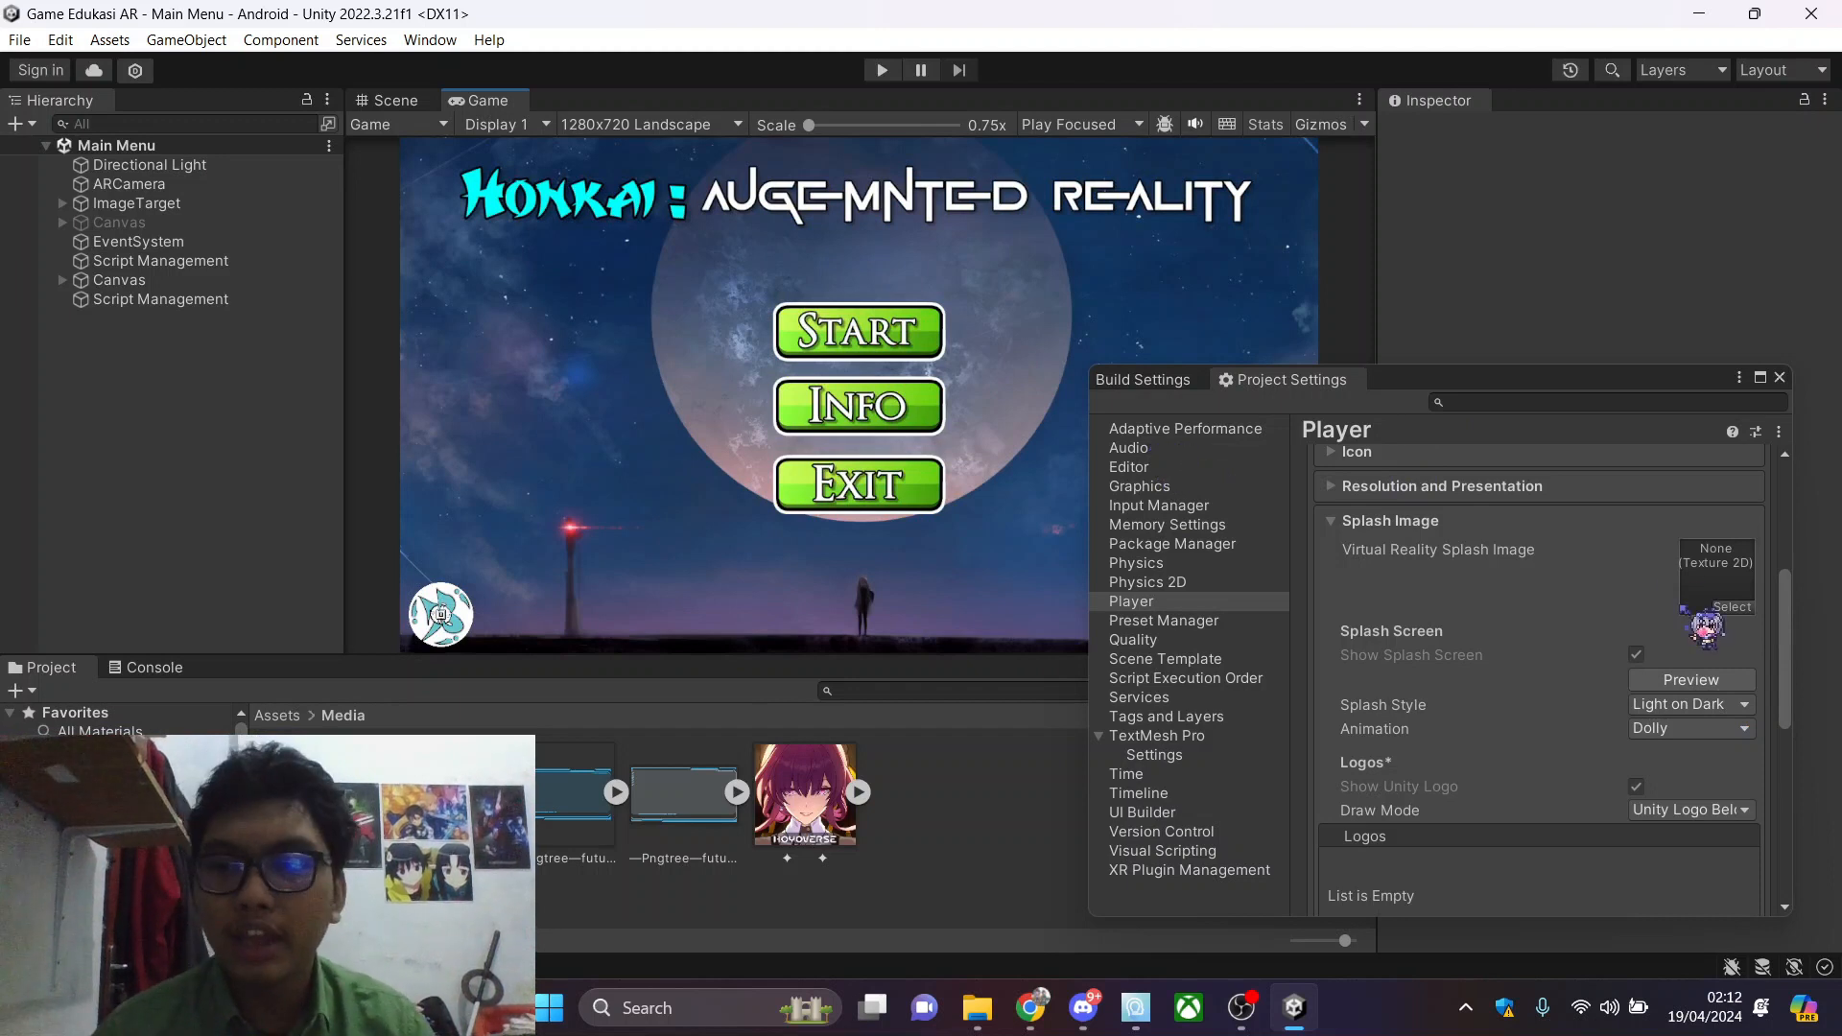
{"action": "scroll", "coordinate": [1477, 588], "scroll_direction": "down", "scroll_amount": 2}
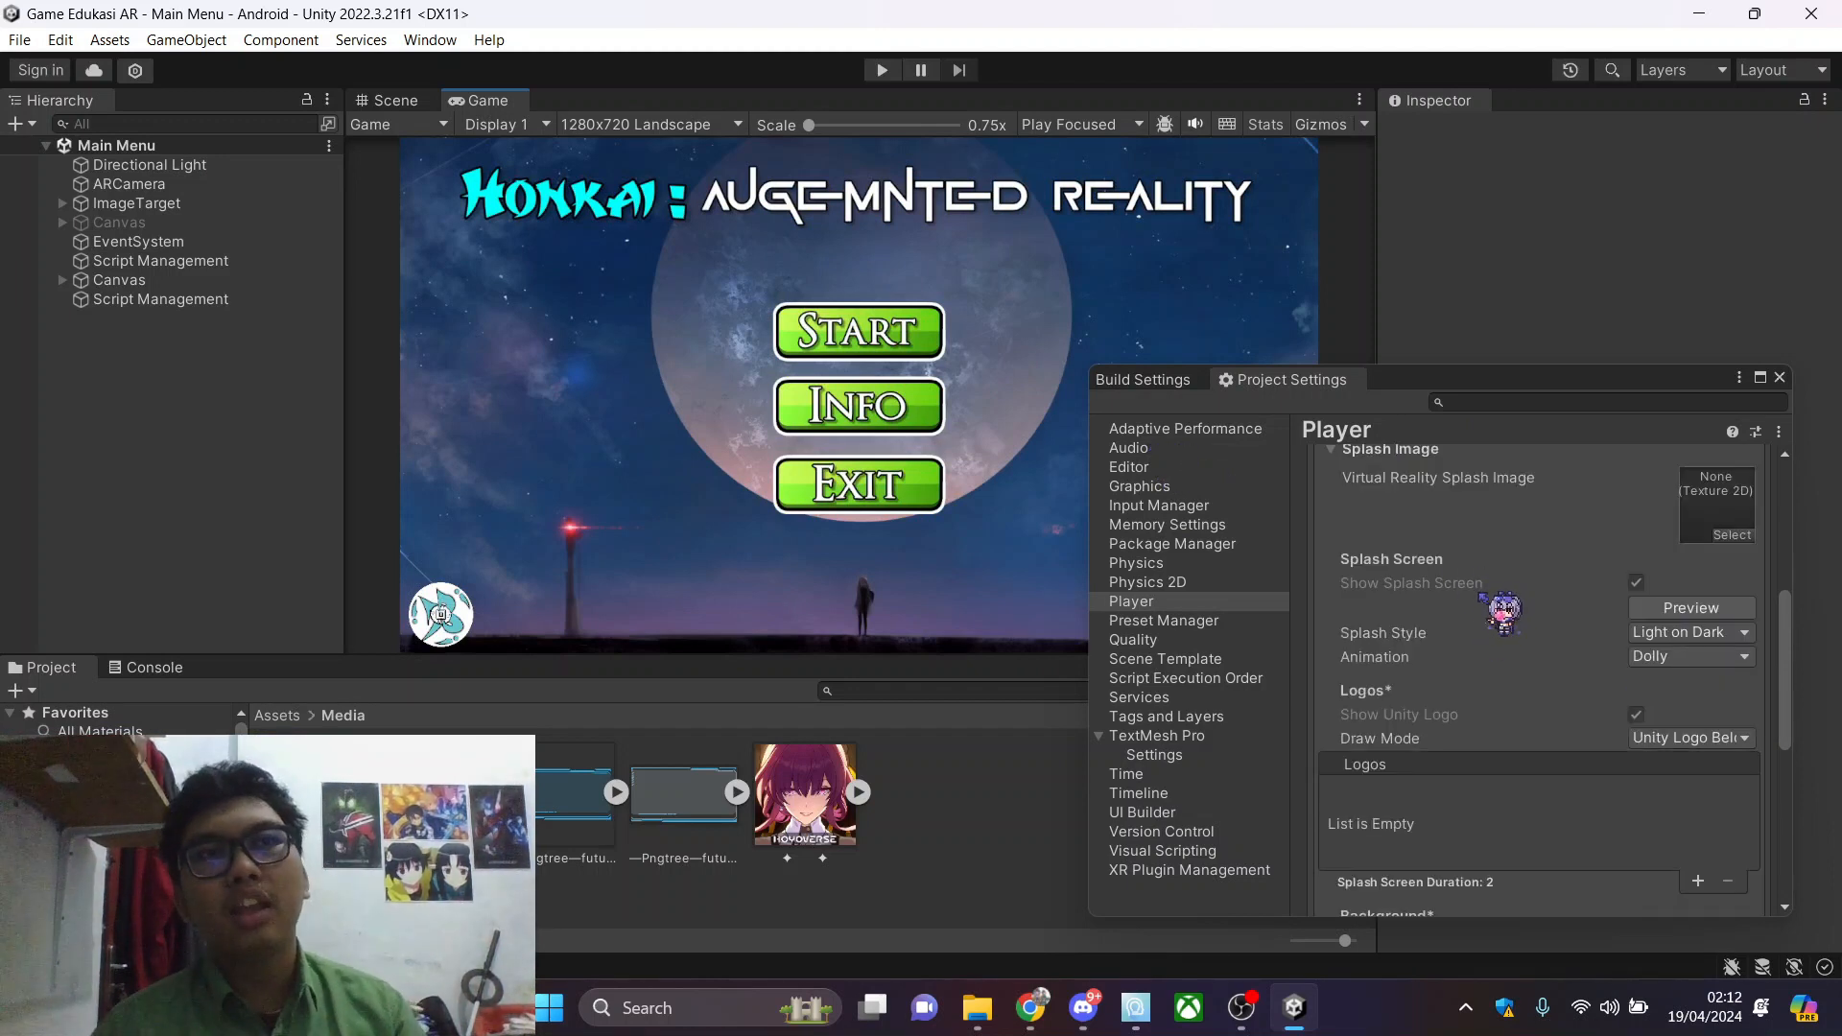
Set the splash screen logos' Draw Mode to All Sequential
{"action": "scroll", "coordinate": [1420, 641], "scroll_direction": "down", "scroll_amount": 2}
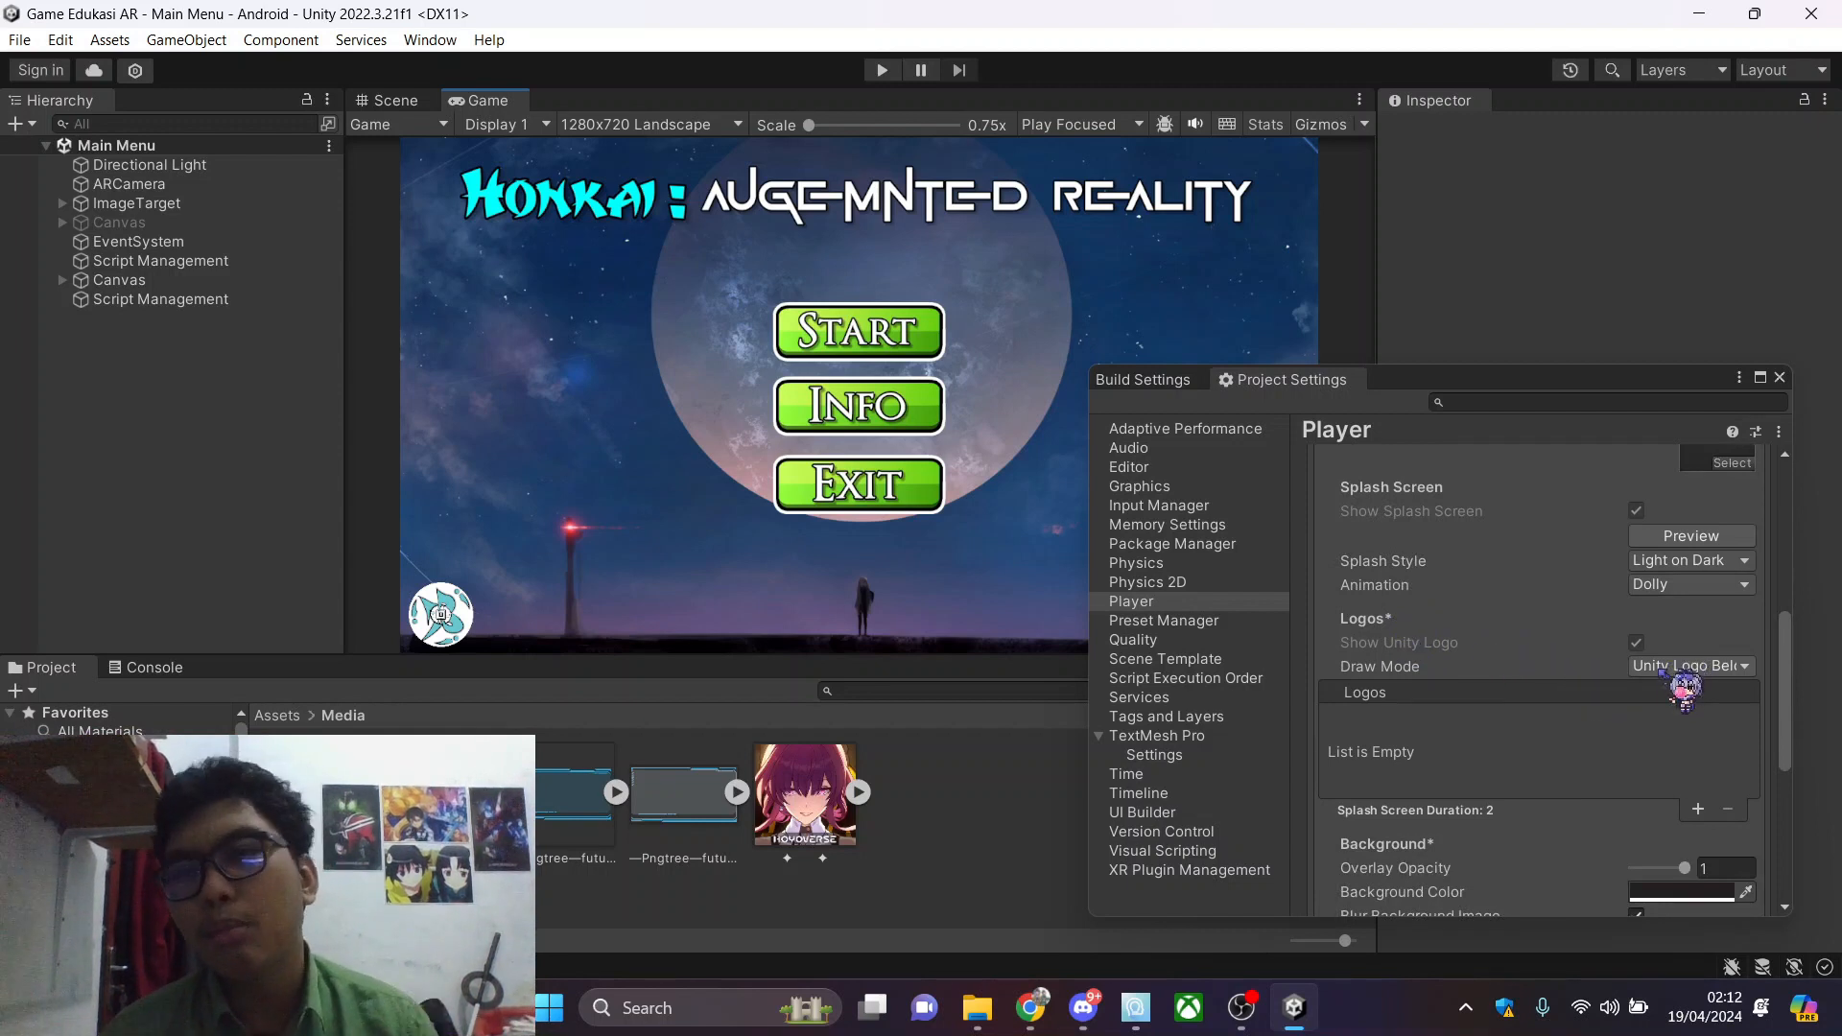
{"action": "scroll", "coordinate": [1684, 681], "scroll_direction": "down", "scroll_amount": 2}
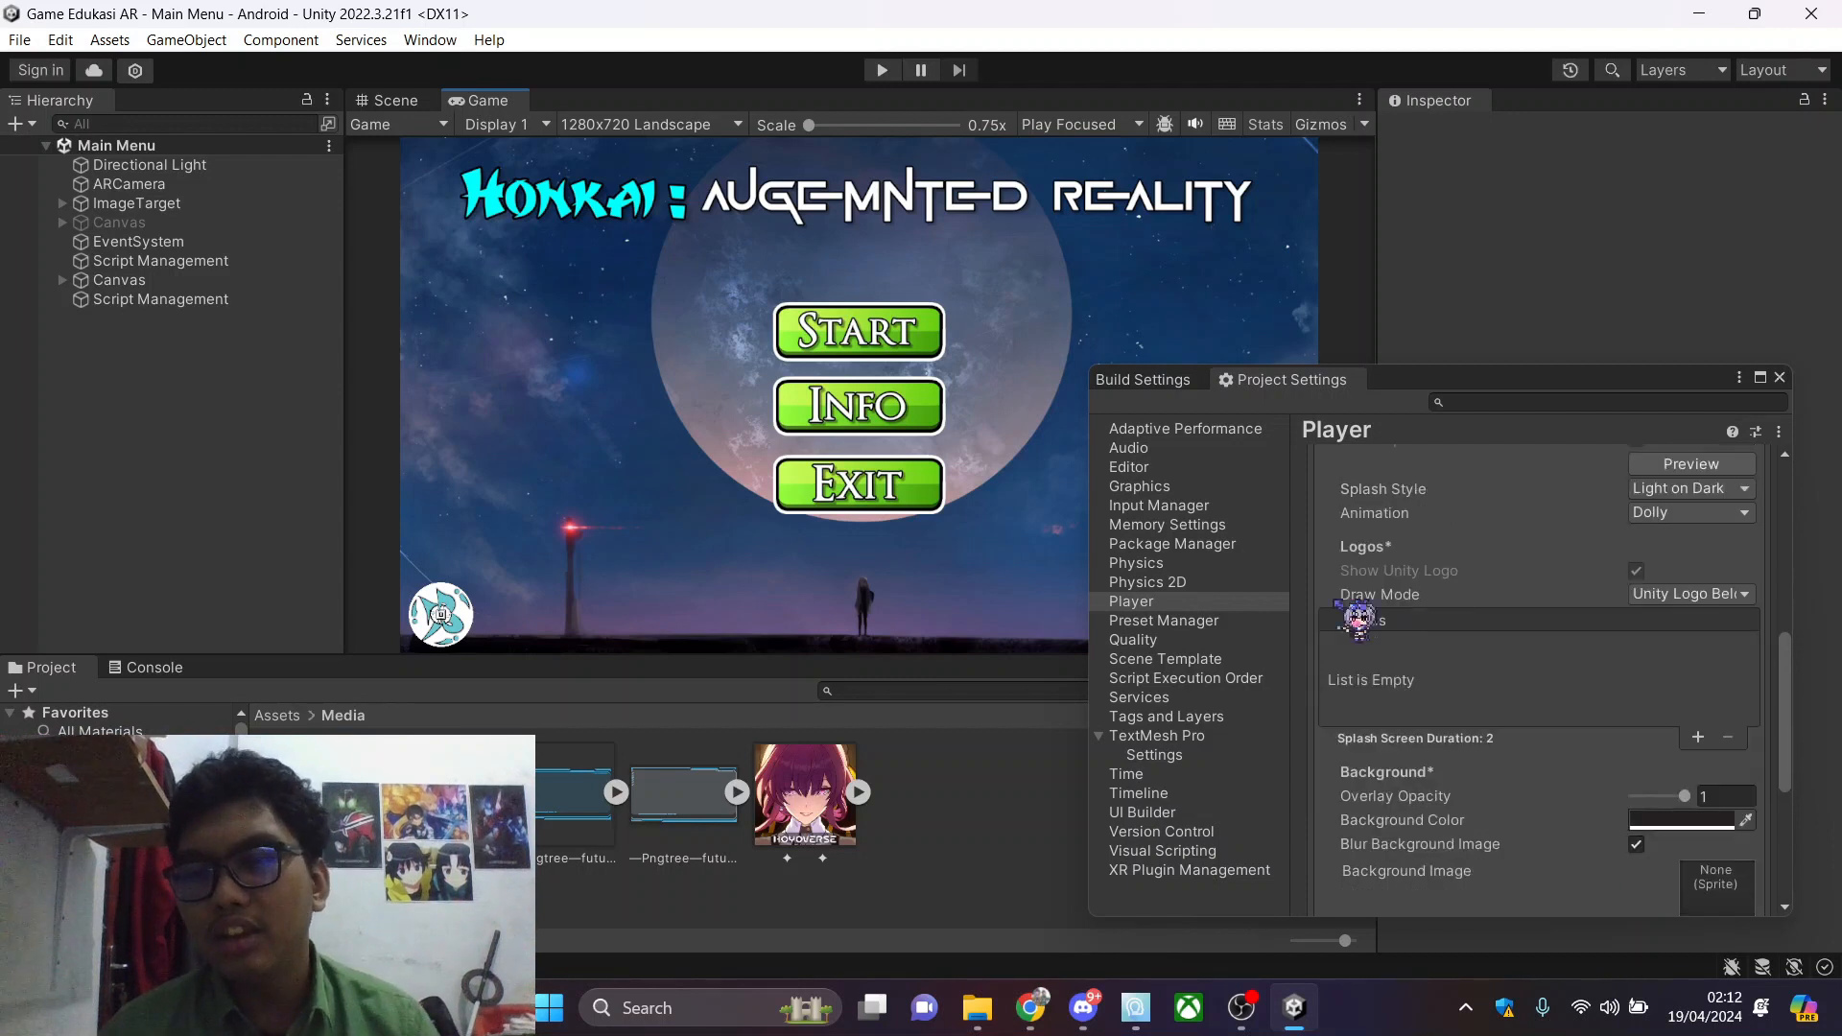
{"action": "left_click", "coordinate": [1724, 596]}
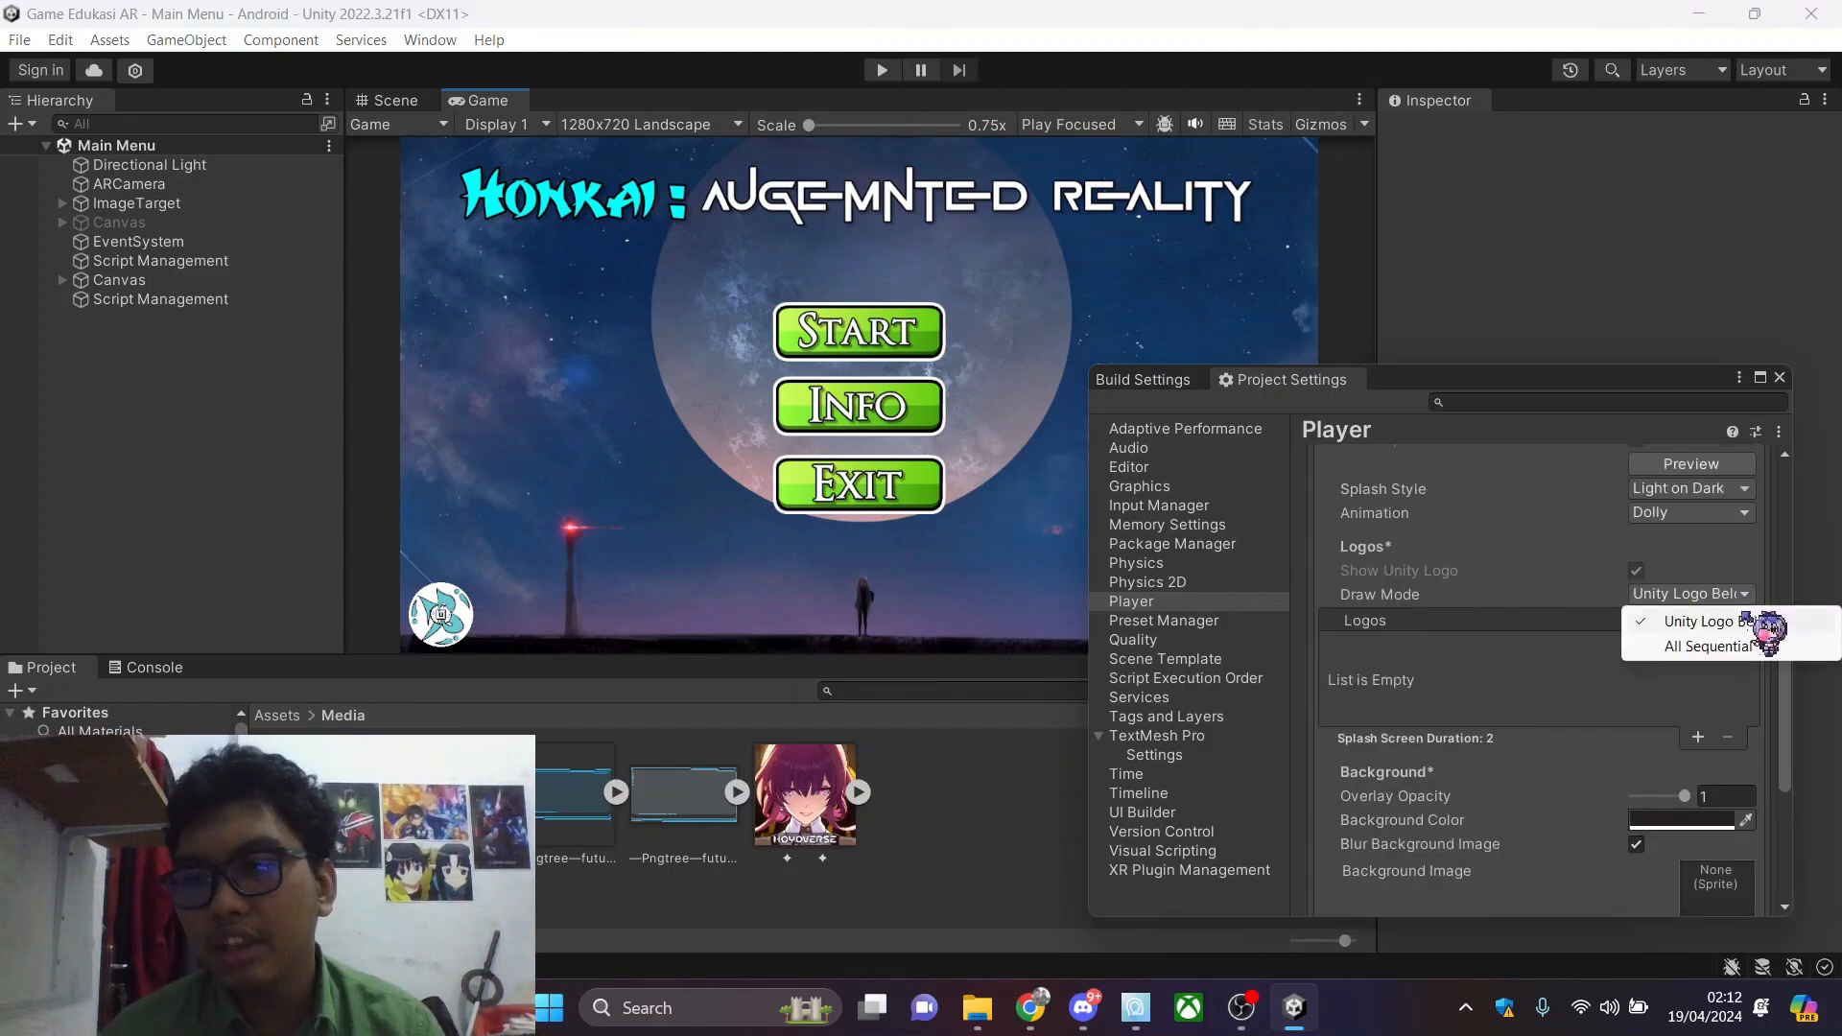
{"action": "left_click", "coordinate": [1773, 651]}
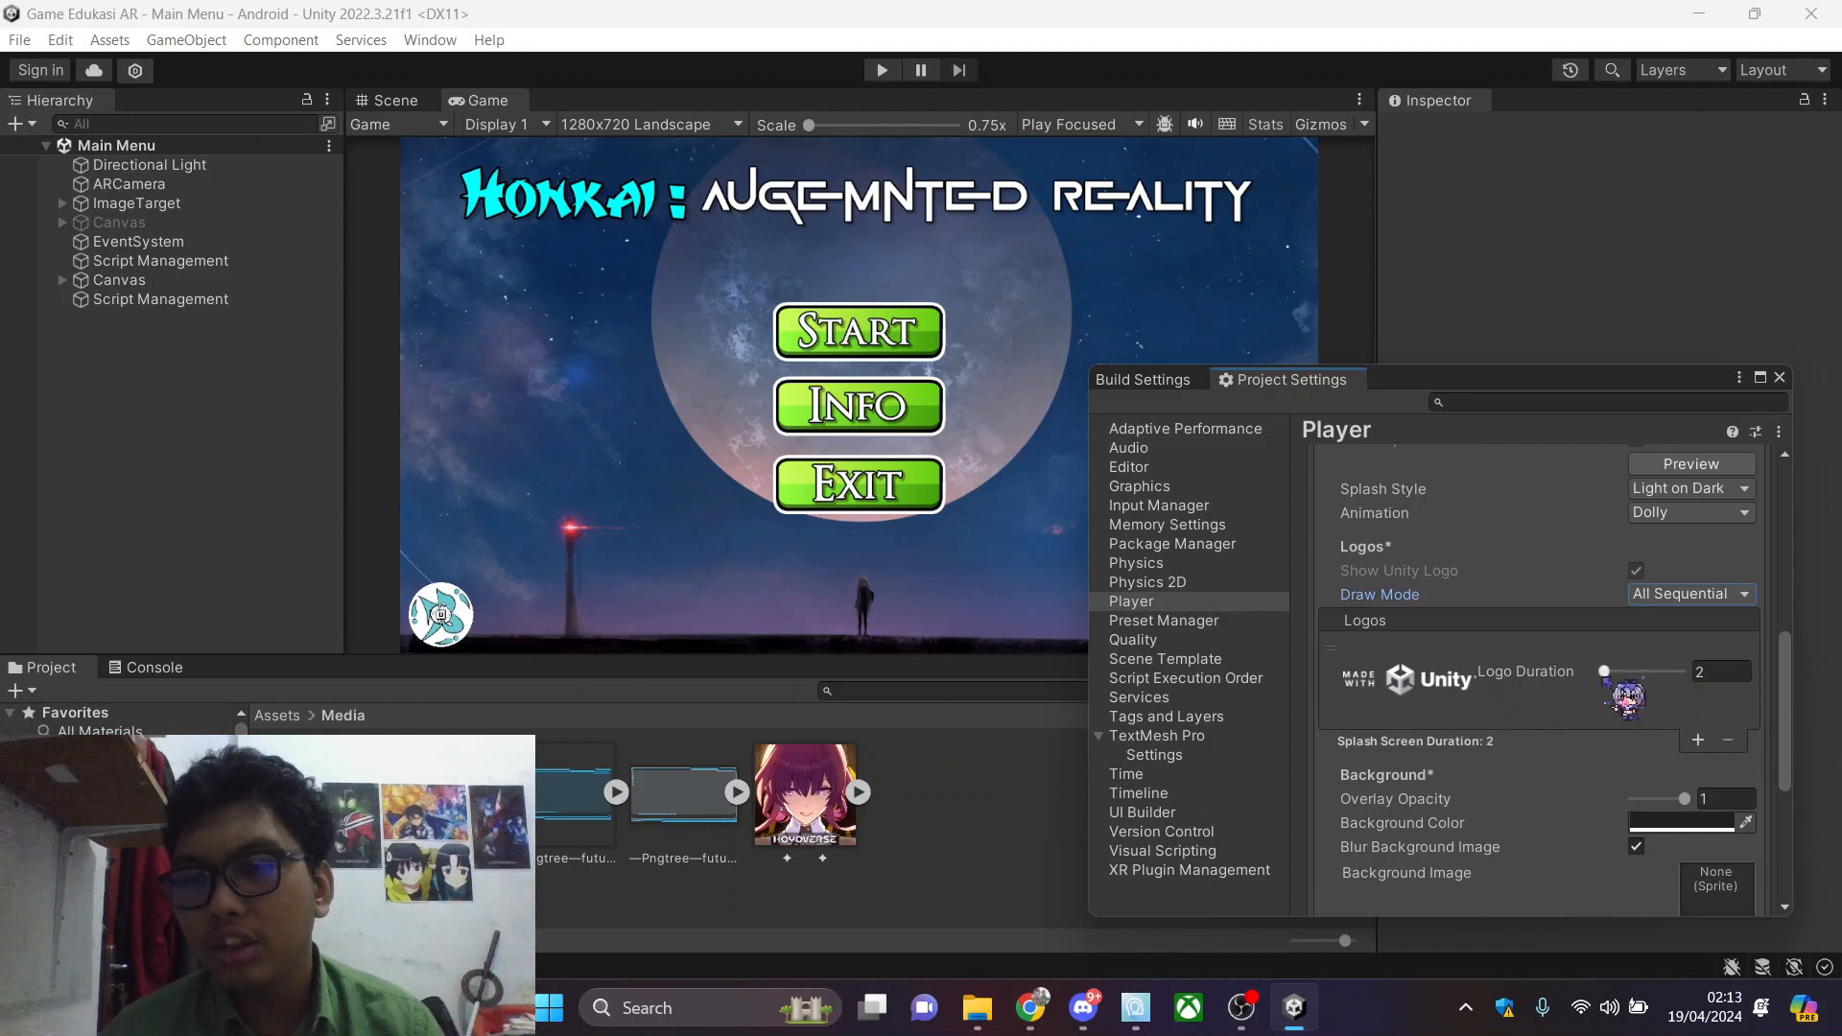
Try a Unity logo duration of 10 in the splash preview, and set it back to 2 with another preview
{"action": "left_click_drag", "start_coordinate": [1603, 675], "coordinate": [1688, 695]}
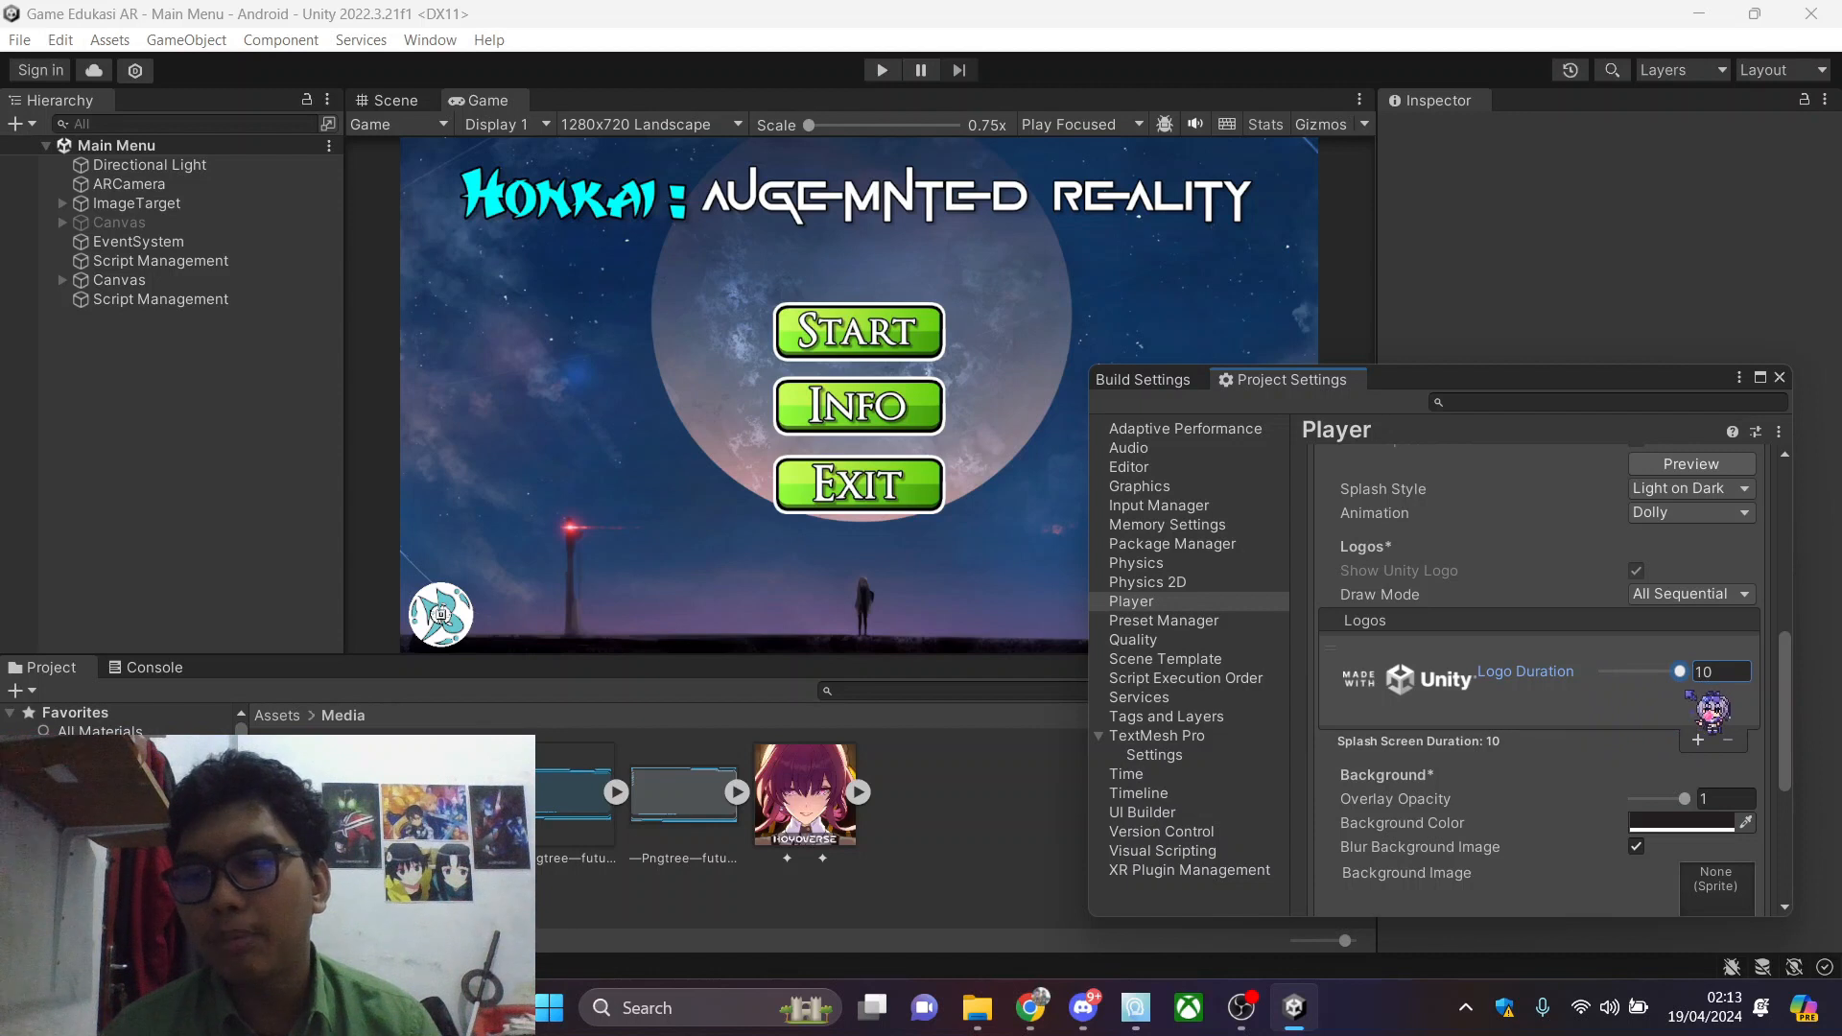
{"action": "left_click", "coordinate": [1688, 465]}
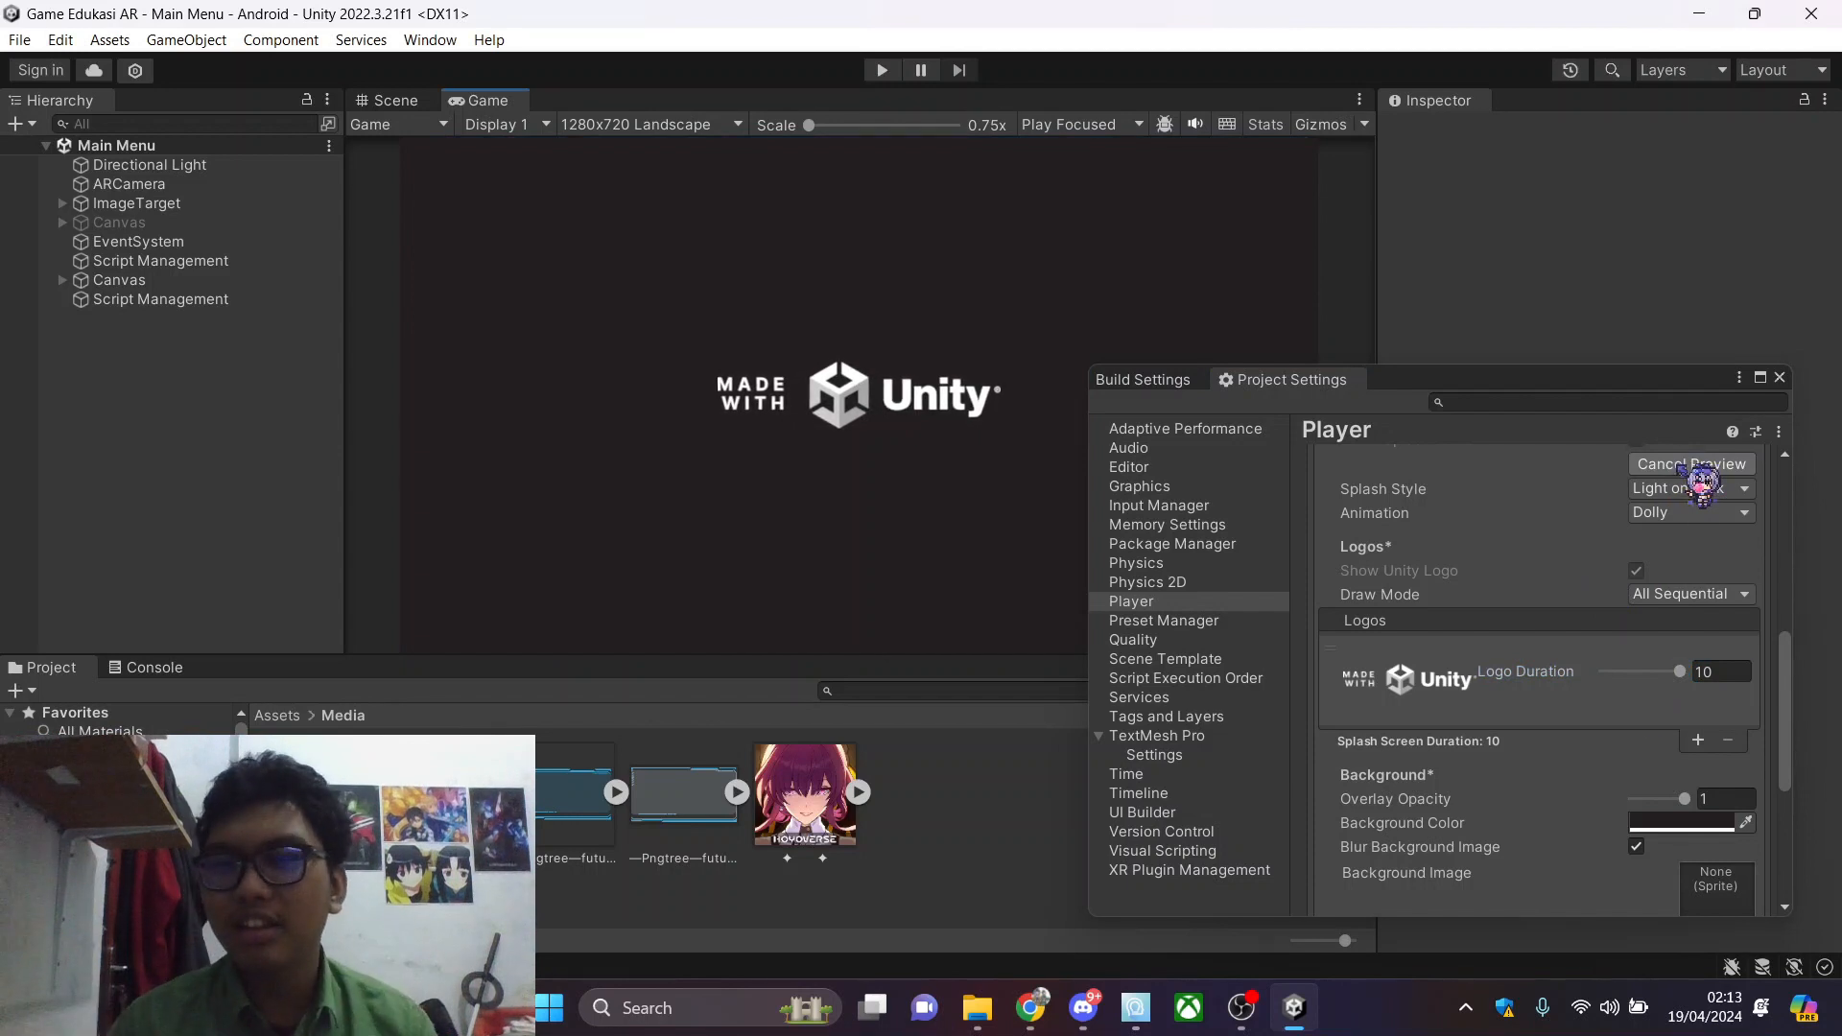
{"action": "left_click", "coordinate": [1684, 467]}
{"action": "left_click_drag", "start_coordinate": [1679, 671], "coordinate": [1608, 674]}
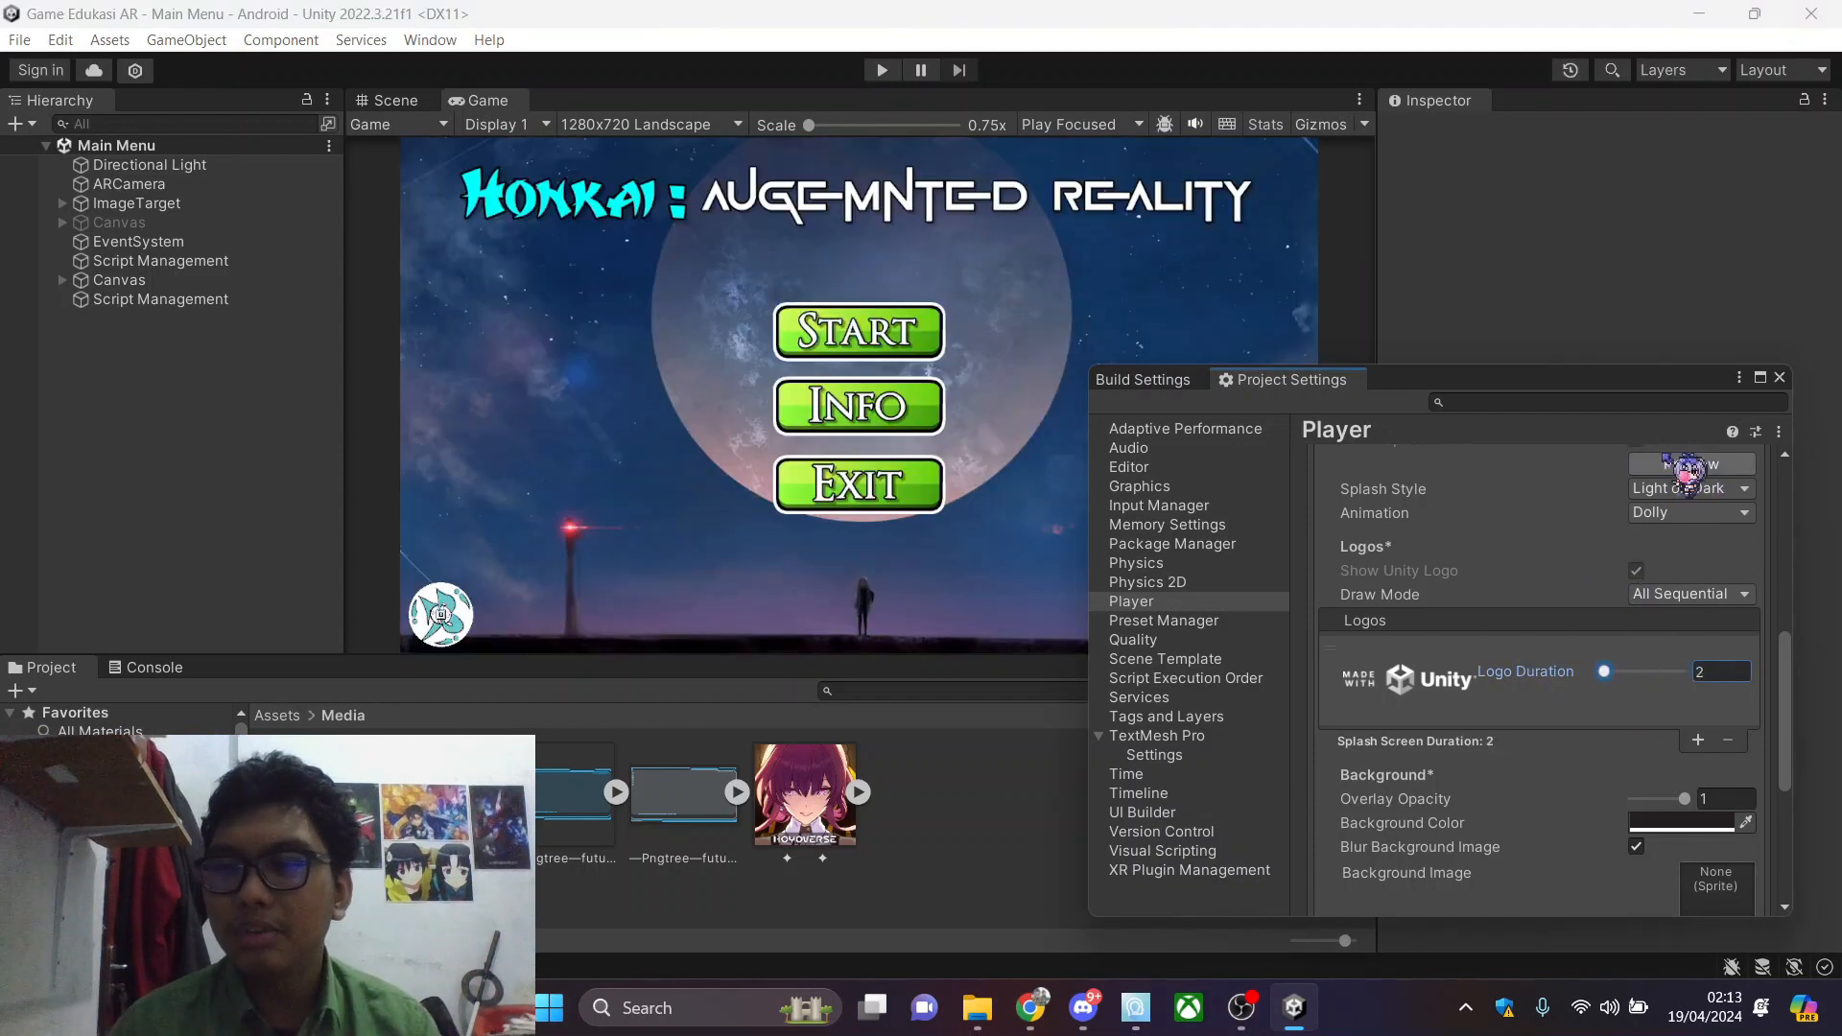
{"action": "left_click", "coordinate": [1674, 464]}
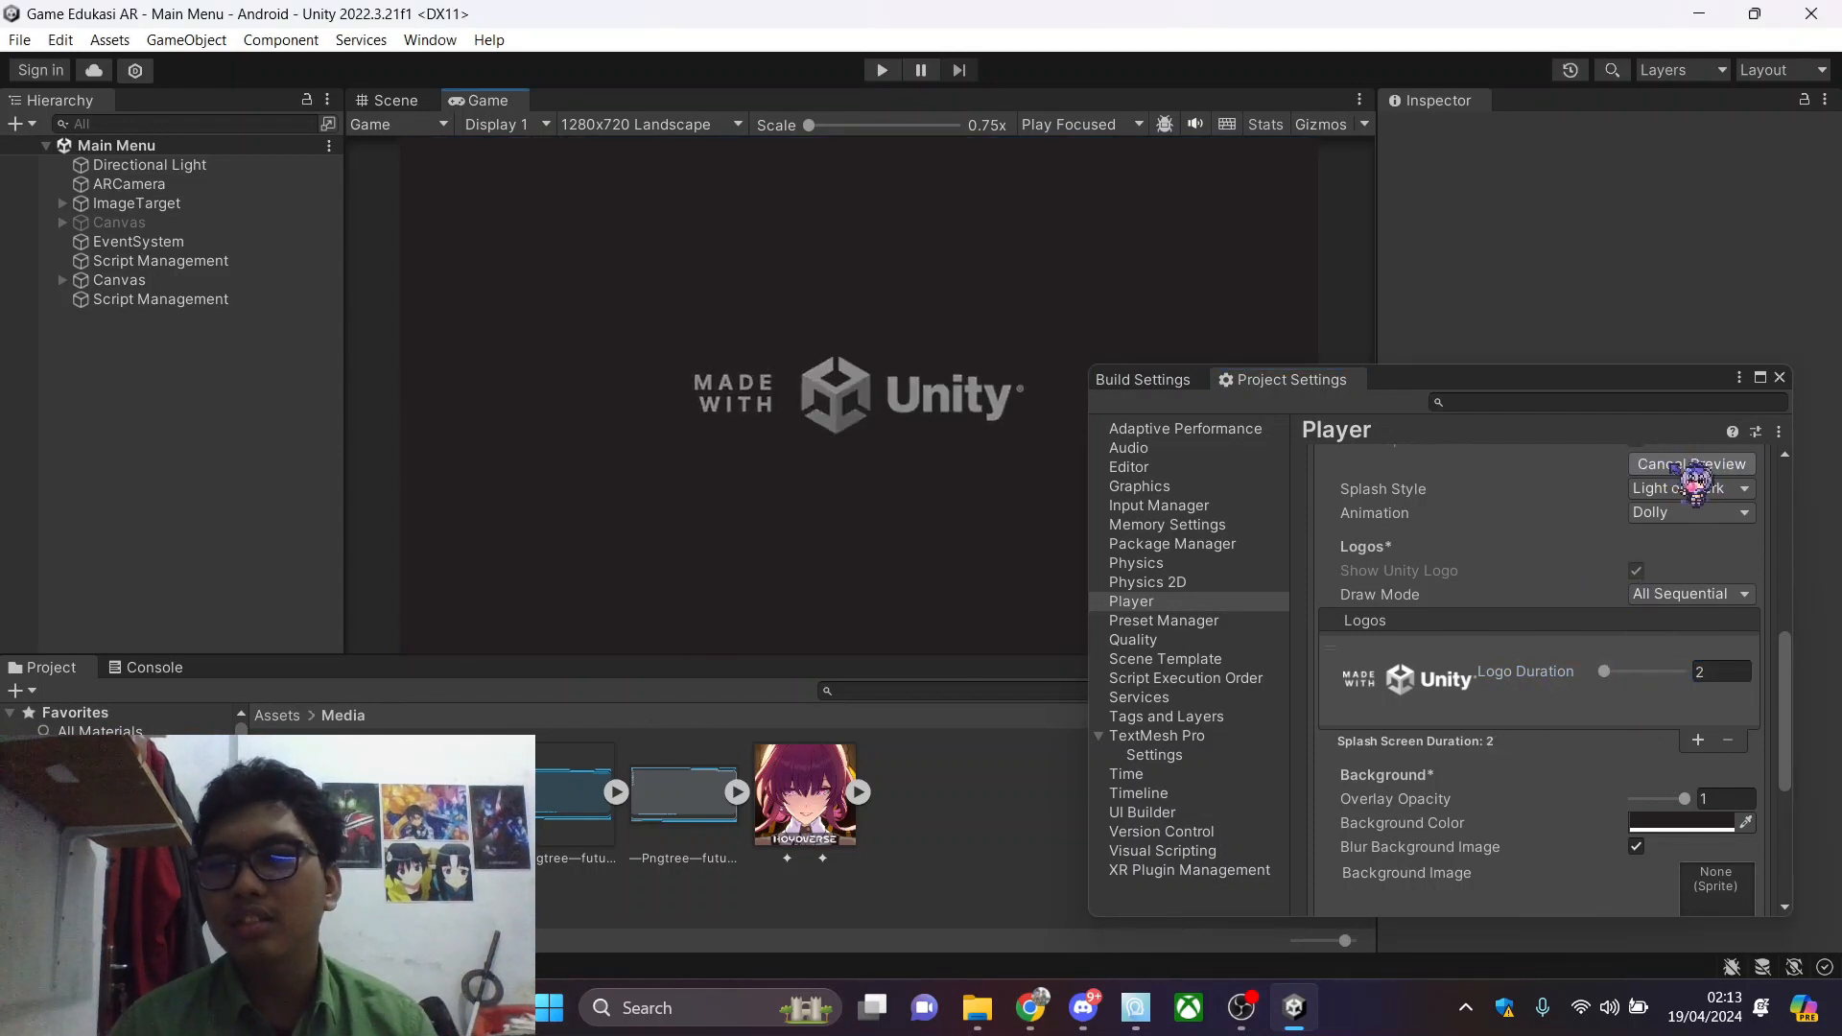
Add a second, empty entry to the splash screen Logos list below the Unity logo
{"action": "scroll", "coordinate": [1573, 557], "scroll_direction": "down", "scroll_amount": 2}
{"action": "left_click", "coordinate": [1450, 619]}
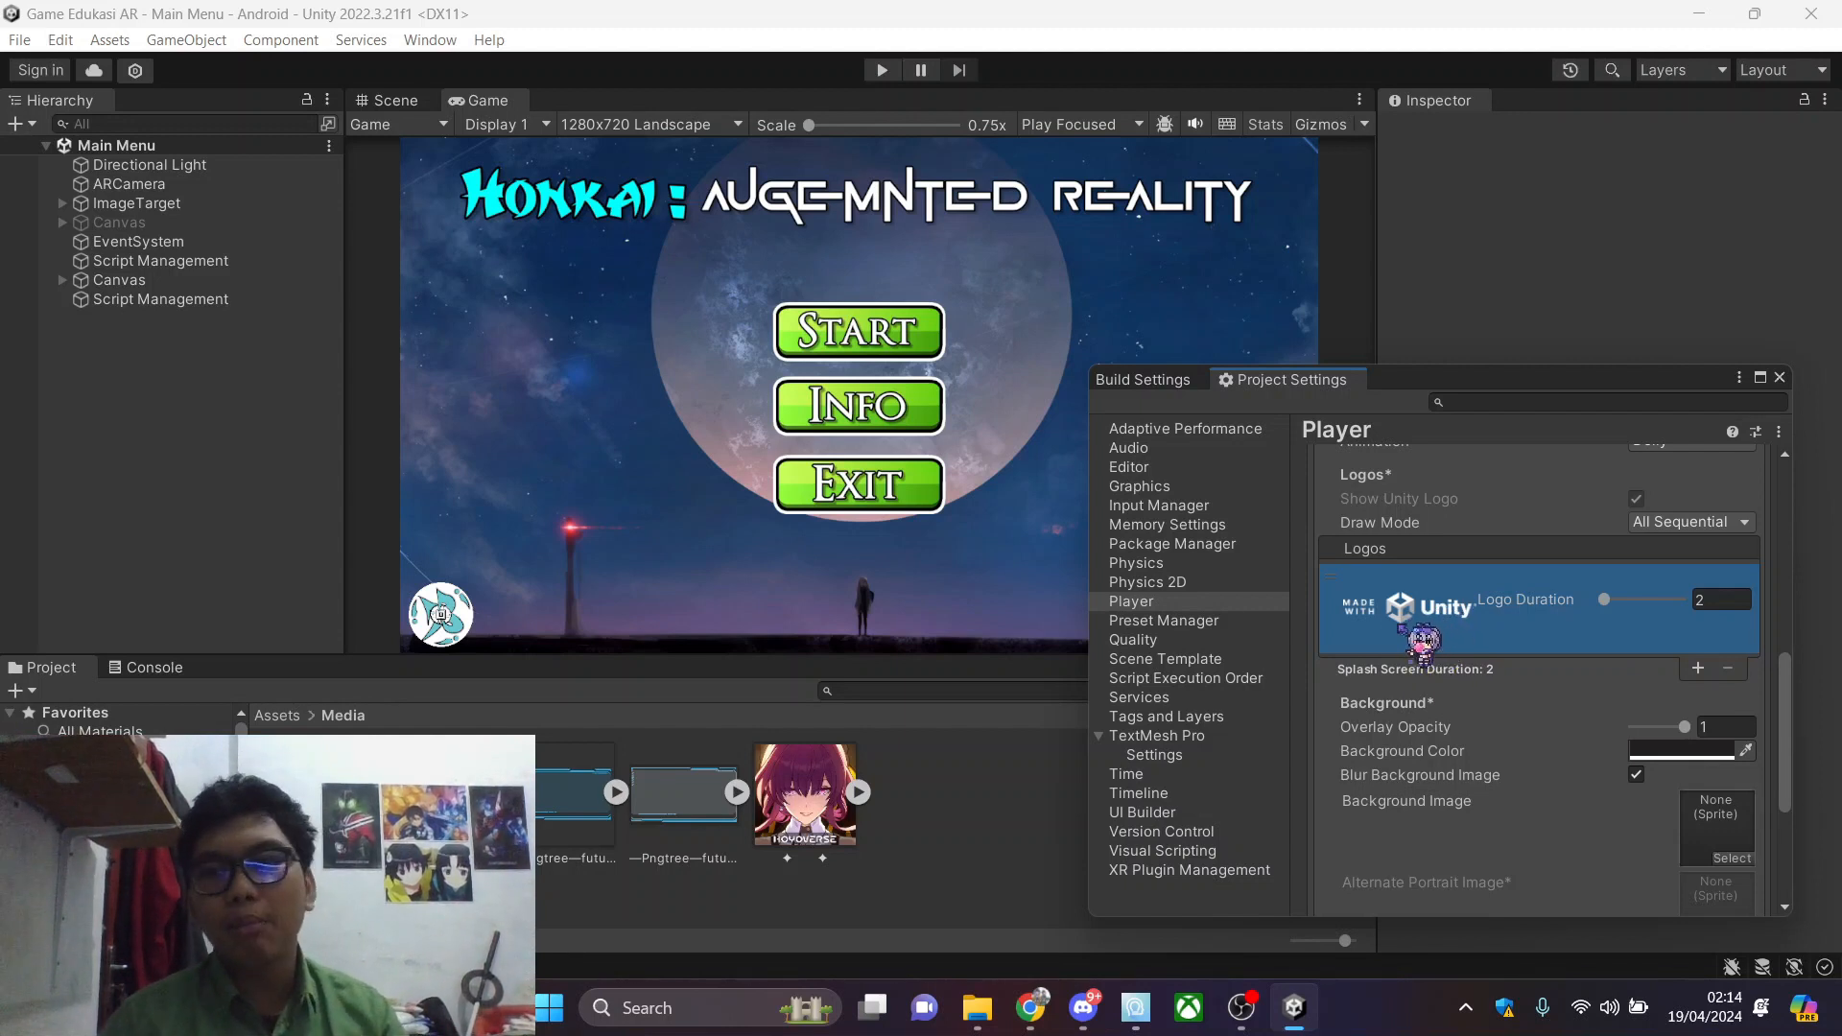
{"action": "scroll", "coordinate": [1418, 635], "scroll_direction": "up", "scroll_amount": 5}
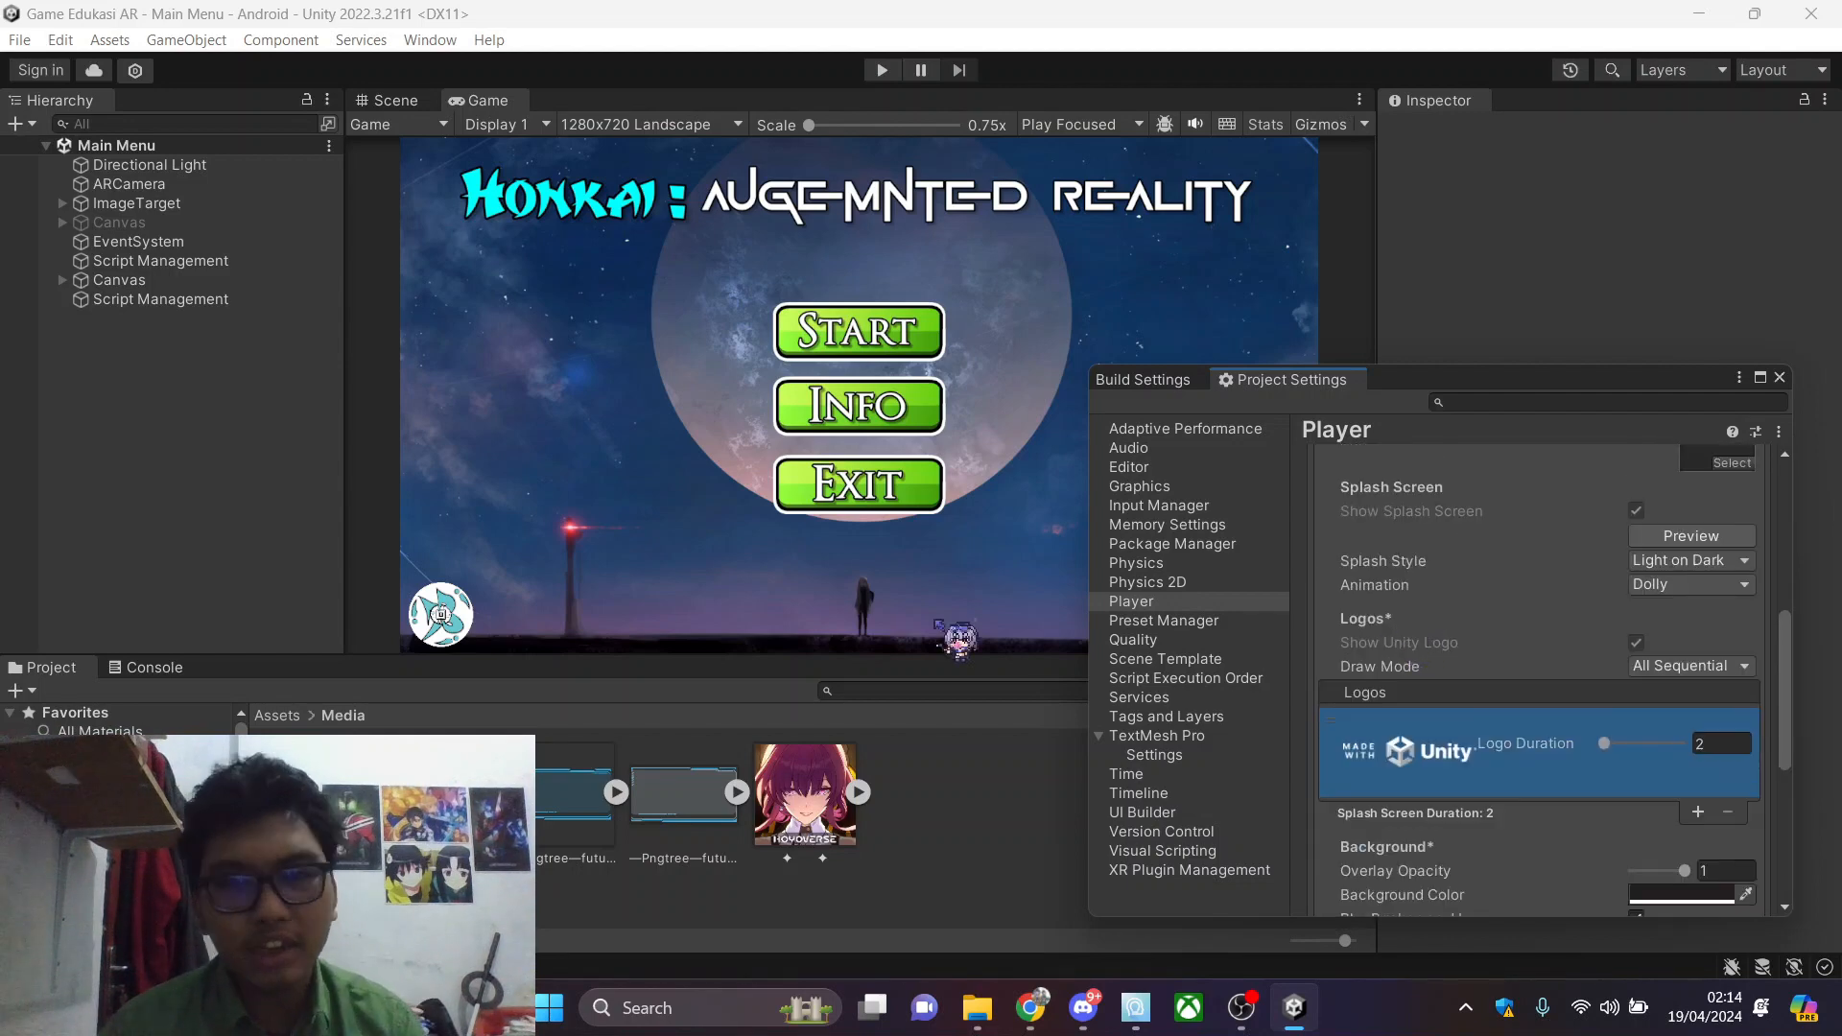
{"action": "scroll", "coordinate": [1631, 758], "scroll_direction": "down", "scroll_amount": 3}
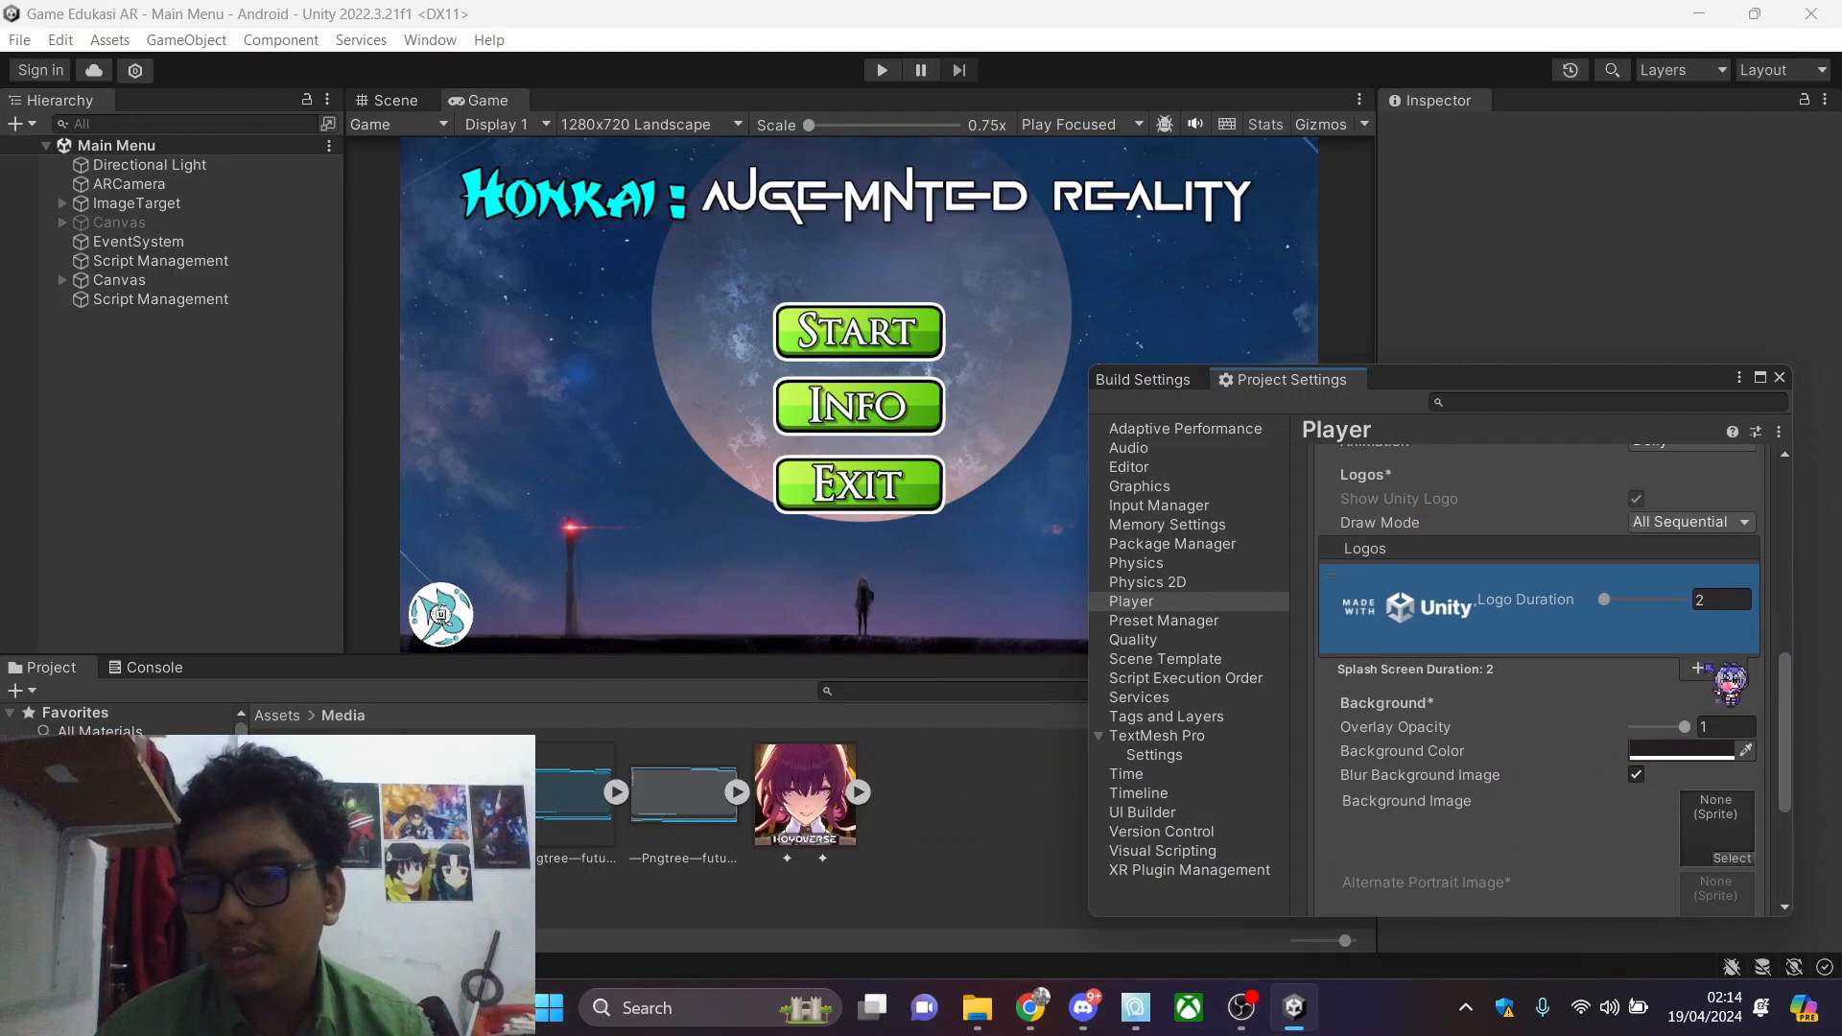
{"action": "left_click", "coordinate": [1697, 669]}
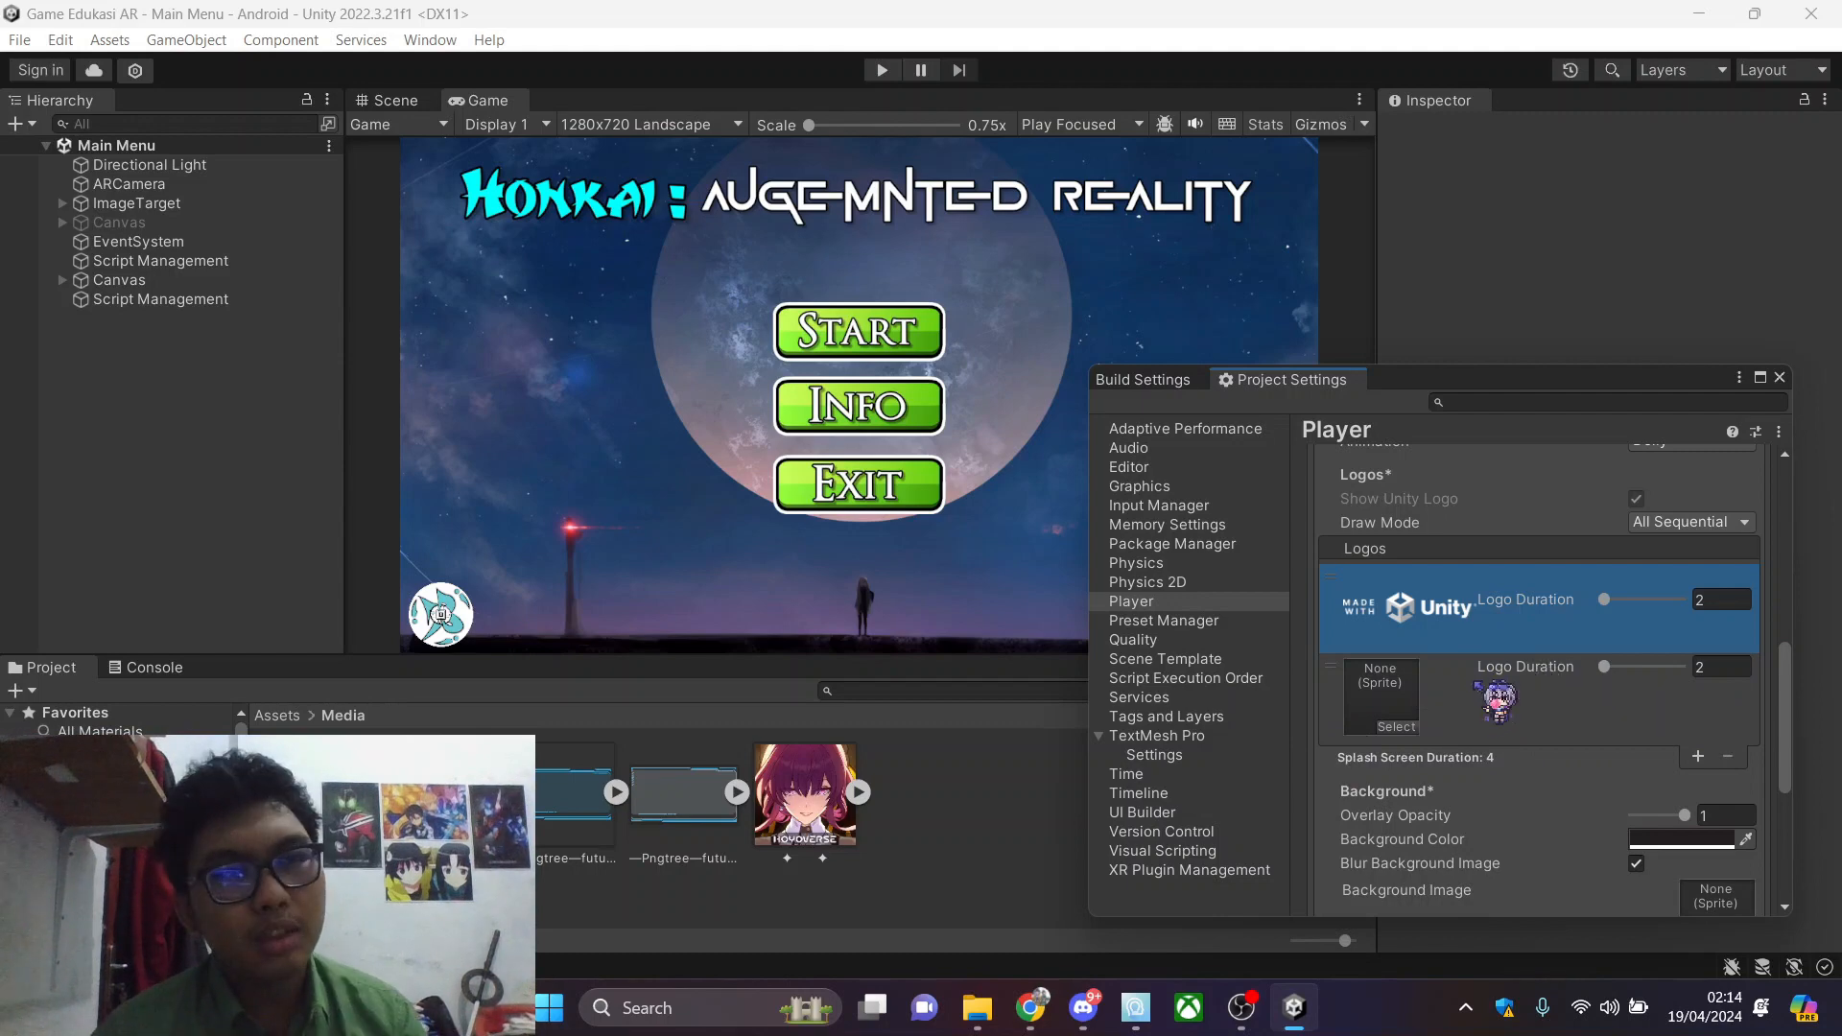
{"action": "scroll", "coordinate": [1498, 700], "scroll_direction": "up", "scroll_amount": 1}
{"action": "scroll", "coordinate": [1501, 701], "scroll_direction": "down", "scroll_amount": 3}
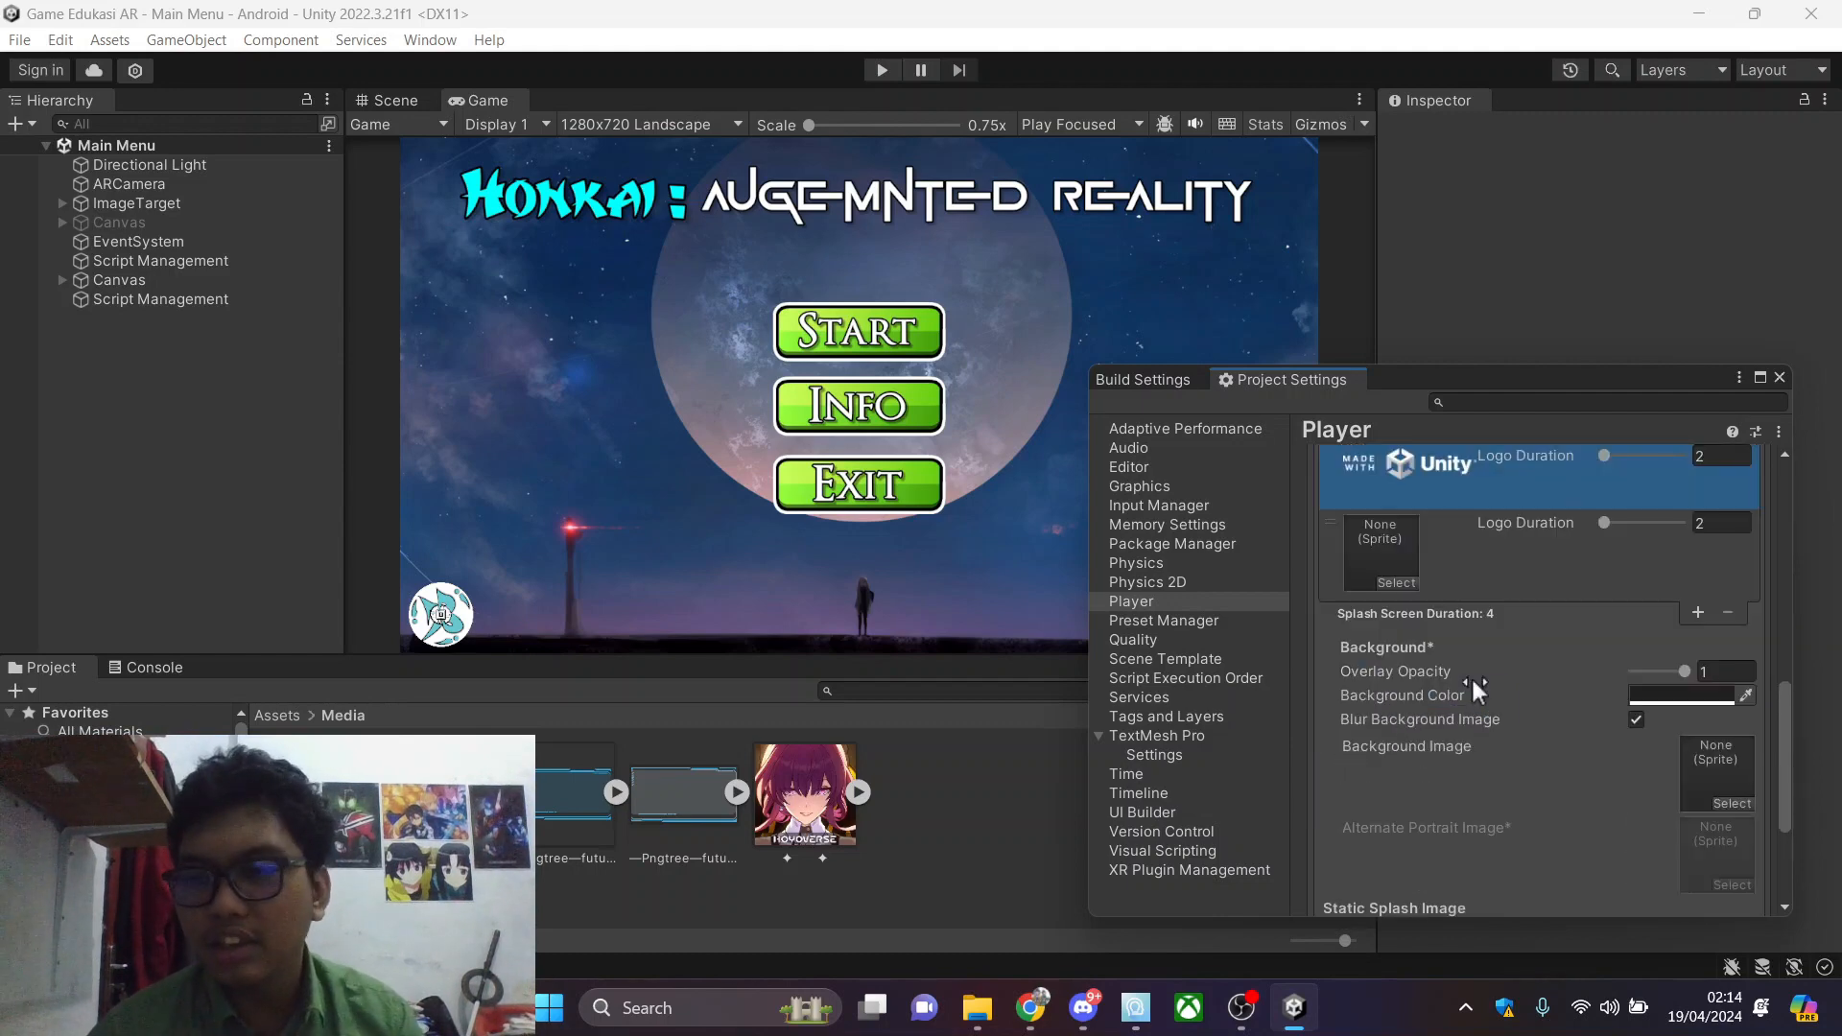
{"action": "scroll", "coordinate": [1501, 699], "scroll_direction": "up", "scroll_amount": 2}
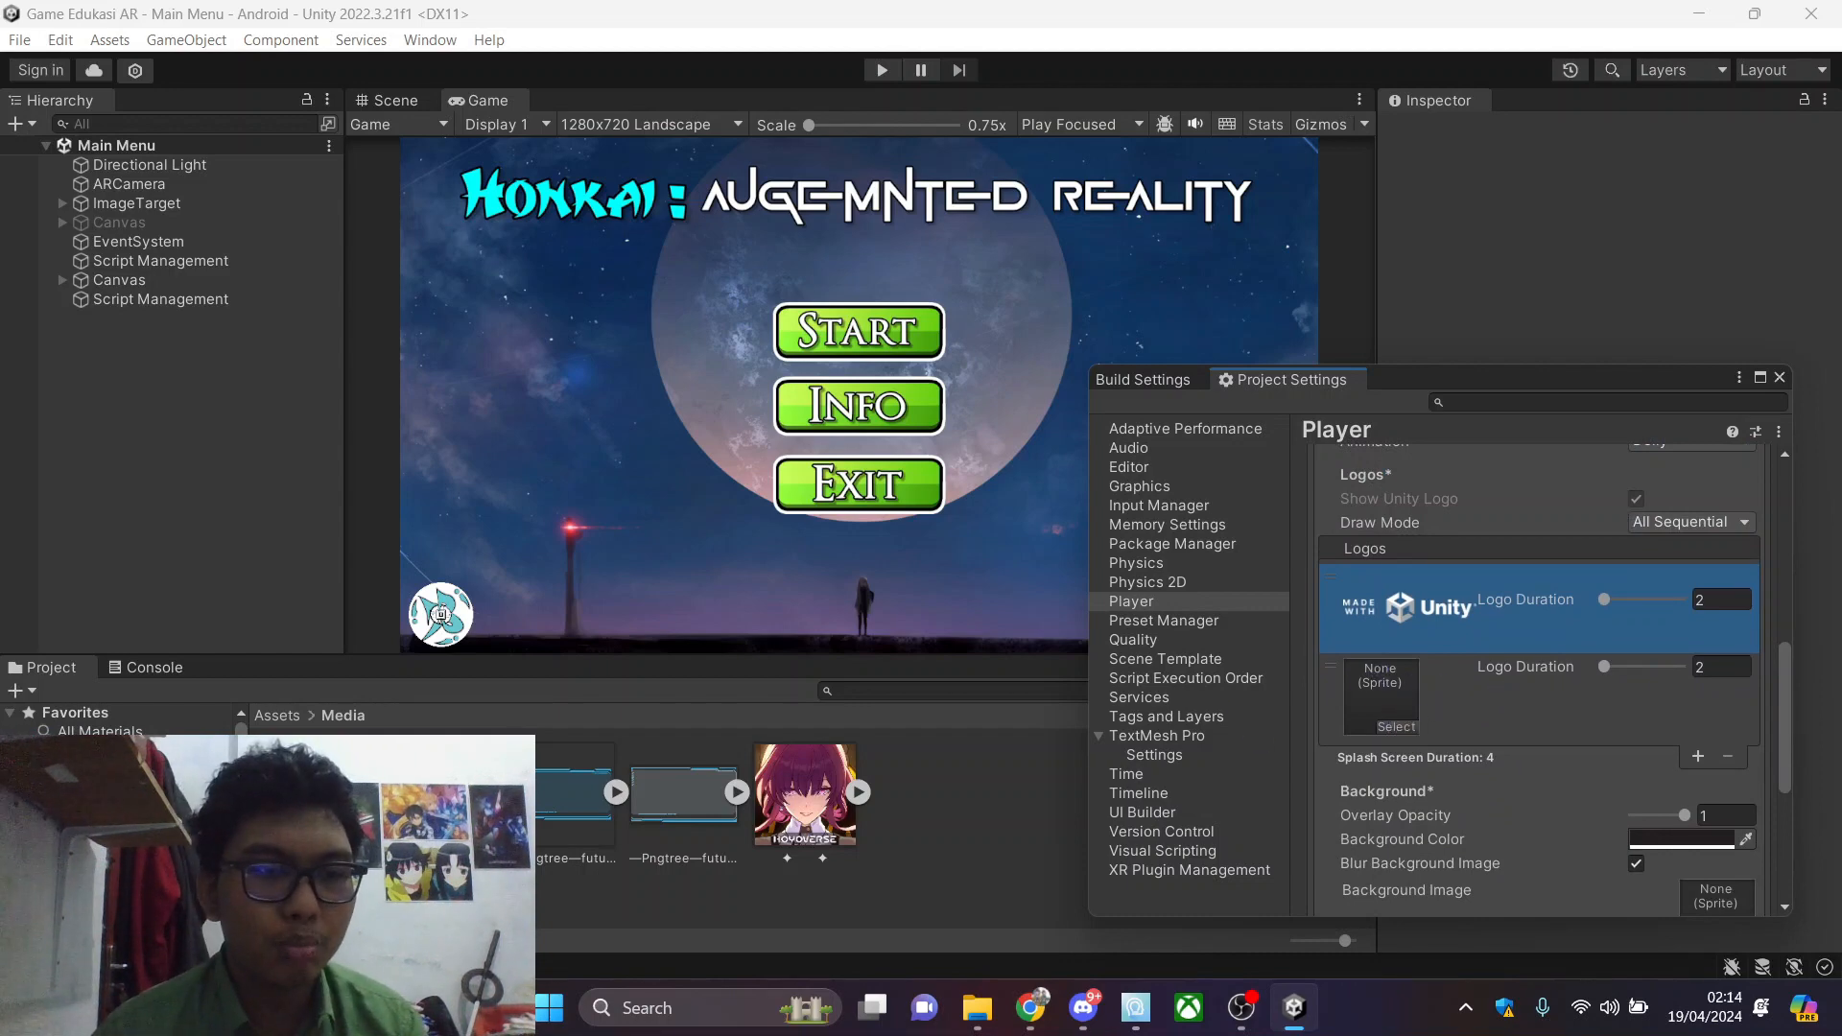
Assign the round Logo sprite from the Main Menu assets folder to the new splash logo entry, with a duration of 2
{"action": "left_click", "coordinate": [105, 849]}
{"action": "scroll", "coordinate": [518, 816], "scroll_direction": "down", "scroll_amount": 1}
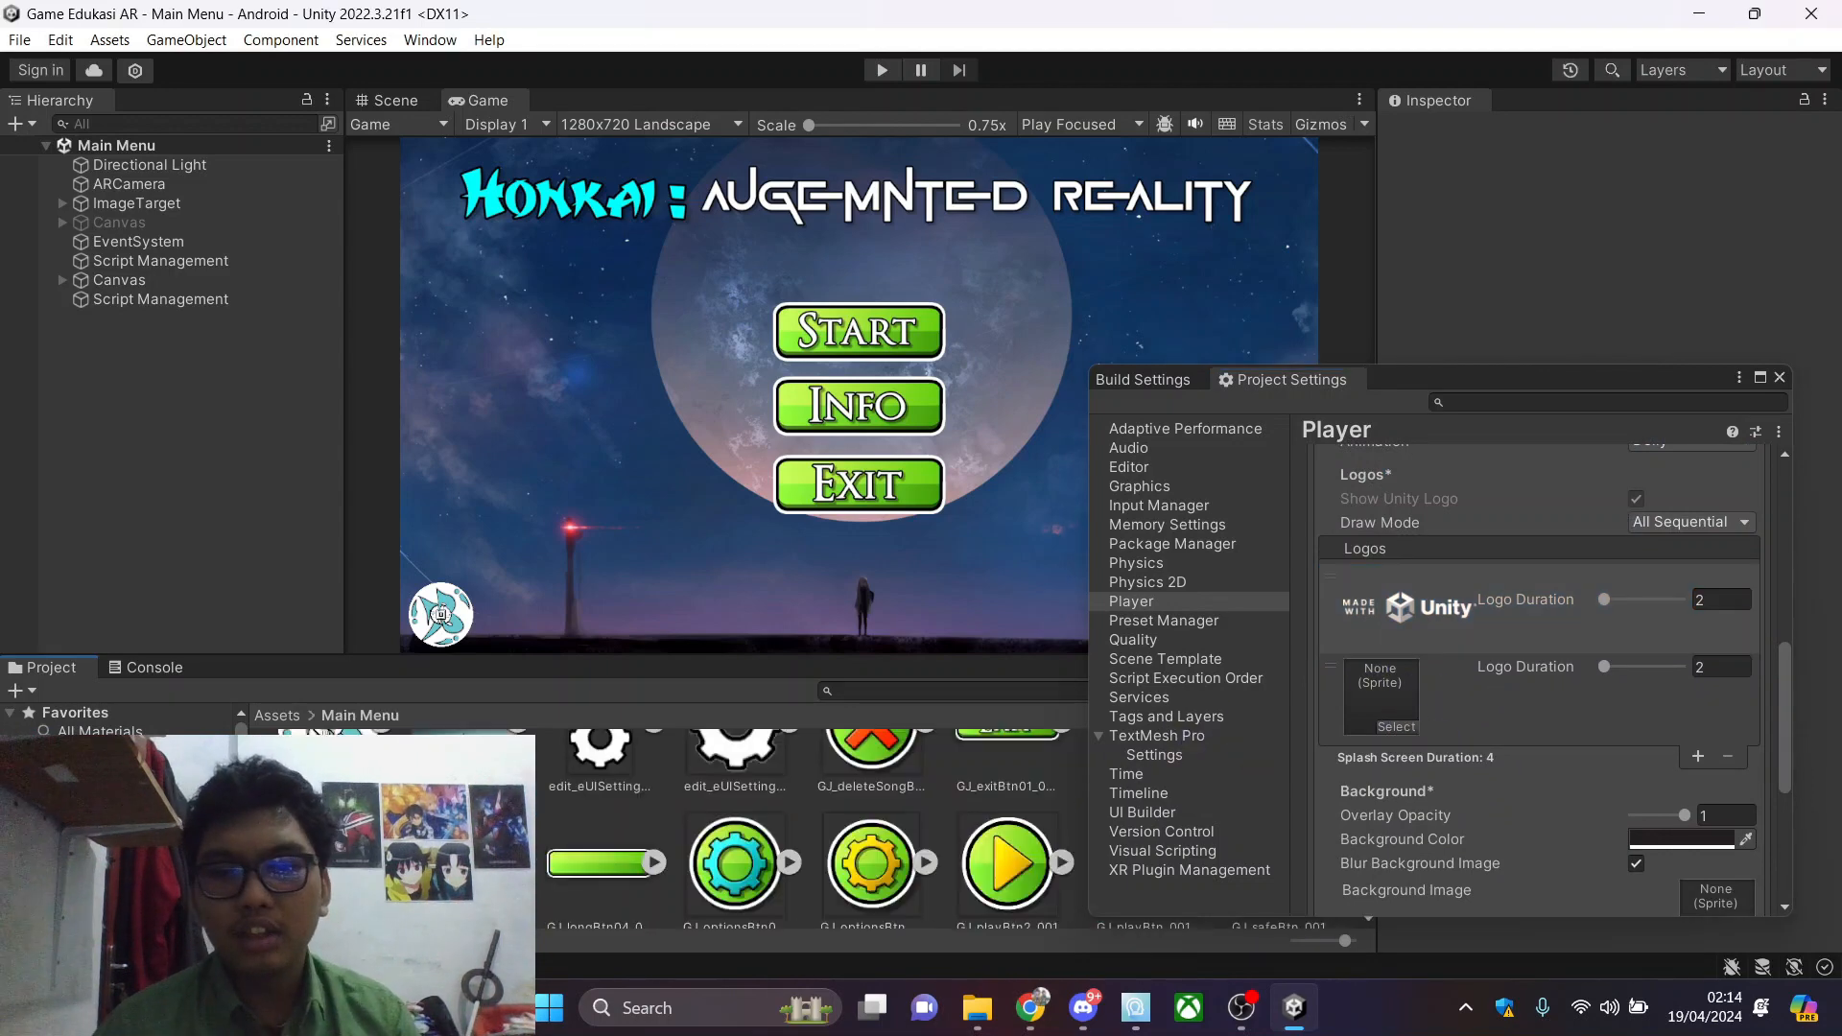
{"action": "scroll", "coordinate": [518, 815], "scroll_direction": "up", "scroll_amount": 1}
{"action": "scroll", "coordinate": [518, 816], "scroll_direction": "down", "scroll_amount": 4}
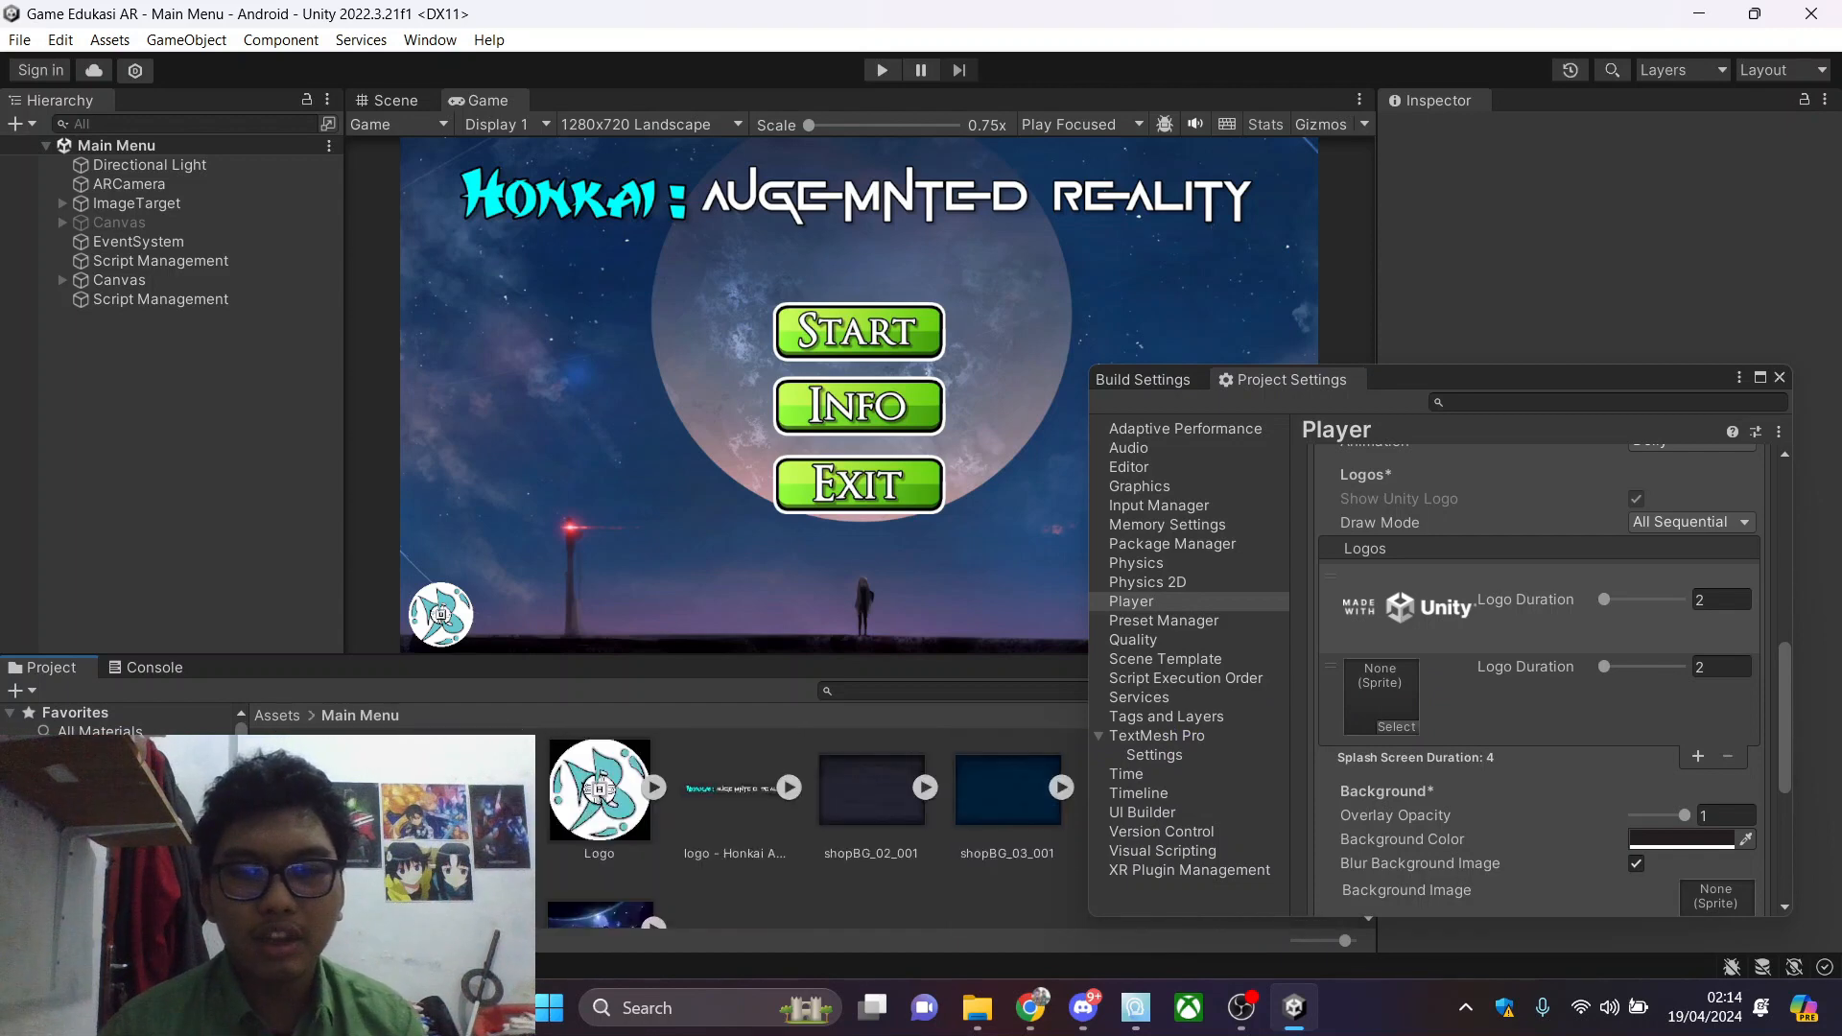
{"action": "scroll", "coordinate": [518, 816], "scroll_direction": "up", "scroll_amount": 4}
{"action": "left_click_drag", "start_coordinate": [463, 796], "coordinate": [1363, 701]}
{"action": "left_click", "coordinate": [1605, 669]}
{"action": "left_click_drag", "start_coordinate": [1604, 668], "coordinate": [1614, 667]}
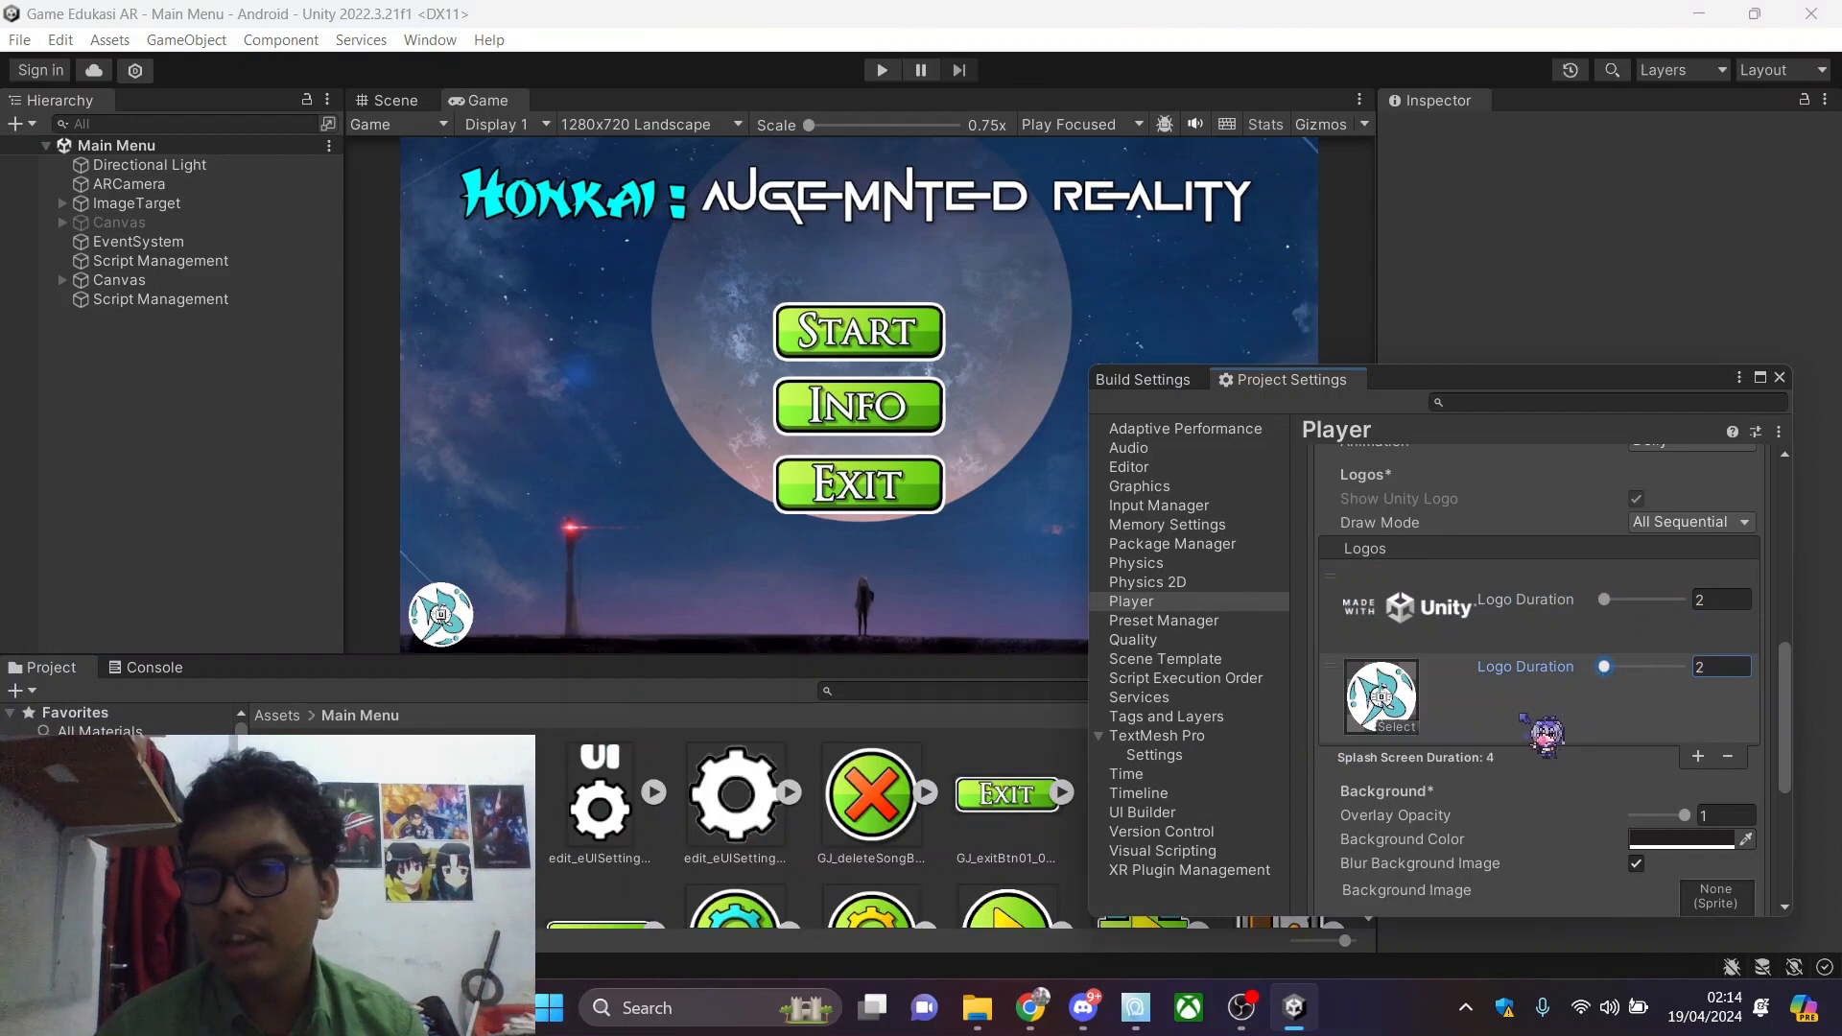
Preview the splash screen with both logos and move the Project Settings window up, clear of the Project assets
{"action": "scroll", "coordinate": [1526, 719], "scroll_direction": "up", "scroll_amount": 5}
{"action": "left_click", "coordinate": [1692, 681]}
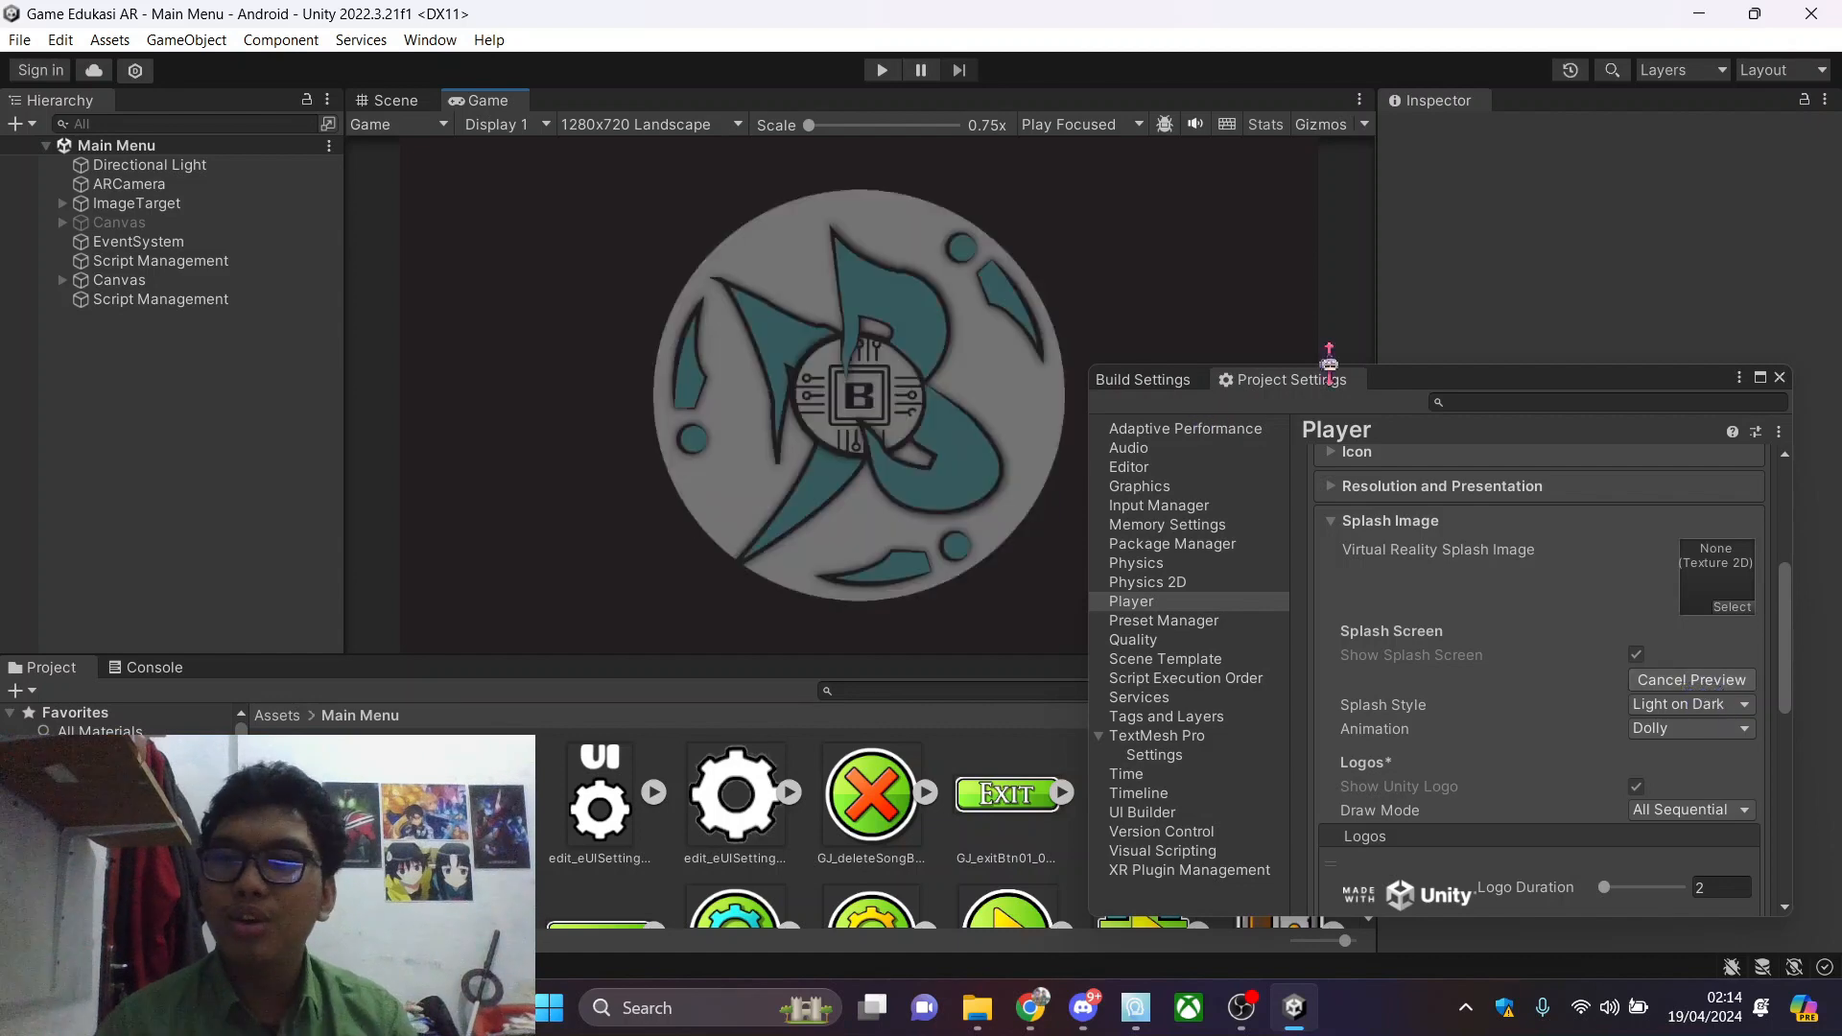
{"action": "left_click_drag", "start_coordinate": [1414, 384], "coordinate": [1421, 153]}
Look over the splash screen's background options and replay the splash preview in the Game view
{"action": "scroll", "coordinate": [1548, 600], "scroll_direction": "down", "scroll_amount": 5}
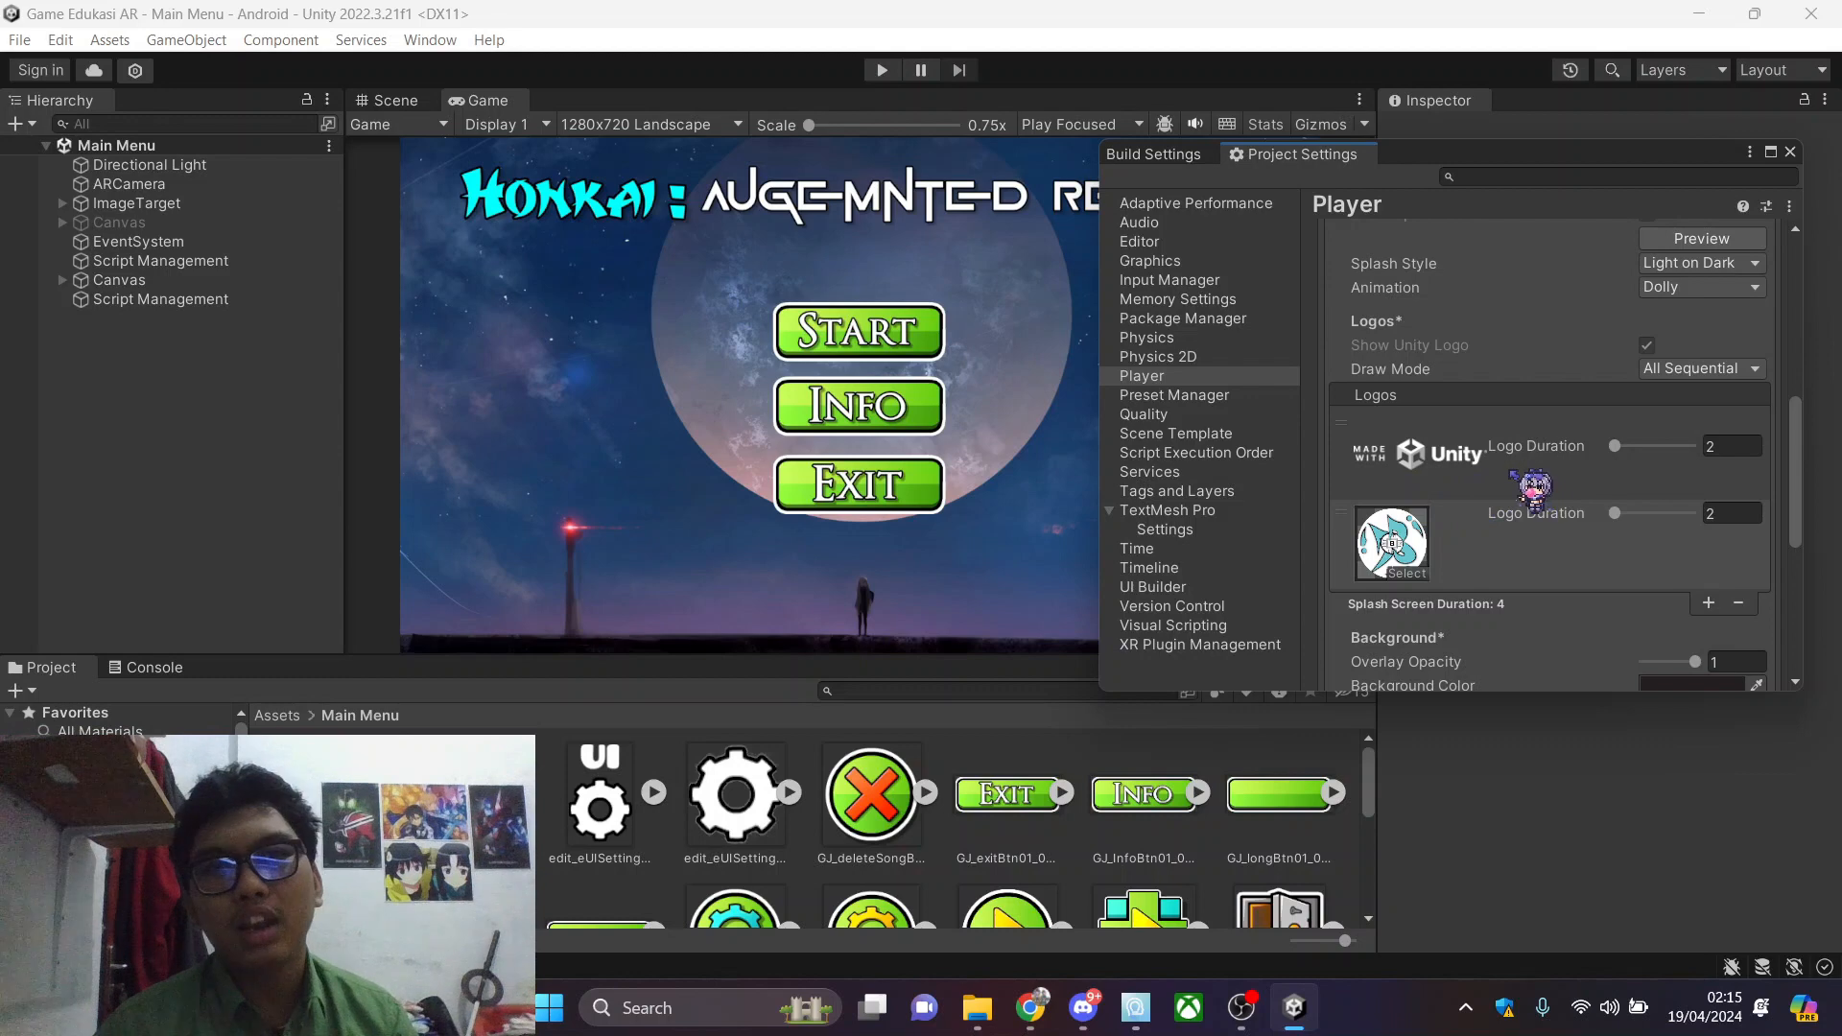
{"action": "scroll", "coordinate": [1410, 499], "scroll_direction": "down", "scroll_amount": 2}
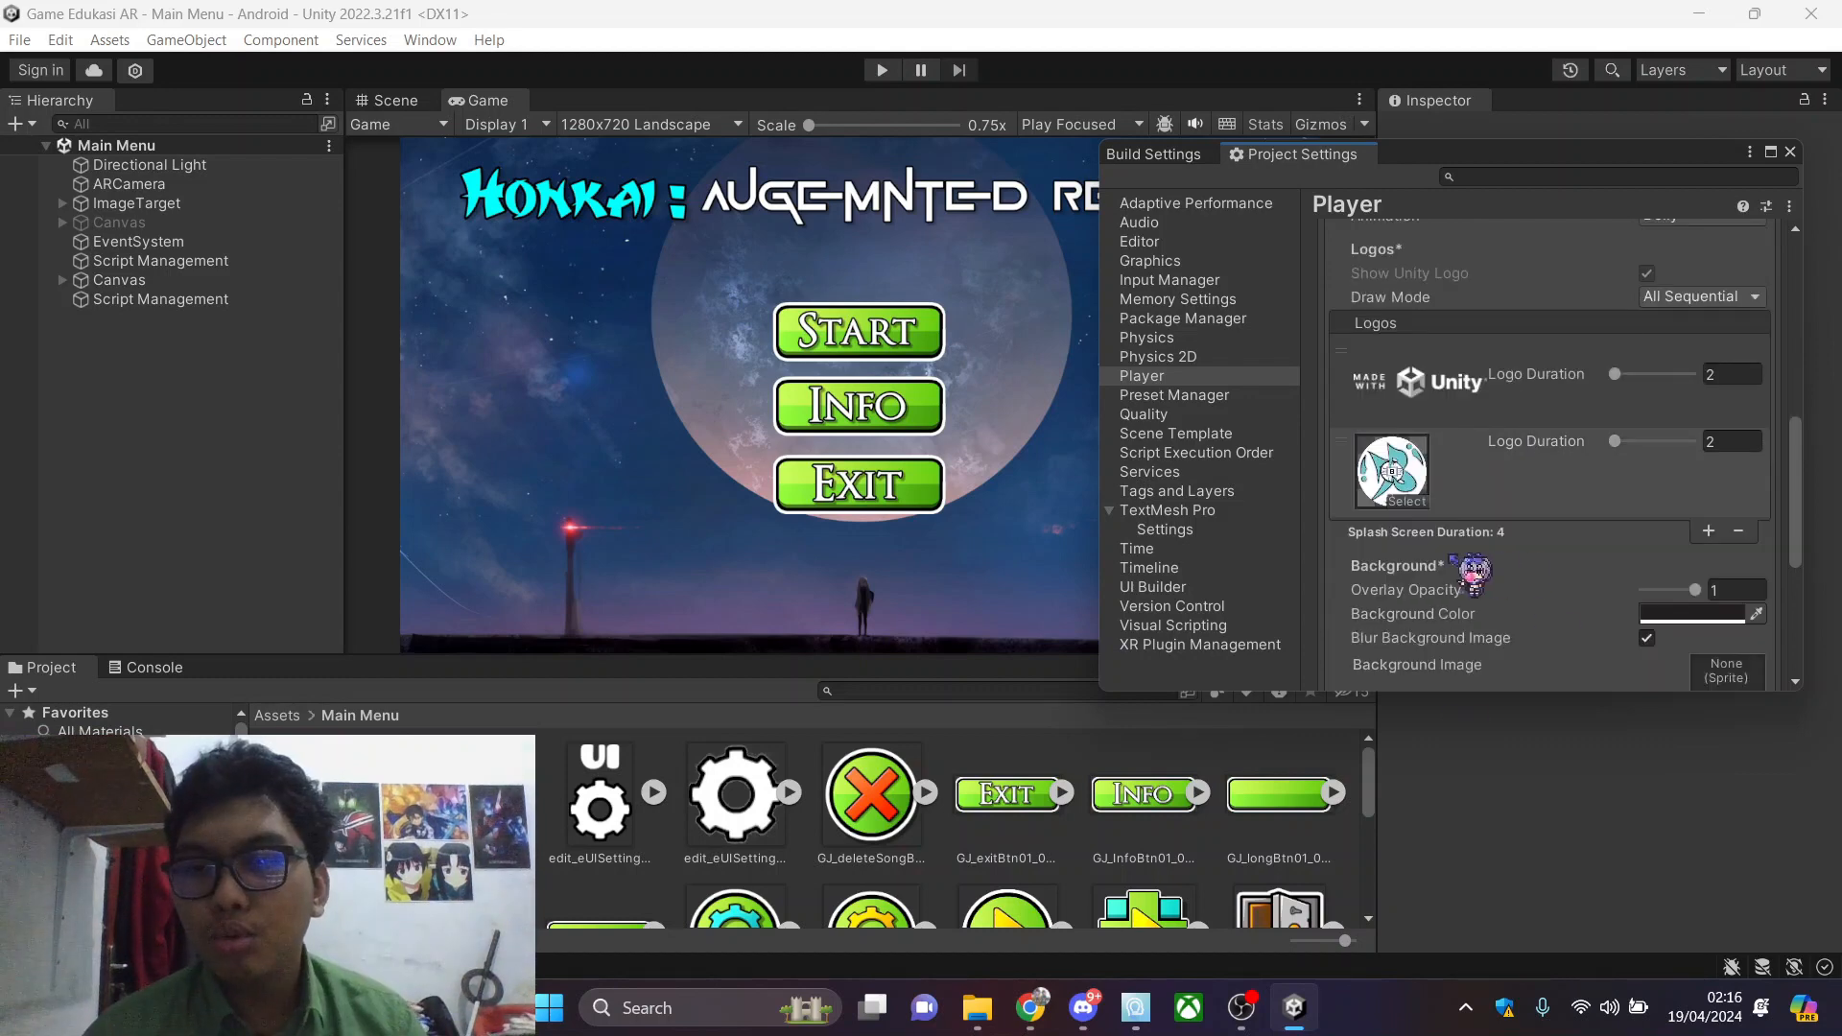
{"action": "scroll", "coordinate": [1530, 575], "scroll_direction": "down", "scroll_amount": 2}
{"action": "scroll", "coordinate": [1475, 521], "scroll_direction": "down", "scroll_amount": 2}
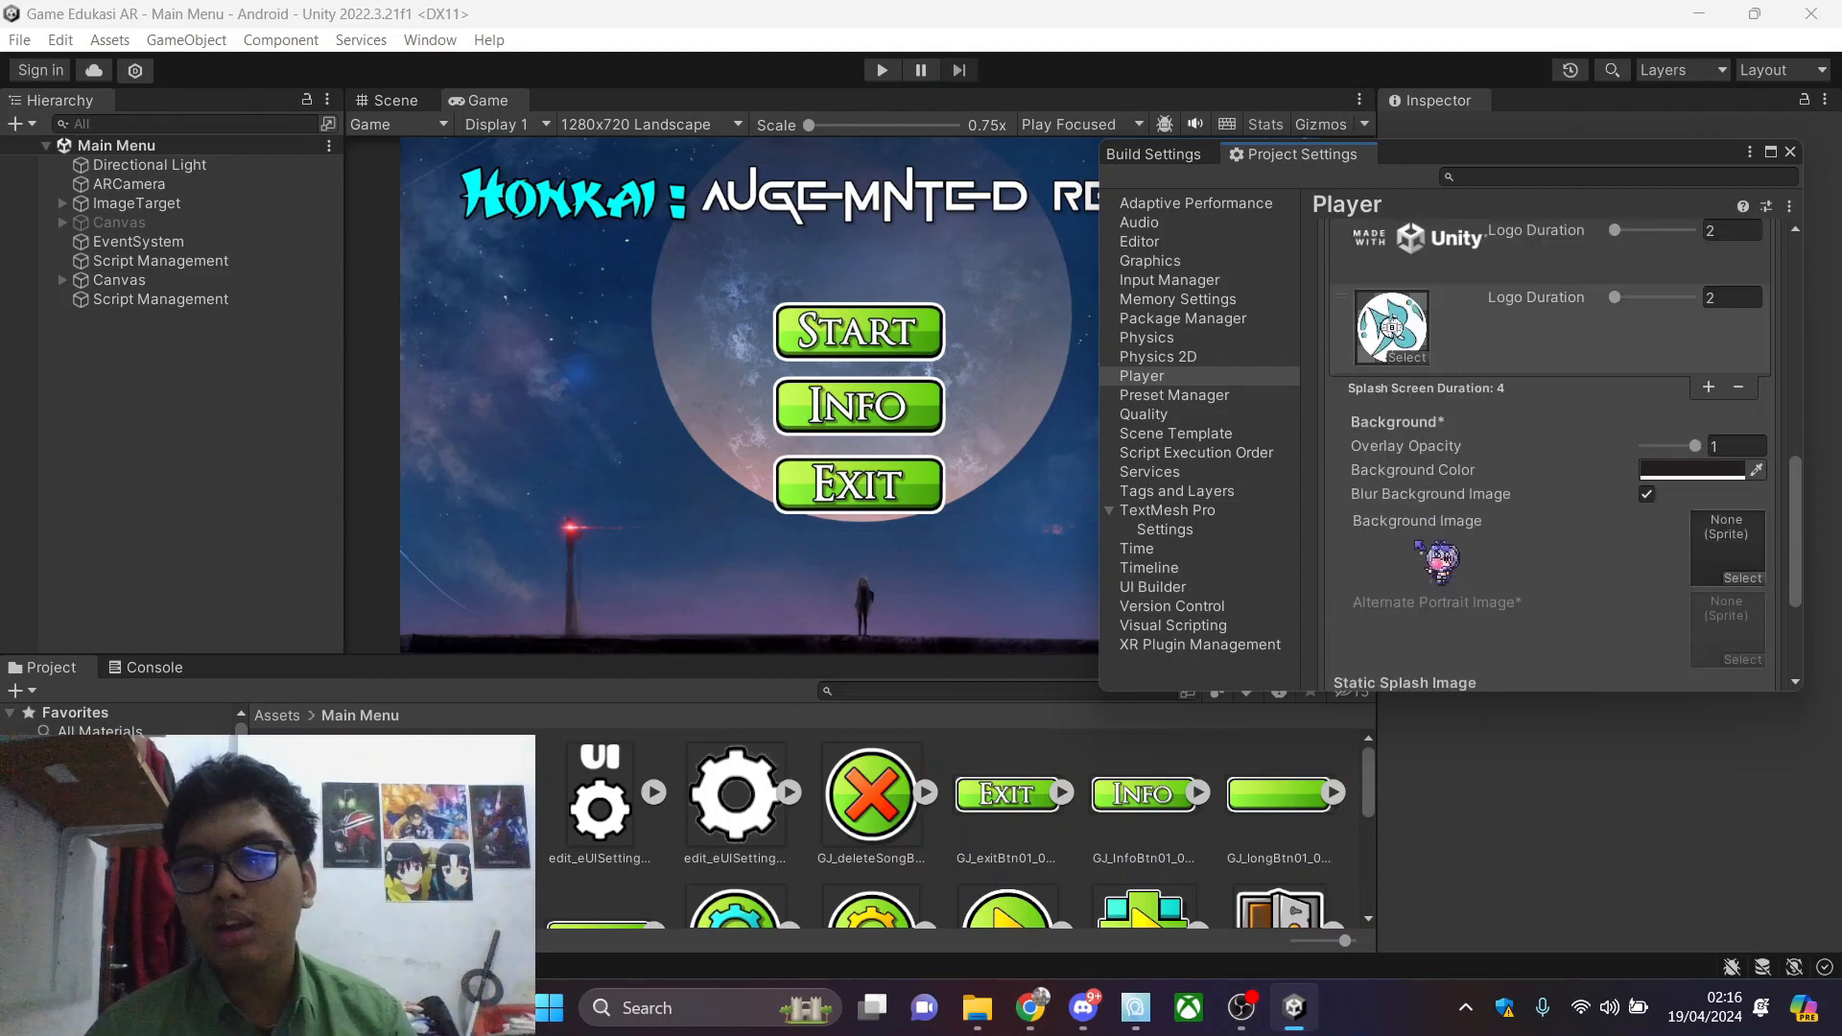
{"action": "scroll", "coordinate": [1468, 491], "scroll_direction": "up", "scroll_amount": 5}
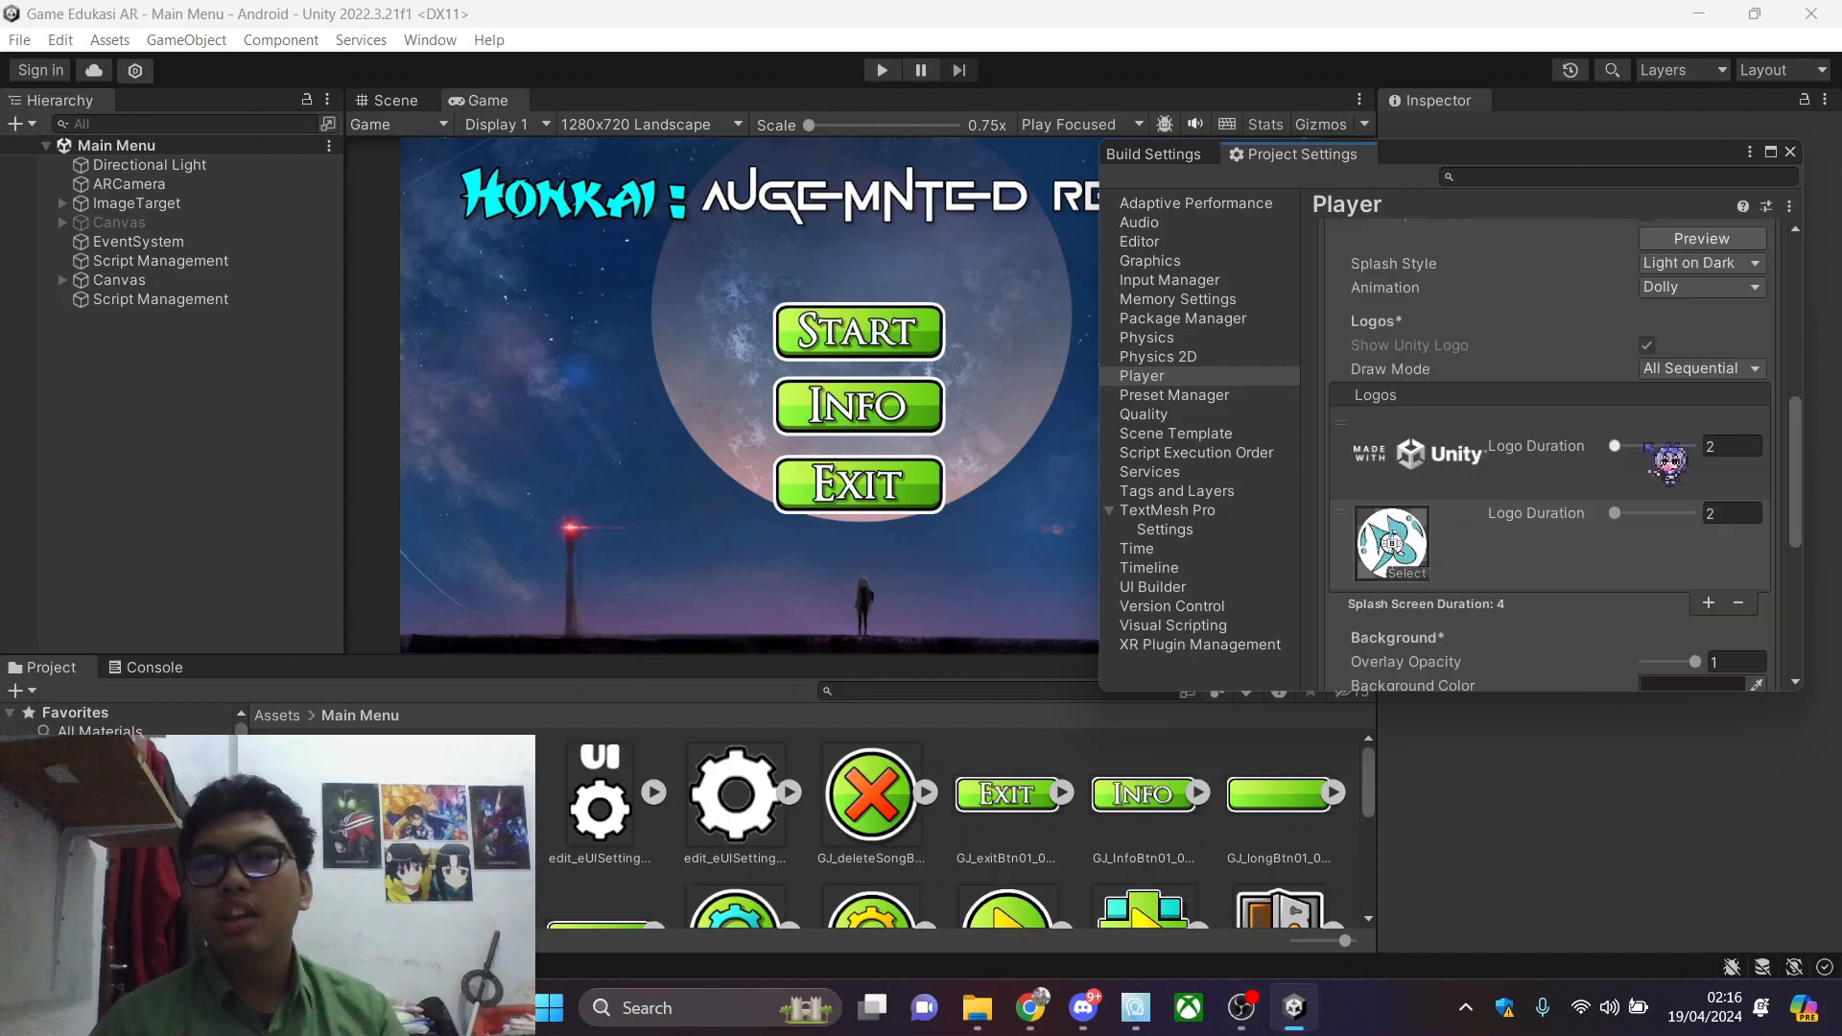
{"action": "left_click", "coordinate": [1696, 383]}
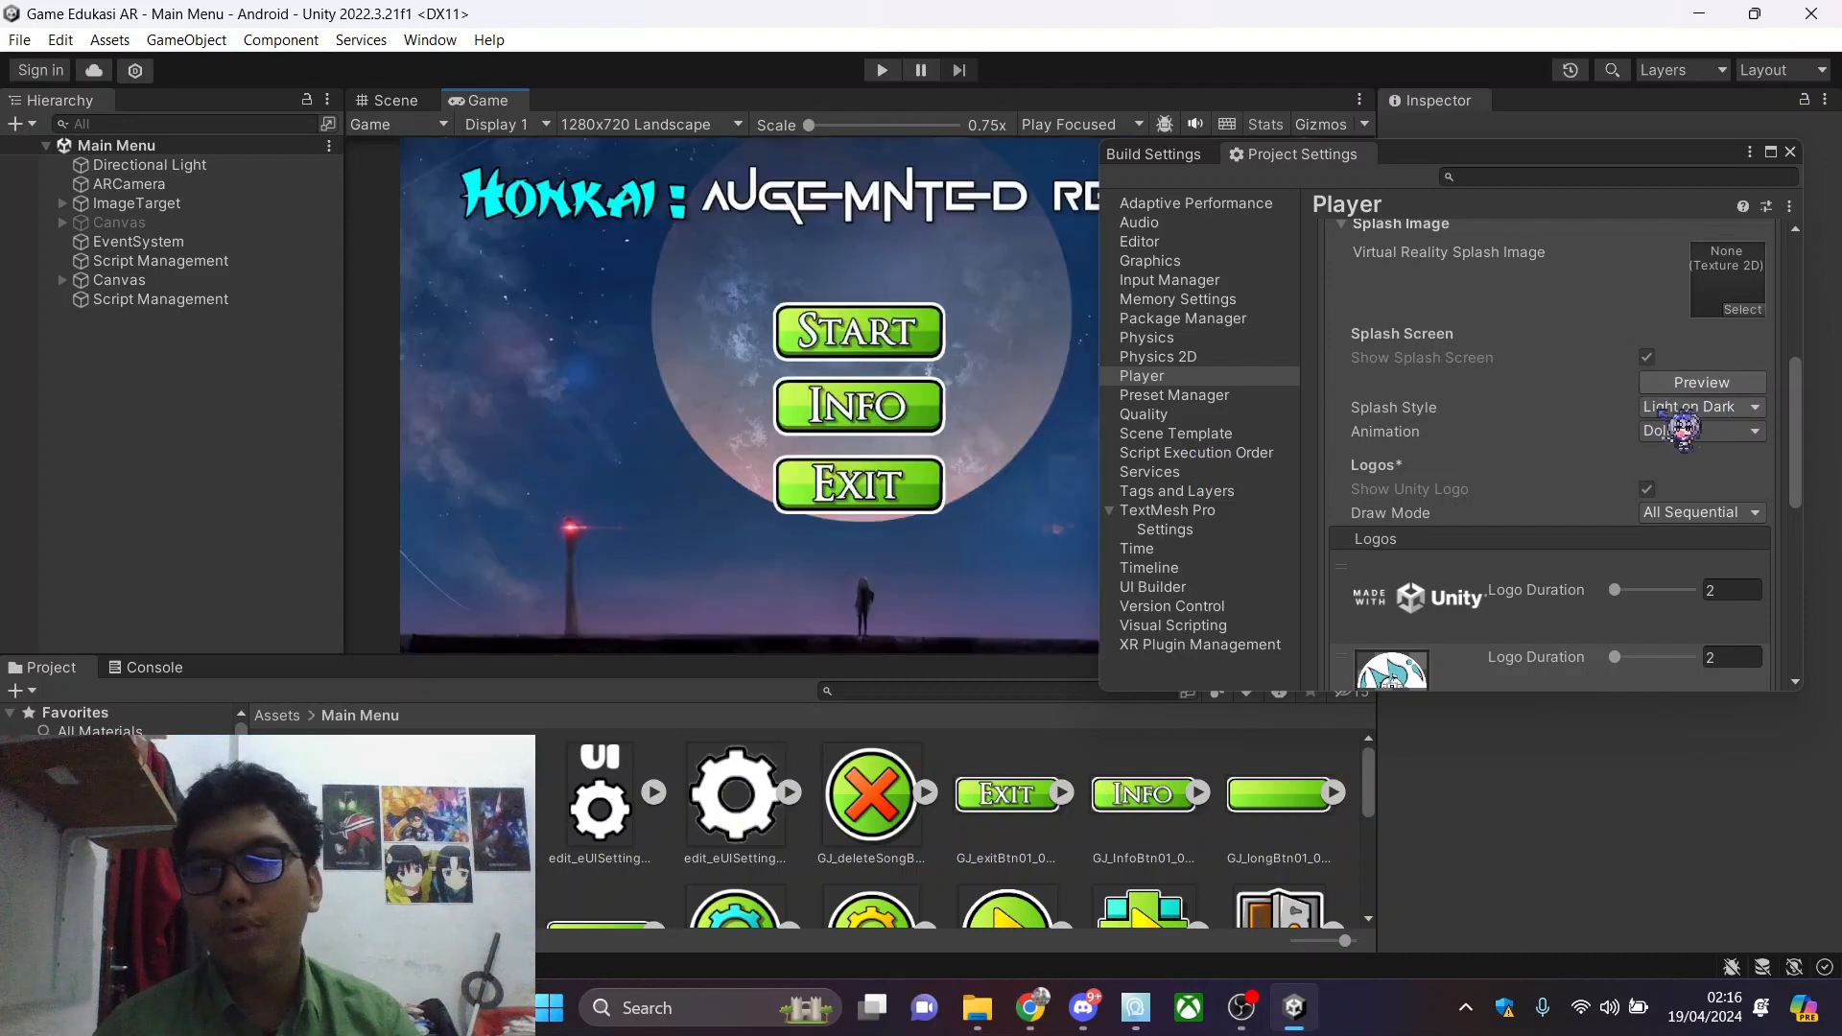
{"action": "left_click", "coordinate": [1696, 383]}
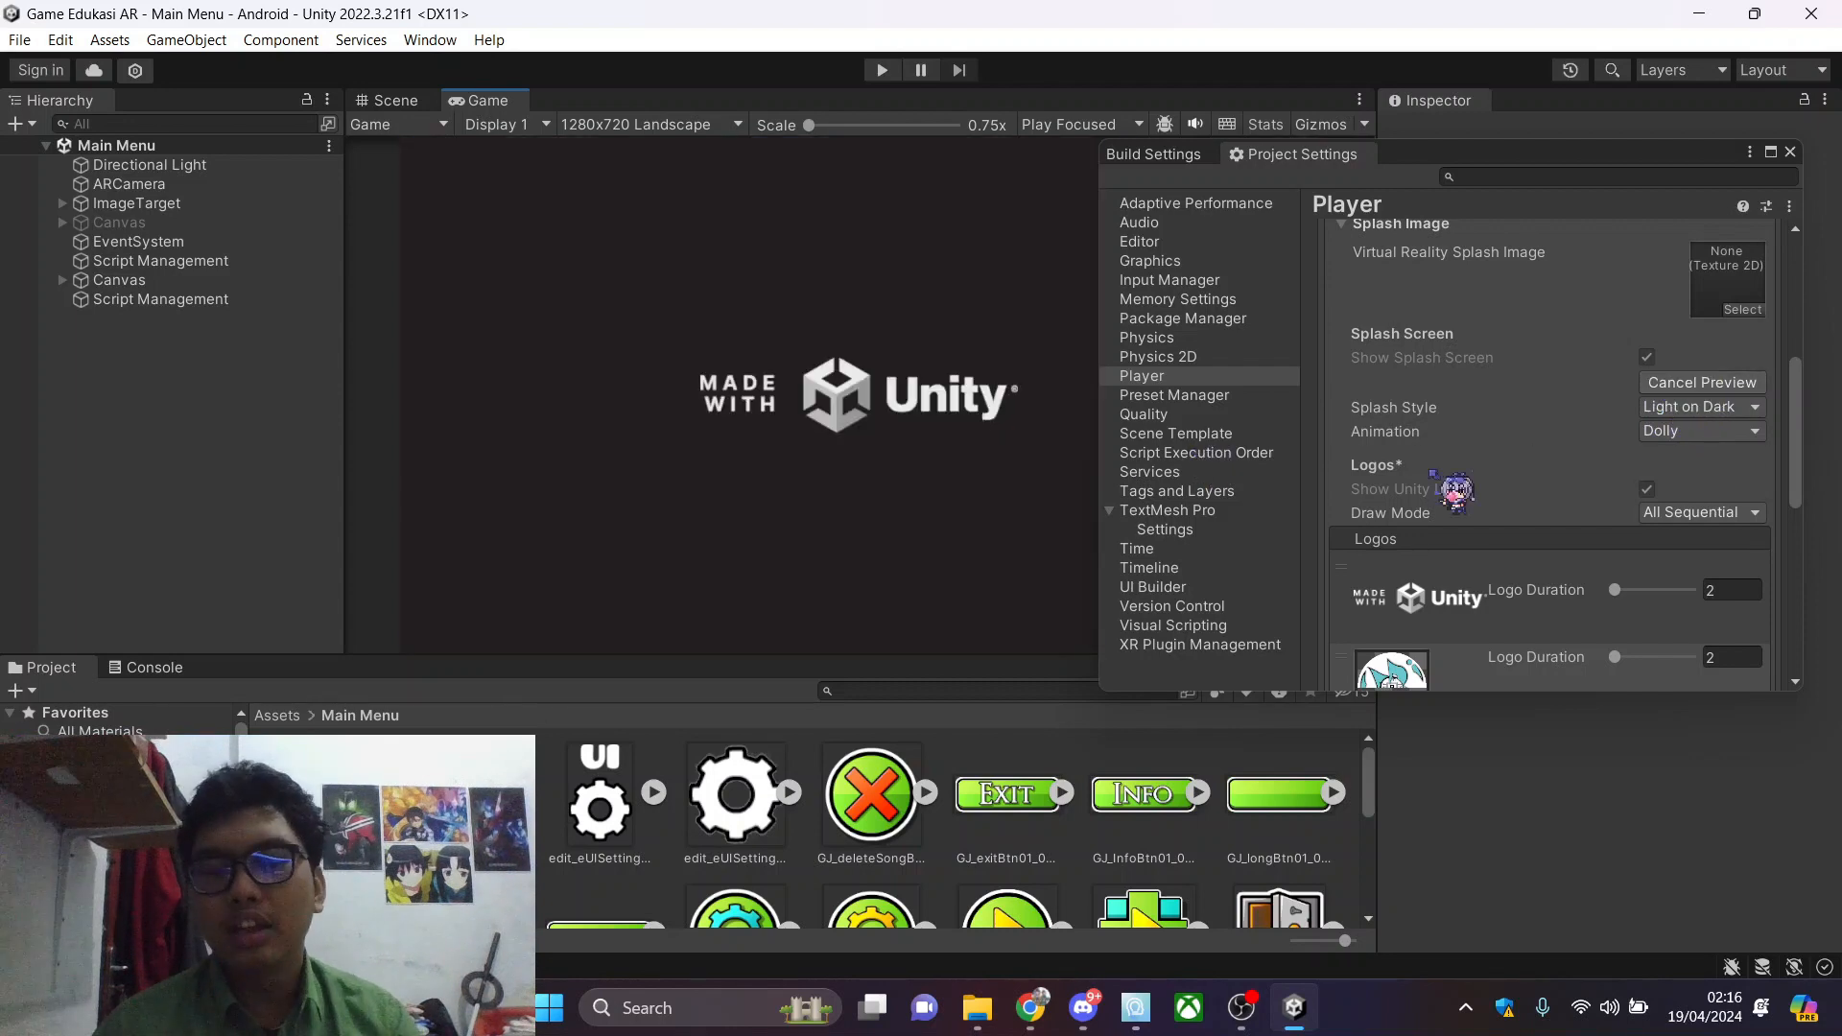
Try white (FFFFFF) as the splash screen's Background Color and preview it
{"action": "scroll", "coordinate": [1456, 489], "scroll_direction": "down", "scroll_amount": 5}
{"action": "left_click", "coordinate": [1695, 542]}
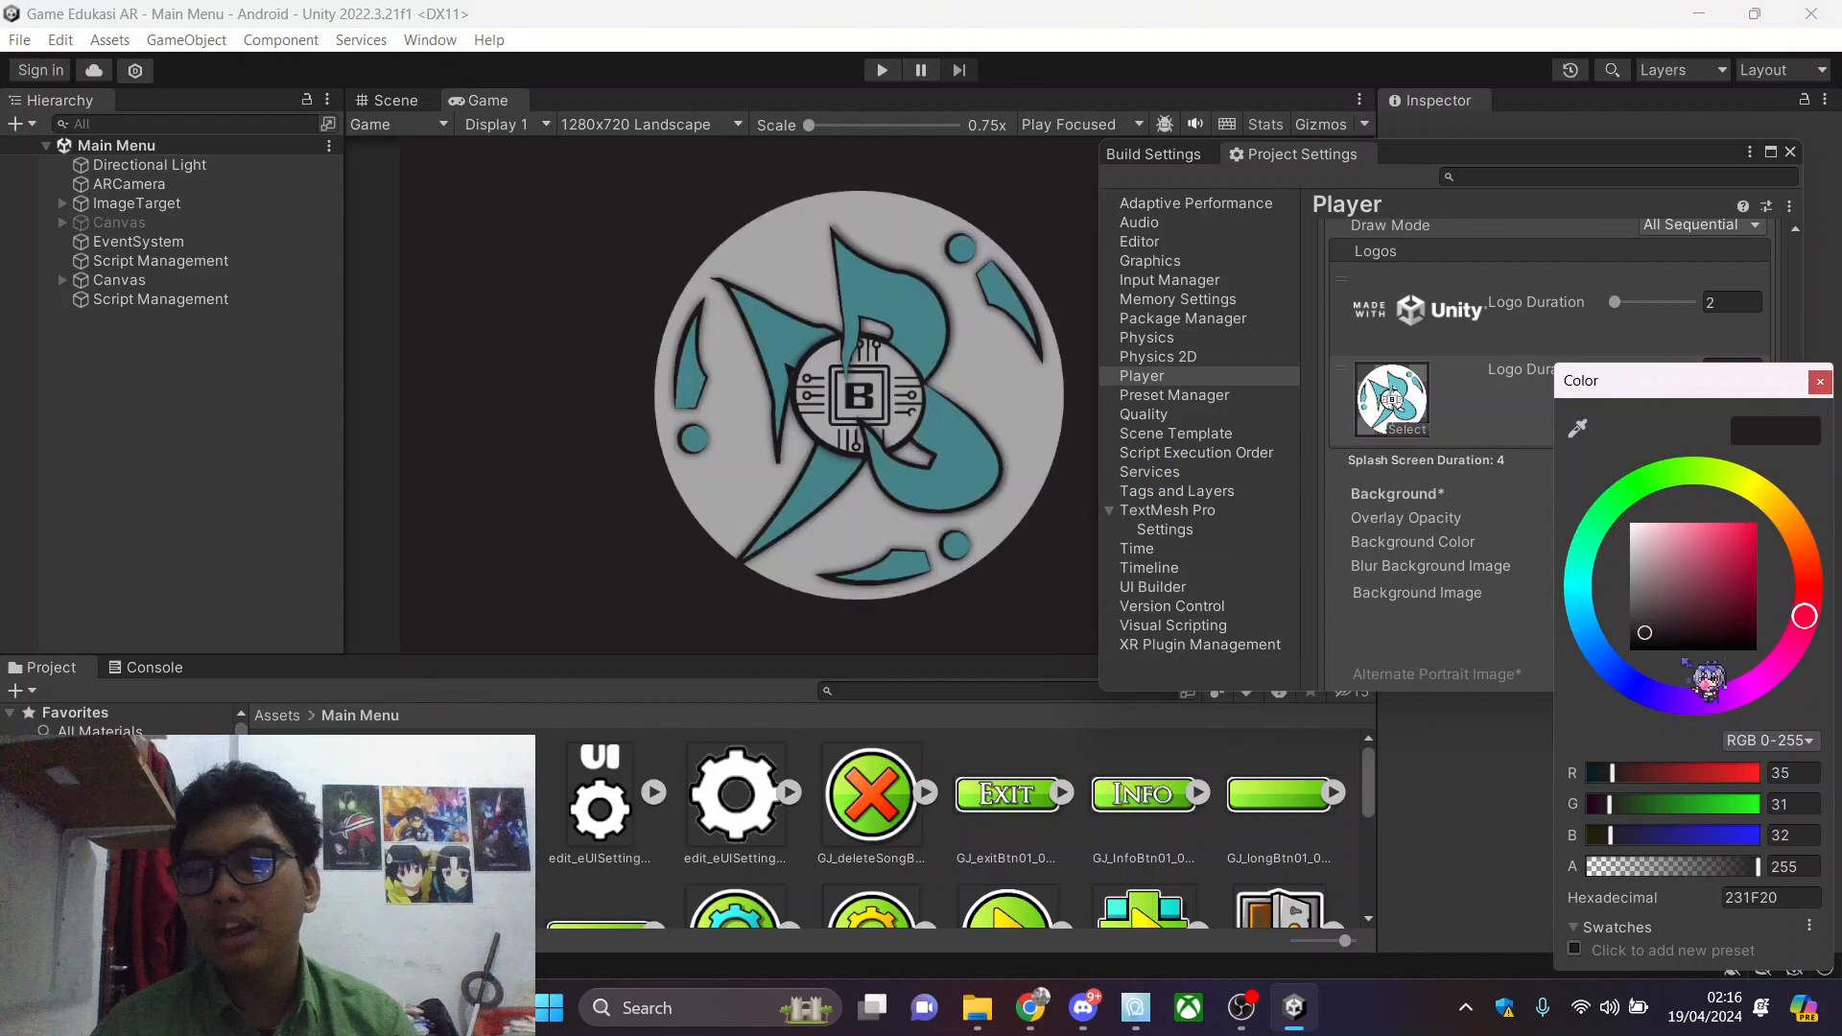
{"action": "left_click_drag", "start_coordinate": [1660, 619], "coordinate": [1612, 467]}
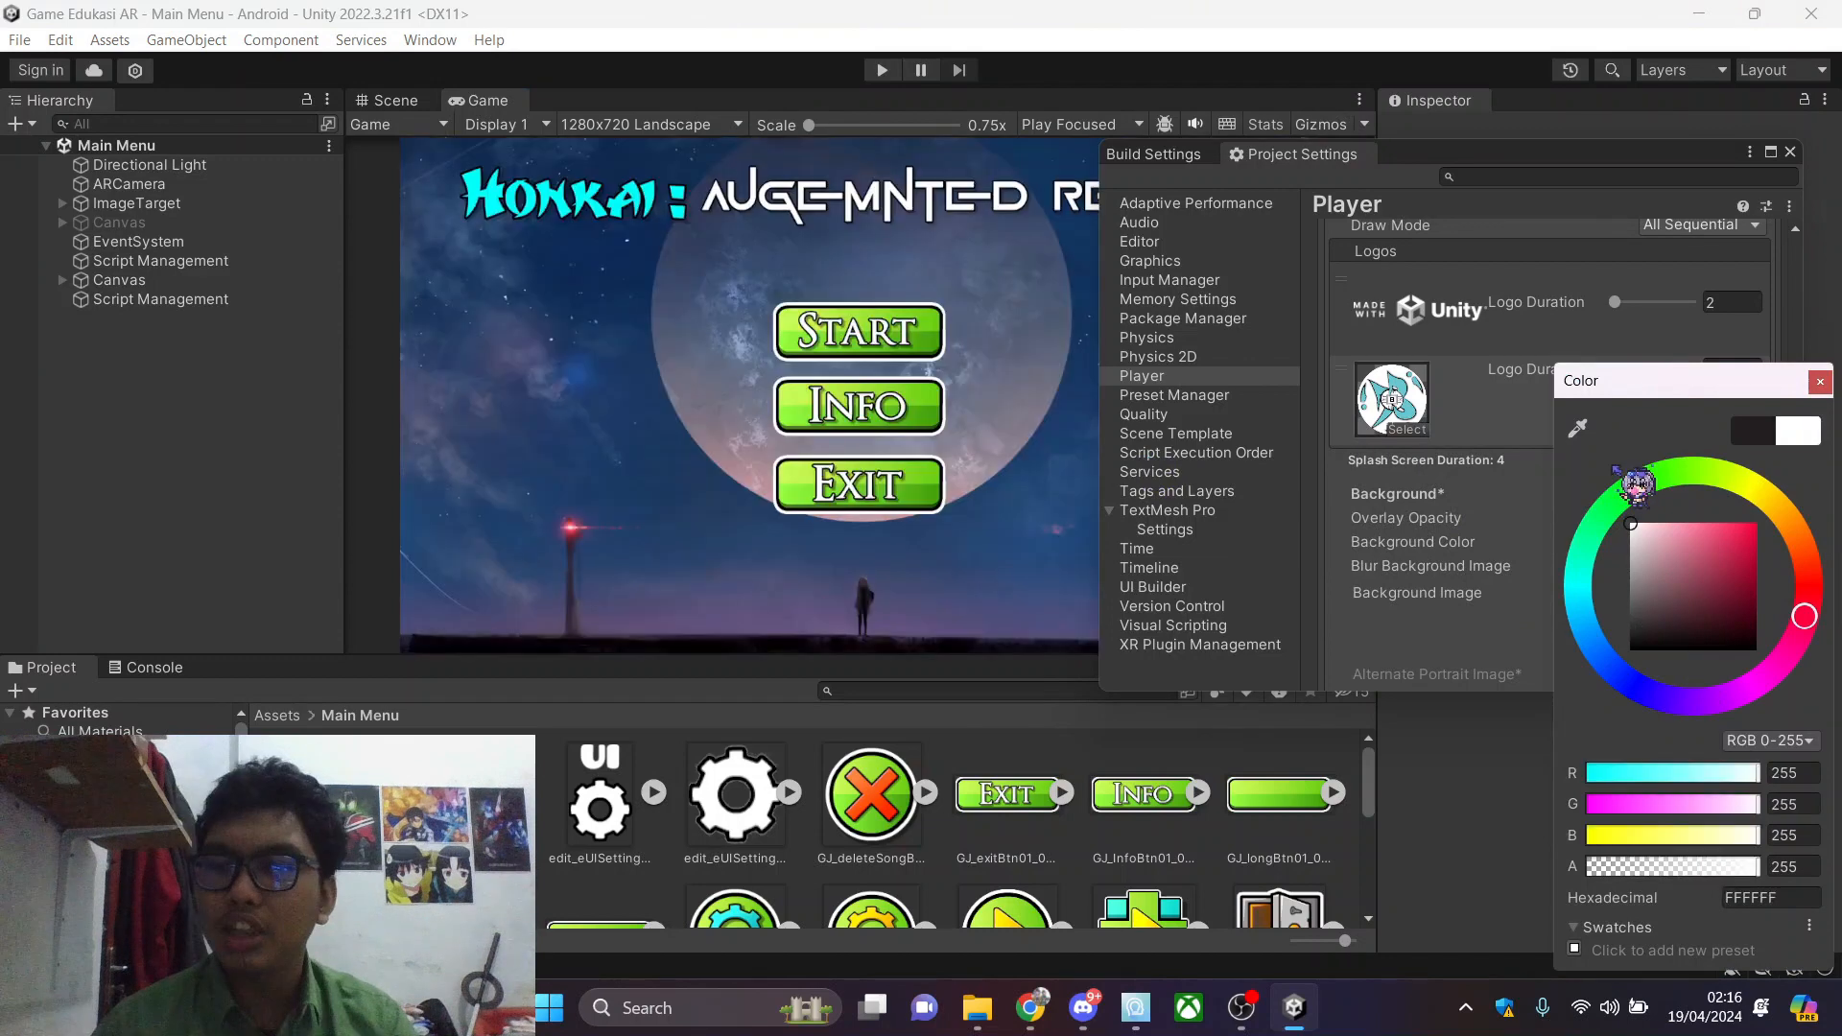
{"action": "left_click", "coordinate": [1820, 382]}
{"action": "scroll", "coordinate": [1727, 413], "scroll_direction": "up", "scroll_amount": 3}
{"action": "left_click", "coordinate": [1703, 383]}
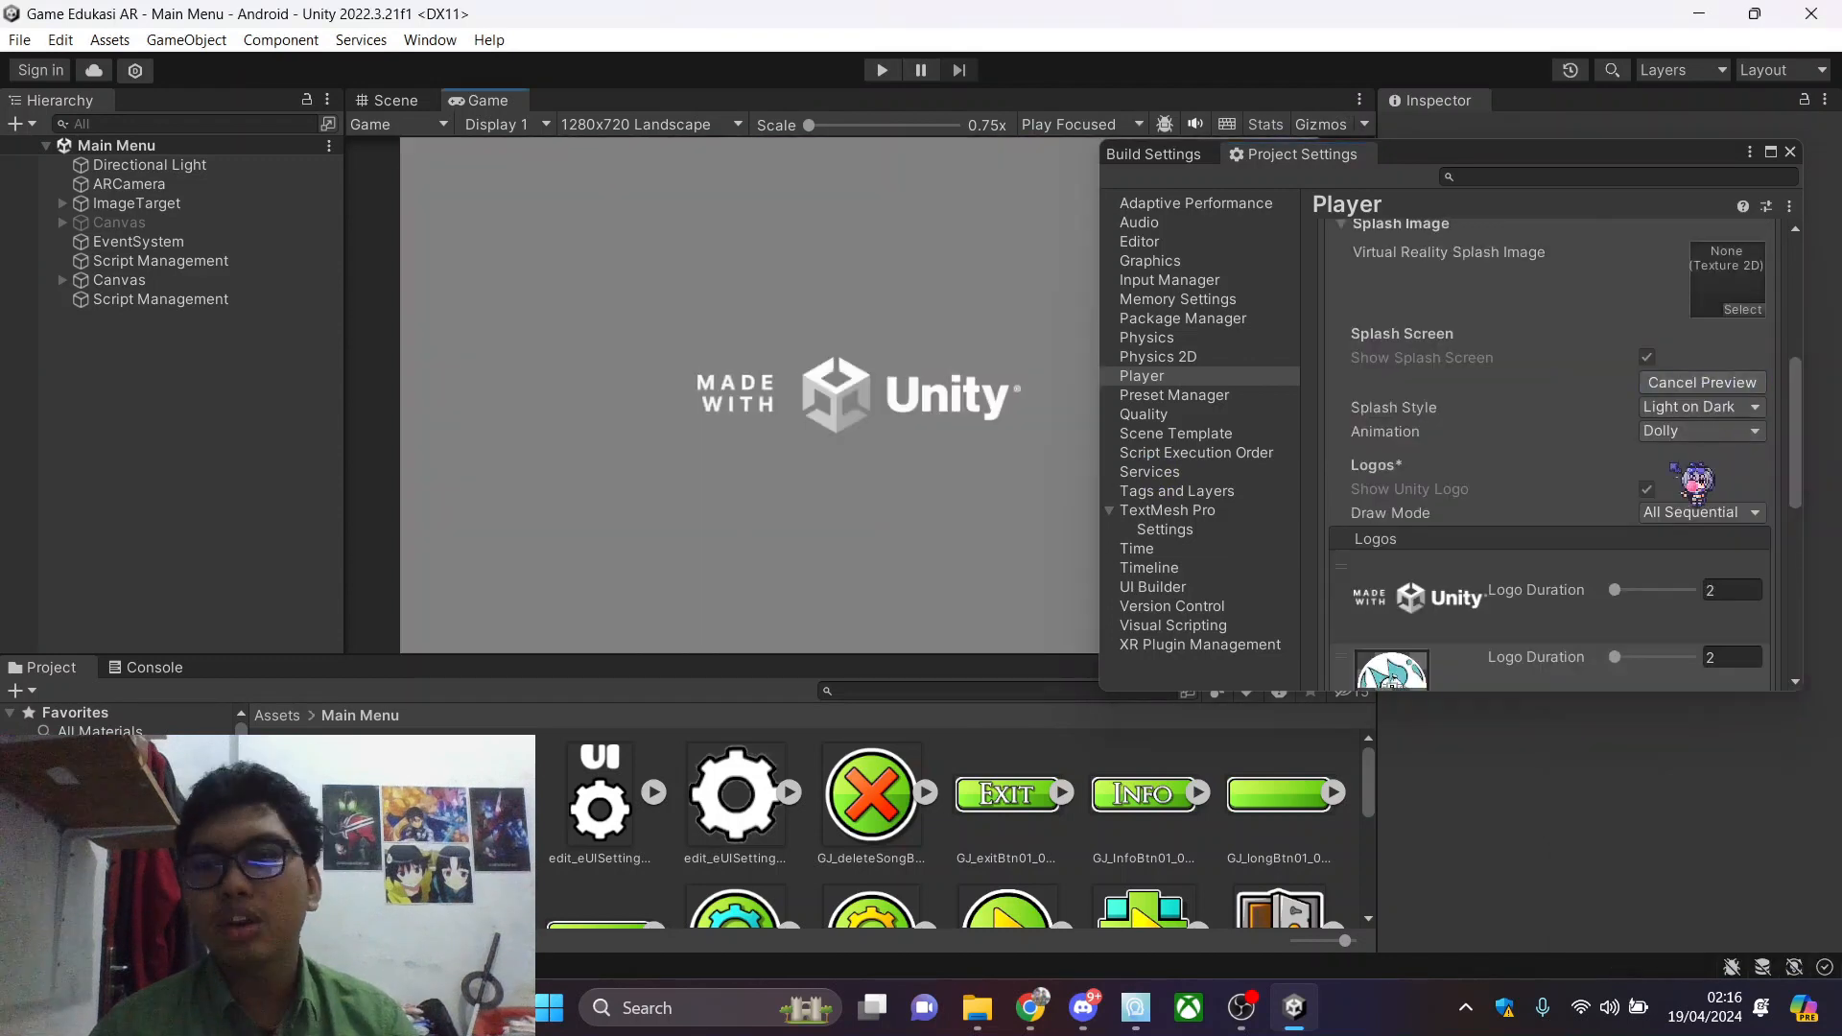
Change the splash screen's Background Color to a bright blue and preview it with both logos
{"action": "scroll", "coordinate": [1703, 431], "scroll_direction": "down", "scroll_amount": 3}
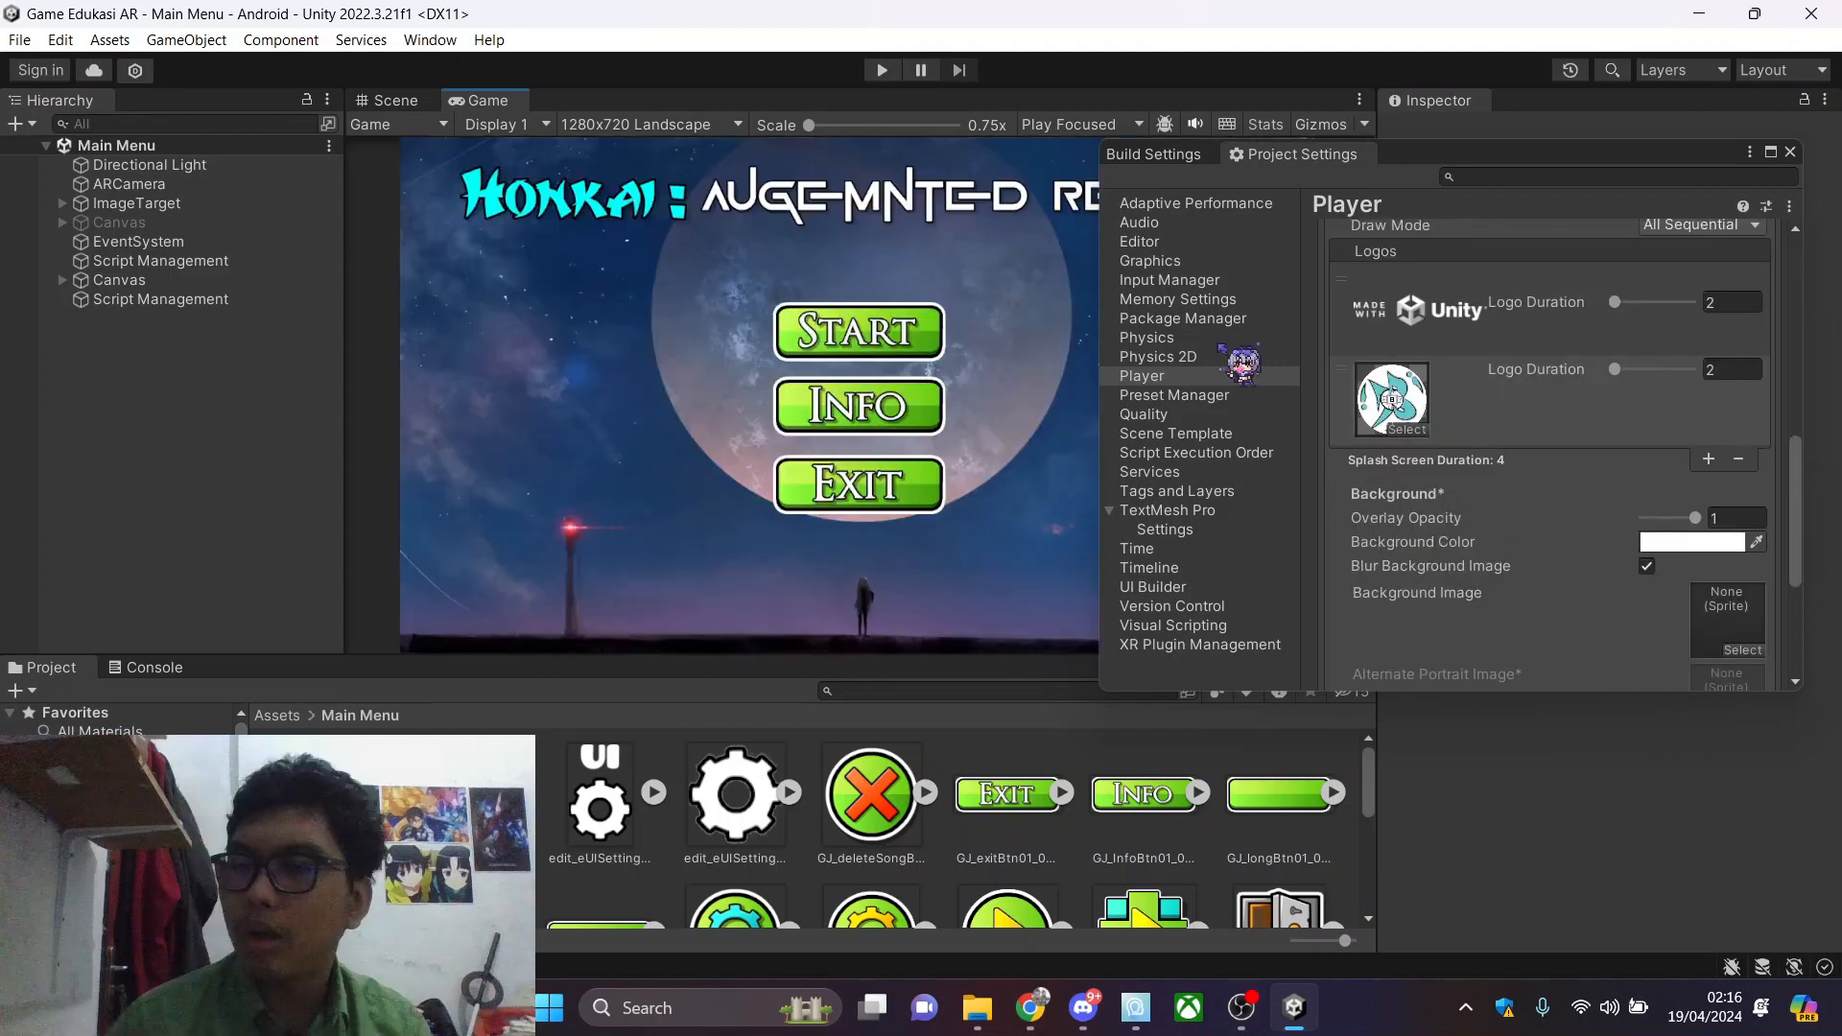
{"action": "left_click", "coordinate": [1692, 542]}
{"action": "scroll", "coordinate": [1489, 585], "scroll_direction": "up", "scroll_amount": 1}
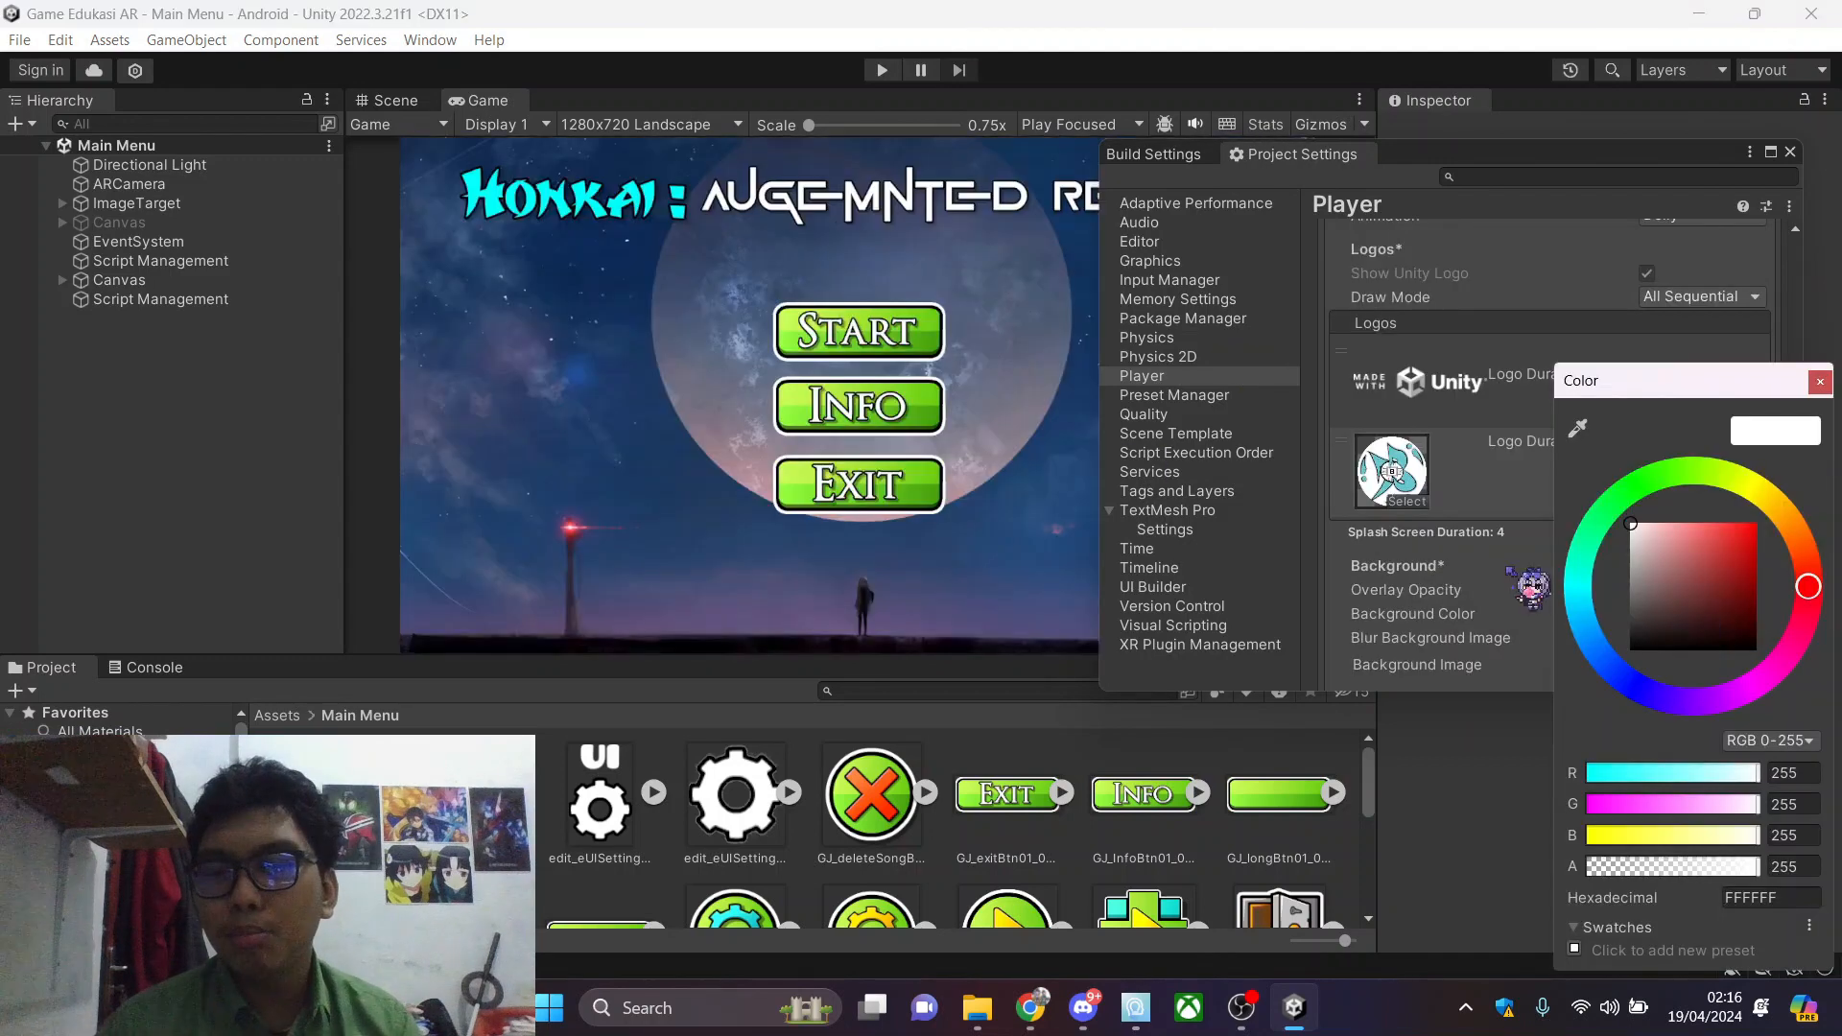
{"action": "left_click_drag", "start_coordinate": [1628, 386], "coordinate": [1048, 288]}
{"action": "left_click_drag", "start_coordinate": [1142, 441], "coordinate": [1236, 396]}
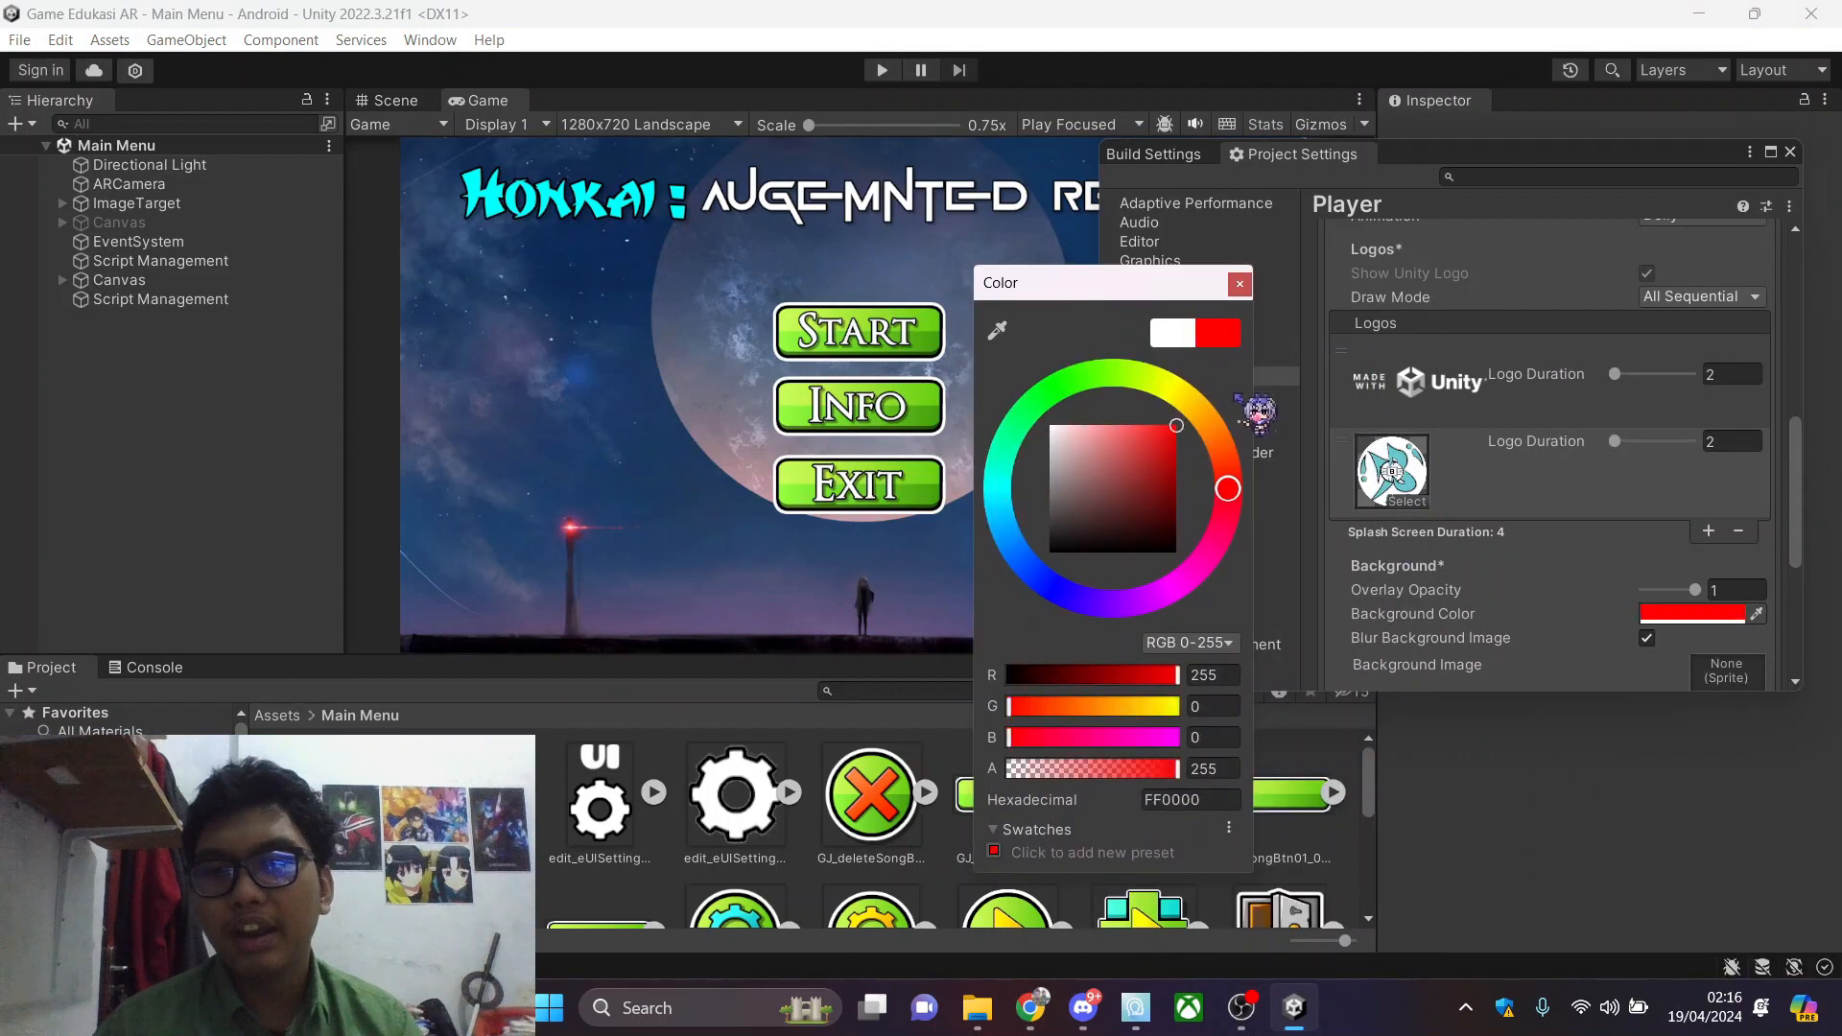
{"action": "left_click", "coordinate": [1018, 528]}
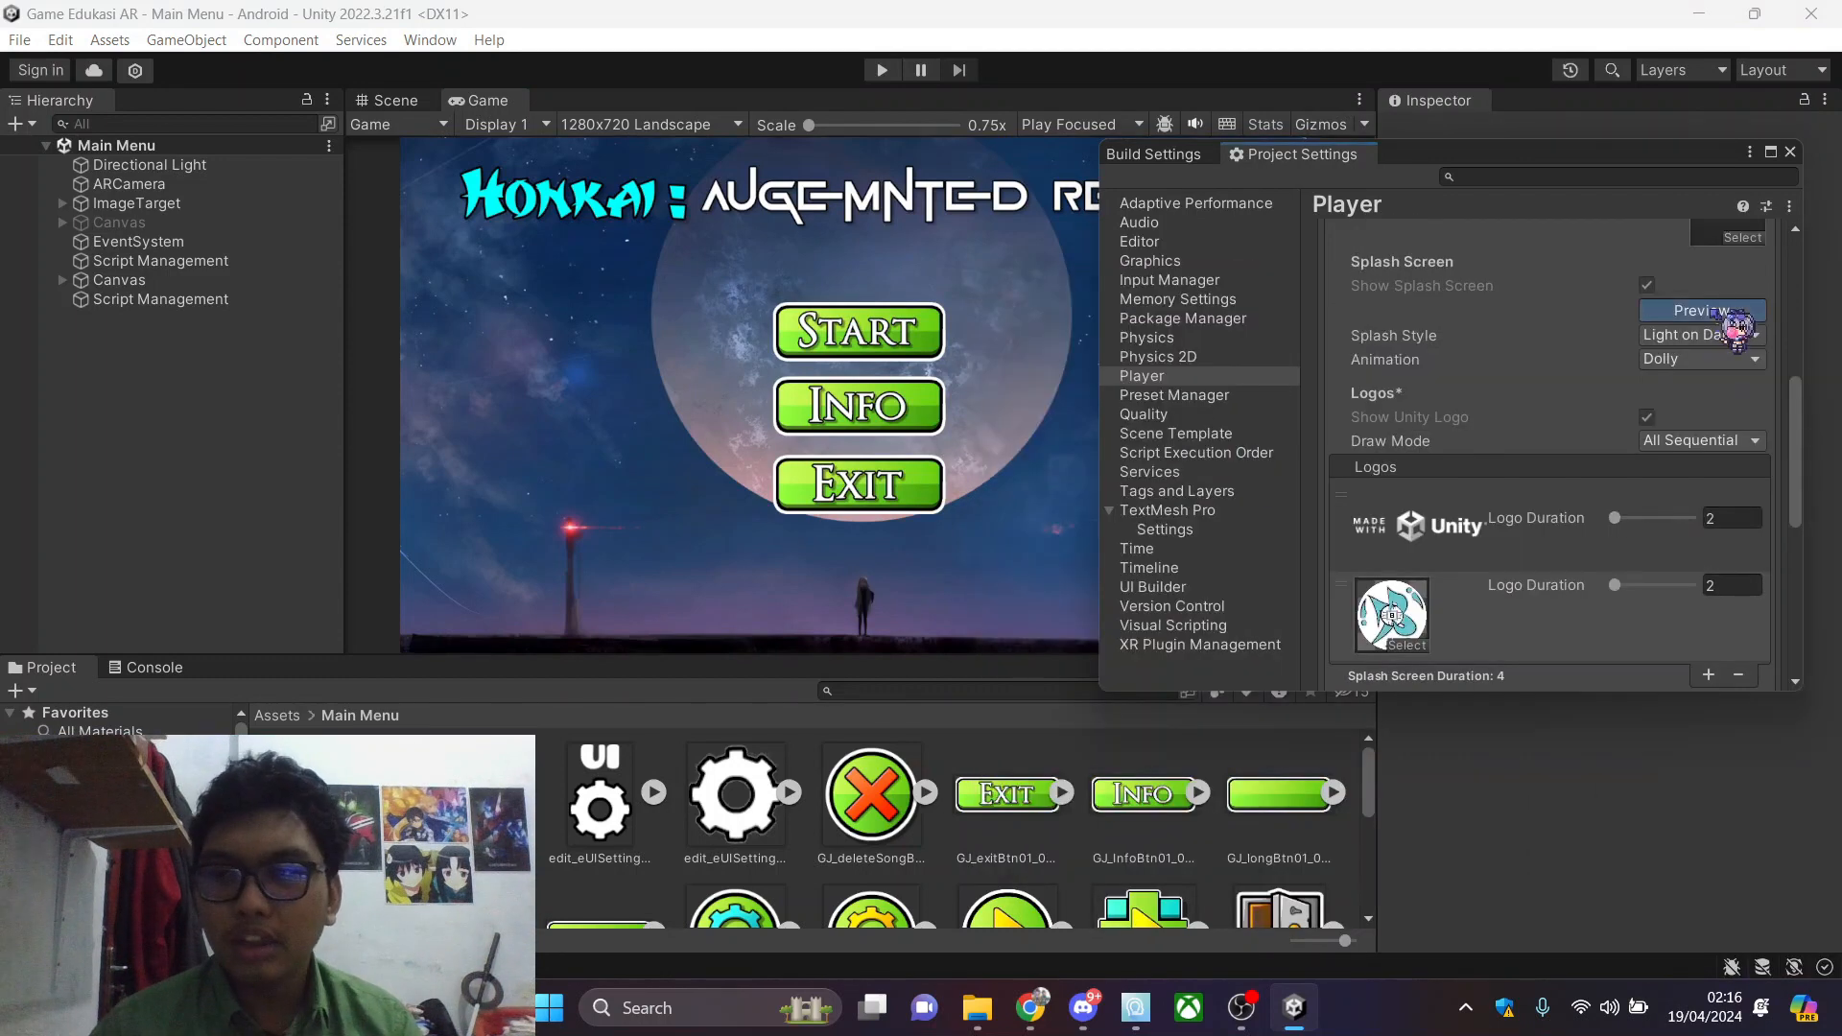
{"action": "left_click", "coordinate": [1725, 313]}
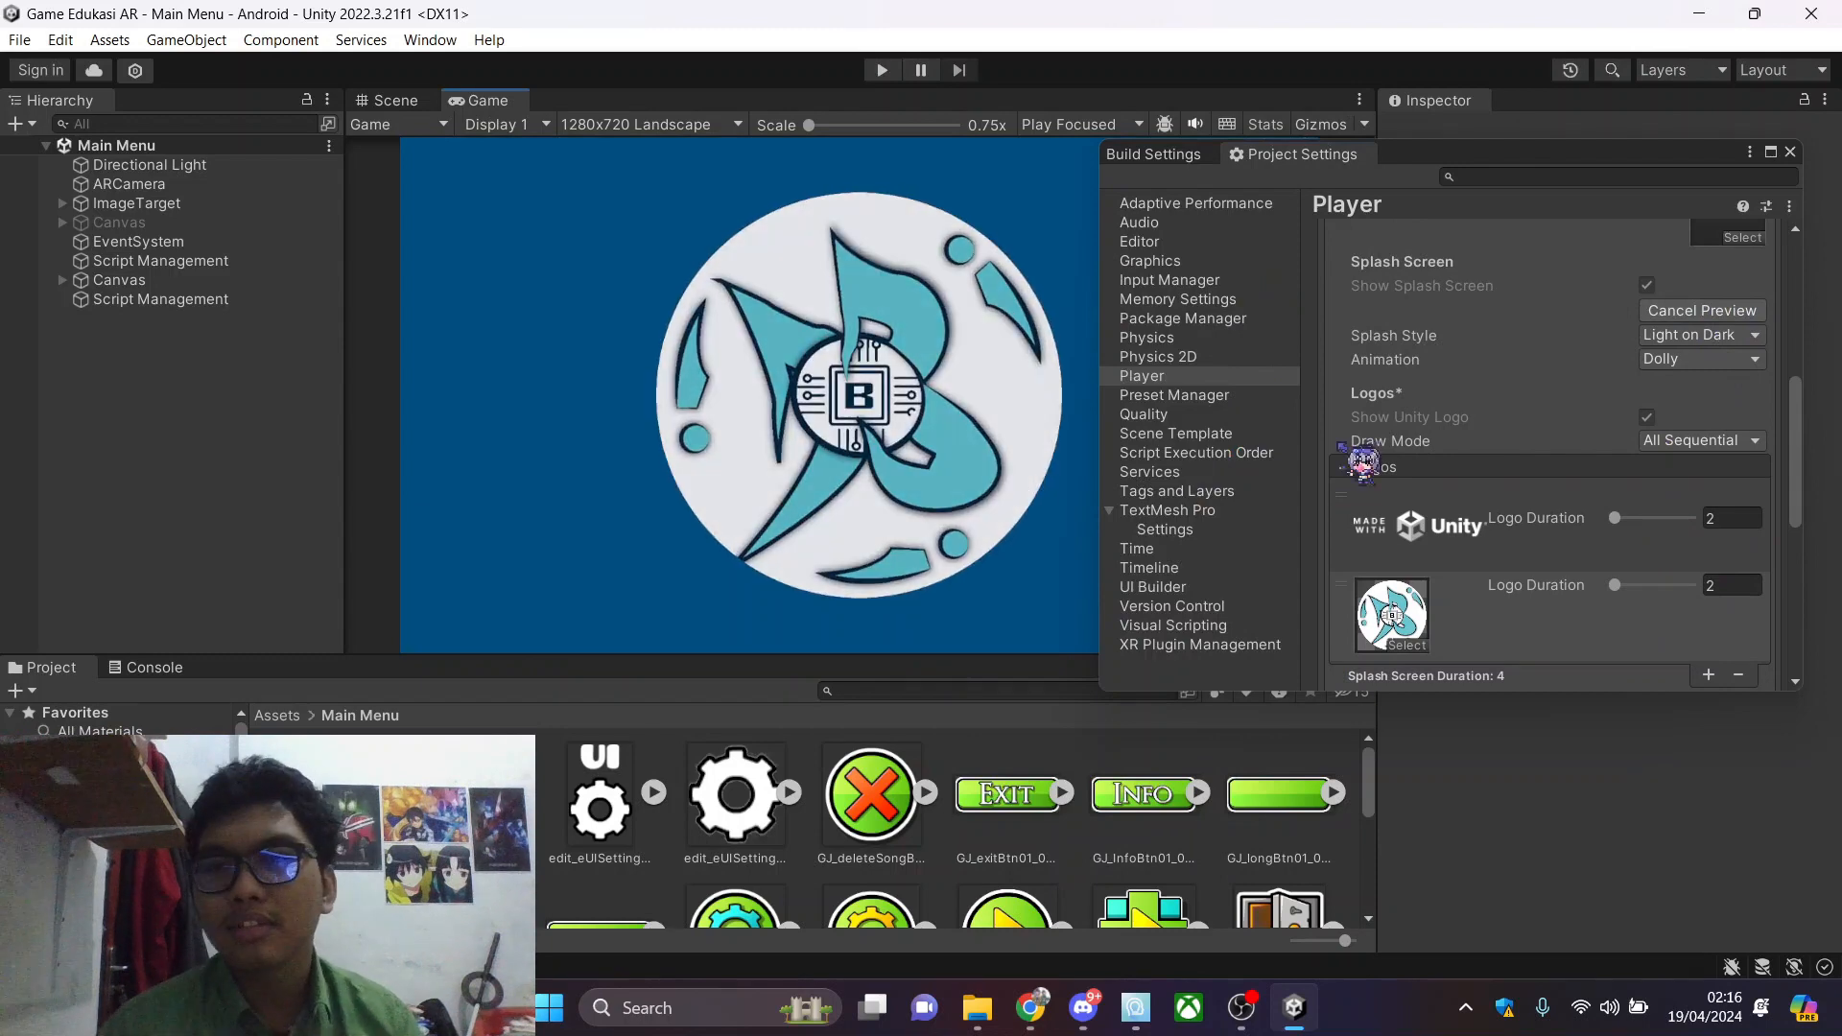
Review the background image, alternate portrait image and static splash image options
{"action": "scroll", "coordinate": [1359, 472], "scroll_direction": "down", "scroll_amount": 3}
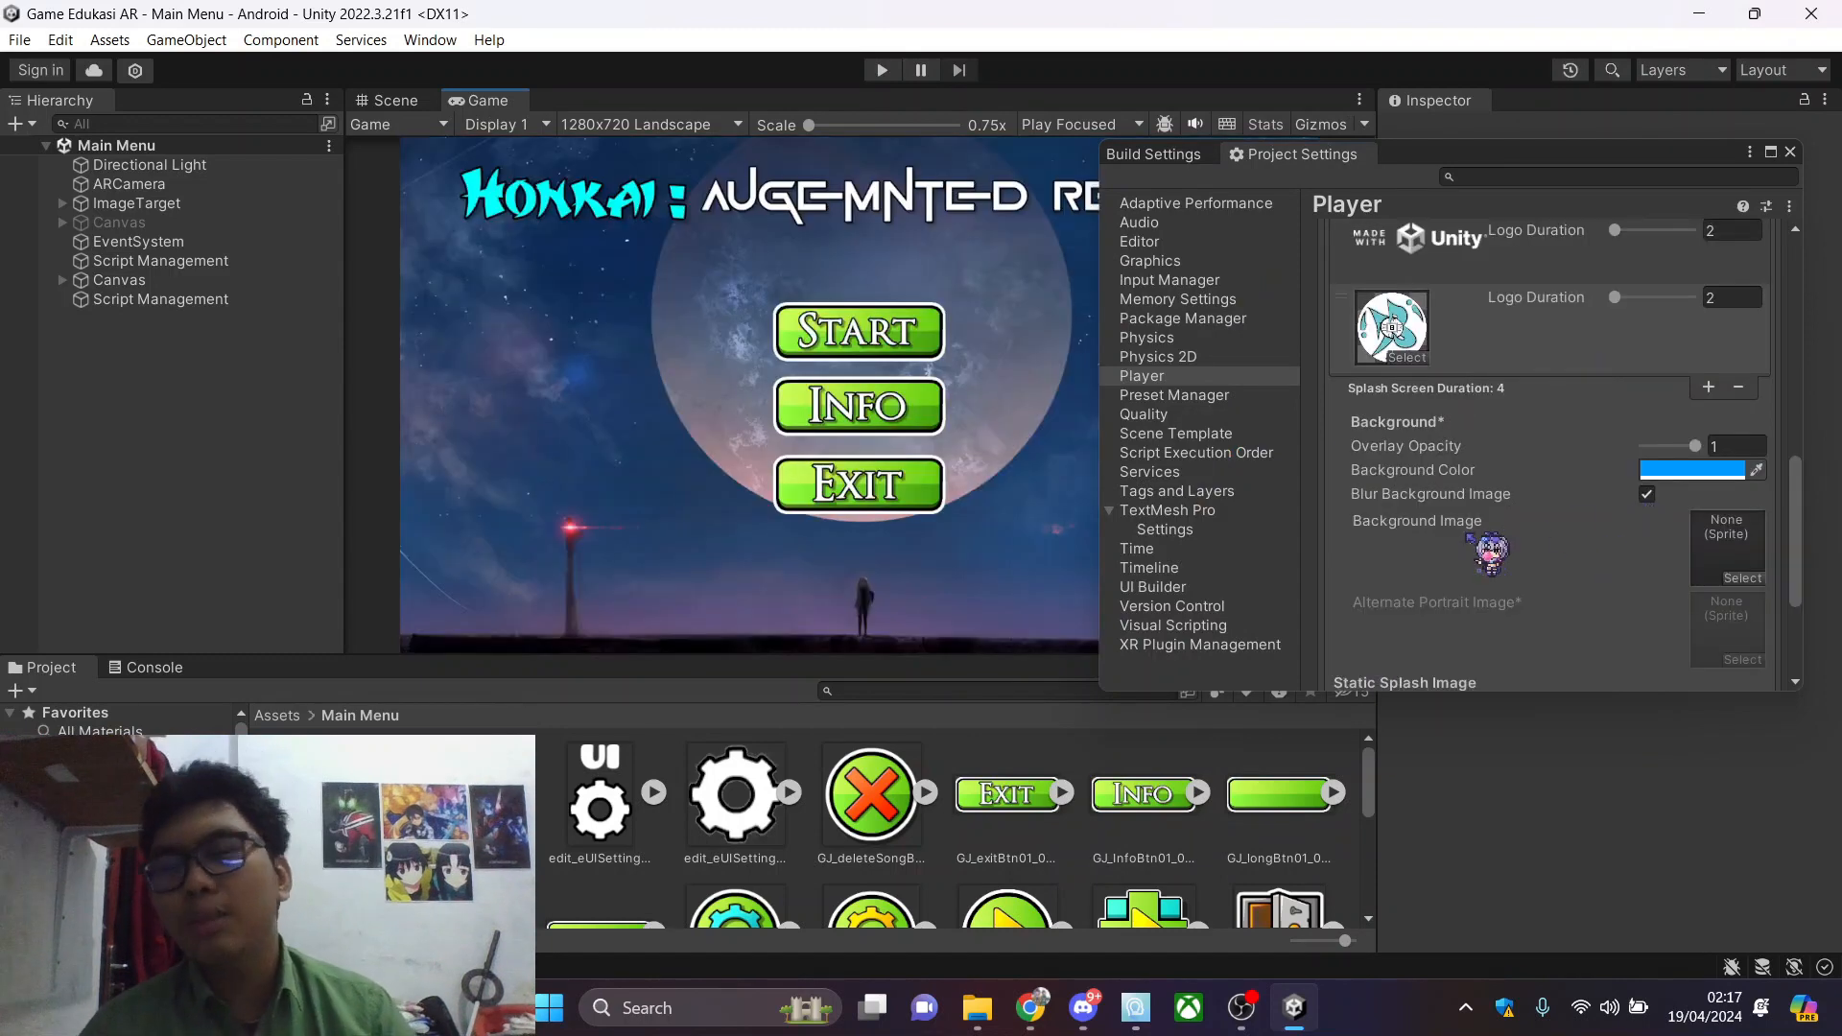
{"action": "scroll", "coordinate": [1482, 545], "scroll_direction": "down", "scroll_amount": 2}
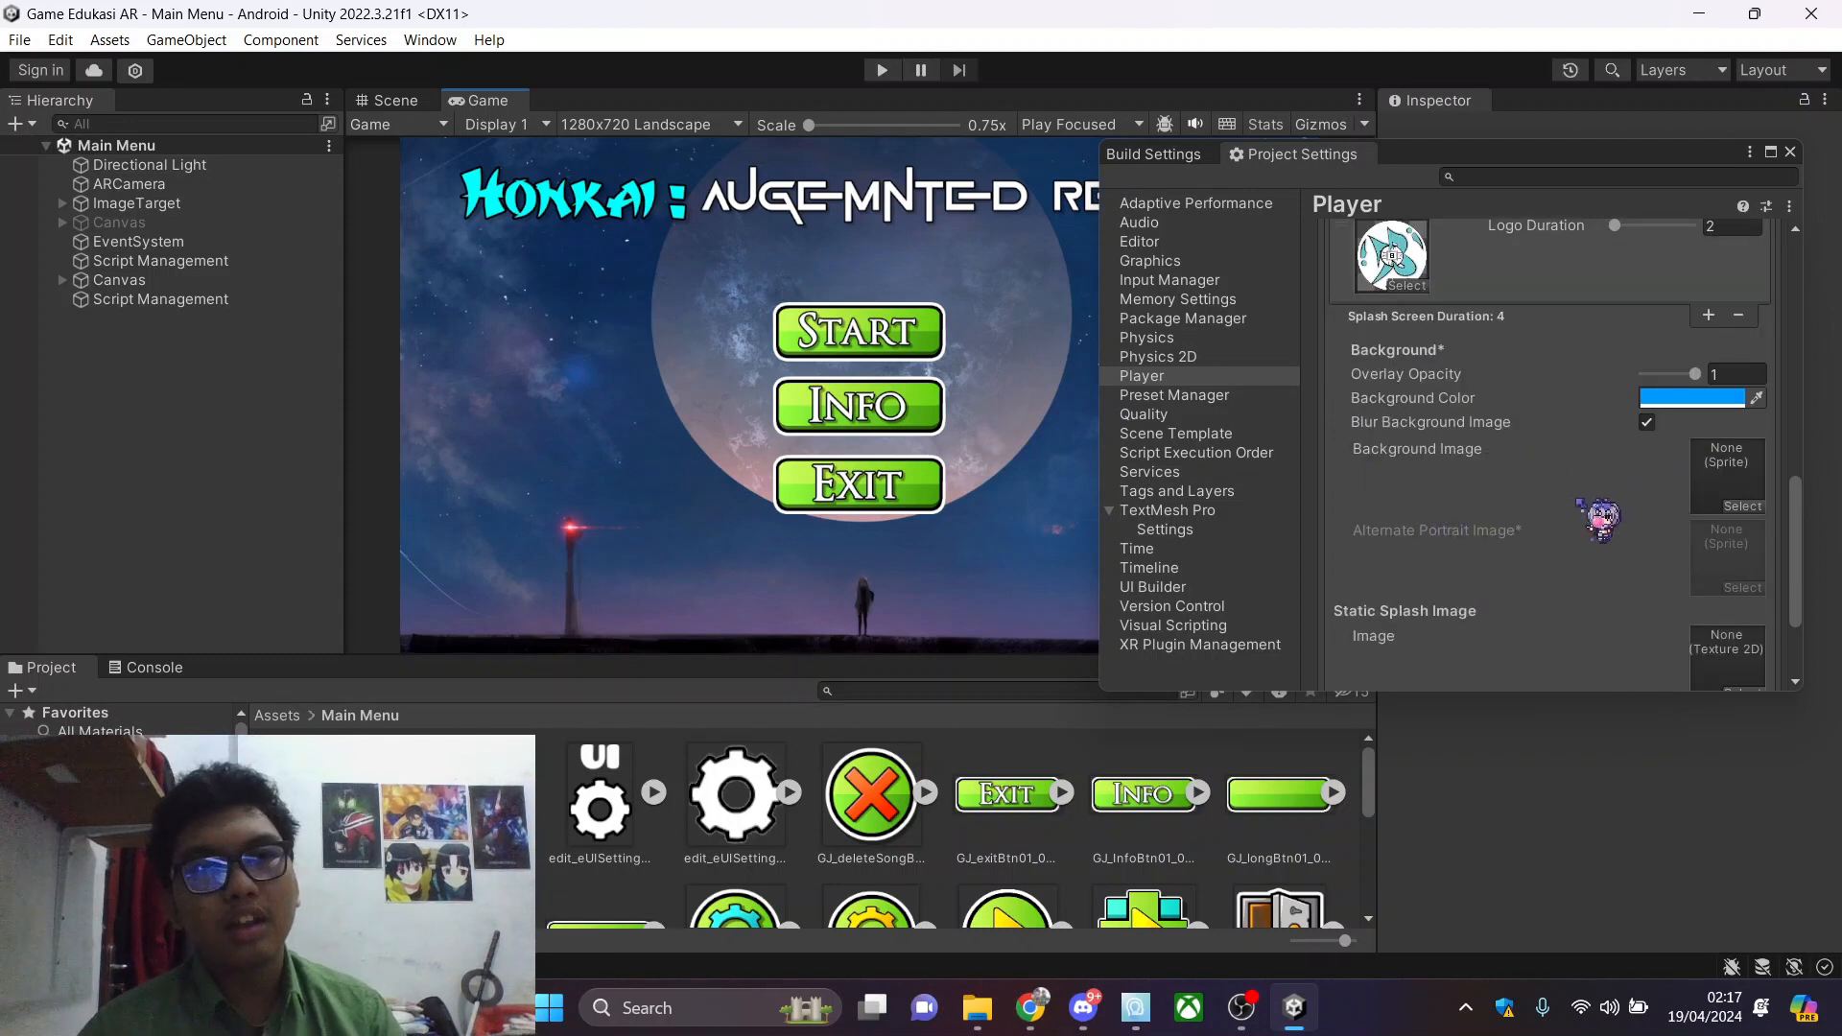
{"action": "scroll", "coordinate": [1598, 538], "scroll_direction": "up", "scroll_amount": 5}
{"action": "scroll", "coordinate": [1597, 554], "scroll_direction": "down", "scroll_amount": 3}
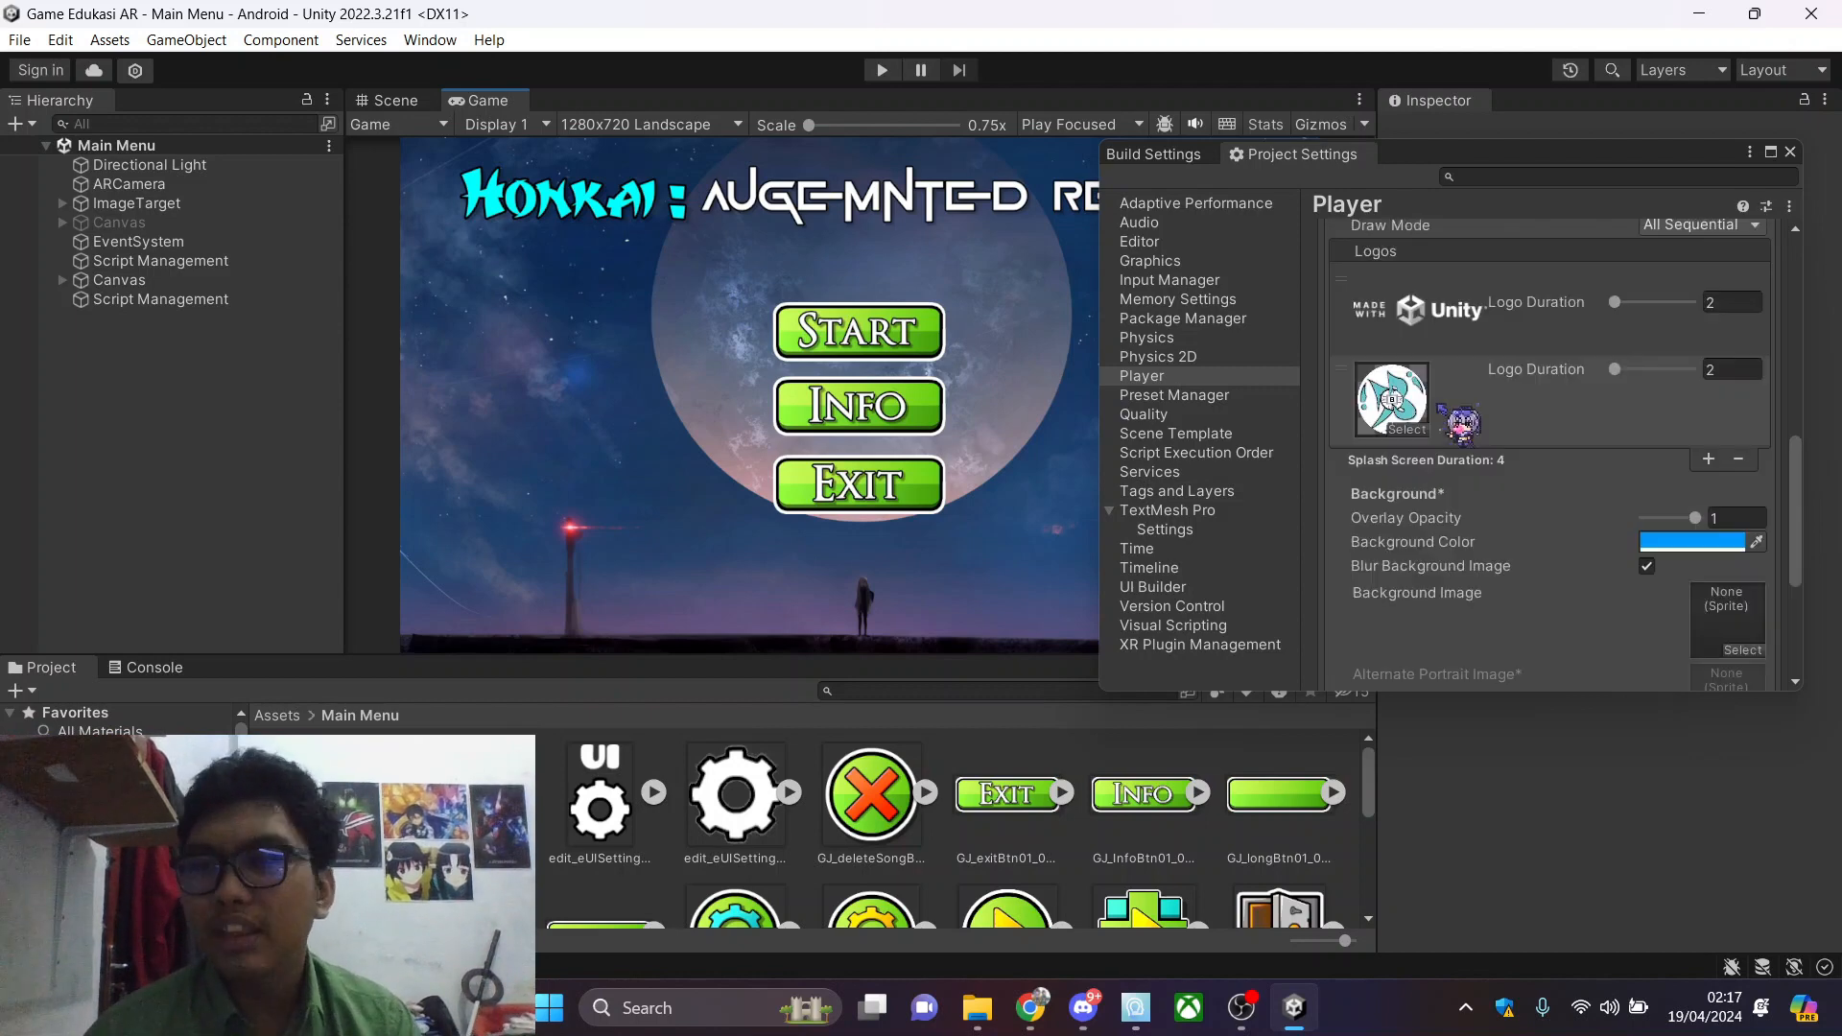
{"action": "scroll", "coordinate": [1598, 557], "scroll_direction": "up", "scroll_amount": 4}
{"action": "scroll", "coordinate": [1598, 561], "scroll_direction": "down", "scroll_amount": 4}
{"action": "left_click", "coordinate": [1688, 542]}
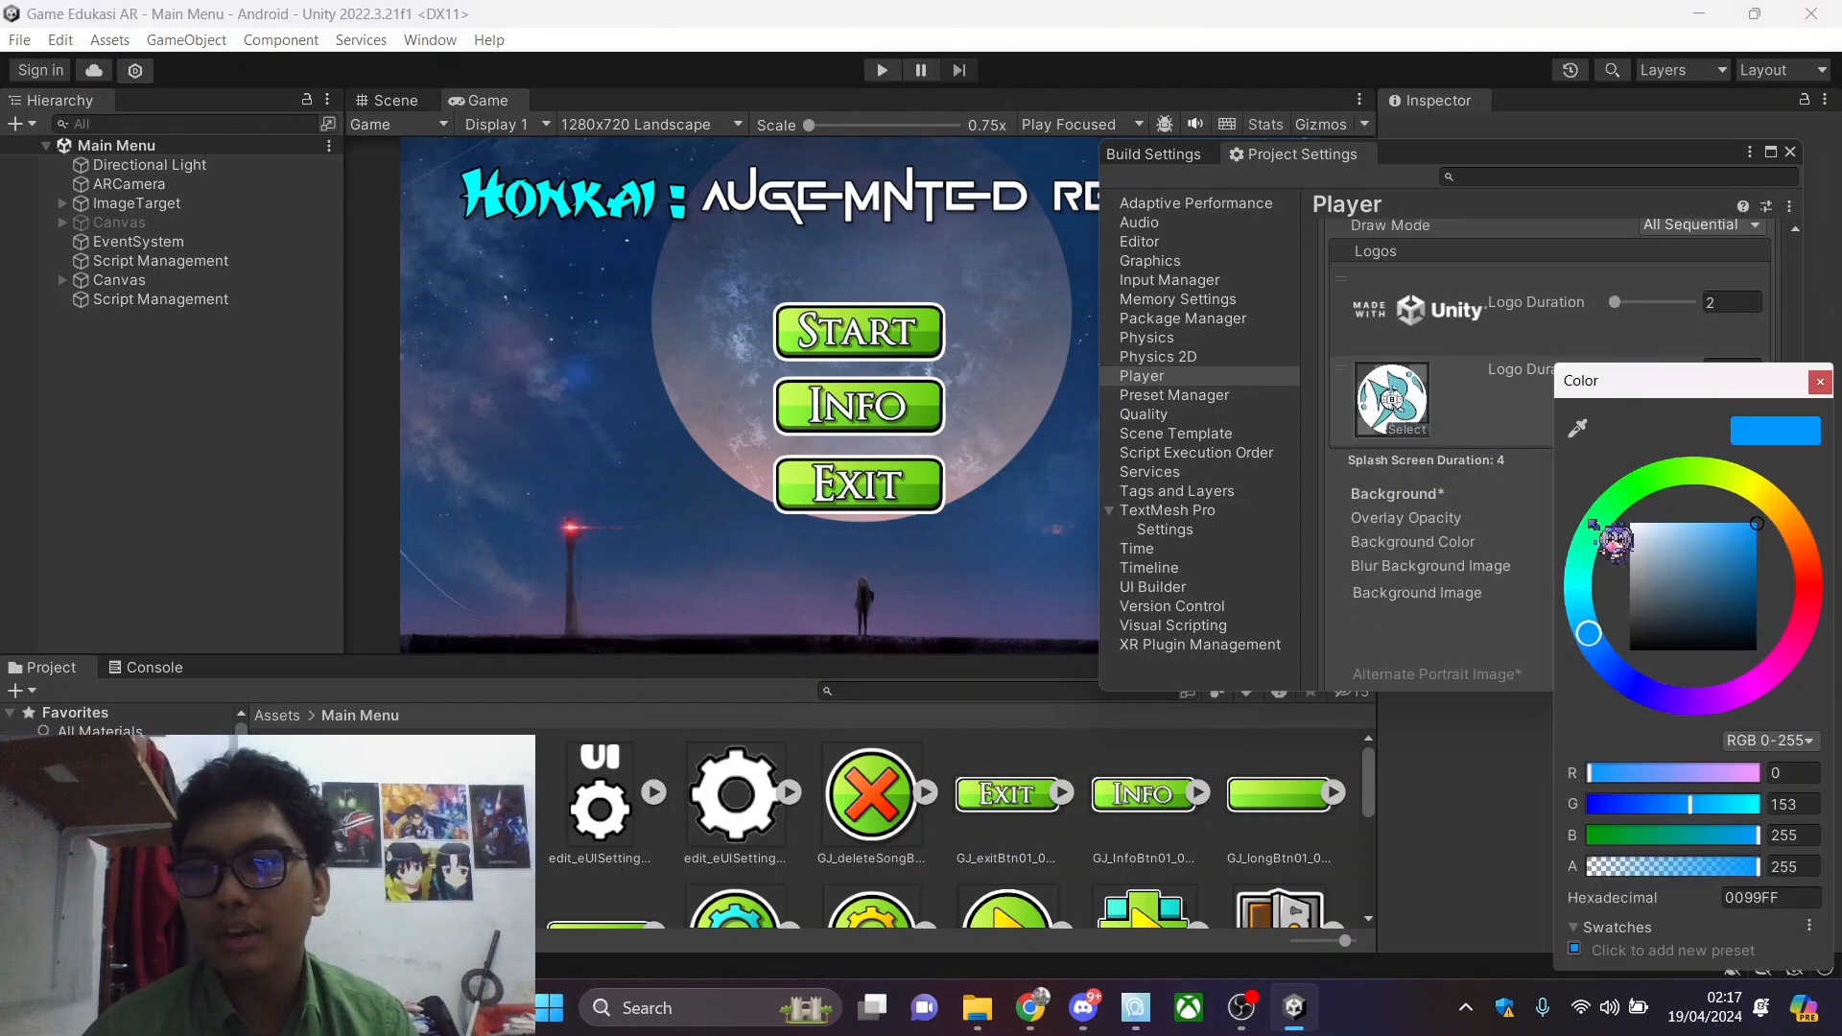
{"action": "left_click", "coordinate": [1821, 386]}
Assign the wallpaperflare space wallpaper from the Main Menu assets as the splash screen's Background Image and preview the splash
{"action": "scroll", "coordinate": [1295, 534], "scroll_direction": "down", "scroll_amount": 1}
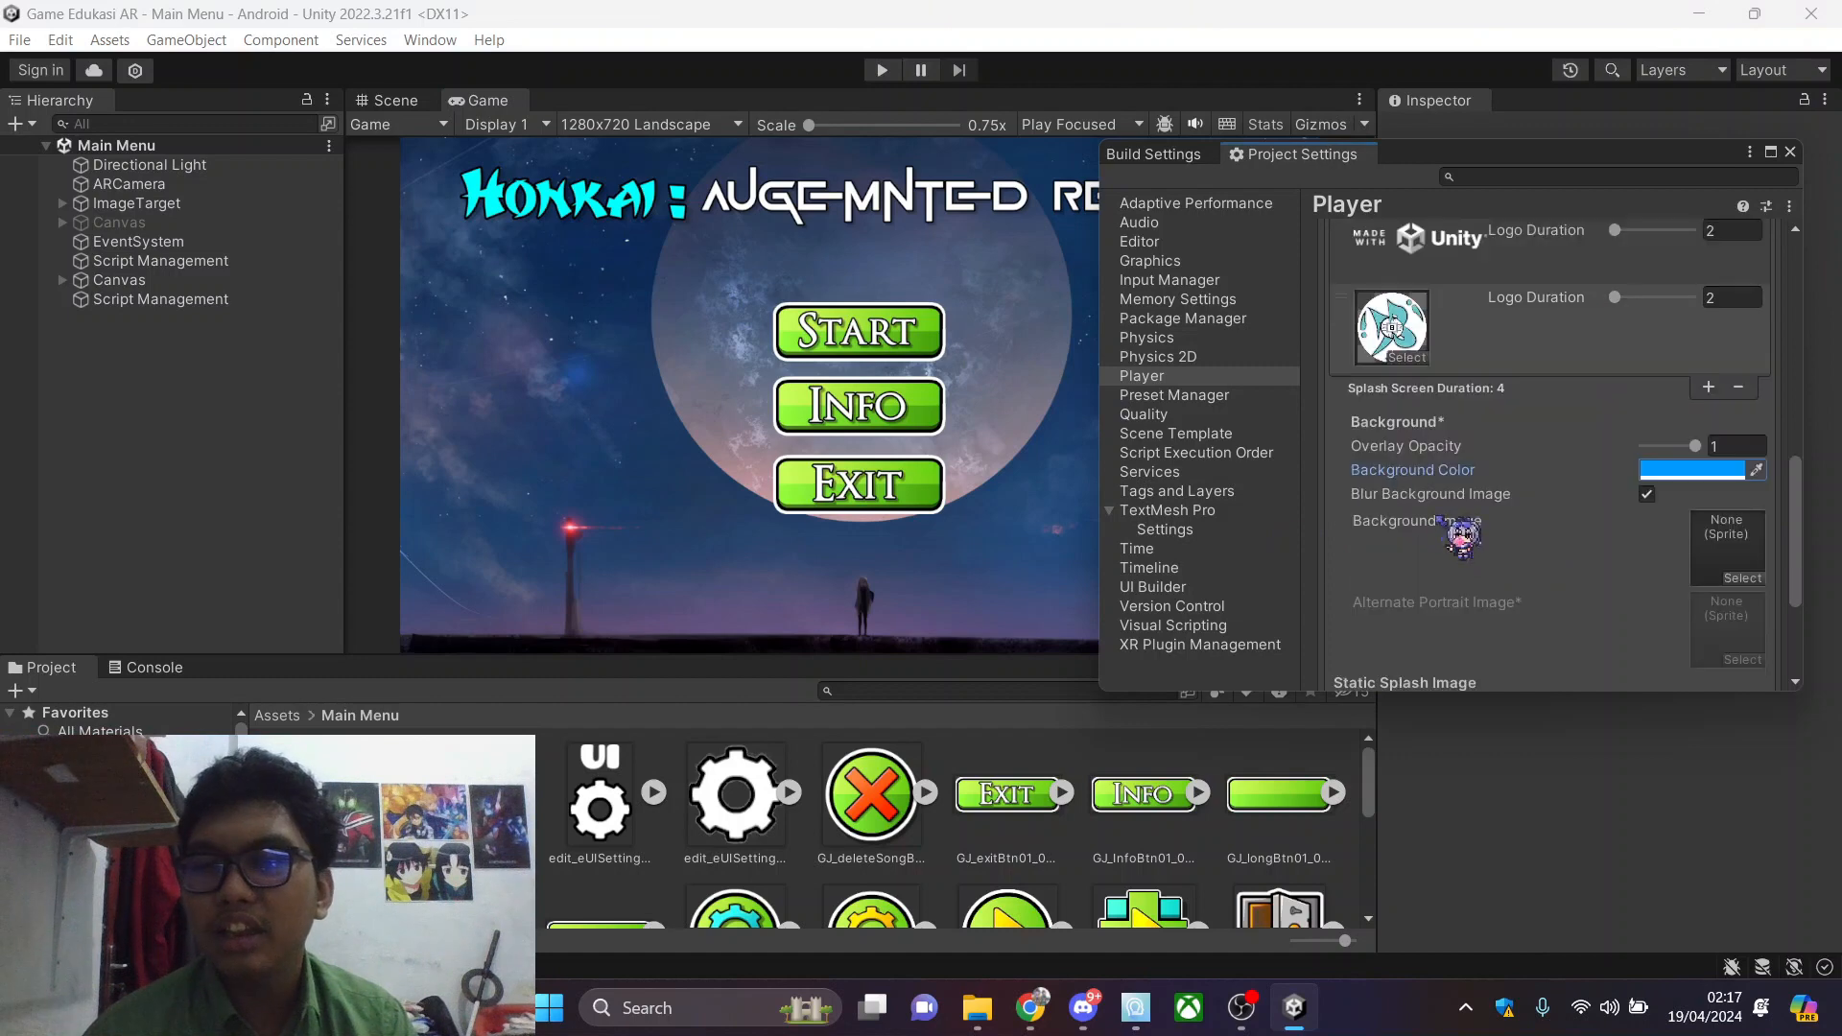
{"action": "scroll", "coordinate": [707, 813], "scroll_direction": "down", "scroll_amount": 2}
{"action": "scroll", "coordinate": [707, 814], "scroll_direction": "down", "scroll_amount": 1}
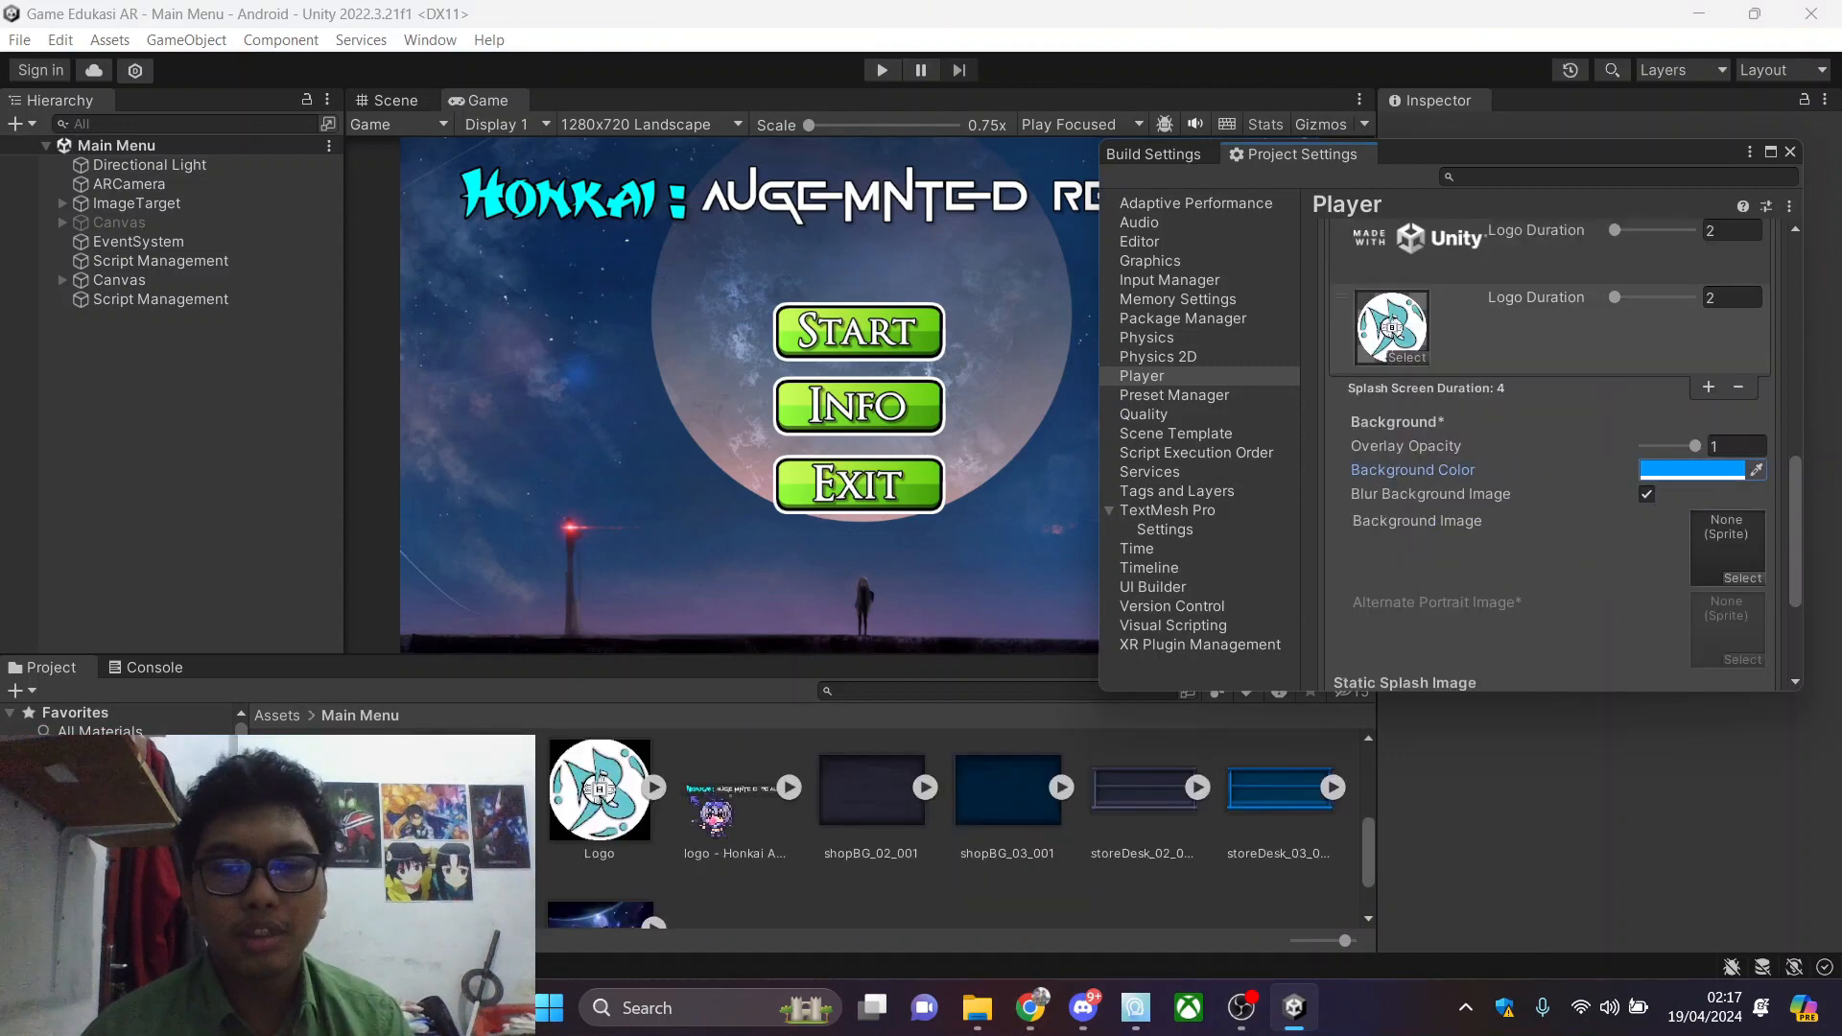
{"action": "scroll", "coordinate": [672, 825], "scroll_direction": "up", "scroll_amount": 2}
{"action": "scroll", "coordinate": [643, 834], "scroll_direction": "down", "scroll_amount": 3}
{"action": "scroll", "coordinate": [633, 845], "scroll_direction": "up", "scroll_amount": 5}
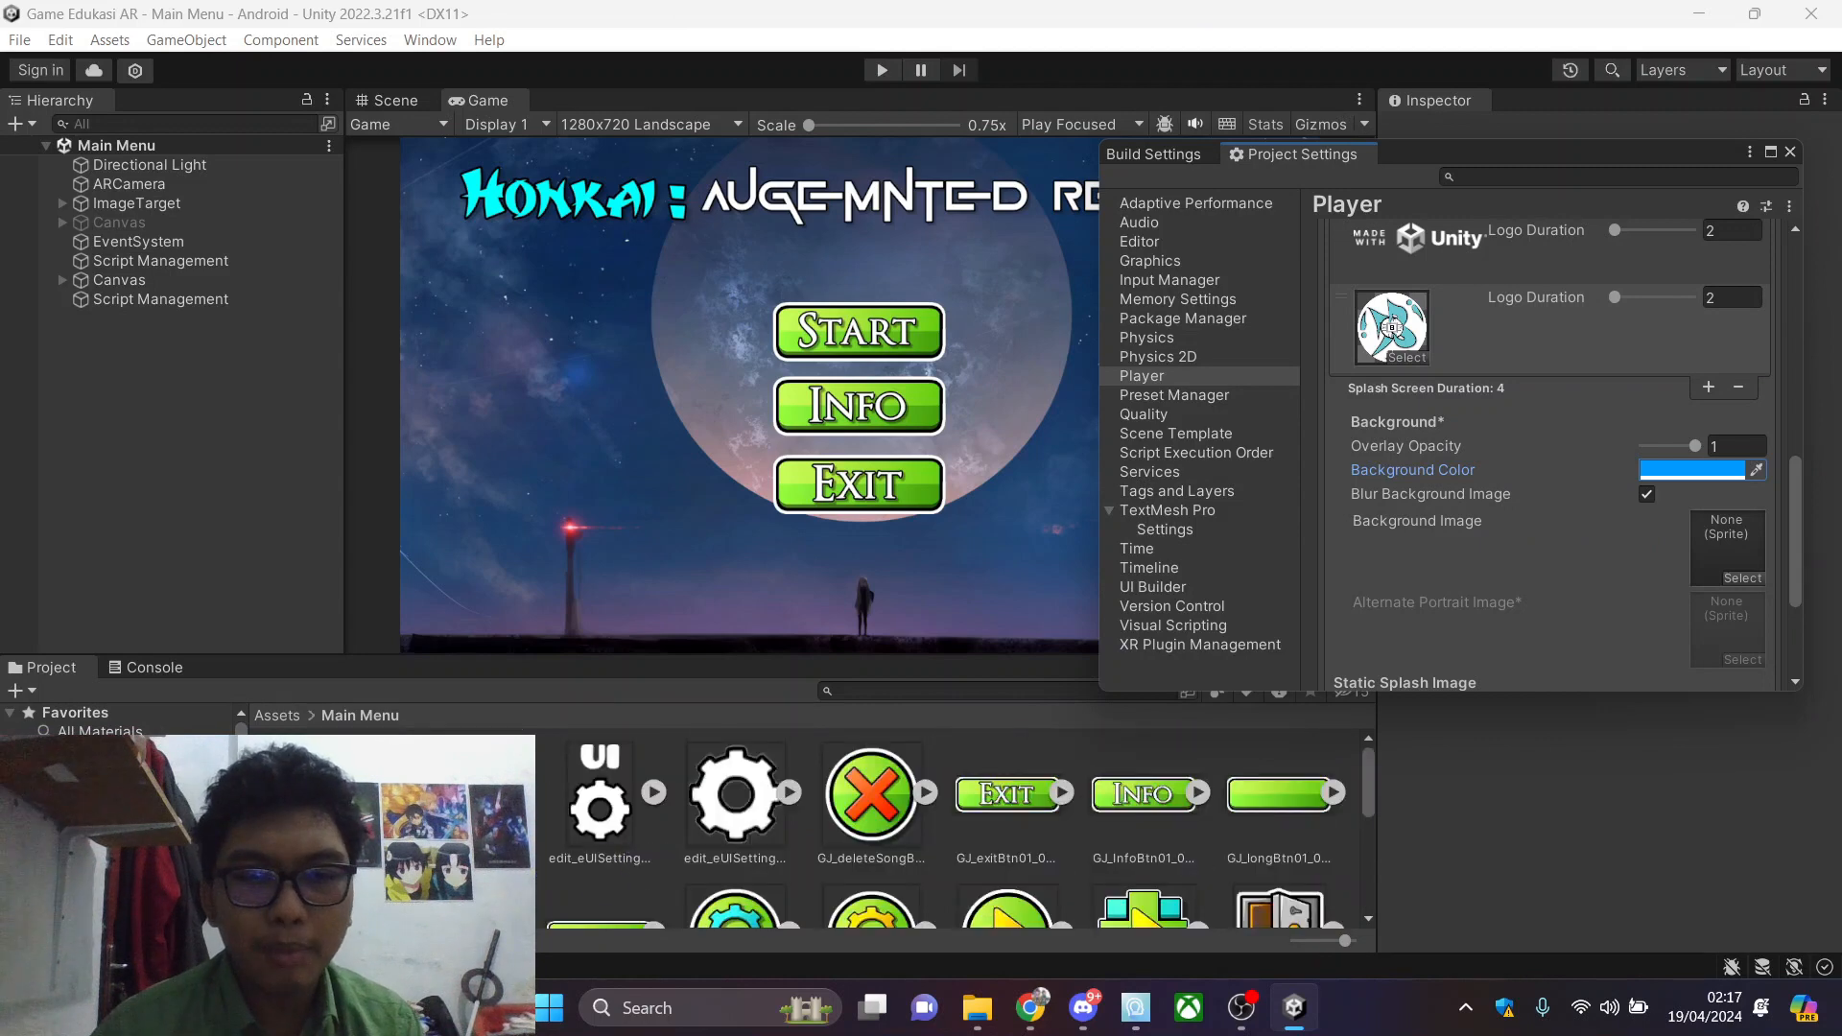
{"action": "scroll", "coordinate": [633, 853], "scroll_direction": "down", "scroll_amount": 3}
{"action": "scroll", "coordinate": [614, 858], "scroll_direction": "up", "scroll_amount": 2}
{"action": "scroll", "coordinate": [600, 860], "scroll_direction": "down", "scroll_amount": 2}
{"action": "scroll", "coordinate": [597, 861], "scroll_direction": "down", "scroll_amount": 2}
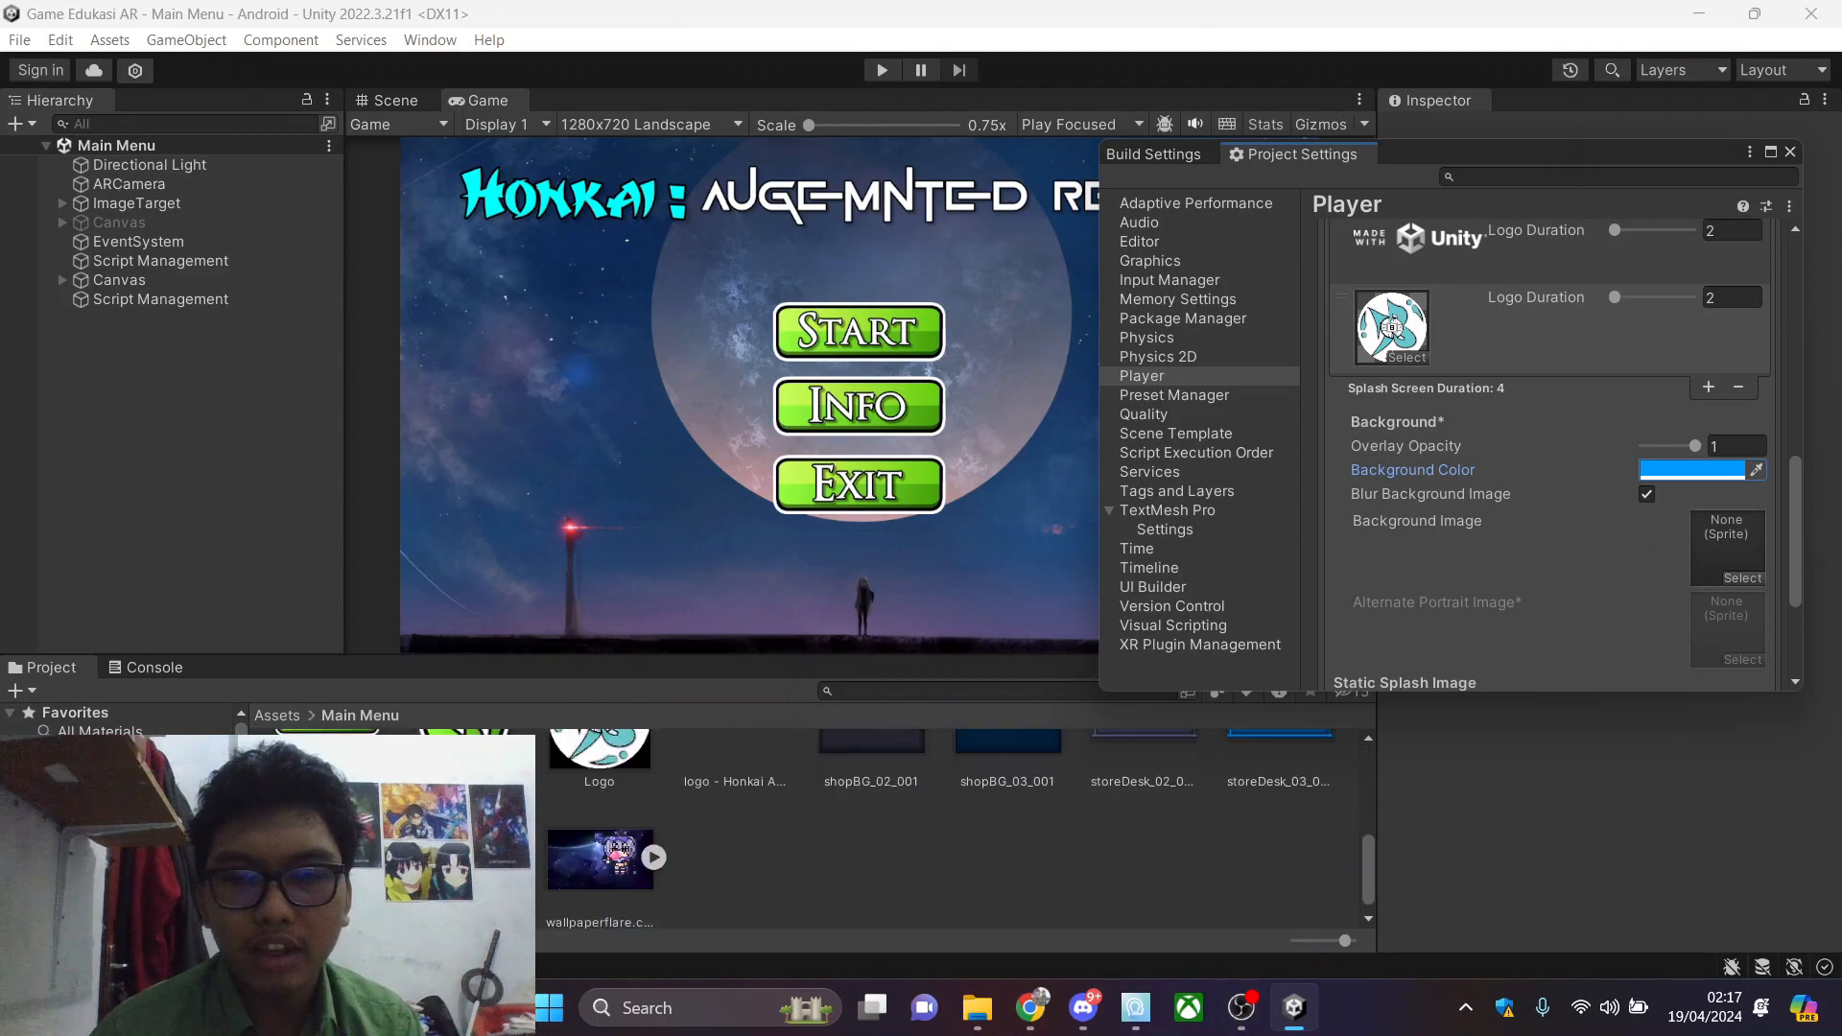
{"action": "scroll", "coordinate": [600, 861], "scroll_direction": "up", "scroll_amount": 1}
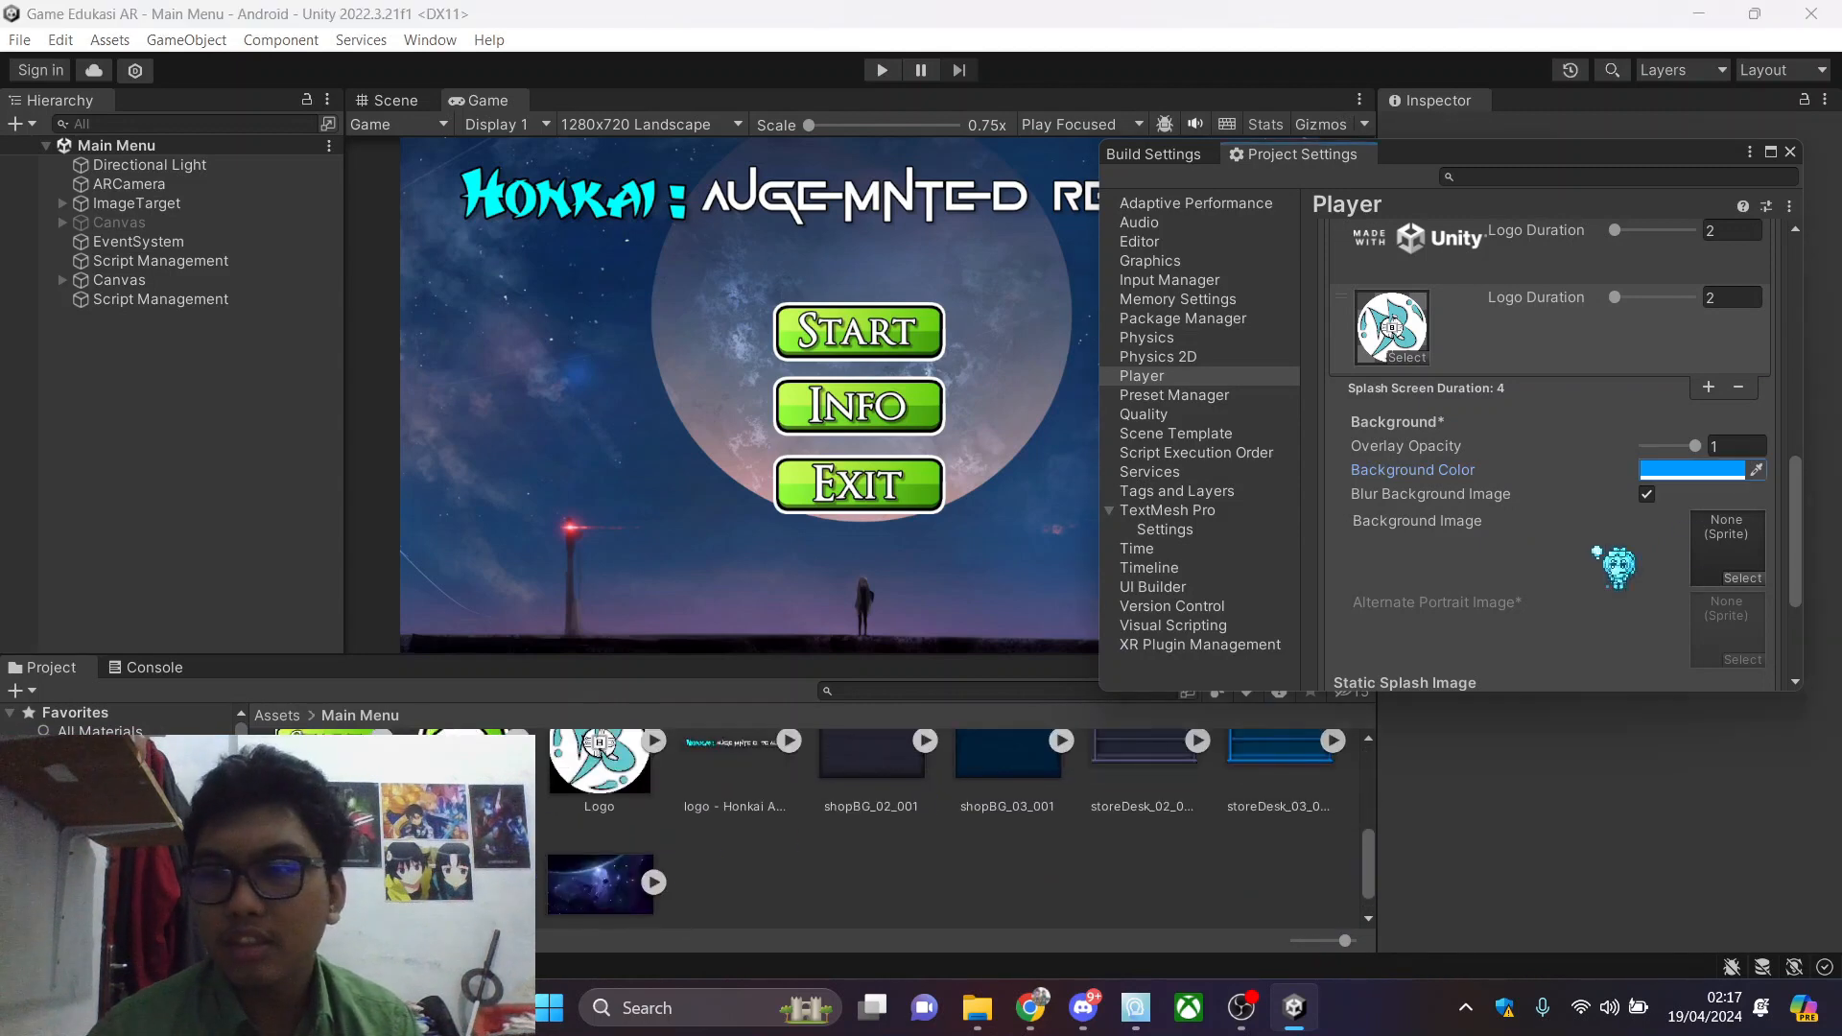
{"action": "scroll", "coordinate": [1742, 531], "scroll_direction": "up", "scroll_amount": 5}
{"action": "left_click", "coordinate": [1727, 239]}
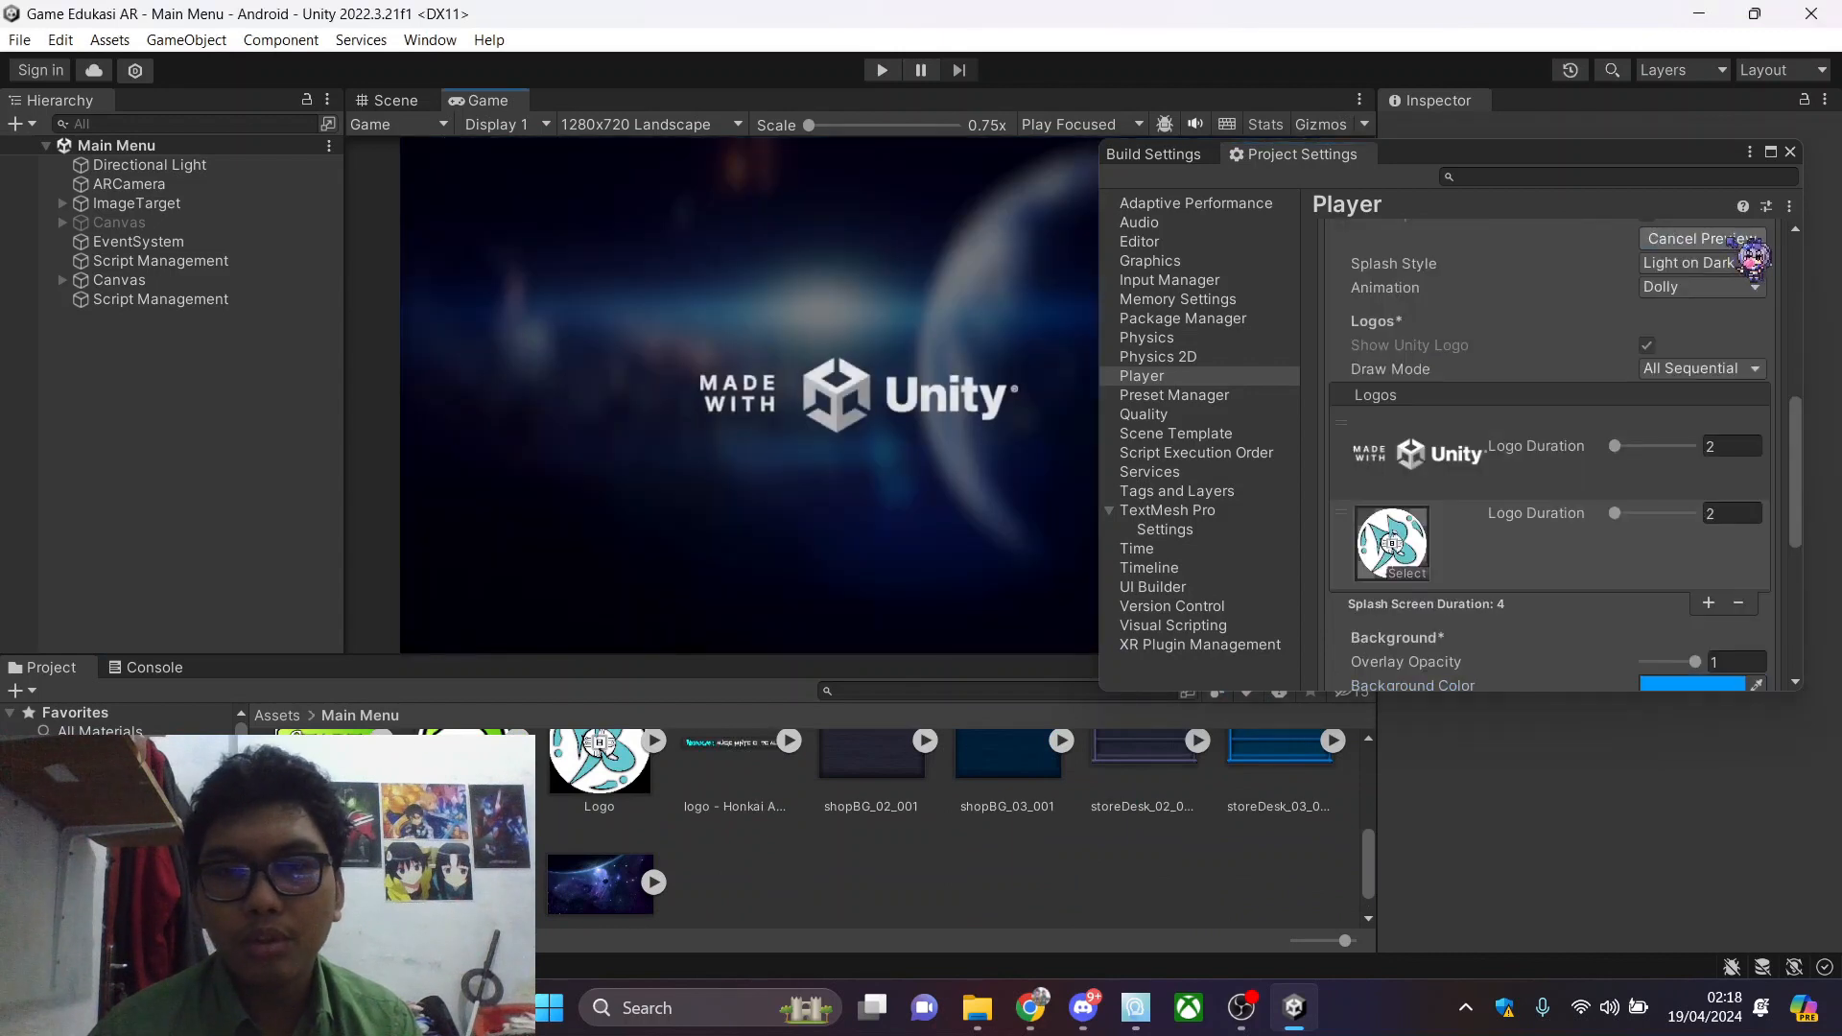
{"action": "left_click_drag", "start_coordinate": [1409, 173], "coordinate": [1351, 105]}
Disable Blur Background Image for the splash screen and preview it with the Game view uncovered
{"action": "scroll", "coordinate": [1474, 396], "scroll_direction": "down", "scroll_amount": 3}
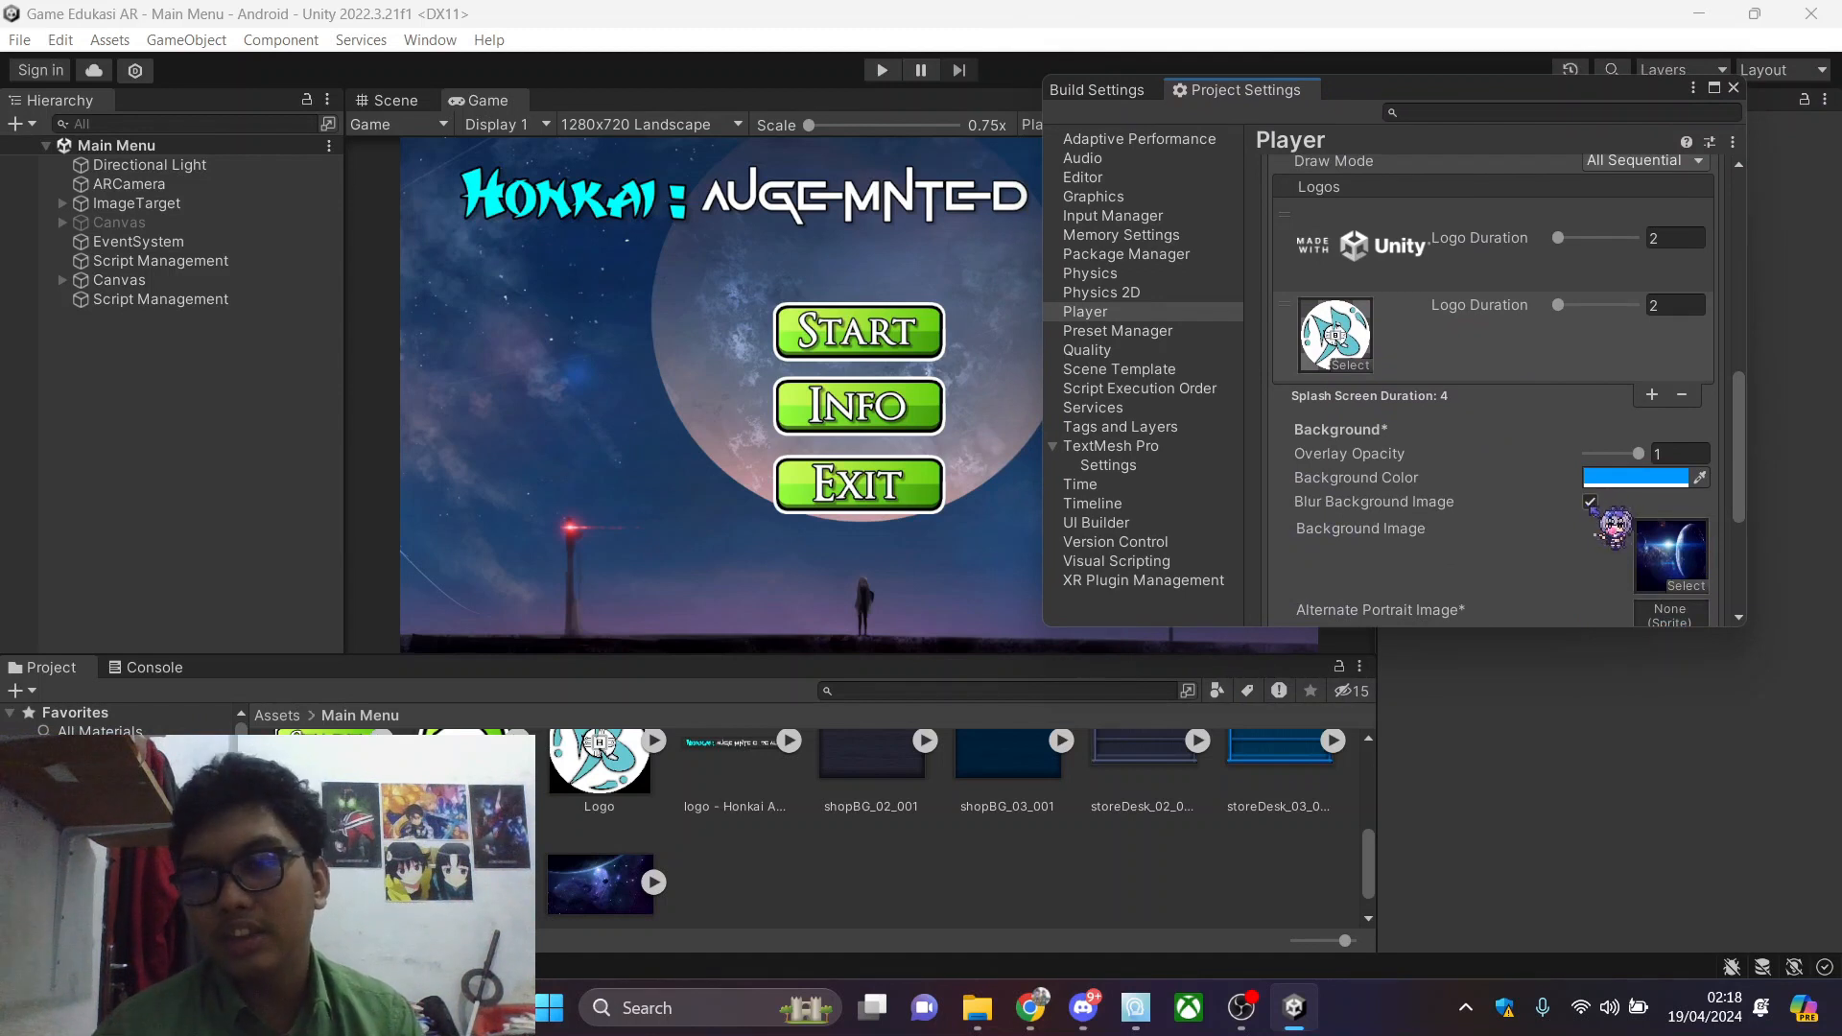
{"action": "scroll", "coordinate": [1590, 491], "scroll_direction": "up", "scroll_amount": 3}
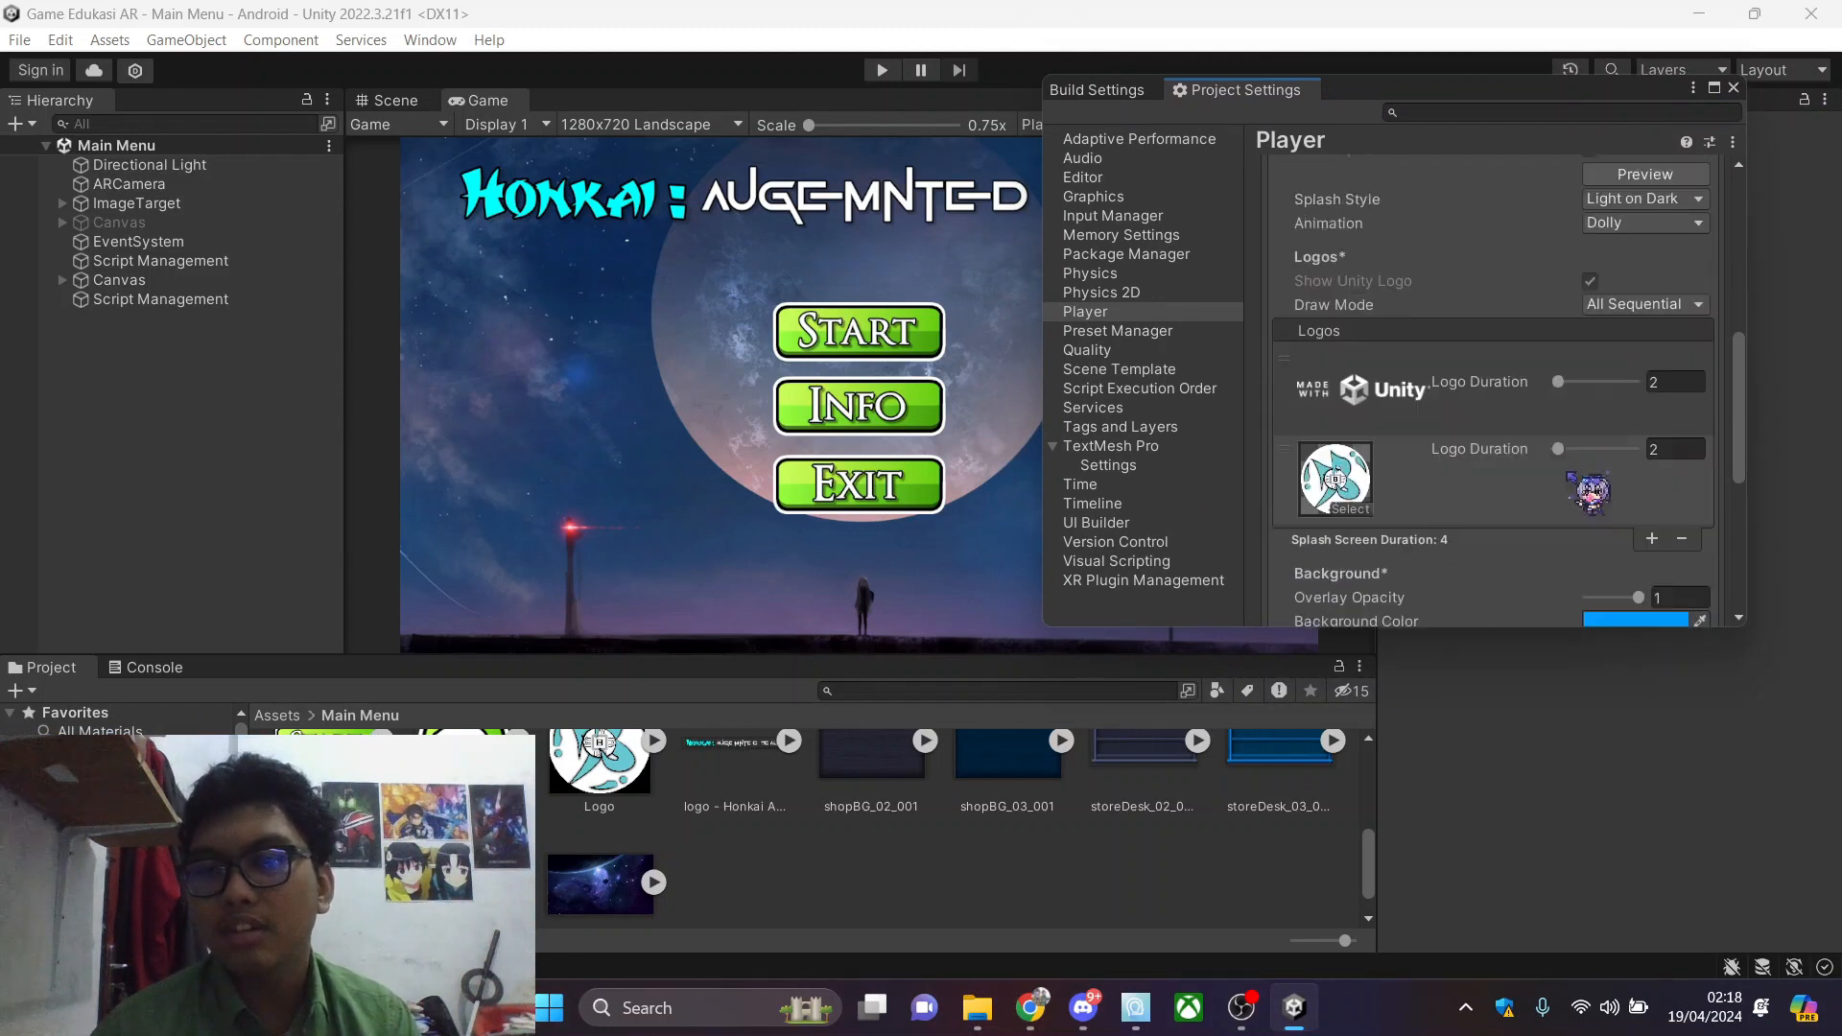
{"action": "scroll", "coordinate": [1591, 491], "scroll_direction": "up", "scroll_amount": 3}
{"action": "left_click", "coordinate": [1659, 319]}
{"action": "left_click_drag", "start_coordinate": [1482, 101], "coordinate": [1831, 100]}
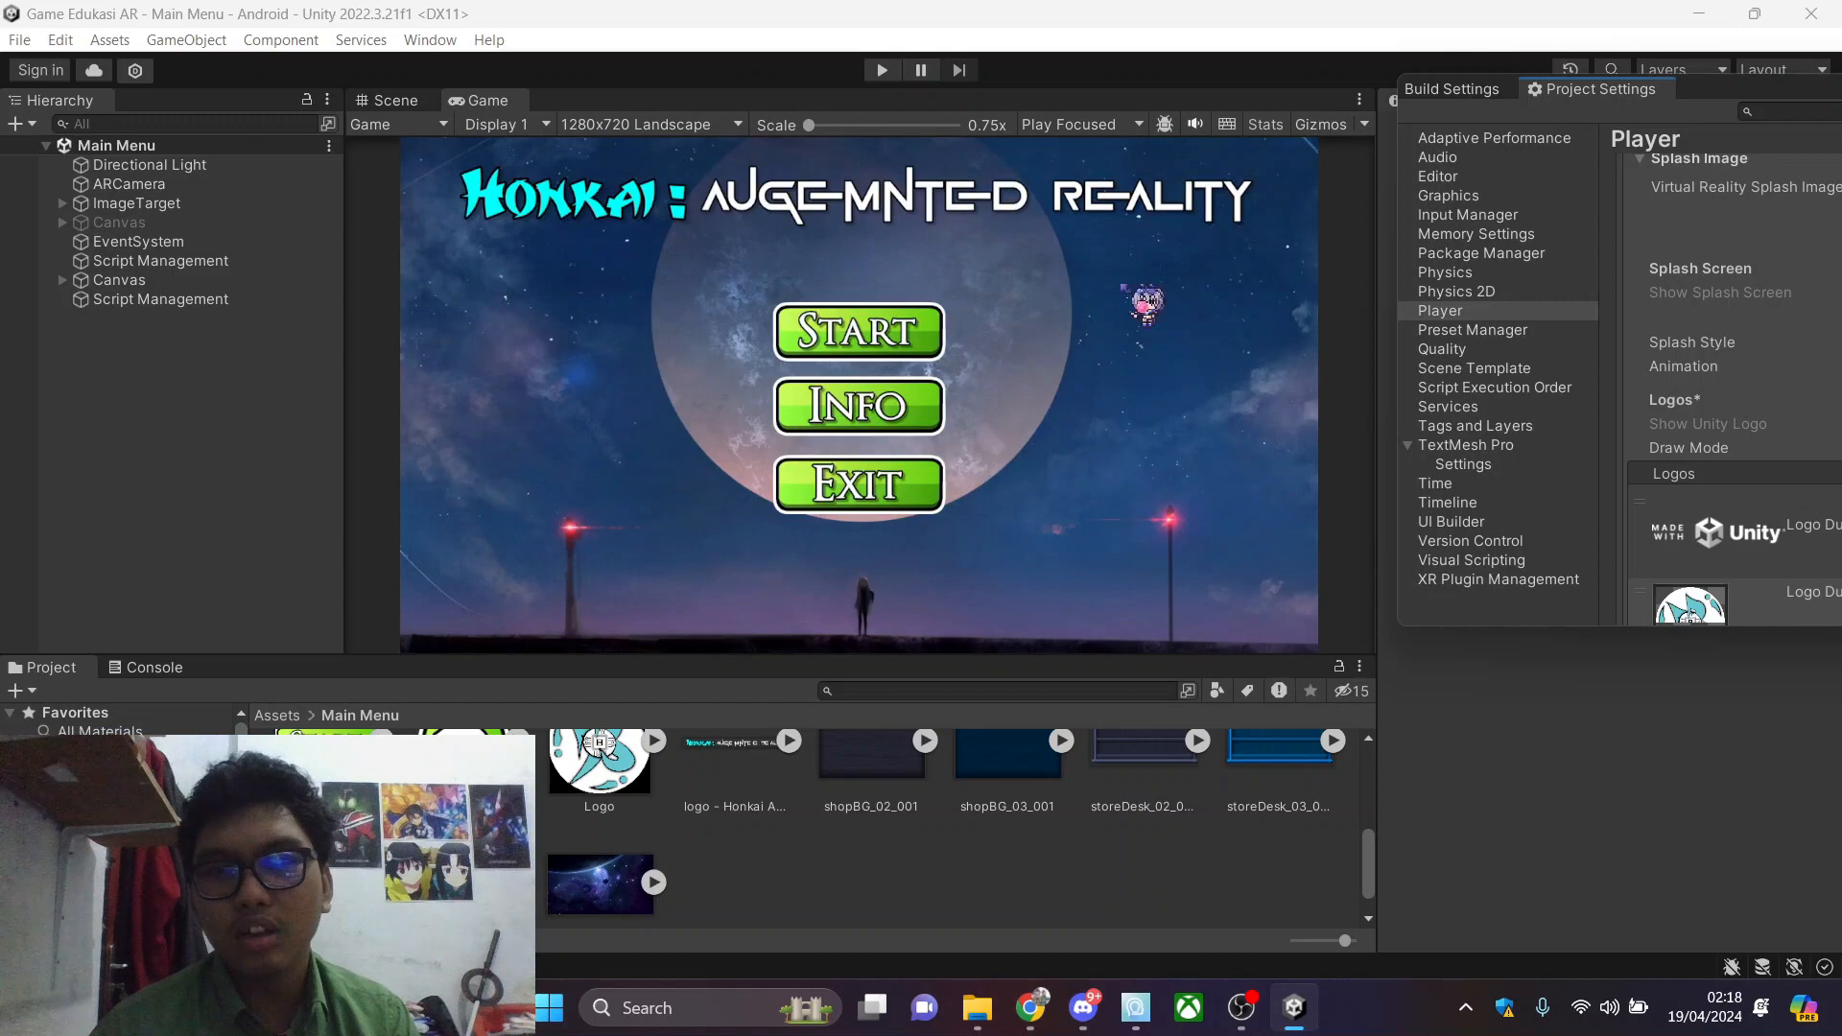
{"action": "left_click_drag", "start_coordinate": [1713, 92], "coordinate": [1324, 65]}
Collapse the Splash Image section and make the Project Settings window taller to show all Android setting groups
{"action": "scroll", "coordinate": [1497, 490], "scroll_direction": "down", "scroll_amount": 5}
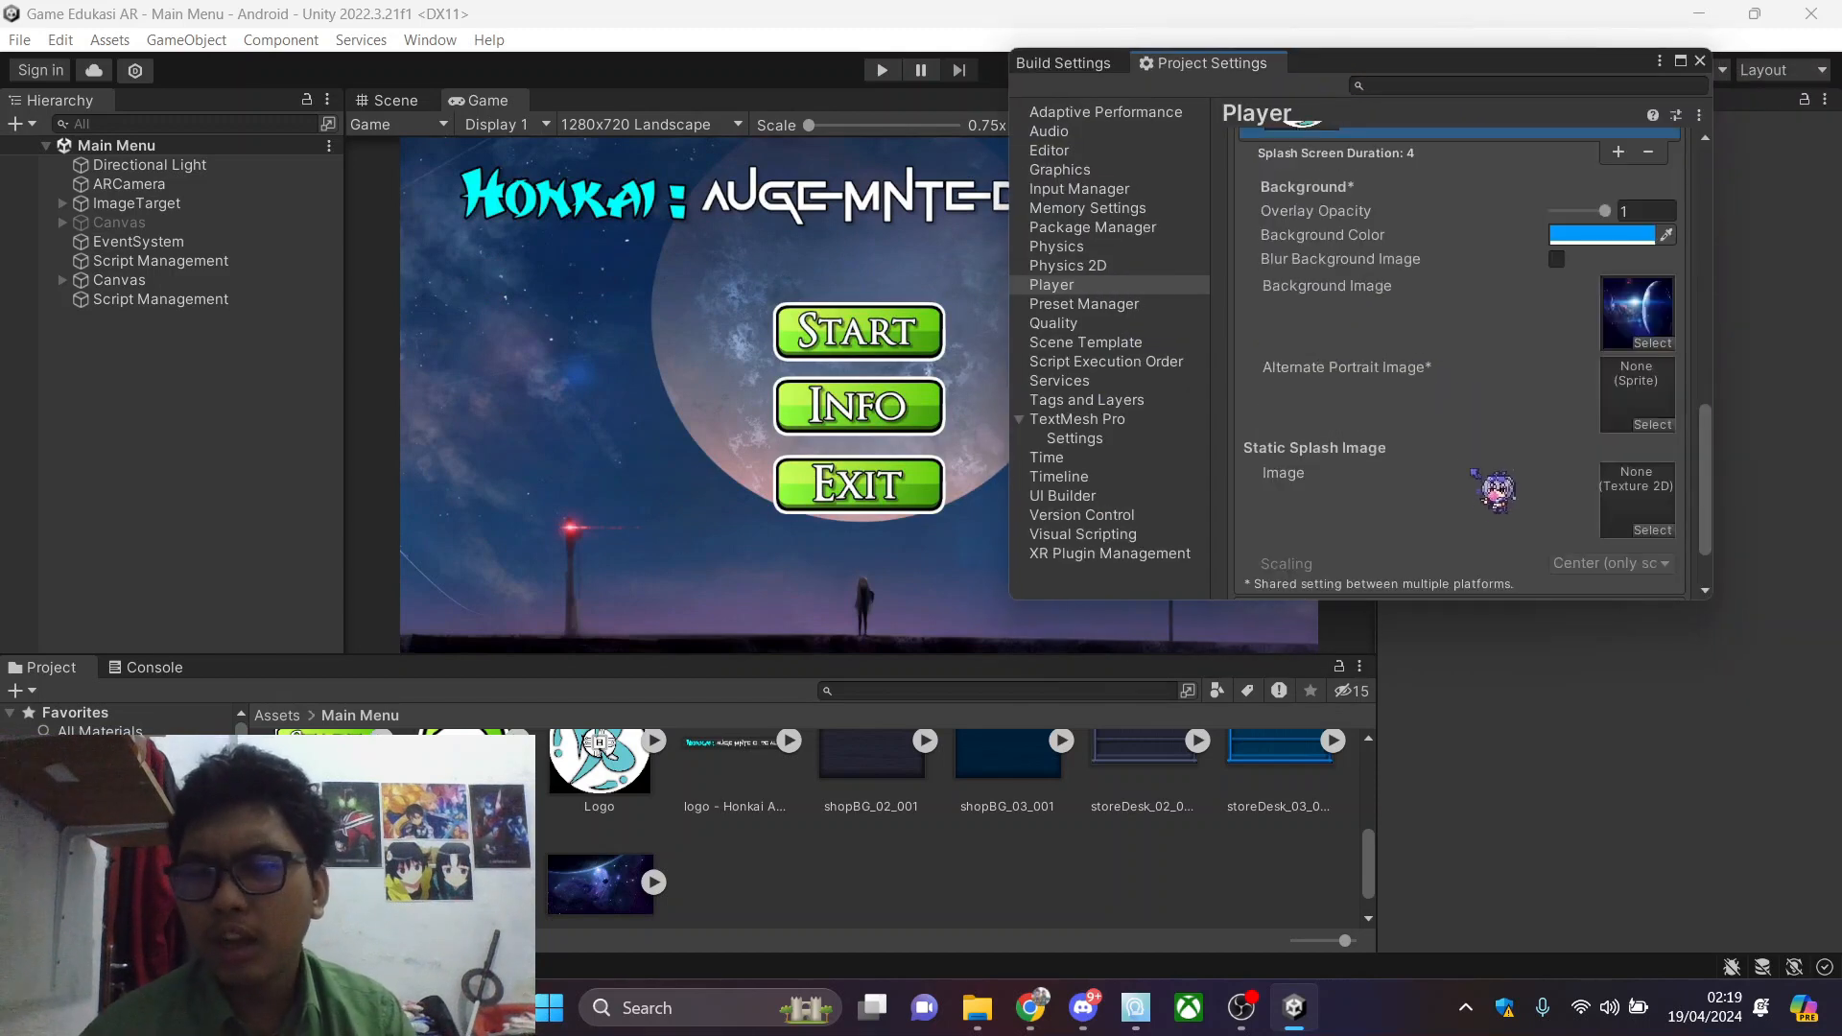
{"action": "scroll", "coordinate": [1495, 490], "scroll_direction": "down", "scroll_amount": 2}
{"action": "scroll", "coordinate": [1487, 494], "scroll_direction": "up", "scroll_amount": 10}
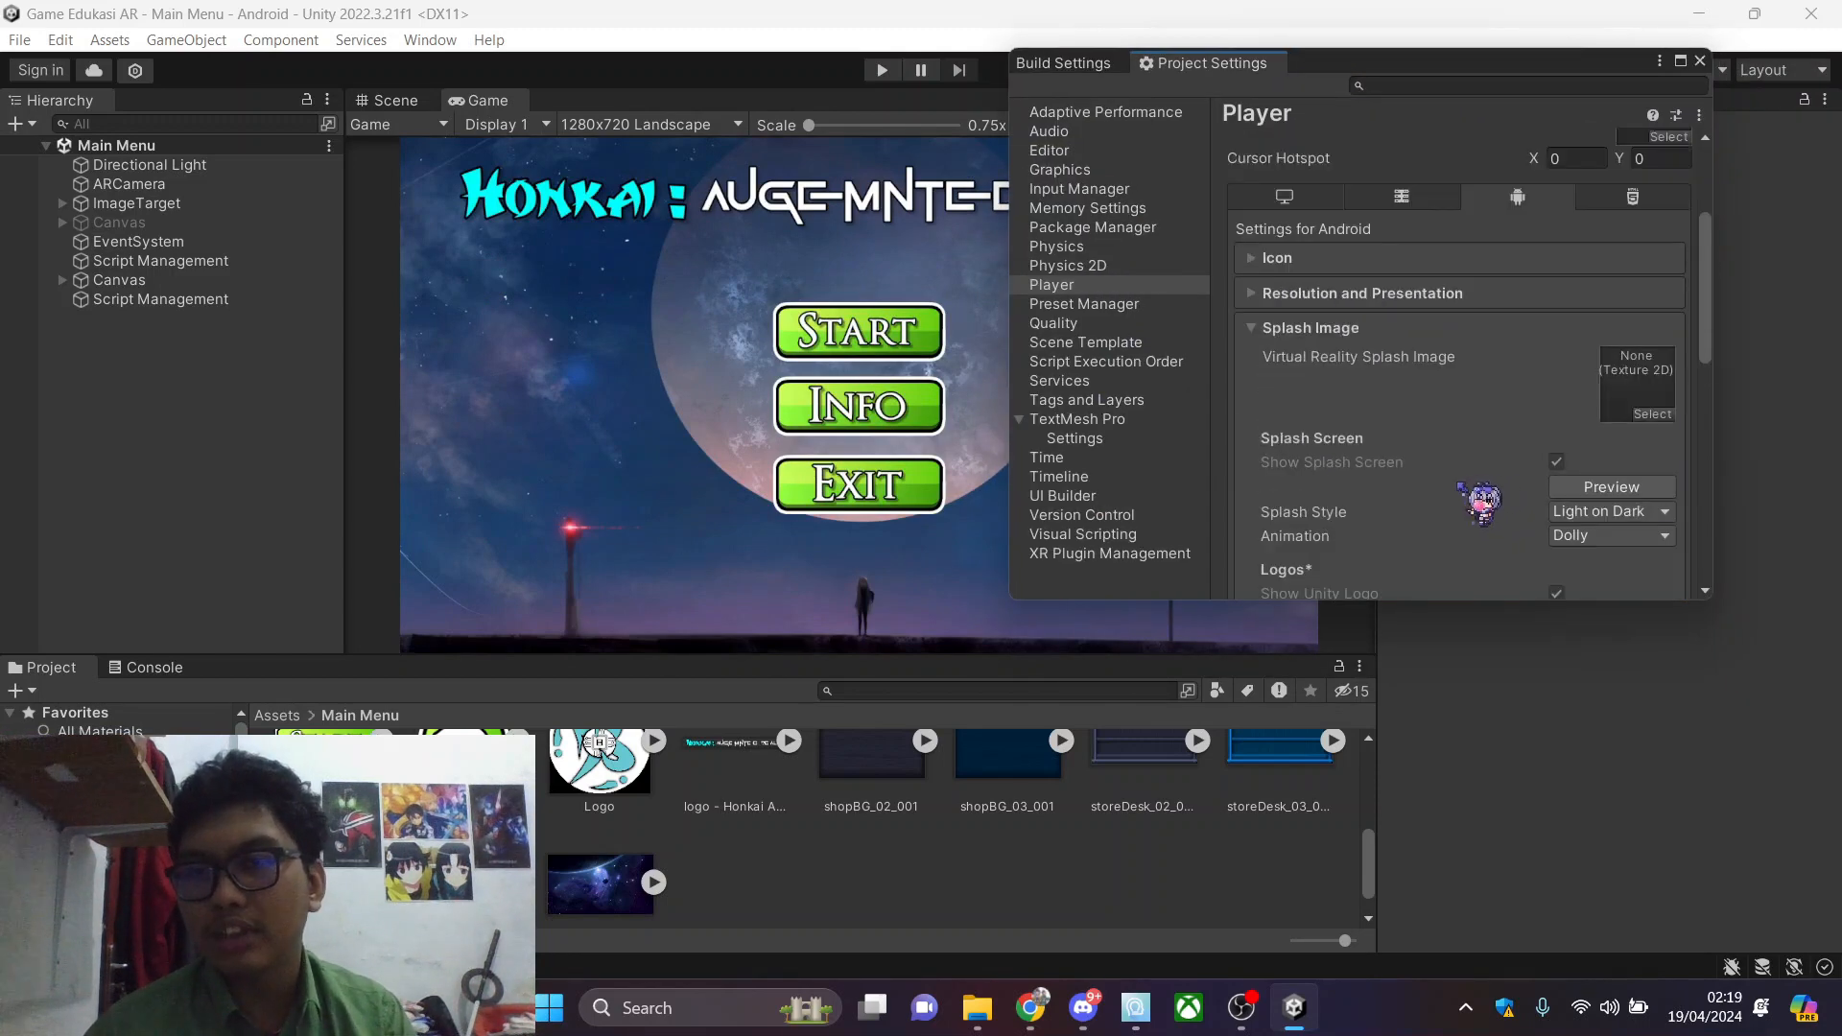
{"action": "left_click", "coordinate": [1307, 327]}
{"action": "left_click_drag", "start_coordinate": [1689, 600], "coordinate": [1719, 741]}
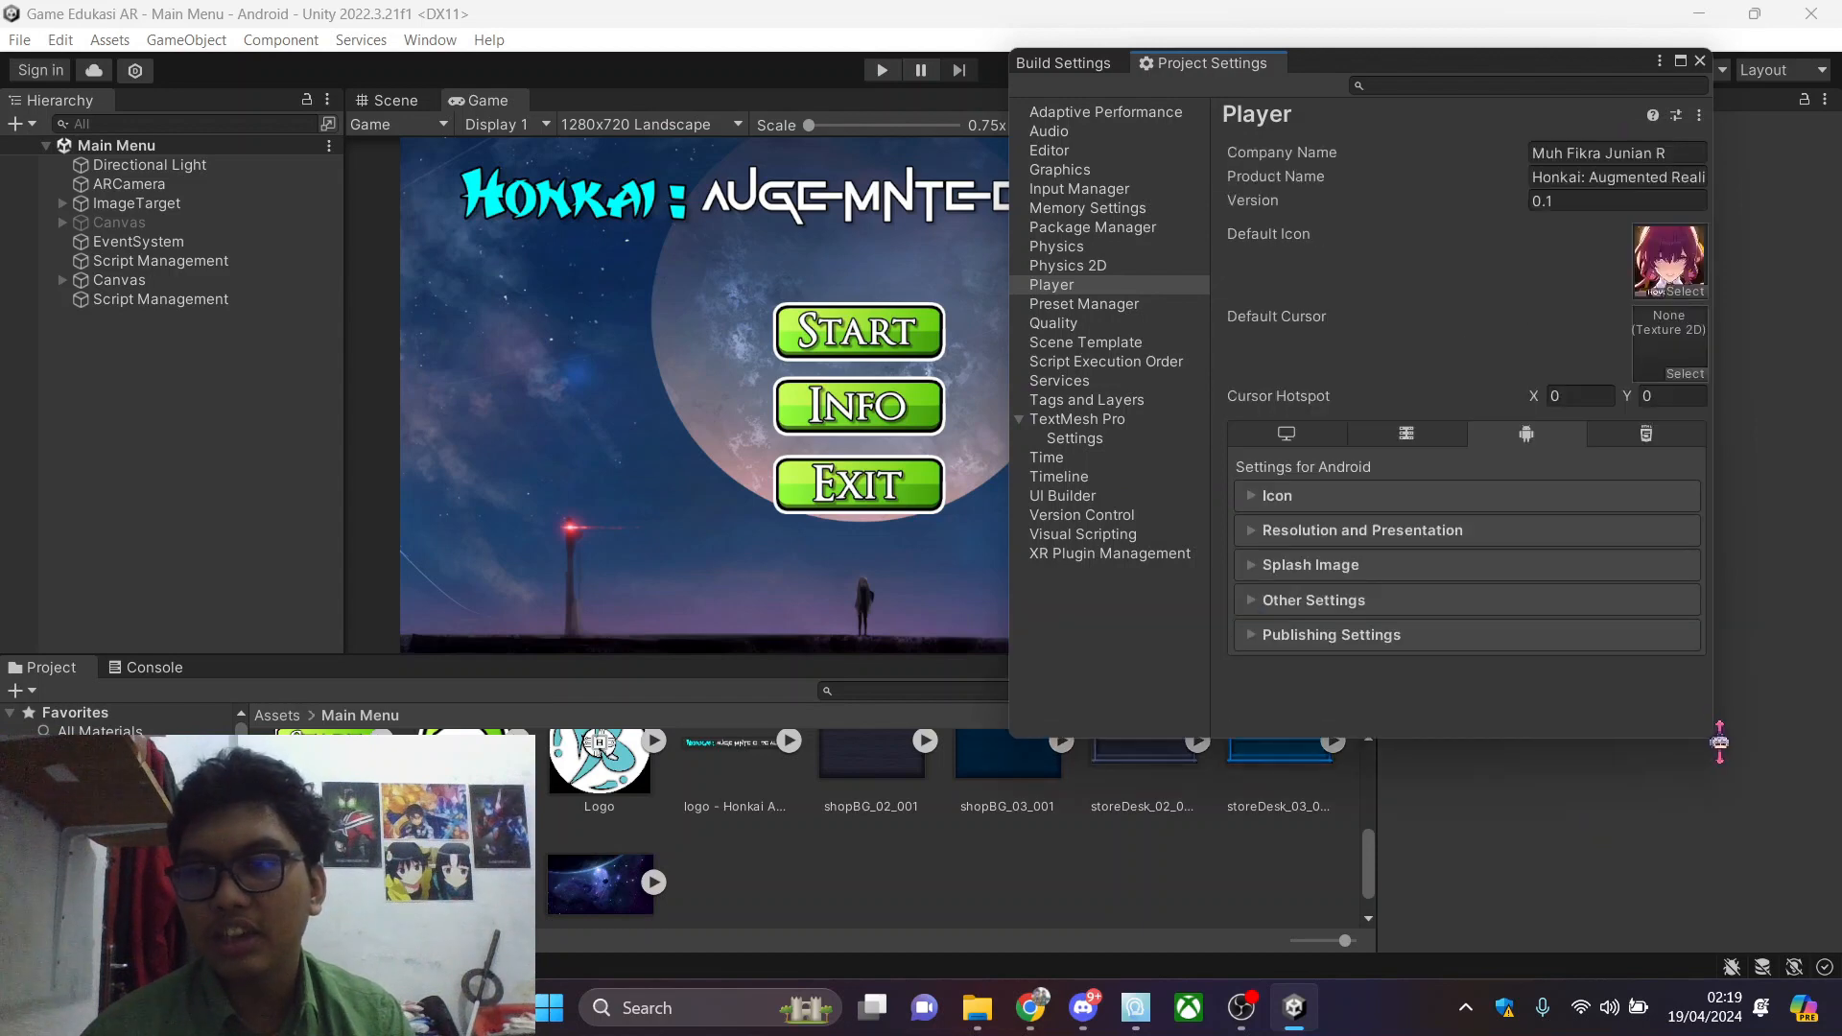
{"action": "left_click_drag", "start_coordinate": [1247, 62], "coordinate": [1317, 45]}
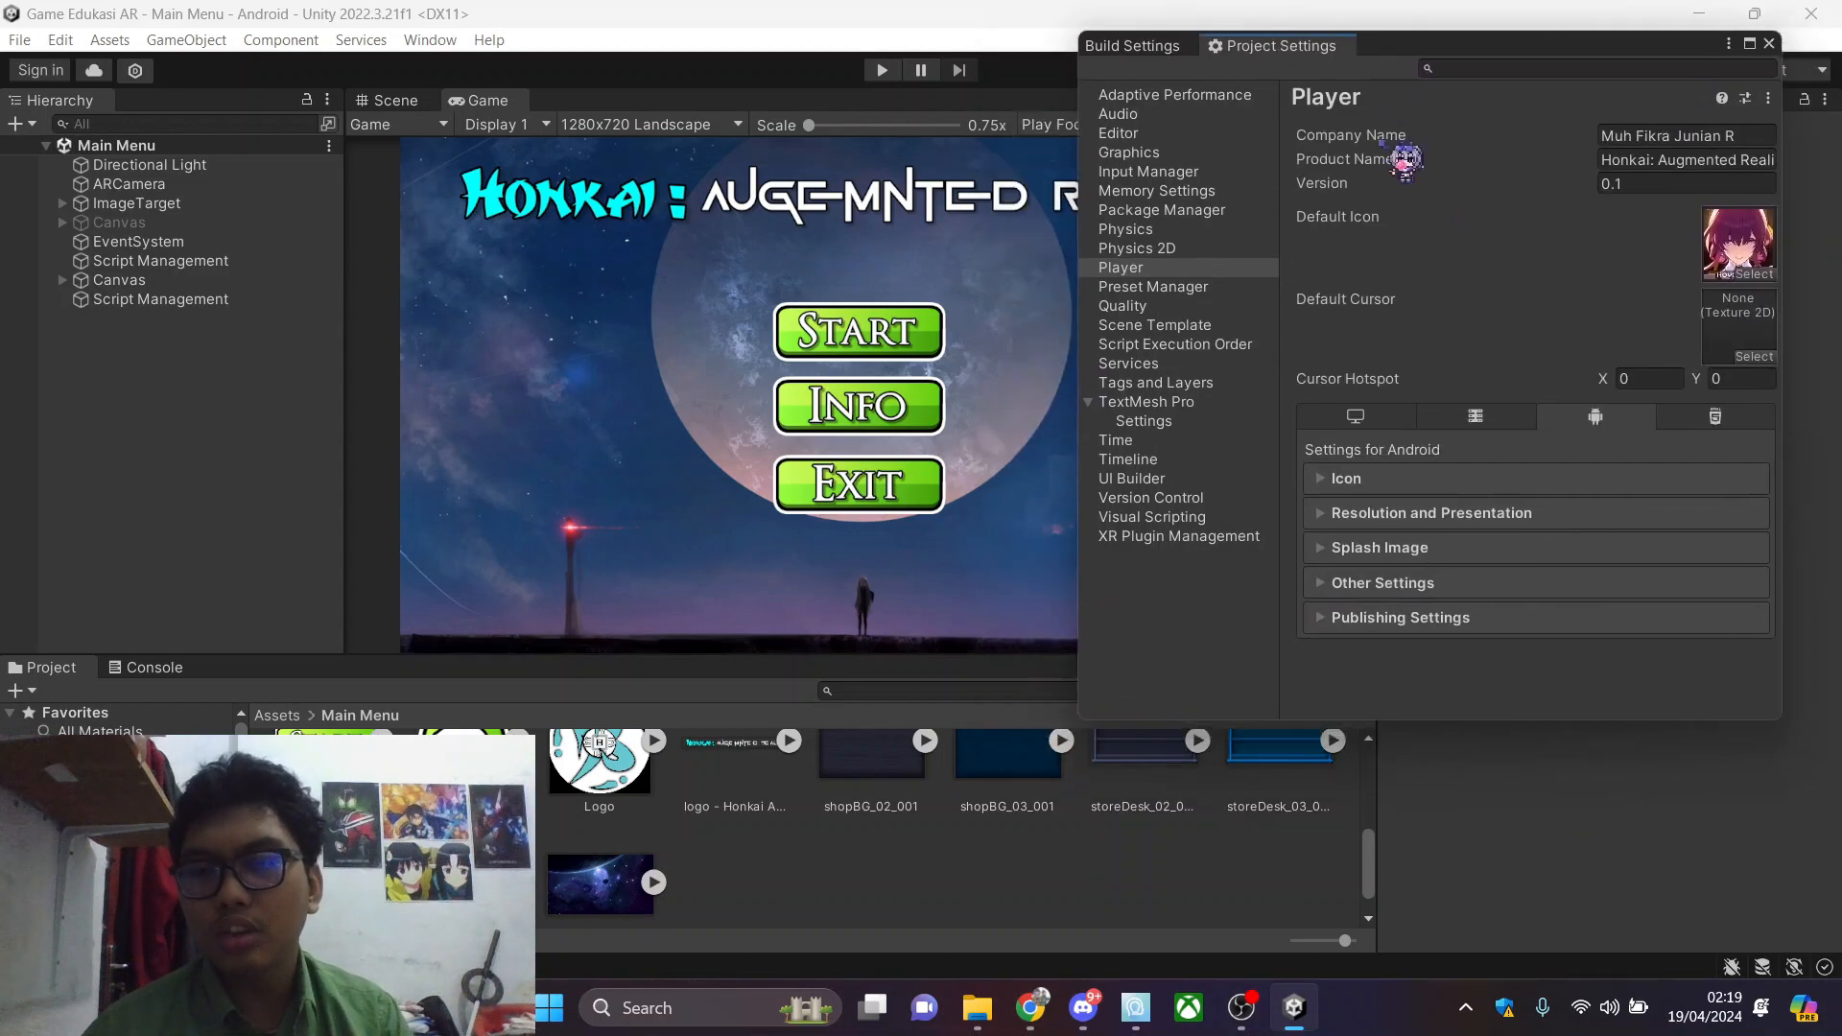
Expand Other Settings for Android and look through the rendering, Vulkan, identification and configuration options
{"action": "left_click", "coordinate": [1367, 592]}
{"action": "scroll", "coordinate": [1367, 595], "scroll_direction": "down", "scroll_amount": 3}
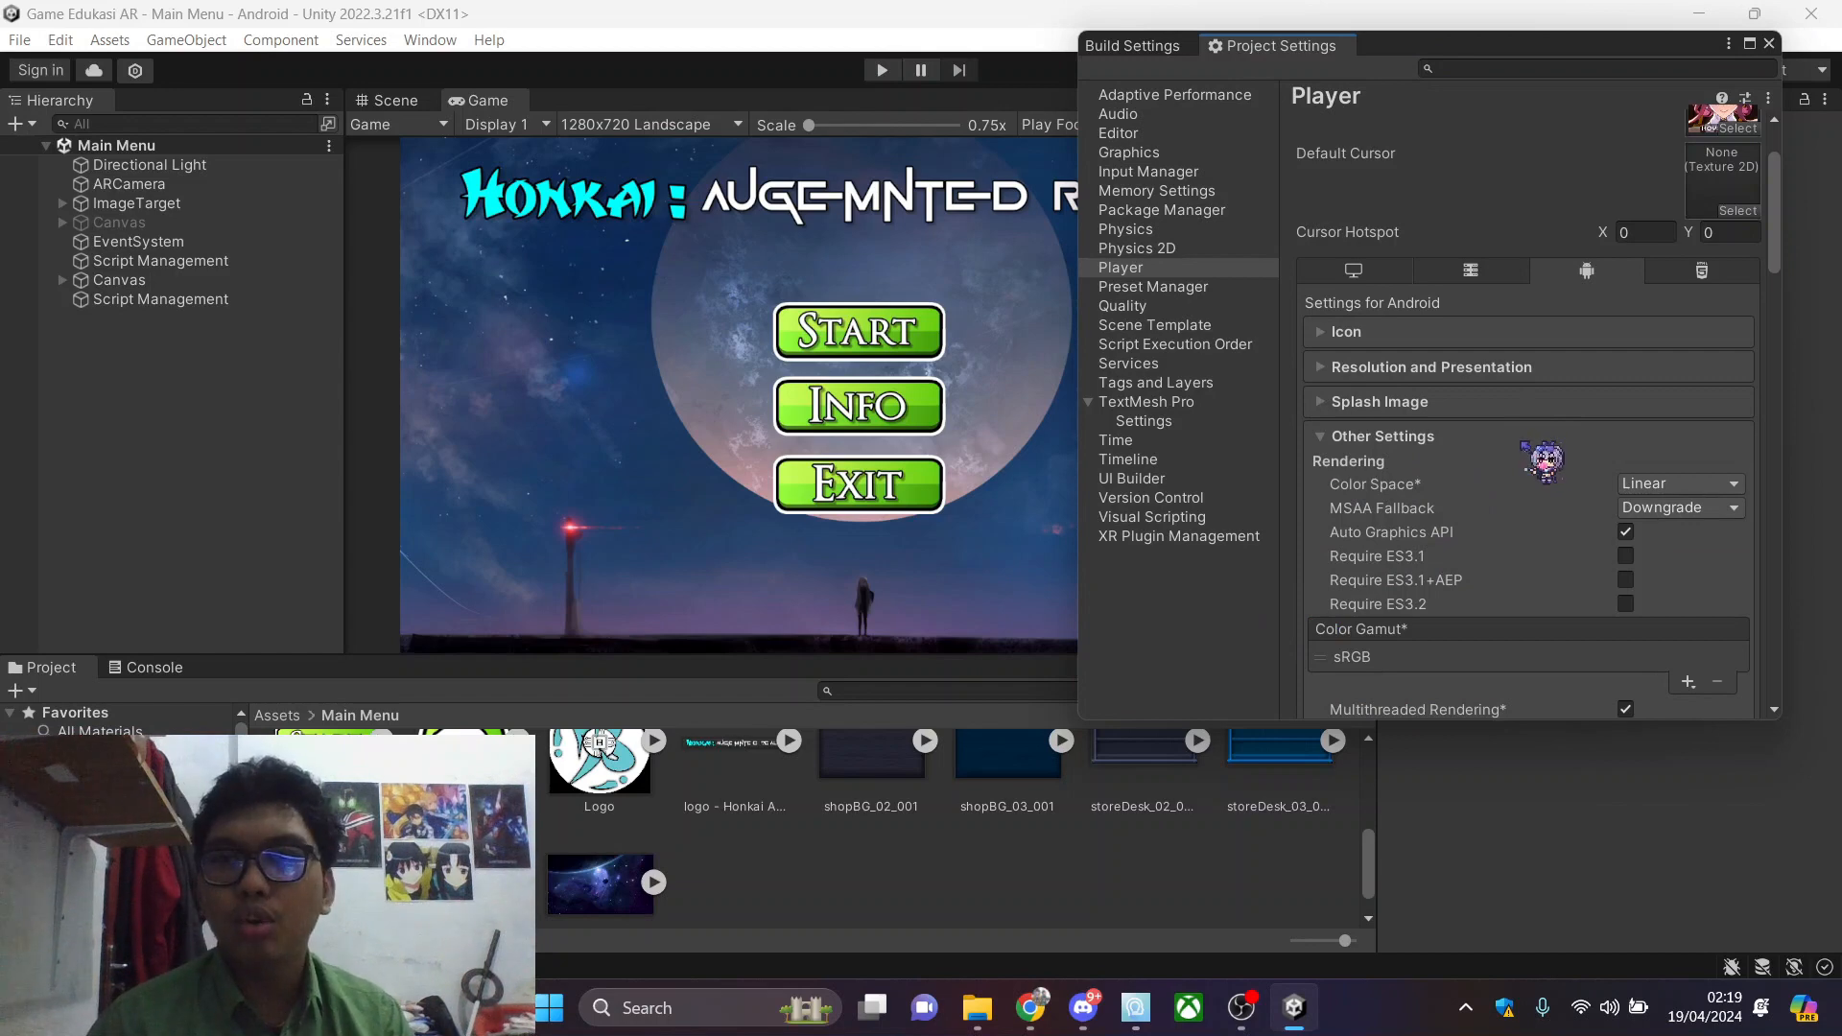
{"action": "scroll", "coordinate": [1486, 518], "scroll_direction": "down", "scroll_amount": 2}
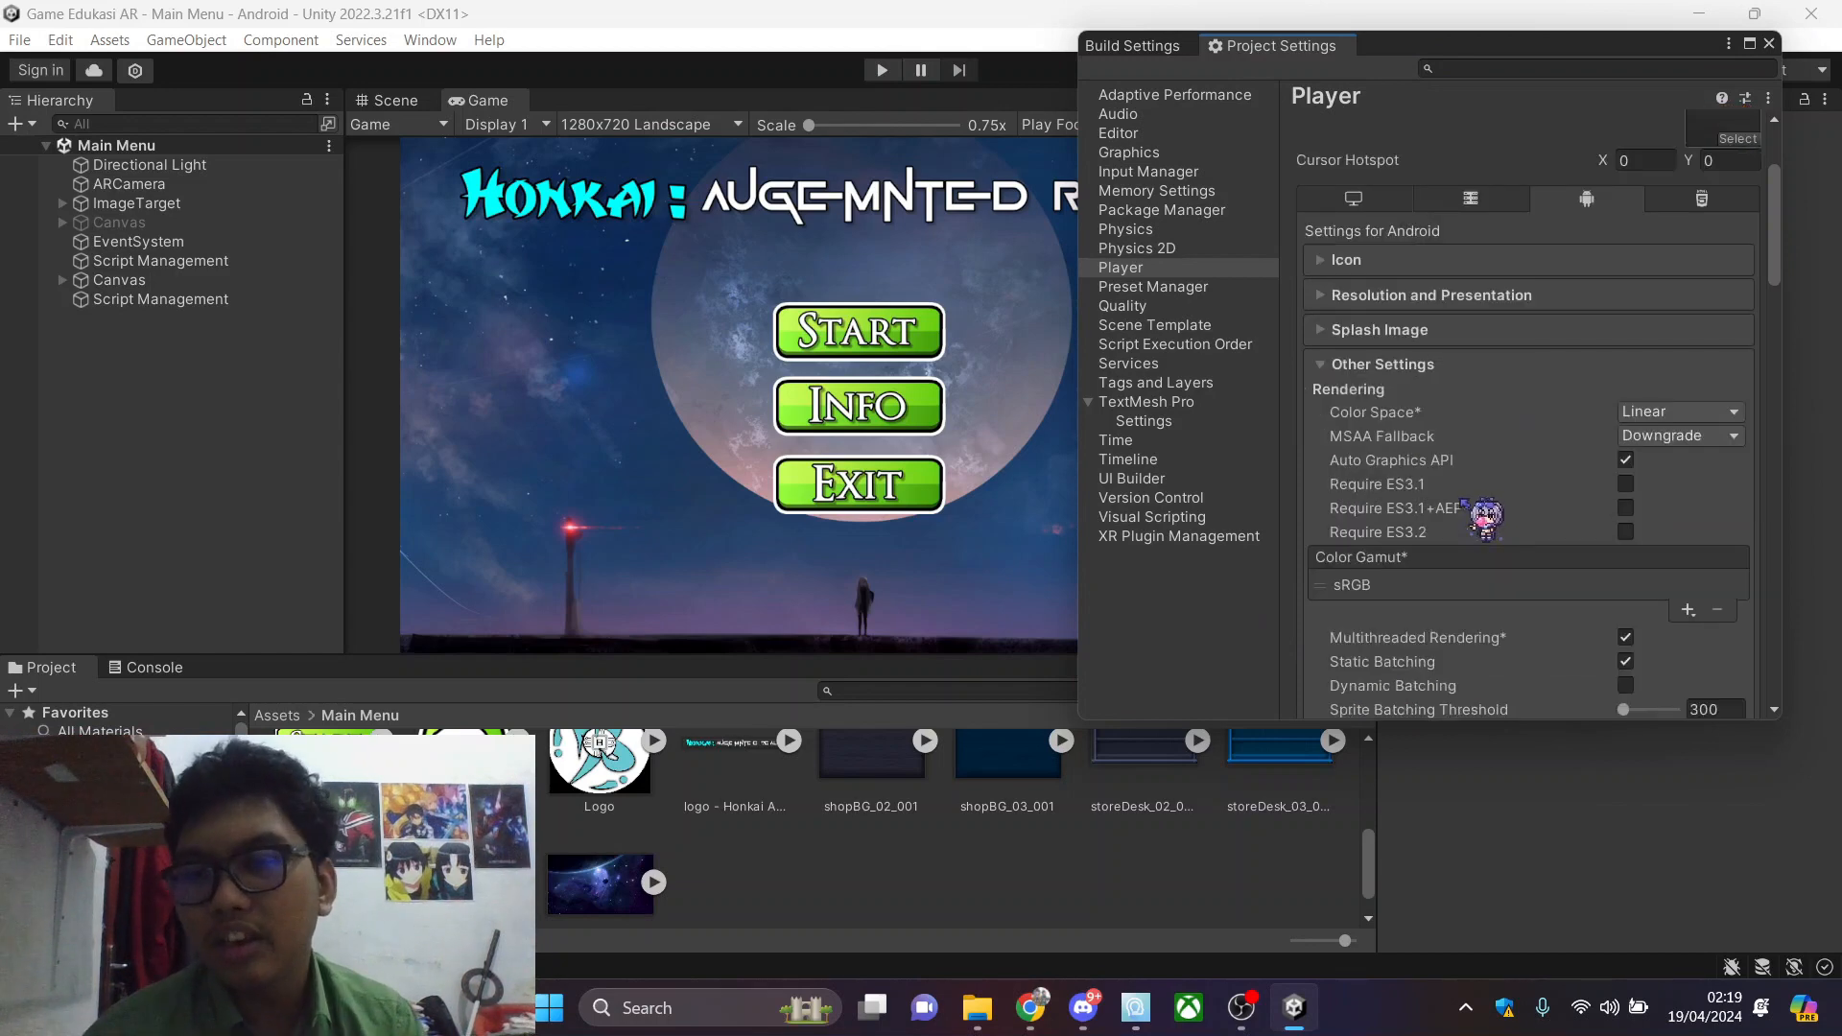
{"action": "scroll", "coordinate": [1485, 518], "scroll_direction": "down", "scroll_amount": 10}
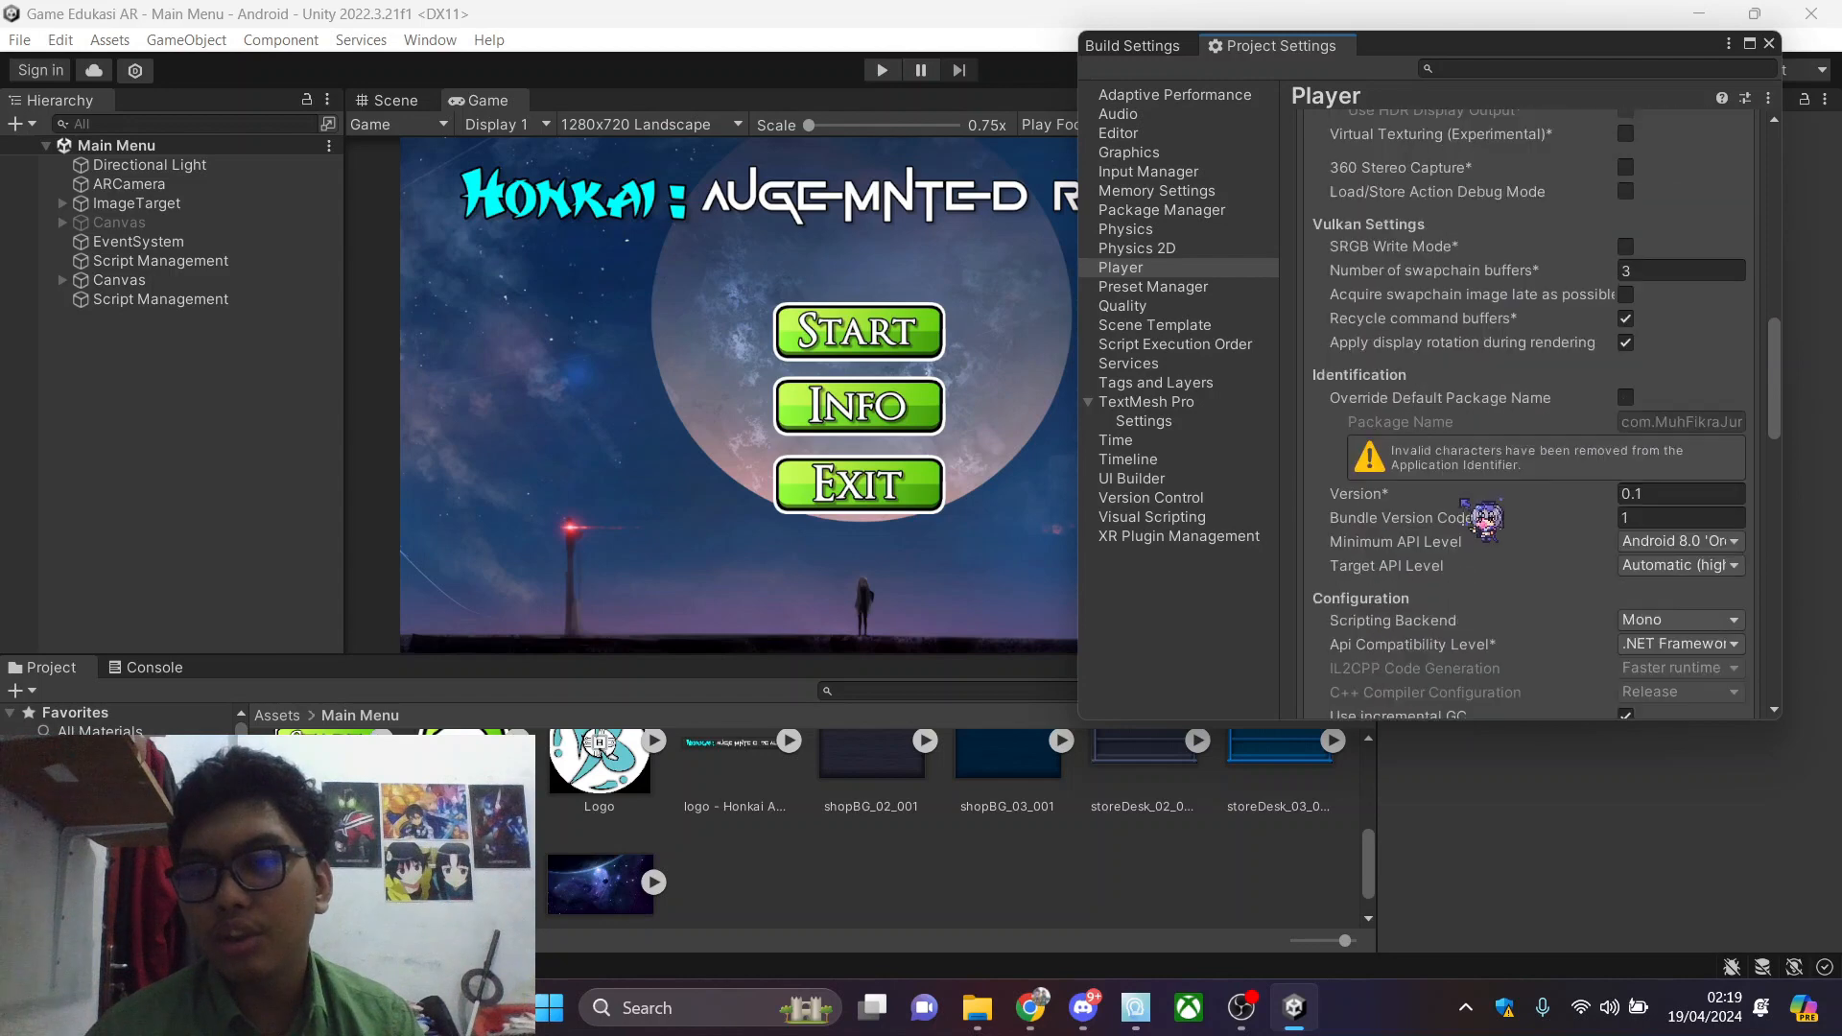
{"action": "scroll", "coordinate": [1492, 522], "scroll_direction": "up", "scroll_amount": 10}
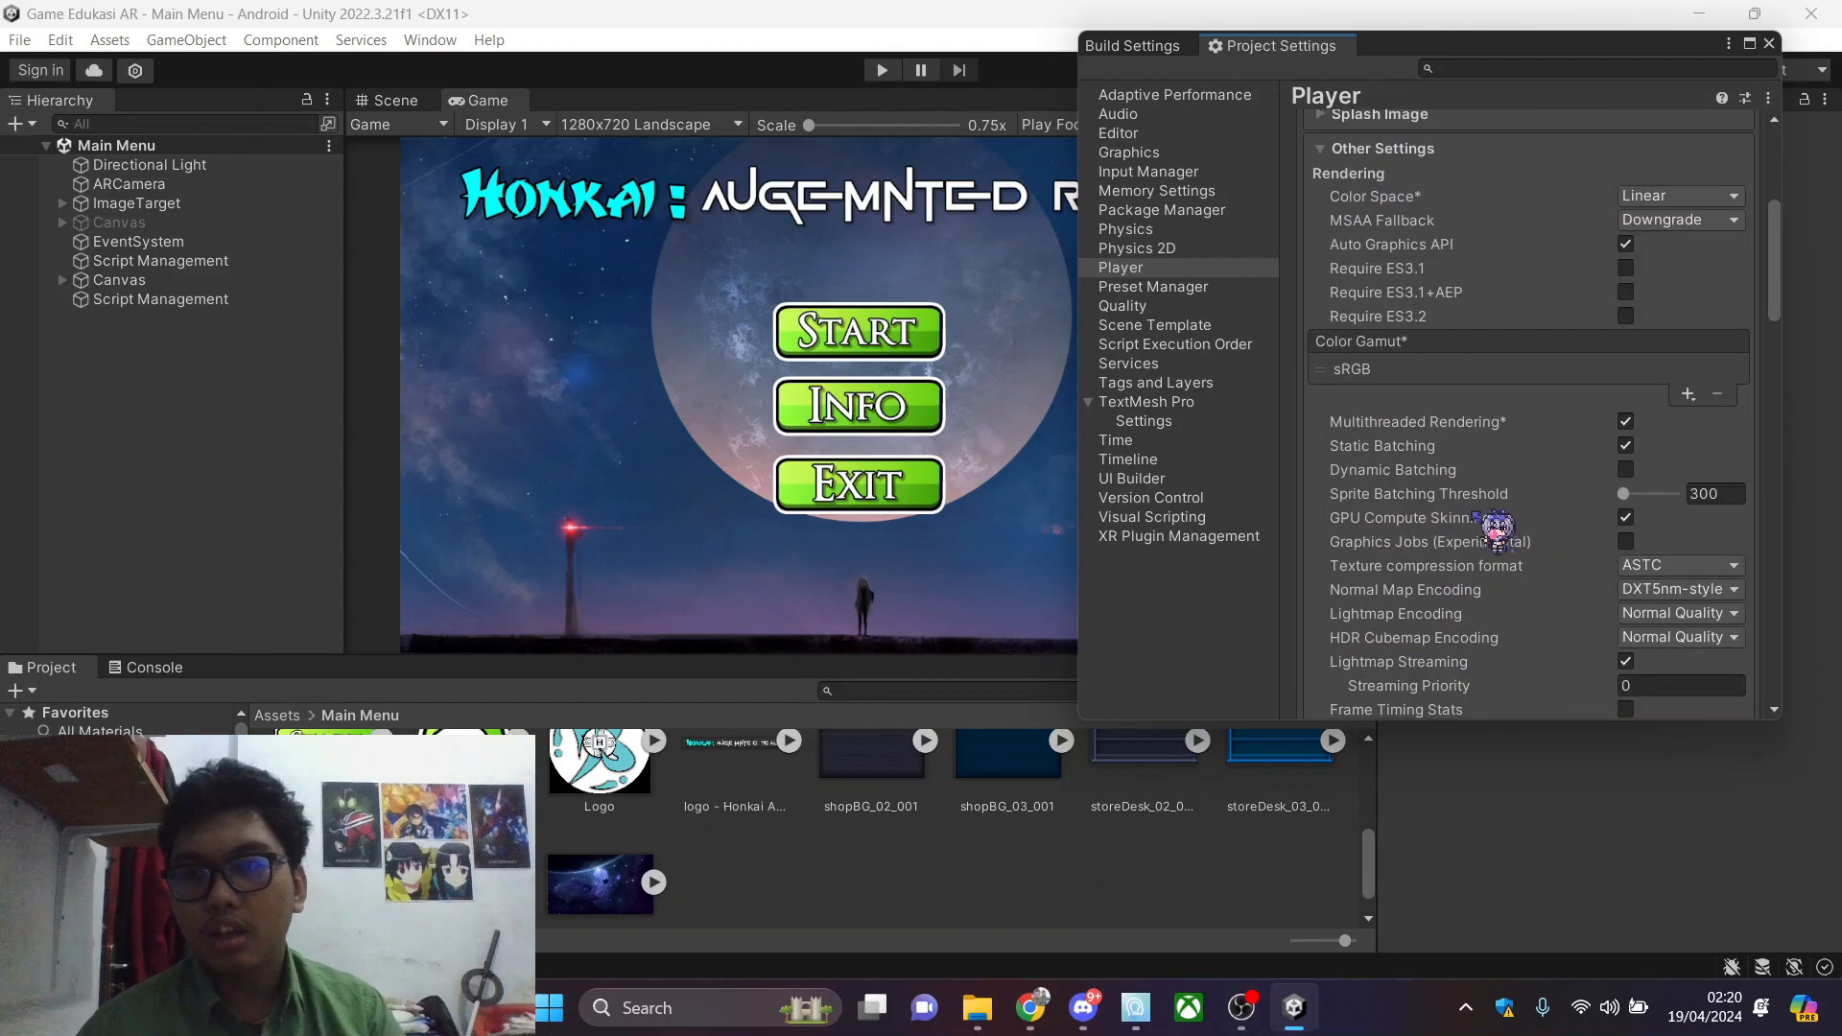
{"action": "scroll", "coordinate": [1486, 510], "scroll_direction": "down", "scroll_amount": 8}
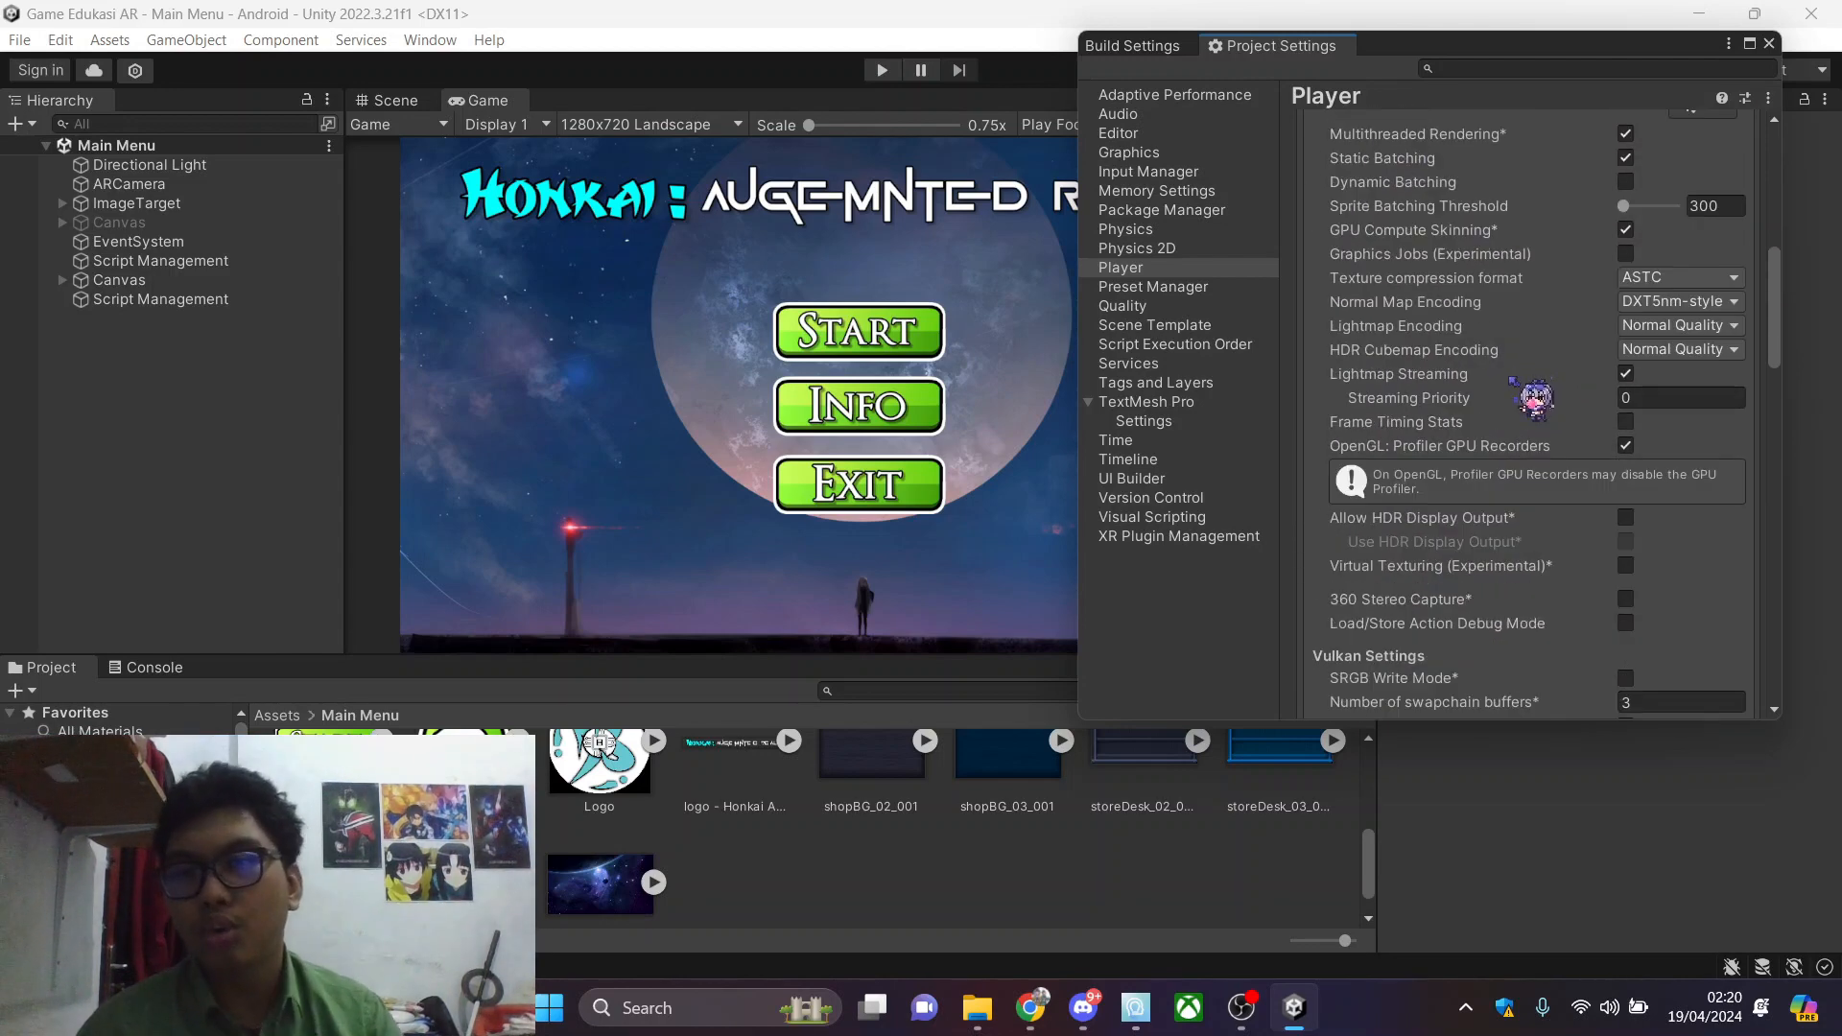
{"action": "scroll", "coordinate": [1533, 396], "scroll_direction": "down", "scroll_amount": 3}
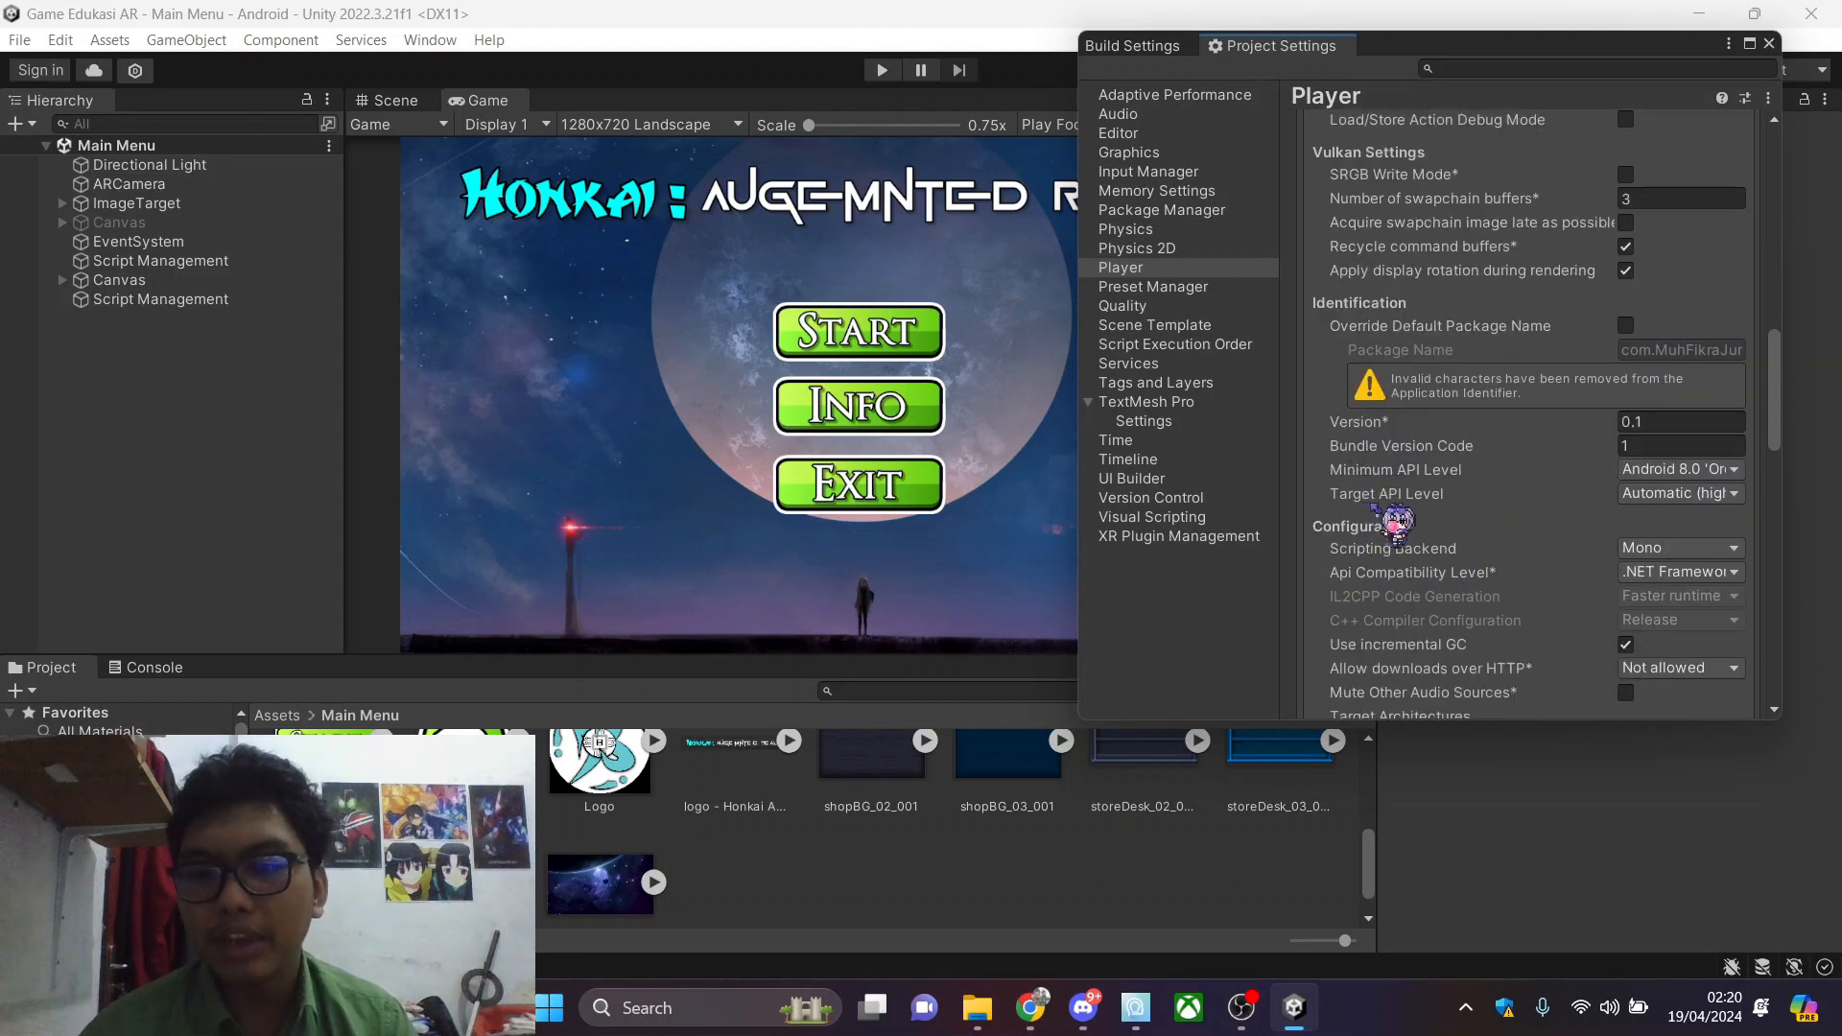
Widen the settings window, choose Android 8.0 'Oreo' (API level 26) as Minimum API Level and Automatic (highest installed) as Target API Level
{"action": "left_click_drag", "start_coordinate": [1082, 422], "coordinate": [804, 365]}
{"action": "scroll", "coordinate": [1056, 397], "scroll_direction": "down", "scroll_amount": 1}
{"action": "scroll", "coordinate": [1260, 461], "scroll_direction": "up", "scroll_amount": 1}
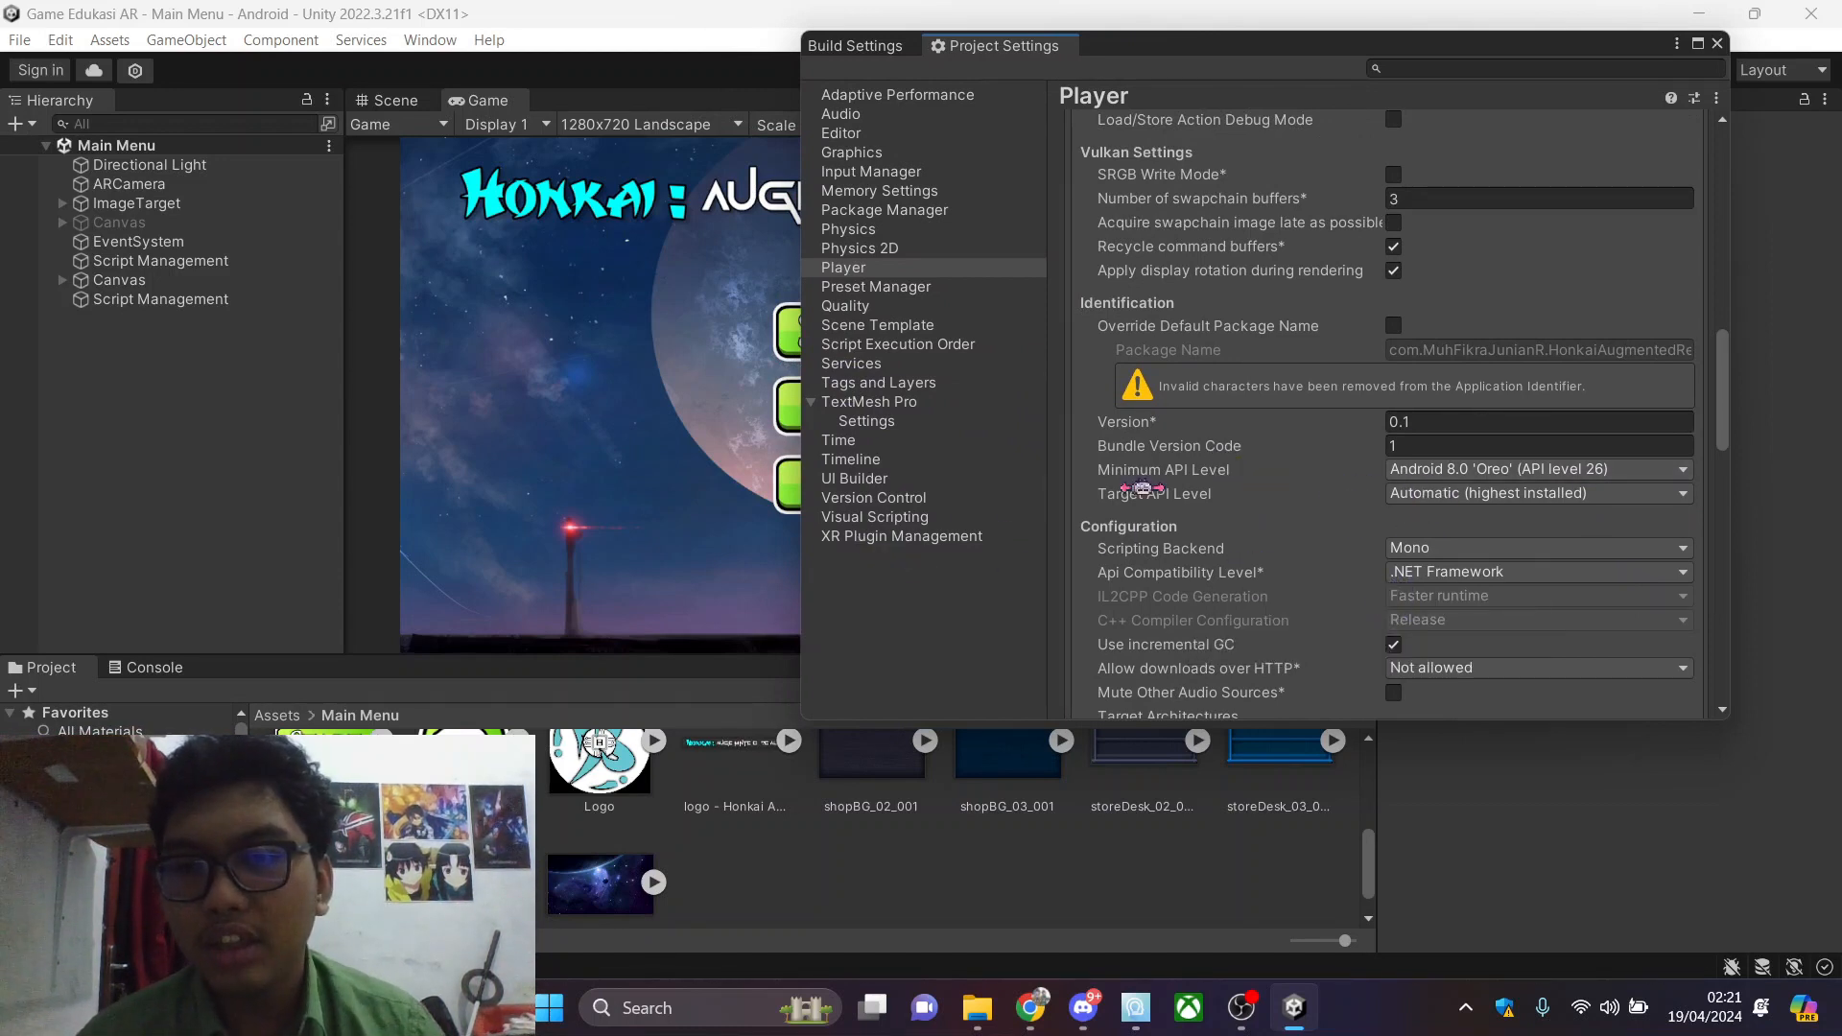
{"action": "left_click", "coordinate": [1627, 470]}
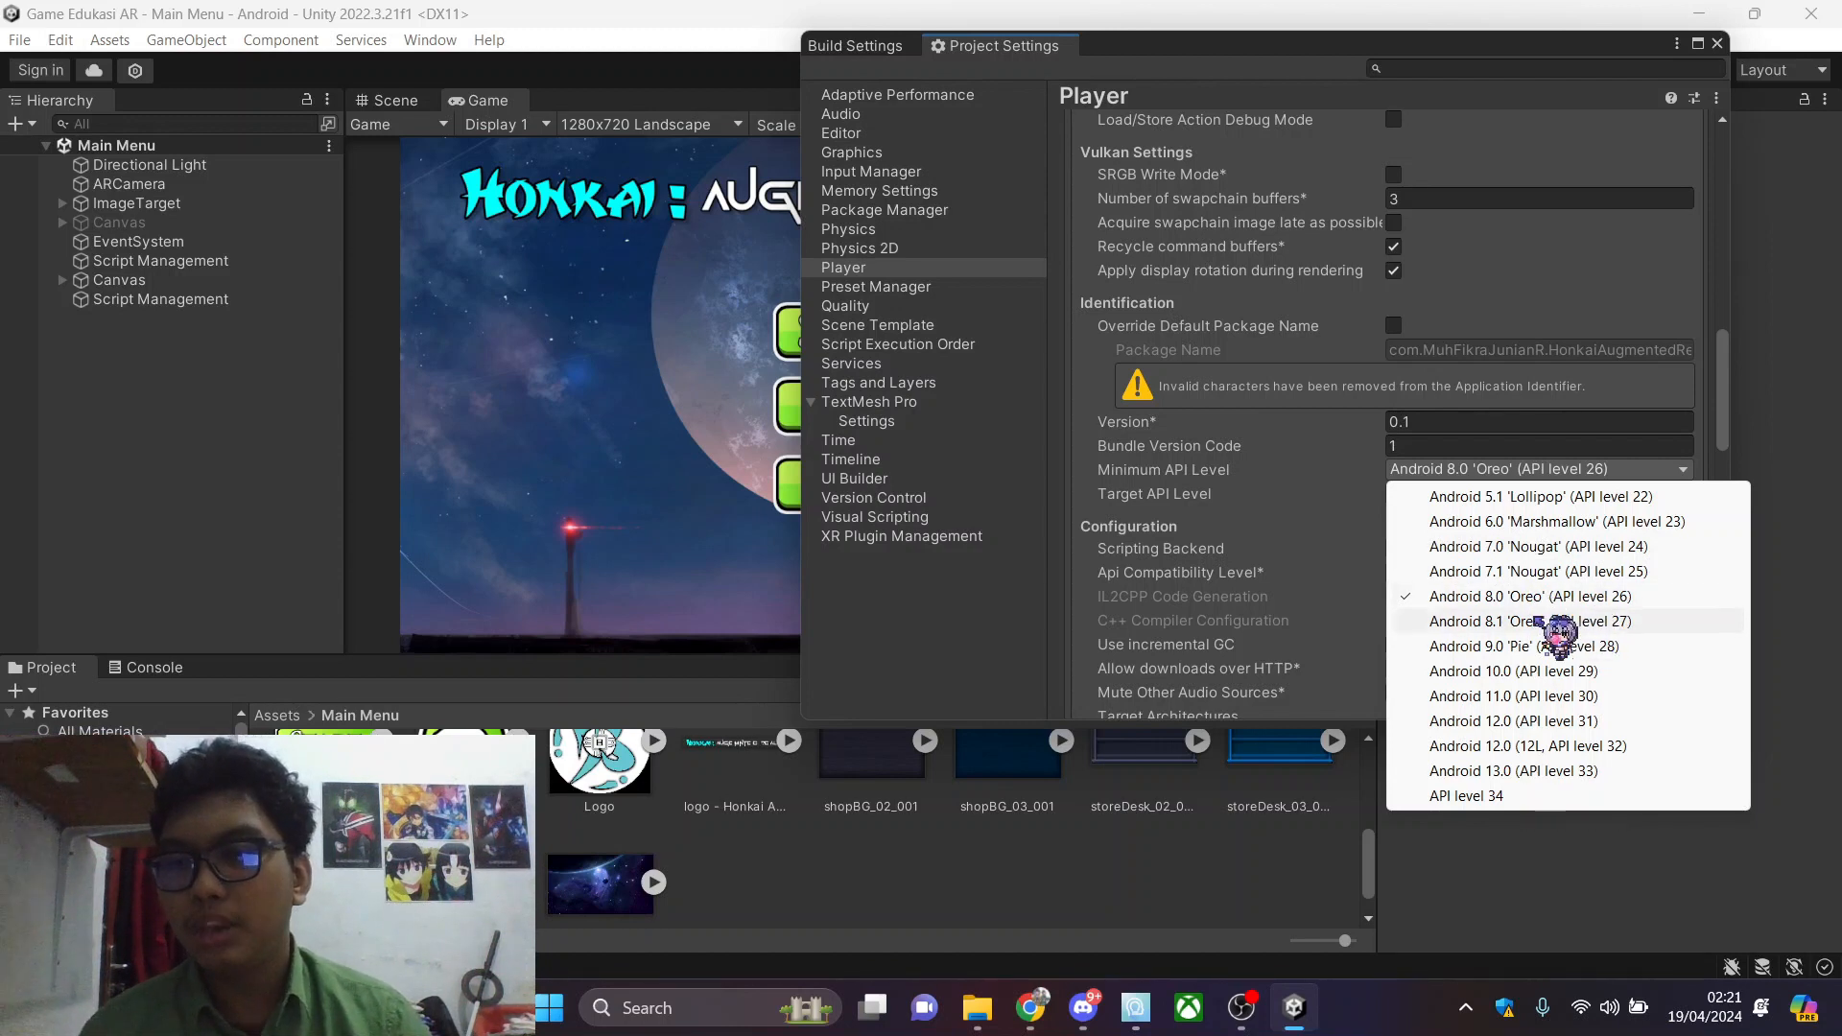
{"action": "left_click", "coordinate": [1681, 599]}
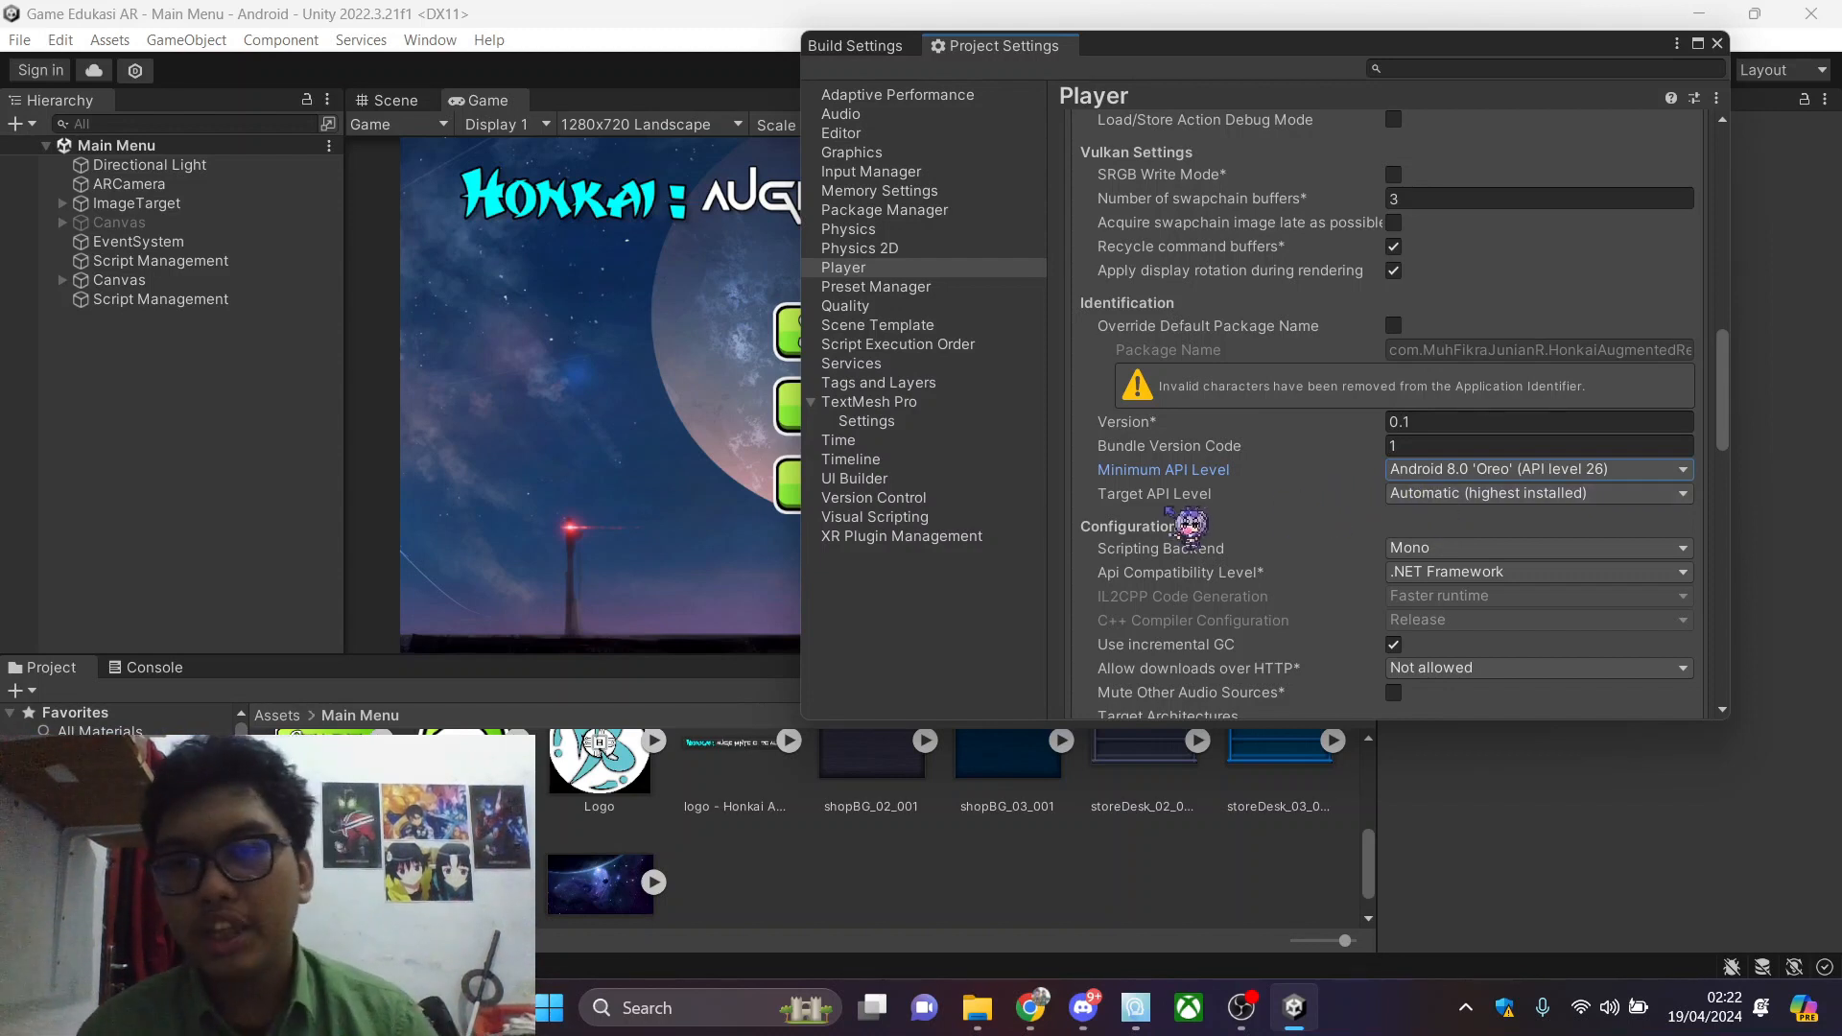
{"action": "left_click", "coordinate": [1524, 495]}
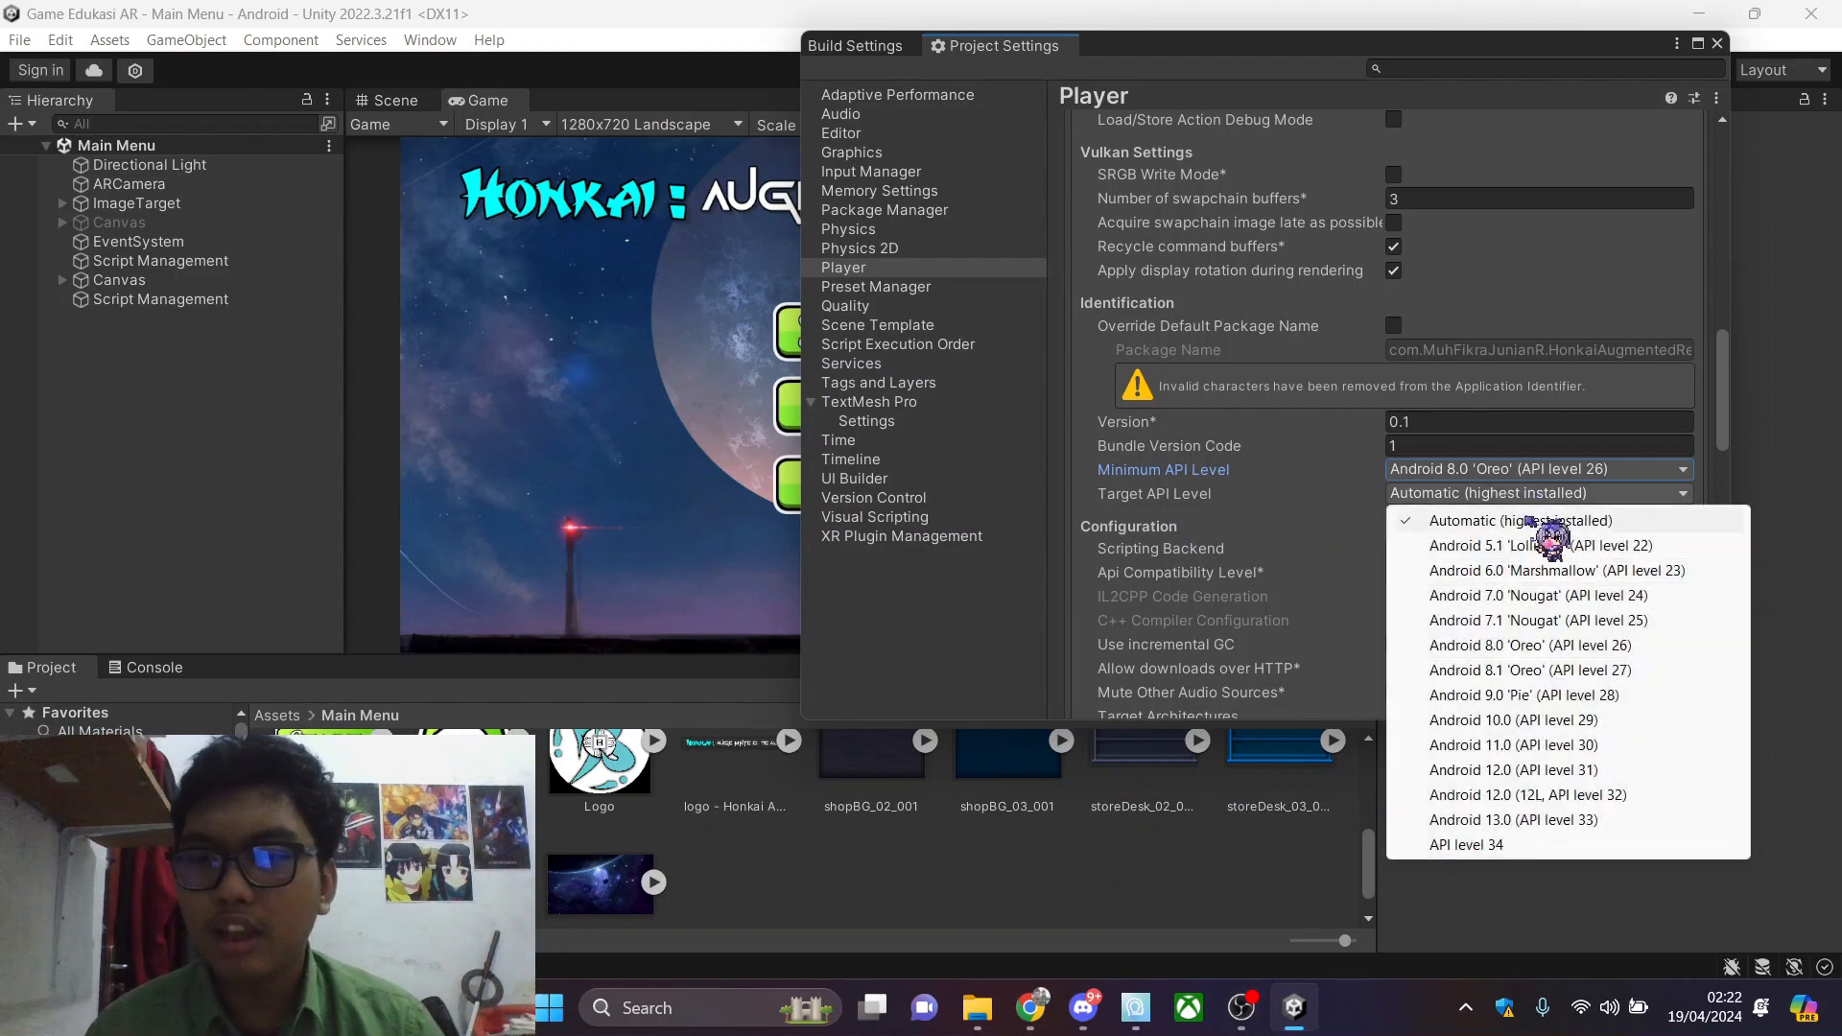
{"action": "left_click", "coordinate": [1640, 524]}
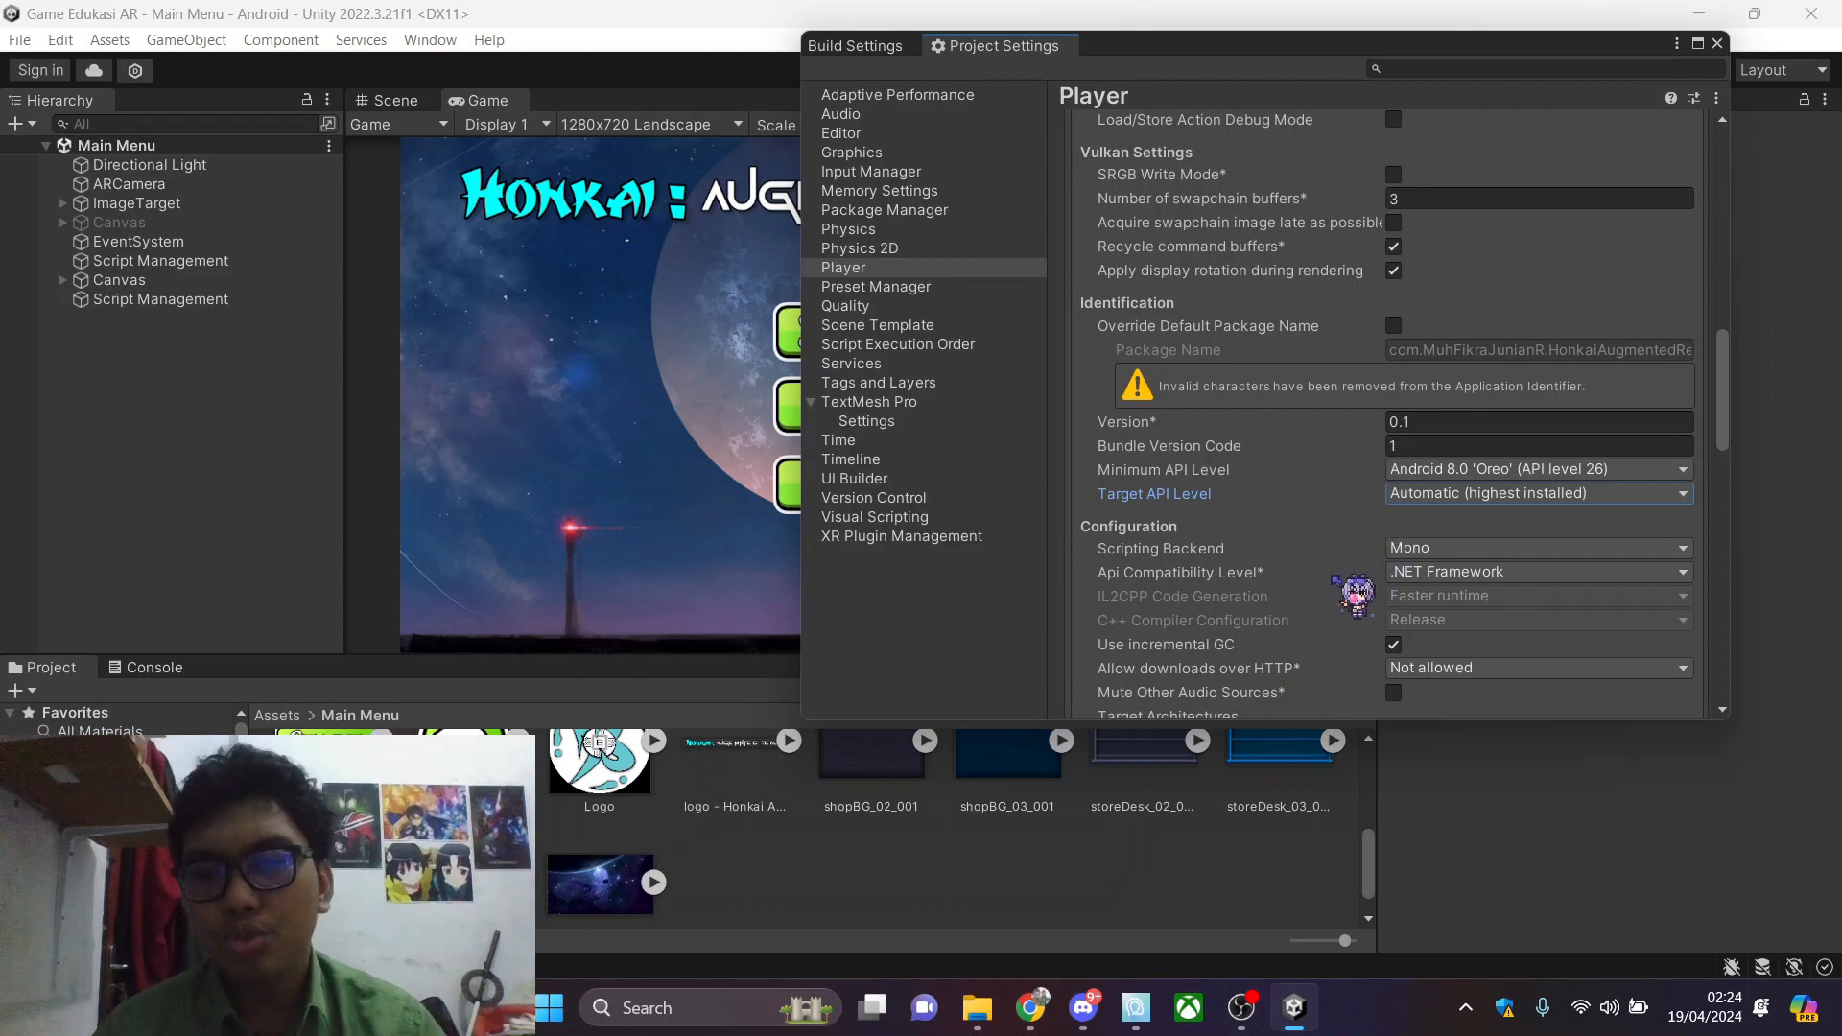
{"action": "left_click", "coordinate": [1602, 493]}
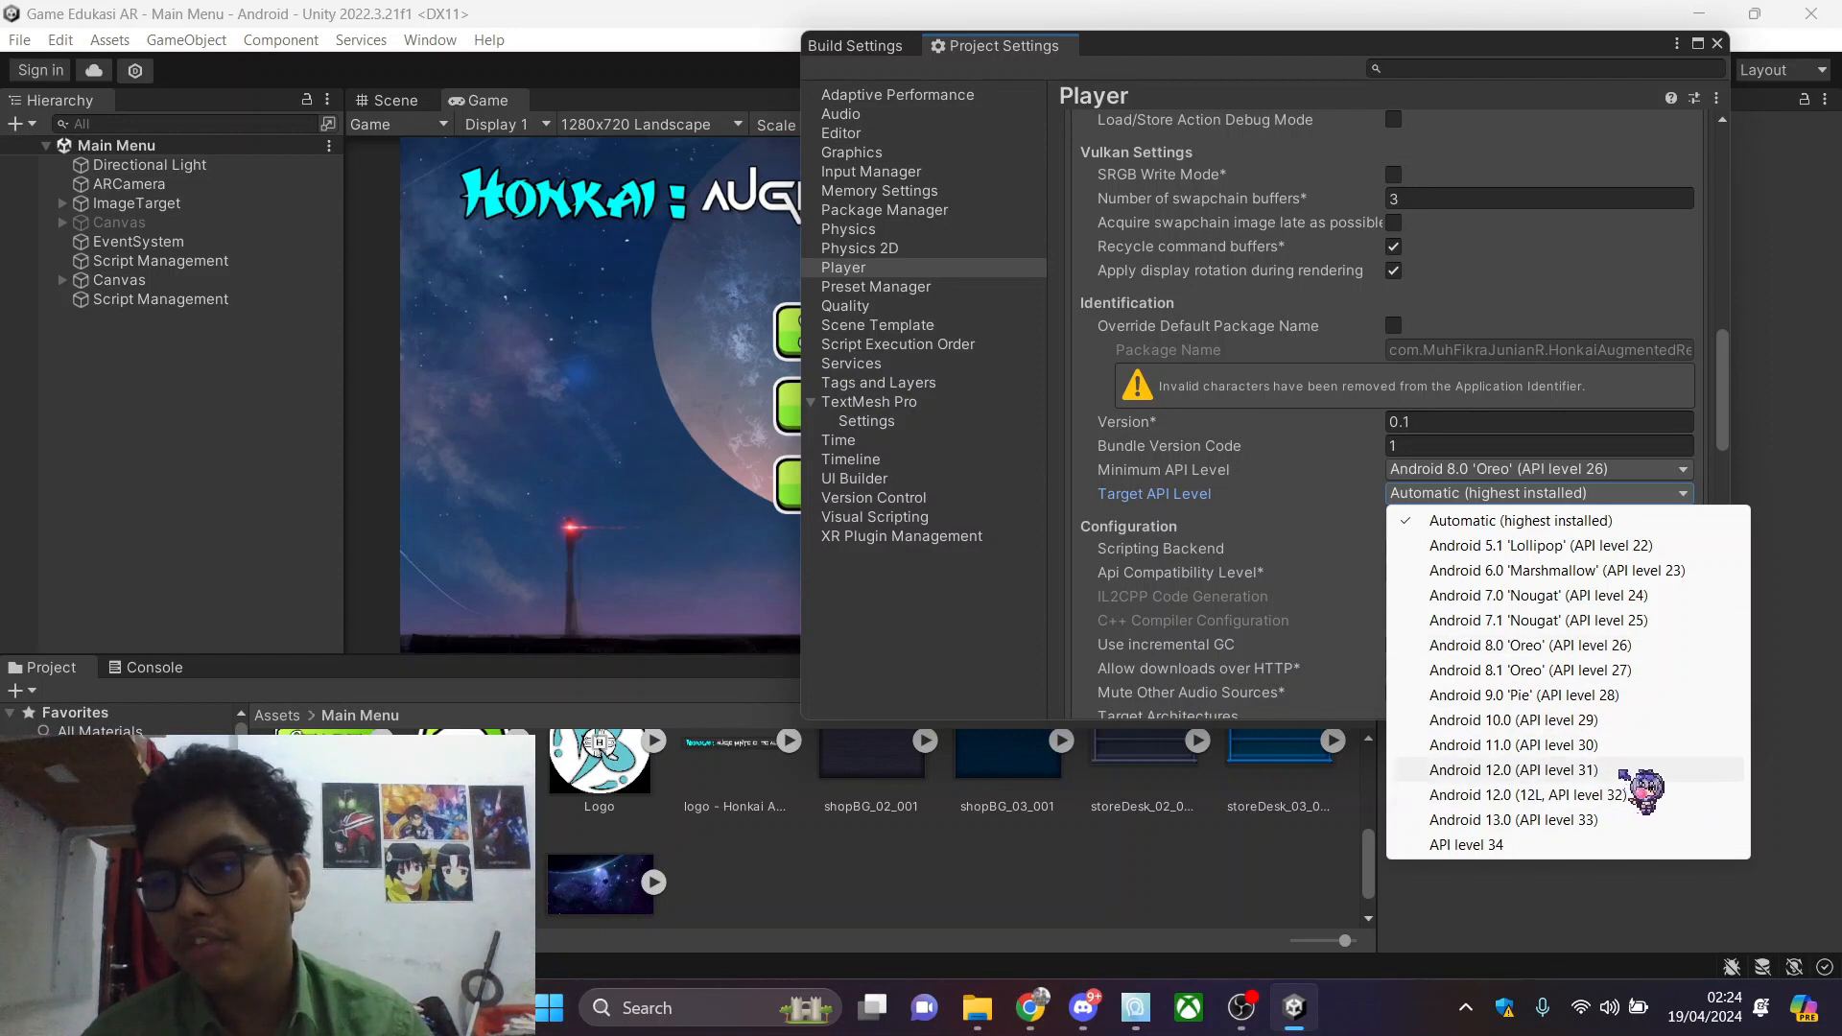
{"action": "left_click", "coordinate": [1478, 526]}
Try enabling Android TV Compatibility to see its extra options, and disable it again
{"action": "scroll", "coordinate": [1329, 555], "scroll_direction": "down", "scroll_amount": 7}
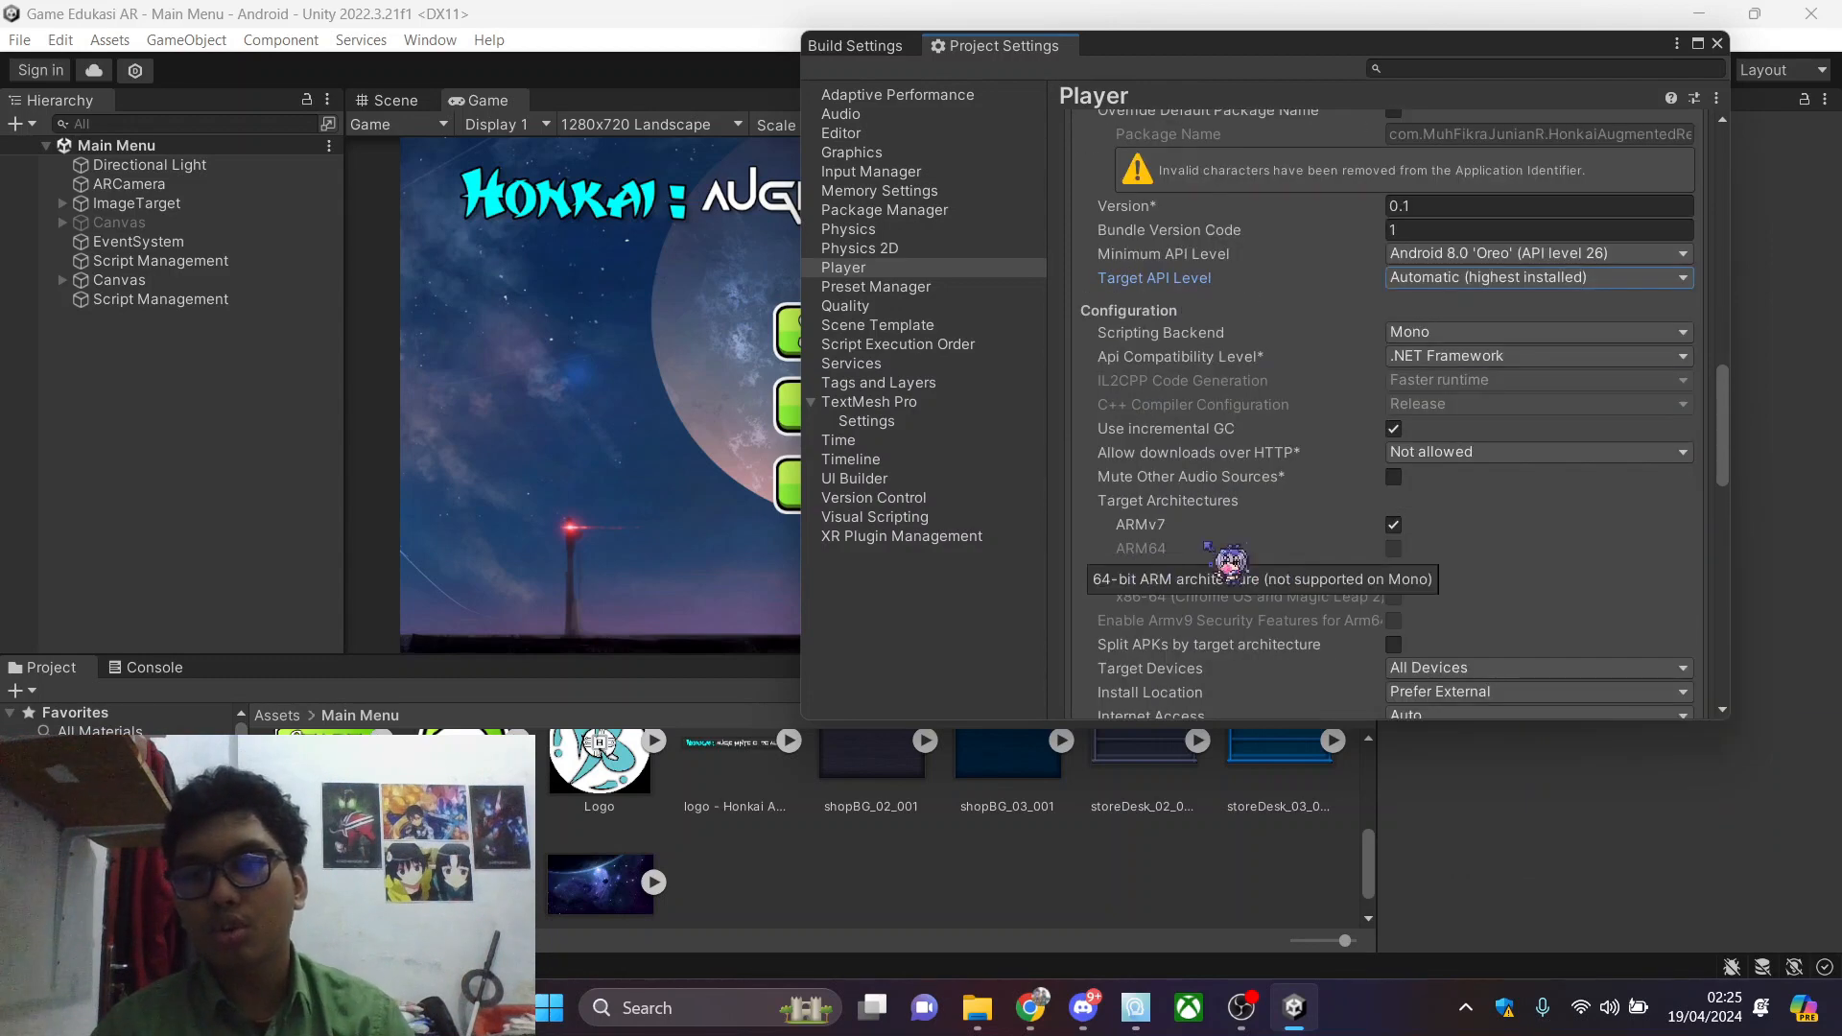
{"action": "scroll", "coordinate": [1439, 533], "scroll_direction": "down", "scroll_amount": 3}
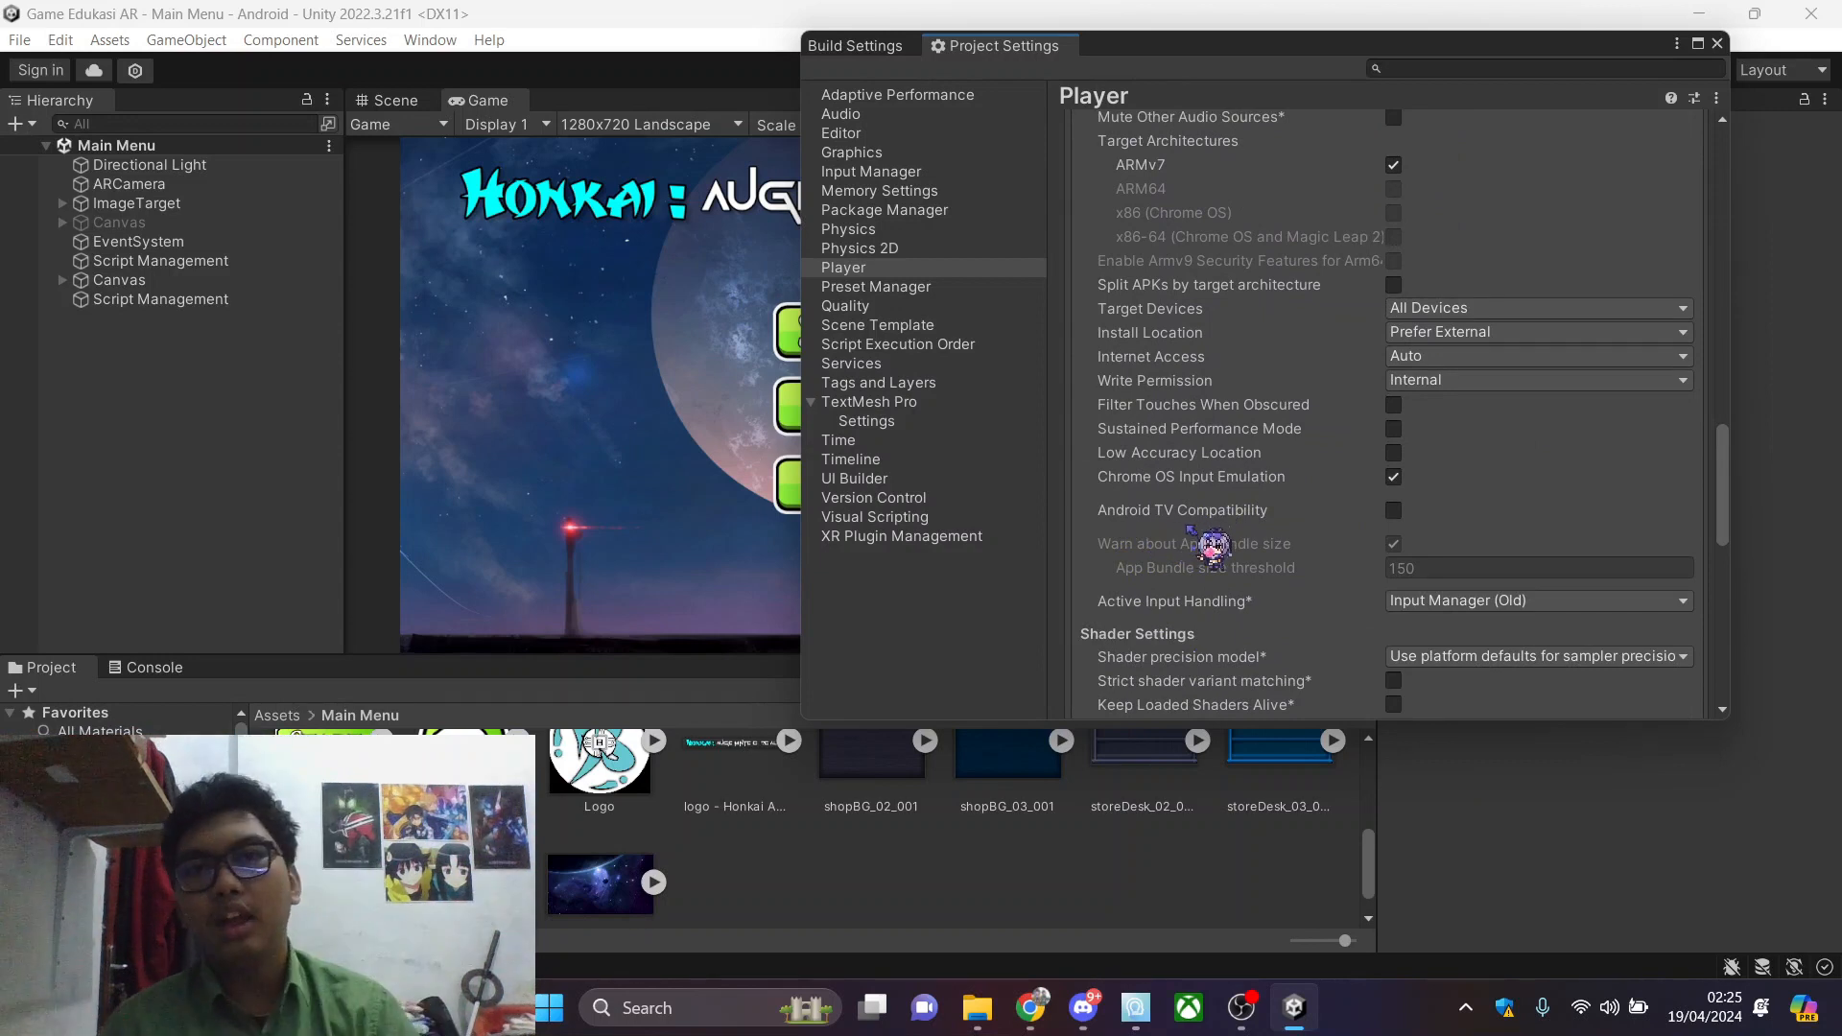
{"action": "left_click", "coordinate": [1393, 509]}
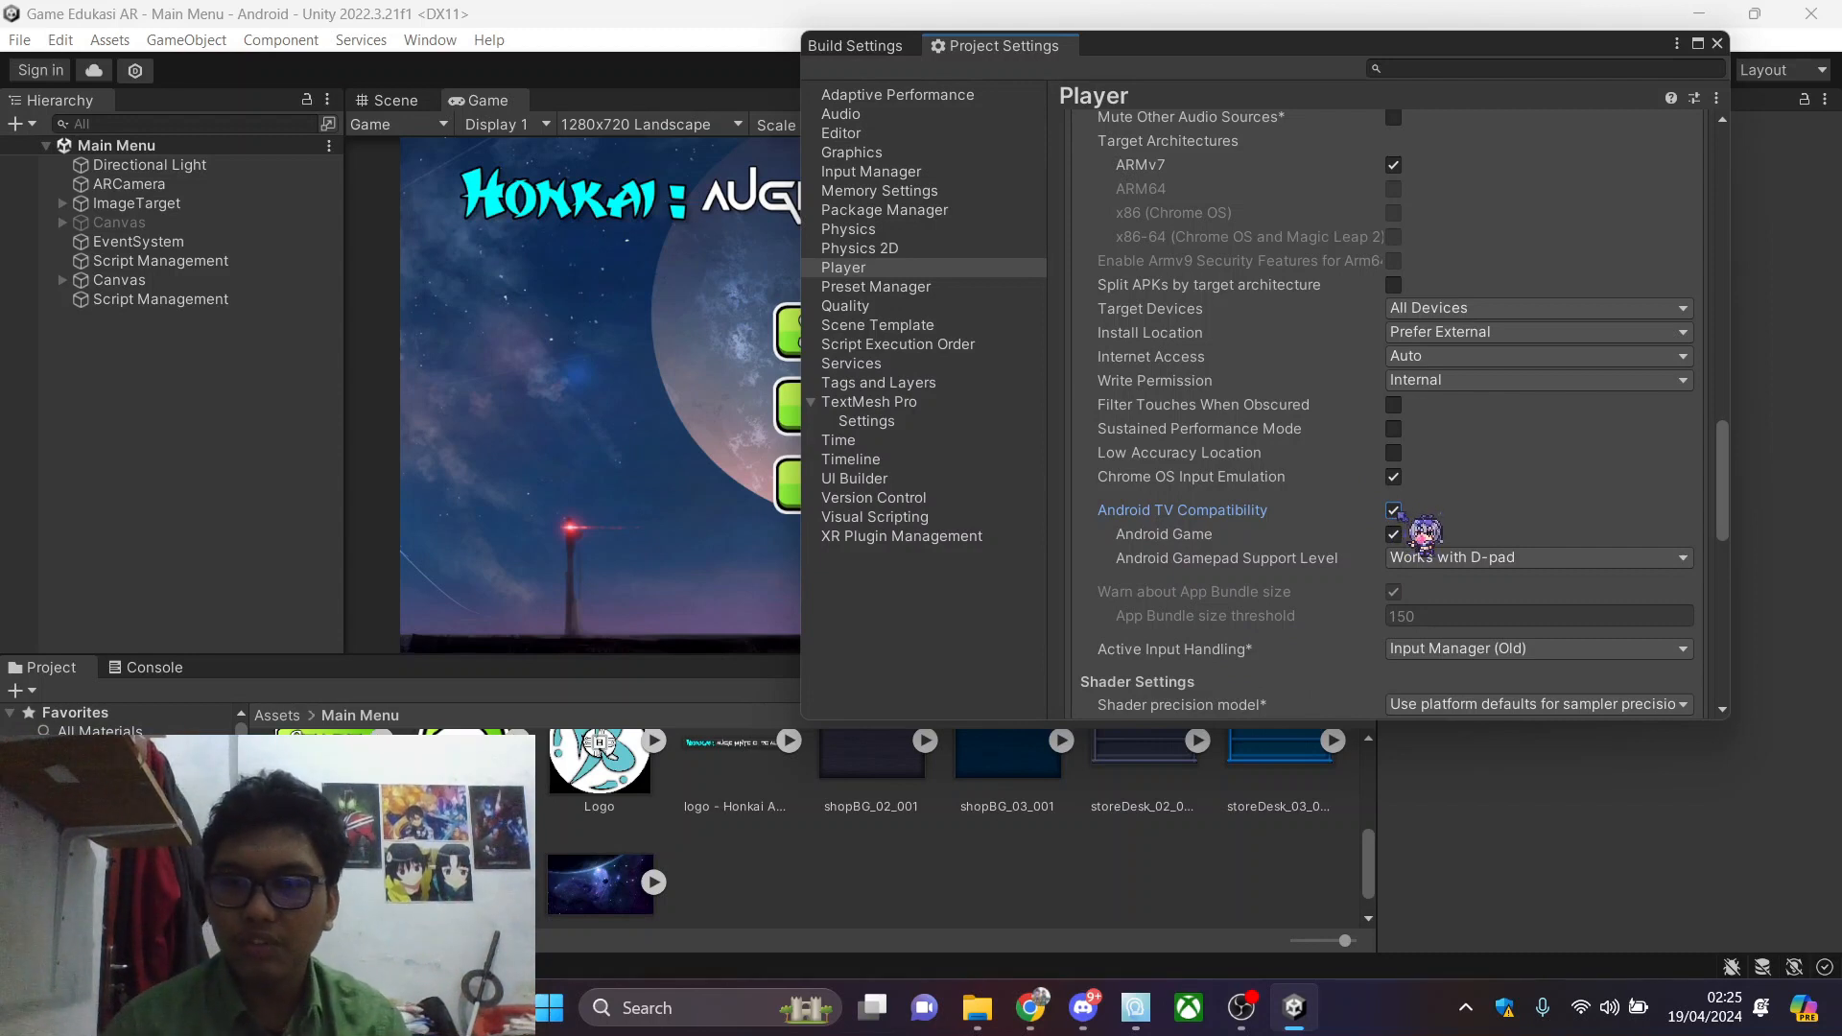
{"action": "left_click", "coordinate": [1395, 511]}
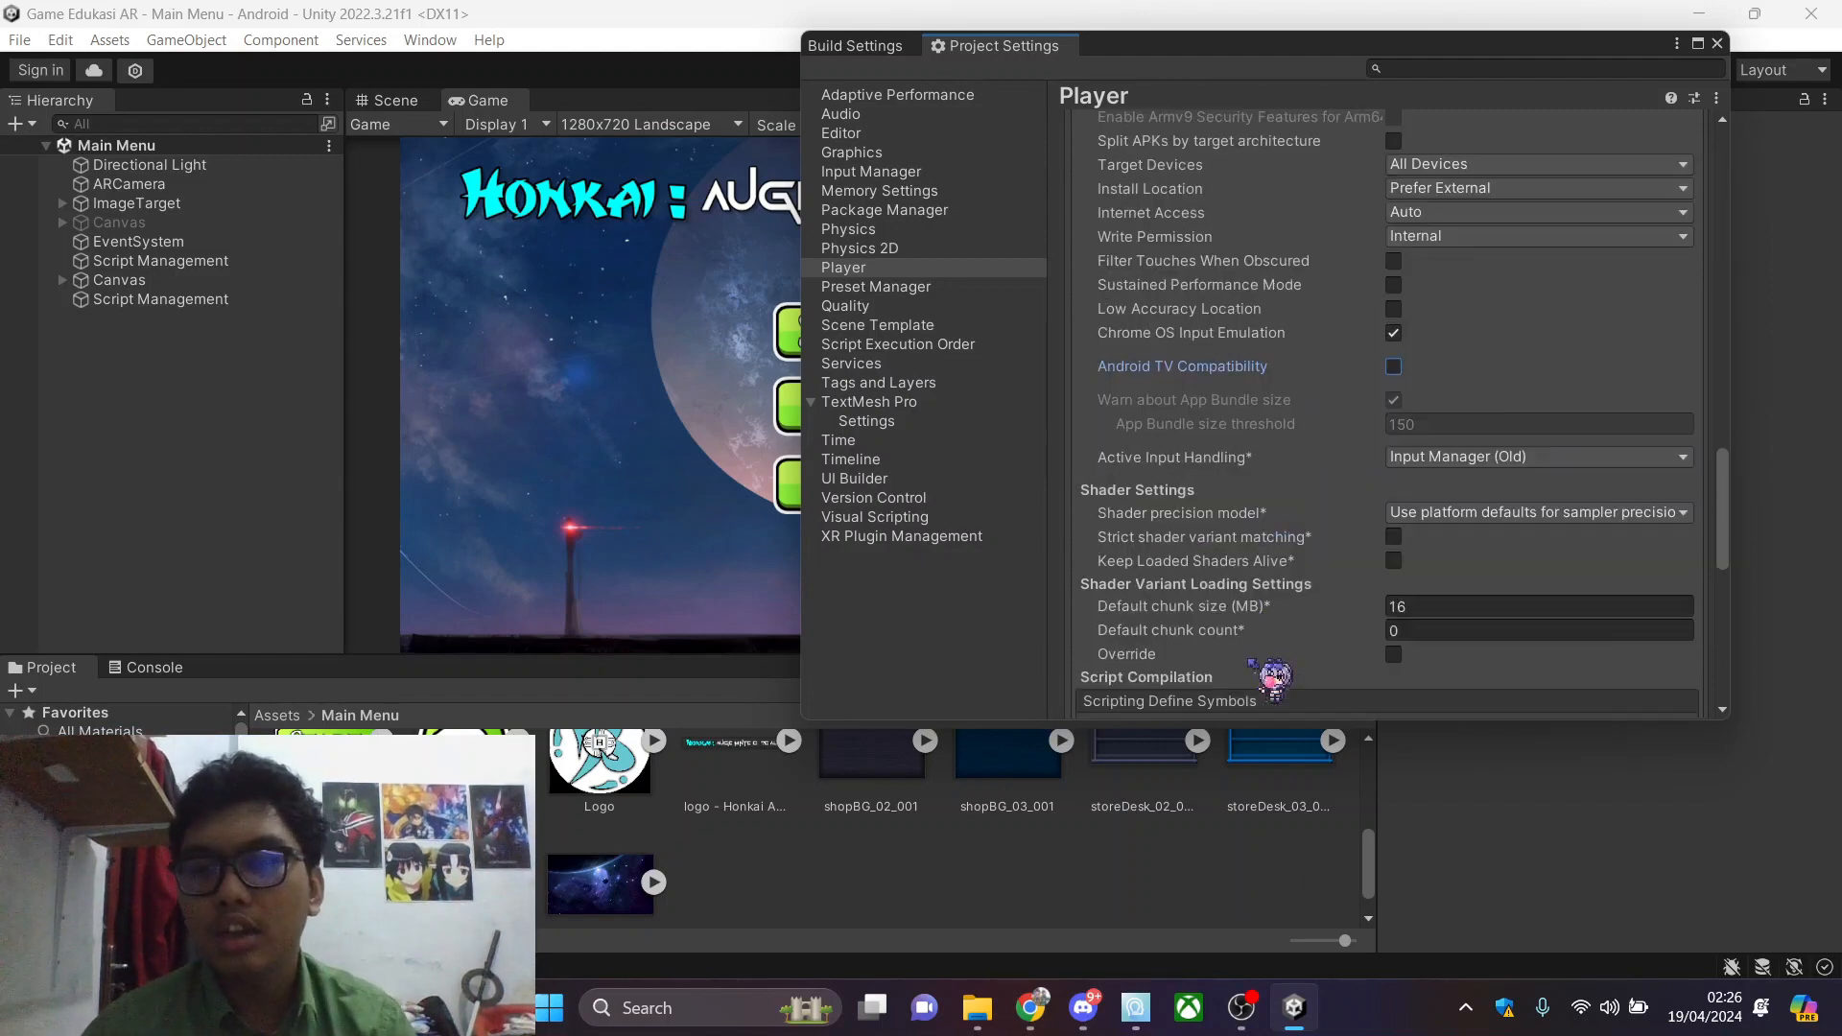
Review the shader, script compilation, optimization and stack trace settings, and close the Project Settings window
{"action": "scroll", "coordinate": [1319, 699], "scroll_direction": "down", "scroll_amount": 5}
{"action": "scroll", "coordinate": [1253, 665], "scroll_direction": "down", "scroll_amount": 12}
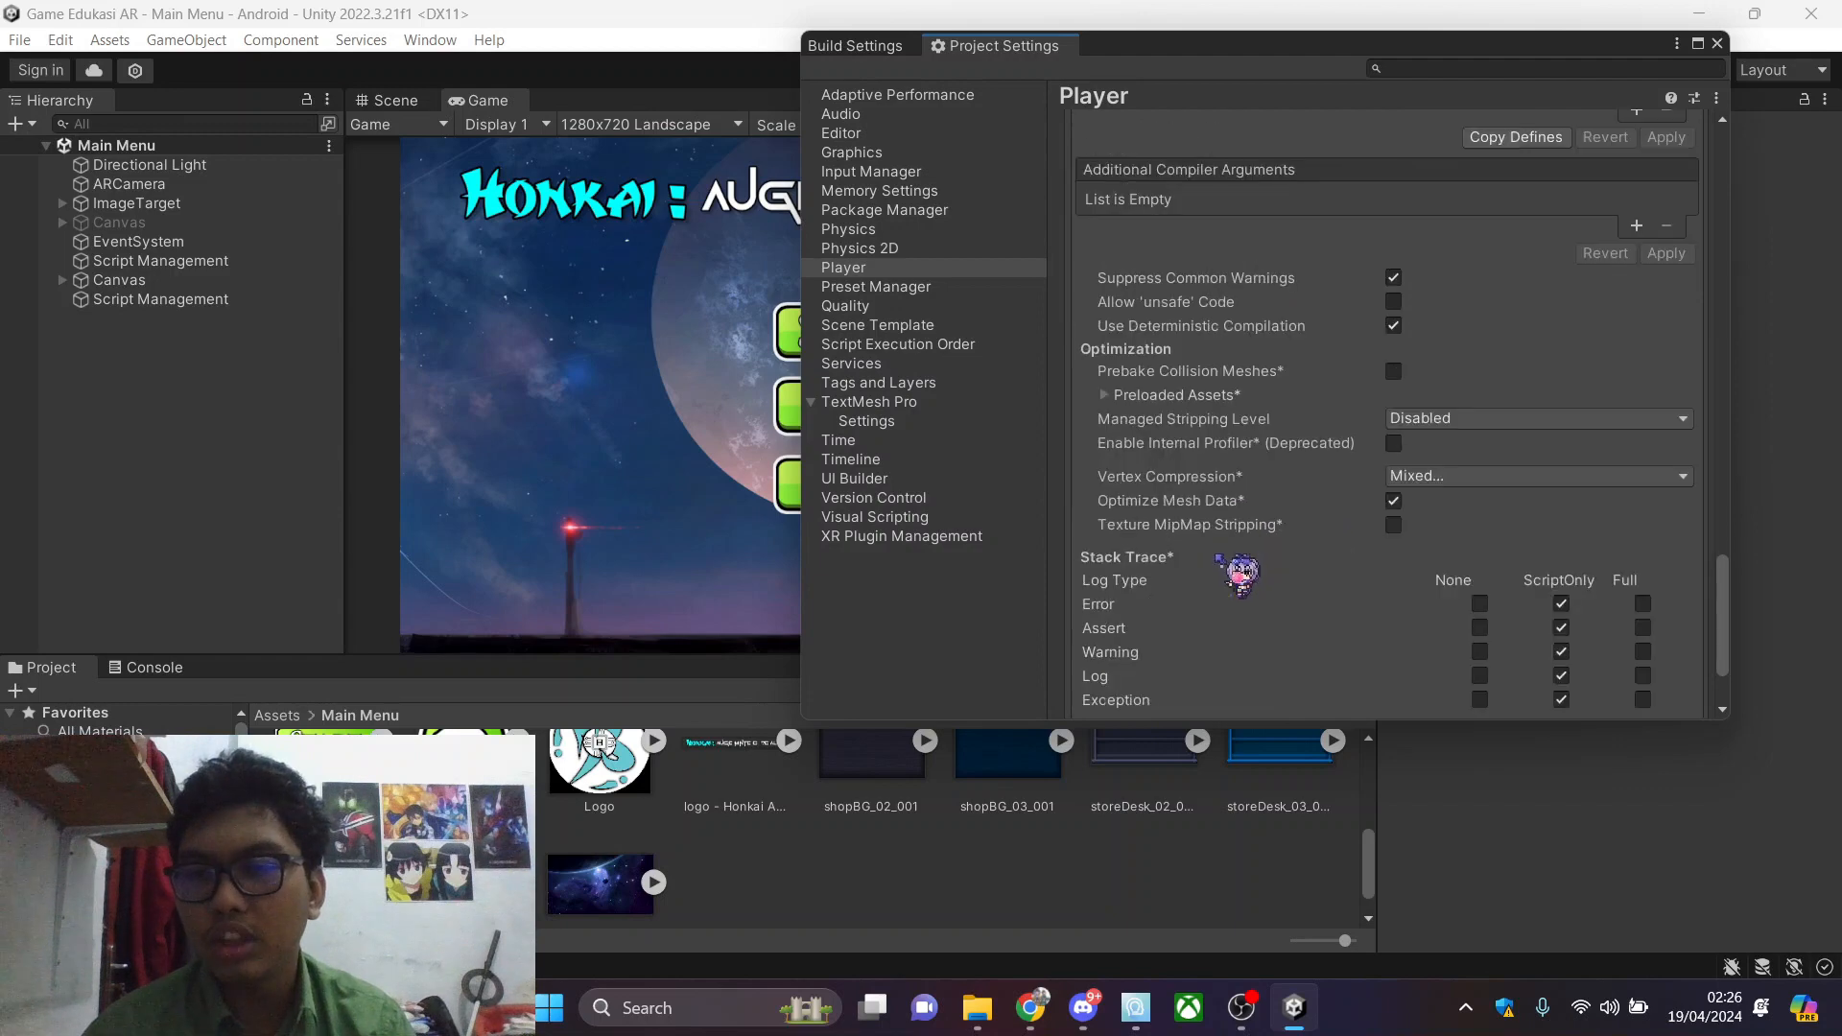
{"action": "scroll", "coordinate": [1238, 583], "scroll_direction": "down", "scroll_amount": 3}
{"action": "scroll", "coordinate": [1238, 583], "scroll_direction": "up", "scroll_amount": 20}
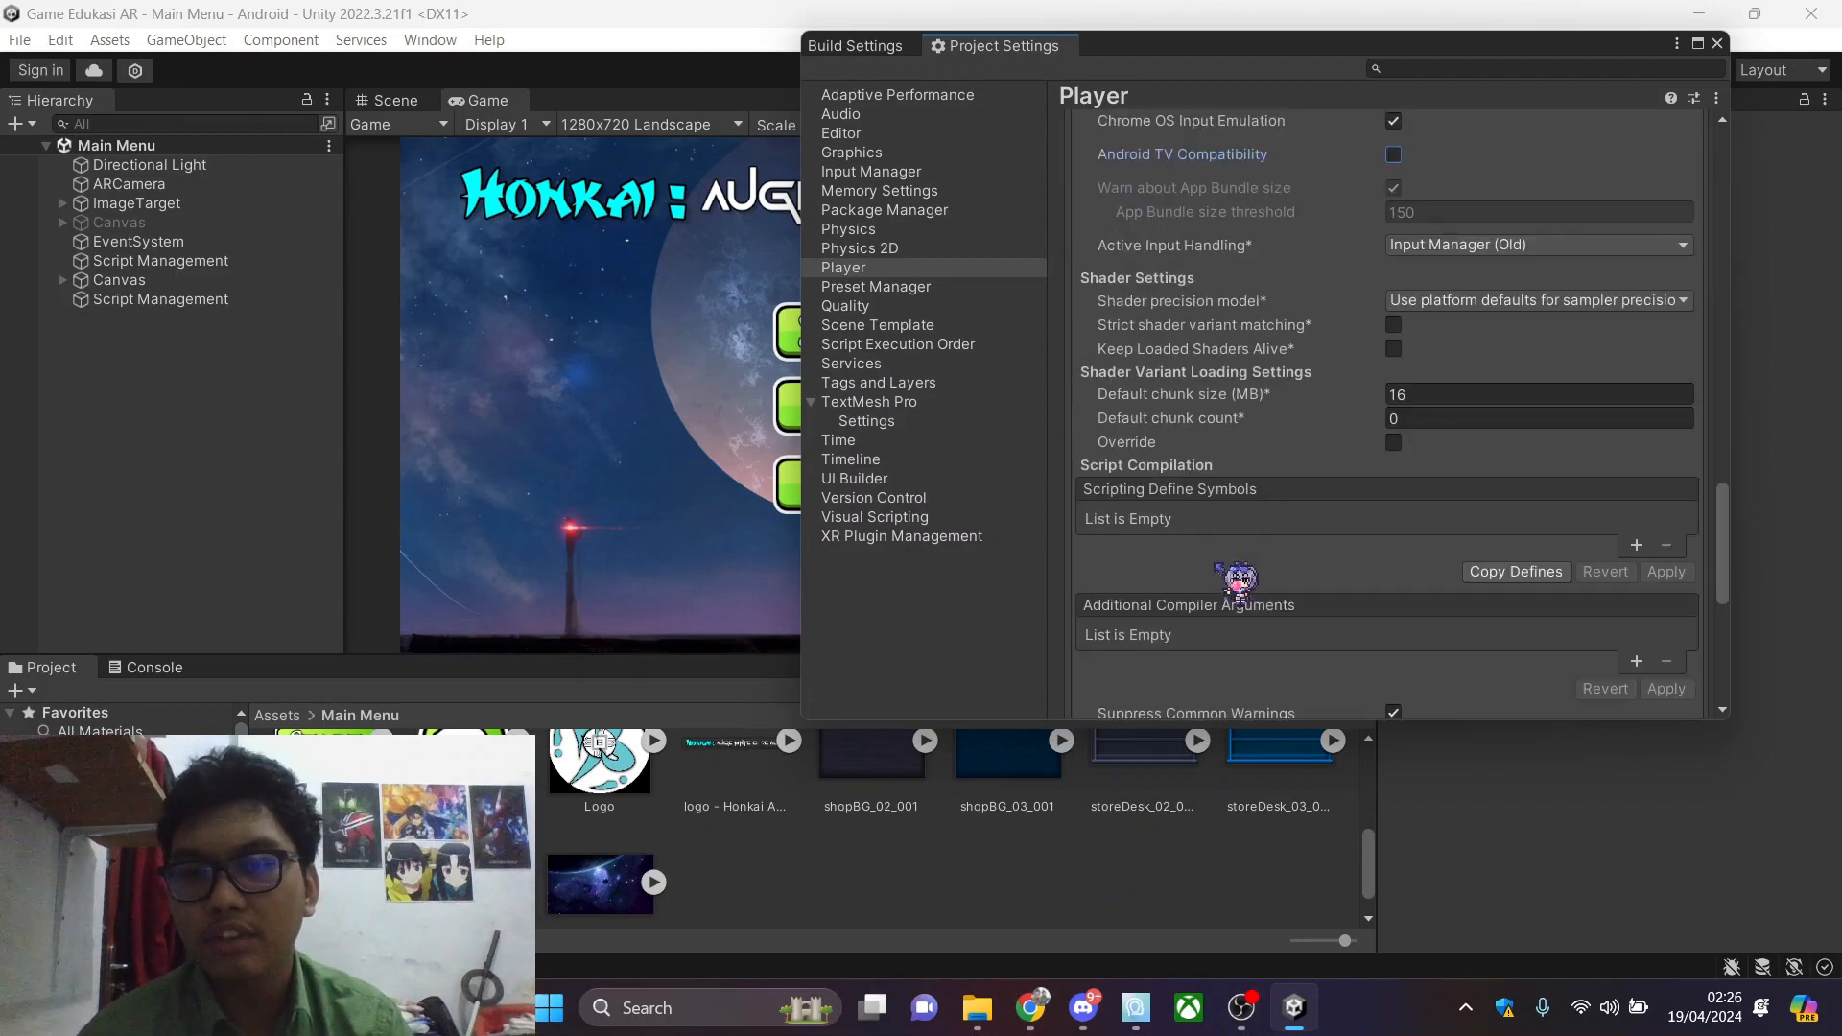
{"action": "scroll", "coordinate": [1238, 581], "scroll_direction": "up", "scroll_amount": 12}
{"action": "scroll", "coordinate": [1238, 585], "scroll_direction": "down", "scroll_amount": 6}
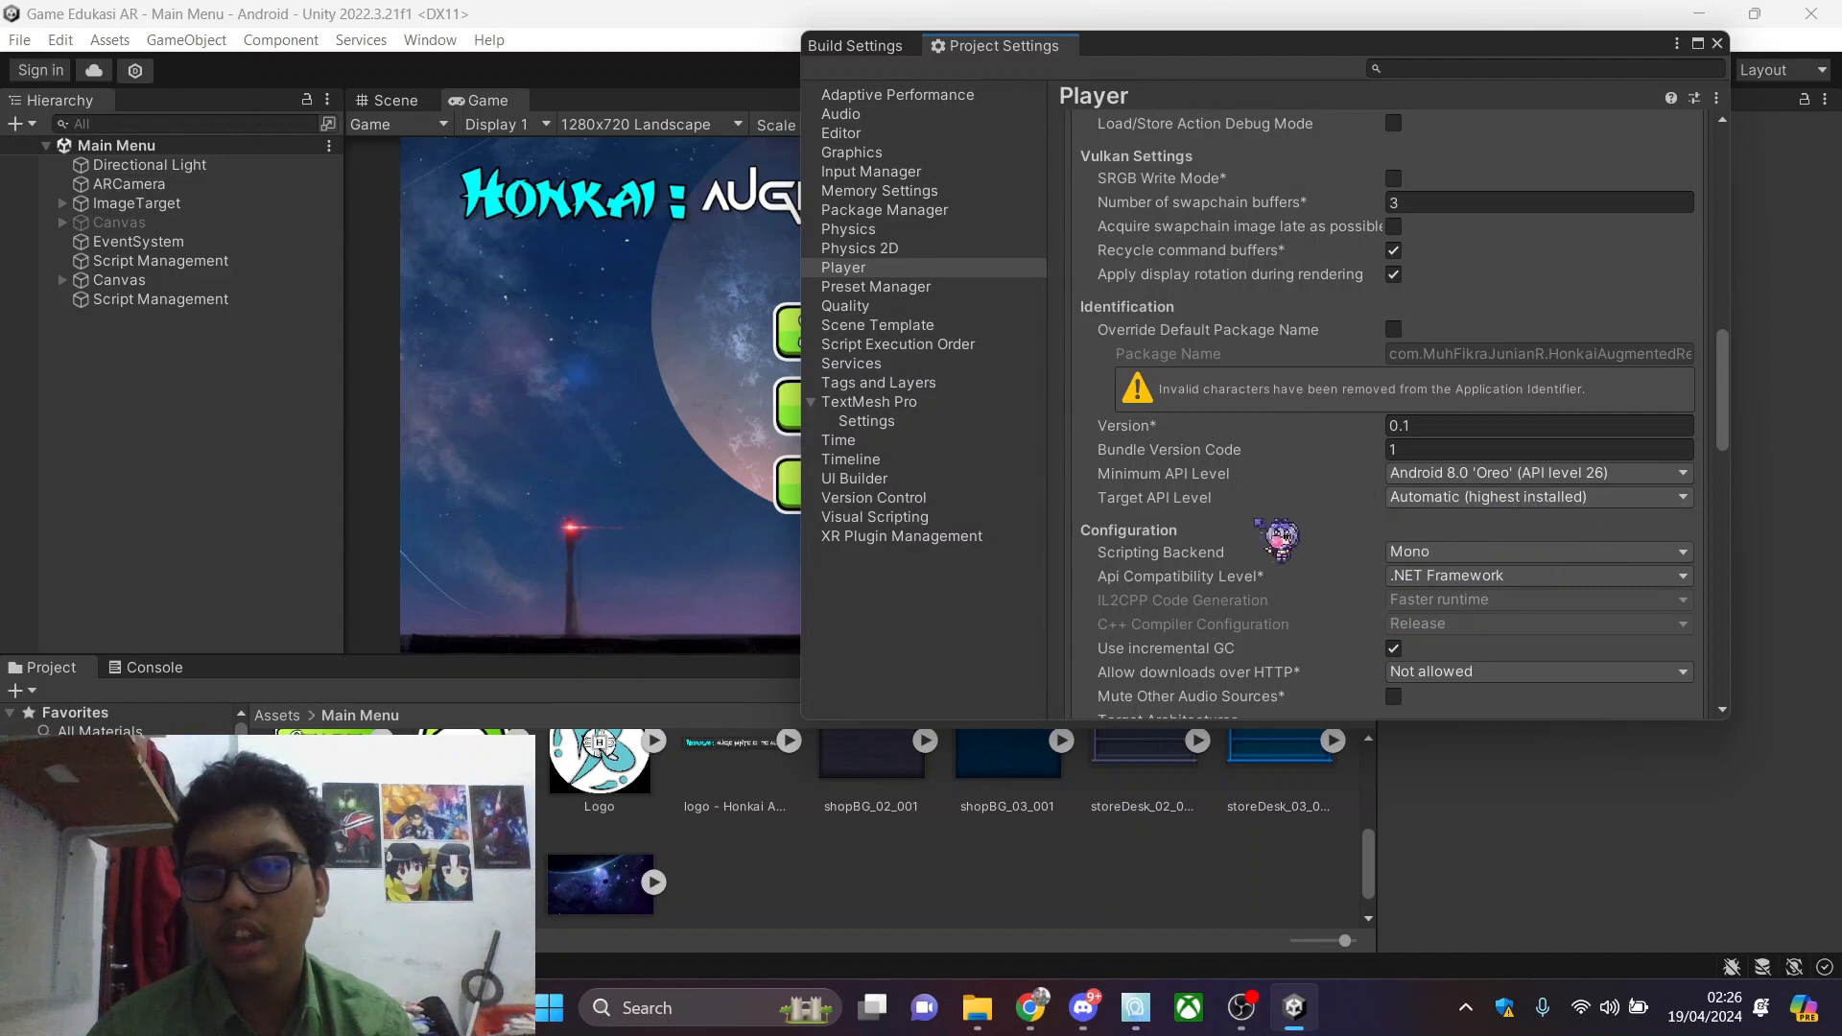
{"action": "scroll", "coordinate": [1257, 542], "scroll_direction": "up", "scroll_amount": 10}
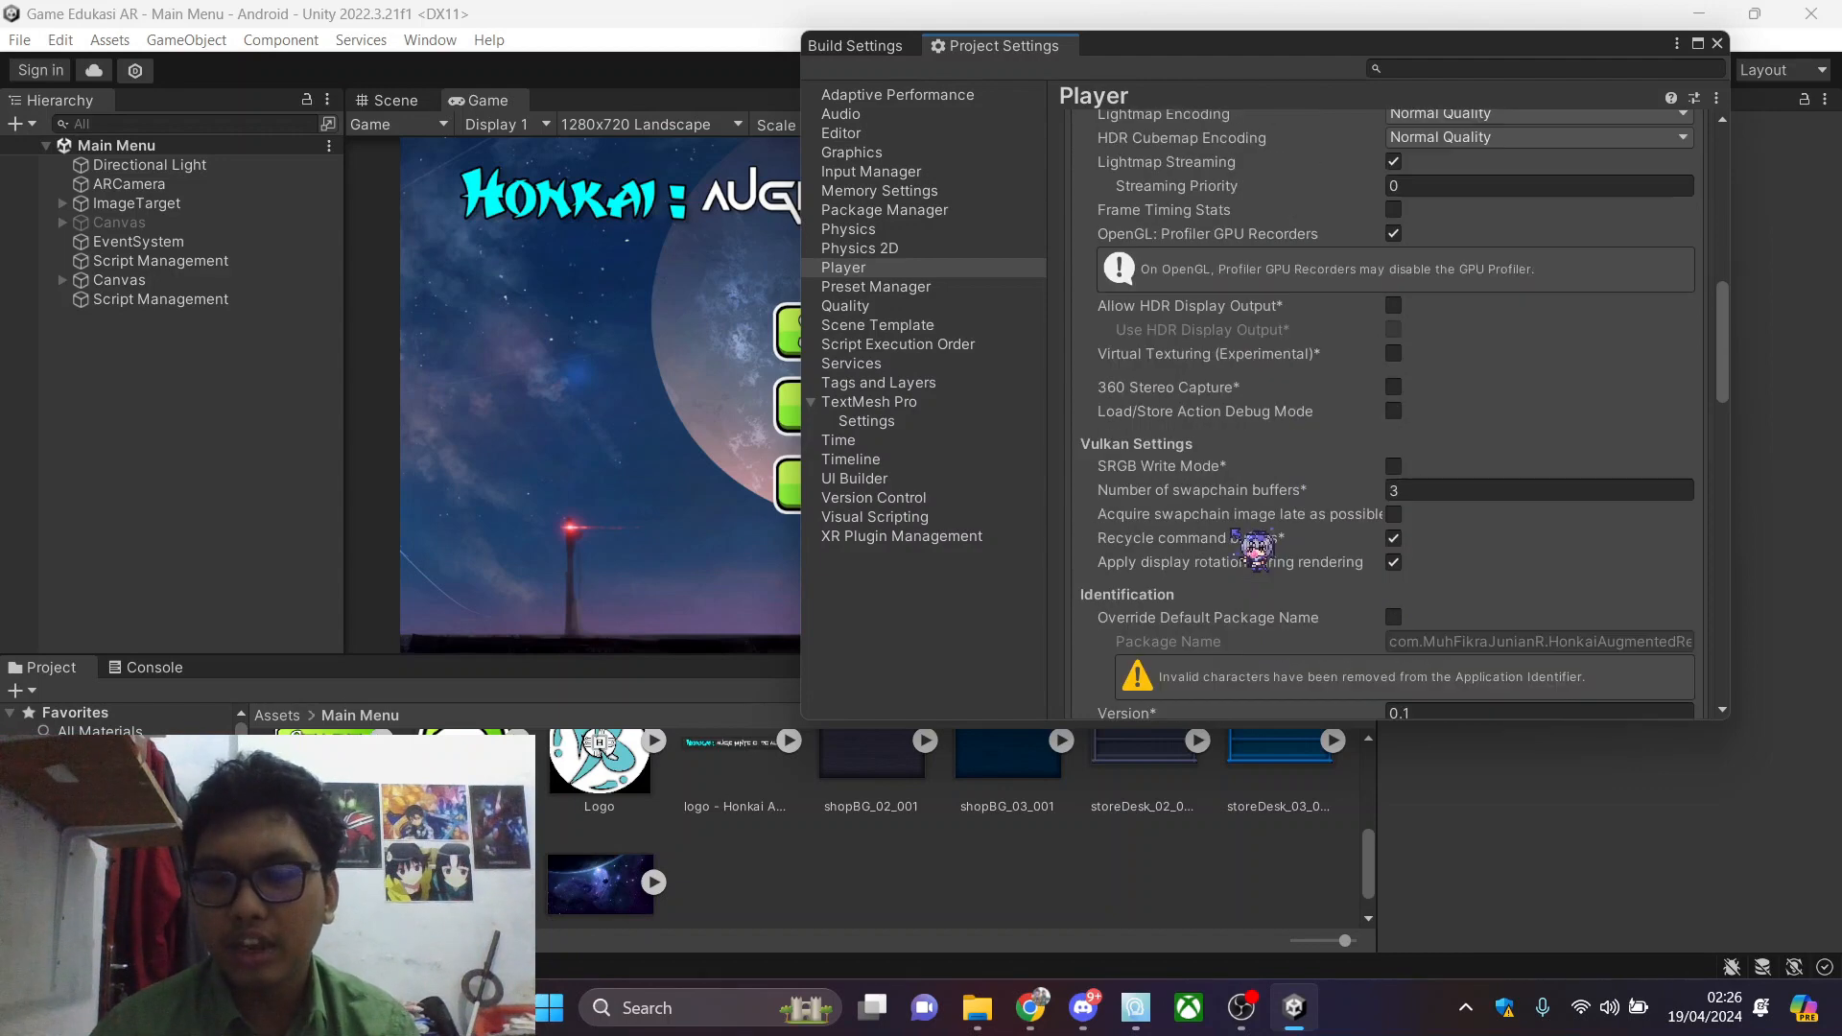
{"action": "scroll", "coordinate": [1262, 556], "scroll_direction": "up", "scroll_amount": 5}
{"action": "left_click", "coordinate": [1718, 44]}
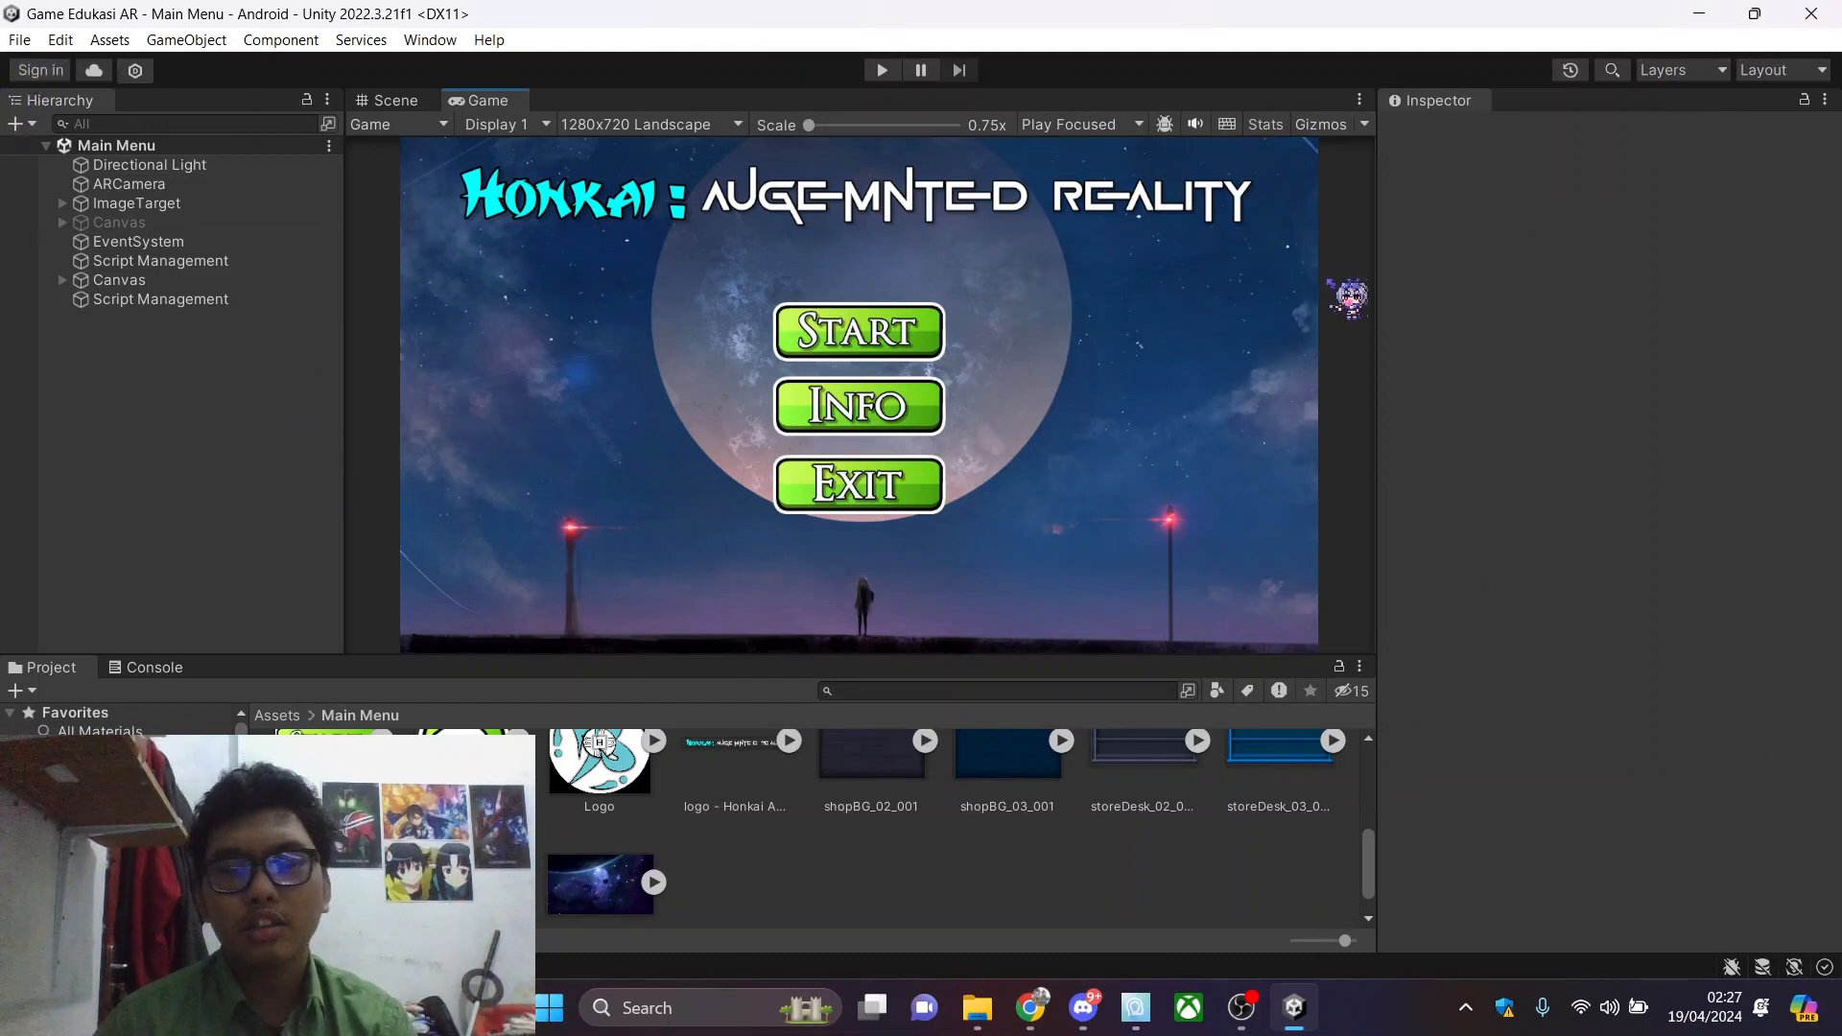
Open the Build Settings, start an Android build, and enlarge the dialog that asks for the output file
{"action": "left_click", "coordinate": [20, 39]}
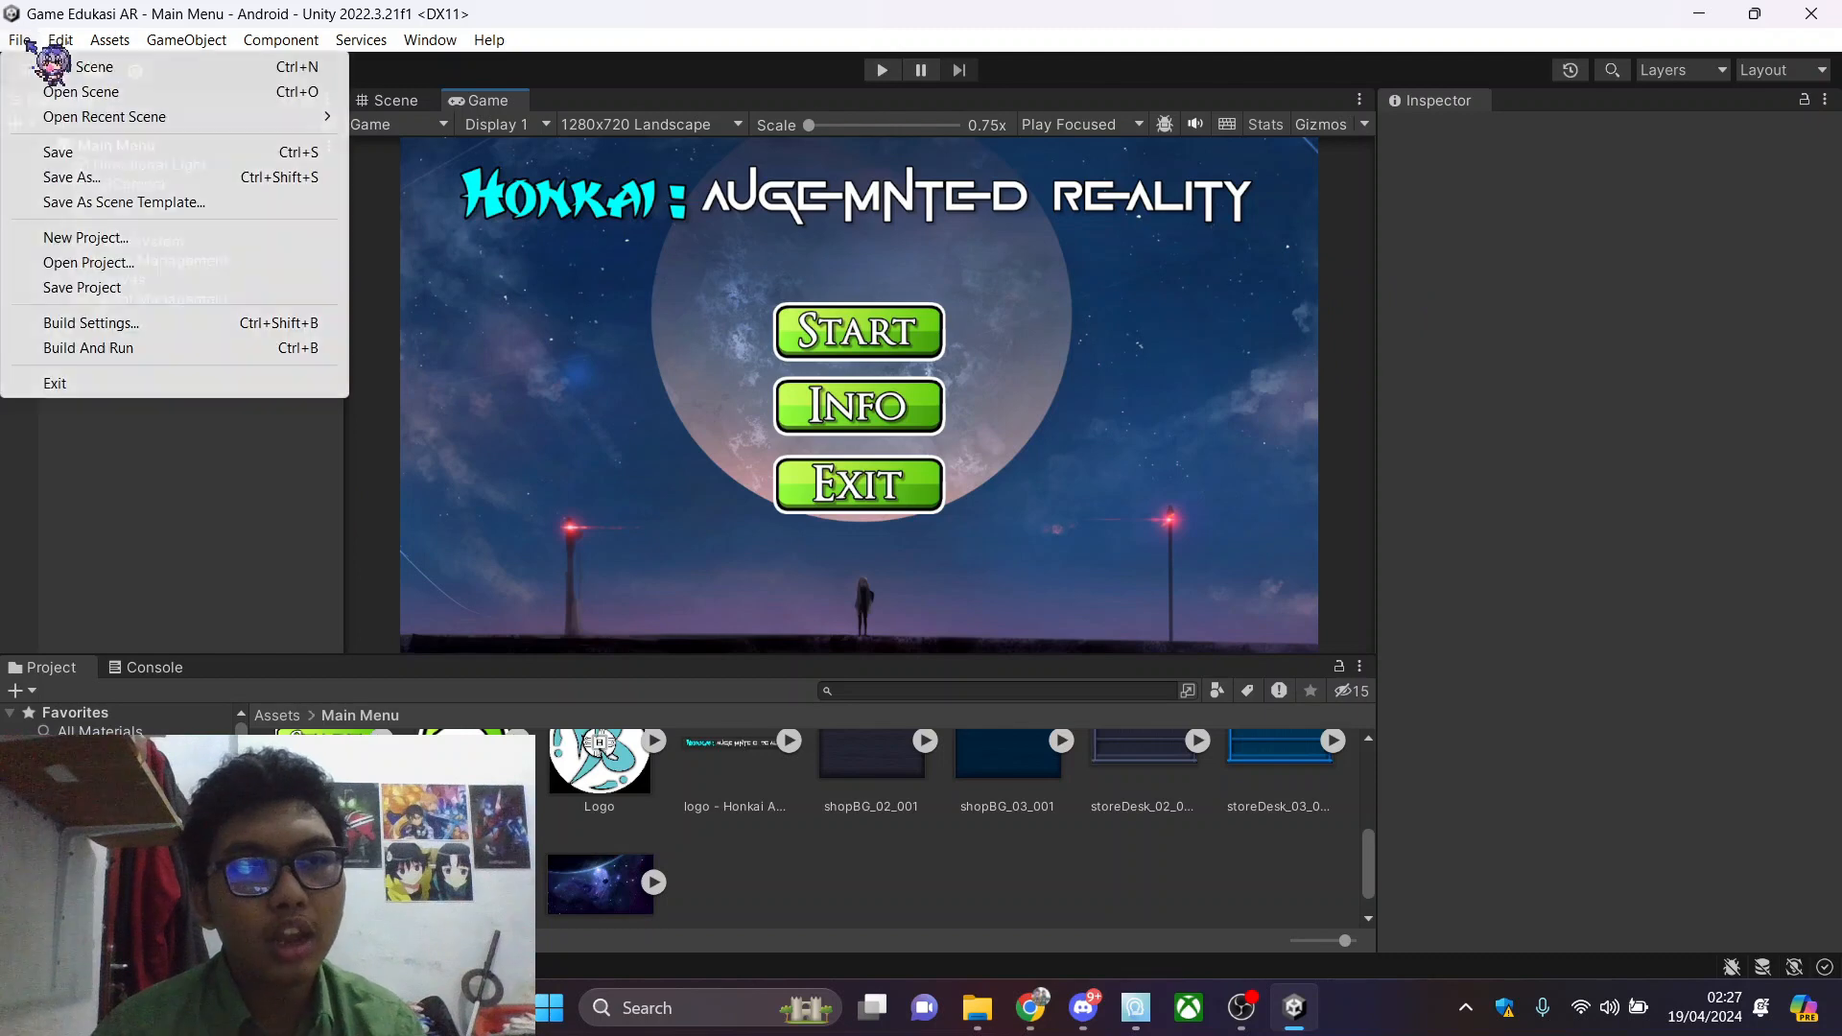
{"action": "left_click", "coordinate": [206, 322]}
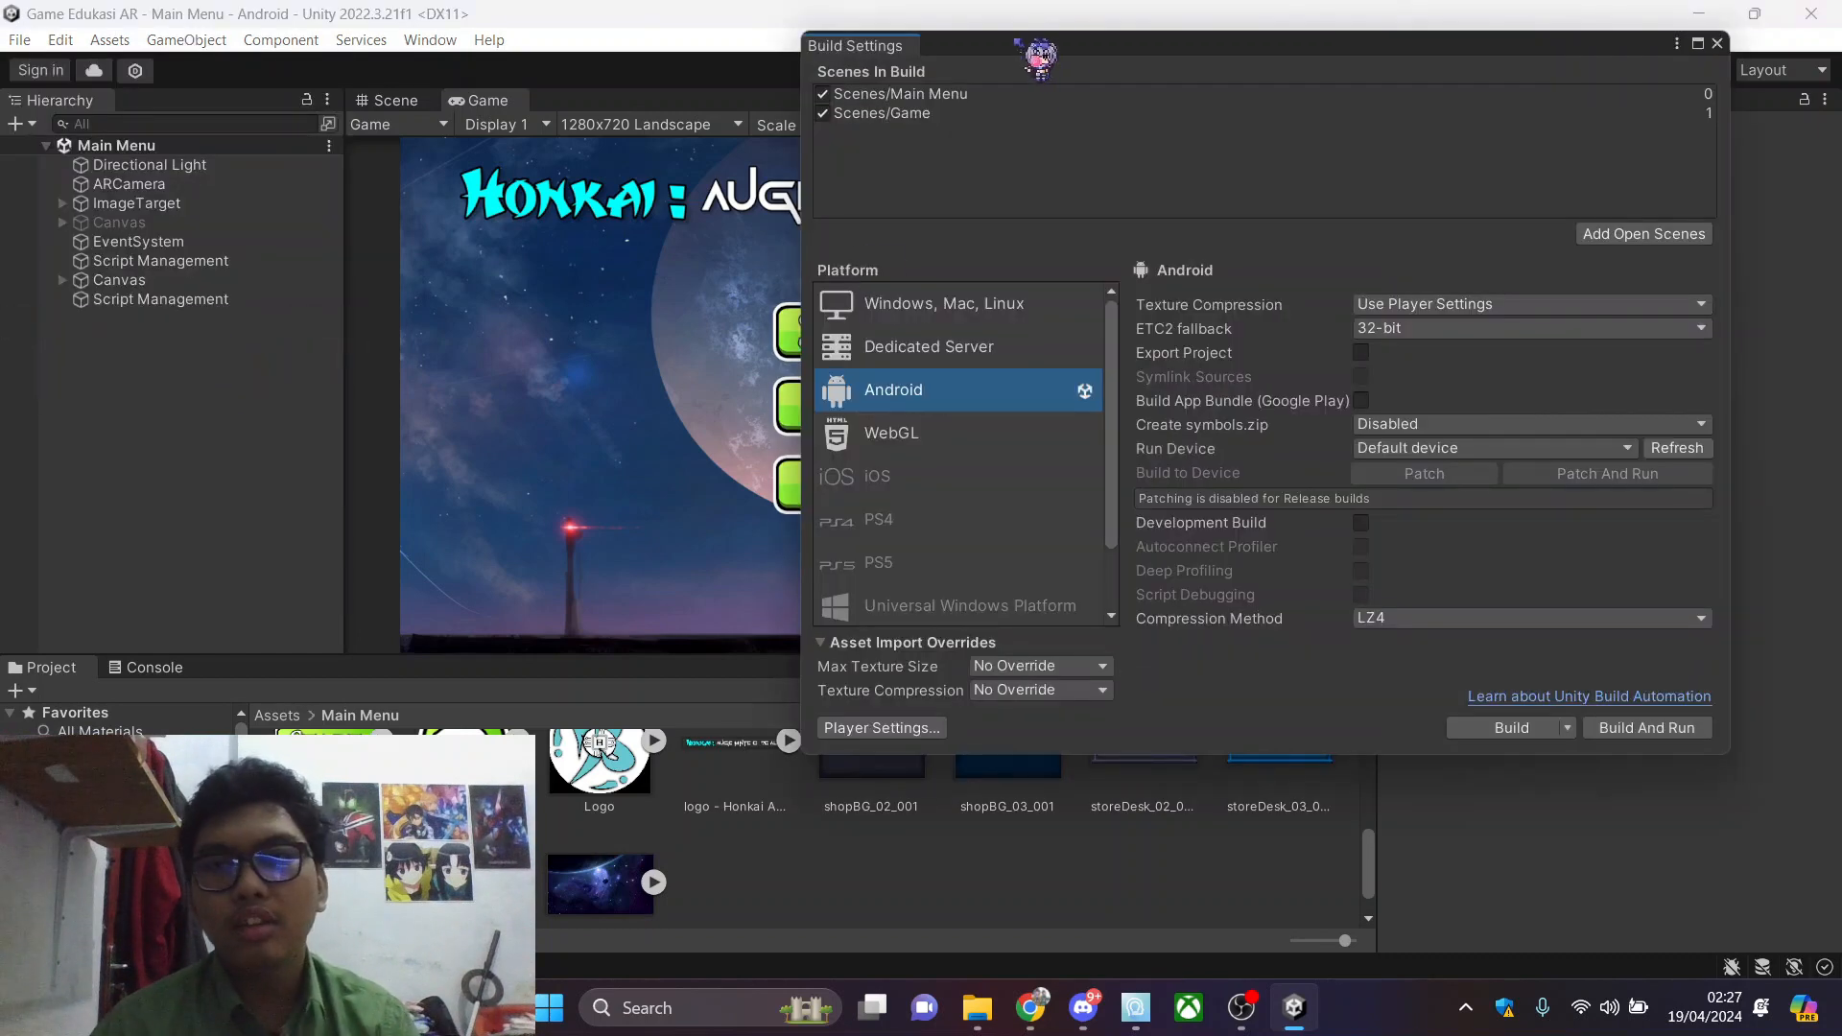
{"action": "left_click_drag", "start_coordinate": [1061, 66], "coordinate": [785, 100]}
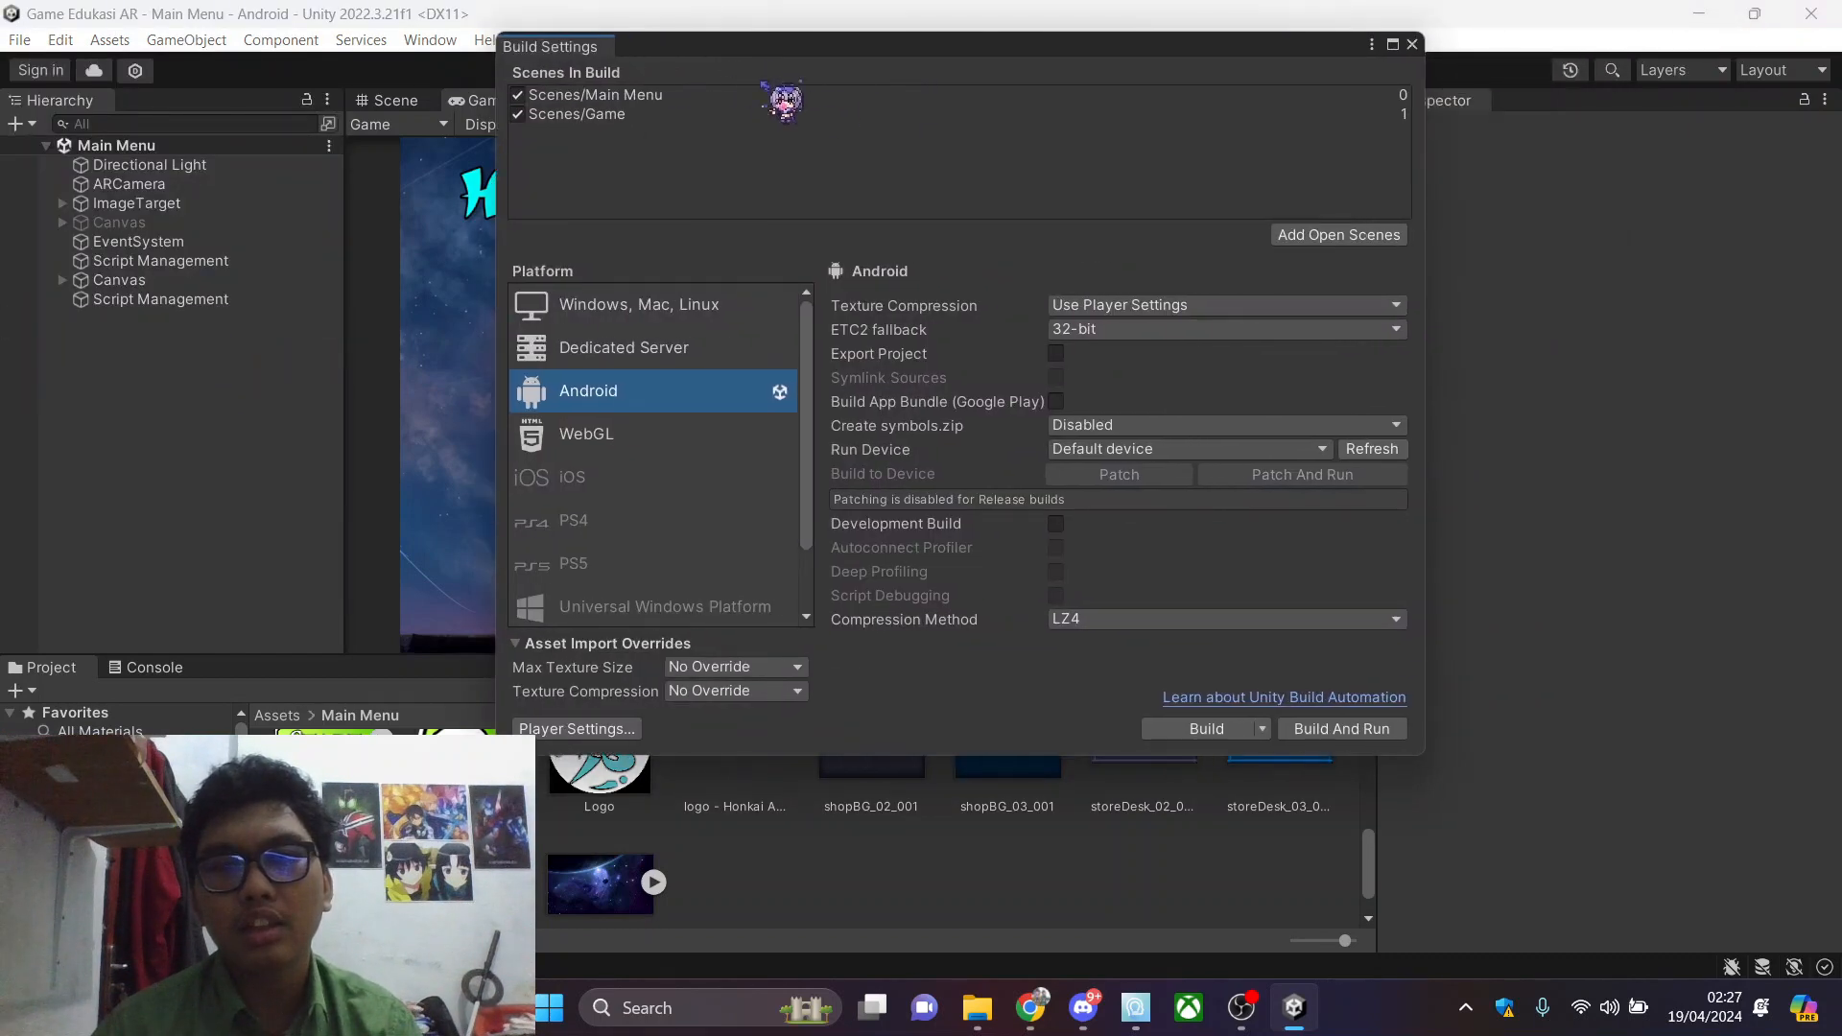
{"action": "left_click", "coordinate": [1172, 733]}
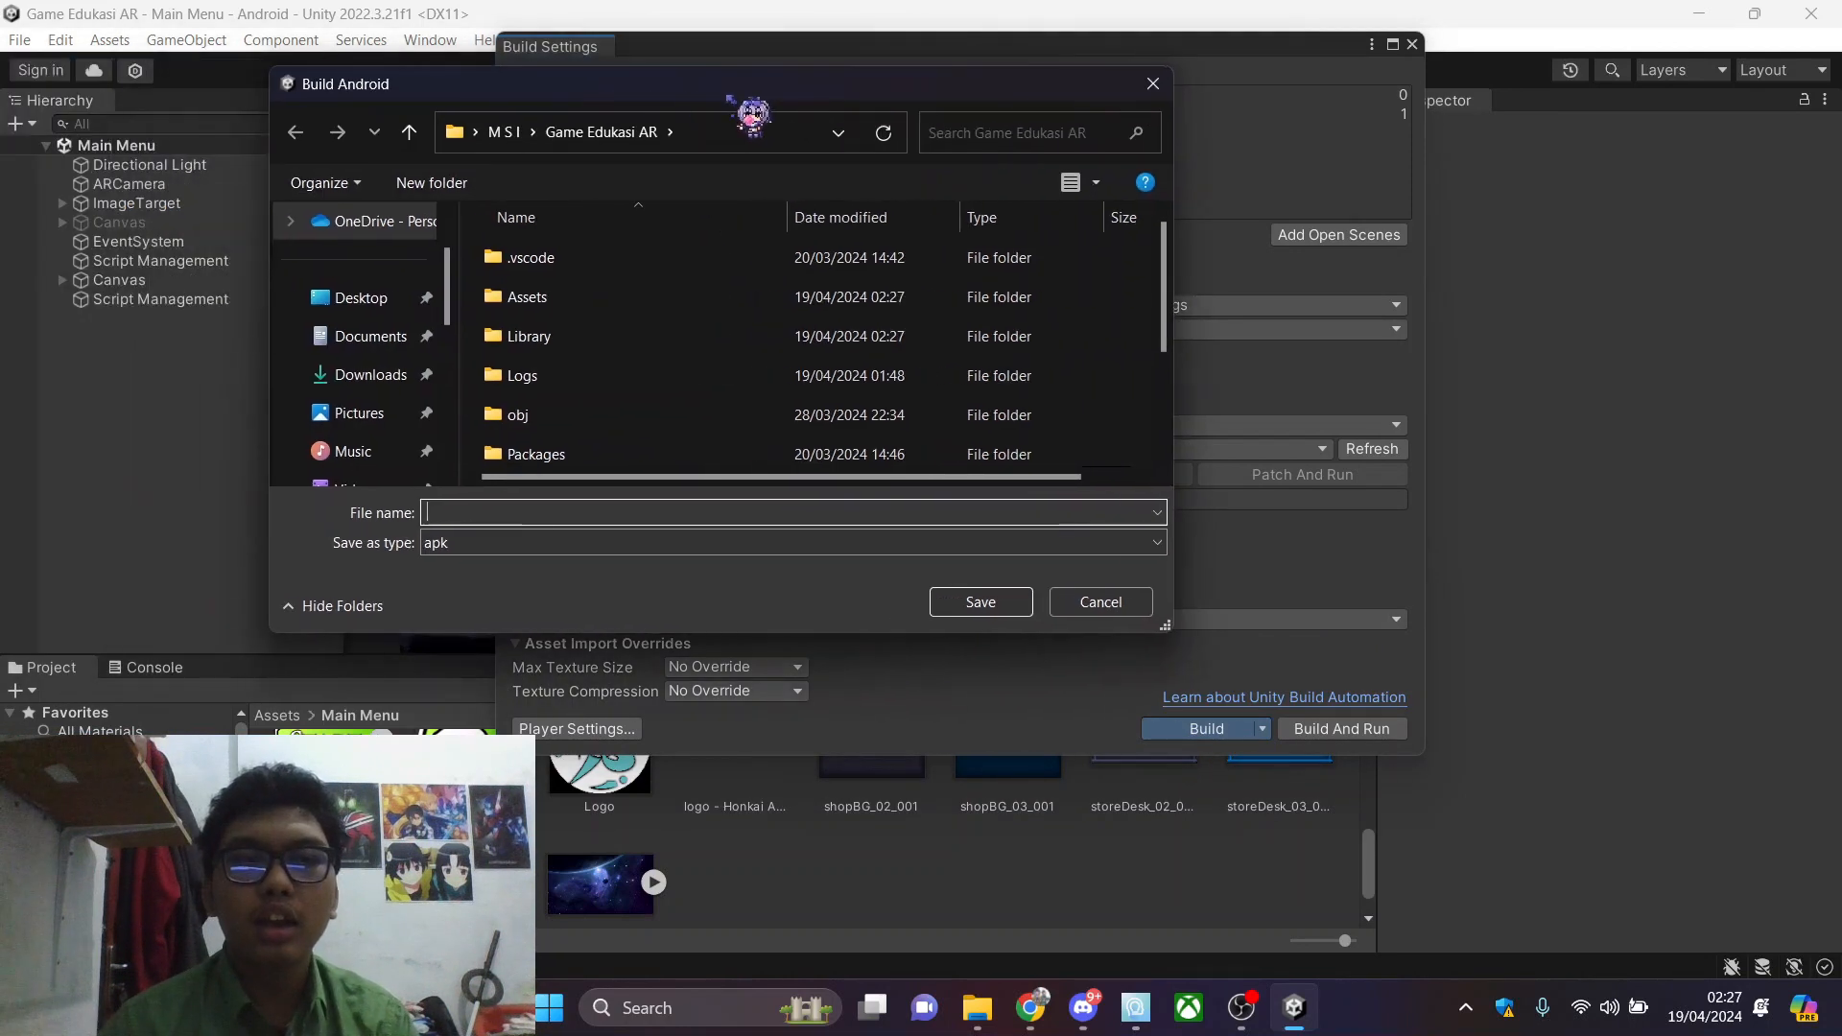
{"action": "left_click_drag", "start_coordinate": [1186, 652], "coordinate": [1192, 765]}
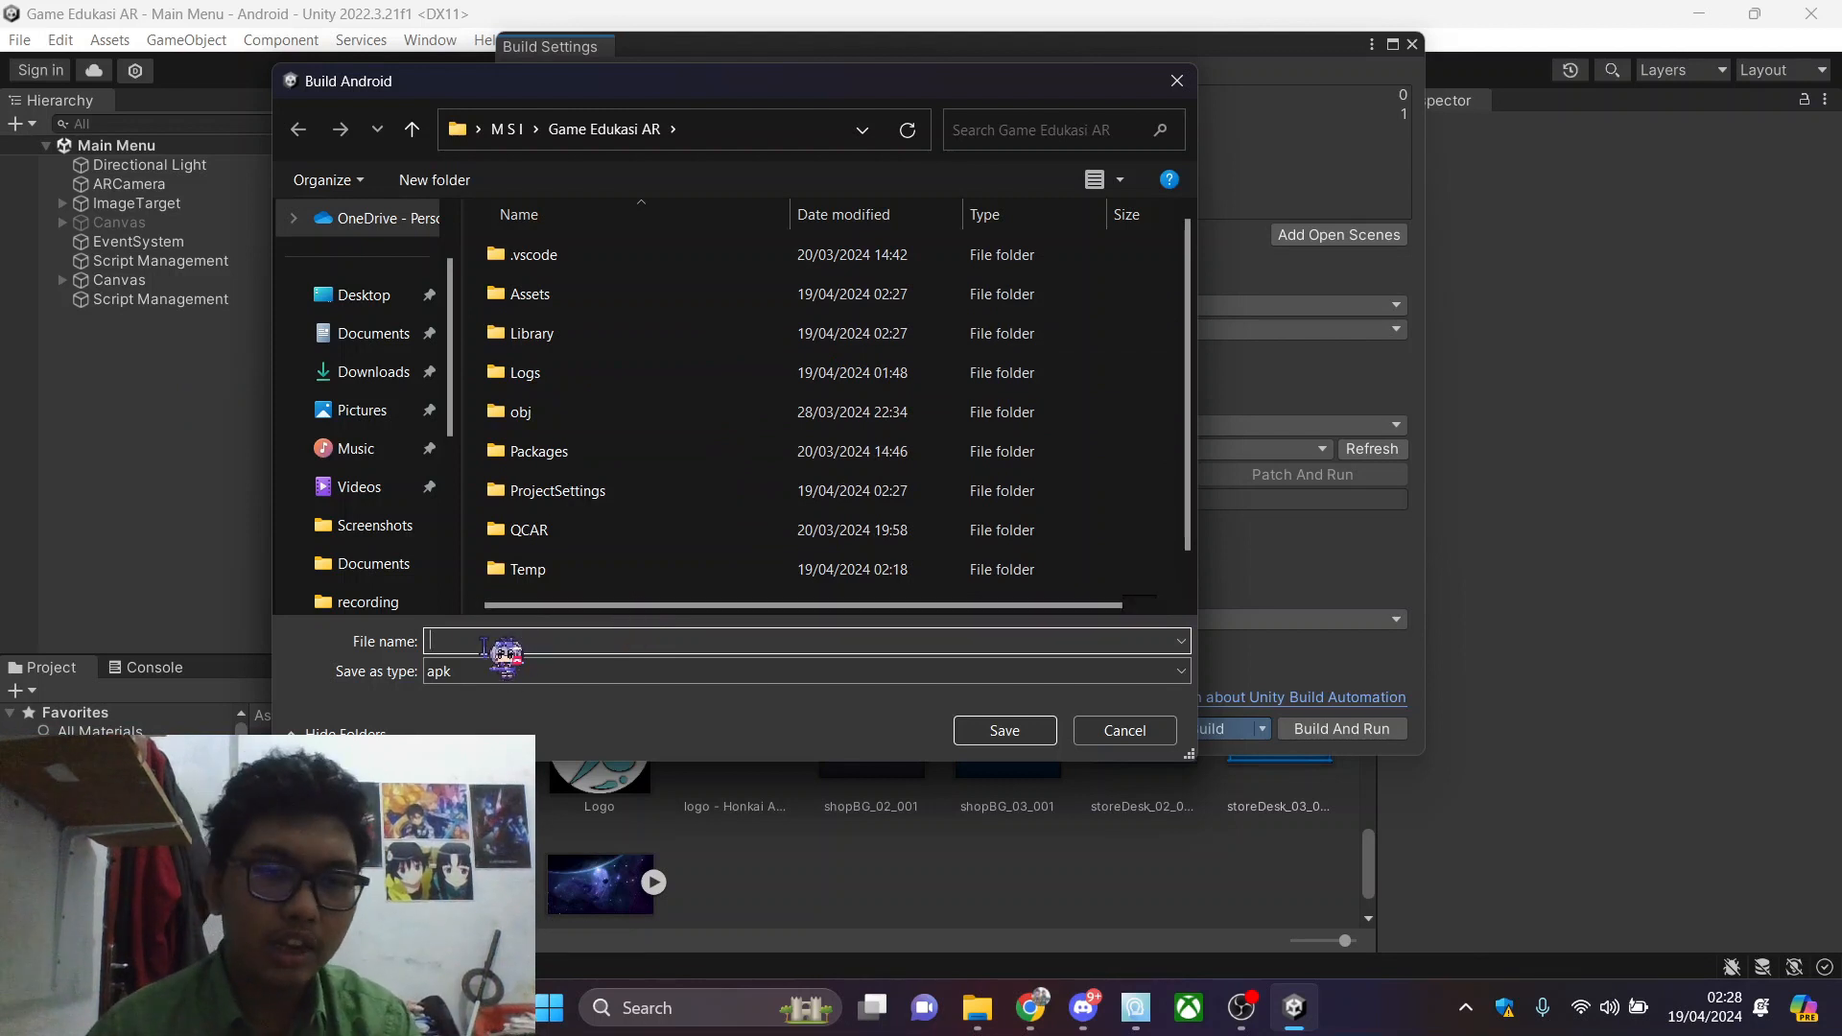
Name the build file Honkai_AR, keep the apk file type, and save it in the Game Edukasi AR folder
{"action": "left_click", "coordinate": [494, 674]}
{"action": "left_click", "coordinate": [494, 676]}
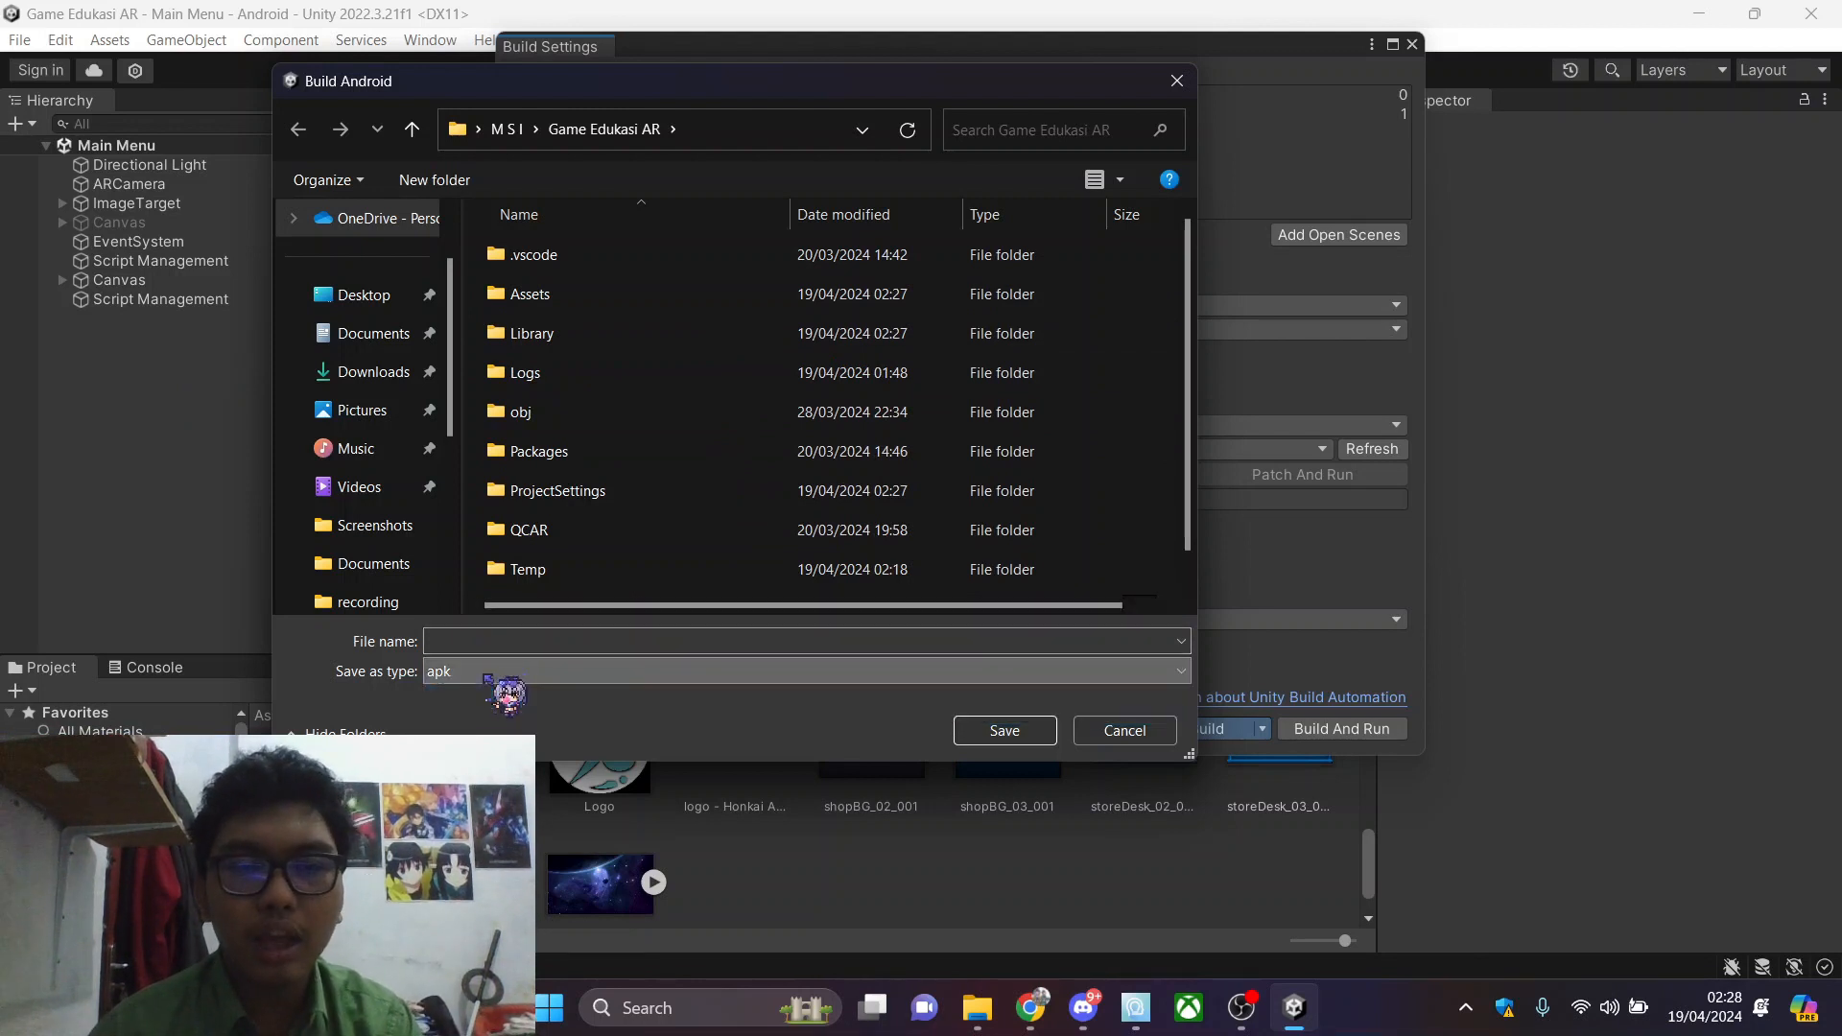
{"action": "scroll", "coordinate": [863, 460], "scroll_direction": "down", "scroll_amount": 1}
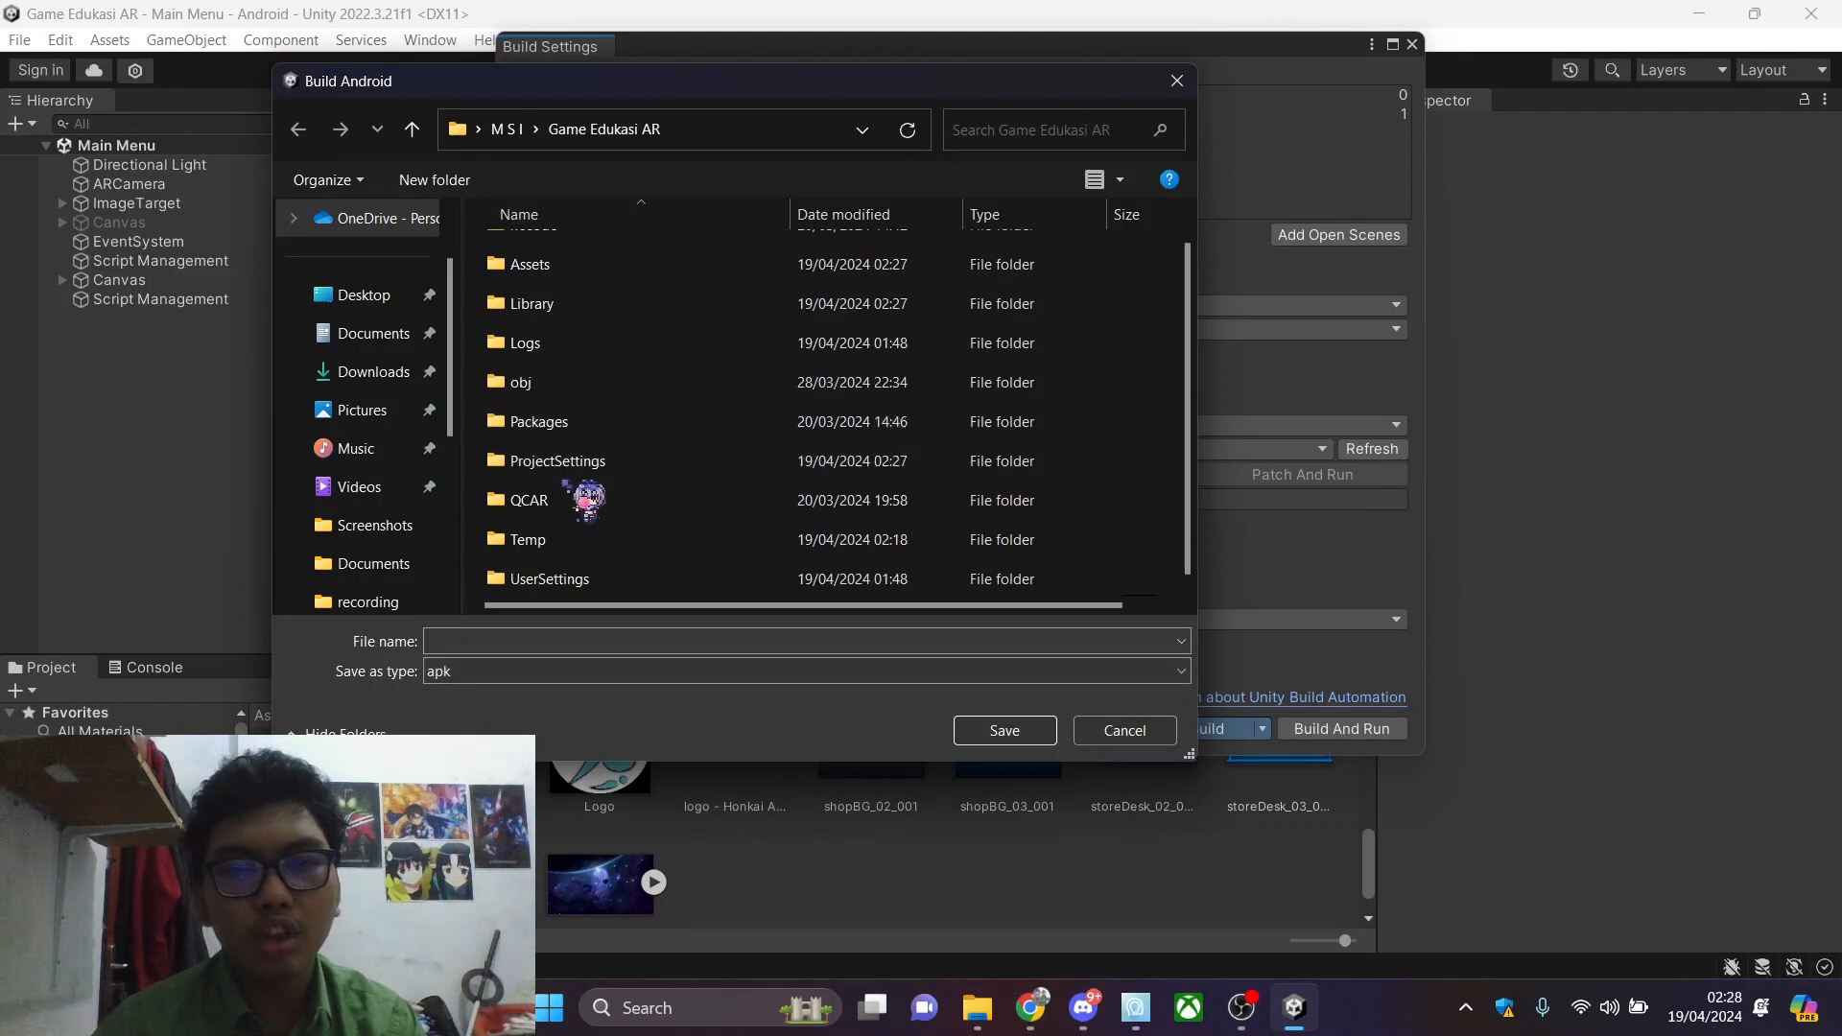
{"action": "scroll", "coordinate": [729, 518], "scroll_direction": "up", "scroll_amount": 1}
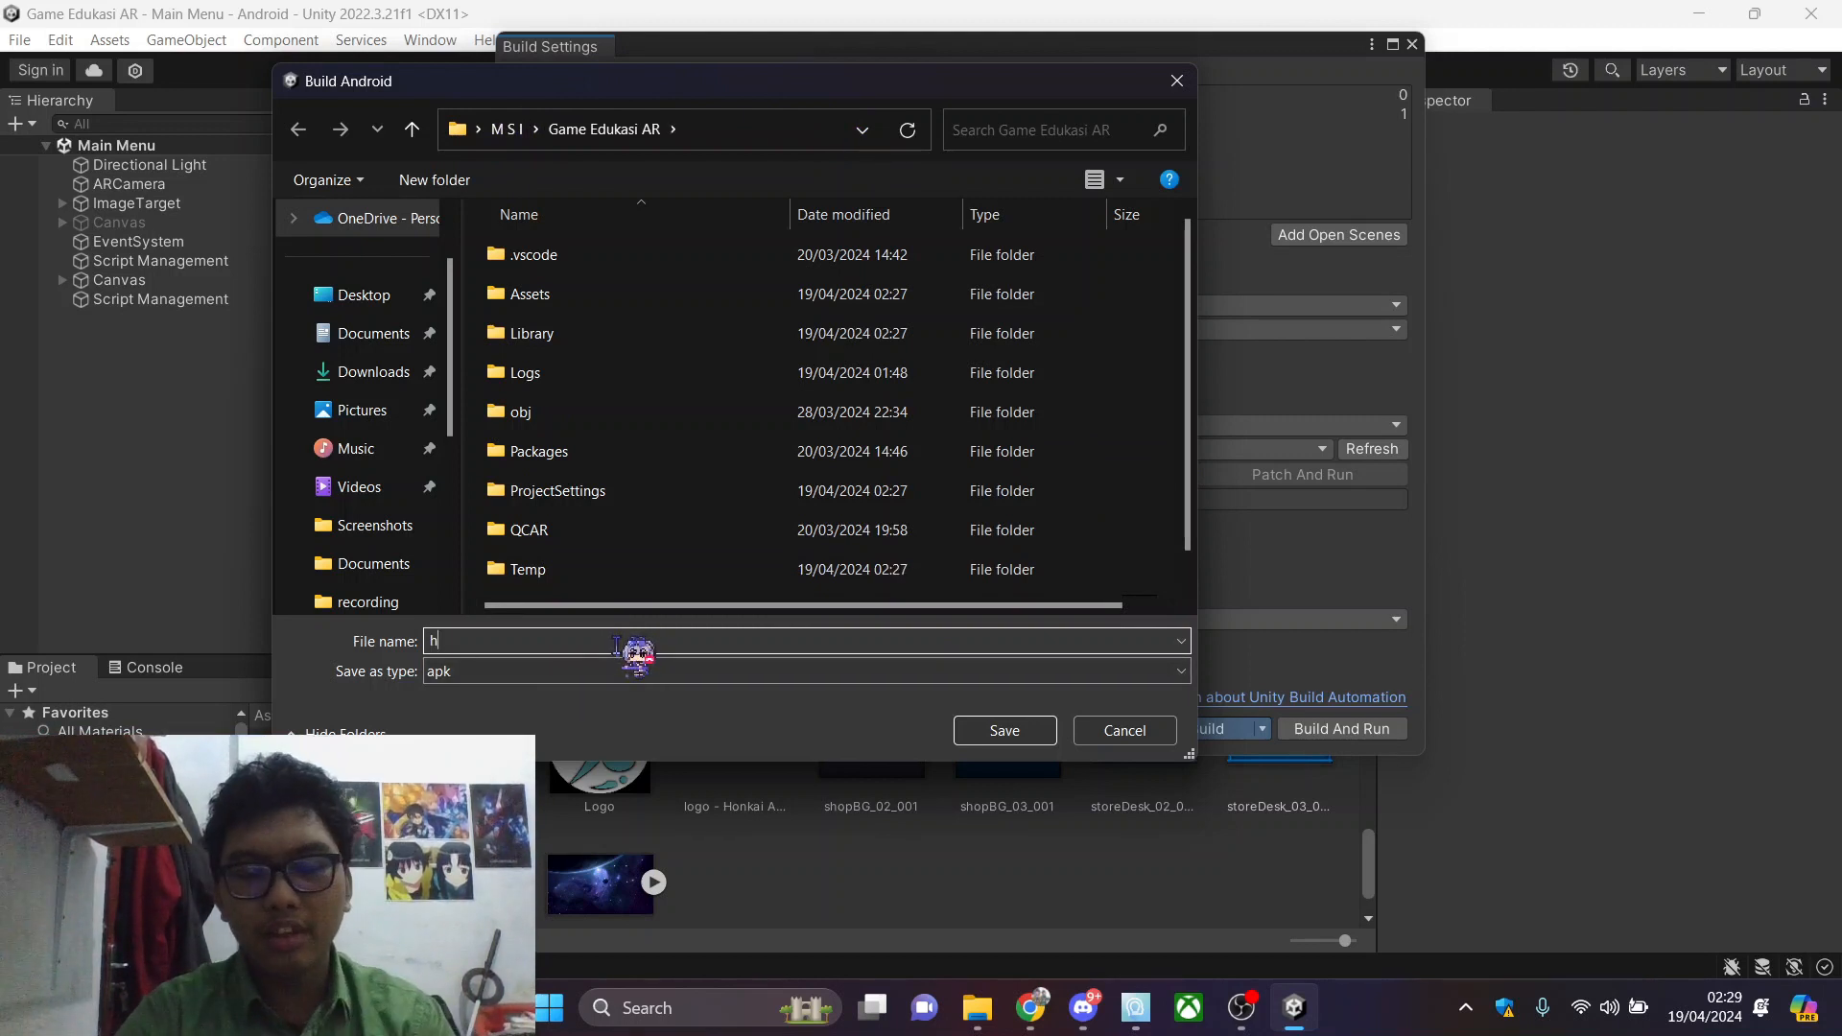
{"action": "key", "text": "BackSpace"}
{"action": "type", "text": "Honkai"}
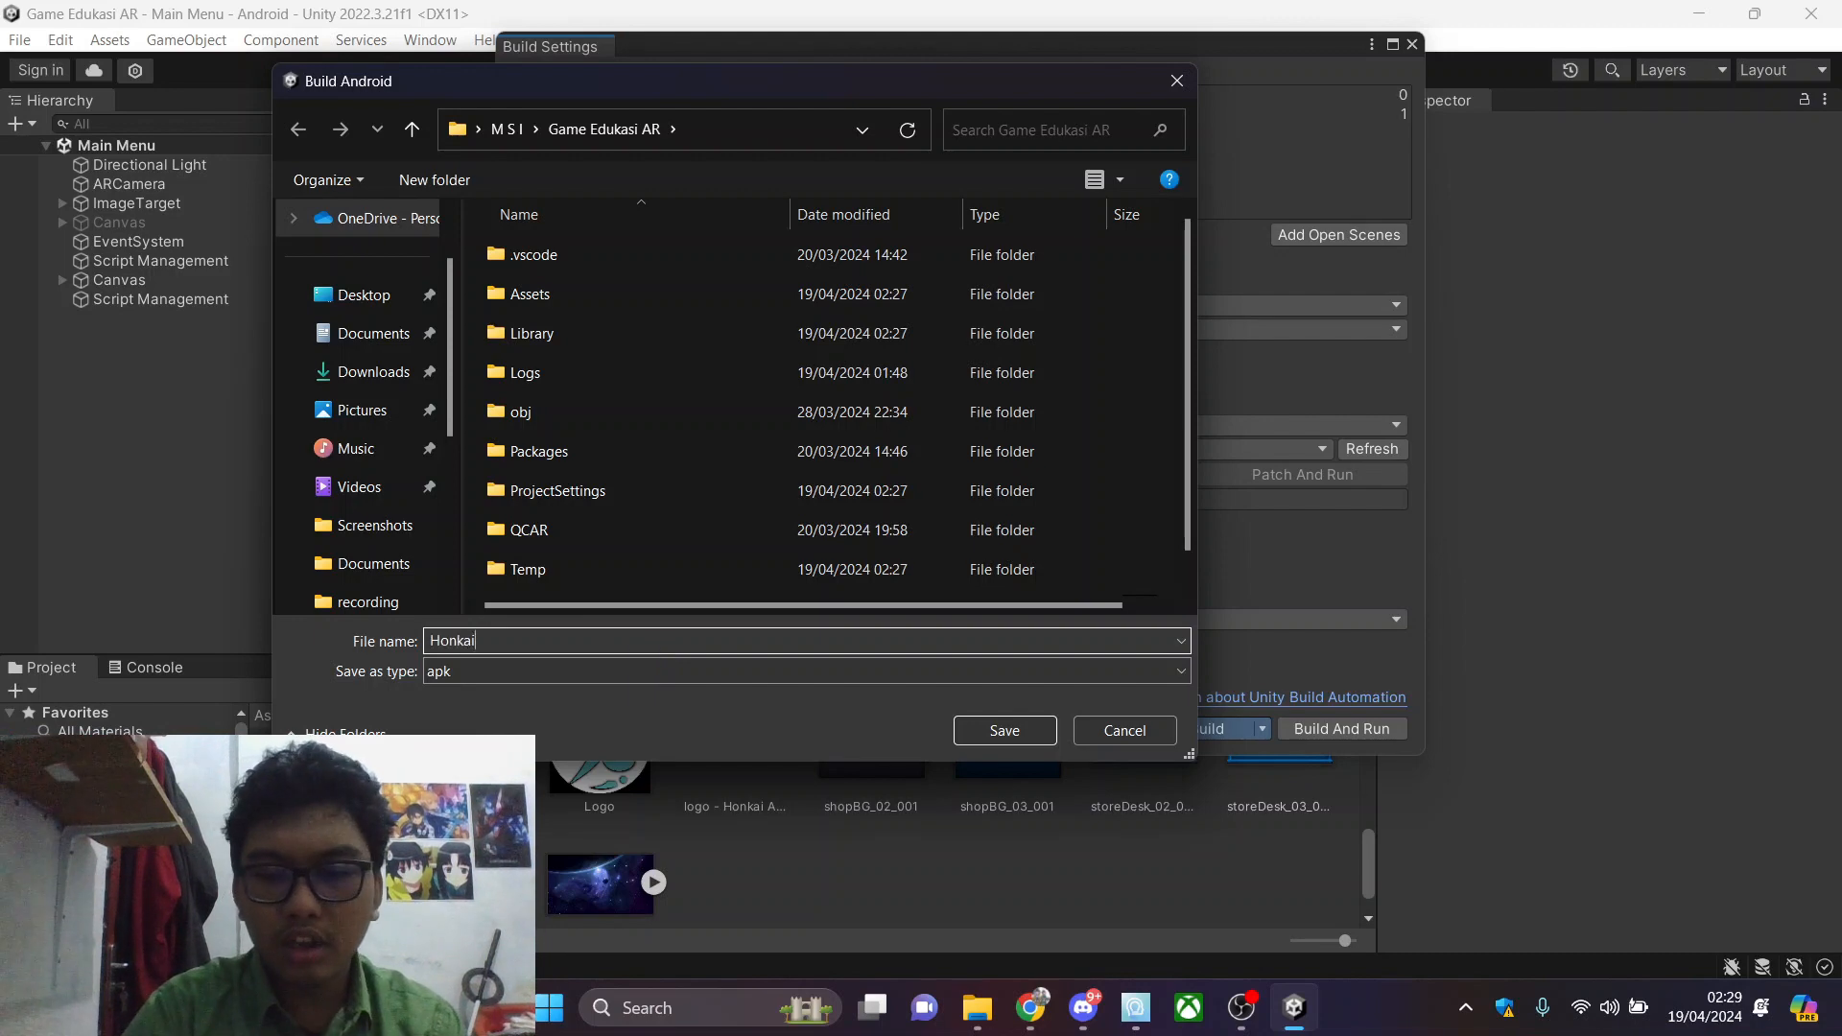
{"action": "type", "text": "_AR"}
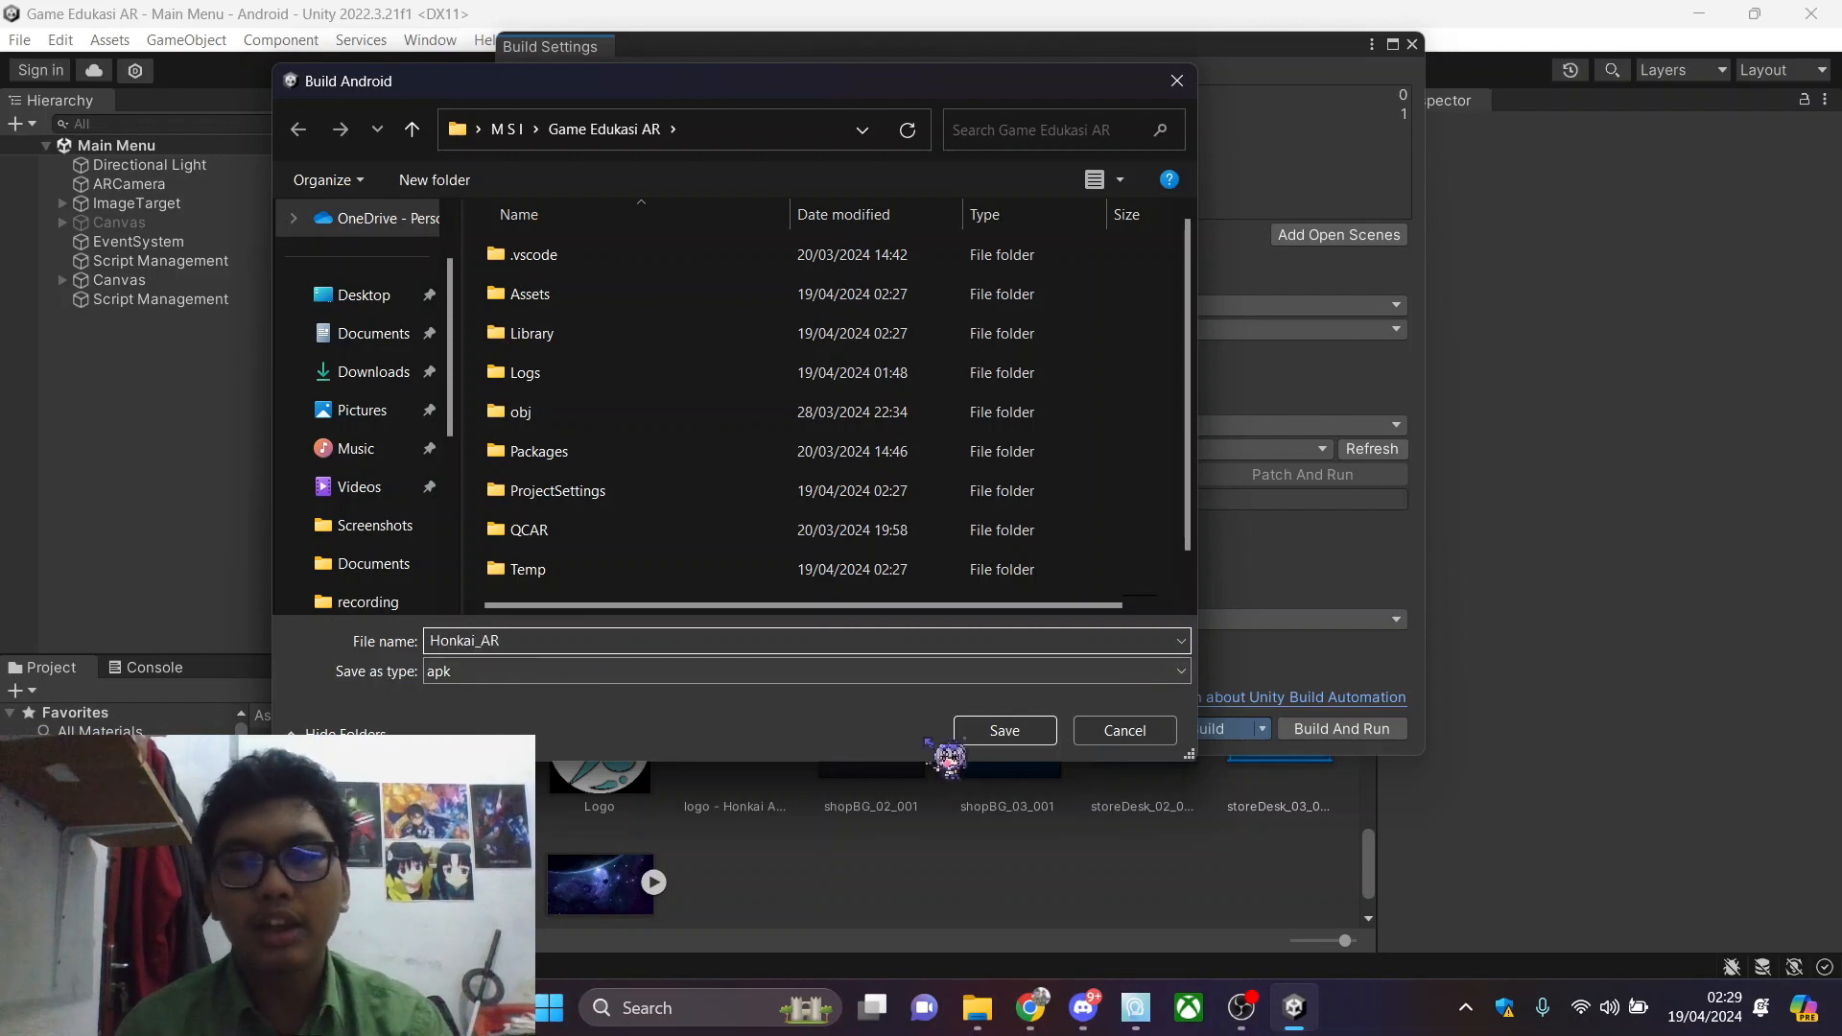
{"action": "left_click", "coordinate": [993, 739]}
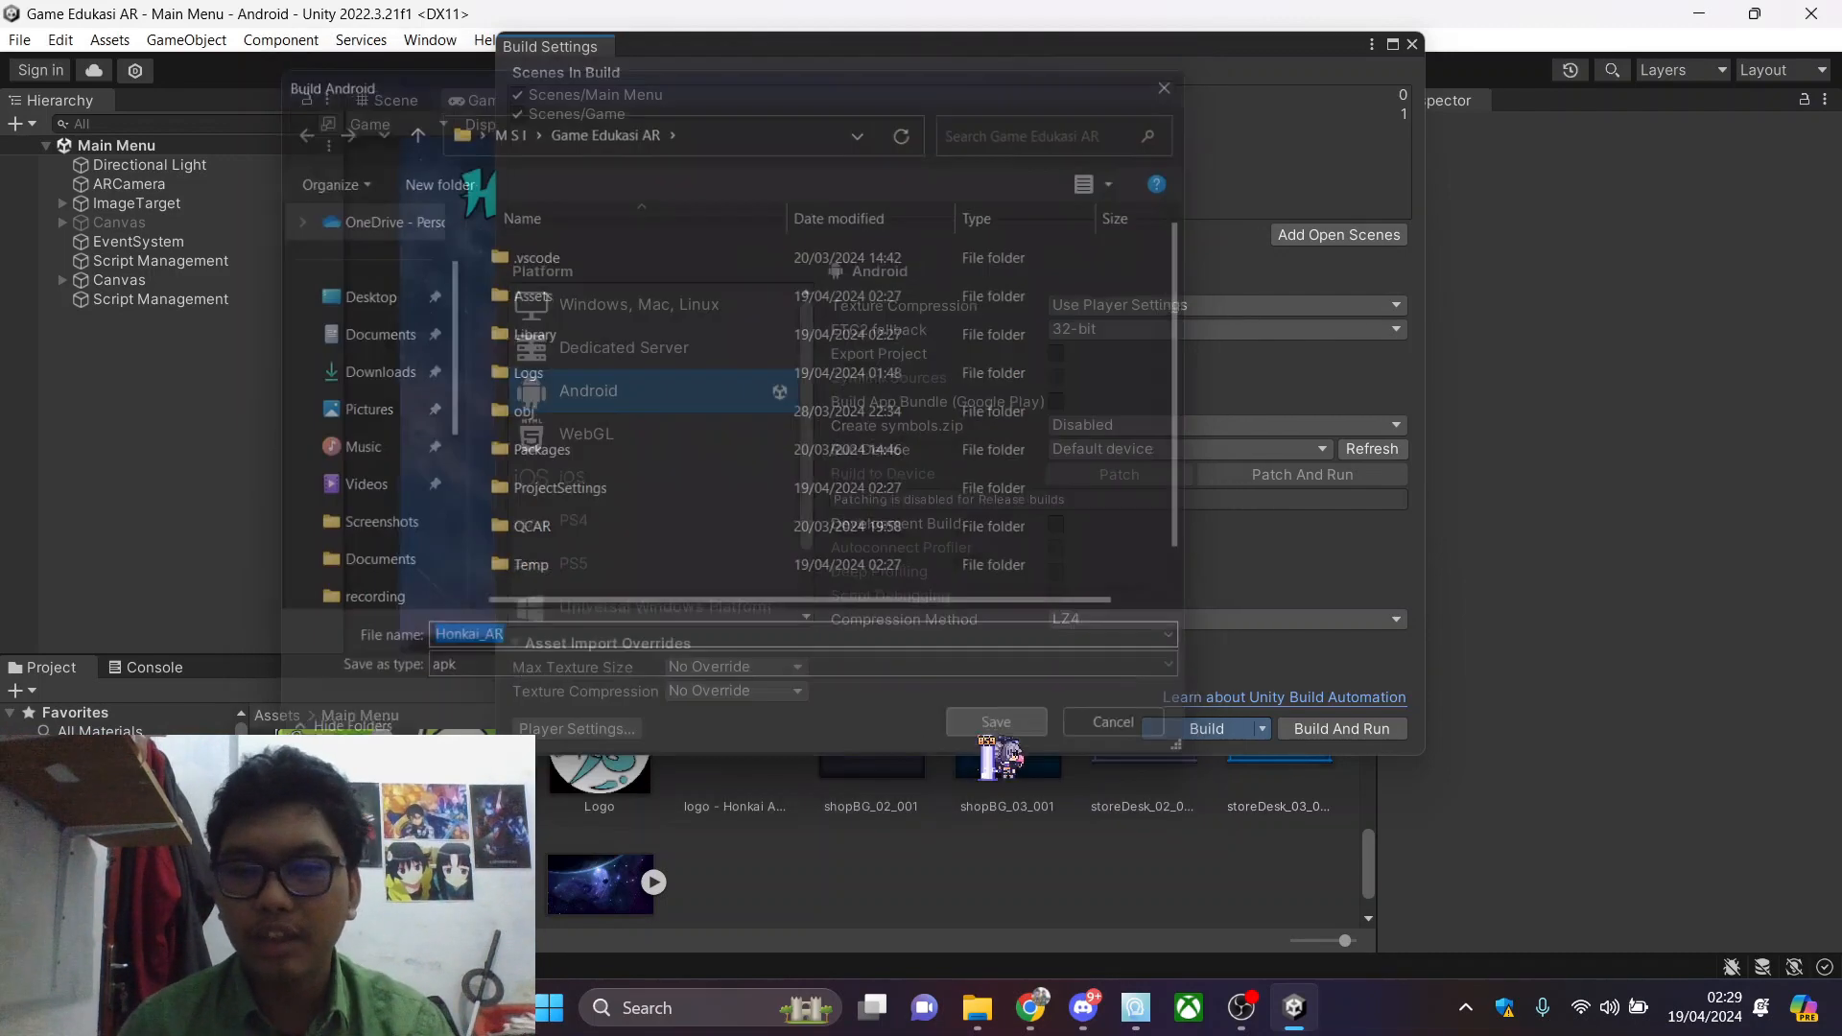